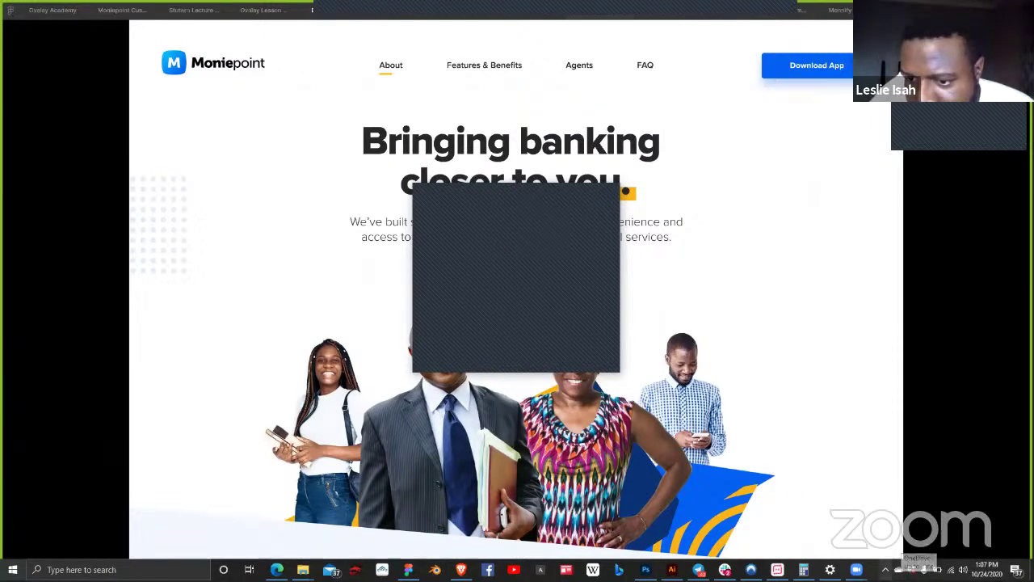
{"action": "left_click", "coordinate": [885, 569]}
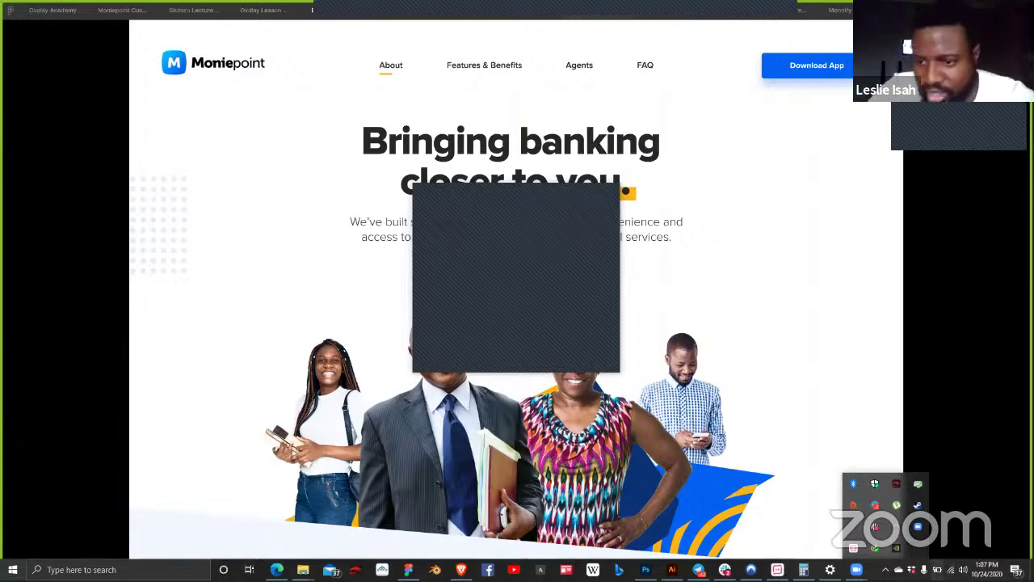
{"action": "left_click", "coordinate": [963, 569]}
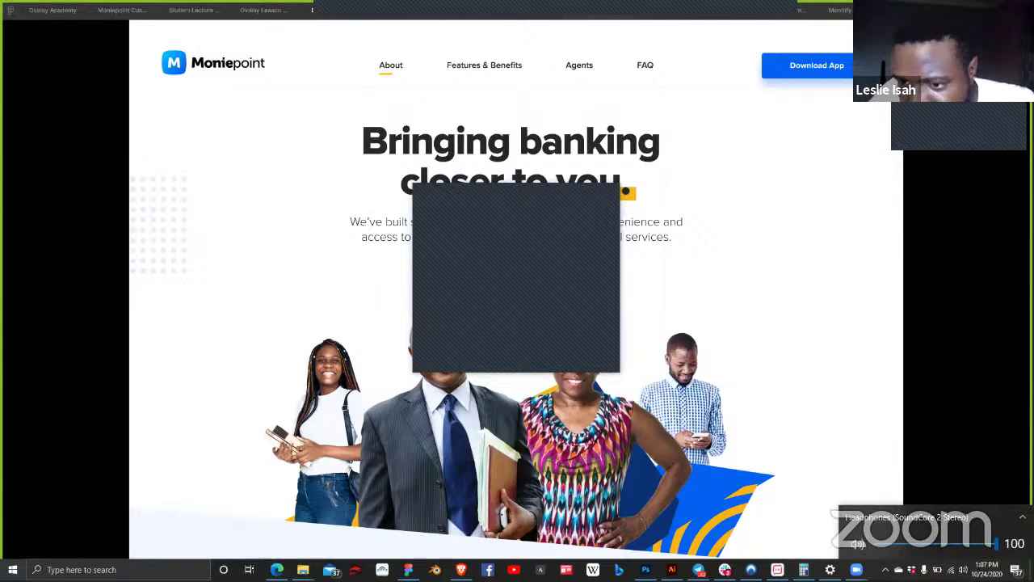
{"action": "right_click", "coordinate": [964, 570]}
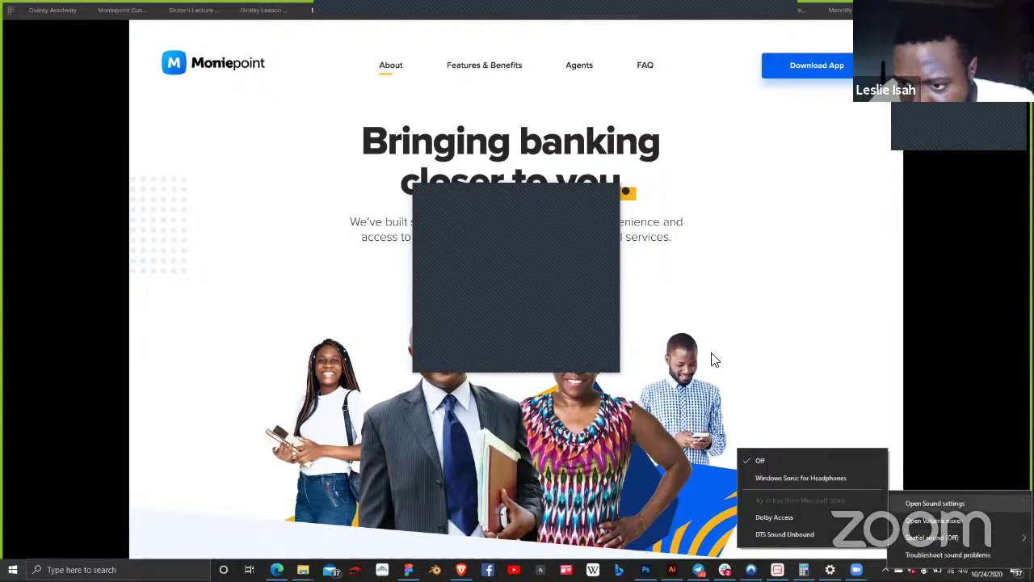
{"action": "left_click", "coordinate": [736, 374]}
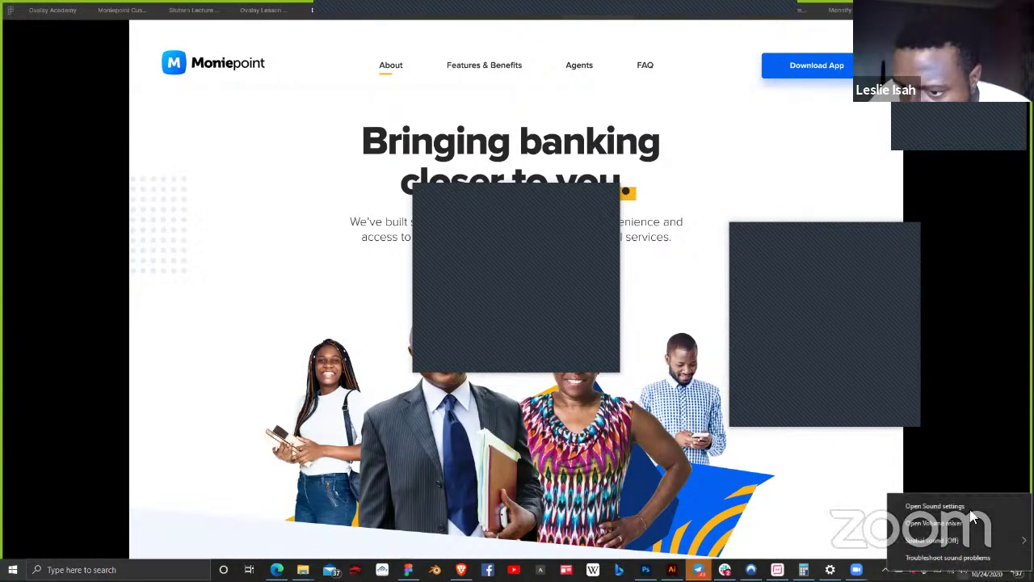
Step: Open the volume mixer and the Windows sound settings, and review the output and input device options
{"action": "left_click", "coordinate": [965, 565]}
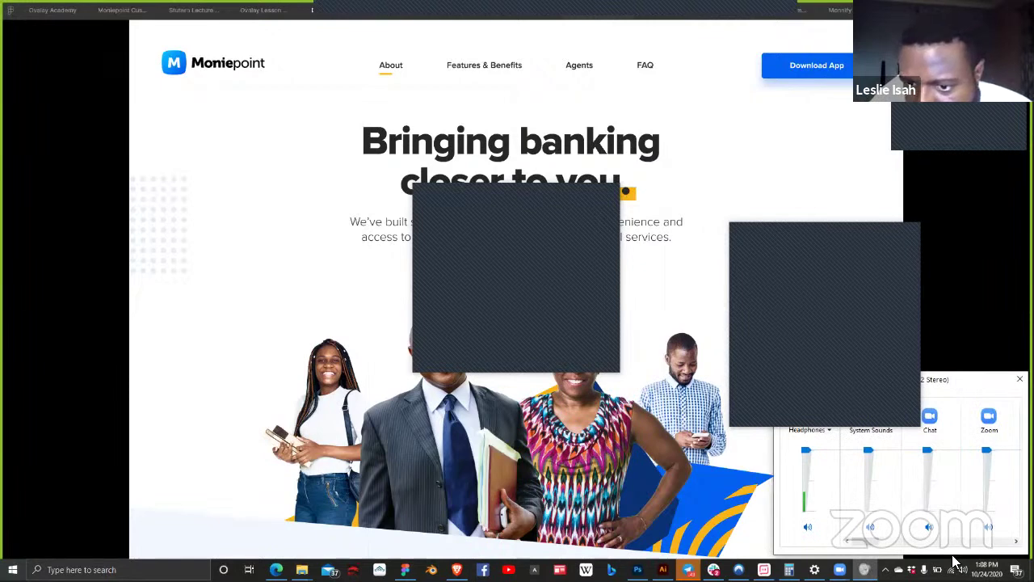
{"action": "right_click", "coordinate": [950, 569]}
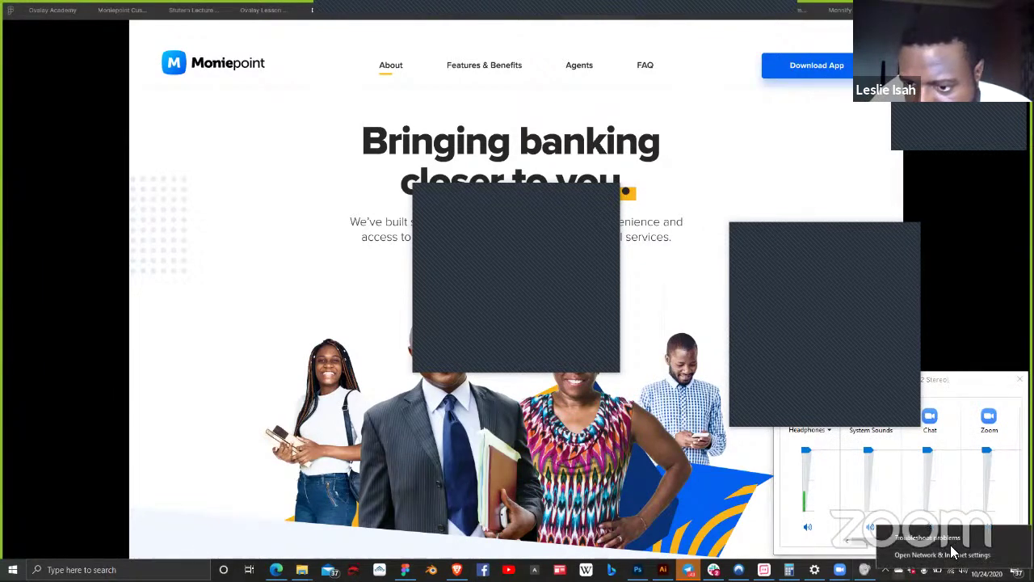
{"action": "right_click", "coordinate": [963, 569]}
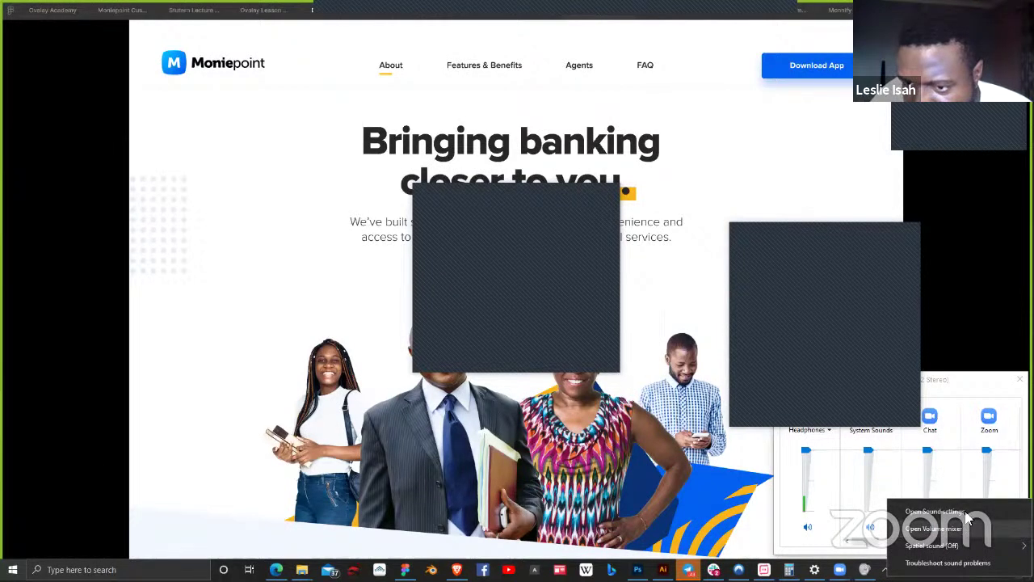
{"action": "left_click", "coordinate": [968, 513]}
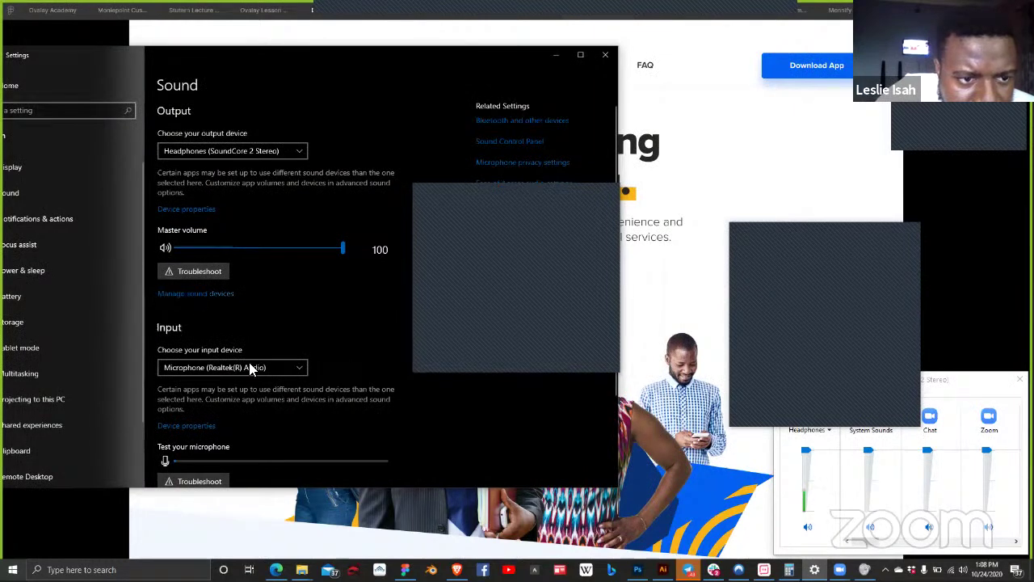
{"action": "scroll", "coordinate": [250, 368], "scroll_direction": "down", "scroll_amount": 3}
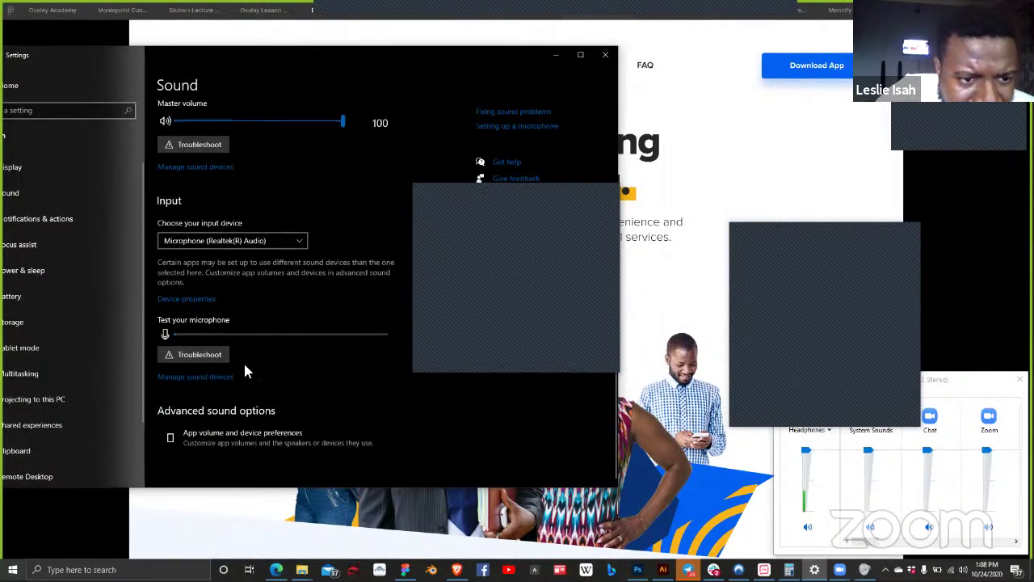
{"action": "scroll", "coordinate": [244, 365], "scroll_direction": "up", "scroll_amount": 3}
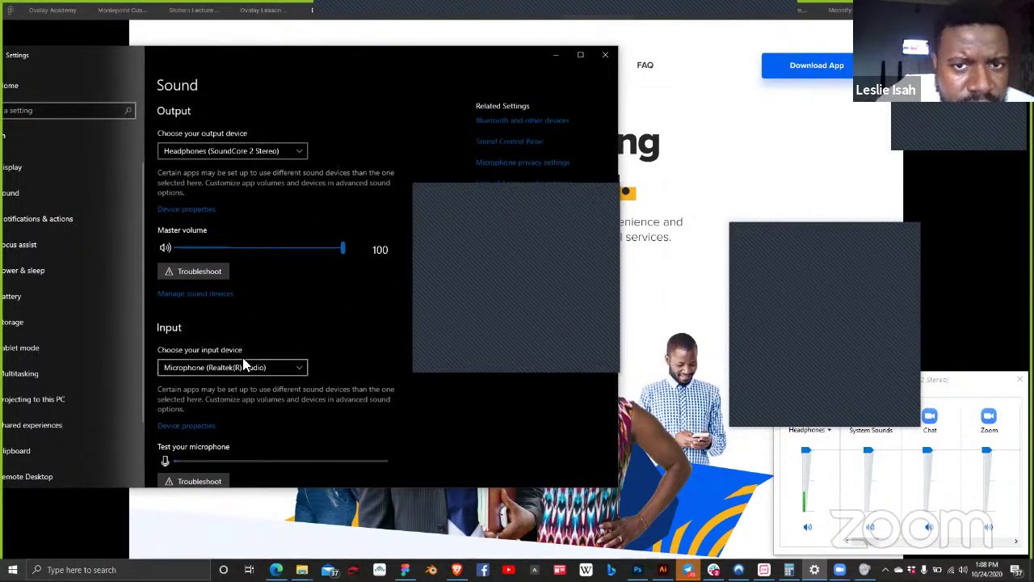
Step: Set the sound output device to Speakers (Realtek(R) Audio) and raise its master volume to 88
{"action": "left_click", "coordinate": [244, 151]}
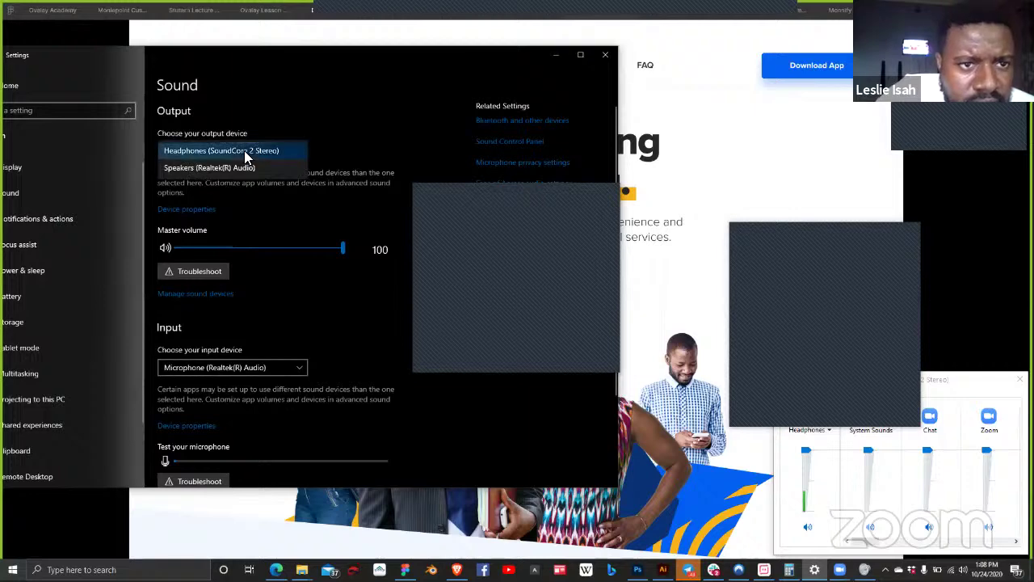
{"action": "left_click", "coordinate": [265, 170]}
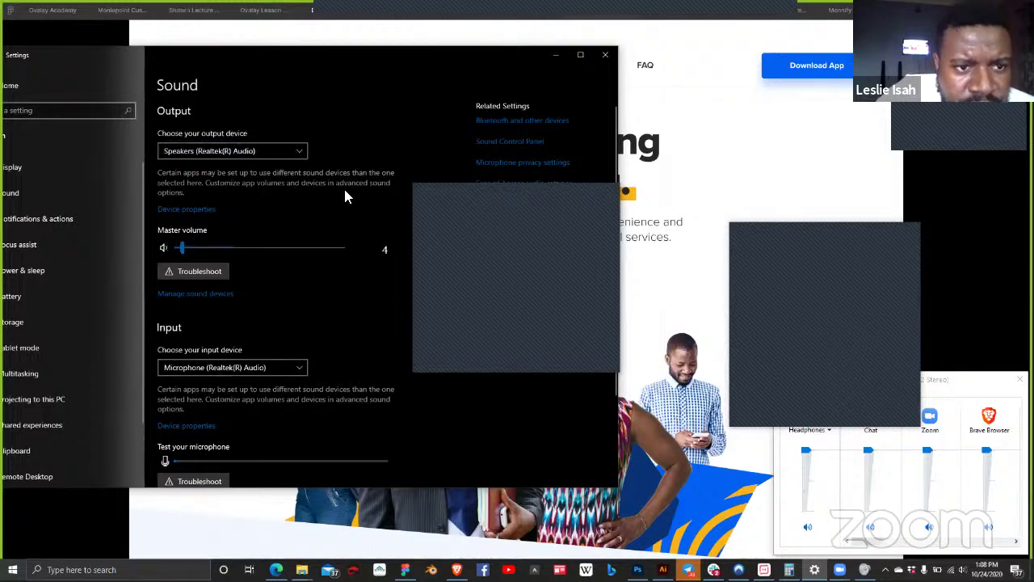
{"action": "left_click", "coordinate": [182, 249]}
{"action": "left_click", "coordinate": [284, 250]}
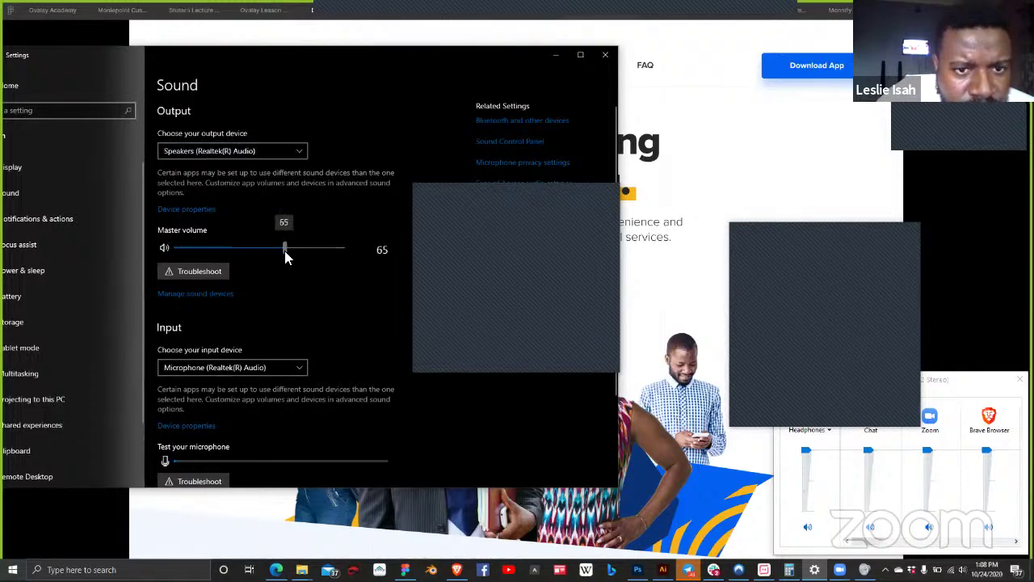
{"action": "left_click_drag", "start_coordinate": [284, 251], "coordinate": [289, 251]}
{"action": "left_click", "coordinate": [324, 250]}
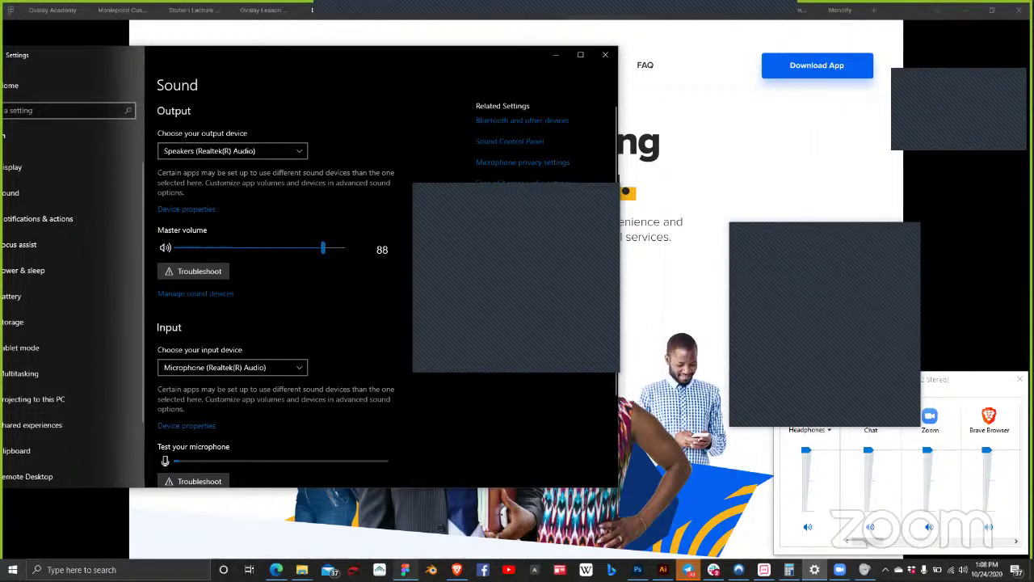
Step: Switch to Brave to check the Hangout with Leslie stream on YouTube, and bring up the SoundCloud likes page
{"action": "mouse_move", "coordinate": [404, 570]}
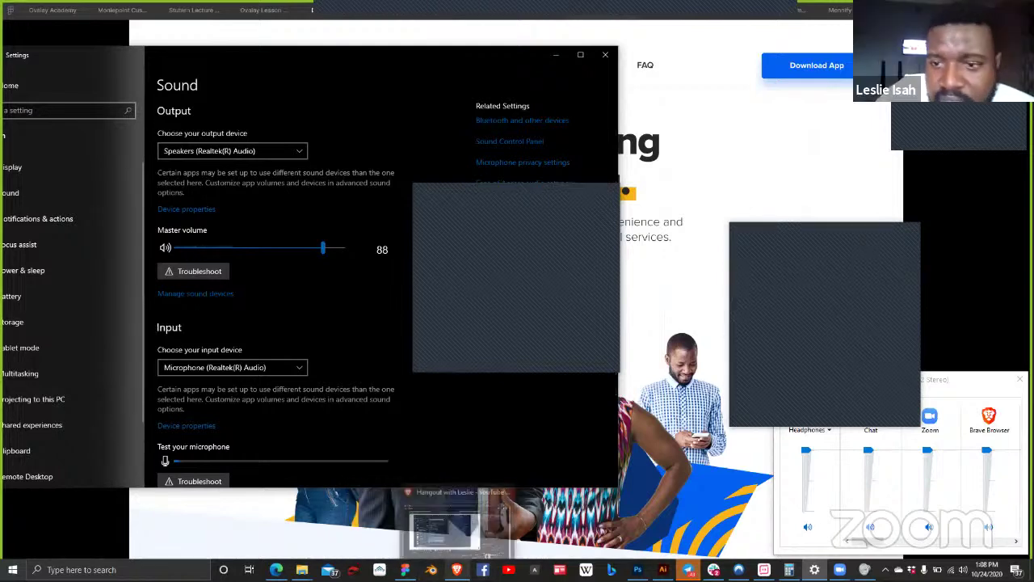
{"action": "mouse_move", "coordinate": [456, 569]}
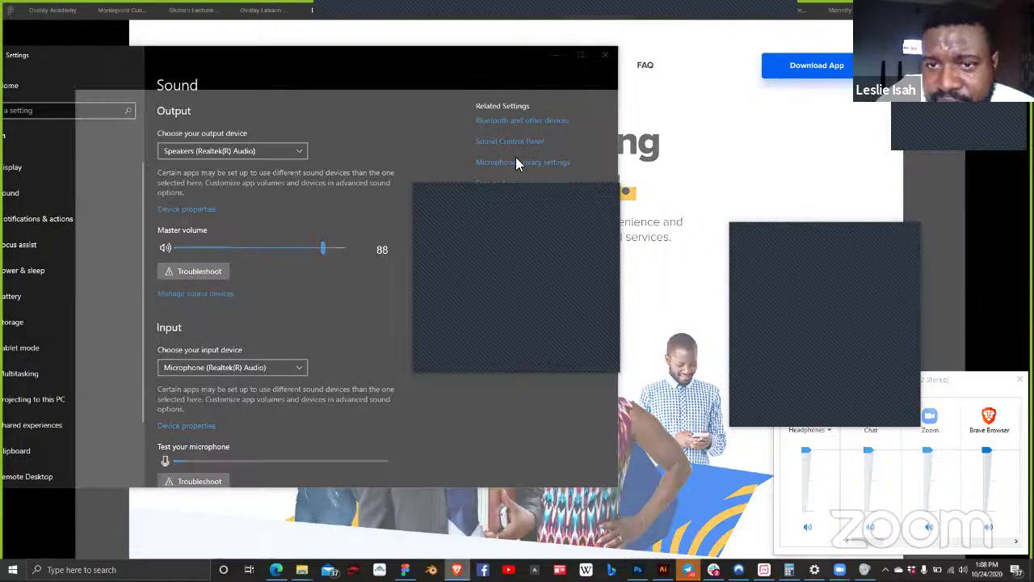
{"action": "left_click", "coordinate": [457, 526]}
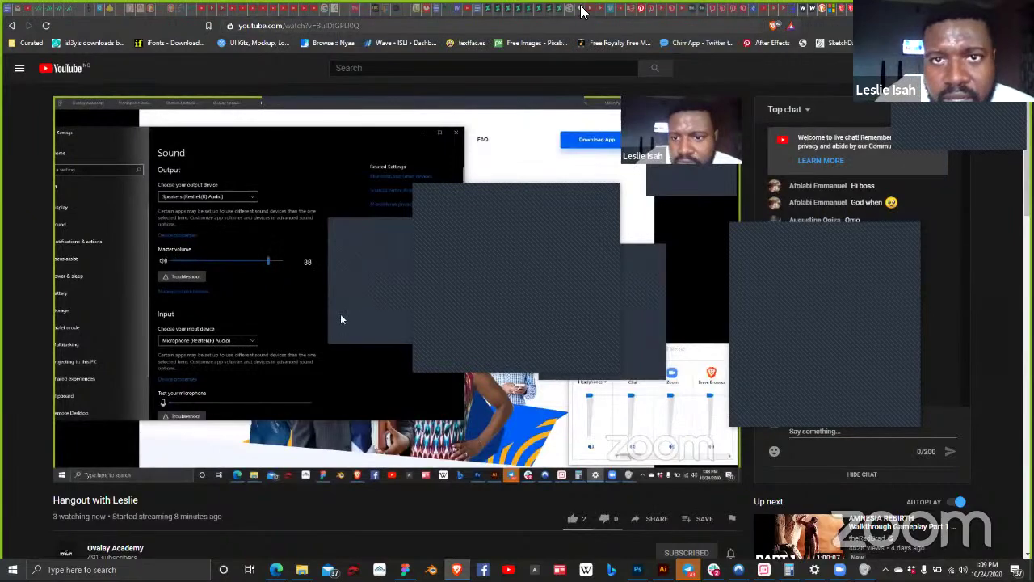
{"action": "left_click", "coordinate": [579, 14]}
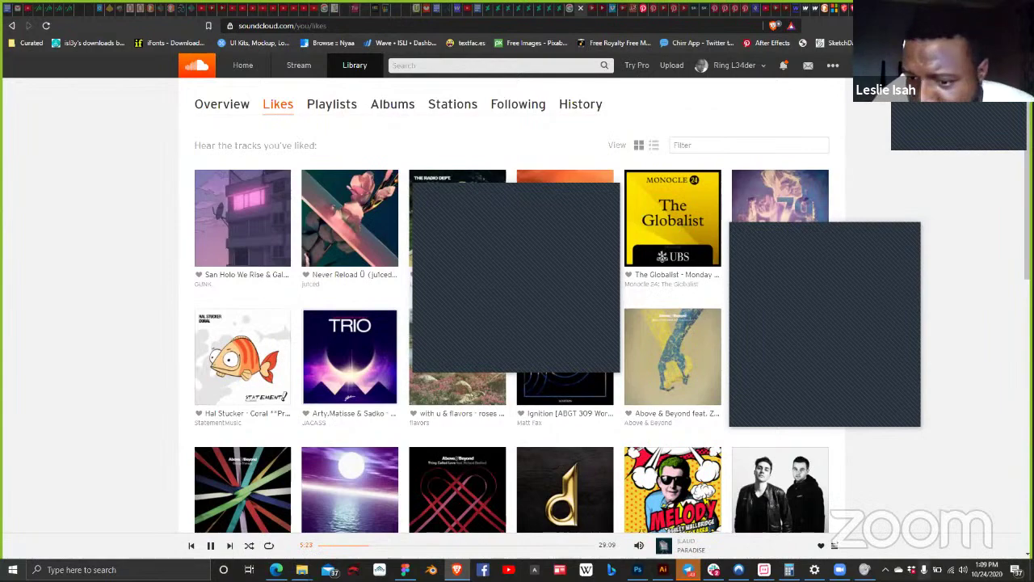
Step: Open the Windows microphone privacy settings and review which apps may access the microphone
{"action": "left_click", "coordinate": [924, 570]}
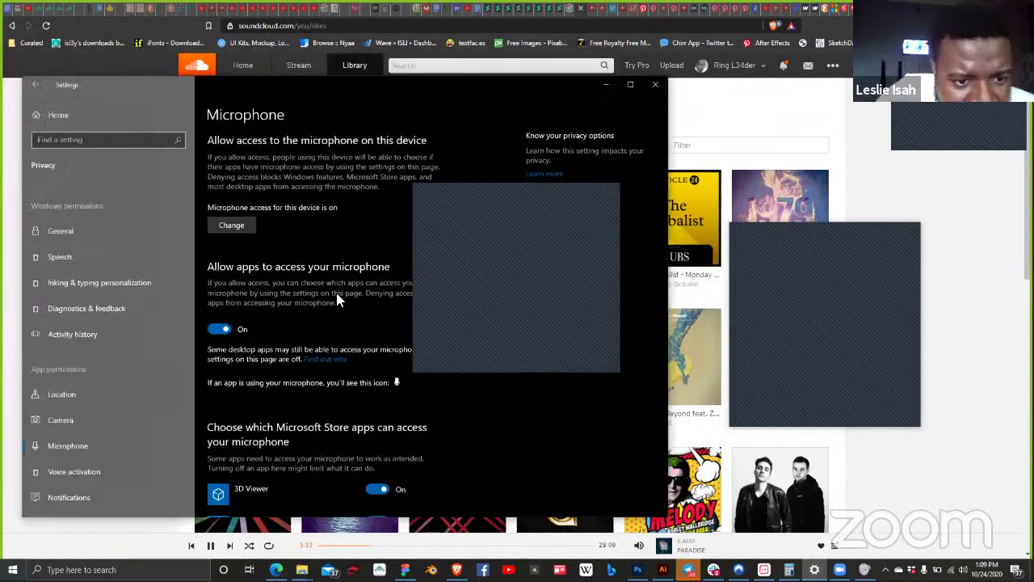
{"action": "scroll", "coordinate": [357, 296], "scroll_direction": "down", "scroll_amount": 3}
{"action": "scroll", "coordinate": [358, 300], "scroll_direction": "down", "scroll_amount": 2}
{"action": "scroll", "coordinate": [358, 295], "scroll_direction": "up", "scroll_amount": 5}
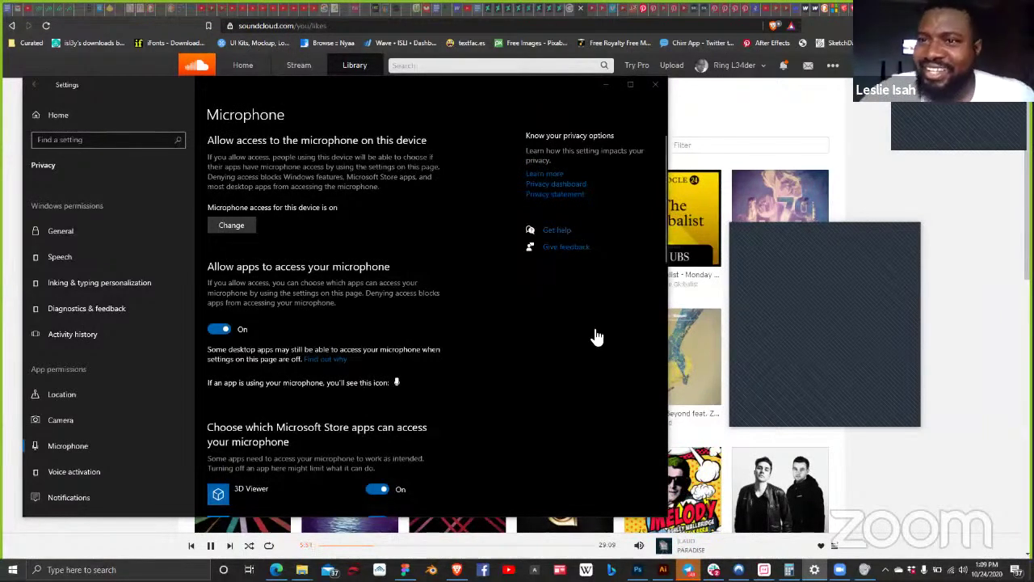
{"action": "left_click", "coordinate": [610, 104]}
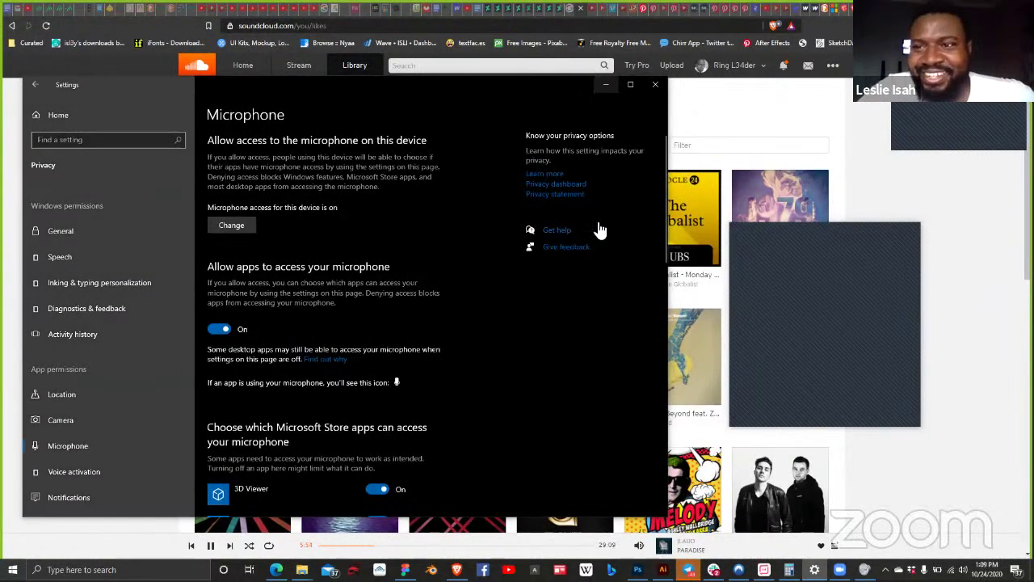
{"action": "key", "text": "super+Down"}
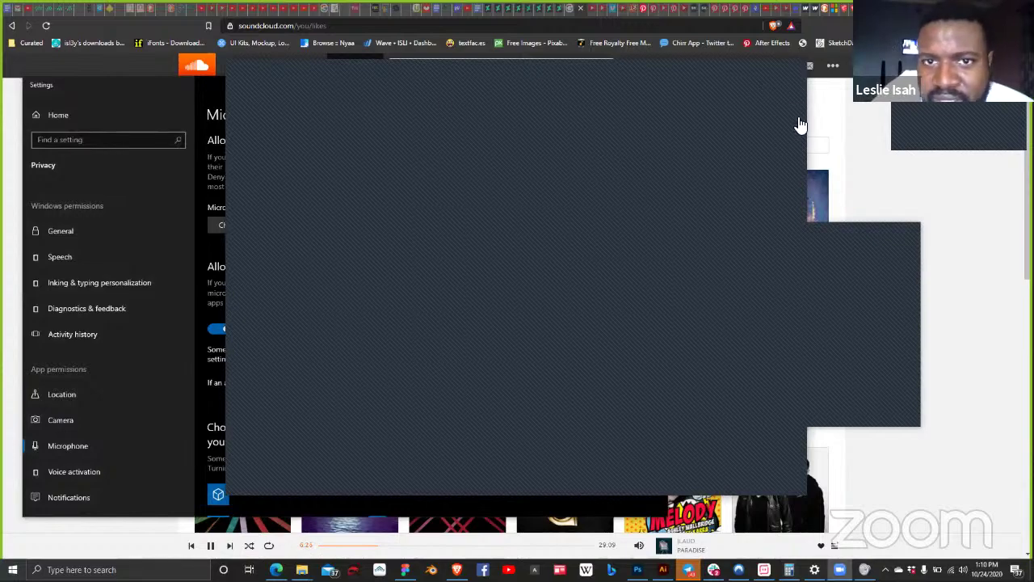
Step: Set the speaker in Zoom's audio settings to Same as System, check the microphone choices, and close the settings
{"action": "left_click", "coordinate": [364, 186]}
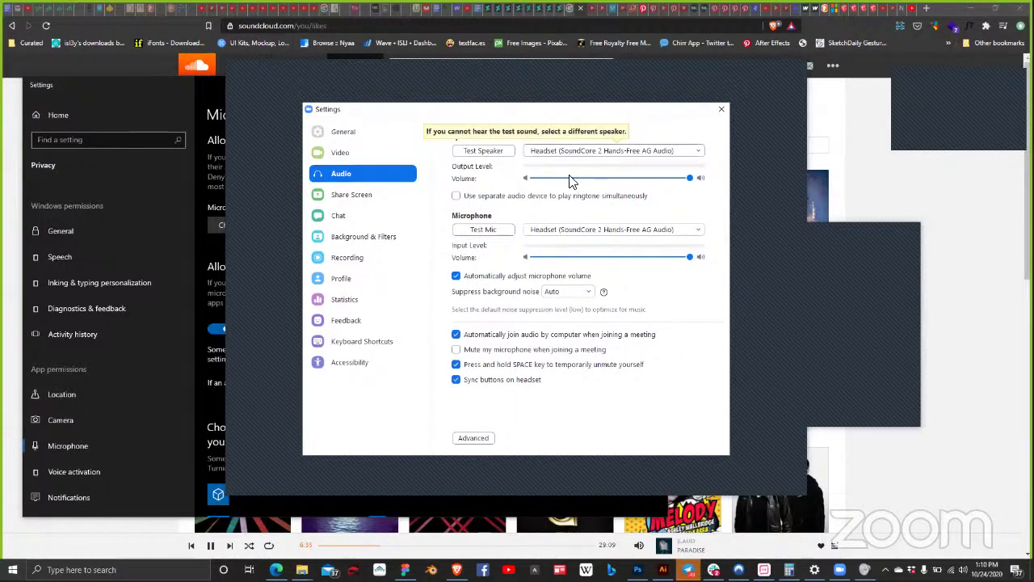
{"action": "left_click", "coordinate": [614, 151]}
{"action": "left_click", "coordinate": [622, 183]}
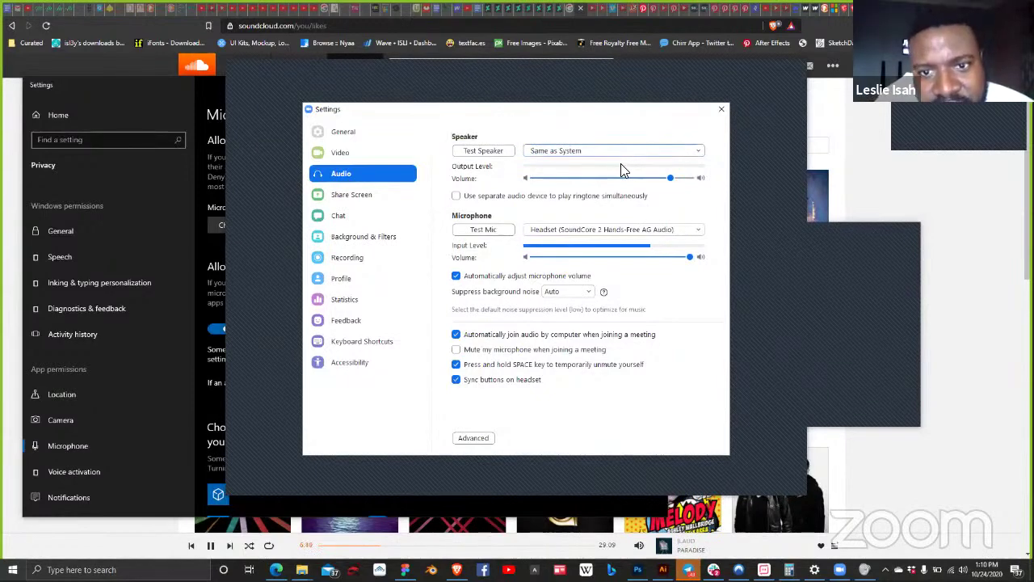
{"action": "left_click", "coordinate": [629, 223]}
{"action": "left_click", "coordinate": [657, 211]}
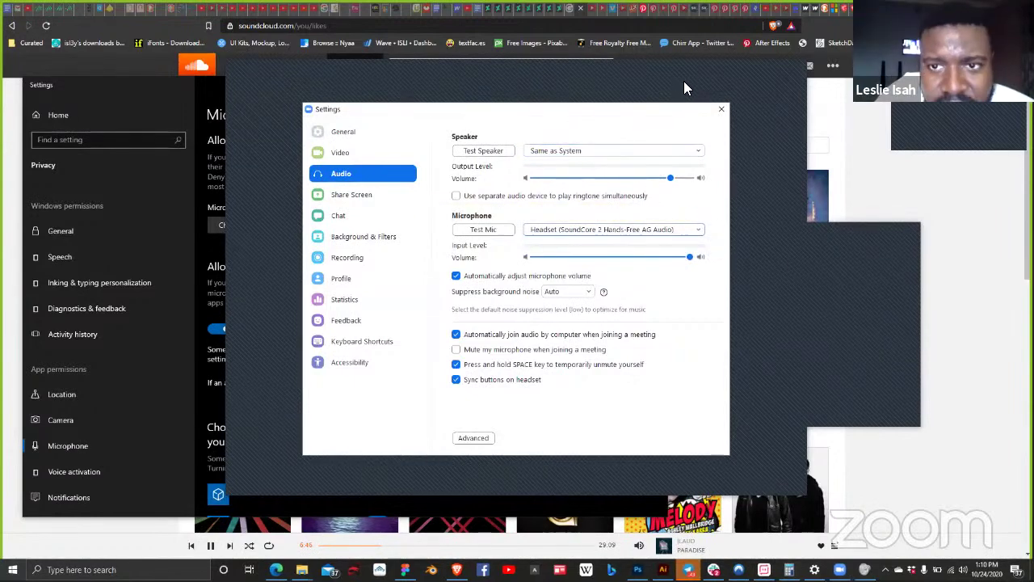
{"action": "left_click", "coordinate": [719, 111]}
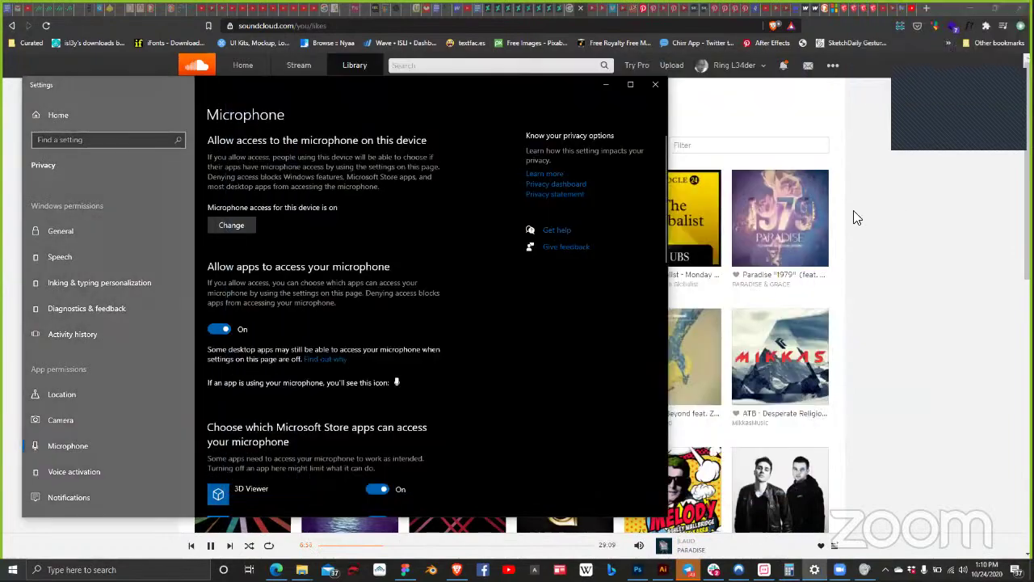
Step: Switch to the Moniepoint prototype in Figma and examine the landing page from the hero down to the Become a Moniepoint Agent section
{"action": "left_click", "coordinate": [711, 546]}
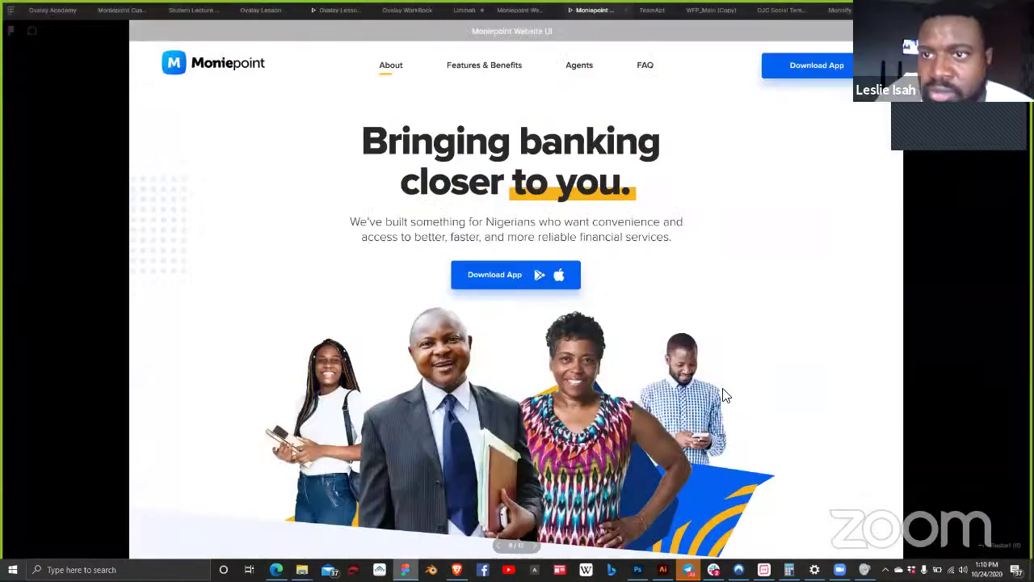
{"action": "scroll", "coordinate": [715, 418], "scroll_direction": "up", "scroll_amount": 1}
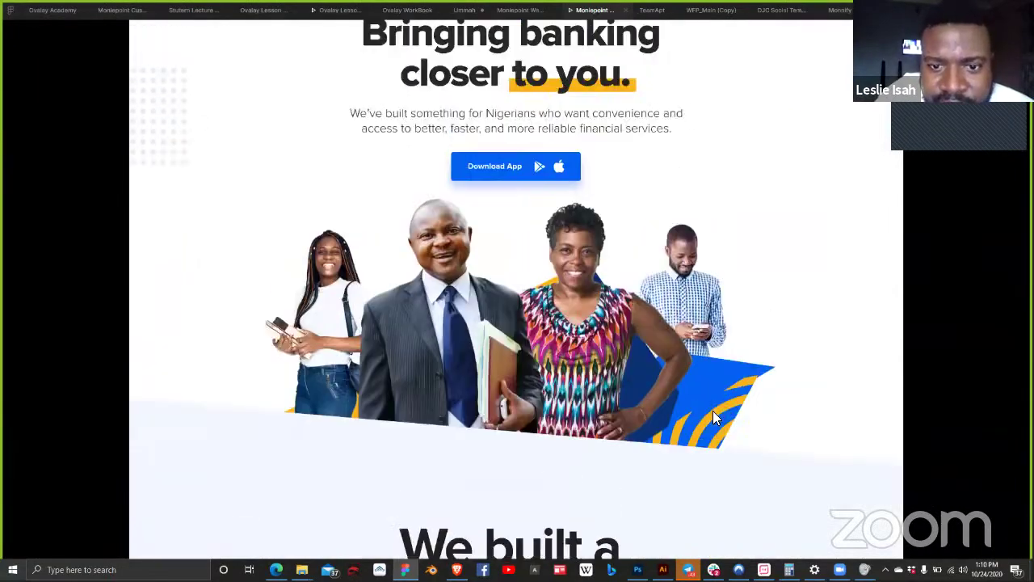
{"action": "scroll", "coordinate": [714, 418], "scroll_direction": "down", "scroll_amount": 4}
{"action": "scroll", "coordinate": [714, 419], "scroll_direction": "down", "scroll_amount": 6}
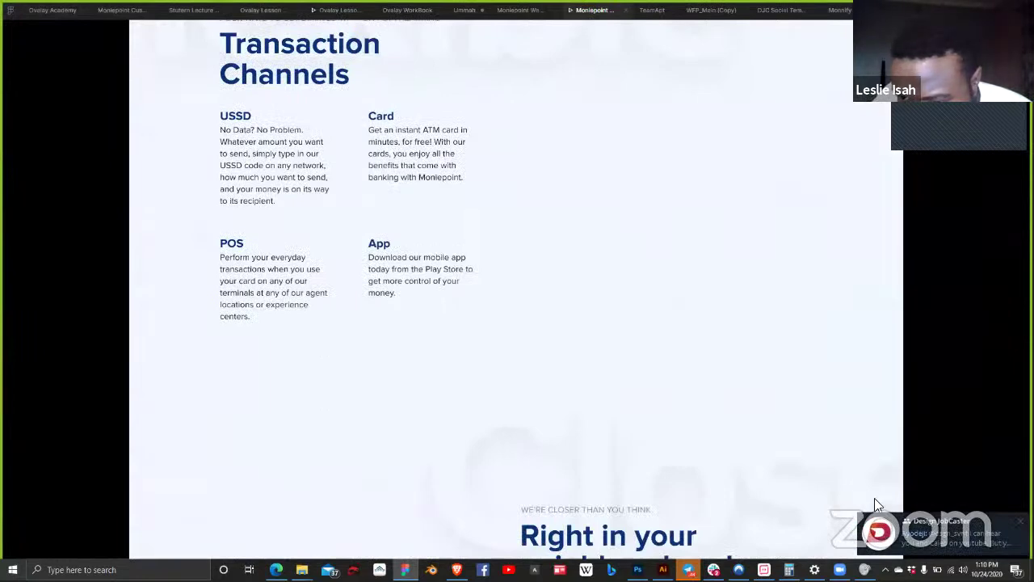
{"action": "mouse_move", "coordinate": [923, 536]}
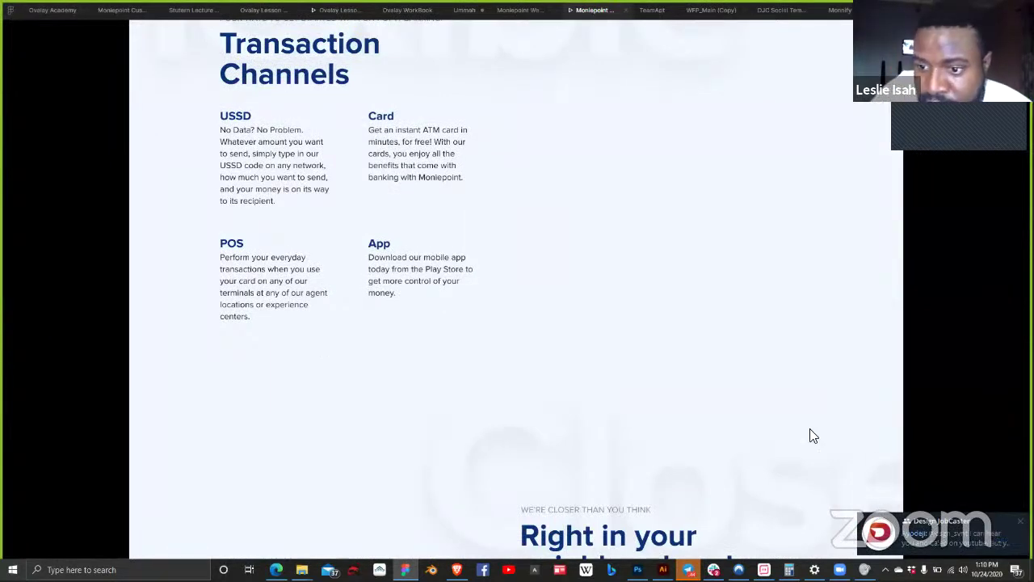
{"action": "scroll", "coordinate": [823, 399], "scroll_direction": "down", "scroll_amount": 4}
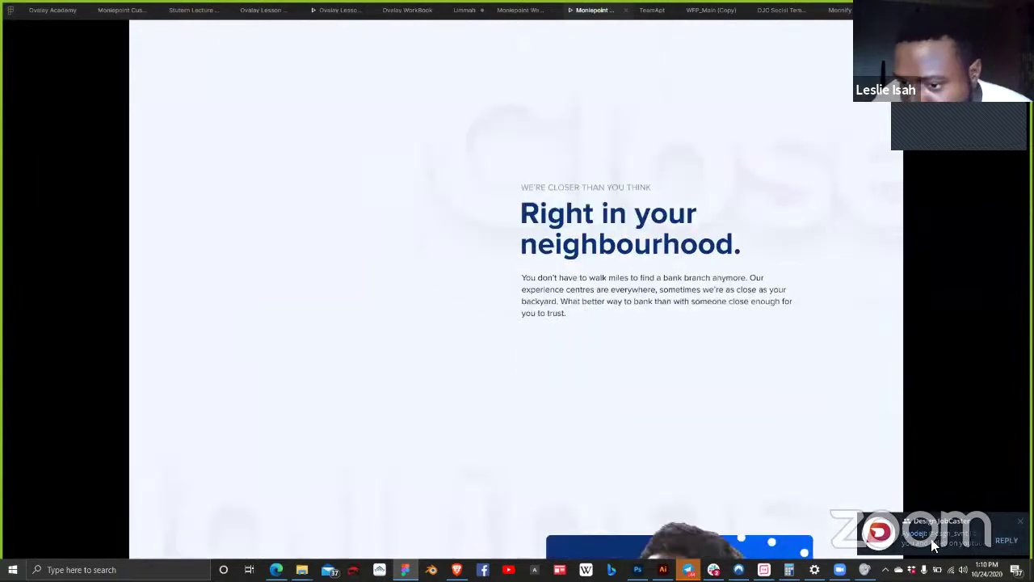
{"action": "scroll", "coordinate": [690, 393], "scroll_direction": "down", "scroll_amount": 4}
{"action": "scroll", "coordinate": [657, 347], "scroll_direction": "down", "scroll_amount": 10}
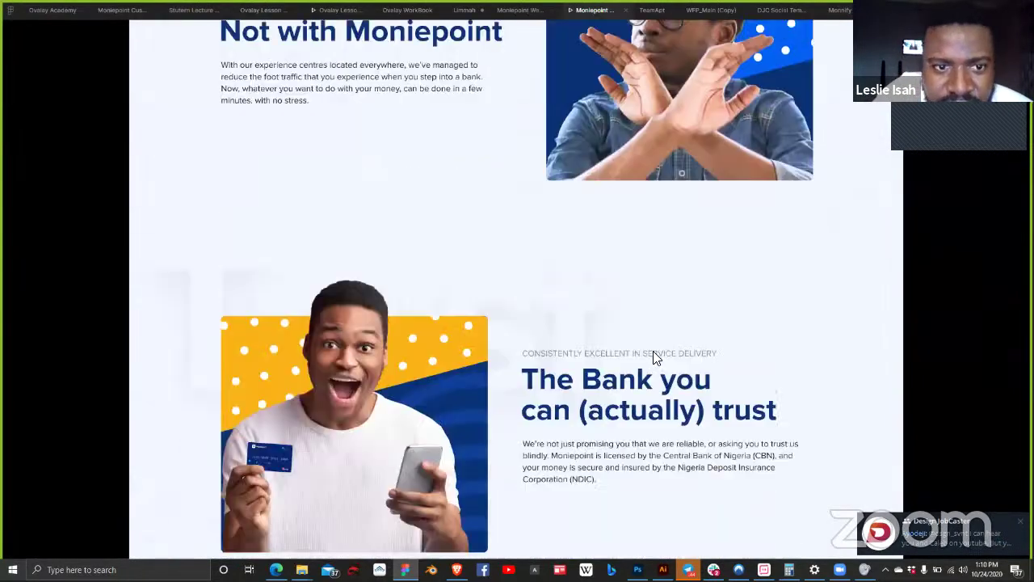
{"action": "scroll", "coordinate": [551, 286], "scroll_direction": "down", "scroll_amount": 7}
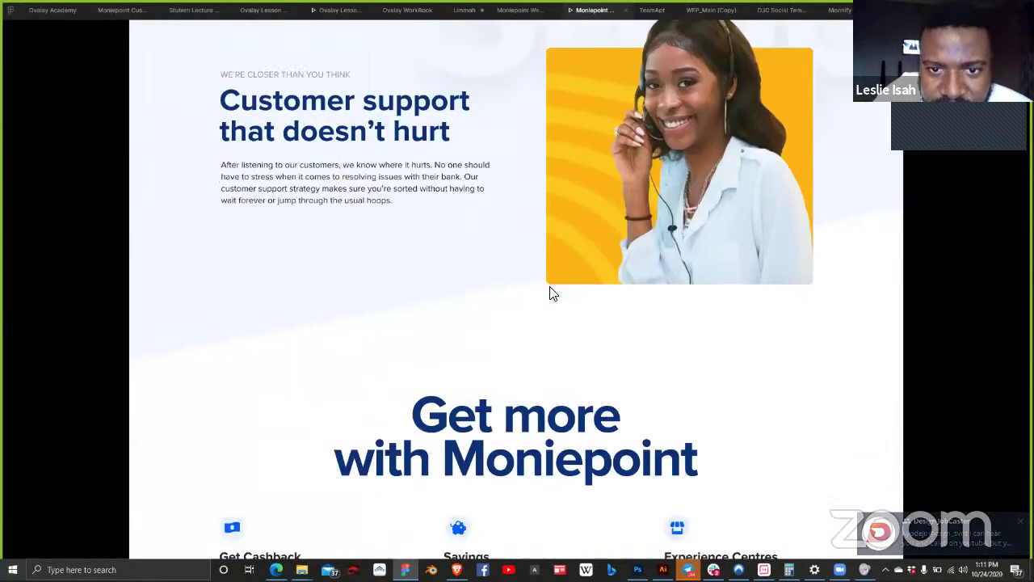
{"action": "scroll", "coordinate": [569, 338], "scroll_direction": "down", "scroll_amount": 9}
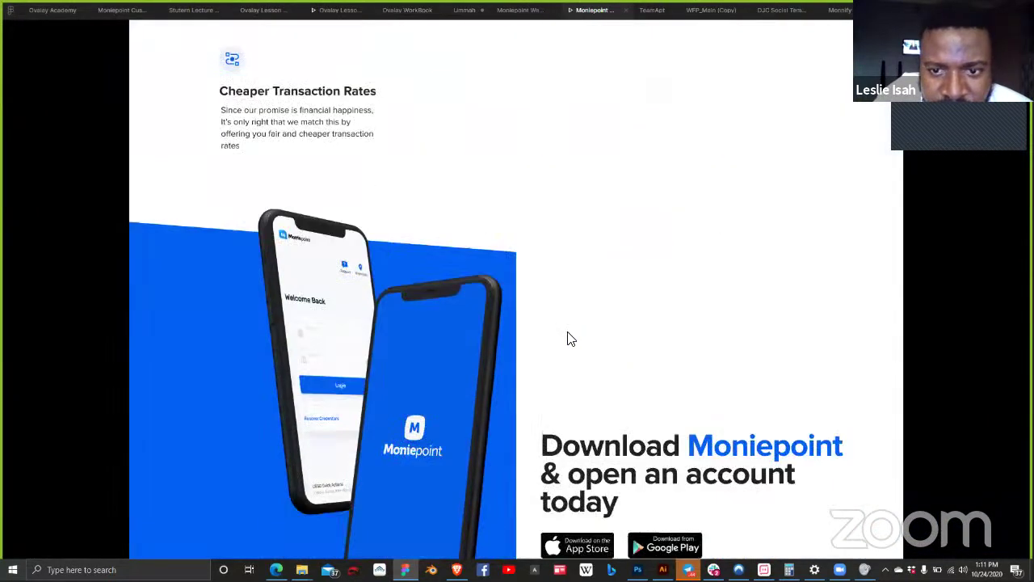
{"action": "scroll", "coordinate": [566, 333], "scroll_direction": "down", "scroll_amount": 2}
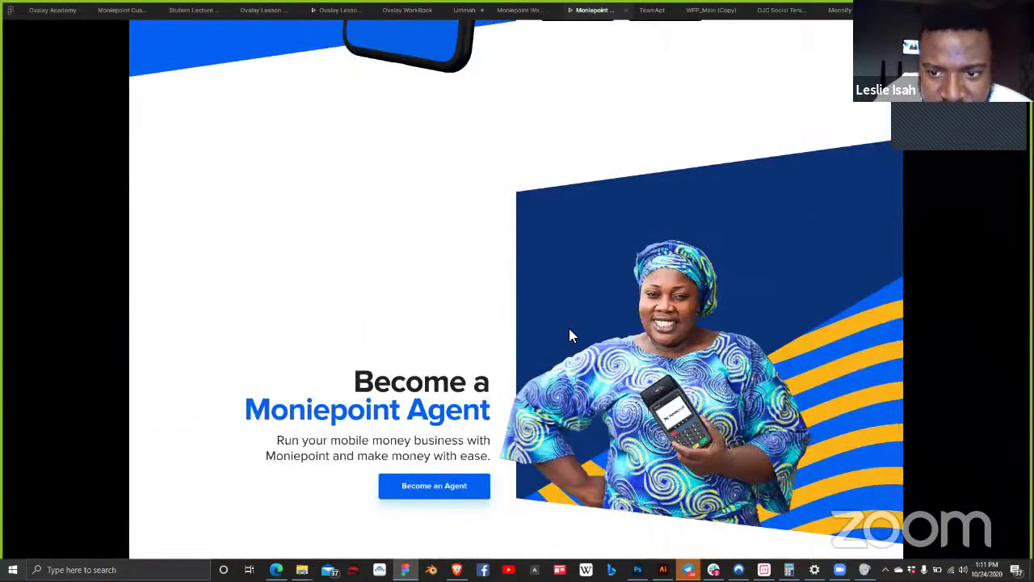
Step: Return to the hero section at the start of the Moniepoint prototype's landing page
{"action": "scroll", "coordinate": [569, 330], "scroll_direction": "up", "scroll_amount": 6}
{"action": "scroll", "coordinate": [571, 335], "scroll_direction": "up", "scroll_amount": 20}
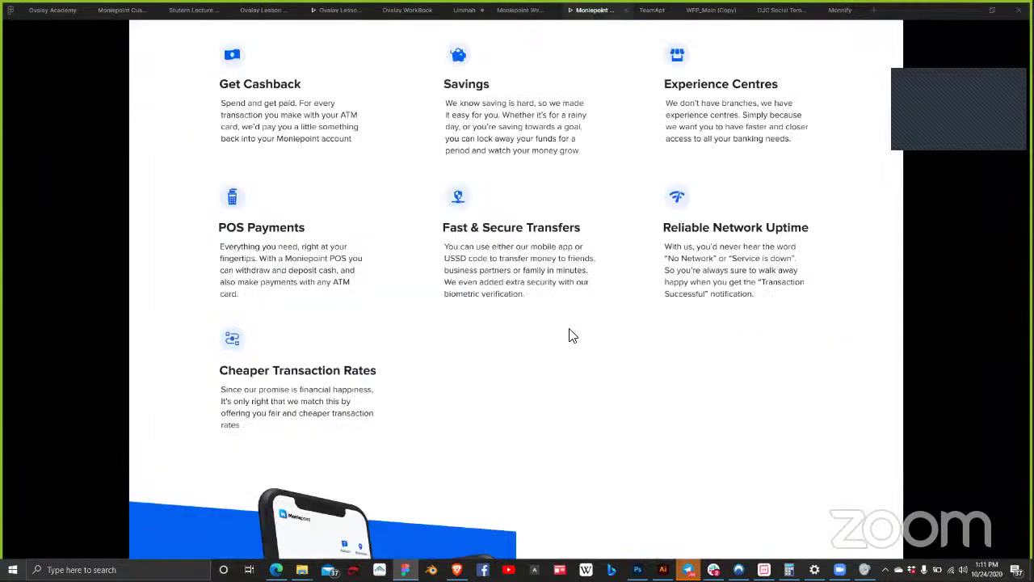
{"action": "scroll", "coordinate": [571, 335], "scroll_direction": "up", "scroll_amount": 20}
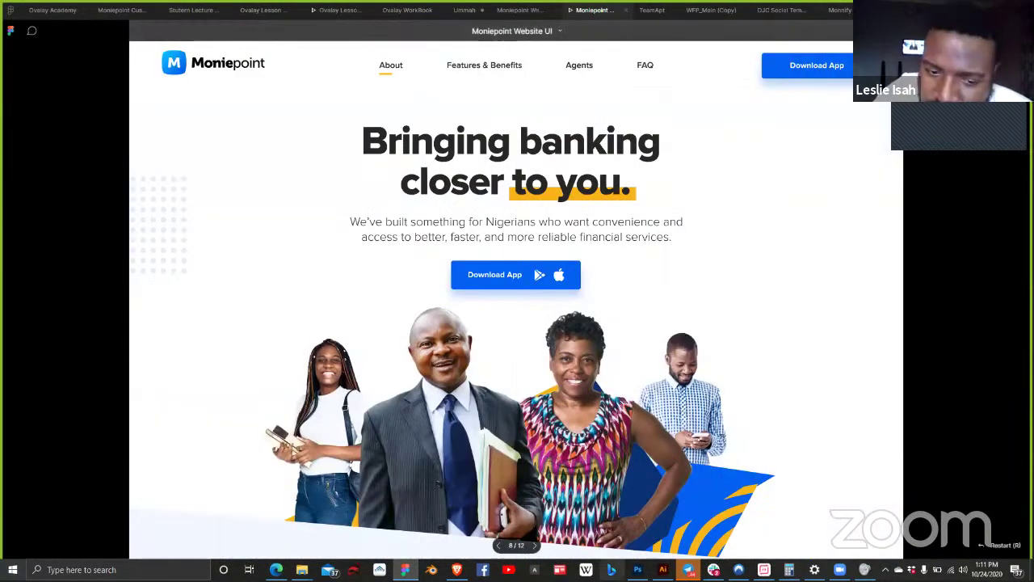
Step: Switch to Brave, uncover the published Moniepoint page's header, check the Webflow designer, and reload moniepoint.webflow.io
{"action": "mouse_move", "coordinate": [457, 570]}
{"action": "left_click", "coordinate": [458, 525]}
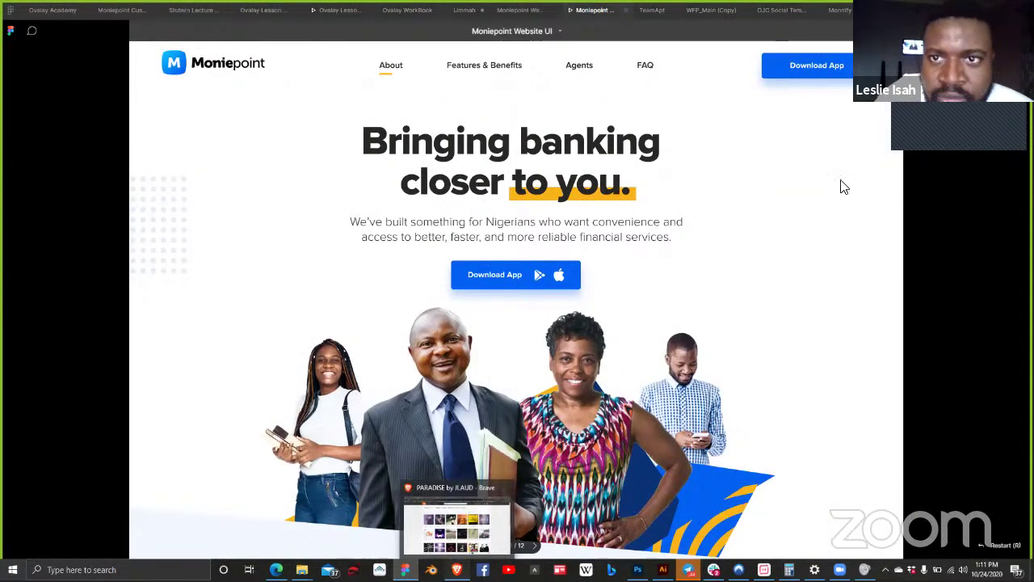
{"action": "left_click", "coordinate": [802, 10]}
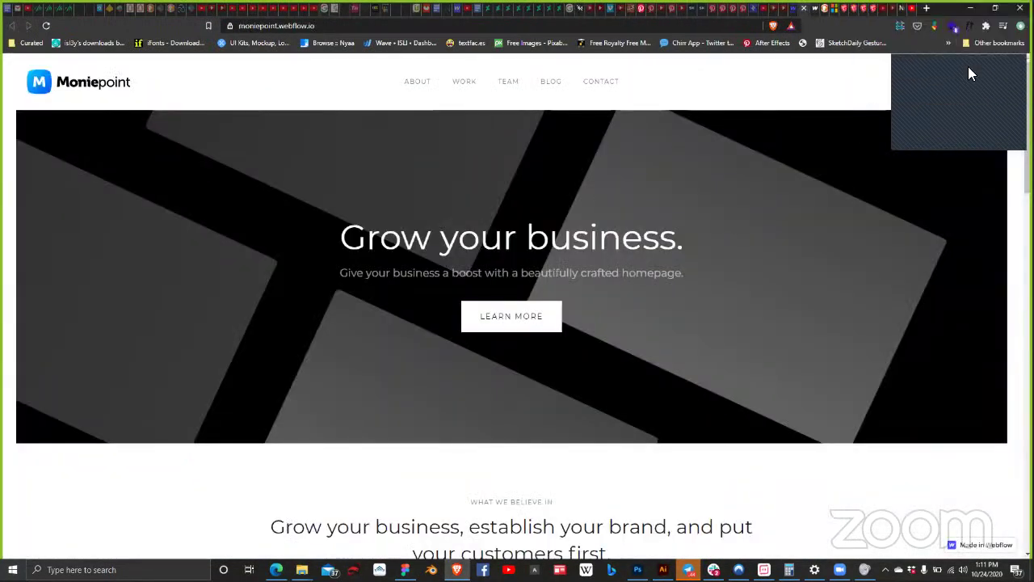
{"action": "left_click_drag", "start_coordinate": [971, 72], "coordinate": [971, 144]}
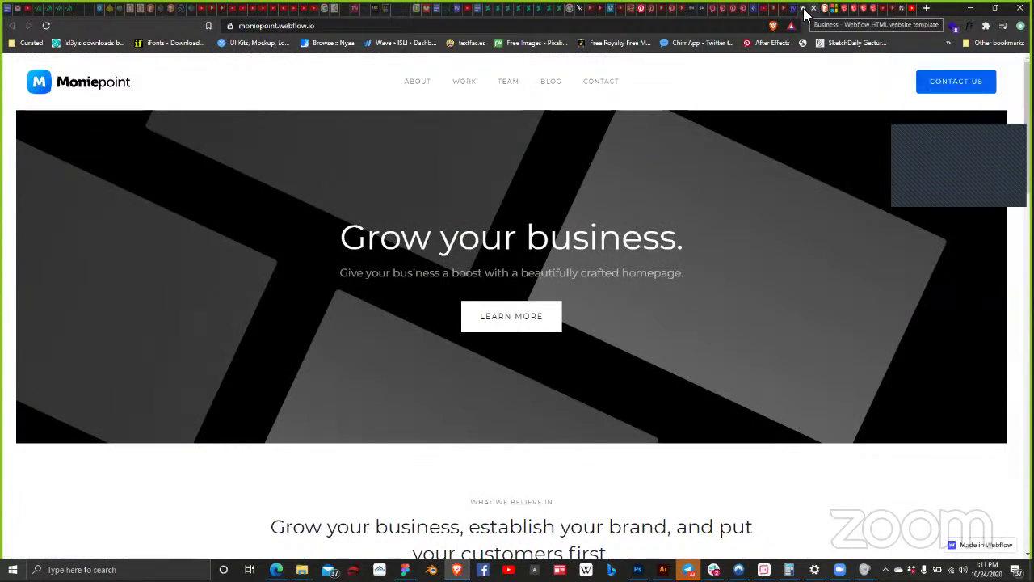
{"action": "left_click", "coordinate": [792, 8]}
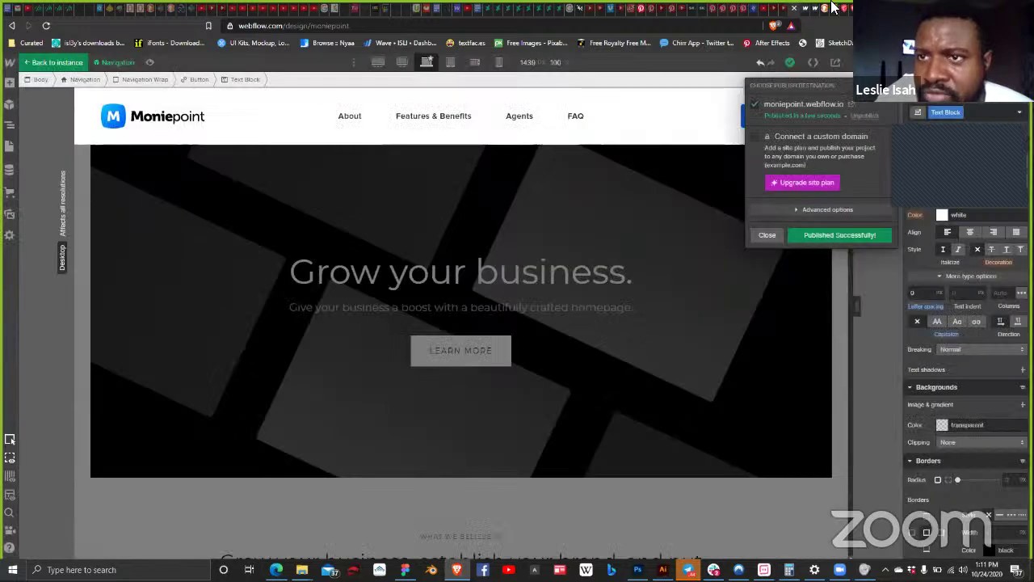
{"action": "left_click", "coordinate": [814, 8]}
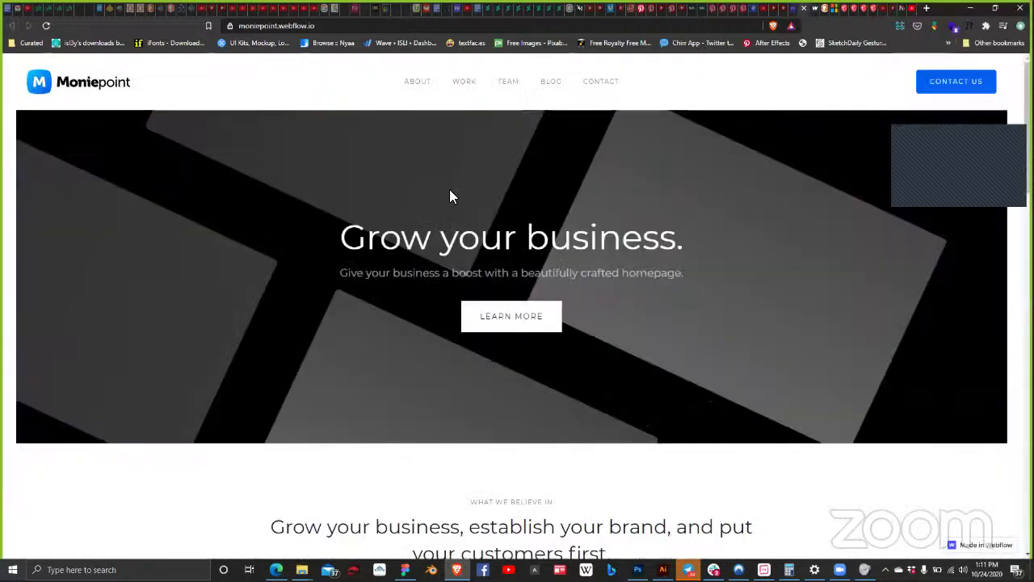
{"action": "left_click", "coordinate": [47, 29]}
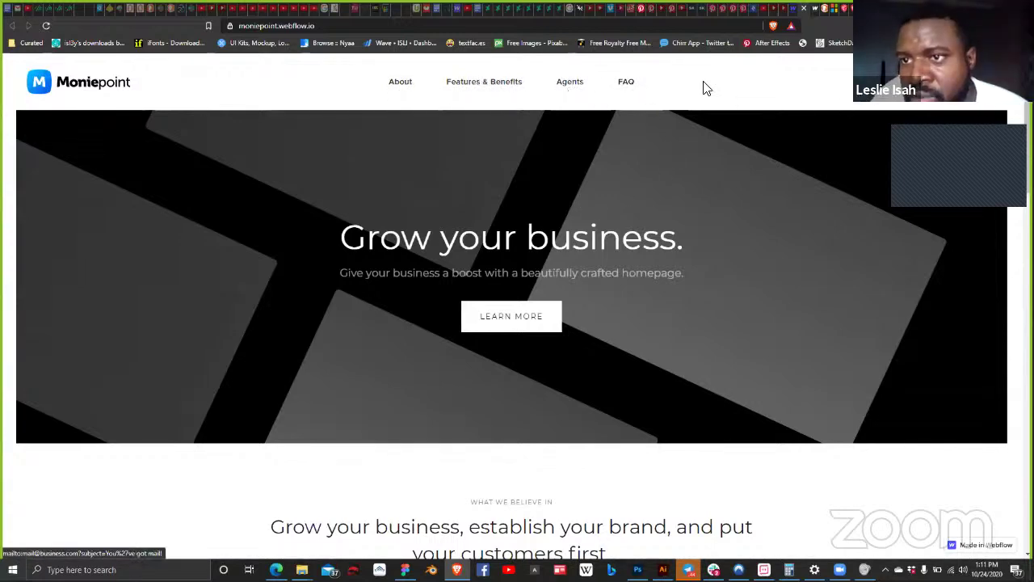
Step: Return to the Moniepoint project in the Webflow designer, close the publish dialog, and look over the page sections
{"action": "left_click", "coordinate": [788, 12]}
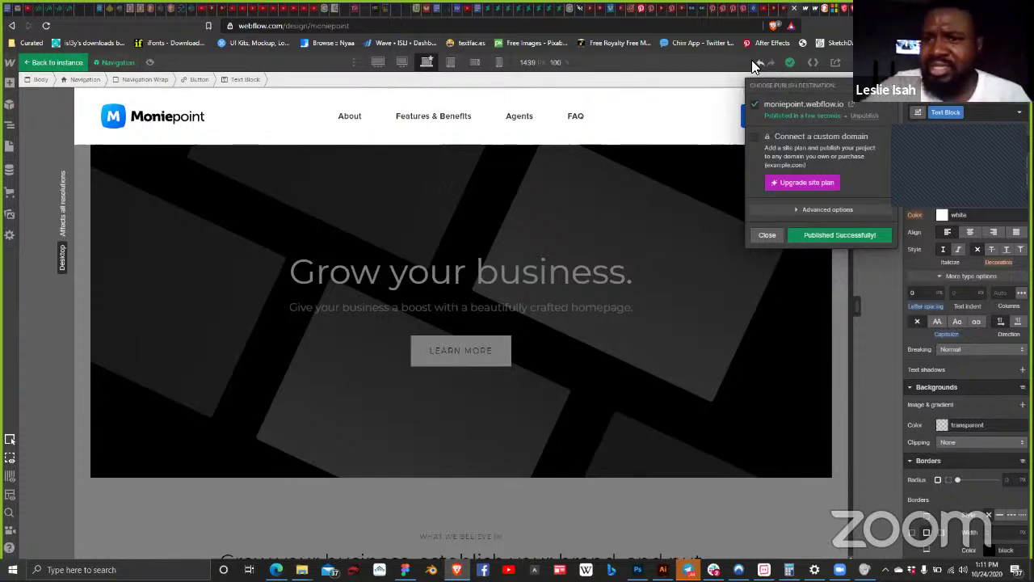
{"action": "left_click", "coordinate": [769, 236]}
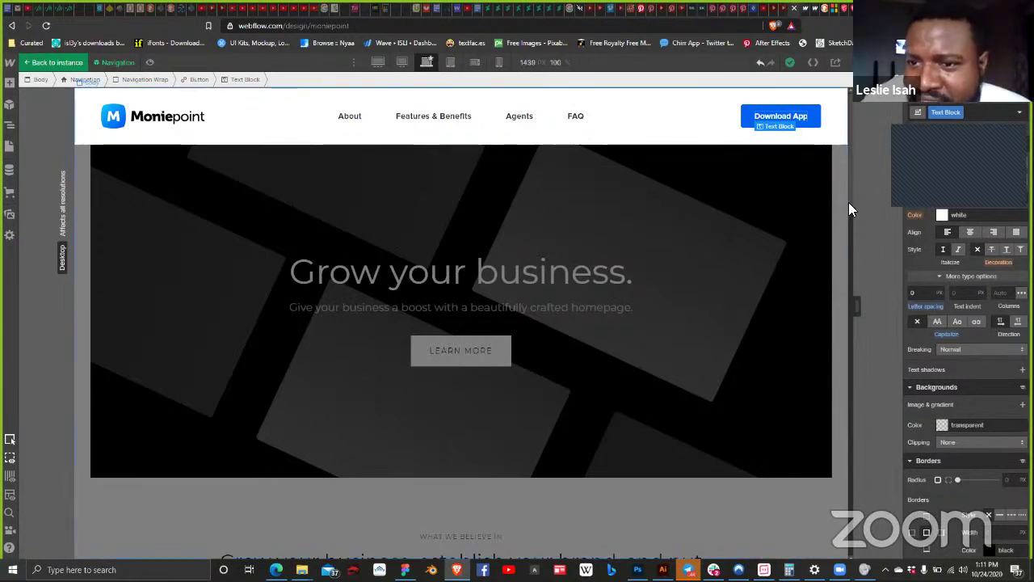
{"action": "scroll", "coordinate": [849, 218], "scroll_direction": "down", "scroll_amount": 5}
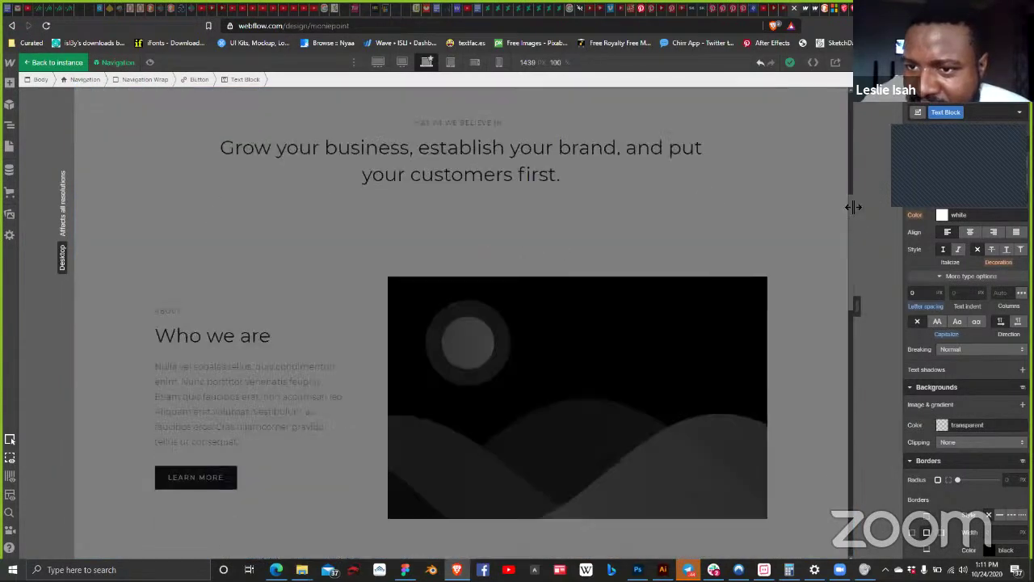
{"action": "scroll", "coordinate": [846, 205], "scroll_direction": "up", "scroll_amount": 5}
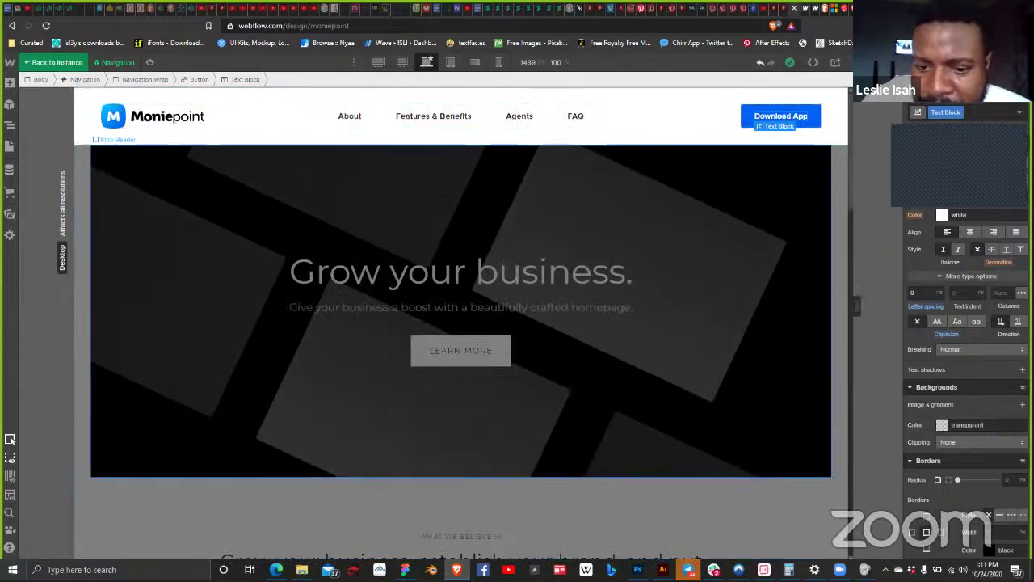
Step: Add an outside box shadow with distance 1 px and blur 3 px to the Download App button in the navigation
{"action": "left_click", "coordinate": [814, 123]}
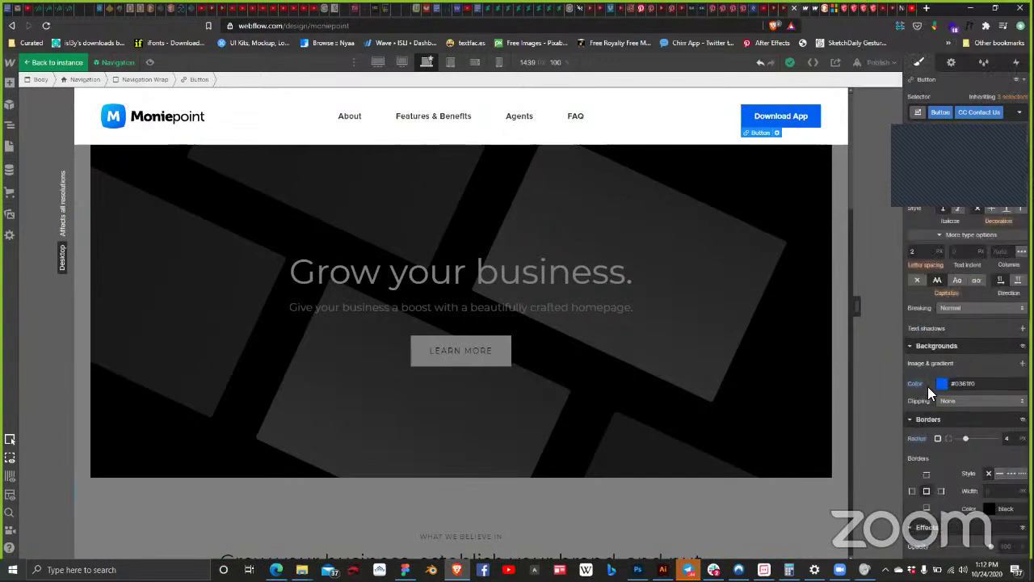
{"action": "scroll", "coordinate": [957, 452], "scroll_direction": "down", "scroll_amount": 3}
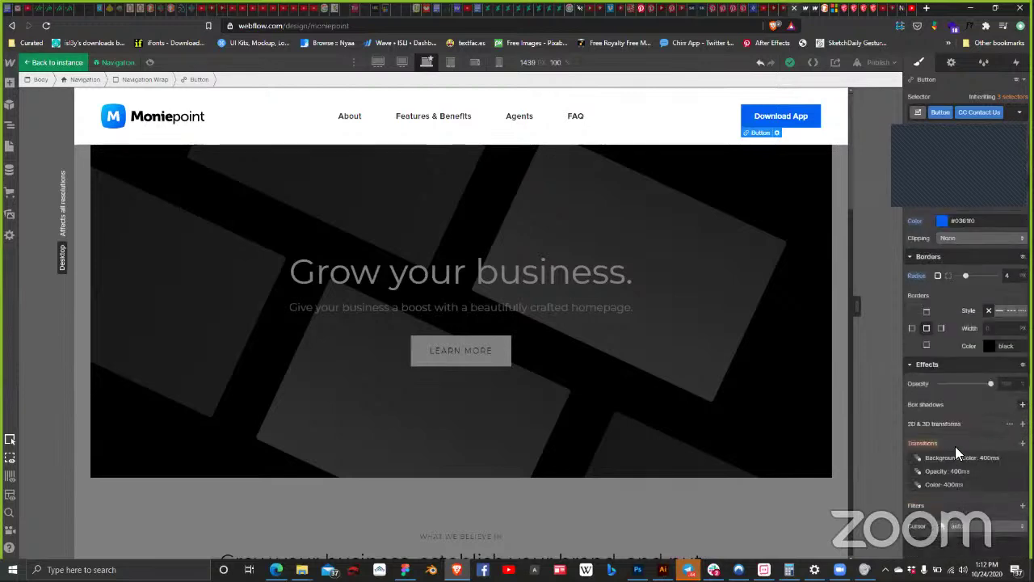
{"action": "left_click", "coordinate": [1022, 404]}
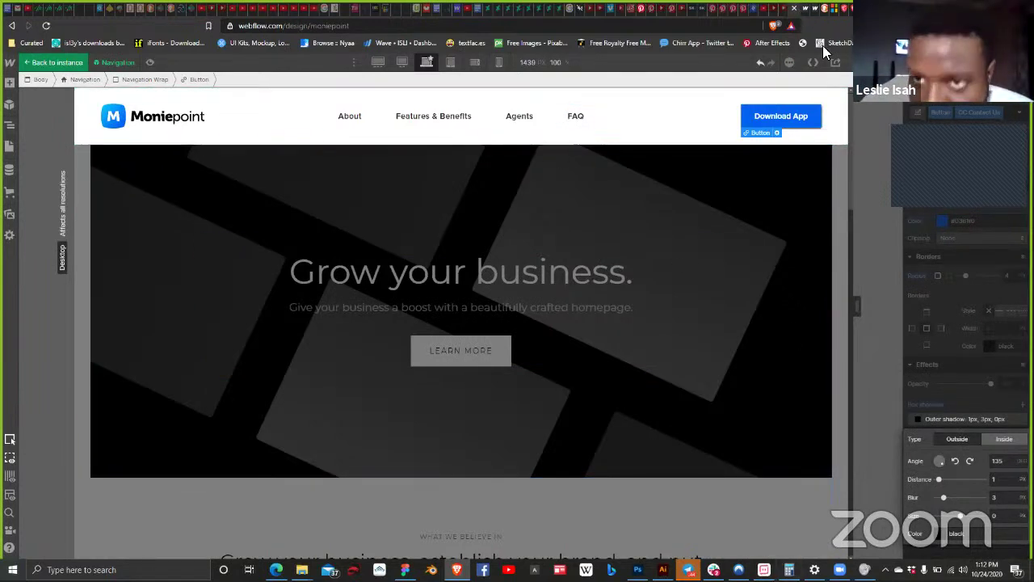
Step: Switch to the Moniepoint Website UI design file in Figma and copy its share link
{"action": "left_click", "coordinate": [806, 9]}
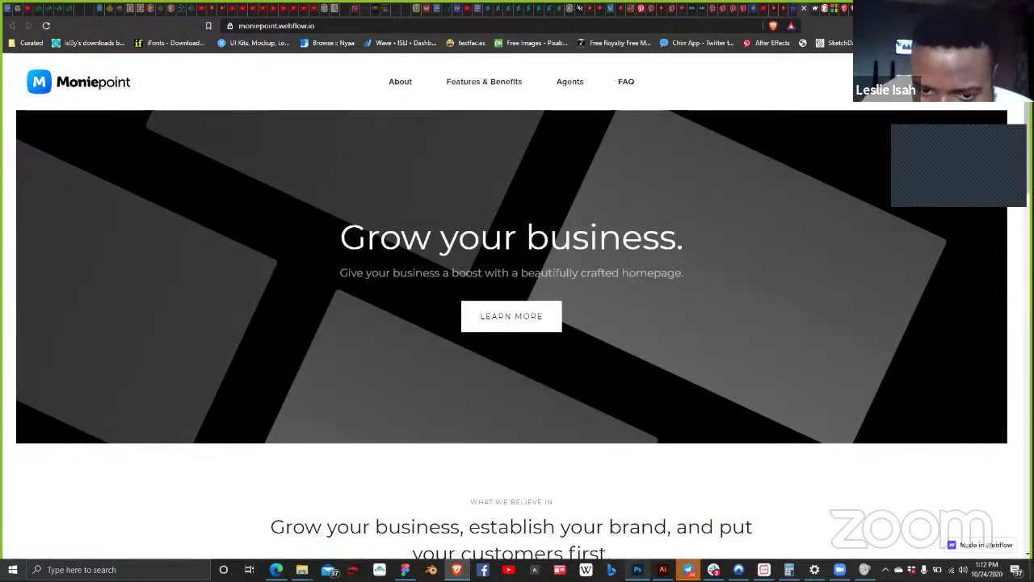
{"action": "mouse_move", "coordinate": [405, 569]}
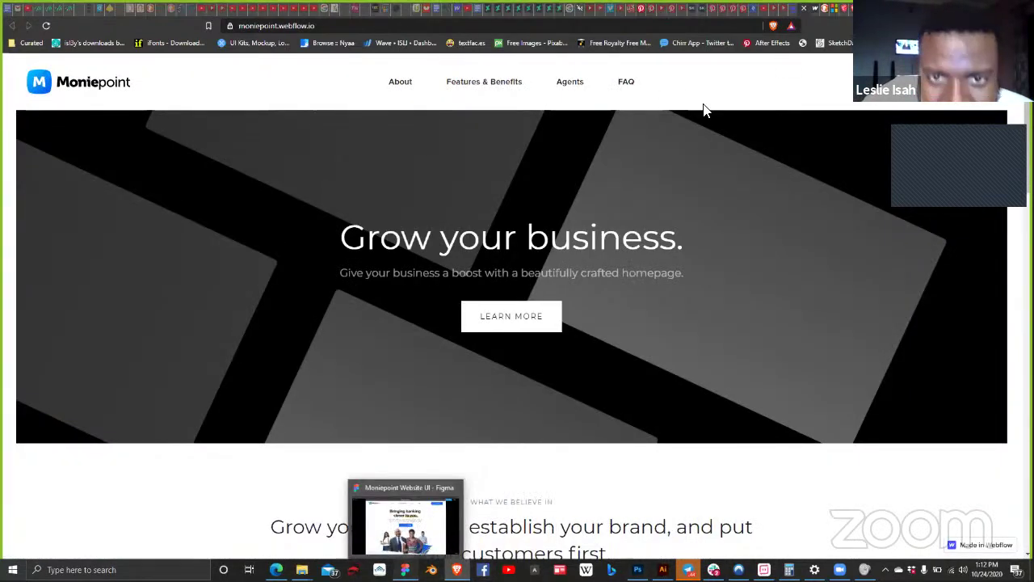
{"action": "left_click", "coordinate": [405, 526]}
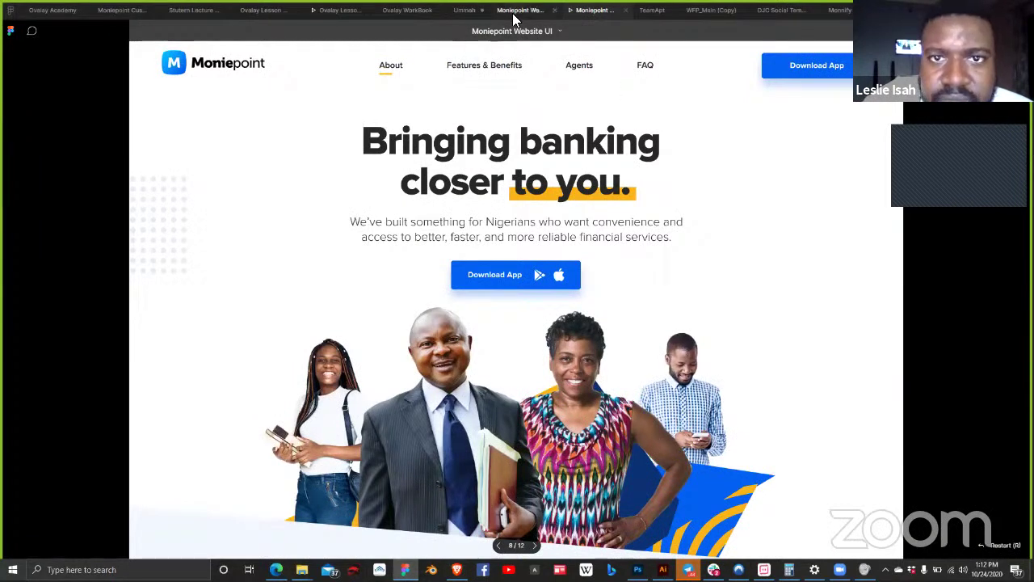
{"action": "key", "text": "ctrl+shift+Tab"}
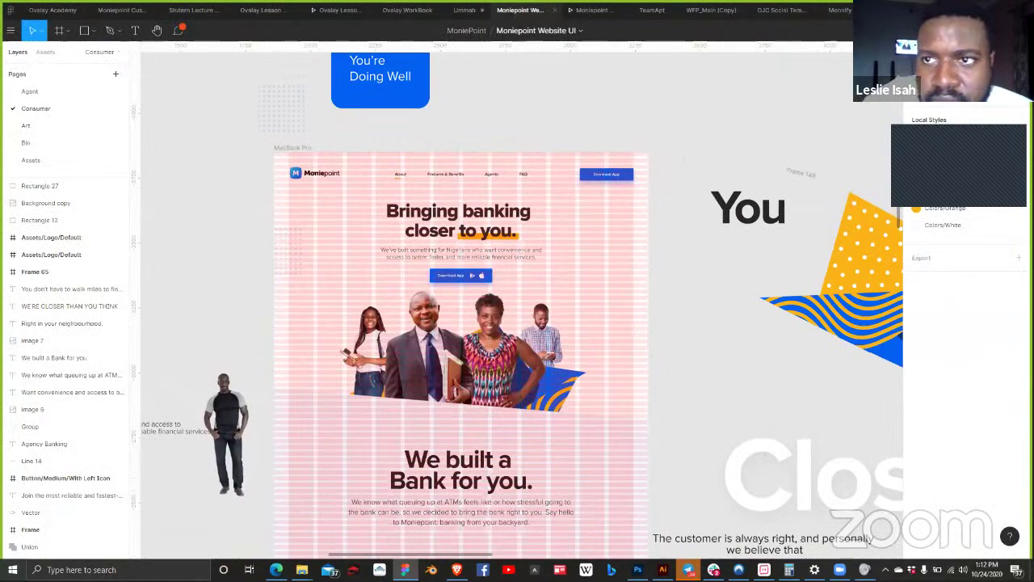
{"action": "left_click", "coordinate": [946, 30]}
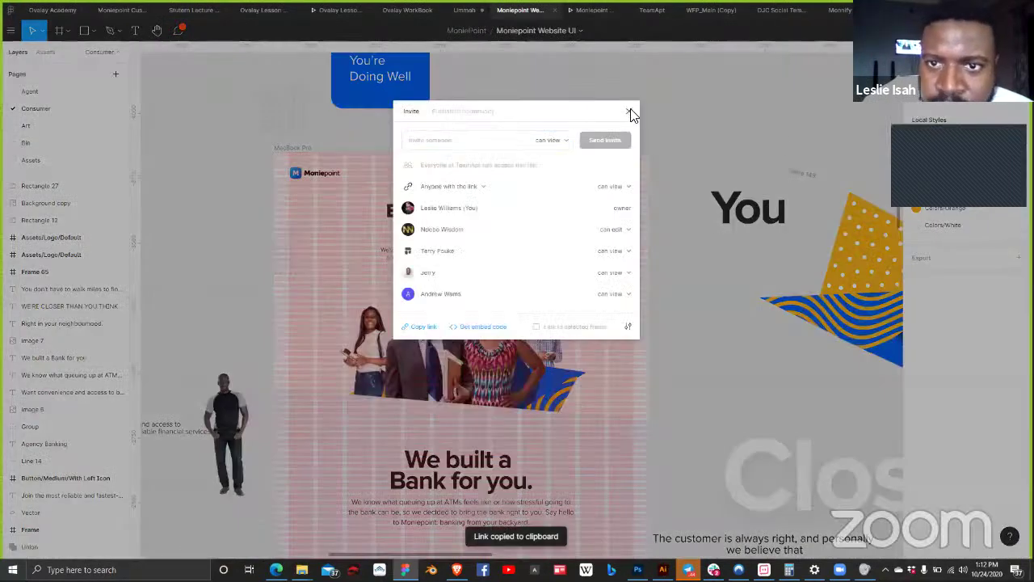
{"action": "key", "text": "Escape"}
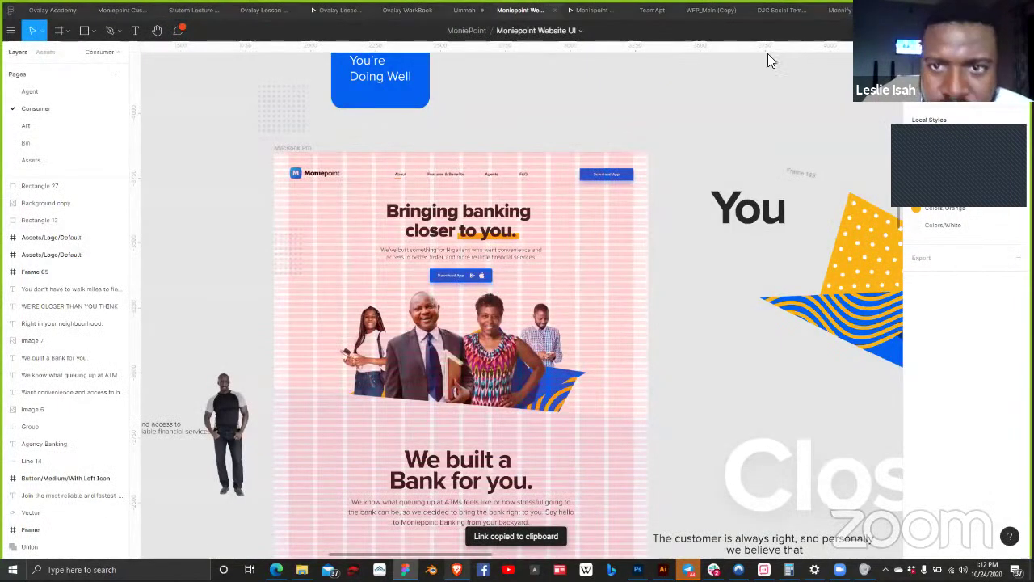
Step: Switch back to Brave and open the copied Figma file link in place of the published Moniepoint page
{"action": "key", "text": "alt+Tab"}
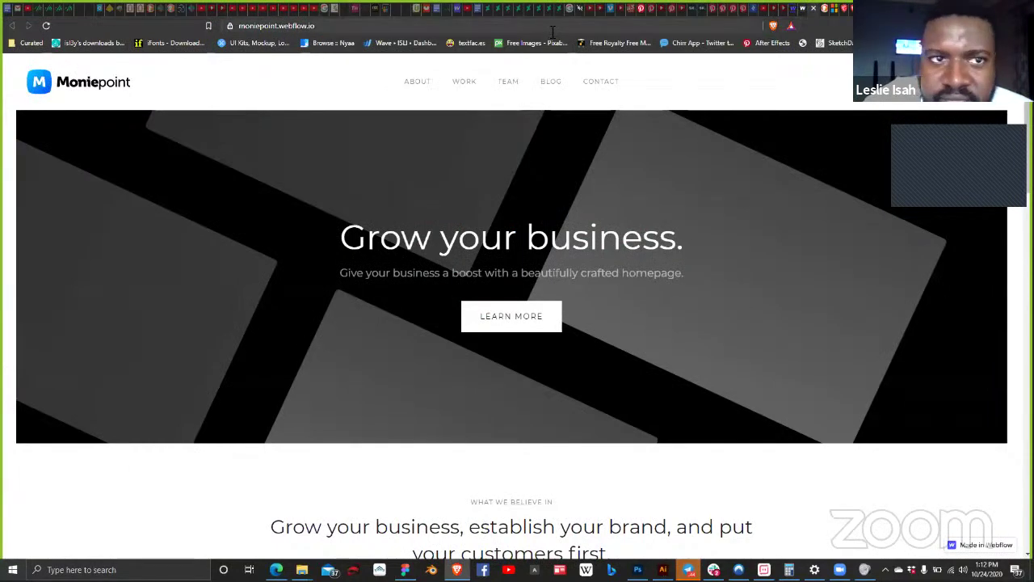
{"action": "left_click", "coordinate": [550, 25]}
{"action": "right_click", "coordinate": [550, 25]}
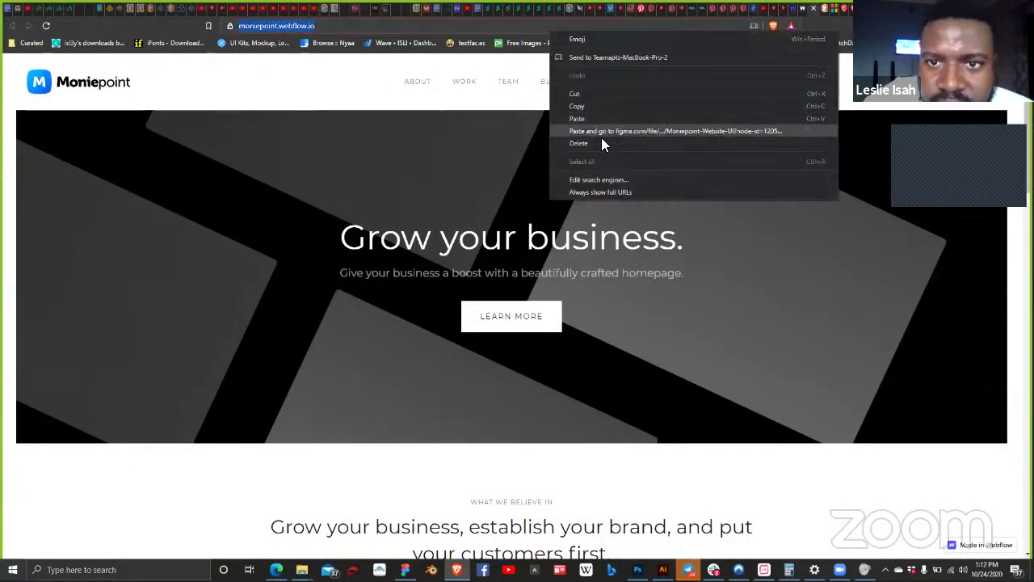
{"action": "left_click", "coordinate": [600, 132]}
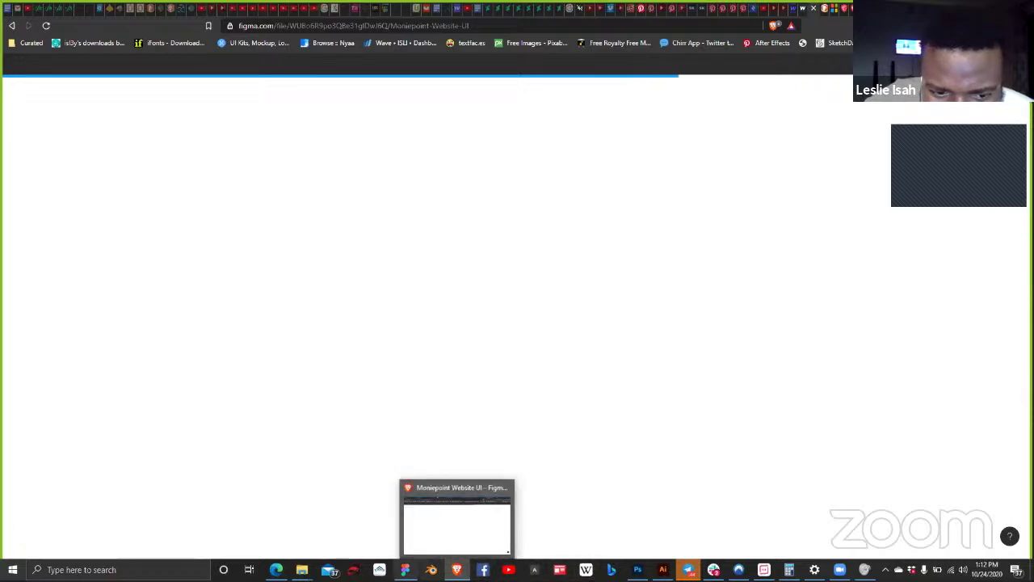
Step: Switch to Telegram's Design JobCaster group and jump to the unread mention
{"action": "key", "text": "alt+Tab"}
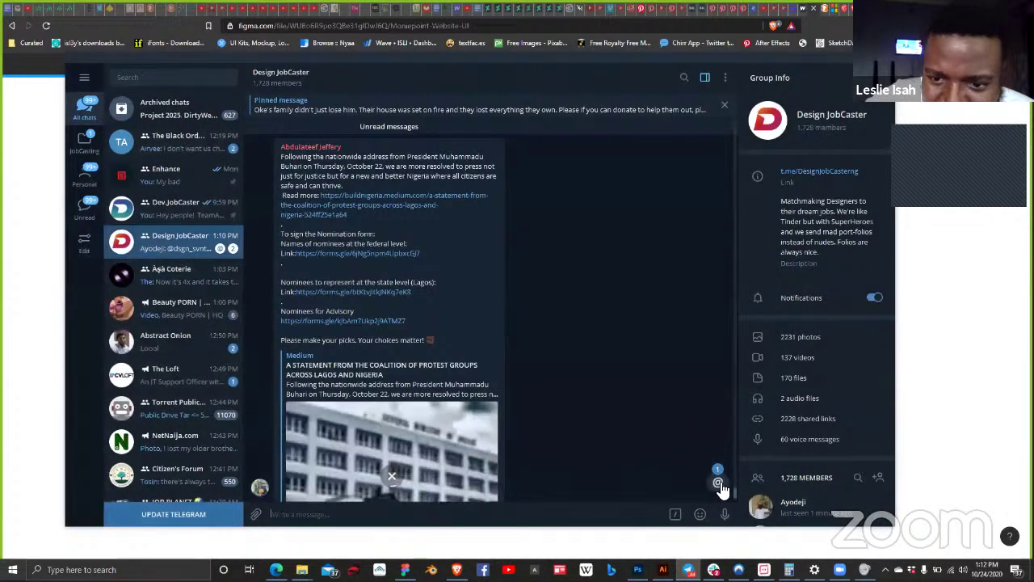
{"action": "left_click", "coordinate": [703, 479]}
Step: Try to post the copied Figma file link in the Design JobCaster group
{"action": "right_click", "coordinate": [450, 515]}
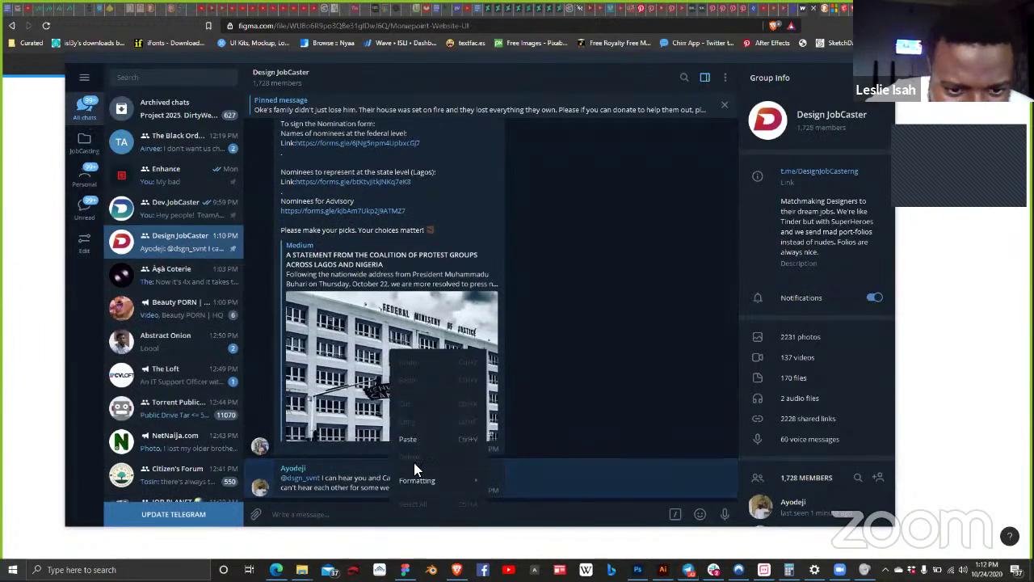
{"action": "left_click", "coordinate": [461, 438]}
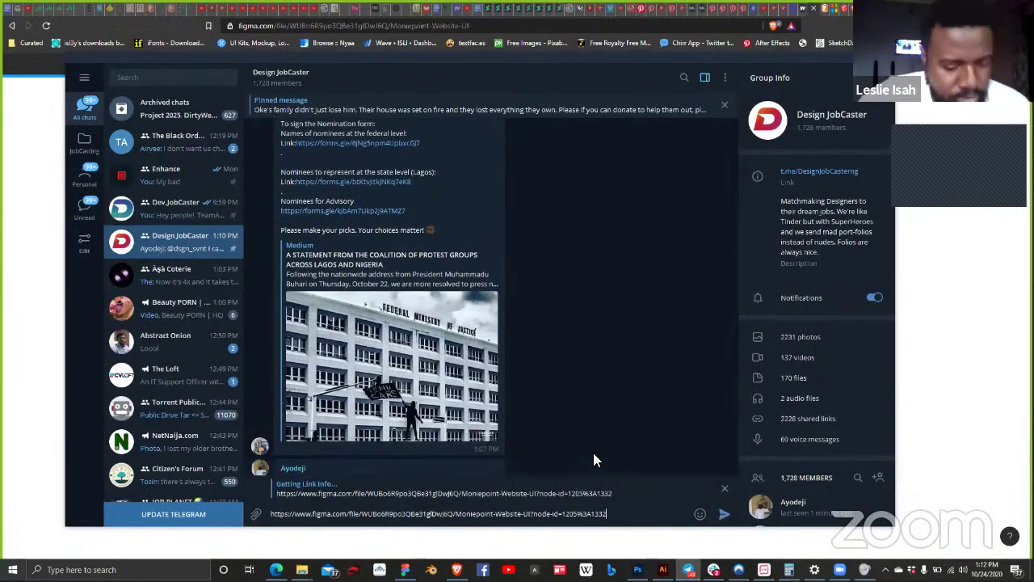
{"action": "key", "text": "Return"}
{"action": "key", "text": "alt+Tab"}
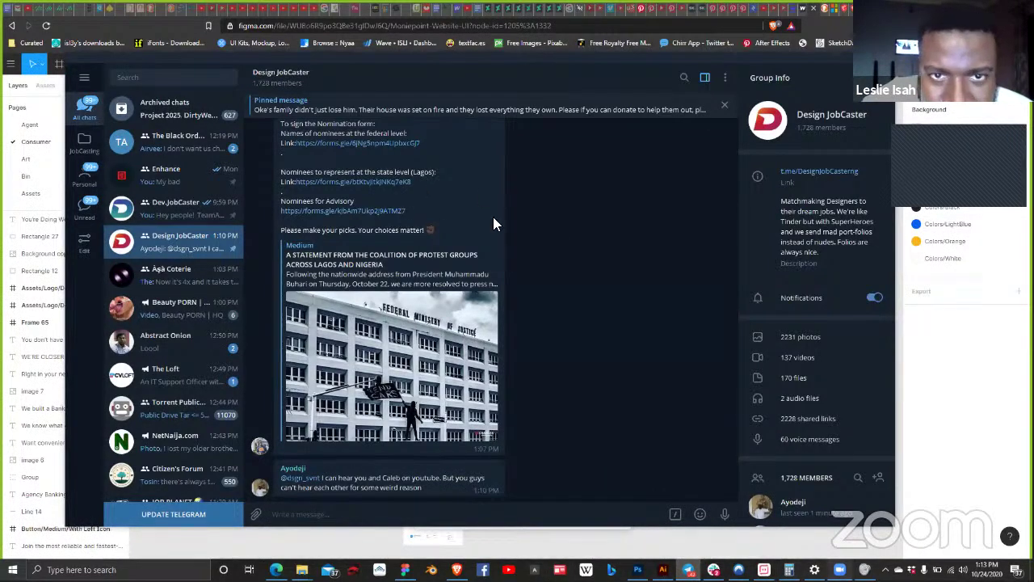
Step: Copy the Zoom meeting's invite link with its embedded passcode and send it to the Design JobCaster group
{"action": "left_click", "coordinate": [742, 63]}
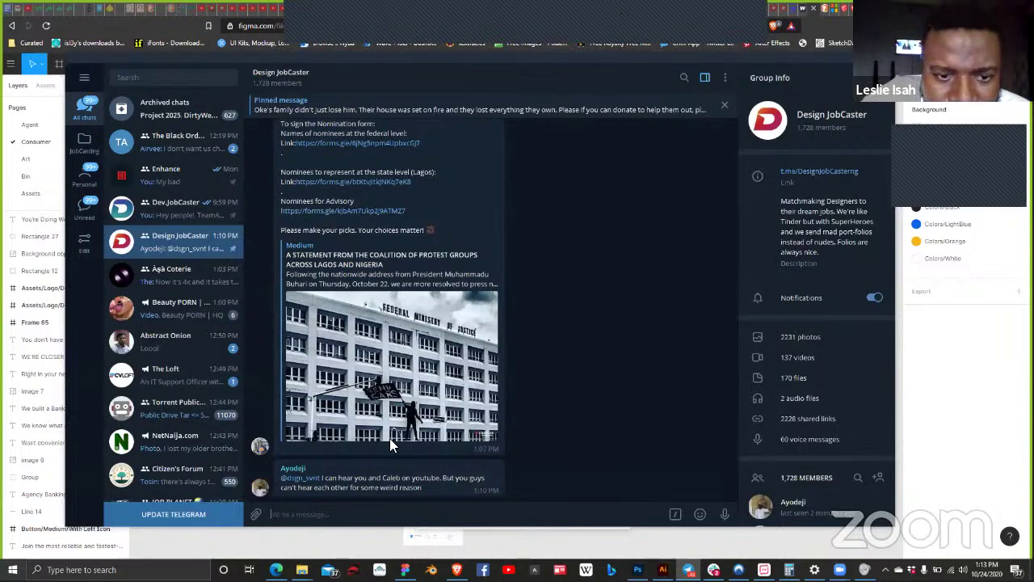
{"action": "right_click", "coordinate": [387, 511]}
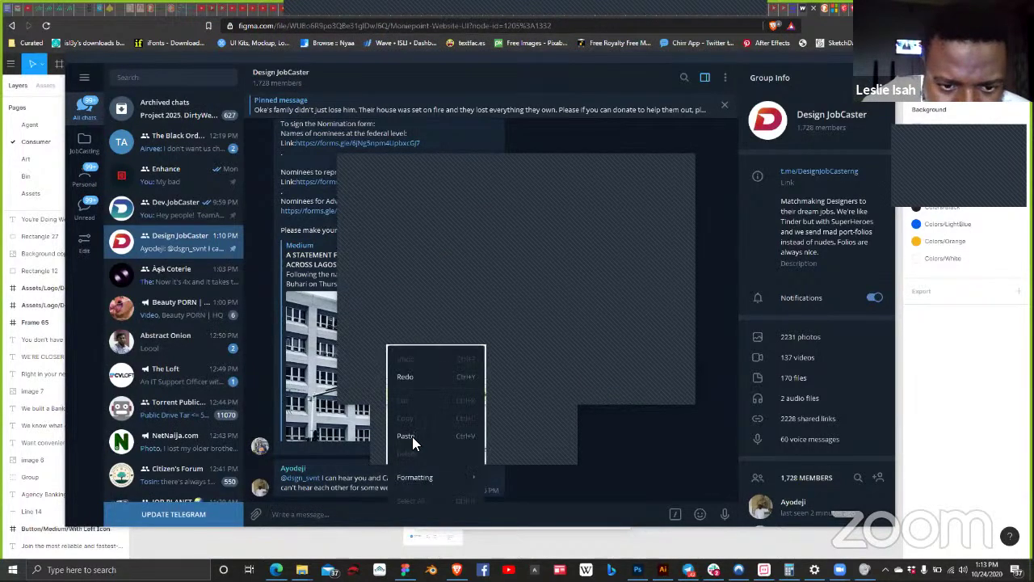
{"action": "left_click", "coordinate": [406, 436]}
{"action": "key", "text": "Return"}
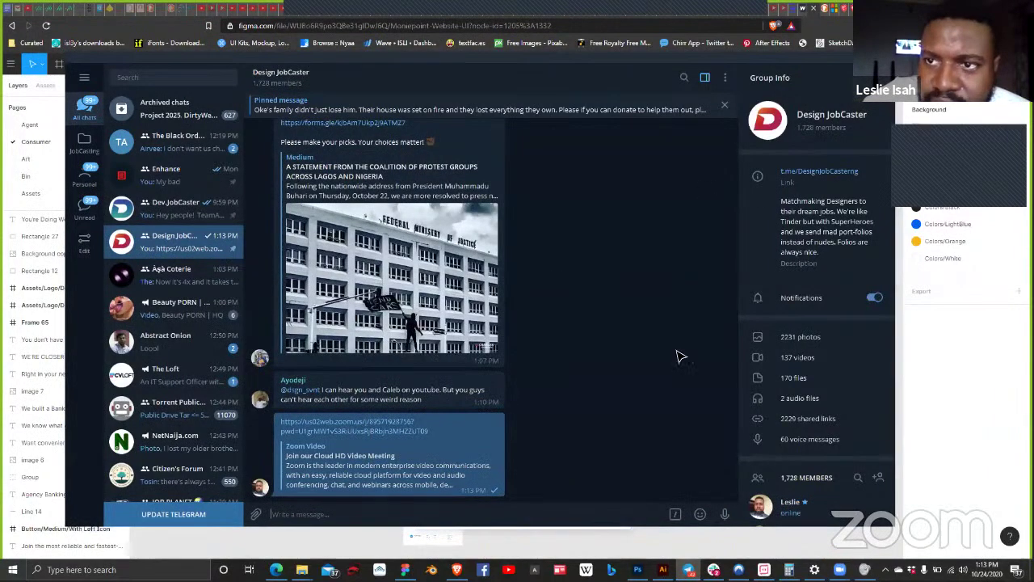
Step: Close the Telegram window and examine the hero of the consumer landing page in the browser's Figma file
{"action": "key", "text": "ctrl+w"}
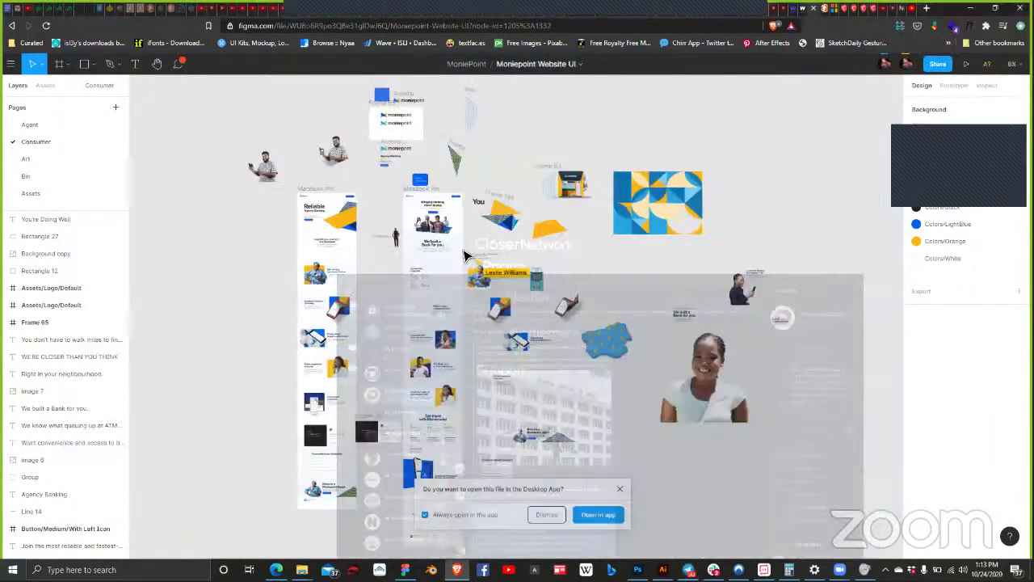
{"action": "scroll", "coordinate": [451, 237], "scroll_direction": "up", "scroll_amount": 1}
{"action": "scroll", "coordinate": [465, 236], "scroll_direction": "up", "scroll_amount": 1}
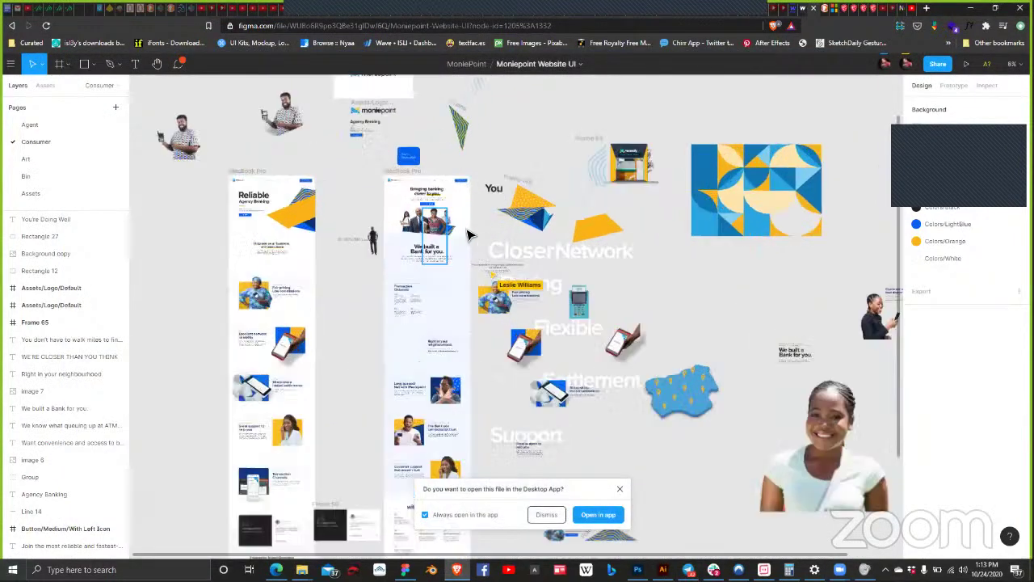
{"action": "scroll", "coordinate": [444, 142], "scroll_direction": "up", "scroll_amount": 4}
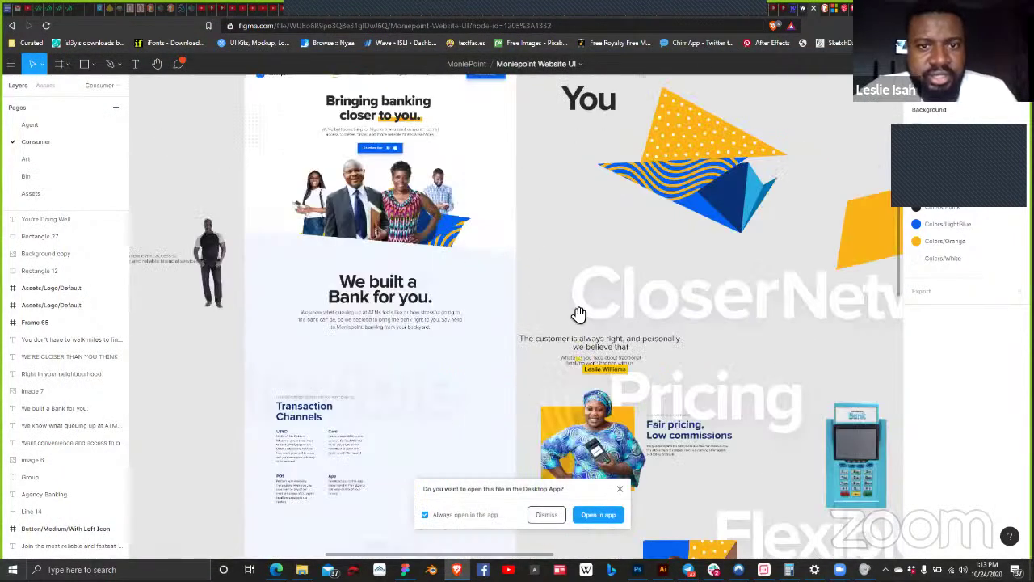
{"action": "scroll", "coordinate": [614, 459], "scroll_direction": "up", "scroll_amount": 2}
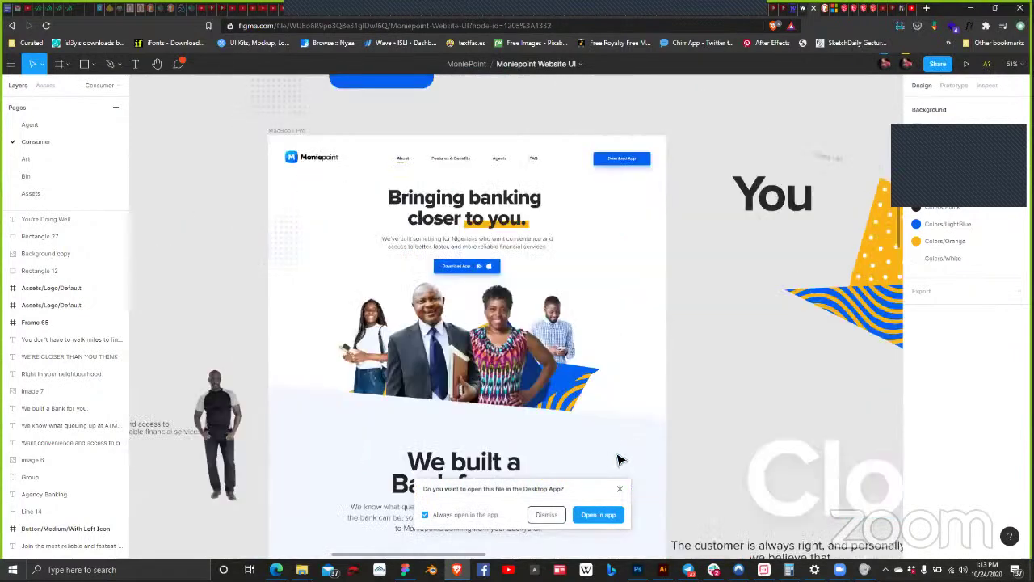
Step: Dismiss the prompt to open the file in the desktop app and examine the landing page's hero and its people images up close
{"action": "left_click", "coordinate": [620, 490]}
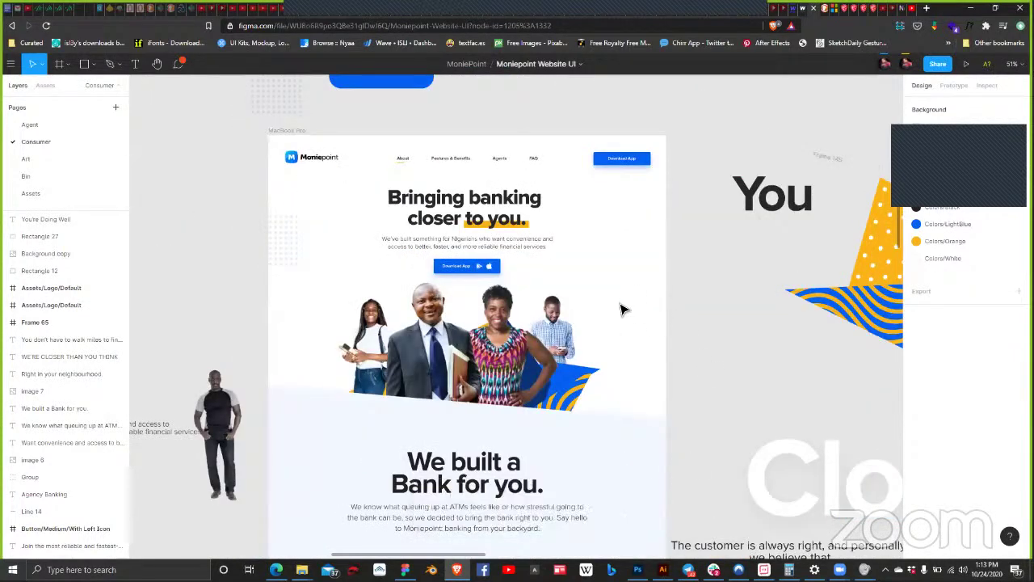
{"action": "scroll", "coordinate": [539, 262], "scroll_direction": "up", "scroll_amount": 1}
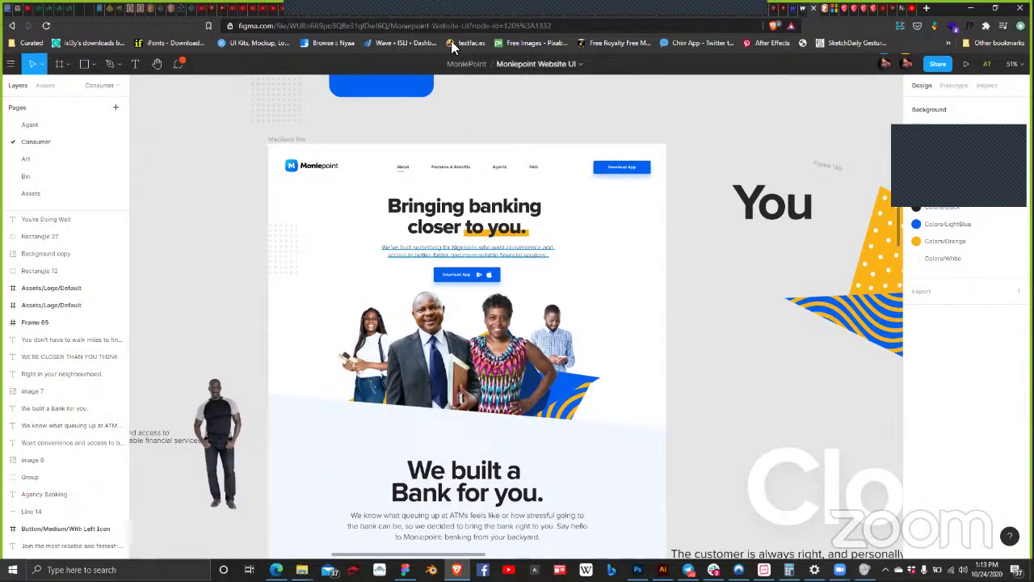
{"action": "scroll", "coordinate": [537, 251], "scroll_direction": "up", "scroll_amount": 2}
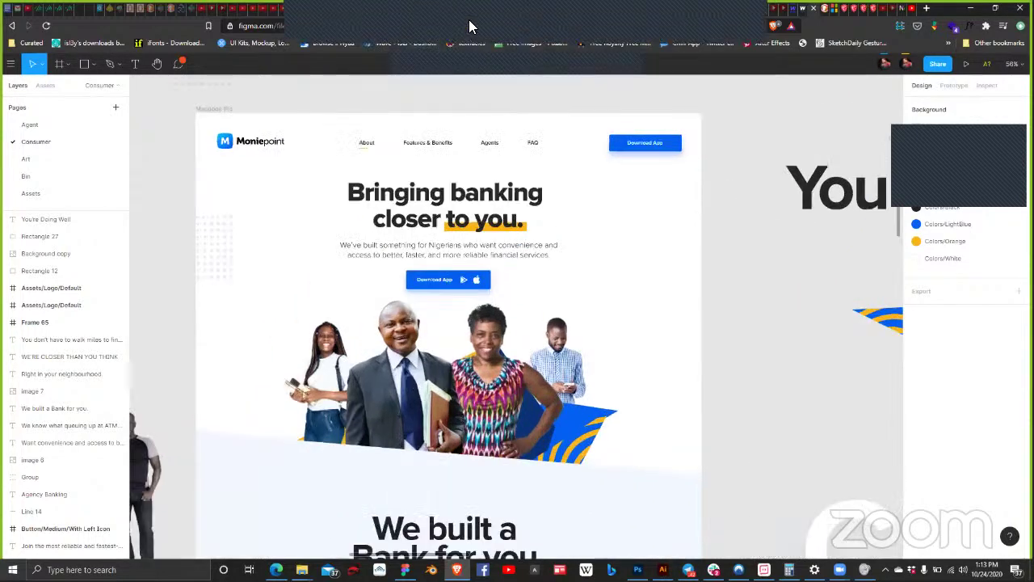
{"action": "scroll", "coordinate": [529, 256], "scroll_direction": "up", "scroll_amount": 1}
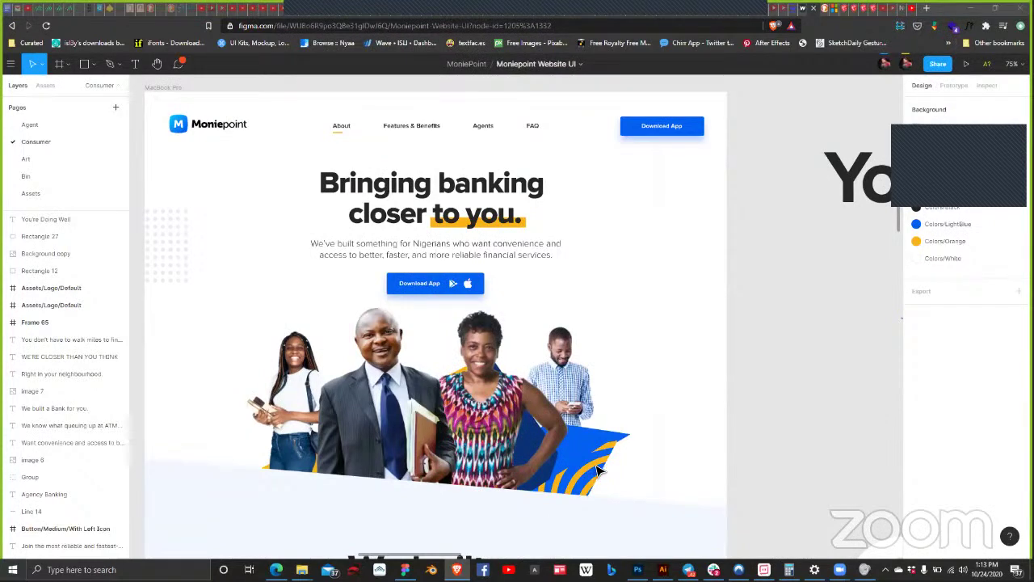
{"action": "scroll", "coordinate": [594, 397], "scroll_direction": "down", "scroll_amount": 2}
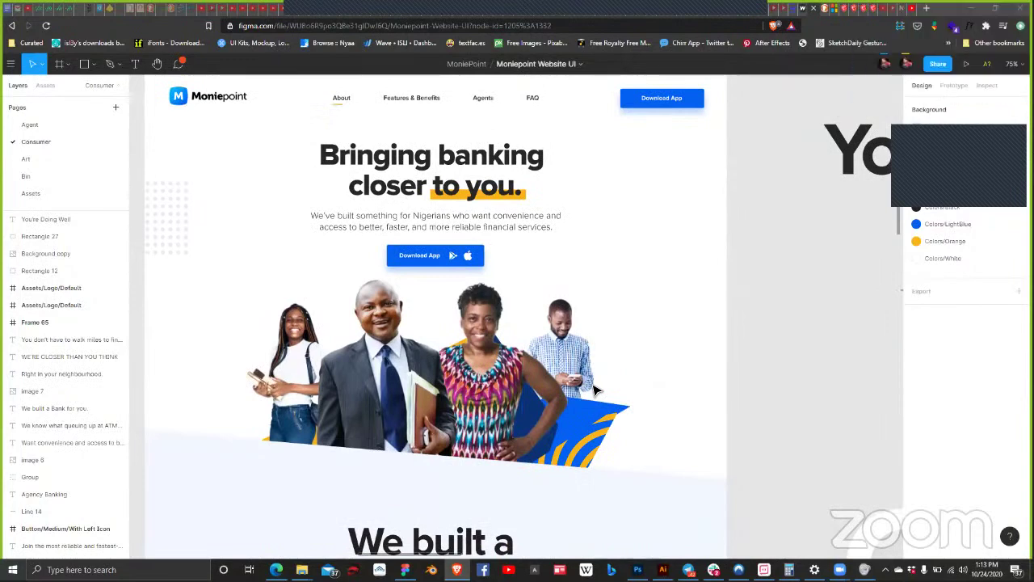
{"action": "scroll", "coordinate": [588, 419], "scroll_direction": "up", "scroll_amount": 2}
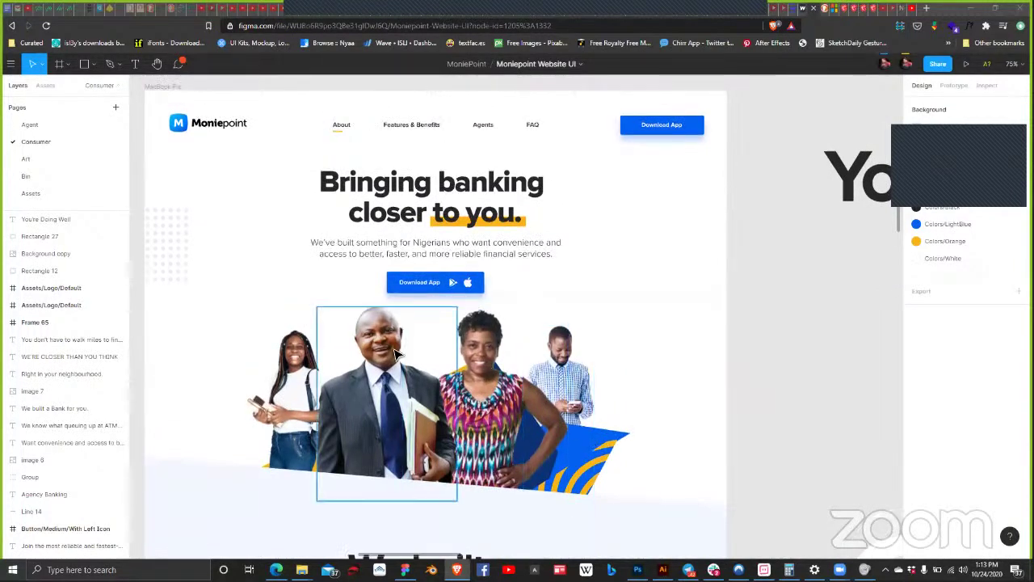
{"action": "left_click", "coordinate": [299, 388]}
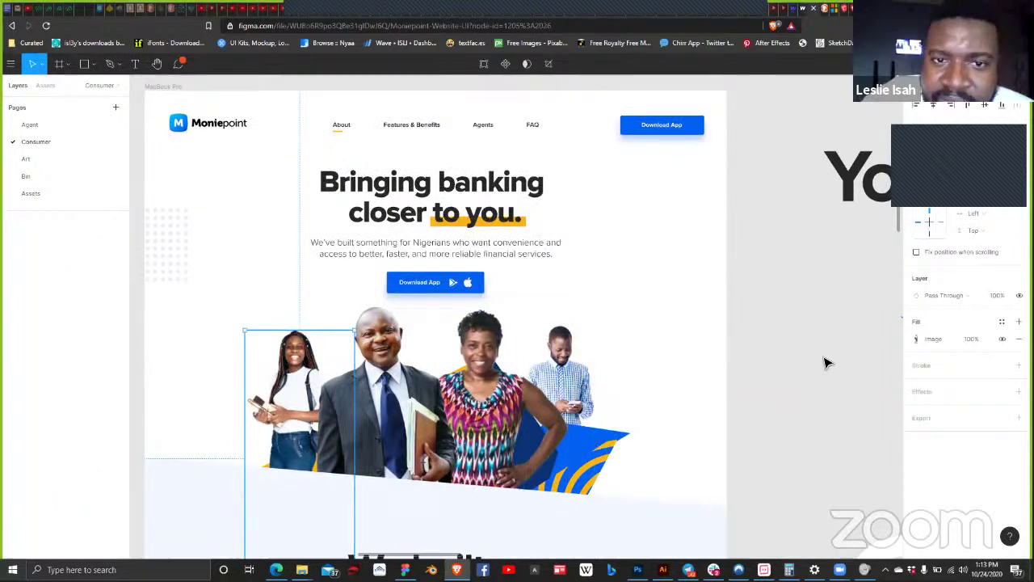
{"action": "left_click", "coordinate": [744, 346]}
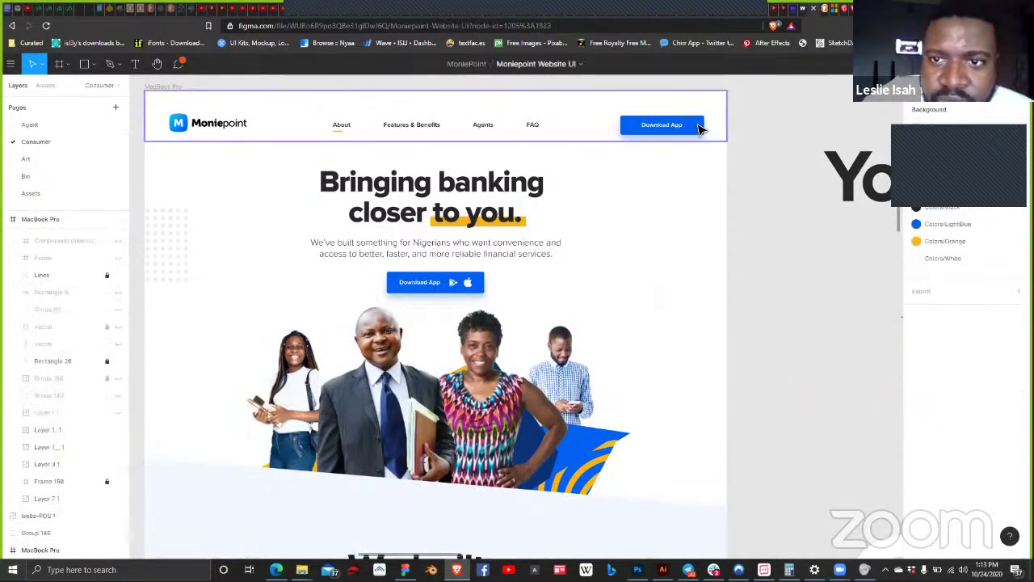
Step: Inspect the drop shadow's offset, blur and colour values on the base layer of the hero's Download App button
{"action": "left_click", "coordinate": [428, 284]}
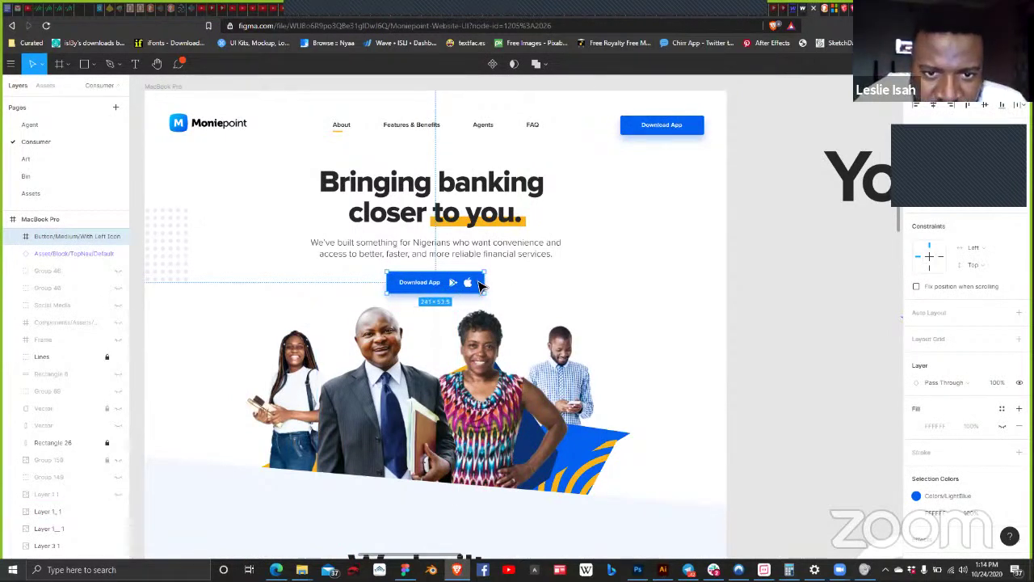
{"action": "key", "text": "Return"}
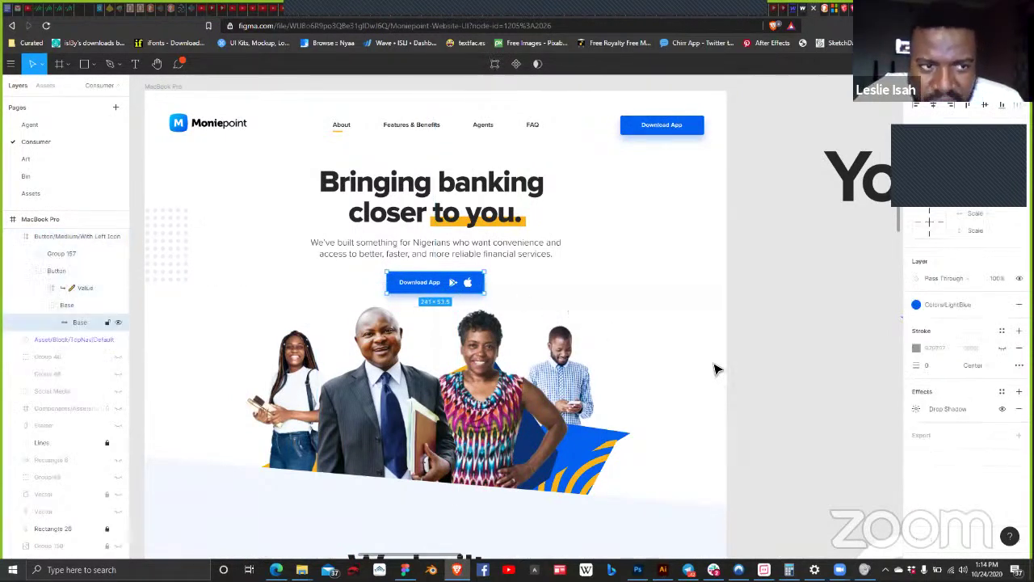
{"action": "left_click", "coordinate": [918, 410]}
{"action": "left_click", "coordinate": [808, 455]}
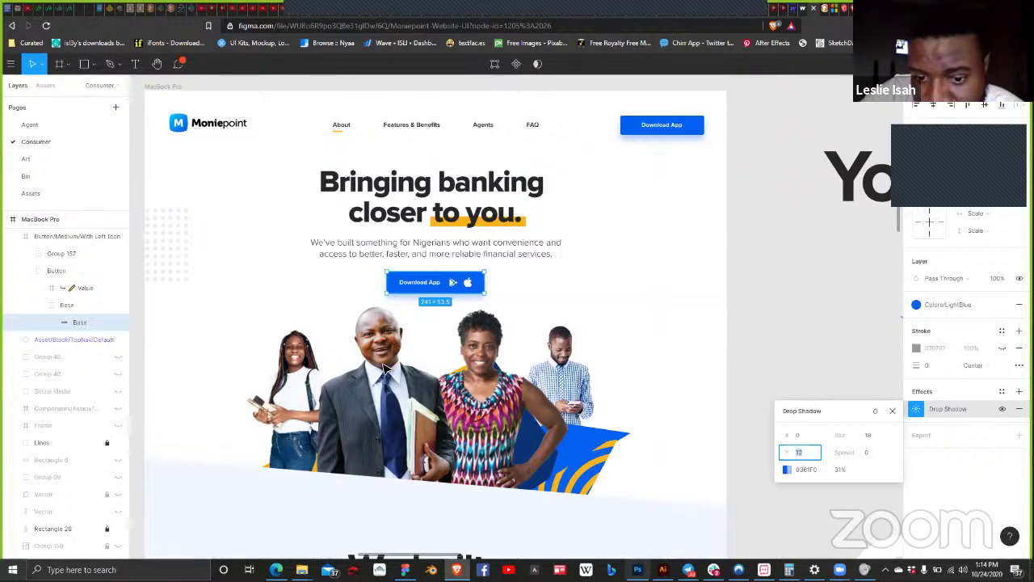
{"action": "left_click", "coordinate": [815, 471]}
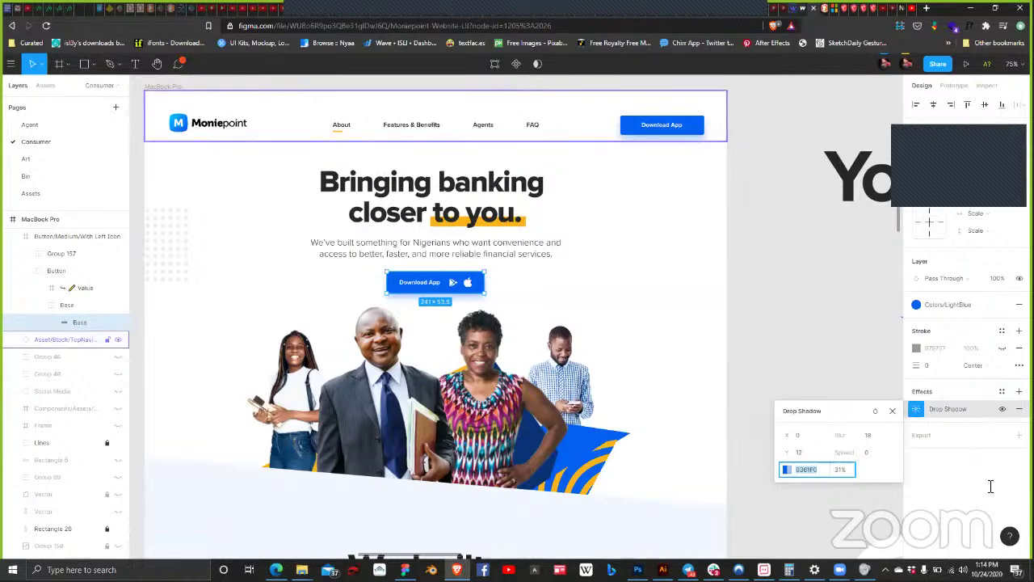
Step: Switch to the Webflow project and set the outer shadow angle of the navigation's Download App button to 180 degrees
{"action": "key", "text": "ctrl+Tab"}
{"action": "double_click", "coordinate": [998, 460]}
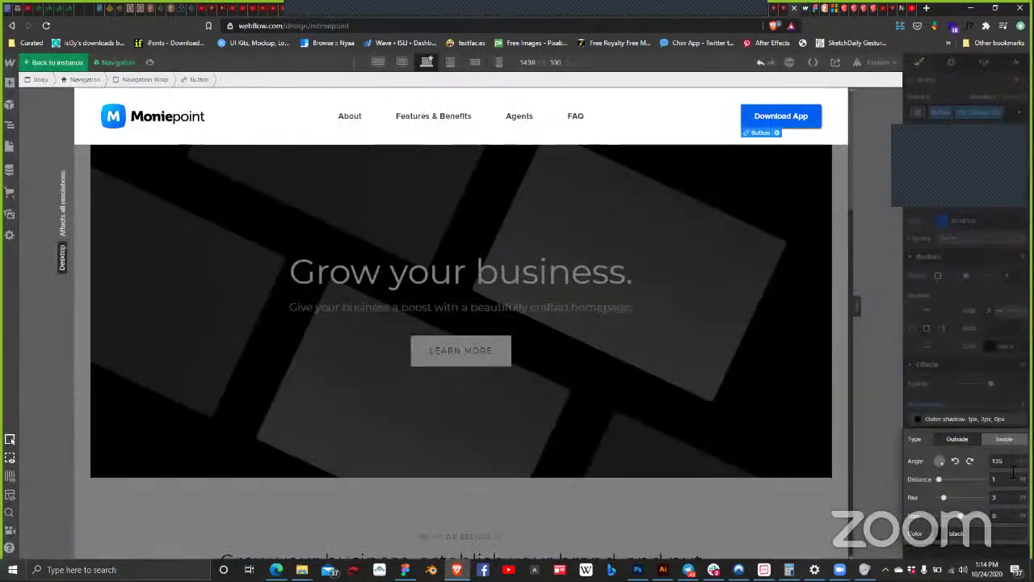
{"action": "type", "text": "90"}
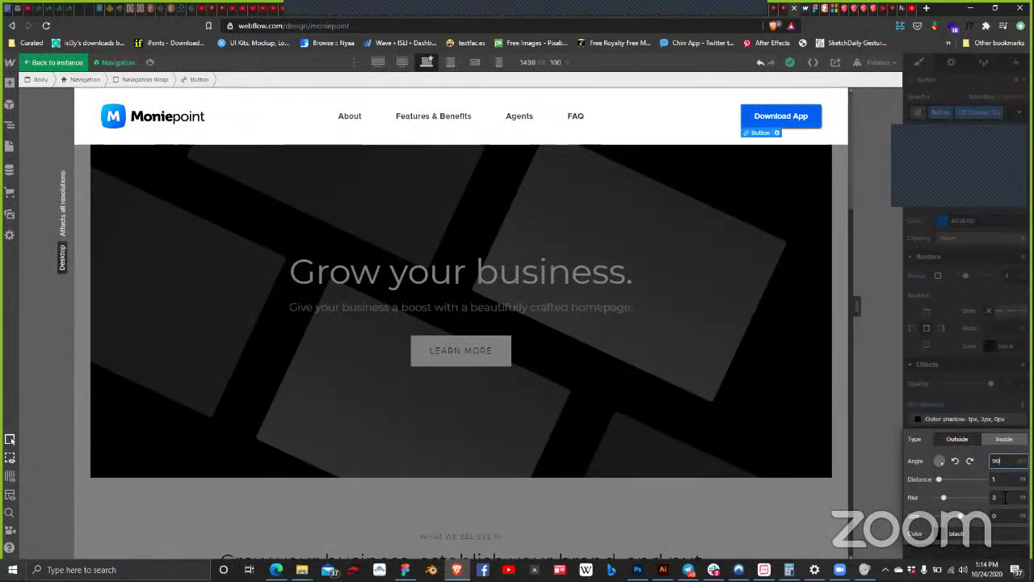
{"action": "double_click", "coordinate": [1007, 460]}
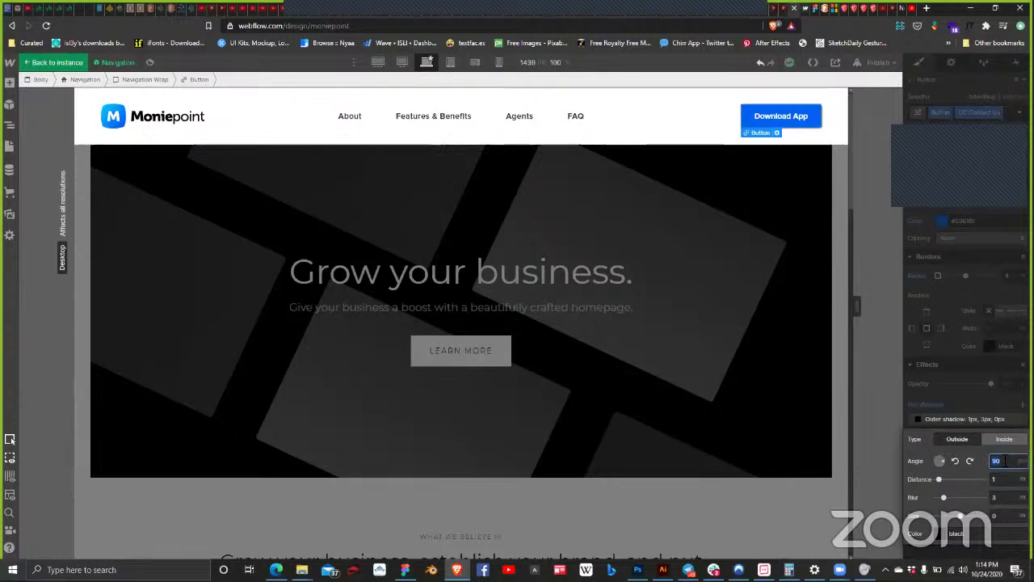
{"action": "type", "text": "180"}
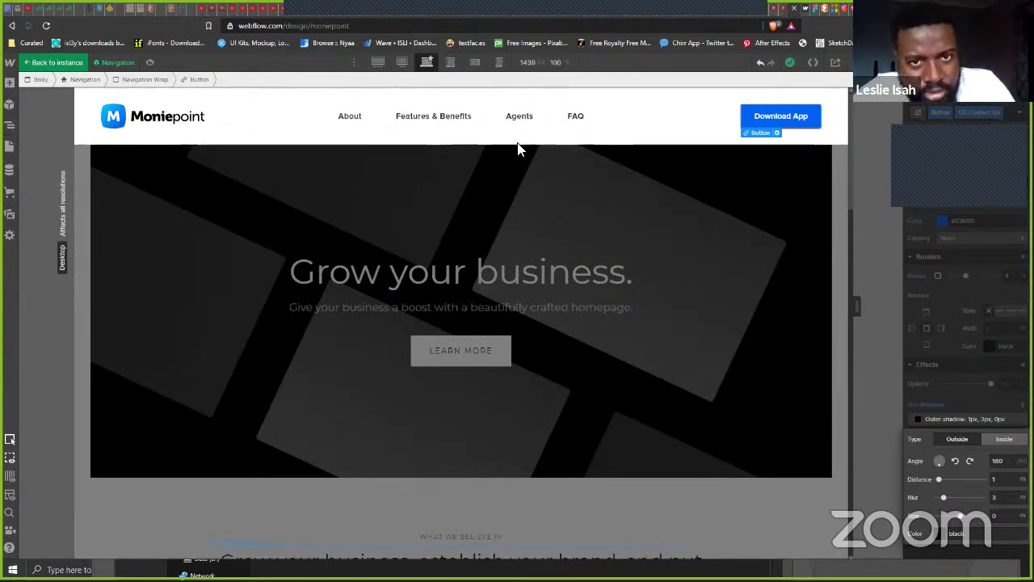
Step: Return to the browser's Figma tab, try reloading the crashed page, and close the tab
{"action": "key", "text": "alt+Tab"}
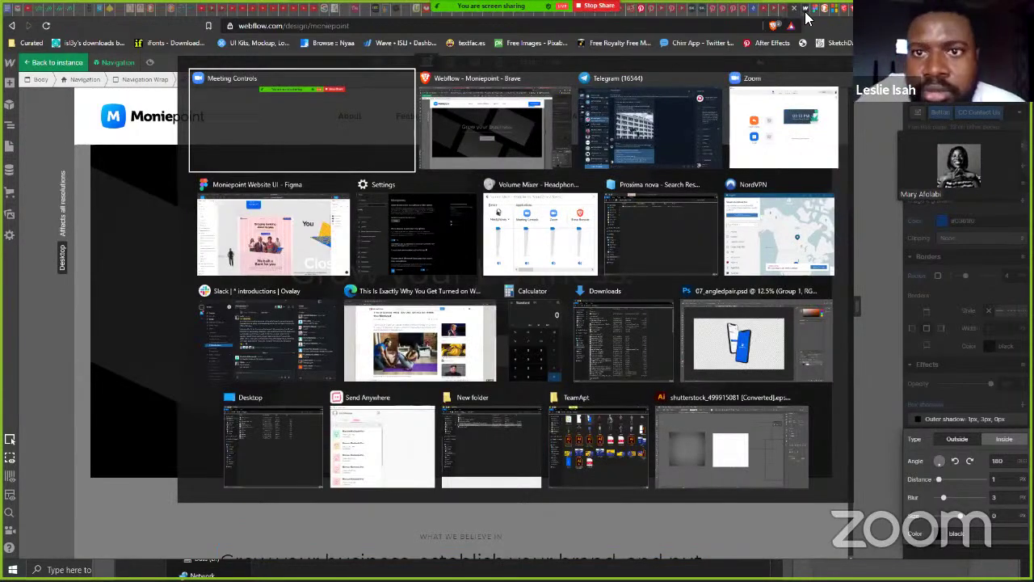
{"action": "key", "text": "Down"}
{"action": "key", "text": "Return"}
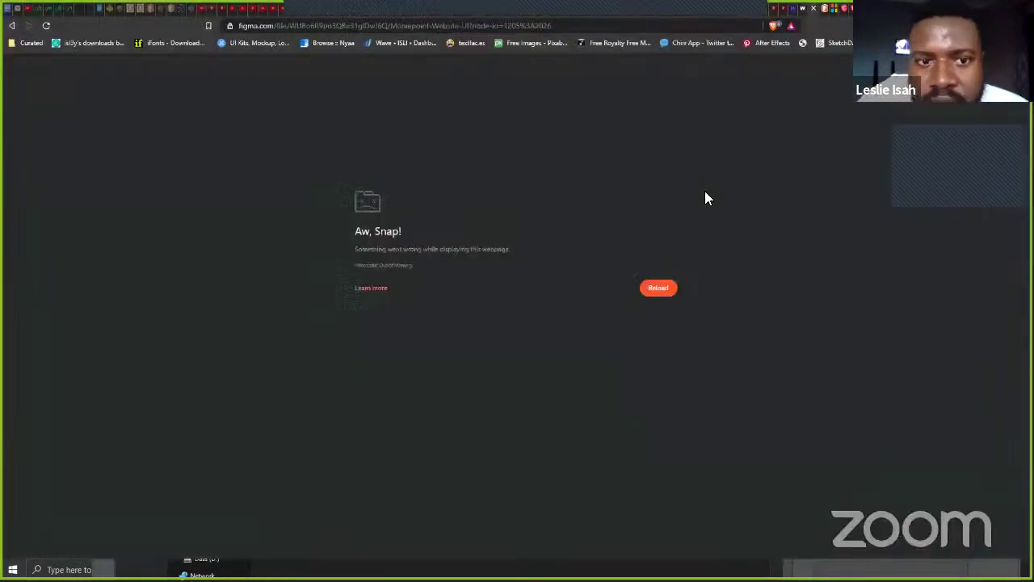
{"action": "key", "text": "F5"}
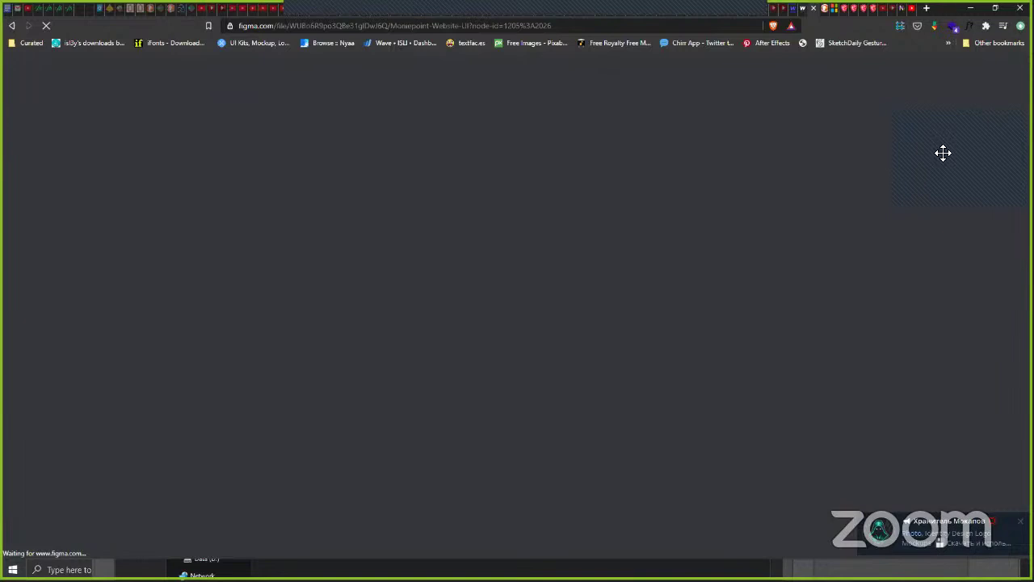
{"action": "left_click_drag", "start_coordinate": [943, 153], "coordinate": [949, 86]}
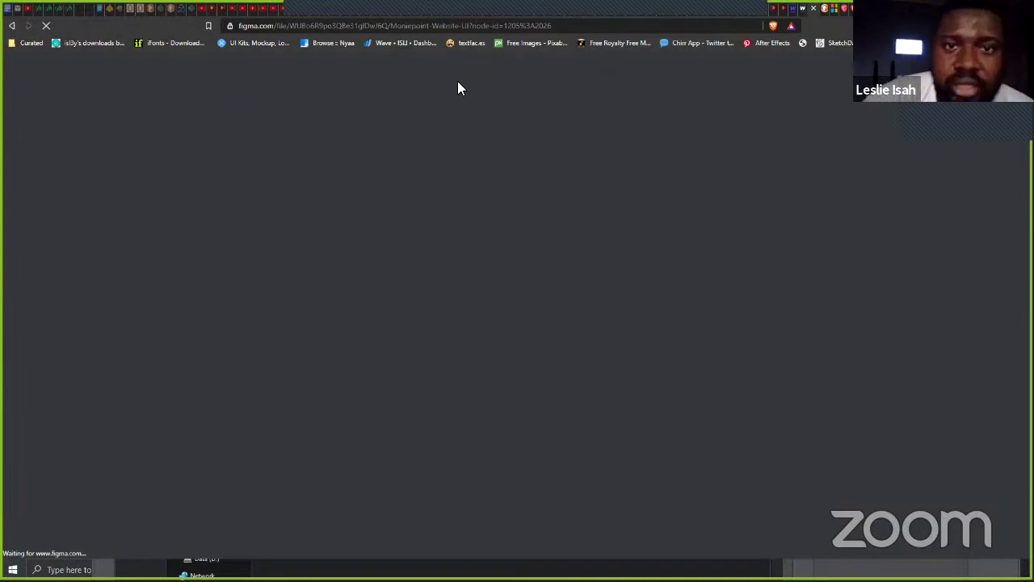
{"action": "left_click", "coordinate": [518, 25]}
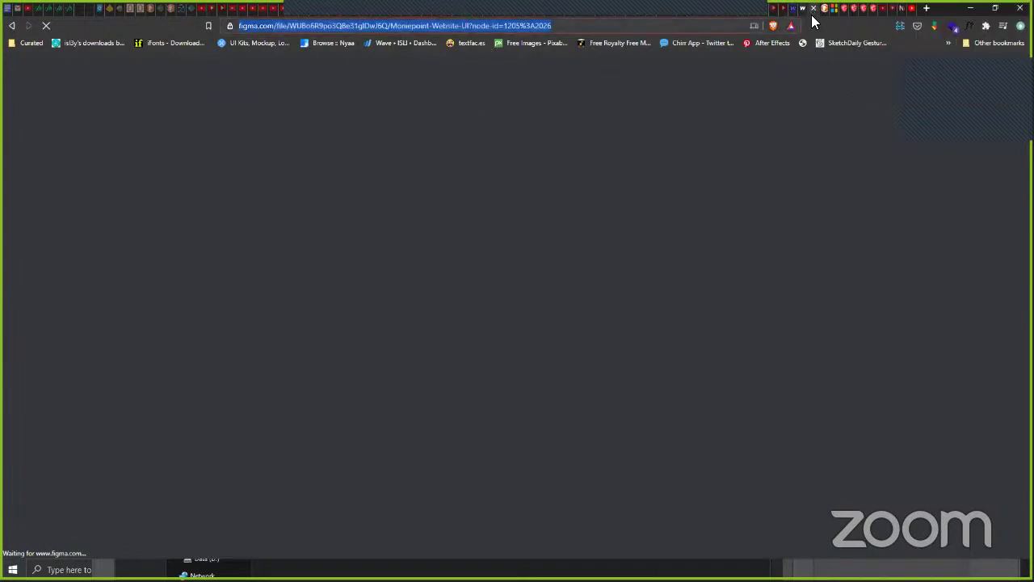
{"action": "key", "text": "ctrl+w"}
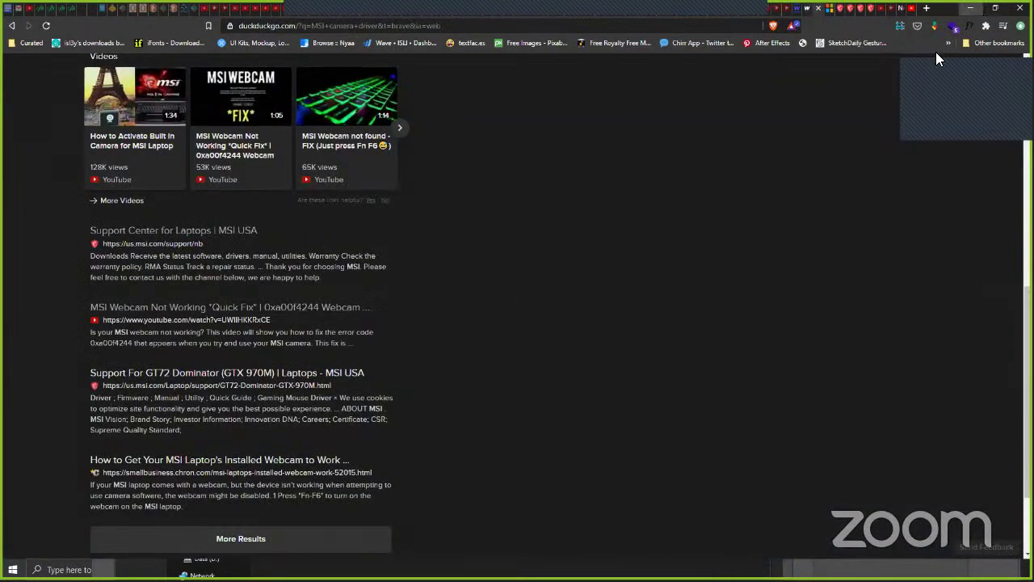
Step: Minimize the browser, close the Volume Mixer, and switch to the Moniepoint Website UI file in the Figma desktop app
{"action": "left_click", "coordinate": [970, 8]}
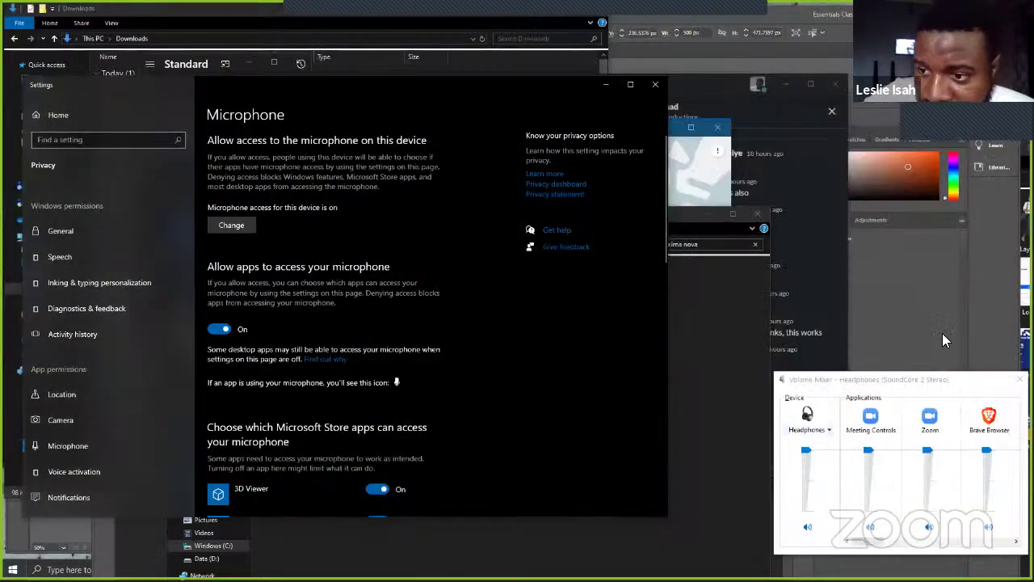
{"action": "left_click", "coordinate": [1020, 379]}
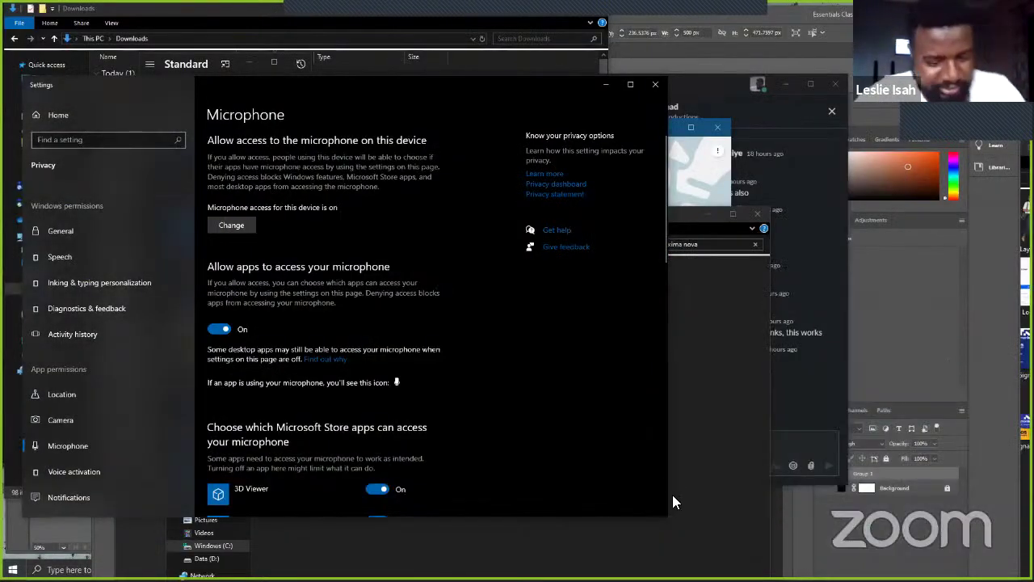
{"action": "key", "text": "alt+Tab"}
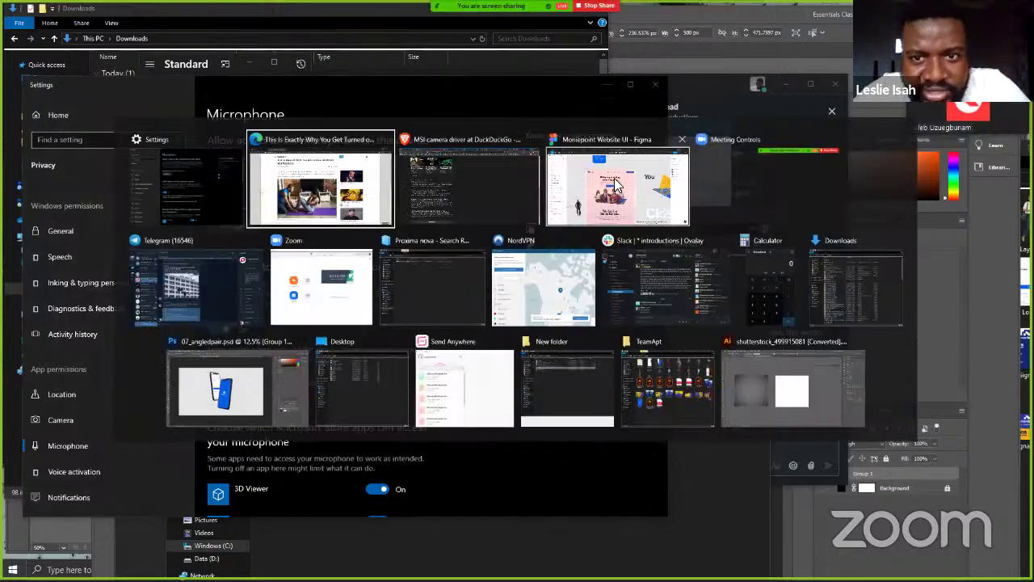
{"action": "left_click", "coordinate": [520, 101]}
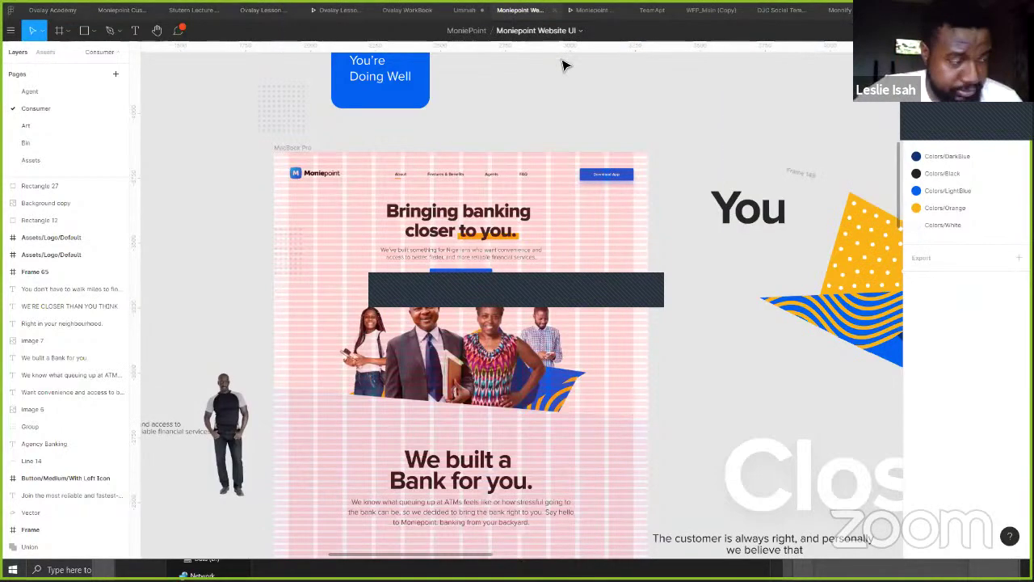
Step: Open the Moniepoint prototype presentation and review the consumer landing page's sections from the hero to the agent section and back
{"action": "left_click", "coordinate": [592, 10]}
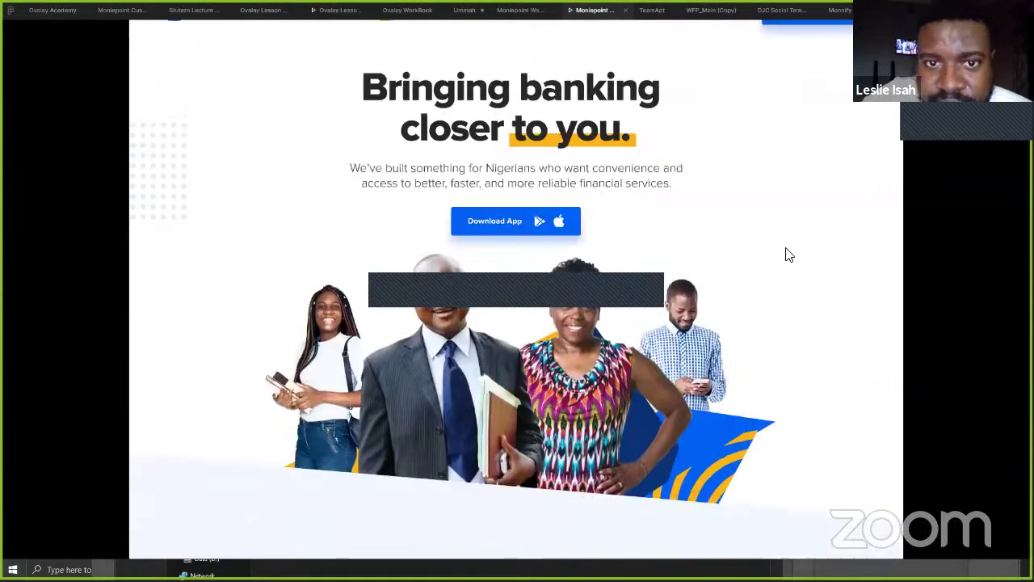
{"action": "scroll", "coordinate": [789, 256], "scroll_direction": "down", "scroll_amount": 6}
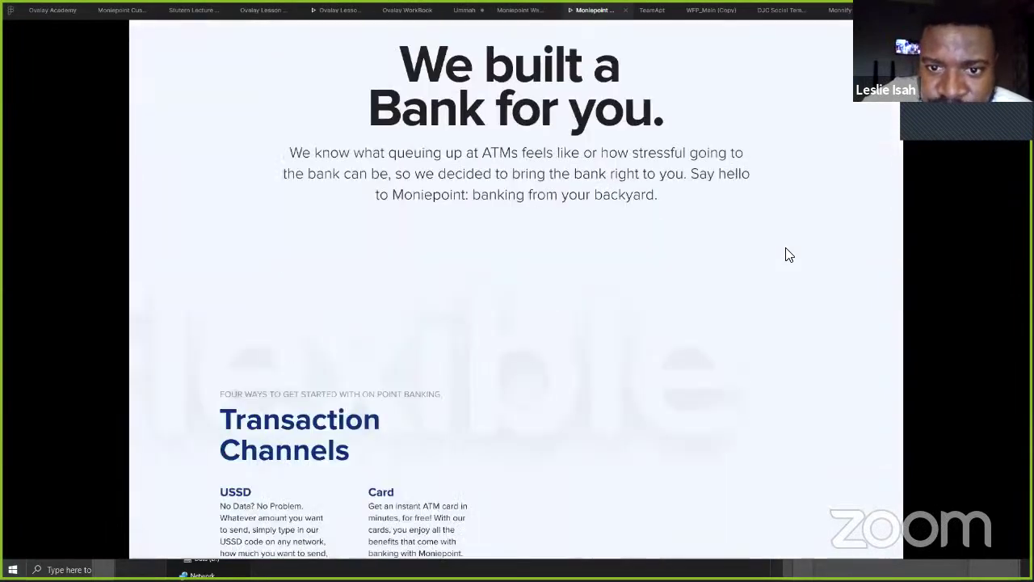
{"action": "scroll", "coordinate": [788, 256], "scroll_direction": "down", "scroll_amount": 10}
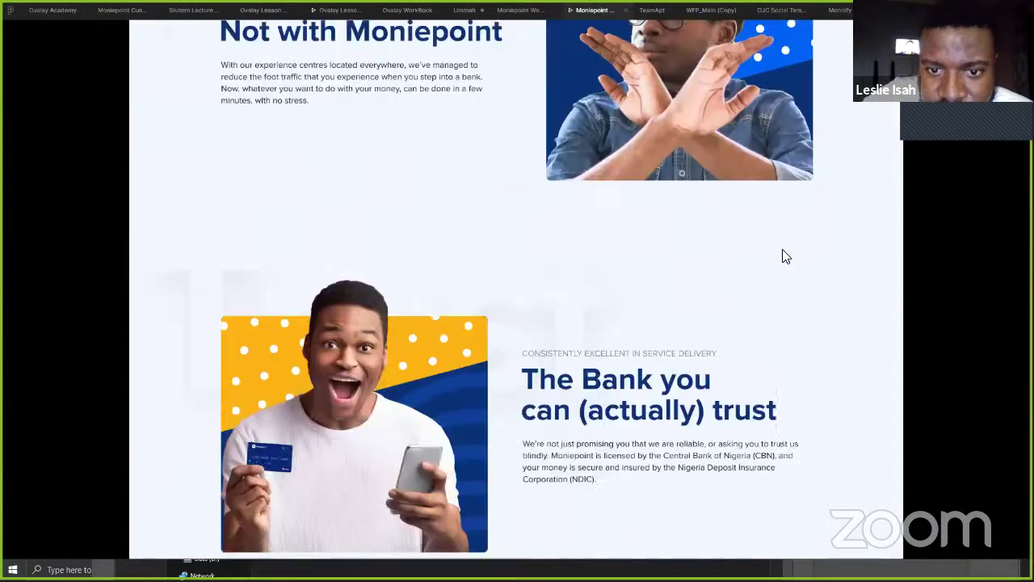
{"action": "scroll", "coordinate": [782, 250], "scroll_direction": "down", "scroll_amount": 10}
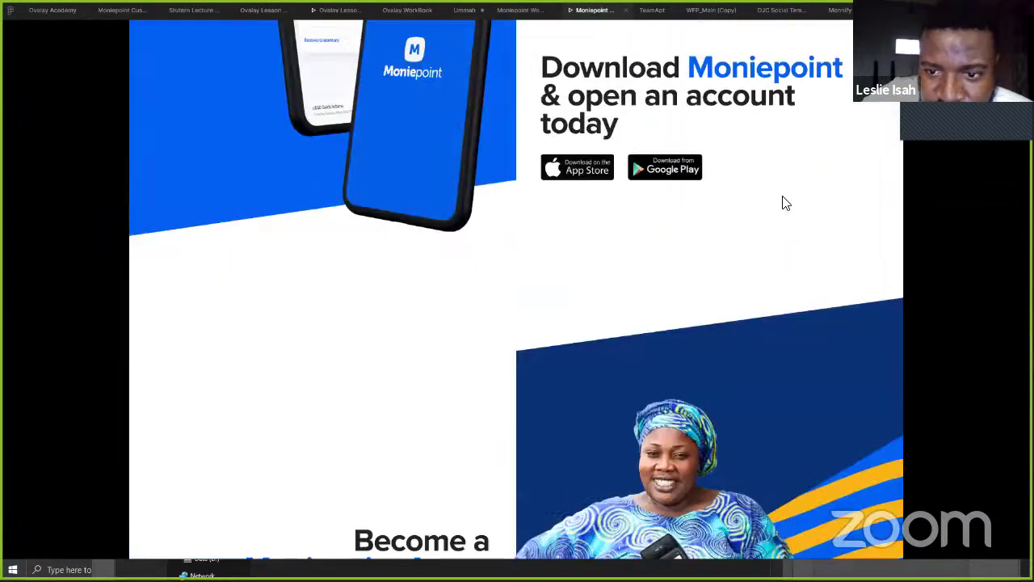
{"action": "scroll", "coordinate": [781, 199], "scroll_direction": "down", "scroll_amount": 4}
{"action": "scroll", "coordinate": [768, 218], "scroll_direction": "up", "scroll_amount": 8}
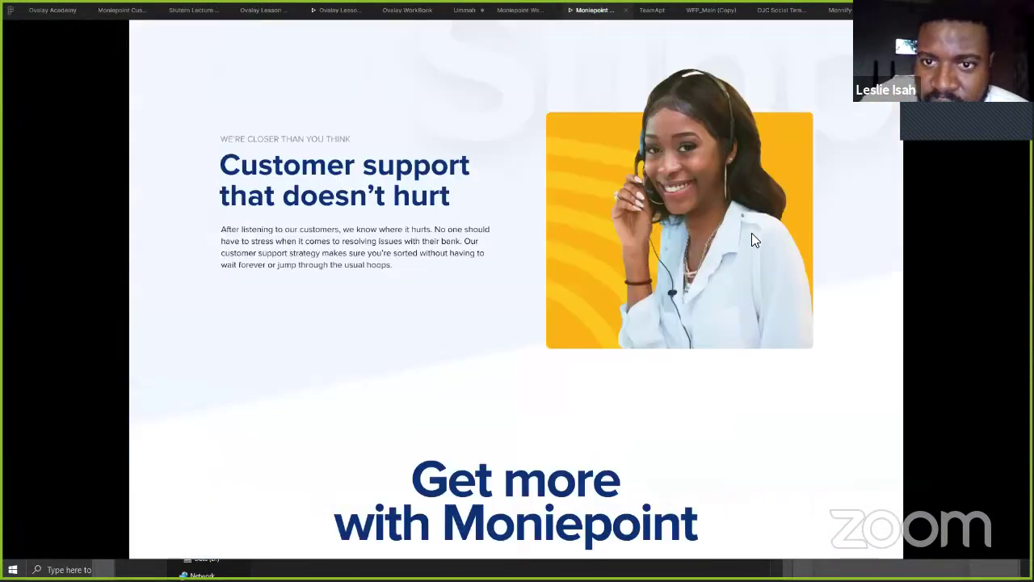
{"action": "scroll", "coordinate": [752, 240], "scroll_direction": "up", "scroll_amount": 15}
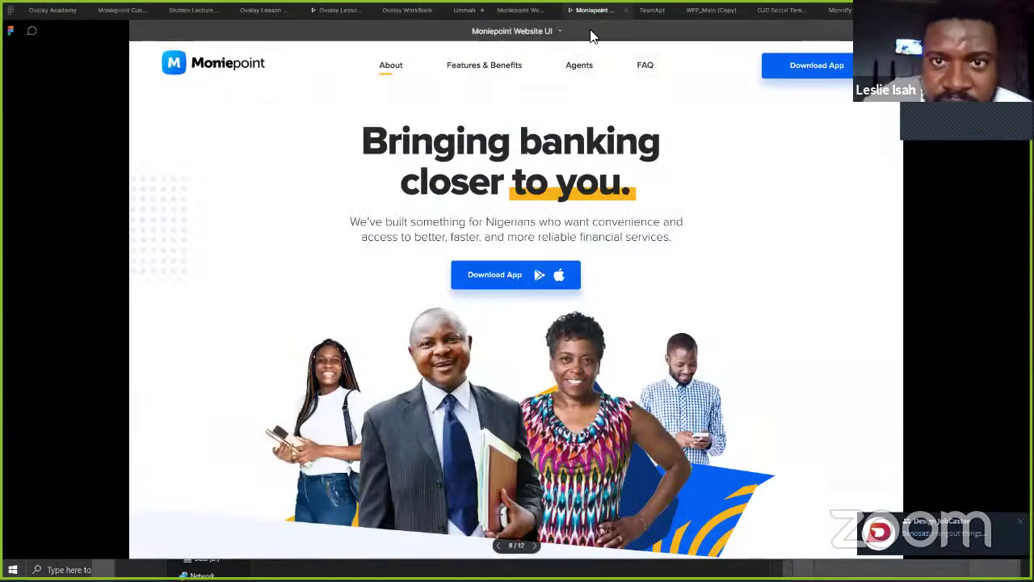
Step: Leave the Figma presentation and clear the Photoshop window with the phone mockup off the desktop
{"action": "key", "text": "alt+Tab"}
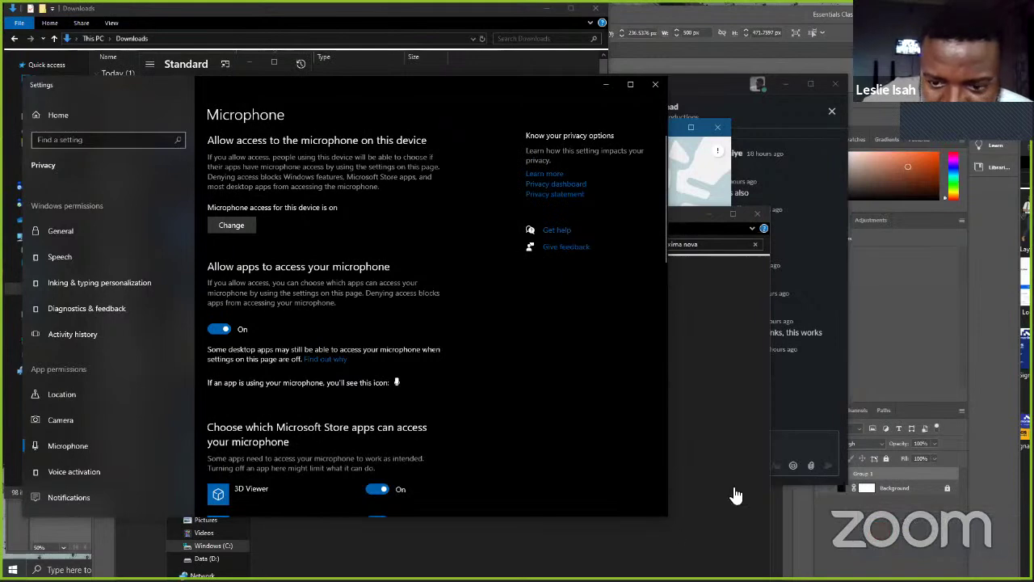
{"action": "left_click", "coordinate": [923, 329]}
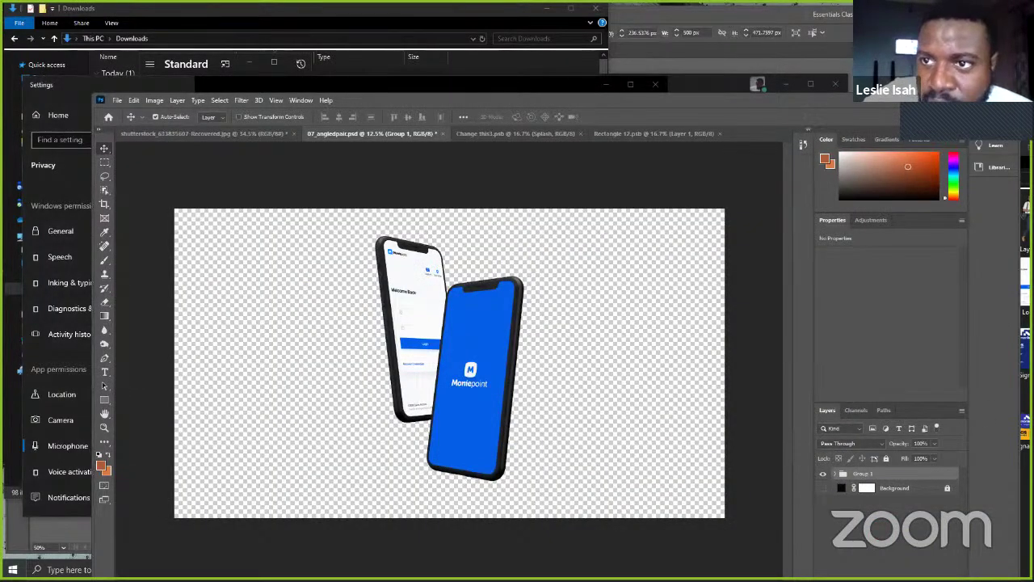
{"action": "left_click_drag", "start_coordinate": [485, 84], "coordinate": [398, 24]}
{"action": "key", "text": "alt+Tab"}
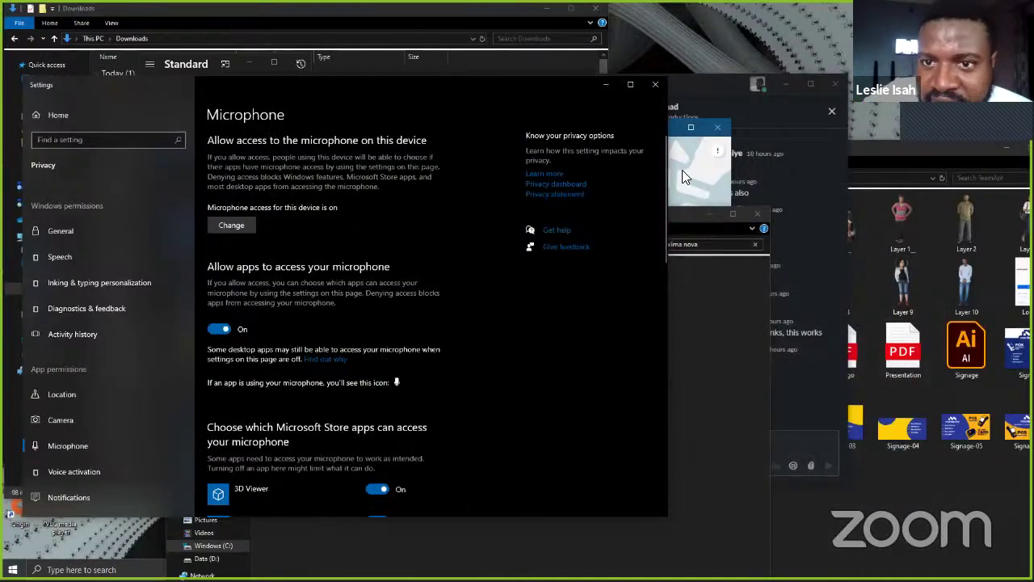
Step: Clear the image preview, Slack, Send Anywhere and font search windows off the desktop and switch to the Moniepoint Website UI file in Figma
{"action": "left_click", "coordinate": [691, 127]}
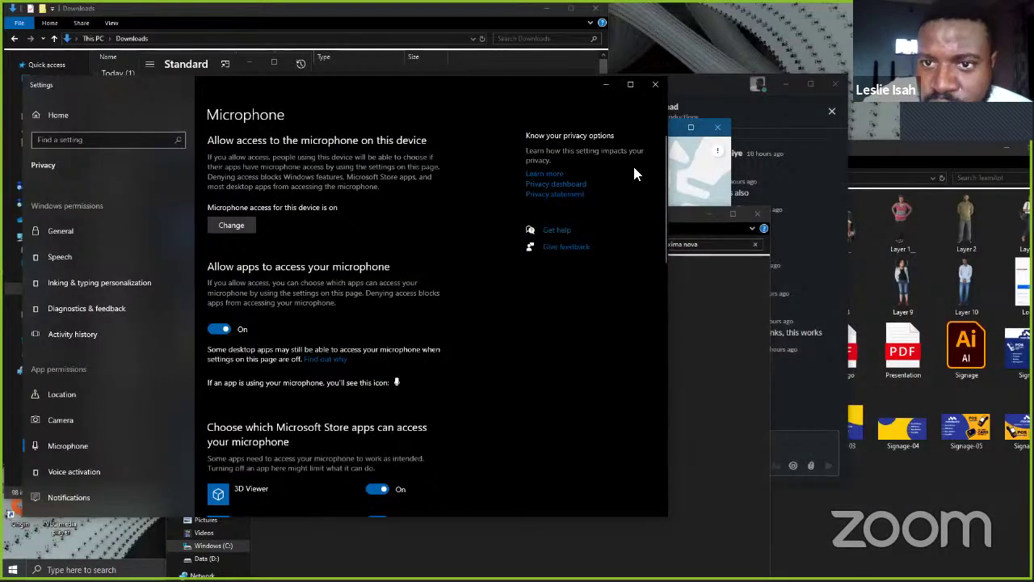
{"action": "left_click", "coordinate": [663, 132]}
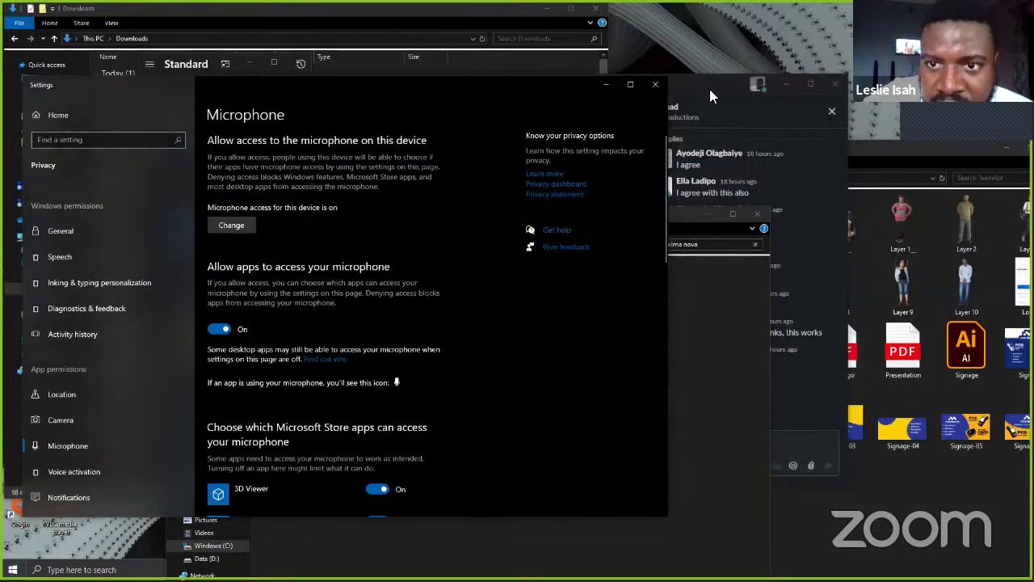
{"action": "left_click", "coordinate": [709, 89]}
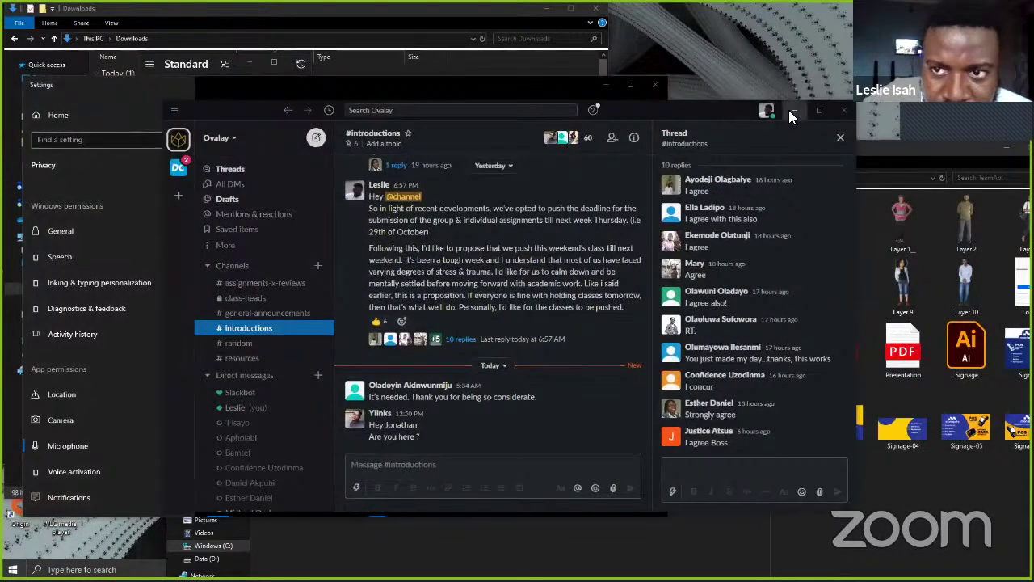
{"action": "left_click", "coordinate": [792, 111]}
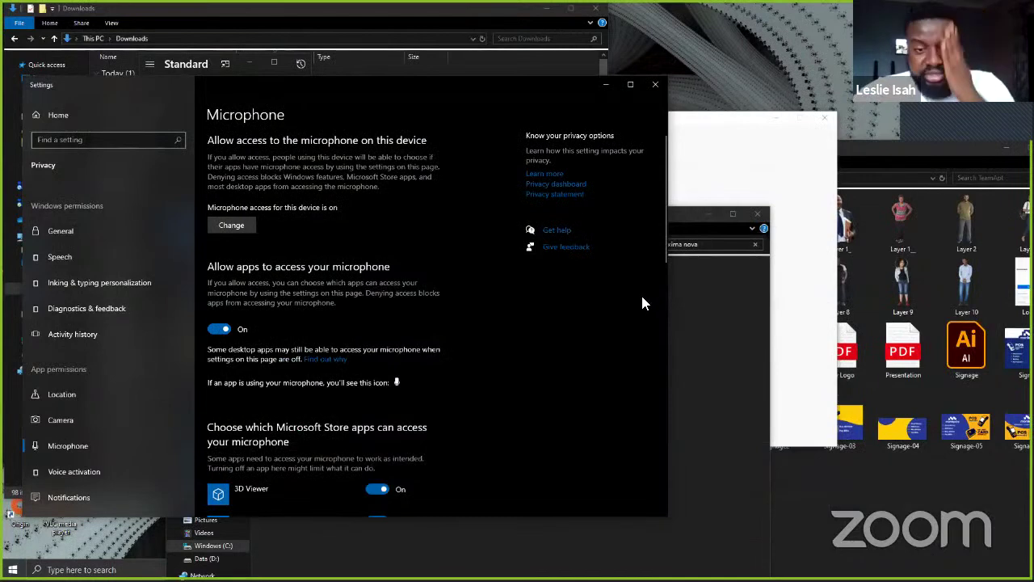
{"action": "left_click", "coordinate": [787, 251]}
{"action": "left_click", "coordinate": [782, 118]}
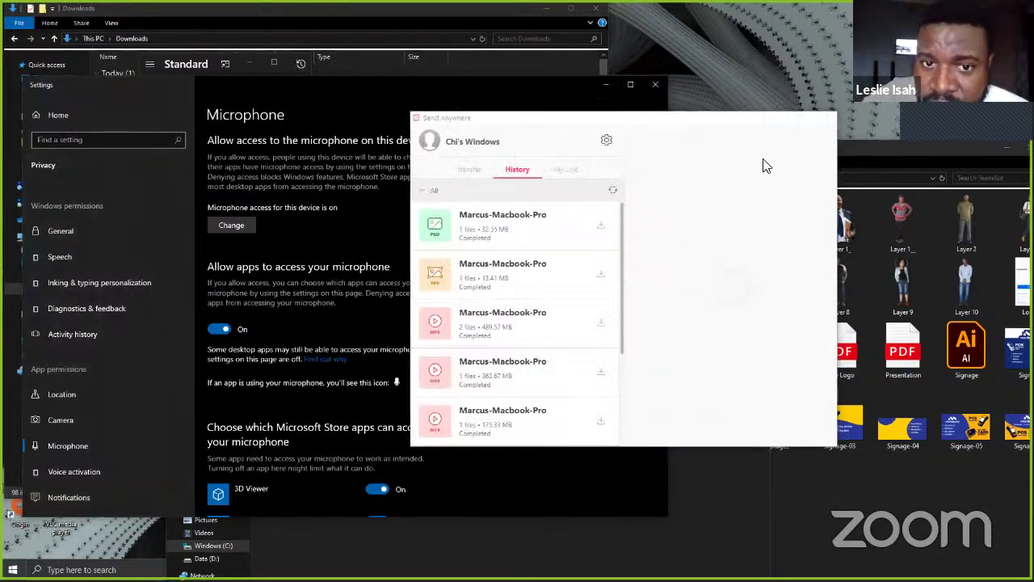
{"action": "left_click", "coordinate": [846, 147]}
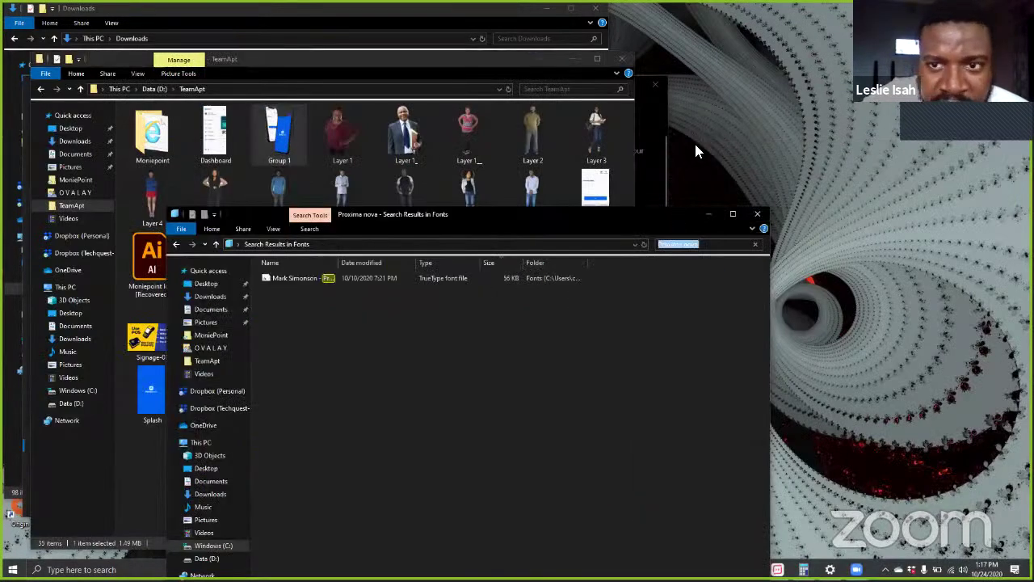
{"action": "key", "text": "Escape"}
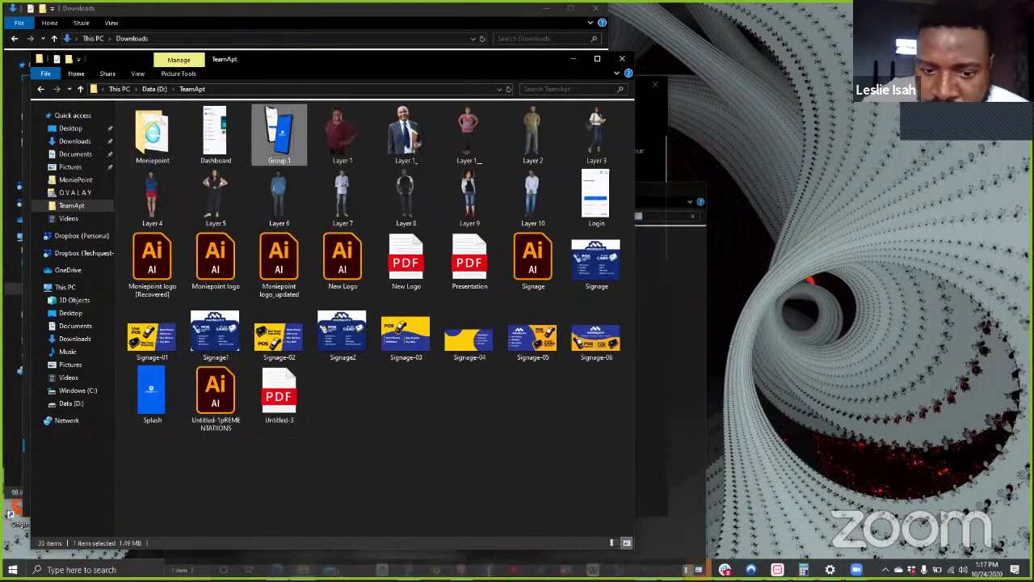
{"action": "mouse_move", "coordinate": [724, 570]}
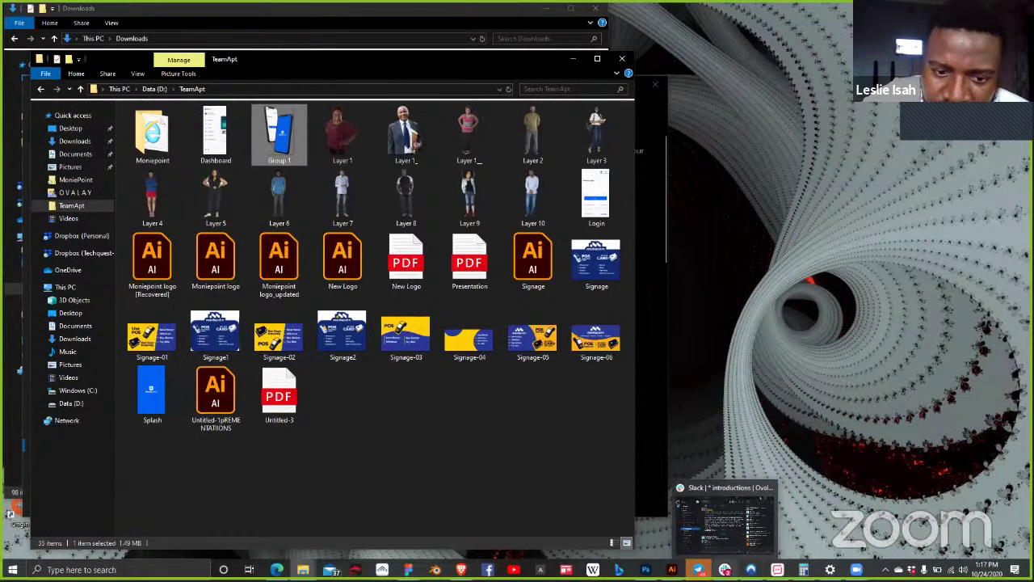
{"action": "left_click", "coordinate": [462, 570]}
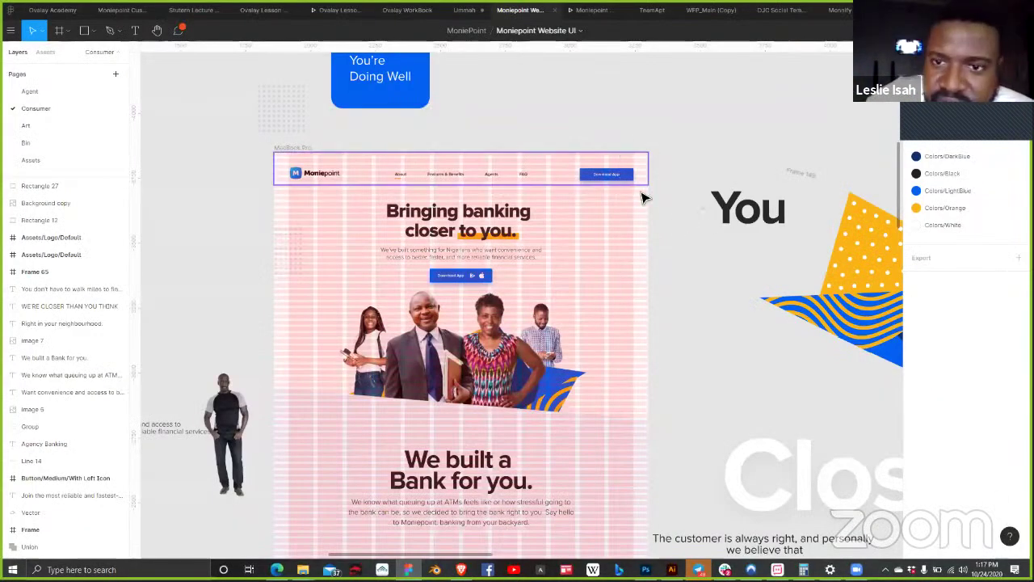
Step: Drill down to the Base layer of the top navigation's Download App button and check its drop shadow's blur and Y offset
{"action": "left_click", "coordinate": [627, 177]}
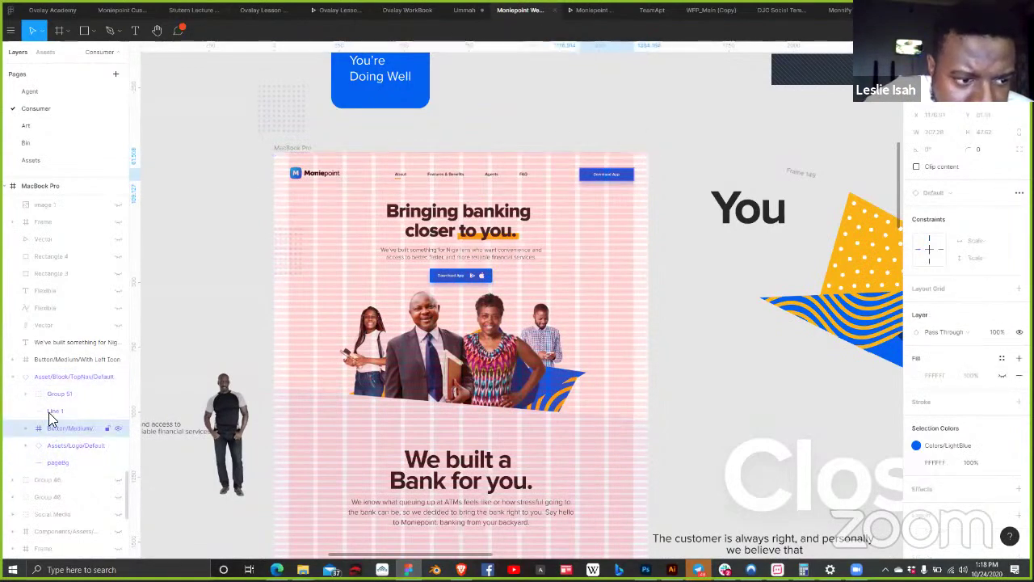
{"action": "left_click", "coordinate": [26, 428]}
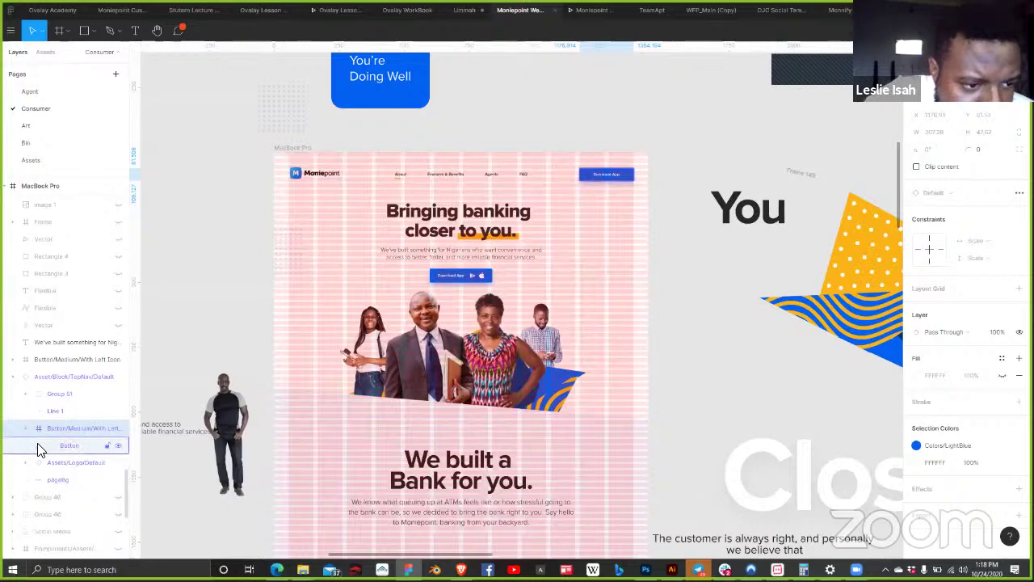
{"action": "left_click", "coordinate": [39, 445]}
{"action": "left_click", "coordinate": [48, 480]}
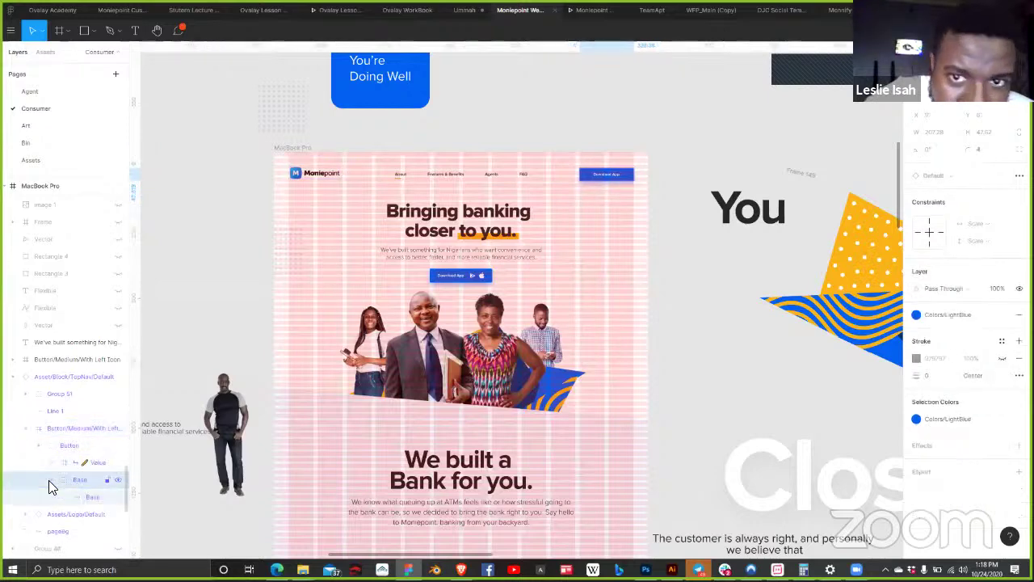
{"action": "left_click", "coordinate": [77, 496]}
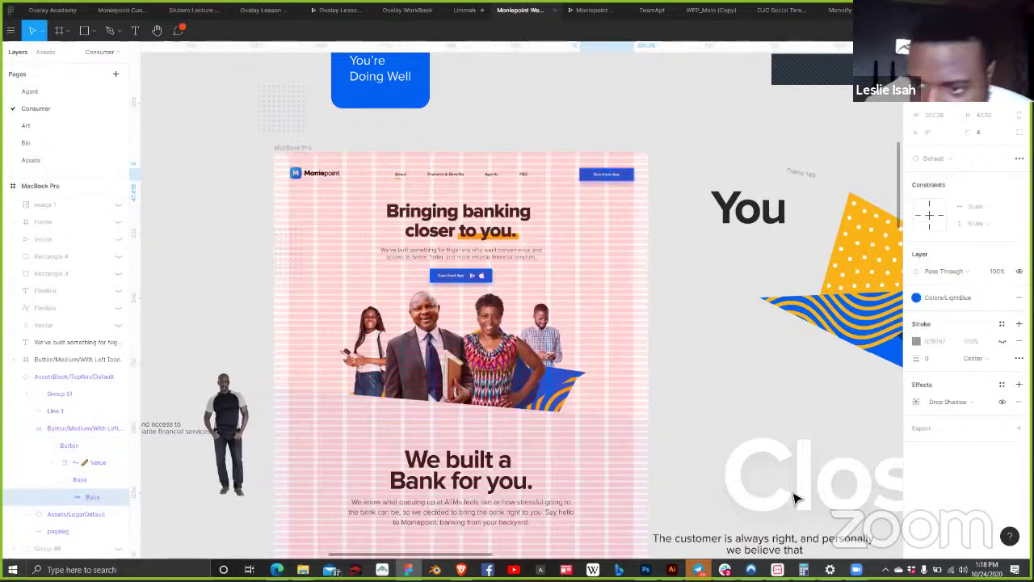
{"action": "left_click", "coordinate": [916, 402]}
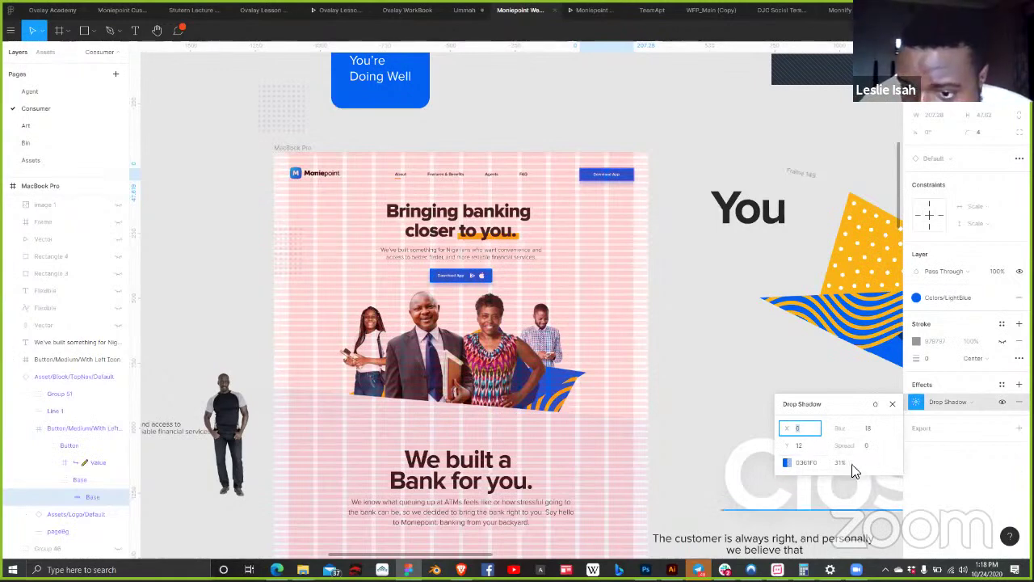
{"action": "left_click", "coordinate": [871, 431]}
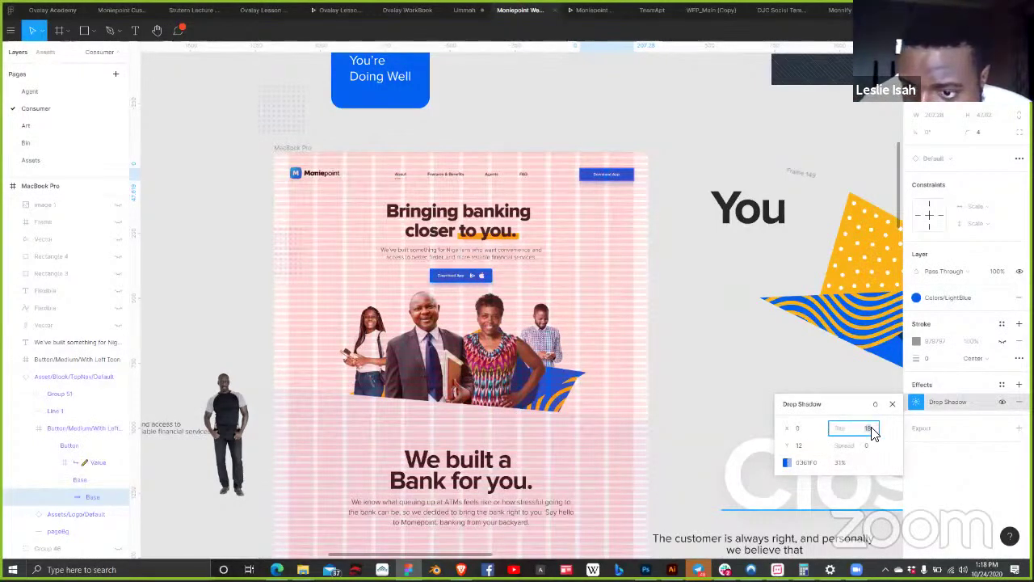
{"action": "left_click", "coordinate": [808, 445]}
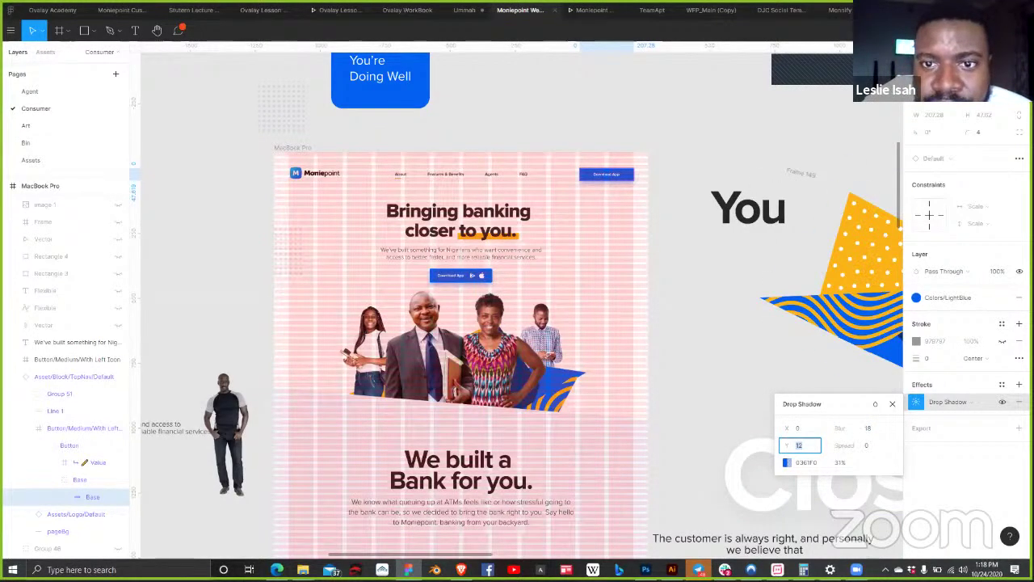
Step: Switch to Webflow and set the Download App button's outer shadow to a distance of 12 px and a blur of 18 px
{"action": "key", "text": "Return"}
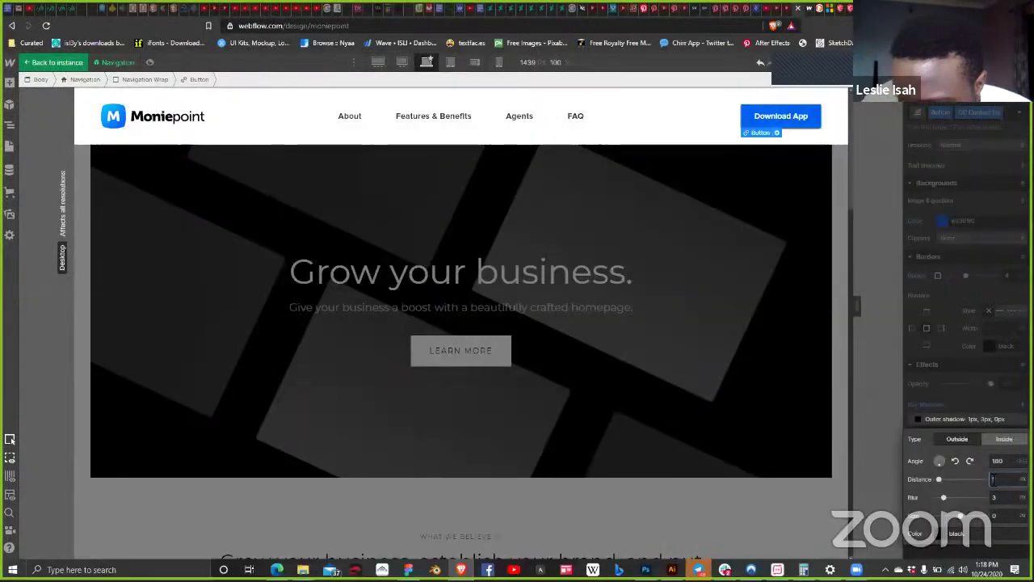
{"action": "type", "text": "8"}
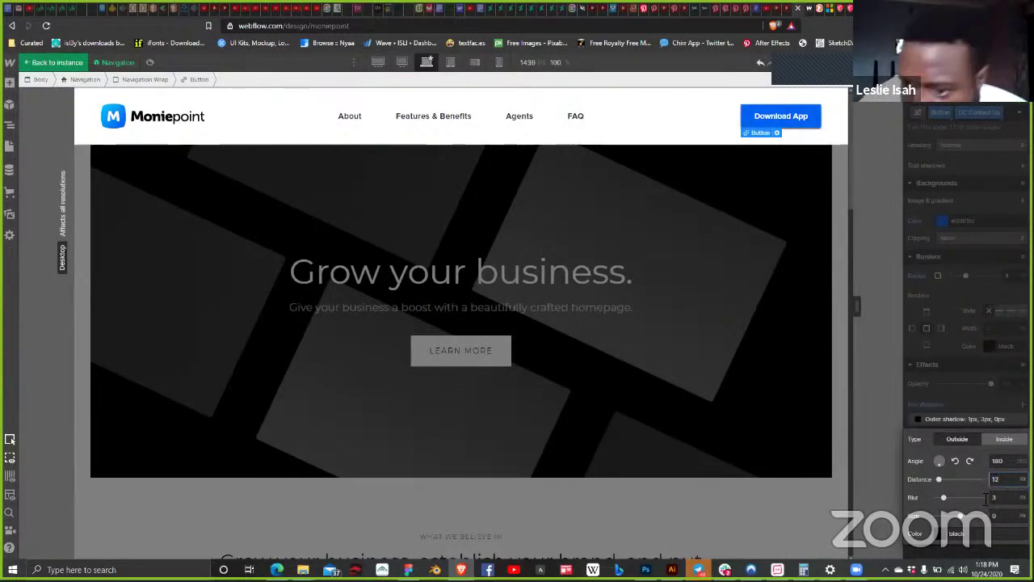
{"action": "left_click", "coordinate": [996, 498]}
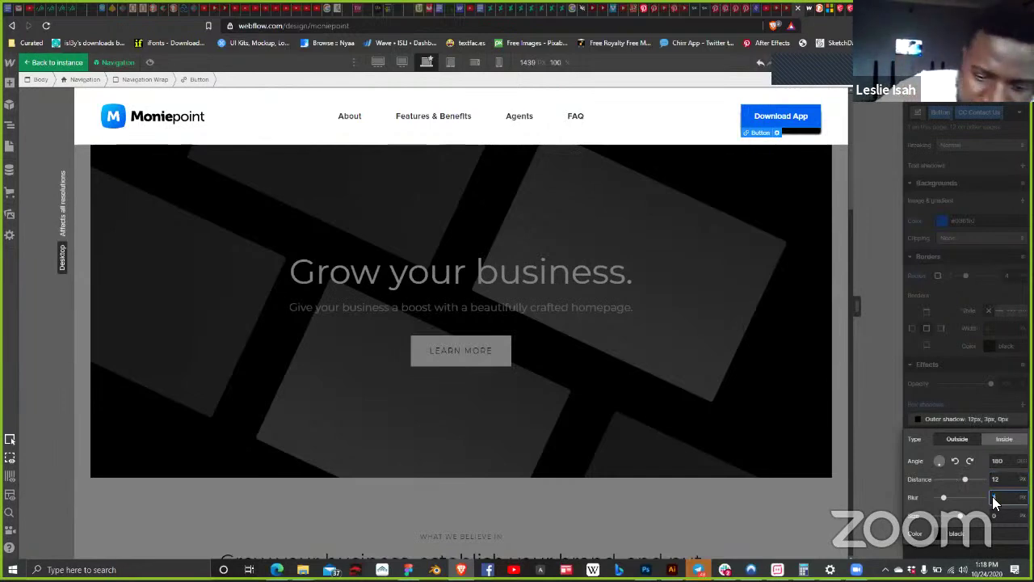
{"action": "type", "text": "18"}
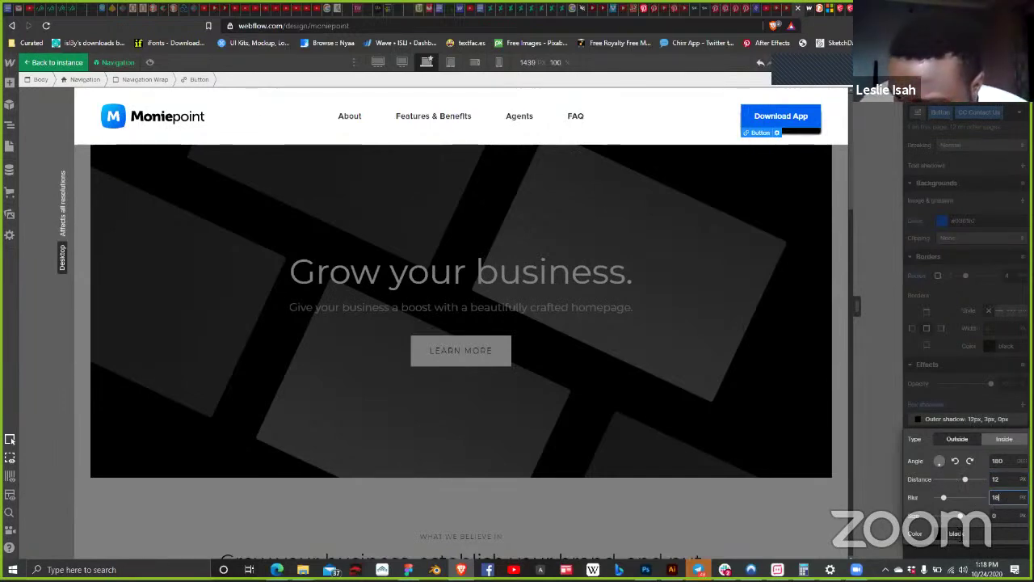
{"action": "key", "text": "Return"}
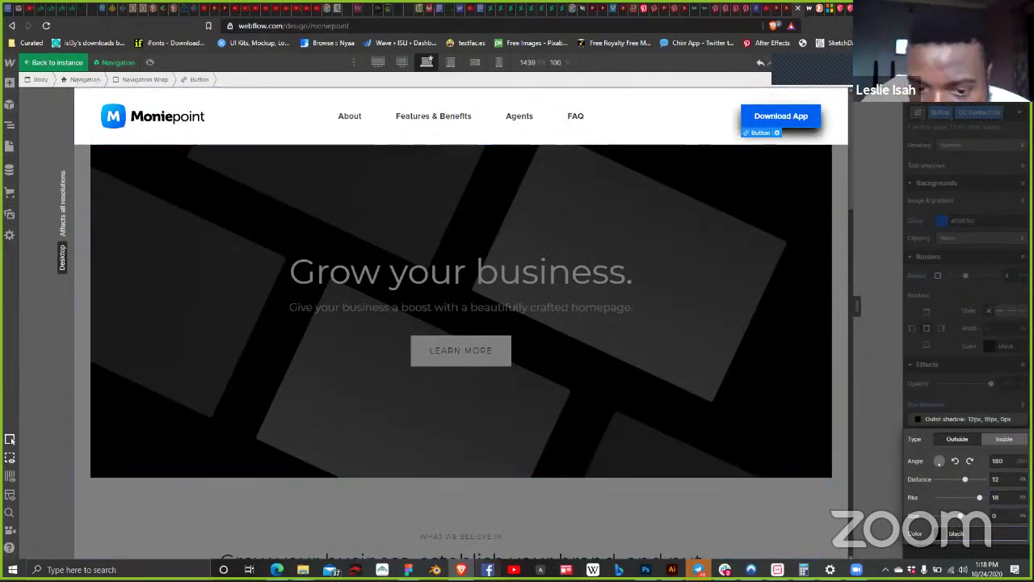
{"action": "key", "text": "alt+Tab"}
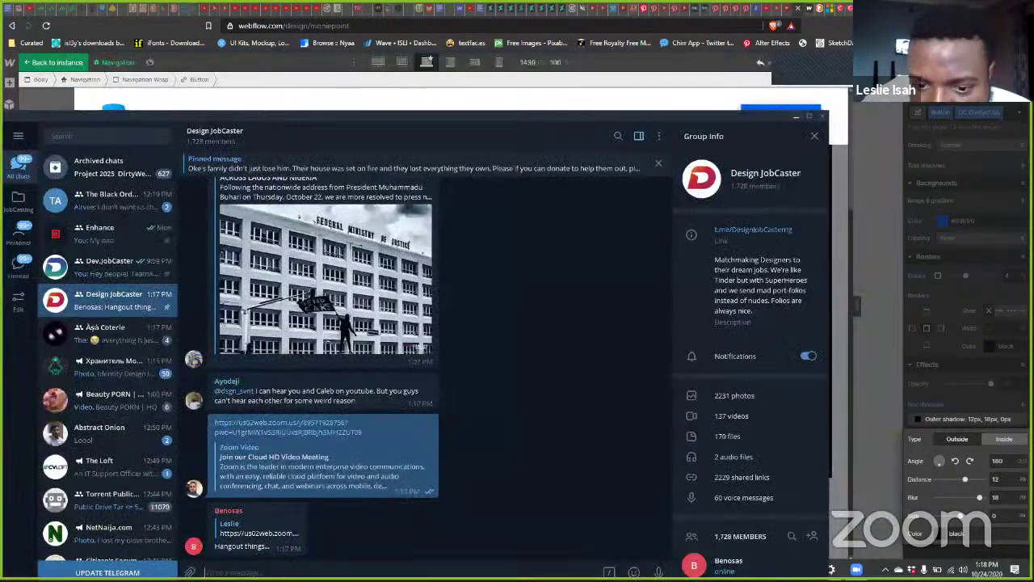
{"action": "left_click", "coordinate": [698, 570]}
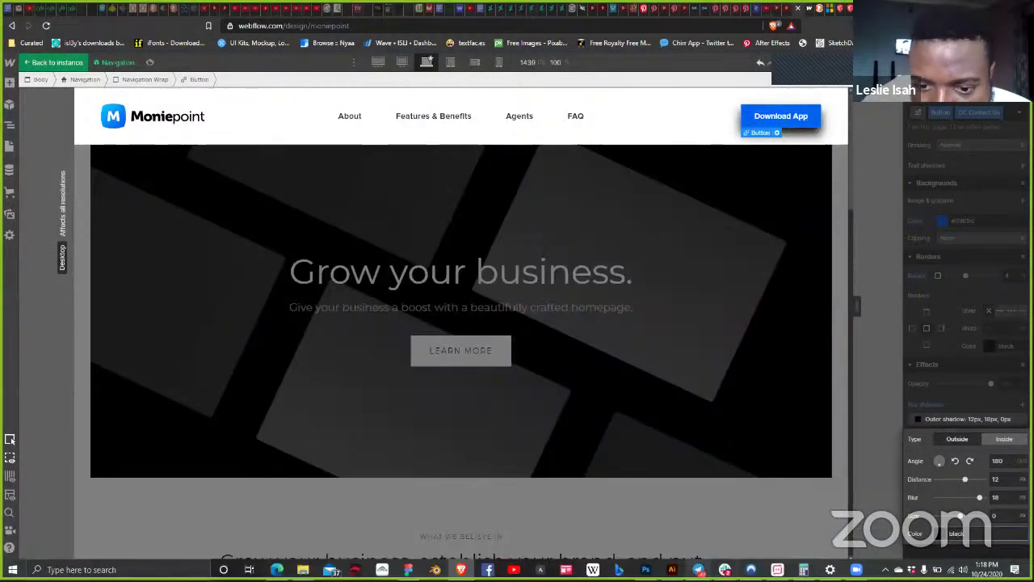
{"action": "mouse_move", "coordinate": [698, 570]}
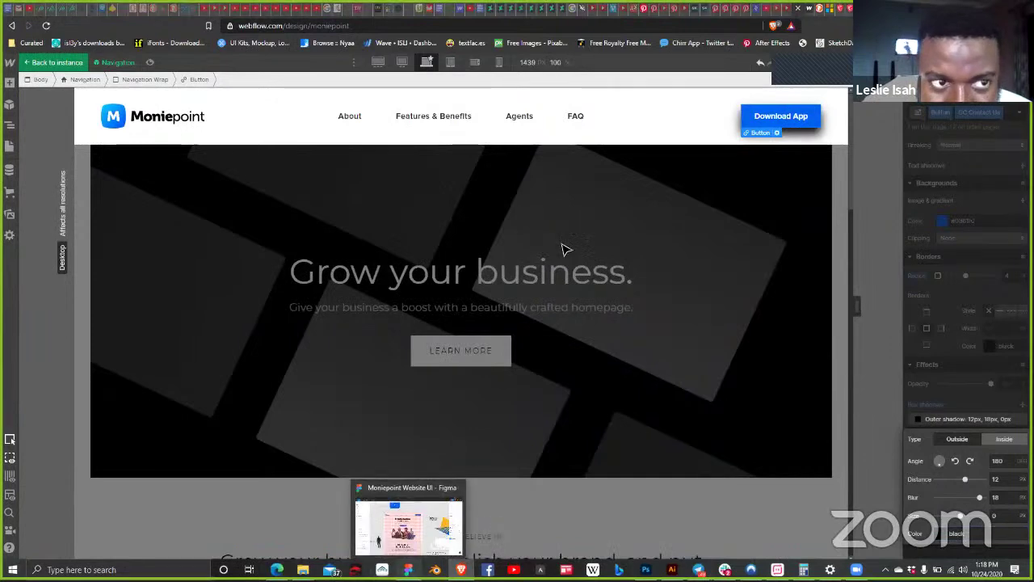
Step: Copy the drop shadow's hex color from Figma, apply #0361F0 to the button shadow in Webflow, and save it as a color swatch
{"action": "left_click", "coordinate": [408, 570]}
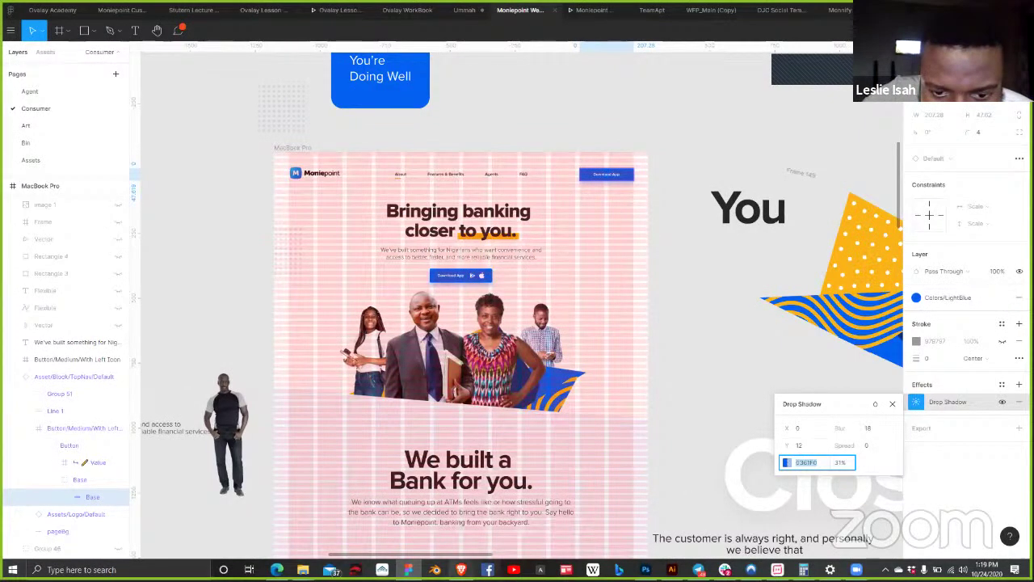
{"action": "left_click", "coordinate": [962, 539]}
{"action": "key", "text": "alt+Tab"}
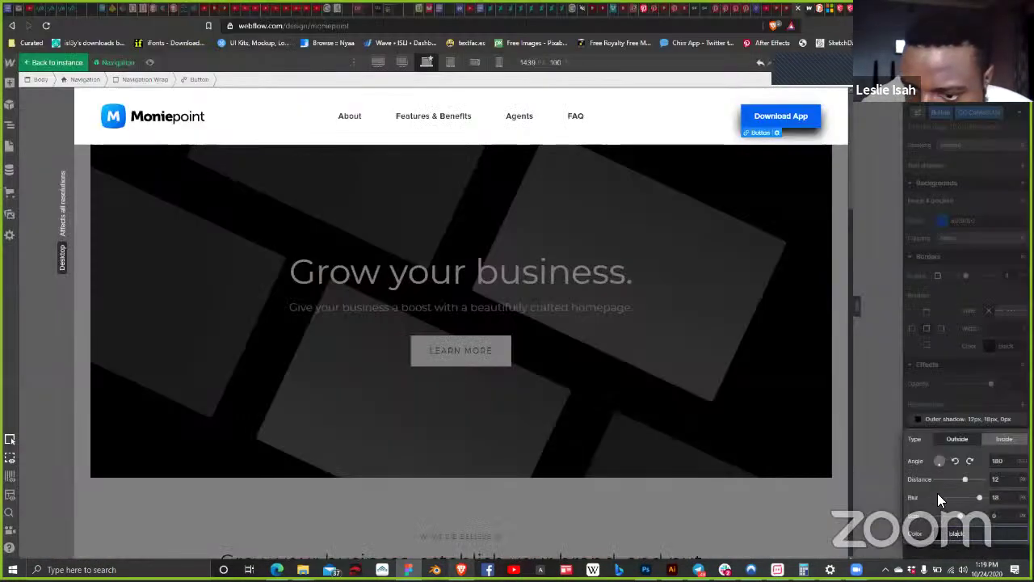
{"action": "left_click", "coordinate": [955, 533]}
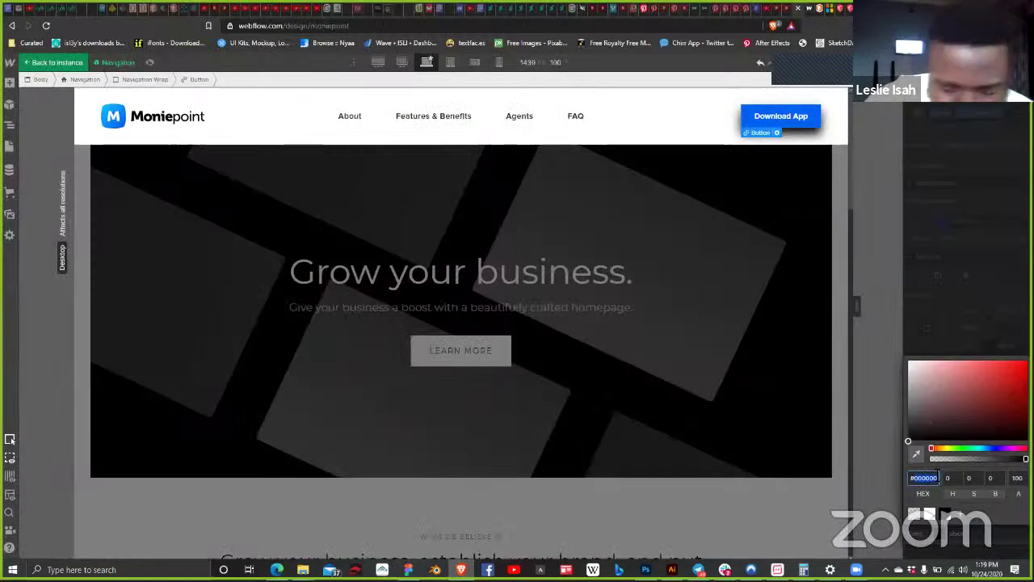
{"action": "type", "text": "#0561F0"}
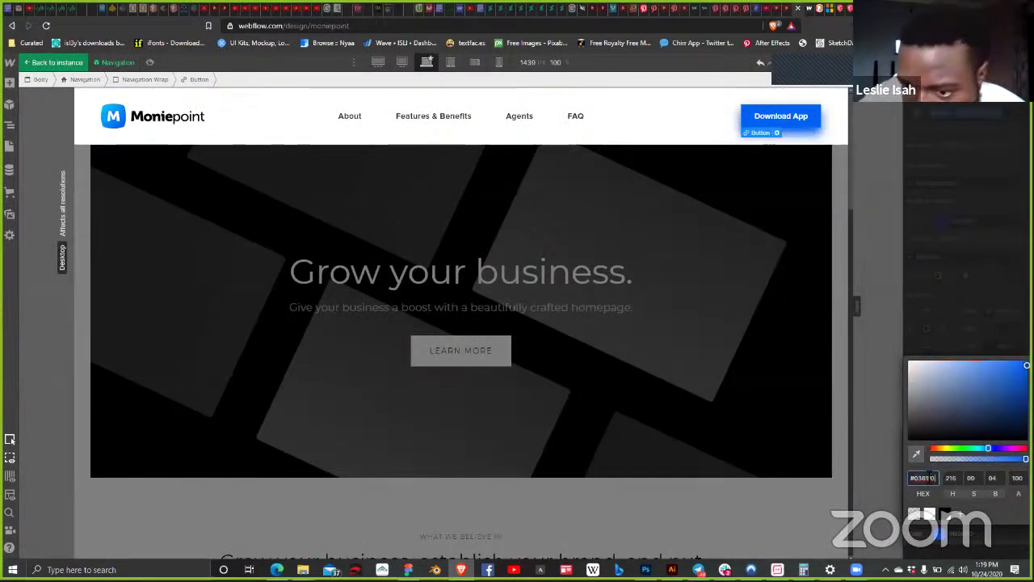
{"action": "left_click", "coordinate": [962, 512]}
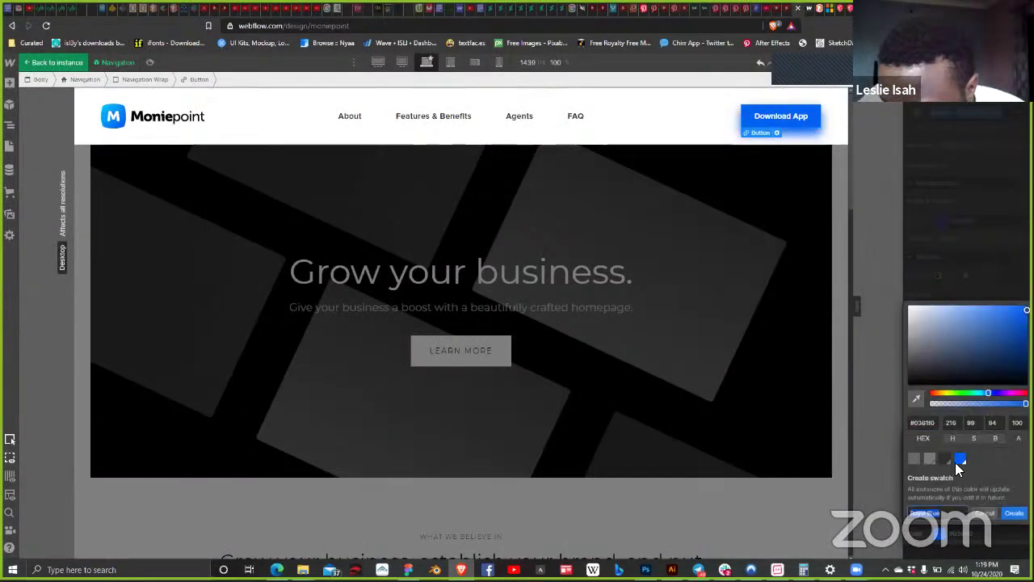
{"action": "key", "text": "Return"}
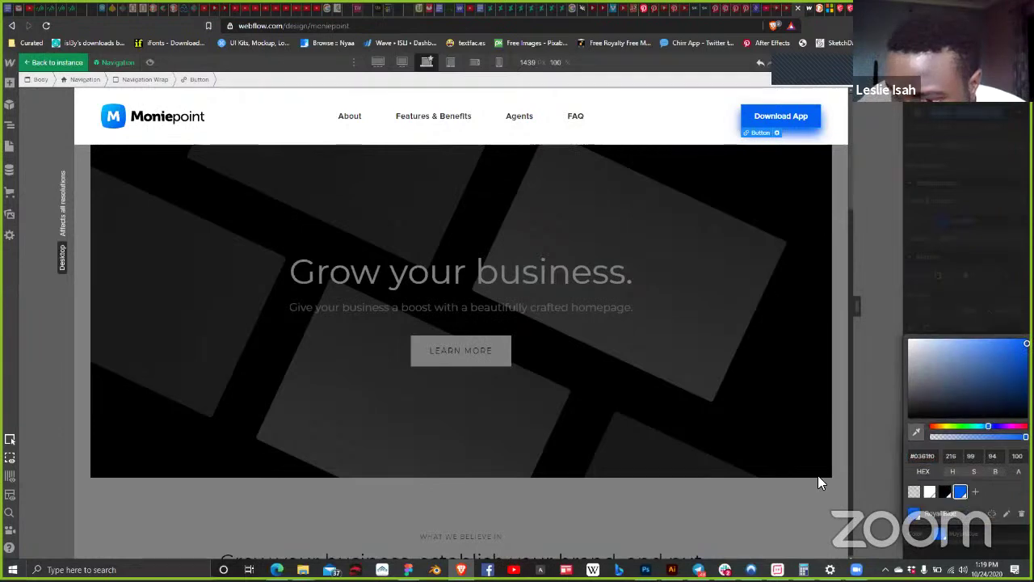
Step: Set the button shadow color's alpha to 30 and publish the Webflow site
{"action": "left_click", "coordinate": [966, 320]}
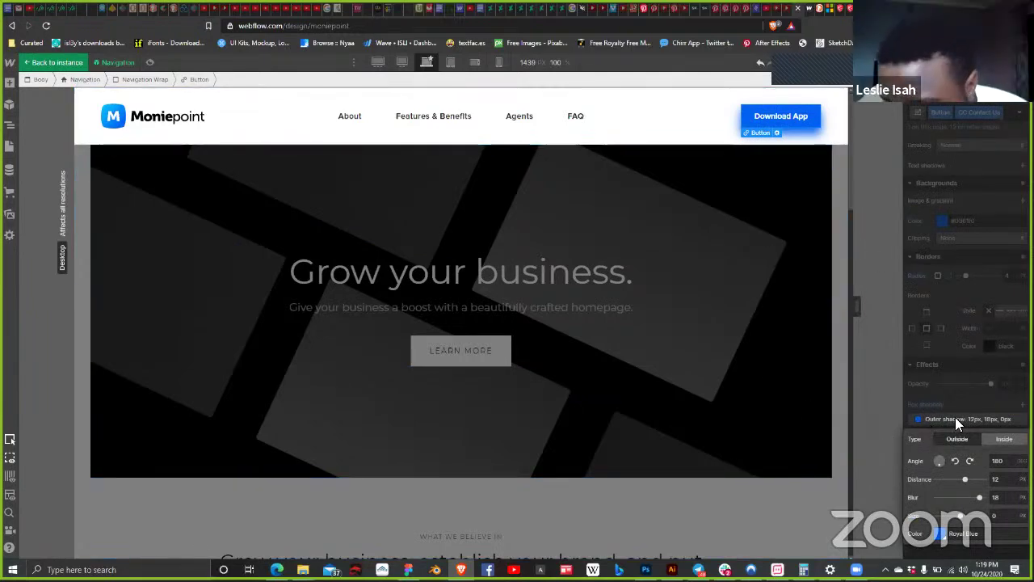
{"action": "left_click", "coordinate": [939, 535]}
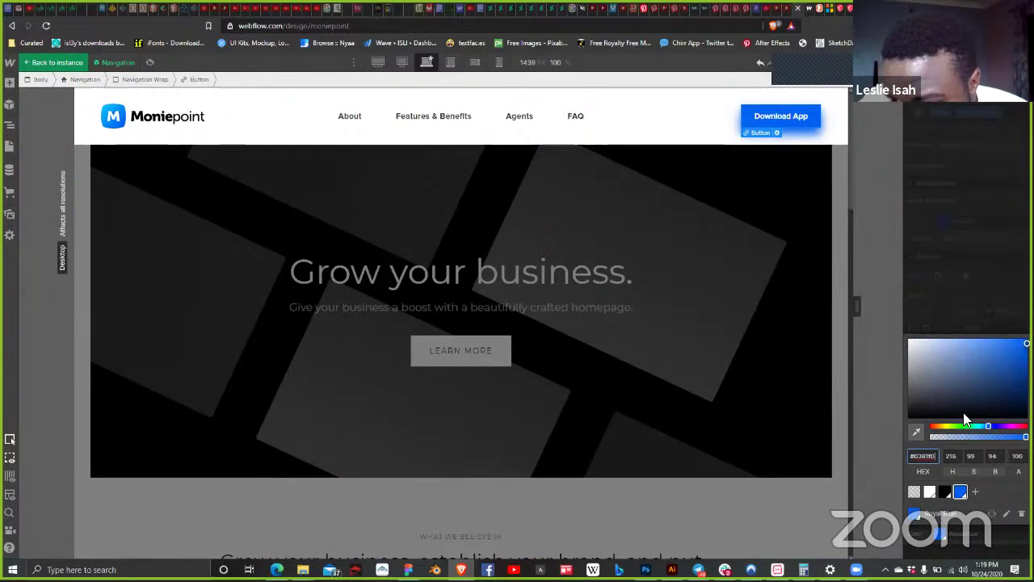
{"action": "left_click", "coordinate": [1017, 455]}
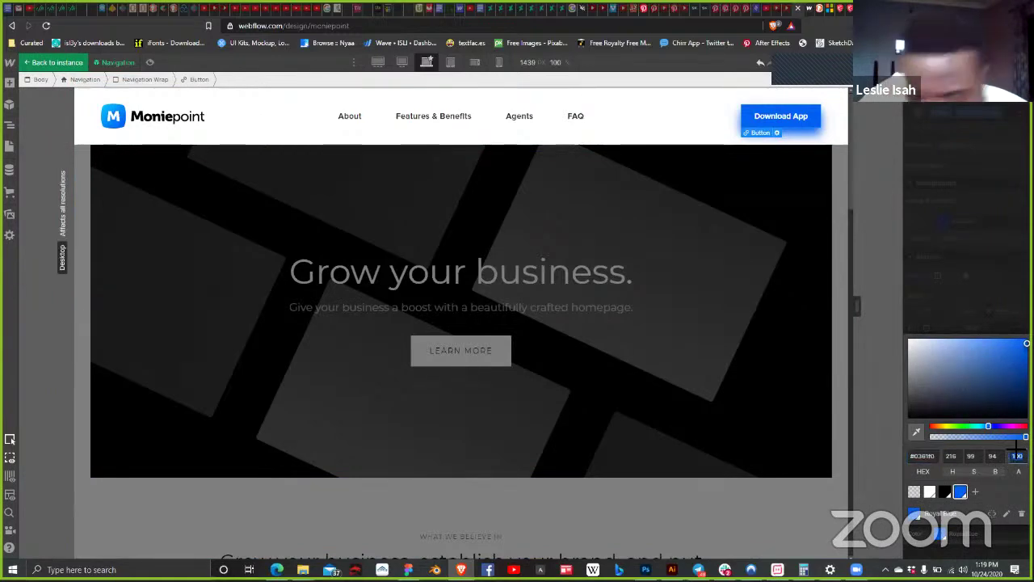
{"action": "type", "text": "30"}
{"action": "key", "text": "Return"}
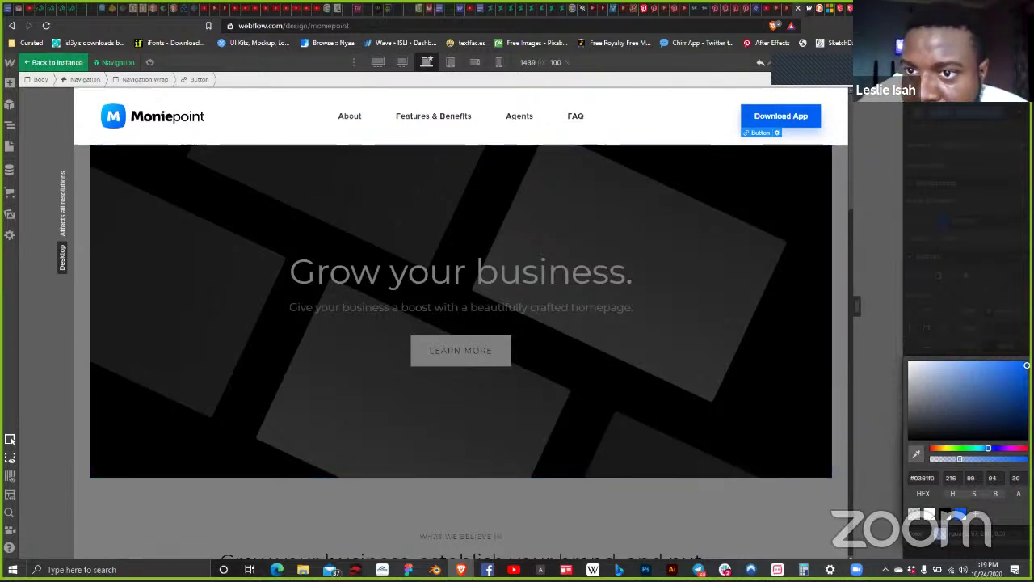
{"action": "key", "text": "shift+p"}
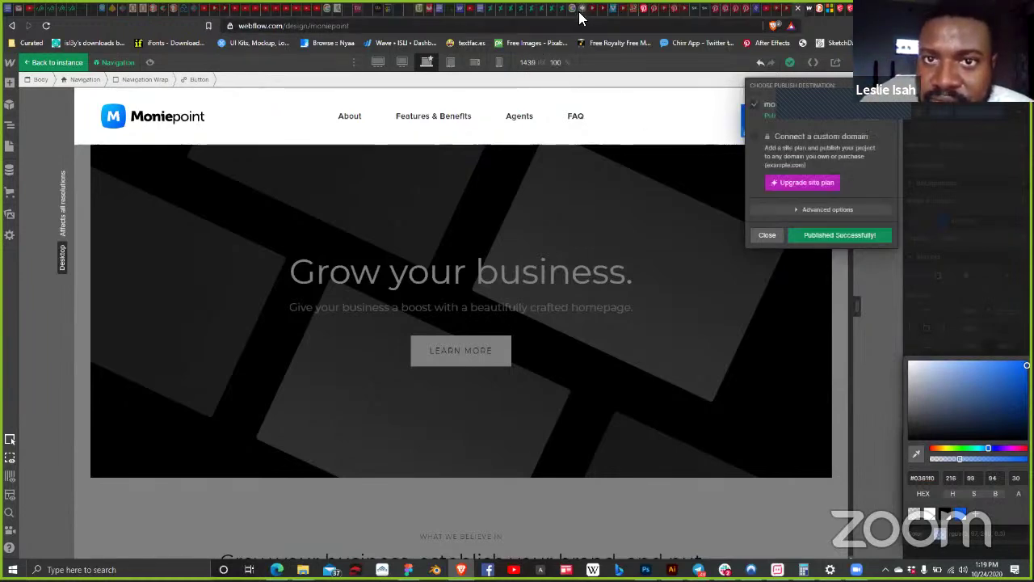
Step: Switch to the SoundCloud likes page, toggle the music playback, and return to the Webflow designer
{"action": "key", "text": "ctrl+Tab"}
{"action": "left_click", "coordinate": [210, 546]}
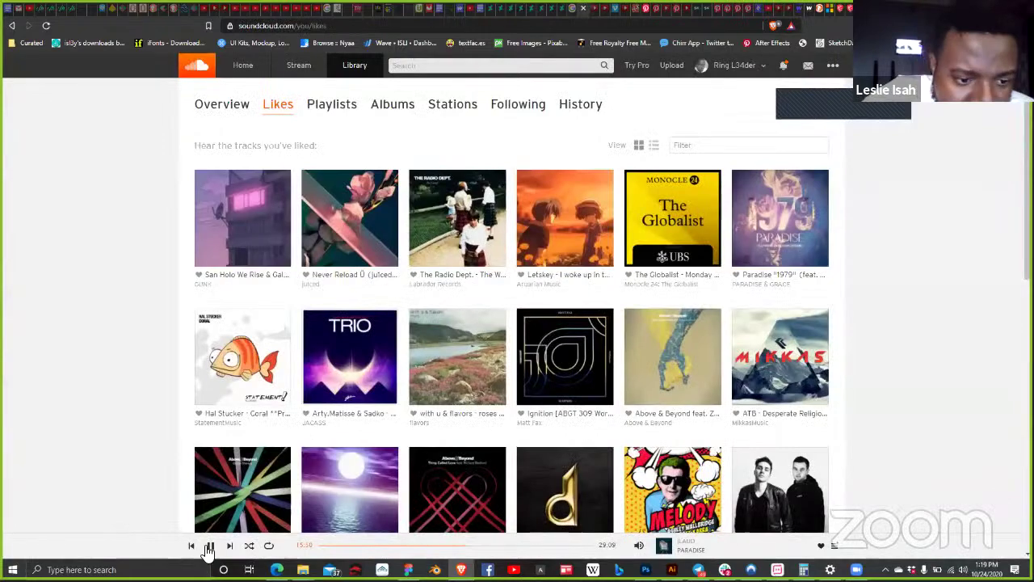
{"action": "left_click", "coordinate": [792, 10]}
{"action": "left_click", "coordinate": [804, 13]}
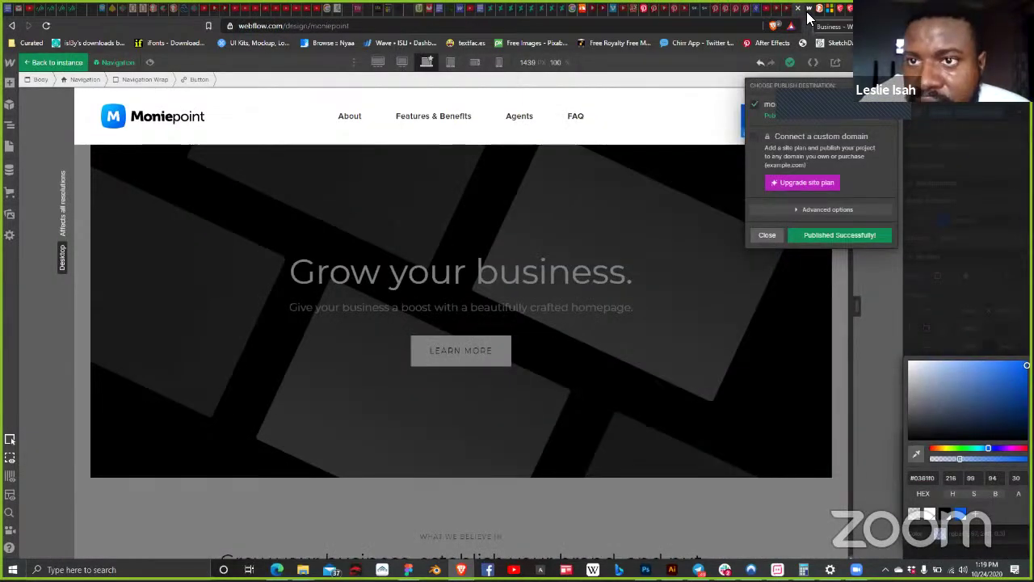
Step: Reload the published moniepoint.webflow.io page to check it, close it, and dismiss the publish dialog in the Webflow designer
{"action": "key", "text": "ctrl+shift+Tab"}
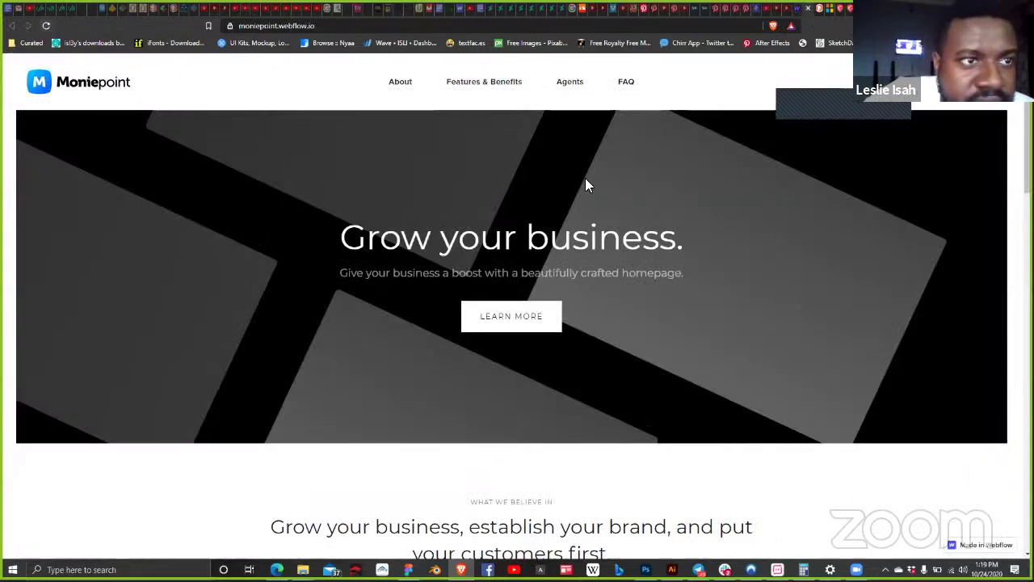
{"action": "key", "text": "F5"}
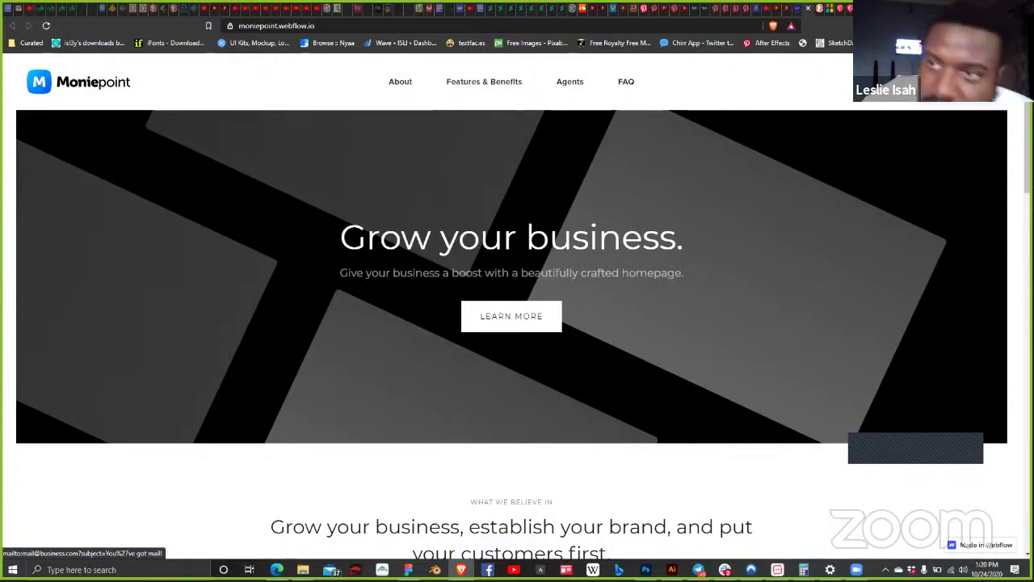
{"action": "key", "text": "ctrl+w"}
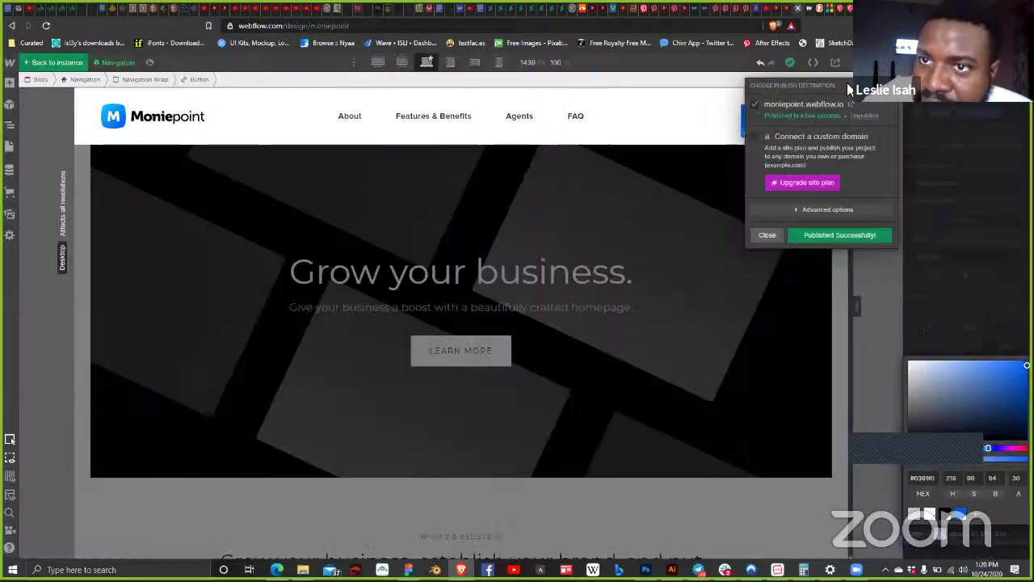
{"action": "left_click", "coordinate": [458, 230]}
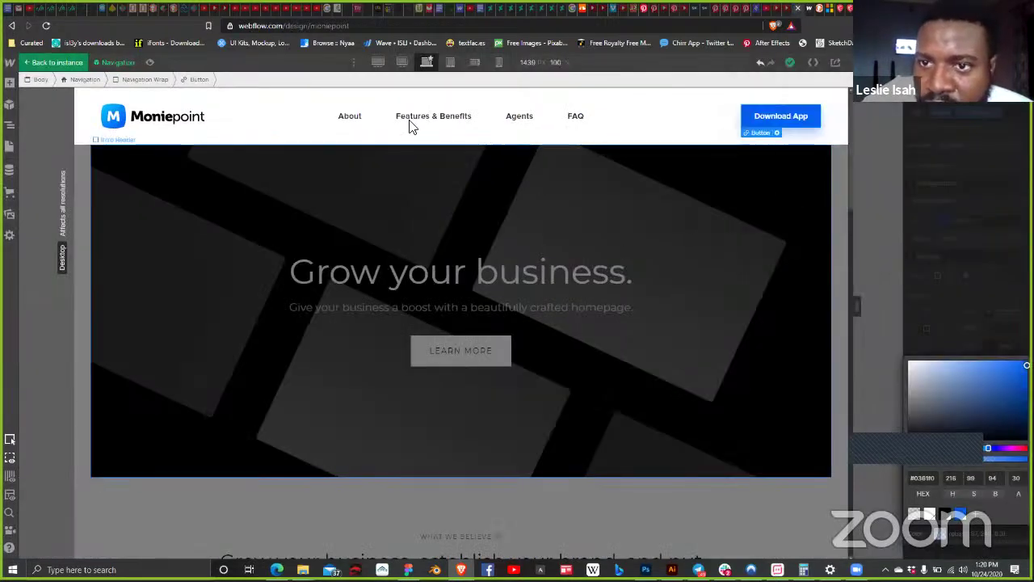
Step: Inspect the navigation items and logo, and leave the Navigation symbol by selecting the Intro Header on the Home page
{"action": "left_click", "coordinate": [348, 120]}
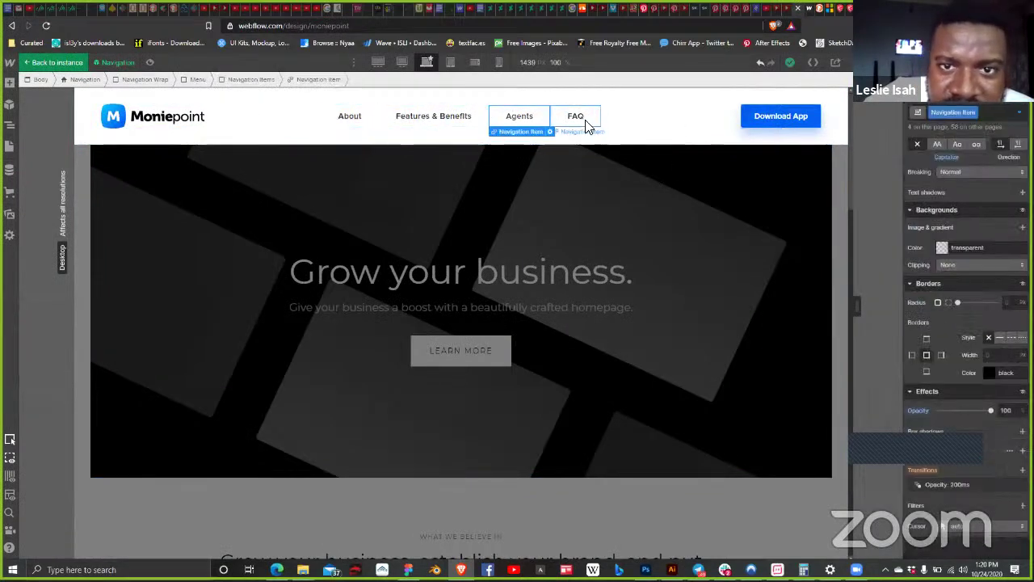
{"action": "left_click", "coordinate": [588, 121]}
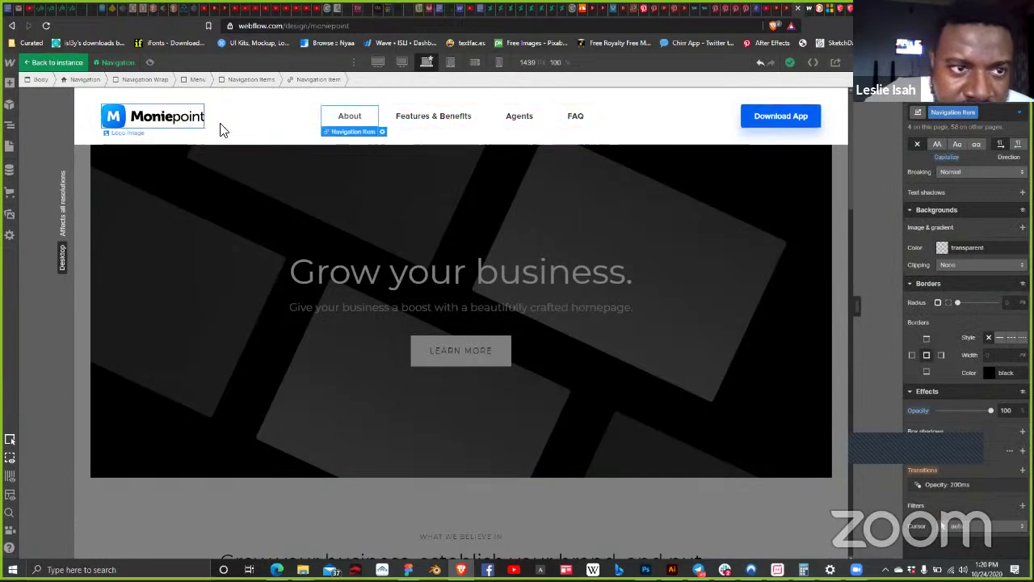
{"action": "left_click", "coordinate": [111, 126]}
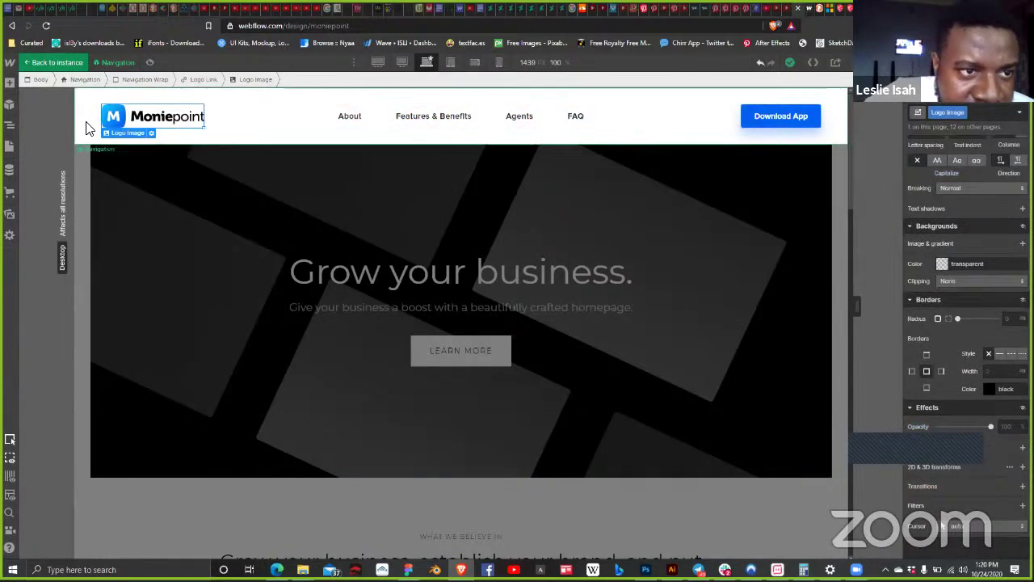
{"action": "left_click", "coordinate": [70, 79]}
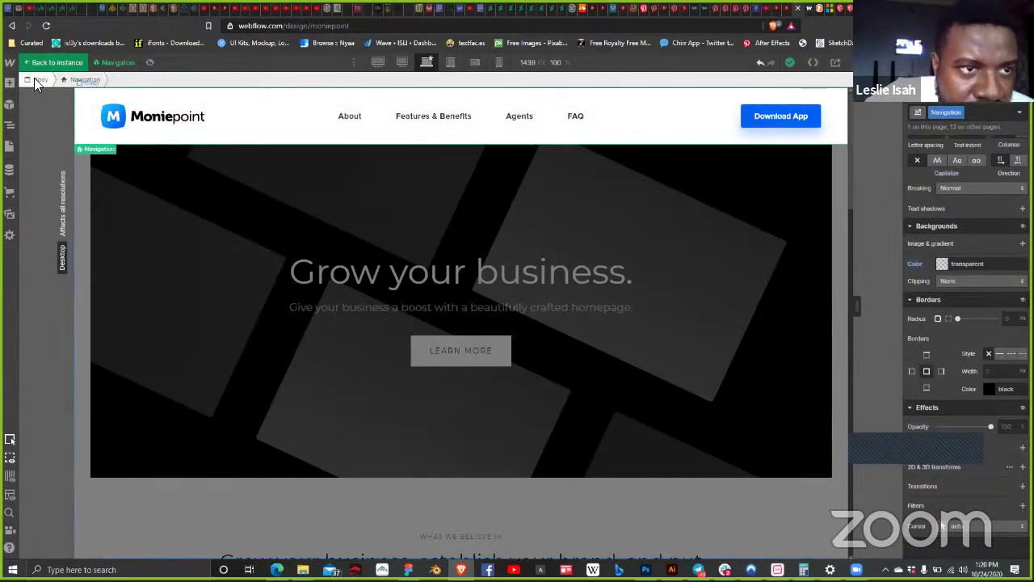
{"action": "left_click", "coordinate": [35, 81]}
{"action": "left_click", "coordinate": [240, 207]}
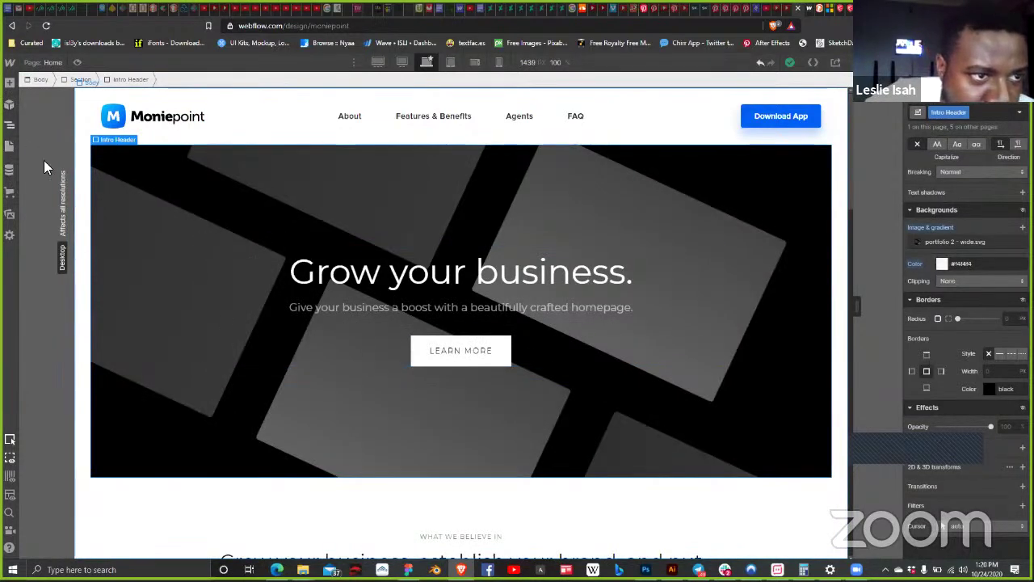
Step: Open the Navigator and look through the Container, Section, CTA and Intro Header elements of the Home page
{"action": "key", "text": "z"}
{"action": "left_click", "coordinate": [70, 155]}
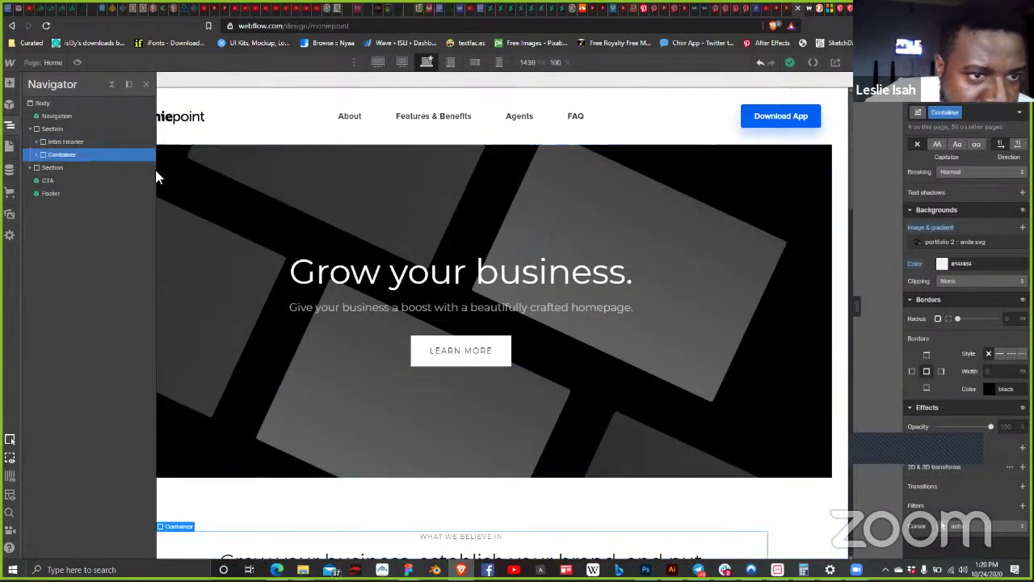
{"action": "left_click", "coordinate": [106, 143]}
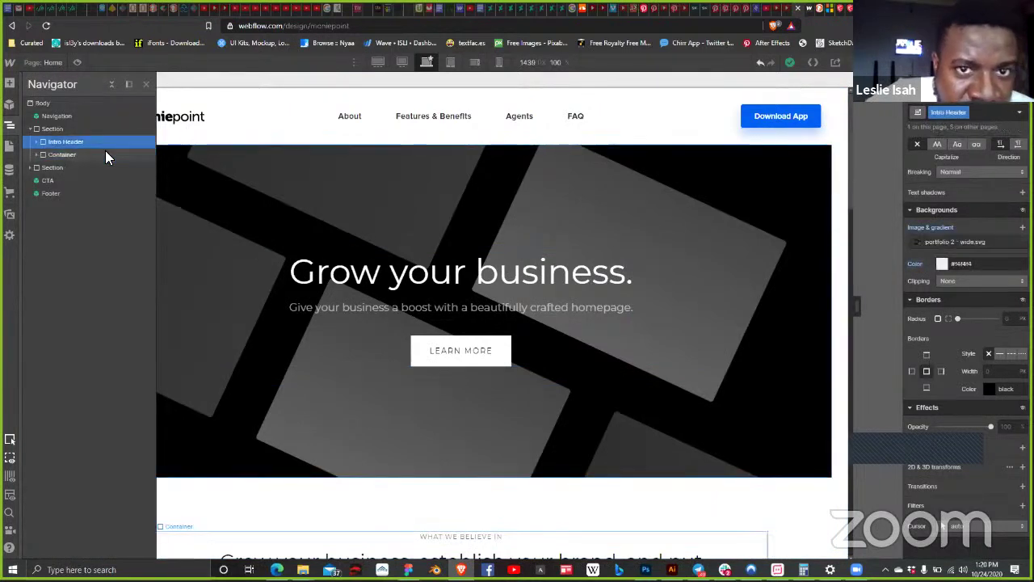
{"action": "left_click", "coordinate": [99, 155]}
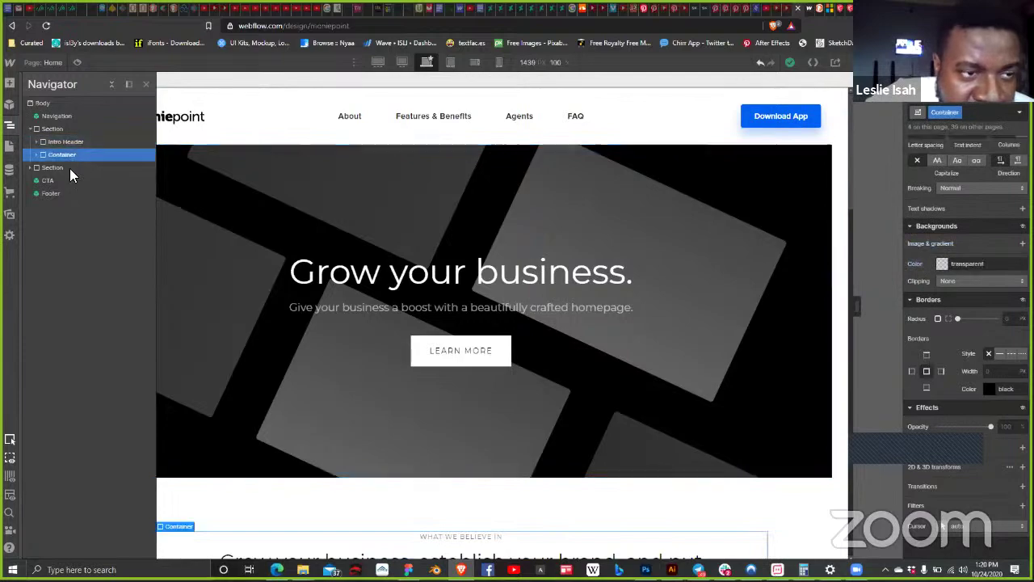
{"action": "left_click", "coordinate": [75, 170]}
{"action": "left_click", "coordinate": [74, 181]}
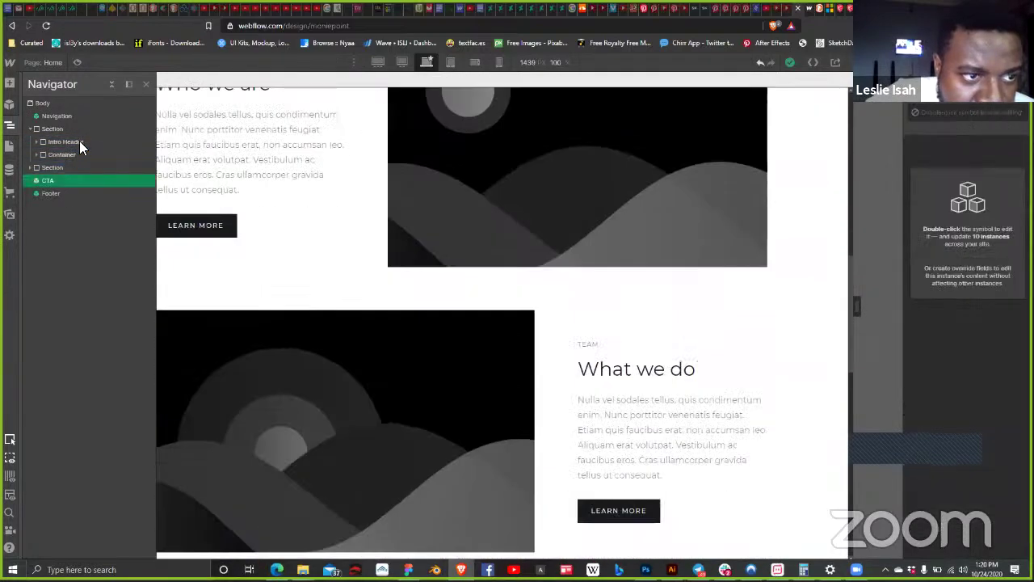
{"action": "left_click", "coordinate": [137, 141]}
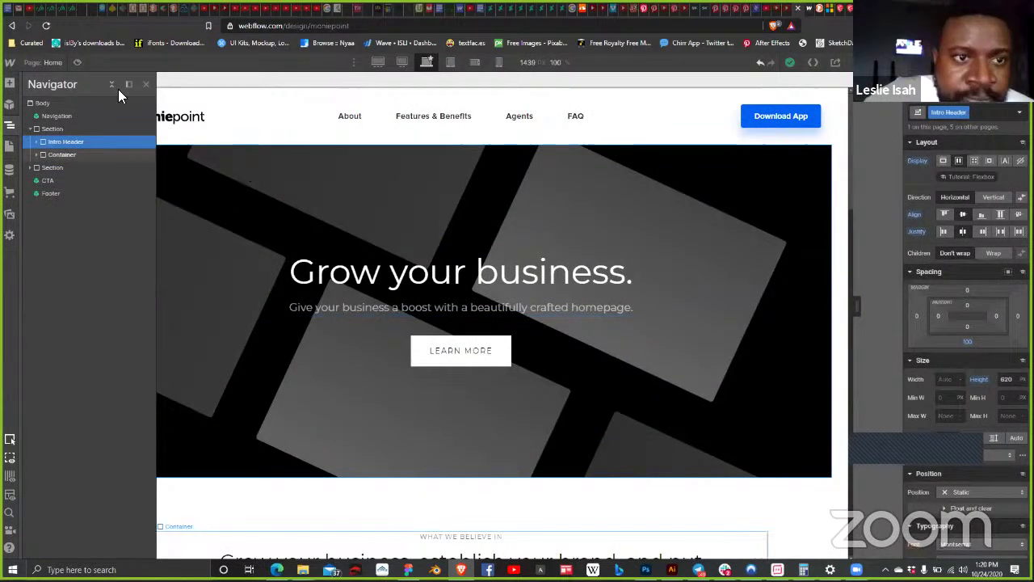
{"action": "scroll", "coordinate": [984, 365], "scroll_direction": "down", "scroll_amount": 2}
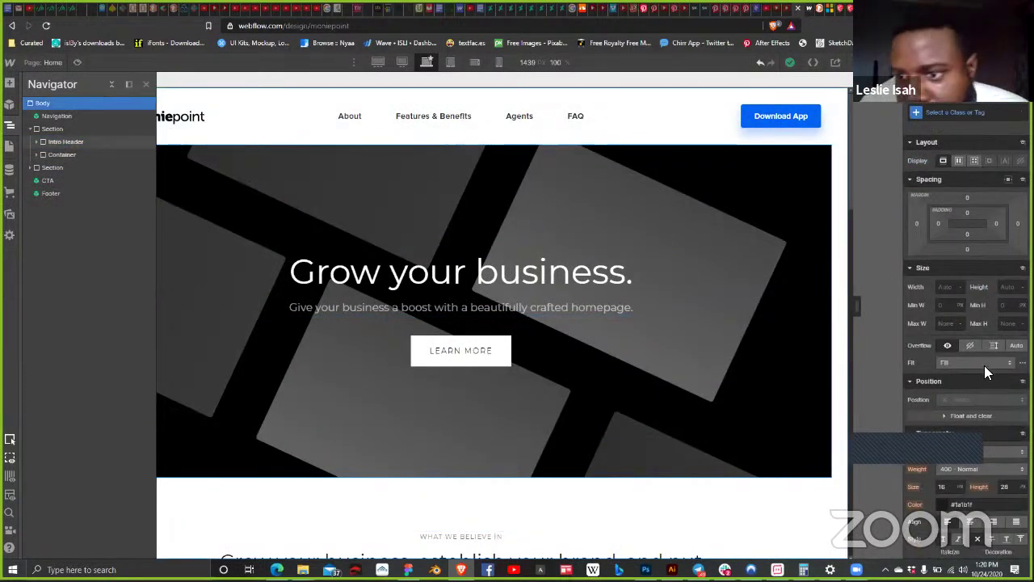
{"action": "left_click", "coordinate": [986, 380]}
{"action": "scroll", "coordinate": [990, 359], "scroll_direction": "down", "scroll_amount": 3}
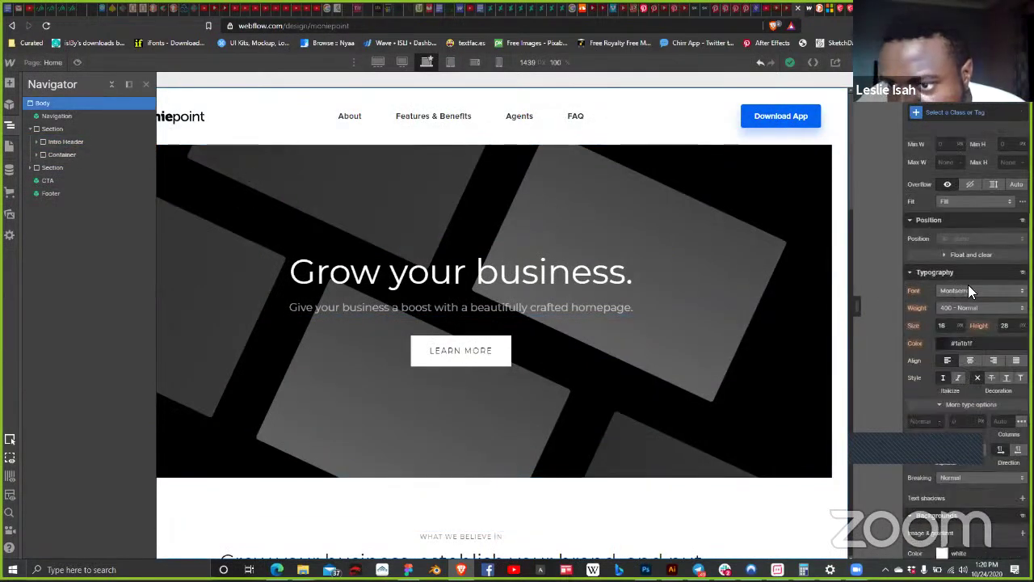
{"action": "left_click", "coordinate": [970, 287]}
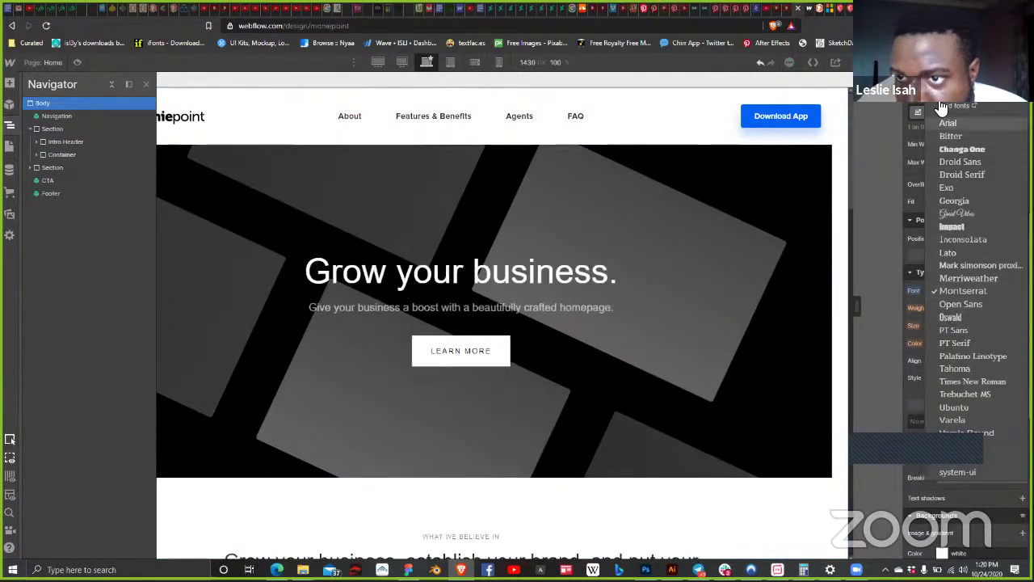
{"action": "left_click", "coordinate": [918, 118]}
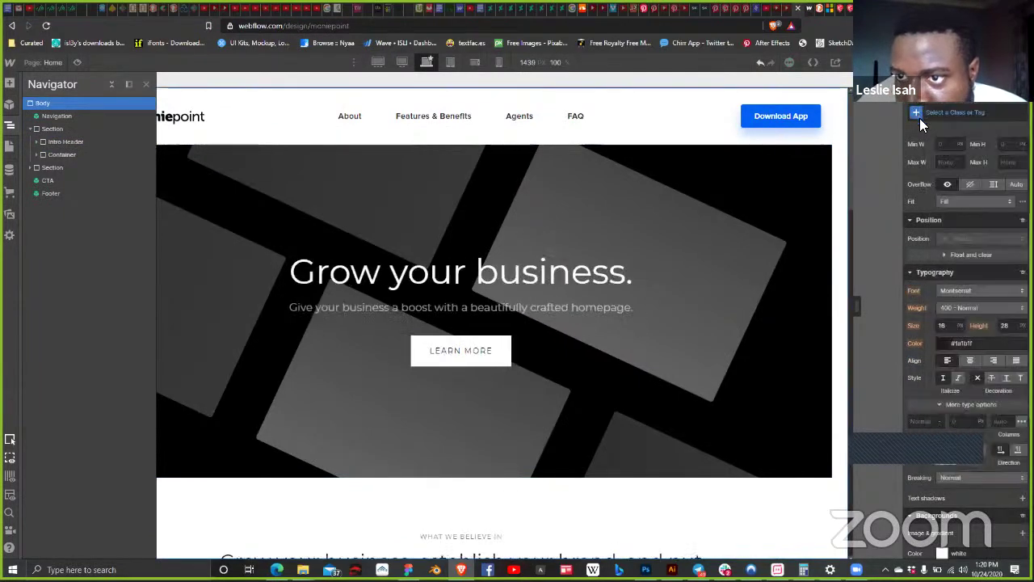
{"action": "scroll", "coordinate": [944, 184], "scroll_direction": "up", "scroll_amount": 1}
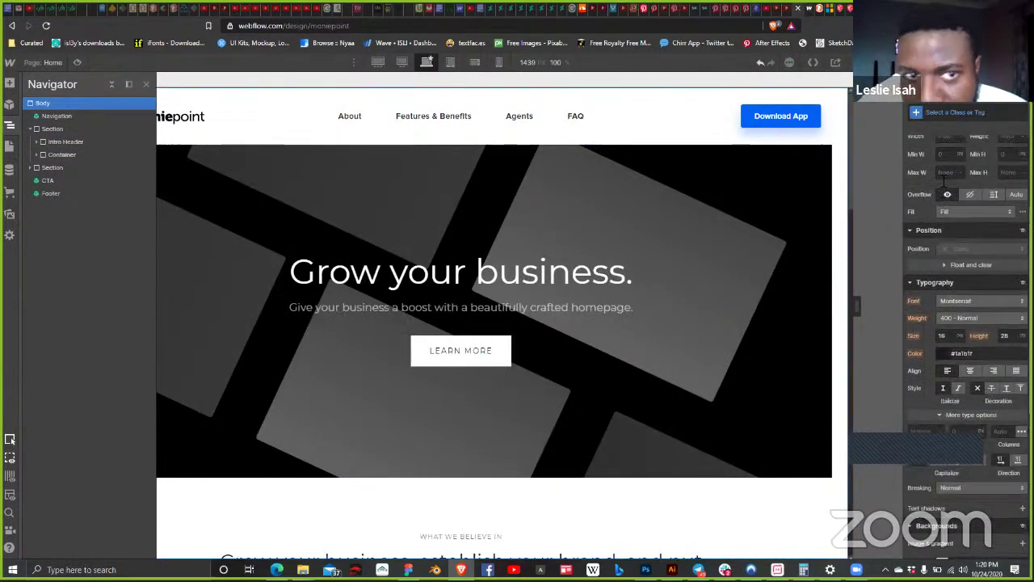
Step: Target the Body (All Pages) tag for the body element and set its font to Mark simonson proxima
{"action": "left_click", "coordinate": [917, 112]}
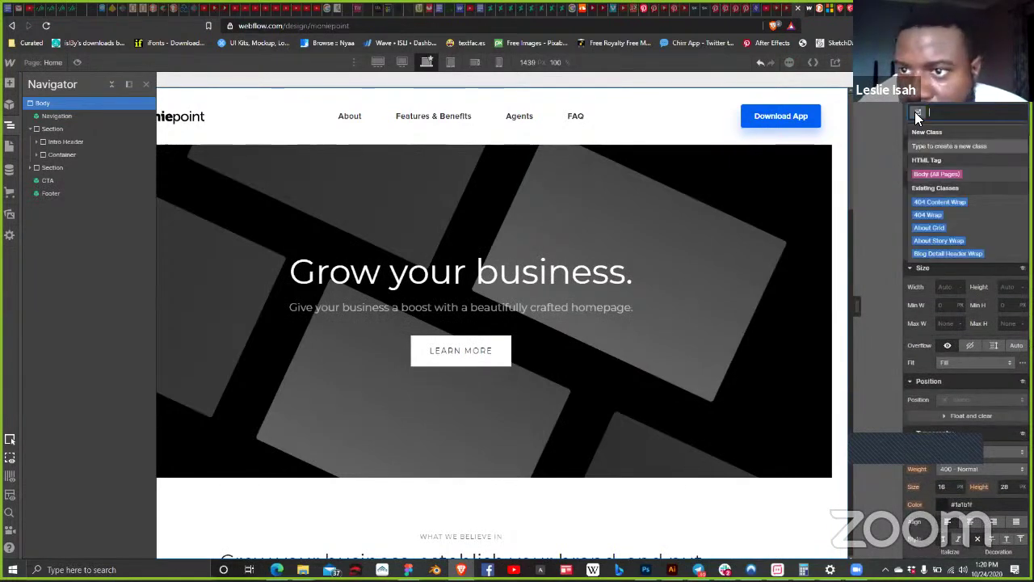
{"action": "left_click", "coordinate": [961, 175]}
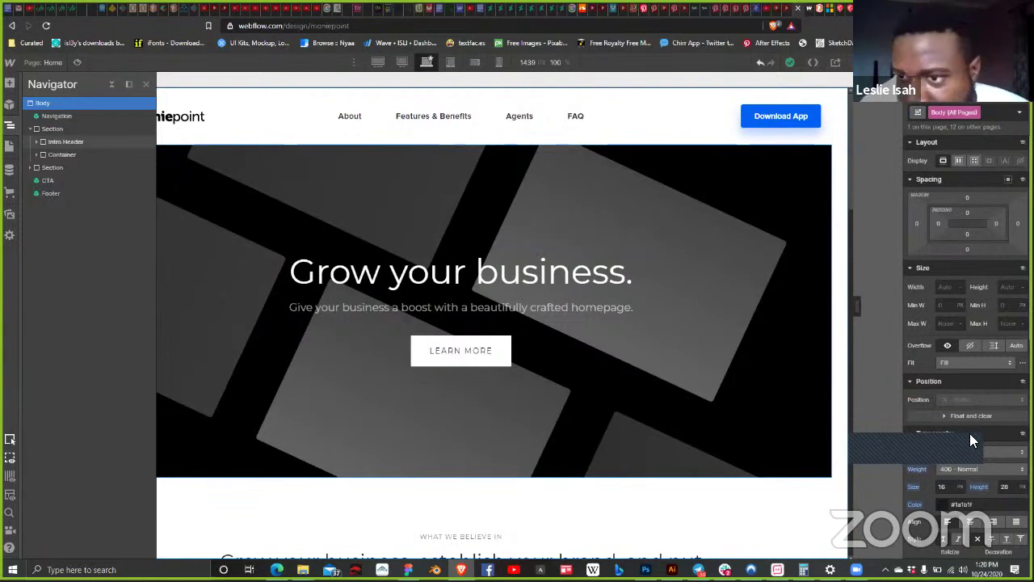
{"action": "scroll", "coordinate": [995, 443], "scroll_direction": "down", "scroll_amount": 1}
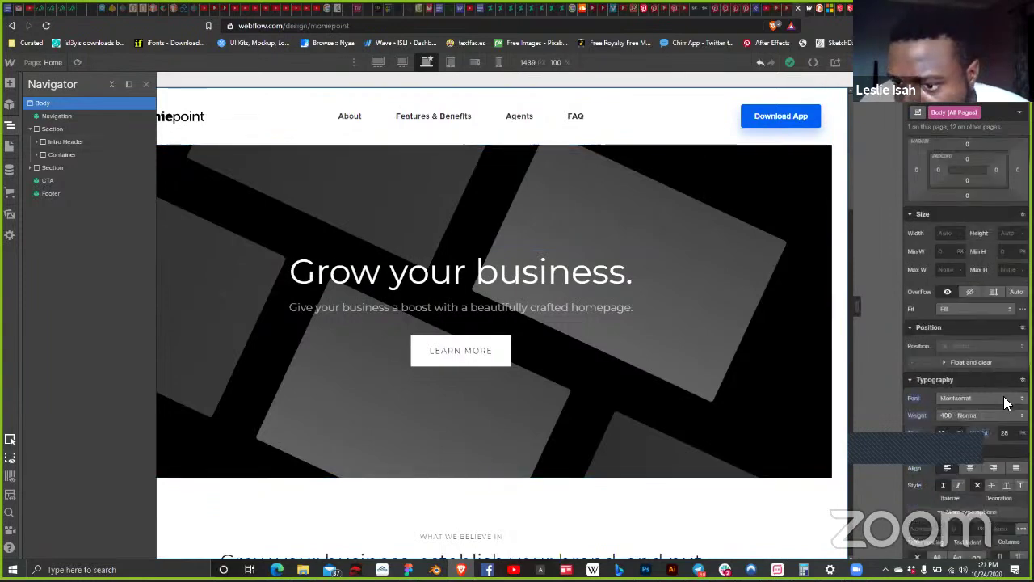
{"action": "left_click", "coordinate": [941, 398]}
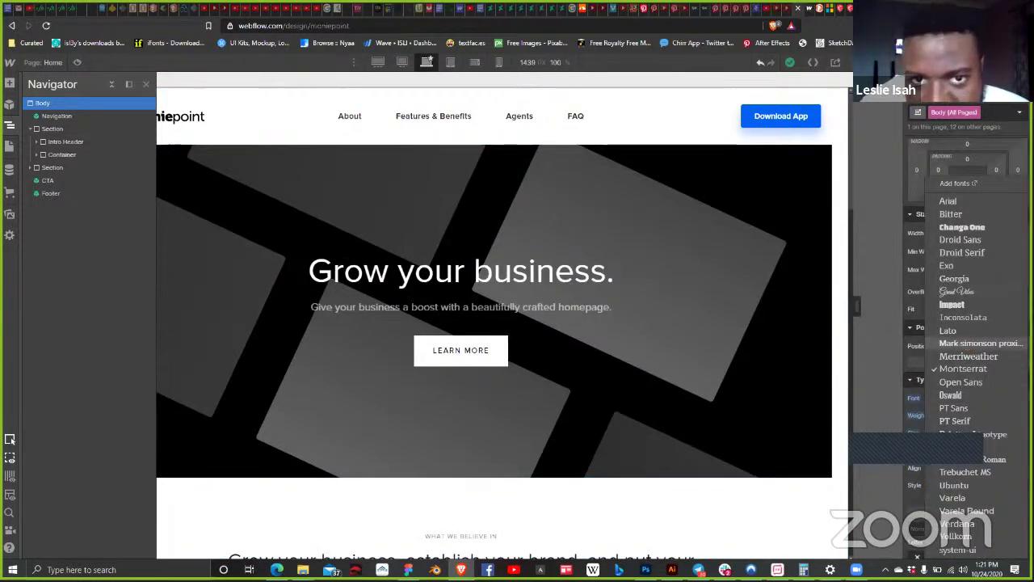
{"action": "left_click", "coordinate": [966, 343]}
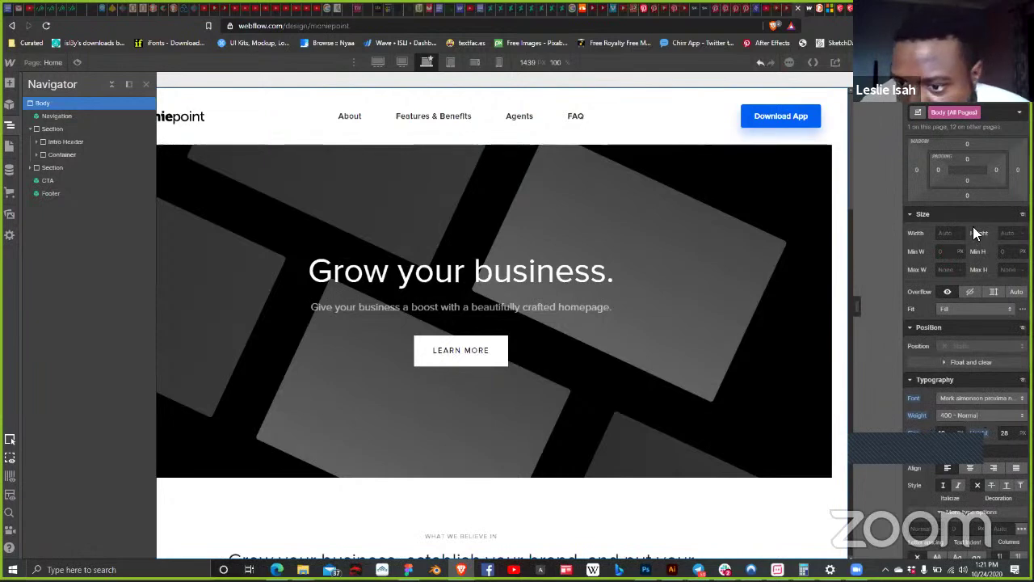
{"action": "scroll", "coordinate": [931, 325], "scroll_direction": "down", "scroll_amount": 2}
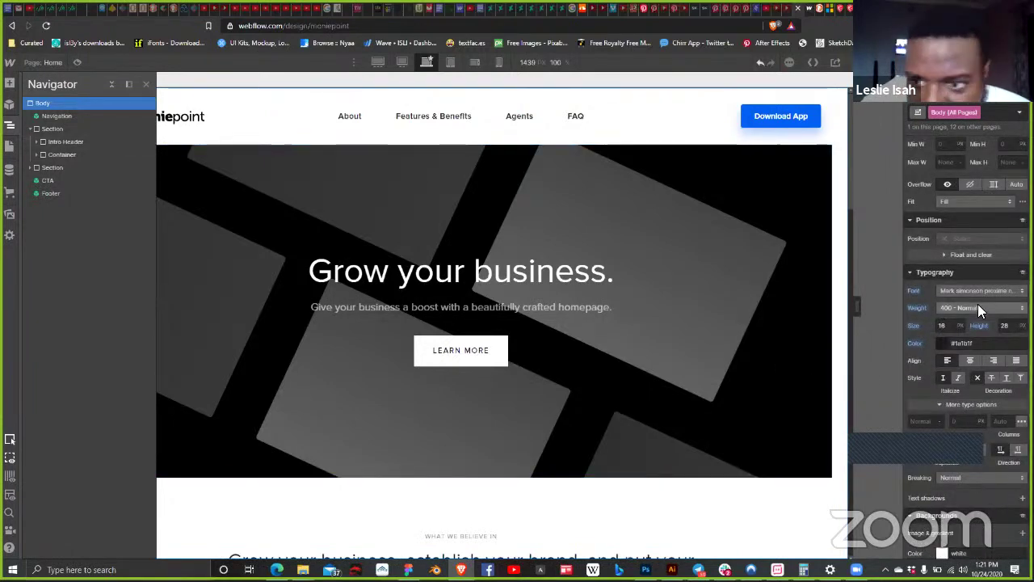
Step: Examine the typography and style settings of the heading below the intro header and of its "What we believe in" label
{"action": "scroll", "coordinate": [690, 369], "scroll_direction": "down", "scroll_amount": 3}
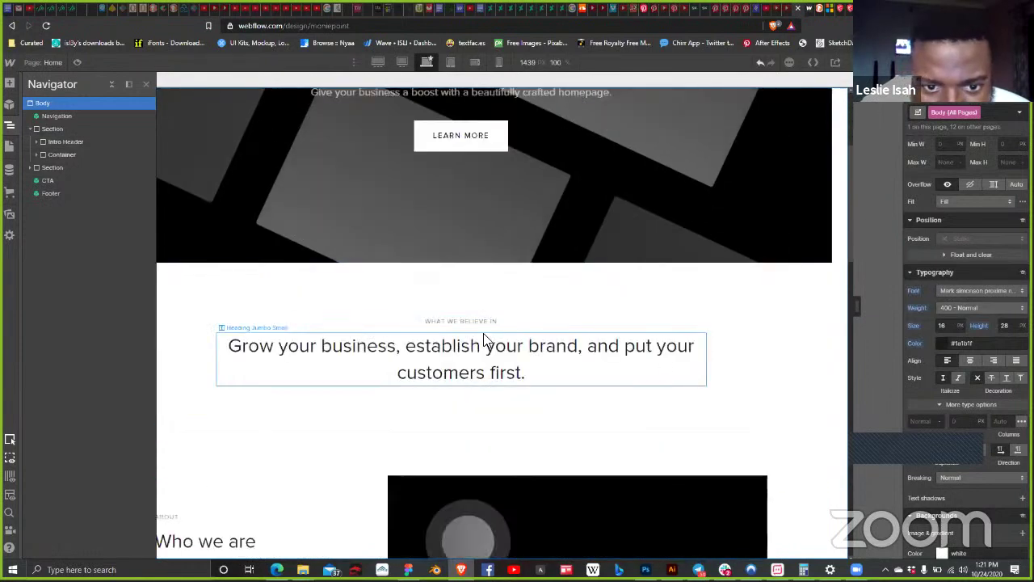
{"action": "left_click", "coordinate": [485, 353]}
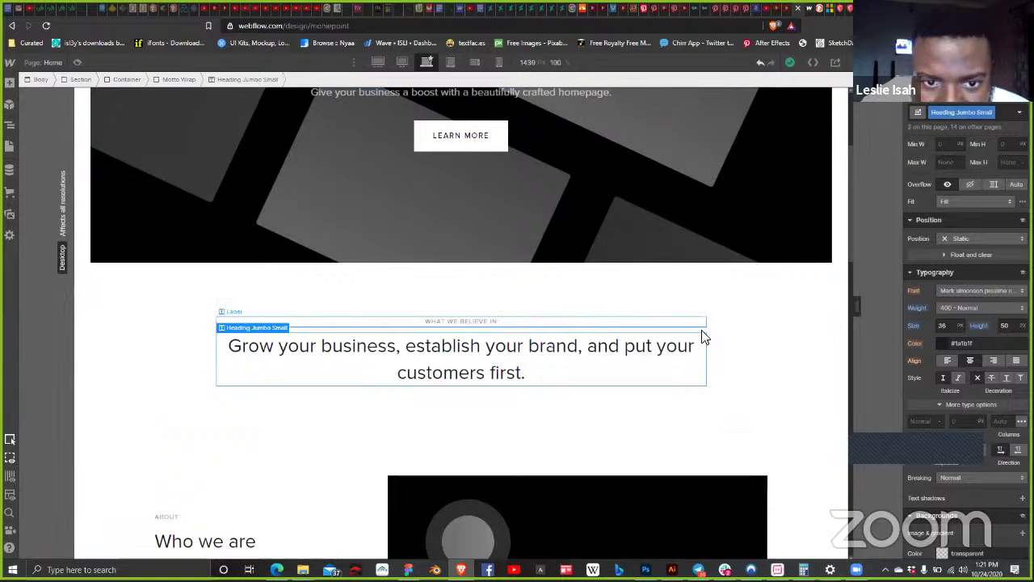
{"action": "left_click", "coordinate": [517, 322]}
{"action": "scroll", "coordinate": [608, 326], "scroll_direction": "up", "scroll_amount": 3}
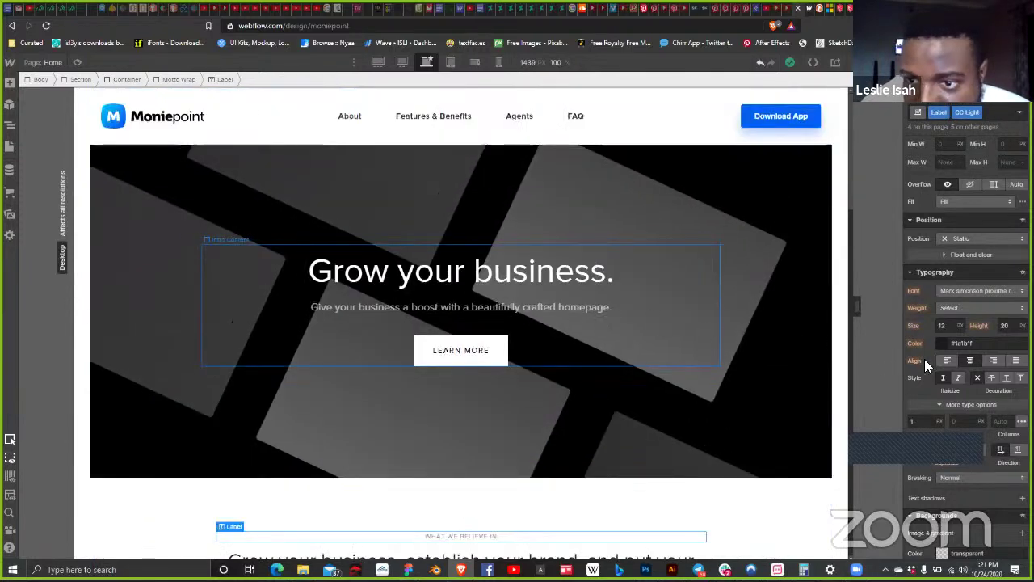
{"action": "scroll", "coordinate": [989, 371], "scroll_direction": "down", "scroll_amount": 2}
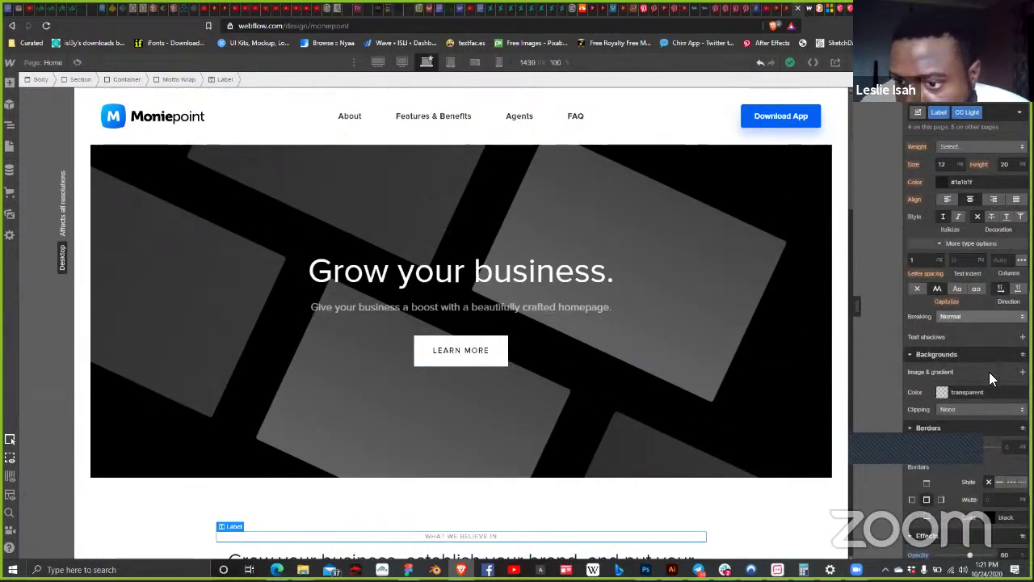
{"action": "scroll", "coordinate": [989, 371], "scroll_direction": "down", "scroll_amount": 1}
{"action": "scroll", "coordinate": [989, 372], "scroll_direction": "up", "scroll_amount": 3}
{"action": "scroll", "coordinate": [988, 370], "scroll_direction": "down", "scroll_amount": 4}
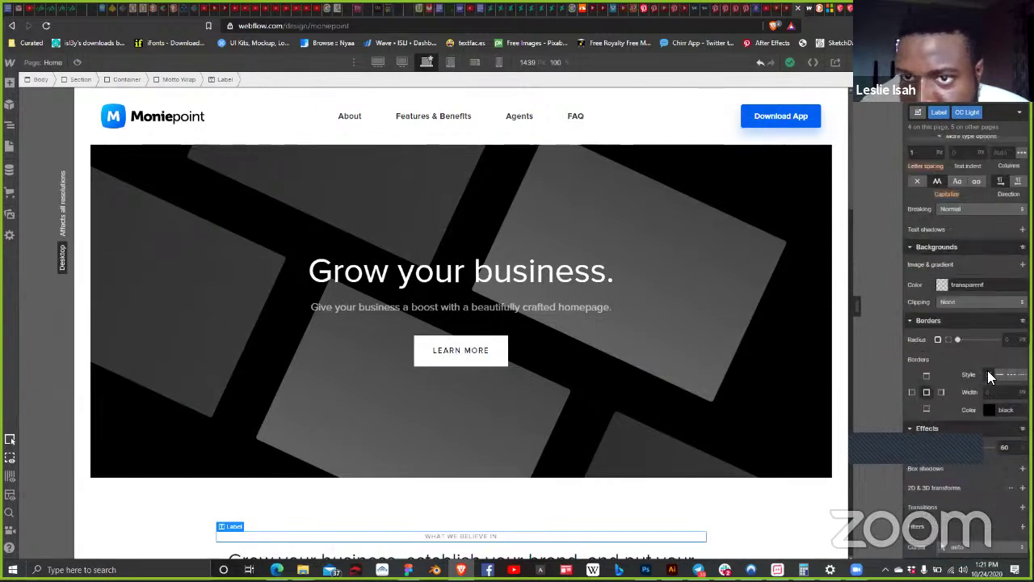
{"action": "scroll", "coordinate": [970, 373], "scroll_direction": "up", "scroll_amount": 2}
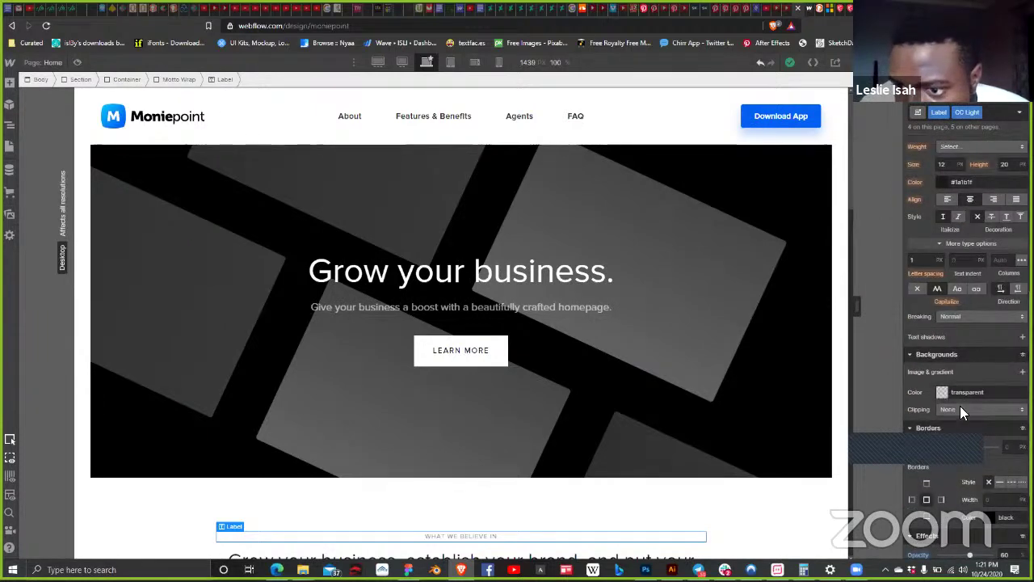
Step: Set the "What we believe in" label's background color to the White swatch, checking the MacBook Pro frame's fill in Figma first
{"action": "left_click", "coordinate": [942, 392]}
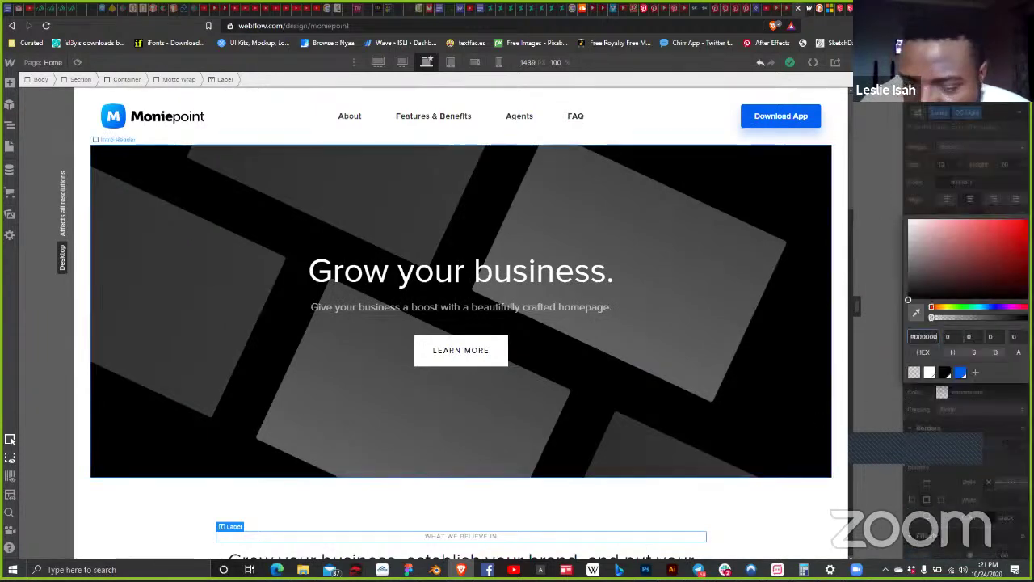
{"action": "key", "text": "alt+Tab"}
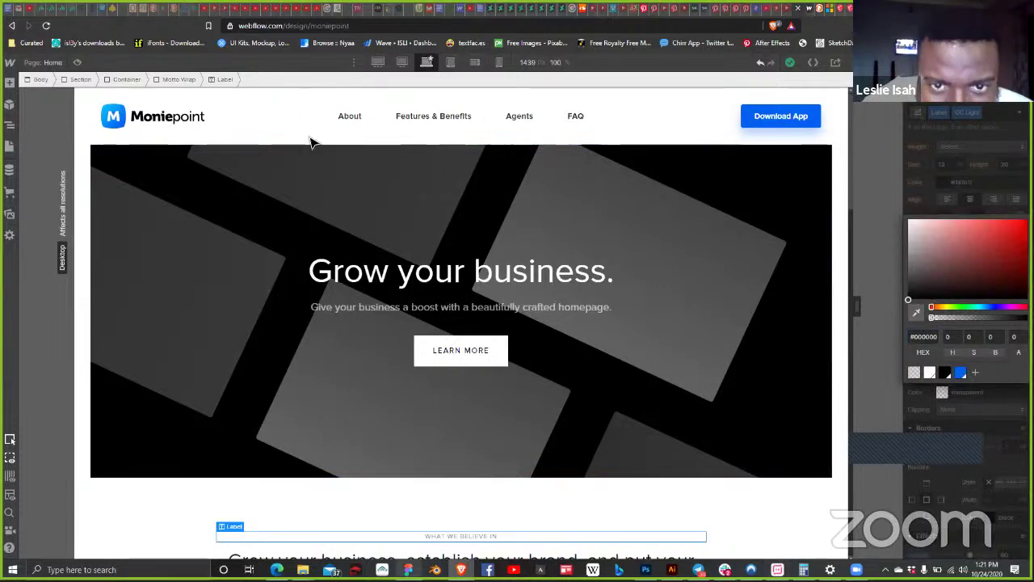
{"action": "key", "text": "Escape"}
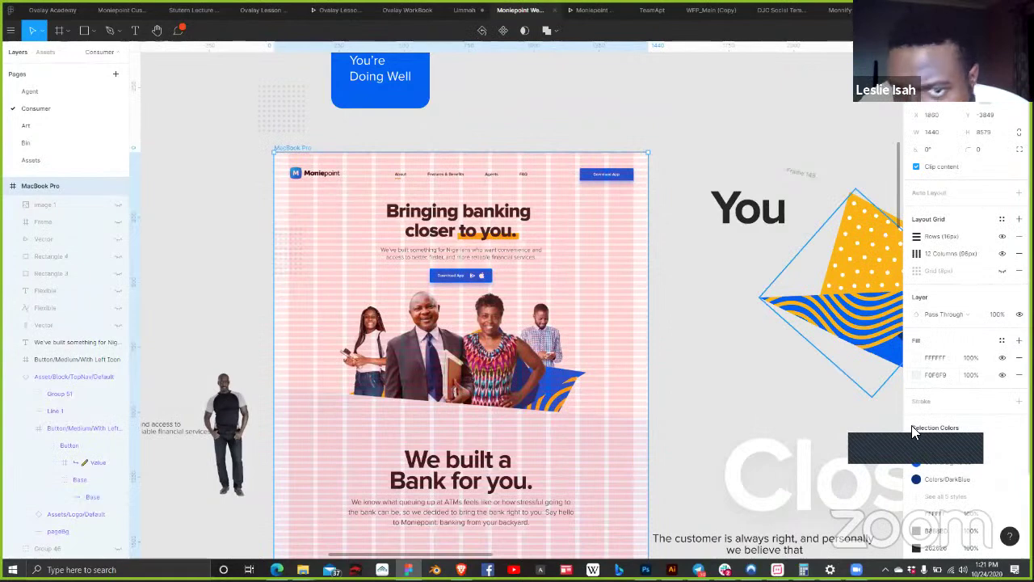
{"action": "left_click", "coordinate": [1002, 357]}
{"action": "left_click", "coordinate": [1002, 357]}
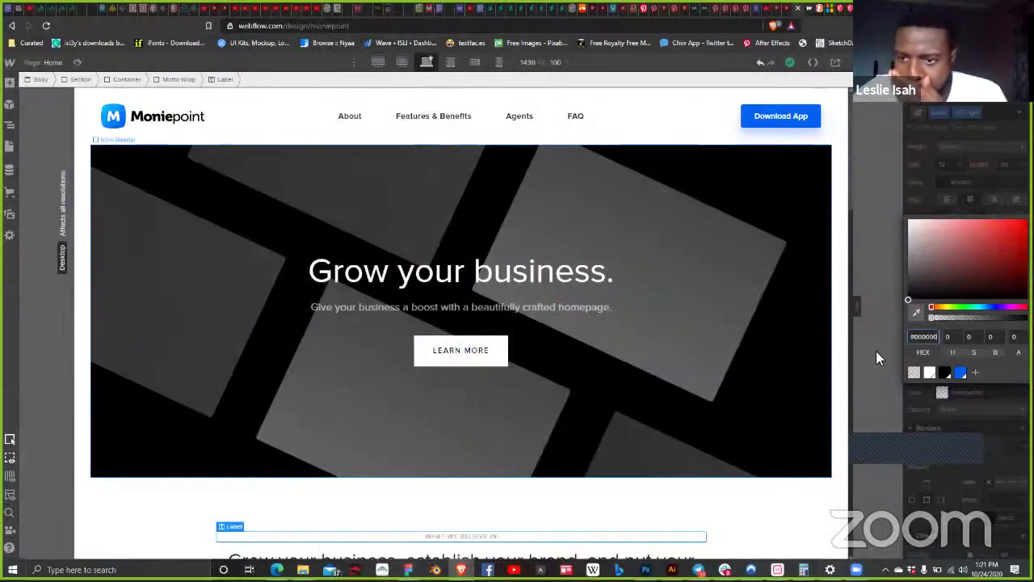
{"action": "left_click", "coordinate": [930, 372]}
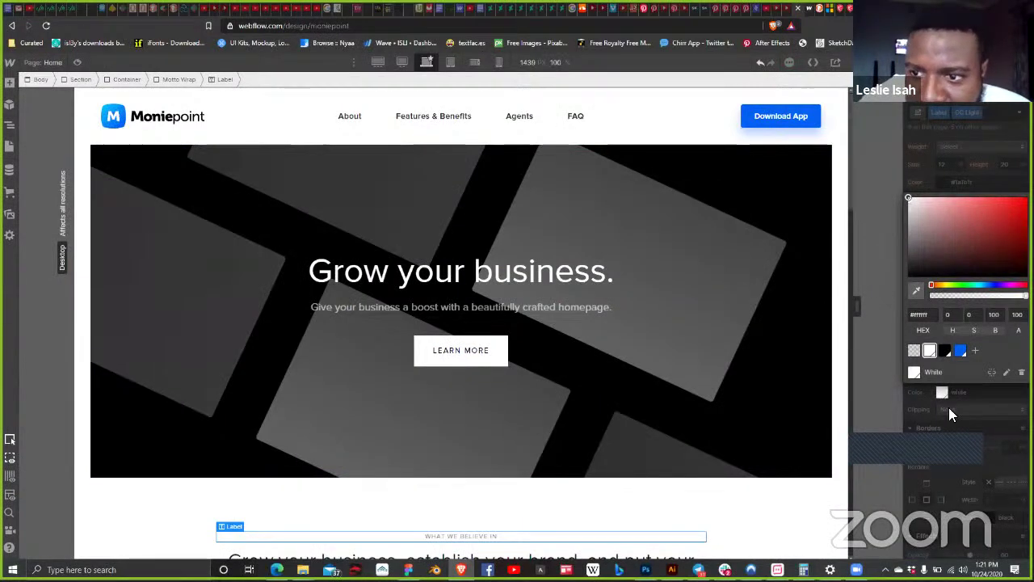
{"action": "left_click", "coordinate": [939, 436]}
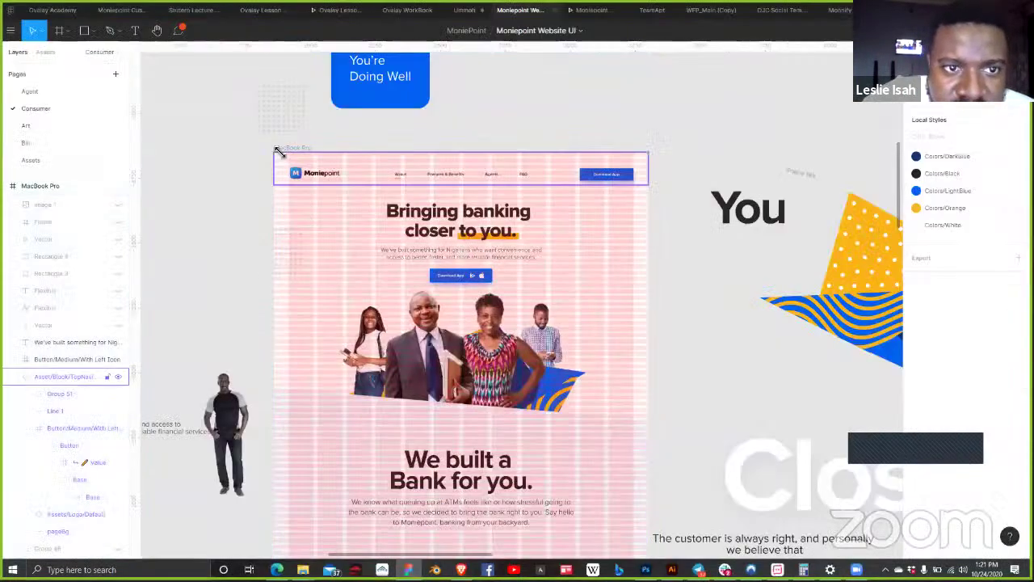
Step: Switch to Figma and hide the layout grids over the MacBook Pro frame
{"action": "left_click", "coordinate": [277, 151]}
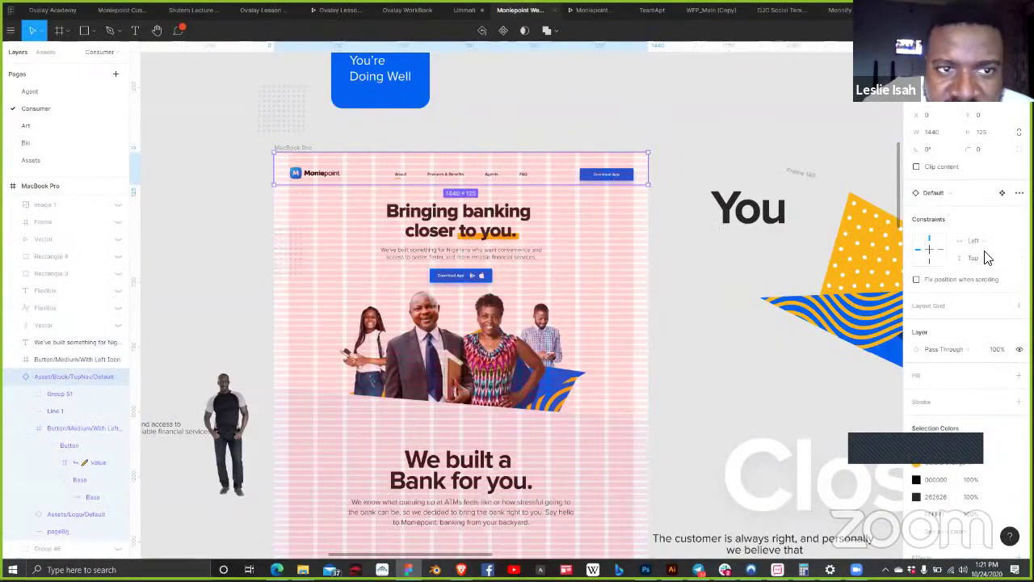
{"action": "key", "text": "ctrl+shift+4"}
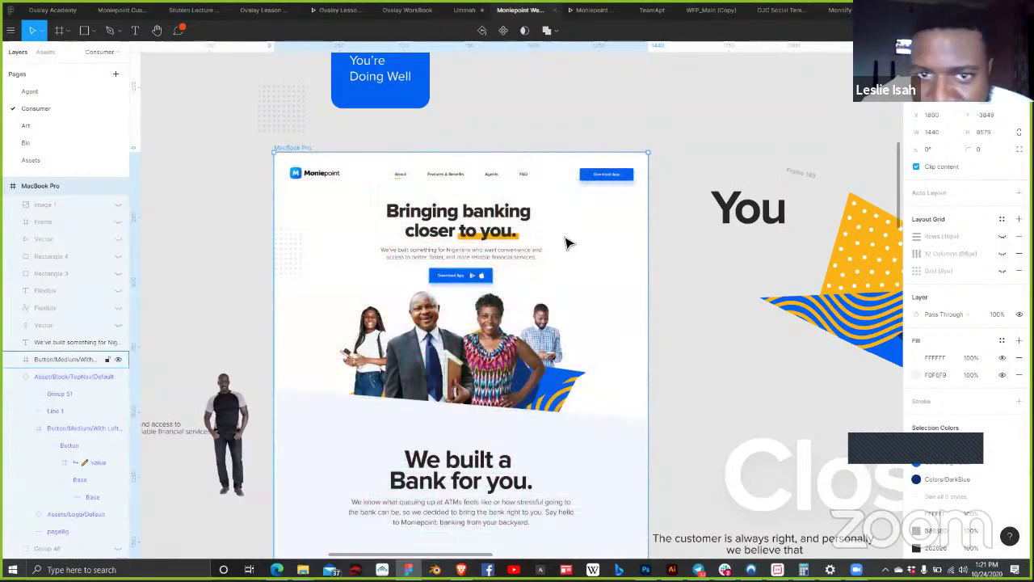
{"action": "scroll", "coordinate": [593, 231], "scroll_direction": "up", "scroll_amount": 5}
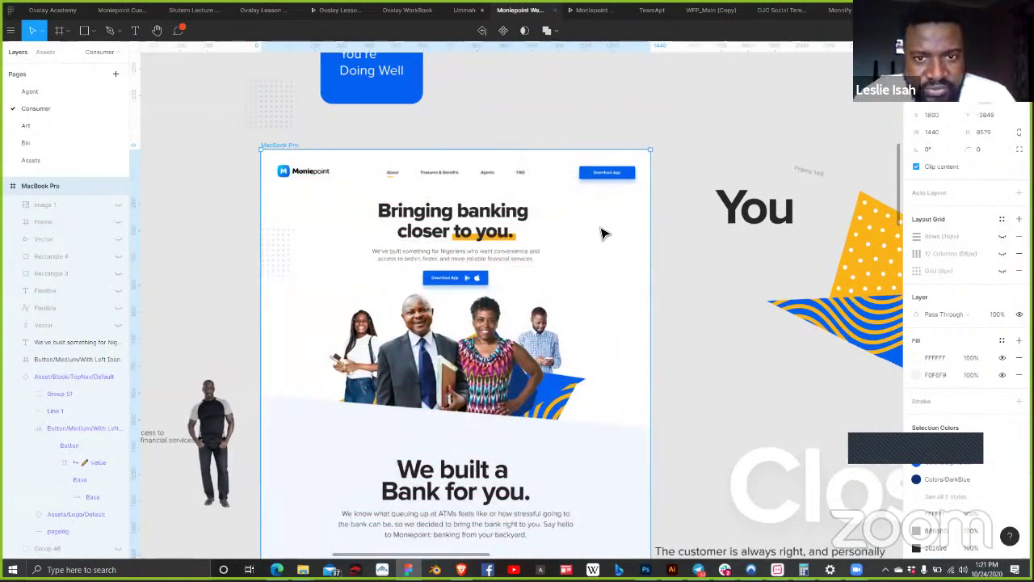
{"action": "scroll", "coordinate": [626, 258], "scroll_direction": "up", "scroll_amount": 3}
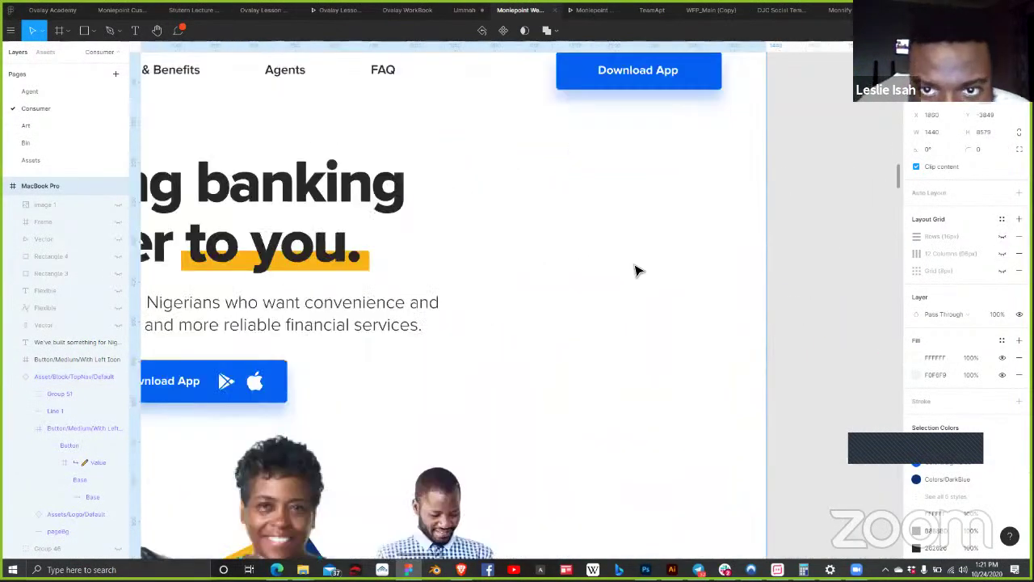
{"action": "key", "text": "Escape"}
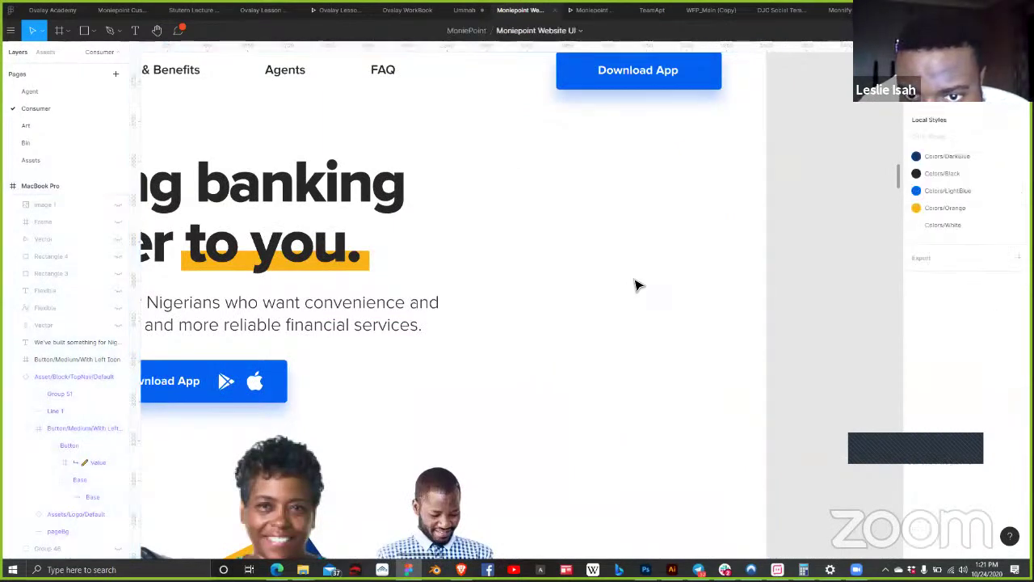
Step: Select the Lines group in the MacBook Pro frame, unlock it and expand it into its individual lines
{"action": "right_click", "coordinate": [622, 311]}
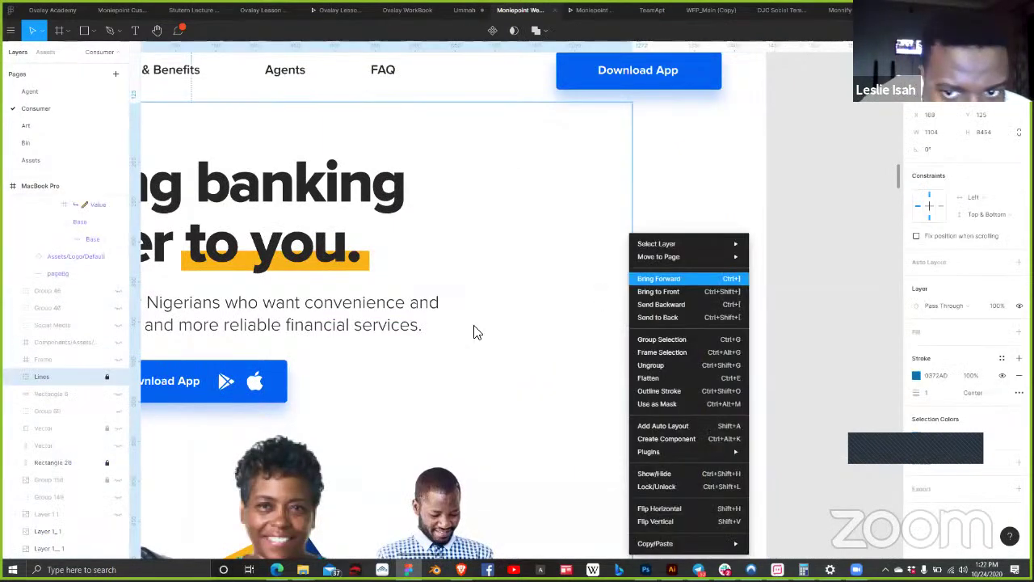
{"action": "left_click", "coordinate": [117, 383]}
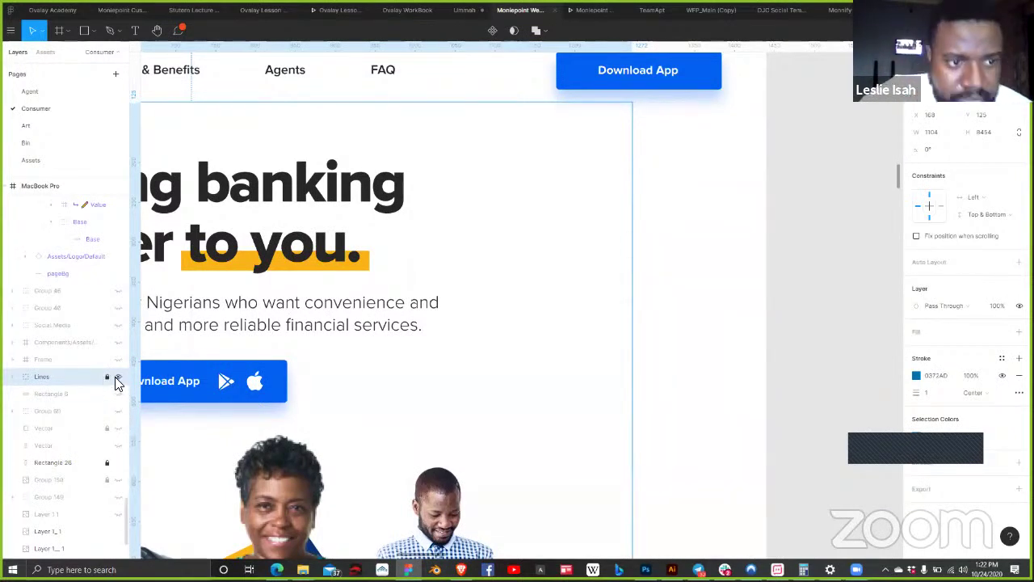
{"action": "left_click", "coordinate": [13, 378]}
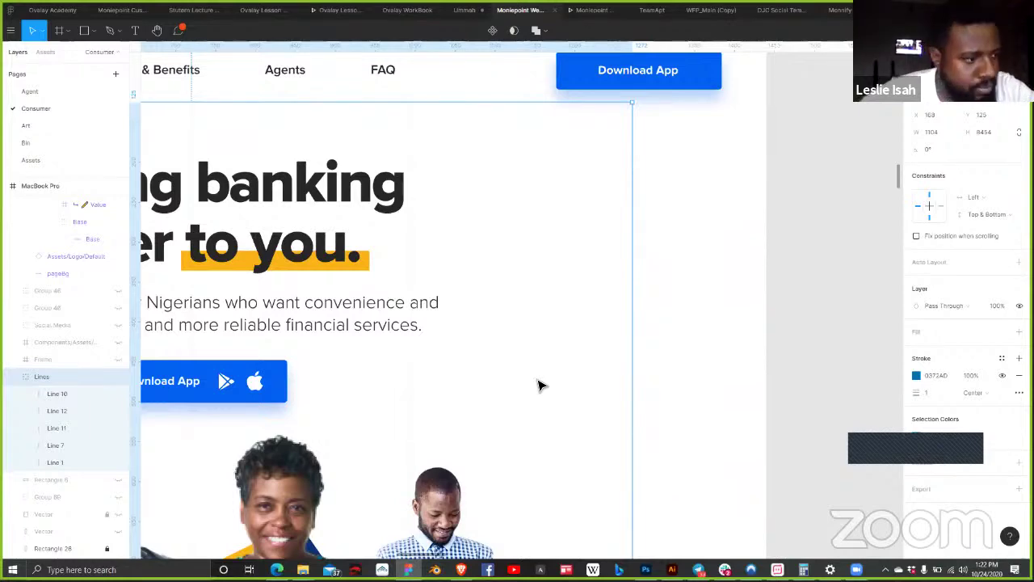
Step: Examine how the vertical guide lines run behind the hero text, the people images and the section below
{"action": "scroll", "coordinate": [542, 386], "scroll_direction": "down", "scroll_amount": 1}
{"action": "scroll", "coordinate": [542, 385], "scroll_direction": "left", "scroll_amount": 1}
{"action": "scroll", "coordinate": [542, 385], "scroll_direction": "down", "scroll_amount": 5}
{"action": "scroll", "coordinate": [542, 386], "scroll_direction": "left", "scroll_amount": 2}
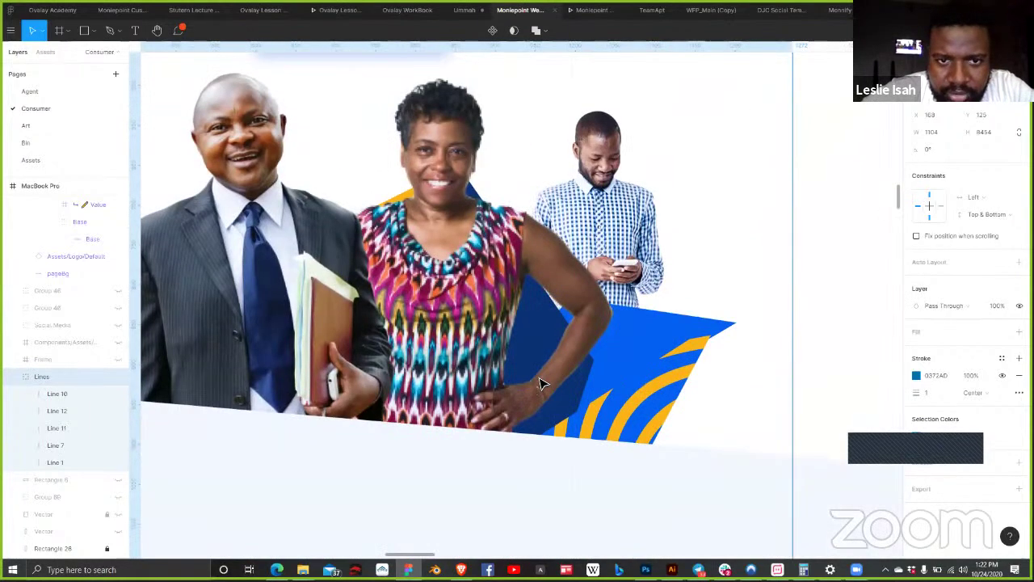
{"action": "scroll", "coordinate": [542, 385], "scroll_direction": "left", "scroll_amount": 4}
{"action": "scroll", "coordinate": [542, 386], "scroll_direction": "down", "scroll_amount": 1}
{"action": "scroll", "coordinate": [542, 380], "scroll_direction": "right", "scroll_amount": 2}
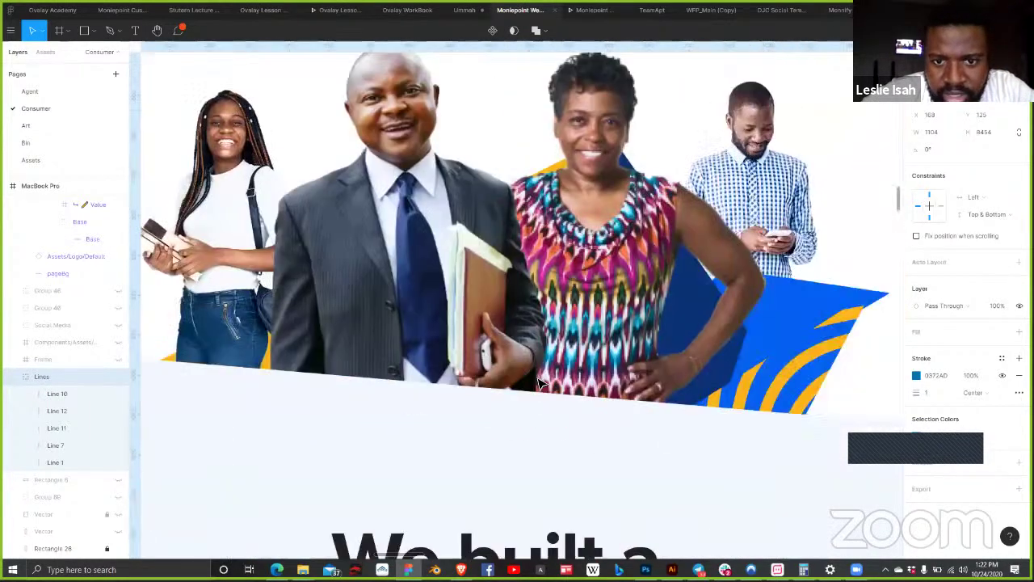
{"action": "scroll", "coordinate": [532, 385], "scroll_direction": "down", "scroll_amount": 7}
{"action": "scroll", "coordinate": [478, 380], "scroll_direction": "up", "scroll_amount": 12}
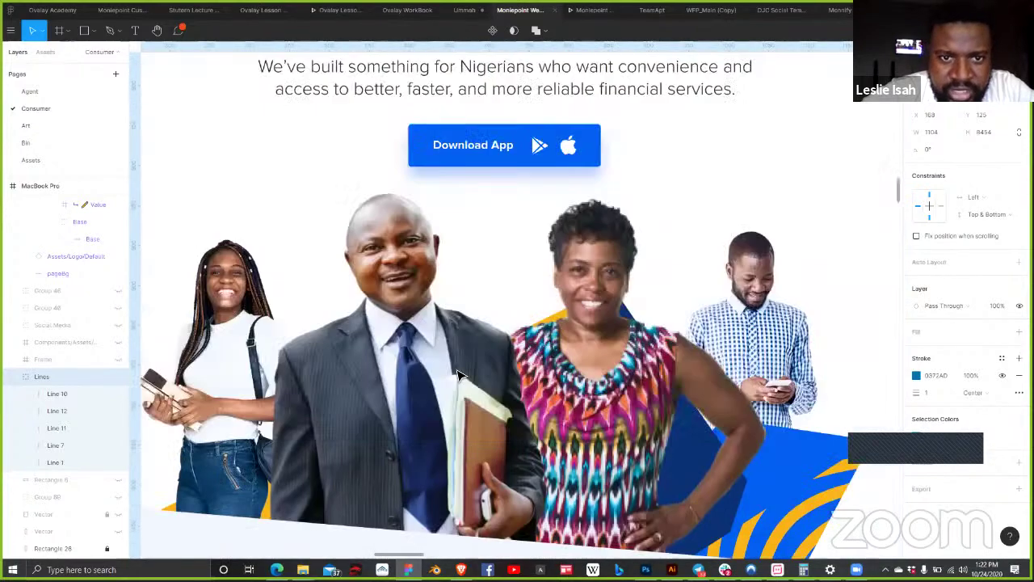
{"action": "scroll", "coordinate": [456, 373], "scroll_direction": "up", "scroll_amount": 4}
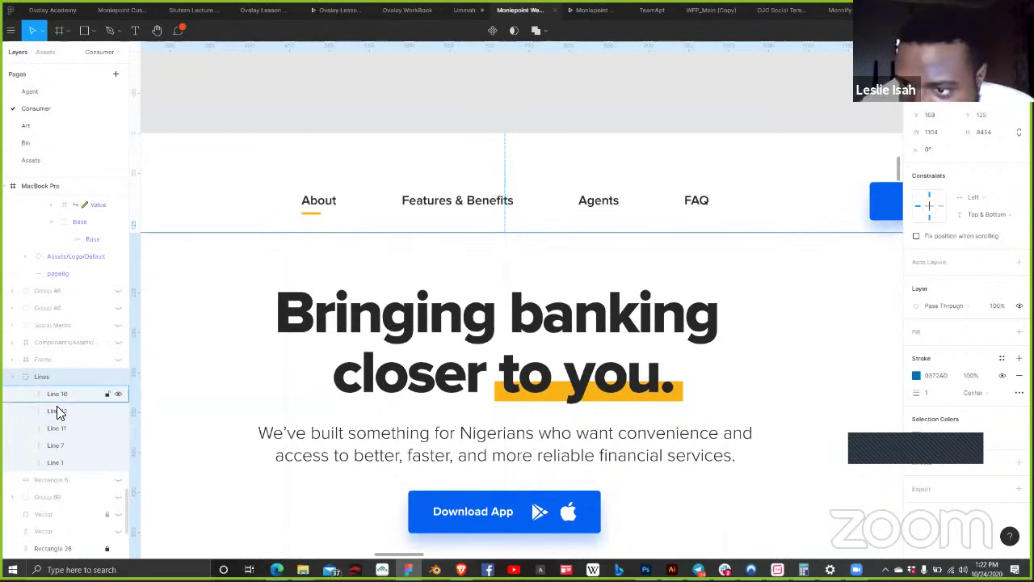
Step: Set the opacity of all the lines in the Lines group, from Line 10 through Line 1, to 10%
{"action": "left_click", "coordinate": [68, 394]}
{"action": "left_click", "coordinate": [79, 463], "text": "shift"}
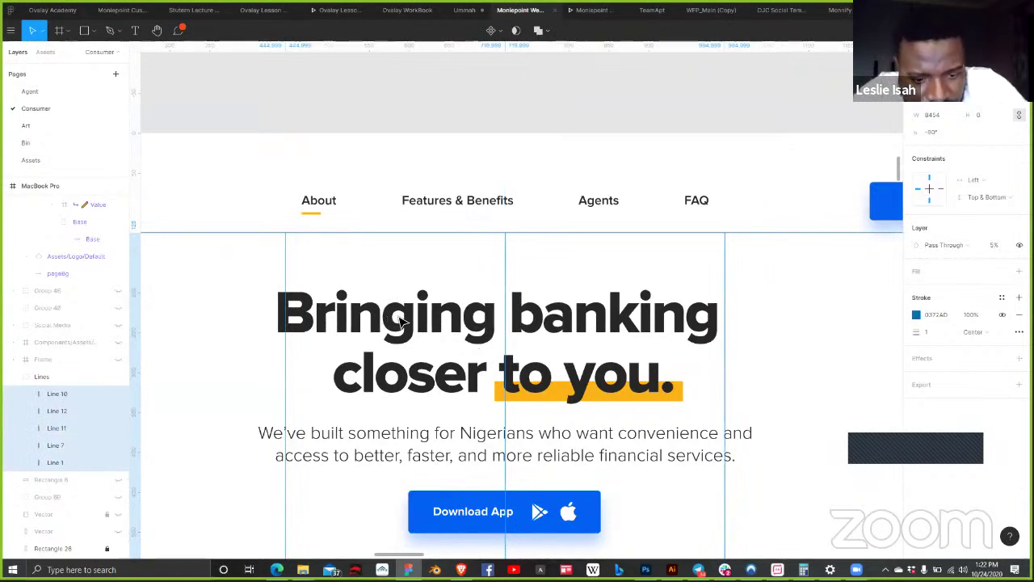
{"action": "key", "text": "1"}
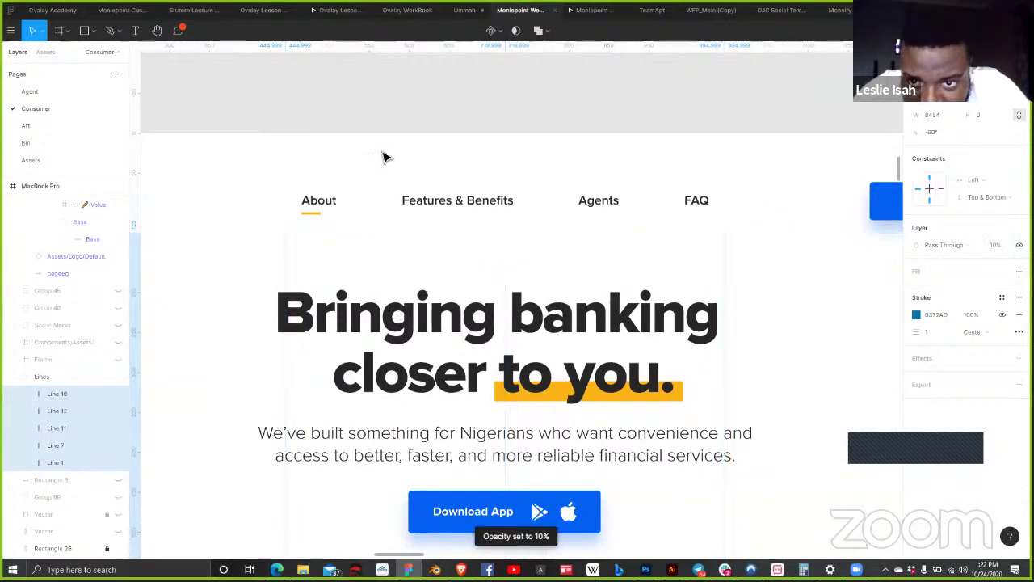
{"action": "left_click", "coordinate": [634, 119]}
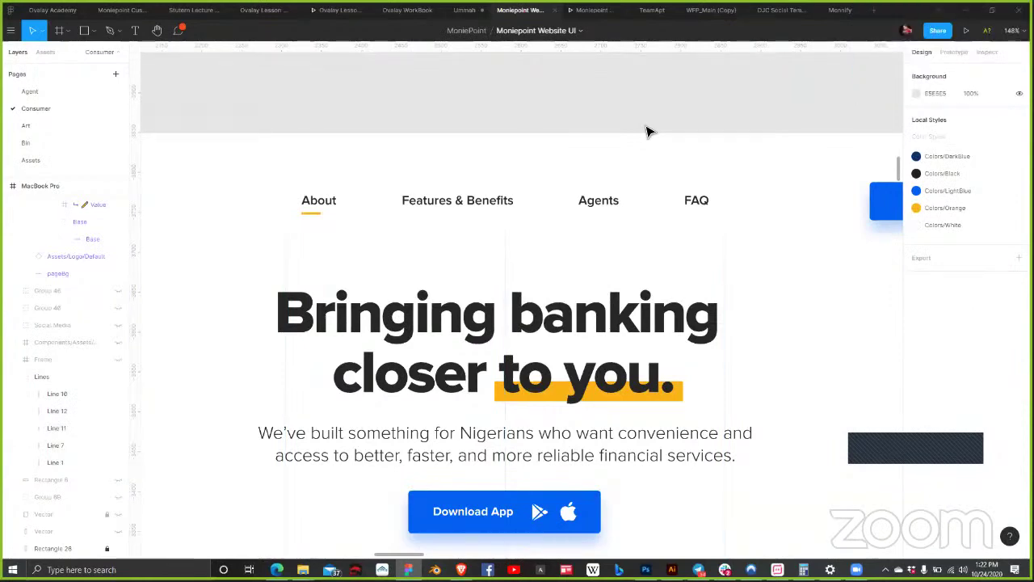
Step: Review the guide lines at 100% zoom from the navigation down to the "Right in your neighbourhood" section
{"action": "key", "text": "shift+0"}
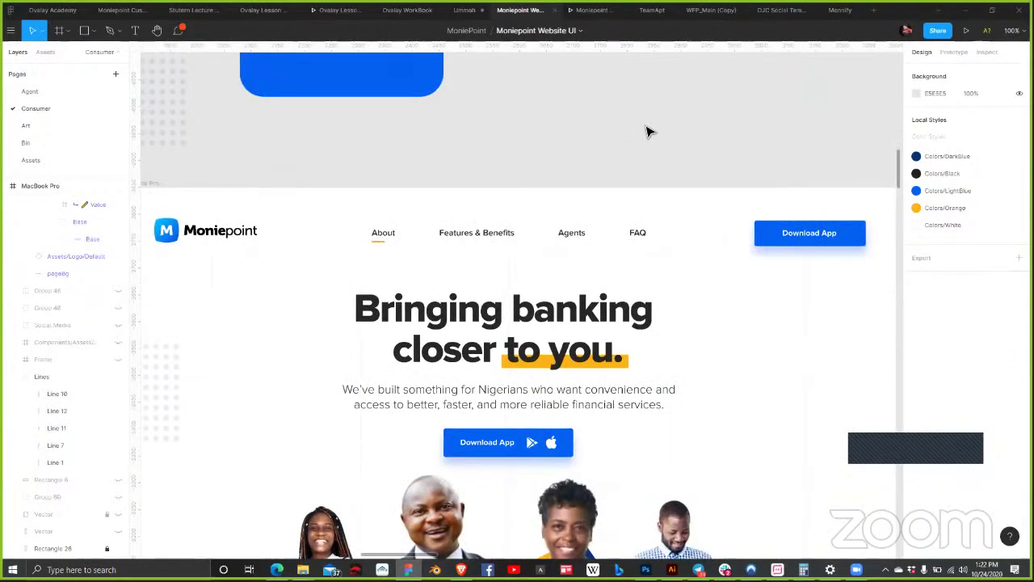
{"action": "key", "text": "minus"}
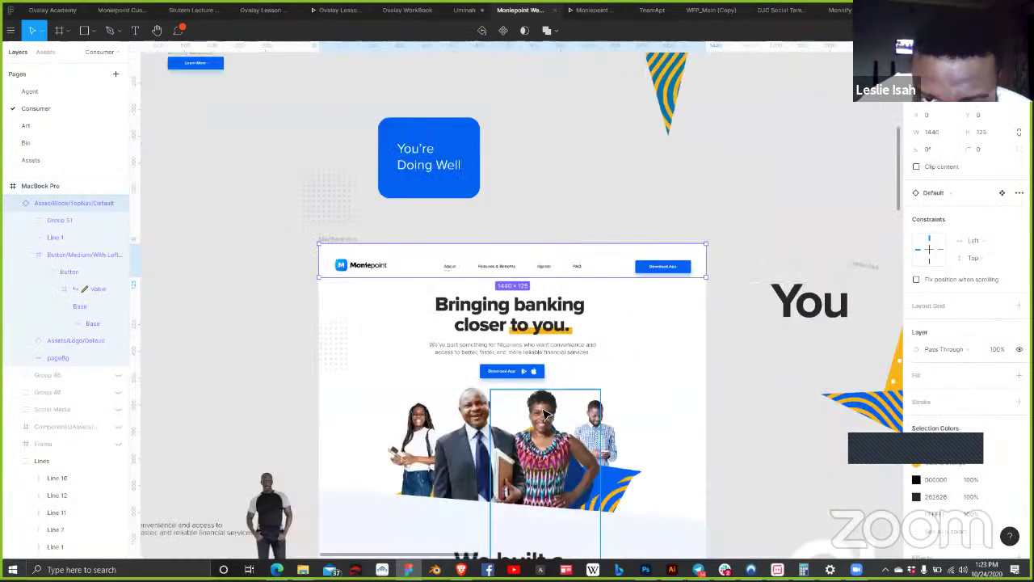
{"action": "scroll", "coordinate": [493, 369], "scroll_direction": "up", "scroll_amount": 3}
{"action": "scroll", "coordinate": [526, 374], "scroll_direction": "down", "scroll_amount": 1}
{"action": "scroll", "coordinate": [602, 374], "scroll_direction": "up", "scroll_amount": 1}
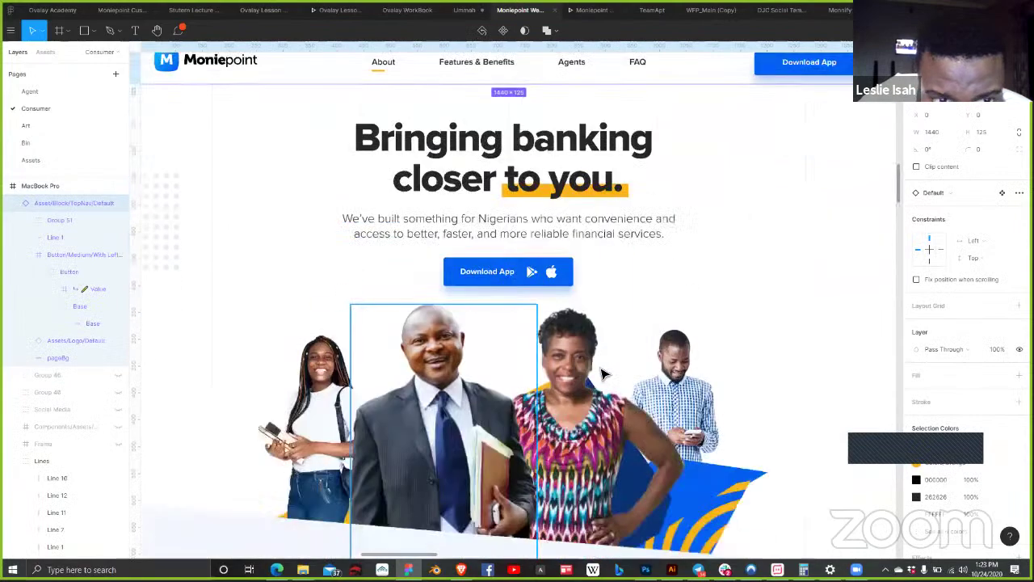
{"action": "scroll", "coordinate": [602, 374], "scroll_direction": "down", "scroll_amount": 2}
{"action": "scroll", "coordinate": [602, 376], "scroll_direction": "down", "scroll_amount": 1}
{"action": "scroll", "coordinate": [598, 377], "scroll_direction": "down", "scroll_amount": 3}
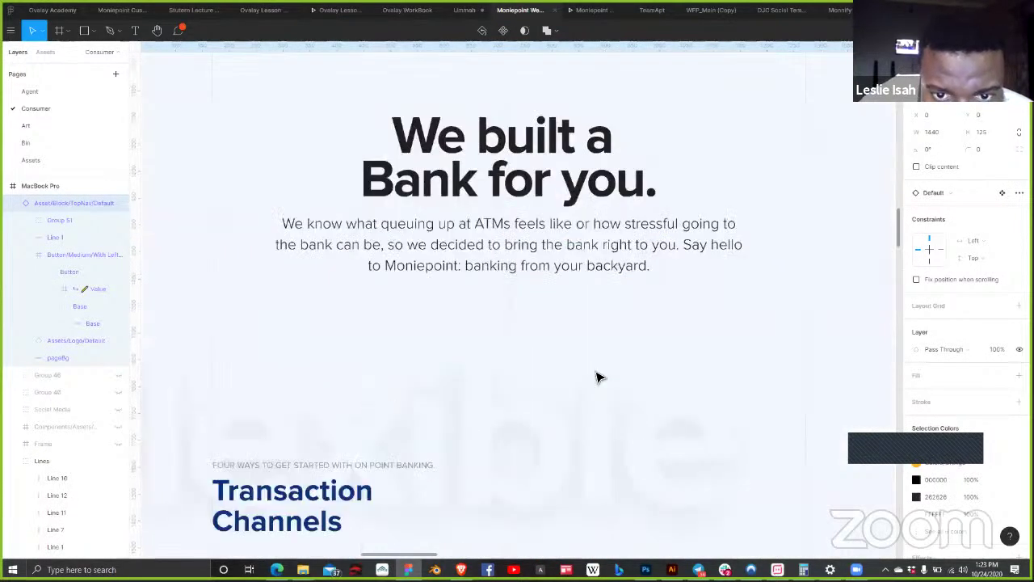
{"action": "scroll", "coordinate": [598, 377], "scroll_direction": "down", "scroll_amount": 10}
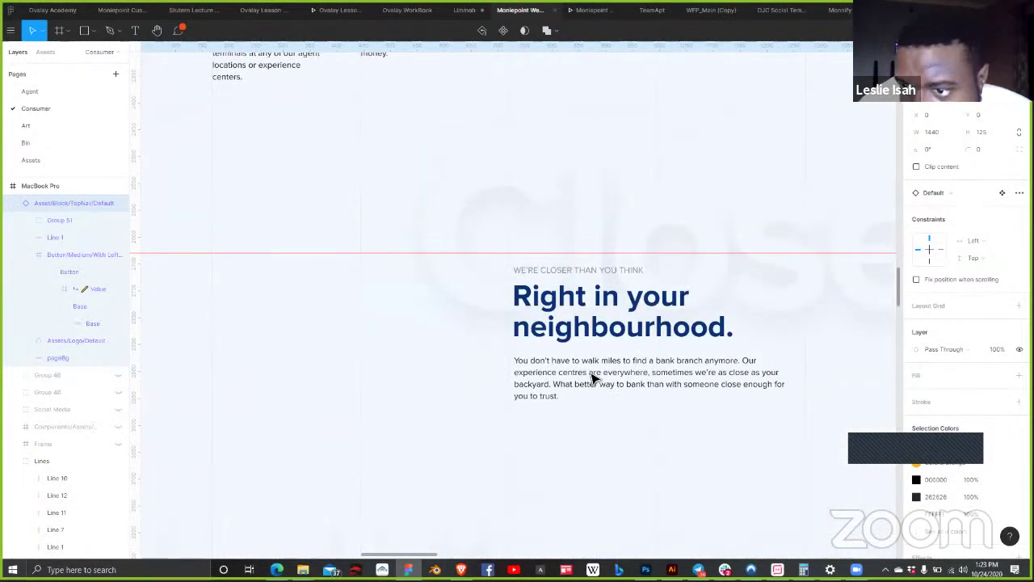
{"action": "scroll", "coordinate": [592, 378], "scroll_direction": "up", "scroll_amount": 15}
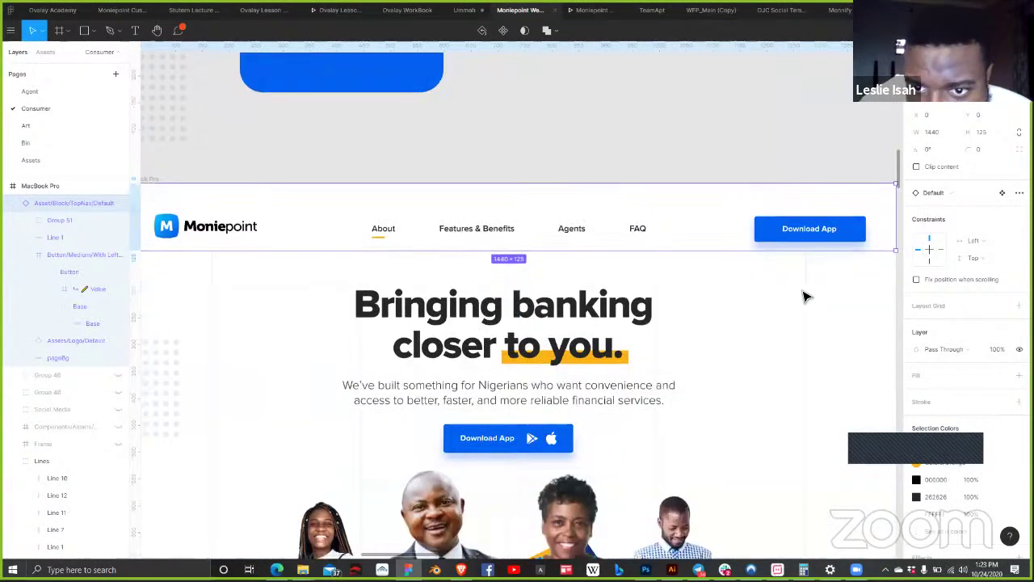
Step: Set the stroke width of the Lines group to 0.7
{"action": "left_click", "coordinate": [804, 297]}
{"action": "left_click", "coordinate": [806, 296]}
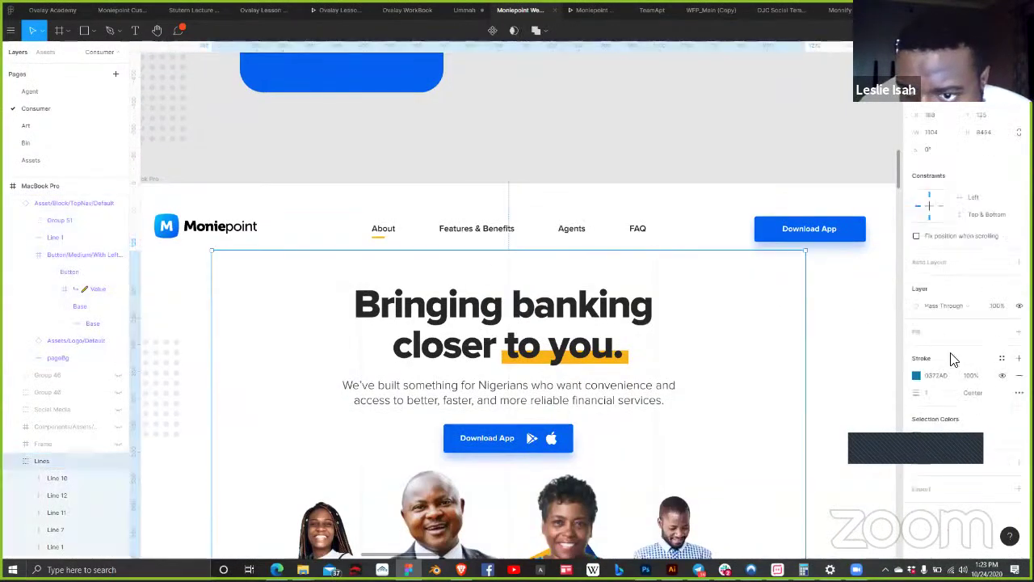
{"action": "left_click", "coordinate": [944, 396]}
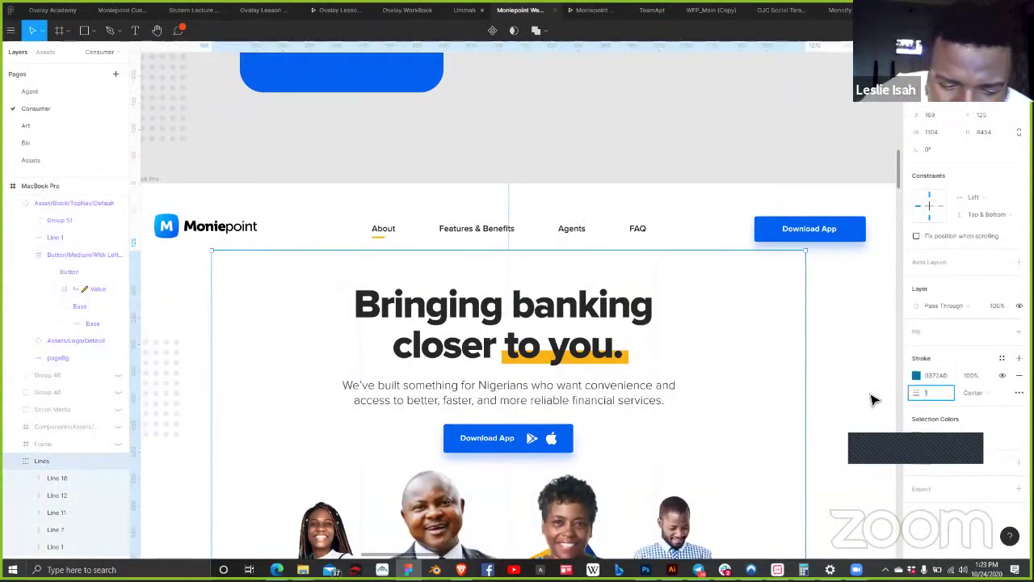
{"action": "type", "text": "7"}
{"action": "left_click", "coordinate": [646, 102]}
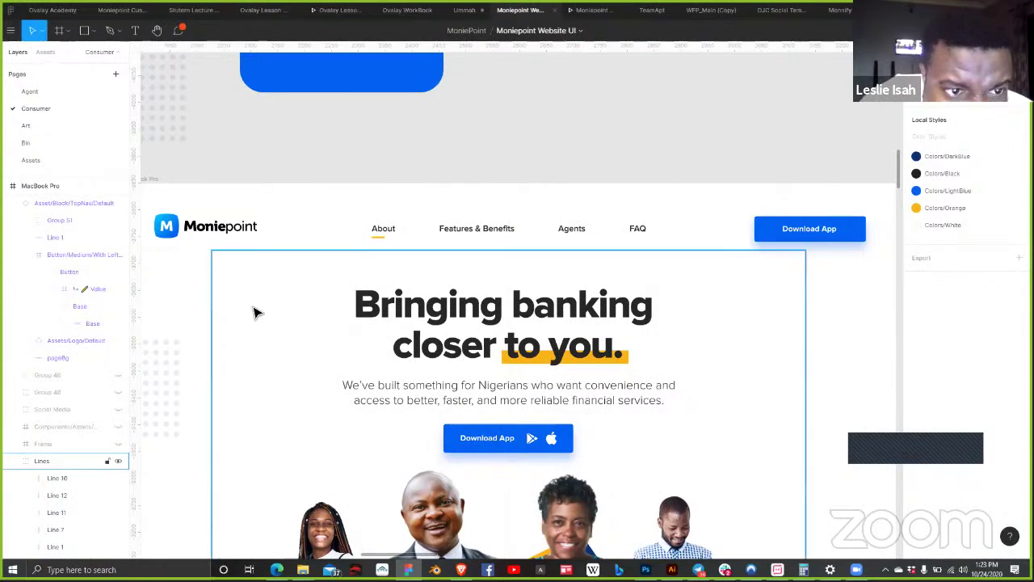
Step: Check the thinner guide lines with the Lines group selected, from the hero down to the "Right in your neighbourhood" section
{"action": "left_click", "coordinate": [255, 313]}
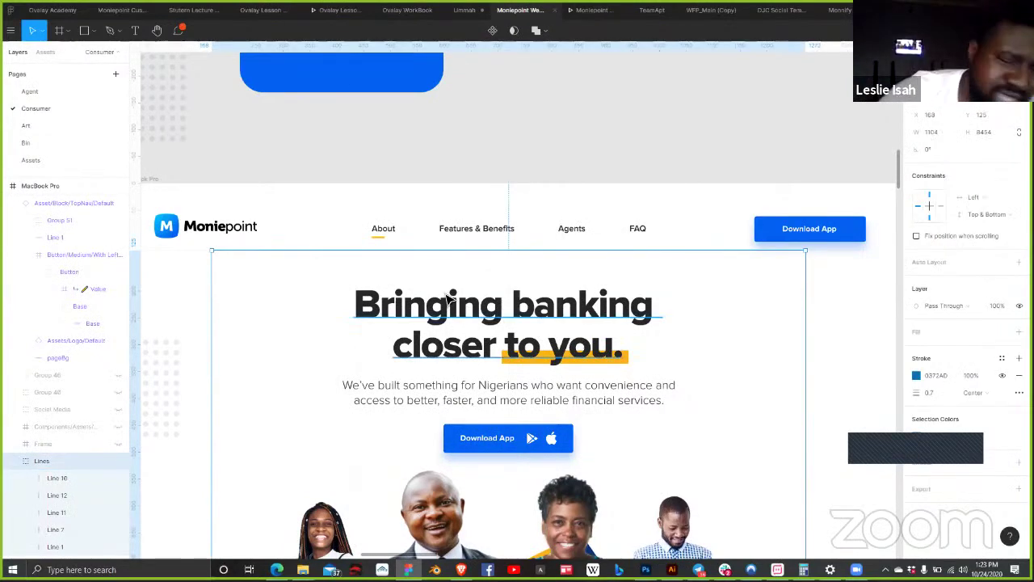
{"action": "scroll", "coordinate": [451, 300], "scroll_direction": "down", "scroll_amount": 3}
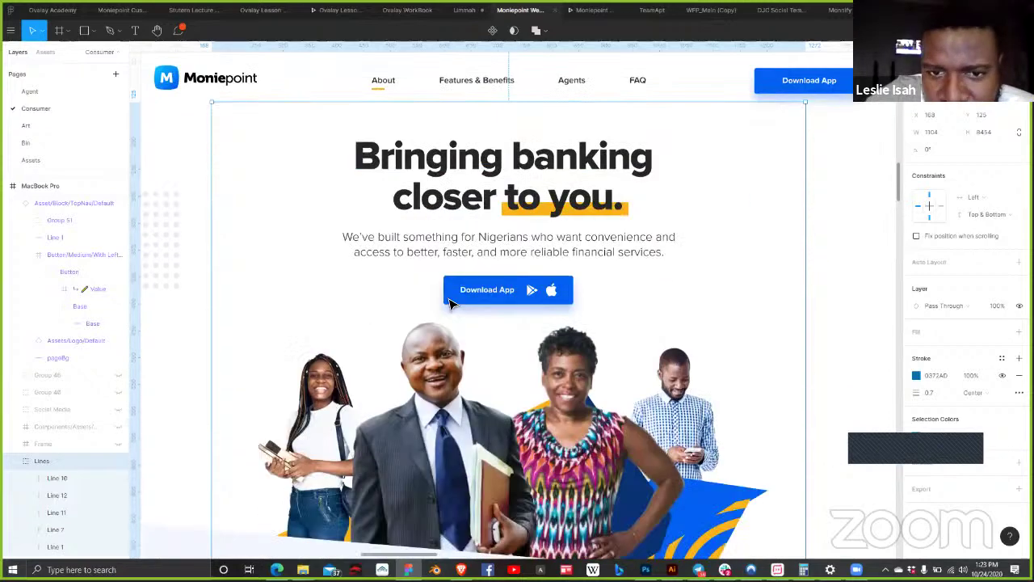
{"action": "scroll", "coordinate": [450, 303], "scroll_direction": "down", "scroll_amount": 3}
{"action": "scroll", "coordinate": [451, 303], "scroll_direction": "up", "scroll_amount": 1}
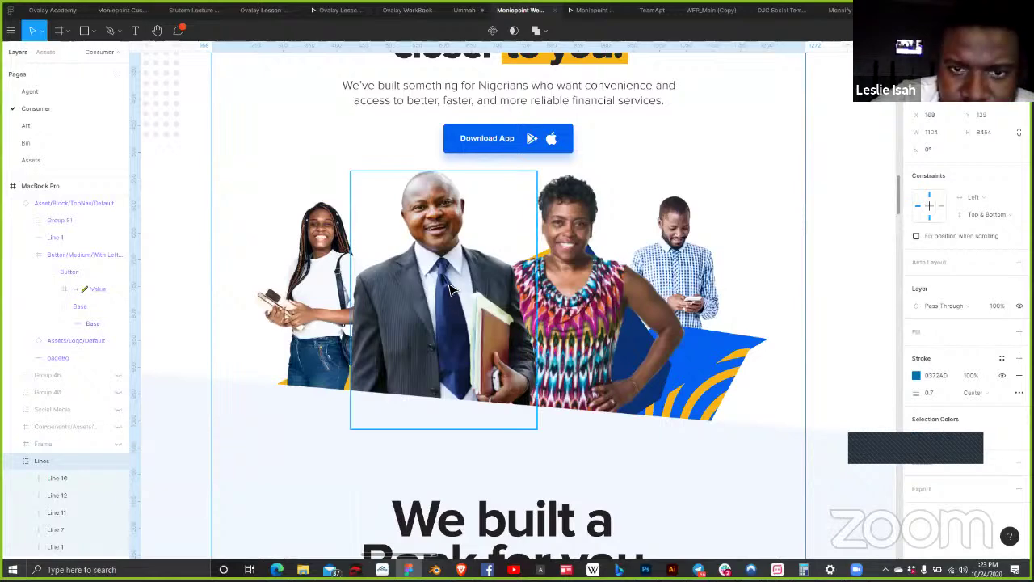
{"action": "scroll", "coordinate": [451, 293], "scroll_direction": "down", "scroll_amount": 12}
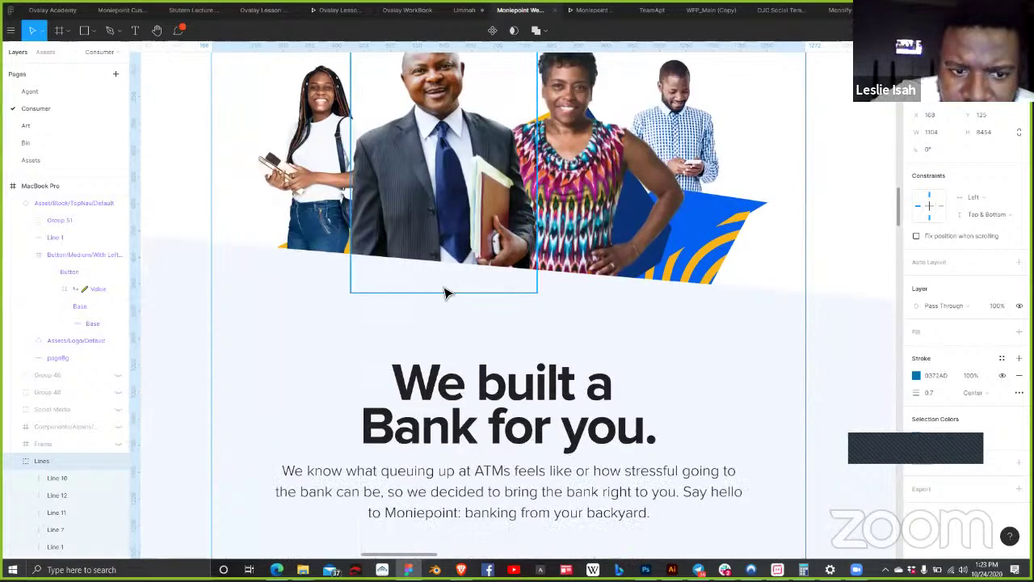
{"action": "scroll", "coordinate": [441, 284], "scroll_direction": "down", "scroll_amount": 8}
{"action": "scroll", "coordinate": [441, 284], "scroll_direction": "up", "scroll_amount": 15}
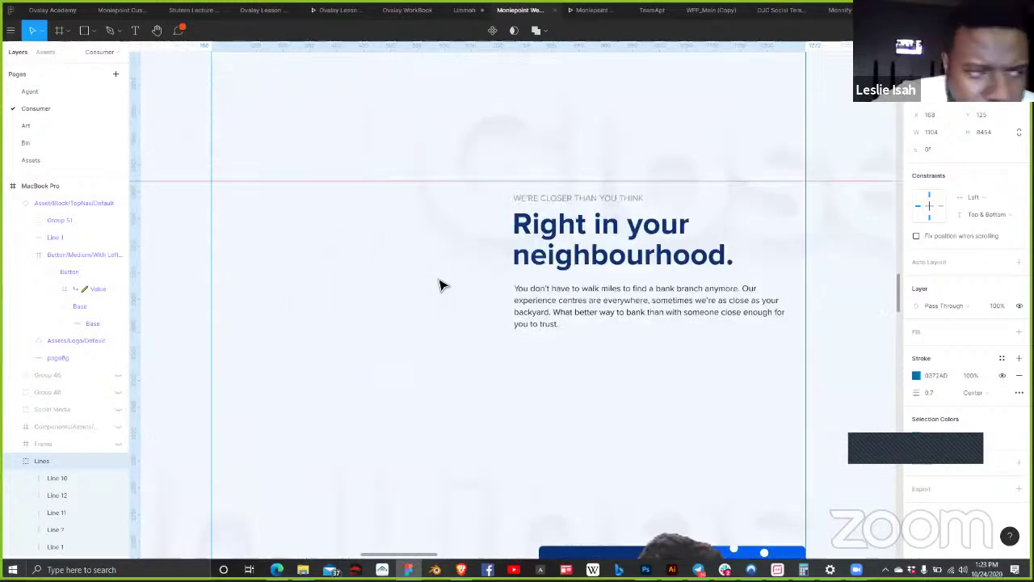
Step: Recheck the hero's guide lines with nothing selected, then export the Lines group as an SVG named Lines into the Moniepoint folder
{"action": "scroll", "coordinate": [441, 284], "scroll_direction": "up", "scroll_amount": 10}
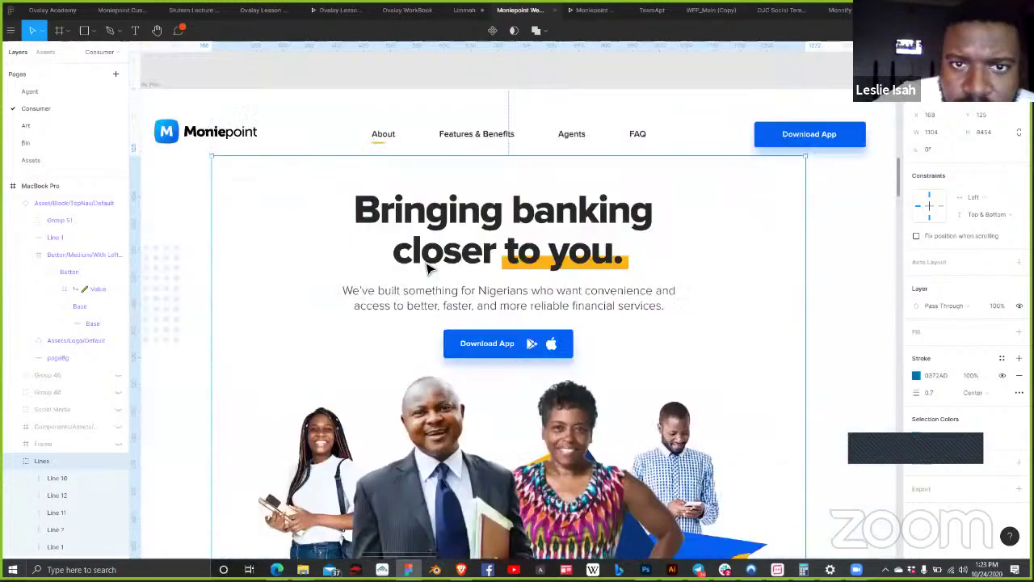
{"action": "scroll", "coordinate": [429, 269], "scroll_direction": "down", "scroll_amount": 3}
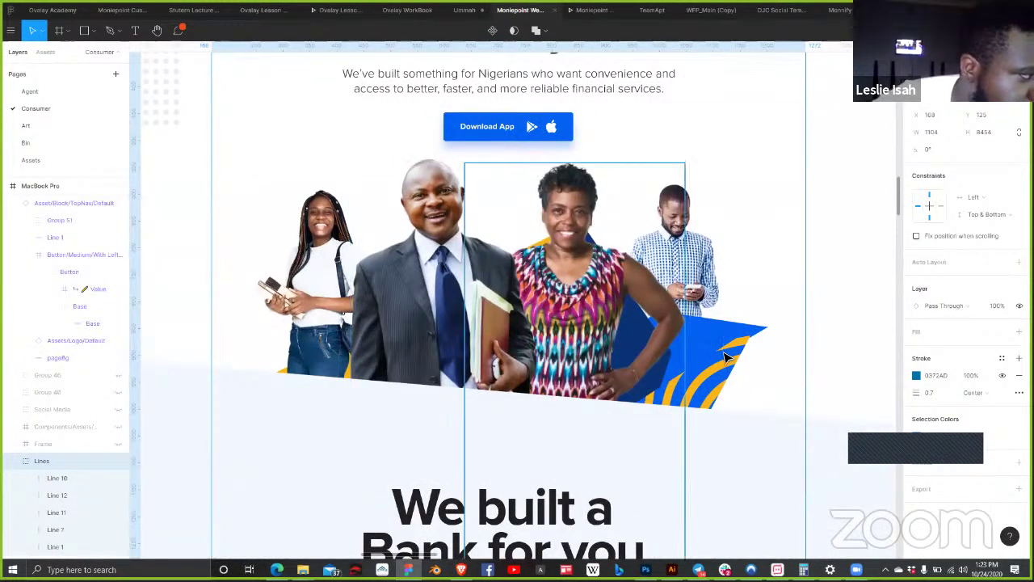
{"action": "key", "text": "Escape"}
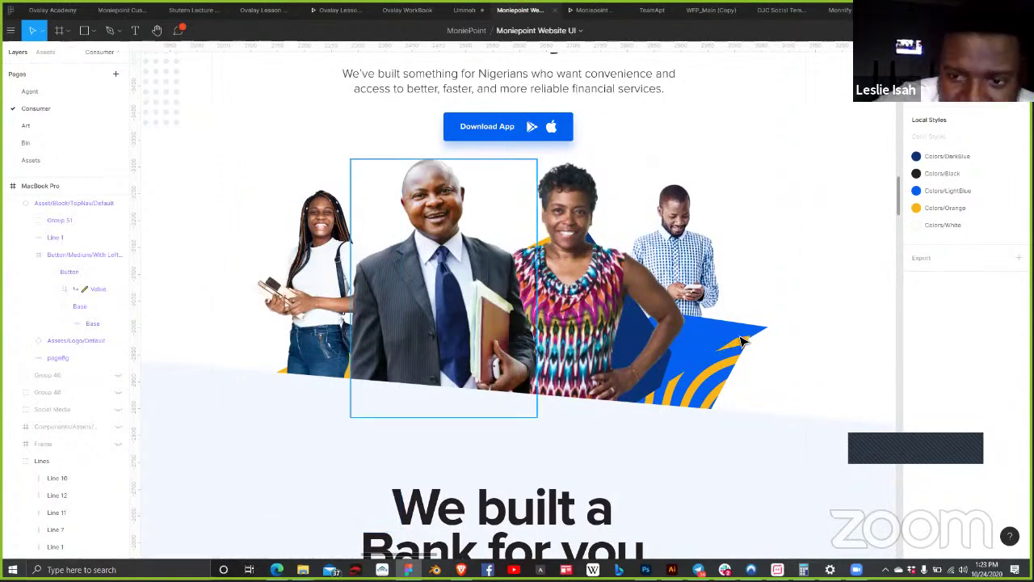
{"action": "scroll", "coordinate": [696, 324], "scroll_direction": "up", "scroll_amount": 3}
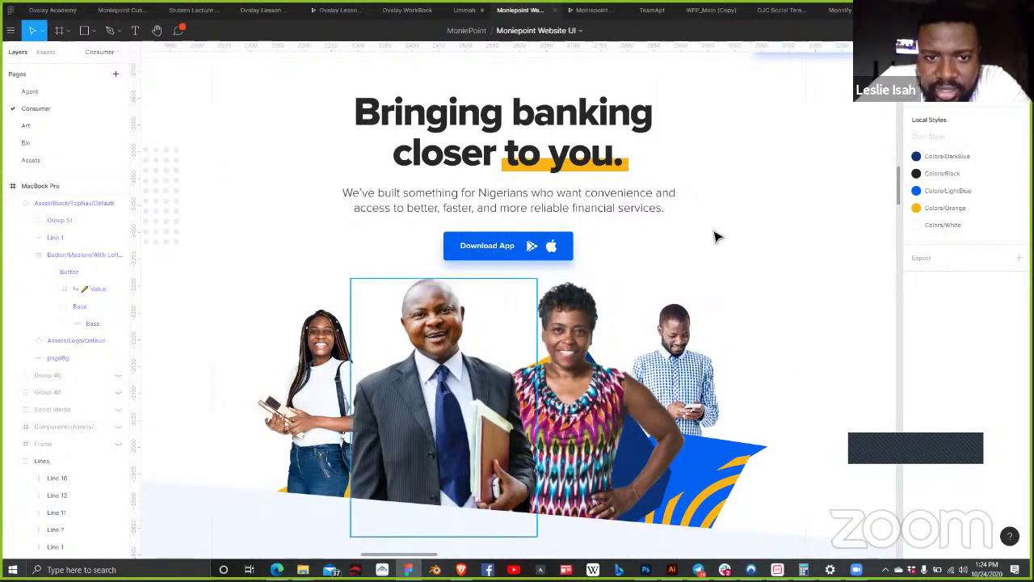
{"action": "scroll", "coordinate": [760, 235], "scroll_direction": "up", "scroll_amount": 3}
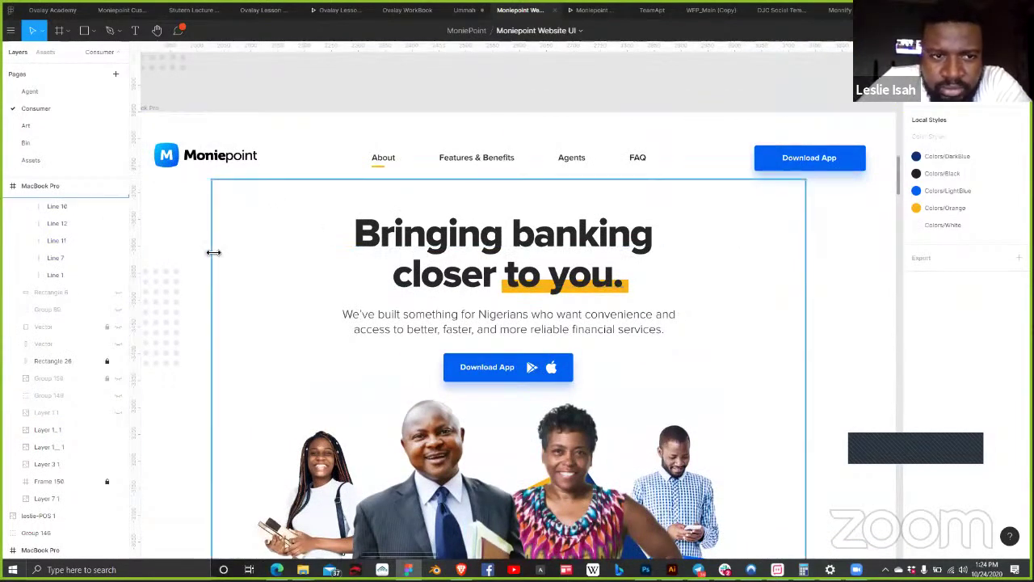
{"action": "left_click", "coordinate": [212, 252]}
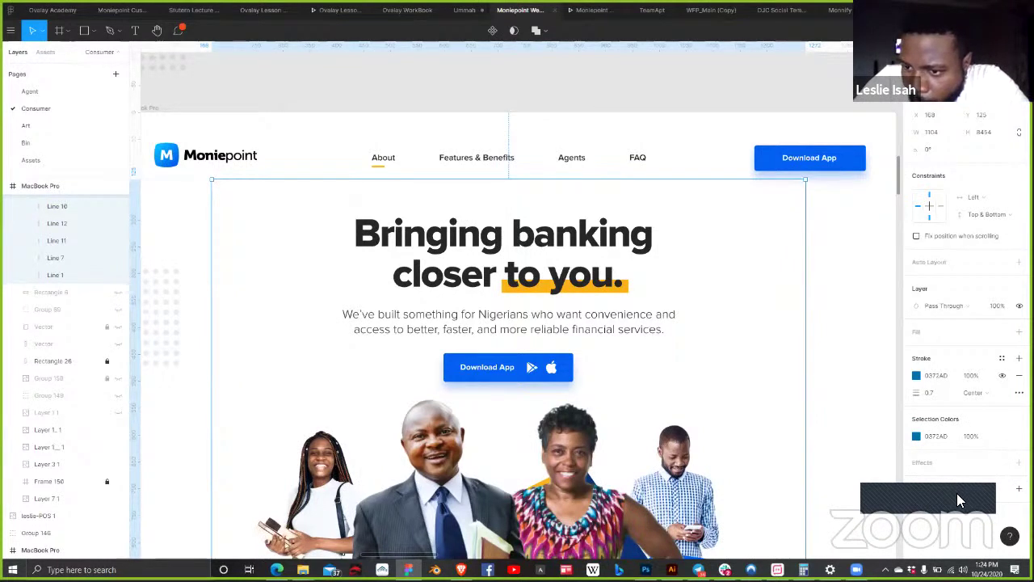
{"action": "left_click", "coordinate": [993, 483]}
{"action": "left_click", "coordinate": [995, 475]}
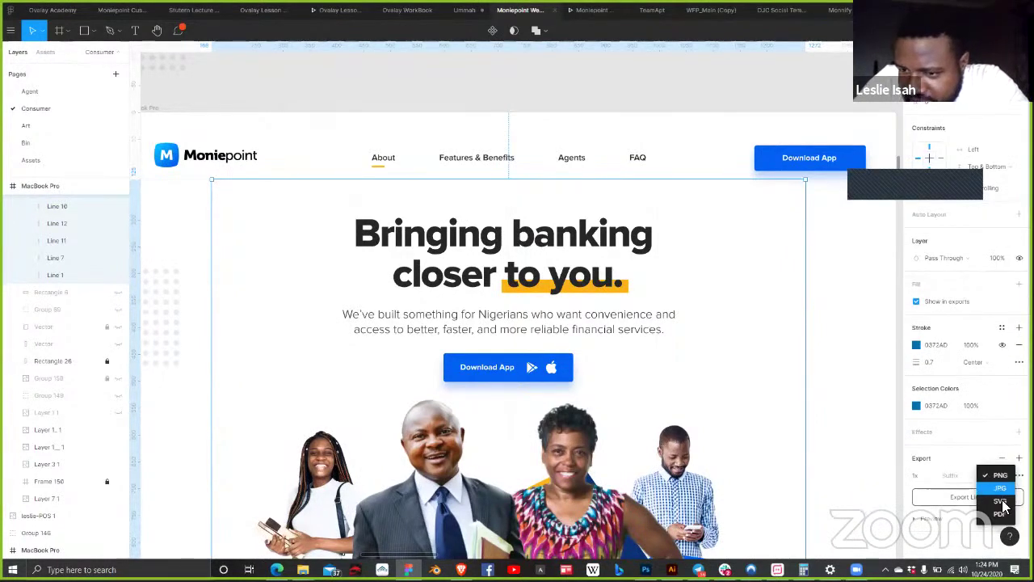
{"action": "left_click", "coordinate": [1000, 501]}
{"action": "left_click", "coordinate": [967, 497]}
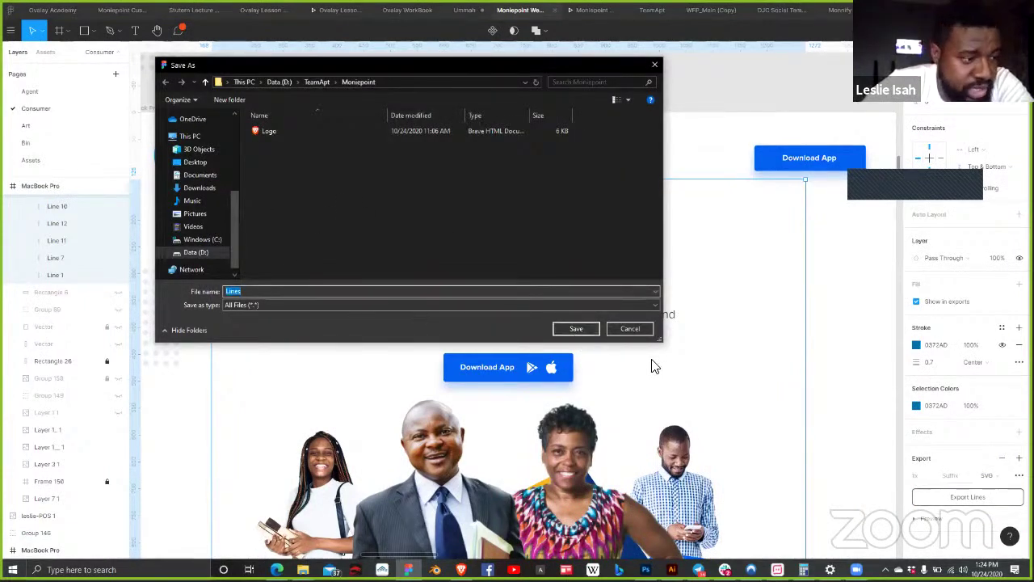
{"action": "left_click", "coordinate": [585, 342]}
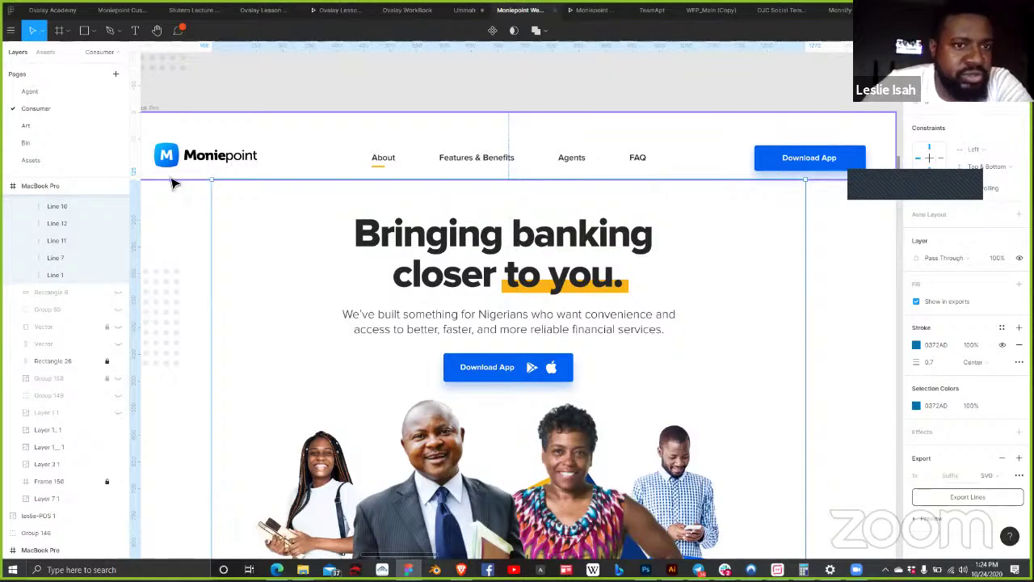
Step: Switch to Webflow in the browser and select the Body element of the Home page to inspect its background settings
{"action": "left_click", "coordinate": [160, 275]}
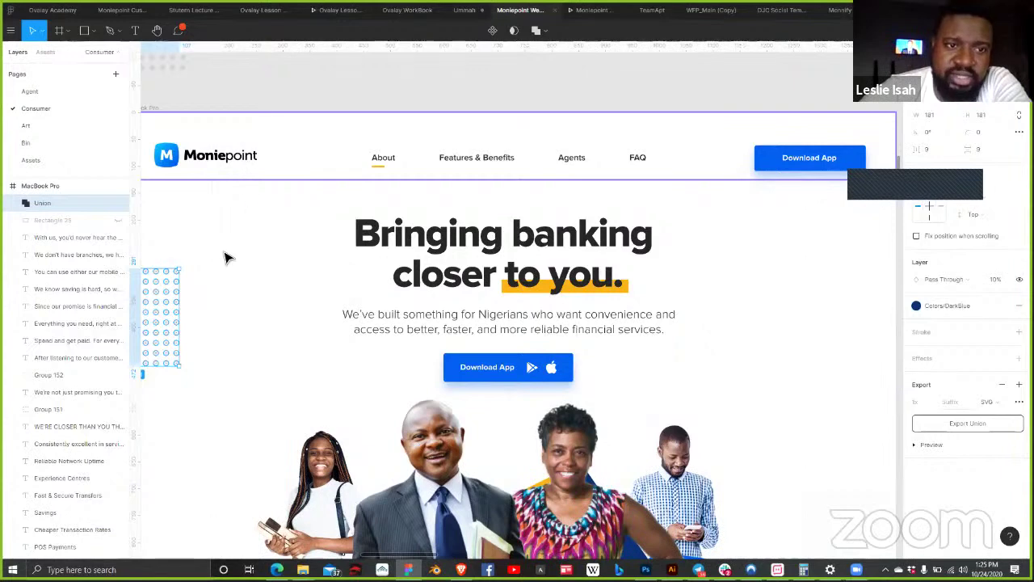
{"action": "left_click", "coordinate": [299, 382]}
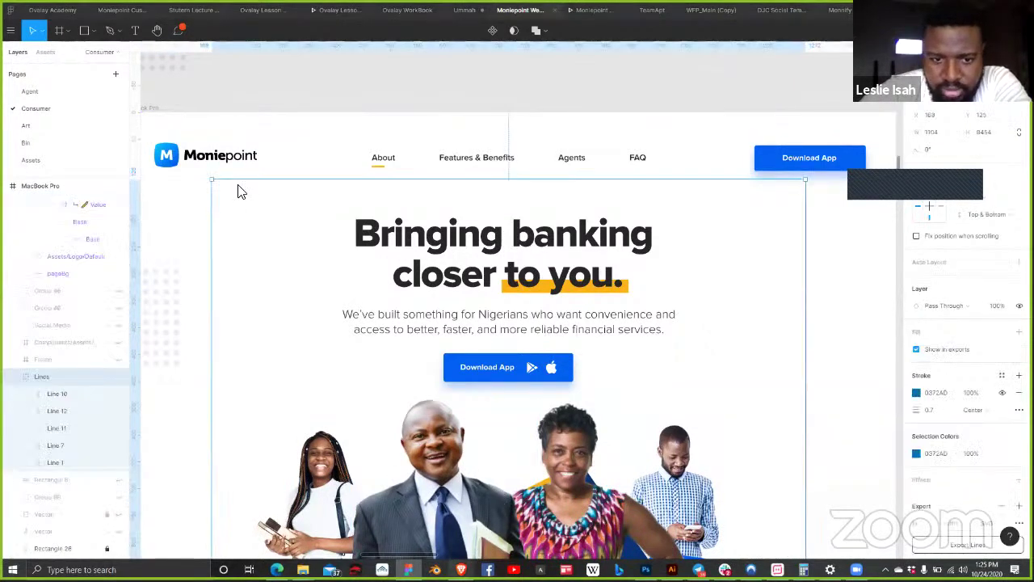
{"action": "key", "text": "alt+Tab"}
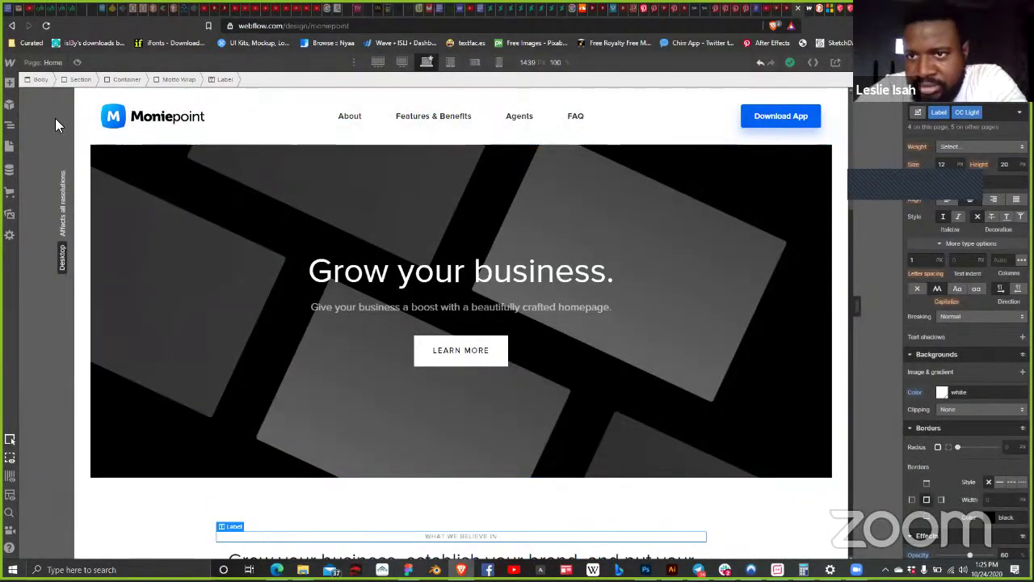
{"action": "left_click", "coordinate": [10, 125]}
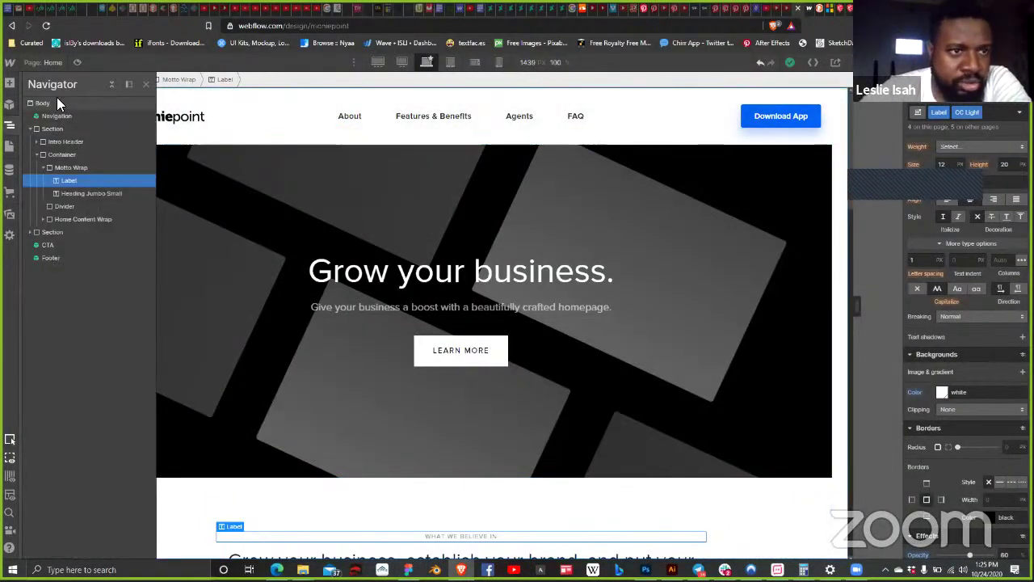
{"action": "key", "text": "Escape"}
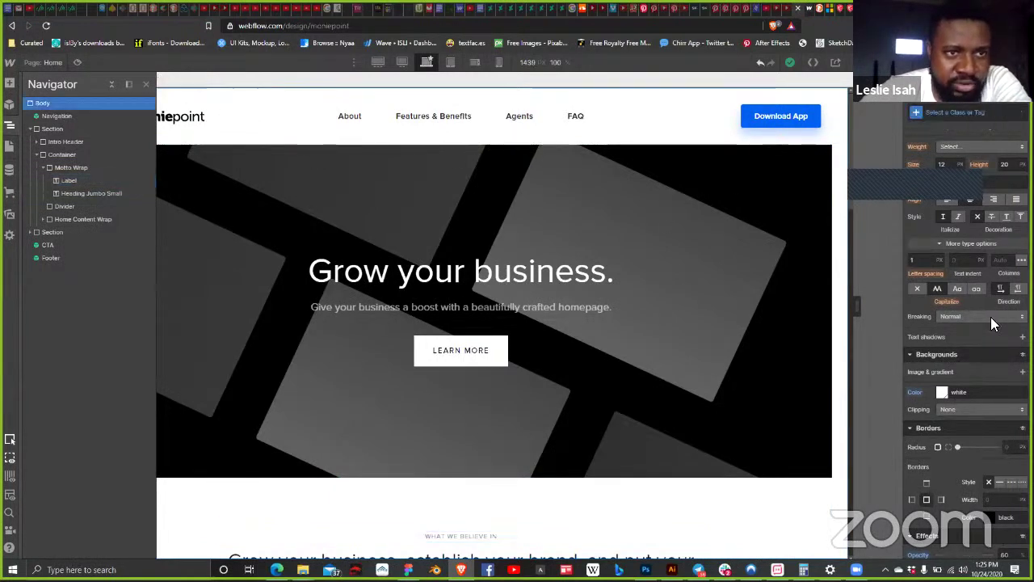
{"action": "scroll", "coordinate": [941, 280], "scroll_direction": "down", "scroll_amount": 3}
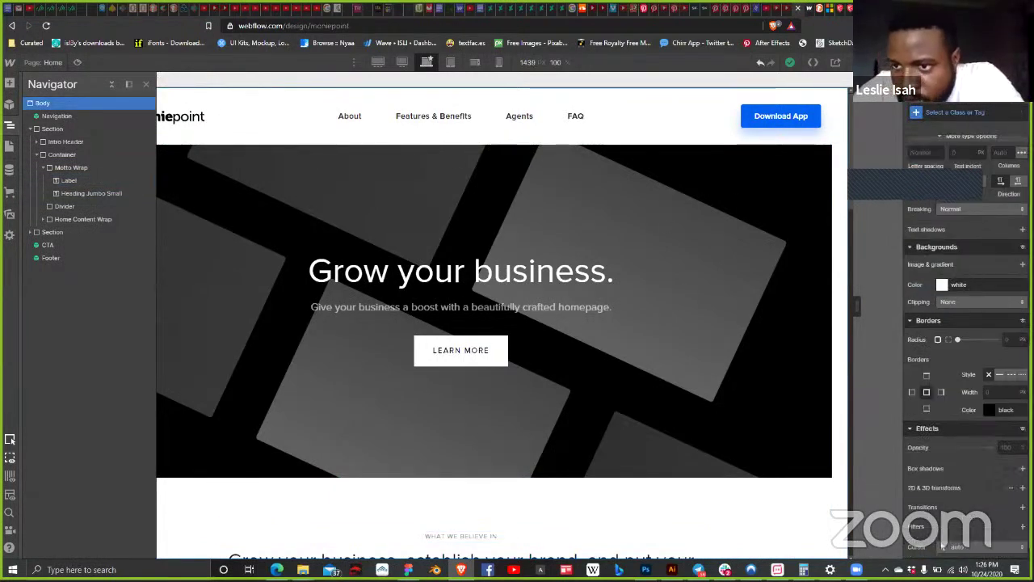
Step: Upload the exported Lines SVG from the Moniepoint folder to the site's assets
{"action": "left_click", "coordinate": [10, 214]}
{"action": "key", "text": "j"}
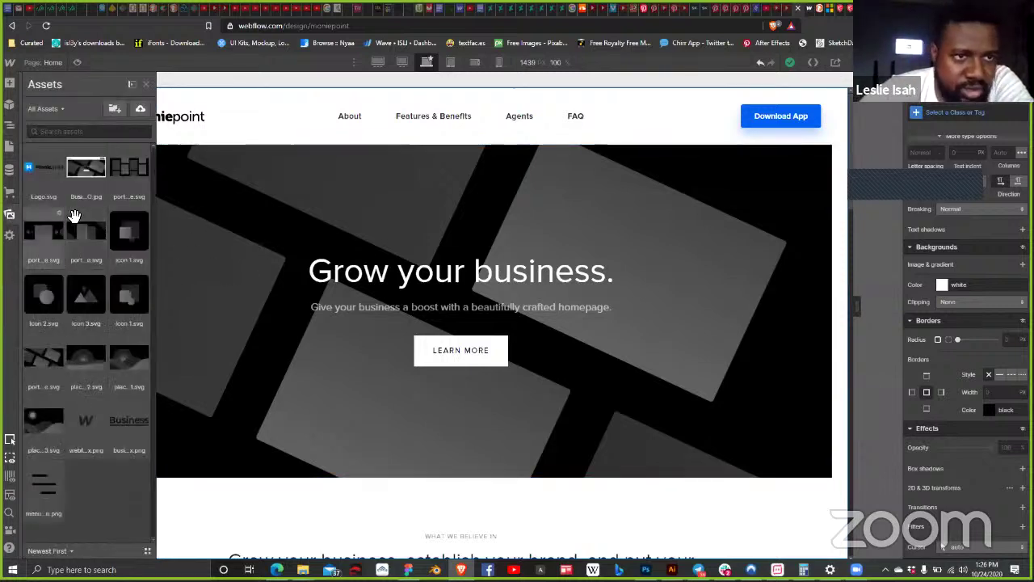
{"action": "left_click", "coordinate": [139, 111]}
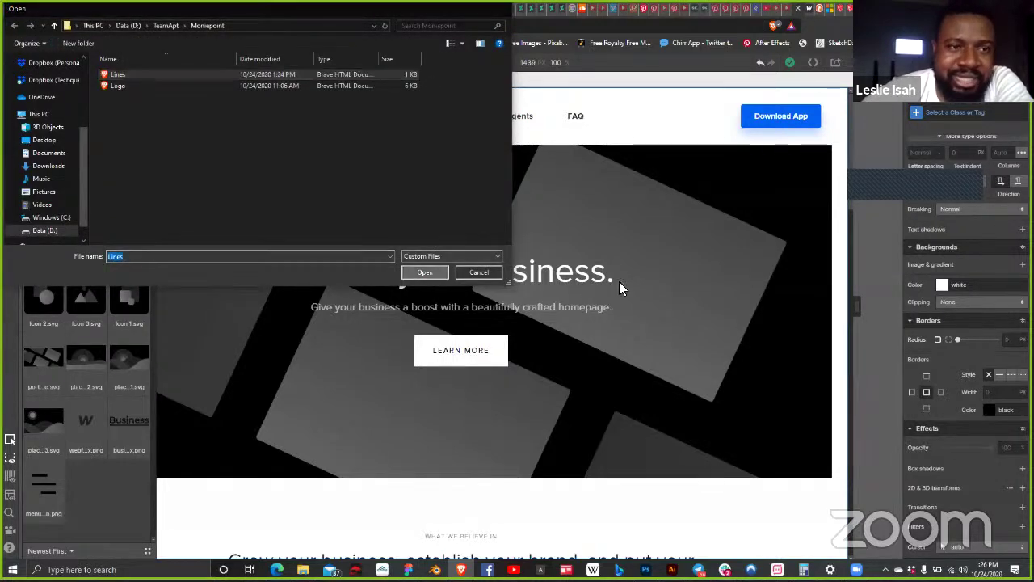
{"action": "key", "text": "Return"}
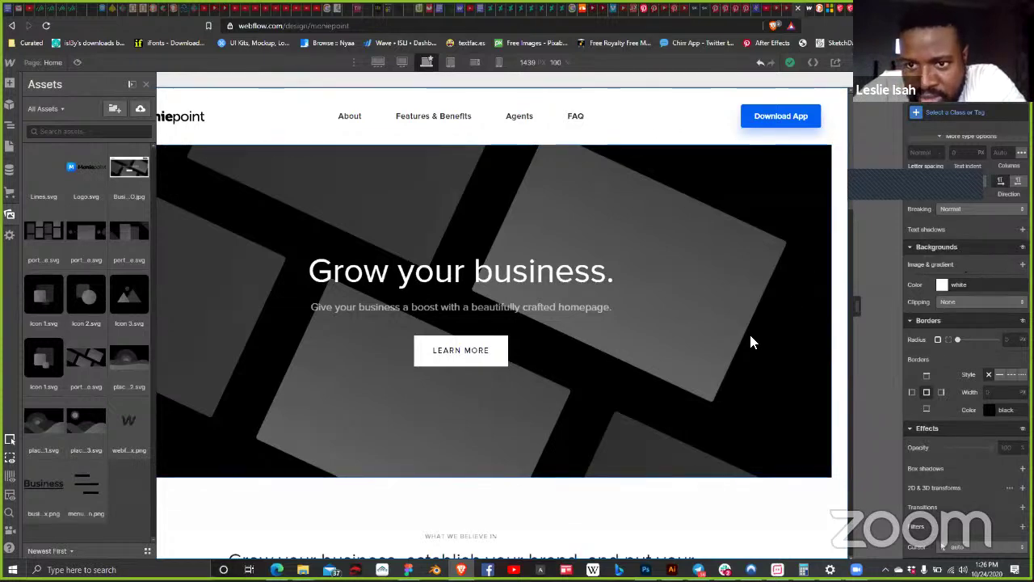
Step: Hide the Intro Header's portfolio 2 - wide.svg background image and make its background color transparent
{"action": "left_click", "coordinate": [142, 194]}
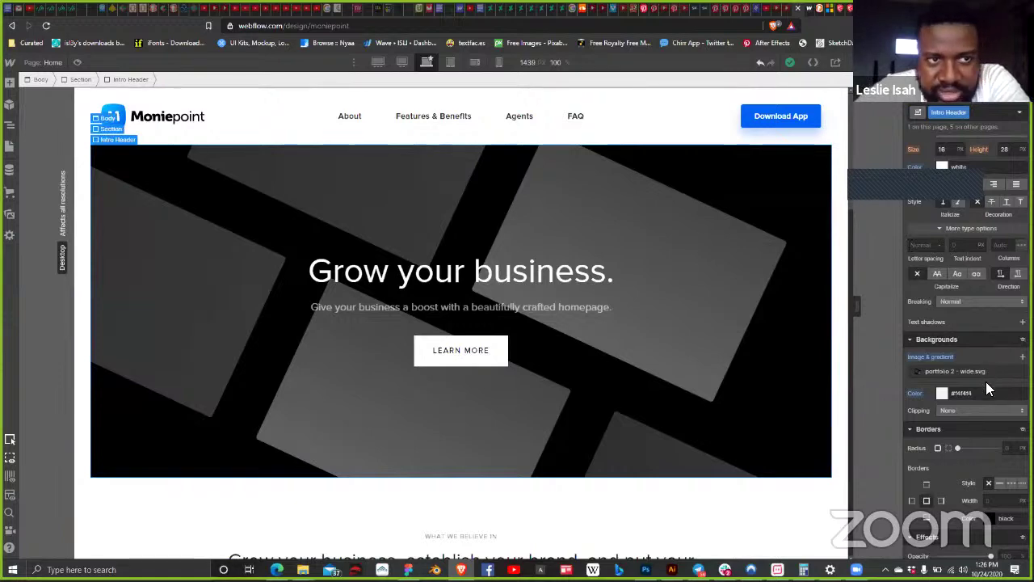
{"action": "left_click", "coordinate": [1010, 371]}
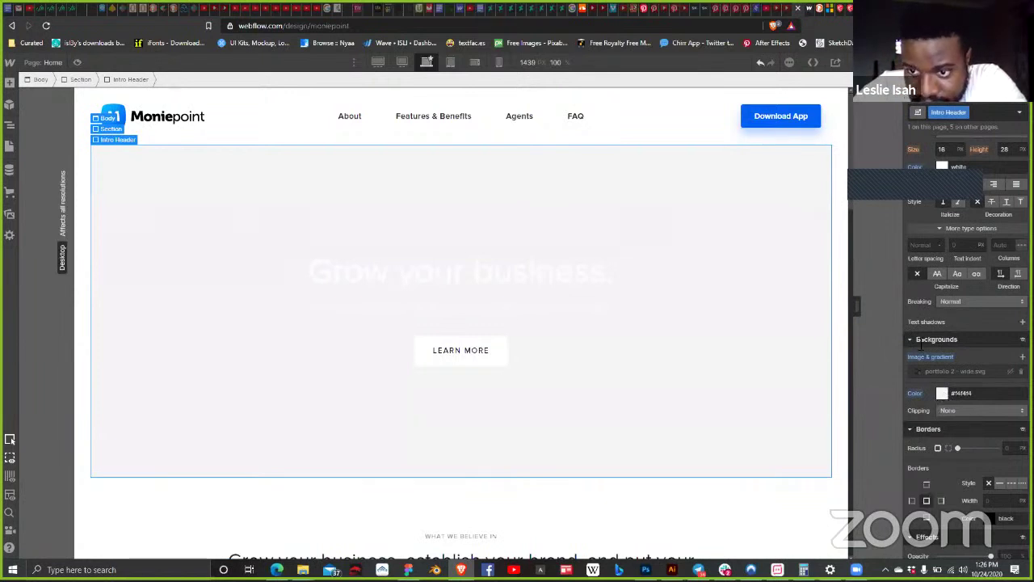
{"action": "left_click", "coordinate": [915, 380]}
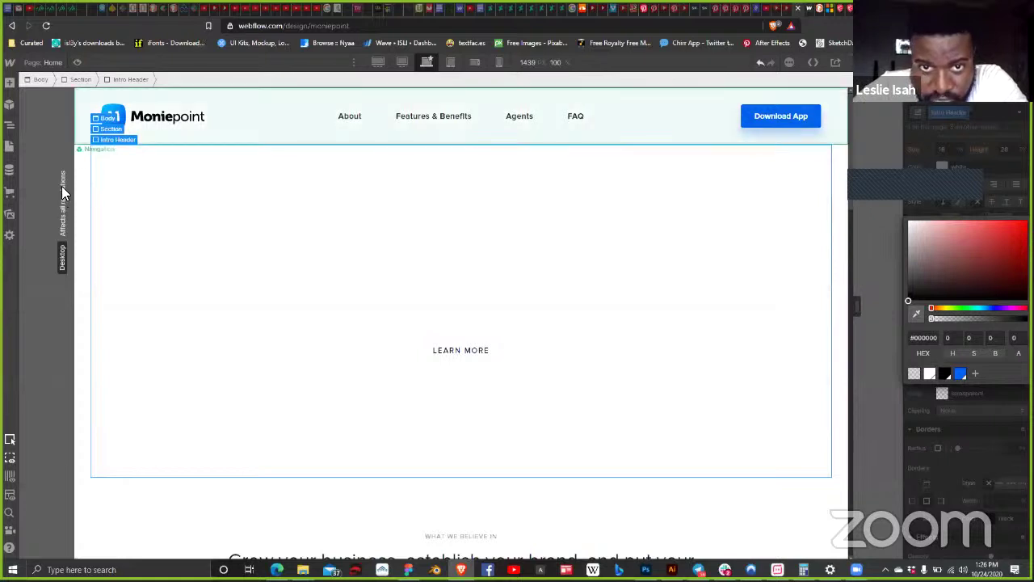
Step: Add a background image to the Body element and choose Lines.svg from the assets
{"action": "left_click", "coordinate": [260, 177]}
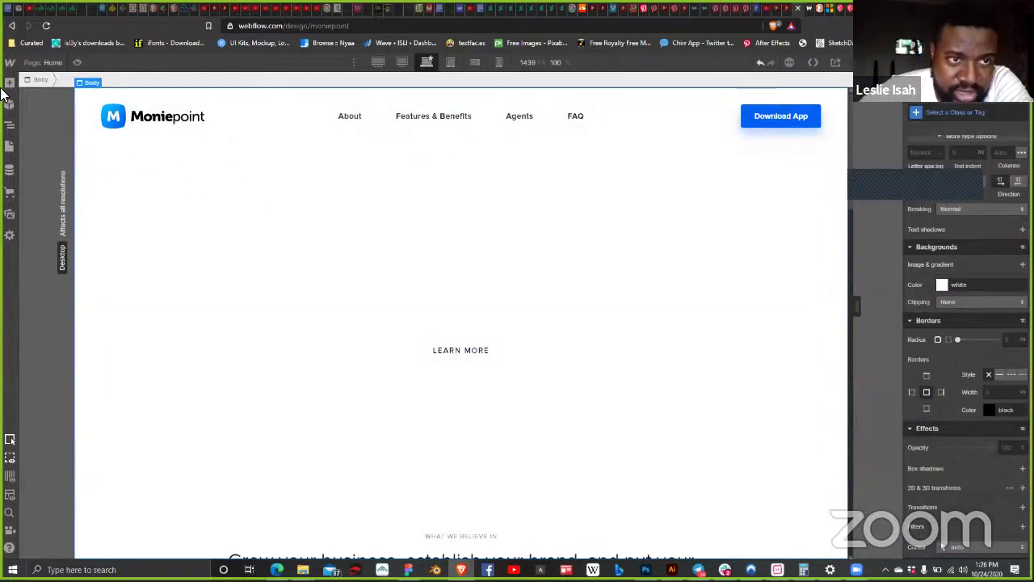
{"action": "left_click", "coordinate": [9, 127]}
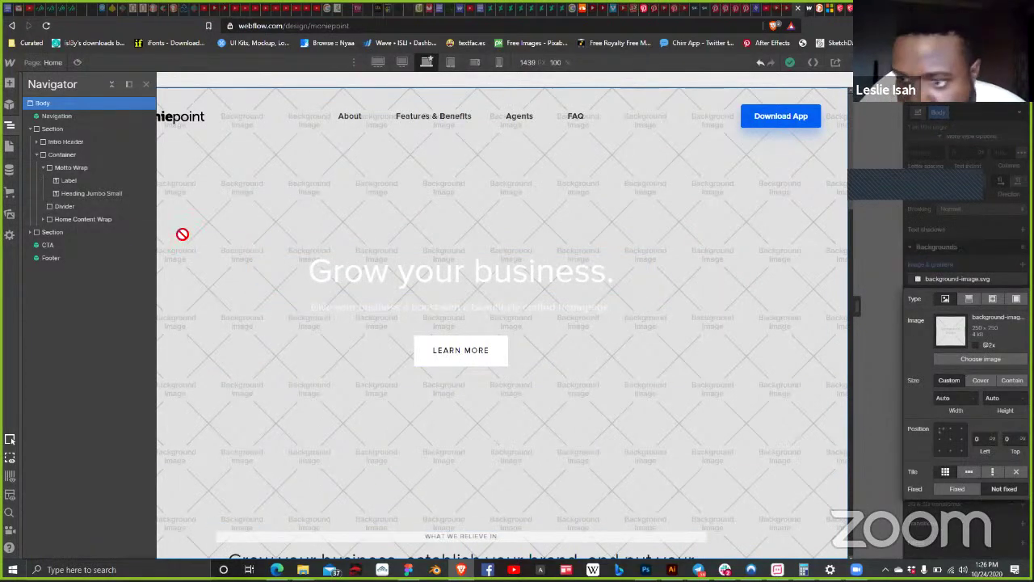
{"action": "key", "text": "j"}
{"action": "left_click", "coordinate": [47, 162]}
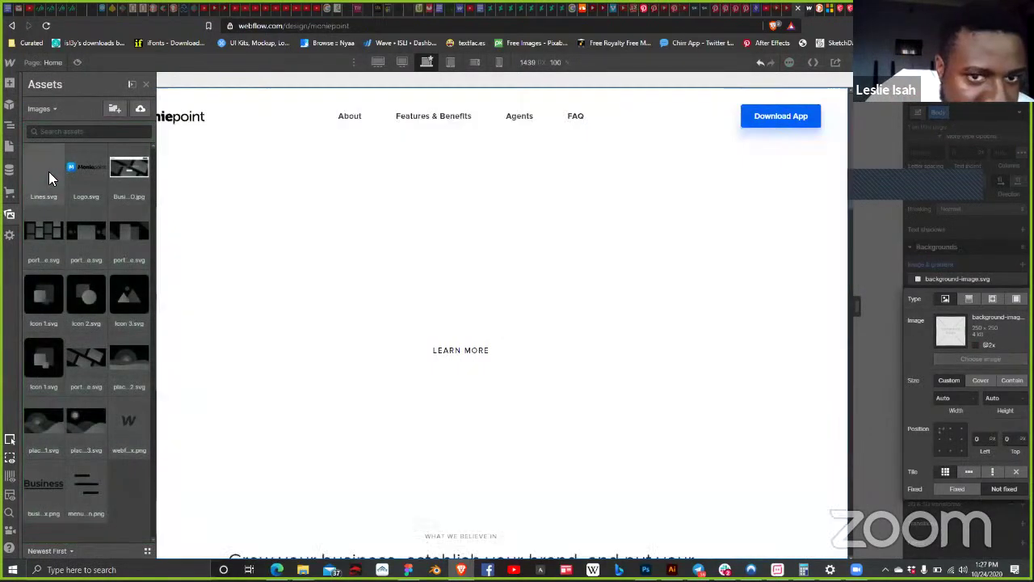
{"action": "key", "text": "j"}
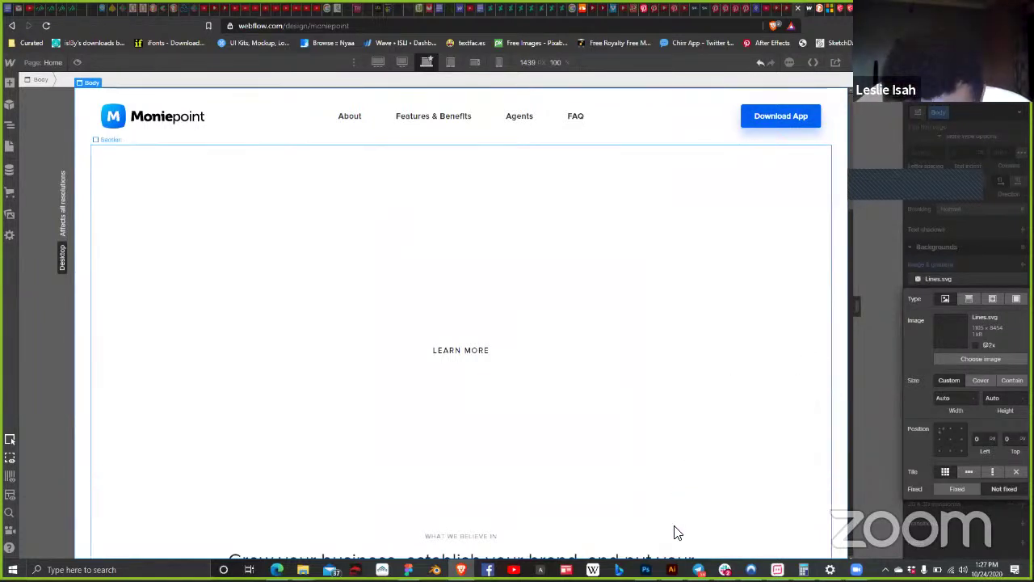
Step: Check the new background down the page, publish the site to moniepoint.webflow.io and reload the live page
{"action": "scroll", "coordinate": [725, 530], "scroll_direction": "down", "scroll_amount": 2}
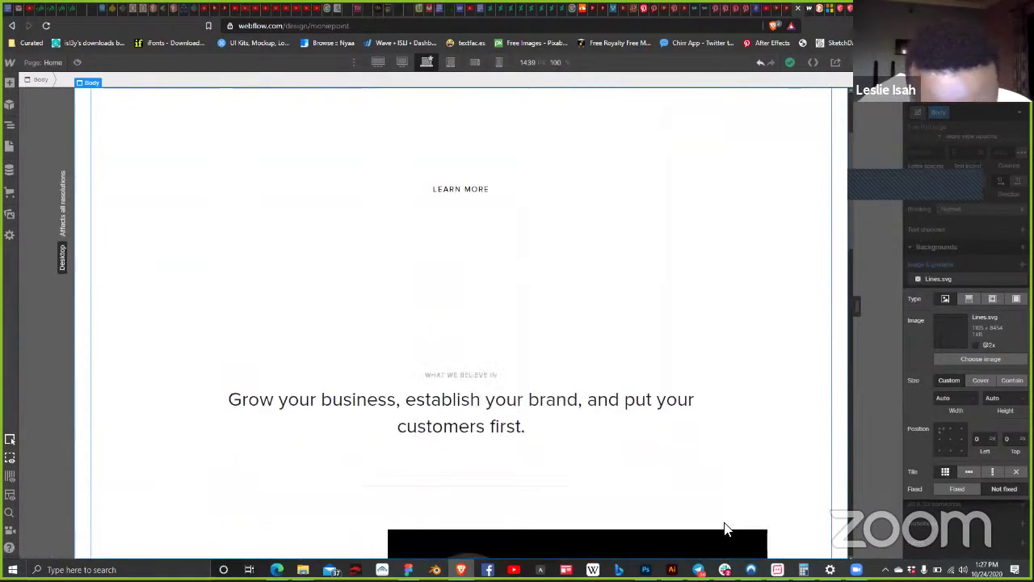
{"action": "scroll", "coordinate": [726, 521], "scroll_direction": "down", "scroll_amount": 3}
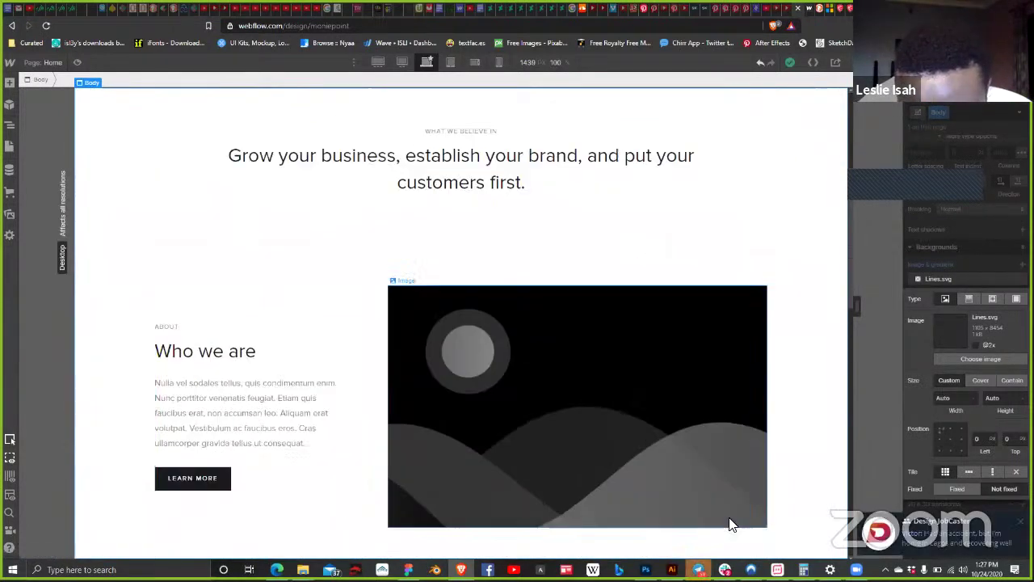
{"action": "scroll", "coordinate": [730, 525], "scroll_direction": "down", "scroll_amount": 3}
{"action": "scroll", "coordinate": [731, 522], "scroll_direction": "up", "scroll_amount": 1}
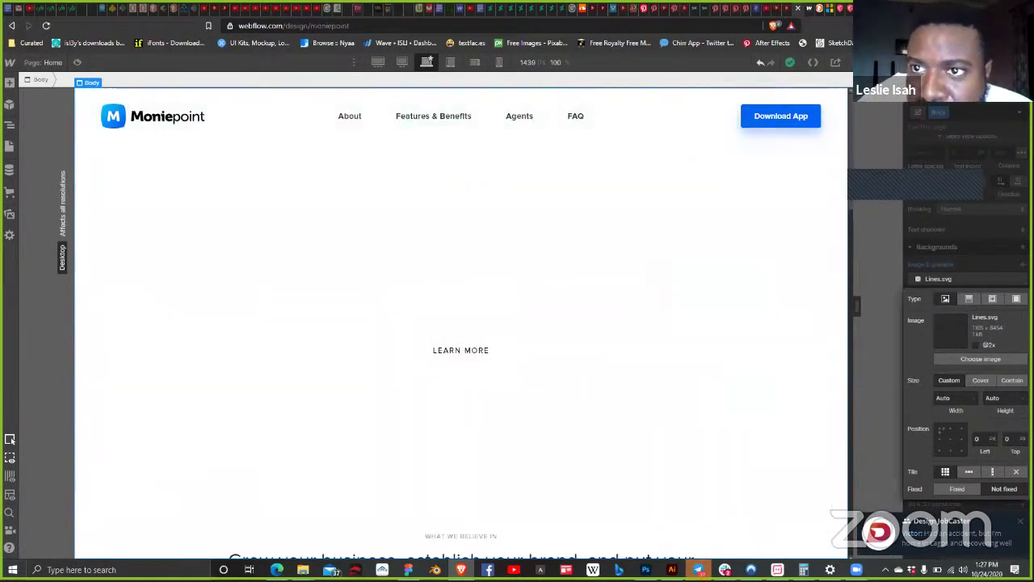
{"action": "key", "text": "shift+p"}
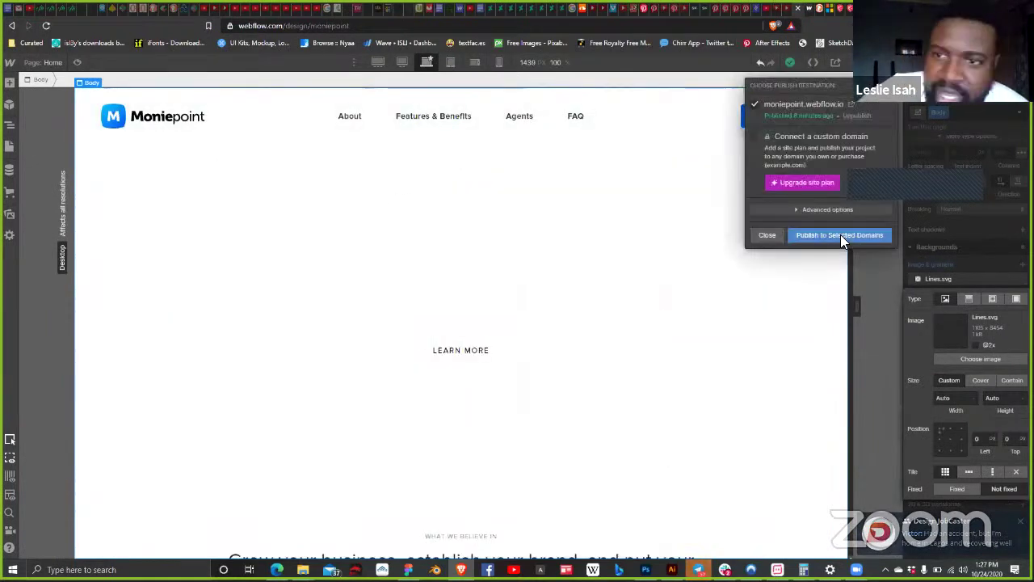
{"action": "left_click", "coordinate": [835, 234]}
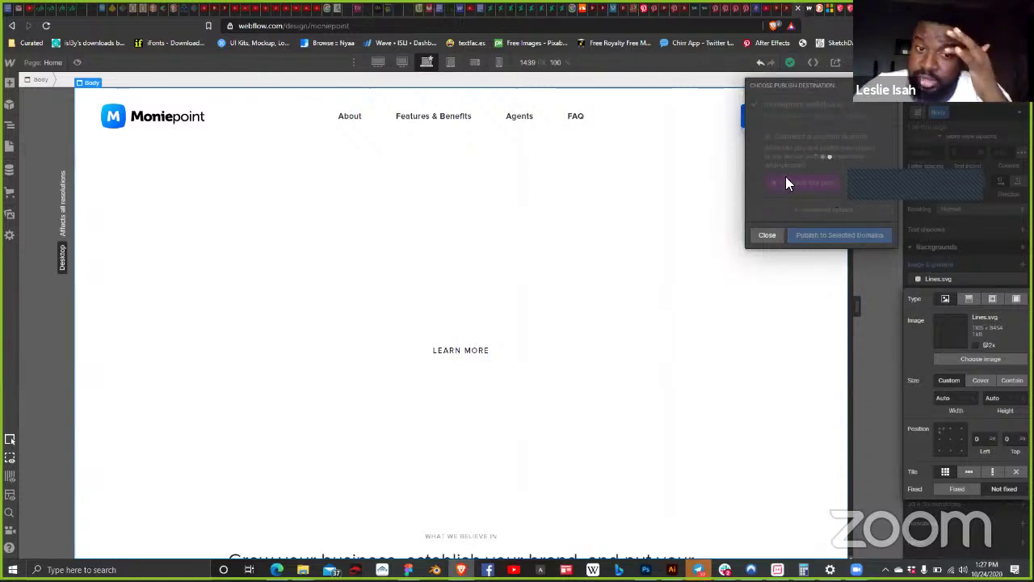
{"action": "left_click", "coordinate": [808, 10]}
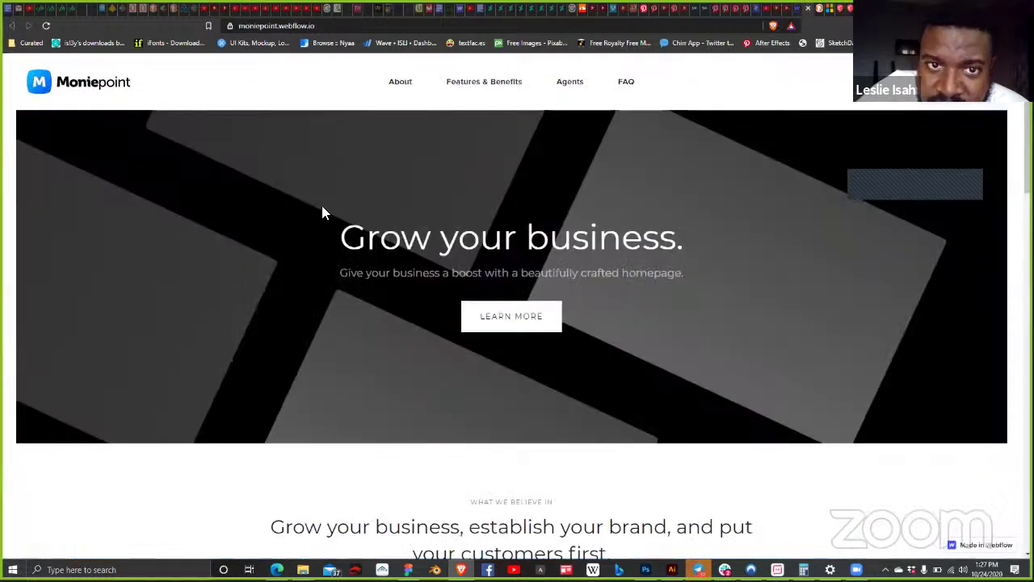
{"action": "left_click", "coordinate": [45, 24]}
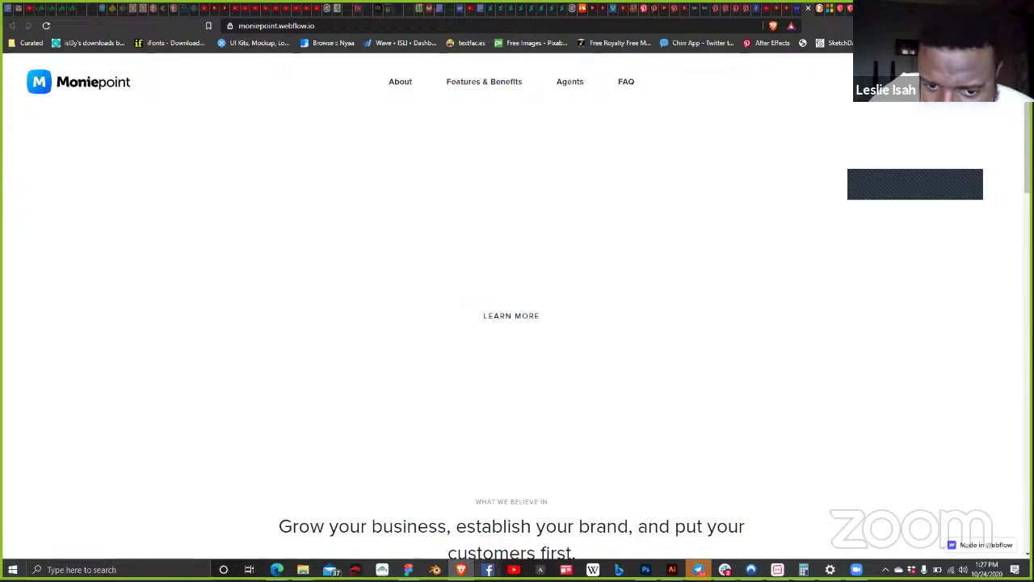
Step: Switch to Telegram and read the latest messages in the Design JobCaster group
{"action": "mouse_move", "coordinate": [698, 570]}
{"action": "left_click", "coordinate": [671, 523]}
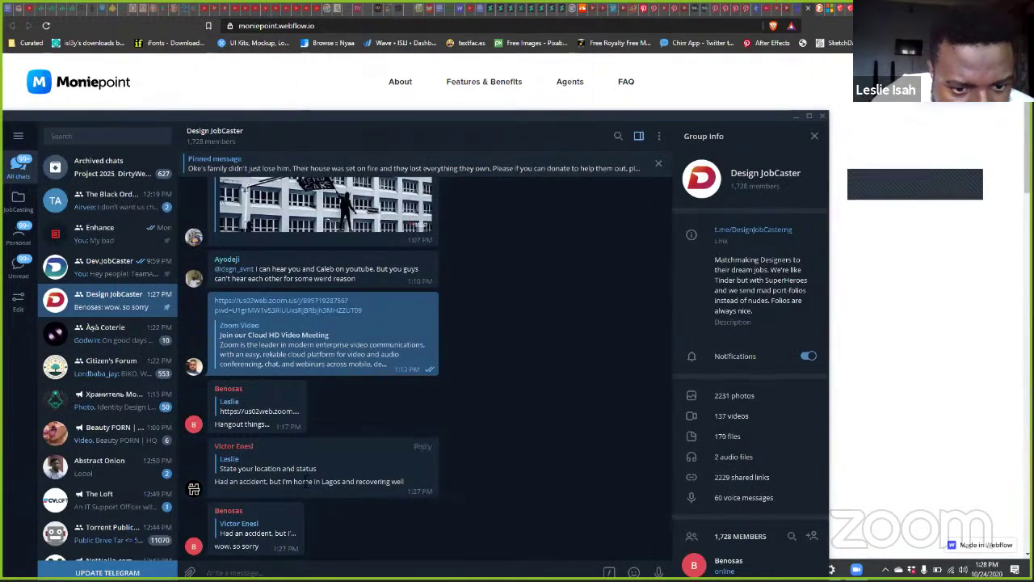
{"action": "left_click_drag", "start_coordinate": [305, 482], "coordinate": [396, 485]}
{"action": "left_click", "coordinate": [307, 554]}
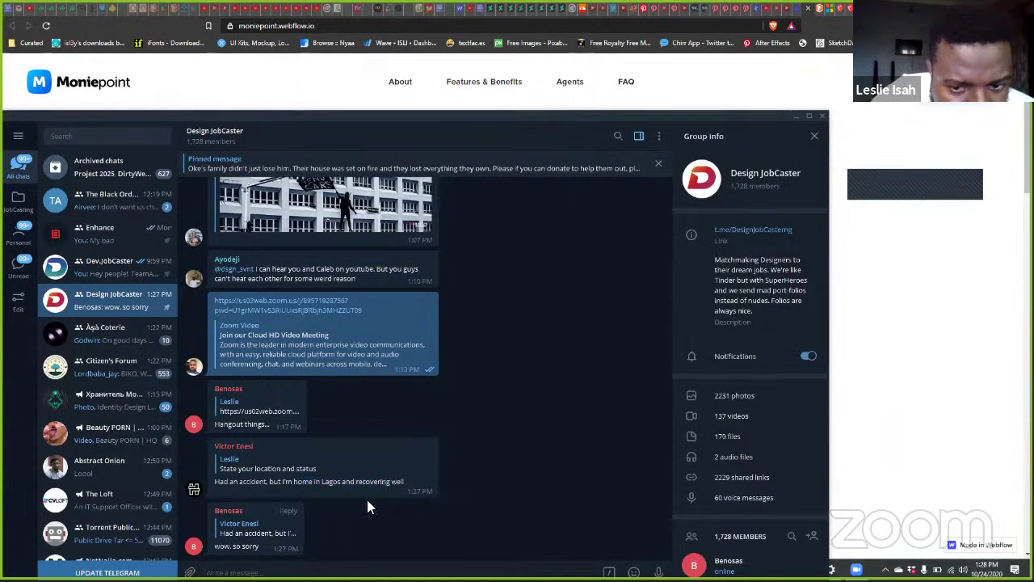
{"action": "left_click", "coordinate": [439, 315]}
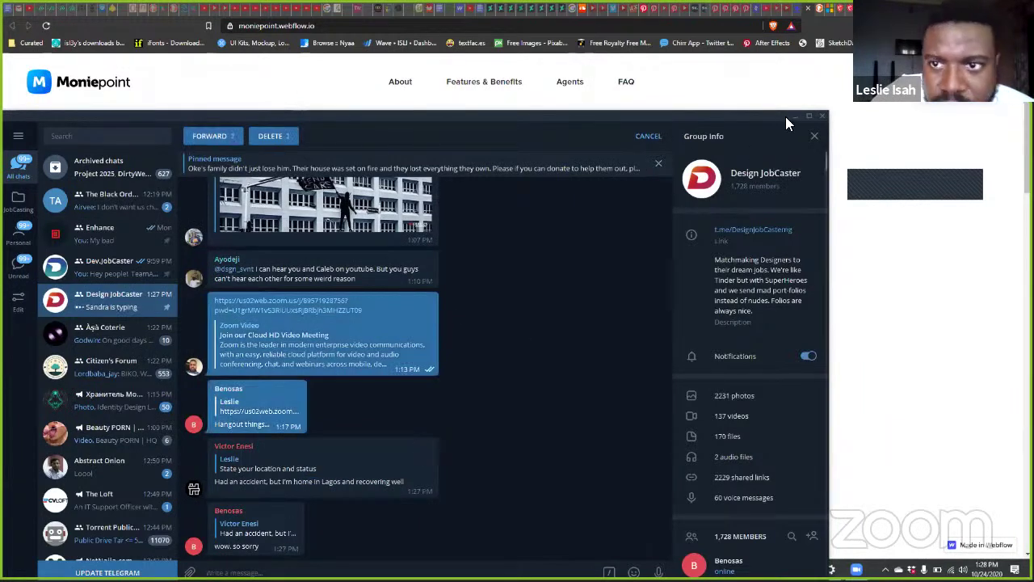
Step: Switch to the Figma design and set the stroke width of Line 10 through Line 1 in the Lines group to 1
{"action": "left_click", "coordinate": [888, 216]}
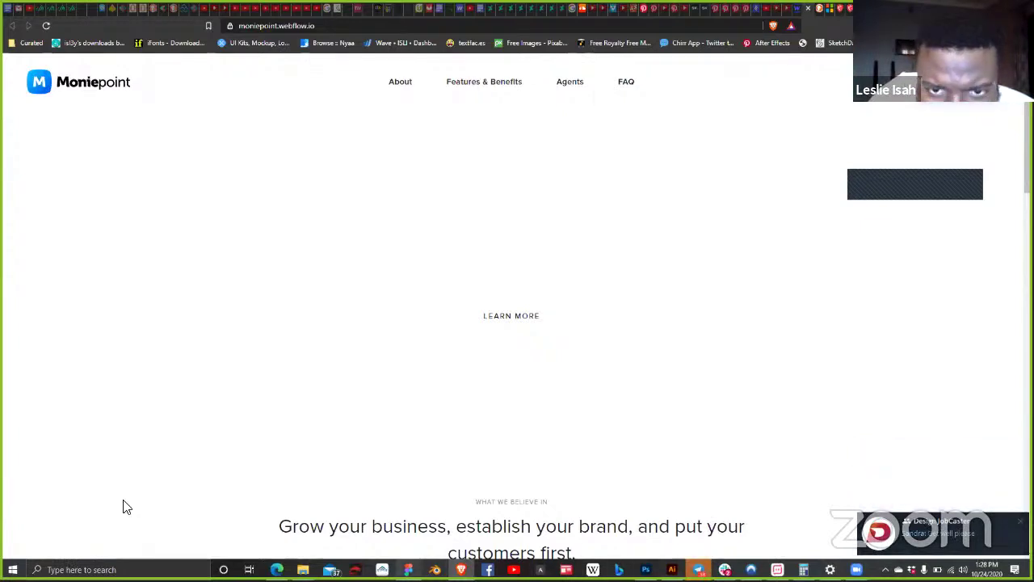
{"action": "key", "text": "alt+Tab"}
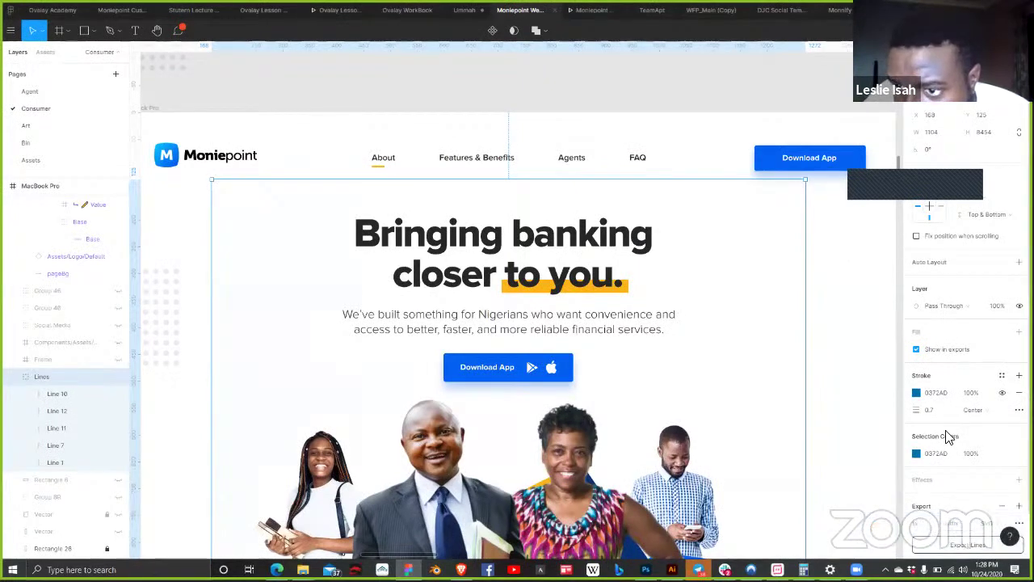
{"action": "left_click", "coordinate": [46, 396]}
{"action": "left_click", "coordinate": [73, 467], "text": "shift"}
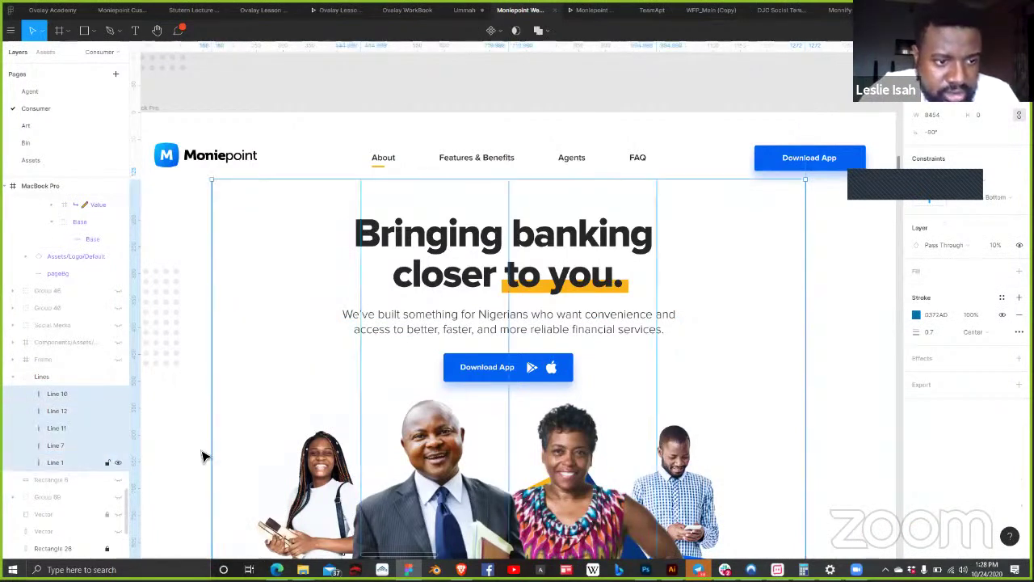
{"action": "left_click", "coordinate": [945, 336]}
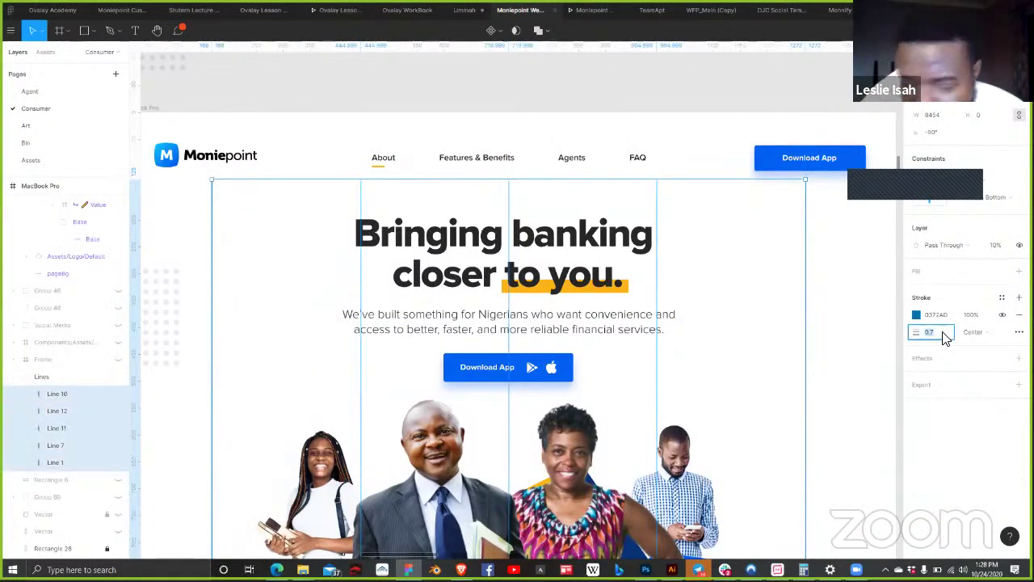
{"action": "type", "text": "1"}
{"action": "key", "text": "Return"}
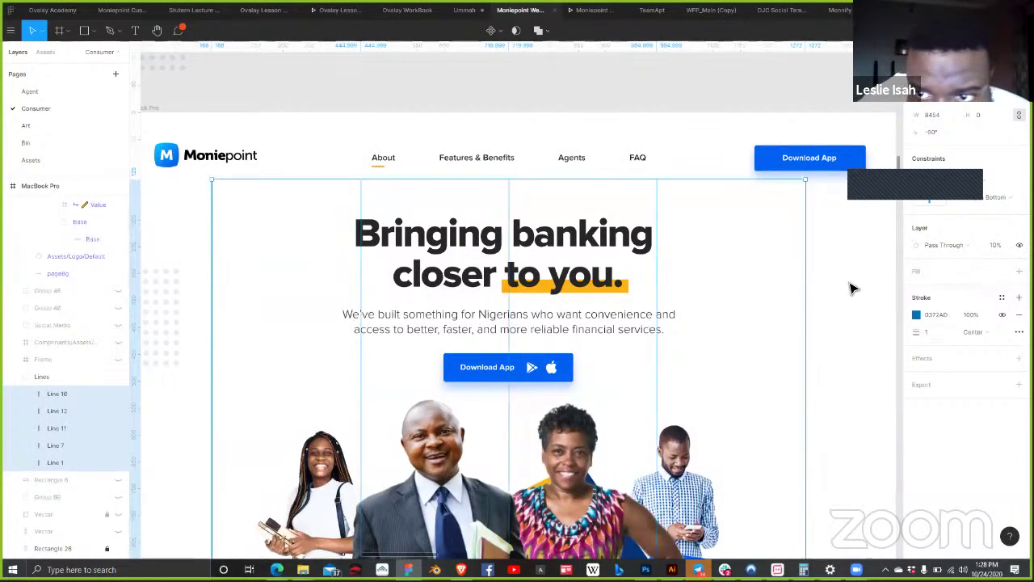
{"action": "left_click", "coordinate": [861, 314]}
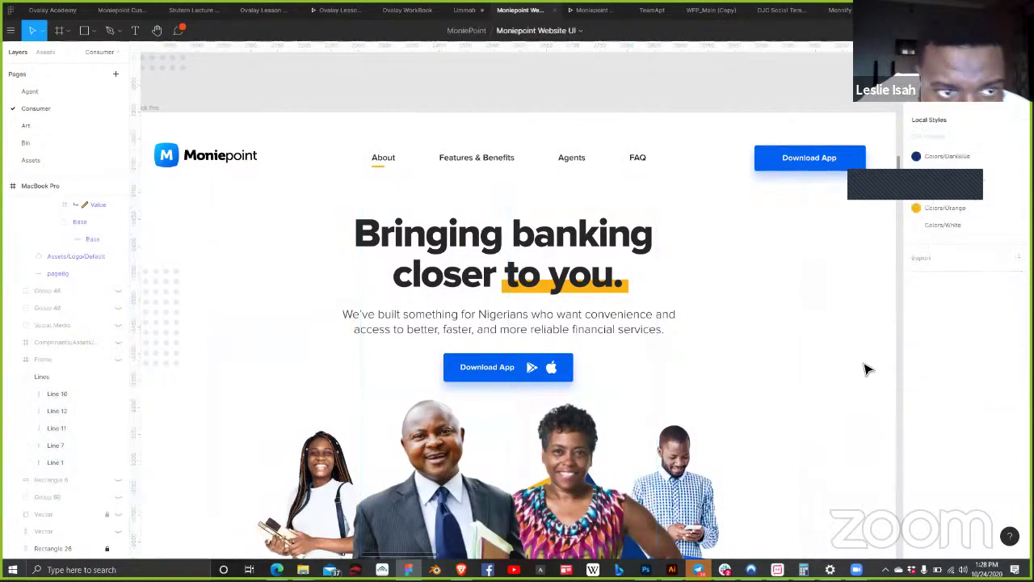
Step: Export the Lines group again into the Moniepoint folder, replacing the existing Lines file
{"action": "left_click", "coordinate": [68, 393]}
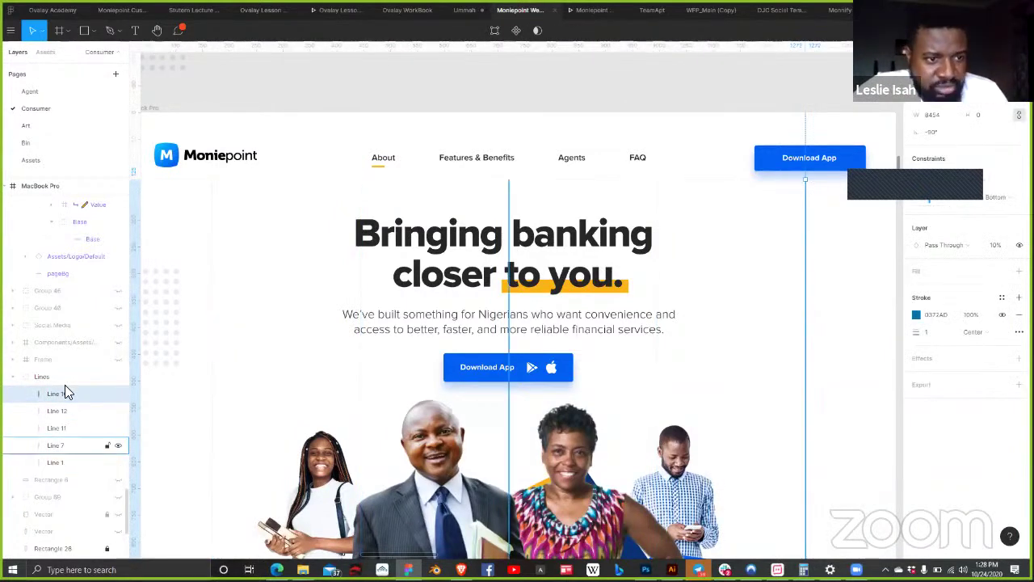
{"action": "left_click", "coordinate": [409, 426]}
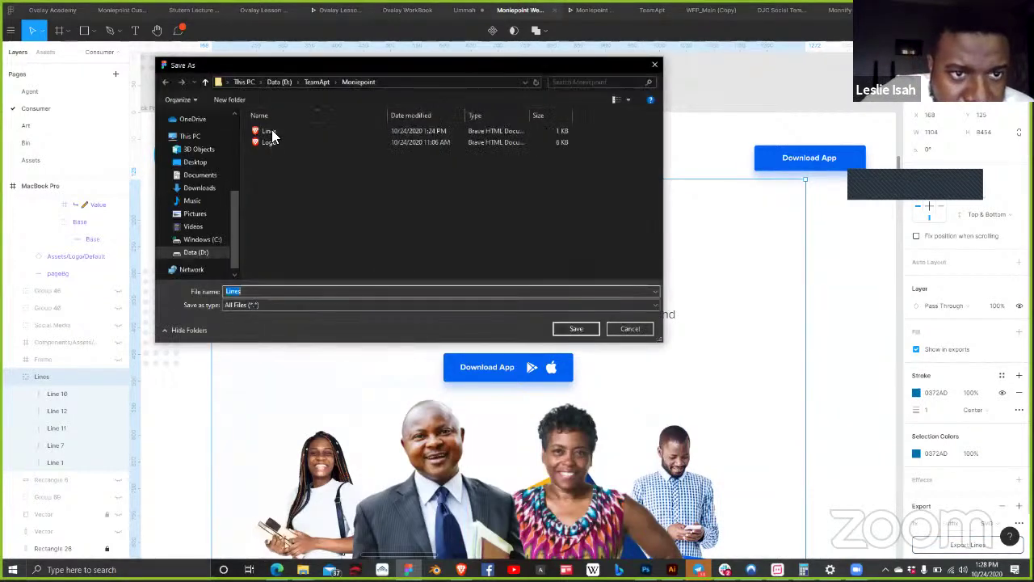
{"action": "left_click", "coordinate": [590, 329]}
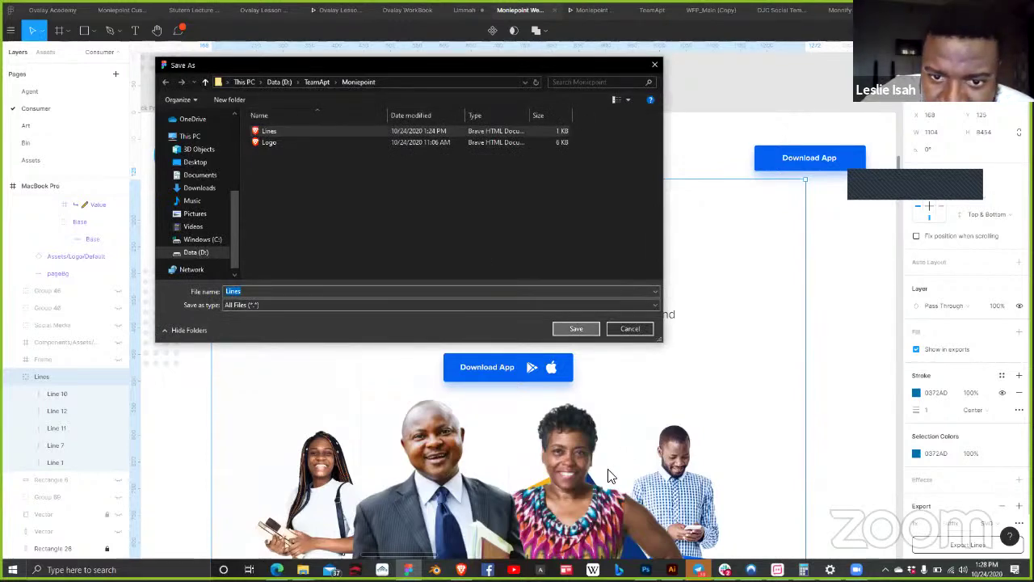
{"action": "left_click", "coordinate": [549, 289]}
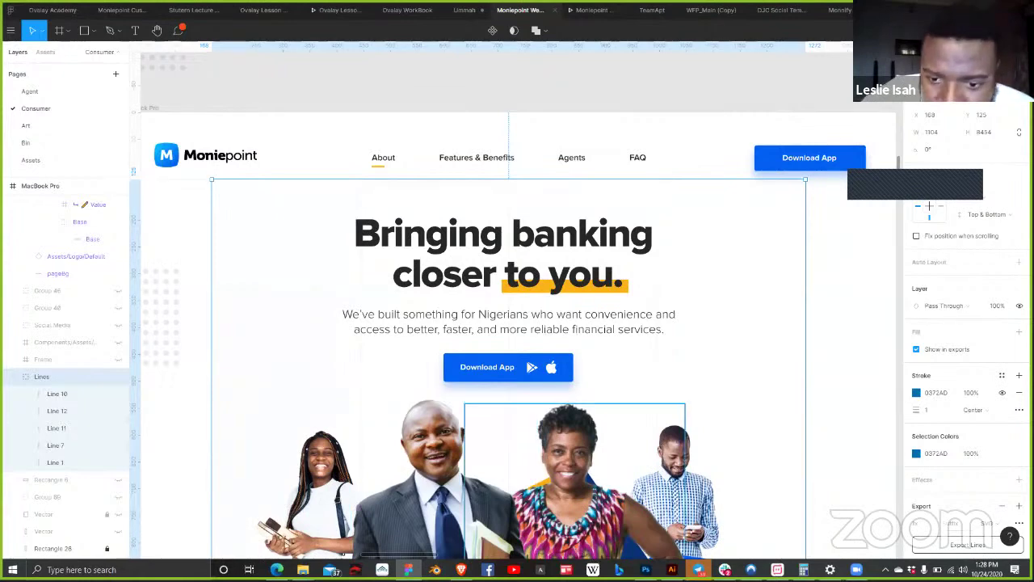
Step: Return to the Webflow designer in the browser, closing the live page, and upload the re-exported Lines file to the assets
{"action": "left_click", "coordinate": [461, 570]}
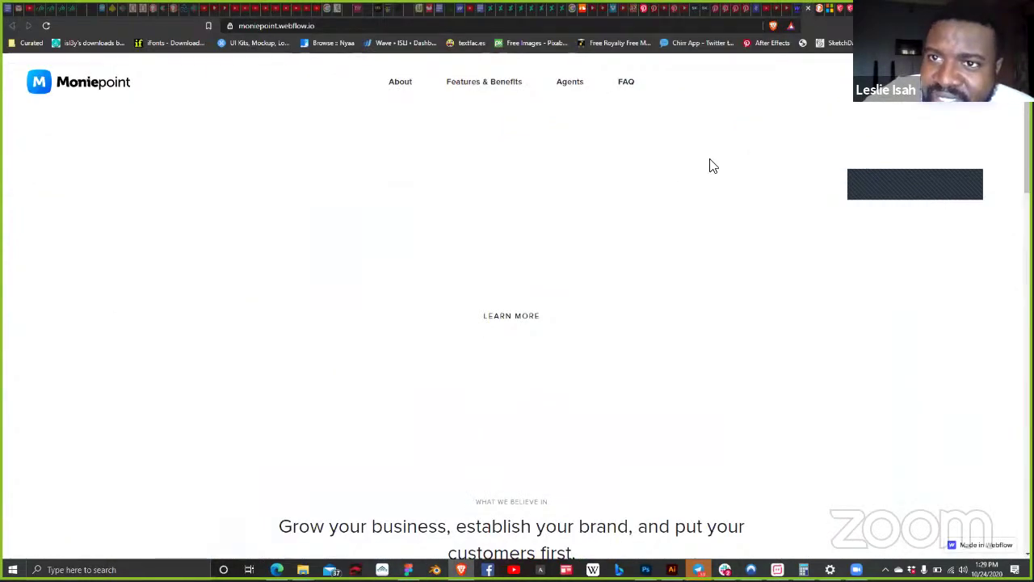
{"action": "key", "text": "ctrl+w"}
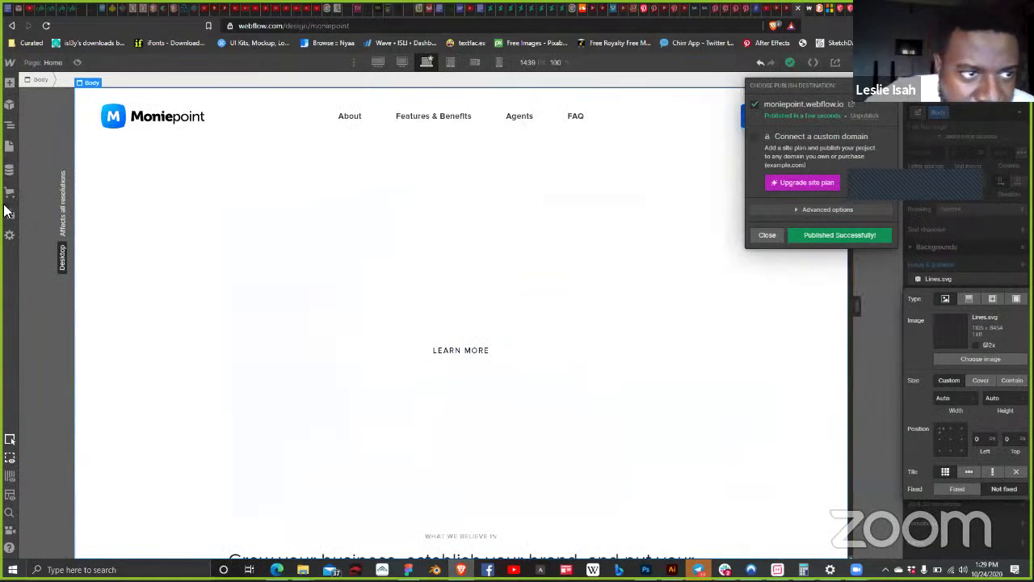
{"action": "key", "text": "Escape"}
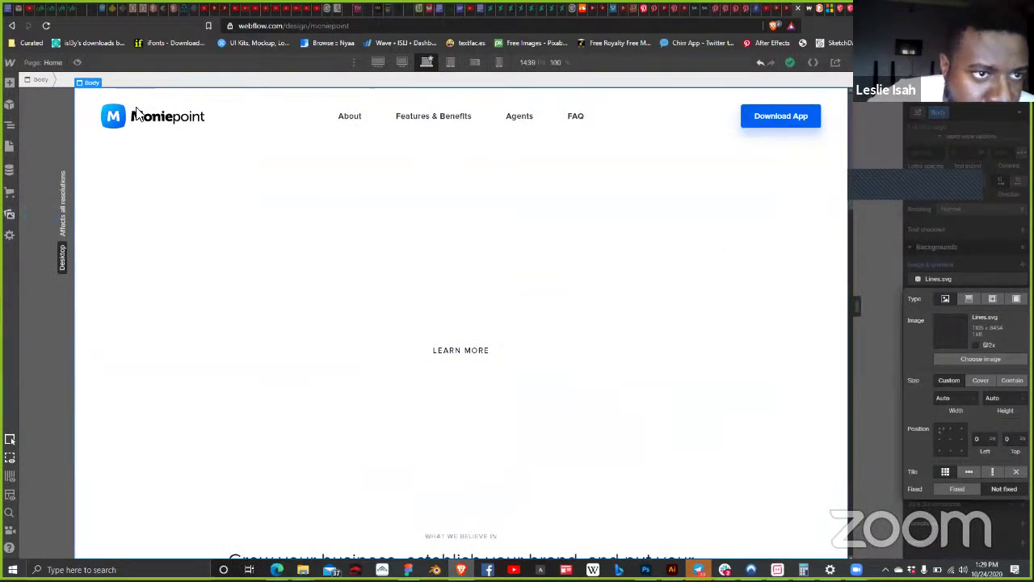
{"action": "key", "text": "j"}
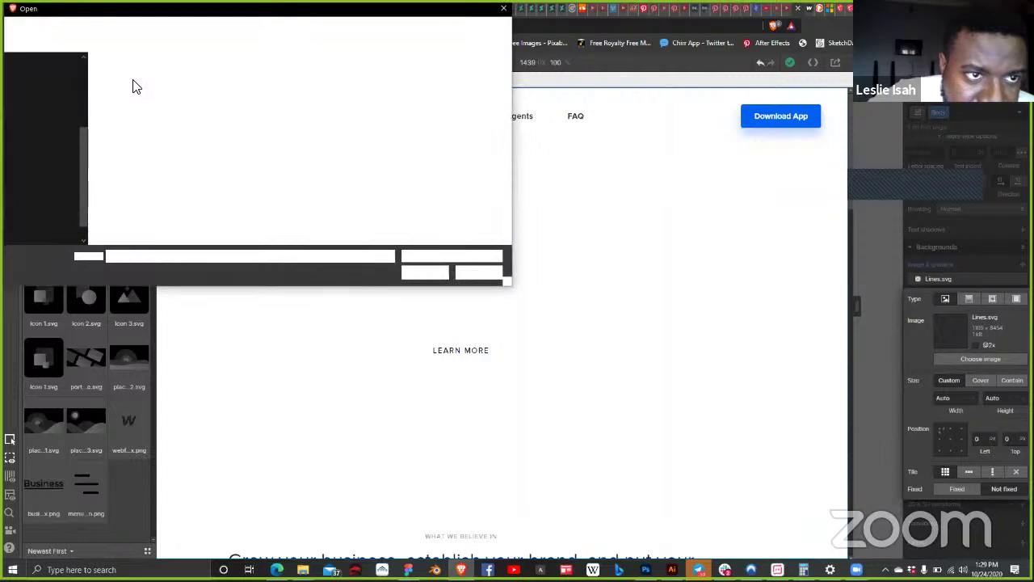
{"action": "left_click", "coordinate": [119, 77]}
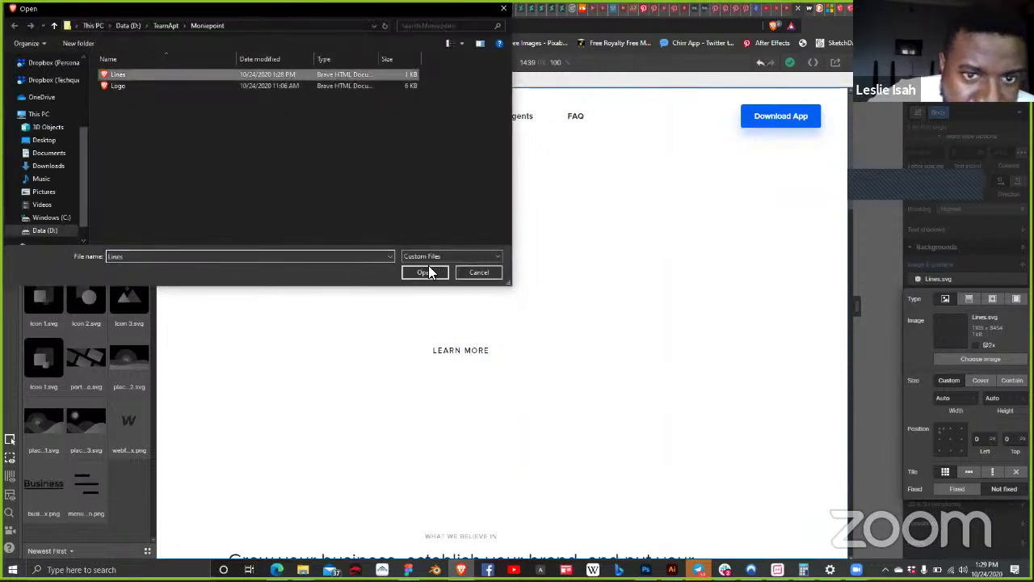
{"action": "left_click", "coordinate": [475, 275]}
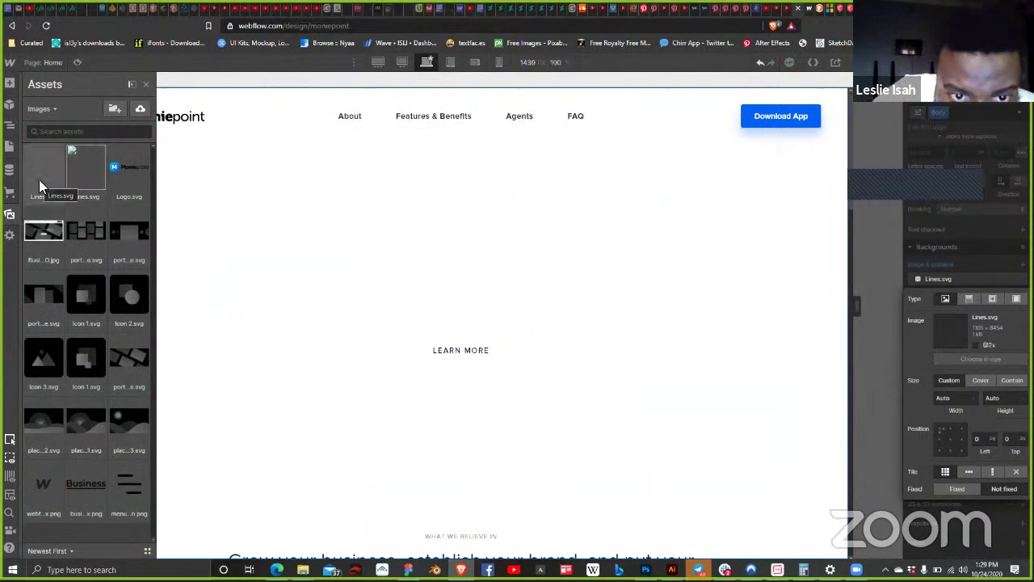
{"action": "left_click", "coordinate": [332, 315]}
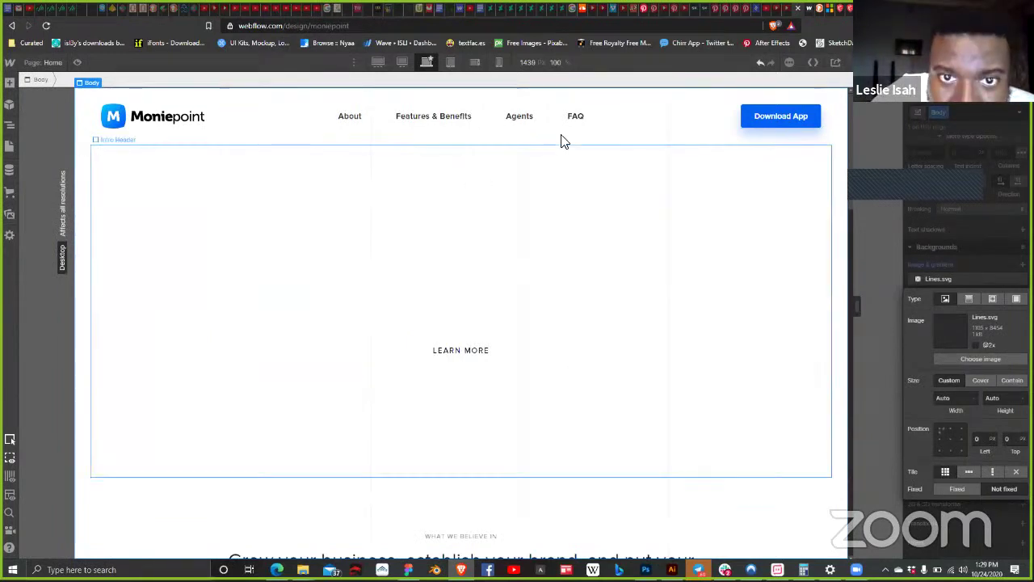
Step: Open the Navigation component for editing and set its background color to white
{"action": "left_click", "coordinate": [832, 127]}
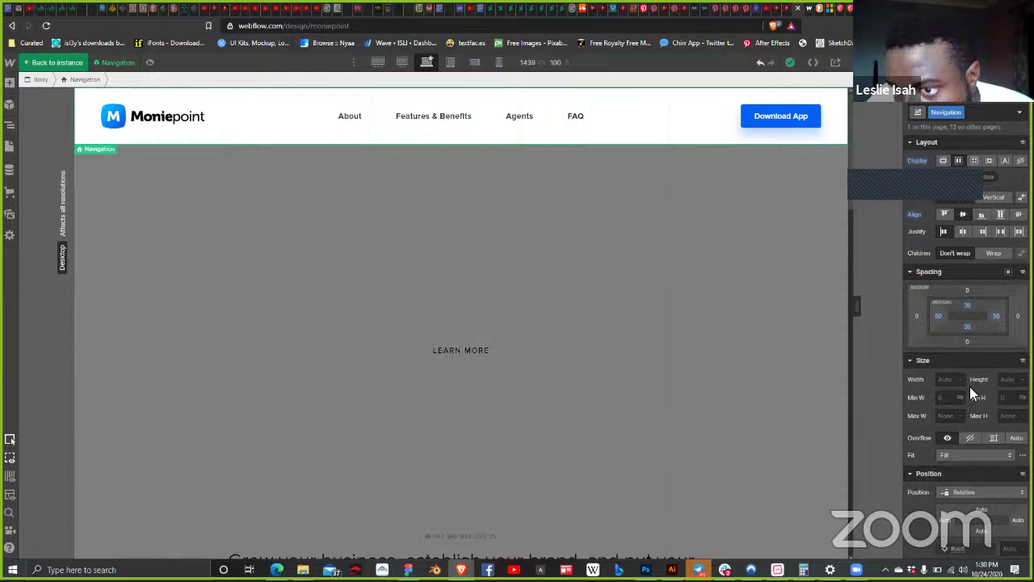
{"action": "scroll", "coordinate": [970, 386], "scroll_direction": "down", "scroll_amount": 10}
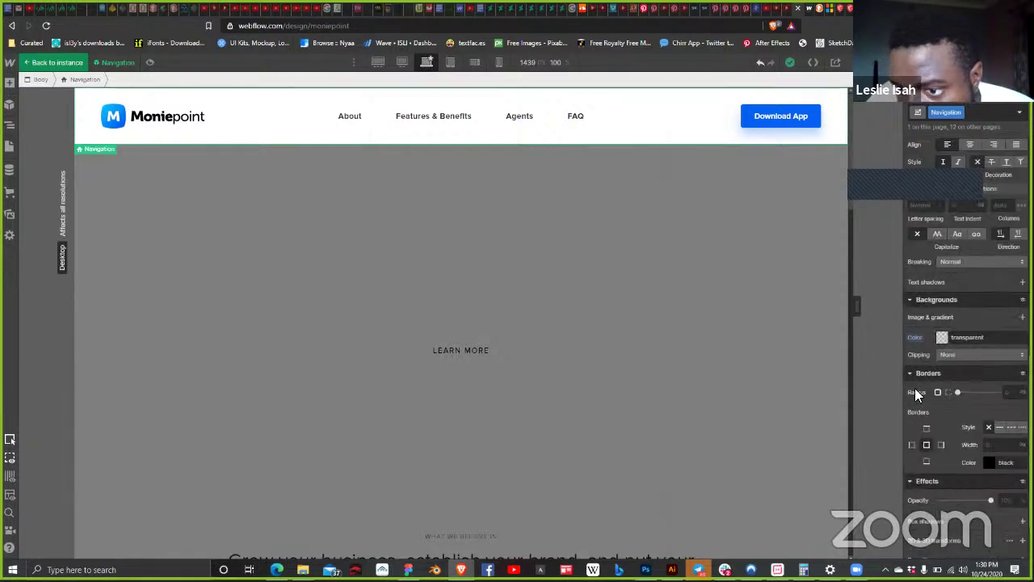
{"action": "left_click", "coordinate": [989, 462]}
{"action": "left_click_drag", "start_coordinate": [995, 383], "coordinate": [619, 233]}
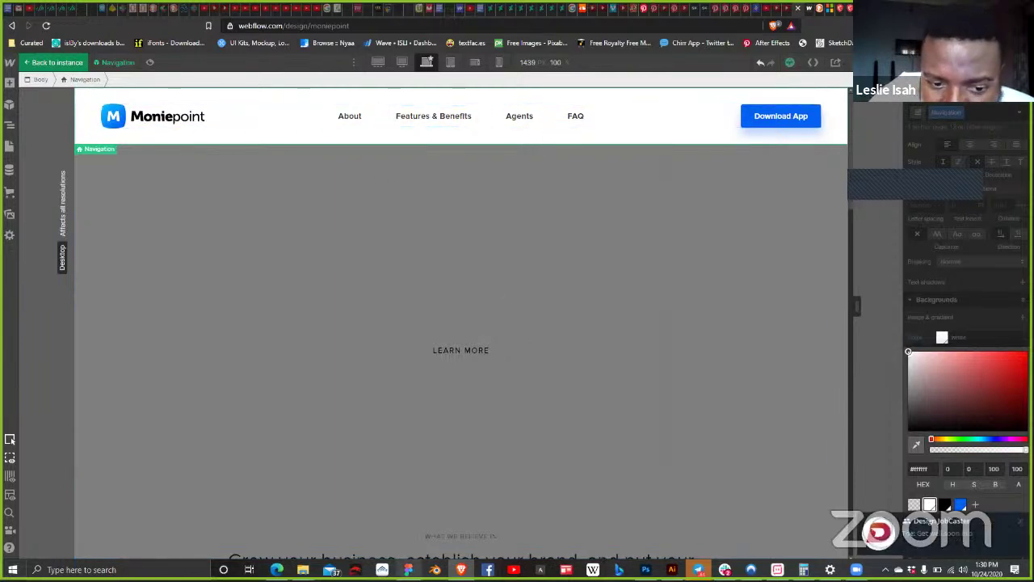
Step: Check the top navigation block's size in the Figma design and set the Webflow Navigation's top padding to 60 px
{"action": "key", "text": "alt+Tab"}
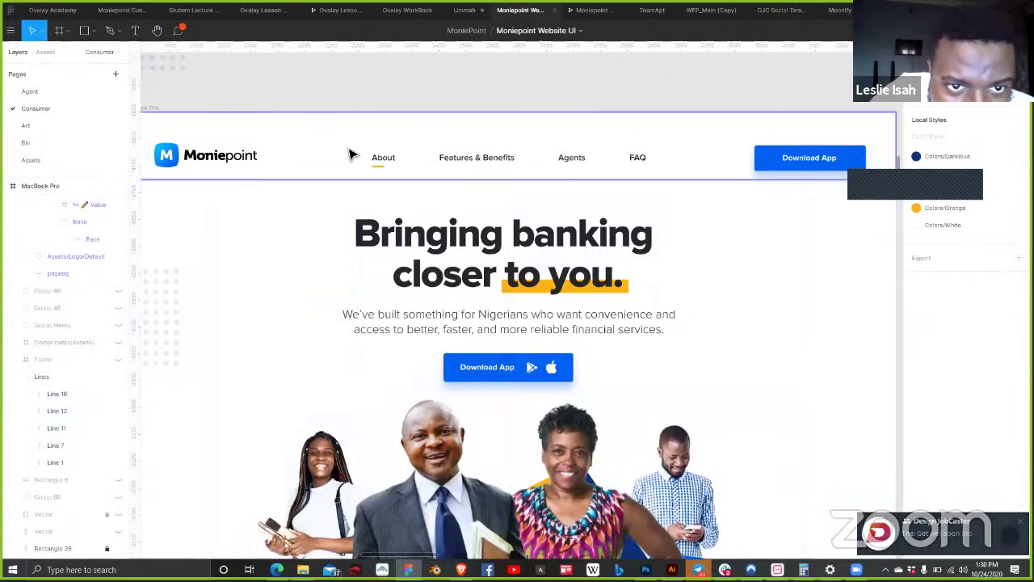
{"action": "left_click", "coordinate": [750, 154]}
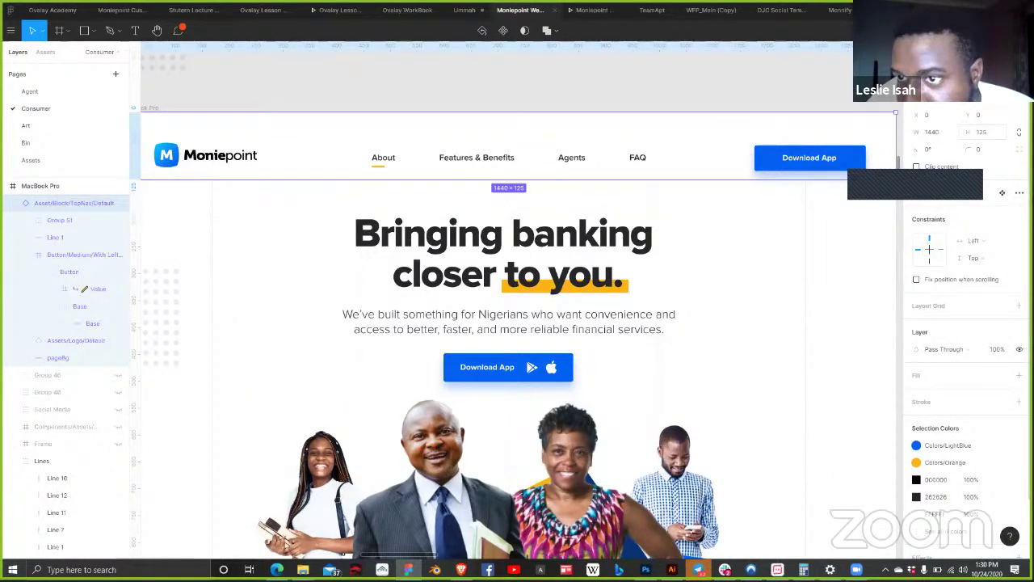
{"action": "key", "text": "alt+Tab"}
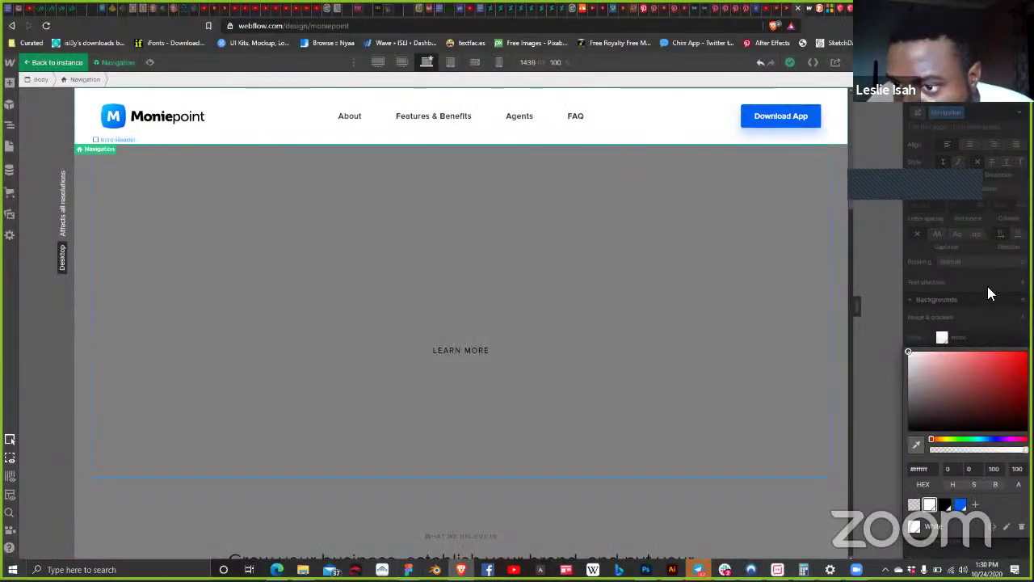
{"action": "left_click", "coordinate": [997, 304]}
{"action": "scroll", "coordinate": [998, 304], "scroll_direction": "up", "scroll_amount": 10}
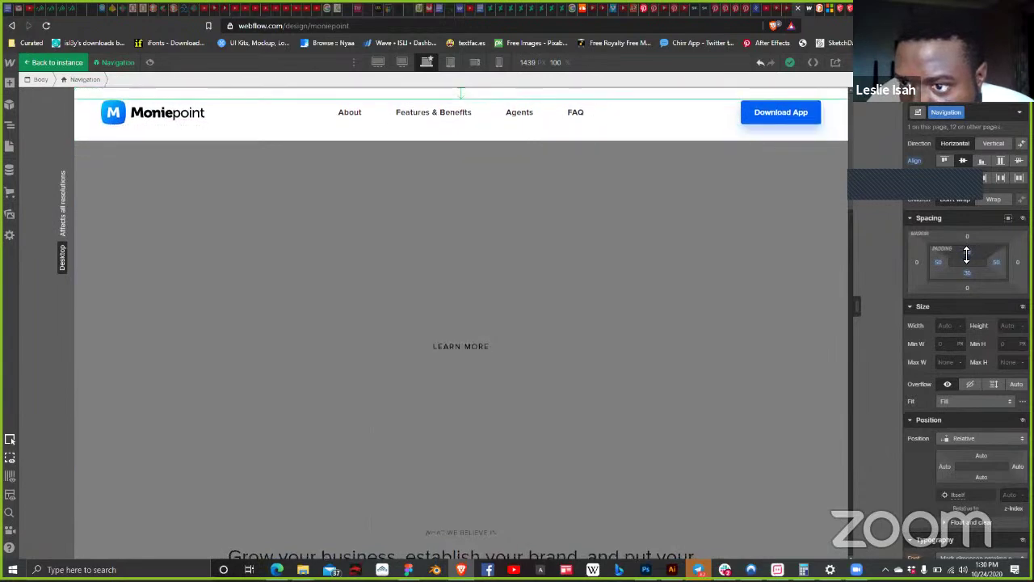
{"action": "left_click_drag", "start_coordinate": [968, 250], "coordinate": [979, 262]}
{"action": "left_click", "coordinate": [968, 251]}
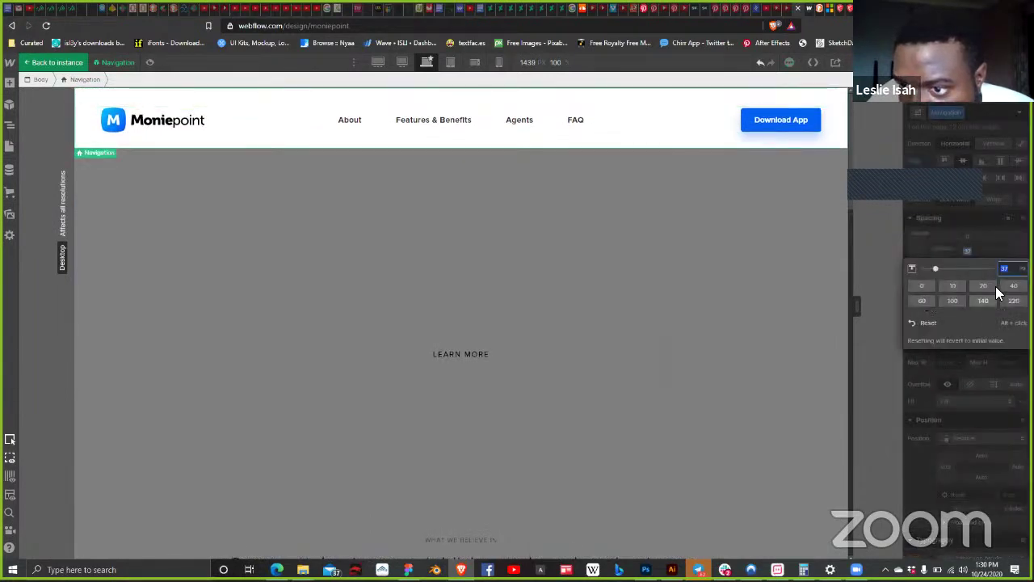
{"action": "type", "text": "40"}
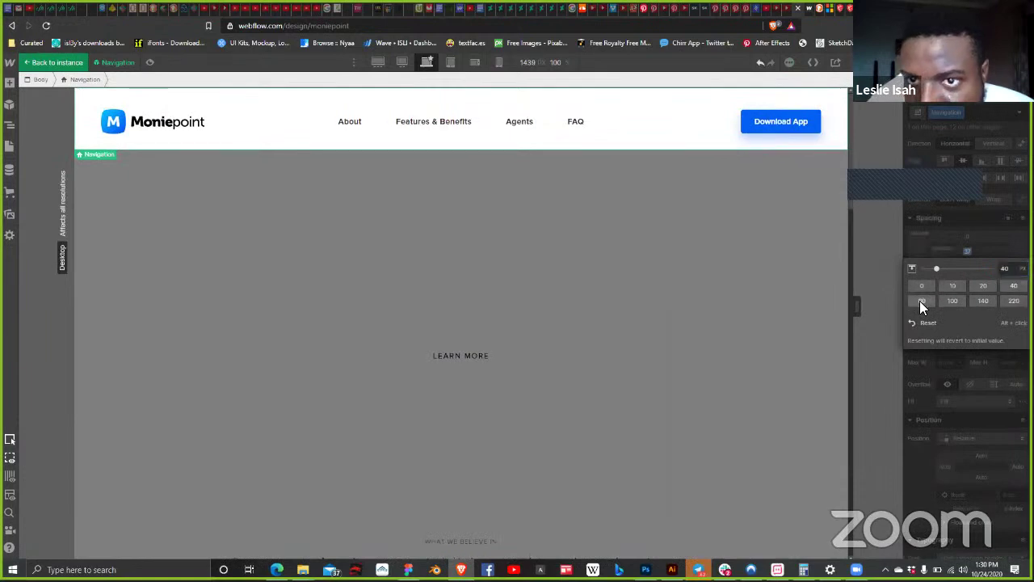
{"action": "left_click", "coordinate": [920, 301]}
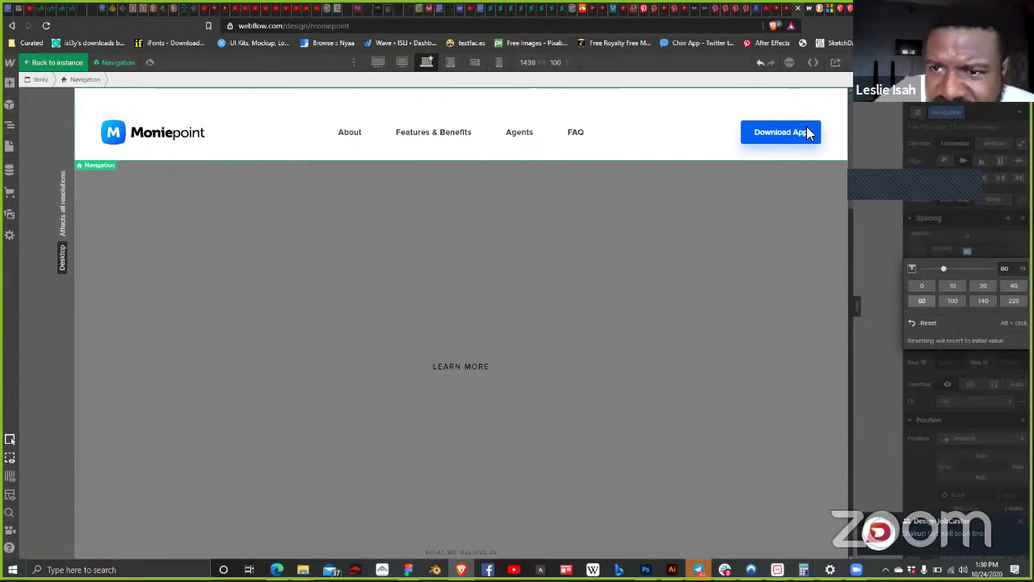
{"action": "left_click", "coordinate": [978, 234]}
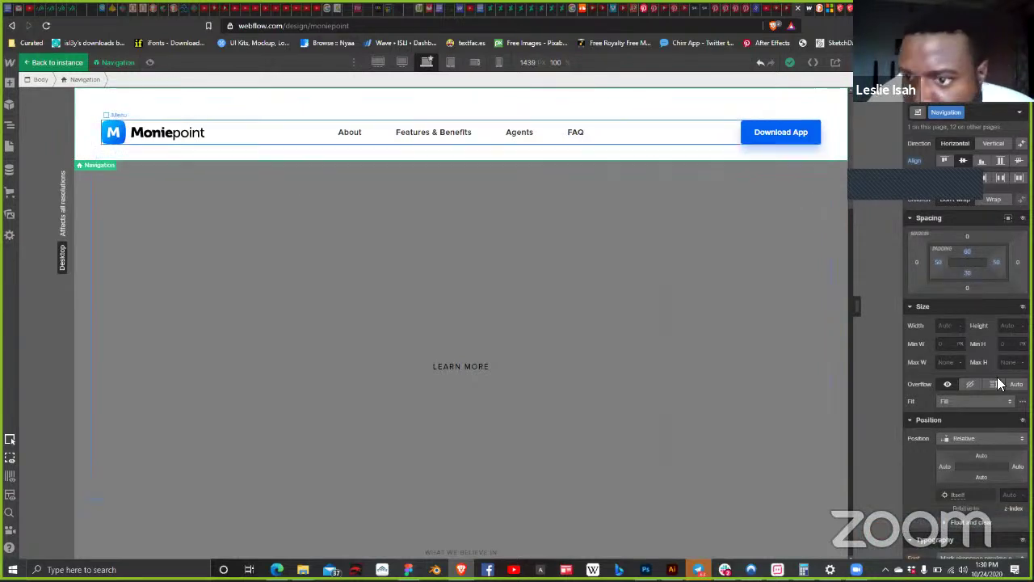
Step: Give the Navigation a solid bottom border 1 px wide
{"action": "scroll", "coordinate": [997, 376], "scroll_direction": "down", "scroll_amount": 10}
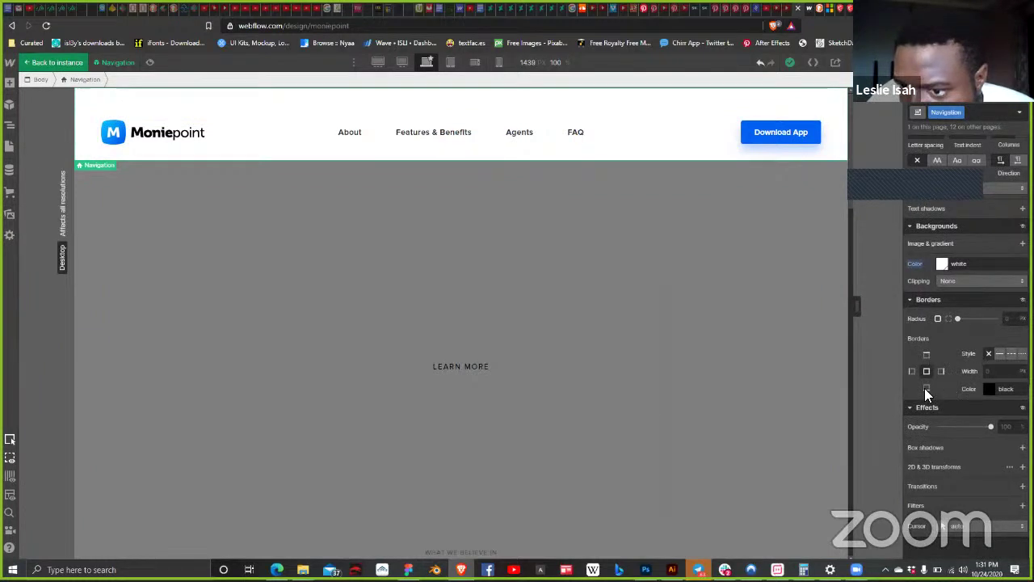
{"action": "left_click", "coordinate": [986, 371]}
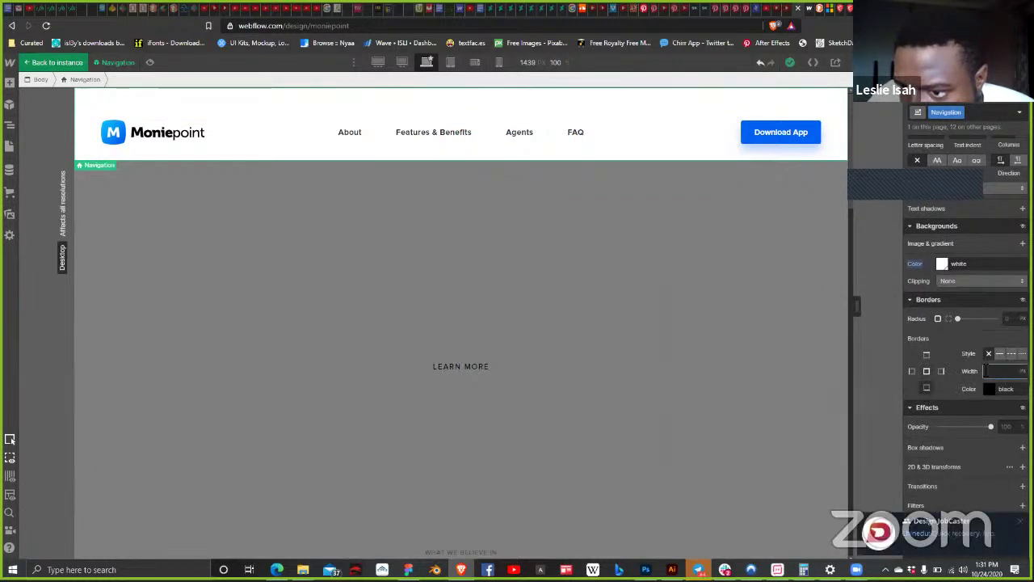
{"action": "type", "text": "1"}
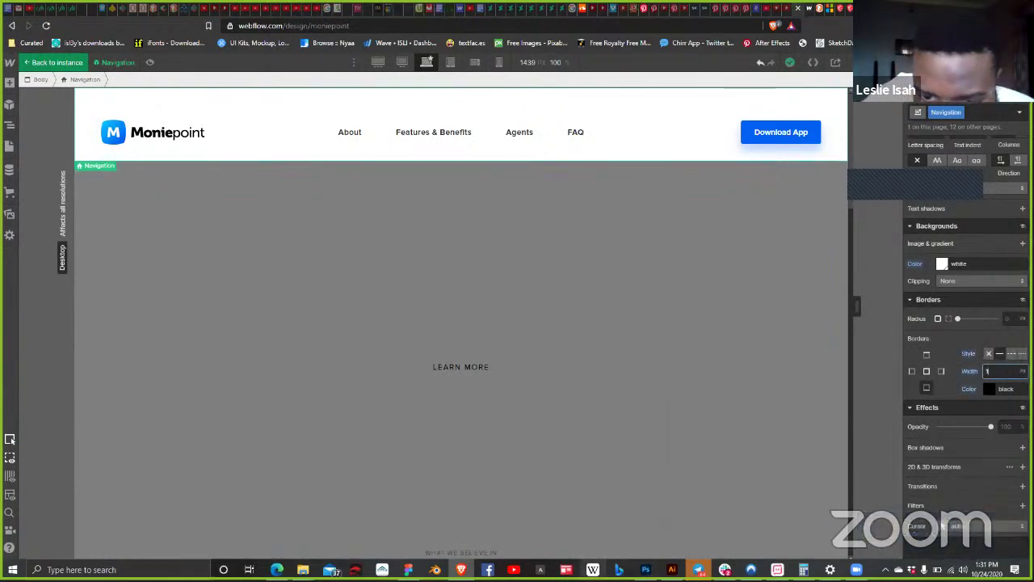
Step: Switch to the Figma design and copy the stroke color code of Line 1 in the top navigation block
{"action": "key", "text": "alt+Tab"}
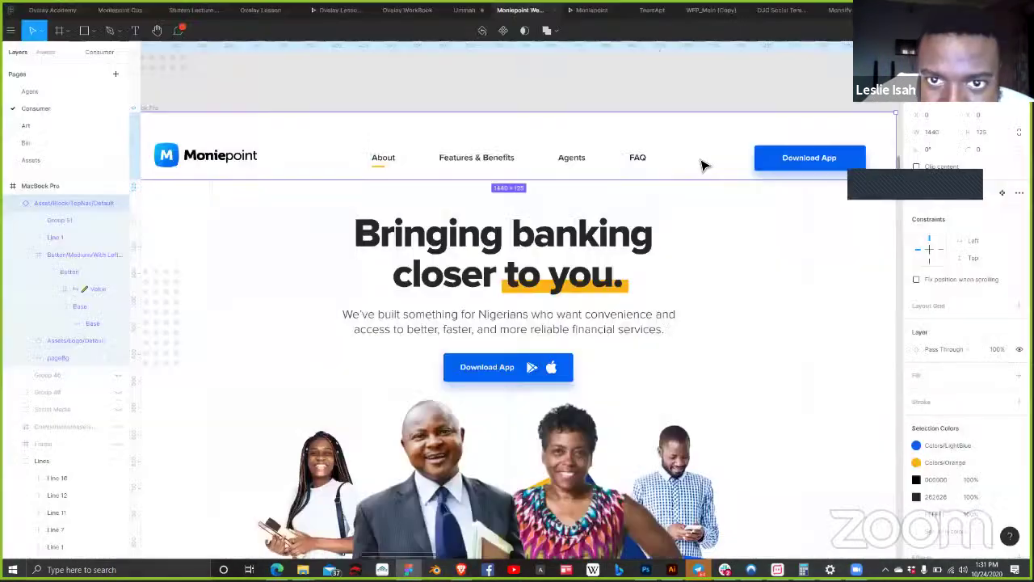
{"action": "left_click", "coordinate": [713, 220]}
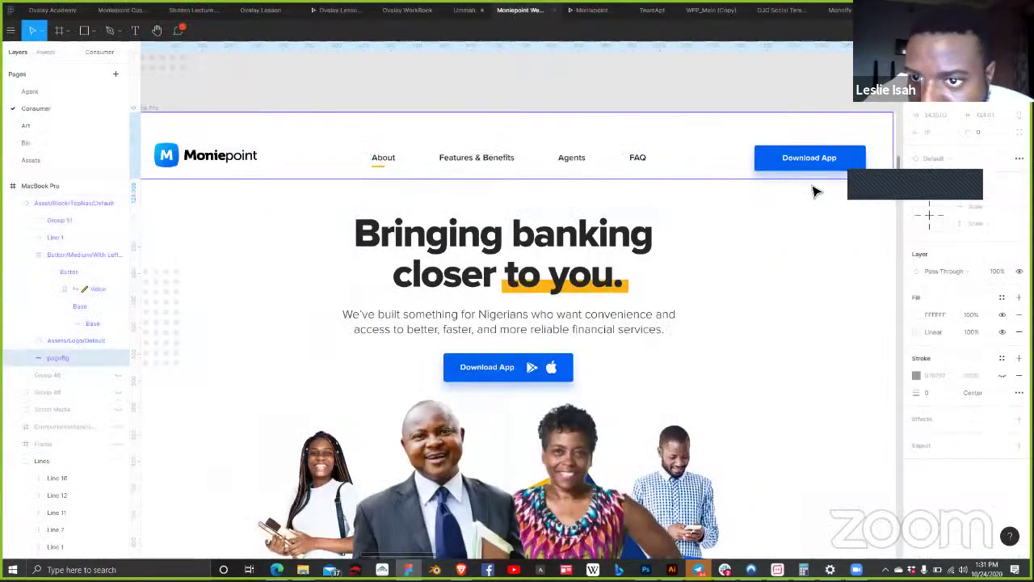
{"action": "key", "text": "Escape"}
{"action": "left_click", "coordinate": [58, 239]}
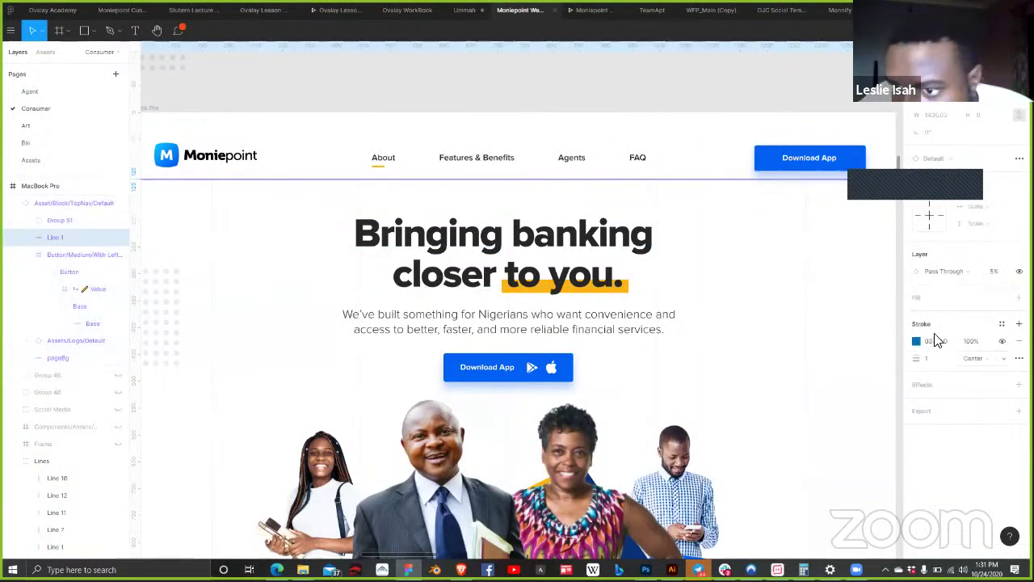
{"action": "left_click", "coordinate": [933, 344]}
{"action": "right_click", "coordinate": [937, 341]}
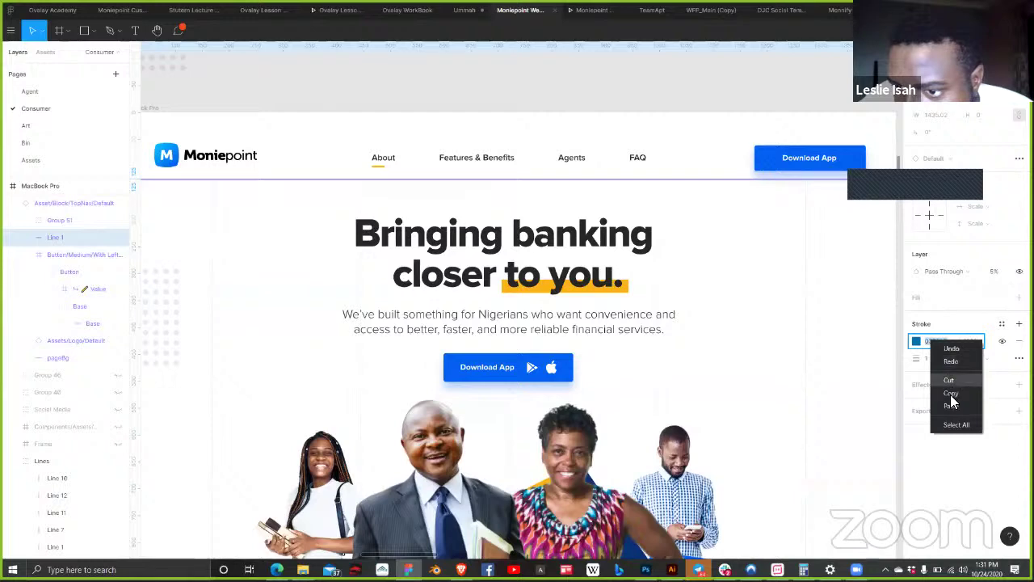
{"action": "left_click", "coordinate": [949, 392]}
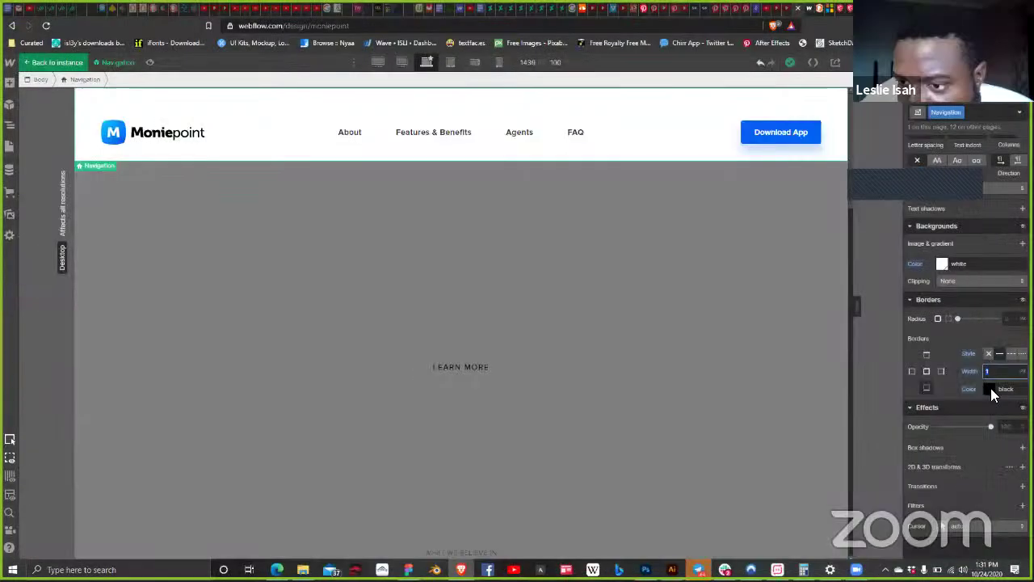
Step: Back in Webflow, set the Navigation's bottom border color to #0372AD with 5% alpha
{"action": "left_click", "coordinate": [990, 389]}
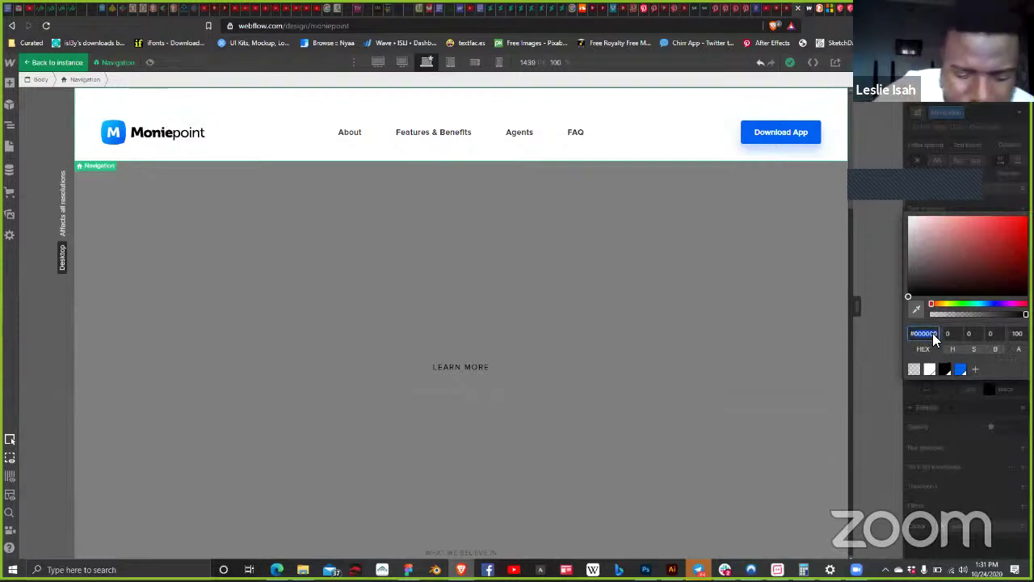
{"action": "type", "text": "#0372AD"}
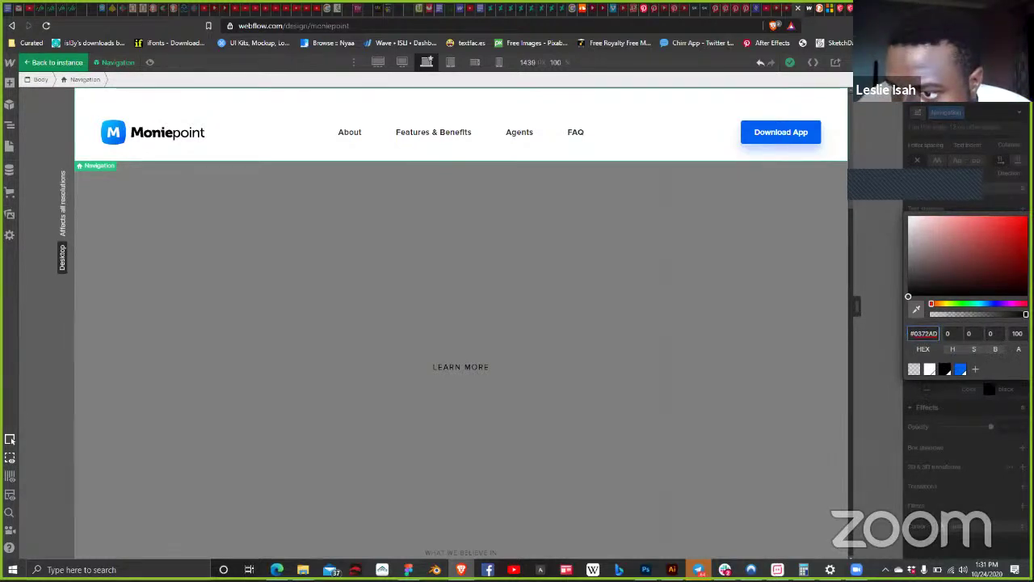
{"action": "key", "text": "Tab"}
{"action": "key", "text": "Tab"}
{"action": "key", "text": "Tab"}
{"action": "key", "text": "Tab"}
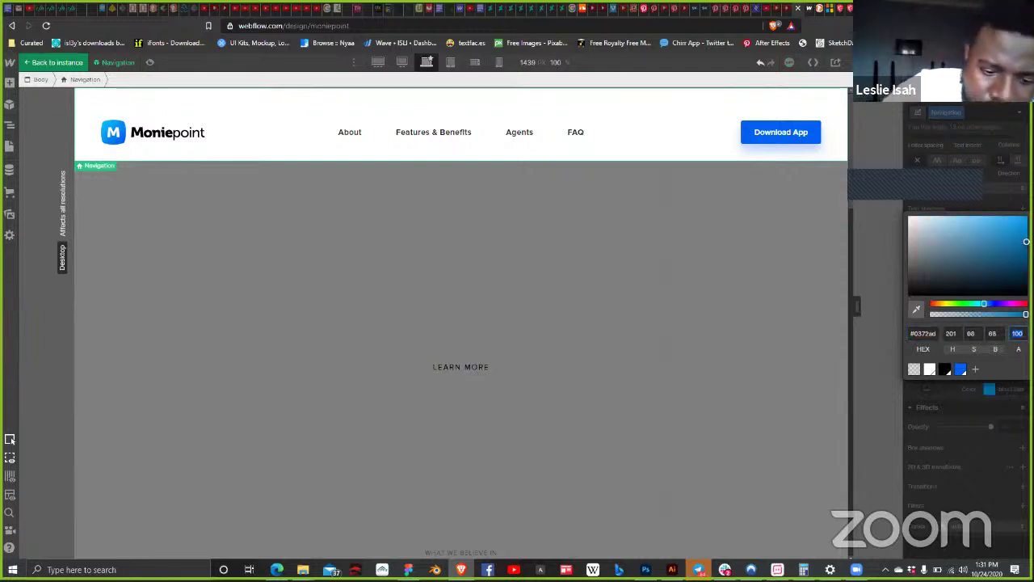
{"action": "type", "text": "5"}
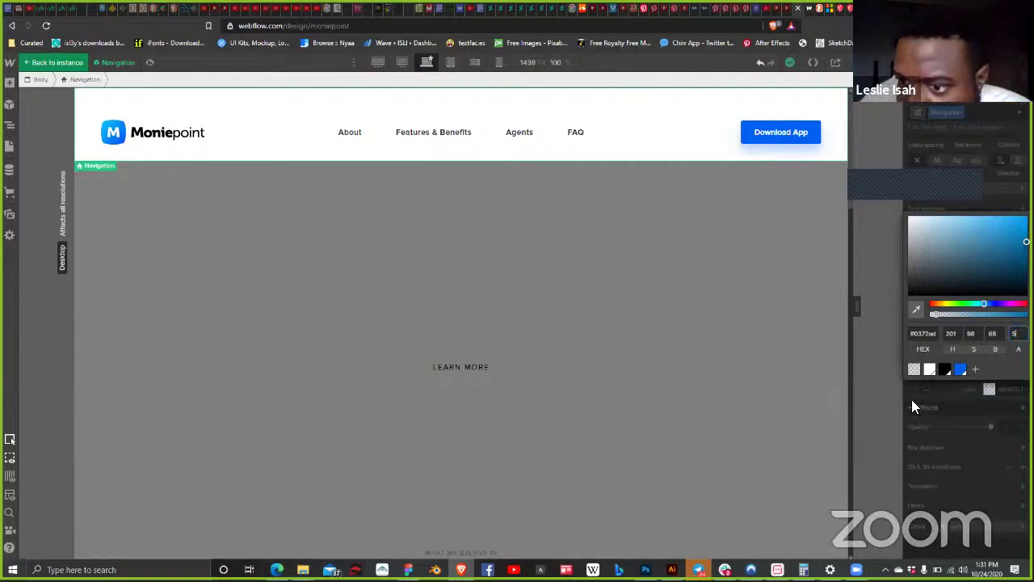
{"action": "left_click", "coordinate": [871, 376]}
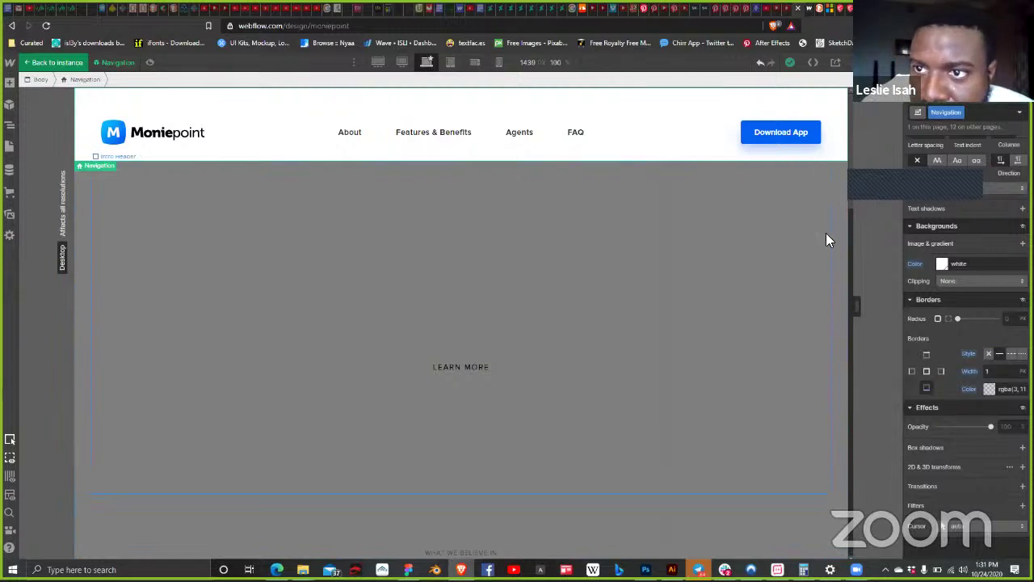
Step: Publish the site to moniepoint.webflow.io, reload the live page to check the navigation border, and return to the designer
{"action": "key", "text": "shift+p"}
{"action": "left_click", "coordinate": [853, 241]}
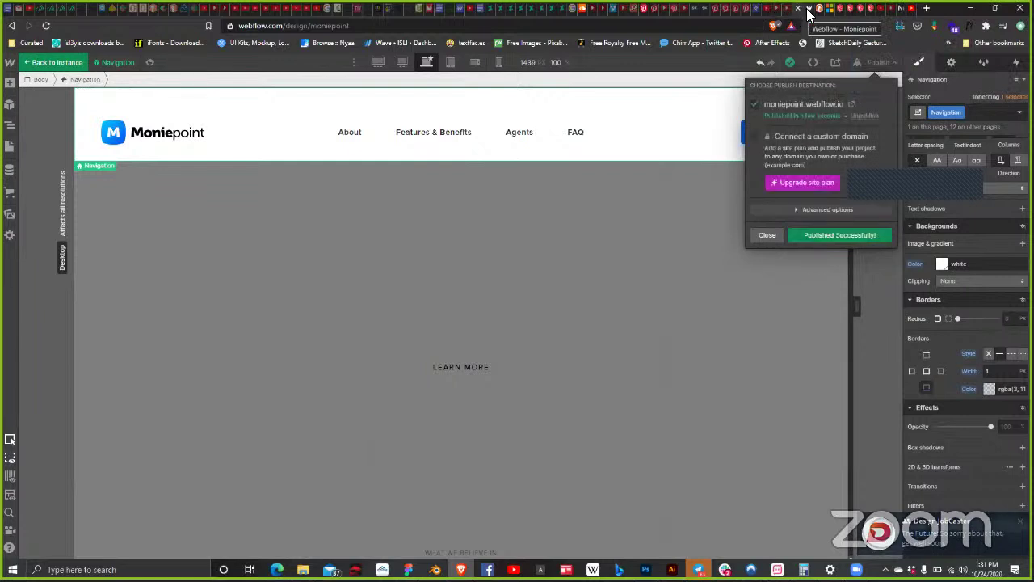
{"action": "key", "text": "ctrl+Tab"}
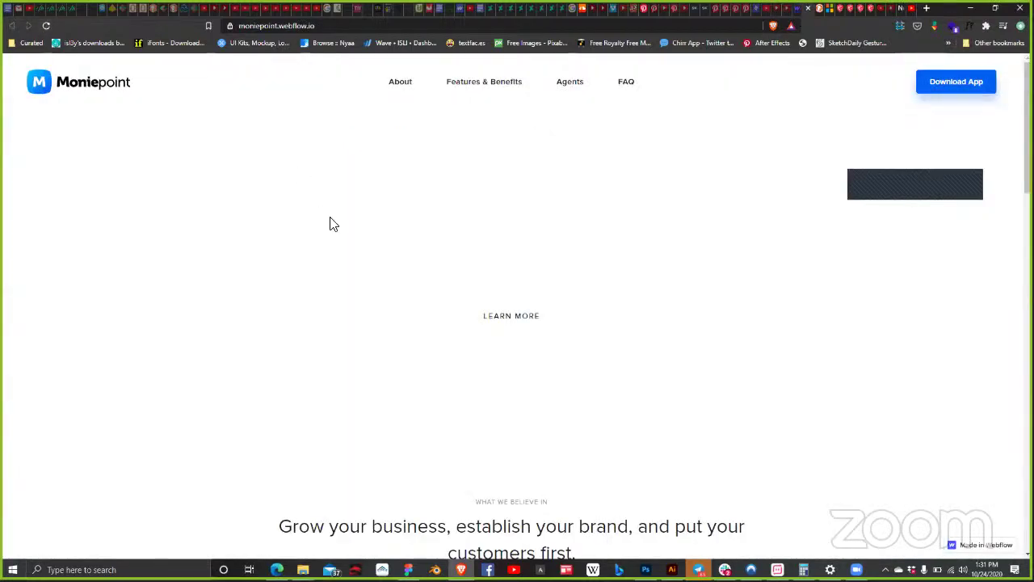
{"action": "key", "text": "F5"}
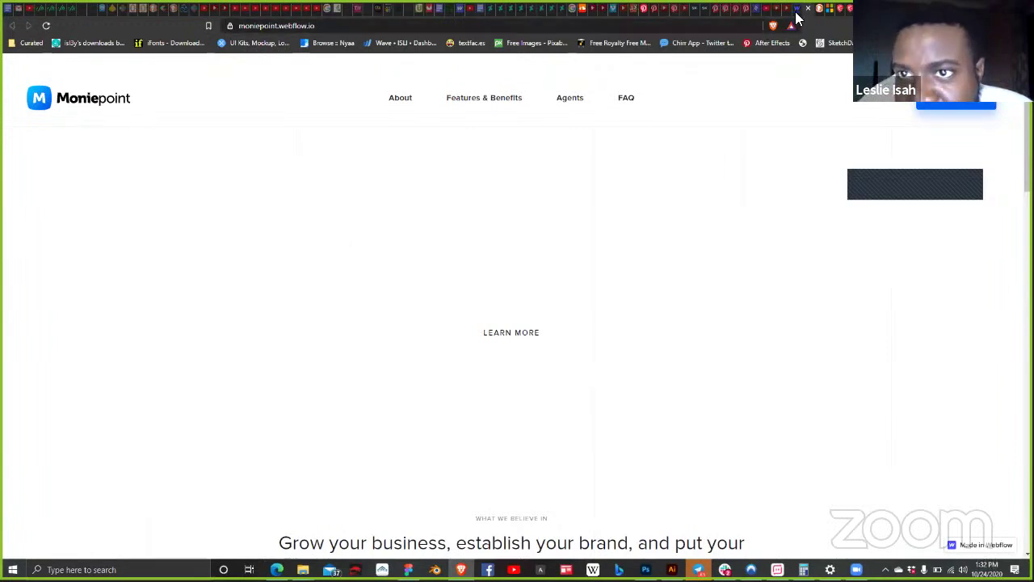
{"action": "key", "text": "ctrl+w"}
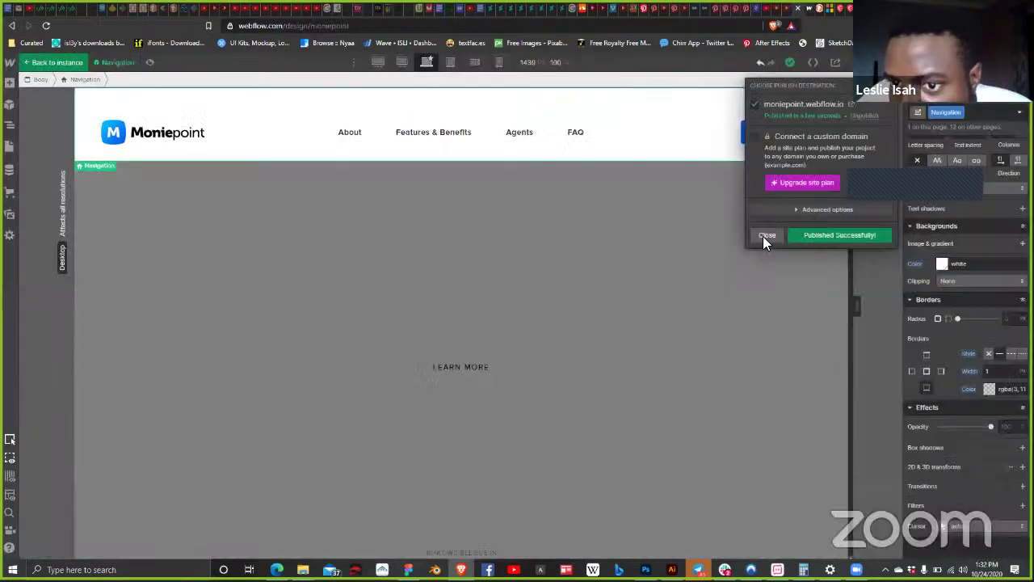
{"action": "key", "text": "Escape"}
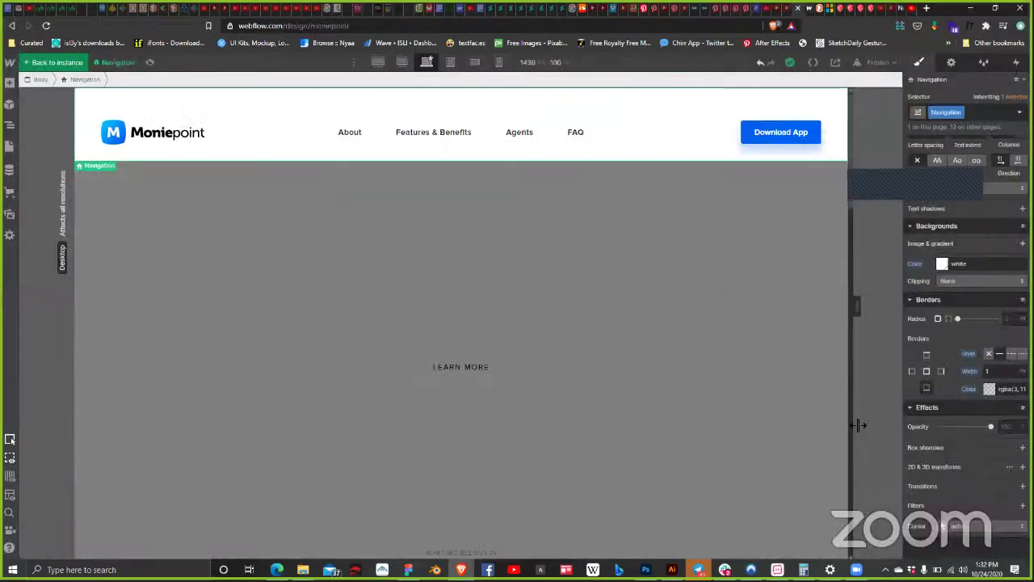
Step: Set the alpha of the Navigation's bottom border color to 10%
{"action": "left_click", "coordinate": [989, 388]}
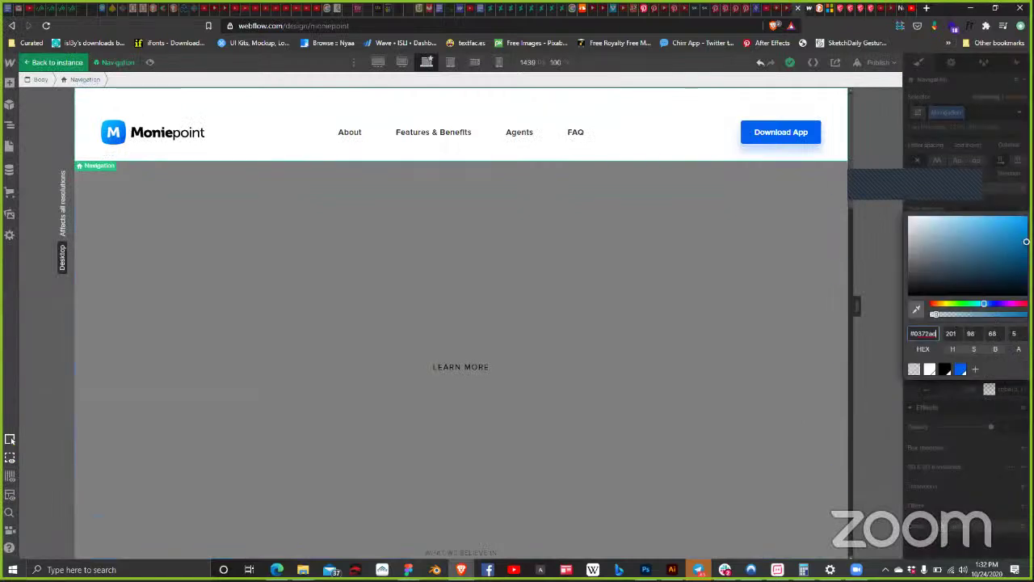
{"action": "left_click", "coordinate": [1015, 333]}
{"action": "type", "text": "10"}
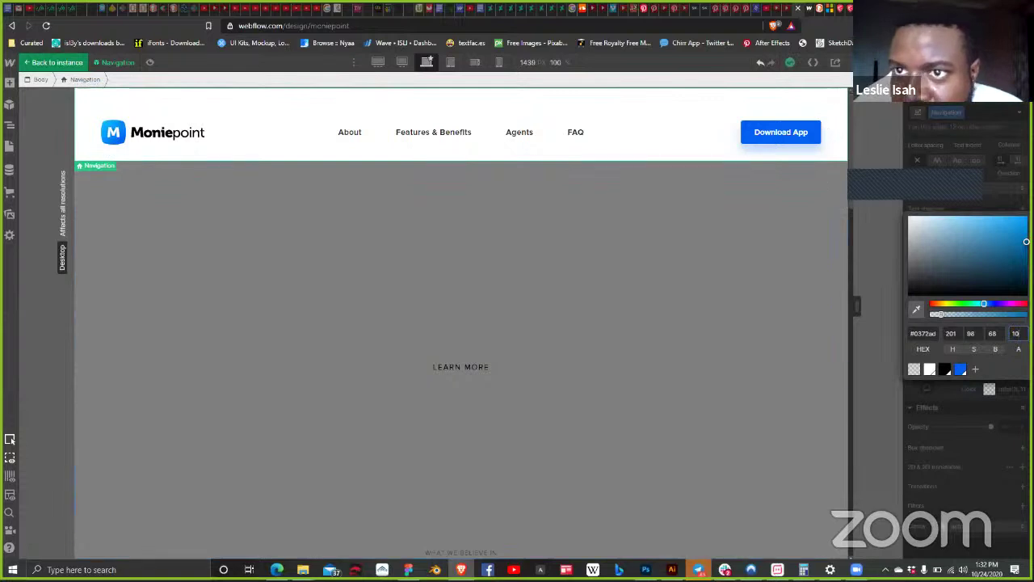
Step: Republish the site with the updated border color, refresh the live page to review it, and go back to the designer
{"action": "key", "text": "shift+p"}
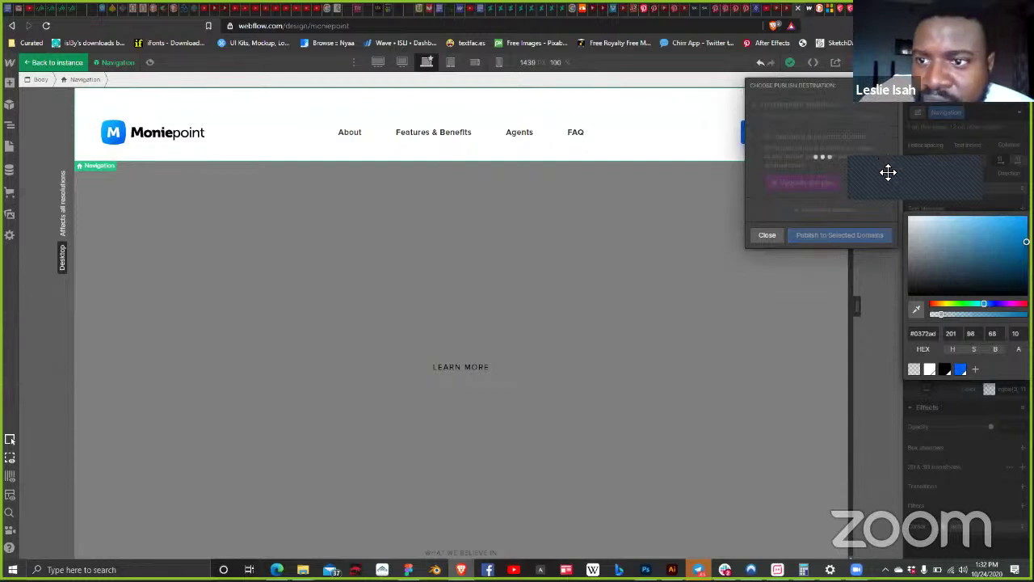
{"action": "key", "text": "ctrl+Tab"}
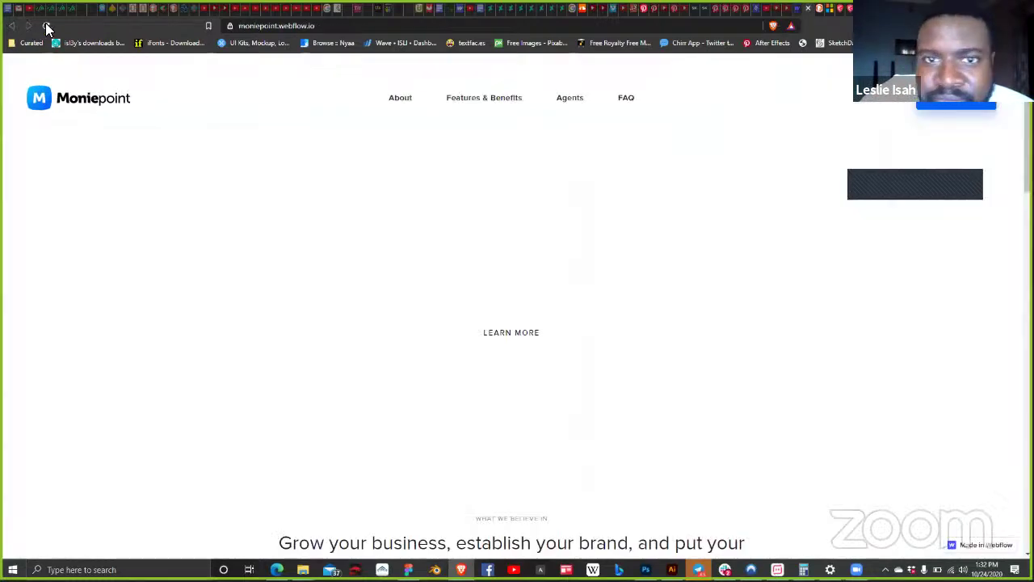
{"action": "key", "text": "F5"}
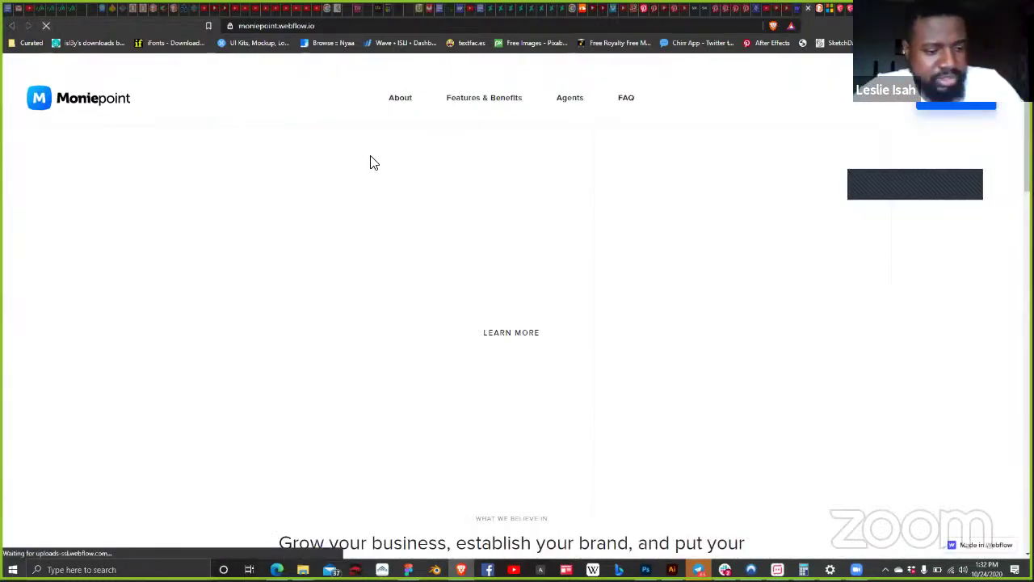
{"action": "mouse_move", "coordinate": [726, 23]}
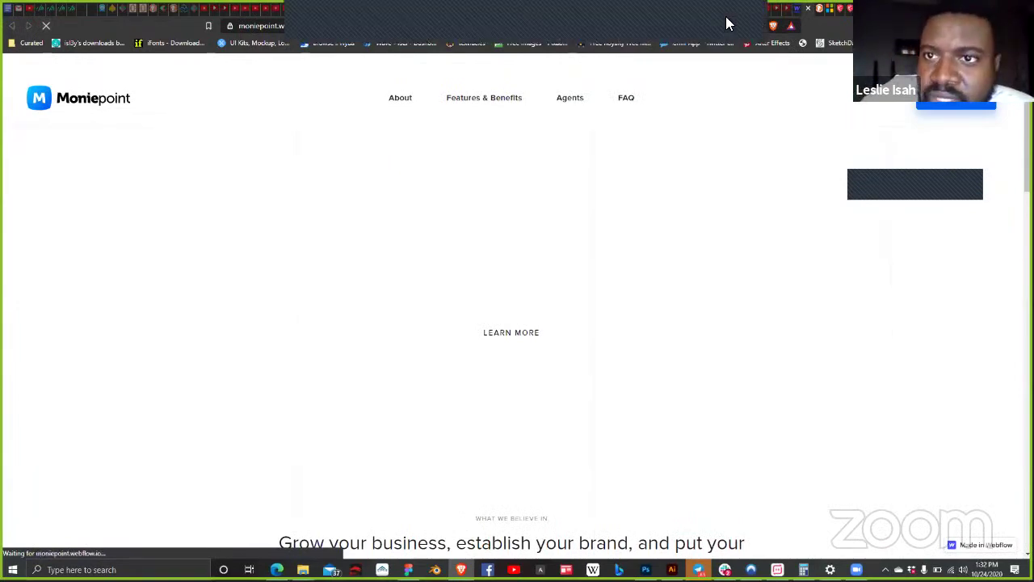
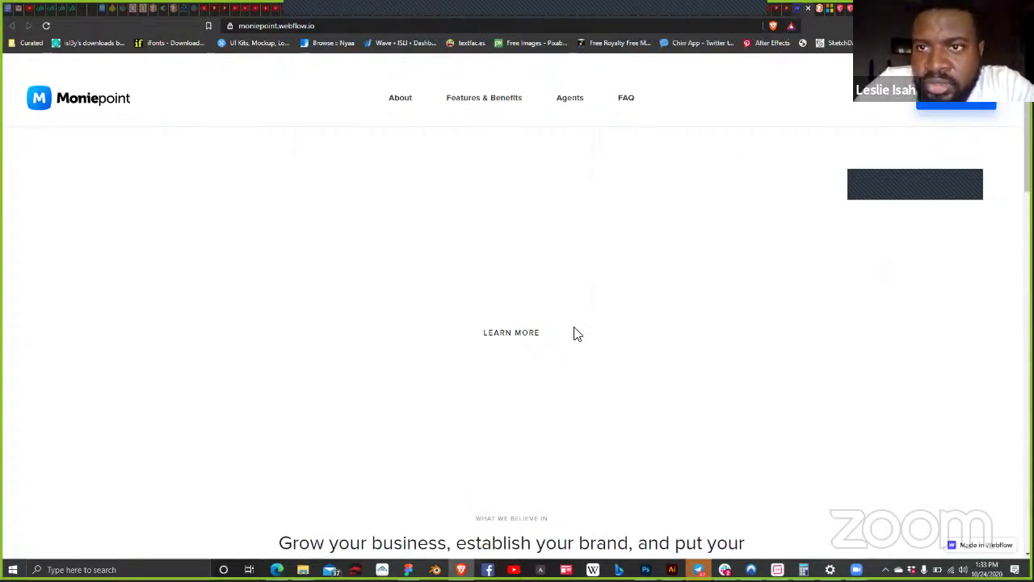
{"action": "key", "text": "ctrl+w"}
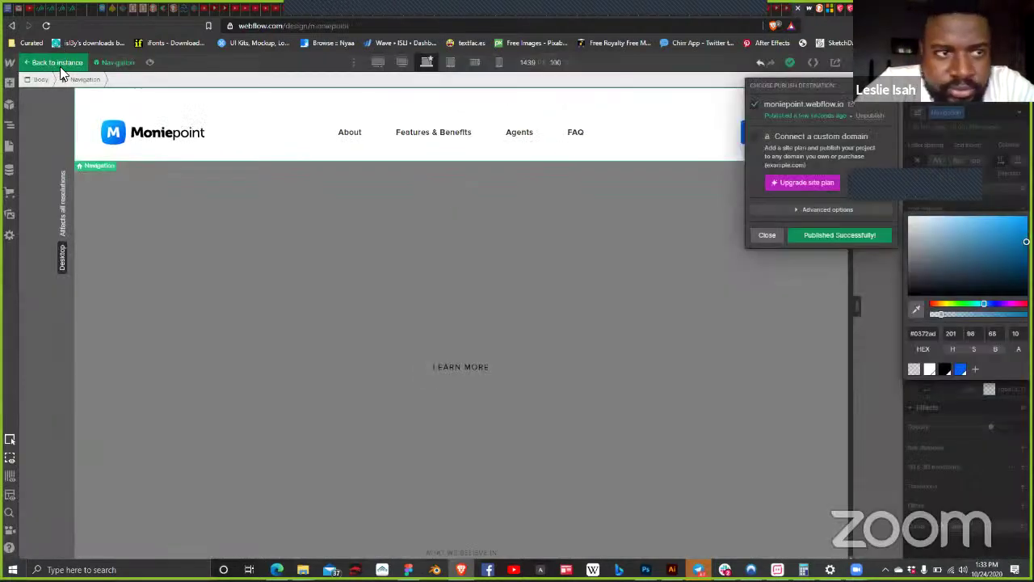
Step: Leave the Navigation component's editing mode, select the Intro Header, and compare it with the live page
{"action": "left_click", "coordinate": [83, 66]}
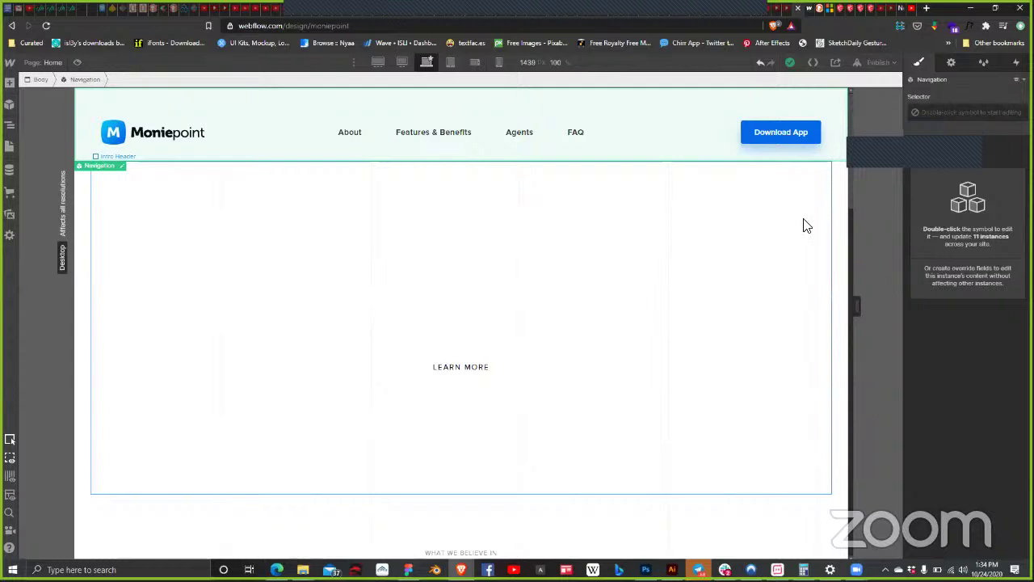
{"action": "left_click", "coordinate": [843, 219]}
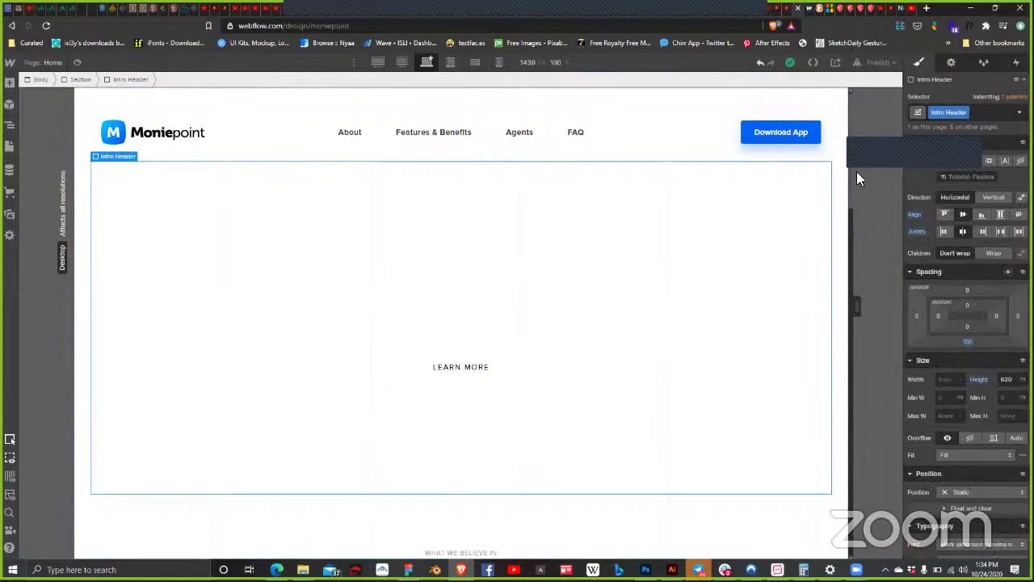
{"action": "scroll", "coordinate": [853, 186], "scroll_direction": "down", "scroll_amount": 2}
{"action": "scroll", "coordinate": [847, 199], "scroll_direction": "up", "scroll_amount": 2}
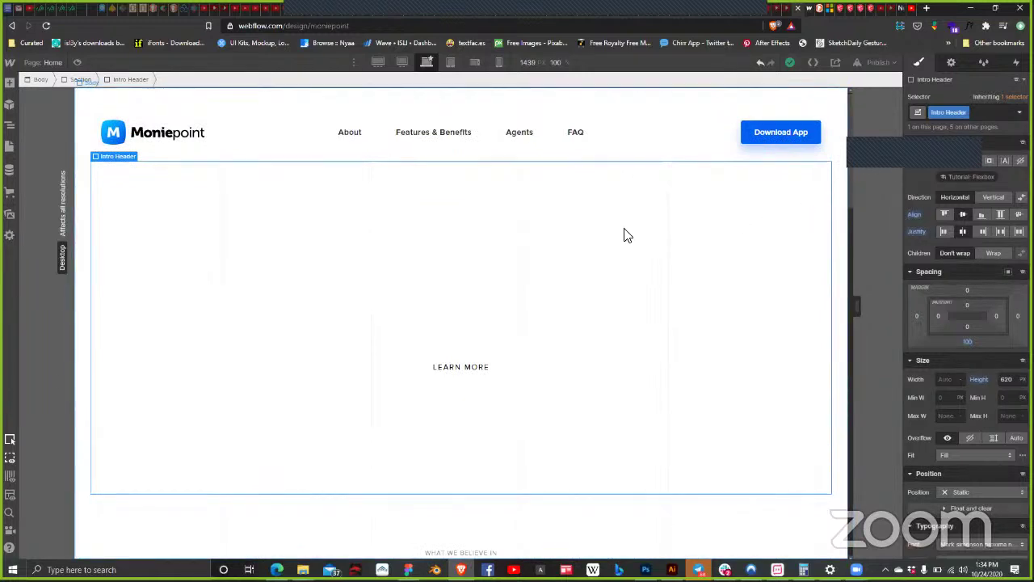
{"action": "left_click", "coordinate": [796, 15]}
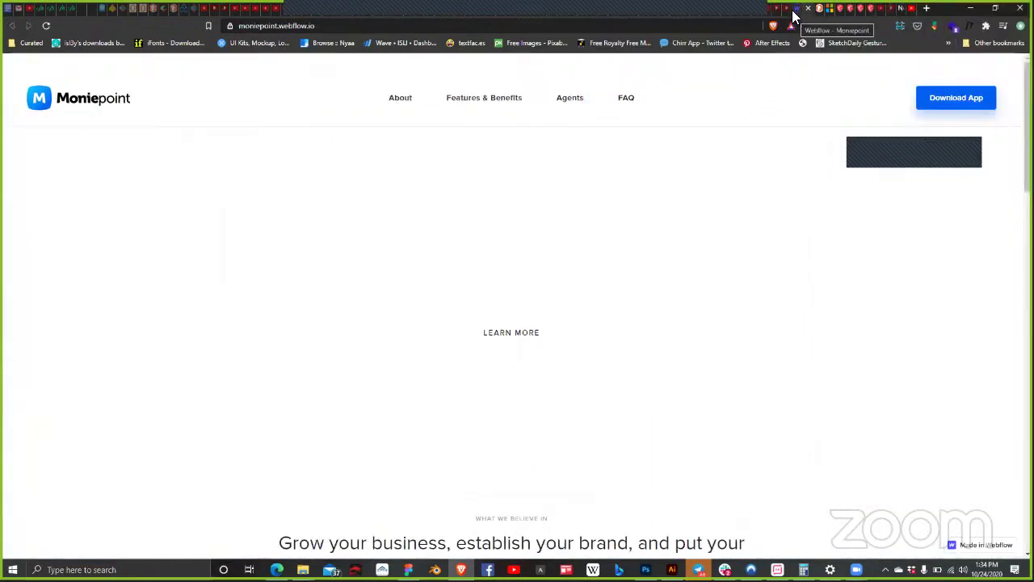
{"action": "key", "text": "ctrl+shift+Tab"}
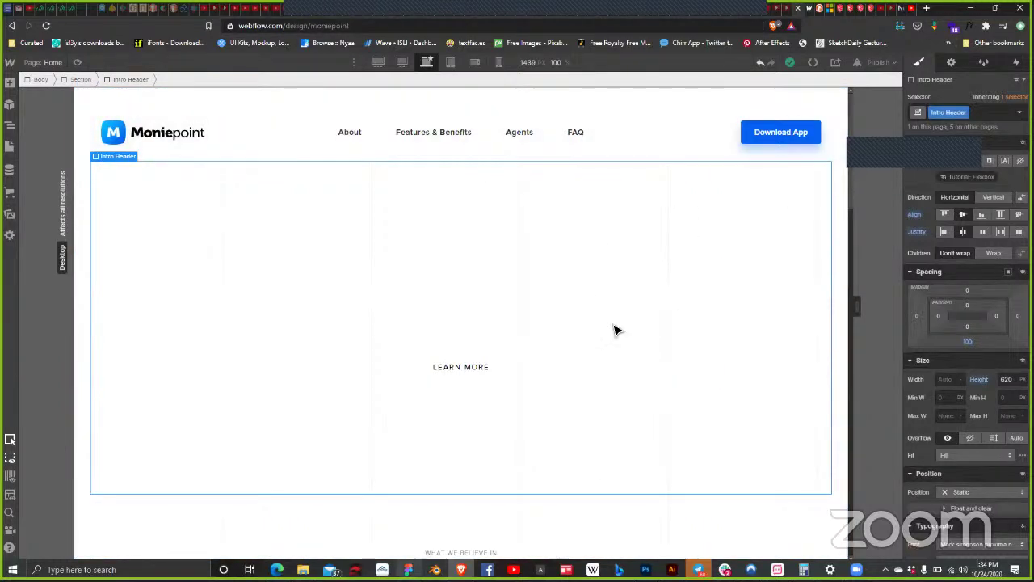
Step: Switch to the Figma design and examine the hero section's dot pattern, navigation divider line and overall layout
{"action": "key", "text": "alt+Tab"}
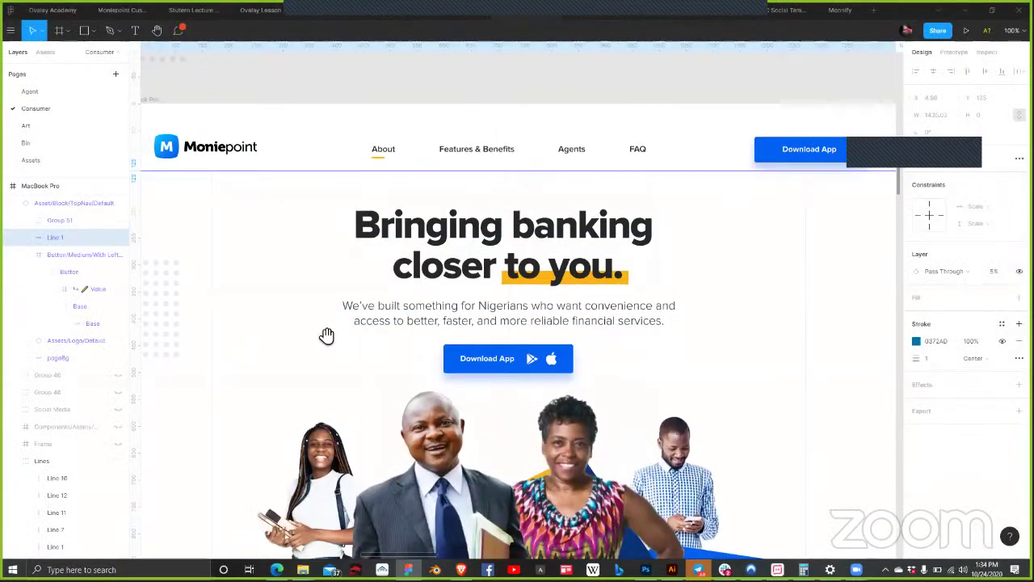
{"action": "scroll", "coordinate": [367, 291], "scroll_direction": "left", "scroll_amount": 4}
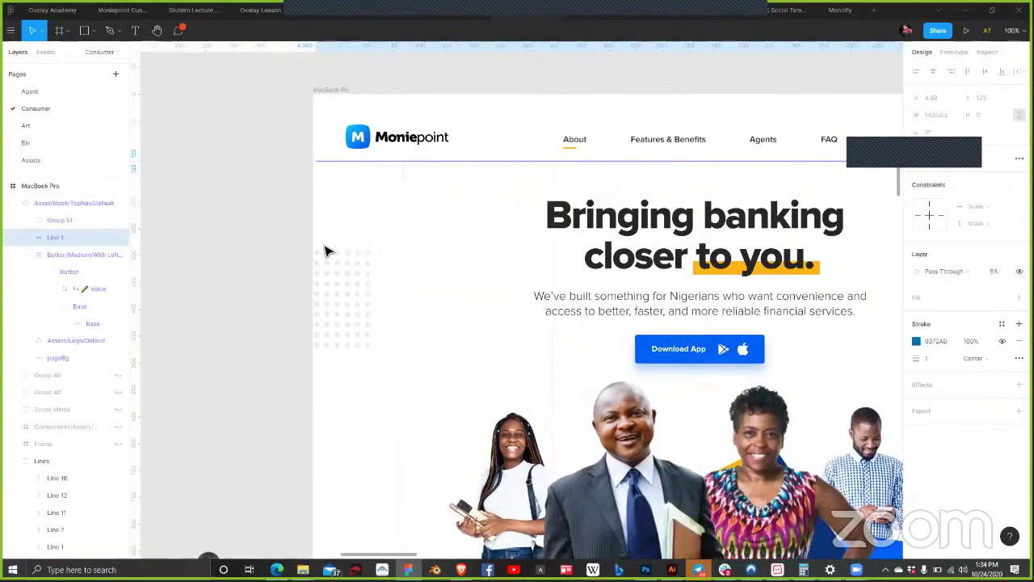
{"action": "scroll", "coordinate": [328, 249], "scroll_direction": "down", "scroll_amount": 2}
{"action": "left_click_drag", "start_coordinate": [409, 229], "coordinate": [277, 138]}
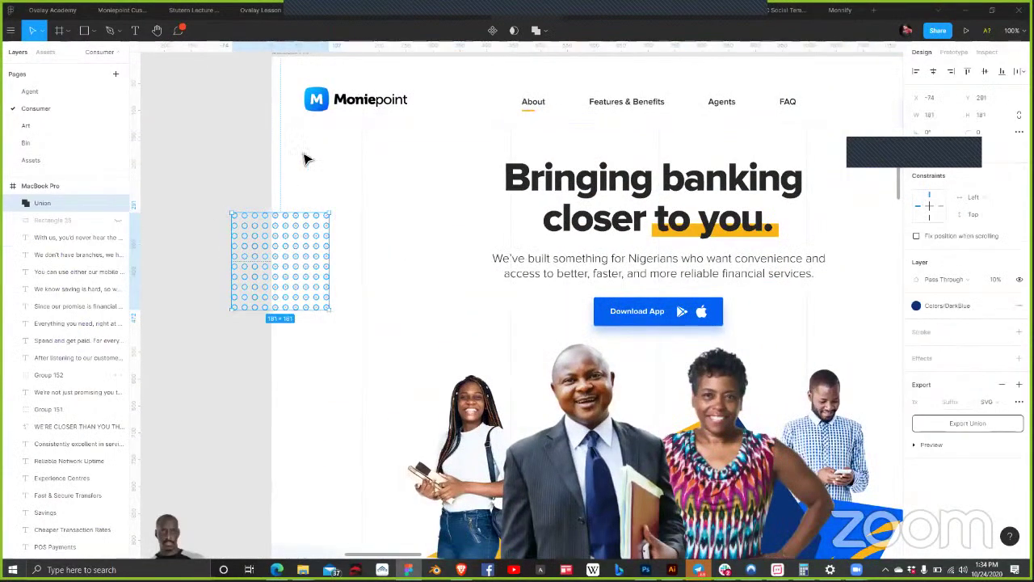
{"action": "left_click", "coordinate": [305, 133]}
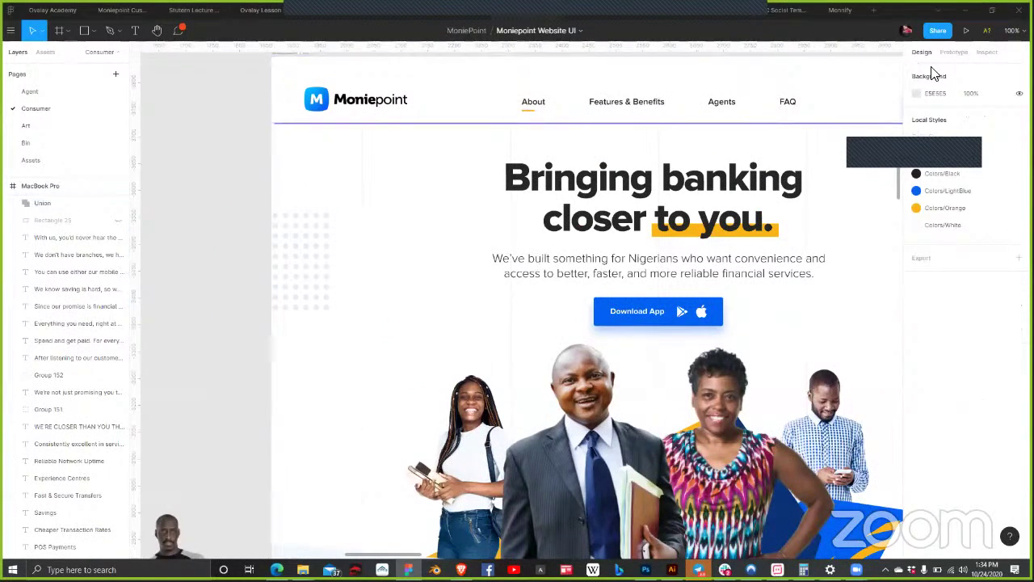
{"action": "left_click", "coordinate": [772, 145]}
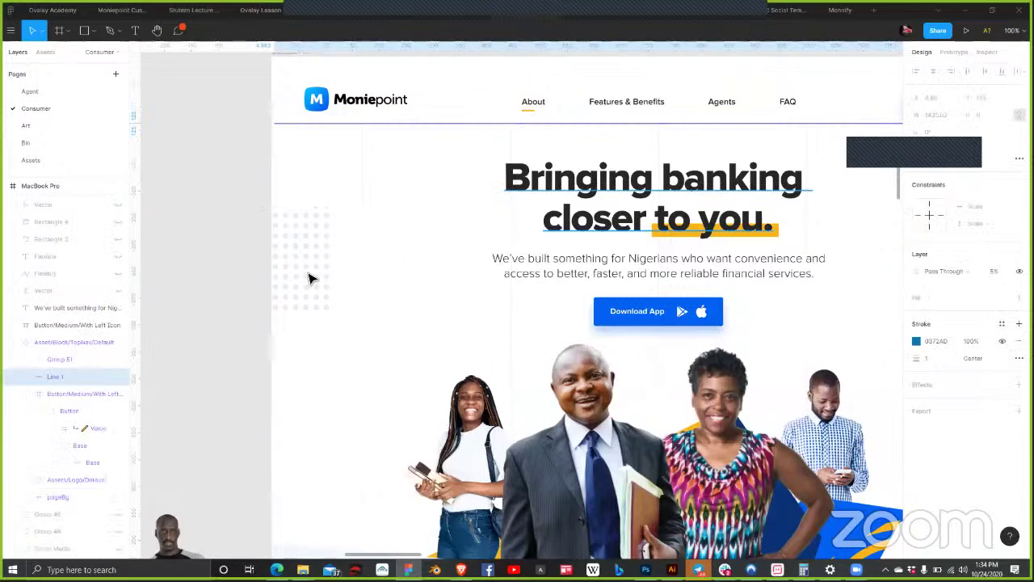
{"action": "left_click", "coordinate": [402, 272]}
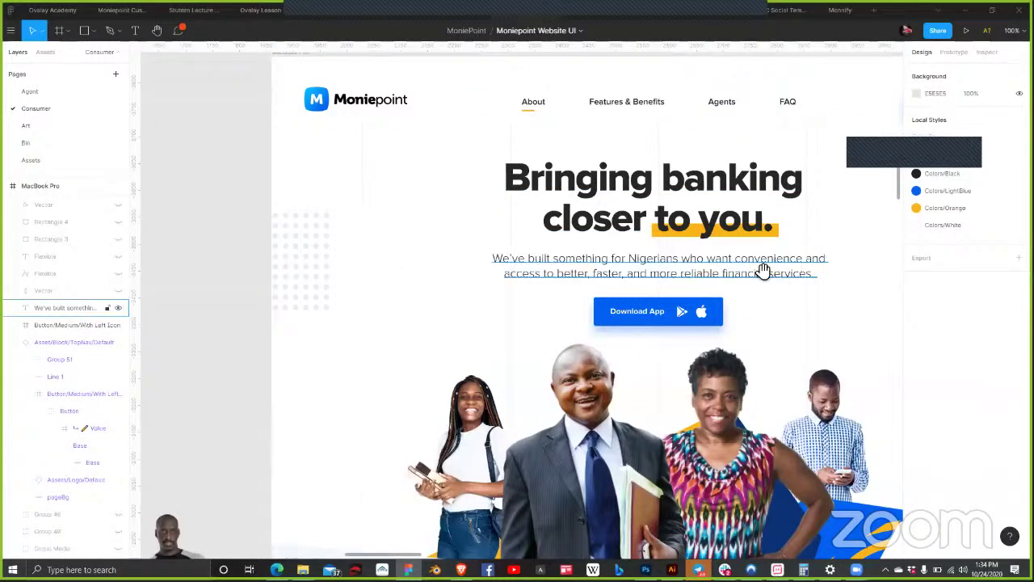
{"action": "scroll", "coordinate": [478, 173], "scroll_direction": "right", "scroll_amount": 3}
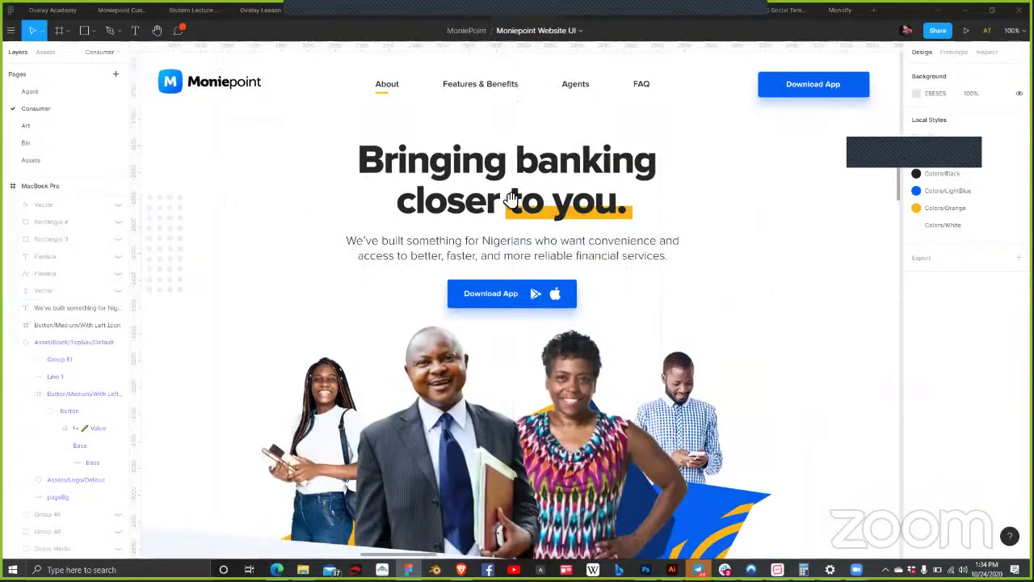
Step: Copy the hero heading text "Bringing banking closer to you." from the Figma design and return to the Webflow designer
{"action": "scroll", "coordinate": [508, 201], "scroll_direction": "down", "scroll_amount": 2}
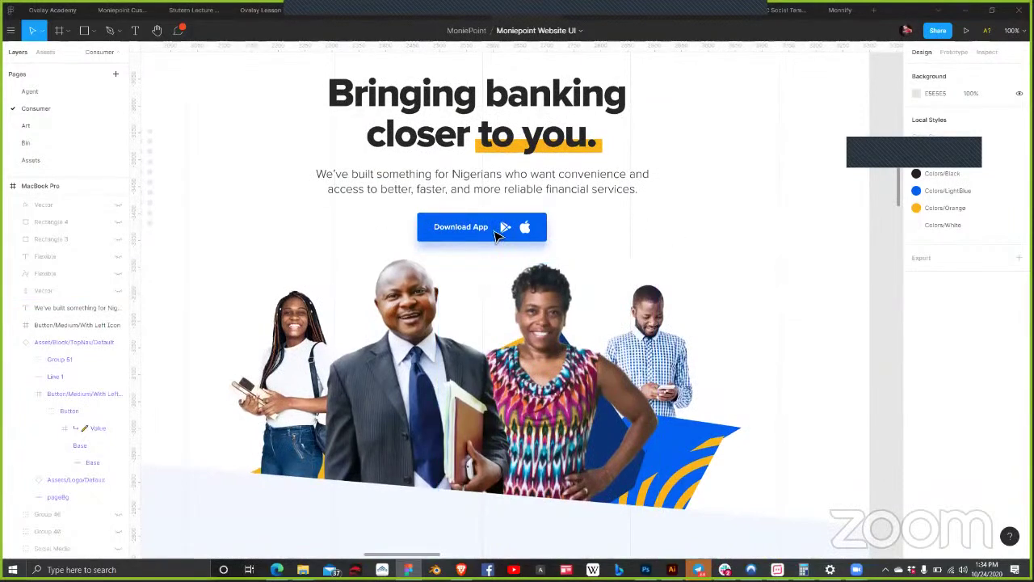
{"action": "scroll", "coordinate": [434, 224], "scroll_direction": "up", "scroll_amount": 3}
{"action": "double_click", "coordinate": [416, 223]}
{"action": "key", "text": "ctrl+c"}
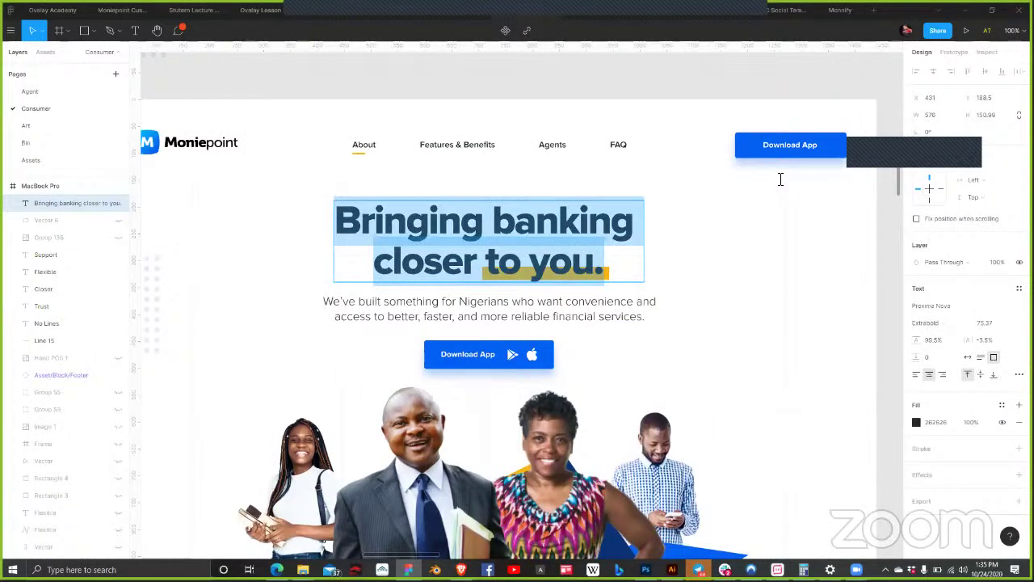
{"action": "key", "text": "alt+Tab"}
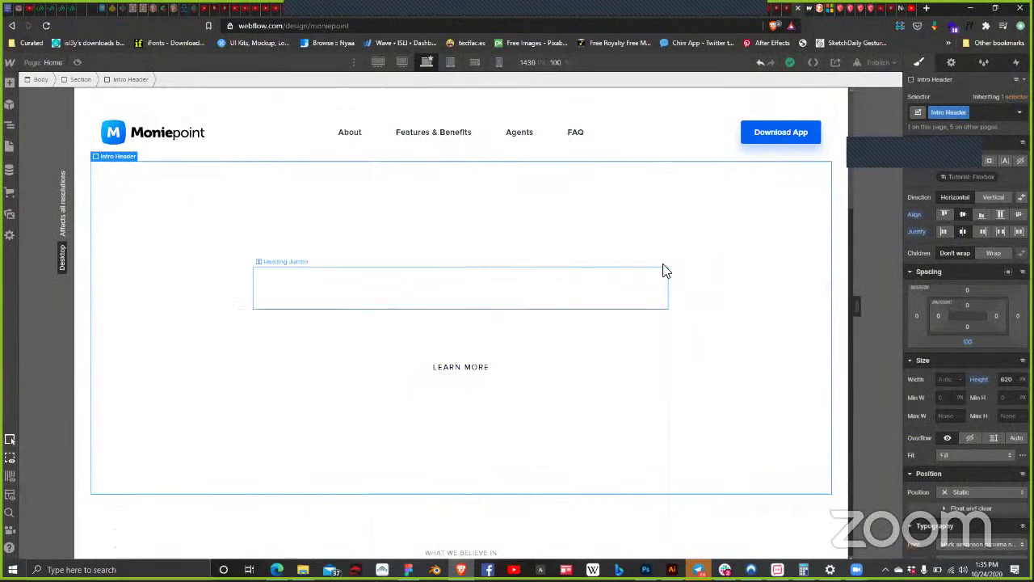
Step: Set the Heading Jumbo's font weight to 600 - Semi Bold and its text color to the Black swatch
{"action": "left_click", "coordinate": [664, 271]}
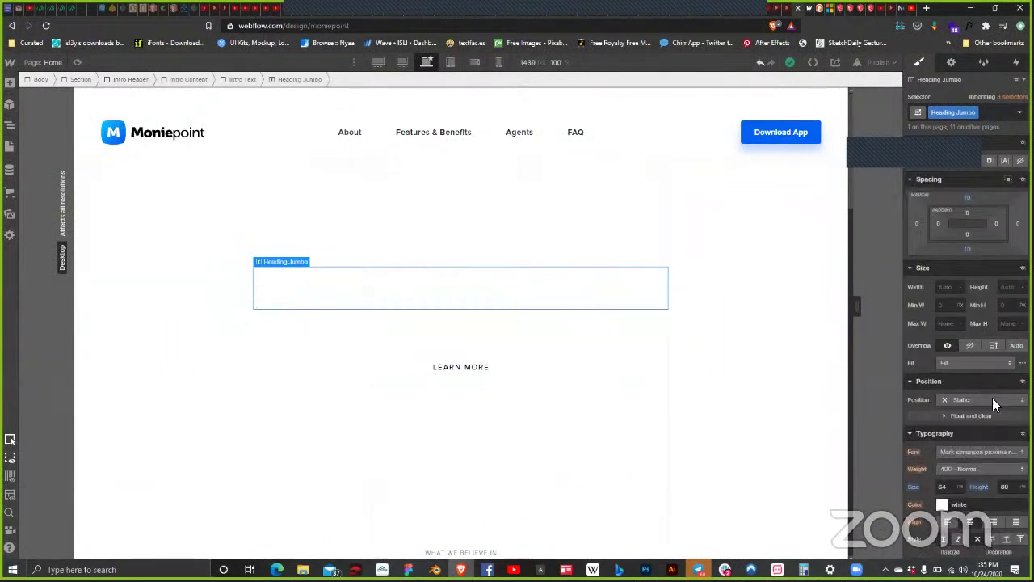
{"action": "left_click", "coordinate": [980, 469]}
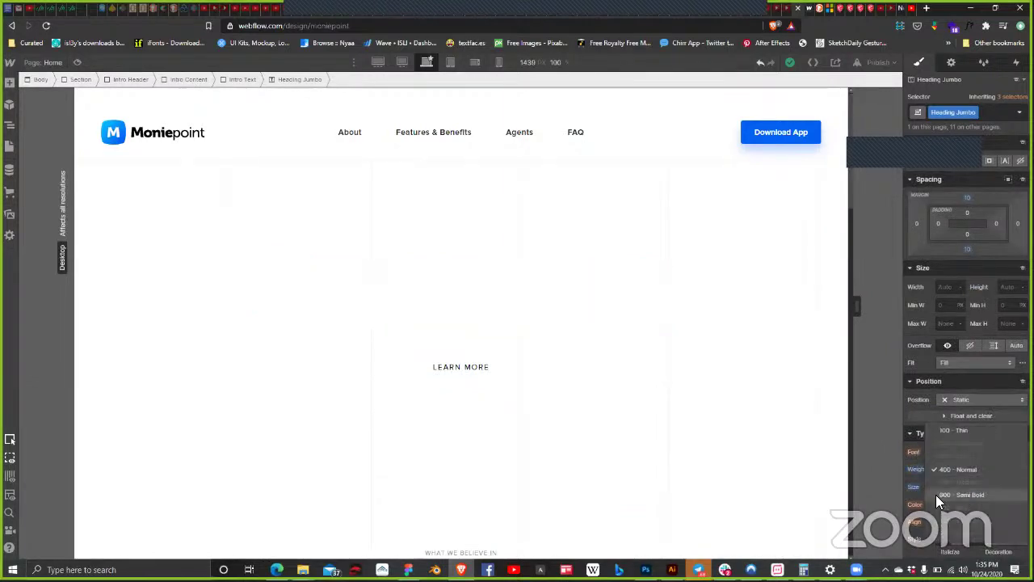
{"action": "left_click", "coordinate": [937, 494]}
{"action": "left_click", "coordinate": [941, 502]}
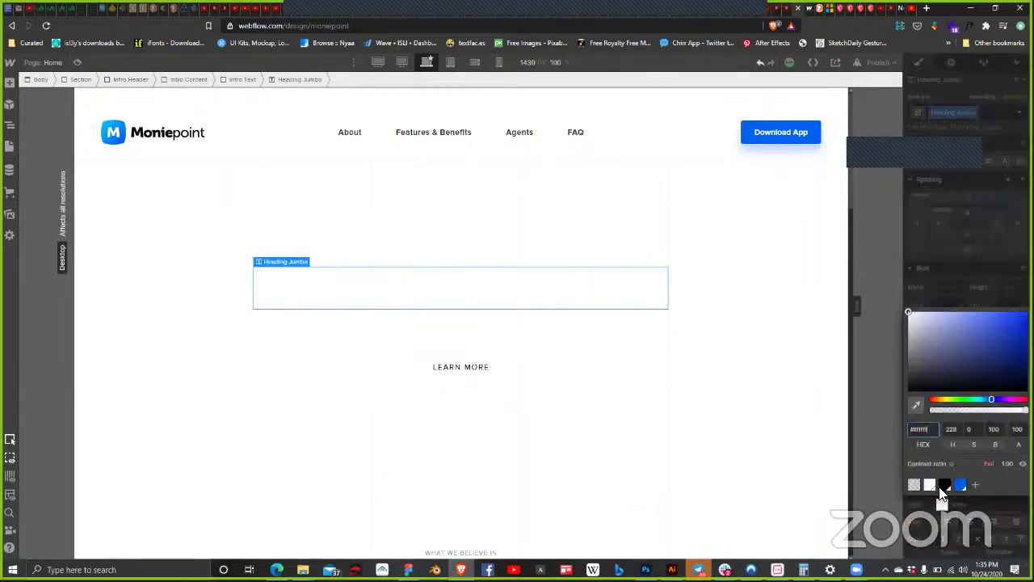
{"action": "left_click", "coordinate": [944, 484]}
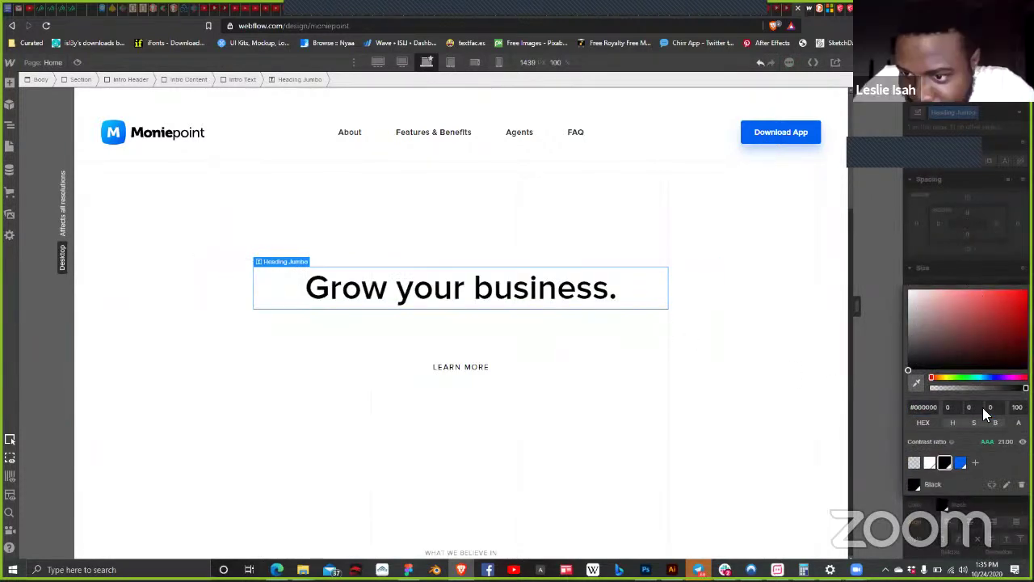
{"action": "key", "text": "Escape"}
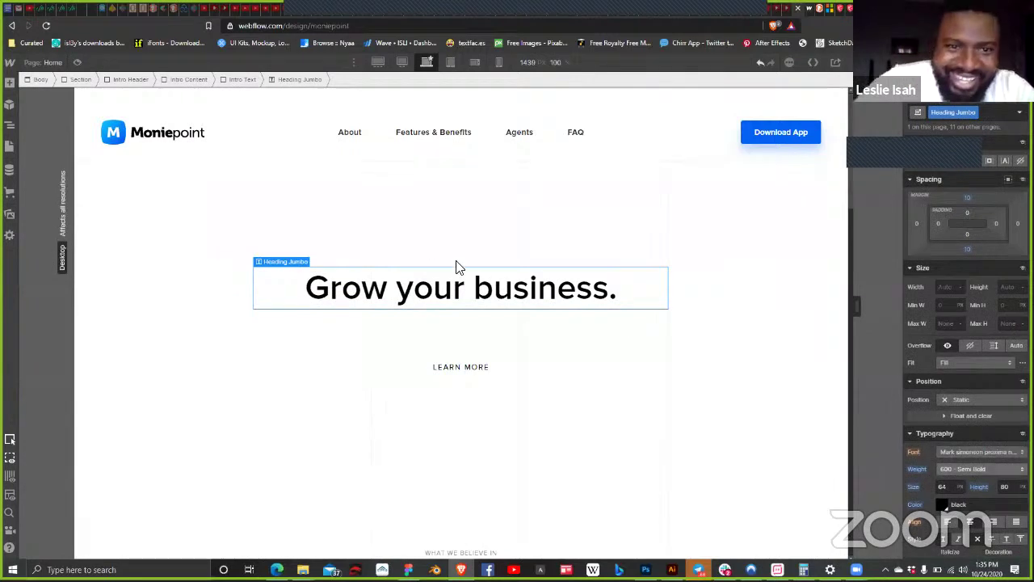
Step: Replace the Heading Jumbo text "Grow your business." with the copied "Bringing banking closer to you."
{"action": "double_click", "coordinate": [496, 295]}
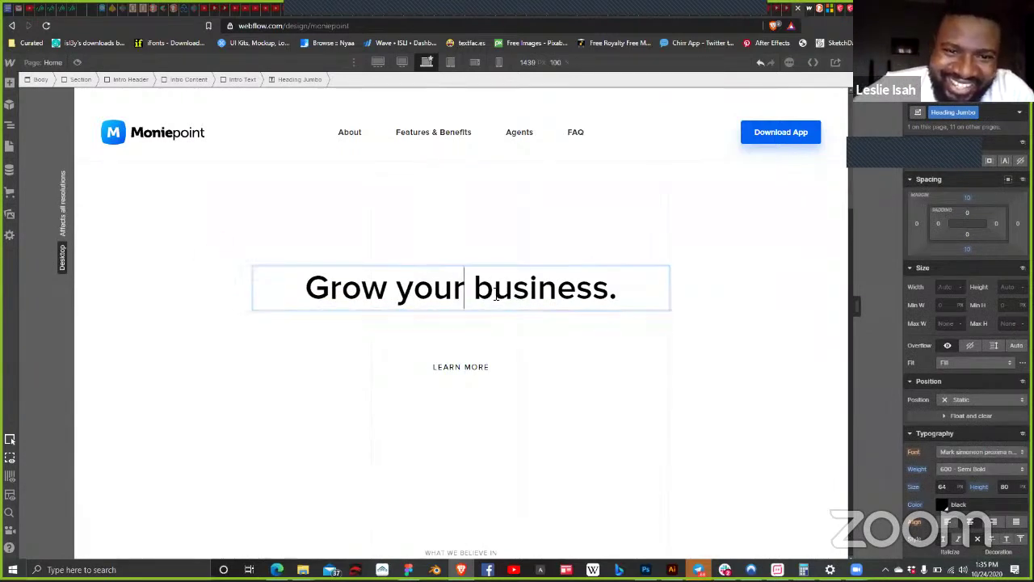
{"action": "triple_click", "coordinate": [485, 291]}
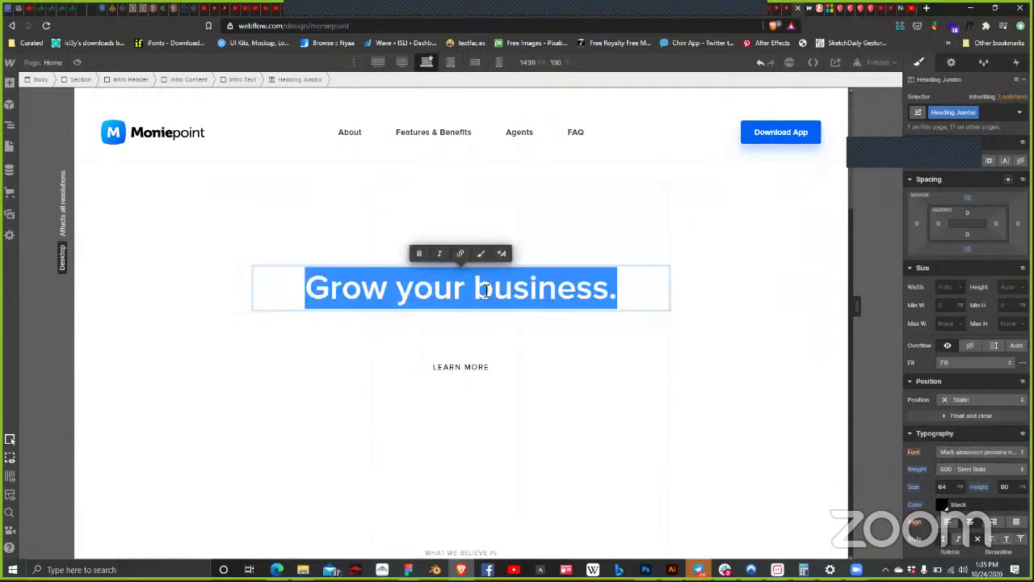
{"action": "key", "text": "ctrl+v"}
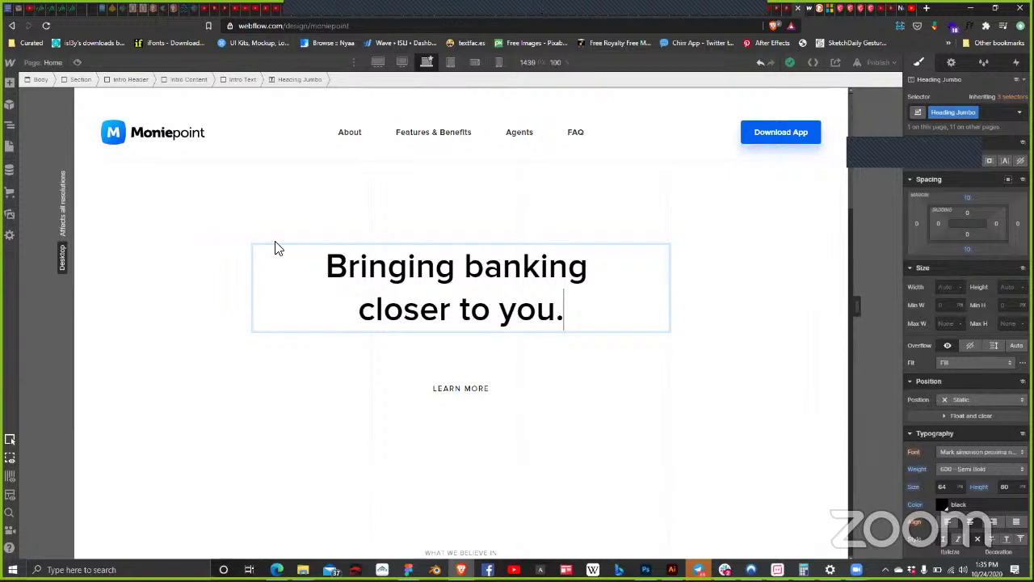
{"action": "key", "text": "Escape"}
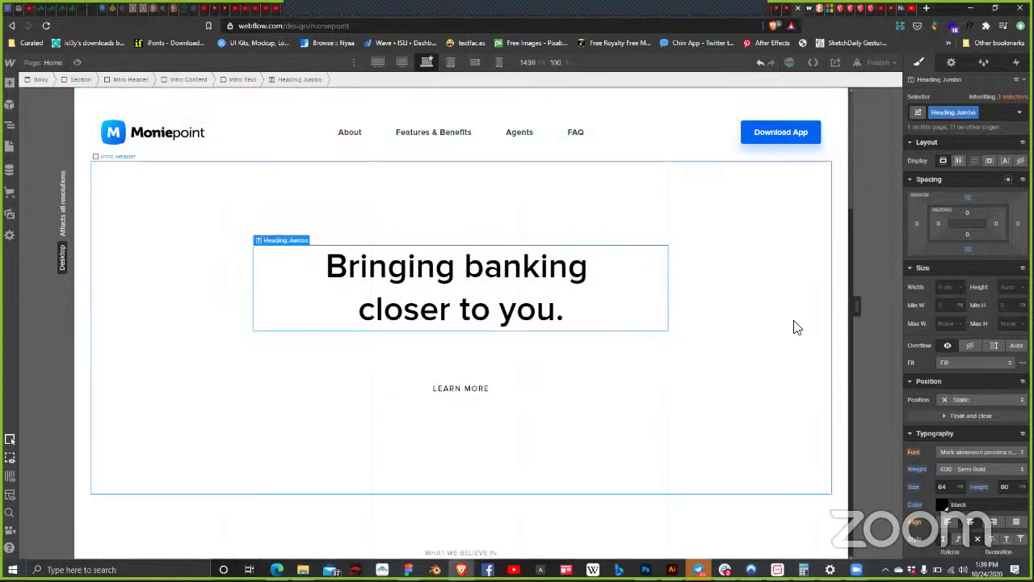
Step: Try to give the Heading Jumbo a heavier font weight than Semi Bold
{"action": "left_click", "coordinate": [503, 348]}
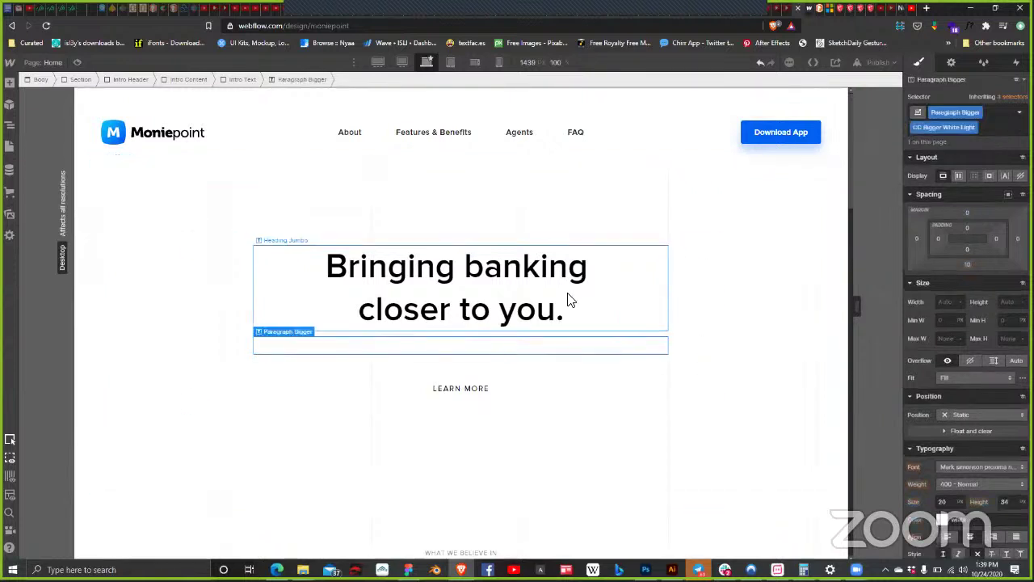
{"action": "key", "text": "Delete"}
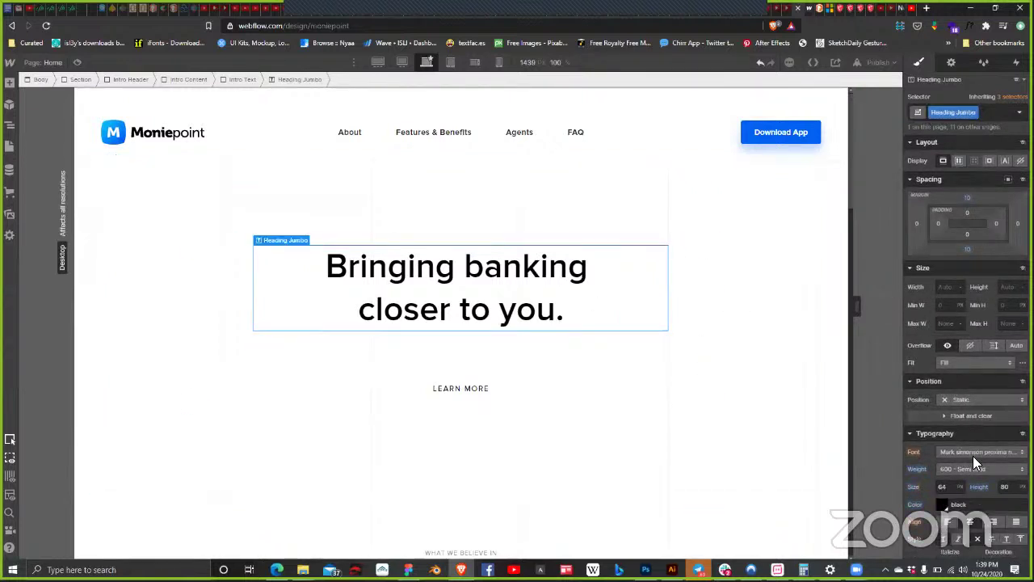
{"action": "left_click", "coordinate": [994, 470]}
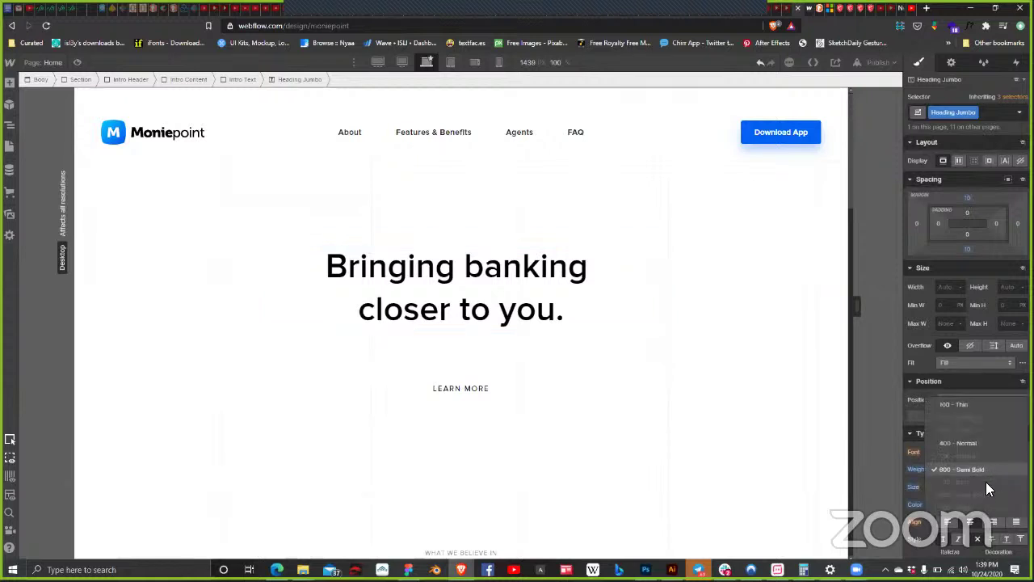
{"action": "left_click", "coordinate": [986, 484]}
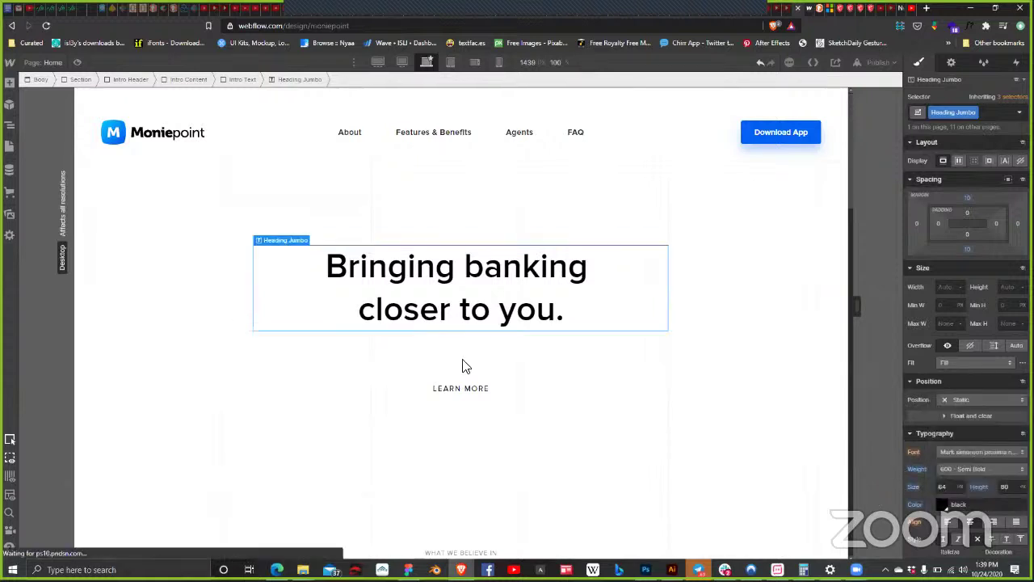
Step: Dismiss the logged-out alert and log back into Webflow with the saved account email and password
{"action": "left_click", "coordinate": [610, 81]}
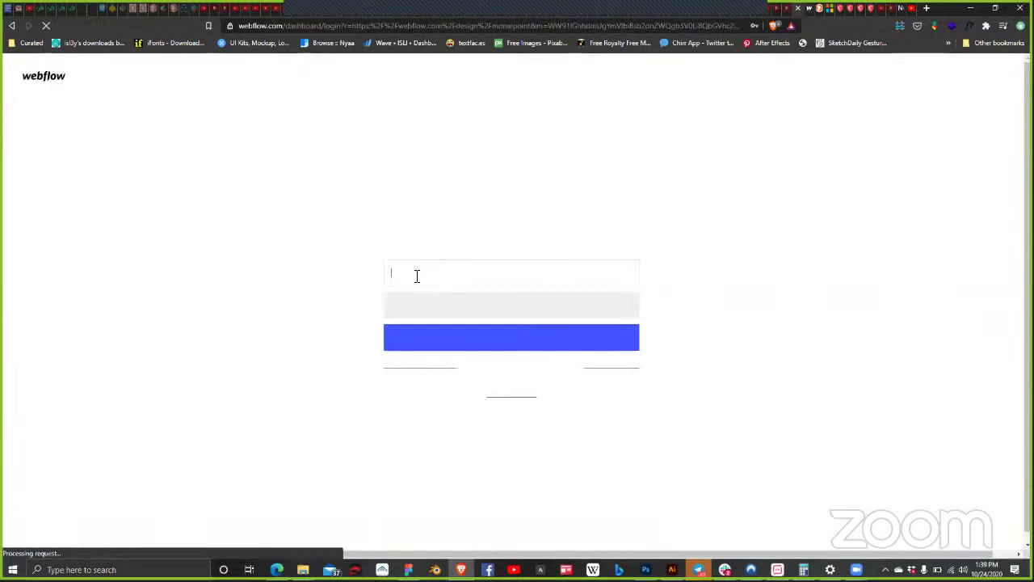
{"action": "left_click", "coordinate": [415, 275]}
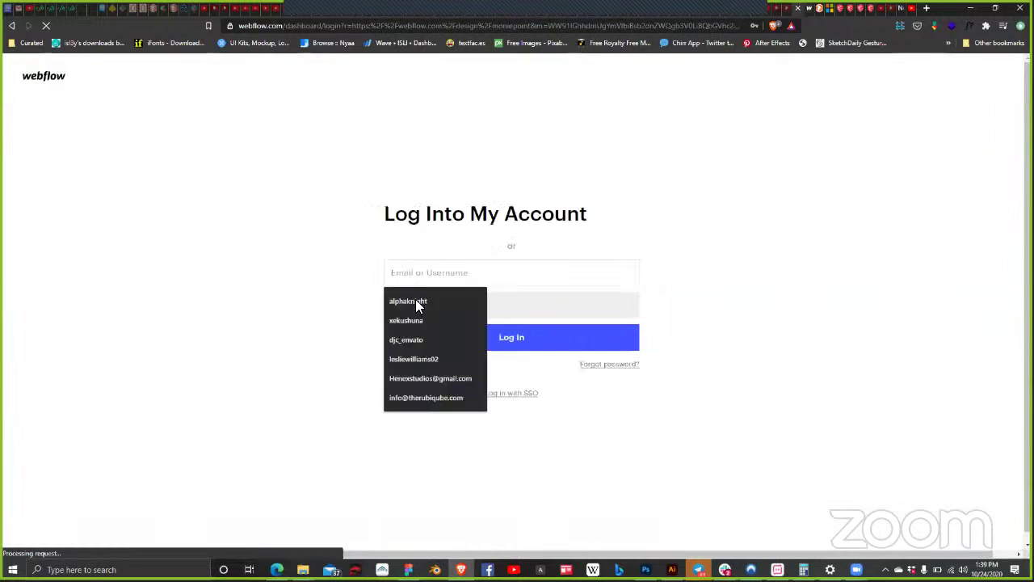
{"action": "left_click", "coordinate": [417, 360]}
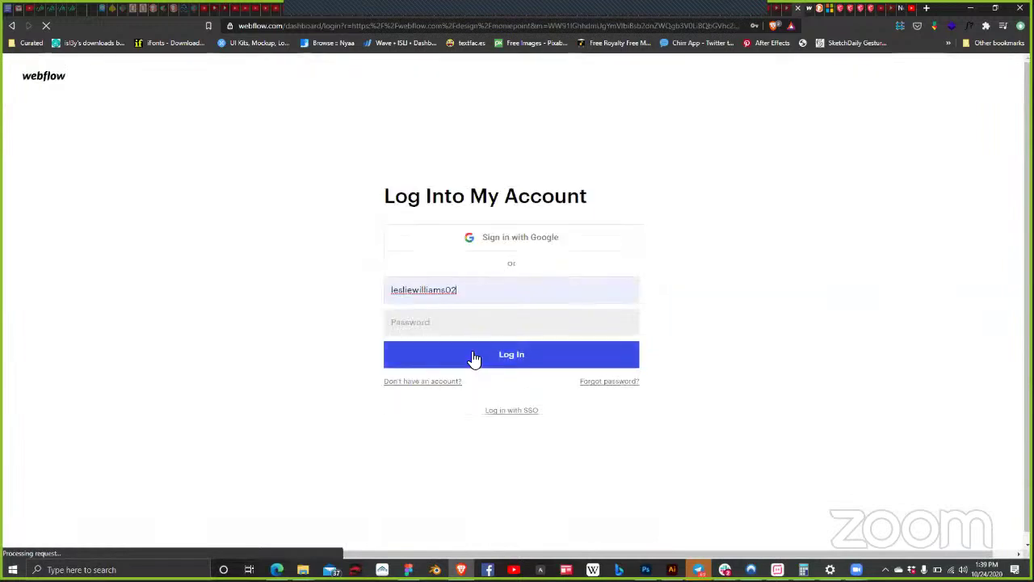
{"action": "left_click", "coordinate": [437, 325]}
{"action": "left_click", "coordinate": [417, 362]}
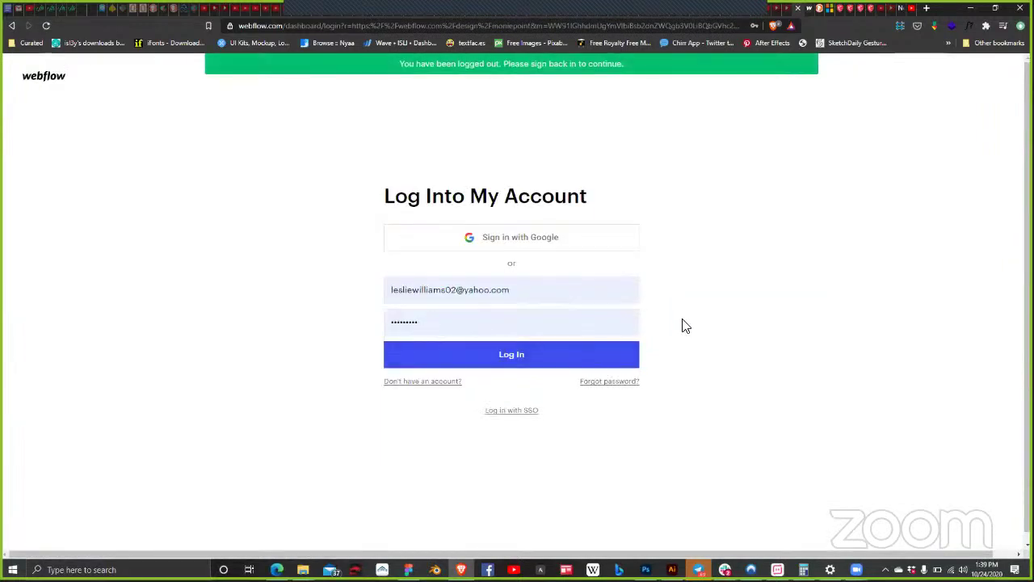
{"action": "key", "text": "Return"}
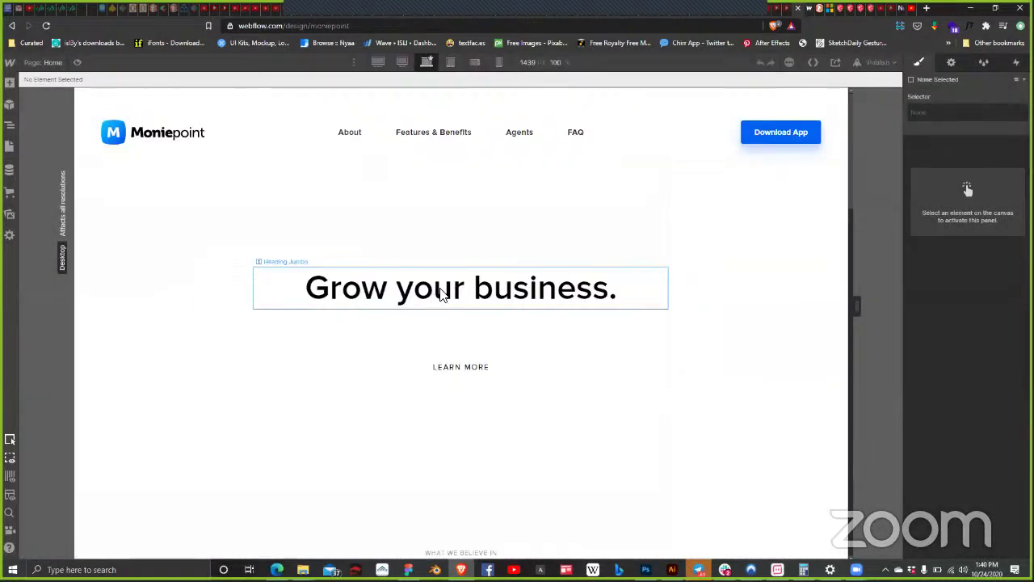
Step: Set the Heading Jumbo's font weight to 900 - Black
{"action": "left_click", "coordinate": [443, 295]}
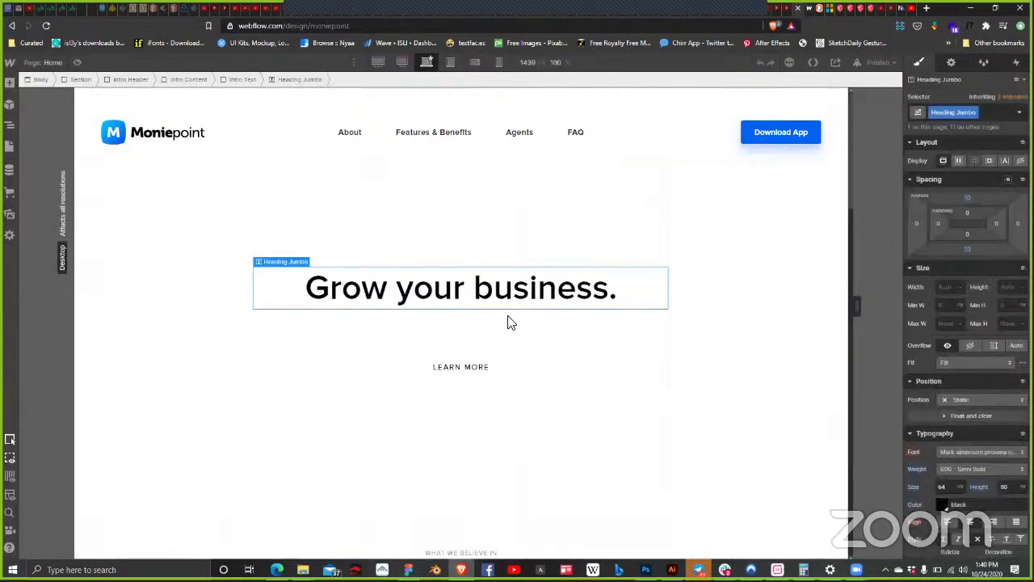
{"action": "left_click", "coordinate": [984, 465]}
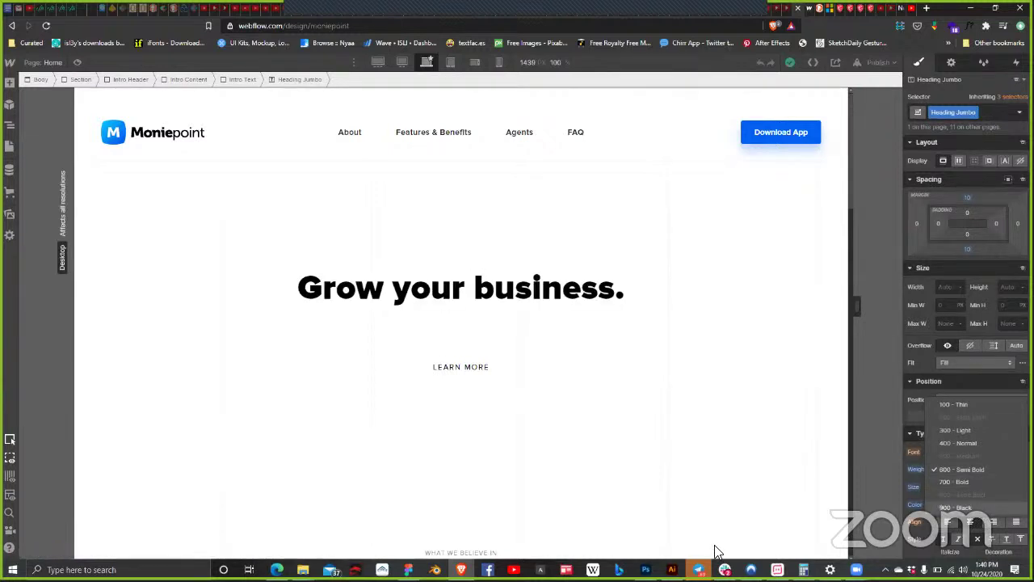
{"action": "left_click", "coordinate": [970, 506]}
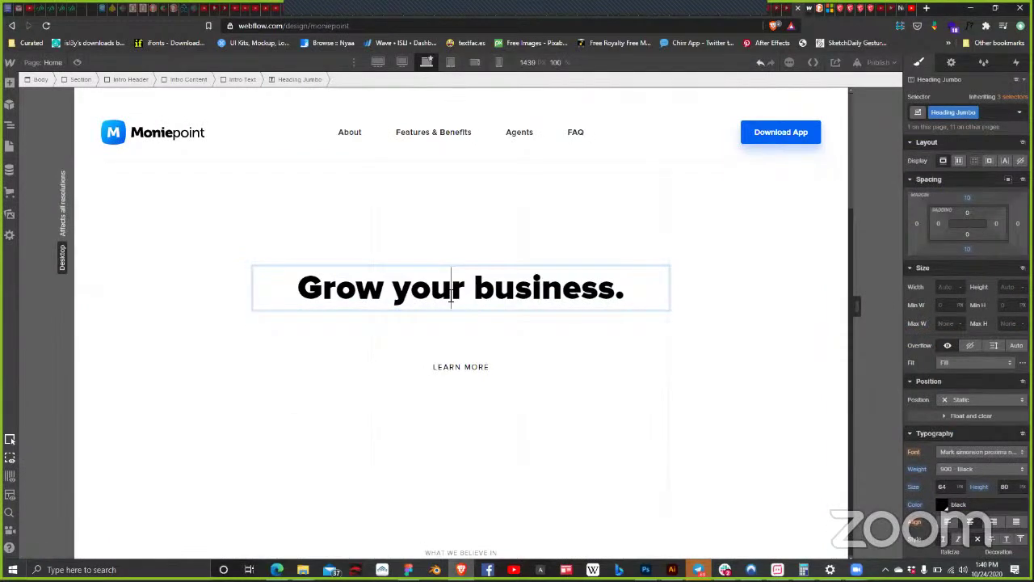
Step: Change the Heading Jumbo text to "Bringing banking closer to you." on two lines and copy it
{"action": "triple_click", "coordinate": [450, 293]}
{"action": "type", "text": "Bringing banking closer to you."}
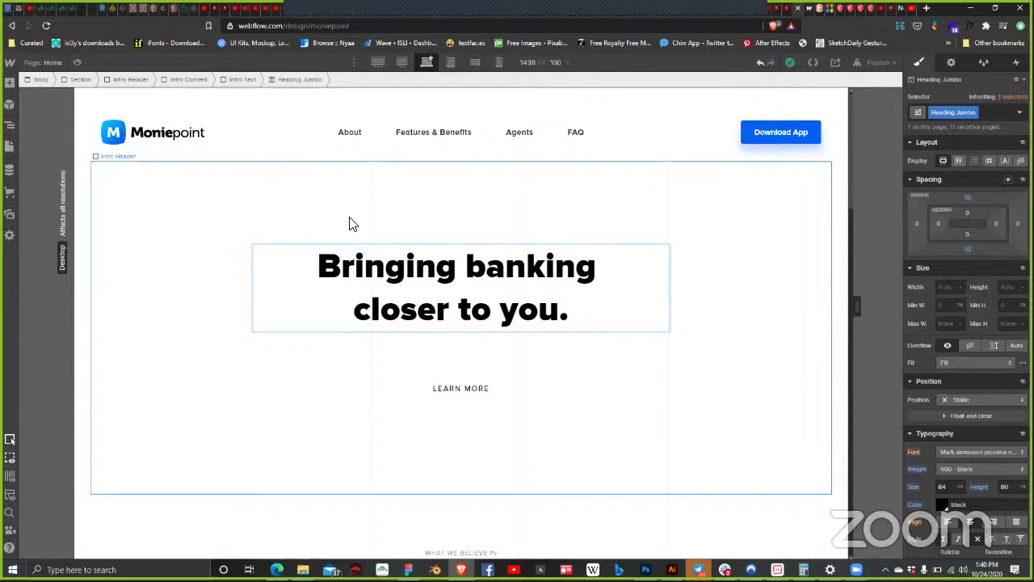
{"action": "left_click", "coordinate": [316, 266], "text": "shift"}
{"action": "key", "text": "ctrl+c"}
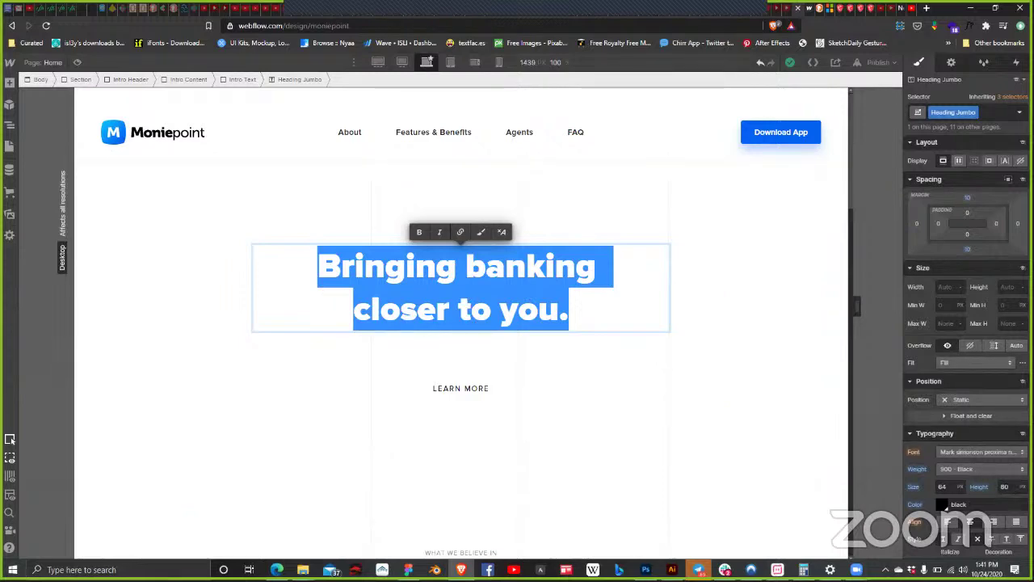
{"action": "key", "text": "Escape"}
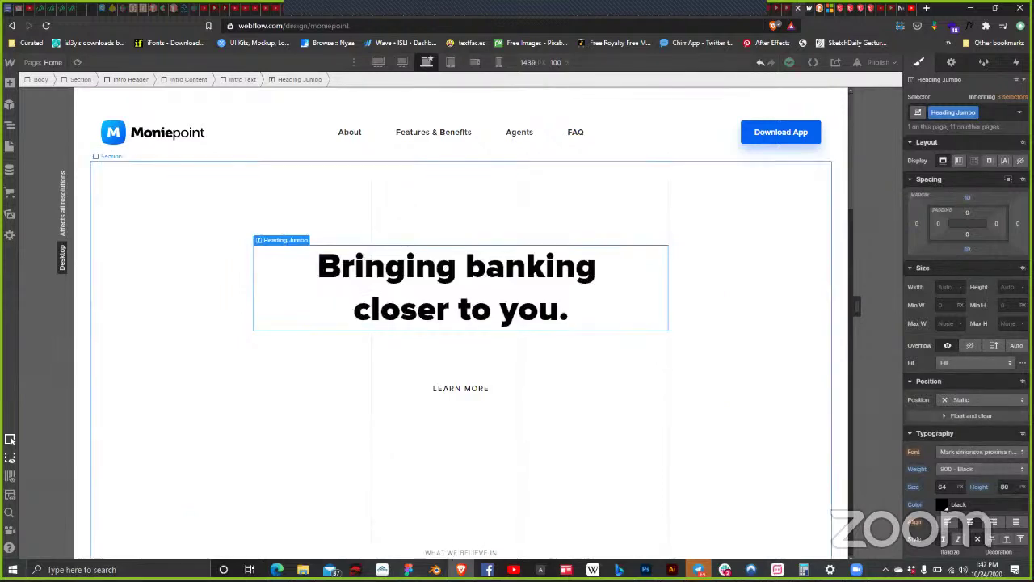
Step: Check the hero heading's font size and line height in the Figma design, and go back to the Webflow designer
{"action": "key", "text": "alt+Tab"}
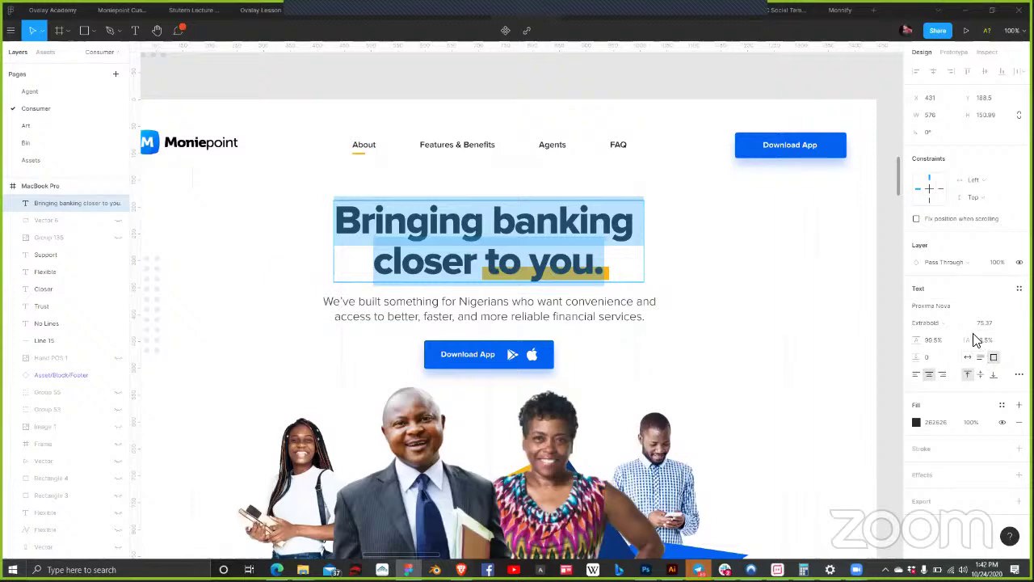
{"action": "left_click", "coordinate": [933, 341]}
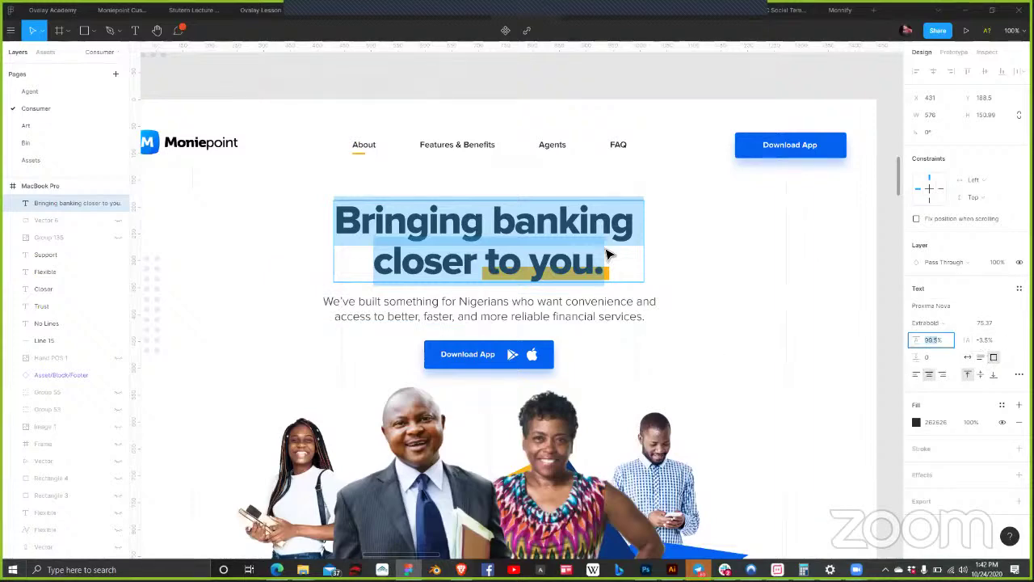
{"action": "left_click", "coordinate": [959, 11]}
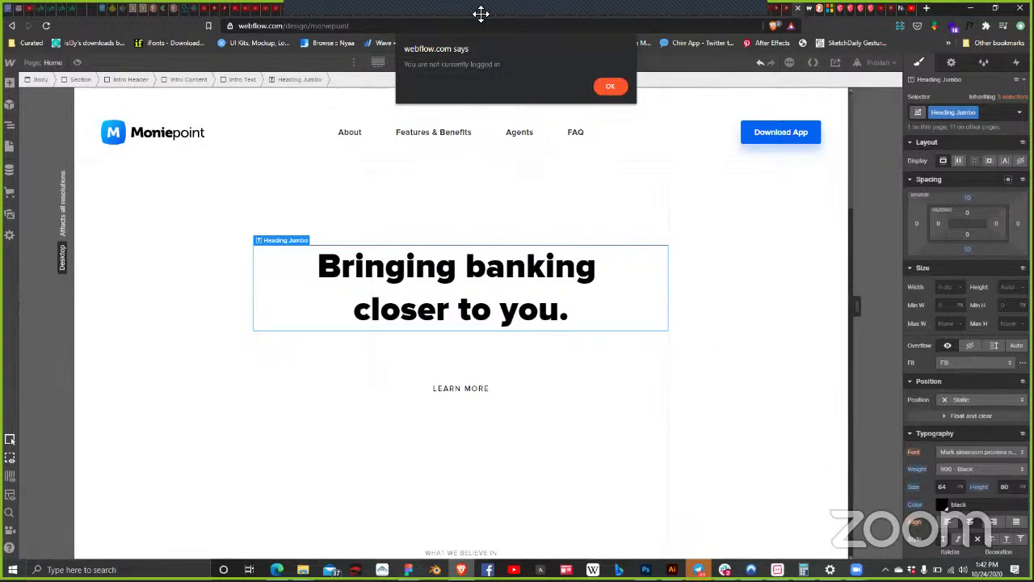
Step: Dismiss the repeated login alert and sign into Webflow again with the stored account email and password
{"action": "key", "text": "Return"}
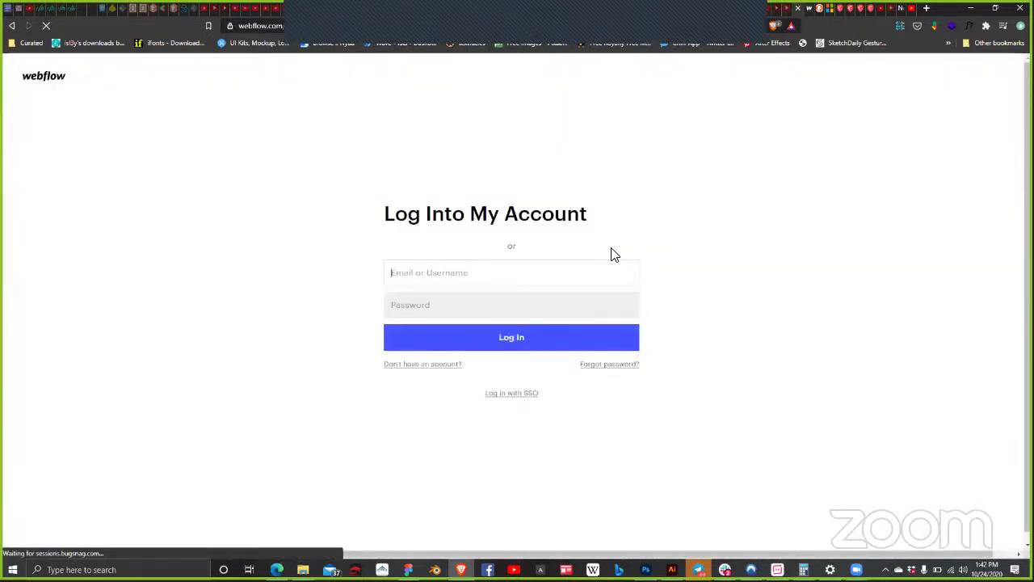
{"action": "left_click", "coordinate": [454, 295]}
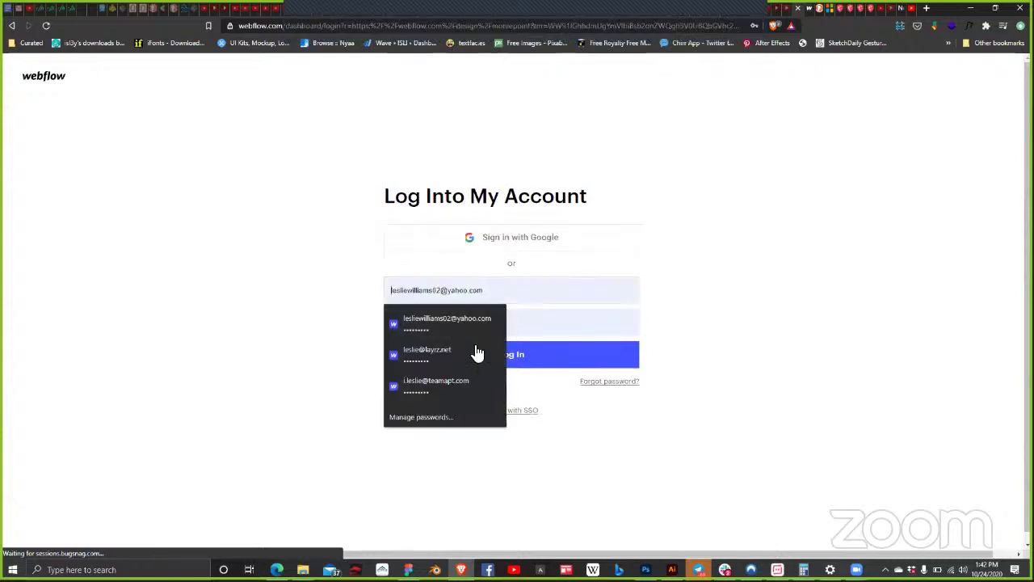
{"action": "left_click", "coordinate": [557, 318]}
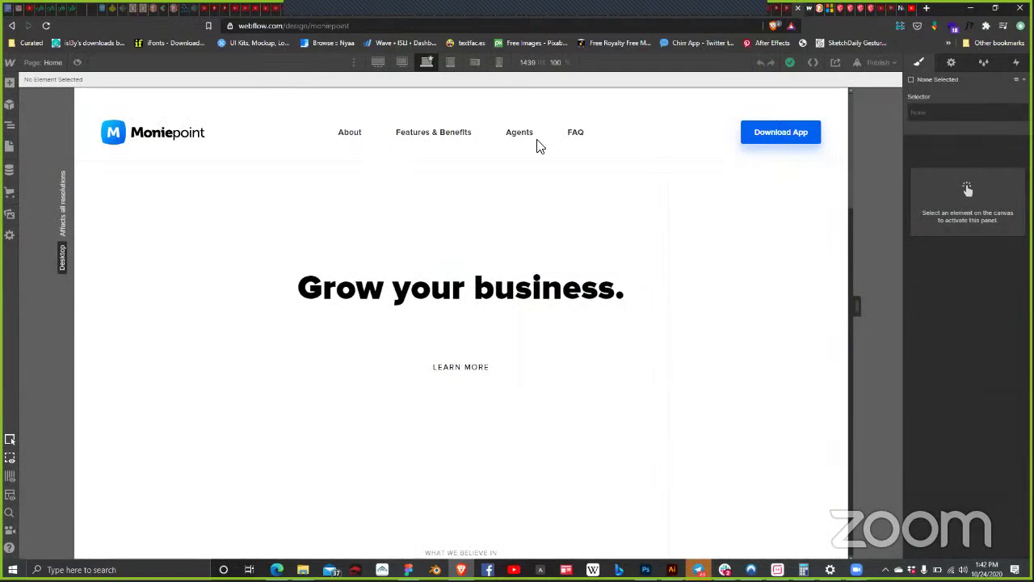
Step: Replace the Heading Jumbo's whole text "Grow your business." with the copied "Bringing banking closer to you." on two lines
{"action": "left_click", "coordinate": [463, 292]}
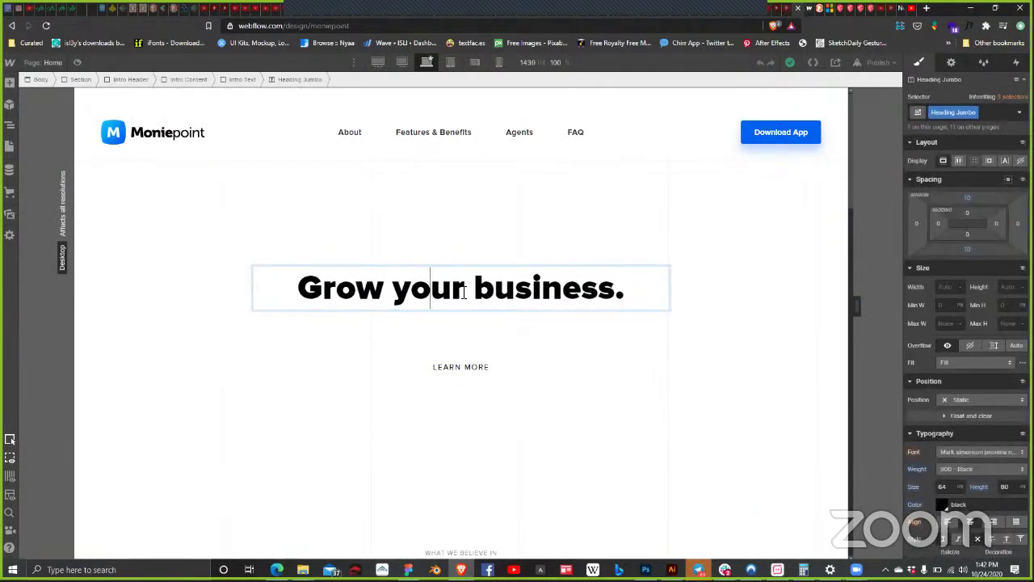
{"action": "double_click", "coordinate": [463, 293]}
{"action": "left_click", "coordinate": [464, 284]}
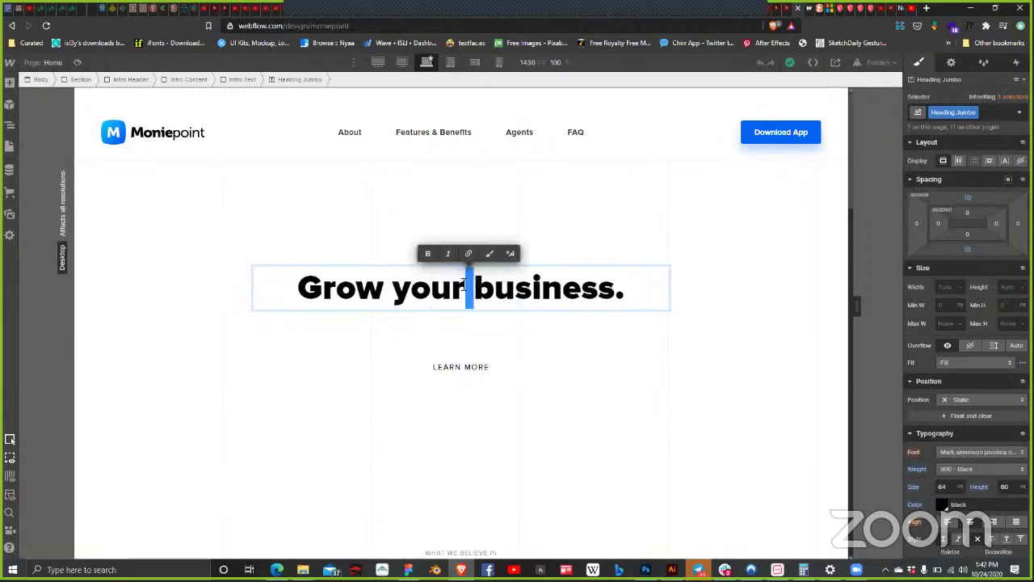
{"action": "key", "text": "ctrl+v"}
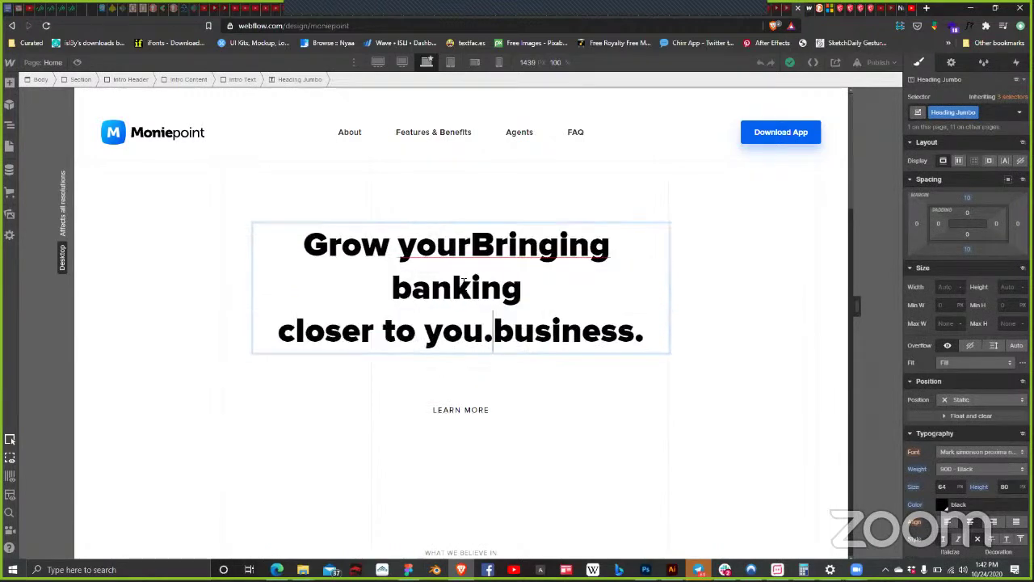
{"action": "key", "text": "ctrl+z"}
{"action": "key", "text": "ctrl+a"}
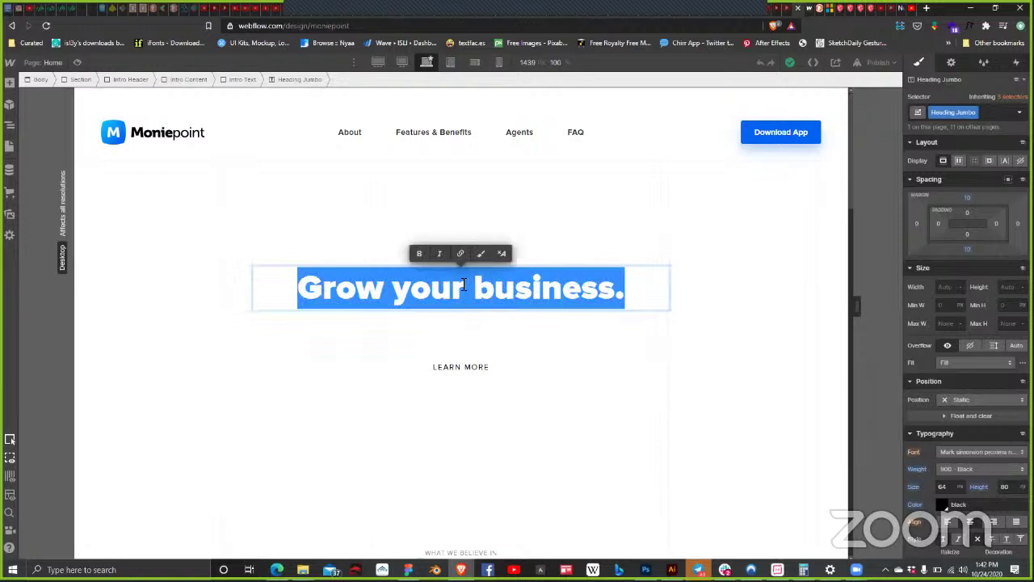
{"action": "type", "text": "Bringing banking closer to you."}
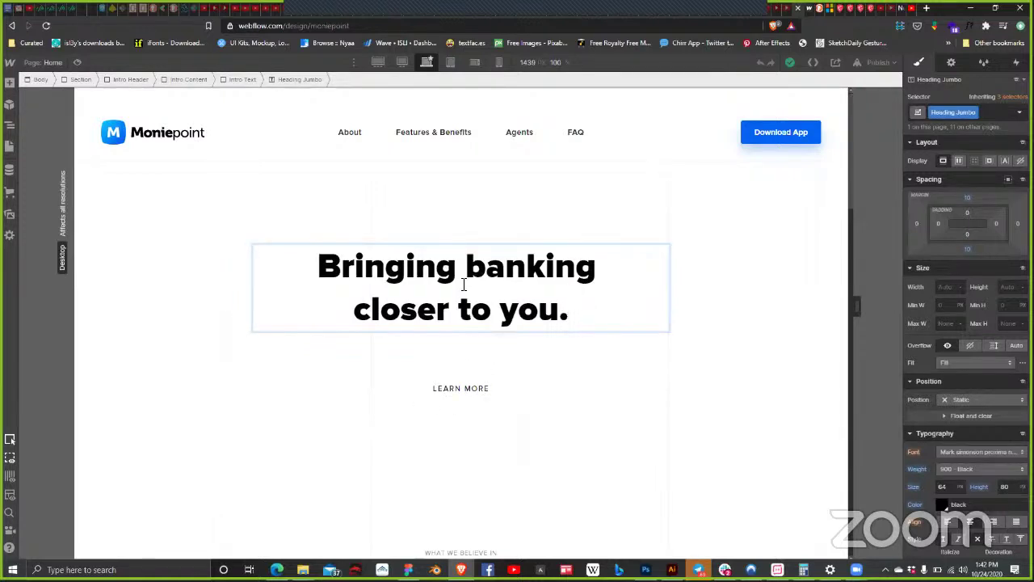
{"action": "key", "text": "ctrl+a"}
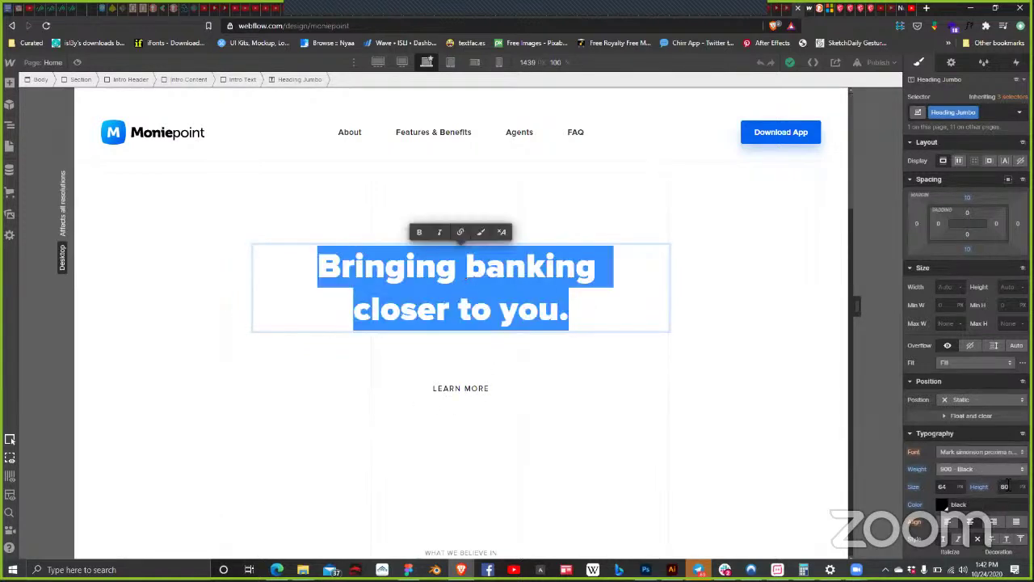
{"action": "key", "text": "Escape"}
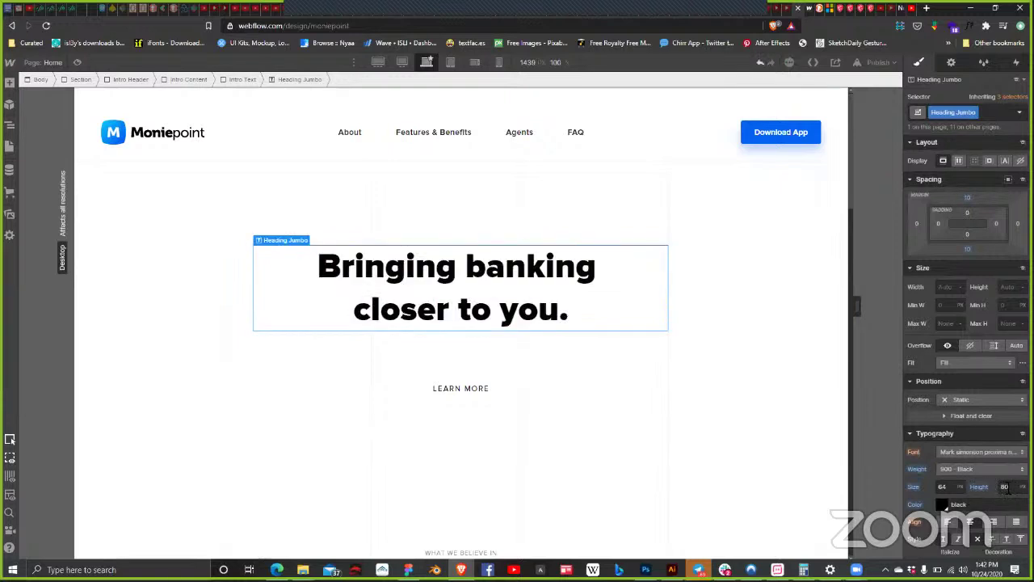
Step: Set the Heading Jumbo's line height to 60 px
{"action": "left_click", "coordinate": [1006, 488]}
{"action": "type", "text": "70"}
{"action": "key", "text": "BackSpace"}
{"action": "key", "text": "BackSpace"}
{"action": "type", "text": "60"}
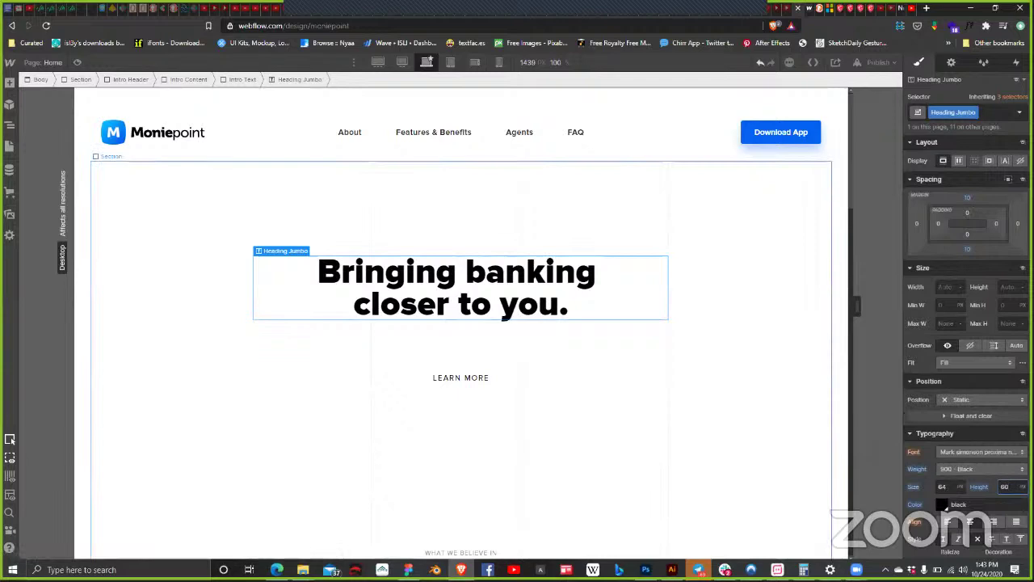
Step: Check the hero heading's type settings in Figma, and set the Heading Jumbo's font size and line height to 80 px each in Webflow
{"action": "key", "text": "alt+Tab"}
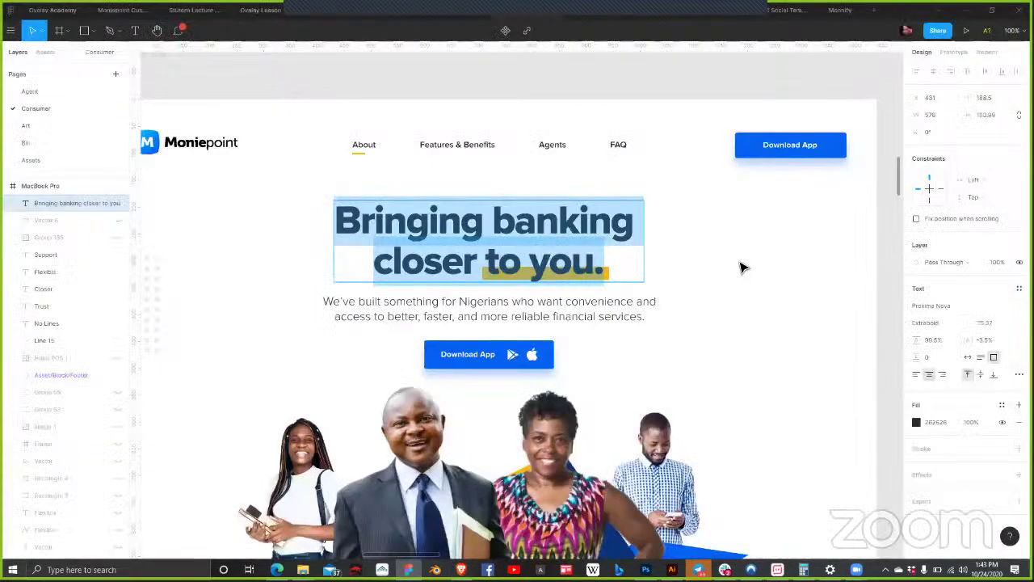
{"action": "key", "text": "Escape"}
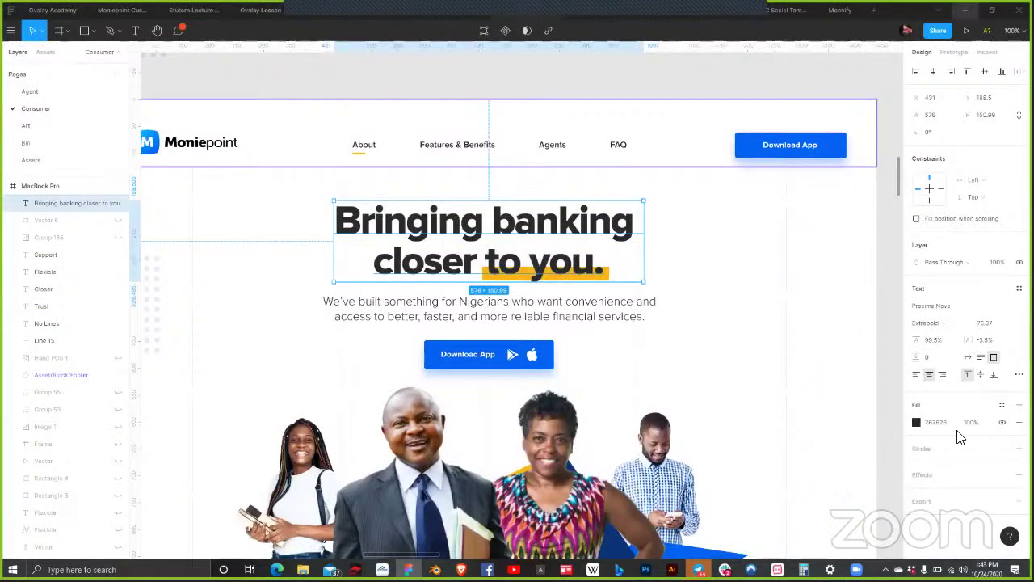
{"action": "key", "text": "alt+Tab"}
{"action": "key", "text": "shift+Tab"}
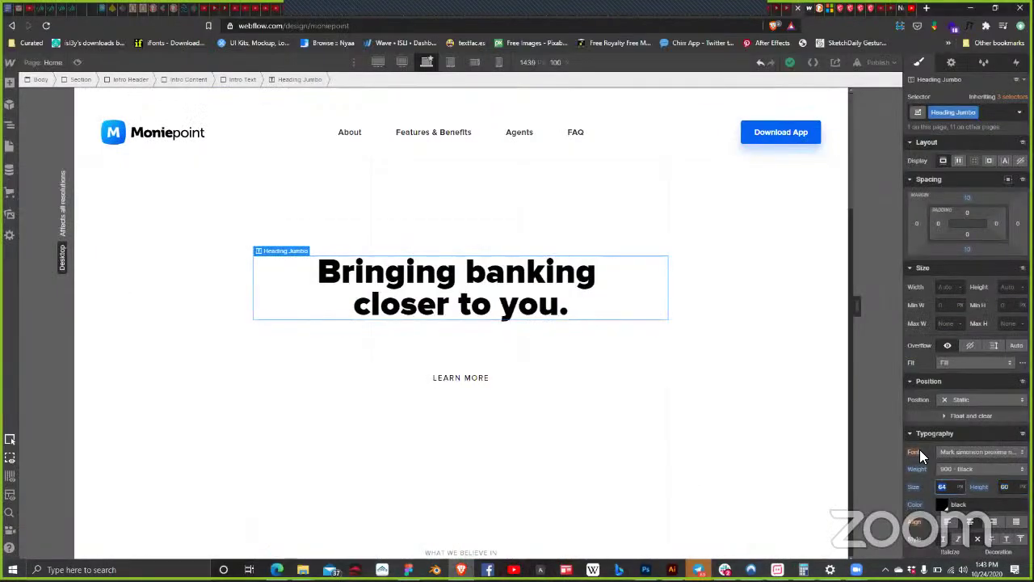
{"action": "type", "text": "80"}
{"action": "key", "text": "Return"}
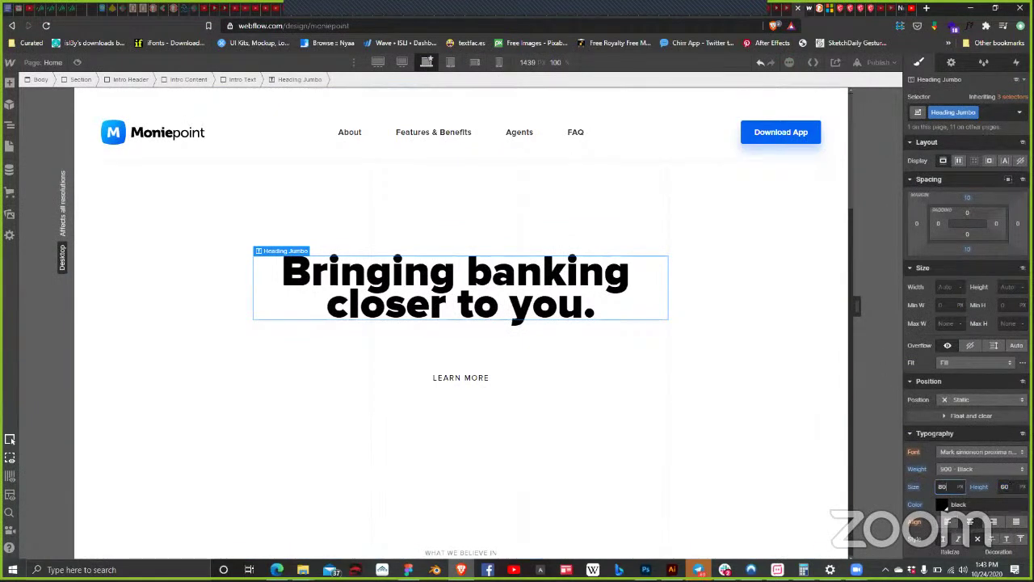
{"action": "key", "text": "Tab"}
{"action": "type", "text": "80"}
{"action": "key", "text": "Return"}
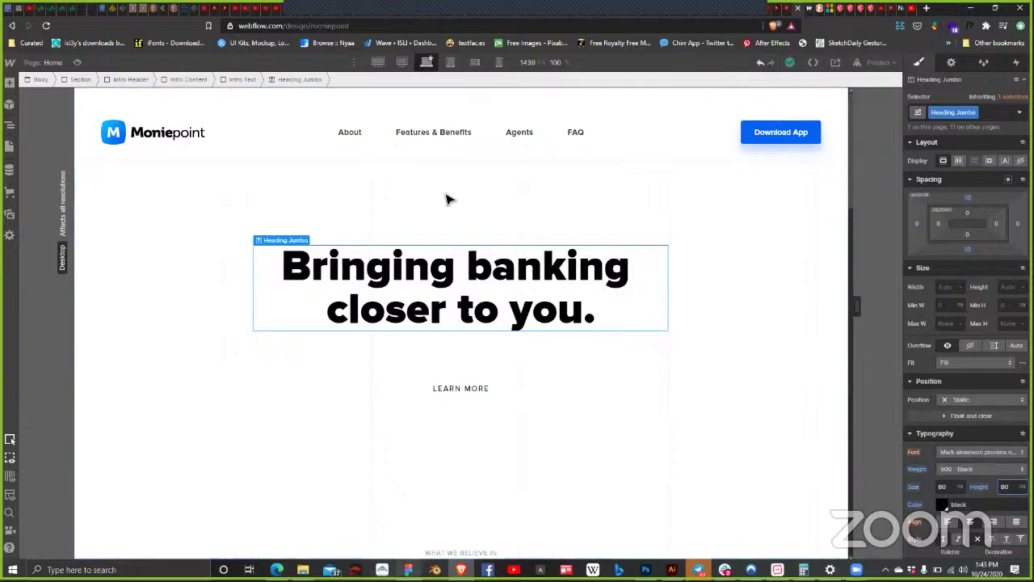
Step: Copy the hero heading's fill color 262626 in Figma and apply it as the Body's text color in Webflow
{"action": "key", "text": "alt+Tab"}
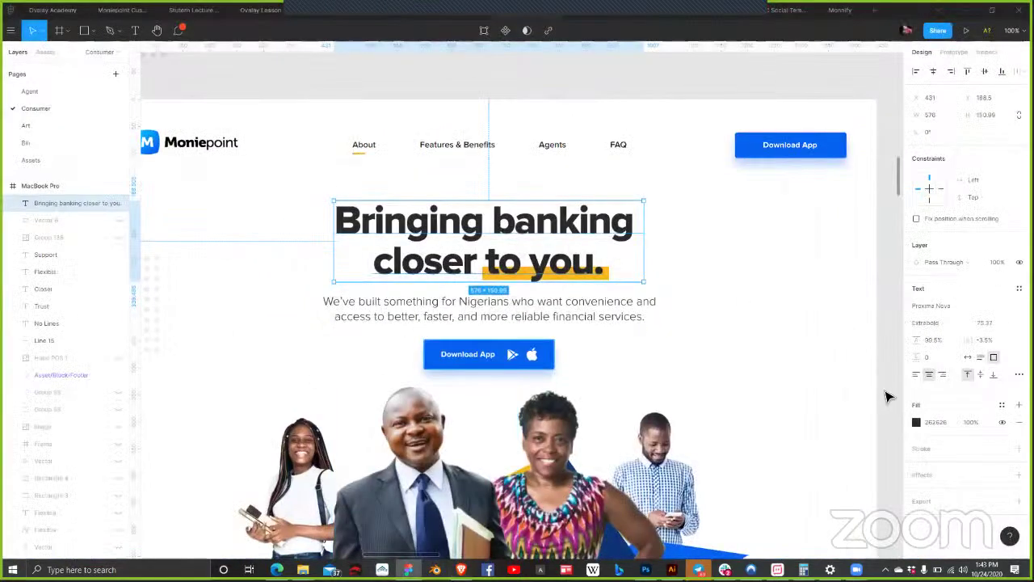
{"action": "right_click", "coordinate": [942, 423]}
{"action": "left_click", "coordinate": [964, 478]}
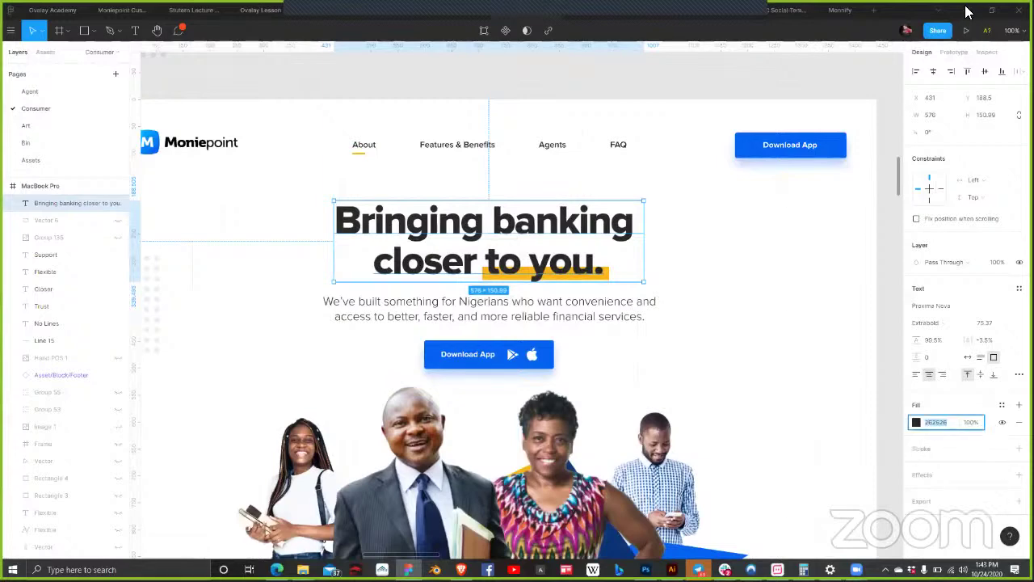
{"action": "key", "text": "alt+Tab"}
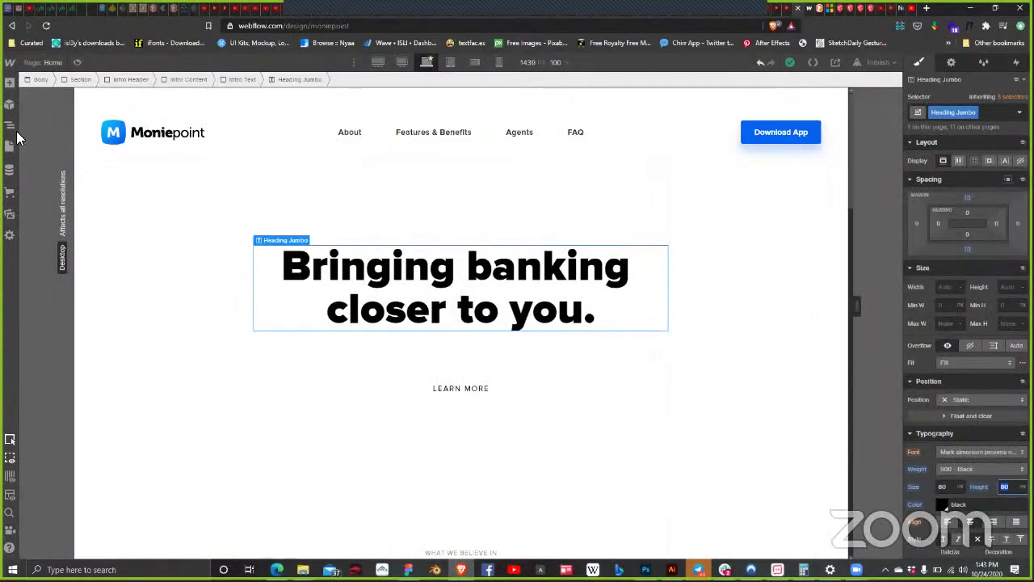
{"action": "key", "text": "z"}
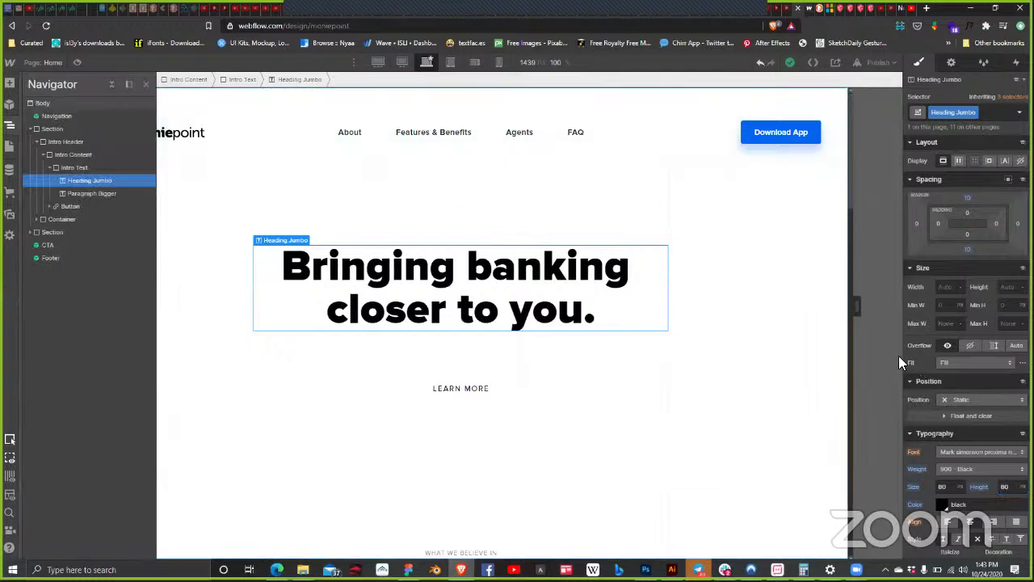
{"action": "key", "text": "Escape"}
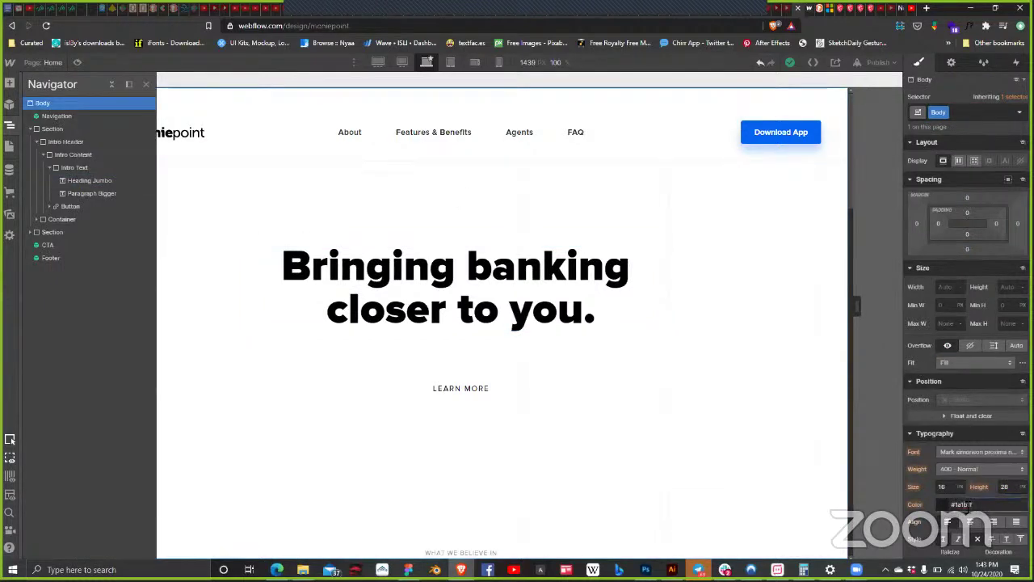
{"action": "left_click", "coordinate": [967, 505]}
{"action": "key", "text": "ctrl+v"}
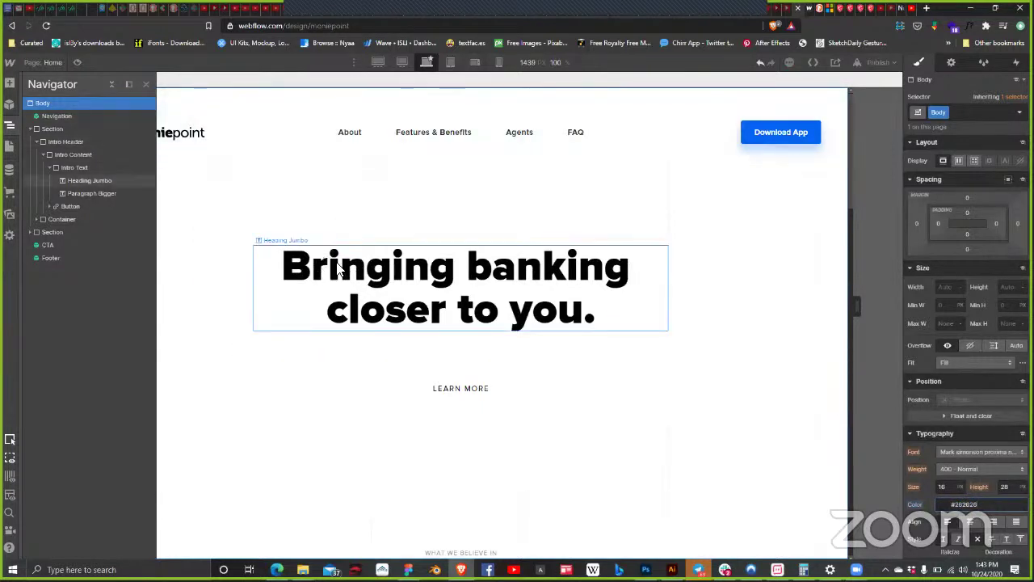
Step: Set the Heading Jumbo's text color to #262626 and save that color as a swatch named Black
{"action": "left_click", "coordinate": [556, 301]}
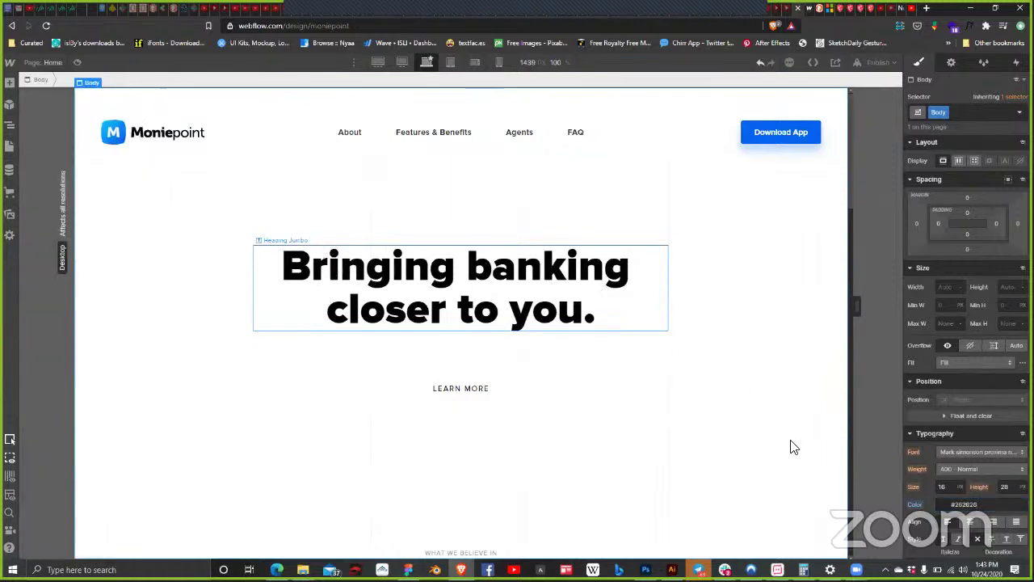
{"action": "left_click", "coordinate": [945, 504]}
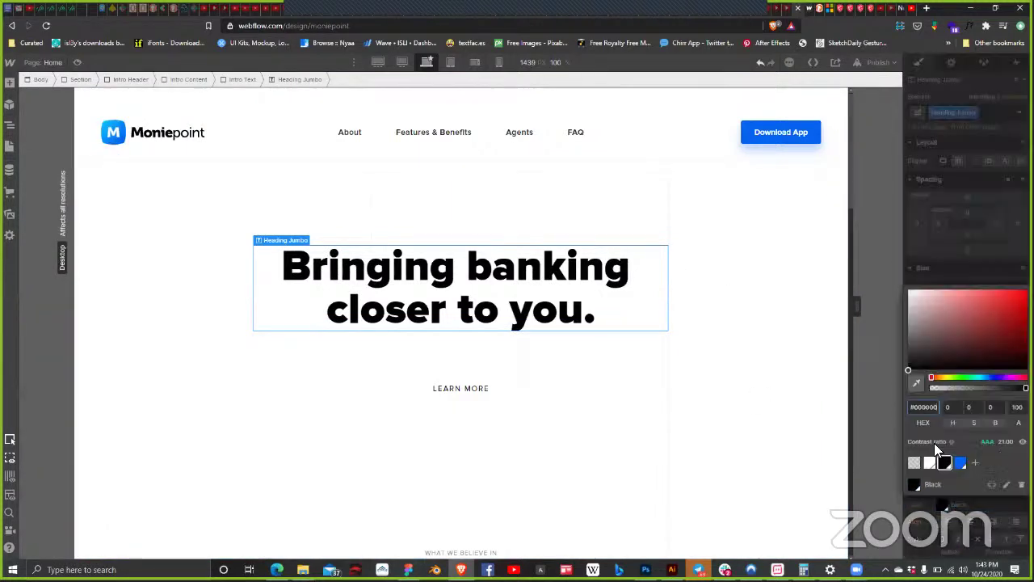
{"action": "double_click", "coordinate": [914, 403]}
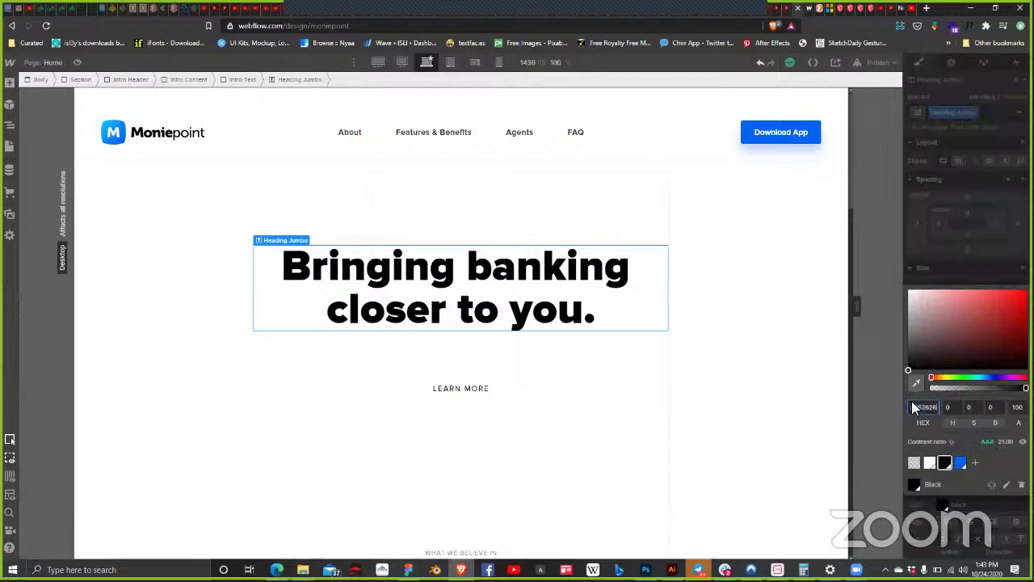
{"action": "type", "text": "262626"}
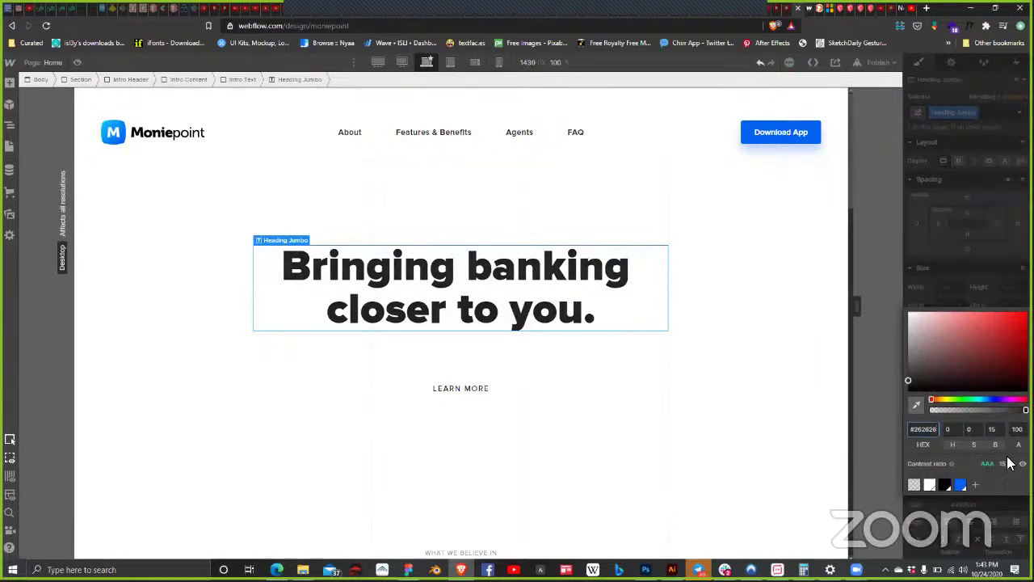
{"action": "left_click", "coordinate": [976, 484]}
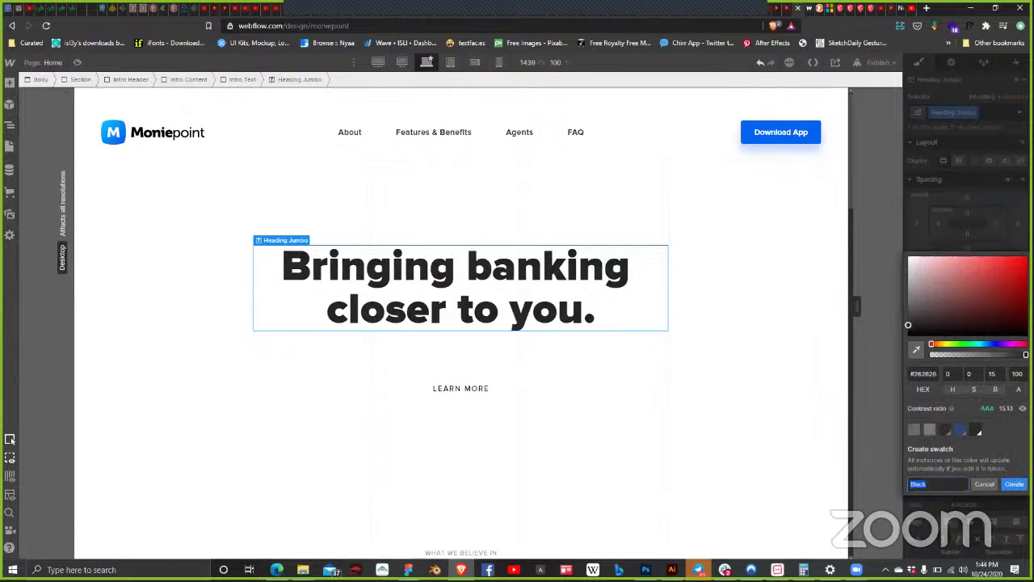
{"action": "key", "text": "Return"}
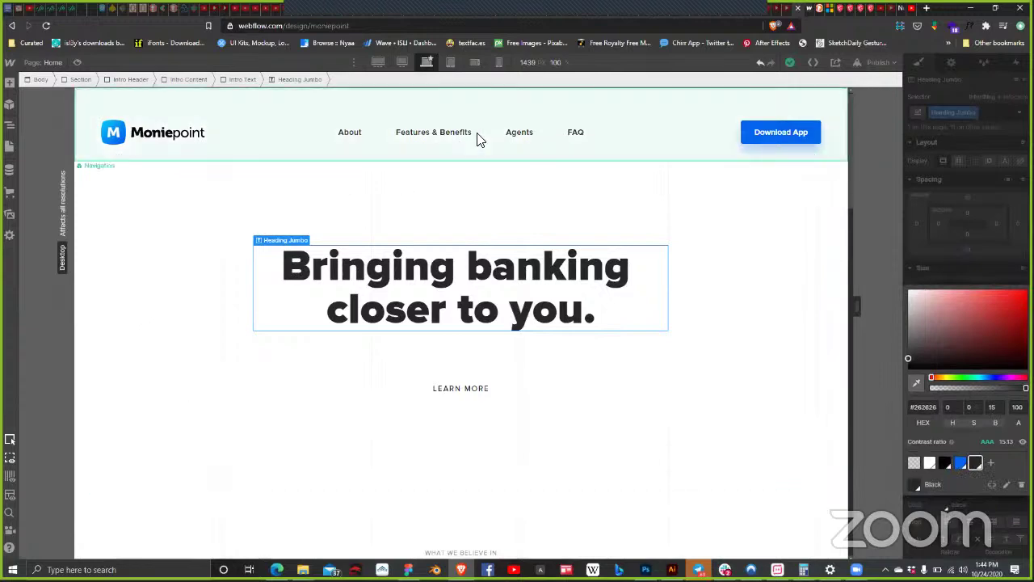
Step: Examine the text color of the menu items inside the Navigation symbol and of the Body
{"action": "left_click", "coordinate": [418, 138]}
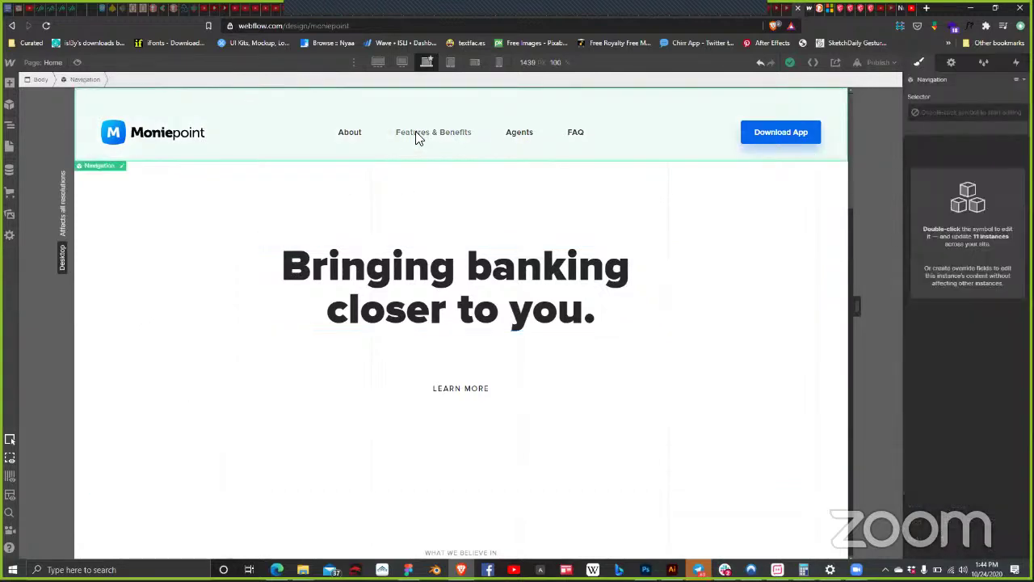
{"action": "double_click", "coordinate": [418, 138]}
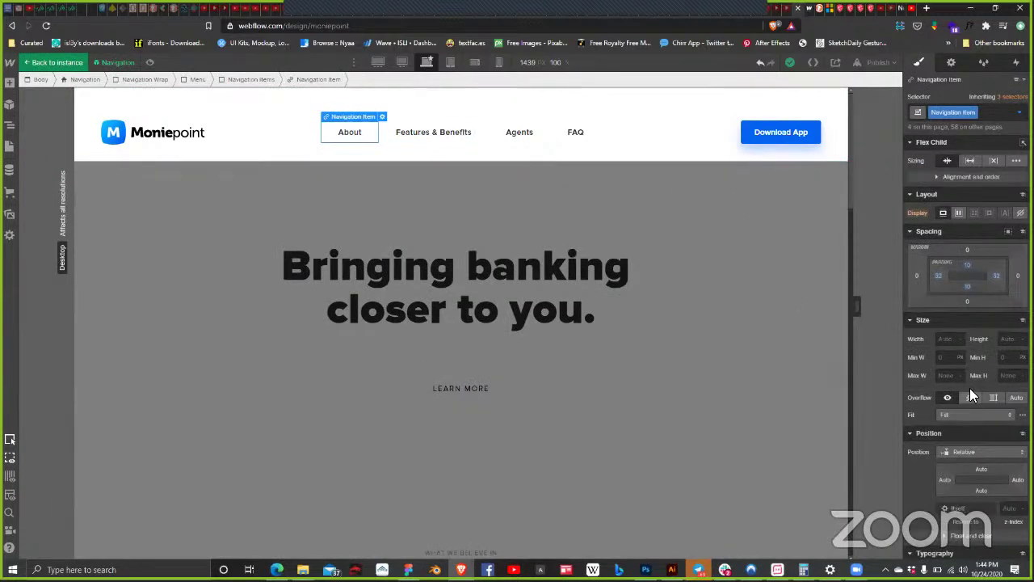
{"action": "scroll", "coordinate": [955, 379], "scroll_direction": "down", "scroll_amount": 3}
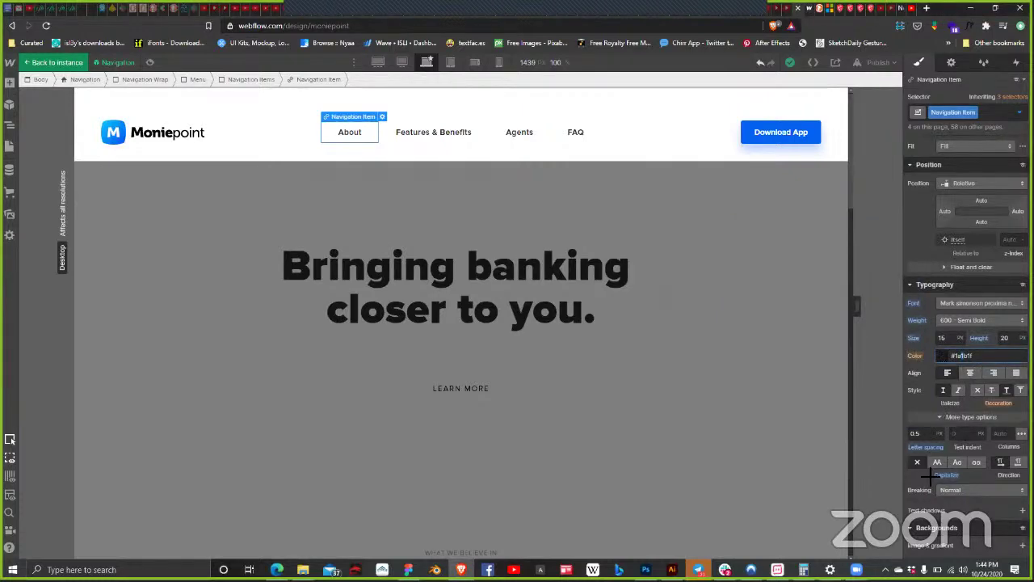
{"action": "left_click", "coordinate": [943, 356]}
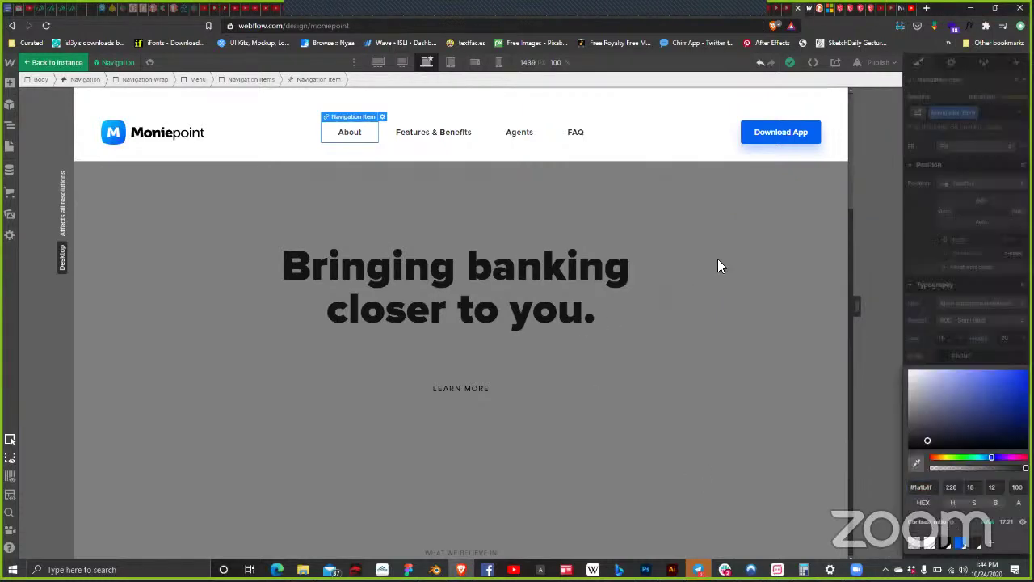
{"action": "left_click", "coordinate": [188, 288]}
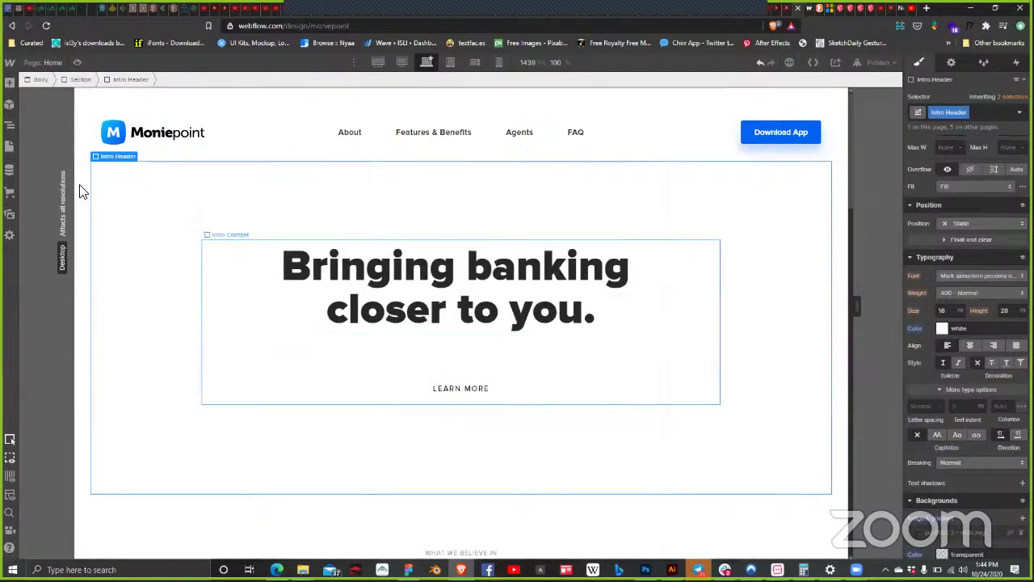
{"action": "left_click", "coordinate": [121, 204]}
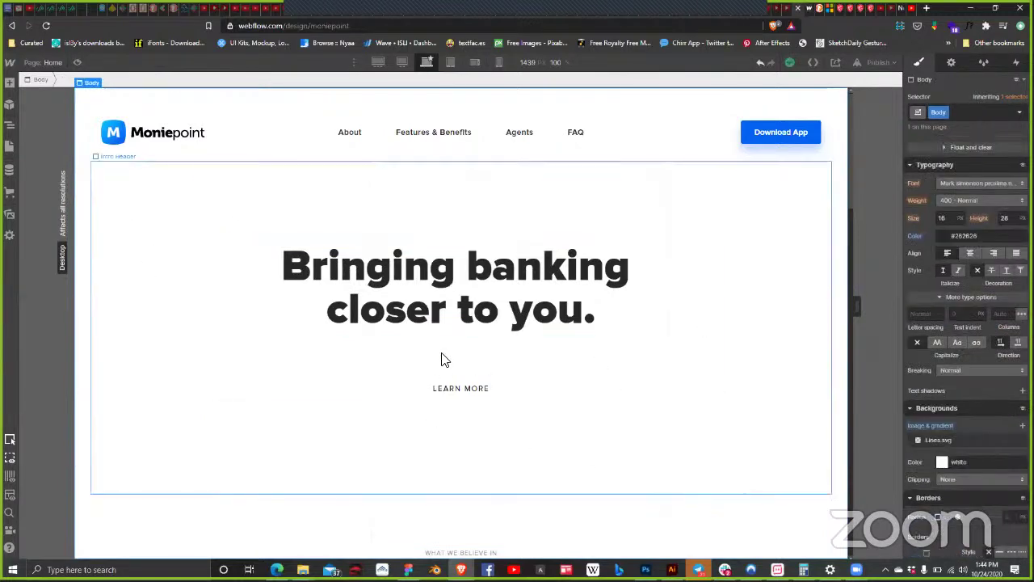
Step: Copy the paragraph below the hero heading in Figma and paste it into the empty Paragraph Bigger element in Webflow
{"action": "left_click", "coordinate": [461, 345]}
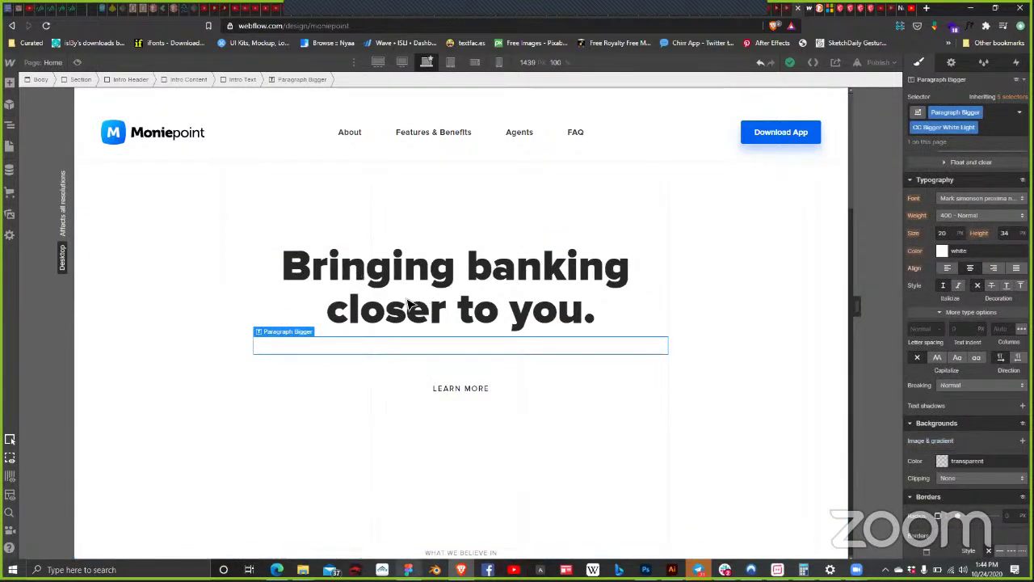
{"action": "key", "text": "alt+Tab"}
{"action": "double_click", "coordinate": [439, 308]}
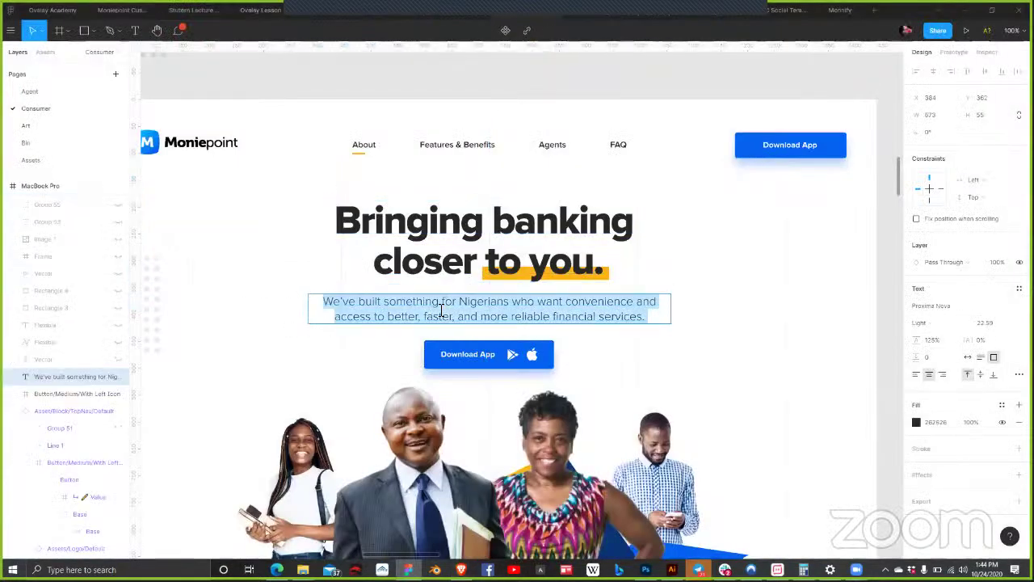
{"action": "right_click", "coordinate": [451, 349]}
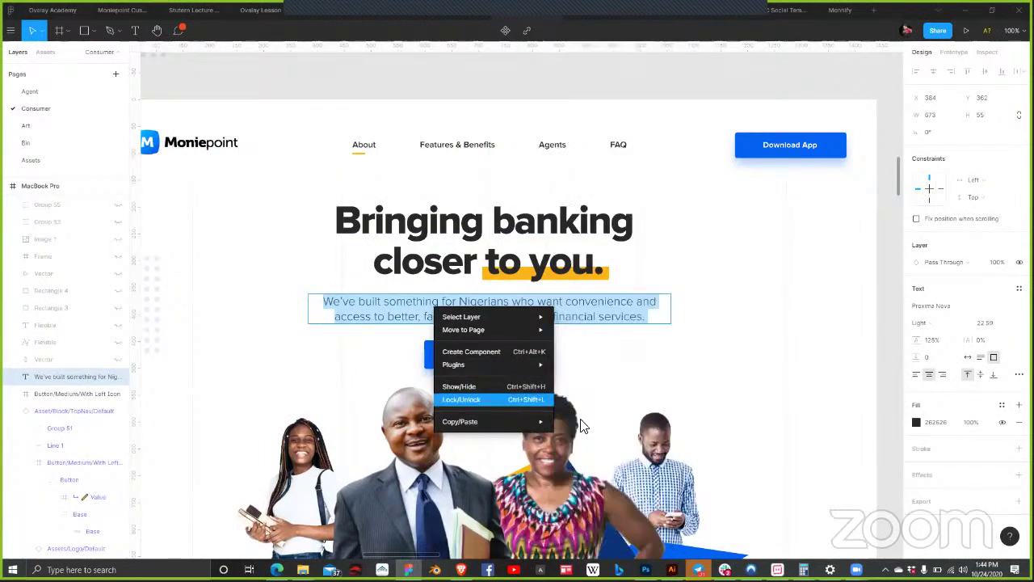
{"action": "mouse_move", "coordinate": [477, 421]}
{"action": "left_click", "coordinate": [582, 421]}
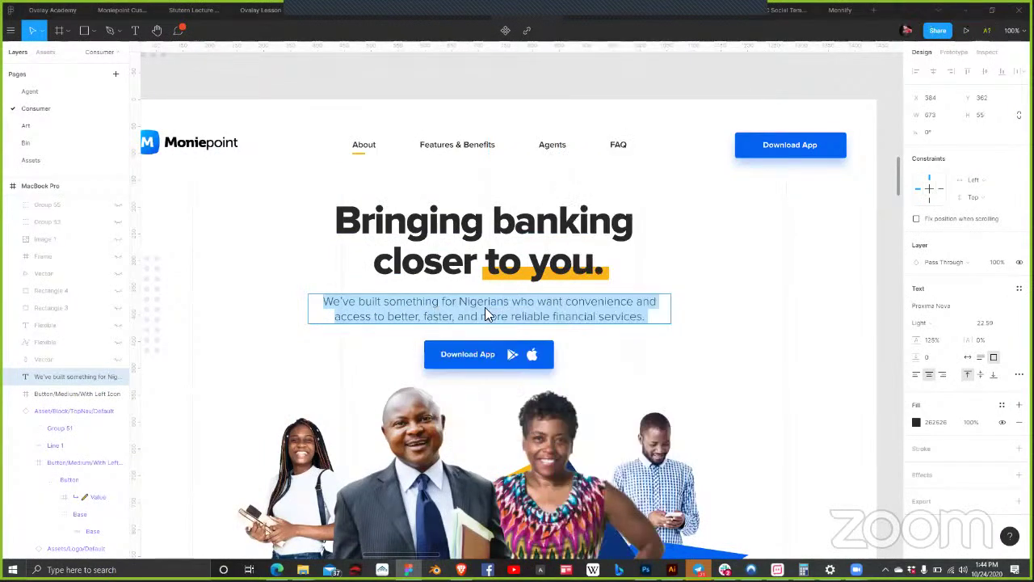
{"action": "key", "text": "alt+Tab"}
{"action": "double_click", "coordinate": [638, 351]}
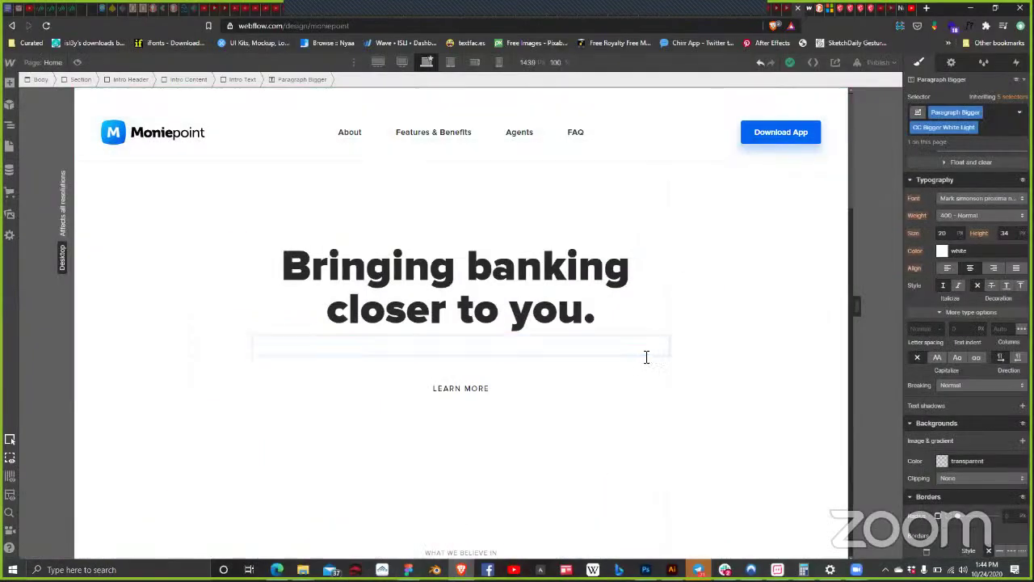
{"action": "key", "text": "ctrl+v"}
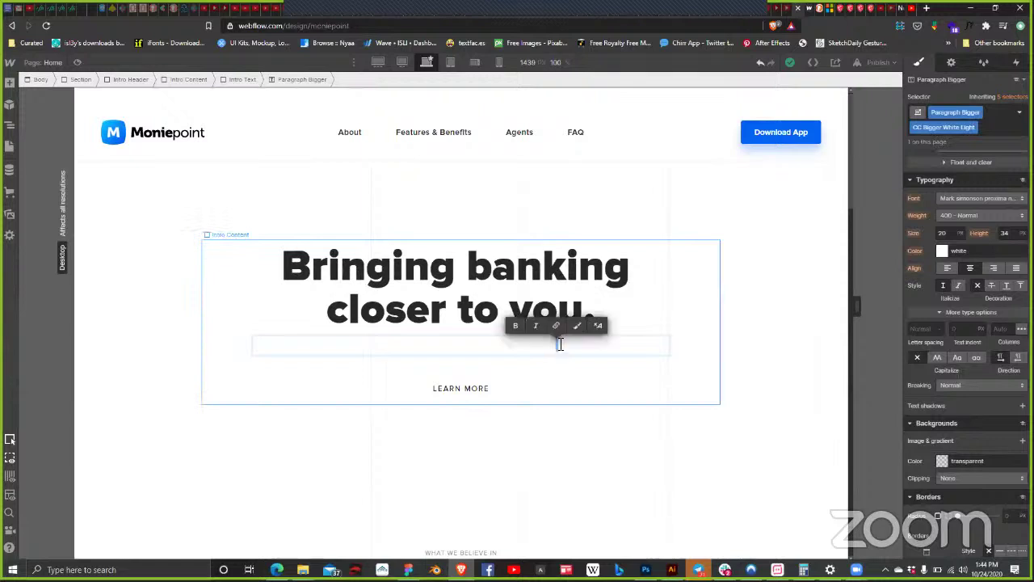
Step: Replace the hero paragraph with "We've built something for Nigerians who want convenience and access to better, faster, and more reliable financial services." in the Black swatch colour
{"action": "key", "text": "ctrl+a"}
{"action": "key", "text": "BackSpace"}
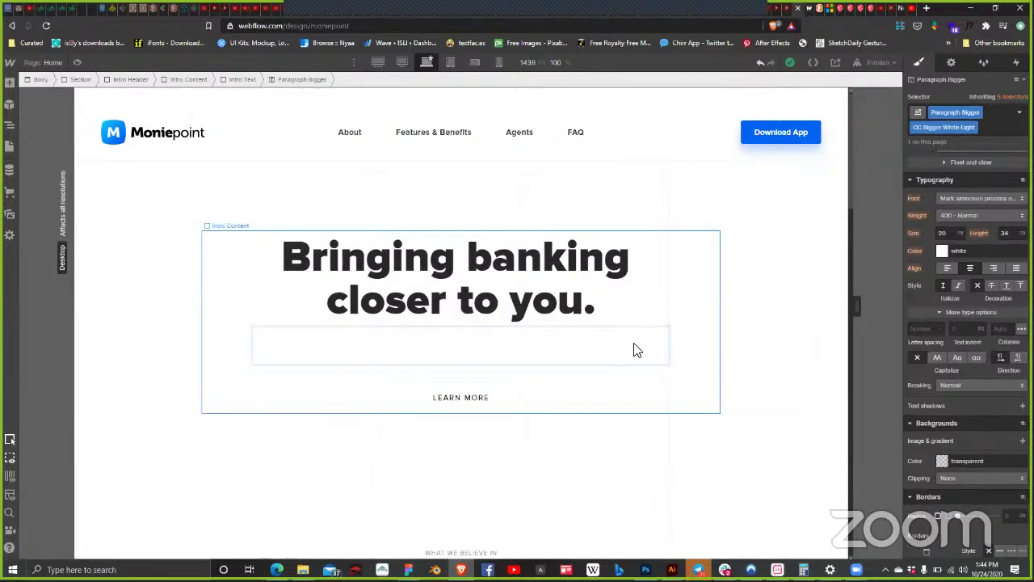
{"action": "key", "text": "Escape"}
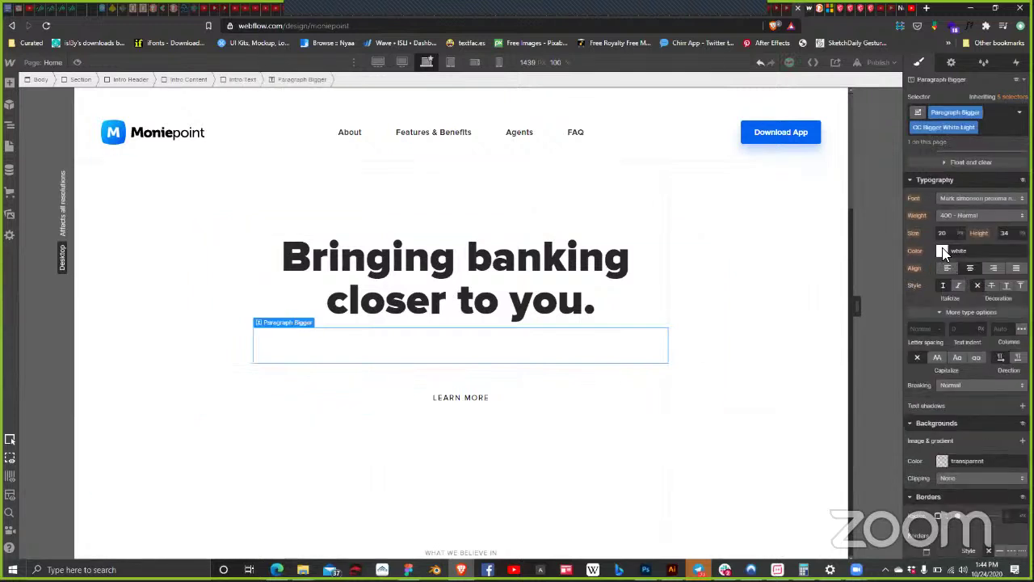
{"action": "left_click", "coordinate": [942, 250]}
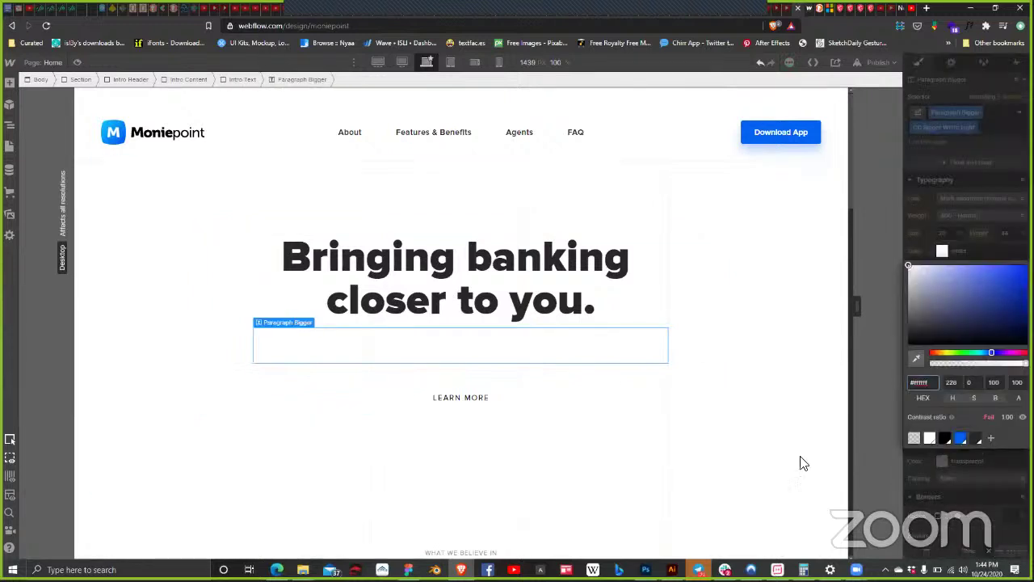
{"action": "key", "text": "ctrl+z"}
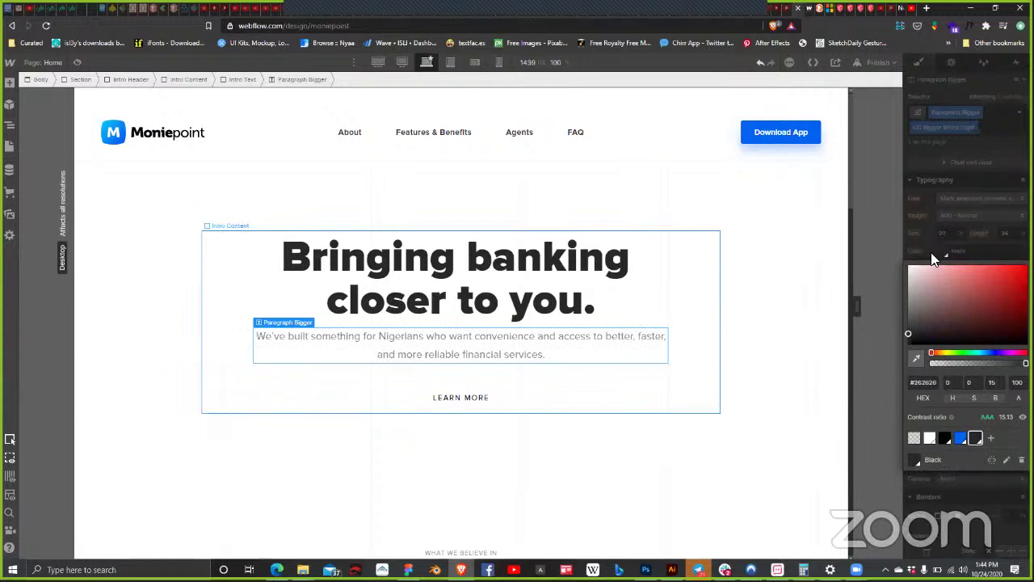
{"action": "key", "text": "Escape"}
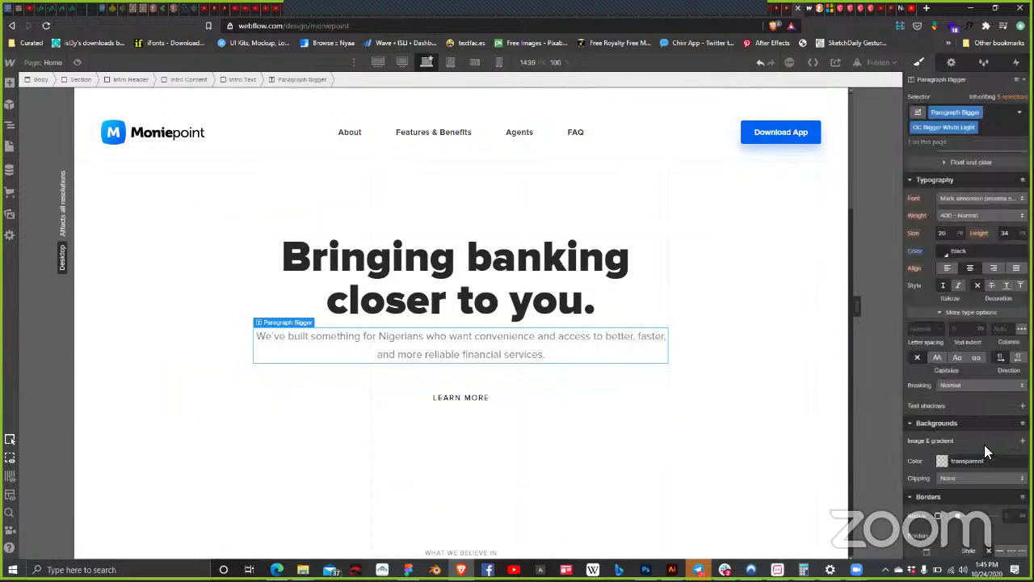
Step: Set the hero paragraph's opacity to 100%
{"action": "scroll", "coordinate": [982, 442], "scroll_direction": "up", "scroll_amount": 3}
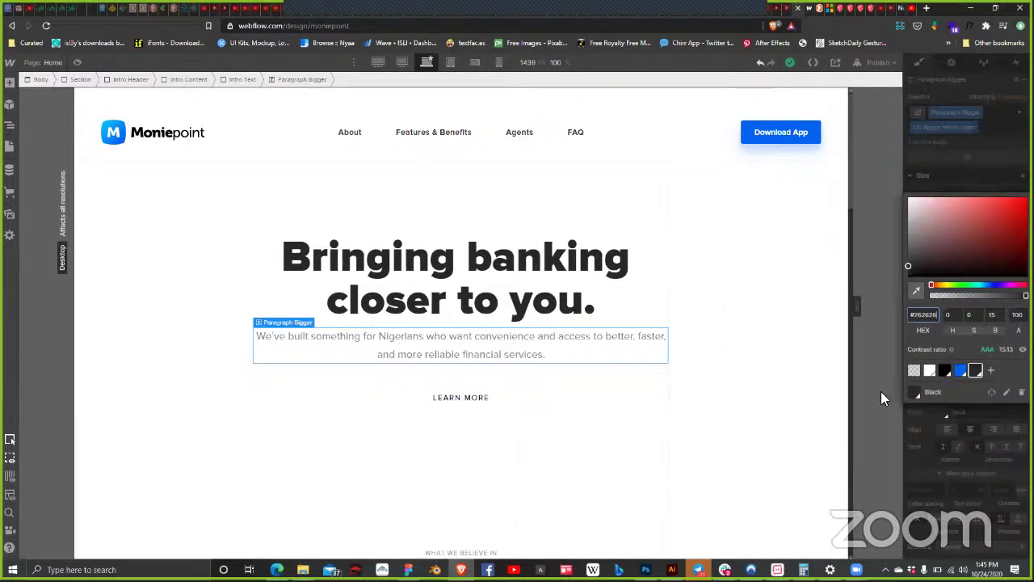
{"action": "left_click", "coordinate": [671, 335]}
{"action": "left_click", "coordinate": [566, 348]}
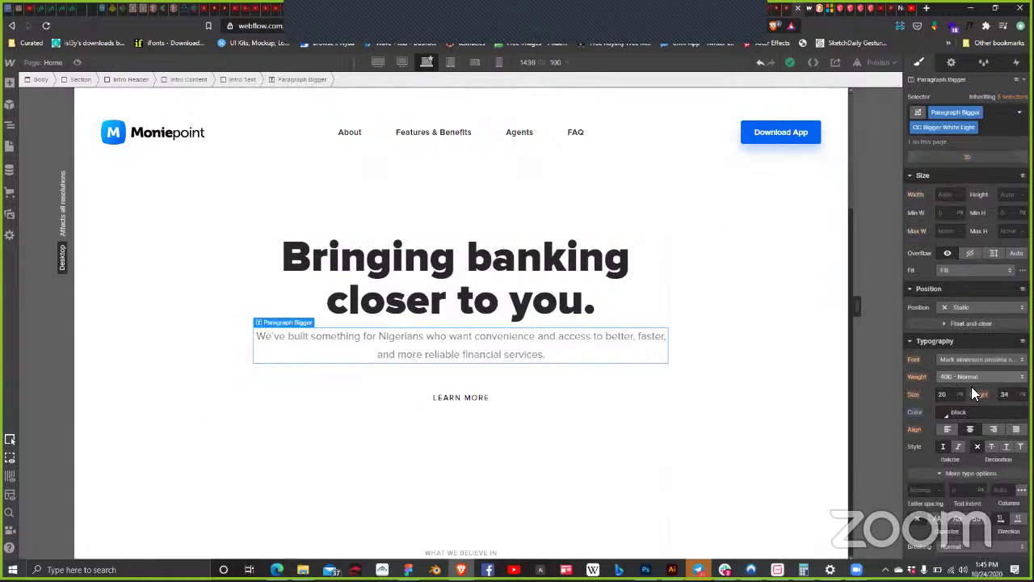
{"action": "scroll", "coordinate": [995, 442], "scroll_direction": "down", "scroll_amount": 3}
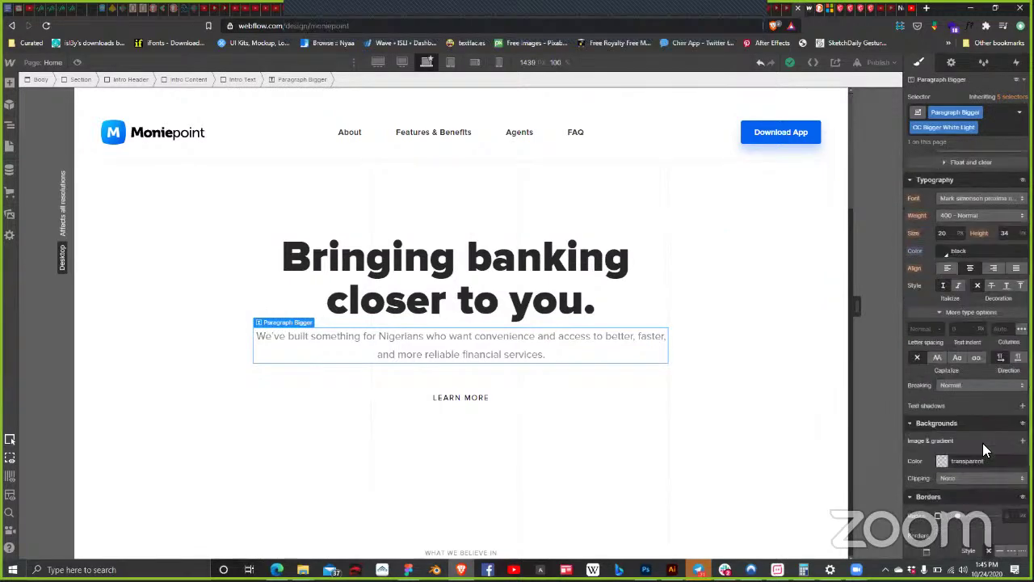
{"action": "scroll", "coordinate": [955, 414], "scroll_direction": "down", "scroll_amount": 3}
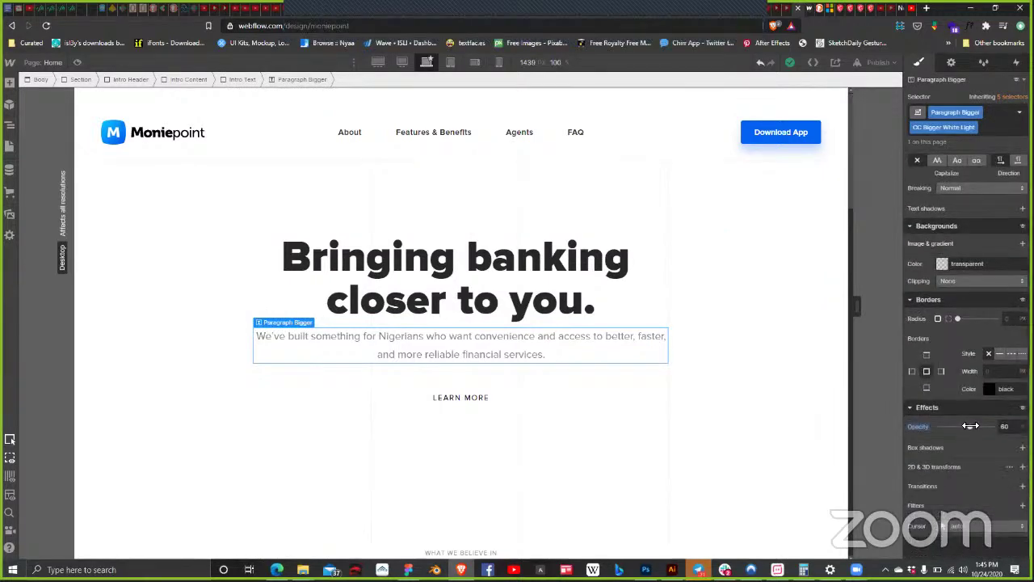
{"action": "left_click_drag", "start_coordinate": [1004, 426], "coordinate": [1020, 422]}
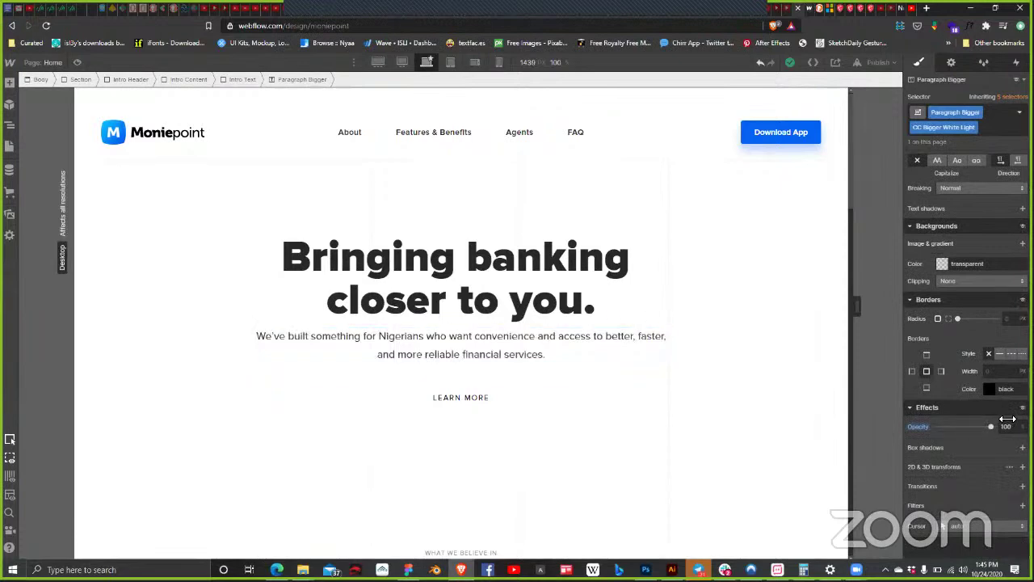
Step: Set the hero paragraph's font weight to 300 - Light and its line height to 30 px
{"action": "scroll", "coordinate": [977, 338], "scroll_direction": "up", "scroll_amount": 5}
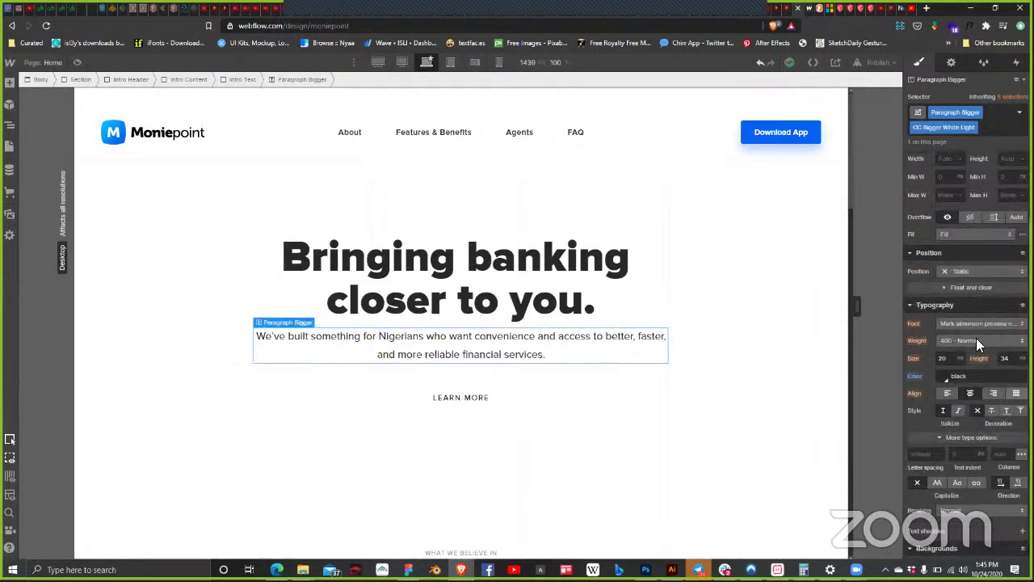
{"action": "left_click", "coordinate": [977, 338]}
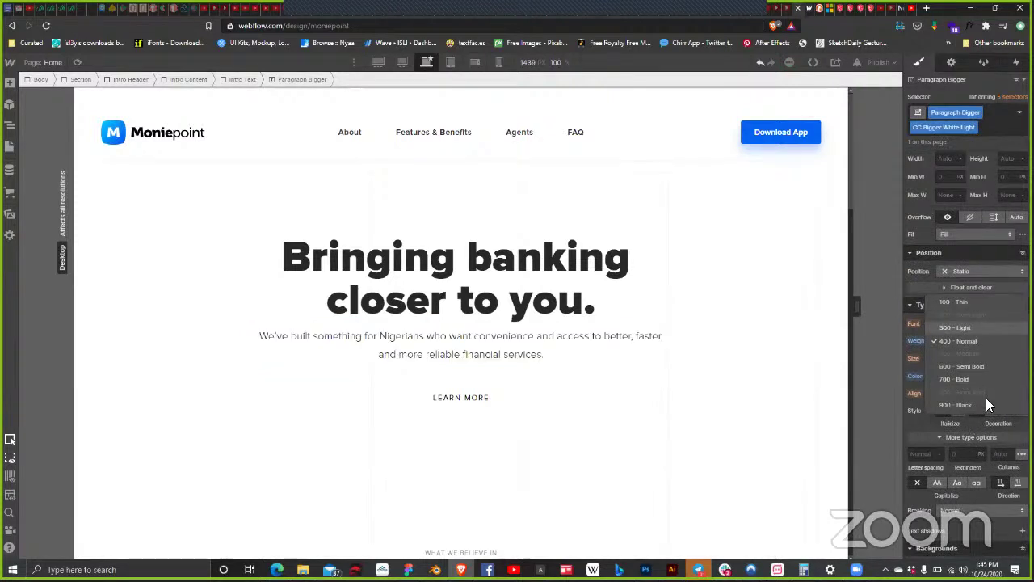
{"action": "left_click", "coordinate": [956, 327]}
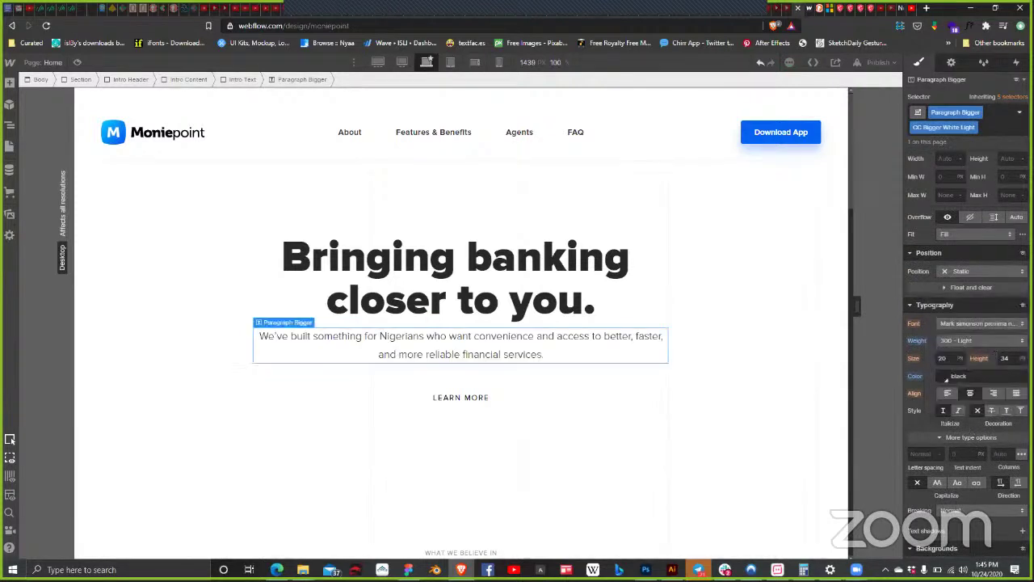
{"action": "left_click", "coordinate": [1006, 366]}
{"action": "type", "text": "30"}
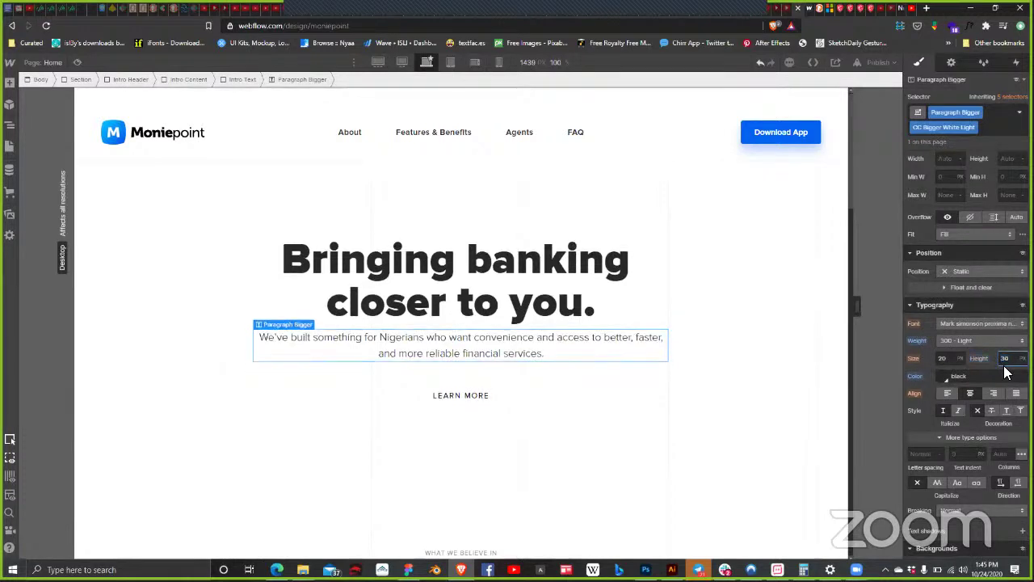
Step: Check the paragraph's font size in the Figma design, then return to Webflow and set the hero paragraph's size to 25 px
{"action": "left_click", "coordinate": [944, 359]}
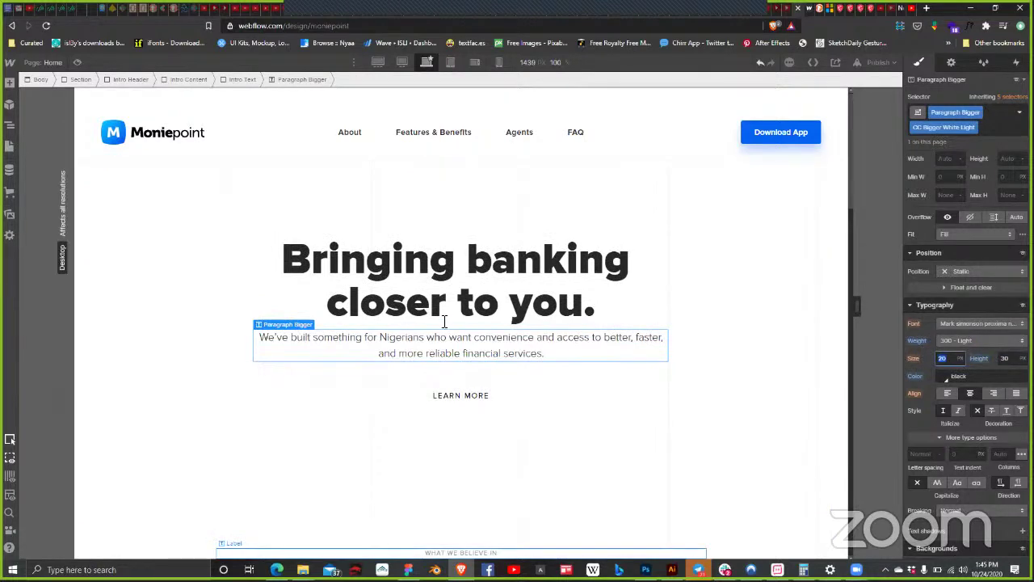
{"action": "key", "text": "alt+Tab"}
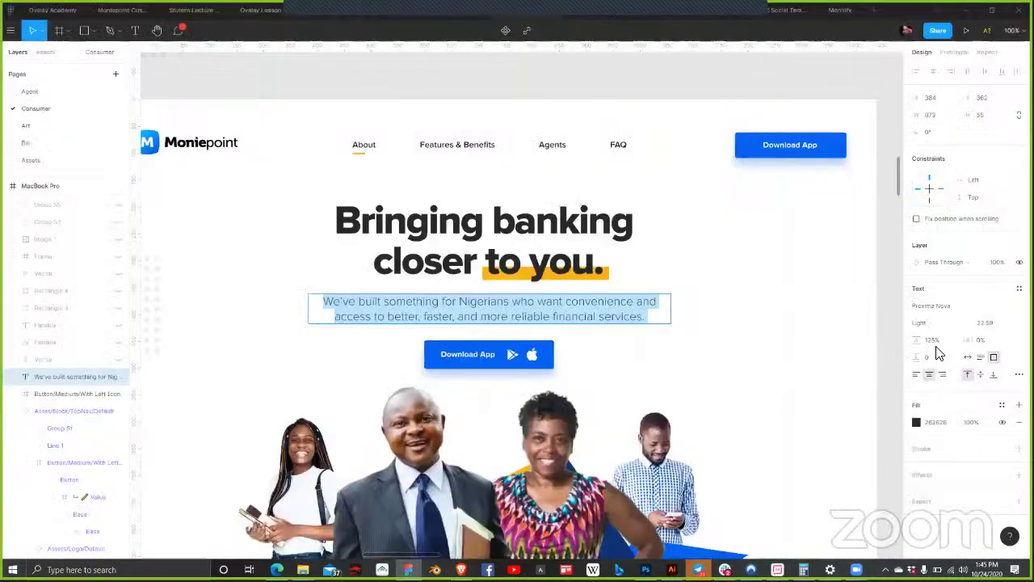
{"action": "left_click", "coordinate": [982, 324]}
{"action": "key", "text": "Escape"}
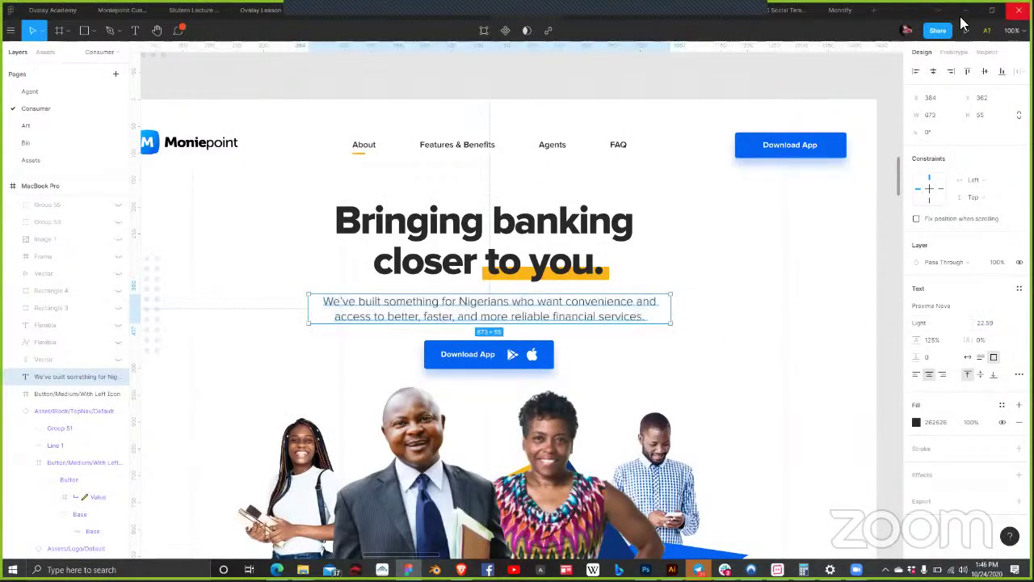
{"action": "key", "text": "alt+Tab"}
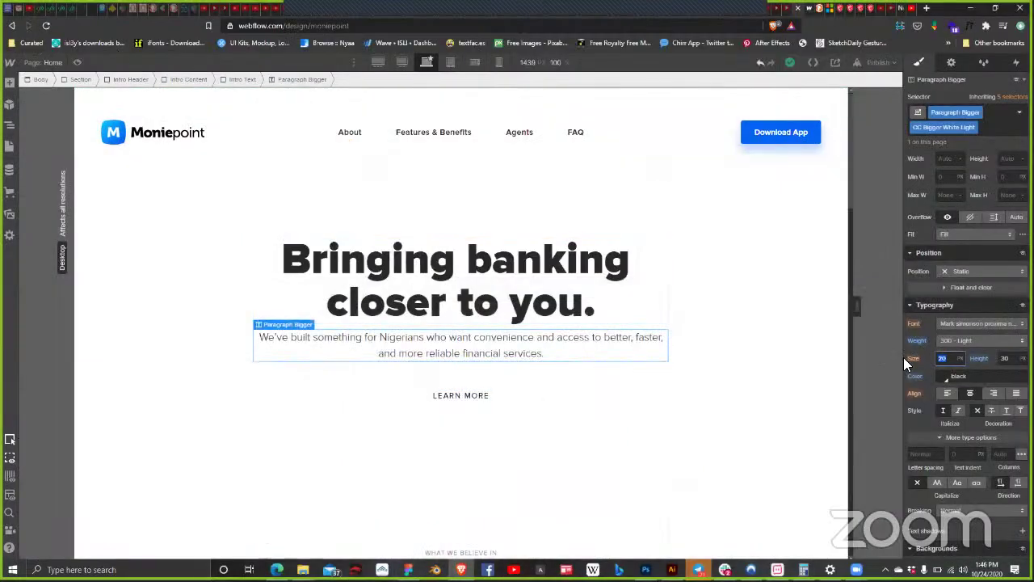
{"action": "key", "text": "Up"}
{"action": "key", "text": "Up"}
{"action": "key", "text": "Up"}
{"action": "key", "text": "Up"}
{"action": "key", "text": "Up"}
{"action": "key", "text": "Up"}
{"action": "key", "text": "Up"}
{"action": "key", "text": "Up"}
{"action": "key", "text": "Up"}
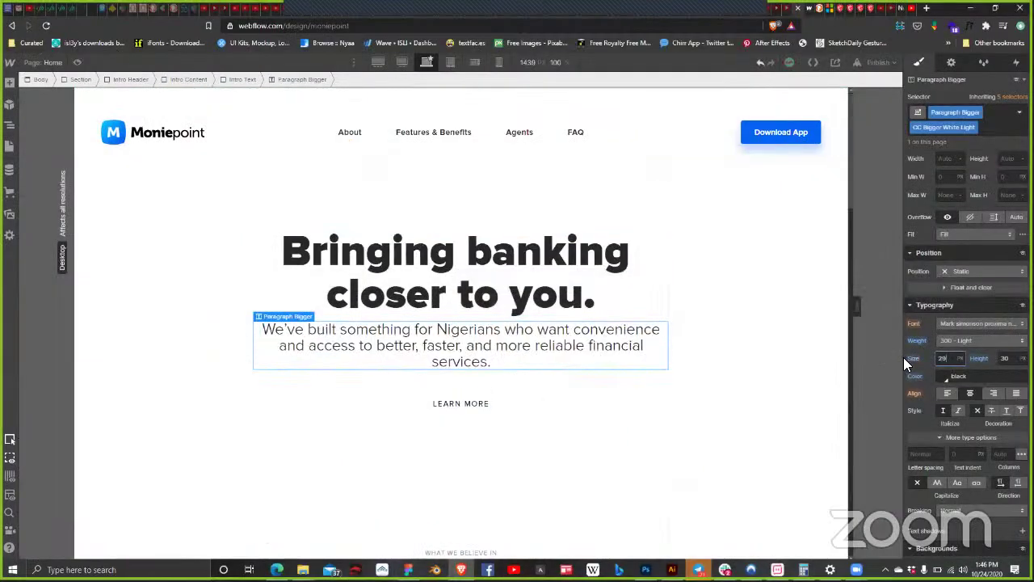
{"action": "key", "text": "Down"}
{"action": "key", "text": "Down"}
{"action": "key", "text": "Down"}
{"action": "key", "text": "Down"}
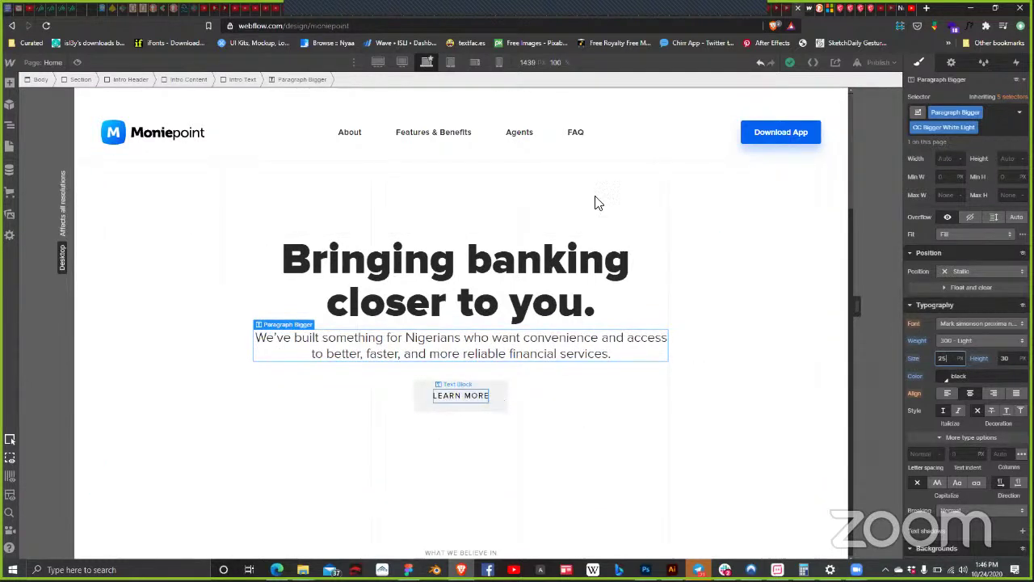
Step: Open the Navigation symbol for editing and publish the site to moniepoint.webflow.io
{"action": "left_click", "coordinate": [815, 134]}
{"action": "double_click", "coordinate": [818, 126]}
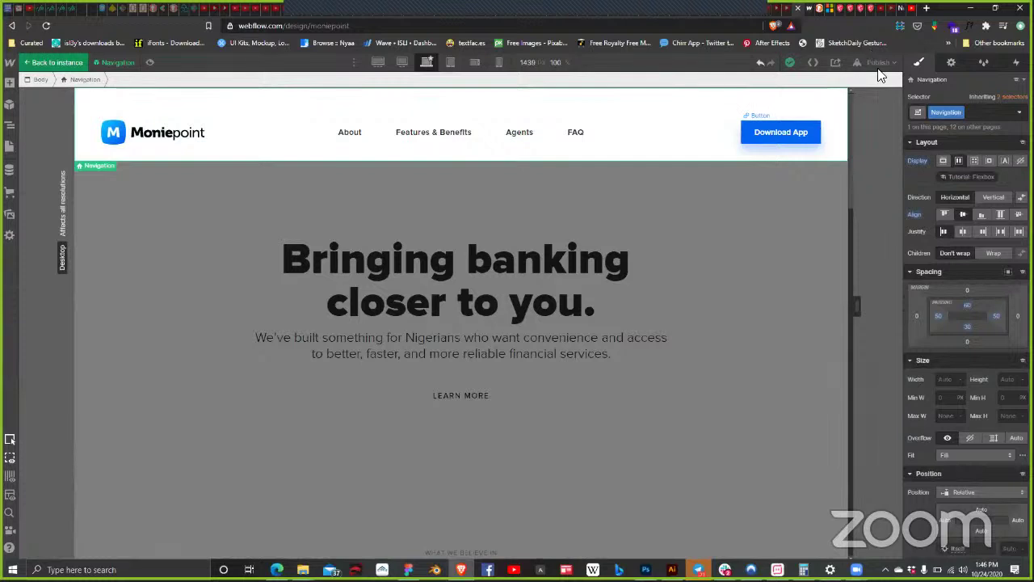
{"action": "key", "text": "shift+p"}
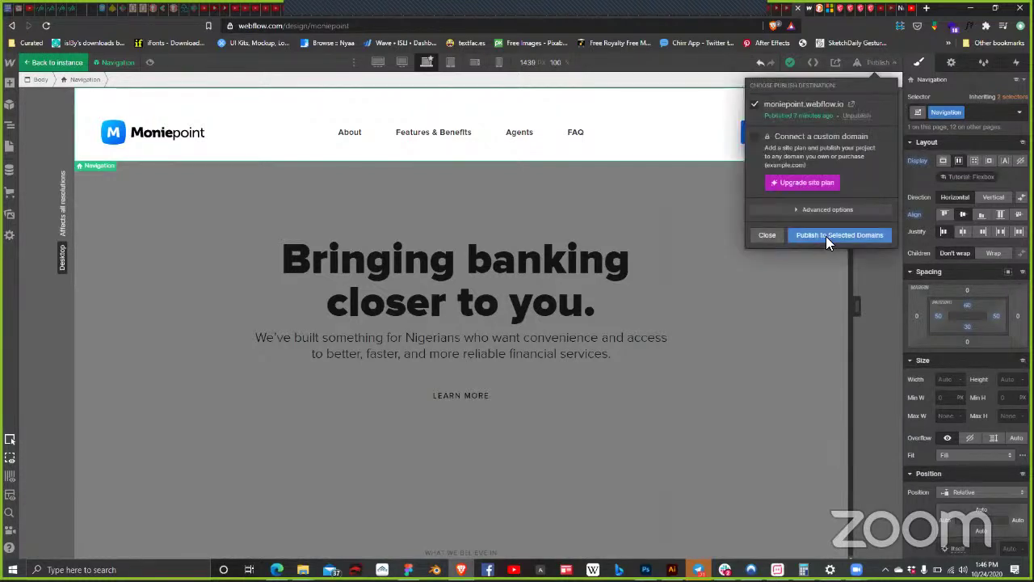
{"action": "left_click", "coordinate": [826, 236]}
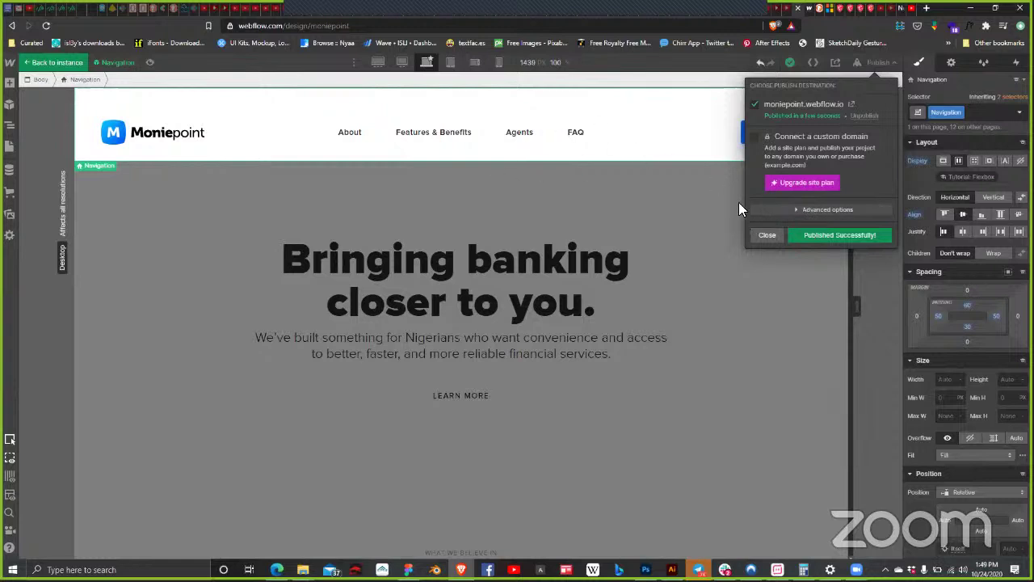
{"action": "left_click", "coordinate": [774, 233]}
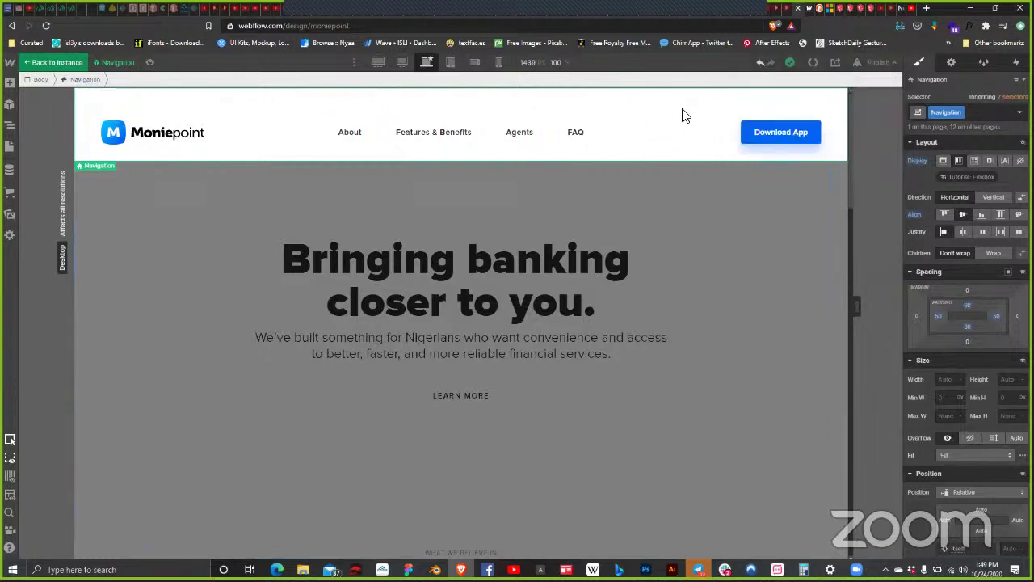
Step: Set the Navigation symbol's top padding to 40 px and republish the site to moniepoint.webflow.io
{"action": "left_click", "coordinate": [967, 305]}
{"action": "left_click", "coordinate": [1013, 339]}
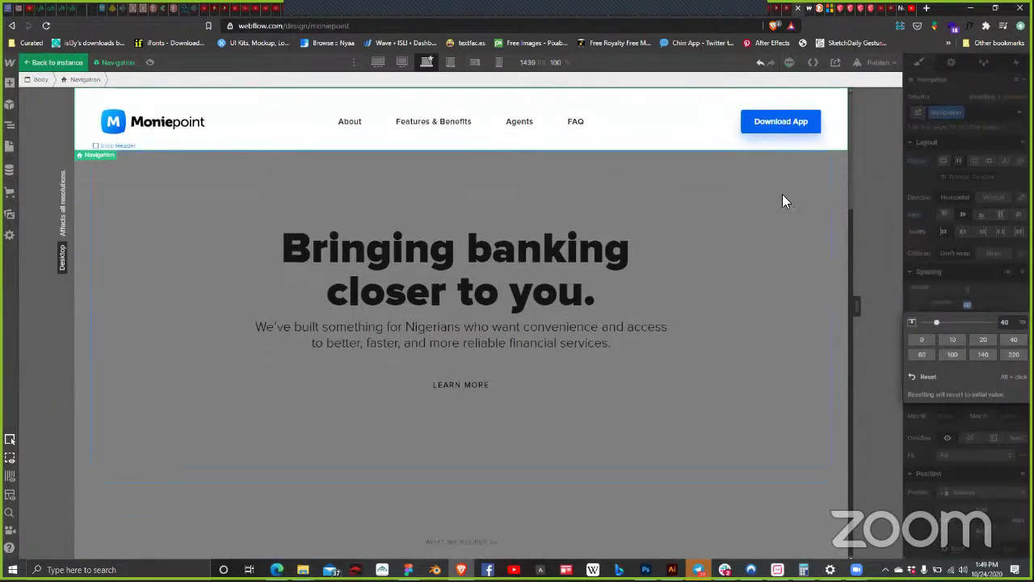
{"action": "left_click", "coordinate": [878, 62]}
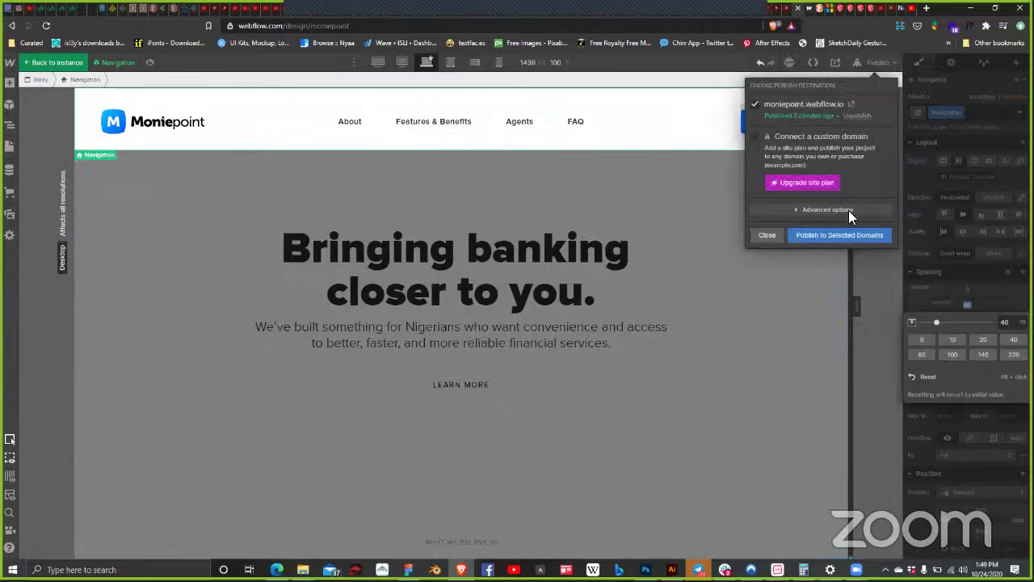
{"action": "left_click", "coordinate": [850, 235]}
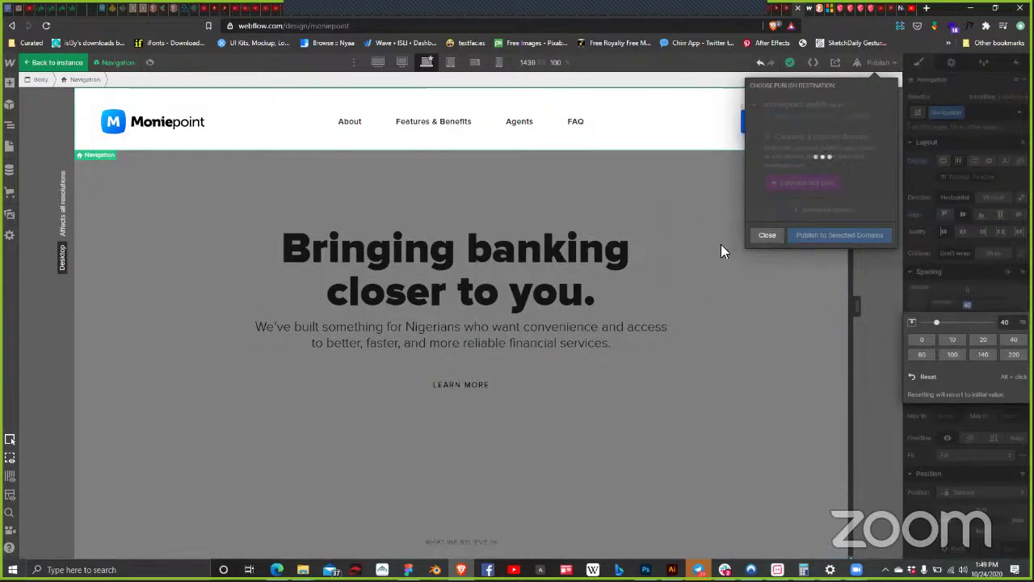
{"action": "left_click", "coordinate": [763, 235]}
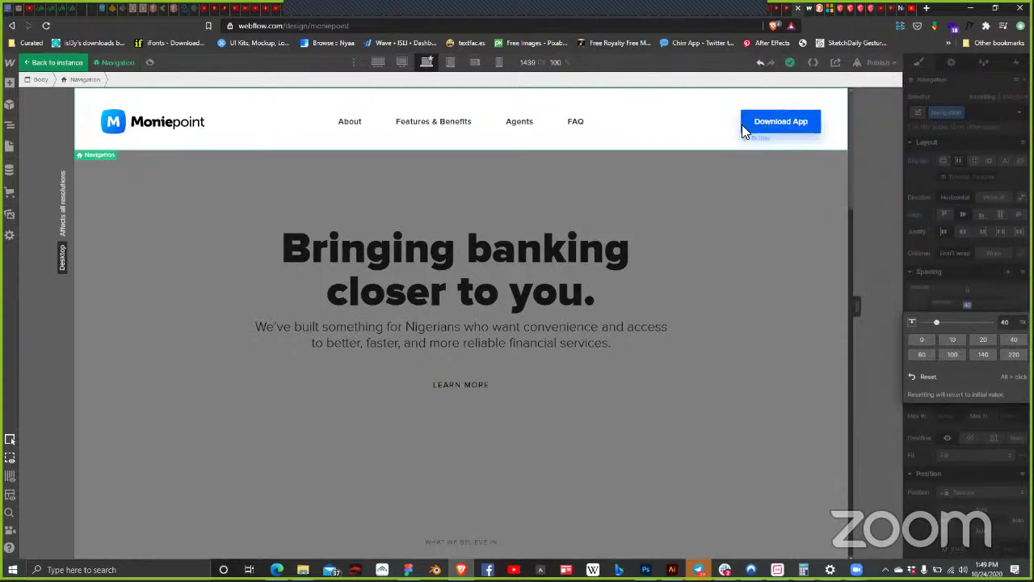
Step: Locate the Download App button in the navigation's element tree and leave the symbol's editing mode
{"action": "left_click", "coordinate": [743, 126]}
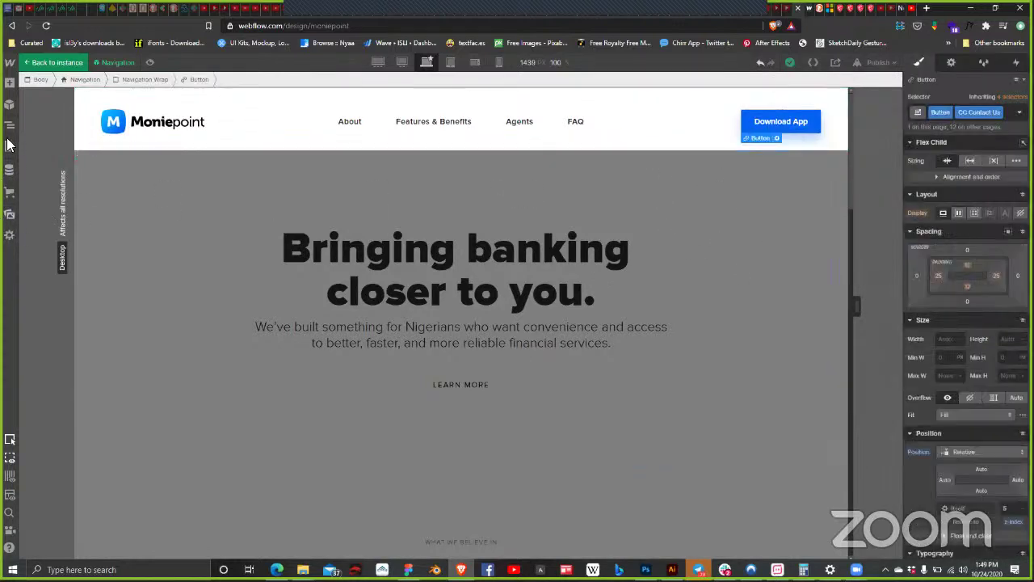
{"action": "left_click", "coordinate": [12, 126]}
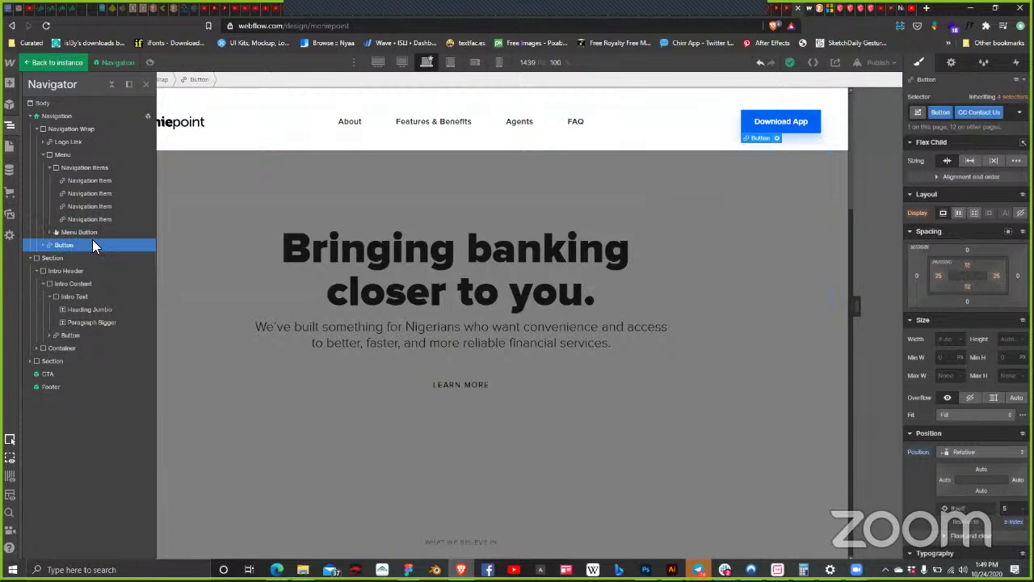
{"action": "left_click", "coordinate": [89, 232]}
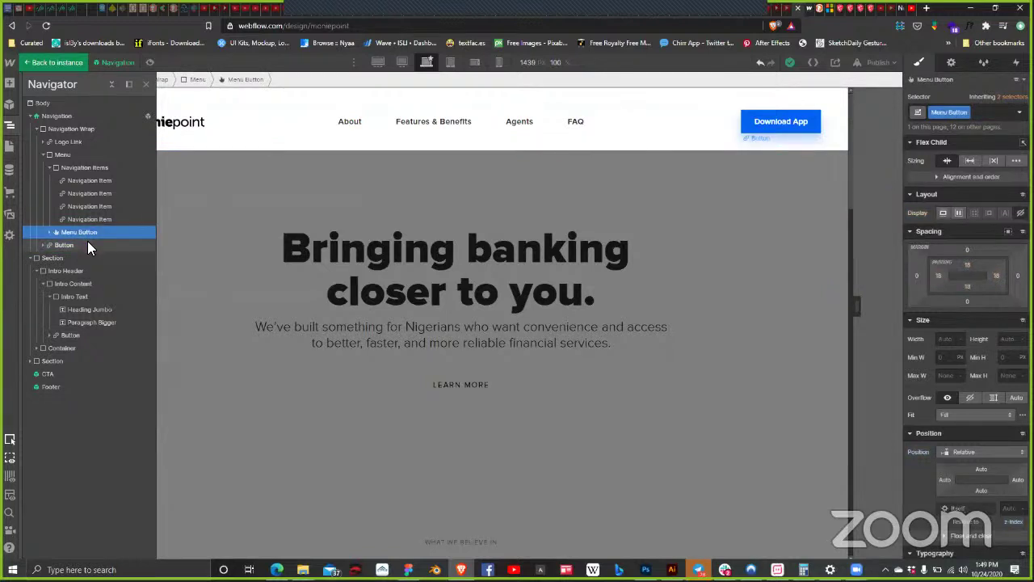
{"action": "left_click", "coordinate": [91, 245]}
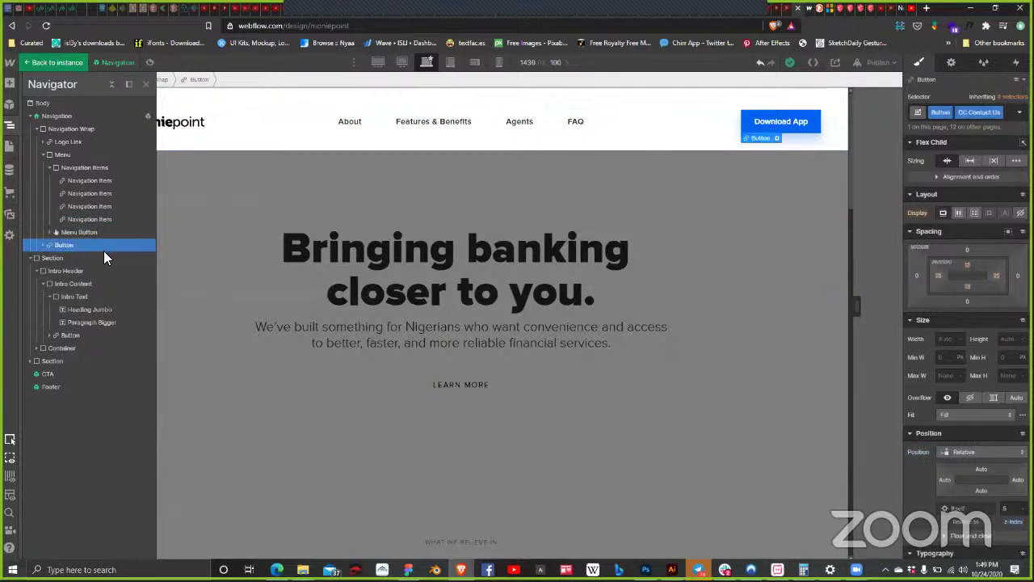
{"action": "left_click", "coordinate": [758, 272]}
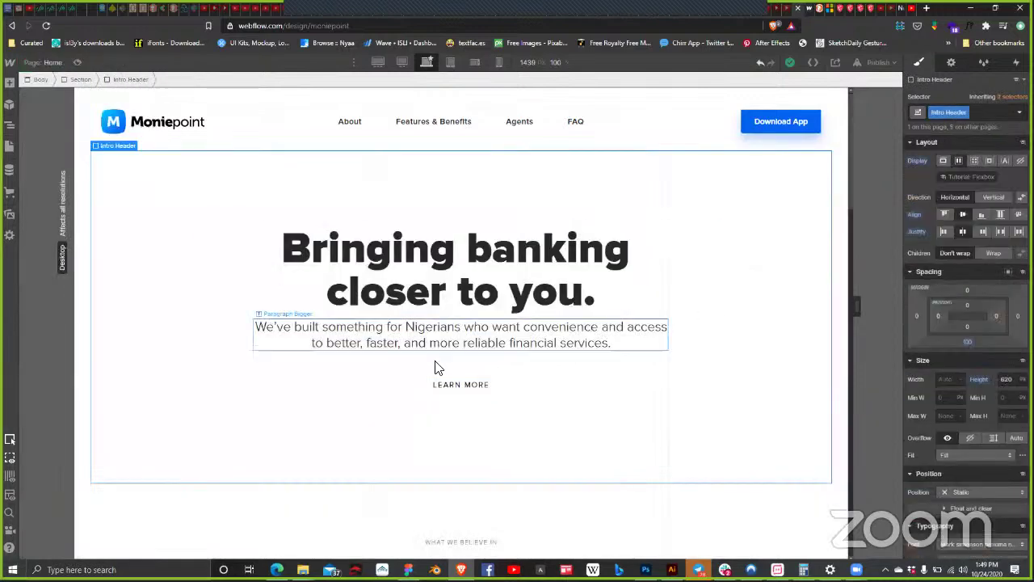
Step: Replace the CC Jumbo Button and CC Jumbo White classes on the hero's Learn More button with the CC Contact Us combo class
{"action": "left_click", "coordinate": [478, 385]}
{"action": "left_click", "coordinate": [501, 389]}
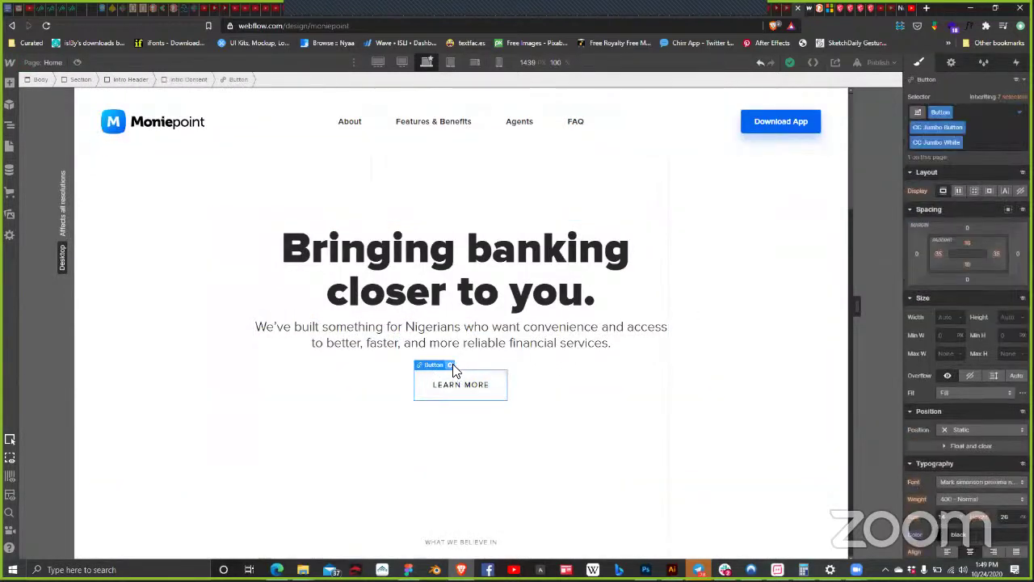
{"action": "left_click", "coordinate": [814, 122]}
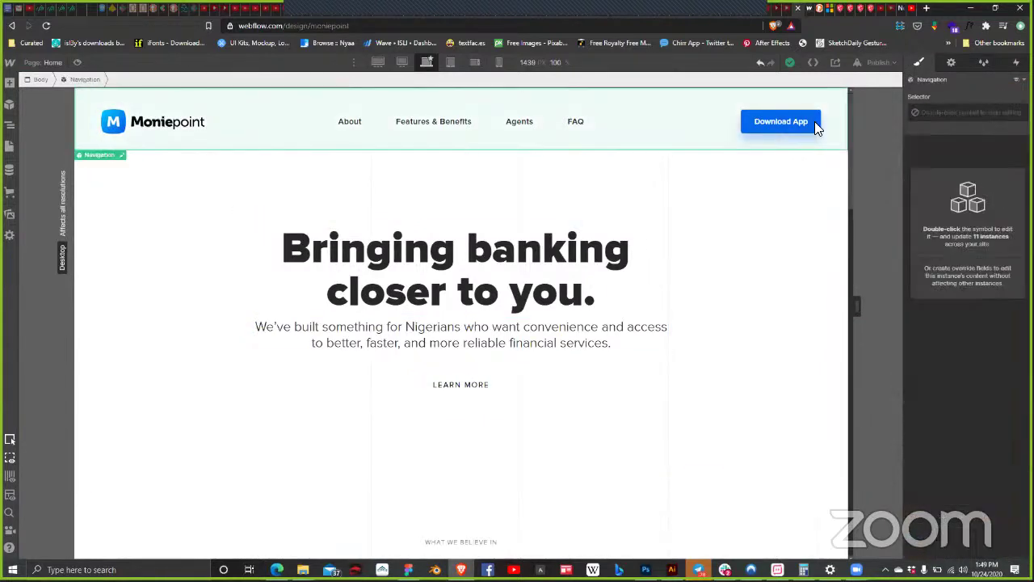
{"action": "double_click", "coordinate": [814, 123]}
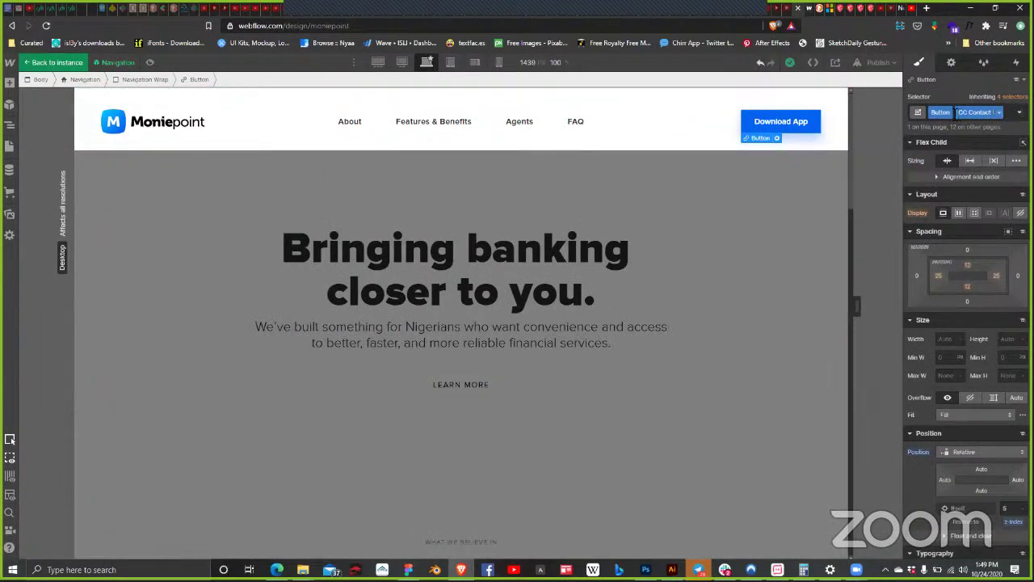
{"action": "double_click", "coordinate": [501, 385]}
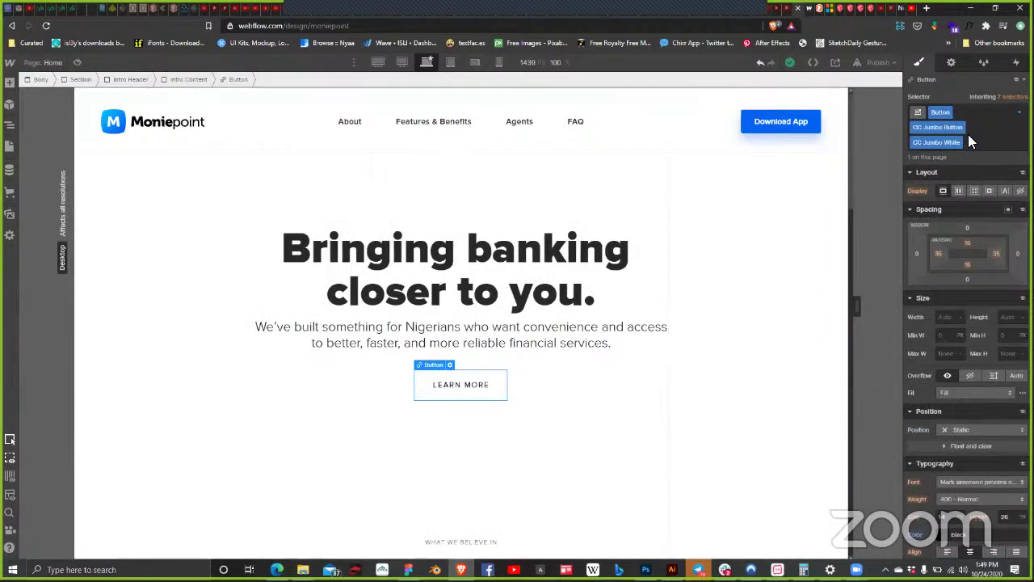
{"action": "left_click", "coordinate": [969, 142]}
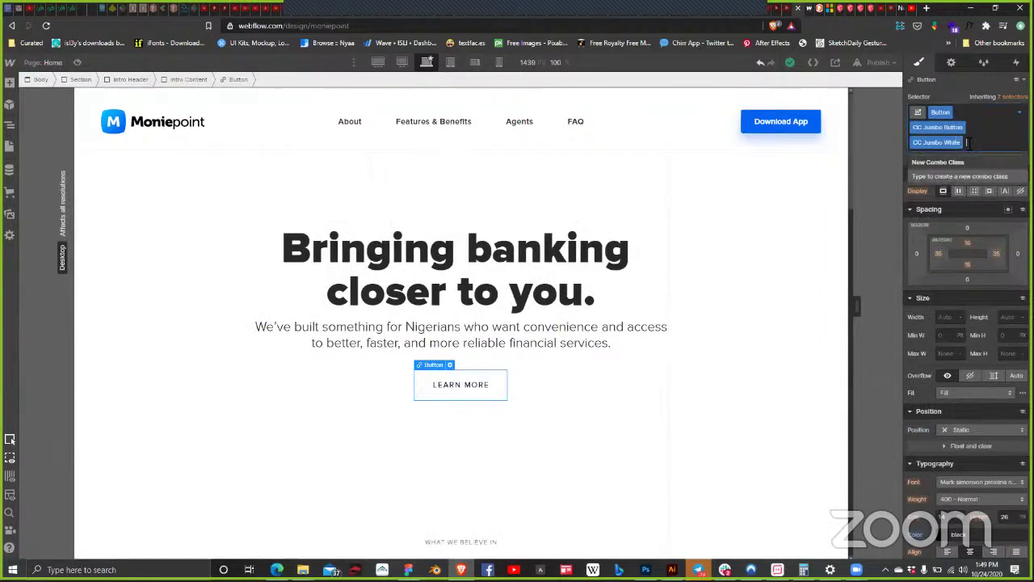
{"action": "key", "text": "BackSpace"}
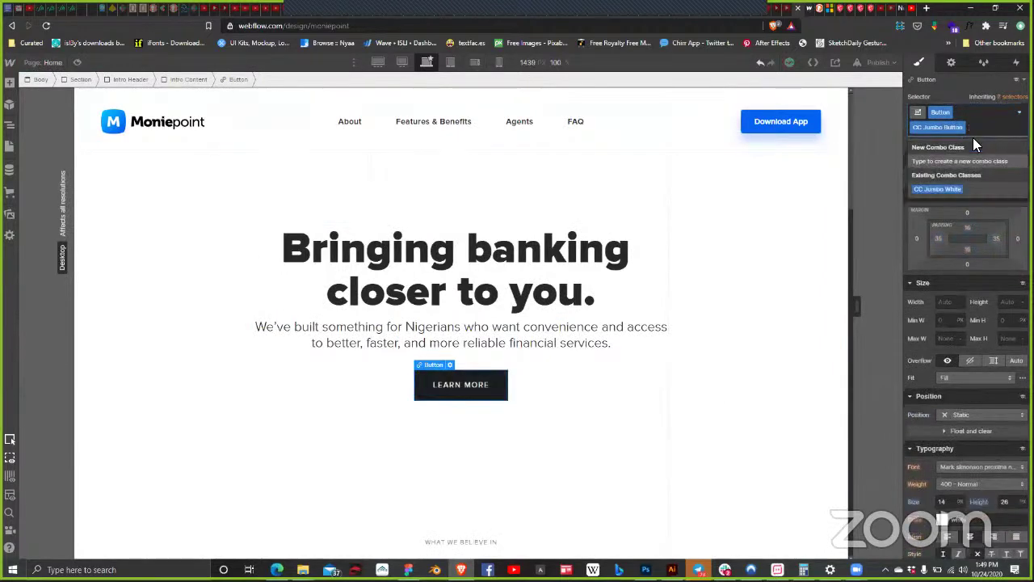
{"action": "key", "text": "BackSpace"}
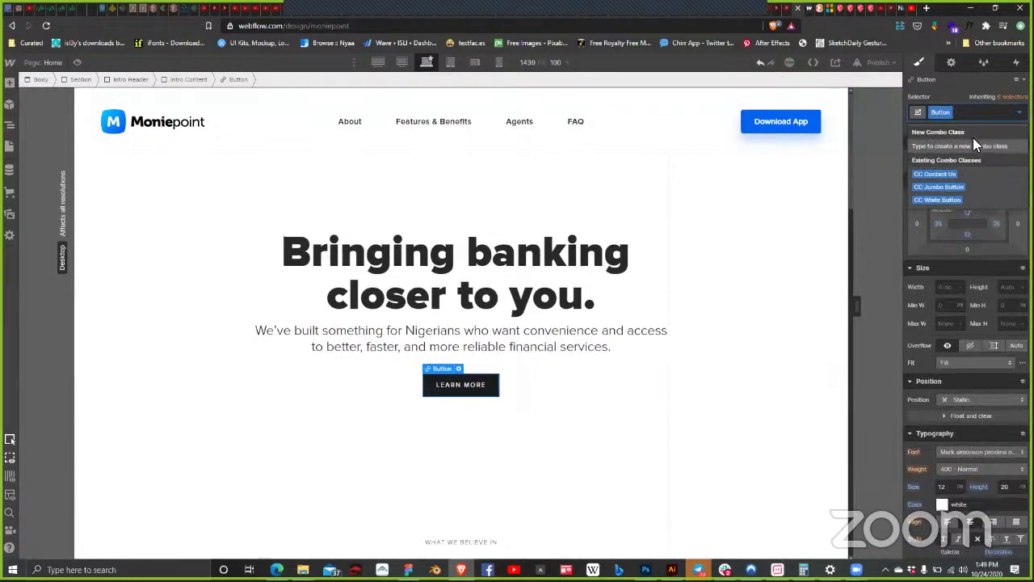
{"action": "type", "text": "CC"}
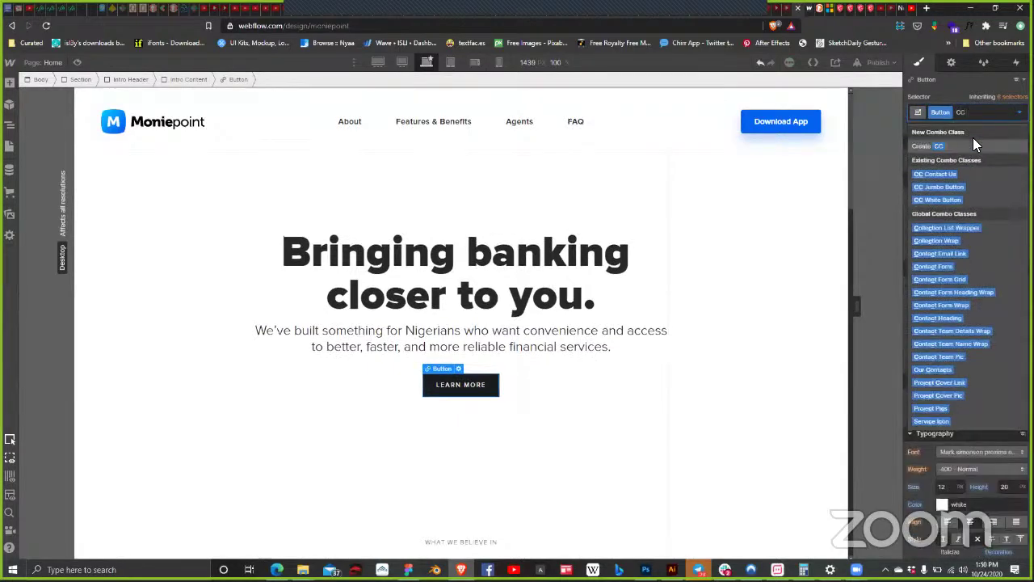
{"action": "left_click", "coordinate": [949, 174]}
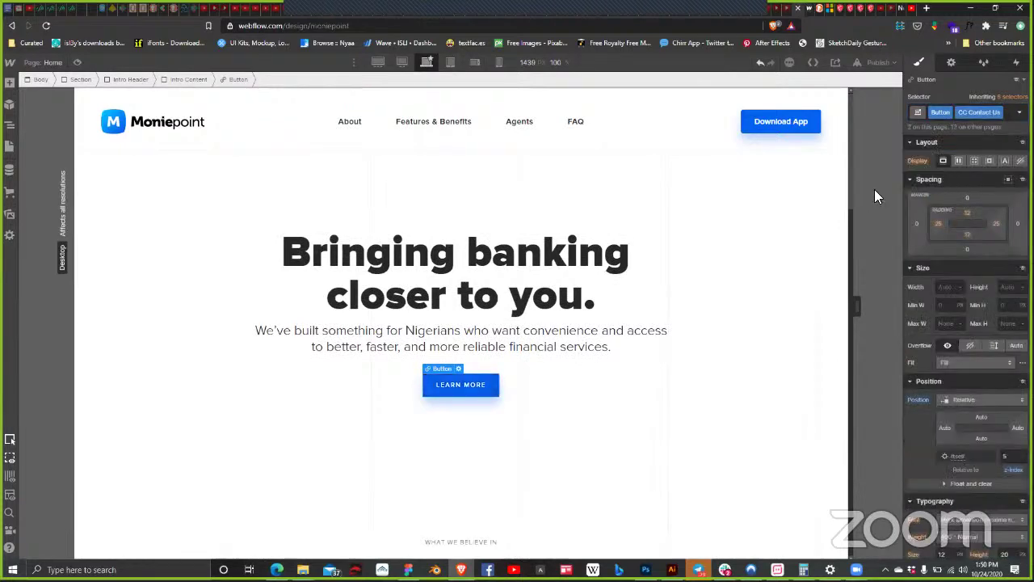
Step: Set the Learn More button's left and right padding to 32 px on the CC Contact Us class
{"action": "left_click", "coordinate": [461, 383]}
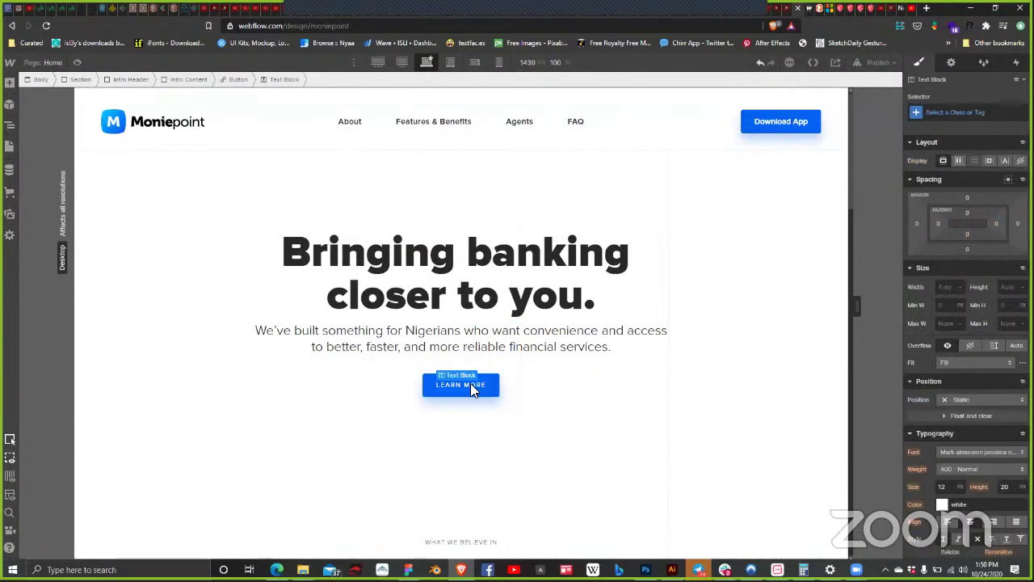
{"action": "left_click", "coordinate": [786, 121]}
{"action": "double_click", "coordinate": [787, 121]}
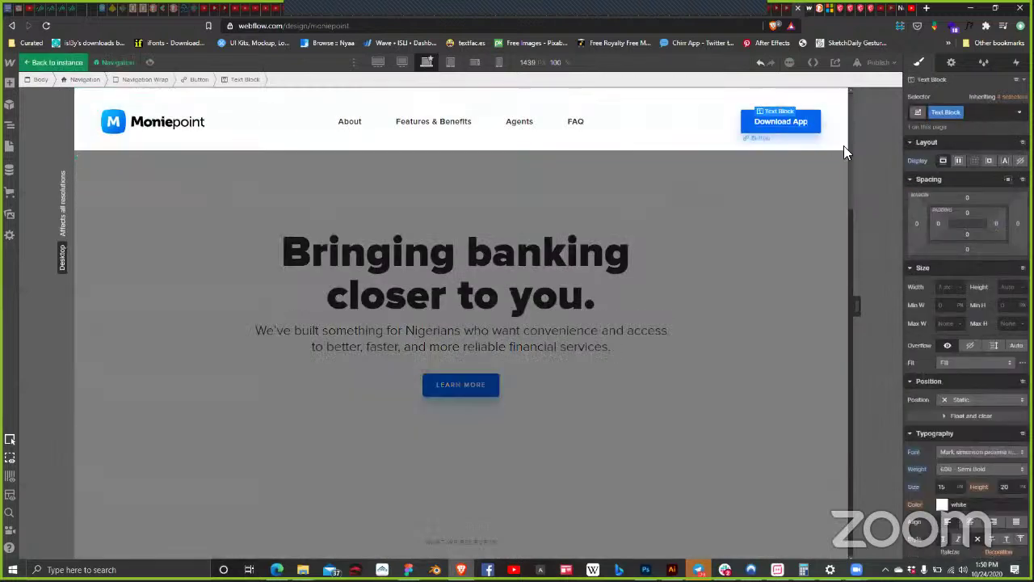
{"action": "left_click", "coordinate": [467, 385]}
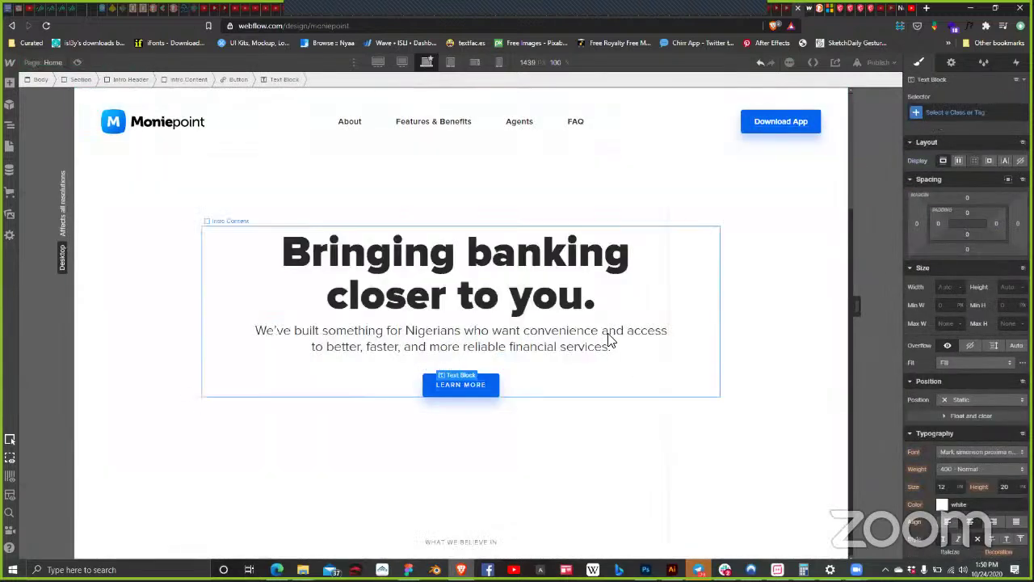
{"action": "left_click", "coordinate": [802, 122]}
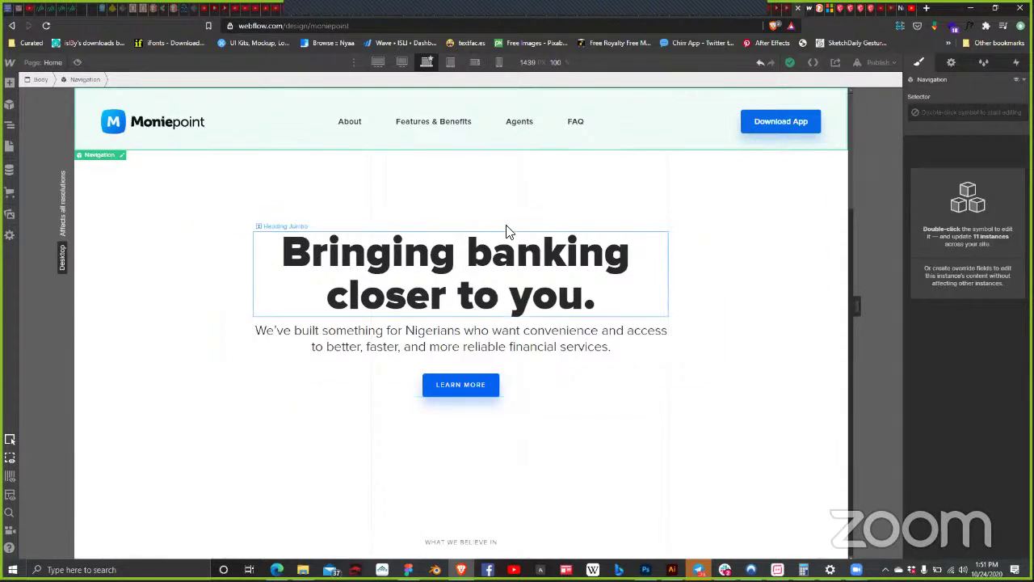
{"action": "left_click", "coordinate": [498, 386]}
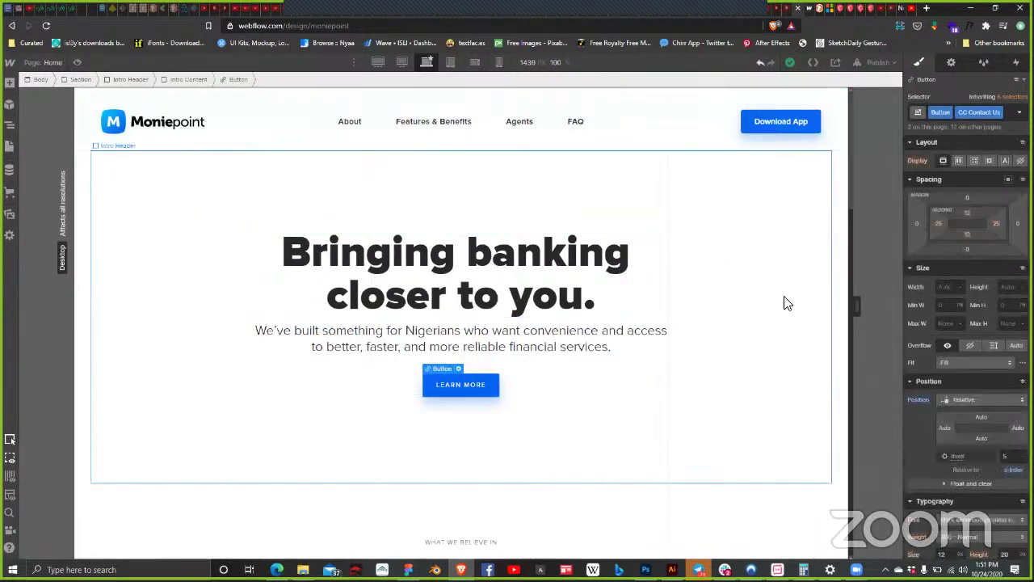
{"action": "left_click", "coordinate": [996, 221]}
{"action": "key", "text": "Escape"}
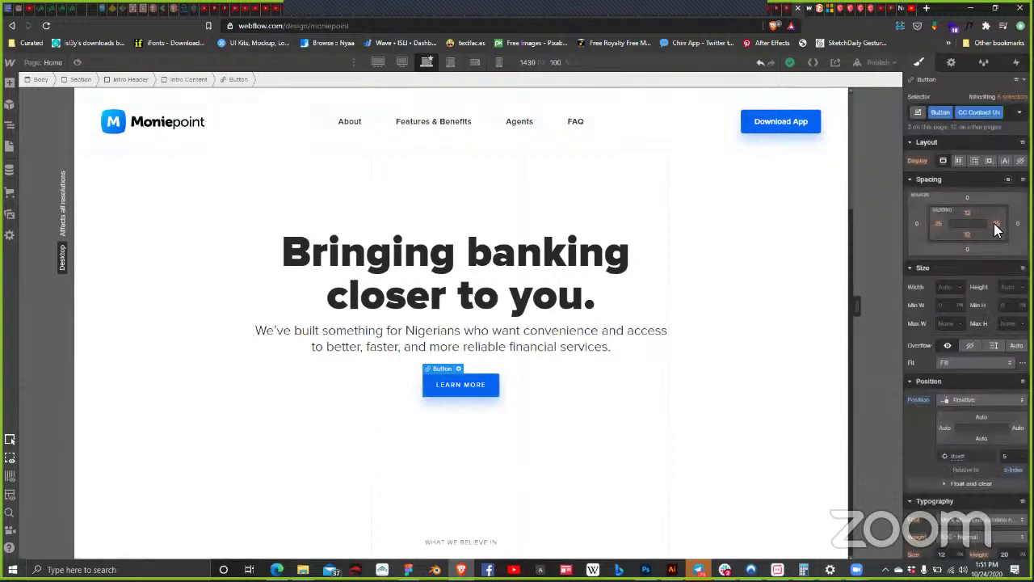
{"action": "mouse_move", "coordinate": [994, 223]}
{"action": "left_mouse_down"}
{"action": "mouse_move", "coordinate": [1002, 223]}
{"action": "mouse_move", "coordinate": [993, 224]}
{"action": "left_mouse_up"}
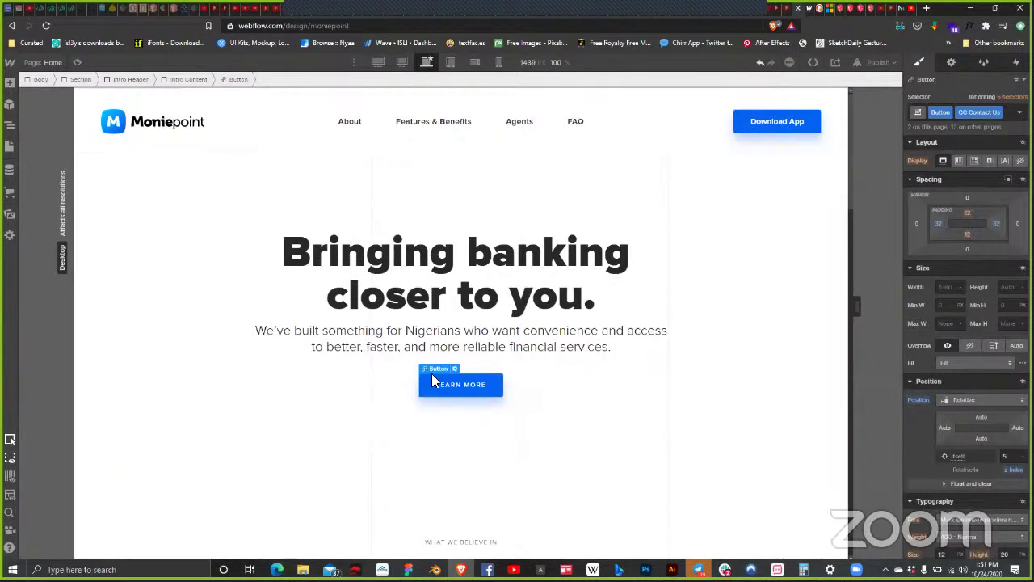
Step: Set the font size of the Learn More button's text block to 15 px
{"action": "left_click", "coordinate": [452, 387]}
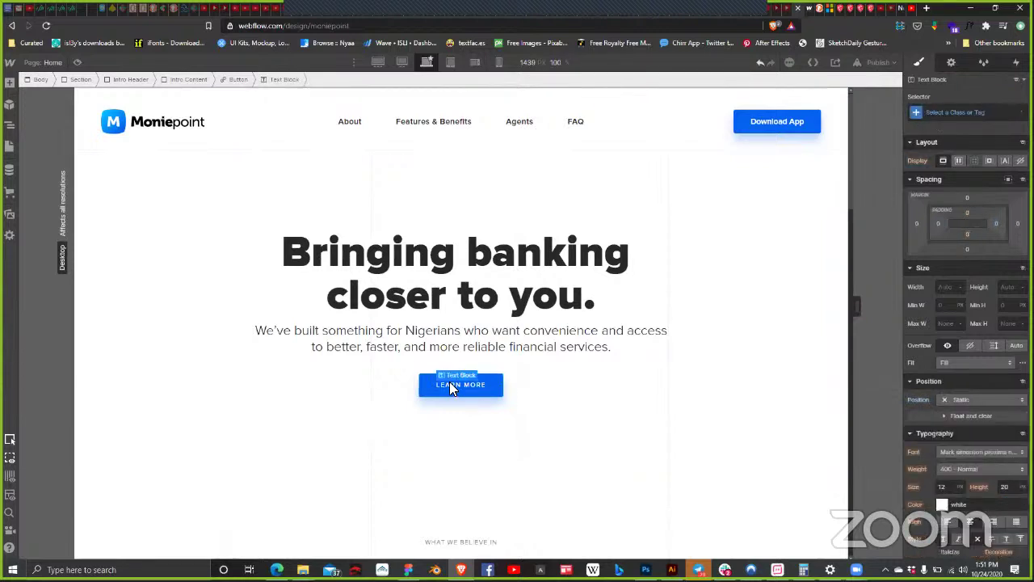
{"action": "left_click", "coordinate": [950, 487]}
{"action": "type", "text": "13"}
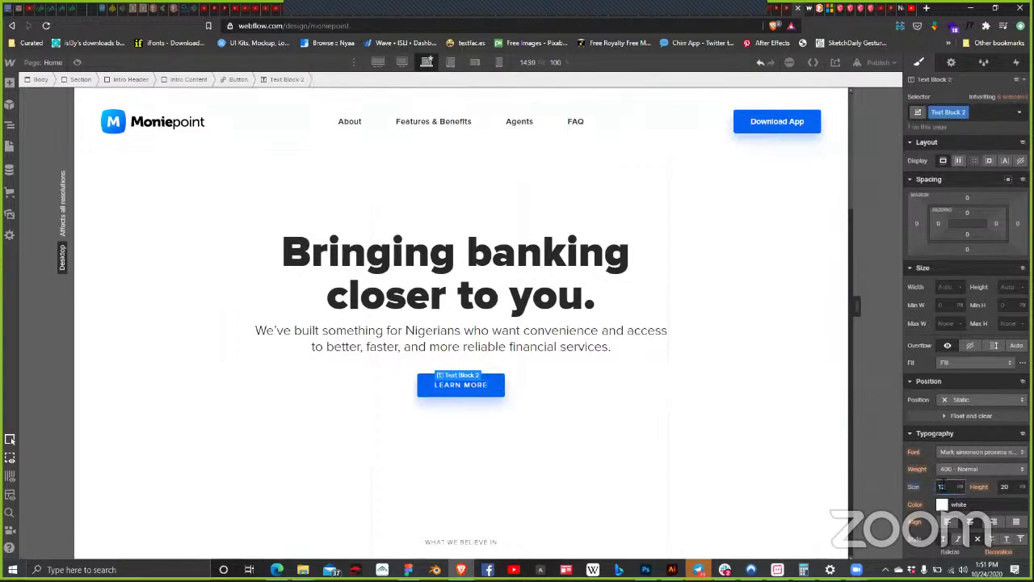
{"action": "key", "text": "Up"}
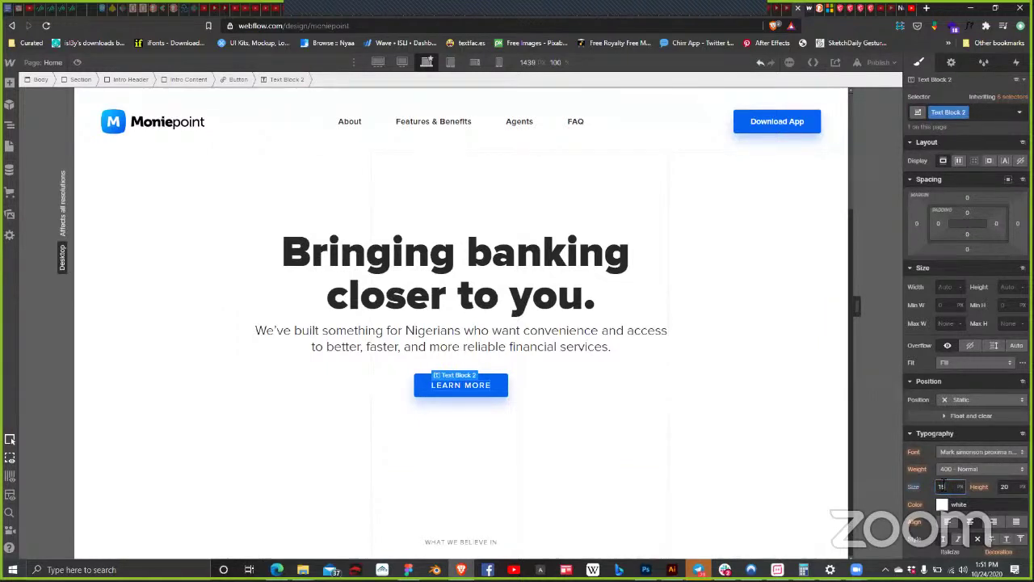
Step: Remove the all-caps capitalization from the Learn More text and set its letter spacing to 1 px
{"action": "scroll", "coordinate": [967, 437], "scroll_direction": "down", "scroll_amount": 5}
{"action": "scroll", "coordinate": [953, 412], "scroll_direction": "down", "scroll_amount": 1}
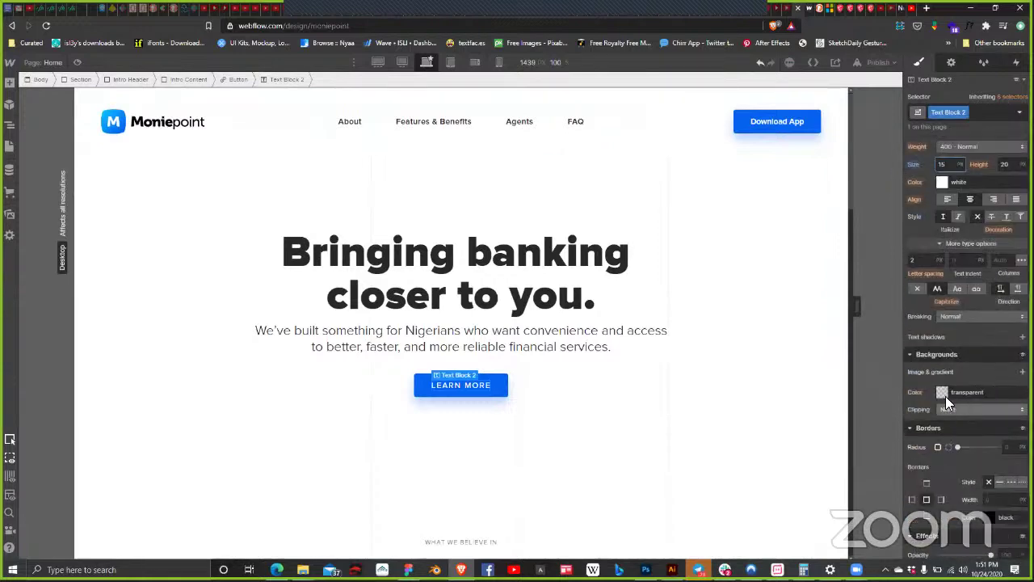
{"action": "left_click", "coordinate": [918, 287]}
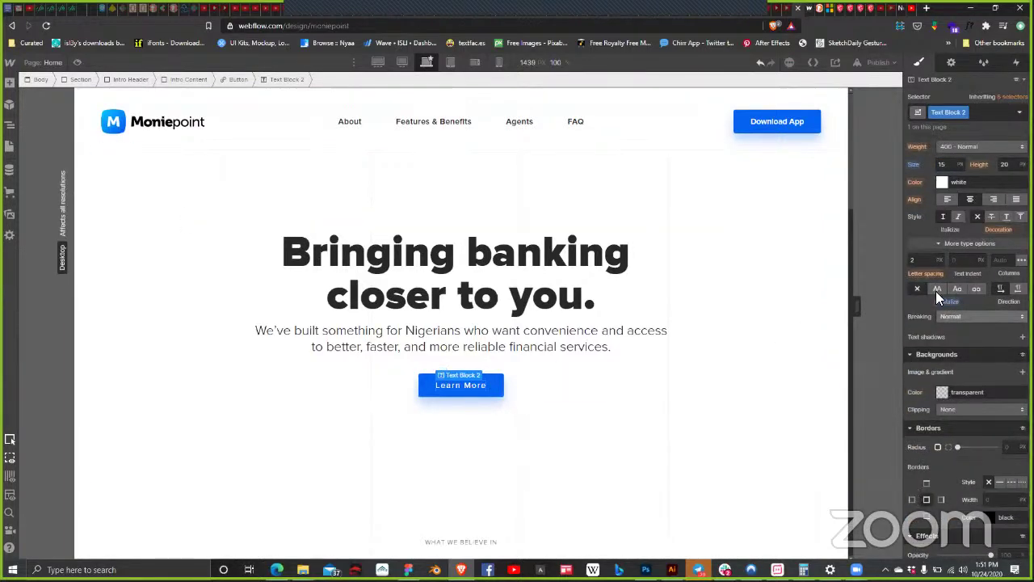
{"action": "left_click", "coordinate": [931, 259]}
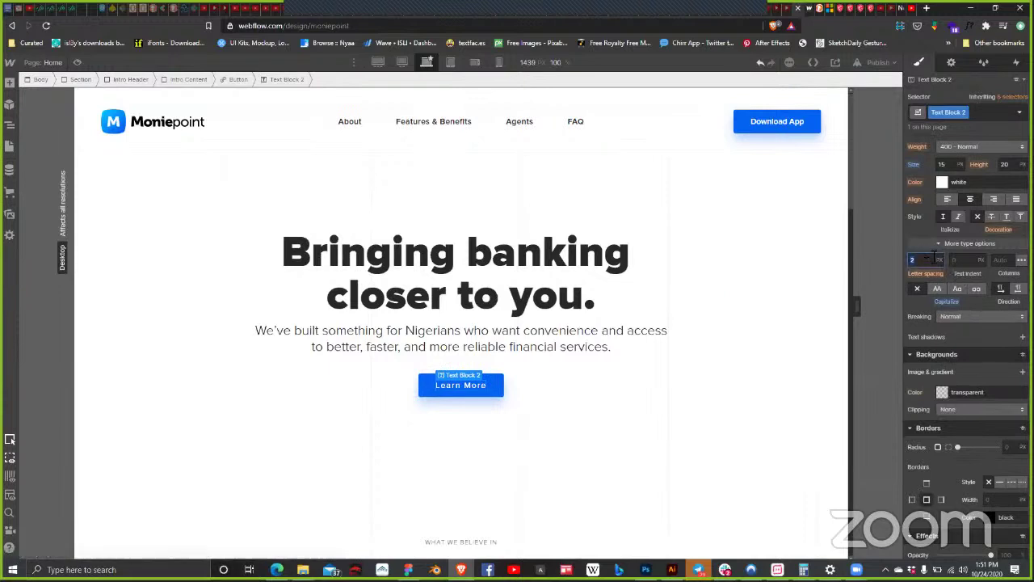
{"action": "type", "text": "1"}
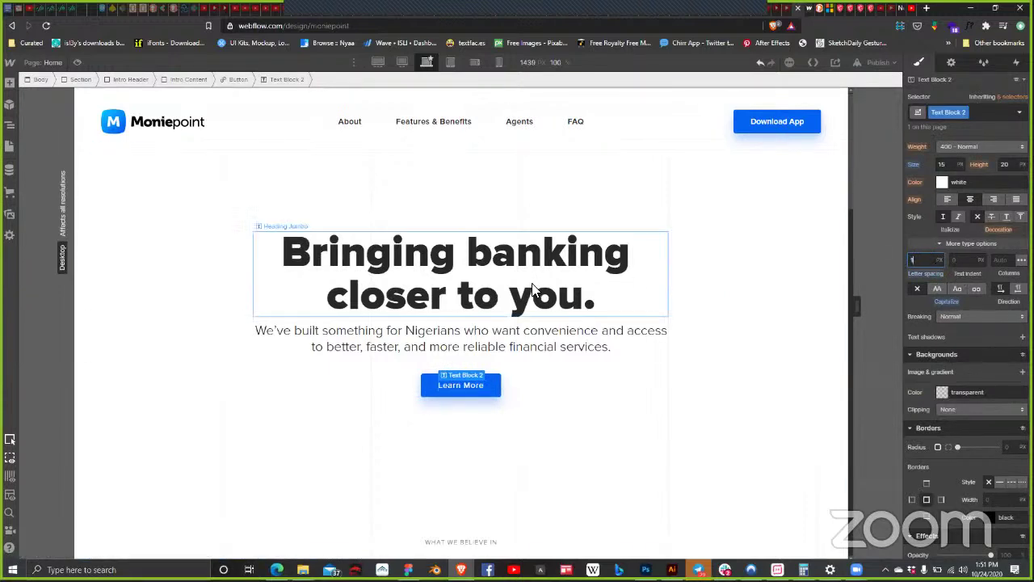
Step: Replace the hero button's Learn More text with "Download App"
{"action": "double_click", "coordinate": [476, 385]}
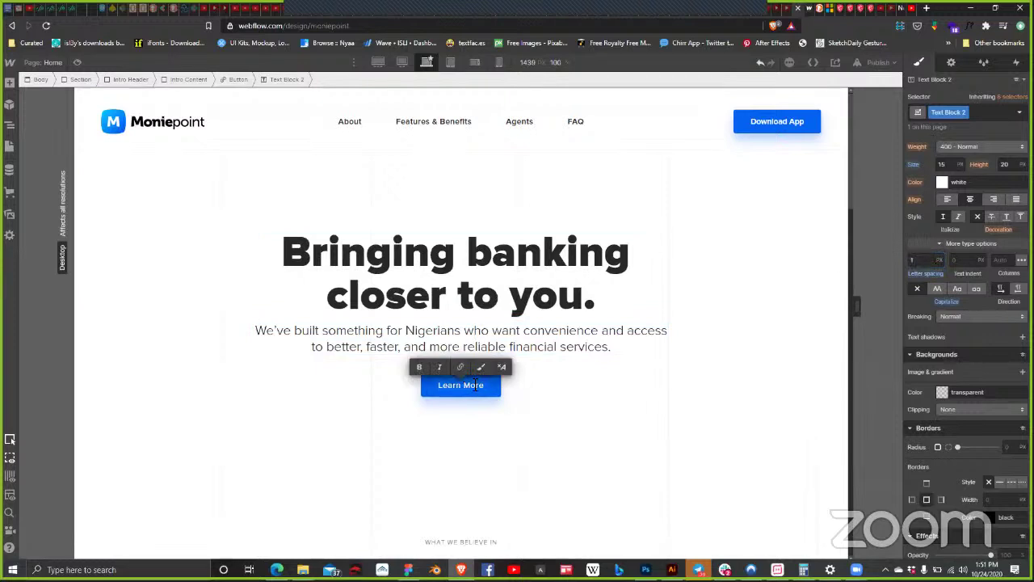
{"action": "key", "text": "ctrl+a"}
{"action": "key", "text": "BackSpace"}
{"action": "type", "text": "Dow"}
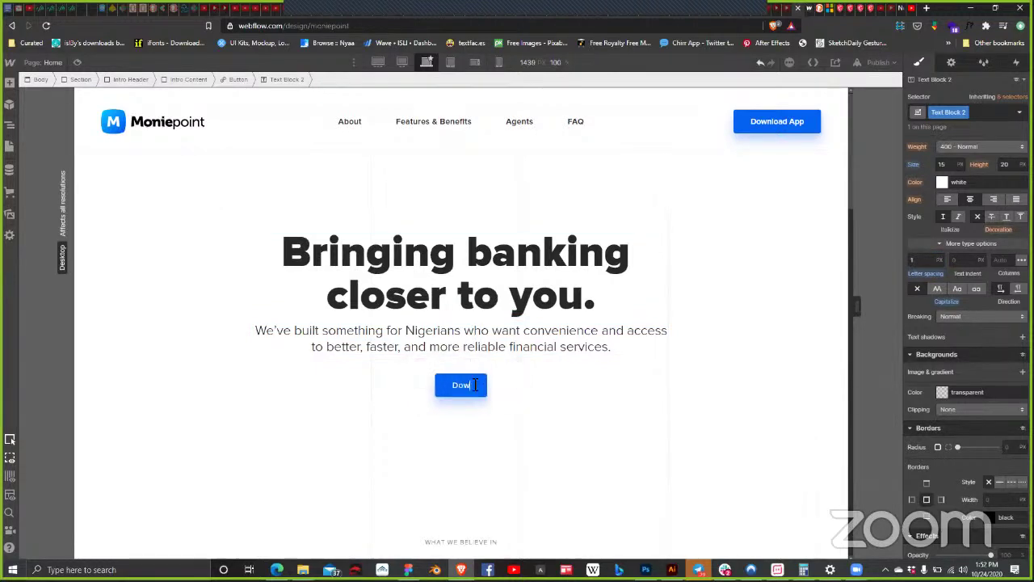
{"action": "type", "text": "nload"}
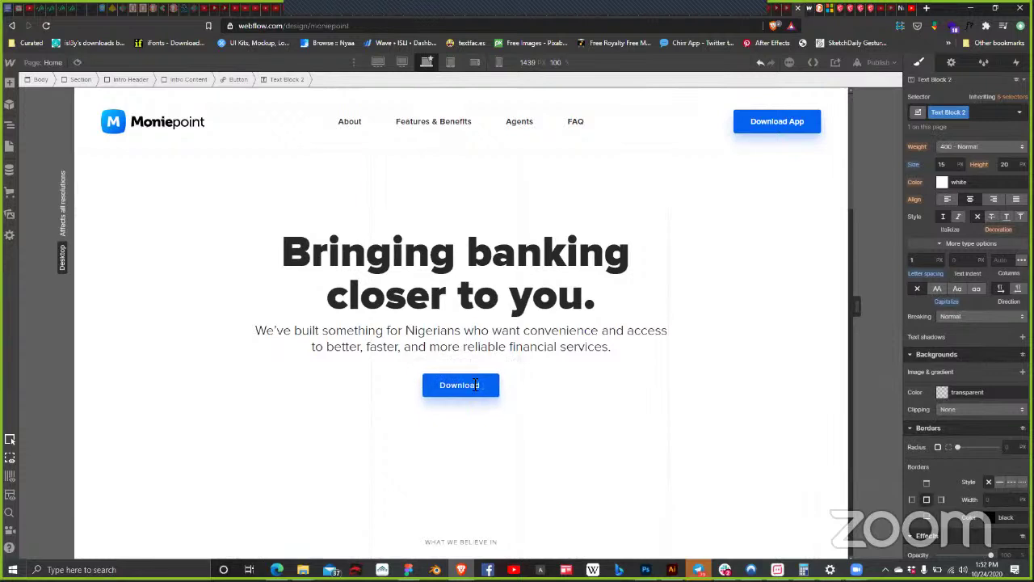
{"action": "type", "text": " App"}
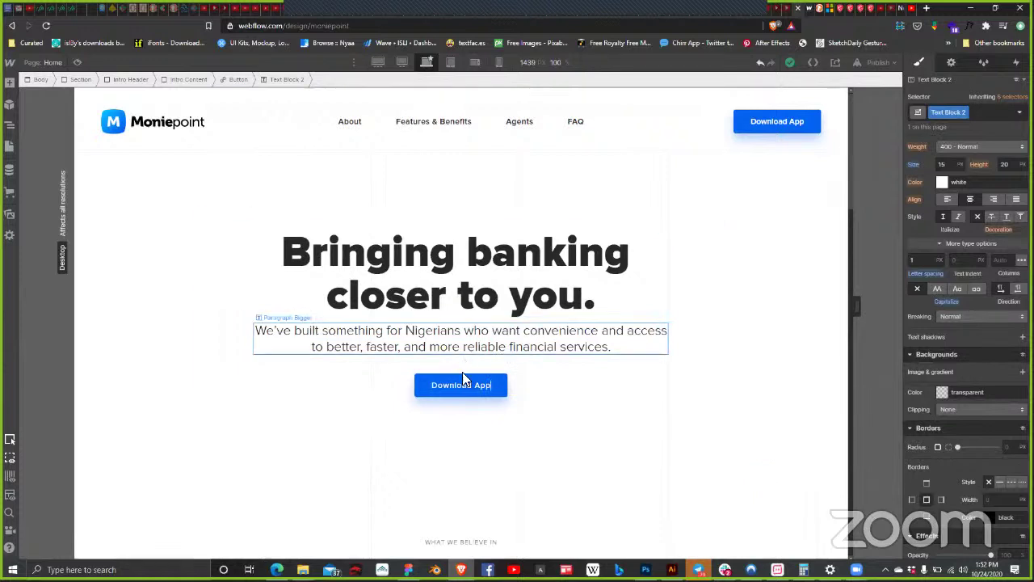
{"action": "left_click", "coordinate": [556, 418]}
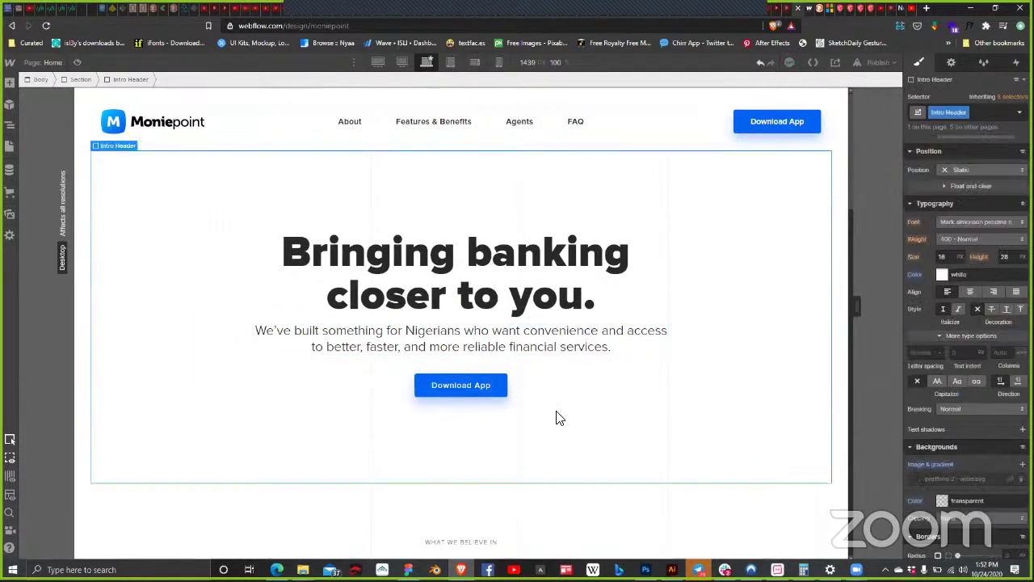
Step: Match the hero button's text to the navigation button by setting its weight to 600 - Semi Bold and letter spacing to 0.5 px
{"action": "left_click", "coordinate": [768, 123]}
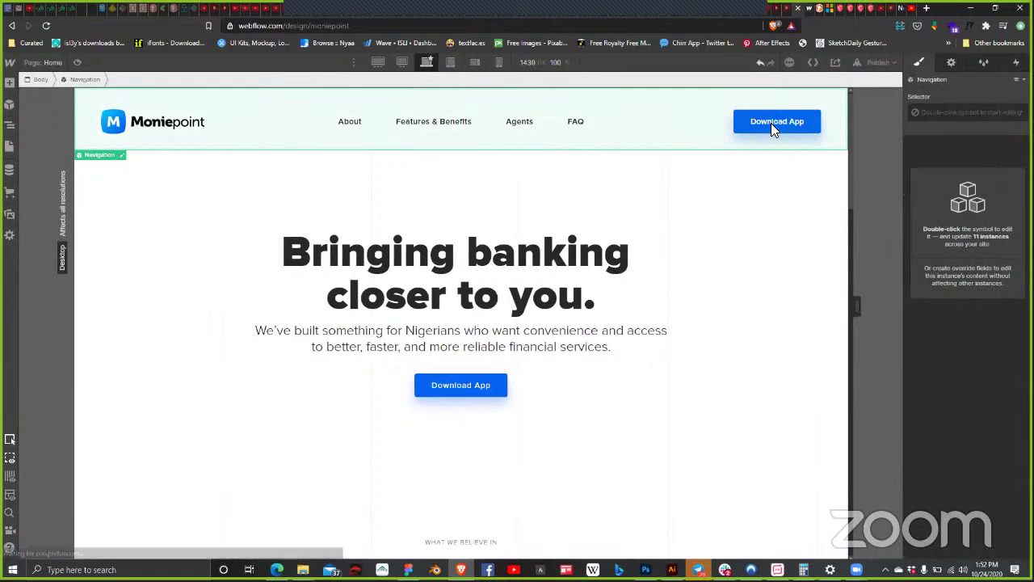
{"action": "double_click", "coordinate": [771, 122]}
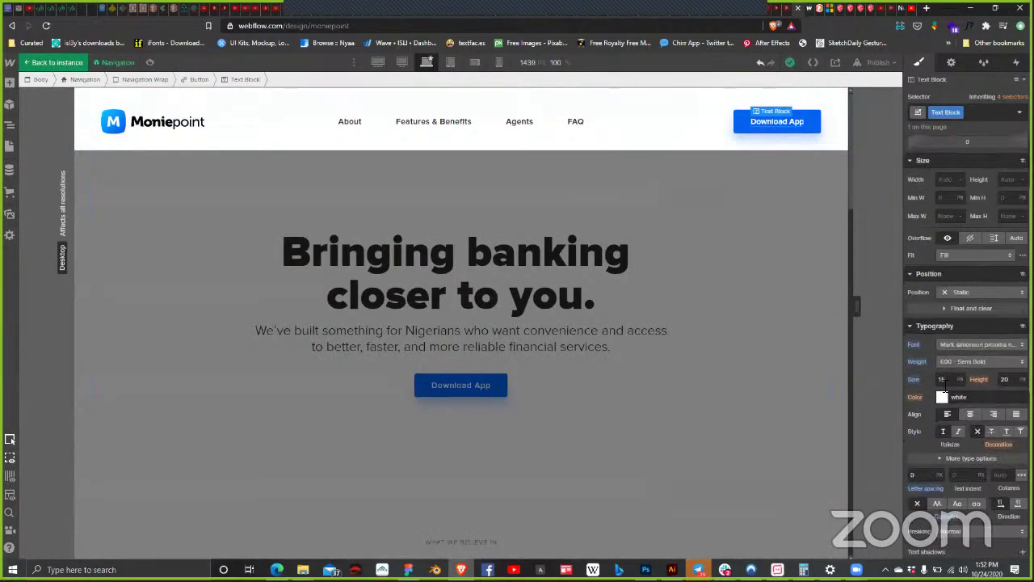
{"action": "left_click", "coordinate": [457, 386]}
{"action": "left_click", "coordinate": [979, 362]}
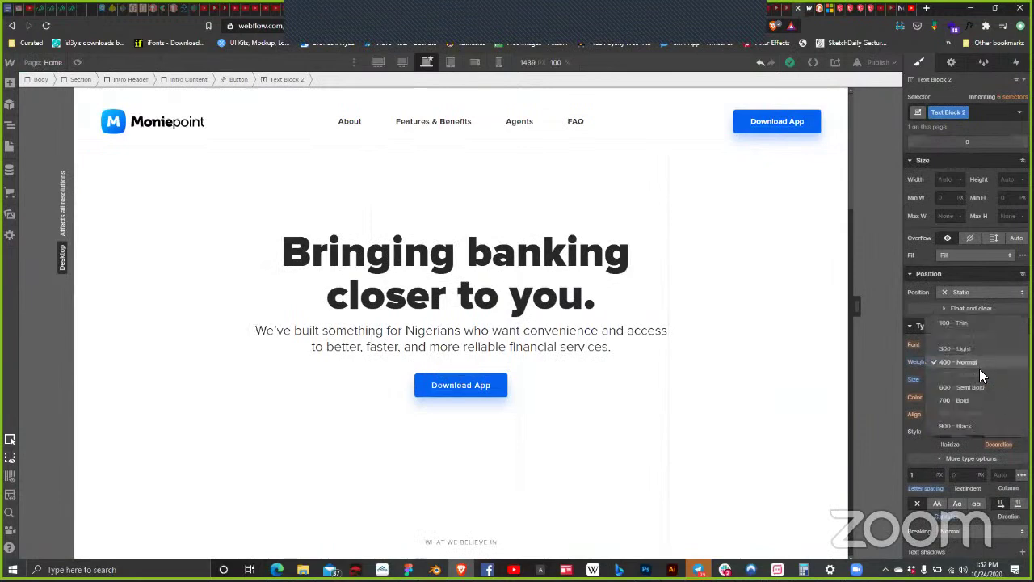
{"action": "left_click", "coordinate": [983, 388]}
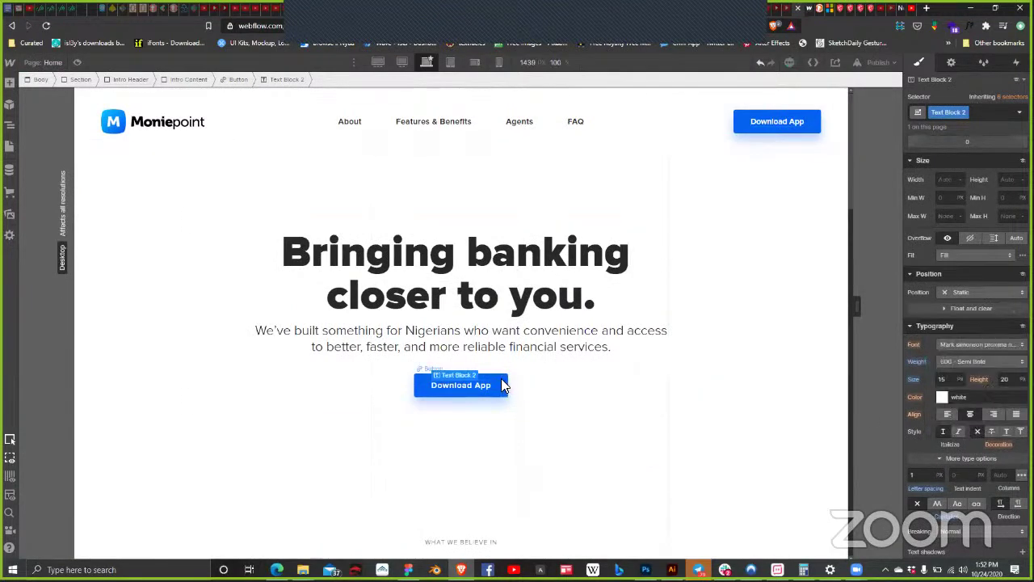
{"action": "left_click", "coordinate": [921, 475]}
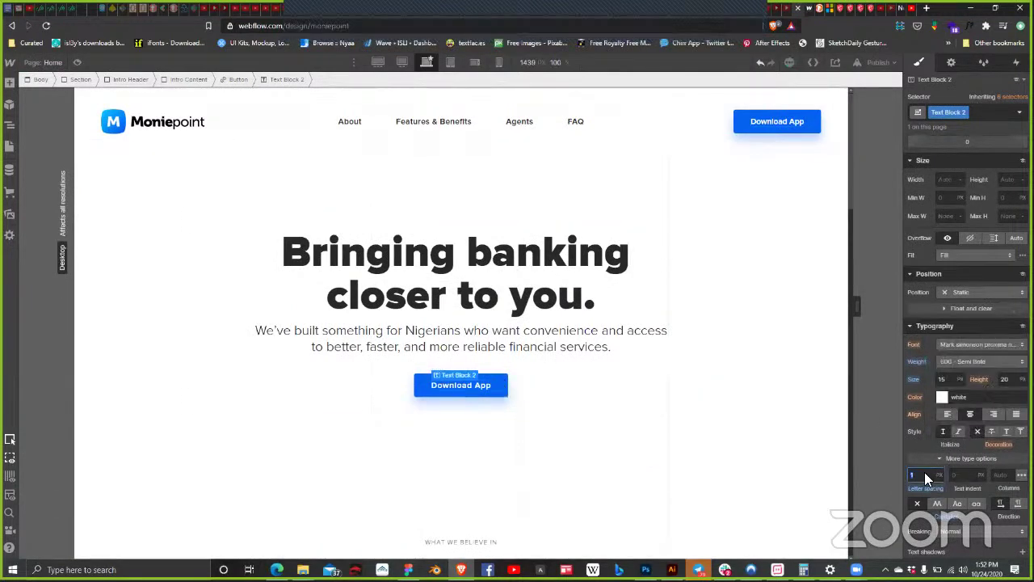
{"action": "type", "text": "0.5"}
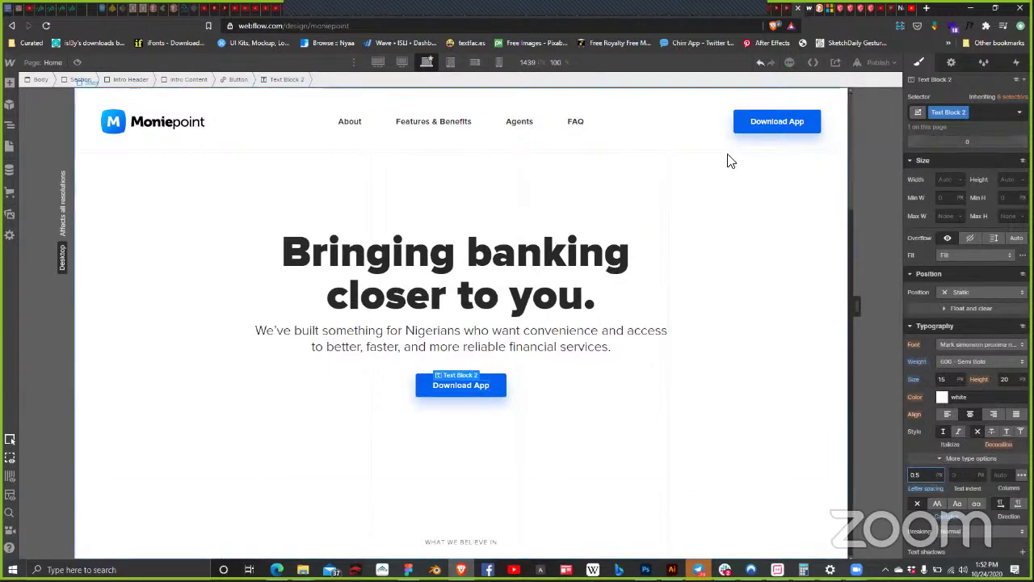
Step: Set the letter spacing of the navigation button's Download App text to 0.5 px and leave the navigation component
{"action": "double_click", "coordinate": [789, 121]}
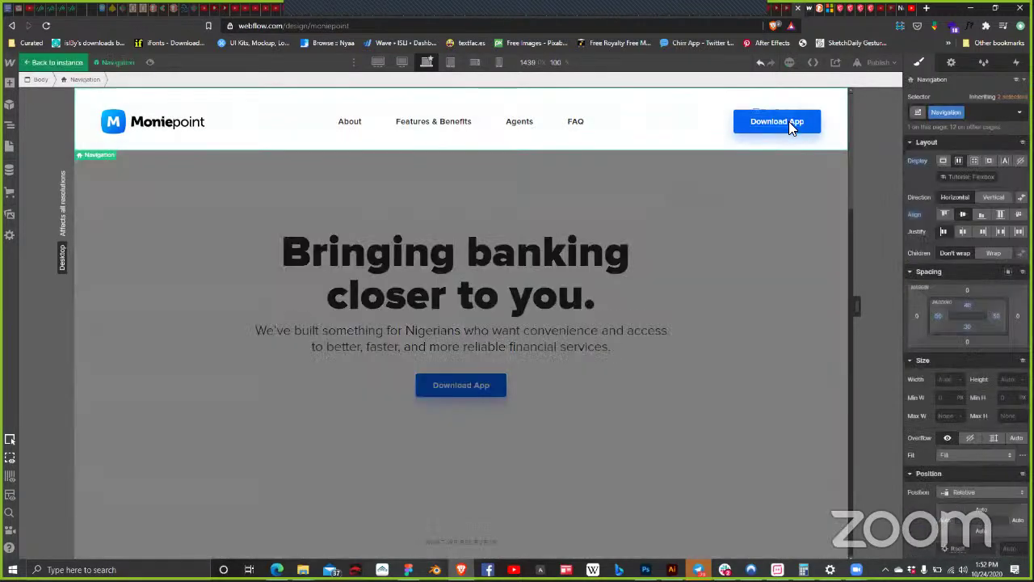
{"action": "scroll", "coordinate": [951, 491], "scroll_direction": "down", "scroll_amount": 2}
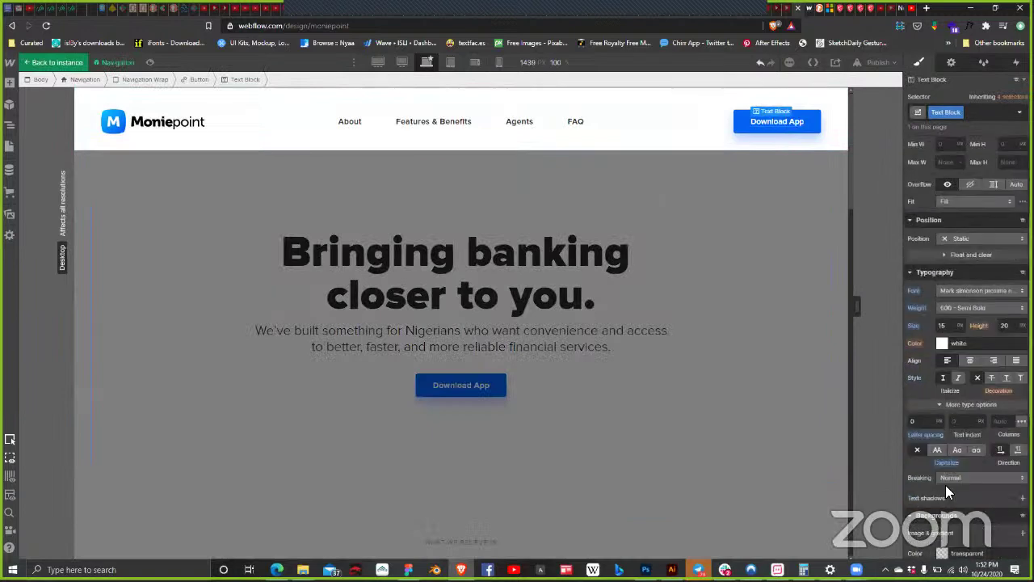
{"action": "left_click", "coordinate": [914, 421]}
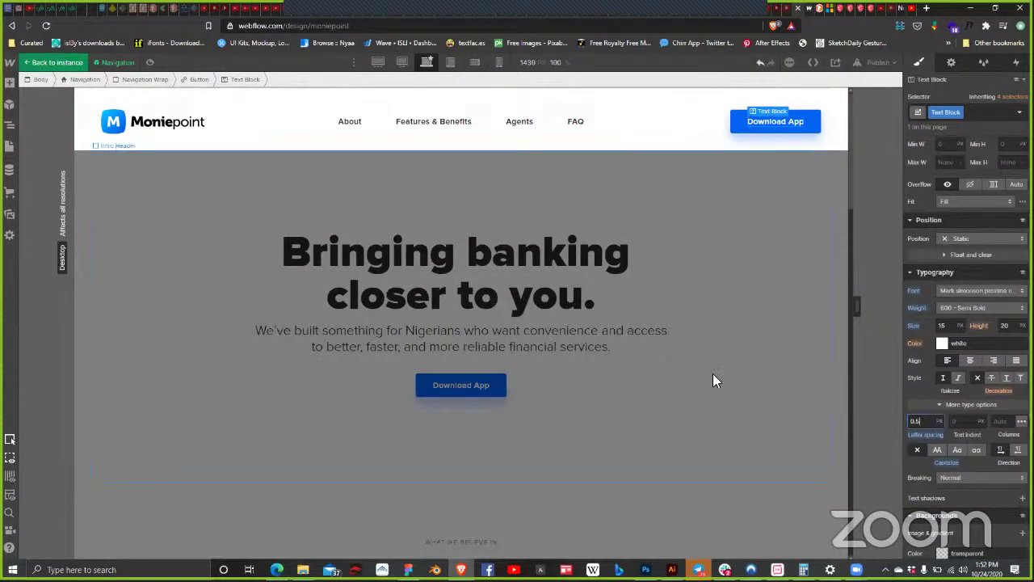
{"action": "left_click", "coordinate": [759, 393]}
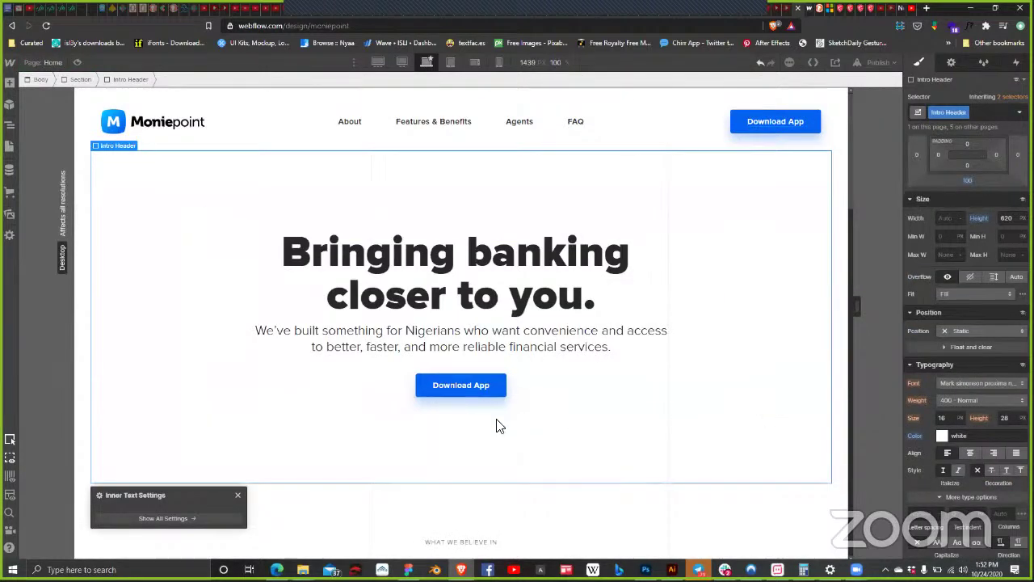
{"action": "left_click", "coordinate": [411, 514]}
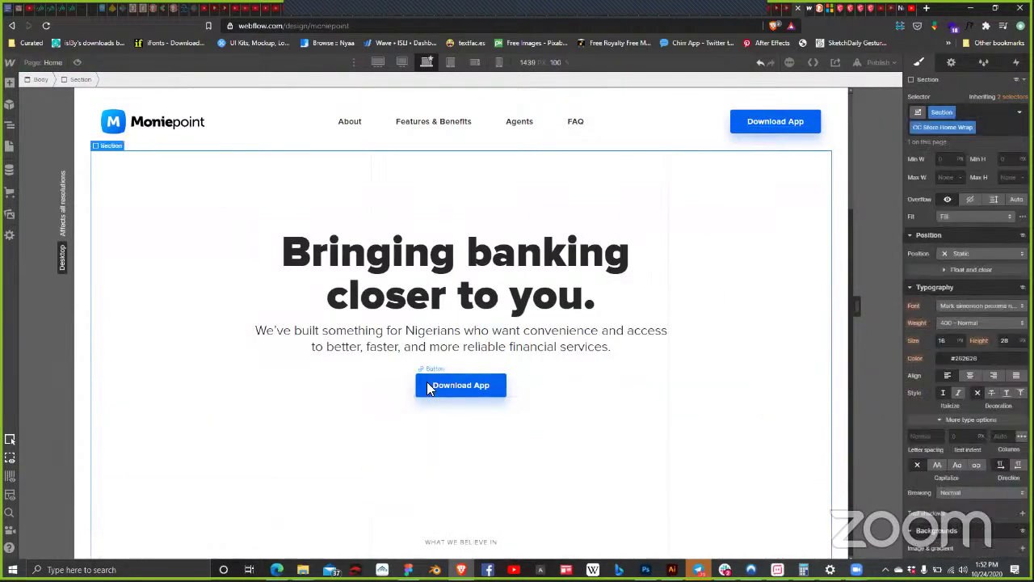
{"action": "left_click", "coordinate": [443, 415]}
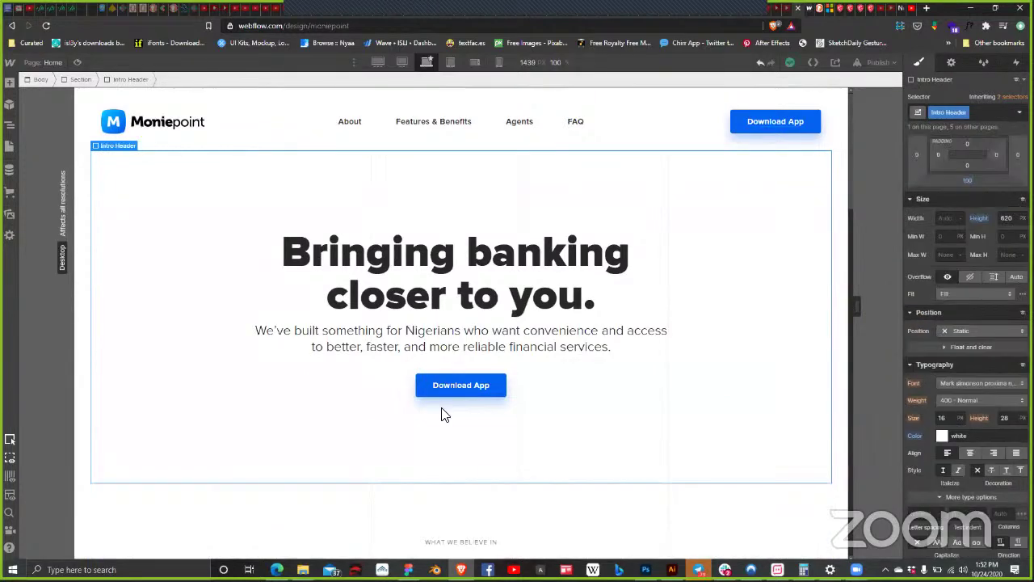
Step: Select the page's Body element and open the settings of its Lines.svg background image
{"action": "left_click", "coordinate": [10, 126]}
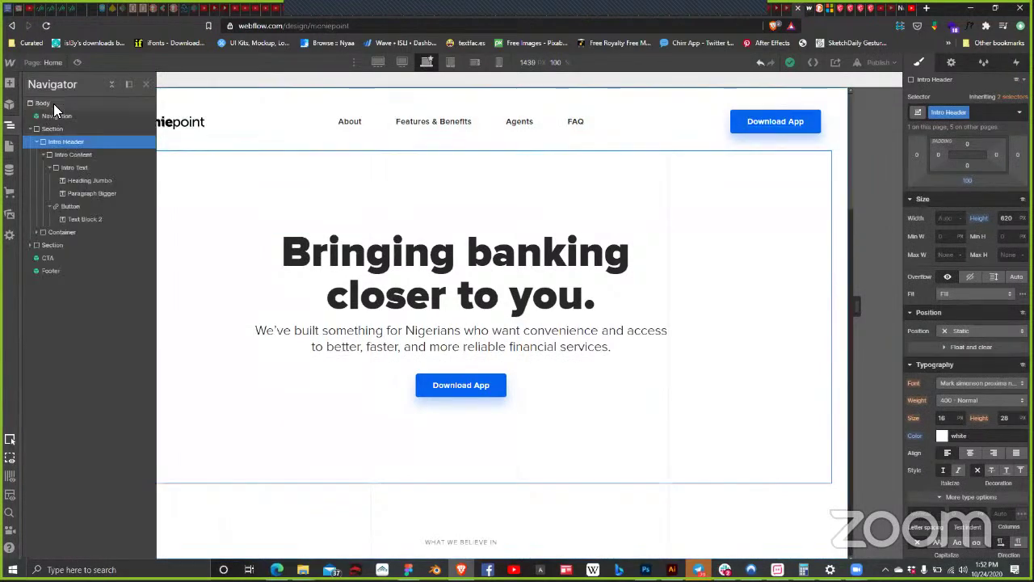
{"action": "left_click", "coordinate": [42, 103]}
{"action": "scroll", "coordinate": [978, 436], "scroll_direction": "down", "scroll_amount": 5}
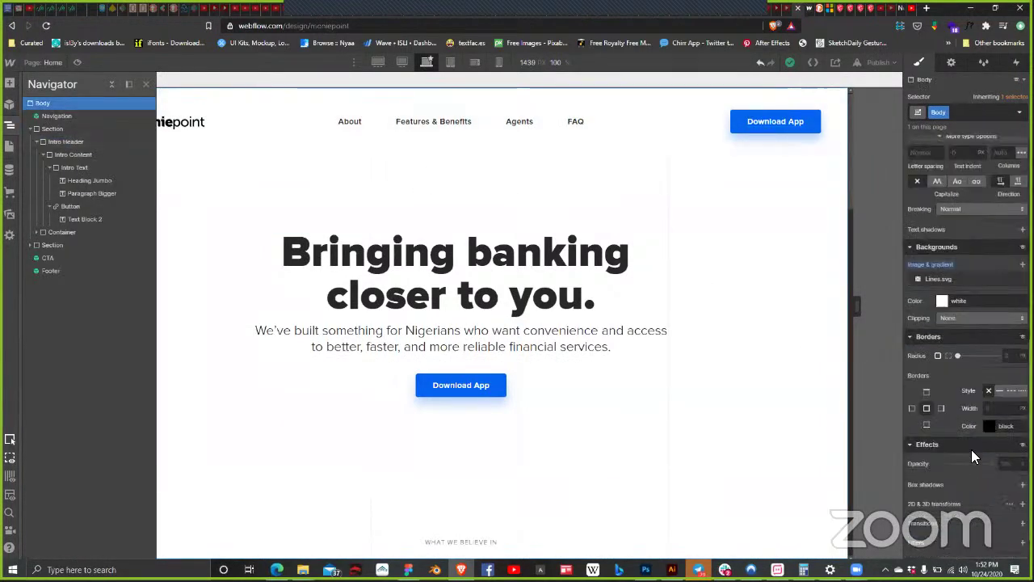
{"action": "scroll", "coordinate": [972, 449], "scroll_direction": "down", "scroll_amount": 1}
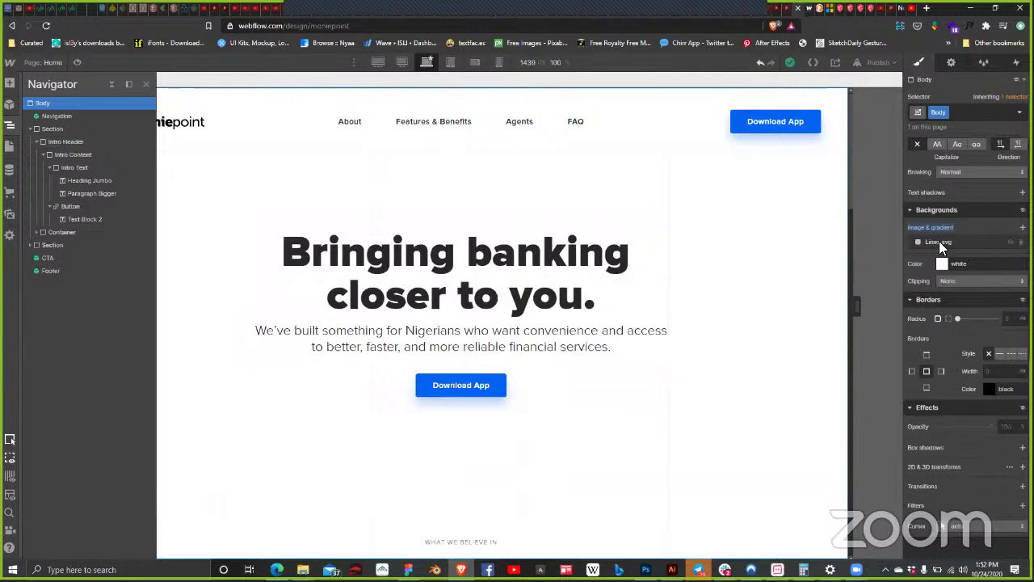
{"action": "left_click", "coordinate": [939, 241]}
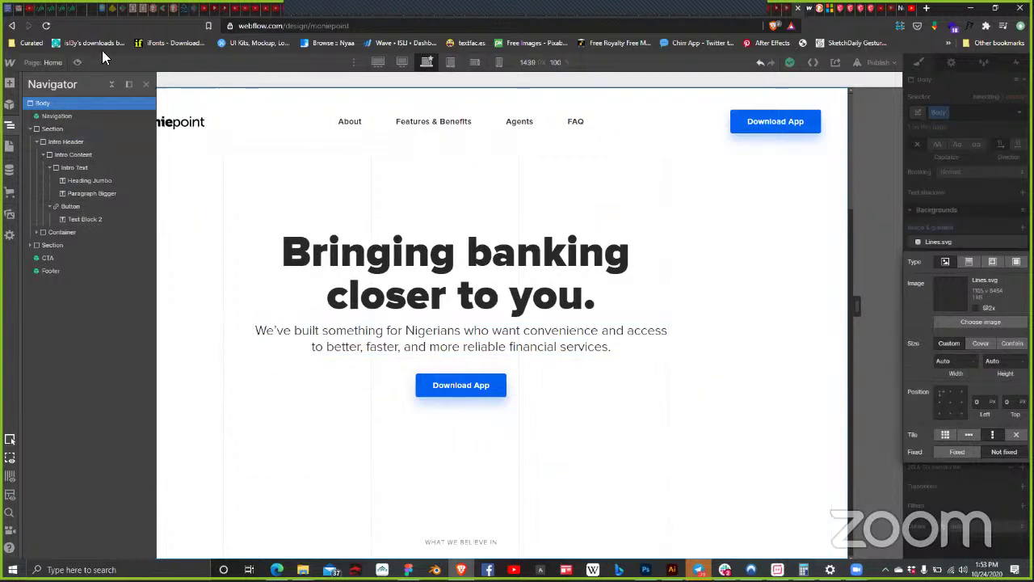
Step: Publish the site to the selected moniepoint.webflow.io domain
{"action": "left_click", "coordinate": [146, 84]}
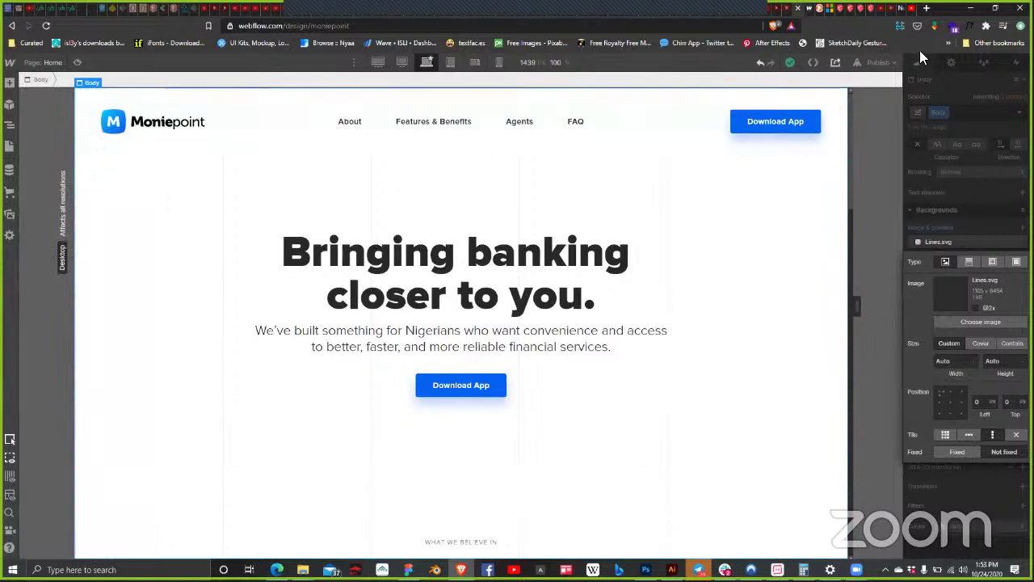
{"action": "left_click", "coordinate": [881, 62]}
{"action": "left_click", "coordinate": [856, 235]}
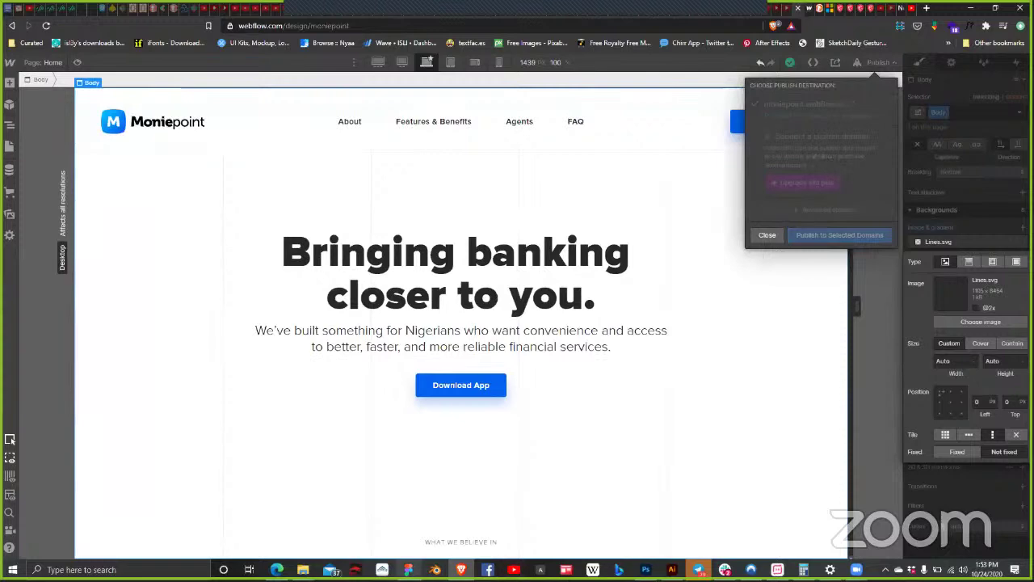
Step: Switch to Figma and rename the dotted Union shape at the edge of the MacBook Pro frame as circle_grids
{"action": "left_click", "coordinate": [408, 570]}
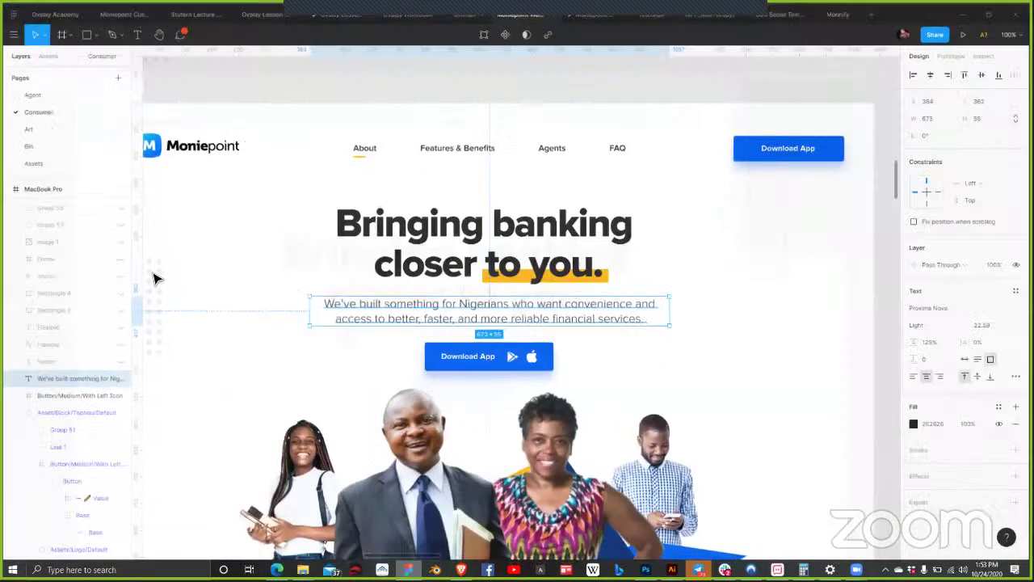
{"action": "left_click", "coordinate": [157, 277]}
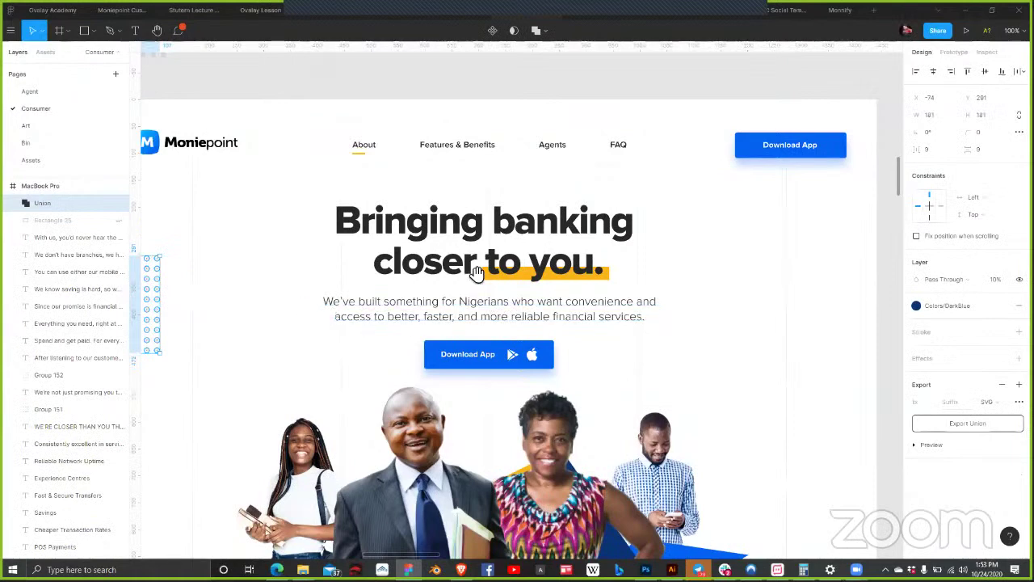
{"action": "left_click_drag", "start_coordinate": [473, 269], "coordinate": [498, 268]}
{"action": "scroll", "coordinate": [445, 335], "scroll_direction": "left", "scroll_amount": 5}
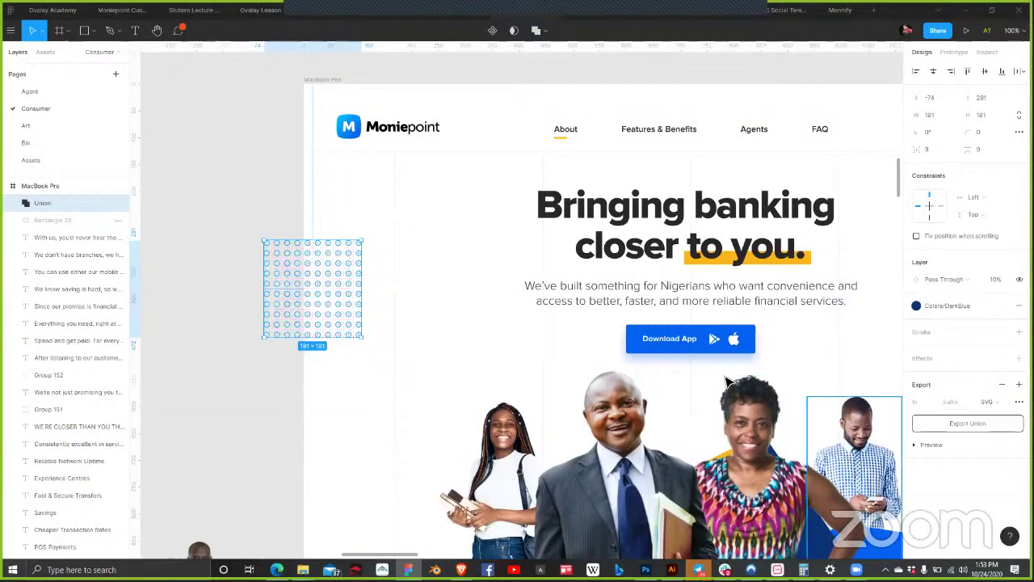
{"action": "double_click", "coordinate": [47, 203]}
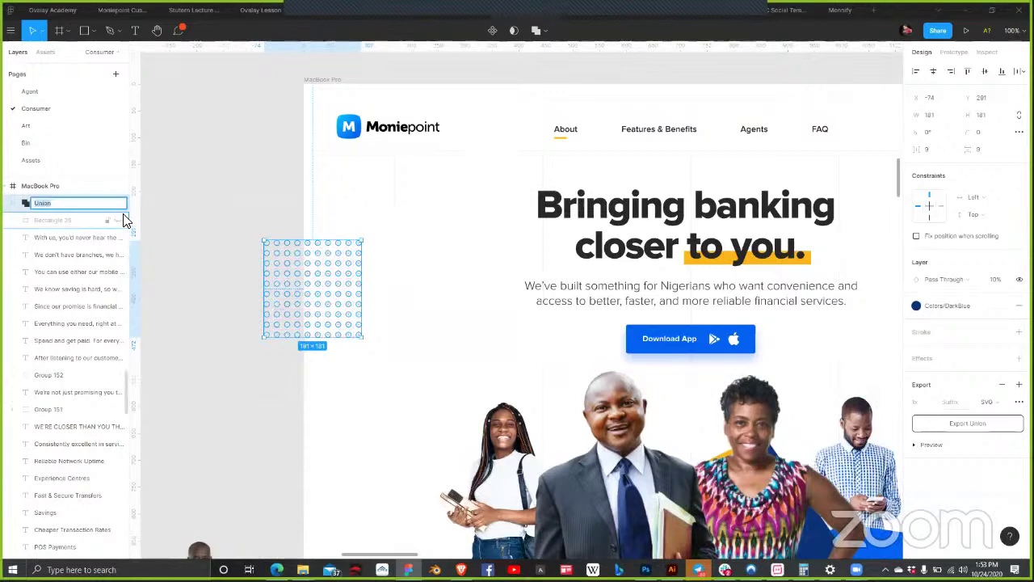
{"action": "type", "text": "circle_grids"}
{"action": "key", "text": "Return"}
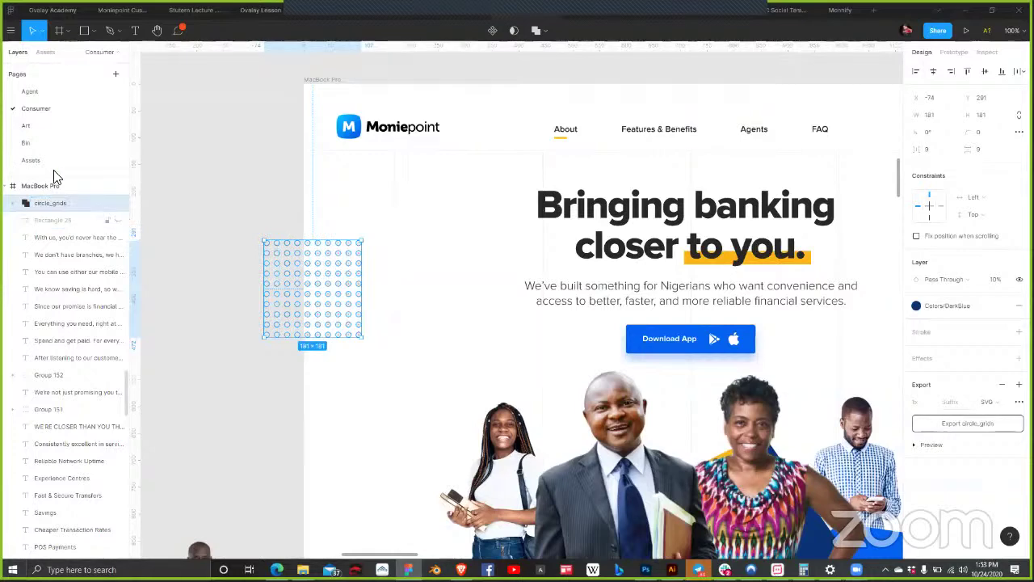
Step: Export circle_grids as an SVG into the Moniepoint folder and return to Webflow
{"action": "left_click", "coordinate": [963, 423]}
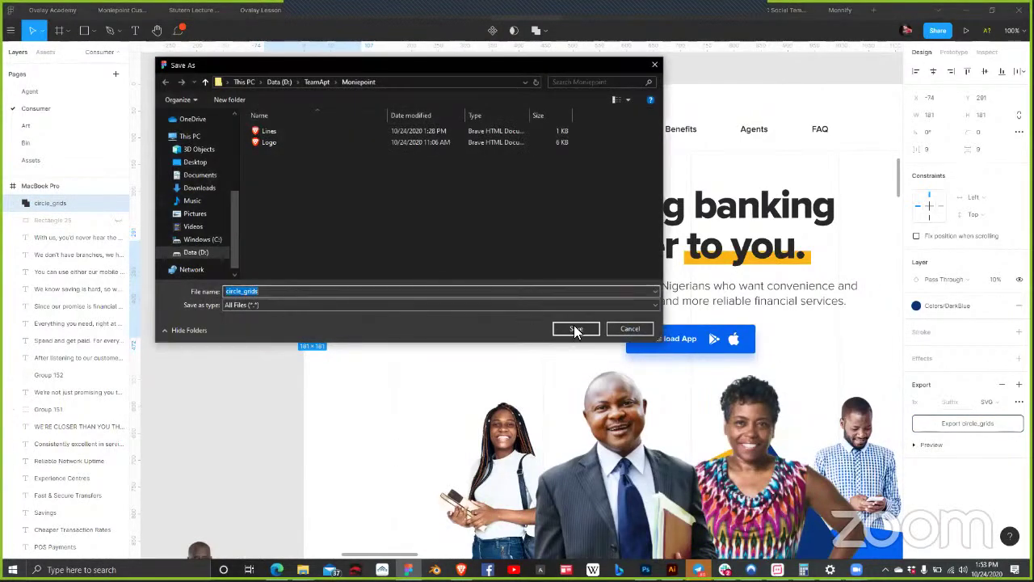
{"action": "left_click", "coordinate": [575, 327]}
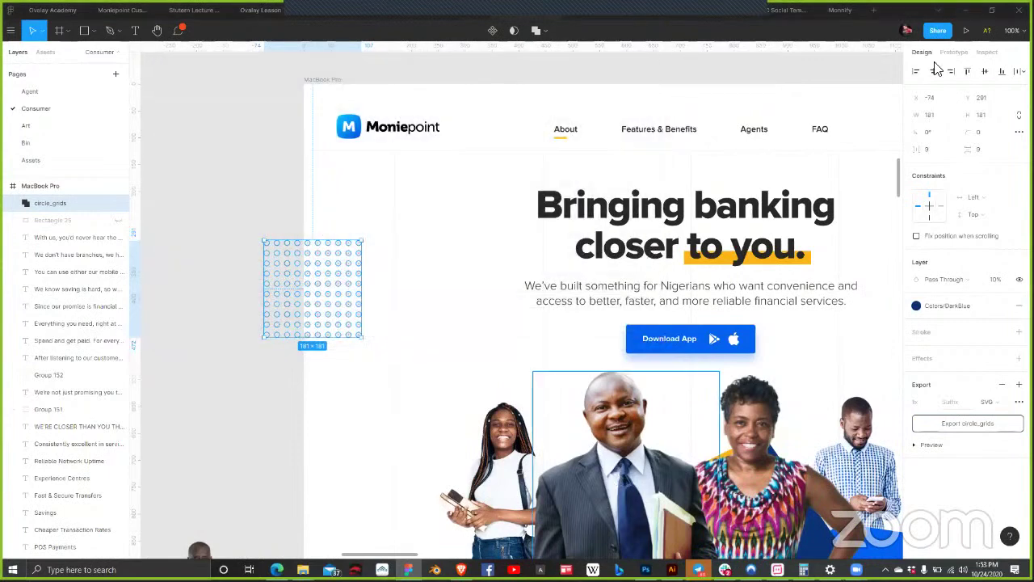
{"action": "left_click", "coordinate": [965, 10]}
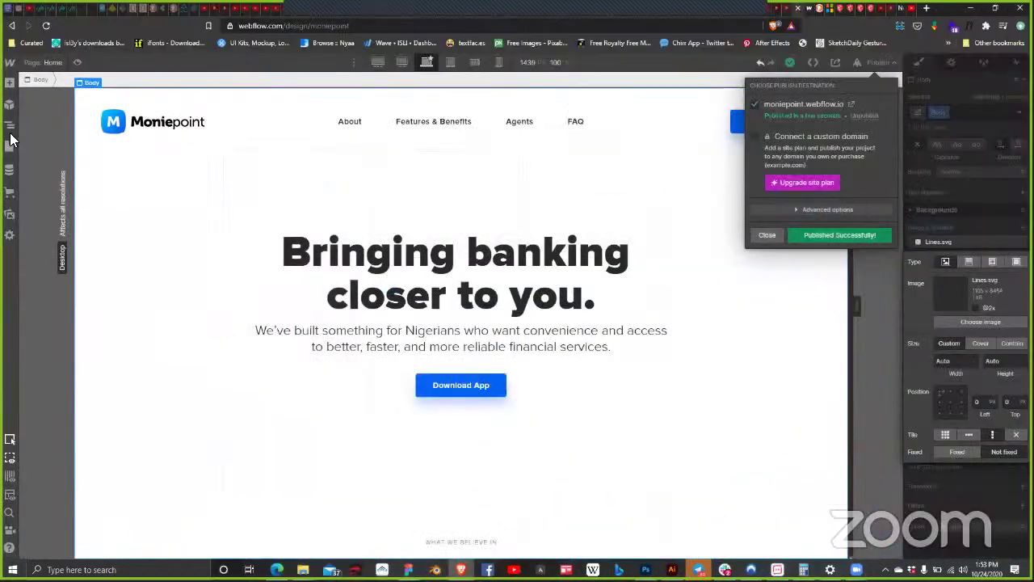
Step: Upload the circle_grids file from the Moniepoint folder to the site's assets
{"action": "left_click", "coordinate": [11, 212]}
{"action": "left_click", "coordinate": [10, 214]}
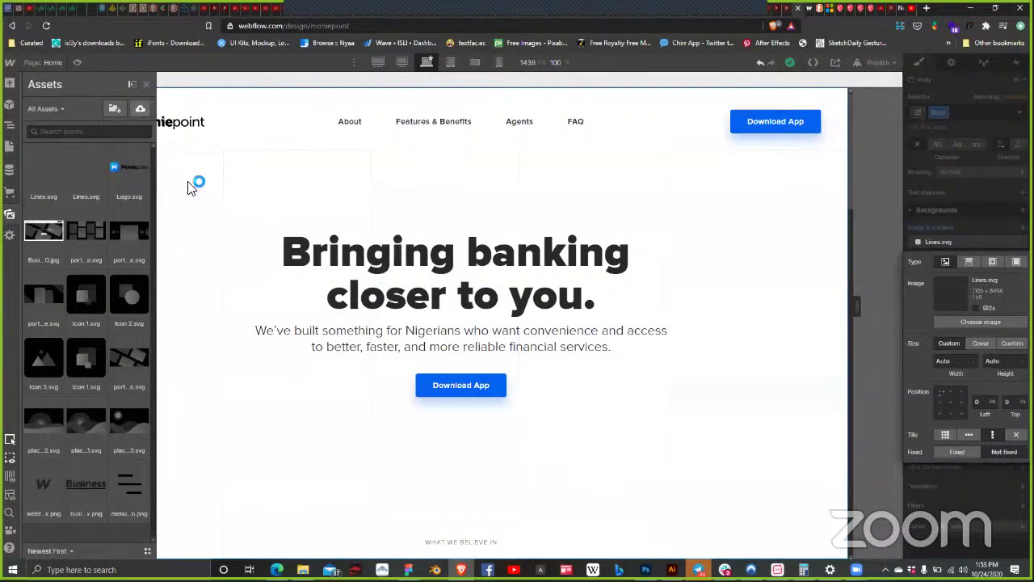
{"action": "left_click", "coordinate": [140, 108]}
{"action": "left_click", "coordinate": [127, 75]}
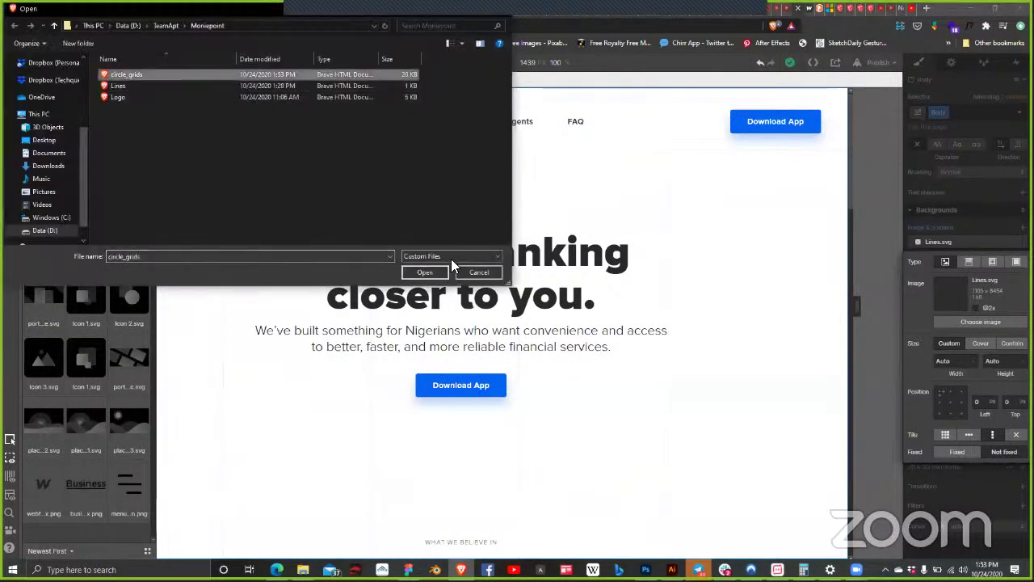
{"action": "left_click", "coordinate": [441, 273]}
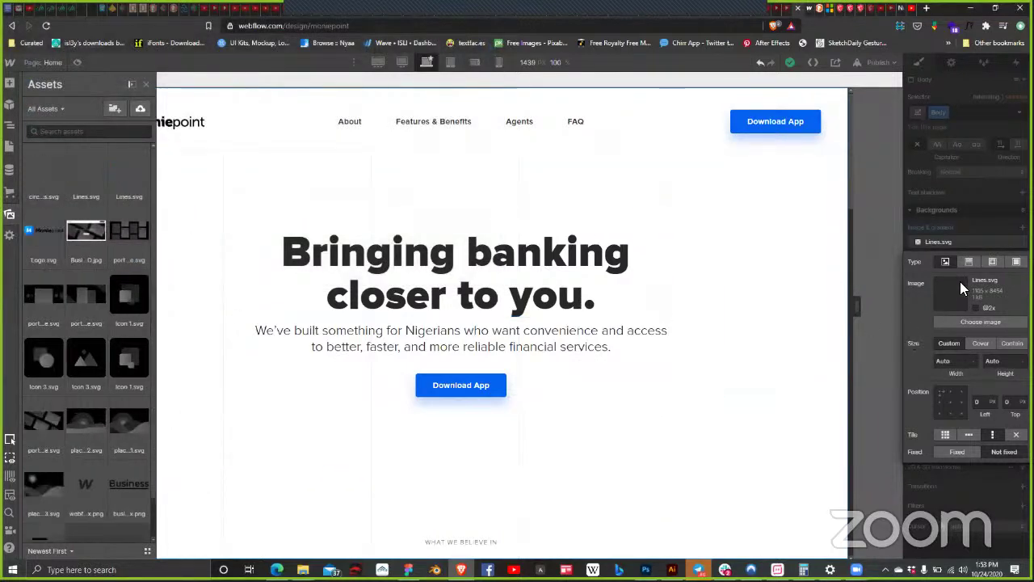
Step: Add circle_grids.svg as a second background image on the Body and turn off its tiling
{"action": "left_click", "coordinate": [982, 236]}
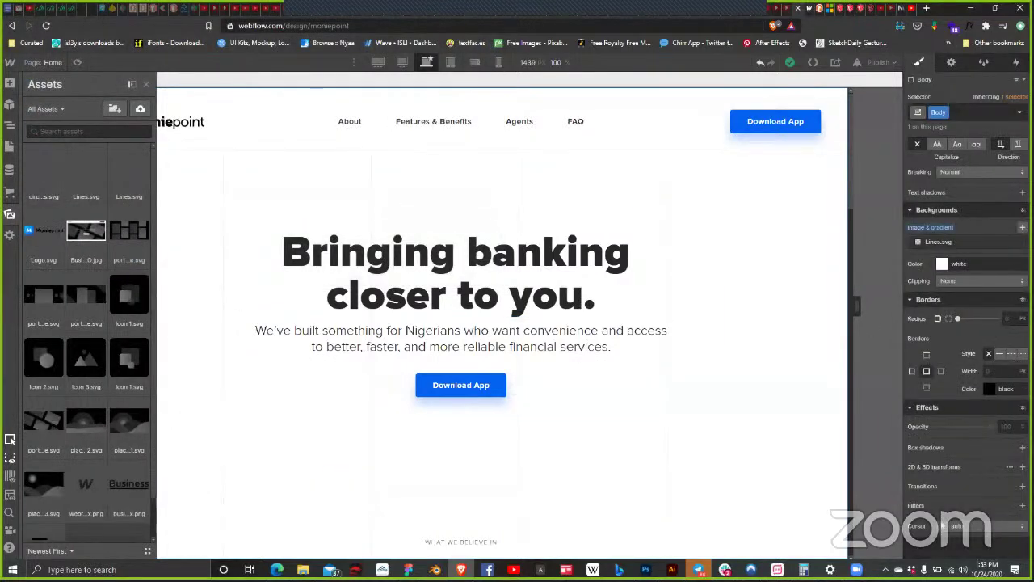
{"action": "left_click", "coordinate": [1023, 227]}
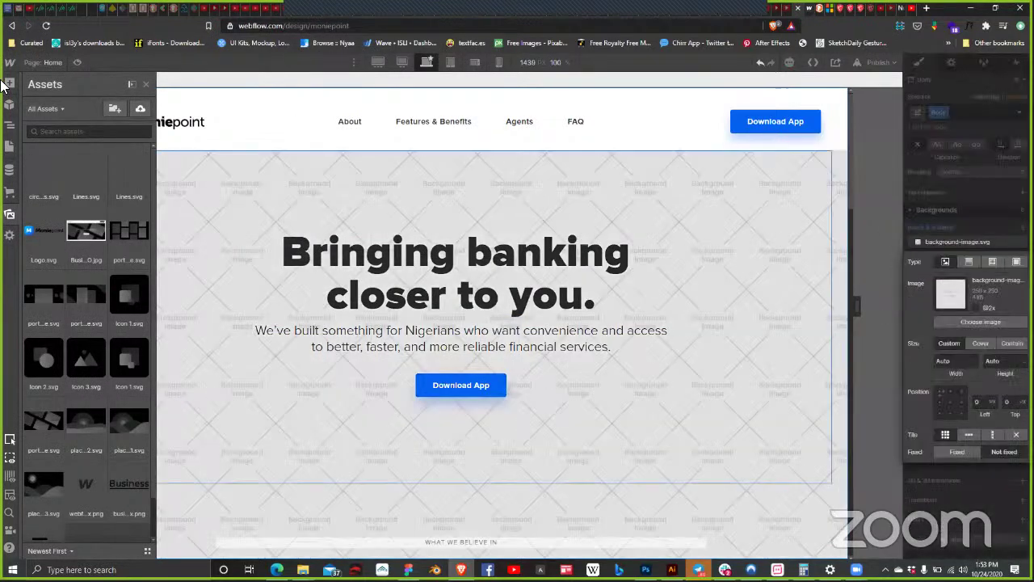
{"action": "left_click", "coordinate": [960, 324]}
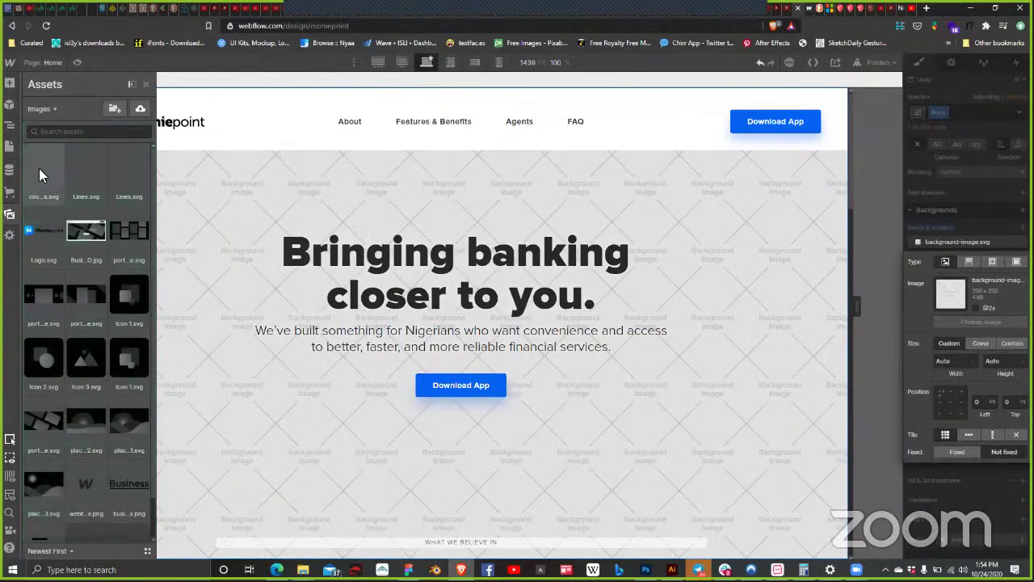
{"action": "left_click", "coordinate": [39, 168]}
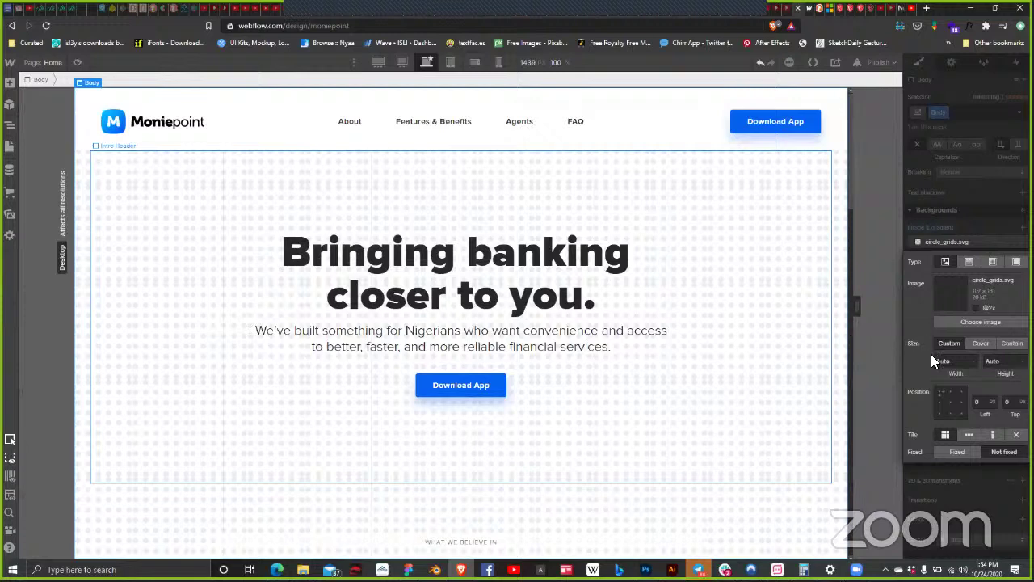
{"action": "left_click", "coordinate": [989, 435]}
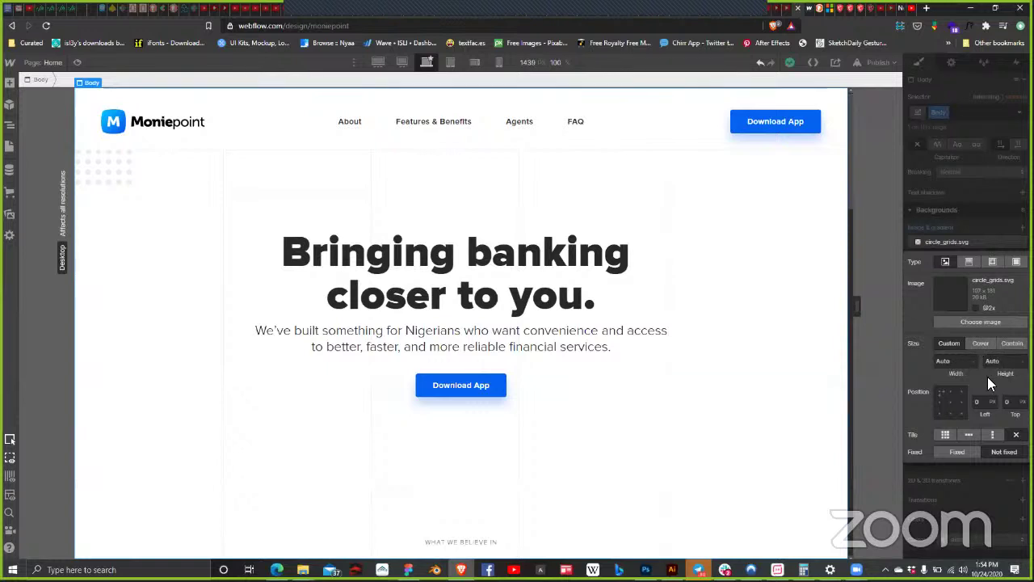
Step: Set the top position of the circle_grids.svg background to 230 px
{"action": "left_click", "coordinate": [1008, 402]}
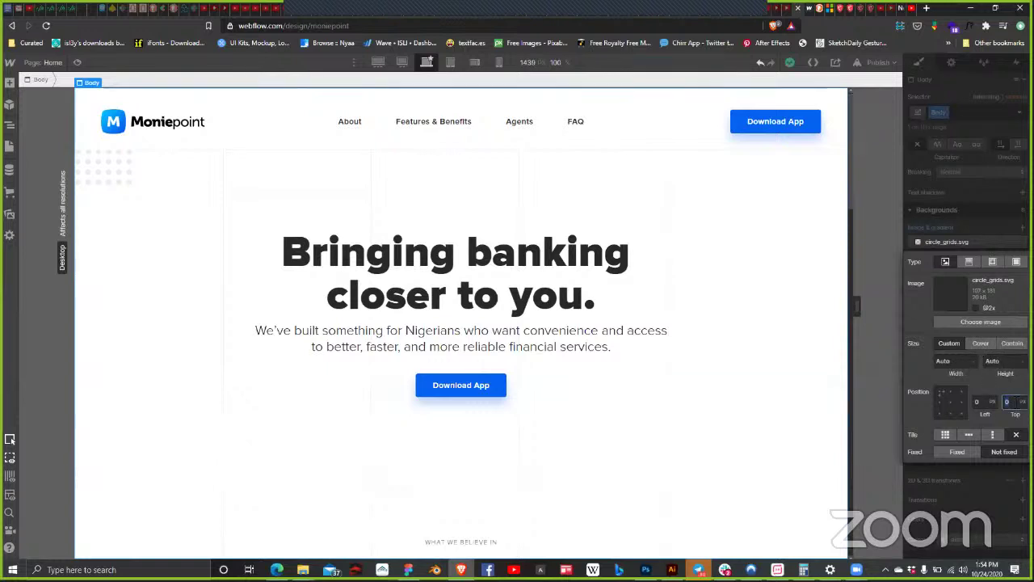
{"action": "type", "text": "30"}
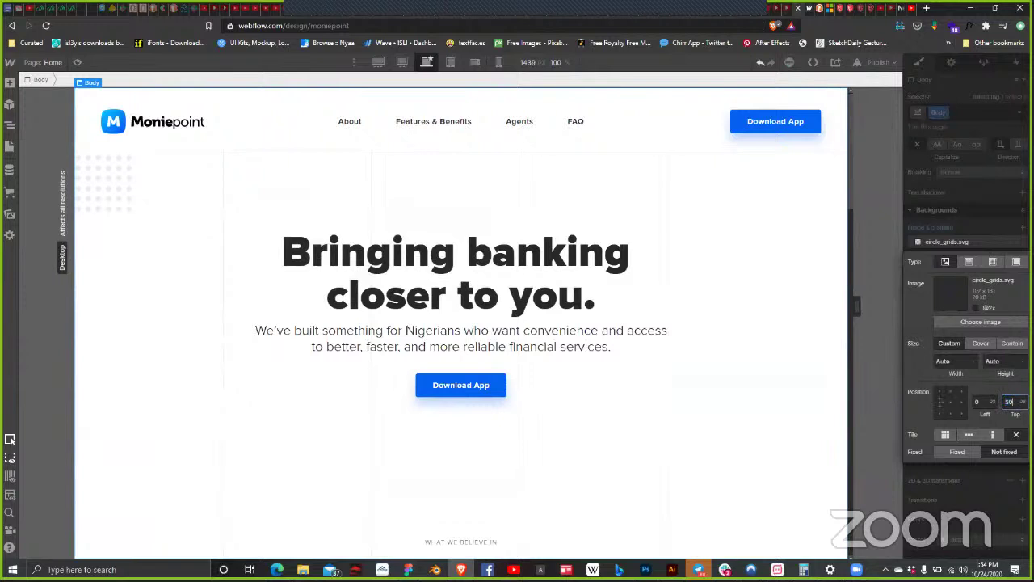
{"action": "key", "text": "shift+Up"}
{"action": "key", "text": "shift+Up"}
{"action": "key", "text": "shift+Up"}
{"action": "key", "text": "shift+Up"}
{"action": "key", "text": "shift+Up"}
{"action": "key", "text": "shift+Up"}
{"action": "key", "text": "shift+Up"}
{"action": "key", "text": "shift+Up"}
{"action": "key", "text": "shift+Up"}
{"action": "key", "text": "shift+Up"}
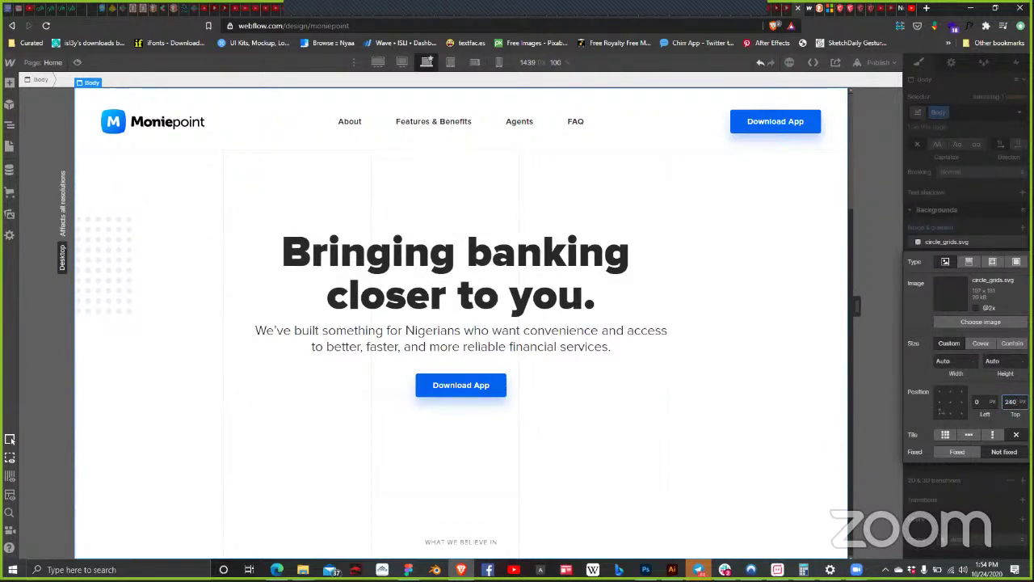
{"action": "key", "text": "shift+Down"}
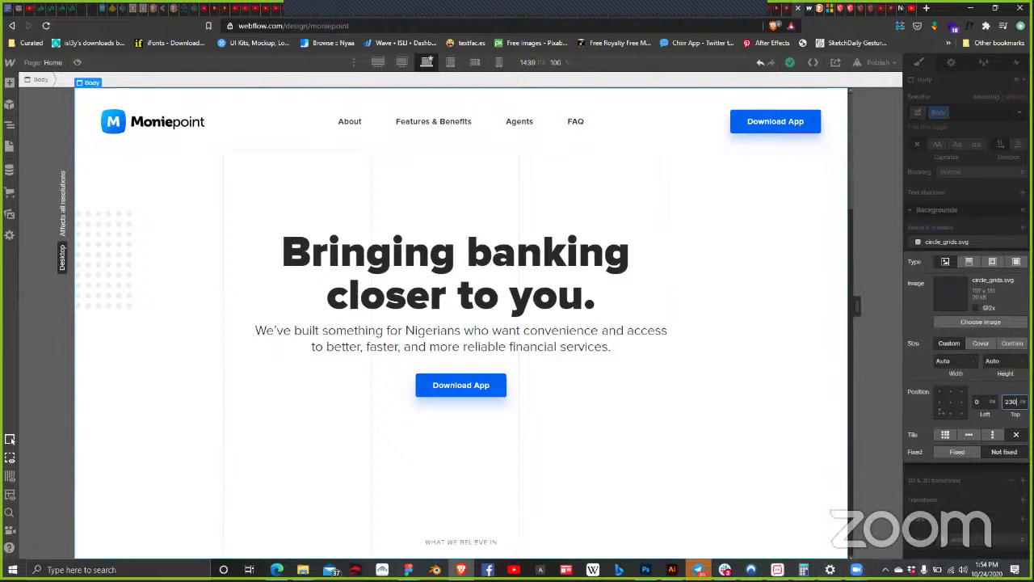
Step: Check the connected Bluetooth devices in Windows Settings and return to Webflow
{"action": "left_click", "coordinate": [886, 569]}
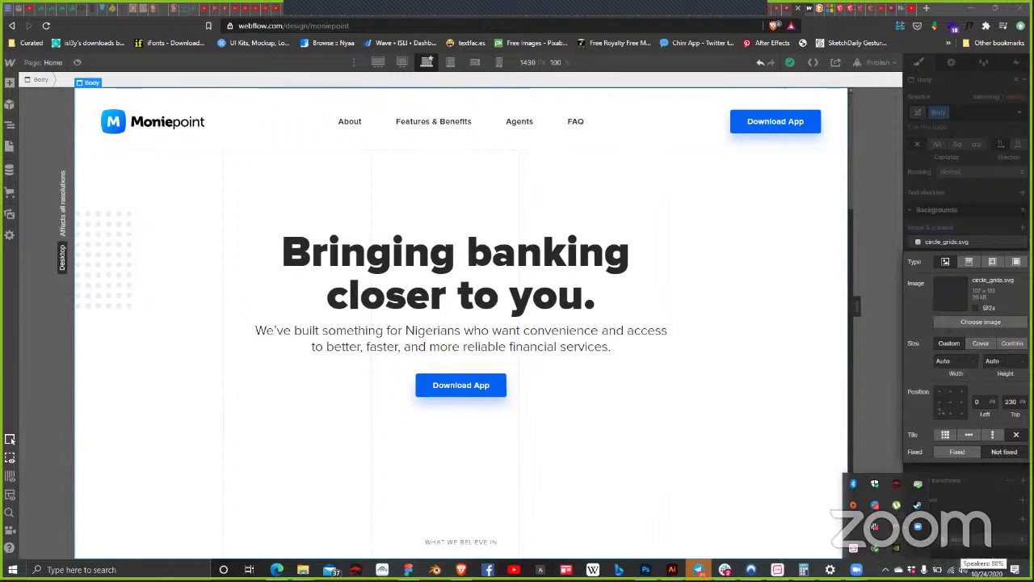
{"action": "right_click", "coordinate": [868, 496]}
{"action": "left_click", "coordinate": [908, 398]}
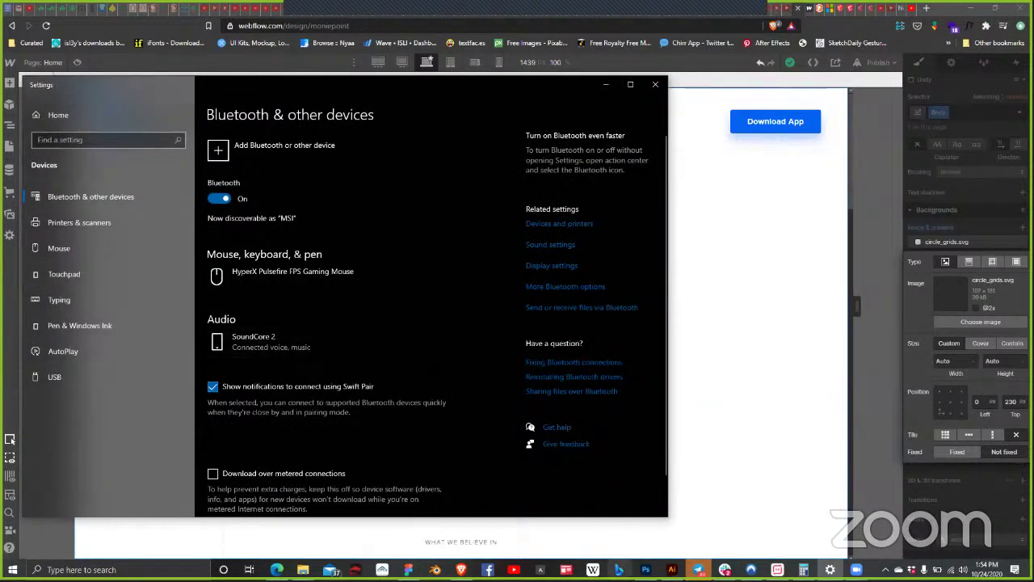
{"action": "left_click", "coordinate": [830, 570]}
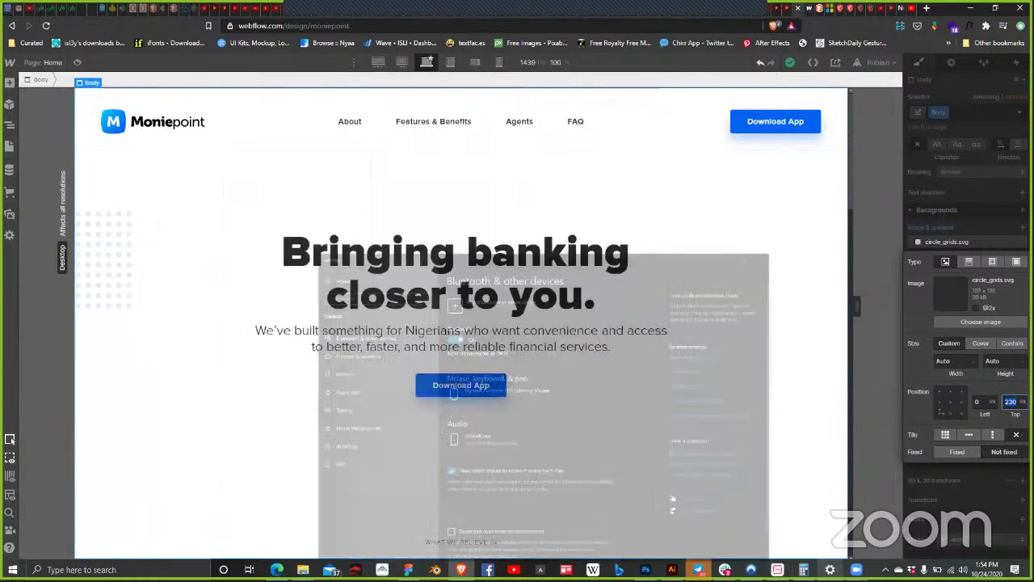
Step: In Zoom's audio settings, test the SoundCore 2 Stereo headphones and set the speaker to Headset (SoundCore 2 Hands-Free AG Audio)
{"action": "mouse_move", "coordinate": [856, 569]}
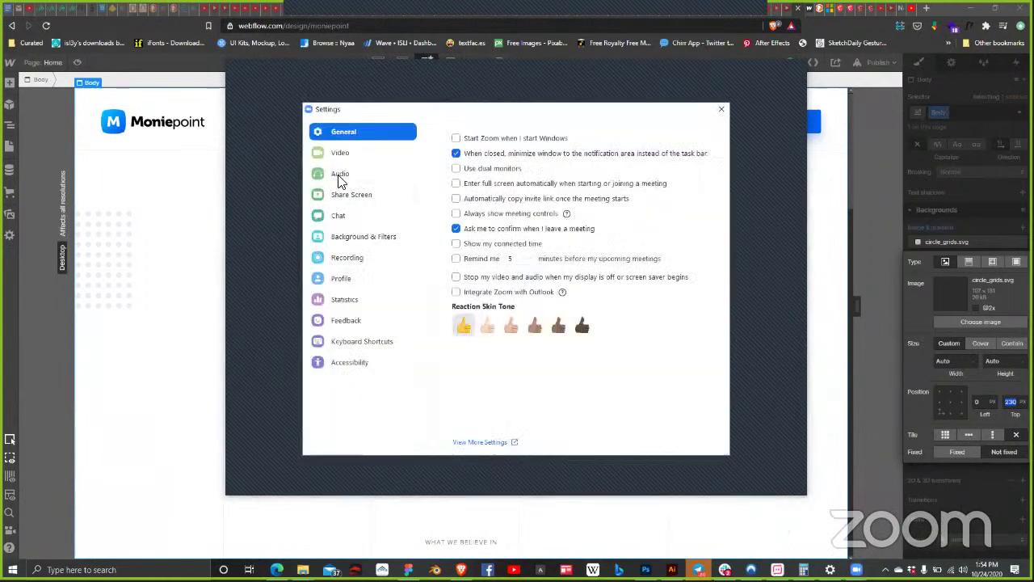
{"action": "left_click", "coordinate": [355, 178]}
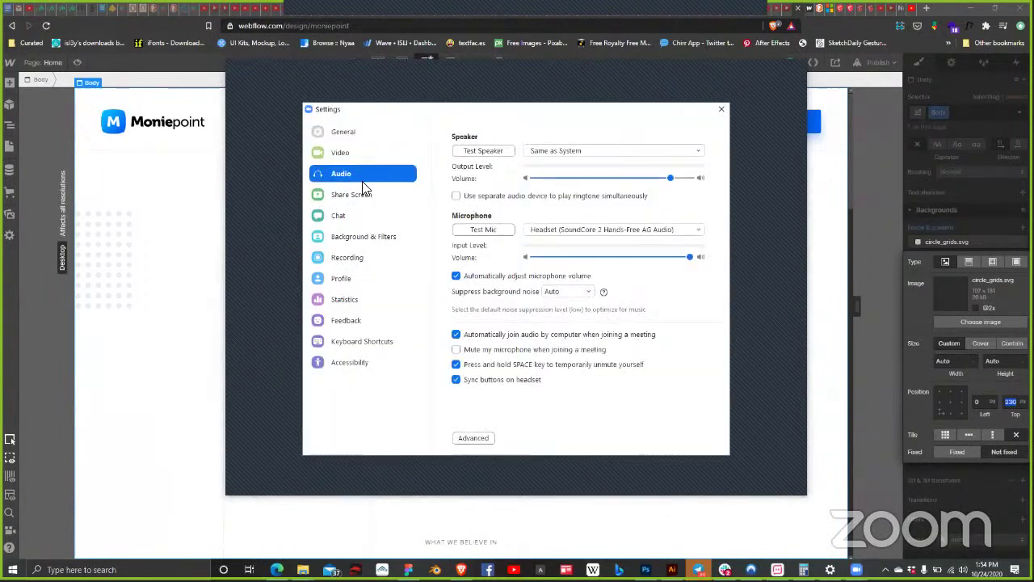
{"action": "left_click", "coordinate": [549, 154]}
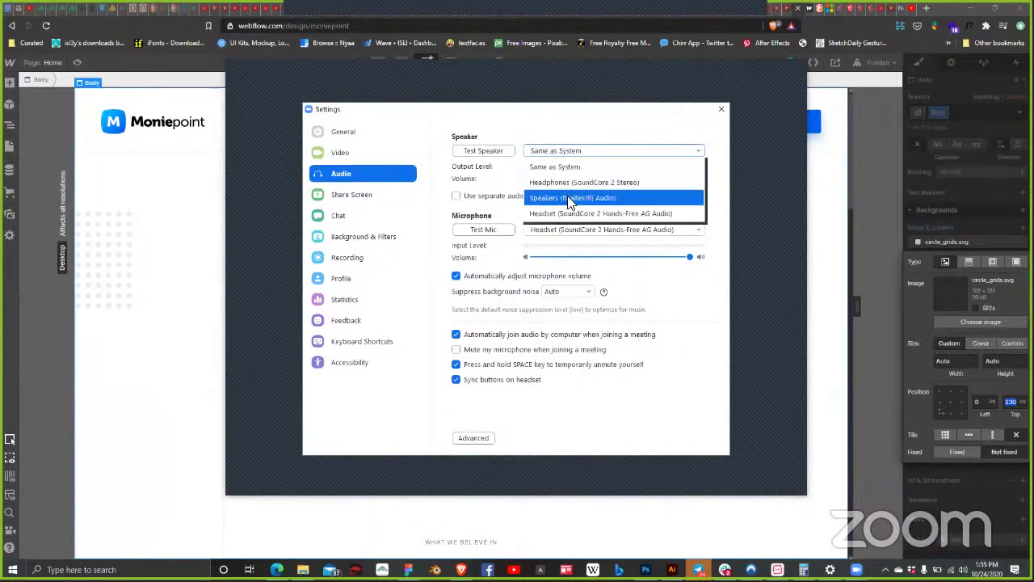
{"action": "left_click", "coordinate": [610, 183]}
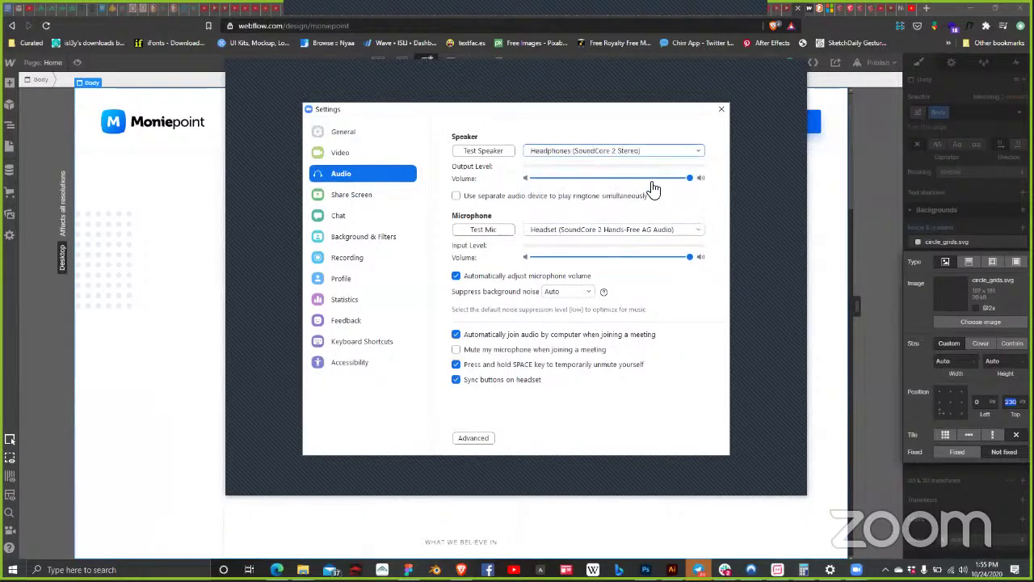
{"action": "left_click", "coordinate": [505, 152]}
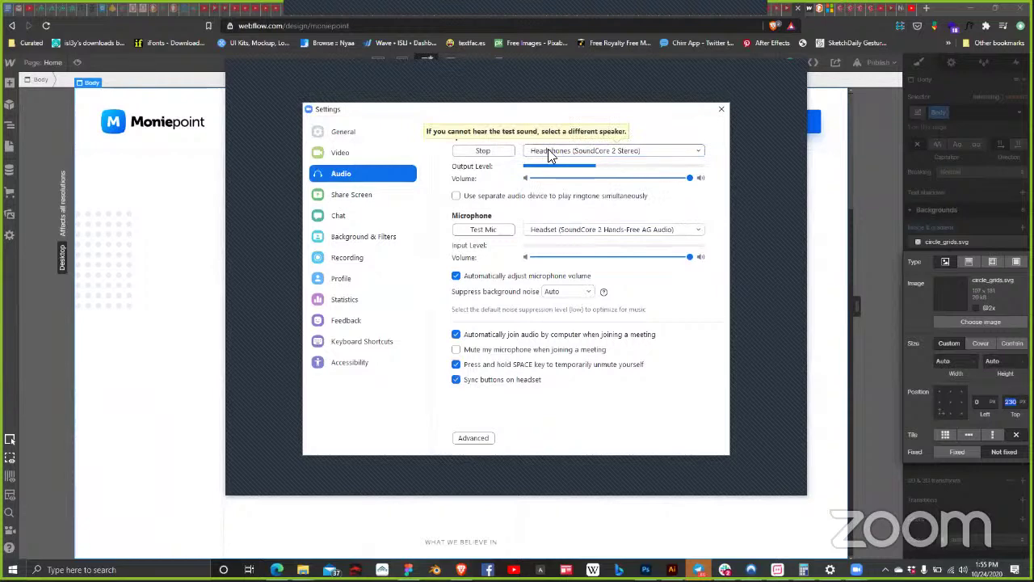
{"action": "left_click", "coordinate": [560, 154]}
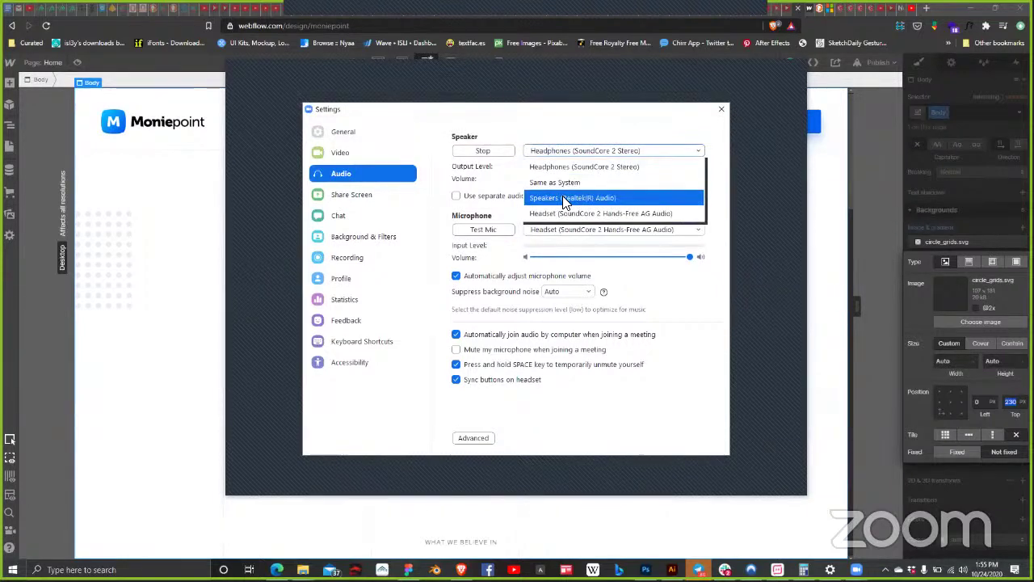
{"action": "left_click", "coordinate": [576, 214]}
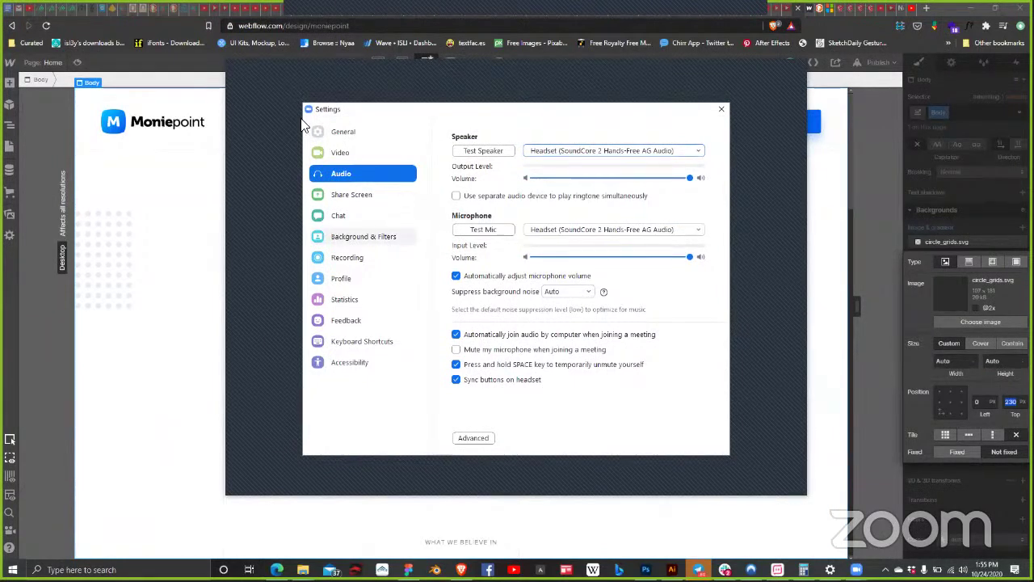
{"action": "left_click", "coordinate": [722, 111]}
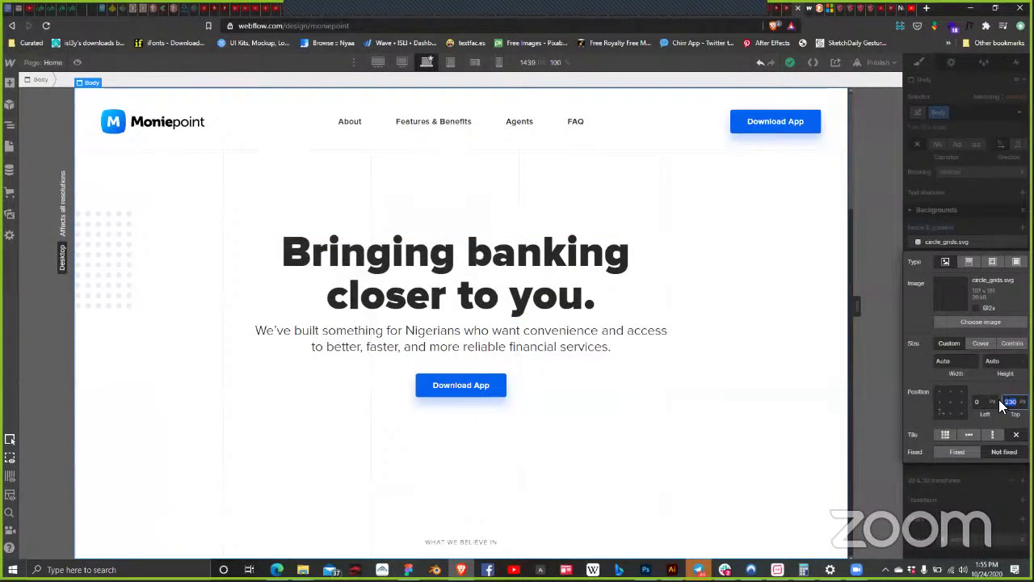
Step: Set the top position of the Body's circle_grids.svg background to 280 px
{"action": "key", "text": "shift+Up"}
{"action": "key", "text": "shift+Up"}
{"action": "key", "text": "shift+Up"}
{"action": "key", "text": "shift+Up"}
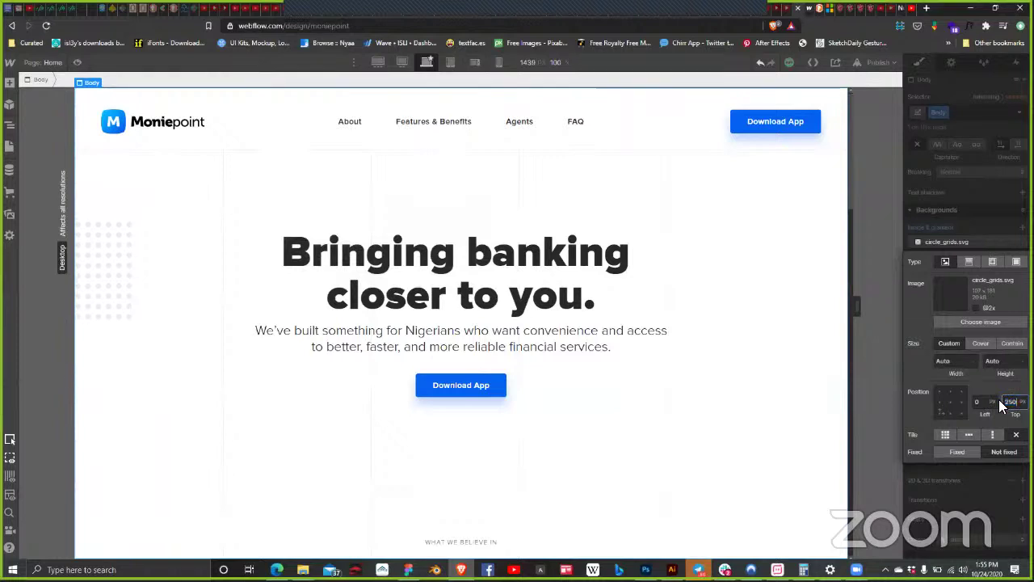
{"action": "key", "text": "shift+Up"}
{"action": "key", "text": "shift+Up"}
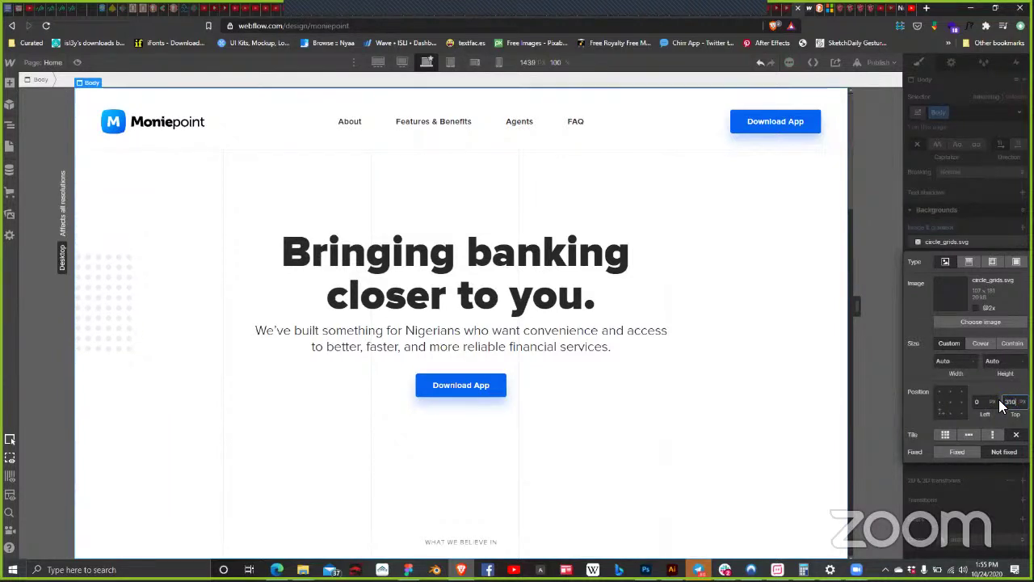
{"action": "key", "text": "shift+Down"}
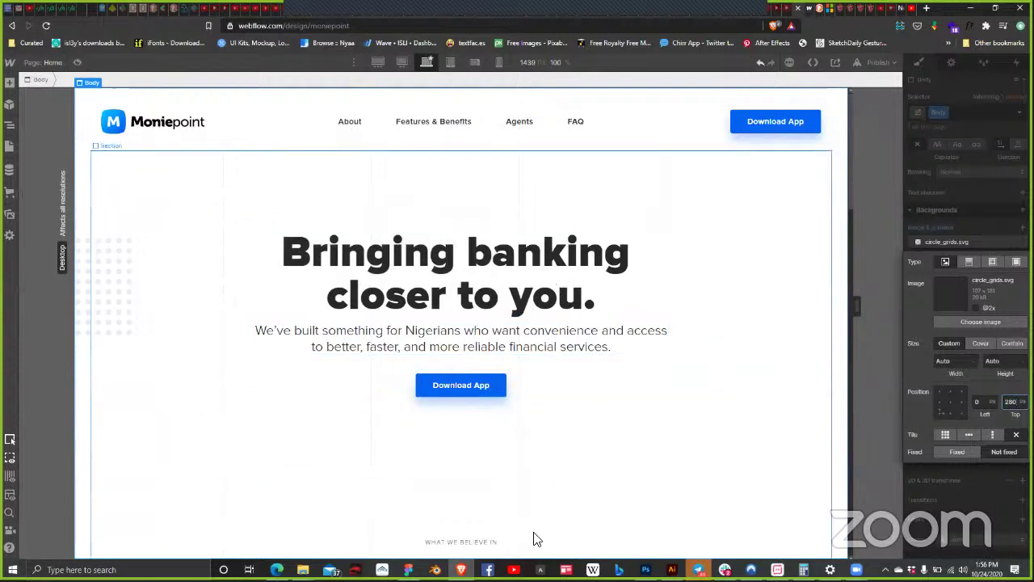
Step: Switch to the Figma design and inspect the dimensions of the hero's Download App button
{"action": "left_click", "coordinate": [407, 563]}
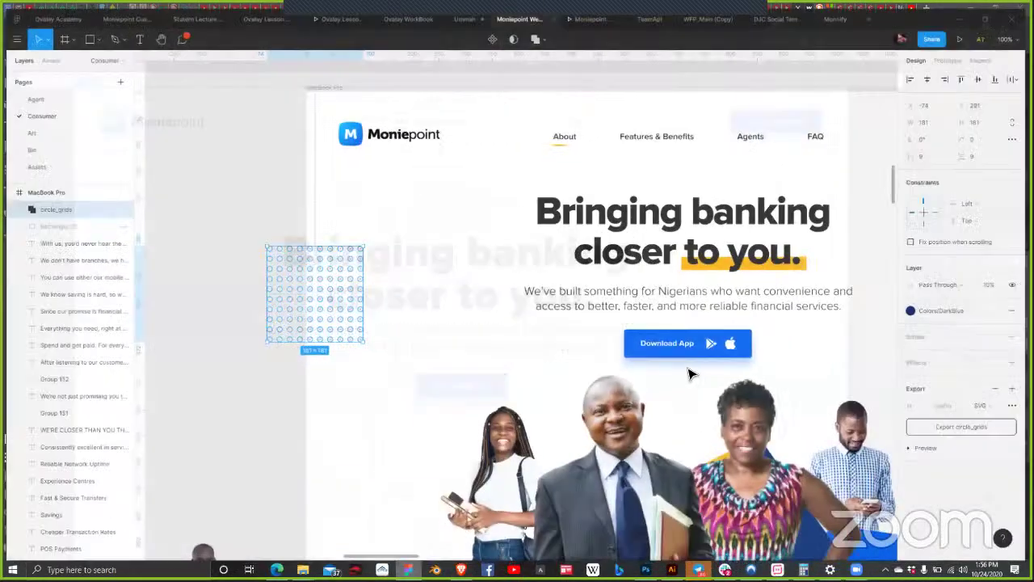
{"action": "left_click", "coordinate": [691, 343]}
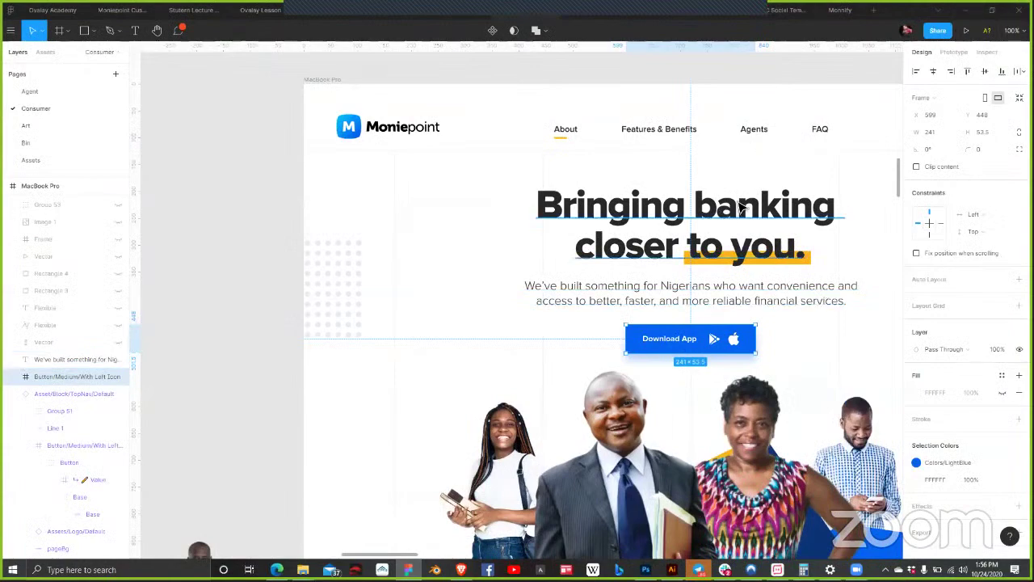
{"action": "scroll", "coordinate": [703, 202], "scroll_direction": "right", "scroll_amount": 5}
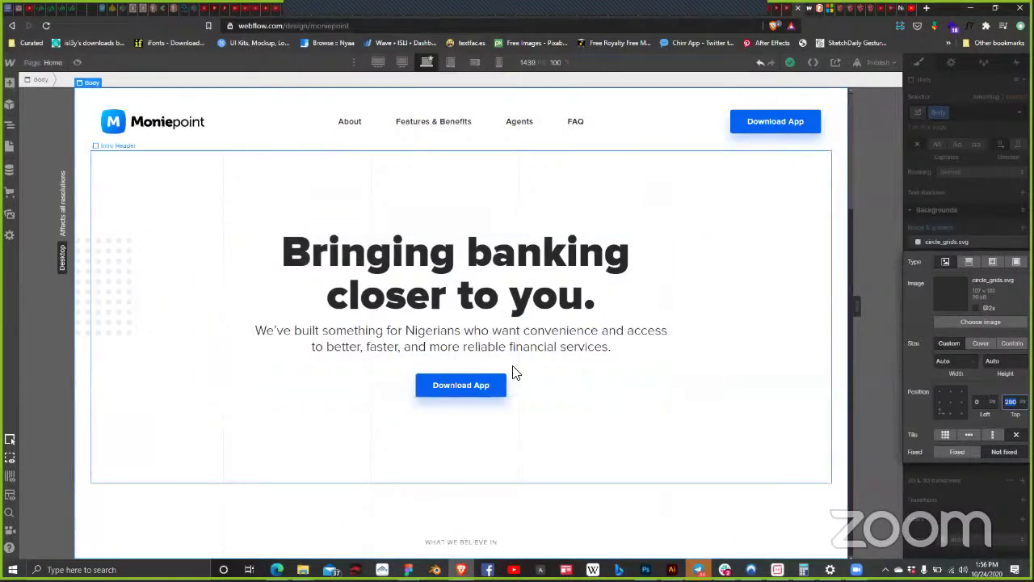
Step: Back in Webflow, try a top padding of 20 px on the hero's Download App button
{"action": "left_click", "coordinate": [501, 388]}
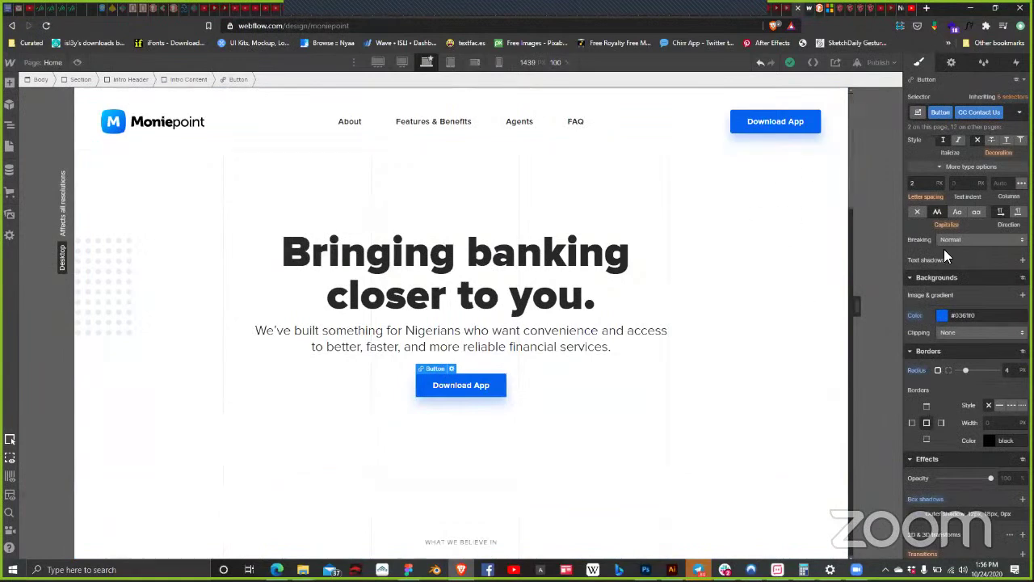
{"action": "scroll", "coordinate": [971, 294], "scroll_direction": "up", "scroll_amount": 2}
{"action": "scroll", "coordinate": [975, 296], "scroll_direction": "up", "scroll_amount": 4}
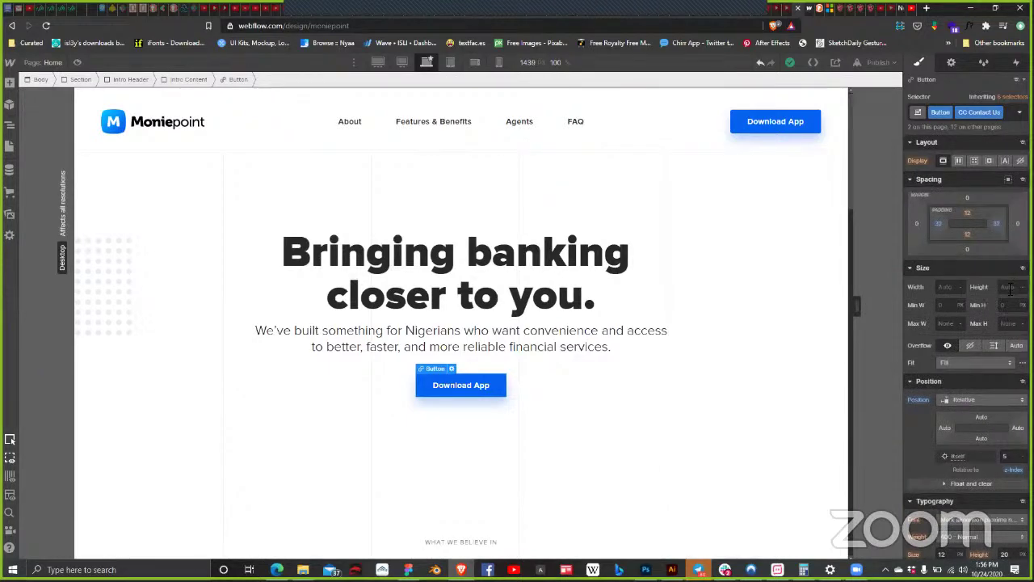
{"action": "left_click", "coordinate": [967, 216]}
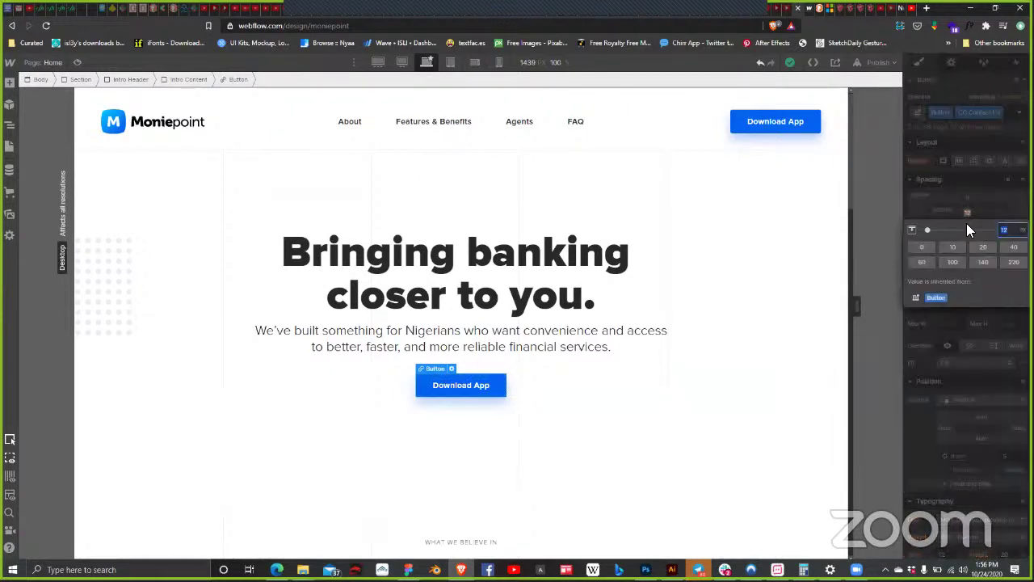
{"action": "left_click", "coordinate": [978, 244]}
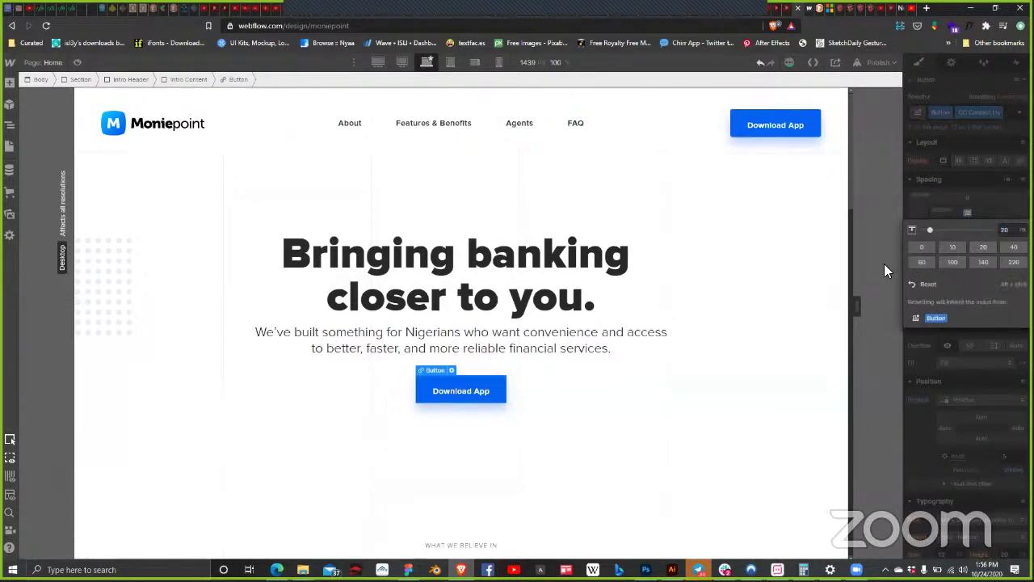
{"action": "key", "text": "ctrl+z"}
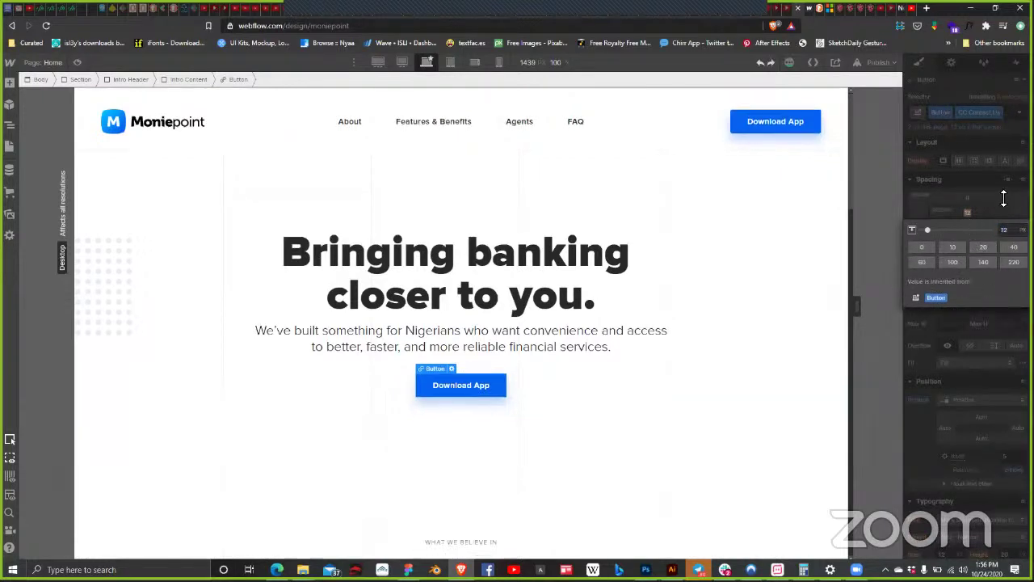
{"action": "key", "text": "Escape"}
Step: Set the hero Download App button's height to 54 px and its display to horizontal flex with center alignment
{"action": "left_click", "coordinate": [1010, 289]}
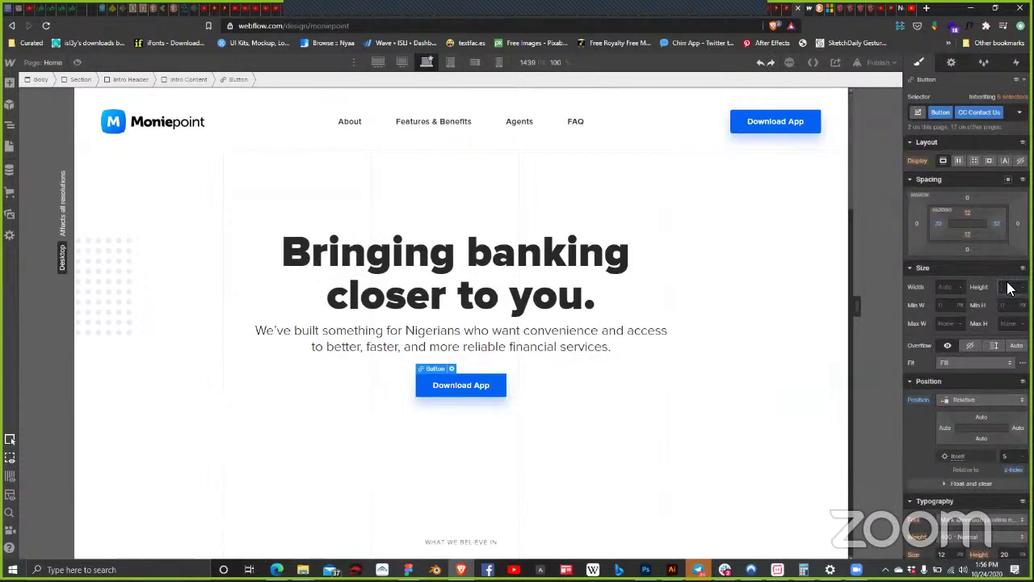
{"action": "key", "text": "Return"}
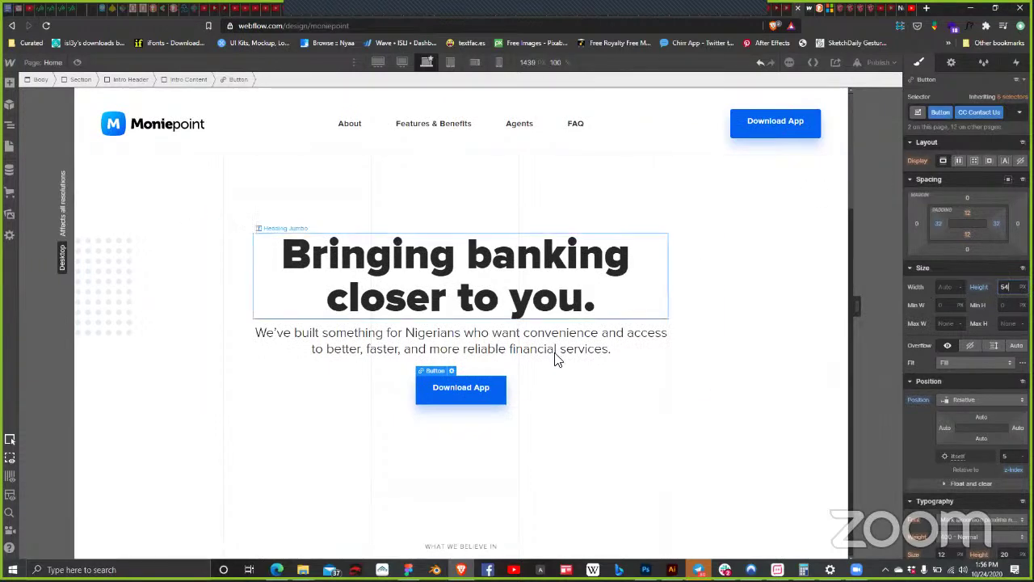
{"action": "left_click", "coordinate": [958, 160]}
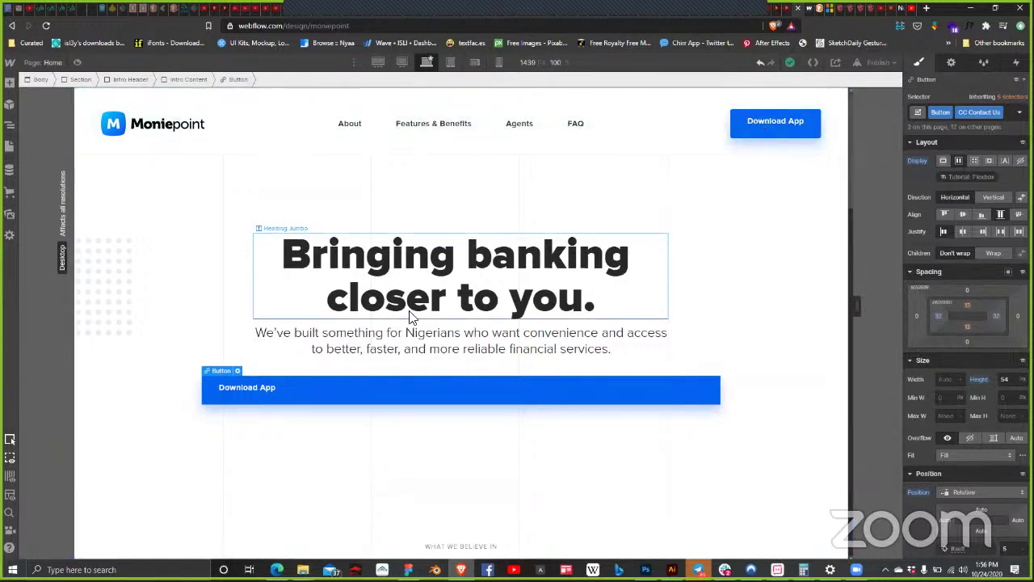
{"action": "left_click", "coordinate": [961, 214]}
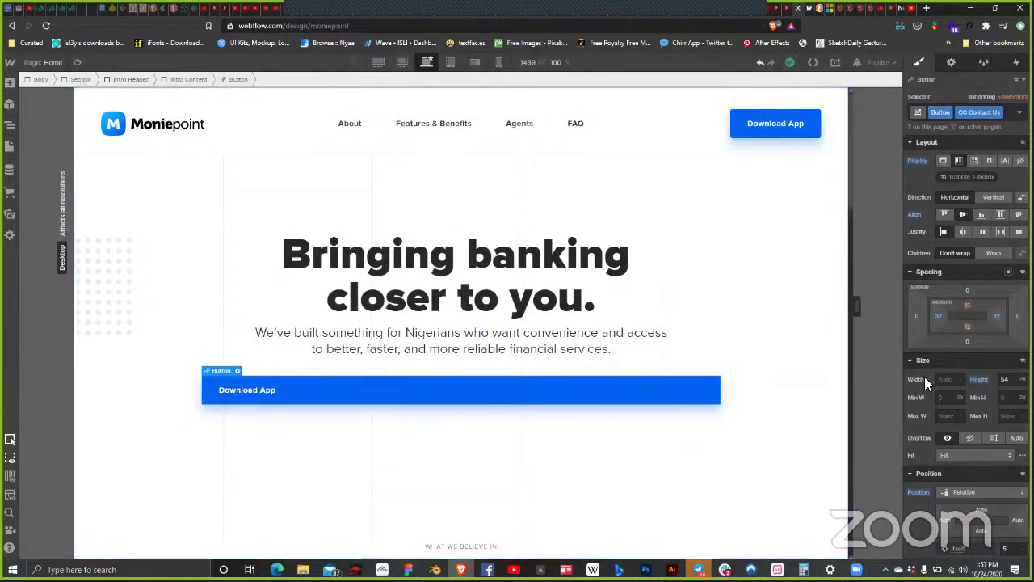
Step: Check the button's width in Figma and try a minimum width of 240 px on the Button CC Contact Us class
{"action": "left_click", "coordinate": [950, 399]}
{"action": "left_click", "coordinate": [406, 563]}
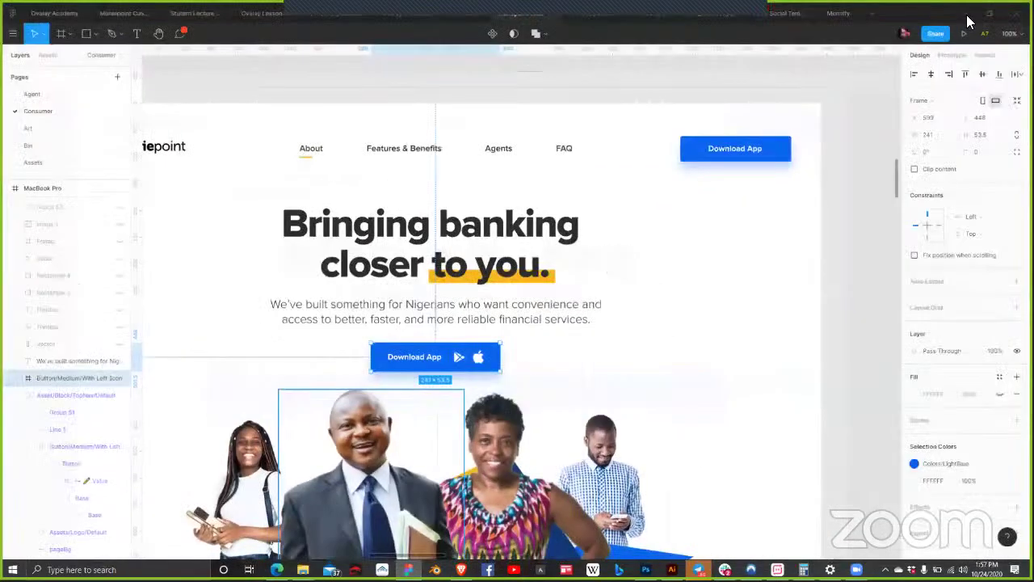
{"action": "key", "text": "alt+Tab"}
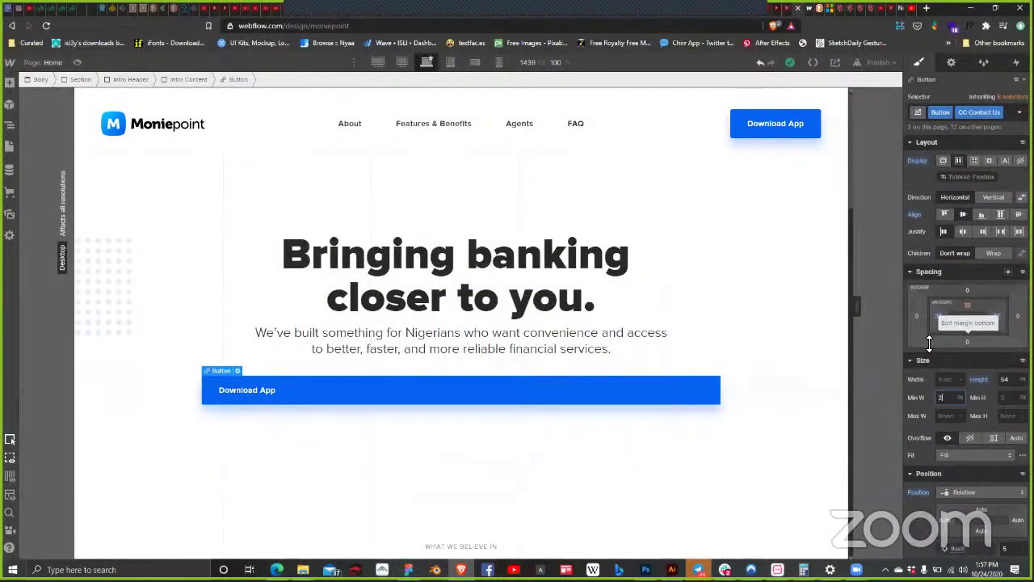
{"action": "type", "text": "240"}
{"action": "key", "text": "Return"}
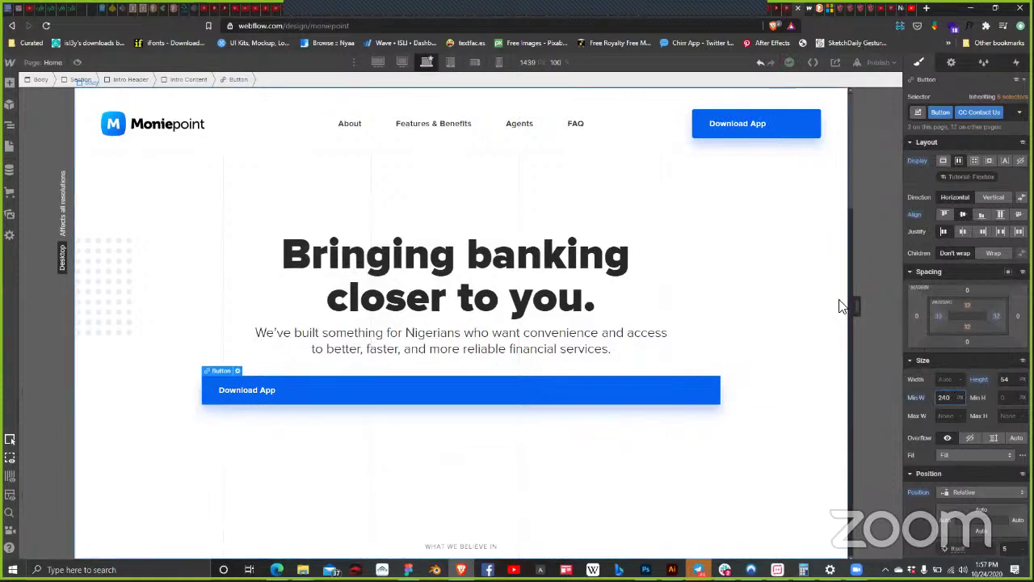
{"action": "key", "text": "ctrl+z"}
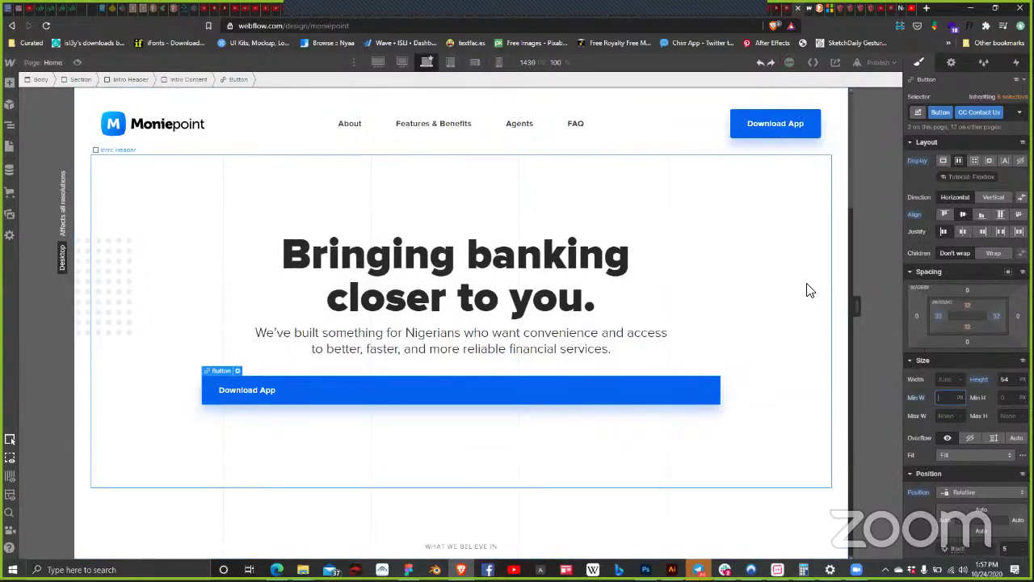
Step: Create and apply a new combo class named Jumbo_Btn on the hero's Download App button
{"action": "left_click", "coordinate": [996, 118]}
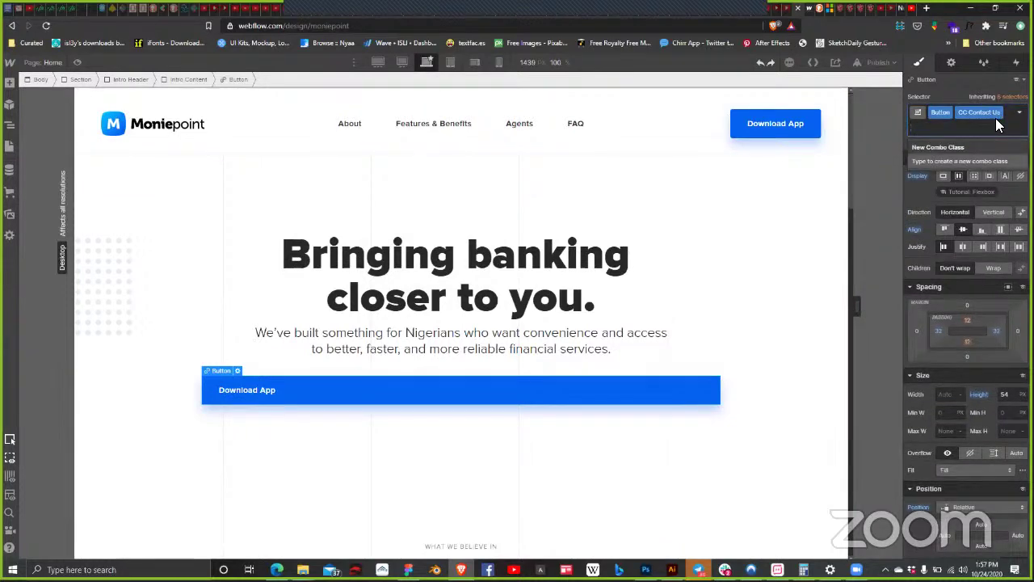
{"action": "type", "text": "Jumb"}
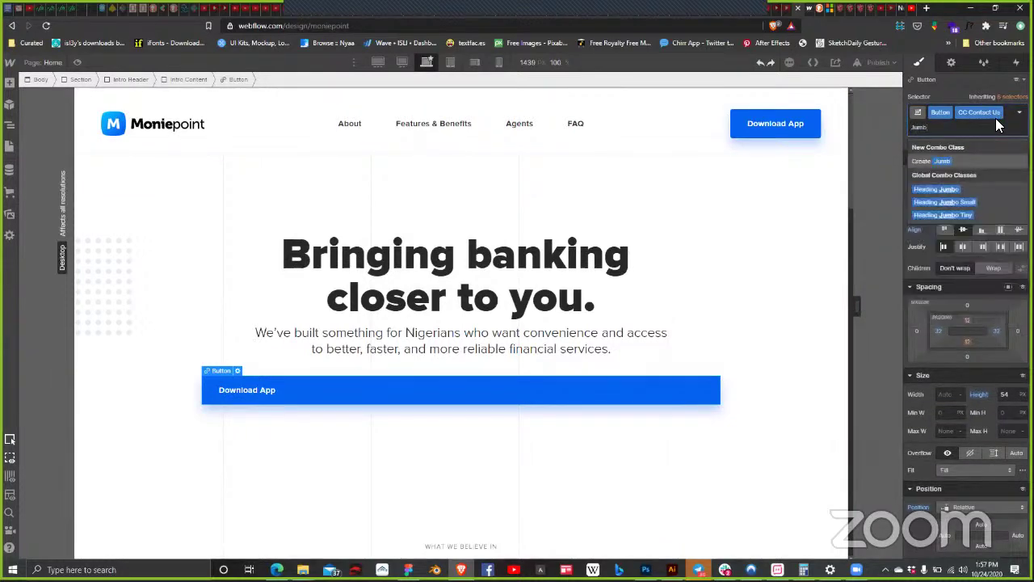
{"action": "type", "text": "o_"}
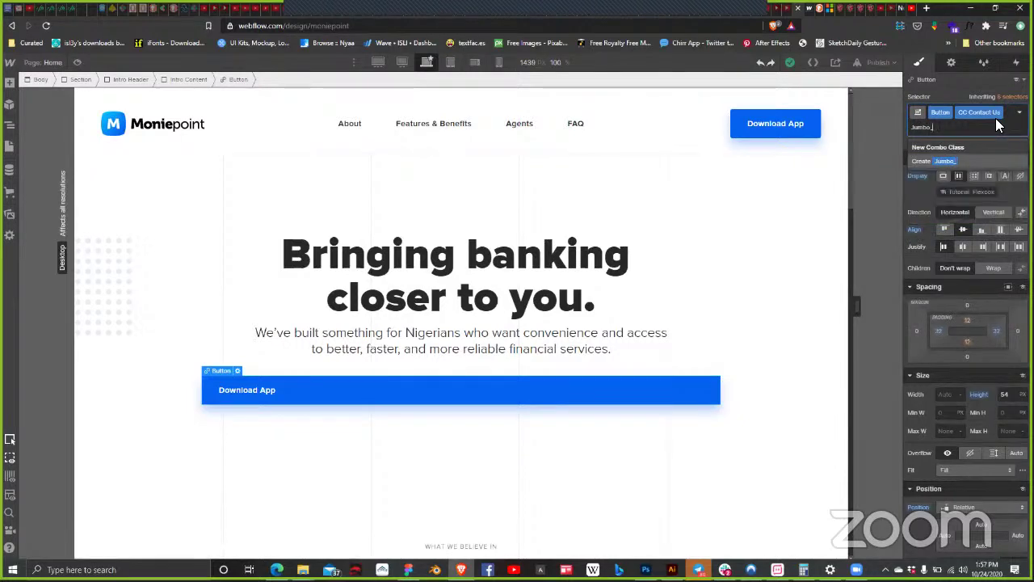
{"action": "type", "text": "Bln"}
{"action": "key", "text": "Return"}
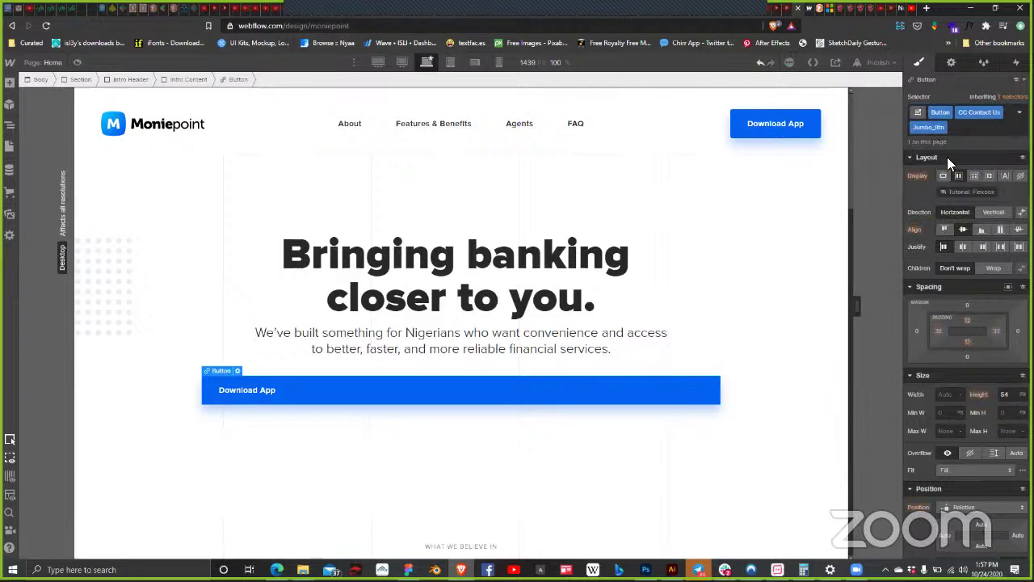
Step: Justify the contents of the Jumbo_Btn hero button to the center
{"action": "left_click", "coordinate": [946, 395]}
{"action": "left_click", "coordinate": [964, 242]}
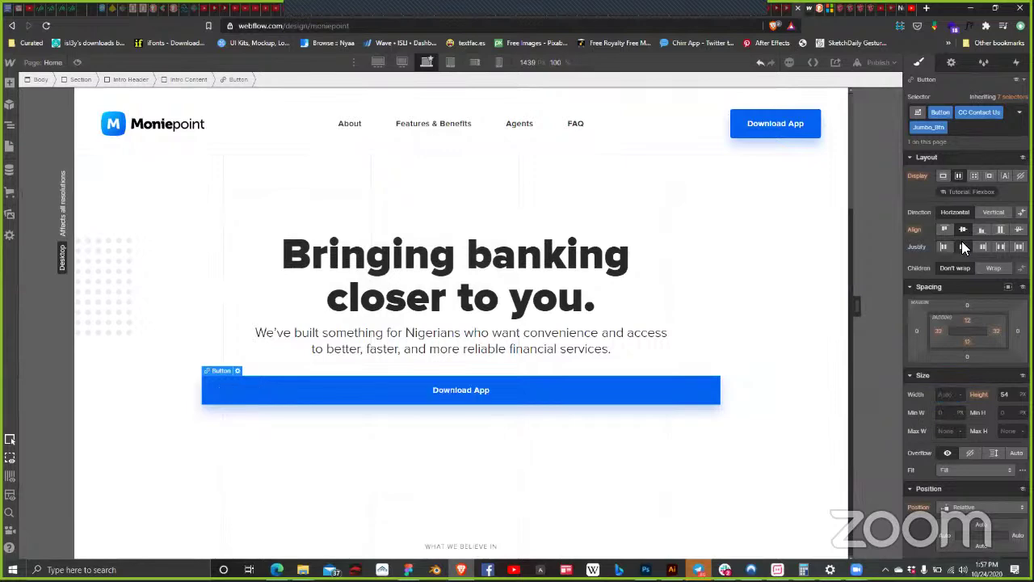
{"action": "left_click", "coordinate": [945, 412]}
Step: Edit the Navigation symbol and clear the fixed height of its Download App button
{"action": "left_click", "coordinate": [790, 134]}
{"action": "double_click", "coordinate": [802, 131]}
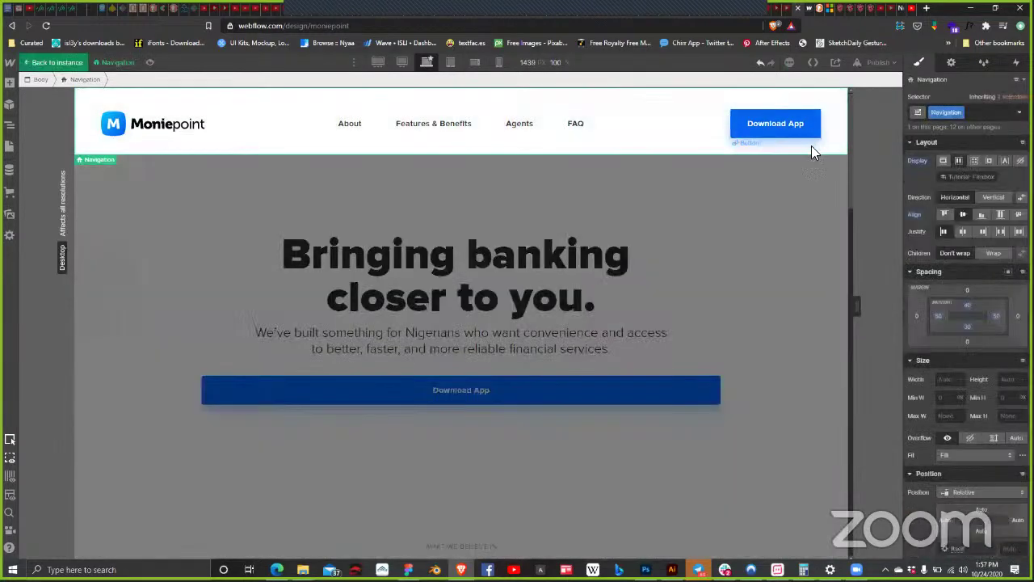
{"action": "left_click", "coordinate": [808, 127]}
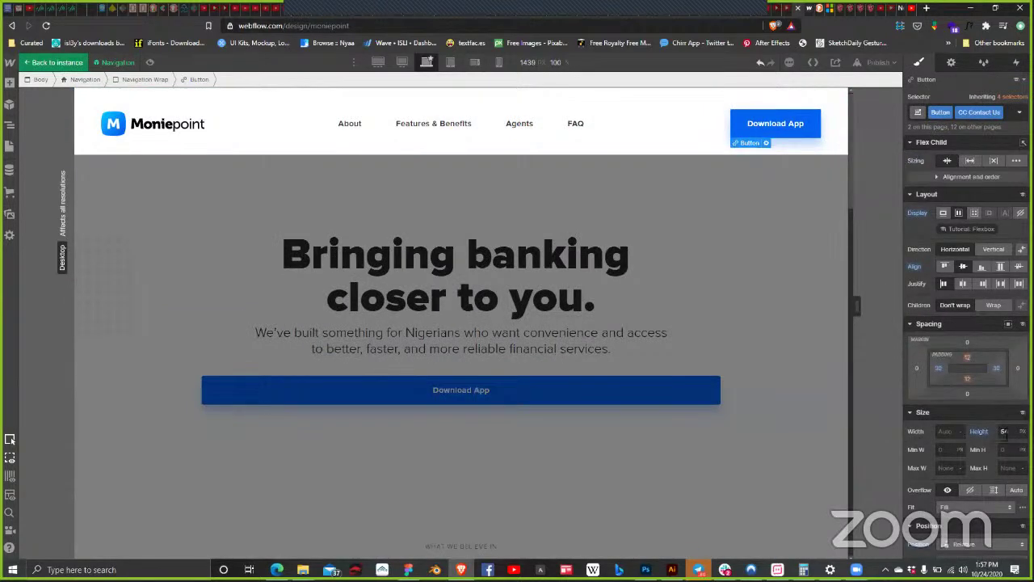
{"action": "left_click", "coordinate": [1002, 431]}
{"action": "key", "text": "BackSpace"}
{"action": "key", "text": "Return"}
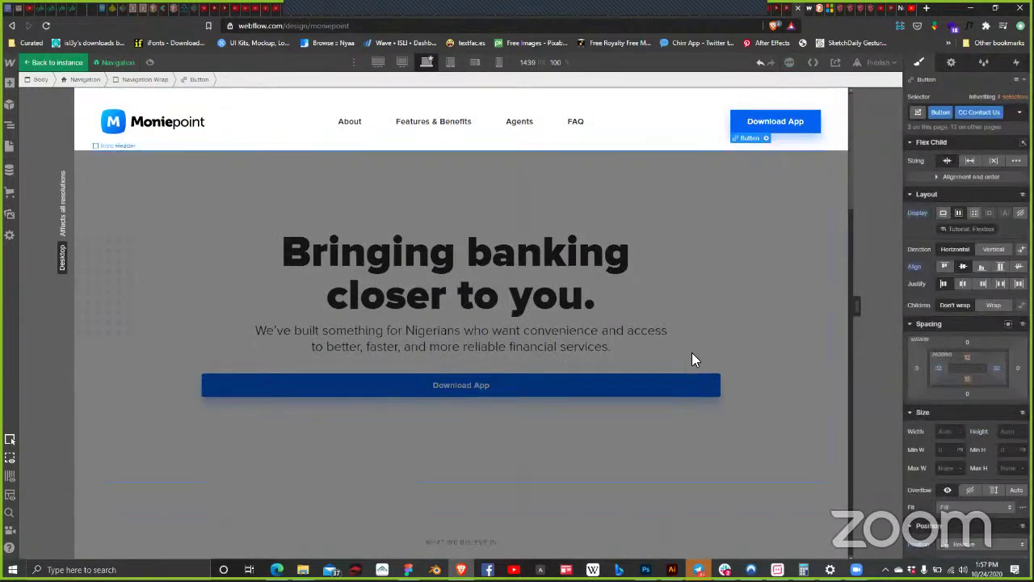
Step: Leave the Navigation symbol and set the hero's Jumbo_Btn Download App button to a width of 240 px
{"action": "double_click", "coordinate": [504, 432]}
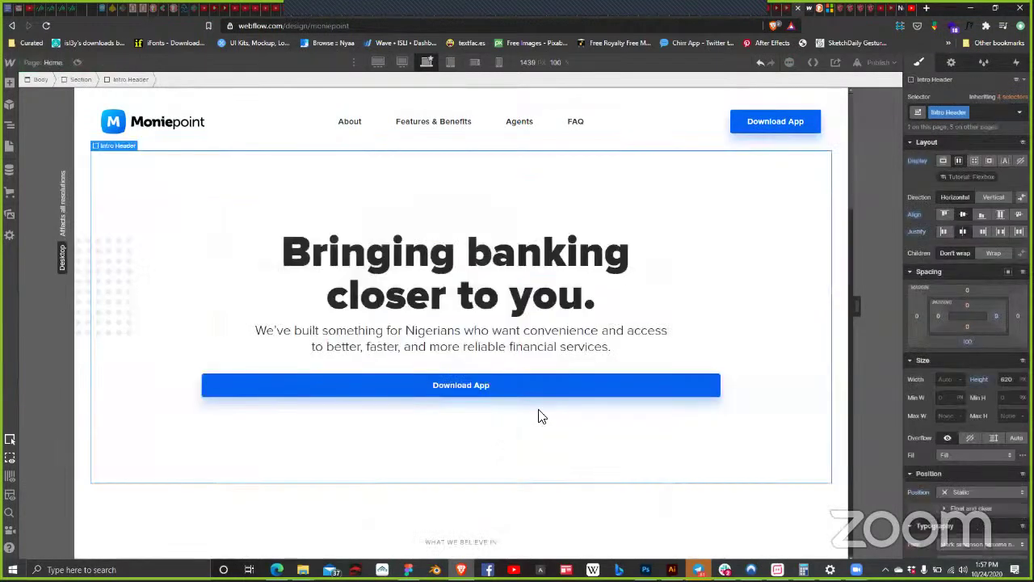
{"action": "left_click", "coordinate": [548, 397]}
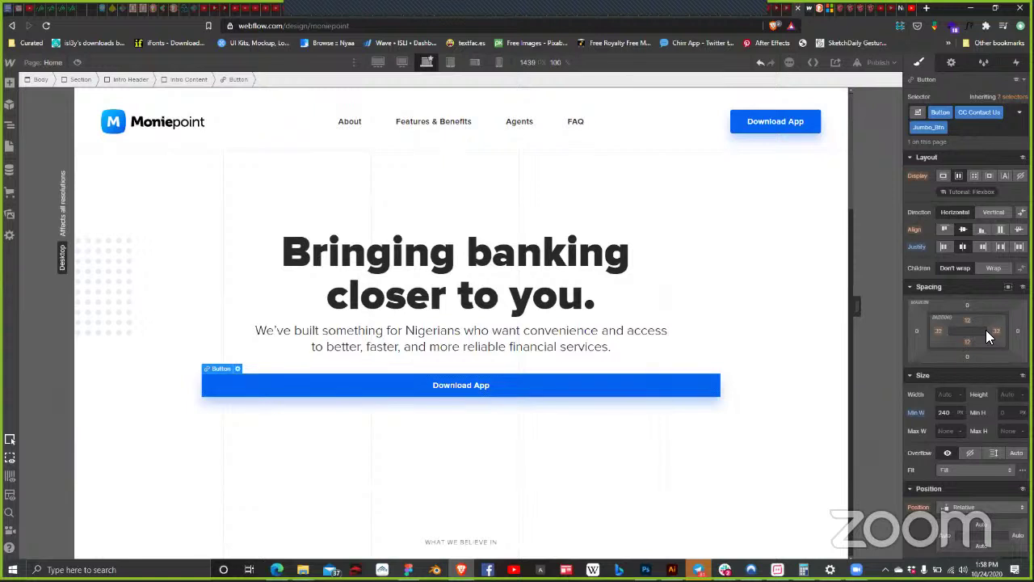
{"action": "left_click", "coordinate": [1012, 414]}
{"action": "left_click", "coordinate": [950, 394]}
{"action": "type", "text": "240"}
{"action": "key", "text": "Return"}
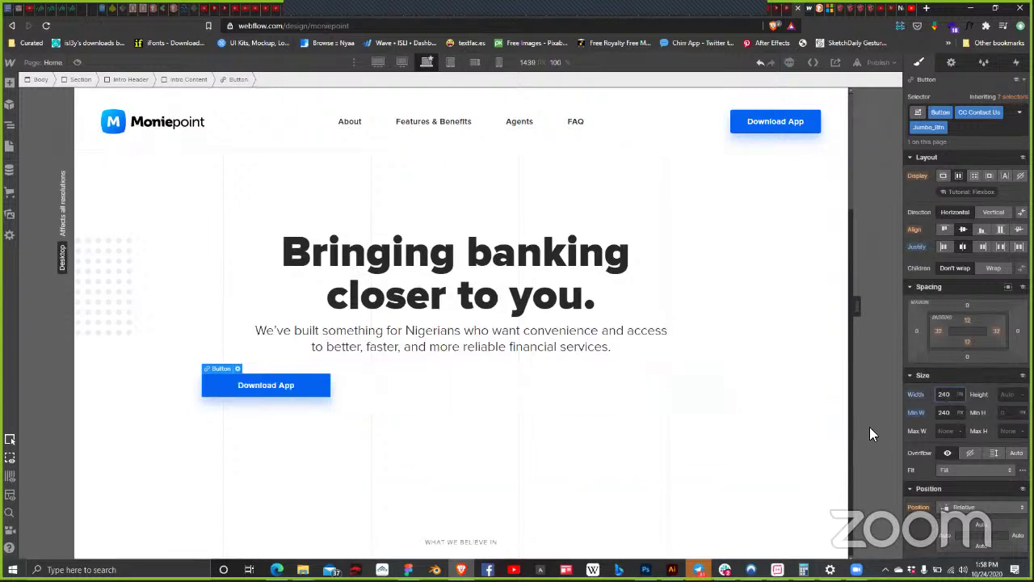
Step: Clear the minimum width of the hero's Download App button and set its height to 54 px
{"action": "left_click", "coordinate": [952, 415]}
{"action": "key", "text": "BackSpace"}
{"action": "key", "text": "Return"}
{"action": "left_click", "coordinate": [1013, 396]}
{"action": "type", "text": "54"}
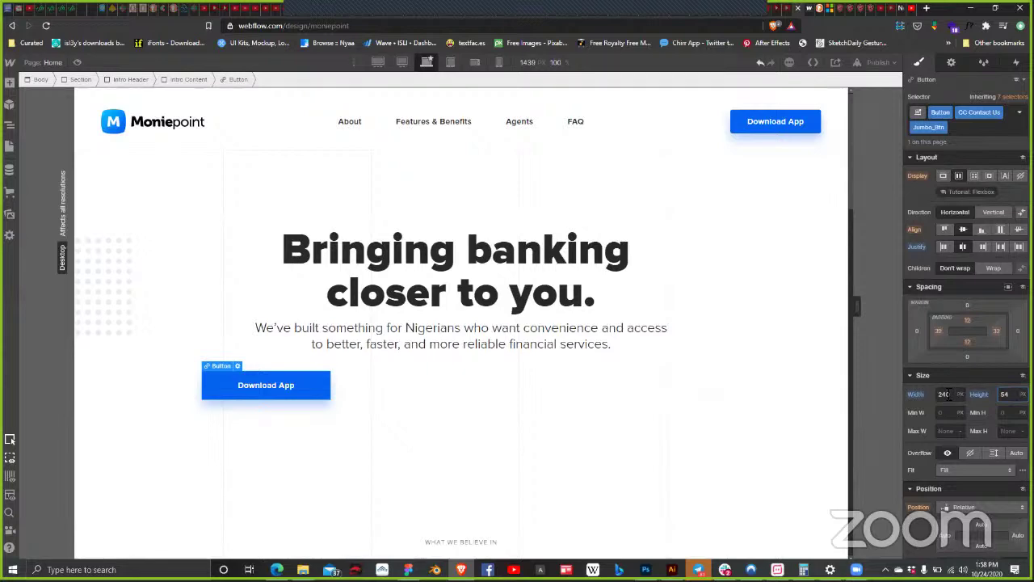
Step: Make the Intro Content block a vertical flex layout with its children aligned to the center
{"action": "left_click", "coordinate": [234, 296]}
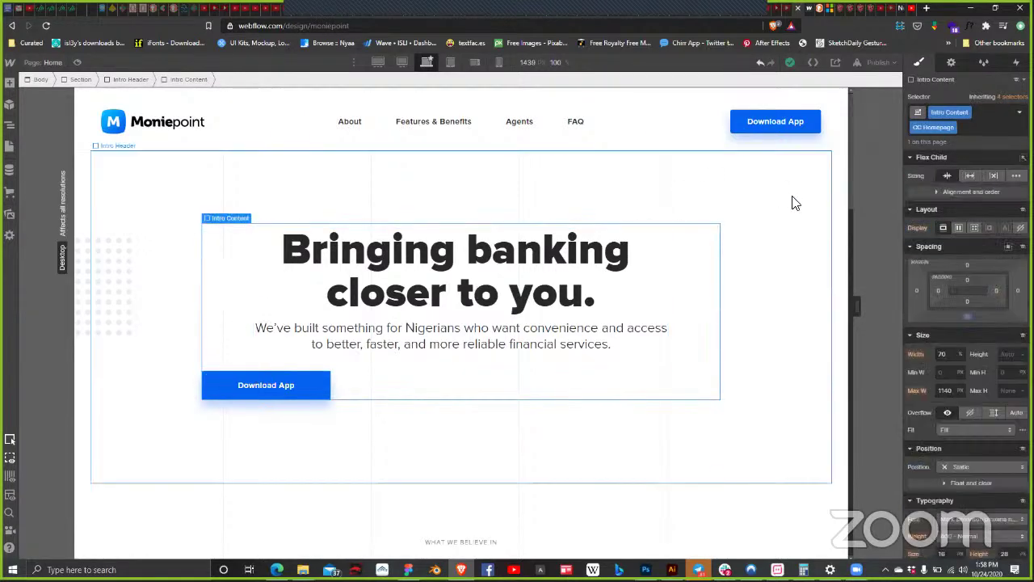
{"action": "left_click", "coordinate": [958, 227]}
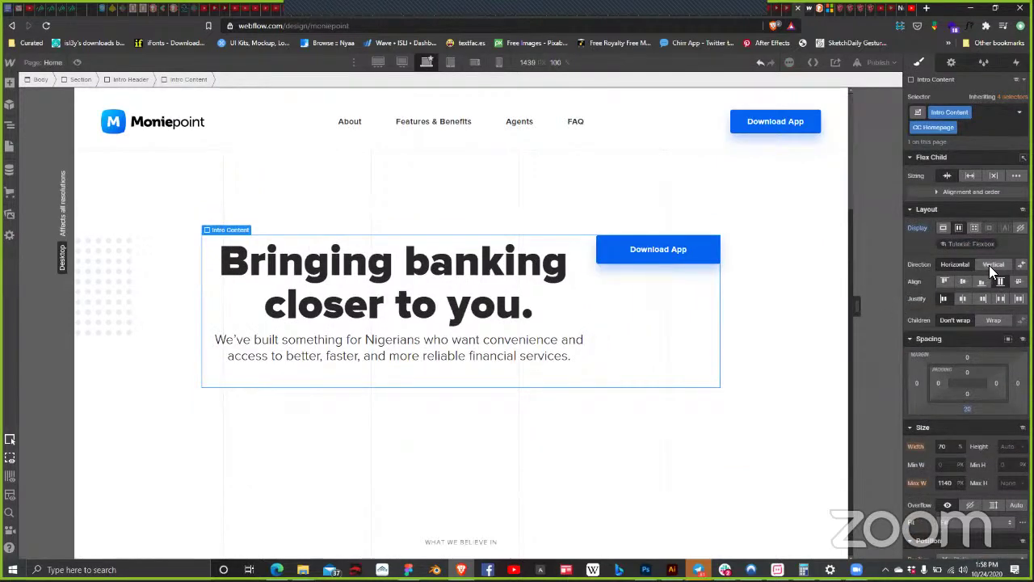
{"action": "left_click", "coordinate": [991, 265]}
{"action": "left_click", "coordinate": [962, 282]}
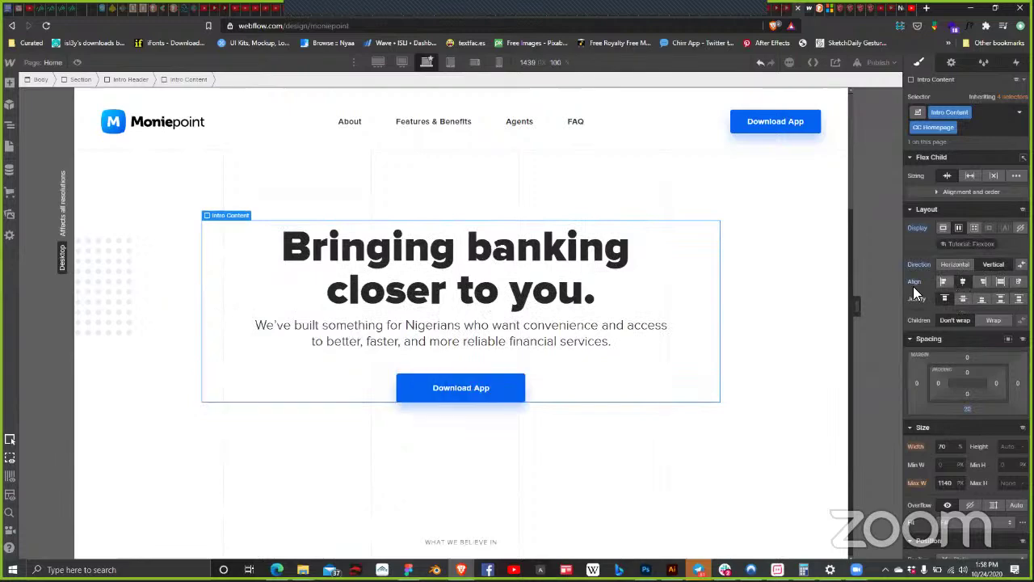
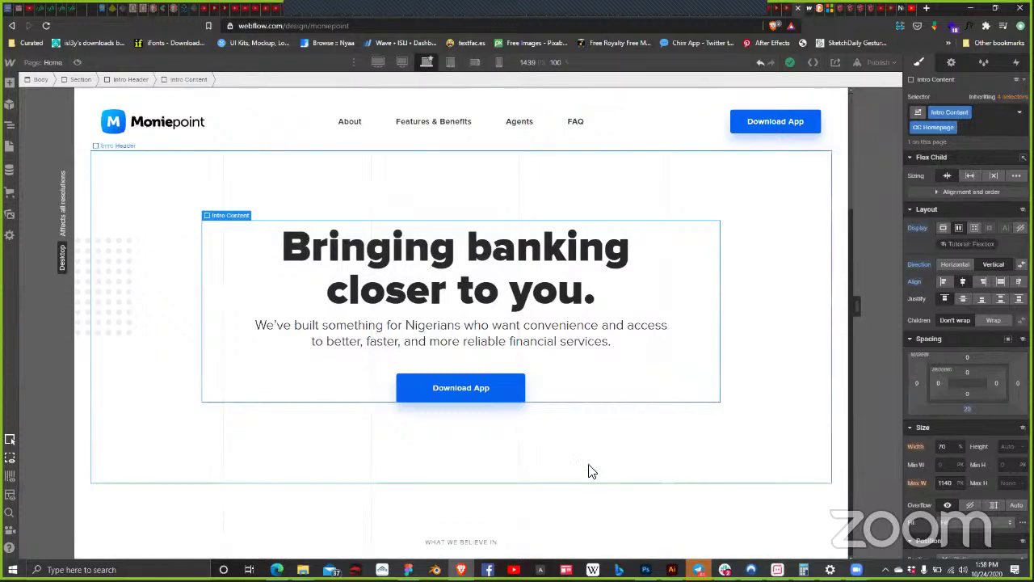
Step: Publish the site to moniepoint.webflow.io
{"action": "left_click", "coordinate": [515, 439]}
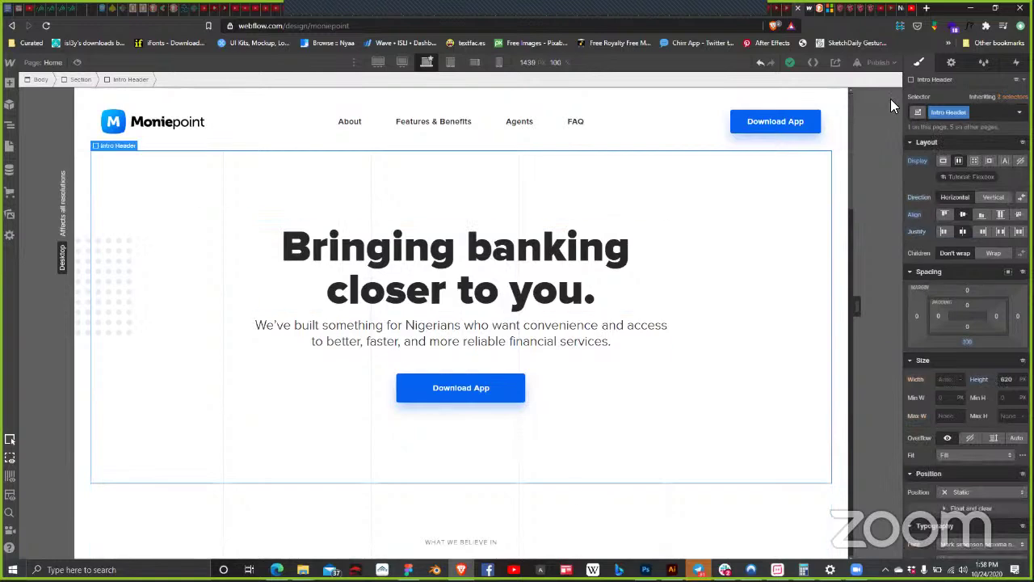
{"action": "left_click", "coordinate": [890, 59]}
{"action": "left_click", "coordinate": [845, 237]}
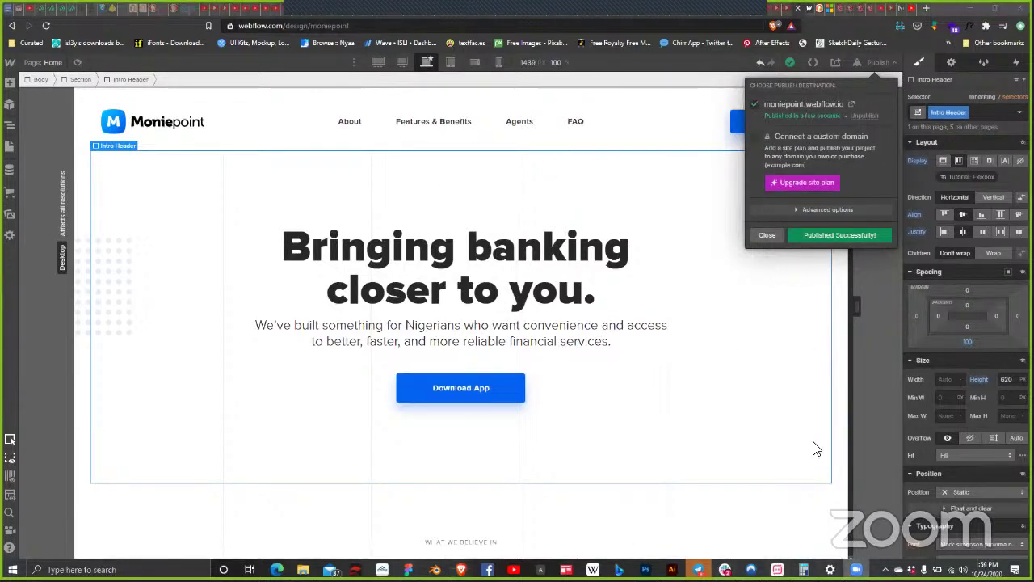
Step: Switch to Zoom and open its audio settings
{"action": "mouse_move", "coordinate": [857, 568]}
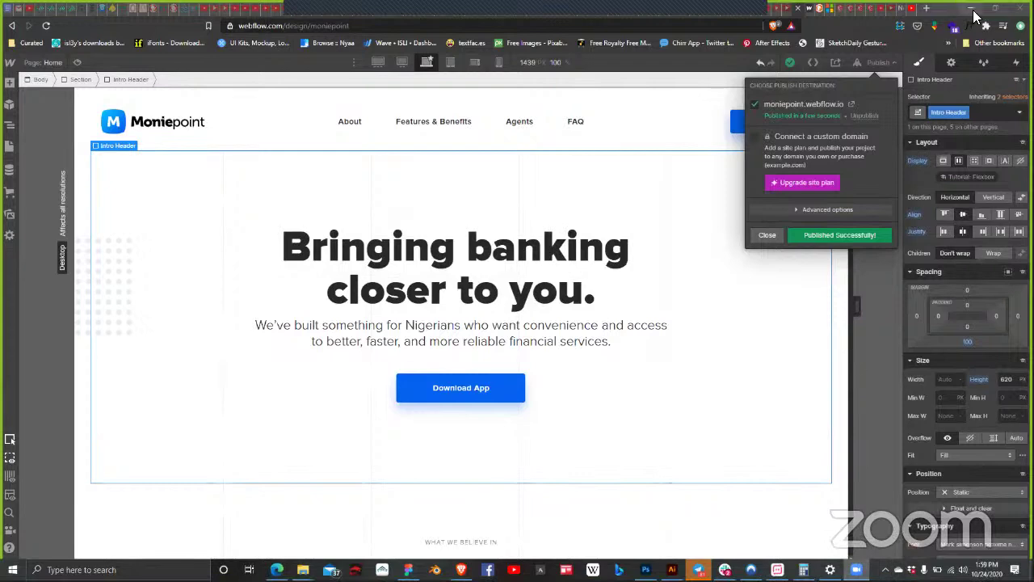
{"action": "key", "text": "alt+Tab"}
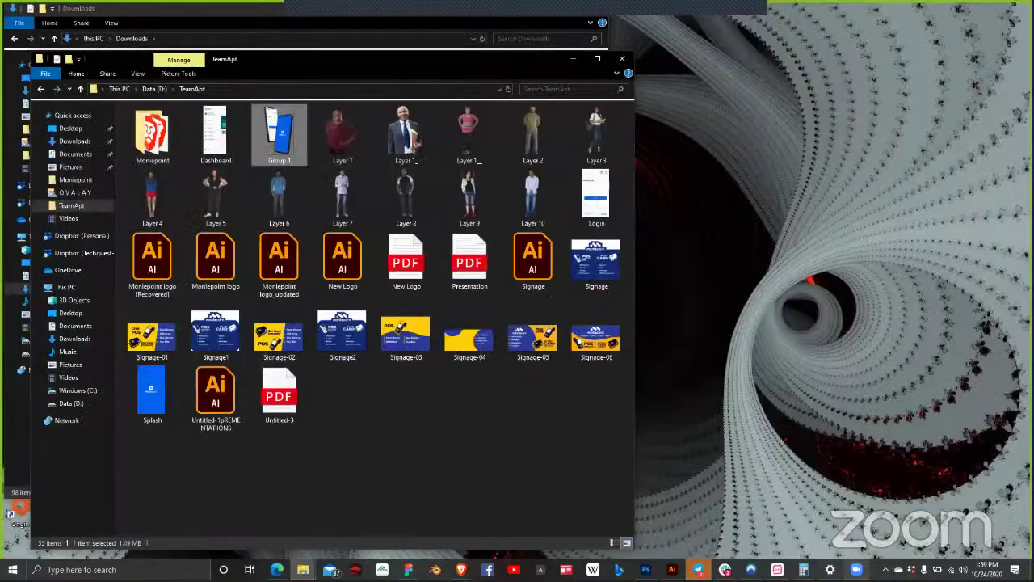
{"action": "left_click", "coordinate": [858, 568]}
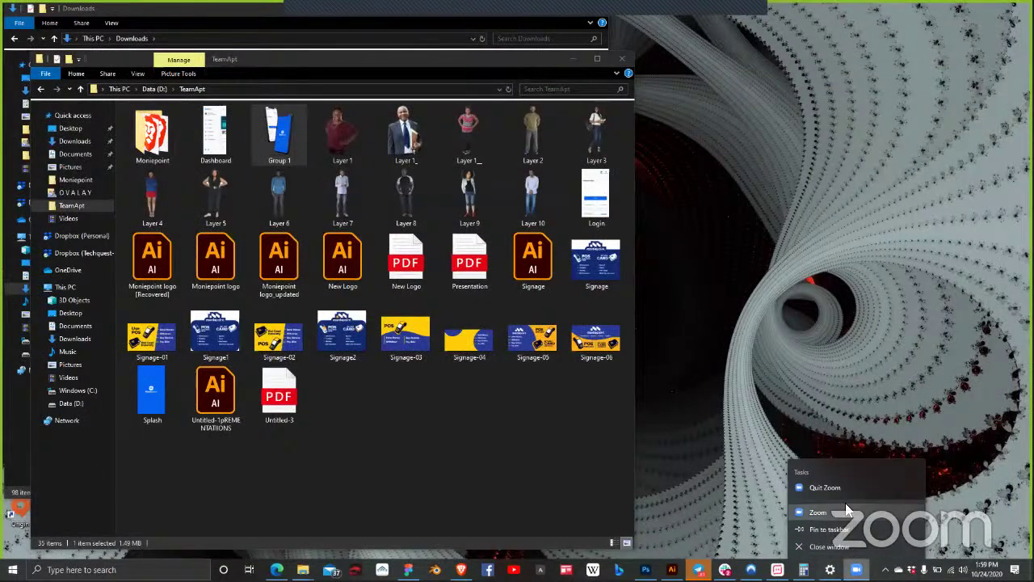
{"action": "left_click", "coordinate": [850, 524]}
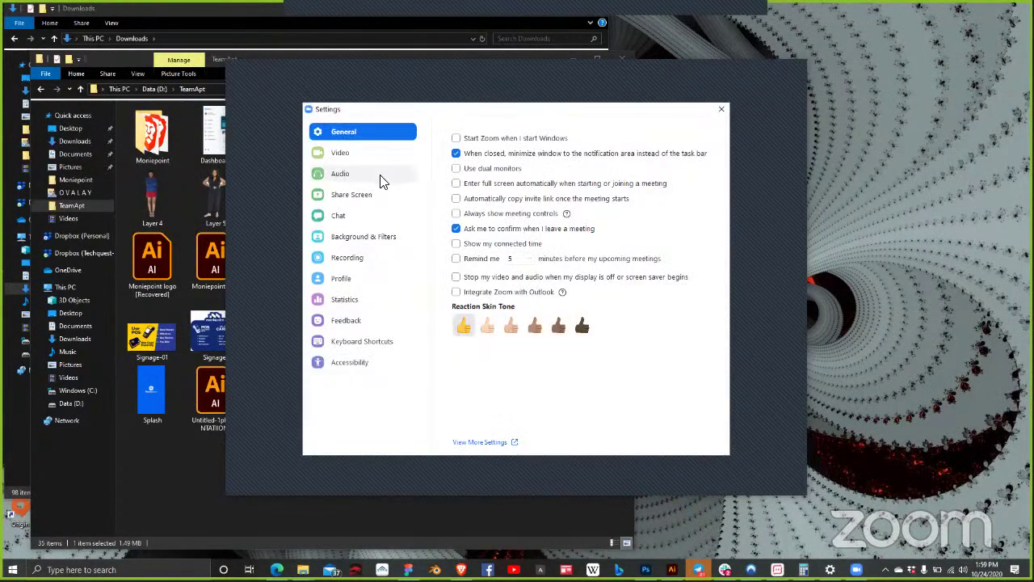
{"action": "left_click", "coordinate": [383, 181]}
Step: Try Same as System, the SoundCore 2 Hands-Free headset and the SoundCore 2 Stereo headphones as the Zoom speaker
{"action": "left_click", "coordinate": [580, 151]}
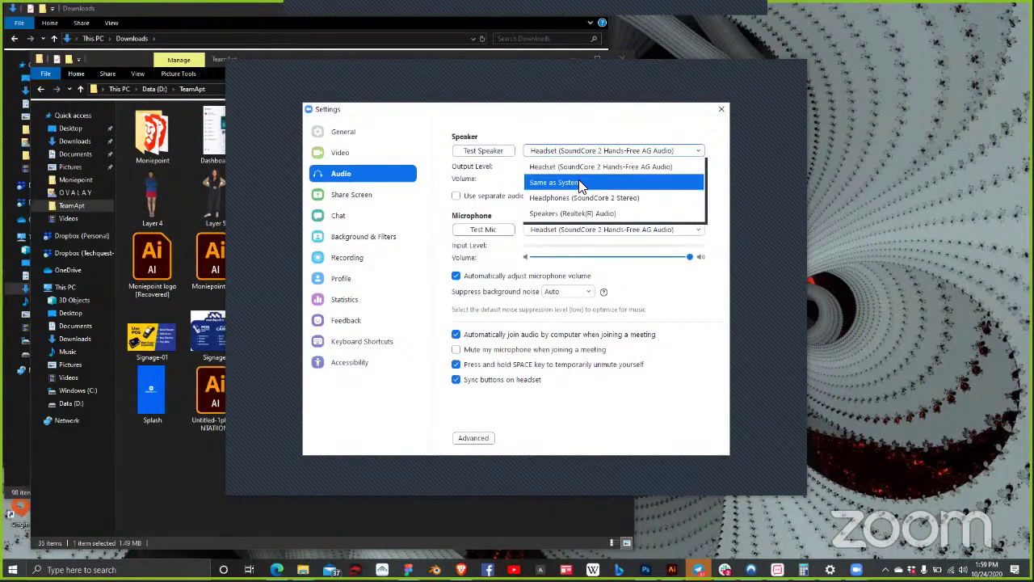
{"action": "left_click", "coordinate": [580, 183]}
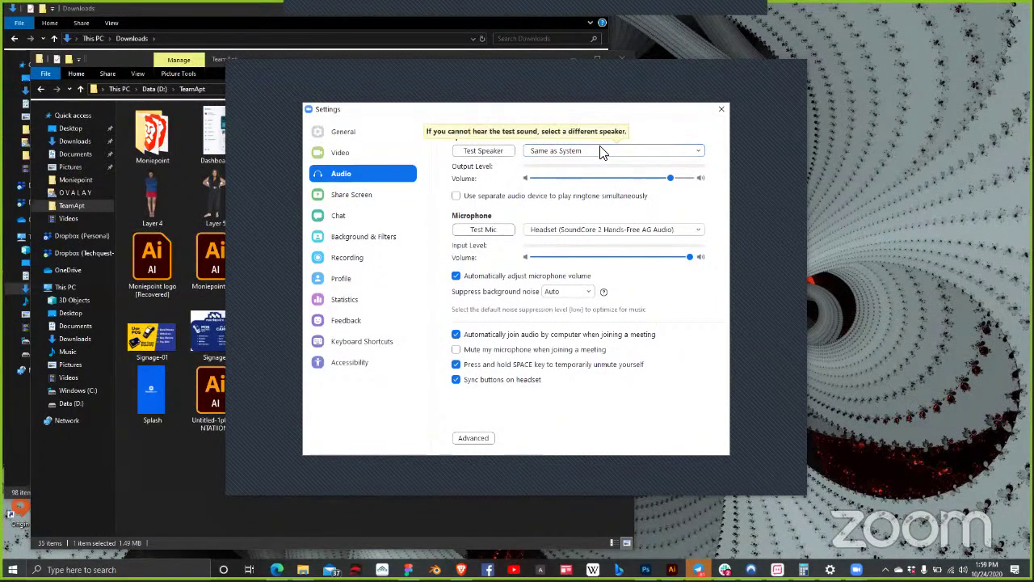
{"action": "left_click", "coordinate": [601, 152]}
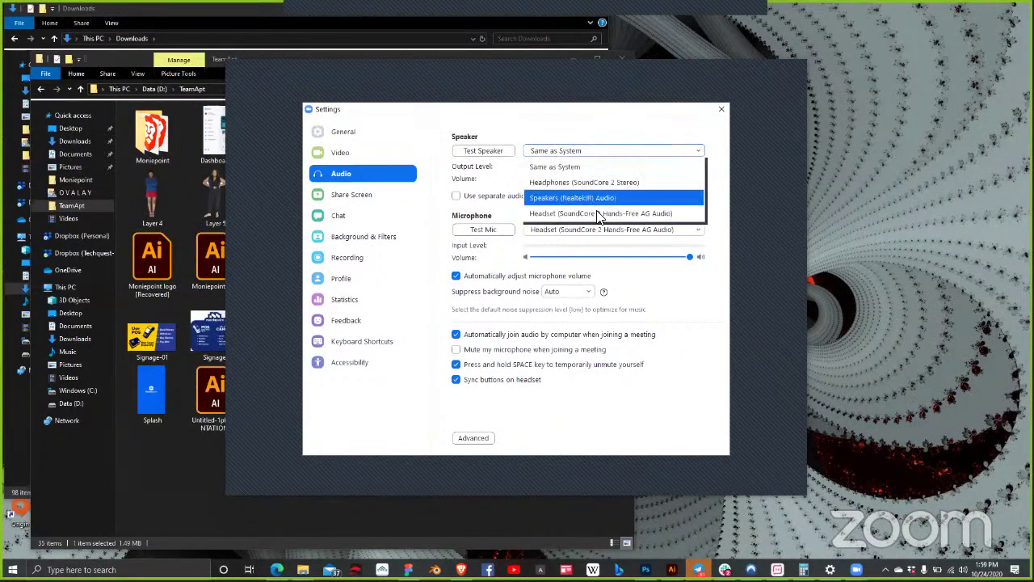
{"action": "left_click", "coordinate": [651, 215]}
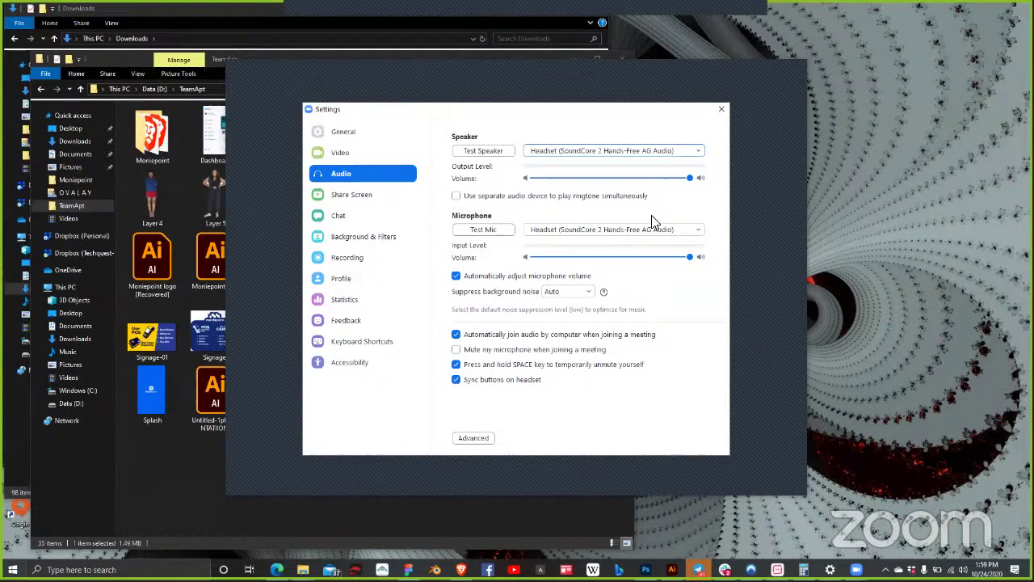
{"action": "left_click", "coordinate": [630, 153]}
{"action": "left_click", "coordinate": [604, 198]}
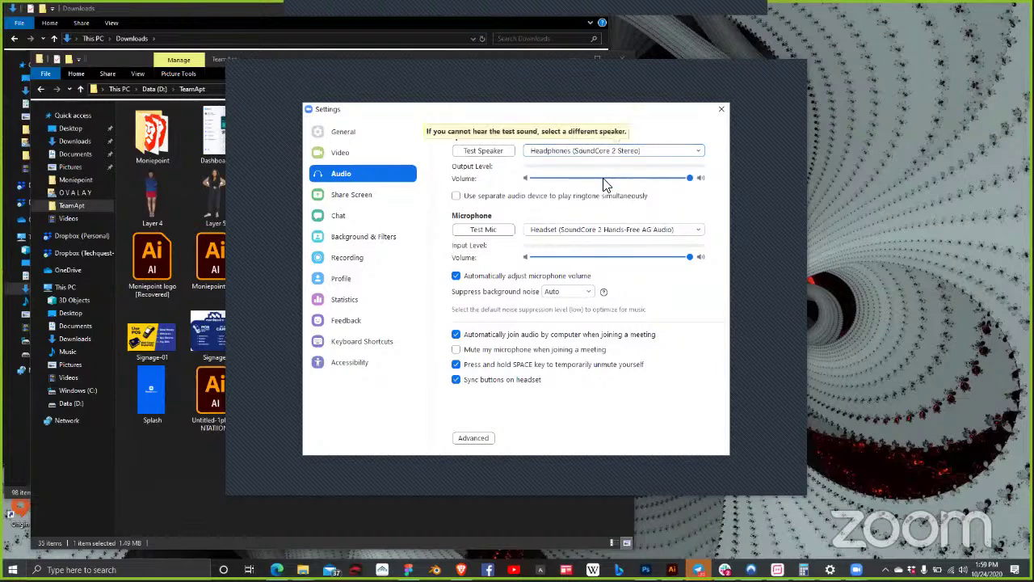
Step: Set the Zoom speaker to Speakers (Realtek(R) Audio) at maximum volume and close the settings
{"action": "left_click", "coordinate": [612, 151]}
{"action": "left_click", "coordinate": [611, 200]}
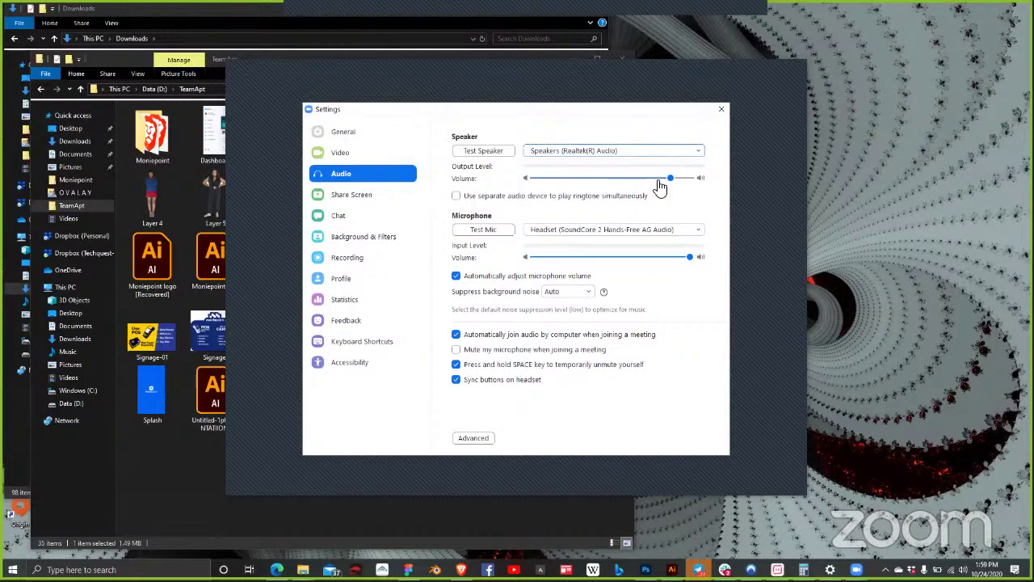
{"action": "left_click_drag", "start_coordinate": [659, 186], "coordinate": [693, 180]}
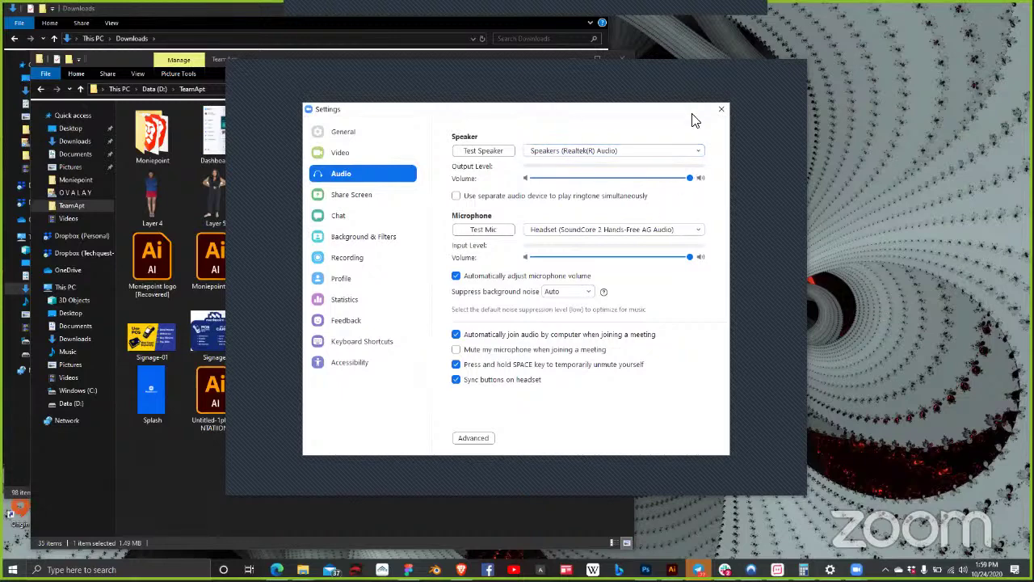
{"action": "left_click", "coordinate": [722, 109]}
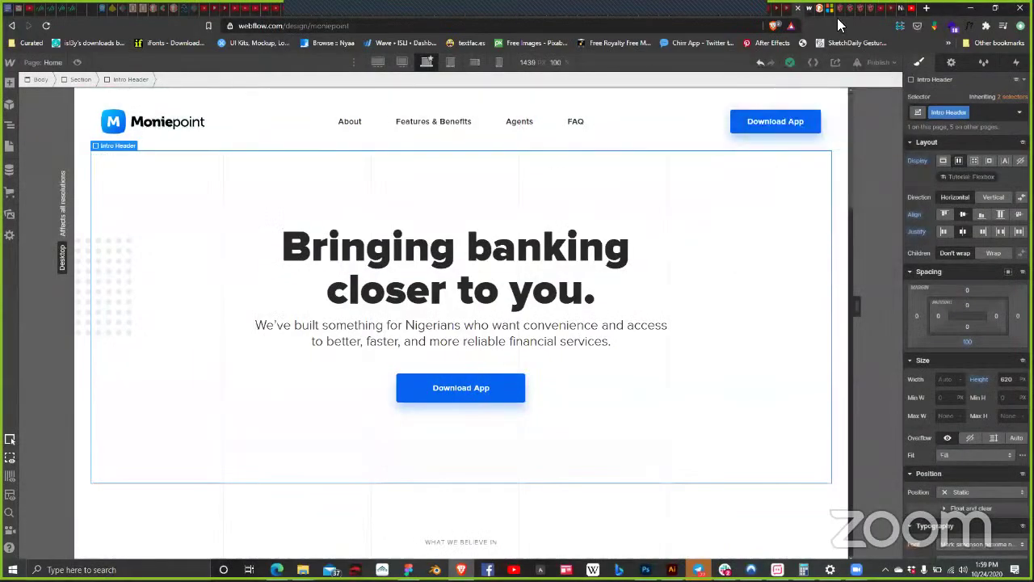
Step: Reload the published moniepoint.webflow.io page in the browser to check the hero section
{"action": "left_click", "coordinate": [809, 10]}
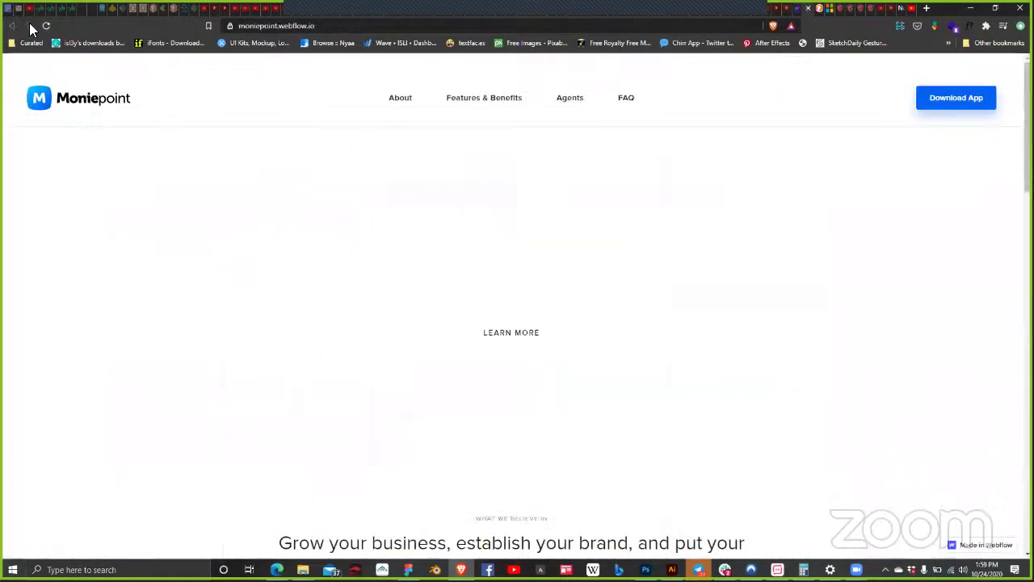
{"action": "key", "text": "ctrl+r"}
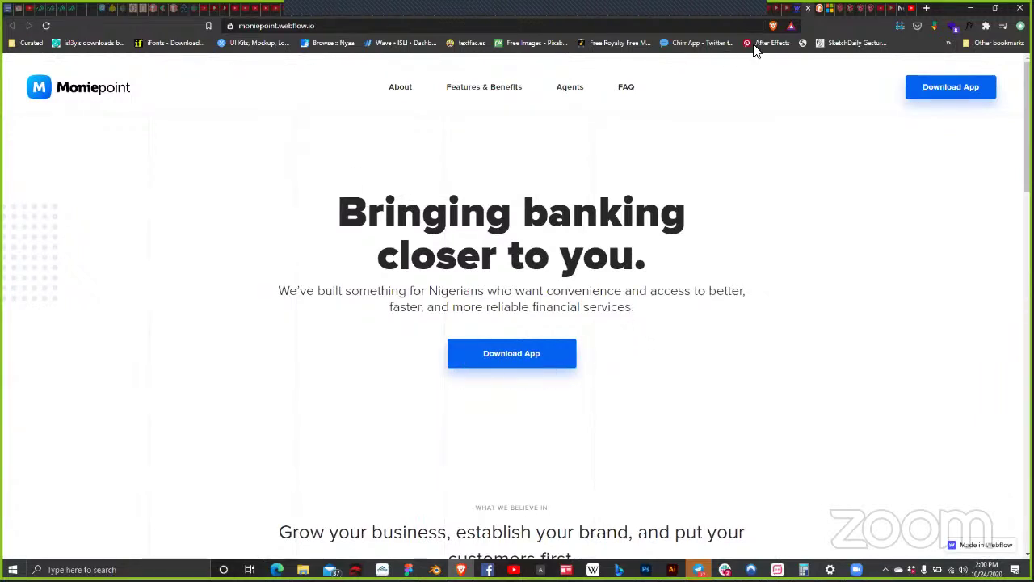
{"action": "left_click", "coordinate": [691, 568]}
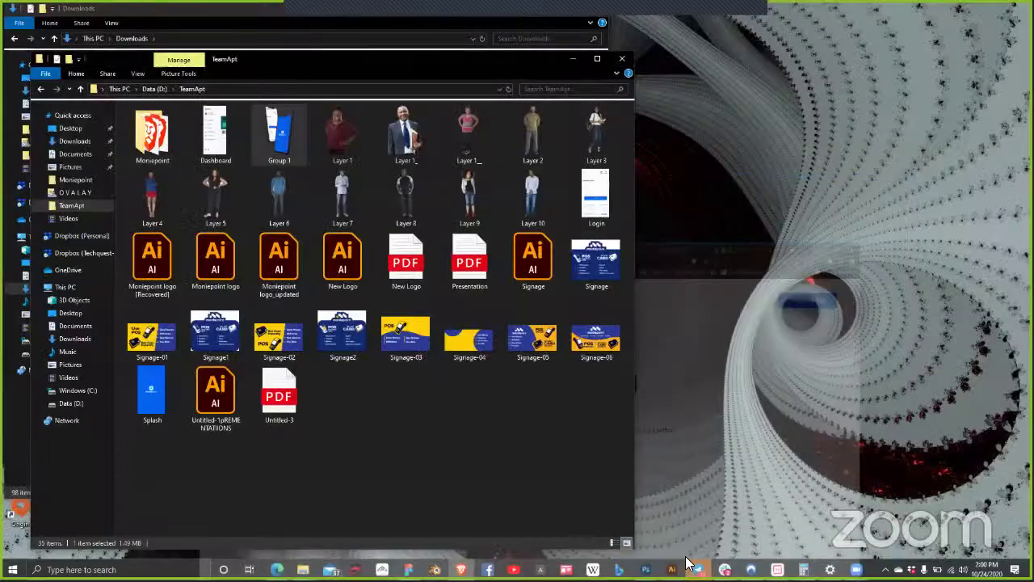
{"action": "left_click", "coordinate": [462, 569]}
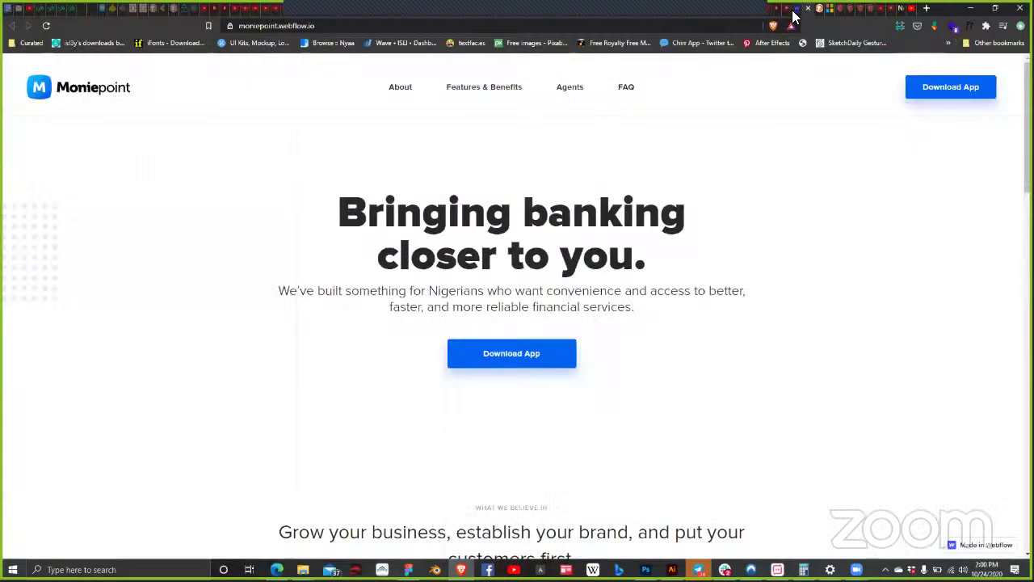
Step: Return to the Webflow designer and position the Body's Lines.svg background at 50% left and 0% top
{"action": "left_click", "coordinate": [796, 8]}
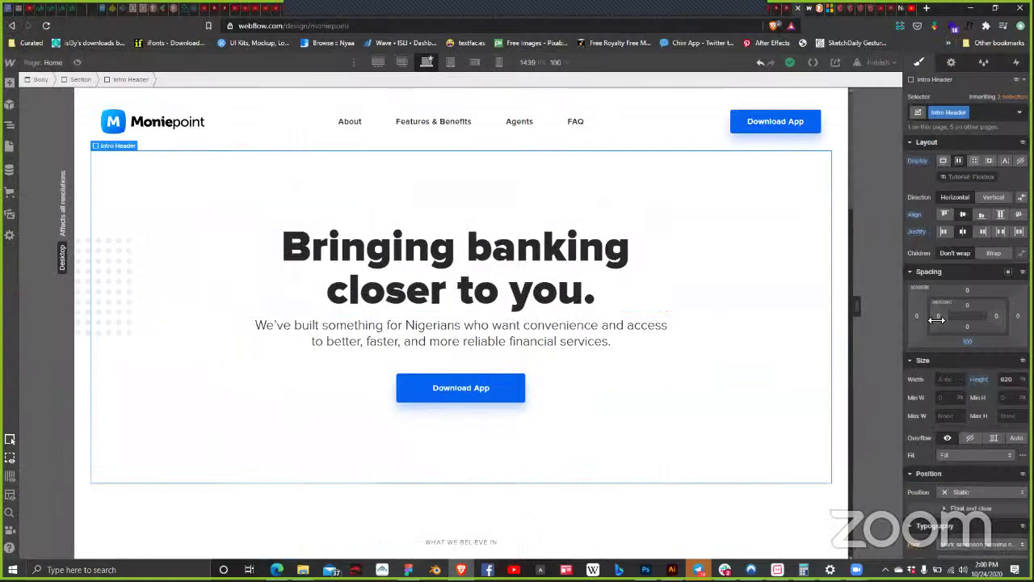
{"action": "left_click", "coordinate": [75, 166]}
{"action": "scroll", "coordinate": [995, 367], "scroll_direction": "down", "scroll_amount": 2}
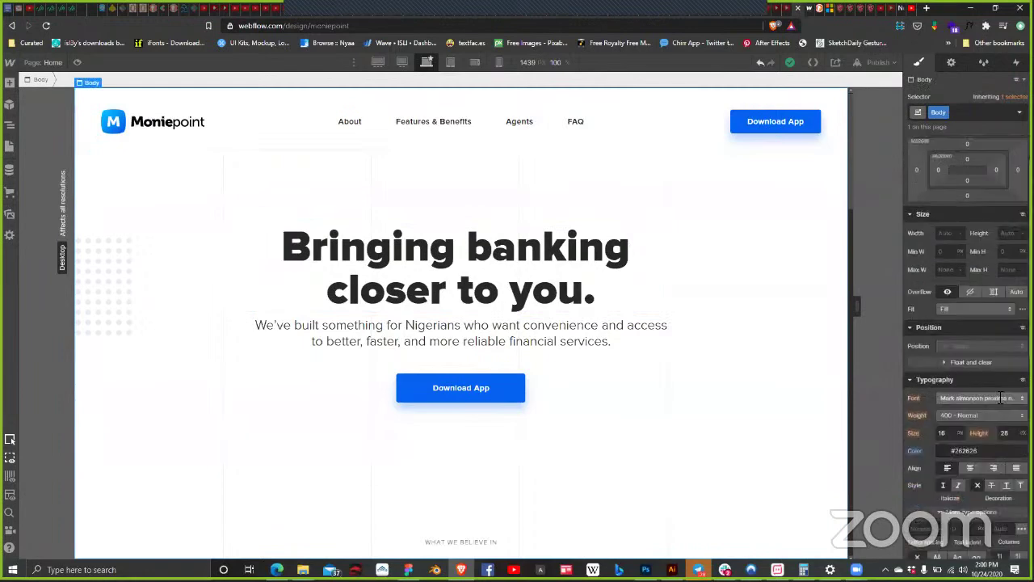
{"action": "scroll", "coordinate": [990, 399], "scroll_direction": "down", "scroll_amount": 3}
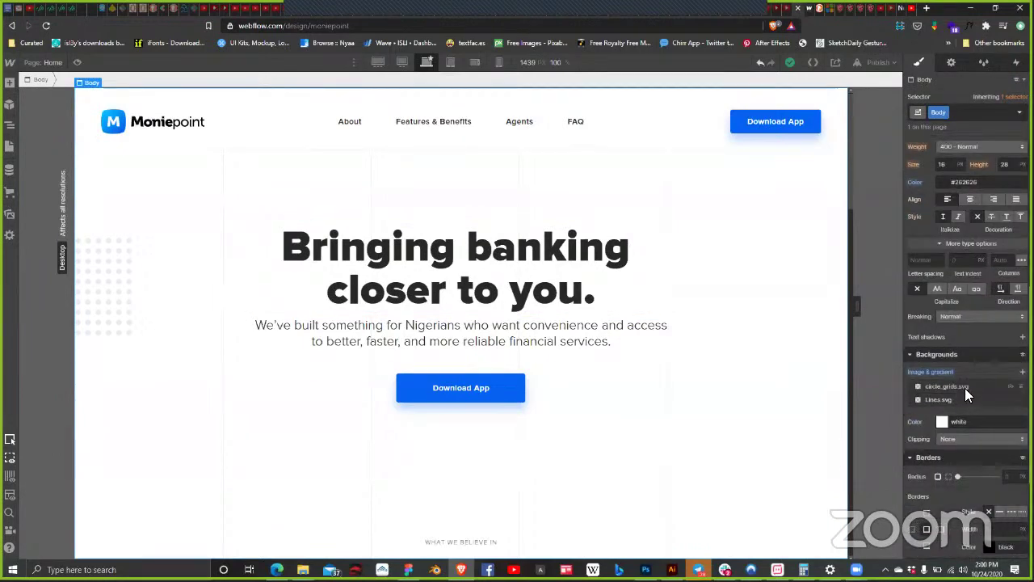
{"action": "left_click", "coordinate": [933, 398]}
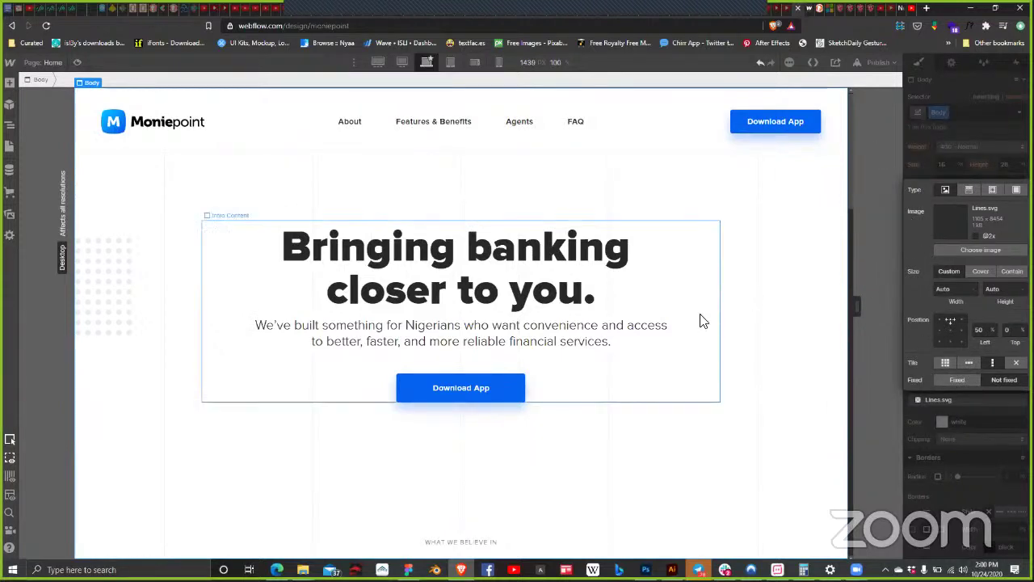
Step: Examine how the background lines align with the content along the whole home page
{"action": "scroll", "coordinate": [703, 320], "scroll_direction": "down", "scroll_amount": 5}
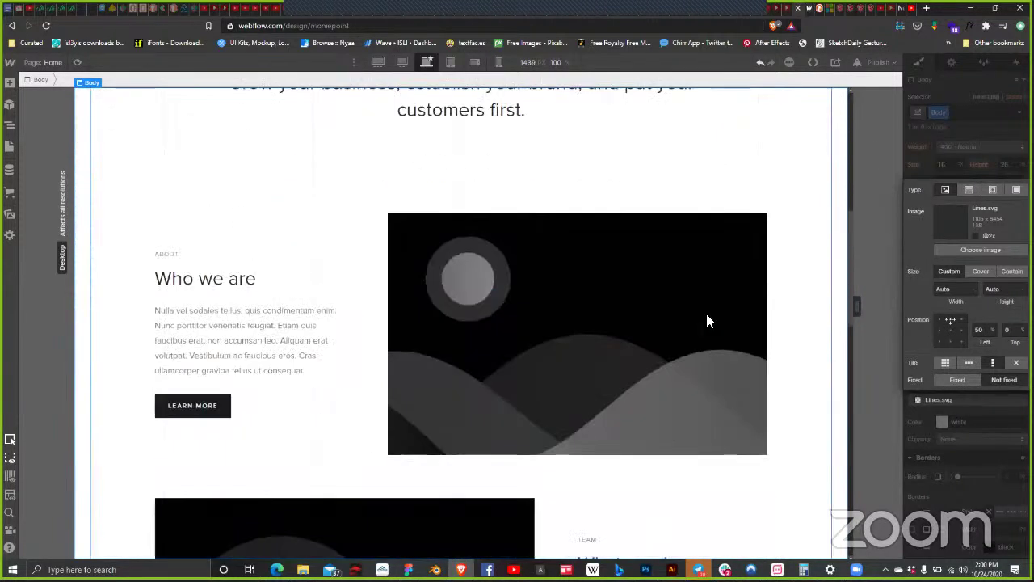
{"action": "scroll", "coordinate": [707, 322], "scroll_direction": "down", "scroll_amount": 3}
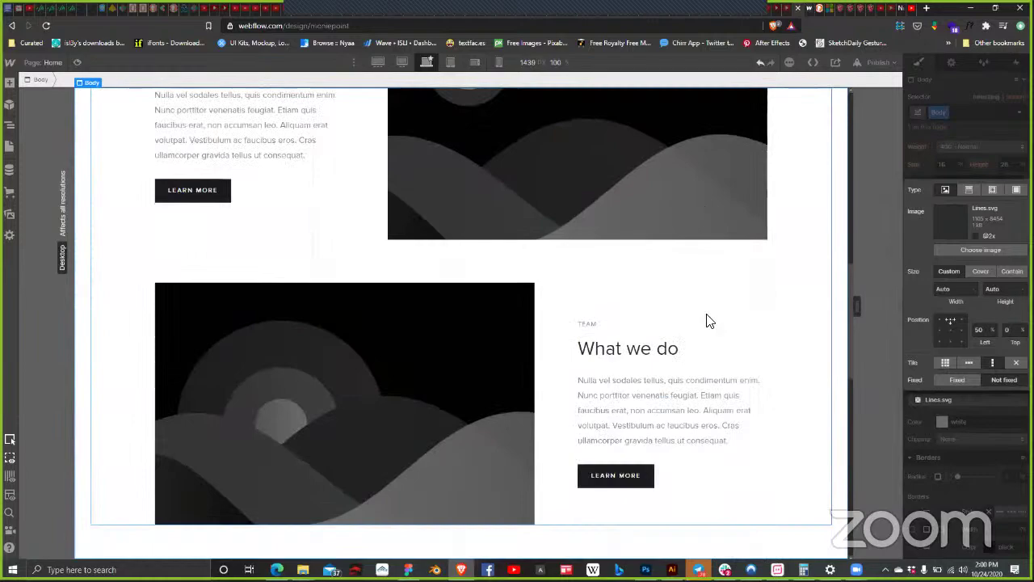
{"action": "scroll", "coordinate": [707, 322], "scroll_direction": "down", "scroll_amount": 6}
{"action": "scroll", "coordinate": [706, 322], "scroll_direction": "down", "scroll_amount": 4}
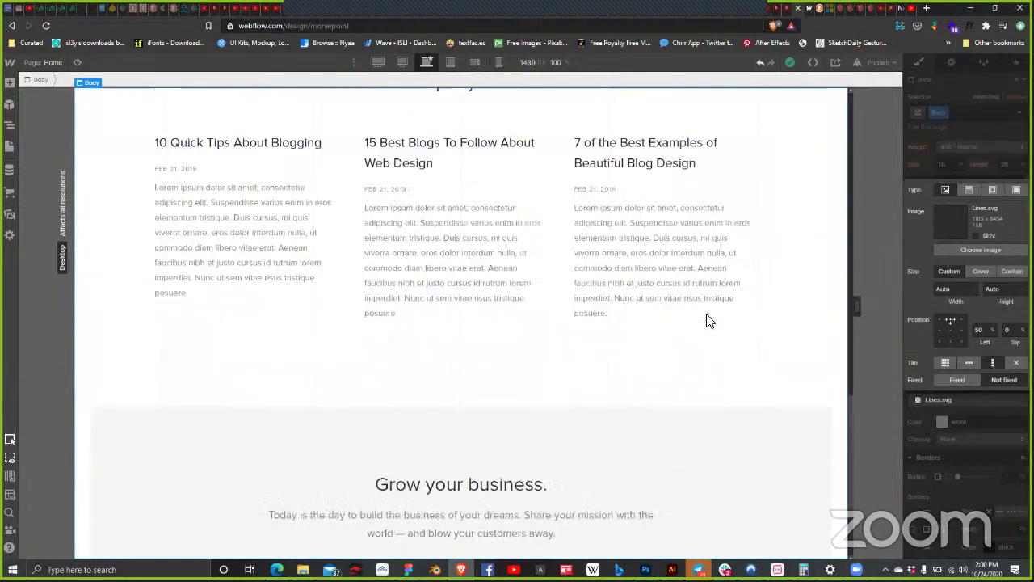
{"action": "scroll", "coordinate": [706, 321], "scroll_direction": "up", "scroll_amount": 15}
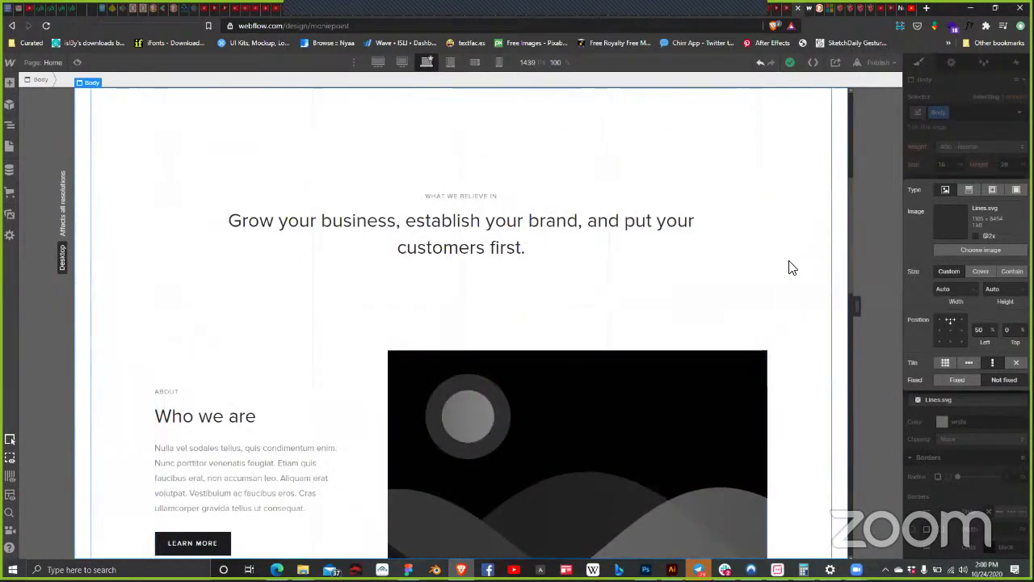
{"action": "scroll", "coordinate": [783, 270], "scroll_direction": "up", "scroll_amount": 5}
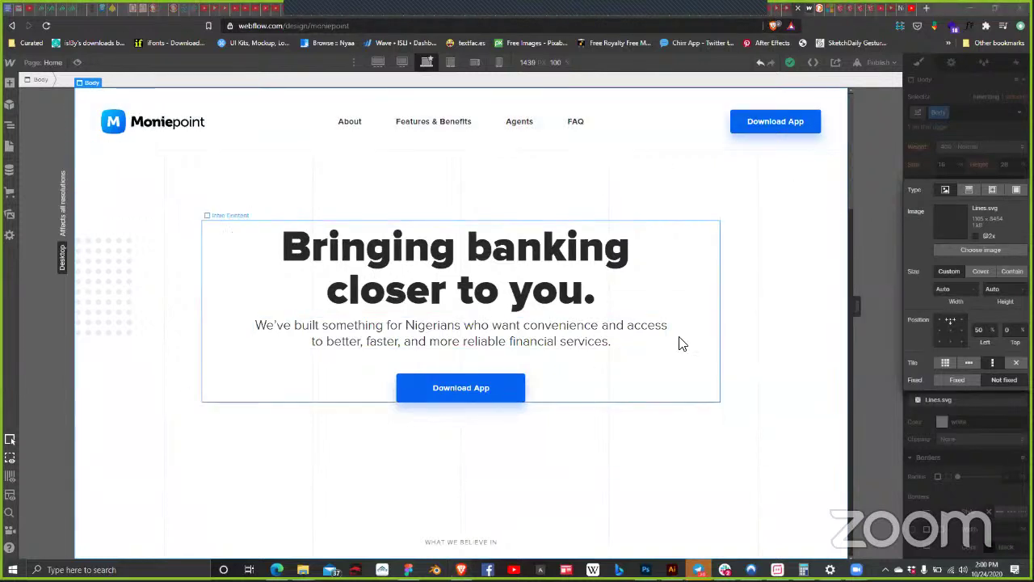
Step: Select the Intro Header block that surrounds the hero heading and Download App button
{"action": "scroll", "coordinate": [606, 355], "scroll_direction": "down", "scroll_amount": 2}
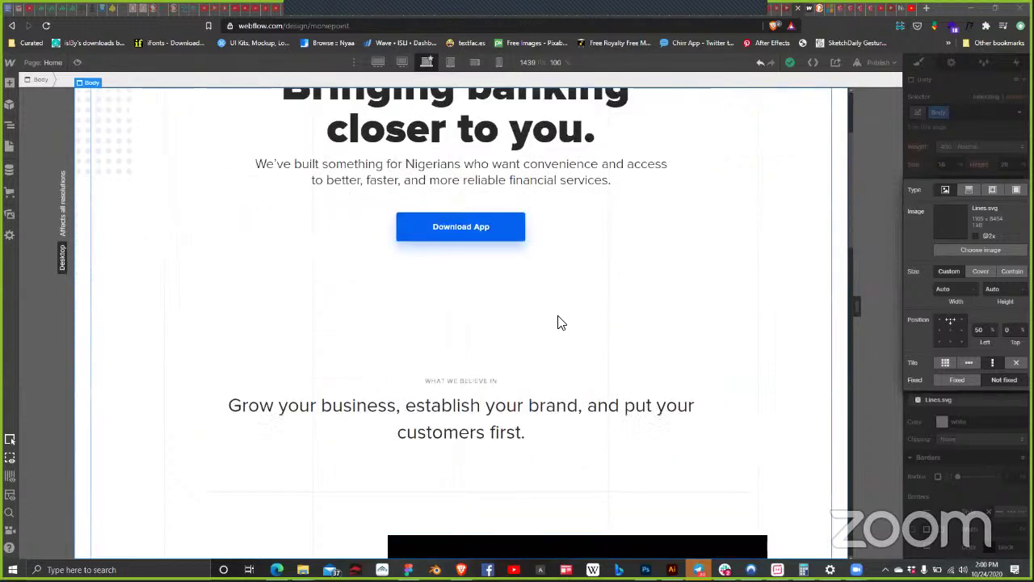
{"action": "left_click", "coordinate": [671, 290]}
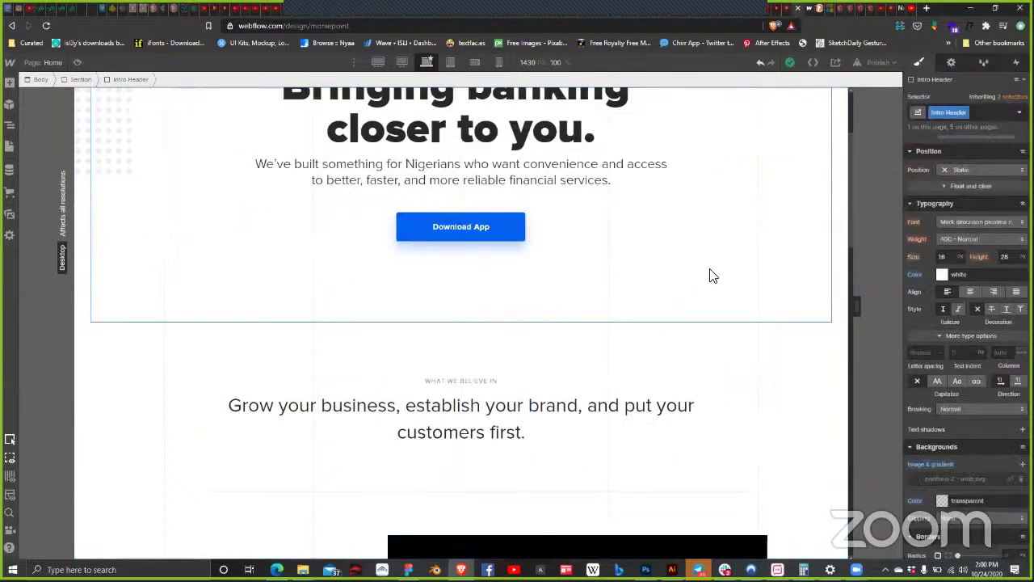
{"action": "scroll", "coordinate": [728, 289], "scroll_direction": "up", "scroll_amount": 2}
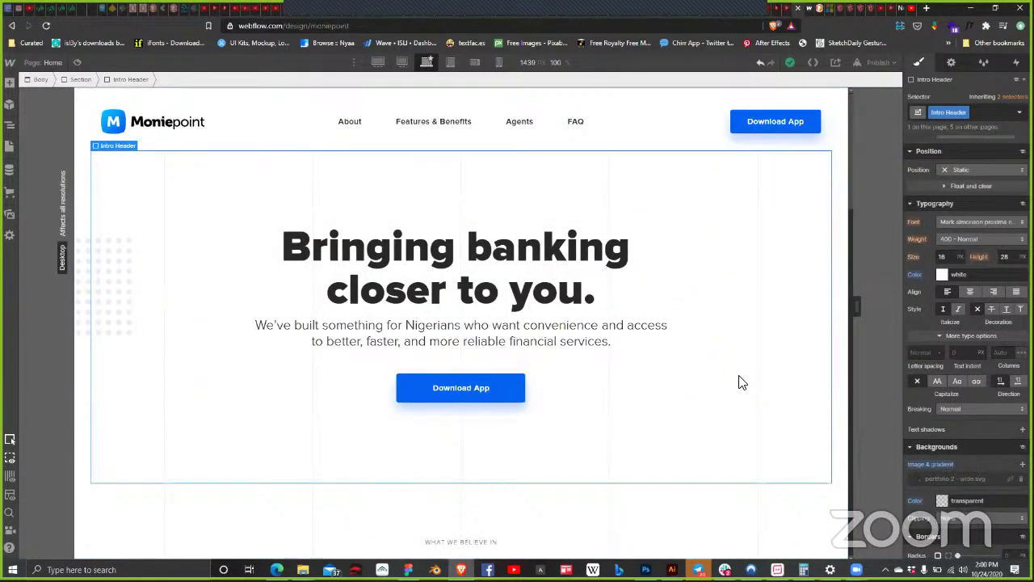
{"action": "scroll", "coordinate": [986, 364], "scroll_direction": "up", "scroll_amount": 4}
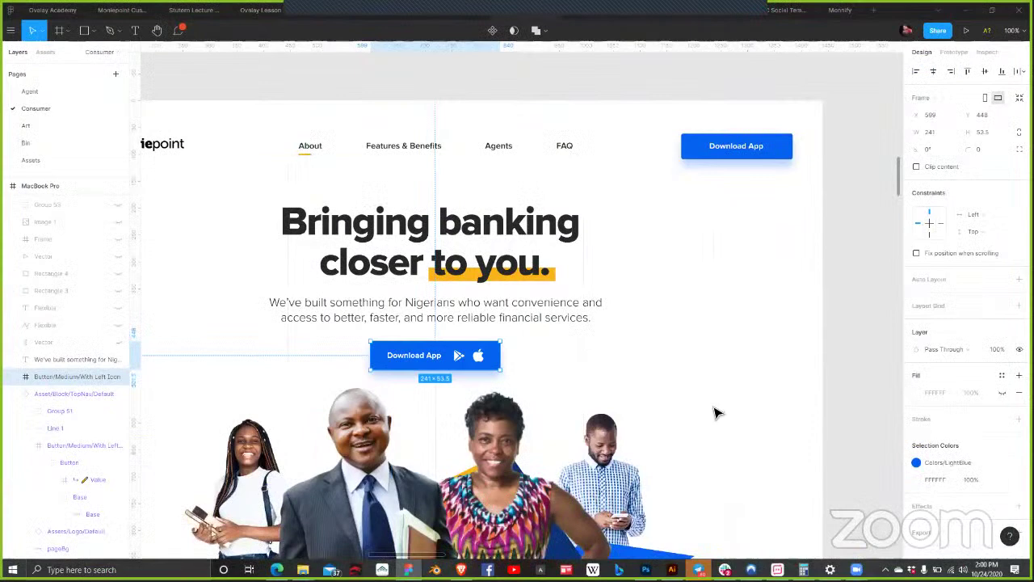
Step: Switch to the Figma design and examine how the people images and slanted background sit below the hero's Download App button
{"action": "left_click", "coordinate": [716, 416]}
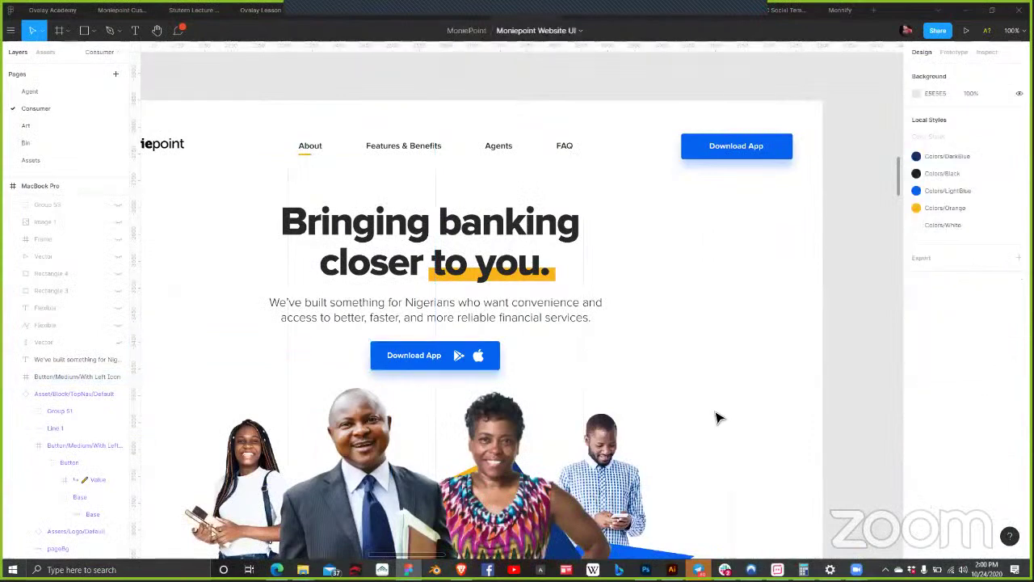
{"action": "scroll", "coordinate": [718, 417], "scroll_direction": "down", "scroll_amount": 2}
{"action": "scroll", "coordinate": [717, 418], "scroll_direction": "down", "scroll_amount": 1}
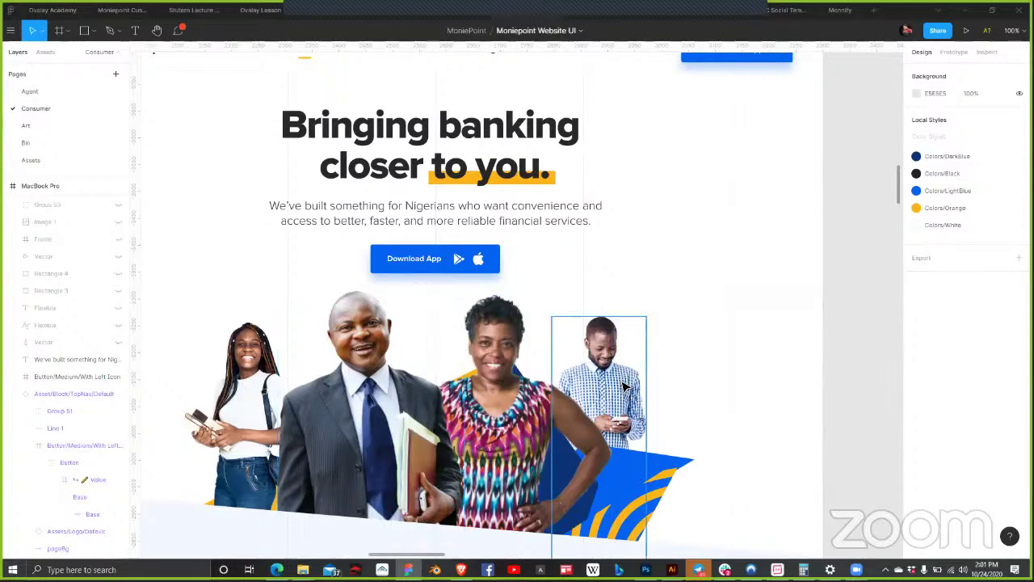
{"action": "scroll", "coordinate": [629, 388], "scroll_direction": "down", "scroll_amount": 1}
{"action": "scroll", "coordinate": [609, 383], "scroll_direction": "down", "scroll_amount": 2}
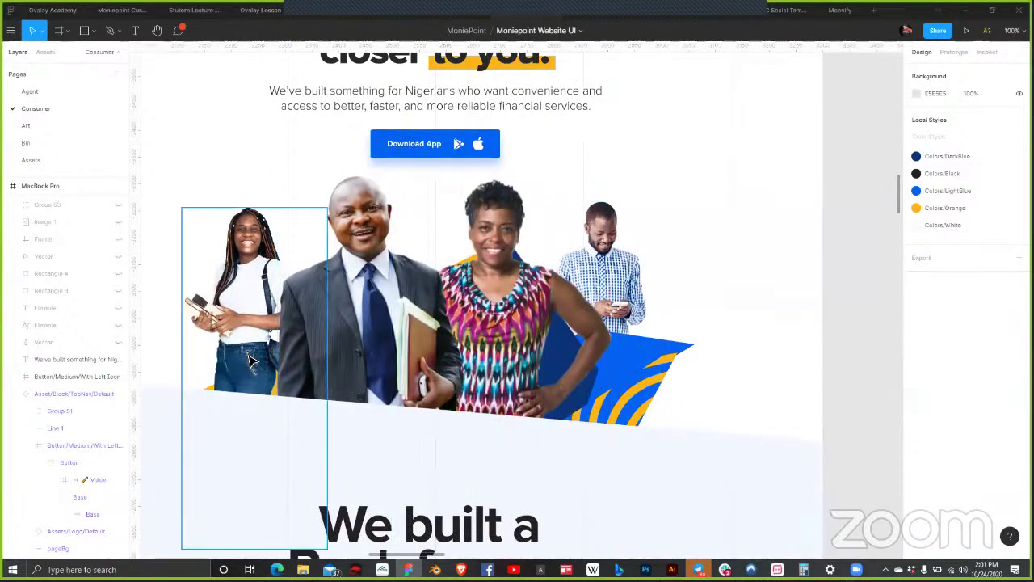
{"action": "left_click", "coordinate": [641, 445]}
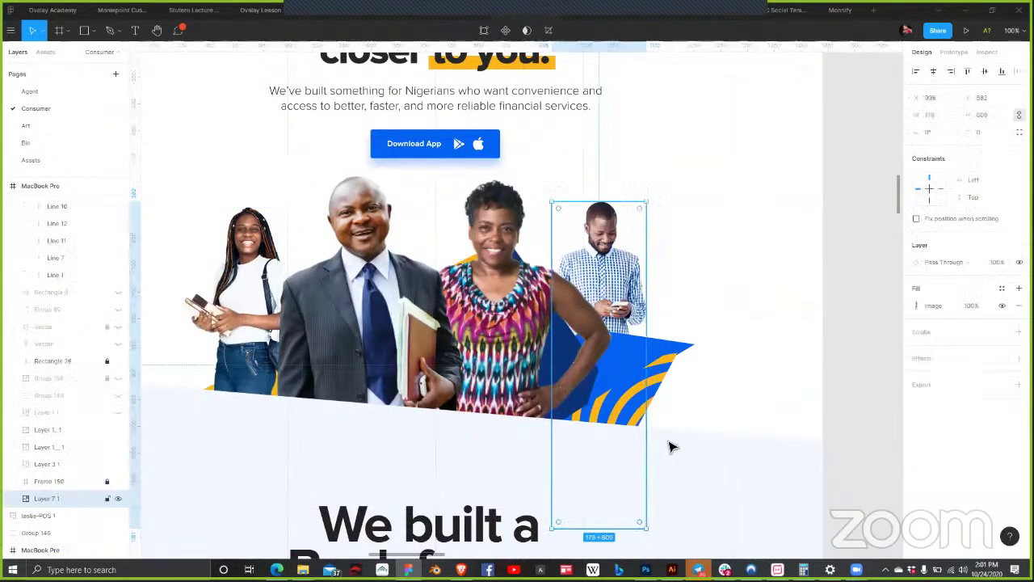
{"action": "left_click", "coordinate": [760, 404]}
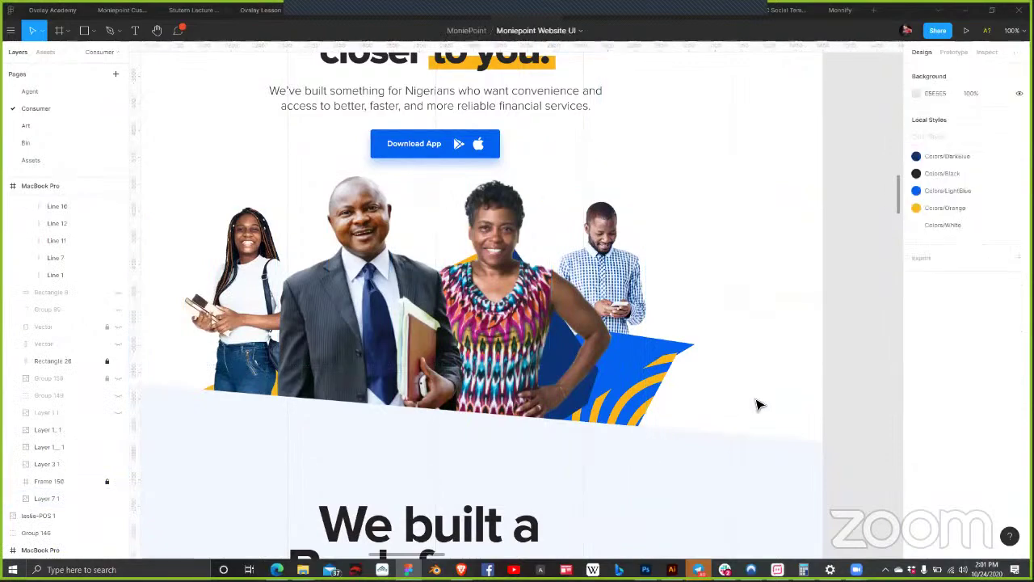
{"action": "scroll", "coordinate": [769, 397], "scroll_direction": "down", "scroll_amount": 2}
Step: Hide the locked pale blue slanted shape (fill F2F7FE) that covers the lower part of the people artwork
{"action": "right_click", "coordinate": [766, 400]}
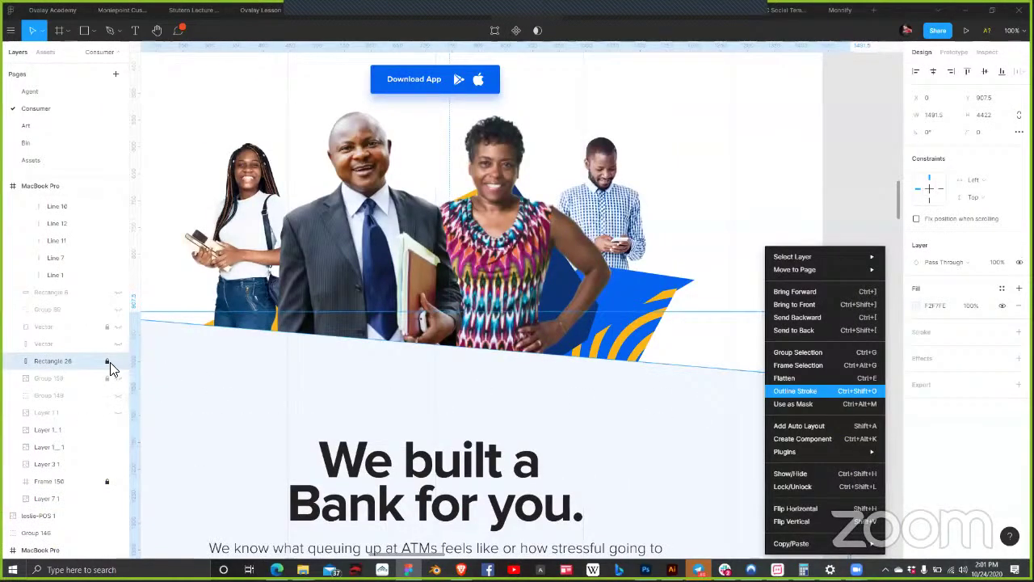
{"action": "left_click", "coordinate": [118, 368]}
{"action": "left_click", "coordinate": [117, 364]}
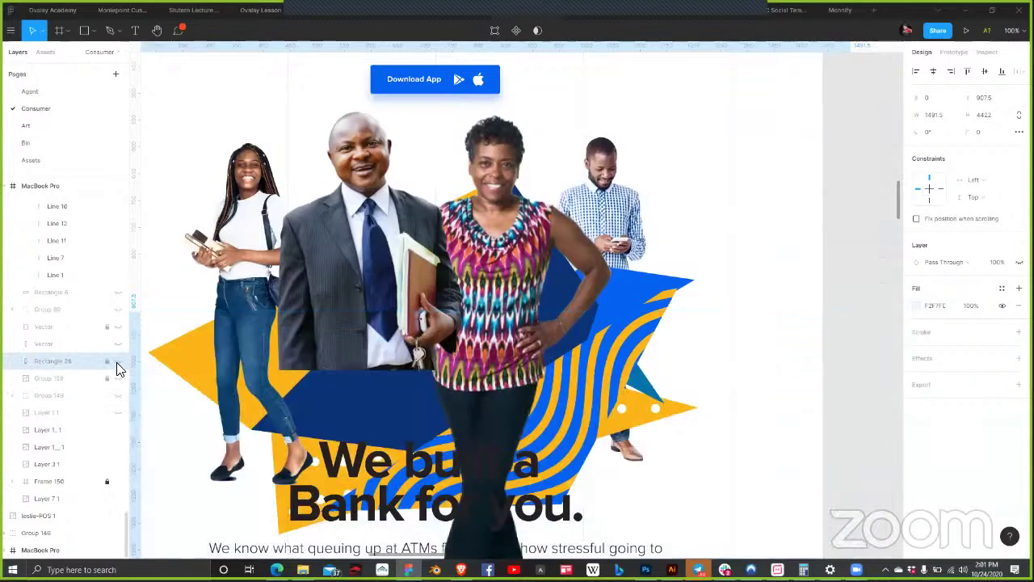
{"action": "left_click", "coordinate": [780, 272]}
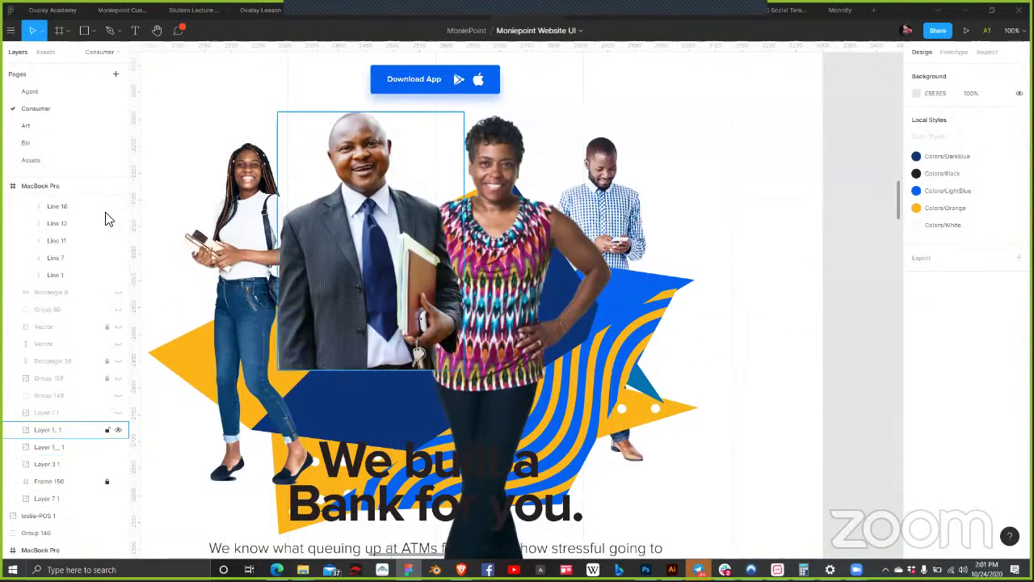
Step: Group the four people images together with the locked blue and orange patterned frame behind them
{"action": "left_click", "coordinate": [186, 357]}
{"action": "left_click", "coordinate": [160, 355]}
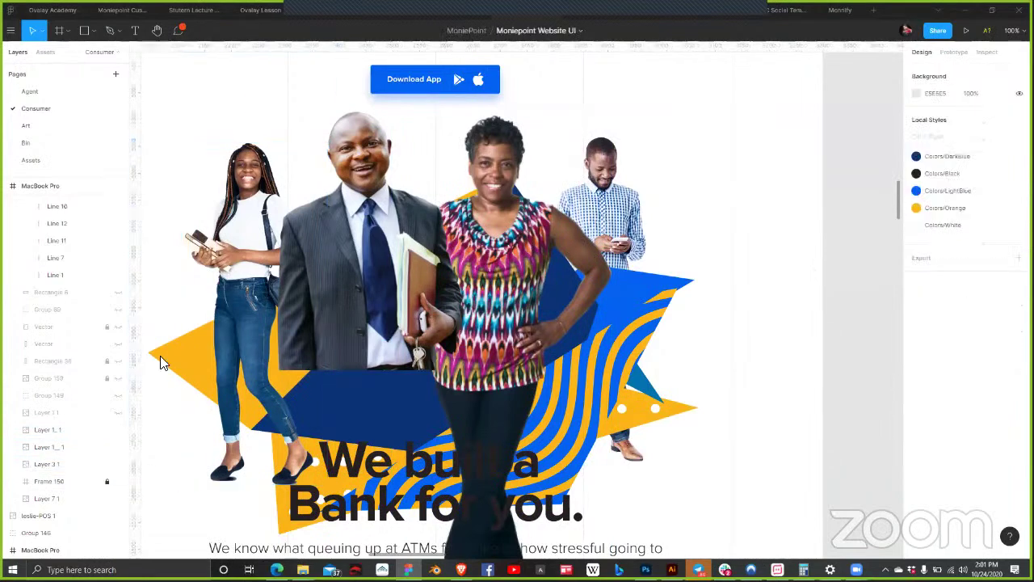
{"action": "right_click", "coordinate": [160, 355]}
{"action": "left_click", "coordinate": [113, 487]}
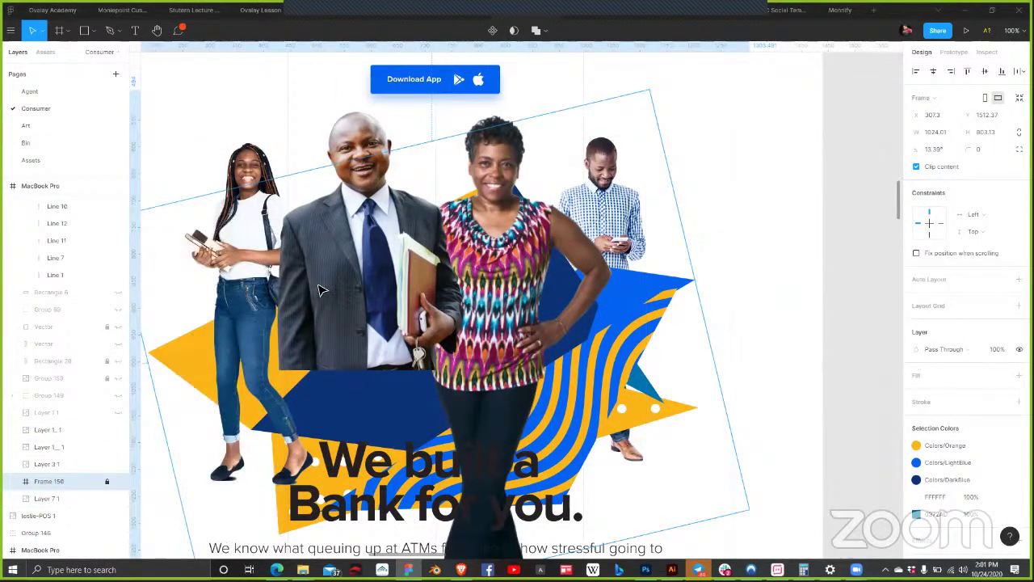
{"action": "left_click", "coordinate": [239, 314], "text": "shift"}
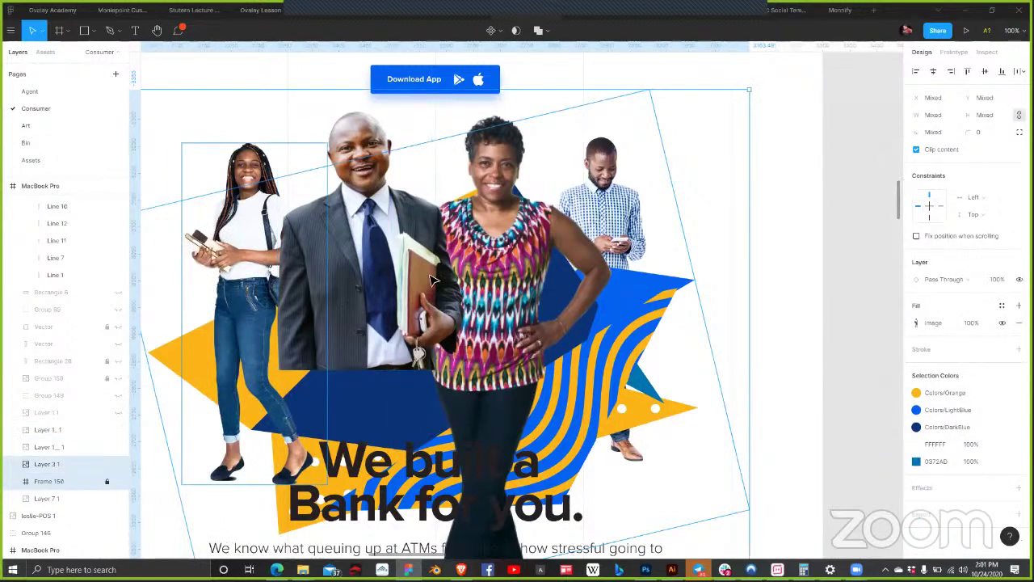
{"action": "left_click", "coordinate": [363, 242], "text": "shift"}
{"action": "left_click", "coordinate": [501, 259], "text": "shift"}
{"action": "left_click", "coordinate": [642, 229], "text": "shift"}
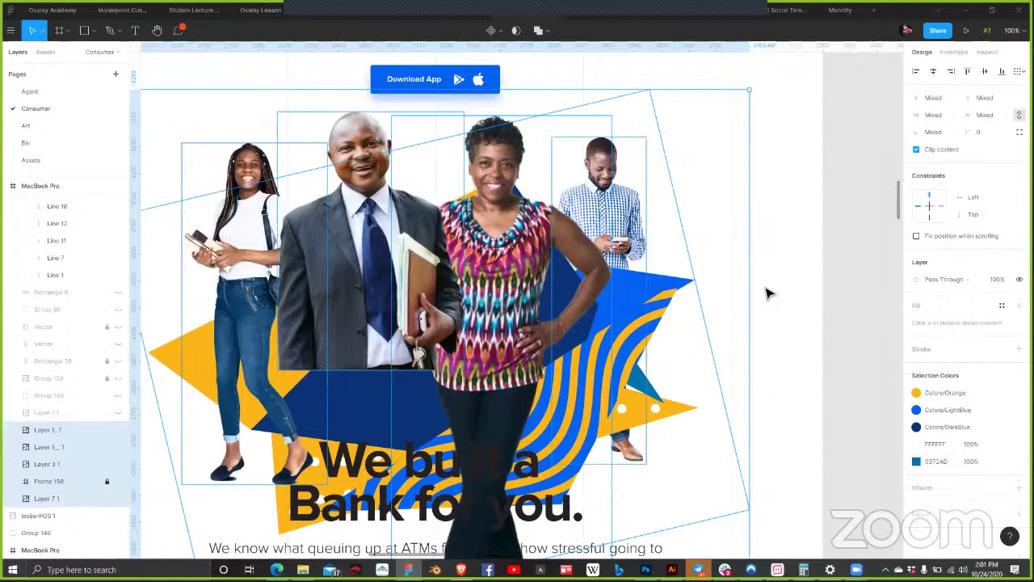
{"action": "key", "text": "ctrl+g"}
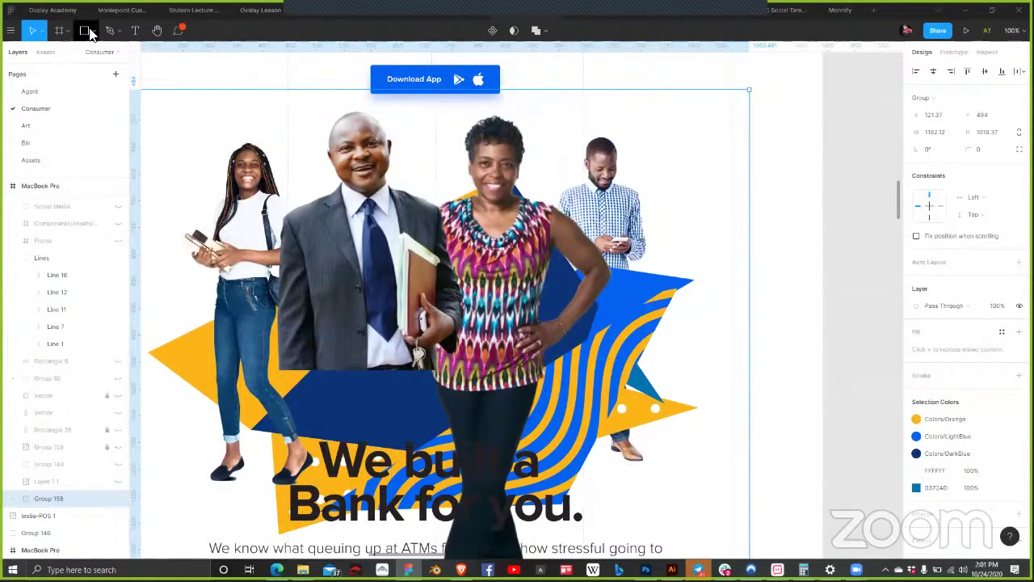
Step: Draw a rectangle about 1090 × 558 px over the people group and centre it horizontally
{"action": "left_click", "coordinate": [84, 30]}
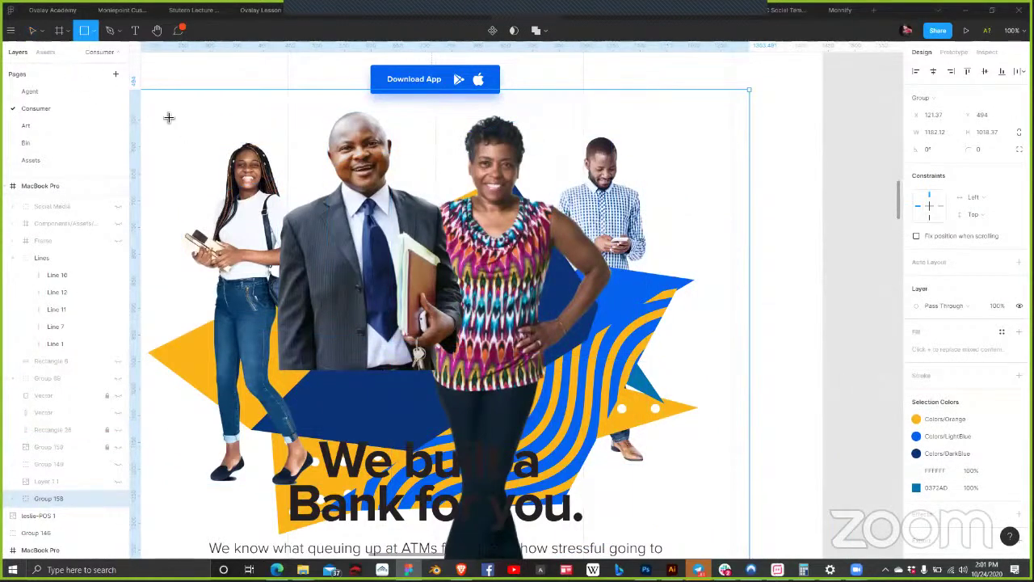
{"action": "left_click_drag", "start_coordinate": [158, 111], "coordinate": [604, 414]}
{"action": "mouse_move", "coordinate": [691, 384]}
{"action": "left_mouse_down"}
{"action": "mouse_move", "coordinate": [725, 376]}
{"action": "mouse_move", "coordinate": [774, 408]}
{"action": "left_mouse_up"}
{"action": "left_click", "coordinate": [934, 71]}
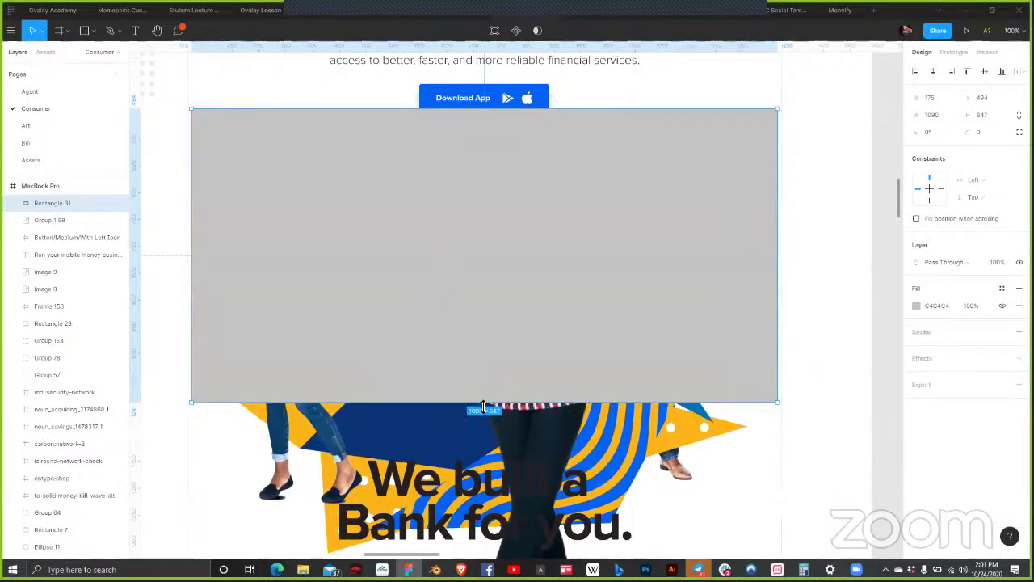
{"action": "left_click_drag", "start_coordinate": [484, 406], "coordinate": [475, 412]}
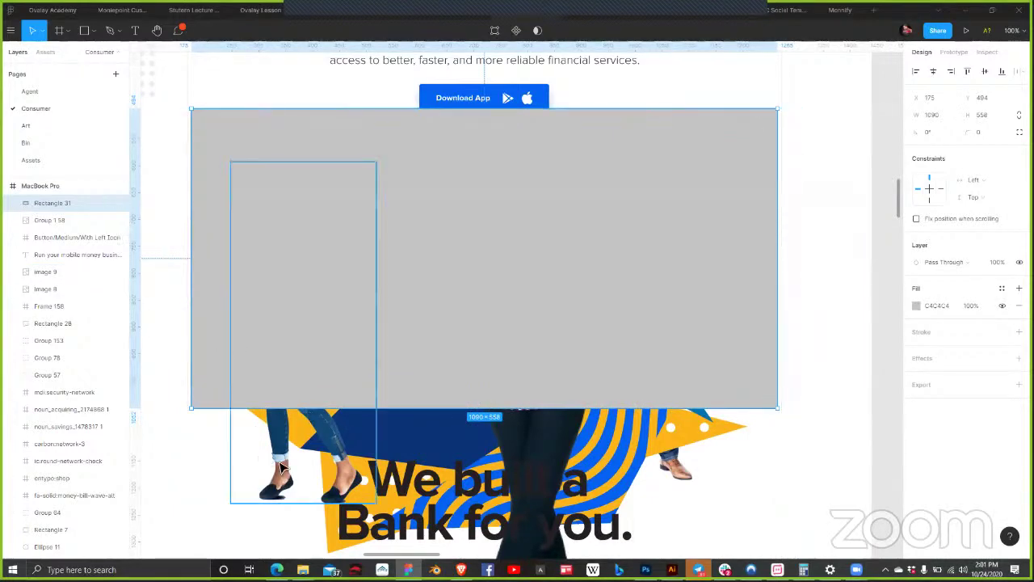
Step: Move the grey rectangle into the people group's place in the layer order and send it behind that group
{"action": "key", "text": "Delete"}
{"action": "left_click", "coordinate": [206, 483]}
{"action": "key", "text": "ctrl+v"}
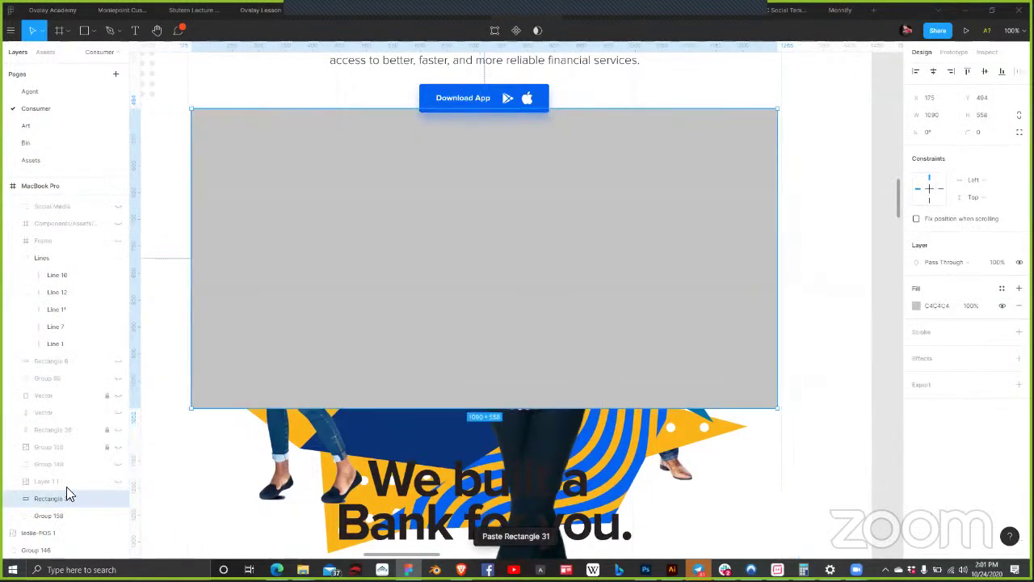
{"action": "key", "text": "ctrl+bracketleft"}
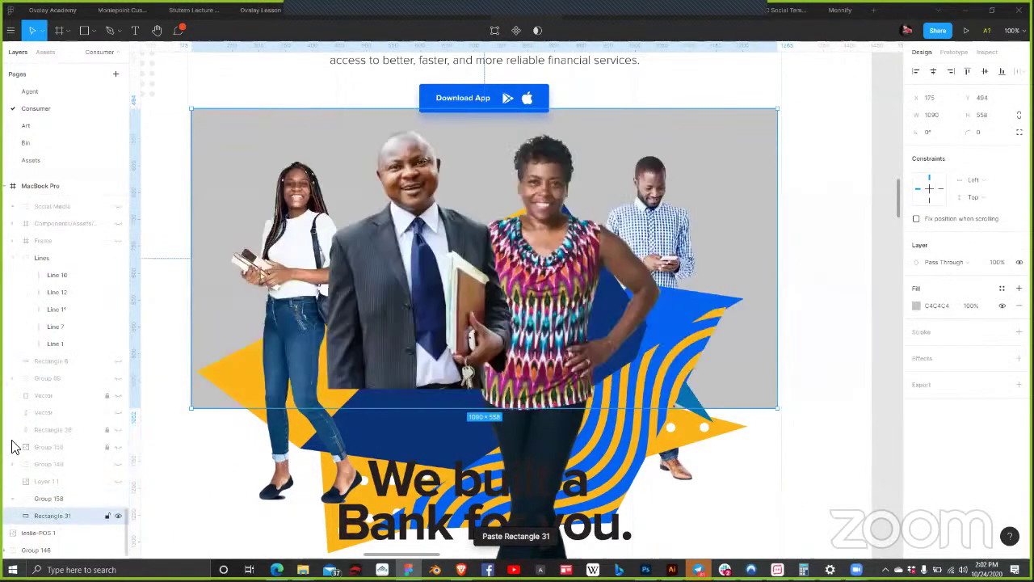
Step: Use the grey rectangle as a mask for the people artwork and group the mask with it
{"action": "right_click", "coordinate": [100, 406]}
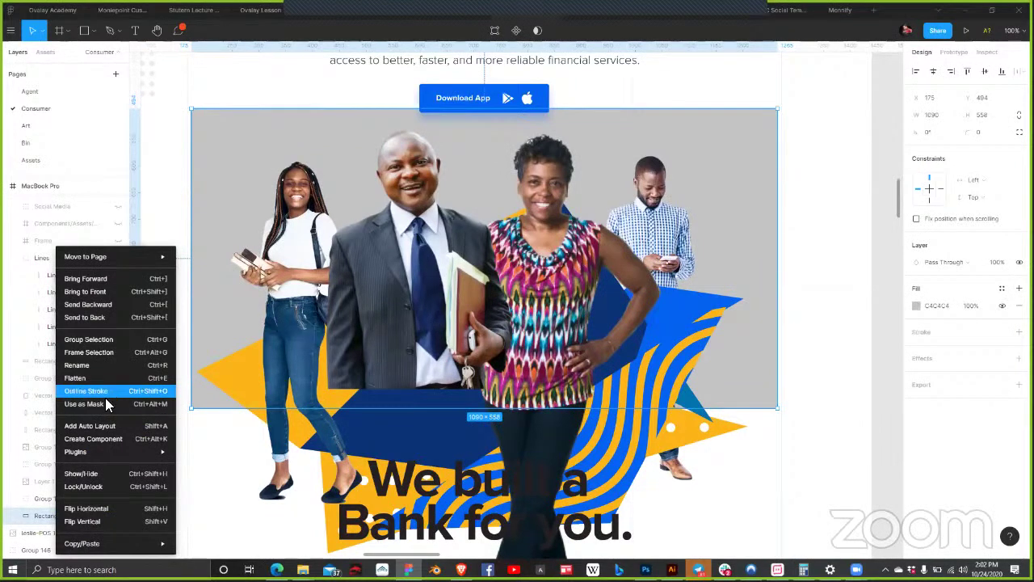
{"action": "left_click", "coordinate": [104, 399]}
{"action": "left_click", "coordinate": [71, 498], "text": "shift"}
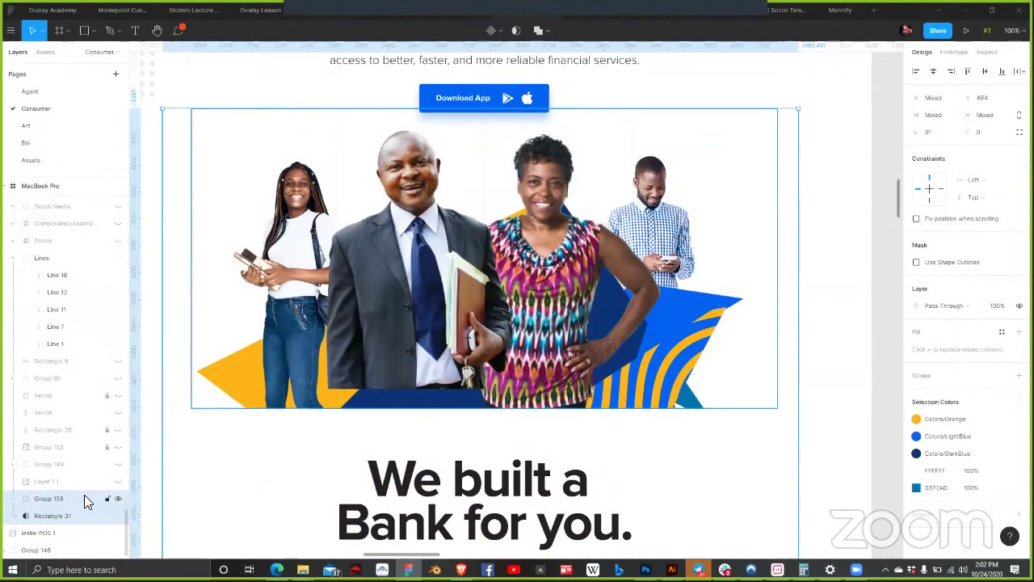
{"action": "key", "text": "ctrl+g"}
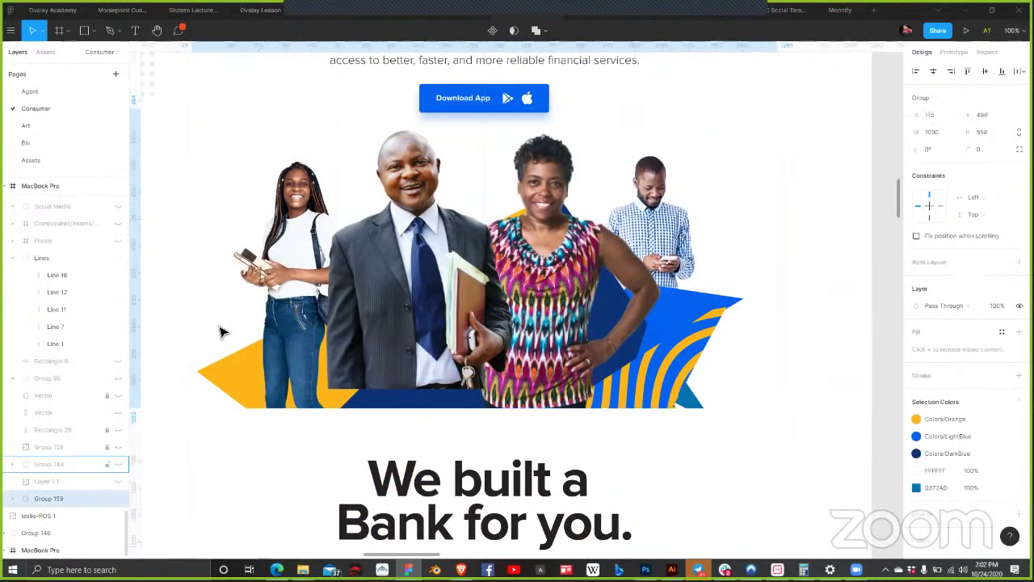
Step: Shorten the mask rectangle inside the group to 521 px high, cropping at the suited man's lower edge
{"action": "key", "text": "Return"}
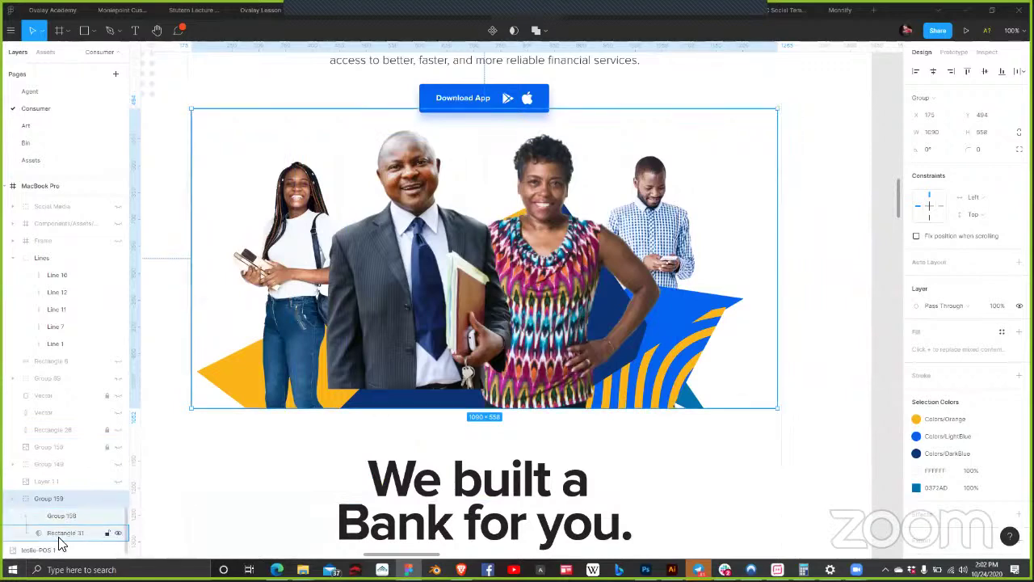
{"action": "left_click", "coordinate": [32, 533]}
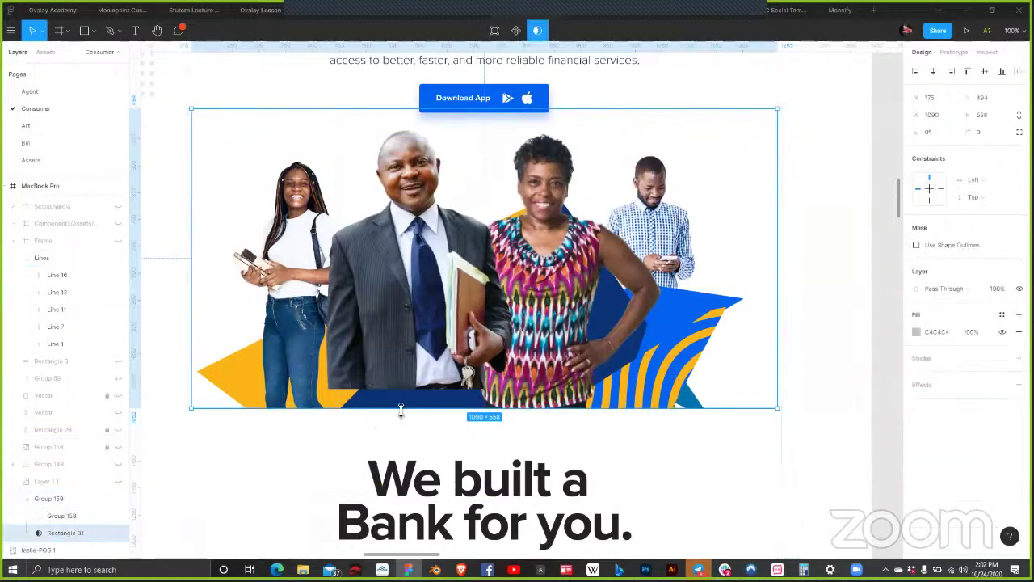
{"action": "left_click_drag", "start_coordinate": [401, 407], "coordinate": [409, 392]}
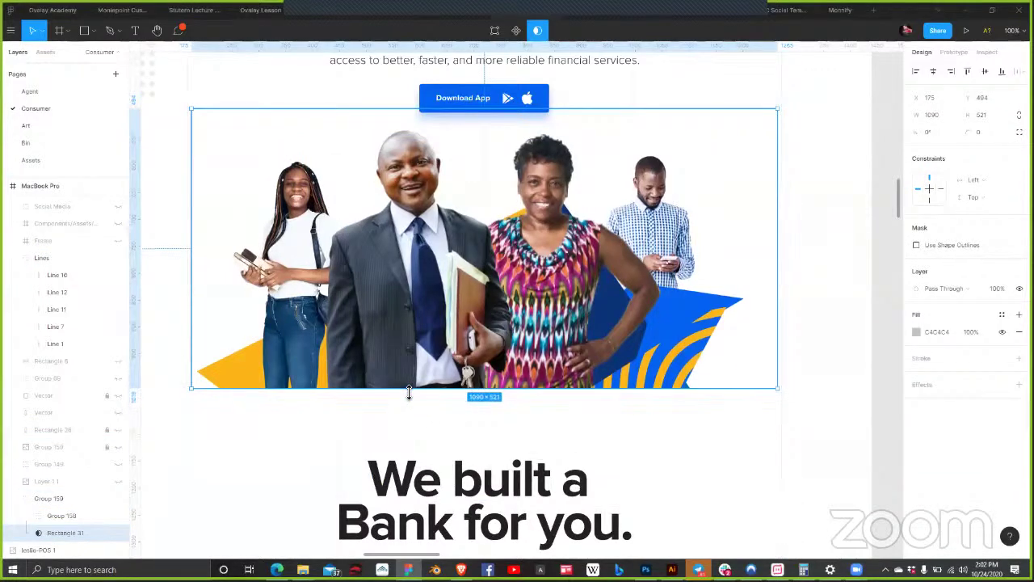
Step: Expand the people group inside the masked group and select its locked patterned frame
{"action": "left_click", "coordinate": [70, 518]}
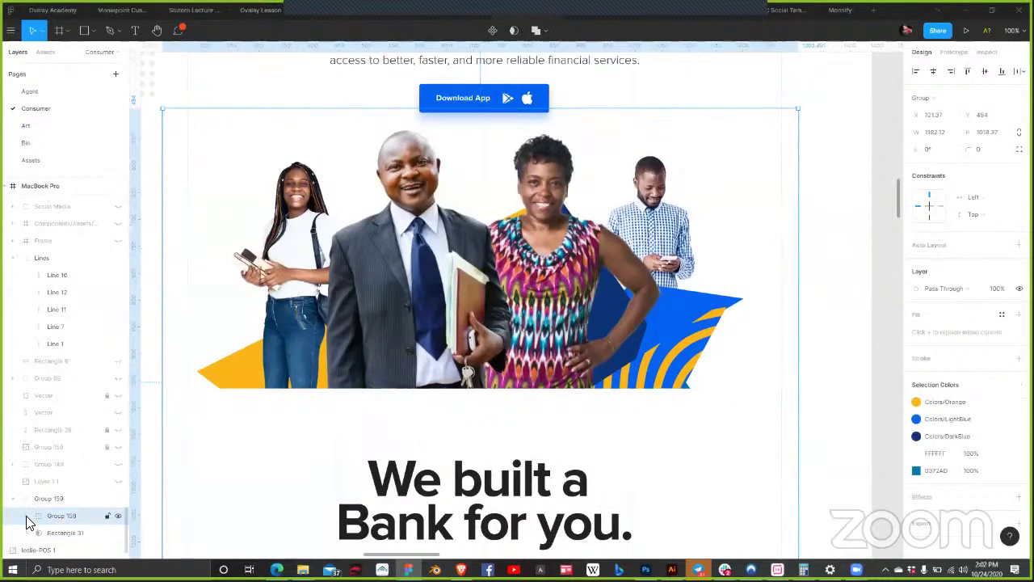
{"action": "left_click", "coordinate": [27, 516]}
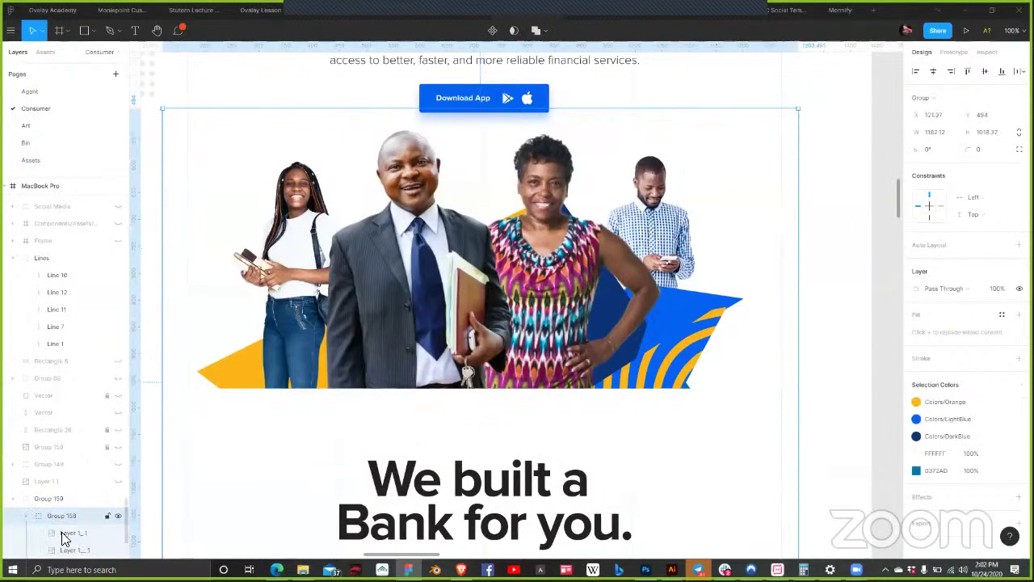
{"action": "scroll", "coordinate": [91, 484], "scroll_direction": "down", "scroll_amount": 3}
{"action": "left_click", "coordinate": [85, 459]}
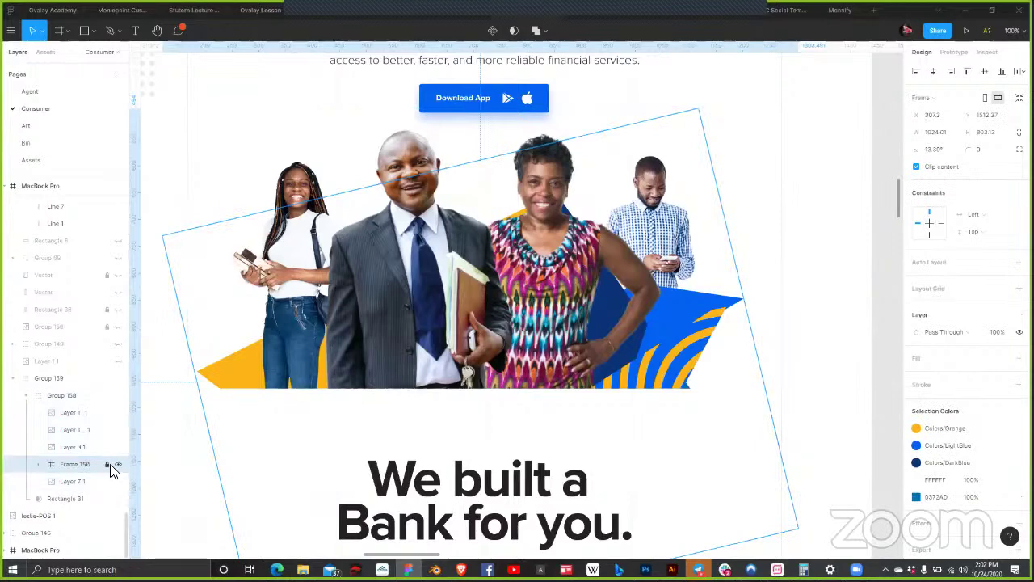
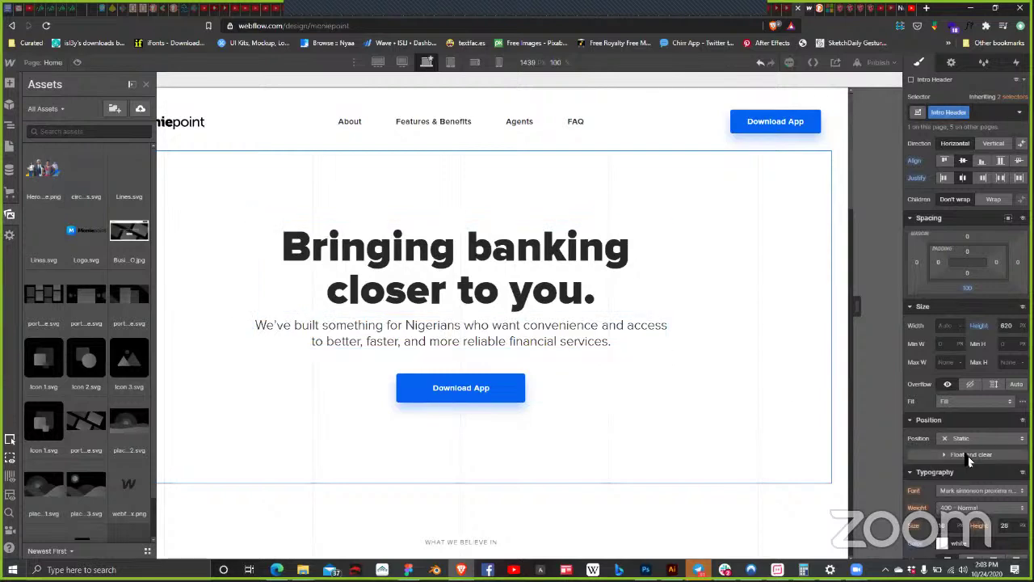
Step: Replace the Intro Header's background image with Hero_Image.png from the assets
{"action": "scroll", "coordinate": [977, 453], "scroll_direction": "down", "scroll_amount": 5}
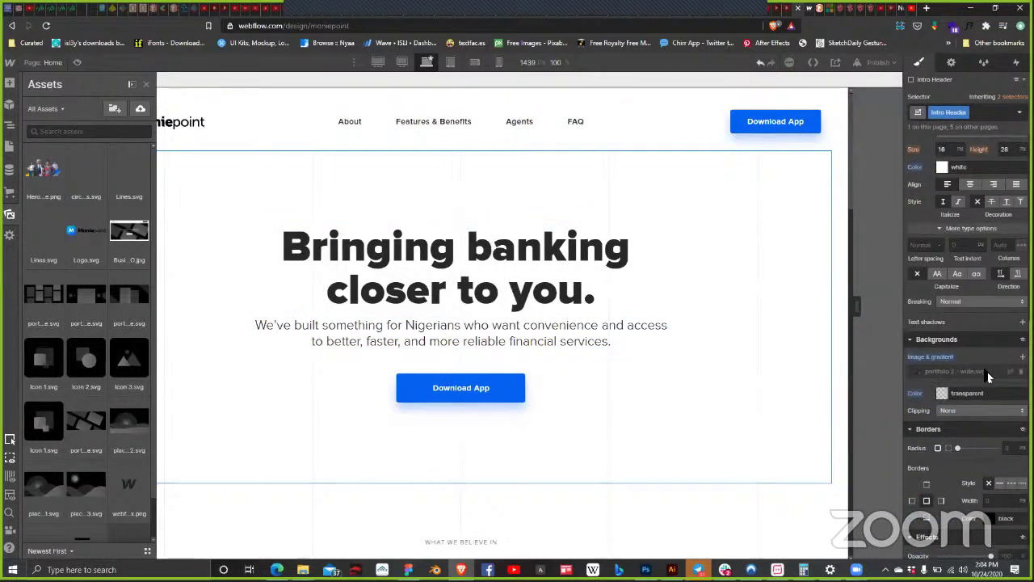
{"action": "left_click", "coordinate": [969, 371]}
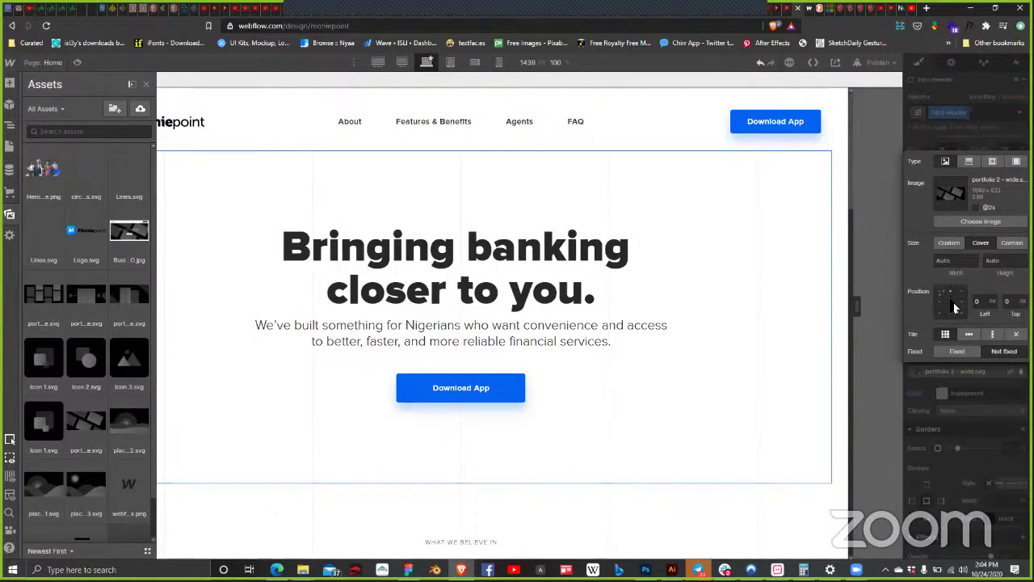
{"action": "left_click", "coordinate": [976, 222]}
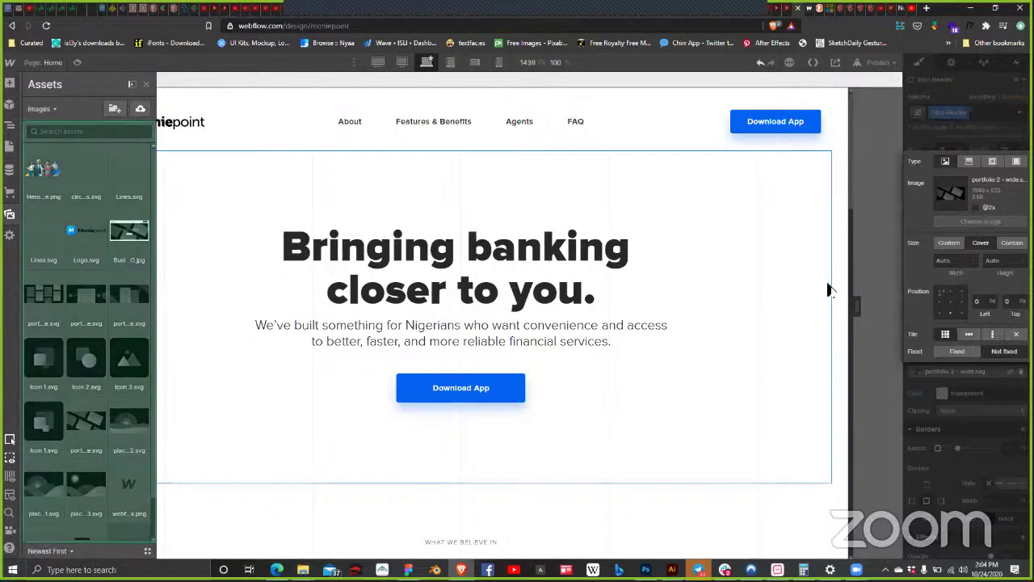
{"action": "left_click", "coordinate": [45, 171]}
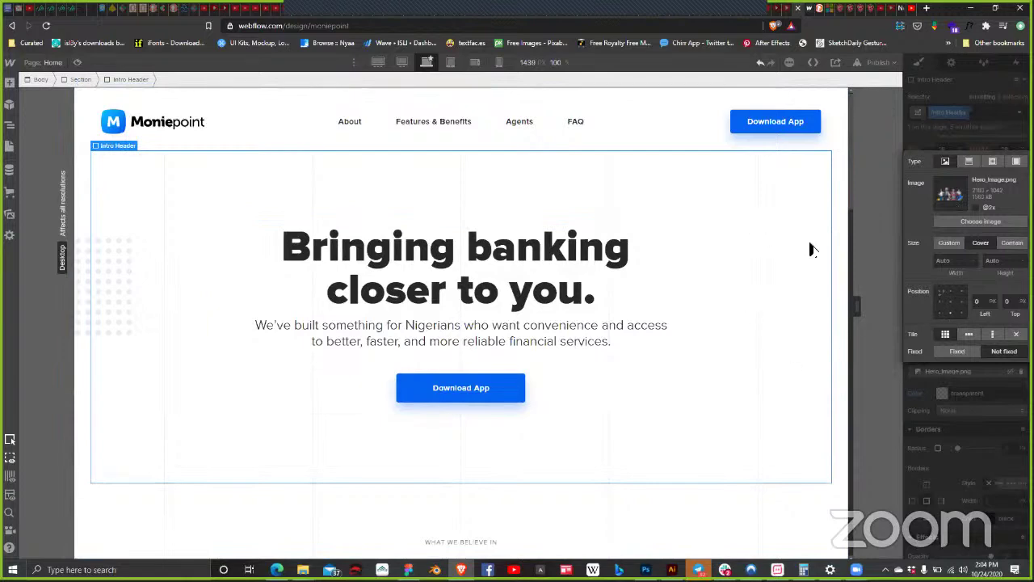
Step: Set the hero background image to custom size with automatic width and height, no tiling and fixed attachment
{"action": "left_click", "coordinate": [979, 208]}
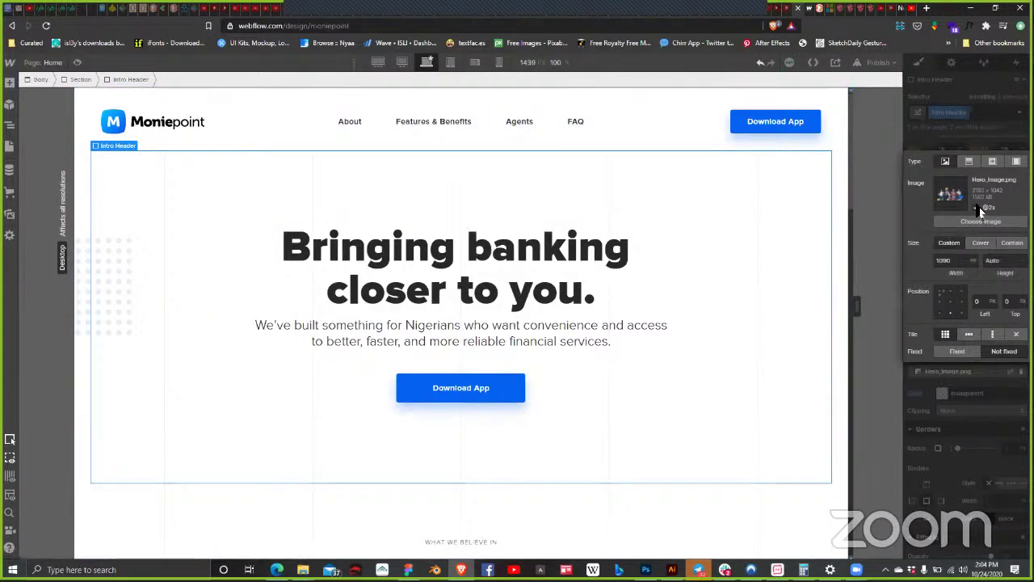
{"action": "left_click", "coordinate": [976, 208]}
{"action": "left_click", "coordinate": [947, 316]}
{"action": "left_click", "coordinate": [1010, 244]}
{"action": "left_click", "coordinate": [945, 246]}
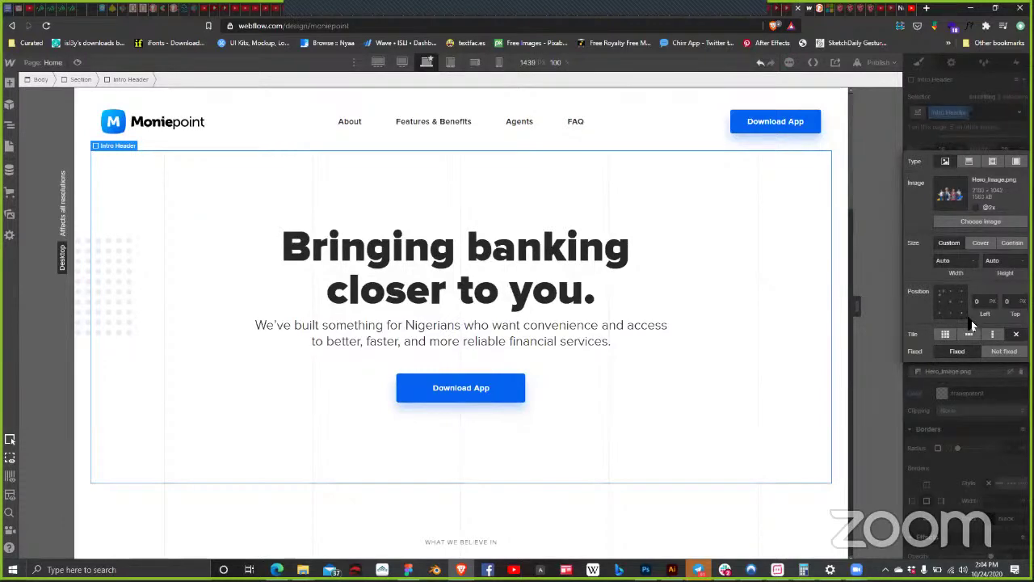
{"action": "left_click", "coordinate": [928, 391]}
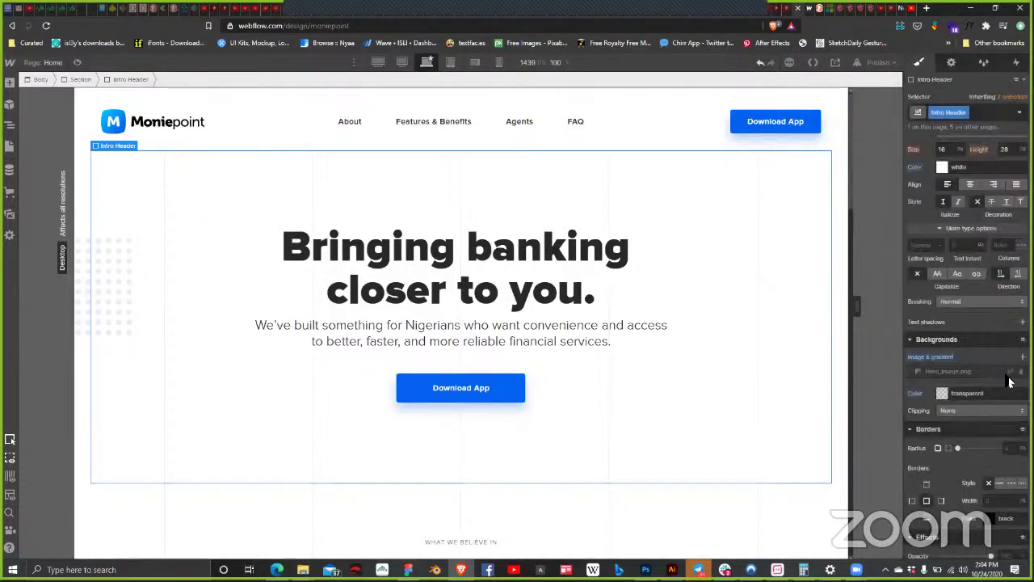
{"action": "left_click", "coordinate": [942, 374]}
{"action": "left_click", "coordinate": [951, 314]}
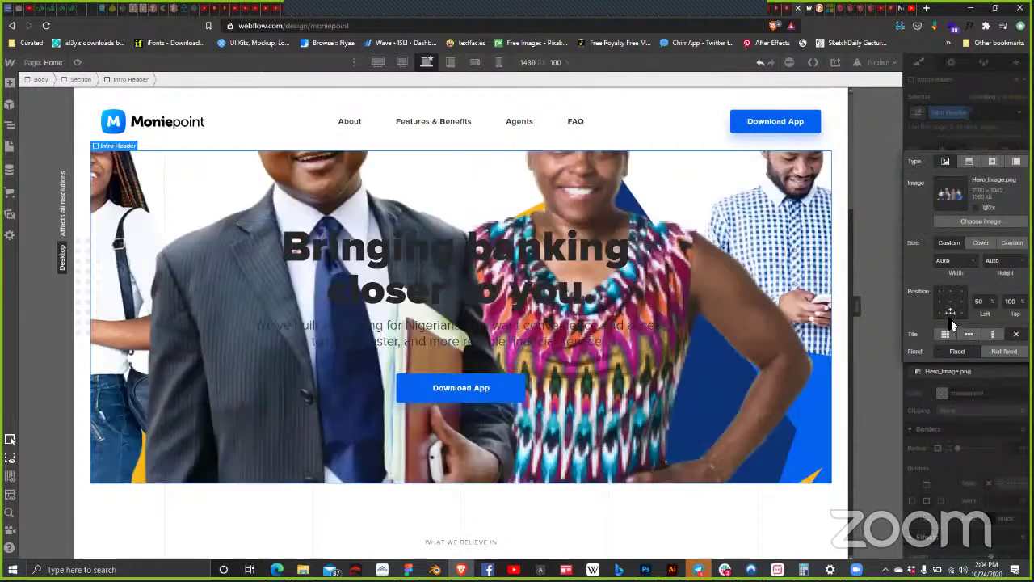
{"action": "left_click", "coordinate": [975, 208]}
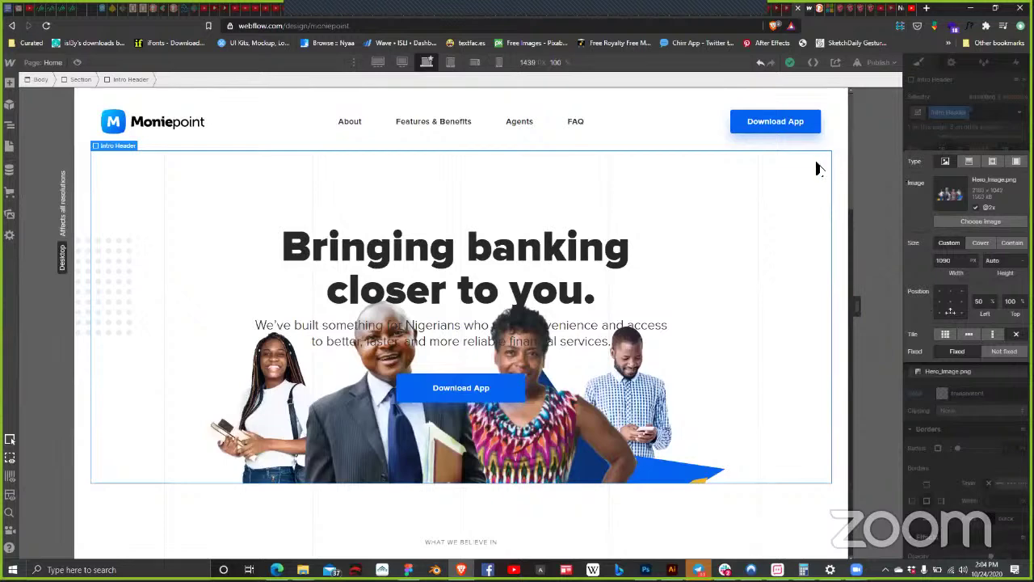
Step: In Figma, draw a rectangle about 58 by 819 px from above the headline to the people's lower edge to measure the hero height
{"action": "left_click", "coordinate": [408, 569]}
{"action": "left_click", "coordinate": [782, 378]}
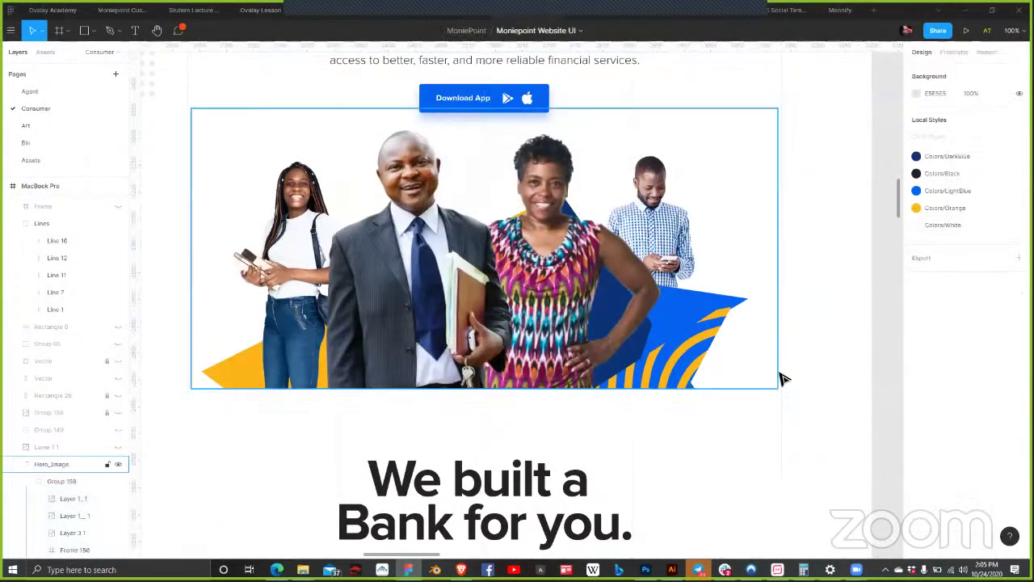
{"action": "scroll", "coordinate": [803, 424], "scroll_direction": "up", "scroll_amount": 5}
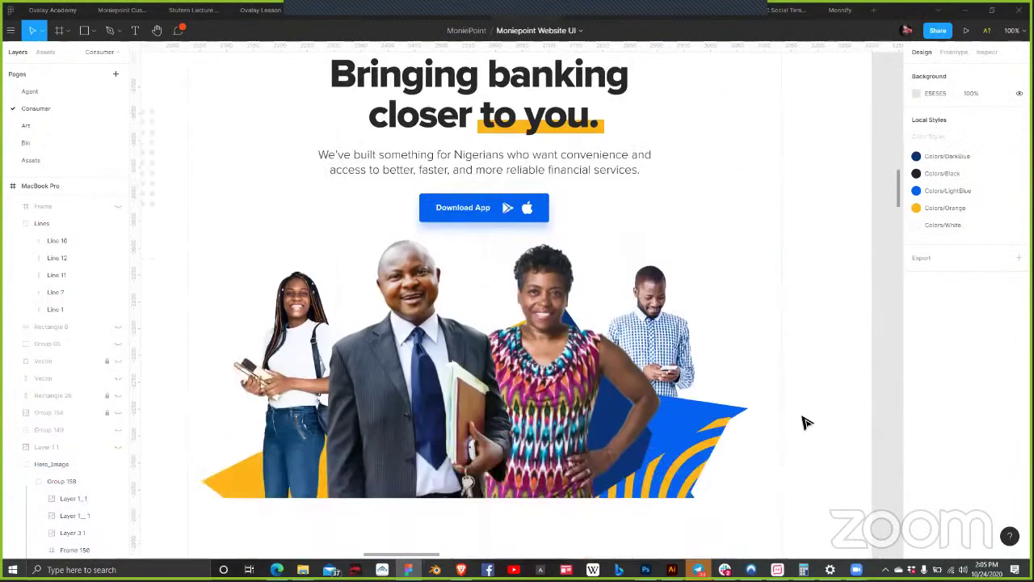
{"action": "left_click_drag", "start_coordinate": [793, 416], "coordinate": [798, 412]}
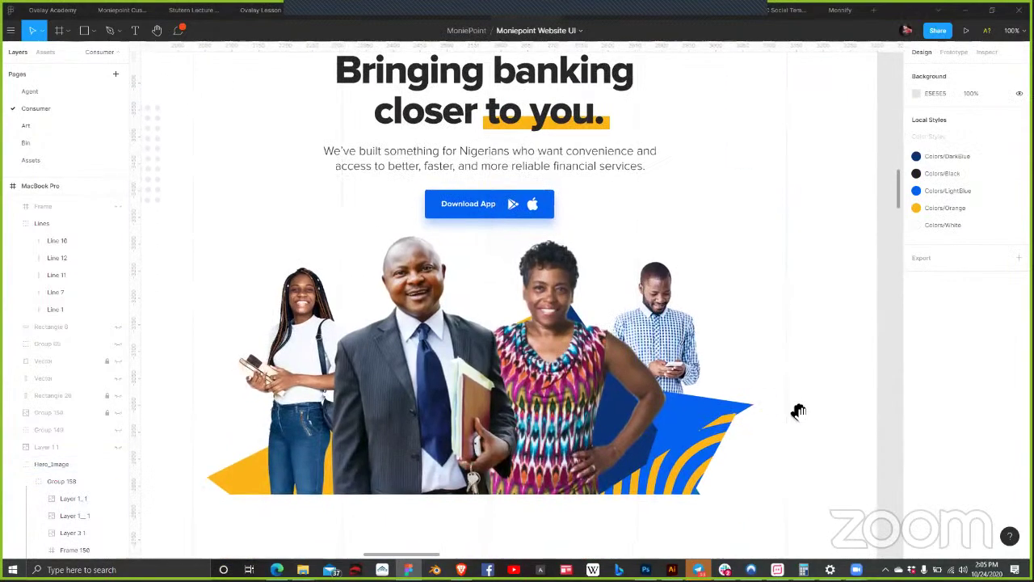
{"action": "scroll", "coordinate": [800, 412], "scroll_direction": "up", "scroll_amount": 2}
{"action": "scroll", "coordinate": [800, 412], "scroll_direction": "left", "scroll_amount": 2}
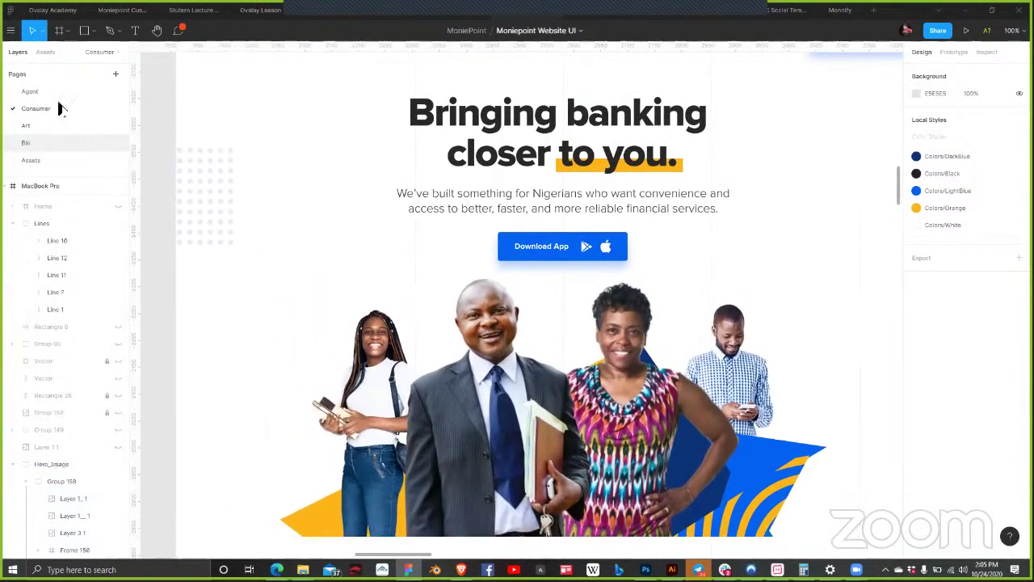
{"action": "left_click", "coordinate": [84, 31]}
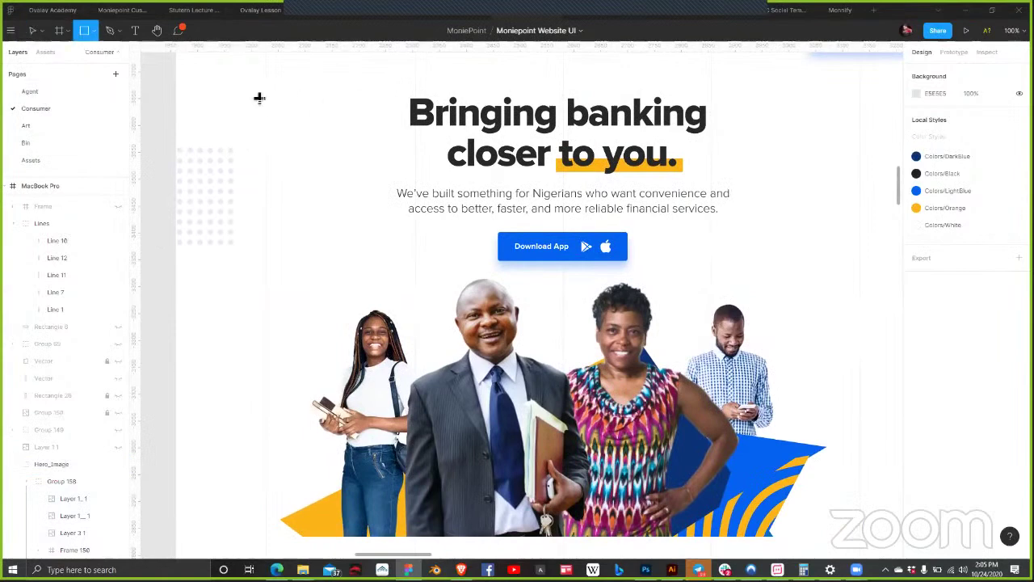
{"action": "scroll", "coordinate": [275, 109], "scroll_direction": "up", "scroll_amount": 1}
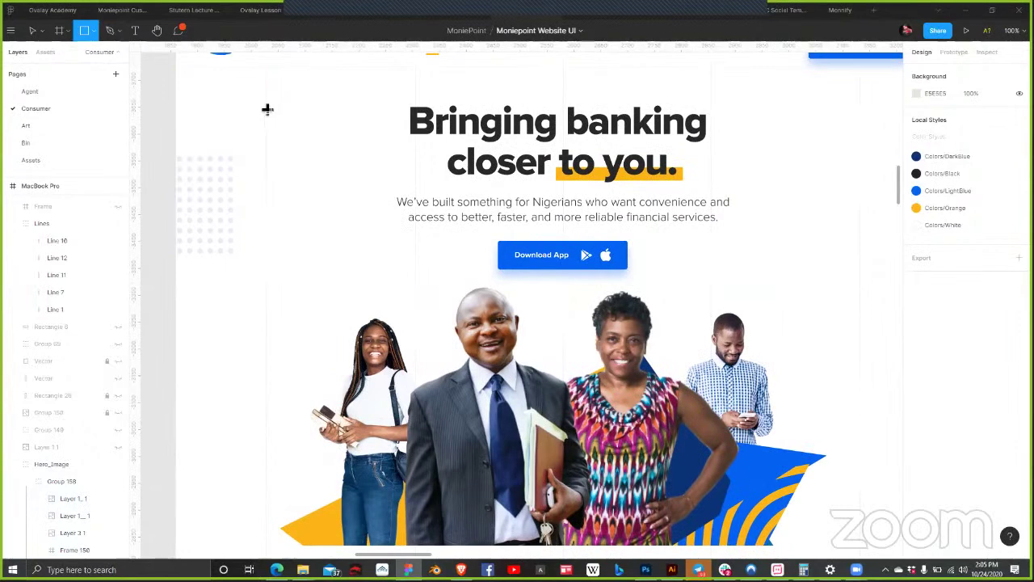
{"action": "left_click_drag", "start_coordinate": [265, 106], "coordinate": [316, 556]}
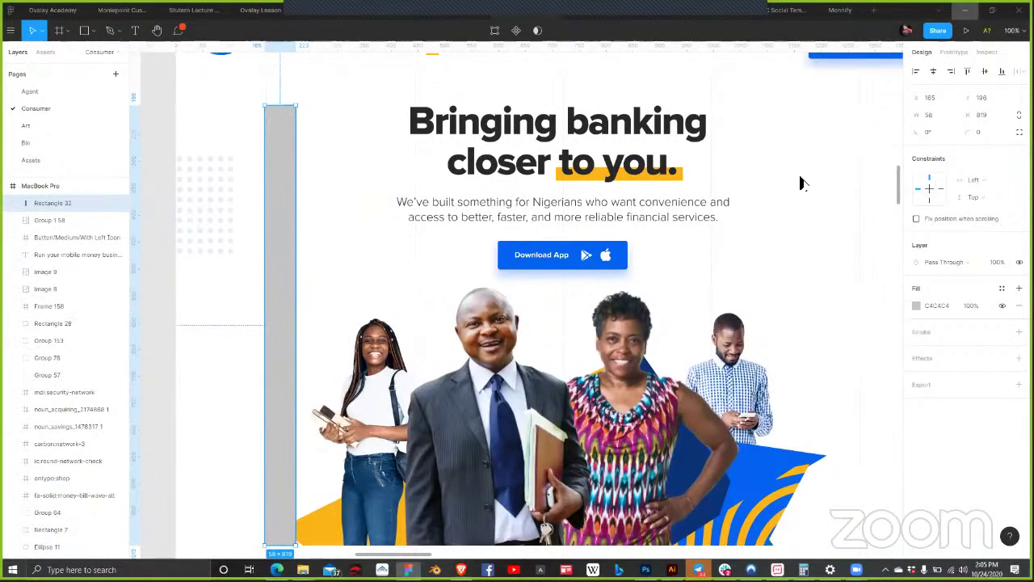
Step: Back in Webflow, clear the Intro Header's fixed height and set its minimum height to 800 px
{"action": "key", "text": "super+Down"}
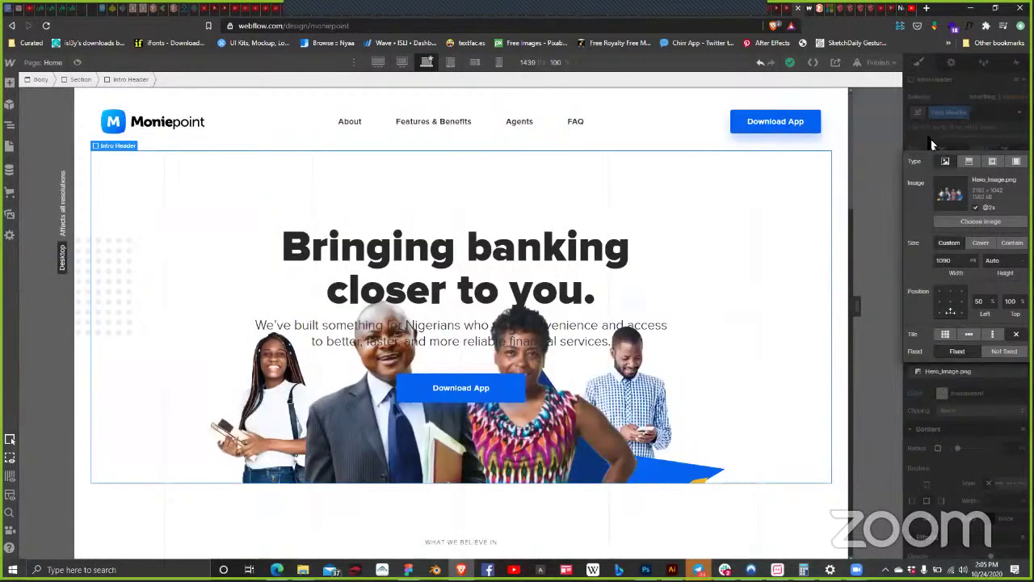
{"action": "left_click", "coordinate": [931, 139]}
{"action": "scroll", "coordinate": [994, 280], "scroll_direction": "up", "scroll_amount": 5}
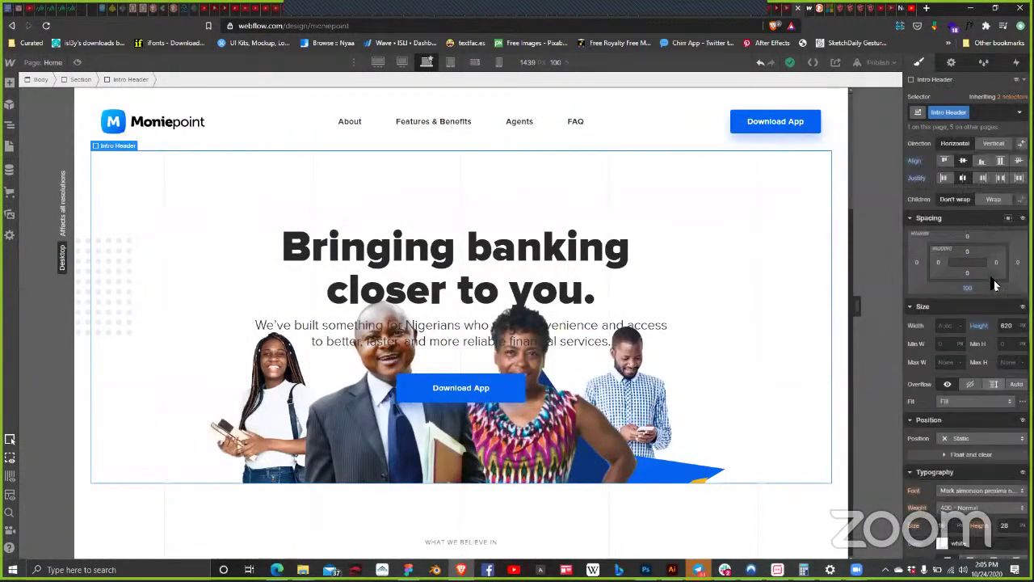
{"action": "left_click", "coordinate": [979, 324]}
{"action": "left_click", "coordinate": [976, 343]}
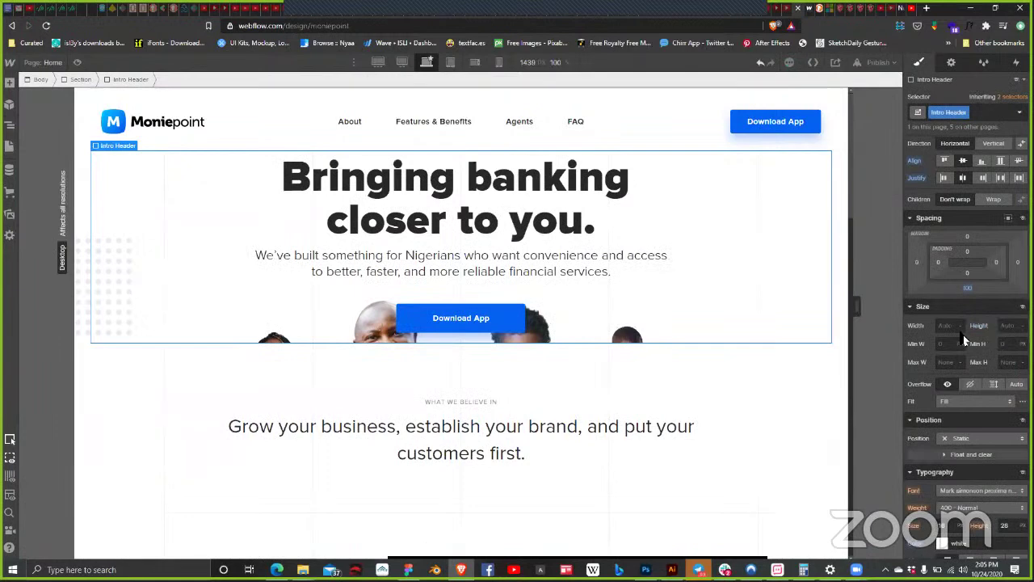
{"action": "left_click", "coordinate": [1002, 344]}
{"action": "key", "text": "Return"}
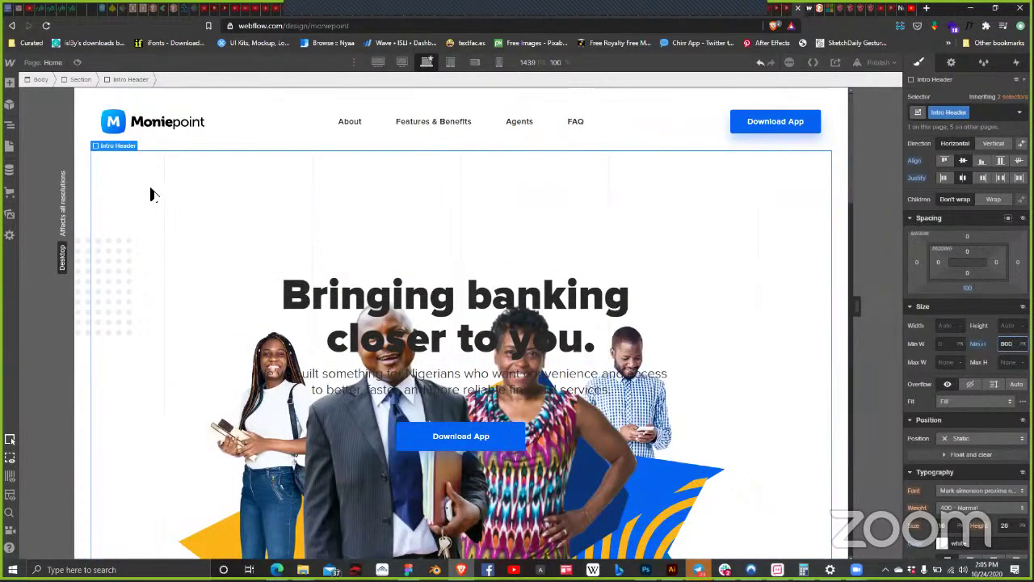
Step: Align the Intro Header's content to its top edge, give it a 100 px top margin, and check the section
{"action": "scroll", "coordinate": [975, 263], "scroll_direction": "up", "scroll_amount": 2}
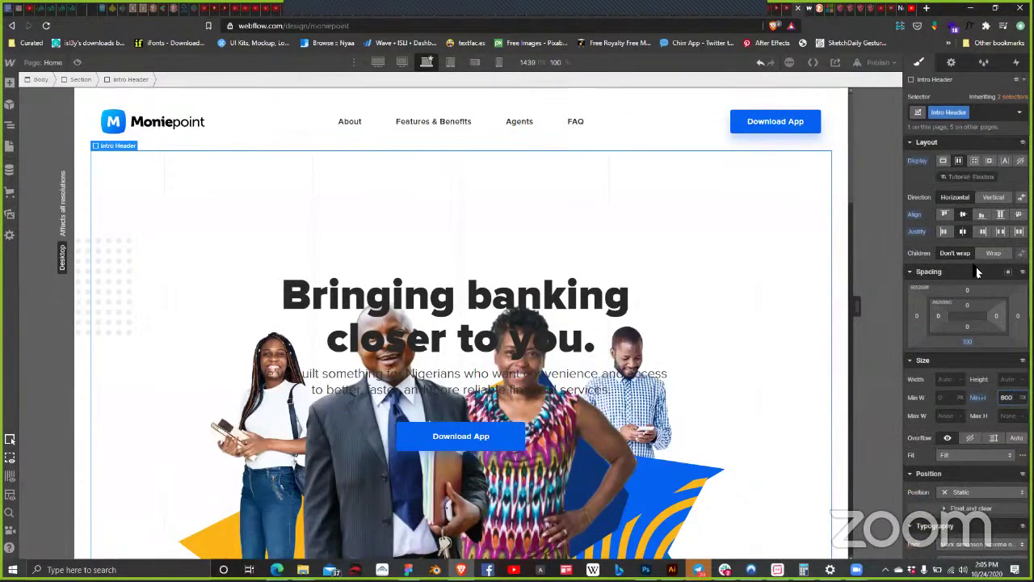
{"action": "left_click", "coordinate": [946, 215]}
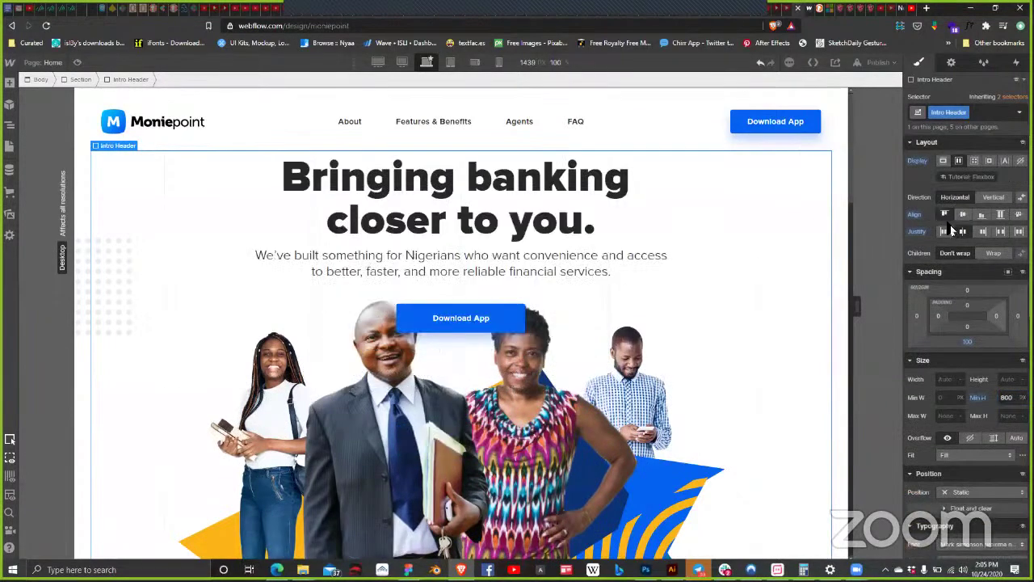
{"action": "left_click", "coordinate": [969, 289]}
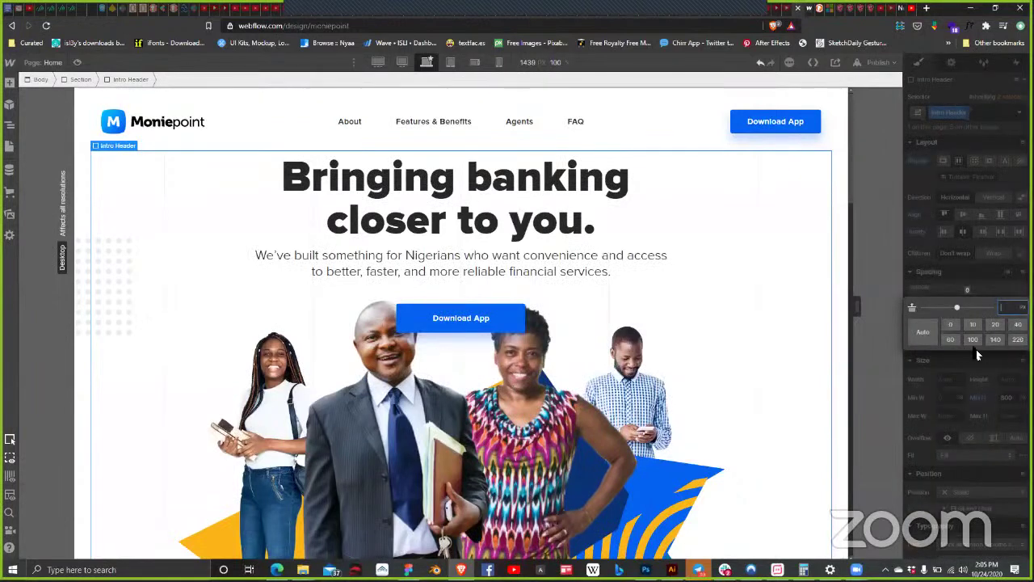
{"action": "left_click", "coordinate": [981, 344]}
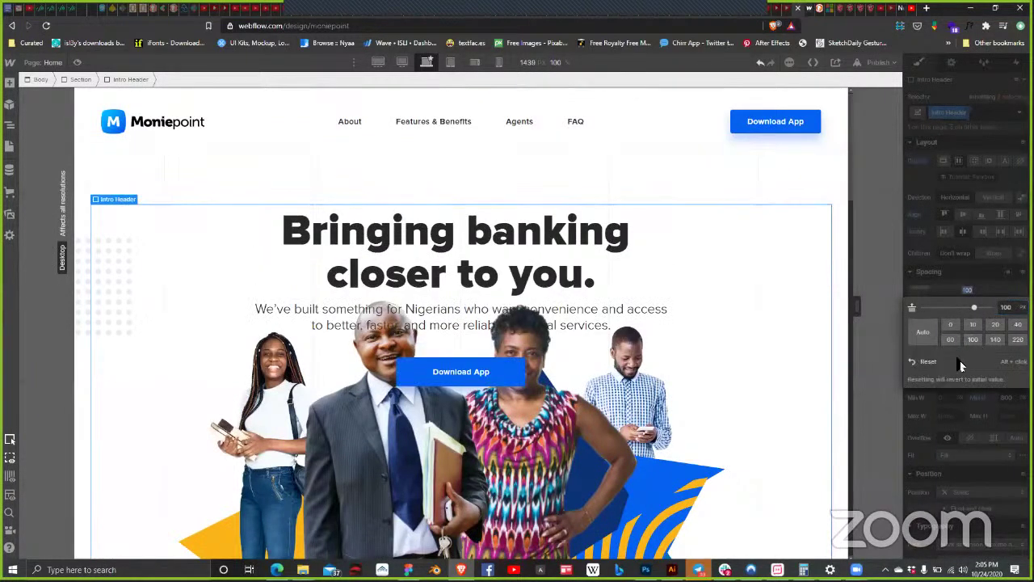
{"action": "scroll", "coordinate": [779, 397], "scroll_direction": "down", "scroll_amount": 3}
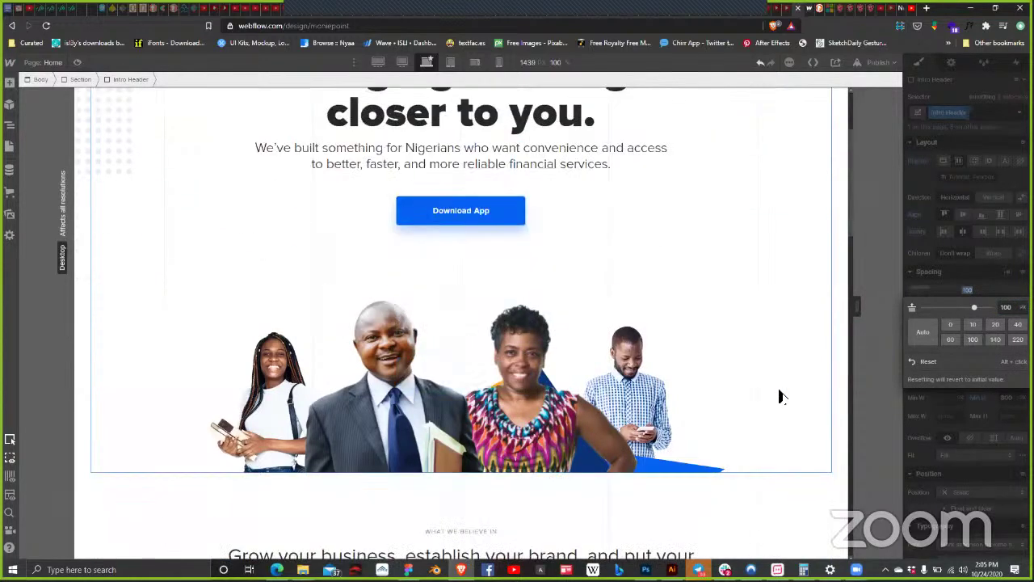
{"action": "scroll", "coordinate": [782, 400], "scroll_direction": "up", "scroll_amount": 3}
{"action": "scroll", "coordinate": [787, 399], "scroll_direction": "down", "scroll_amount": 3}
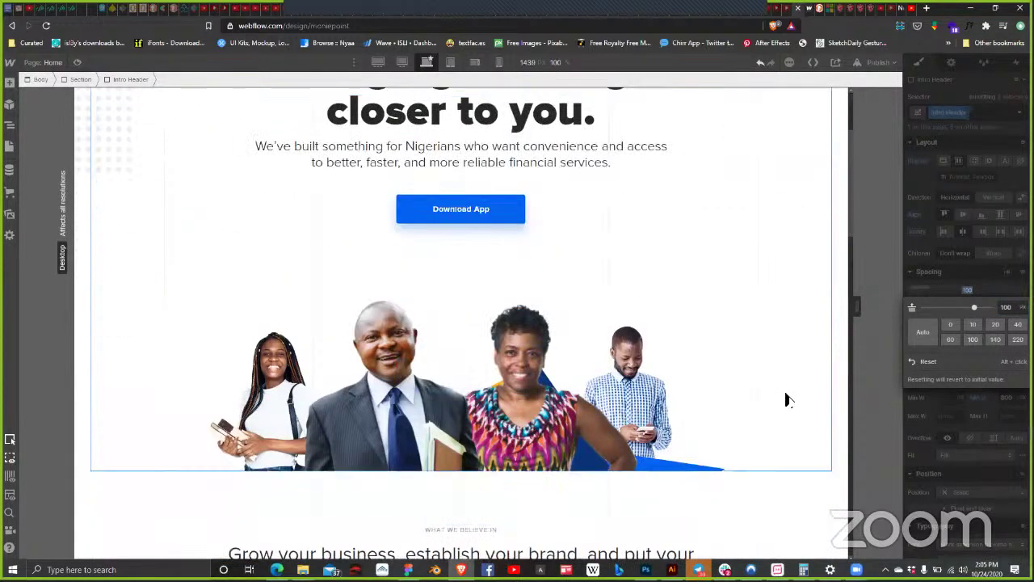
{"action": "scroll", "coordinate": [785, 397], "scroll_direction": "up", "scroll_amount": 3}
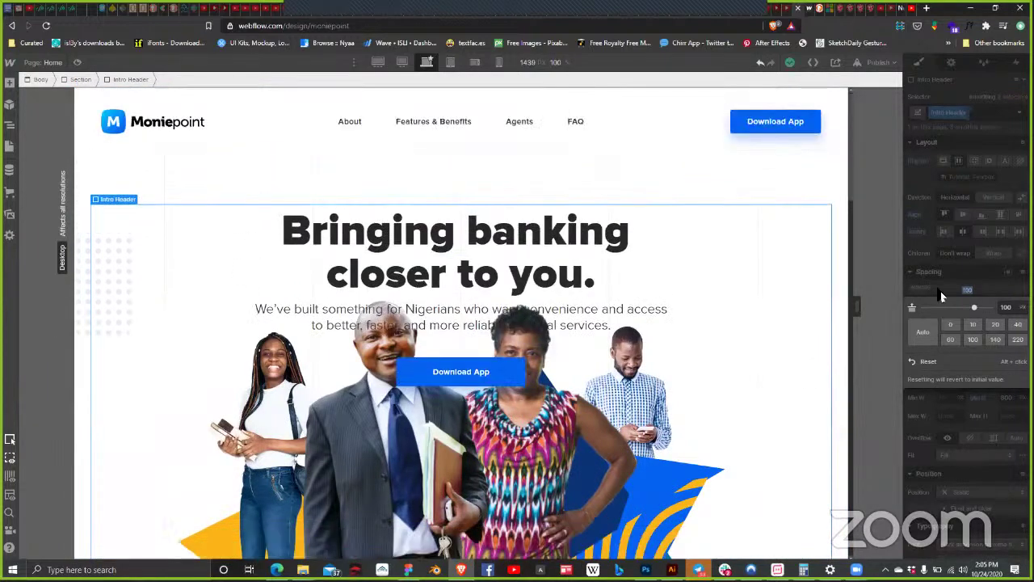
Step: Set the Intro Header's background image to not fixed and check how it scrolls with the page
{"action": "left_click", "coordinate": [789, 308]}
{"action": "scroll", "coordinate": [973, 407], "scroll_direction": "down", "scroll_amount": 2}
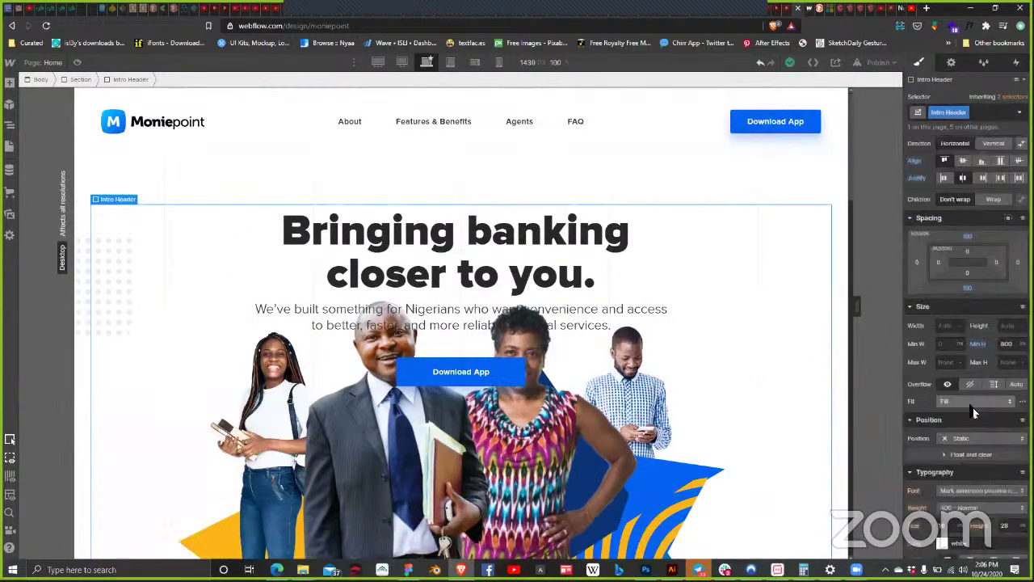
{"action": "scroll", "coordinate": [982, 351], "scroll_direction": "down", "scroll_amount": 5}
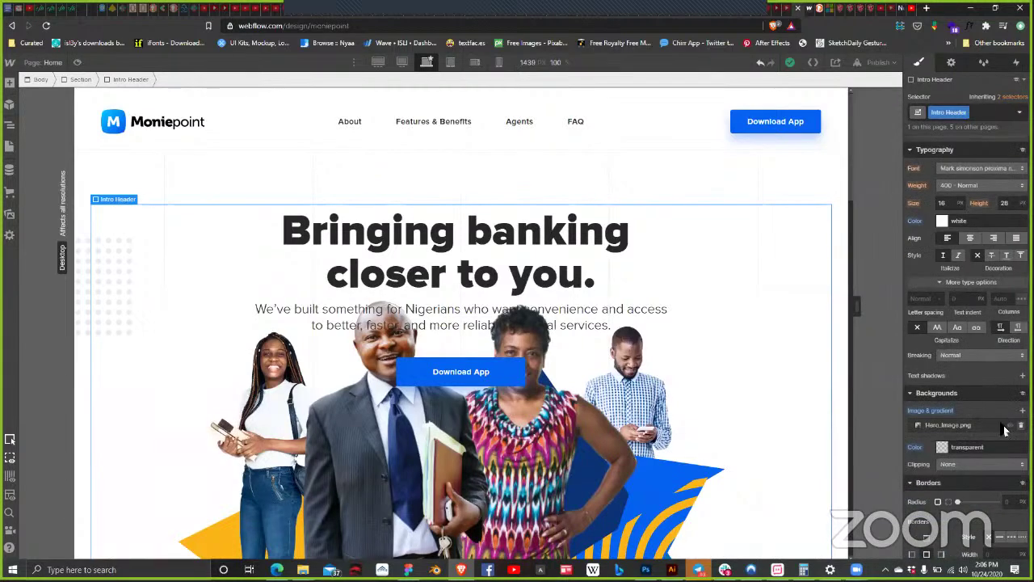
{"action": "left_click", "coordinate": [967, 425]}
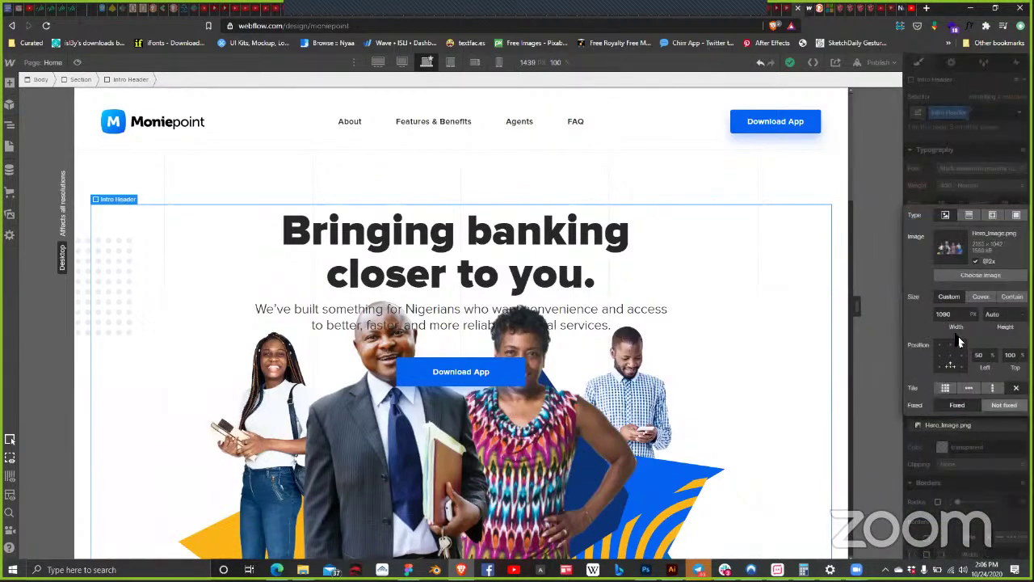
{"action": "left_click", "coordinate": [1000, 407]}
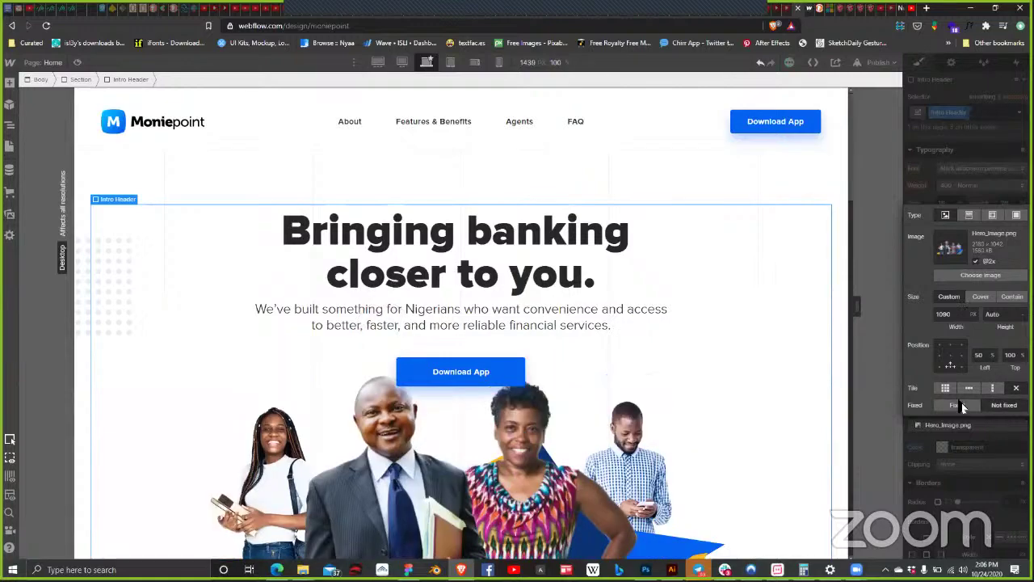
{"action": "scroll", "coordinate": [747, 348], "scroll_direction": "down", "scroll_amount": 2}
{"action": "scroll", "coordinate": [748, 347], "scroll_direction": "down", "scroll_amount": 2}
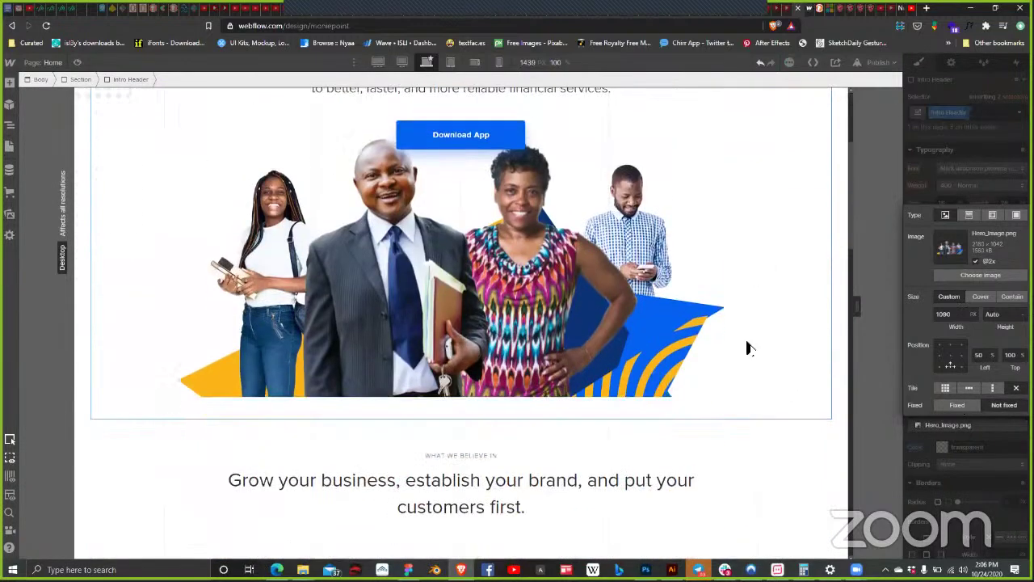
{"action": "scroll", "coordinate": [747, 347], "scroll_direction": "up", "scroll_amount": 3}
{"action": "scroll", "coordinate": [747, 347], "scroll_direction": "down", "scroll_amount": 2}
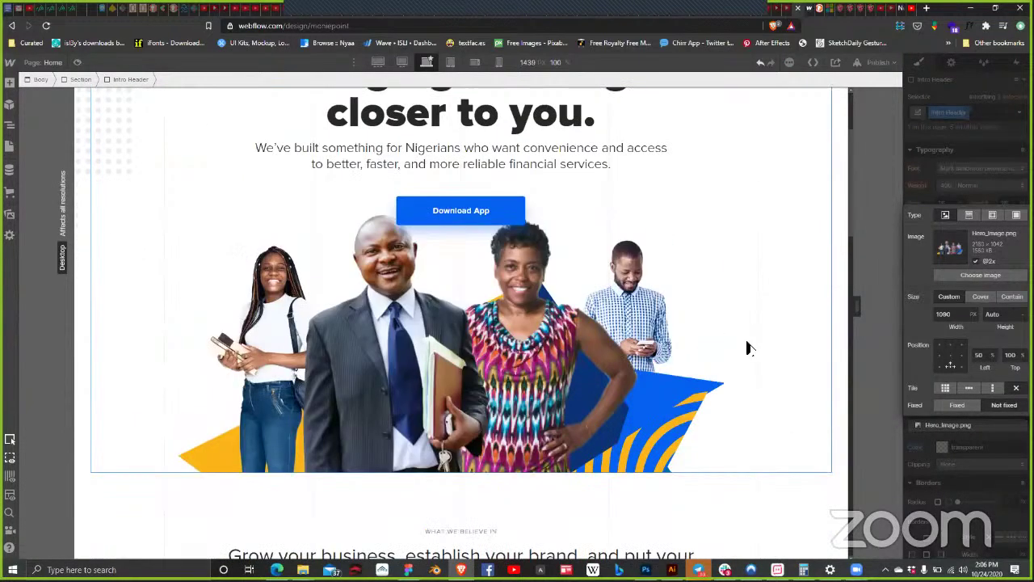
{"action": "scroll", "coordinate": [745, 346], "scroll_direction": "up", "scroll_amount": 2}
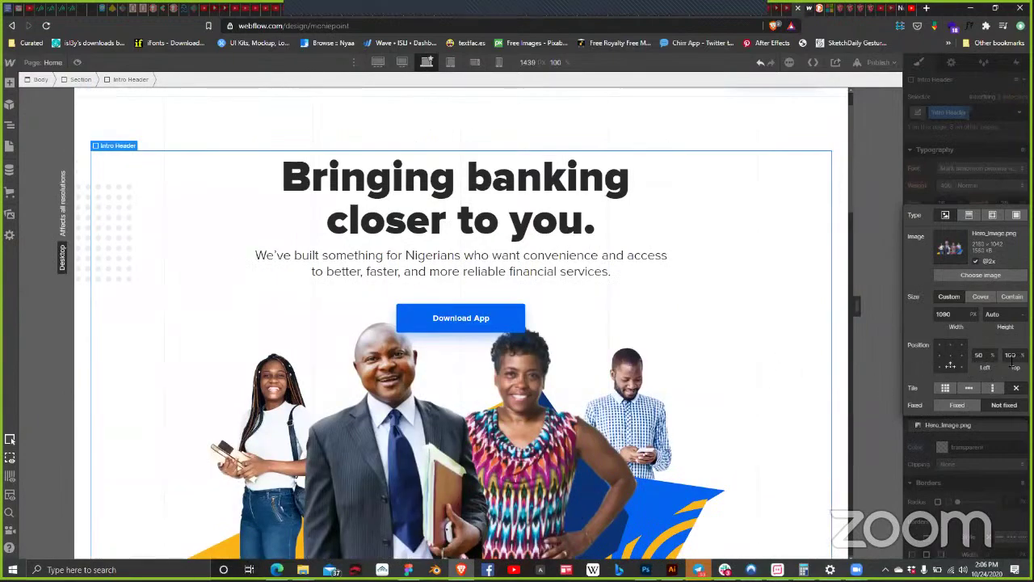
{"action": "scroll", "coordinate": [718, 388], "scroll_direction": "down", "scroll_amount": 1}
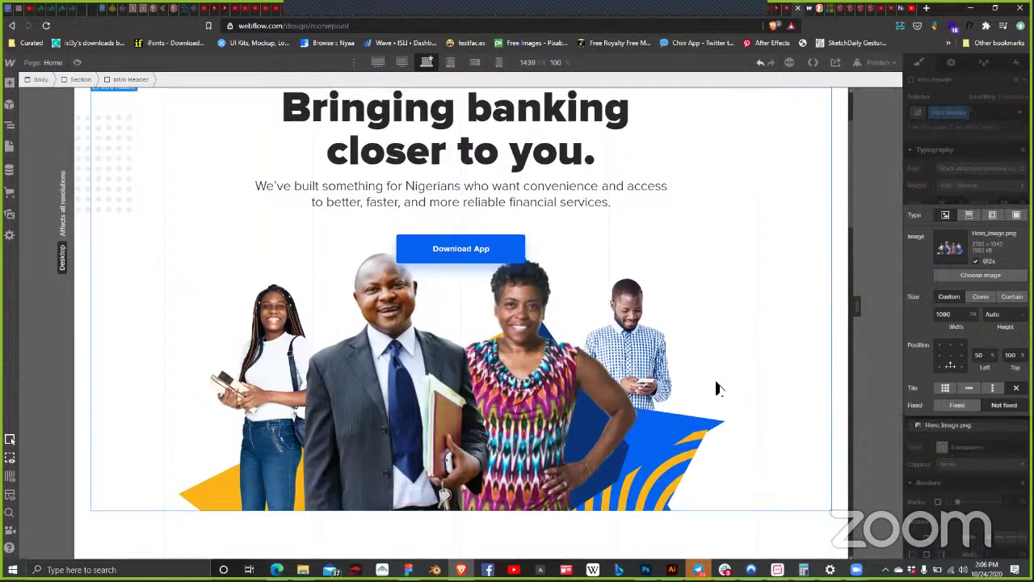
Step: Check the Intro Header and set its background image's top position to 120%
{"action": "scroll", "coordinate": [717, 388], "scroll_direction": "up", "scroll_amount": 1}
{"action": "scroll", "coordinate": [718, 387], "scroll_direction": "up", "scroll_amount": 1}
{"action": "scroll", "coordinate": [718, 388], "scroll_direction": "down", "scroll_amount": 2}
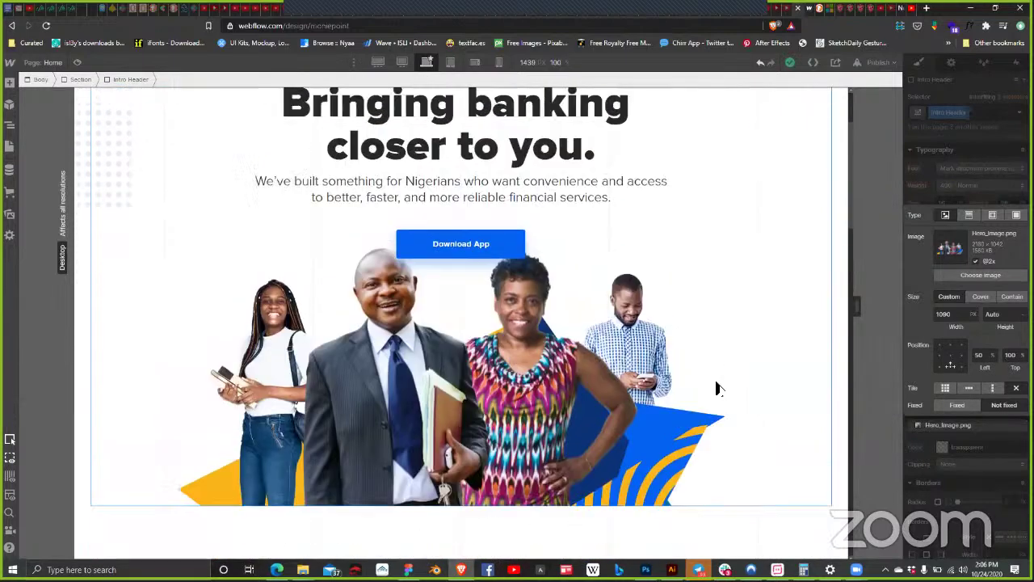
{"action": "scroll", "coordinate": [717, 388], "scroll_direction": "up", "scroll_amount": 2}
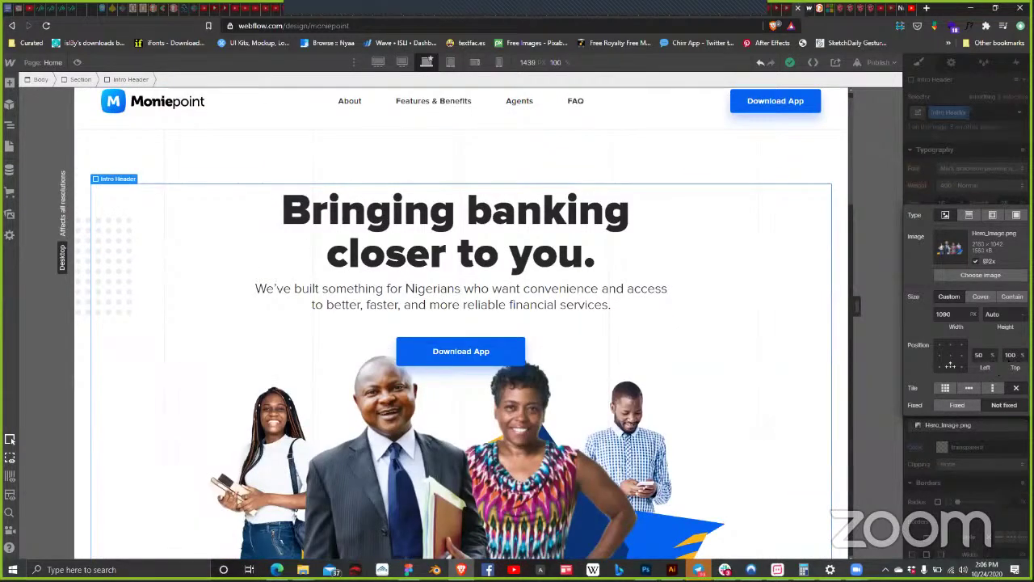
{"action": "left_click", "coordinate": [1012, 359]}
{"action": "key", "text": "shift+Up"}
{"action": "key", "text": "shift+Up"}
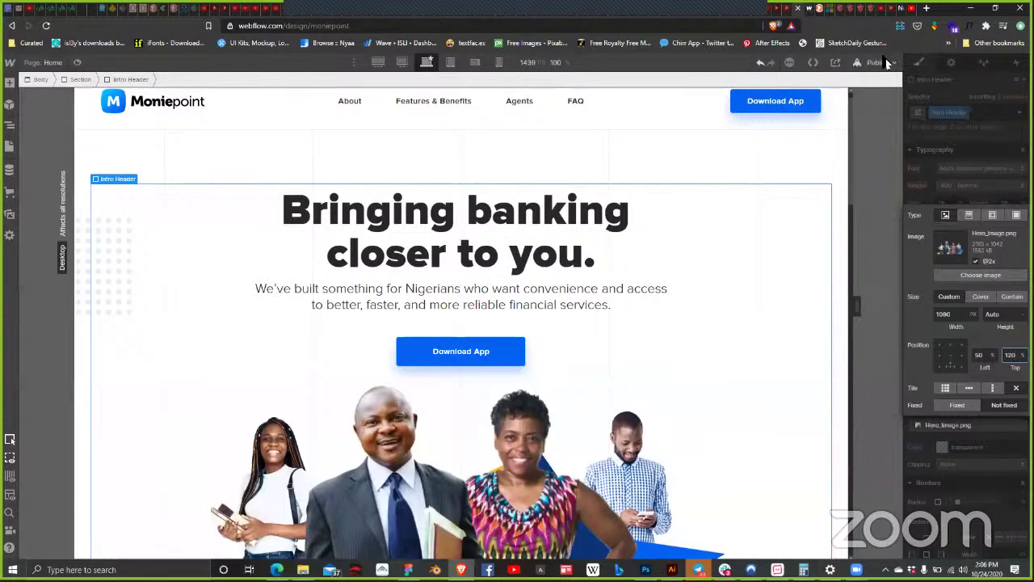
Step: Publish the site to the selected domains, reload the live Moniepoint page and check its hero section
{"action": "left_click", "coordinate": [887, 62]}
{"action": "left_click", "coordinate": [878, 236]}
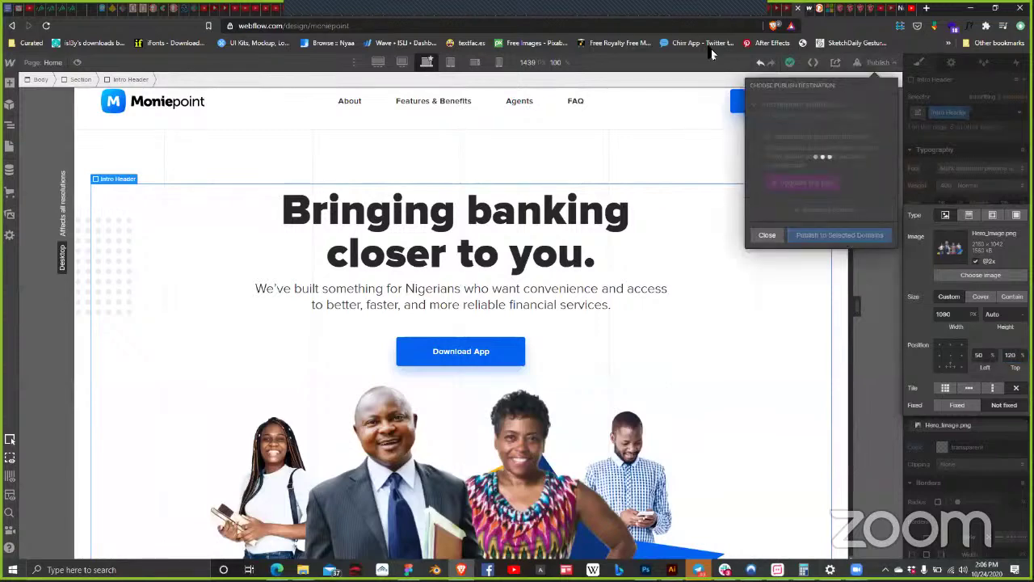
{"action": "left_click", "coordinate": [813, 10]}
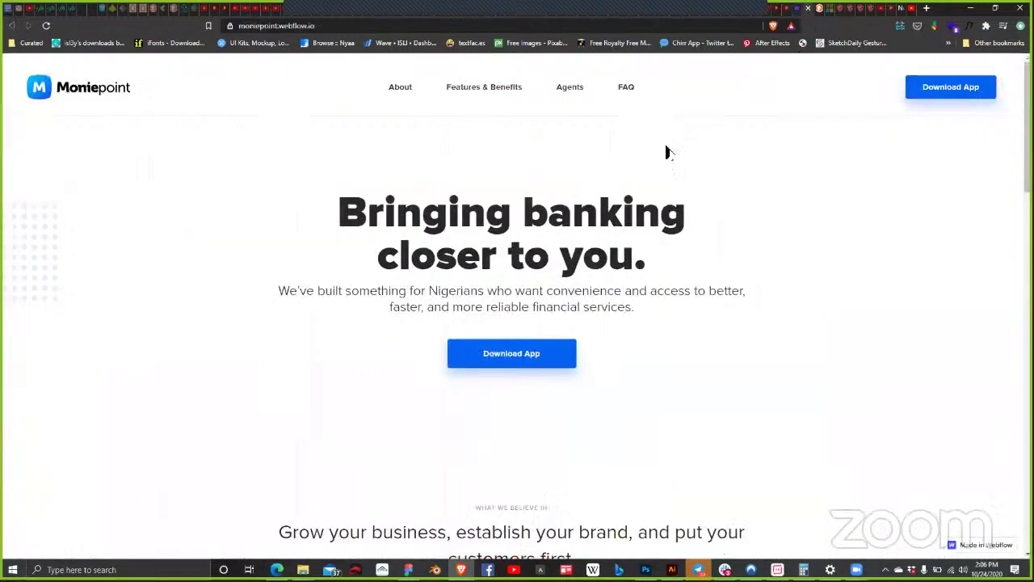
{"action": "left_click", "coordinate": [47, 25]}
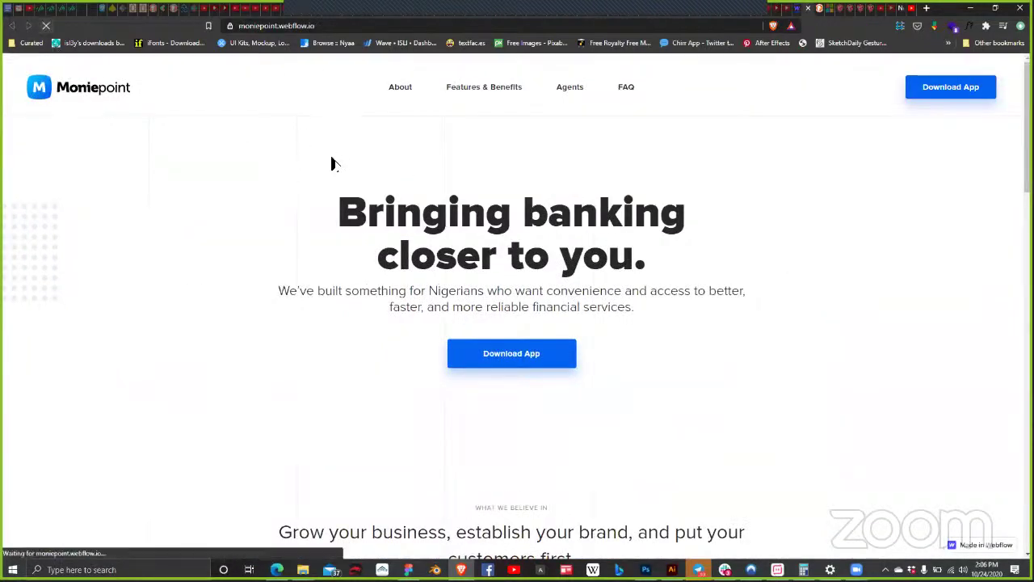
{"action": "scroll", "coordinate": [436, 271], "scroll_direction": "down", "scroll_amount": 3}
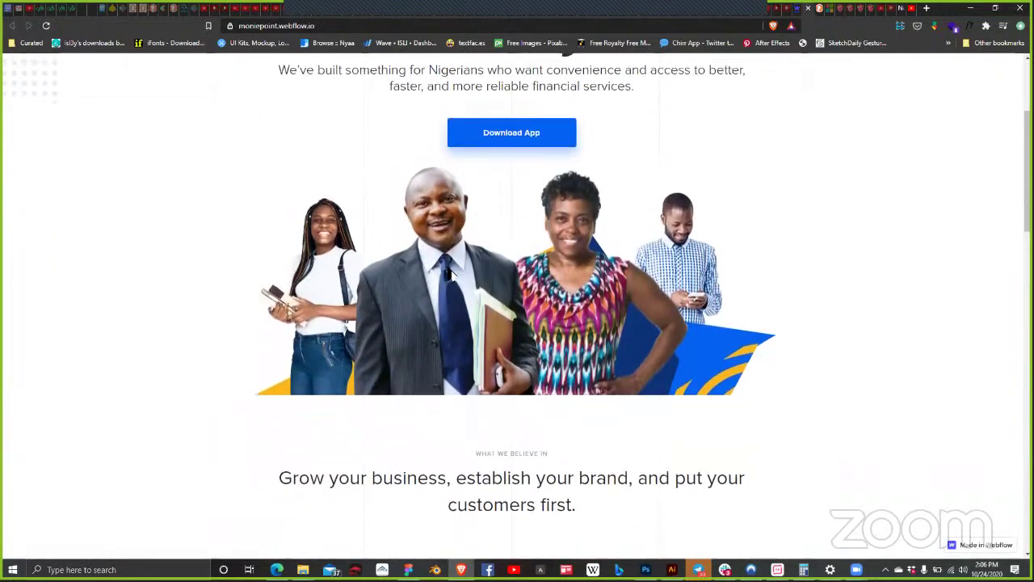
{"action": "scroll", "coordinate": [450, 275], "scroll_direction": "up", "scroll_amount": 3}
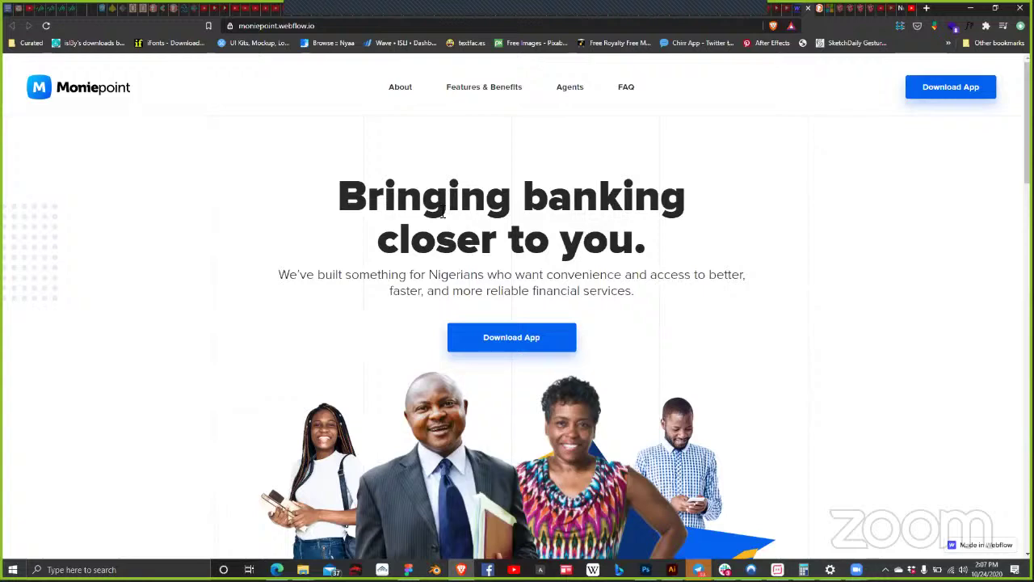
Step: Switch to Figma, select the patterned-top woman's image in the hero illustration and look over the page designs
{"action": "left_click", "coordinate": [408, 570]}
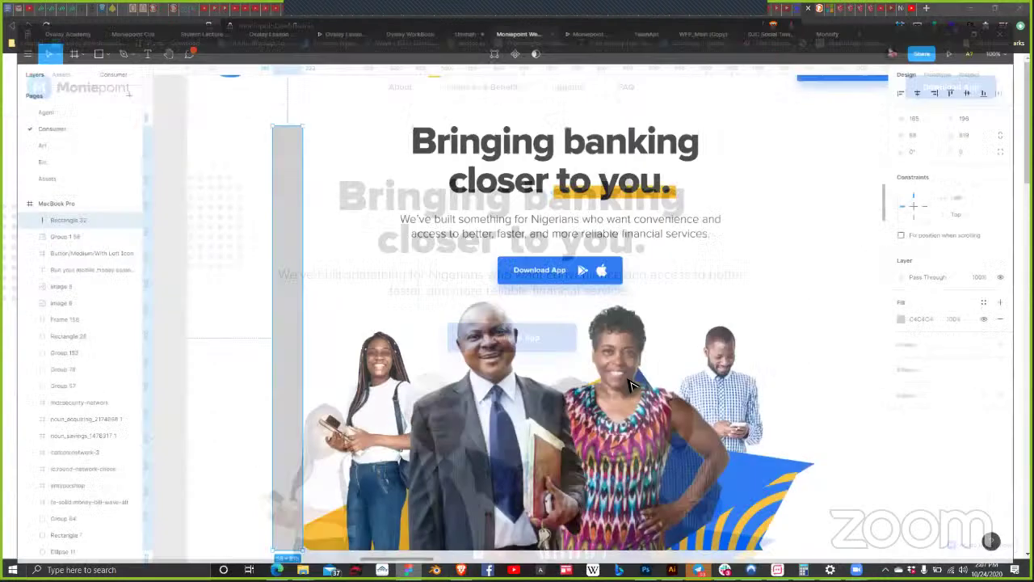
{"action": "double_click", "coordinate": [639, 404]}
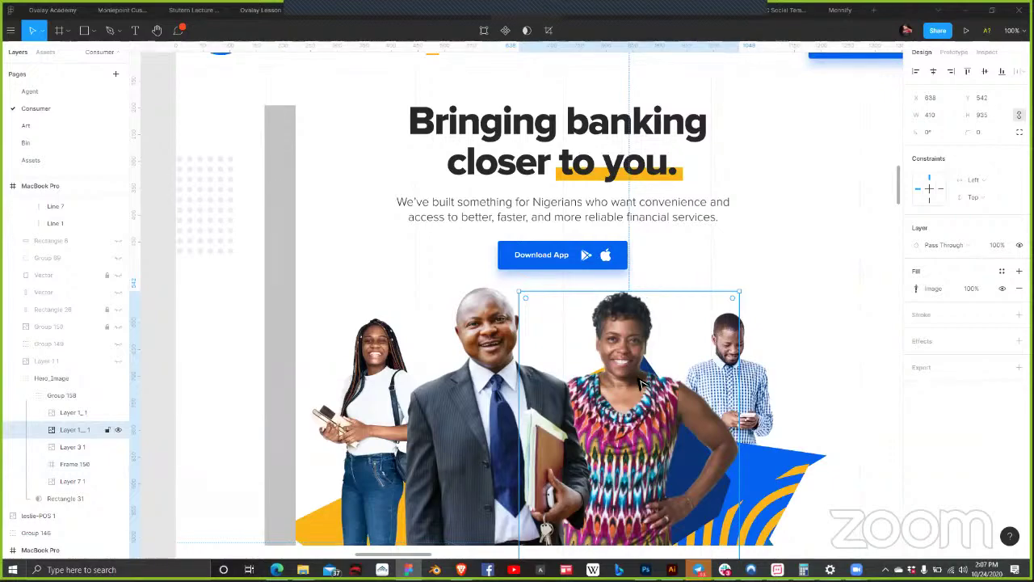
{"action": "scroll", "coordinate": [640, 383], "scroll_direction": "down", "scroll_amount": 10}
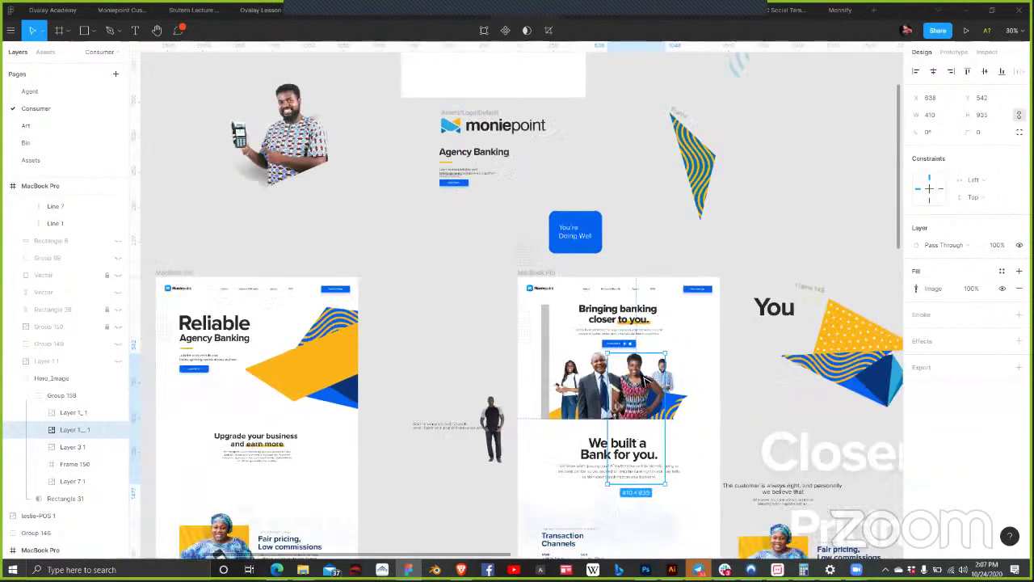
{"action": "scroll", "coordinate": [644, 380], "scroll_direction": "down", "scroll_amount": 5}
{"action": "scroll", "coordinate": [494, 236], "scroll_direction": "down", "scroll_amount": 3}
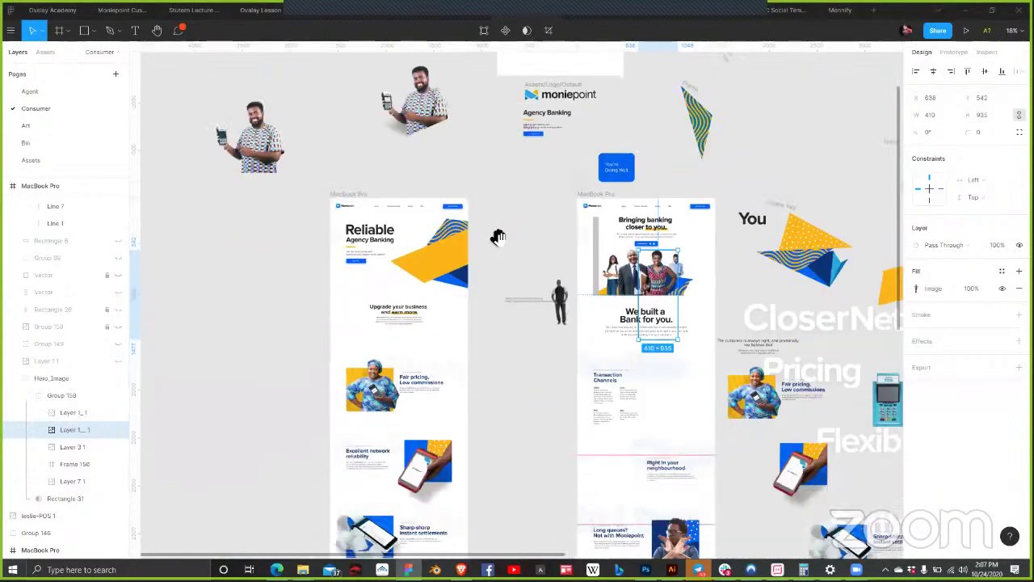
{"action": "scroll", "coordinate": [495, 242], "scroll_direction": "down", "scroll_amount": 10}
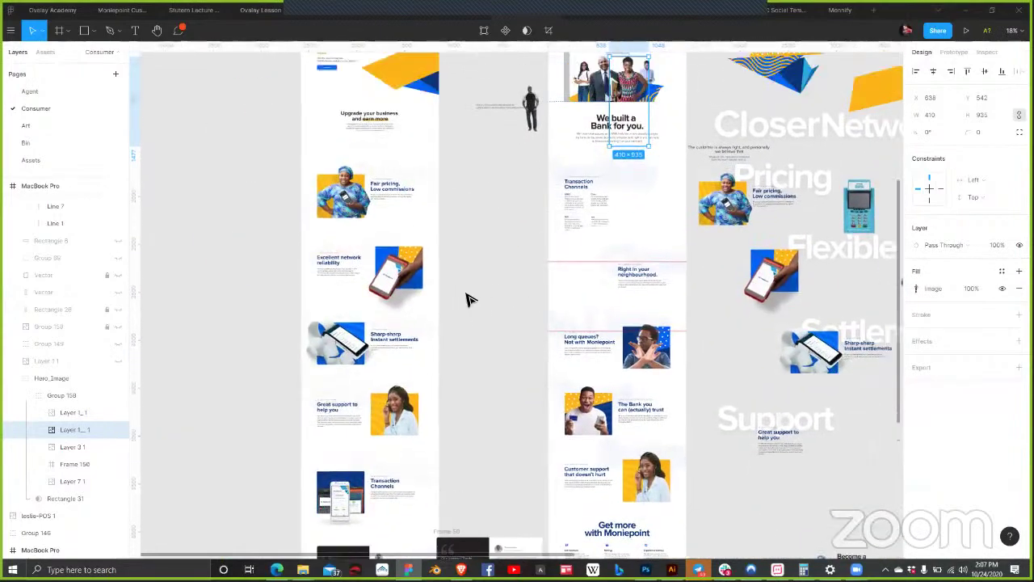
{"action": "scroll", "coordinate": [471, 299], "scroll_direction": "up", "scroll_amount": 10}
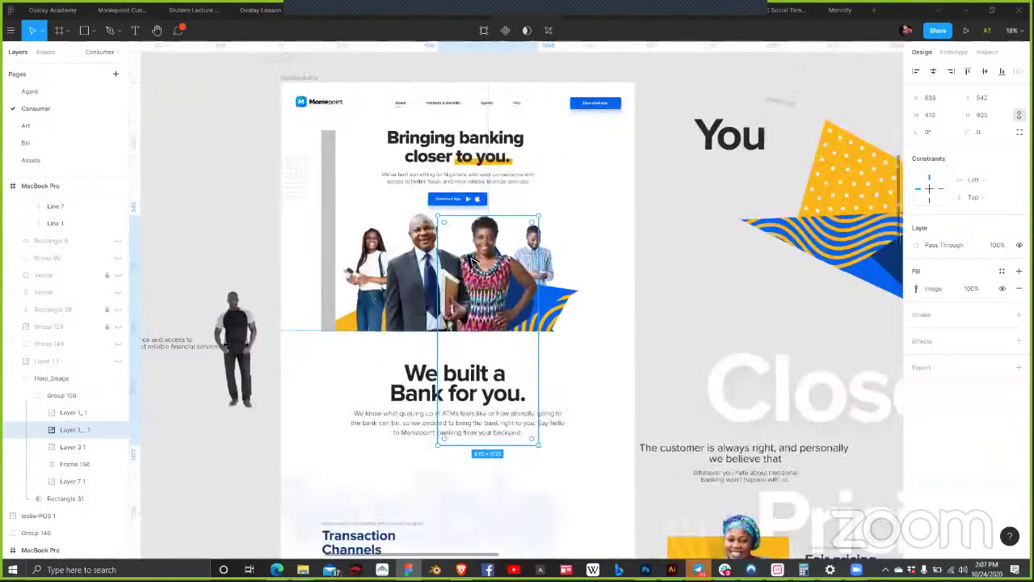
{"action": "scroll", "coordinate": [472, 260], "scroll_direction": "up", "scroll_amount": 5}
Step: Slightly reduce the contrast of the selected woman's image fill and deselect the image
{"action": "right_click", "coordinate": [465, 248]}
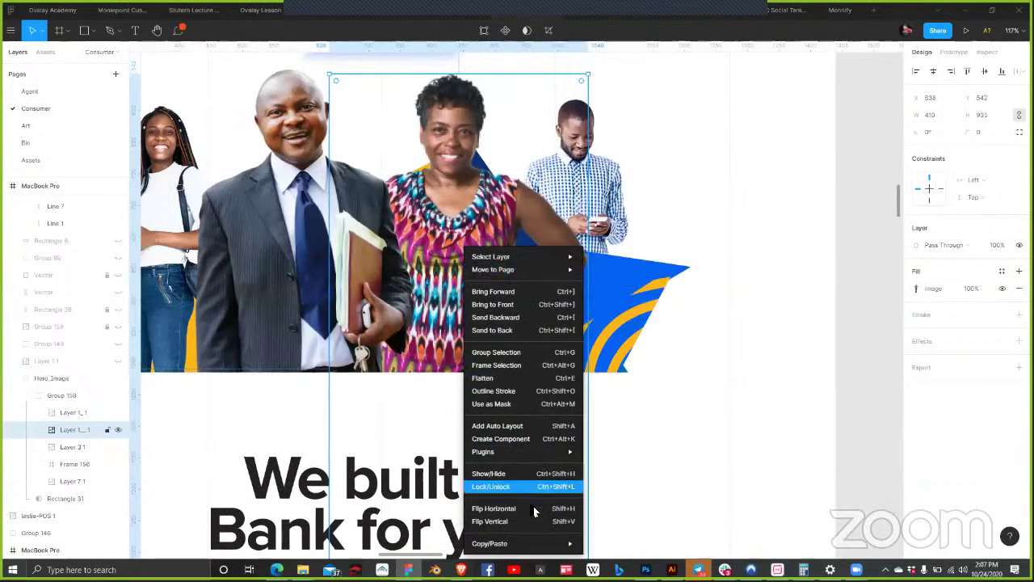
{"action": "left_click", "coordinate": [915, 295]}
{"action": "left_click", "coordinate": [916, 289]}
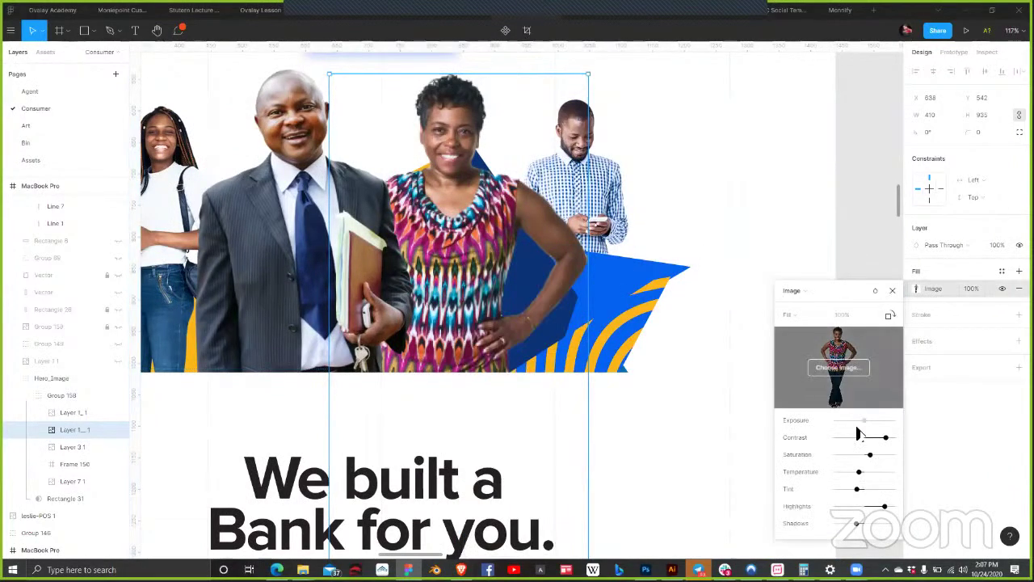
{"action": "left_click_drag", "start_coordinate": [888, 443], "coordinate": [883, 444]}
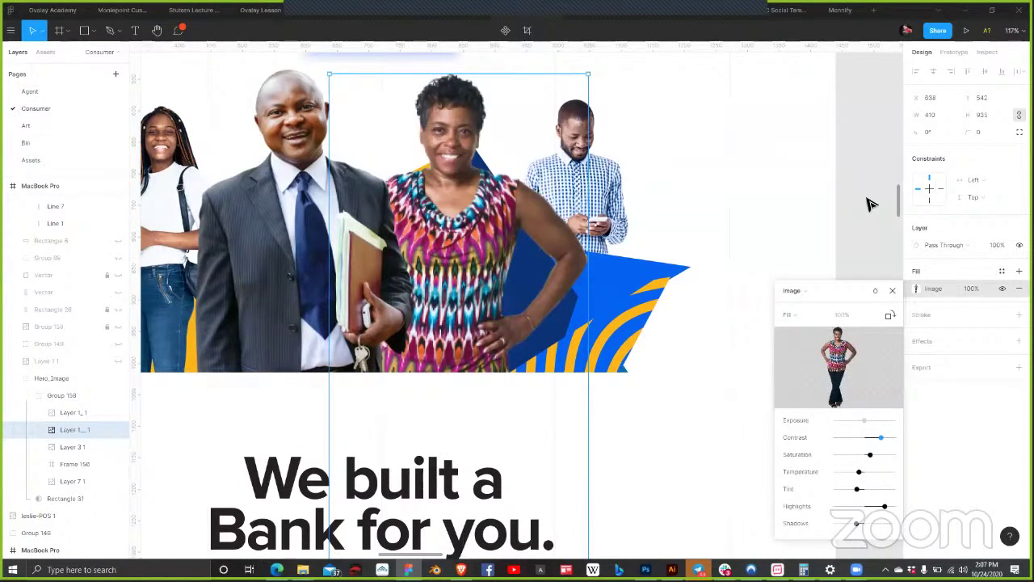
{"action": "left_click", "coordinate": [778, 233]}
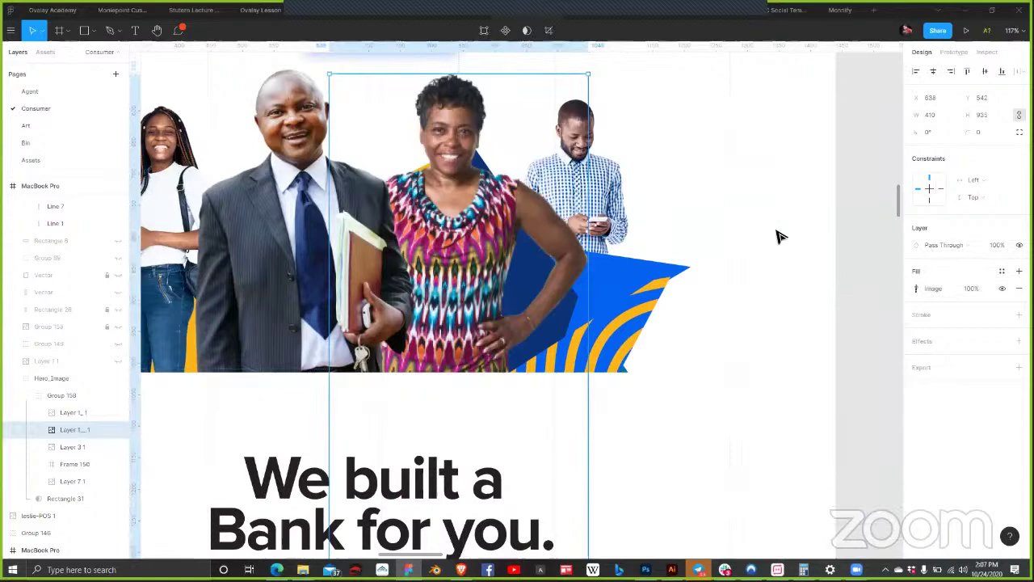
{"action": "left_click", "coordinate": [783, 286]}
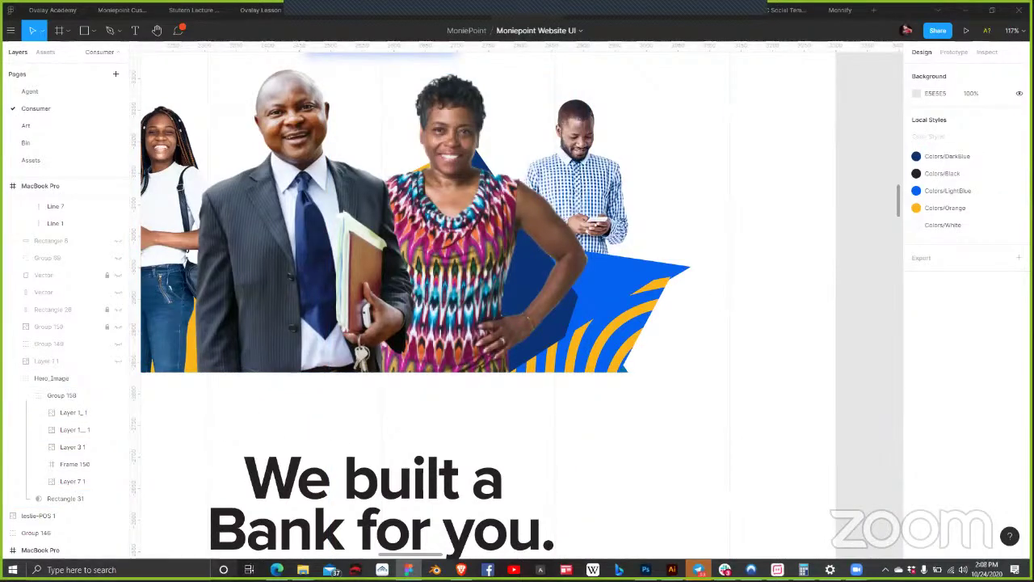
Step: Try to bring the woman's Layer 1__ image from the TeamApt folder into Figma and look for it on the canvas
{"action": "mouse_move", "coordinate": [303, 569]}
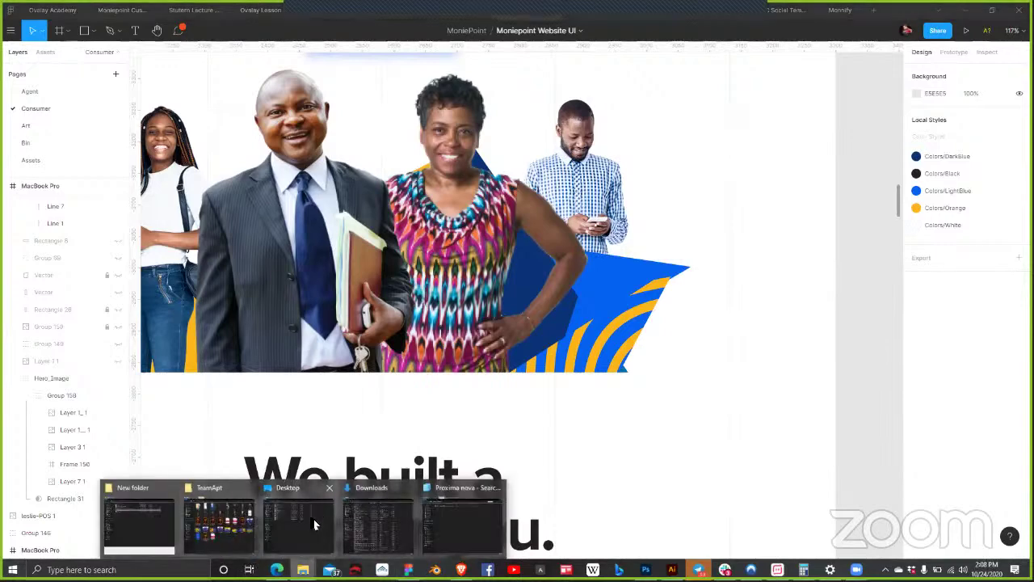
{"action": "left_click", "coordinate": [203, 519]}
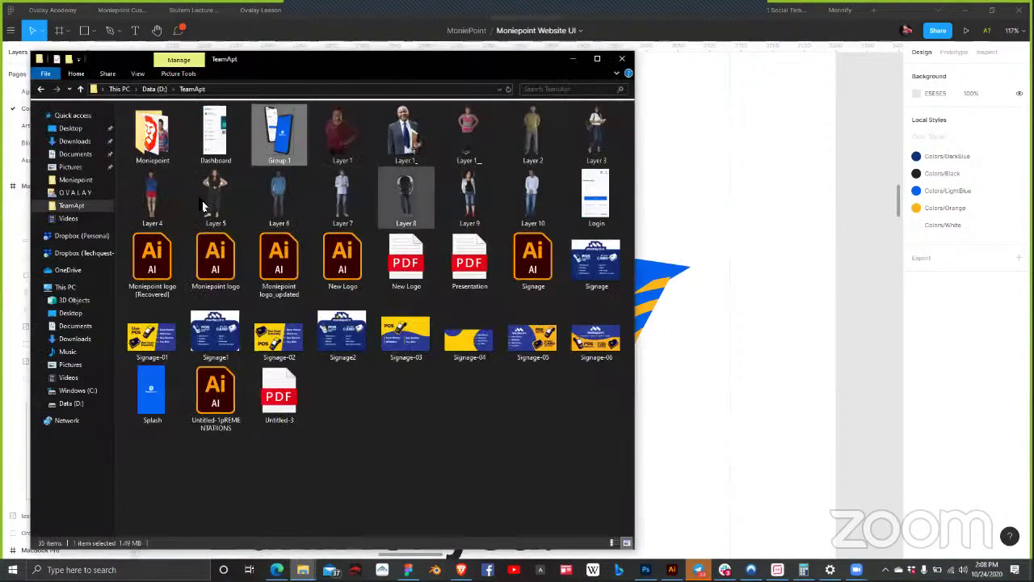
{"action": "left_click", "coordinate": [467, 136]}
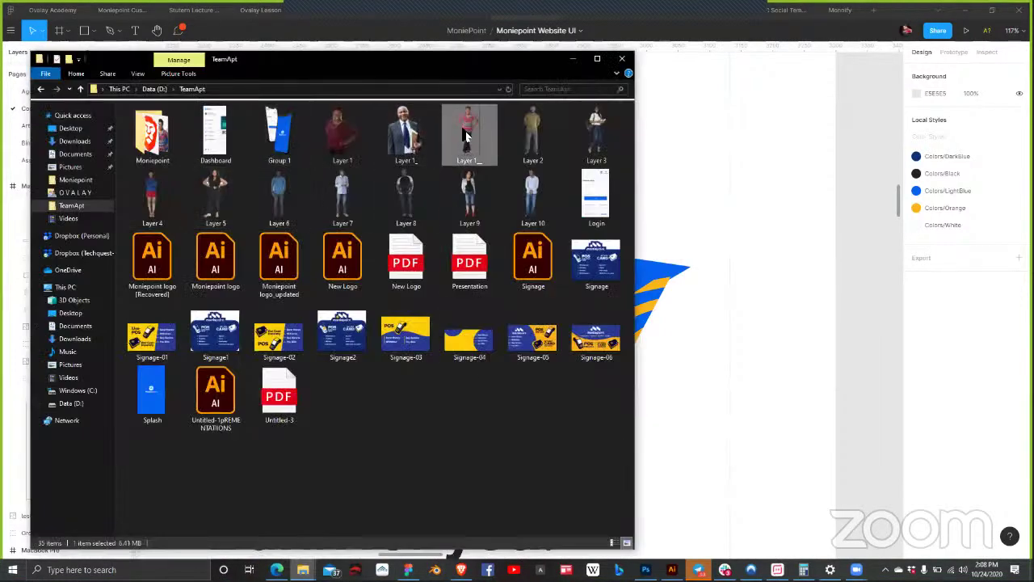
{"action": "left_click_drag", "start_coordinate": [840, 215], "coordinate": [842, 212]}
{"action": "left_click", "coordinate": [850, 196]}
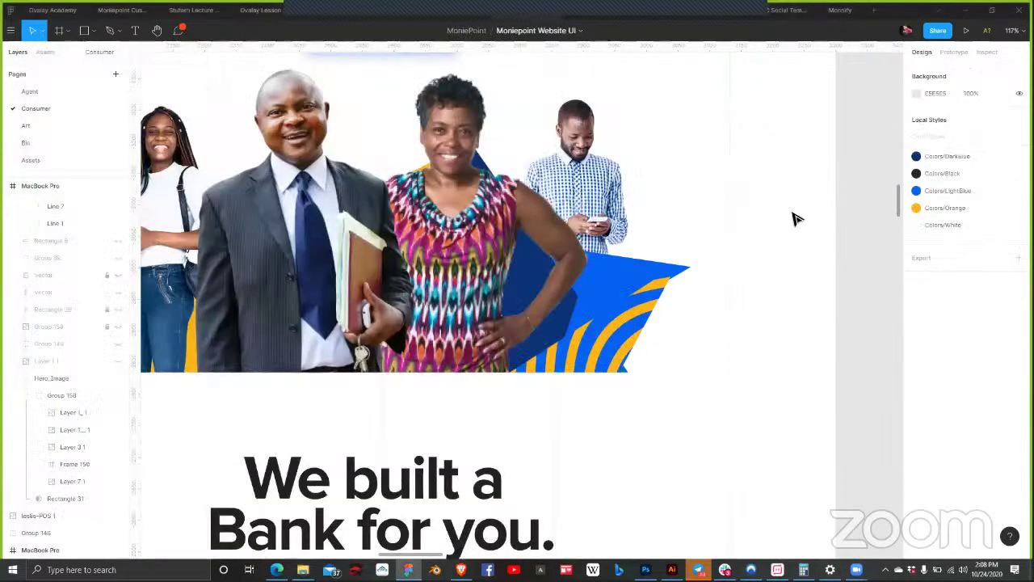
{"action": "scroll", "coordinate": [790, 217], "scroll_direction": "down", "scroll_amount": 10}
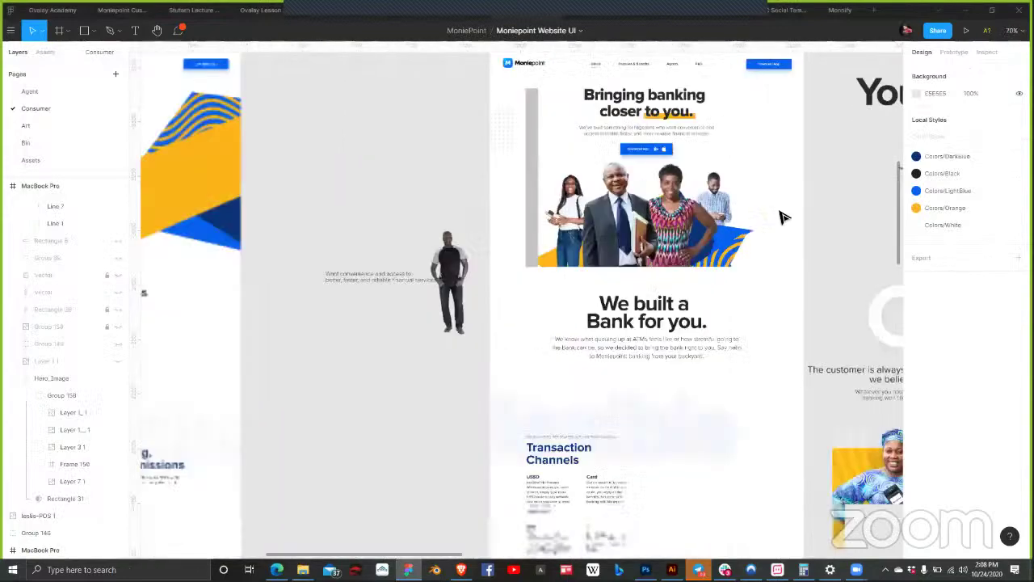
{"action": "scroll", "coordinate": [801, 185], "scroll_direction": "down", "scroll_amount": 2}
{"action": "scroll", "coordinate": [462, 218], "scroll_direction": "right", "scroll_amount": 6}
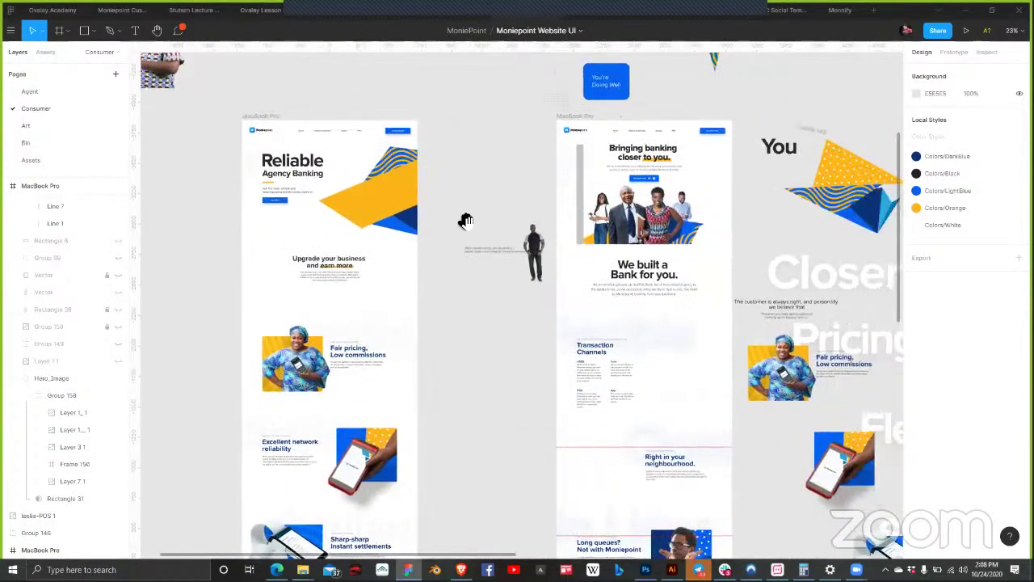
{"action": "scroll", "coordinate": [473, 238], "scroll_direction": "right", "scroll_amount": 3}
{"action": "scroll", "coordinate": [473, 239], "scroll_direction": "up", "scroll_amount": 1}
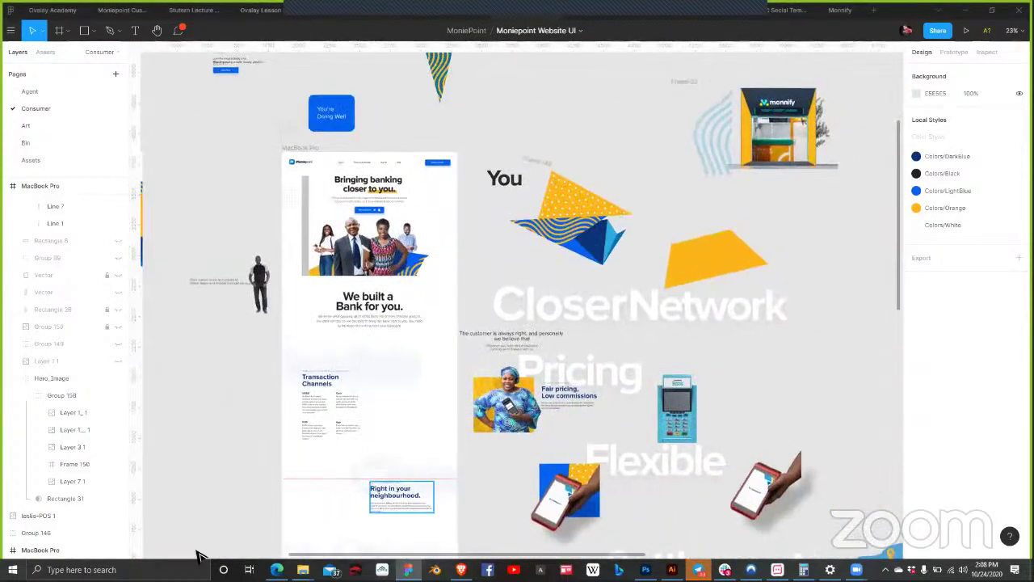
Step: Import the woman's Layer 1__ image from the TeamApt folder onto the Figma canvas and minimise the folder window
{"action": "mouse_move", "coordinate": [302, 570]}
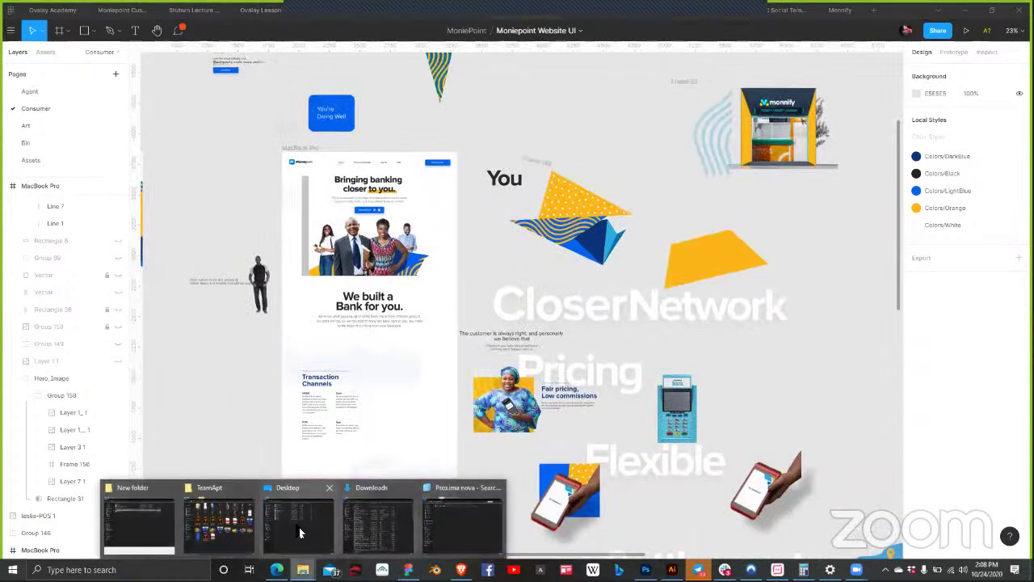
{"action": "left_click", "coordinate": [222, 536]}
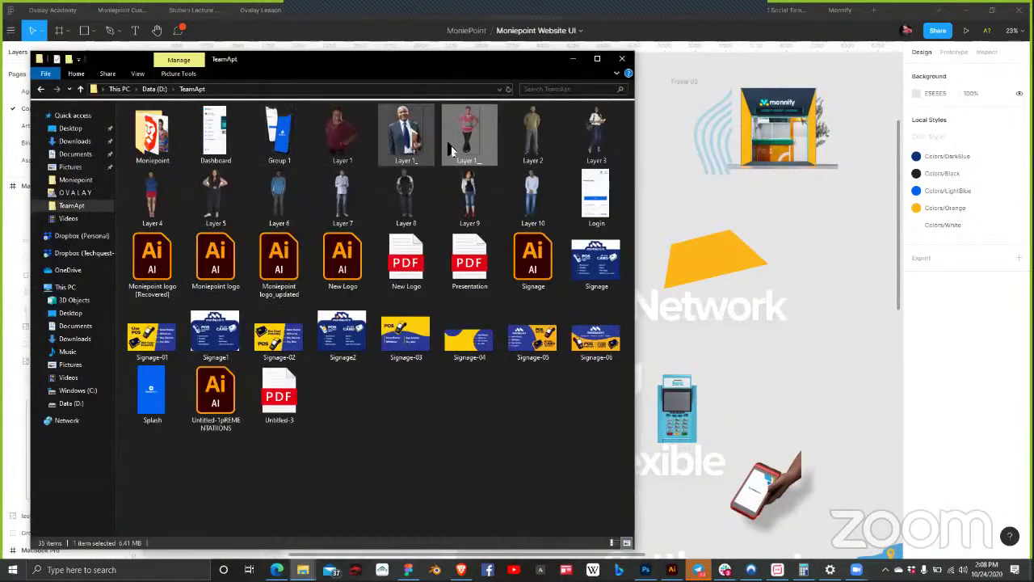
{"action": "left_click_drag", "start_coordinate": [466, 139], "coordinate": [683, 169]}
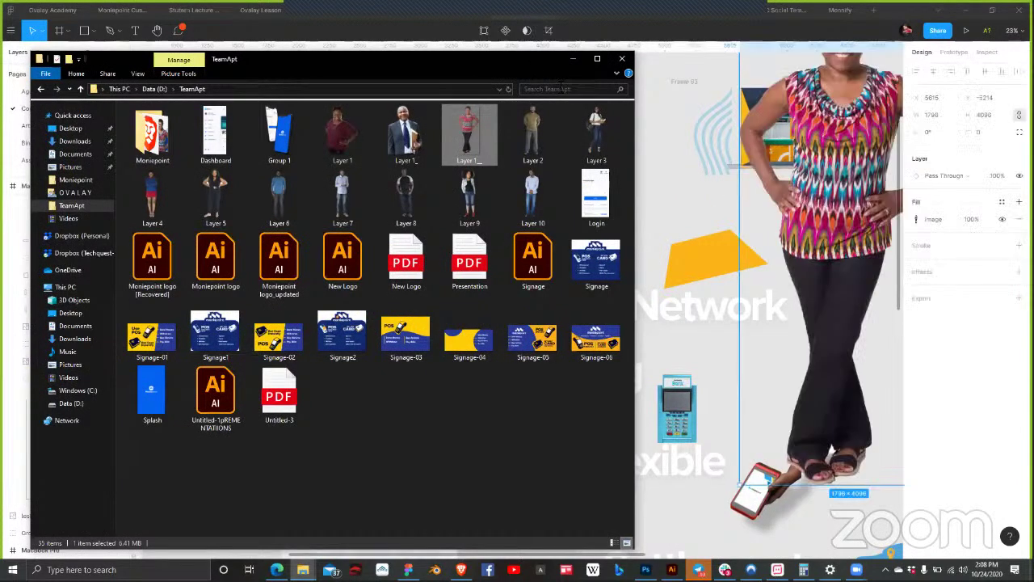
{"action": "left_click", "coordinate": [573, 59]}
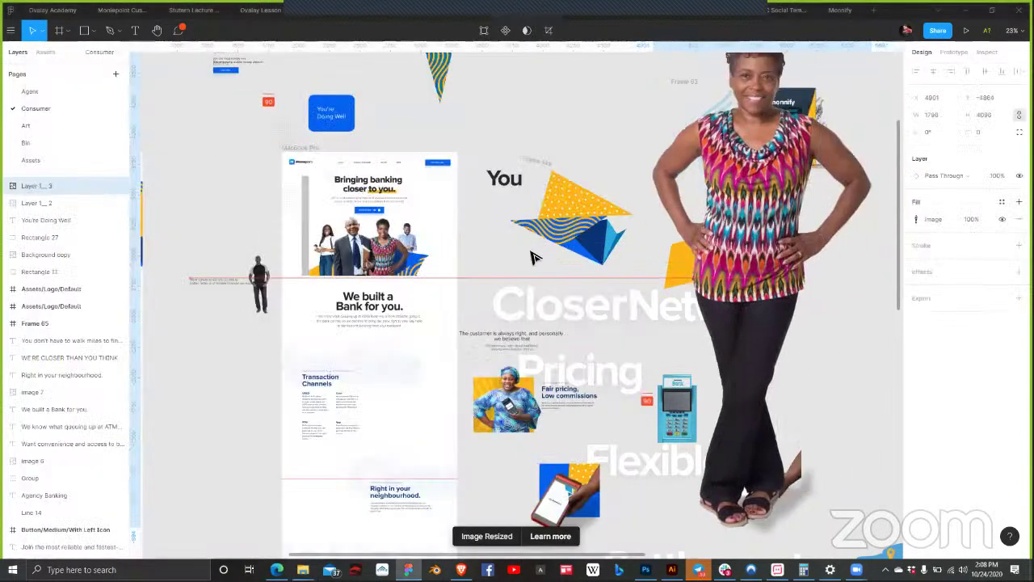
Step: Move the imported woman image over the hero, remove it there and paste it into the Hero_Image group above the existing woman layer
{"action": "left_click_drag", "start_coordinate": [752, 247], "coordinate": [392, 337]}
{"action": "scroll", "coordinate": [386, 338], "scroll_direction": "up", "scroll_amount": 1}
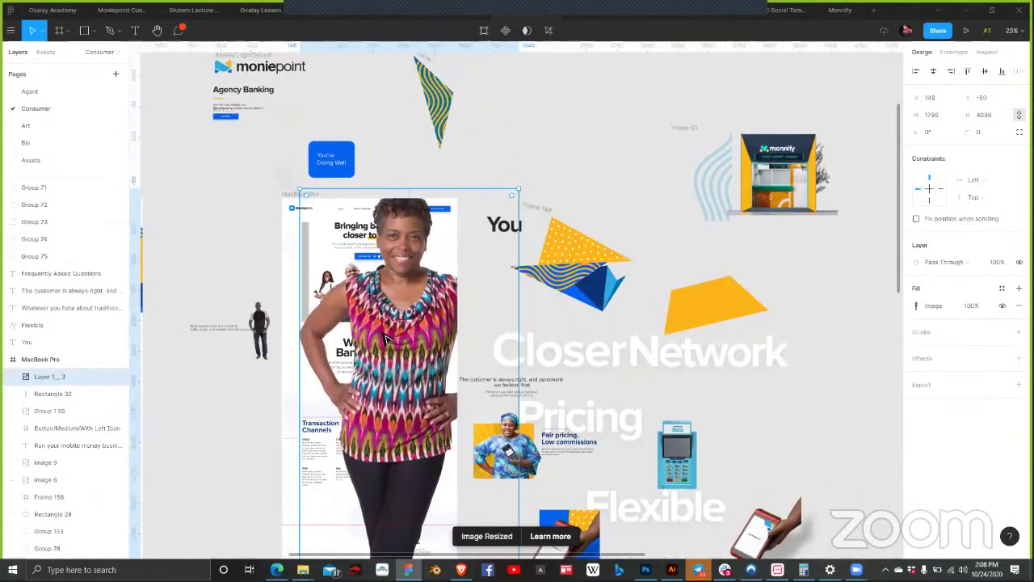
{"action": "scroll", "coordinate": [386, 339], "scroll_direction": "down", "scroll_amount": 2}
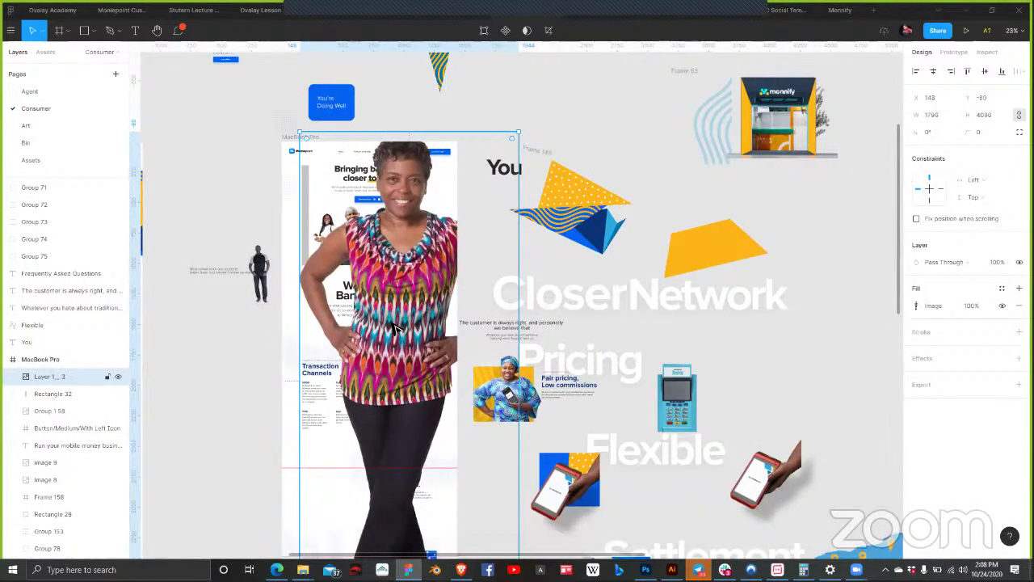
{"action": "key", "text": "Delete"}
{"action": "key", "text": "ctrl+v"}
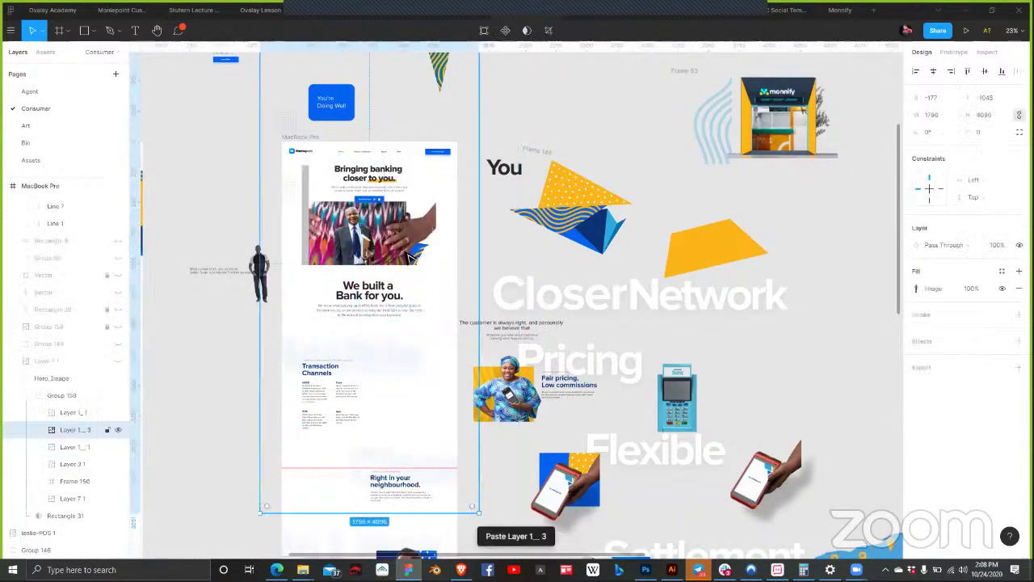
{"action": "scroll", "coordinate": [404, 257], "scroll_direction": "up", "scroll_amount": 5}
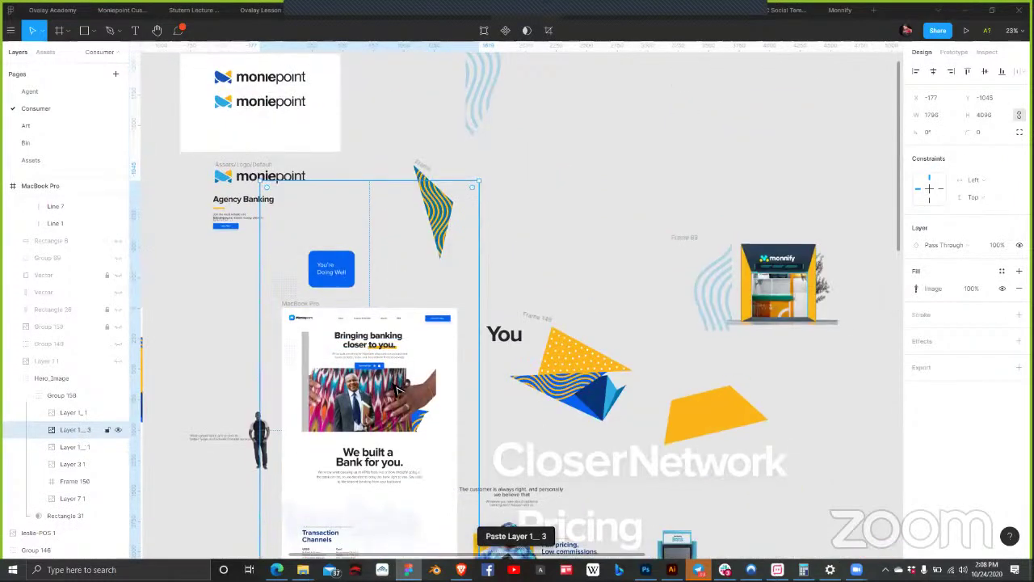
{"action": "scroll", "coordinate": [397, 391], "scroll_direction": "down", "scroll_amount": 2}
{"action": "scroll", "coordinate": [217, 113], "scroll_direction": "up", "scroll_amount": 3}
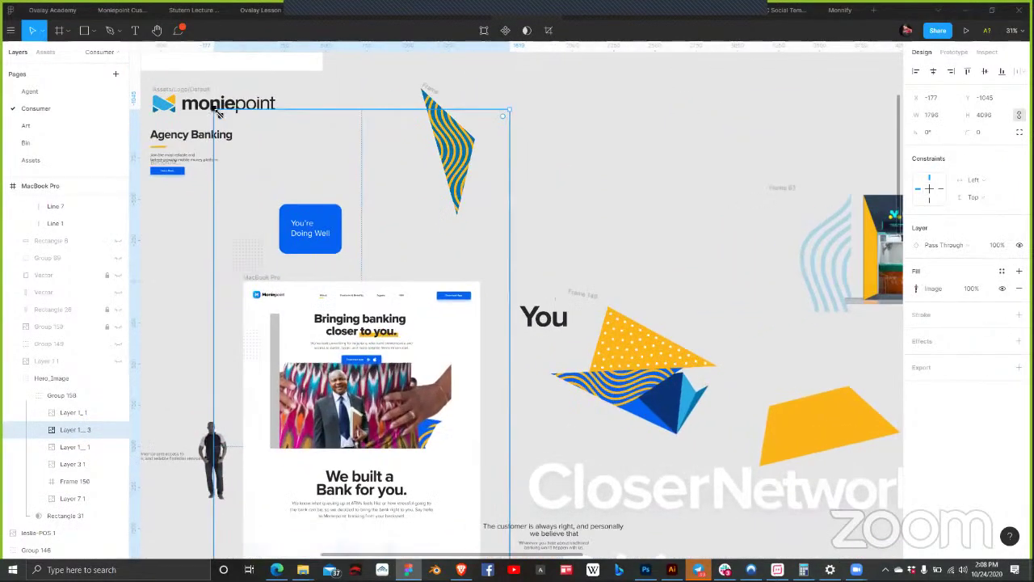
Step: Scale the pasted woman image Layer 1__ 3 down to 468 × 1067 and align it over the existing woman at X 606, Y 530
{"action": "left_click_drag", "start_coordinate": [298, 290], "coordinate": [382, 380]}
{"action": "scroll", "coordinate": [444, 548], "scroll_direction": "down", "scroll_amount": 1}
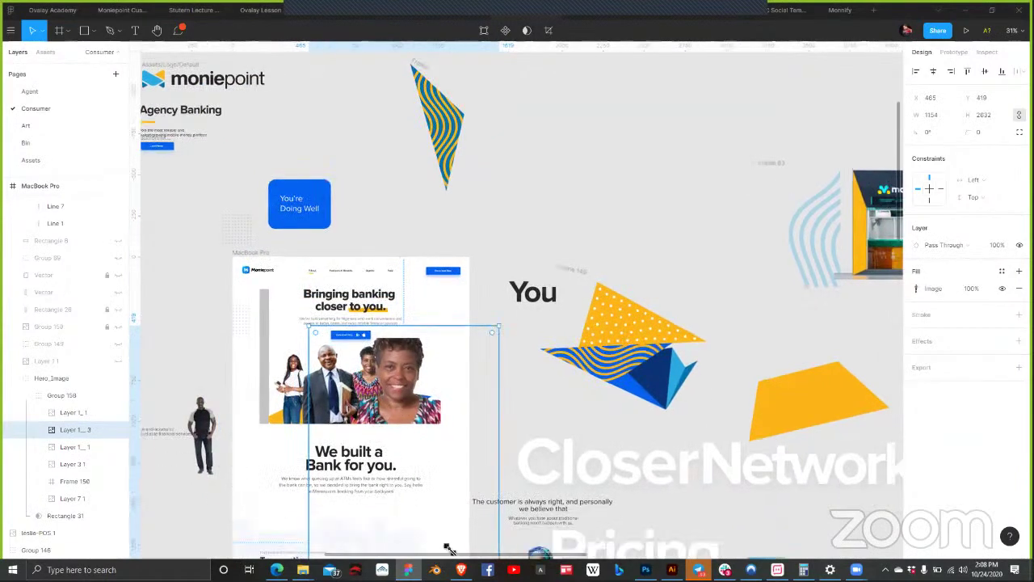
{"action": "scroll", "coordinate": [343, 257], "scroll_direction": "down", "scroll_amount": 3}
{"action": "left_click_drag", "start_coordinate": [448, 334], "coordinate": [337, 211]}
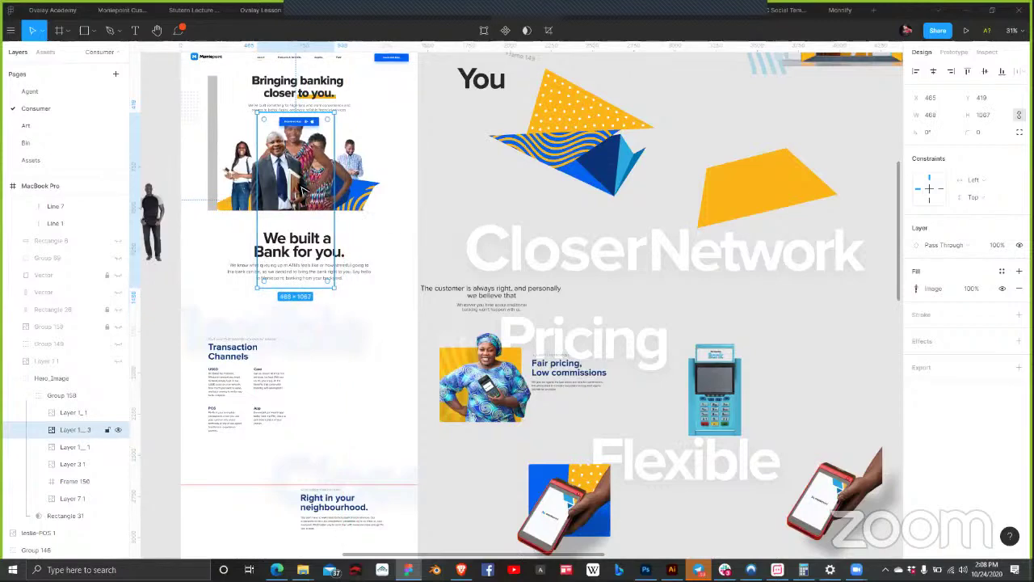
{"action": "scroll", "coordinate": [306, 188], "scroll_direction": "up", "scroll_amount": 1}
{"action": "scroll", "coordinate": [360, 176], "scroll_direction": "up", "scroll_amount": 1}
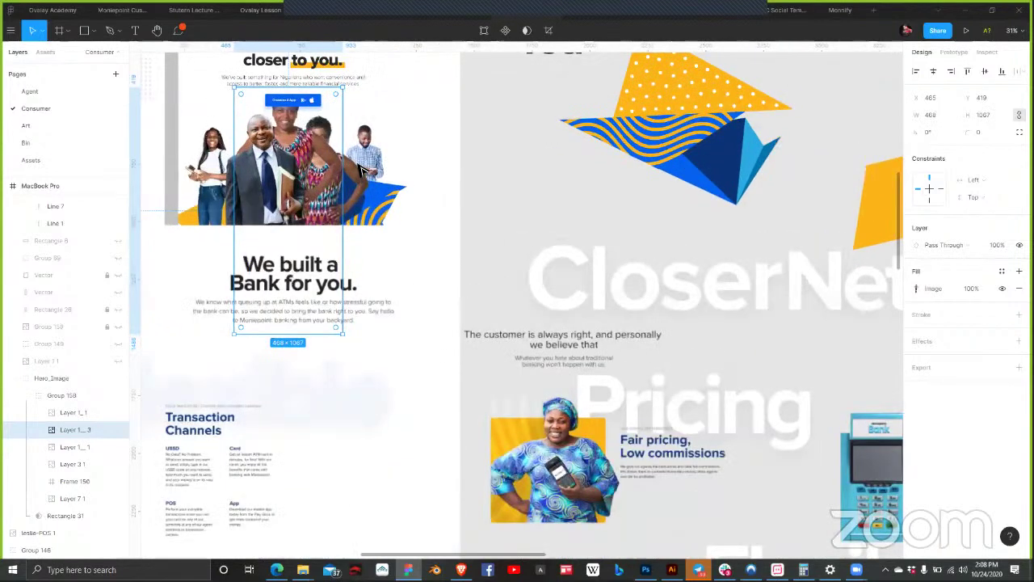
{"action": "scroll", "coordinate": [361, 170], "scroll_direction": "up", "scroll_amount": 2}
{"action": "key", "text": "ctrl+z"}
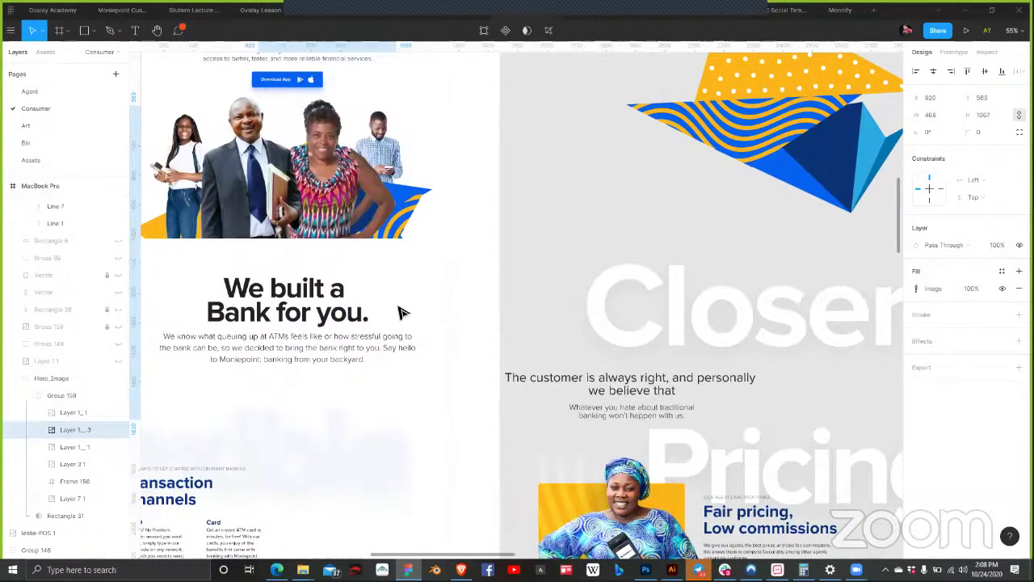
{"action": "key", "text": "ctrl+z"}
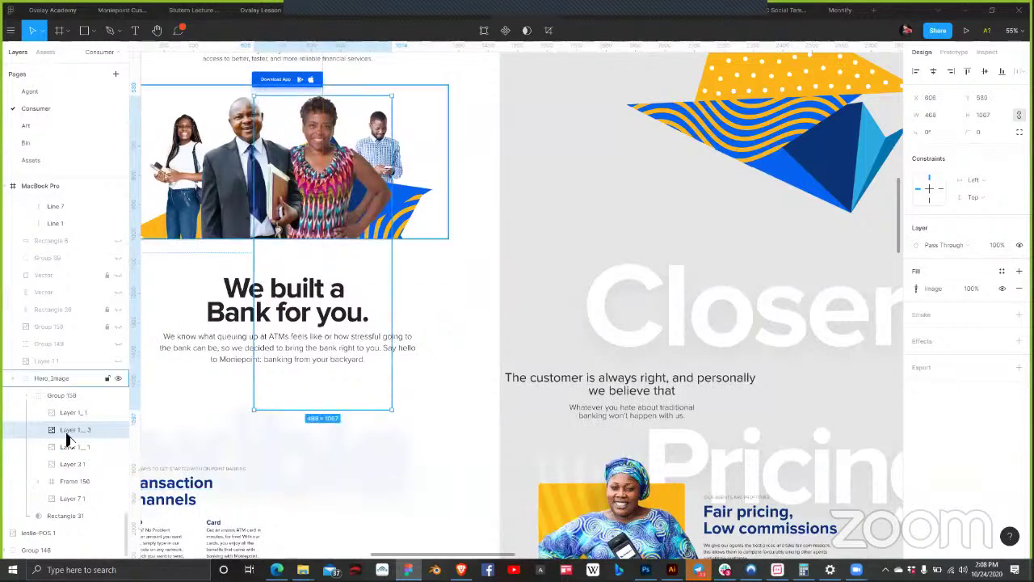
Step: Check the image fill adjustments of both woman layers and try to paste Layer 1__ 1's properties onto Layer 1__ 3
{"action": "left_click", "coordinate": [91, 449]}
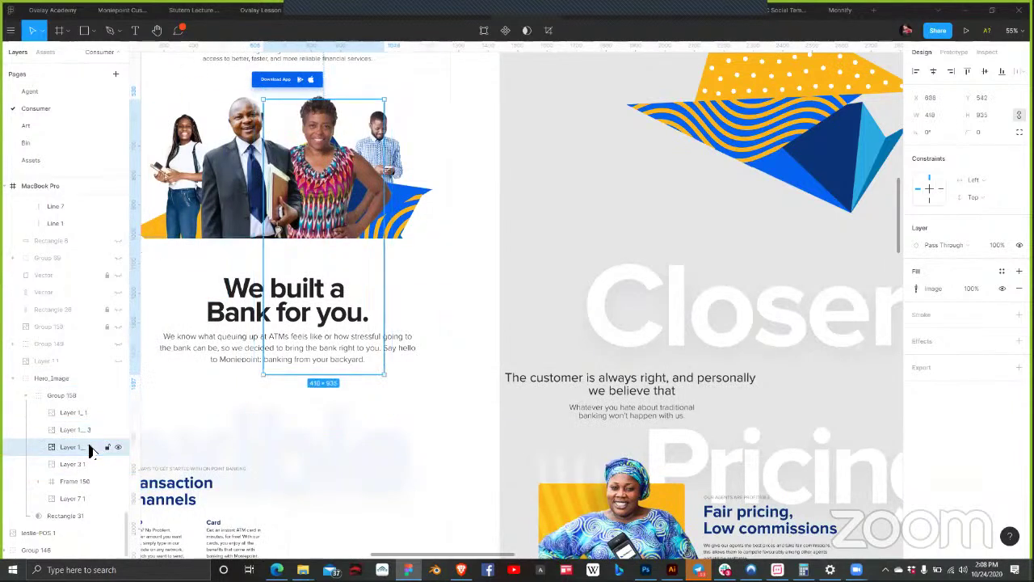
{"action": "left_click", "coordinate": [916, 290]}
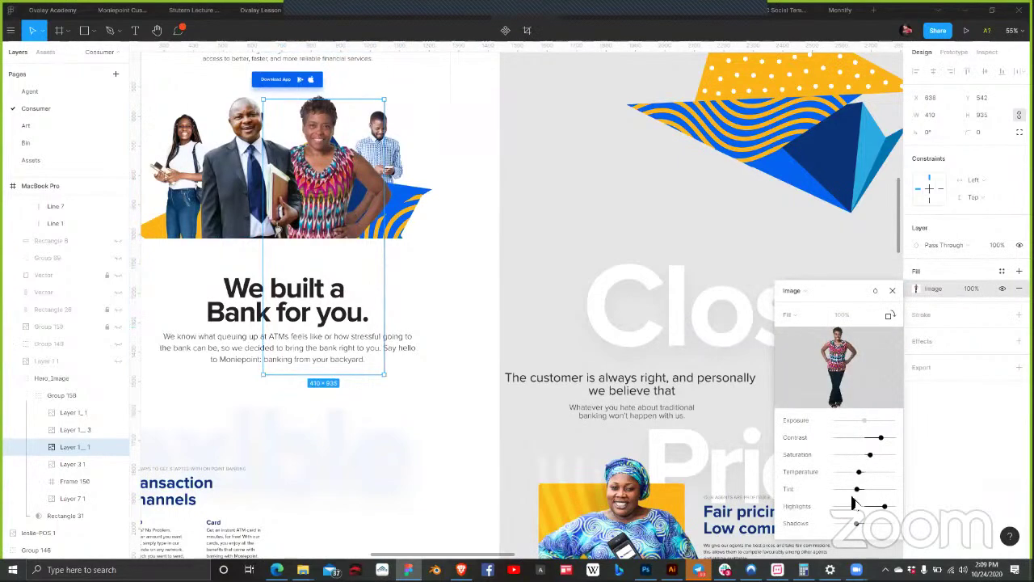
{"action": "left_click", "coordinate": [74, 430]}
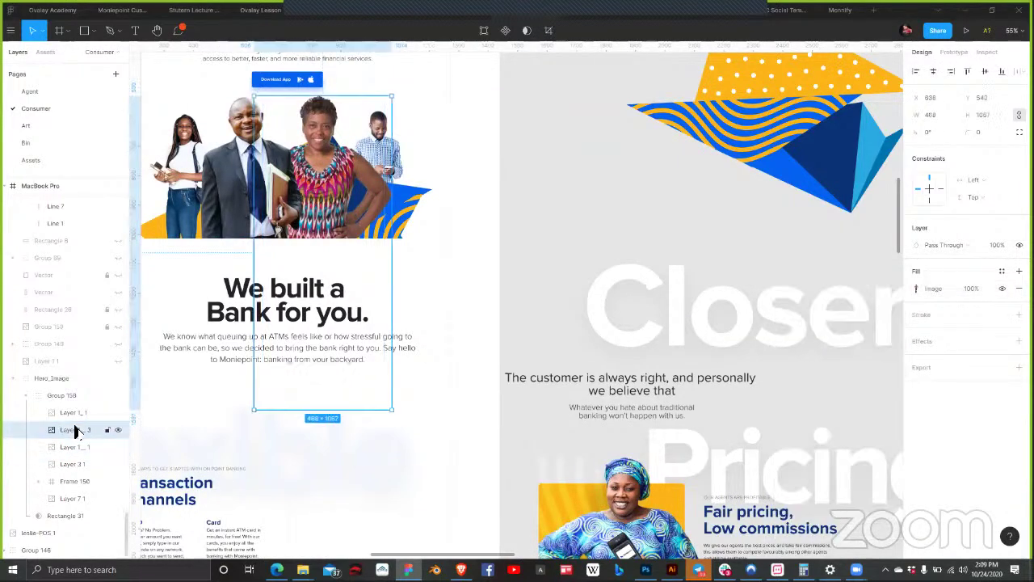
{"action": "left_click", "coordinate": [917, 289]}
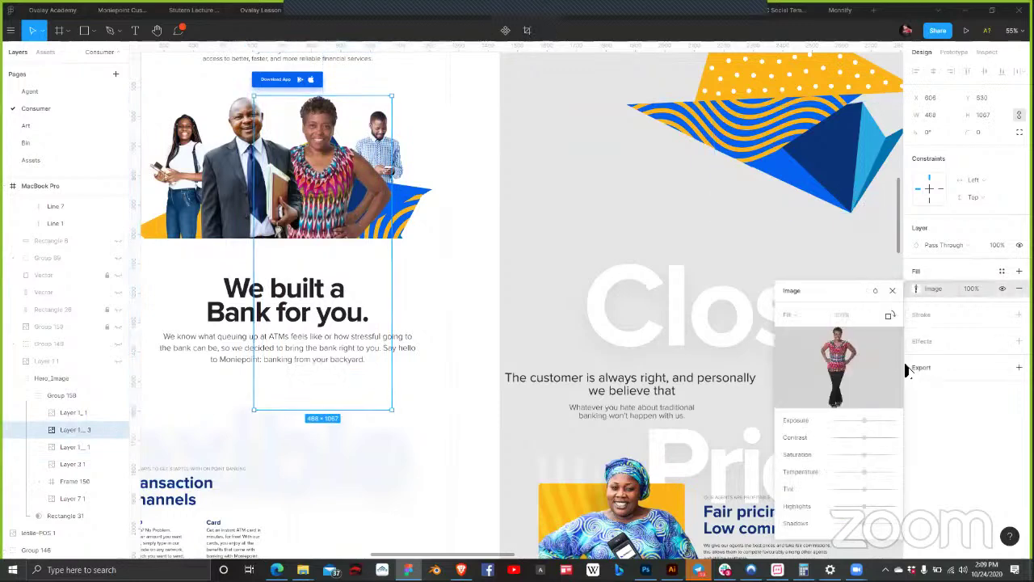
{"action": "left_click", "coordinate": [97, 449]}
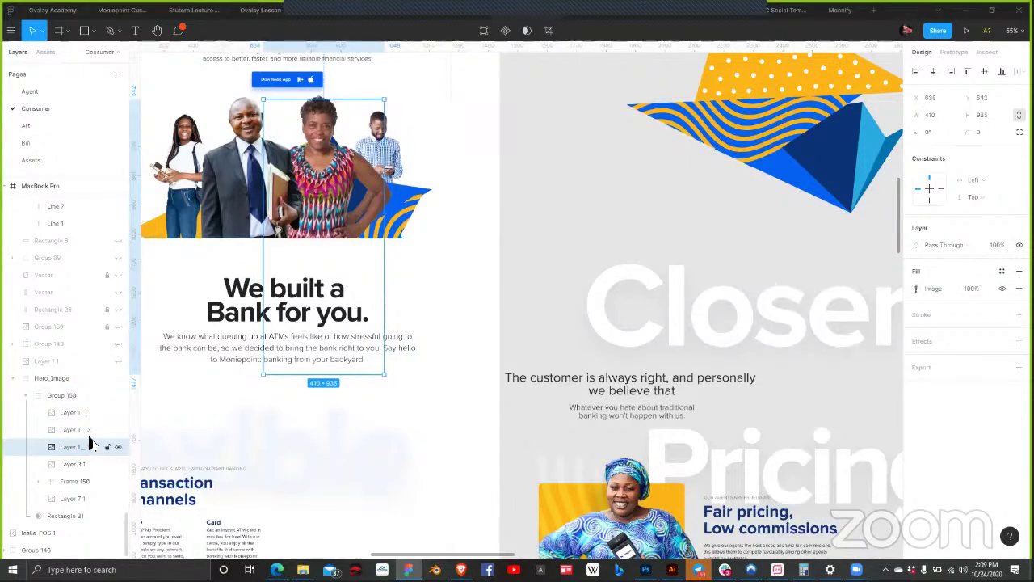
{"action": "right_click", "coordinate": [71, 454]}
{"action": "mouse_move", "coordinate": [71, 451]}
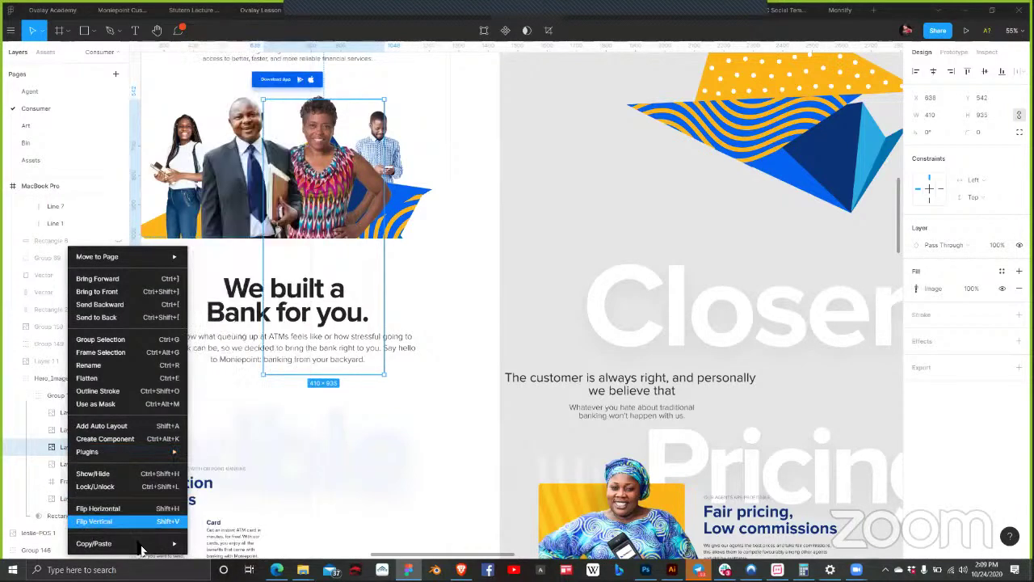
{"action": "mouse_move", "coordinate": [93, 543]}
{"action": "left_click", "coordinate": [233, 526]}
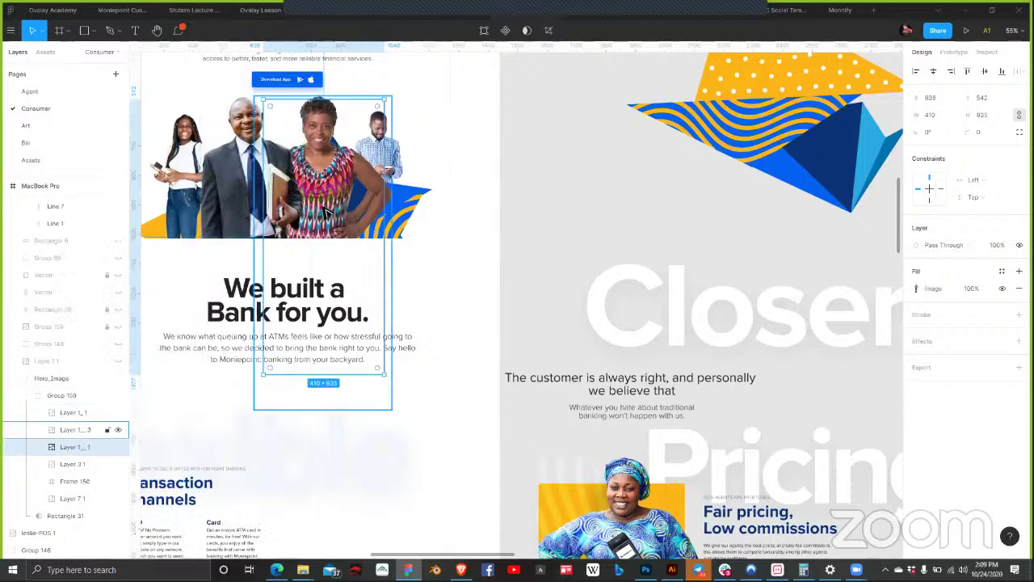
{"action": "left_click", "coordinate": [73, 431]}
{"action": "right_click", "coordinate": [71, 430]}
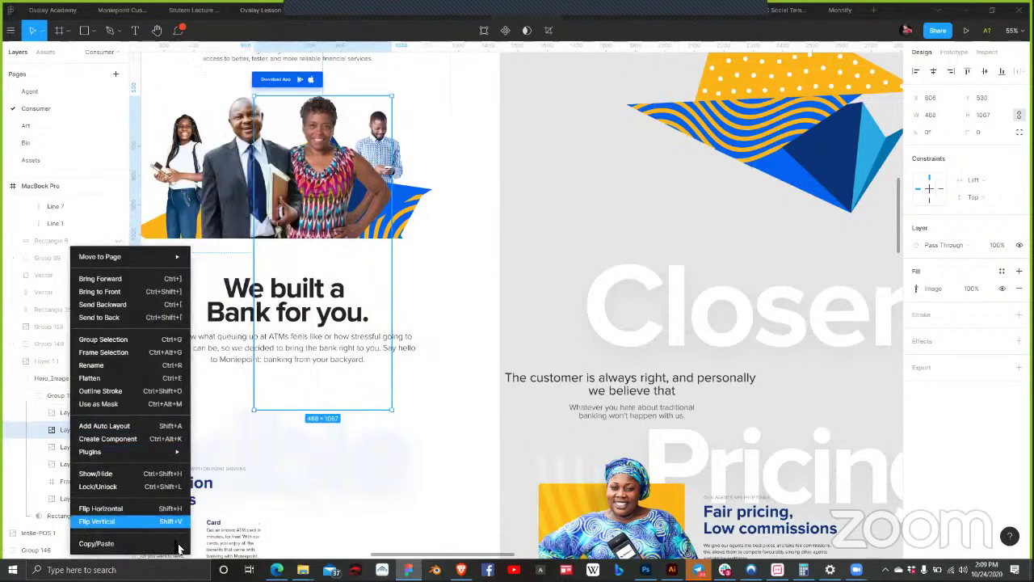
{"action": "mouse_move", "coordinate": [92, 545]}
{"action": "left_click", "coordinate": [233, 542]}
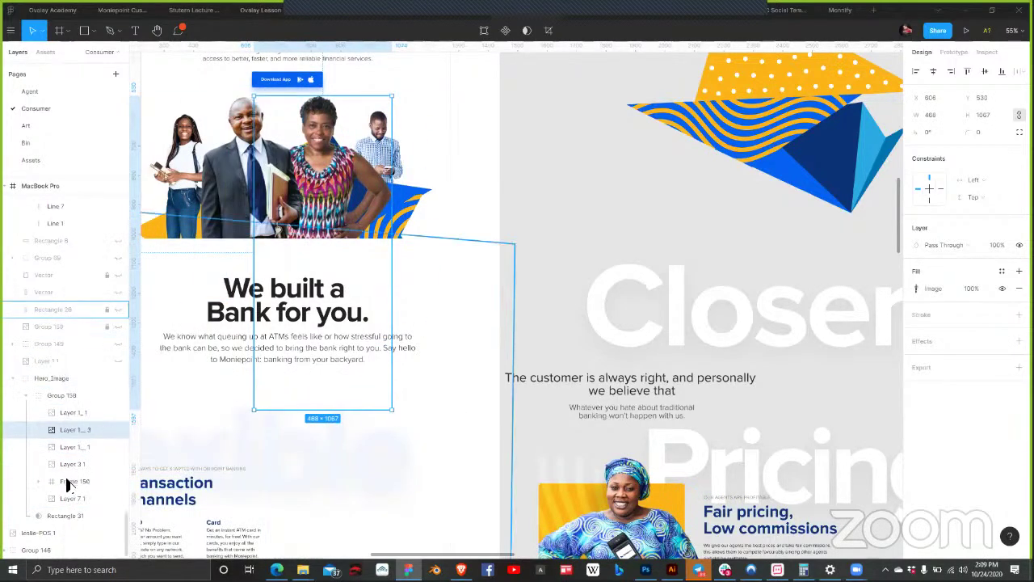
Step: Compare the two woman layers by toggling their visibility, and undo the visibility changes and the pasted properties
{"action": "left_click", "coordinate": [101, 450]}
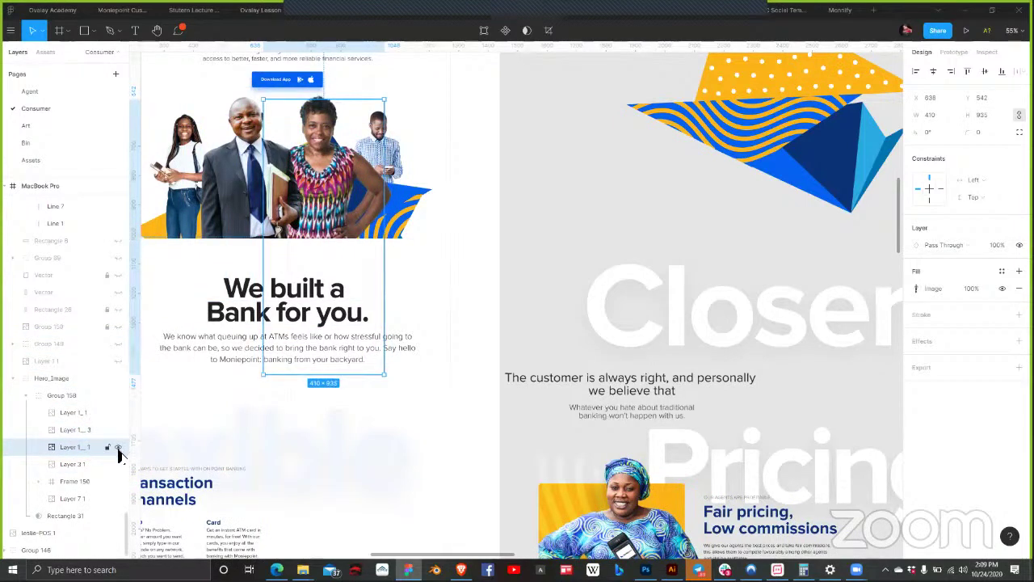
{"action": "left_click", "coordinate": [119, 448]}
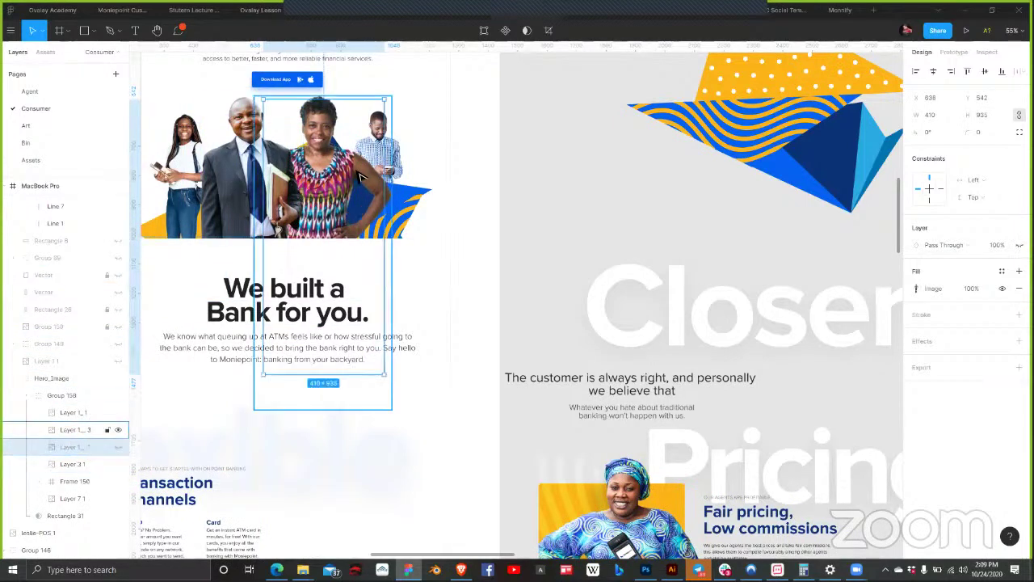
{"action": "scroll", "coordinate": [391, 217], "scroll_direction": "up", "scroll_amount": 2}
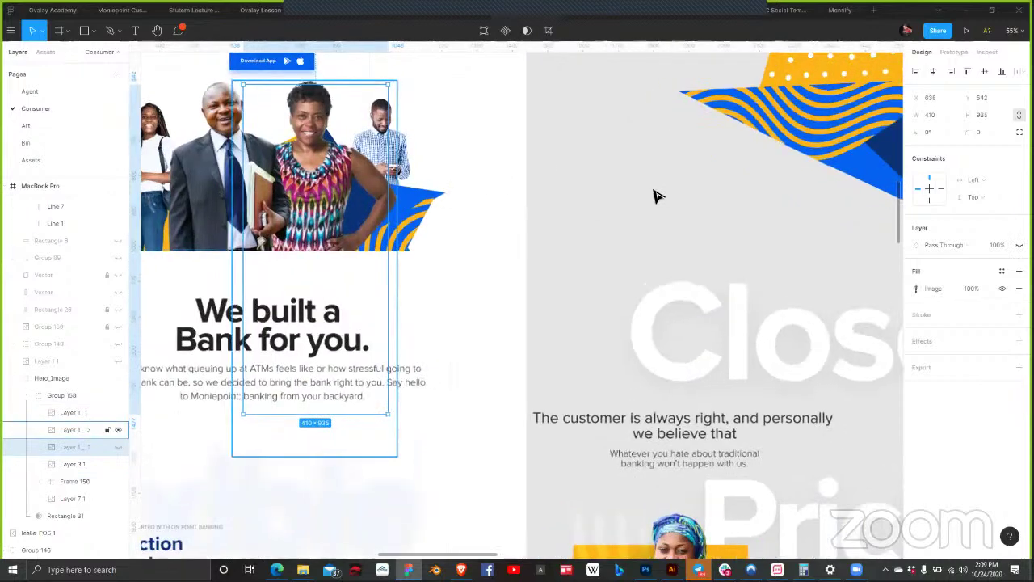
{"action": "scroll", "coordinate": [652, 196], "scroll_direction": "up", "scroll_amount": 3}
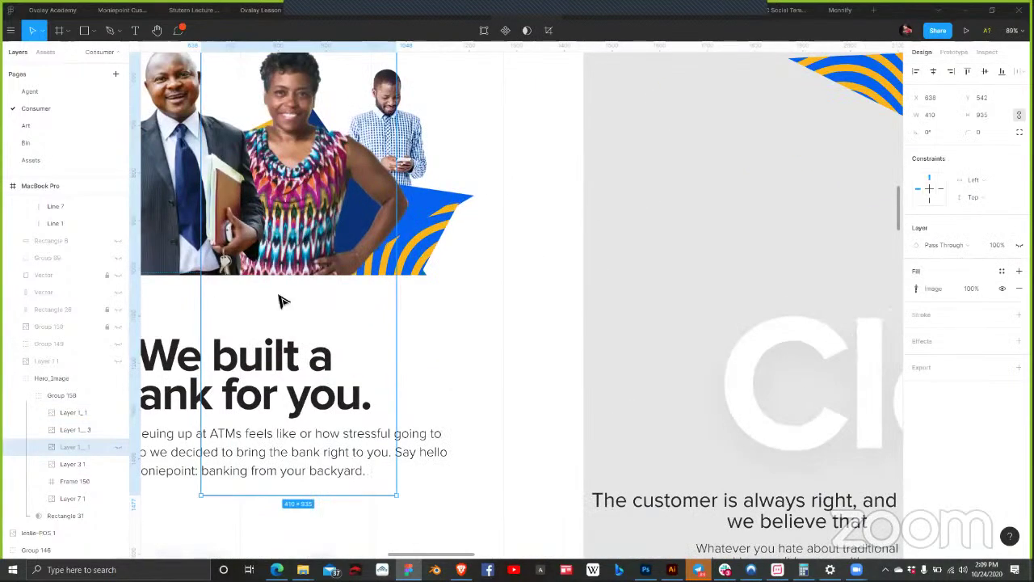
{"action": "left_click", "coordinate": [118, 431]}
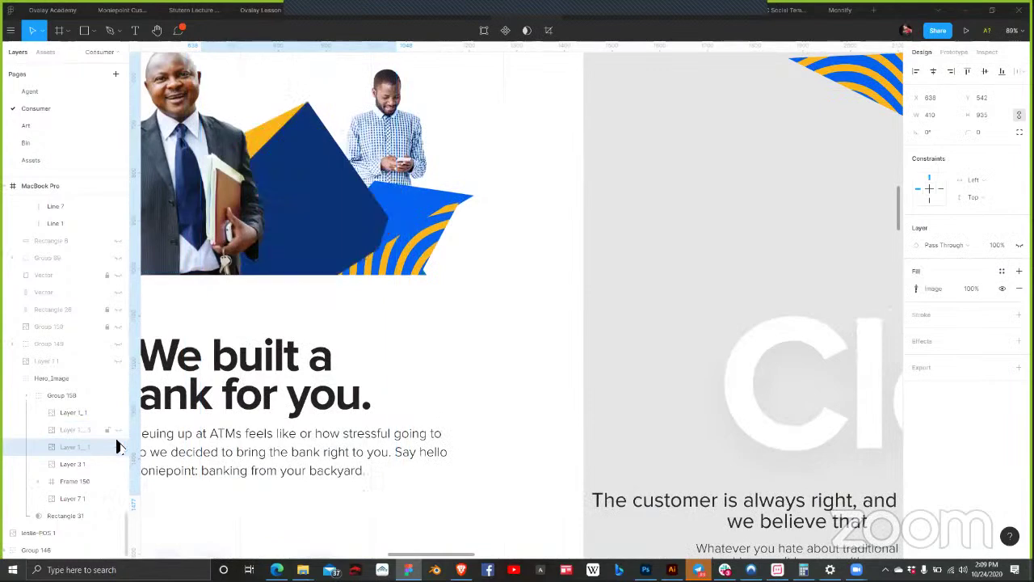
{"action": "left_click", "coordinate": [117, 448]}
{"action": "left_click", "coordinate": [118, 430]}
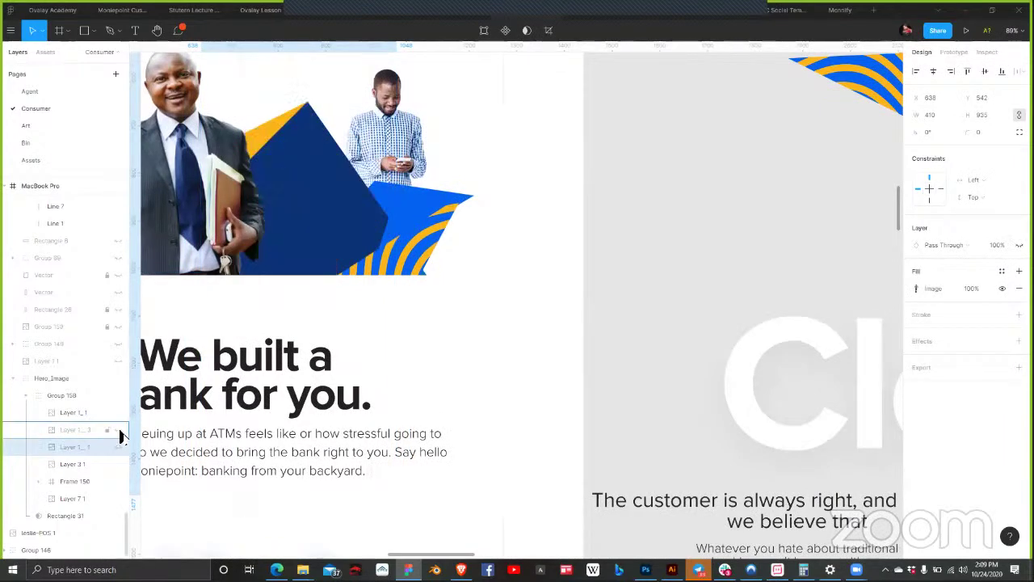
{"action": "left_click", "coordinate": [118, 447]}
{"action": "key", "text": "ctrl+shift+h"}
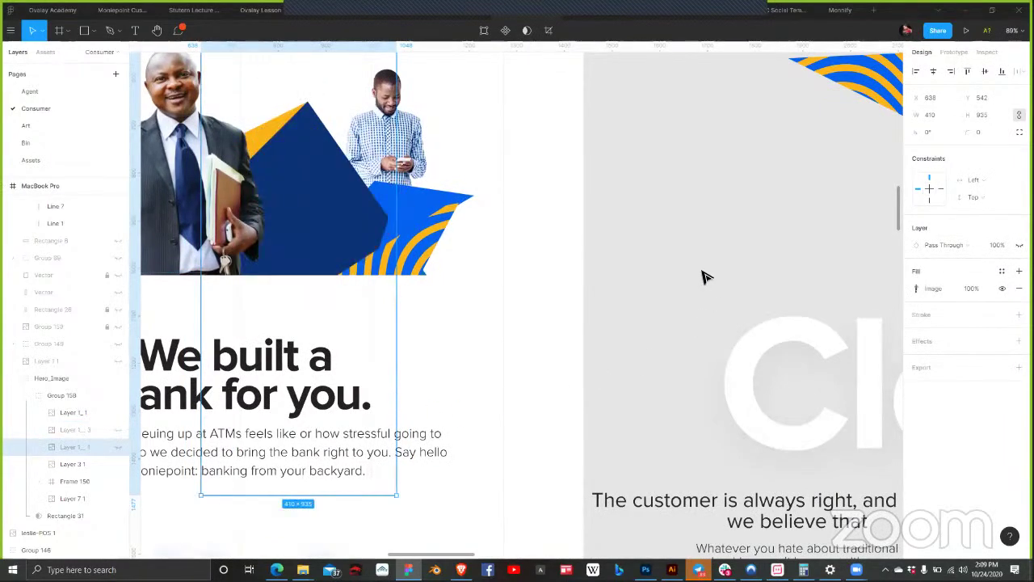
{"action": "key", "text": "shift+Tab"}
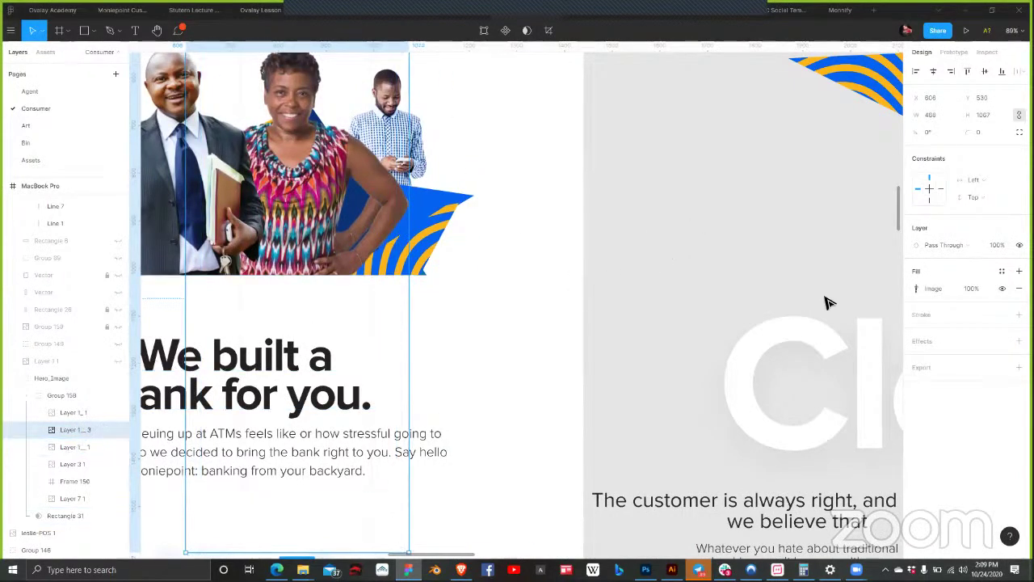
Step: Adjust Layer 1__ 3's image fill: raise exposure and saturation slightly, contrast strongly and highlights moderately; lower temperature, tint and shadows slightly
{"action": "left_click", "coordinate": [924, 293]}
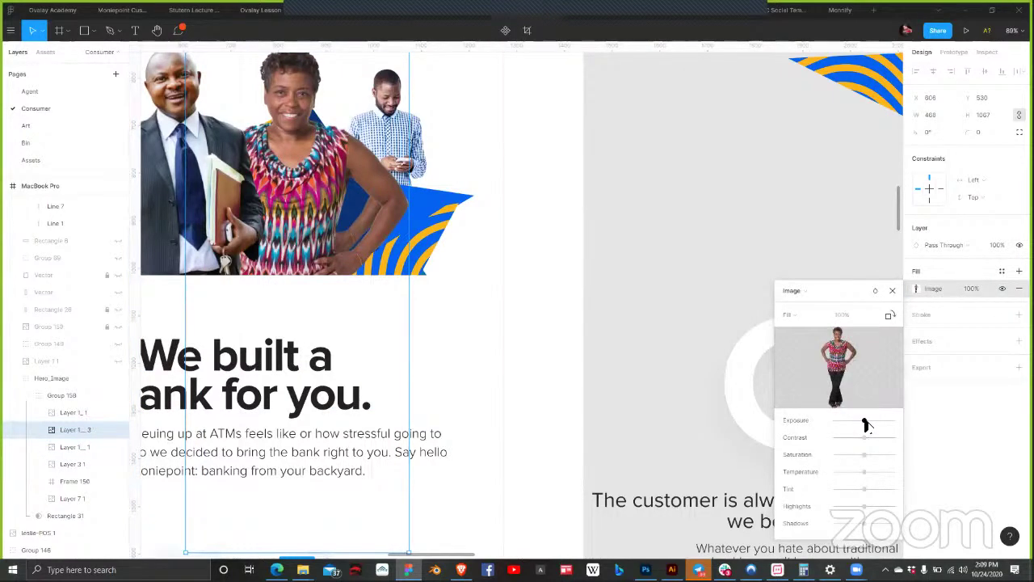
{"action": "left_click_drag", "start_coordinate": [872, 423], "coordinate": [889, 437]}
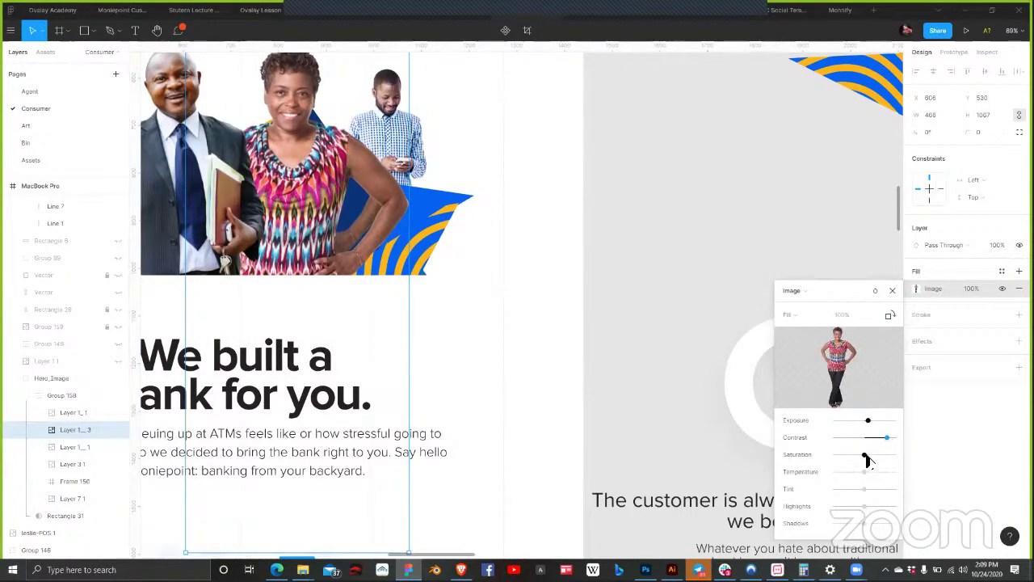
{"action": "mouse_move", "coordinate": [871, 460]}
{"action": "left_mouse_down"}
{"action": "mouse_move", "coordinate": [876, 473]}
{"action": "mouse_move", "coordinate": [858, 473]}
{"action": "left_mouse_up"}
{"action": "left_click_drag", "start_coordinate": [850, 490], "coordinate": [855, 490]}
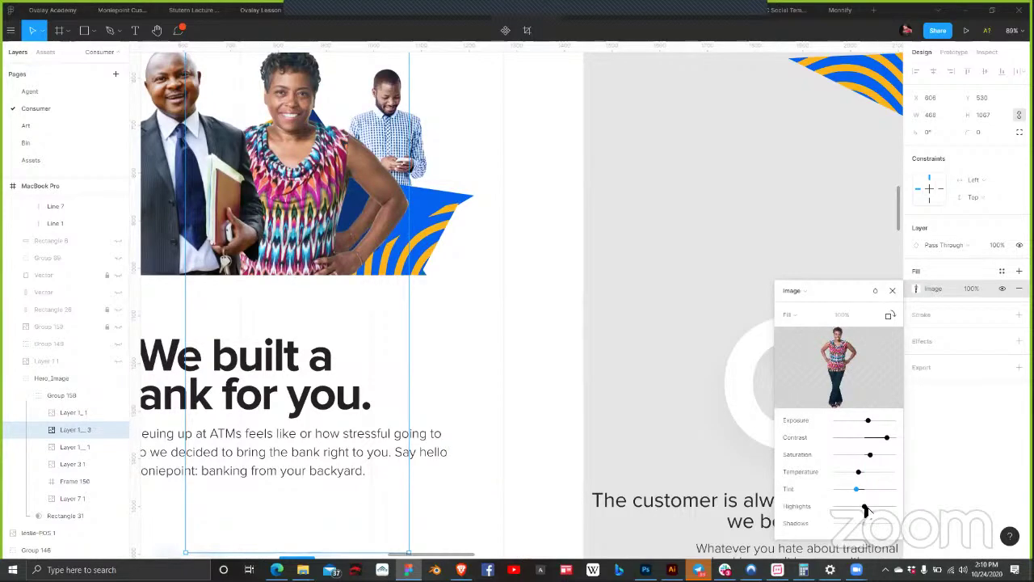
{"action": "left_click_drag", "start_coordinate": [872, 507], "coordinate": [862, 533]}
{"action": "left_click", "coordinate": [868, 421]}
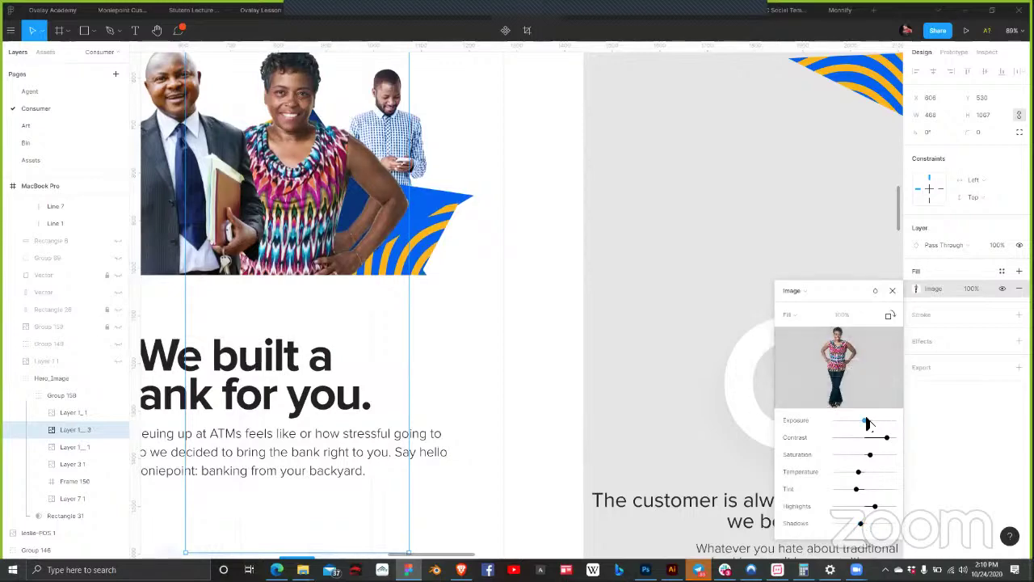
{"action": "left_click_drag", "start_coordinate": [869, 421], "coordinate": [869, 421]}
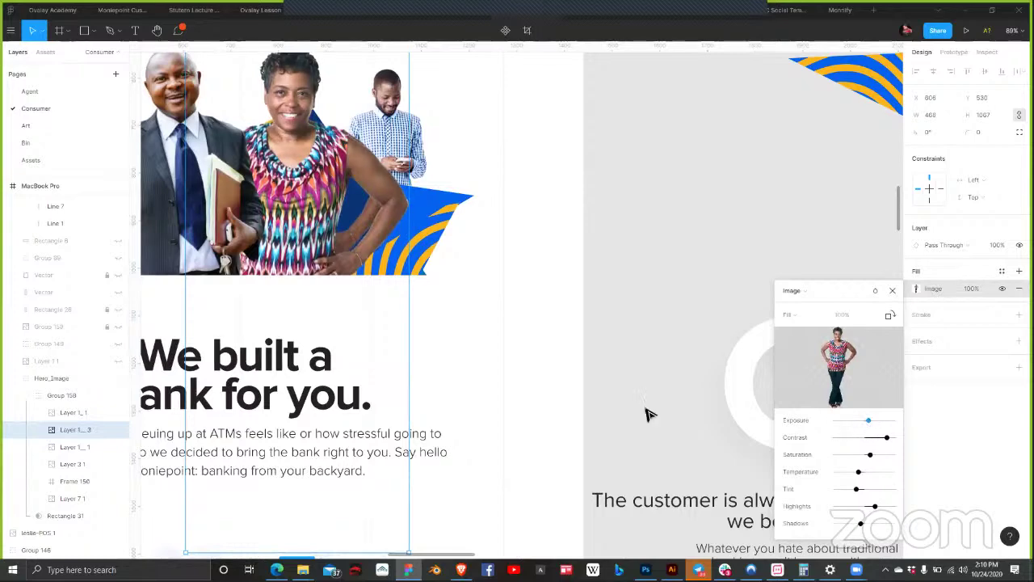
Step: Hide the old woman layer, Layer 1__ 1, and shrink the replacement woman to about 446 × 1016 at X 617, Y 536
{"action": "left_click", "coordinate": [118, 448]}
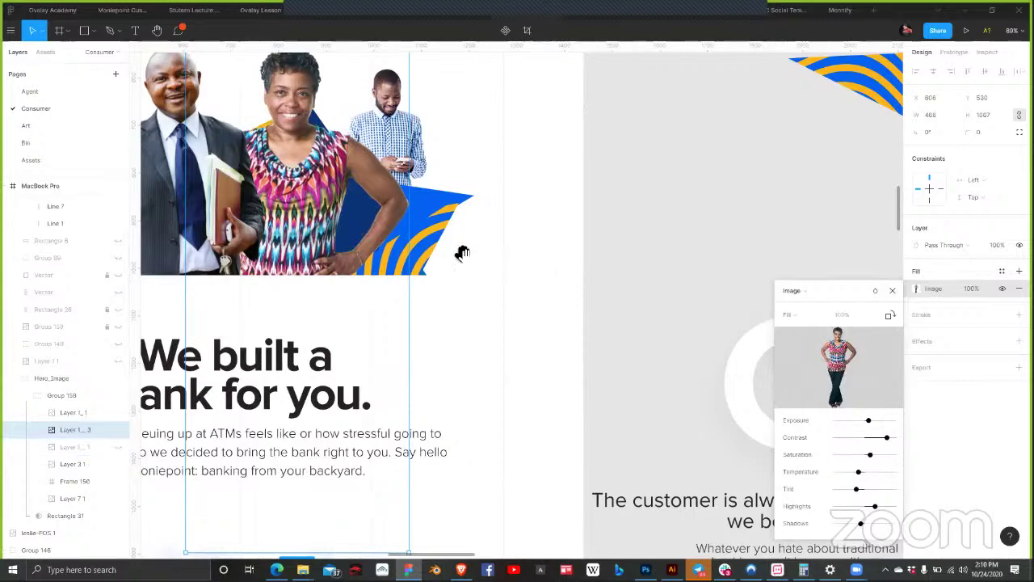
{"action": "scroll", "coordinate": [589, 364], "scroll_direction": "up", "scroll_amount": 3}
{"action": "scroll", "coordinate": [589, 364], "scroll_direction": "left", "scroll_amount": 3}
{"action": "scroll", "coordinate": [575, 189], "scroll_direction": "up", "scroll_amount": 1}
{"action": "scroll", "coordinate": [575, 189], "scroll_direction": "left", "scroll_amount": 1}
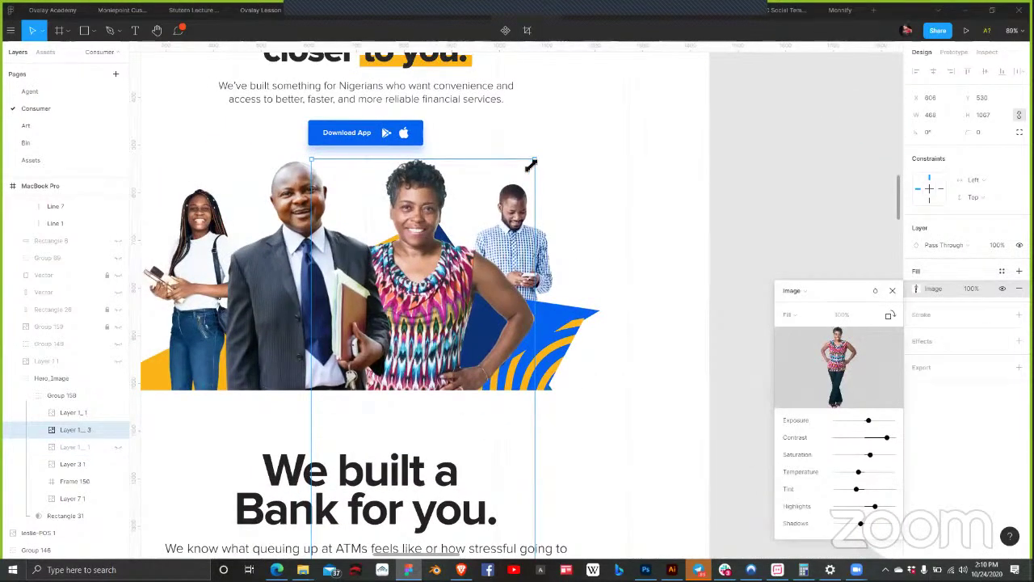
{"action": "left_click_drag", "start_coordinate": [531, 164], "coordinate": [526, 174]}
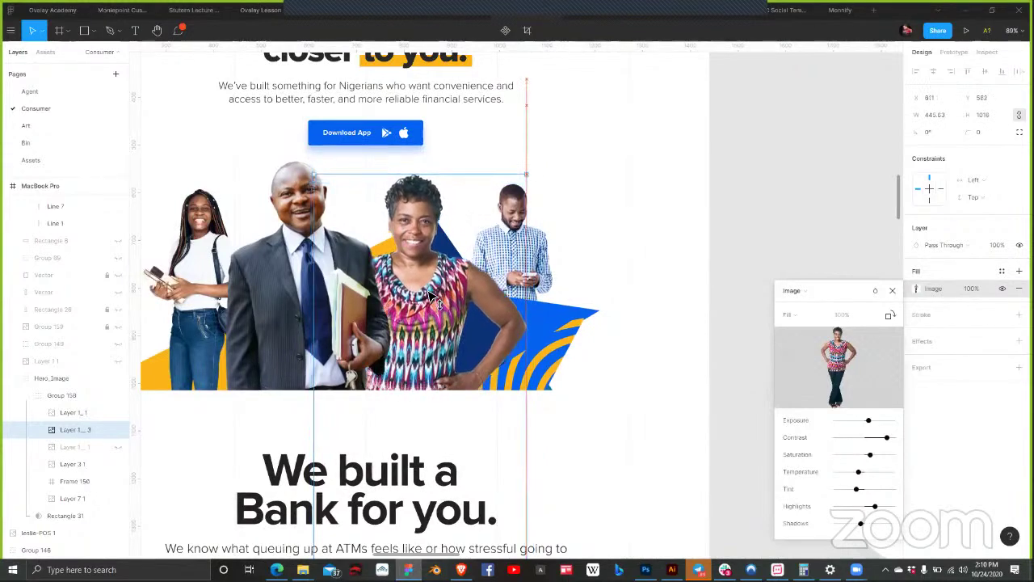
{"action": "left_click_drag", "start_coordinate": [433, 296], "coordinate": [429, 285]}
{"action": "mouse_move", "coordinate": [434, 297]}
{"action": "left_mouse_down"}
{"action": "mouse_move", "coordinate": [468, 306]}
{"action": "mouse_move", "coordinate": [437, 306]}
{"action": "left_mouse_up"}
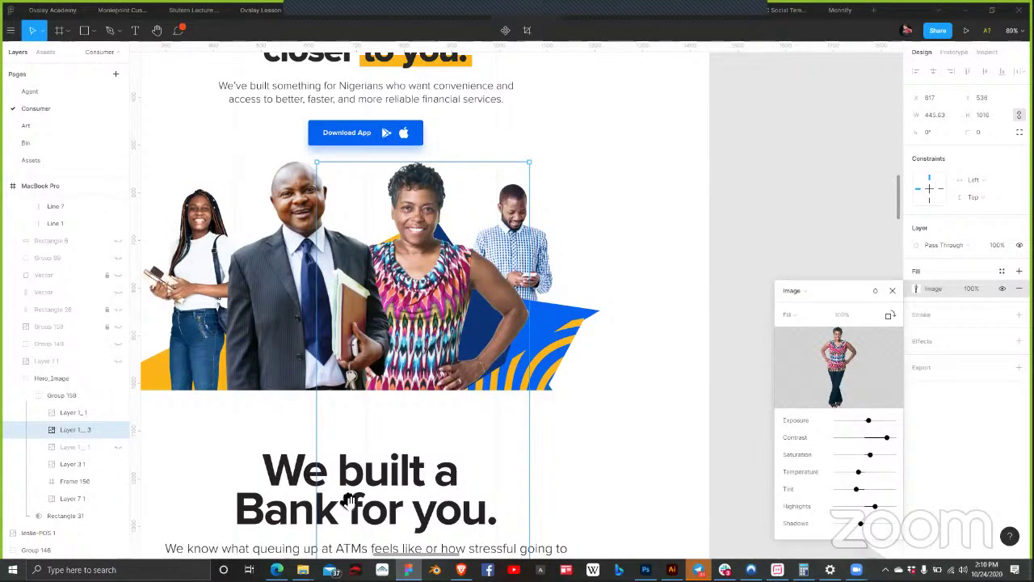
Step: Shrink the replacement woman further to about 423 × 965, position her at X 628, Y 548, and deselect the image
{"action": "scroll", "coordinate": [399, 364], "scroll_direction": "down", "scroll_amount": 3}
{"action": "scroll", "coordinate": [398, 364], "scroll_direction": "left", "scroll_amount": 1}
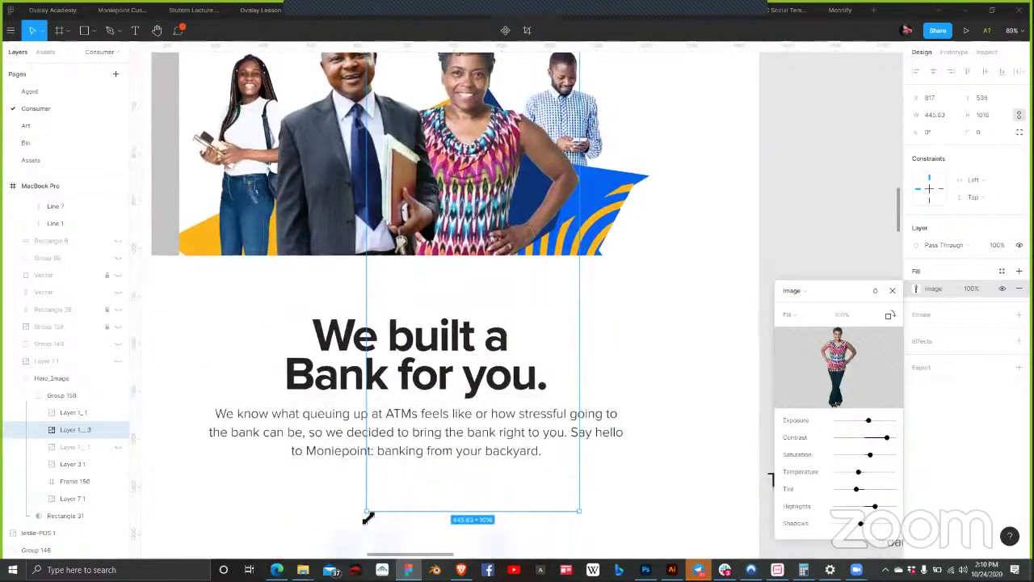
{"action": "left_click_drag", "start_coordinate": [368, 513], "coordinate": [382, 492]}
{"action": "scroll", "coordinate": [488, 299], "scroll_direction": "up", "scroll_amount": 2}
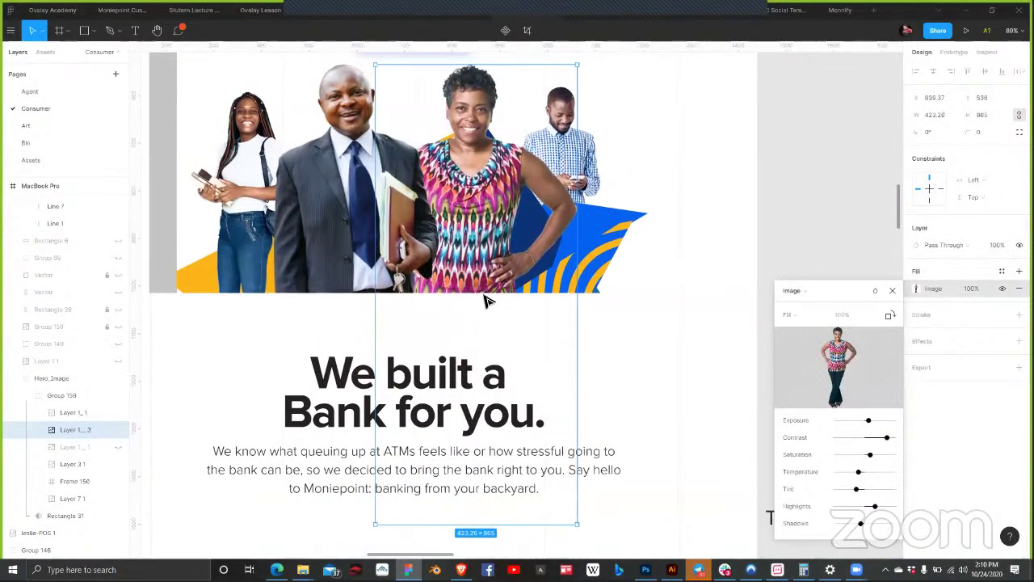
{"action": "left_click_drag", "start_coordinate": [488, 277], "coordinate": [486, 278]}
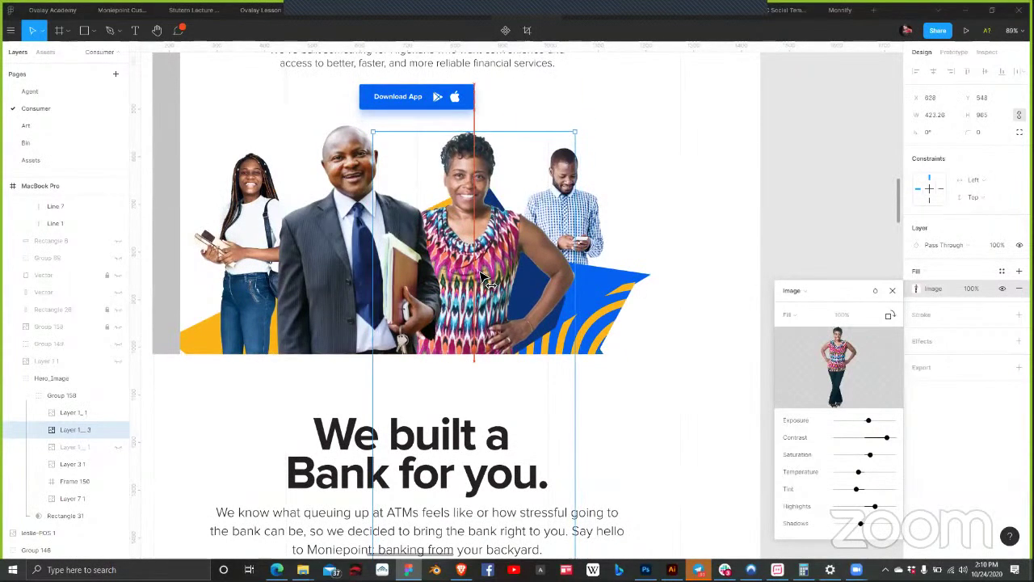
{"action": "left_click", "coordinate": [892, 290]}
{"action": "left_click", "coordinate": [813, 208]}
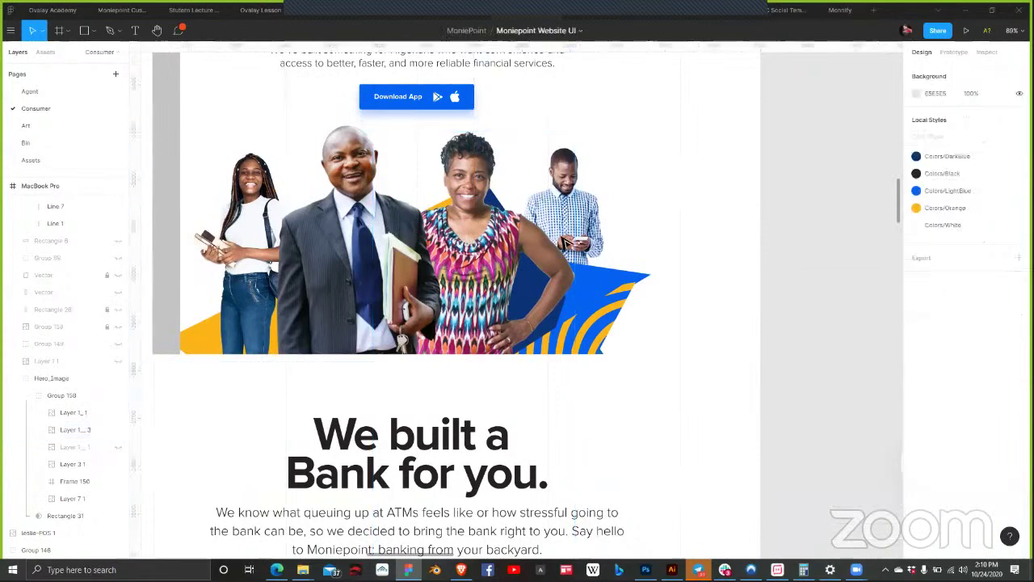
Step: Export the Hero_Image group as a 2x PNG into the Moniepoint folder, replacing the existing Hero_Image.png
{"action": "left_click", "coordinate": [517, 275]}
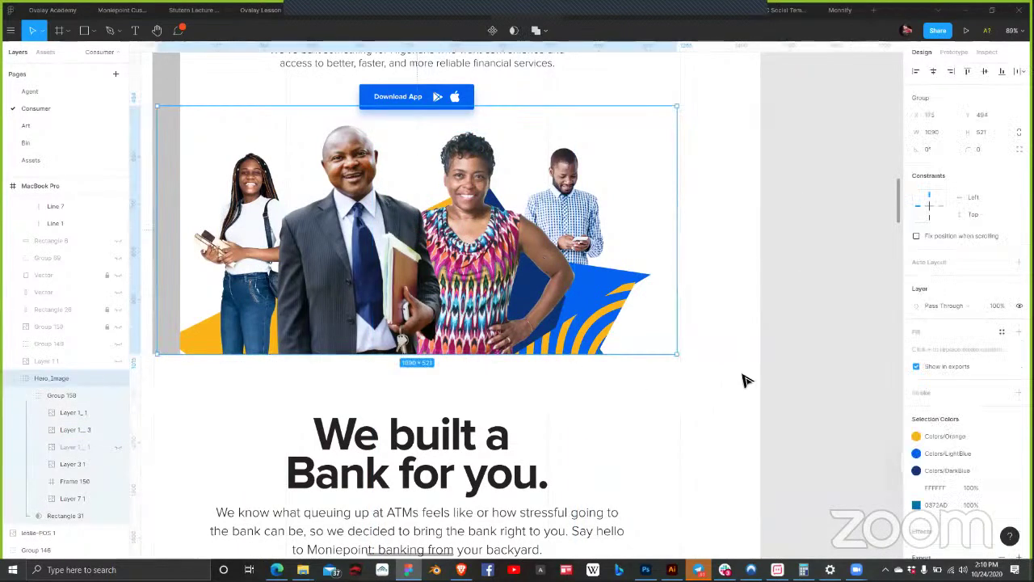
{"action": "scroll", "coordinate": [958, 484], "scroll_direction": "down", "scroll_amount": 2}
{"action": "left_click", "coordinate": [957, 497]}
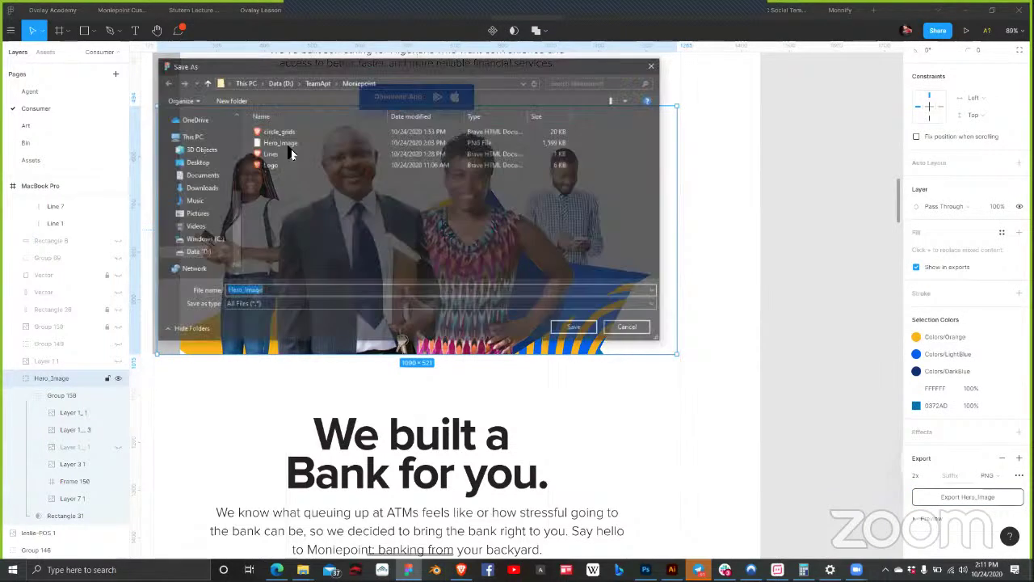
{"action": "key", "text": "Return"}
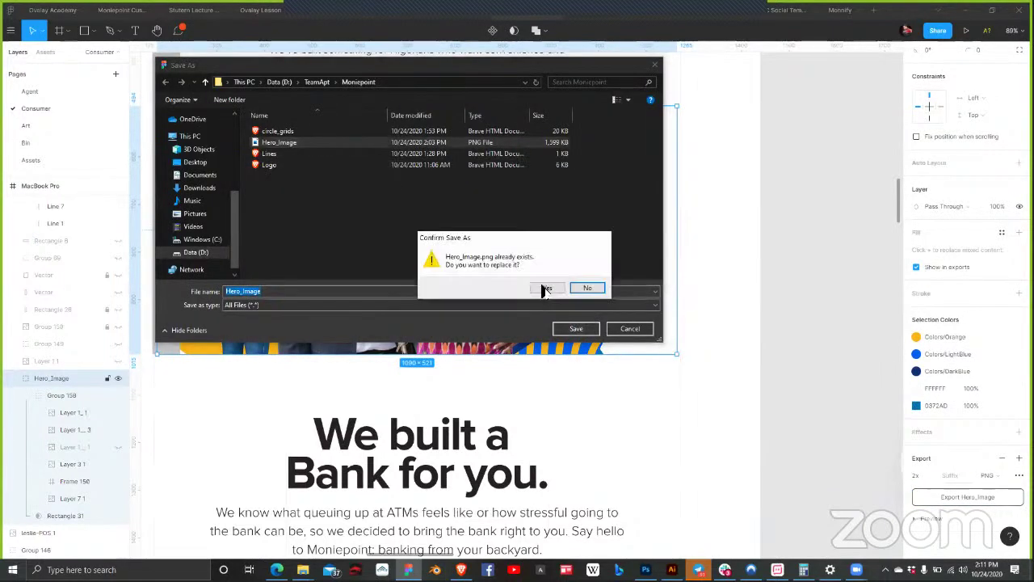
{"action": "left_click", "coordinate": [545, 288]}
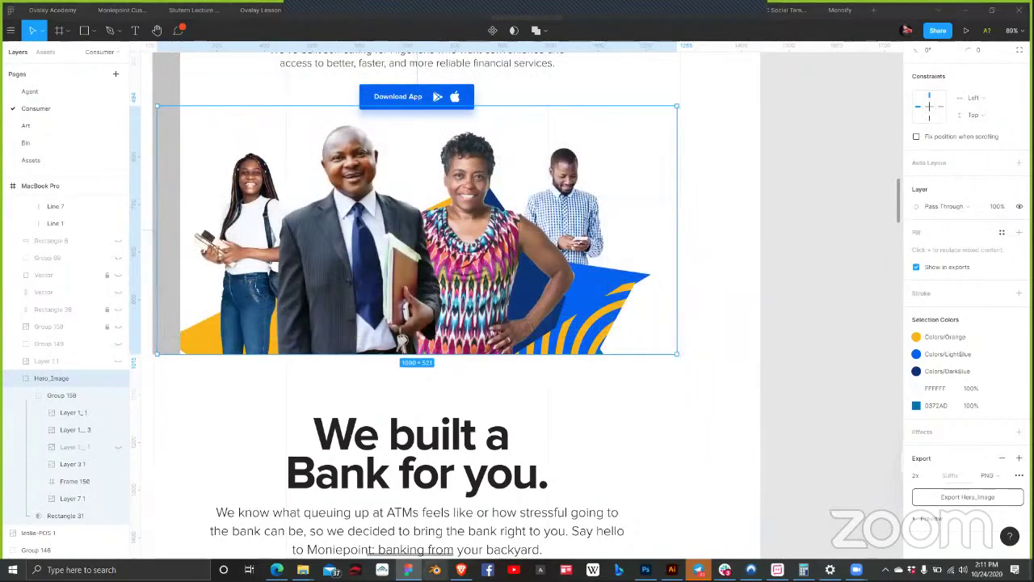
{"action": "left_click", "coordinate": [435, 570]}
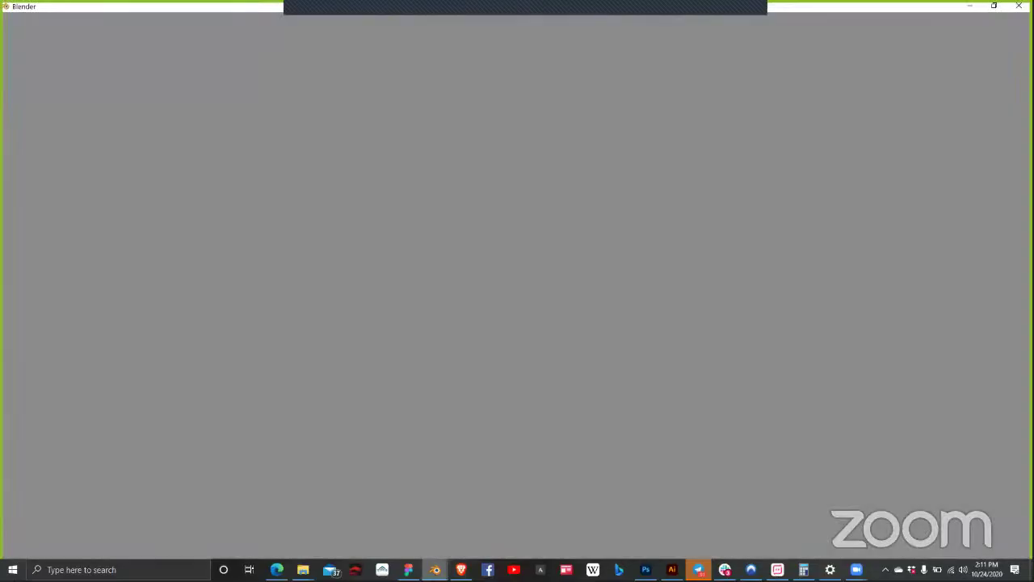
{"action": "mouse_move", "coordinate": [435, 570]}
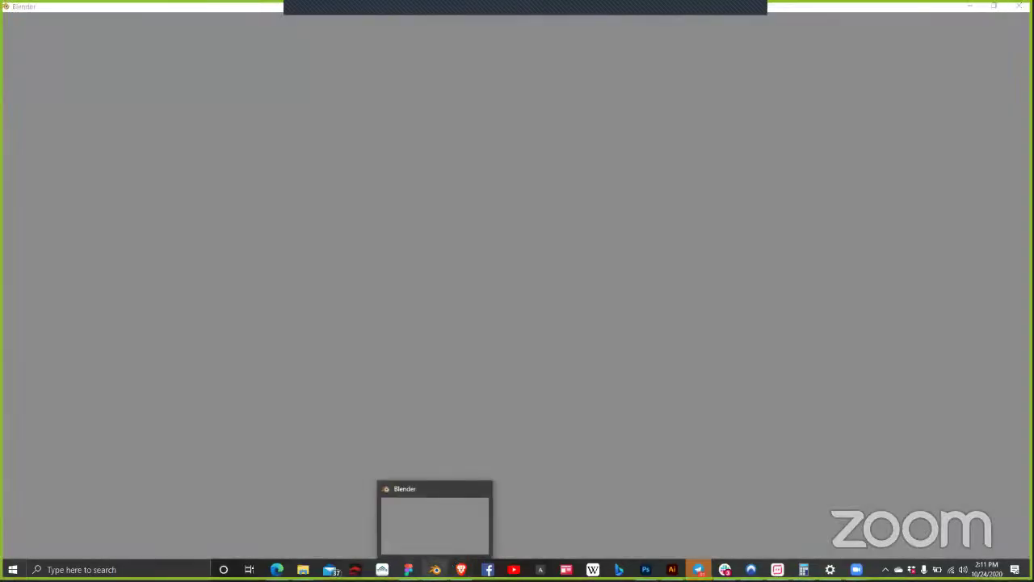
{"action": "left_click", "coordinate": [475, 535]}
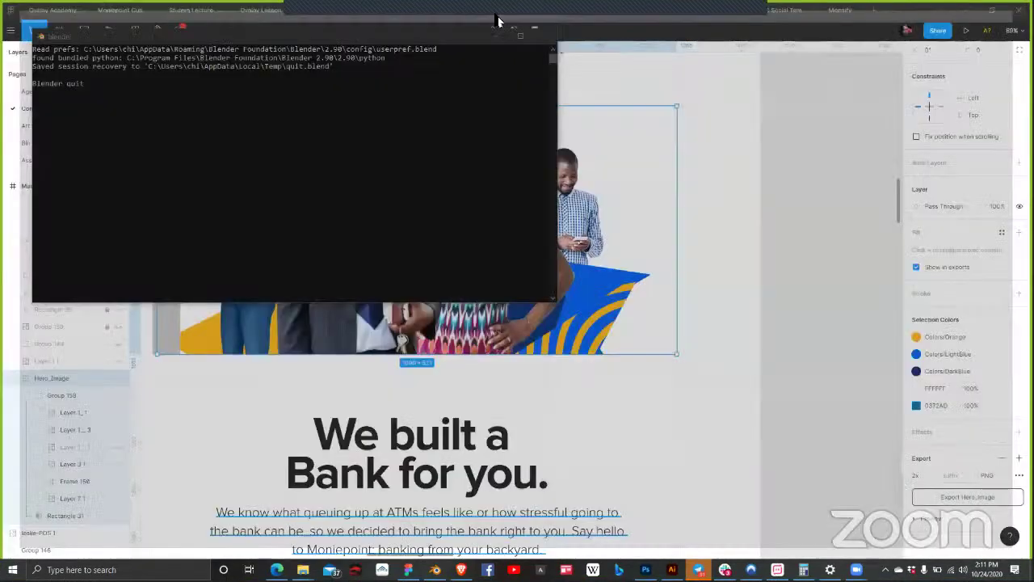
Step: Switch to the Webflow Designer in the browser and check the asset details of the current Hero_Image.png
{"action": "key", "text": "alt+Tab"}
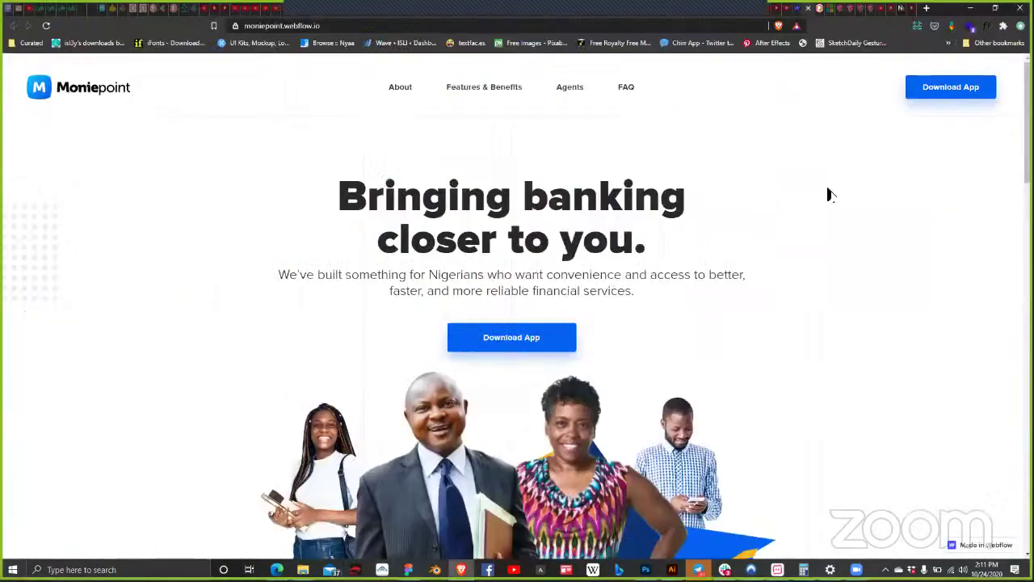
{"action": "key", "text": "ctrl+Tab"}
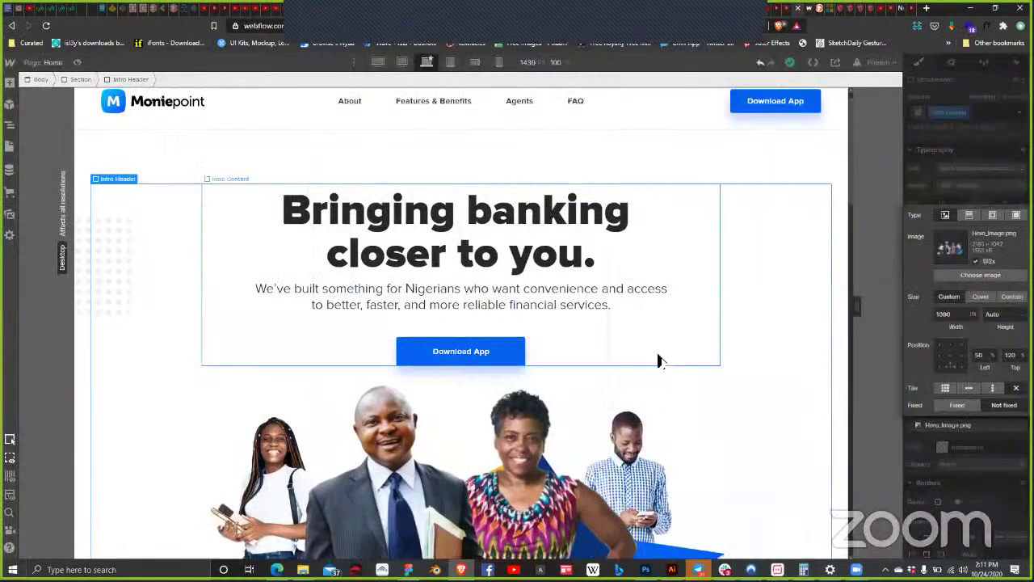
{"action": "scroll", "coordinate": [145, 206], "scroll_direction": "down", "scroll_amount": 2}
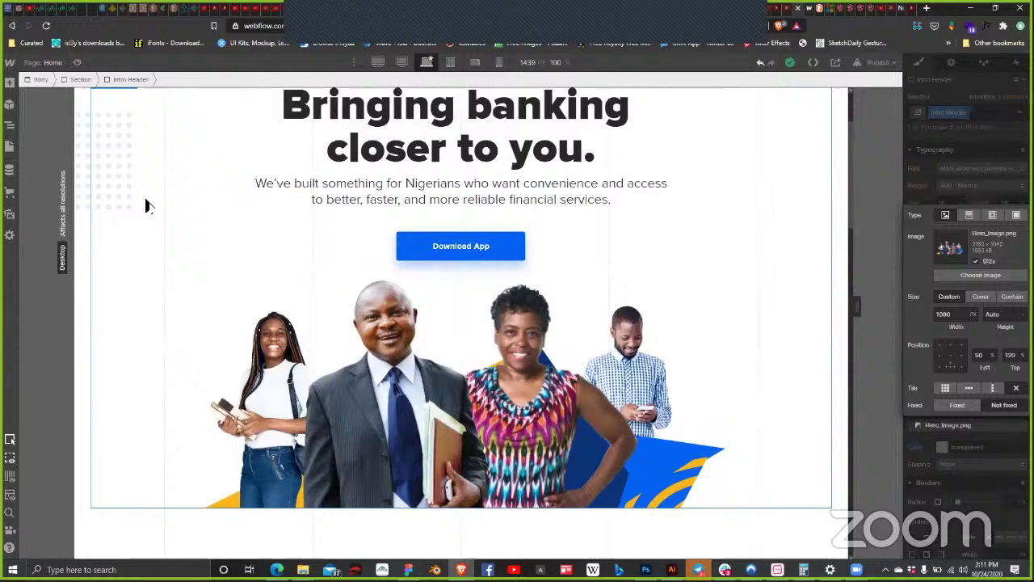
{"action": "left_click", "coordinate": [11, 128]}
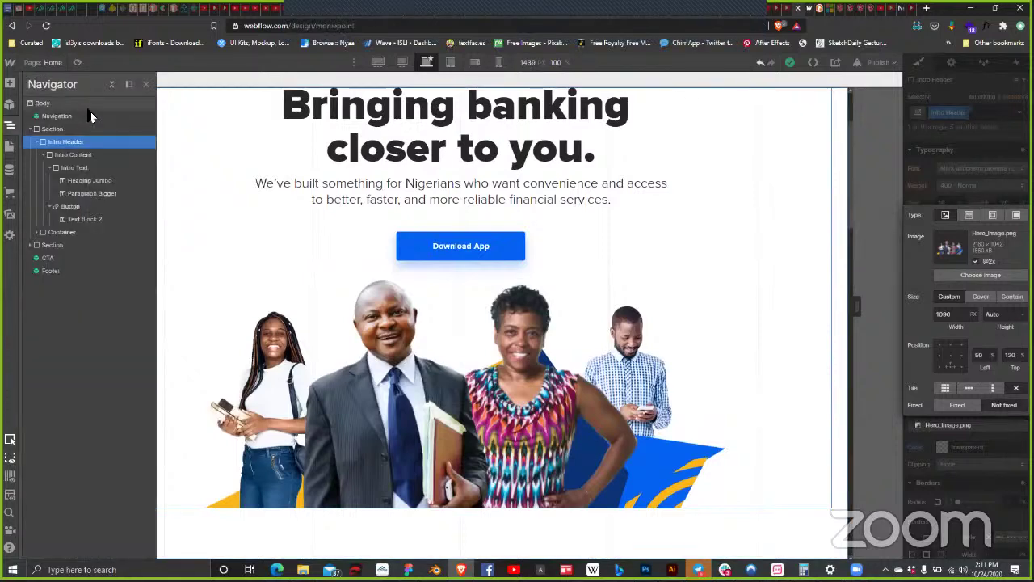
{"action": "left_click", "coordinate": [10, 217]}
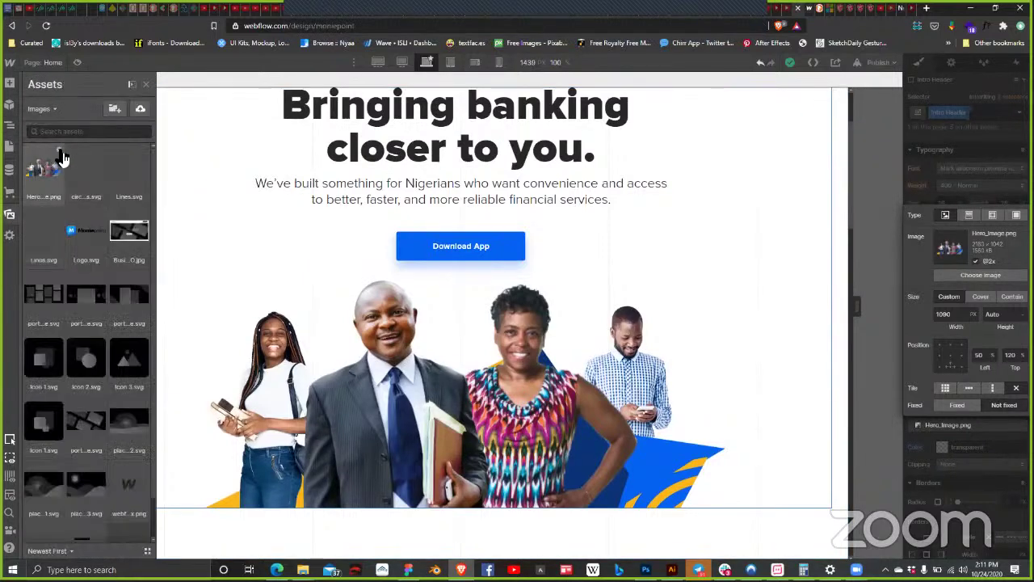
{"action": "left_click", "coordinate": [61, 156]}
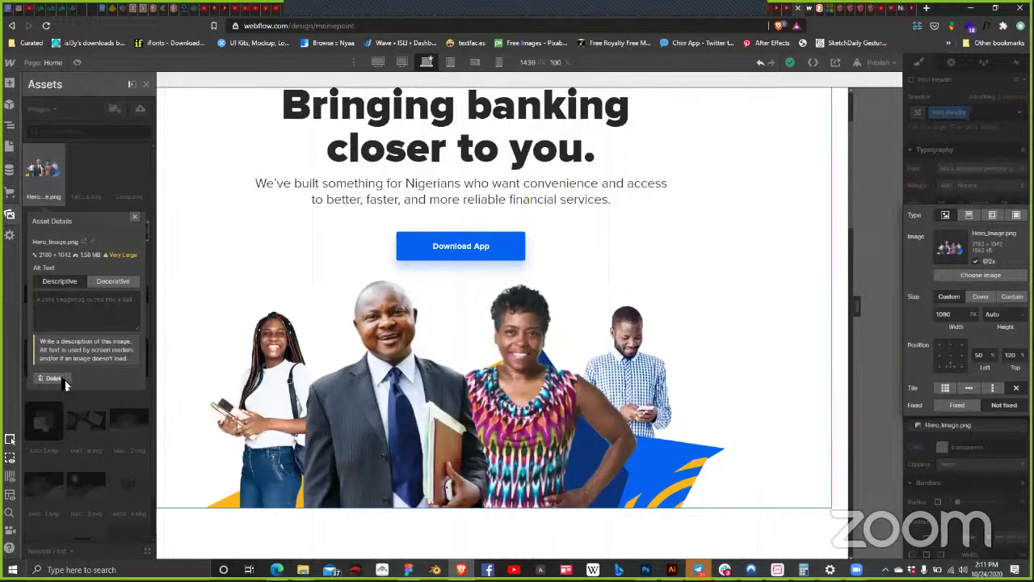
{"action": "left_click", "coordinate": [138, 220]}
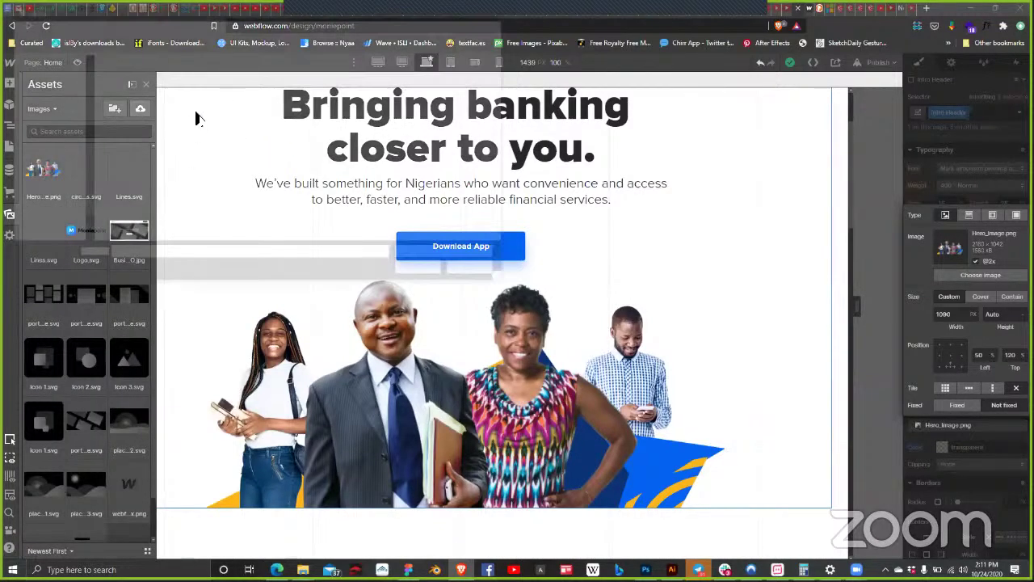
Step: Upload the newly exported Hero_Image.png to the site's assets and delete the older Hero_Image.png asset
{"action": "left_click", "coordinate": [140, 108]}
{"action": "left_click", "coordinate": [130, 85]}
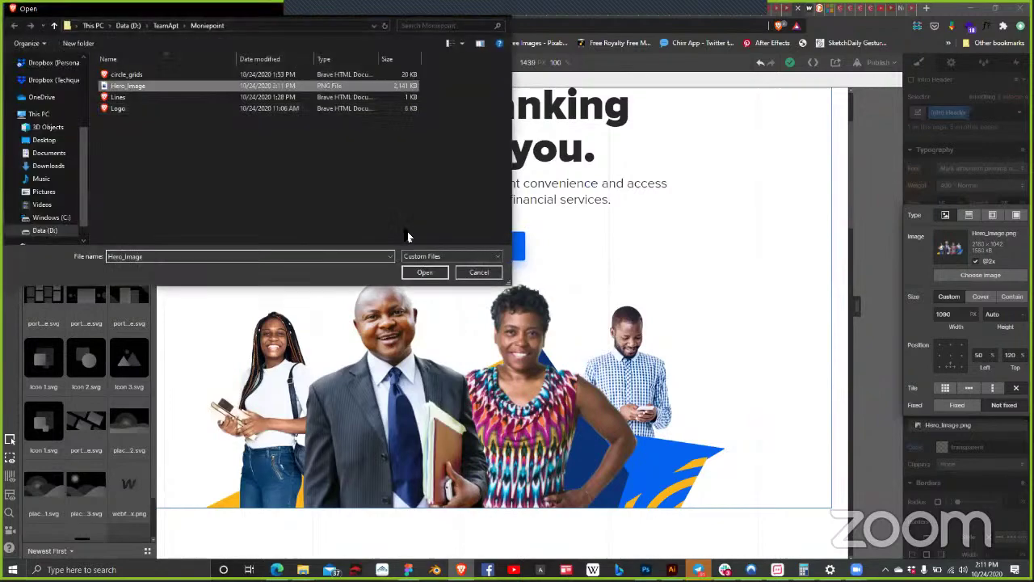
{"action": "left_click", "coordinate": [424, 272]}
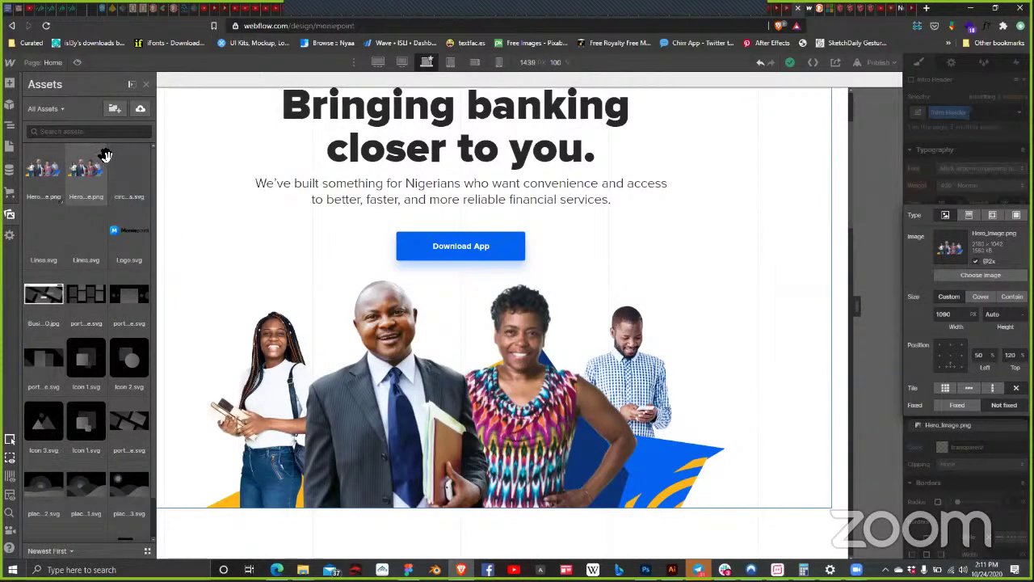
{"action": "left_click", "coordinate": [117, 184]}
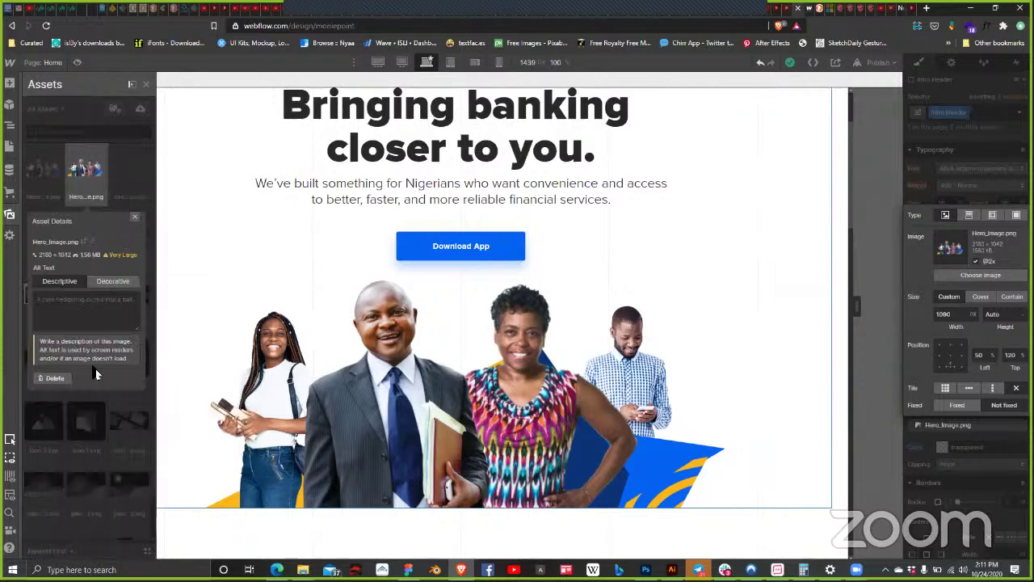
{"action": "left_click", "coordinate": [55, 378]}
{"action": "left_click", "coordinate": [75, 446]}
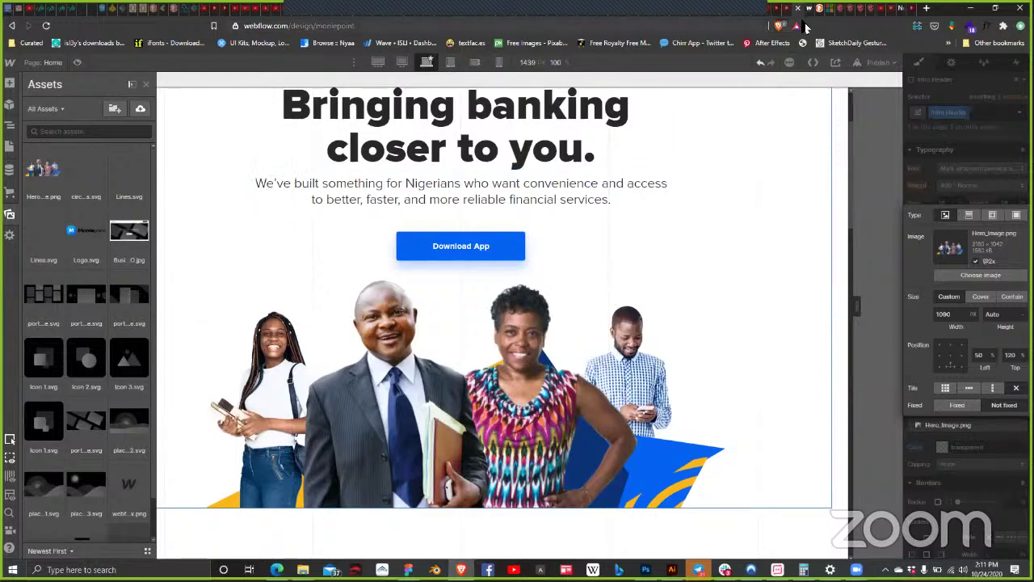
Step: Open the TinyPNG website in another browser tab
{"action": "key", "text": "ctrl+Tab"}
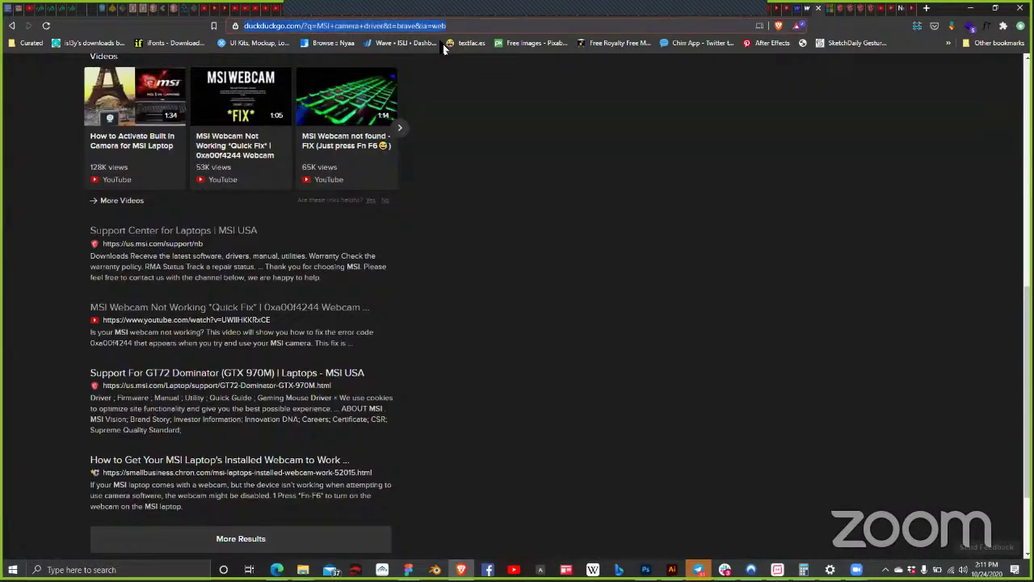
{"action": "type", "text": "tinypng"}
{"action": "key", "text": "Return"}
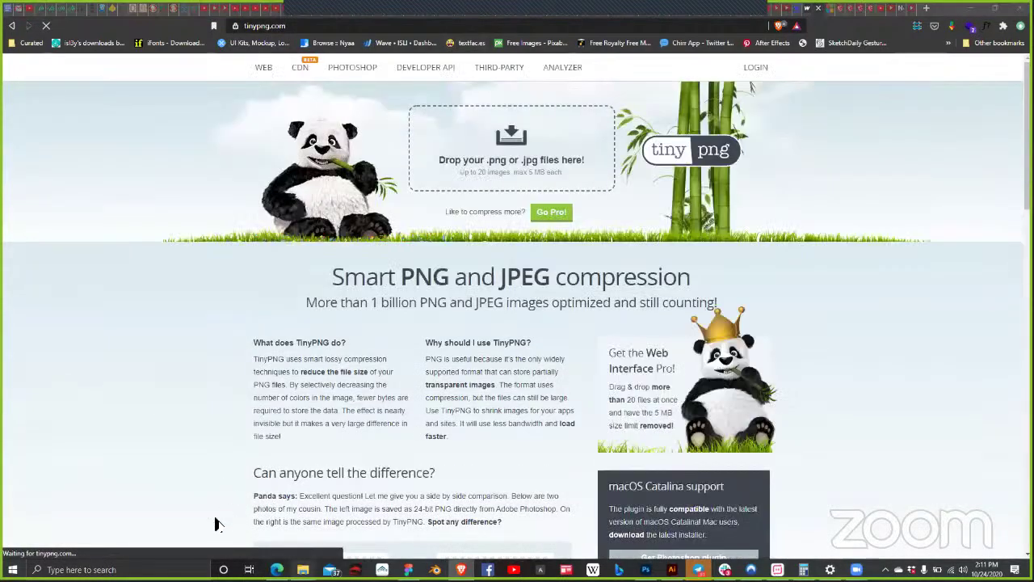
Step: Find Hero_Image in the TeamApt > Moniepoint folder with File Explorer and submit it to TinyPNG for compression
{"action": "left_click", "coordinate": [302, 570]}
{"action": "left_click", "coordinate": [147, 534]}
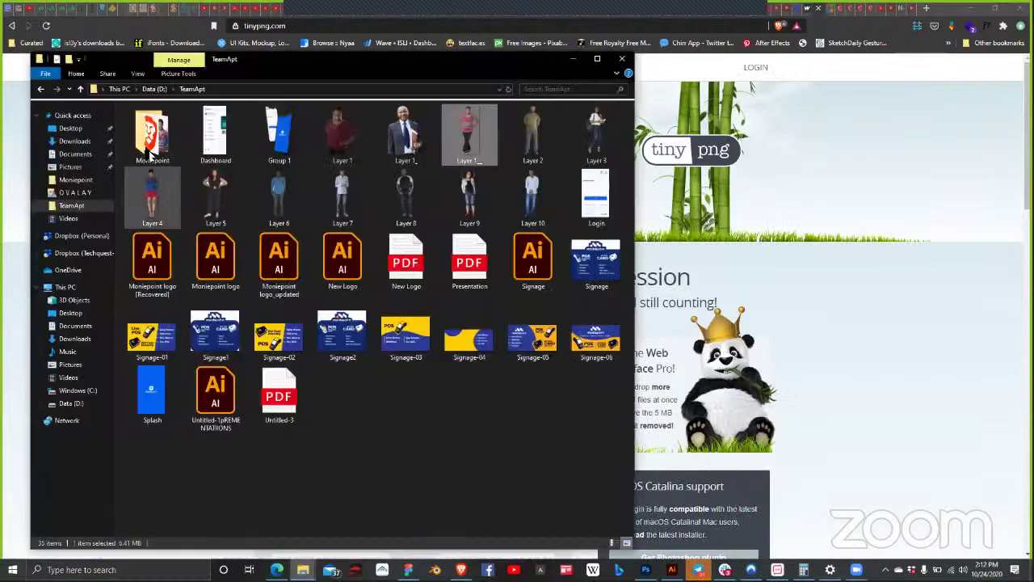
{"action": "double_click", "coordinate": [150, 141]}
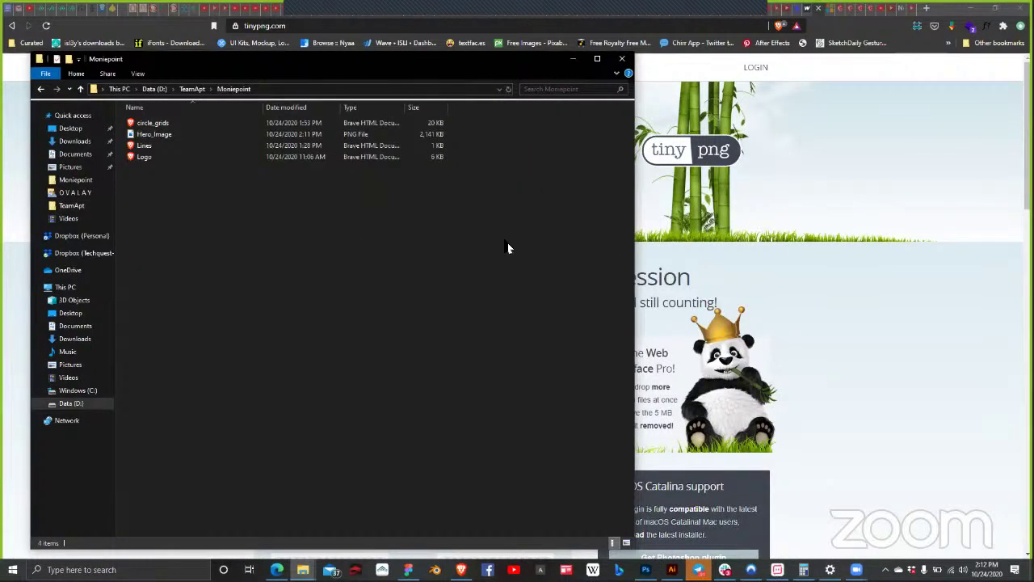
{"action": "left_click_drag", "start_coordinate": [323, 59], "coordinate": [543, 239]}
{"action": "left_click", "coordinate": [353, 315]}
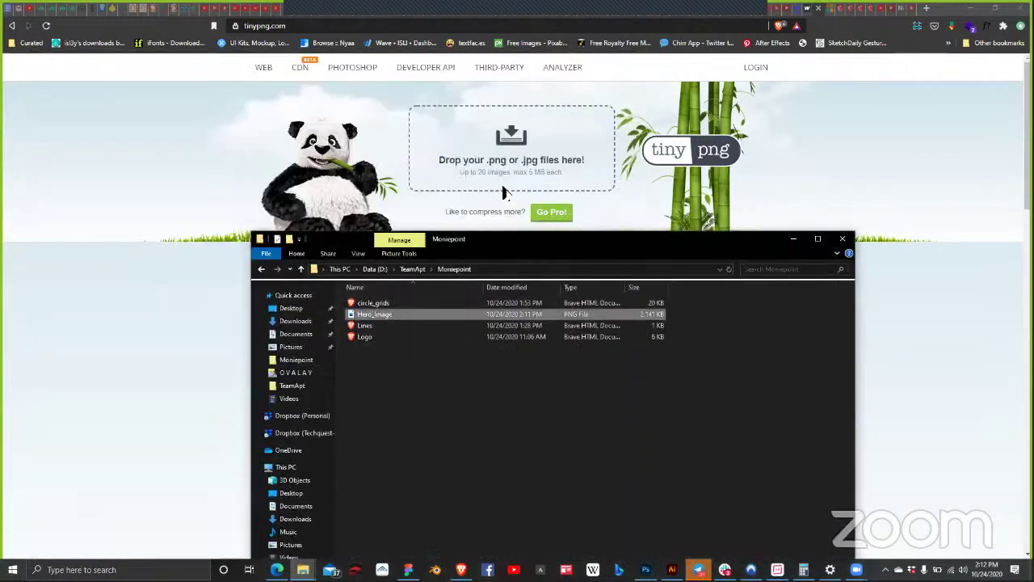
{"action": "left_click_drag", "start_coordinate": [503, 192], "coordinate": [498, 194]}
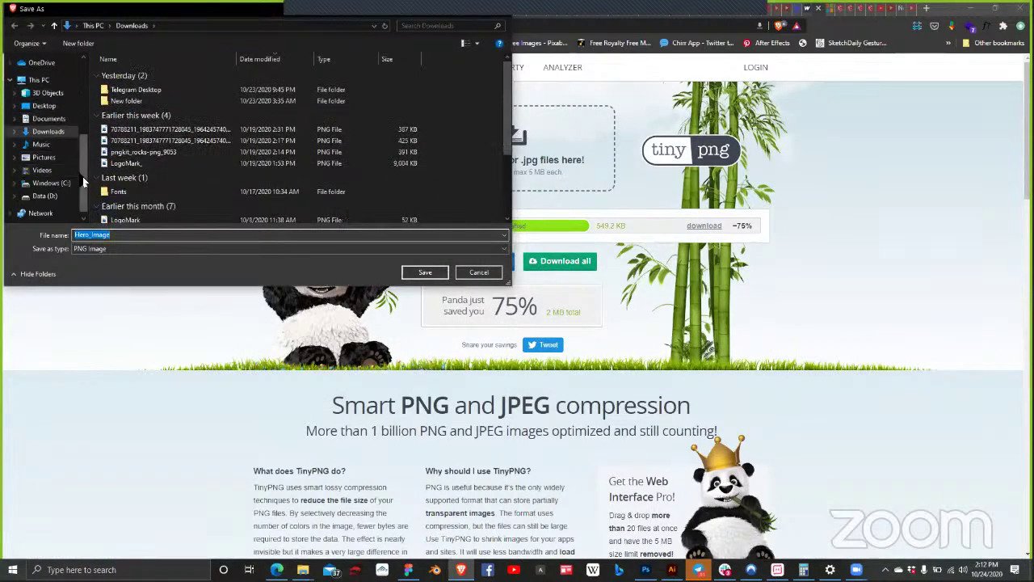
Step: Save the compressed image as Hero_Image in the TeamApt > Moniepoint folder, replacing the existing file
{"action": "left_click_drag", "start_coordinate": [82, 176], "coordinate": [92, 120]}
{"action": "left_click", "coordinate": [65, 115]}
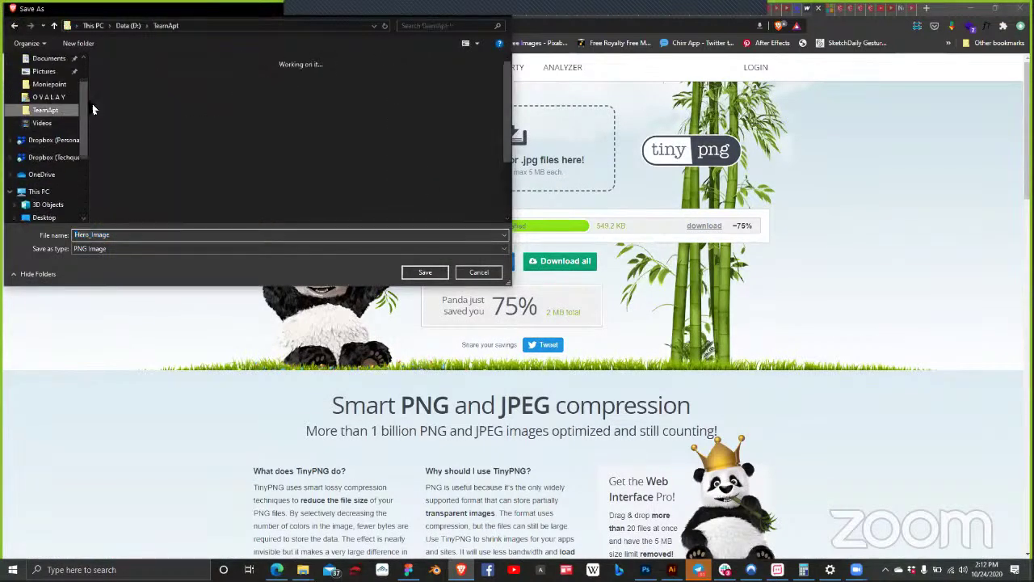
{"action": "double_click", "coordinate": [123, 113]}
{"action": "left_click", "coordinate": [134, 112]}
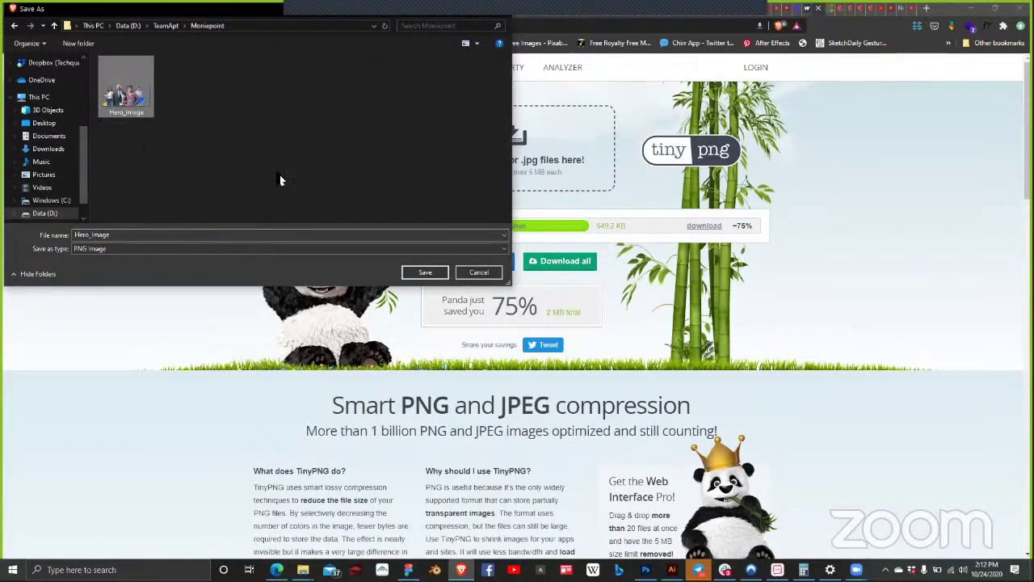
{"action": "left_click", "coordinate": [422, 272]}
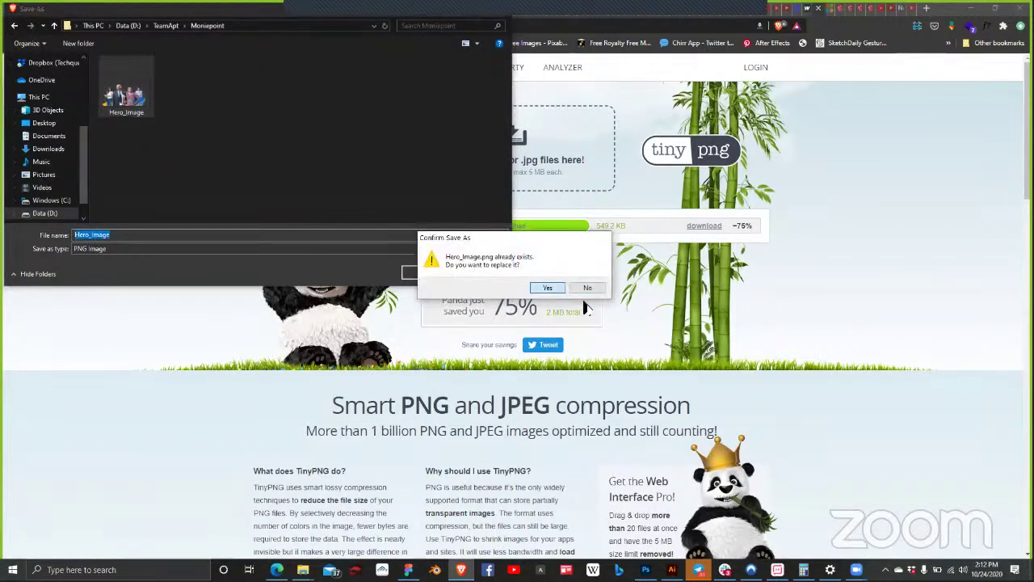
{"action": "left_click", "coordinate": [543, 287]}
{"action": "left_click", "coordinate": [703, 225]}
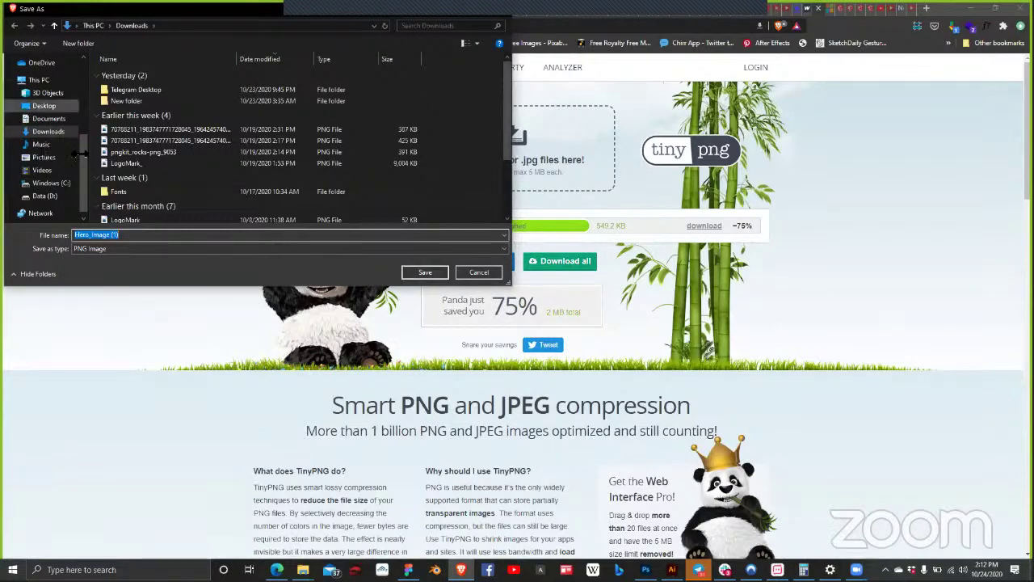
{"action": "left_click_drag", "start_coordinate": [82, 157], "coordinate": [89, 97]}
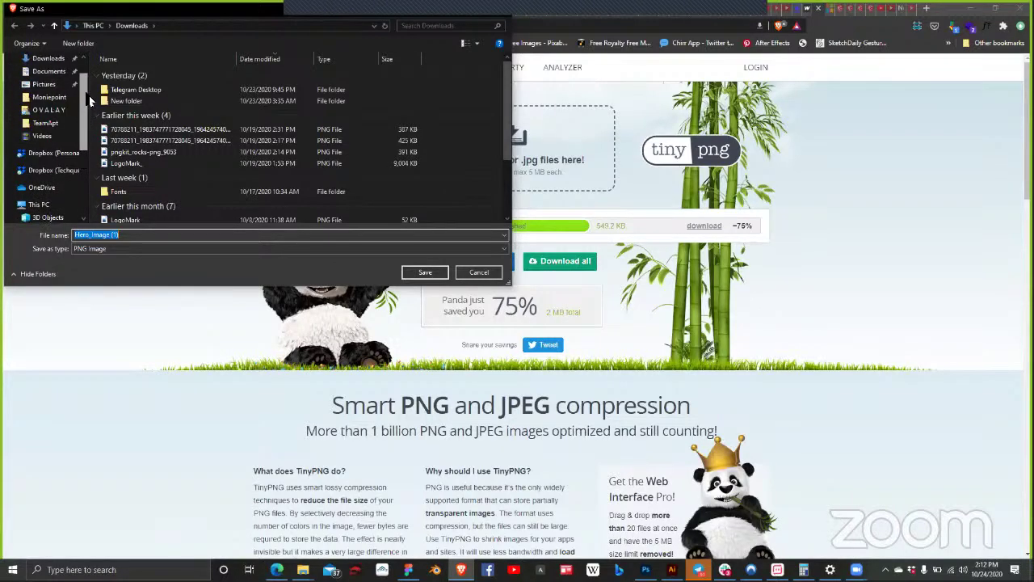
{"action": "left_click", "coordinate": [479, 273]}
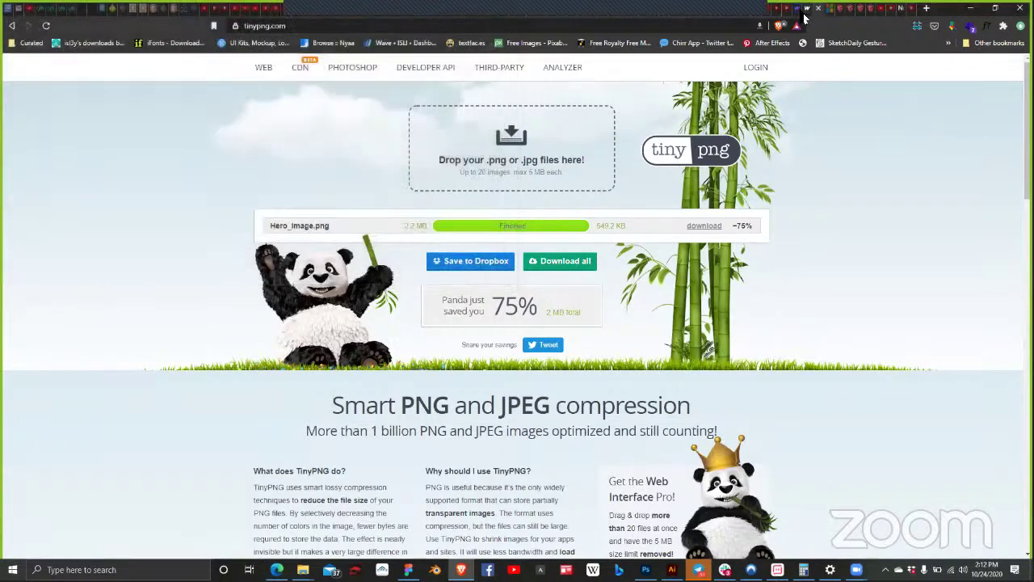
Step: Return to Webflow, upload the compressed Hero_Image.png to the assets, and check its asset details
{"action": "left_click", "coordinate": [796, 9]}
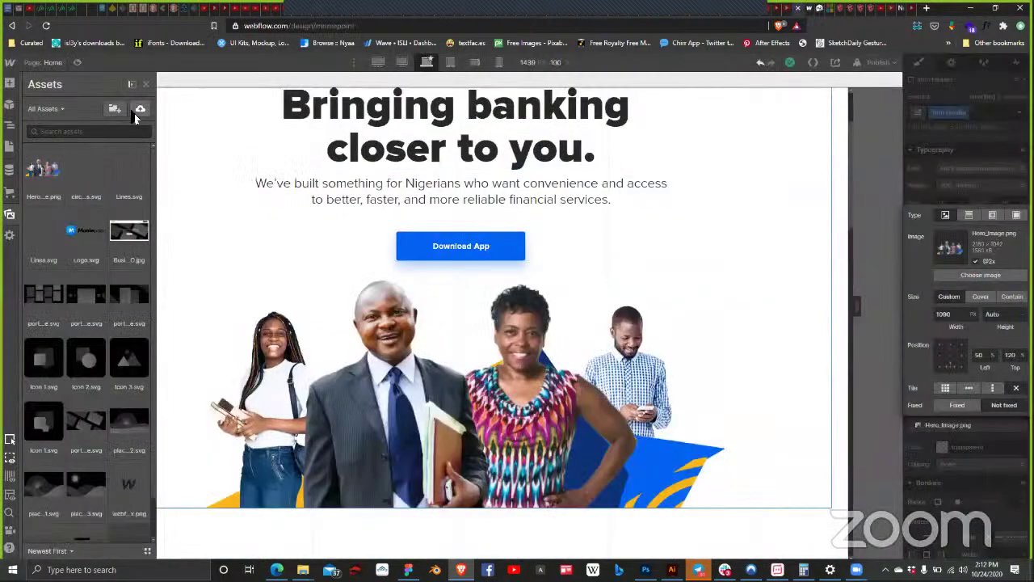
{"action": "left_click", "coordinate": [136, 112]}
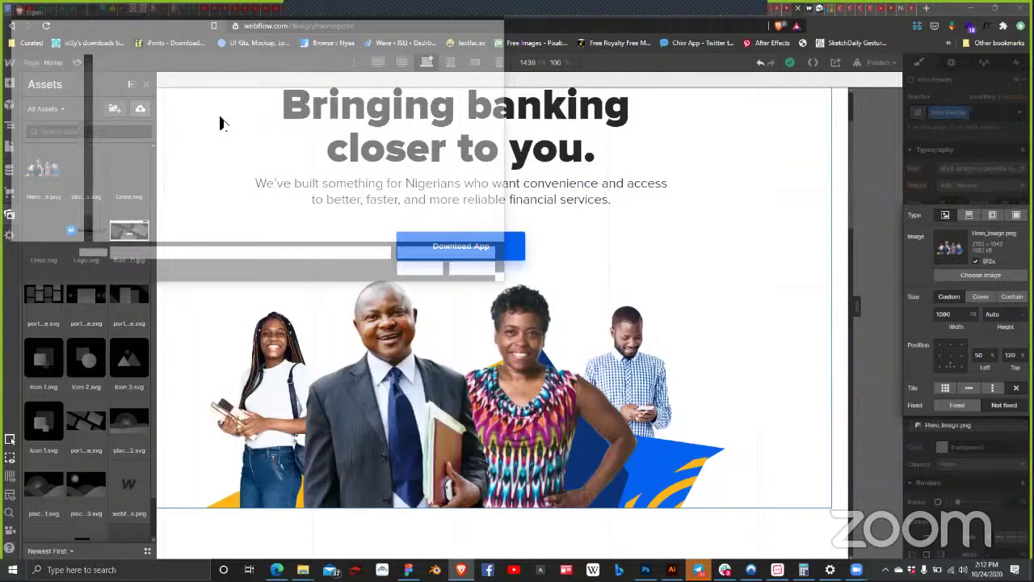
{"action": "left_click", "coordinate": [432, 273]}
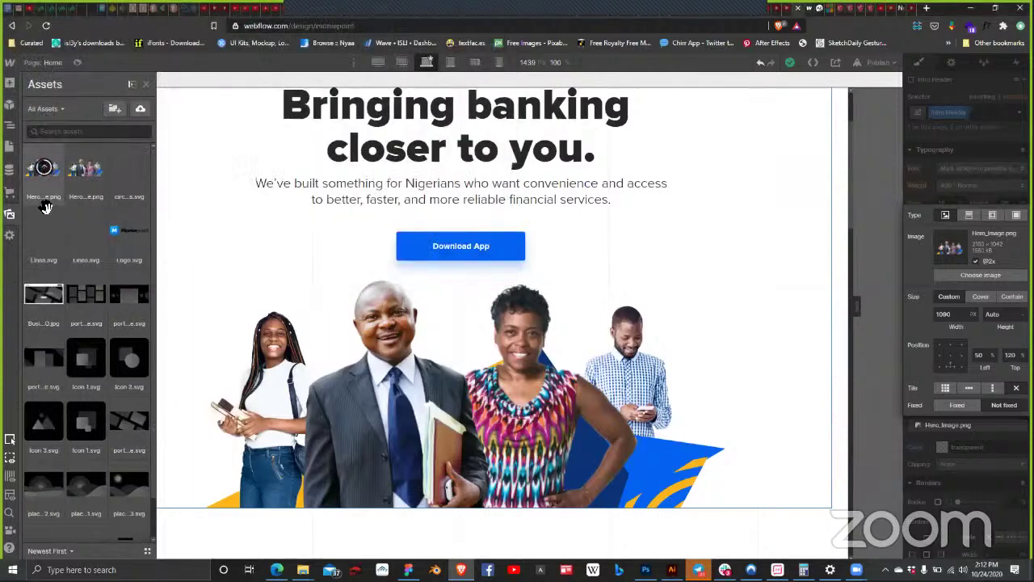
{"action": "left_click", "coordinate": [62, 157]}
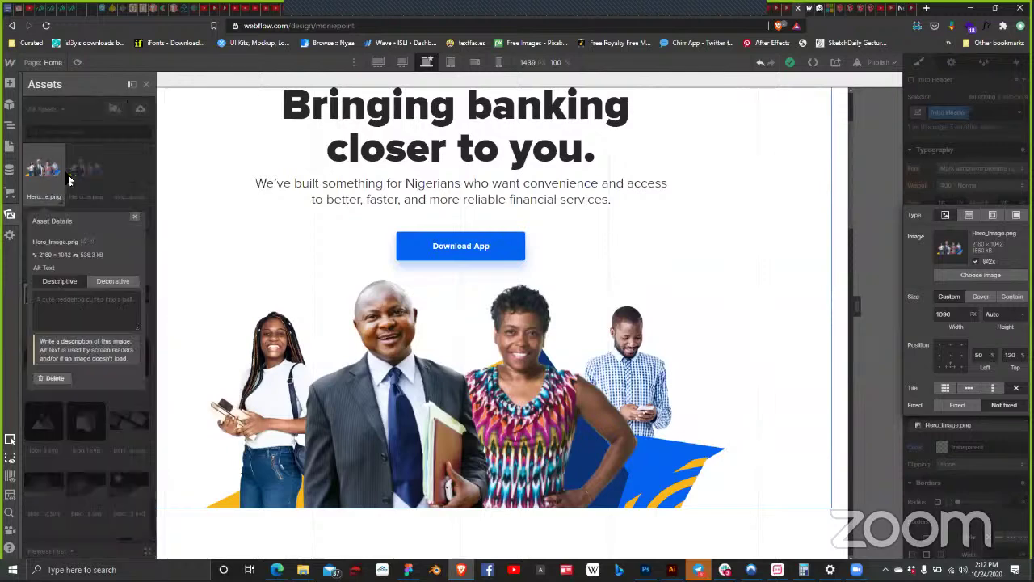
{"action": "left_click", "coordinate": [135, 220]}
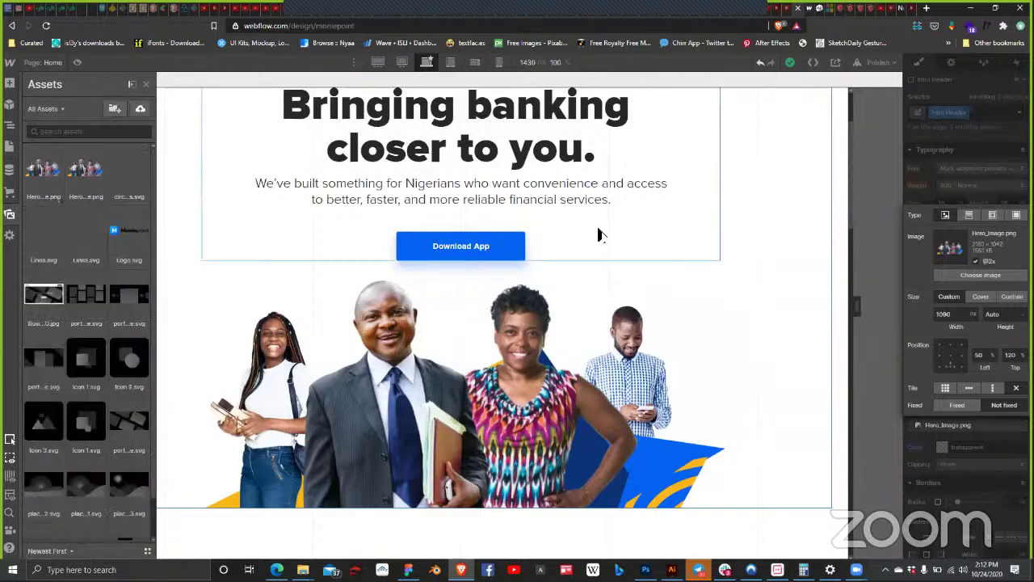
Step: Use the newly uploaded Hero_Image.png as the Intro Header's background image and set its top position to 100%
{"action": "left_click", "coordinate": [981, 274]}
{"action": "left_click", "coordinate": [45, 176]}
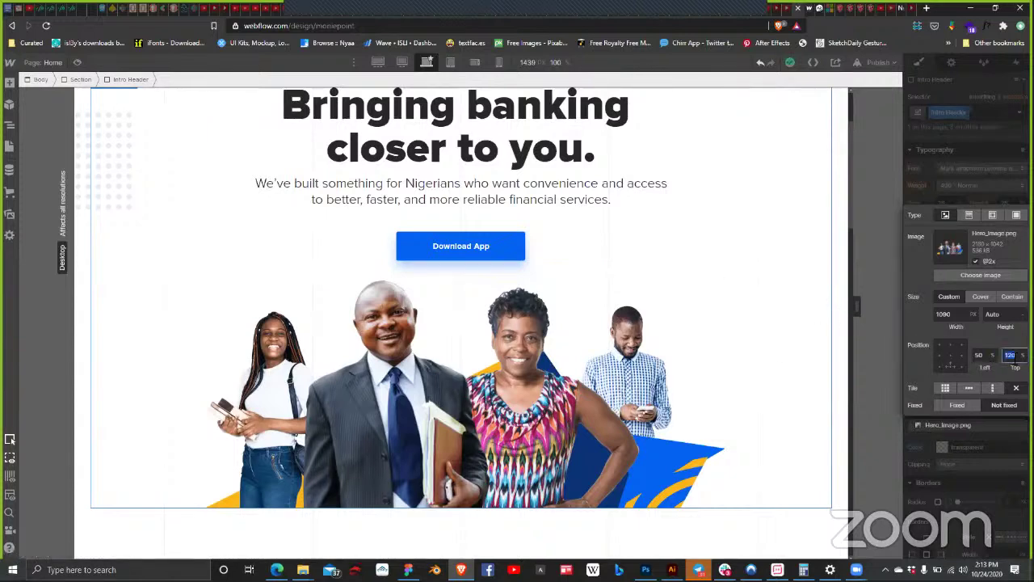
{"action": "type", "text": "130"}
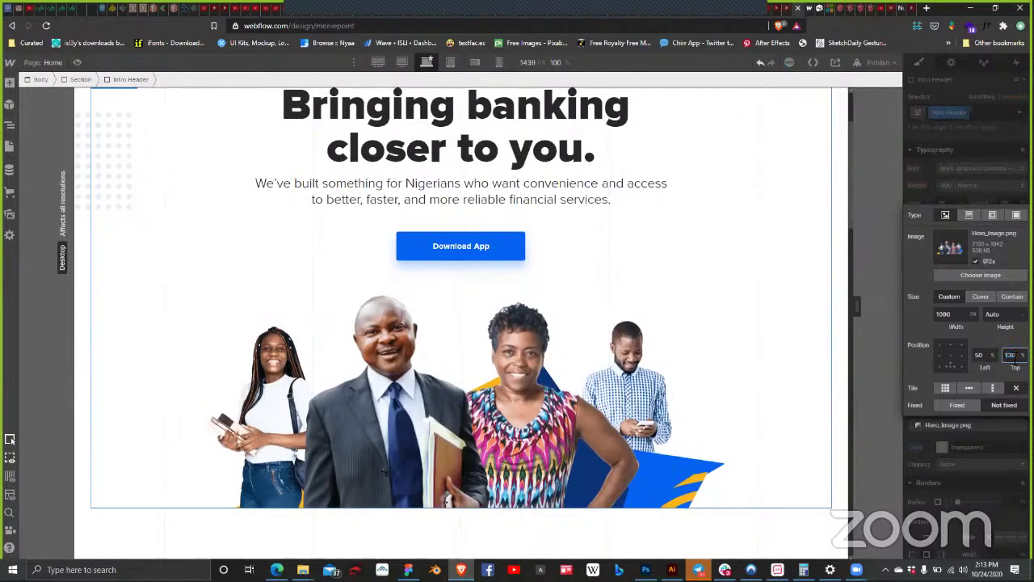
{"action": "key", "text": "Down"}
{"action": "key", "text": "Down"}
{"action": "key", "text": "Down"}
{"action": "key", "text": "Down"}
{"action": "key", "text": "Down"}
{"action": "key", "text": "Down"}
{"action": "key", "text": "Down"}
{"action": "key", "text": "Down"}
{"action": "key", "text": "Down"}
{"action": "key", "text": "Down"}
{"action": "key", "text": "Down"}
{"action": "key", "text": "Down"}
{"action": "key", "text": "Down"}
{"action": "key", "text": "Down"}
{"action": "key", "text": "Down"}
{"action": "key", "text": "Down"}
{"action": "key", "text": "Down"}
{"action": "key", "text": "Down"}
{"action": "key", "text": "Down"}
{"action": "key", "text": "Down"}
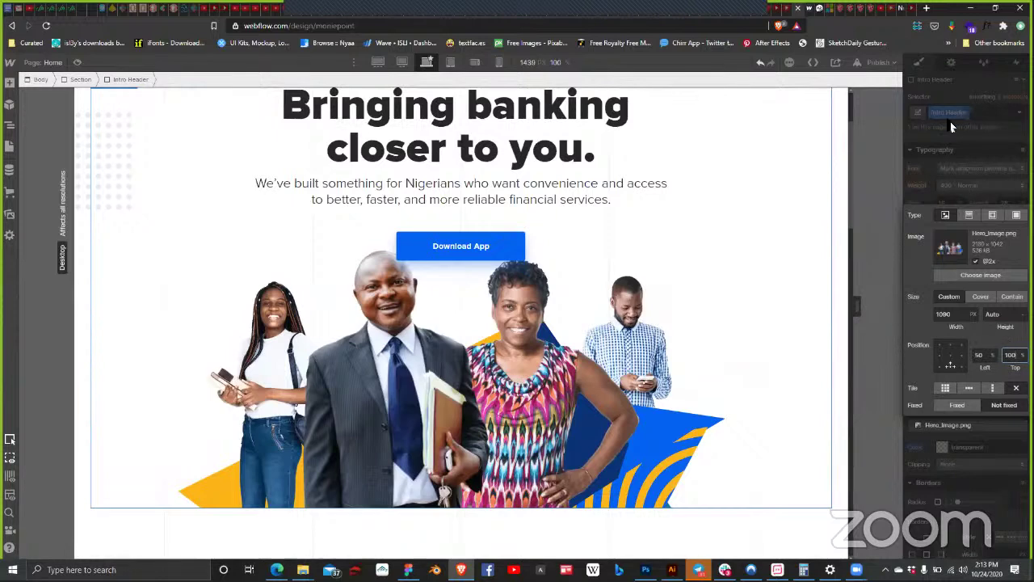
{"action": "left_click", "coordinate": [974, 155]}
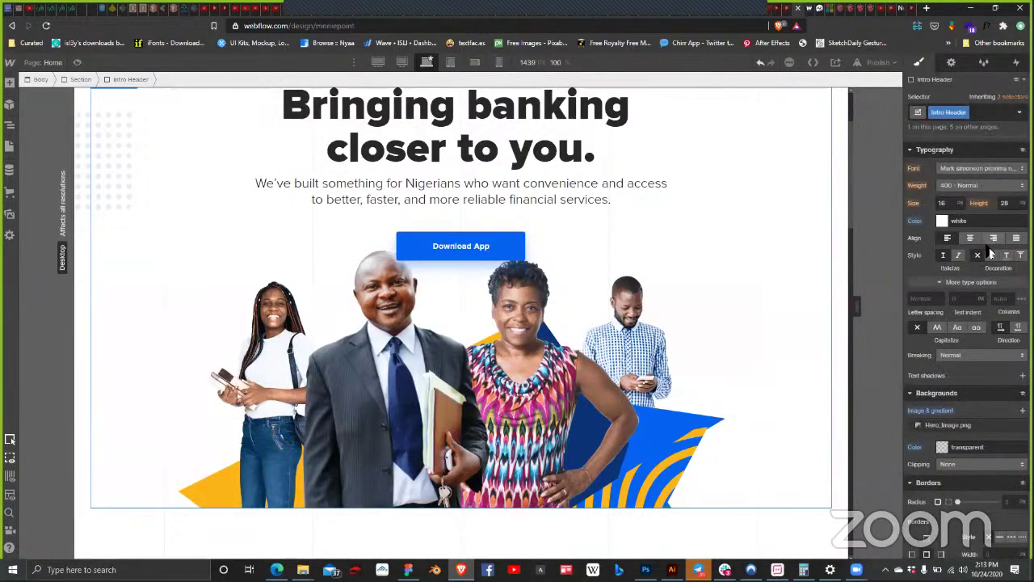
Step: Increase the Intro Header's minimum height to 860 px so the people illustration sits below the Download App button
{"action": "scroll", "coordinate": [981, 266], "scroll_direction": "up", "scroll_amount": 4}
{"action": "left_click", "coordinate": [1006, 344]}
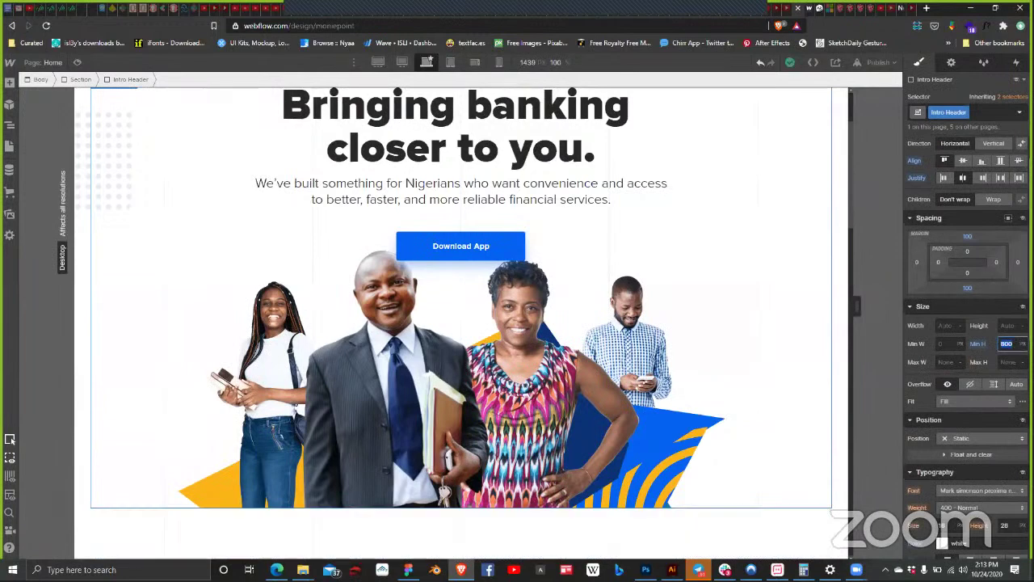
{"action": "key", "text": "shift+Up"}
{"action": "key", "text": "shift+Up"}
{"action": "key", "text": "shift+Up"}
{"action": "key", "text": "shift+Up"}
{"action": "key", "text": "shift+Up"}
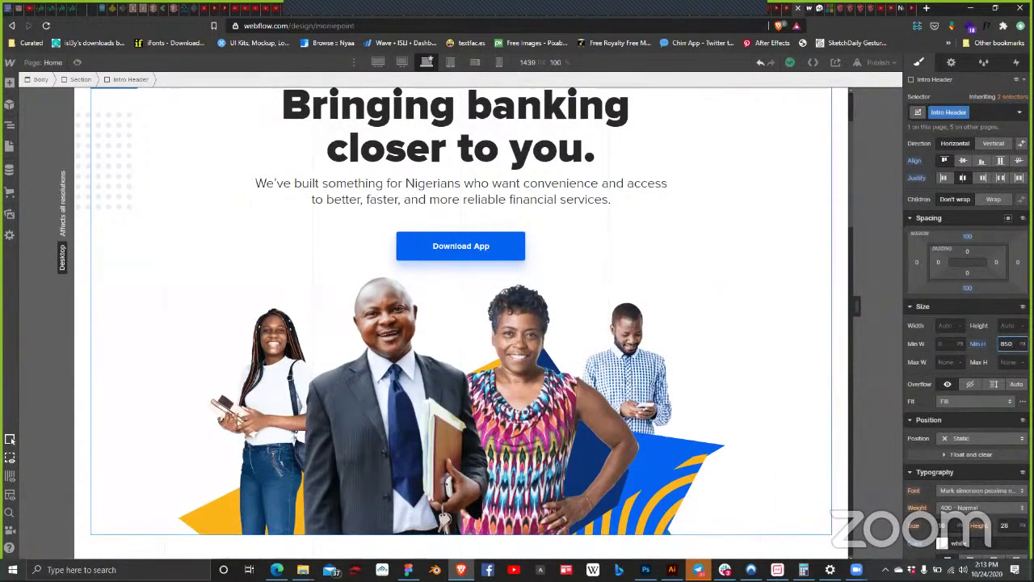
{"action": "key", "text": "shift+Up"}
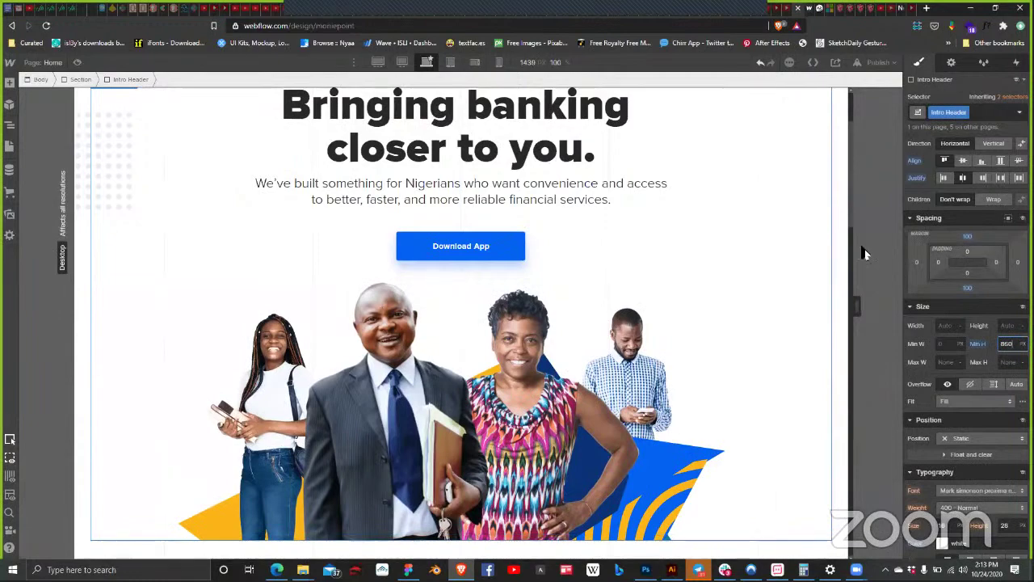
{"action": "left_click", "coordinate": [730, 305]}
{"action": "scroll", "coordinate": [731, 299], "scroll_direction": "down", "scroll_amount": 4}
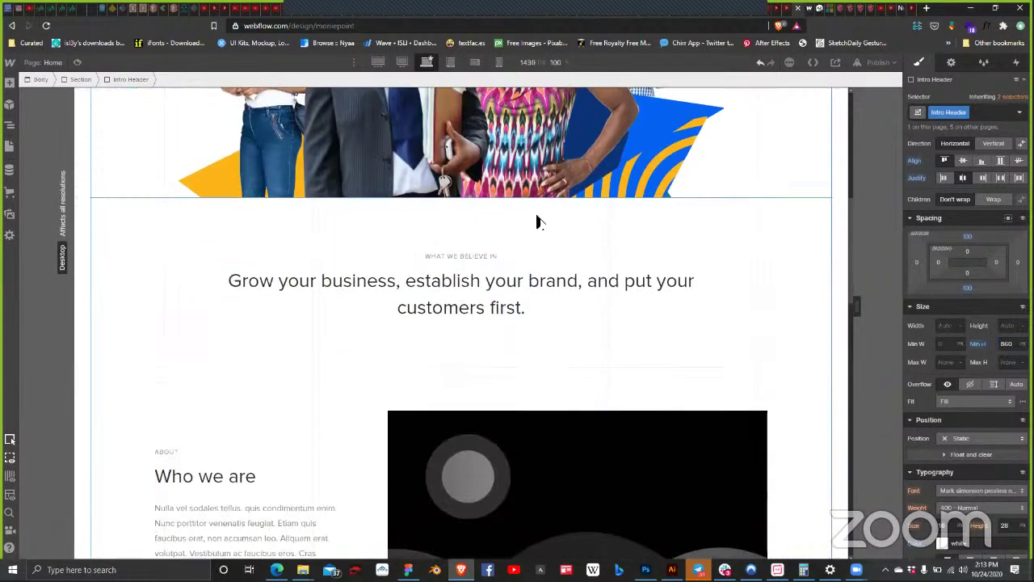
Step: Examine the gap between the hero and the "What we believe in" text and locate the Container holding that content
{"action": "left_click", "coordinate": [692, 240]}
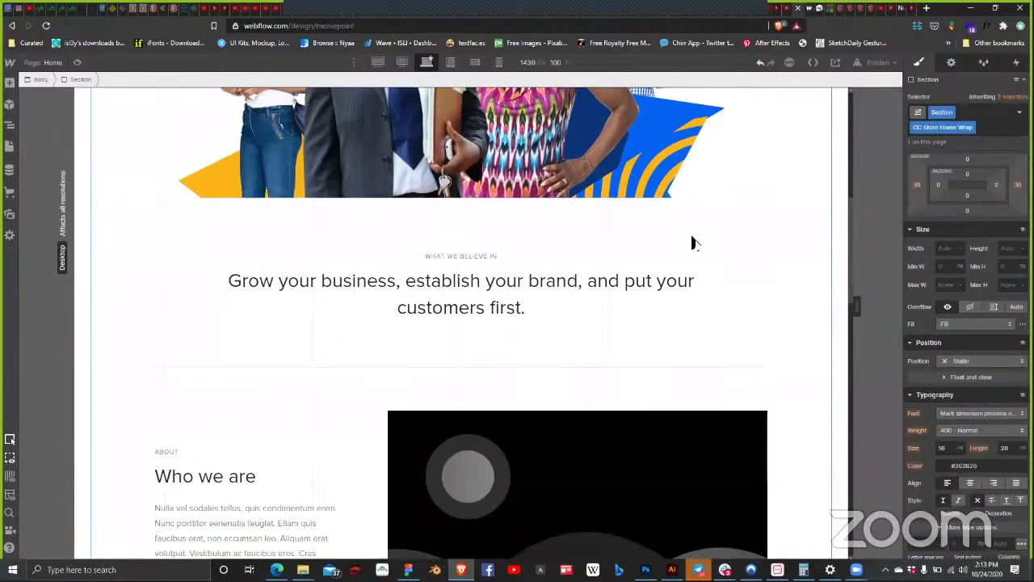
{"action": "scroll", "coordinate": [358, 306], "scroll_direction": "up", "scroll_amount": 1}
{"action": "scroll", "coordinate": [358, 306], "scroll_direction": "up", "scroll_amount": 5}
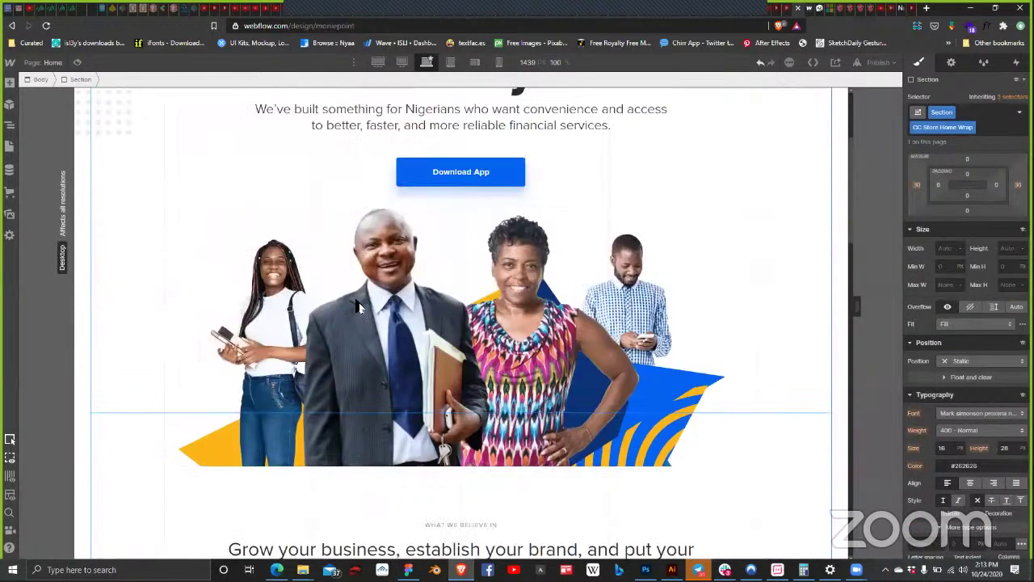
{"action": "scroll", "coordinate": [226, 321], "scroll_direction": "down", "scroll_amount": 5}
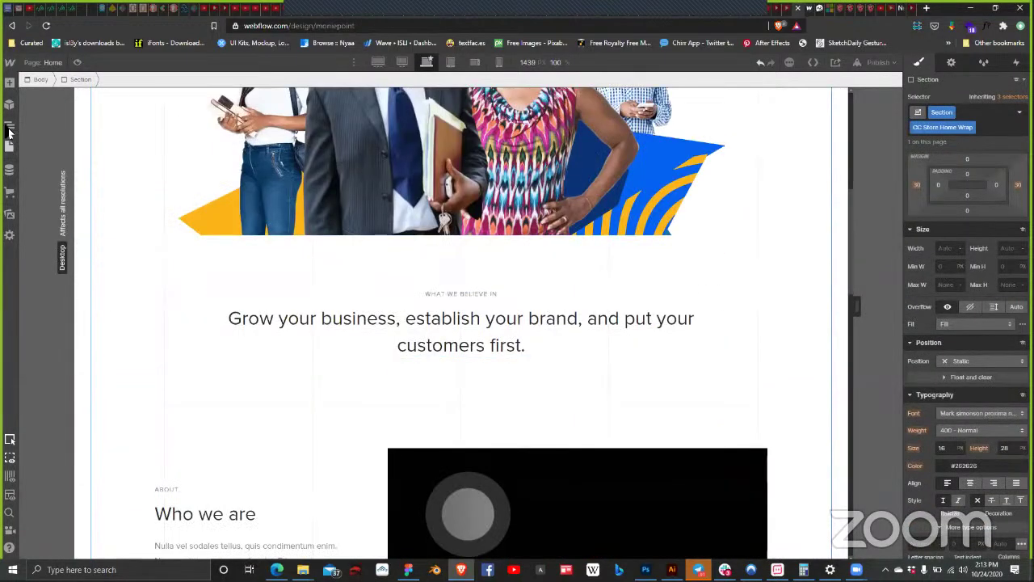
{"action": "left_click", "coordinate": [10, 125]}
{"action": "left_click", "coordinate": [58, 154]}
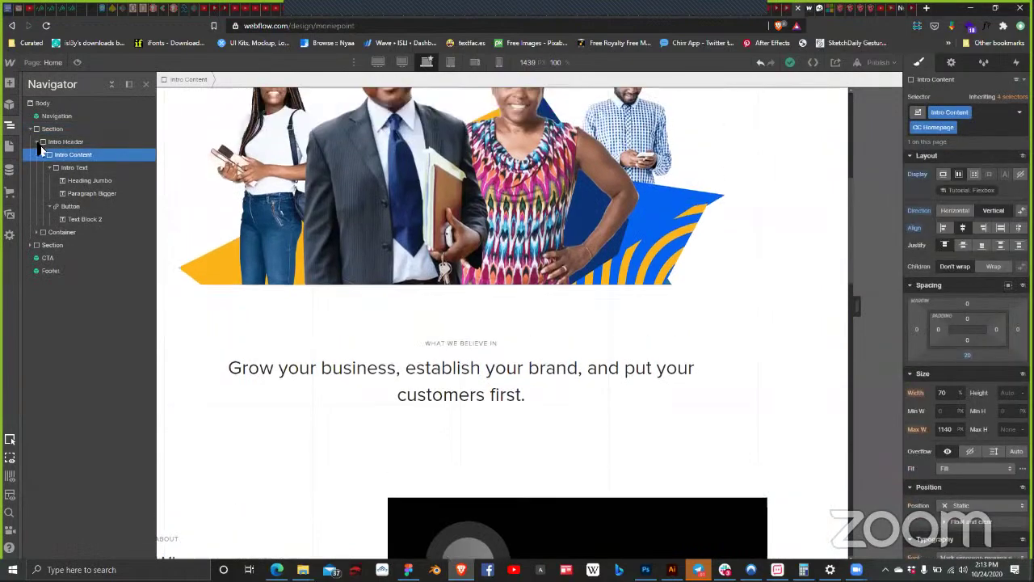
{"action": "left_click", "coordinate": [36, 141]}
{"action": "left_click", "coordinate": [61, 155]}
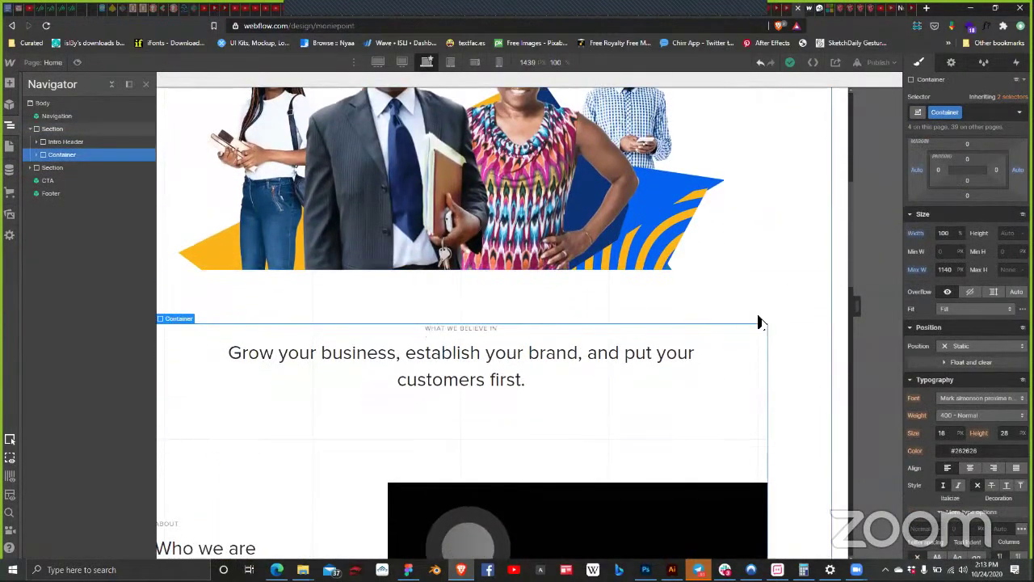
{"action": "scroll", "coordinate": [760, 323], "scroll_direction": "down", "scroll_amount": 2}
{"action": "scroll", "coordinate": [687, 327], "scroll_direction": "up", "scroll_amount": 1}
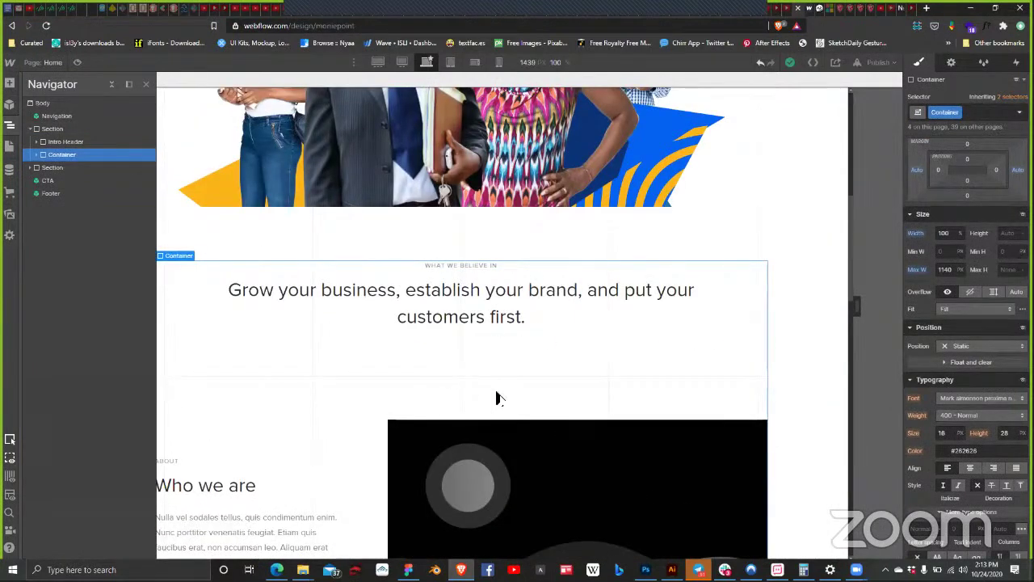
Step: Inspect the Divider, Container and Motto Wrap below the hero, checking their nesting and spacing
{"action": "left_click", "coordinate": [736, 377]}
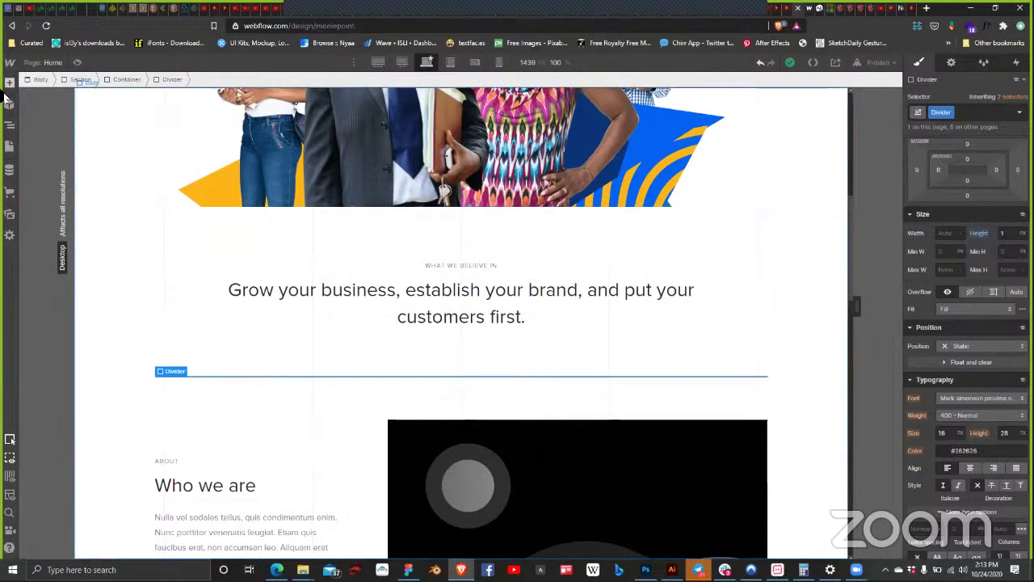
{"action": "left_click", "coordinate": [9, 125]}
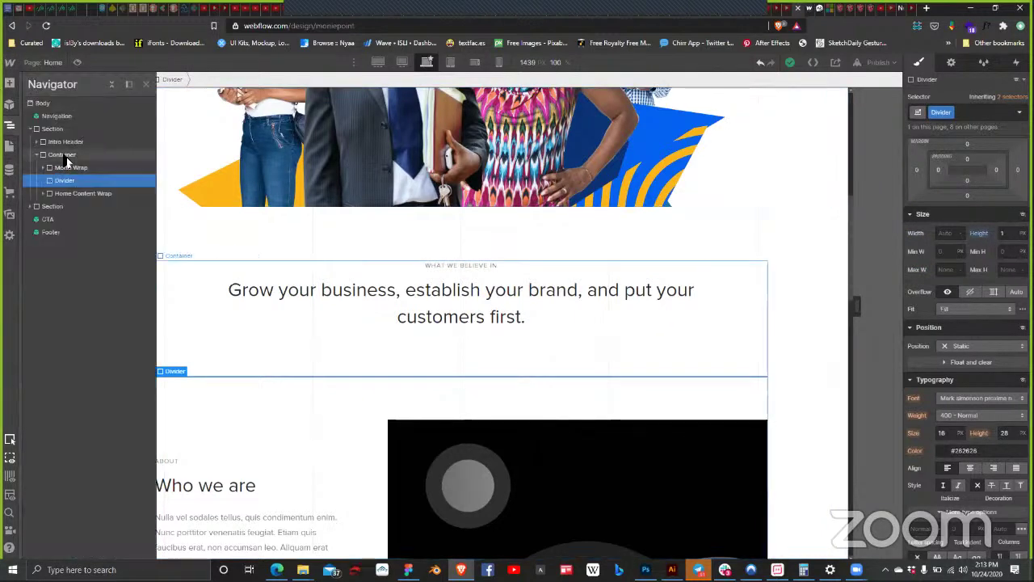
{"action": "left_click", "coordinate": [65, 156]}
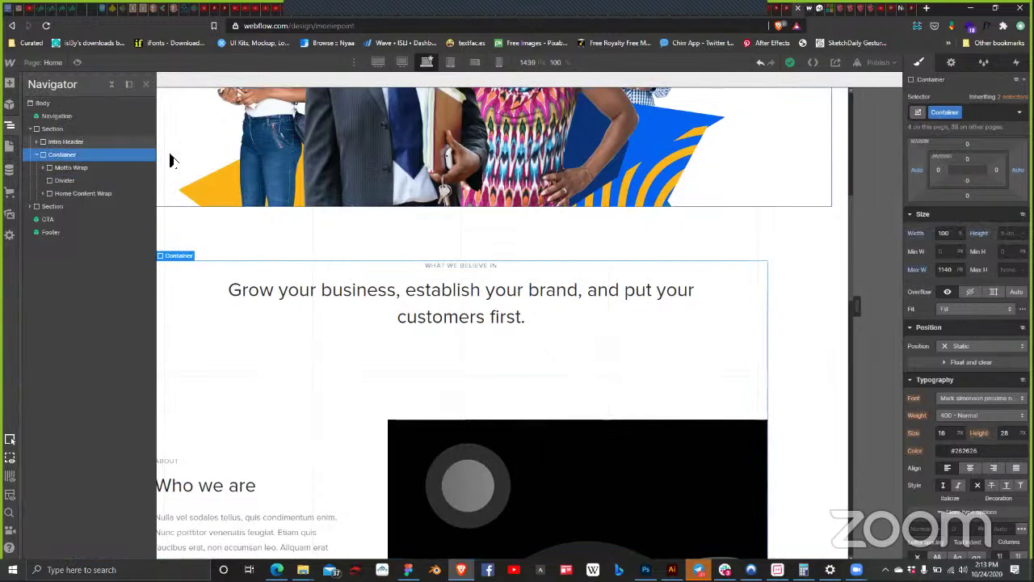
{"action": "left_click", "coordinate": [145, 84]}
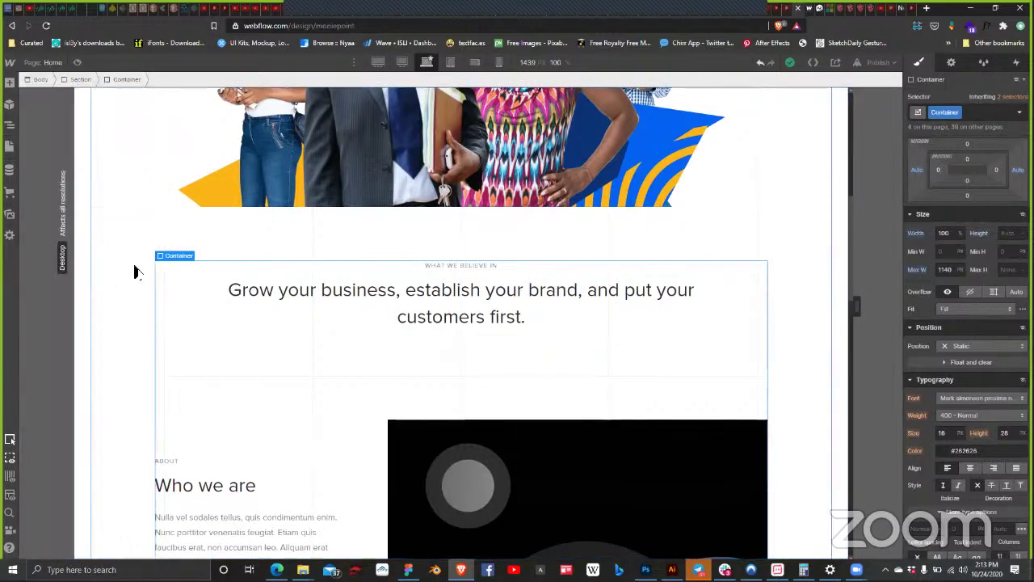
{"action": "left_click", "coordinate": [338, 222]}
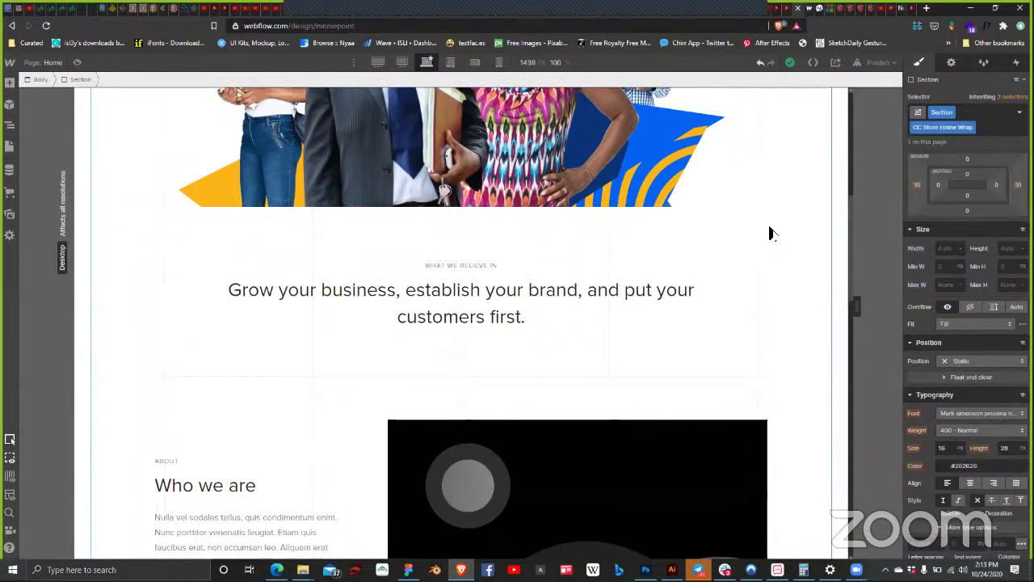
{"action": "left_click", "coordinate": [726, 271]}
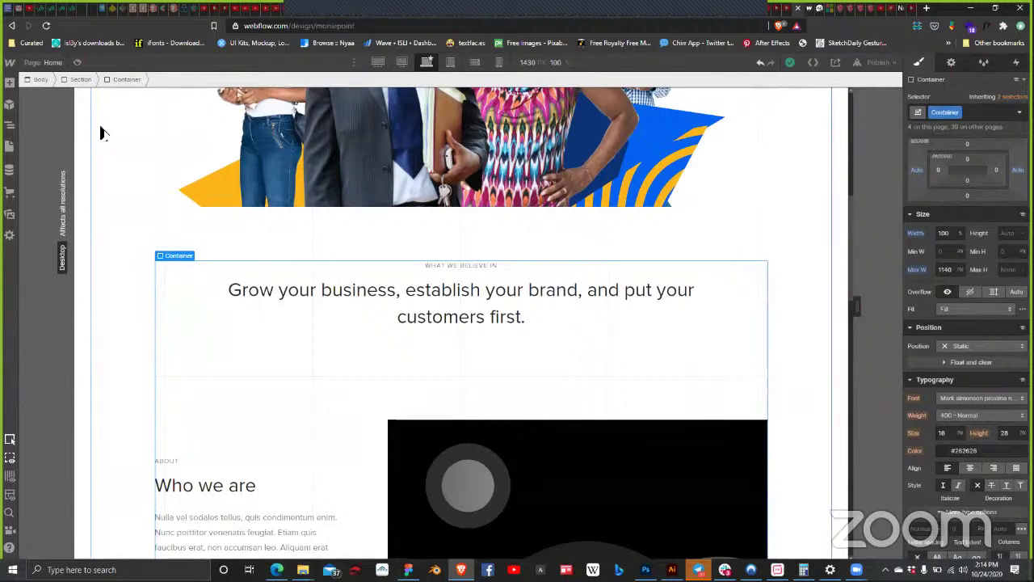
{"action": "left_click", "coordinate": [10, 125]}
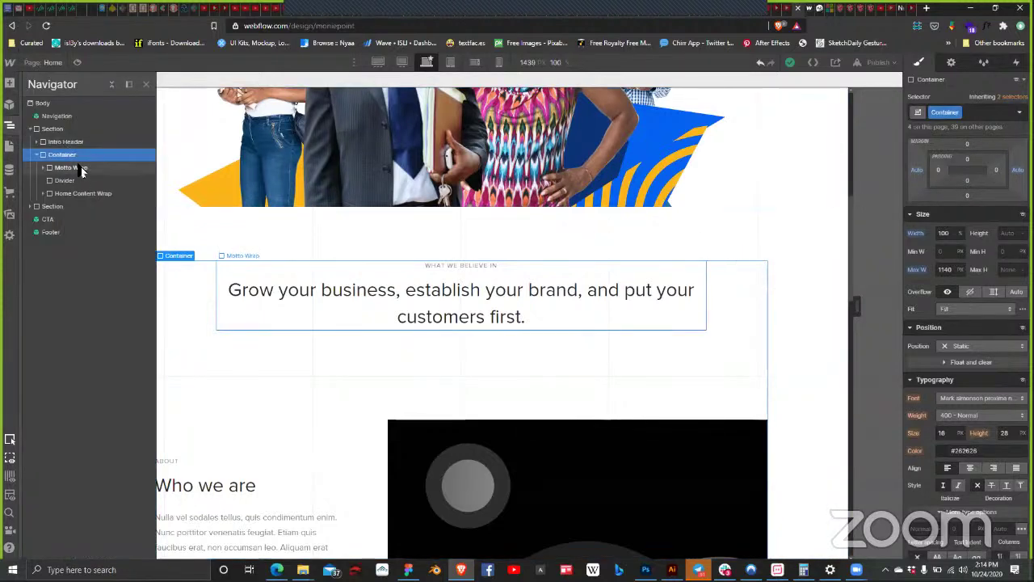
{"action": "left_click", "coordinate": [66, 168]}
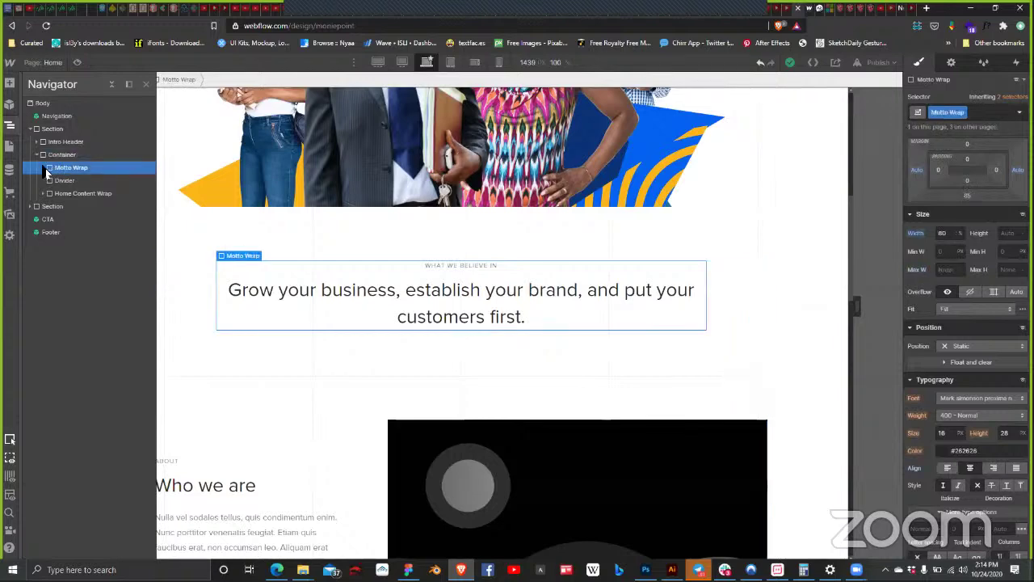
Step: Try a flex display on the Container below the Intro Header, and undo it
{"action": "left_click", "coordinate": [61, 154]}
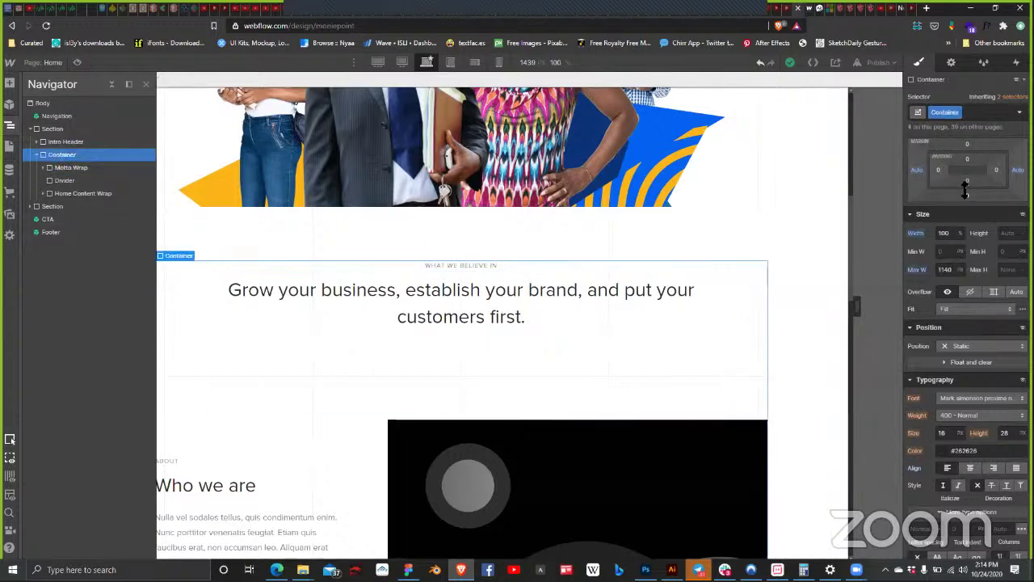
{"action": "scroll", "coordinate": [969, 202], "scroll_direction": "up", "scroll_amount": 1}
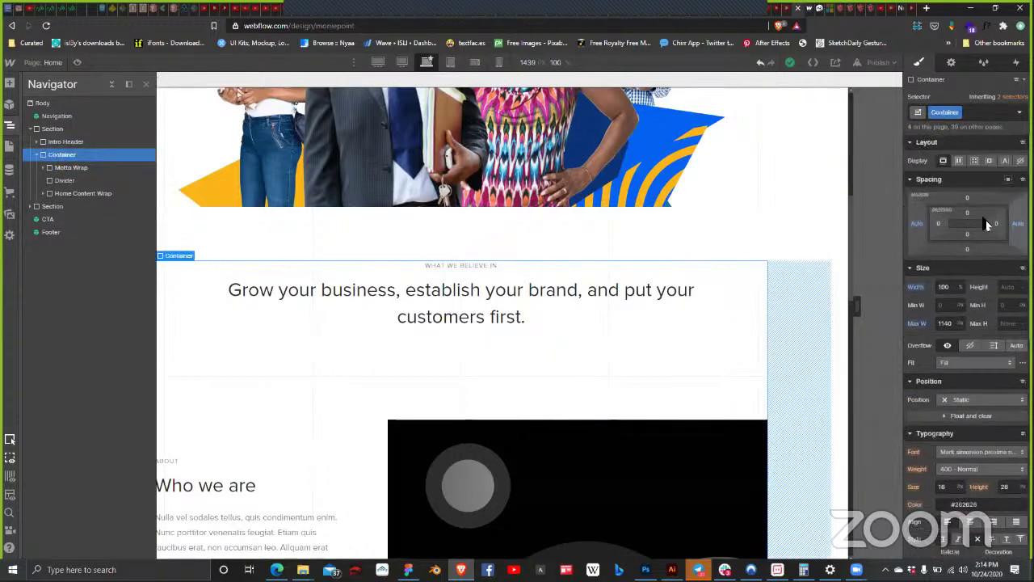
{"action": "left_click", "coordinate": [959, 162]}
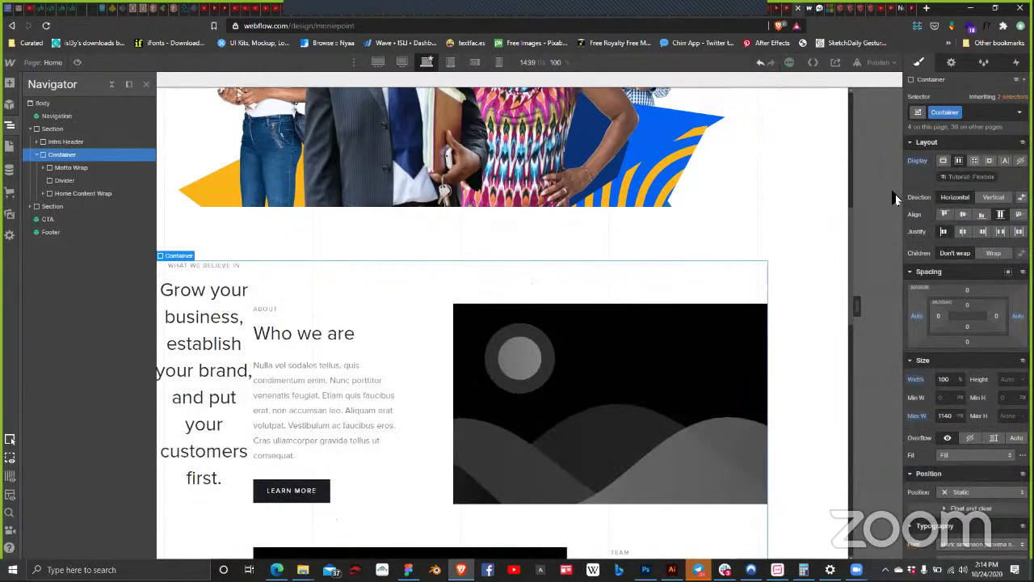
{"action": "key", "text": "ctrl+z"}
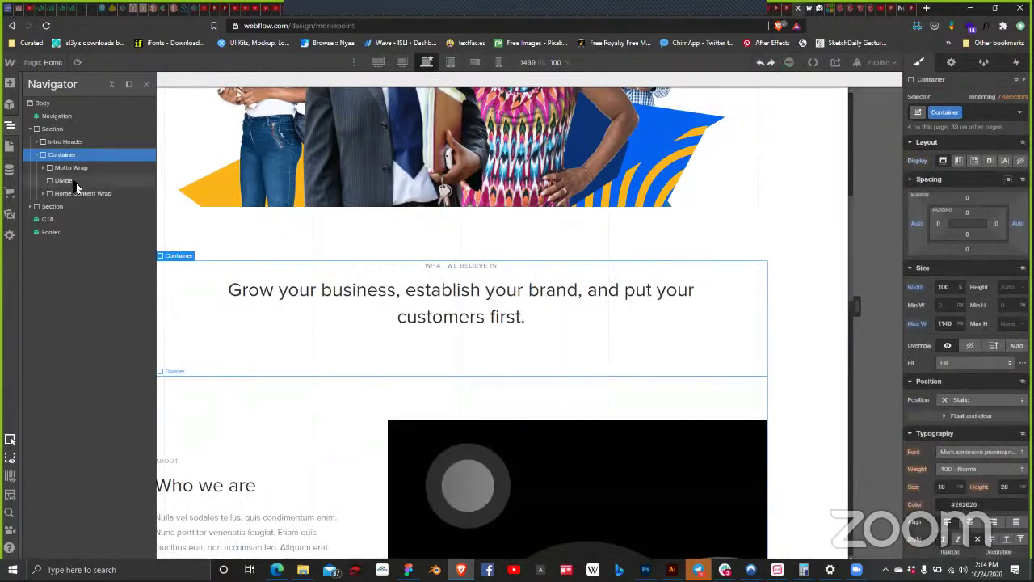
Step: Try deleting the Divider inside the Container, and undo the deletion
{"action": "left_click", "coordinate": [65, 180]}
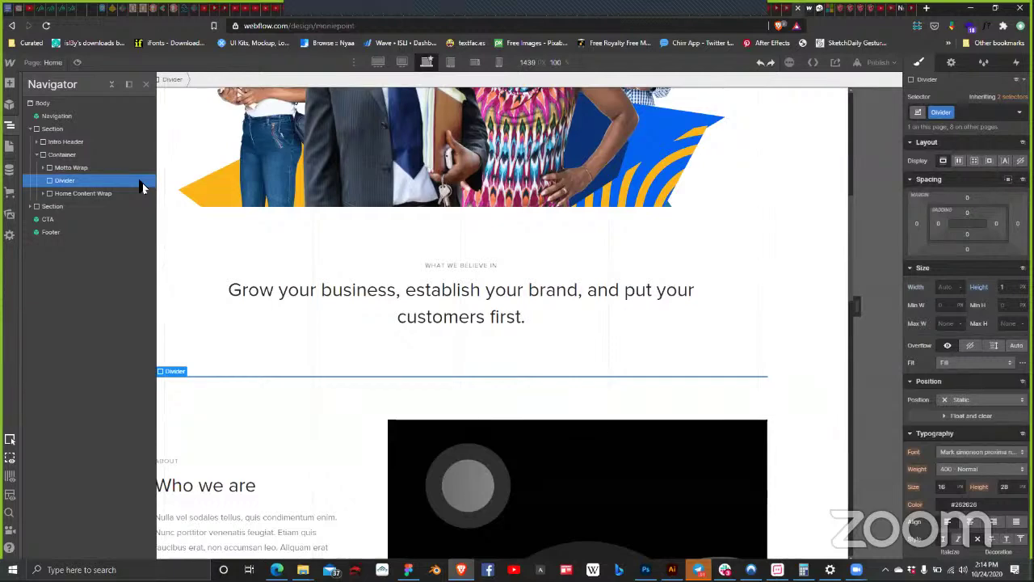
{"action": "key", "text": "Delete"}
{"action": "key", "text": "ctrl+z"}
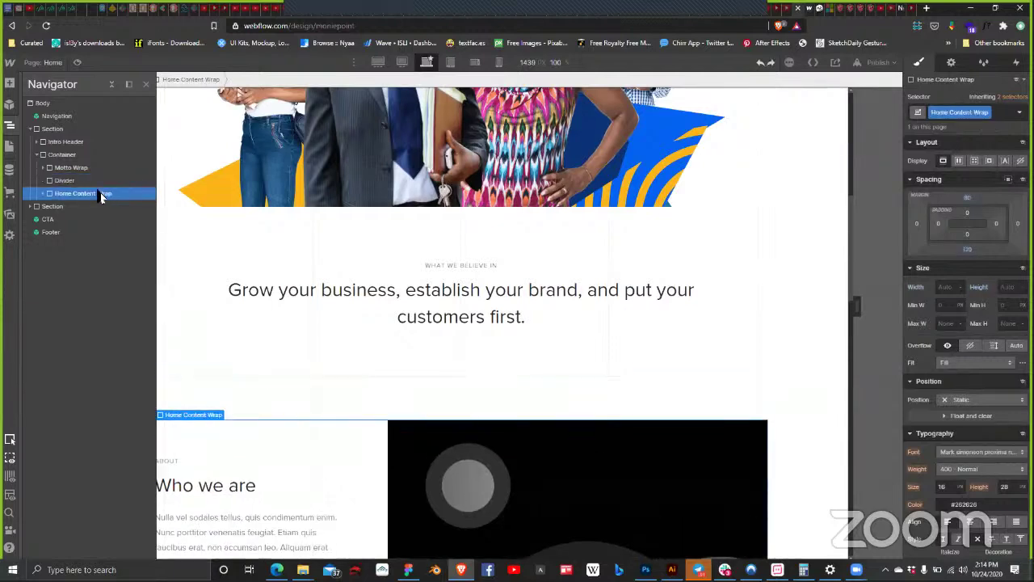
Step: Add a new Section below the Intro Header, nest the existing Container inside it, and select the new Section
{"action": "left_click", "coordinate": [102, 155]}
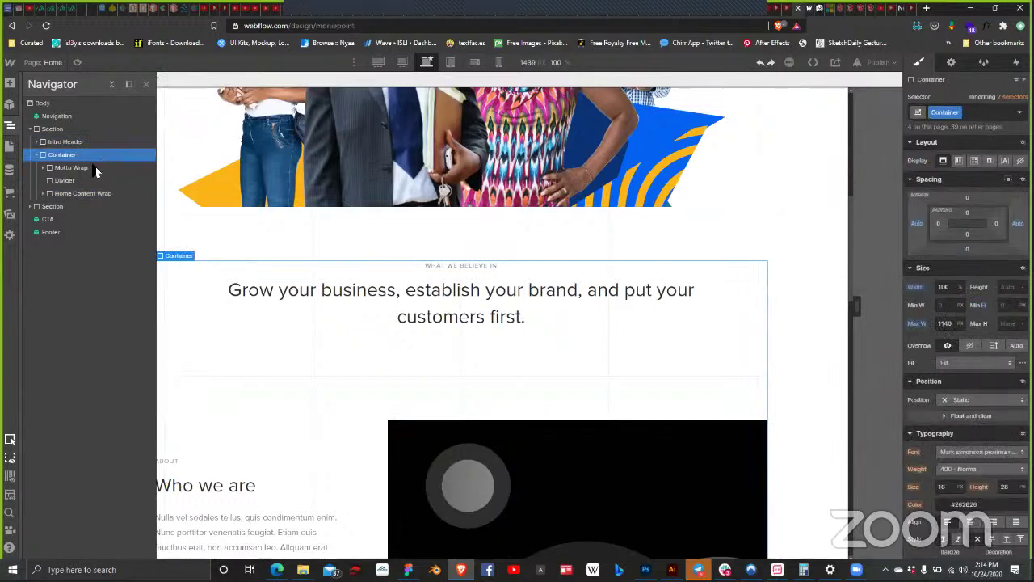
{"action": "left_click", "coordinate": [9, 82]}
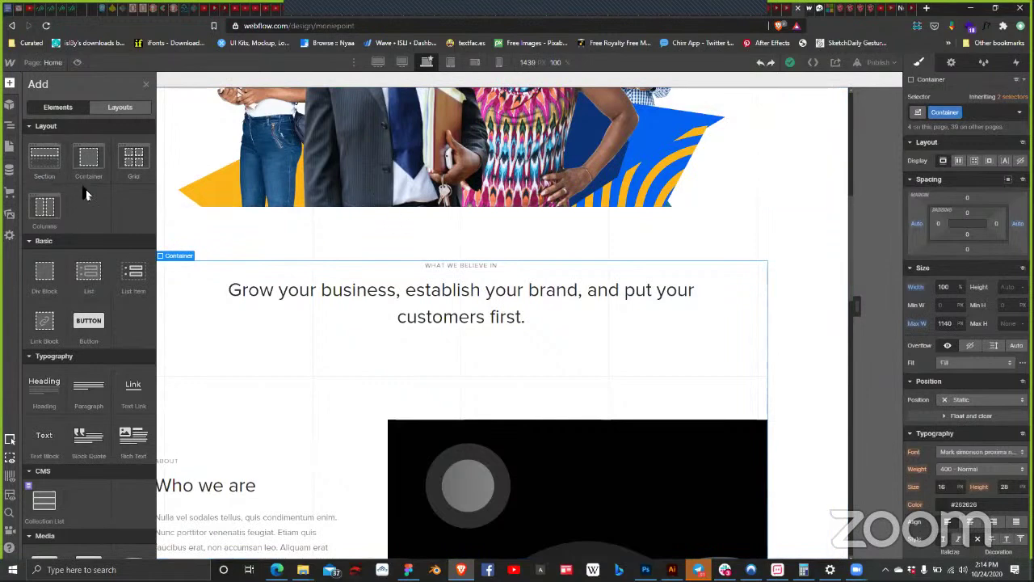
{"action": "left_click_drag", "start_coordinate": [48, 156], "coordinate": [68, 166]}
{"action": "left_click", "coordinate": [63, 170]}
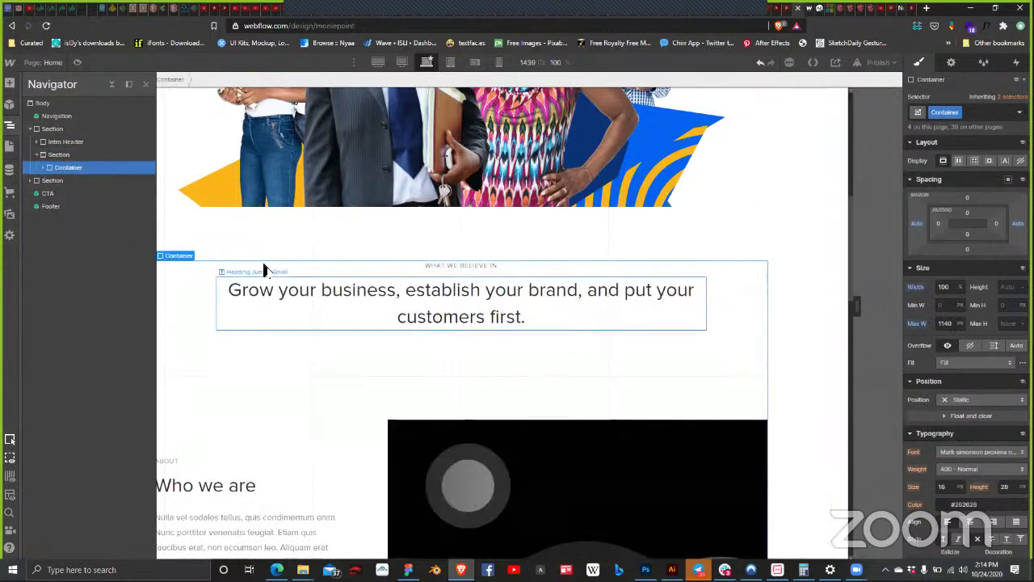
{"action": "left_click", "coordinate": [55, 154]}
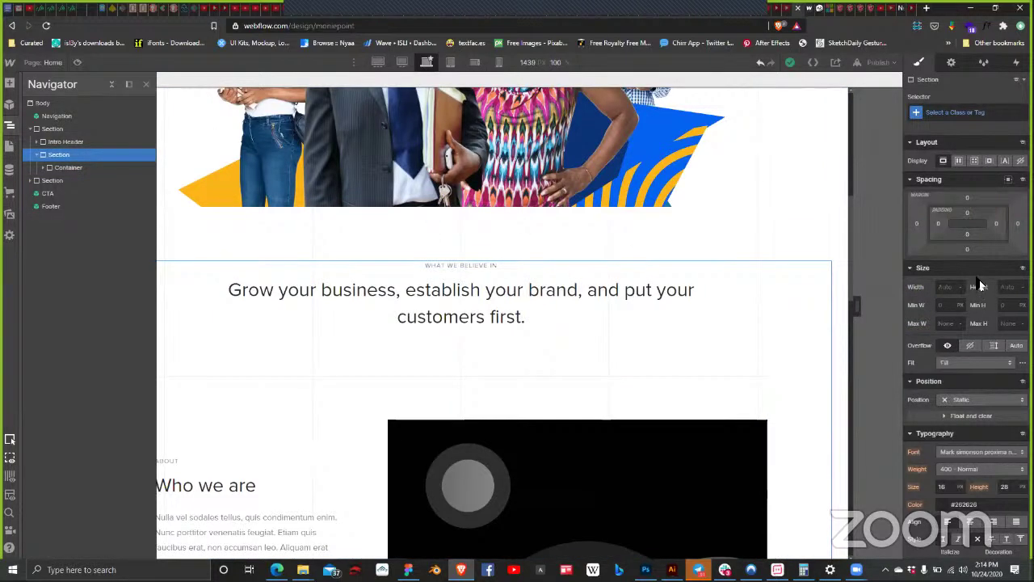
Step: Reduce the Intro Header's bottom margin to -81, pulling the content below it upward
{"action": "left_click", "coordinate": [715, 194]}
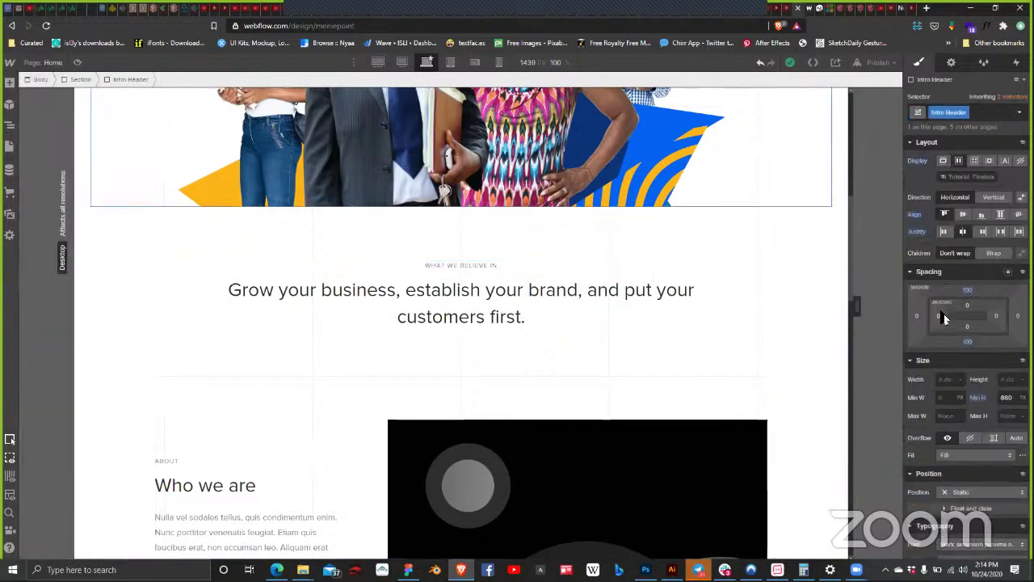
{"action": "left_click_drag", "start_coordinate": [968, 343], "coordinate": [961, 263]}
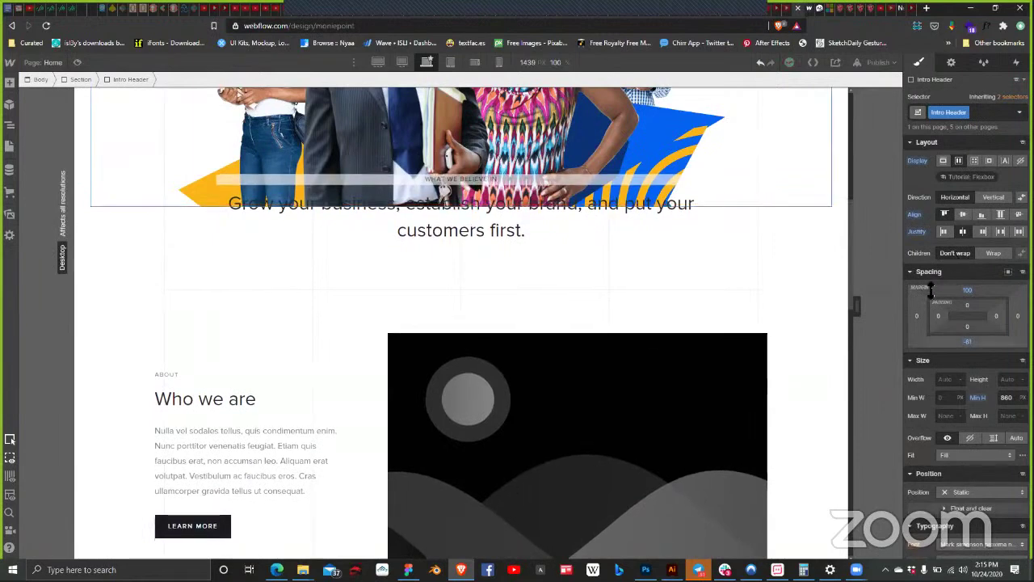
Step: Set the Intro Header's bottom margin to 0
{"action": "left_click", "coordinate": [969, 343]}
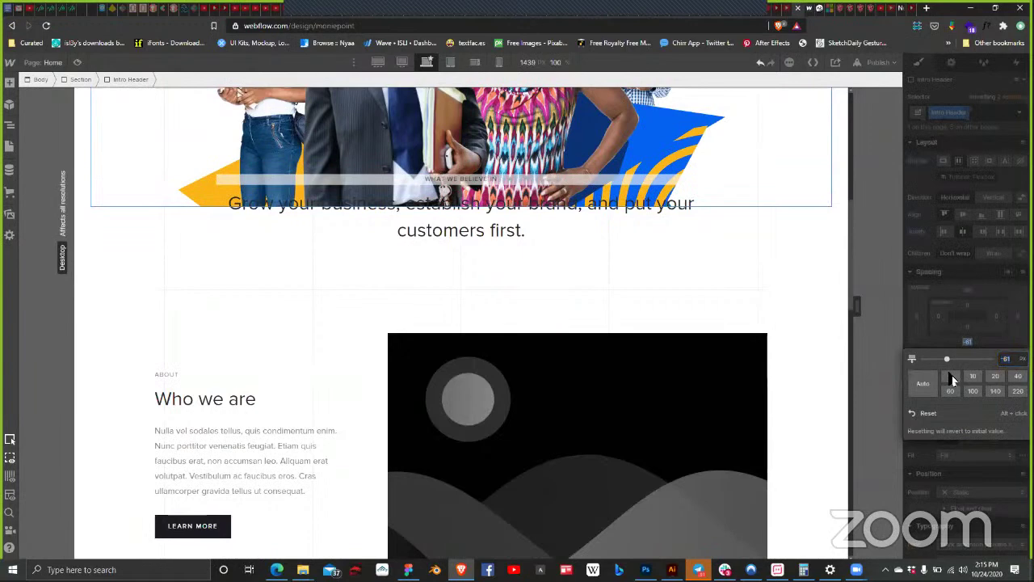
{"action": "left_click", "coordinate": [952, 375]}
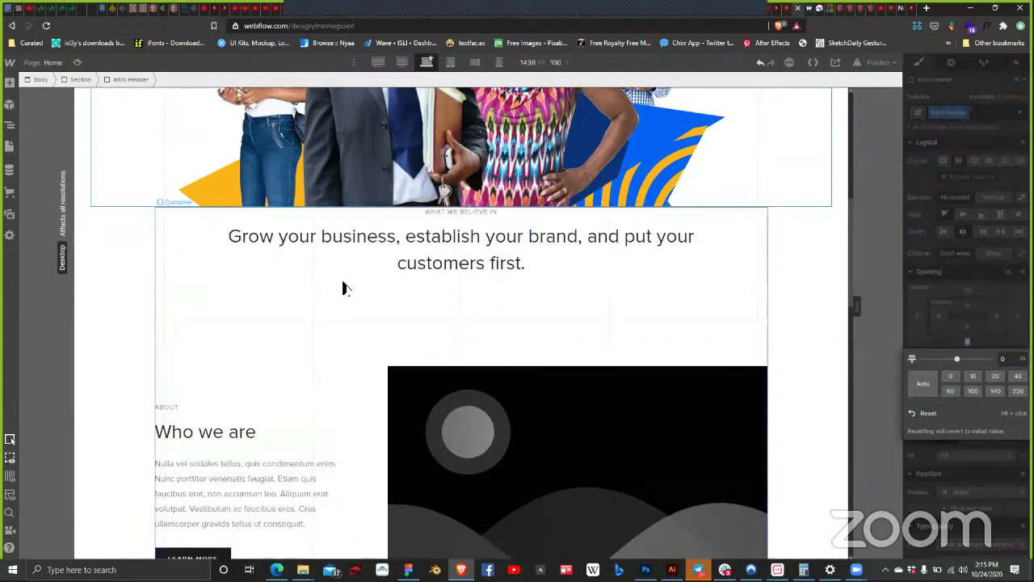
Step: Create a new class named Middle for the section directly below the Intro Header
{"action": "left_click", "coordinate": [102, 288]}
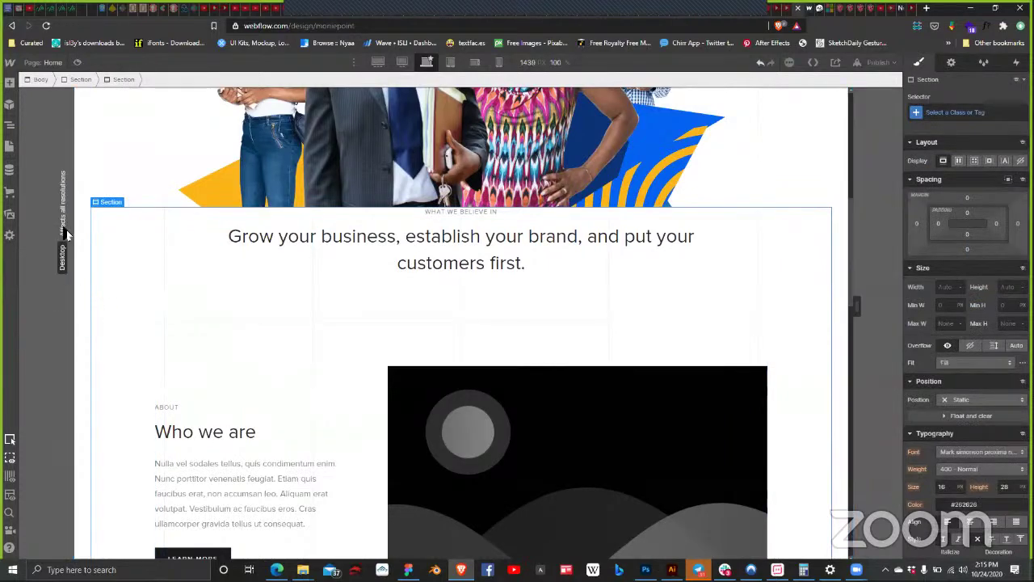
{"action": "left_click", "coordinate": [927, 117]}
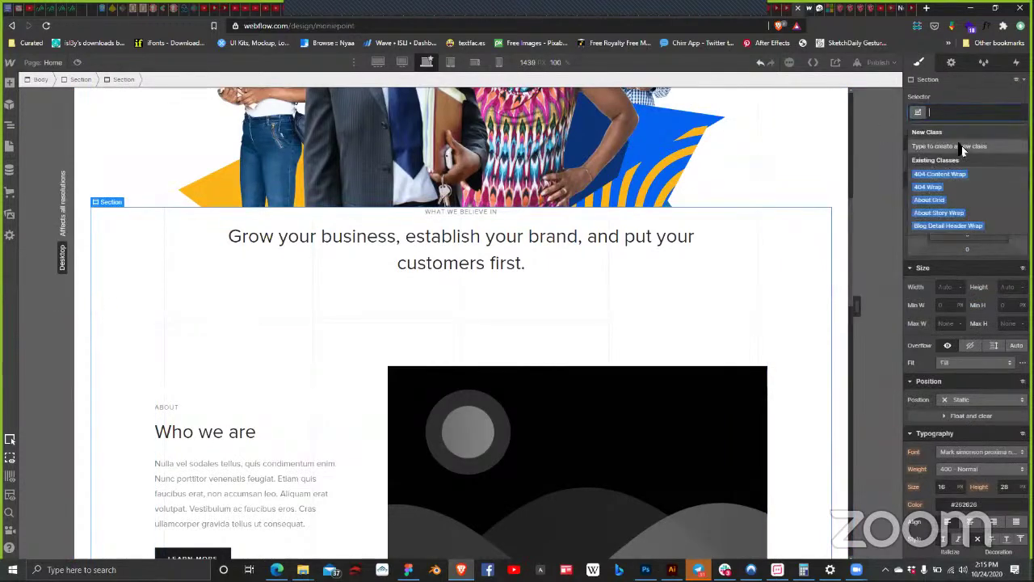
{"action": "type", "text": "Middle"}
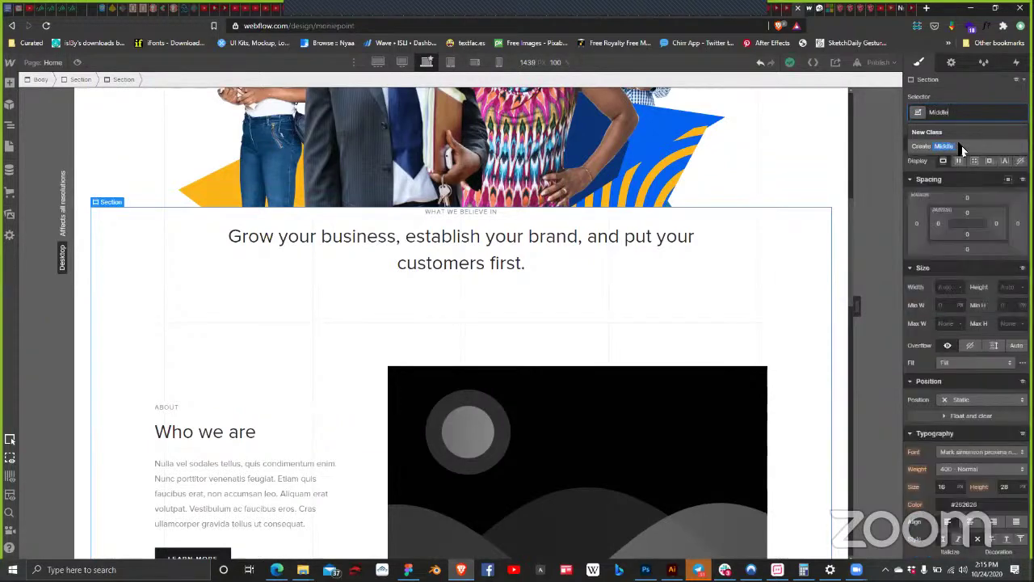
{"action": "left_click", "coordinate": [962, 147]}
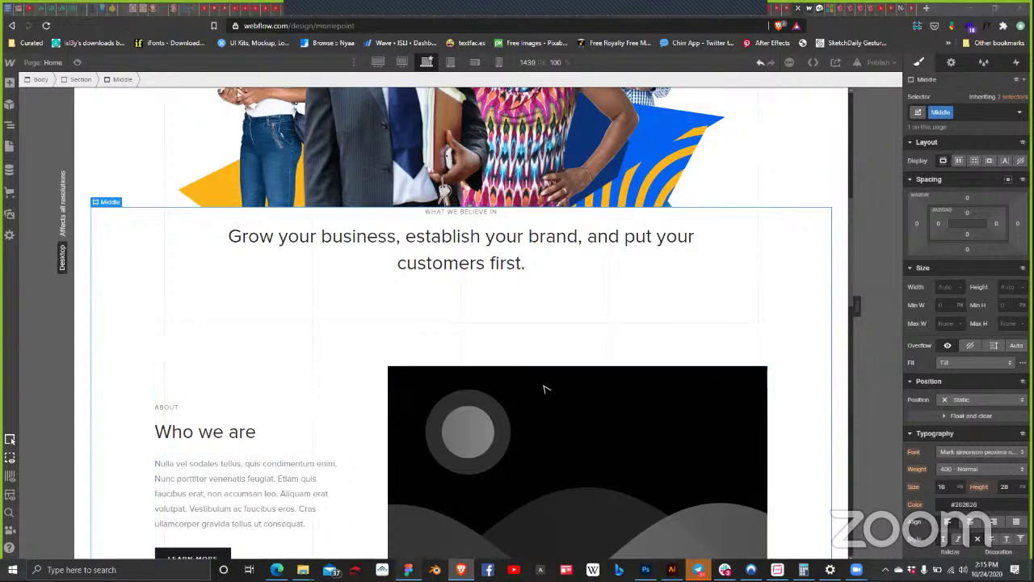
Step: Switch to the Moniepoint Website UI design in Figma, unhide the slanted pale blue background shape, and move the grey vertical rectangle off the page frame
{"action": "key", "text": "alt+Tab"}
{"action": "key", "text": "Escape"}
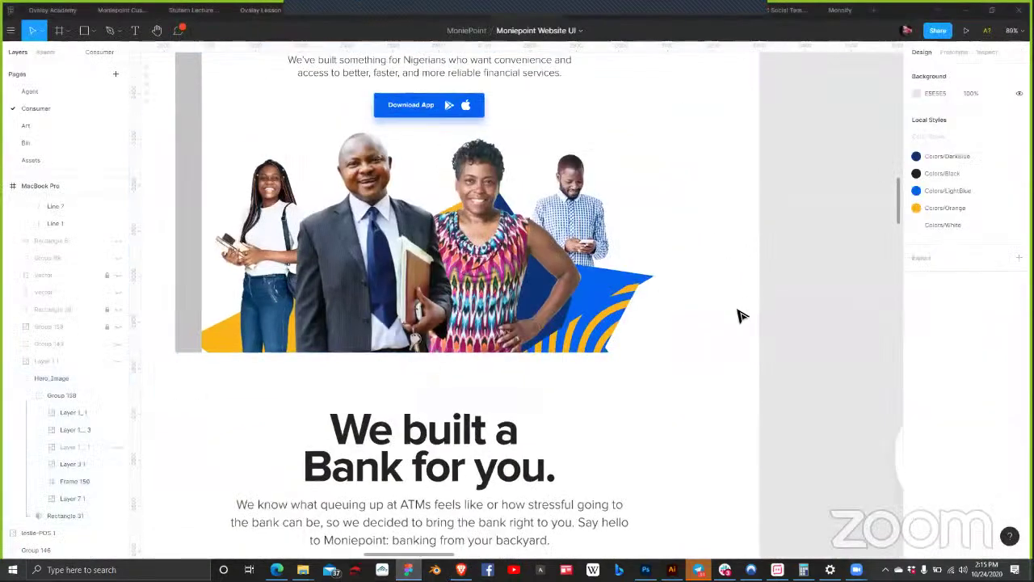
{"action": "scroll", "coordinate": [742, 315], "scroll_direction": "down", "scroll_amount": 5}
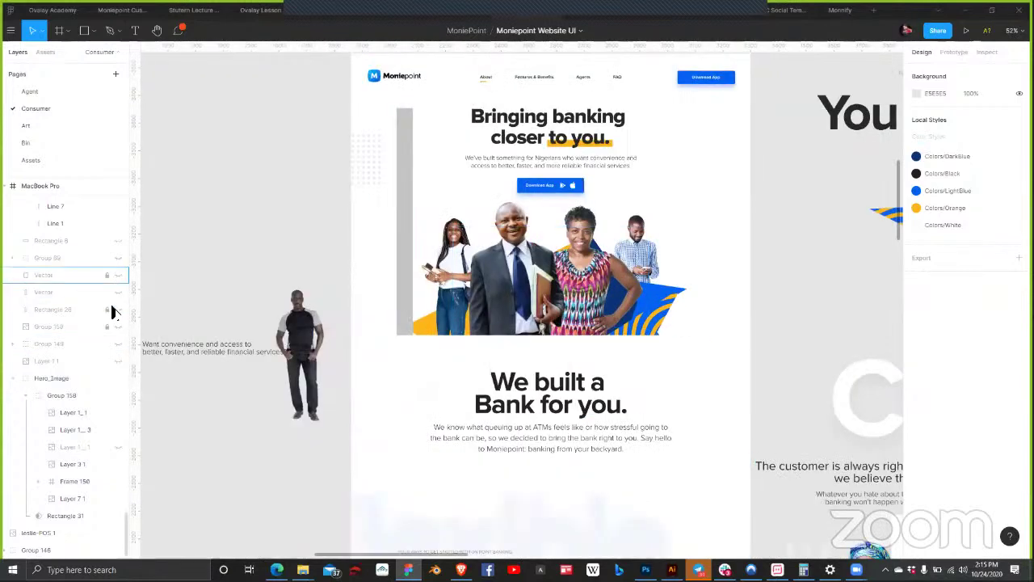
{"action": "left_click", "coordinate": [118, 311]}
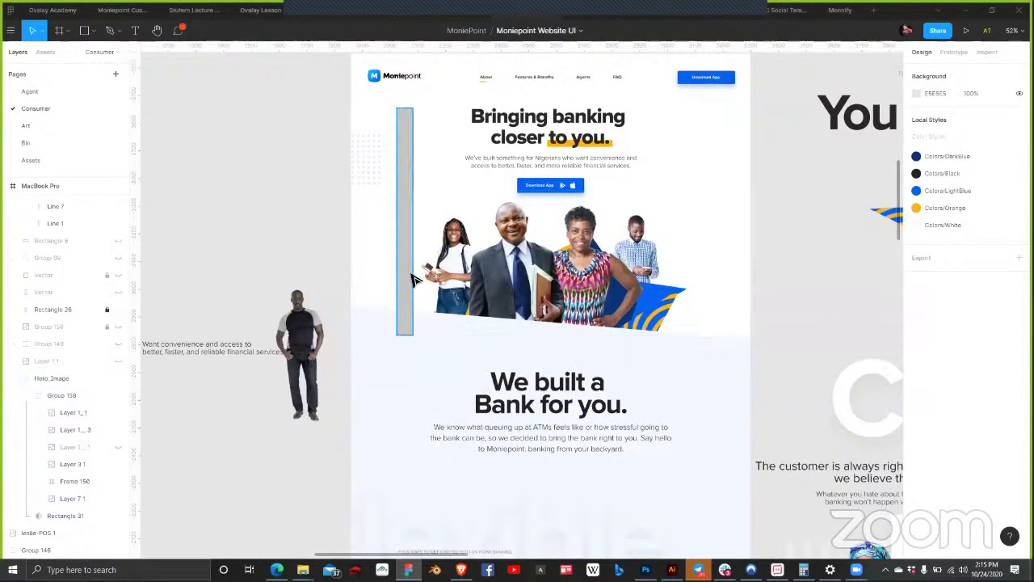
{"action": "left_click_drag", "start_coordinate": [412, 280], "coordinate": [225, 243]}
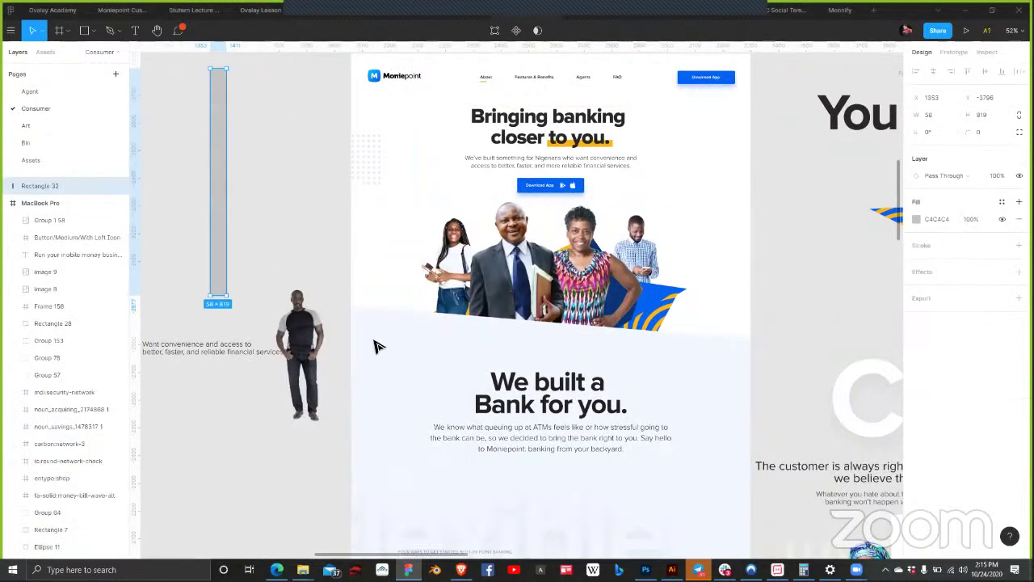
Step: Rename the slanted pale blue background shape's layer to Middle
{"action": "left_click", "coordinate": [374, 345]}
{"action": "right_click", "coordinate": [372, 346]}
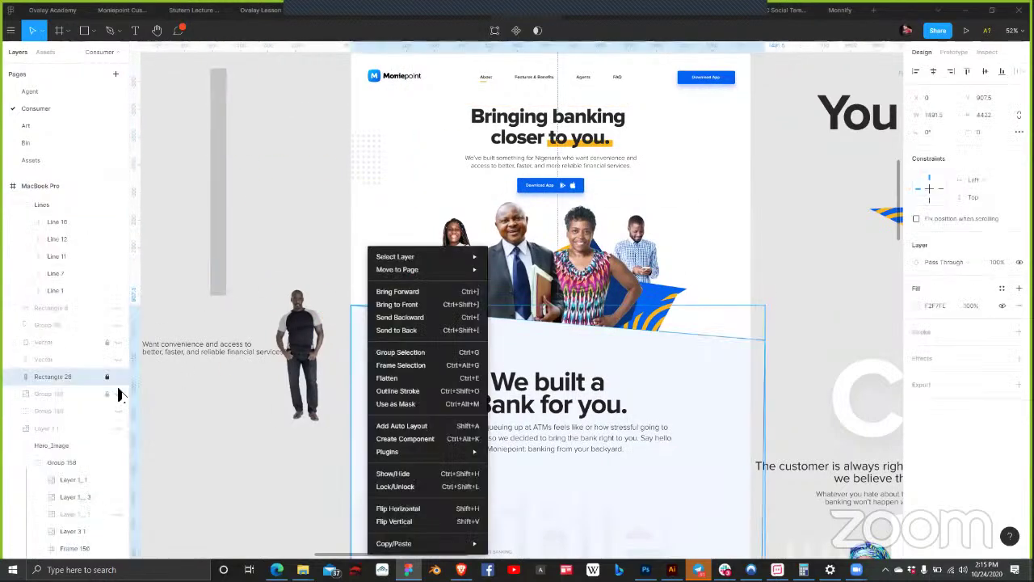
{"action": "double_click", "coordinate": [52, 377]}
{"action": "type", "text": "Ma"}
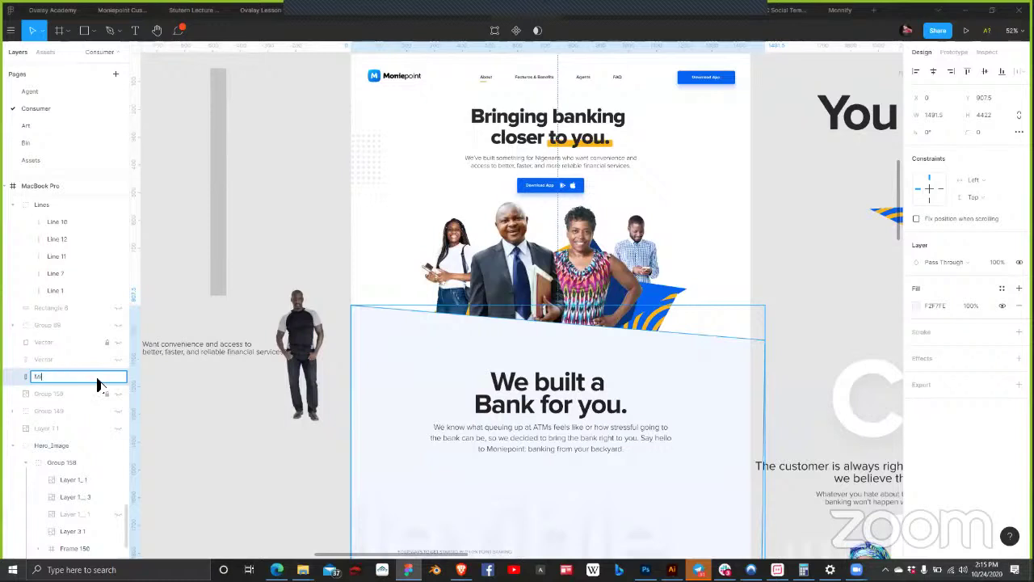
{"action": "type", "text": "ddle"}
{"action": "key", "text": "Return"}
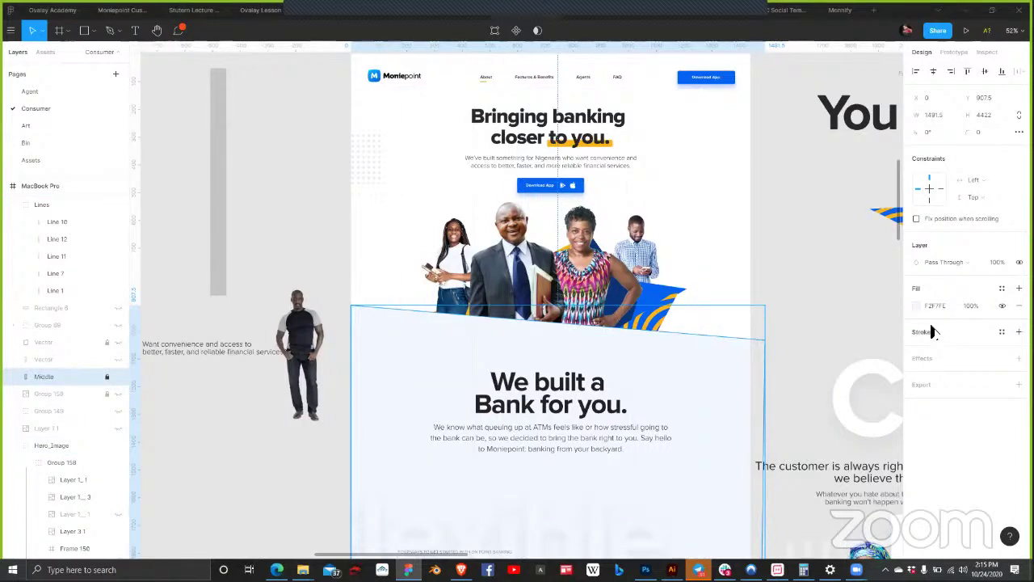
Step: Edit the Middle shape's points to pull its overhanging edge in to the page frame, making it 1440 wide
{"action": "scroll", "coordinate": [902, 336], "scroll_direction": "down", "scroll_amount": 1}
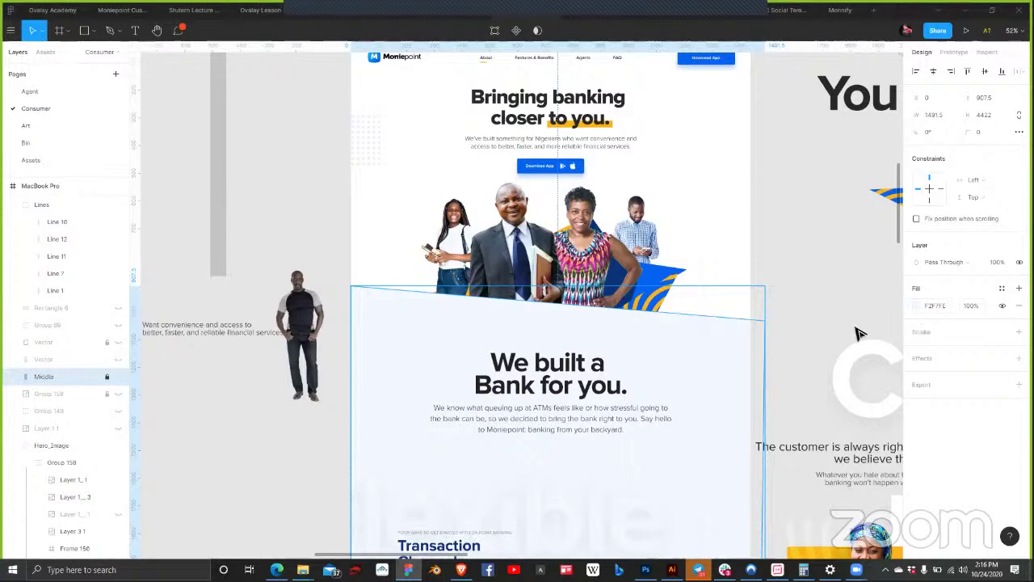
{"action": "scroll", "coordinate": [766, 393], "scroll_direction": "down", "scroll_amount": 5}
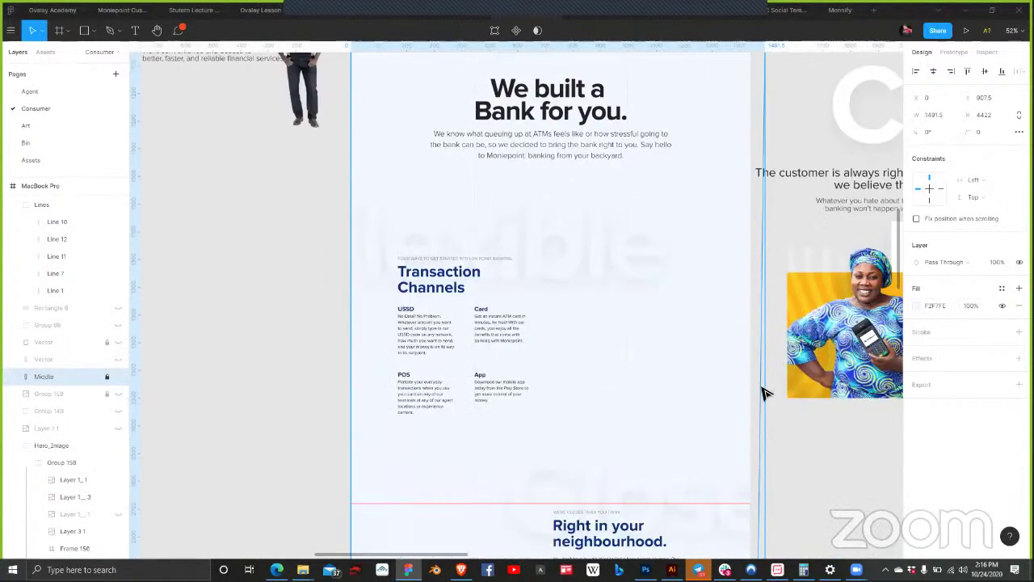
{"action": "scroll", "coordinate": [764, 393], "scroll_direction": "down", "scroll_amount": 12}
{"action": "scroll", "coordinate": [750, 387], "scroll_direction": "up", "scroll_amount": 6}
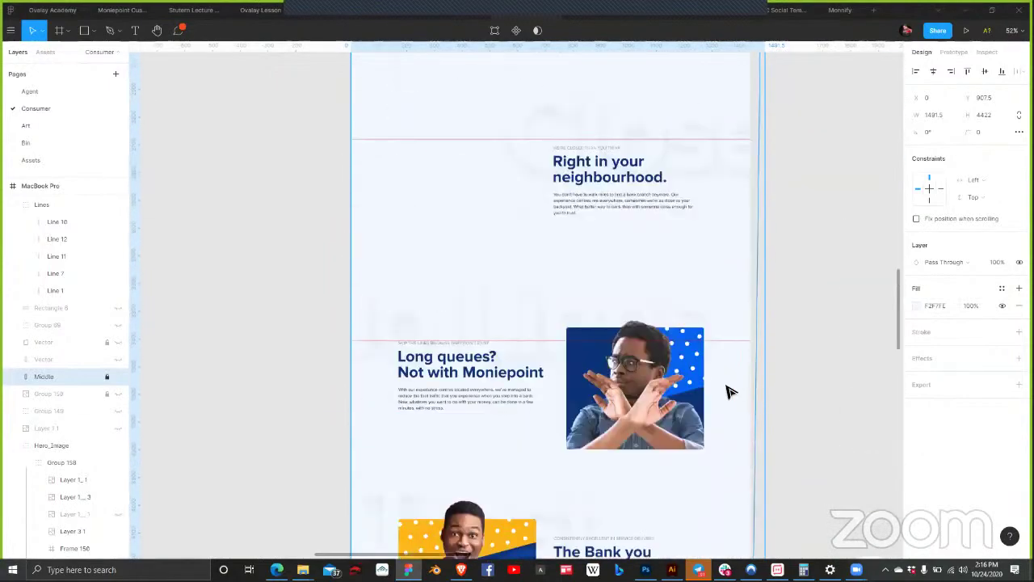
{"action": "scroll", "coordinate": [728, 393], "scroll_direction": "up", "scroll_amount": 15}
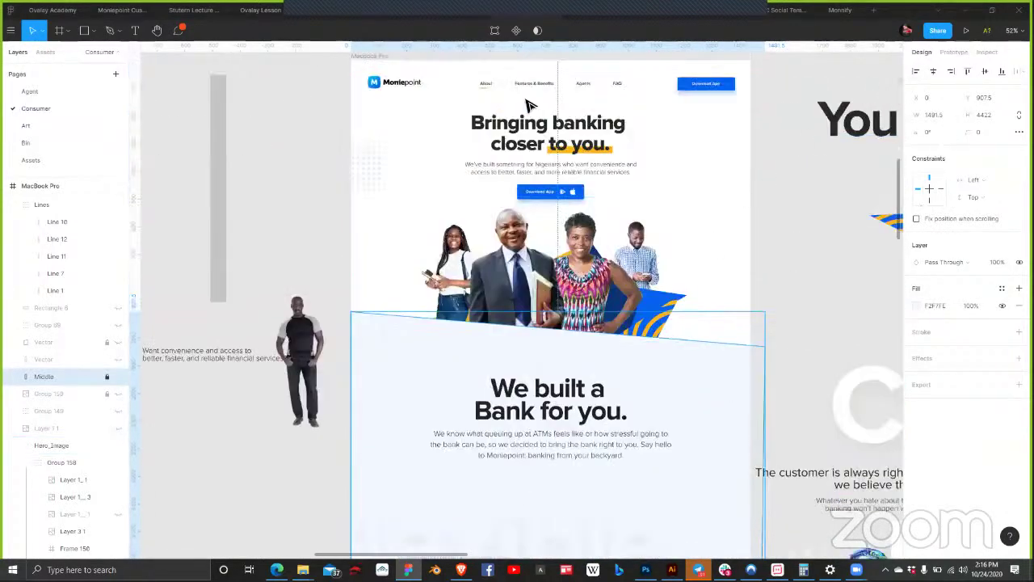
{"action": "left_click", "coordinate": [494, 31]}
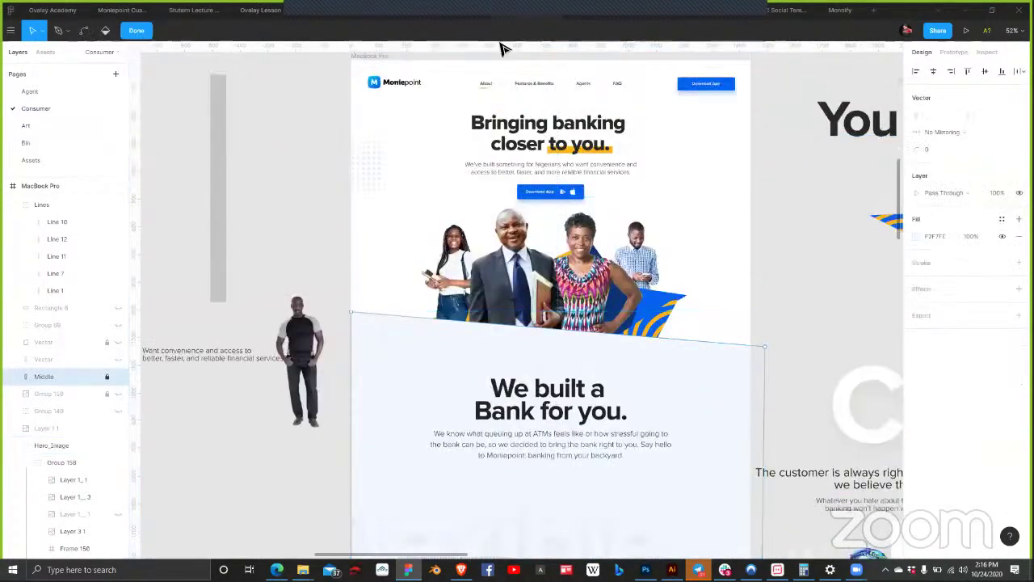
{"action": "left_click", "coordinate": [768, 353]}
{"action": "left_click_drag", "start_coordinate": [769, 353], "coordinate": [757, 353]}
{"action": "key", "text": "Escape"}
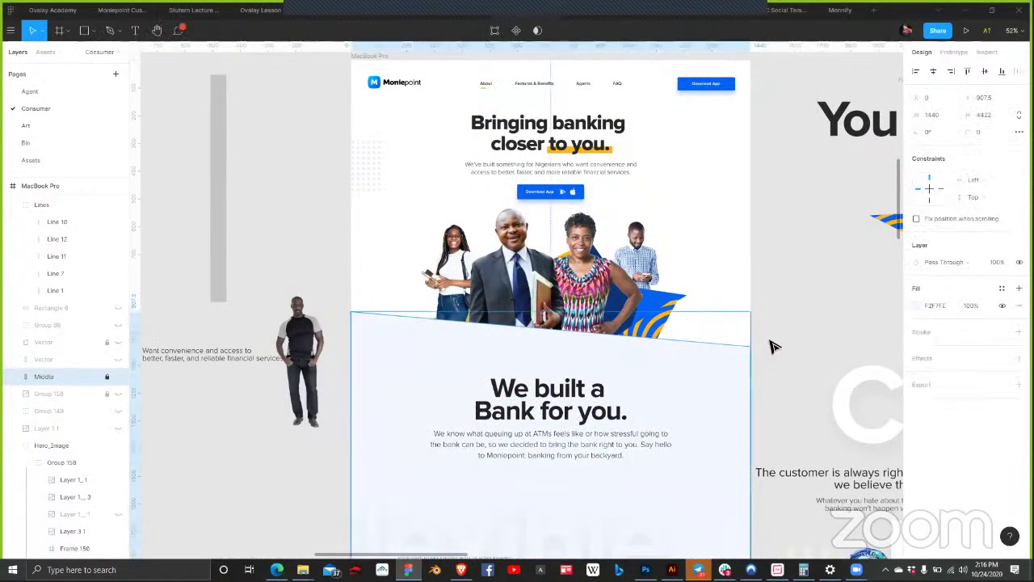
{"action": "key", "text": "Escape"}
Step: Export the Middle shape as an SVG file named Middle into the Moniepoint folder
{"action": "right_click", "coordinate": [721, 377]}
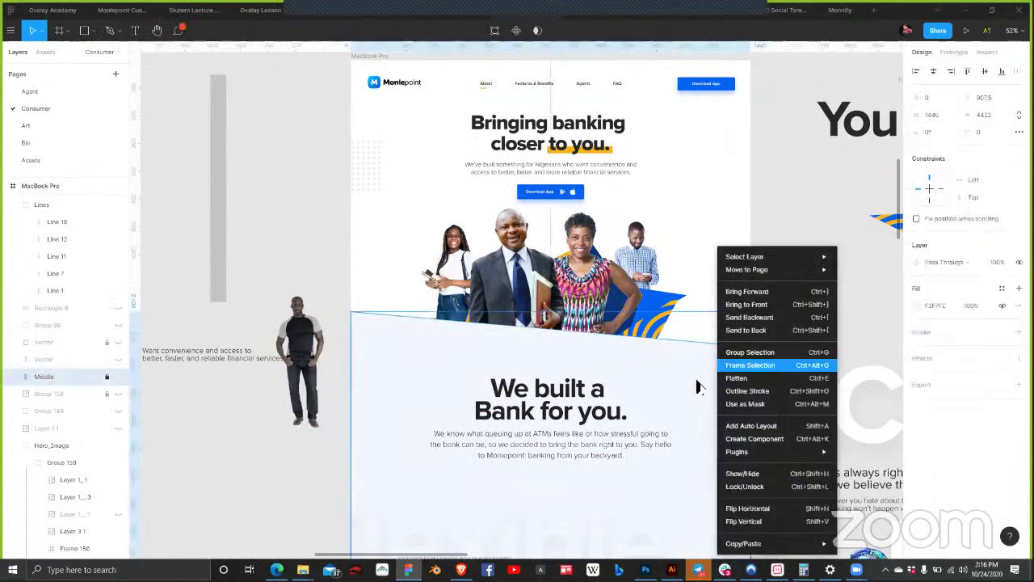
{"action": "left_click", "coordinate": [986, 434]}
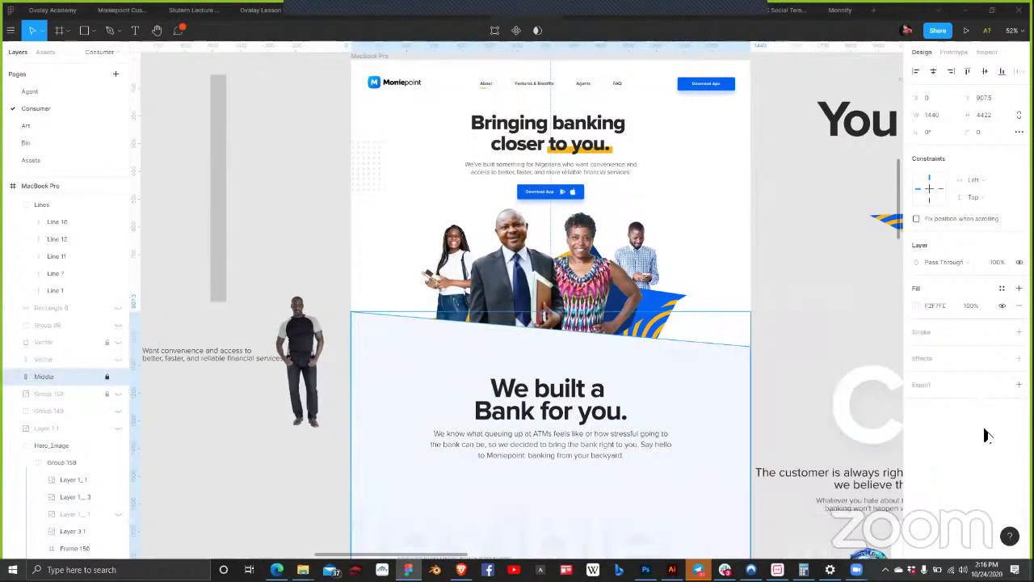
{"action": "left_click", "coordinate": [1018, 385]}
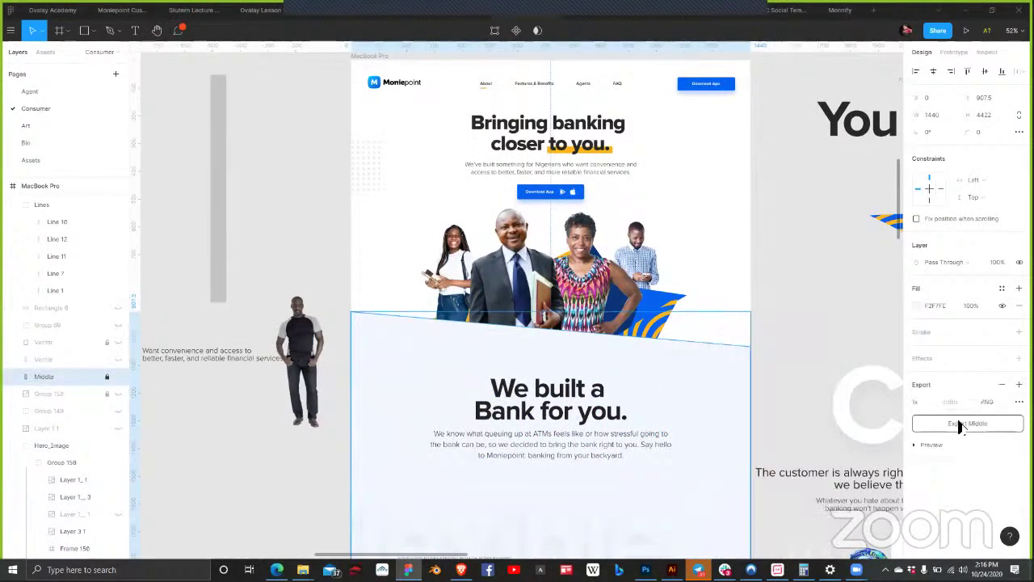
{"action": "left_click", "coordinate": [993, 402]}
{"action": "left_click", "coordinate": [995, 427]}
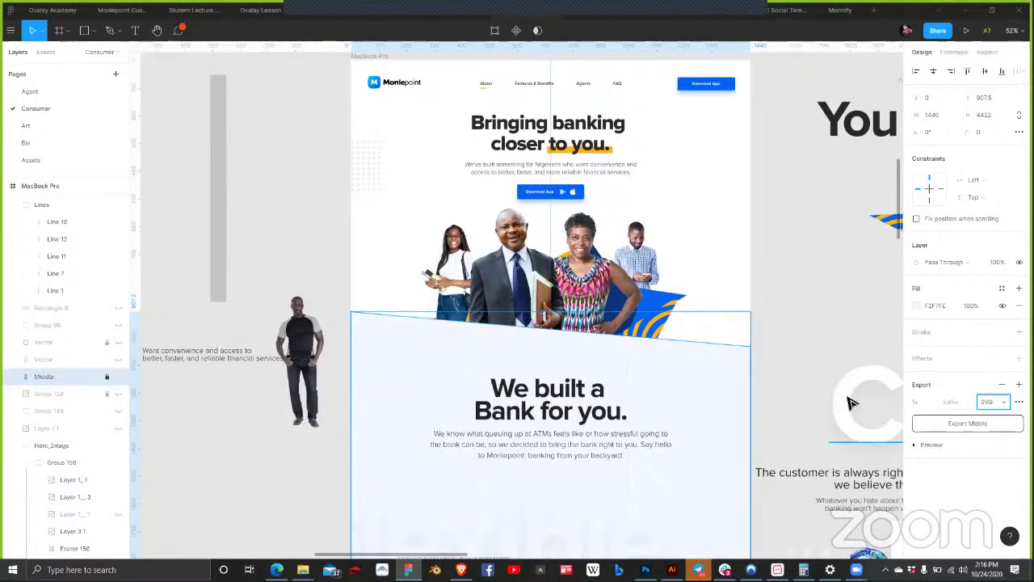
{"action": "left_click", "coordinate": [951, 424]}
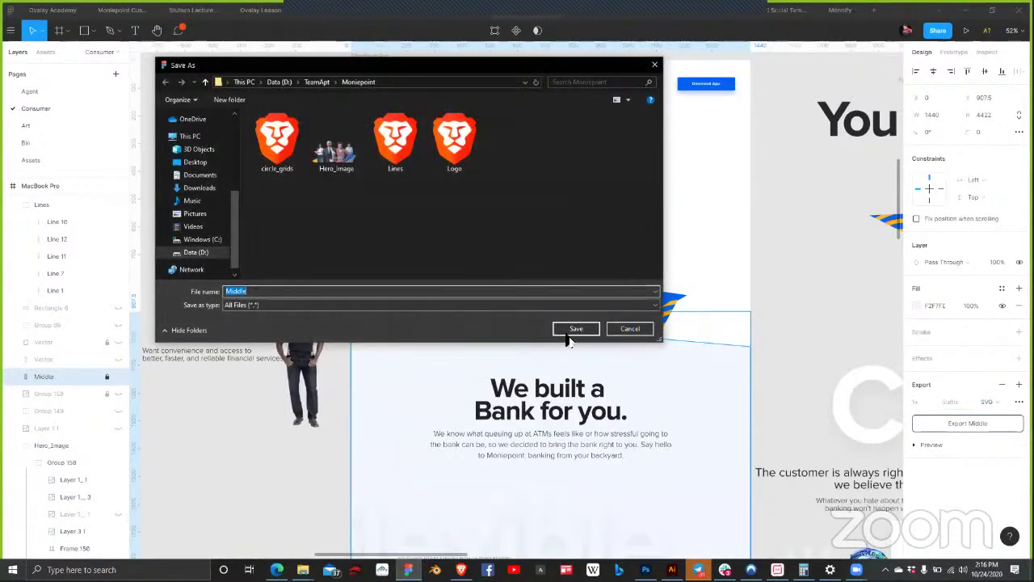
{"action": "left_click", "coordinate": [570, 332]}
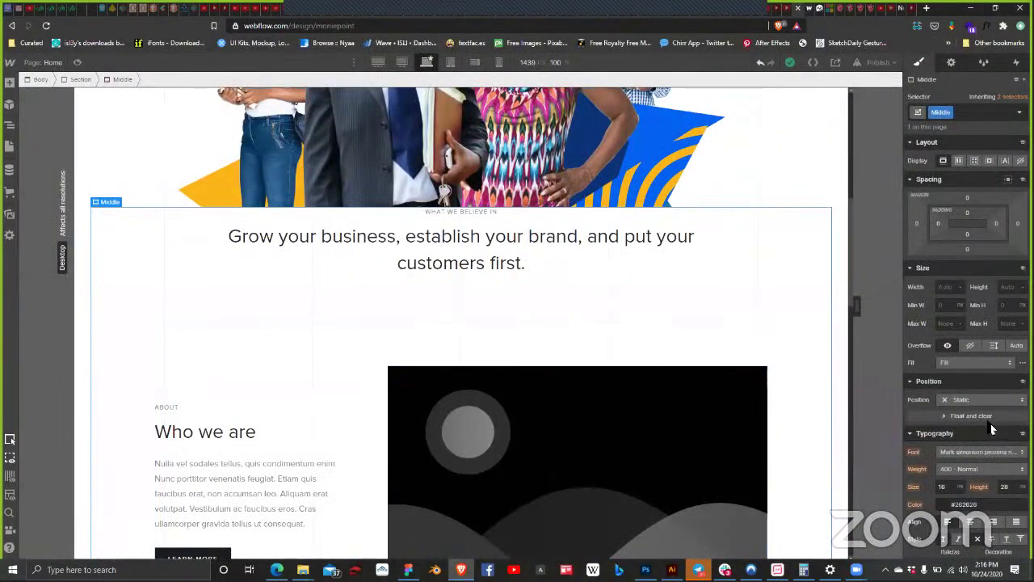
Step: Switch back to Webflow and upload the exported Middle SVG file to the site's assets
{"action": "scroll", "coordinate": [991, 423], "scroll_direction": "down", "scroll_amount": 3}
{"action": "scroll", "coordinate": [991, 424], "scroll_direction": "down", "scroll_amount": 2}
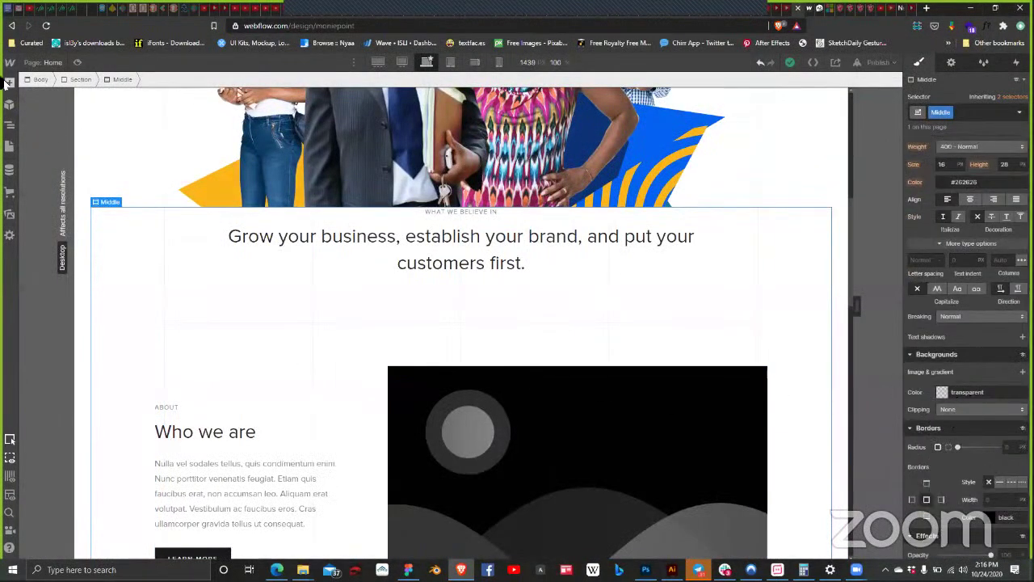
{"action": "left_click", "coordinate": [8, 125]}
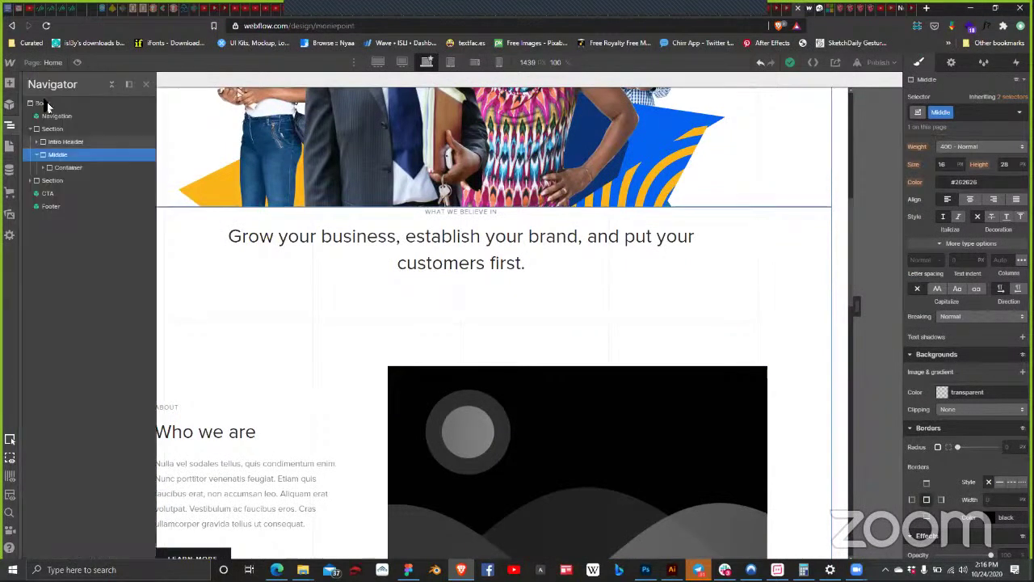
{"action": "left_click", "coordinate": [7, 215]}
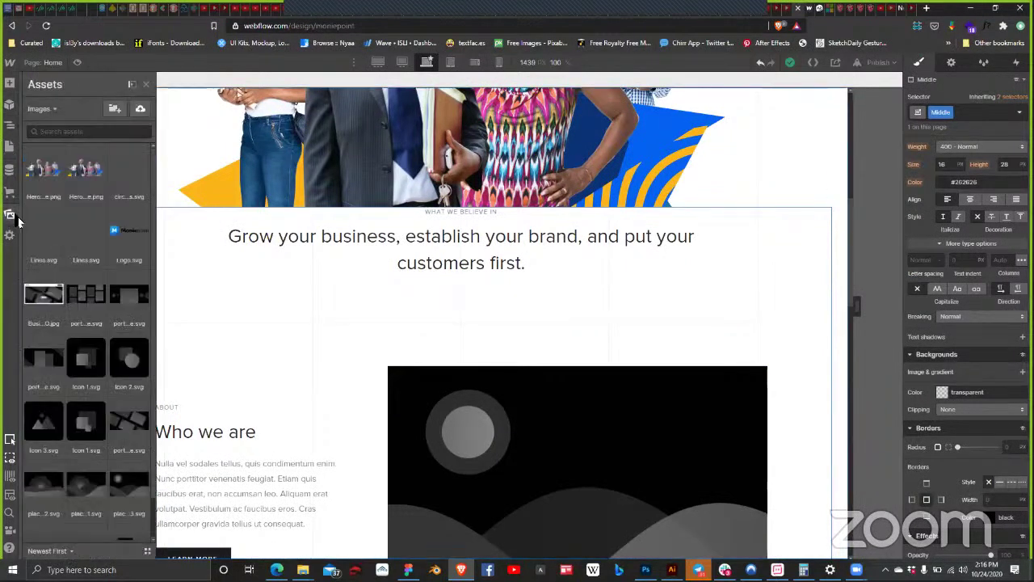
{"action": "left_click", "coordinate": [140, 111]}
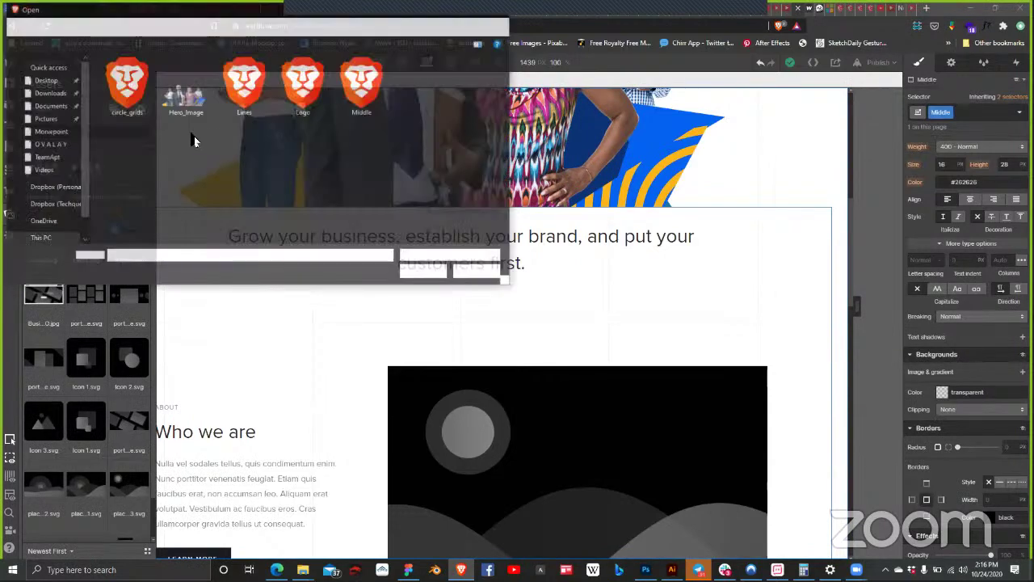
{"action": "left_click", "coordinate": [362, 85]}
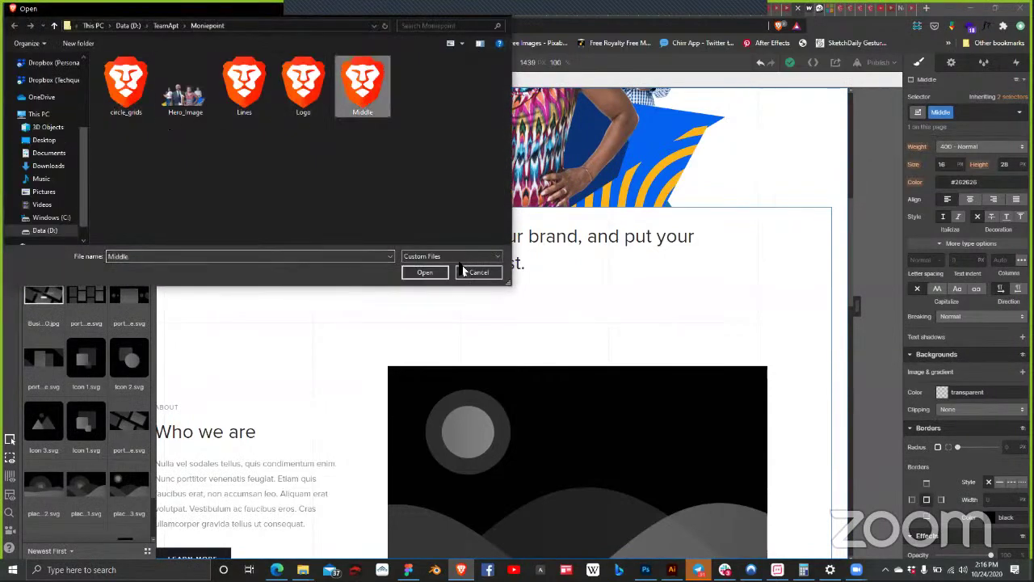
{"action": "left_click", "coordinate": [446, 274]}
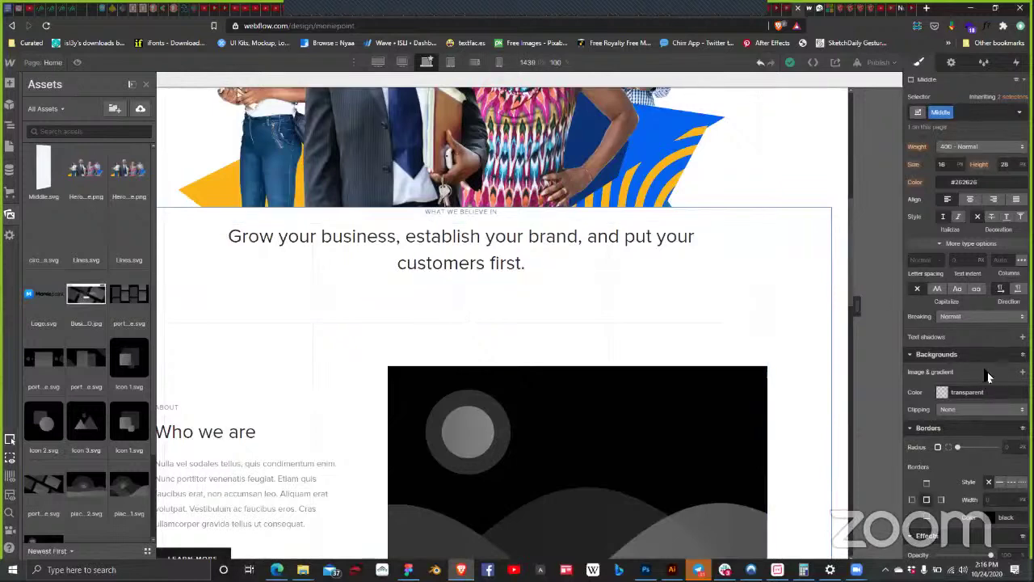
Step: Add a background image to the Middle section using Middle.svg
{"action": "left_click", "coordinate": [1023, 371]}
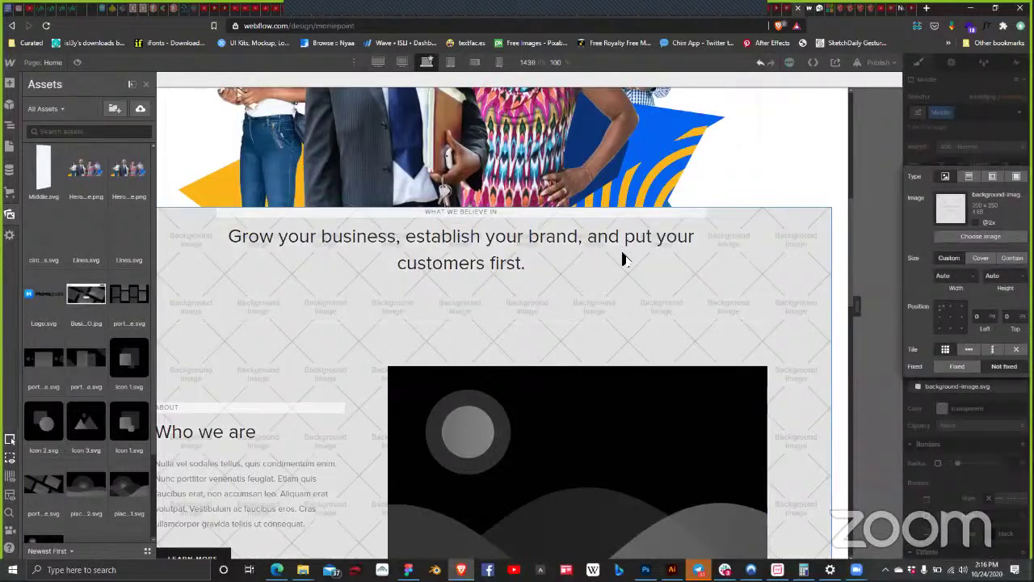
{"action": "left_click", "coordinate": [968, 237]}
{"action": "left_click", "coordinate": [44, 169]}
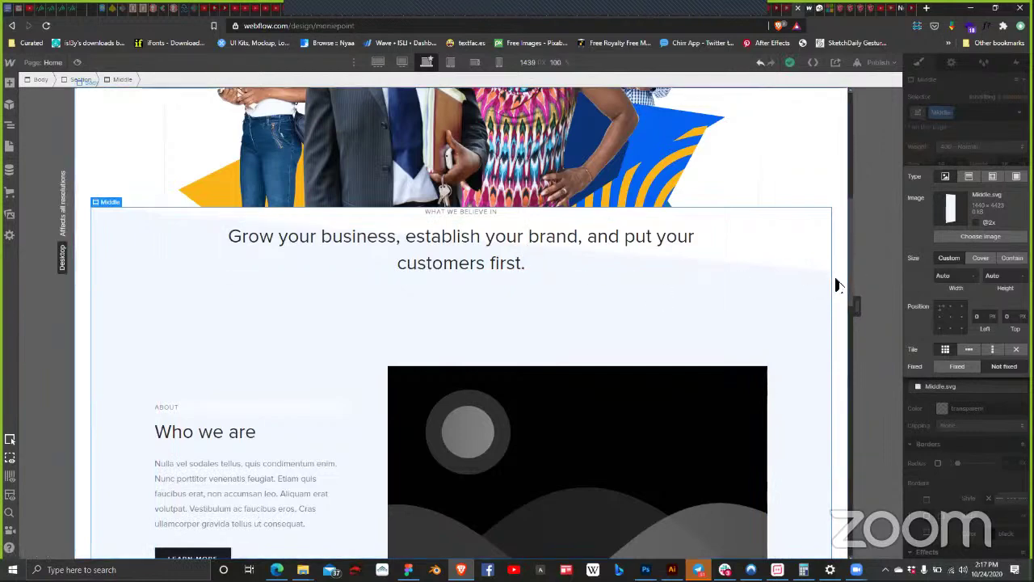
{"action": "left_click", "coordinate": [960, 131]}
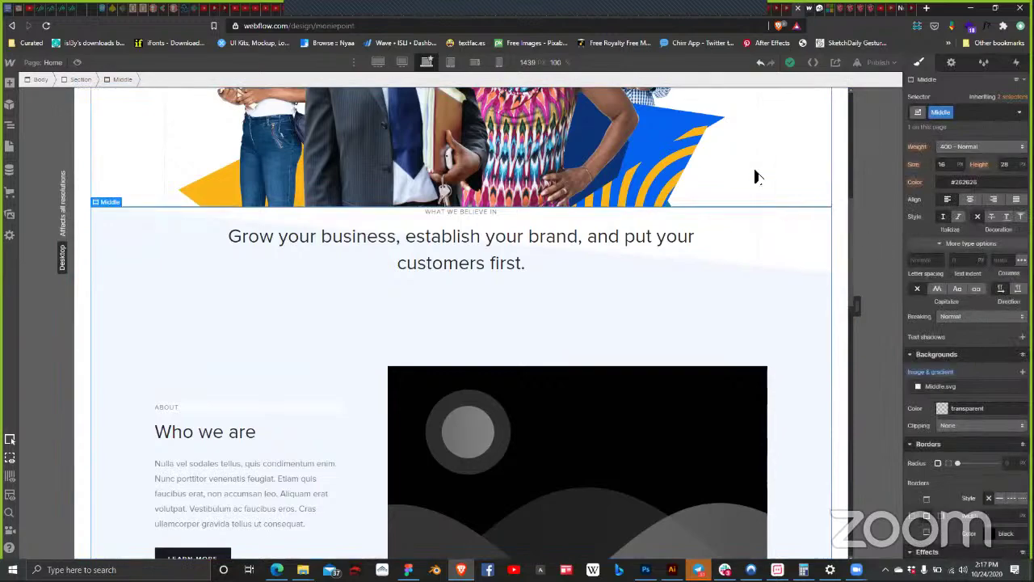
{"action": "scroll", "coordinate": [756, 182], "scroll_direction": "up", "scroll_amount": 8}
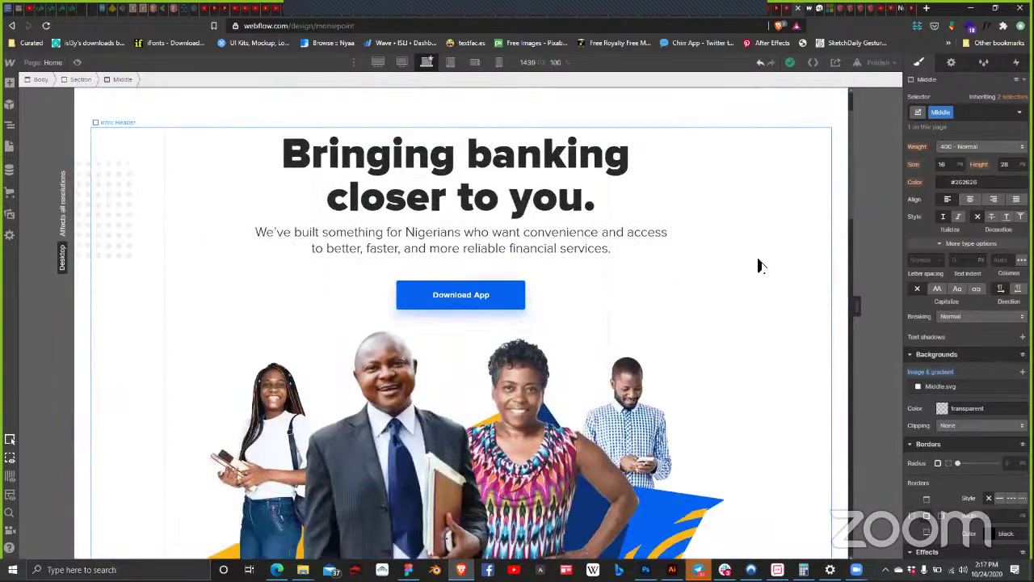
Step: Examine the hero and Middle sections on the canvas and in the page structure to see which wrapper controls their side spacing
{"action": "scroll", "coordinate": [762, 264], "scroll_direction": "up", "scroll_amount": 2}
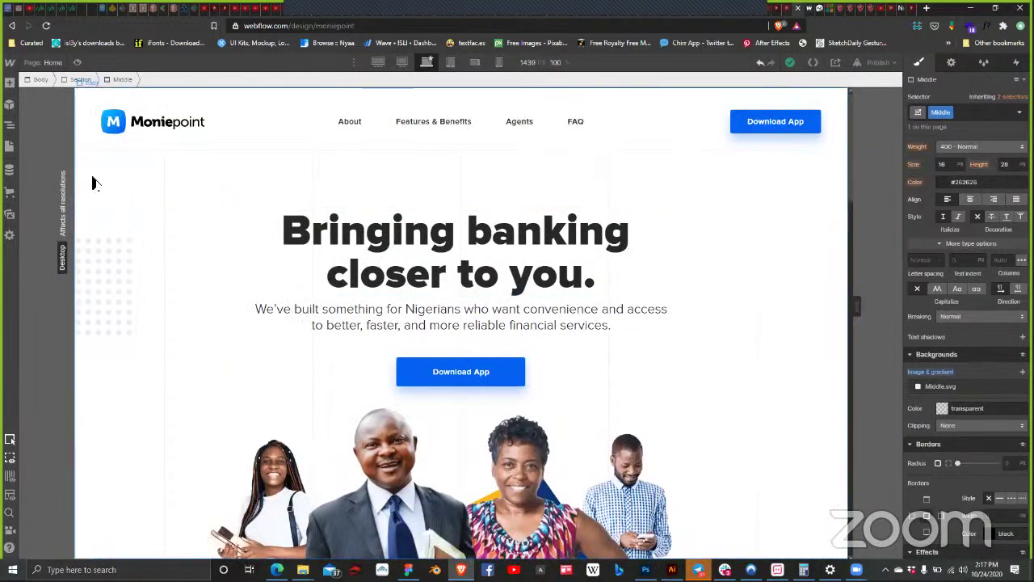
{"action": "scroll", "coordinate": [219, 220], "scroll_direction": "down", "scroll_amount": 4}
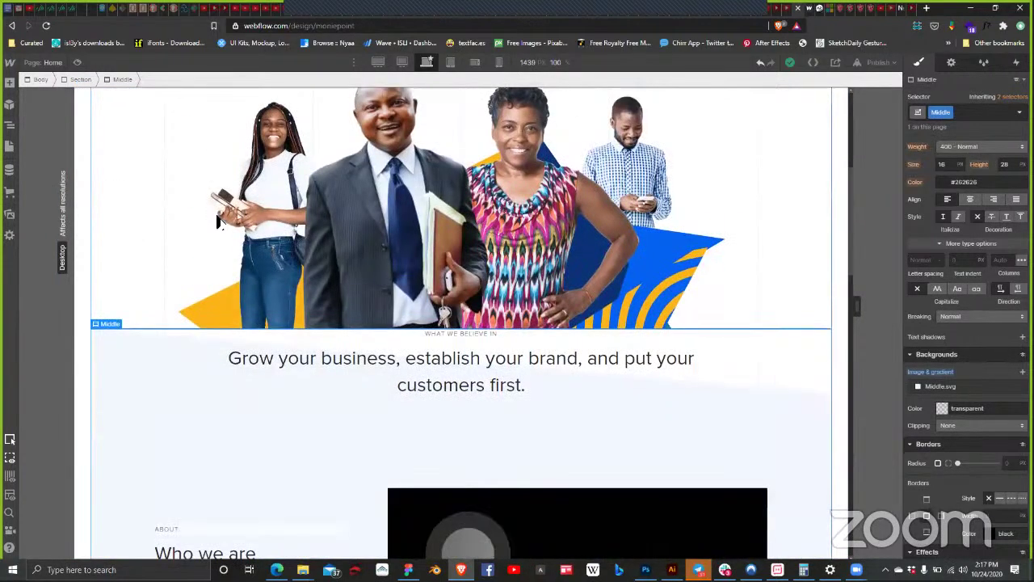
{"action": "scroll", "coordinate": [126, 219], "scroll_direction": "up", "scroll_amount": 5}
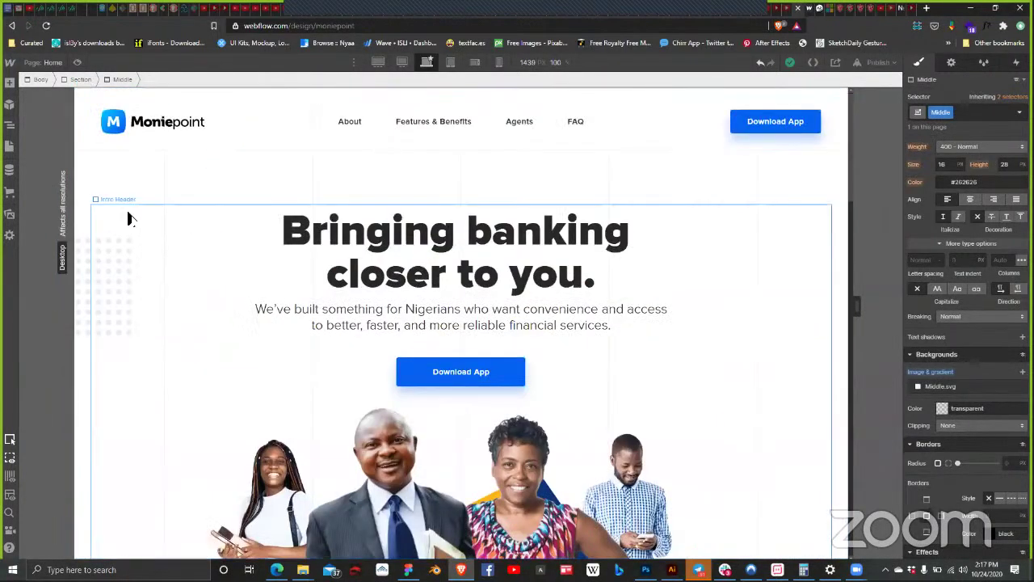
{"action": "left_click", "coordinate": [127, 219]}
{"action": "left_click", "coordinate": [9, 127]}
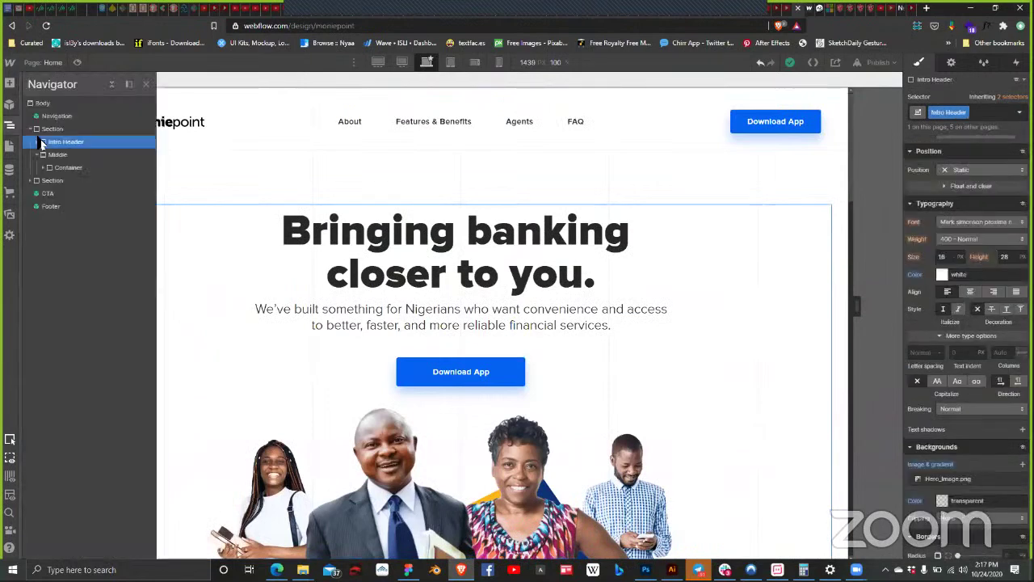
{"action": "left_click", "coordinate": [91, 129]}
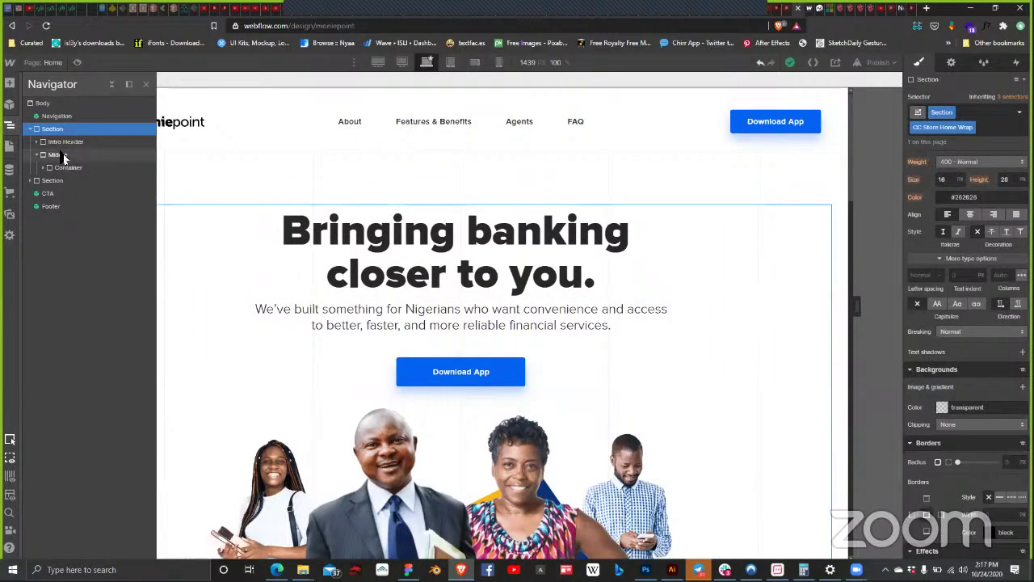
{"action": "scroll", "coordinate": [680, 354], "scroll_direction": "down", "scroll_amount": 1}
{"action": "scroll", "coordinate": [680, 353], "scroll_direction": "down", "scroll_amount": 5}
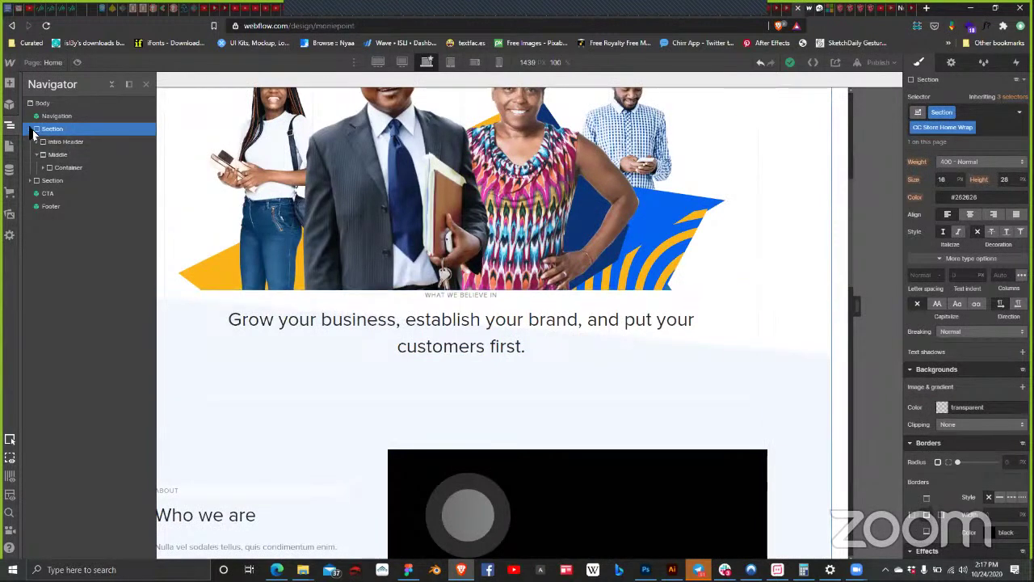
{"action": "left_click", "coordinate": [31, 130]}
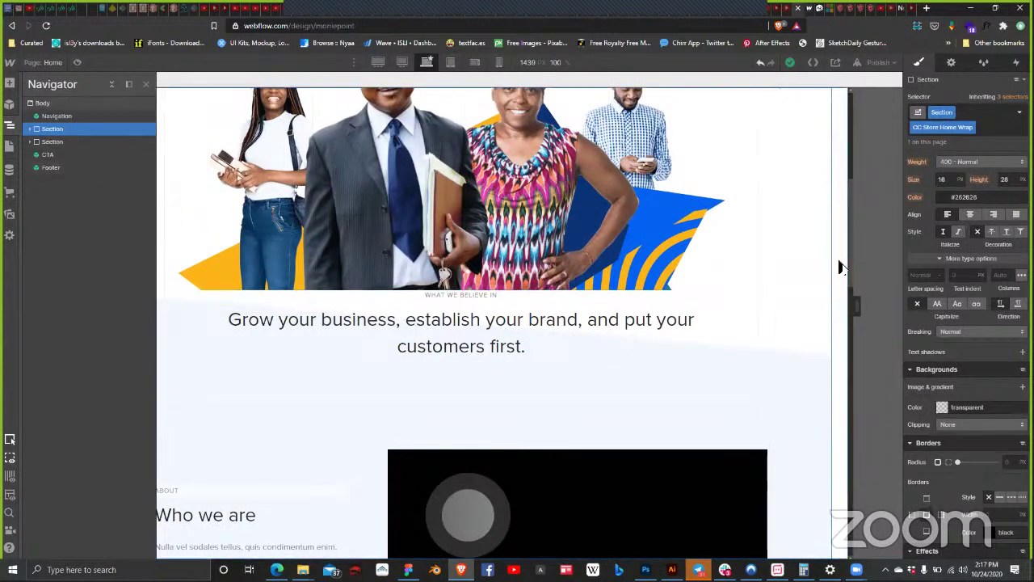
{"action": "scroll", "coordinate": [838, 266], "scroll_direction": "up", "scroll_amount": 5}
{"action": "scroll", "coordinate": [838, 266], "scroll_direction": "down", "scroll_amount": 2}
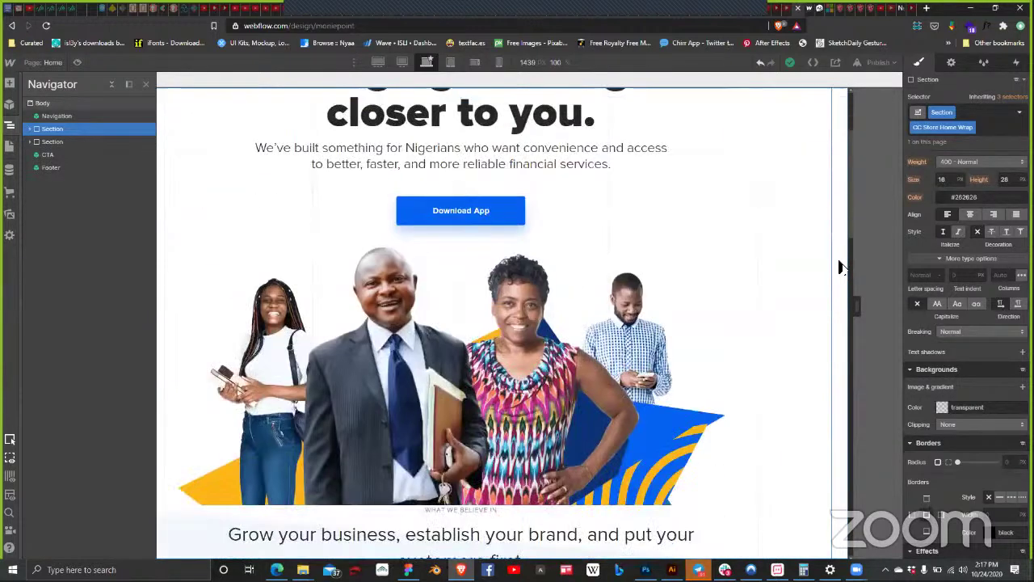
{"action": "left_click", "coordinate": [30, 129]}
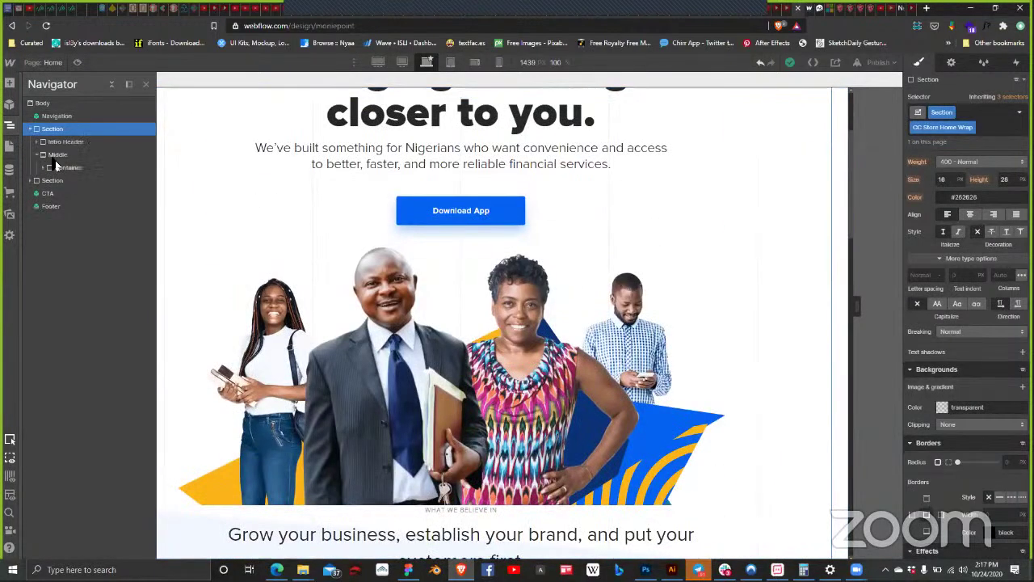
{"action": "left_click", "coordinate": [81, 155]}
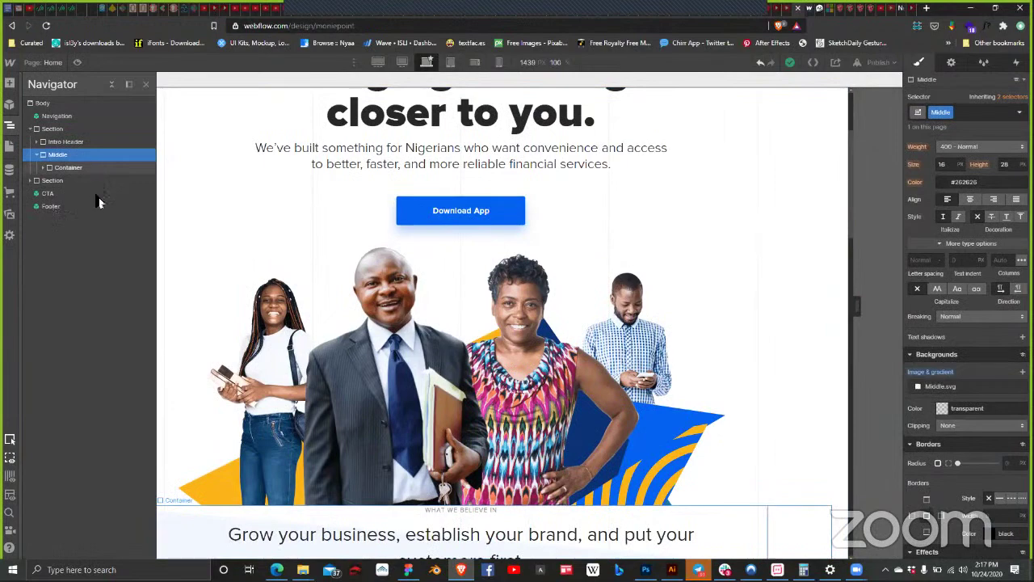
{"action": "left_click", "coordinate": [275, 319]}
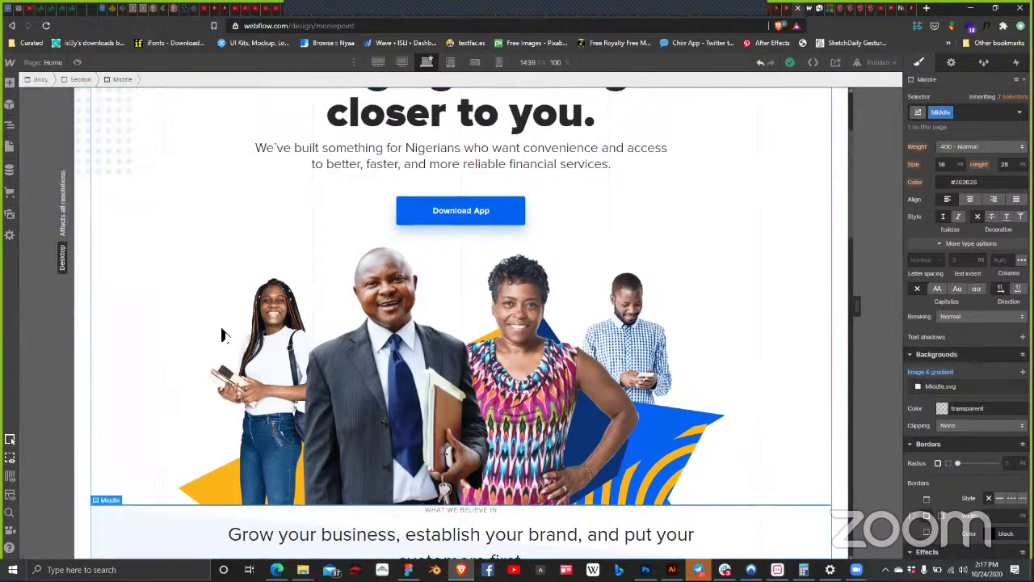
{"action": "scroll", "coordinate": [185, 317], "scroll_direction": "down", "scroll_amount": 2}
{"action": "scroll", "coordinate": [173, 318], "scroll_direction": "up", "scroll_amount": 2}
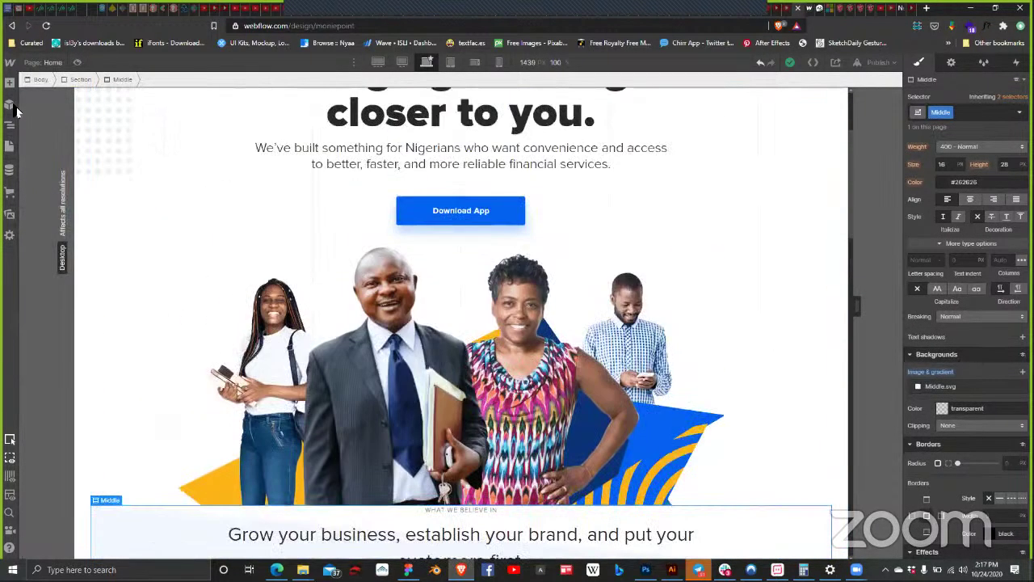
Step: Set the left and right margins of the Section wrapping Intro Header and Middle to 0 px
{"action": "left_click", "coordinate": [11, 124]}
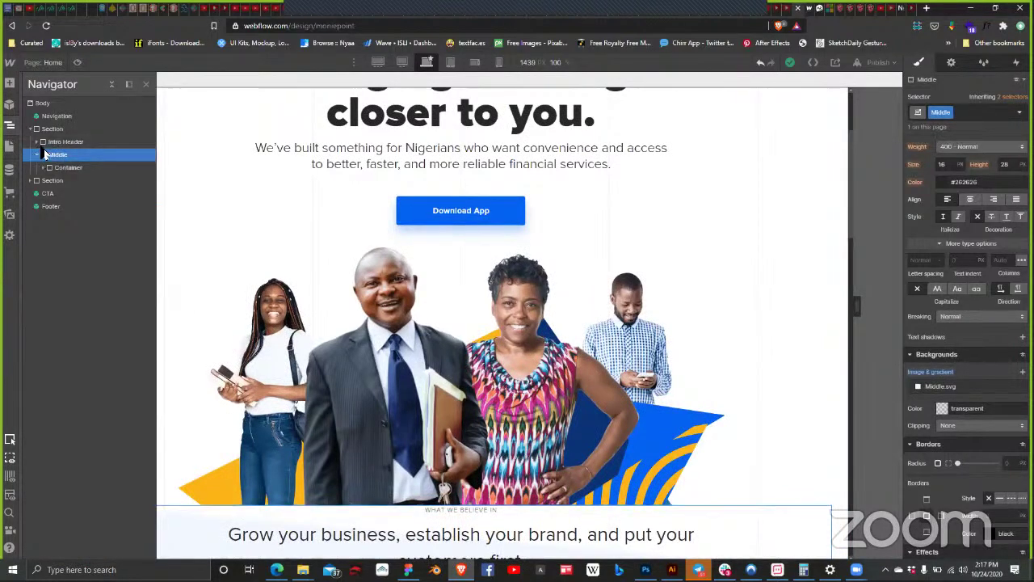
{"action": "left_click", "coordinate": [52, 130]}
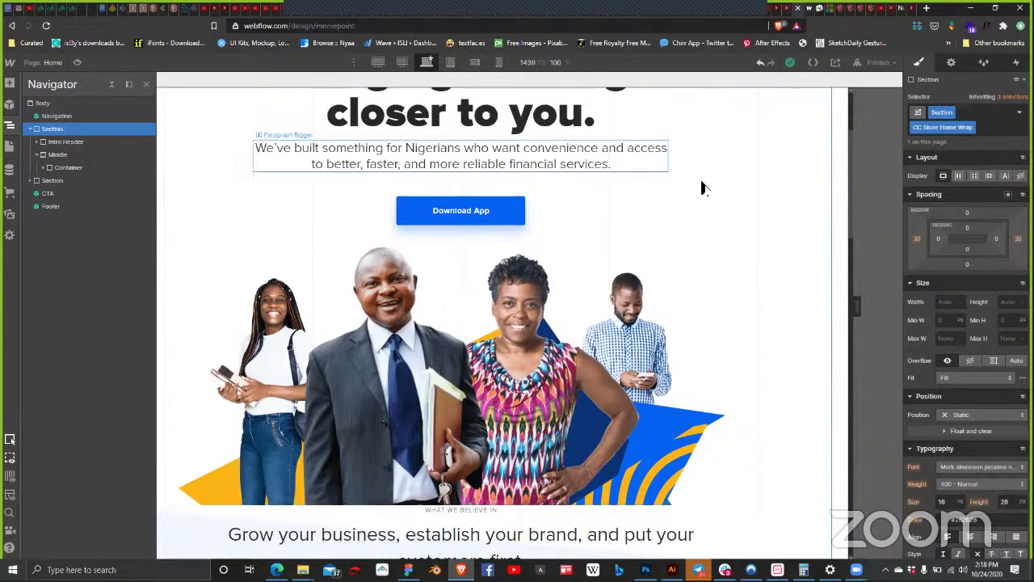
{"action": "left_click", "coordinate": [997, 238]}
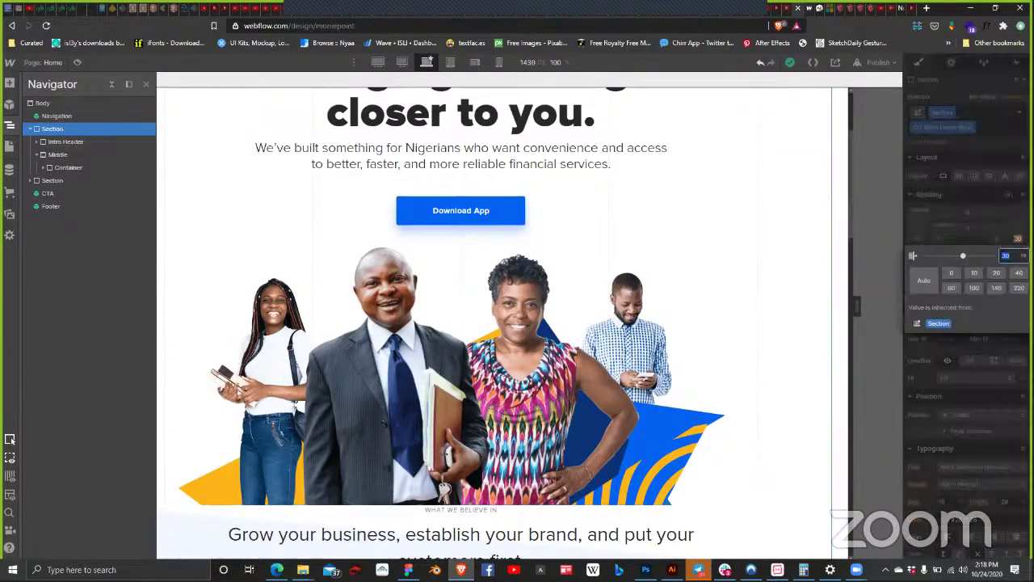
{"action": "left_click", "coordinate": [973, 272]}
{"action": "left_click", "coordinate": [920, 244]}
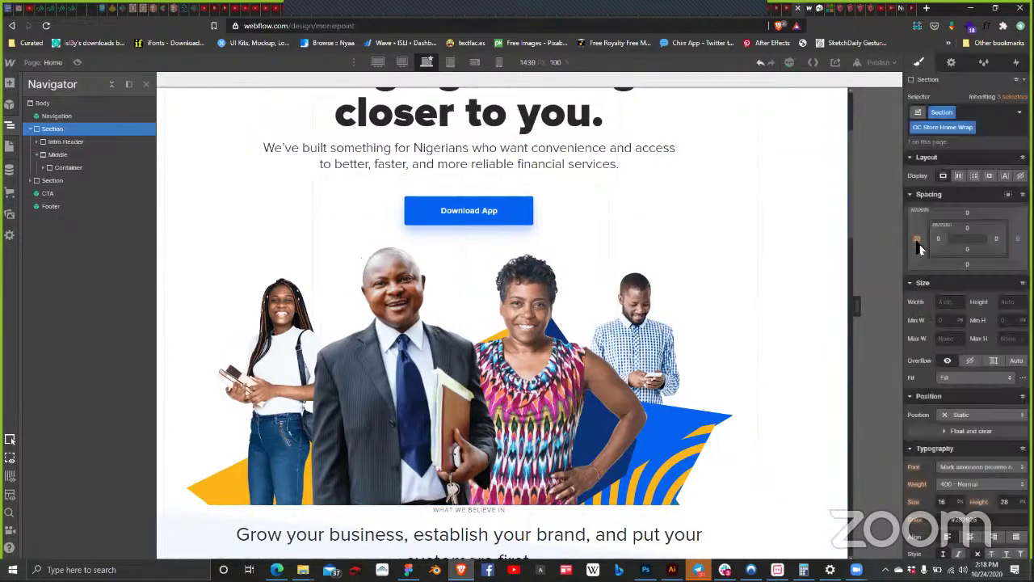
{"action": "left_click", "coordinate": [920, 243]}
{"action": "left_click", "coordinate": [957, 273]}
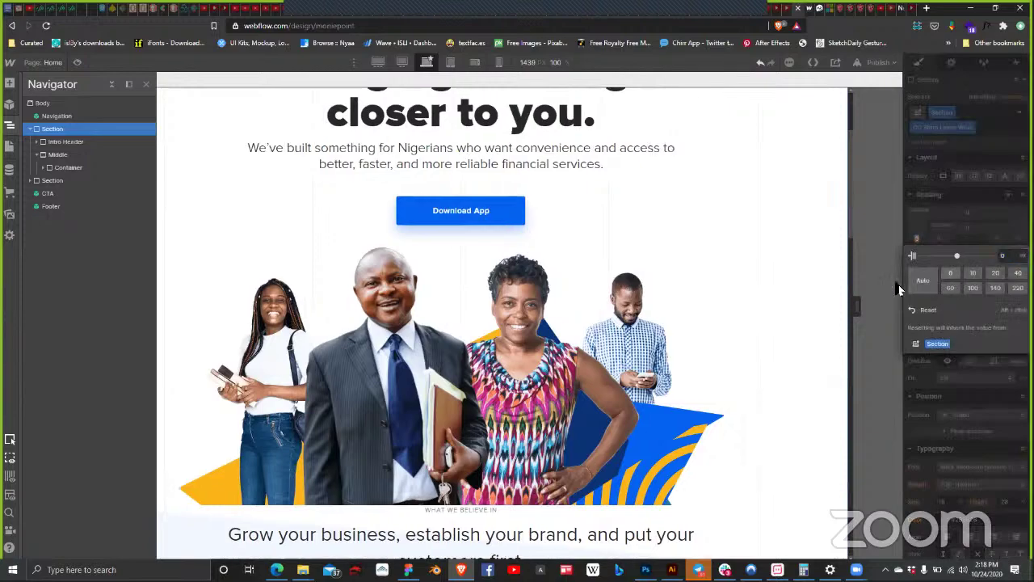
{"action": "scroll", "coordinate": [737, 341], "scroll_direction": "down", "scroll_amount": 5}
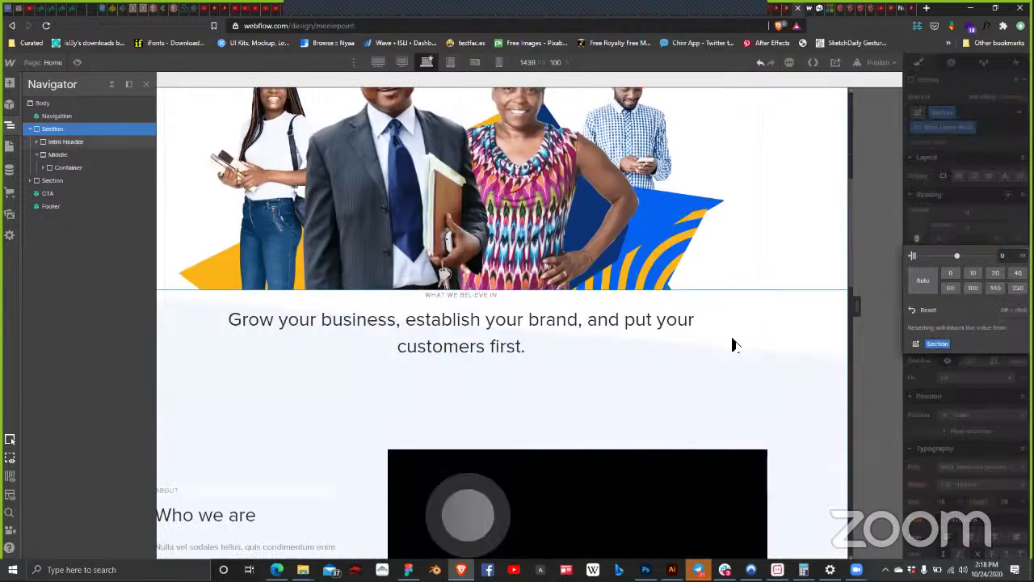
{"action": "scroll", "coordinate": [731, 343], "scroll_direction": "up", "scroll_amount": 2}
{"action": "scroll", "coordinate": [739, 346], "scroll_direction": "down", "scroll_amount": 1}
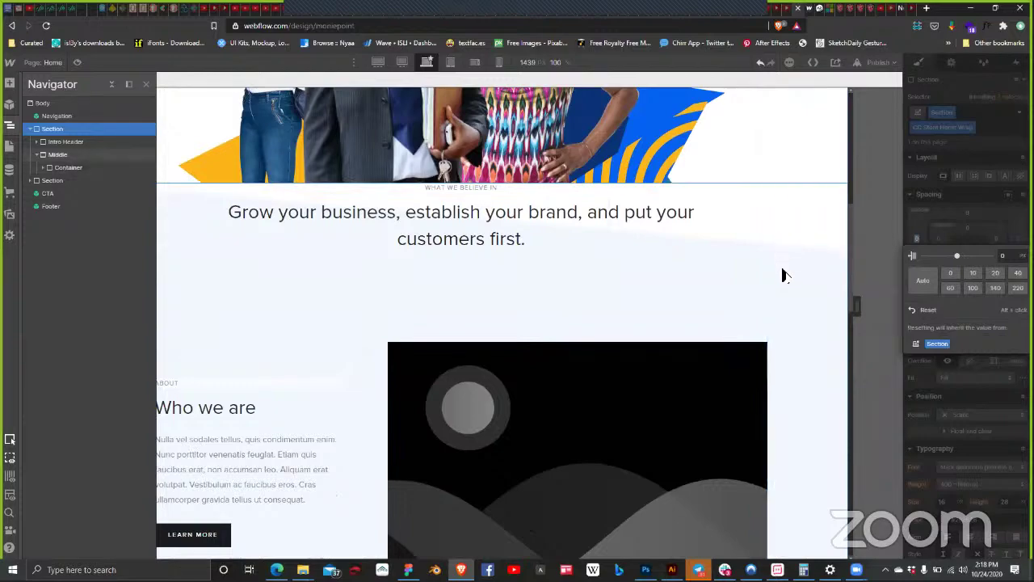
Step: Set the Middle section's top padding to 220 px
{"action": "left_click", "coordinate": [782, 276]}
{"action": "scroll", "coordinate": [783, 273], "scroll_direction": "up", "scroll_amount": 7}
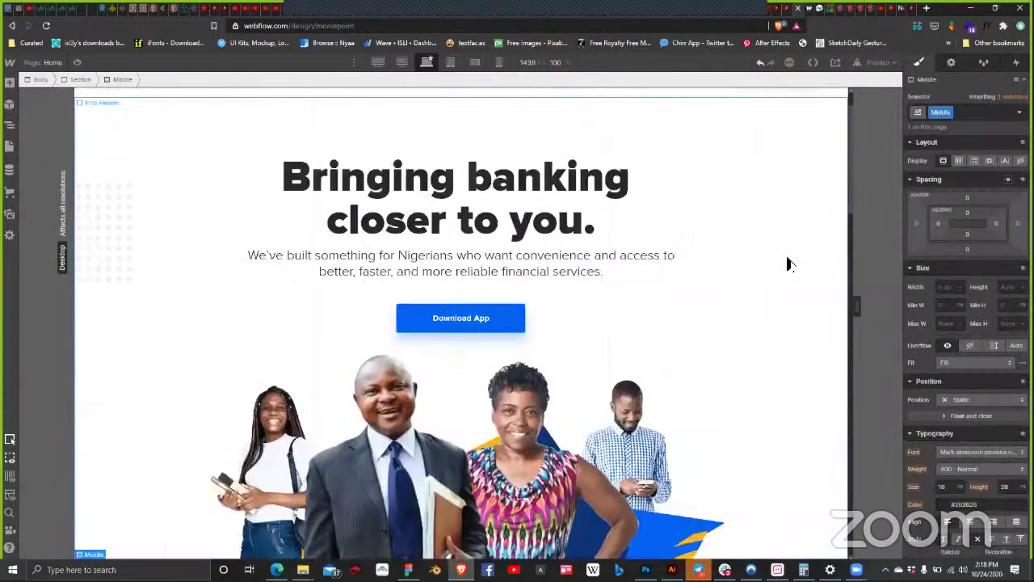
{"action": "scroll", "coordinate": [790, 265], "scroll_direction": "down", "scroll_amount": 7}
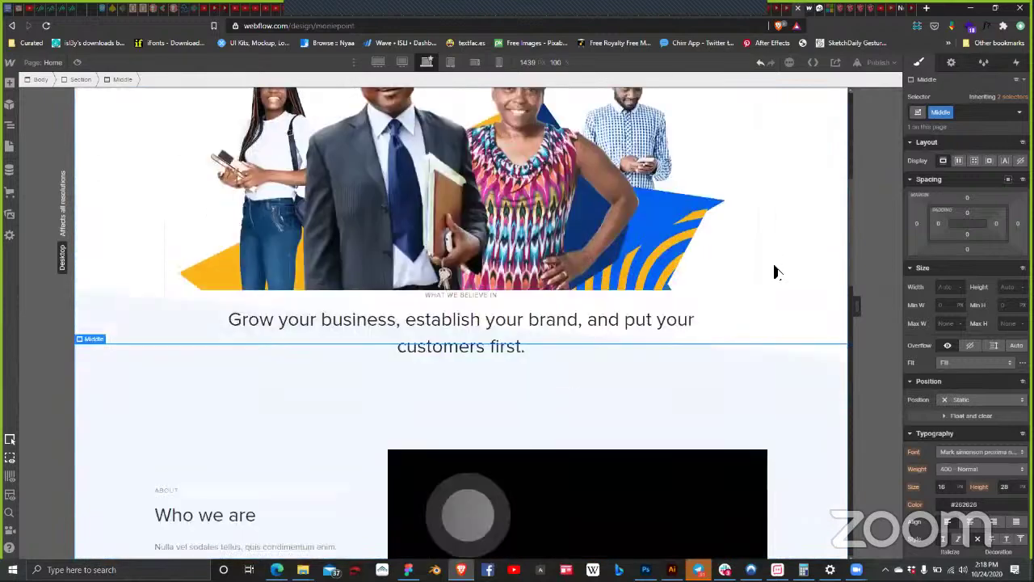
{"action": "scroll", "coordinate": [746, 277], "scroll_direction": "up", "scroll_amount": 4}
{"action": "scroll", "coordinate": [739, 277], "scroll_direction": "down", "scroll_amount": 5}
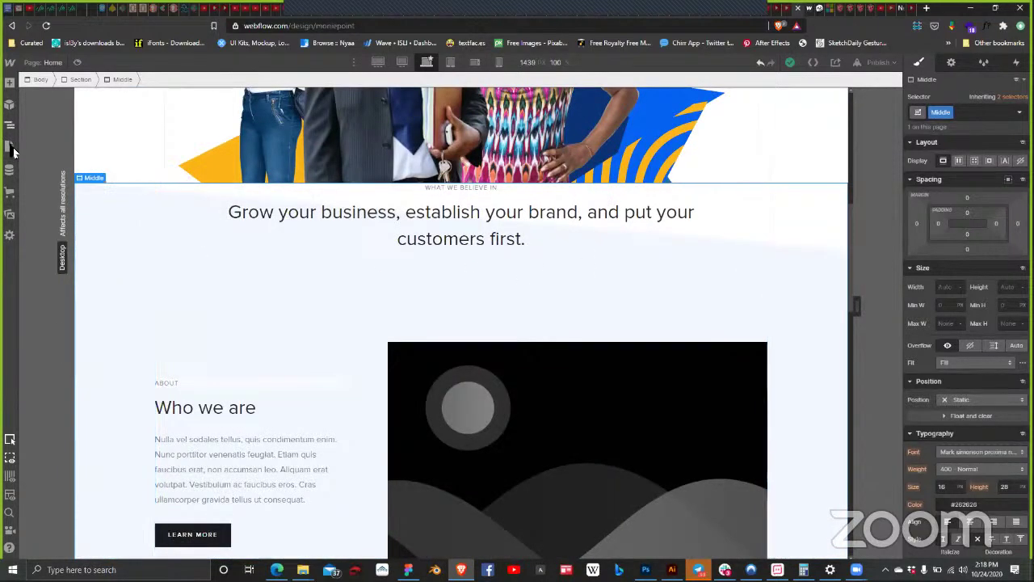
{"action": "left_click", "coordinate": [9, 127]}
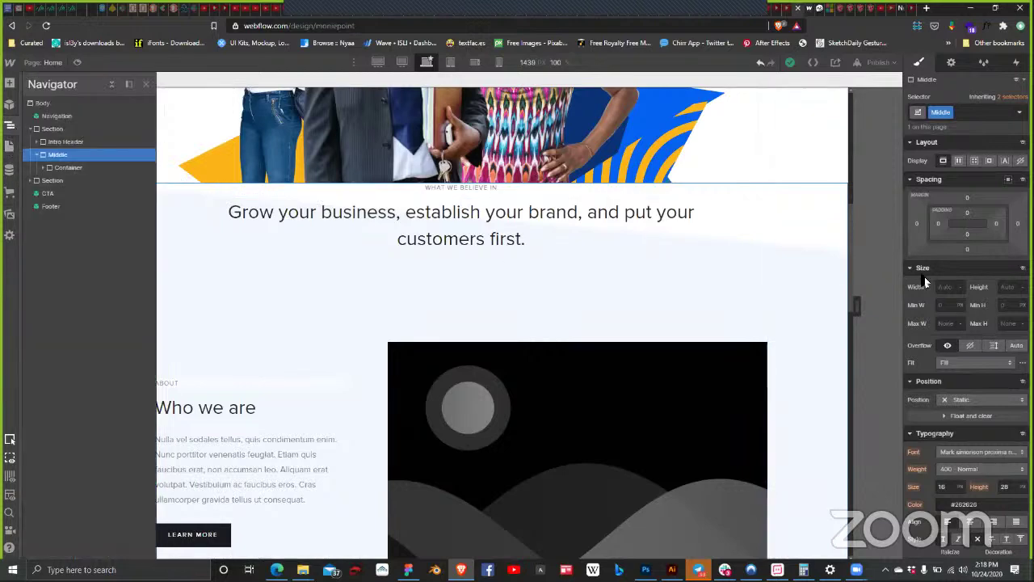
{"action": "left_click", "coordinate": [968, 213]}
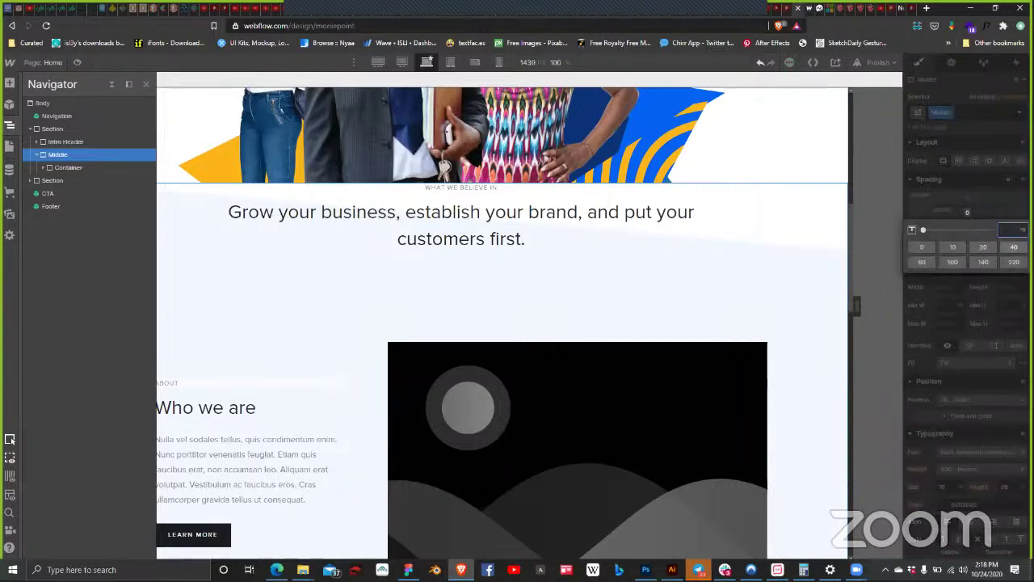
{"action": "left_click", "coordinate": [952, 264]}
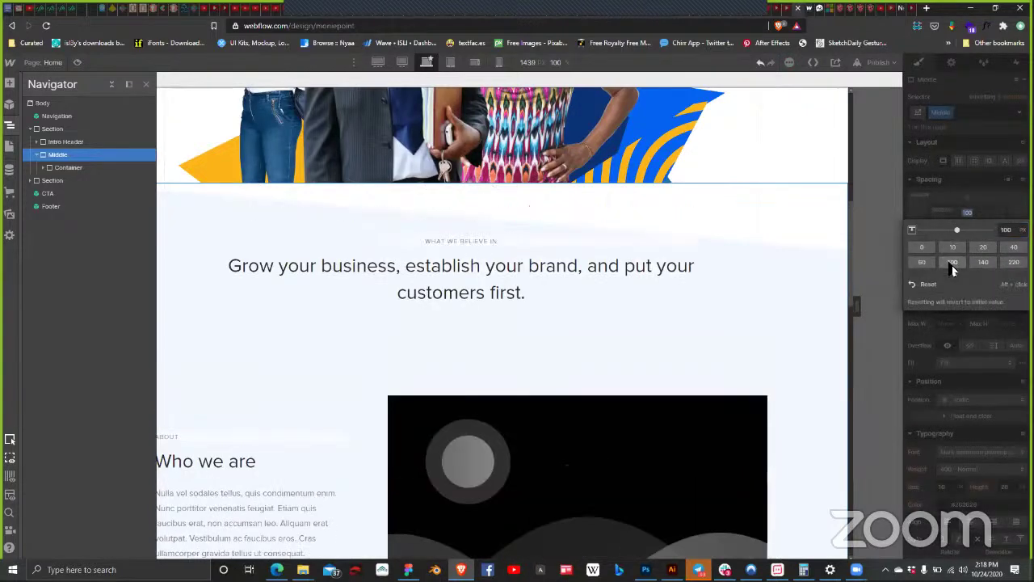
{"action": "left_click", "coordinate": [1015, 262]}
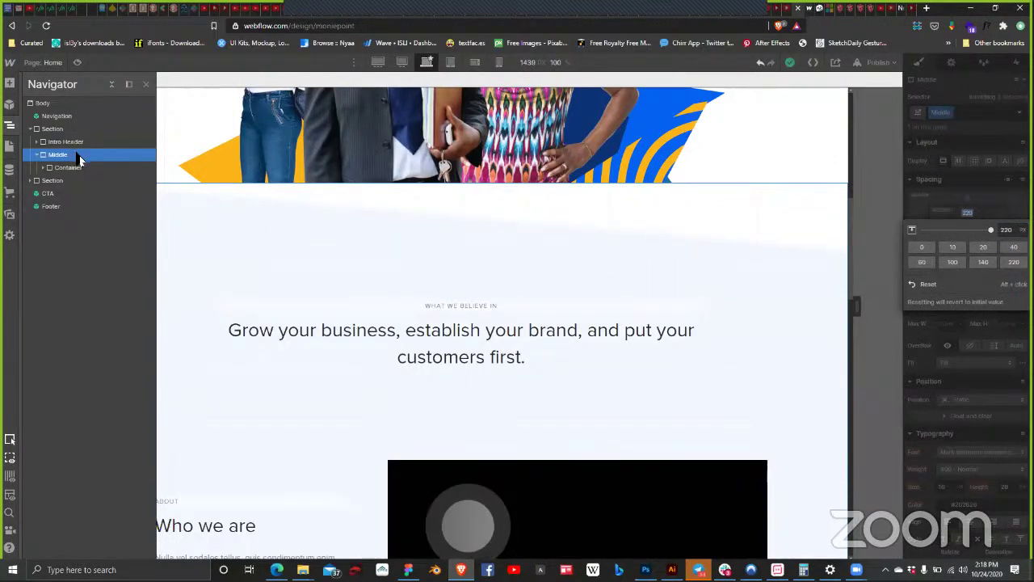
Step: Set the Middle section's top margin to -111 px so its slanted background overlaps the bottom of the hero image
{"action": "left_click", "coordinate": [974, 202]}
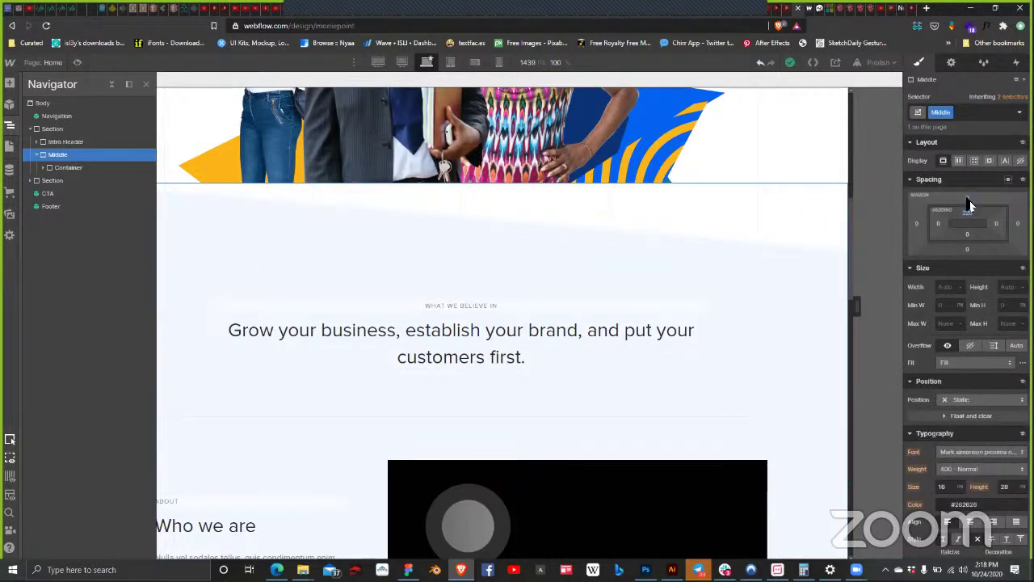
{"action": "left_click_drag", "start_coordinate": [969, 202], "coordinate": [977, 258]}
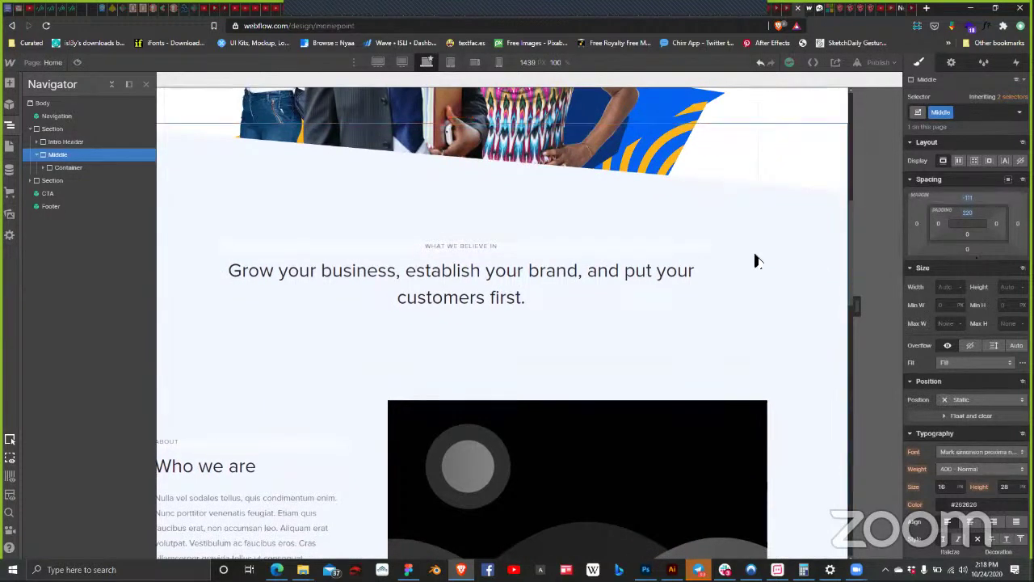
{"action": "scroll", "coordinate": [725, 266], "scroll_direction": "up", "scroll_amount": 4}
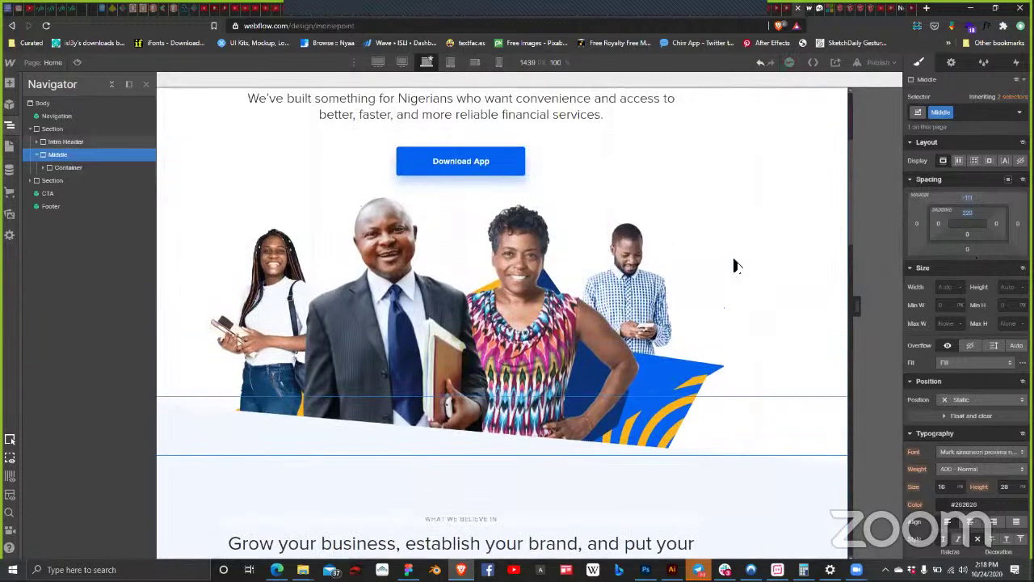
{"action": "scroll", "coordinate": [734, 266], "scroll_direction": "up", "scroll_amount": 3}
{"action": "scroll", "coordinate": [733, 266], "scroll_direction": "down", "scroll_amount": 2}
{"action": "scroll", "coordinate": [734, 266], "scroll_direction": "up", "scroll_amount": 2}
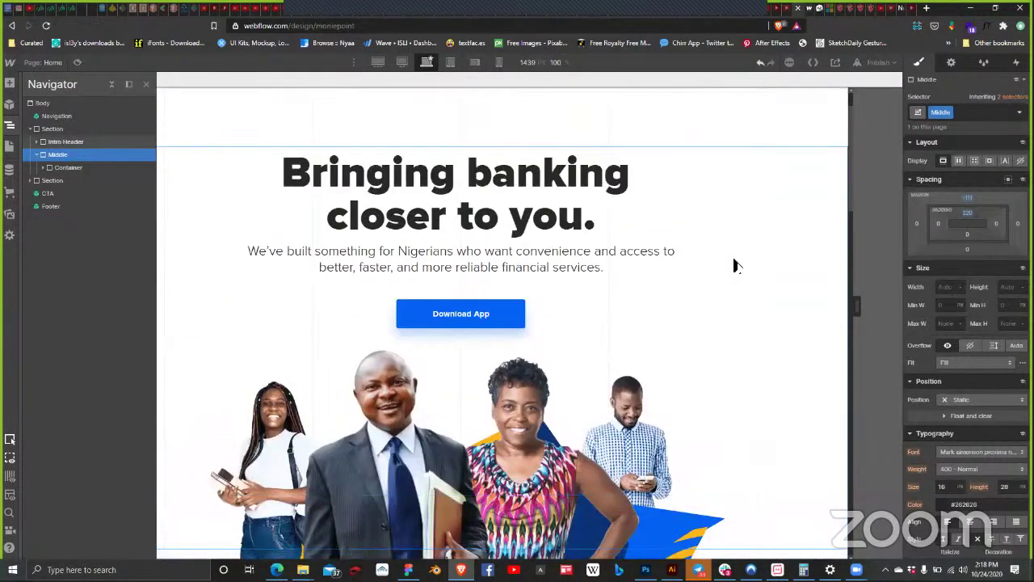
{"action": "scroll", "coordinate": [727, 247], "scroll_direction": "down", "scroll_amount": 1}
{"action": "scroll", "coordinate": [719, 227], "scroll_direction": "up", "scroll_amount": 1}
Step: Publish the site to the moniepoint.webflow.io domain and dismiss the publish options
{"action": "left_click", "coordinate": [879, 62]}
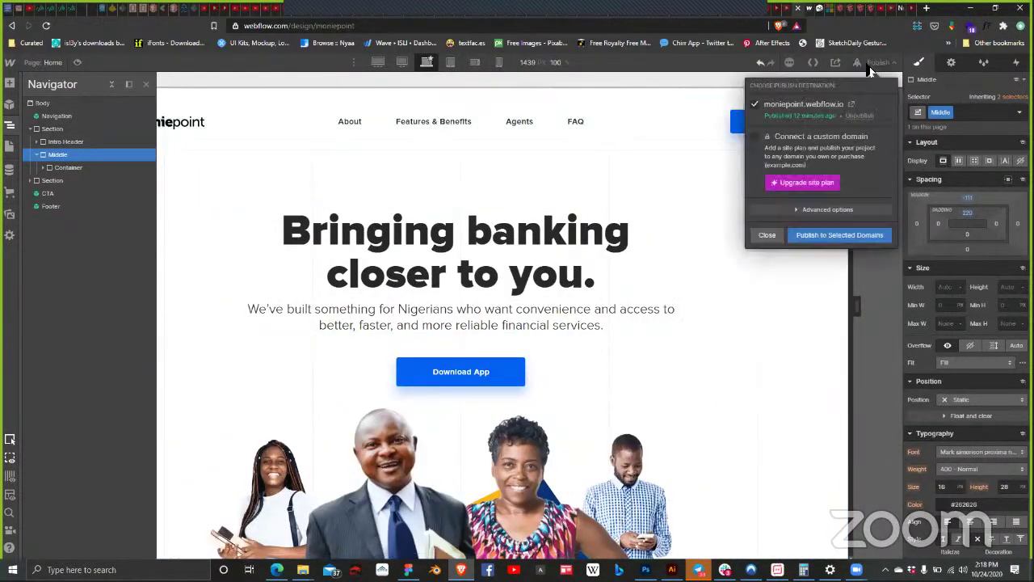
{"action": "left_click", "coordinate": [853, 235]}
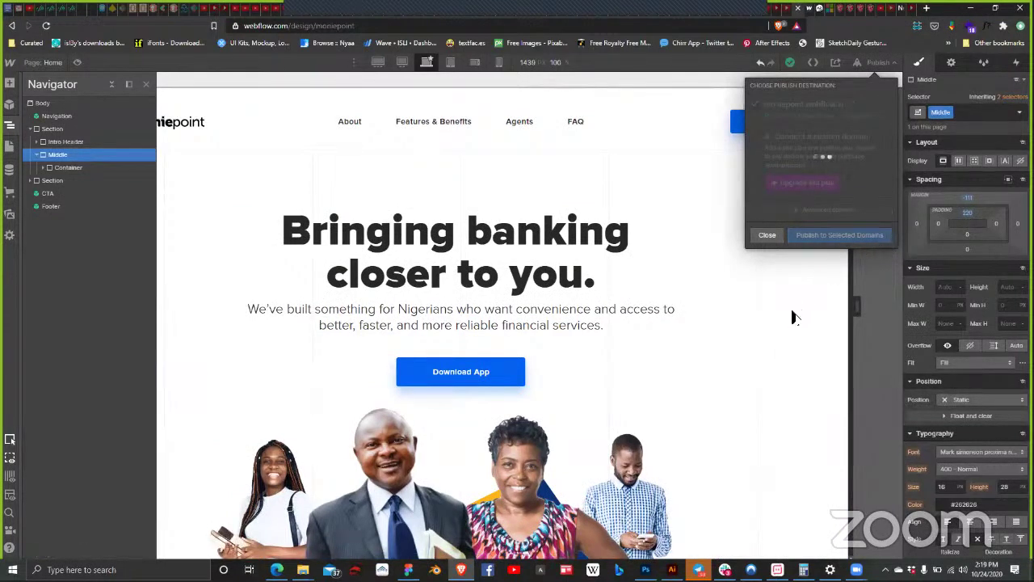
{"action": "left_click", "coordinate": [767, 234]}
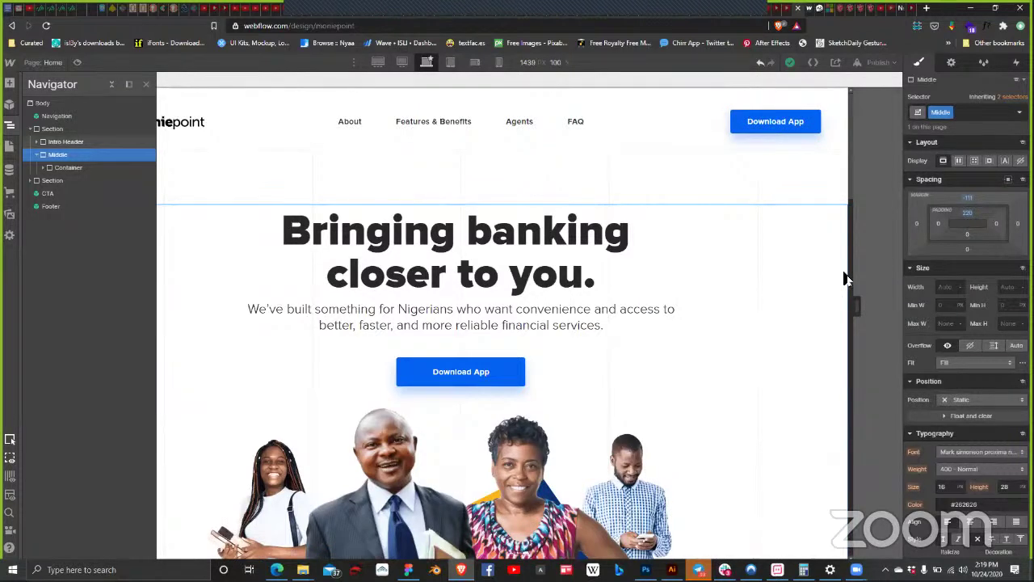
Step: Reload the published moniepoint.webflow.io page and examine how the slanted Middle section meets the hero image
{"action": "left_click", "coordinate": [812, 11]}
{"action": "scroll", "coordinate": [432, 275], "scroll_direction": "down", "scroll_amount": 2}
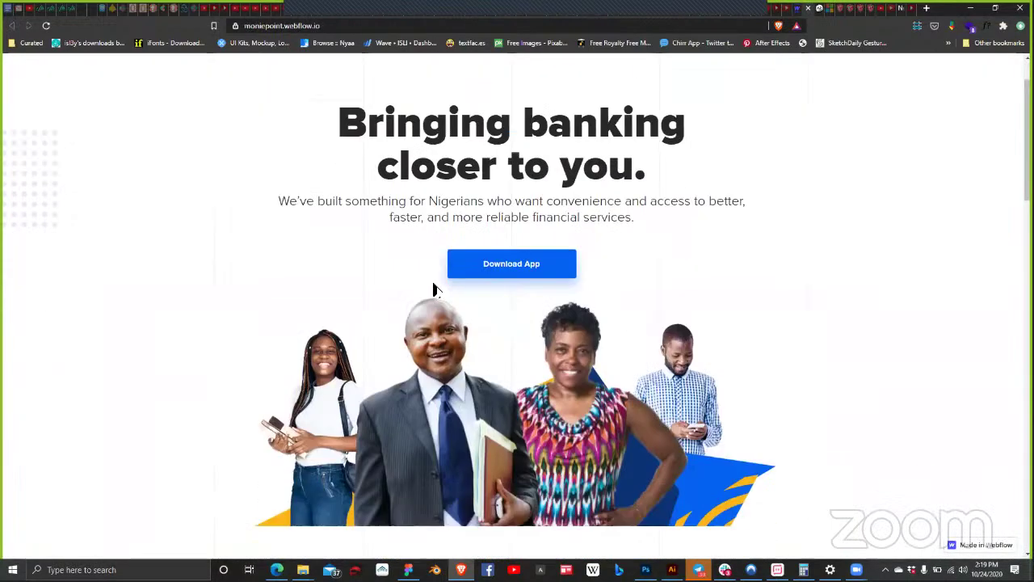
{"action": "scroll", "coordinate": [415, 251], "scroll_direction": "up", "scroll_amount": 2}
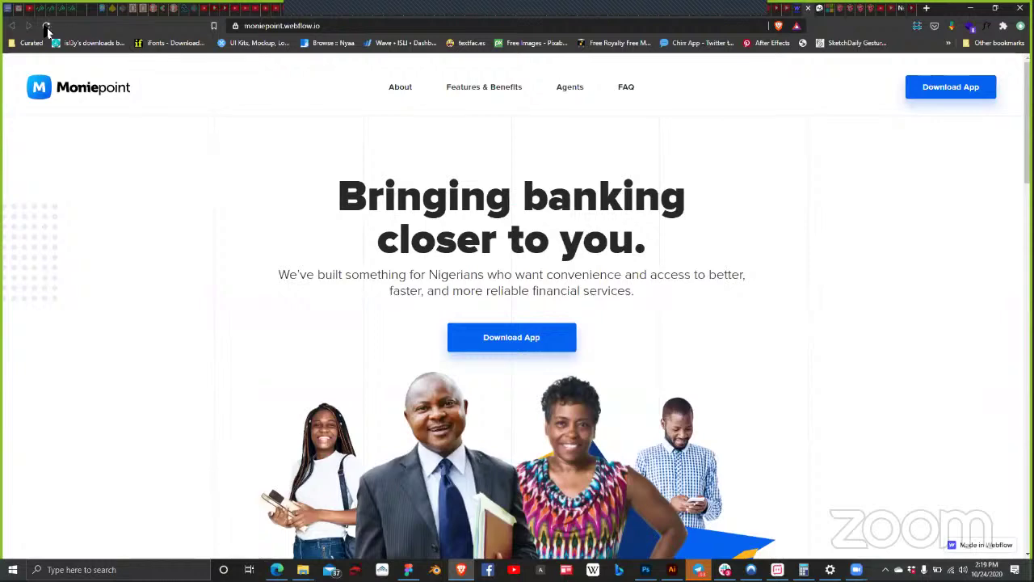
{"action": "key", "text": "F5"}
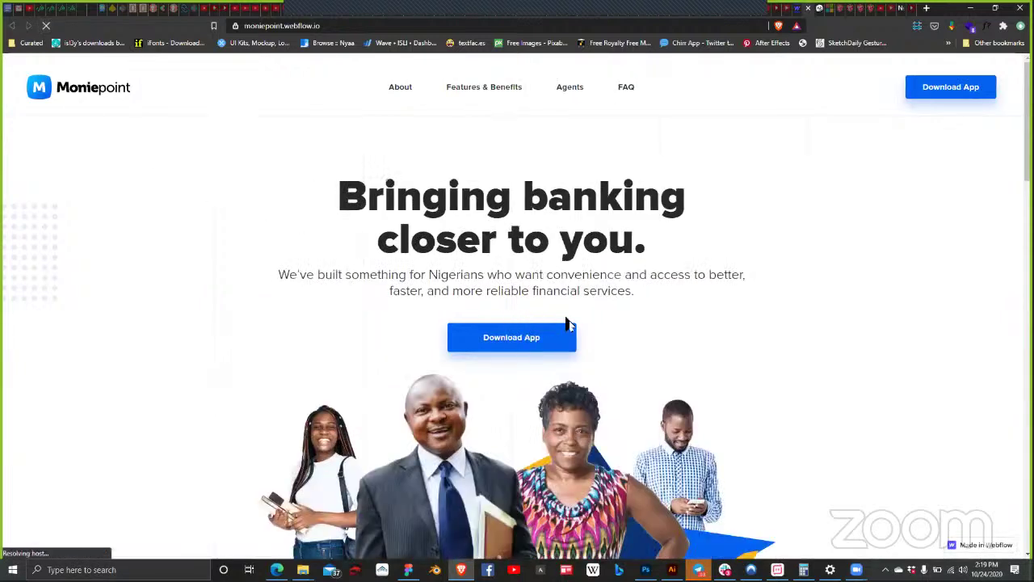
{"action": "scroll", "coordinate": [578, 325], "scroll_direction": "down", "scroll_amount": 3}
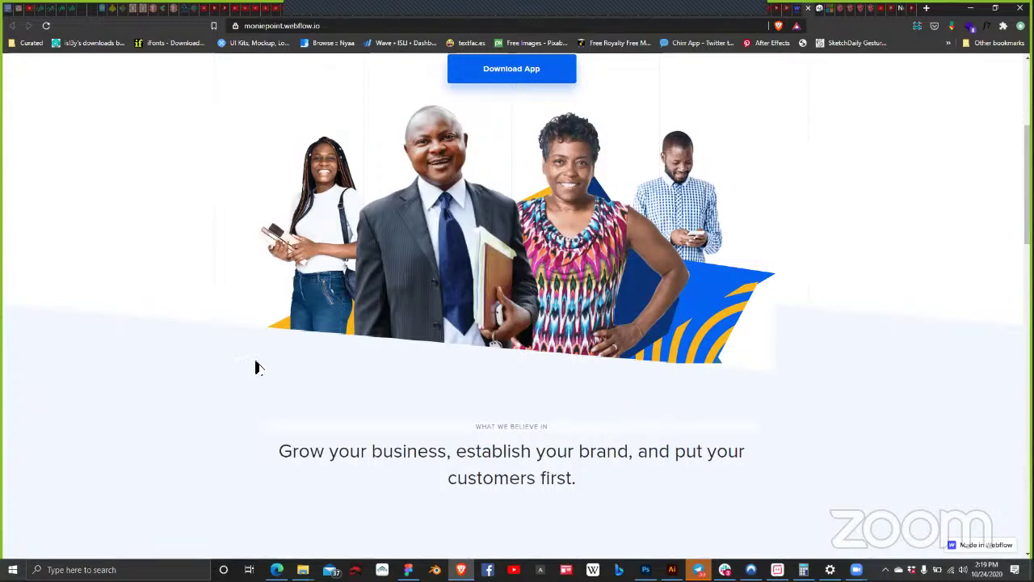
{"action": "scroll", "coordinate": [314, 342], "scroll_direction": "down", "scroll_amount": 3}
{"action": "scroll", "coordinate": [316, 345], "scroll_direction": "up", "scroll_amount": 4}
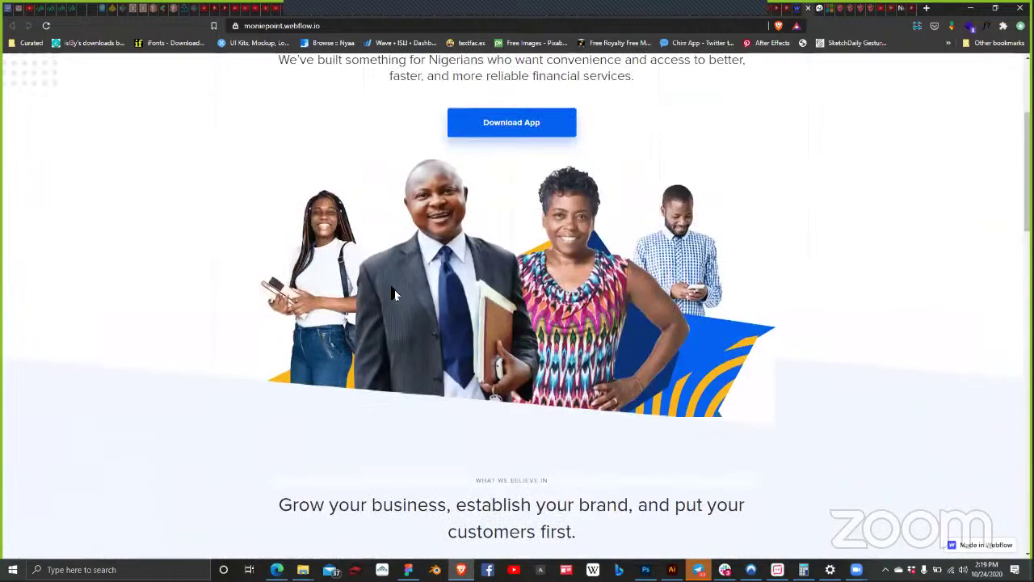
Step: In the Webflow designer, set the Middle section's Middle.svg background to Cover size, positioned at 50% left and 0% top
{"action": "left_click", "coordinate": [797, 9]}
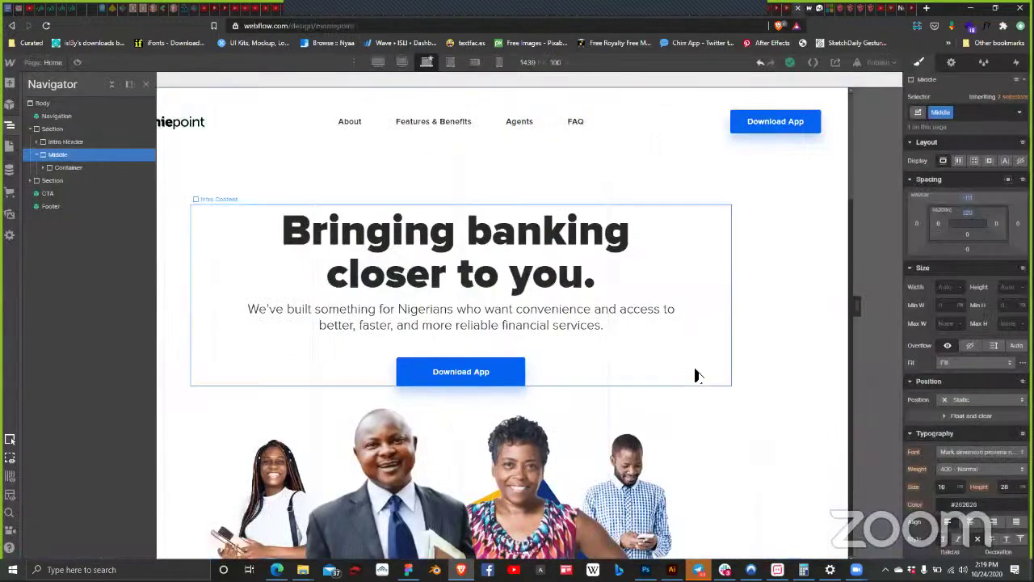
{"action": "scroll", "coordinate": [752, 461], "scroll_direction": "down", "scroll_amount": 6}
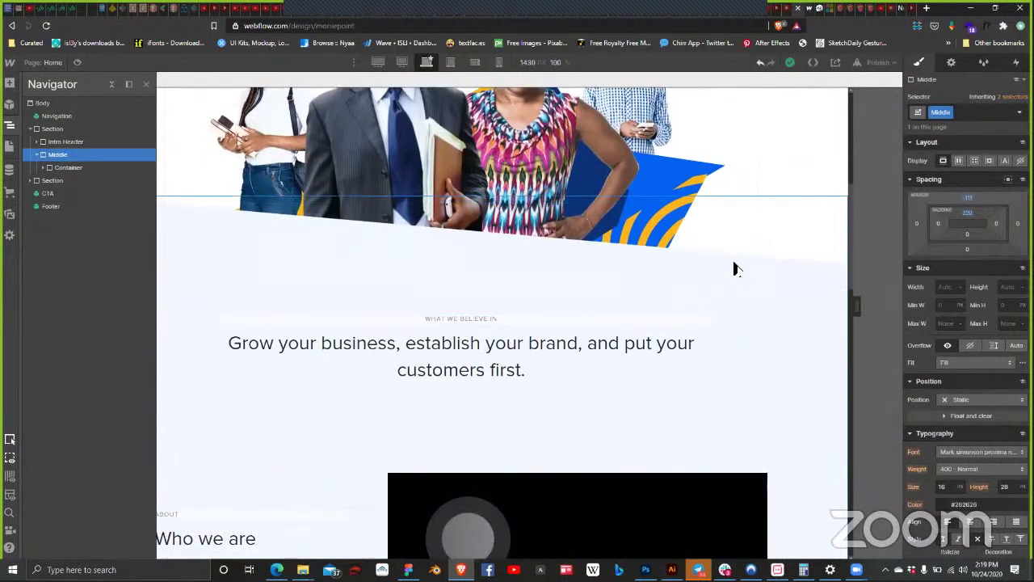
{"action": "left_click", "coordinate": [737, 282]}
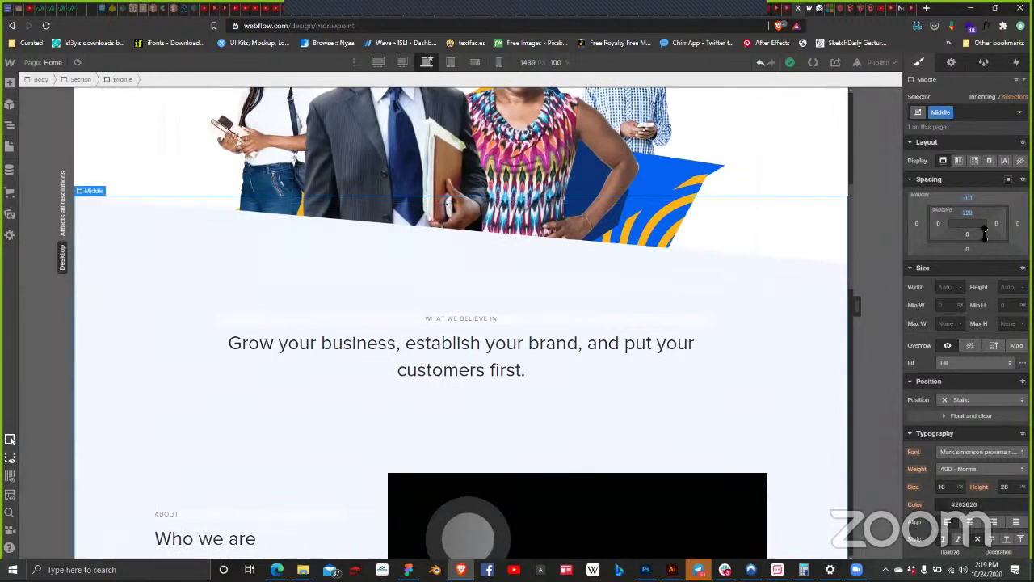
{"action": "scroll", "coordinate": [1010, 373], "scroll_direction": "down", "scroll_amount": 2}
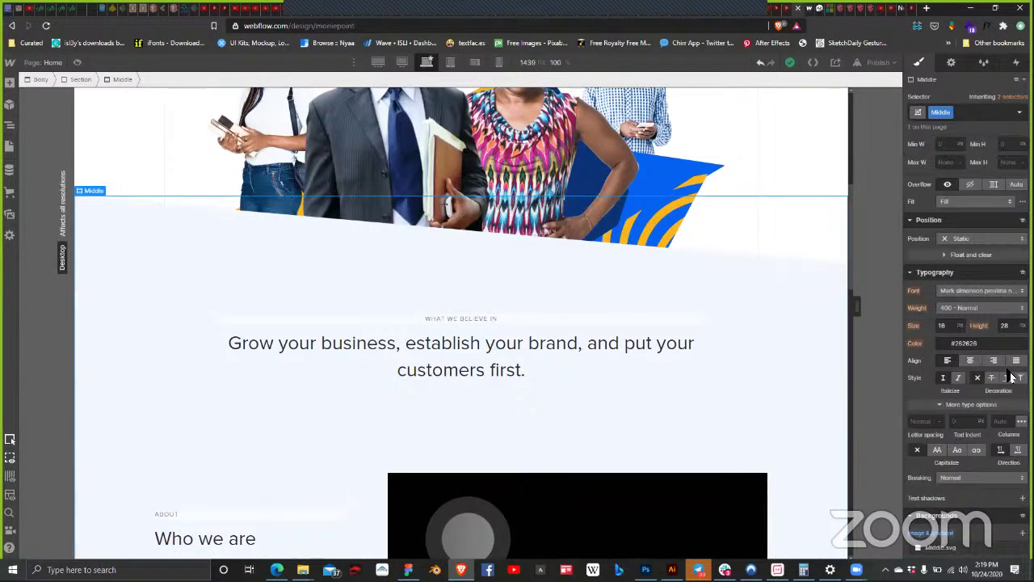
{"action": "scroll", "coordinate": [1010, 373], "scroll_direction": "down", "scroll_amount": 3}
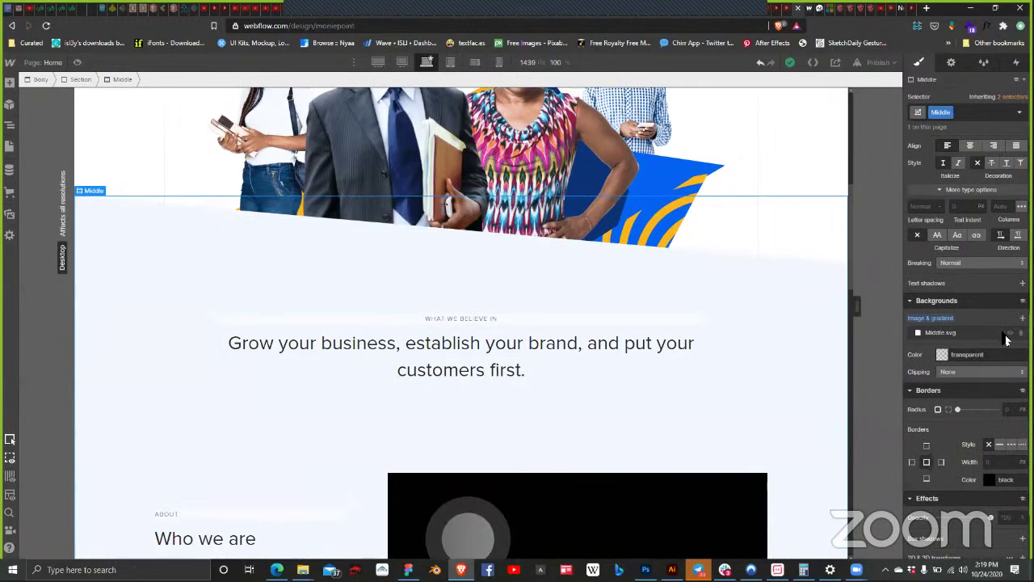
{"action": "left_click", "coordinate": [945, 333]}
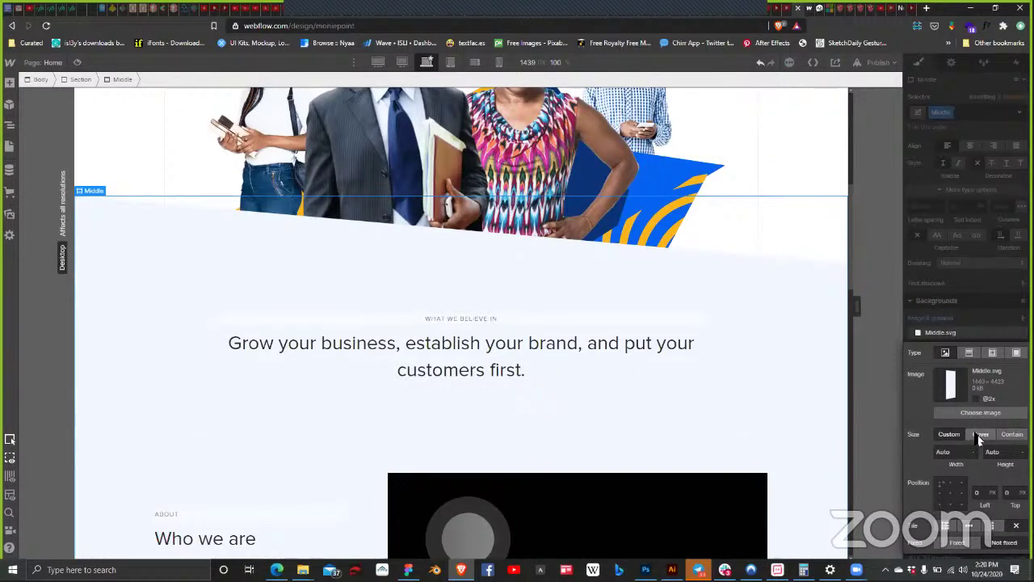
{"action": "left_click", "coordinate": [980, 437]}
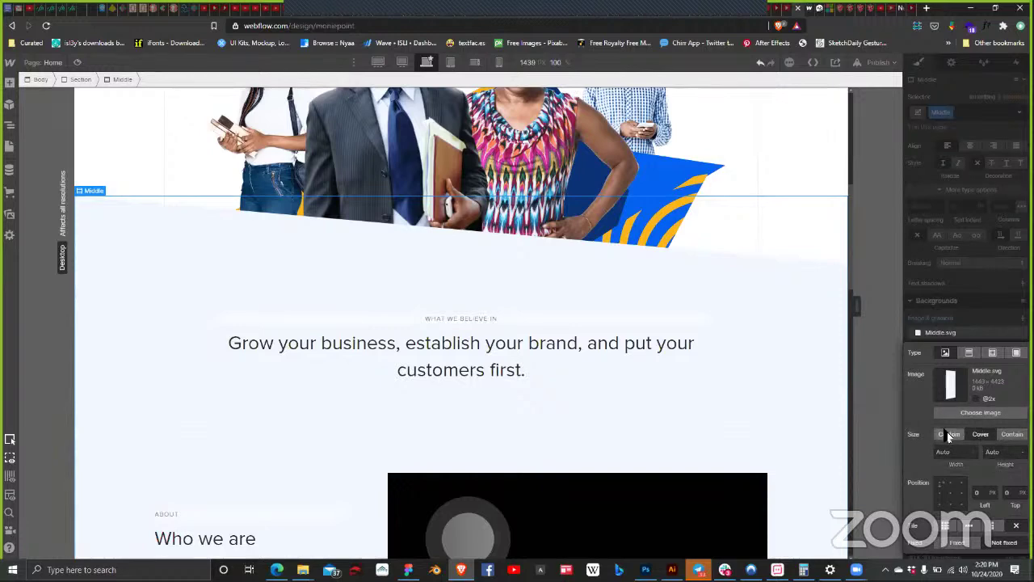
{"action": "left_click", "coordinate": [950, 485]}
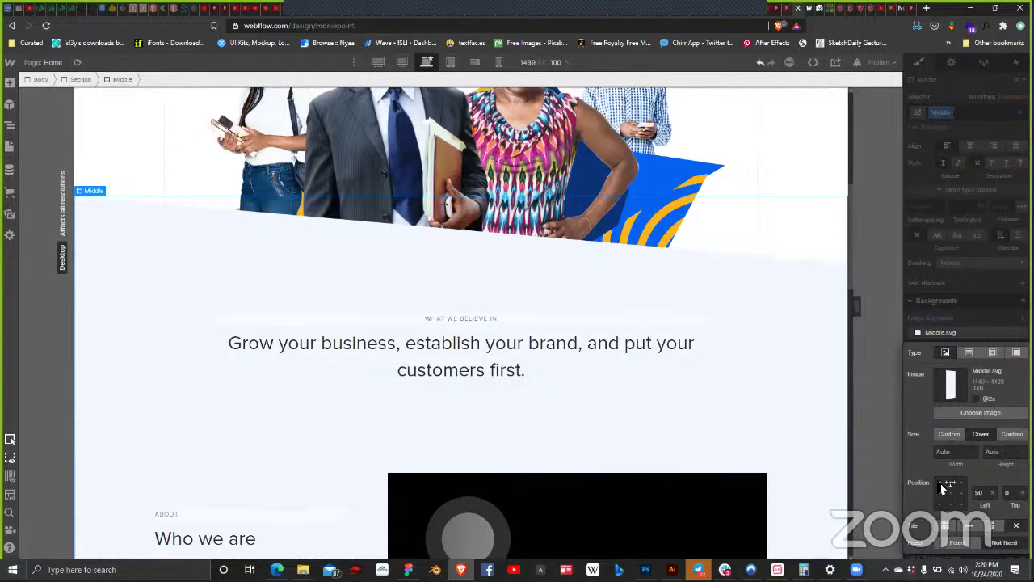
Step: Publish the background change to the moniepoint.webflow.io domain and dismiss the publish options
{"action": "left_click", "coordinate": [878, 62]}
{"action": "left_click", "coordinate": [854, 236]}
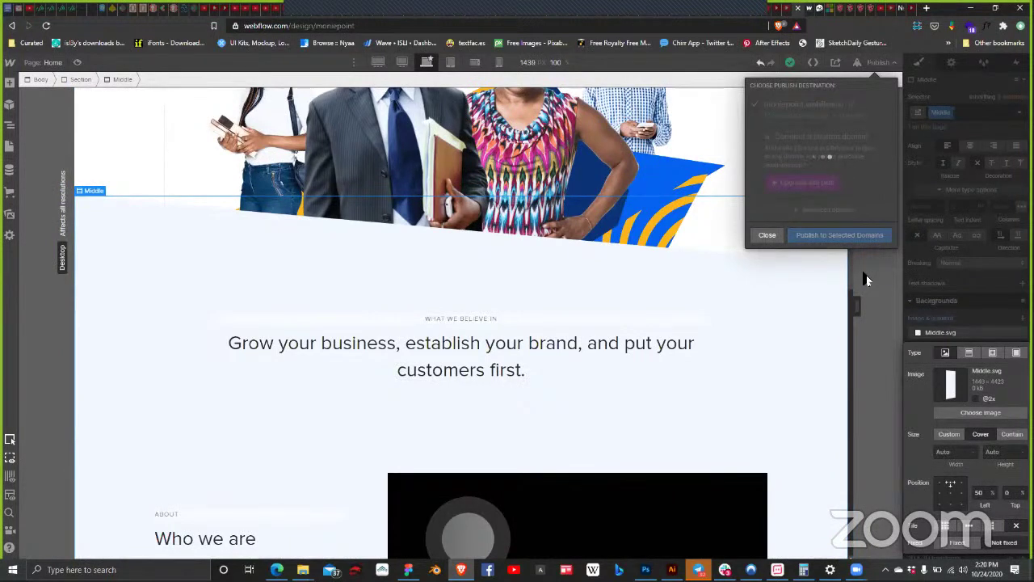
{"action": "left_click", "coordinate": [769, 235]}
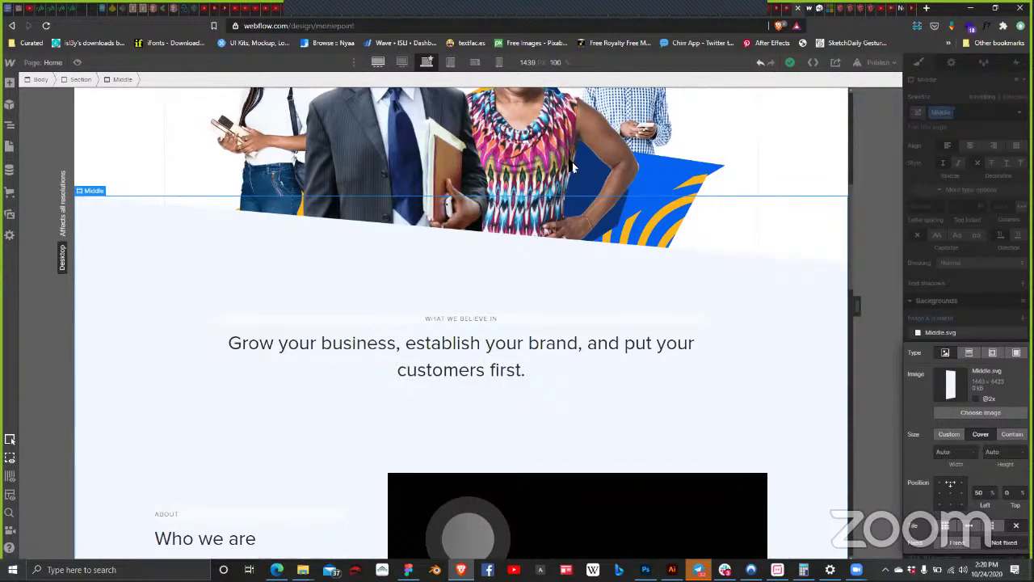
Step: Check the Middle section's slanted background at the two larger desktop breakpoints, then return to the base desktop view
{"action": "left_click", "coordinate": [377, 62]}
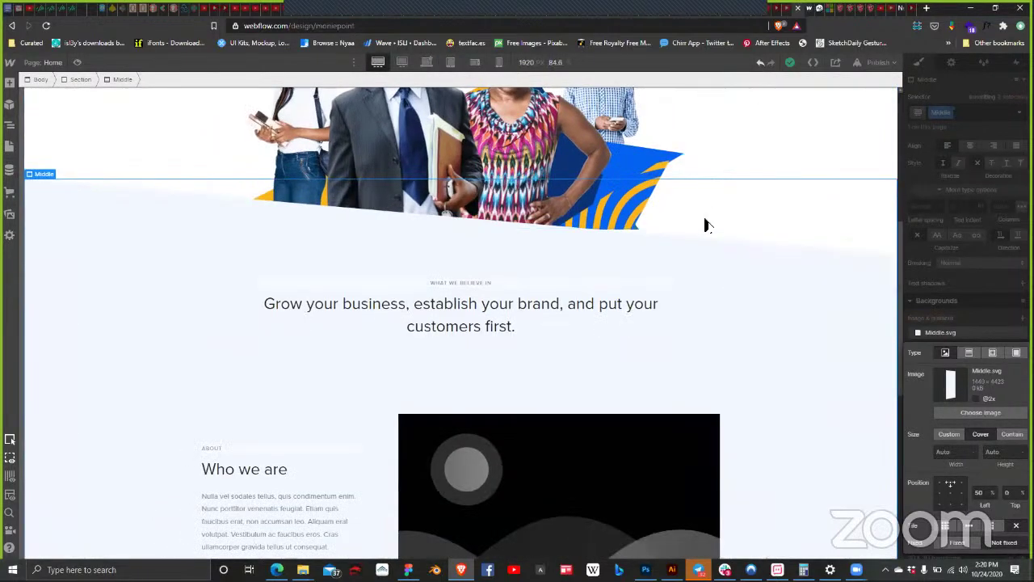
{"action": "left_click", "coordinate": [404, 62]}
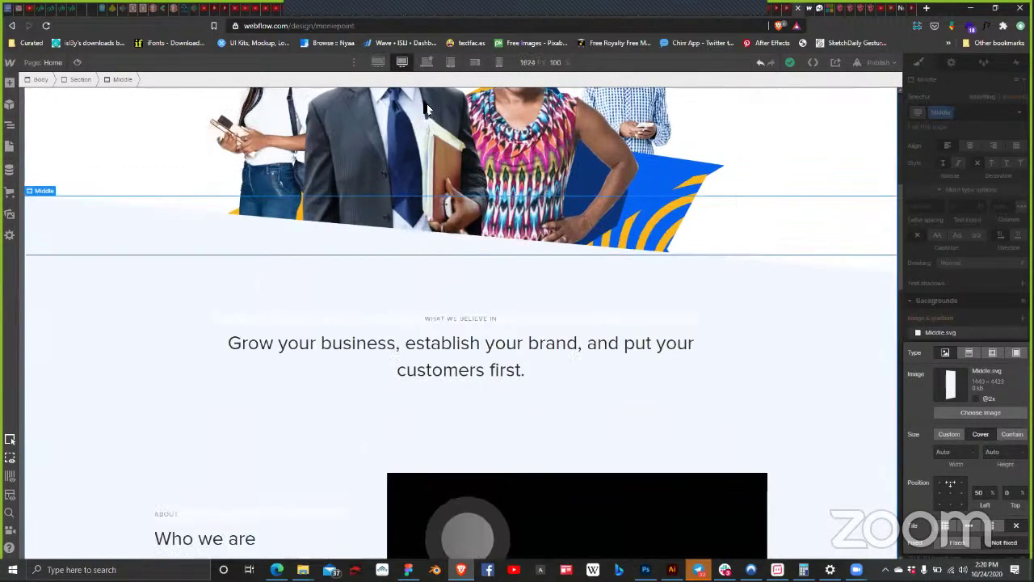
{"action": "left_click", "coordinate": [427, 62]}
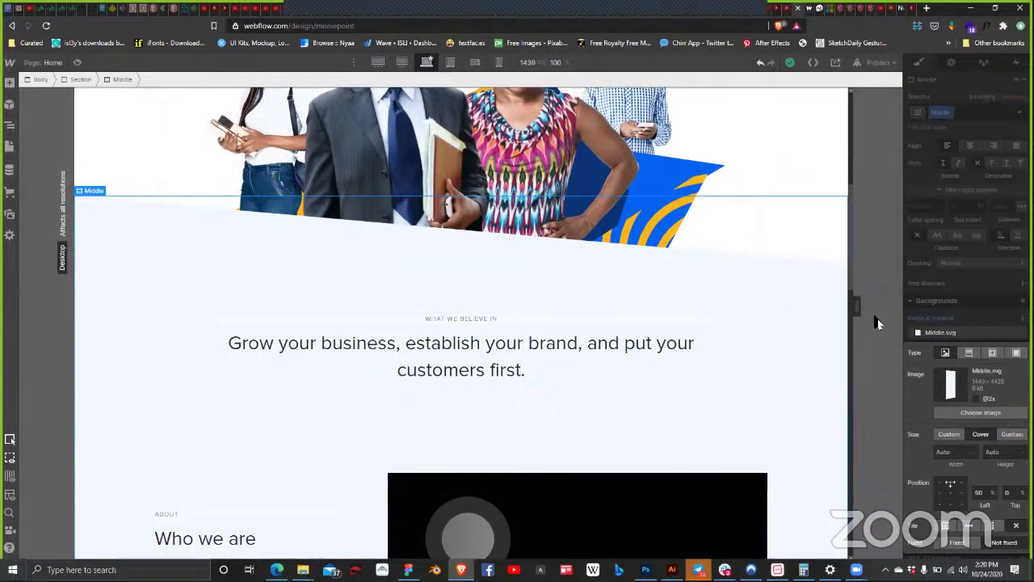
Step: Set the Middle section's top margin to -124 px and publish the site to the moniepoint.webflow.io domain
{"action": "left_click", "coordinate": [971, 304]}
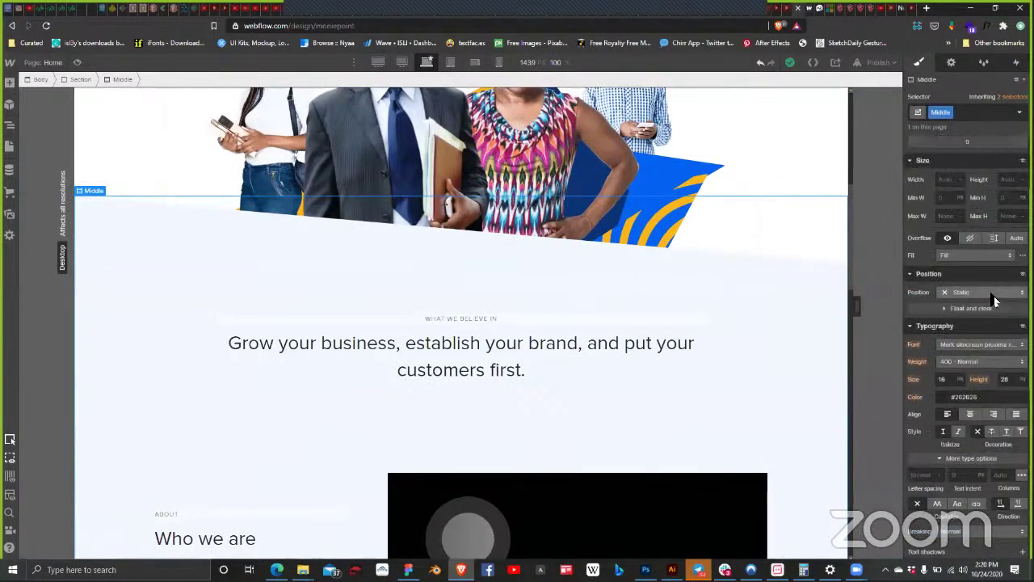
{"action": "scroll", "coordinate": [994, 296], "scroll_direction": "up", "scroll_amount": 5}
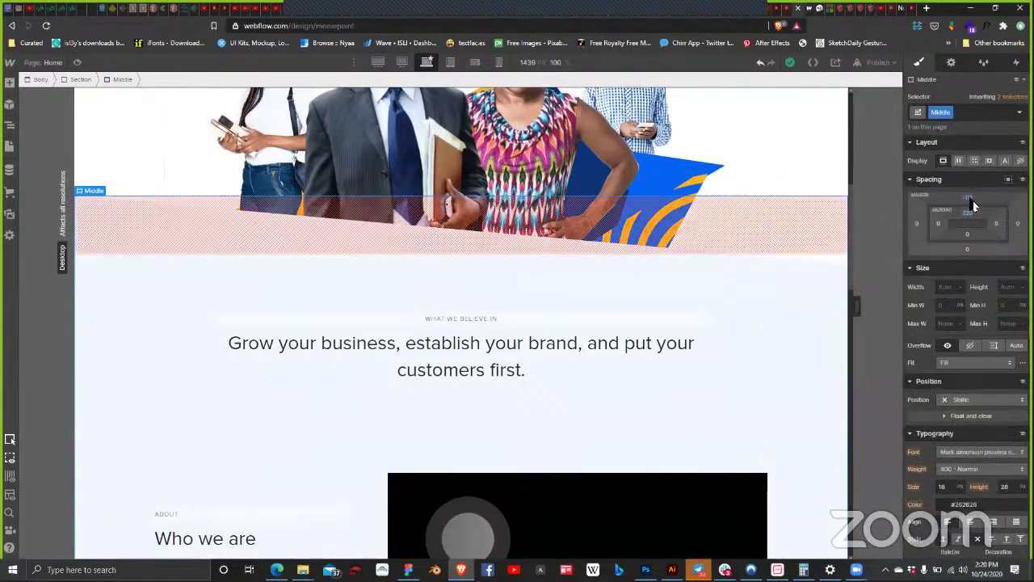
{"action": "left_click_drag", "start_coordinate": [972, 198], "coordinate": [976, 208]}
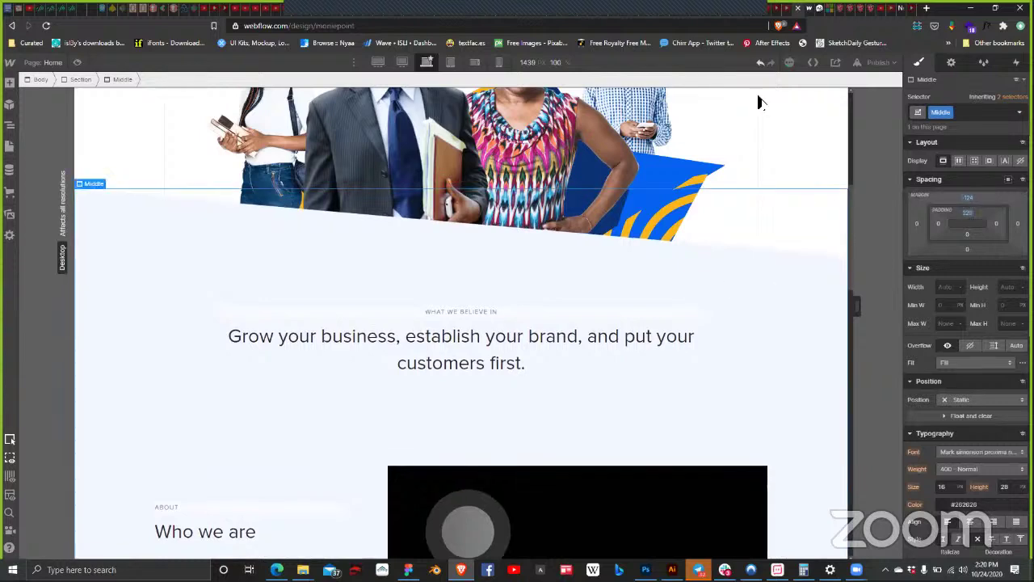
{"action": "left_click", "coordinate": [879, 62]}
{"action": "left_click", "coordinate": [886, 241]}
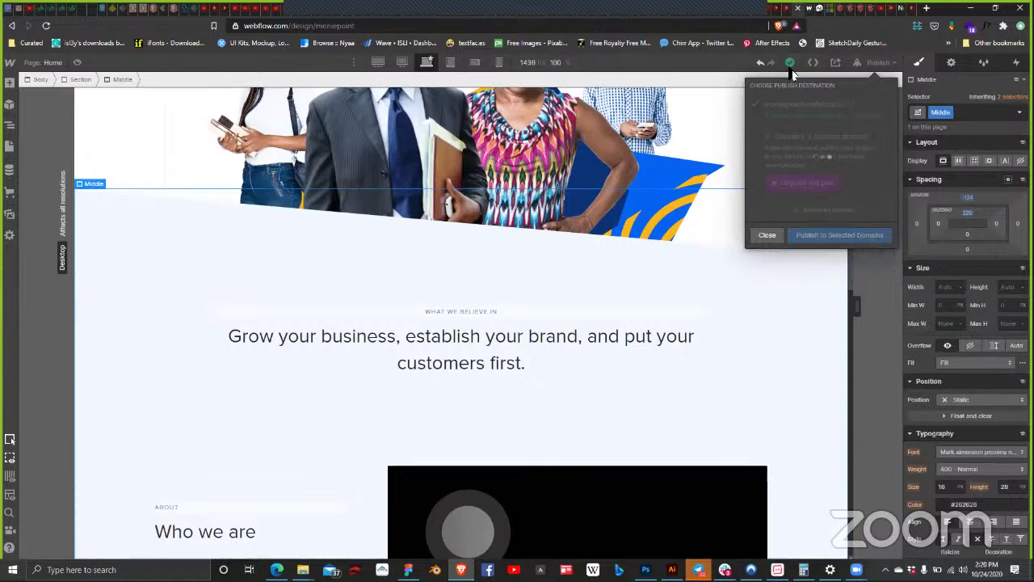
Step: Reload the published page to review the hero and Middle section overlap, then return to the designer and dismiss the publish options
{"action": "left_click", "coordinate": [816, 8]}
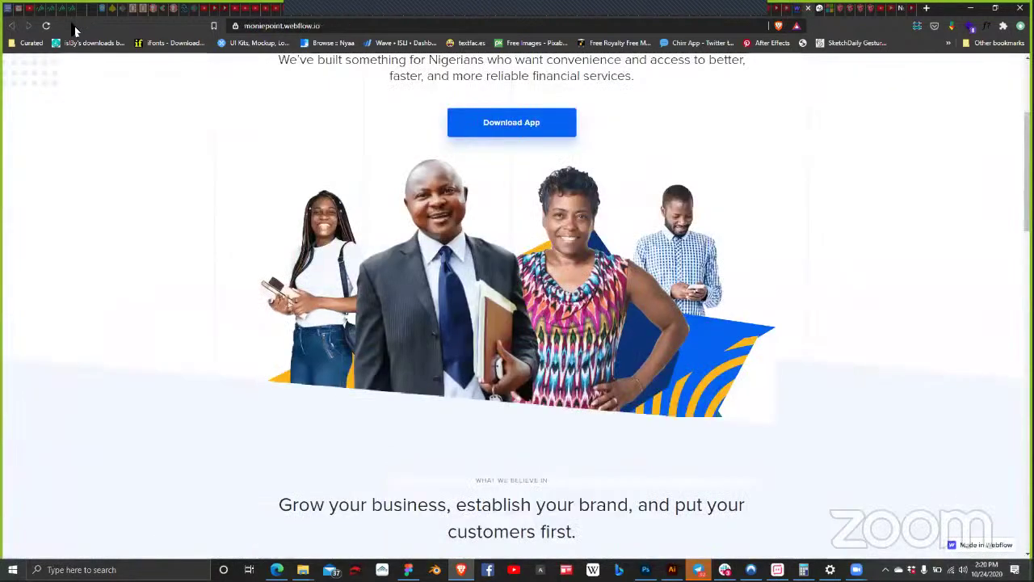
{"action": "left_click", "coordinate": [46, 26]}
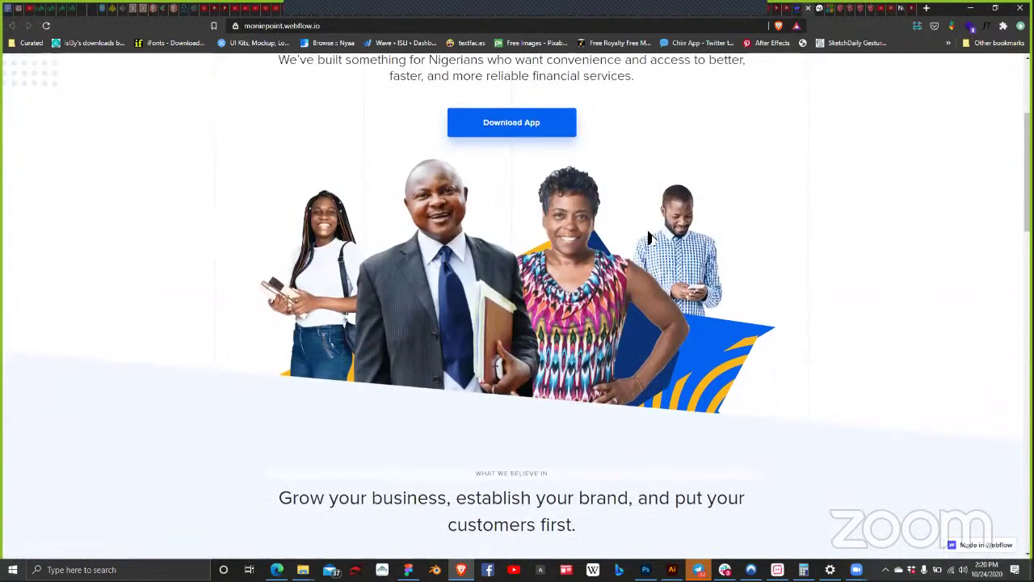
{"action": "scroll", "coordinate": [658, 247], "scroll_direction": "up", "scroll_amount": 2}
{"action": "scroll", "coordinate": [623, 261], "scroll_direction": "down", "scroll_amount": 2}
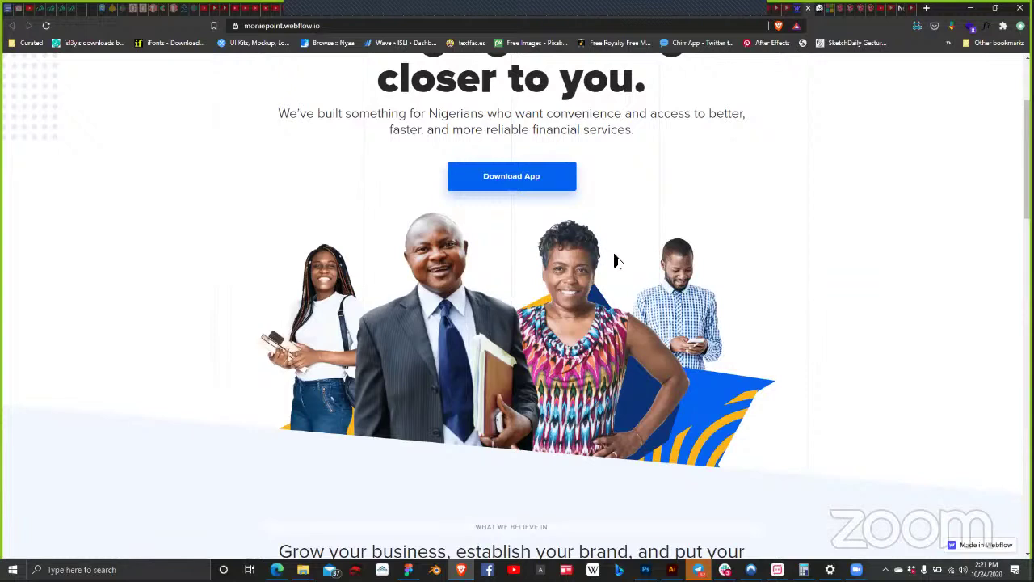
{"action": "scroll", "coordinate": [668, 242], "scroll_direction": "up", "scroll_amount": 2}
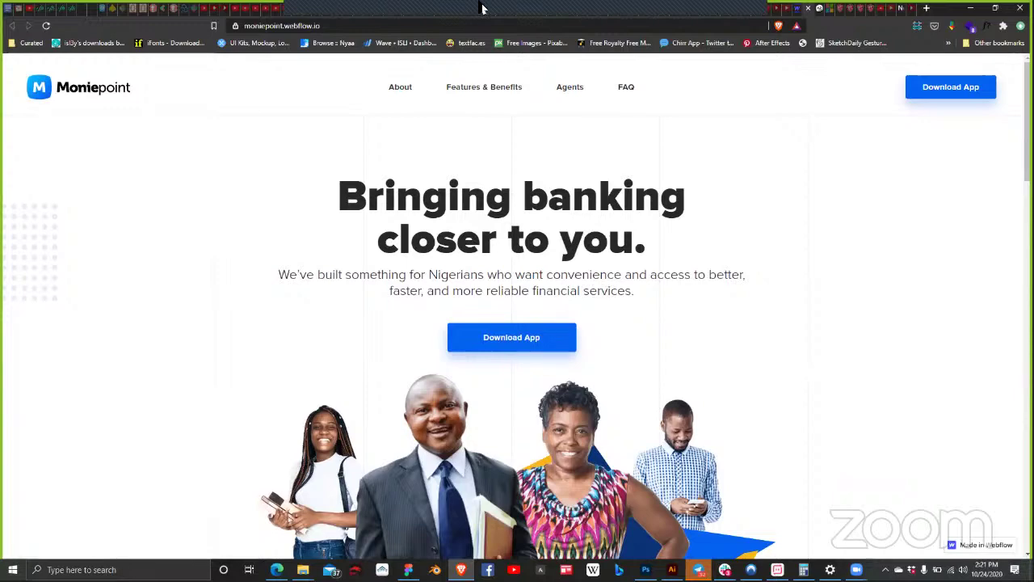
{"action": "left_click", "coordinate": [798, 16]}
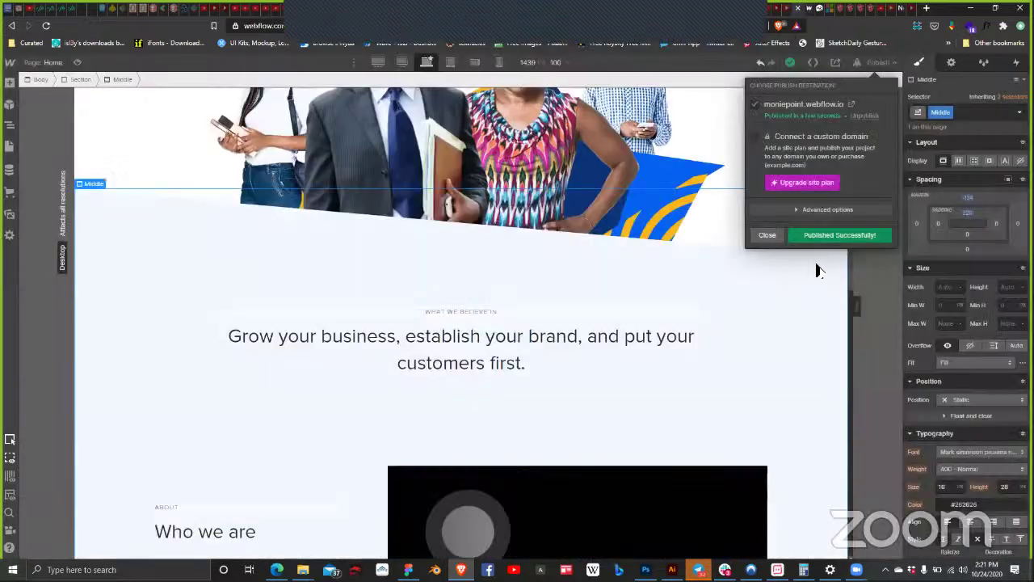
{"action": "left_click", "coordinate": [765, 235]}
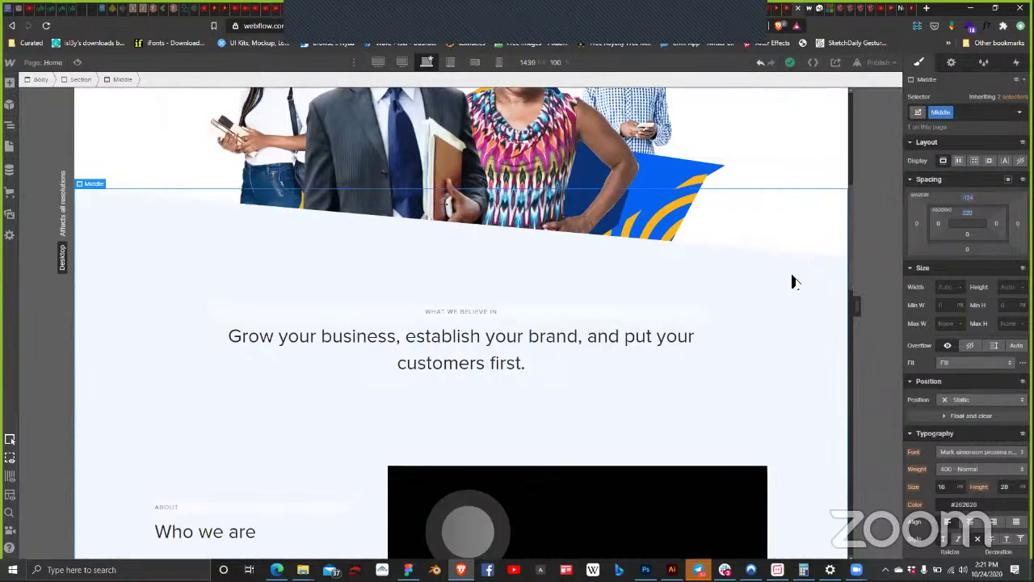
Step: Select the "Grow your business" heading in the Middle section and examine its spacing and typography settings
{"action": "scroll", "coordinate": [792, 282], "scroll_direction": "up", "scroll_amount": 5}
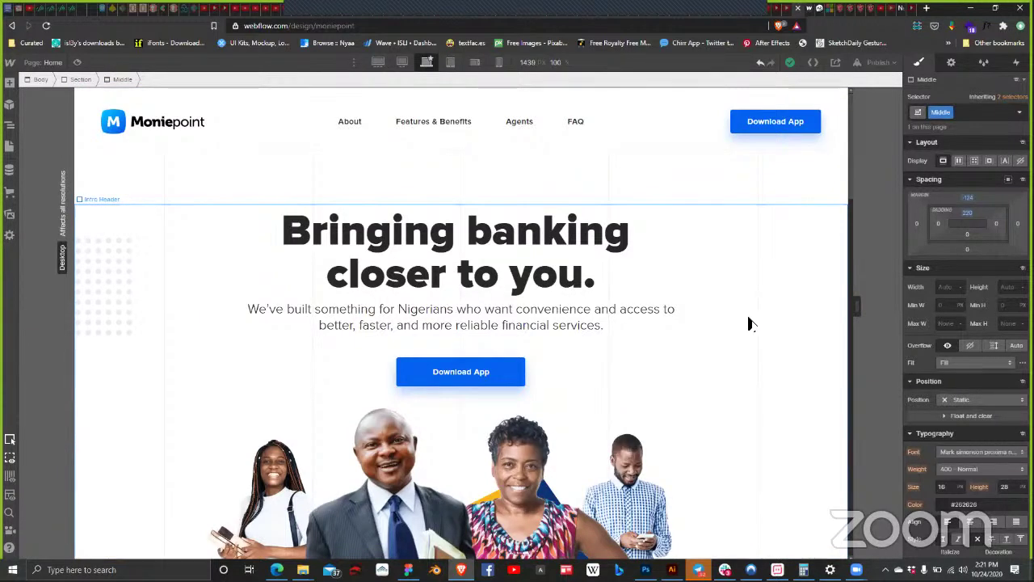
{"action": "scroll", "coordinate": [730, 360], "scroll_direction": "down", "scroll_amount": 3}
{"action": "scroll", "coordinate": [730, 357], "scroll_direction": "down", "scroll_amount": 3}
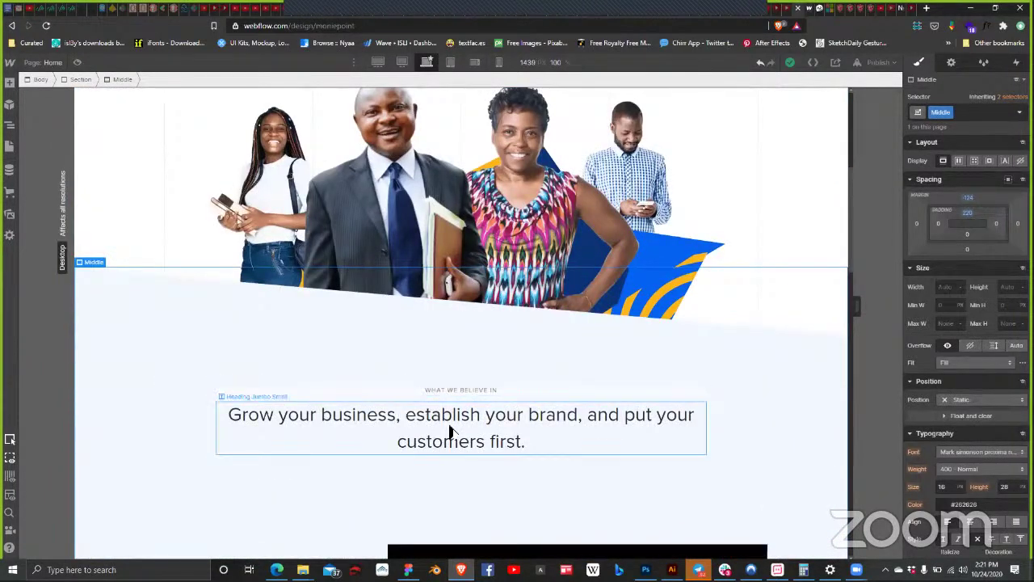
{"action": "left_click", "coordinate": [679, 423]}
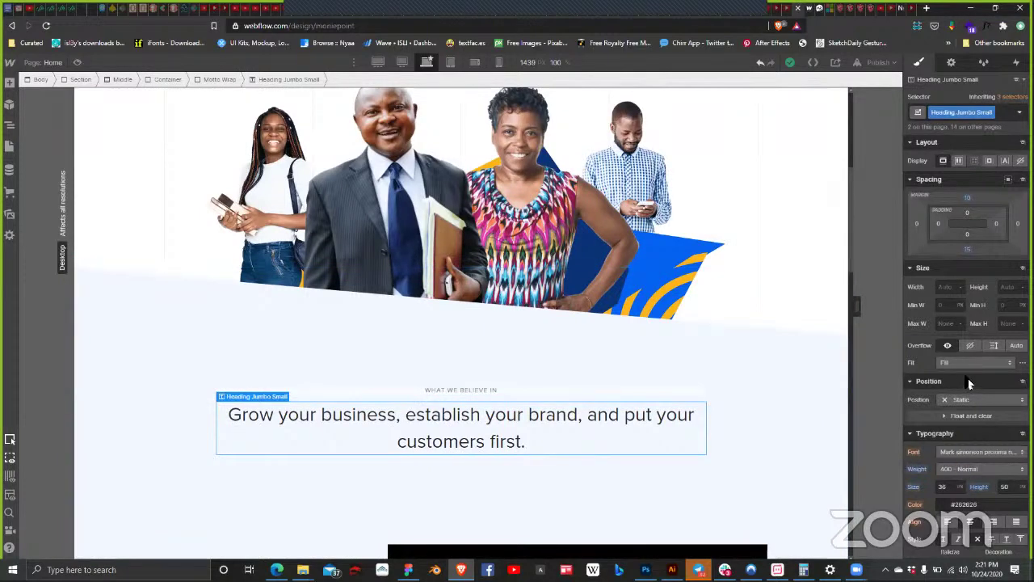
{"action": "scroll", "coordinate": [969, 377], "scroll_direction": "down", "scroll_amount": 3}
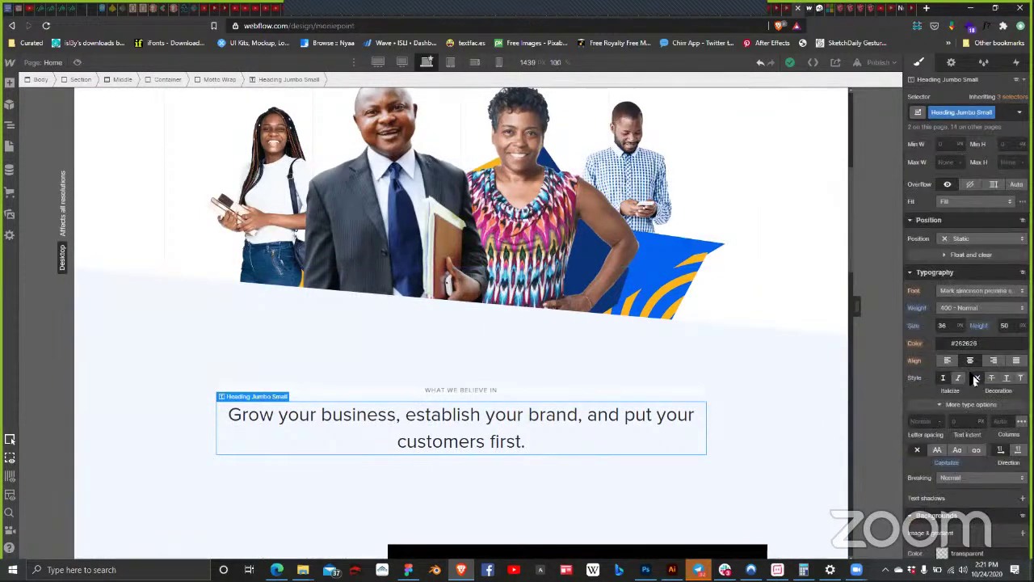
{"action": "scroll", "coordinate": [973, 375], "scroll_direction": "up", "scroll_amount": 3}
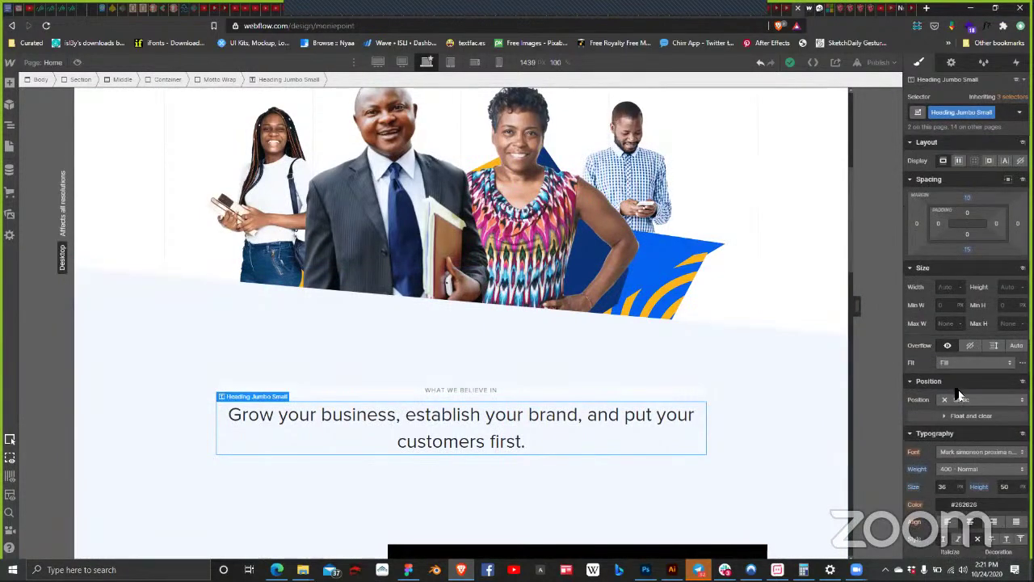
{"action": "scroll", "coordinate": [958, 392], "scroll_direction": "down", "scroll_amount": 2}
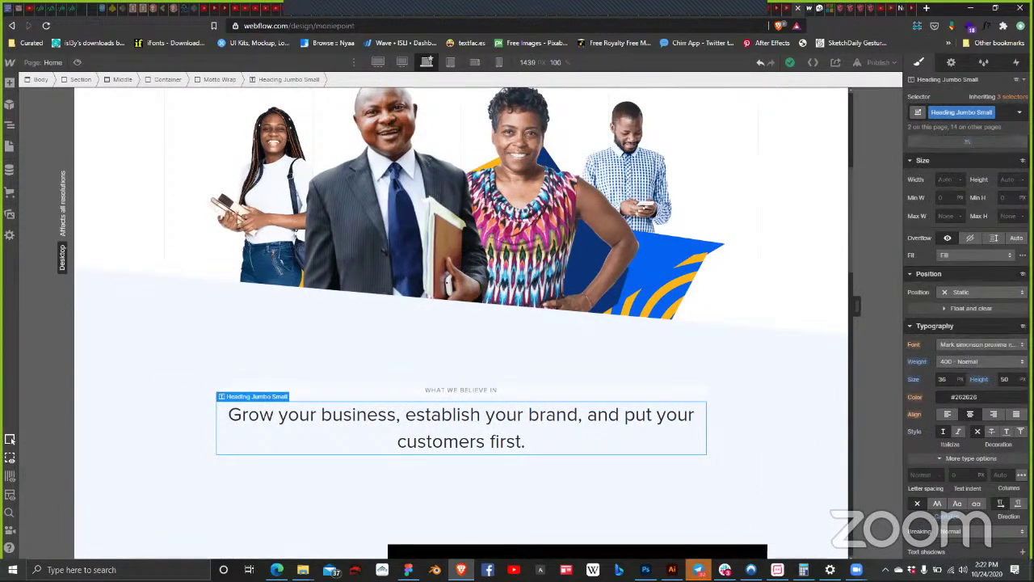
{"action": "key", "text": "alt+Tab"}
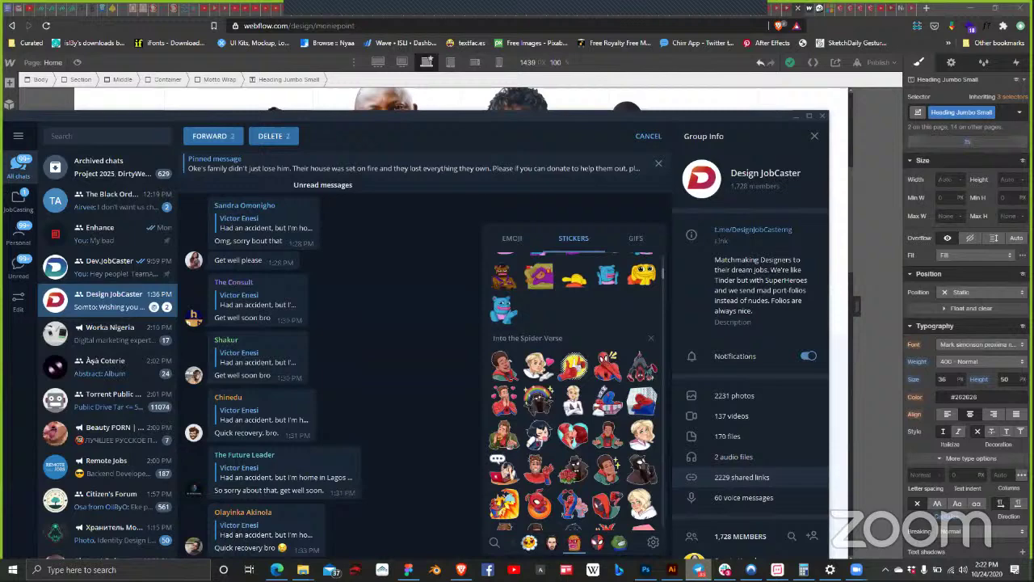
Step: Switch from Telegram back to the Webflow designer and set the "Grow your business" heading's font weight to 900 - Black
{"action": "left_click", "coordinate": [393, 393]}
{"action": "scroll", "coordinate": [461, 436], "scroll_direction": "down", "scroll_amount": 2}
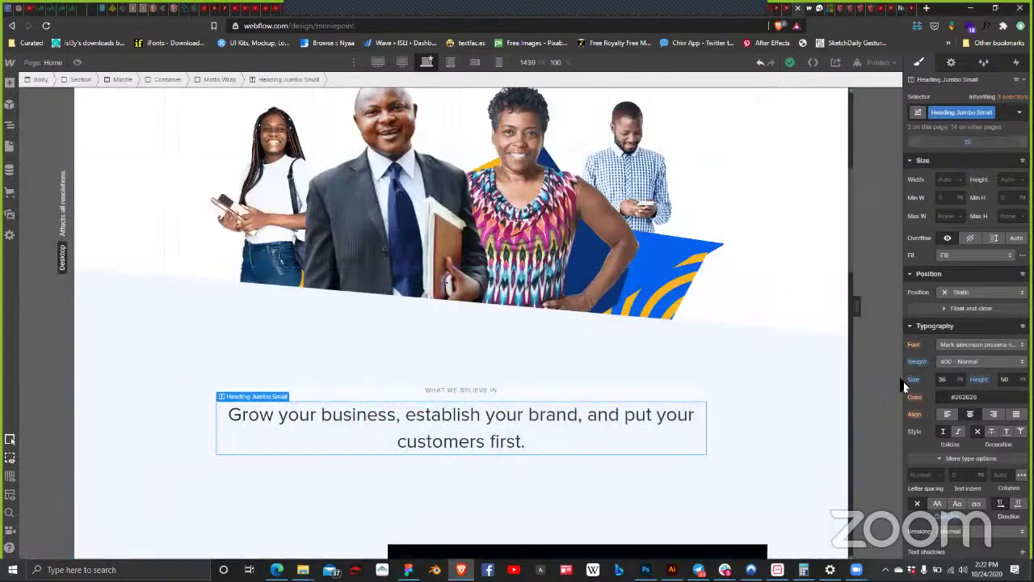
{"action": "left_click", "coordinate": [973, 364]}
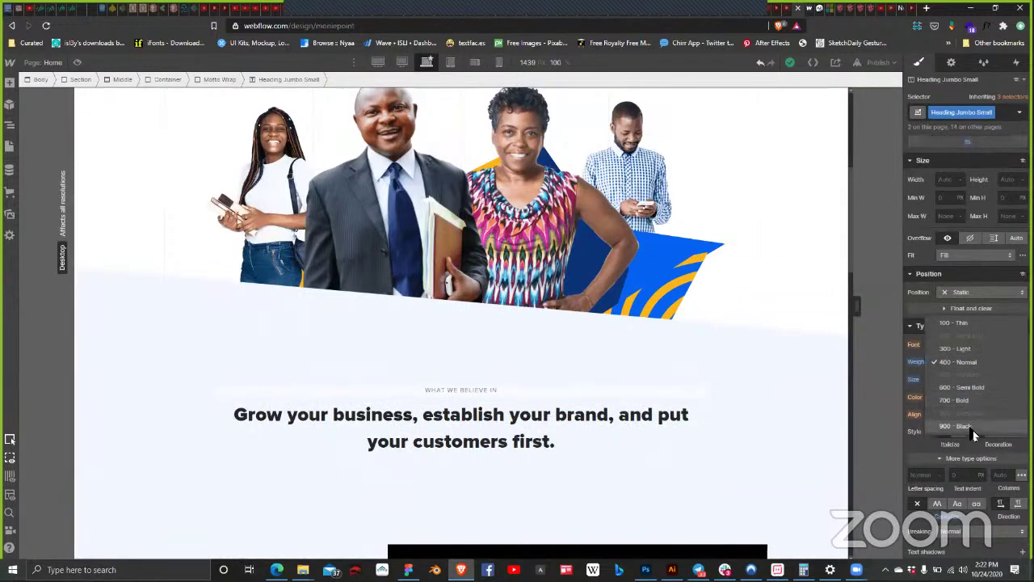
{"action": "left_click", "coordinate": [964, 429]}
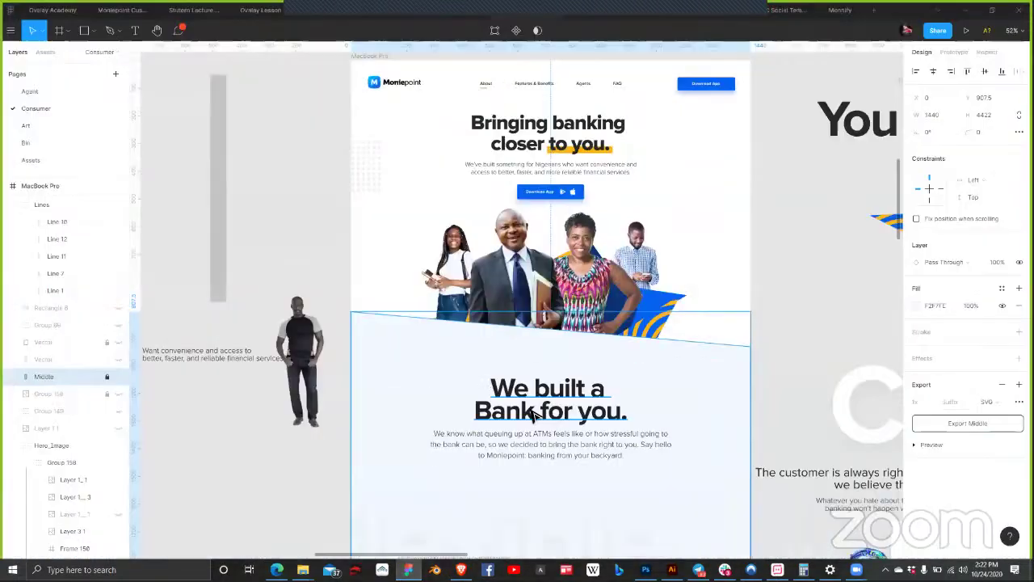
Step: Copy the "We built a Bank for you." text from the Figma design and replace the Middle section heading's text in Webflow with it
{"action": "left_click", "coordinate": [528, 414]}
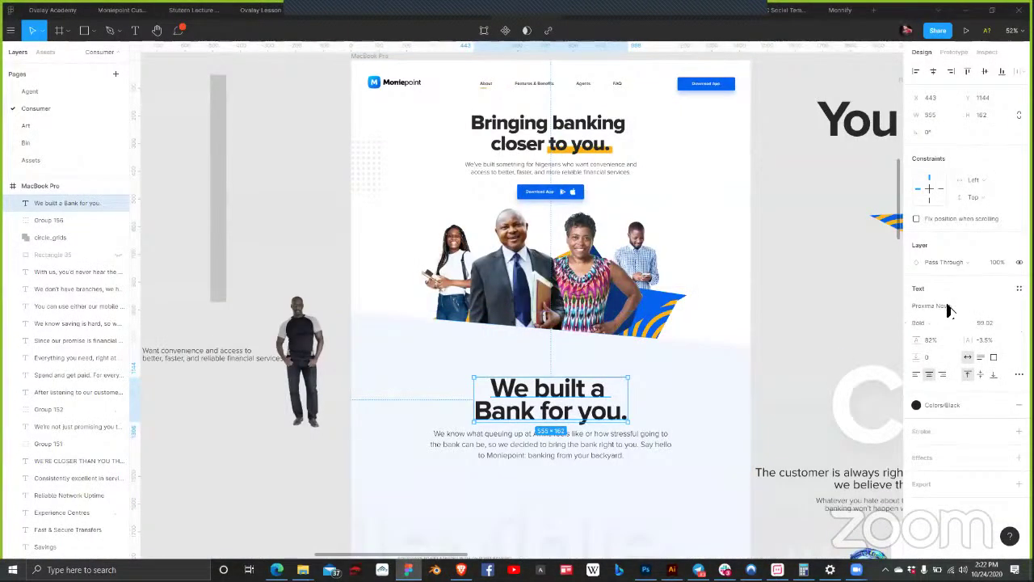
{"action": "left_click", "coordinate": [986, 53]}
{"action": "left_click", "coordinate": [1008, 190]}
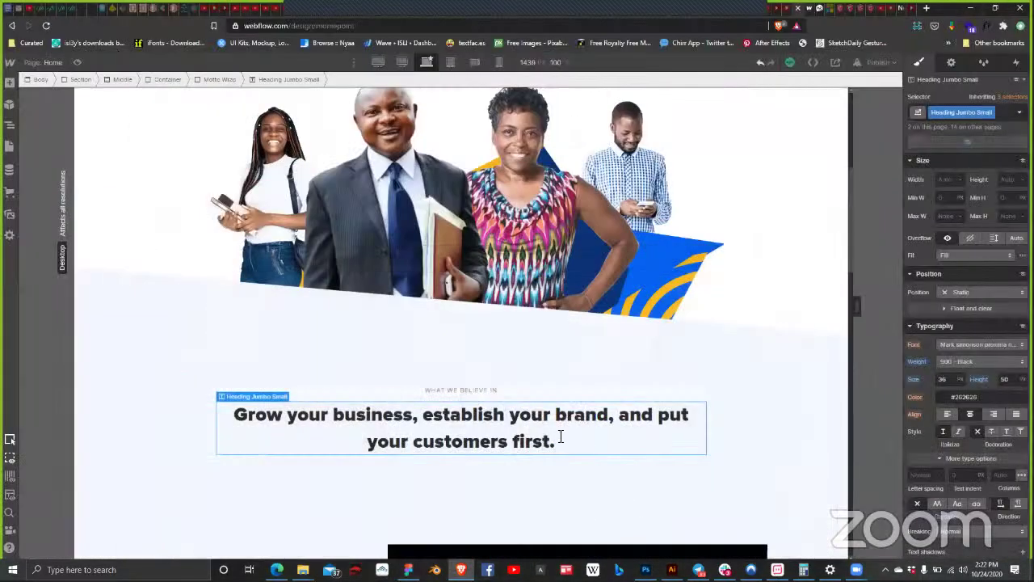
{"action": "double_click", "coordinate": [559, 438]}
{"action": "key", "text": "ctrl+a"}
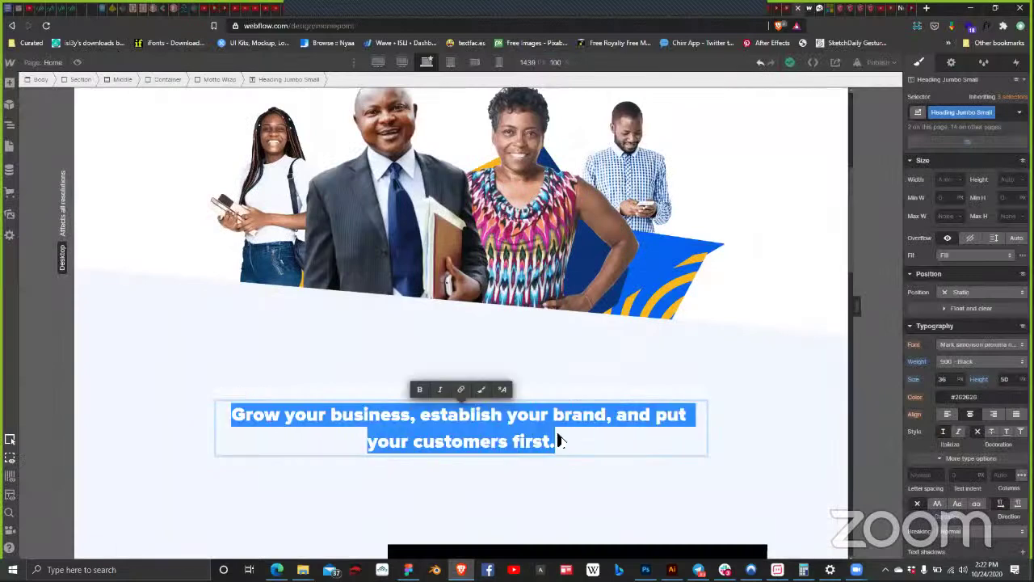
{"action": "key", "text": "ctrl+v"}
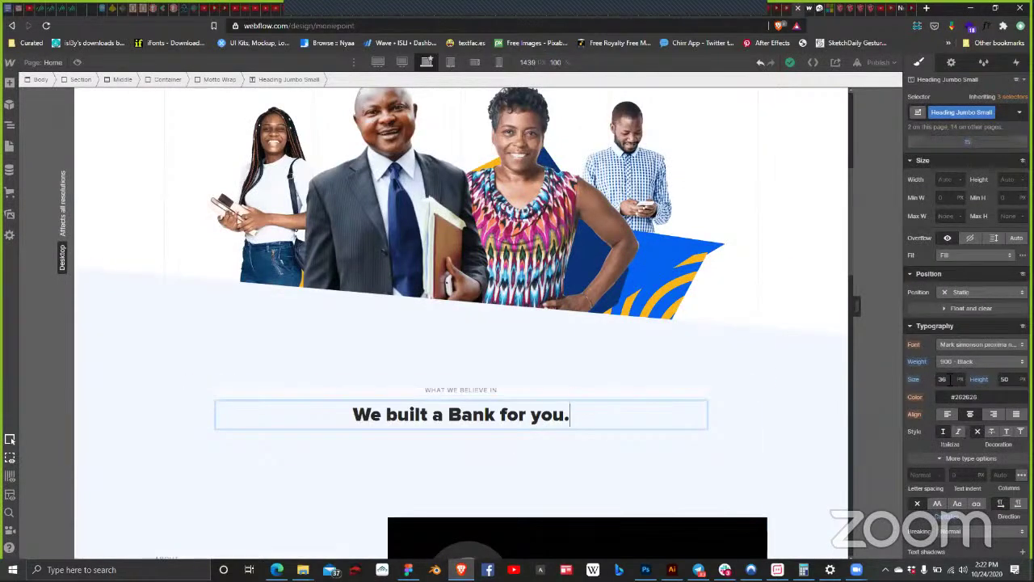
Step: Try a font size of 140 px on the "We built a Bank for you." heading
{"action": "left_click", "coordinate": [942, 382]}
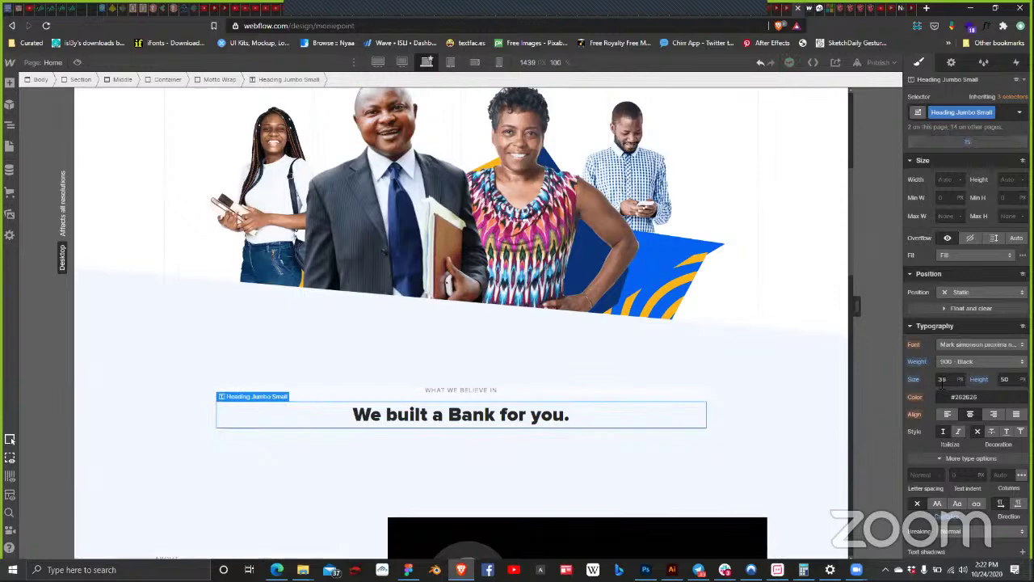
{"action": "left_click", "coordinate": [947, 379]}
{"action": "key", "text": "Up"}
{"action": "key", "text": "Up"}
{"action": "key", "text": "Up"}
{"action": "key", "text": "Up"}
{"action": "key", "text": "Up"}
{"action": "key", "text": "Up"}
{"action": "key", "text": "Up"}
{"action": "key", "text": "Up"}
{"action": "key", "text": "Up"}
{"action": "key", "text": "Up"}
{"action": "key", "text": "Up"}
{"action": "key", "text": "Up"}
{"action": "key", "text": "Up"}
{"action": "key", "text": "Up"}
{"action": "key", "text": "Up"}
{"action": "key", "text": "Up"}
{"action": "key", "text": "Up"}
{"action": "key", "text": "Up"}
{"action": "key", "text": "Up"}
{"action": "key", "text": "Up"}
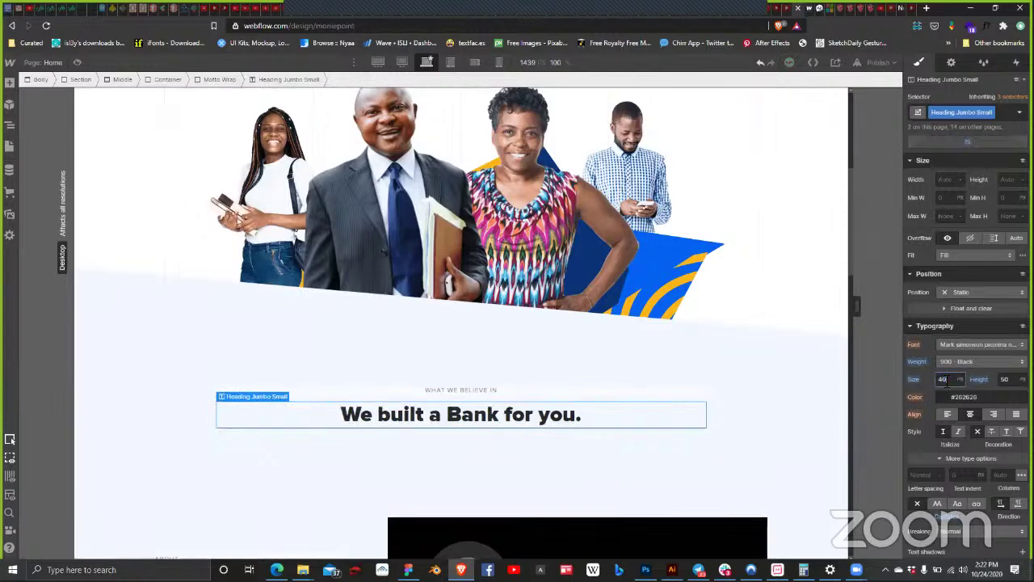
{"action": "key", "text": "Up"}
{"action": "key", "text": "Up"}
{"action": "key", "text": "Up"}
{"action": "key", "text": "Up"}
{"action": "key", "text": "Up"}
{"action": "key", "text": "Up"}
{"action": "key", "text": "Up"}
{"action": "key", "text": "Up"}
{"action": "key", "text": "Up"}
{"action": "key", "text": "Up"}
{"action": "key", "text": "Up"}
{"action": "key", "text": "Up"}
{"action": "key", "text": "Up"}
{"action": "key", "text": "Up"}
{"action": "key", "text": "Up"}
{"action": "key", "text": "Up"}
{"action": "key", "text": "Up"}
{"action": "key", "text": "Up"}
{"action": "key", "text": "Up"}
{"action": "key", "text": "Up"}
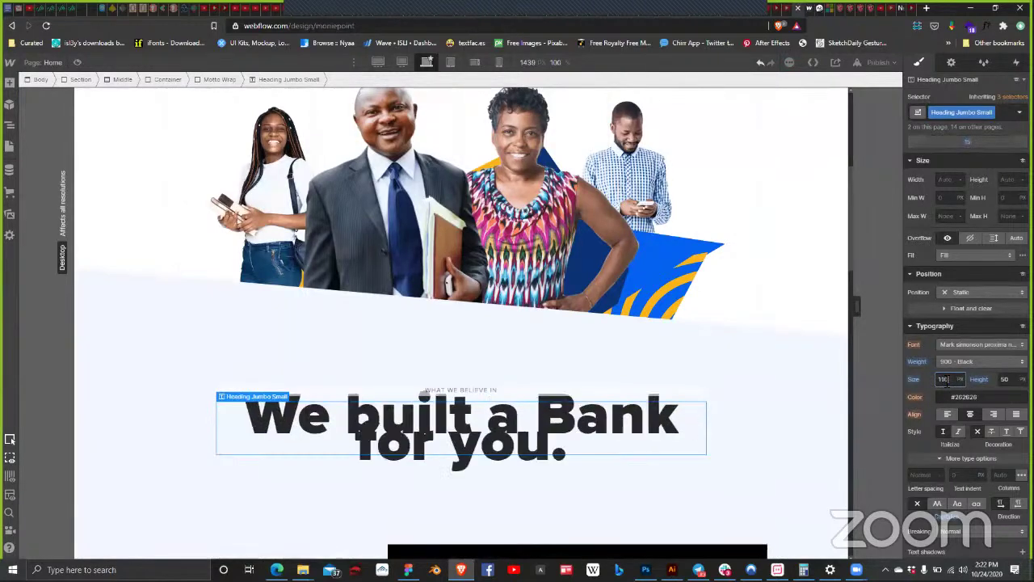
{"action": "key", "text": "Up"}
{"action": "key", "text": "Up"}
{"action": "key", "text": "Up"}
{"action": "key", "text": "Up"}
{"action": "key", "text": "Up"}
{"action": "key", "text": "Up"}
{"action": "key", "text": "Up"}
{"action": "key", "text": "Up"}
{"action": "key", "text": "Up"}
{"action": "key", "text": "Up"}
{"action": "key", "text": "Up"}
{"action": "key", "text": "Up"}
{"action": "key", "text": "Up"}
{"action": "key", "text": "Up"}
{"action": "key", "text": "Up"}
{"action": "key", "text": "Up"}
{"action": "key", "text": "Up"}
{"action": "key", "text": "Up"}
{"action": "key", "text": "Up"}
{"action": "key", "text": "Up"}
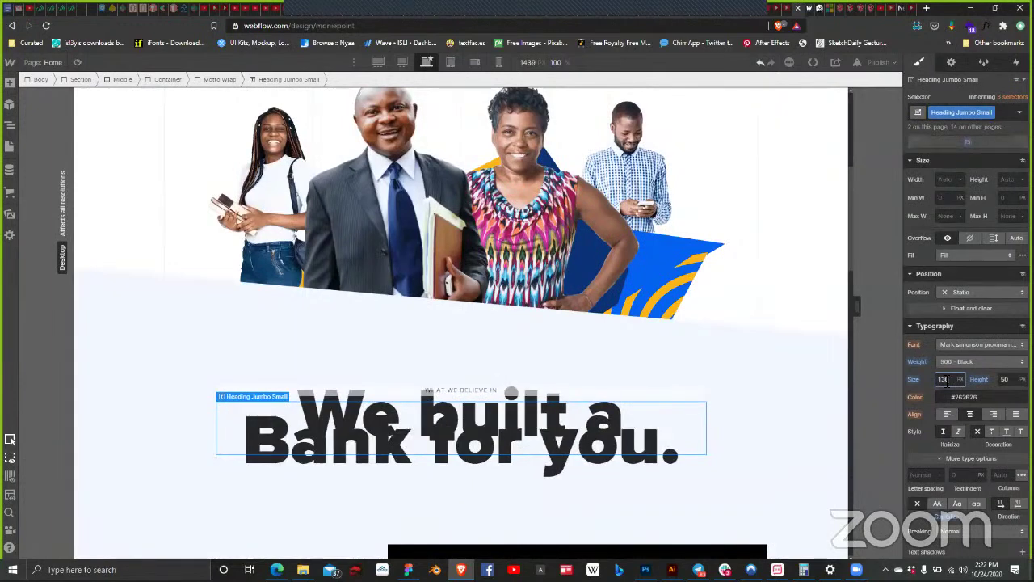
{"action": "key", "text": "Up"}
{"action": "key", "text": "Up"}
{"action": "key", "text": "Up"}
{"action": "key", "text": "Up"}
{"action": "key", "text": "Up"}
{"action": "key", "text": "Up"}
{"action": "key", "text": "Up"}
{"action": "key", "text": "Up"}
{"action": "key", "text": "Up"}
{"action": "key", "text": "Up"}
{"action": "key", "text": "Up"}
{"action": "key", "text": "Up"}
{"action": "key", "text": "Up"}
{"action": "key", "text": "Up"}
{"action": "key", "text": "Up"}
{"action": "key", "text": "Up"}
{"action": "key", "text": "Up"}
{"action": "key", "text": "Up"}
{"action": "key", "text": "Up"}
{"action": "key", "text": "Up"}
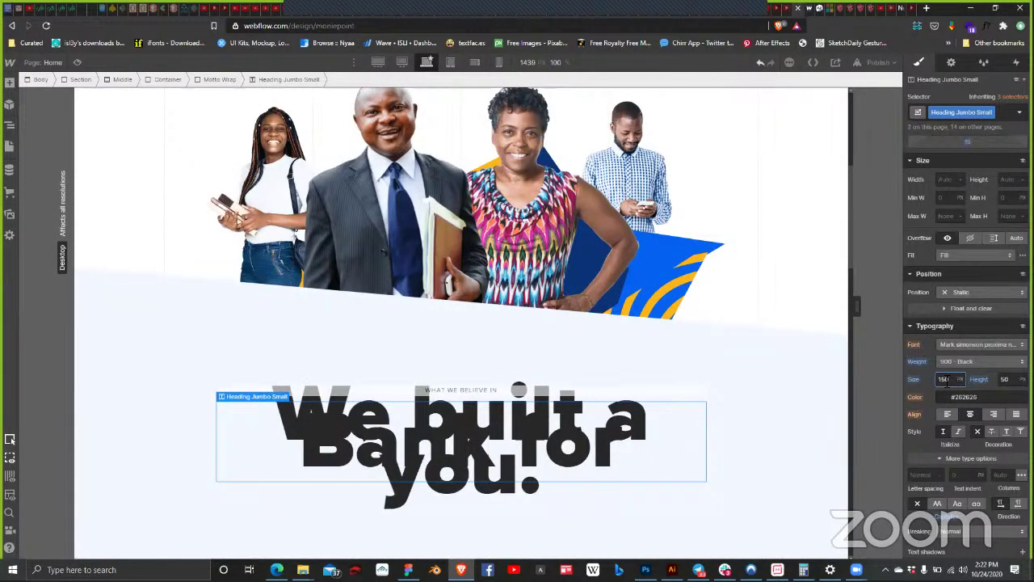
{"action": "key", "text": "Down"}
{"action": "key", "text": "Down"}
{"action": "key", "text": "Down"}
{"action": "key", "text": "Down"}
{"action": "key", "text": "Down"}
{"action": "key", "text": "Down"}
{"action": "key", "text": "Down"}
{"action": "key", "text": "Down"}
{"action": "key", "text": "Down"}
{"action": "key", "text": "Down"}
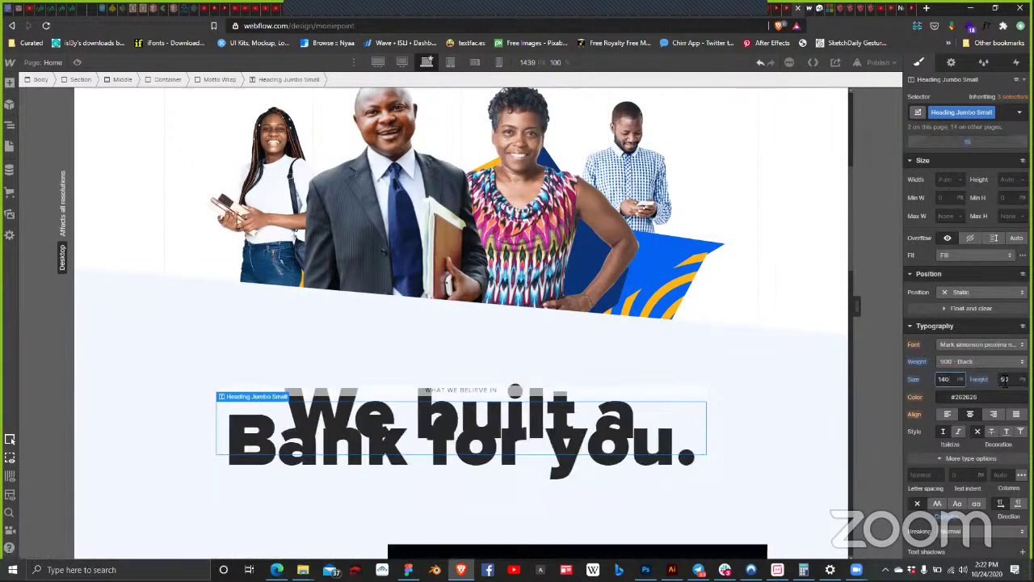
Step: Set the line height of the "We built a Bank for you." heading to 110 px
{"action": "key", "text": "Tab"}
{"action": "key", "text": "Up"}
{"action": "key", "text": "Up"}
{"action": "key", "text": "Up"}
{"action": "key", "text": "Up"}
{"action": "key", "text": "Up"}
{"action": "key", "text": "Up"}
{"action": "key", "text": "Up"}
{"action": "key", "text": "Up"}
{"action": "key", "text": "Up"}
{"action": "key", "text": "Up"}
{"action": "key", "text": "Up"}
{"action": "key", "text": "Up"}
{"action": "key", "text": "Up"}
{"action": "key", "text": "Up"}
{"action": "key", "text": "Up"}
{"action": "key", "text": "Up"}
{"action": "key", "text": "Up"}
{"action": "key", "text": "Up"}
{"action": "key", "text": "Up"}
{"action": "key", "text": "Up"}
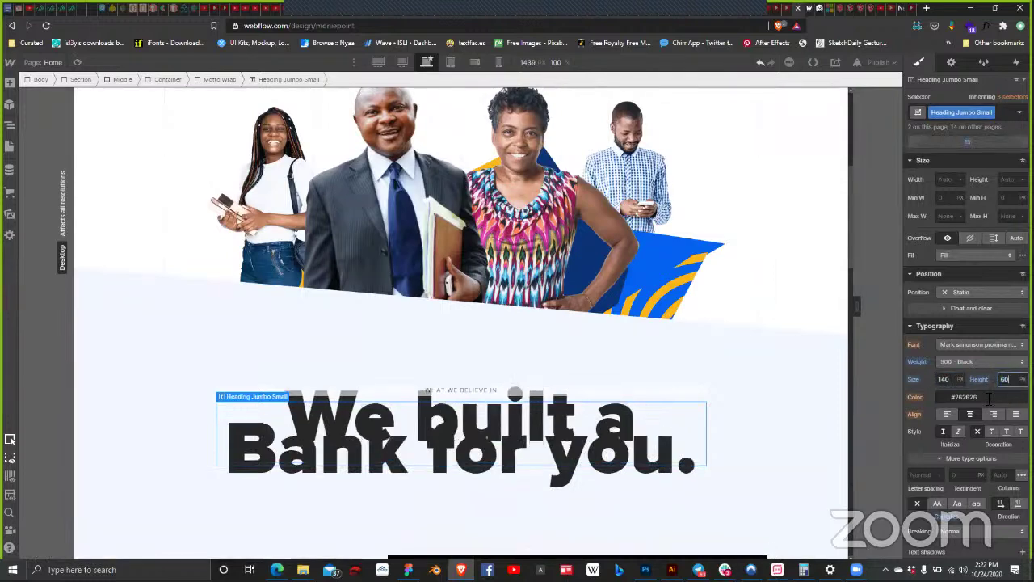
{"action": "key", "text": "Up"}
{"action": "key", "text": "Up"}
{"action": "key", "text": "Up"}
{"action": "key", "text": "Up"}
{"action": "key", "text": "Up"}
{"action": "key", "text": "Up"}
{"action": "key", "text": "Up"}
{"action": "key", "text": "Up"}
{"action": "key", "text": "Up"}
{"action": "key", "text": "Up"}
{"action": "key", "text": "Up"}
{"action": "key", "text": "Up"}
{"action": "key", "text": "Up"}
{"action": "key", "text": "Up"}
{"action": "key", "text": "Up"}
{"action": "key", "text": "Up"}
{"action": "key", "text": "Up"}
{"action": "key", "text": "Up"}
{"action": "key", "text": "Up"}
{"action": "key", "text": "Up"}
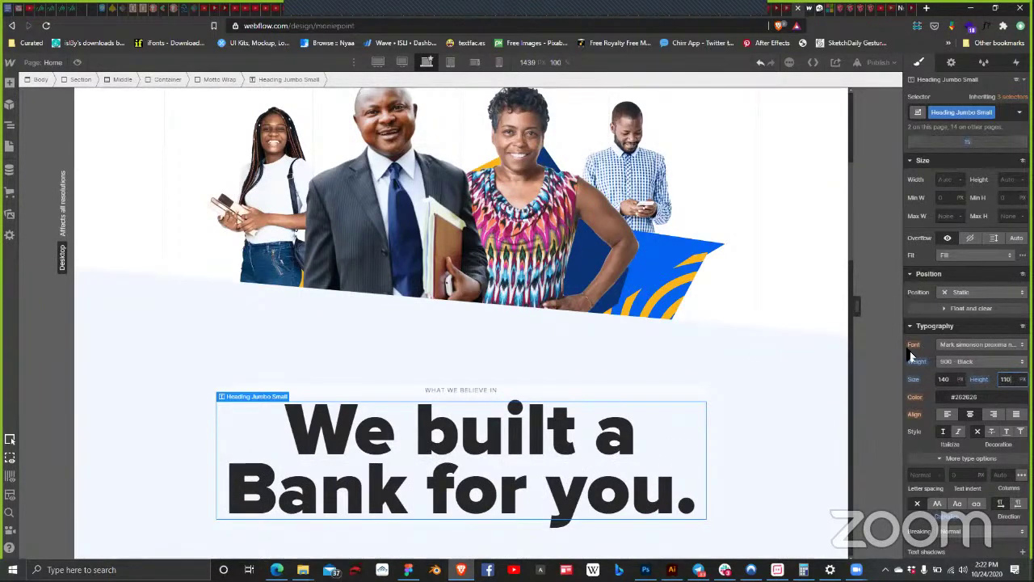
Step: Try a 120 px font size on the Middle section heading, and reduce it to 90 px
{"action": "left_click", "coordinate": [953, 379]}
{"action": "scroll", "coordinate": [980, 307], "scroll_direction": "up", "scroll_amount": 2}
{"action": "scroll", "coordinate": [980, 307], "scroll_direction": "down", "scroll_amount": 4}
{"action": "scroll", "coordinate": [981, 307], "scroll_direction": "up", "scroll_amount": 1}
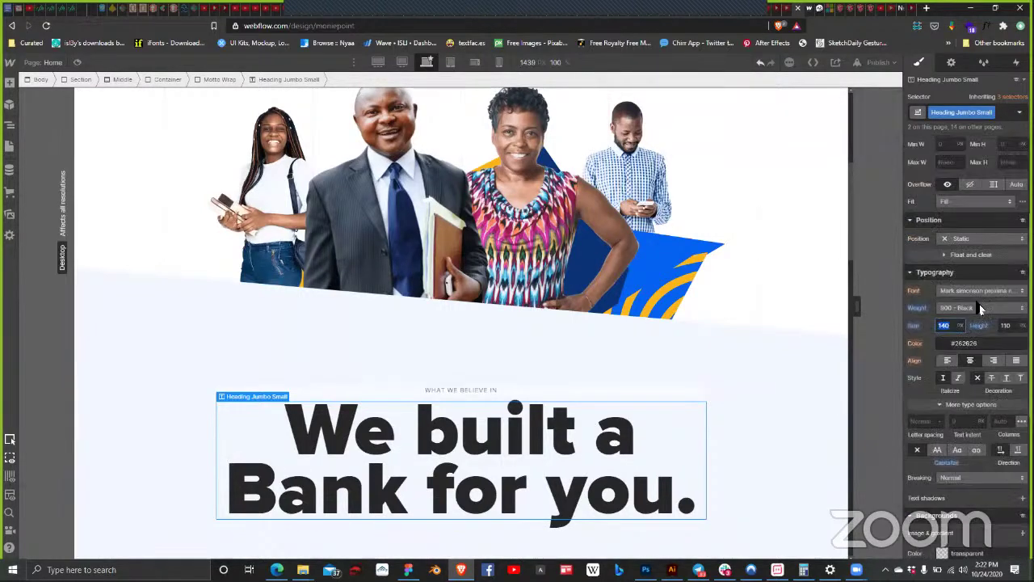
{"action": "type", "text": "120"}
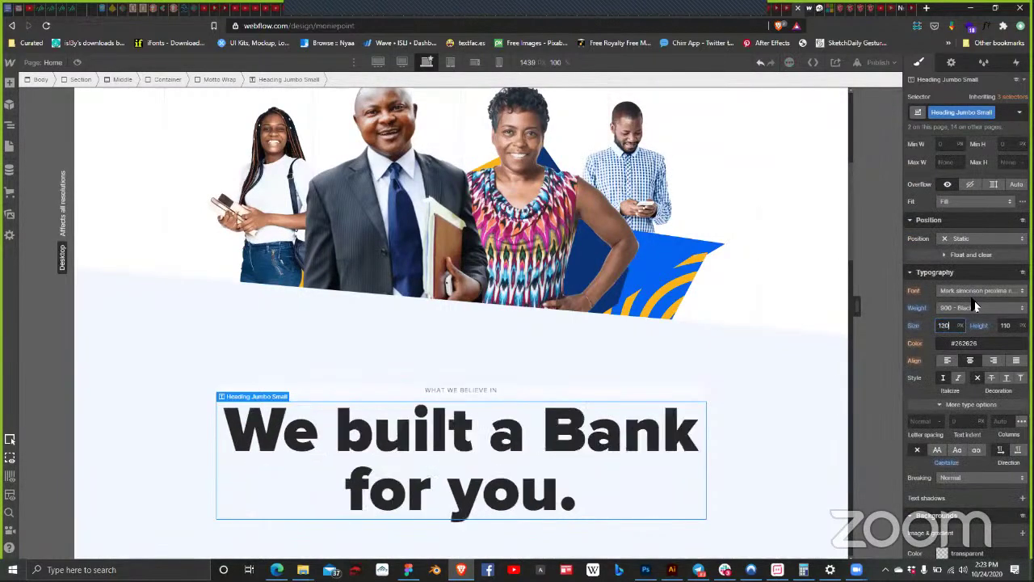
{"action": "key", "text": "shift+Down"}
{"action": "key", "text": "shift+Down"}
{"action": "key", "text": "shift+Down"}
{"action": "key", "text": "shift+Down"}
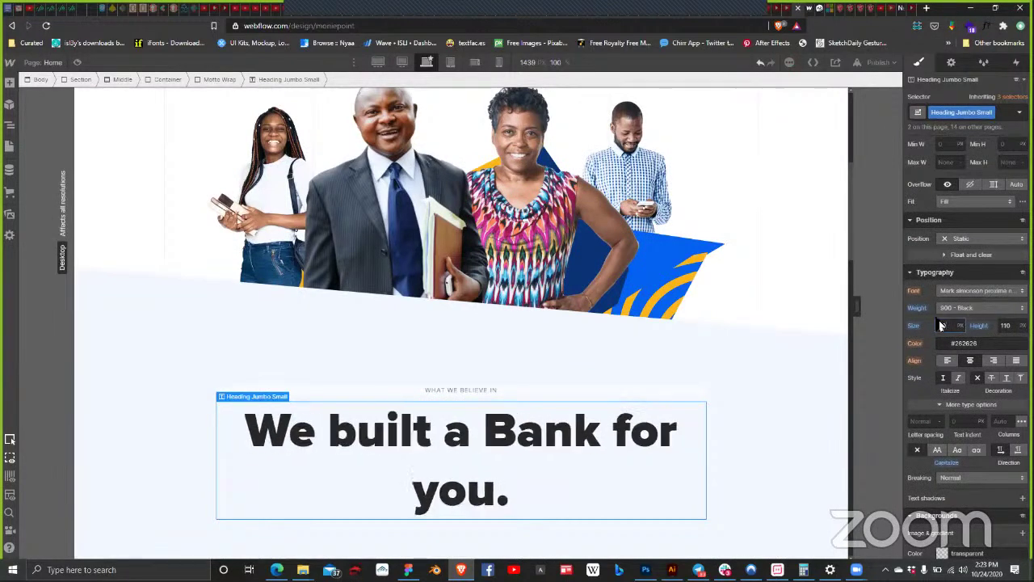
Step: Split the heading over two lines, "We built a" and "Bank for you.", keeping only a line break before "Bank"
{"action": "double_click", "coordinate": [612, 439]}
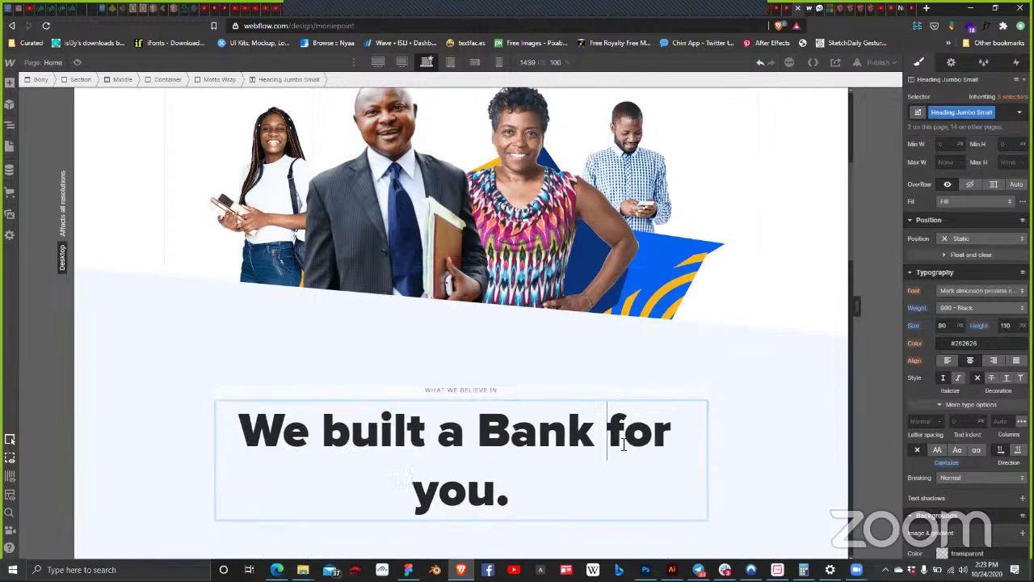
{"action": "key", "text": "shift+Return"}
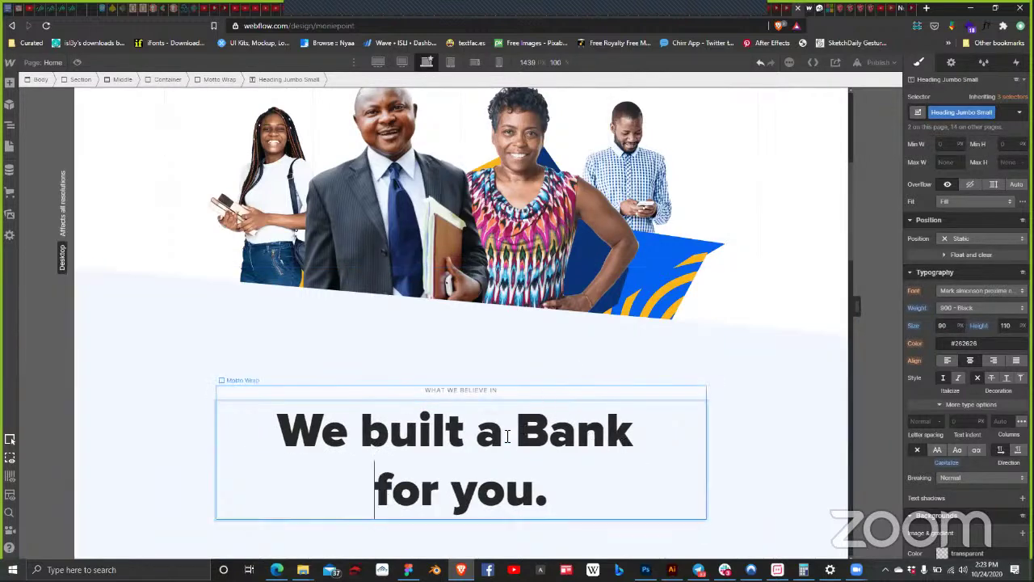
{"action": "left_click", "coordinate": [518, 430]}
{"action": "key", "text": "shift+Return"}
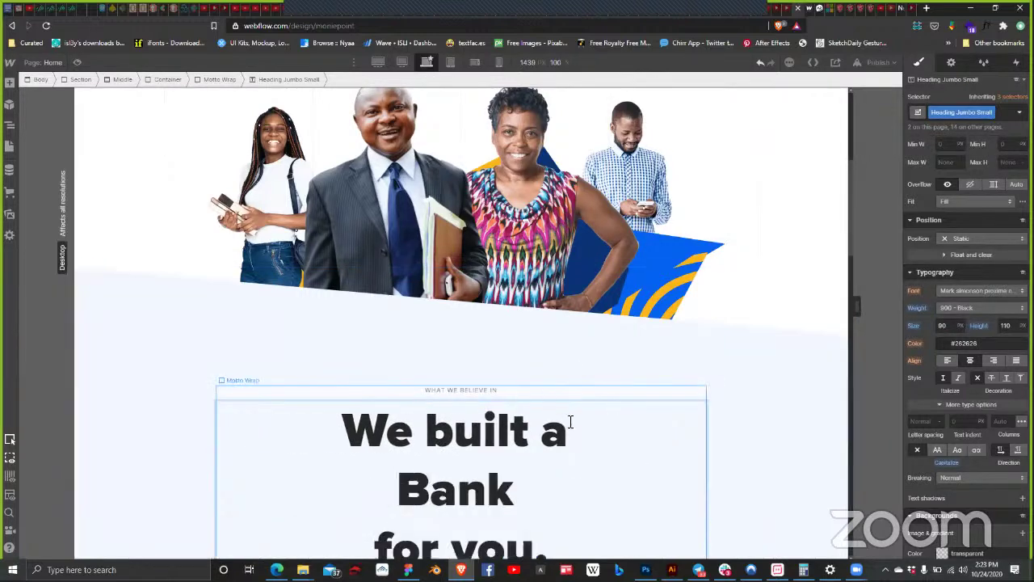
{"action": "key", "text": "Down"}
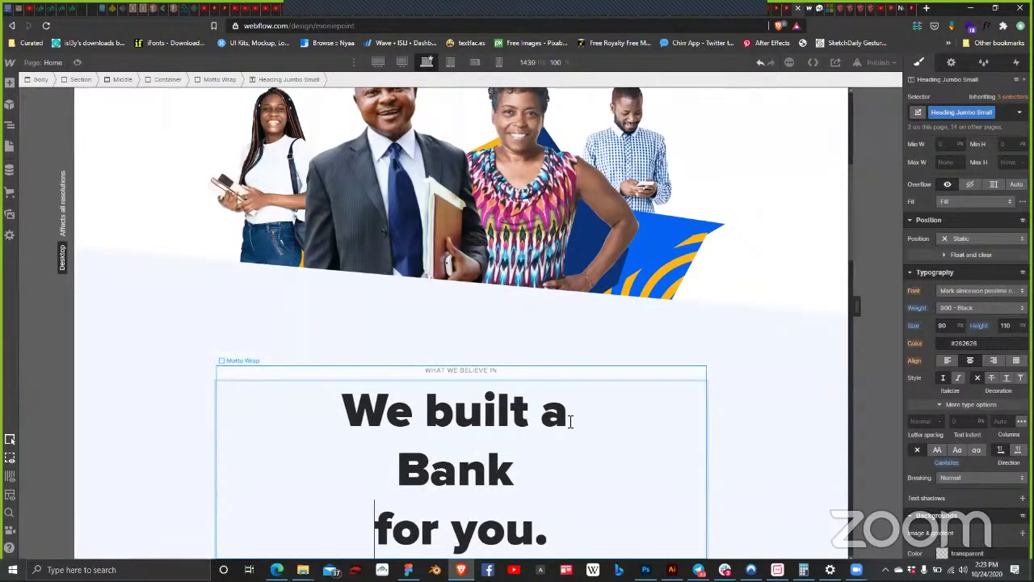
{"action": "type", "text": "\\"}
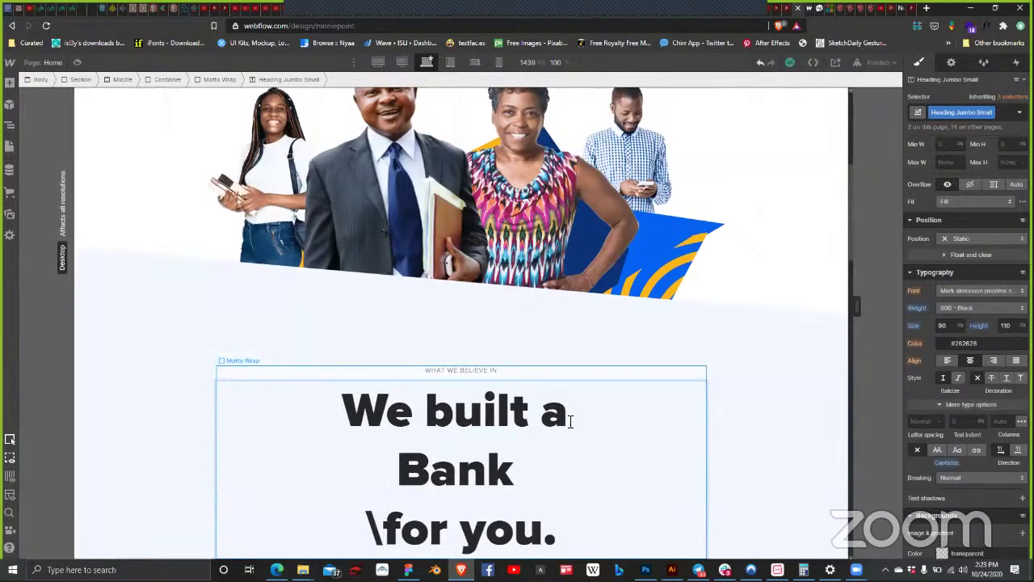
{"action": "key", "text": "BackSpace"}
{"action": "key", "text": "BackSpace"}
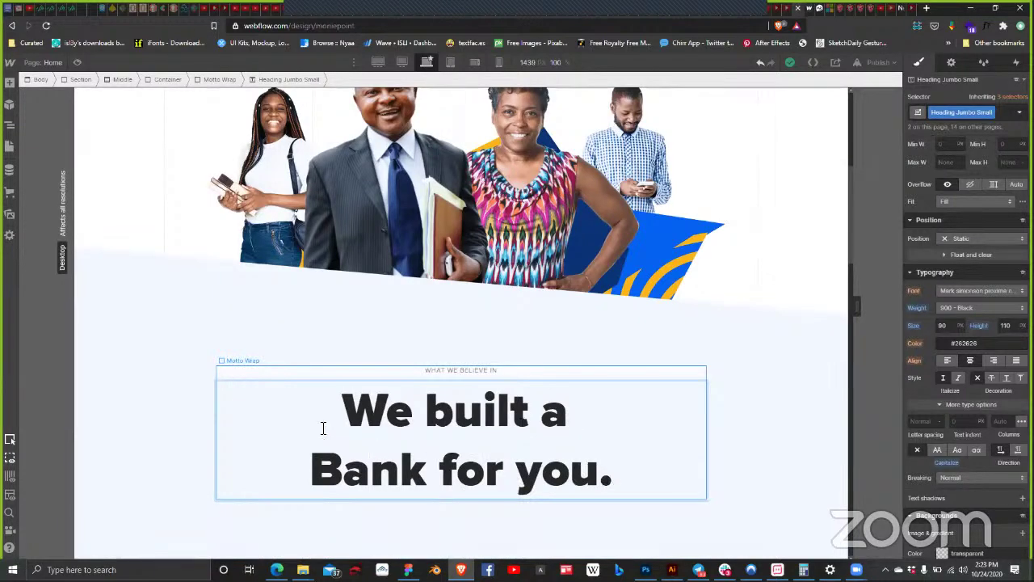
Step: Remove the full stop at the end of the Middle section heading so it reads "We built a Bank for you"
{"action": "key", "text": "shift+End"}
{"action": "key", "text": "ctrl+a"}
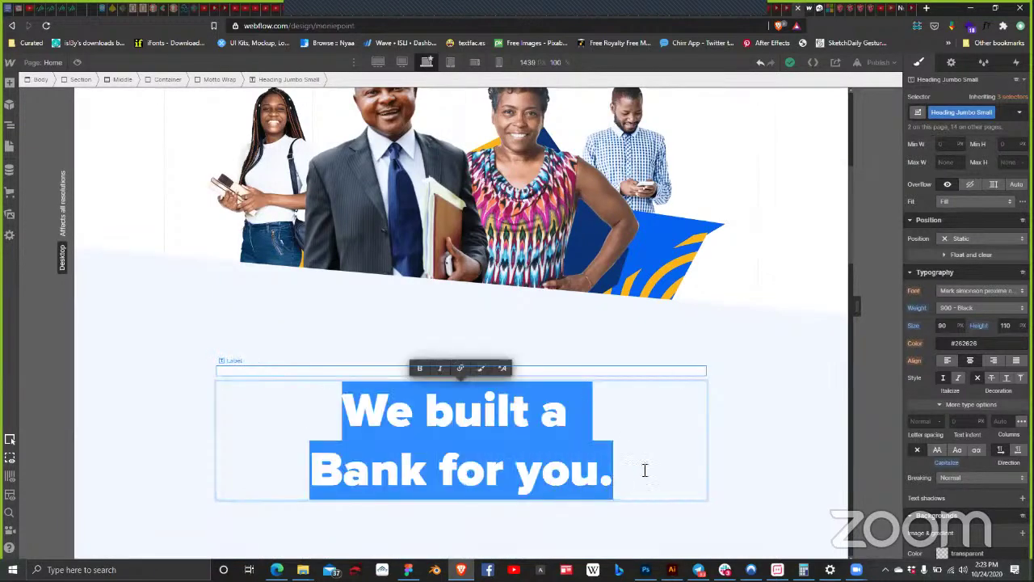
{"action": "key", "text": "Escape"}
{"action": "double_click", "coordinate": [653, 450]}
{"action": "key", "text": "BackSpace"}
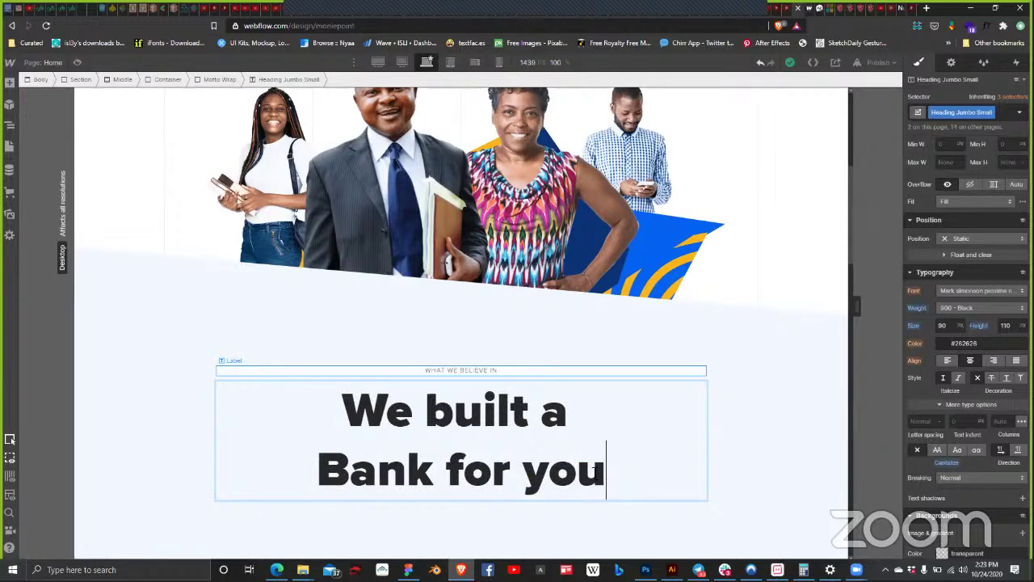
{"action": "key", "text": "ctrl+a"}
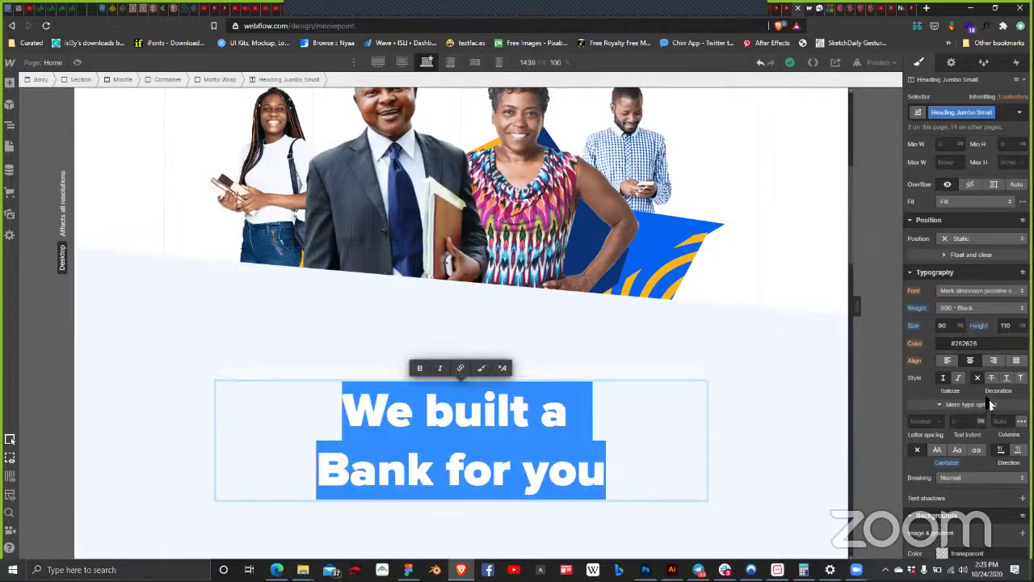
{"action": "key", "text": "Escape"}
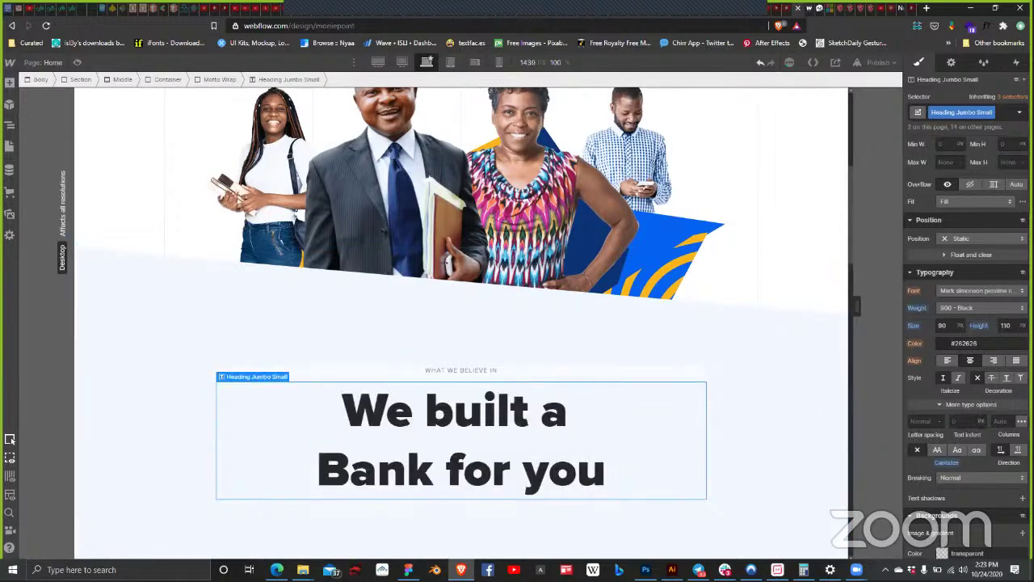
Step: Set the line height of the "We built a Bank for you" heading to 80 px
{"action": "left_click", "coordinate": [1005, 325]}
{"action": "key", "text": "shift+Down"}
{"action": "key", "text": "shift+Down"}
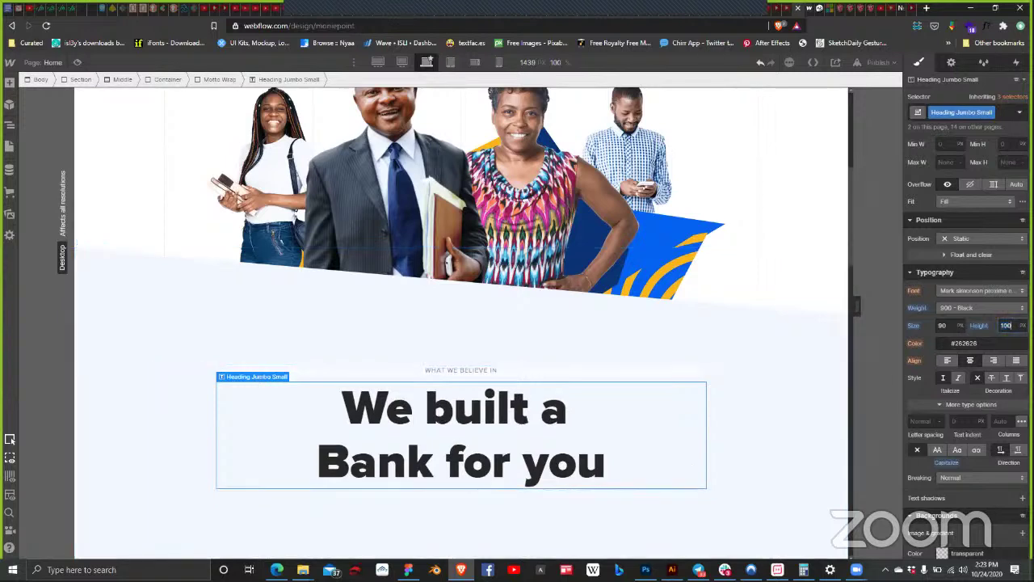
{"action": "key", "text": "shift+Down"}
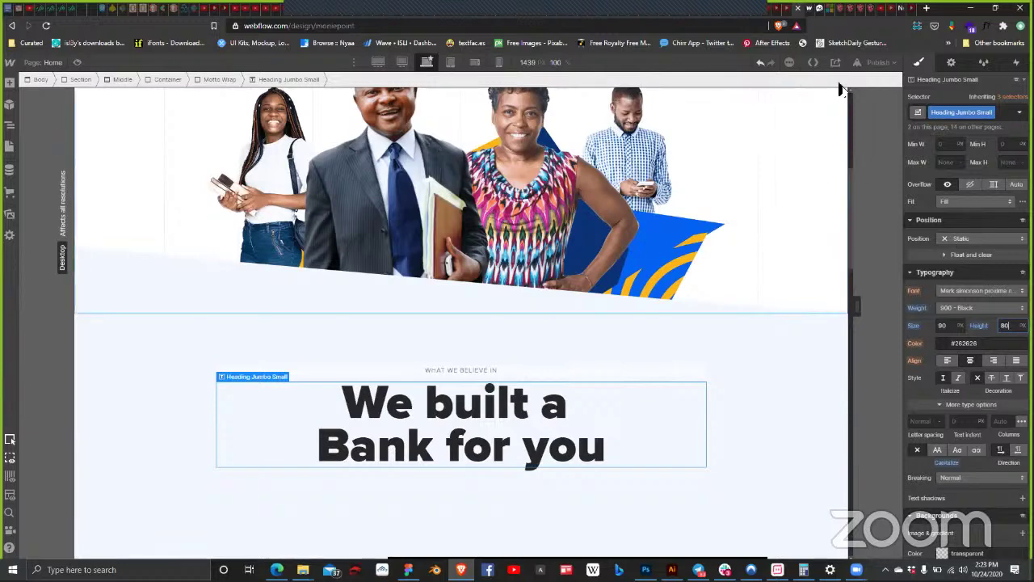
Step: Publish the site to moniepoint.webflow.io and dismiss the publishing options
{"action": "left_click", "coordinate": [881, 63]}
{"action": "left_click", "coordinate": [840, 235]}
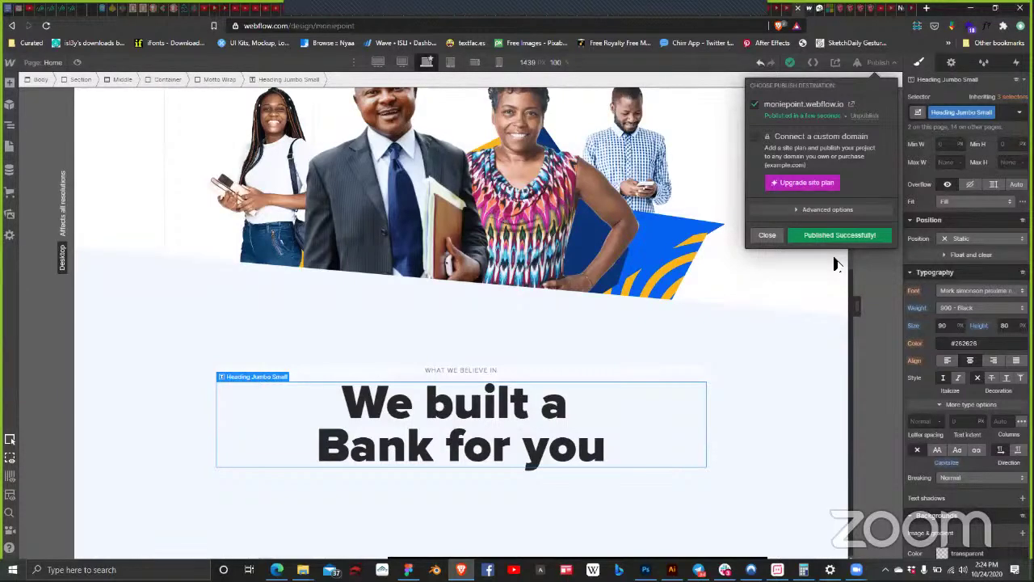
{"action": "left_click", "coordinate": [764, 236]}
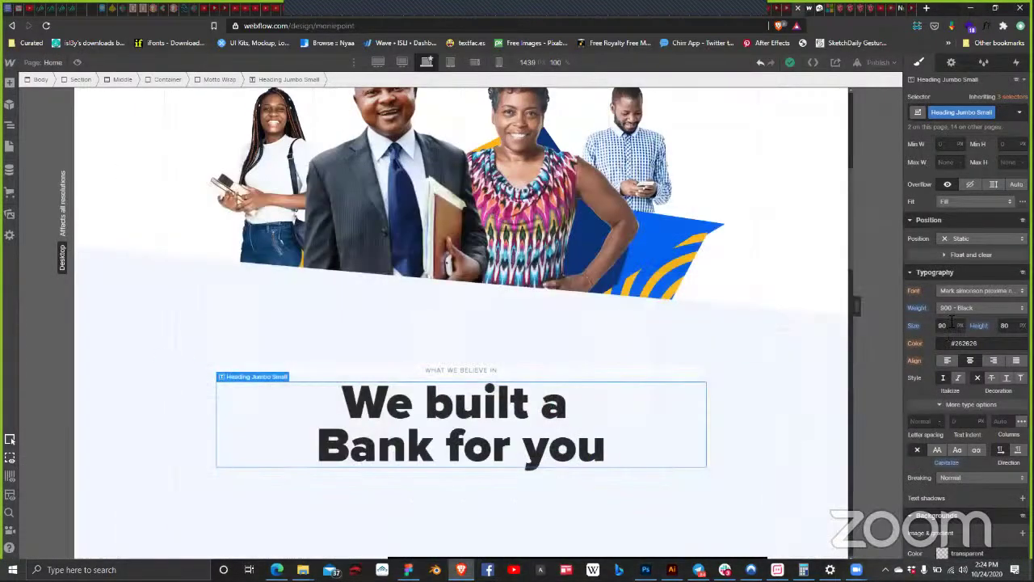
Step: Set the font weight of the "We built a Bank for you" heading to 700 - Bold
{"action": "left_click", "coordinate": [962, 308]}
{"action": "left_click", "coordinate": [962, 283]}
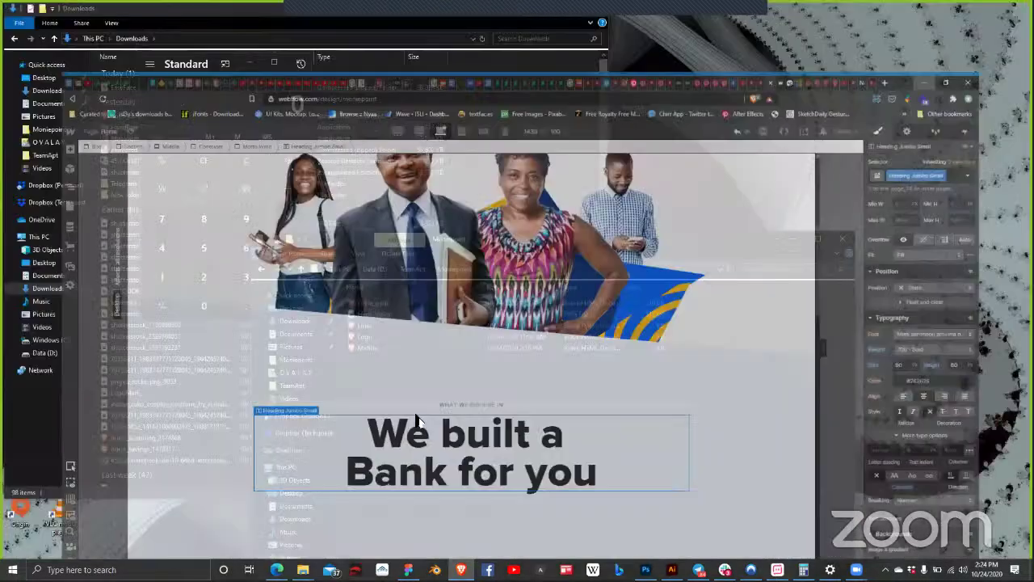
Step: Switch to the Downloads folder in File Explorer and install EasyFace Logon from the EasyFace_1.1.1.3 archive, completing its setup wizard
{"action": "key", "text": "super+Down"}
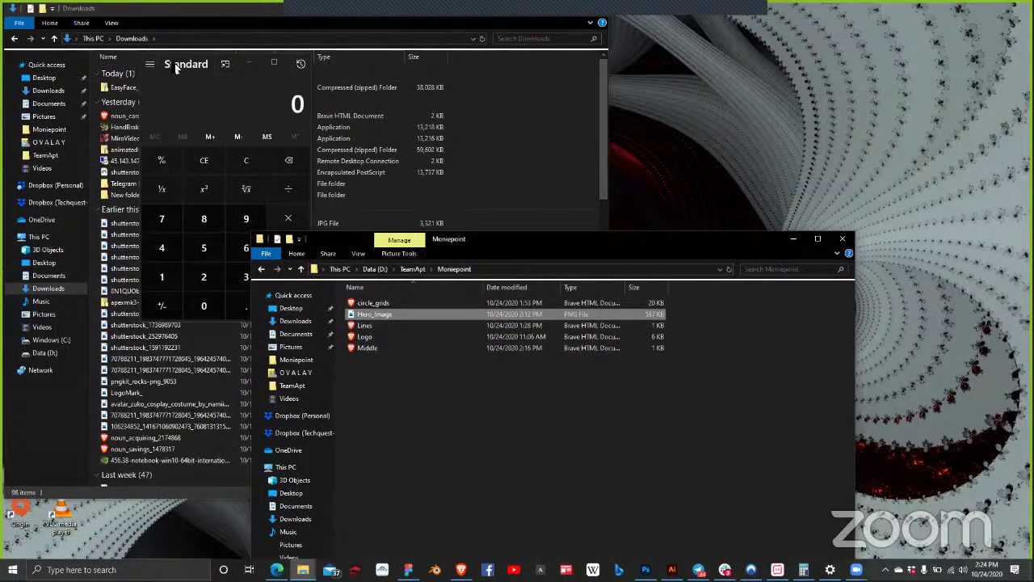
{"action": "left_click", "coordinate": [296, 65]}
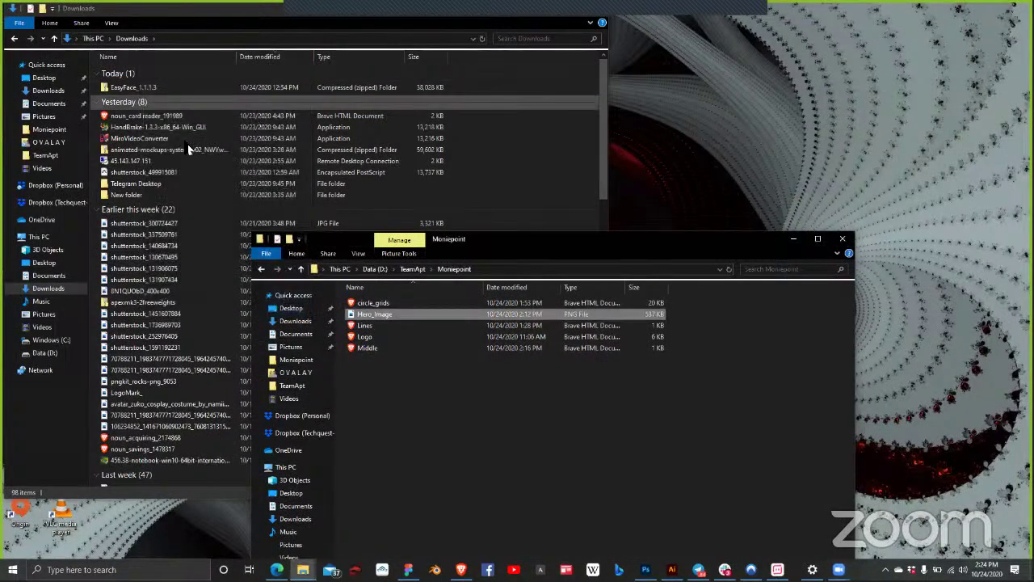
{"action": "double_click", "coordinate": [142, 87]}
{"action": "double_click", "coordinate": [121, 74]}
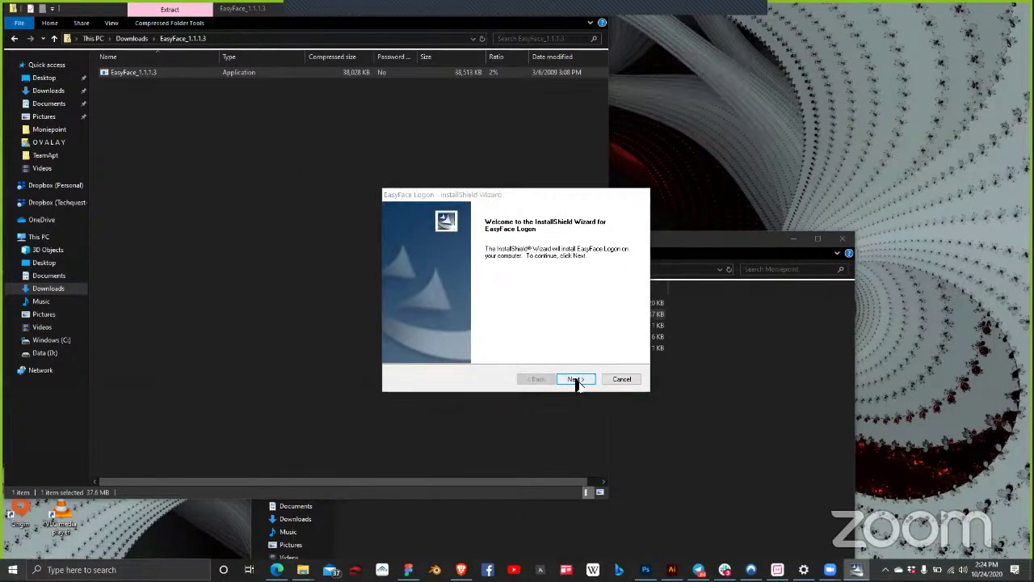
{"action": "left_click", "coordinate": [584, 379]}
{"action": "left_click", "coordinate": [585, 384]}
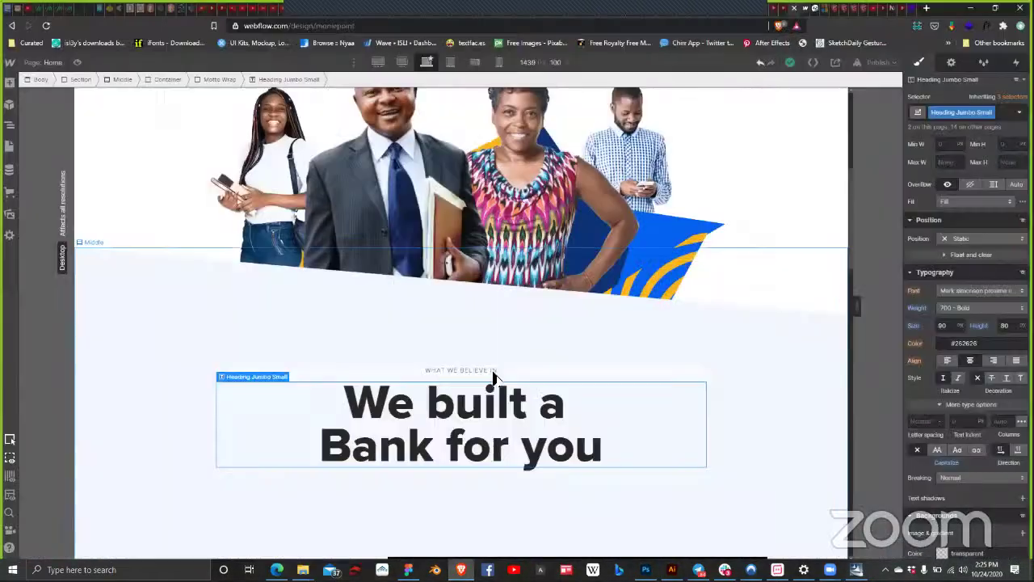
{"action": "left_click", "coordinate": [493, 372]}
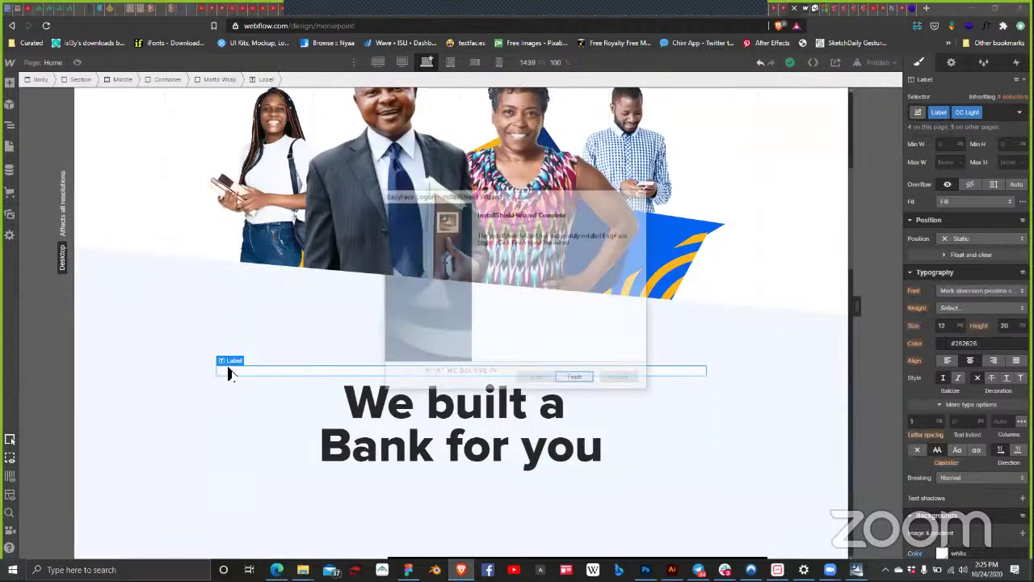
{"action": "left_click", "coordinate": [584, 380]}
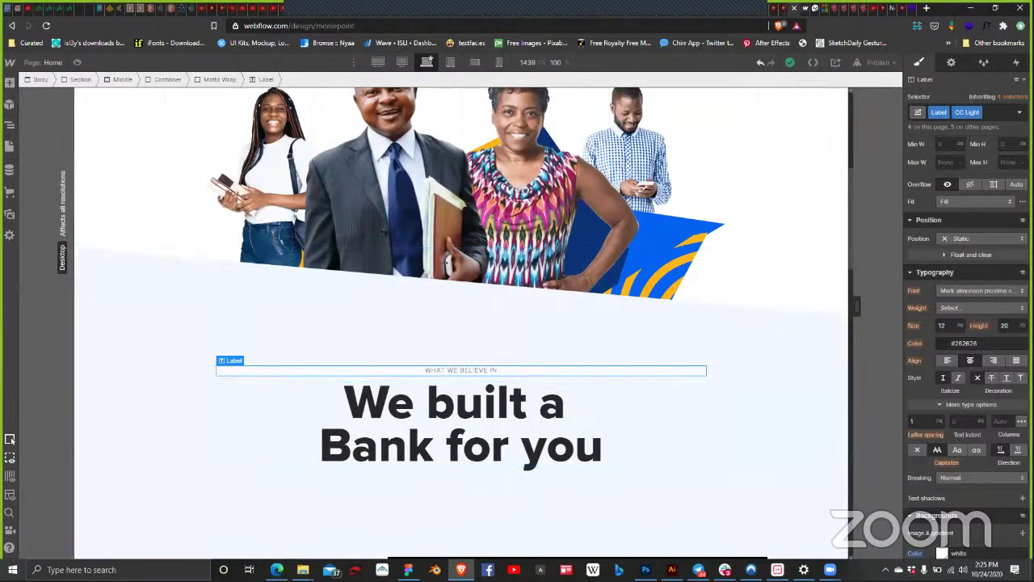
Step: Hide the "What we believe in" label above the heading by setting its display to none
{"action": "scroll", "coordinate": [978, 301], "scroll_direction": "up", "scroll_amount": 3}
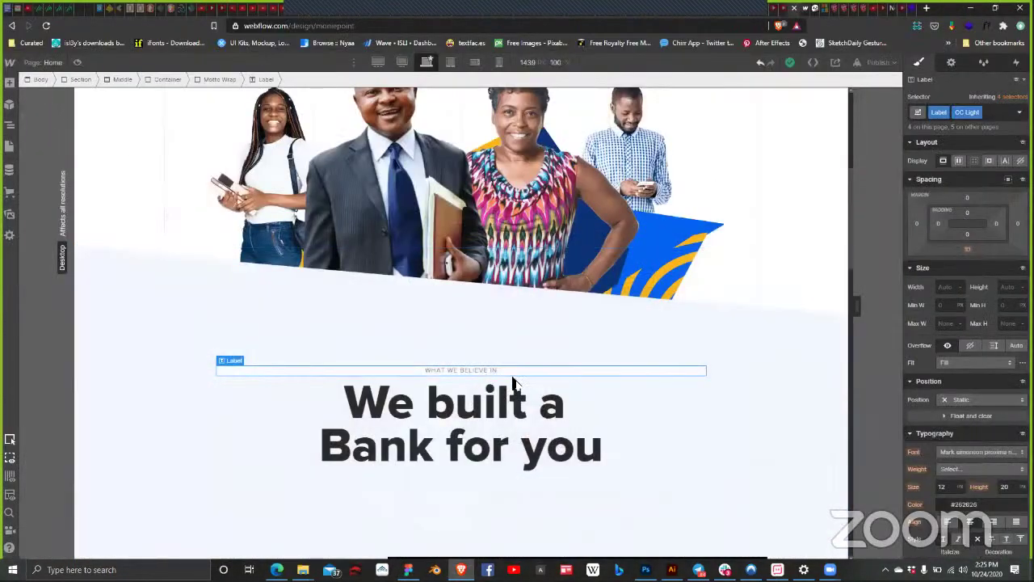
{"action": "left_click", "coordinate": [10, 123]}
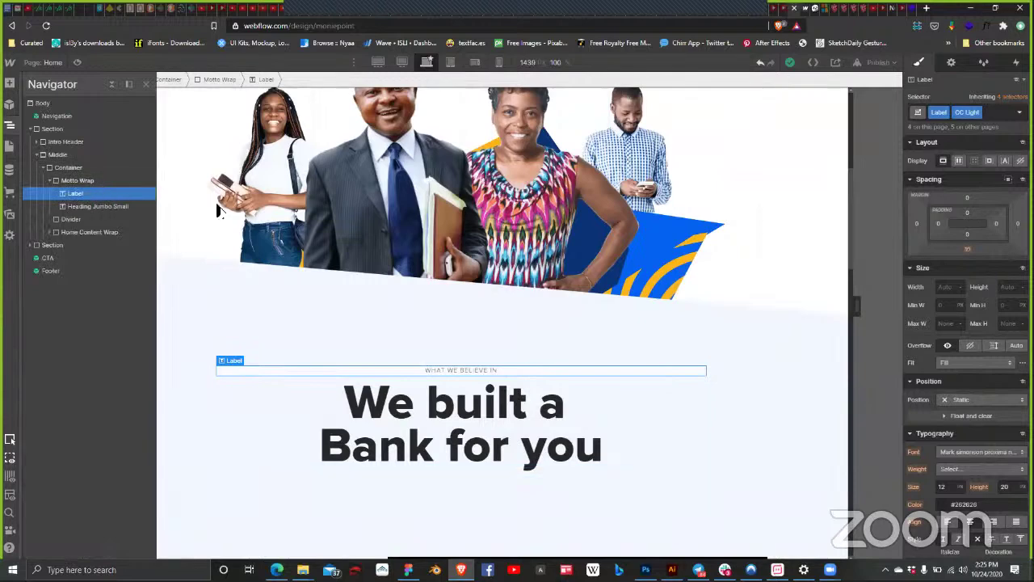
{"action": "left_click", "coordinate": [1020, 160]}
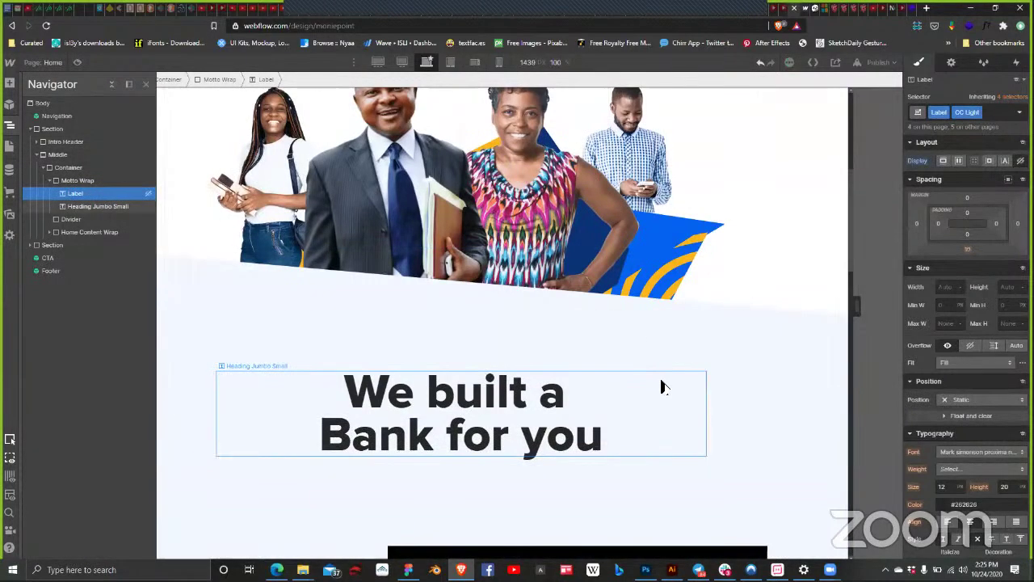
Step: Republish the site to moniepoint.webflow.io, view the live home page, and return to the Webflow design
{"action": "left_click", "coordinate": [880, 63]}
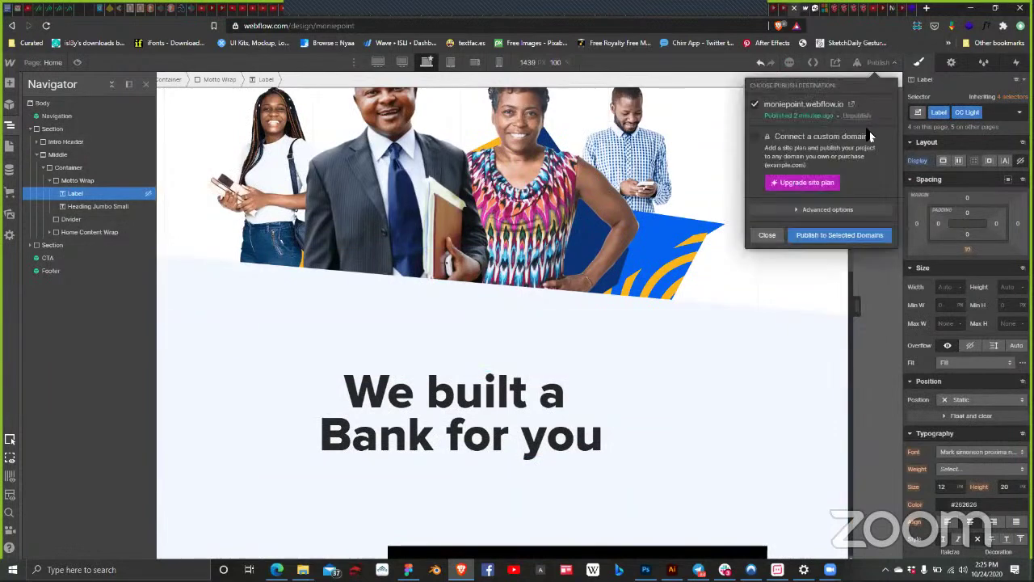
{"action": "left_click", "coordinate": [841, 234]}
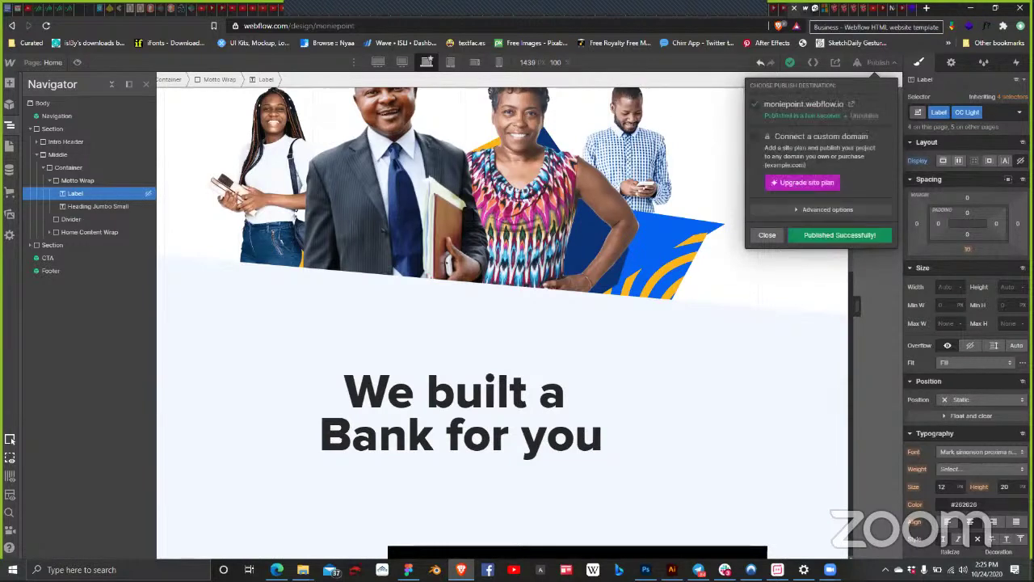
{"action": "left_click", "coordinate": [806, 9]}
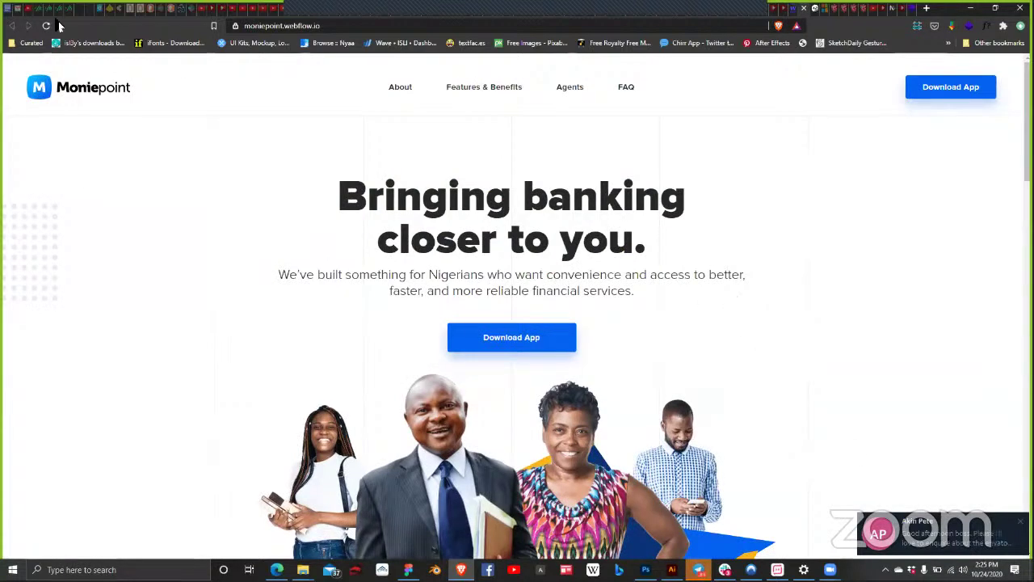
{"action": "left_click", "coordinate": [790, 8]}
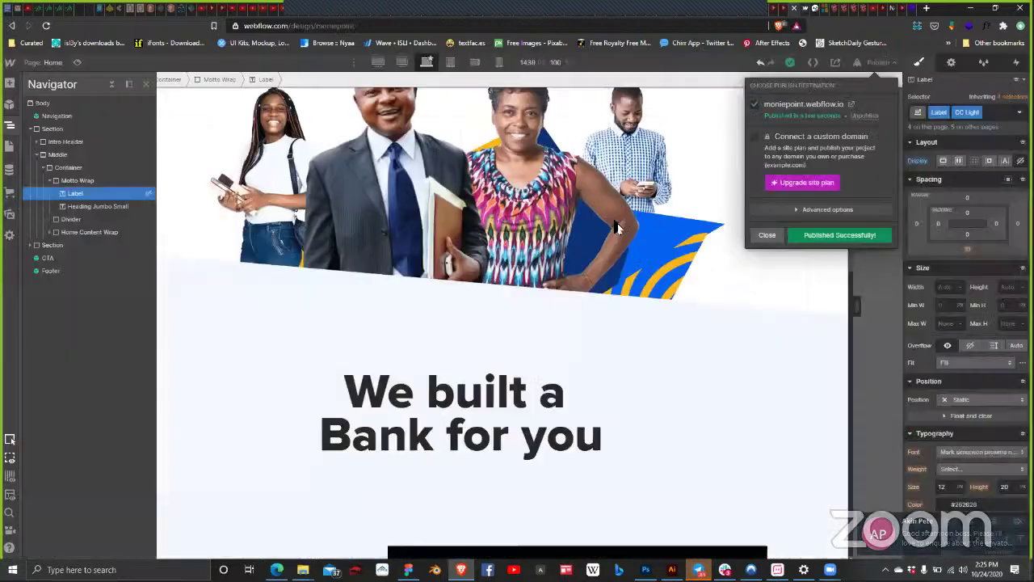
{"action": "left_click", "coordinate": [768, 235]}
Step: Replace the paragraph under the heading with the design's copy, from "We know what queuing up at ATMs feels like" to "banking from your backyard."
{"action": "scroll", "coordinate": [730, 282], "scroll_direction": "down", "scroll_amount": 2}
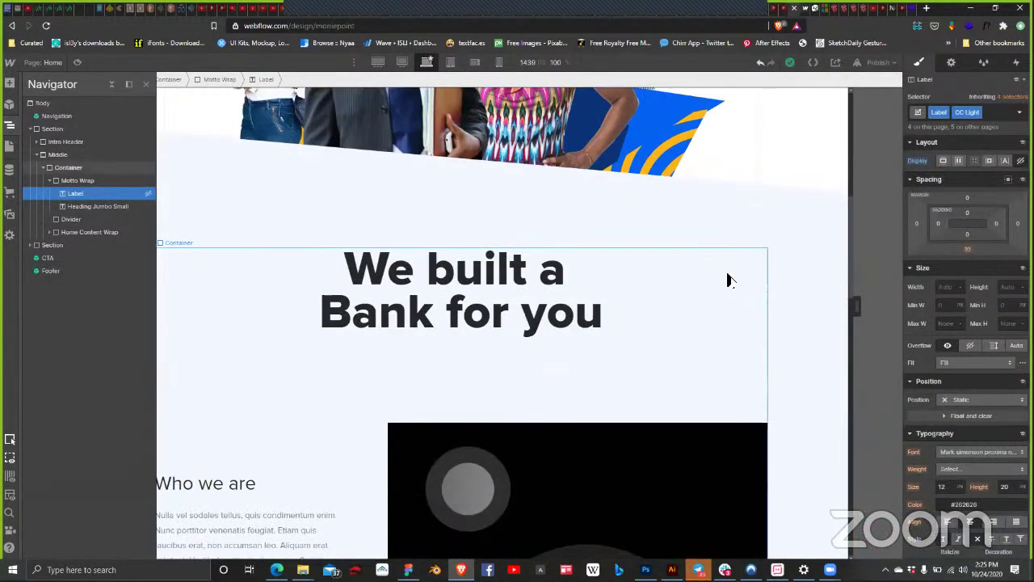
{"action": "scroll", "coordinate": [728, 280], "scroll_direction": "up", "scroll_amount": 1}
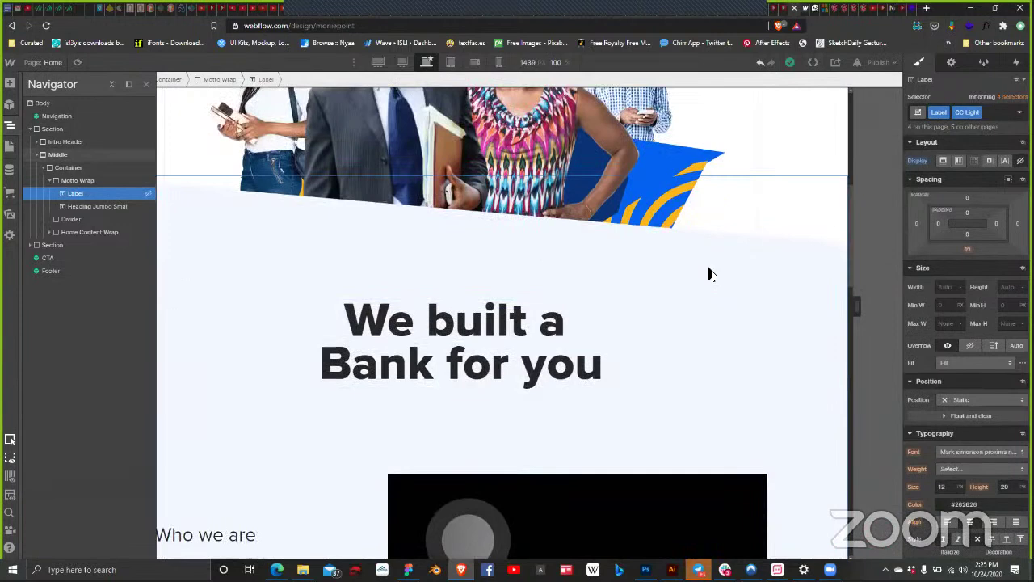
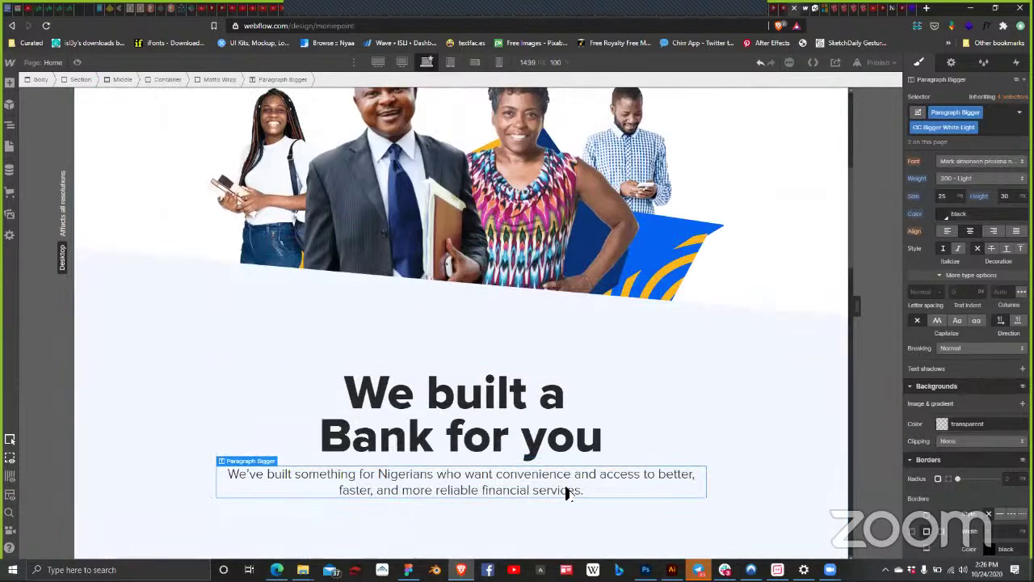
{"action": "key", "text": "ctrl+a"}
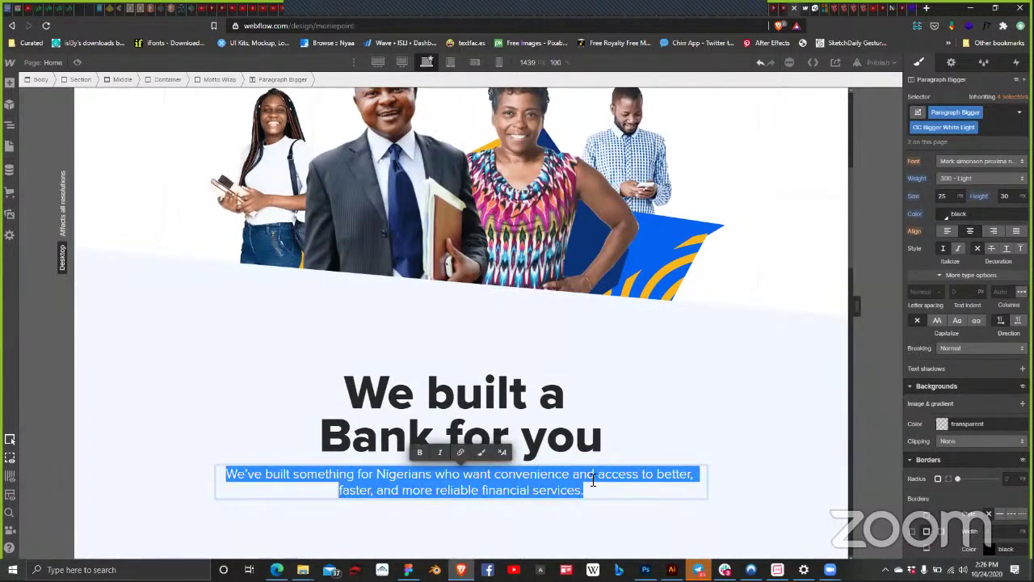
{"action": "type", "text": "We know what queuing up at ATMs feels like or how stressful going to the bank can be, so we decided to bring the bank right to you. Say hello to Moniepoint: banking from your backyard."}
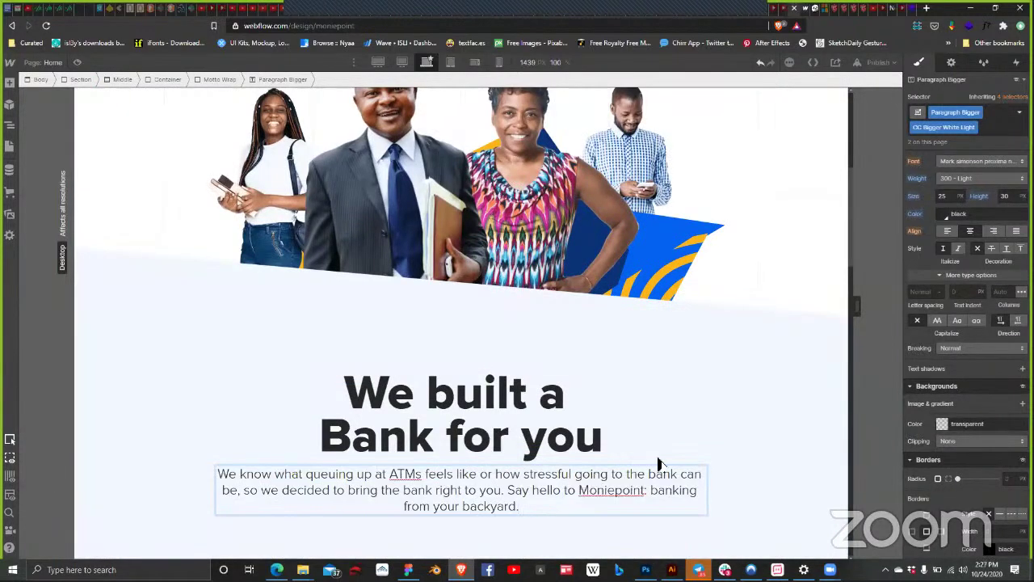
Step: Try a line break before "Say hello to Moniepoint" in the paragraph under the heading
{"action": "left_click", "coordinate": [507, 489]}
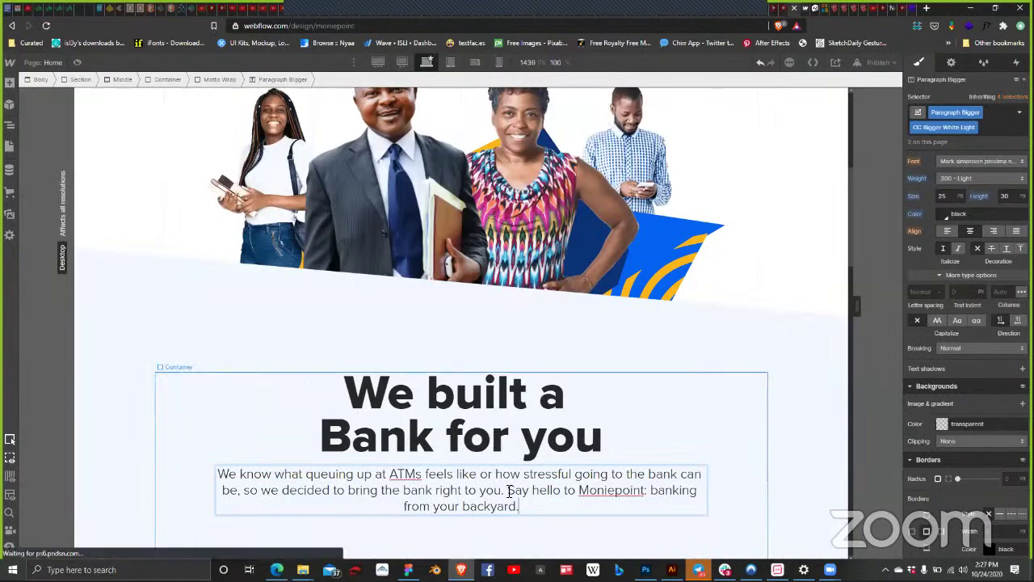
{"action": "key", "text": "shift+Return"}
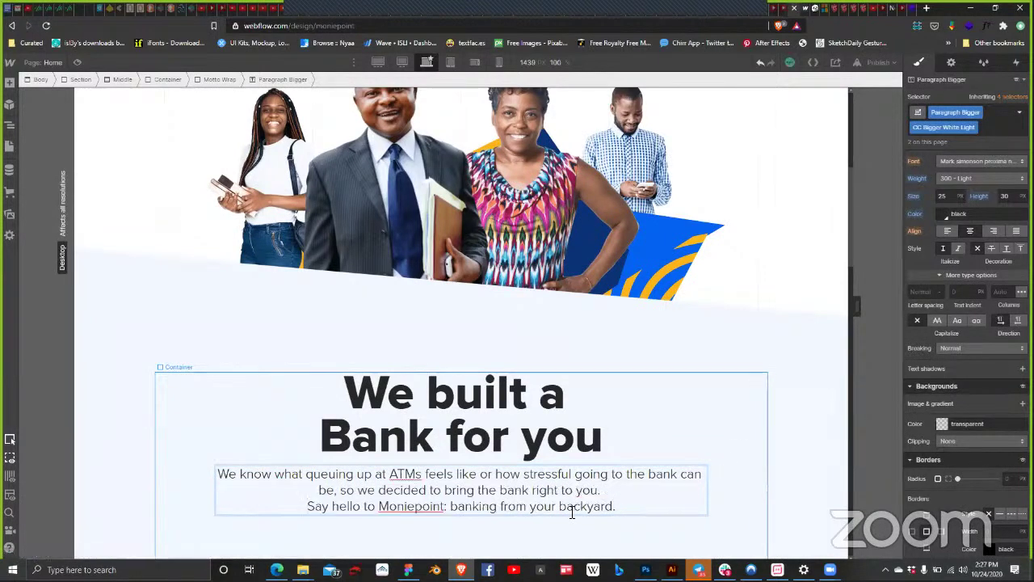
{"action": "key", "text": "ctrl+z"}
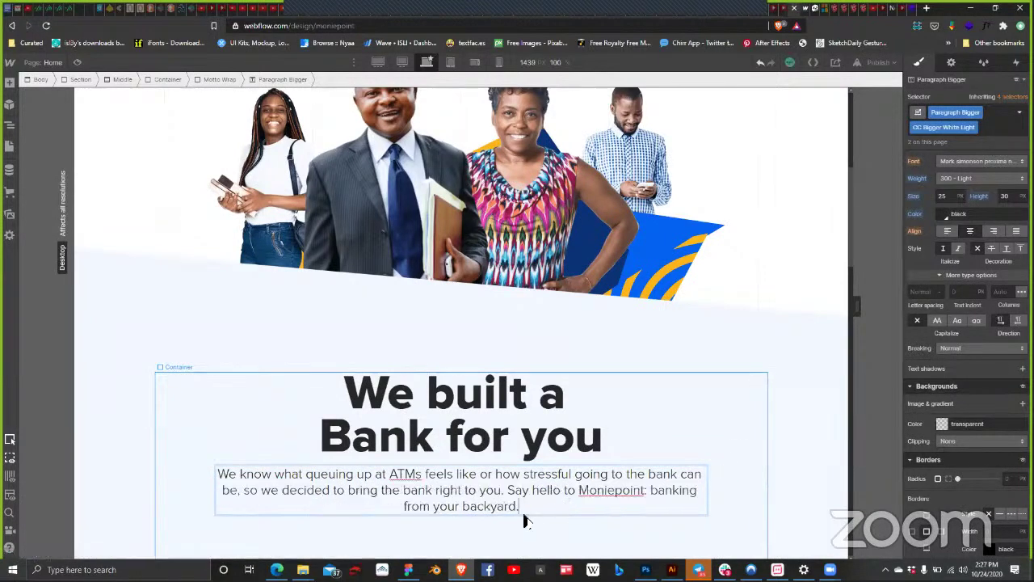
Step: Compare the text layout of the paragraph under "We built a Bank for you" with the Figma design, and return to Webflow
{"action": "left_click", "coordinate": [408, 570]}
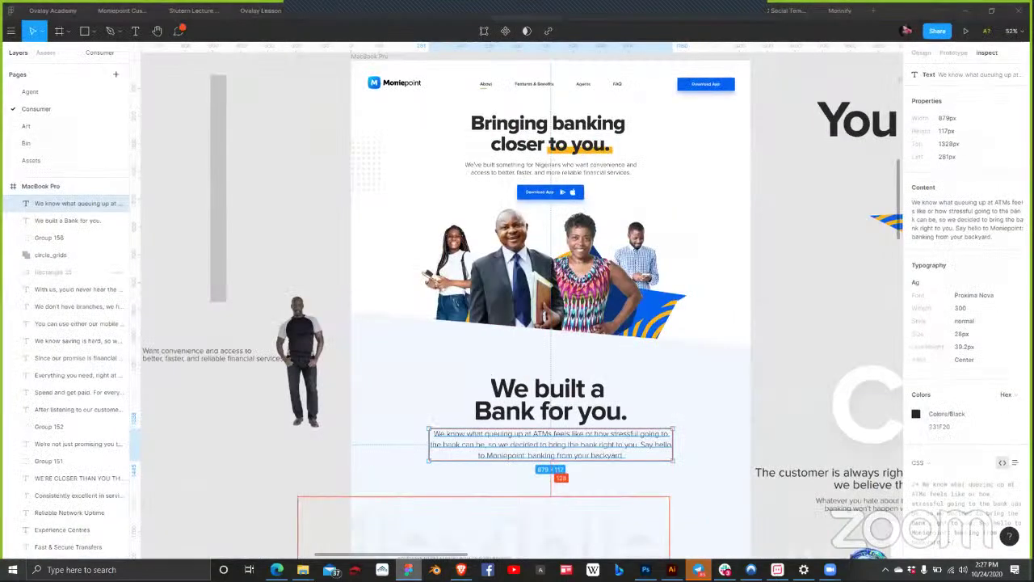
{"action": "key", "text": "alt+Tab"}
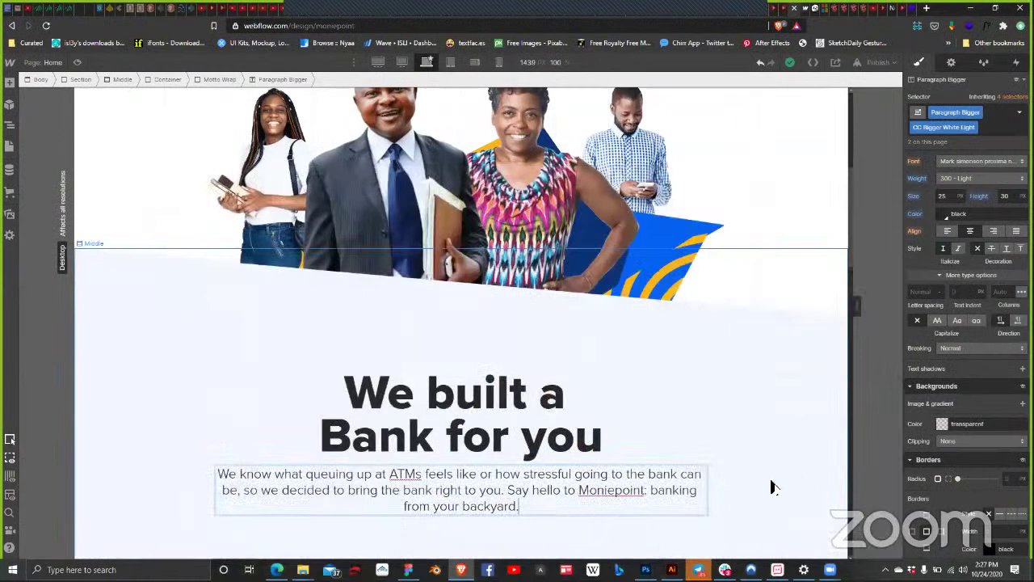
{"action": "left_click", "coordinate": [752, 487]}
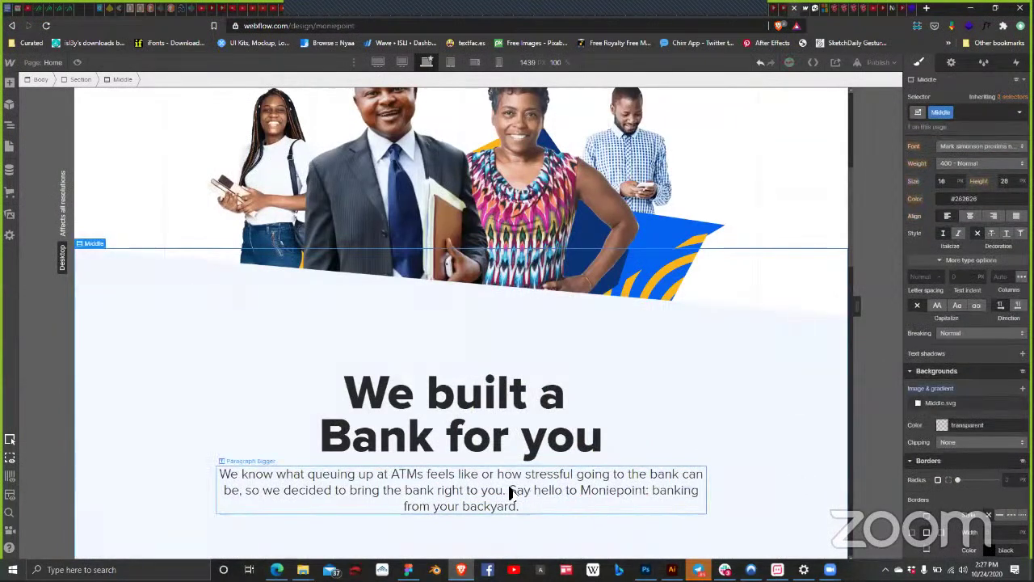
{"action": "double_click", "coordinate": [509, 491]}
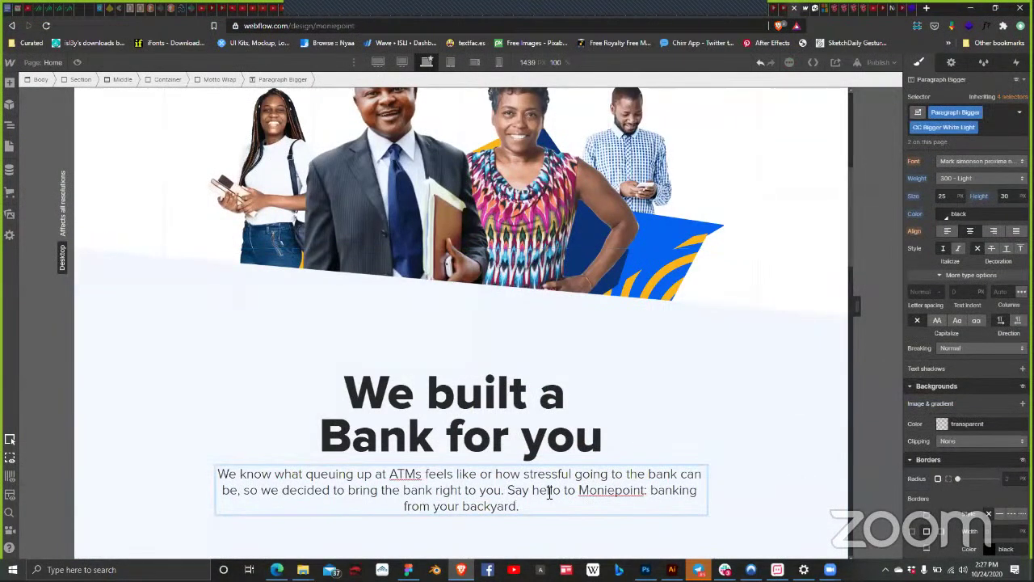
{"action": "left_click", "coordinate": [760, 497]}
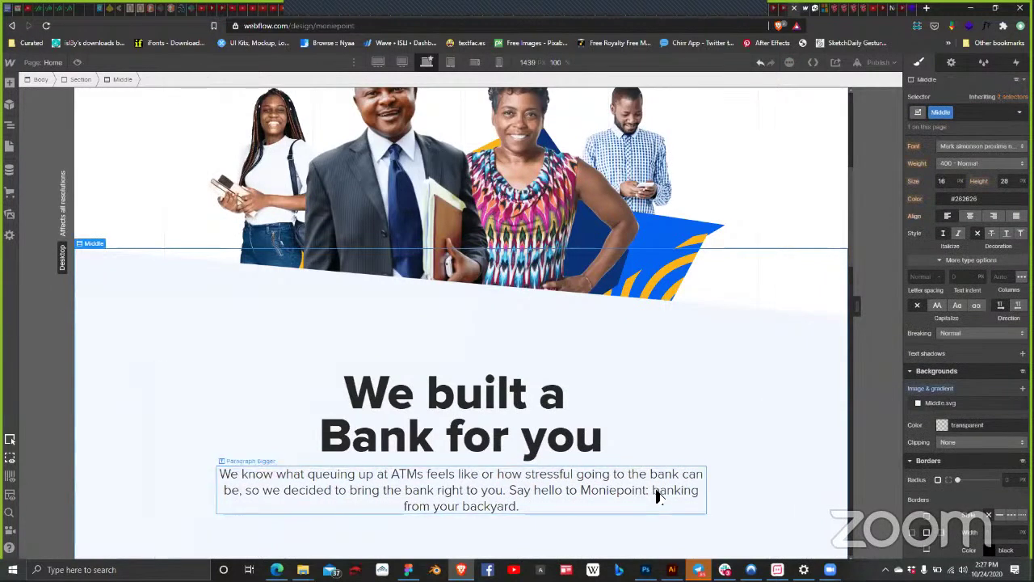
Step: Set the width of the paragraph under the "We built a Bank for you" heading to 860 px
{"action": "left_click", "coordinate": [659, 496]}
{"action": "scroll", "coordinate": [995, 348], "scroll_direction": "up", "scroll_amount": 5}
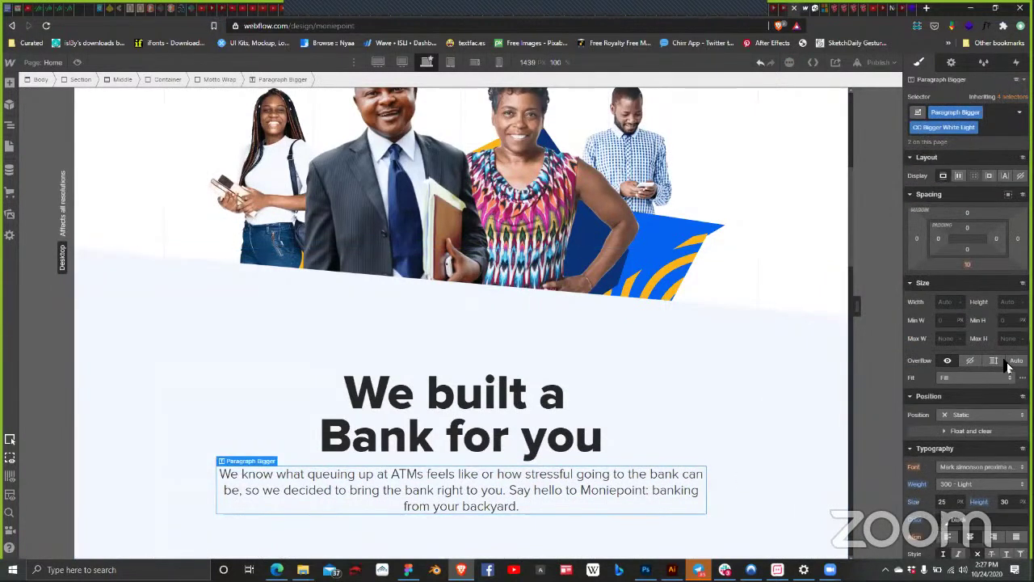
{"action": "left_click", "coordinate": [947, 302]}
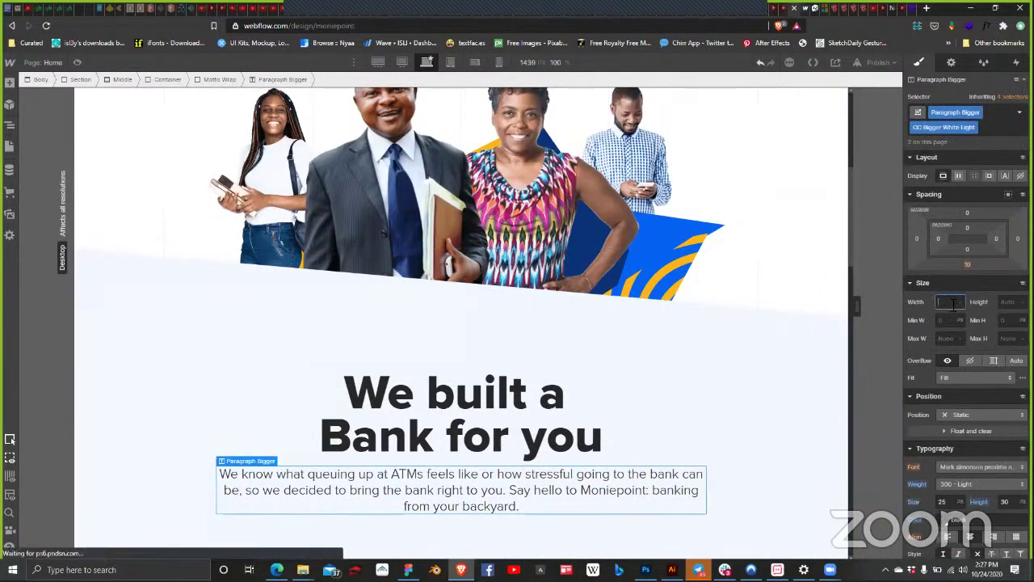
{"action": "key", "text": "Down"}
{"action": "key", "text": "Down"}
{"action": "key", "text": "Down"}
{"action": "key", "text": "Down"}
{"action": "key", "text": "Down"}
{"action": "key", "text": "Down"}
{"action": "key", "text": "Down"}
{"action": "key", "text": "Down"}
{"action": "key", "text": "Down"}
{"action": "key", "text": "Down"}
{"action": "key", "text": "Down"}
{"action": "key", "text": "Down"}
{"action": "key", "text": "Down"}
{"action": "key", "text": "Down"}
{"action": "key", "text": "Down"}
{"action": "key", "text": "Down"}
{"action": "key", "text": "Down"}
{"action": "key", "text": "Down"}
{"action": "key", "text": "Down"}
{"action": "key", "text": "Down"}
{"action": "key", "text": "Down"}
{"action": "key", "text": "Down"}
{"action": "key", "text": "Down"}
{"action": "key", "text": "Down"}
{"action": "key", "text": "Down"}
{"action": "key", "text": "Down"}
{"action": "key", "text": "Down"}
{"action": "key", "text": "Down"}
{"action": "key", "text": "Down"}
{"action": "key", "text": "Down"}
{"action": "key", "text": "Down"}
{"action": "key", "text": "Down"}
{"action": "key", "text": "Down"}
{"action": "key", "text": "Down"}
{"action": "key", "text": "Down"}
{"action": "key", "text": "Down"}
{"action": "key", "text": "Down"}
{"action": "key", "text": "Down"}
{"action": "key", "text": "Down"}
{"action": "key", "text": "Down"}
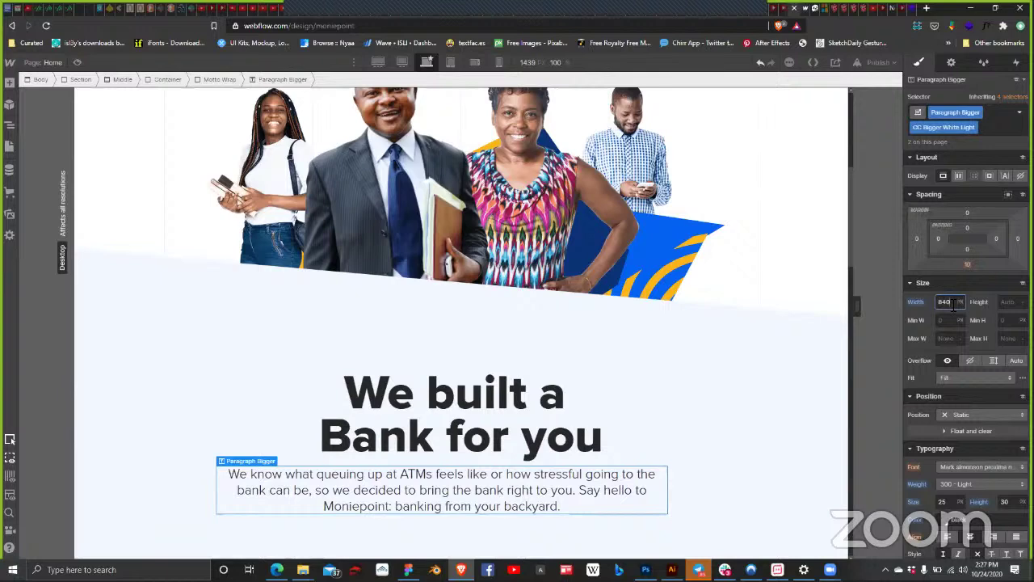
{"action": "key", "text": "Down"}
{"action": "key", "text": "Down"}
{"action": "key", "text": "Down"}
{"action": "key", "text": "Down"}
{"action": "key", "text": "Down"}
{"action": "key", "text": "Down"}
{"action": "key", "text": "Down"}
{"action": "key", "text": "Down"}
{"action": "key", "text": "Down"}
{"action": "key", "text": "Down"}
{"action": "key", "text": "Down"}
{"action": "key", "text": "Down"}
{"action": "key", "text": "Down"}
{"action": "key", "text": "Down"}
{"action": "key", "text": "Down"}
{"action": "key", "text": "Down"}
{"action": "key", "text": "Down"}
{"action": "key", "text": "Down"}
{"action": "key", "text": "Down"}
{"action": "key", "text": "Down"}
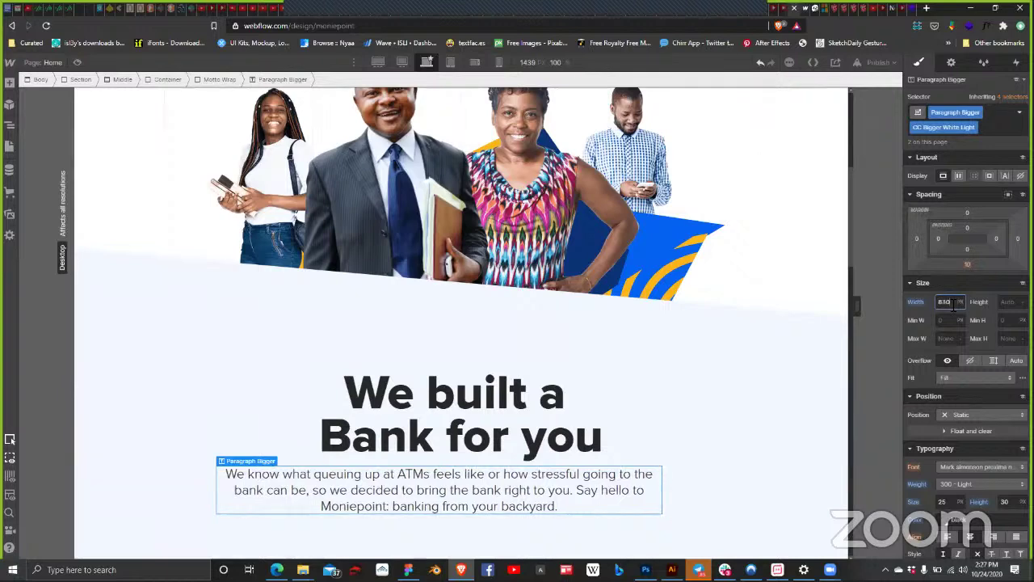
{"action": "key", "text": "Down"}
{"action": "key", "text": "Down"}
{"action": "key", "text": "Down"}
{"action": "key", "text": "Down"}
{"action": "key", "text": "Down"}
{"action": "key", "text": "Down"}
{"action": "key", "text": "Down"}
{"action": "key", "text": "Down"}
{"action": "key", "text": "Down"}
{"action": "key", "text": "Down"}
{"action": "key", "text": "Down"}
{"action": "key", "text": "Down"}
{"action": "key", "text": "Down"}
{"action": "key", "text": "Down"}
{"action": "key", "text": "Down"}
{"action": "key", "text": "Down"}
{"action": "key", "text": "Down"}
{"action": "key", "text": "Down"}
{"action": "key", "text": "Down"}
{"action": "key", "text": "Down"}
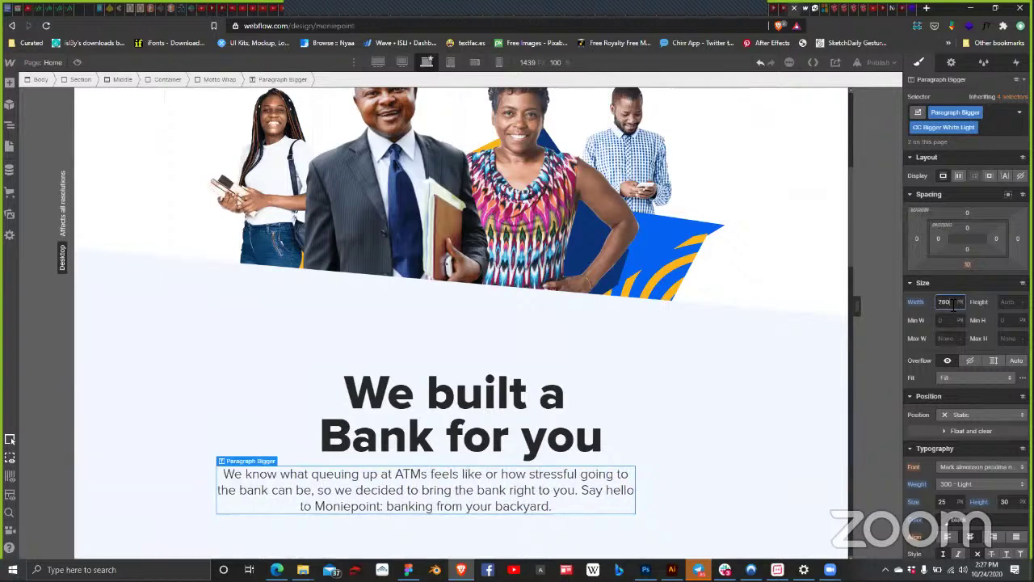
{"action": "key", "text": "Up"}
{"action": "key", "text": "Up"}
{"action": "key", "text": "Up"}
{"action": "key", "text": "Up"}
{"action": "key", "text": "Up"}
{"action": "key", "text": "Up"}
{"action": "key", "text": "Up"}
{"action": "key", "text": "Up"}
{"action": "key", "text": "Up"}
{"action": "key", "text": "Up"}
{"action": "key", "text": "Up"}
{"action": "key", "text": "Up"}
{"action": "key", "text": "Up"}
{"action": "key", "text": "Up"}
{"action": "key", "text": "Up"}
{"action": "key", "text": "Up"}
{"action": "key", "text": "Up"}
{"action": "key", "text": "Up"}
{"action": "key", "text": "Up"}
{"action": "key", "text": "Up"}
{"action": "key", "text": "Up"}
{"action": "key", "text": "Up"}
{"action": "key", "text": "Up"}
{"action": "key", "text": "Up"}
{"action": "key", "text": "Up"}
{"action": "key", "text": "Up"}
{"action": "key", "text": "Up"}
{"action": "key", "text": "Up"}
{"action": "key", "text": "Up"}
{"action": "key", "text": "Up"}
{"action": "key", "text": "Up"}
{"action": "key", "text": "Up"}
{"action": "key", "text": "Up"}
{"action": "key", "text": "Up"}
{"action": "key", "text": "Up"}
{"action": "key", "text": "Up"}
{"action": "key", "text": "Up"}
{"action": "key", "text": "Up"}
{"action": "key", "text": "Up"}
{"action": "key", "text": "Up"}
{"action": "key", "text": "Up"}
{"action": "key", "text": "Up"}
{"action": "key", "text": "Up"}
{"action": "key", "text": "Up"}
{"action": "key", "text": "Up"}
{"action": "key", "text": "Up"}
{"action": "key", "text": "Up"}
{"action": "key", "text": "Up"}
{"action": "key", "text": "Up"}
{"action": "key", "text": "Up"}
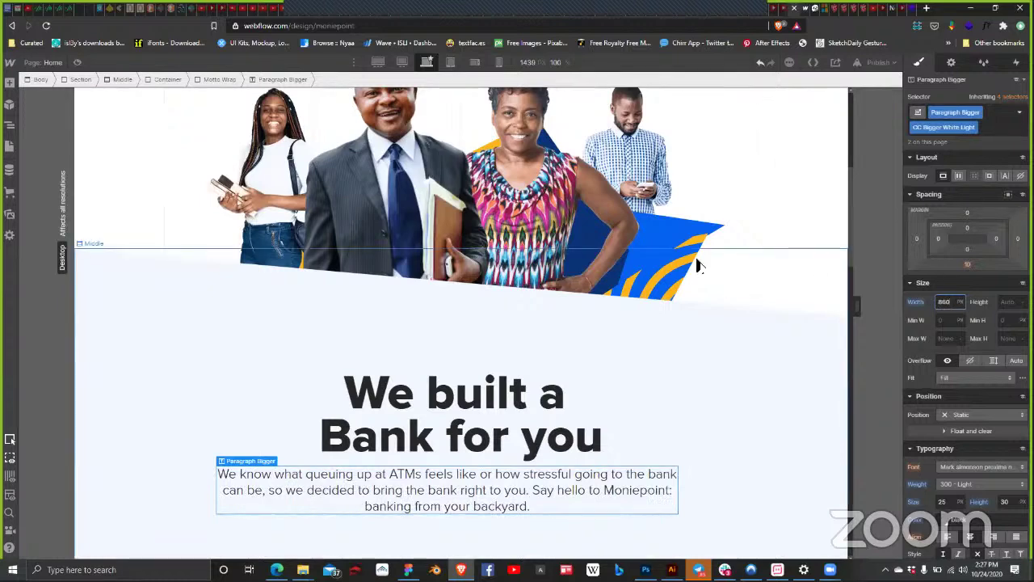
Step: Make the Motto Wrap around the heading and paragraph a vertical flexbox with its children centred horizontally
{"action": "left_click", "coordinate": [751, 456]}
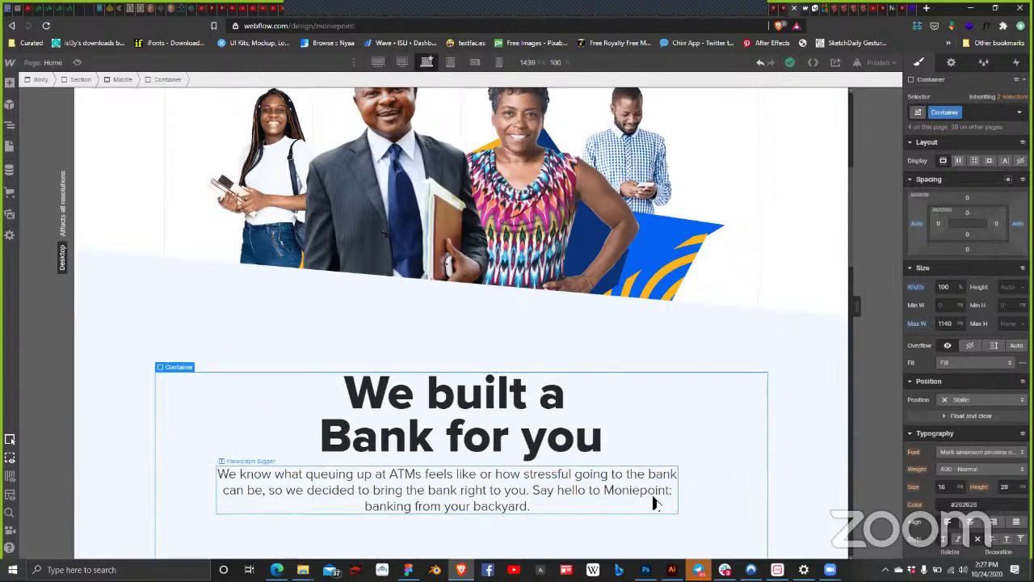
{"action": "left_click", "coordinate": [699, 483]}
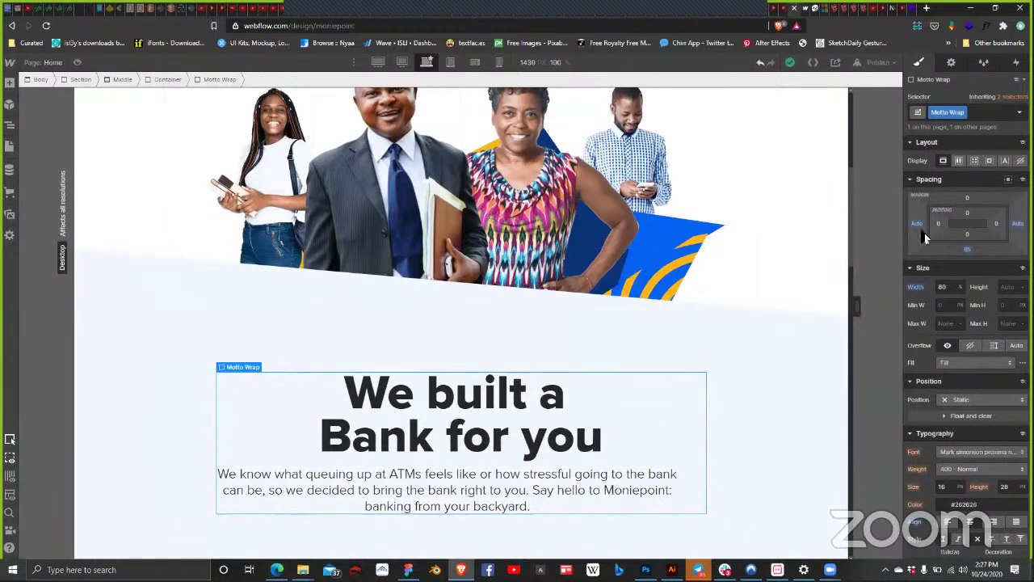
{"action": "left_click", "coordinate": [959, 160]}
{"action": "left_click", "coordinate": [992, 197]}
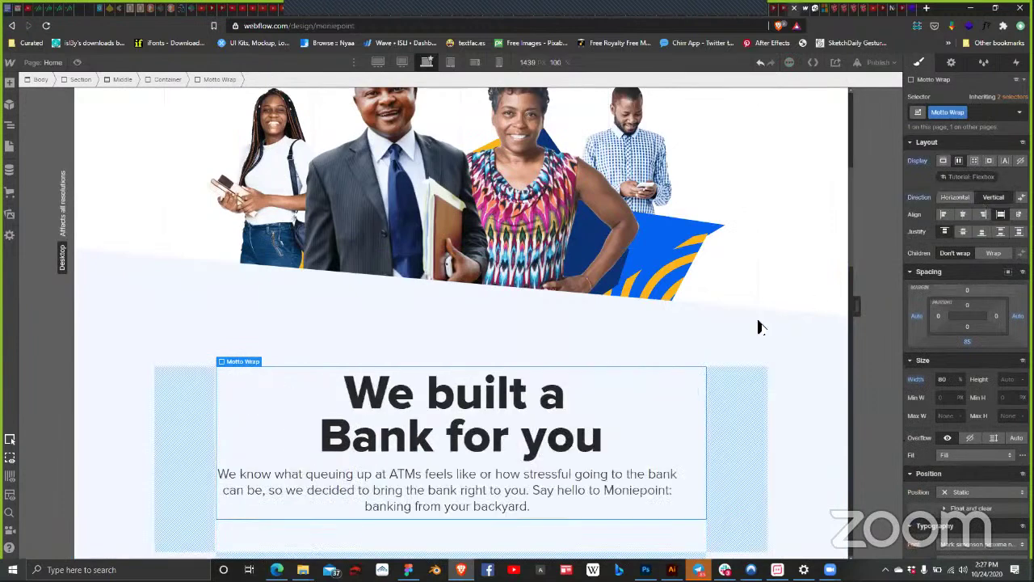
{"action": "left_click", "coordinate": [656, 491]}
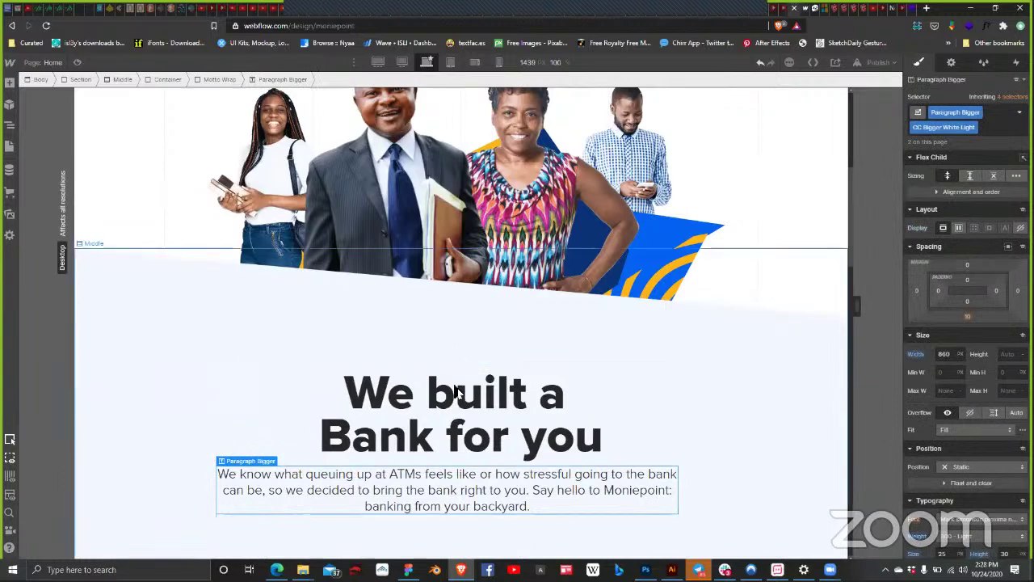
{"action": "left_click", "coordinate": [703, 478]}
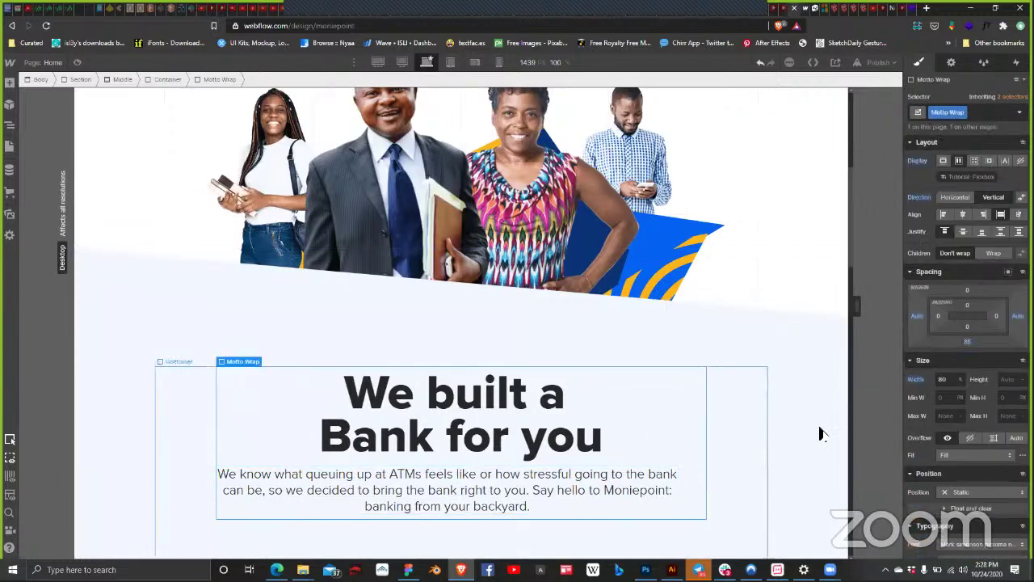
{"action": "left_click", "coordinate": [964, 215]}
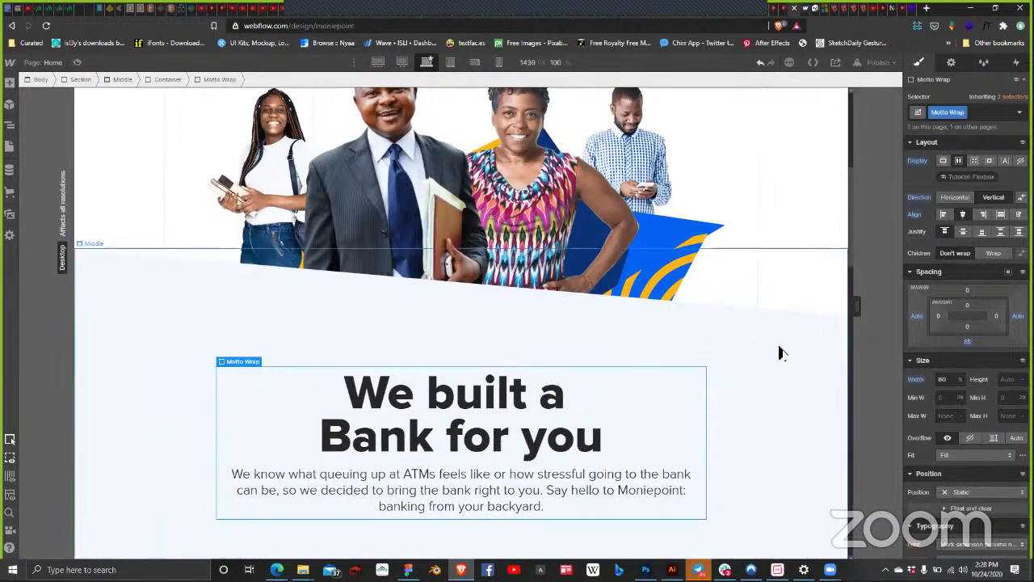
{"action": "scroll", "coordinate": [815, 380], "scroll_direction": "up", "scroll_amount": 1}
{"action": "scroll", "coordinate": [816, 381], "scroll_direction": "down", "scroll_amount": 3}
{"action": "scroll", "coordinate": [812, 382], "scroll_direction": "up", "scroll_amount": 2}
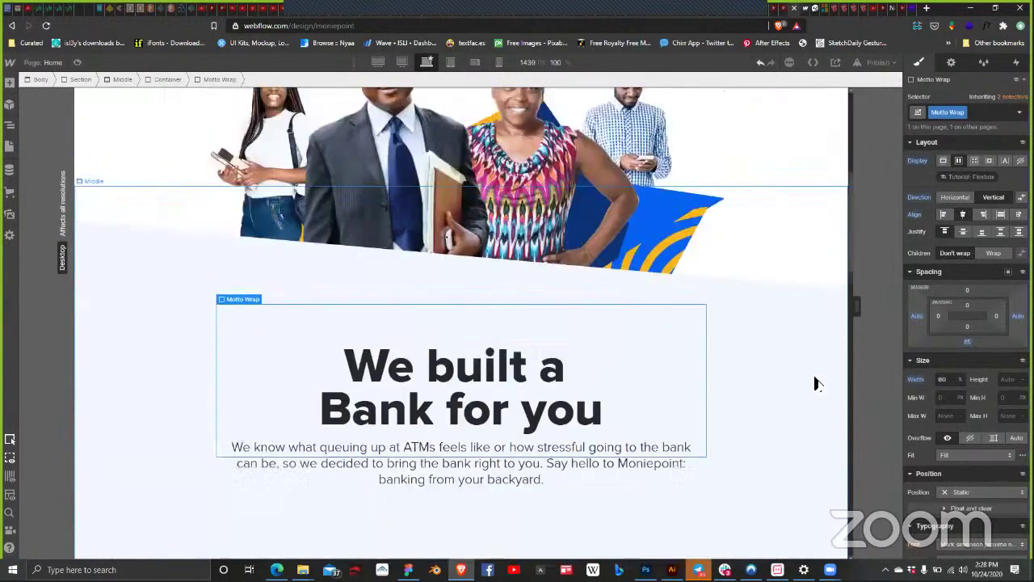
{"action": "scroll", "coordinate": [807, 383], "scroll_direction": "down", "scroll_amount": 1}
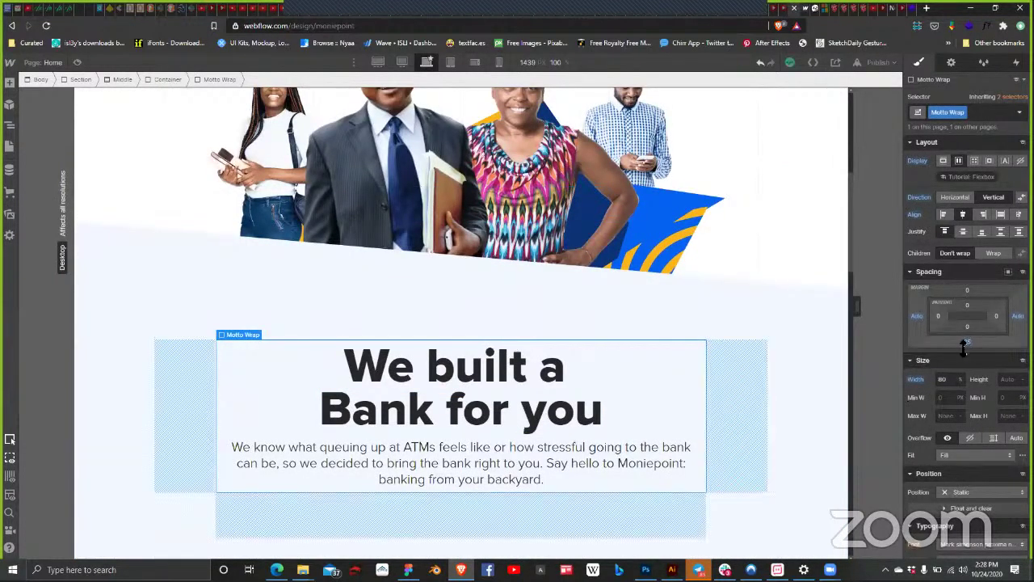
{"action": "scroll", "coordinate": [967, 351], "scroll_direction": "down", "scroll_amount": 2}
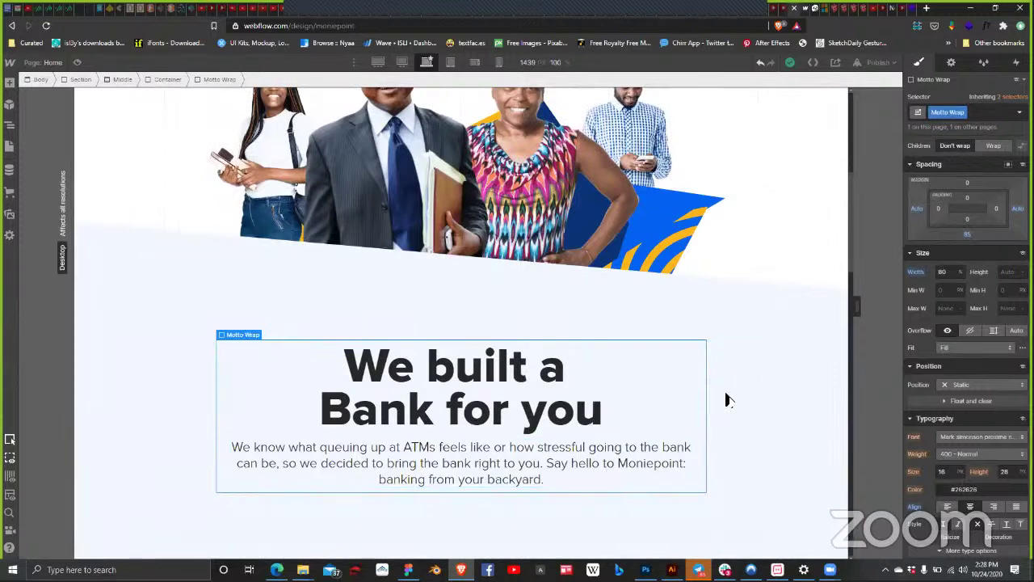
{"action": "left_click", "coordinate": [820, 350]}
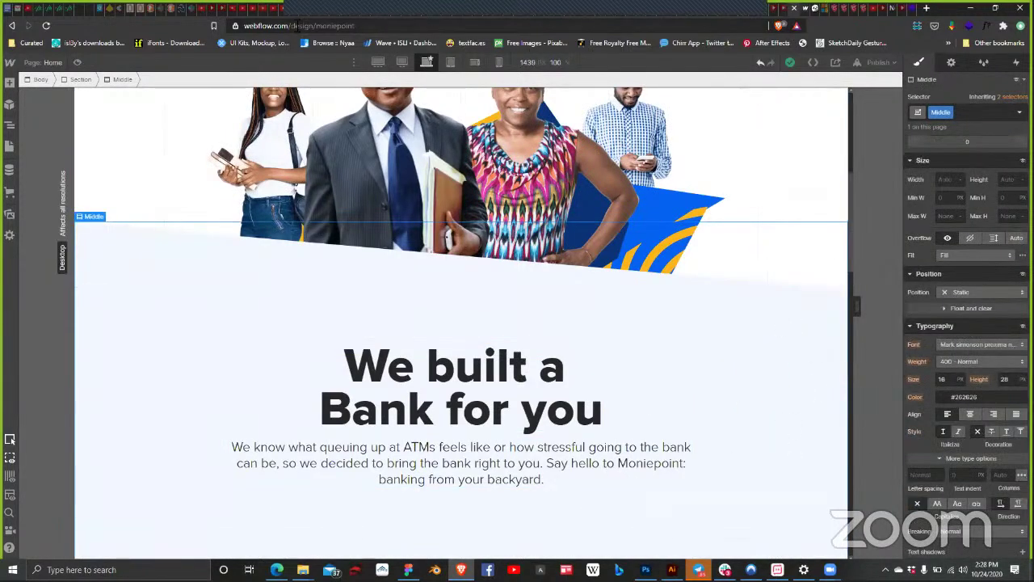
Step: Publish the site to moniepoint.webflow.io and check the "We built a Bank for you" section on the reloaded live page
{"action": "left_click", "coordinate": [879, 63]}
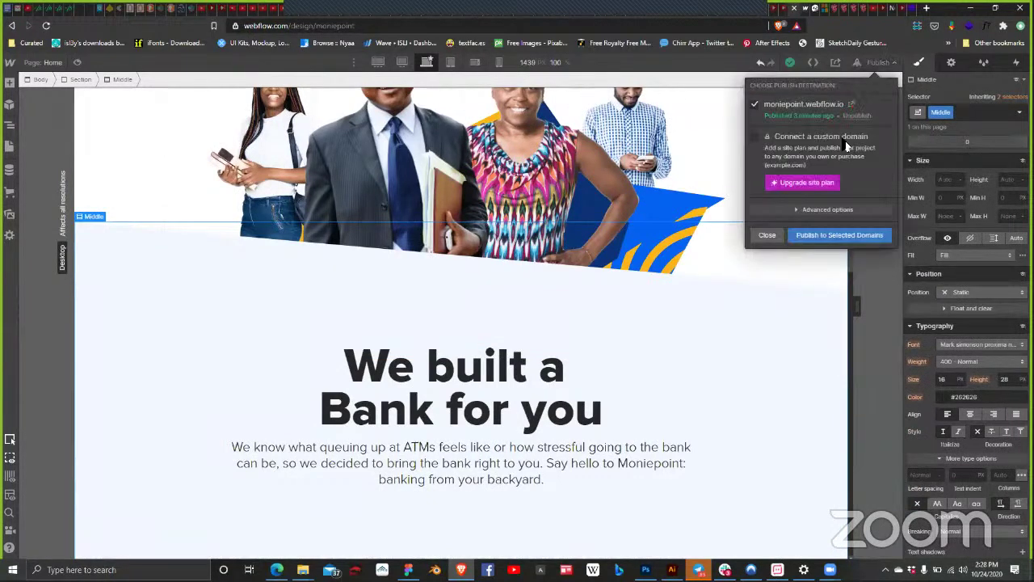
{"action": "left_click", "coordinate": [821, 236]}
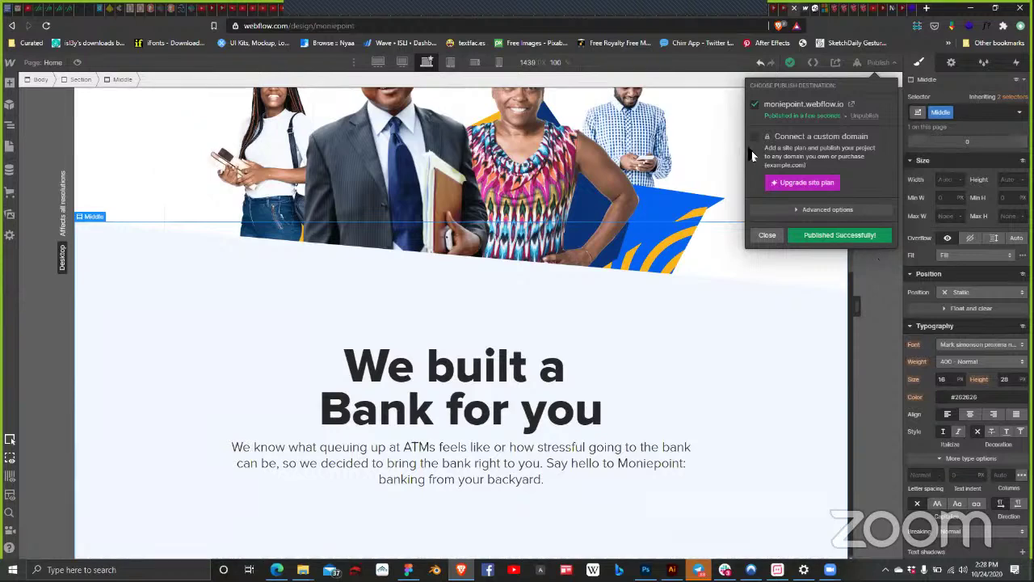
{"action": "left_click", "coordinate": [815, 9]}
{"action": "scroll", "coordinate": [614, 324], "scroll_direction": "down", "scroll_amount": 1}
{"action": "scroll", "coordinate": [608, 346], "scroll_direction": "down", "scroll_amount": 5}
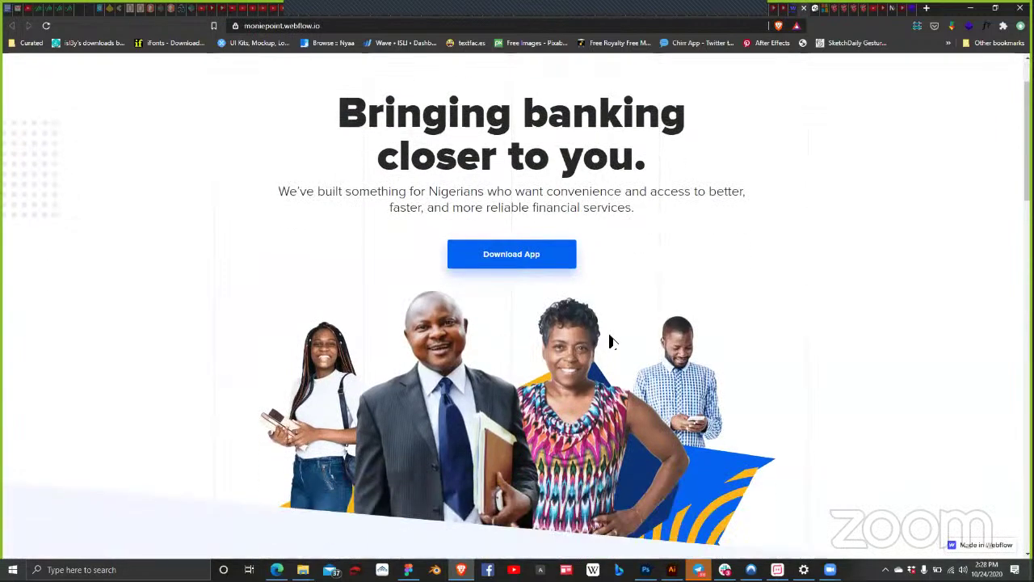
{"action": "left_click", "coordinate": [73, 101]}
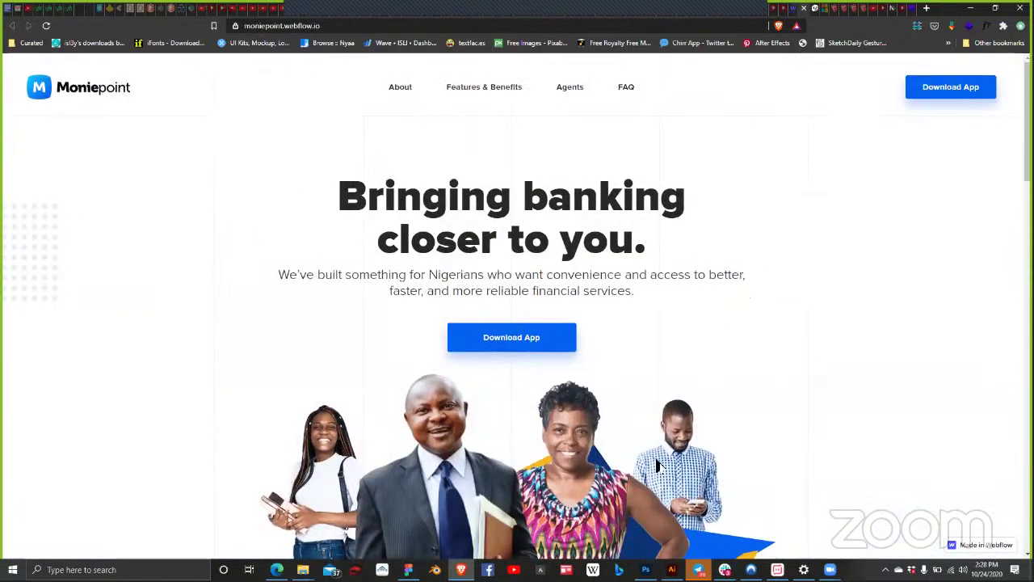
{"action": "scroll", "coordinate": [733, 360], "scroll_direction": "down", "scroll_amount": 3}
{"action": "triple_click", "coordinate": [734, 359]}
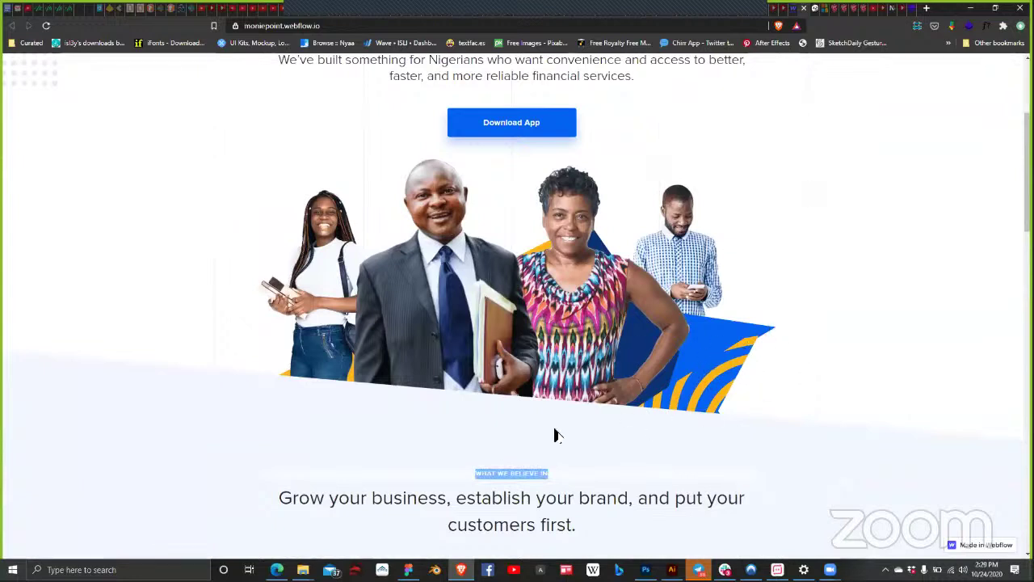
{"action": "left_click", "coordinate": [580, 460]}
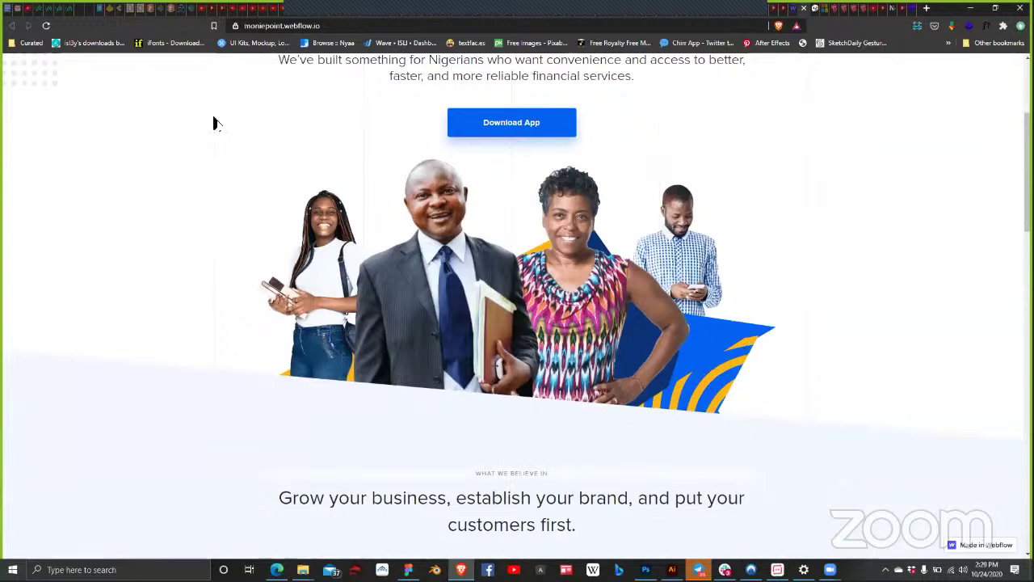
{"action": "left_click", "coordinate": [46, 25]}
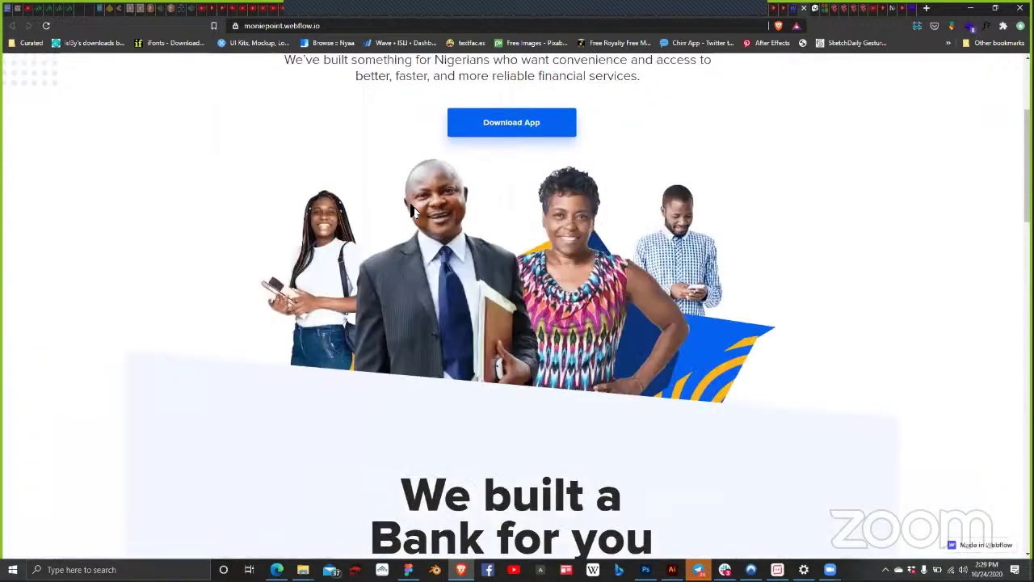
{"action": "scroll", "coordinate": [418, 238], "scroll_direction": "down", "scroll_amount": 3}
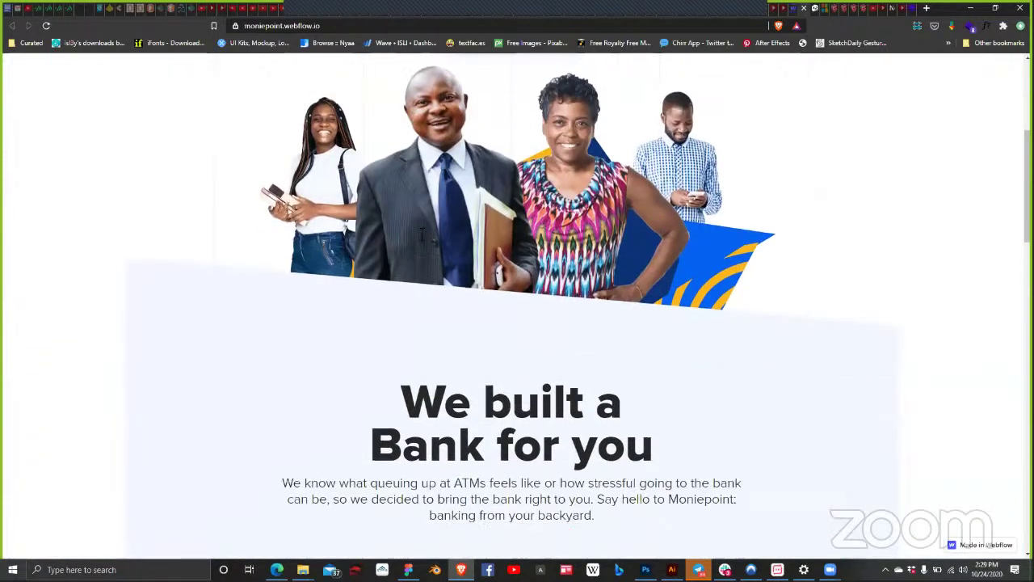
Step: Review the hero and "We built a Bank for you" section on the live page, close it, and dismiss the publishing options in the Designer
{"action": "scroll", "coordinate": [418, 240], "scroll_direction": "up", "scroll_amount": 4}
{"action": "scroll", "coordinate": [418, 240], "scroll_direction": "down", "scroll_amount": 4}
{"action": "scroll", "coordinate": [418, 239], "scroll_direction": "up", "scroll_amount": 5}
{"action": "scroll", "coordinate": [421, 236], "scroll_direction": "up", "scroll_amount": 1}
{"action": "scroll", "coordinate": [286, 282], "scroll_direction": "down", "scroll_amount": 5}
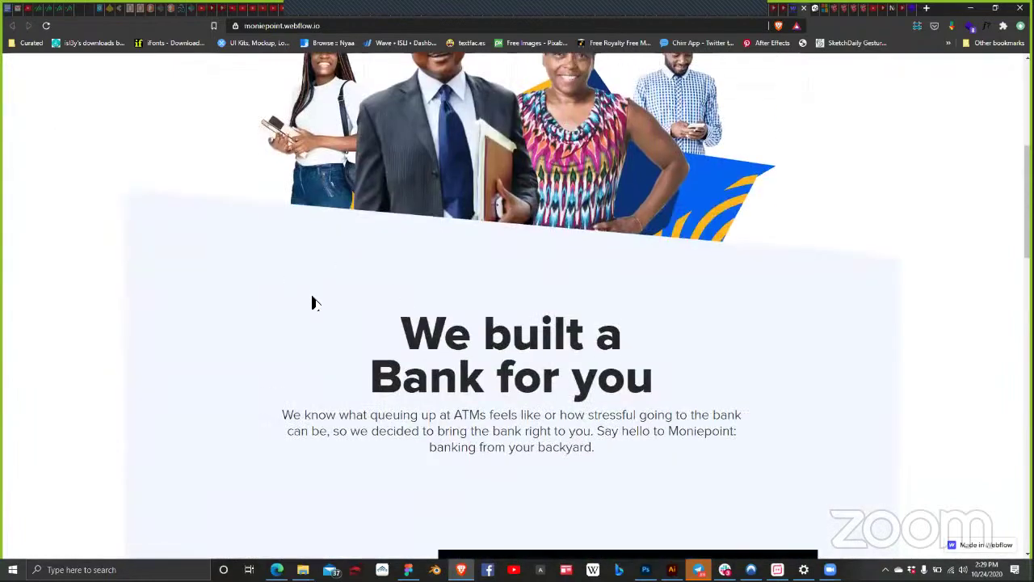
{"action": "left_click", "coordinate": [973, 10]}
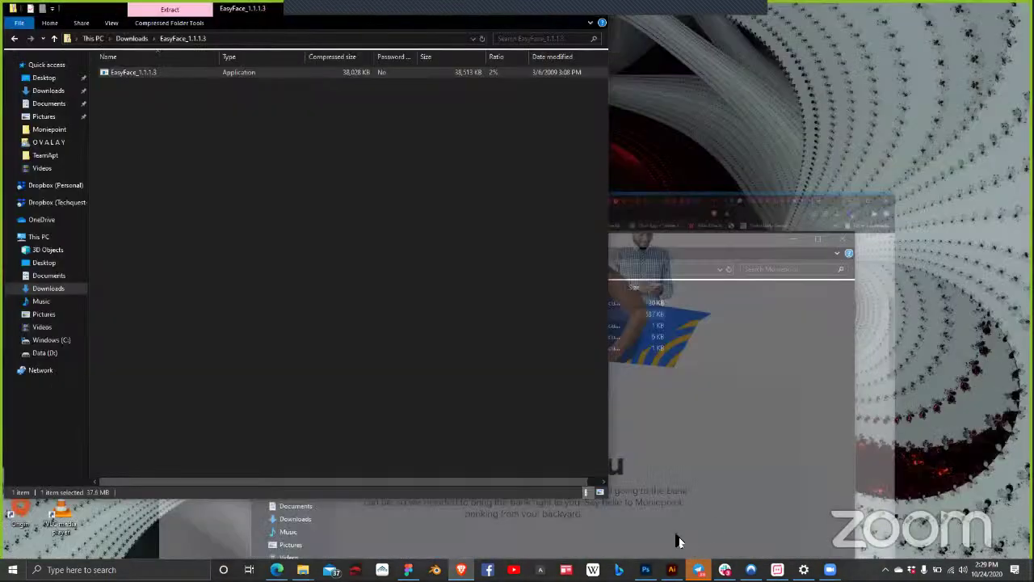
{"action": "left_click", "coordinate": [461, 570]}
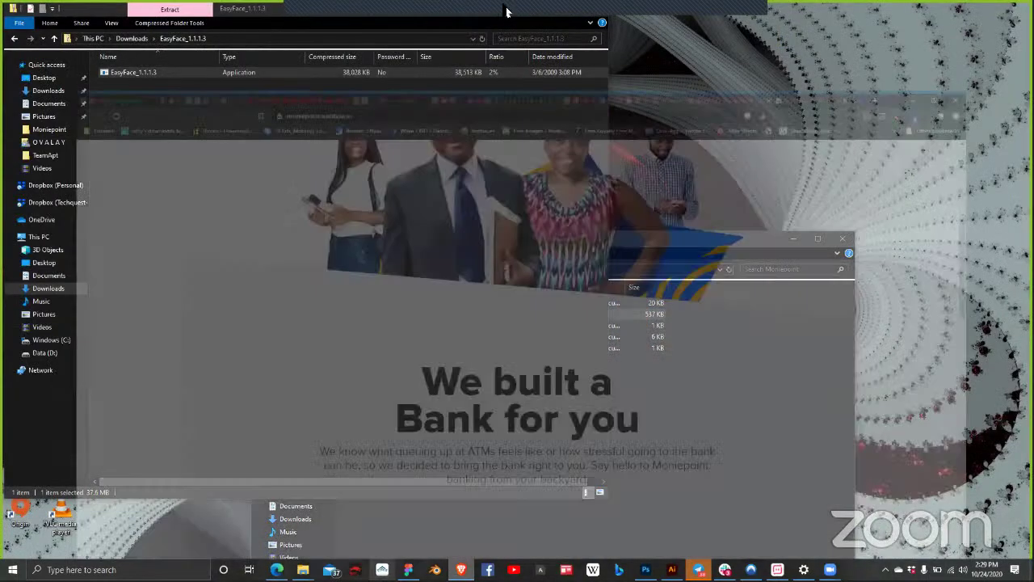
{"action": "key", "text": "ctrl+w"}
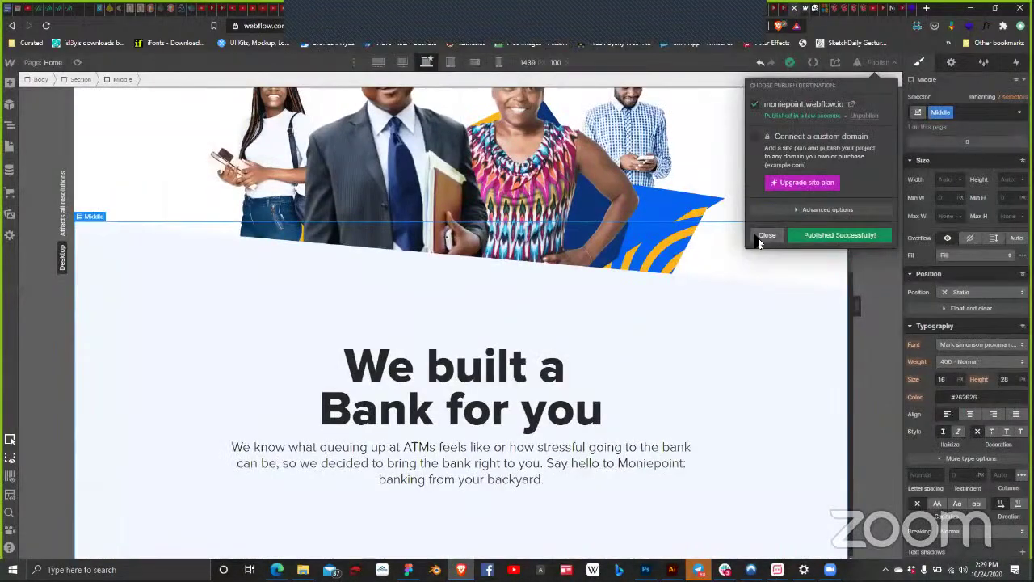
{"action": "left_click", "coordinate": [769, 385]}
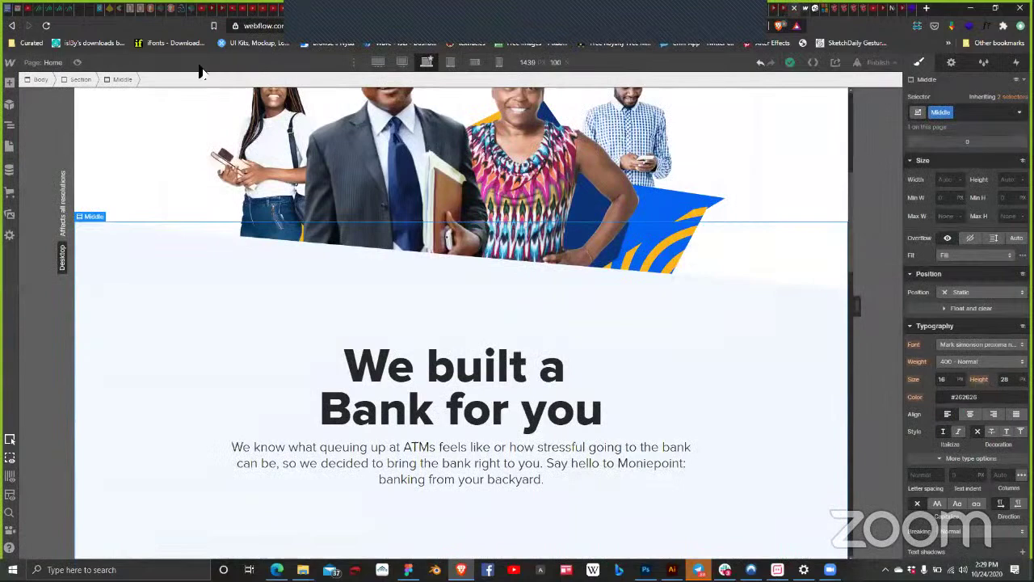
Step: Set the size of the Middle section's Middle.svg background image to Cover
{"action": "left_click", "coordinate": [378, 63]}
{"action": "left_click", "coordinate": [426, 63]}
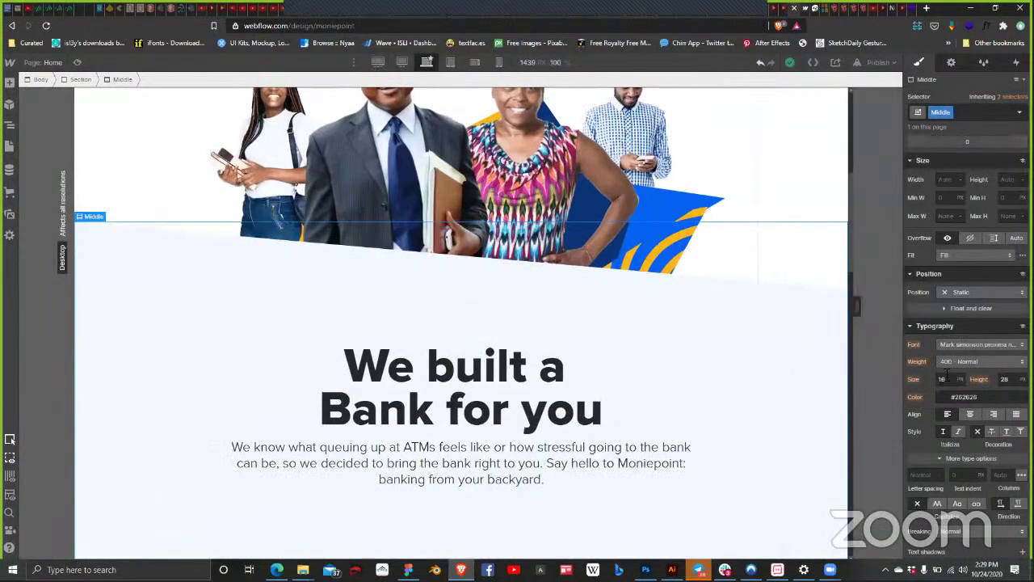
{"action": "scroll", "coordinate": [965, 370], "scroll_direction": "down", "scroll_amount": 5}
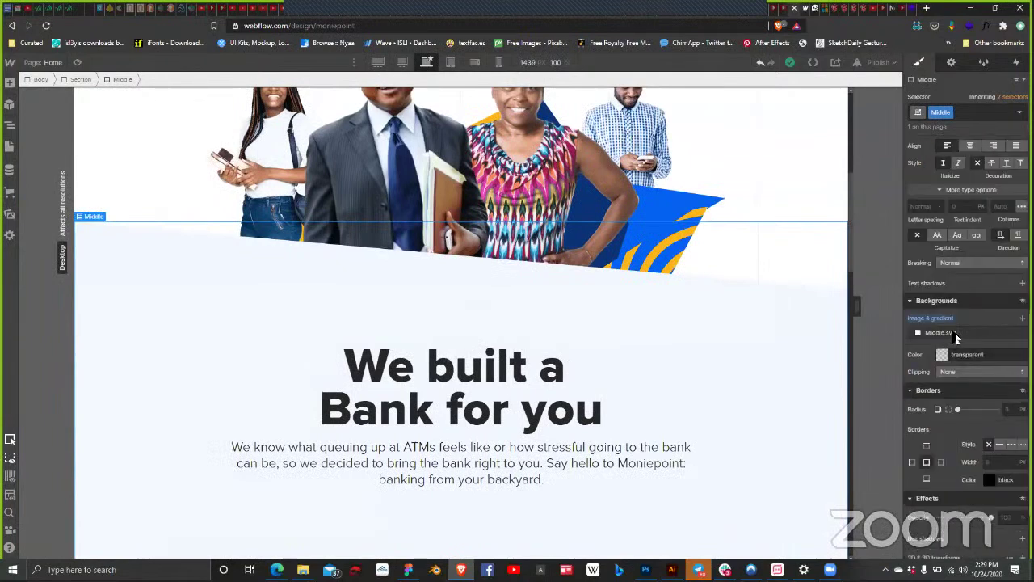
{"action": "left_click", "coordinate": [975, 336]}
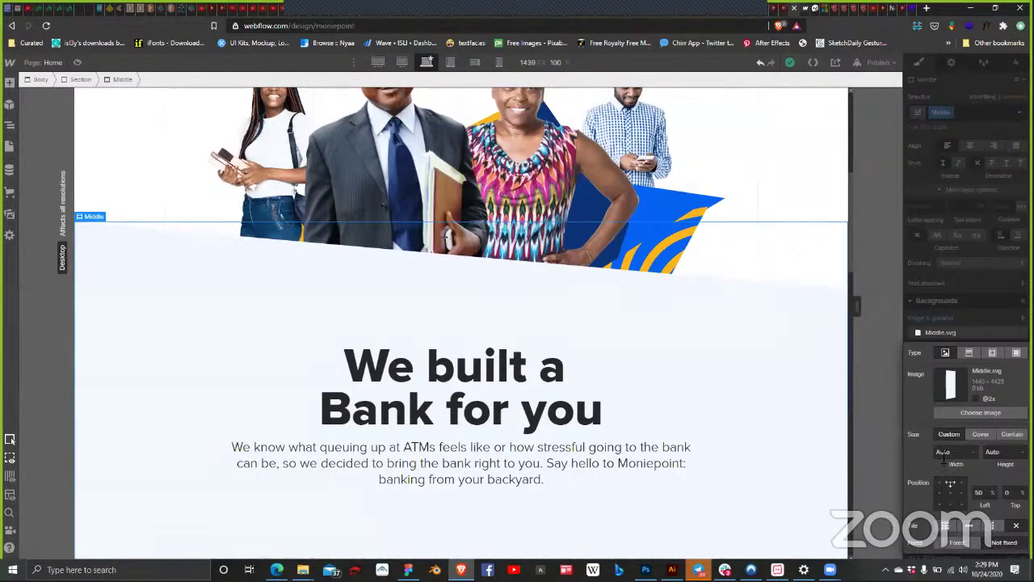
{"action": "left_click", "coordinate": [985, 435]}
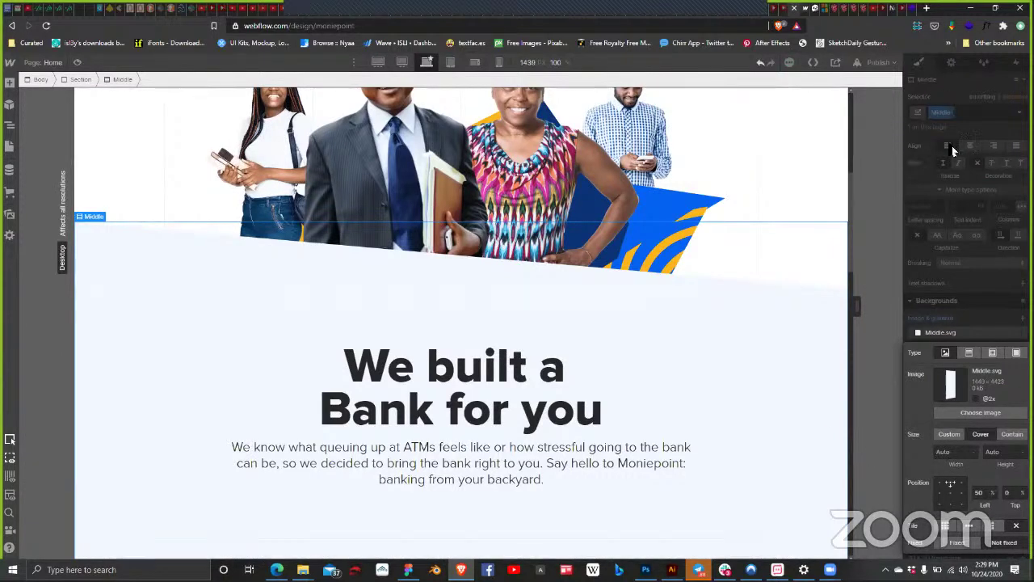
{"action": "left_click", "coordinate": [922, 233]}
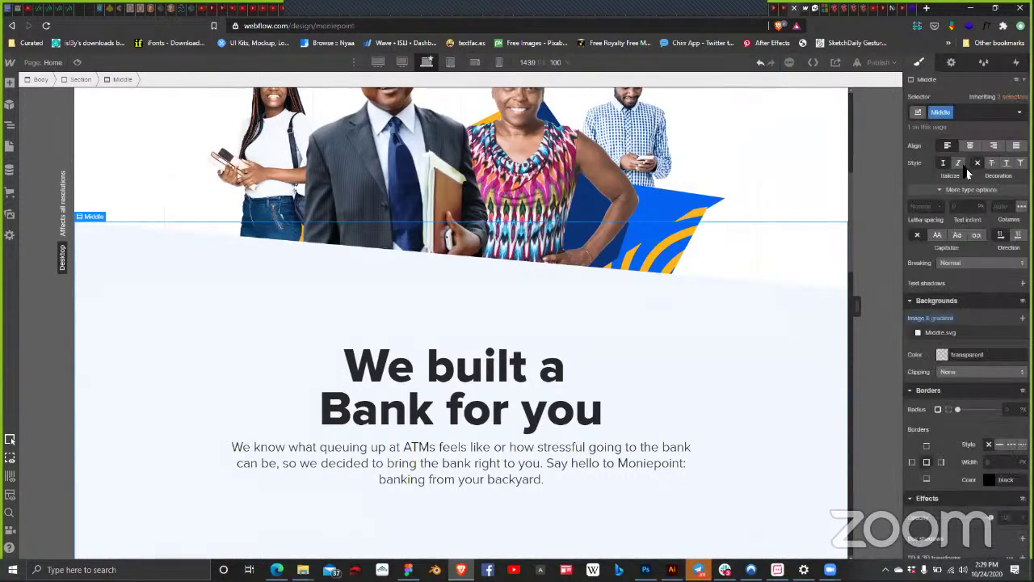
Step: Check the Middle section's background at the 1920 px breakpoint, and return to the base desktop view
{"action": "left_click", "coordinate": [878, 63]}
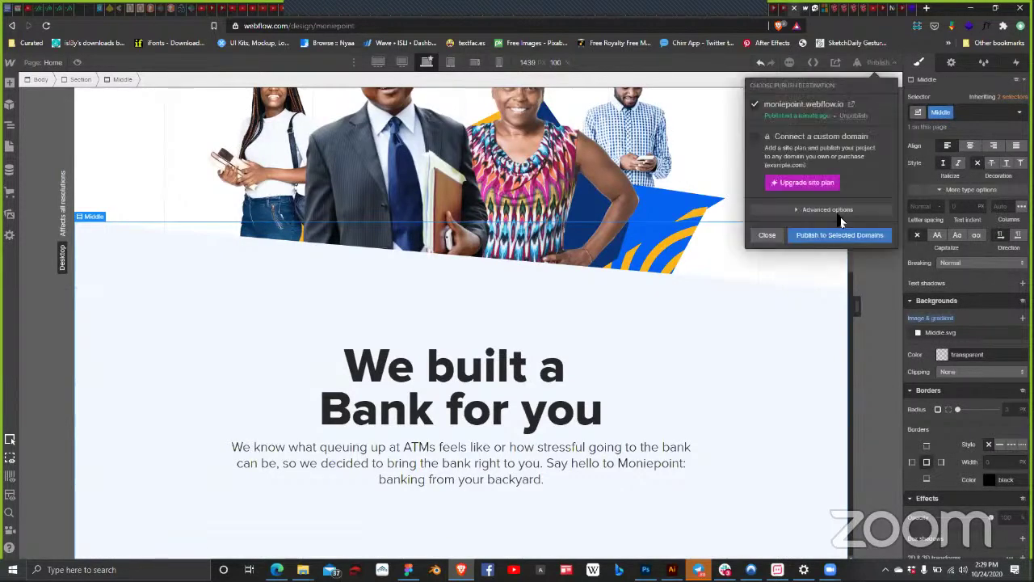
{"action": "left_click", "coordinate": [377, 68]}
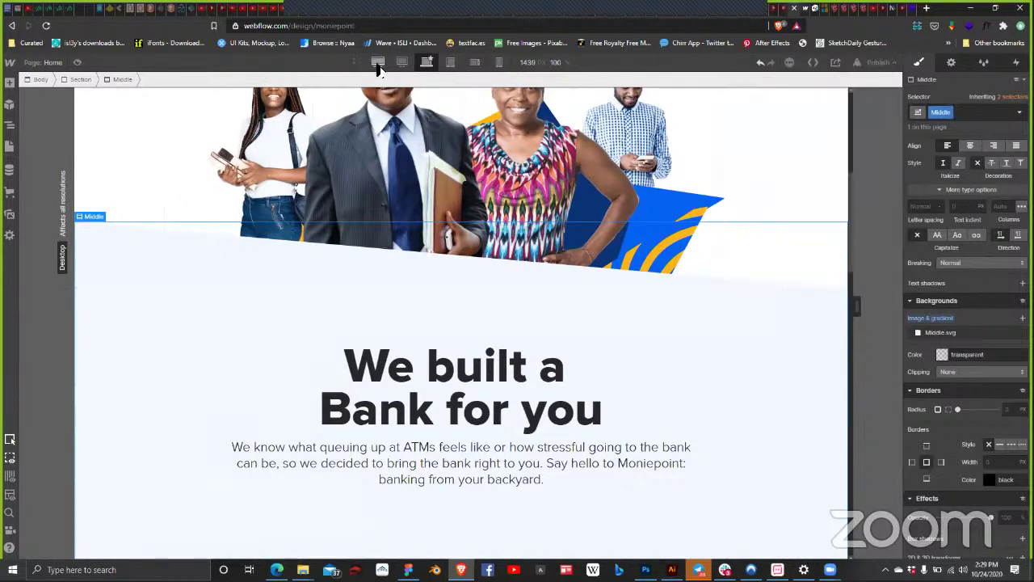
{"action": "left_click", "coordinate": [377, 64]}
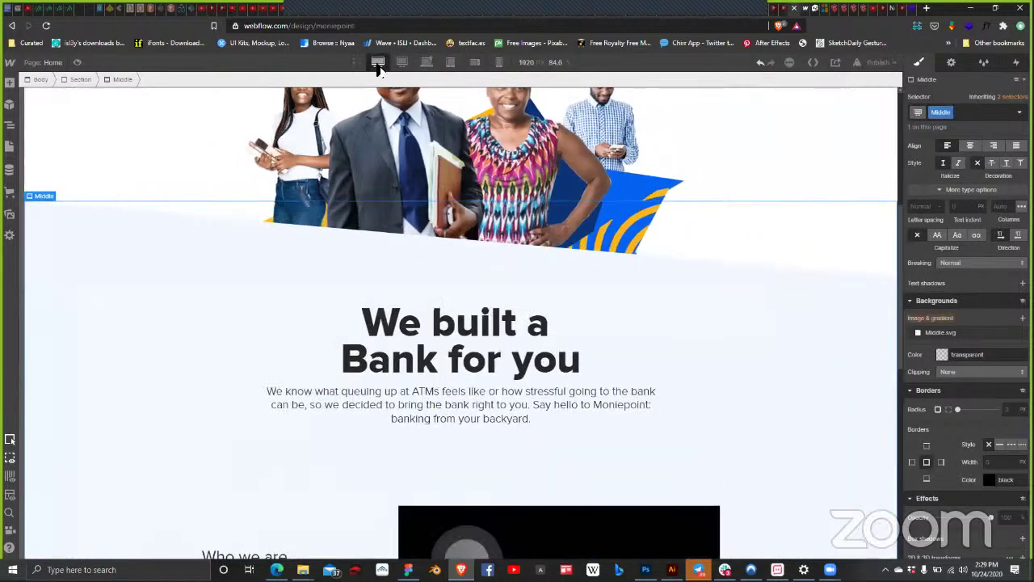
{"action": "left_click", "coordinate": [426, 63]}
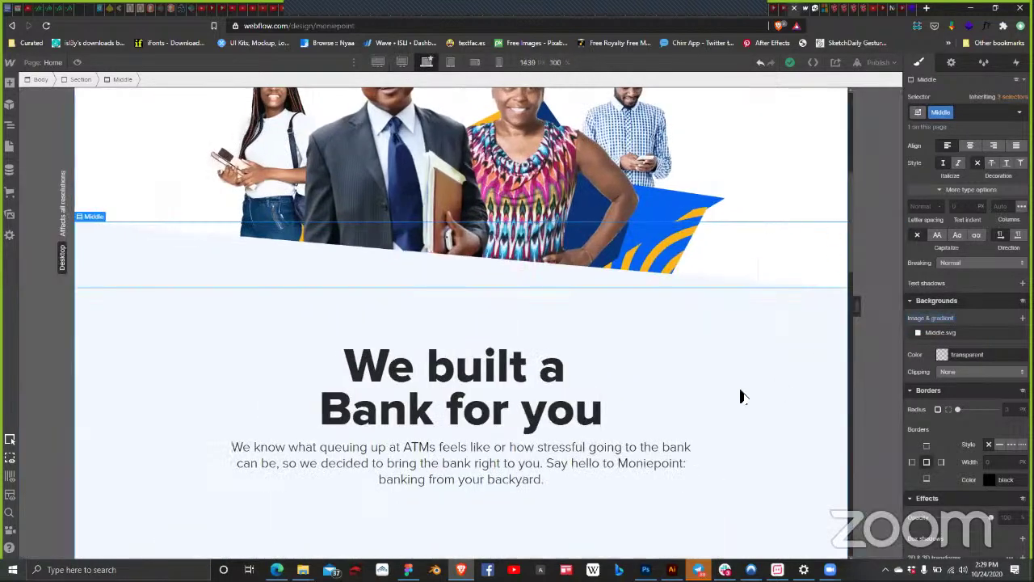
{"action": "scroll", "coordinate": [687, 380], "scroll_direction": "down", "scroll_amount": 3}
{"action": "scroll", "coordinate": [695, 279], "scroll_direction": "up", "scroll_amount": 2}
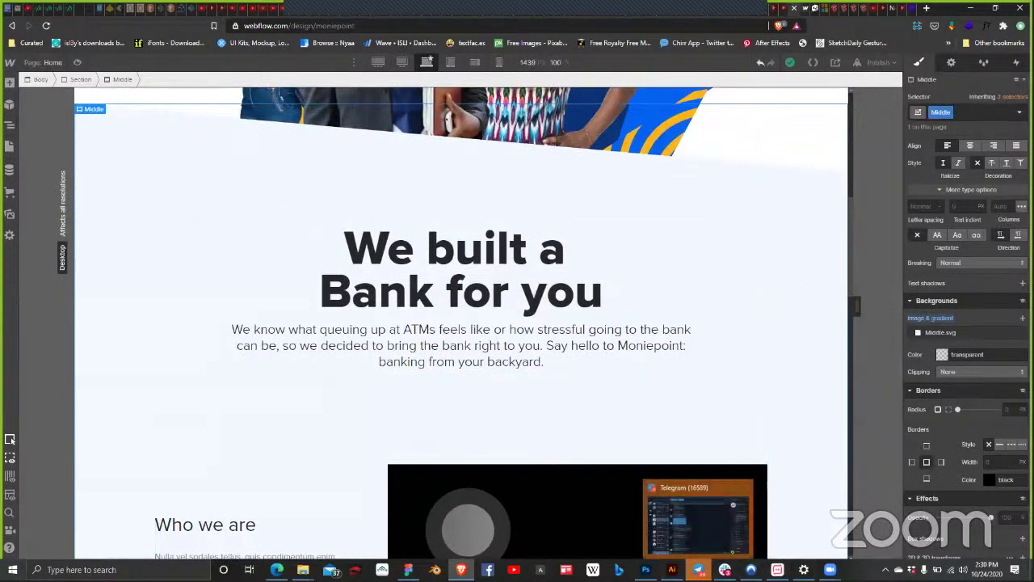
Step: Switch to the Moniepoint Website UI design in Figma and examine the "We built a Bank for you" section's background and text layout
{"action": "mouse_move", "coordinate": [461, 570]}
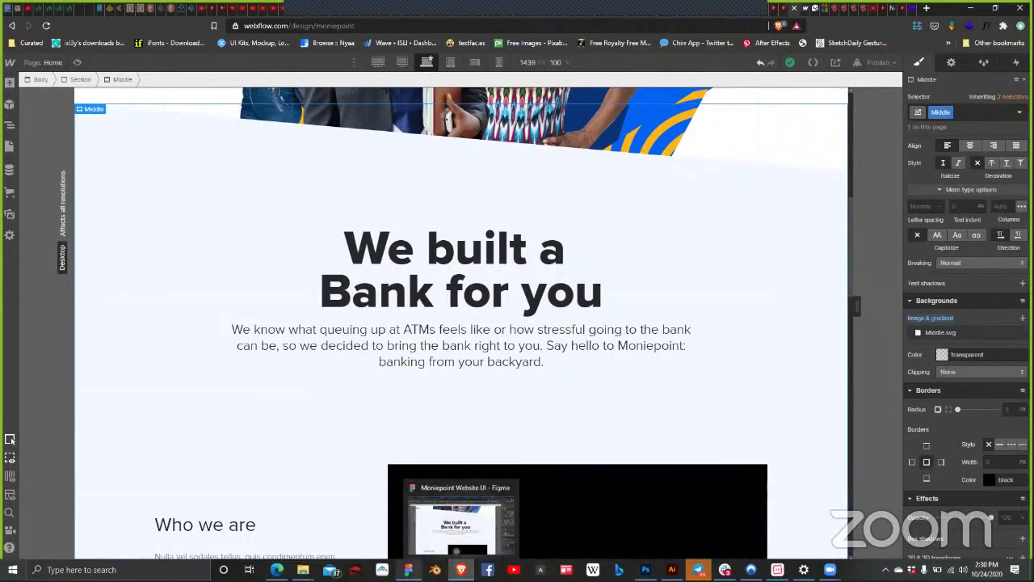
{"action": "left_click", "coordinate": [408, 569]}
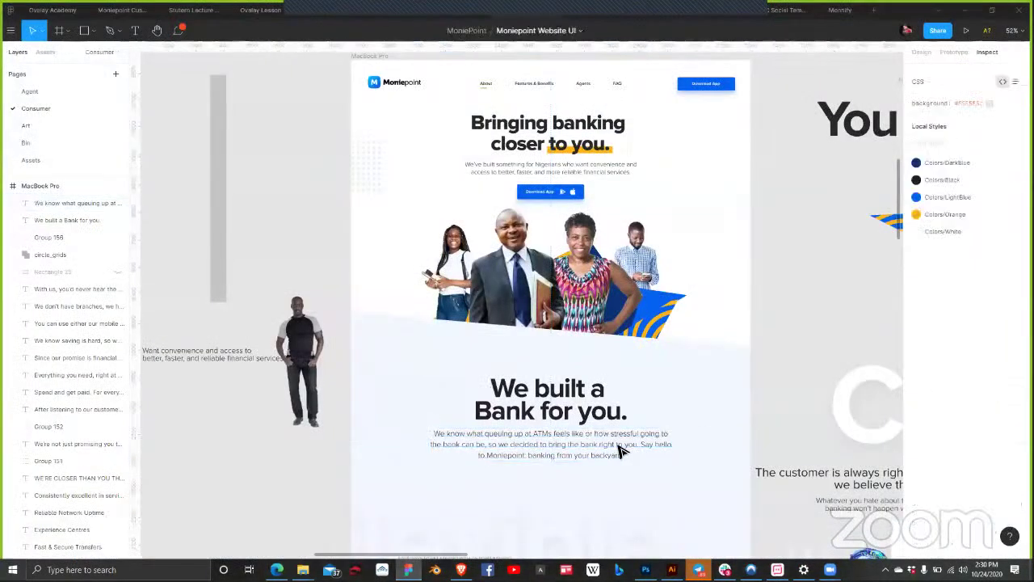
{"action": "scroll", "coordinate": [647, 441], "scroll_direction": "up", "scroll_amount": 1}
{"action": "scroll", "coordinate": [636, 435], "scroll_direction": "down", "scroll_amount": 5}
{"action": "scroll", "coordinate": [633, 431], "scroll_direction": "up", "scroll_amount": 3}
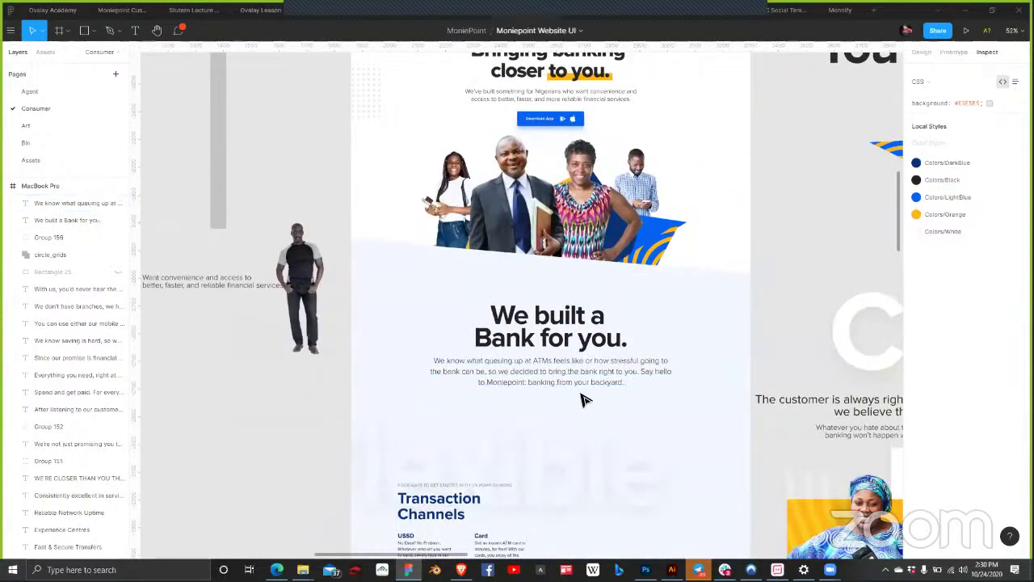
{"action": "scroll", "coordinate": [583, 400], "scroll_direction": "up", "scroll_amount": 3, "text": "ctrl"}
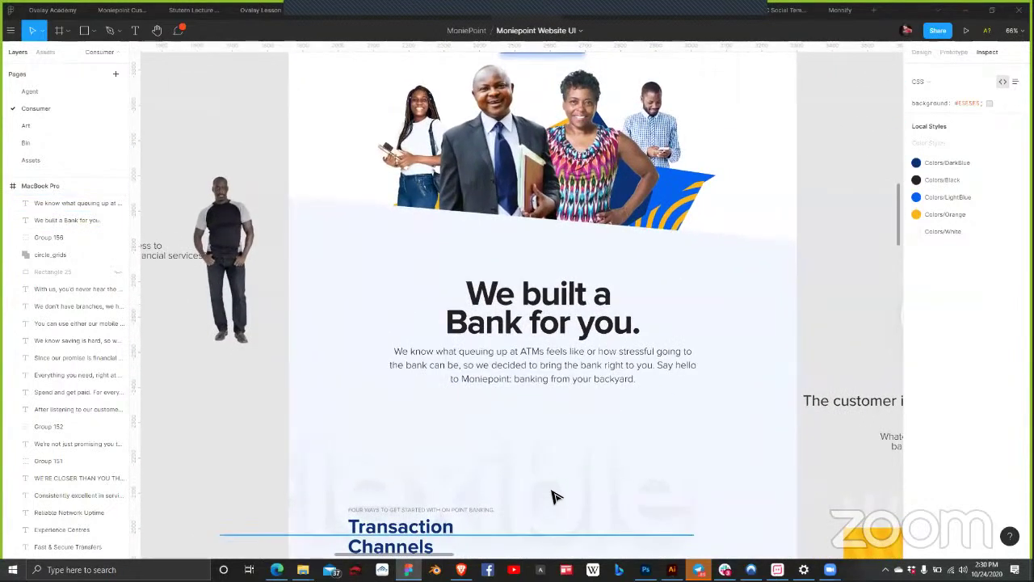
{"action": "left_click", "coordinate": [685, 496]}
{"action": "left_click", "coordinate": [812, 391]}
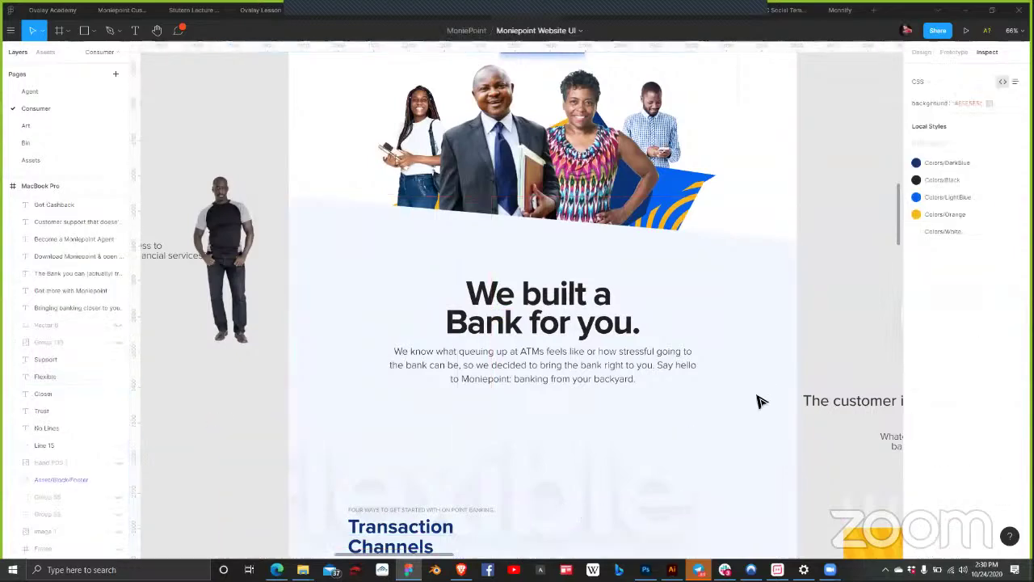
{"action": "scroll", "coordinate": [825, 363], "scroll_direction": "down", "scroll_amount": 1}
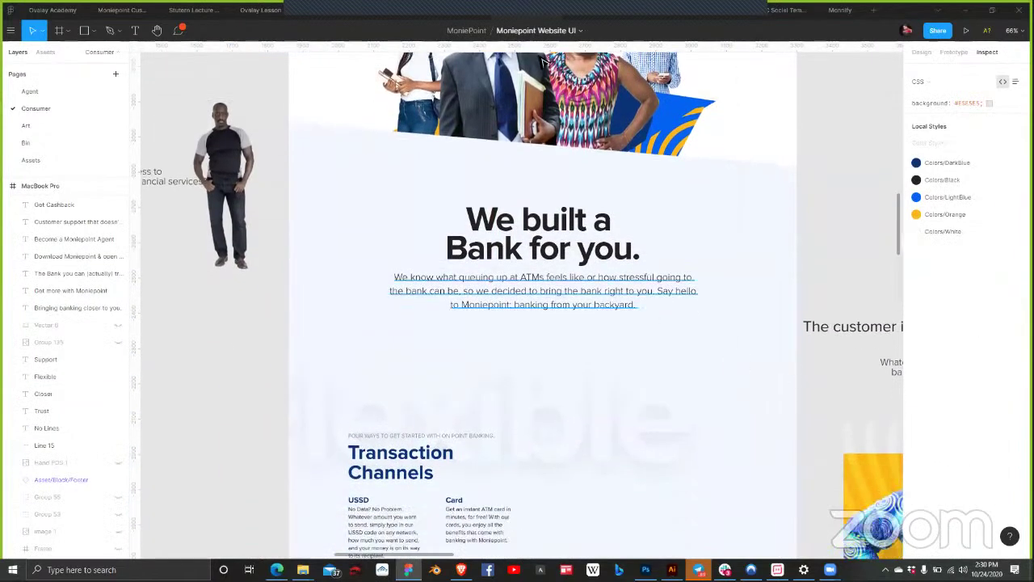
{"action": "mouse_move", "coordinate": [653, 21]}
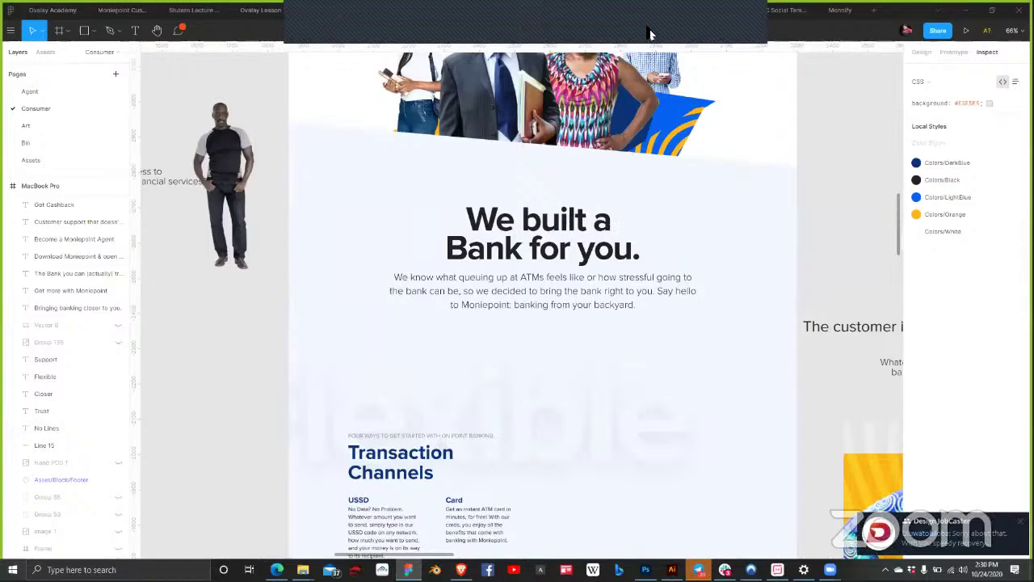
Step: Inspect the size, spacing and alignment of the "We built a Bank for you" heading and its paragraph in Figma, and return to Webflow
{"action": "left_click", "coordinate": [585, 292]}
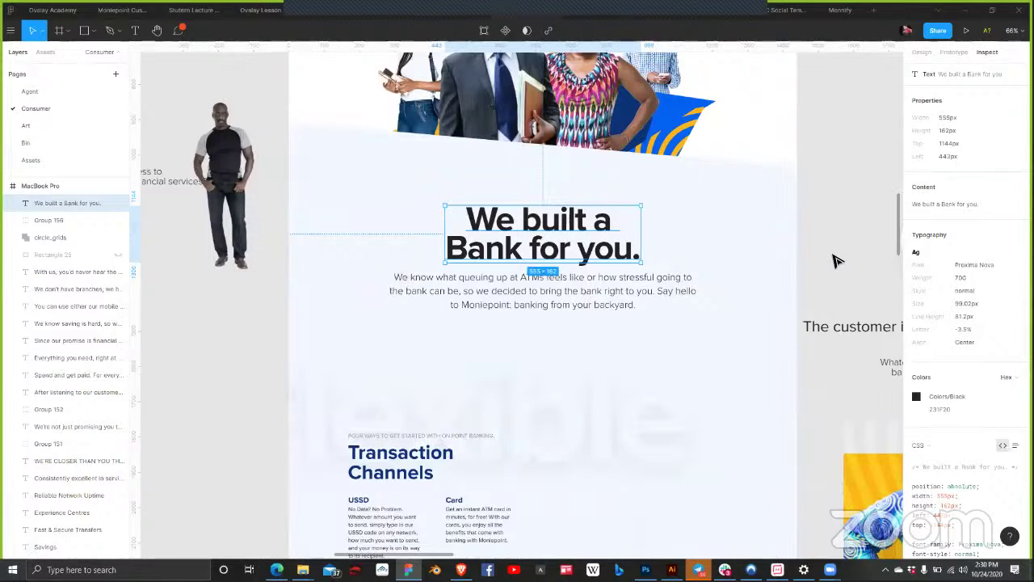
{"action": "left_click", "coordinate": [661, 284]}
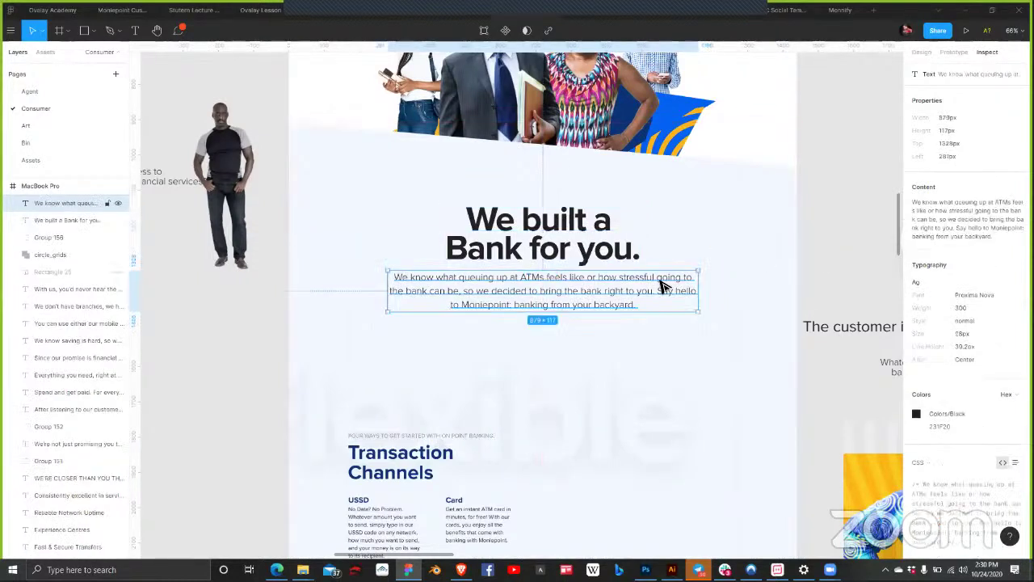
{"action": "key", "text": "alt"}
{"action": "left_click", "coordinate": [834, 333]}
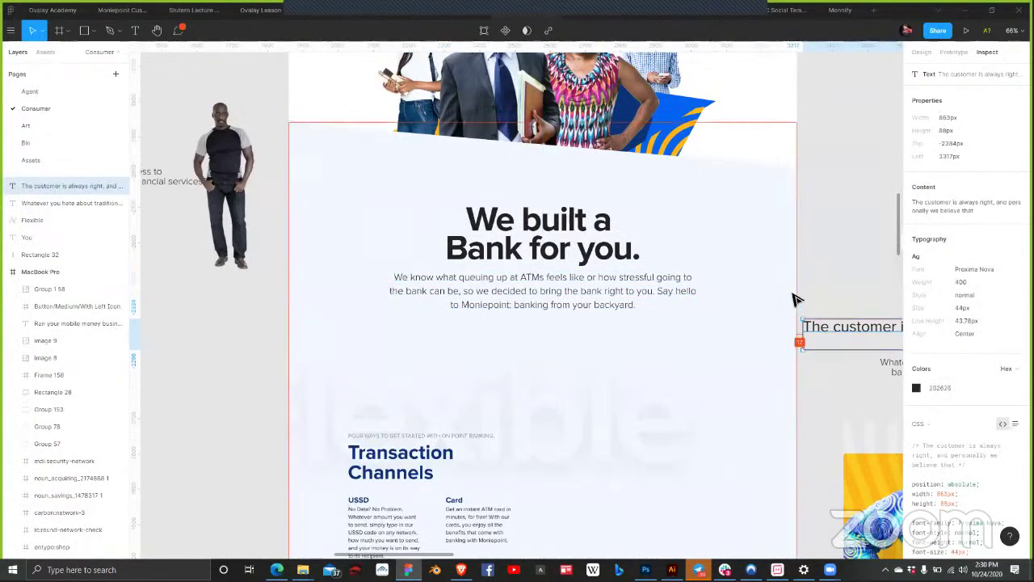
{"action": "left_click", "coordinate": [628, 294]}
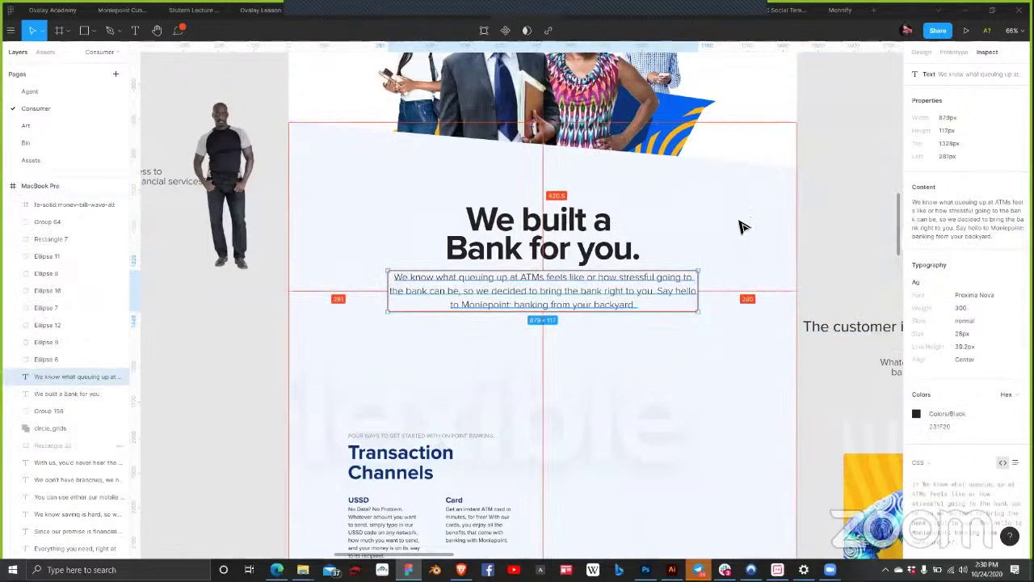
{"action": "left_click", "coordinate": [921, 53]}
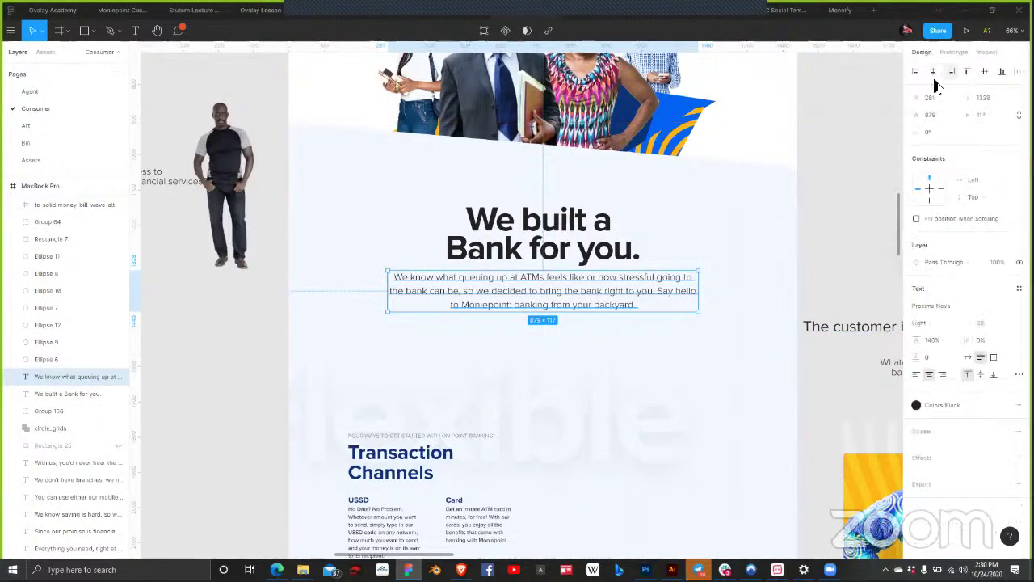
{"action": "left_click", "coordinate": [838, 202]}
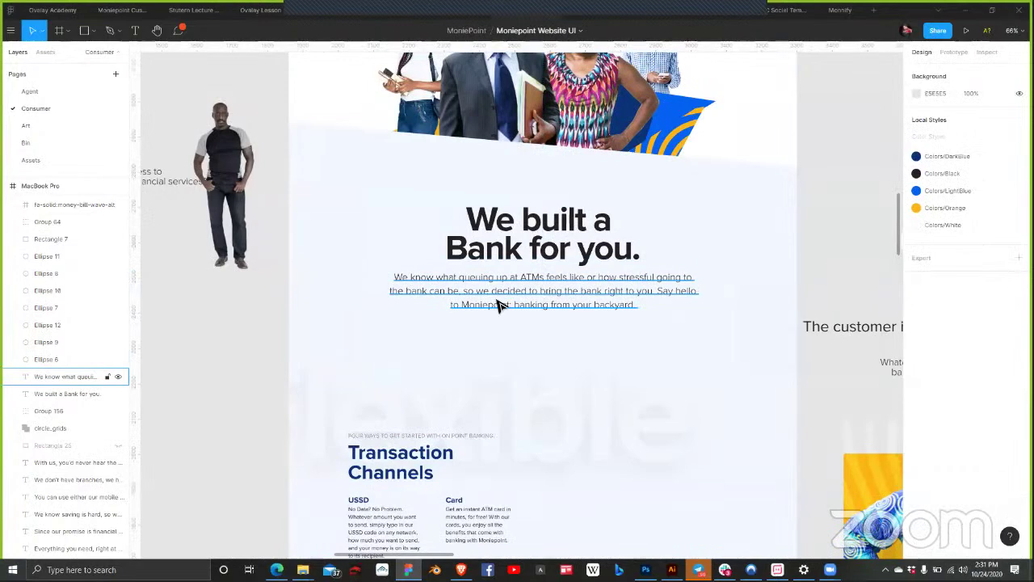
{"action": "left_click", "coordinate": [531, 316]}
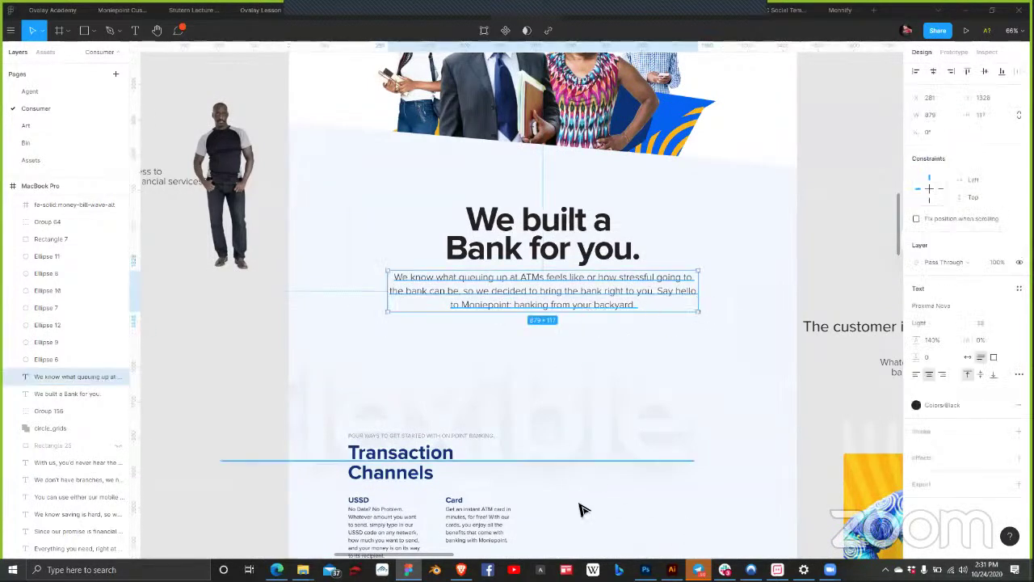
{"action": "mouse_move", "coordinate": [460, 569]}
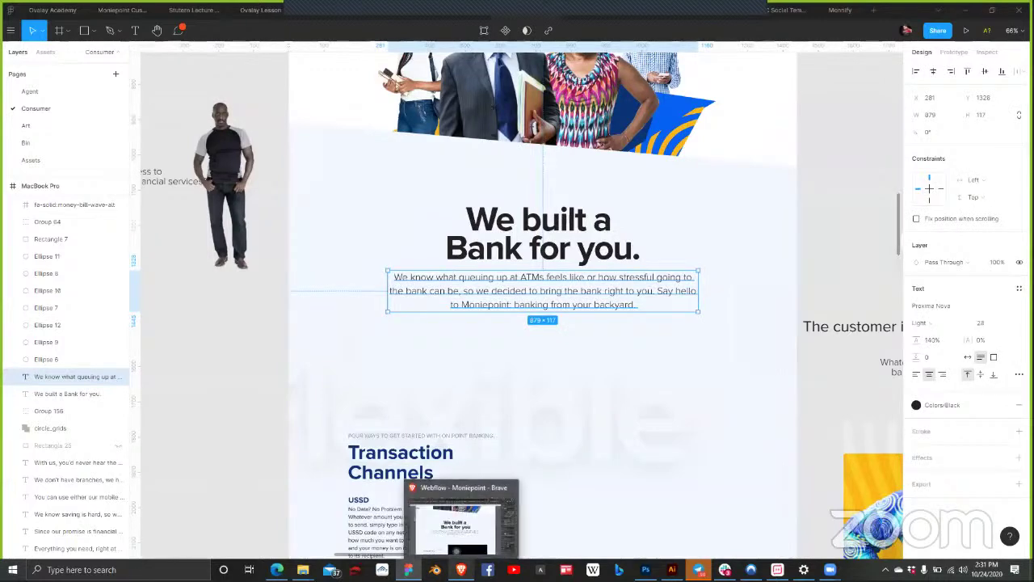
{"action": "left_click", "coordinate": [465, 522]}
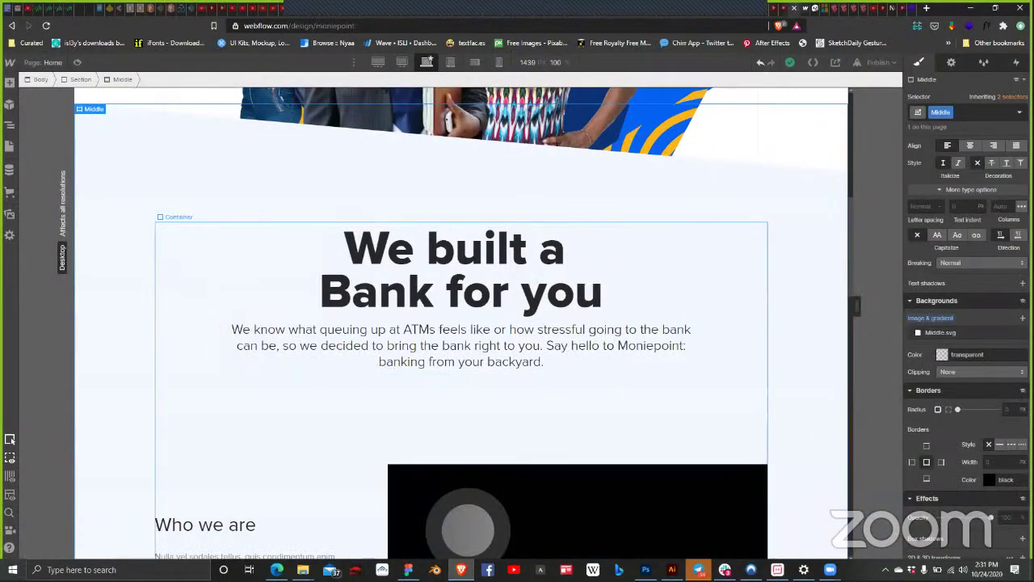
Step: Review the Figma sections from Transaction Channels down to "Get more with Moniepoint", and return to Webflow
{"action": "key", "text": "alt+Tab"}
{"action": "scroll", "coordinate": [542, 387], "scroll_direction": "down", "scroll_amount": 5}
{"action": "scroll", "coordinate": [527, 322], "scroll_direction": "up", "scroll_amount": 3}
{"action": "scroll", "coordinate": [533, 314], "scroll_direction": "down", "scroll_amount": 3}
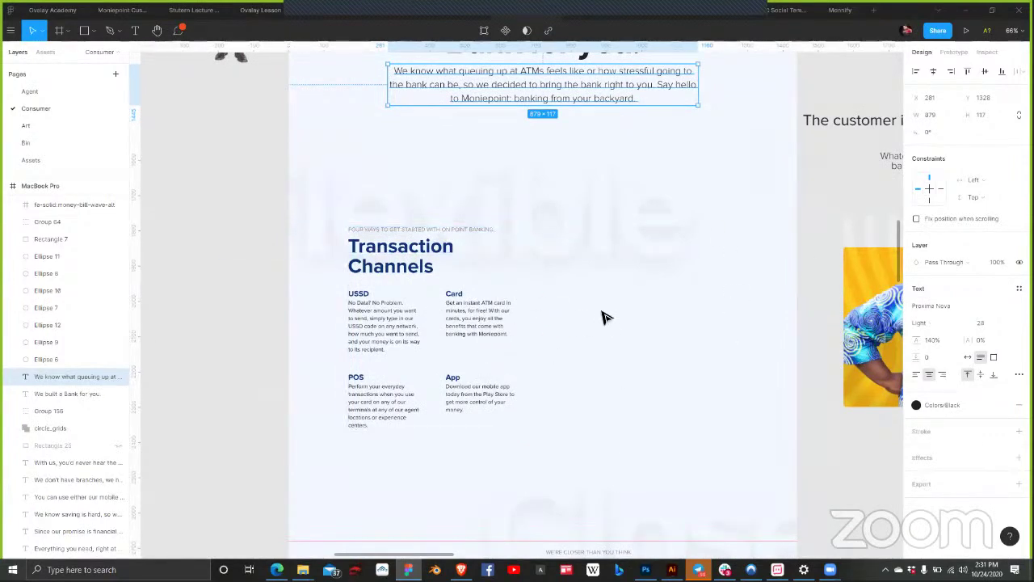
{"action": "scroll", "coordinate": [594, 358], "scroll_direction": "down", "scroll_amount": 5}
{"action": "scroll", "coordinate": [594, 358], "scroll_direction": "down", "scroll_amount": 13}
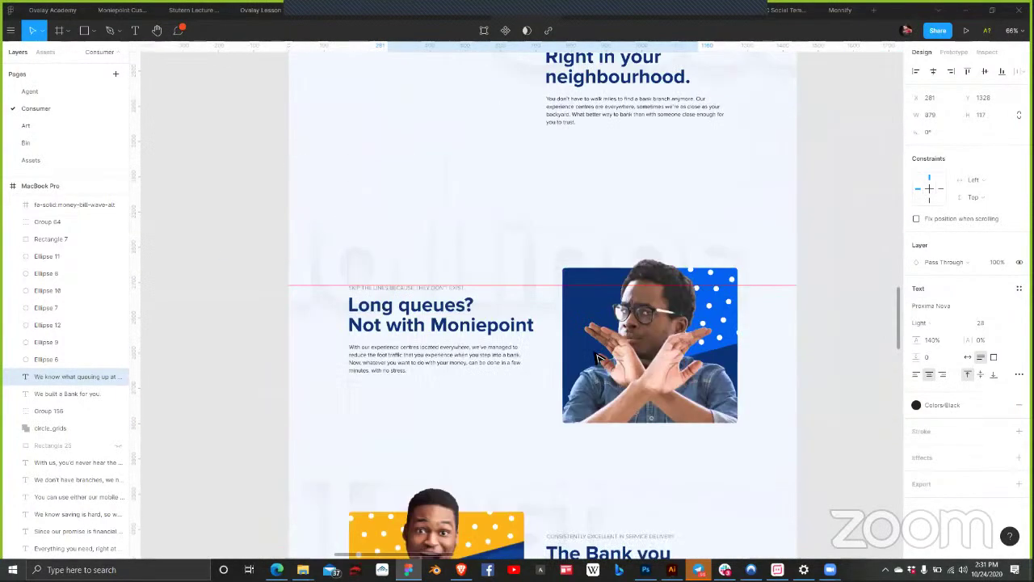
{"action": "scroll", "coordinate": [542, 360], "scroll_direction": "down", "scroll_amount": 4}
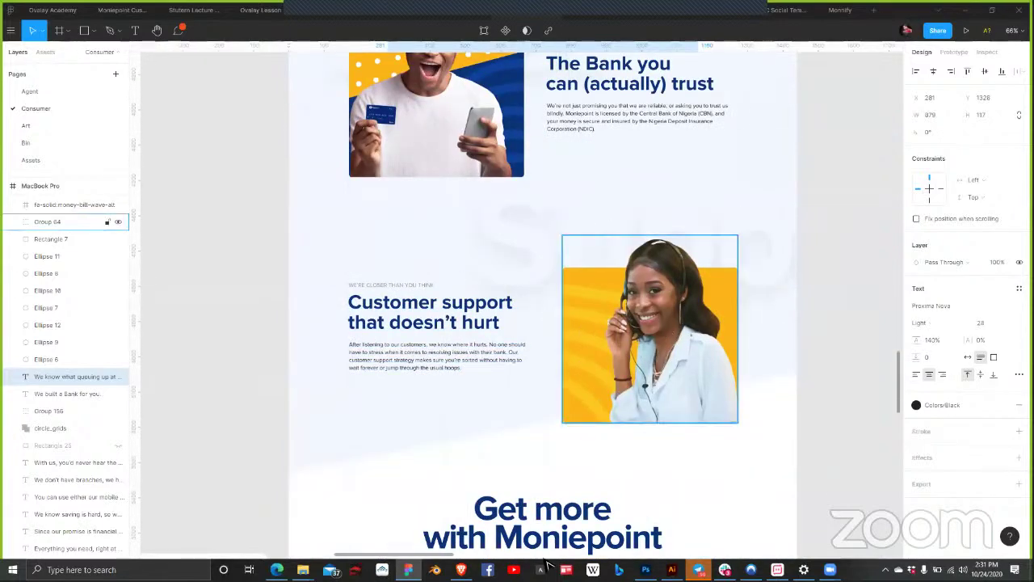
{"action": "key", "text": "alt+Tab"}
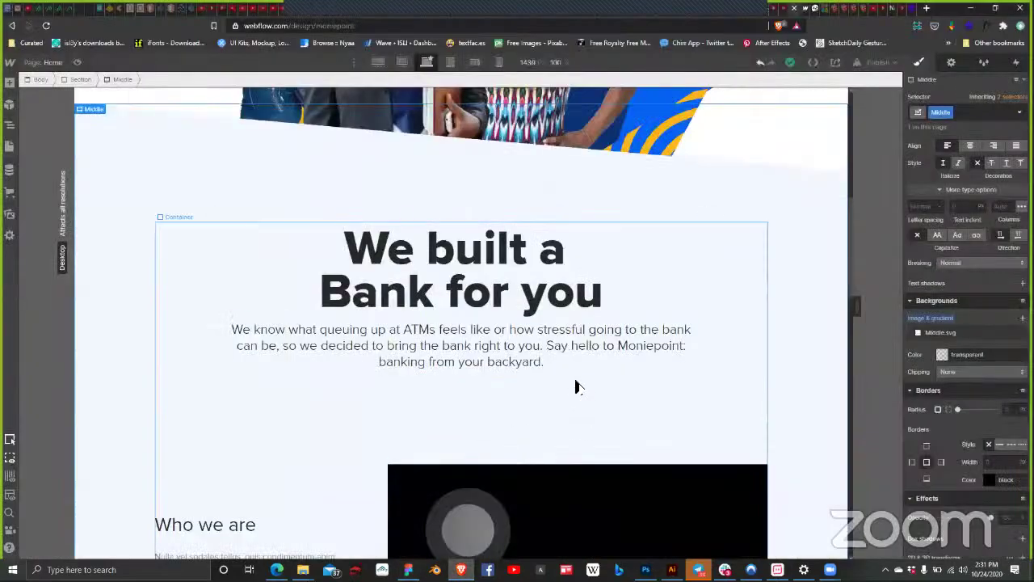
Step: Review the "Who we are" and "What we do" blocks of the Middle section and their placeholder images
{"action": "scroll", "coordinate": [566, 372], "scroll_direction": "down", "scroll_amount": 4}
{"action": "scroll", "coordinate": [254, 388], "scroll_direction": "up", "scroll_amount": 1}
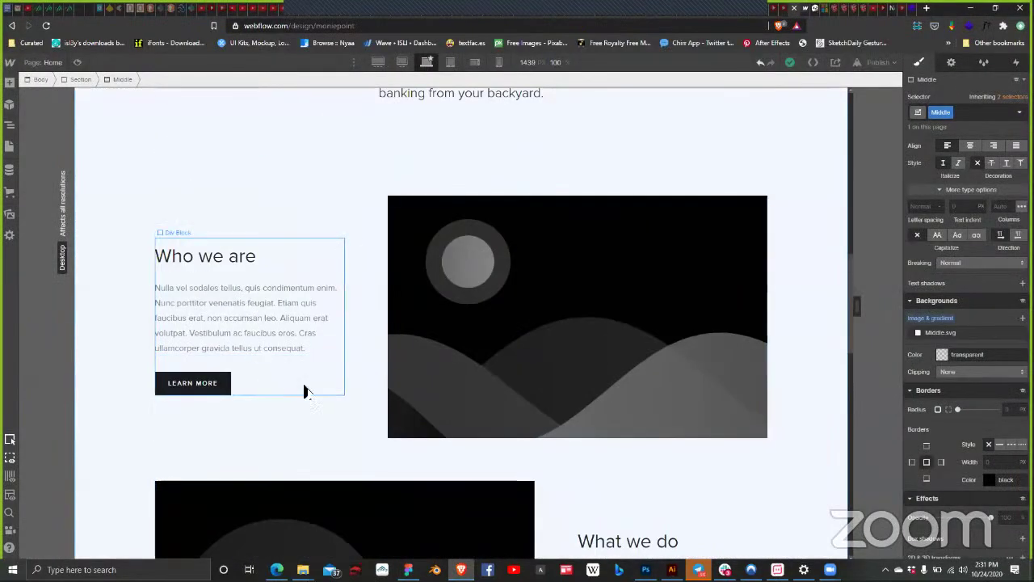
{"action": "left_click", "coordinate": [744, 346]}
{"action": "scroll", "coordinate": [755, 356], "scroll_direction": "down", "scroll_amount": 1}
{"action": "scroll", "coordinate": [756, 359], "scroll_direction": "down", "scroll_amount": 3}
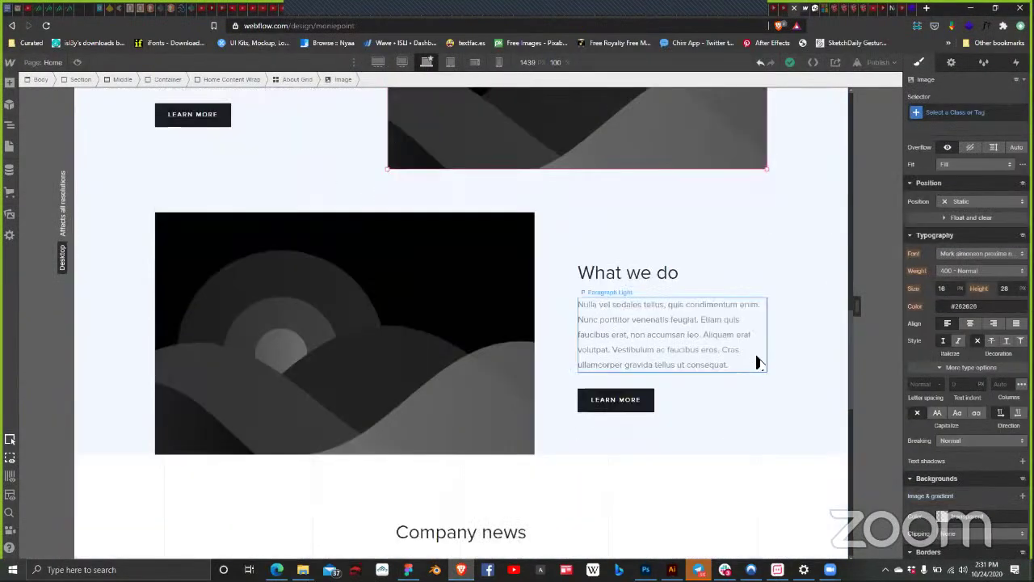
{"action": "scroll", "coordinate": [757, 360], "scroll_direction": "up", "scroll_amount": 4}
{"action": "scroll", "coordinate": [728, 368], "scroll_direction": "up", "scroll_amount": 1}
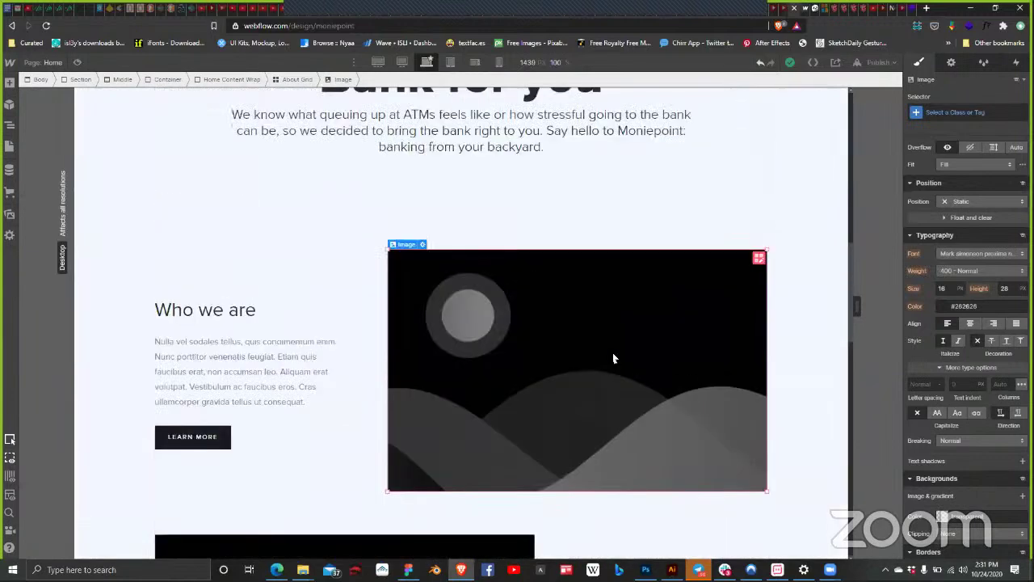
Step: Inspect the "Who we are" row's structure: its paragraph, About Grid, Div Block, image and Section Heading
{"action": "left_click", "coordinate": [296, 365]}
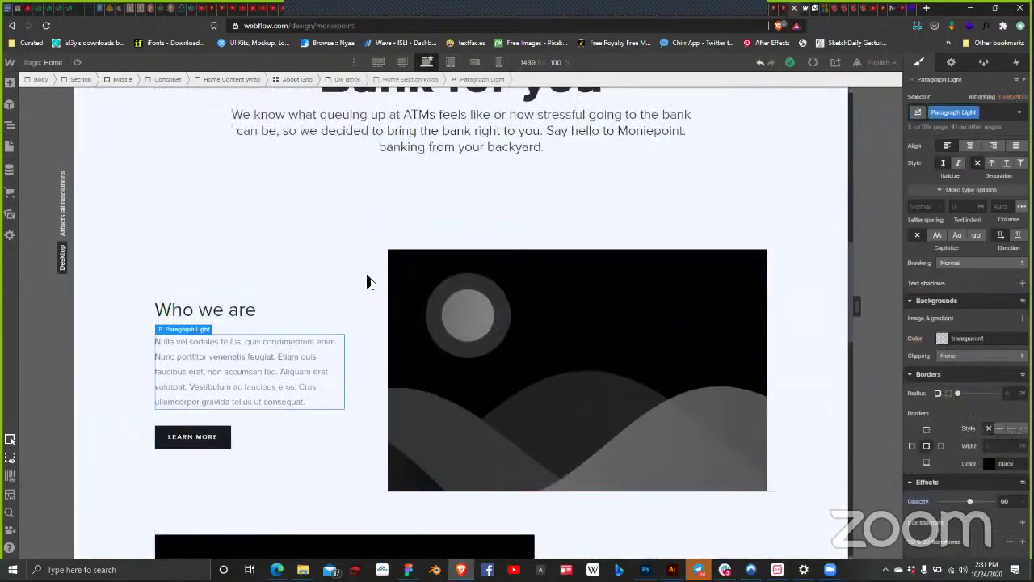
{"action": "left_click", "coordinate": [367, 305]}
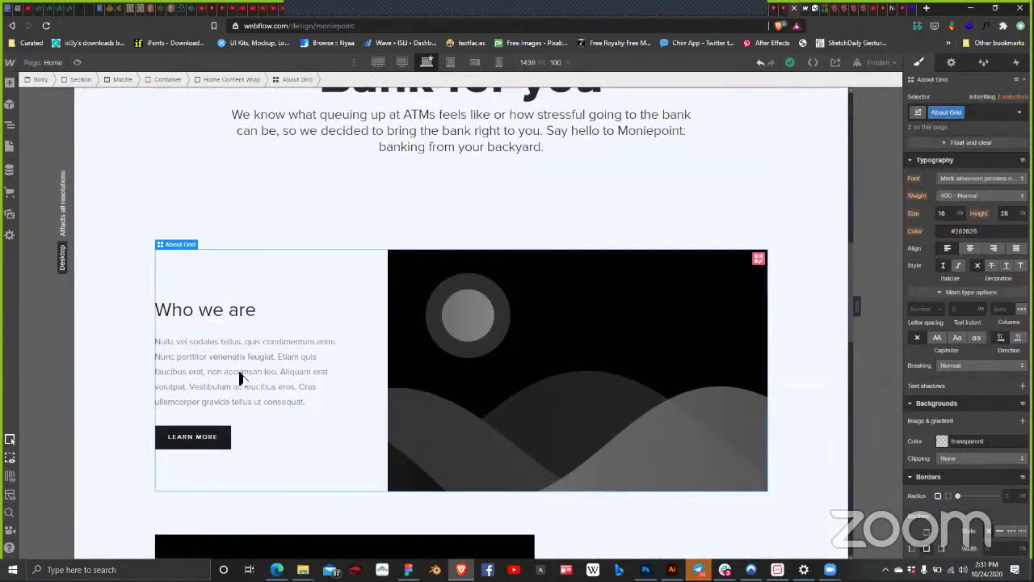
{"action": "left_click", "coordinate": [274, 443]}
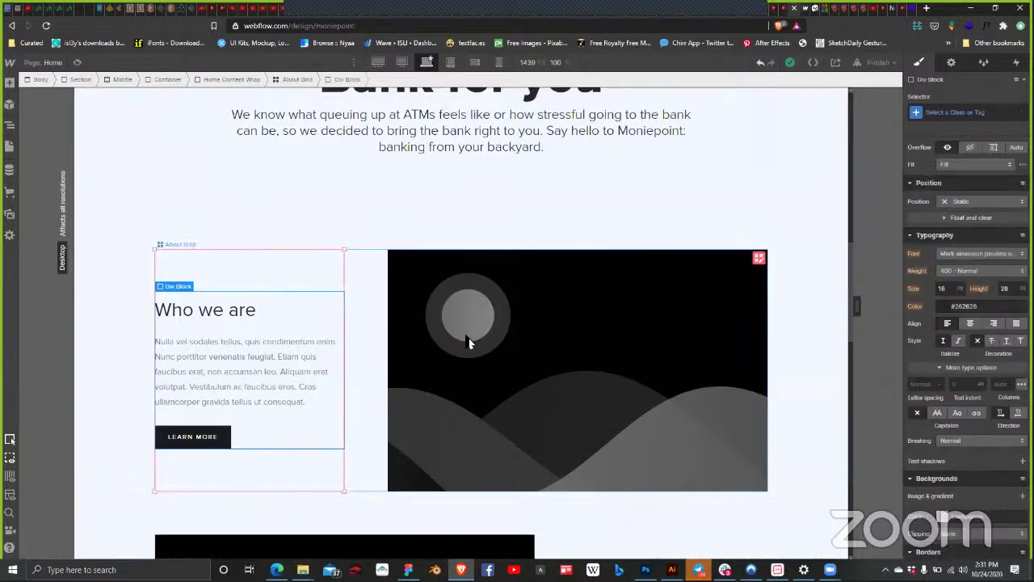
{"action": "left_click", "coordinate": [514, 315]}
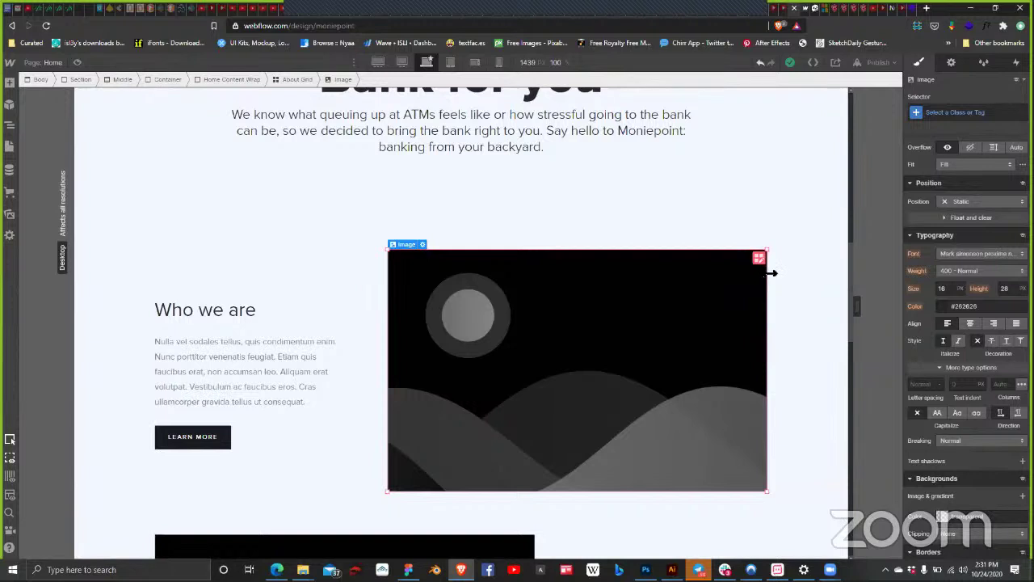
{"action": "left_click", "coordinate": [247, 286]}
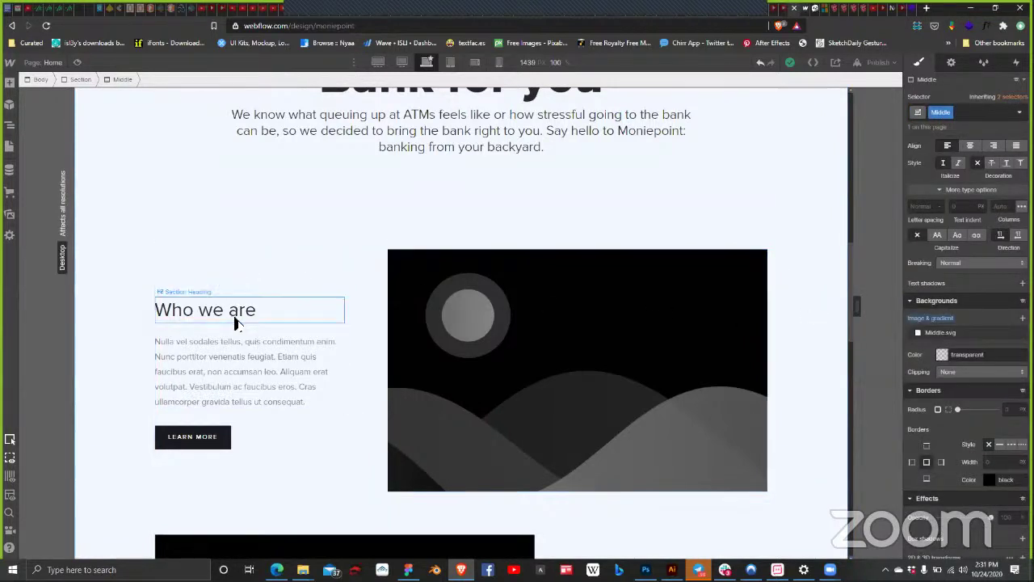
{"action": "left_click", "coordinate": [252, 295]}
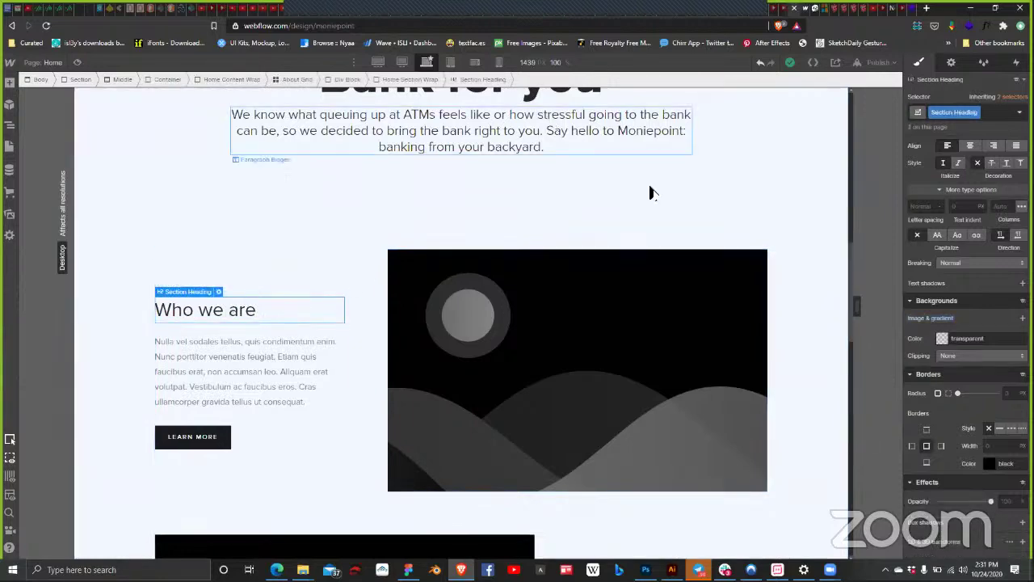
Step: Show the hidden Label in the Motto Wrap by setting its display to block
{"action": "scroll", "coordinate": [492, 193], "scroll_direction": "up", "scroll_amount": 2}
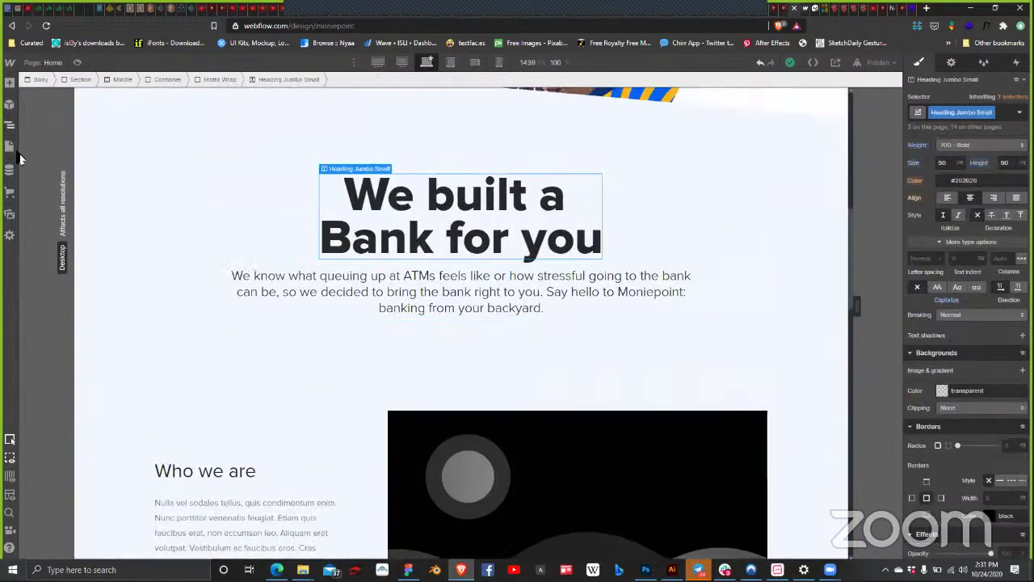
{"action": "left_click", "coordinate": [10, 126]}
{"action": "left_click", "coordinate": [95, 272]}
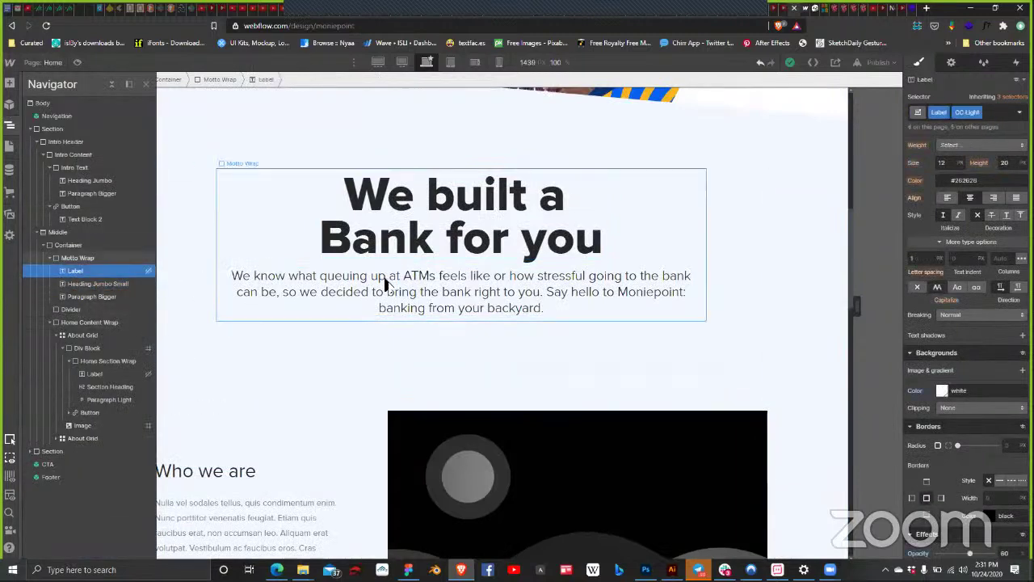
{"action": "scroll", "coordinate": [1004, 164], "scroll_direction": "up", "scroll_amount": 5}
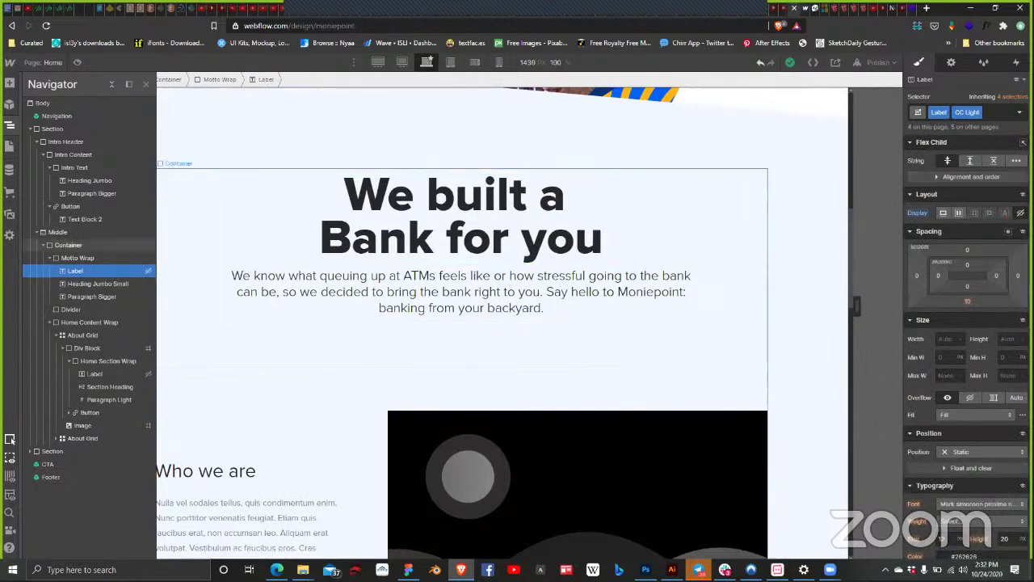
{"action": "left_click", "coordinate": [942, 213]}
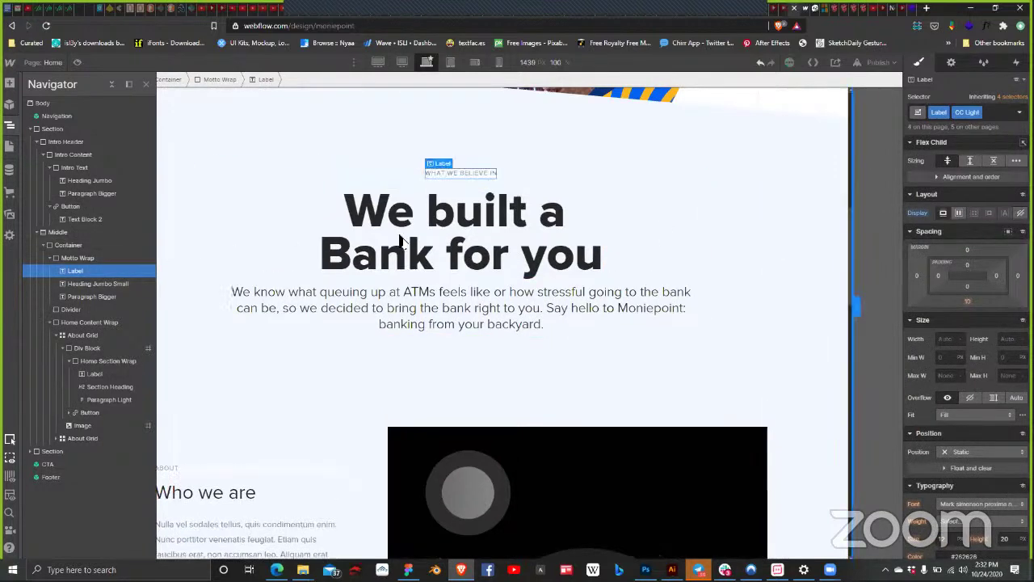
Step: Delete the "What we believe in" label above "We built a Bank for you" and select the About label above "Who we are"
{"action": "key", "text": "Down"}
{"action": "left_click", "coordinate": [111, 272]}
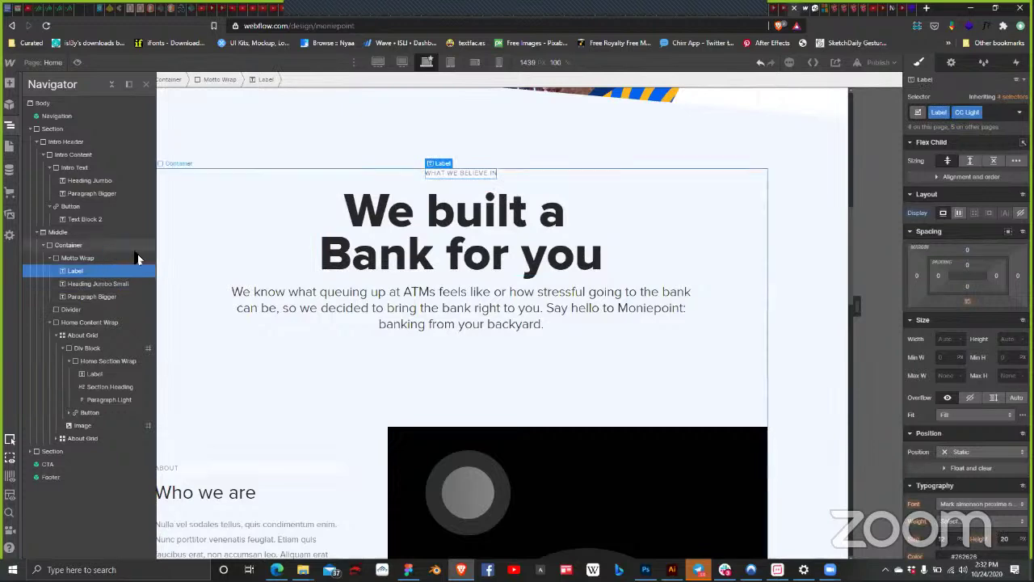
{"action": "key", "text": "Down"}
{"action": "scroll", "coordinate": [299, 348], "scroll_direction": "down", "scroll_amount": 2}
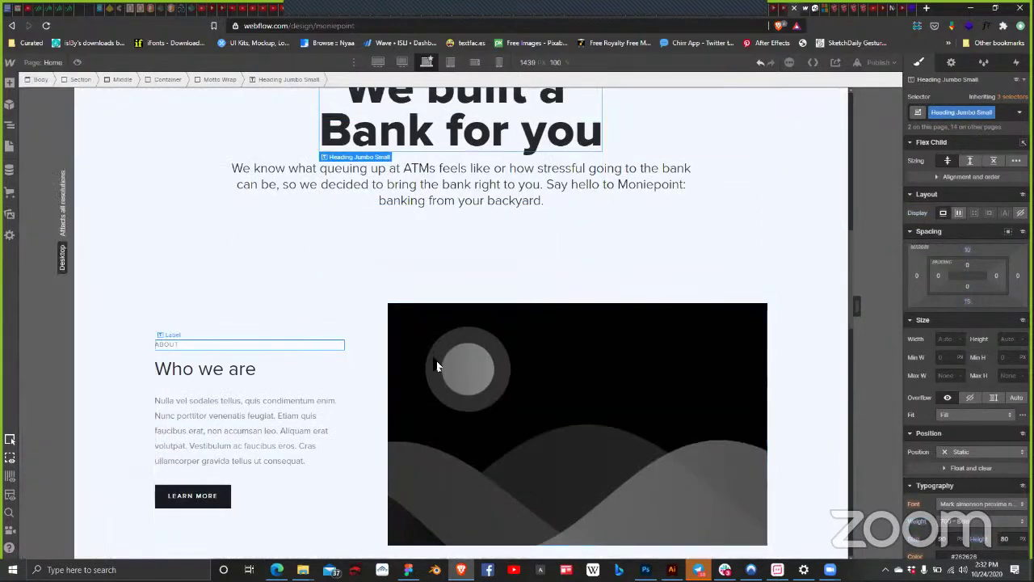
{"action": "key", "text": "Up"}
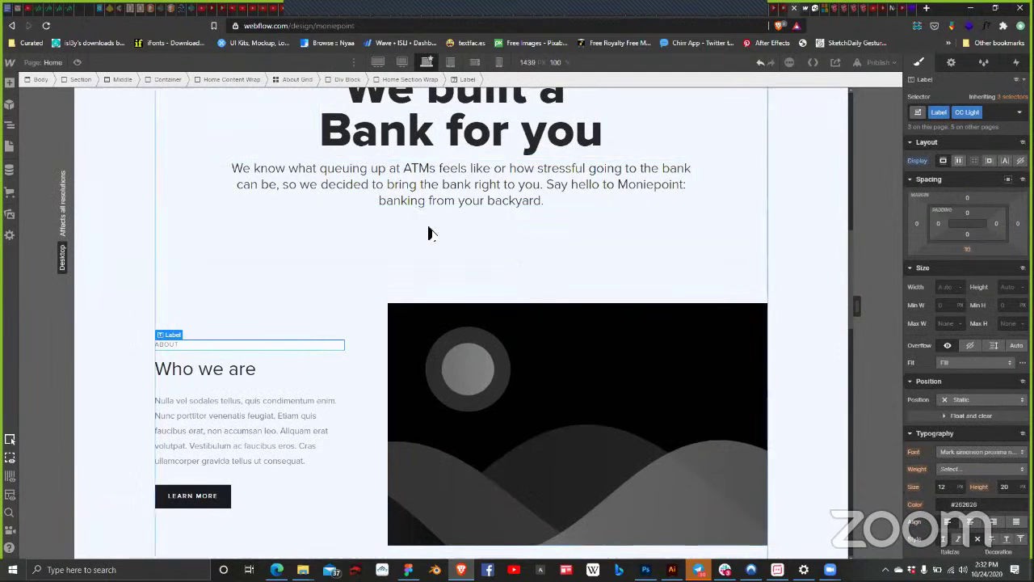
{"action": "scroll", "coordinate": [221, 293], "scroll_direction": "down", "scroll_amount": 2}
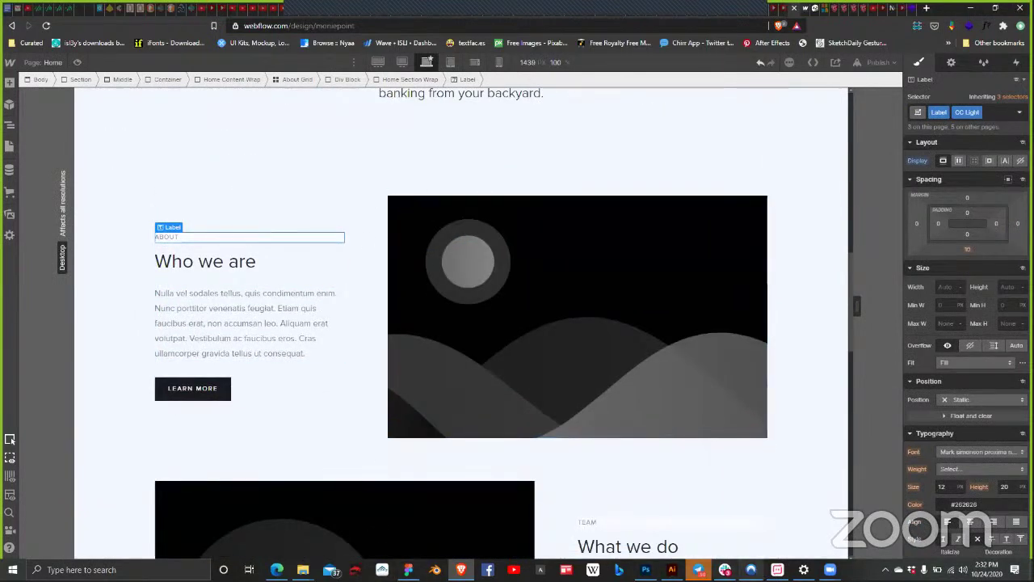
Step: In Figma, export the "The Bank you can (actually) trust" and "Customer support that doesn't hurt" image groups as 1x PNGs to the Moniepoint folder
{"action": "key", "text": "alt+Tab"}
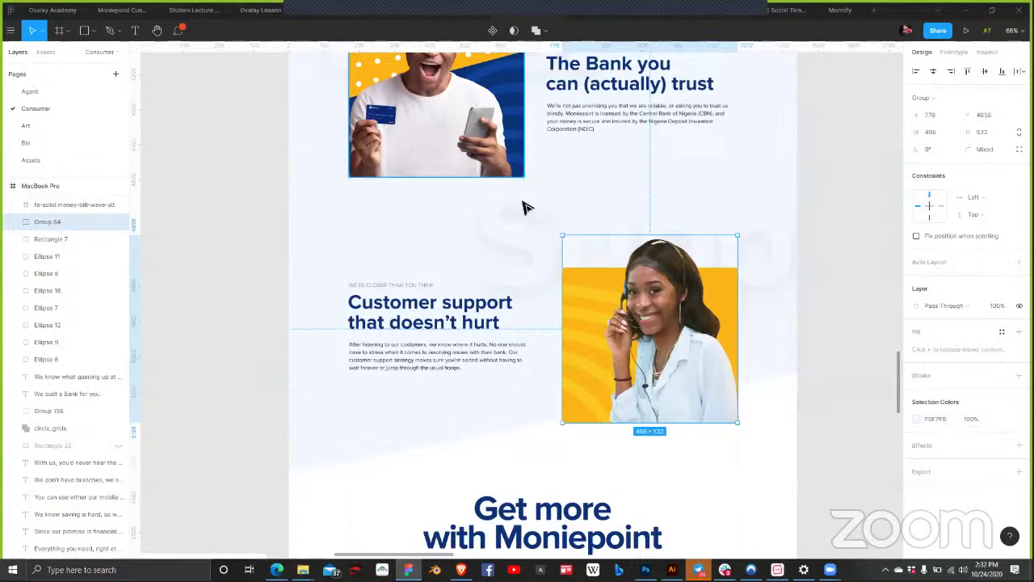
{"action": "left_click", "coordinate": [563, 242]}
{"action": "scroll", "coordinate": [564, 242], "scroll_direction": "down", "scroll_amount": 1}
{"action": "scroll", "coordinate": [614, 214], "scroll_direction": "up", "scroll_amount": 6}
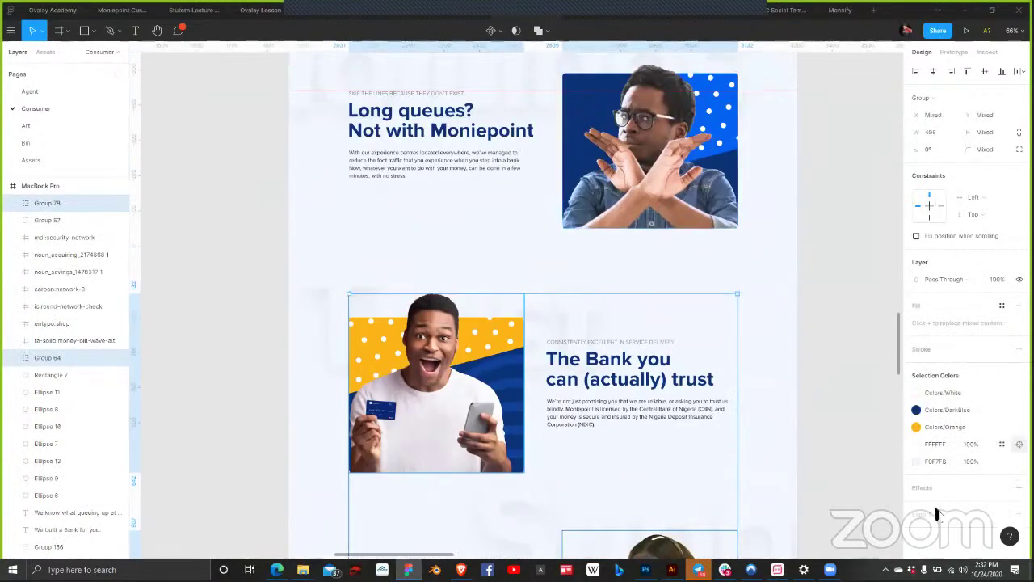
{"action": "scroll", "coordinate": [716, 431], "scroll_direction": "down", "scroll_amount": 5}
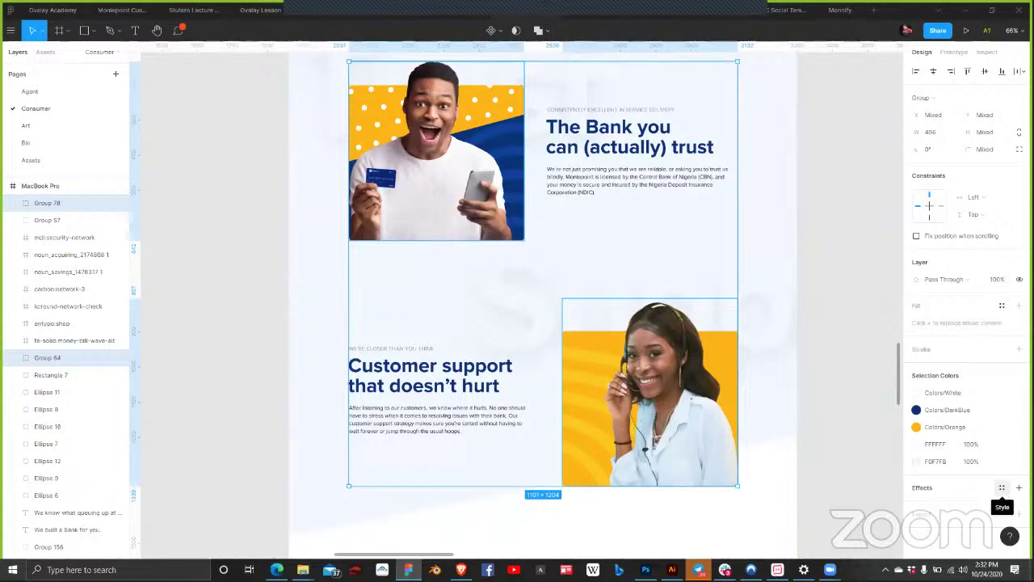
{"action": "left_click", "coordinate": [1018, 514]}
{"action": "scroll", "coordinate": [966, 467], "scroll_direction": "down", "scroll_amount": 2}
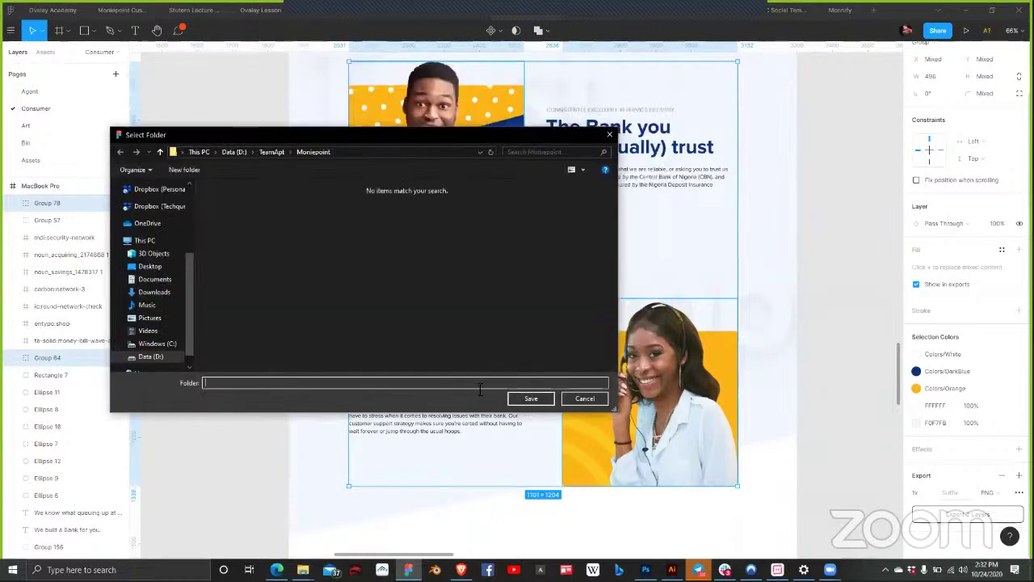
{"action": "left_click", "coordinate": [530, 398]}
{"action": "left_click", "coordinate": [780, 261]}
{"action": "scroll", "coordinate": [780, 261], "scroll_direction": "up", "scroll_amount": 5}
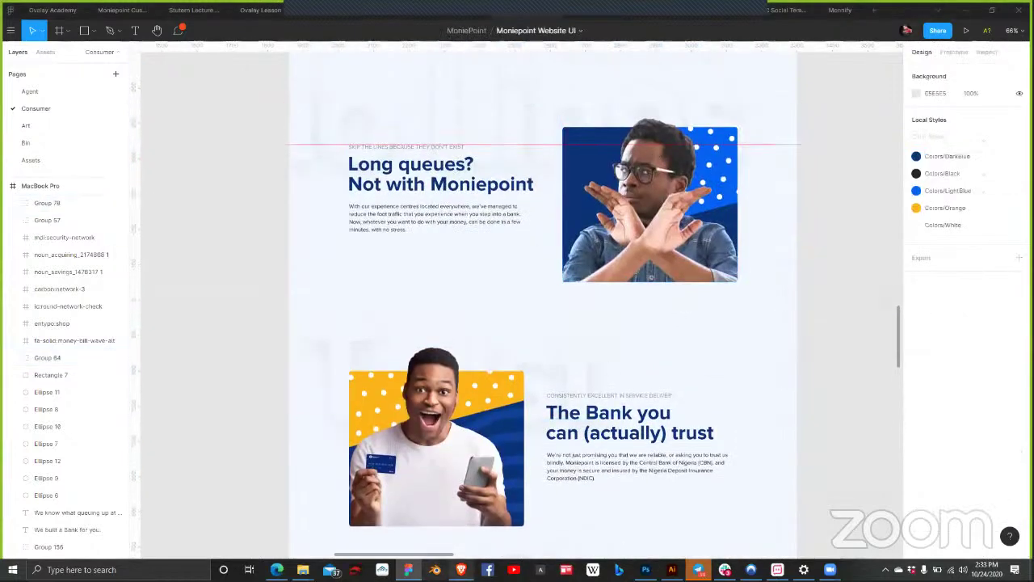
Step: Compare the "Who we are" block in Webflow with Figma's "Long queues? Not with Moniepoint" section and examine that section's image layers
{"action": "left_click", "coordinate": [460, 570]}
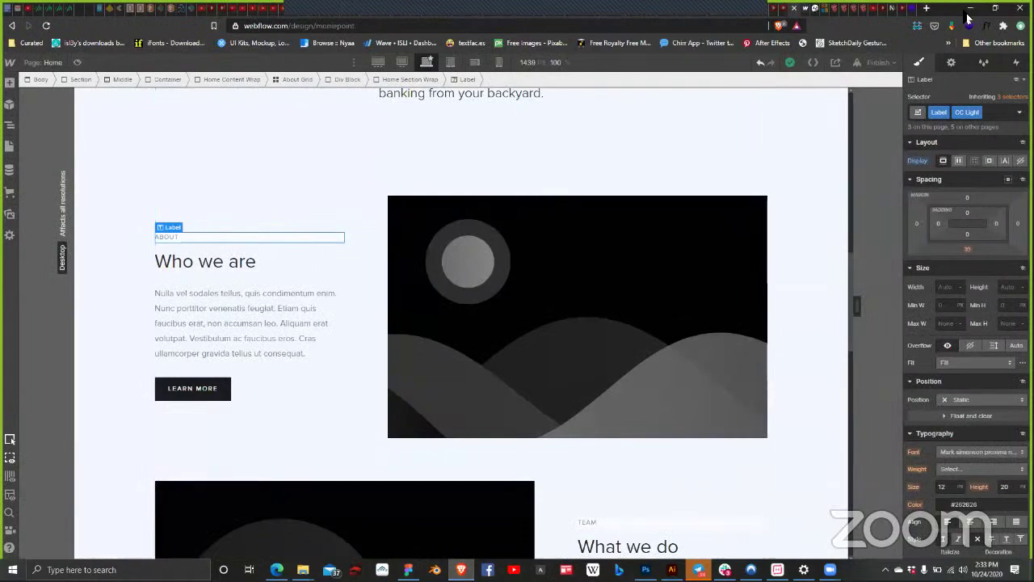
{"action": "key", "text": "alt+Tab"}
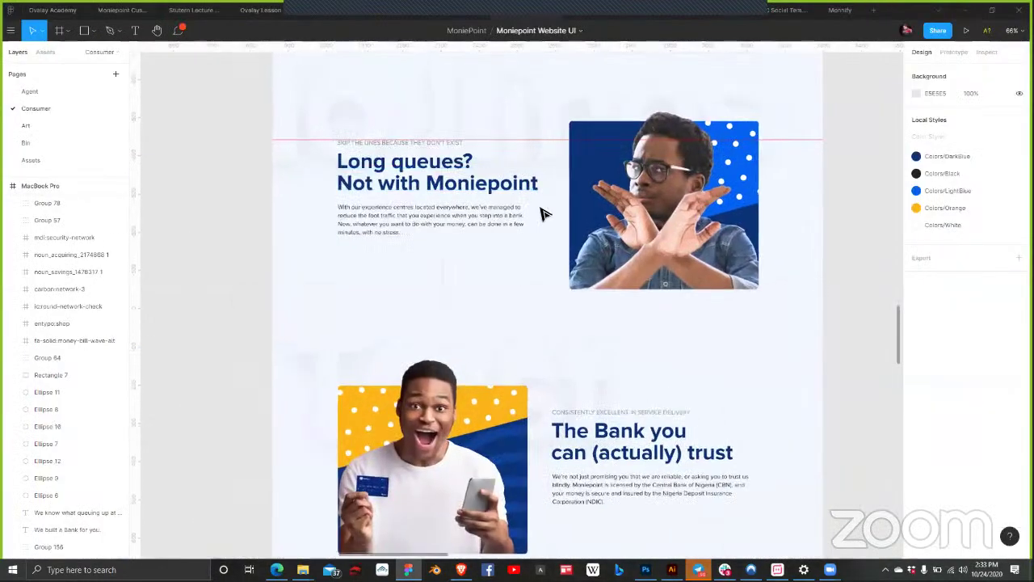
{"action": "scroll", "coordinate": [485, 206], "scroll_direction": "up", "scroll_amount": 3}
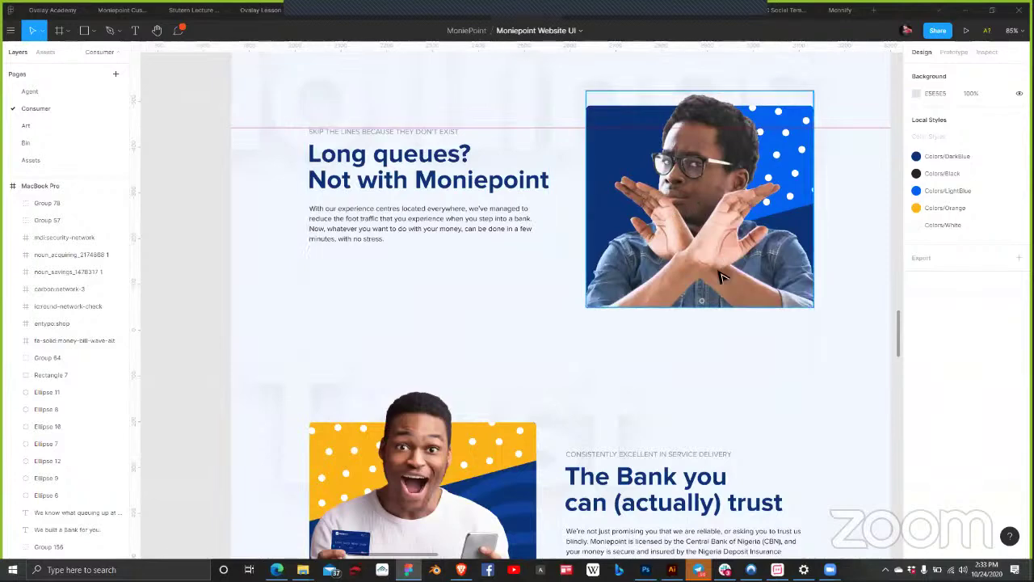
{"action": "left_click", "coordinate": [728, 202]}
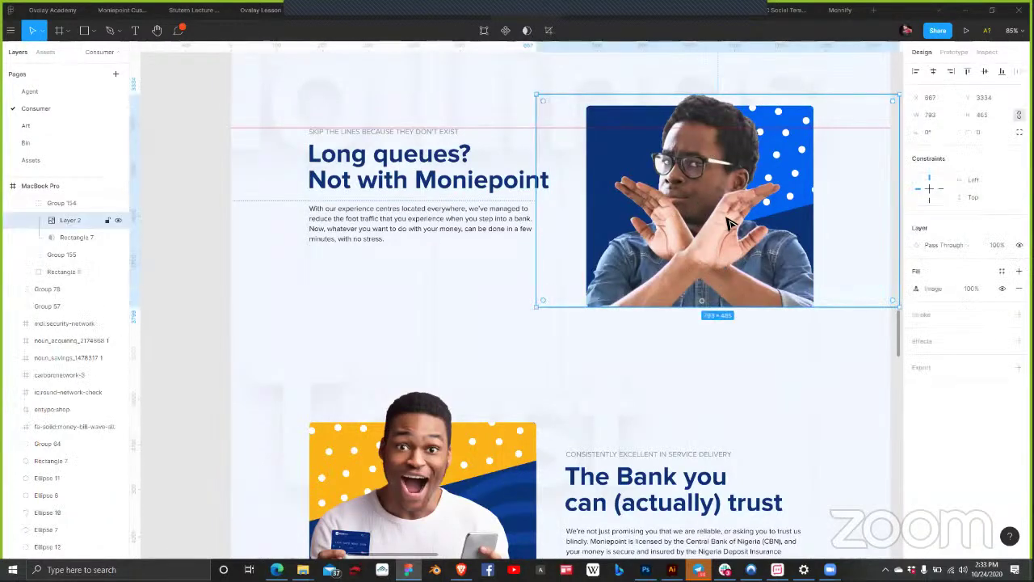
{"action": "scroll", "coordinate": [727, 222], "scroll_direction": "up", "scroll_amount": 3}
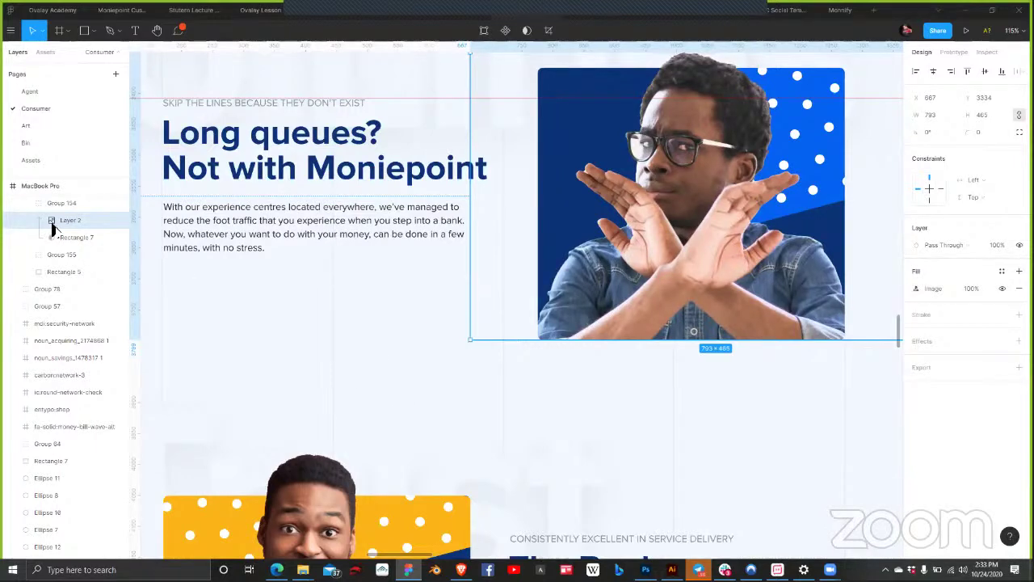
{"action": "left_click", "coordinate": [109, 256]}
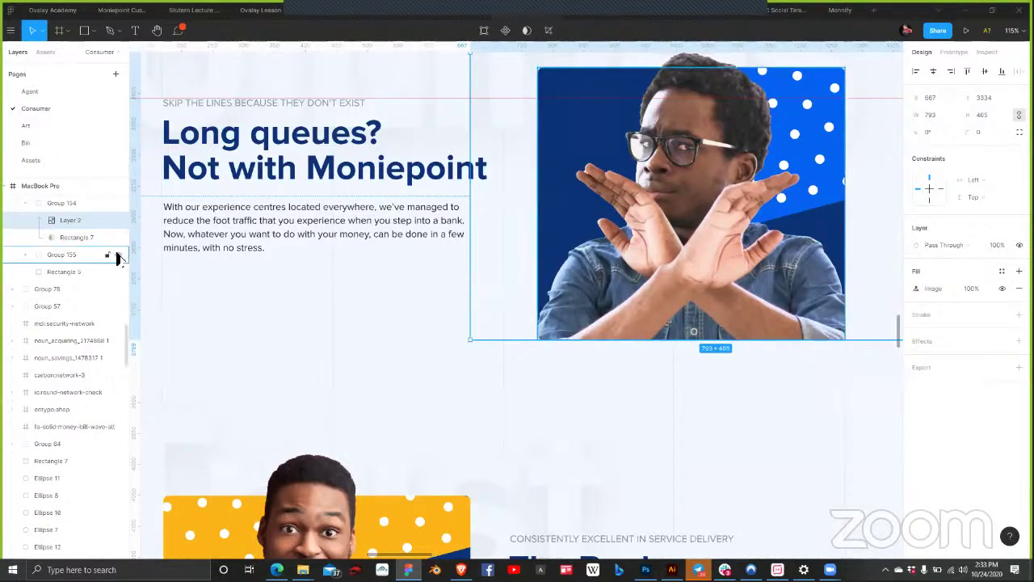
{"action": "left_click", "coordinate": [109, 256]}
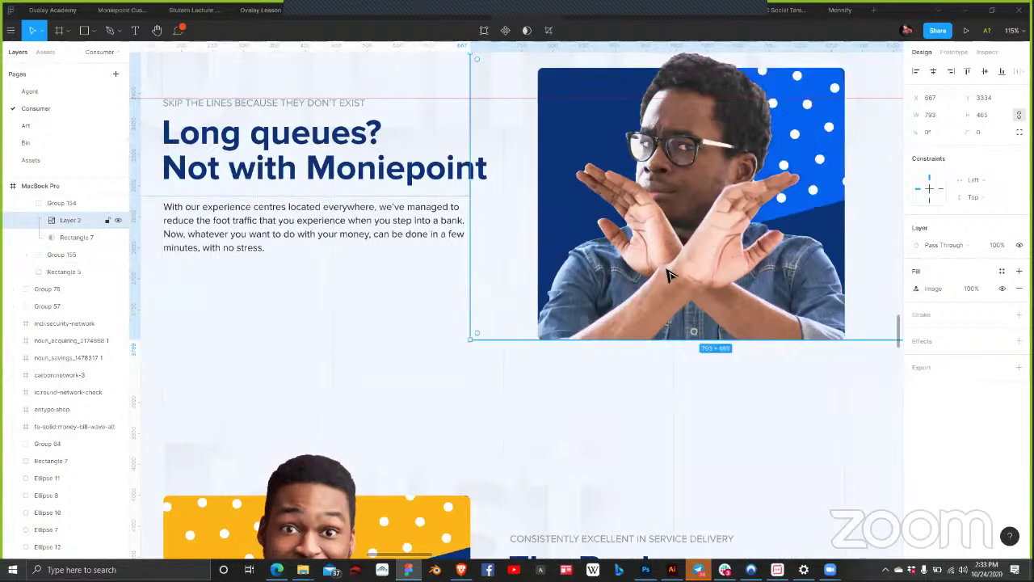
{"action": "scroll", "coordinate": [614, 387], "scroll_direction": "up", "scroll_amount": 4}
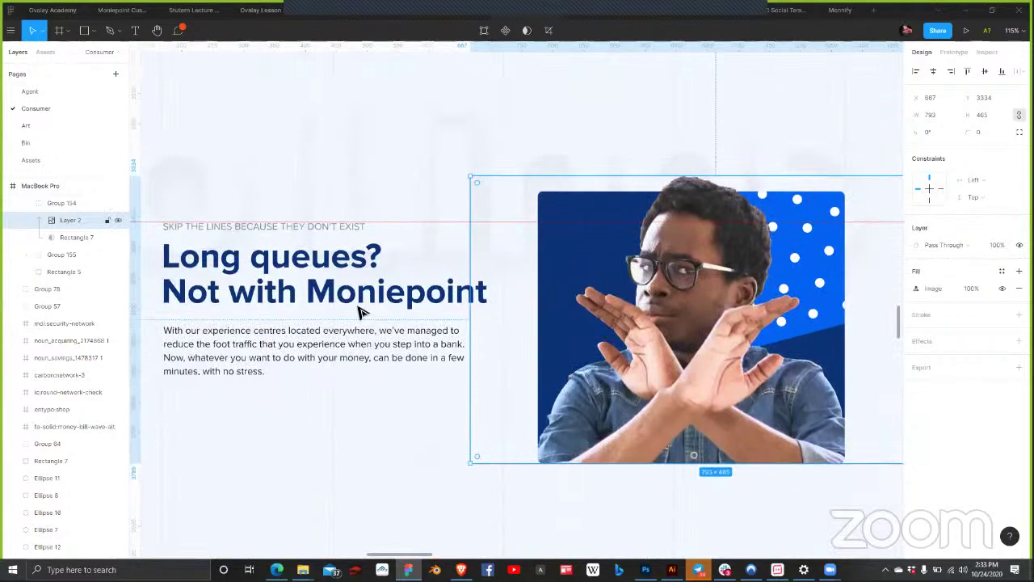
{"action": "scroll", "coordinate": [420, 303], "scroll_direction": "up", "scroll_amount": 1}
{"action": "scroll", "coordinate": [412, 299], "scroll_direction": "up", "scroll_amount": 8}
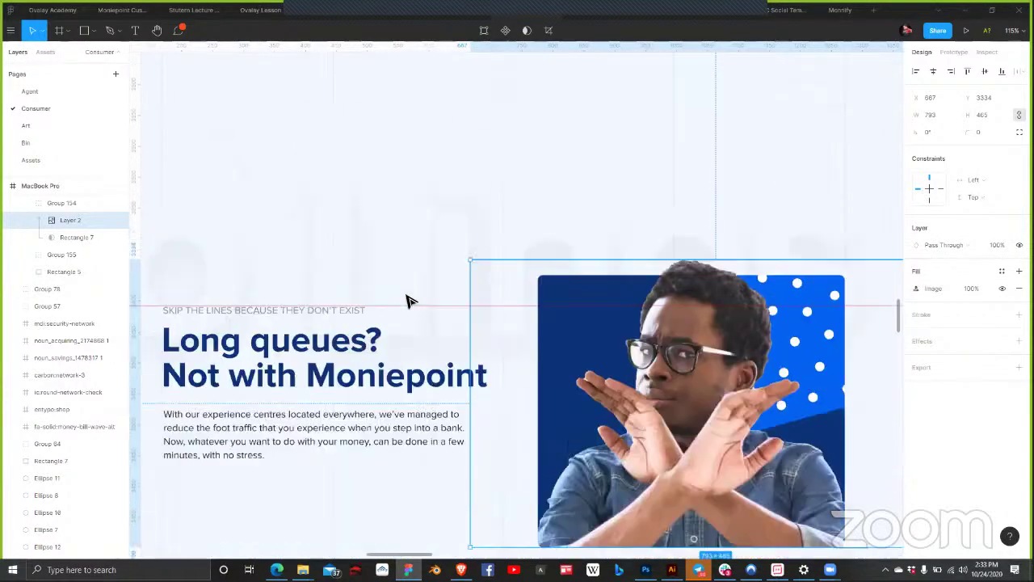
Step: Inspect the typography of the "Customer support that doesn't hurt" heading in Figma and copy its text
{"action": "scroll", "coordinate": [340, 288], "scroll_direction": "down", "scroll_amount": 3}
{"action": "left_click", "coordinate": [285, 295]}
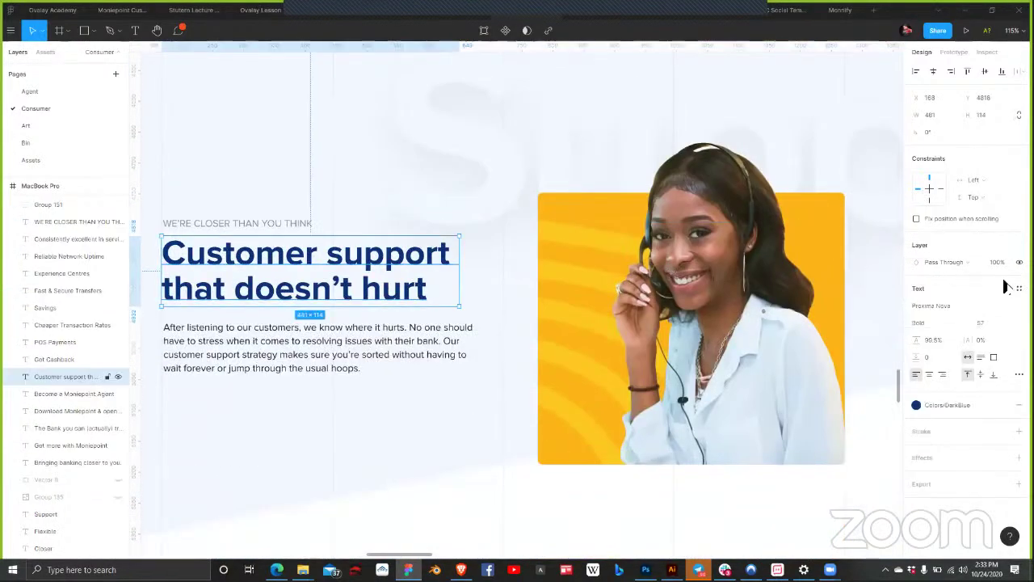
{"action": "left_click", "coordinate": [987, 52]}
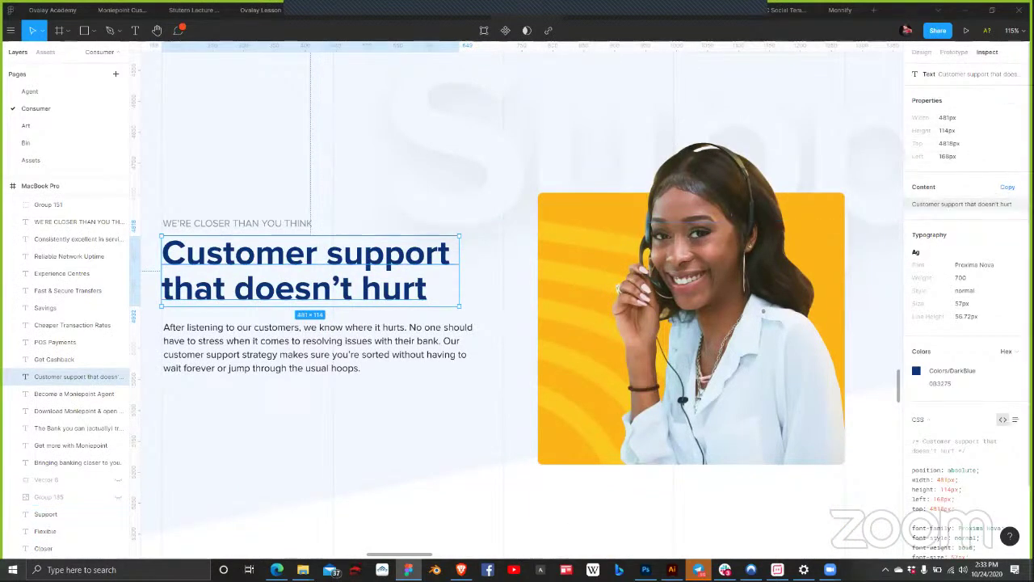
{"action": "key", "text": "ctrl+c"}
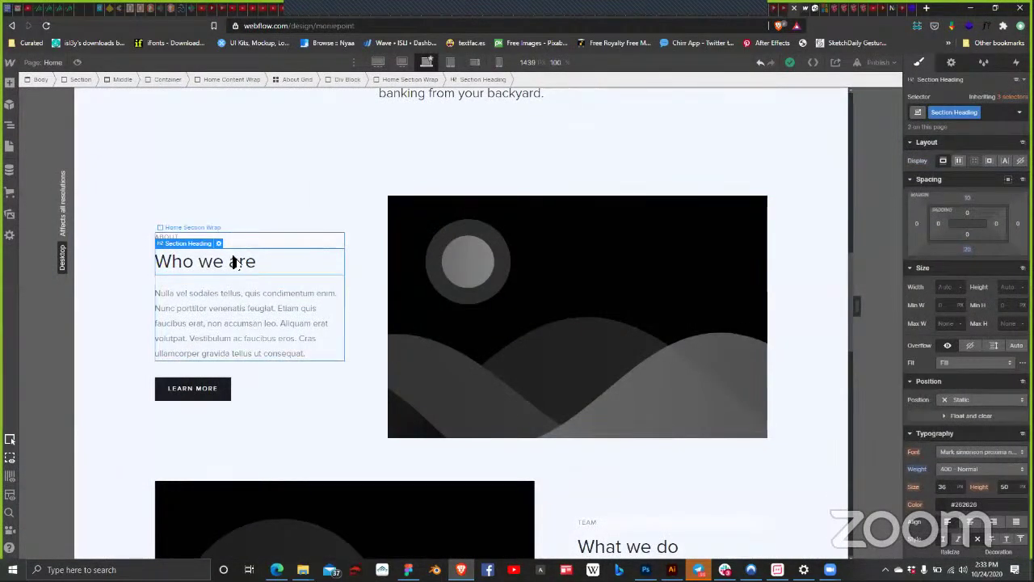
Step: Replace the "Who we are" heading text with the copied "Customer support that doesn't hurt"
{"action": "double_click", "coordinate": [245, 269]}
{"action": "key", "text": "ctrl+a"}
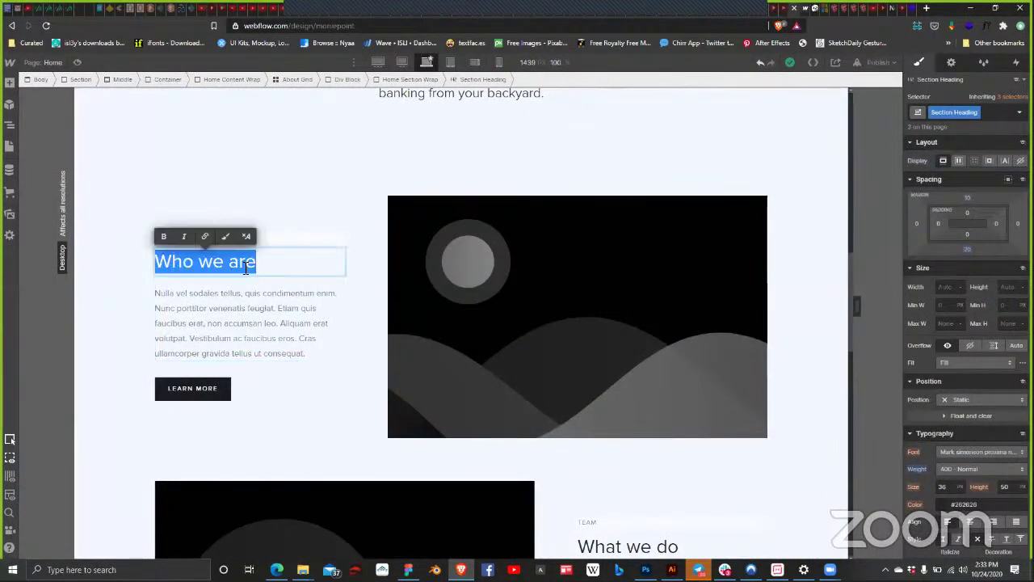
{"action": "key", "text": "ctrl+v"}
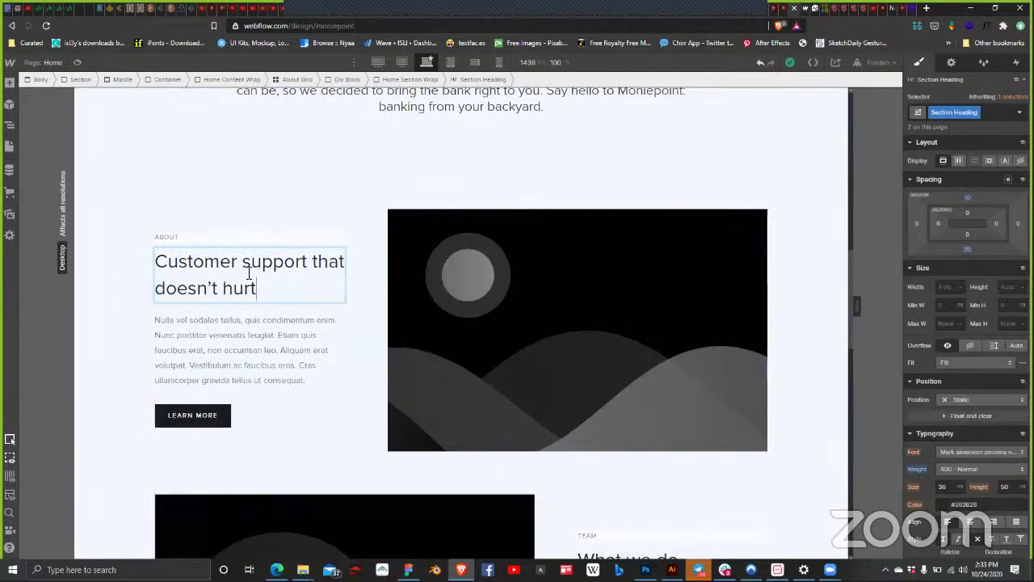
{"action": "key", "text": "ctrl+a"}
{"action": "left_click", "coordinate": [343, 299]}
{"action": "key", "text": "Escape"}
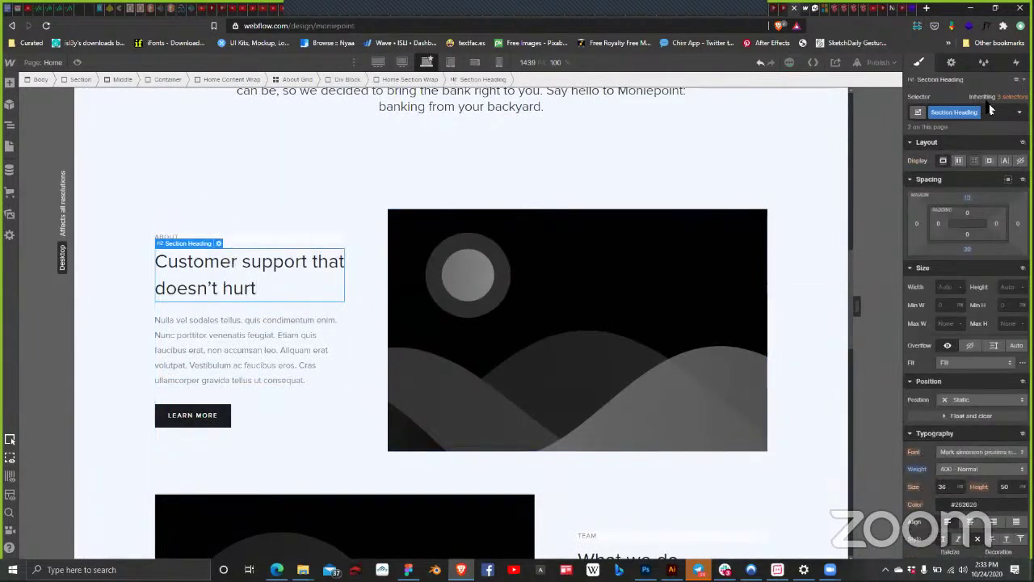
Step: Set the heading's font weight to 700 - Bold and its size to 60 px, checking the size of the matching heading in Figma
{"action": "scroll", "coordinate": [970, 311], "scroll_direction": "down", "scroll_amount": 2}
{"action": "left_click", "coordinate": [977, 308]}
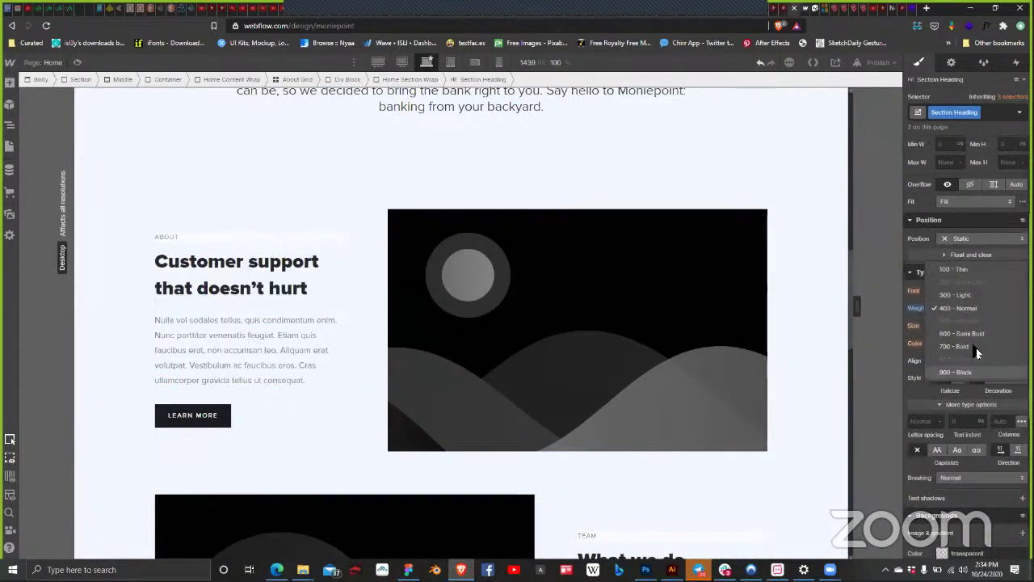
{"action": "left_click", "coordinate": [976, 348]}
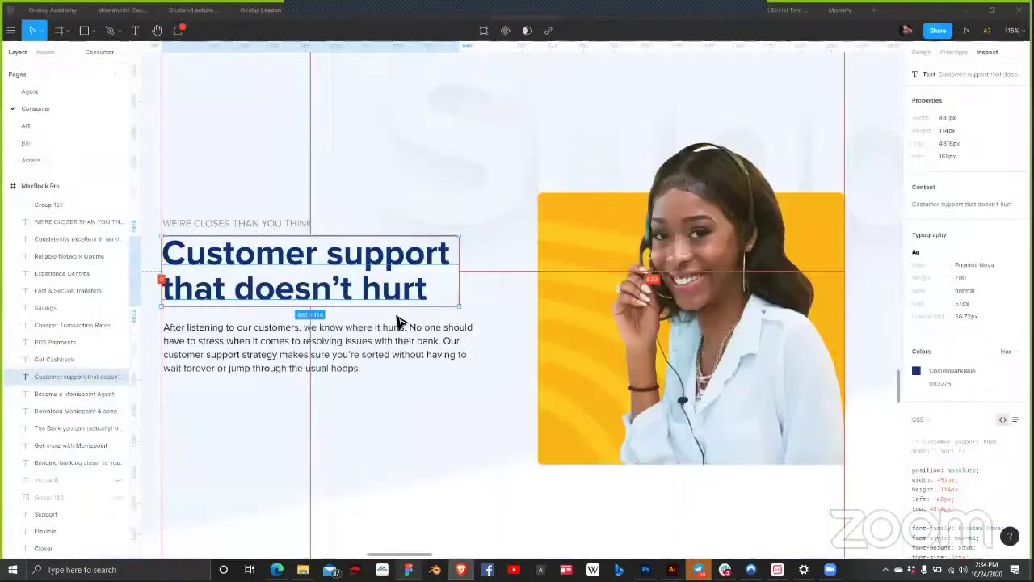
{"action": "left_click", "coordinate": [408, 570]}
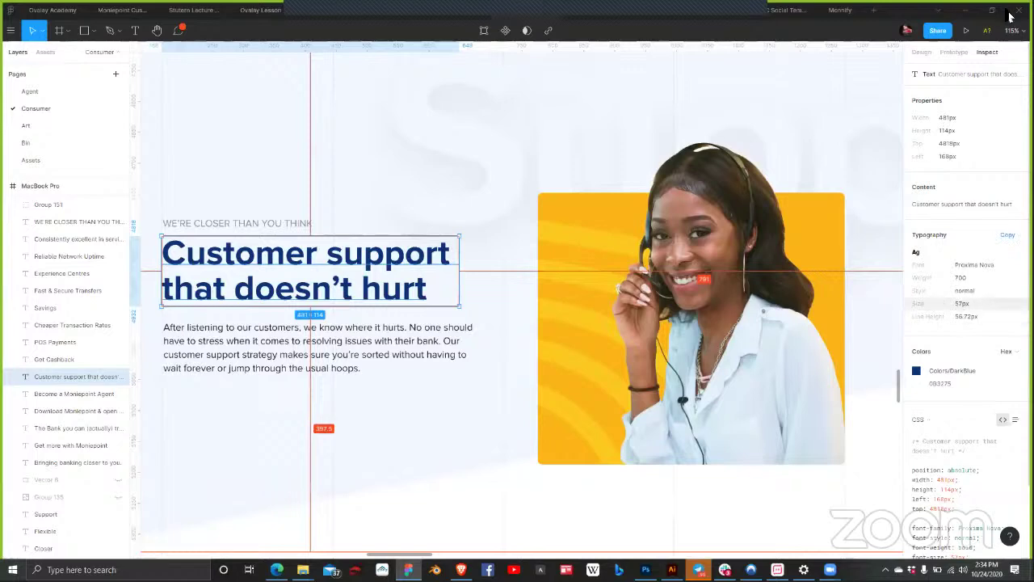
{"action": "left_click", "coordinate": [966, 9]}
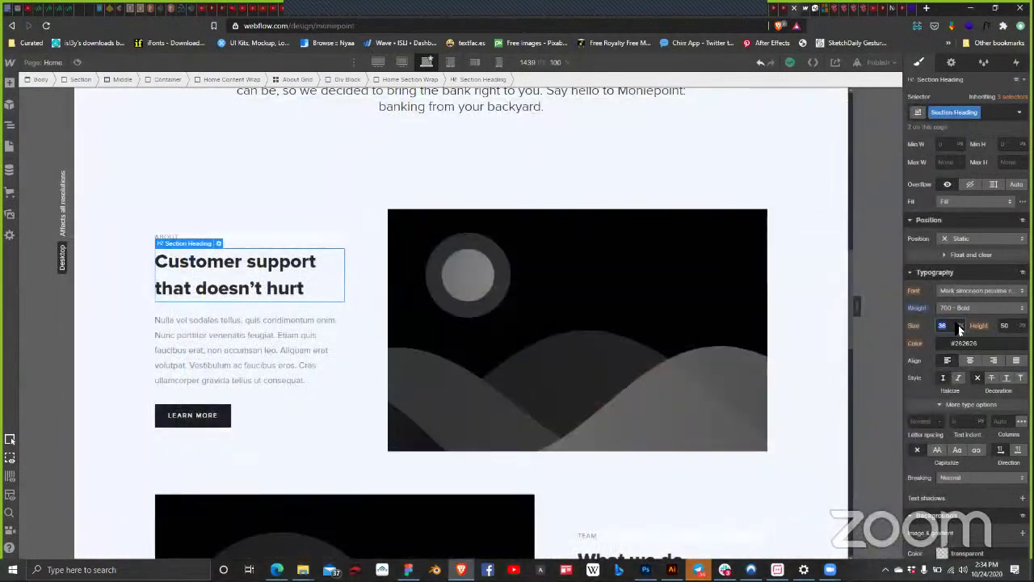
{"action": "type", "text": "60"}
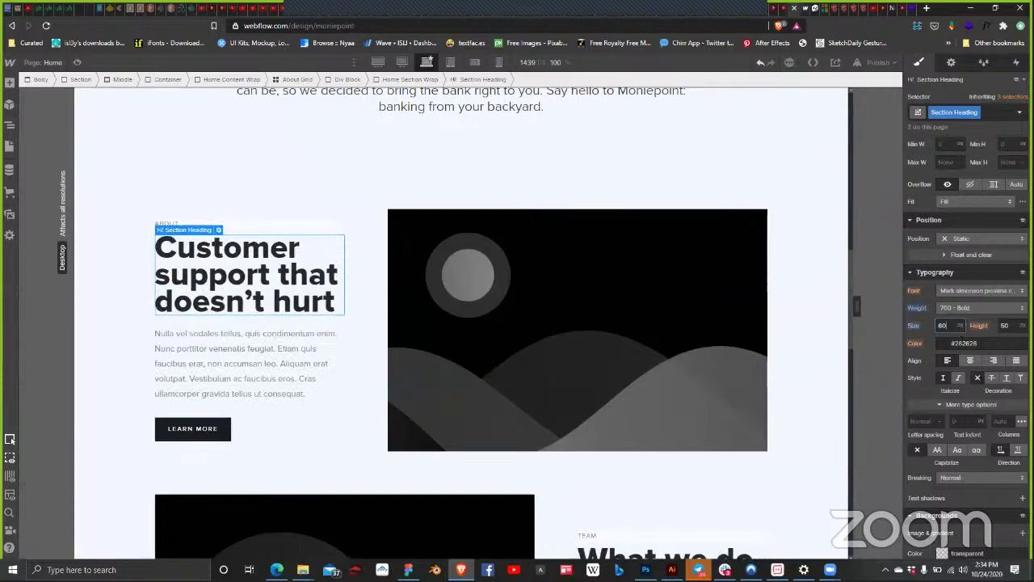
{"action": "scroll", "coordinate": [967, 323], "scroll_direction": "up", "scroll_amount": 1}
{"action": "scroll", "coordinate": [968, 323], "scroll_direction": "up", "scroll_amount": 2}
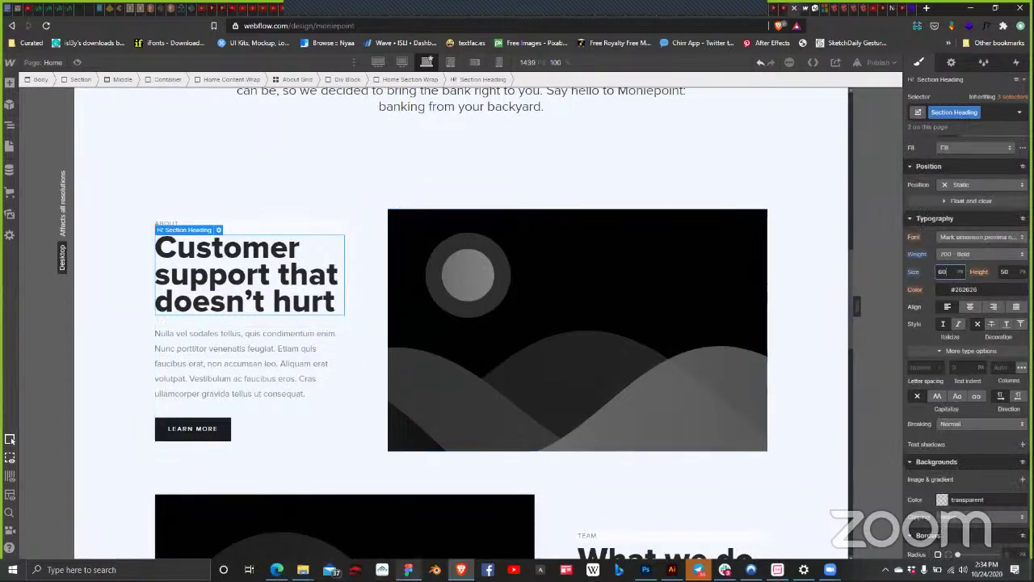
Step: Copy the "After listening to our customers" paragraph from Figma and replace the placeholder paragraph below the Webflow heading with it
{"action": "left_click", "coordinate": [408, 570]}
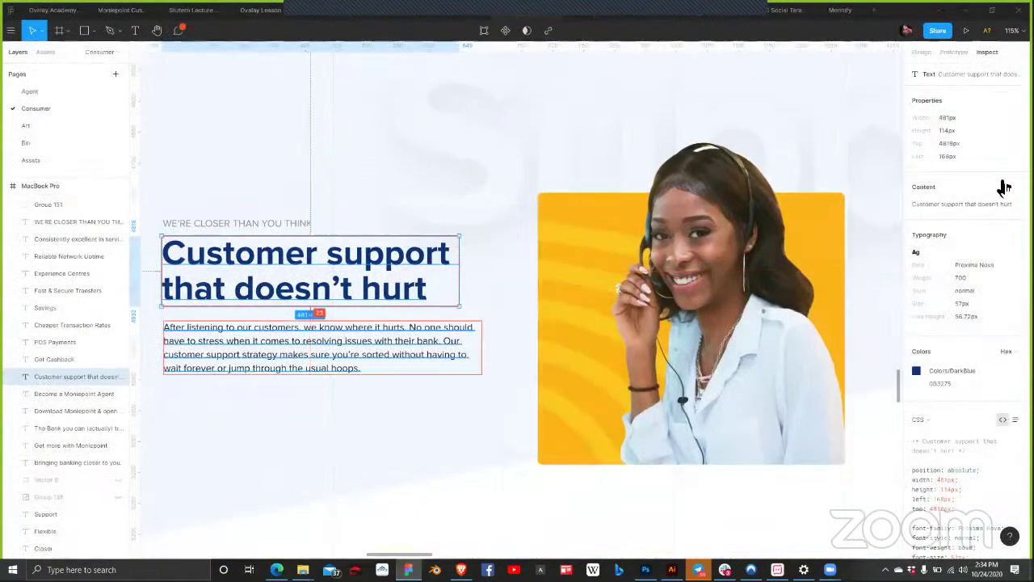
{"action": "left_click", "coordinate": [315, 347]}
{"action": "key", "text": "ctrl+c"}
{"action": "left_click", "coordinate": [461, 570]}
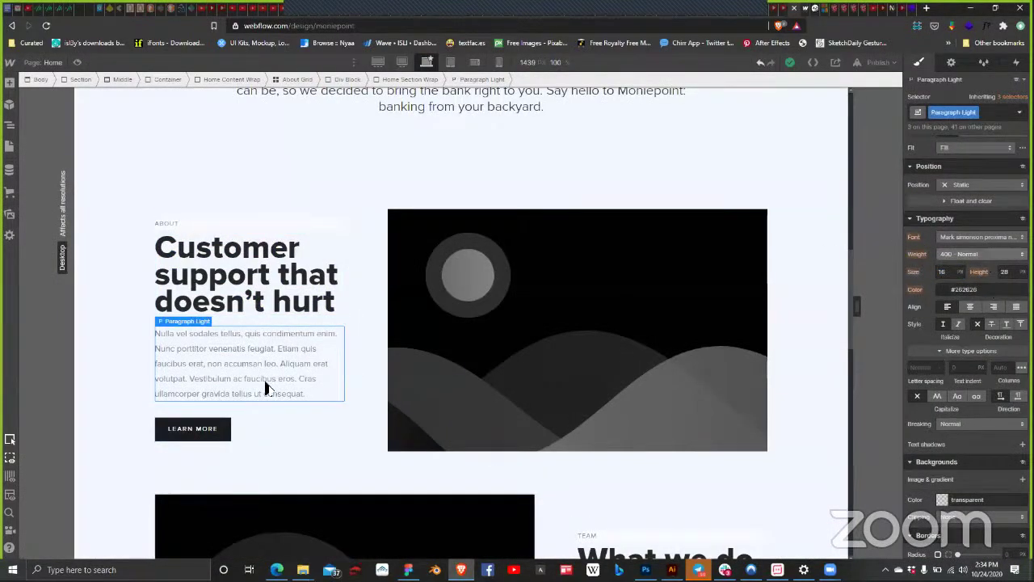
{"action": "double_click", "coordinate": [268, 384]}
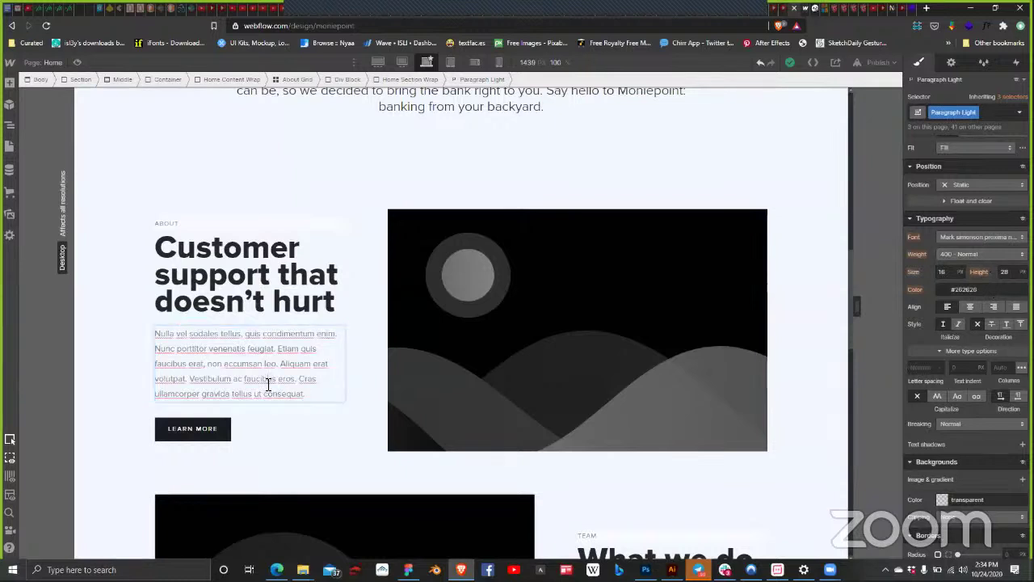
{"action": "key", "text": "ctrl+a"}
{"action": "key", "text": "ctrl+v"}
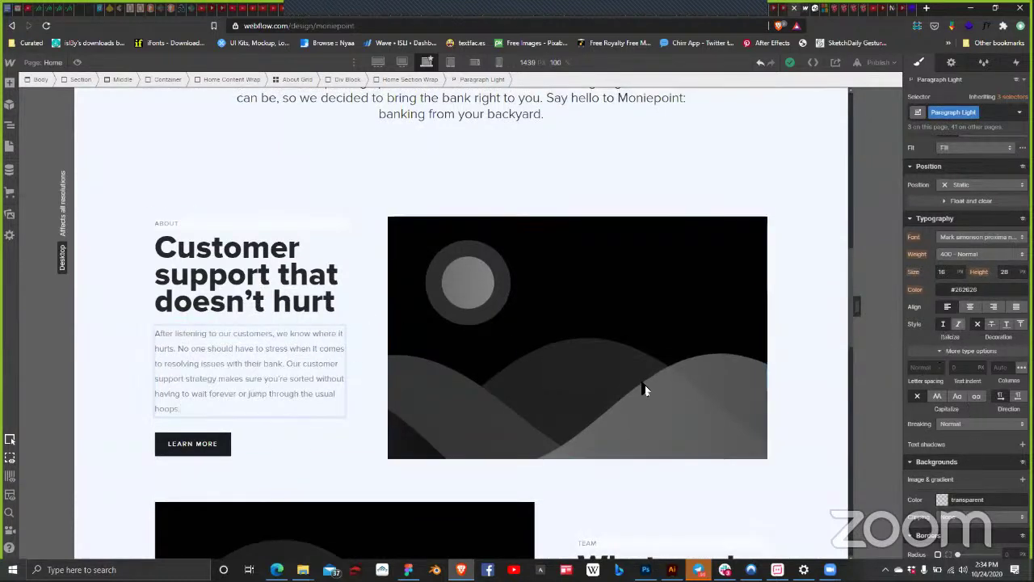
{"action": "left_click", "coordinate": [348, 428]}
Step: Set the opacity of the paragraph below "Customer support that doesn't hurt" to 100%
{"action": "left_click", "coordinate": [300, 393]}
{"action": "scroll", "coordinate": [926, 448], "scroll_direction": "down", "scroll_amount": 3}
{"action": "scroll", "coordinate": [935, 449], "scroll_direction": "down", "scroll_amount": 2}
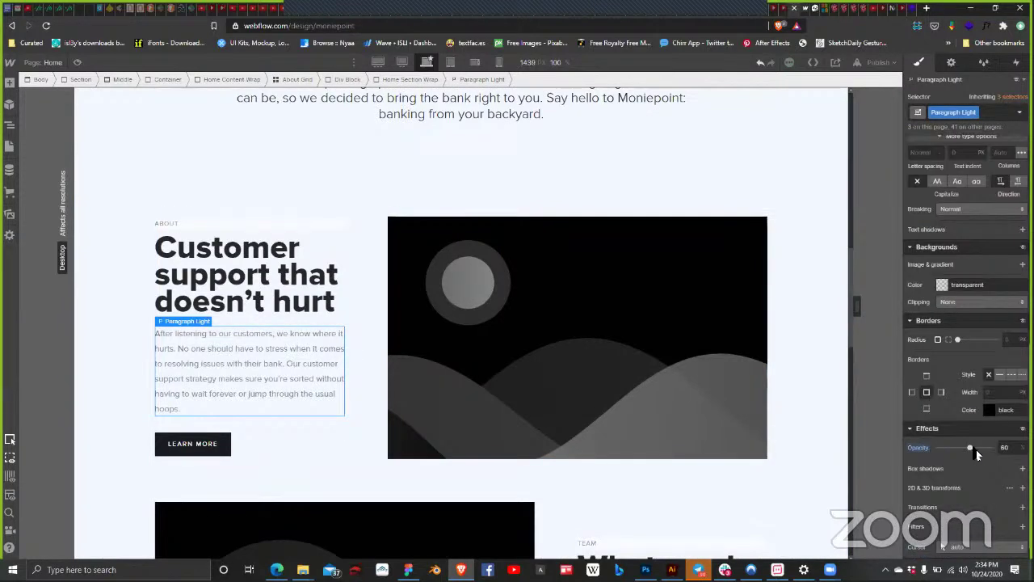
{"action": "left_click_drag", "start_coordinate": [971, 449], "coordinate": [994, 448]}
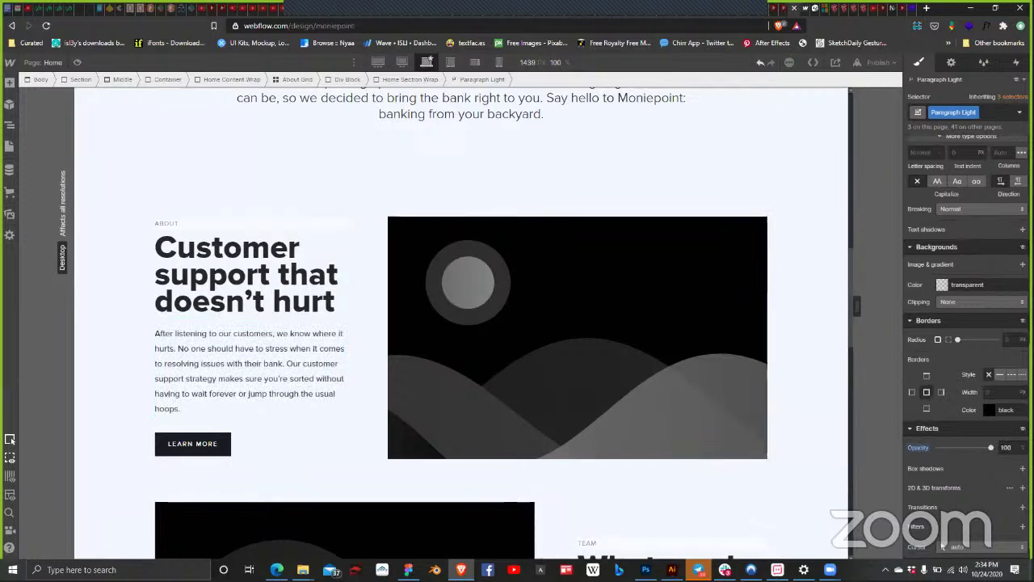
{"action": "scroll", "coordinate": [982, 356], "scroll_direction": "up", "scroll_amount": 6}
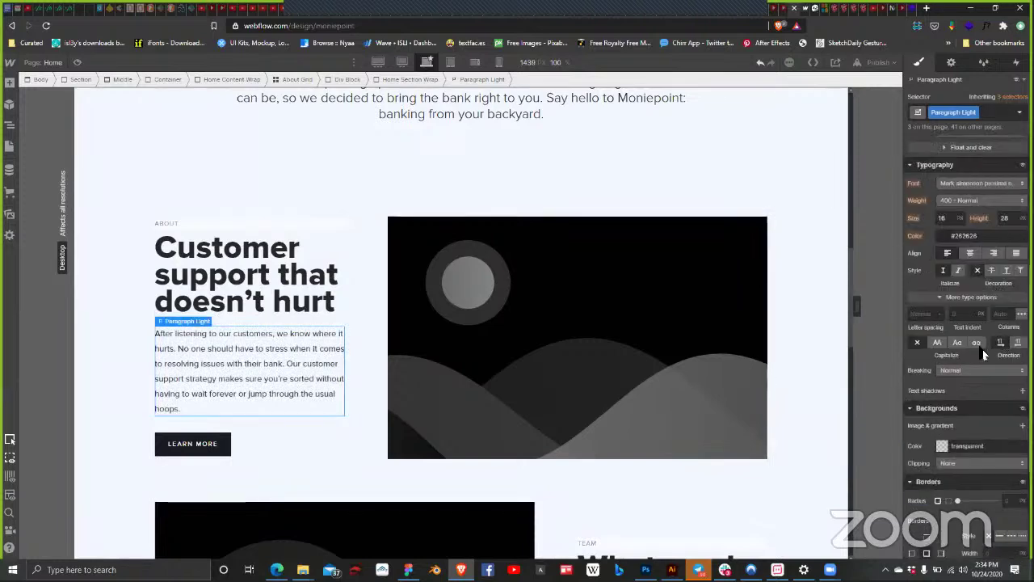
{"action": "left_click", "coordinate": [970, 396]}
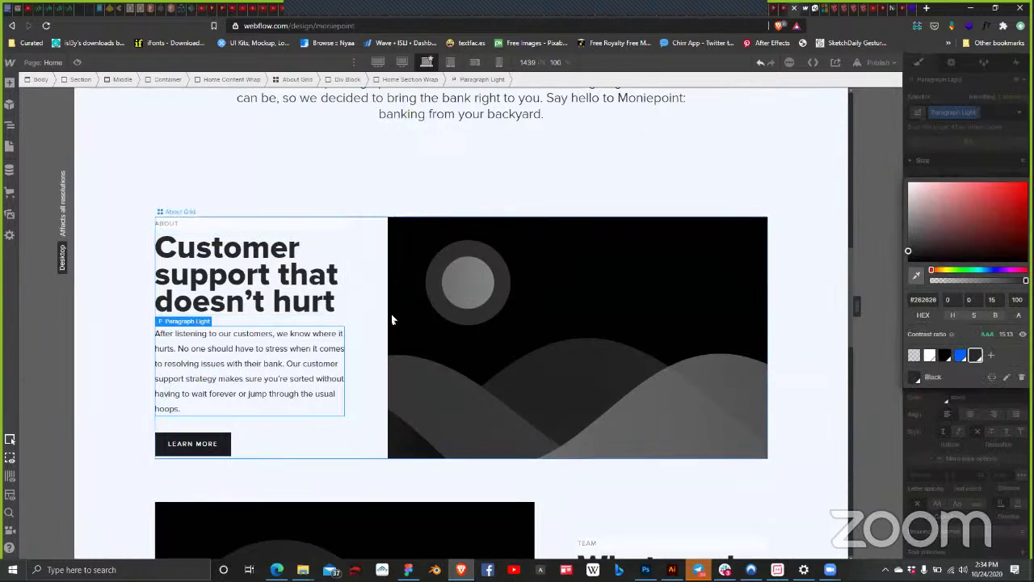
{"action": "left_click", "coordinate": [393, 367]}
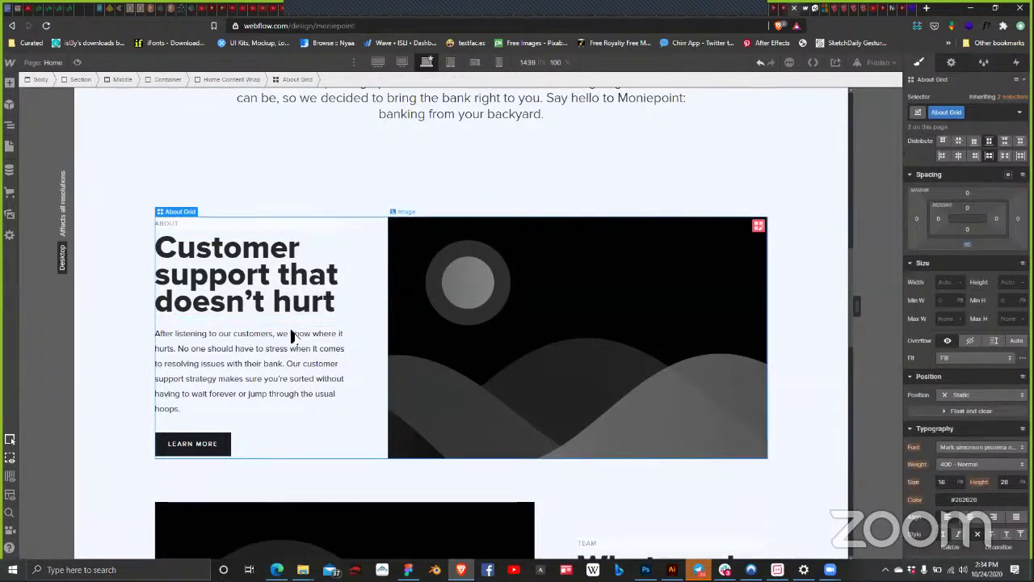
{"action": "left_click", "coordinate": [377, 341]}
{"action": "left_click", "coordinate": [395, 354]}
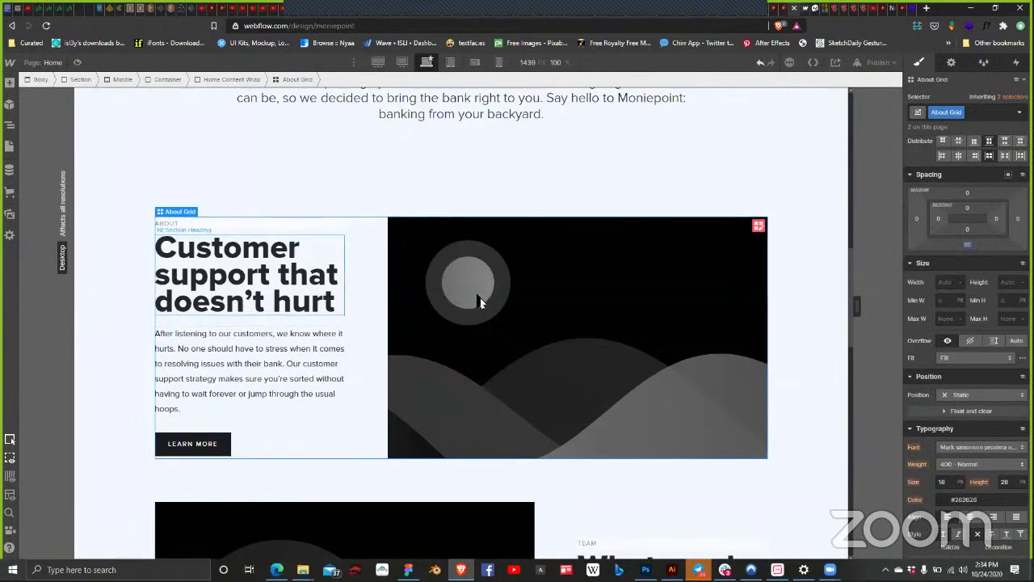
Step: Upload Group 64 and Group 78 from the Moniepoint folder to the assets and replace the placeholder image beside the heading with Group 64.png
{"action": "left_click", "coordinate": [543, 323]}
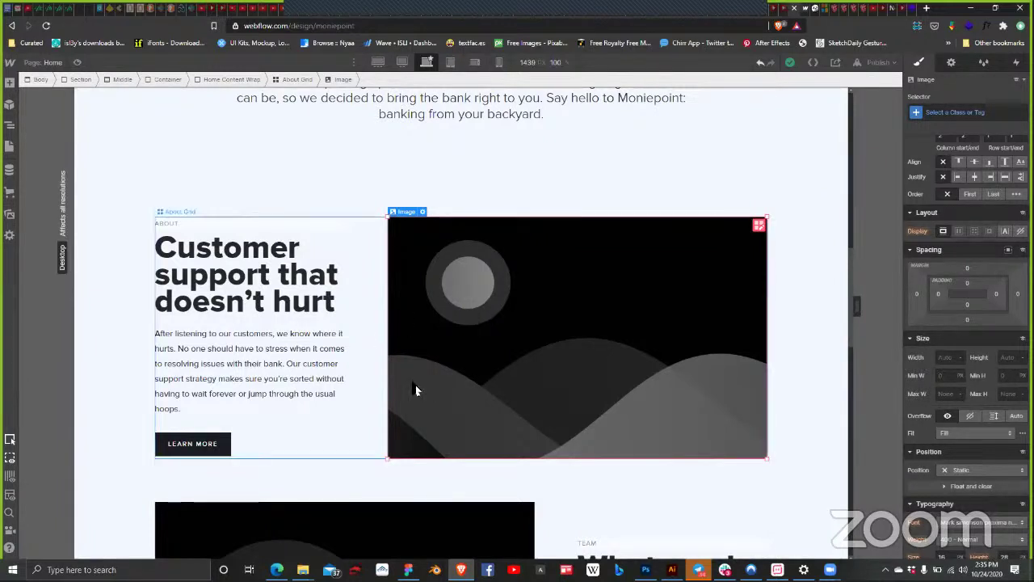
{"action": "left_click", "coordinate": [10, 217]}
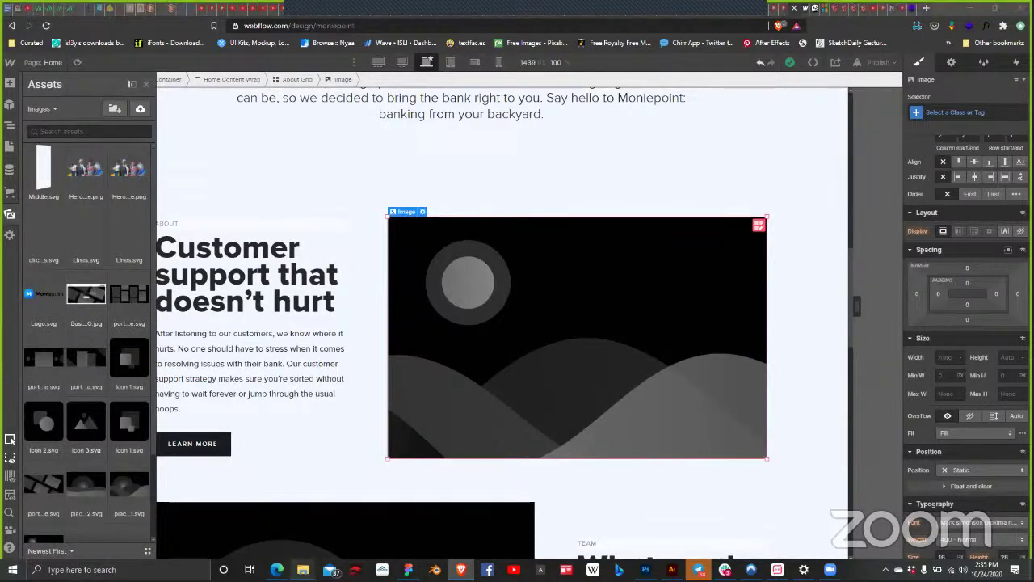
{"action": "mouse_move", "coordinate": [303, 570]}
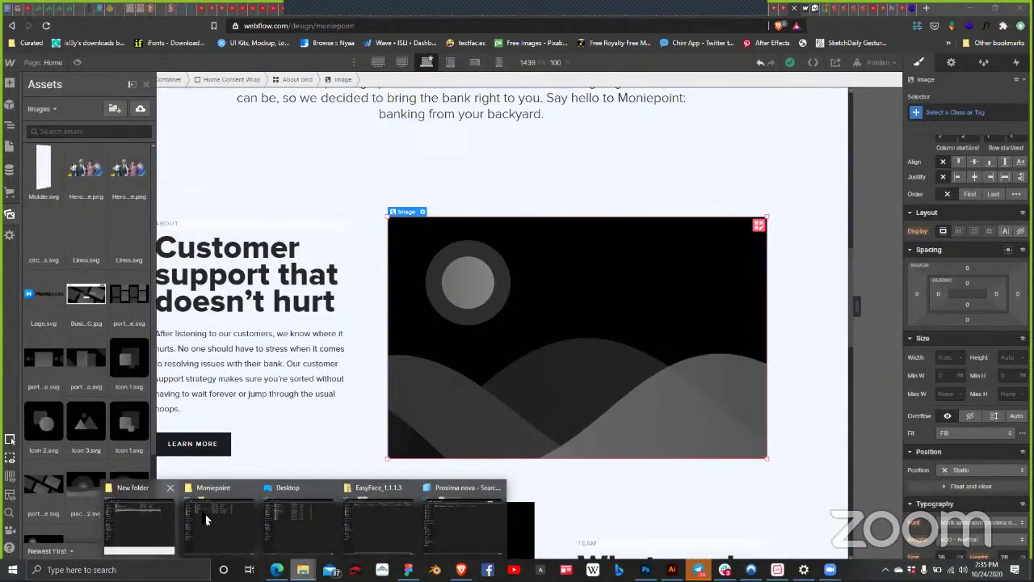
{"action": "left_click", "coordinate": [236, 519]}
{"action": "left_click", "coordinate": [384, 315]}
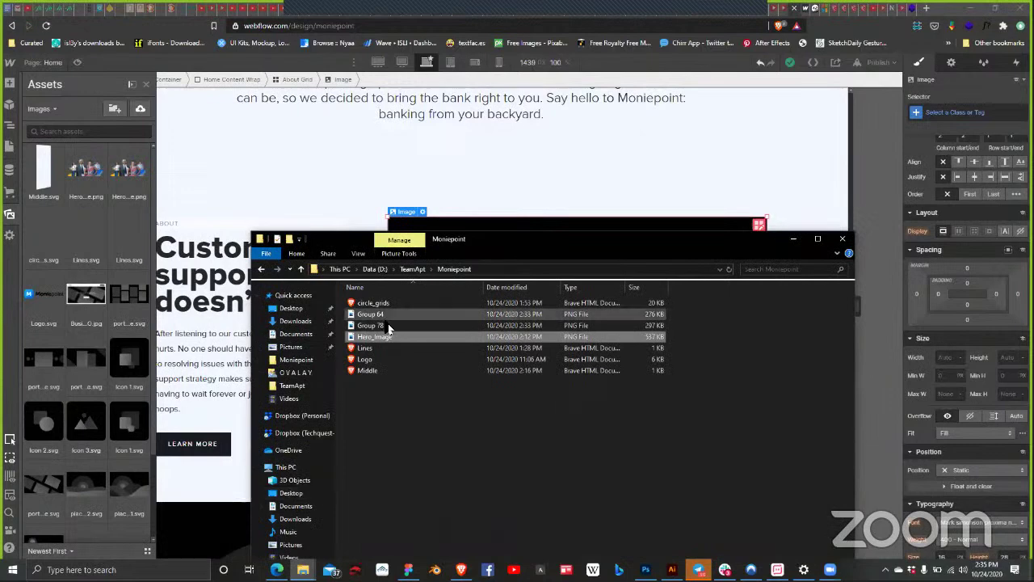
{"action": "left_click", "coordinate": [386, 325], "text": "shift"}
{"action": "left_click_drag", "start_coordinate": [386, 325], "coordinate": [222, 307]}
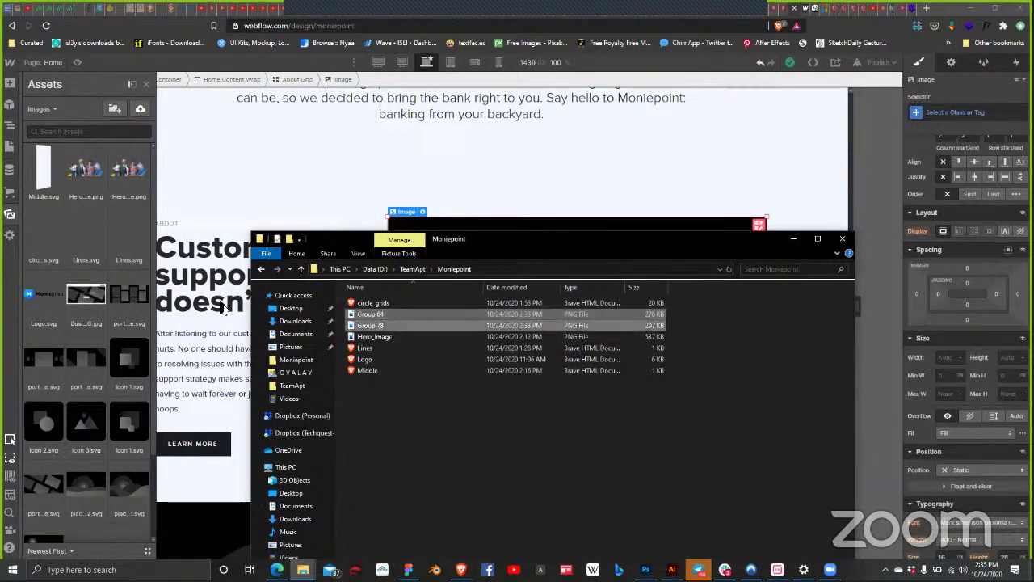
{"action": "left_click_drag", "start_coordinate": [95, 243], "coordinate": [143, 249]}
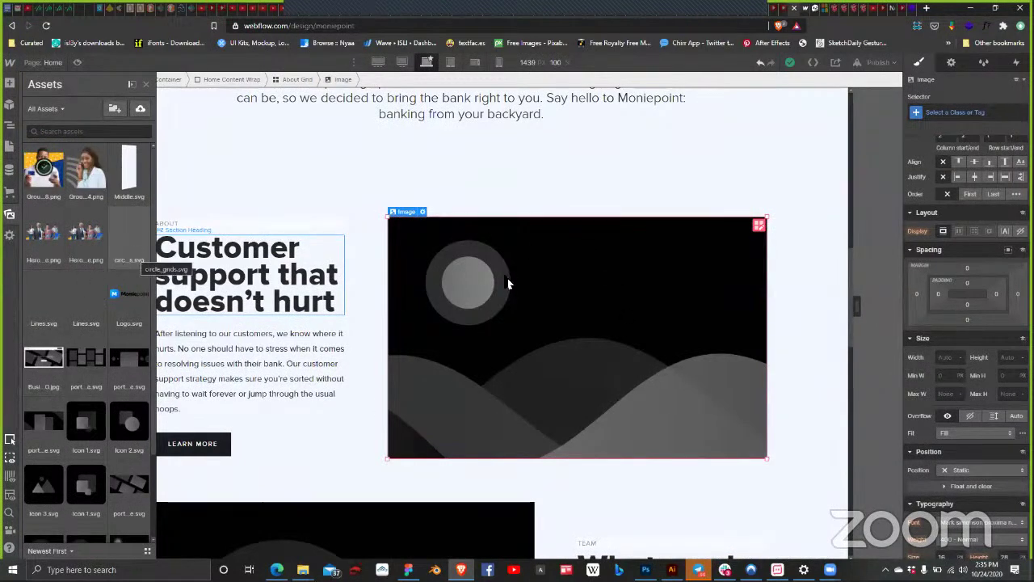
{"action": "left_click", "coordinate": [421, 212]}
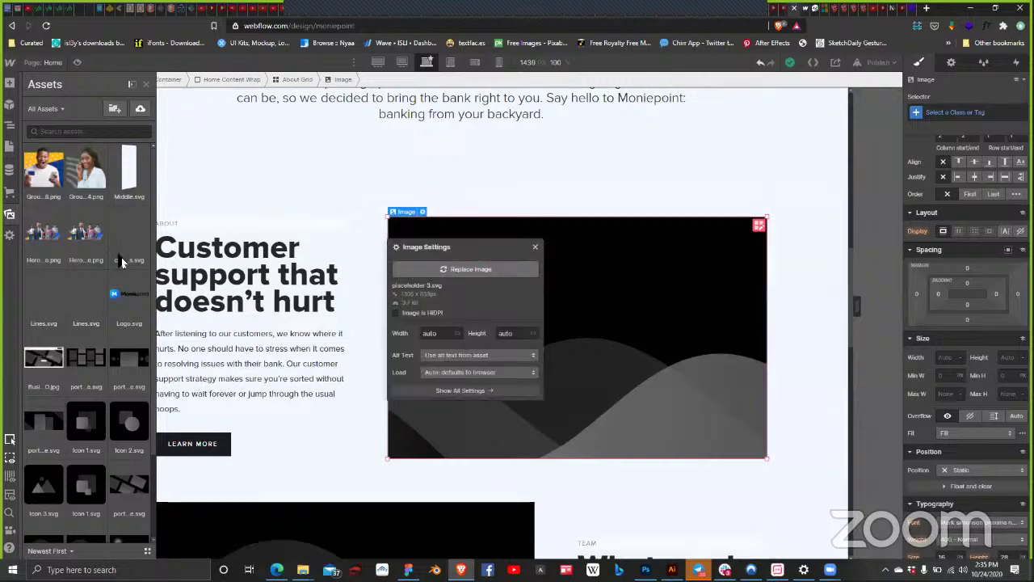
{"action": "left_click", "coordinate": [90, 180]}
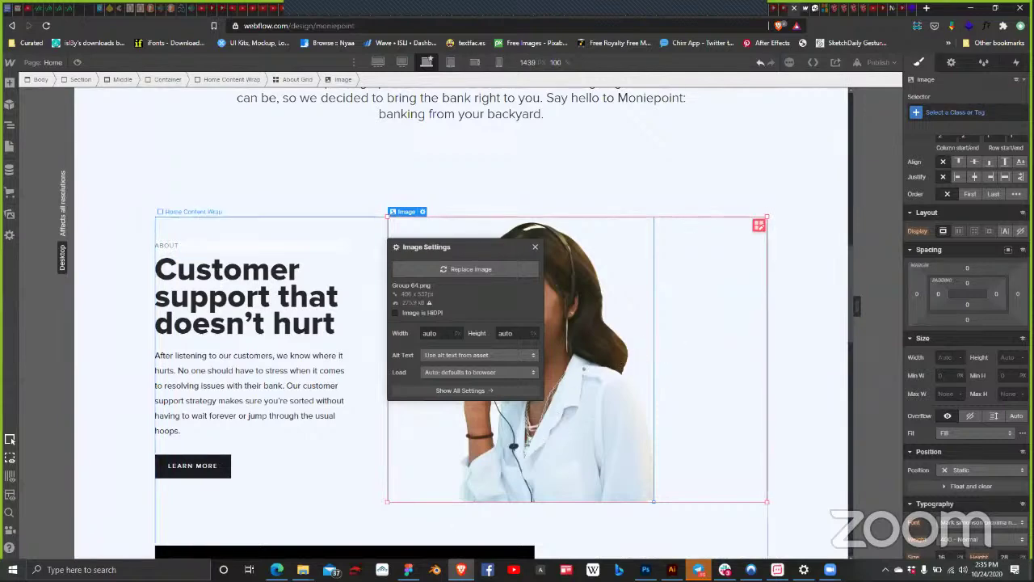
Step: Switch to Figma and move the orange Rectangle 7 background into Group 64 with the customer support photo
{"action": "key", "text": "alt+Tab"}
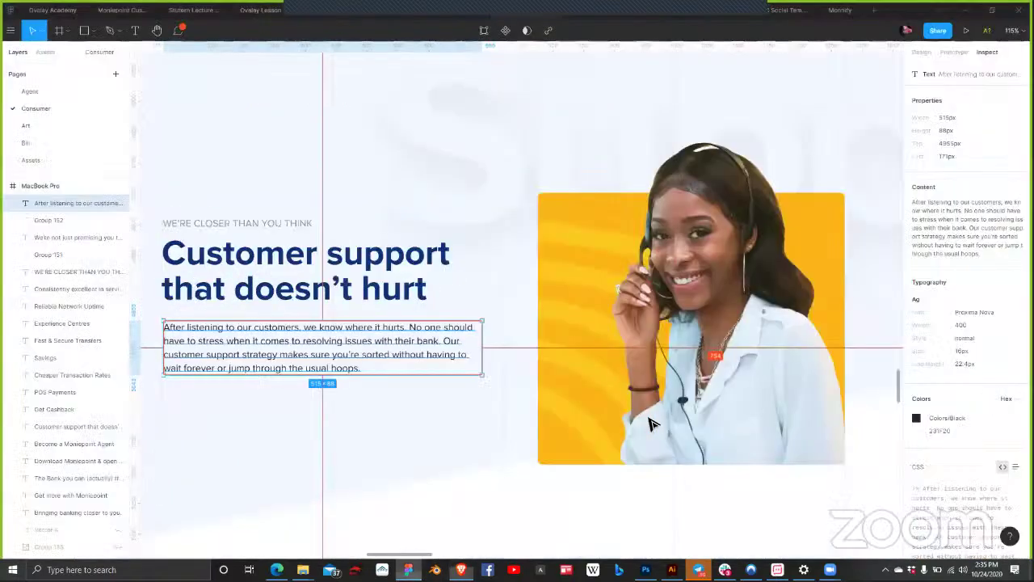
{"action": "key", "text": "Tab"}
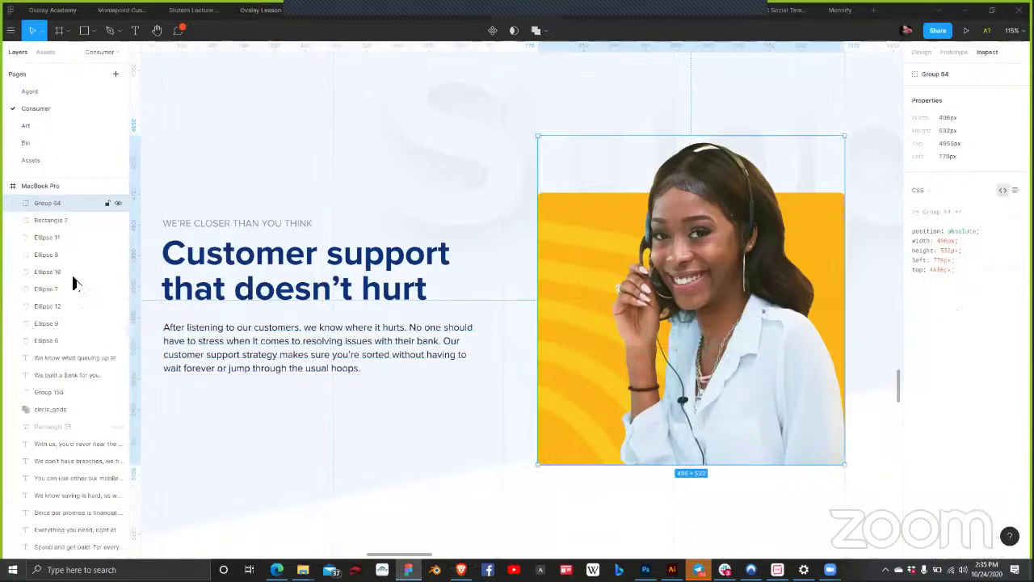
{"action": "left_click", "coordinate": [79, 220]}
{"action": "left_click", "coordinate": [118, 220]}
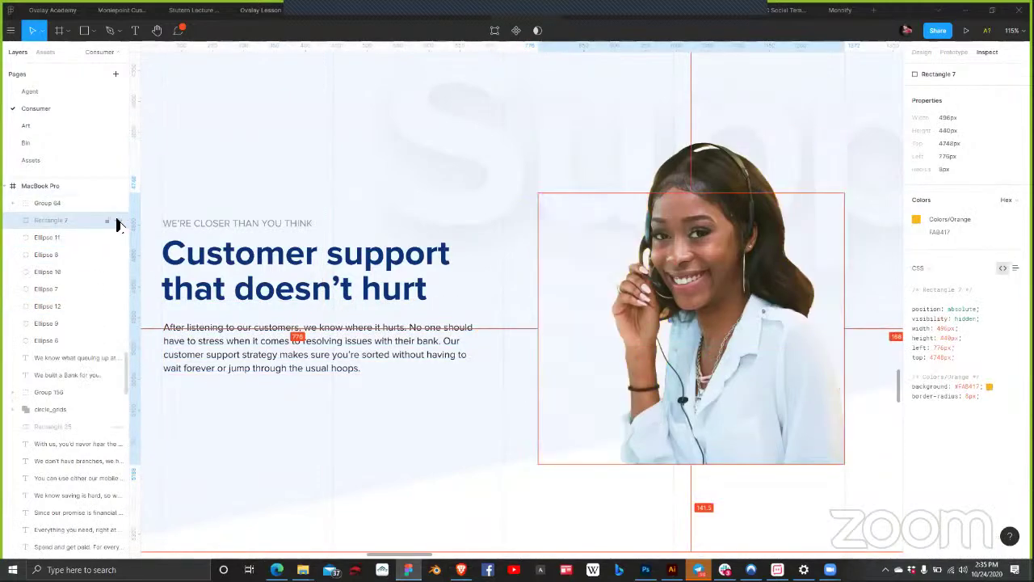
{"action": "key", "text": "ctrl+z"}
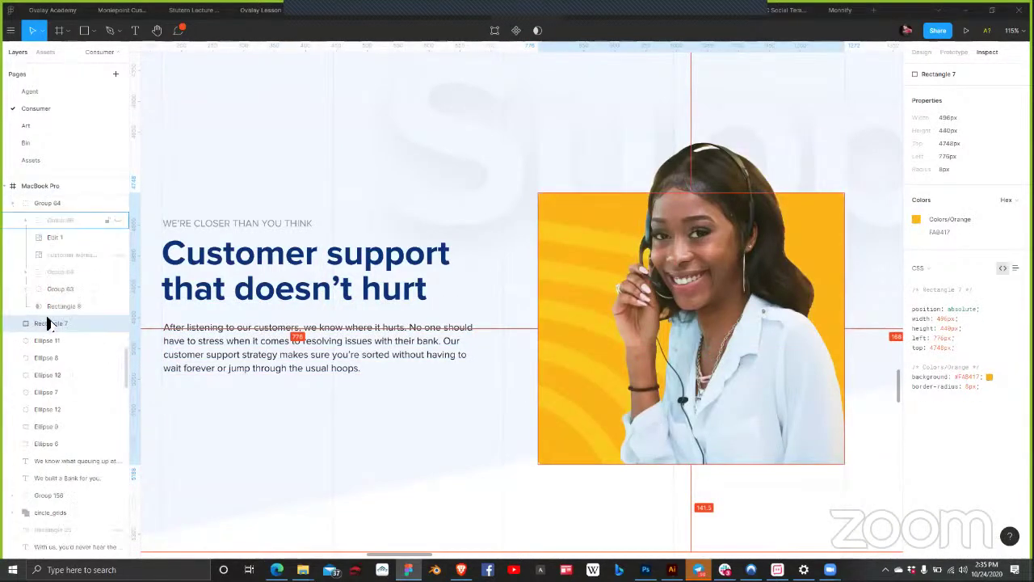
{"action": "left_click", "coordinate": [58, 205]}
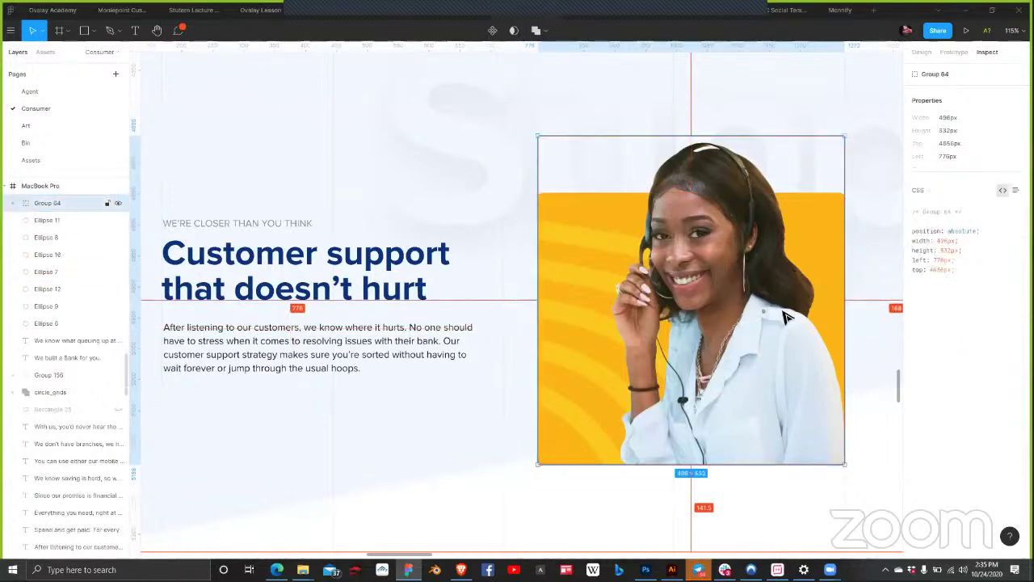
Step: Export Group 64 as a PNG into the Moniepoint folder, overwriting the existing Group 64.png
{"action": "left_click", "coordinate": [922, 51]}
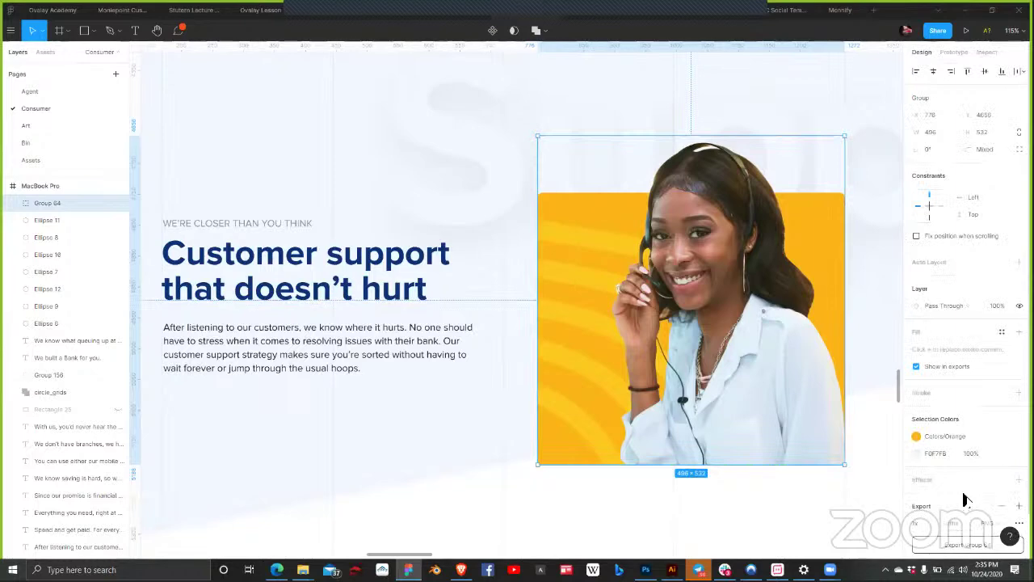
{"action": "scroll", "coordinate": [969, 491], "scroll_direction": "down", "scroll_amount": 2}
{"action": "left_click", "coordinate": [967, 496]}
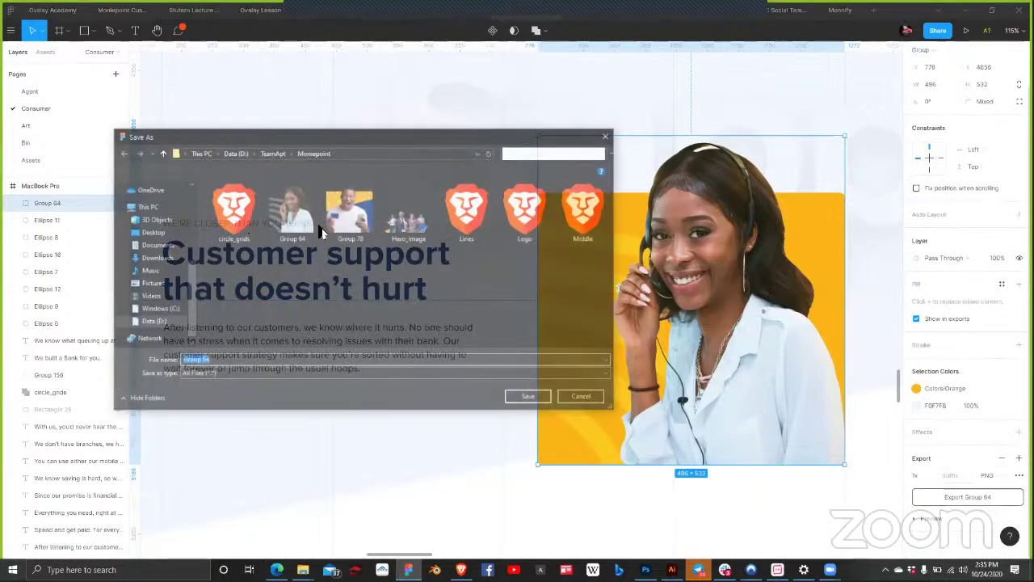
{"action": "left_click", "coordinate": [528, 396]}
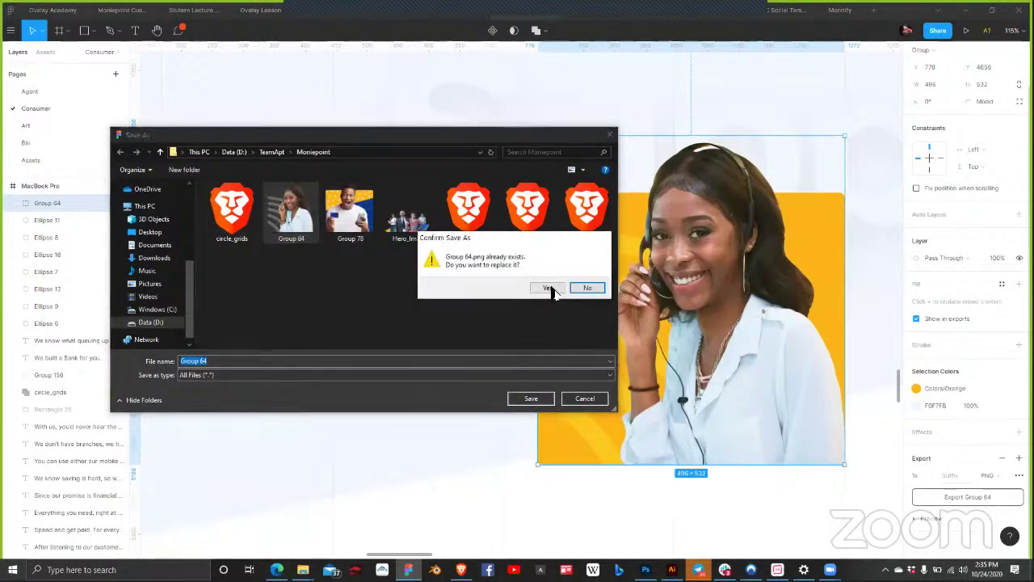
{"action": "left_click", "coordinate": [549, 289]}
Step: Switch to the Moniepoint folder in File Explorer and display its files as large icons
{"action": "key", "text": "alt+Tab"}
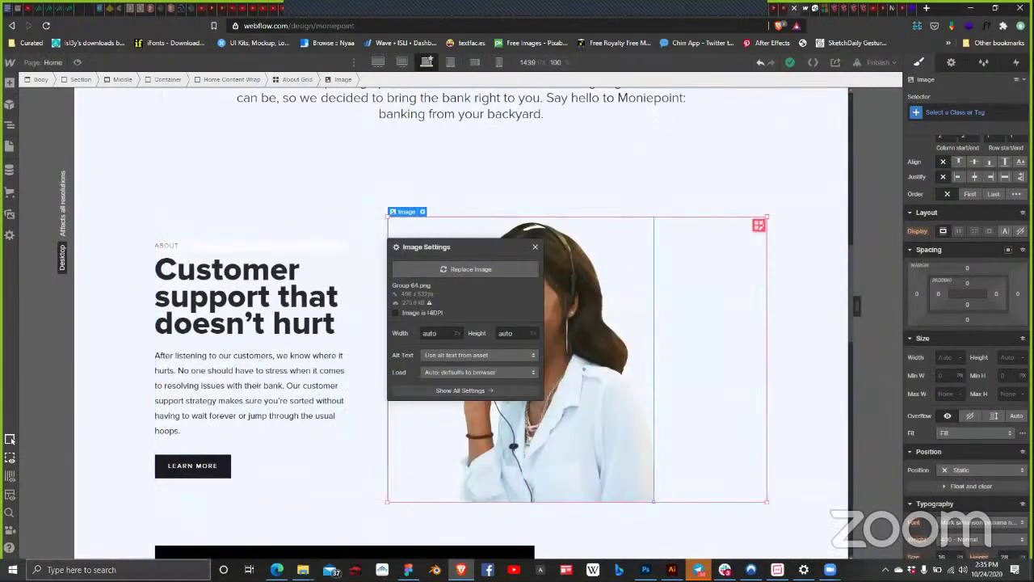
{"action": "mouse_move", "coordinate": [303, 570]}
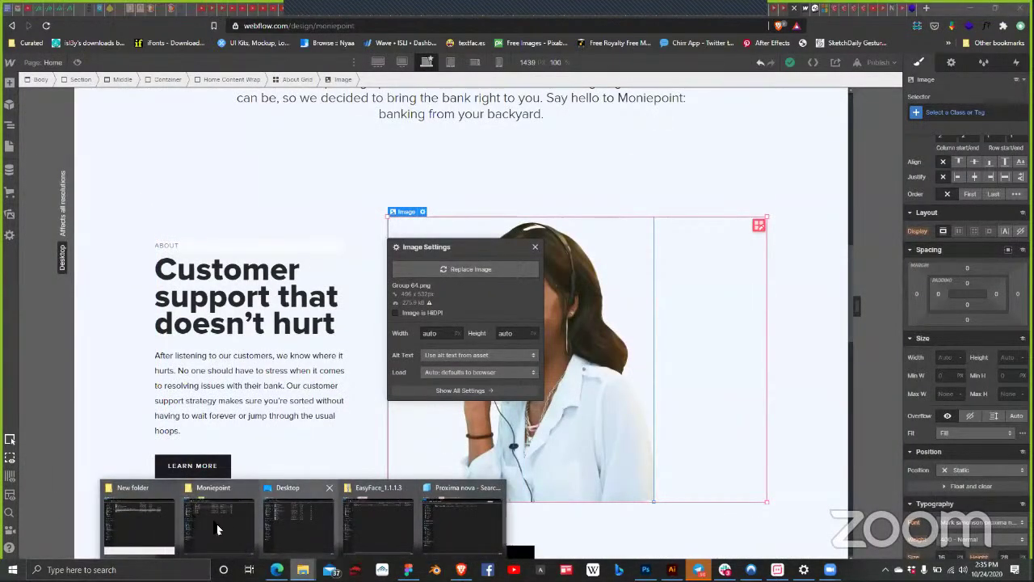
{"action": "left_click", "coordinate": [212, 521]}
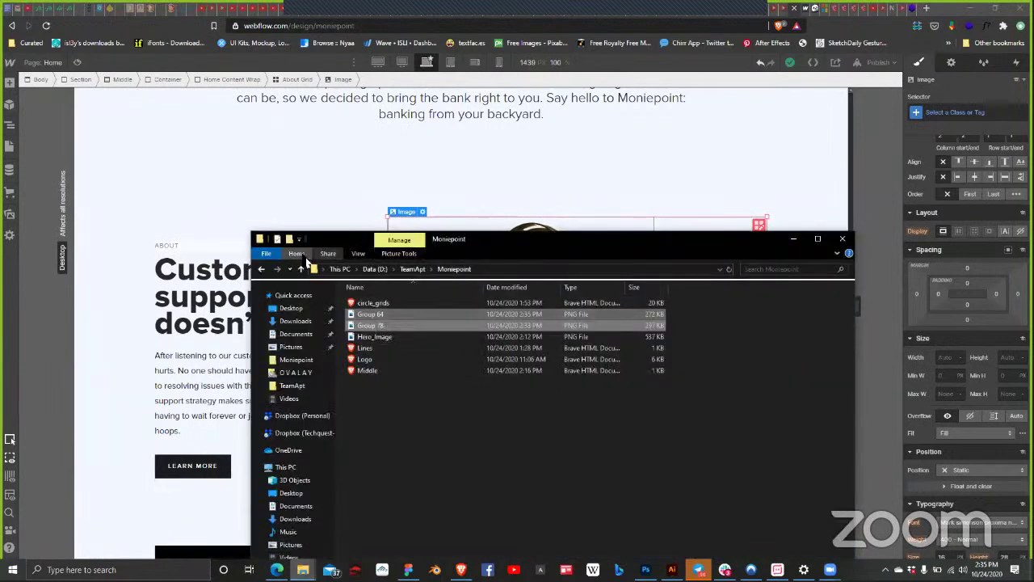
{"action": "left_click", "coordinate": [405, 256]}
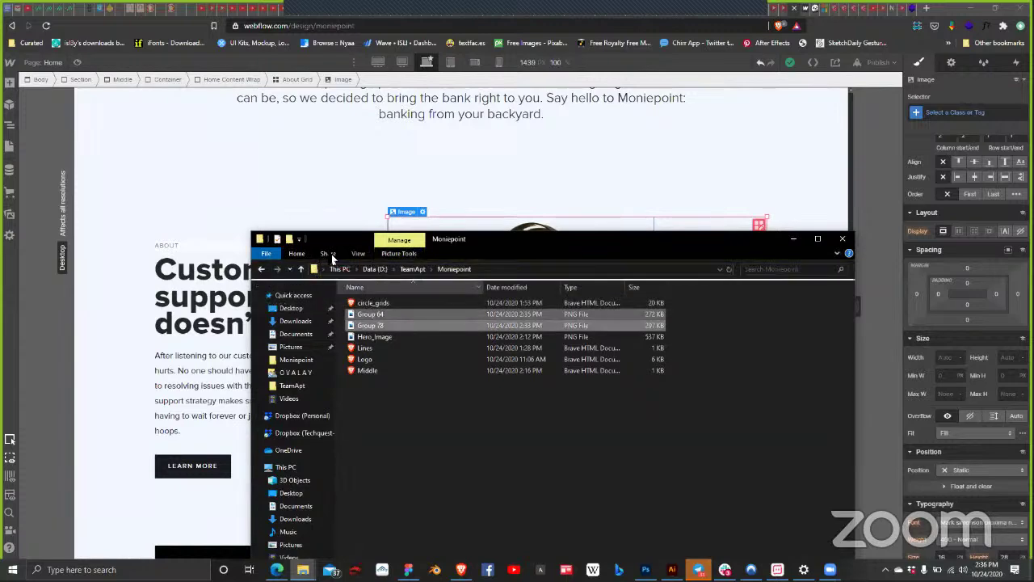
{"action": "left_click", "coordinate": [358, 253]}
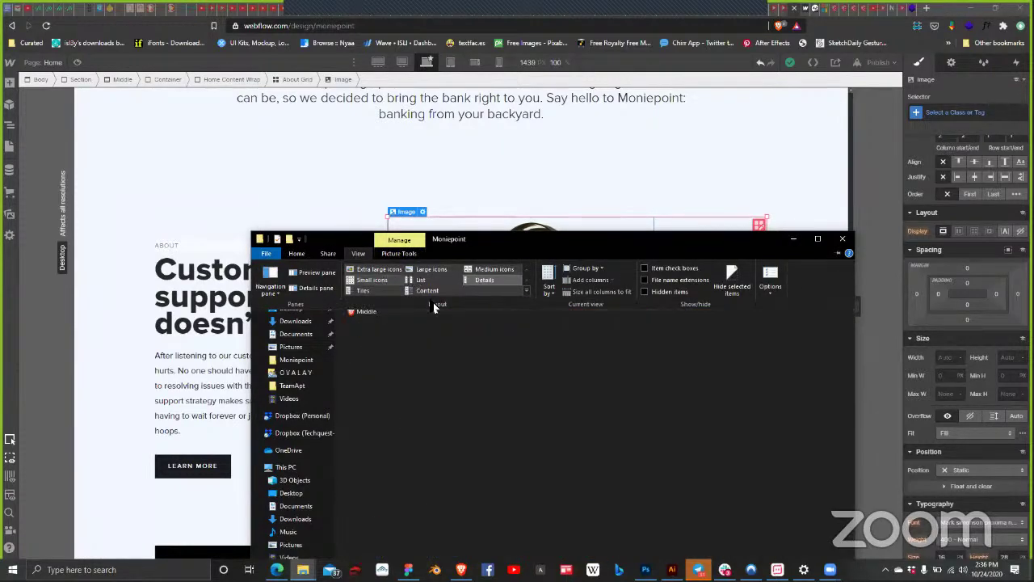
{"action": "left_click", "coordinate": [428, 268]}
Step: Upload the re-exported Group 64 image from the Moniepoint folder to the Webflow assets
{"action": "left_click_drag", "start_coordinate": [437, 316], "coordinate": [157, 253]}
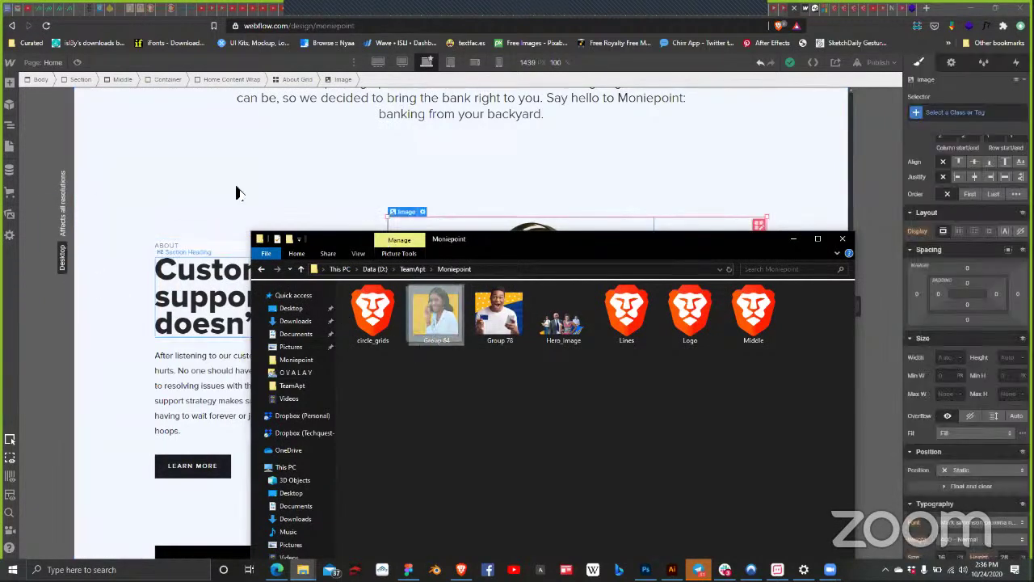
{"action": "left_click", "coordinate": [21, 229]}
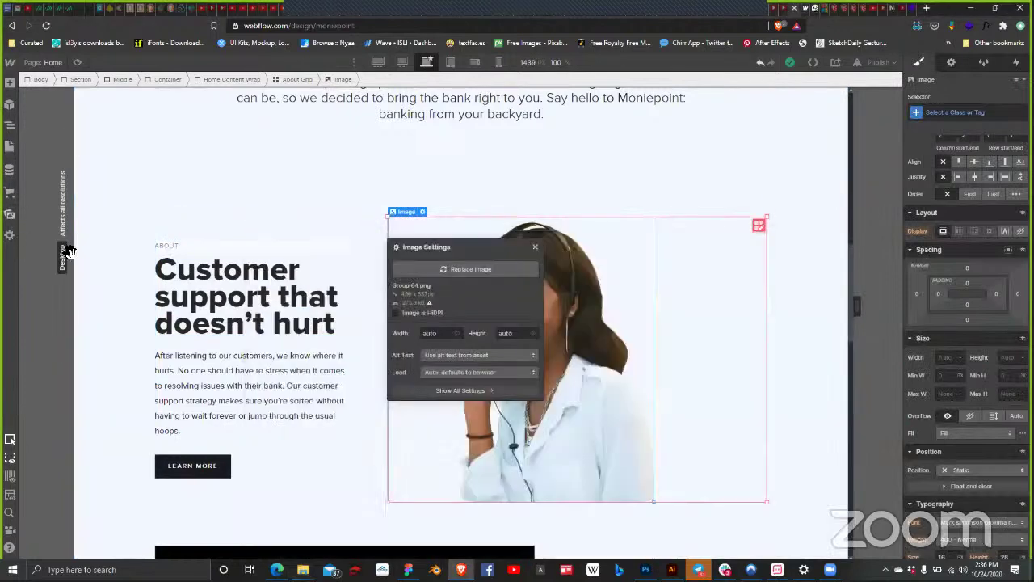
{"action": "left_click", "coordinate": [10, 214]}
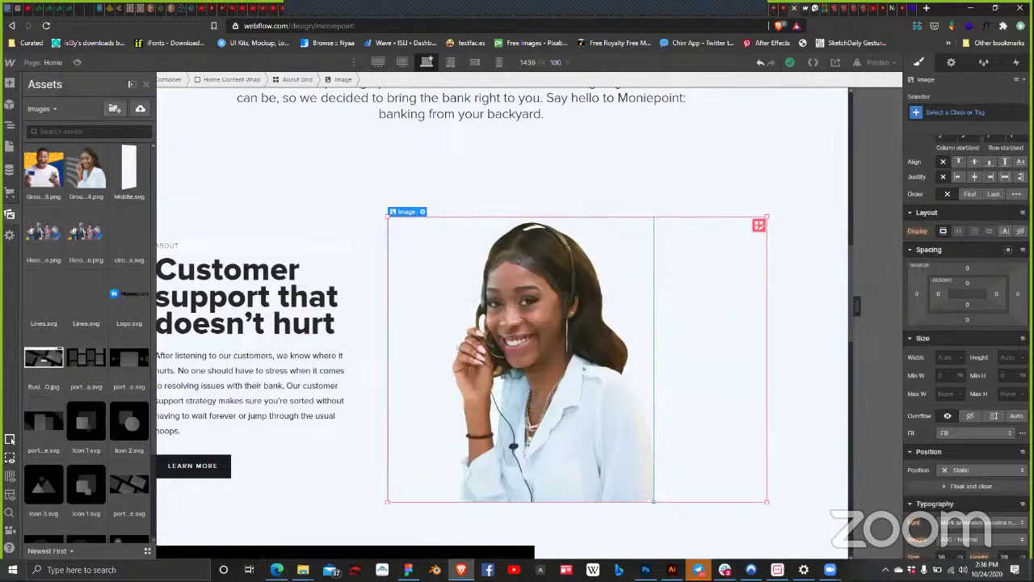
{"action": "left_click", "coordinate": [302, 570]}
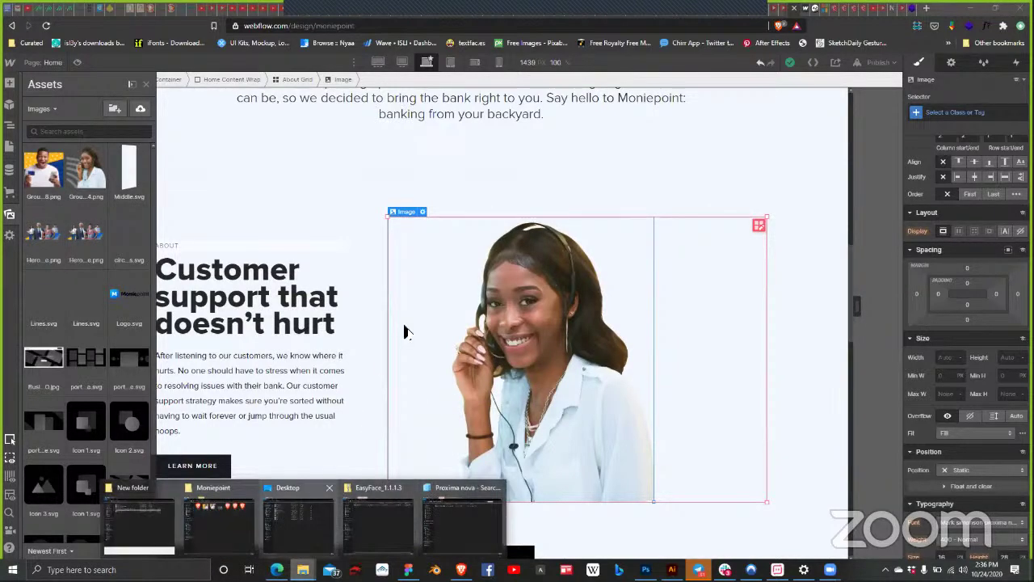
{"action": "left_click", "coordinate": [218, 517]}
{"action": "left_click_drag", "start_coordinate": [437, 316], "coordinate": [204, 315]}
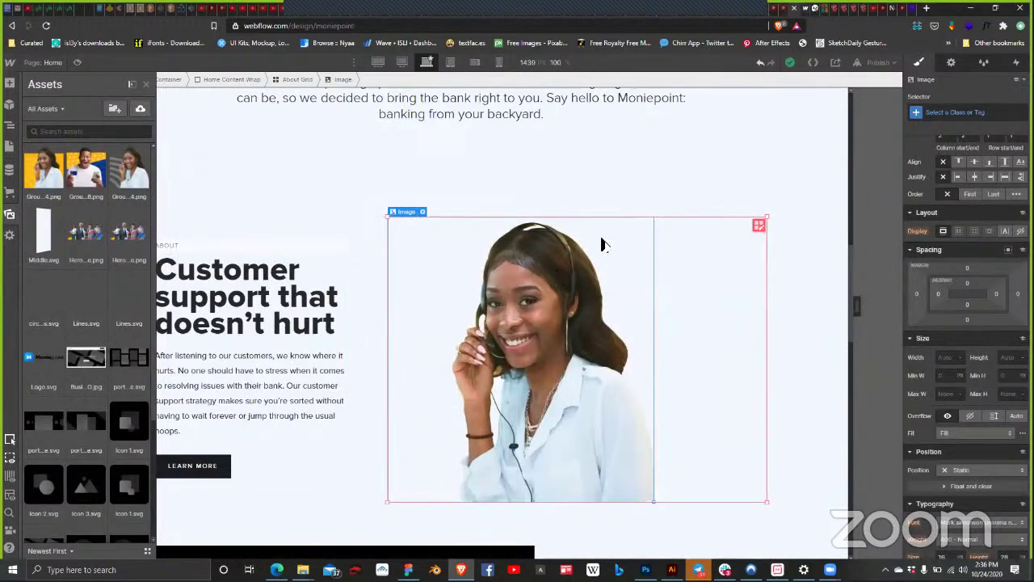
Step: Replace the image beside the "Customer support that doesn't hurt" heading with the new Group 64.png that has the orange background
{"action": "left_click", "coordinate": [476, 239]}
{"action": "double_click", "coordinate": [433, 286]}
{"action": "left_click", "coordinate": [451, 270]}
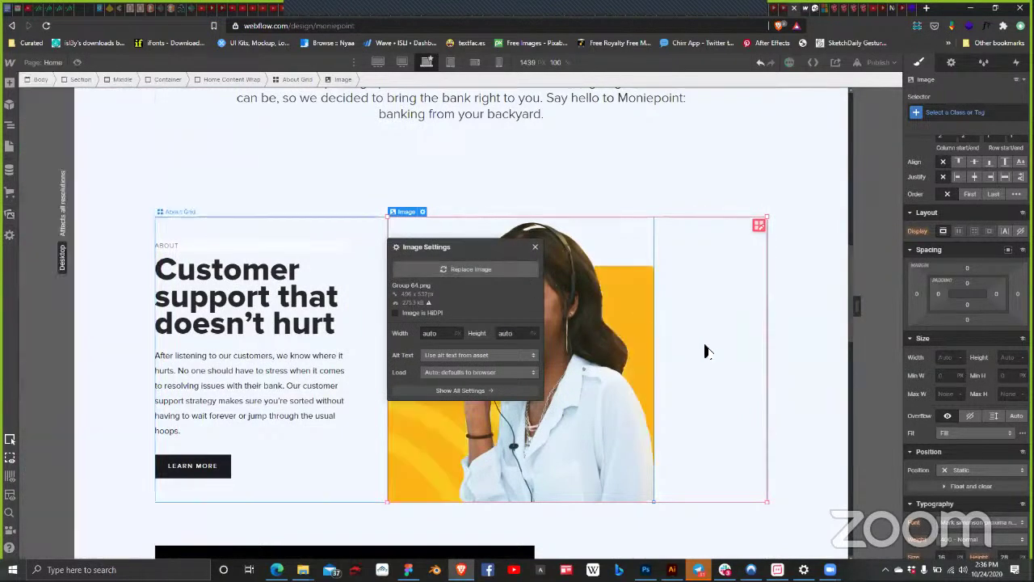
Step: Edit the About Grid so both columns are 1fr wide with a 94 px column gap
{"action": "left_click", "coordinate": [726, 275]}
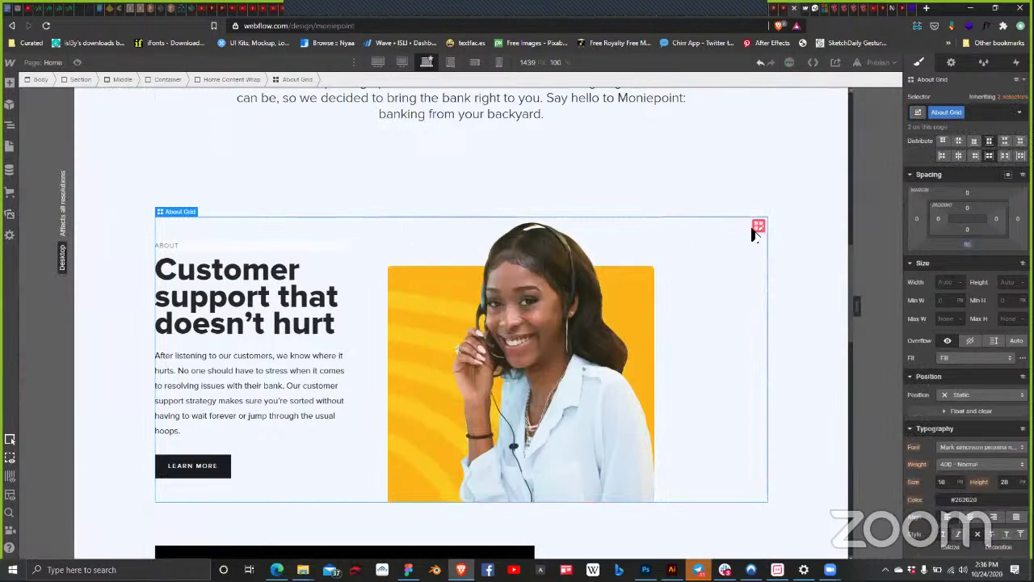
{"action": "left_click", "coordinate": [758, 226]}
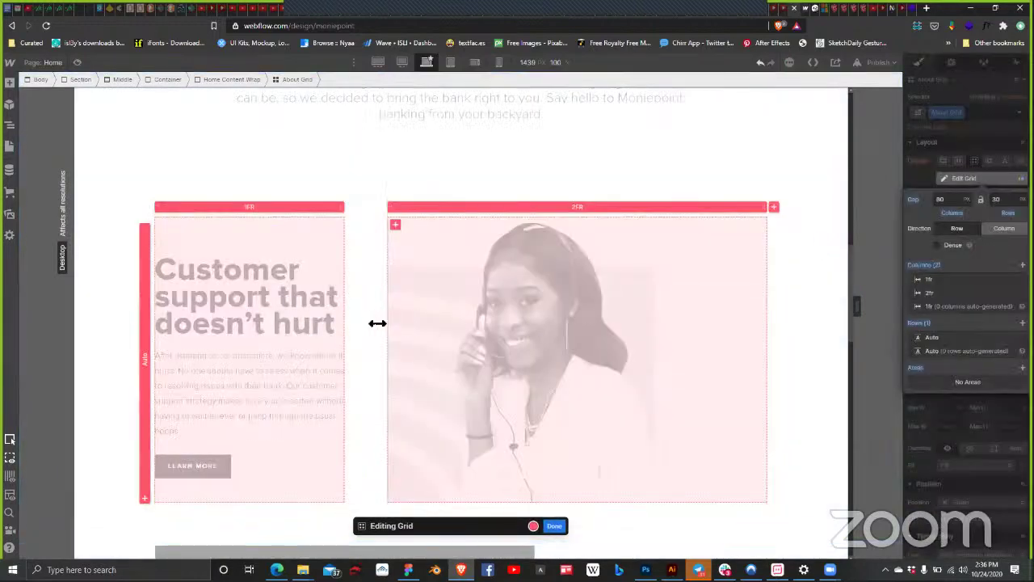
{"action": "left_click_drag", "start_coordinate": [403, 321], "coordinate": [437, 211]}
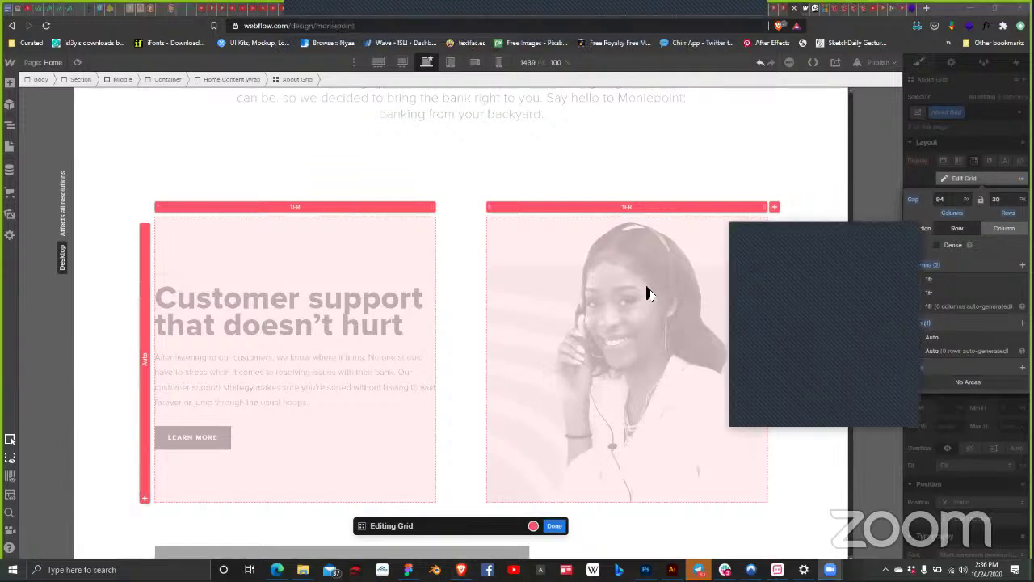
Step: Switch to Twitter and view both photos in the tweet about the crowded GTBank banking hall
{"action": "key", "text": "ctrl+Tab"}
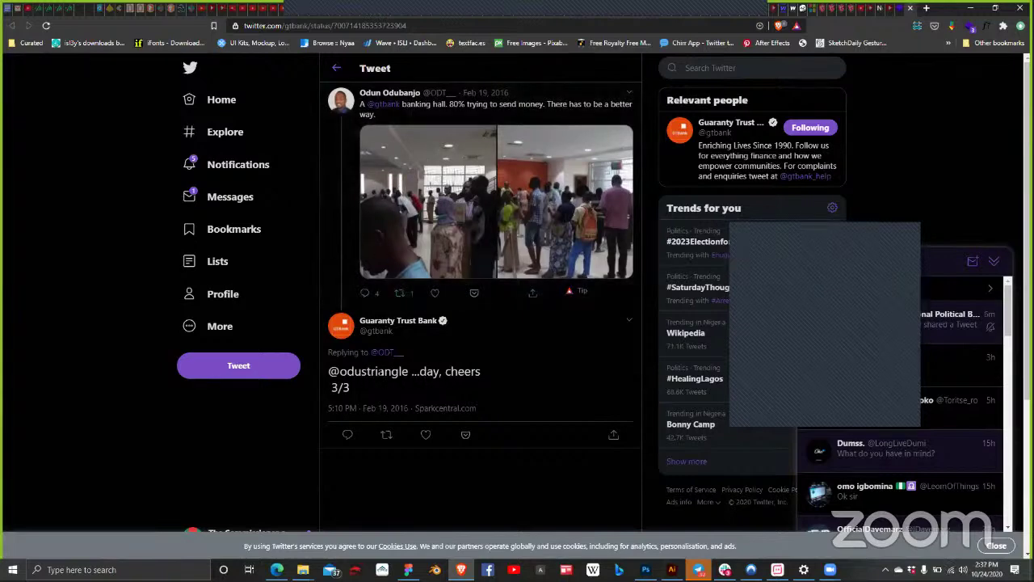
{"action": "left_click", "coordinate": [425, 199]}
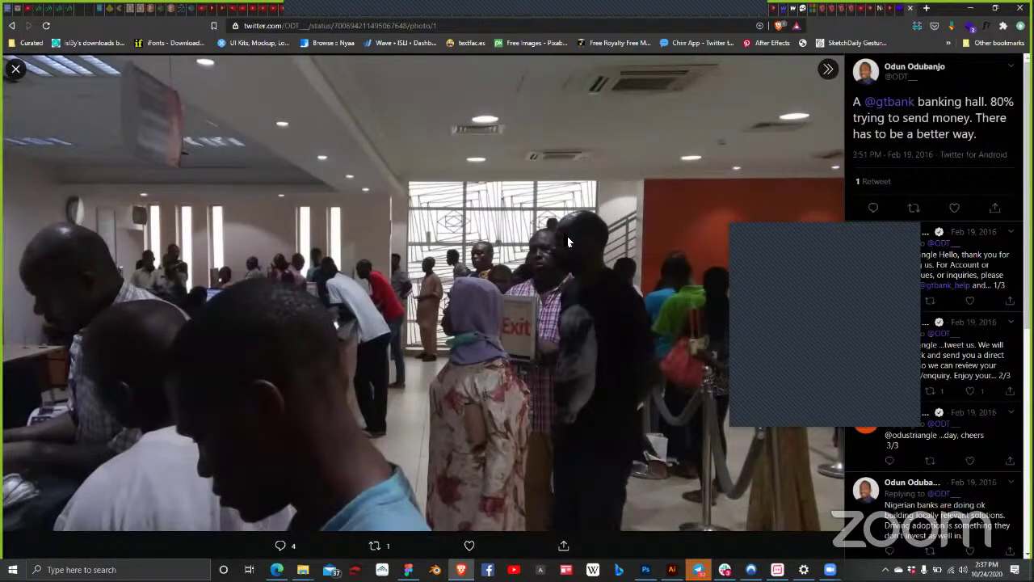
{"action": "key", "text": "Right"}
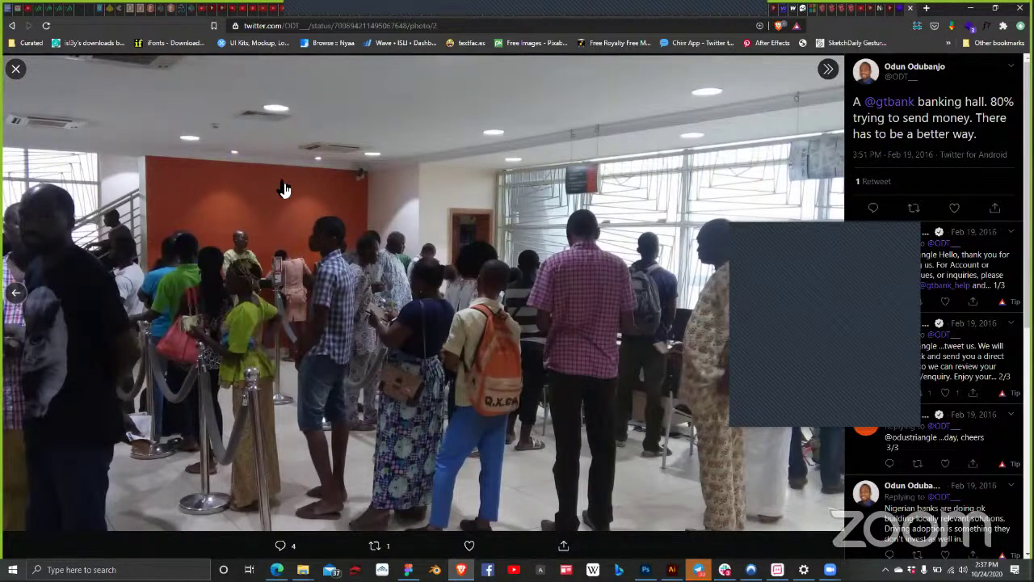
{"action": "key", "text": "Escape"}
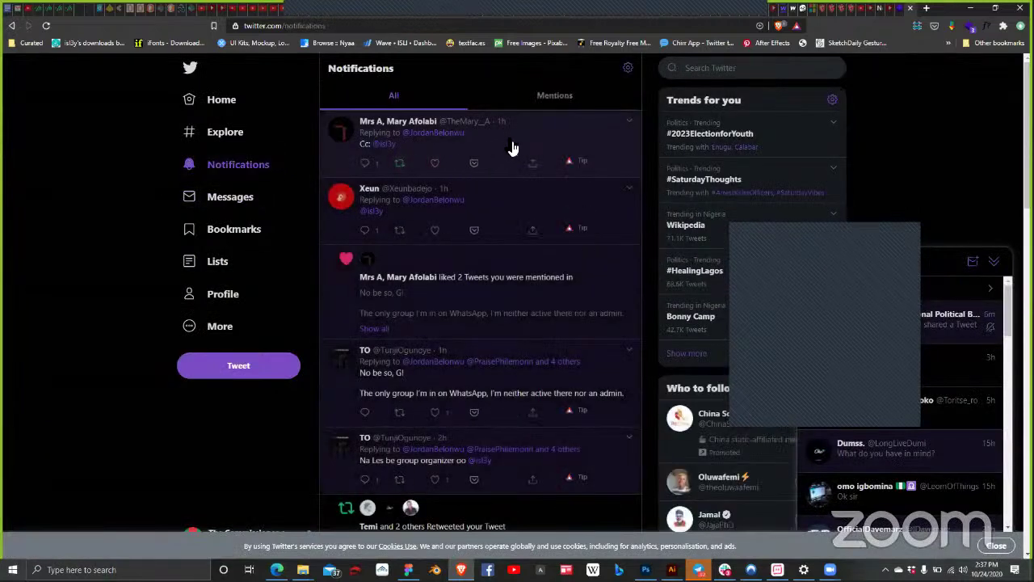
Step: Open the mentions in the notifications and read the thread about joining Slack and WhatsApp design groups
{"action": "left_click", "coordinate": [558, 154]}
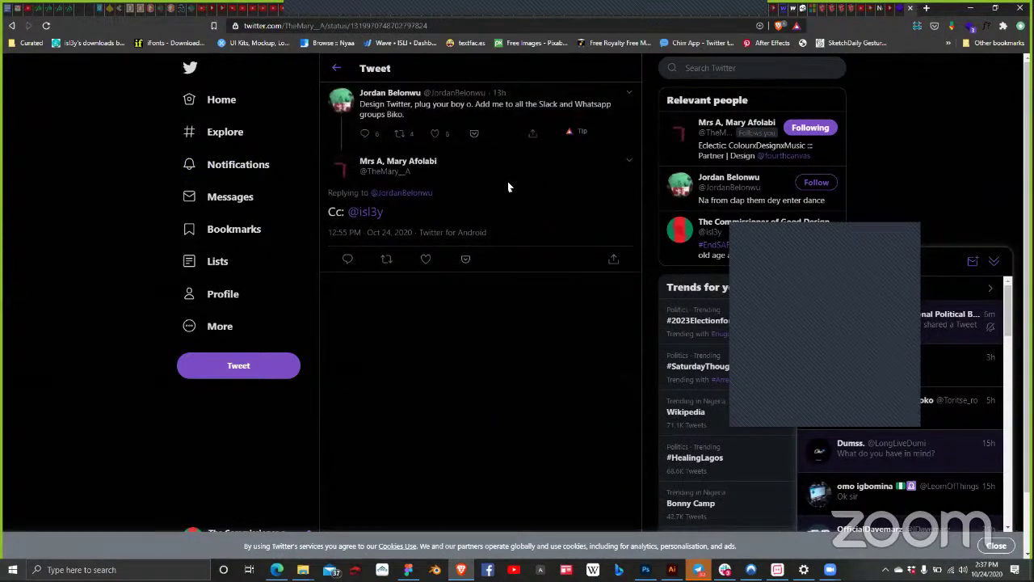
{"action": "mouse_move", "coordinate": [385, 97]}
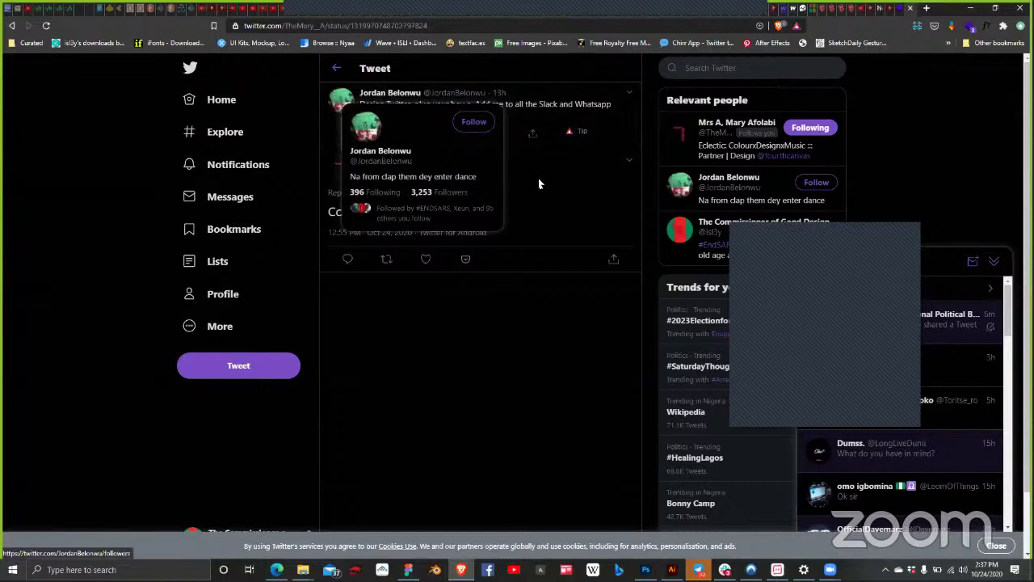
{"action": "left_click", "coordinate": [226, 168]}
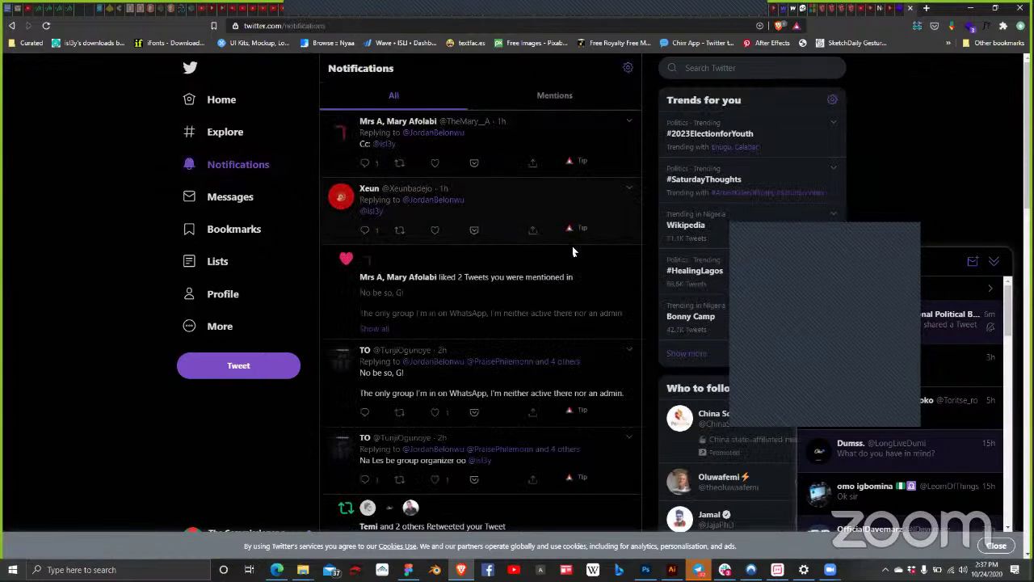
{"action": "left_click", "coordinate": [501, 202]}
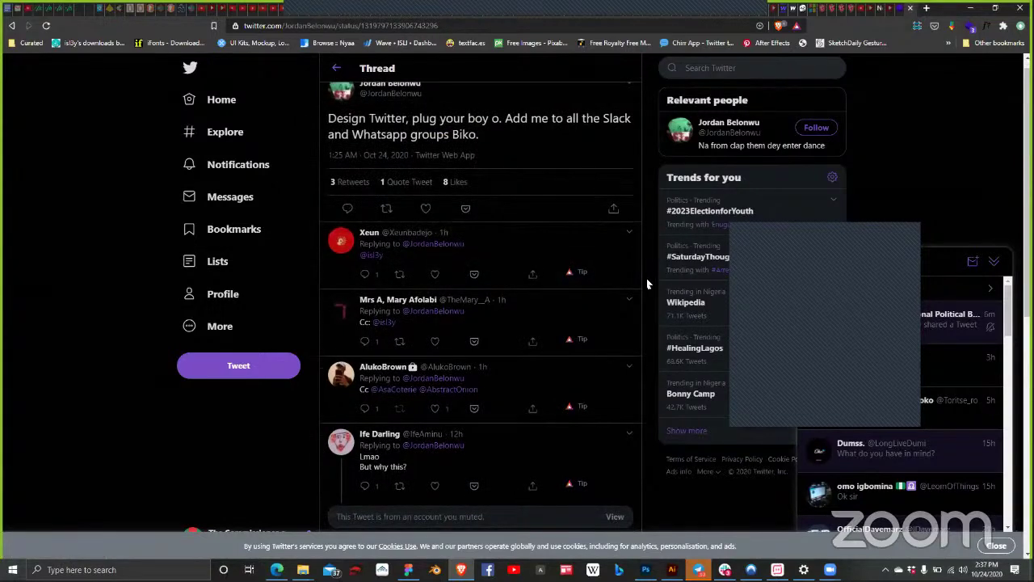
{"action": "scroll", "coordinate": [650, 273], "scroll_direction": "down", "scroll_amount": 3}
{"action": "left_click", "coordinate": [615, 262]}
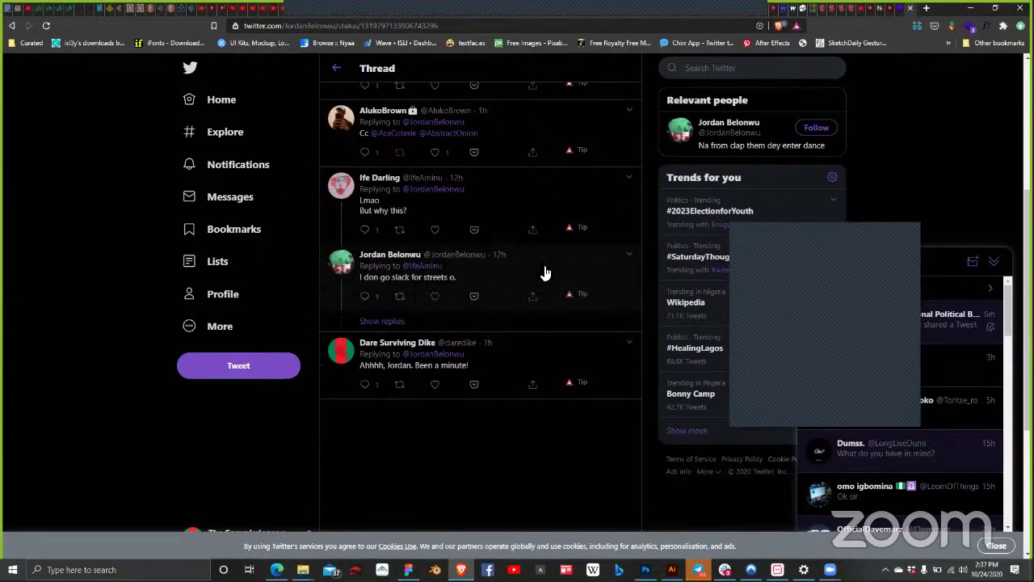
{"action": "scroll", "coordinate": [545, 273], "scroll_direction": "up", "scroll_amount": 3}
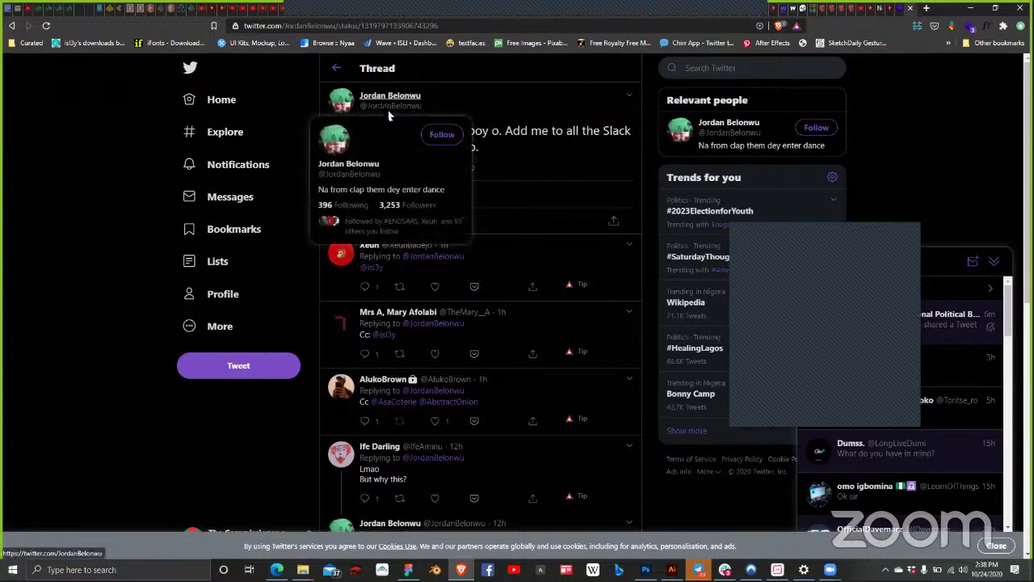
Step: Open the thread author's profile and browse its media posts down to the EndSars brand-logo designs
{"action": "left_click", "coordinate": [429, 184]}
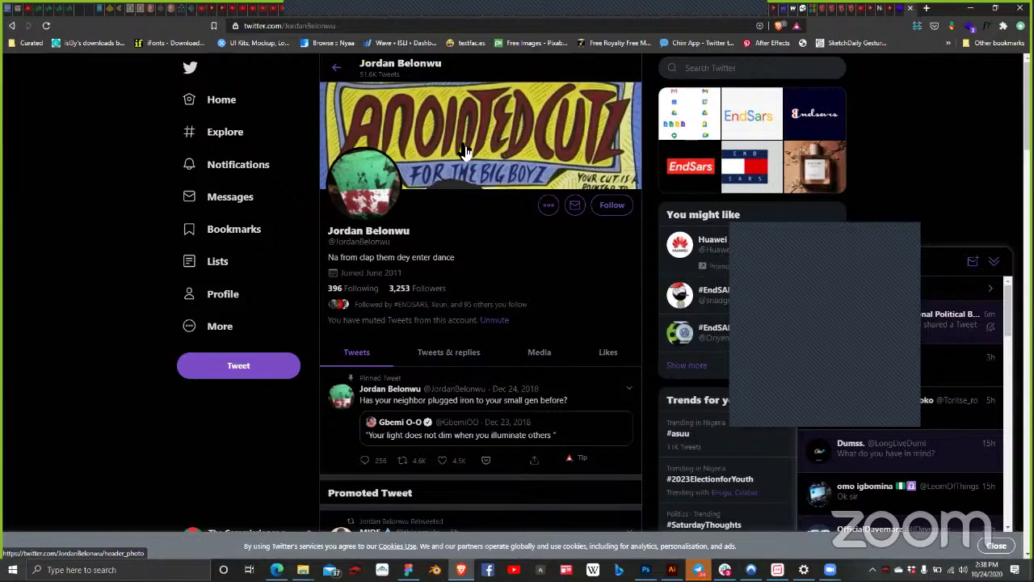
{"action": "left_click", "coordinate": [539, 352]}
{"action": "scroll", "coordinate": [550, 271], "scroll_direction": "down", "scroll_amount": 3}
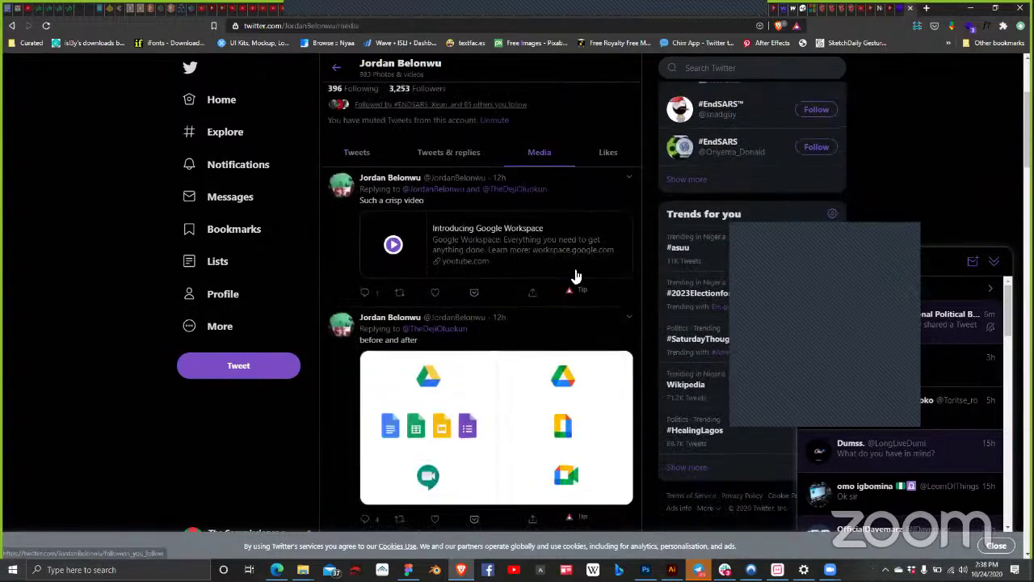
{"action": "scroll", "coordinate": [578, 278], "scroll_direction": "down", "scroll_amount": 2}
{"action": "scroll", "coordinate": [565, 283], "scroll_direction": "down", "scroll_amount": 4}
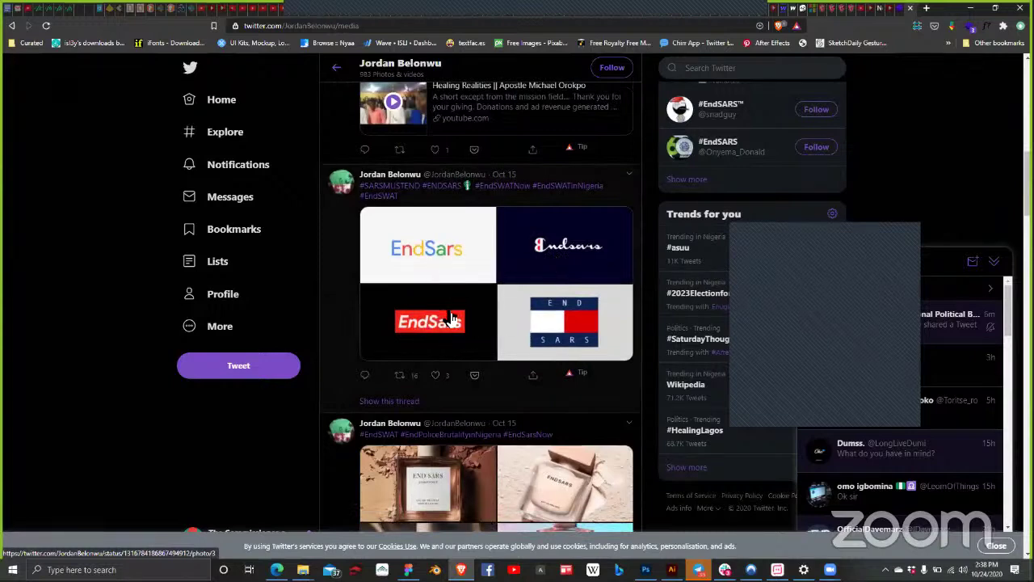
{"action": "scroll", "coordinate": [485, 299], "scroll_direction": "down", "scroll_amount": 3}
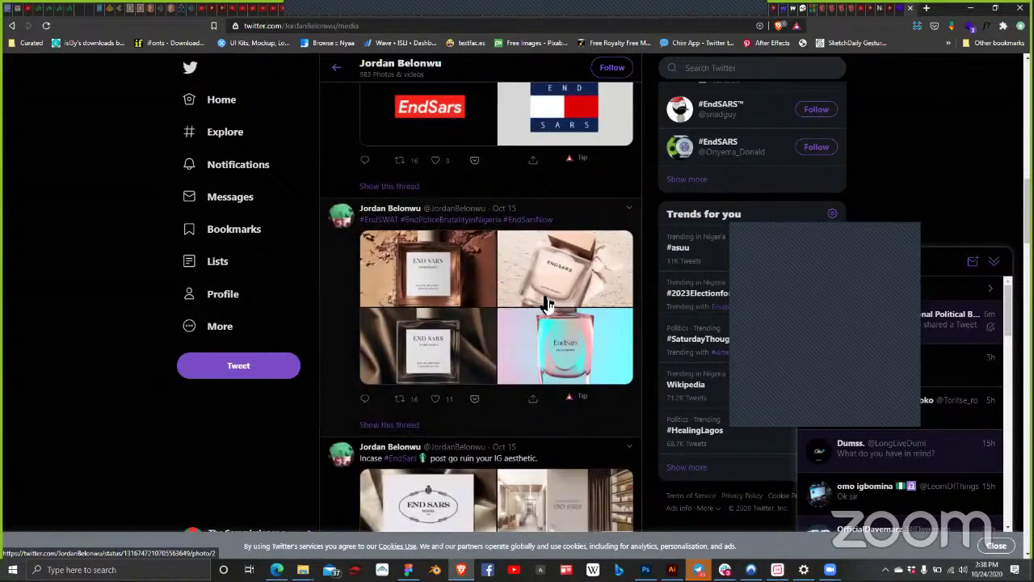
{"action": "scroll", "coordinate": [545, 303], "scroll_direction": "down", "scroll_amount": 3}
{"action": "scroll", "coordinate": [436, 309], "scroll_direction": "down", "scroll_amount": 3}
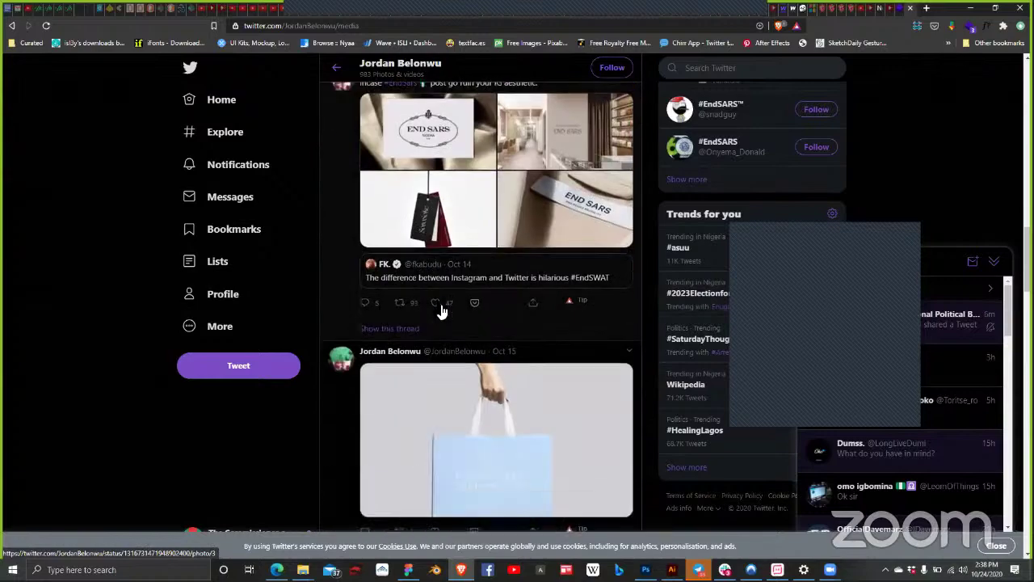
{"action": "scroll", "coordinate": [439, 310], "scroll_direction": "down", "scroll_amount": 5}
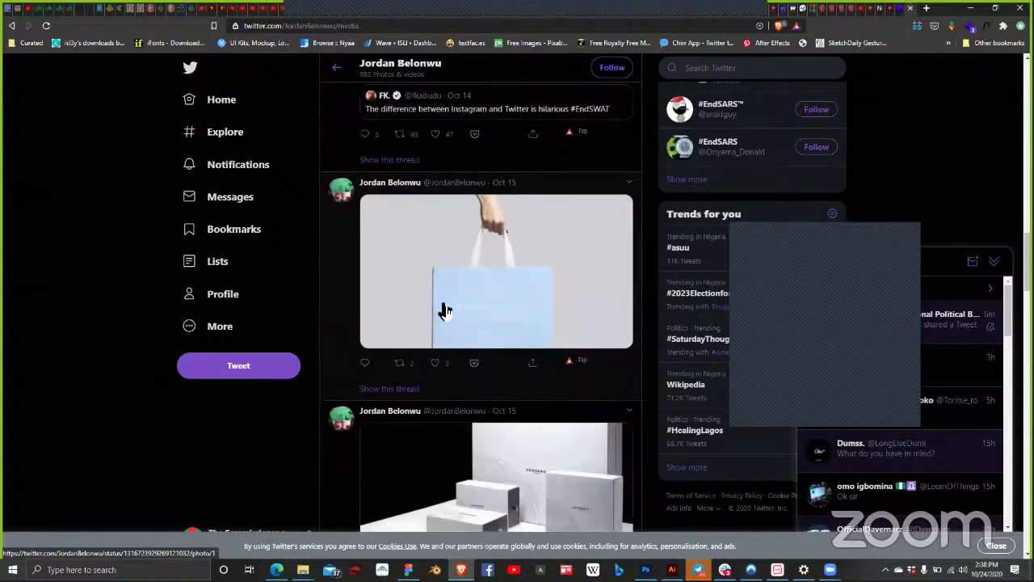
{"action": "scroll", "coordinate": [505, 219], "scroll_direction": "down", "scroll_amount": 3}
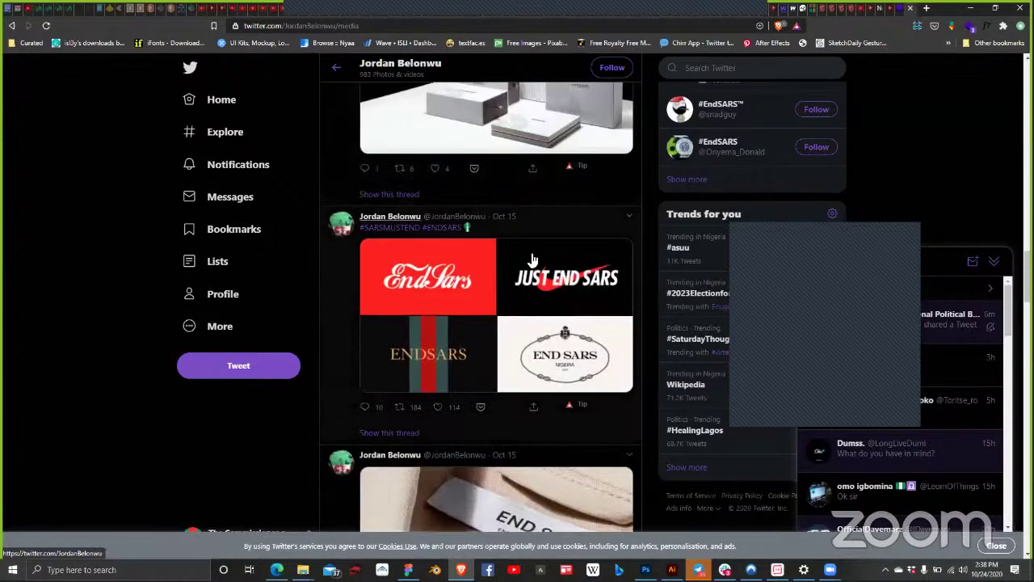
{"action": "scroll", "coordinate": [517, 305], "scroll_direction": "up", "scroll_amount": 3}
{"action": "scroll", "coordinate": [461, 266], "scroll_direction": "down", "scroll_amount": 3}
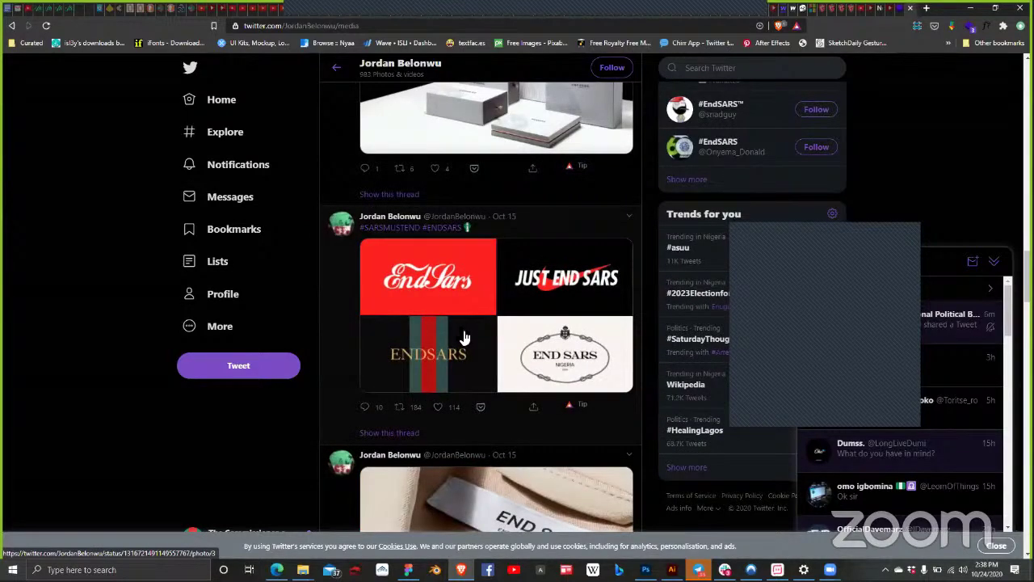
Step: Browse the profile's older media posts and view the END SARS shop interior photo enlarged
{"action": "scroll", "coordinate": [464, 336], "scroll_direction": "down", "scroll_amount": 6}
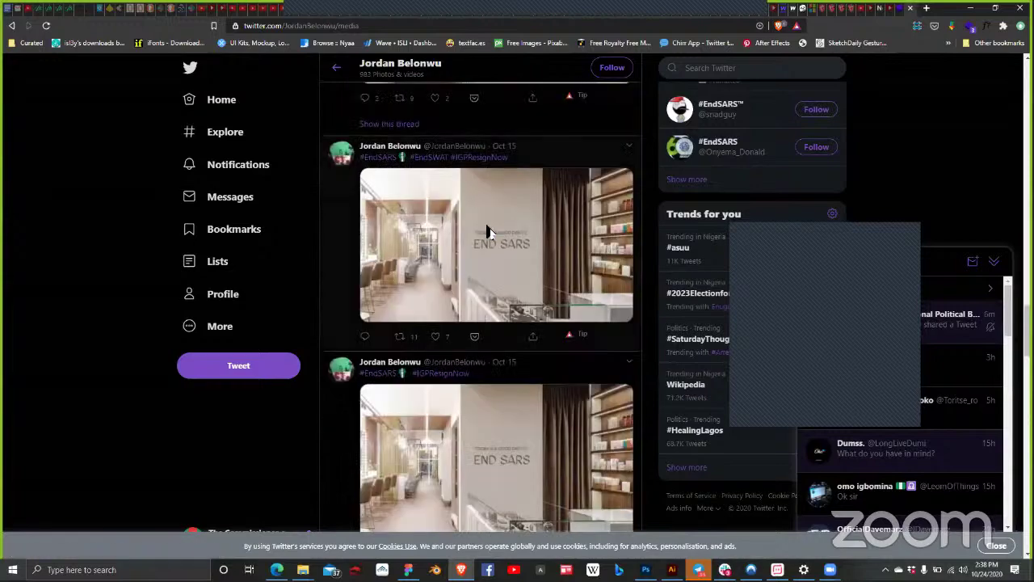
{"action": "left_click", "coordinate": [422, 244]}
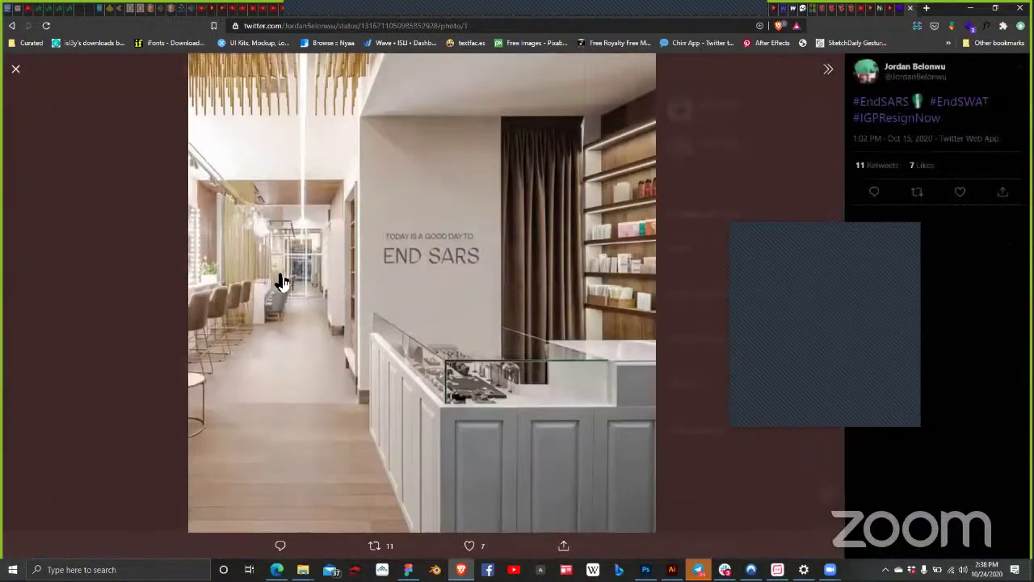
{"action": "left_click", "coordinate": [178, 266]}
{"action": "scroll", "coordinate": [537, 302], "scroll_direction": "down", "scroll_amount": 3}
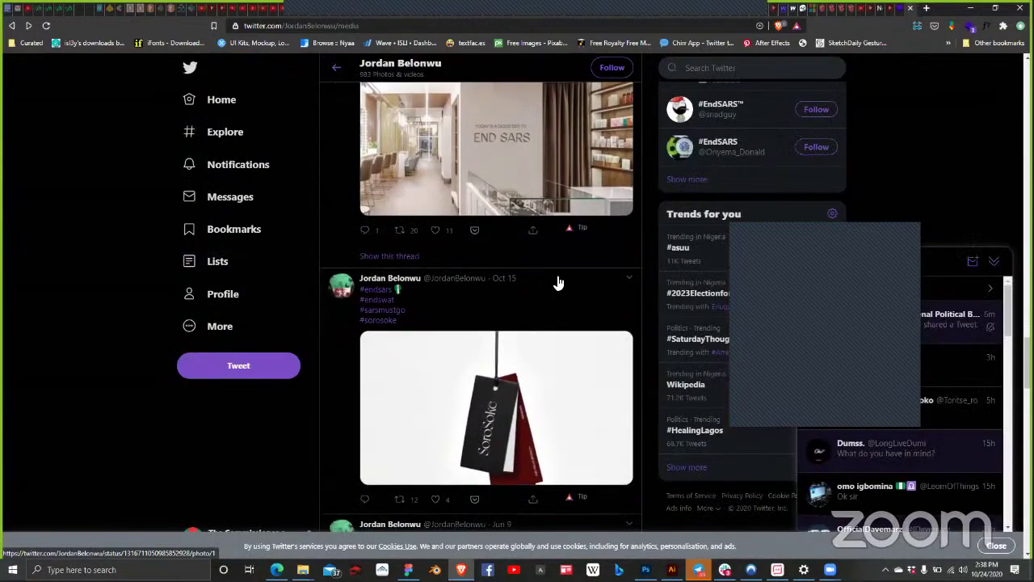
{"action": "scroll", "coordinate": [558, 282], "scroll_direction": "down", "scroll_amount": 5}
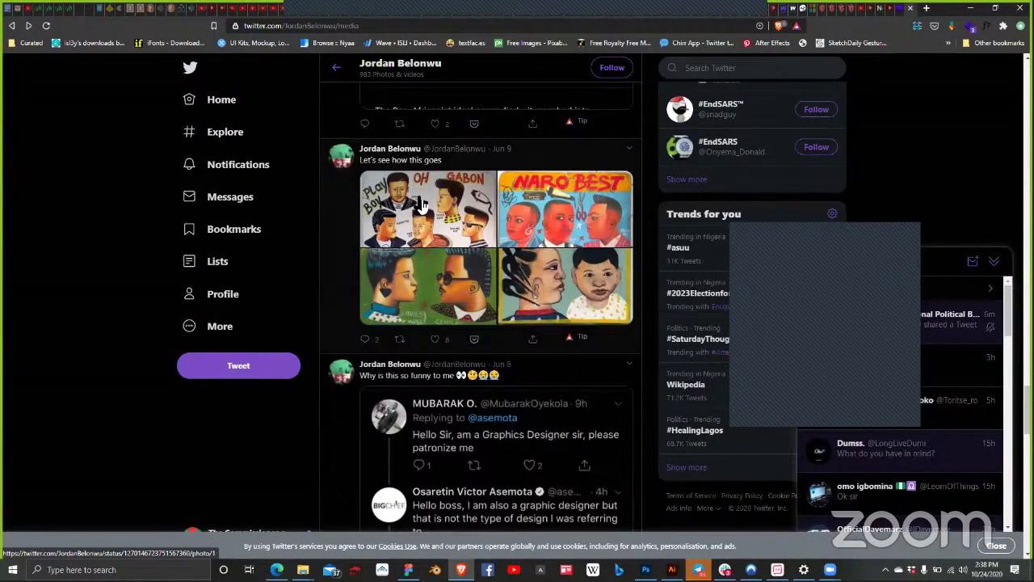
{"action": "scroll", "coordinate": [449, 217], "scroll_direction": "down", "scroll_amount": 1}
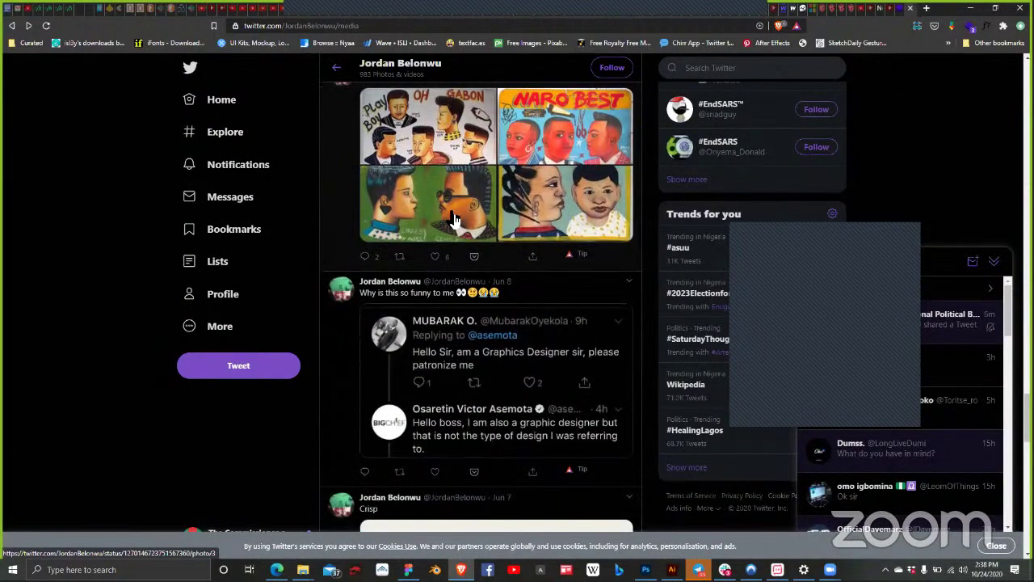
{"action": "scroll", "coordinate": [452, 218], "scroll_direction": "down", "scroll_amount": 5}
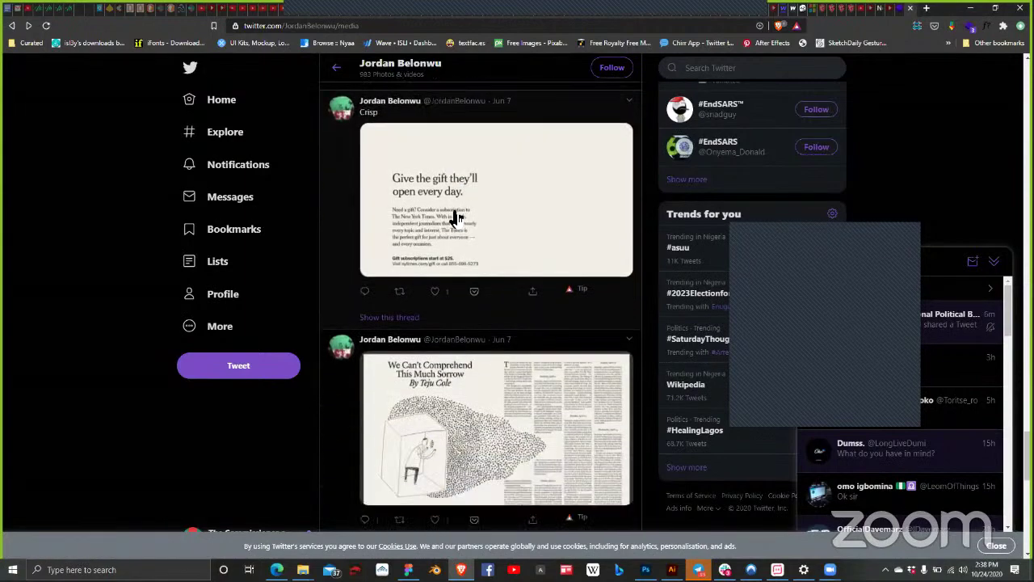
{"action": "scroll", "coordinate": [457, 223], "scroll_direction": "down", "scroll_amount": 5}
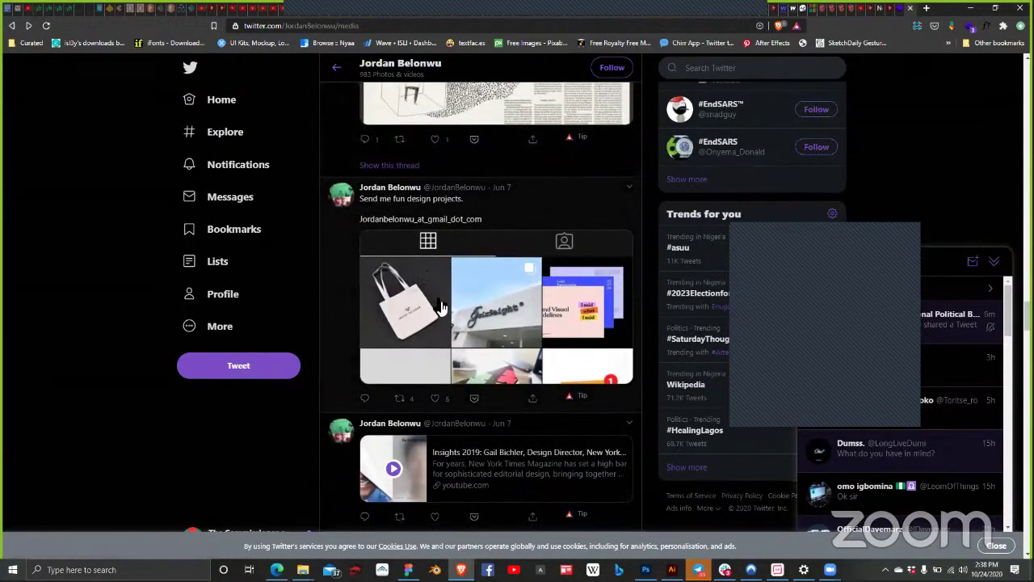
Step: View the portfolio screenshot in the "Send me fun design projects" tweet and browse the posts around the Guardian newspaper layout
{"action": "left_click", "coordinate": [557, 301]}
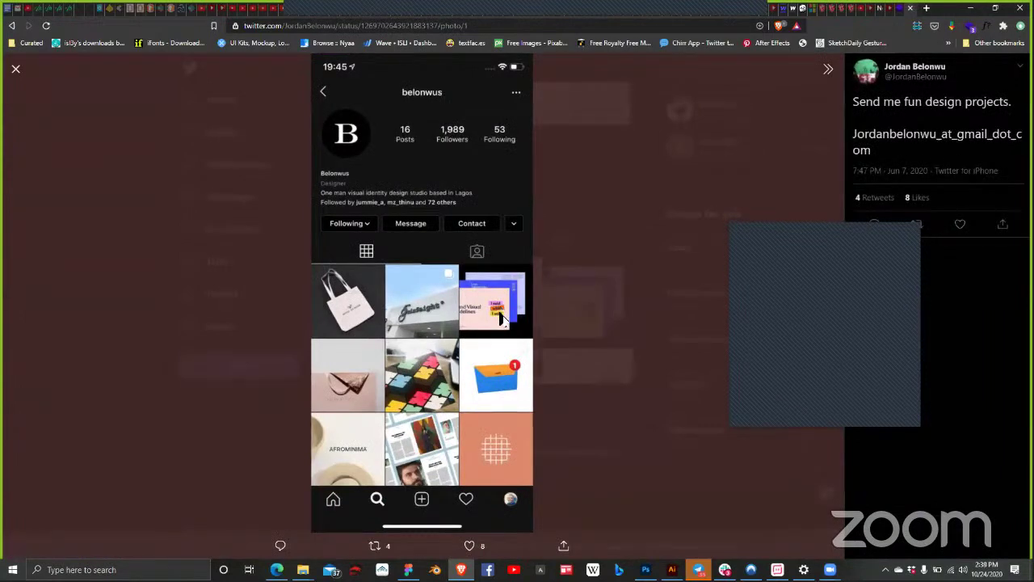
{"action": "left_click", "coordinate": [536, 434]}
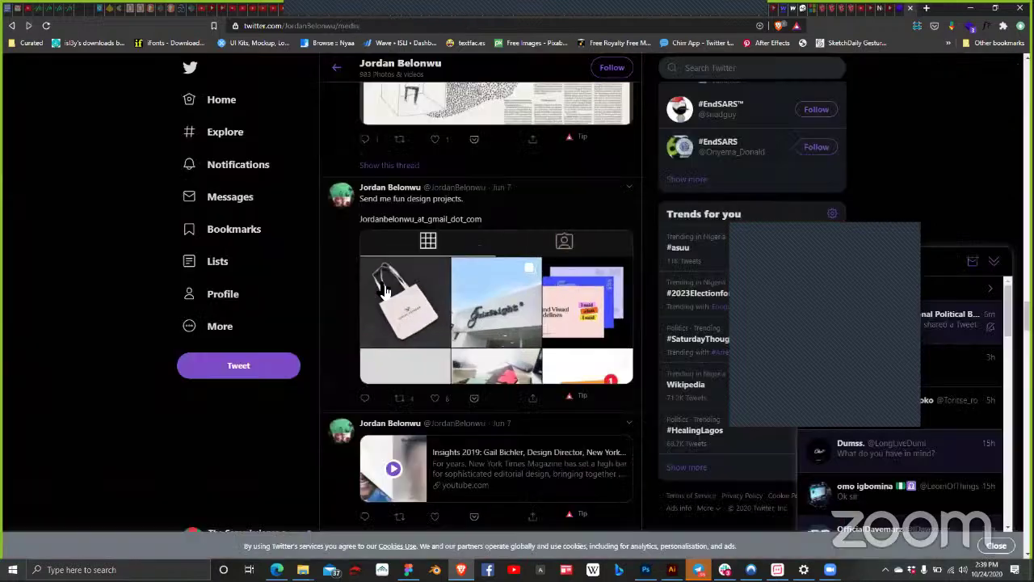
{"action": "scroll", "coordinate": [373, 307], "scroll_direction": "down", "scroll_amount": 3}
{"action": "scroll", "coordinate": [356, 307], "scroll_direction": "down", "scroll_amount": 6}
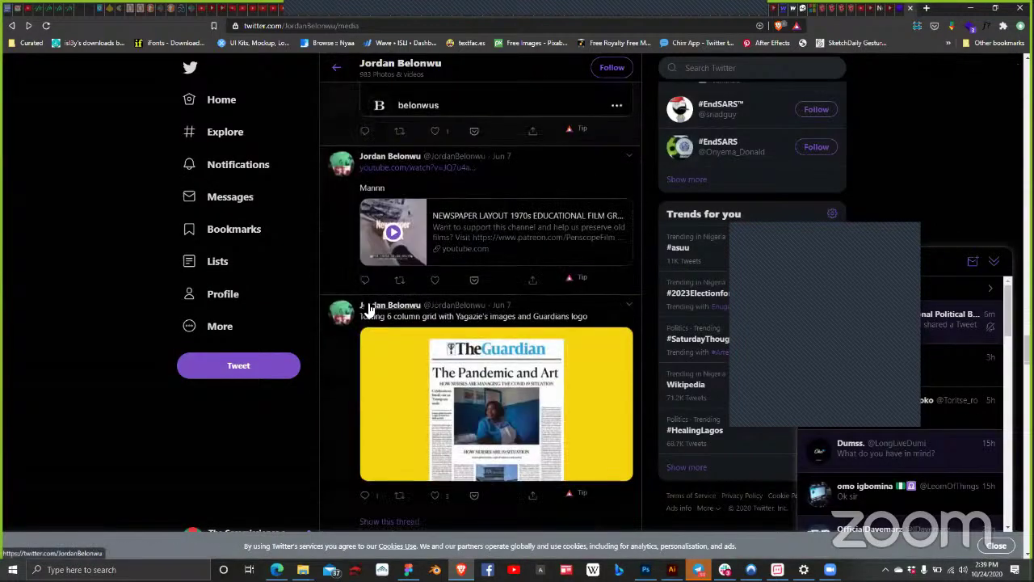
{"action": "scroll", "coordinate": [341, 321], "scroll_direction": "up", "scroll_amount": 2}
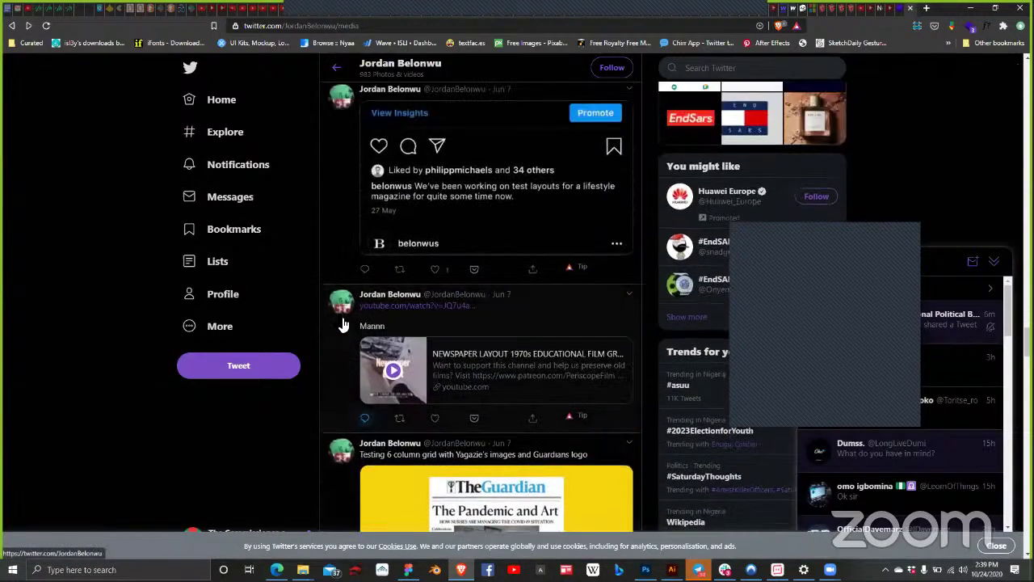
{"action": "scroll", "coordinate": [342, 321], "scroll_direction": "down", "scroll_amount": 2}
{"action": "scroll", "coordinate": [342, 316], "scroll_direction": "up", "scroll_amount": 7}
{"action": "scroll", "coordinate": [334, 76], "scroll_direction": "up", "scroll_amount": 4}
Step: Go back from the profile through the Slack and WhatsApp groups thread to the reply tweet
{"action": "left_click", "coordinate": [337, 73]}
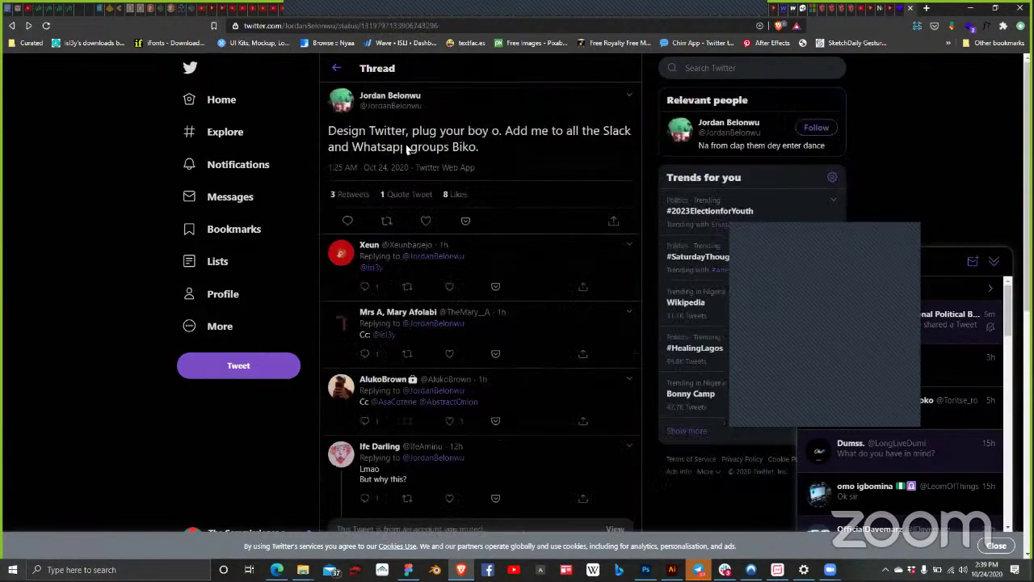
{"action": "left_click", "coordinate": [337, 69]}
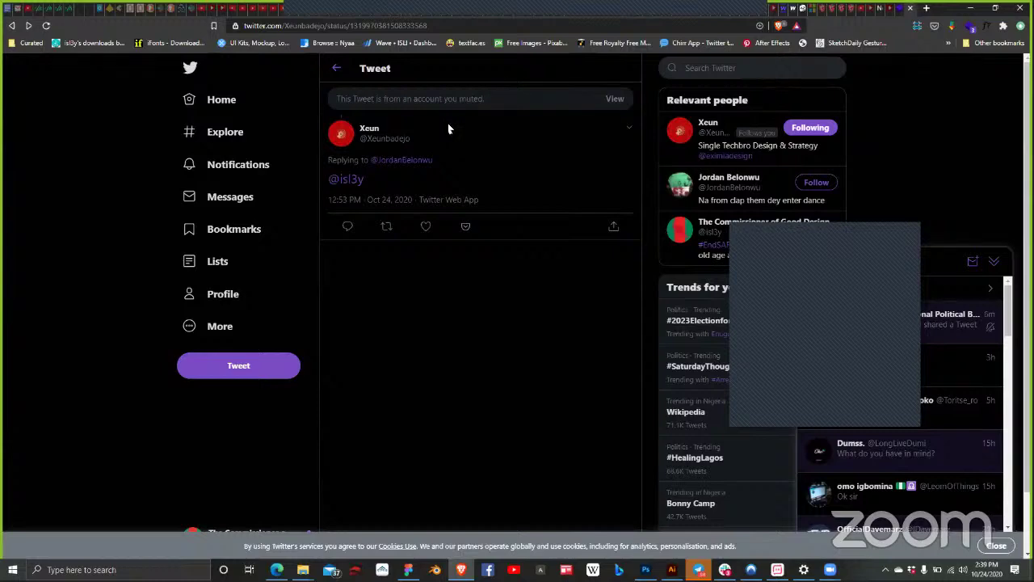
{"action": "left_click", "coordinate": [971, 8]}
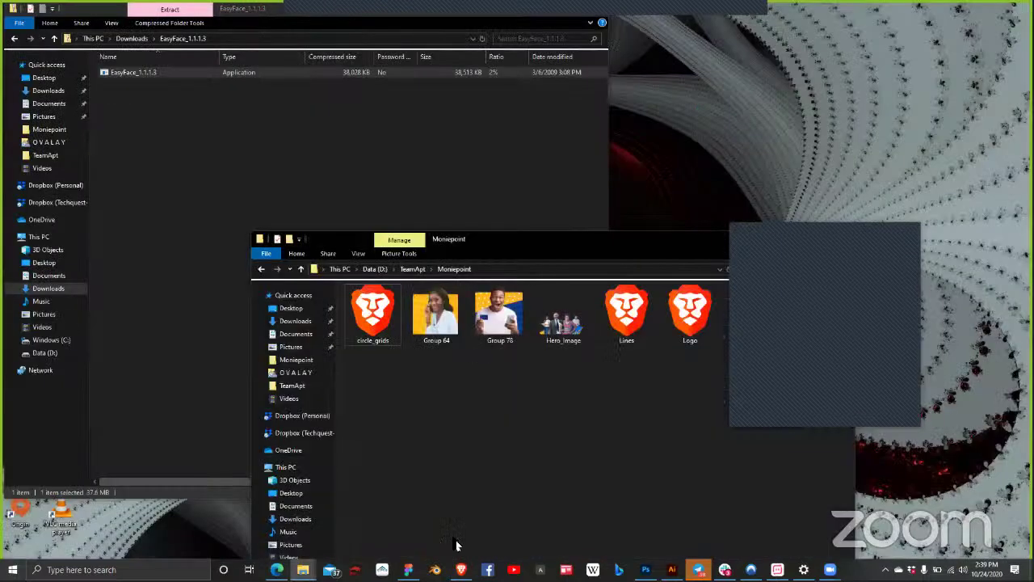
{"action": "left_click", "coordinate": [461, 570]}
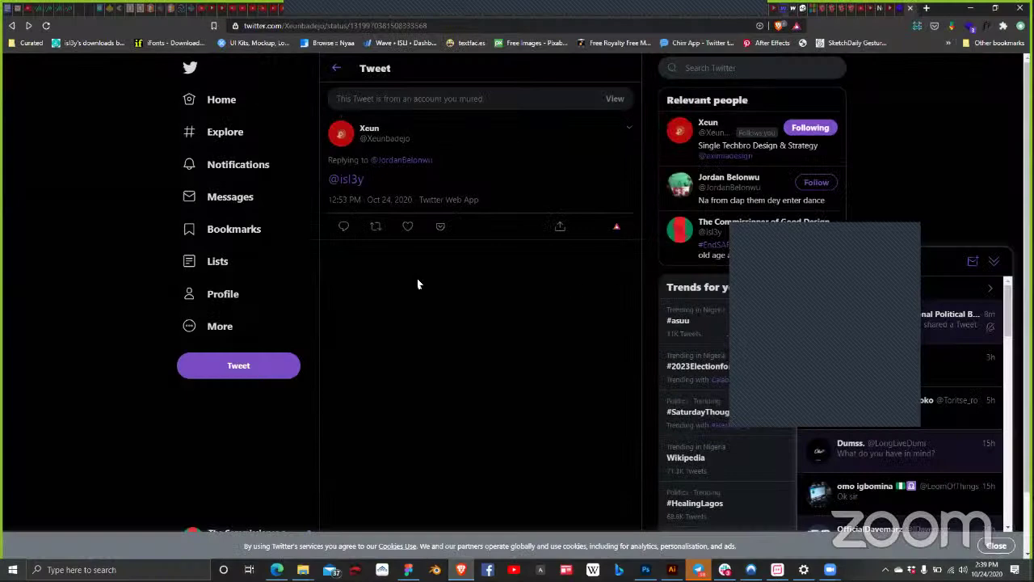
Step: Switch to the Webflow designer and finish editing the About Grid
{"action": "key", "text": "ctrl+Tab"}
{"action": "left_click_drag", "start_coordinate": [447, 209], "coordinate": [439, 208]}
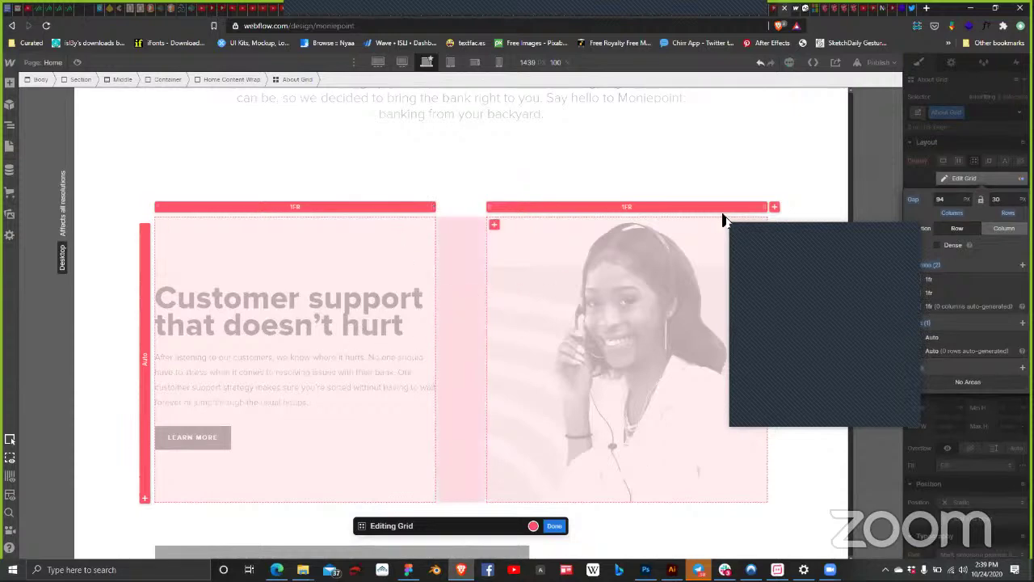
{"action": "left_click", "coordinate": [867, 234]}
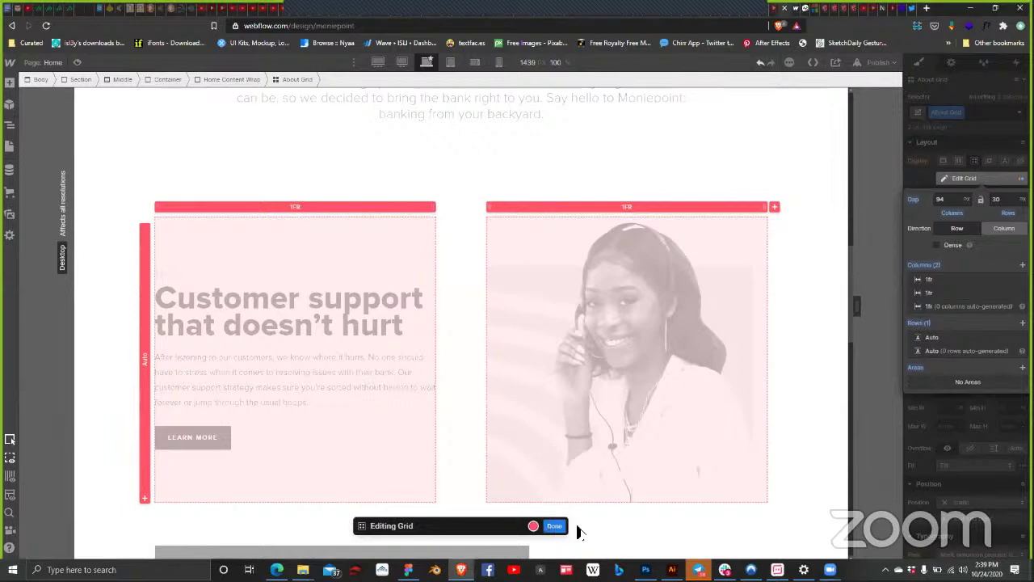
{"action": "key", "text": "Escape"}
Step: Apply the Royal Blue swatch to the "Customer support that doesn't hurt" heading and look up its Colors/DarkBlue hex value in Figma
{"action": "left_click", "coordinate": [301, 325]}
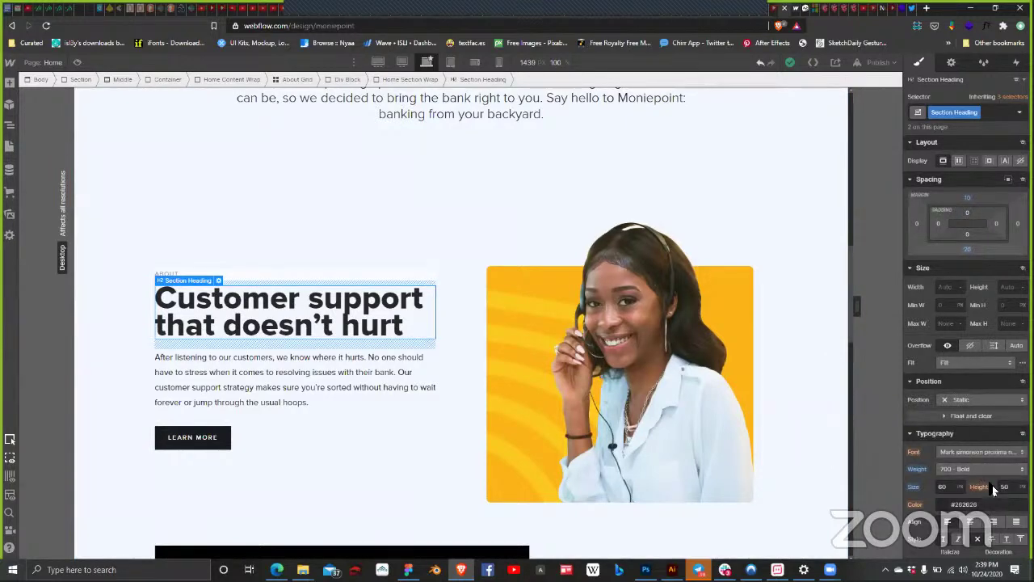
{"action": "left_click", "coordinate": [951, 506]}
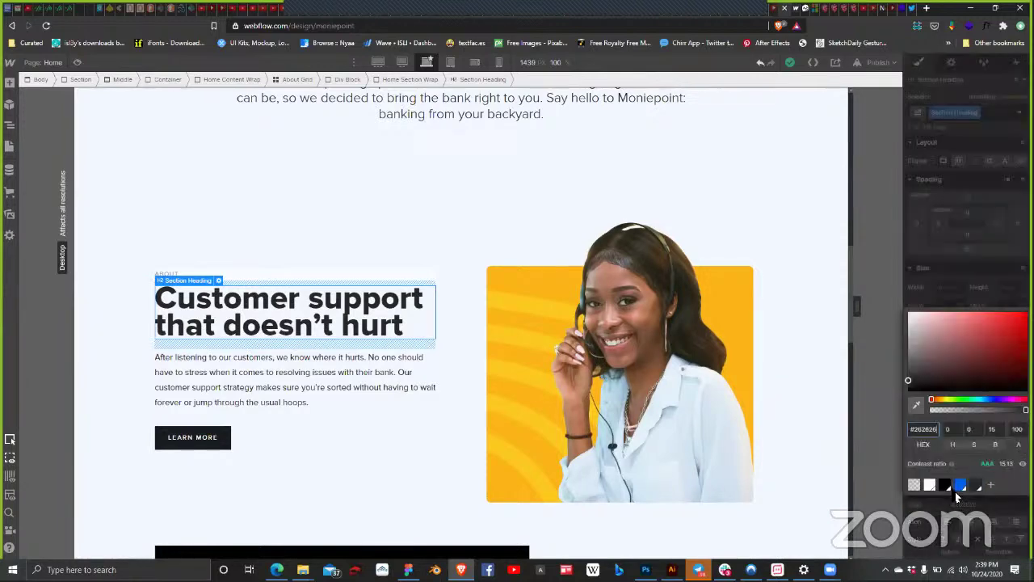
{"action": "left_click", "coordinate": [962, 488]}
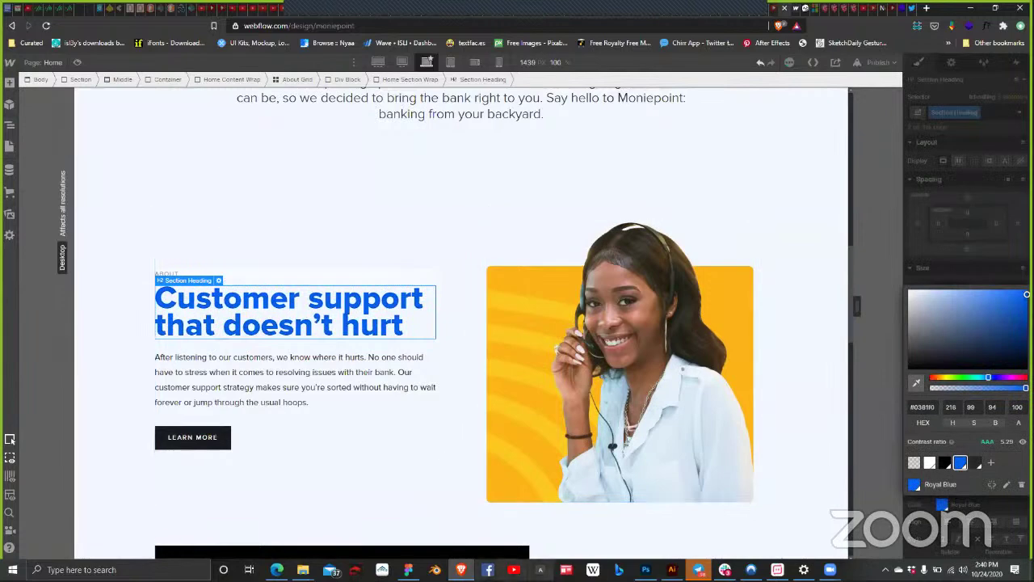
{"action": "key", "text": "alt+Tab"}
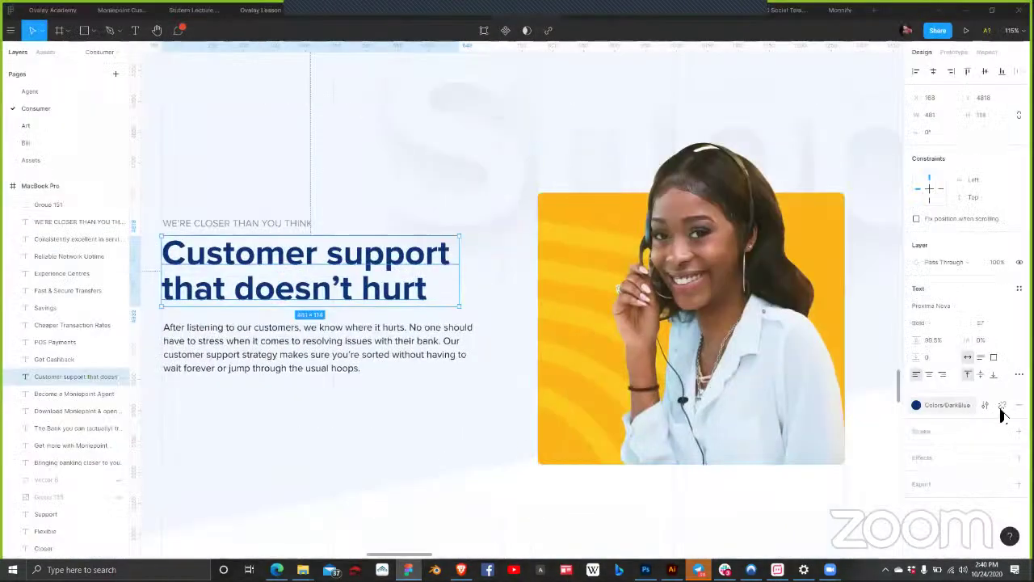
{"action": "left_click", "coordinate": [987, 408]}
{"action": "left_click", "coordinate": [951, 199]}
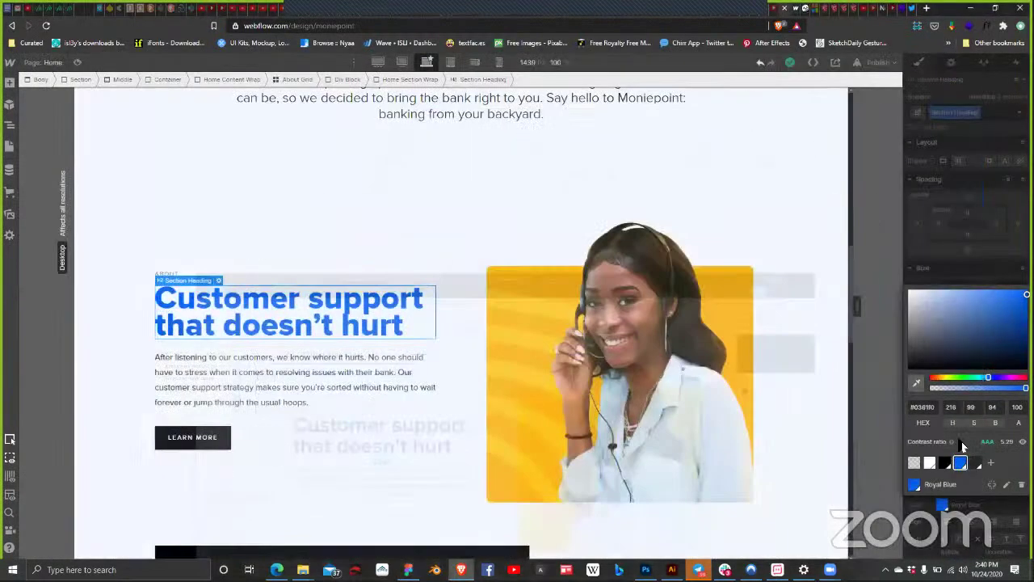
Step: Set the section heading's colour to #0b3275 in Webflow and save it as the Midnight Blue swatch
{"action": "left_click", "coordinate": [937, 407]}
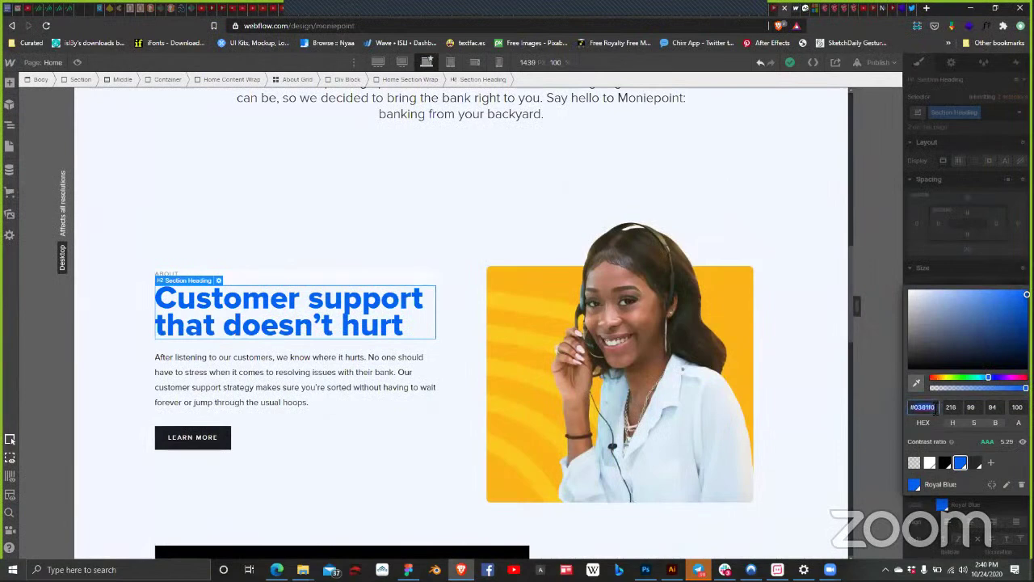
{"action": "type", "text": "#083275"}
{"action": "key", "text": "Return"}
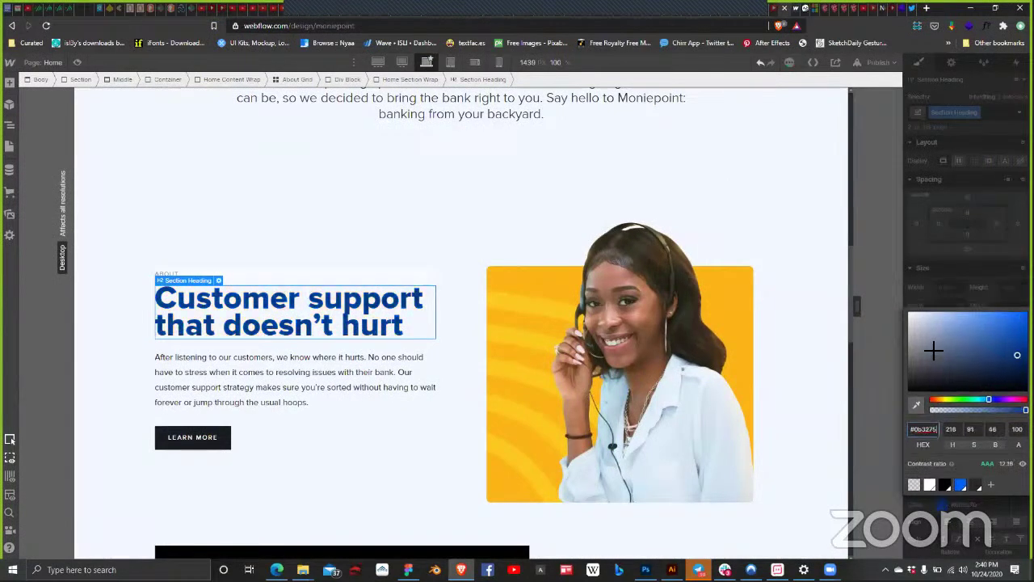
{"action": "left_click", "coordinate": [991, 485]}
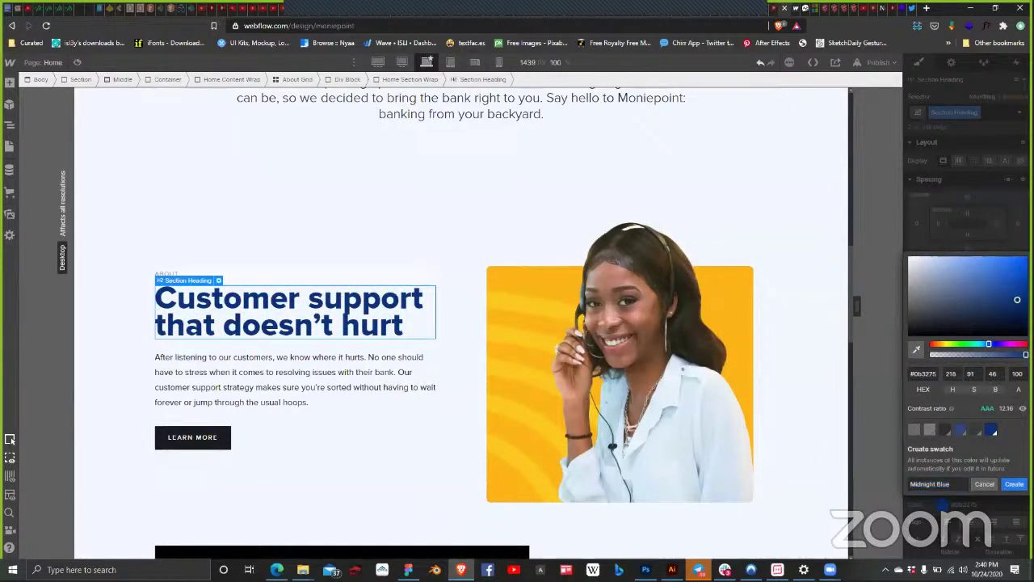
{"action": "key", "text": "Return"}
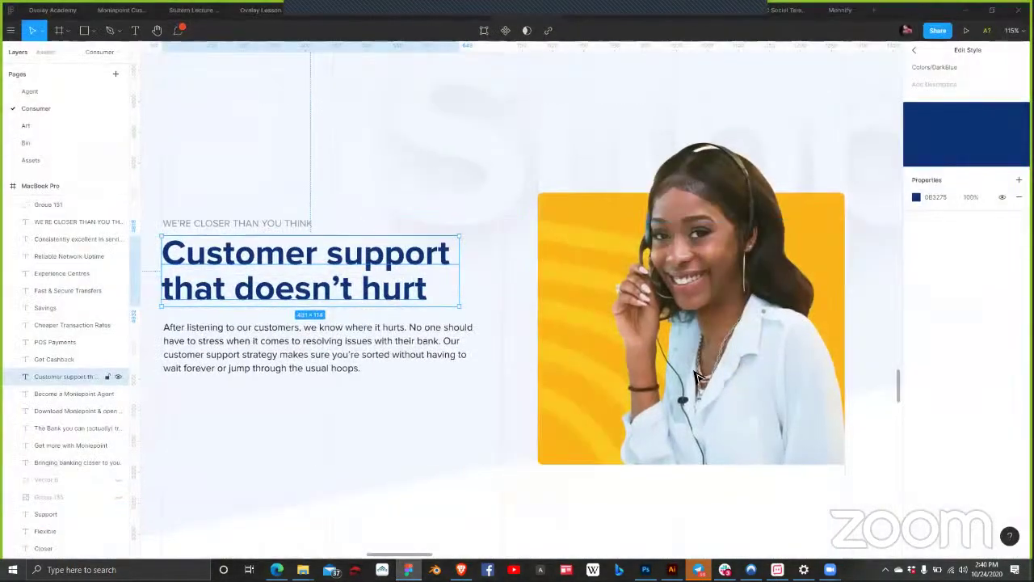
Step: Check the customer support heading's text settings in Figma and return to the Section Heading styles in Webflow
{"action": "left_click", "coordinate": [914, 50]}
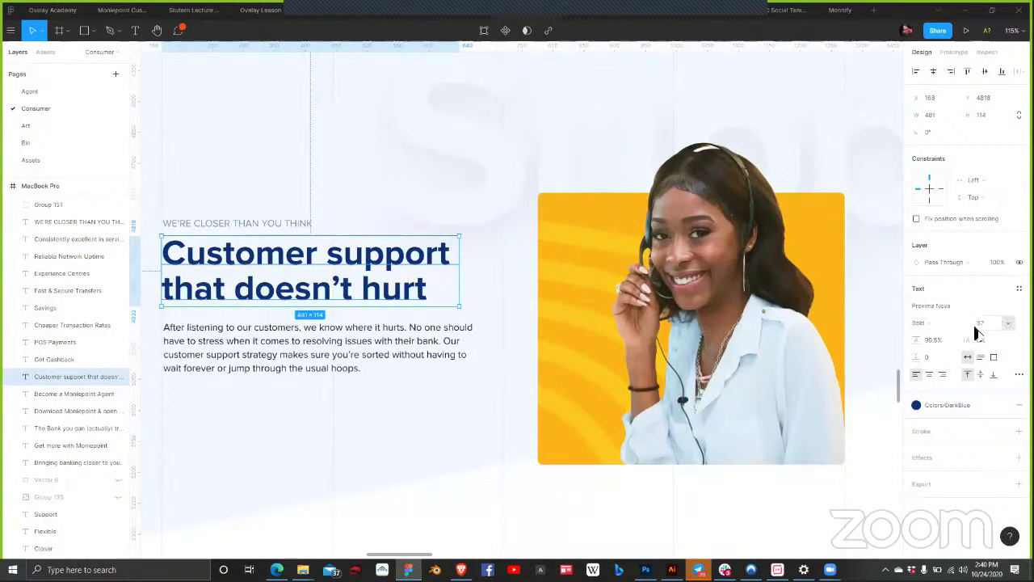
{"action": "left_click", "coordinate": [936, 347]}
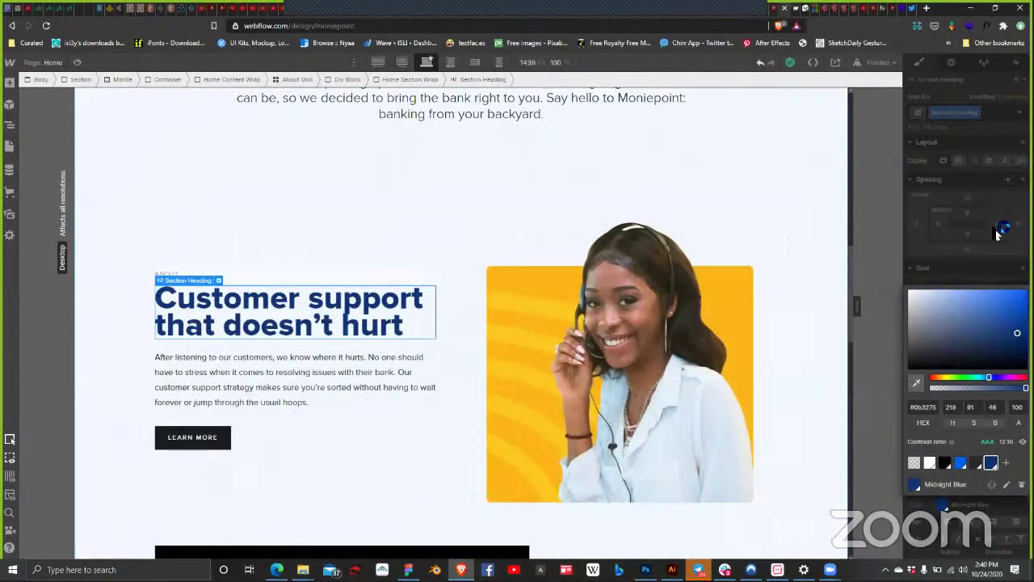
{"action": "left_click", "coordinate": [944, 266]}
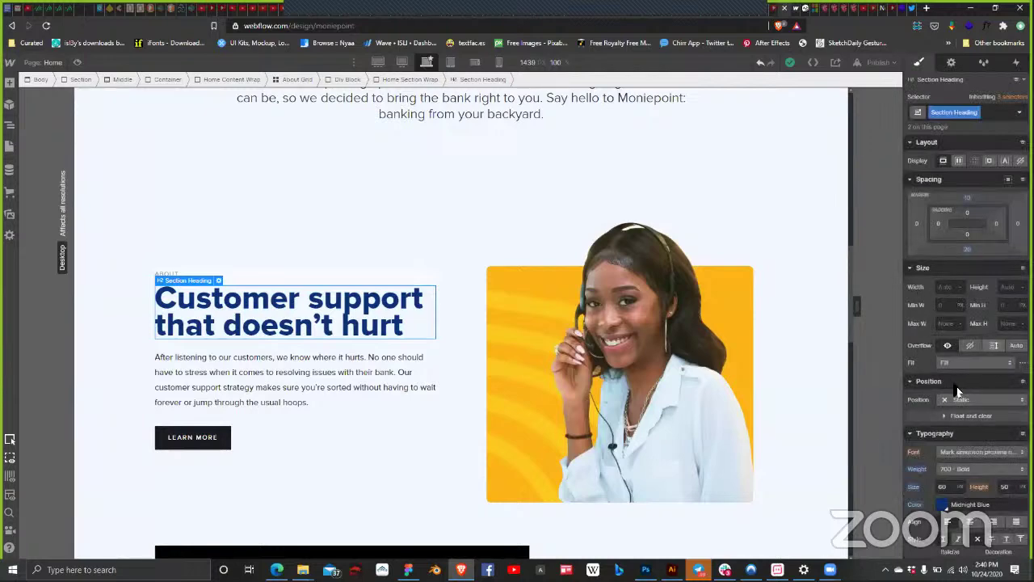
Step: Set the Section Heading's font weight to 600 - Semi Bold and its line height to 60 px
{"action": "left_click", "coordinate": [977, 468]}
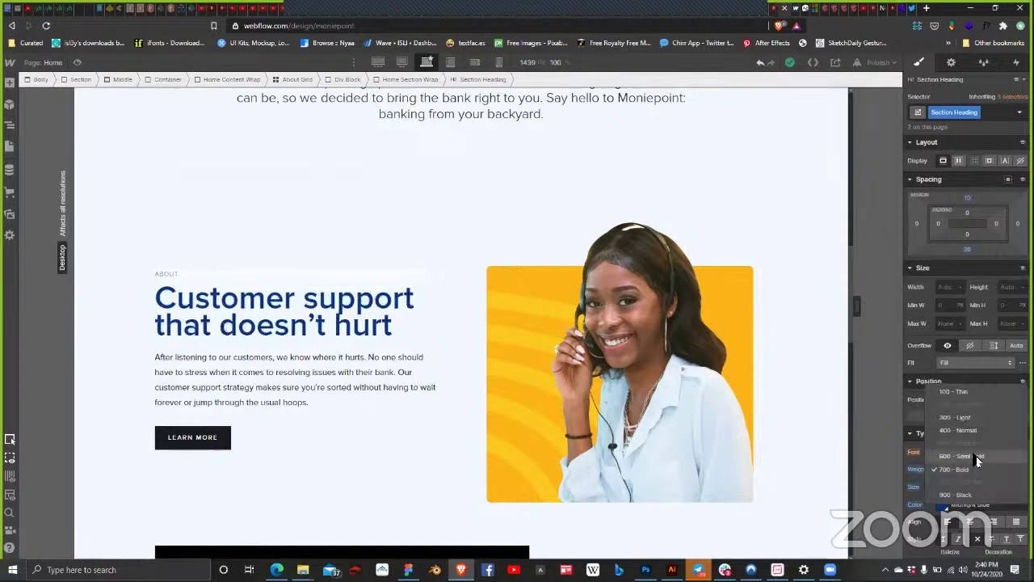
{"action": "left_click", "coordinate": [976, 456]}
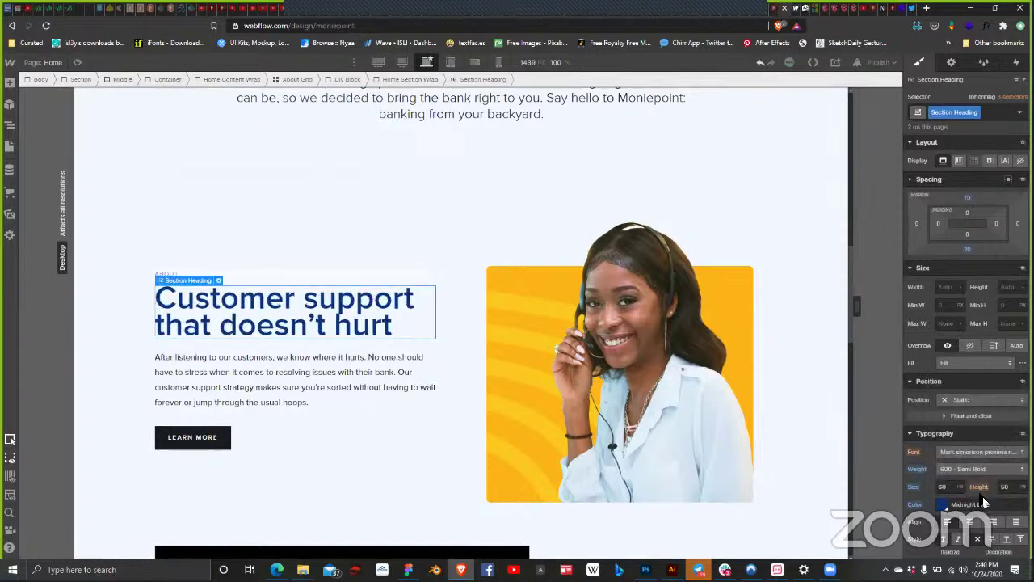
{"action": "left_click", "coordinate": [1006, 487]}
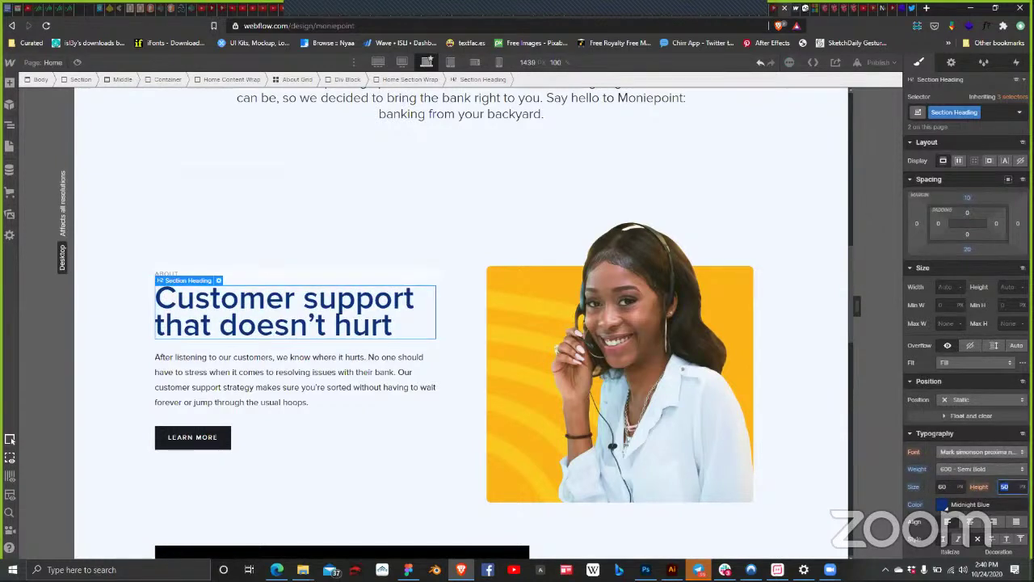
{"action": "type", "text": "60"}
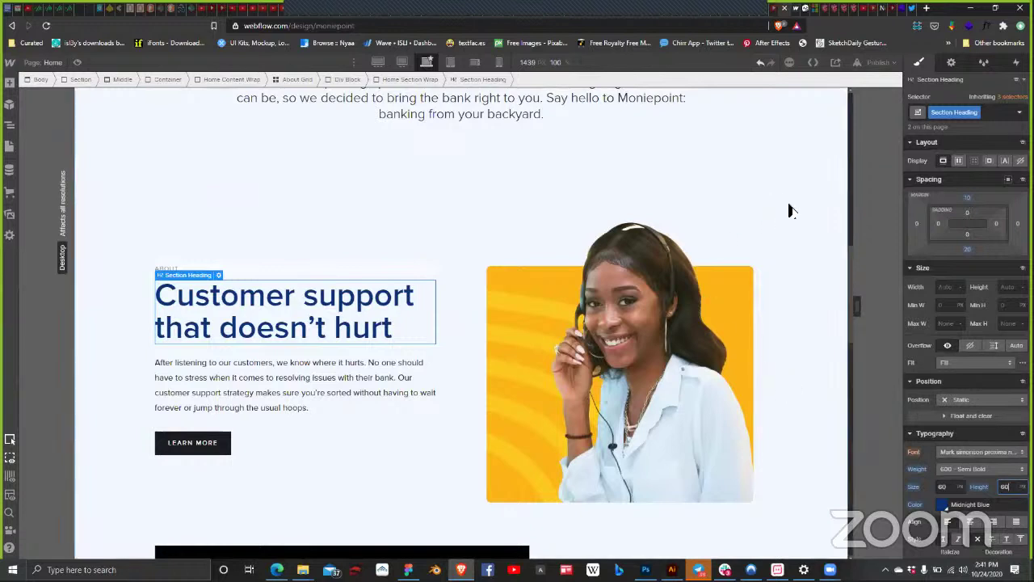
{"action": "key", "text": "Return"}
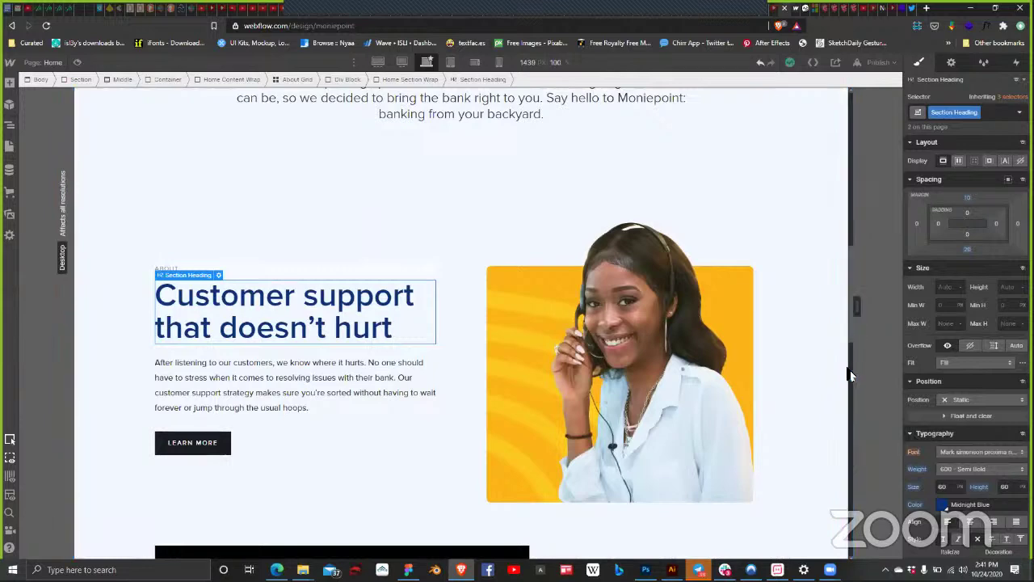
{"action": "scroll", "coordinate": [840, 347], "scroll_direction": "down", "scroll_amount": 5}
{"action": "scroll", "coordinate": [836, 354], "scroll_direction": "up", "scroll_amount": 4}
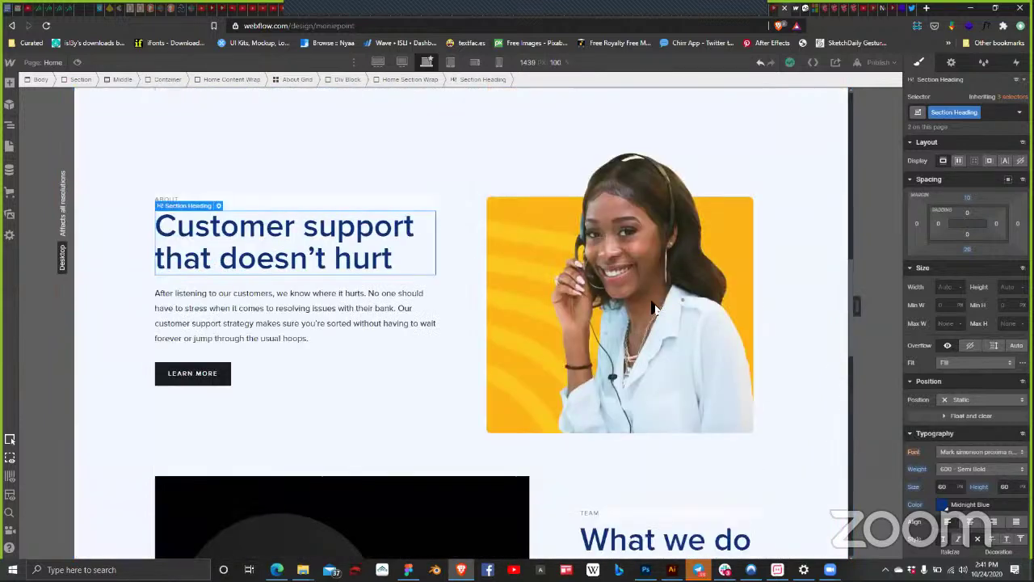
Step: Switch to Figma and copy the "WE'RE CLOSER THAN YOU THINK" text above the customer support heading
{"action": "left_click", "coordinate": [350, 199]}
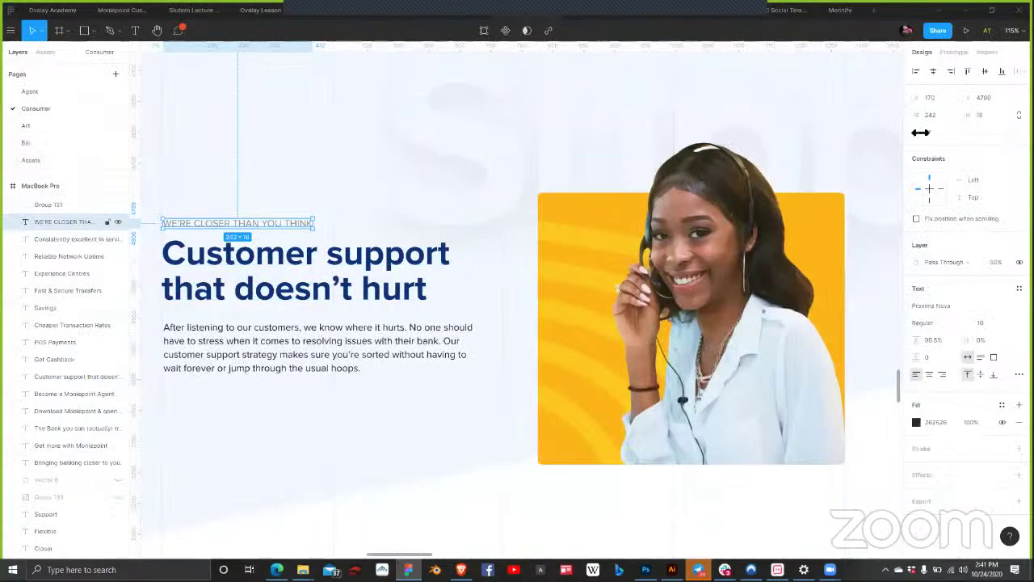
{"action": "key", "text": "alt+0"}
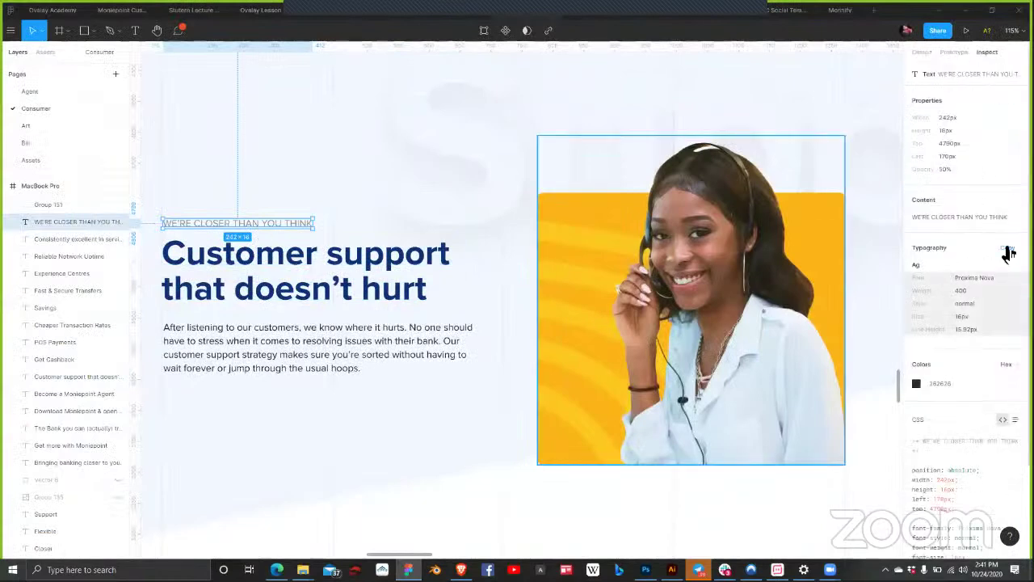
{"action": "left_click", "coordinate": [1008, 248]}
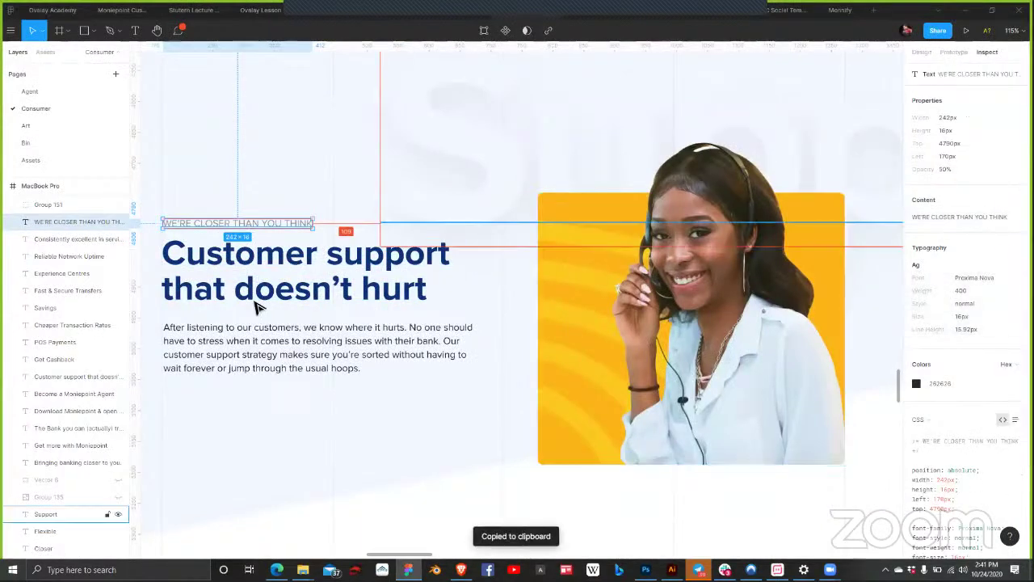
Step: Return to Webflow and replace the "ABOUT" label above the customer support heading with the copied "WE'RE CLOSER THAN YOU THINK"
{"action": "key", "text": "alt+Tab"}
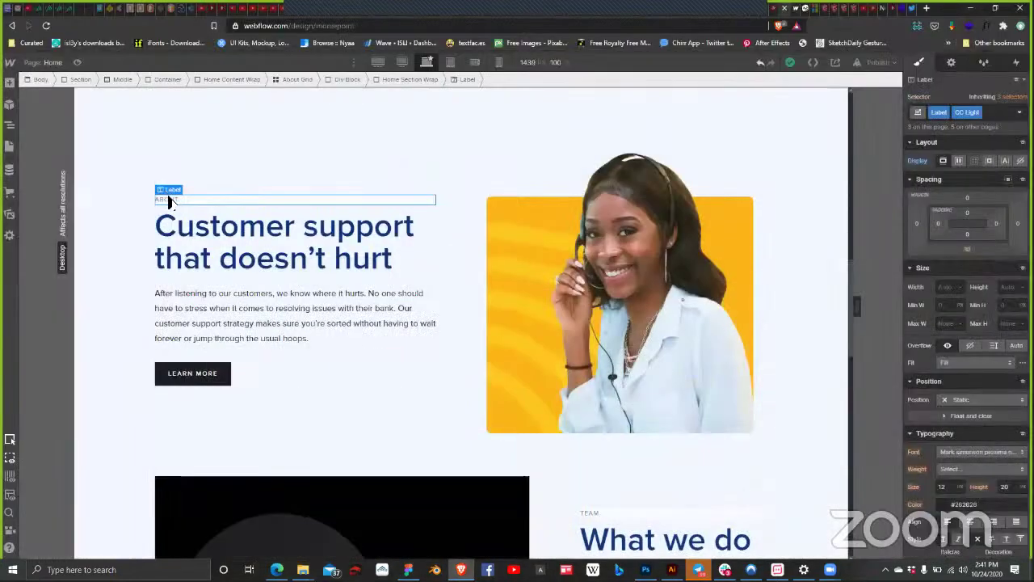
{"action": "double_click", "coordinate": [173, 200]}
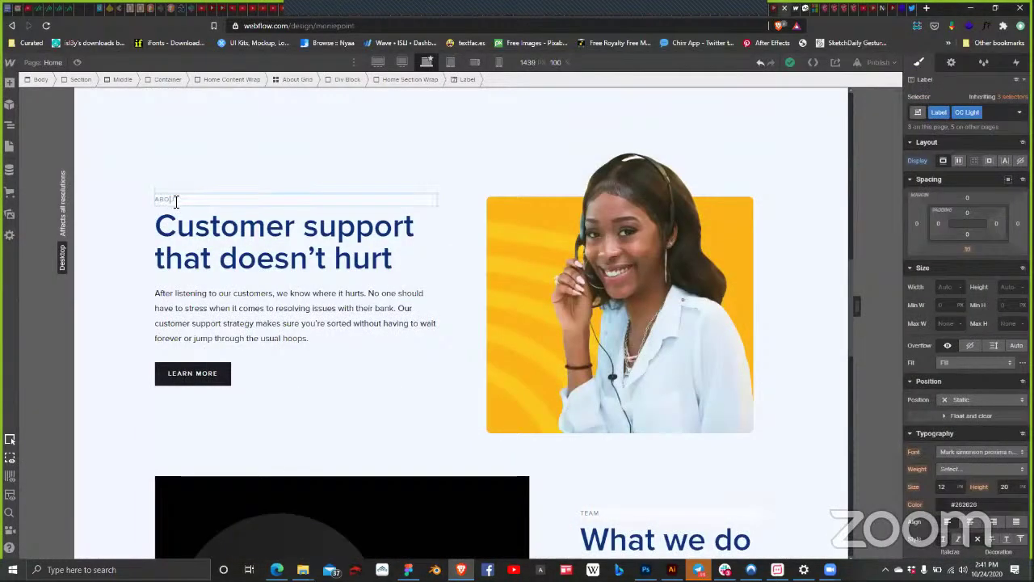
{"action": "left_click_drag", "start_coordinate": [184, 201], "coordinate": [147, 199]}
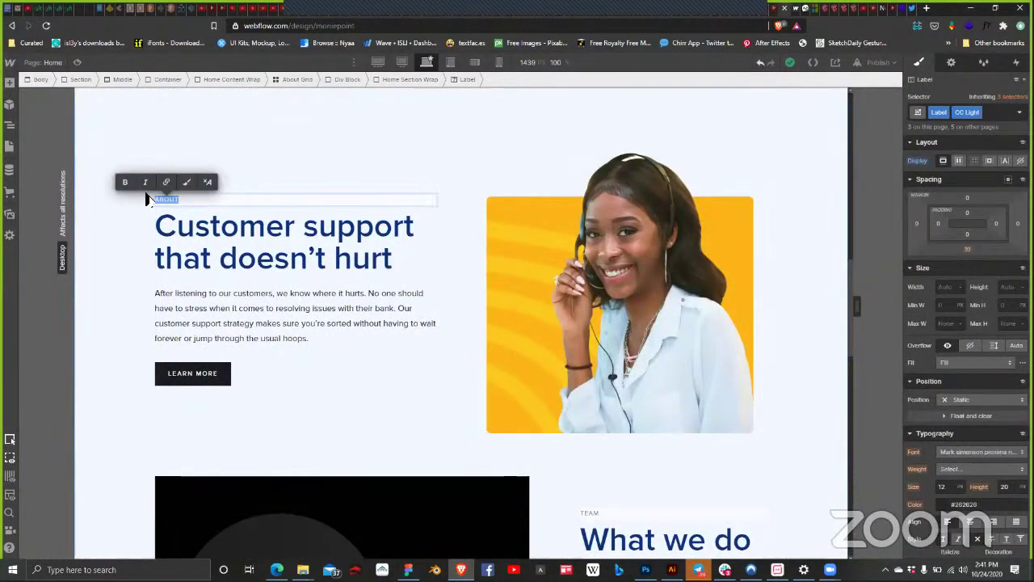
{"action": "key", "text": "ctrl+v"}
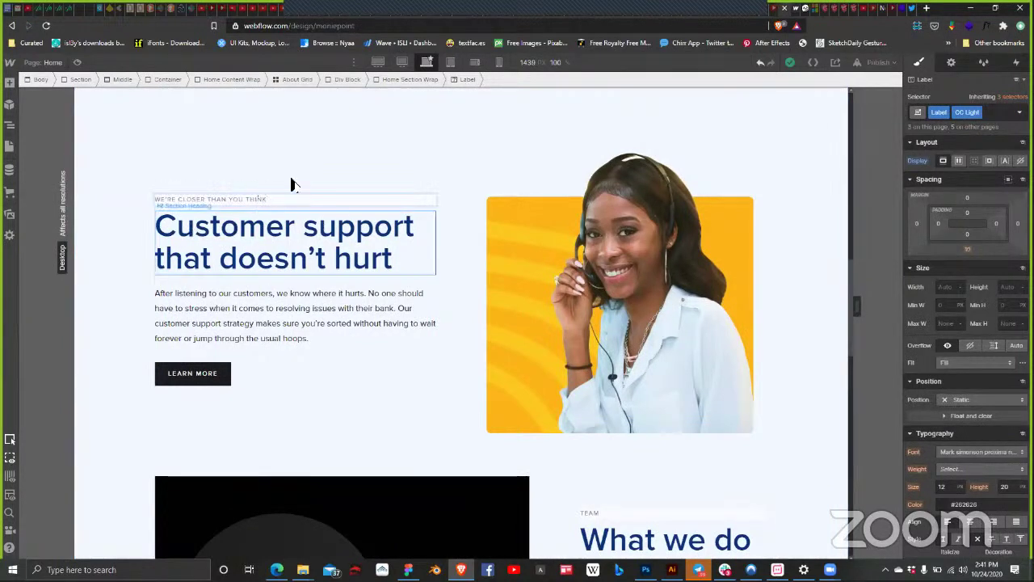
{"action": "key", "text": "Escape"}
Step: Set the font size of the label above the customer support heading to 15 px
{"action": "left_click", "coordinate": [261, 205]}
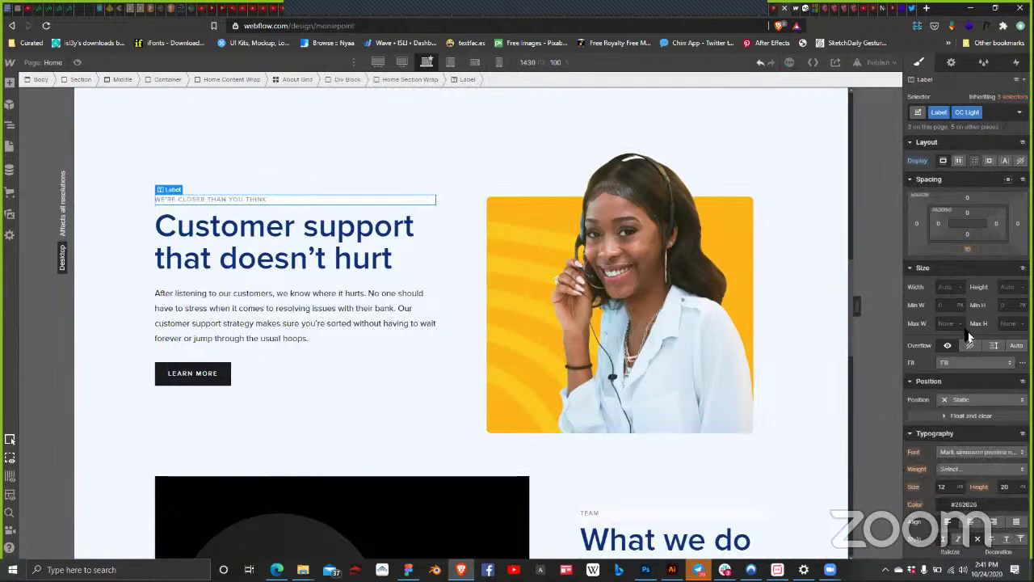
{"action": "left_click", "coordinate": [944, 486]}
{"action": "key", "text": "Up"}
{"action": "key", "text": "Up"}
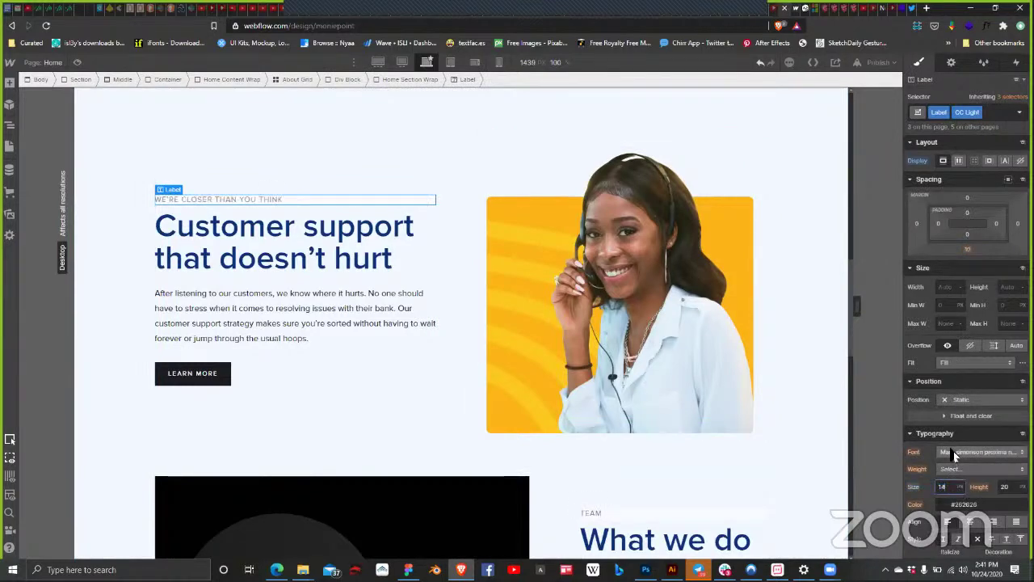
{"action": "key", "text": "Up"}
{"action": "key", "text": "Down"}
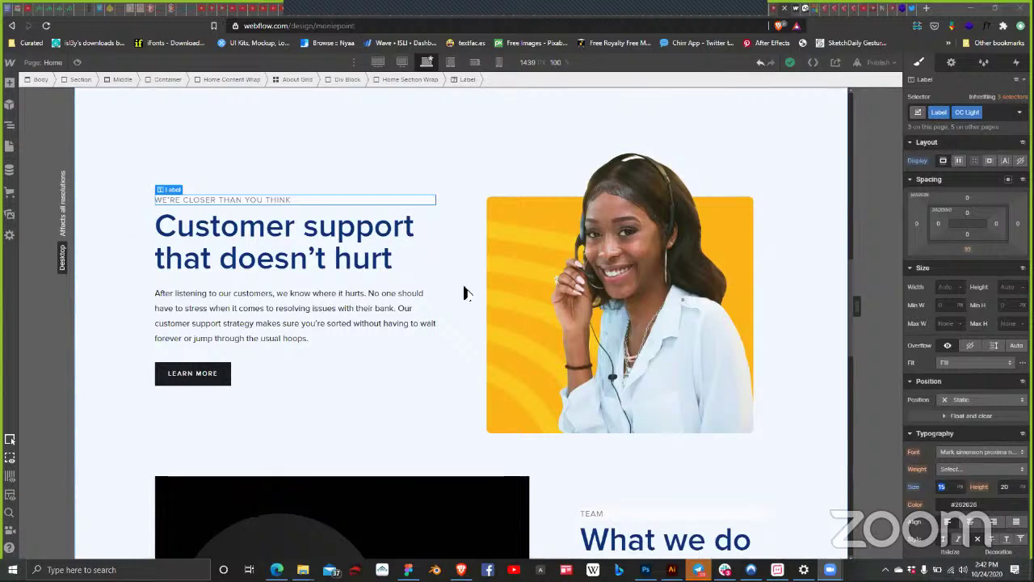
Step: Change the label's background colour to the transparent swatch
{"action": "scroll", "coordinate": [996, 412], "scroll_direction": "down", "scroll_amount": 4}
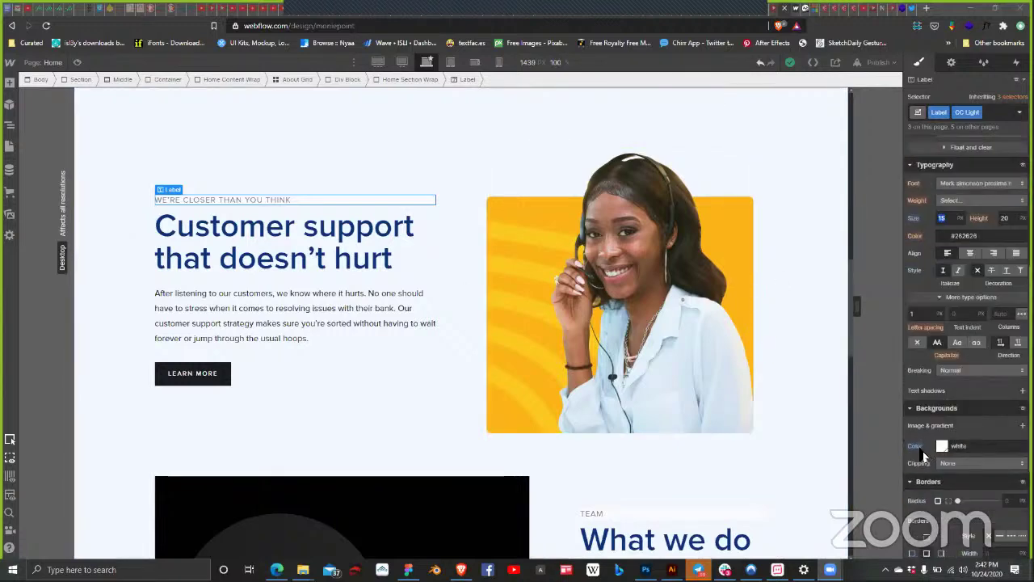
{"action": "left_click", "coordinate": [943, 446]}
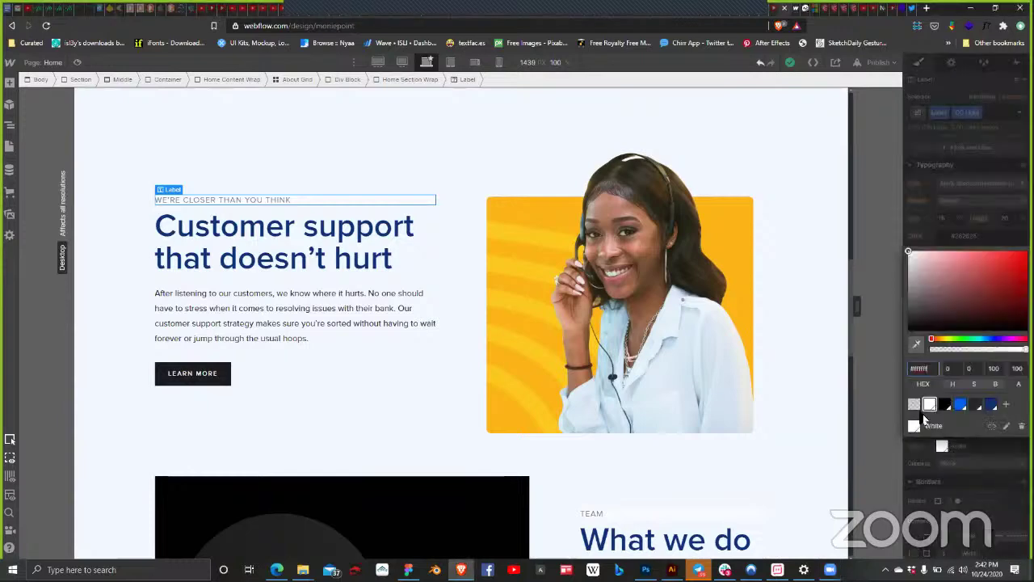
{"action": "left_click", "coordinate": [915, 407]}
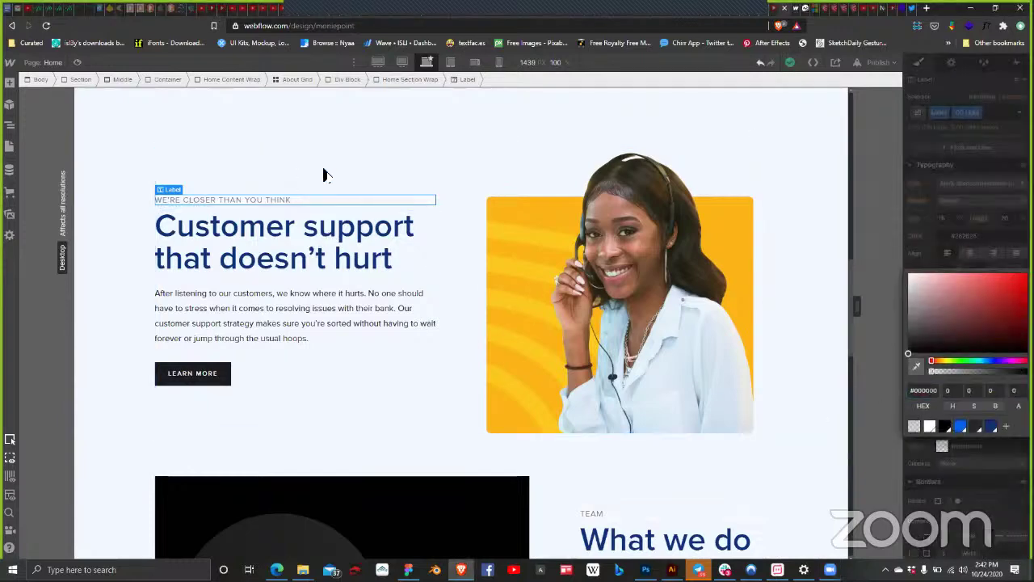
{"action": "left_click", "coordinate": [410, 210]}
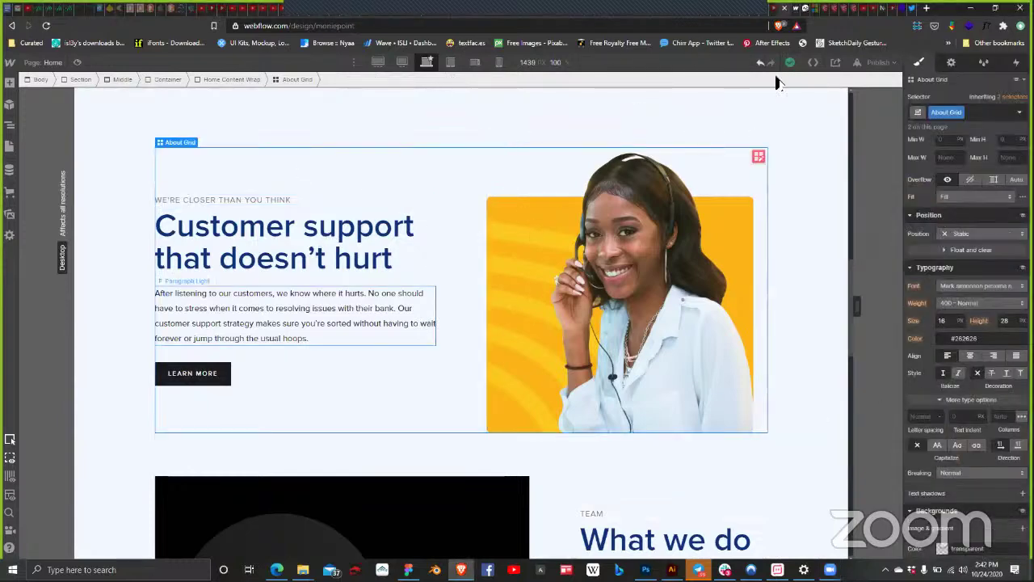
Step: Publish the site to moniepoint.webflow.io and close the publishing options
{"action": "left_click", "coordinate": [876, 63]}
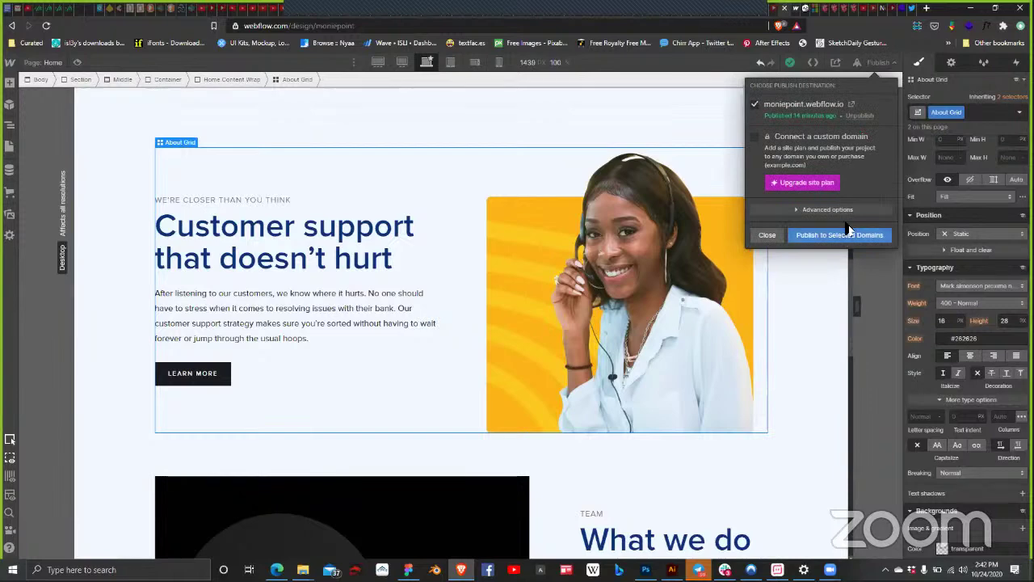
{"action": "left_click", "coordinate": [846, 234]}
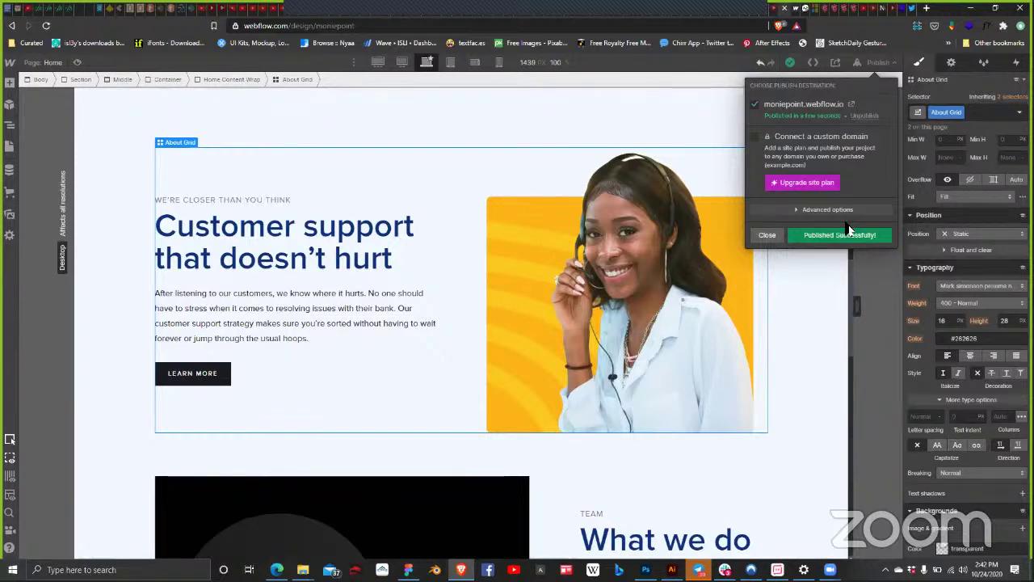
{"action": "left_click", "coordinate": [796, 351]}
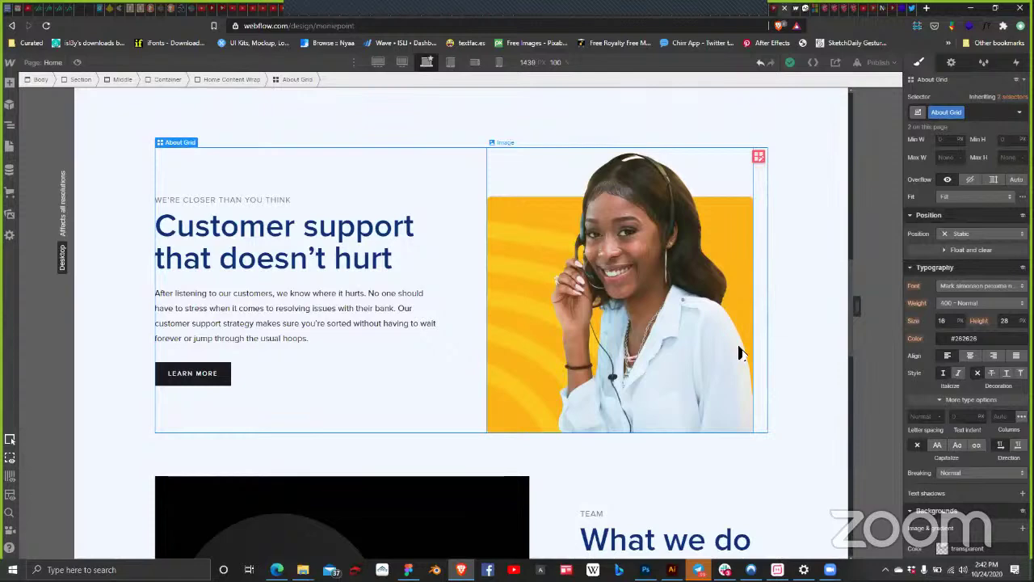
Step: Delete the divider between the "We built a Bank for you" intro and the customer support block
{"action": "scroll", "coordinate": [757, 308], "scroll_direction": "up", "scroll_amount": 2}
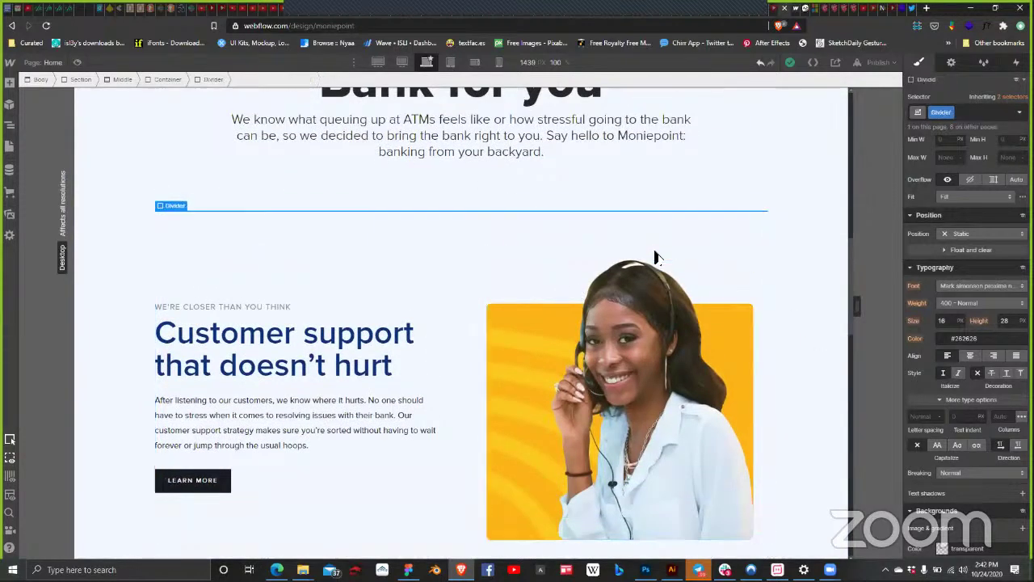
{"action": "left_click", "coordinate": [656, 251]}
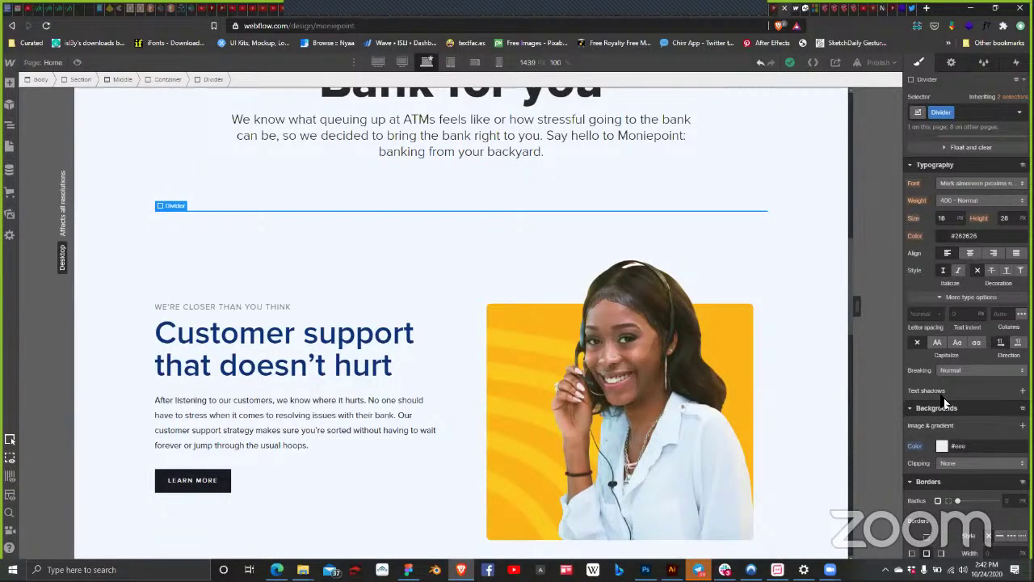
{"action": "scroll", "coordinate": [944, 400], "scroll_direction": "up", "scroll_amount": 4}
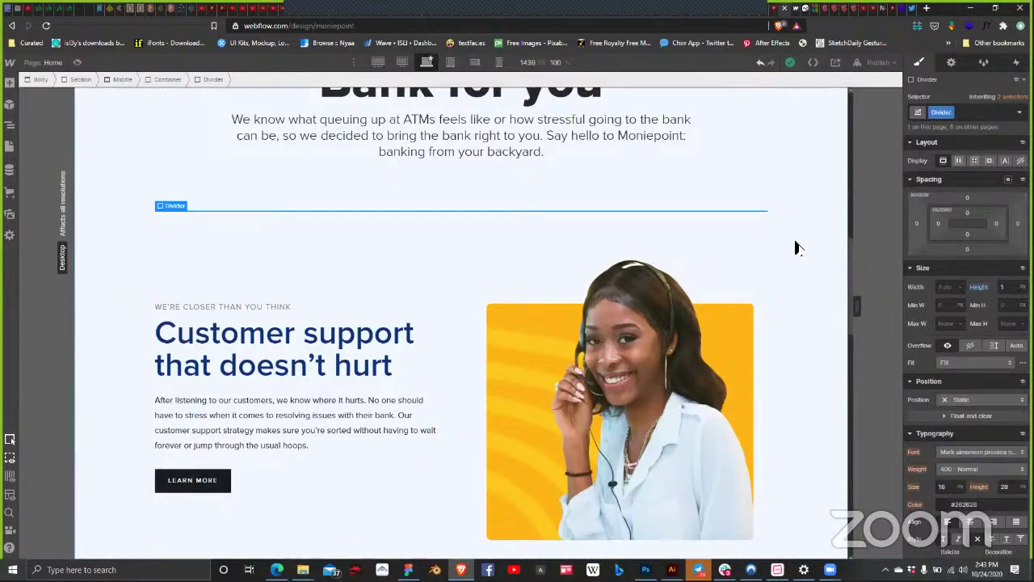
{"action": "key", "text": "Delete"}
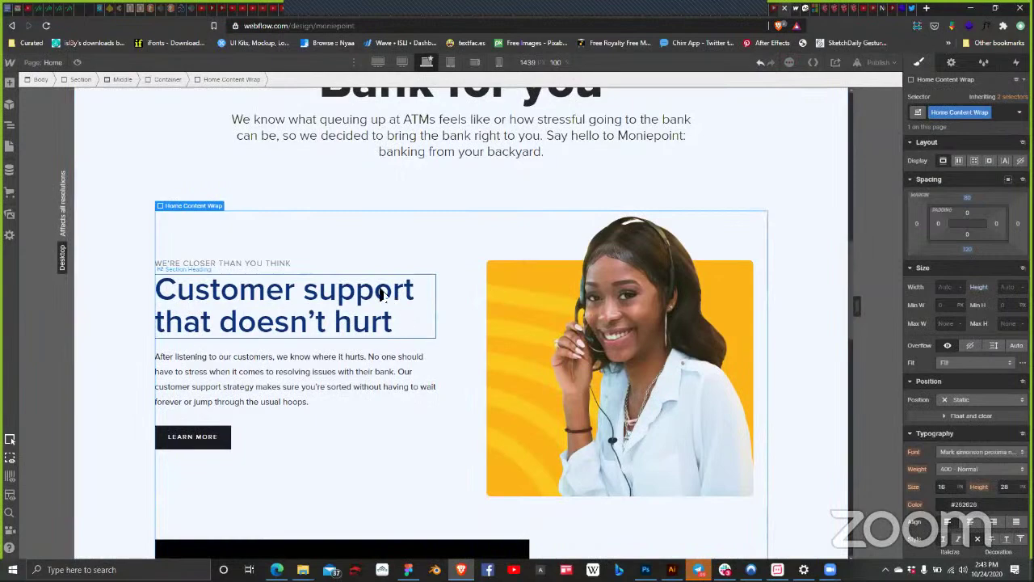
{"action": "scroll", "coordinate": [457, 276], "scroll_direction": "up", "scroll_amount": 3}
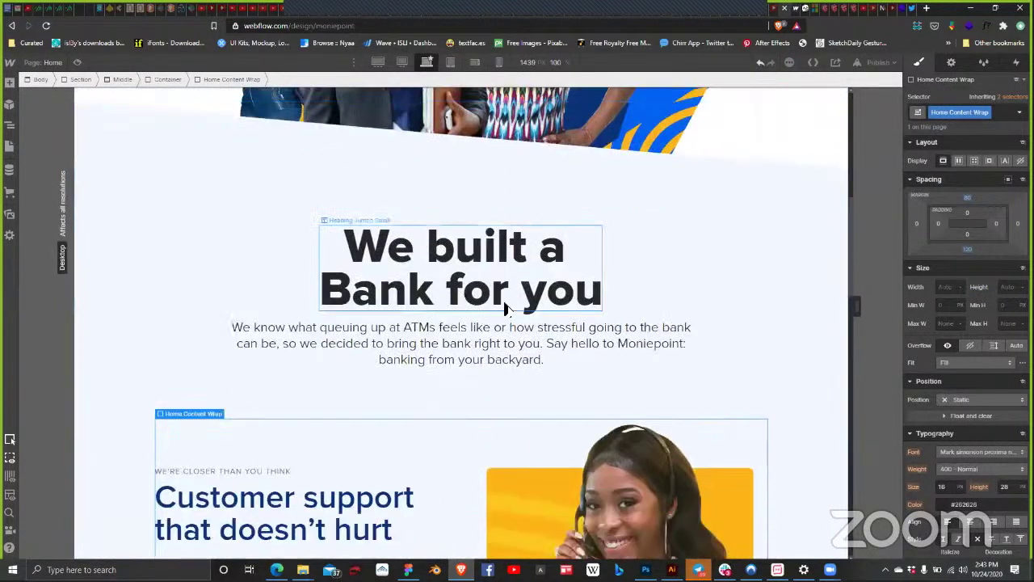
Step: Set the line height of the "We built a Bank for you" heading to 72 px
{"action": "left_click", "coordinate": [456, 267]}
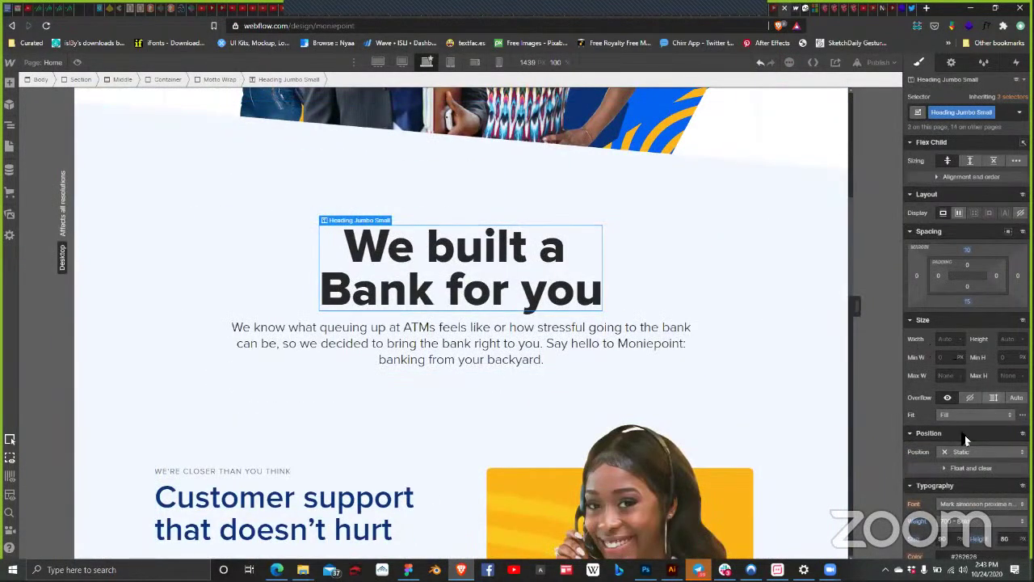
{"action": "scroll", "coordinate": [981, 467], "scroll_direction": "down", "scroll_amount": 2}
{"action": "left_click", "coordinate": [1007, 430]}
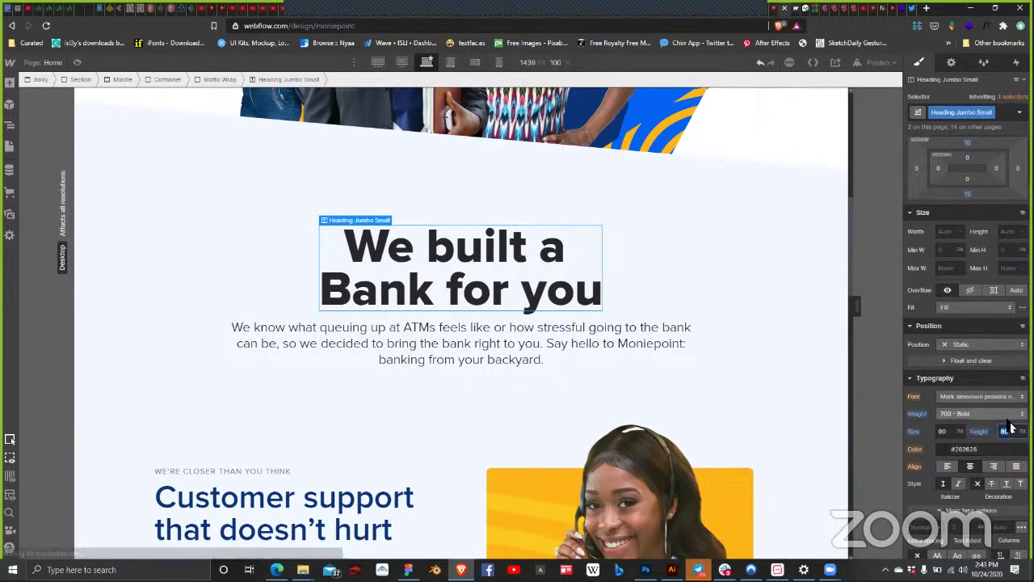
{"action": "type", "text": "70"}
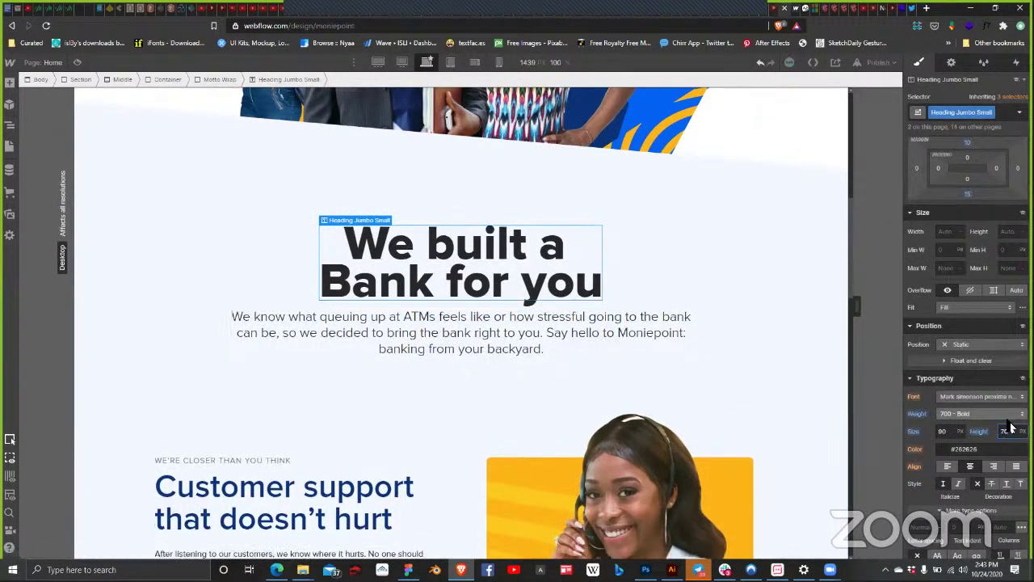
{"action": "key", "text": "Up"}
{"action": "key", "text": "Up"}
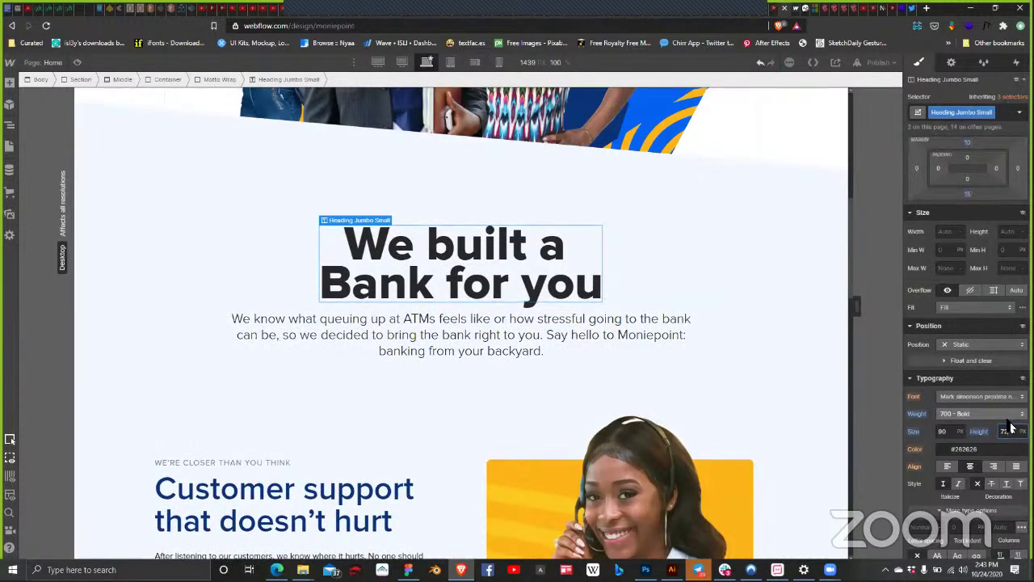
Step: Set the line height of the "Customer support that doesn't hurt" section heading to 58 px
{"action": "scroll", "coordinate": [517, 323], "scroll_direction": "down", "scroll_amount": 3}
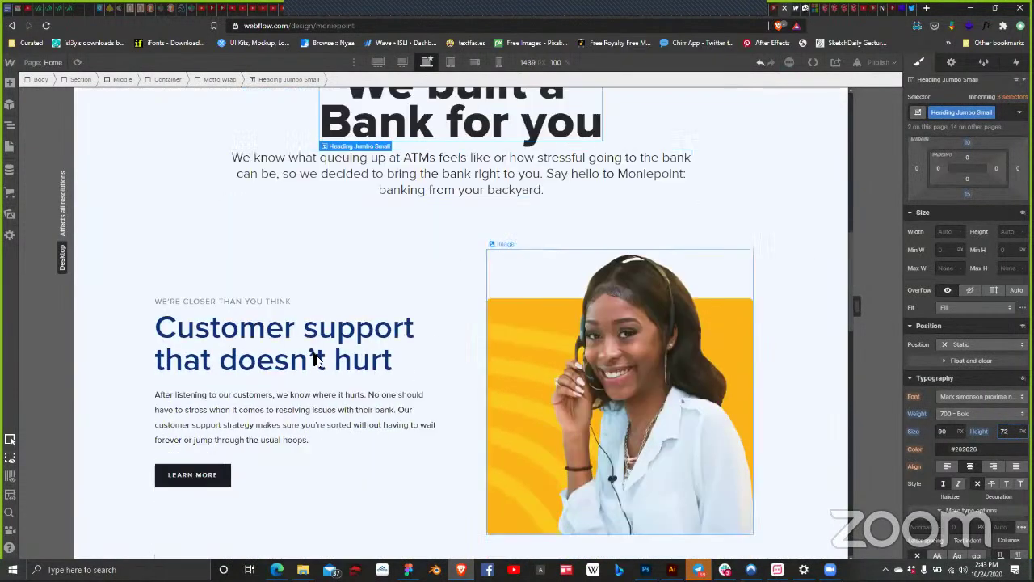
{"action": "left_click", "coordinate": [305, 356]}
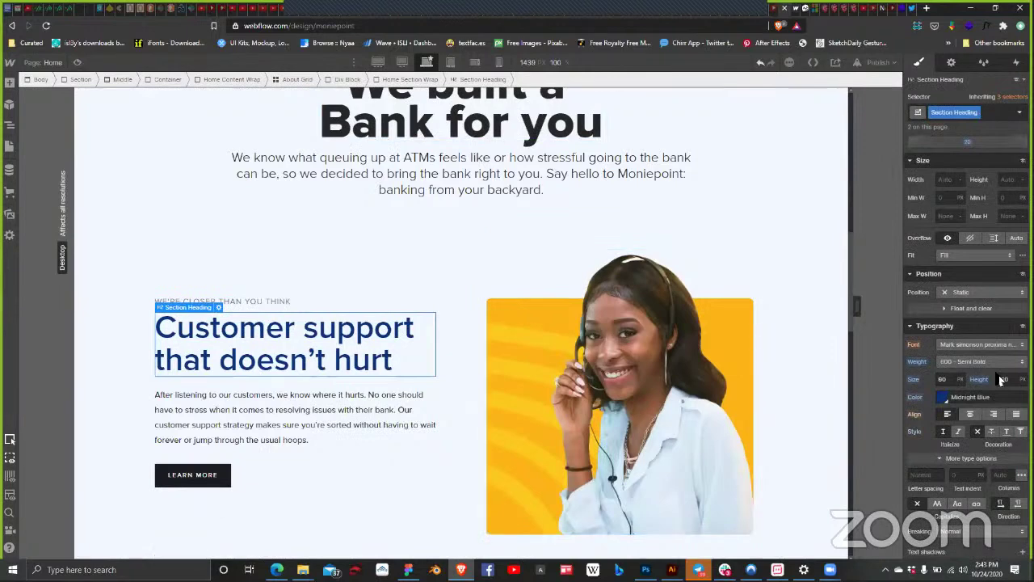
{"action": "left_click", "coordinate": [1005, 379]}
{"action": "key", "text": "Down"}
{"action": "key", "text": "Down"}
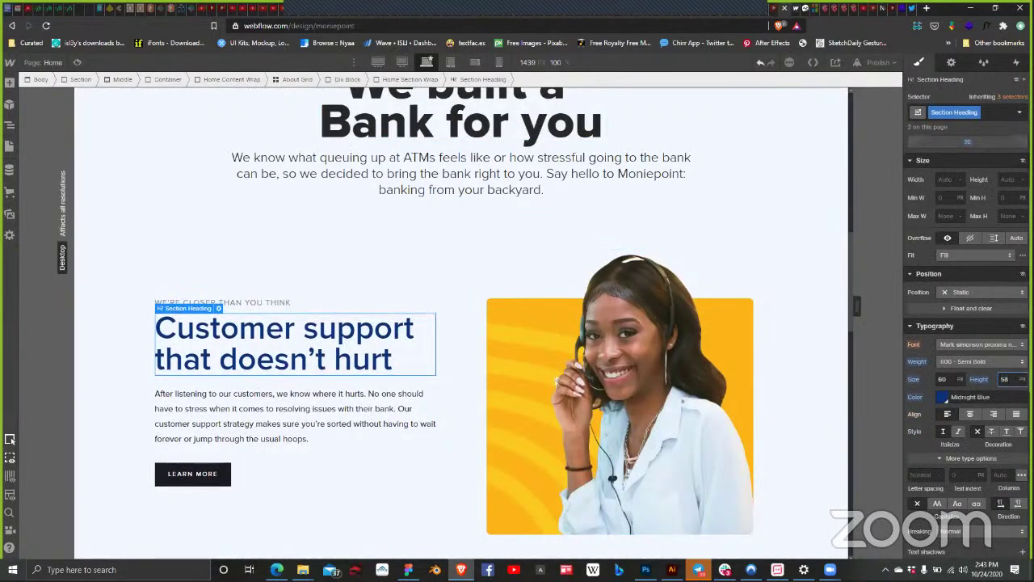
Step: Delete the Learn More button below the customer support paragraph
{"action": "left_click", "coordinate": [346, 397]}
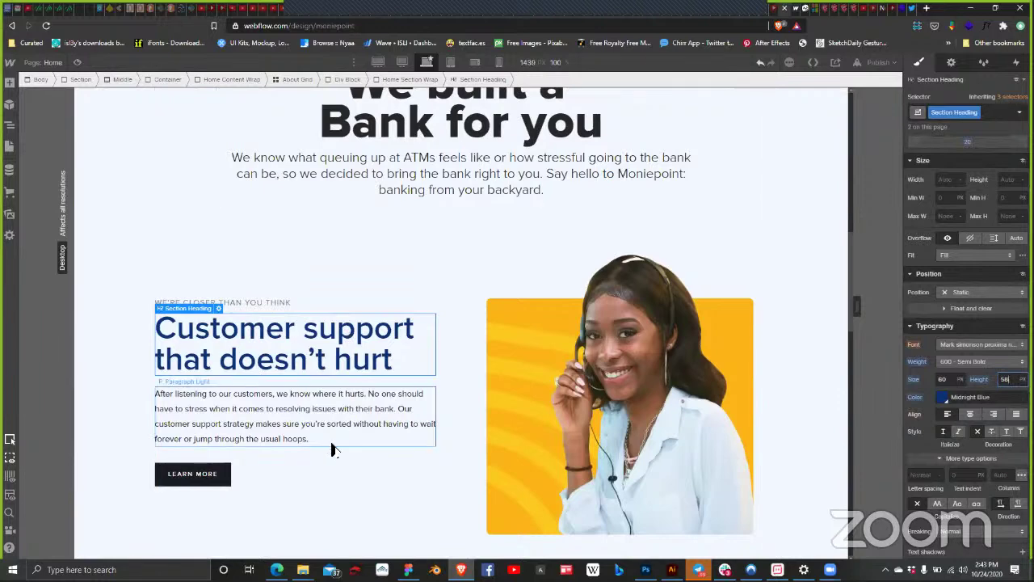
{"action": "left_click", "coordinate": [234, 472]}
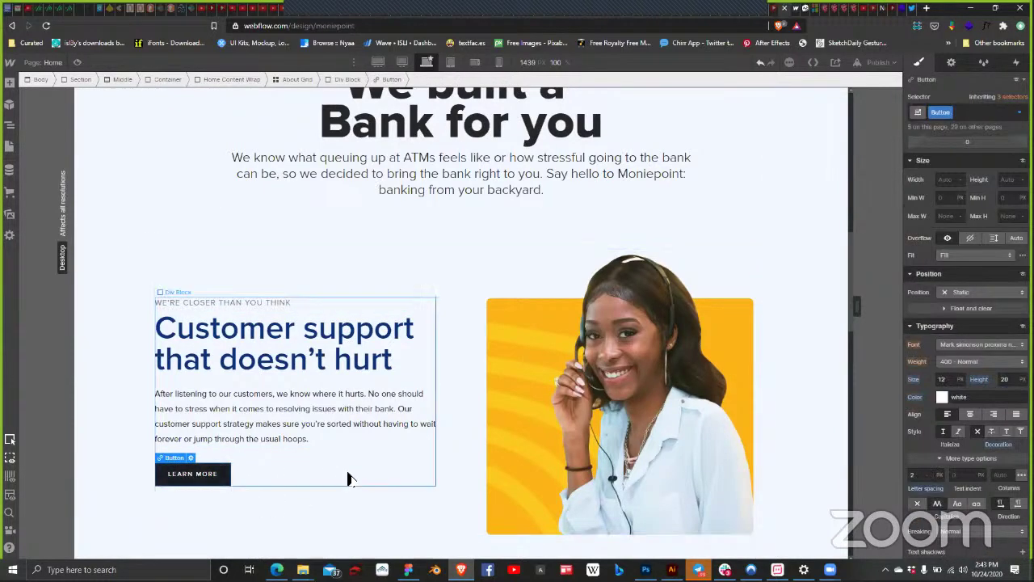
{"action": "key", "text": "Delete"}
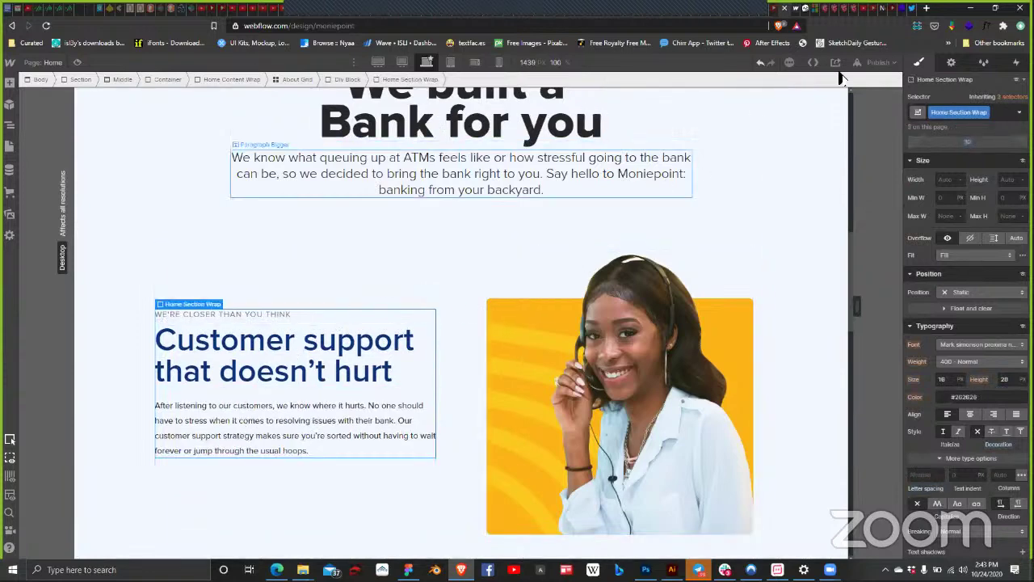
Step: Publish the site to moniepoint.webflow.io
{"action": "left_click", "coordinate": [878, 62]}
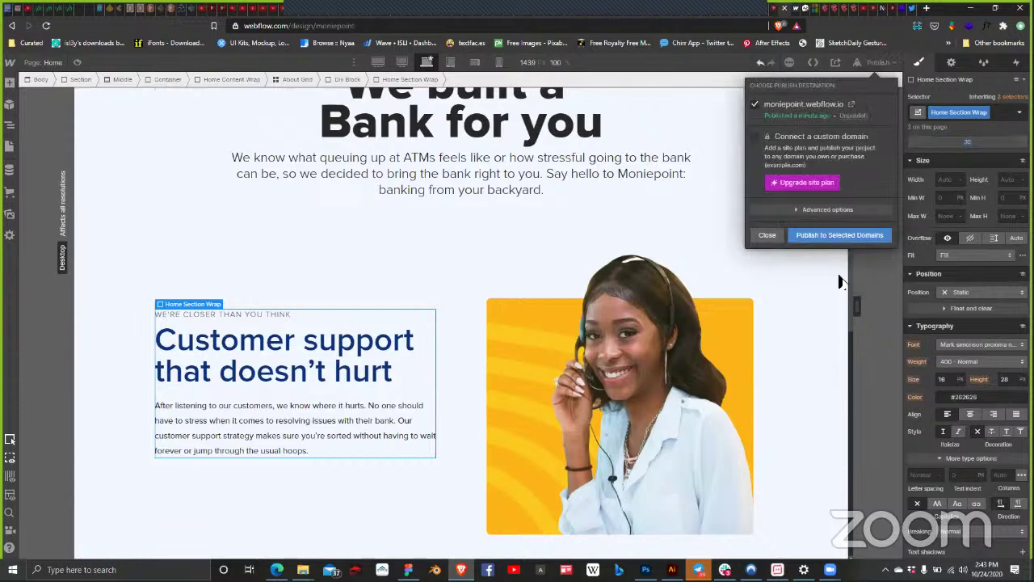
{"action": "left_click", "coordinate": [839, 234]}
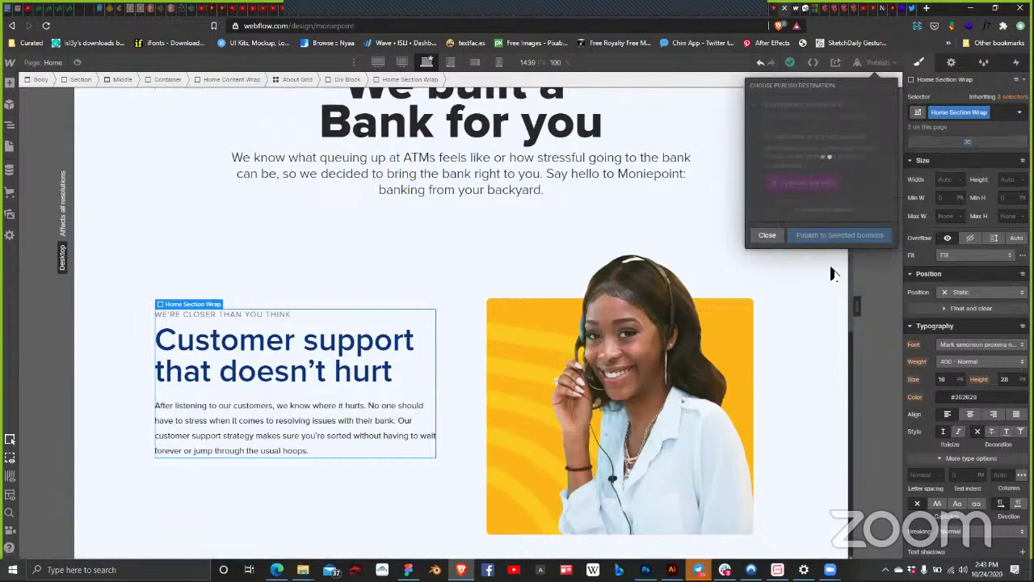
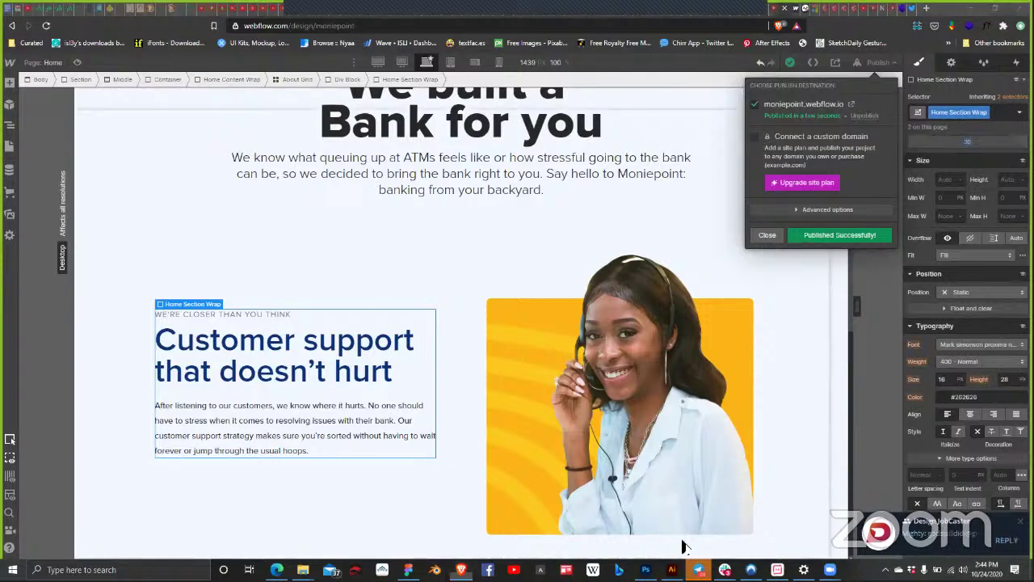
{"action": "left_click", "coordinate": [810, 563]}
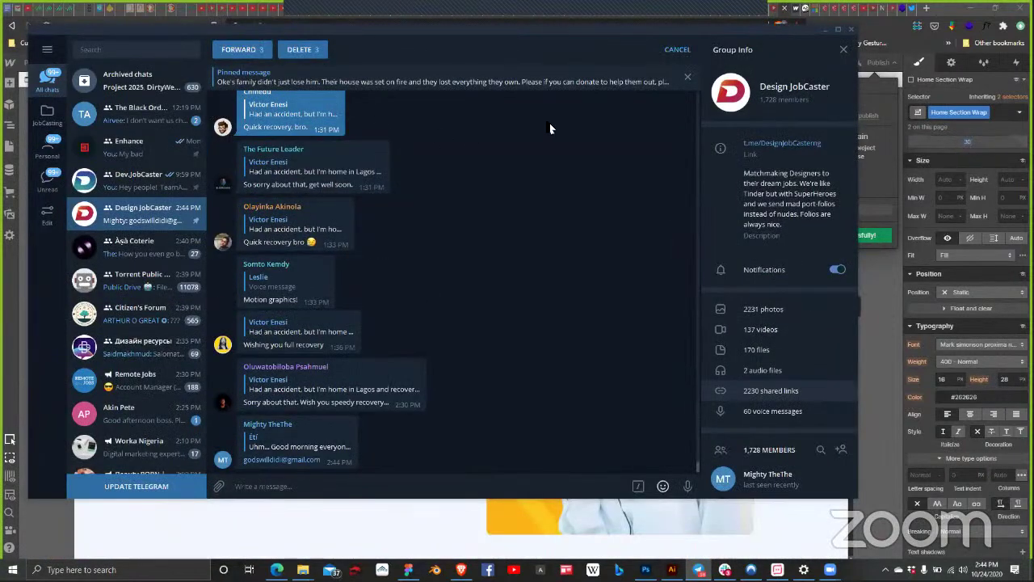
{"action": "left_click", "coordinate": [842, 49]}
{"action": "left_click", "coordinate": [243, 51]}
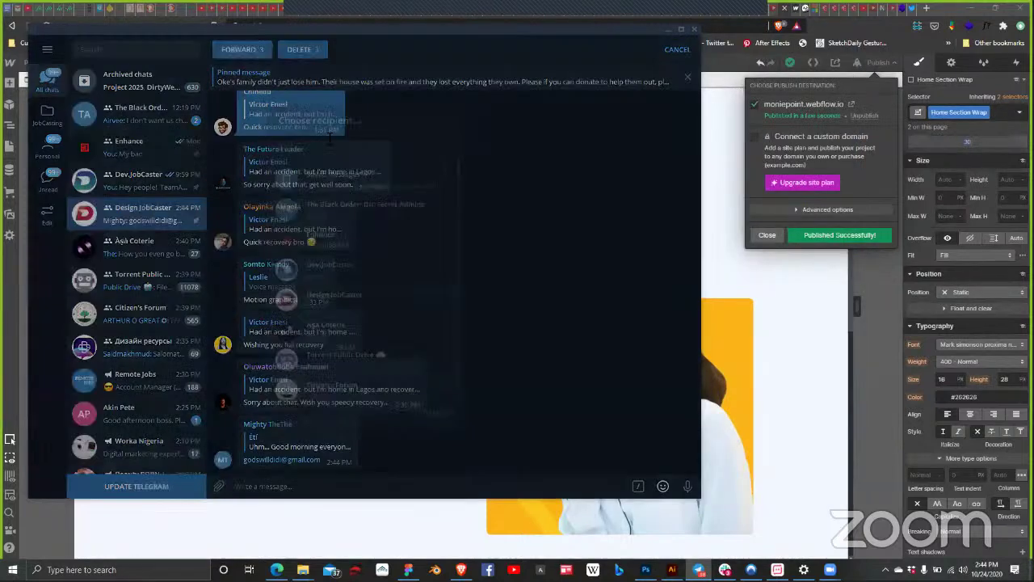
{"action": "left_click", "coordinate": [493, 340]}
{"action": "left_click", "coordinate": [677, 49]}
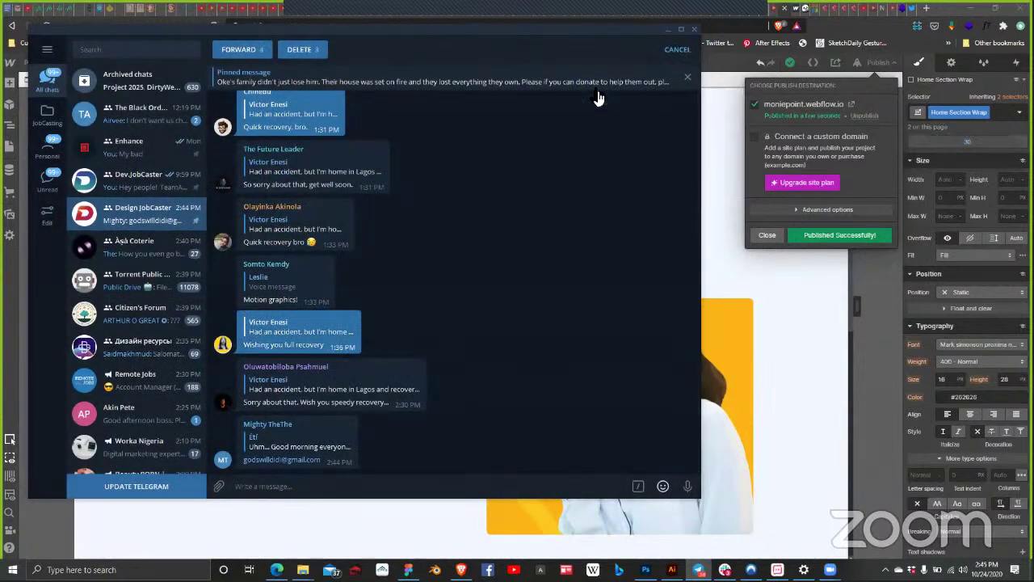
{"action": "left_click", "coordinate": [668, 29]}
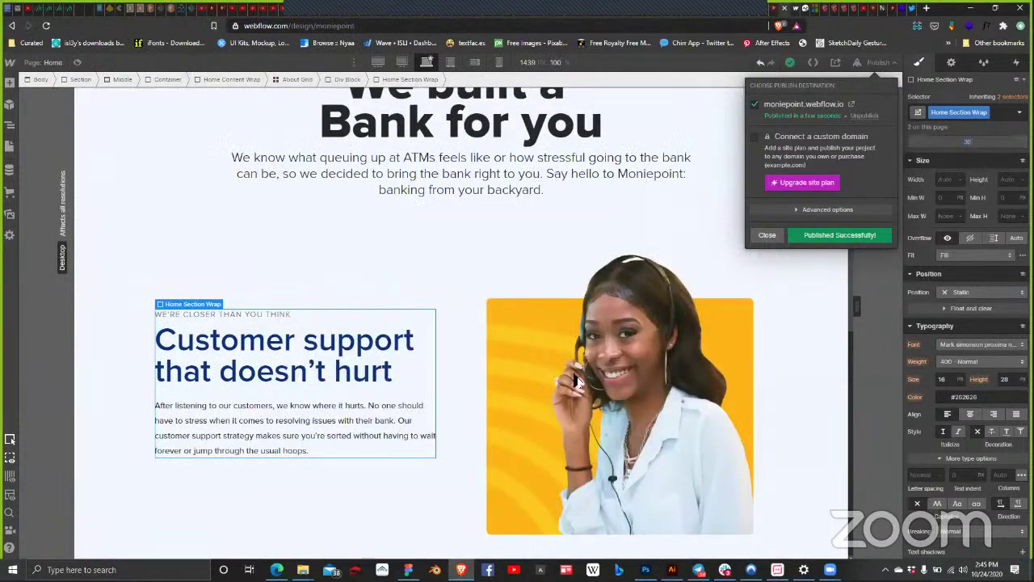
Step: Close the publish dialog and copy the label text "Consistently excellent in service delivery" from the Figma design
{"action": "left_click", "coordinate": [768, 234]}
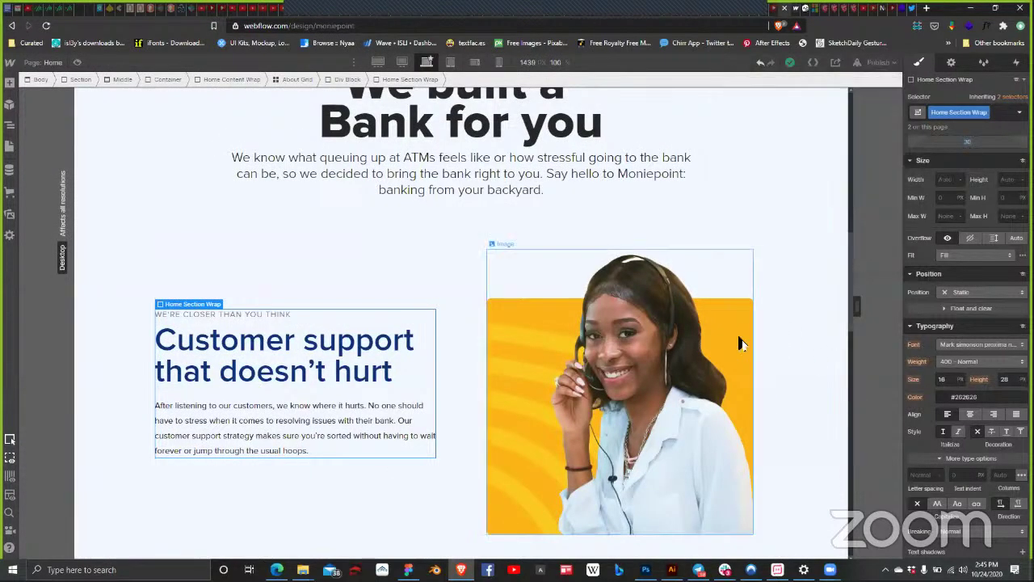
{"action": "scroll", "coordinate": [760, 332], "scroll_direction": "down", "scroll_amount": 3}
{"action": "scroll", "coordinate": [760, 331], "scroll_direction": "up", "scroll_amount": 1}
{"action": "scroll", "coordinate": [757, 328], "scroll_direction": "down", "scroll_amount": 2}
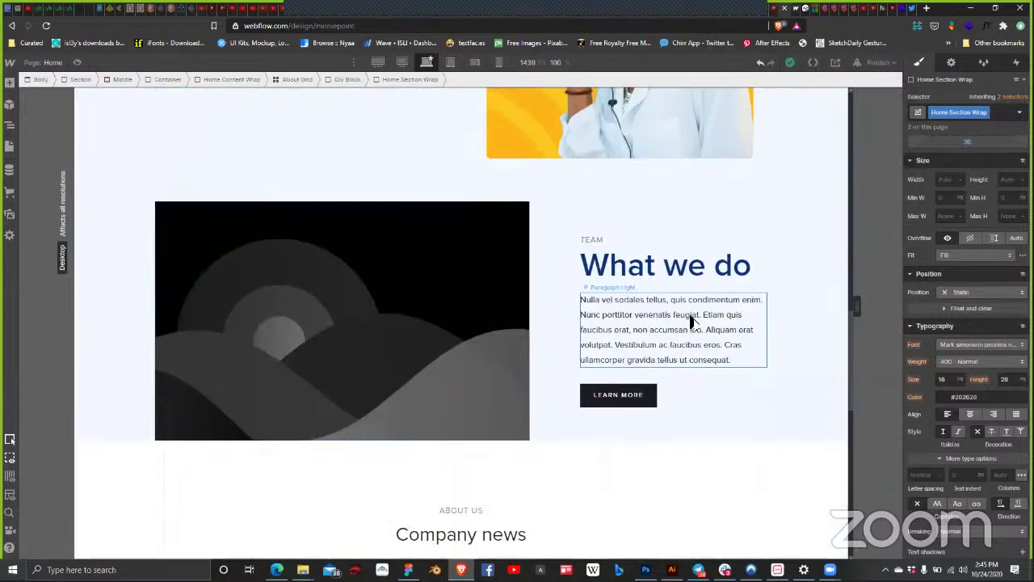
{"action": "scroll", "coordinate": [686, 319], "scroll_direction": "up", "scroll_amount": 1}
{"action": "left_click", "coordinate": [594, 347]}
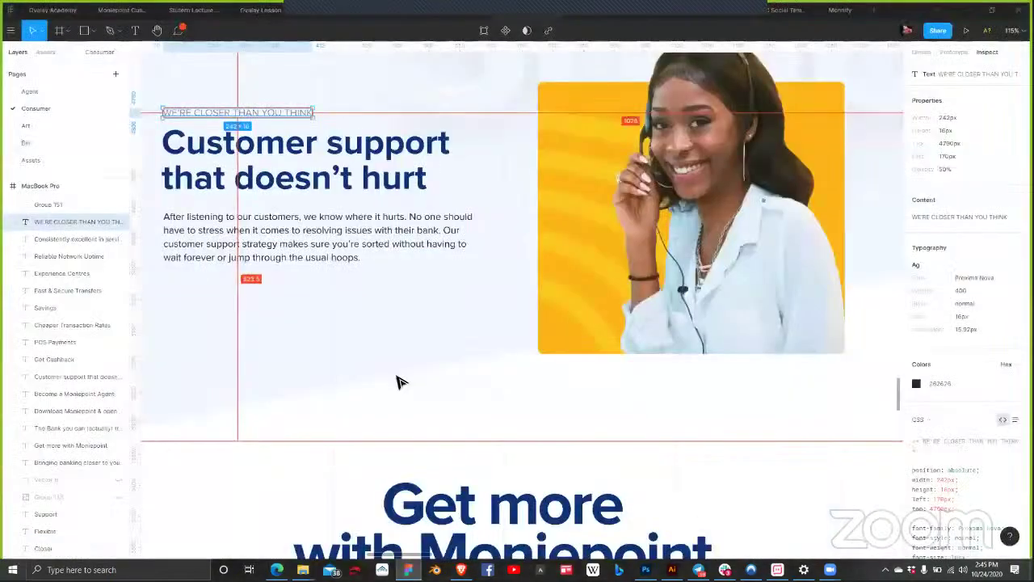
{"action": "scroll", "coordinate": [397, 380], "scroll_direction": "up", "scroll_amount": 7}
{"action": "left_click", "coordinate": [554, 249]}
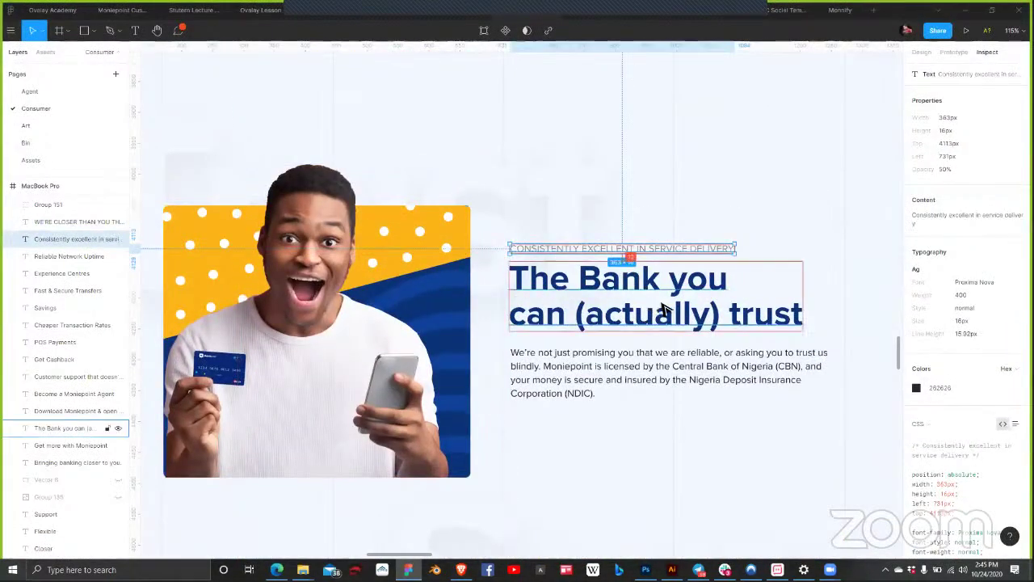
{"action": "left_click", "coordinate": [999, 212]}
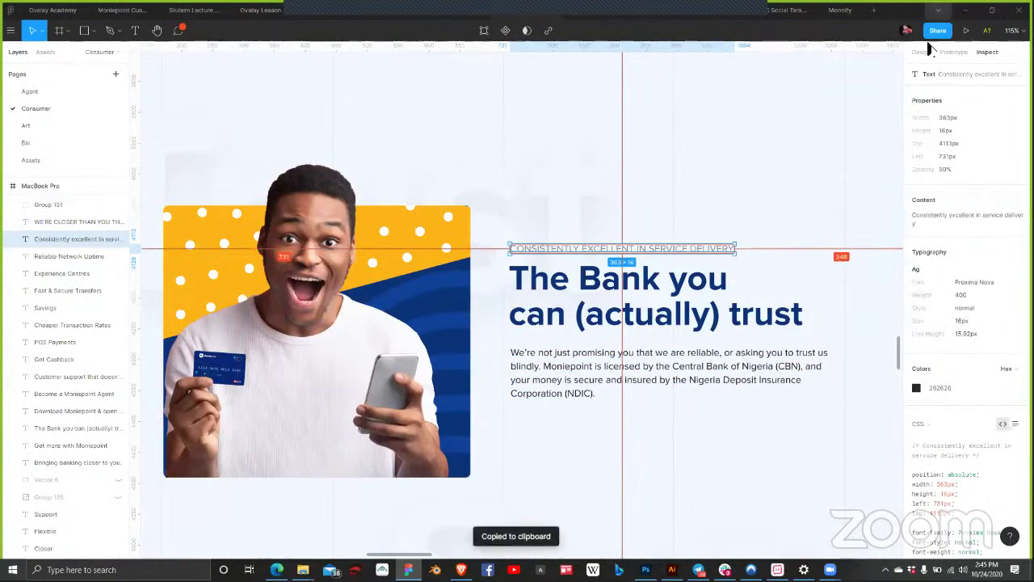
Step: Back in Webflow, replace the "TEAM" label above "What we do" with the copied text "Consistently excellent in service delivery"
{"action": "key", "text": "alt+Tab"}
{"action": "double_click", "coordinate": [587, 350]}
{"action": "double_click", "coordinate": [587, 350]}
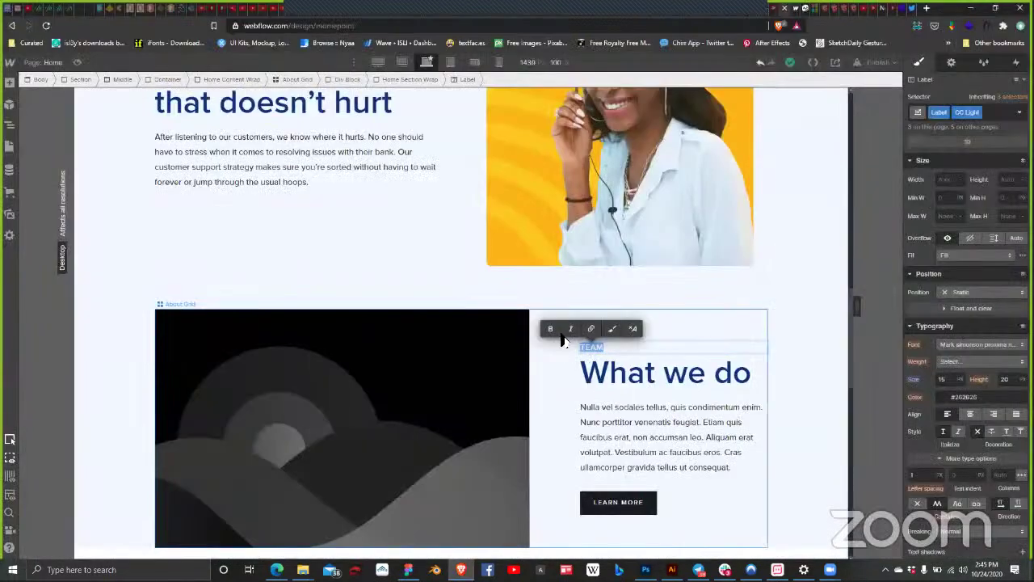
{"action": "key", "text": "ctrl+v"}
{"action": "key", "text": "Escape"}
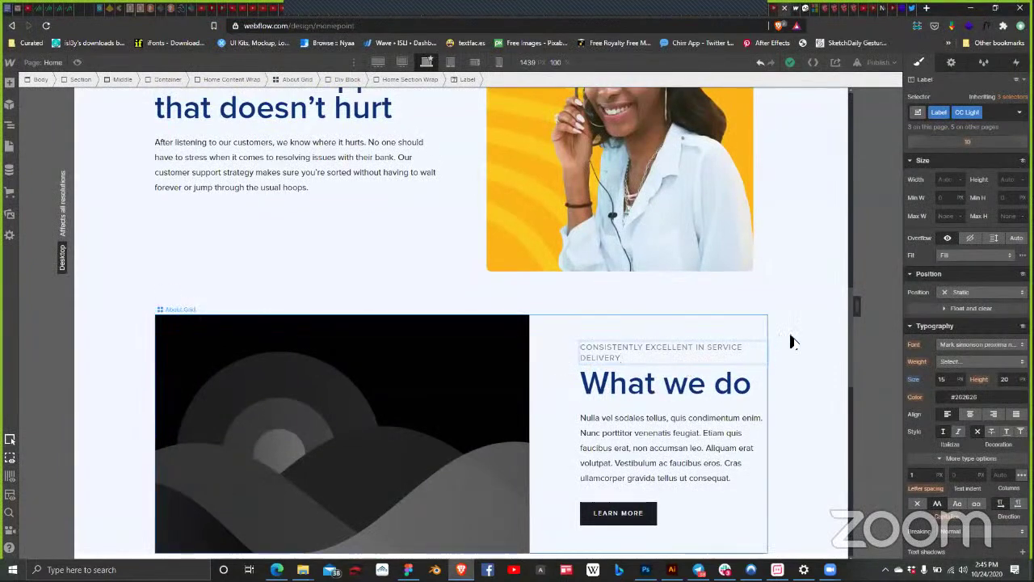
{"action": "left_click", "coordinate": [773, 439]}
Step: Replace the placeholder image beside "What we do" with the asset Group 78.png
{"action": "left_click", "coordinate": [483, 412]}
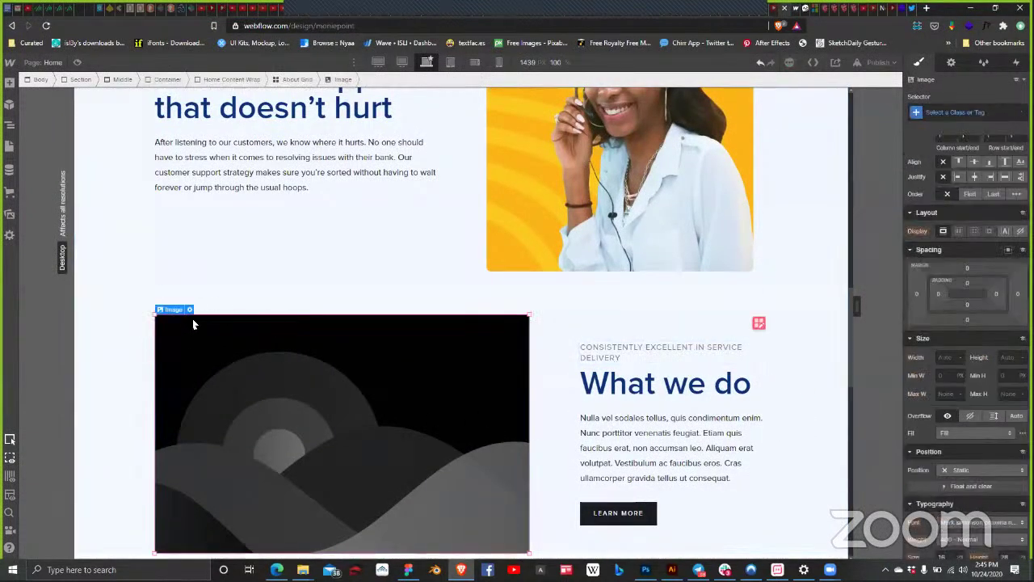
{"action": "double_click", "coordinate": [241, 353]}
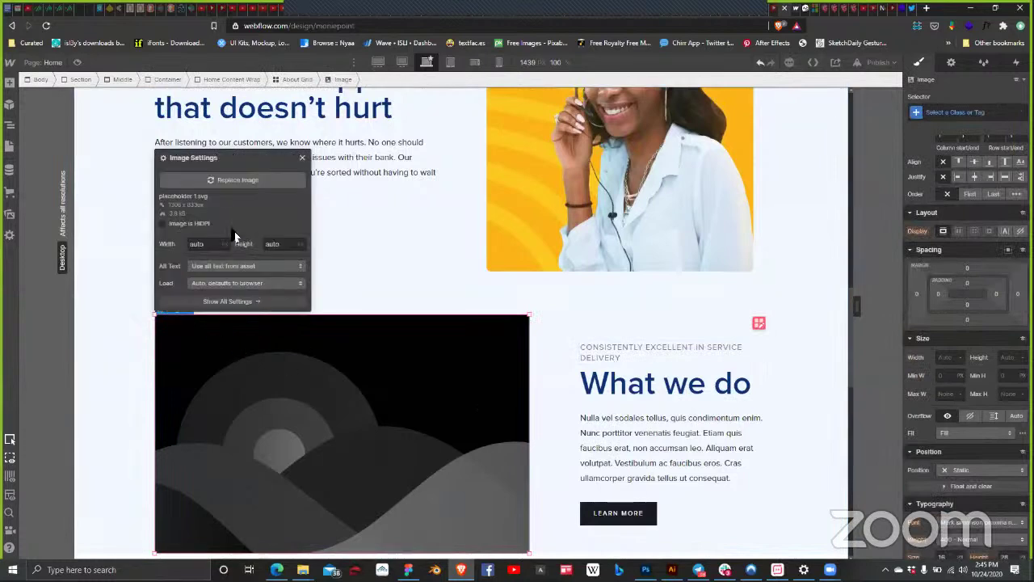
{"action": "left_click", "coordinate": [223, 181]}
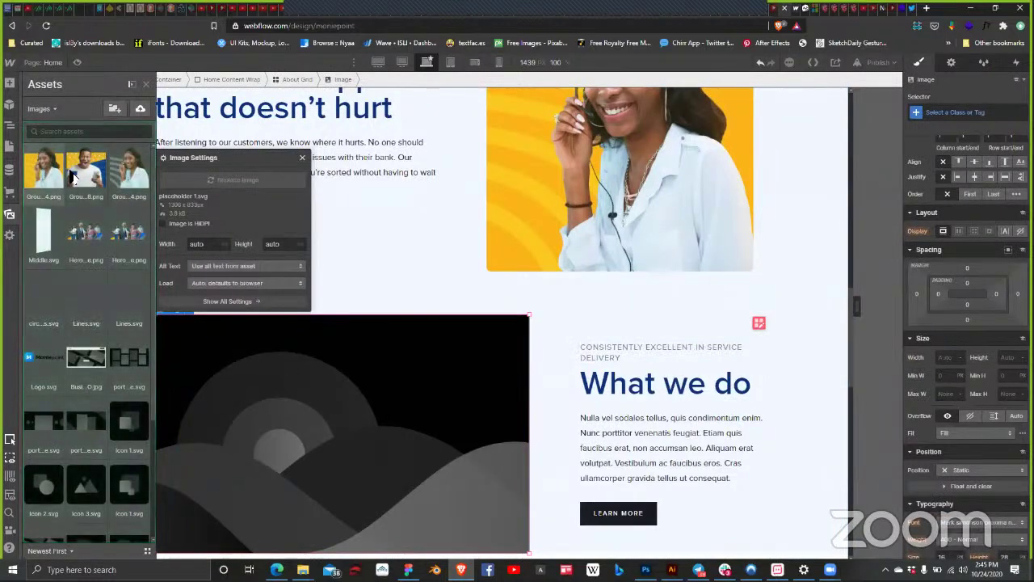
{"action": "left_click", "coordinate": [96, 183]}
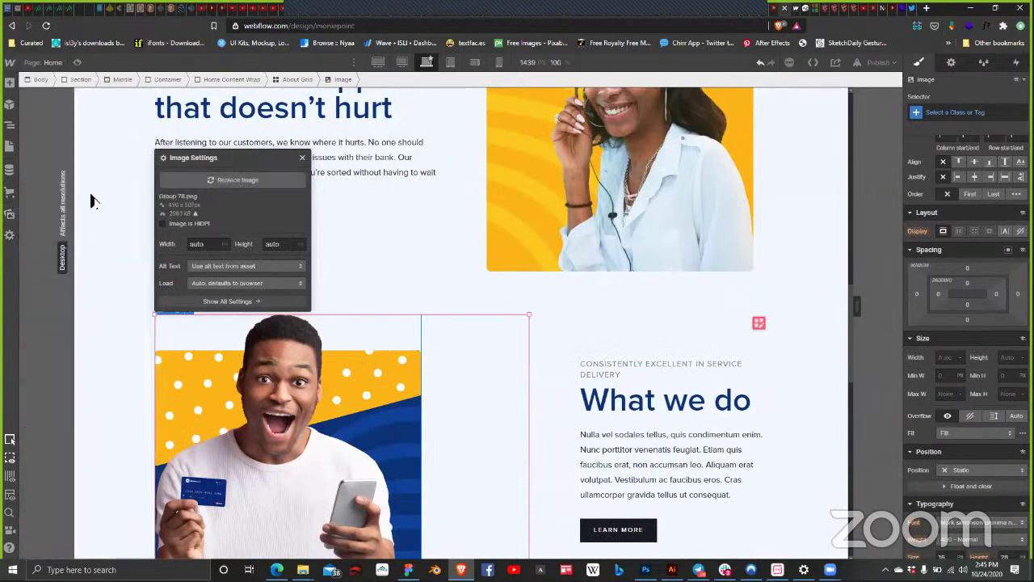
Step: Resize the grid holding the new image and "What we do" so both columns are 1fr wide
{"action": "left_click", "coordinate": [759, 323]}
{"action": "left_click_drag", "start_coordinate": [527, 302], "coordinate": [487, 302]}
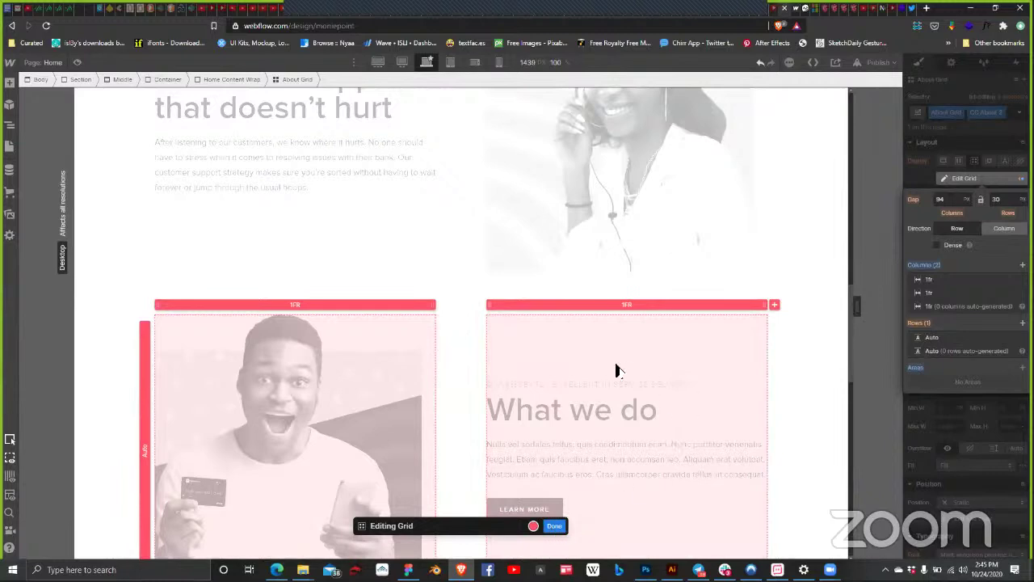
{"action": "key", "text": "Escape"}
Step: Replace the "What we do" heading with "The Bank you can (actually) trust" copied from the Figma design
{"action": "left_click", "coordinate": [565, 410]}
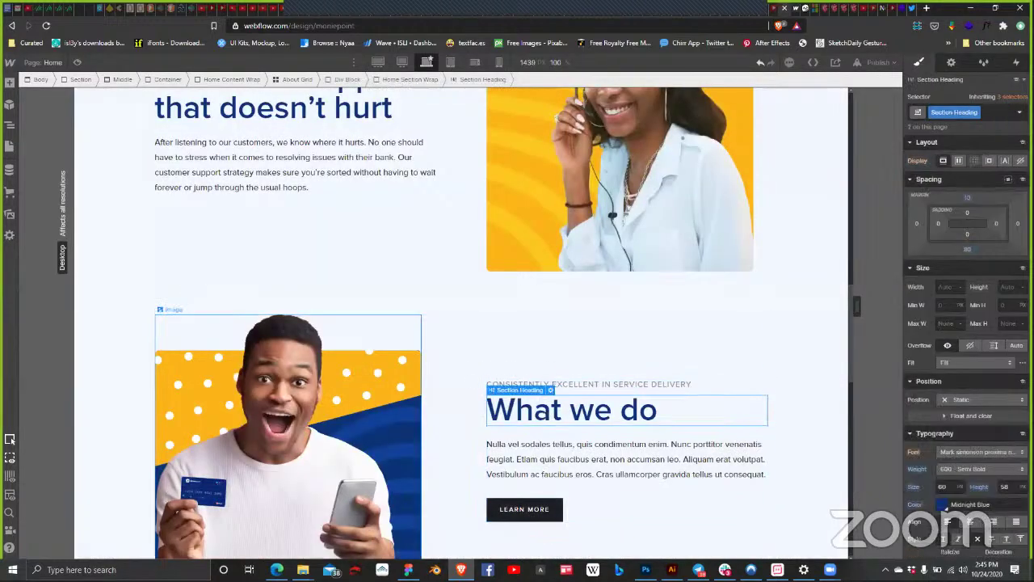
{"action": "mouse_move", "coordinate": [408, 570]}
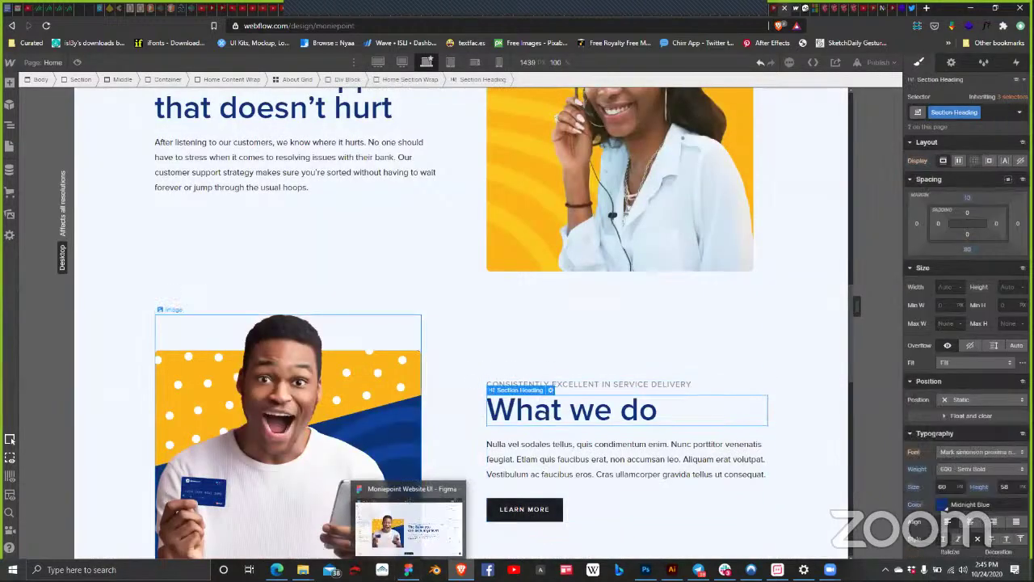
{"action": "mouse_move", "coordinate": [303, 570]}
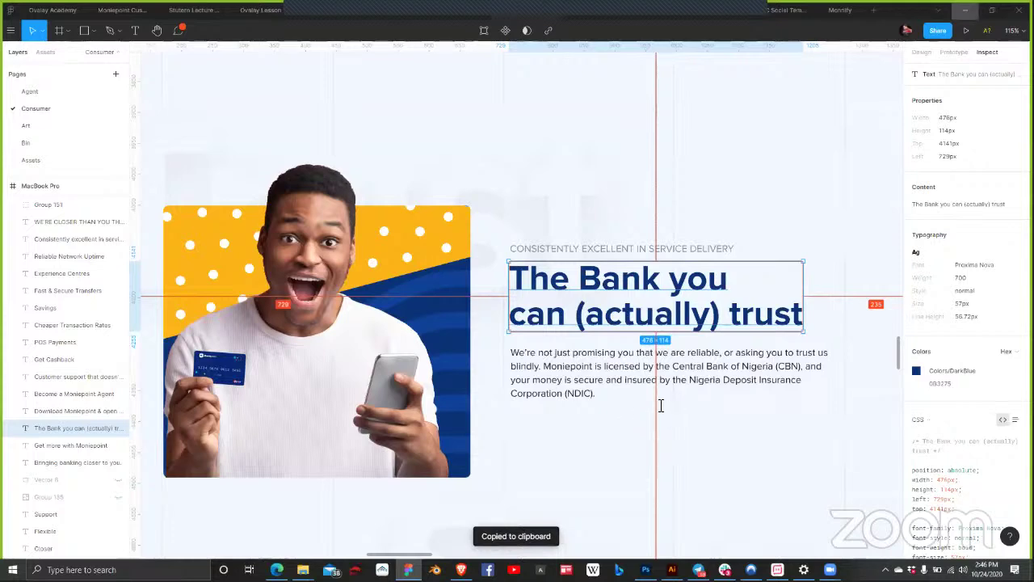
{"action": "key", "text": "alt+Tab"}
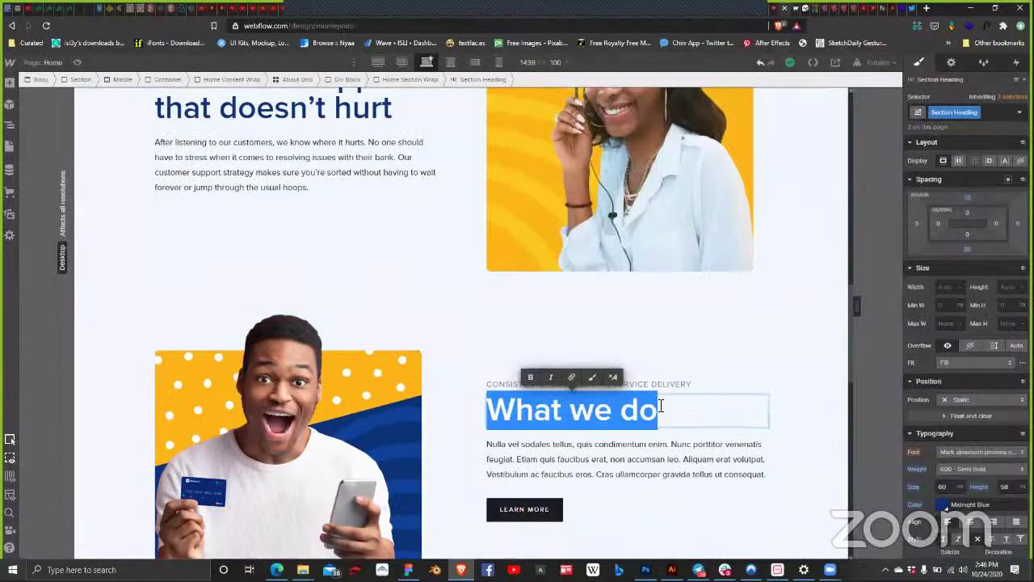
{"action": "key", "text": "ctrl+v"}
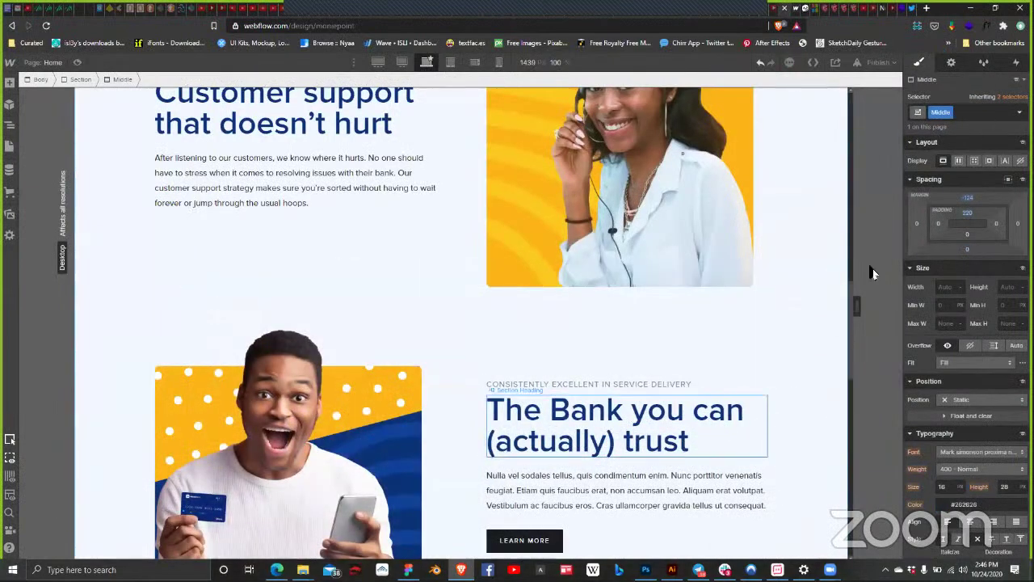
Step: Set the "The Bank you can (actually) trust" Section Heading's weight to 700 - Bold and its font size to 56 px
{"action": "left_click", "coordinate": [981, 470]}
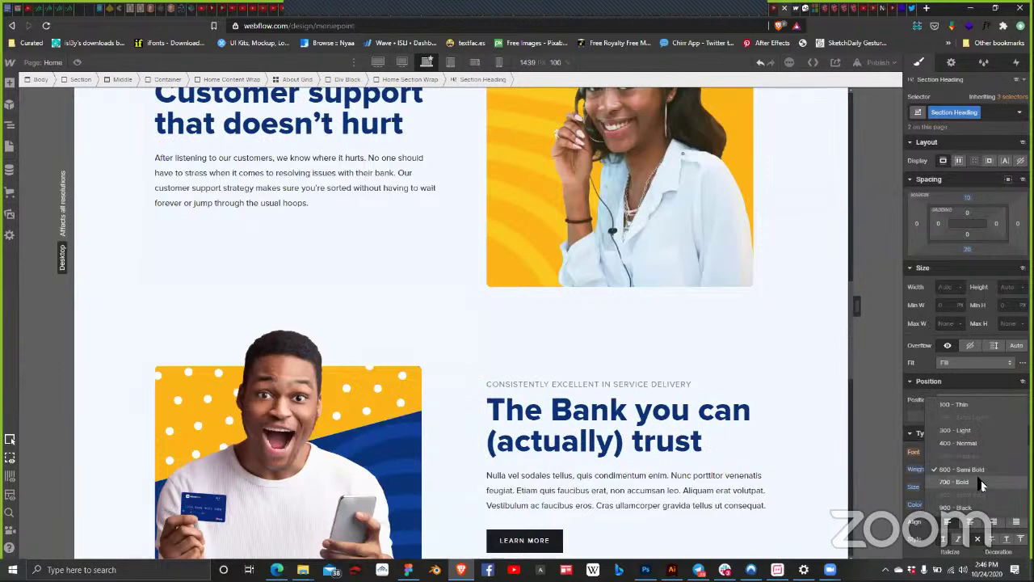
{"action": "left_click", "coordinate": [981, 481]}
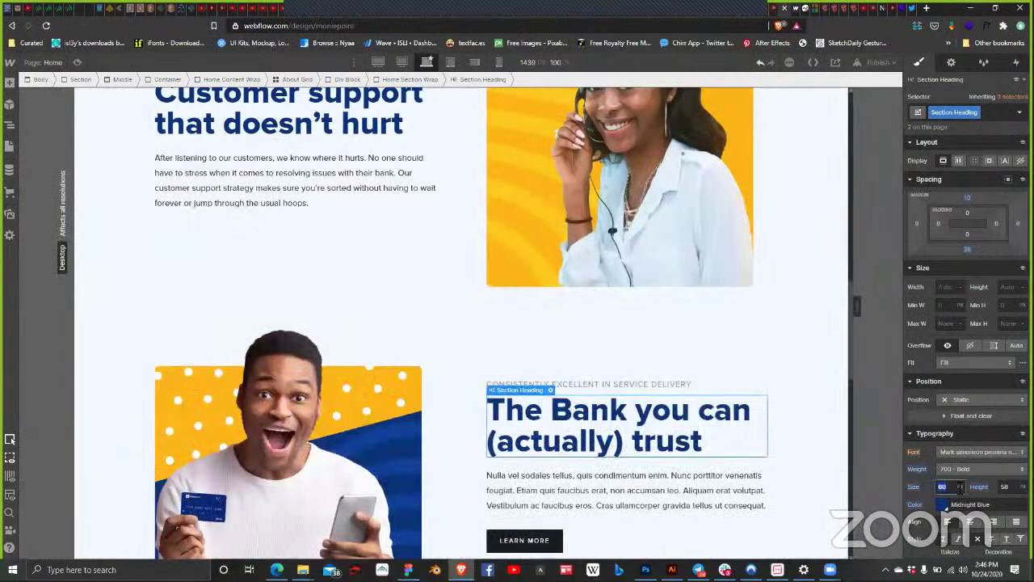
{"action": "key", "text": "Down"}
{"action": "key", "text": "Down"}
{"action": "key", "text": "Down"}
{"action": "key", "text": "Down"}
{"action": "key", "text": "Down"}
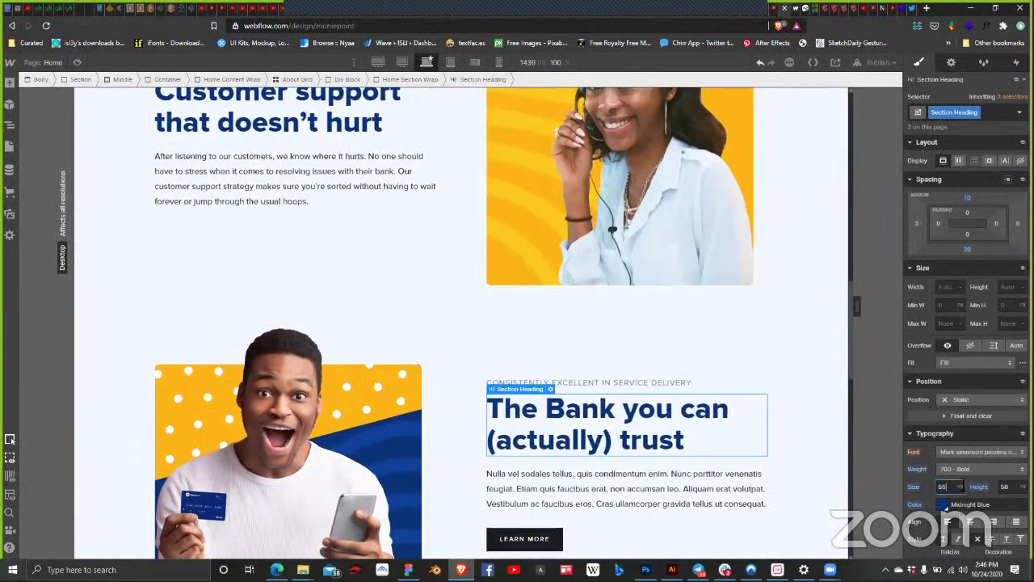
{"action": "key", "text": "Down"}
{"action": "key", "text": "Down"}
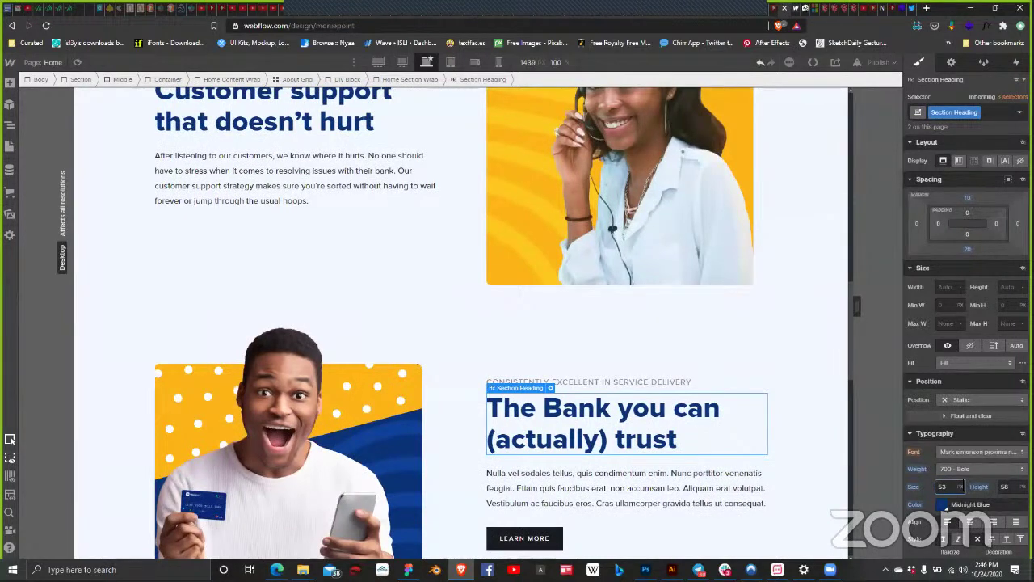
{"action": "key", "text": "Up"}
{"action": "key", "text": "Up"}
{"action": "key", "text": "Up"}
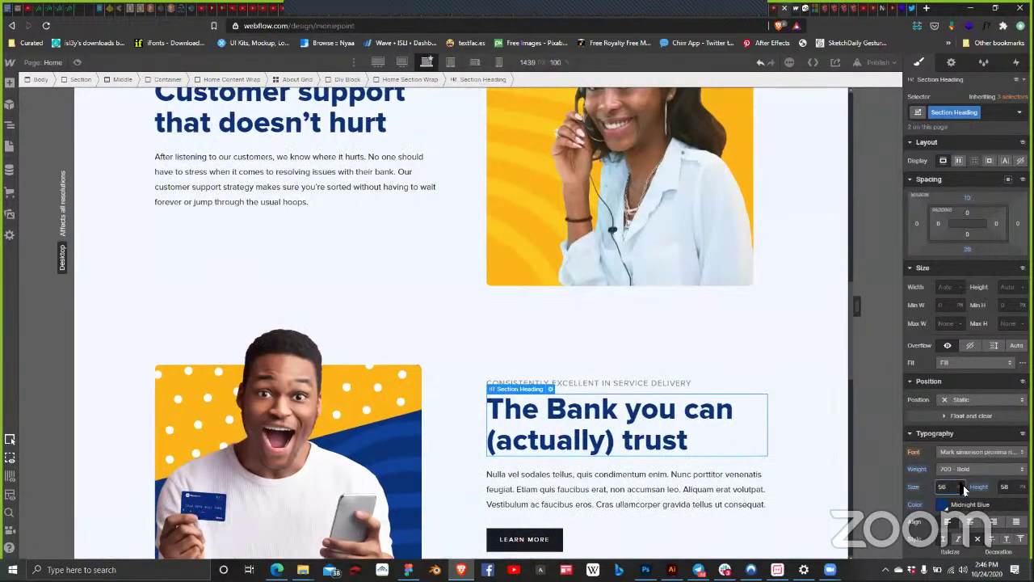
{"action": "left_click", "coordinate": [1013, 487]}
{"action": "left_click", "coordinate": [792, 356]}
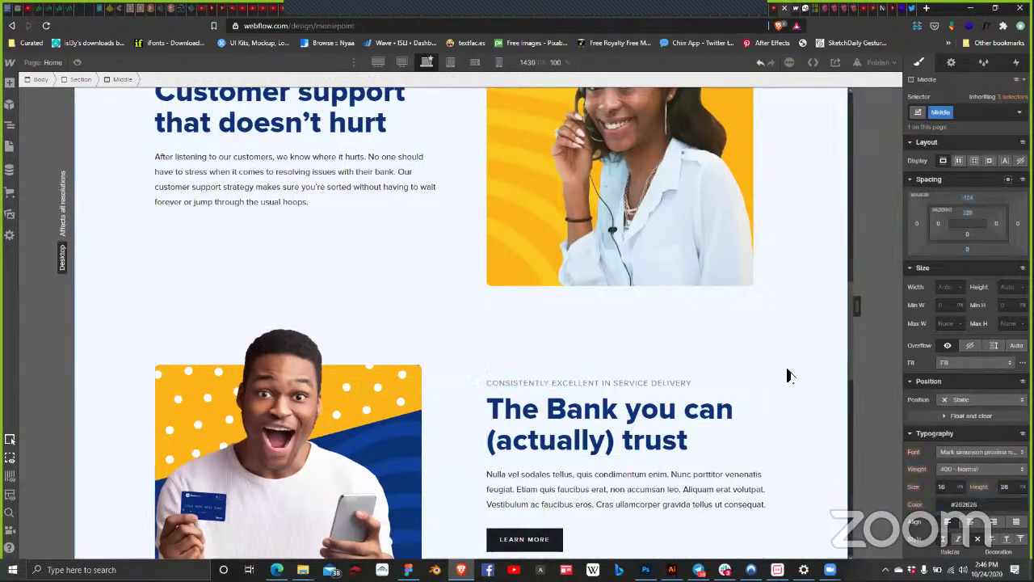
Step: Examine the restyled headings and section spacing on the canvas, from the two feature grids up to the hero image
{"action": "scroll", "coordinate": [788, 376], "scroll_direction": "up", "scroll_amount": 1}
{"action": "scroll", "coordinate": [787, 376], "scroll_direction": "up", "scroll_amount": 1}
{"action": "scroll", "coordinate": [782, 372], "scroll_direction": "down", "scroll_amount": 4}
{"action": "scroll", "coordinate": [778, 370], "scroll_direction": "up", "scroll_amount": 5}
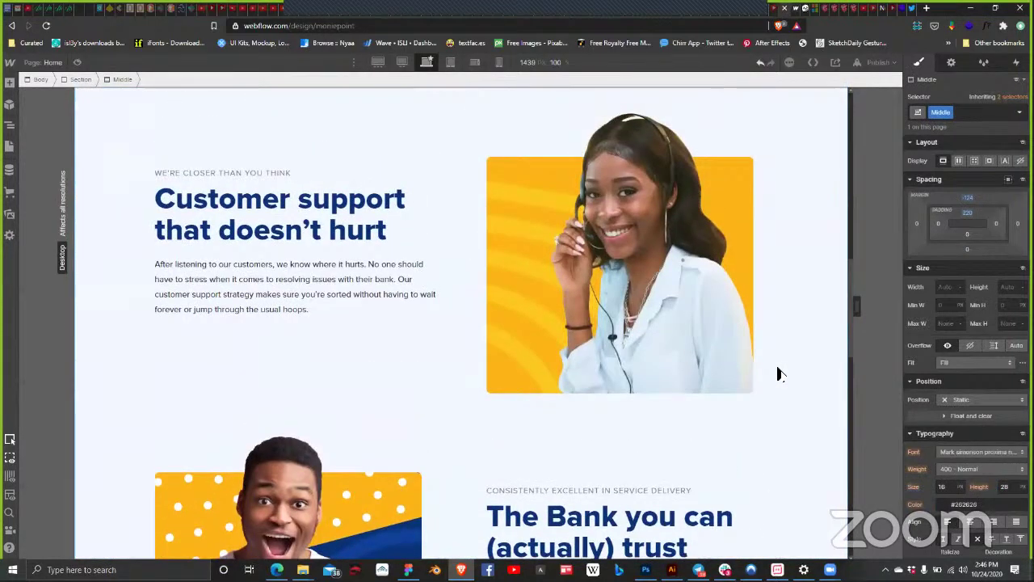
{"action": "scroll", "coordinate": [778, 373], "scroll_direction": "down", "scroll_amount": 2}
{"action": "scroll", "coordinate": [778, 373], "scroll_direction": "up", "scroll_amount": 5}
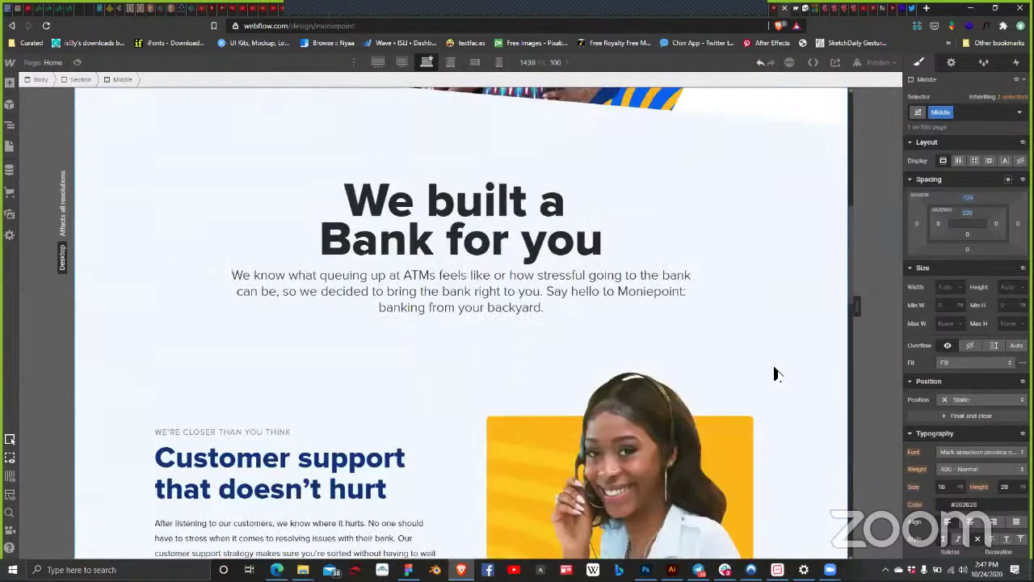
{"action": "scroll", "coordinate": [774, 375], "scroll_direction": "down", "scroll_amount": 4}
{"action": "scroll", "coordinate": [766, 347], "scroll_direction": "up", "scroll_amount": 1}
{"action": "scroll", "coordinate": [763, 330], "scroll_direction": "up", "scroll_amount": 5}
Step: Publish the site to moniepoint.webflow.io and reload the published page
{"action": "left_click", "coordinate": [877, 63]}
{"action": "left_click", "coordinate": [832, 234]}
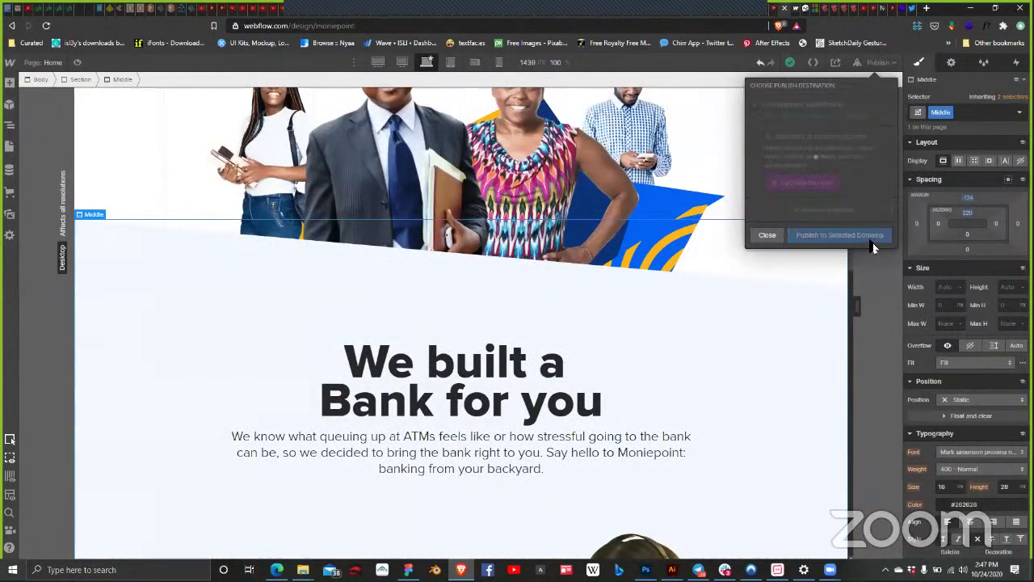
{"action": "left_click", "coordinate": [796, 12]}
{"action": "left_click", "coordinate": [47, 26]}
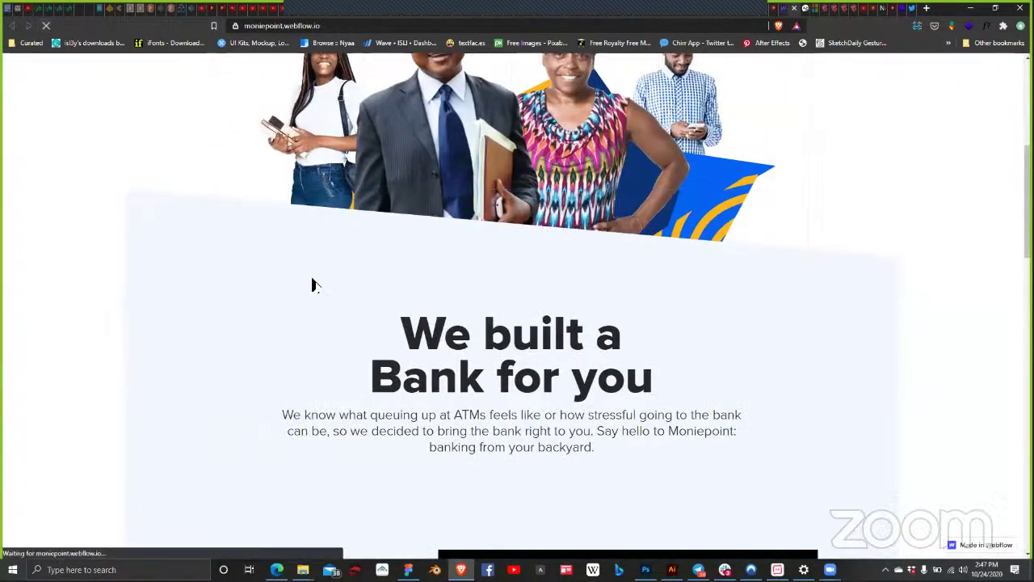
Step: Examine the published home page down to the "Company news" section and back up to the hero
{"action": "scroll", "coordinate": [369, 329], "scroll_direction": "down", "scroll_amount": 3}
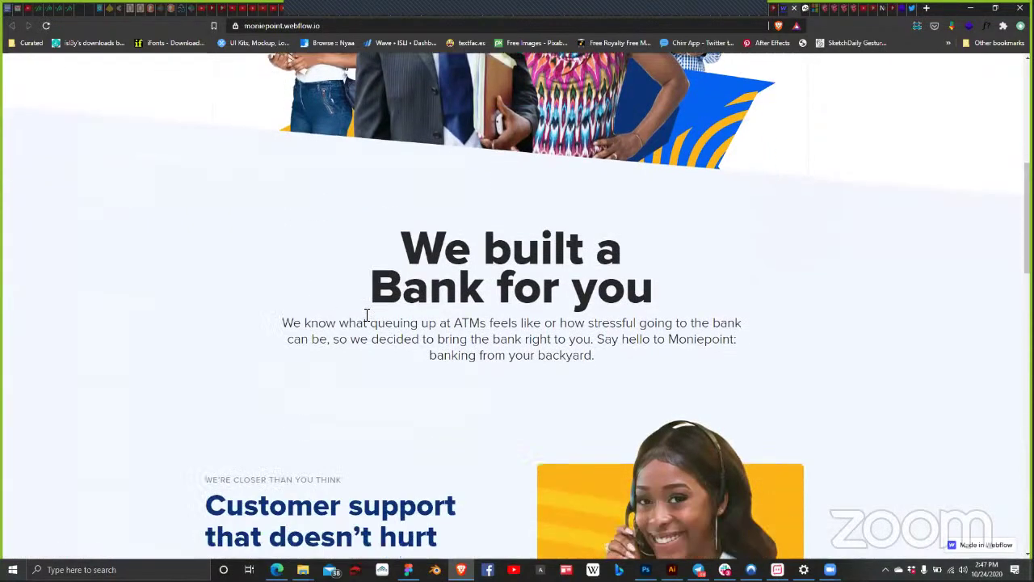
{"action": "scroll", "coordinate": [366, 317], "scroll_direction": "down", "scroll_amount": 7}
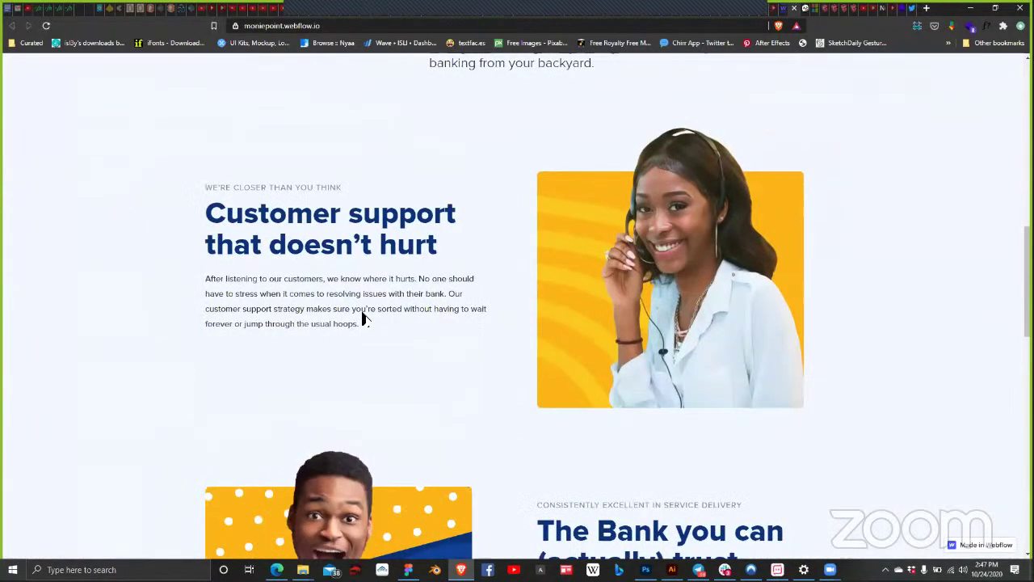
{"action": "scroll", "coordinate": [362, 319], "scroll_direction": "down", "scroll_amount": 2}
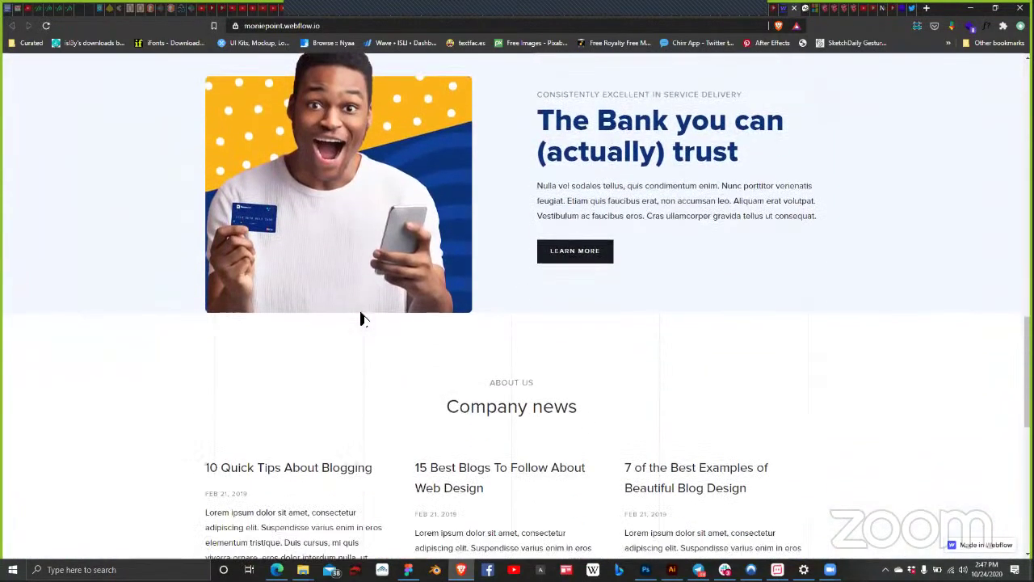
{"action": "scroll", "coordinate": [359, 314], "scroll_direction": "up", "scroll_amount": 2}
{"action": "scroll", "coordinate": [360, 315], "scroll_direction": "down", "scroll_amount": 4}
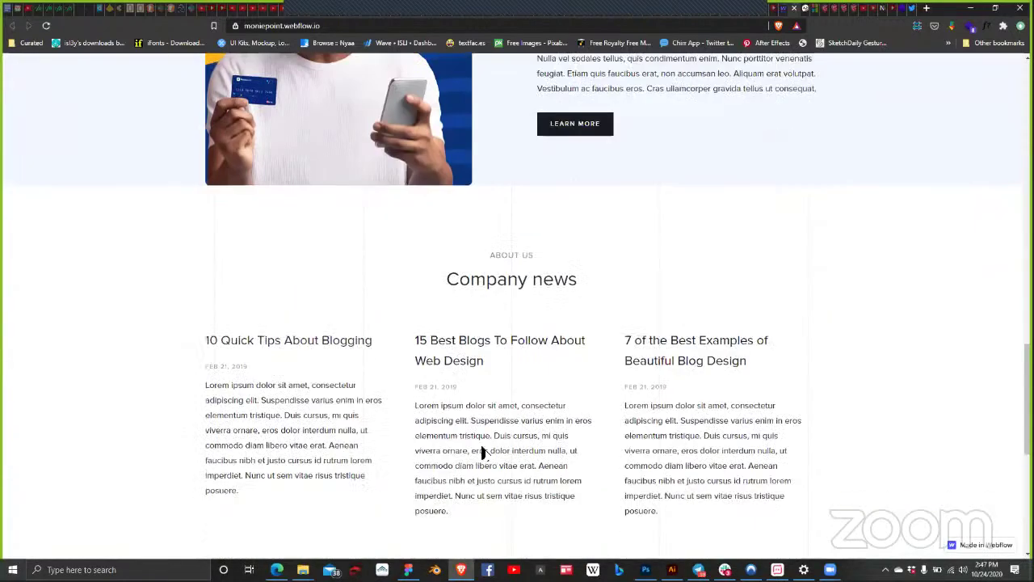
{"action": "scroll", "coordinate": [351, 286], "scroll_direction": "down", "scroll_amount": 2}
{"action": "scroll", "coordinate": [474, 277], "scroll_direction": "up", "scroll_amount": 1}
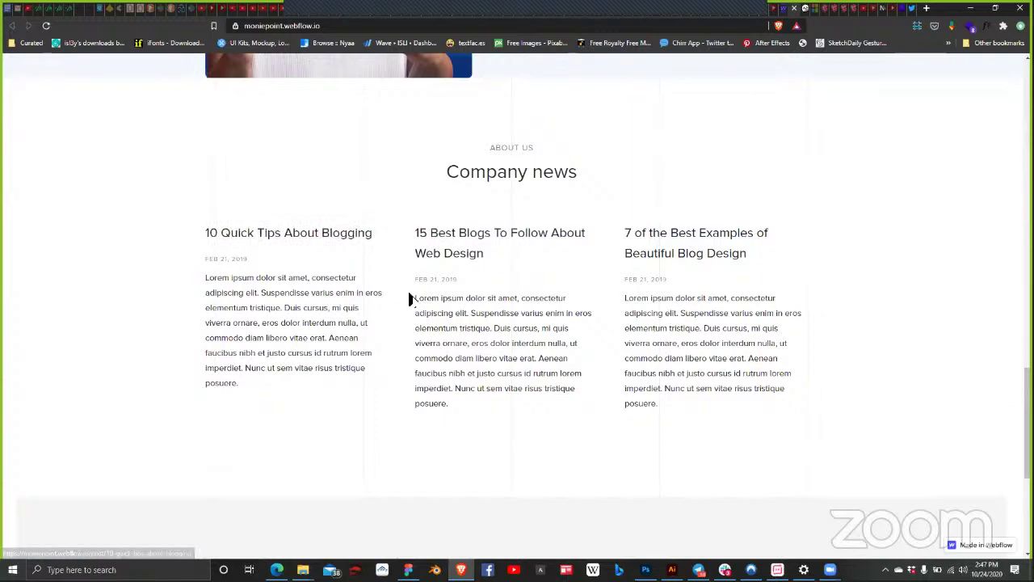
{"action": "scroll", "coordinate": [410, 299], "scroll_direction": "up", "scroll_amount": 2}
{"action": "scroll", "coordinate": [411, 299], "scroll_direction": "up", "scroll_amount": 3}
{"action": "scroll", "coordinate": [411, 299], "scroll_direction": "up", "scroll_amount": 1}
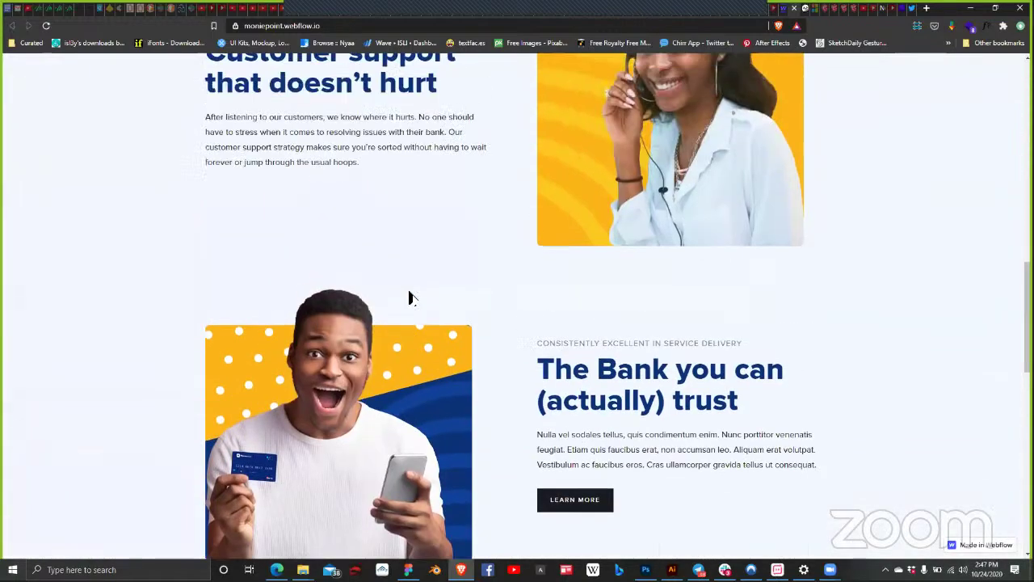
{"action": "scroll", "coordinate": [412, 303], "scroll_direction": "up", "scroll_amount": 2}
{"action": "scroll", "coordinate": [414, 305], "scroll_direction": "down", "scroll_amount": 3}
{"action": "scroll", "coordinate": [414, 305], "scroll_direction": "up", "scroll_amount": 1}
{"action": "scroll", "coordinate": [412, 307], "scroll_direction": "up", "scroll_amount": 10}
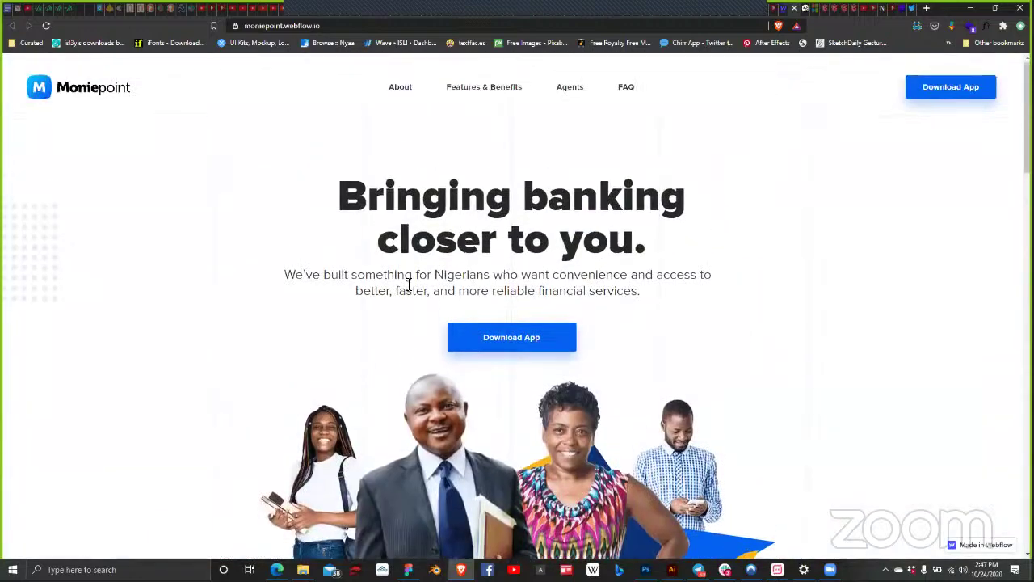
Step: Compare the published hero with the "We built a Bank for you" section below it and close the published page
{"action": "scroll", "coordinate": [408, 287], "scroll_direction": "down", "scroll_amount": 1}
{"action": "scroll", "coordinate": [408, 289], "scroll_direction": "up", "scroll_amount": 1}
{"action": "scroll", "coordinate": [399, 345], "scroll_direction": "down", "scroll_amount": 1}
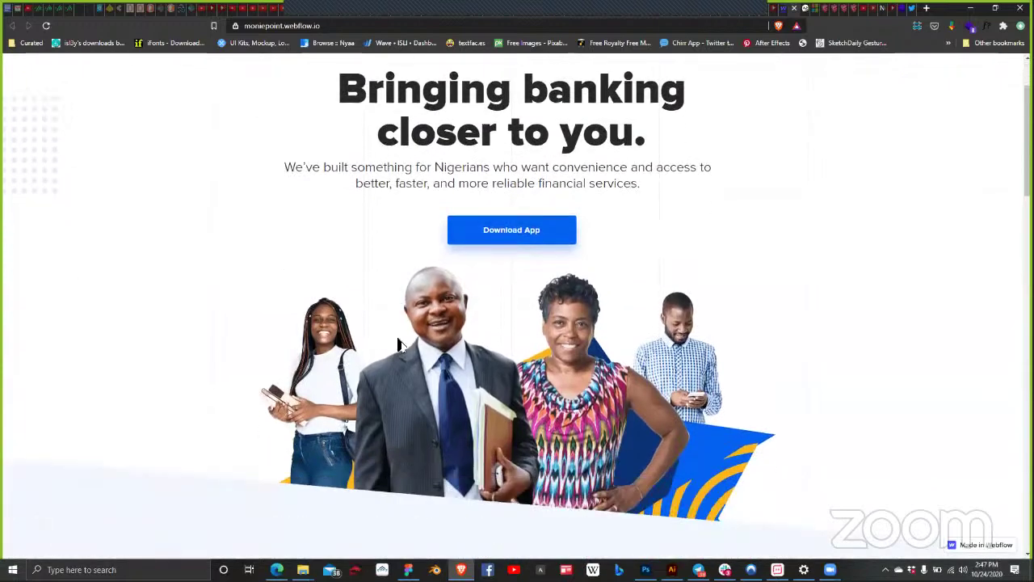
{"action": "scroll", "coordinate": [393, 337], "scroll_direction": "down", "scroll_amount": 2}
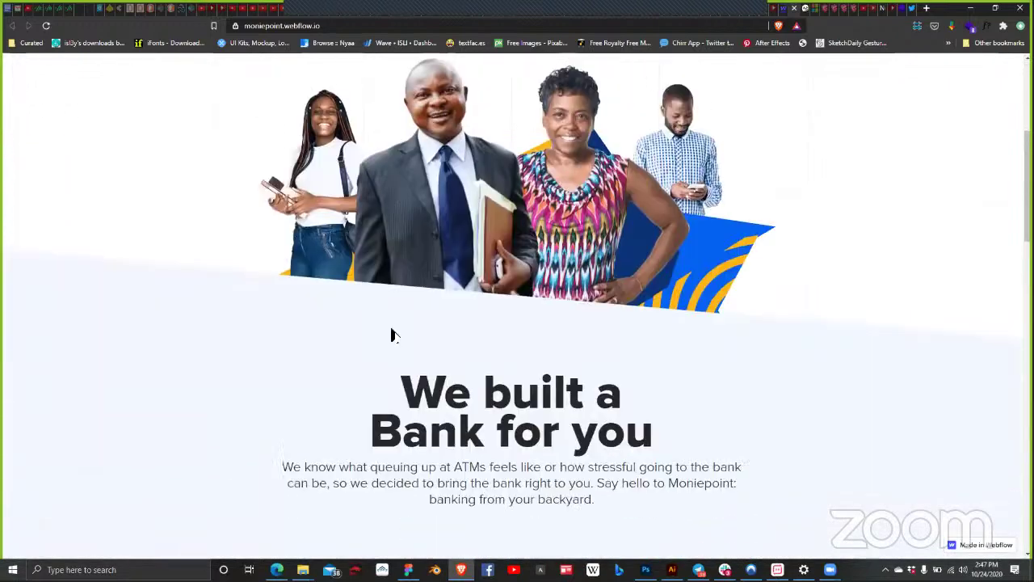
{"action": "scroll", "coordinate": [388, 335], "scroll_direction": "up", "scroll_amount": 3}
{"action": "scroll", "coordinate": [363, 318], "scroll_direction": "down", "scroll_amount": 1}
{"action": "scroll", "coordinate": [363, 319], "scroll_direction": "up", "scroll_amount": 1}
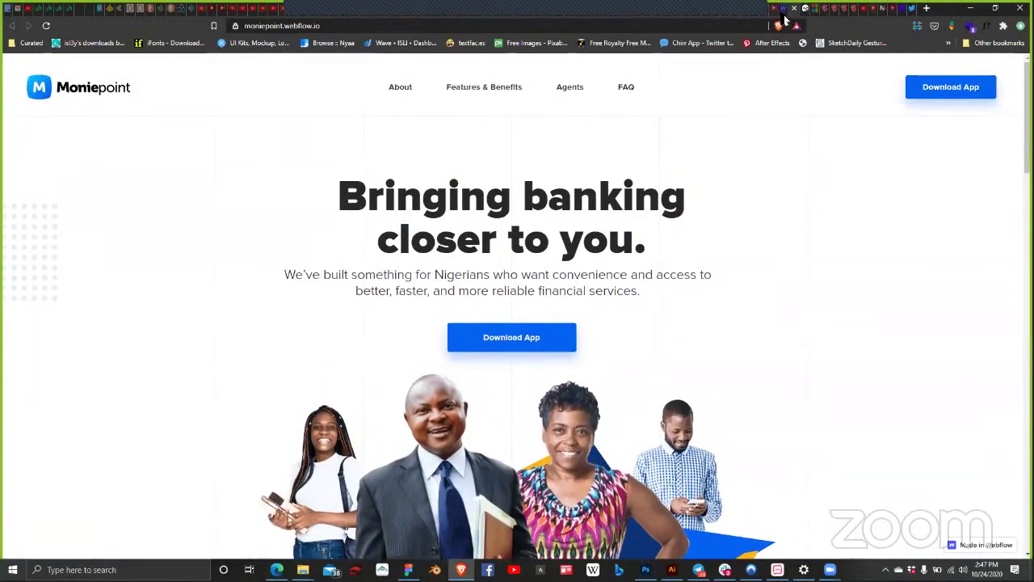
{"action": "key", "text": "ctrl+w"}
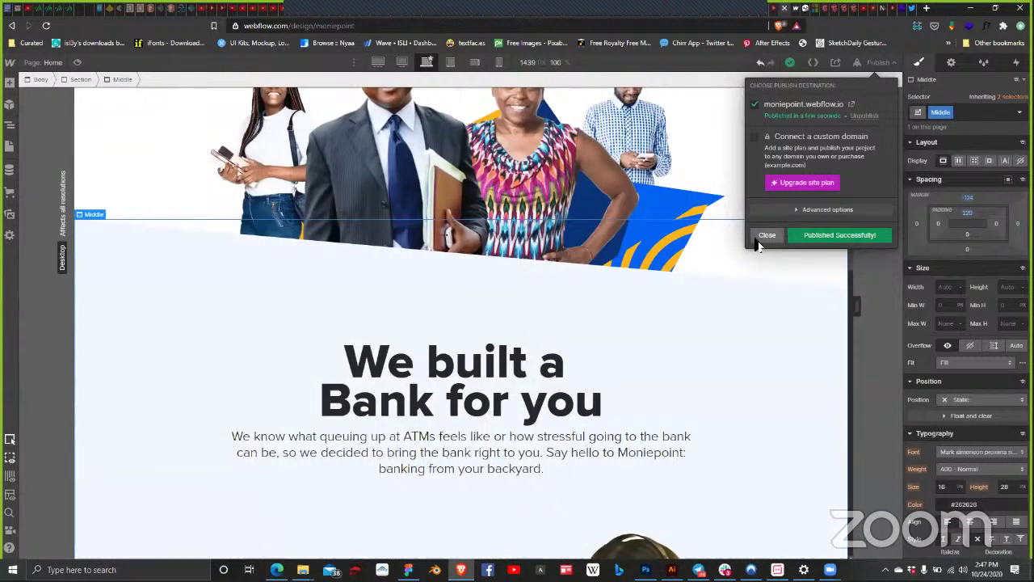
Step: Dismiss the publishing options and collapse Motto Wrap and Home Content Wrap in the element hierarchy under Middle's Container
{"action": "left_click", "coordinate": [673, 331]}
{"action": "scroll", "coordinate": [260, 322], "scroll_direction": "down", "scroll_amount": 5}
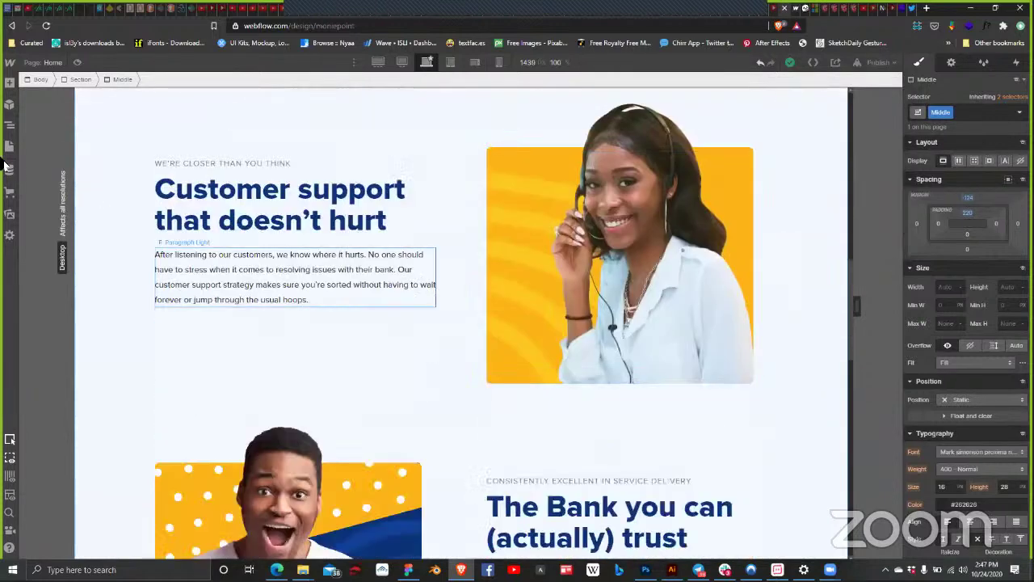
{"action": "left_click", "coordinate": [9, 124]}
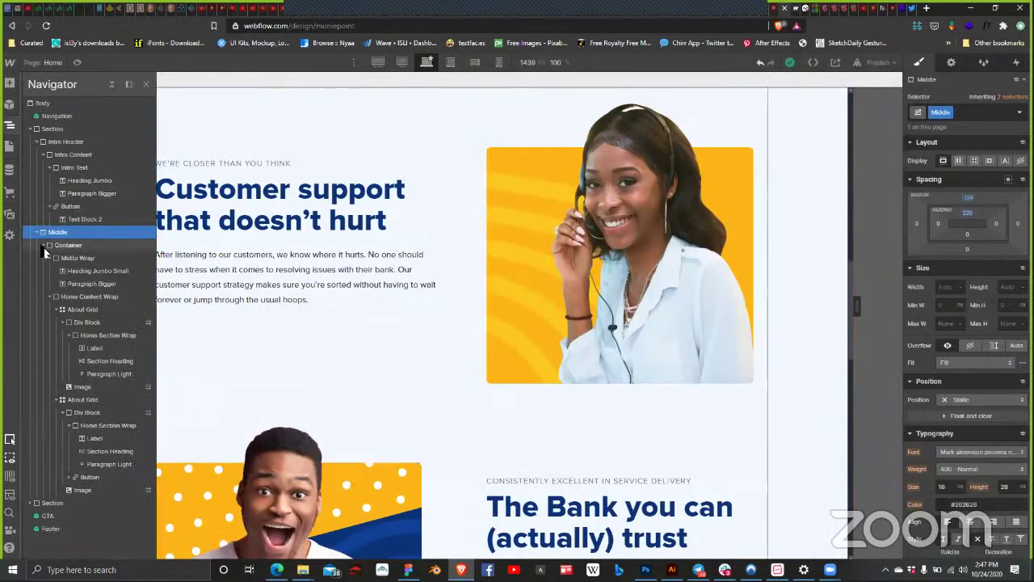
{"action": "left_click", "coordinate": [45, 245]}
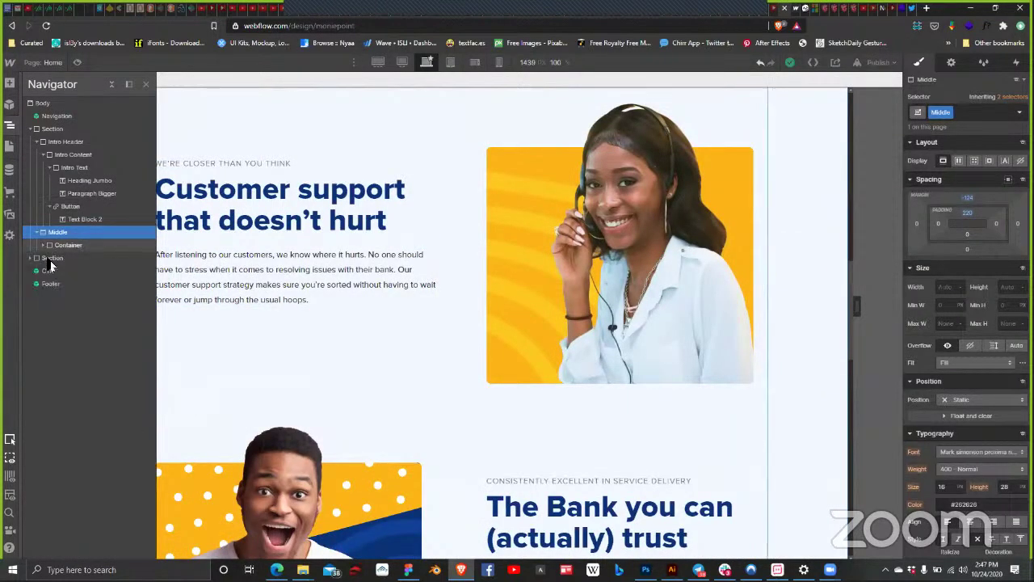
{"action": "left_click", "coordinate": [43, 244], "text": "alt"}
{"action": "left_click", "coordinate": [49, 258]}
{"action": "left_click", "coordinate": [50, 271]}
{"action": "left_click", "coordinate": [266, 331]}
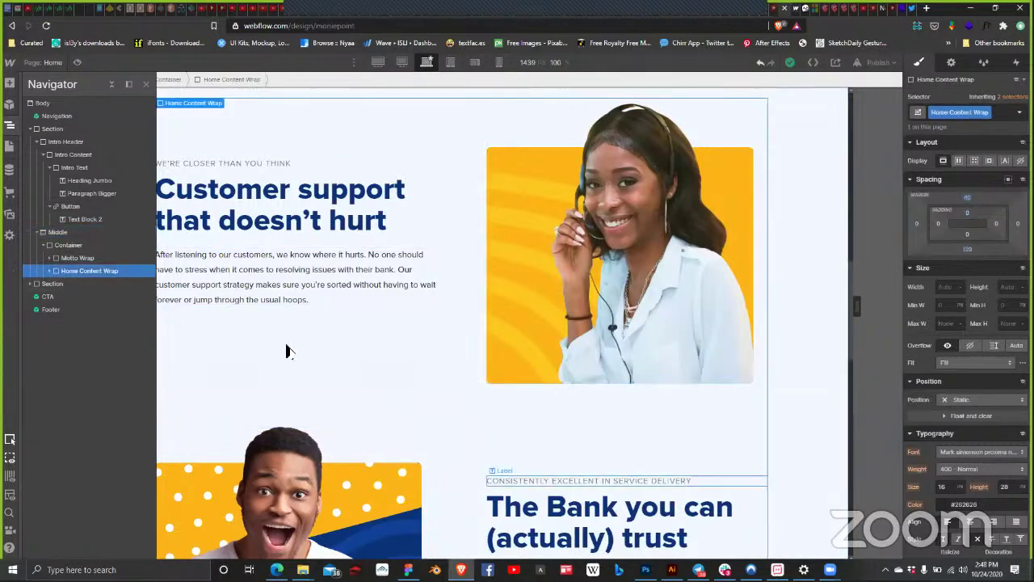
Step: Expand Home Content Wrap in the element hierarchy and collapse both of its About Grids
{"action": "left_click", "coordinate": [65, 257]}
{"action": "scroll", "coordinate": [355, 317], "scroll_direction": "up", "scroll_amount": 1}
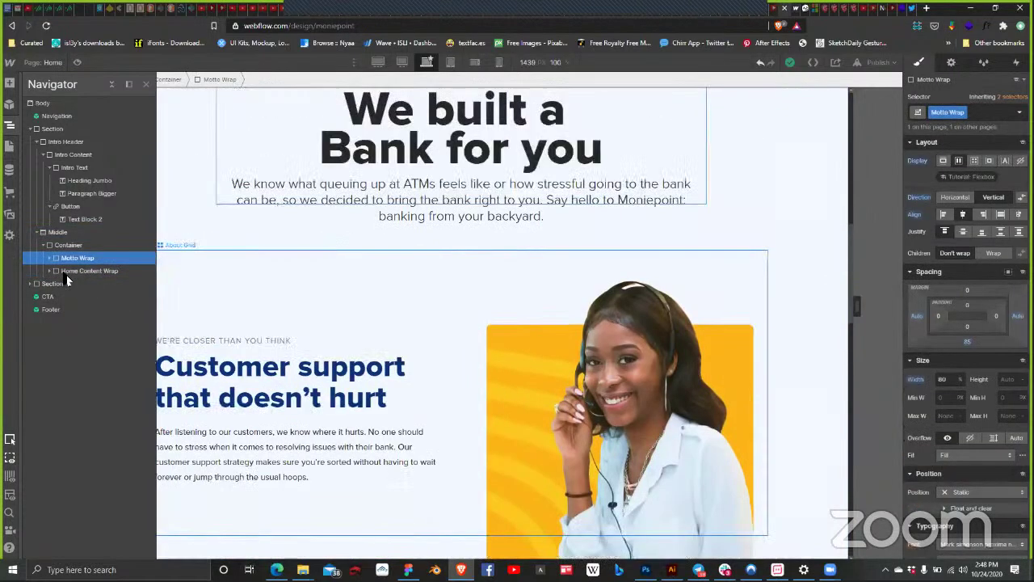
{"action": "left_click", "coordinate": [77, 270]}
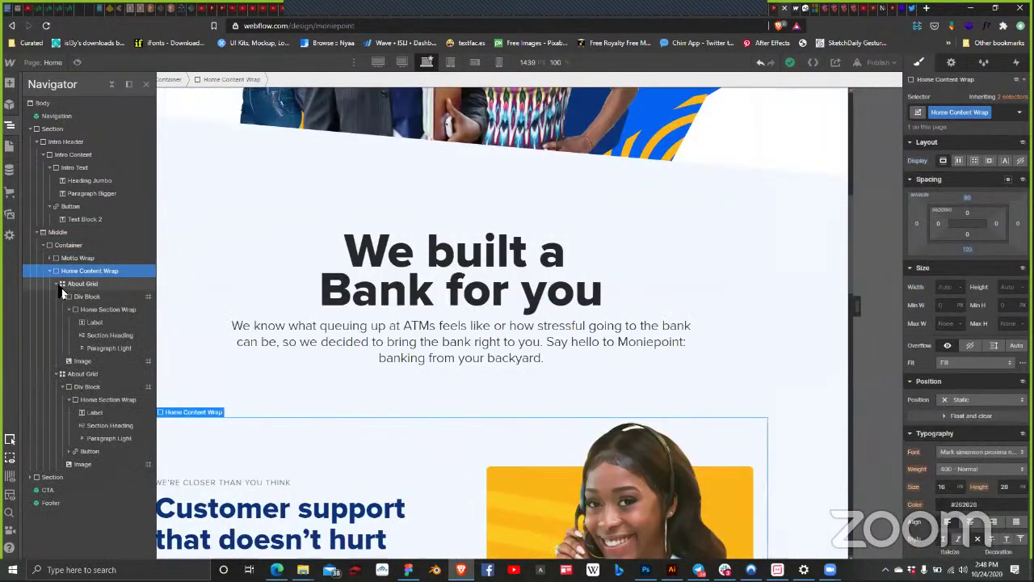
{"action": "left_click", "coordinate": [81, 286]}
{"action": "left_click", "coordinate": [56, 283]}
{"action": "left_click", "coordinate": [63, 297]}
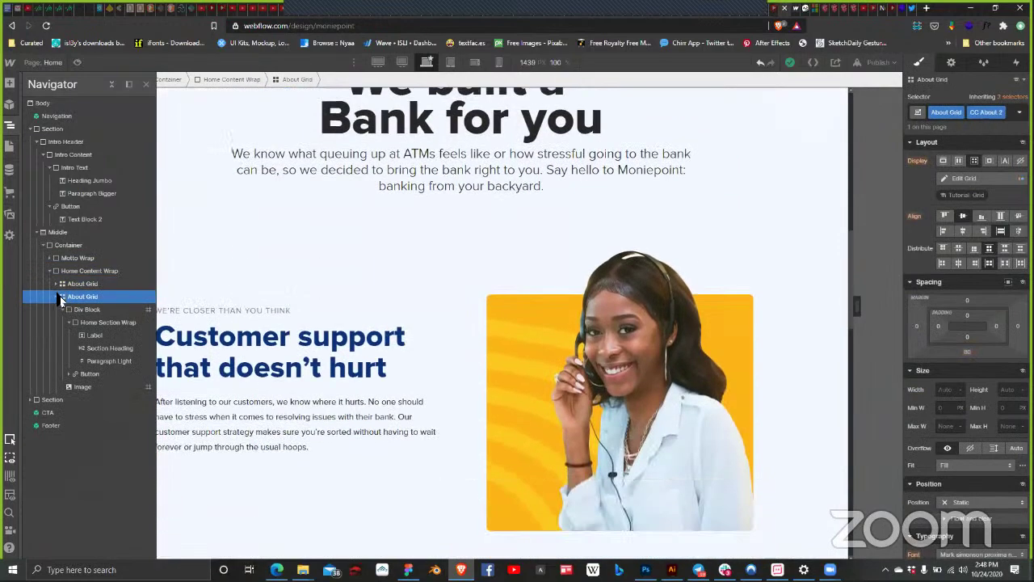
{"action": "left_click", "coordinate": [93, 284]}
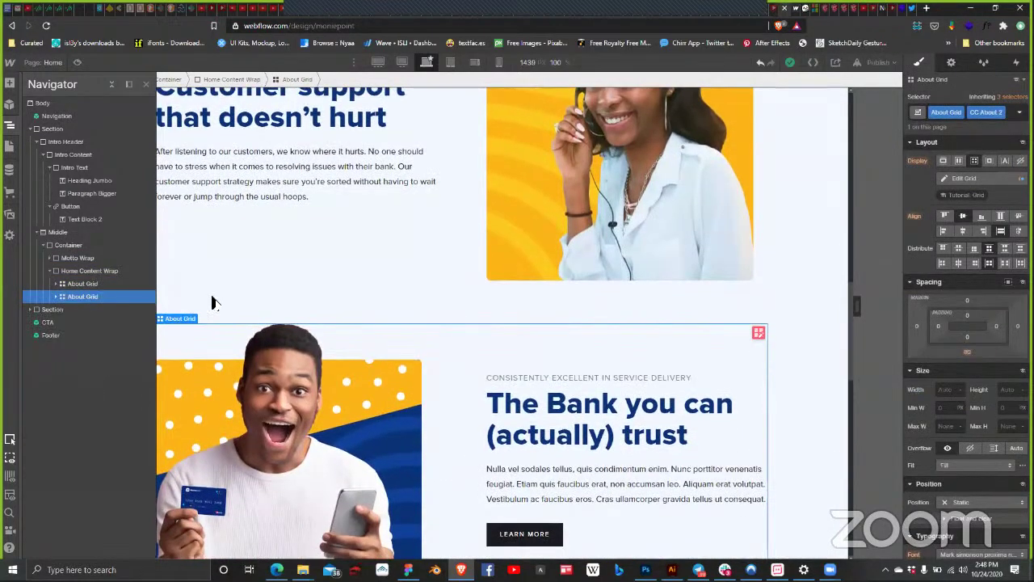
Step: Move the "The Bank you can (actually) trust" About Grid above the "Customer support that doesn't hurt" grid within Home Content Wrap
{"action": "left_click", "coordinate": [116, 300]}
{"action": "left_click", "coordinate": [104, 288]}
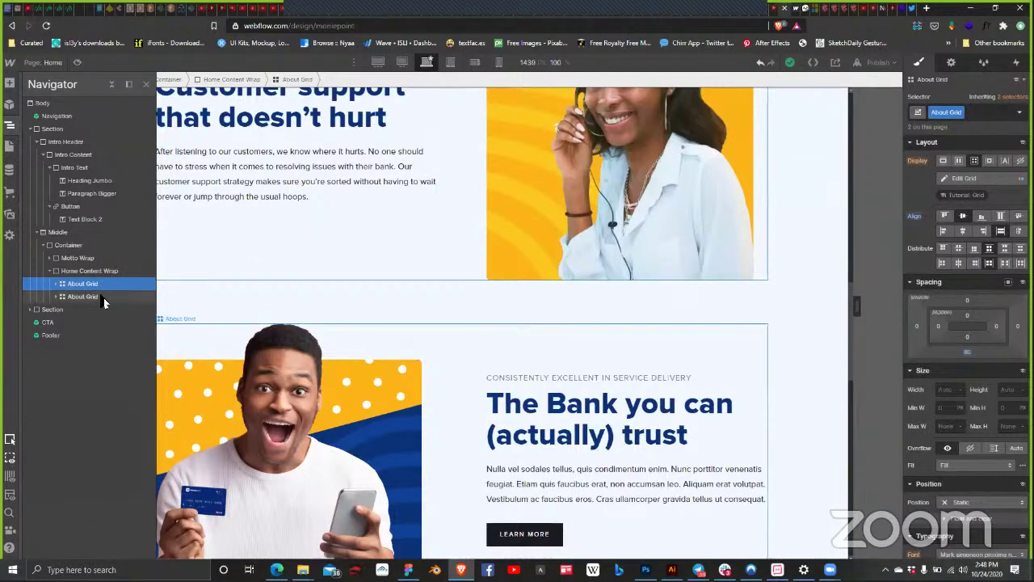
{"action": "left_click", "coordinate": [87, 299]}
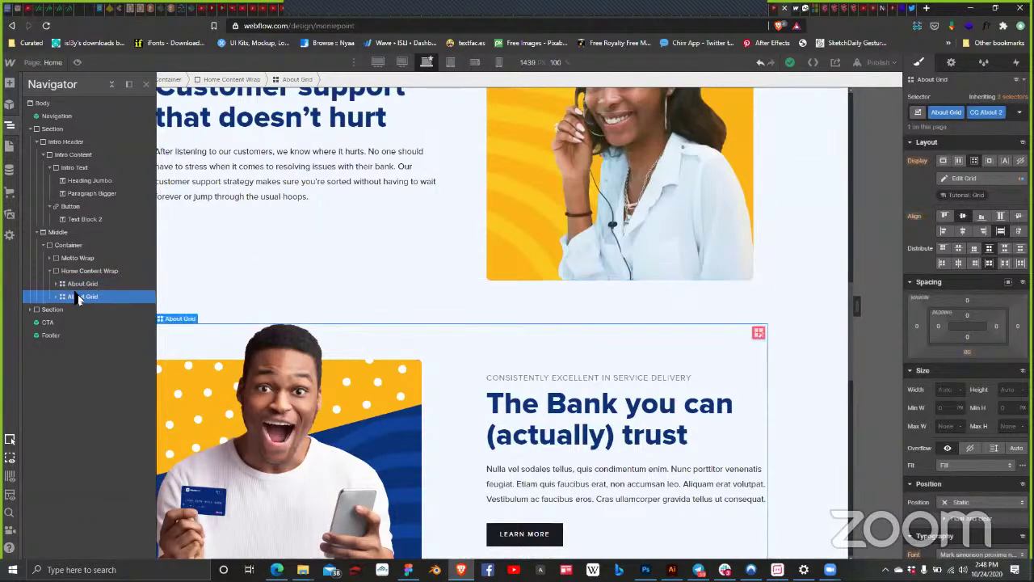
{"action": "left_click_drag", "start_coordinate": [78, 297], "coordinate": [83, 292]}
{"action": "left_click_drag", "start_coordinate": [180, 276], "coordinate": [380, 295]}
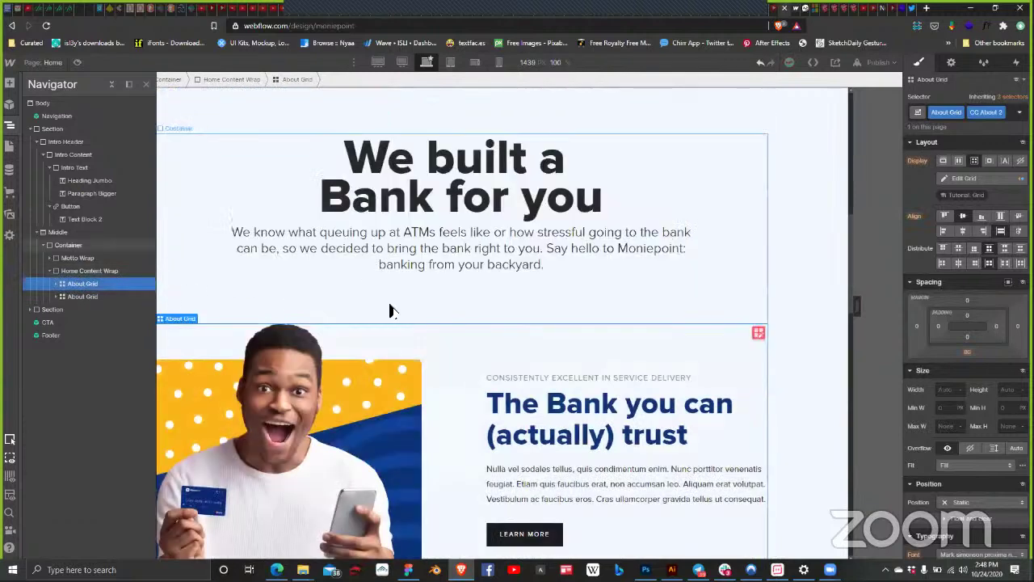
Step: Duplicate the "The Bank you can (actually) trust" About Grid and select the "Customer support that doesn't hurt" grid
{"action": "scroll", "coordinate": [393, 340], "scroll_direction": "down", "scroll_amount": 3}
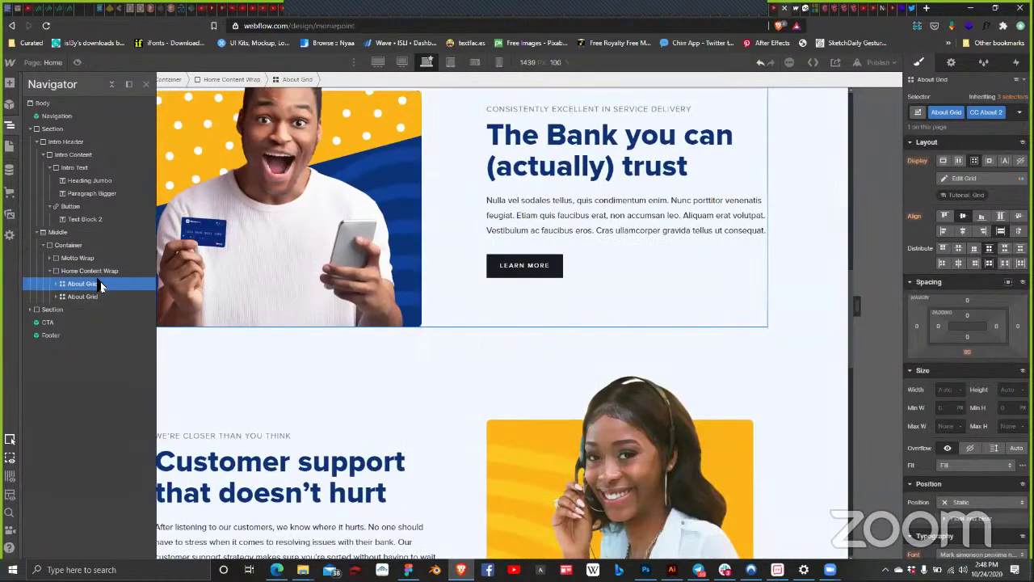
{"action": "key", "text": "ctrl+d"}
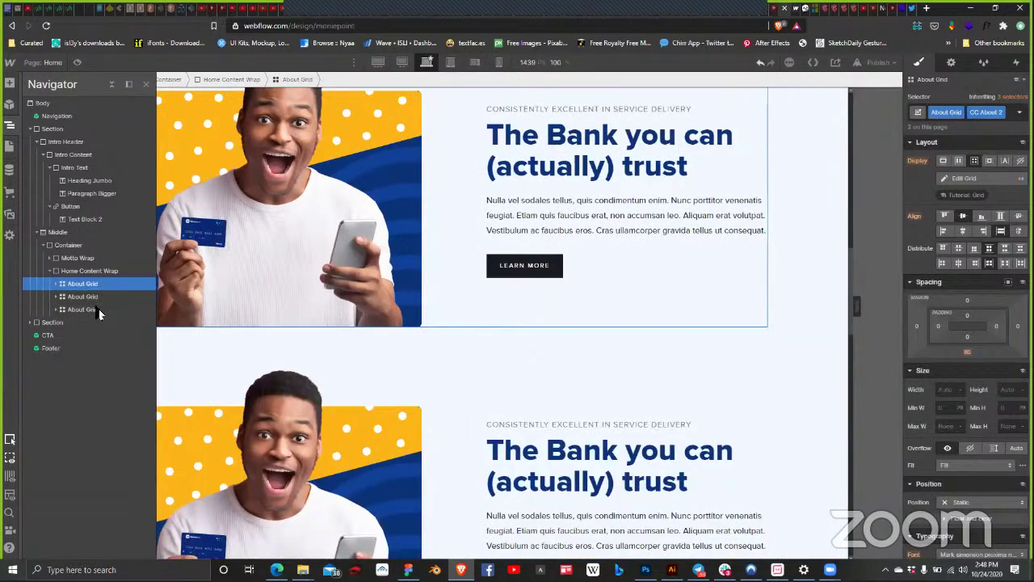
{"action": "left_click", "coordinate": [122, 318]}
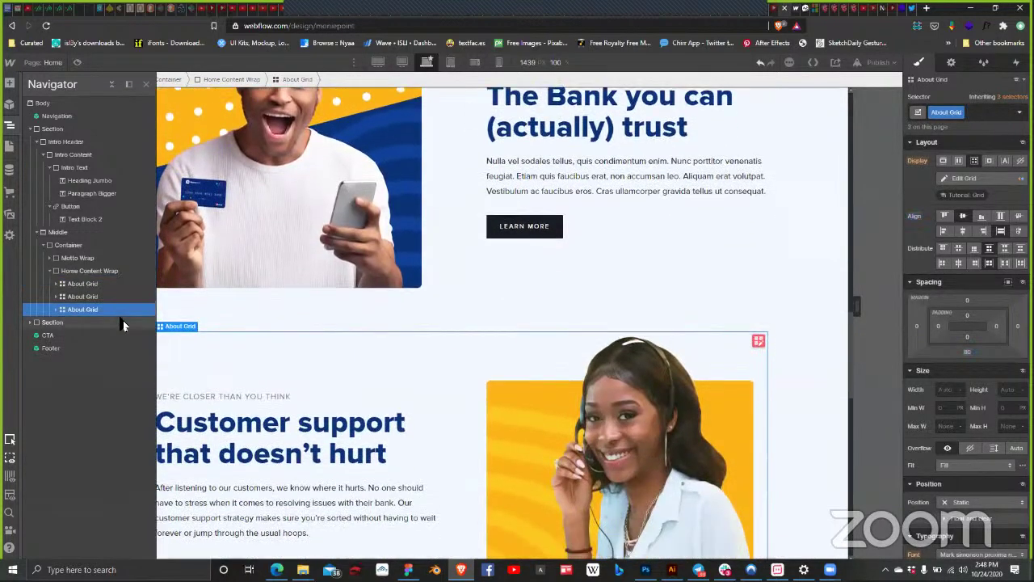
Step: Duplicate the "Customer support that doesn't hurt" About Grid and place the copy between the two "The Bank you can (actually) trust" grids
{"action": "key", "text": "ctrl+d"}
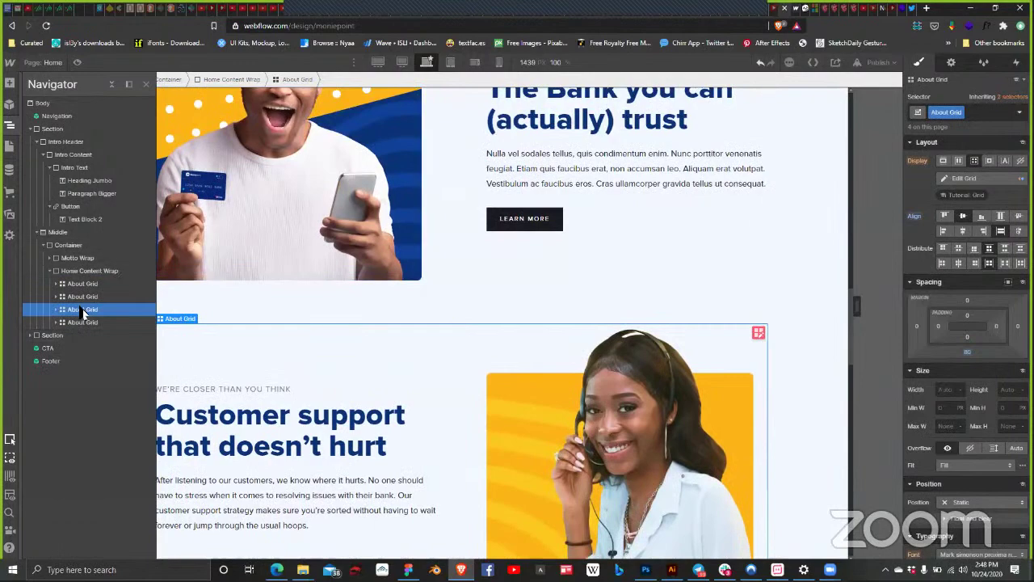
{"action": "left_click", "coordinate": [546, 280]}
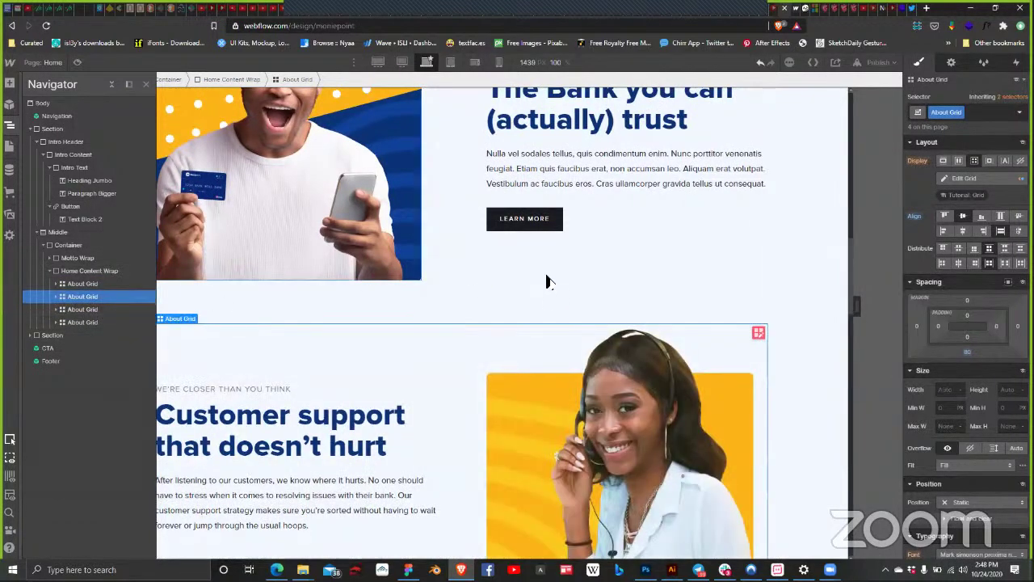
{"action": "scroll", "coordinate": [546, 280], "scroll_direction": "down", "scroll_amount": 6}
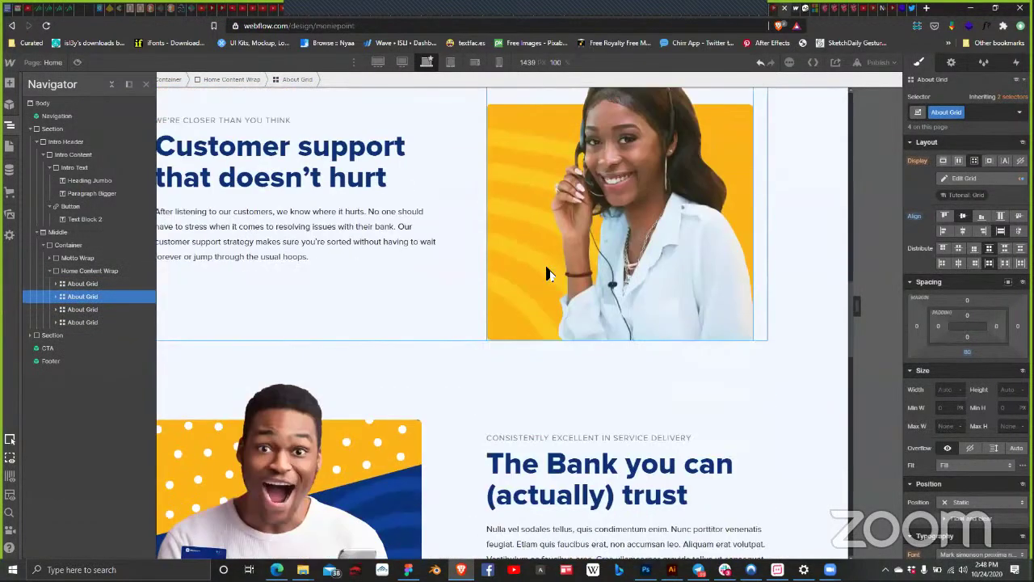
{"action": "scroll", "coordinate": [547, 273], "scroll_direction": "up", "scroll_amount": 5}
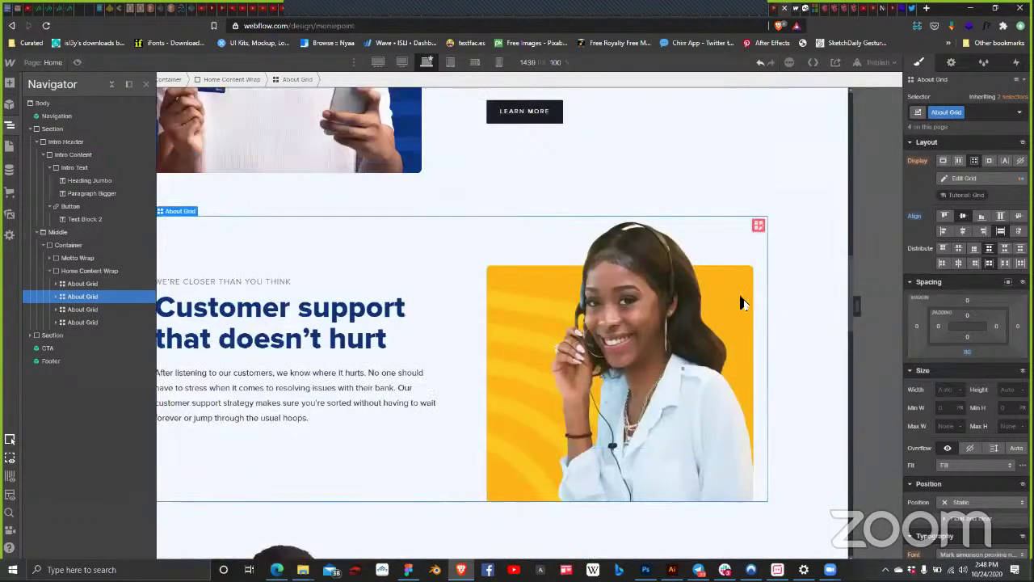
Step: Justify the headset woman image to the end of its grid cell in both "Customer support that doesn't hurt" grids
{"action": "left_click", "coordinate": [766, 301]}
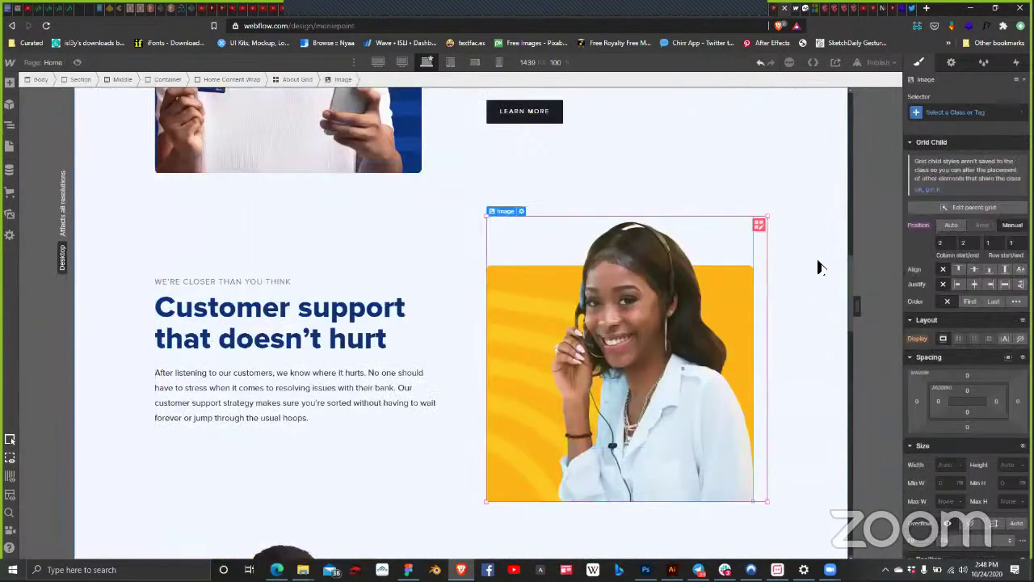
{"action": "left_click", "coordinate": [992, 284]}
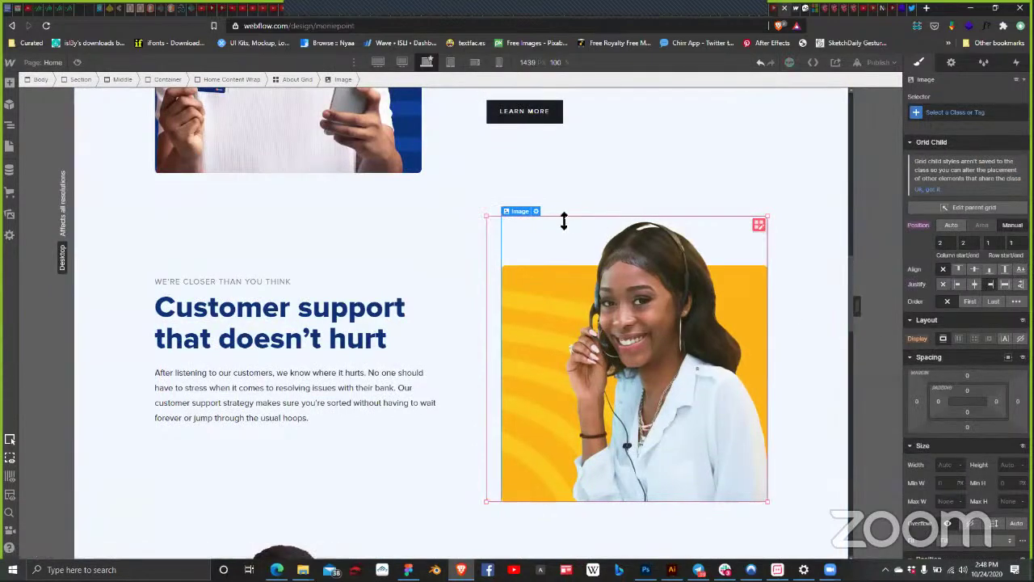
{"action": "left_click", "coordinate": [404, 162]}
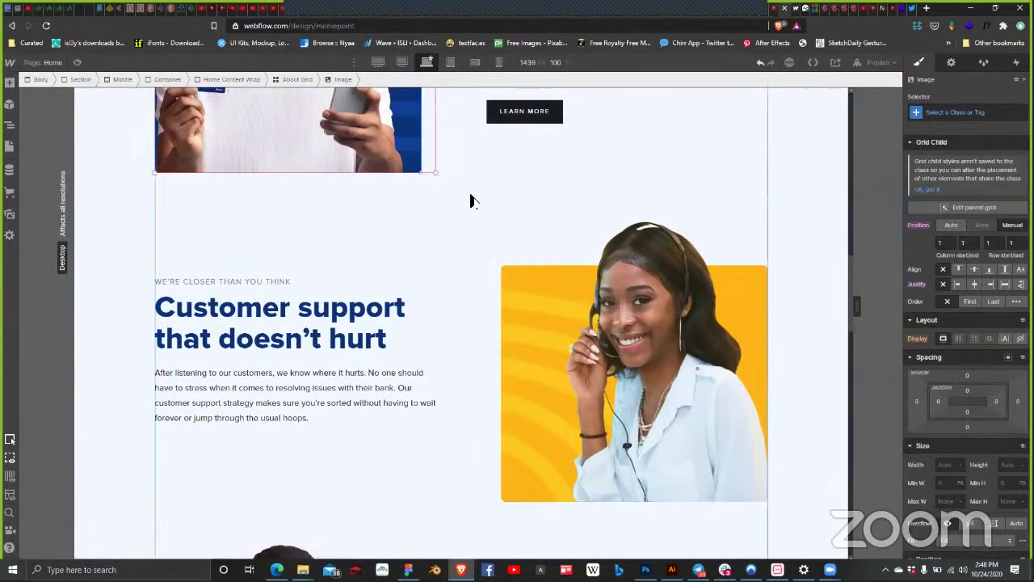
{"action": "scroll", "coordinate": [473, 210], "scroll_direction": "up", "scroll_amount": 3}
{"action": "scroll", "coordinate": [458, 227], "scroll_direction": "down", "scroll_amount": 8}
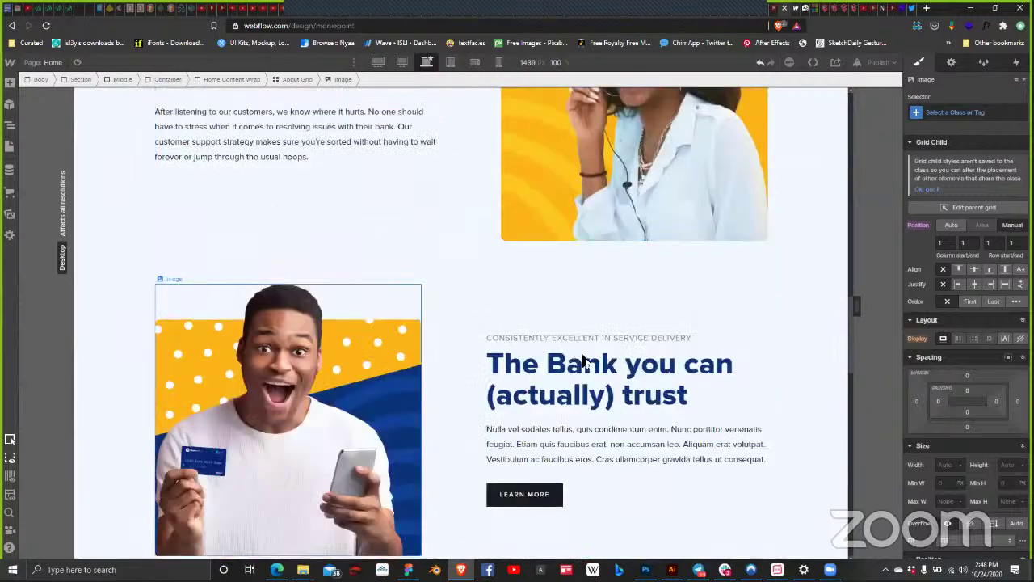
{"action": "scroll", "coordinate": [614, 390], "scroll_direction": "down", "scroll_amount": 2}
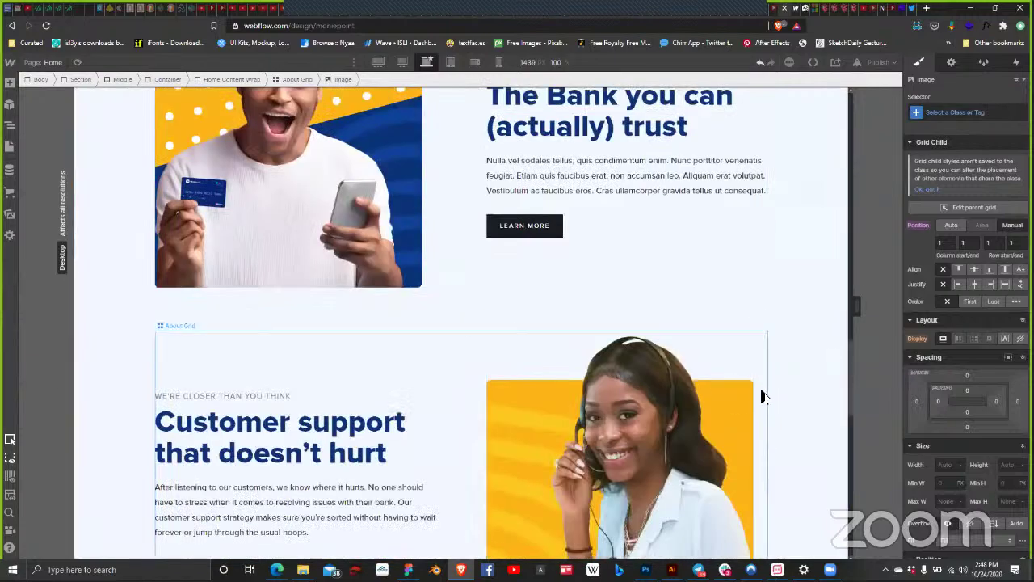
{"action": "left_click", "coordinate": [759, 424]}
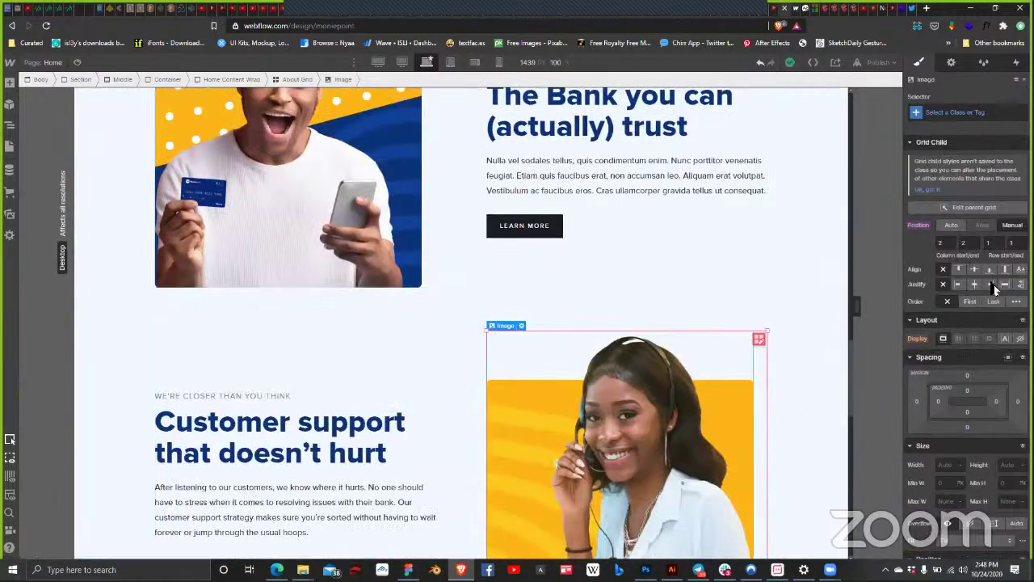
{"action": "left_click", "coordinate": [991, 284]}
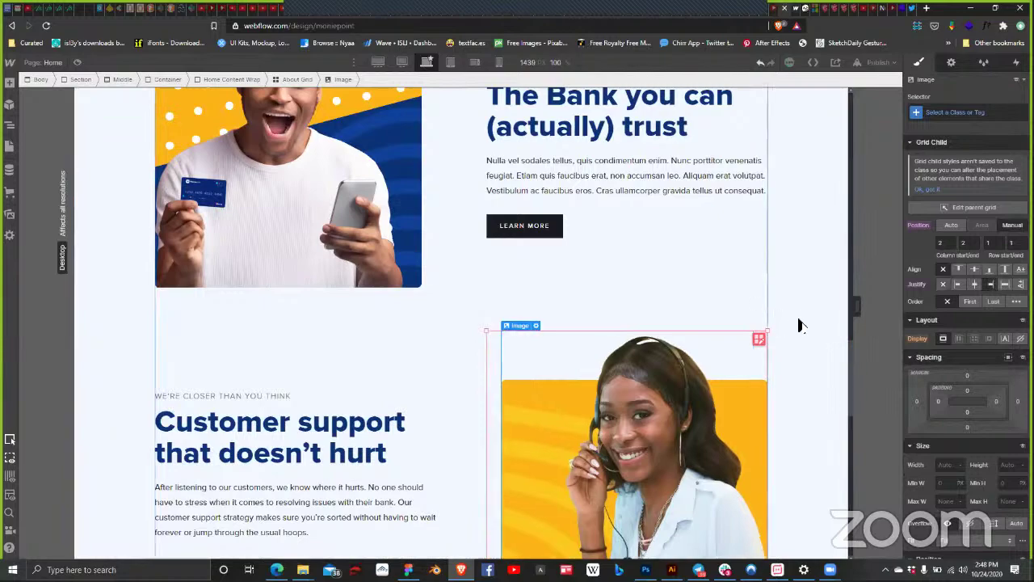
Step: Publish the updated page to moniepoint.webflow.io
{"action": "left_click", "coordinate": [800, 325]}
{"action": "scroll", "coordinate": [800, 325], "scroll_direction": "up", "scroll_amount": 10}
{"action": "scroll", "coordinate": [795, 325], "scroll_direction": "down", "scroll_amount": 10}
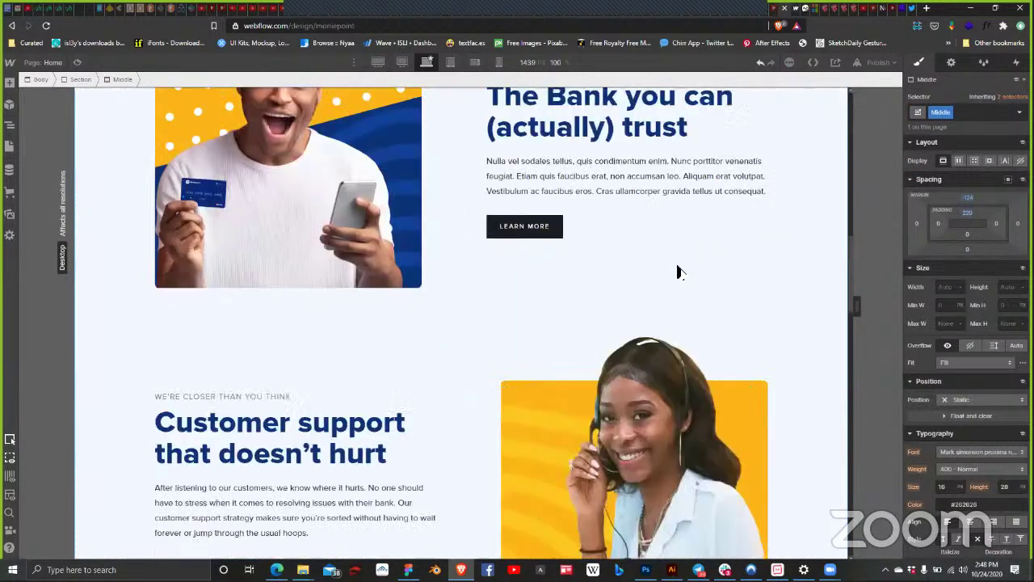
{"action": "key", "text": "ctrl+shift+p"}
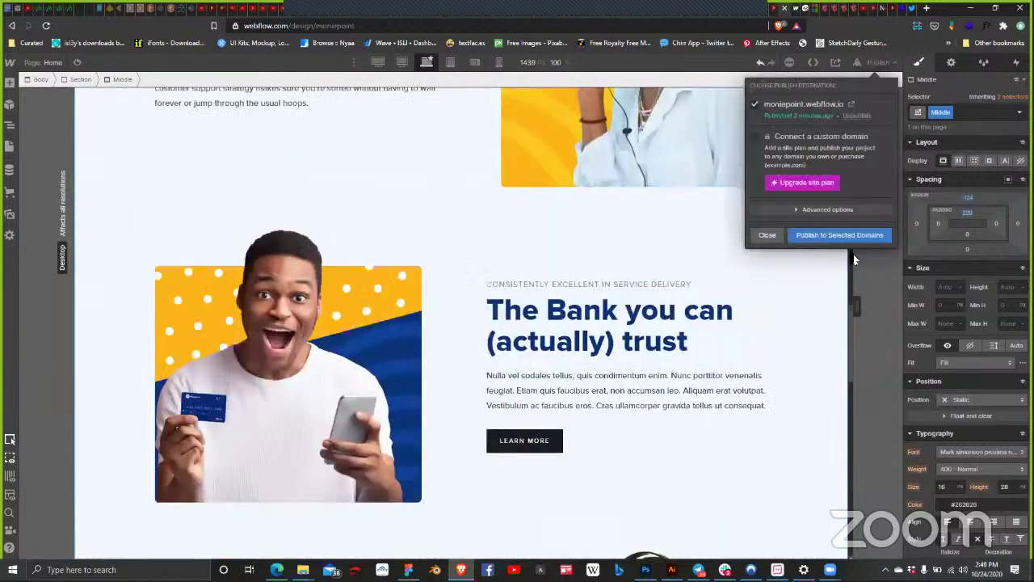
{"action": "left_click", "coordinate": [834, 236]}
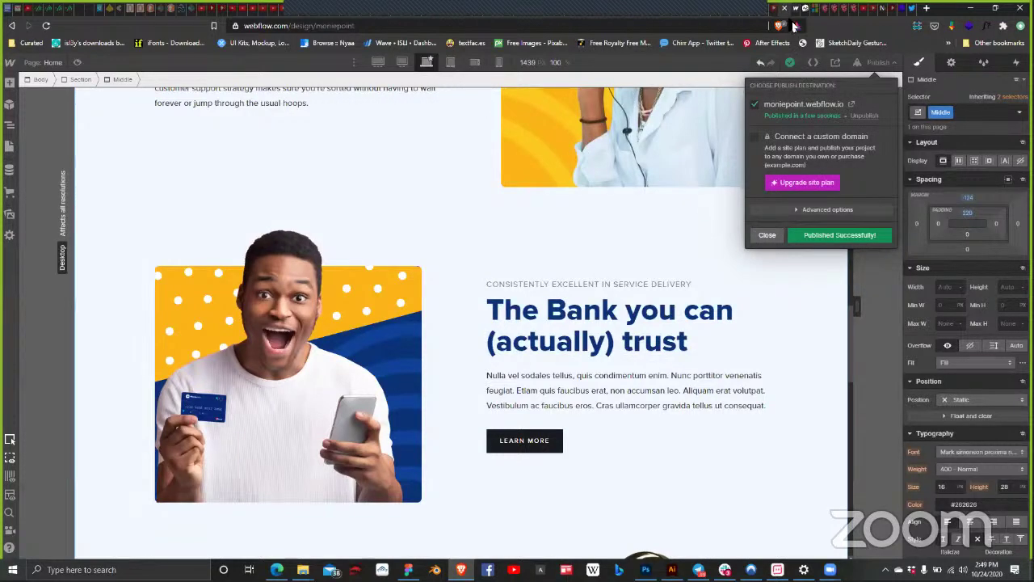
Step: Reload the live moniepoint.webflow.io page and review the hero, "We built a Bank for you" and alternating content sections
{"action": "left_click", "coordinate": [32, 10]}
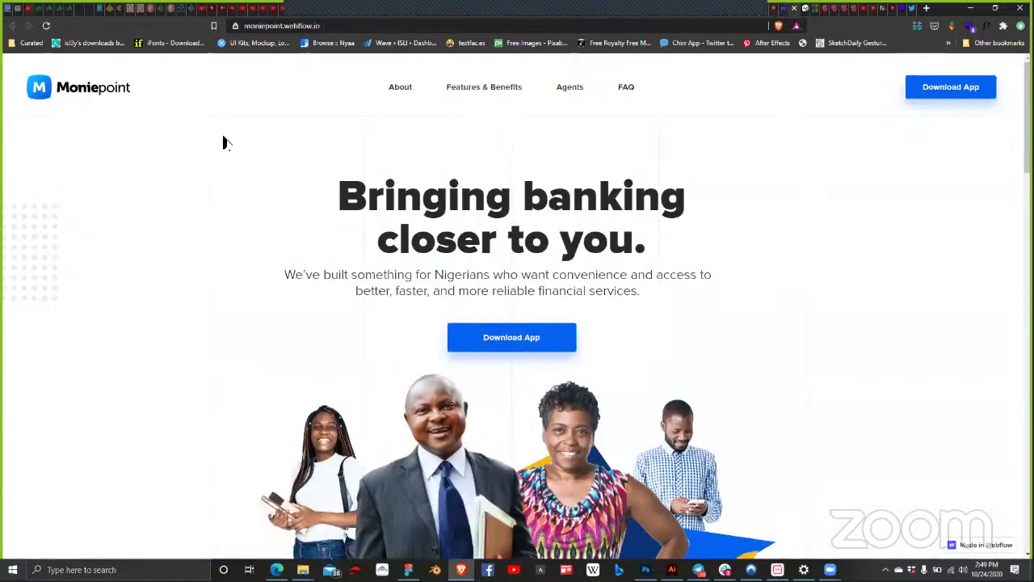
{"action": "key", "text": "F5"}
{"action": "scroll", "coordinate": [517, 323], "scroll_direction": "down", "scroll_amount": 15}
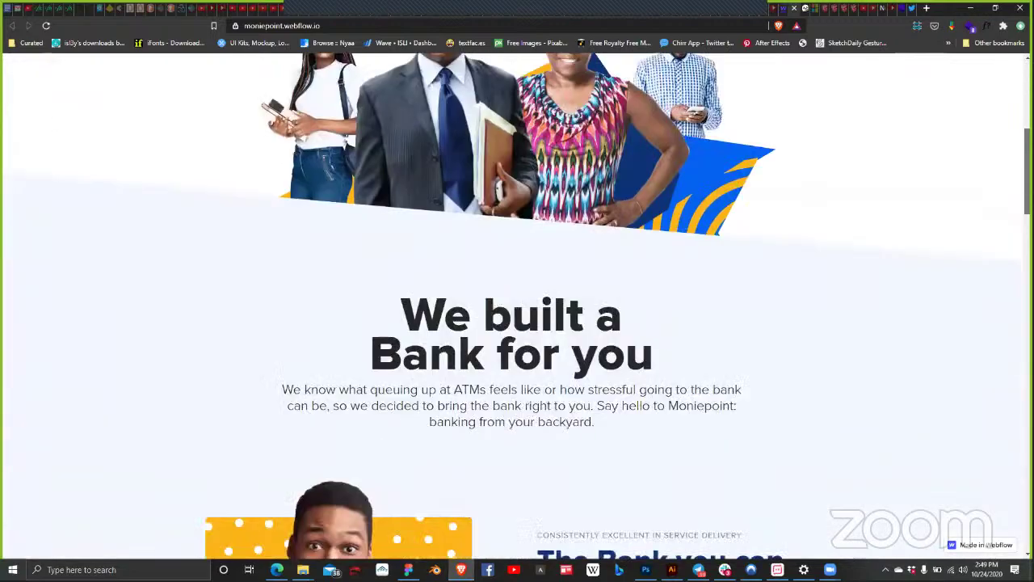
{"action": "scroll", "coordinate": [986, 299], "scroll_direction": "up", "scroll_amount": 4}
{"action": "scroll", "coordinate": [986, 299], "scroll_direction": "down", "scroll_amount": 2}
{"action": "scroll", "coordinate": [979, 268], "scroll_direction": "up", "scroll_amount": 2}
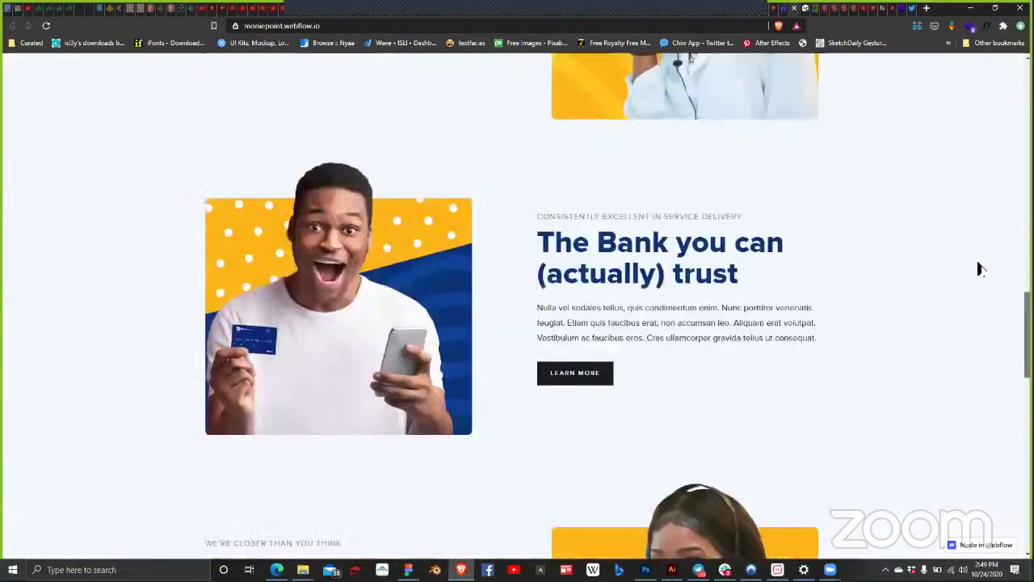
{"action": "scroll", "coordinate": [962, 204], "scroll_direction": "down", "scroll_amount": 2}
{"action": "scroll", "coordinate": [958, 197], "scroll_direction": "up", "scroll_amount": 10}
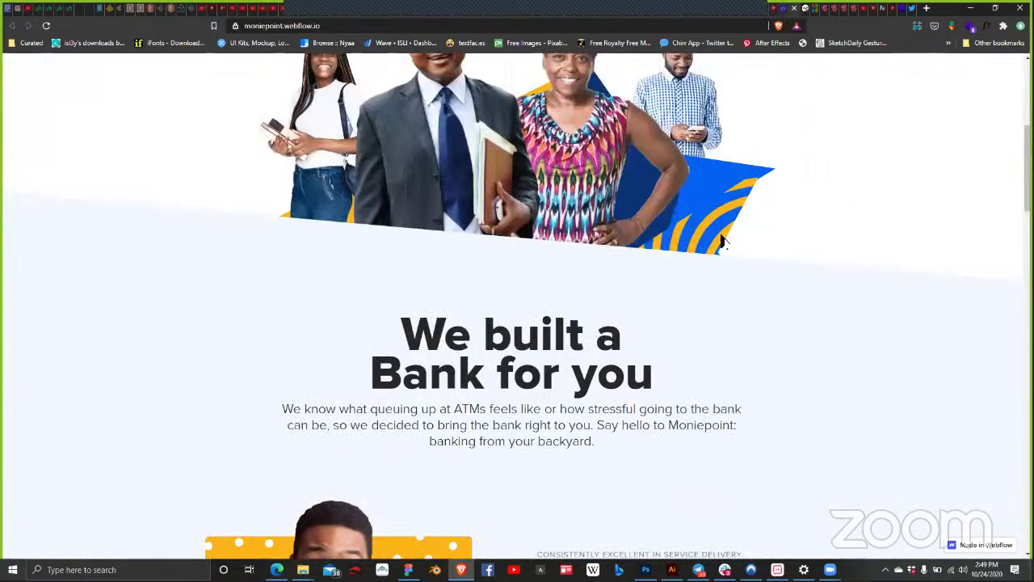
Step: Return to the Webflow designer and inspect the first "The Bank you can (actually) trust" About Grid
{"action": "left_click", "coordinate": [782, 9]}
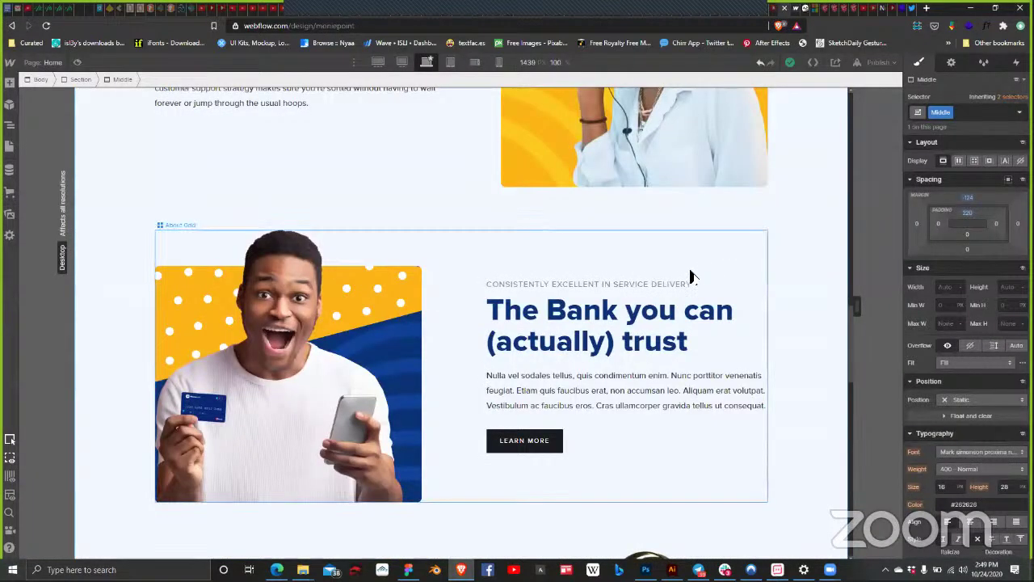
{"action": "scroll", "coordinate": [694, 295], "scroll_direction": "up", "scroll_amount": 3}
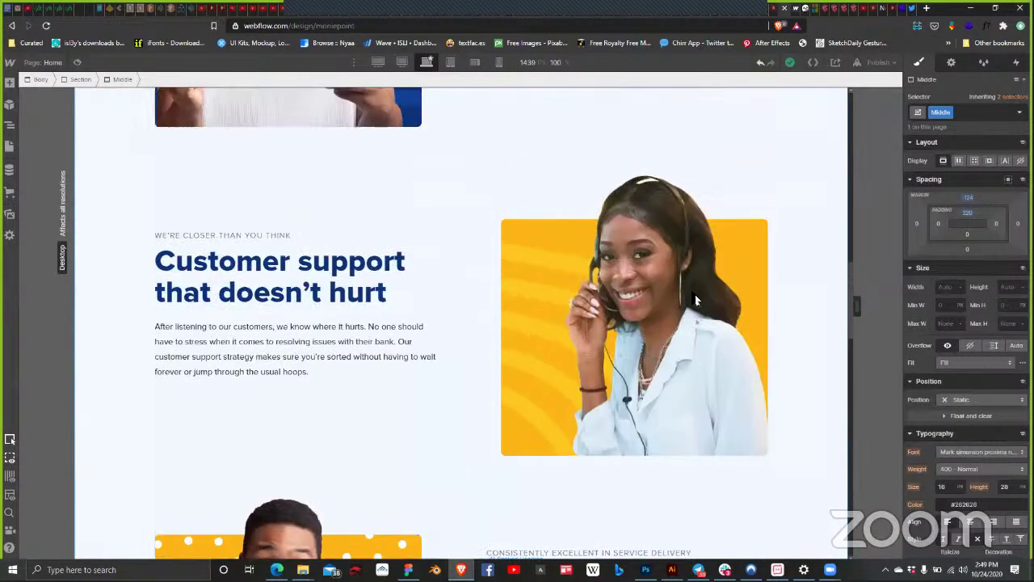
{"action": "scroll", "coordinate": [800, 264], "scroll_direction": "up", "scroll_amount": 4}
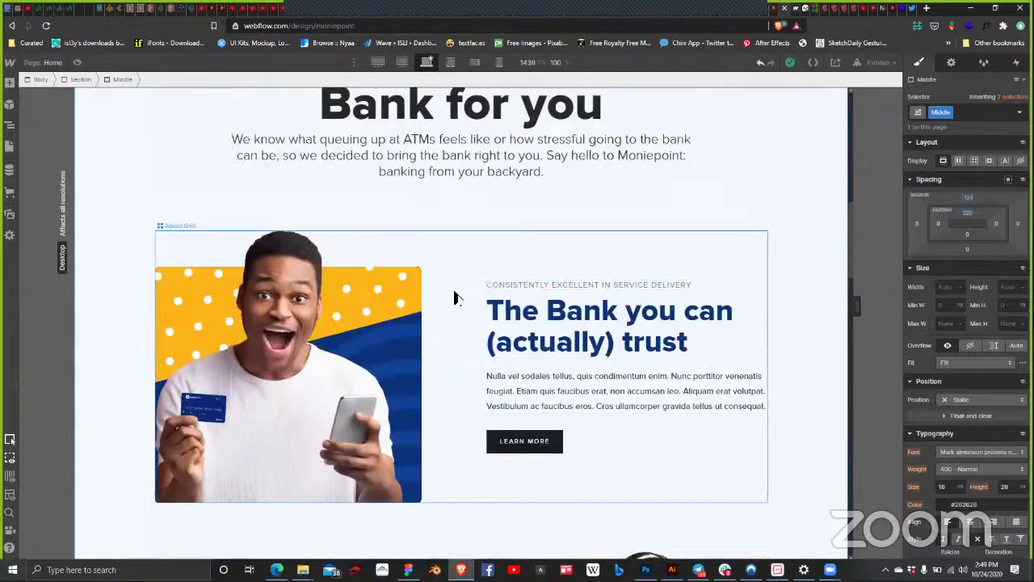
{"action": "left_click", "coordinate": [443, 327]}
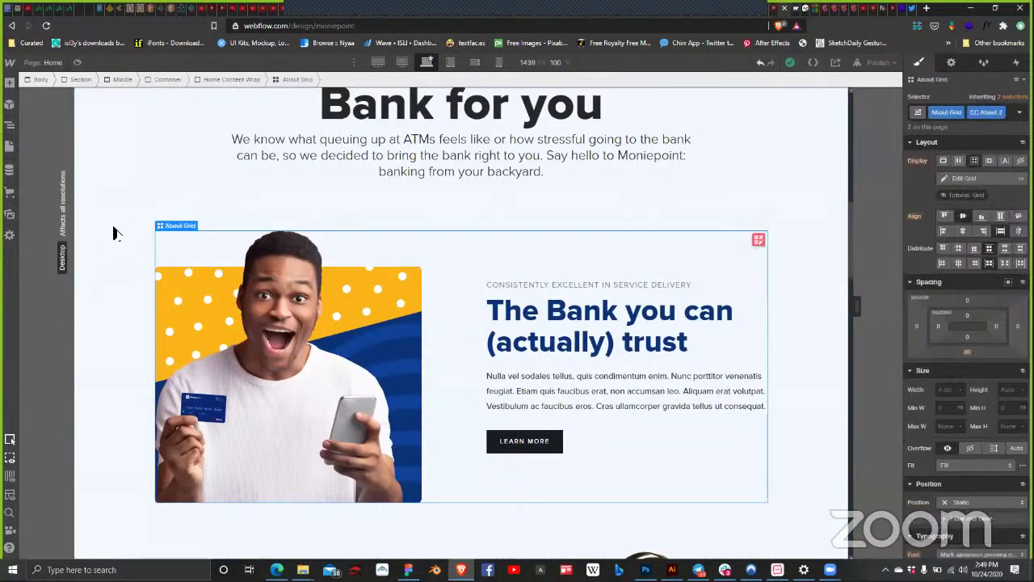
{"action": "left_click", "coordinate": [92, 182]}
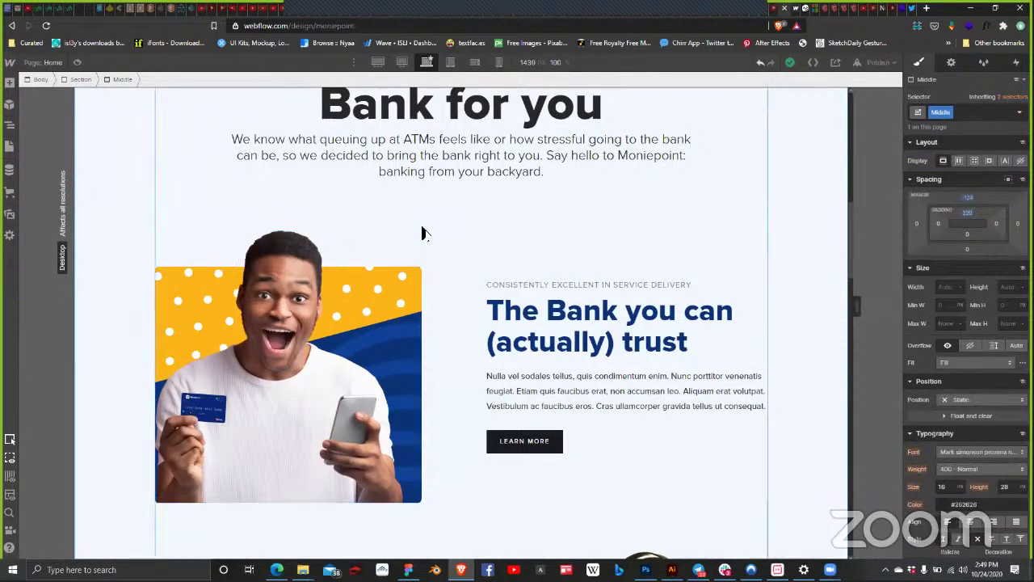
{"action": "left_click", "coordinate": [441, 242]}
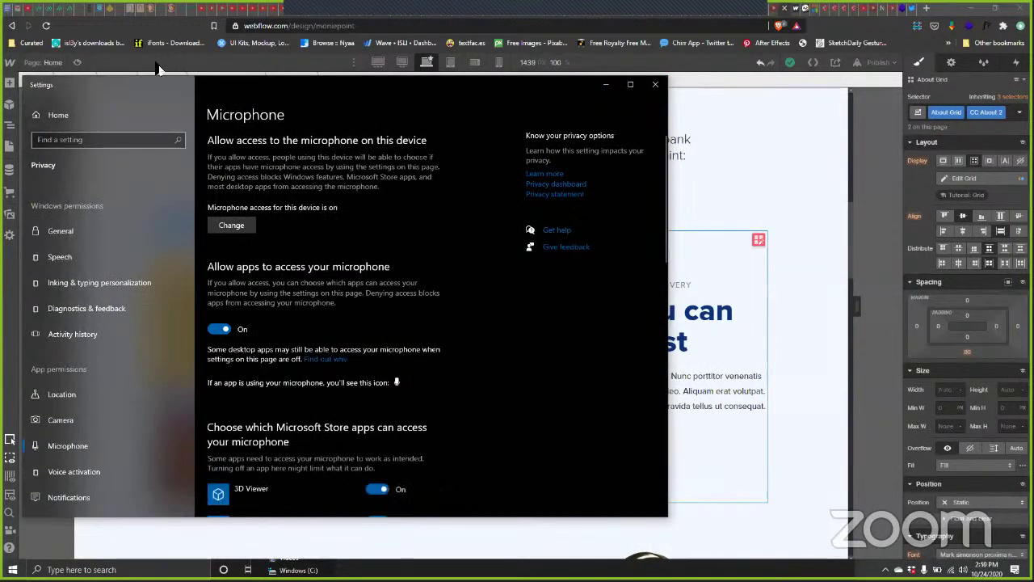
{"action": "left_click", "coordinate": [698, 142]}
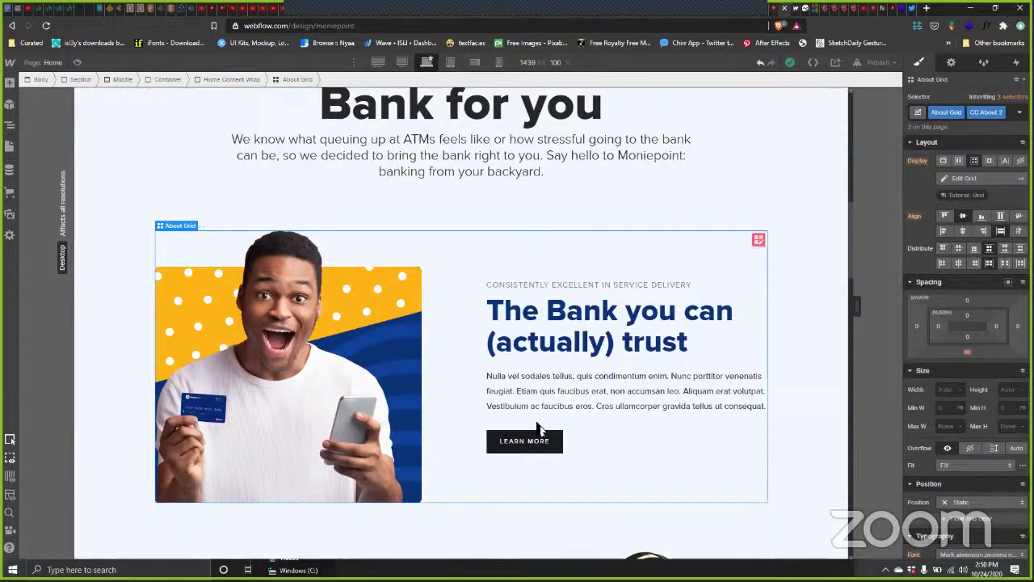
Step: Delete the Learn More button from the first "The Bank you can (actually) trust" grid
{"action": "scroll", "coordinate": [540, 430], "scroll_direction": "up", "scroll_amount": 3}
{"action": "scroll", "coordinate": [533, 173], "scroll_direction": "down", "scroll_amount": 6}
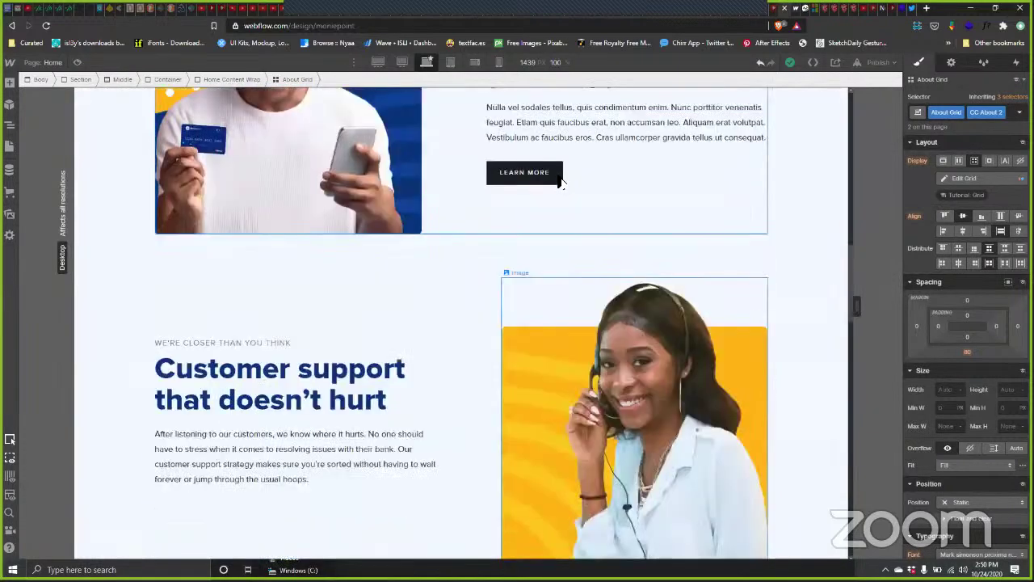
{"action": "left_click", "coordinate": [554, 176]}
{"action": "left_click", "coordinate": [559, 182]}
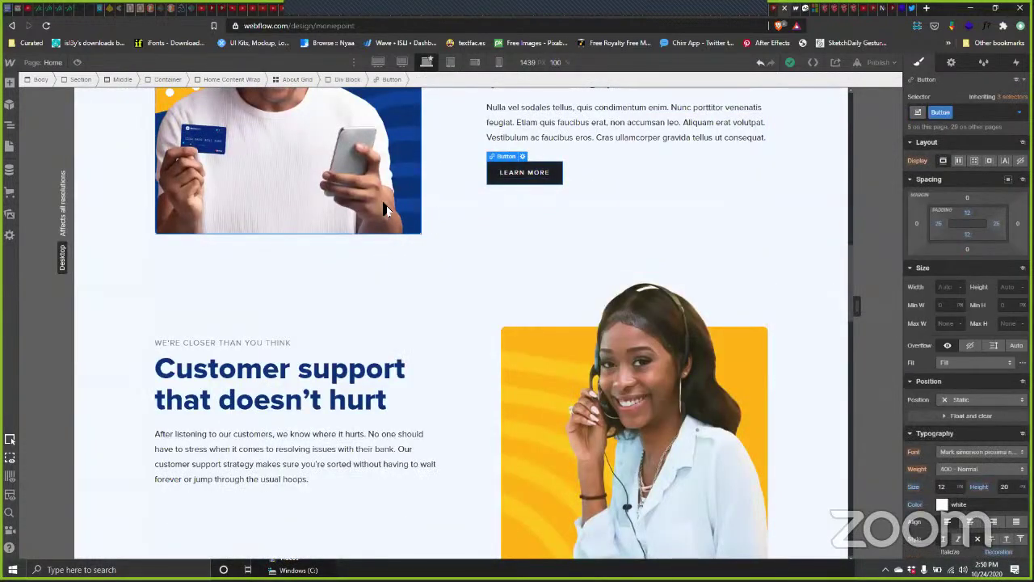
{"action": "key", "text": "Delete"}
{"action": "scroll", "coordinate": [517, 242], "scroll_direction": "down", "scroll_amount": 2}
{"action": "key", "text": "ctrl+z"}
{"action": "scroll", "coordinate": [538, 169], "scroll_direction": "up", "scroll_amount": 4}
Step: Delete the Learn More button from the second "The Bank you can (actually) trust" grid
{"action": "left_click", "coordinate": [556, 169]}
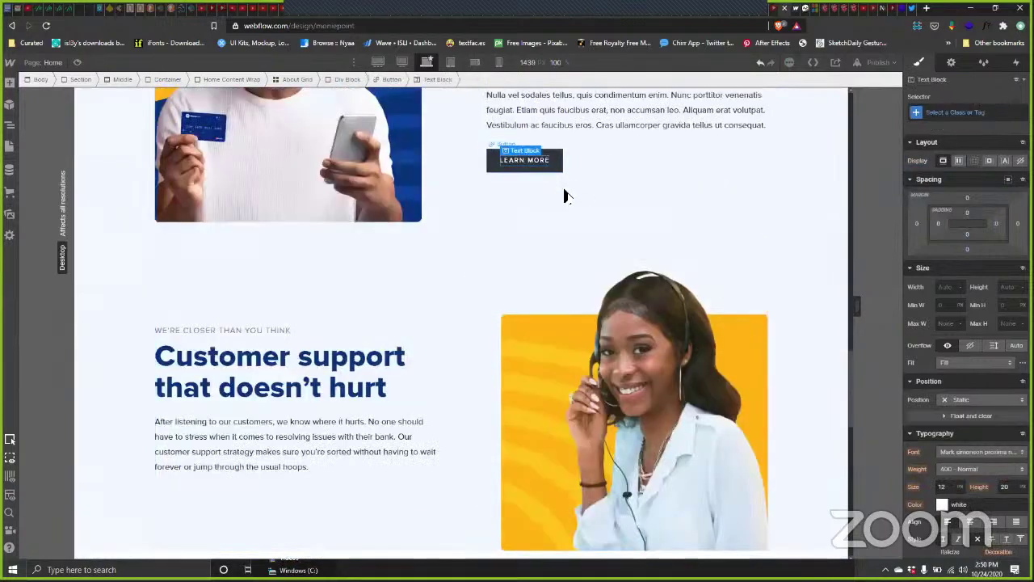
{"action": "scroll", "coordinate": [532, 245], "scroll_direction": "down", "scroll_amount": 3}
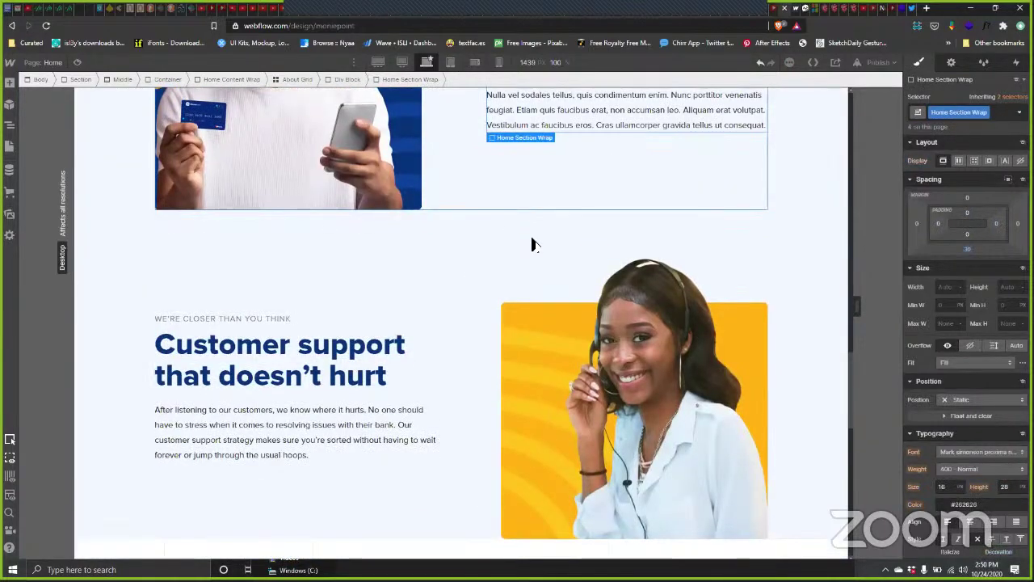
{"action": "scroll", "coordinate": [531, 245], "scroll_direction": "up", "scroll_amount": 6}
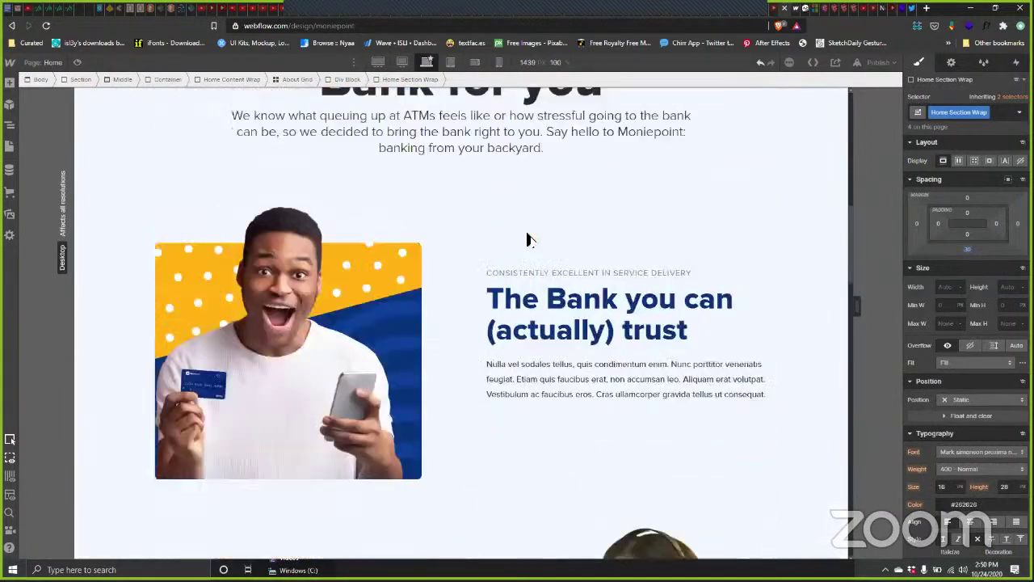
{"action": "scroll", "coordinate": [509, 241], "scroll_direction": "down", "scroll_amount": 2}
{"action": "scroll", "coordinate": [125, 198], "scroll_direction": "down", "scroll_amount": 2}
Step: Try a flexbox display on the first "The Bank you can (actually) trust" About Grid, restore the grid display and leave grid editing
{"action": "left_click", "coordinate": [114, 244]}
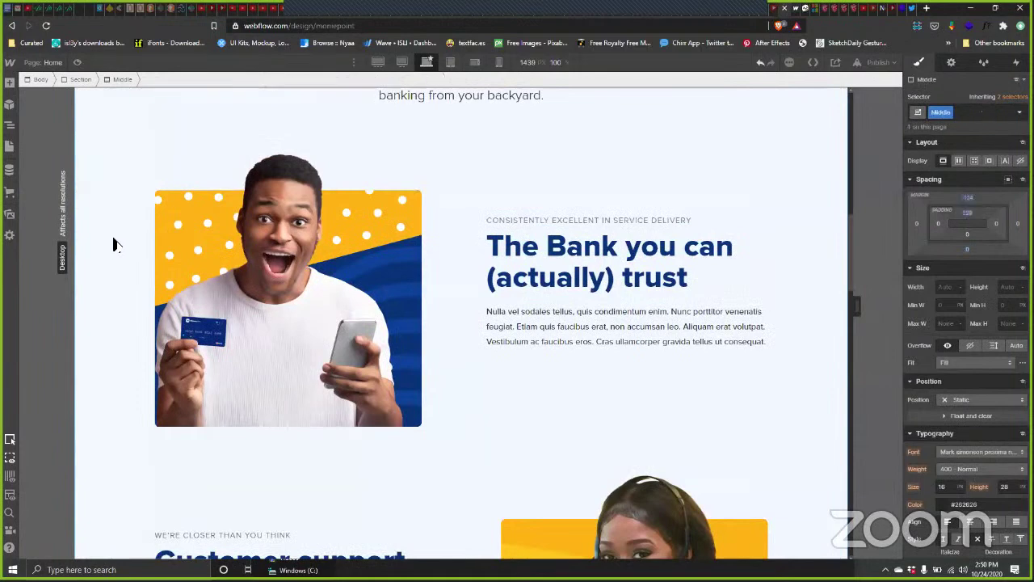
{"action": "left_click", "coordinate": [518, 192]}
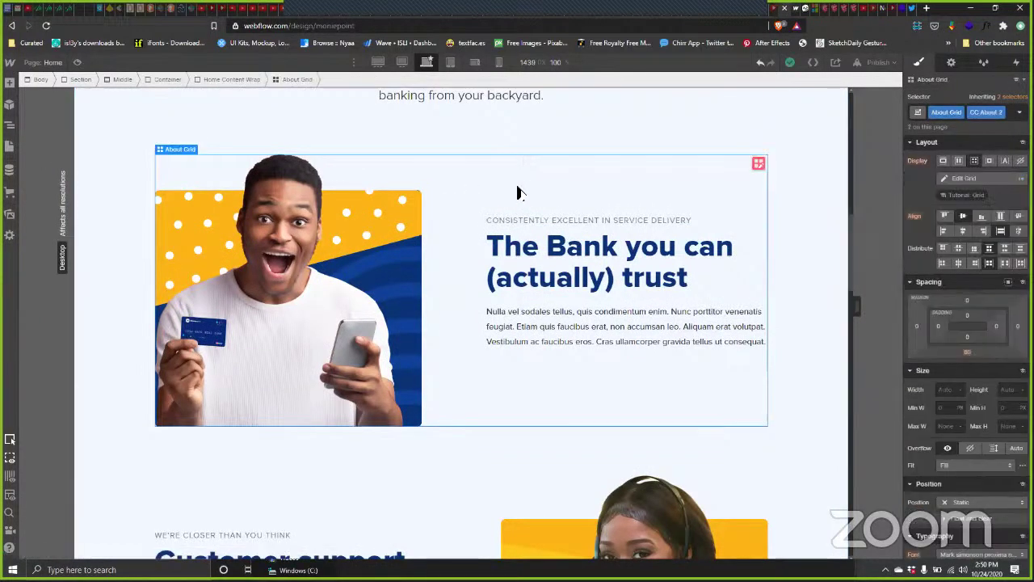
{"action": "left_click", "coordinate": [11, 127]}
{"action": "left_click", "coordinate": [11, 127]}
{"action": "left_click", "coordinate": [962, 160]}
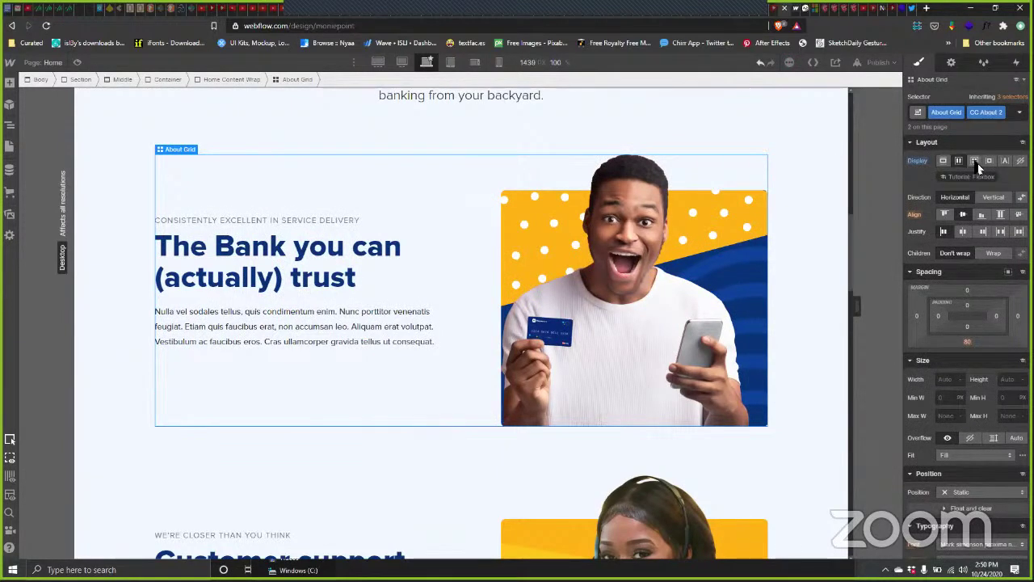
{"action": "left_click", "coordinate": [976, 162]}
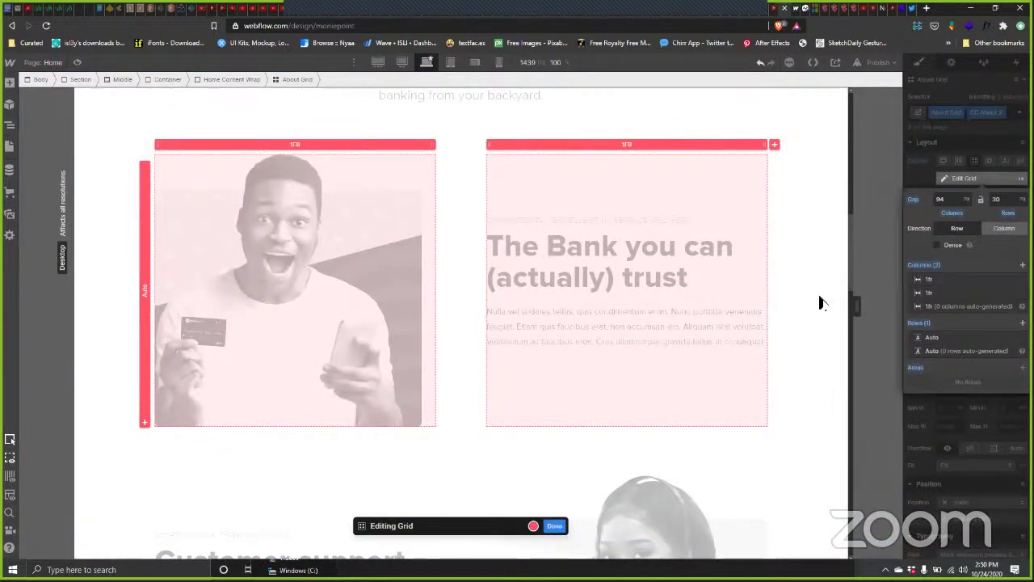
{"action": "key", "text": "Escape"}
{"action": "scroll", "coordinate": [819, 301], "scroll_direction": "down", "scroll_amount": 3}
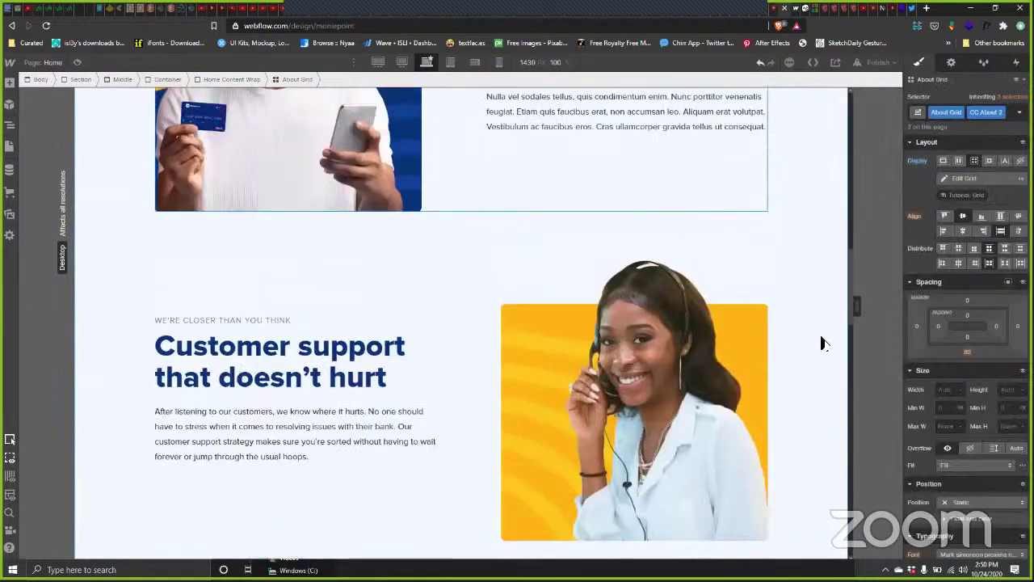
Step: Set the left and right margins of the Container around the "We built a Bank for you" section to 0
{"action": "scroll", "coordinate": [820, 344], "scroll_direction": "up", "scroll_amount": 3}
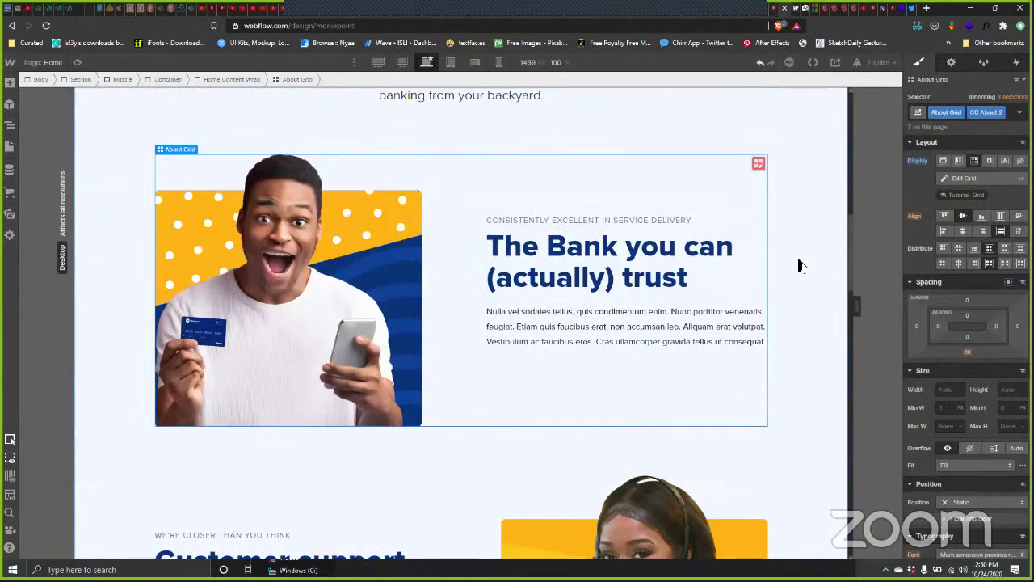
{"action": "scroll", "coordinate": [798, 266], "scroll_direction": "up", "scroll_amount": 5}
{"action": "scroll", "coordinate": [771, 300], "scroll_direction": "down", "scroll_amount": 1}
{"action": "left_click", "coordinate": [697, 353]}
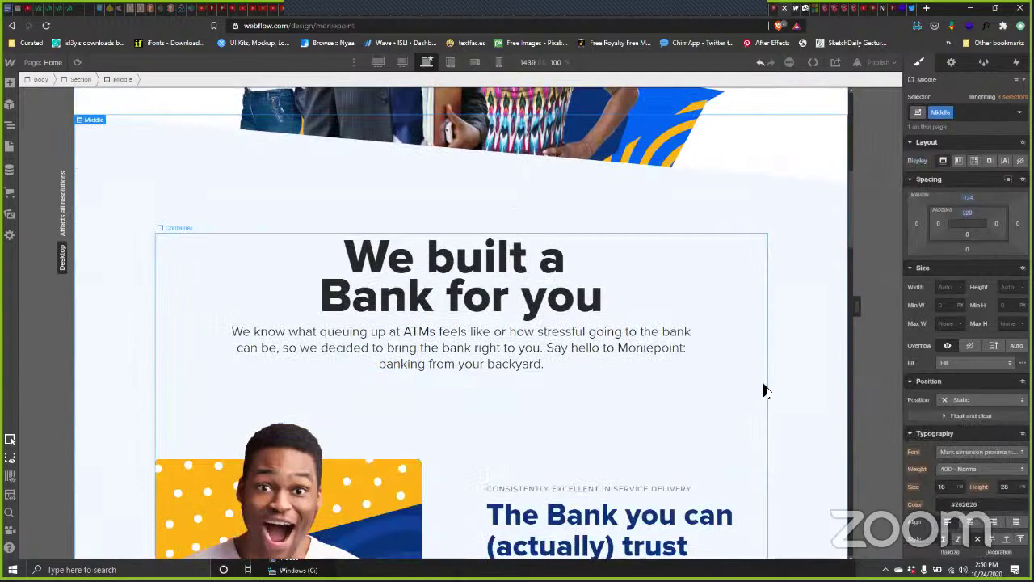
{"action": "scroll", "coordinate": [758, 405], "scroll_direction": "down", "scroll_amount": 2}
{"action": "left_click", "coordinate": [702, 316]}
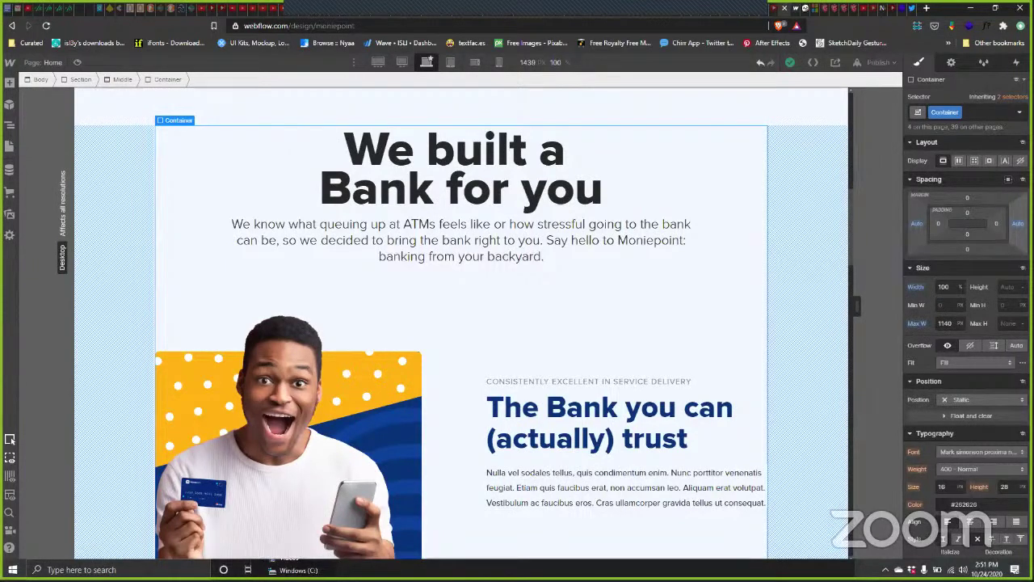
{"action": "left_click", "coordinate": [1017, 224]}
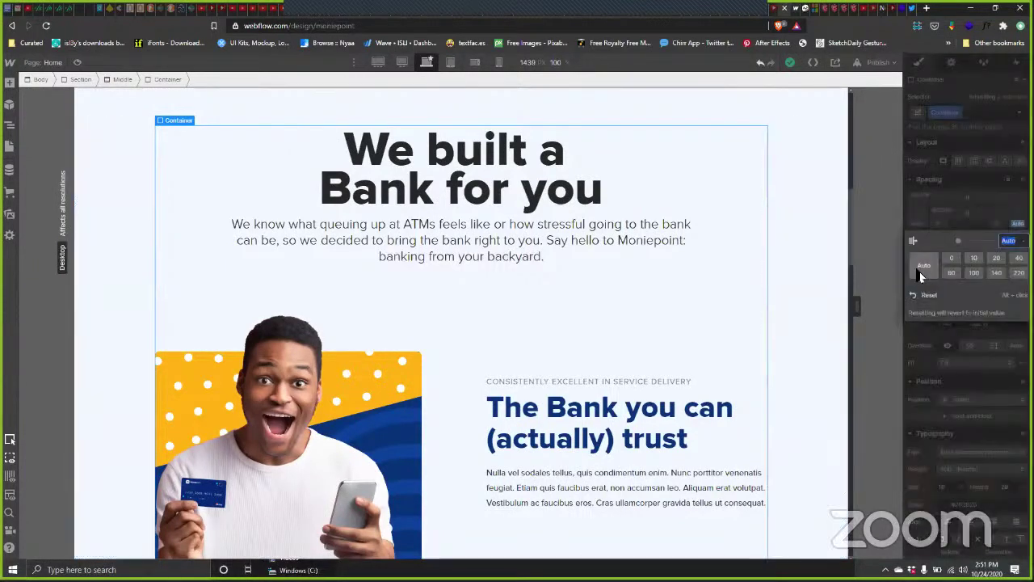
{"action": "type", "text": "0"}
{"action": "left_click", "coordinate": [925, 268]}
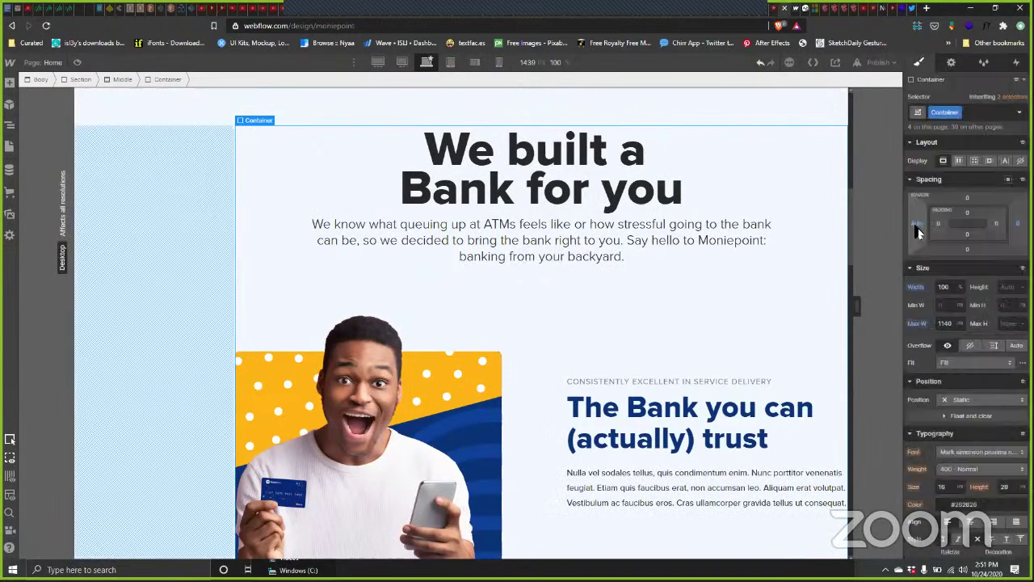
{"action": "left_click", "coordinate": [917, 224]}
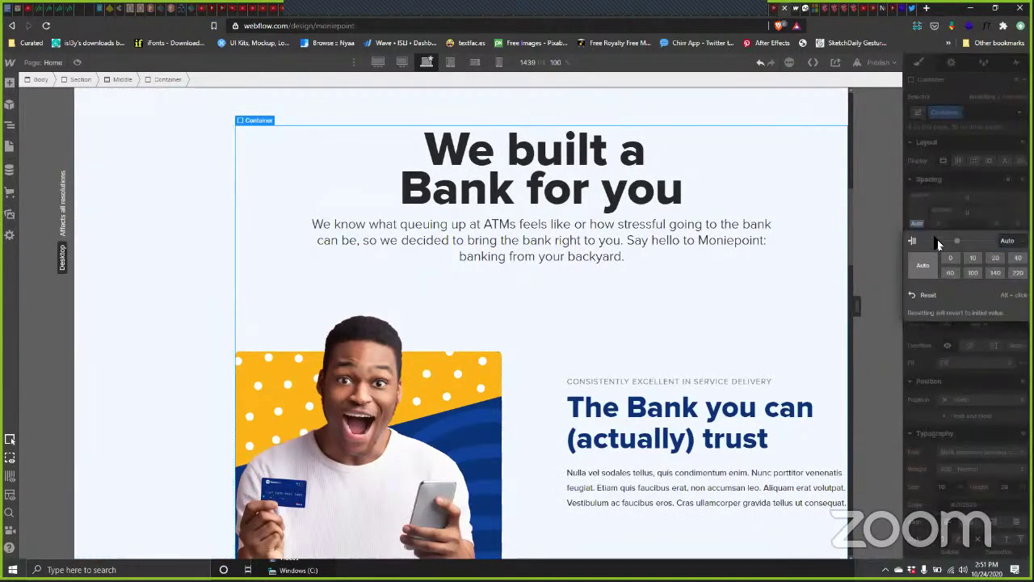
{"action": "left_click", "coordinate": [952, 259]}
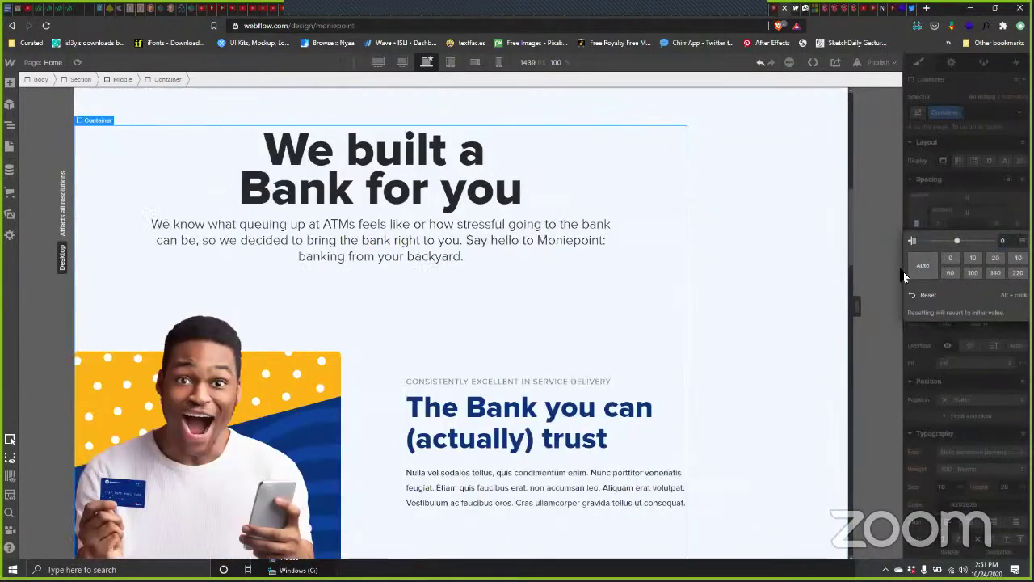
Step: Change the Container's display to flexbox with a vertical direction and centred alignment
{"action": "left_click", "coordinate": [961, 162]}
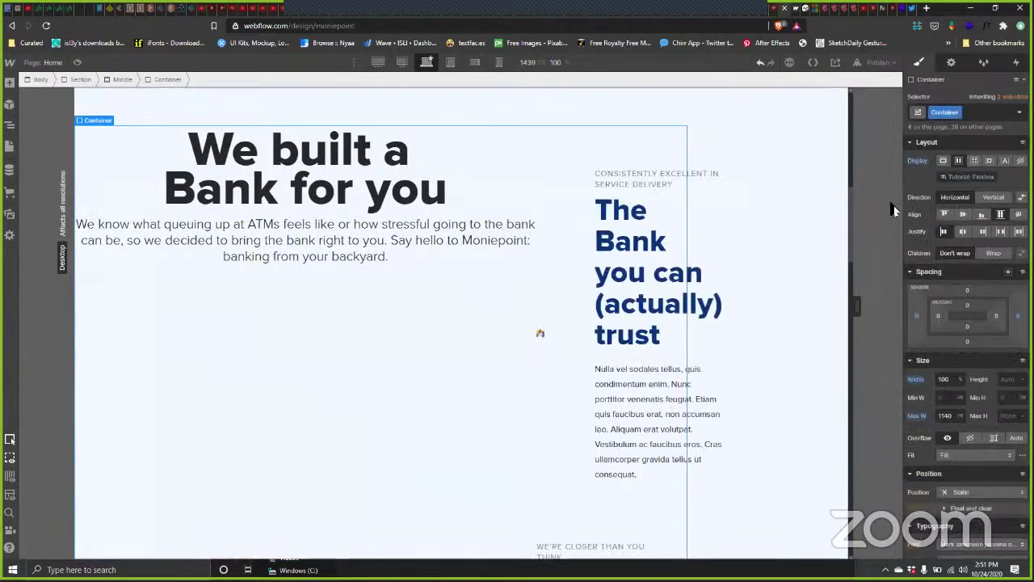
{"action": "left_click", "coordinate": [994, 198]}
{"action": "left_click", "coordinate": [962, 216]}
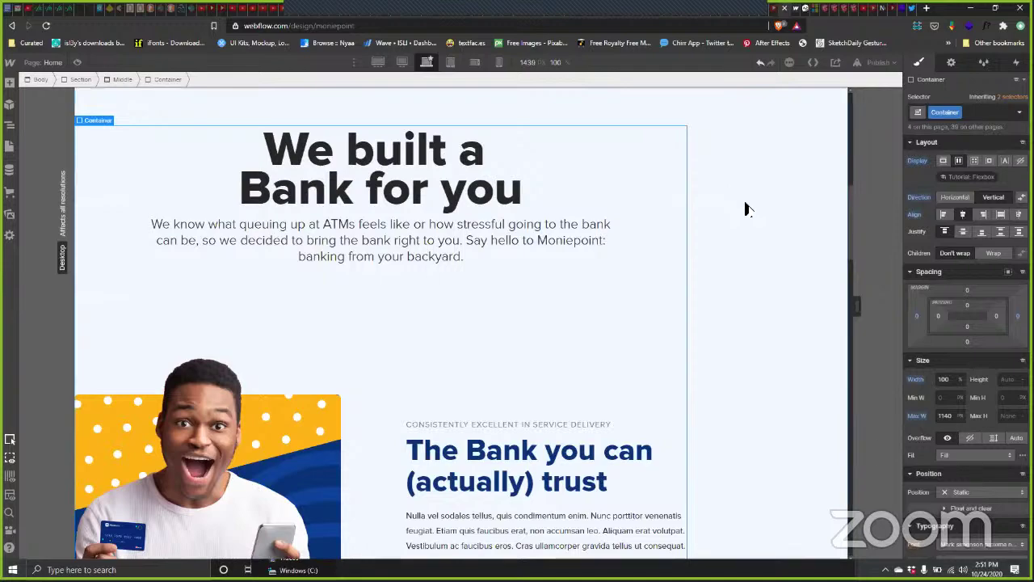
Step: Examine how the heading, the About Grid sections and the Middle block sit after the Container's layout change
{"action": "scroll", "coordinate": [740, 213], "scroll_direction": "up", "scroll_amount": 3}
{"action": "scroll", "coordinate": [740, 214], "scroll_direction": "down", "scroll_amount": 8}
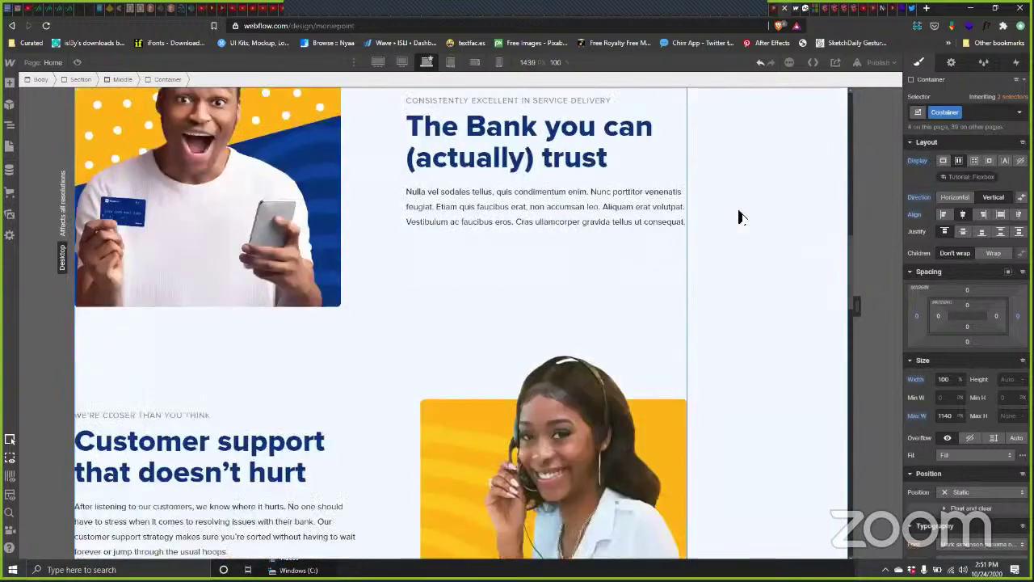
{"action": "scroll", "coordinate": [740, 216], "scroll_direction": "down", "scroll_amount": 2}
{"action": "scroll", "coordinate": [741, 216], "scroll_direction": "up", "scroll_amount": 6}
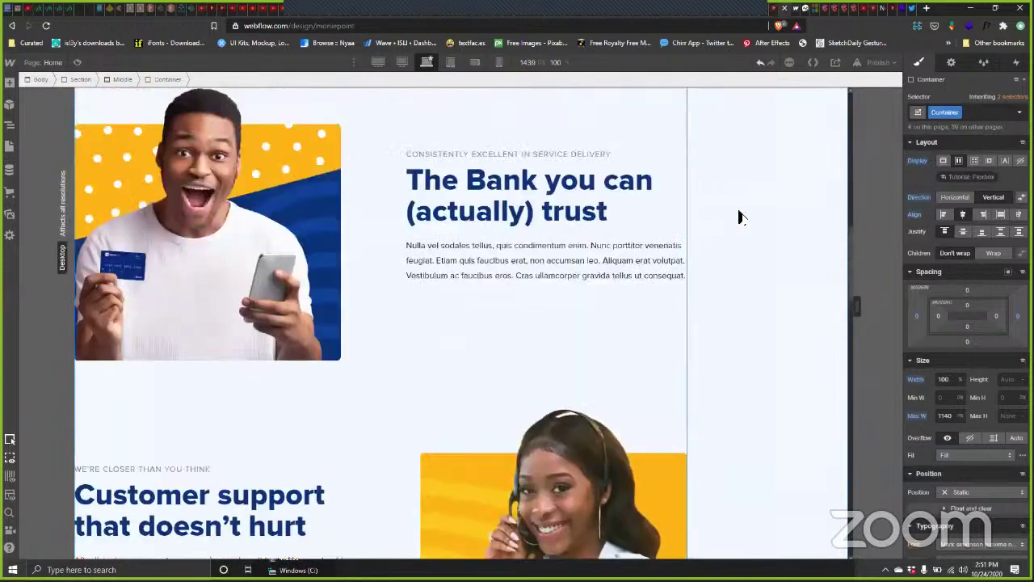
{"action": "scroll", "coordinate": [740, 216], "scroll_direction": "up", "scroll_amount": 5}
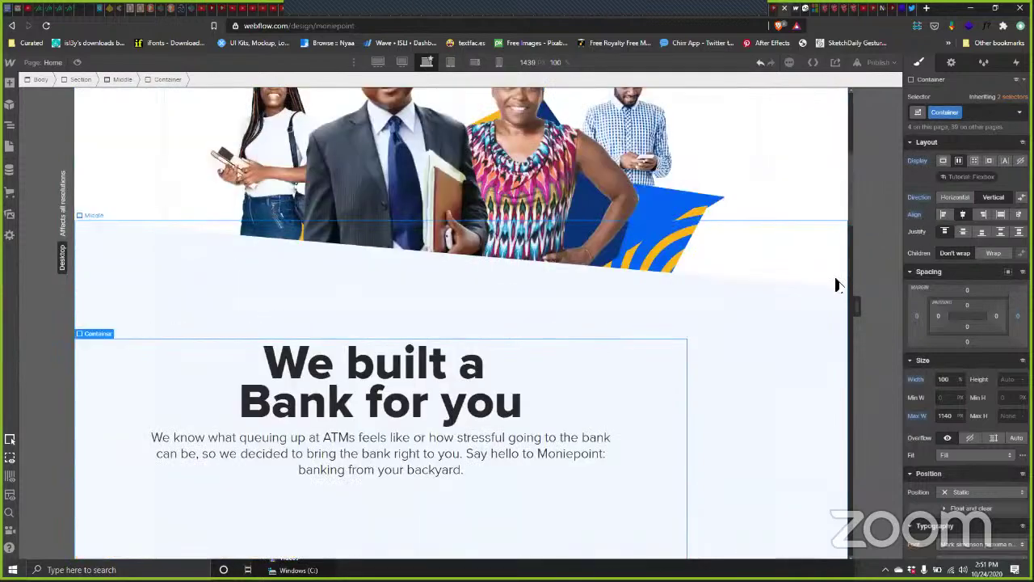
{"action": "scroll", "coordinate": [774, 317], "scroll_direction": "up", "scroll_amount": 2}
{"action": "scroll", "coordinate": [774, 317], "scroll_direction": "down", "scroll_amount": 2}
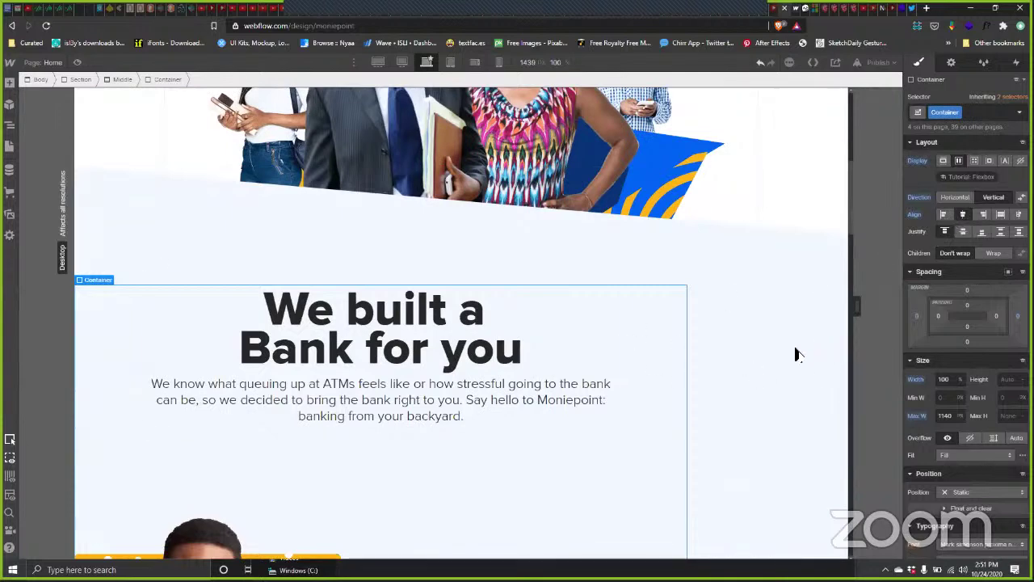
{"action": "scroll", "coordinate": [635, 323], "scroll_direction": "down", "scroll_amount": 1}
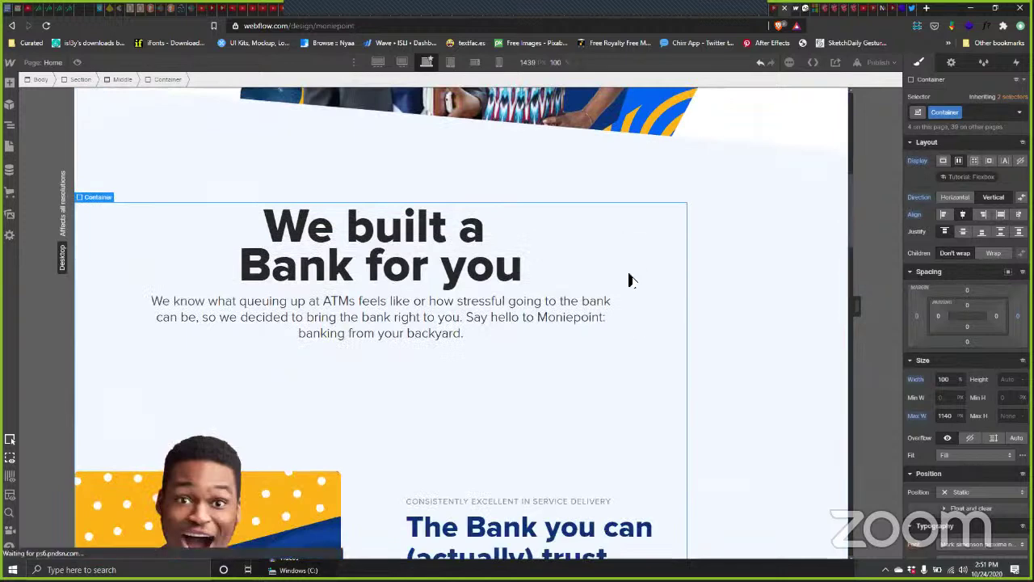
{"action": "left_click", "coordinate": [800, 269]}
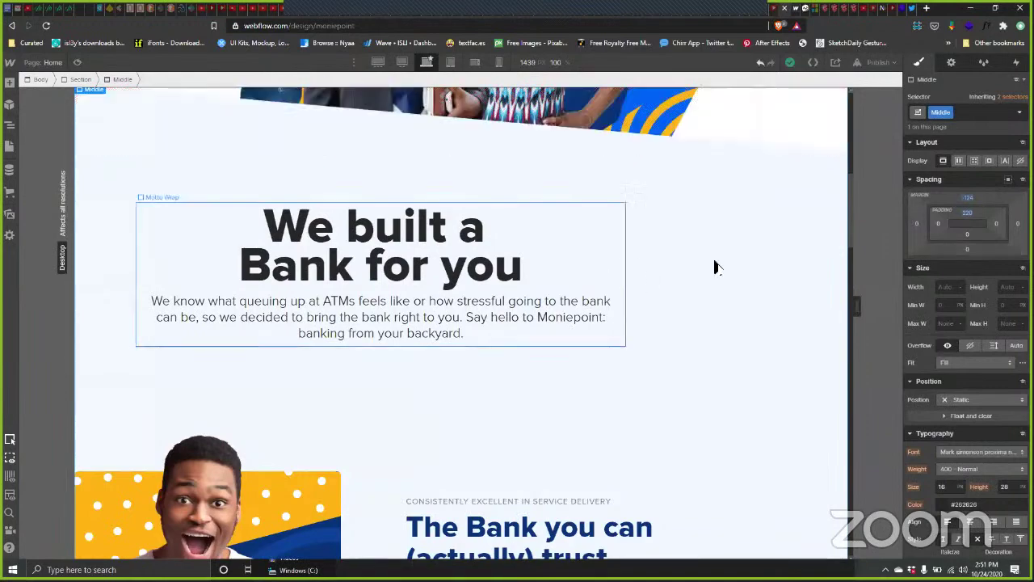
{"action": "scroll", "coordinate": [716, 266], "scroll_direction": "up", "scroll_amount": 3}
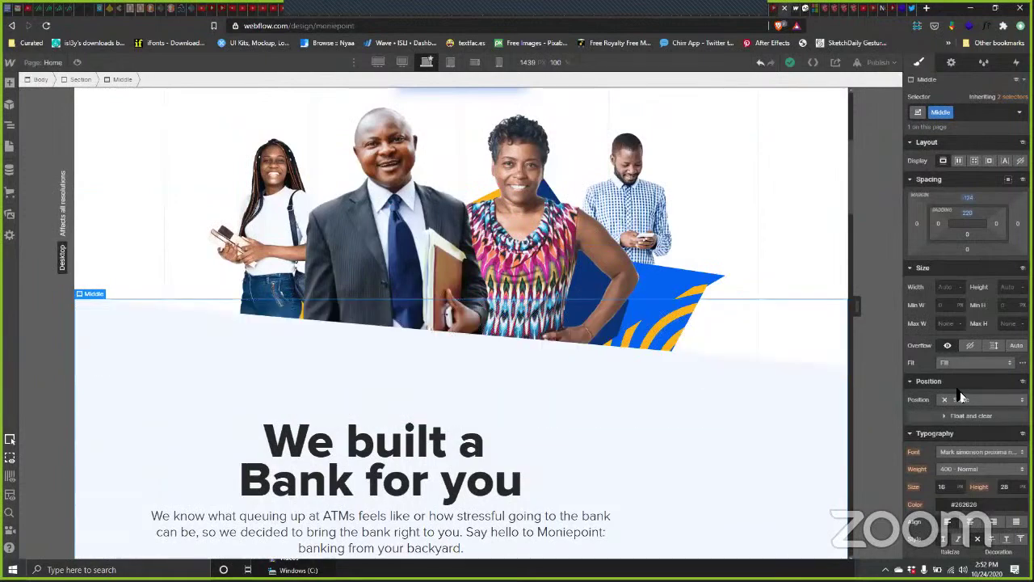
{"action": "scroll", "coordinate": [759, 364], "scroll_direction": "down", "scroll_amount": 2}
Step: Try a grid display on the Container around "We built a Bank for you" and restore its vertical flexbox display
{"action": "left_click", "coordinate": [663, 339]}
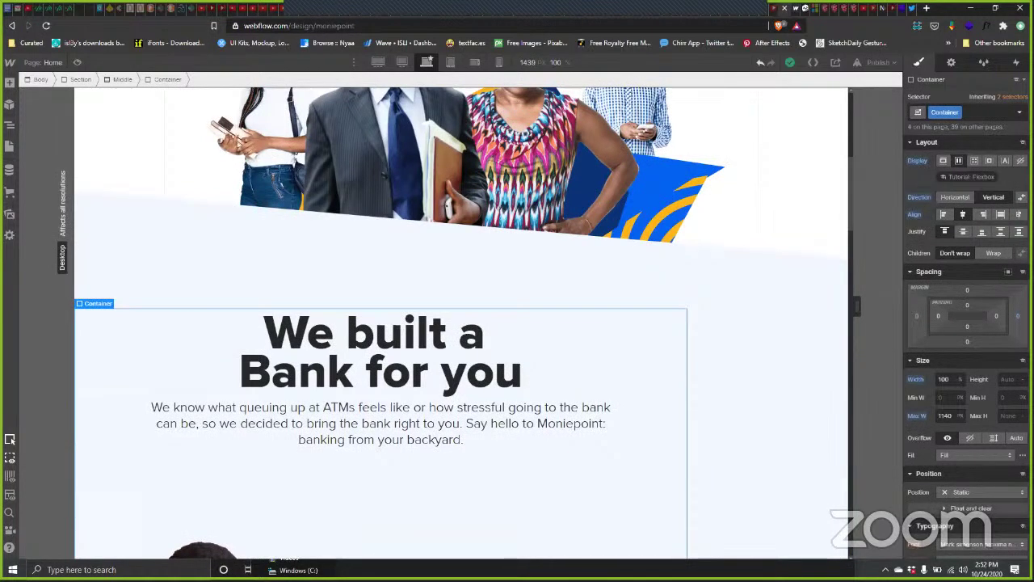
{"action": "left_click", "coordinate": [970, 170]}
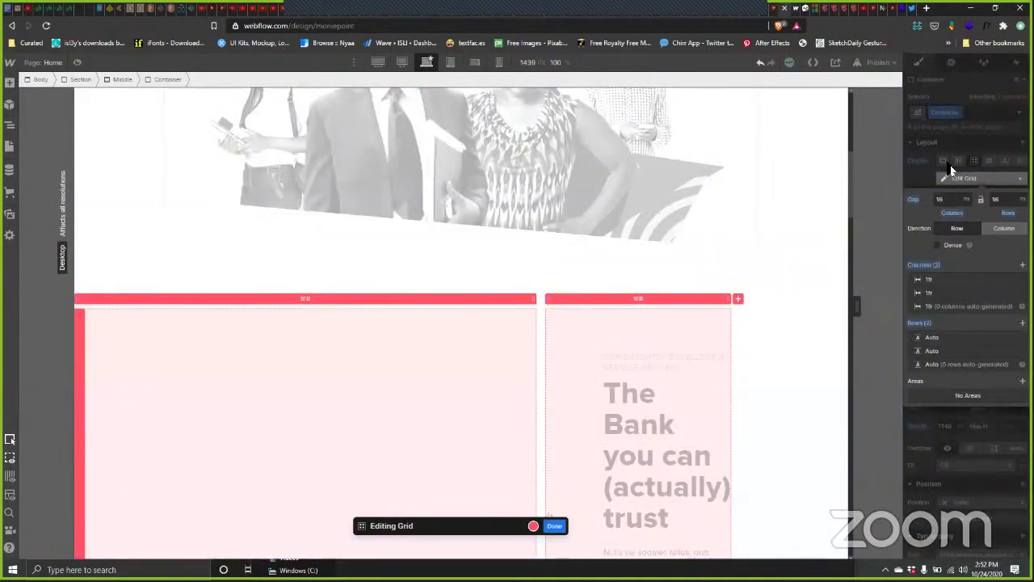
{"action": "left_click", "coordinate": [965, 173]}
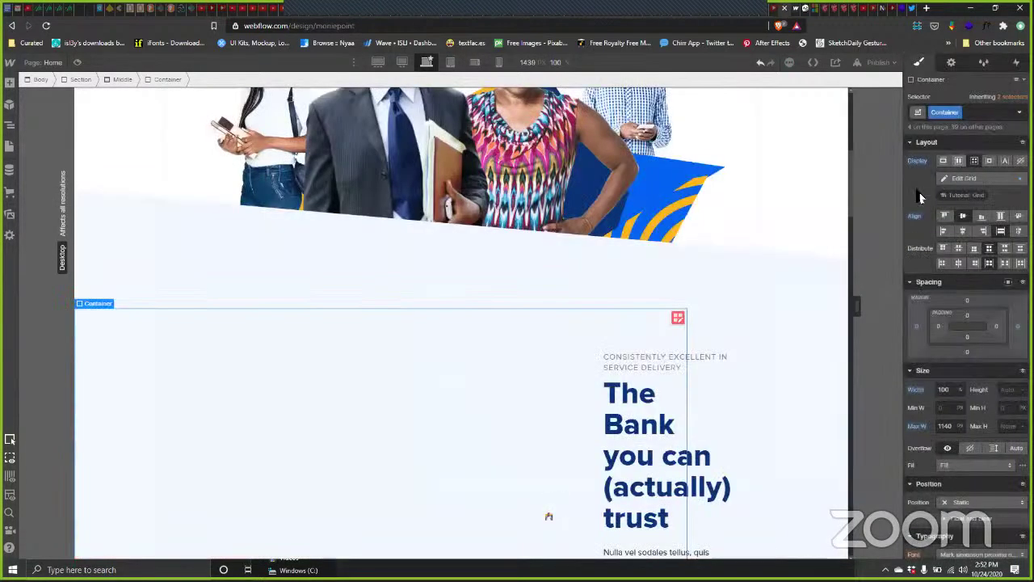
Step: Check the Container's sections at the 1920 px breakpoint and return to the base desktop view
{"action": "scroll", "coordinate": [700, 349], "scroll_direction": "down", "scroll_amount": 3}
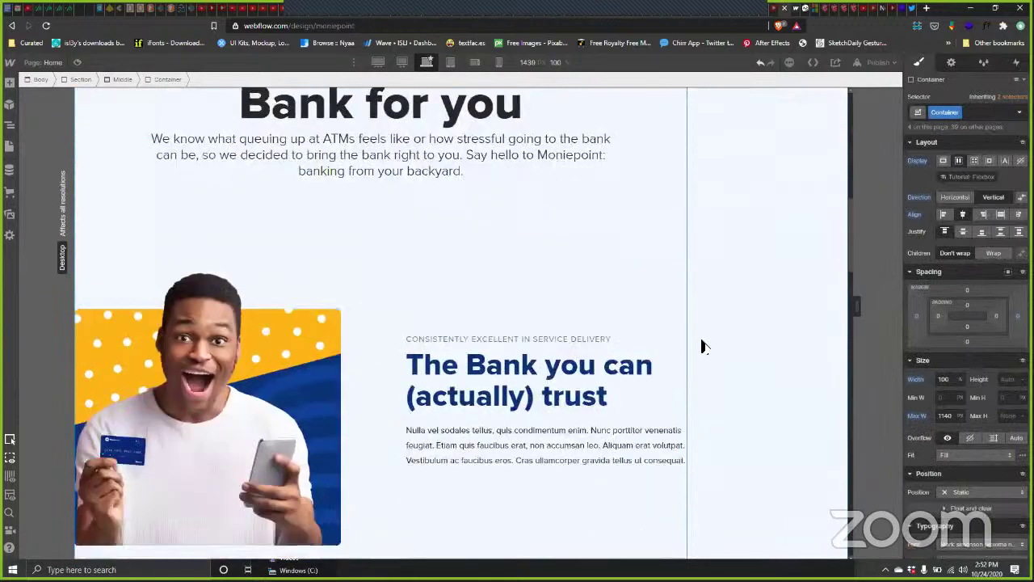
{"action": "scroll", "coordinate": [501, 272], "scroll_direction": "down", "scroll_amount": 3}
{"action": "scroll", "coordinate": [467, 93], "scroll_direction": "up", "scroll_amount": 3}
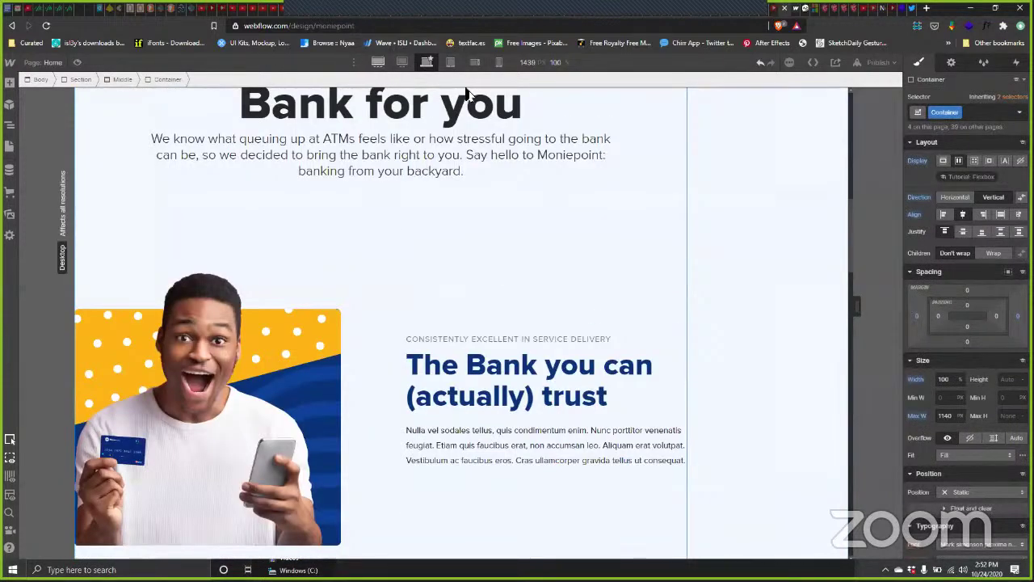
{"action": "left_click", "coordinate": [378, 63]}
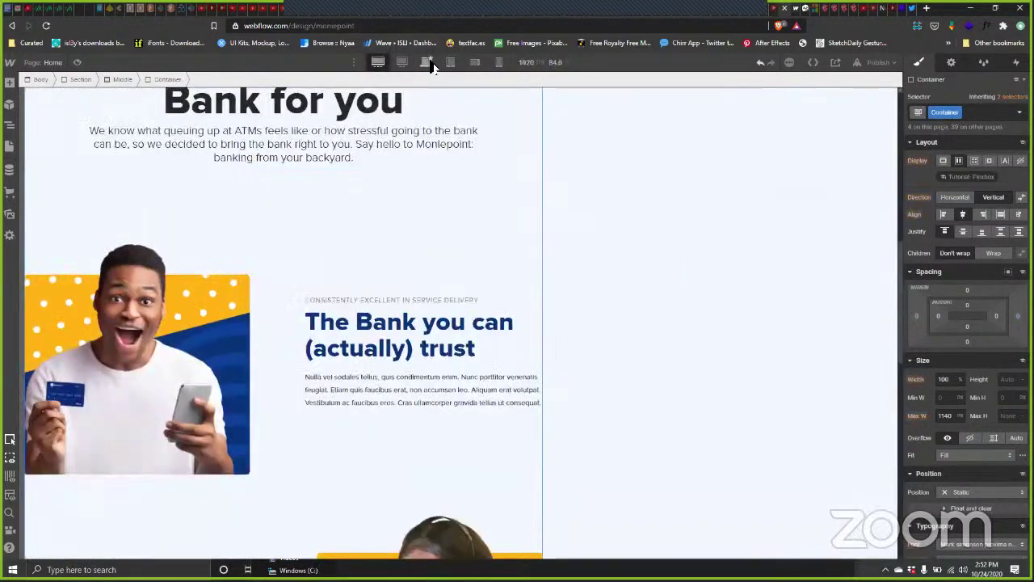
{"action": "key", "text": "shift+1"}
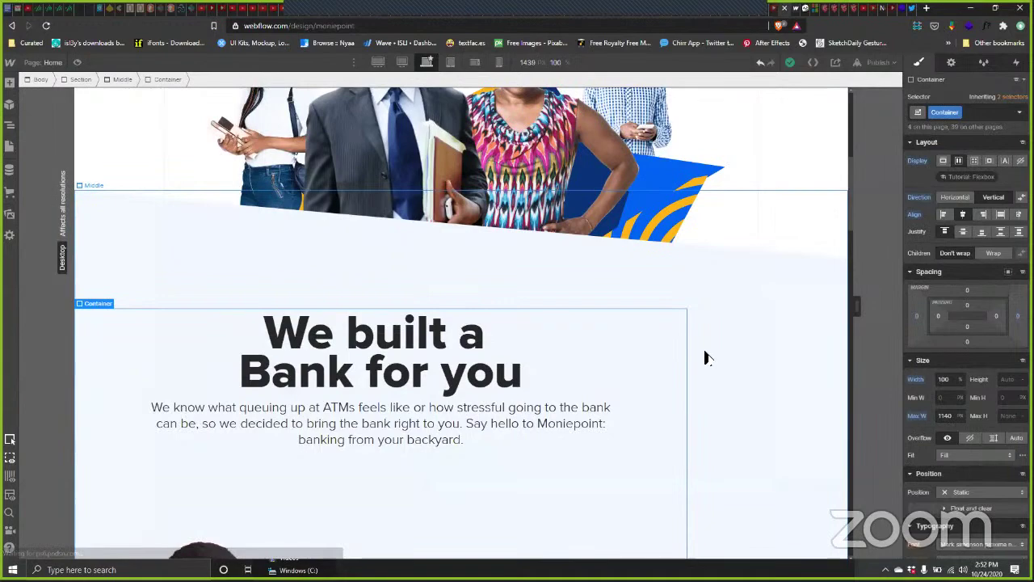
Step: Reset the Container's maximum width to none and review the alternating image and text sections across the page
{"action": "left_click", "coordinate": [917, 416], "text": "alt"}
{"action": "scroll", "coordinate": [633, 363], "scroll_direction": "down", "scroll_amount": 2}
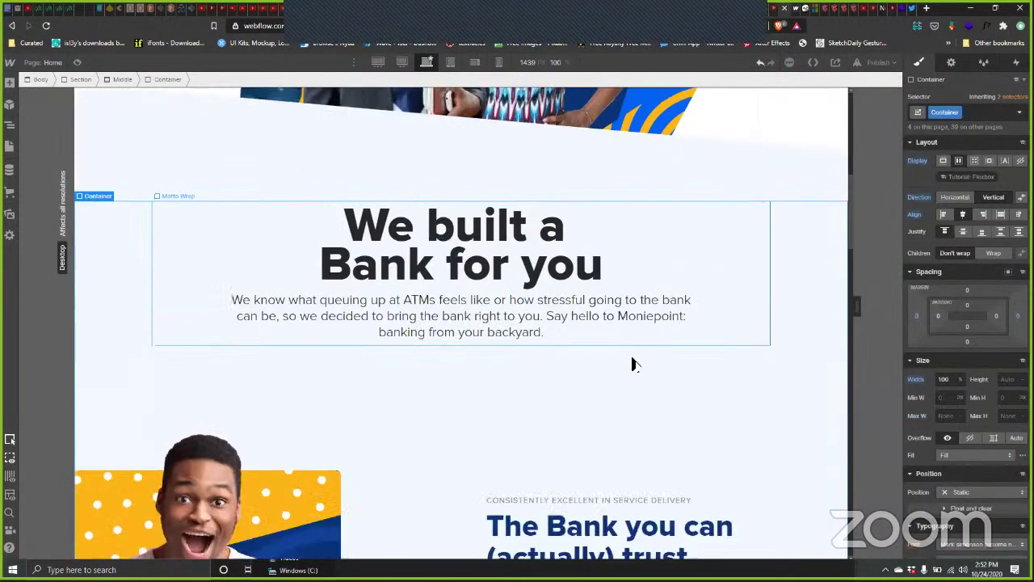
{"action": "scroll", "coordinate": [633, 363], "scroll_direction": "down", "scroll_amount": 10}
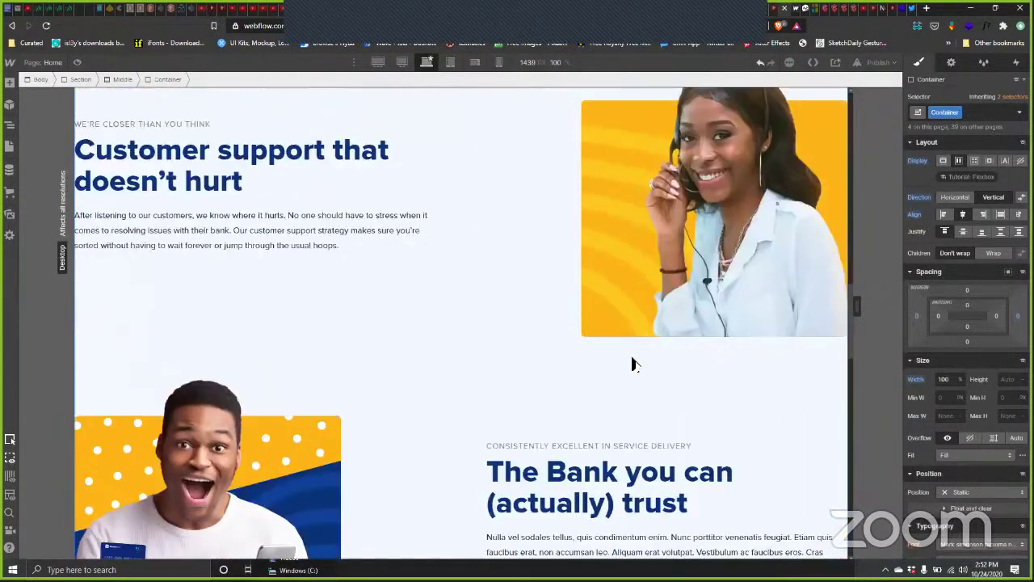
{"action": "scroll", "coordinate": [632, 363], "scroll_direction": "down", "scroll_amount": 1}
{"action": "scroll", "coordinate": [633, 364], "scroll_direction": "down", "scroll_amount": 4}
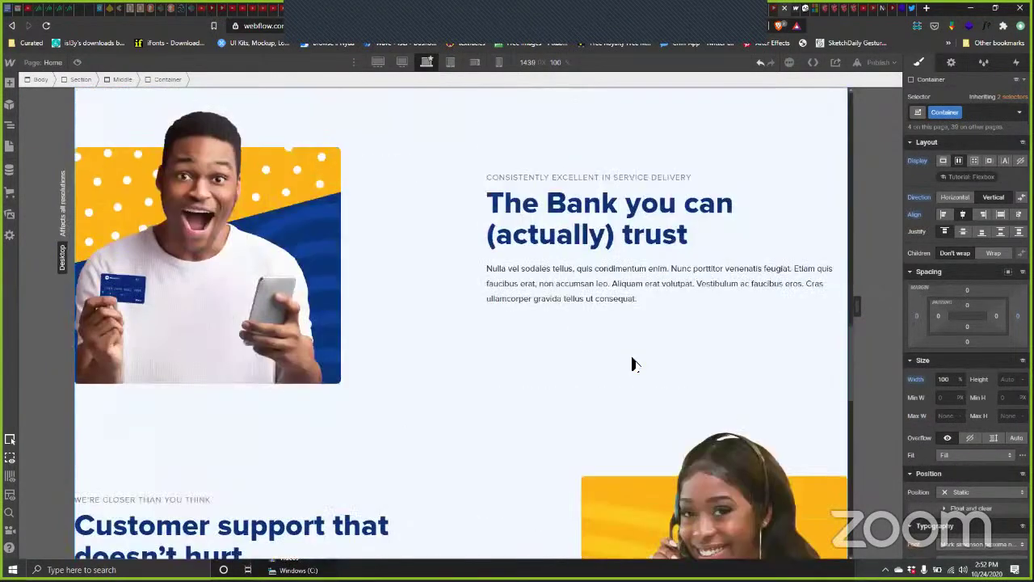
{"action": "scroll", "coordinate": [633, 364], "scroll_direction": "down", "scroll_amount": 10}
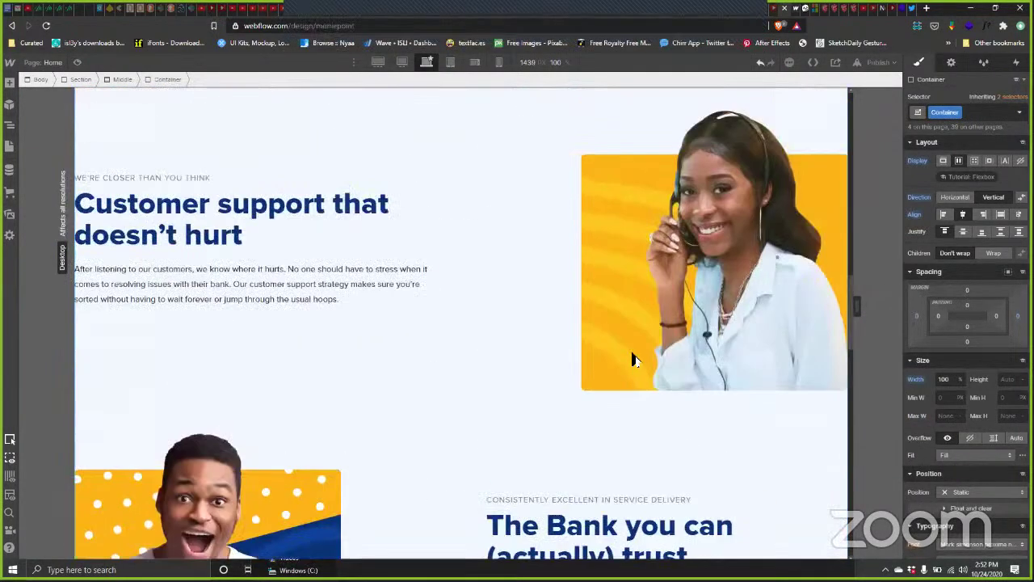
{"action": "scroll", "coordinate": [633, 361], "scroll_direction": "down", "scroll_amount": 7}
{"action": "scroll", "coordinate": [633, 361], "scroll_direction": "up", "scroll_amount": 3}
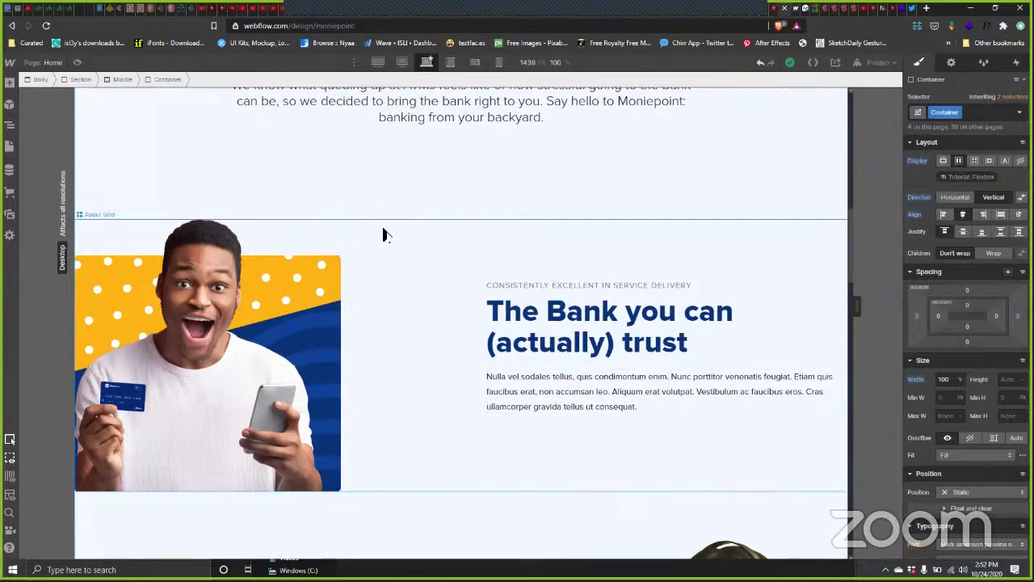
Step: Change the first "The Bank you can (actually) trust" About Grid to a horizontal flexbox with reversed direction
{"action": "left_click", "coordinate": [477, 302]}
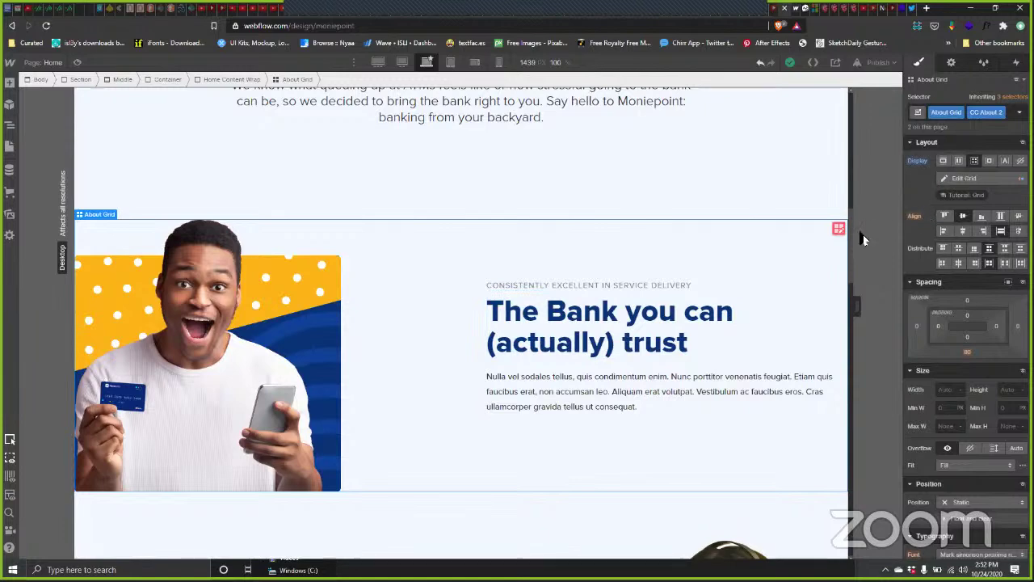
{"action": "left_click", "coordinate": [959, 161]}
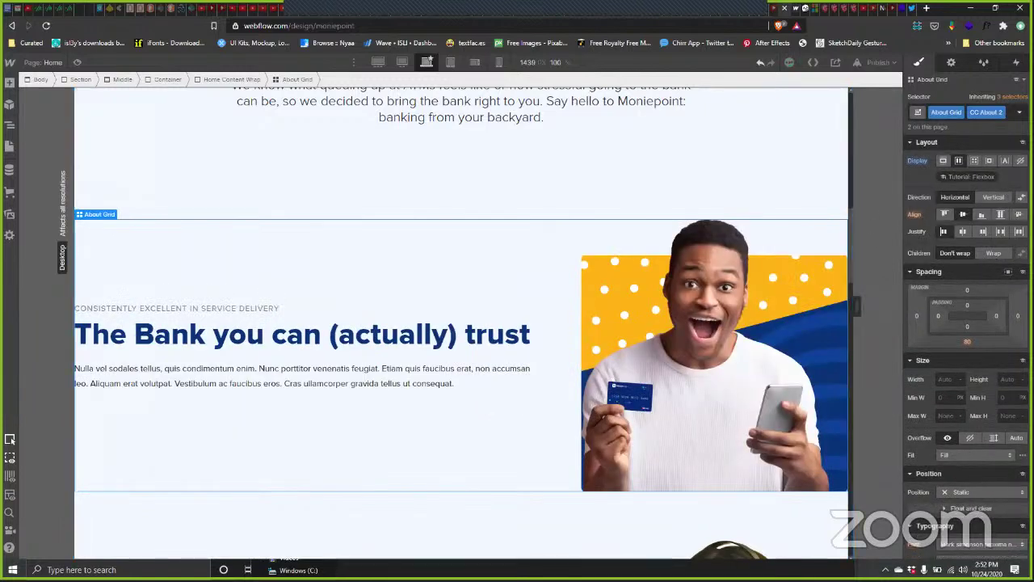
{"action": "left_click", "coordinate": [1021, 197]}
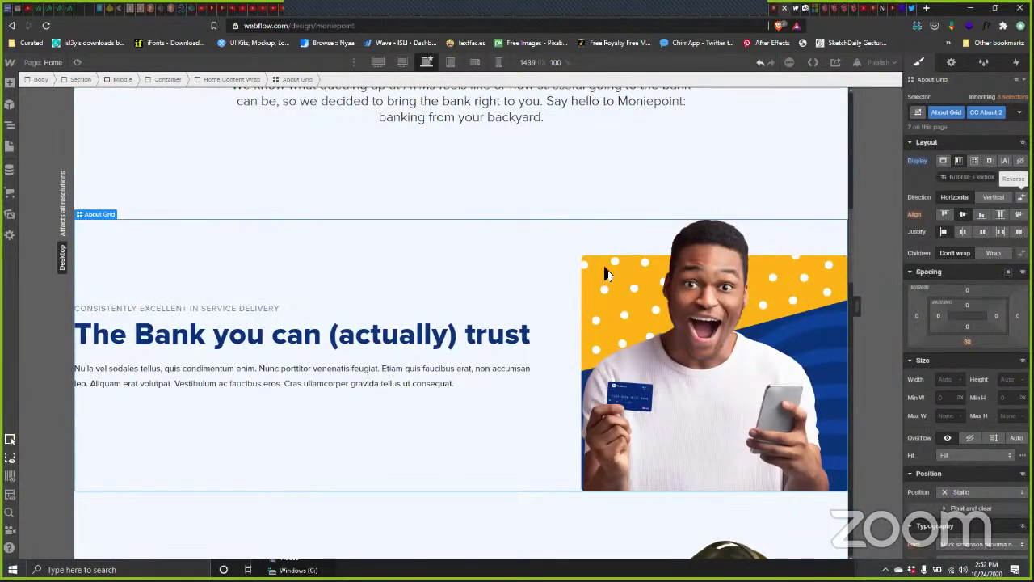
{"action": "scroll", "coordinate": [618, 287], "scroll_direction": "down", "scroll_amount": 3}
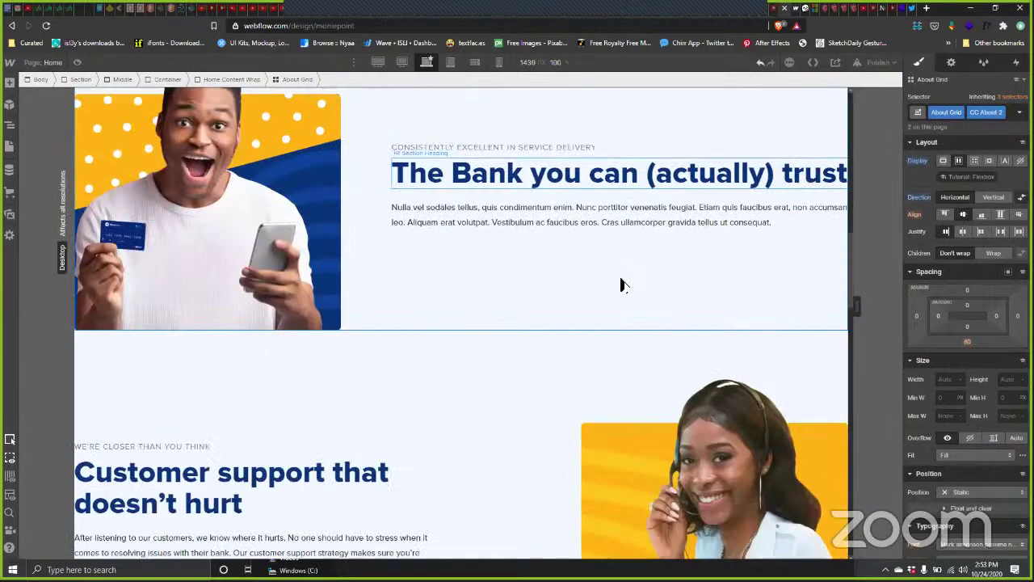
{"action": "scroll", "coordinate": [619, 278], "scroll_direction": "up", "scroll_amount": 2}
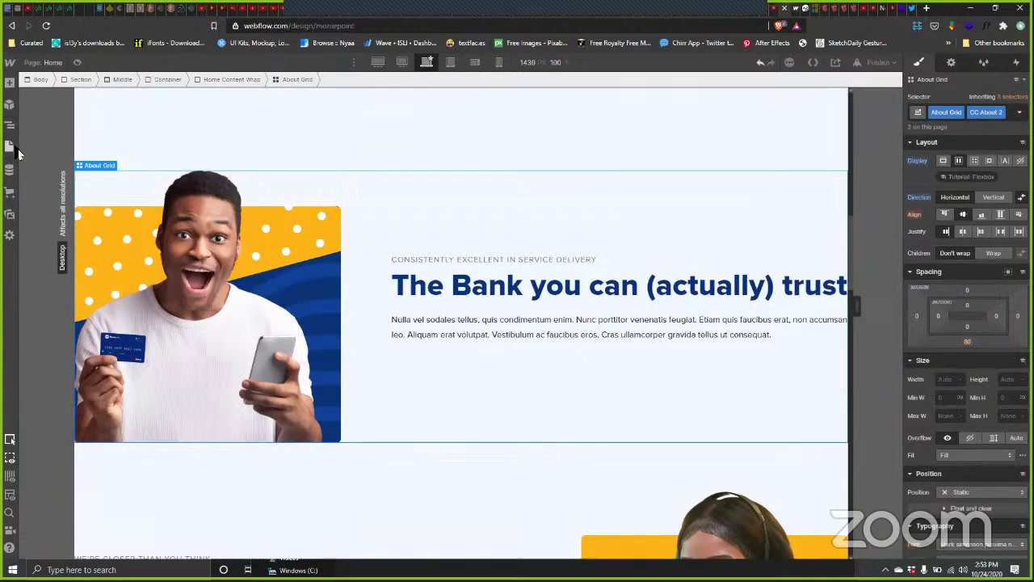
Step: Add an empty Div Block inside the first About Grid, between its existing Div Block and the Image
{"action": "key", "text": "z"}
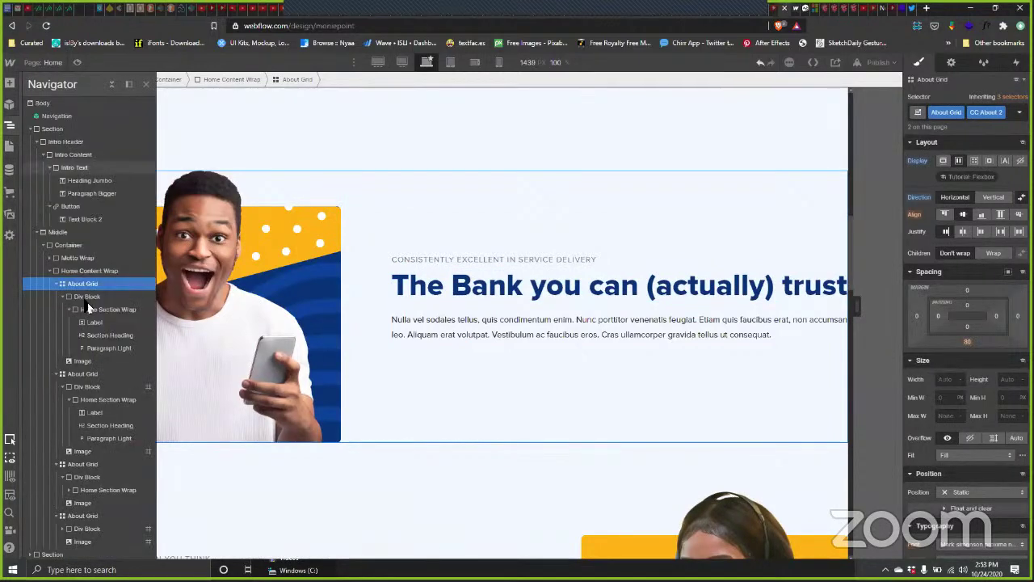
{"action": "left_click", "coordinate": [63, 297]}
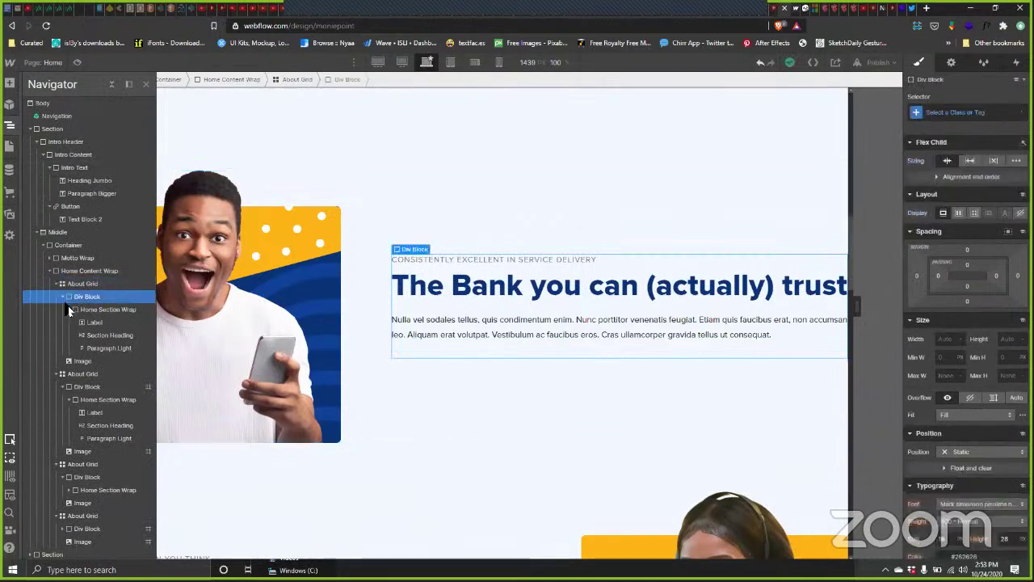
{"action": "left_click", "coordinate": [97, 284]}
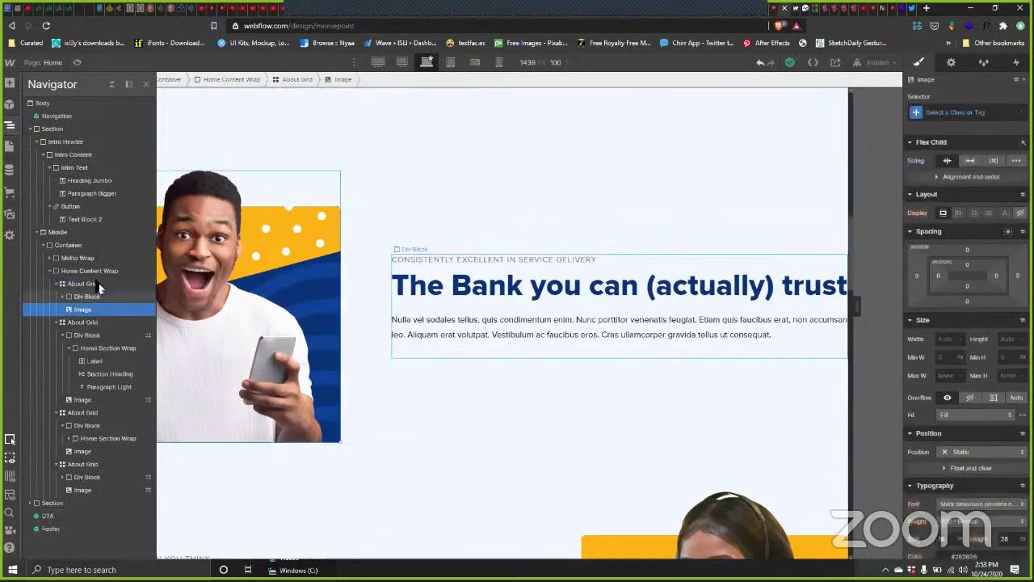
{"action": "left_click", "coordinate": [10, 84]}
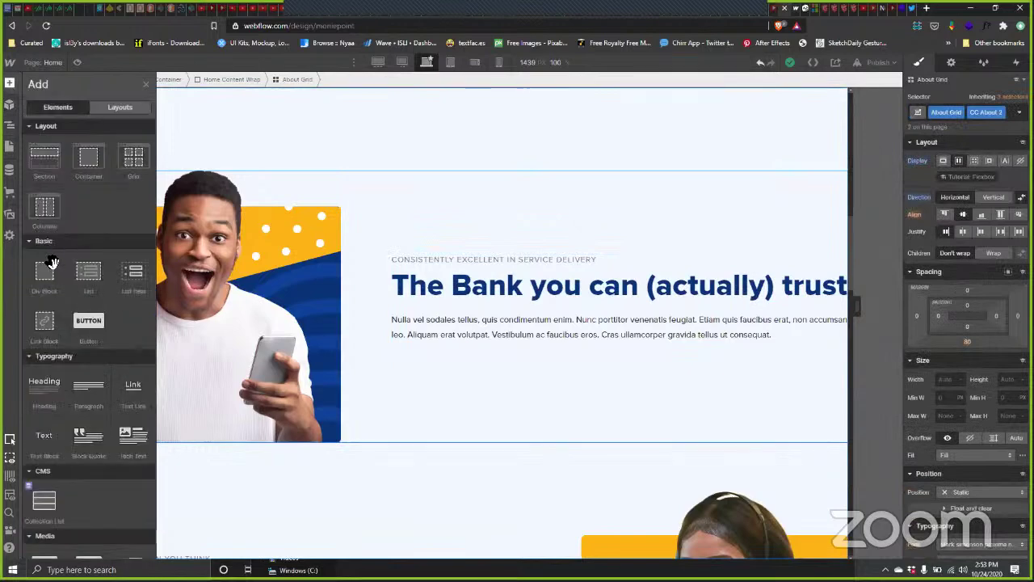
{"action": "left_click_drag", "start_coordinate": [46, 277], "coordinate": [374, 235]}
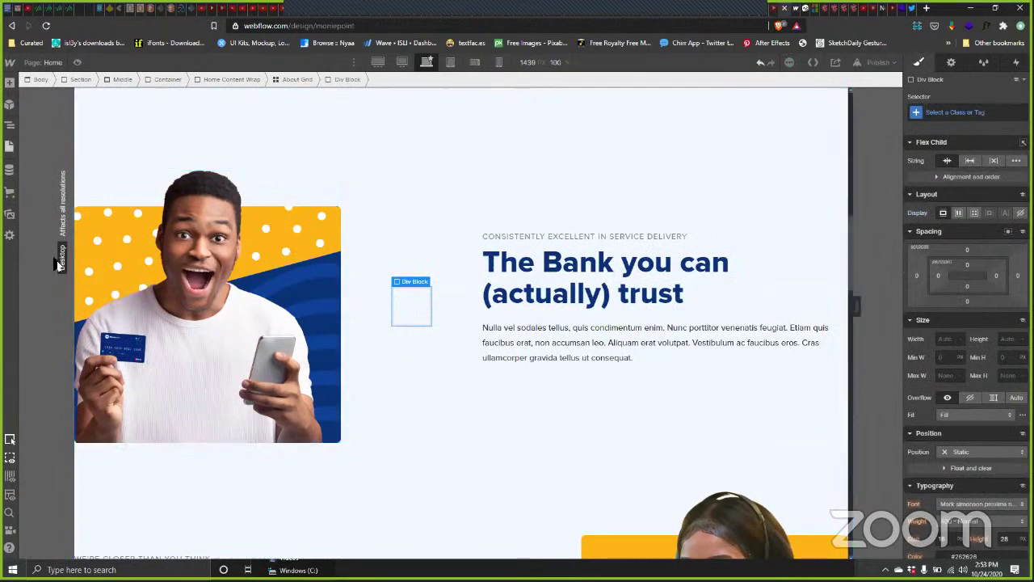
Step: Create and apply the class FeatureHolder to the new empty Div Block
{"action": "left_click", "coordinate": [10, 127]}
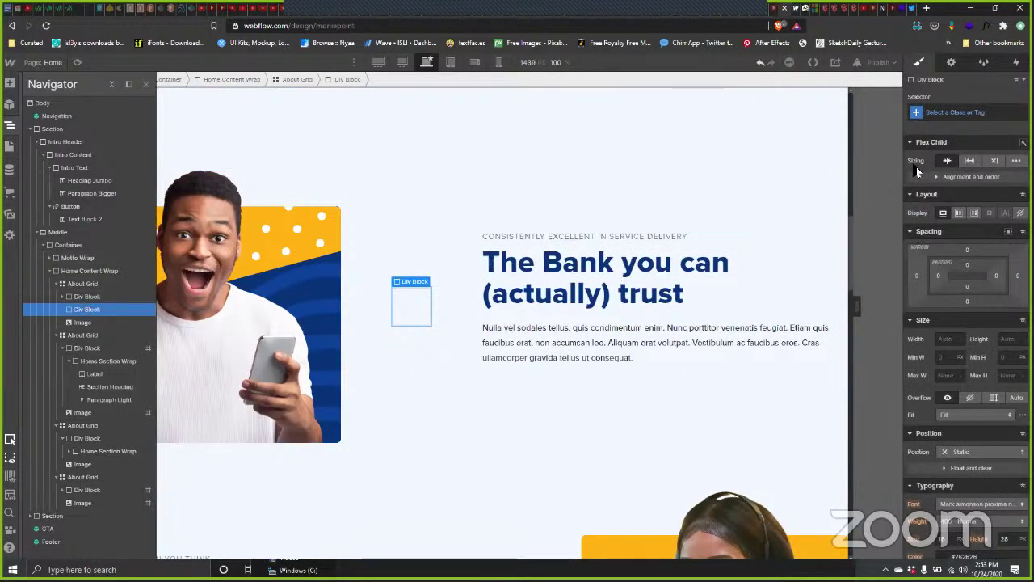
{"action": "left_click", "coordinate": [965, 113]}
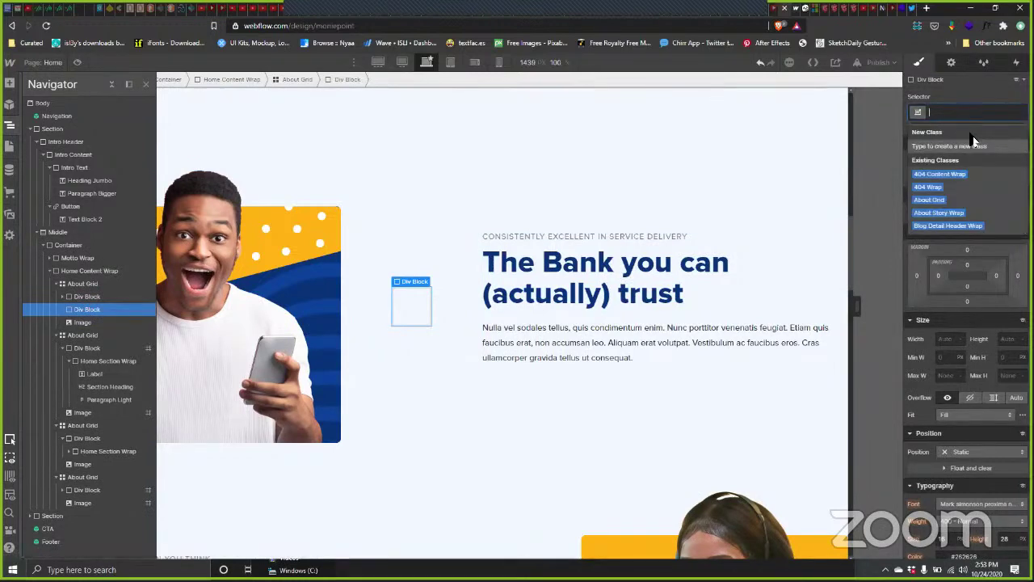
{"action": "type", "text": "FeatureHolder"}
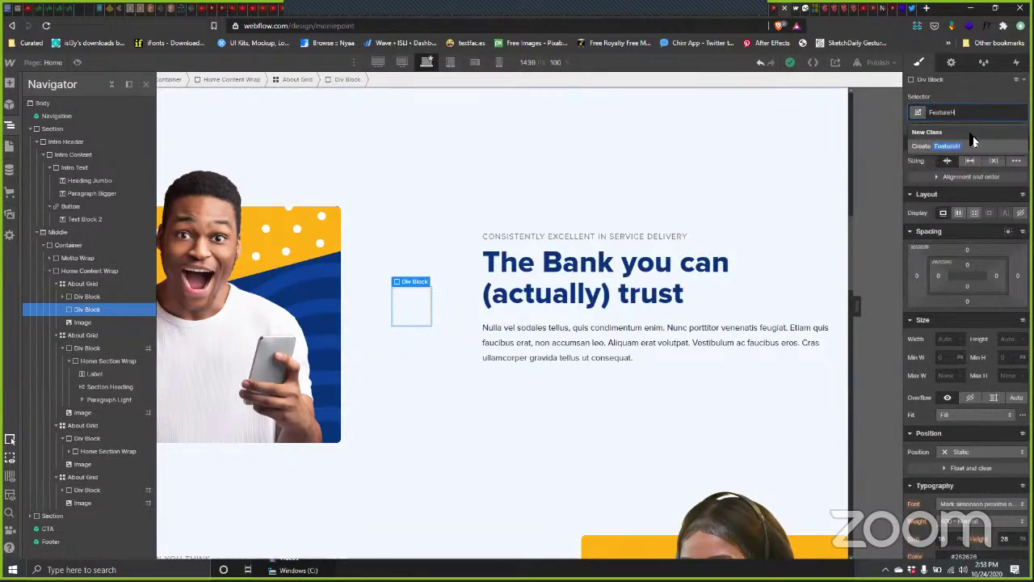
{"action": "key", "text": "Return"}
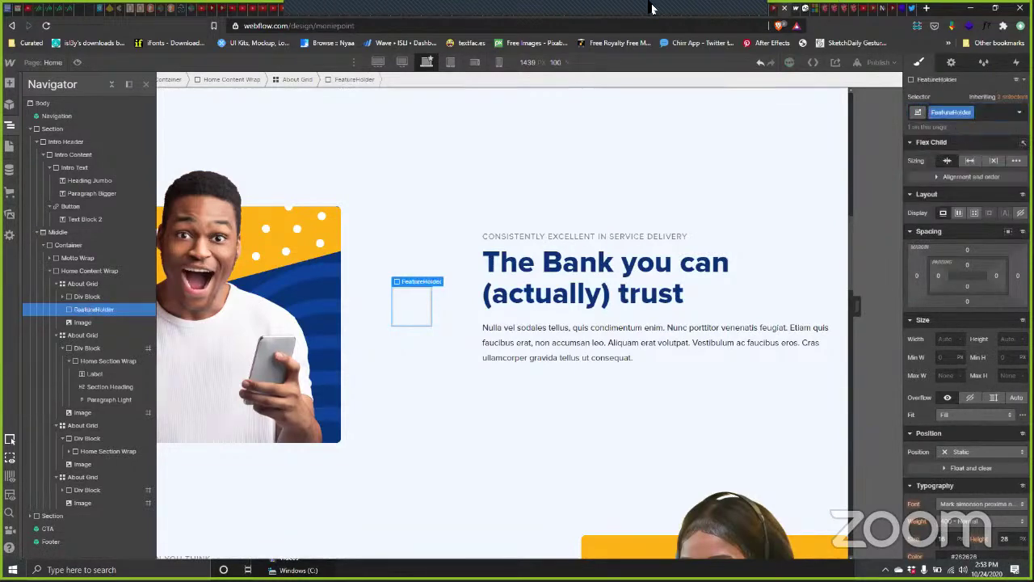
Step: Nest the first About Grid's Image and text Div Block inside FeatureHolder, with the Image first
{"action": "left_click", "coordinate": [82, 297]}
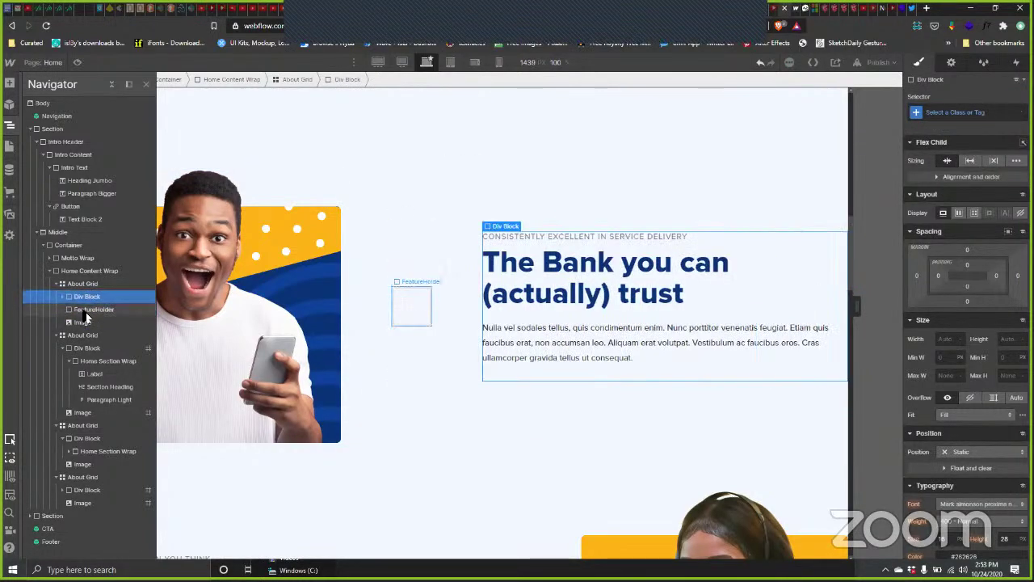
{"action": "mouse_move", "coordinate": [85, 313]}
{"action": "left_mouse_down"}
{"action": "mouse_move", "coordinate": [72, 329]}
{"action": "mouse_move", "coordinate": [80, 323]}
{"action": "left_mouse_up"}
{"action": "left_click", "coordinate": [84, 322]}
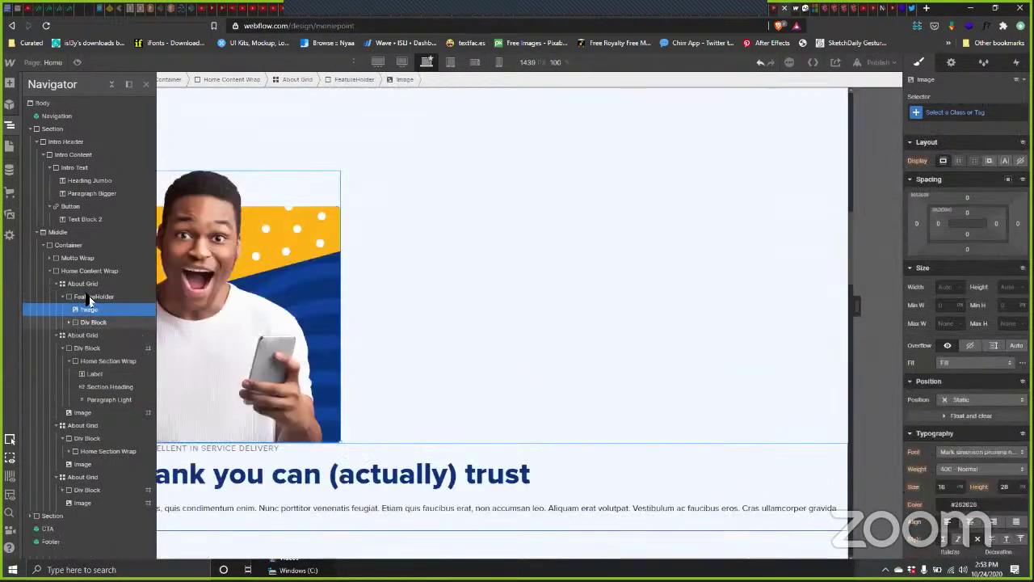
Step: Set FeatureHolder to a horizontal flexbox with its children aligned to the center
{"action": "left_click", "coordinate": [604, 173]}
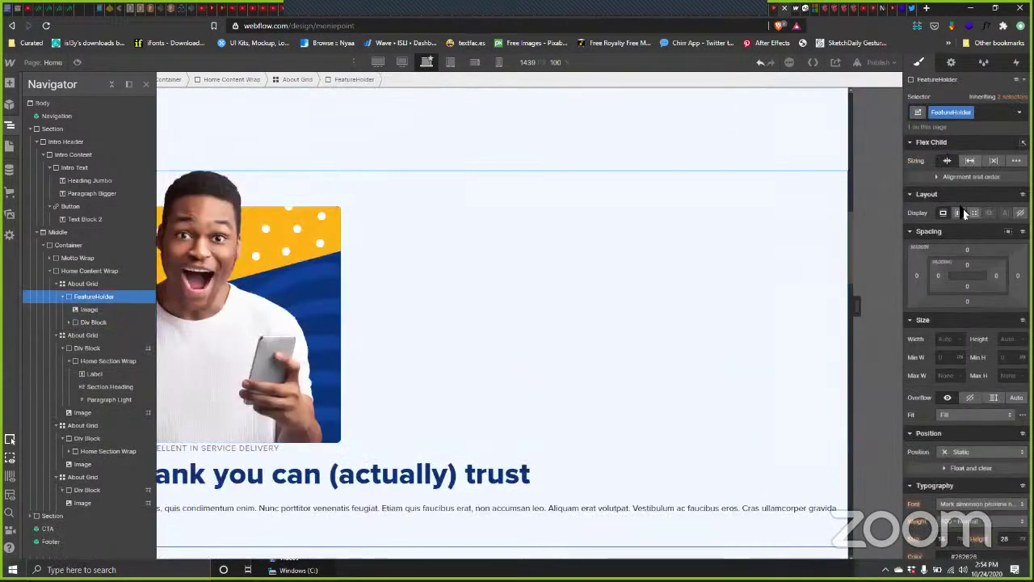
{"action": "left_click", "coordinate": [959, 213]}
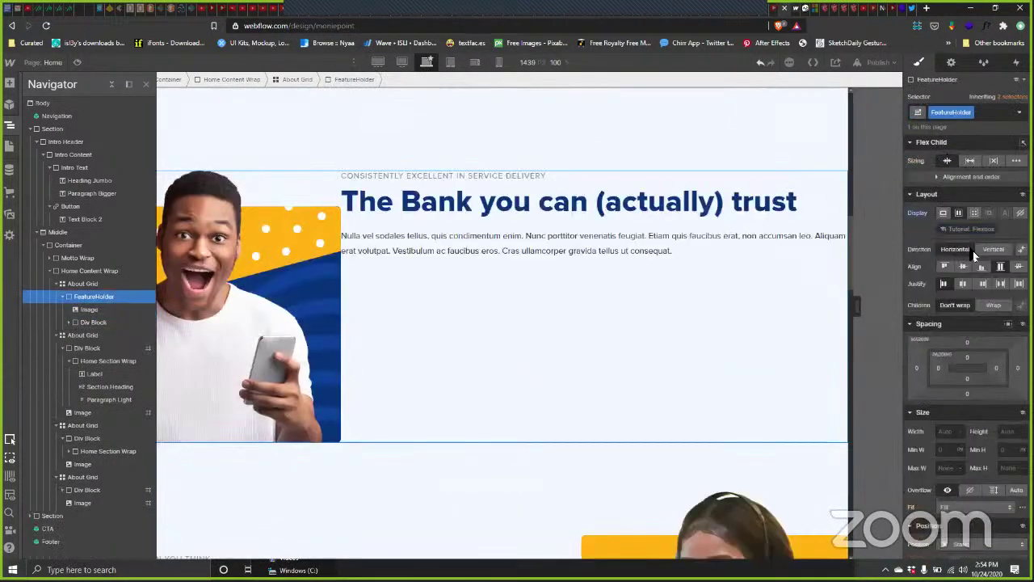
{"action": "left_click", "coordinate": [962, 266]}
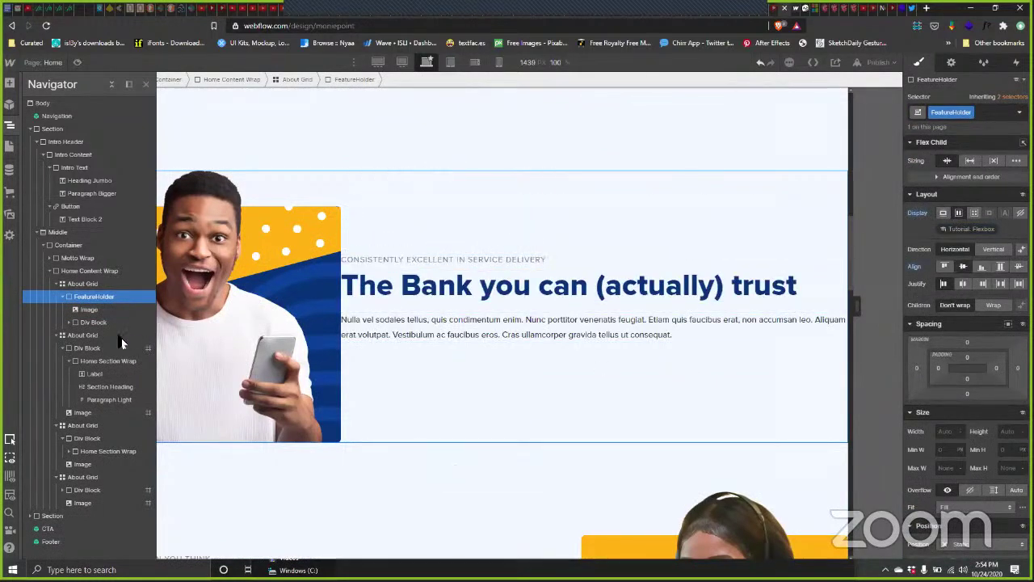
Step: Inspect the first two About Grids' element structure and collapse the customer support section's Div Block
{"action": "left_click", "coordinate": [89, 284]}
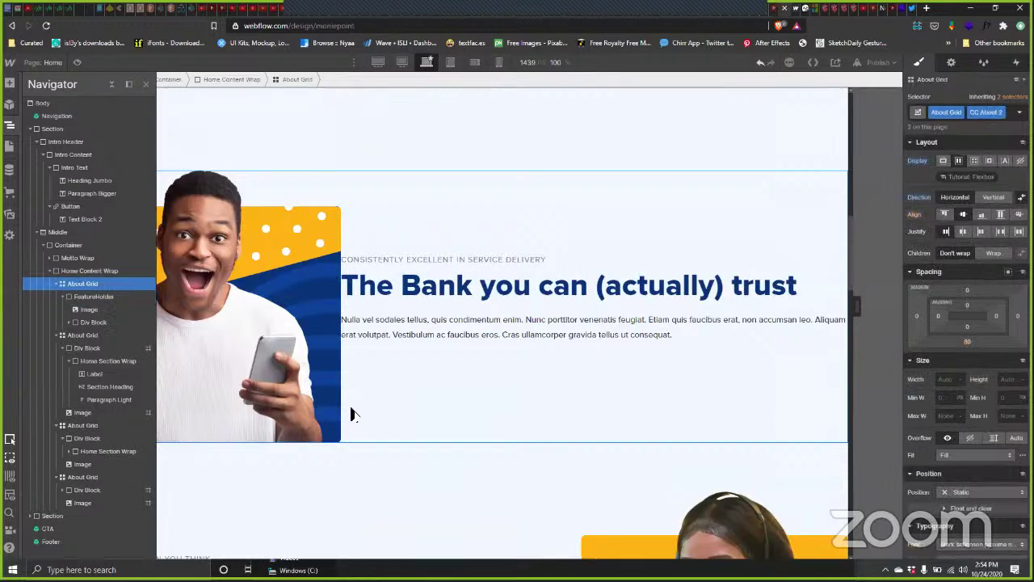
{"action": "scroll", "coordinate": [404, 388], "scroll_direction": "down", "scroll_amount": 3}
{"action": "left_click", "coordinate": [125, 296]}
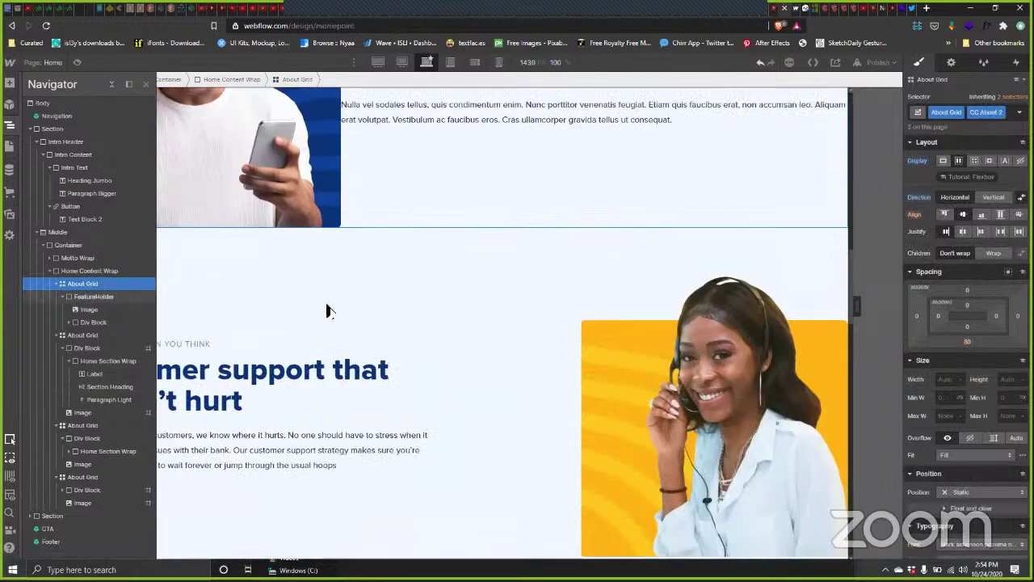
{"action": "left_click", "coordinate": [98, 334]}
{"action": "left_click", "coordinate": [101, 349]}
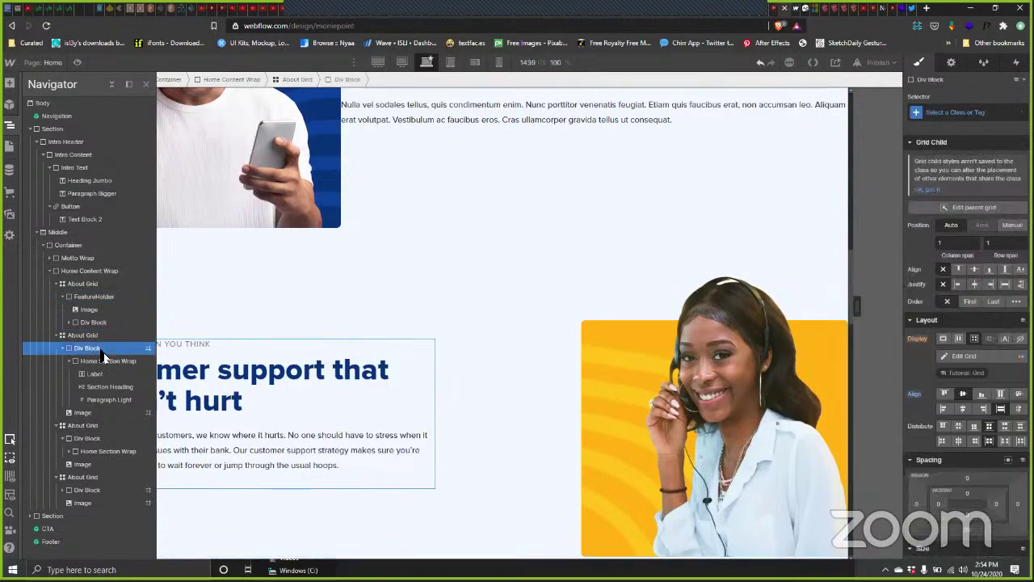
{"action": "left_click", "coordinate": [104, 361]}
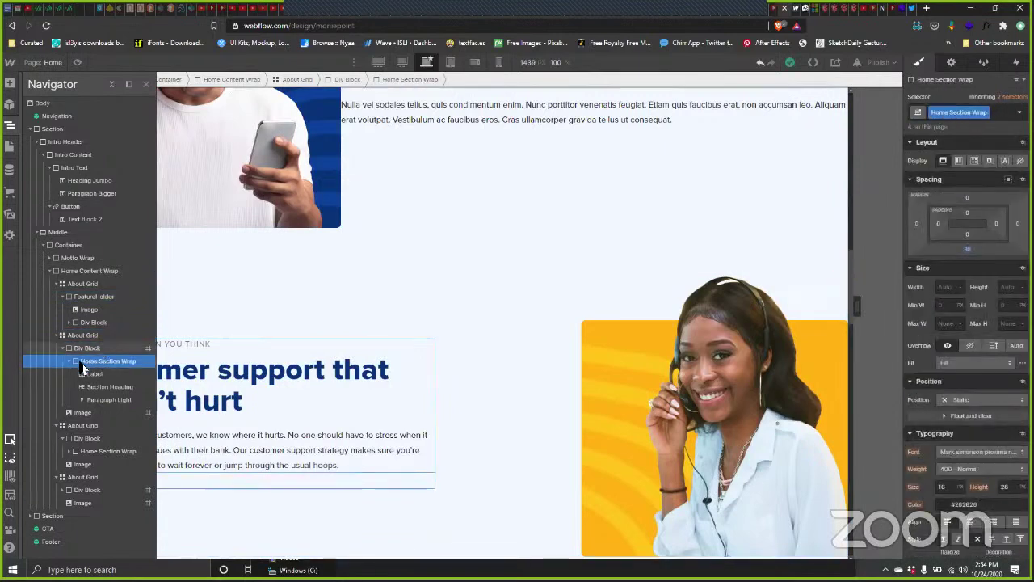
{"action": "left_click", "coordinate": [64, 349]}
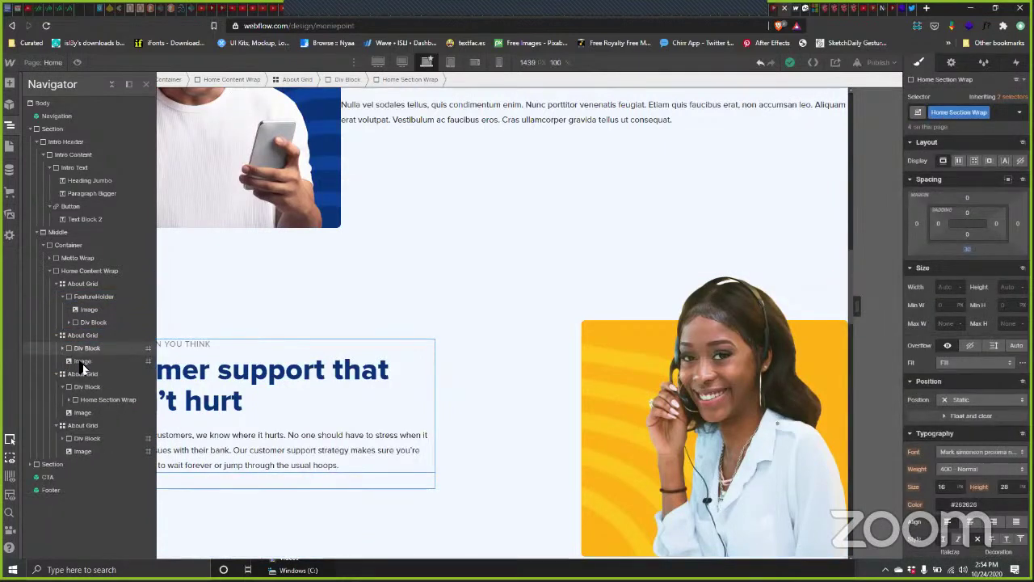
Step: Try placing the Image after the Div Block inside FeatureHolder, and put it back first
{"action": "left_click", "coordinate": [85, 309]}
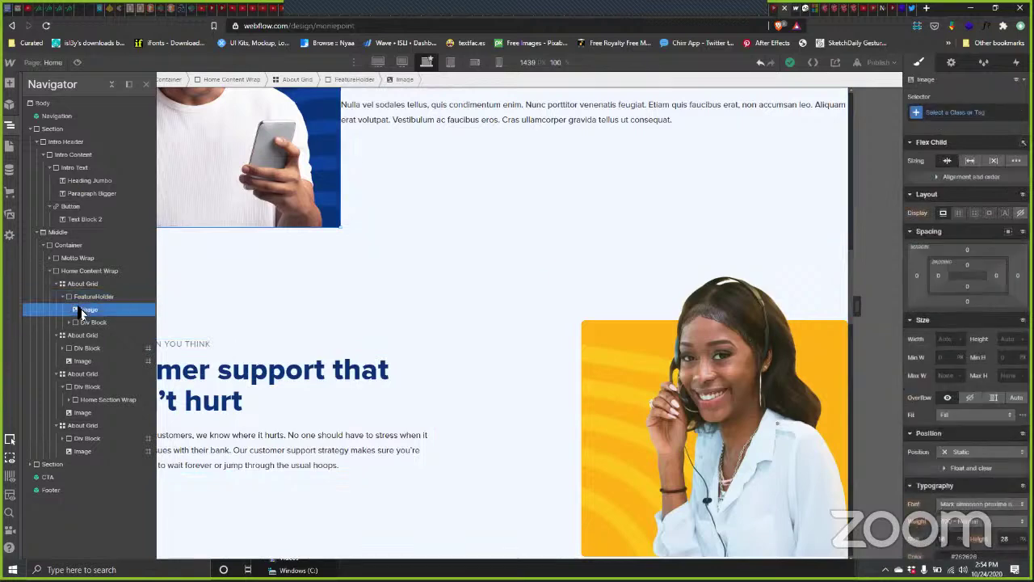
{"action": "left_click_drag", "start_coordinate": [83, 309], "coordinate": [91, 329]}
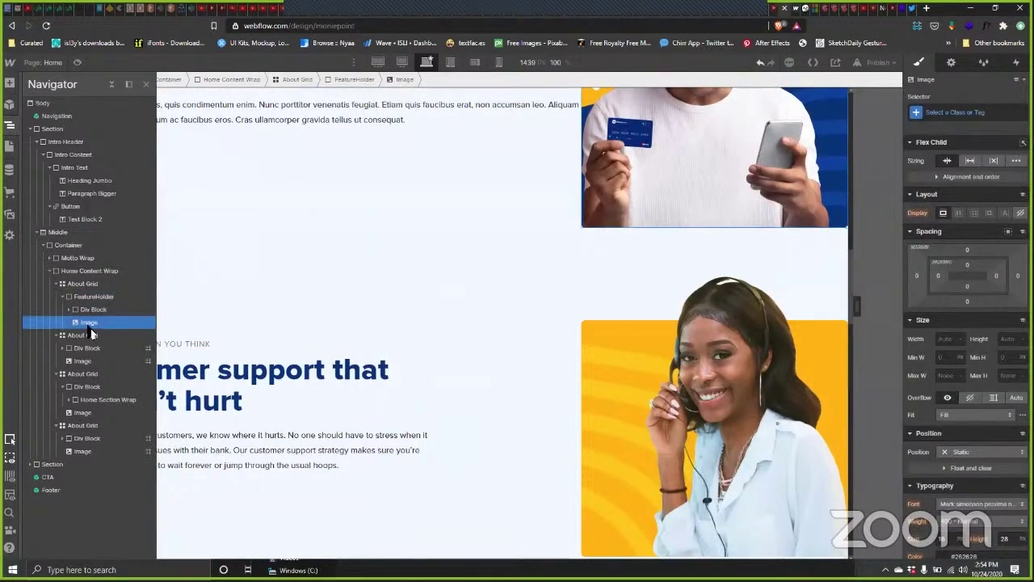
{"action": "left_click_drag", "start_coordinate": [90, 311], "coordinate": [72, 321]}
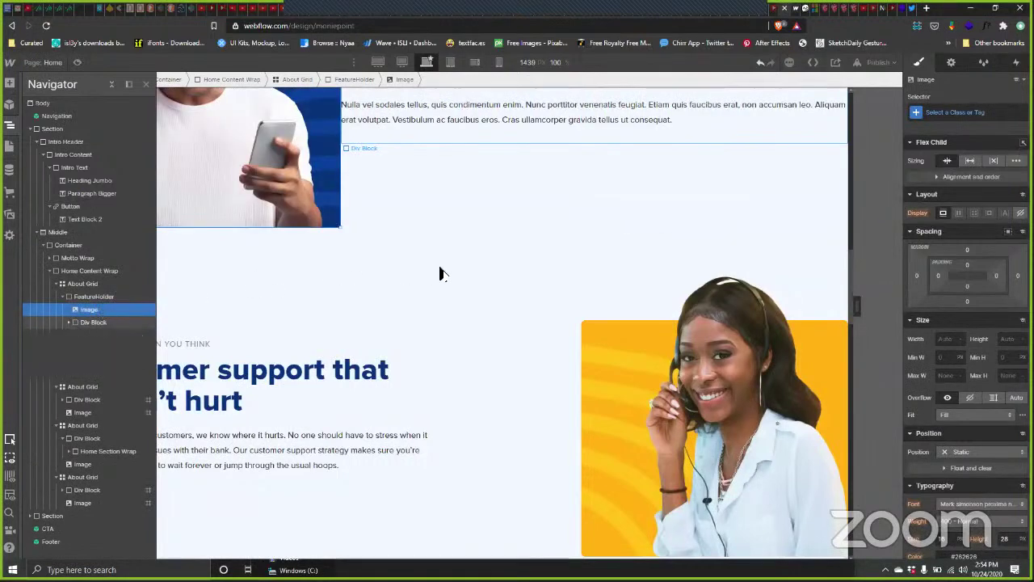
{"action": "scroll", "coordinate": [442, 302], "scroll_direction": "up", "scroll_amount": 1}
{"action": "scroll", "coordinate": [422, 333], "scroll_direction": "up", "scroll_amount": 1}
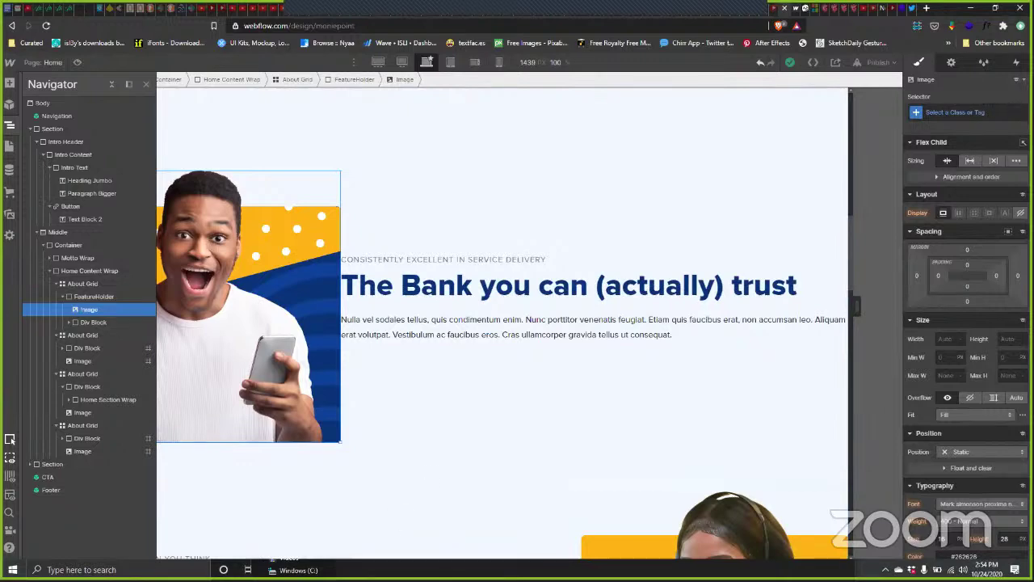
Step: Switch to the Moniepoint Website UI design in Figma and examine the faded Trust text behind the excited man's image
{"action": "left_click", "coordinate": [232, 79]}
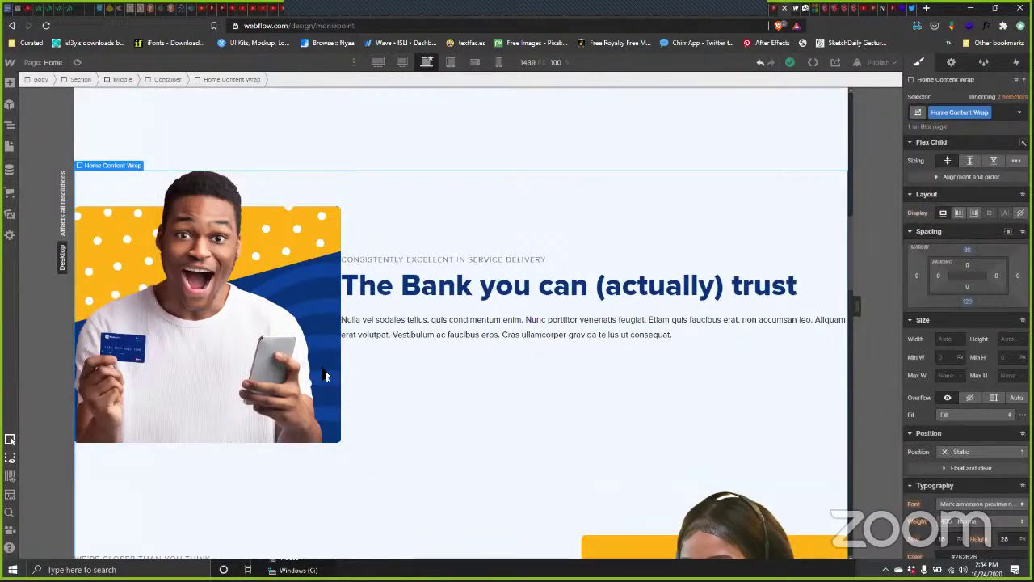
{"action": "key", "text": "alt+Tab"}
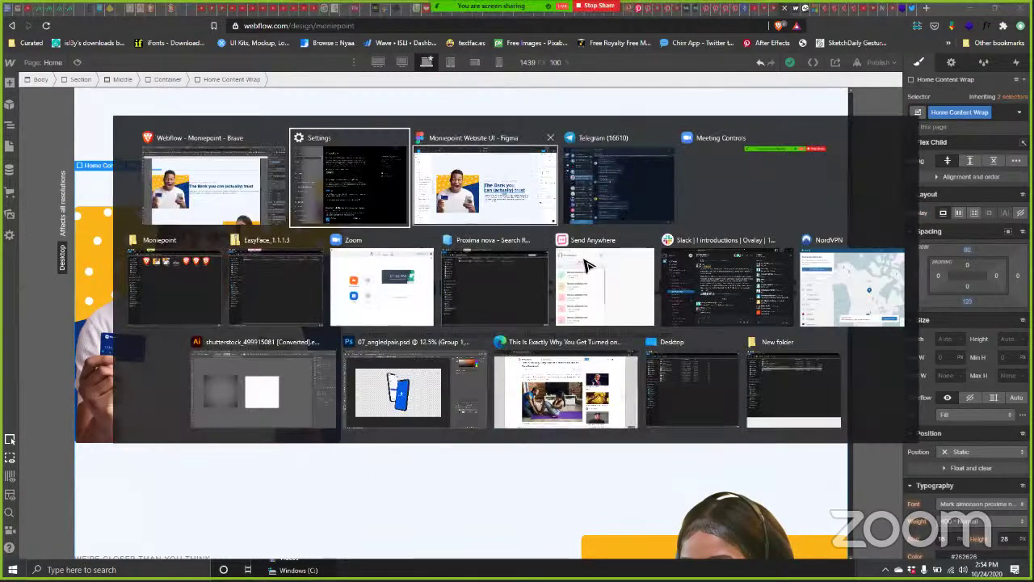
{"action": "left_click", "coordinate": [456, 196]}
{"action": "left_click", "coordinate": [233, 150]}
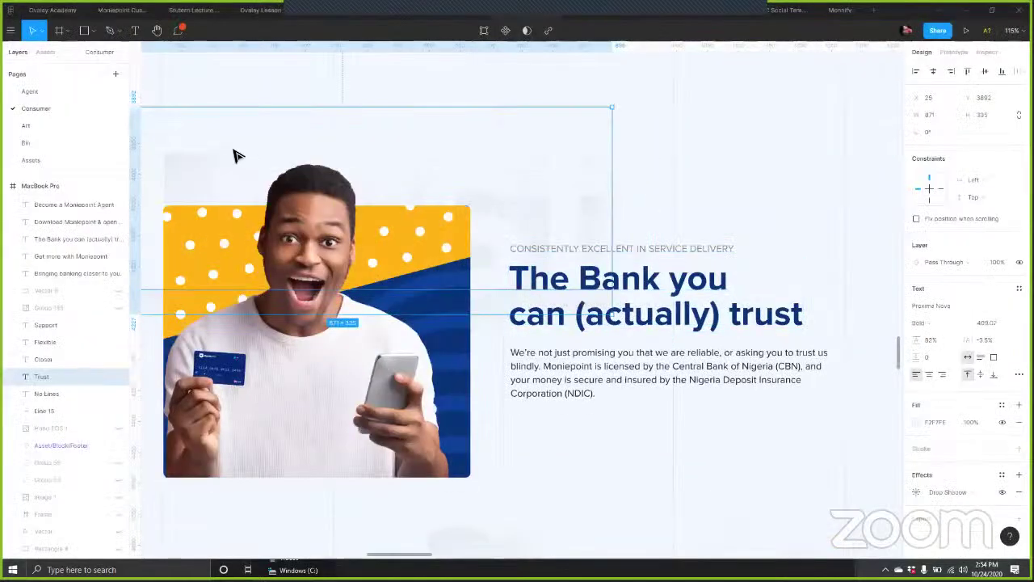
{"action": "scroll", "coordinate": [202, 143], "scroll_direction": "left", "scroll_amount": 3}
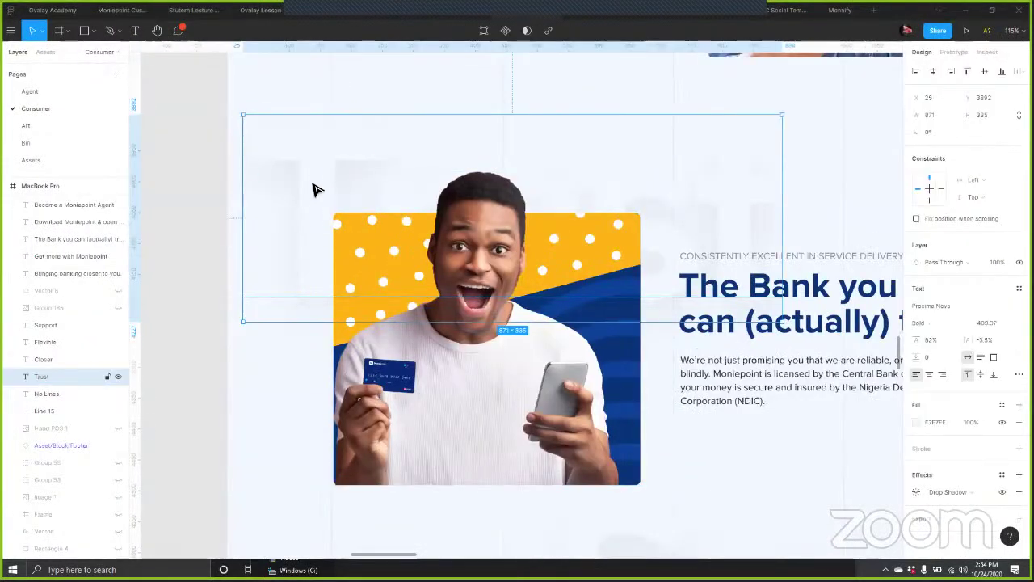
{"action": "scroll", "coordinate": [494, 216], "scroll_direction": "up", "scroll_amount": 1}
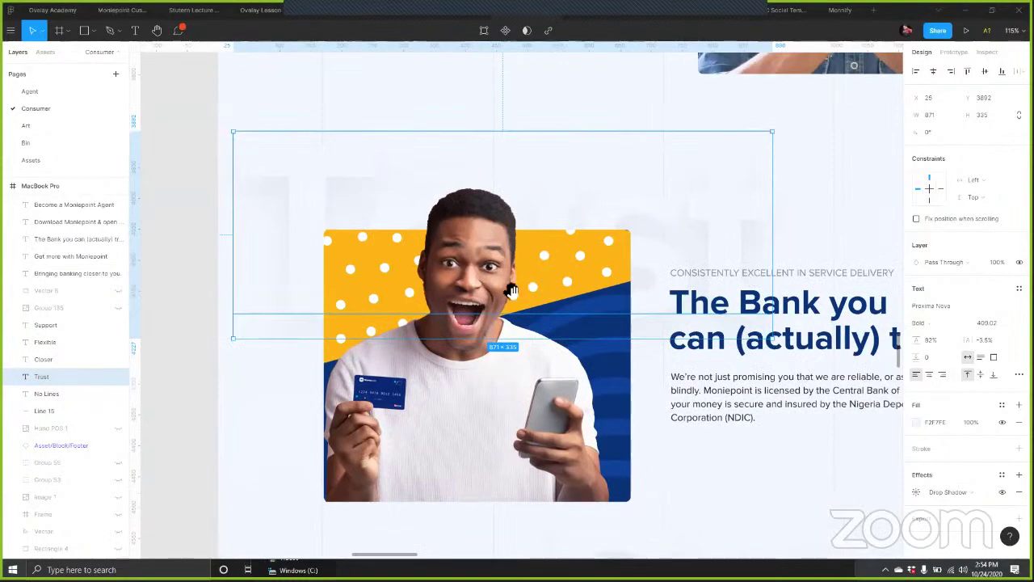
Step: Examine the faded oversized background words behind the "Right in your neighbourhood.", "Long queues?" and "The Bank you can (actually) trust" sections
{"action": "scroll", "coordinate": [516, 394], "scroll_direction": "up", "scroll_amount": 3}
{"action": "scroll", "coordinate": [453, 428], "scroll_direction": "up", "scroll_amount": 15}
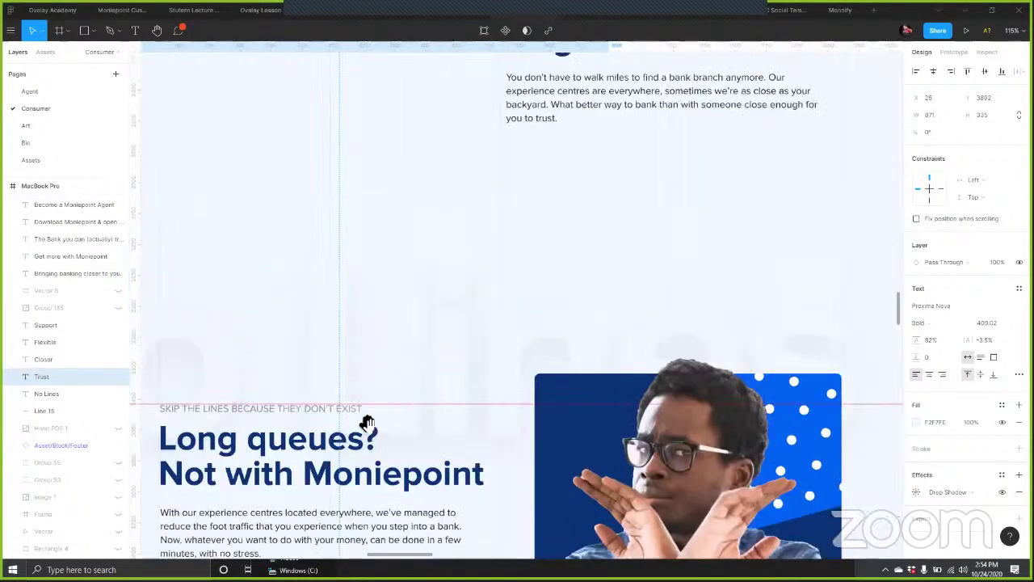
{"action": "scroll", "coordinate": [629, 241], "scroll_direction": "down", "scroll_amount": 3}
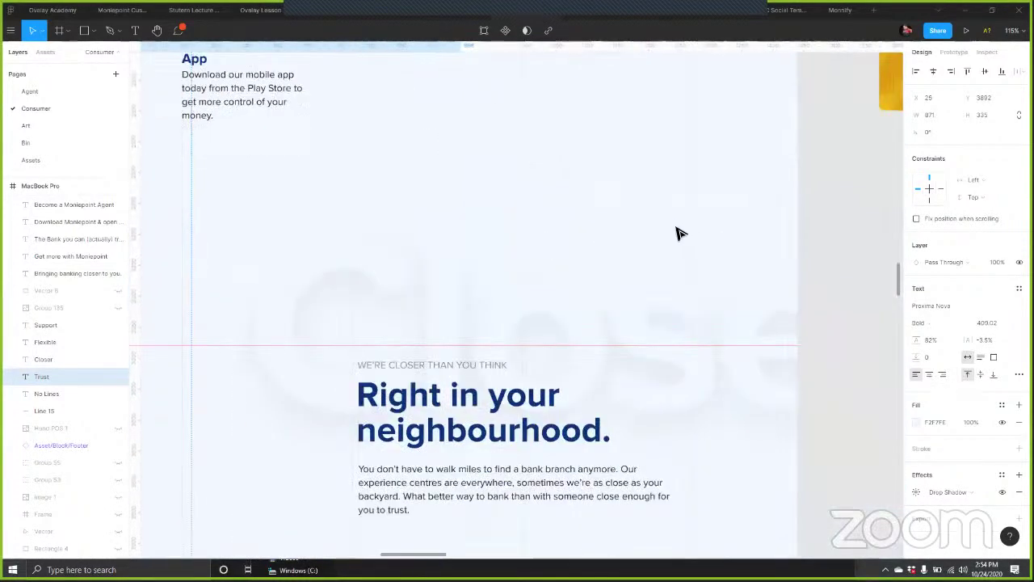
{"action": "left_click", "coordinate": [675, 235]}
{"action": "mouse_move", "coordinate": [633, 245]}
{"action": "left_mouse_down"}
{"action": "mouse_move", "coordinate": [653, 240]}
{"action": "mouse_move", "coordinate": [647, 251]}
{"action": "left_mouse_up"}
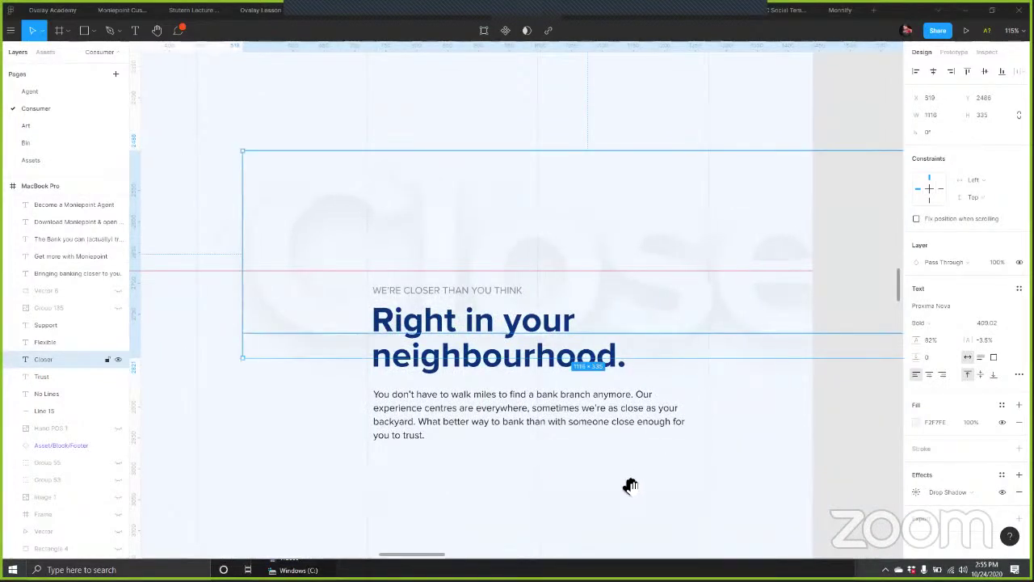
{"action": "scroll", "coordinate": [628, 485], "scroll_direction": "down", "scroll_amount": 5}
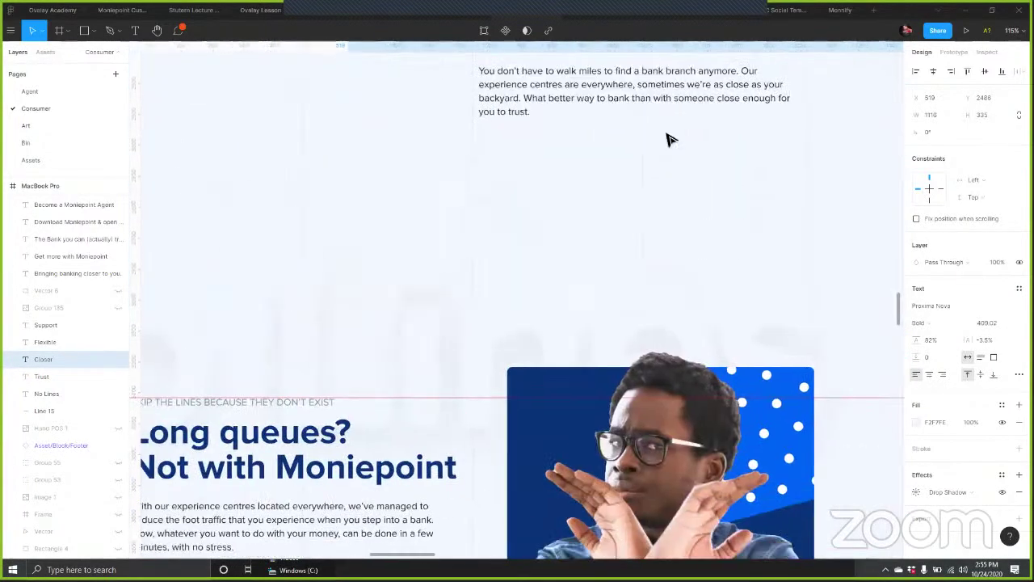
{"action": "scroll", "coordinate": [669, 135], "scroll_direction": "down", "scroll_amount": 3}
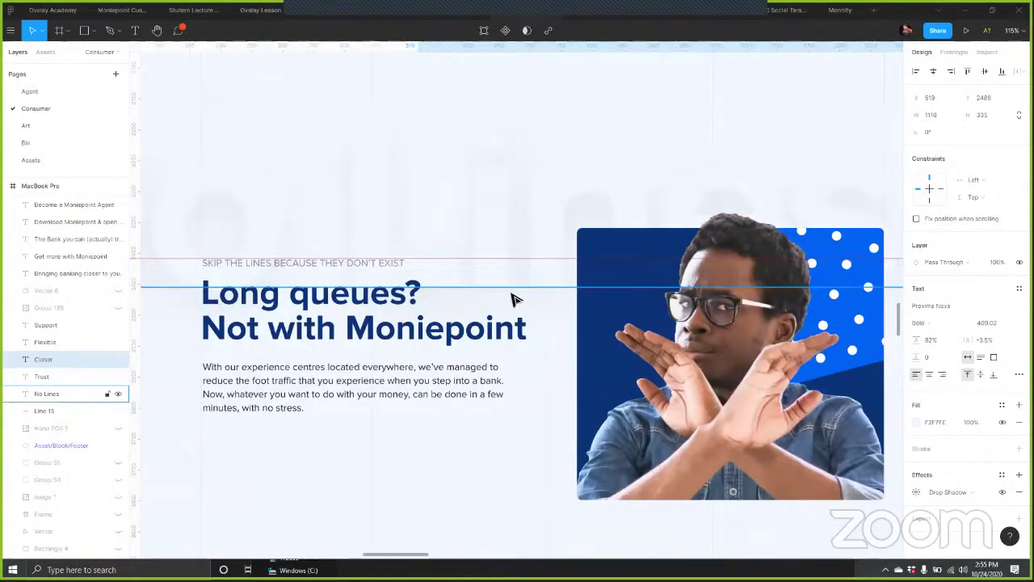
{"action": "scroll", "coordinate": [396, 272], "scroll_direction": "down", "scroll_amount": 3}
{"action": "scroll", "coordinate": [396, 272], "scroll_direction": "down", "scroll_amount": 4}
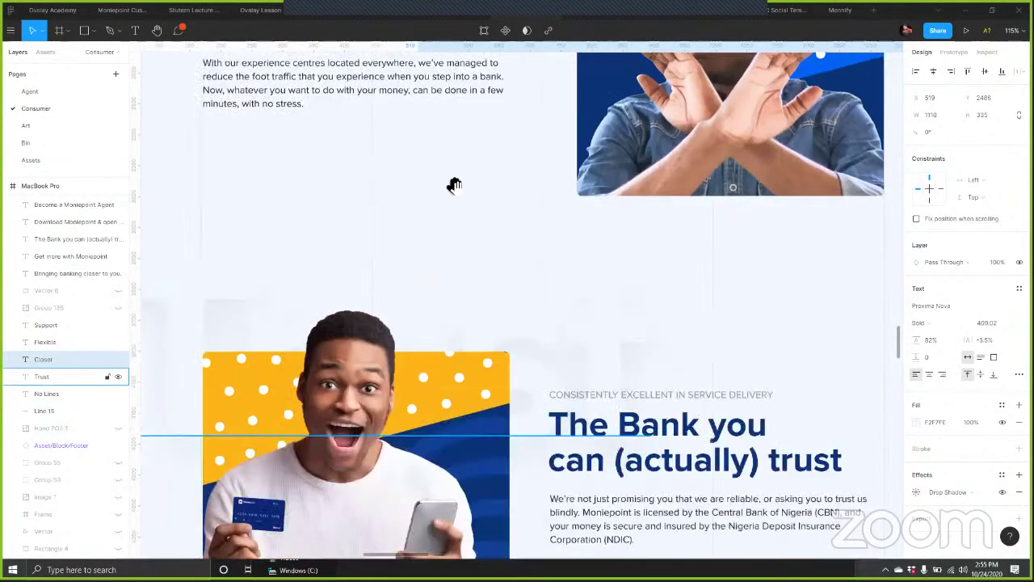
{"action": "scroll", "coordinate": [526, 194], "scroll_direction": "down", "scroll_amount": 4}
{"action": "scroll", "coordinate": [299, 148], "scroll_direction": "left", "scroll_amount": 3}
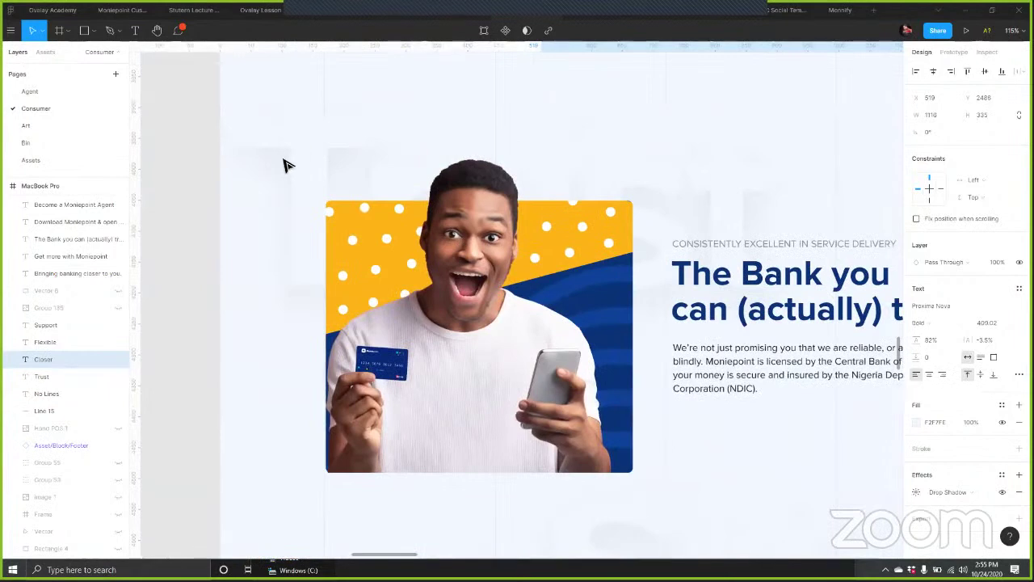
Step: Place a copy of the faded Trust text on the empty canvas beside the MacBook Pro frame
{"action": "left_click", "coordinate": [289, 161]}
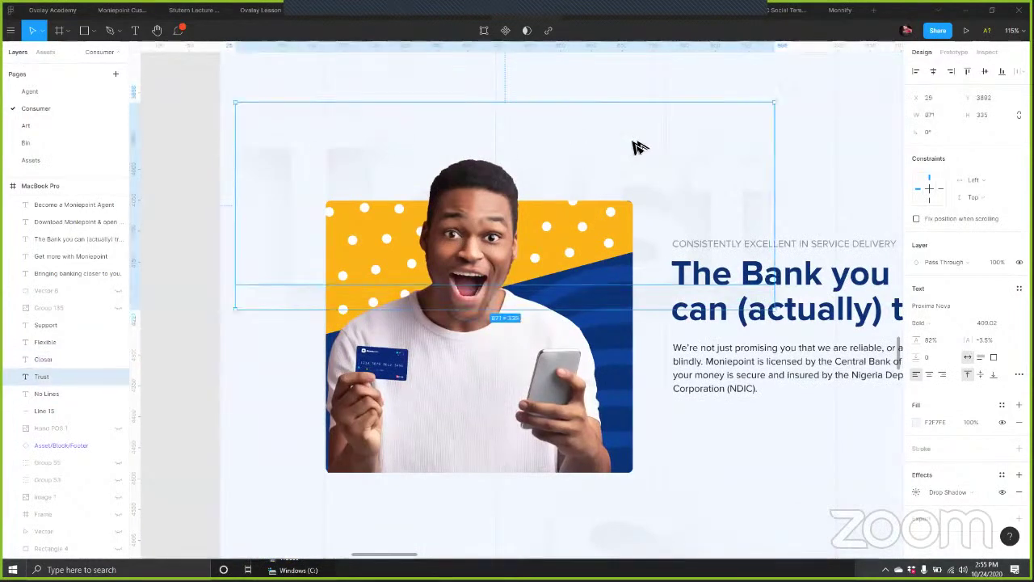
{"action": "scroll", "coordinate": [132, 207], "scroll_direction": "left", "scroll_amount": 5}
{"action": "key", "text": "ctrl+d"}
{"action": "left_click_drag", "start_coordinate": [254, 257], "coordinate": [272, 377]}
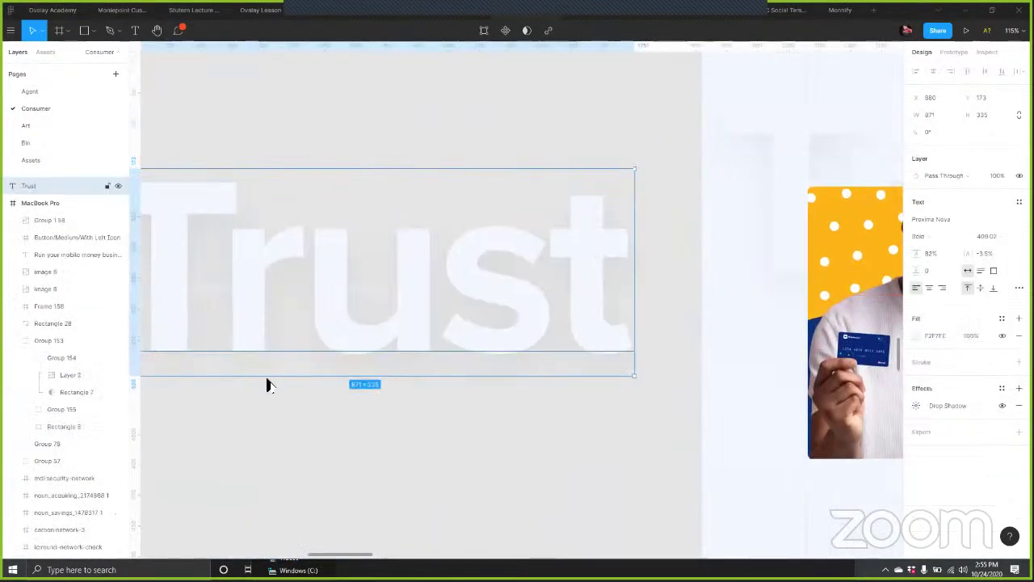
{"action": "right_click", "coordinate": [273, 377]}
{"action": "mouse_move", "coordinate": [380, 543]}
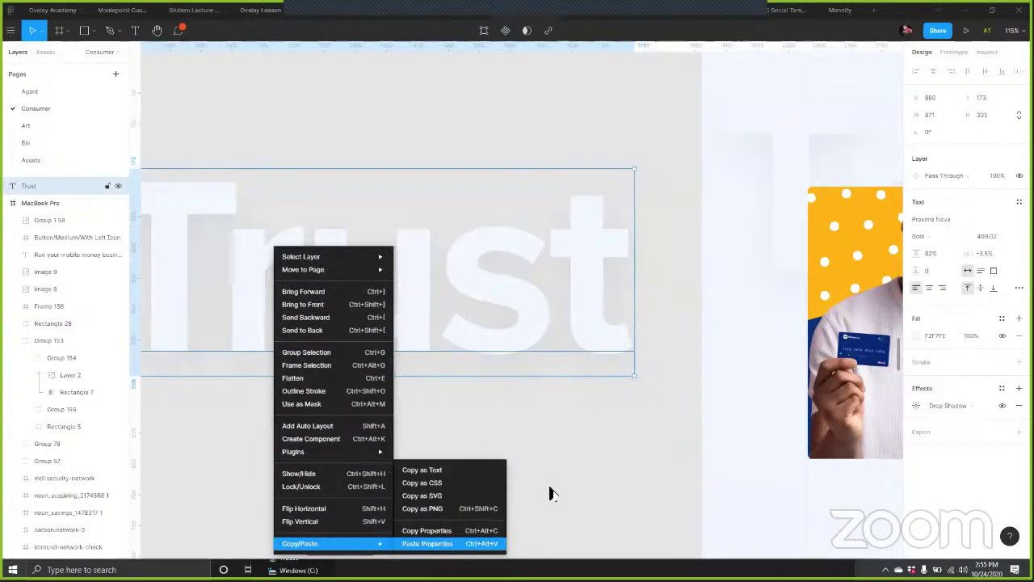
{"action": "left_click", "coordinate": [598, 333]}
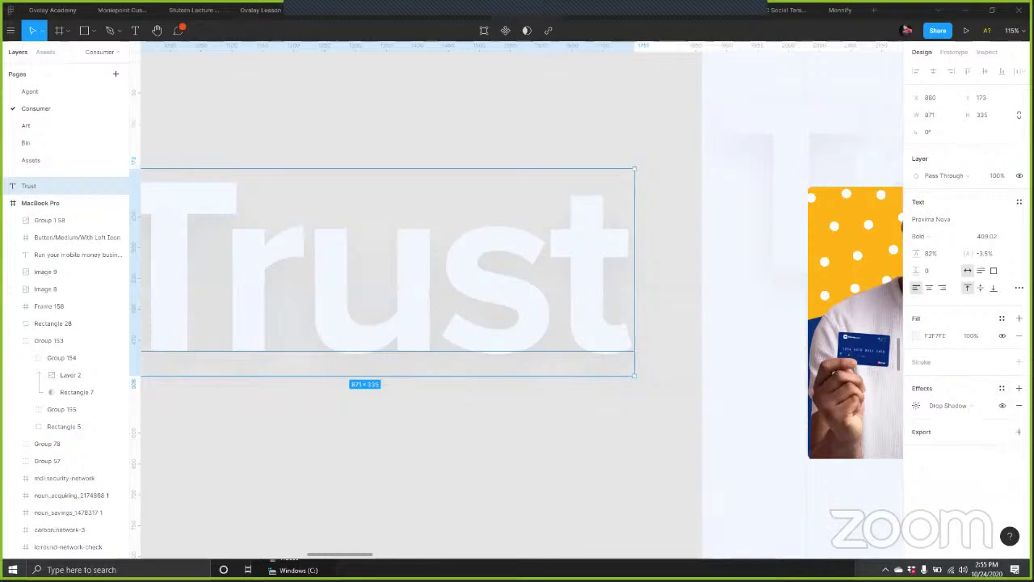
Step: Export the copied Trust text as an SVG named Trust into the Moniepoint folder
{"action": "left_click", "coordinate": [1019, 431]}
{"action": "left_click", "coordinate": [991, 449]}
{"action": "left_click", "coordinate": [970, 476]}
{"action": "left_click", "coordinate": [968, 470]}
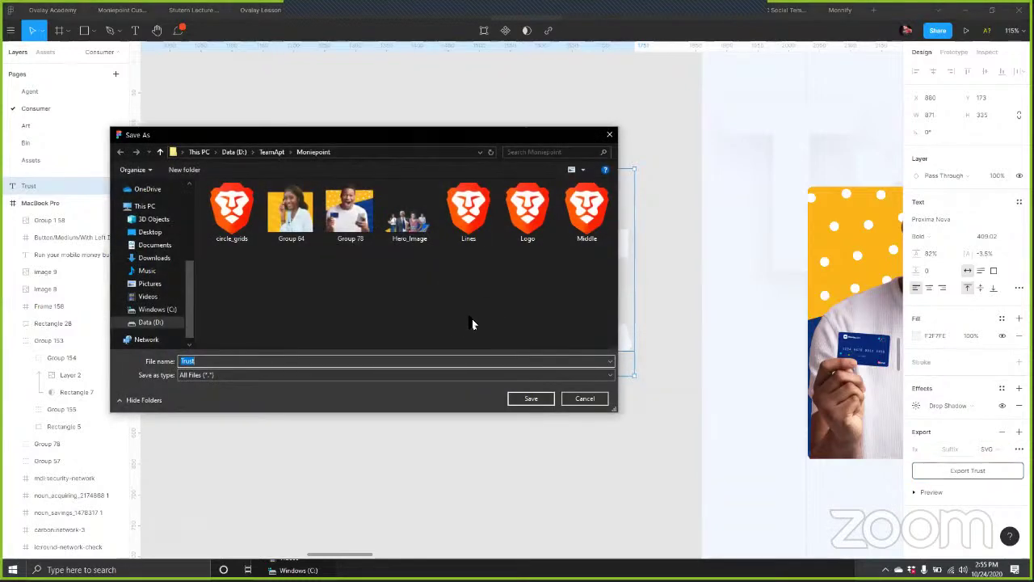
{"action": "left_click", "coordinate": [531, 399]}
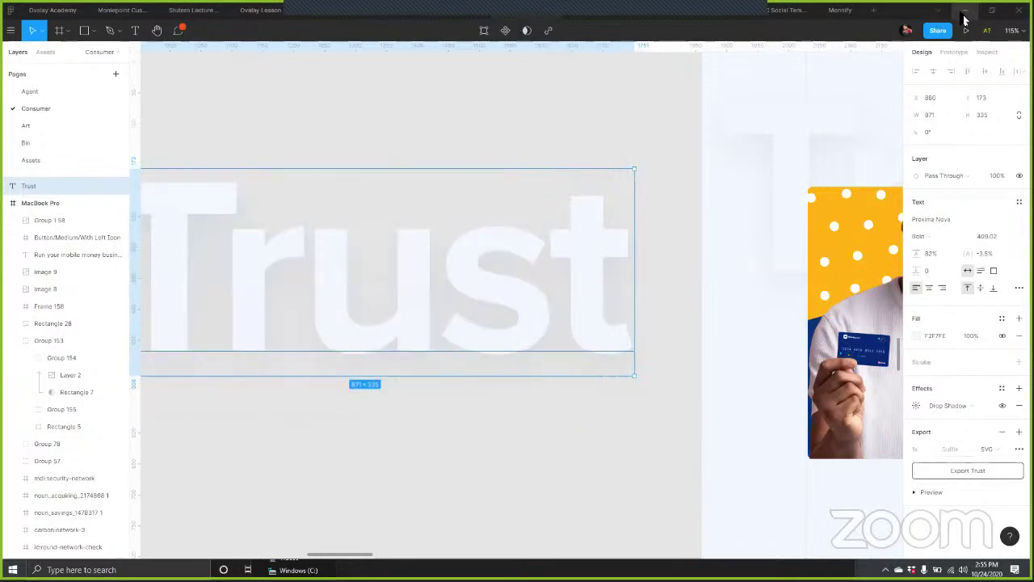
Step: Switch to Webflow and upload the Trust SVG from the Moniepoint folder to the site's assets
{"action": "key", "text": "alt+Tab"}
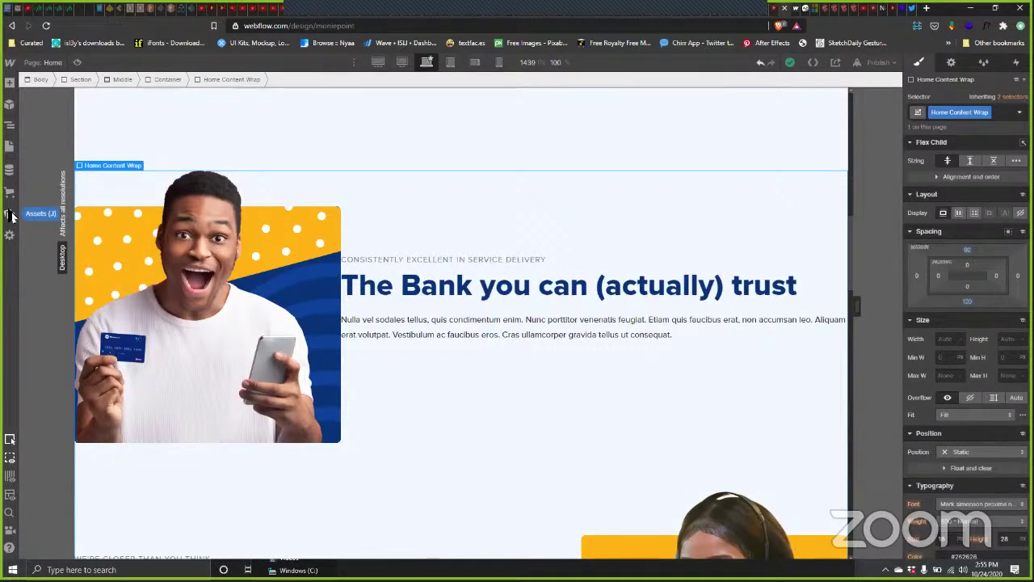
{"action": "scroll", "coordinate": [949, 420], "scroll_direction": "down", "scroll_amount": 5}
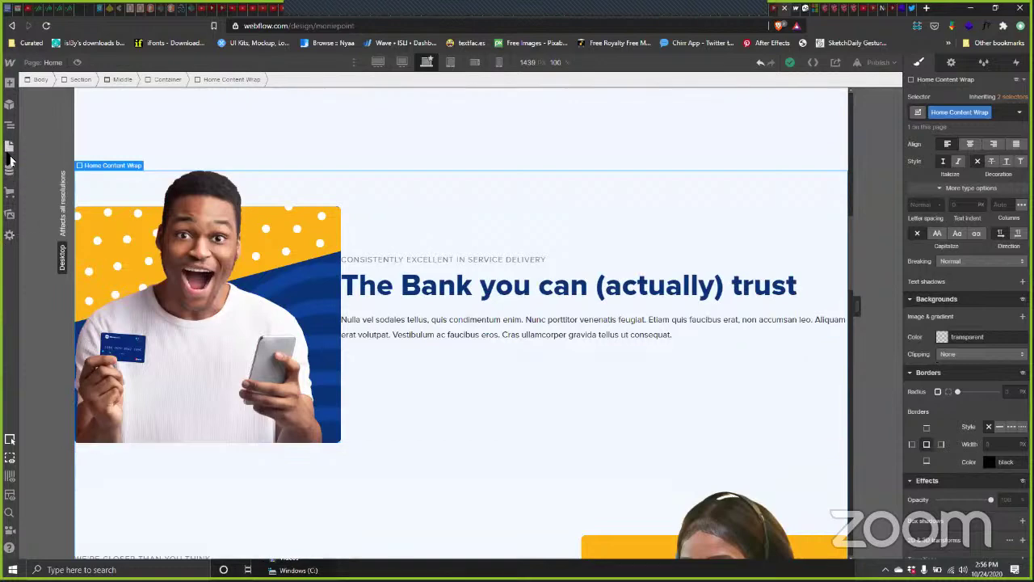
{"action": "left_click", "coordinate": [10, 213]}
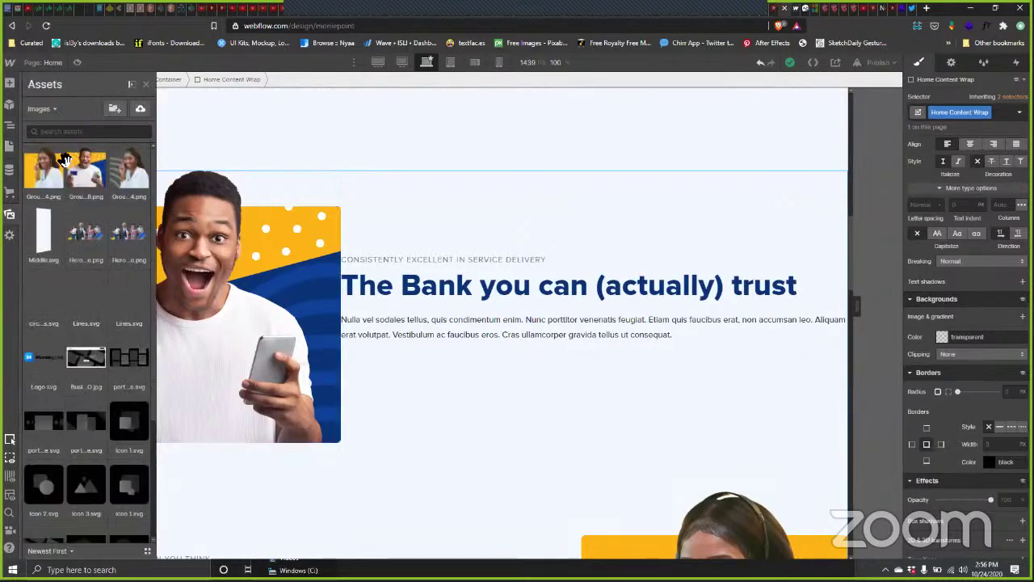
{"action": "left_click", "coordinate": [141, 113]}
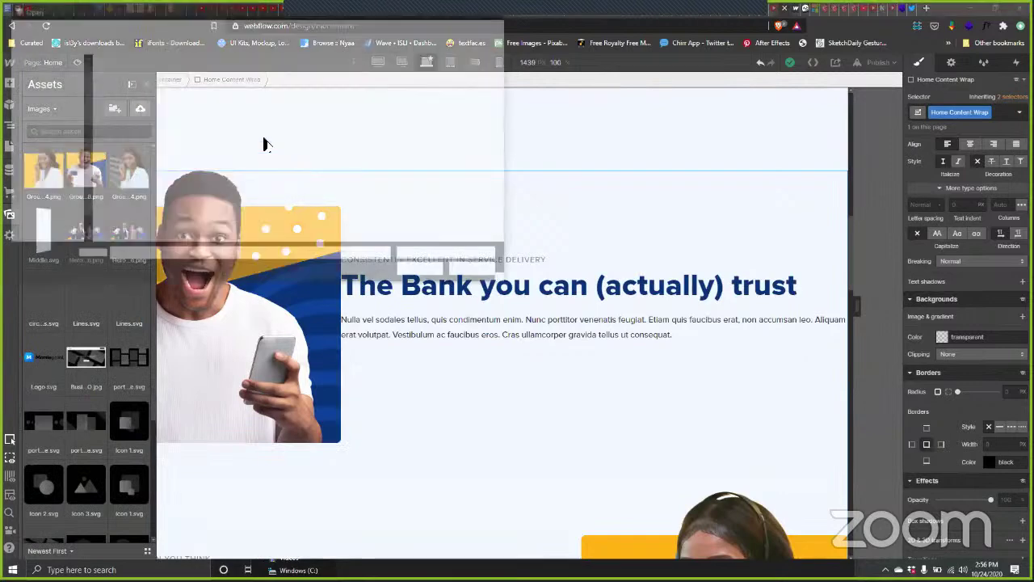
{"action": "left_click", "coordinate": [126, 157]}
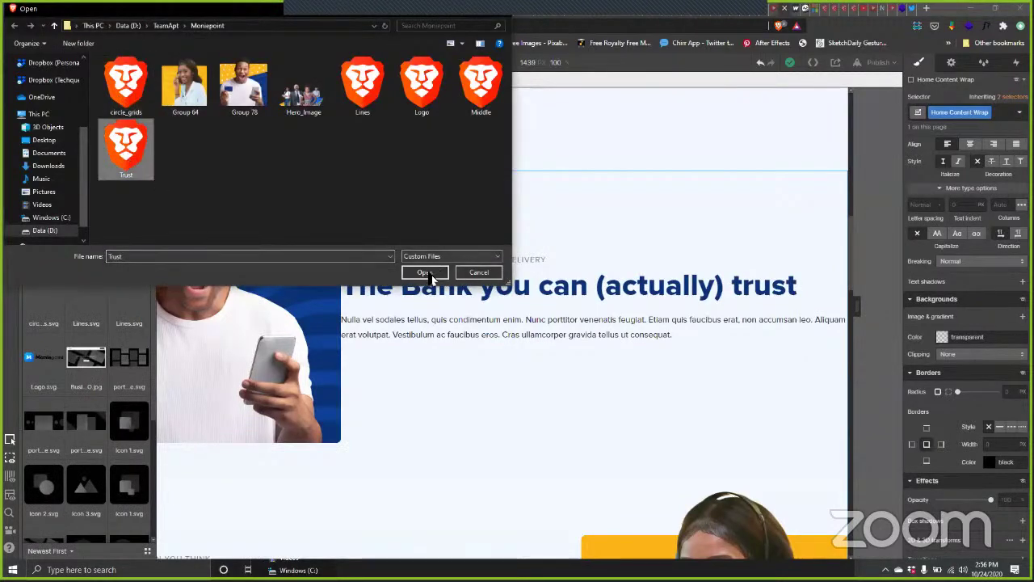
{"action": "left_click", "coordinate": [426, 273]}
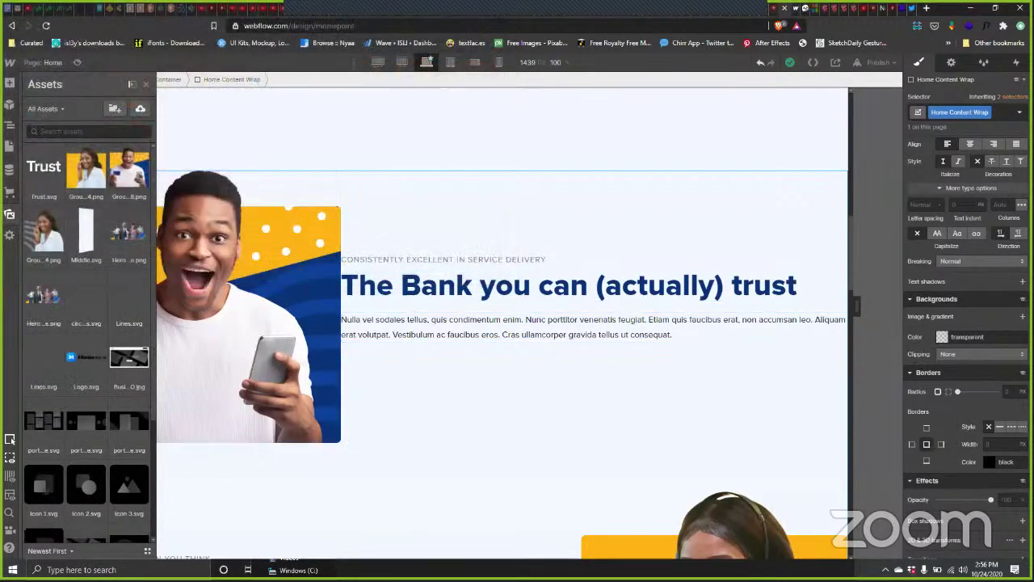
Step: Try Trust.svg as a non-repeating background image on Home Content Wrap, and remove it again
{"action": "left_click", "coordinate": [1023, 316]}
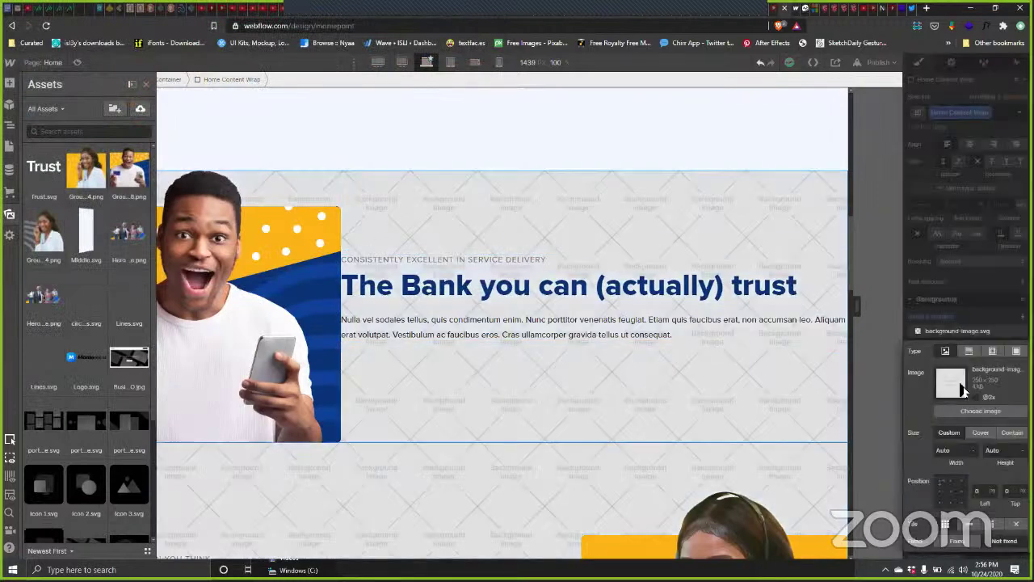
{"action": "left_click", "coordinate": [980, 410]}
{"action": "left_click", "coordinate": [43, 174]}
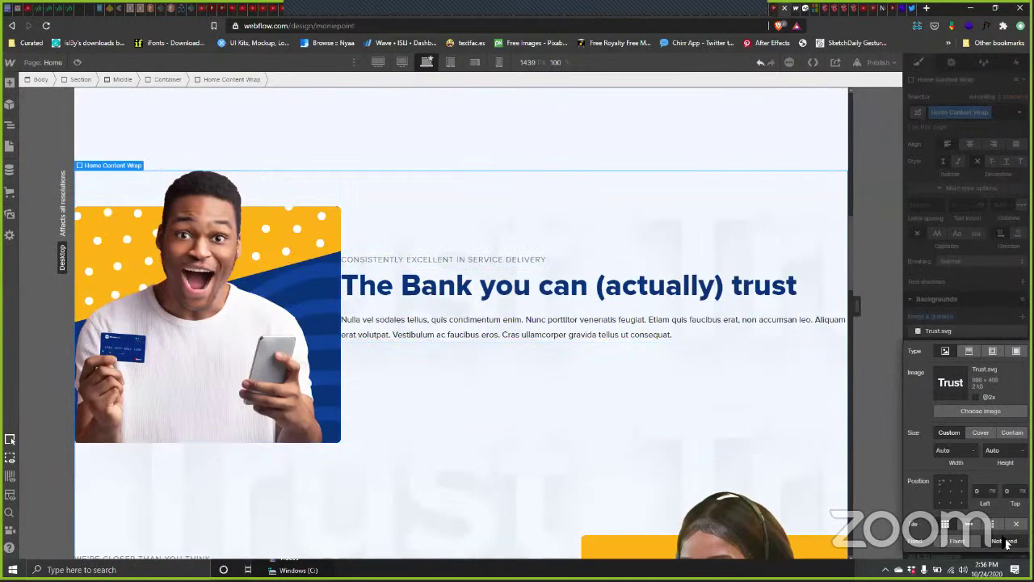
{"action": "left_click", "coordinate": [953, 527]}
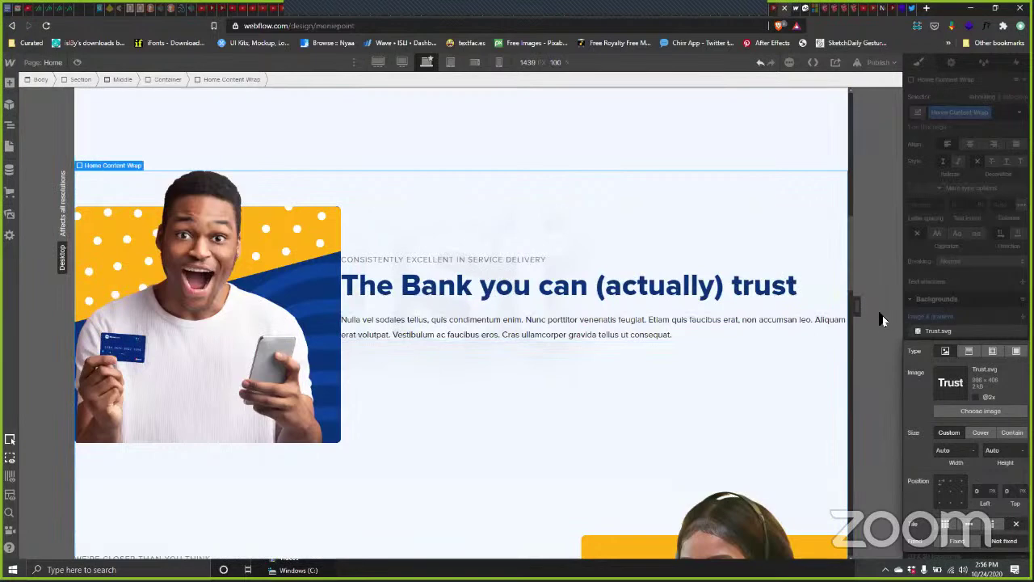
{"action": "left_click", "coordinate": [941, 280]}
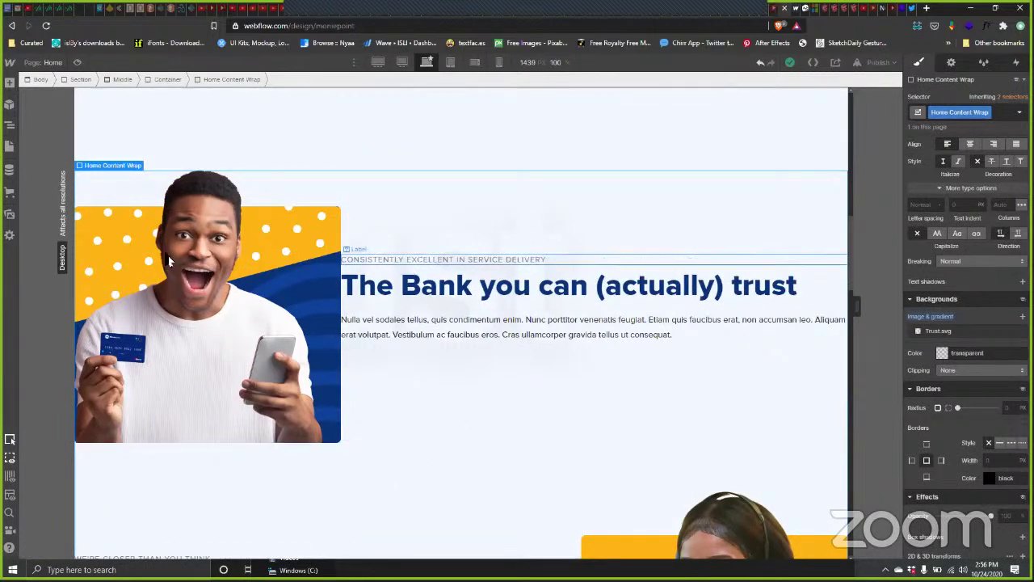
{"action": "left_click", "coordinate": [11, 129]}
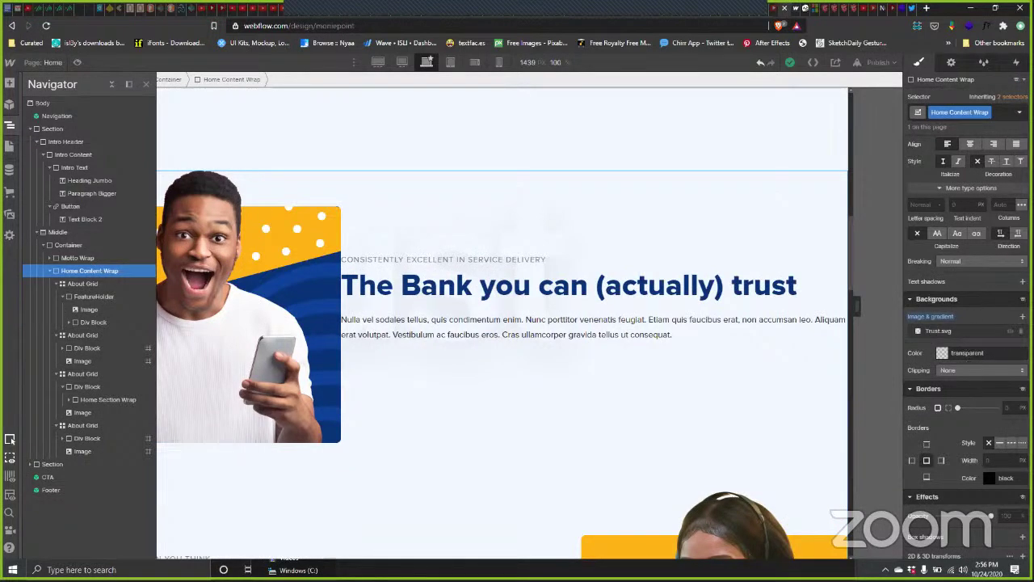
{"action": "left_click", "coordinate": [1021, 330]}
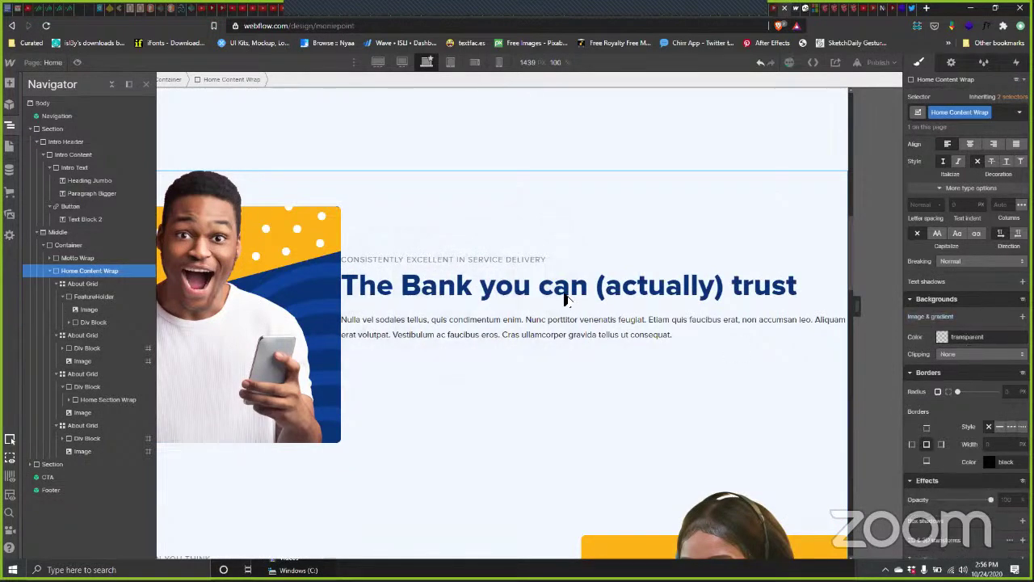
Step: Set the minimum height of the first About Grid to 700 px
{"action": "left_click", "coordinate": [83, 286]}
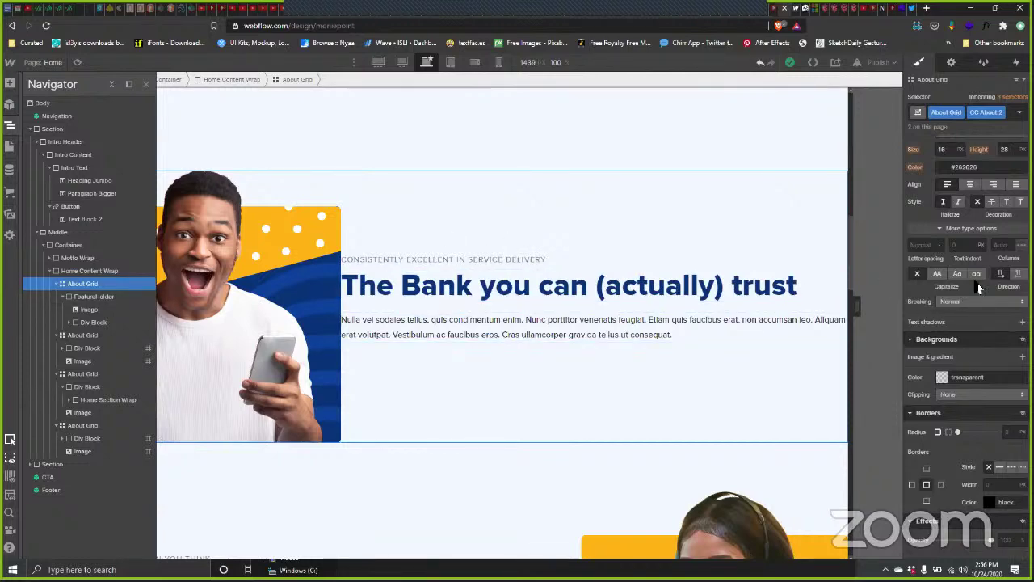
{"action": "scroll", "coordinate": [979, 286], "scroll_direction": "up", "scroll_amount": 10}
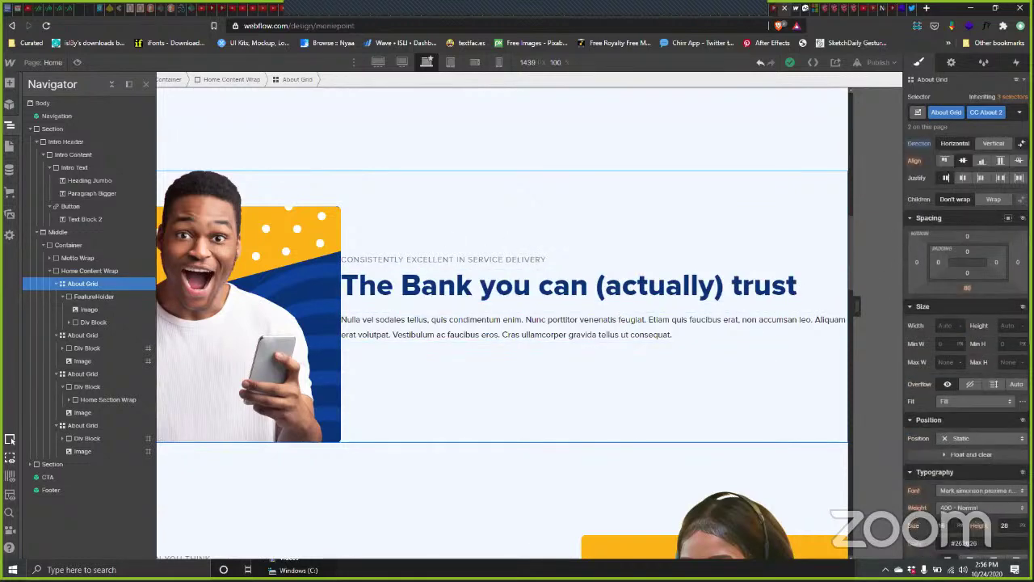
{"action": "left_click", "coordinate": [1006, 343]}
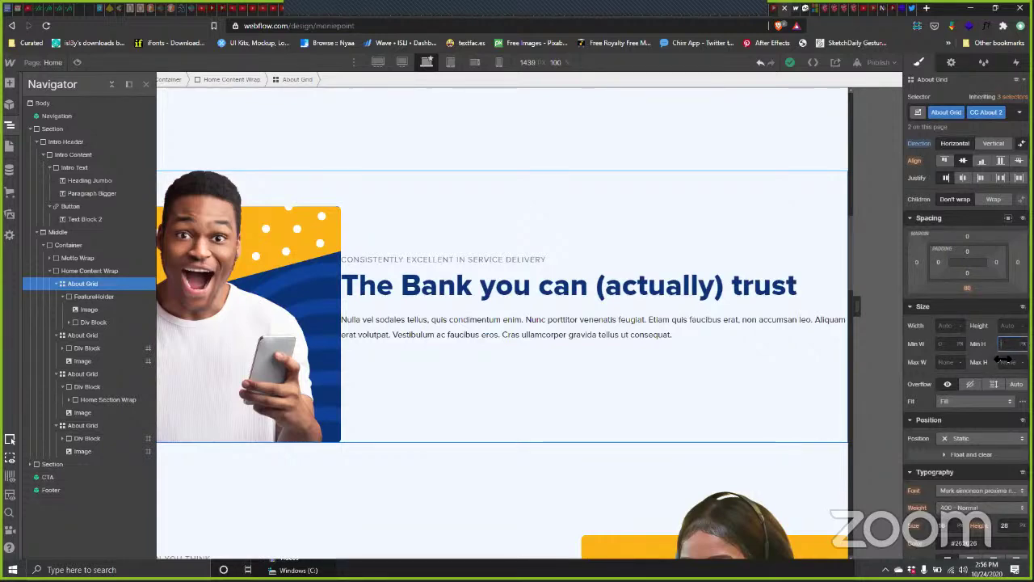
{"action": "type", "text": "700"}
{"action": "key", "text": "Return"}
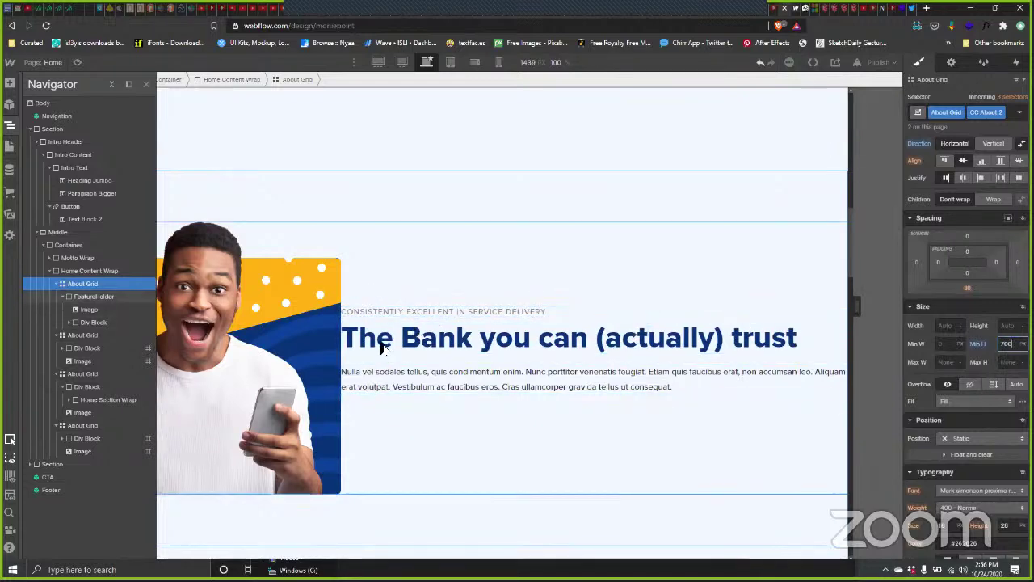
Step: Switch to the Figma design and check the width of the "The Bank you can (actually) trust" text block by drawing a rectangle over it
{"action": "left_click", "coordinate": [387, 408]}
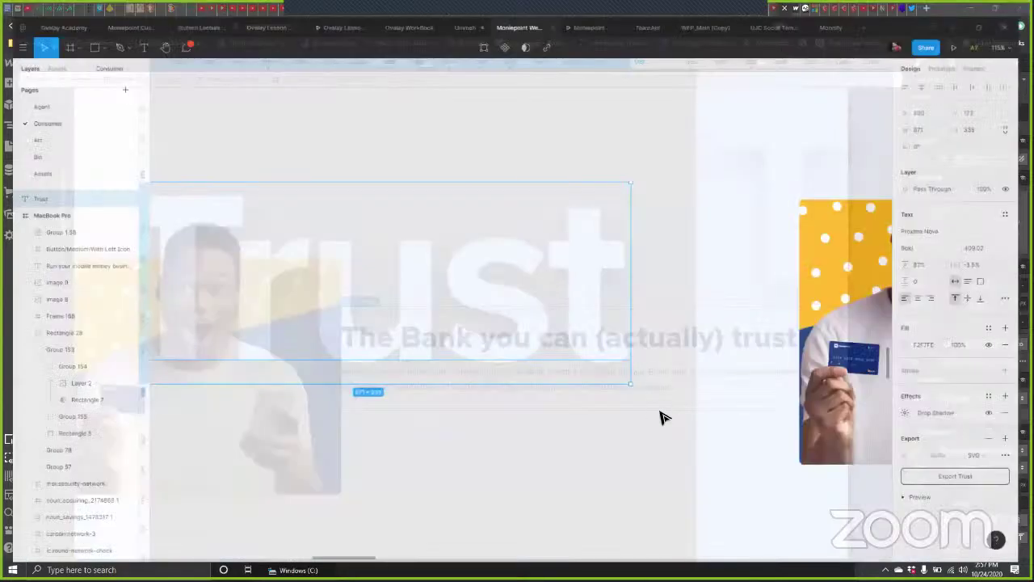
{"action": "key", "text": "alt+Tab"}
{"action": "scroll", "coordinate": [672, 365], "scroll_direction": "right", "scroll_amount": 3}
{"action": "scroll", "coordinate": [593, 345], "scroll_direction": "right", "scroll_amount": 8}
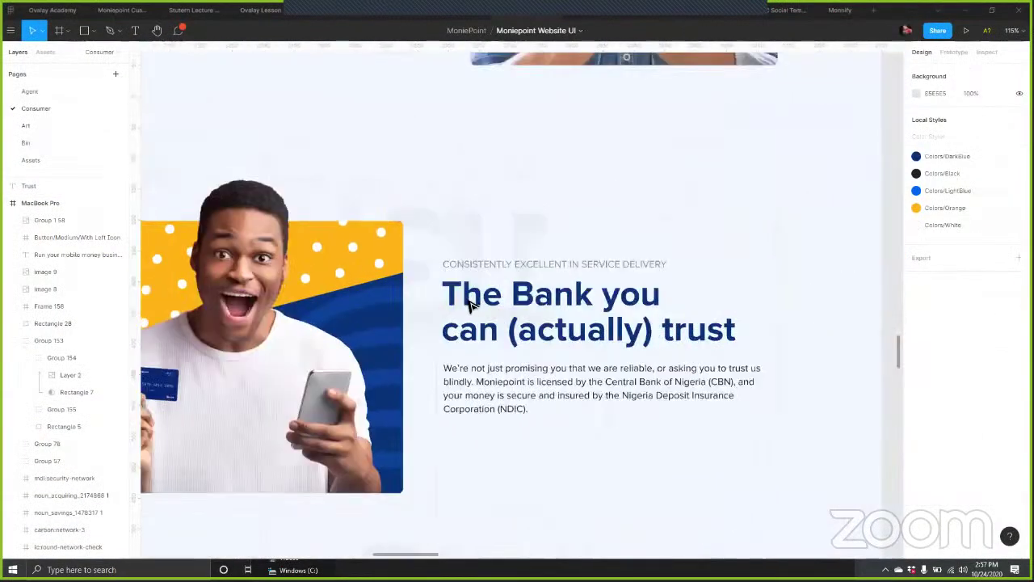
{"action": "left_click", "coordinate": [84, 30]}
{"action": "mouse_move", "coordinate": [382, 257]}
{"action": "left_mouse_down"}
{"action": "mouse_move", "coordinate": [677, 429]}
{"action": "mouse_move", "coordinate": [714, 440]}
{"action": "left_mouse_up"}
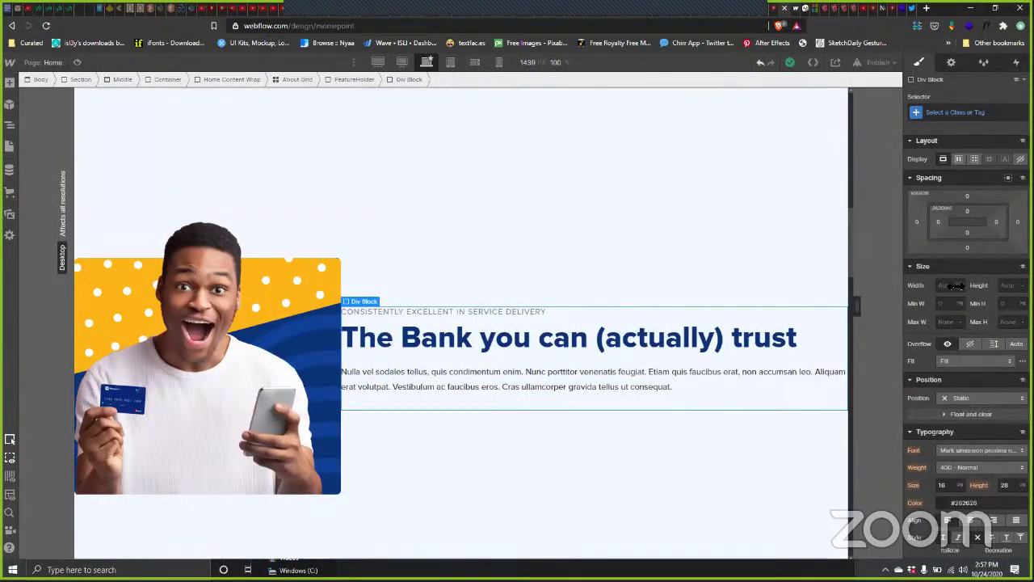
Step: Back in Webflow, set the width of the Div Block holding "The Bank you can (actually) trust" to 40%
{"action": "left_click", "coordinate": [963, 286]}
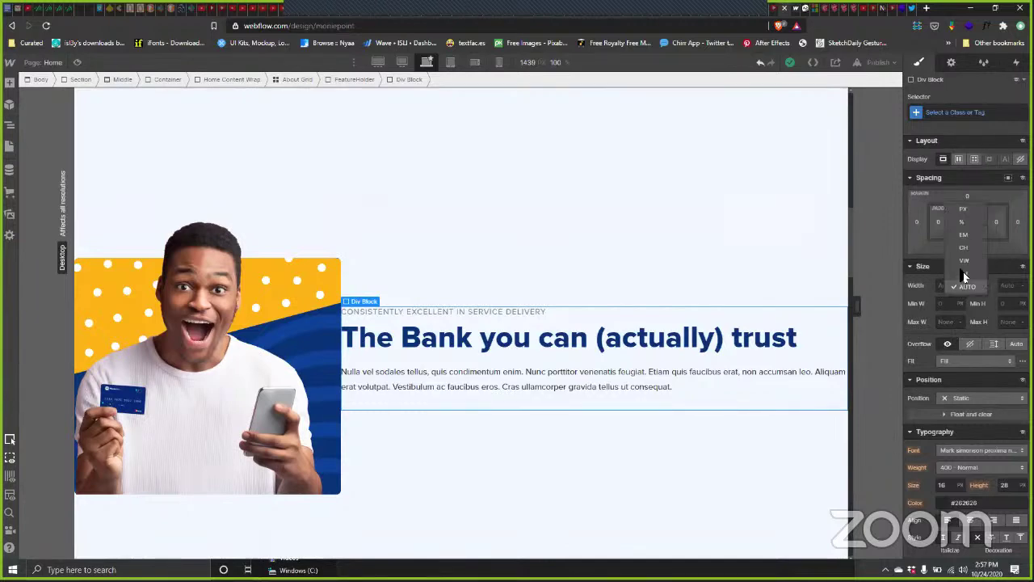
{"action": "left_click", "coordinate": [927, 309]}
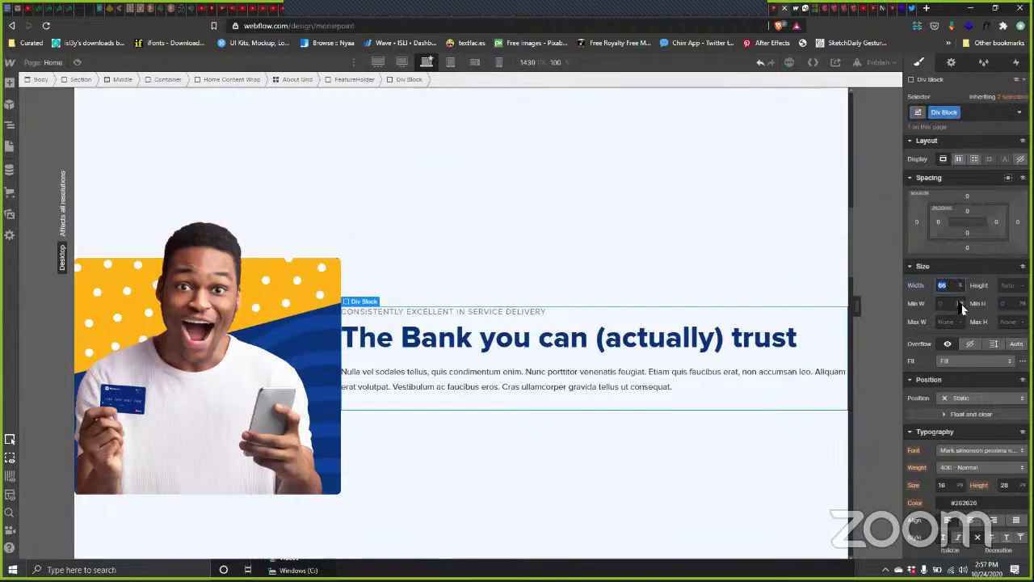
{"action": "key", "text": "Down"}
{"action": "key", "text": "Down"}
{"action": "key", "text": "Down"}
{"action": "key", "text": "Down"}
{"action": "key", "text": "Down"}
{"action": "key", "text": "Down"}
{"action": "key", "text": "Down"}
{"action": "key", "text": "Down"}
{"action": "key", "text": "Down"}
{"action": "key", "text": "Down"}
{"action": "key", "text": "Down"}
{"action": "key", "text": "Down"}
{"action": "key", "text": "Down"}
{"action": "key", "text": "Down"}
{"action": "key", "text": "Down"}
{"action": "key", "text": "Down"}
{"action": "key", "text": "Down"}
{"action": "key", "text": "Down"}
{"action": "key", "text": "Down"}
{"action": "key", "text": "Down"}
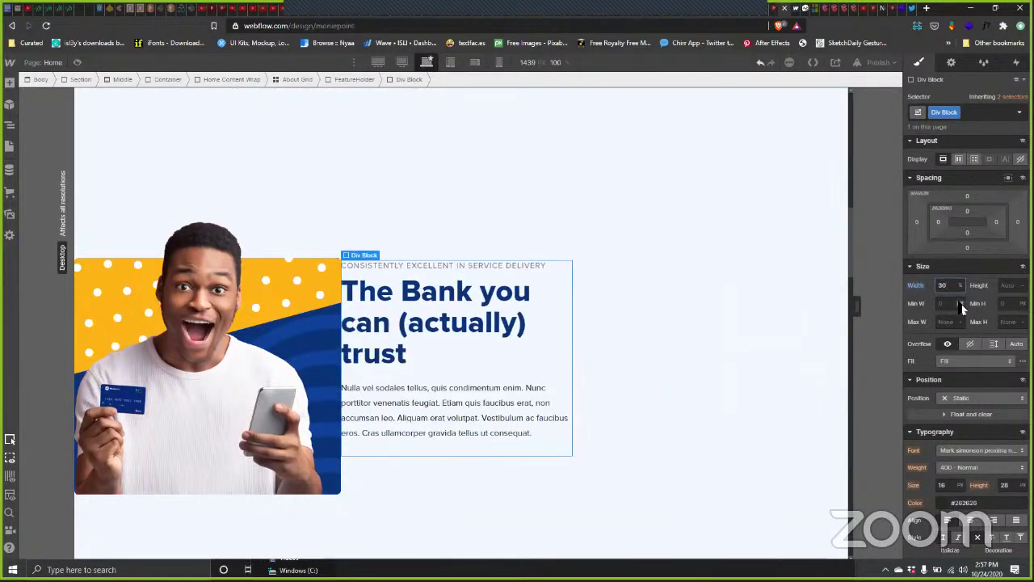
{"action": "key", "text": "shift+Up"}
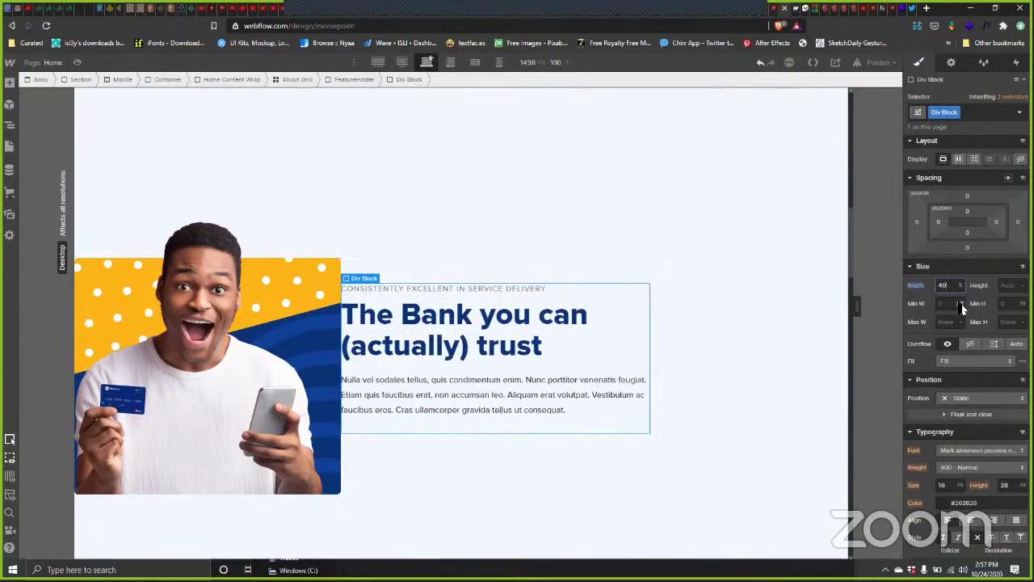
Step: Rename the Div Block class on the "The Bank you can (actually) trust" text block to FeatureContent_Holder
{"action": "double_click", "coordinate": [933, 112]}
{"action": "scroll", "coordinate": [714, 335], "scroll_direction": "down", "scroll_amount": 8}
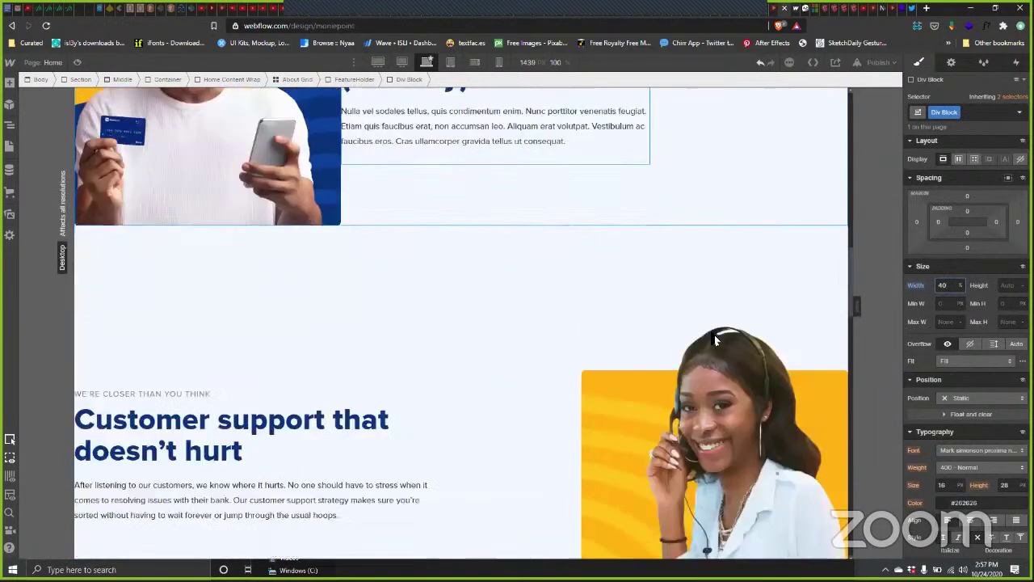
{"action": "scroll", "coordinate": [711, 338], "scroll_direction": "down", "scroll_amount": 2}
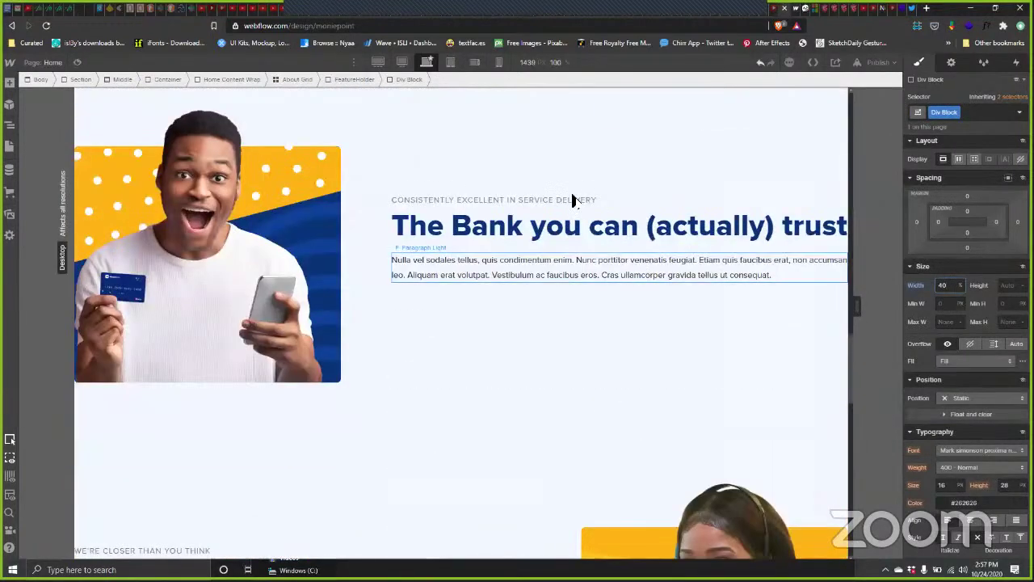
{"action": "scroll", "coordinate": [650, 280], "scroll_direction": "up", "scroll_amount": 9}
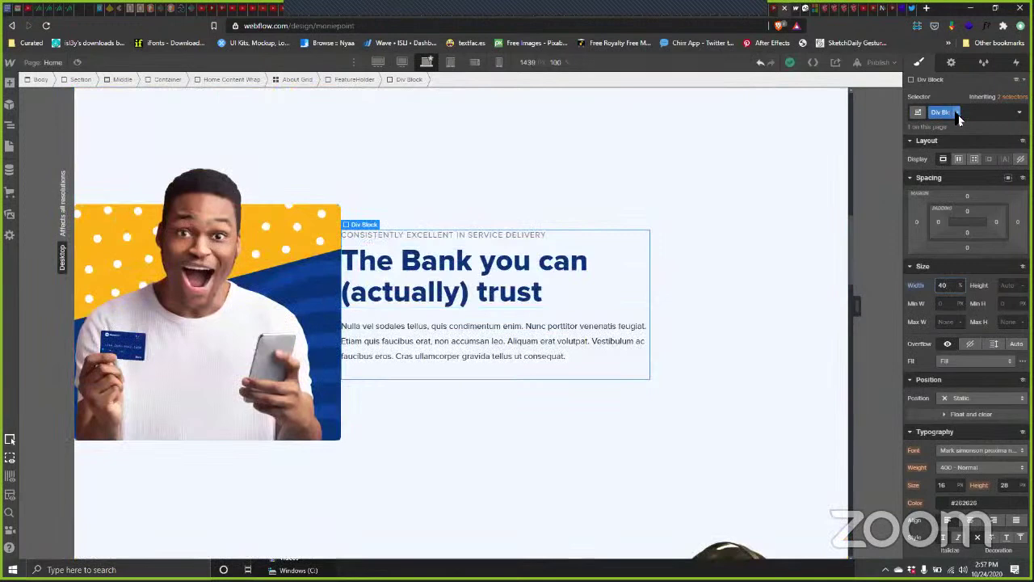
{"action": "left_click", "coordinate": [957, 115]}
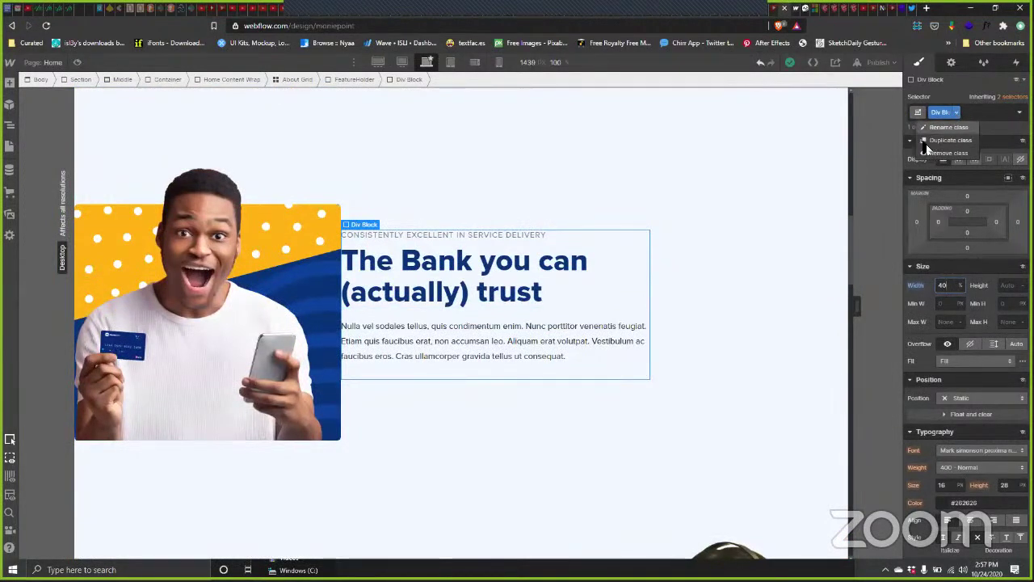
{"action": "left_click", "coordinate": [959, 128]}
{"action": "scroll", "coordinate": [615, 293], "scroll_direction": "up", "scroll_amount": 3}
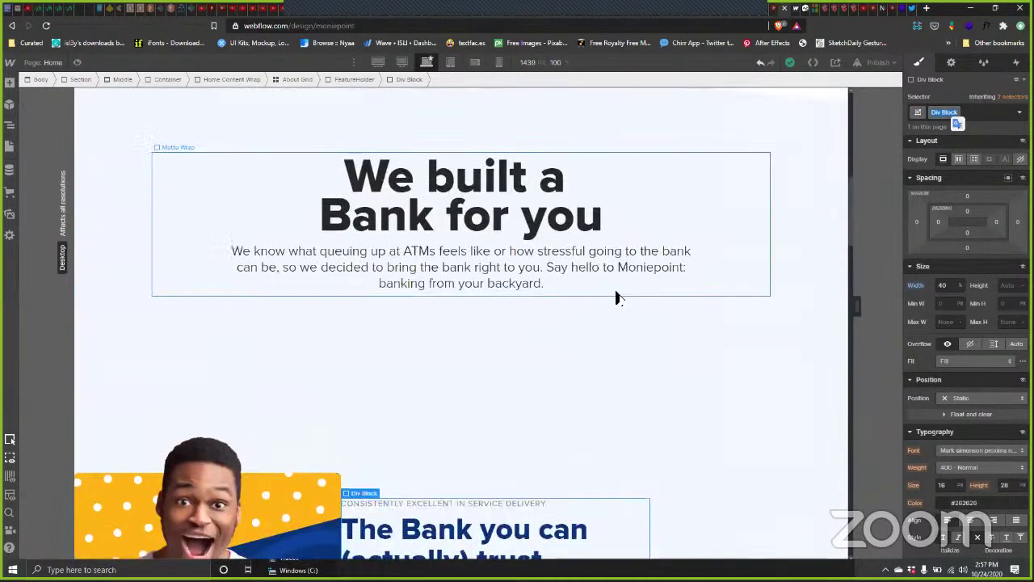
{"action": "scroll", "coordinate": [617, 296], "scroll_direction": "down", "scroll_amount": 3}
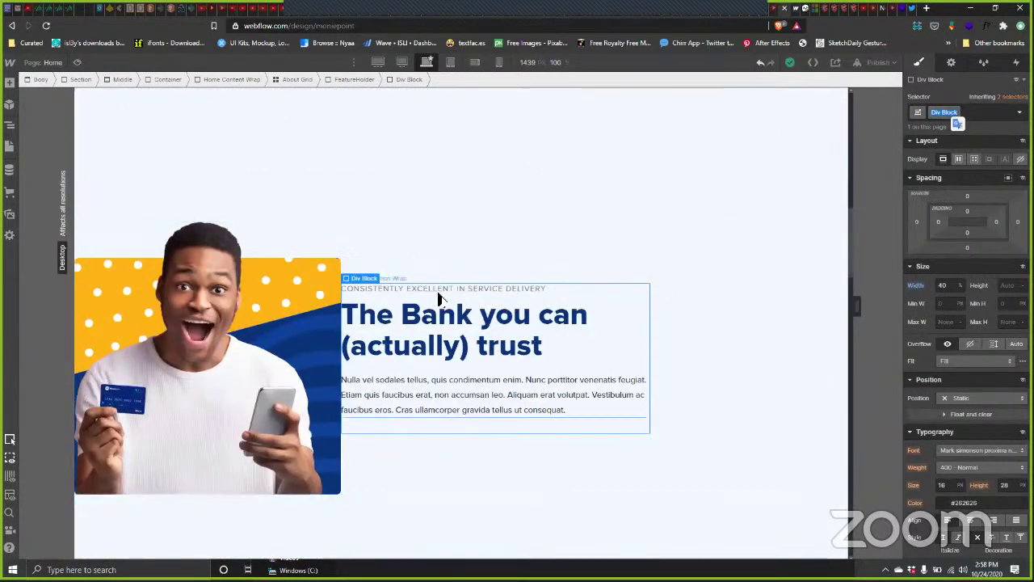
{"action": "key", "text": "BackSpace"}
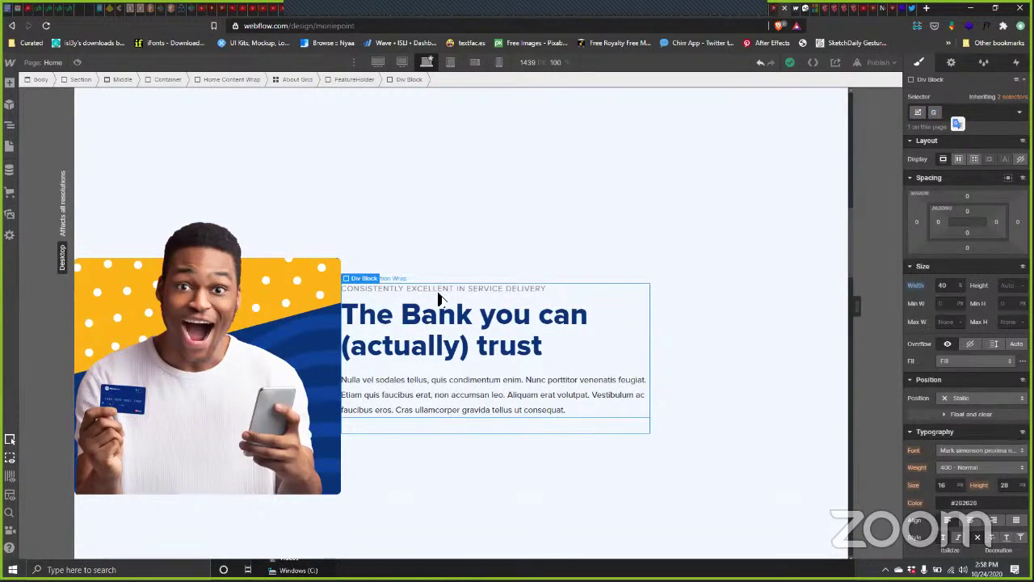
{"action": "type", "text": "Gri"}
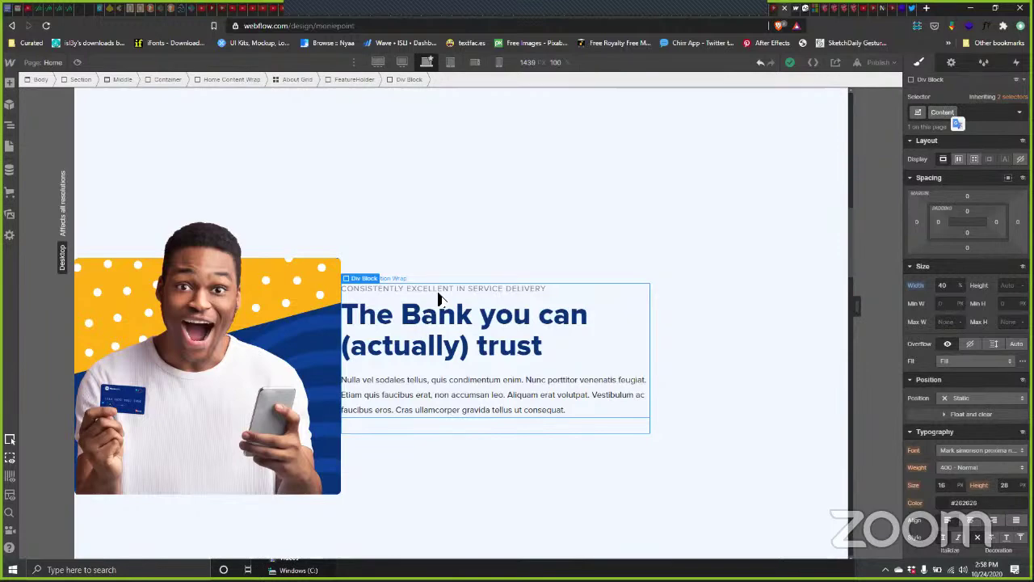
{"action": "type", "text": "Feature"}
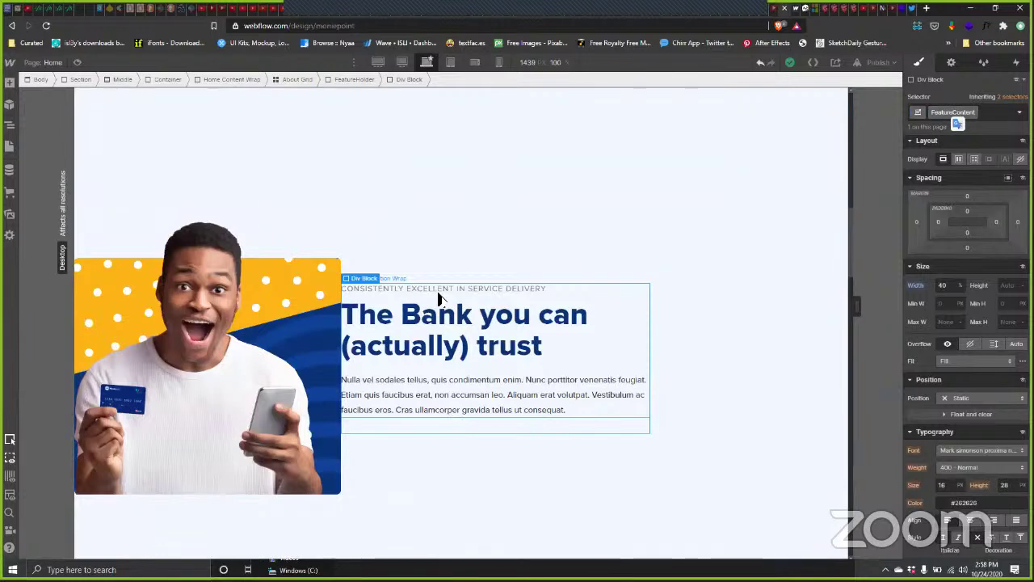
{"action": "type", "text": "_Holder"}
{"action": "key", "text": "Return"}
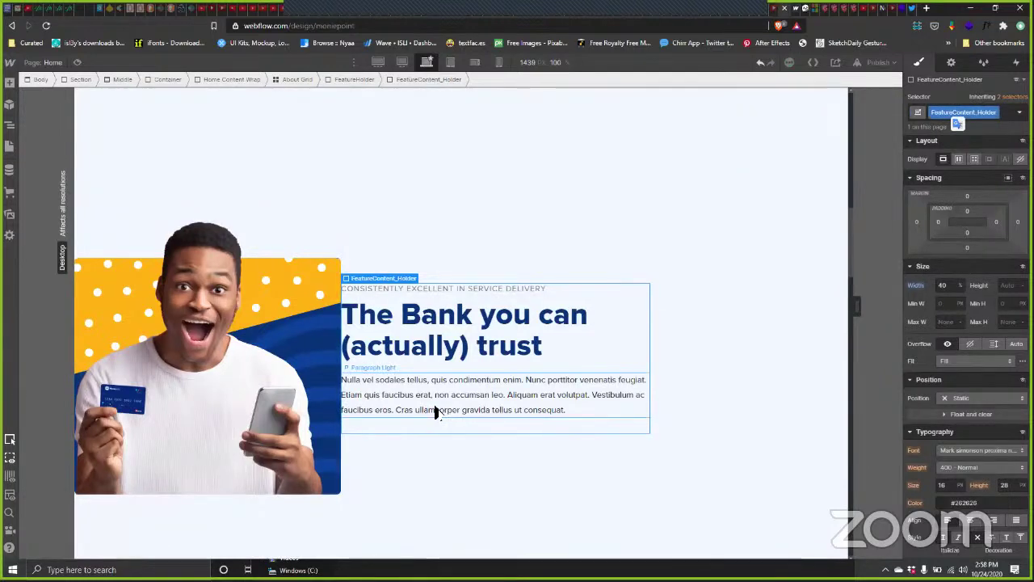
{"action": "scroll", "coordinate": [433, 411], "scroll_direction": "down", "scroll_amount": 1}
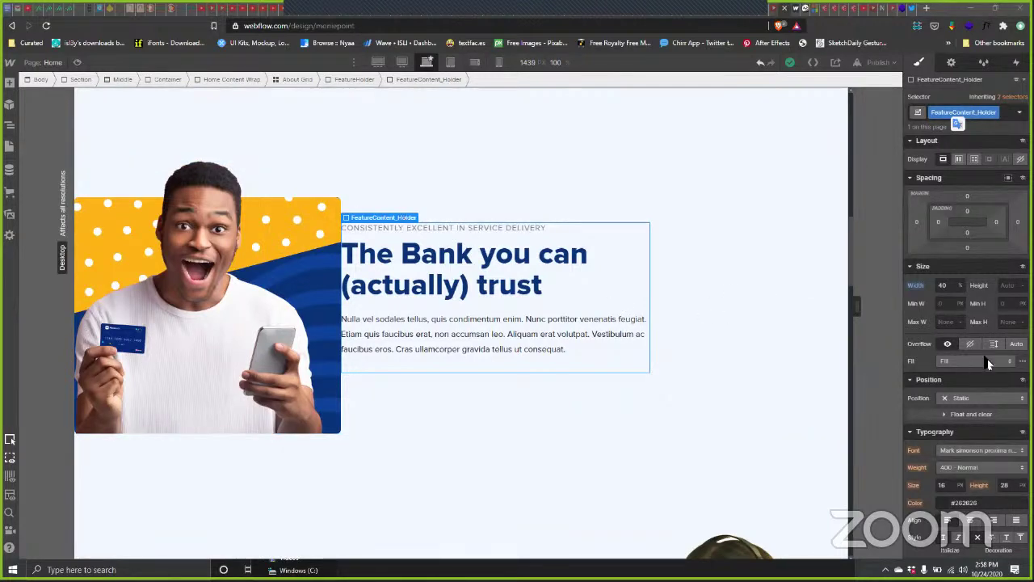
{"action": "scroll", "coordinate": [981, 375], "scroll_direction": "down", "scroll_amount": 5}
{"action": "scroll", "coordinate": [981, 375], "scroll_direction": "up", "scroll_amount": 4}
{"action": "scroll", "coordinate": [979, 369], "scroll_direction": "up", "scroll_amount": 1}
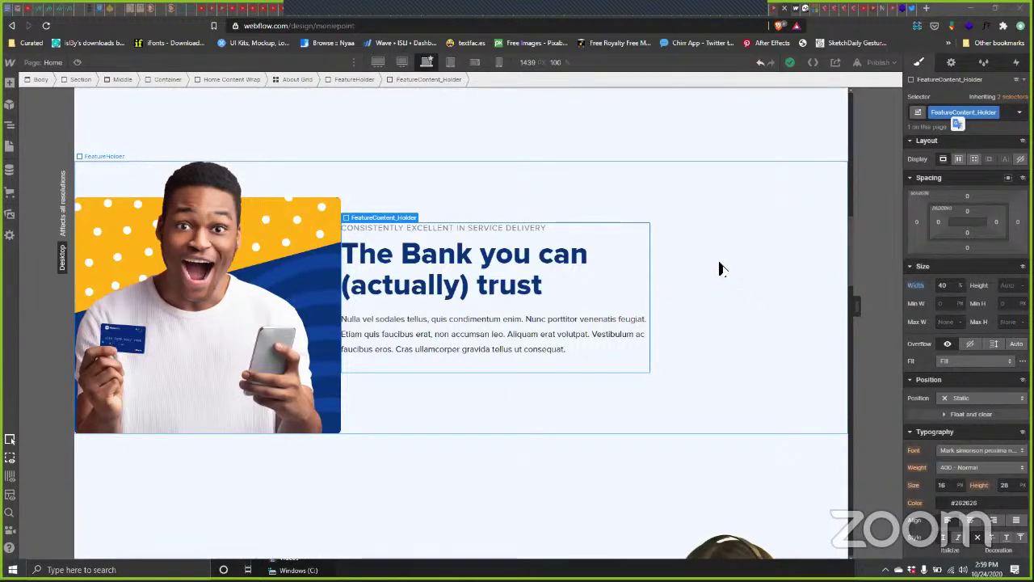
Step: Undo the recent changes, including the class rename and FeatureHolder wrapping, back to before the Container was widened
{"action": "left_click", "coordinate": [685, 352]}
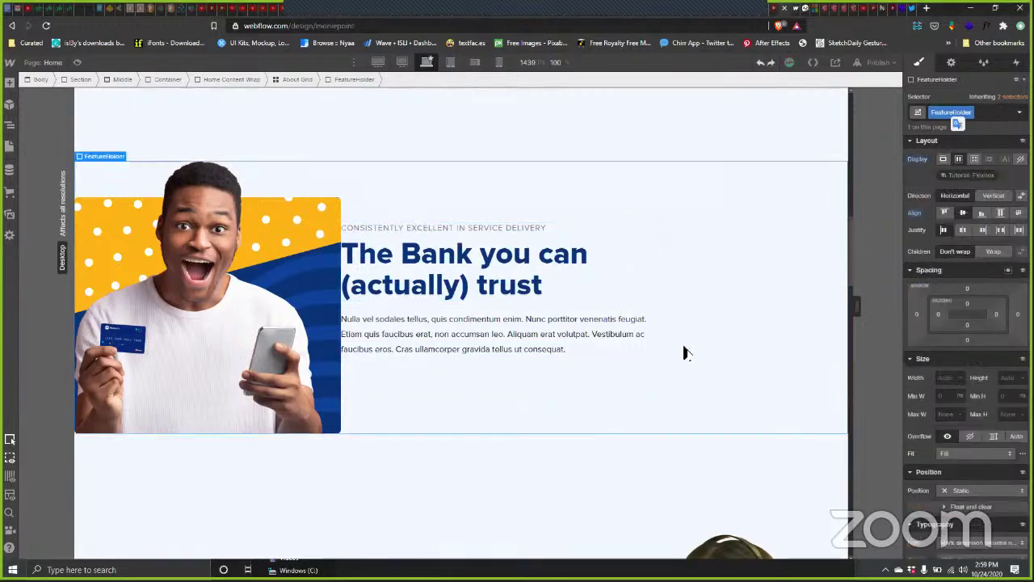
{"action": "key", "text": "ctrl+z"}
{"action": "scroll", "coordinate": [685, 352], "scroll_direction": "down", "scroll_amount": 1}
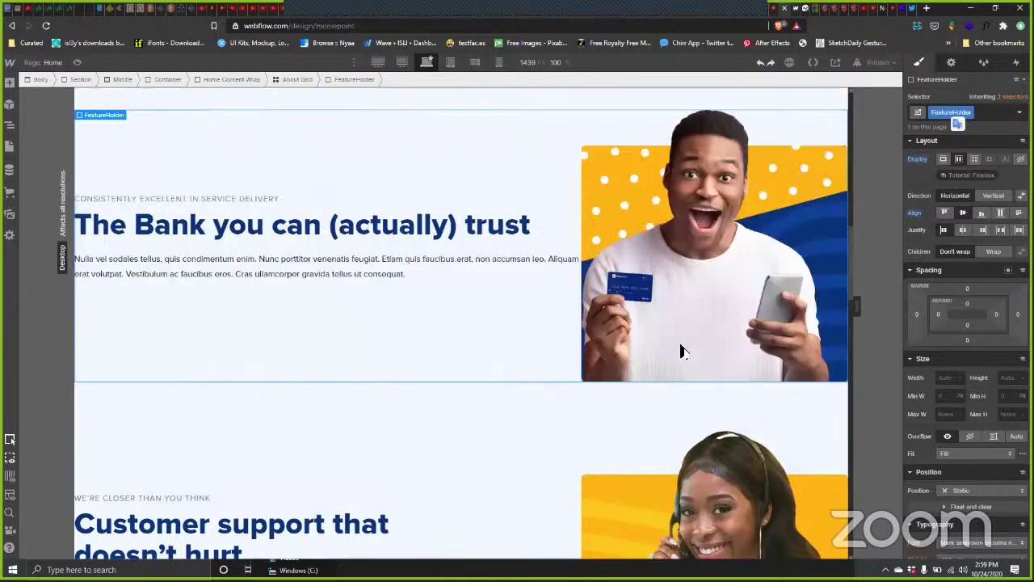
{"action": "key", "text": "ctrl+z"}
{"action": "key", "text": "ctrl+z"}
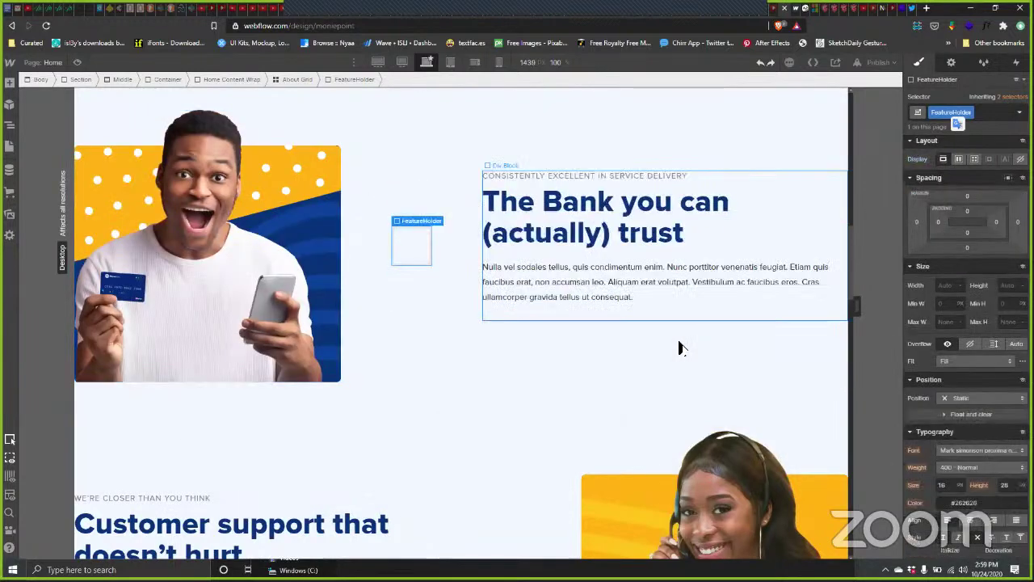
{"action": "key", "text": "ctrl+z"}
{"action": "key", "text": "ctrl+z"}
{"action": "key", "text": "ctrl+z"}
{"action": "key", "text": "ctrl+z"}
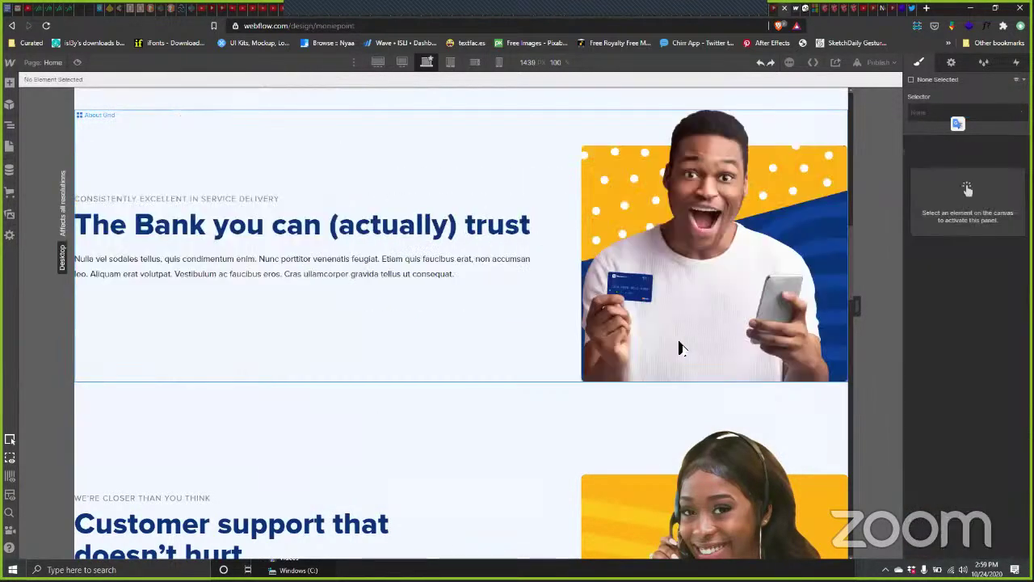
{"action": "key", "text": "ctrl+z"}
{"action": "key", "text": "ctrl+z"}
{"action": "key", "text": "ctrl+z"}
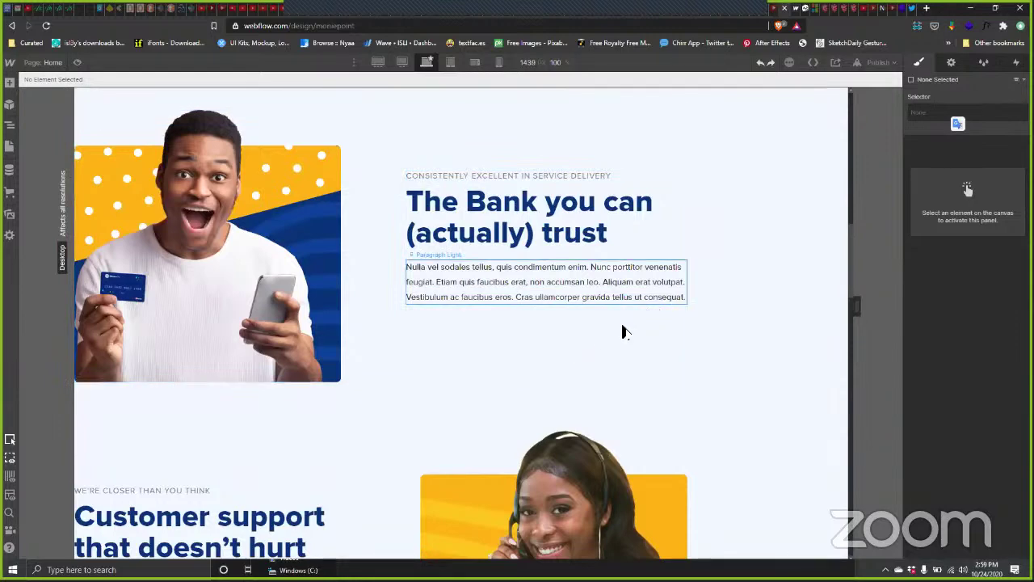
{"action": "scroll", "coordinate": [620, 328], "scroll_direction": "down", "scroll_amount": 1}
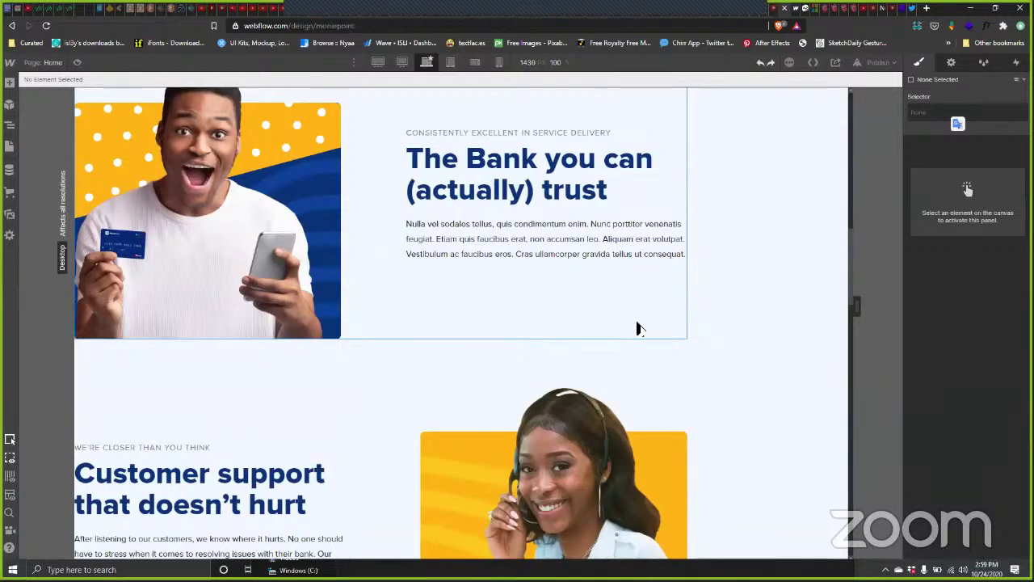
{"action": "scroll", "coordinate": [639, 328], "scroll_direction": "up", "scroll_amount": 4}
Step: Set the left and right margins of the Container to 0 and remove its maximum width
{"action": "left_click", "coordinate": [604, 466]}
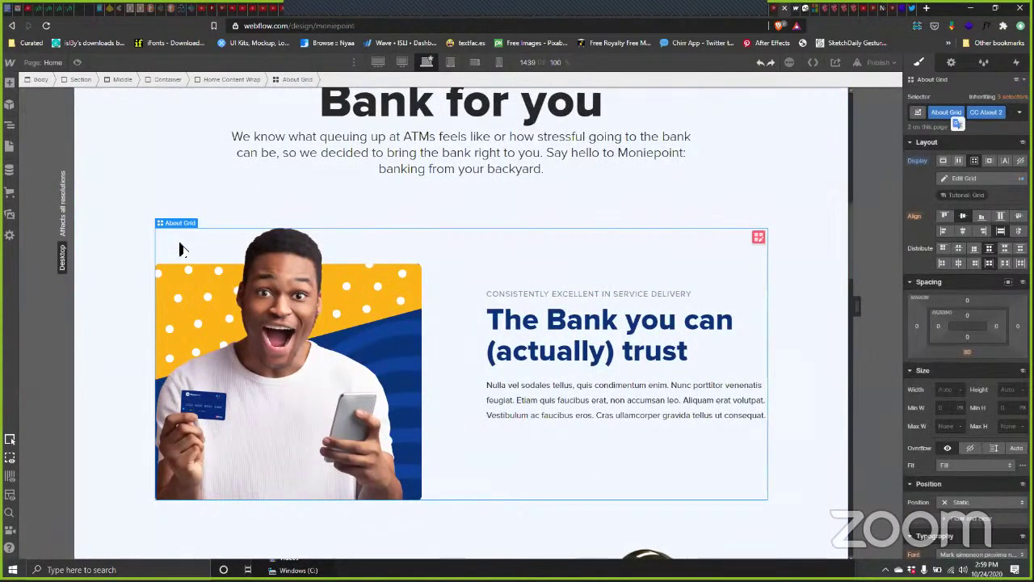
{"action": "left_click", "coordinate": [656, 202]}
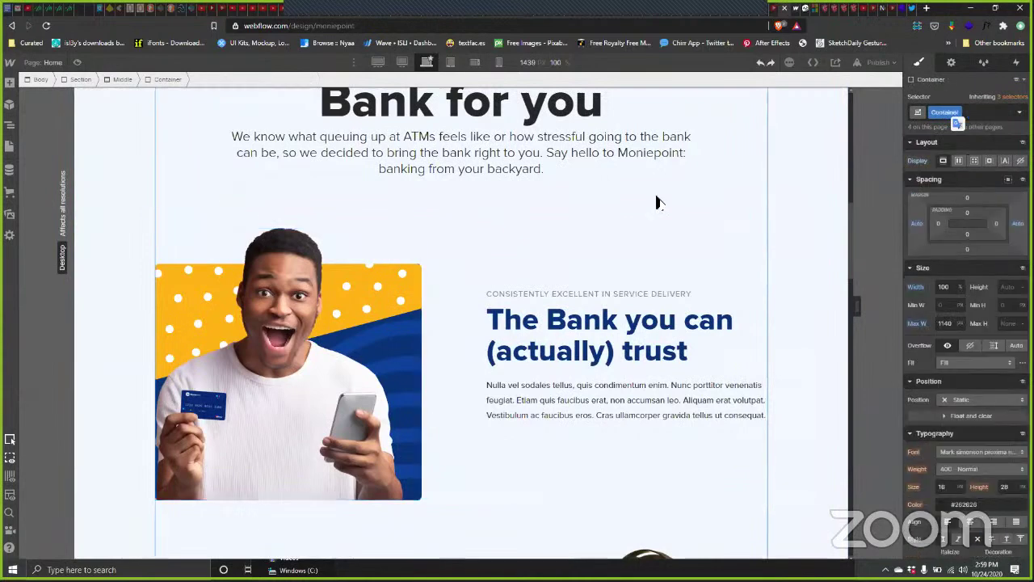
{"action": "left_click", "coordinate": [1018, 223]}
{"action": "left_click", "coordinate": [951, 257]}
{"action": "left_click", "coordinate": [918, 226]}
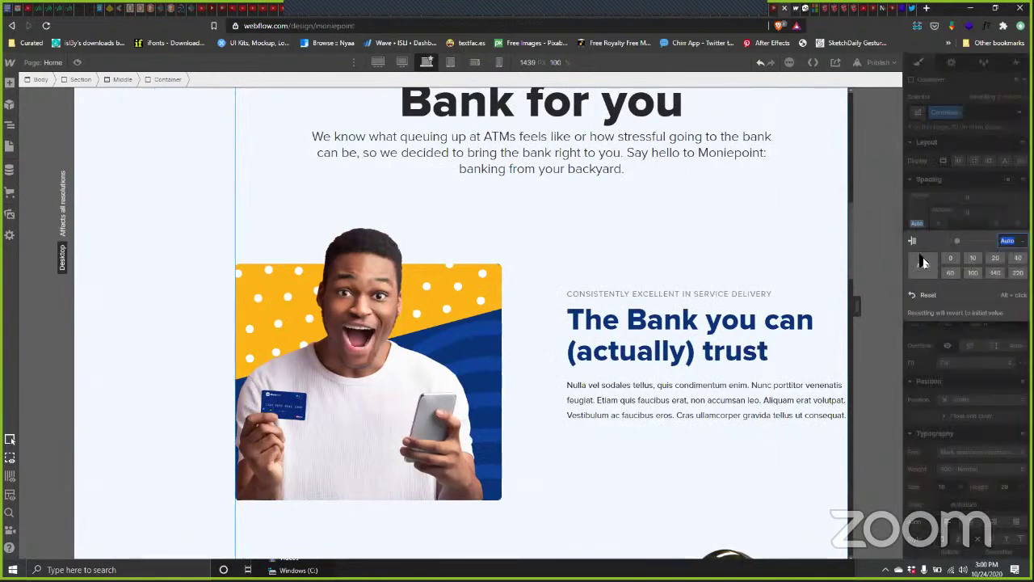
{"action": "left_click", "coordinate": [952, 258]}
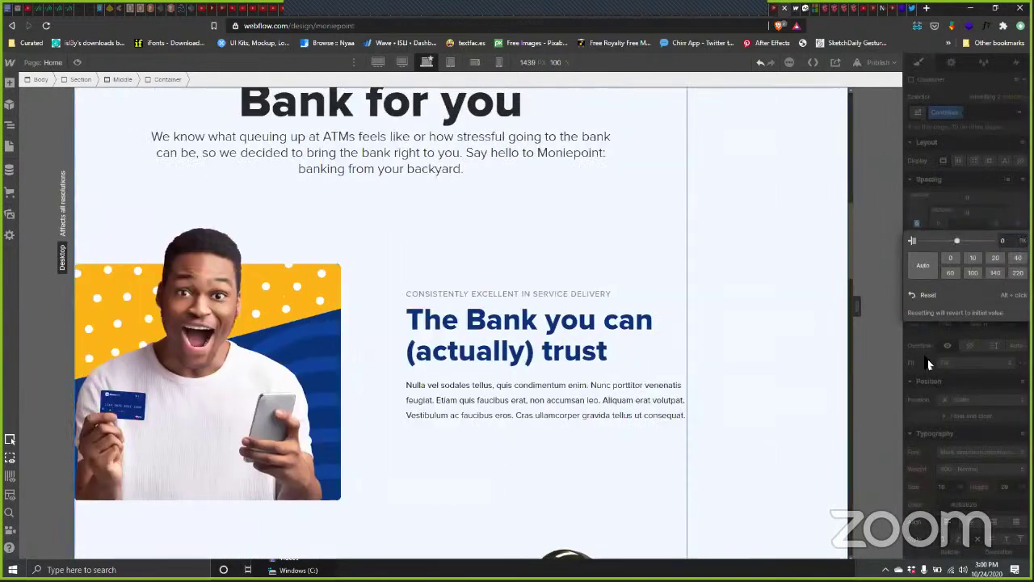
{"action": "left_click", "coordinate": [928, 378]}
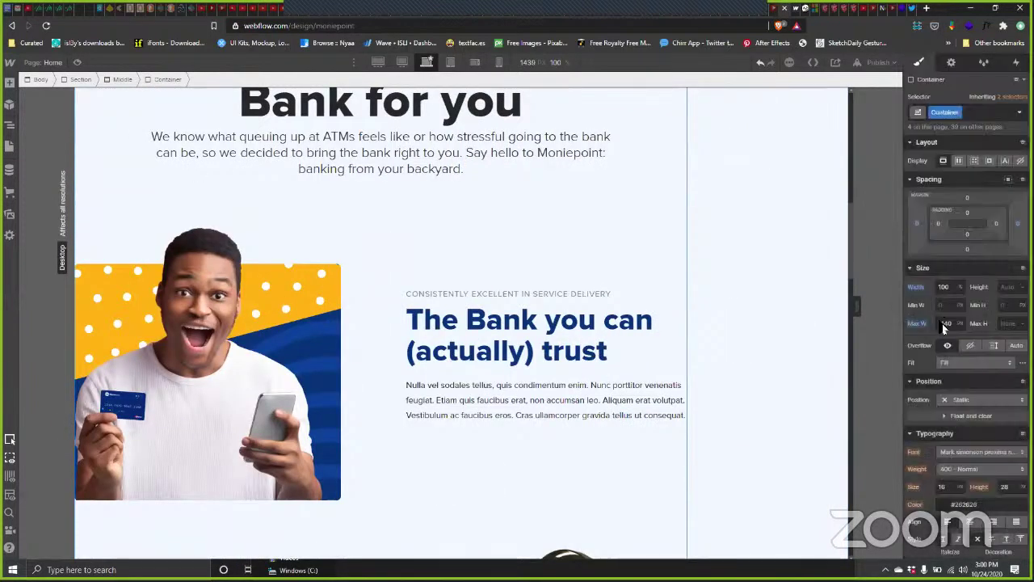
{"action": "left_click", "coordinate": [925, 345]}
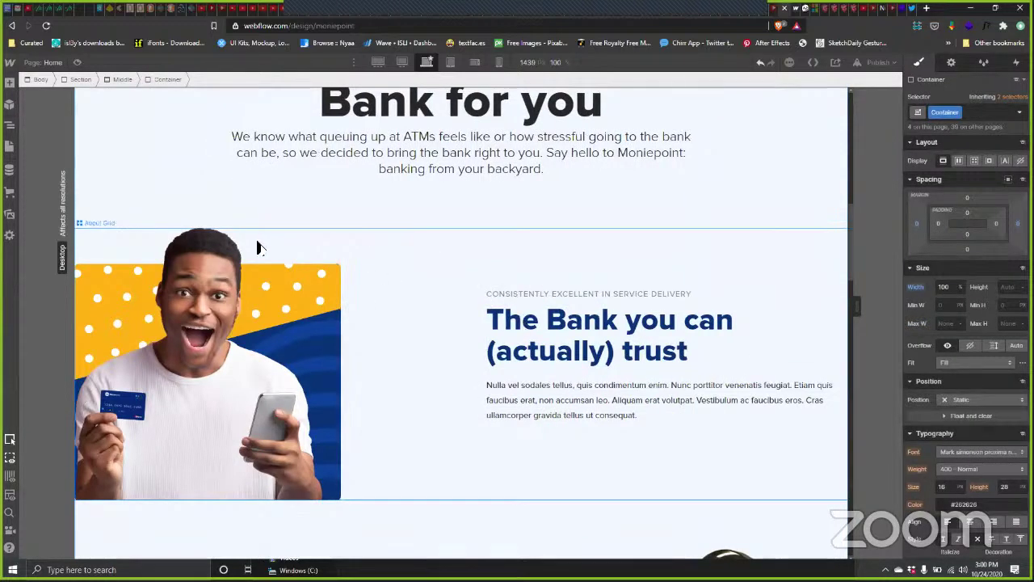
Step: Resize both columns of the first About Grid to 0.75fr
{"action": "left_click", "coordinate": [396, 273]}
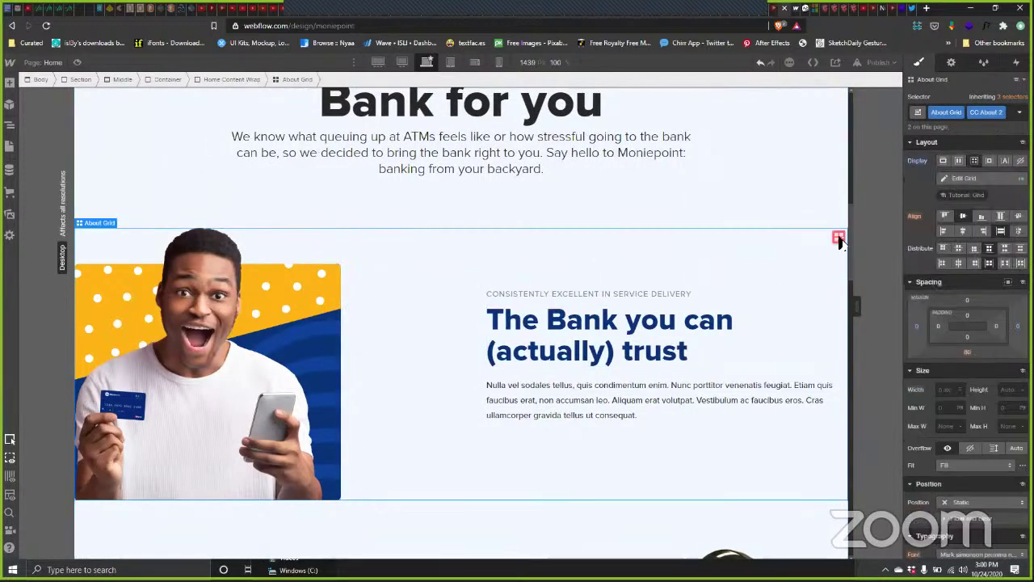
{"action": "double_click", "coordinate": [669, 312]}
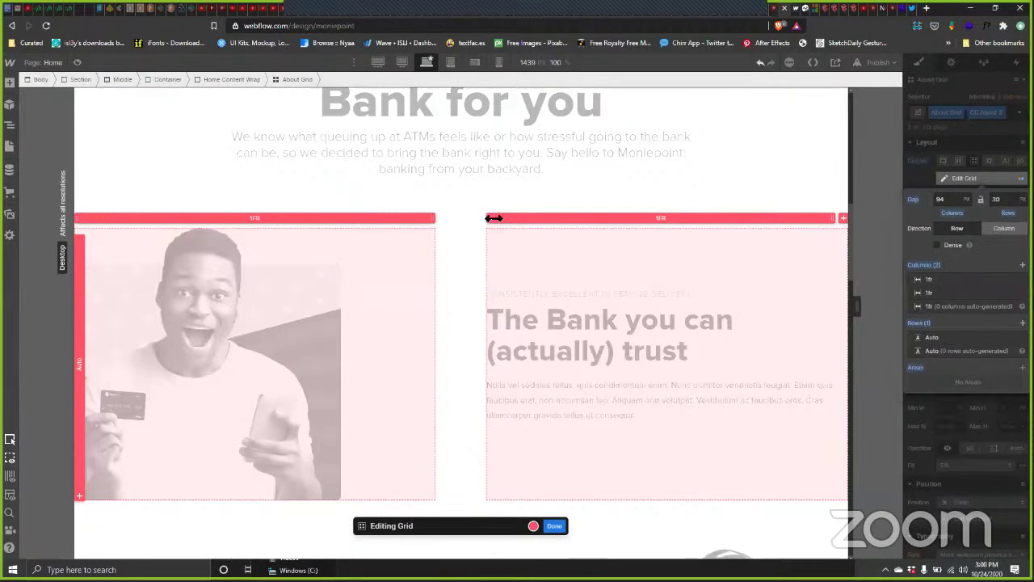
{"action": "left_click_drag", "start_coordinate": [515, 226], "coordinate": [526, 240]}
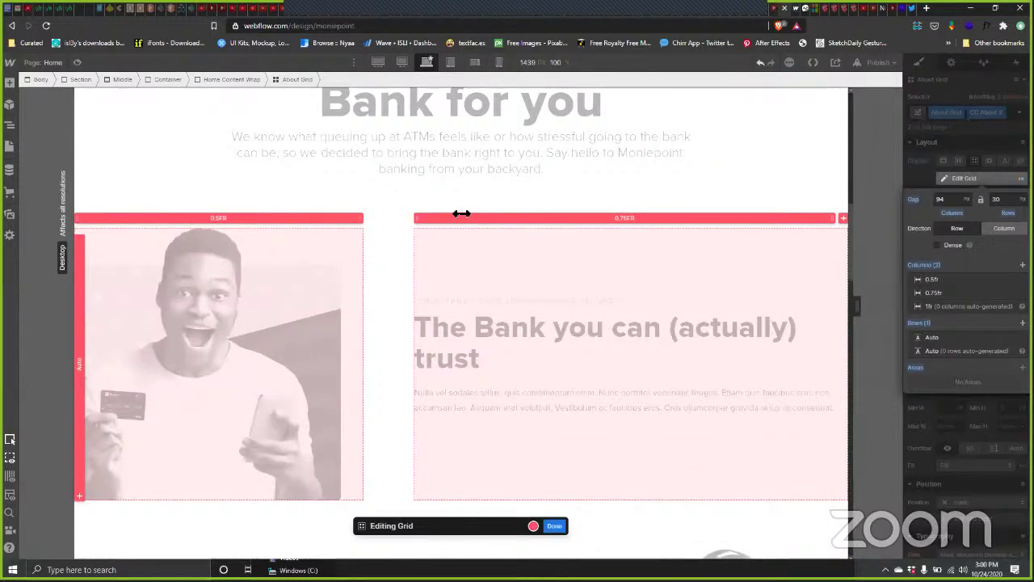
{"action": "left_click_drag", "start_coordinate": [466, 212], "coordinate": [468, 211]}
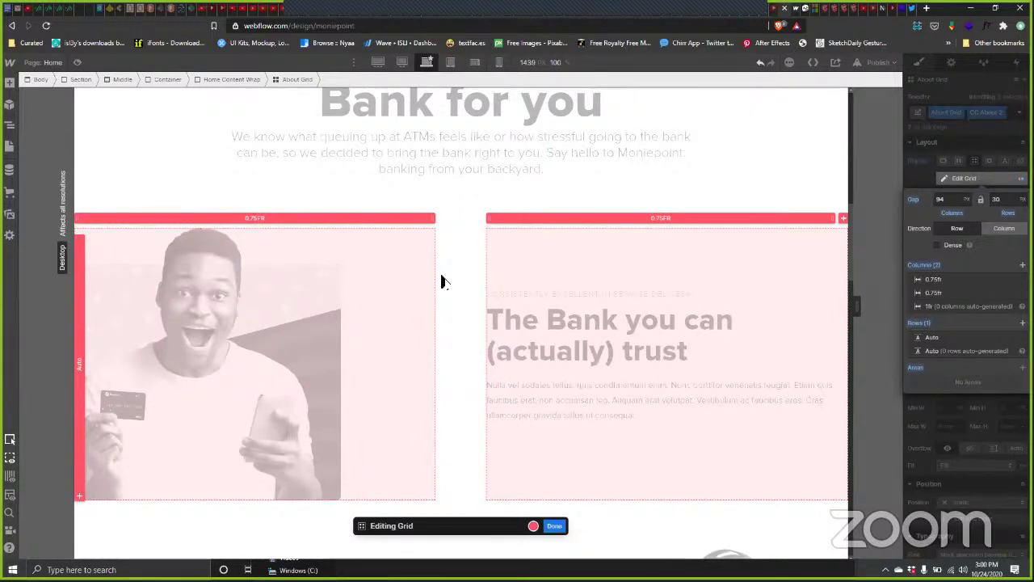
{"action": "scroll", "coordinate": [471, 341], "scroll_direction": "down", "scroll_amount": 1}
{"action": "scroll", "coordinate": [477, 328], "scroll_direction": "down", "scroll_amount": 2}
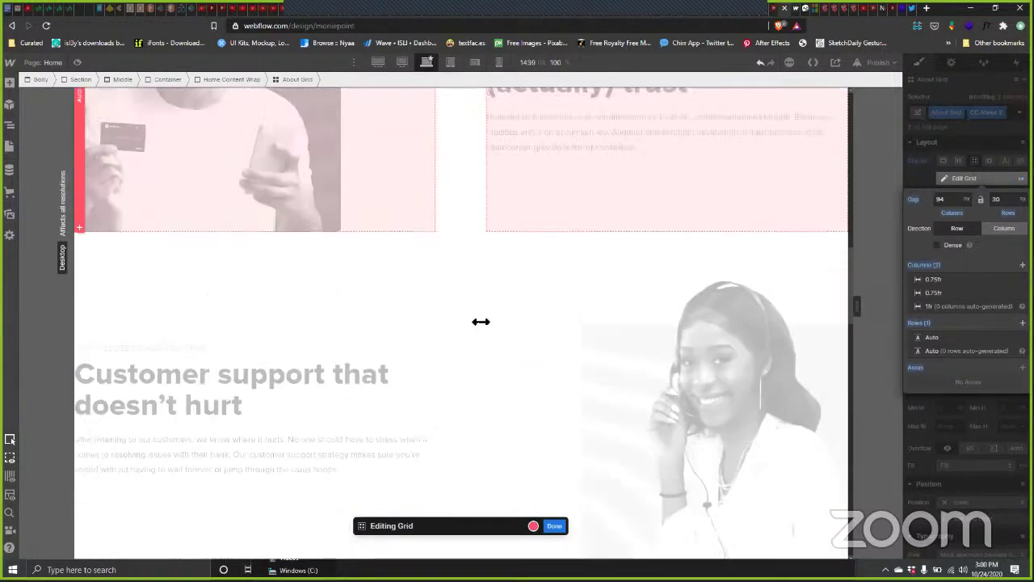
{"action": "scroll", "coordinate": [480, 321], "scroll_direction": "up", "scroll_amount": 3}
{"action": "scroll", "coordinate": [463, 326], "scroll_direction": "up", "scroll_amount": 1}
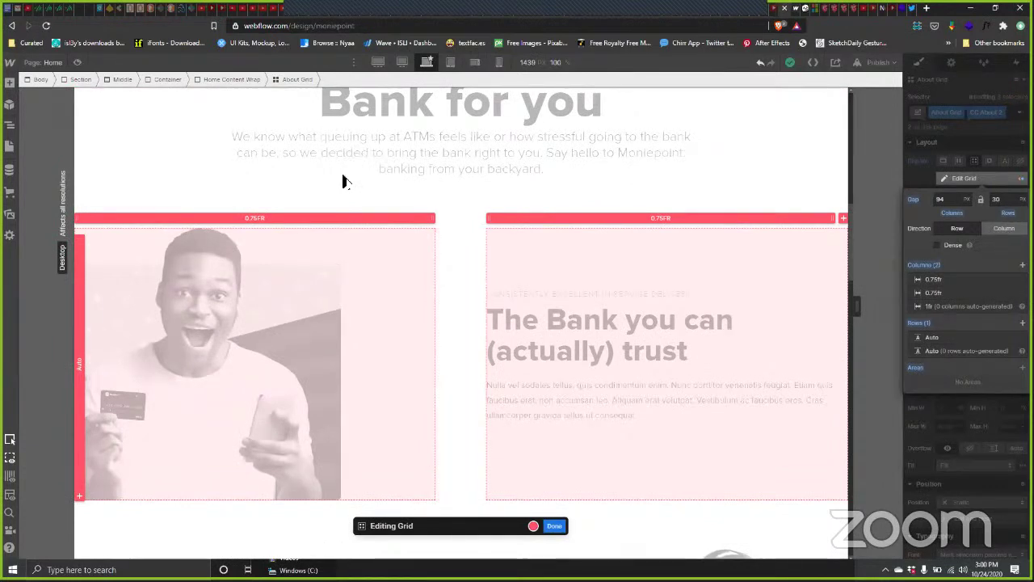
{"action": "key", "text": "Escape"}
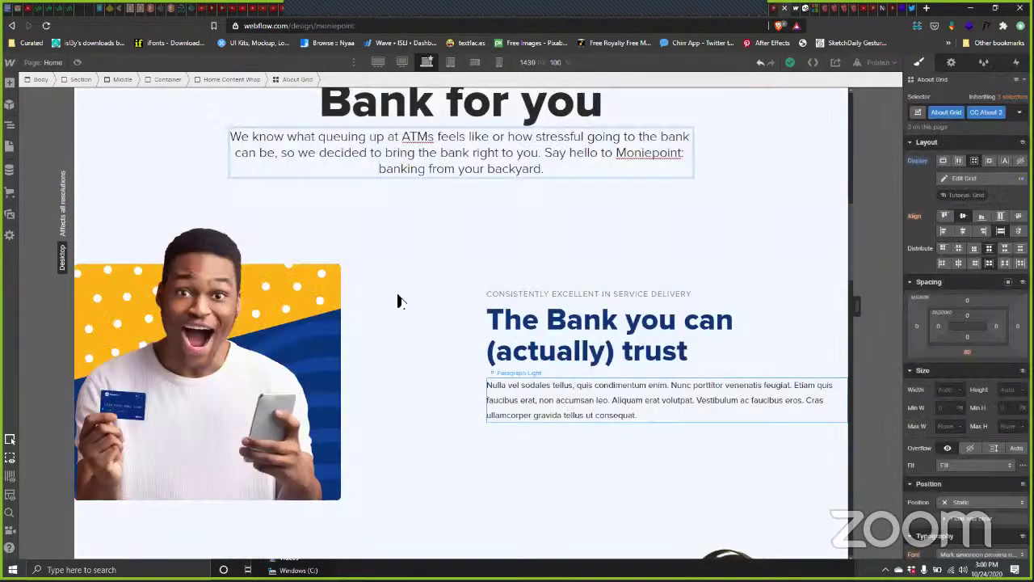
Step: Set the width of the first About Grid to 70%
{"action": "left_click", "coordinate": [11, 128]}
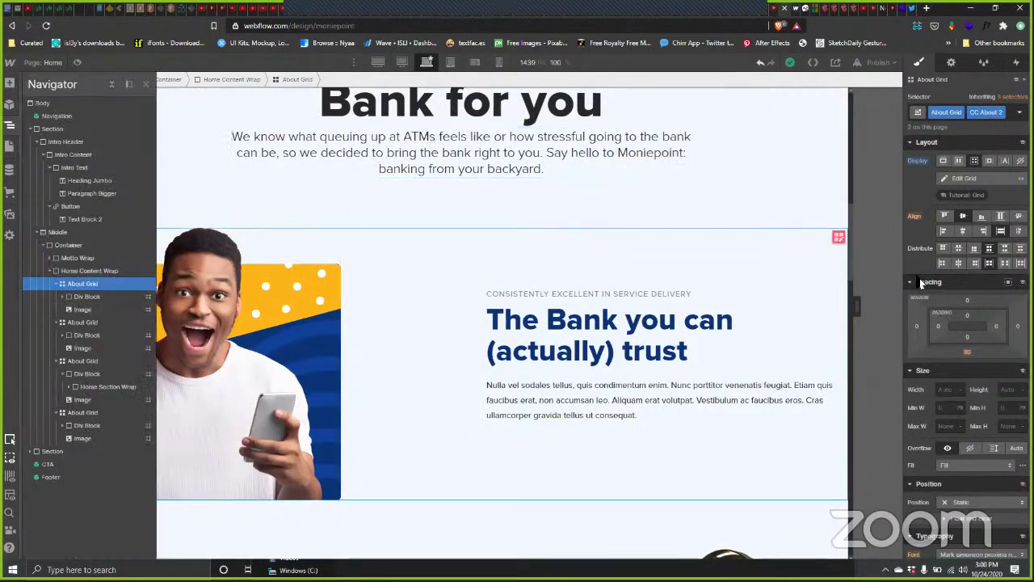
{"action": "left_click", "coordinate": [961, 390]}
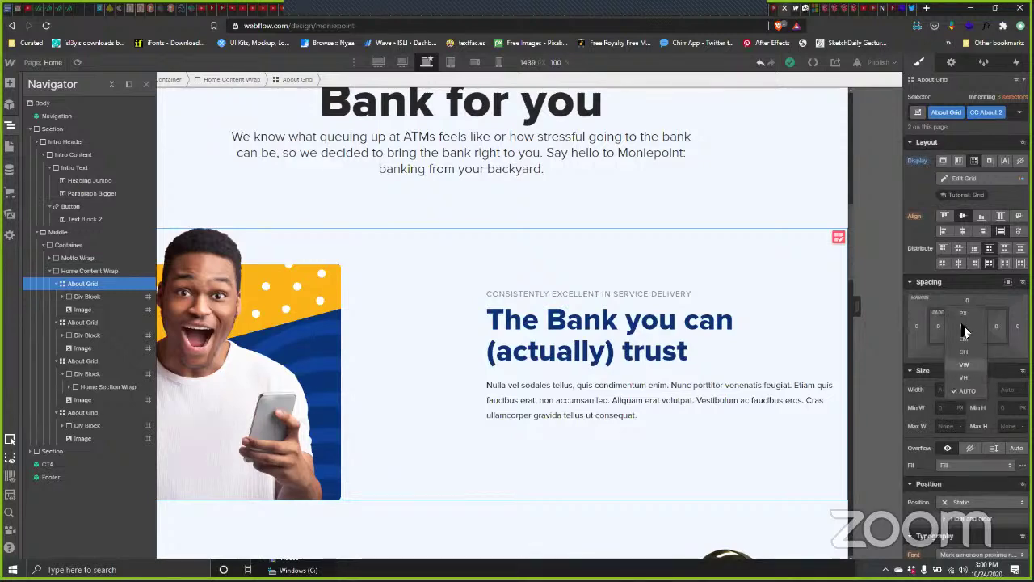
{"action": "left_click", "coordinate": [964, 326]}
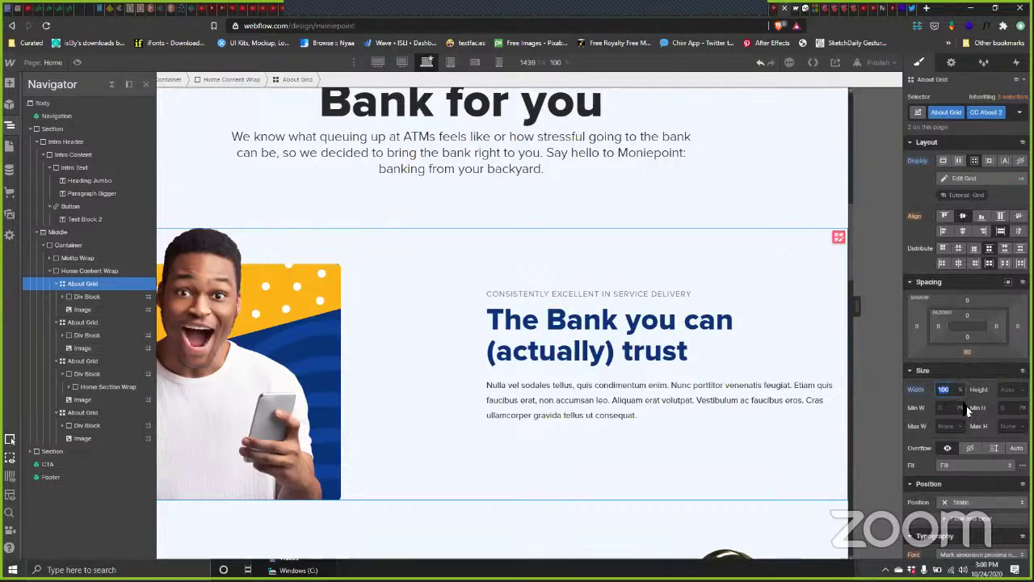
{"action": "type", "text": "70"}
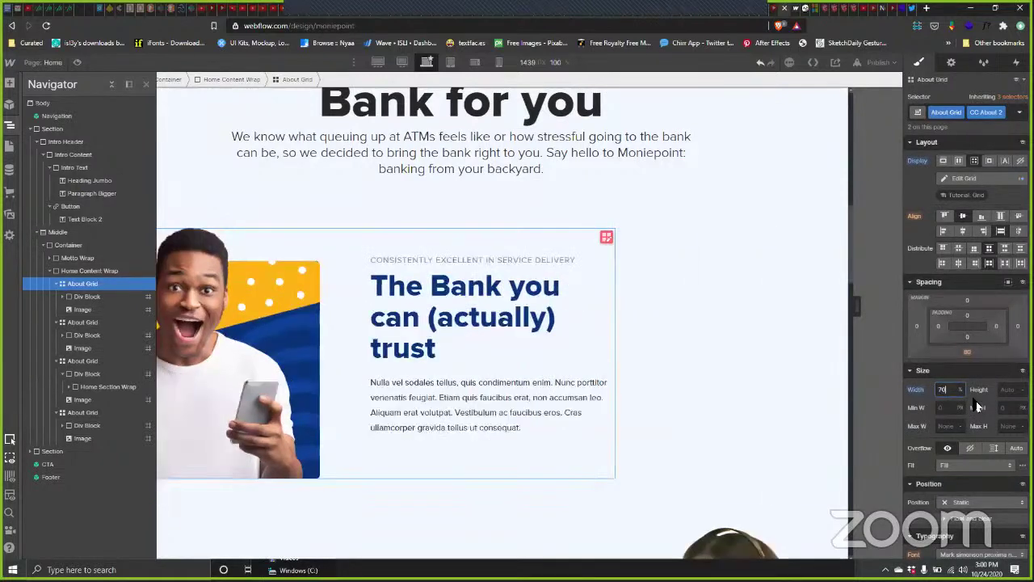
Step: Set the width of the first About Grid to 80%
{"action": "key", "text": "BackSpace"}
{"action": "key", "text": "BackSpace"}
{"action": "type", "text": "80"}
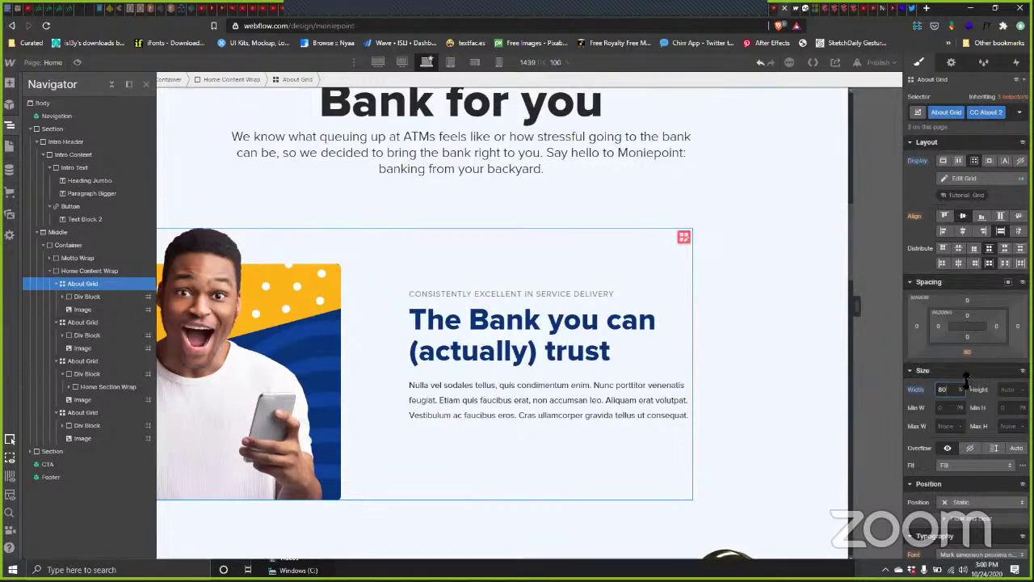
{"action": "left_click", "coordinate": [785, 348]}
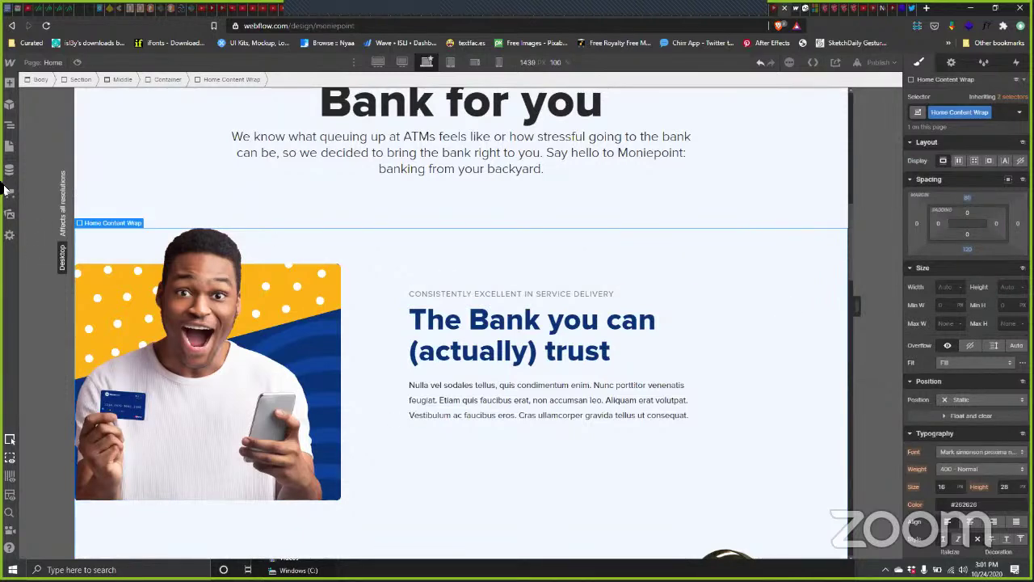
Step: Make Home Content Wrap a vertical flexbox and align its children to the center
{"action": "left_click", "coordinate": [13, 128]}
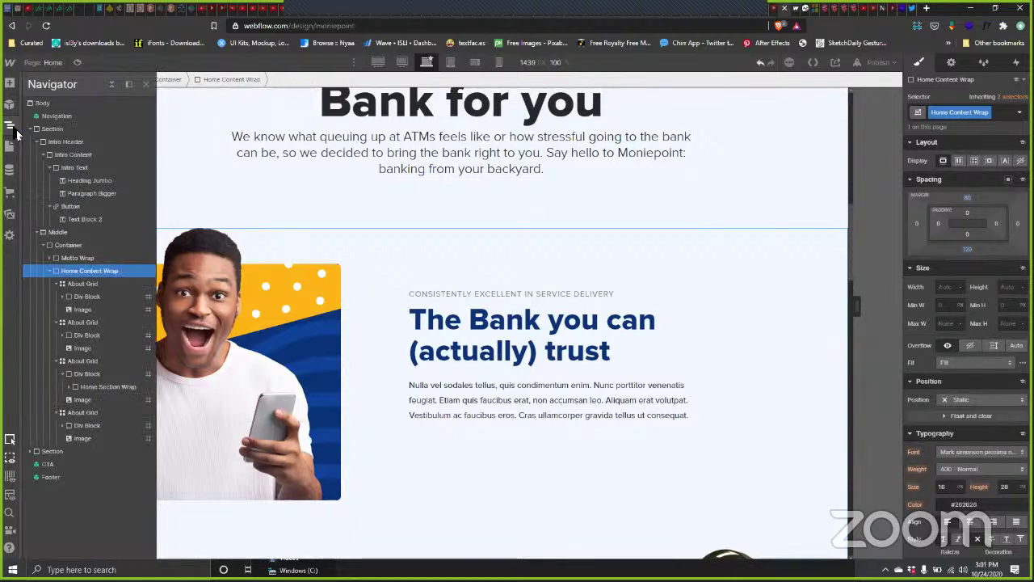
{"action": "left_click", "coordinate": [958, 160]}
{"action": "left_click", "coordinate": [992, 197]}
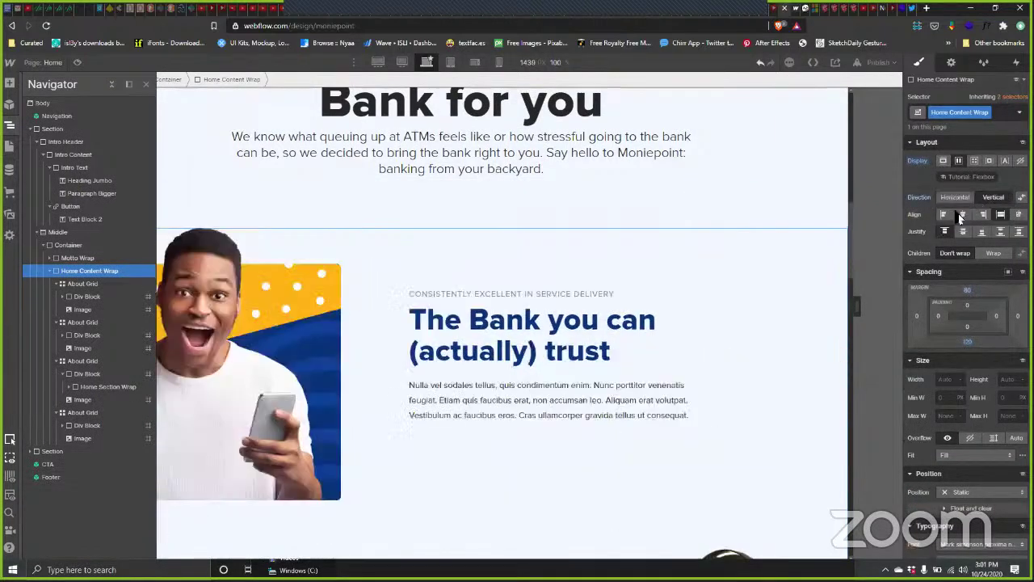
{"action": "scroll", "coordinate": [624, 397], "scroll_direction": "down", "scroll_amount": 4}
{"action": "scroll", "coordinate": [588, 346], "scroll_direction": "up", "scroll_amount": 3}
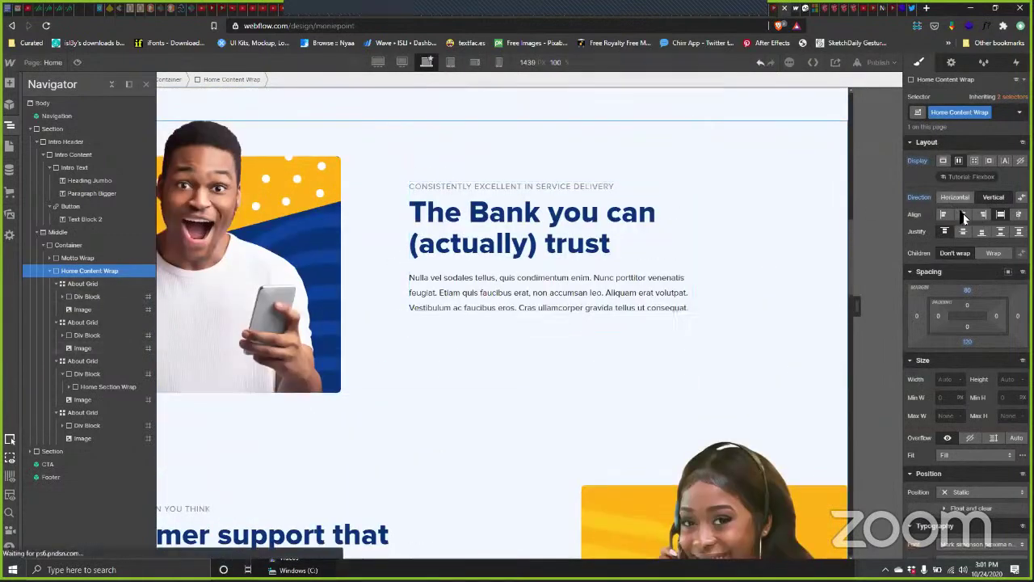
{"action": "left_click", "coordinate": [963, 213]}
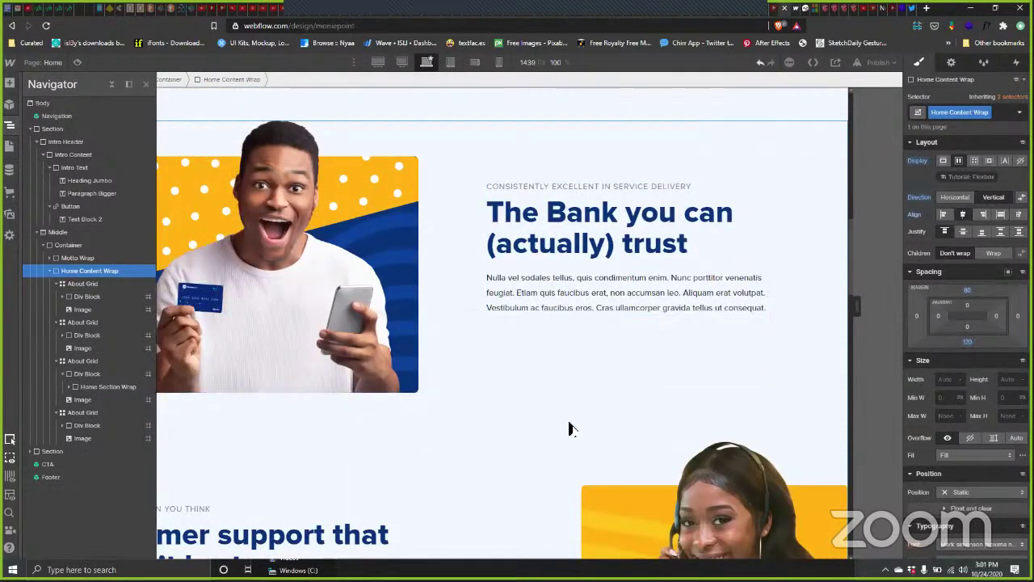
{"action": "left_click", "coordinate": [521, 386]}
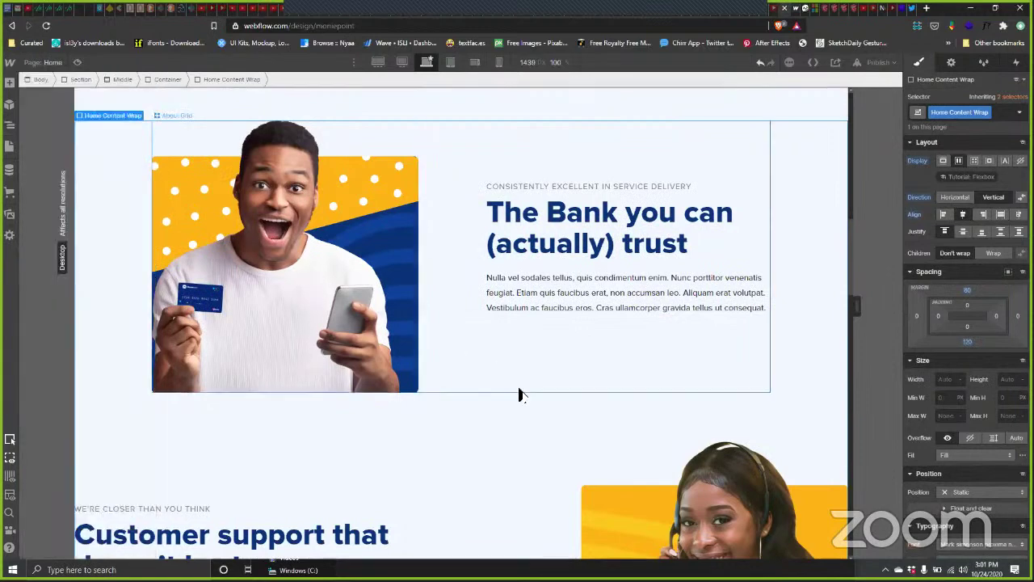
Step: Check the first About Grid's position in the base layout and at the 1920 px breakpoint
{"action": "left_click", "coordinate": [598, 392]}
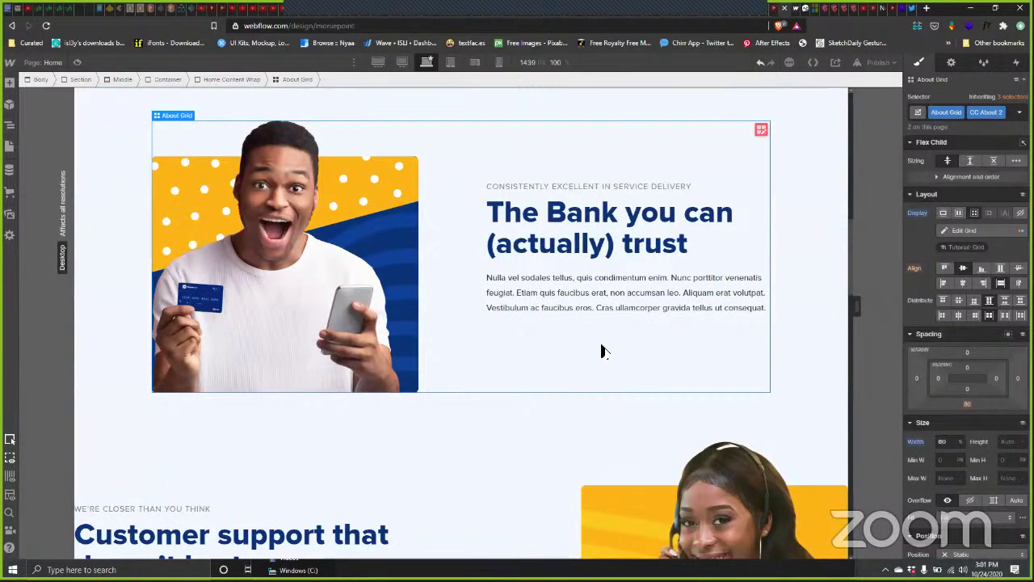
{"action": "scroll", "coordinate": [602, 352], "scroll_direction": "up", "scroll_amount": 3}
{"action": "scroll", "coordinate": [602, 352], "scroll_direction": "down", "scroll_amount": 4}
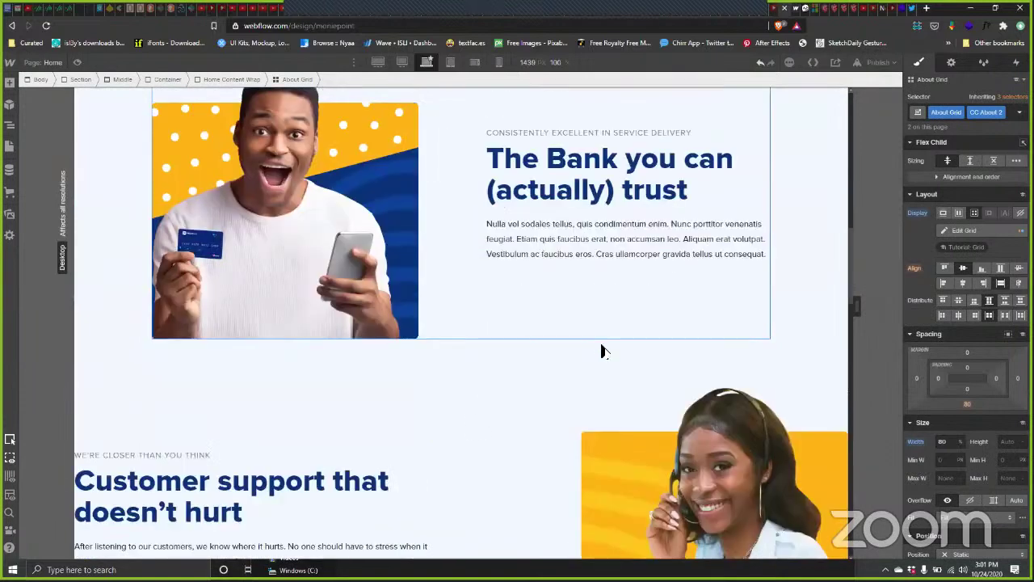
{"action": "scroll", "coordinate": [605, 351], "scroll_direction": "up", "scroll_amount": 2}
{"action": "left_click", "coordinate": [782, 370]}
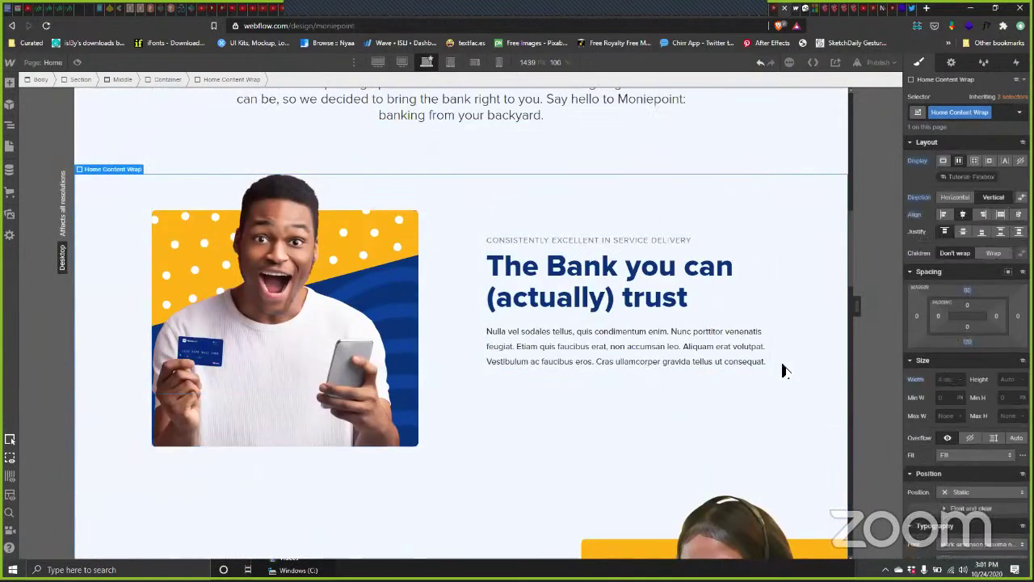
{"action": "left_click", "coordinate": [584, 398]}
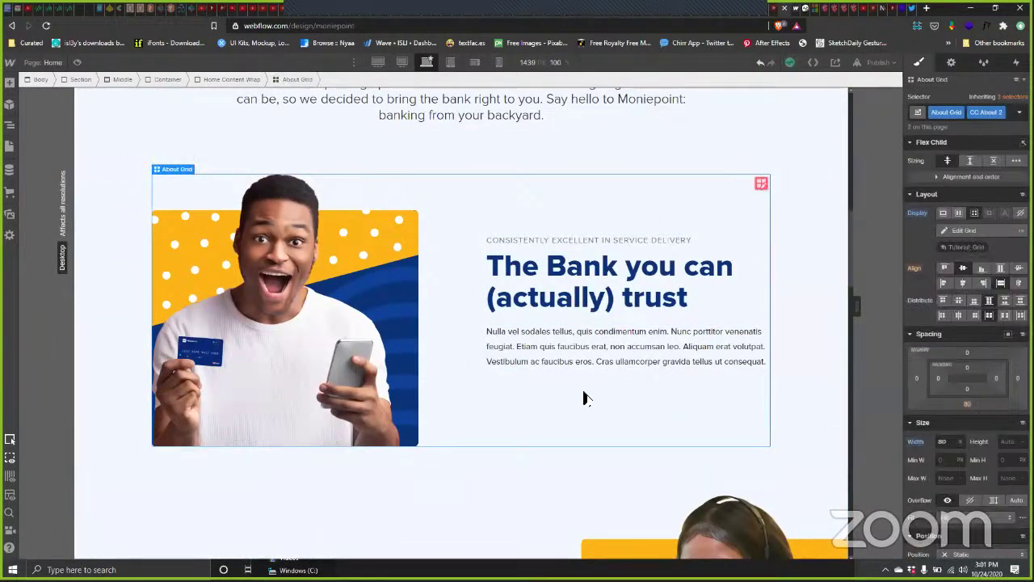
{"action": "left_click", "coordinate": [378, 62]}
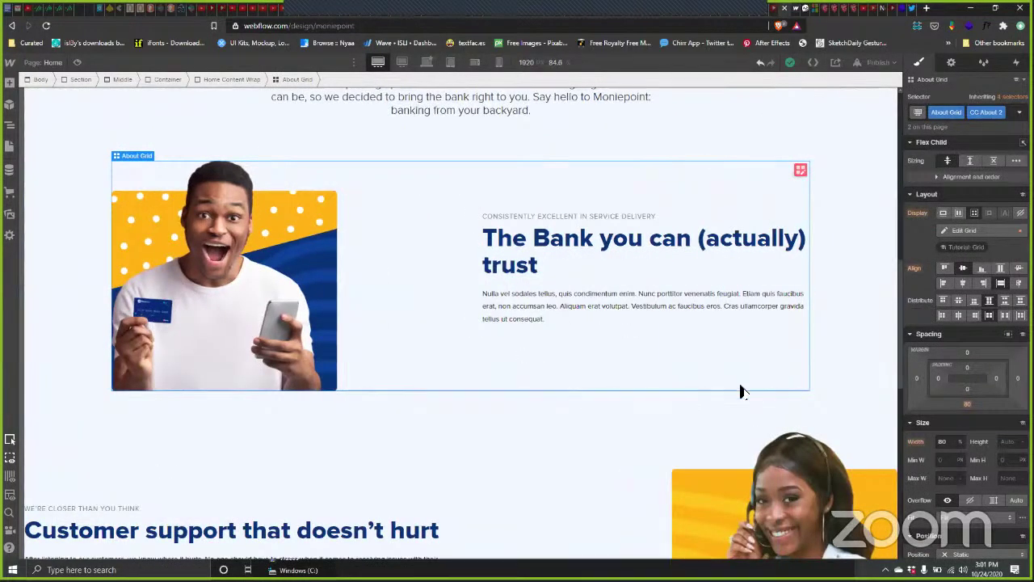
Step: Set the first About Grid's width to 70% at the next breakpoint below 1920 px, and return to the base breakpoint
{"action": "left_click", "coordinate": [402, 63]}
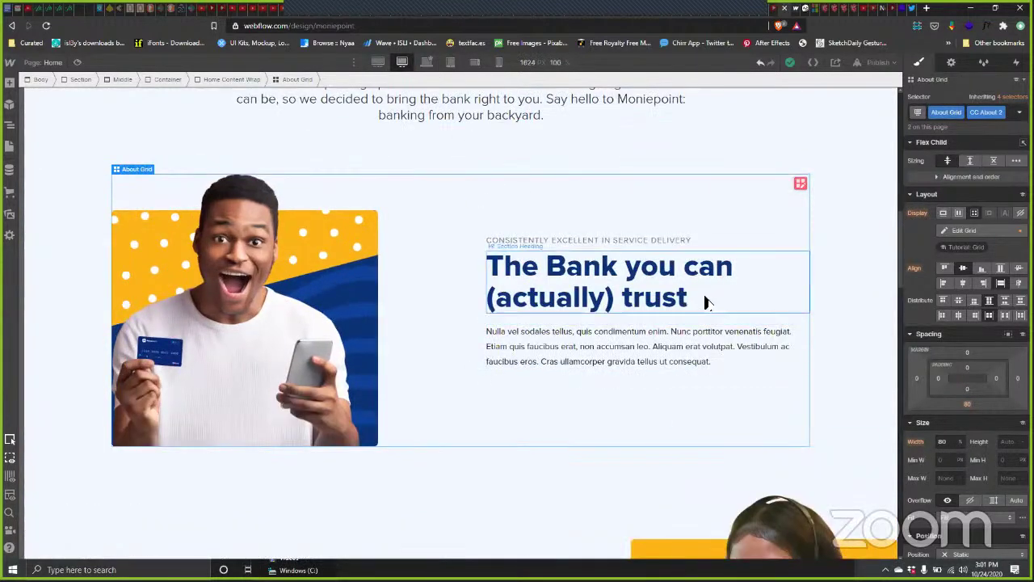
{"action": "scroll", "coordinate": [707, 302], "scroll_direction": "up", "scroll_amount": 2}
{"action": "scroll", "coordinate": [707, 305], "scroll_direction": "up", "scroll_amount": 1}
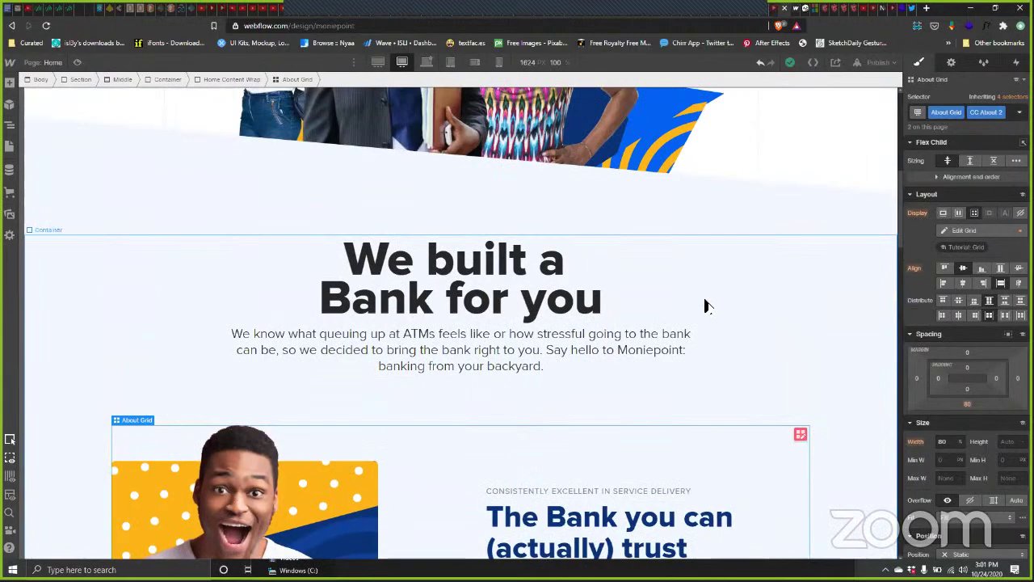
{"action": "scroll", "coordinate": [705, 306], "scroll_direction": "down", "scroll_amount": 1}
{"action": "scroll", "coordinate": [914, 337], "scroll_direction": "down", "scroll_amount": 2}
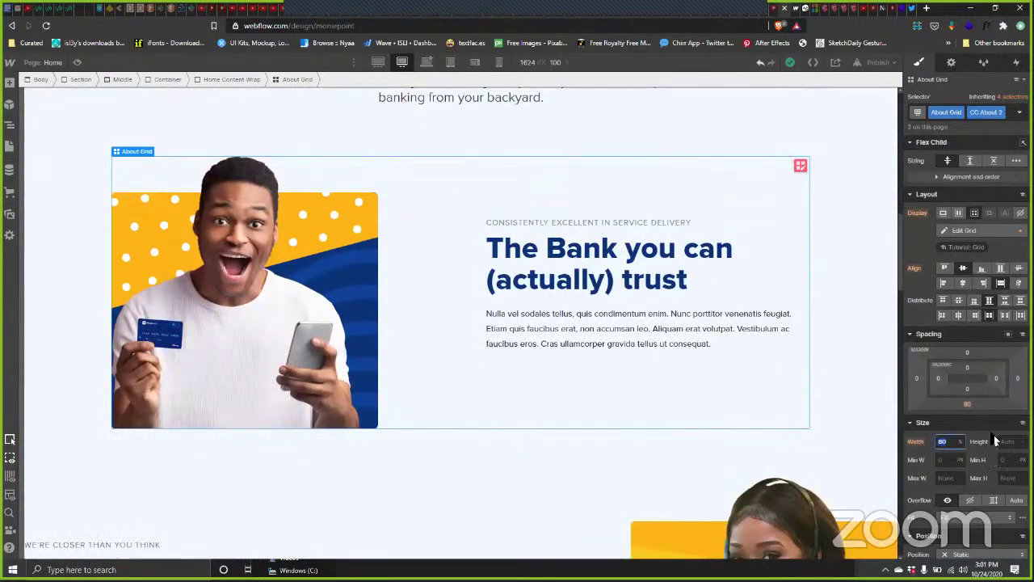
{"action": "type", "text": "70"}
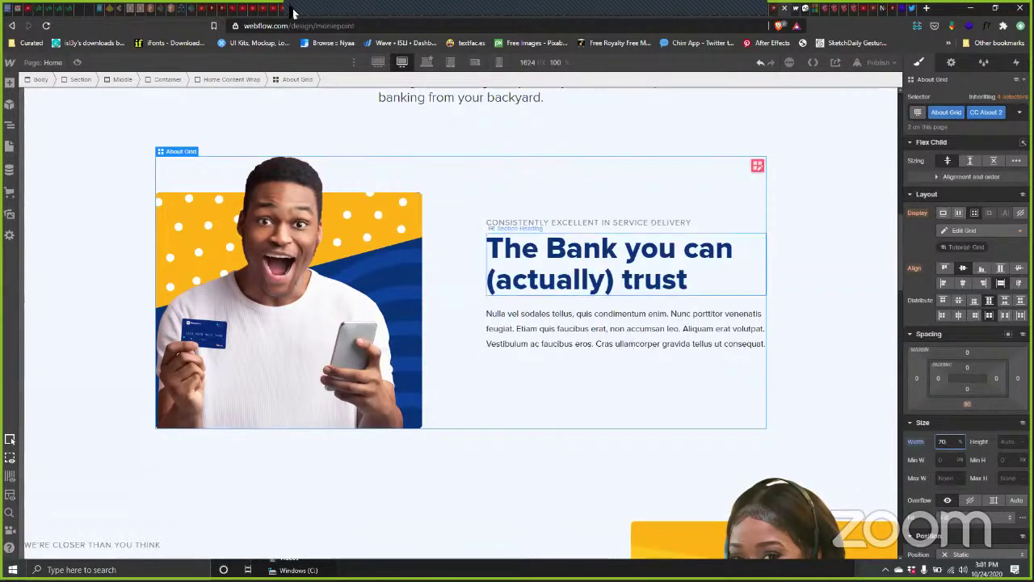
{"action": "left_click", "coordinate": [427, 62]}
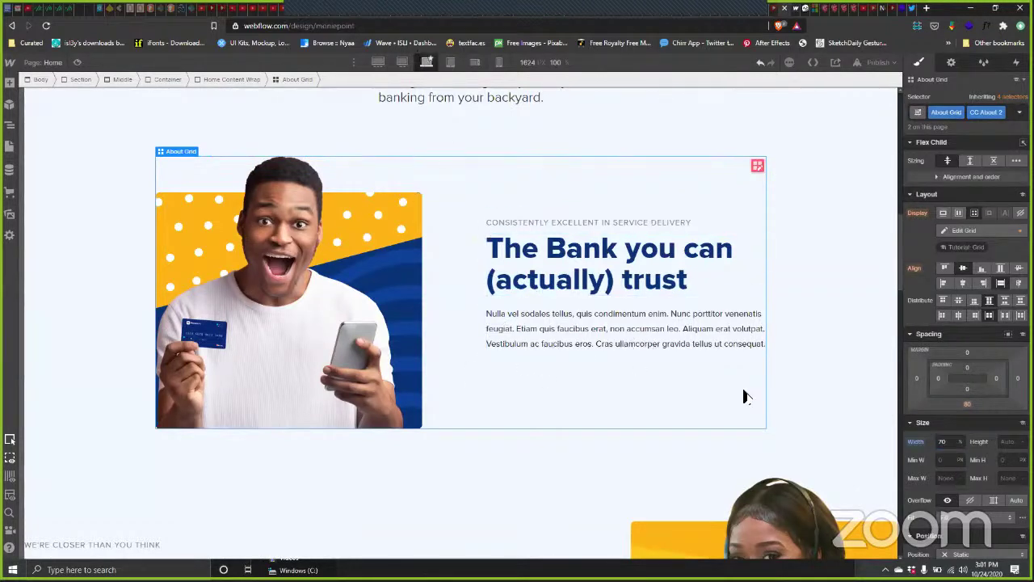
Step: Switch to the Moniepoint design in Figma, undo the last rectangle edits and copy the paragraph text beginning "We're not just promising you"
{"action": "left_click", "coordinate": [646, 339]}
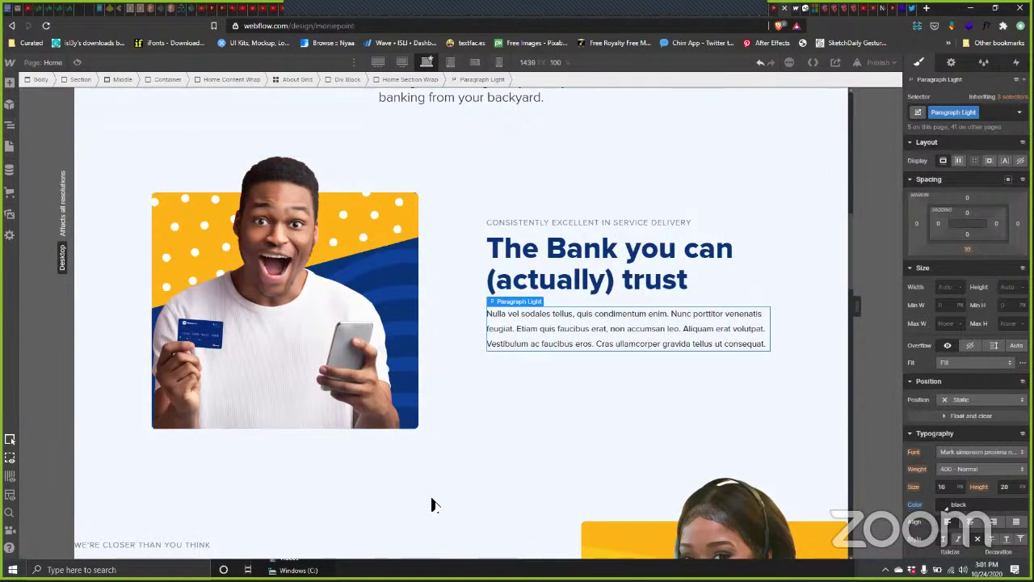
{"action": "key", "text": "alt+Tab"}
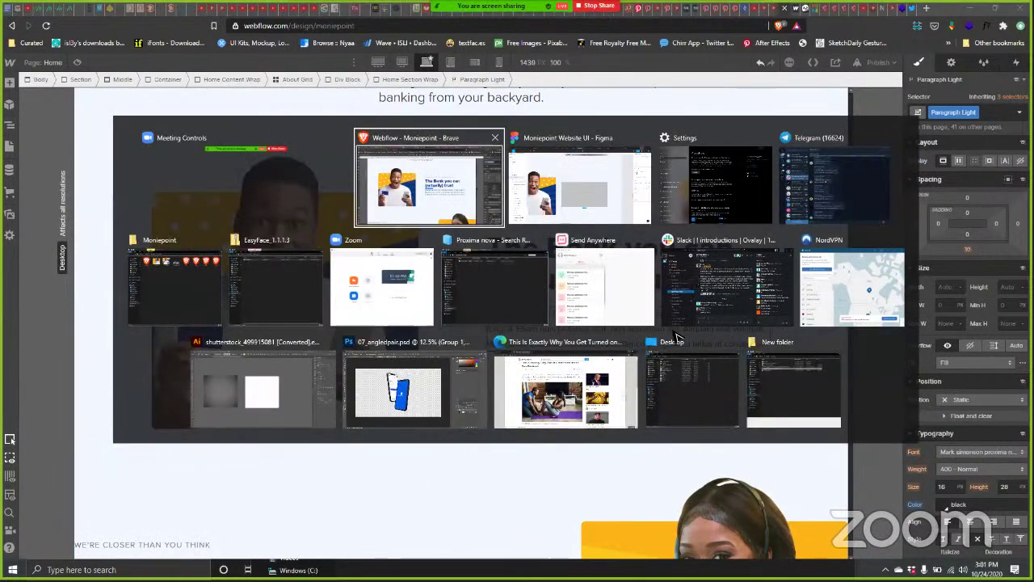
{"action": "left_click", "coordinate": [563, 190]}
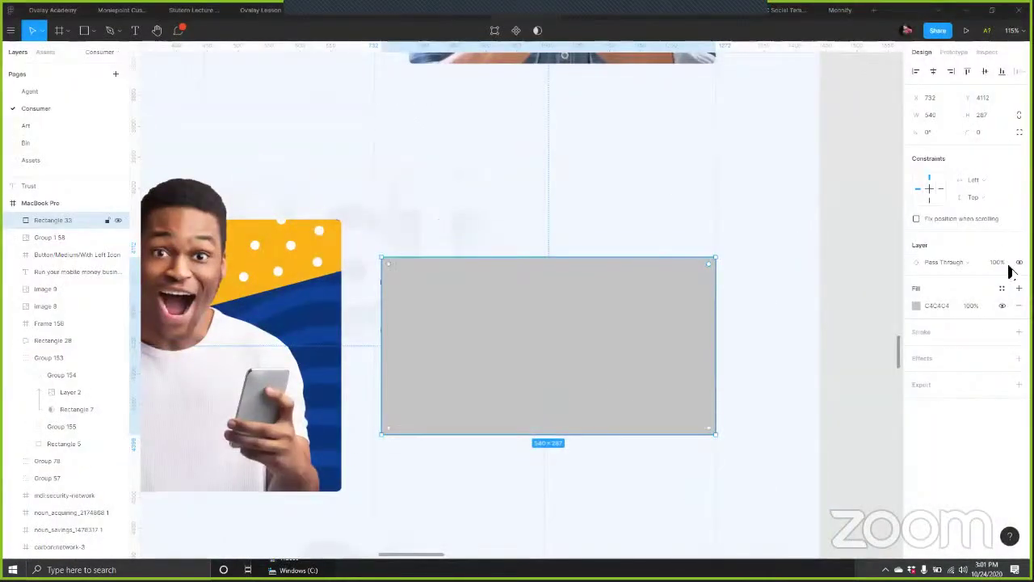
{"action": "key", "text": "ctrl+z"}
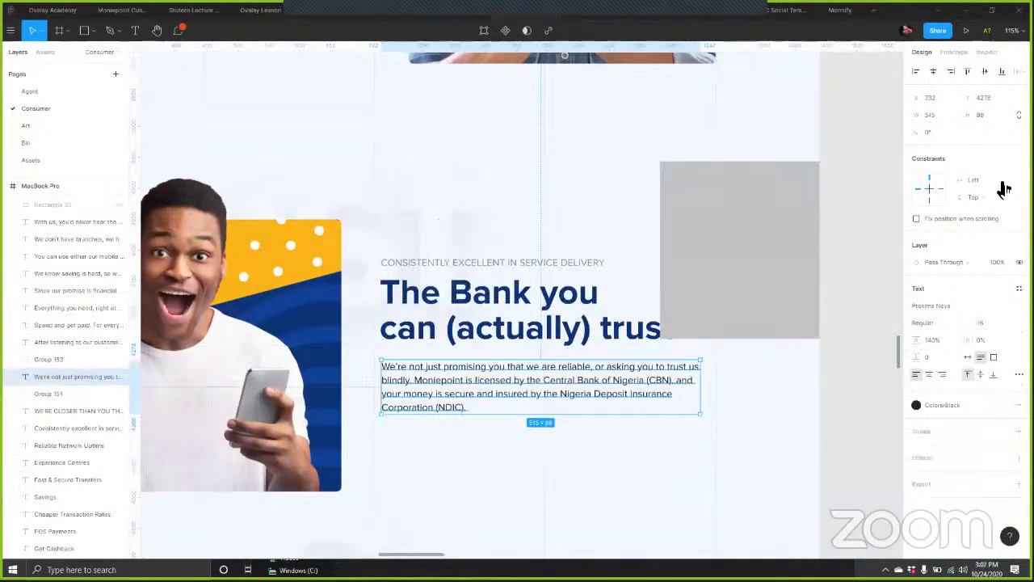
{"action": "key", "text": "alt+0"}
{"action": "key", "text": "ctrl+c"}
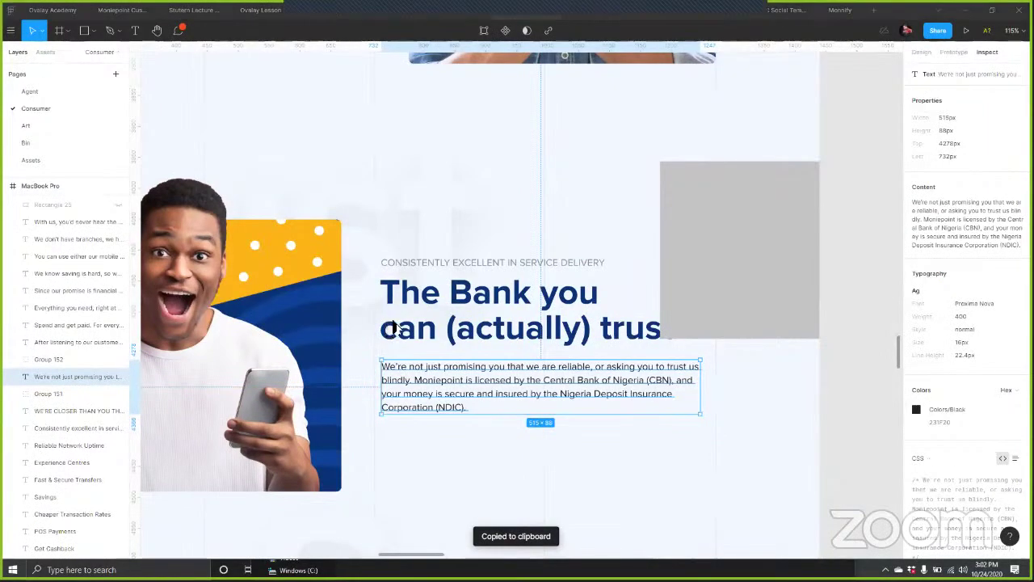
Step: Switch back to Webflow and replace the placeholder paragraph under "The Bank you can (actually) trust" with the copied text
{"action": "key", "text": "alt+Tab"}
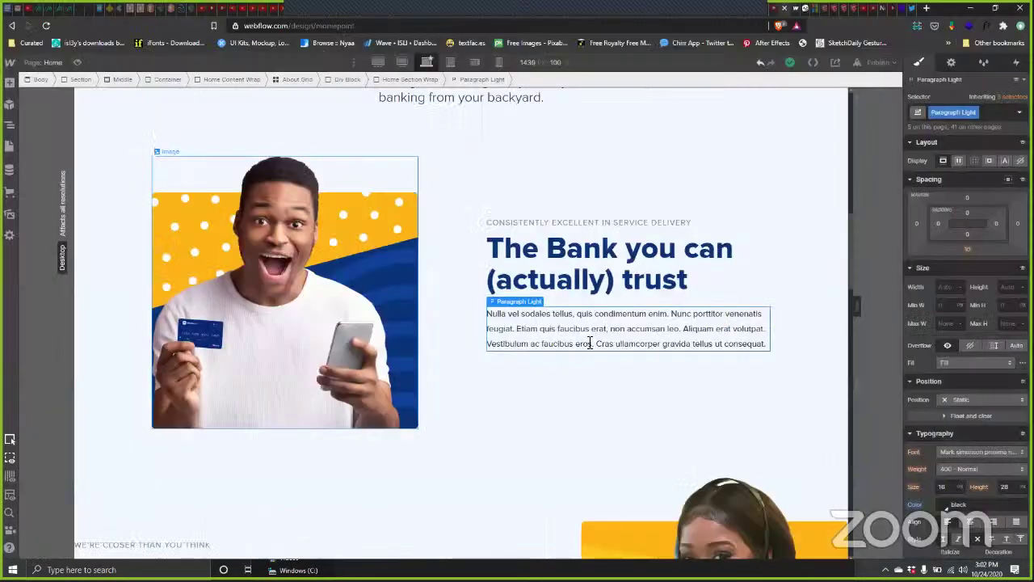
{"action": "double_click", "coordinate": [590, 343]}
{"action": "key", "text": "ctrl+a"}
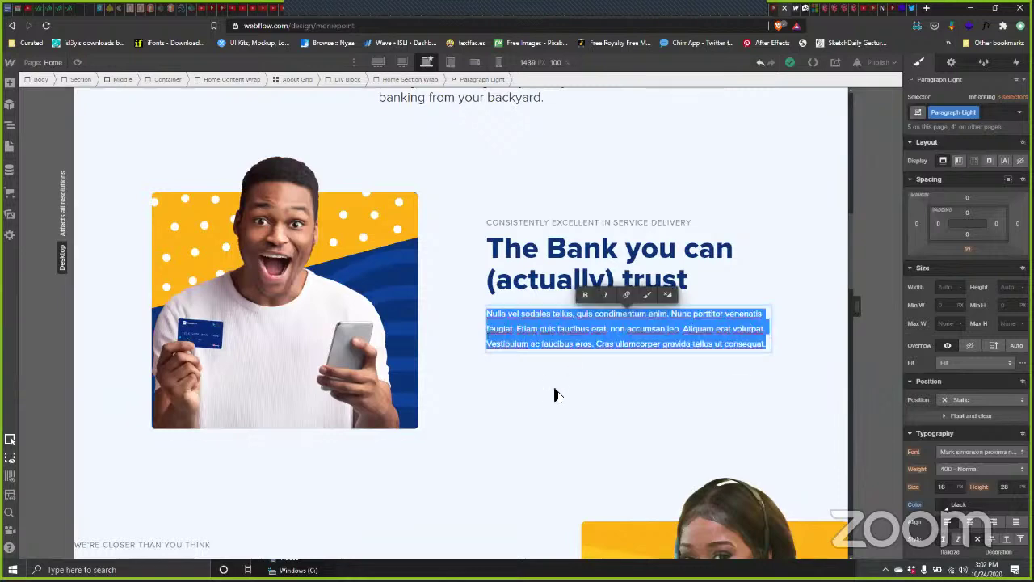
{"action": "key", "text": "ctrl+v"}
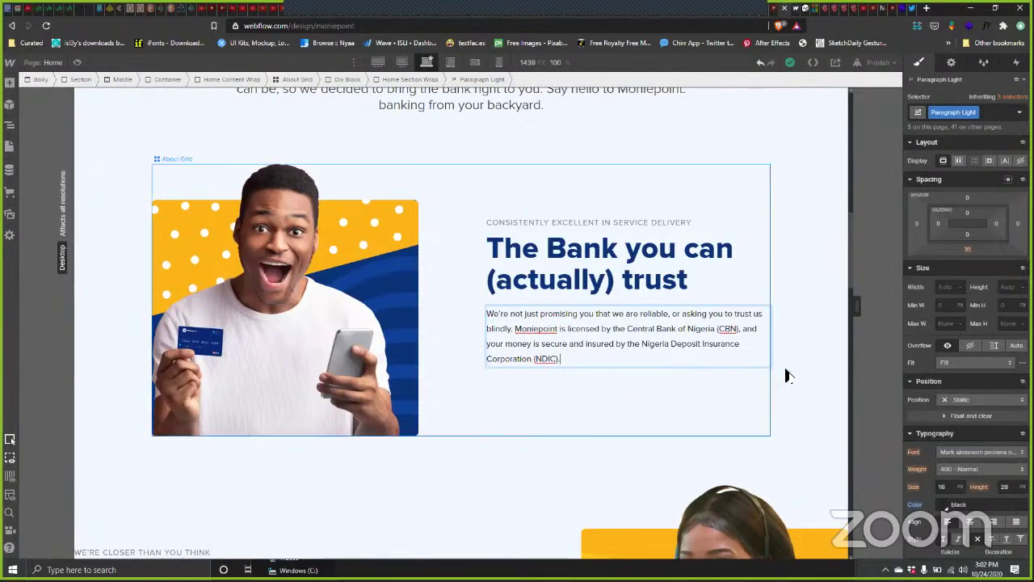
{"action": "left_click", "coordinate": [816, 366]}
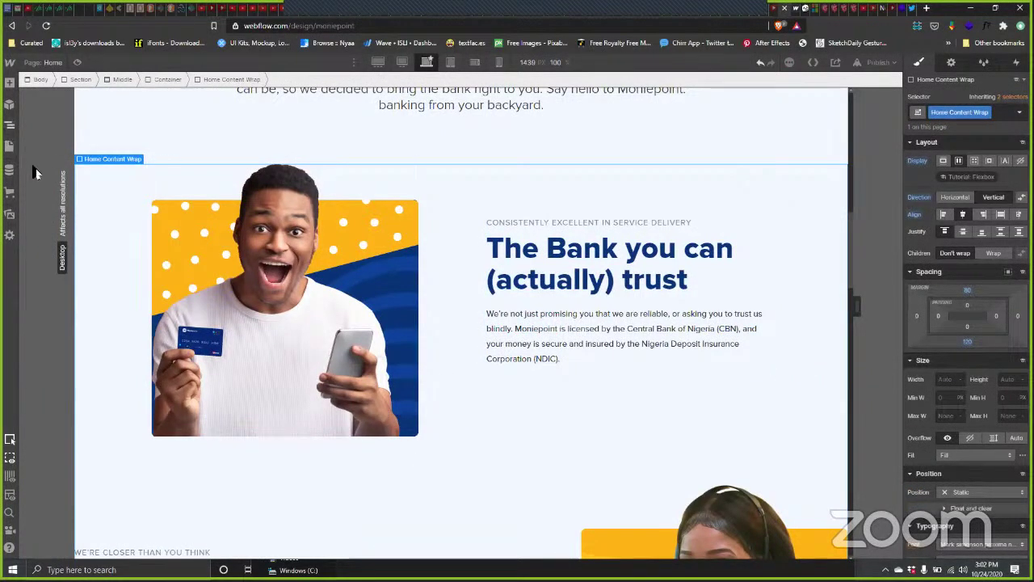
Step: Move the Home Section Wrap out of its Div Block so it sits directly inside the first About Grid
{"action": "key", "text": "z"}
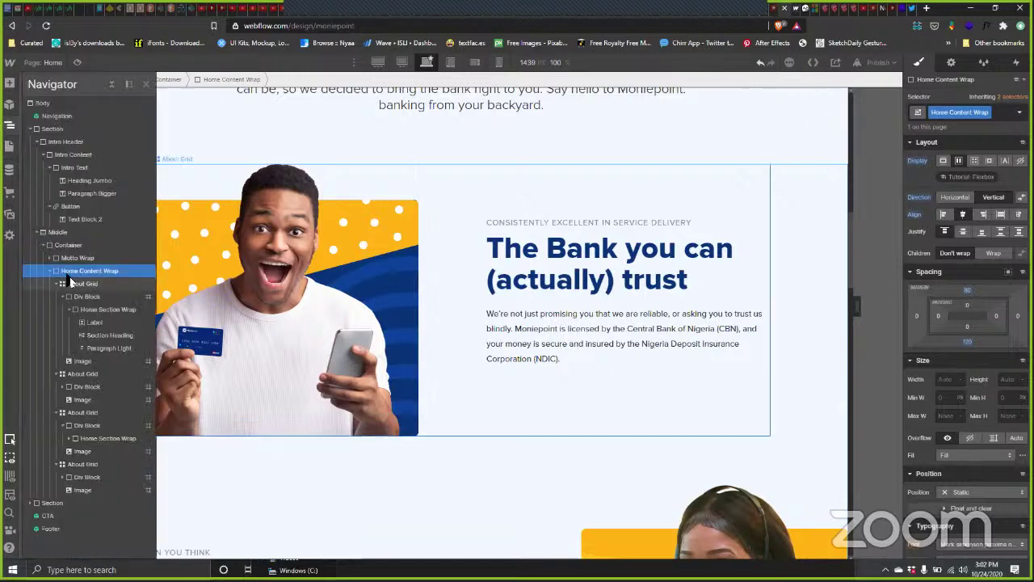
{"action": "left_click", "coordinate": [74, 284]}
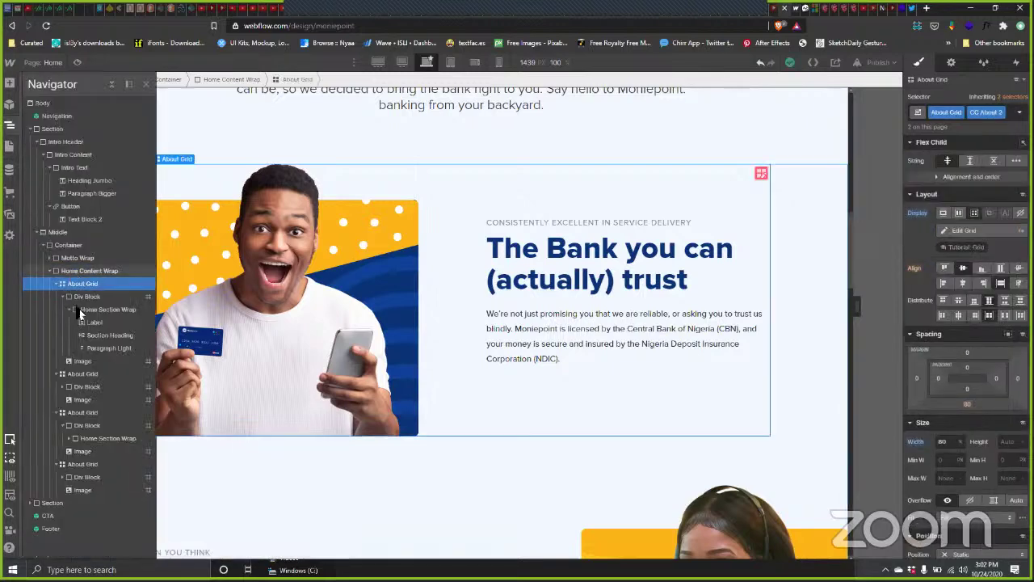
{"action": "left_click", "coordinate": [79, 309]}
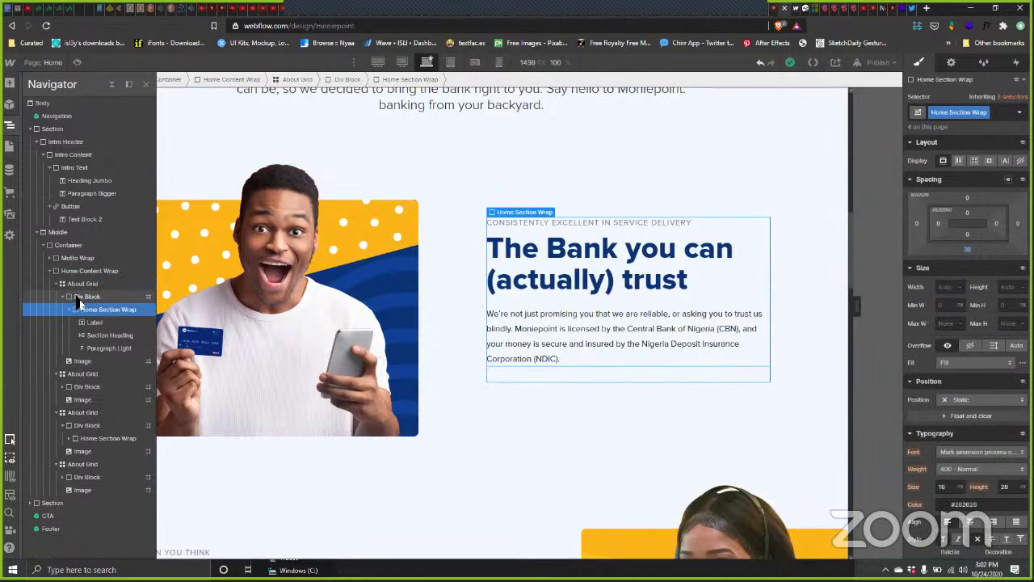
{"action": "left_click", "coordinate": [79, 298]}
{"action": "left_click", "coordinate": [84, 310]}
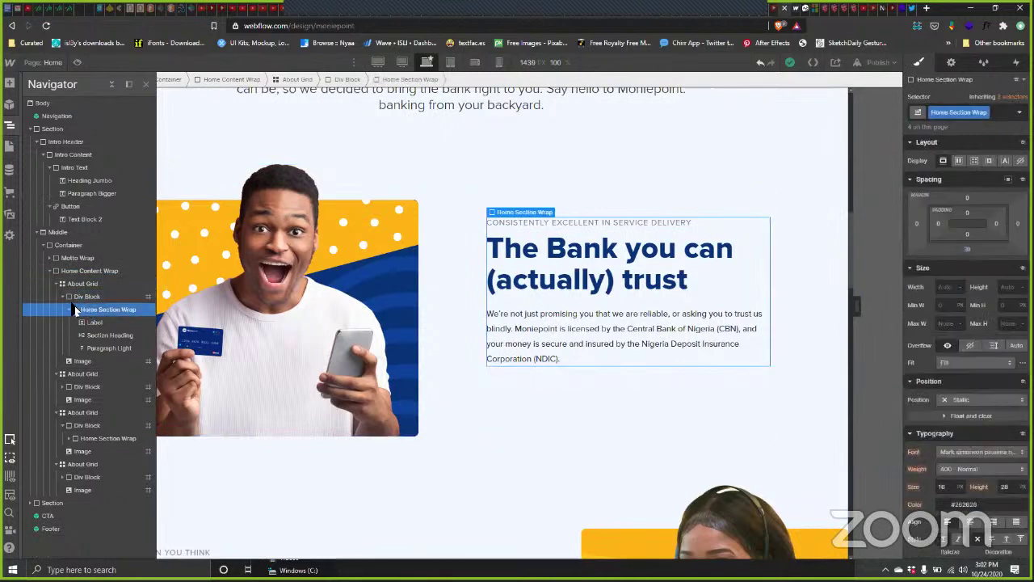
{"action": "left_click_drag", "start_coordinate": [89, 297], "coordinate": [87, 297]}
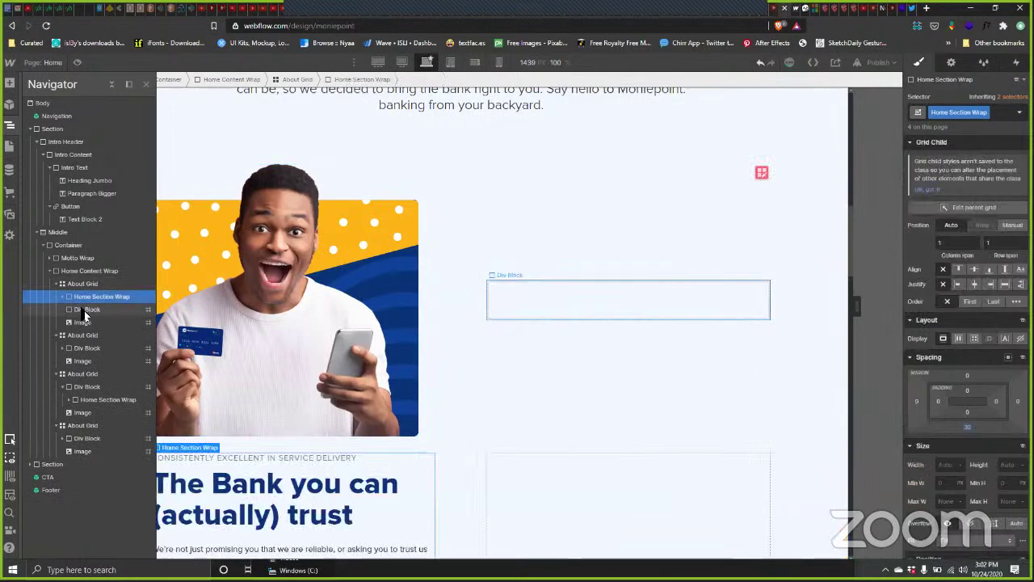
Step: Move the emptied Div Block above the first About Grid in Home Content Wrap and give it the class FeatureGridHolder
{"action": "left_click", "coordinate": [85, 311]}
{"action": "mouse_move", "coordinate": [80, 284]}
{"action": "left_mouse_down"}
{"action": "mouse_move", "coordinate": [87, 319]}
{"action": "mouse_move", "coordinate": [44, 331]}
{"action": "mouse_move", "coordinate": [69, 292]}
{"action": "left_mouse_up"}
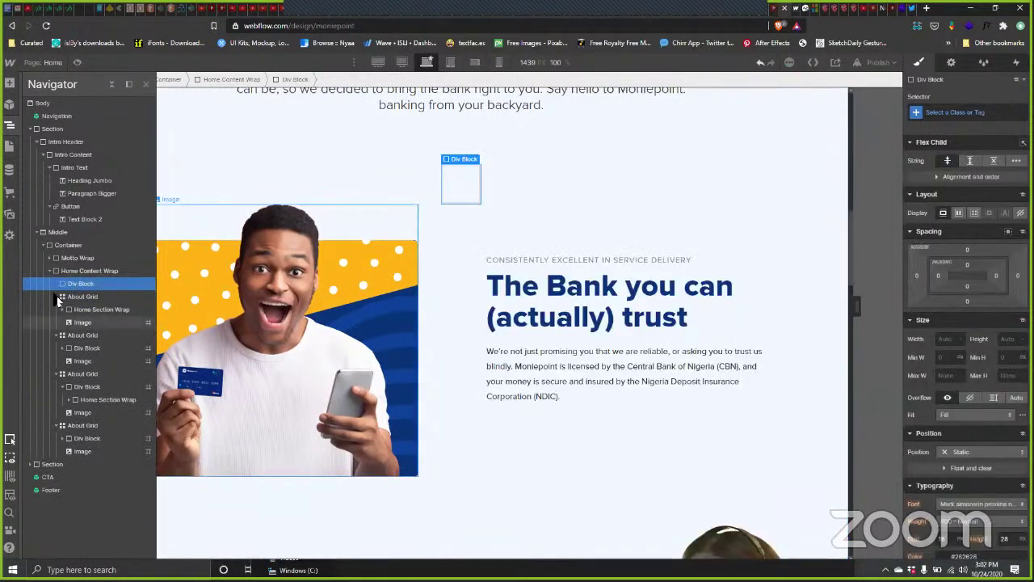
{"action": "left_click", "coordinate": [955, 113]}
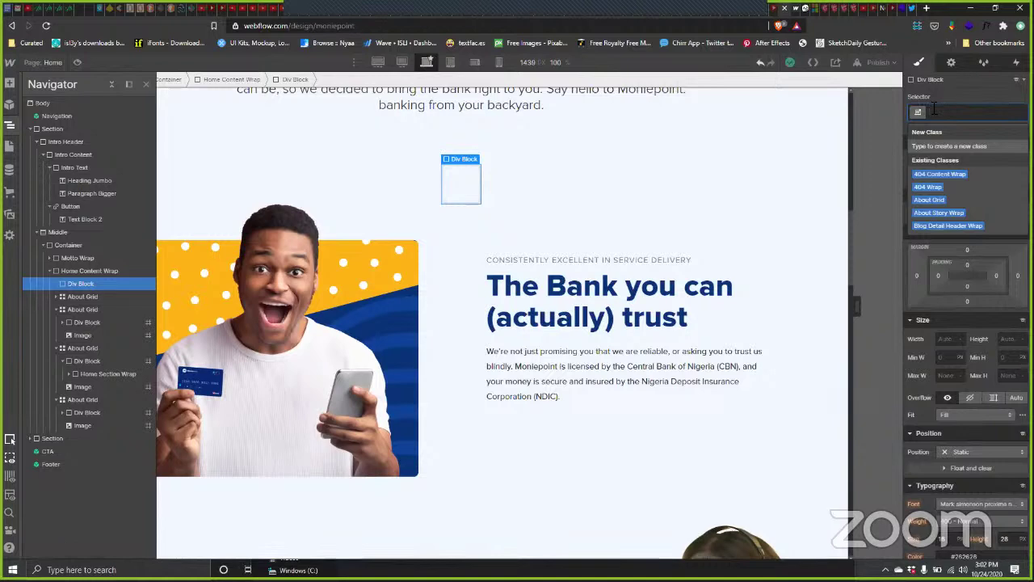
{"action": "type", "text": "FeatureGrid"}
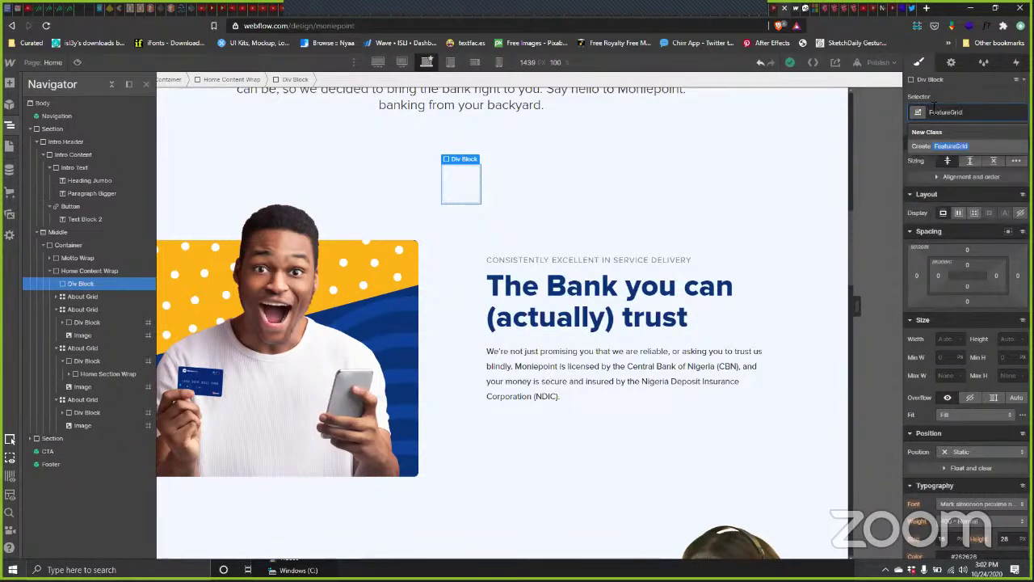
{"action": "type", "text": "Holder"}
{"action": "key", "text": "Return"}
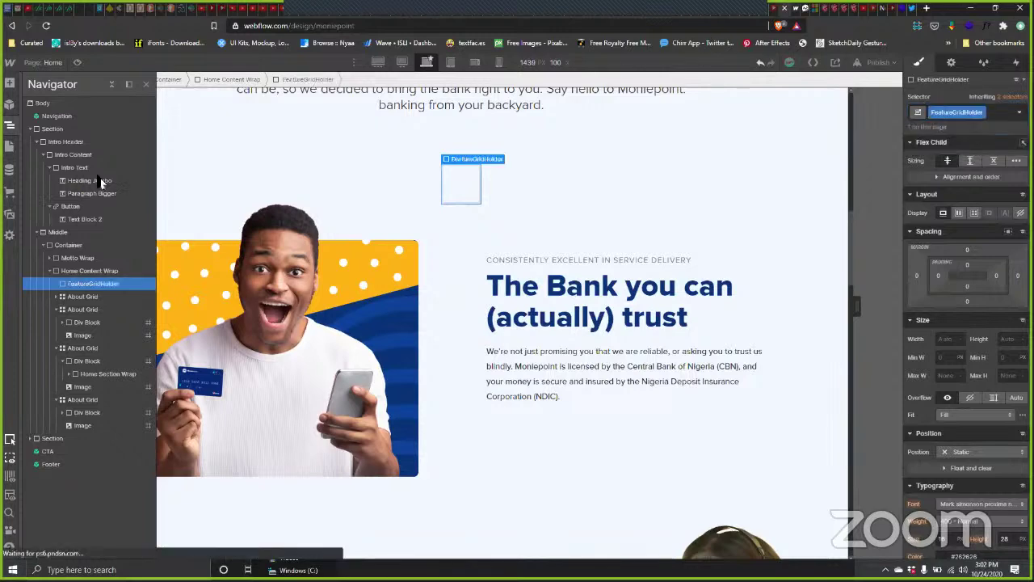
Step: Nest the first About Grid inside FeatureGridHolder and make the holder a horizontal flex container with centred justification
{"action": "left_click", "coordinate": [74, 298]}
{"action": "left_click_drag", "start_coordinate": [86, 293], "coordinate": [89, 286]}
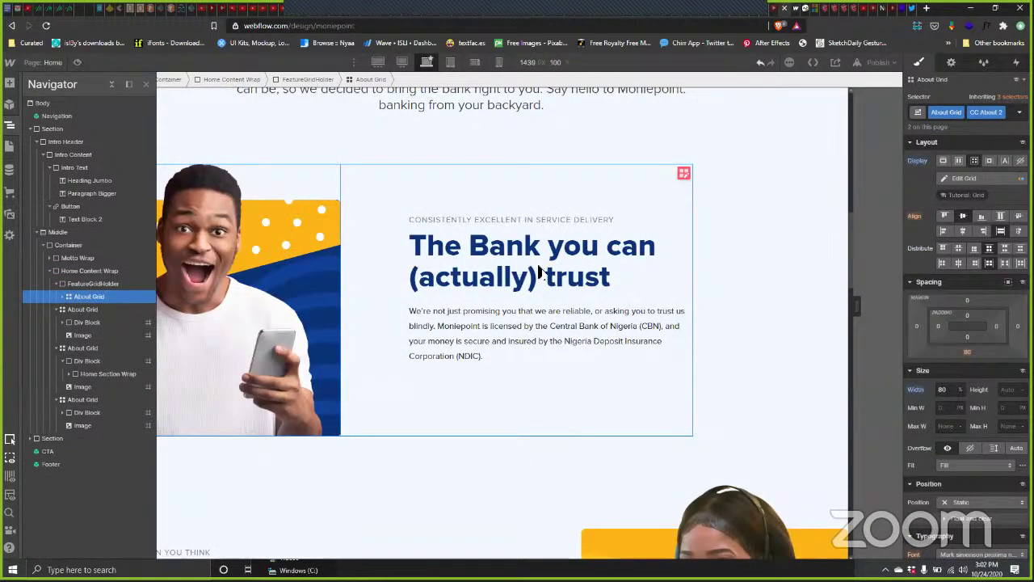
{"action": "left_click", "coordinate": [732, 224]}
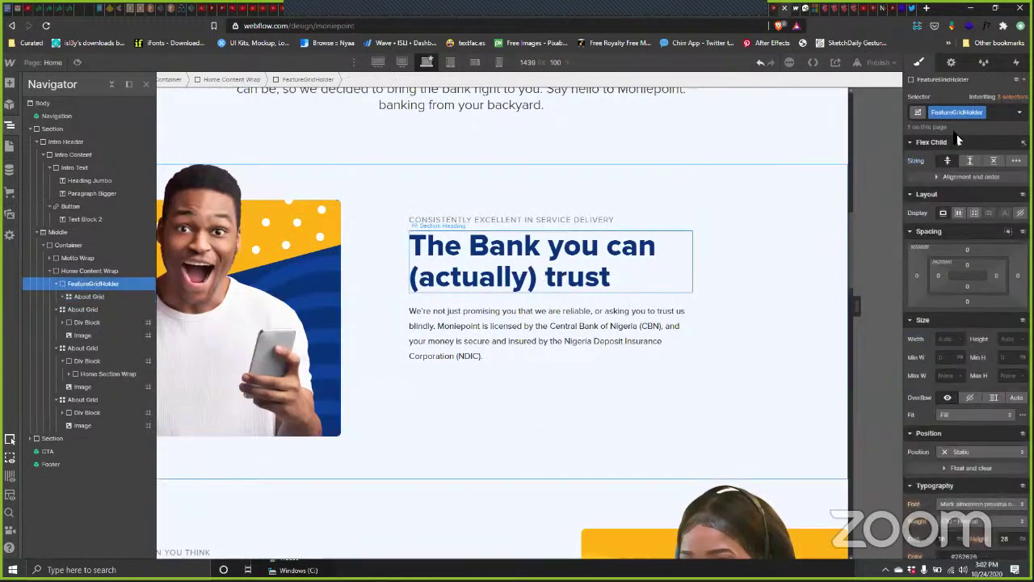
{"action": "left_click", "coordinate": [959, 212]}
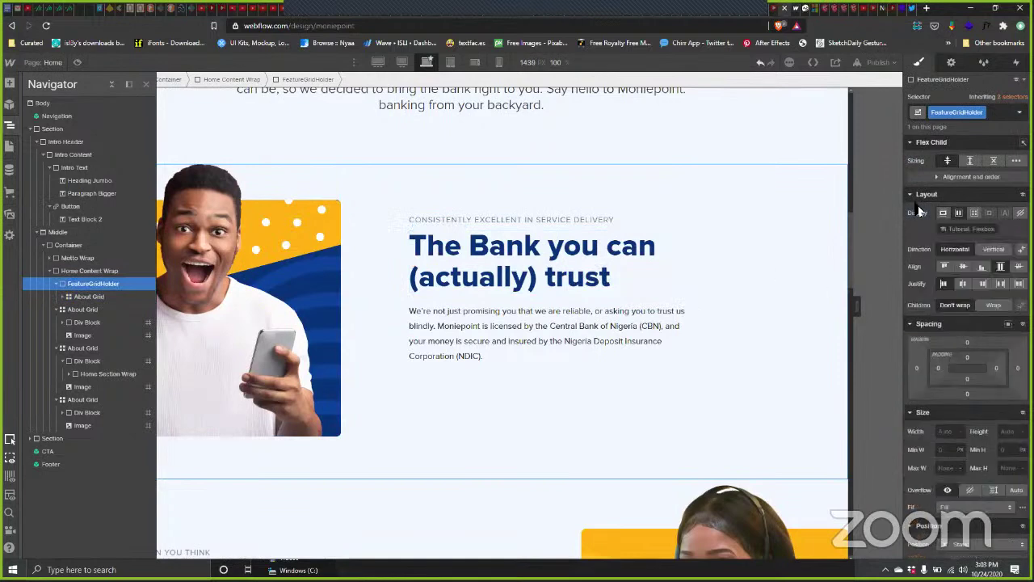
{"action": "left_click", "coordinate": [963, 285]}
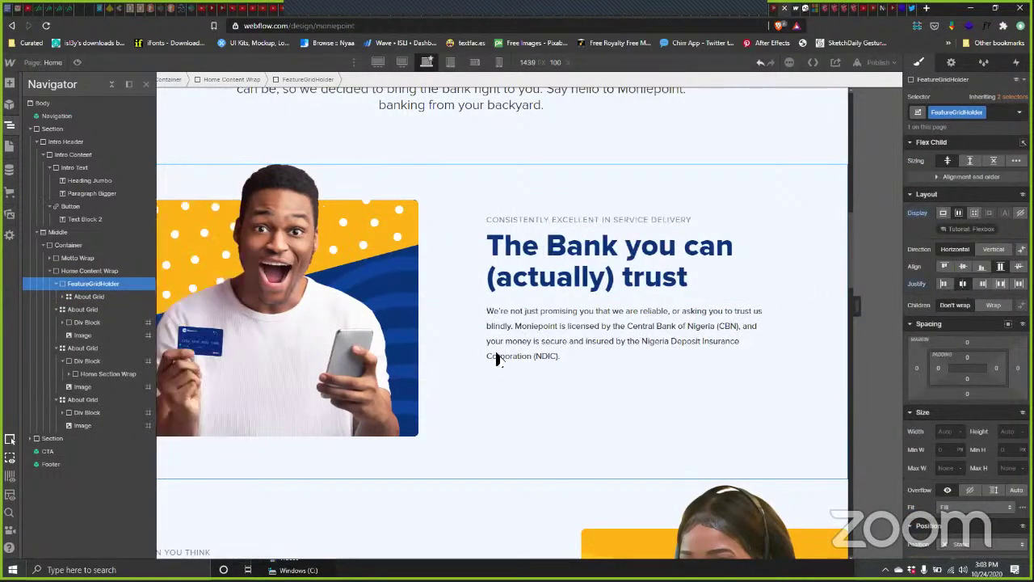
Step: Set the top margin of the About Grid inside FeatureGridHolder to 190 px
{"action": "left_click", "coordinate": [80, 297]}
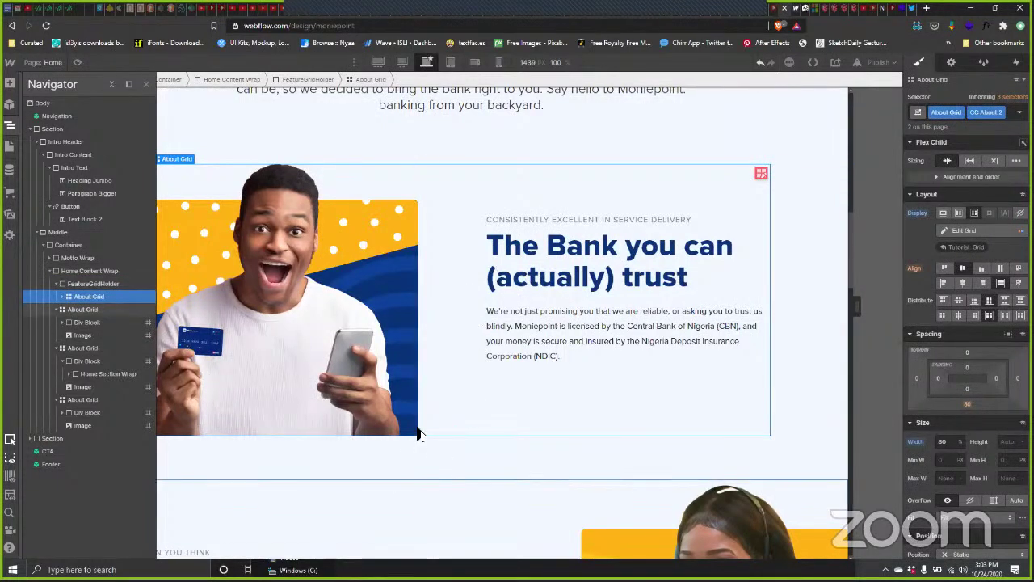
{"action": "left_click", "coordinate": [532, 428]}
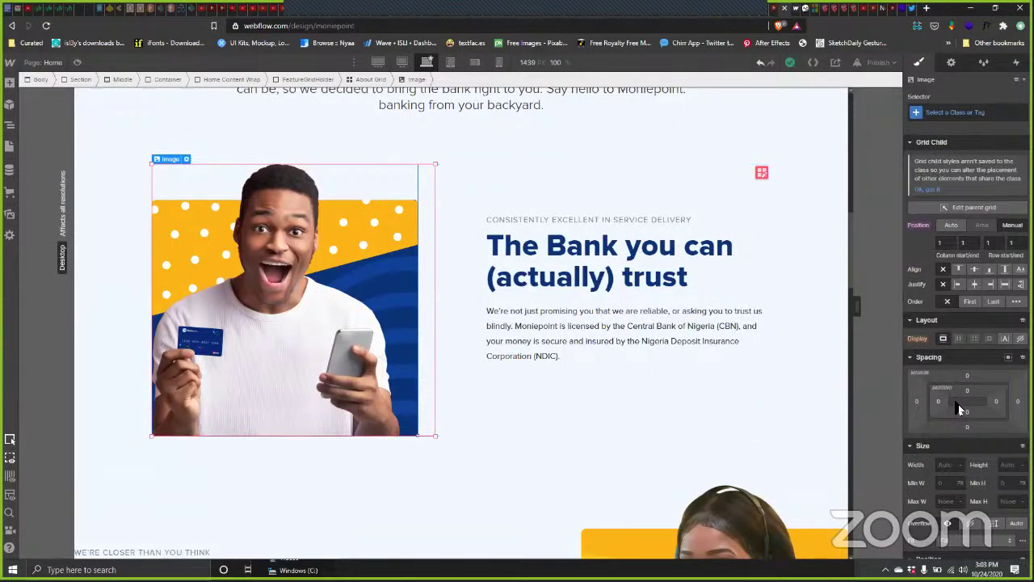
{"action": "left_click", "coordinate": [651, 404]}
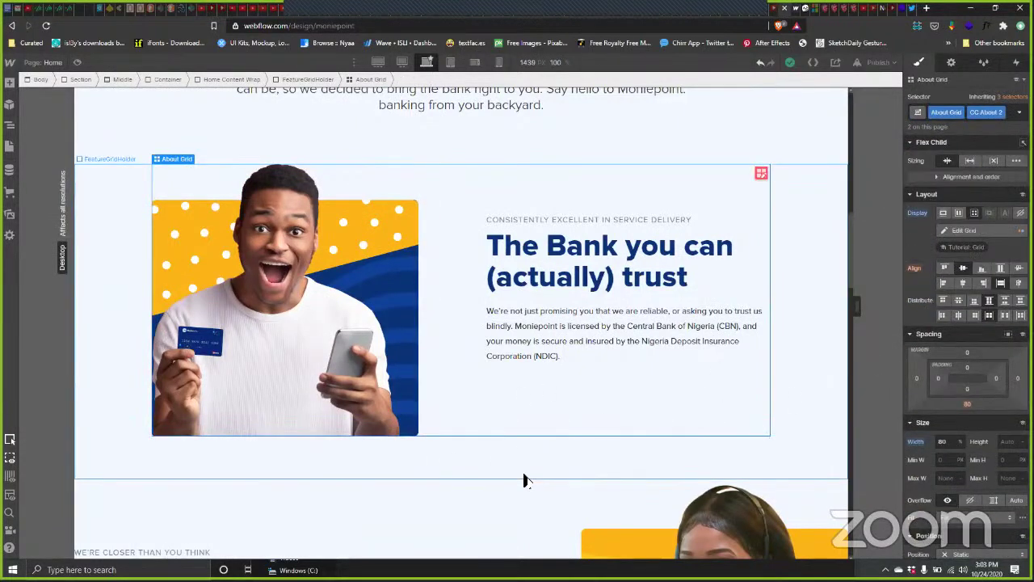
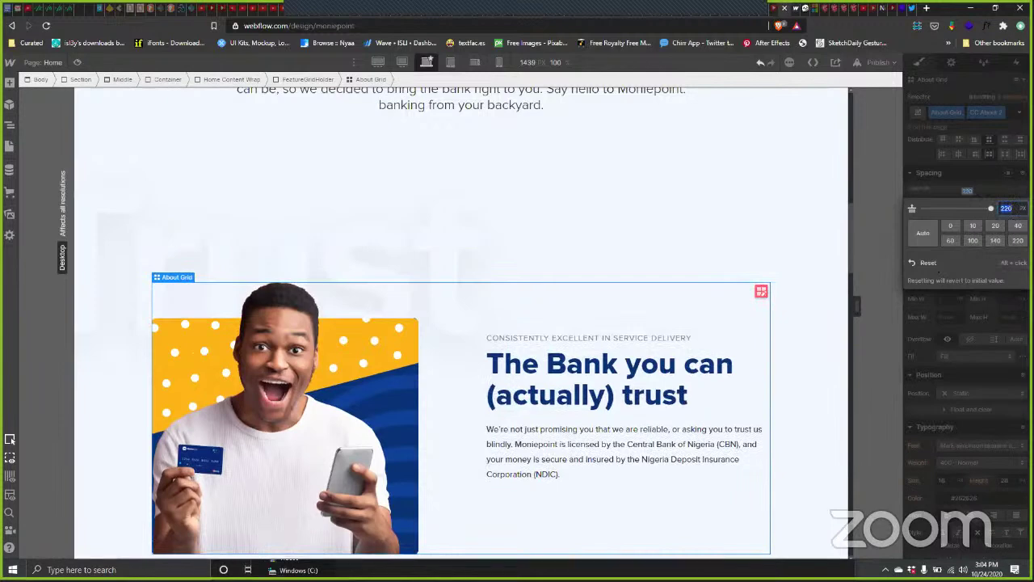
{"action": "key", "text": "shift+Down"}
{"action": "key", "text": "shift+Down"}
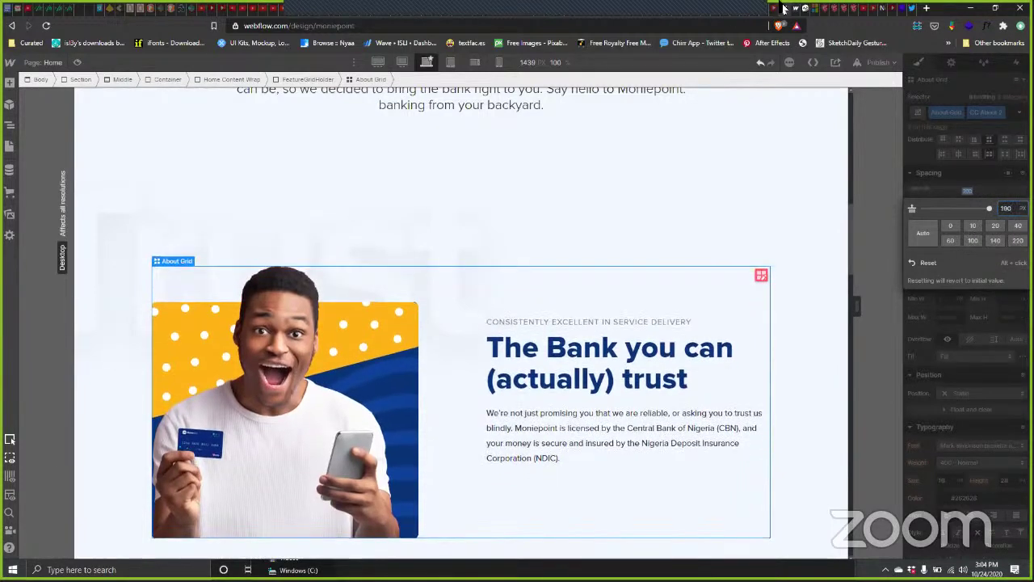
{"action": "left_click", "coordinate": [840, 187]}
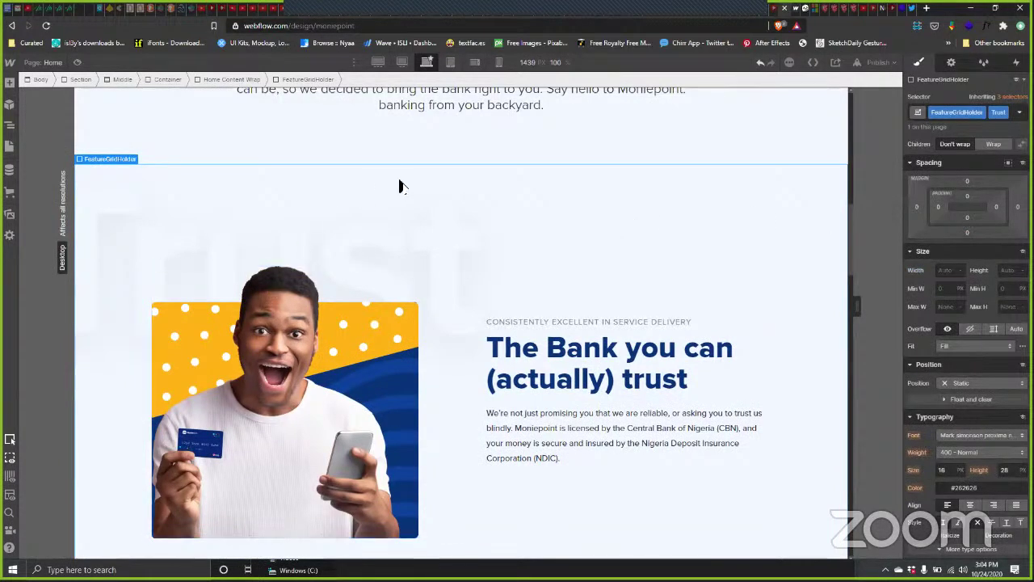
Step: Switch to the Moniepoint design in Figma and inspect the large "Trust" background text behind the smiling man's picture
{"action": "key", "text": "alt+Tab"}
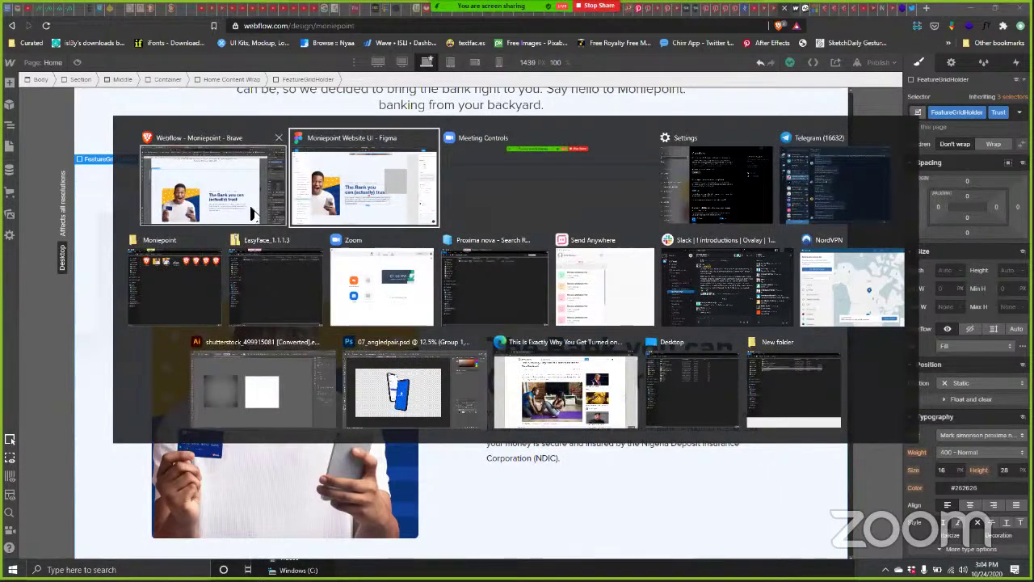
{"action": "left_click", "coordinate": [355, 202]}
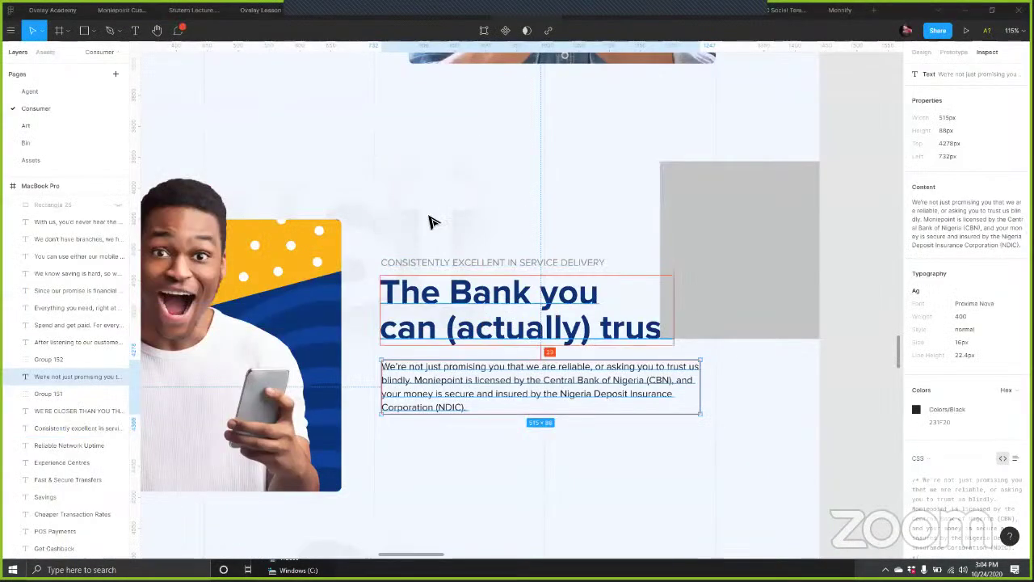
{"action": "scroll", "coordinate": [266, 203], "scroll_direction": "left", "scroll_amount": 5}
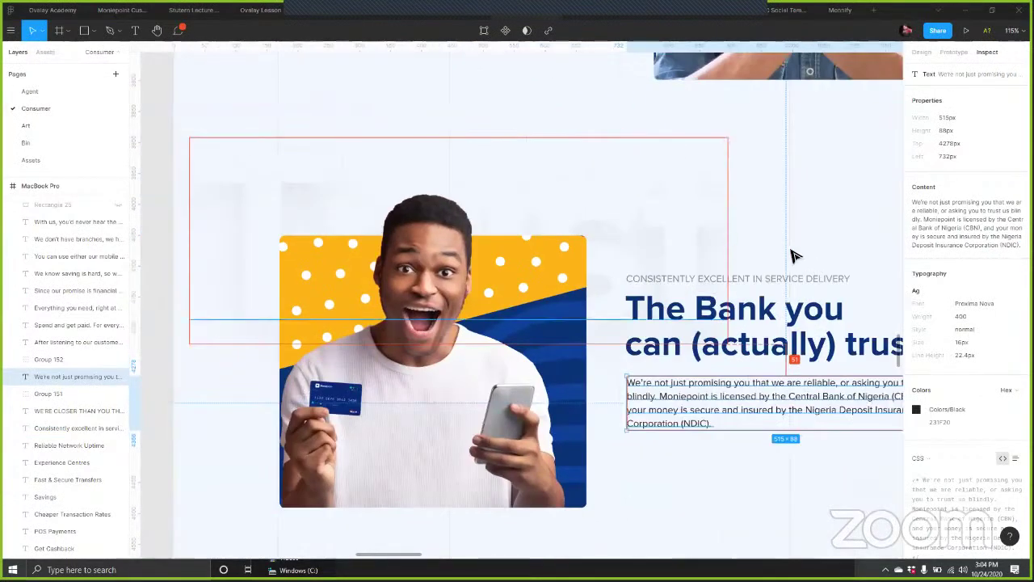
{"action": "left_click", "coordinate": [755, 256]}
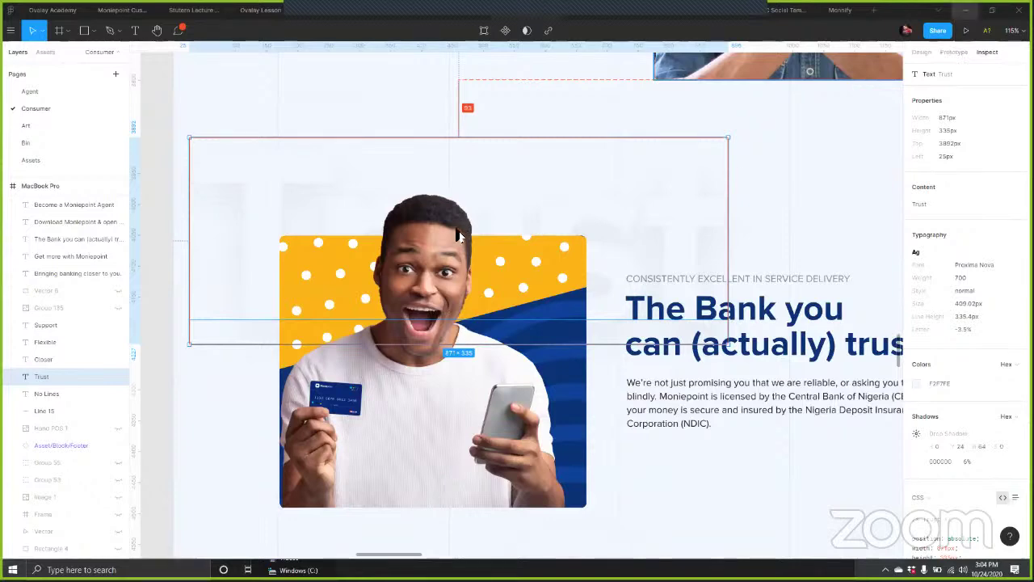
Step: Switch back to Webflow and set the custom width of FeatureGridHolder's Trust.svg background image to 90%
{"action": "key", "text": "alt+Tab"}
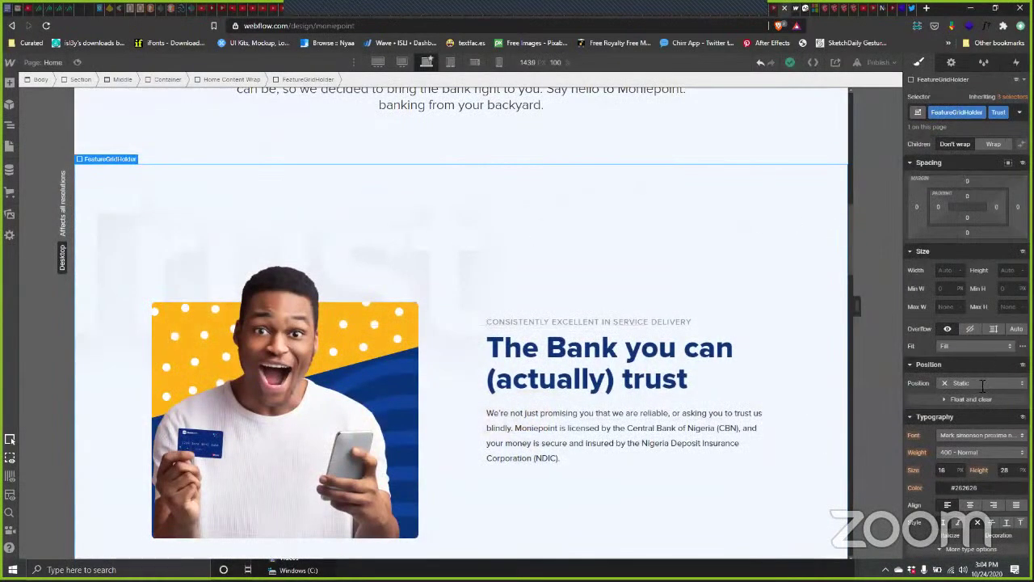
{"action": "scroll", "coordinate": [969, 388], "scroll_direction": "down", "scroll_amount": 5}
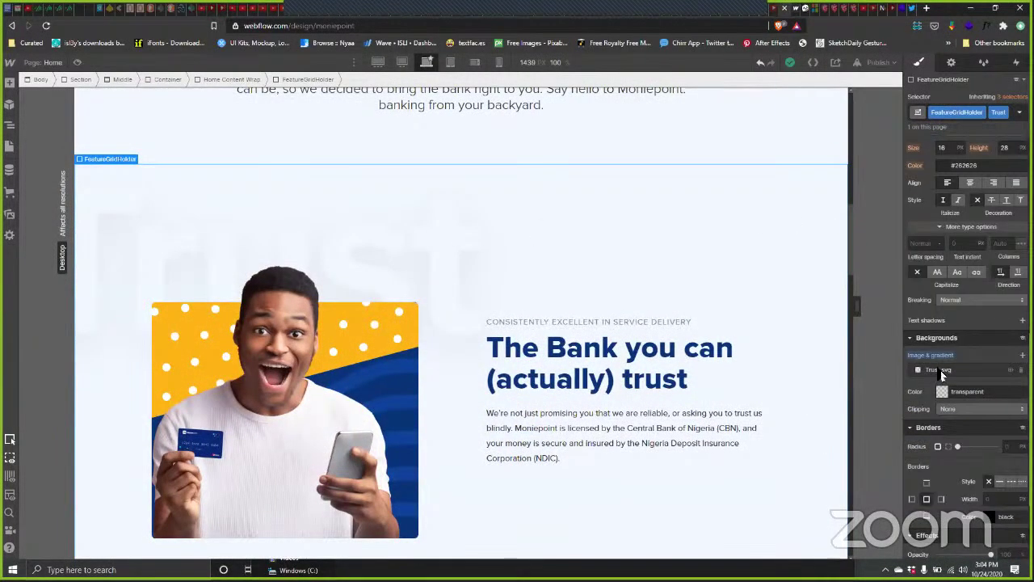
{"action": "left_click", "coordinate": [940, 370]}
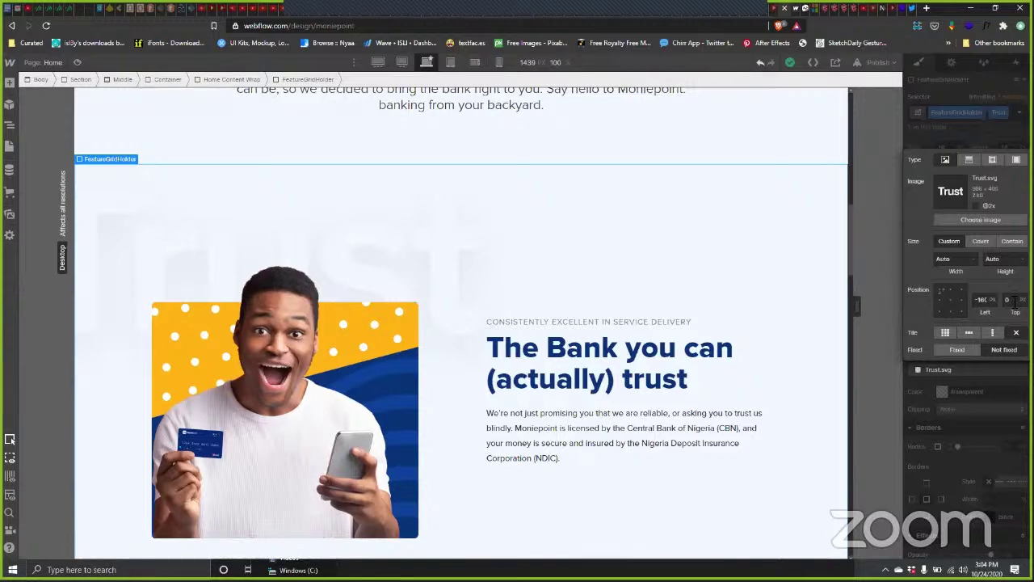
{"action": "left_click", "coordinate": [975, 265]}
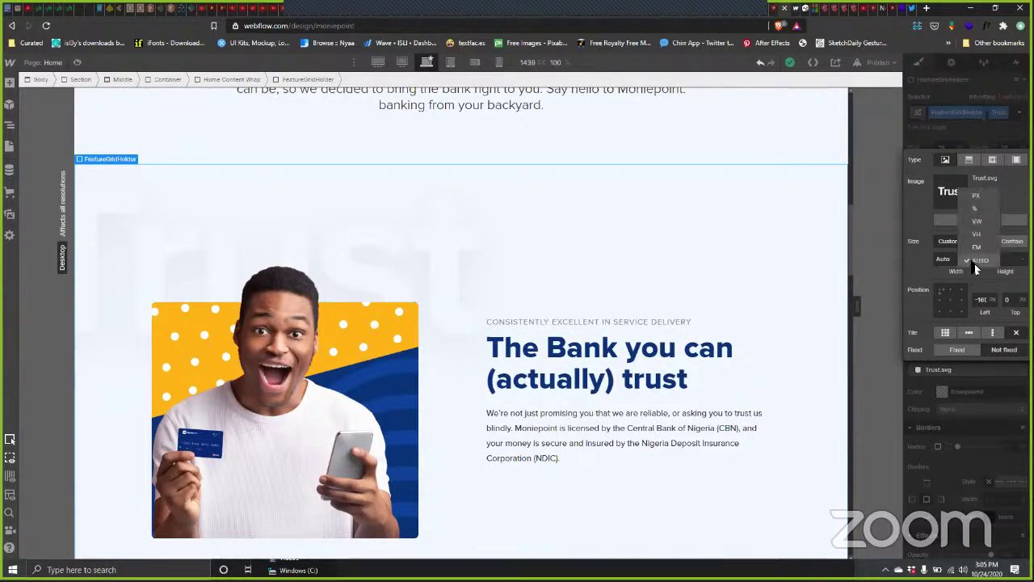
{"action": "left_click", "coordinate": [974, 208]}
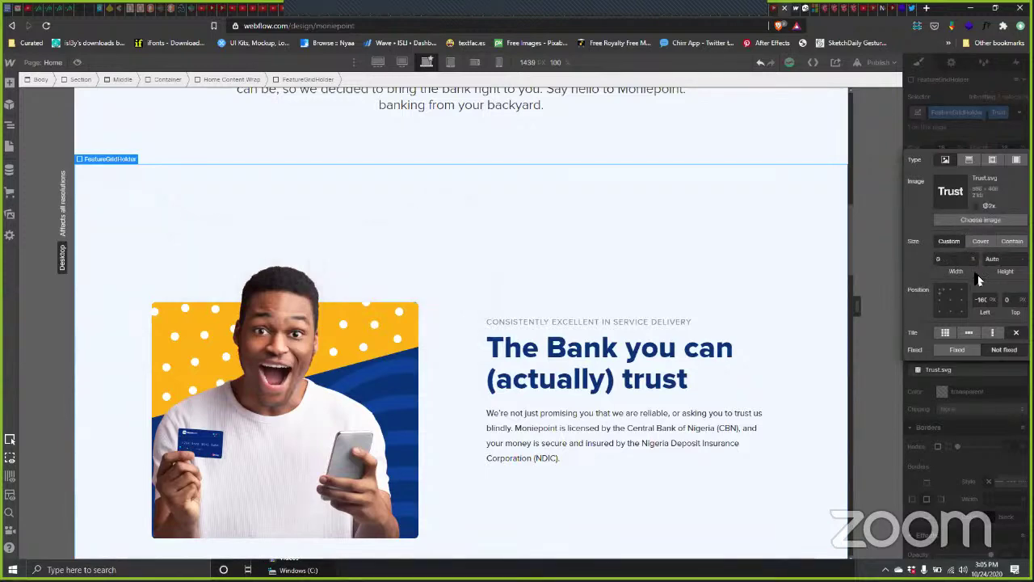
{"action": "type", "text": "50"}
{"action": "key", "text": "BackSpace"}
{"action": "key", "text": "BackSpace"}
{"action": "type", "text": "80"}
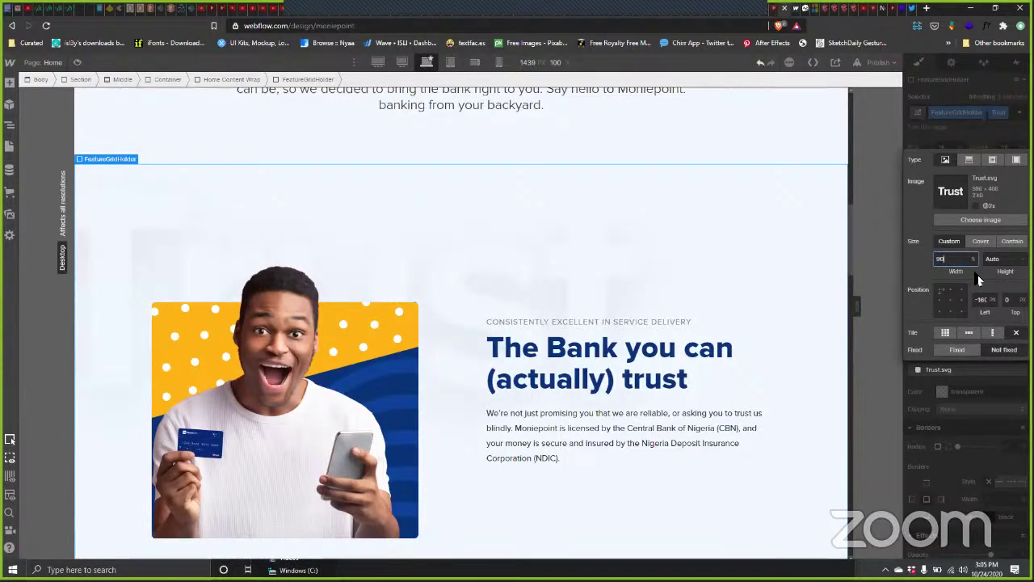
{"action": "key", "text": "shift+Up"}
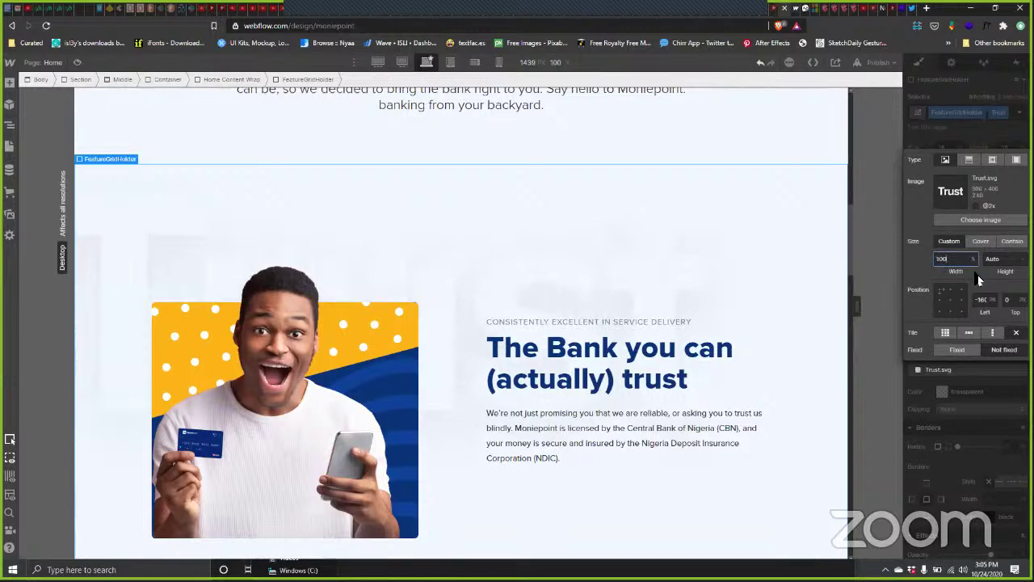
{"action": "key", "text": "shift+Down"}
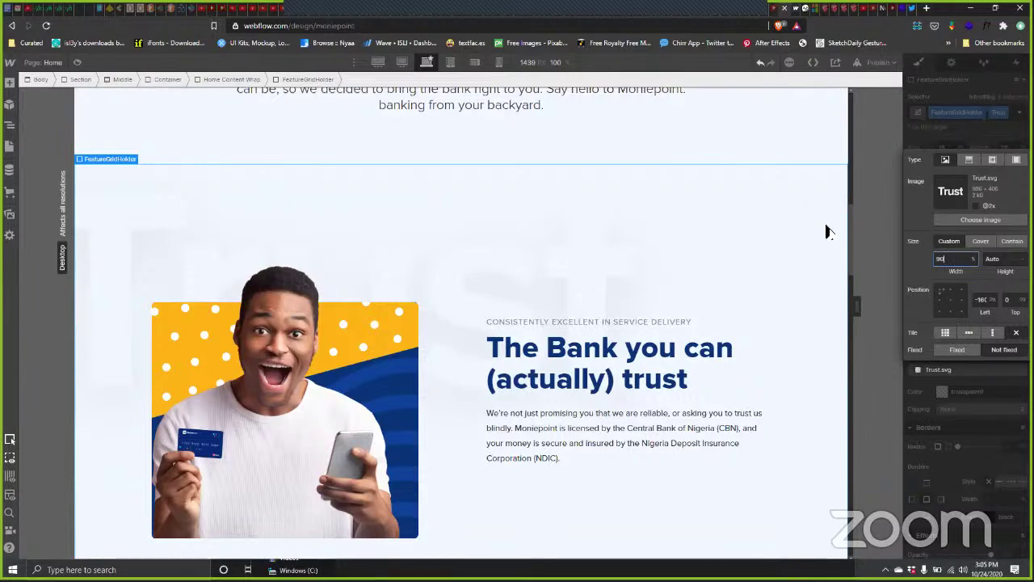
Step: Publish the site to moniepoint.webflow.io
{"action": "key", "text": "shift+p"}
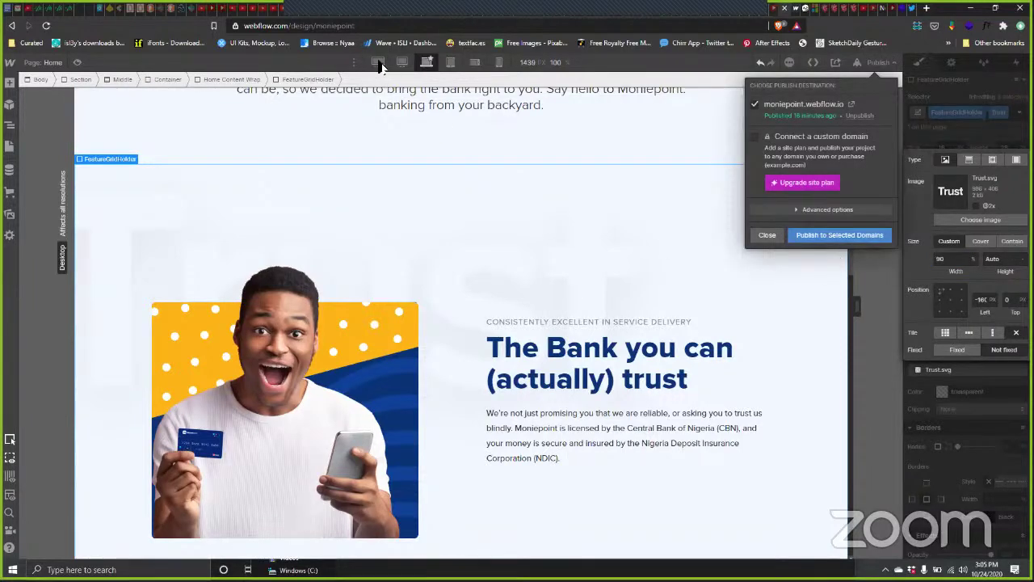
{"action": "key", "text": "shift+p"}
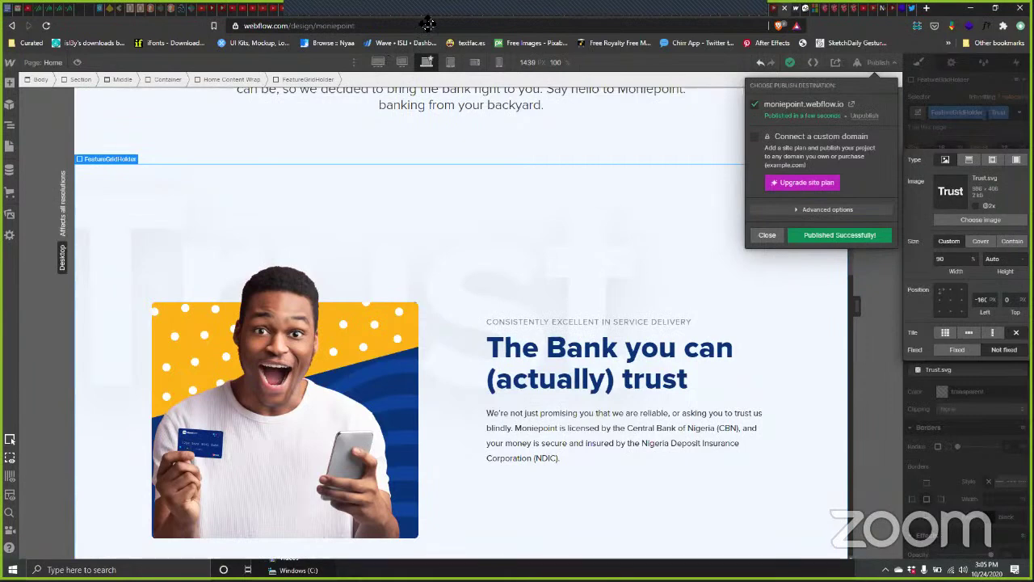
{"action": "left_click", "coordinate": [782, 259]}
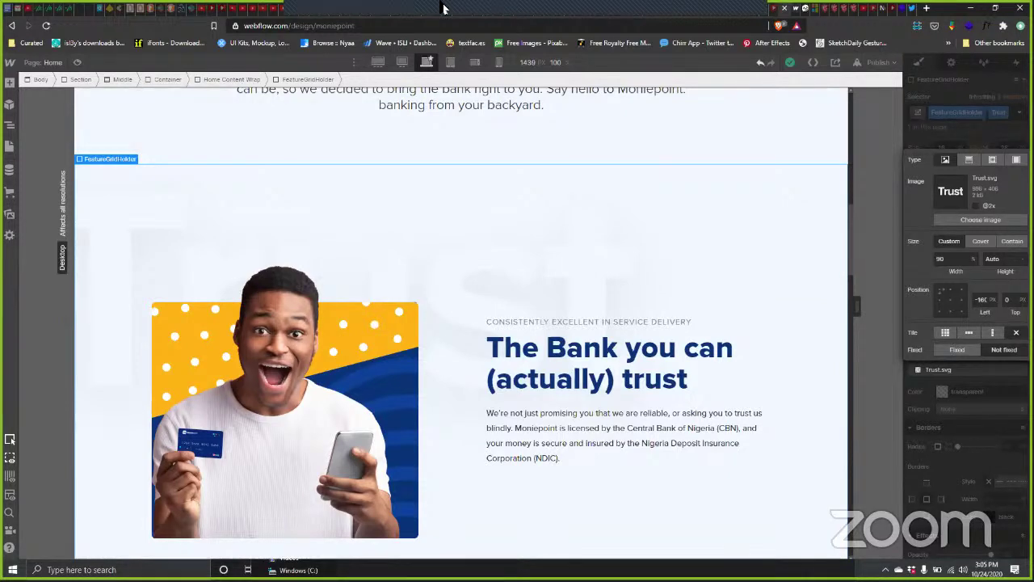
Step: At the 1440 px breakpoint, set the width of the About Grid inside FeatureGridHolder to 72%
{"action": "left_click", "coordinate": [662, 368]}
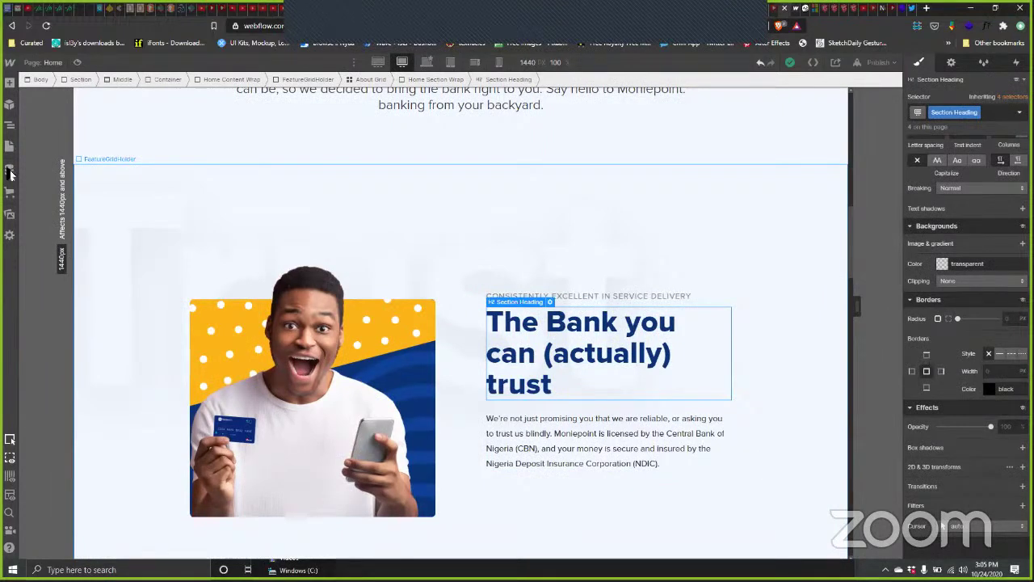
{"action": "left_click", "coordinate": [9, 127]}
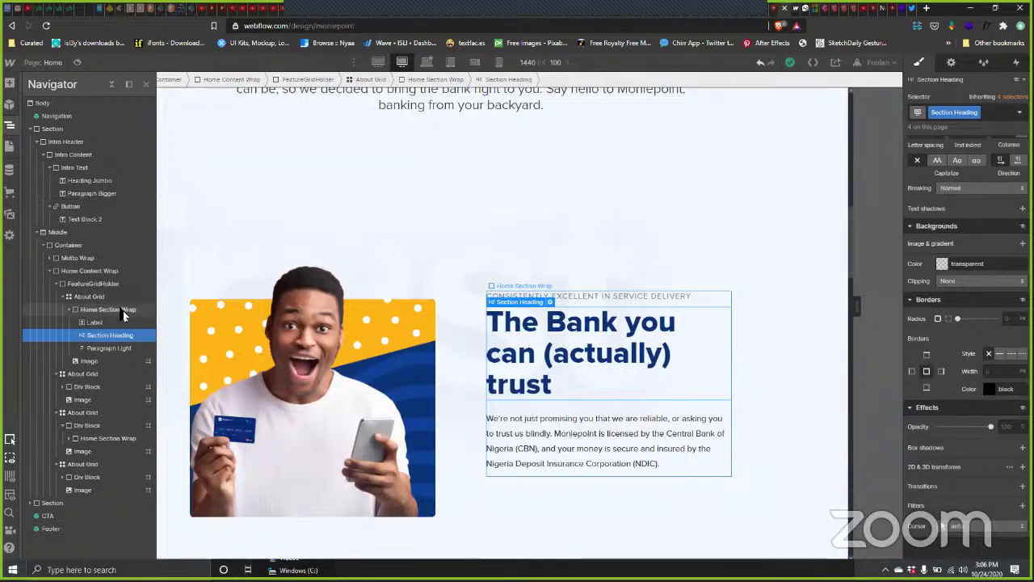
{"action": "left_click", "coordinate": [123, 310]}
{"action": "left_click", "coordinate": [89, 297]}
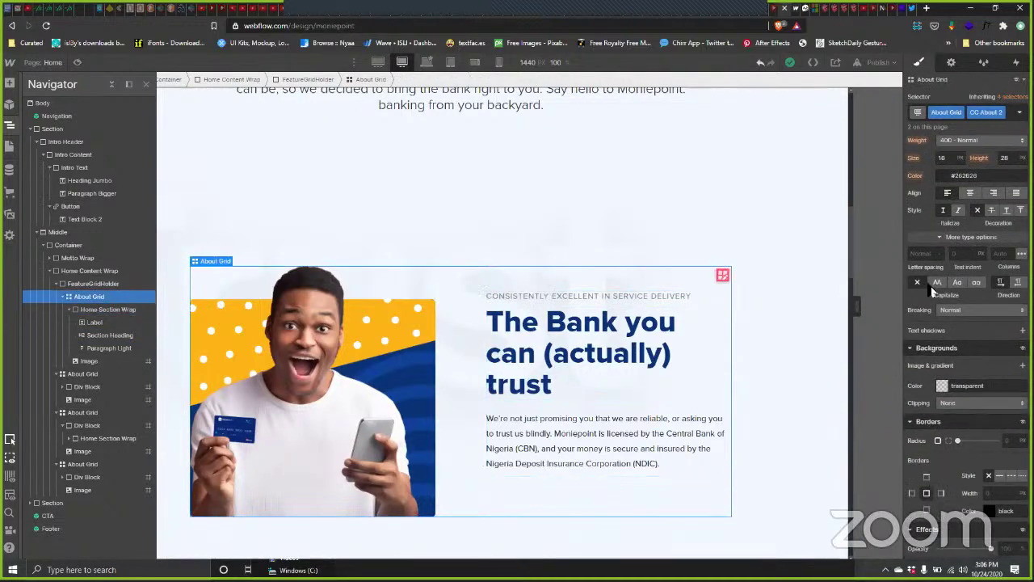
{"action": "scroll", "coordinate": [964, 309], "scroll_direction": "up", "scroll_amount": 4}
{"action": "left_click", "coordinate": [943, 226]}
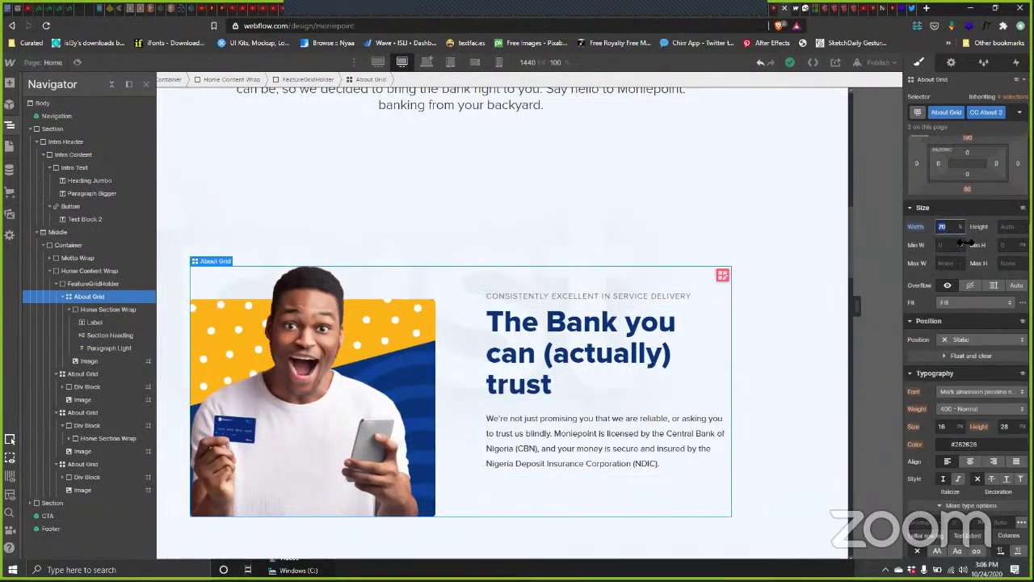
{"action": "key", "text": "Up"}
{"action": "key", "text": "Up"}
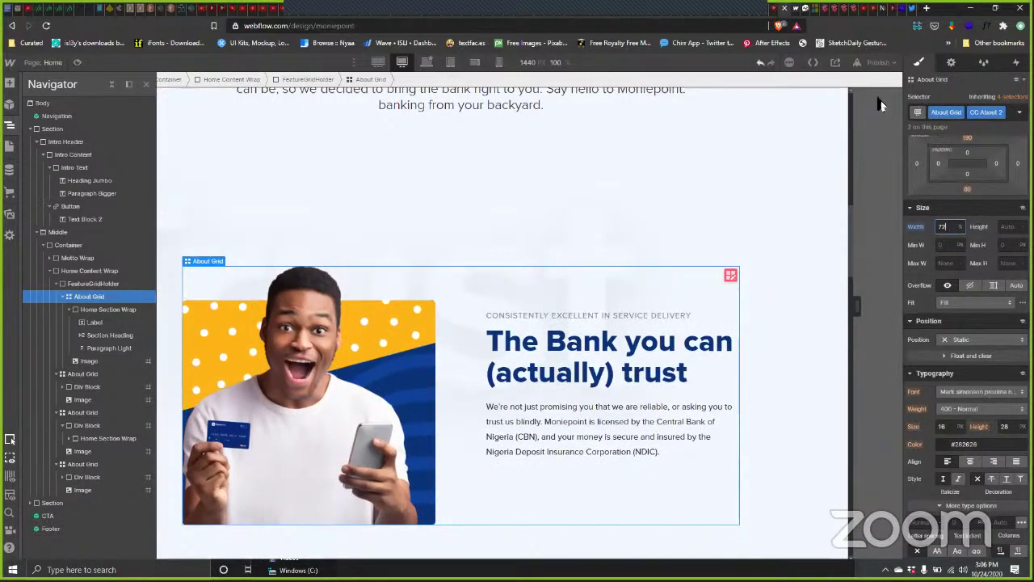
Step: Republish the updated site to moniepoint.webflow.io and reload the live page in its browser tab
{"action": "left_click", "coordinate": [878, 62]}
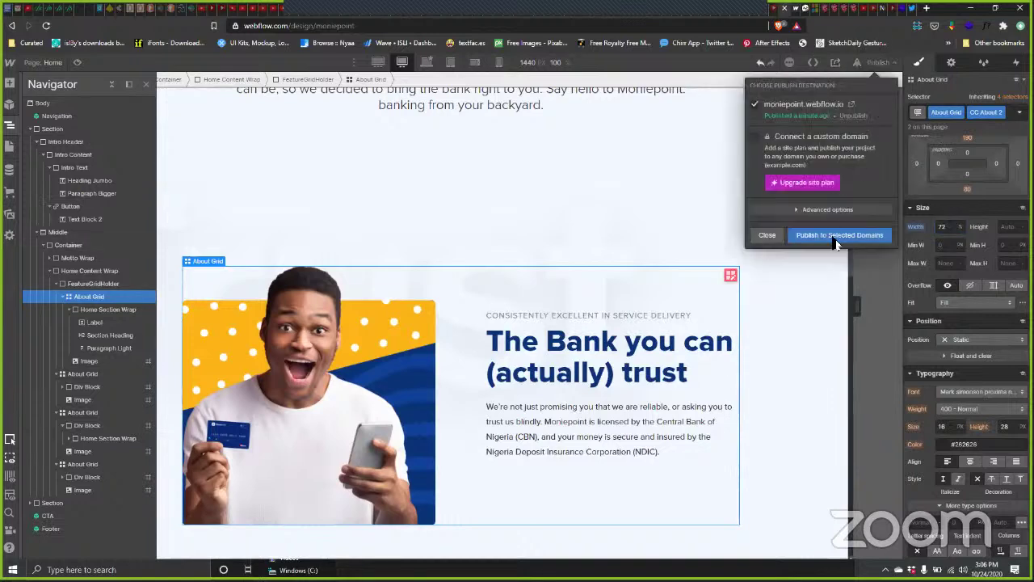
{"action": "left_click", "coordinate": [836, 235]}
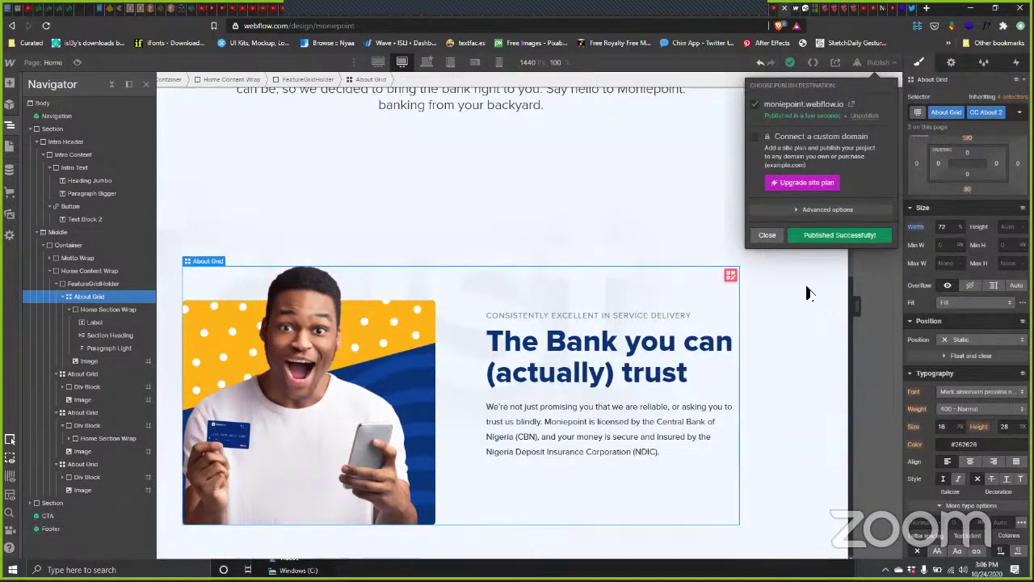
{"action": "left_click", "coordinate": [777, 233]}
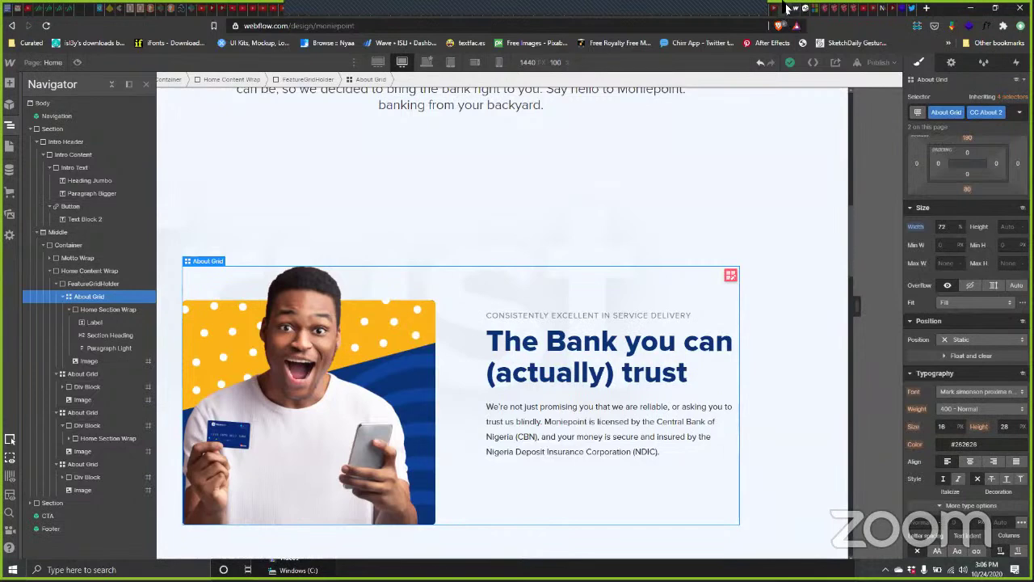
{"action": "left_click", "coordinate": [110, 11]}
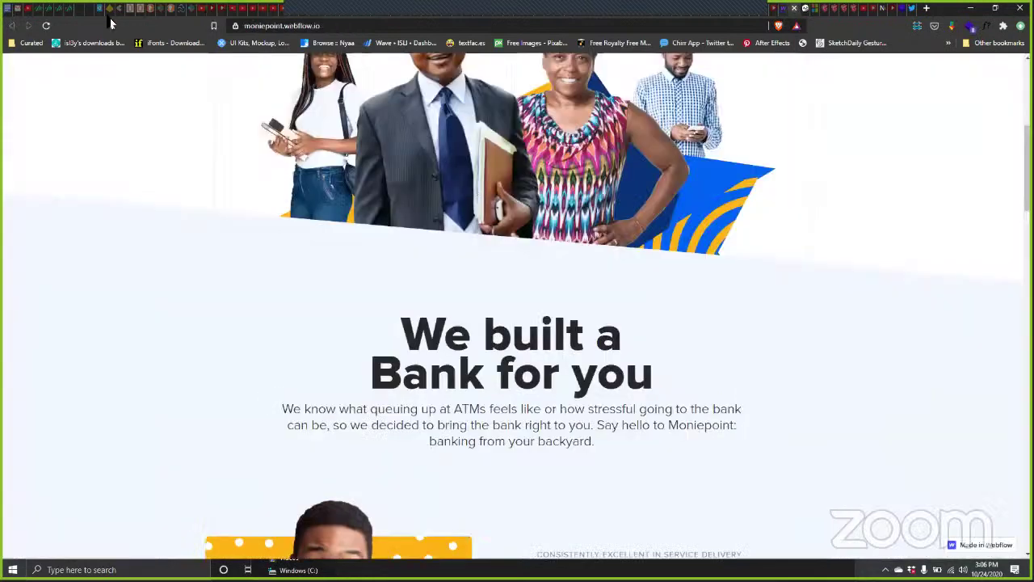
{"action": "left_click", "coordinate": [45, 26]}
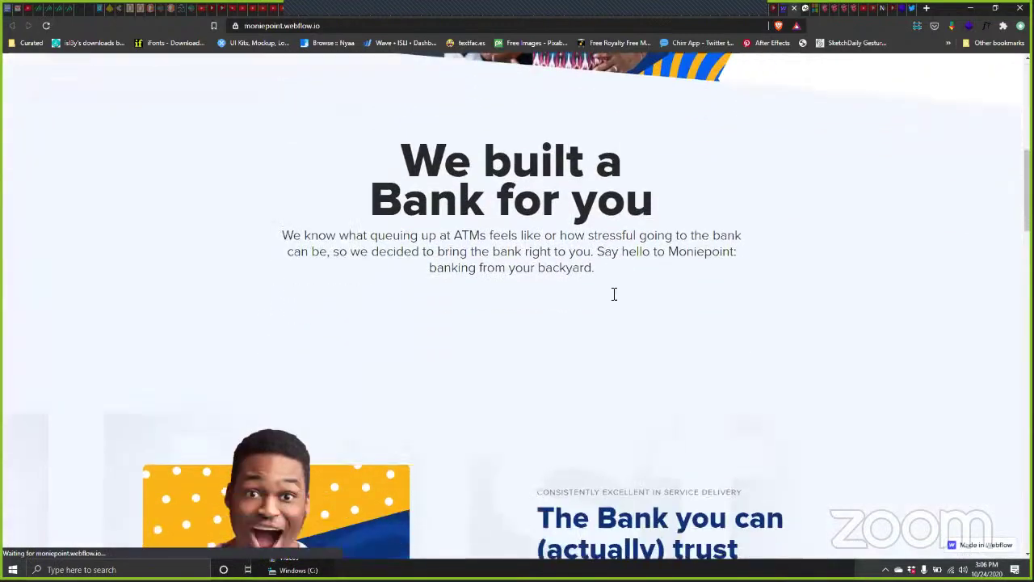
Step: Examine the motto heading and the Trust feature section on the live Moniepoint page
{"action": "double_click", "coordinate": [502, 274]}
{"action": "left_click", "coordinate": [526, 221]}
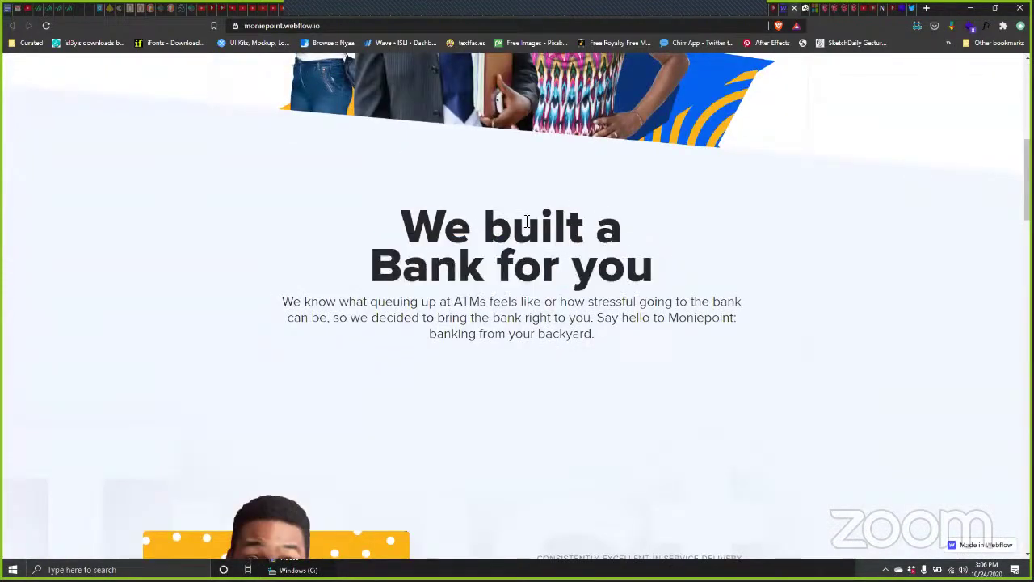
{"action": "triple_click", "coordinate": [543, 248]}
{"action": "left_click", "coordinate": [646, 277]}
{"action": "scroll", "coordinate": [566, 380], "scroll_direction": "down", "scroll_amount": 3}
{"action": "scroll", "coordinate": [488, 331], "scroll_direction": "down", "scroll_amount": 1}
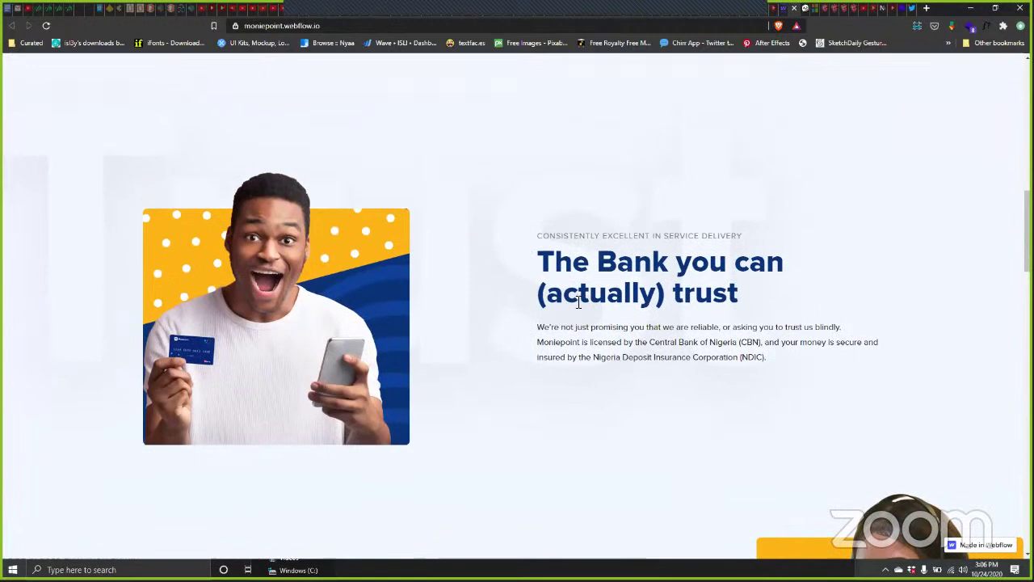
{"action": "scroll", "coordinate": [568, 318], "scroll_direction": "up", "scroll_amount": 1}
{"action": "scroll", "coordinate": [568, 319], "scroll_direction": "up", "scroll_amount": 1}
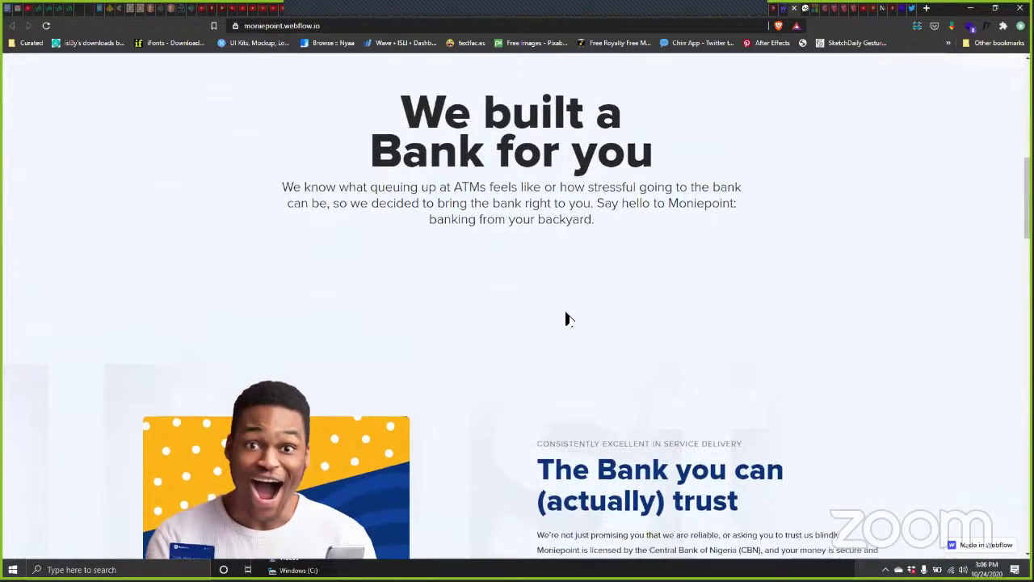
{"action": "scroll", "coordinate": [568, 318], "scroll_direction": "down", "scroll_amount": 3}
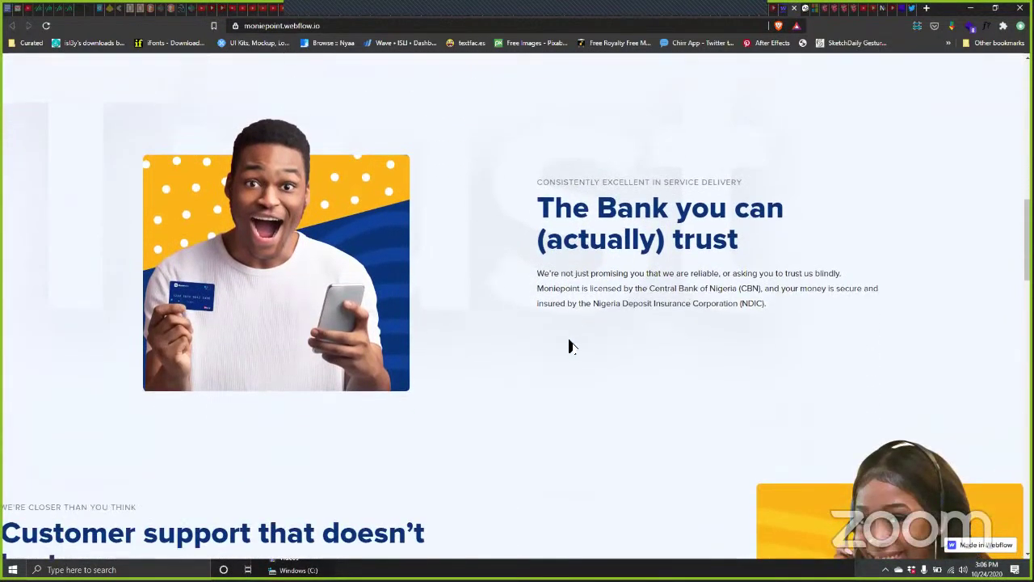
{"action": "scroll", "coordinate": [393, 211], "scroll_direction": "up", "scroll_amount": 1}
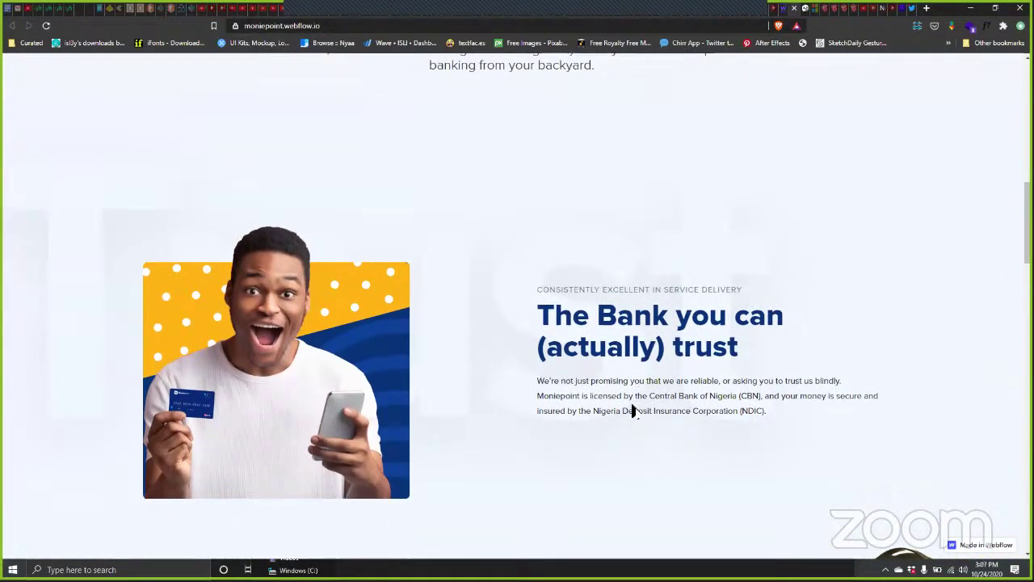
Step: Switch back to Webflow and, at the 1920 px breakpoint, set the width of the About Grid in FeatureGridHolder to 65%
{"action": "left_click", "coordinate": [777, 16]}
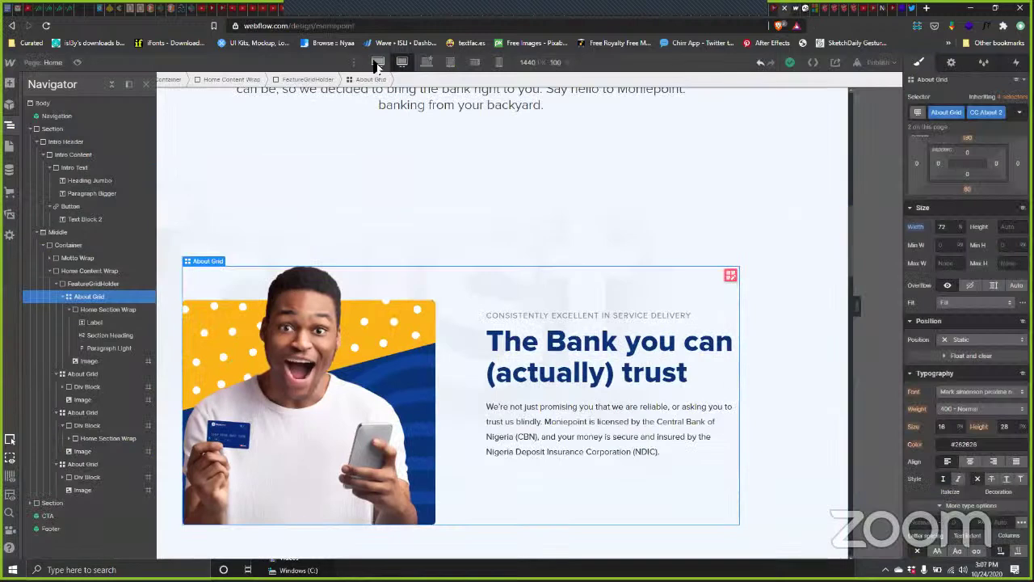
{"action": "left_click", "coordinate": [377, 63]}
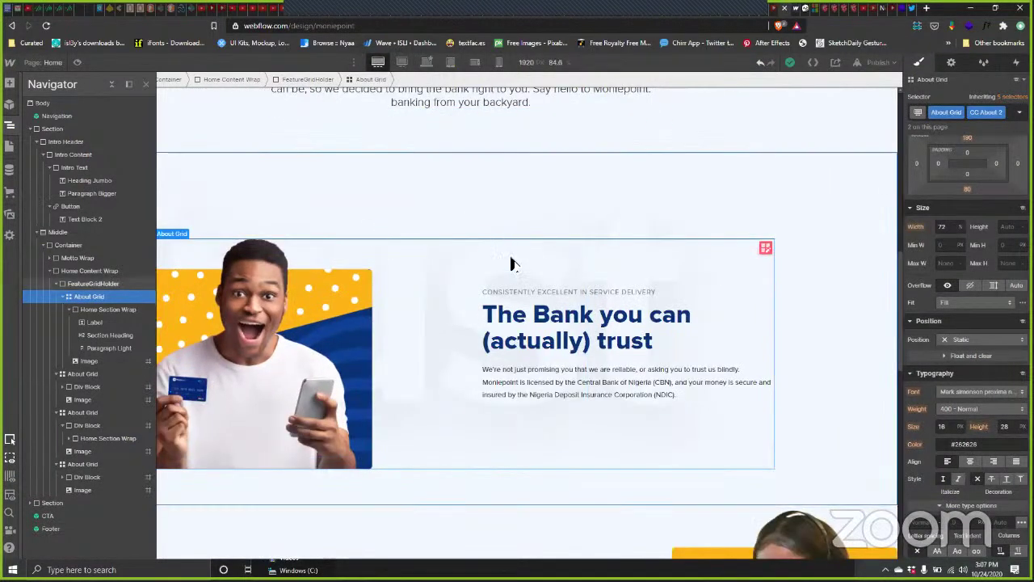
{"action": "left_click", "coordinate": [146, 84]}
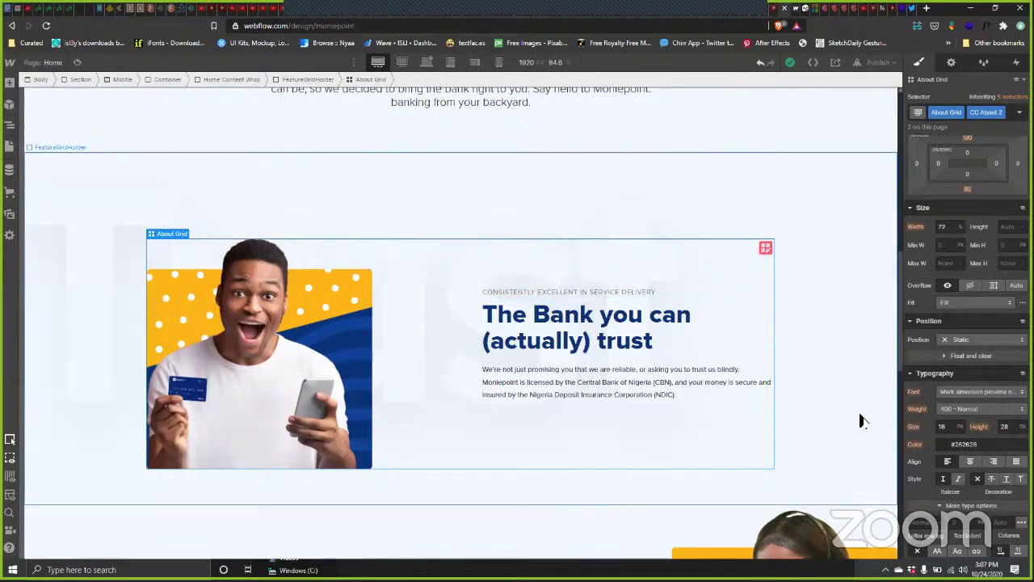
{"action": "left_click", "coordinate": [945, 227]}
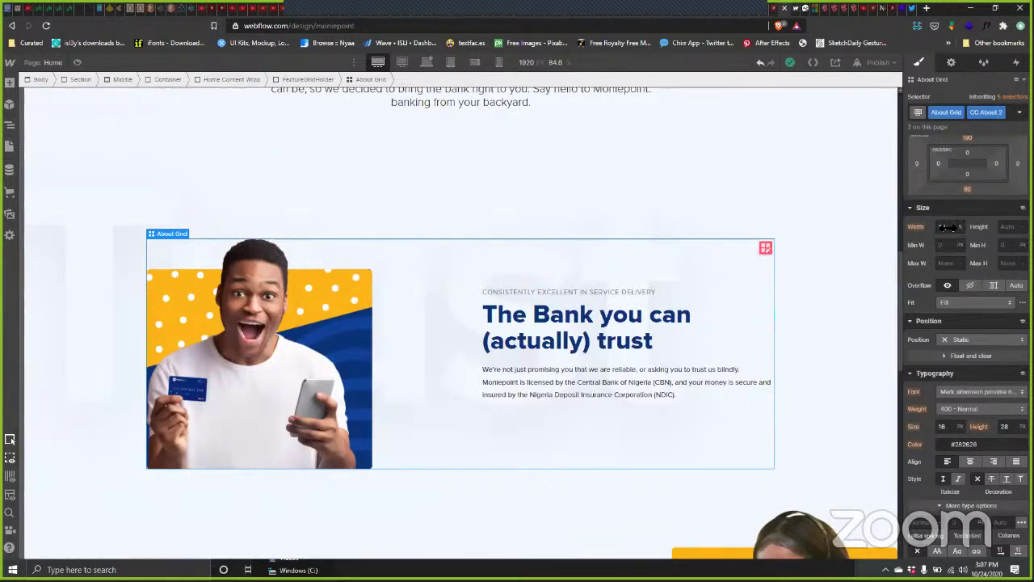
{"action": "key", "text": "Down"}
{"action": "key", "text": "Down"}
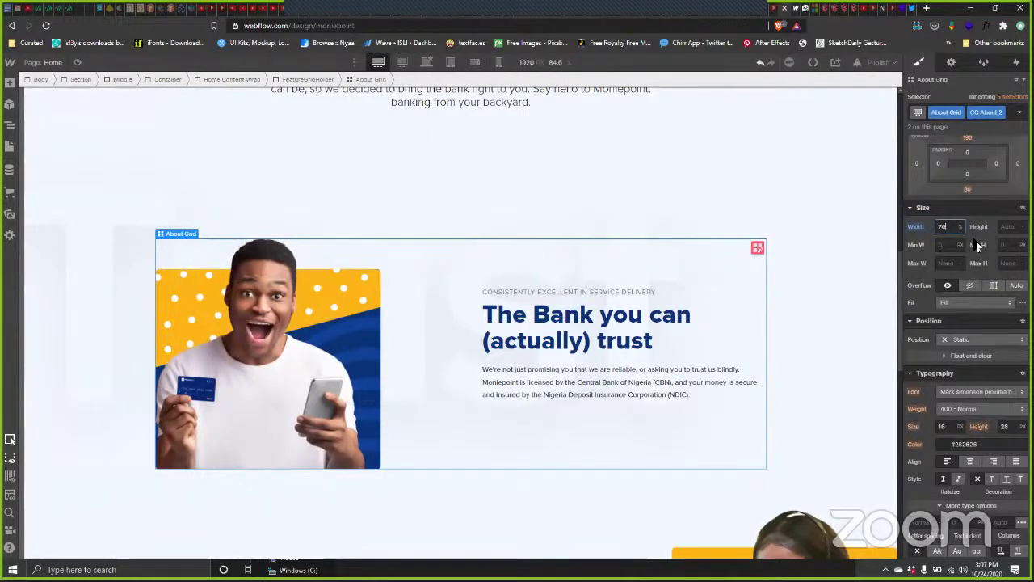
{"action": "key", "text": "Down"}
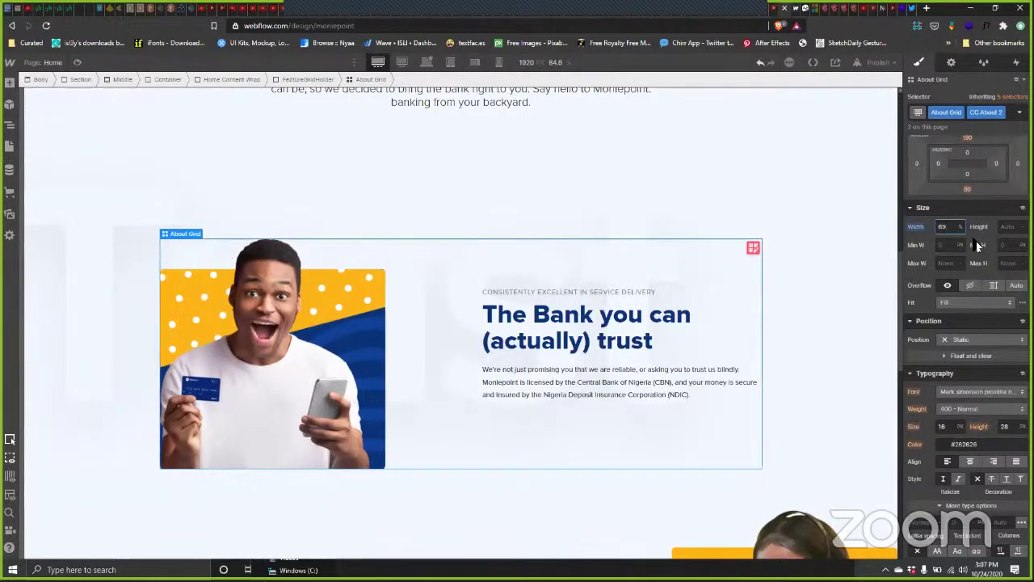
{"action": "key", "text": "BackSpace"}
{"action": "type", "text": "0"}
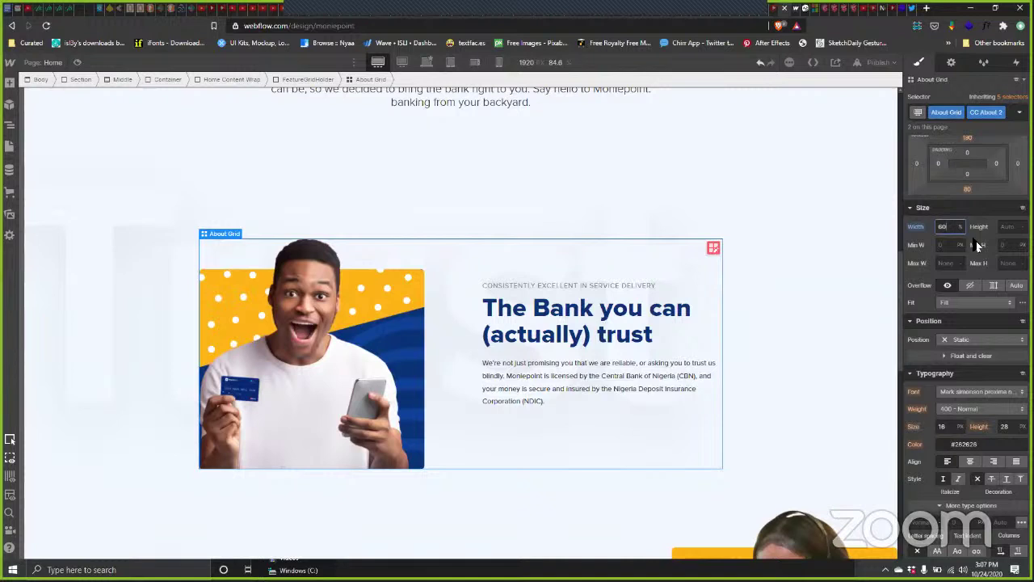
{"action": "key", "text": "Down"}
{"action": "key", "text": "Down"}
{"action": "key", "text": "Up"}
{"action": "key", "text": "Up"}
{"action": "key", "text": "Up"}
{"action": "key", "text": "Up"}
{"action": "key", "text": "Up"}
{"action": "key", "text": "Up"}
{"action": "key", "text": "Up"}
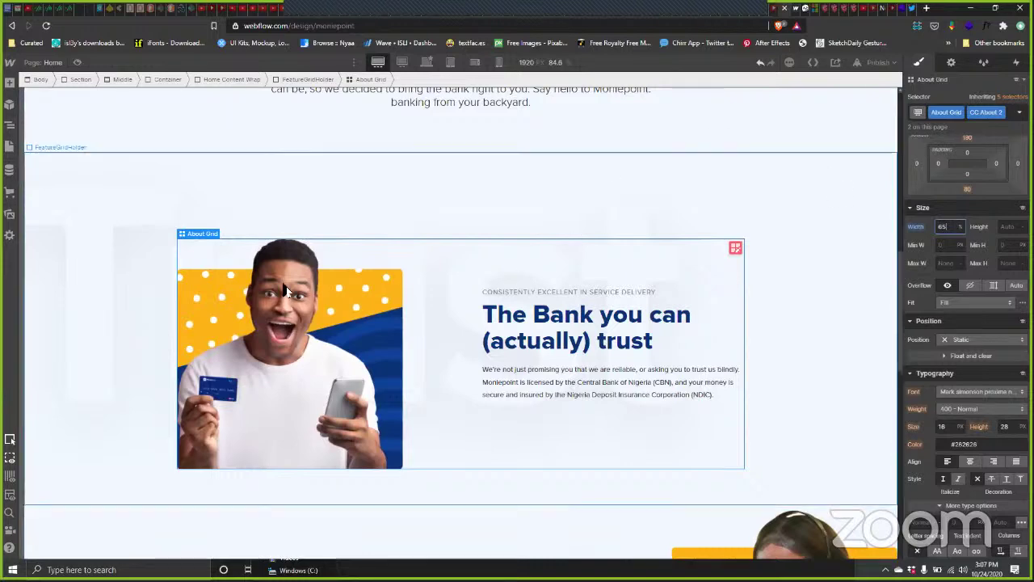
Step: At the base desktop breakpoint, set the custom width of FeatureGridHolder's Trust.svg background image to 75%
{"action": "left_click", "coordinate": [427, 63]}
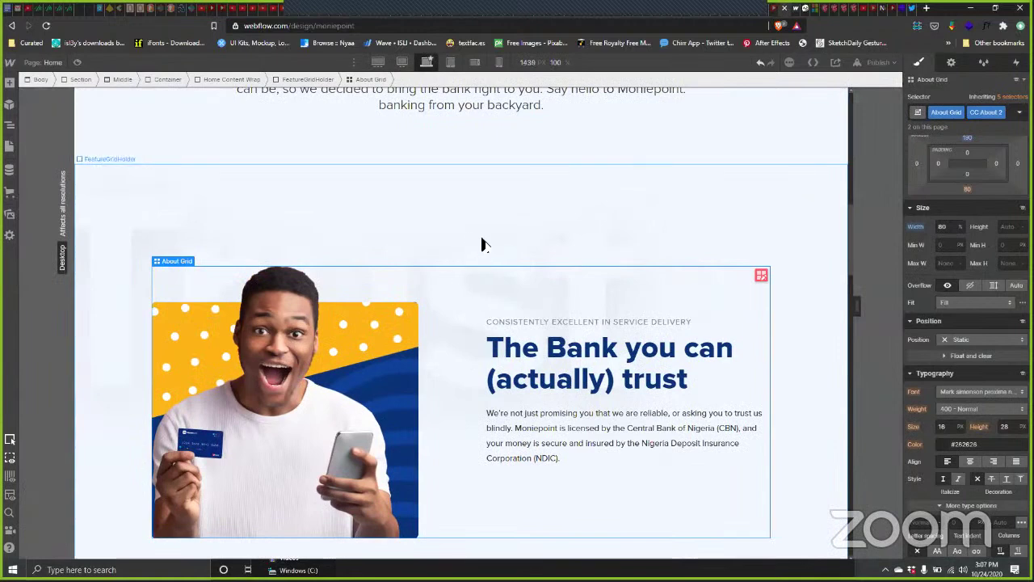
{"action": "left_click", "coordinate": [766, 230]}
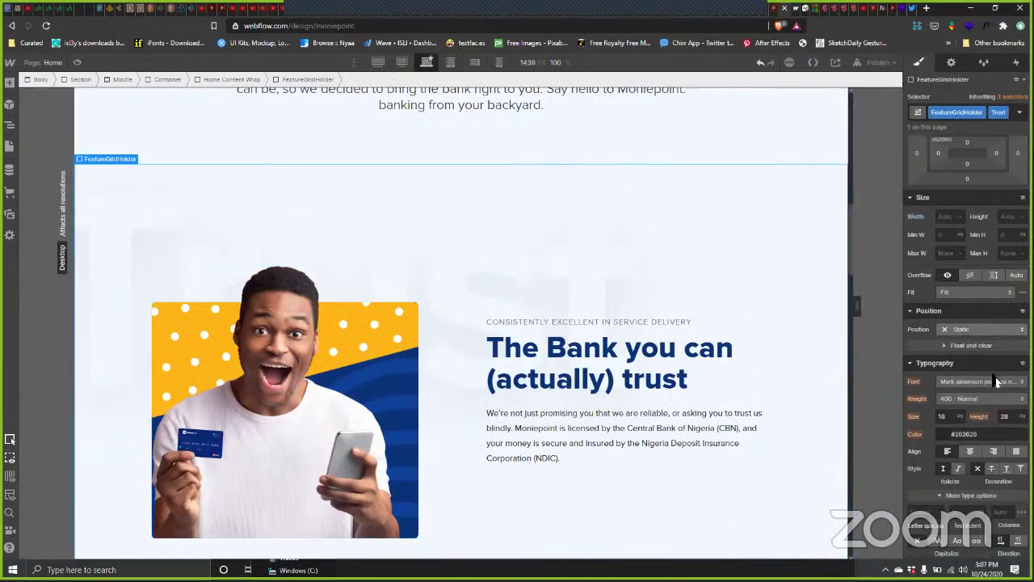
{"action": "scroll", "coordinate": [995, 377], "scroll_direction": "down", "scroll_amount": 3}
{"action": "scroll", "coordinate": [994, 384], "scroll_direction": "down", "scroll_amount": 2}
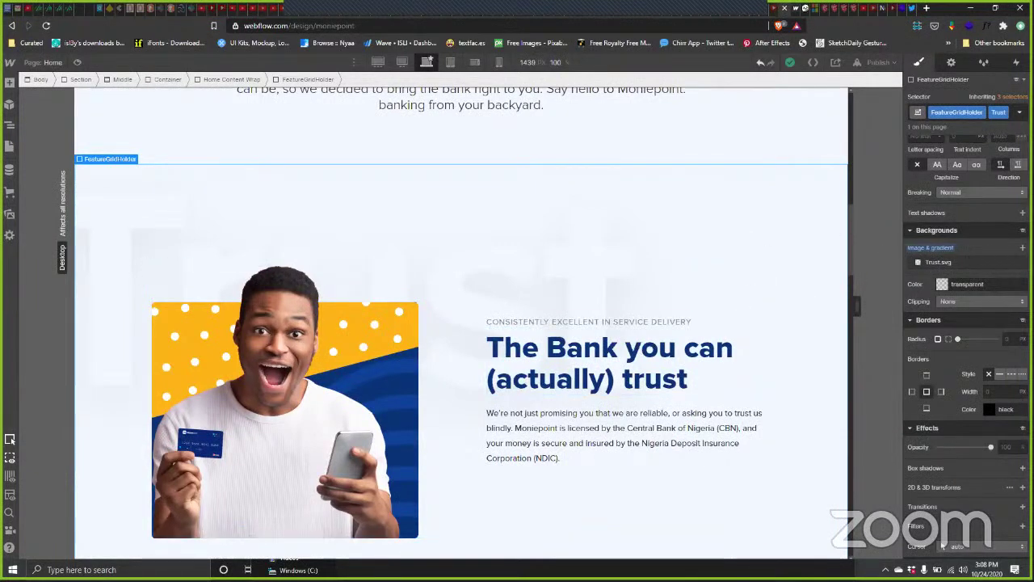
{"action": "left_click", "coordinate": [936, 261]}
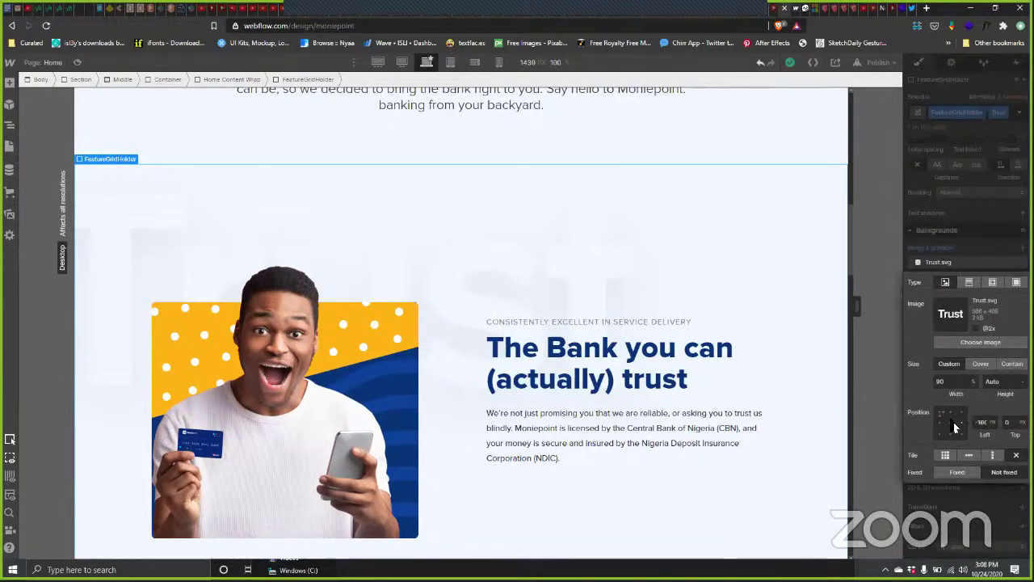
{"action": "left_click", "coordinate": [960, 381]}
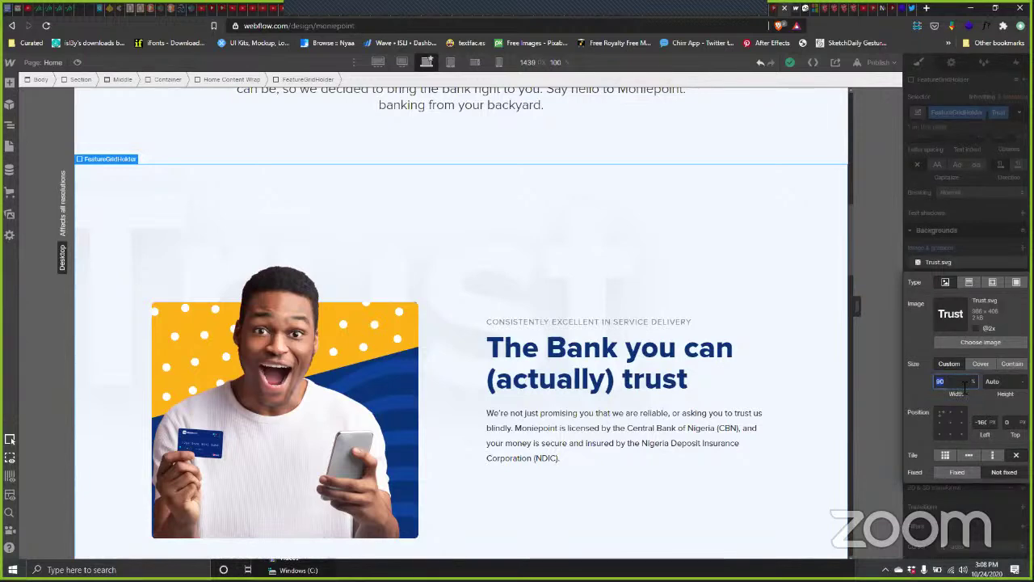
{"action": "type", "text": "70"}
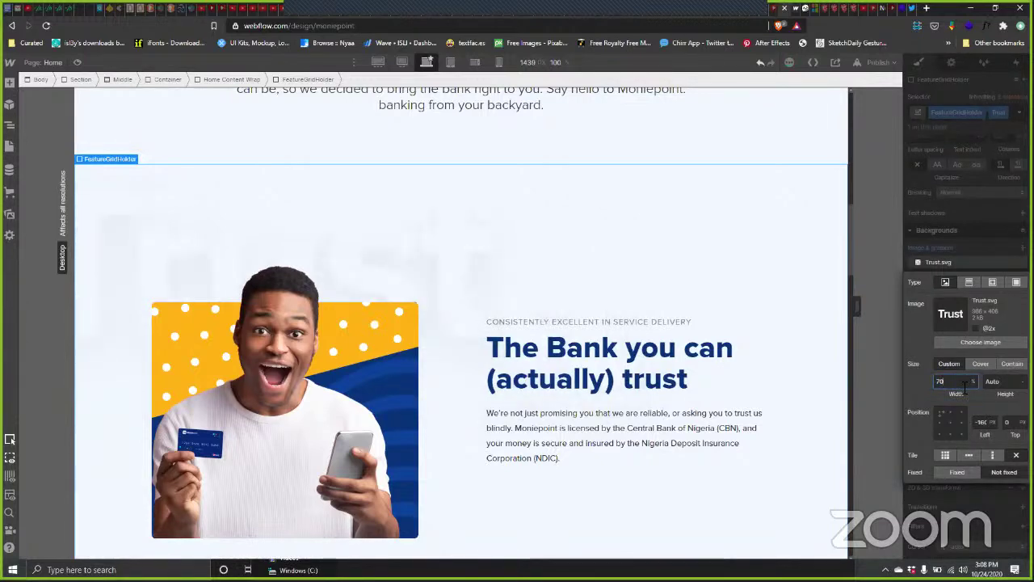
{"action": "key", "text": "BackSpace"}
{"action": "type", "text": "5"}
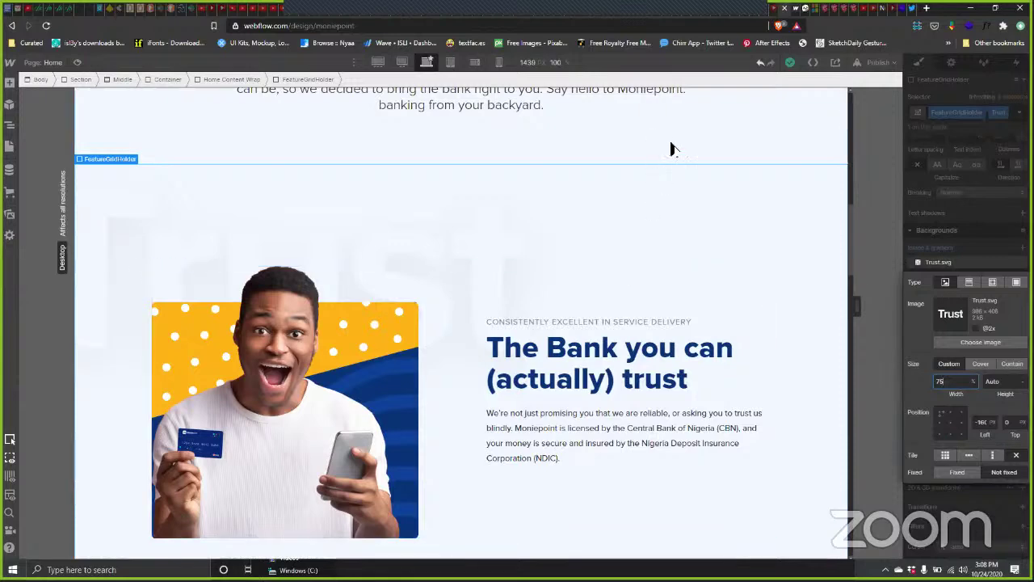
Step: Compare the Trust section's background and grid at the 1440 px, 1920 px and base desktop breakpoints
{"action": "left_click", "coordinate": [402, 64]}
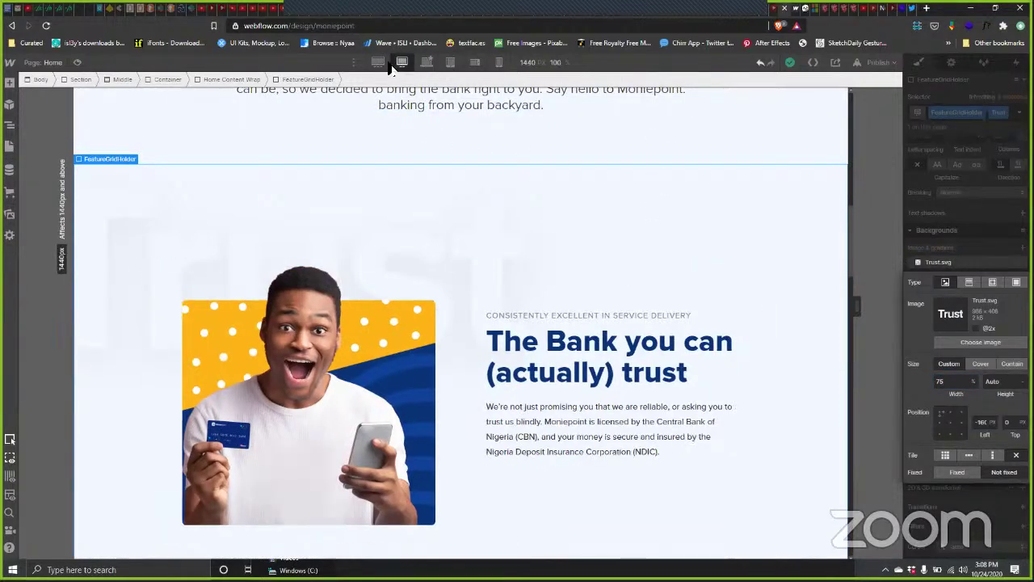
{"action": "left_click", "coordinate": [378, 63]}
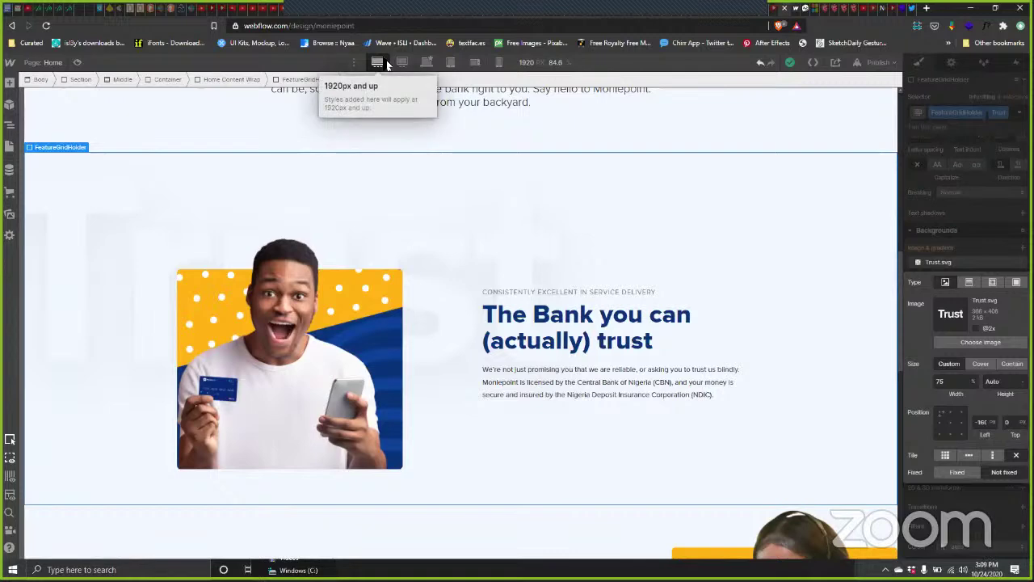
{"action": "left_click", "coordinate": [426, 63]}
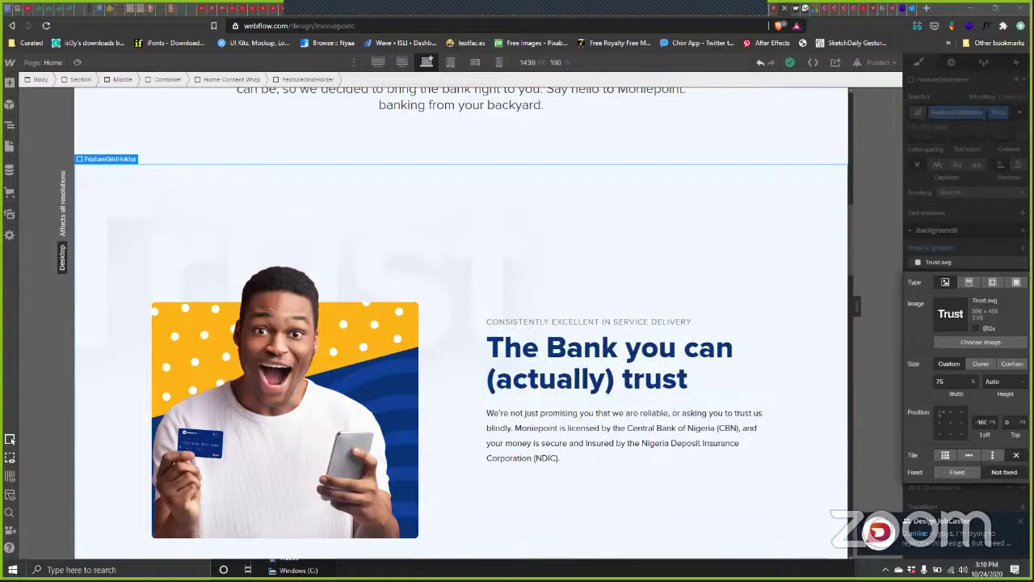
{"action": "scroll", "coordinate": [803, 335], "scroll_direction": "down", "scroll_amount": 3}
{"action": "scroll", "coordinate": [471, 333], "scroll_direction": "up", "scroll_amount": 3}
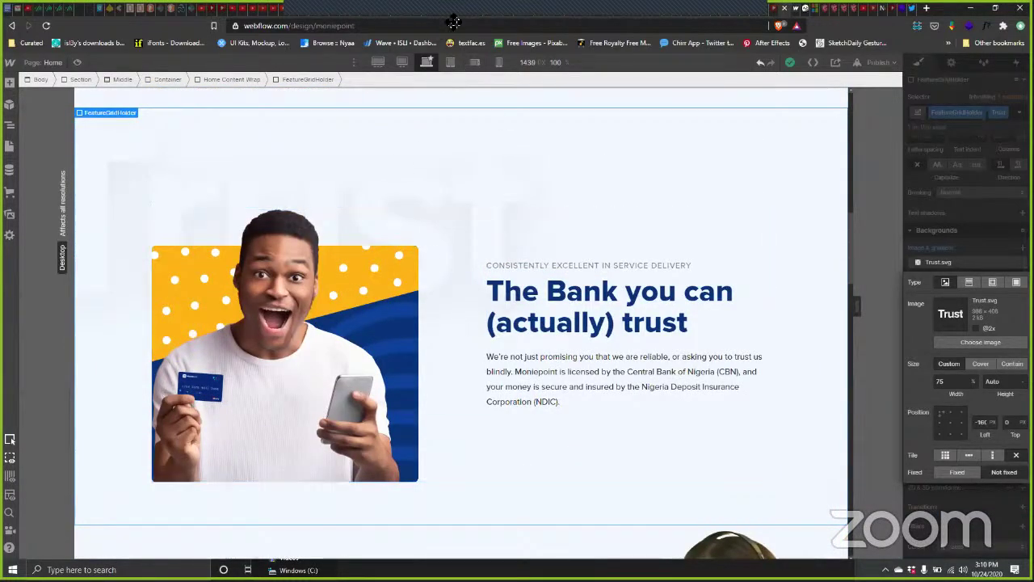
Step: Switch to the live site, reload it and examine the Trust section's background and spacing
{"action": "left_click", "coordinate": [792, 10]}
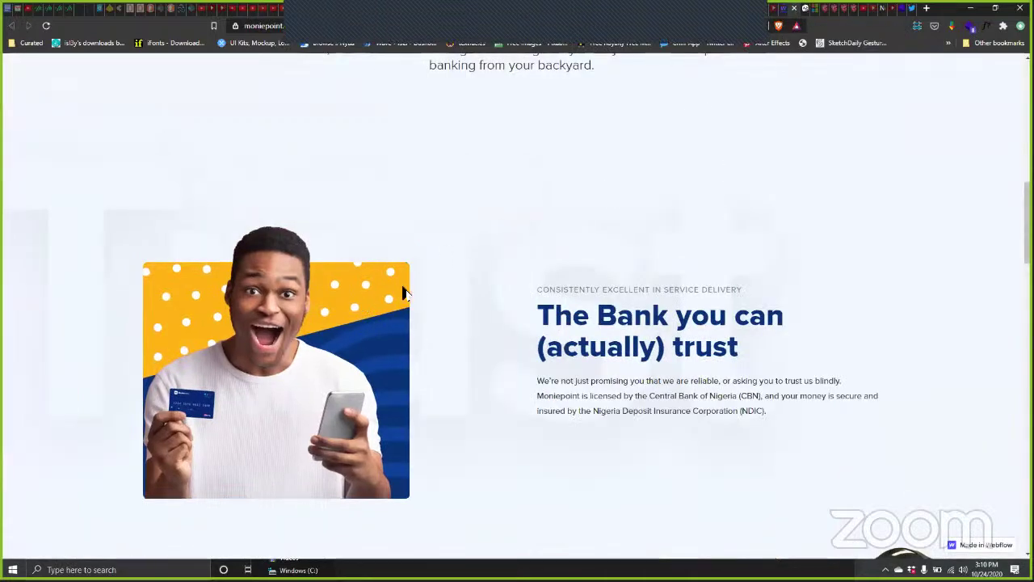
{"action": "left_click", "coordinate": [46, 25]}
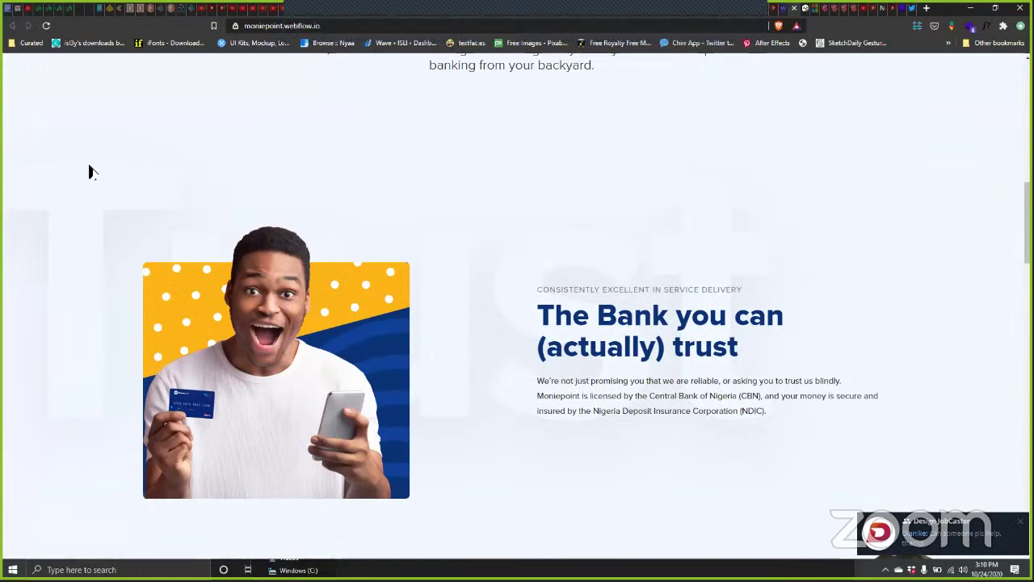
{"action": "left_click", "coordinate": [45, 25]}
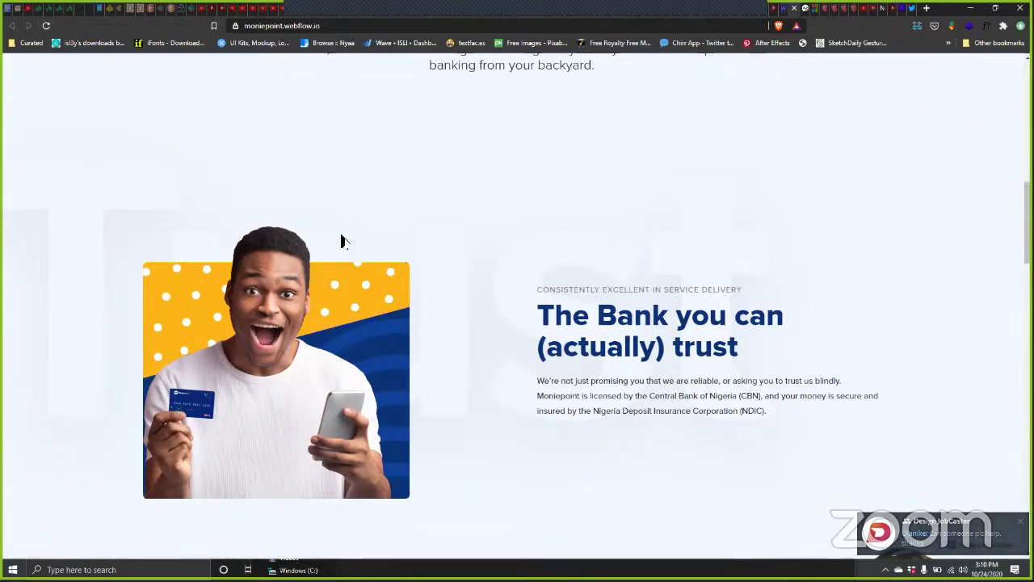
{"action": "scroll", "coordinate": [476, 251], "scroll_direction": "down", "scroll_amount": 2}
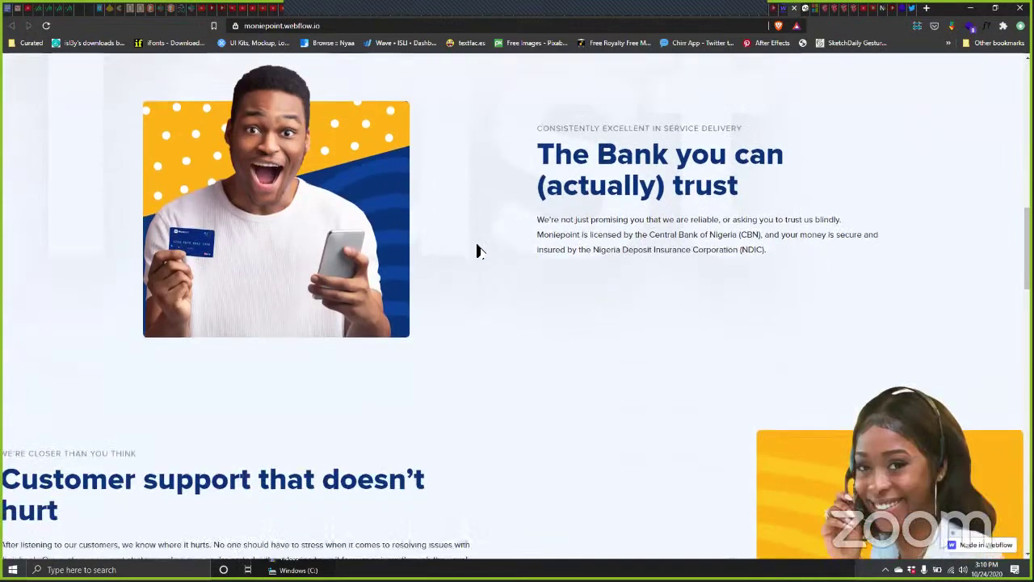
{"action": "scroll", "coordinate": [477, 251], "scroll_direction": "up", "scroll_amount": 1}
{"action": "scroll", "coordinate": [476, 250], "scroll_direction": "up", "scroll_amount": 4}
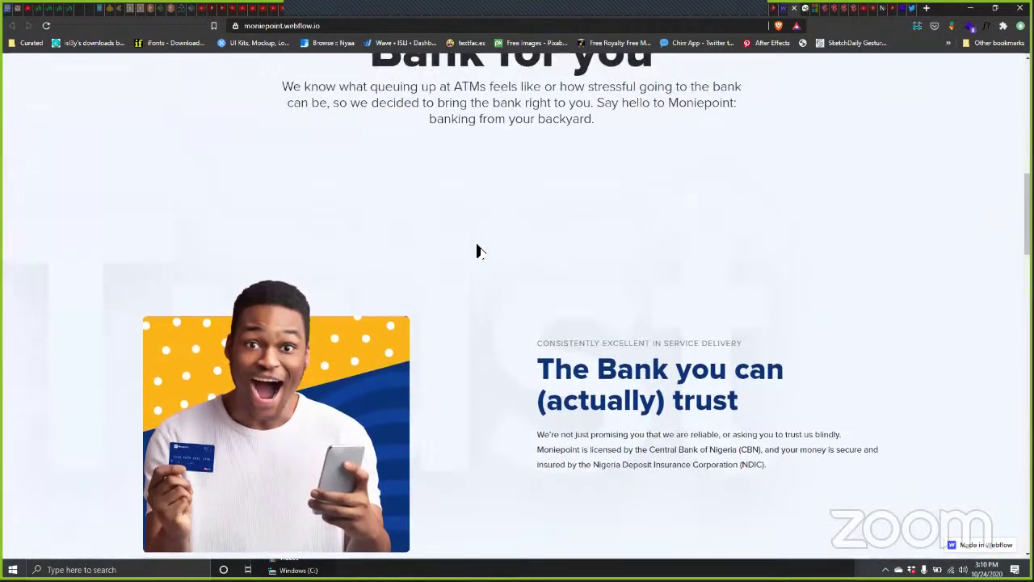
{"action": "scroll", "coordinate": [476, 250], "scroll_direction": "down", "scroll_amount": 3}
Step: Compare the Trust section at Webflow's 1920 px breakpoint with the same section on the live site
{"action": "left_click", "coordinate": [781, 8]}
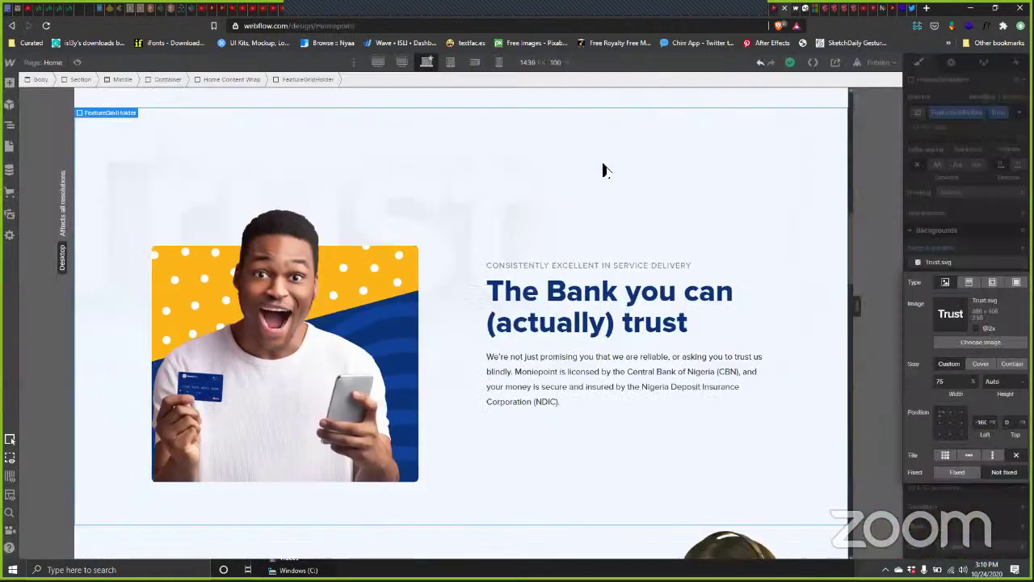
{"action": "left_click", "coordinate": [378, 63]}
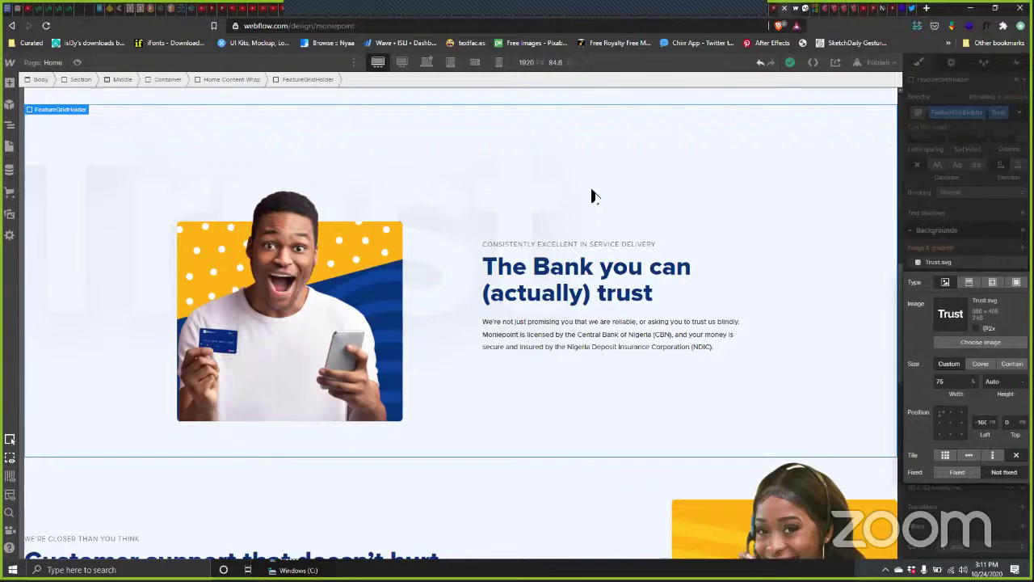
{"action": "key", "text": "ctrl+Tab"}
{"action": "scroll", "coordinate": [577, 219], "scroll_direction": "up", "scroll_amount": 4}
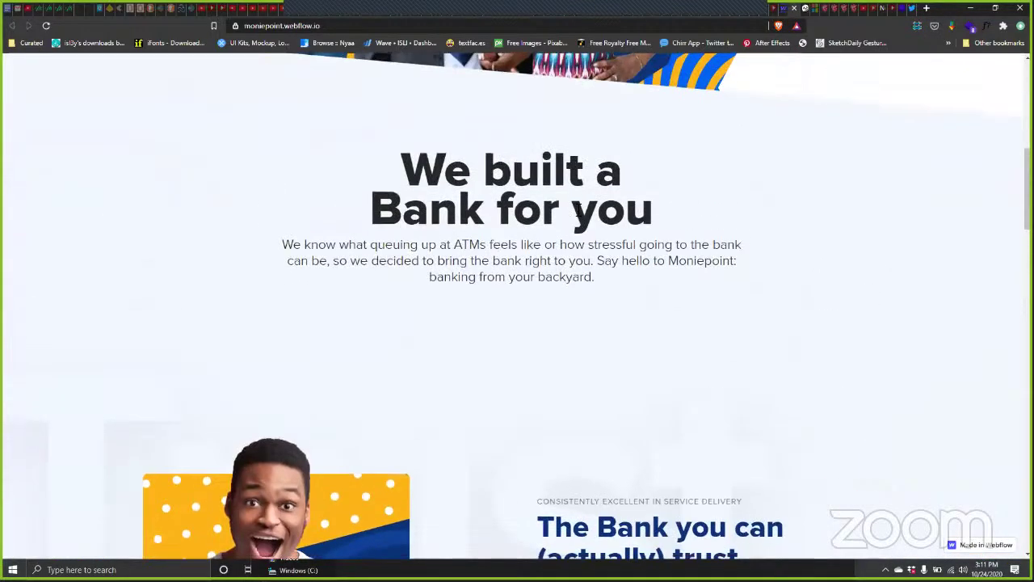
{"action": "scroll", "coordinate": [577, 219], "scroll_direction": "down", "scroll_amount": 5}
{"action": "scroll", "coordinate": [577, 219], "scroll_direction": "up", "scroll_amount": 3}
Step: Return to Webflow and view the Trust and Customer support sections at the base desktop breakpoint
{"action": "left_click", "coordinate": [780, 8]}
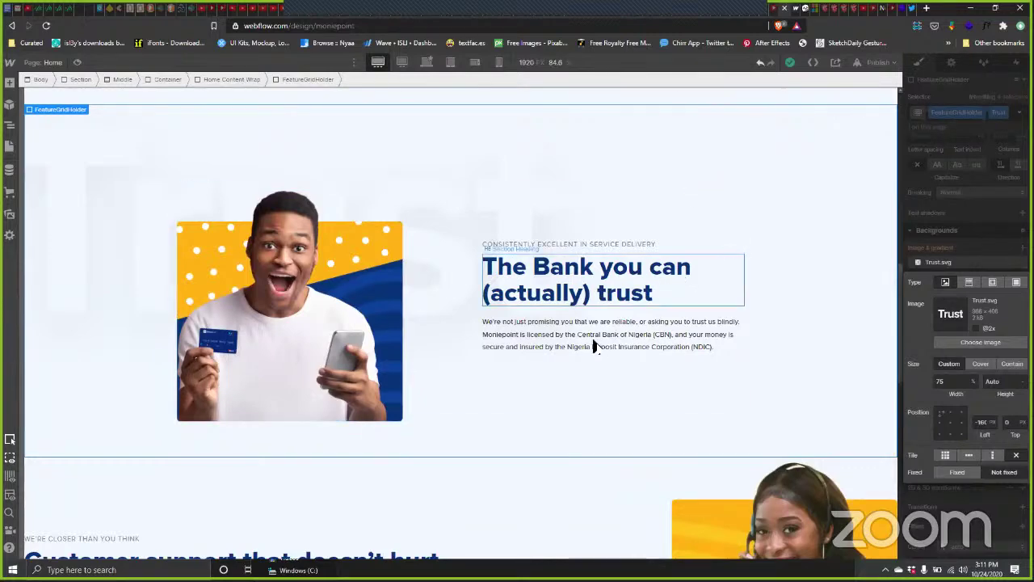
{"action": "scroll", "coordinate": [596, 338], "scroll_direction": "down", "scroll_amount": 2}
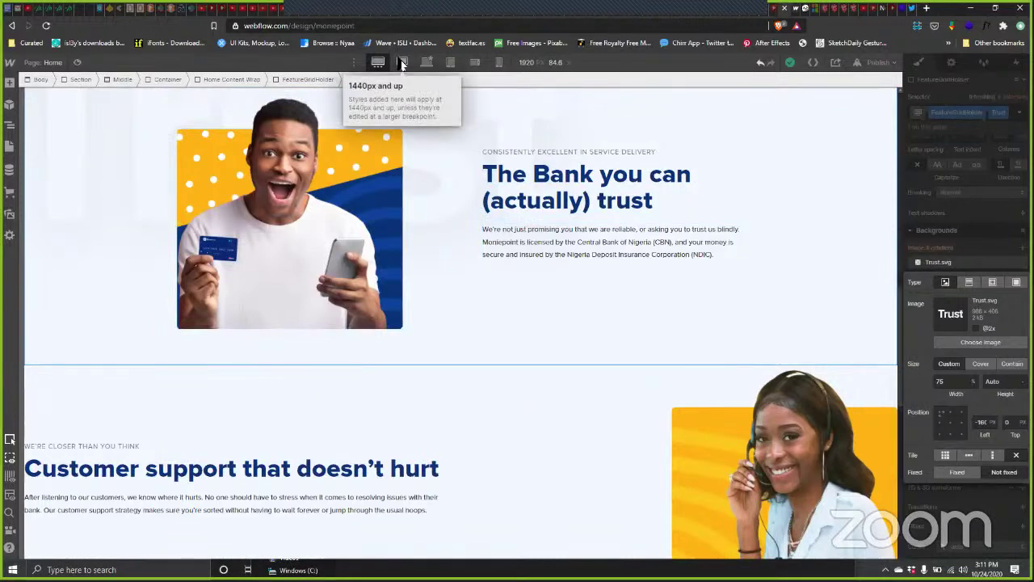
{"action": "left_click", "coordinate": [427, 62]}
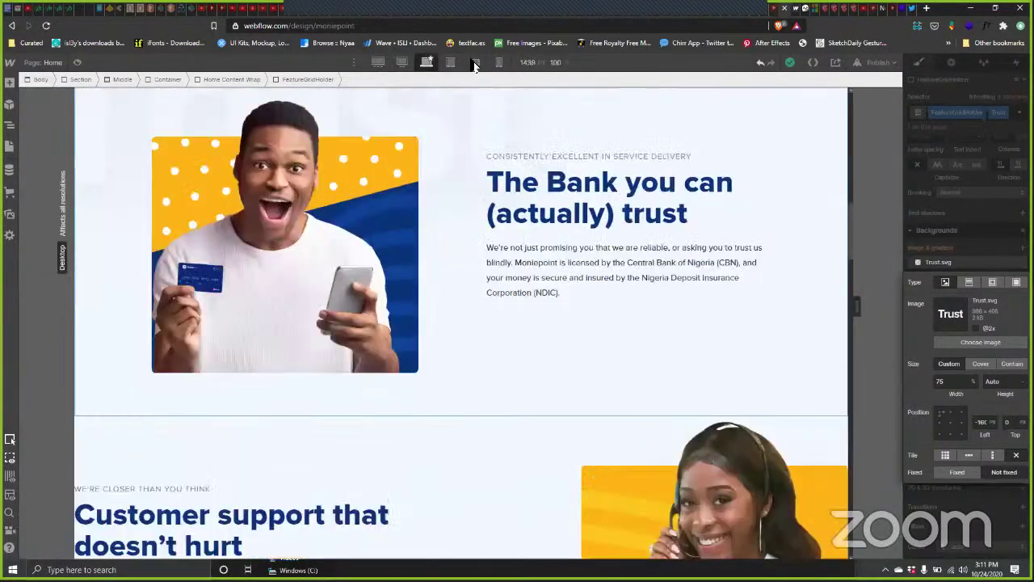
Step: Examine the home page's hero, Trust and Customer support sections at the mobile portrait and tablet breakpoints
{"action": "left_click", "coordinate": [475, 64]}
{"action": "left_click", "coordinate": [498, 64]}
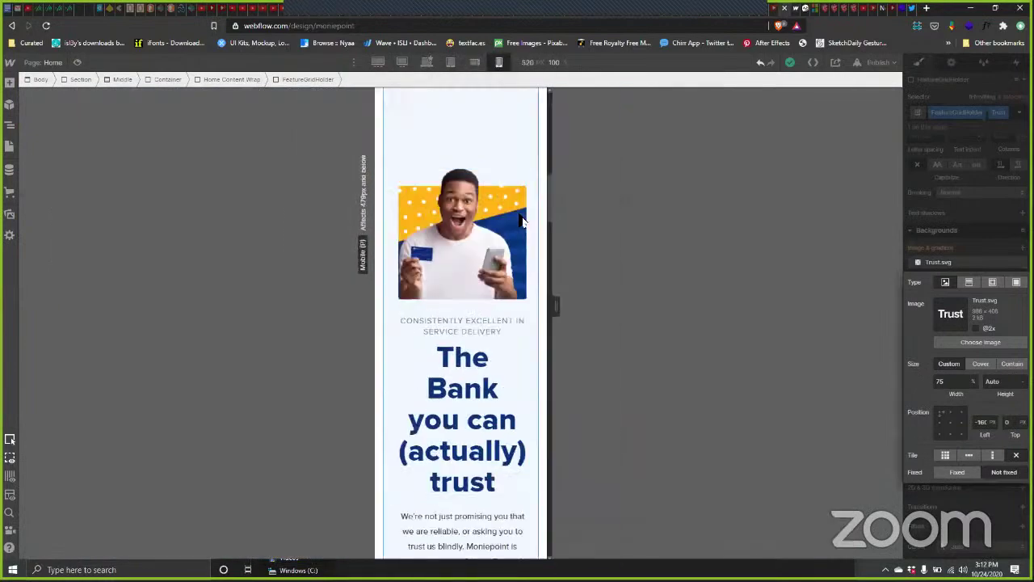
{"action": "scroll", "coordinate": [519, 216], "scroll_direction": "up", "scroll_amount": 10}
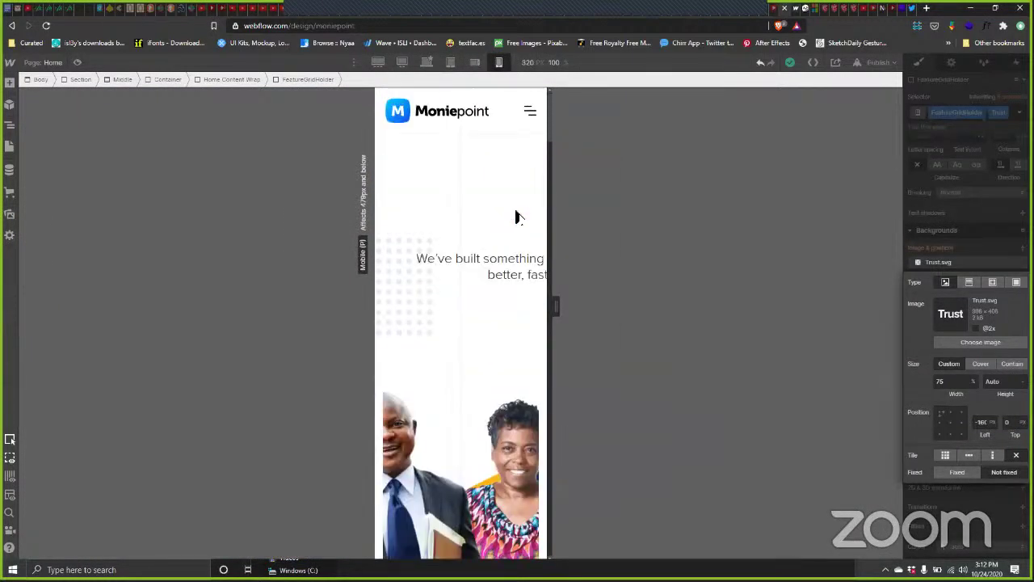
{"action": "scroll", "coordinate": [519, 216], "scroll_direction": "down", "scroll_amount": 5}
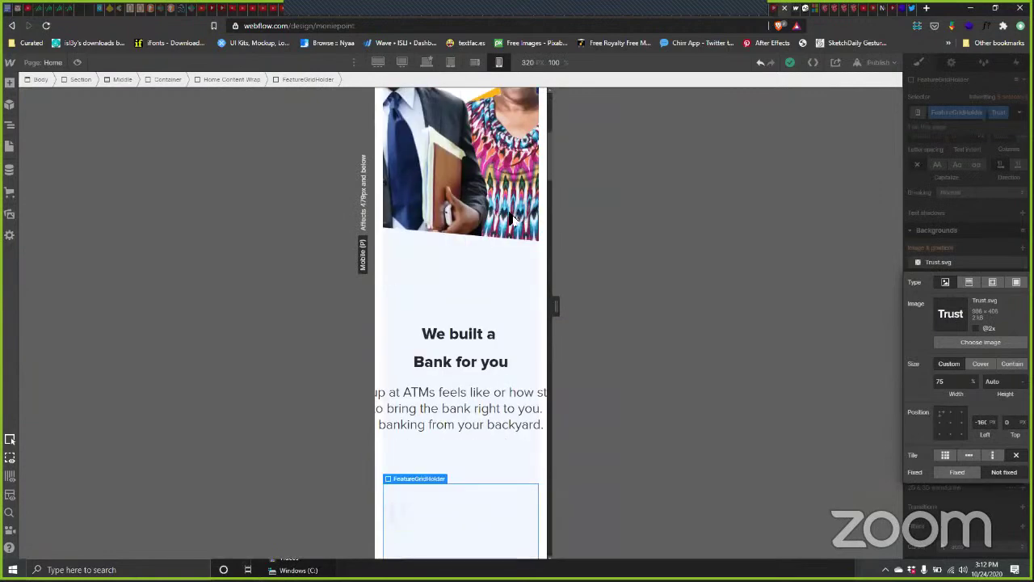
{"action": "left_click", "coordinate": [451, 62]}
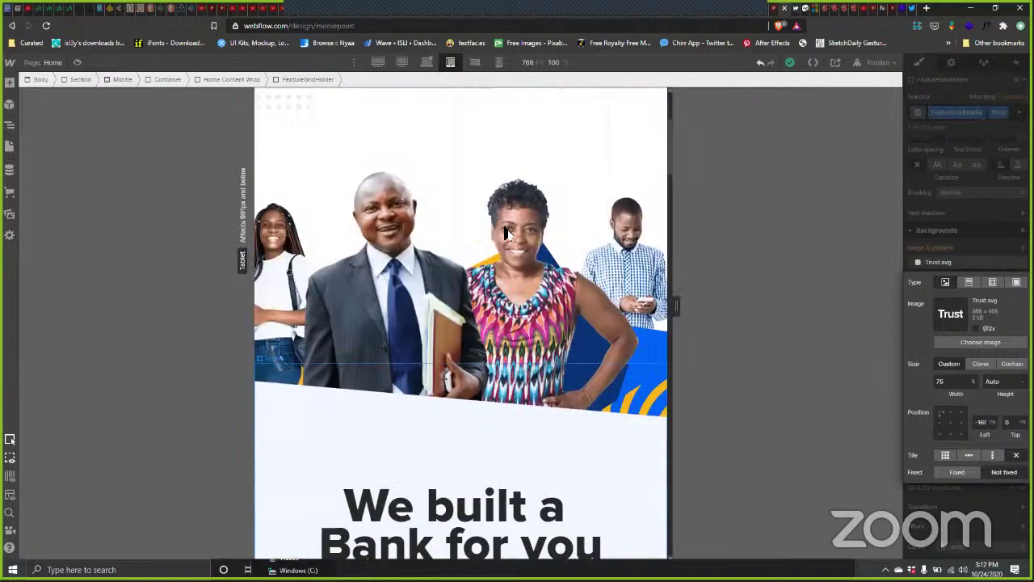
{"action": "scroll", "coordinate": [503, 231], "scroll_direction": "down", "scroll_amount": 3}
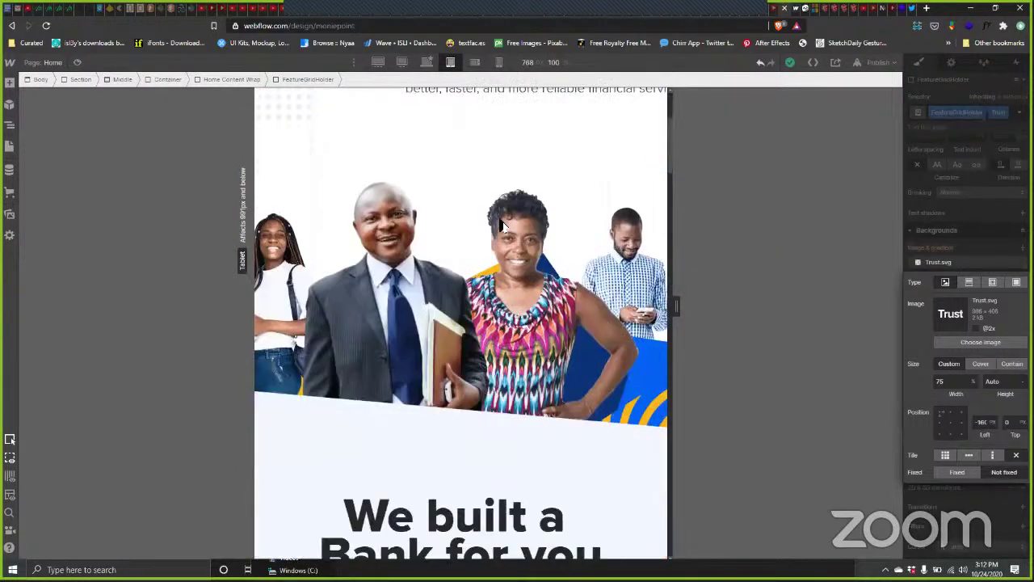
{"action": "scroll", "coordinate": [503, 226], "scroll_direction": "down", "scroll_amount": 10}
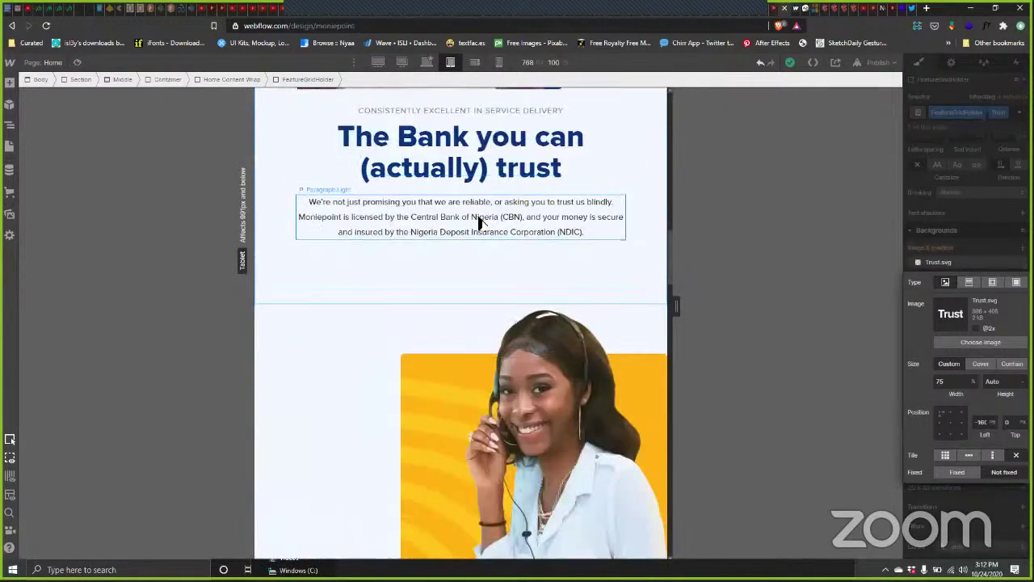
{"action": "scroll", "coordinate": [478, 222], "scroll_direction": "down", "scroll_amount": 3}
{"action": "scroll", "coordinate": [480, 219], "scroll_direction": "up", "scroll_amount": 8}
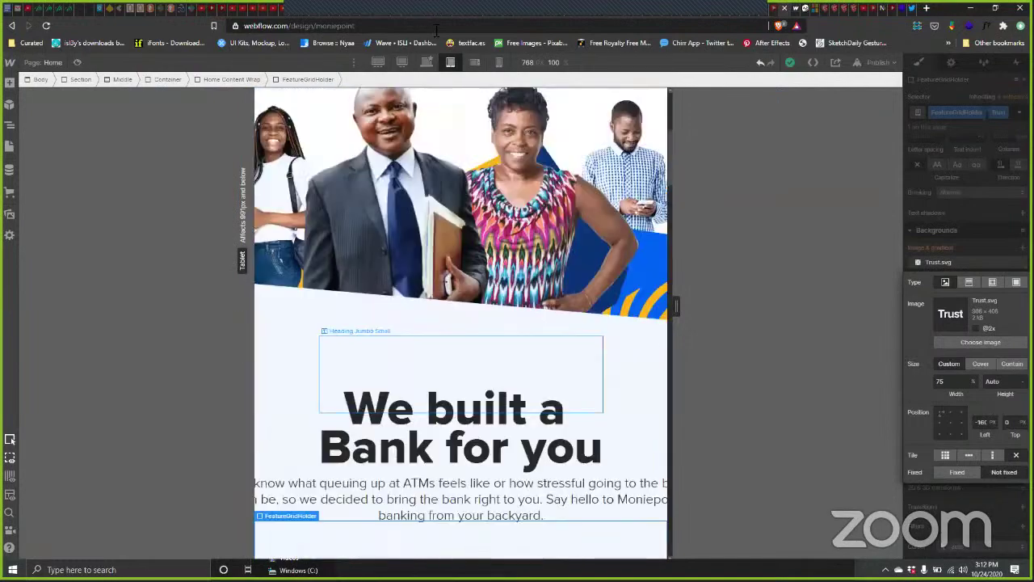
Step: Return to the base desktop breakpoint and compare the layouts of the Trust and Customer support sections
{"action": "left_click", "coordinate": [427, 62]}
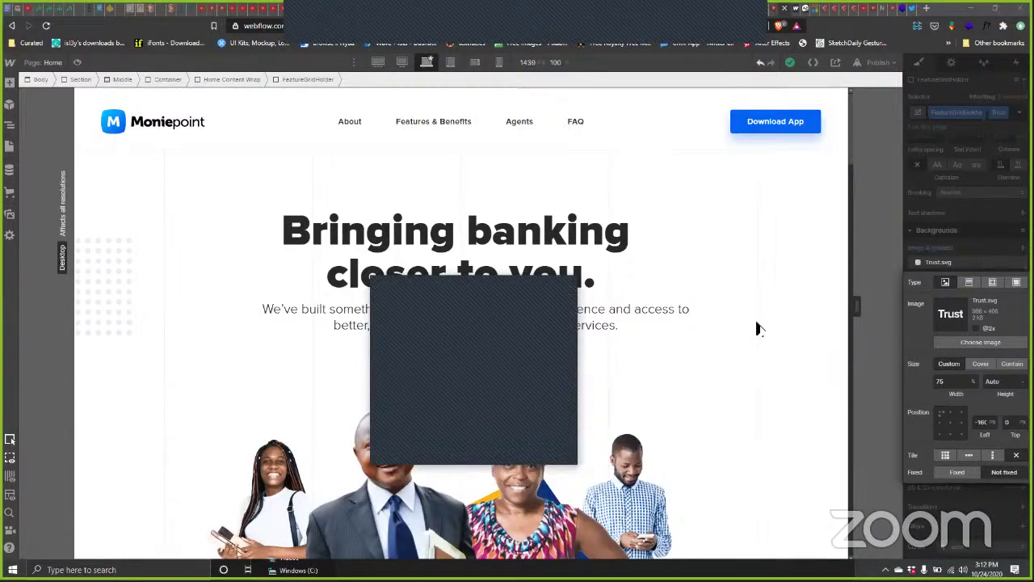
{"action": "scroll", "coordinate": [755, 324], "scroll_direction": "down", "scroll_amount": 6}
{"action": "scroll", "coordinate": [755, 323], "scroll_direction": "down", "scroll_amount": 2}
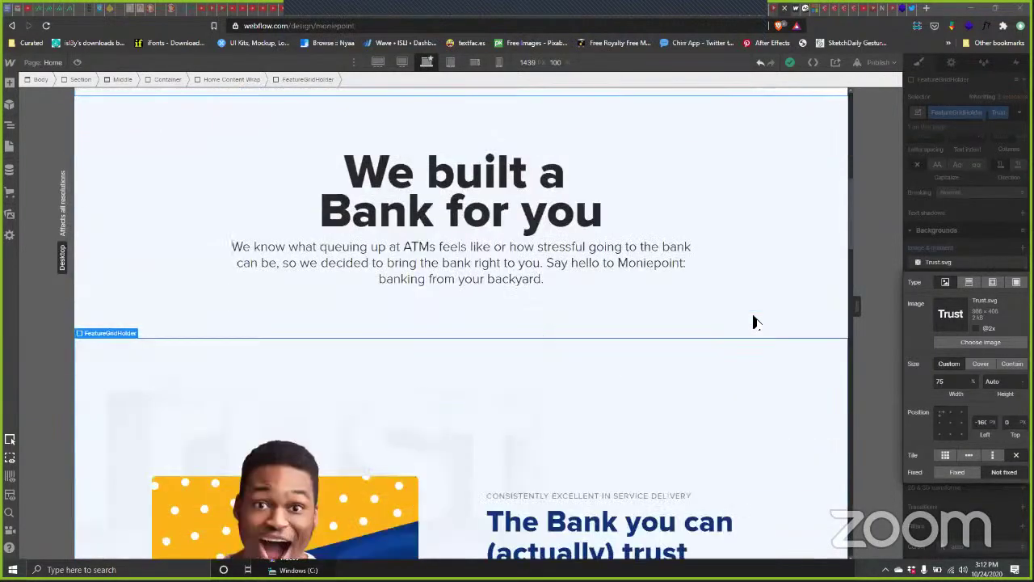
{"action": "scroll", "coordinate": [753, 322], "scroll_direction": "down", "scroll_amount": 9}
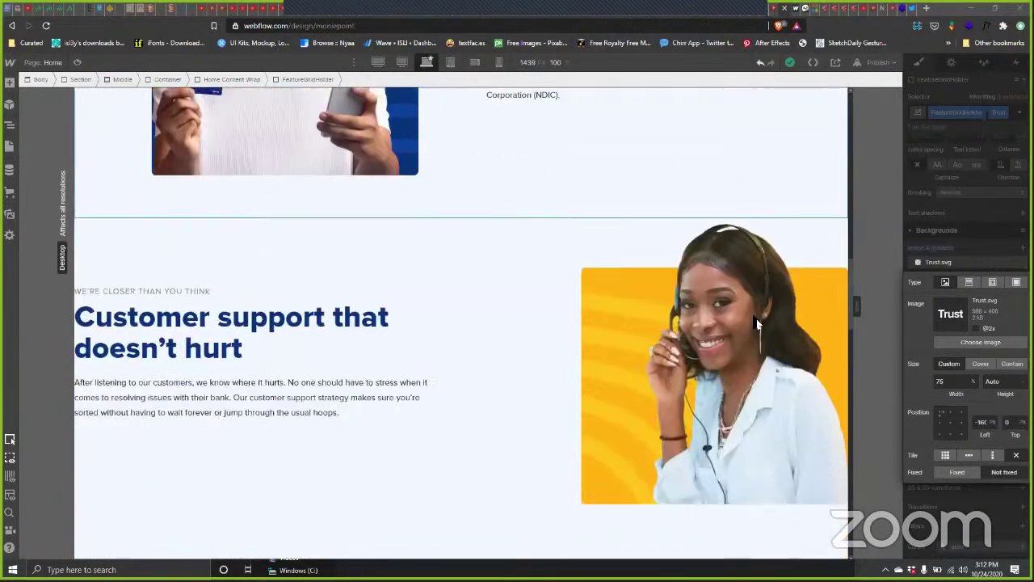
{"action": "scroll", "coordinate": [364, 198], "scroll_direction": "up", "scroll_amount": 5}
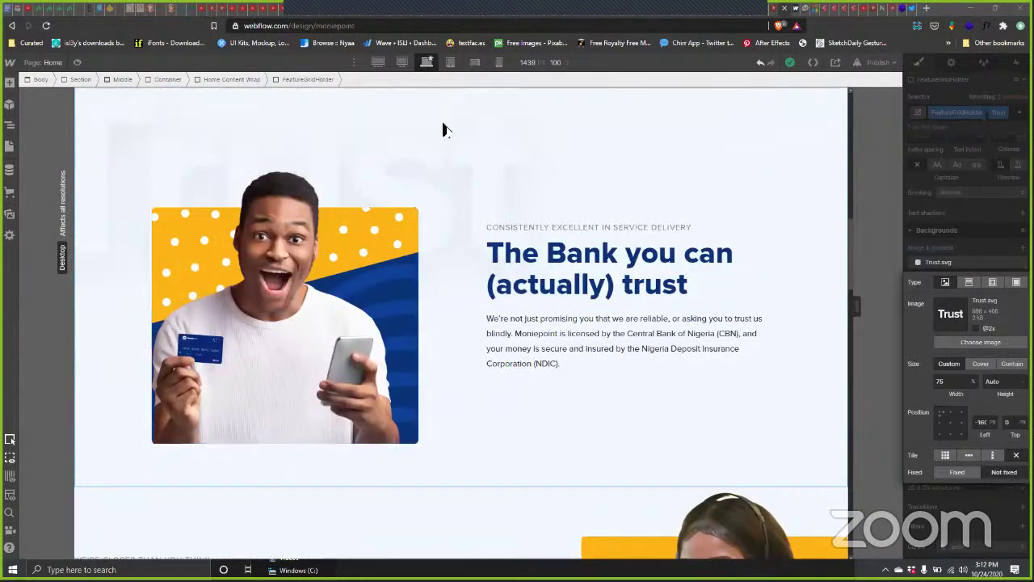
{"action": "scroll", "coordinate": [437, 356], "scroll_direction": "down", "scroll_amount": 2}
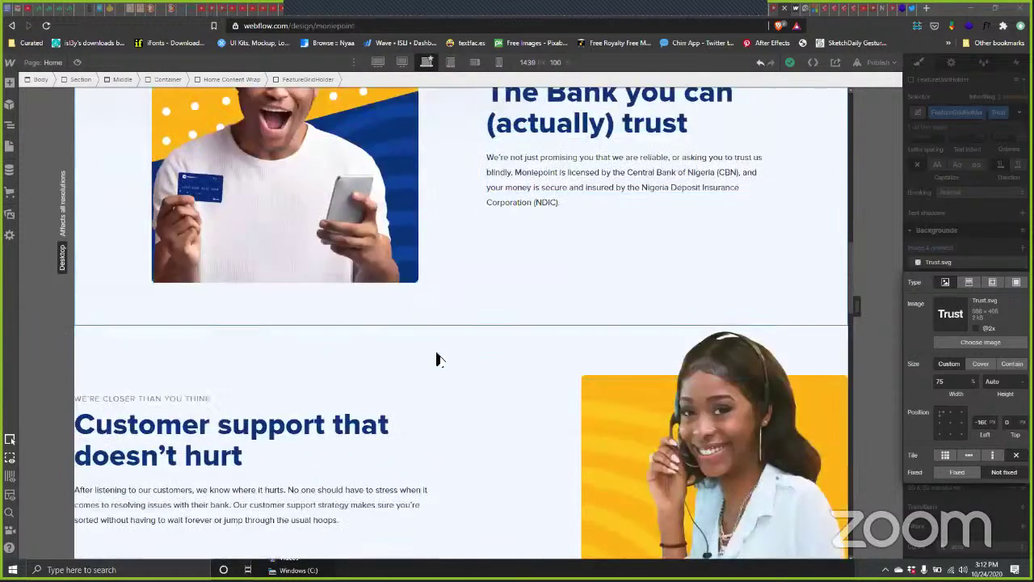
{"action": "scroll", "coordinate": [453, 338], "scroll_direction": "down", "scroll_amount": 1}
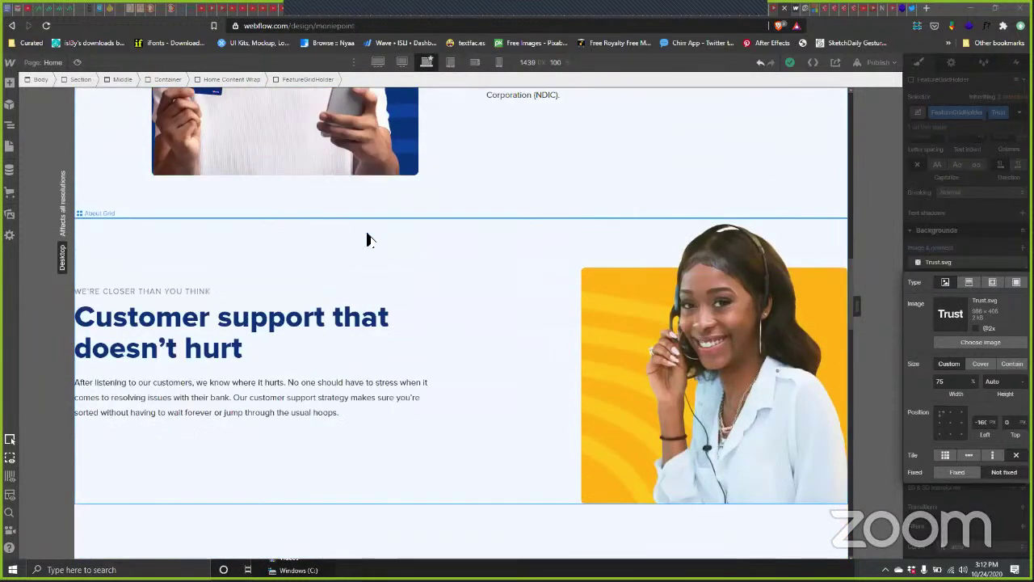
{"action": "scroll", "coordinate": [483, 256], "scroll_direction": "up", "scroll_amount": 4}
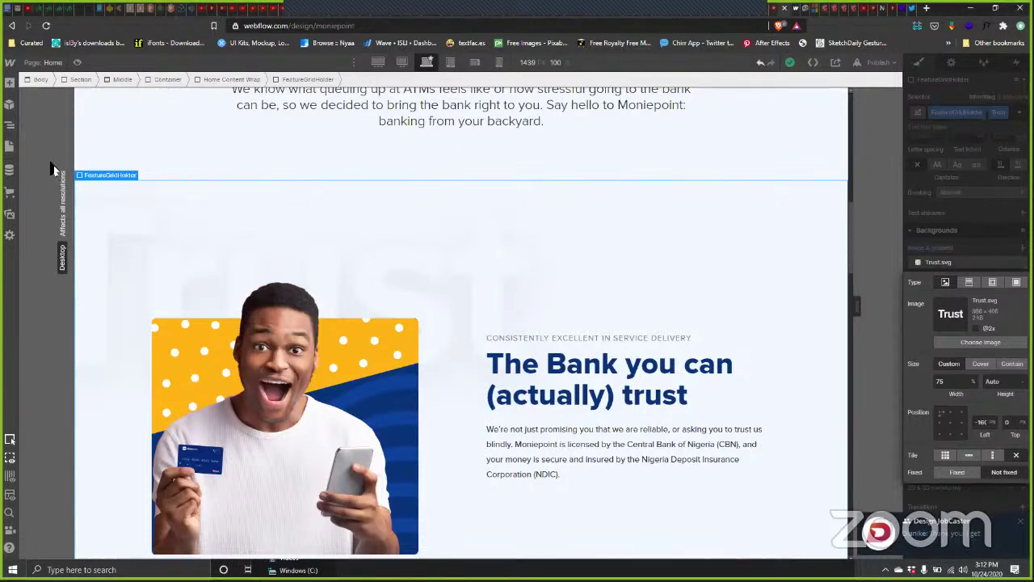
Step: Show the page's element tree and collapse FeatureGridHolder and the three About Grids inside Home Content Wrap
{"action": "left_click", "coordinate": [10, 125]}
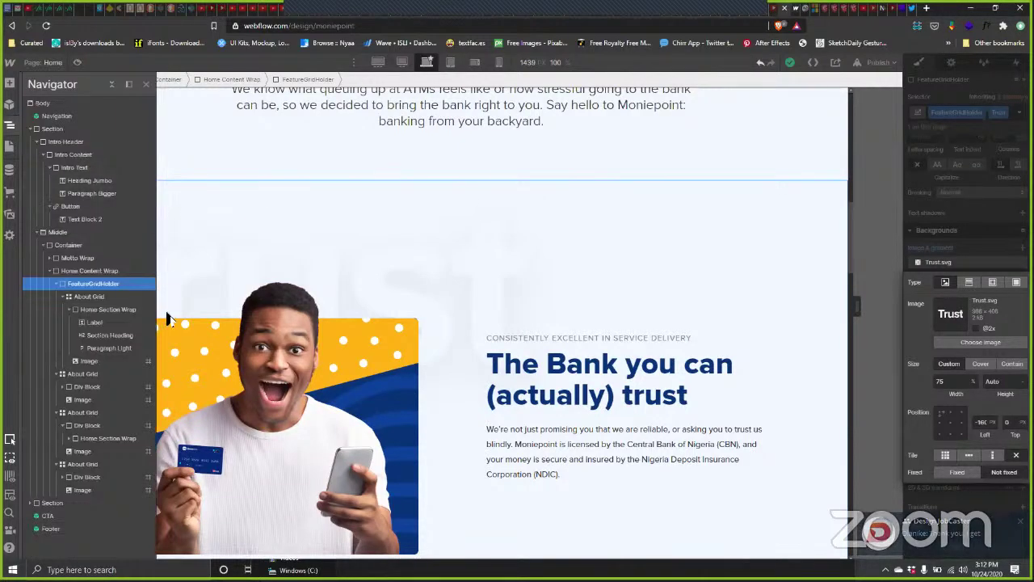
{"action": "left_click", "coordinate": [61, 297]}
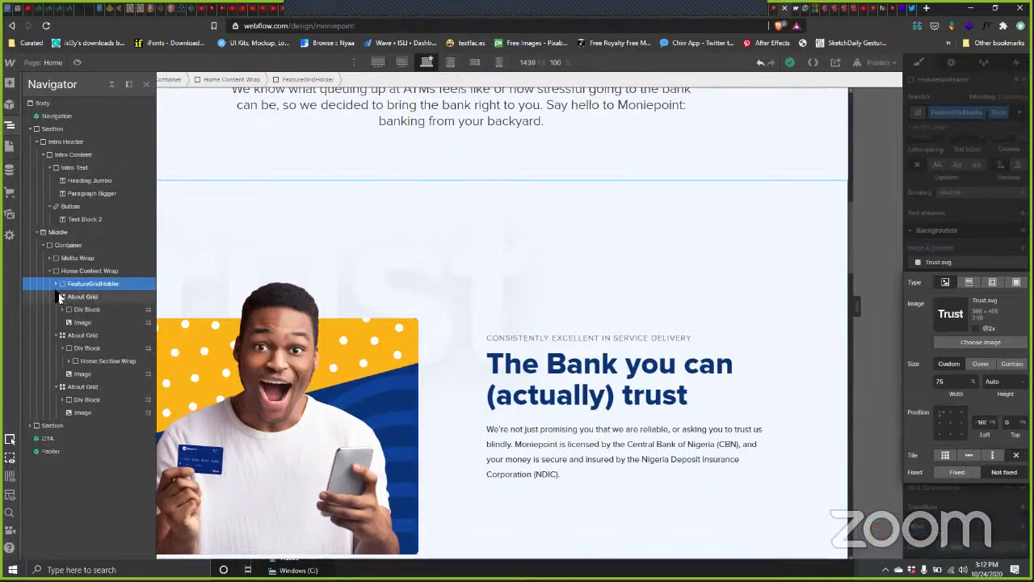
{"action": "left_click", "coordinate": [60, 294]}
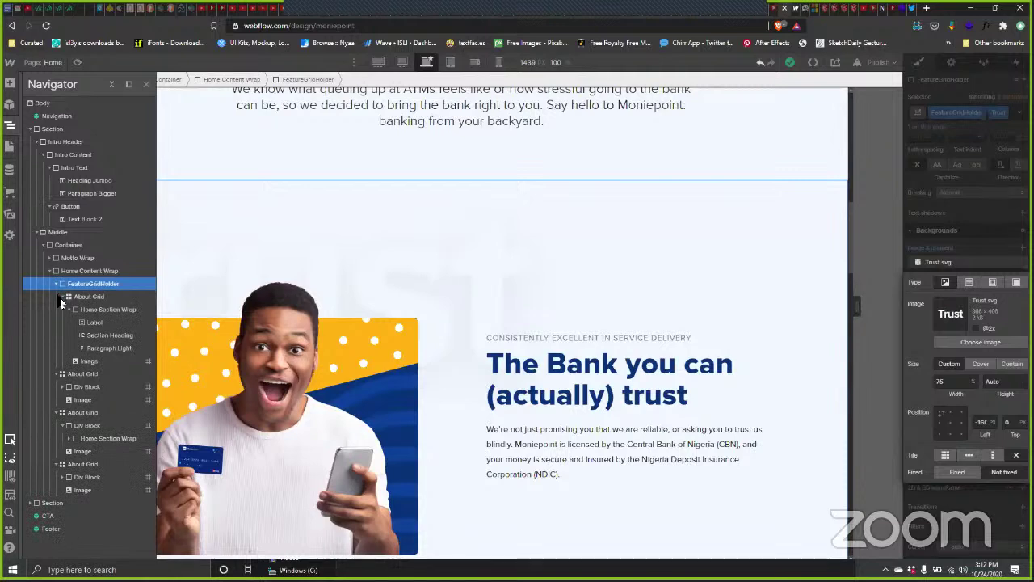
{"action": "left_click", "coordinate": [61, 297]}
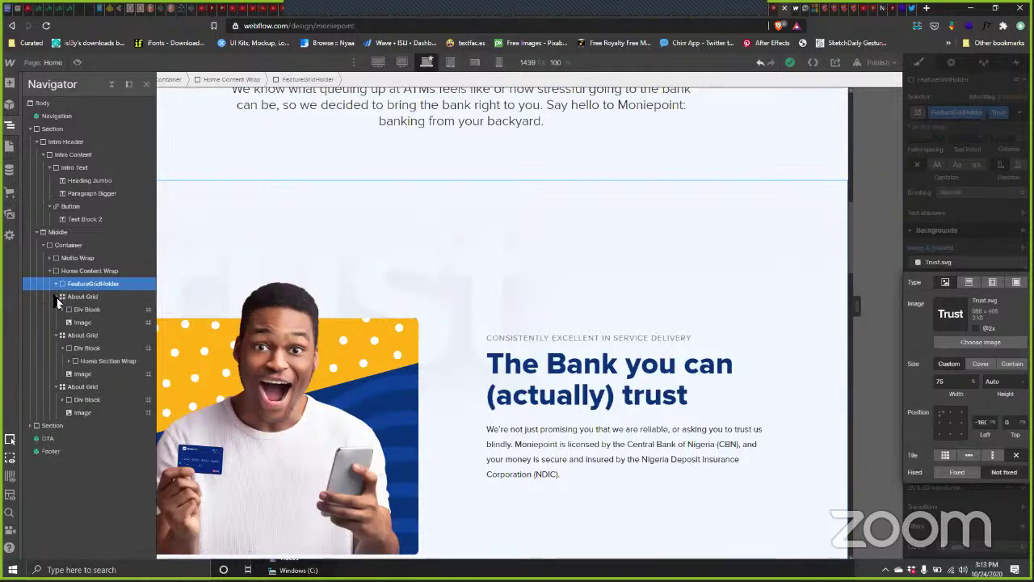
{"action": "left_click", "coordinate": [58, 298]}
{"action": "left_click", "coordinate": [57, 309]}
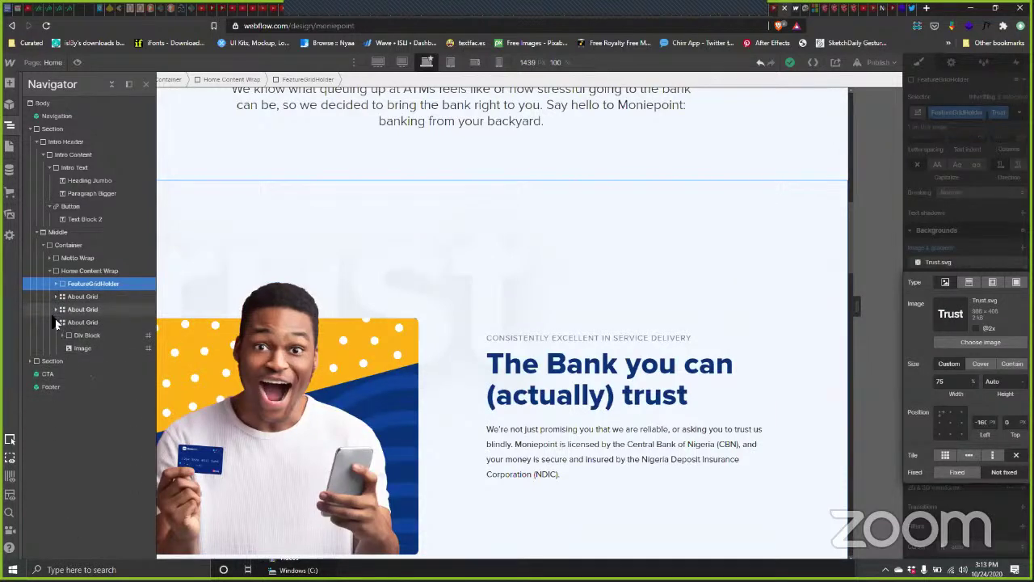
{"action": "left_click", "coordinate": [56, 323]}
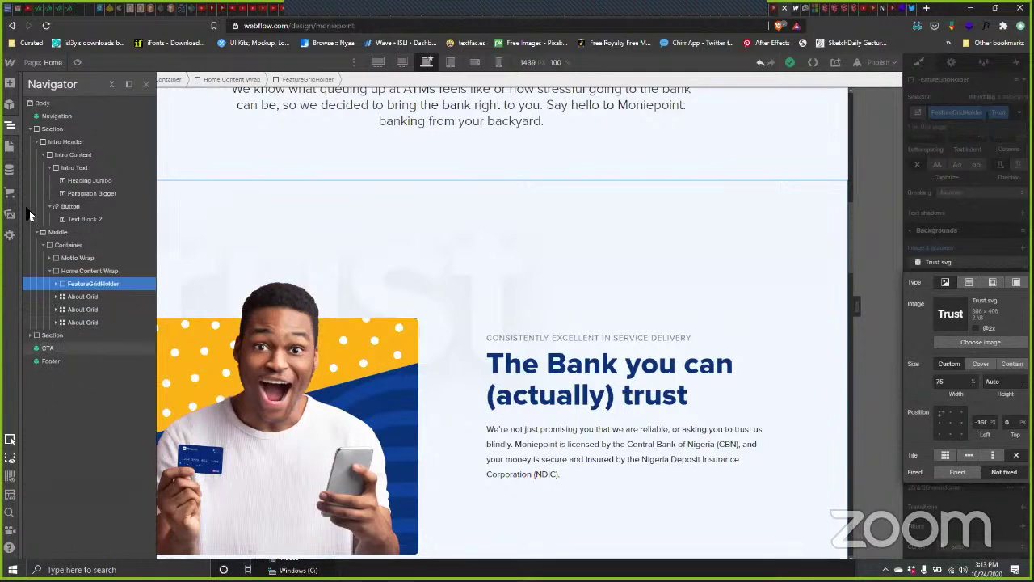
Step: Add a div block inside the Trust section's FeatureGridHolder and select it on the canvas
{"action": "left_click", "coordinate": [10, 82]}
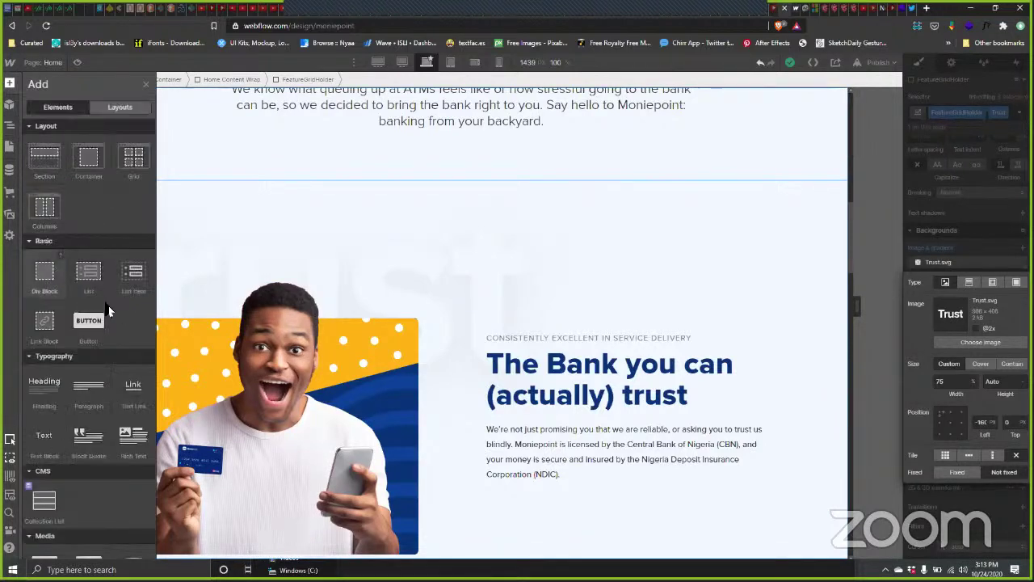
{"action": "left_click", "coordinate": [9, 126]}
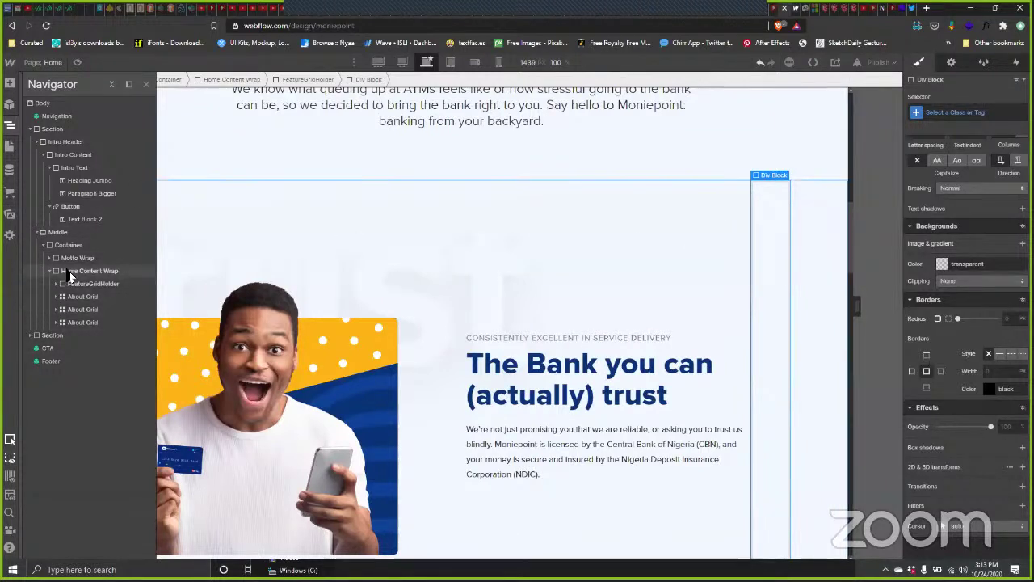
{"action": "left_click", "coordinate": [69, 271]}
{"action": "left_click", "coordinate": [70, 284]}
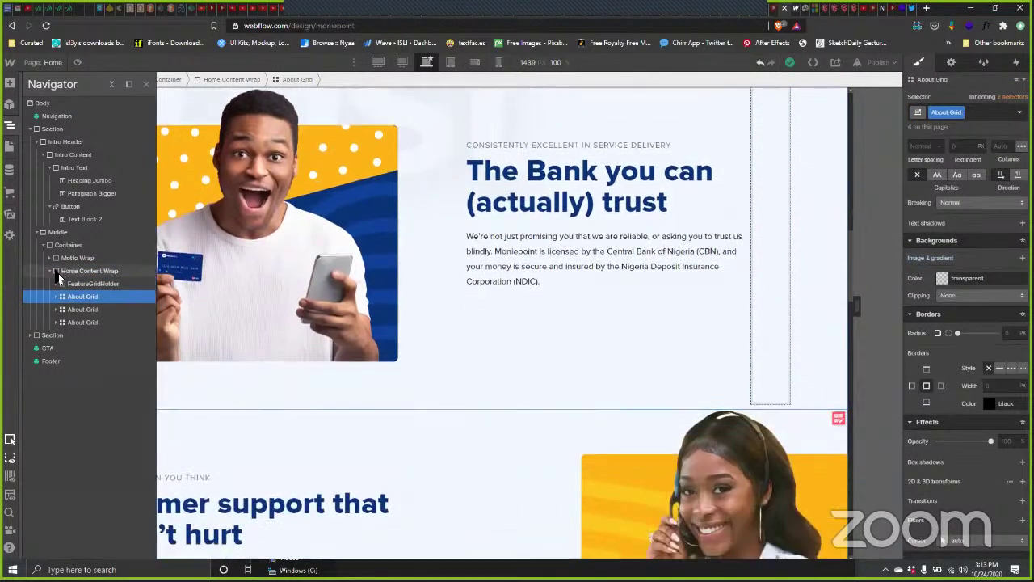
{"action": "left_click", "coordinate": [54, 259]}
{"action": "left_click", "coordinate": [51, 274]}
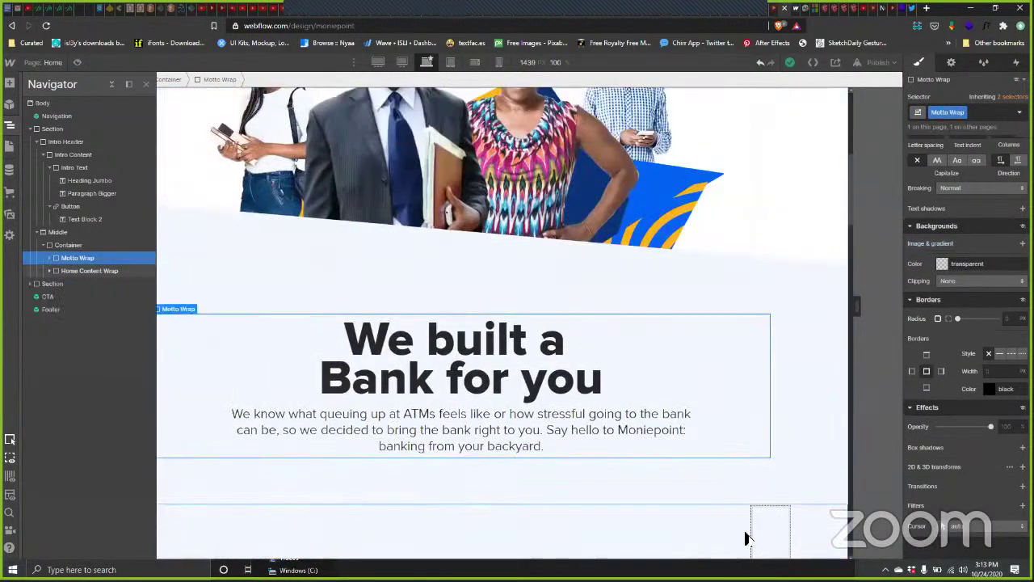
{"action": "left_click", "coordinate": [752, 537]}
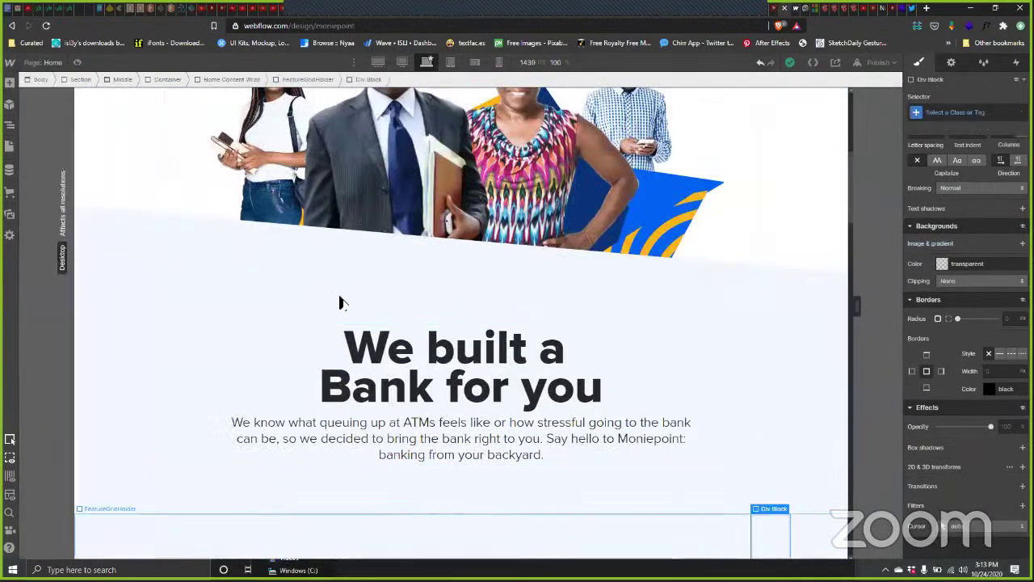
Step: Move the new div block out of FeatureGridHolder, placing it in Home Content Wrap between FeatureGridHolder and the first sibling About Grid
{"action": "scroll", "coordinate": [296, 248], "scroll_direction": "down", "scroll_amount": 4}
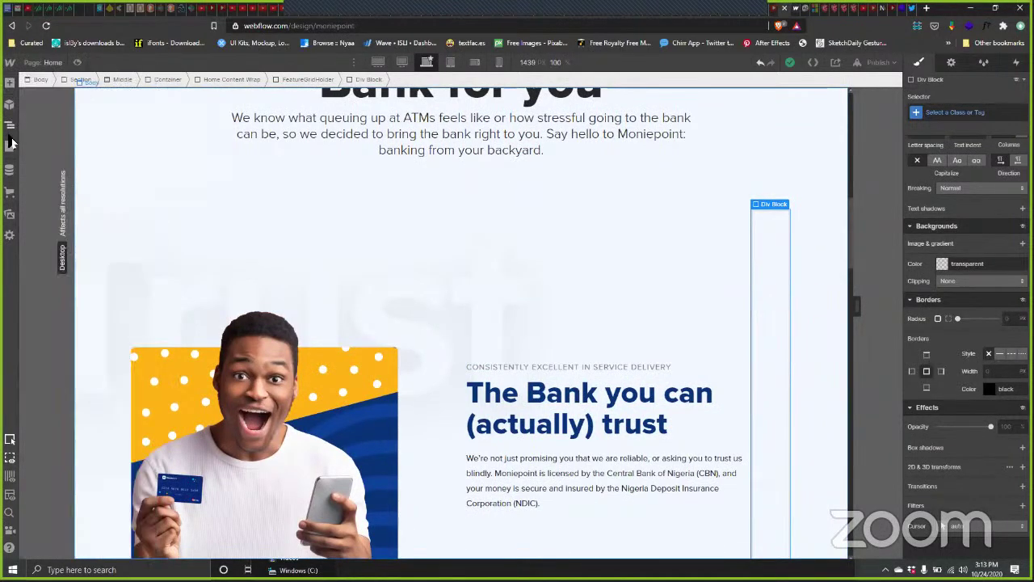
{"action": "mouse_move", "coordinate": [10, 125]}
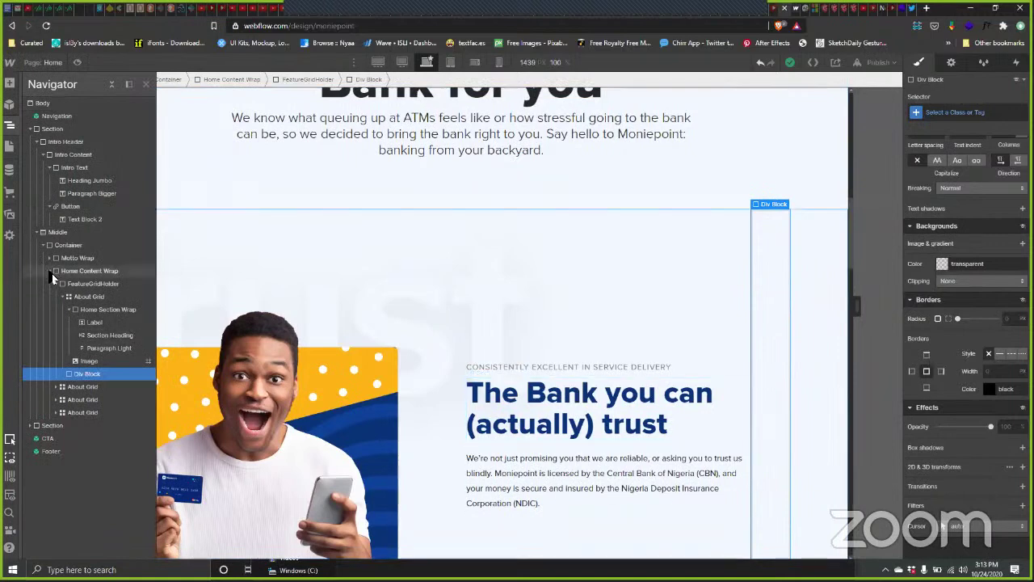
{"action": "left_click_drag", "start_coordinate": [80, 373], "coordinate": [53, 299]}
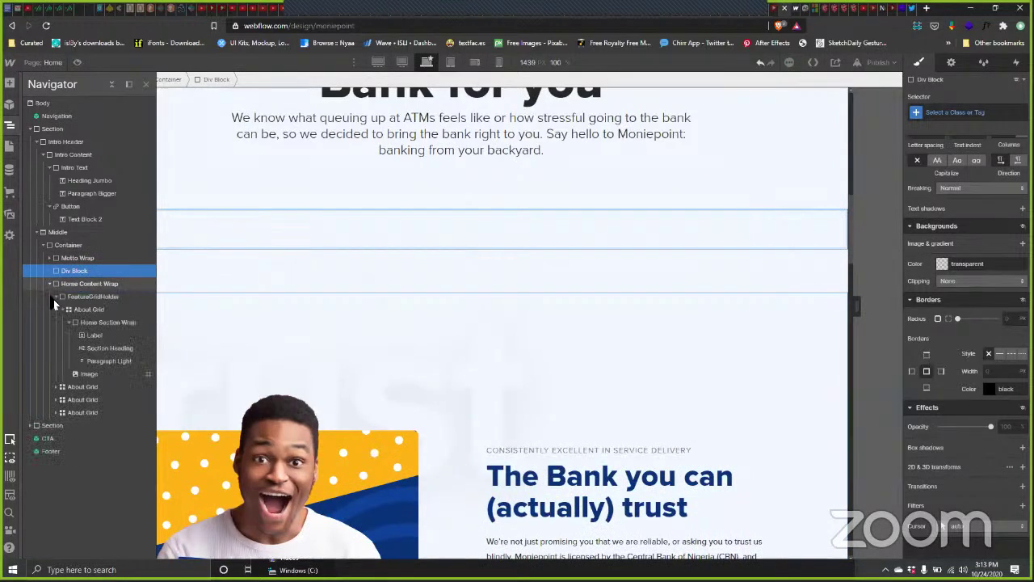
{"action": "left_click", "coordinate": [56, 297]}
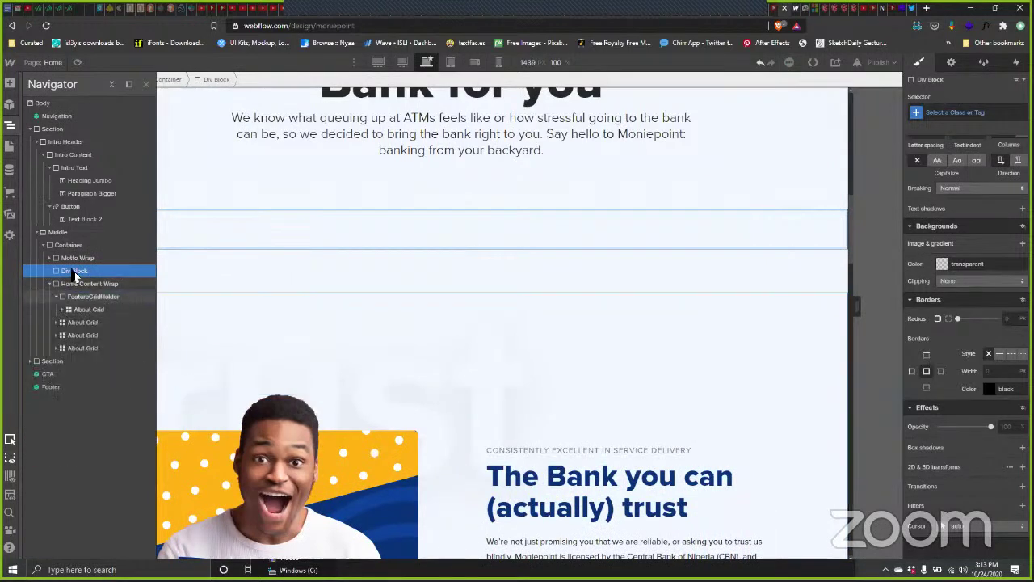
{"action": "left_click_drag", "start_coordinate": [71, 275], "coordinate": [81, 296]}
{"action": "left_click", "coordinate": [59, 309]}
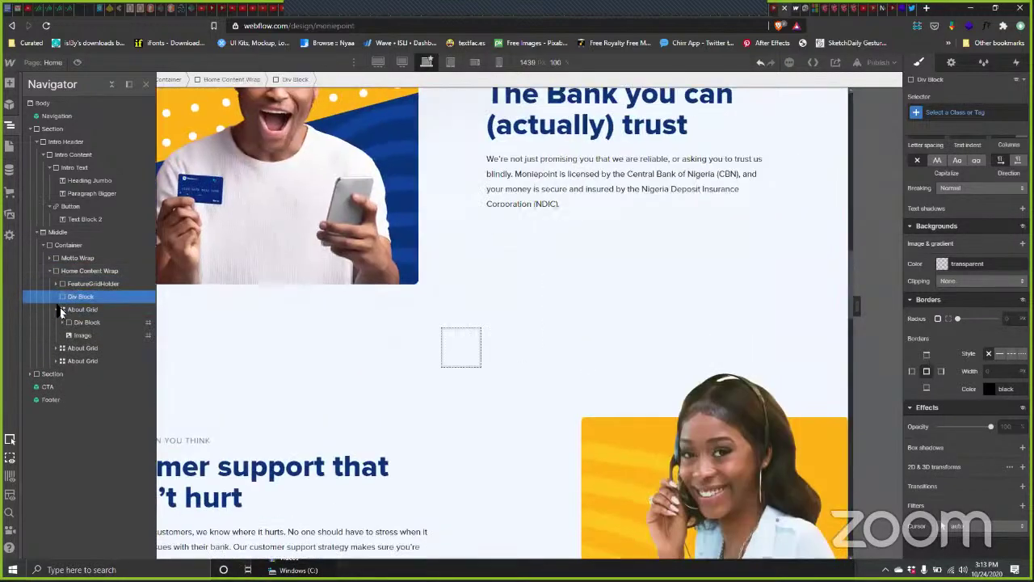
{"action": "left_click", "coordinate": [60, 310]}
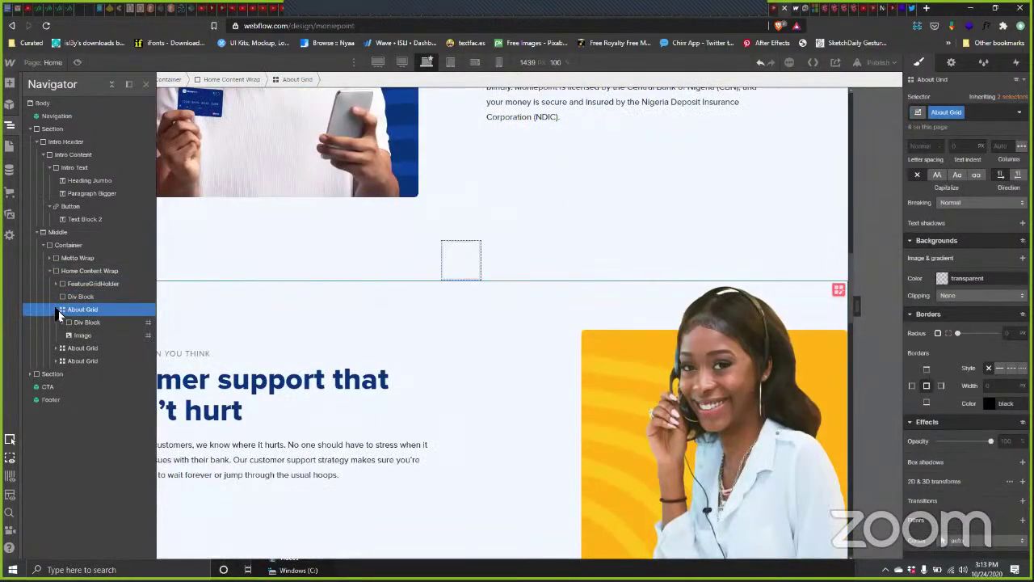
{"action": "left_click", "coordinate": [58, 311]}
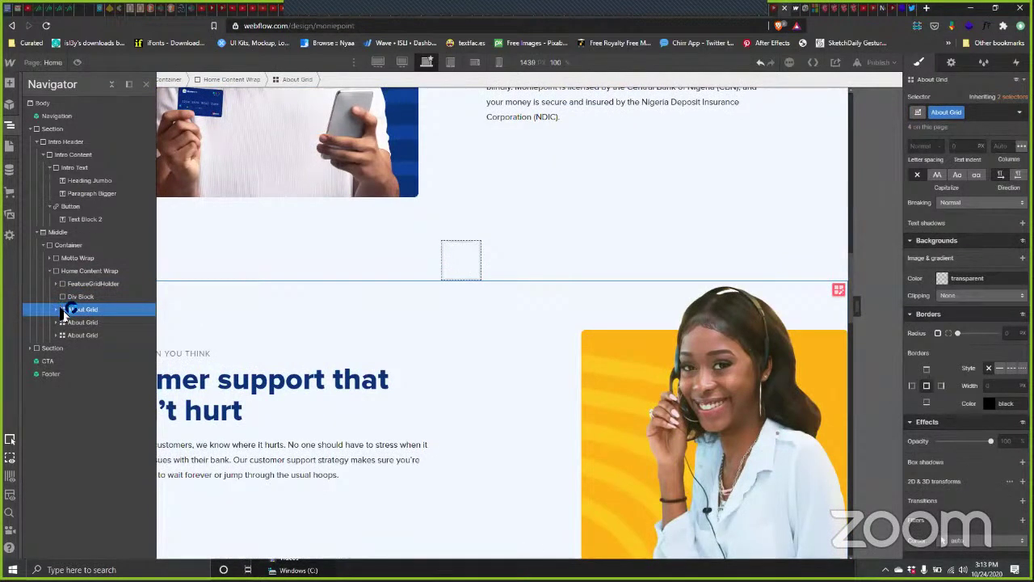
Step: Apply the existing FeatureGridHolder class to the new div block and nest the Customer support About Grid inside it
{"action": "left_click", "coordinate": [76, 298]}
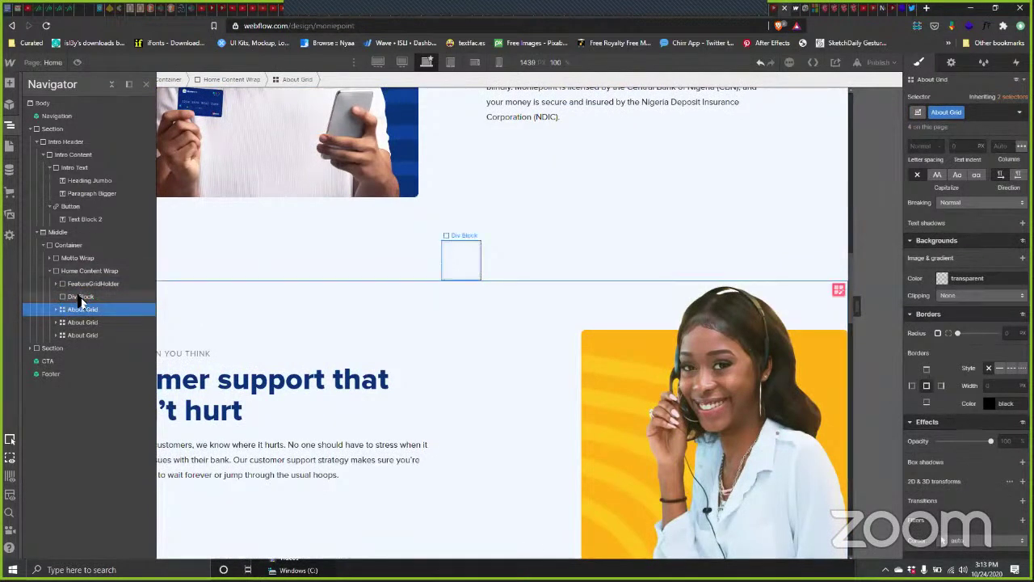
{"action": "left_click", "coordinate": [967, 114]}
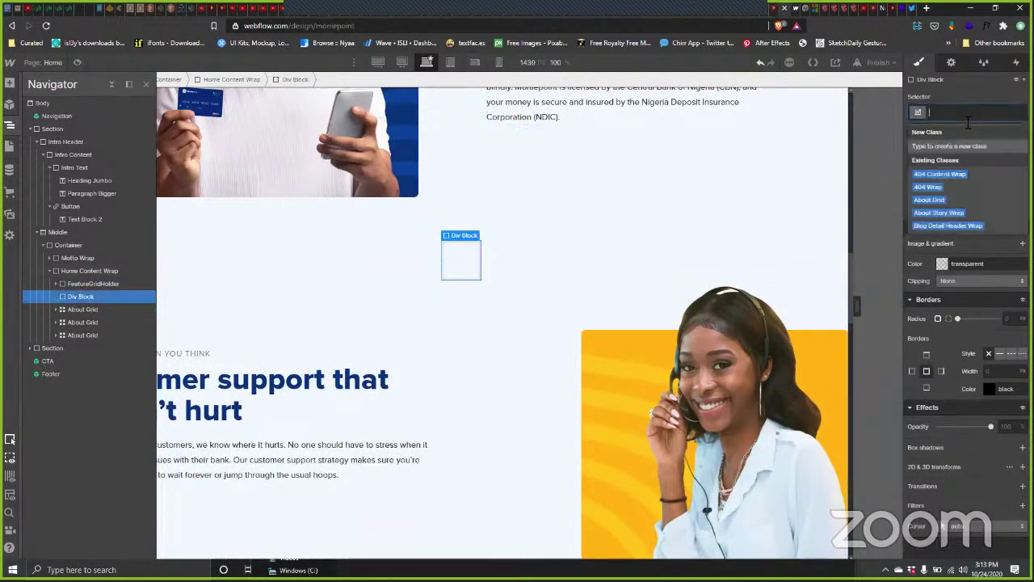
{"action": "type", "text": "Fea"}
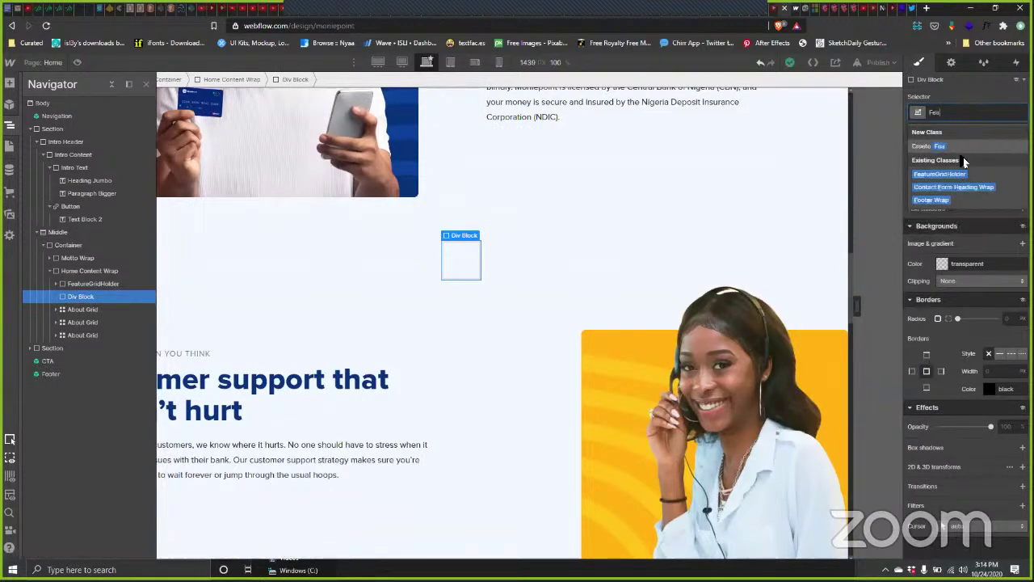
{"action": "left_click", "coordinate": [960, 175]}
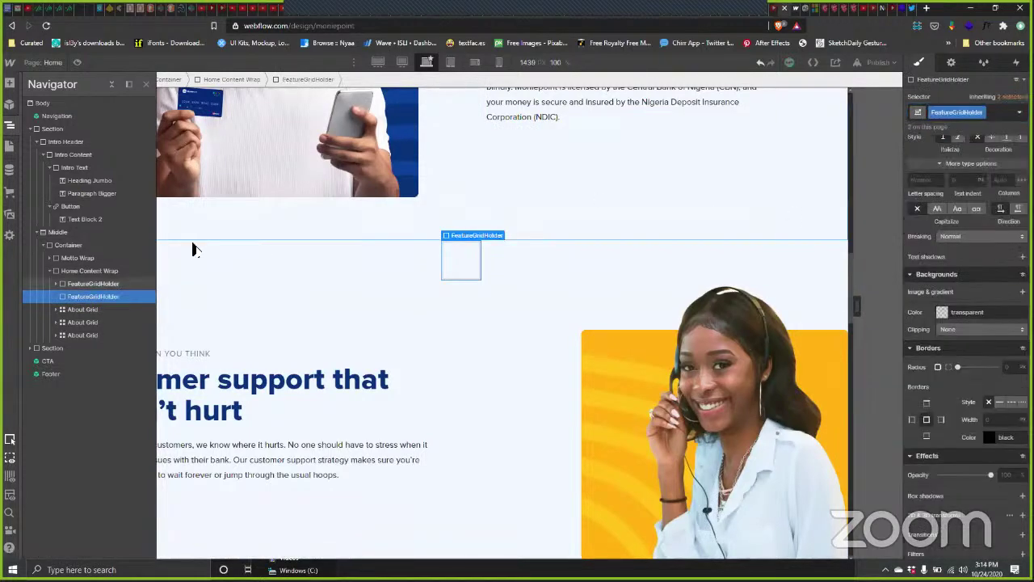
{"action": "left_click", "coordinate": [76, 310]}
{"action": "left_click_drag", "start_coordinate": [75, 309], "coordinate": [77, 299]}
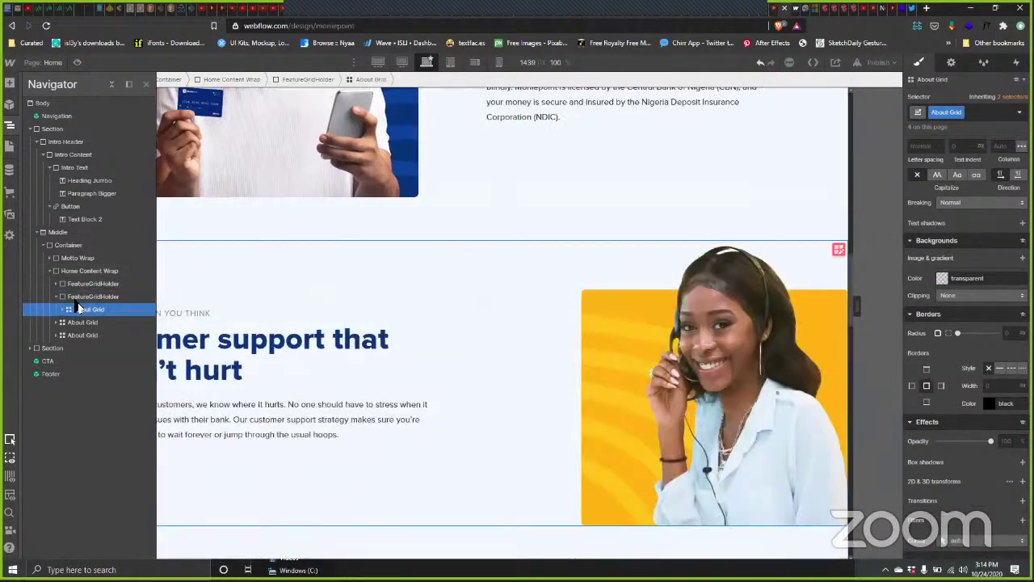
Step: Add the combo class Support to the second FeatureGridHolder, which holds the customer support content
{"action": "left_click", "coordinate": [360, 300]}
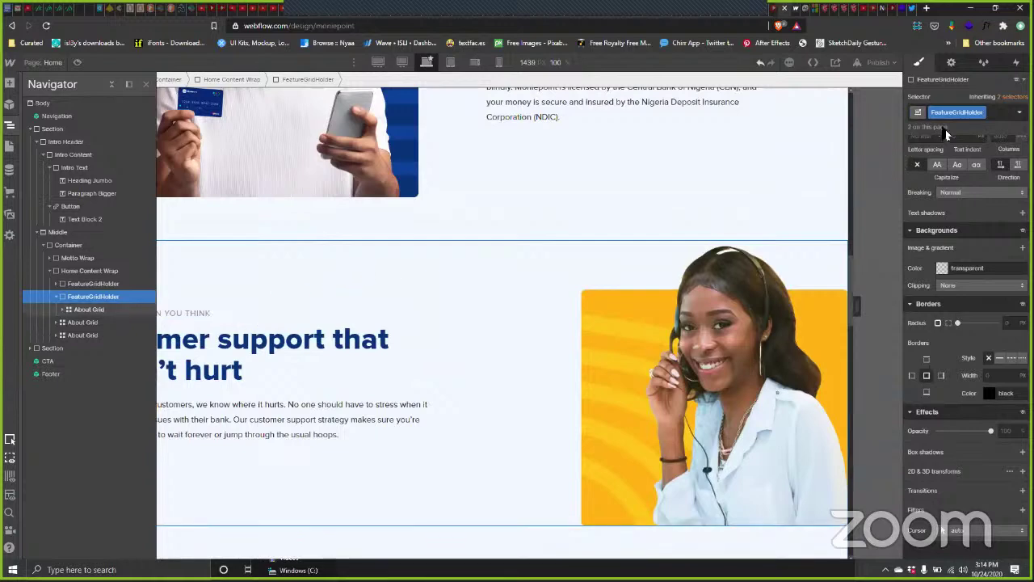
{"action": "left_click", "coordinate": [996, 113]}
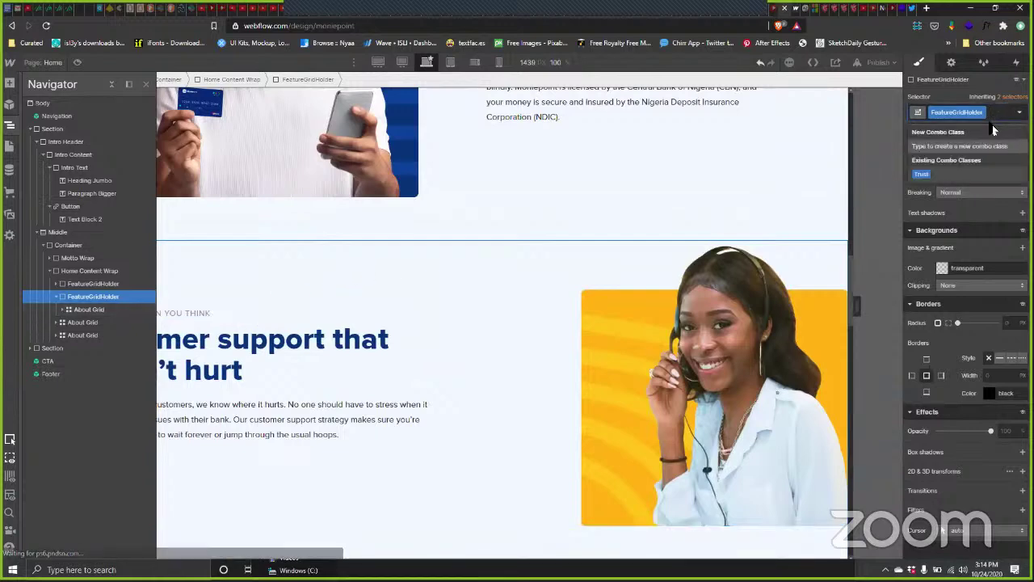
{"action": "type", "text": "Support"}
{"action": "key", "text": "Return"}
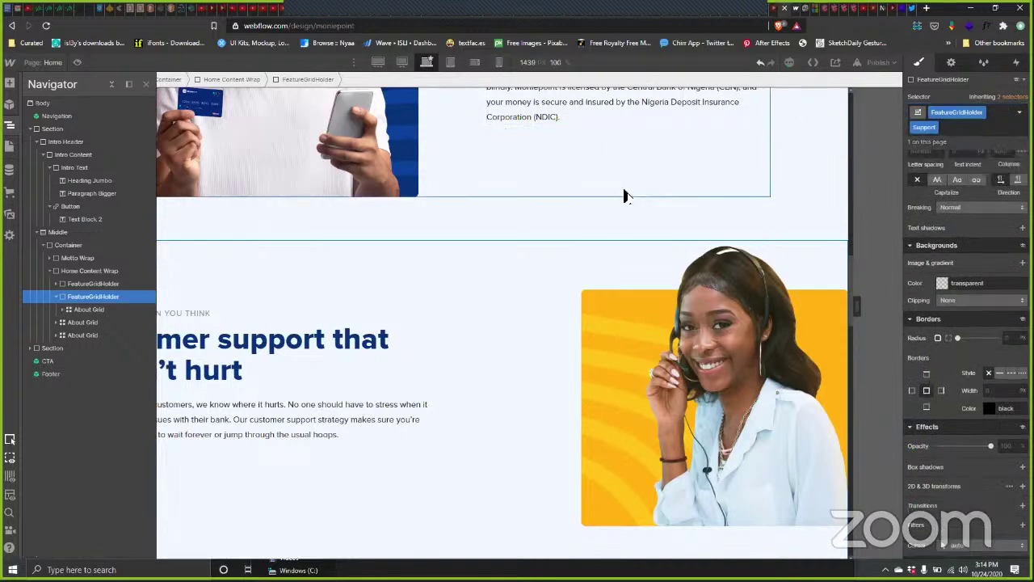
Step: Set the top margin of the customer support About Grid to 190 px, using the first section's grid as reference
{"action": "scroll", "coordinate": [611, 199], "scroll_direction": "up", "scroll_amount": 2}
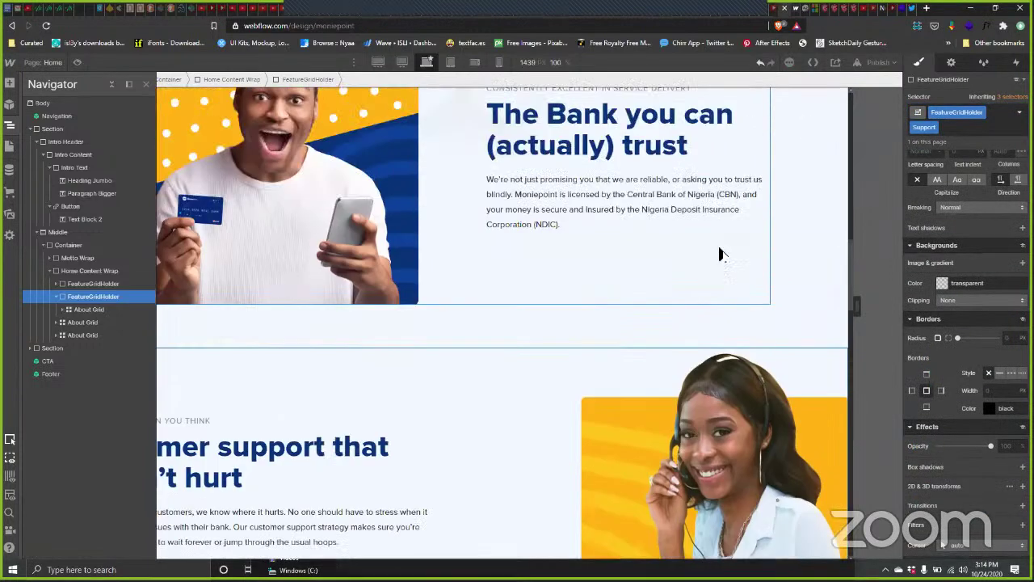
{"action": "scroll", "coordinate": [720, 254], "scroll_direction": "up", "scroll_amount": 3}
{"action": "scroll", "coordinate": [635, 270], "scroll_direction": "down", "scroll_amount": 3}
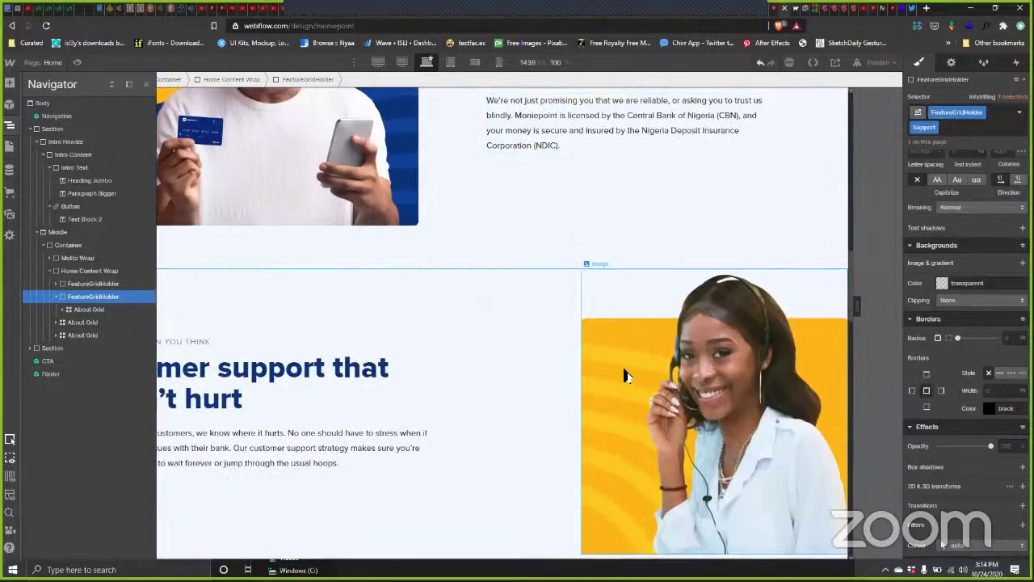
{"action": "left_click", "coordinate": [664, 229]}
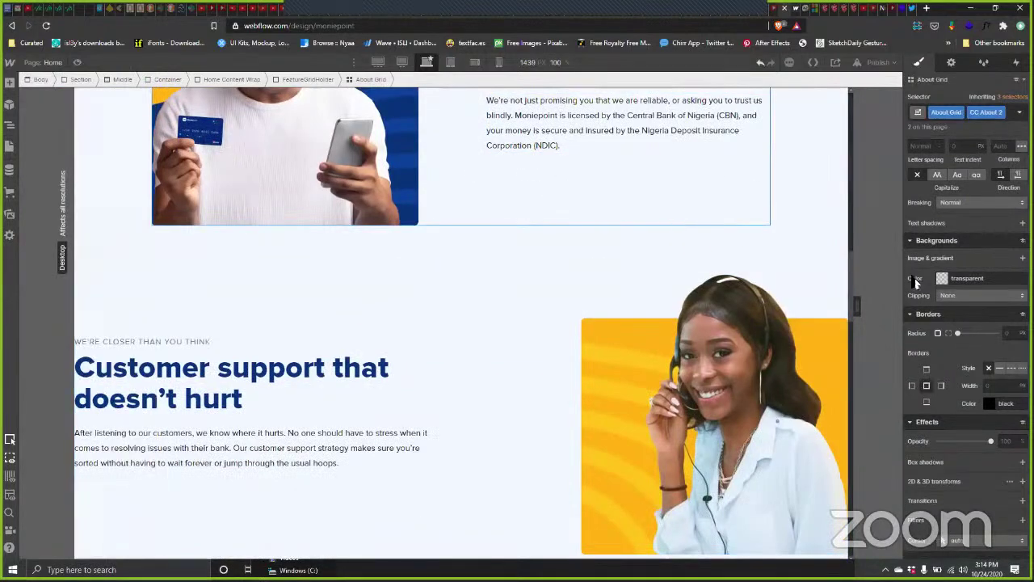
{"action": "scroll", "coordinate": [962, 295], "scroll_direction": "up", "scroll_amount": 10}
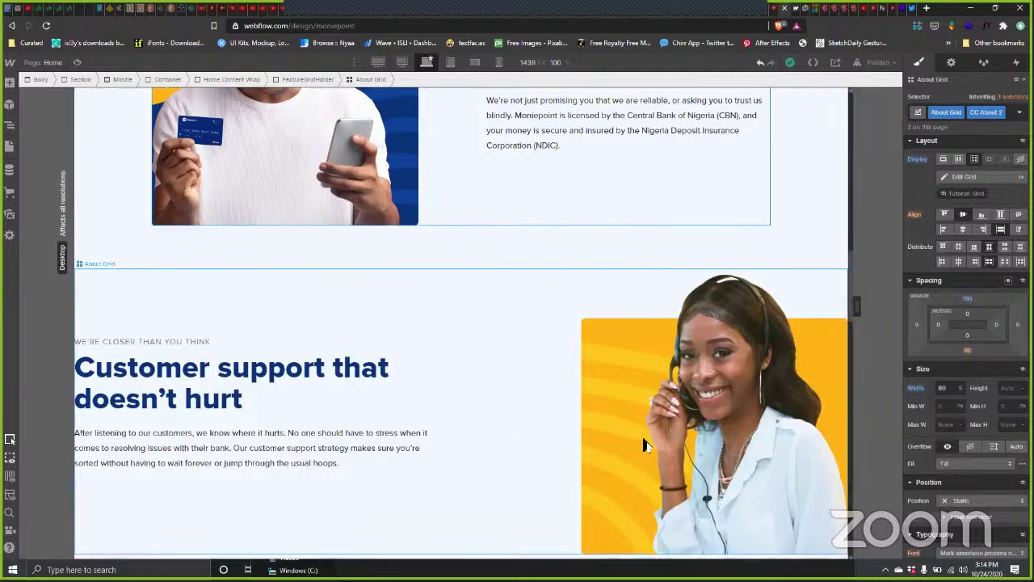
{"action": "left_click", "coordinate": [435, 319]}
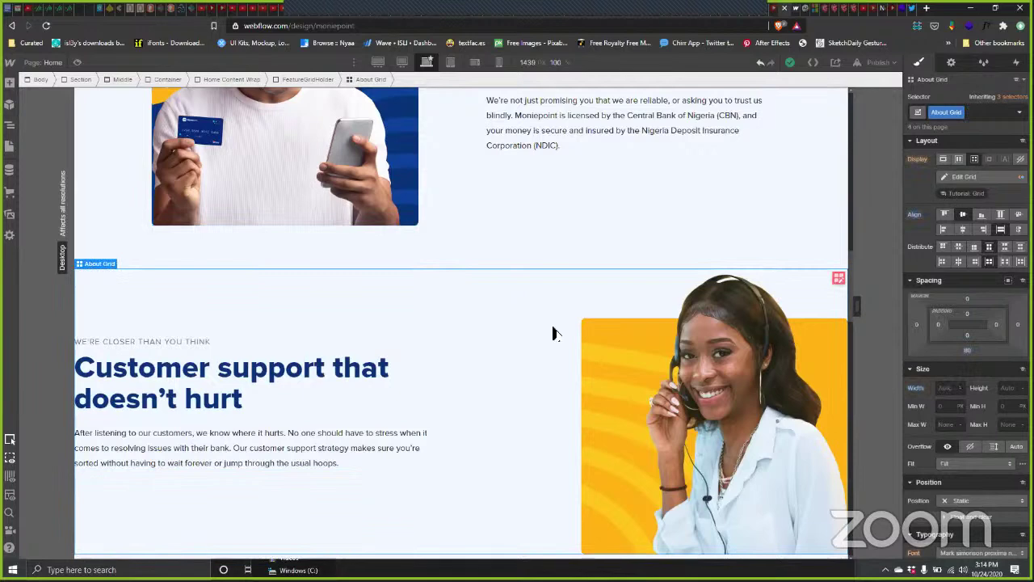
{"action": "left_click", "coordinate": [512, 187]}
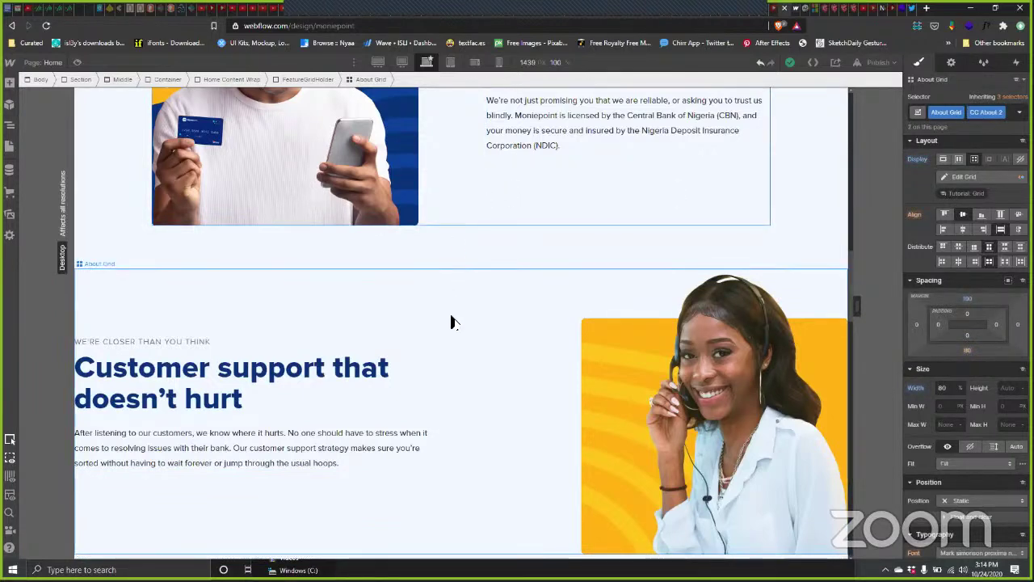
{"action": "key", "text": "ctrl+z"}
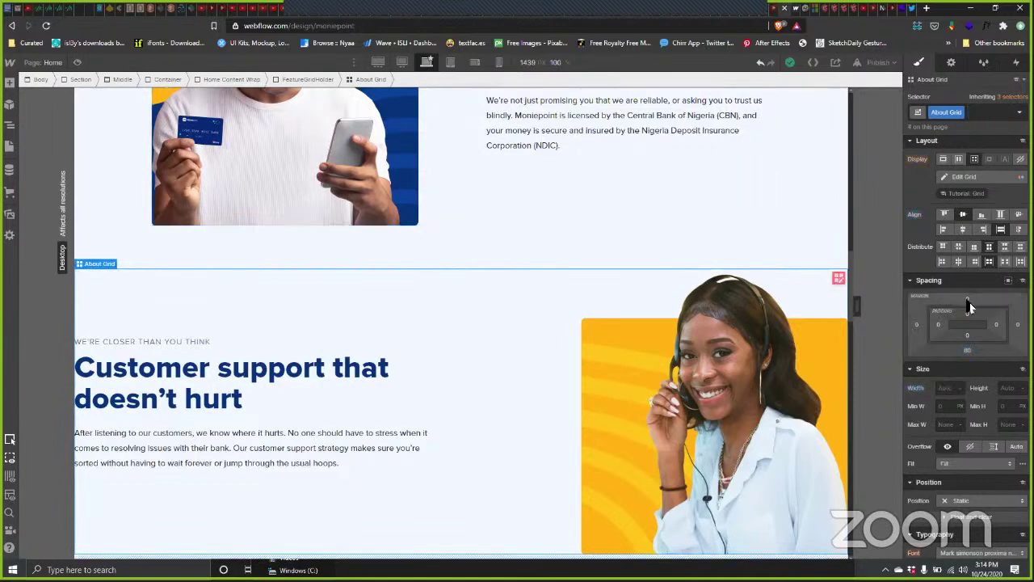
{"action": "left_click", "coordinate": [967, 299]}
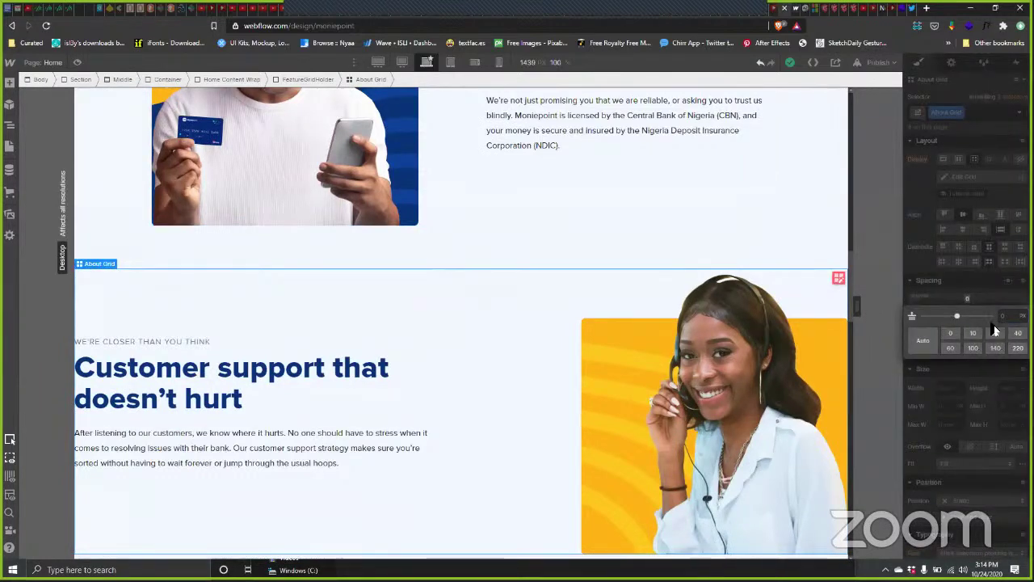
{"action": "type", "text": "220"}
{"action": "key", "text": "Return"}
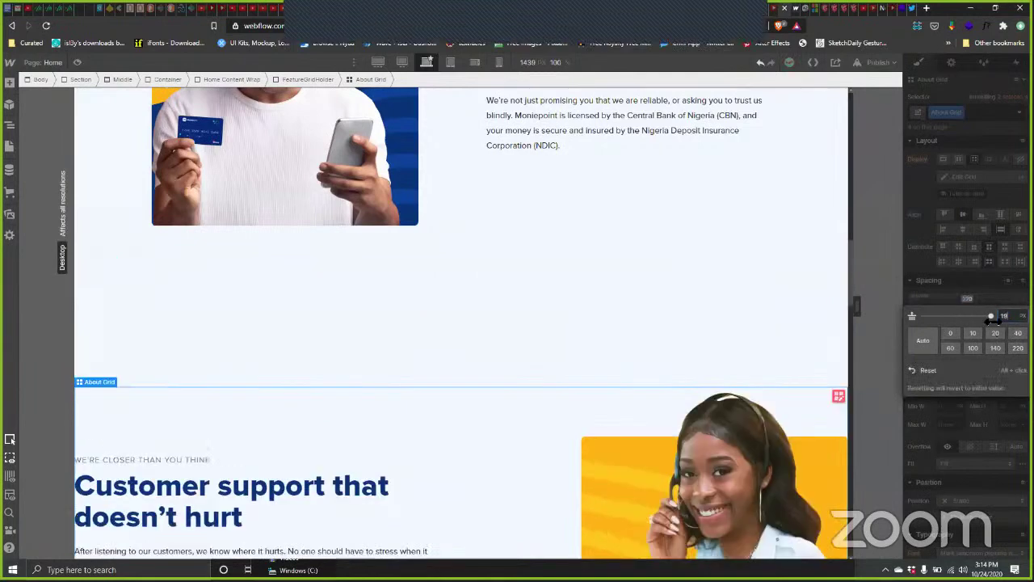
{"action": "left_click_drag", "start_coordinate": [993, 320], "coordinate": [987, 320]}
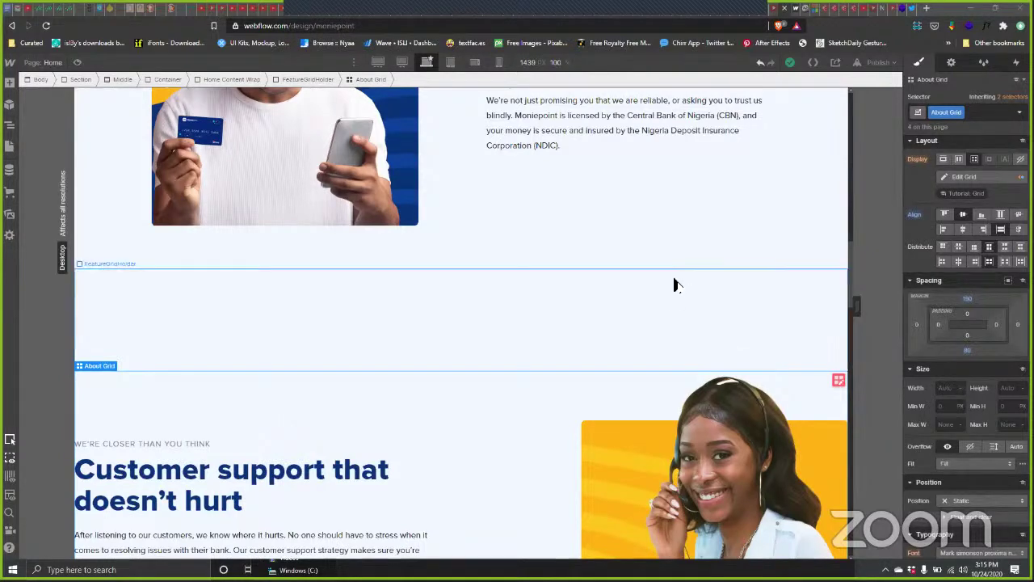
Step: Set the width of the customer support About Grid to 80%, following the grid of the "Bank you can (actually) trust" section
{"action": "scroll", "coordinate": [674, 282], "scroll_direction": "up", "scroll_amount": 2}
{"action": "left_click", "coordinate": [725, 380]}
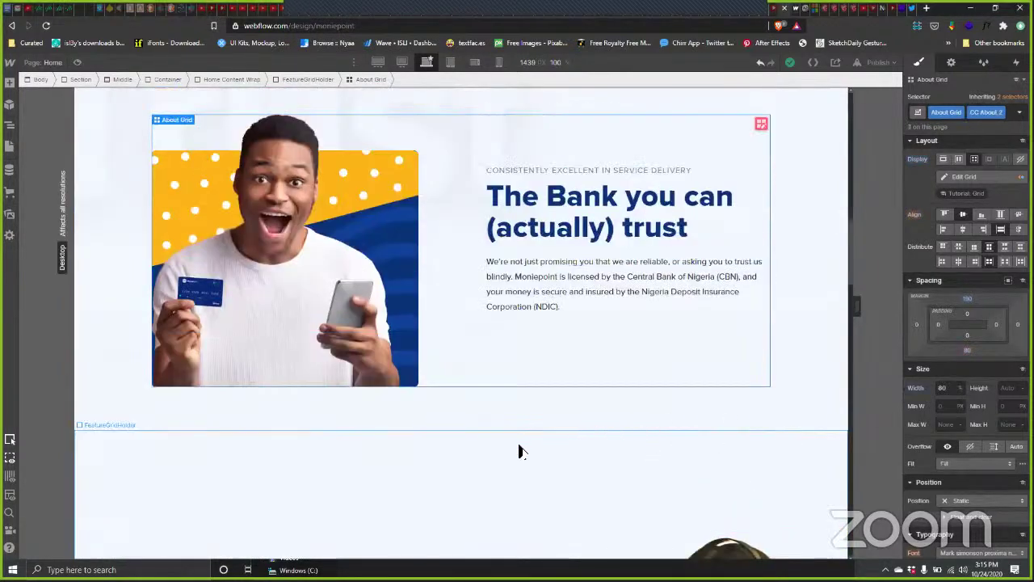
{"action": "scroll", "coordinate": [520, 450], "scroll_direction": "down", "scroll_amount": 3}
{"action": "left_click", "coordinate": [824, 369]}
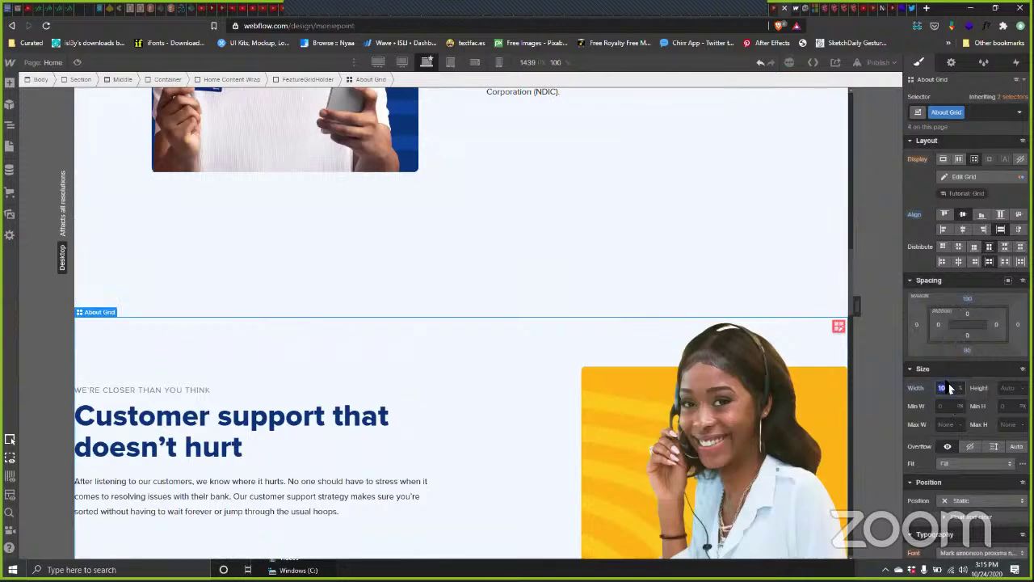
{"action": "type", "text": "80"}
{"action": "key", "text": "Return"}
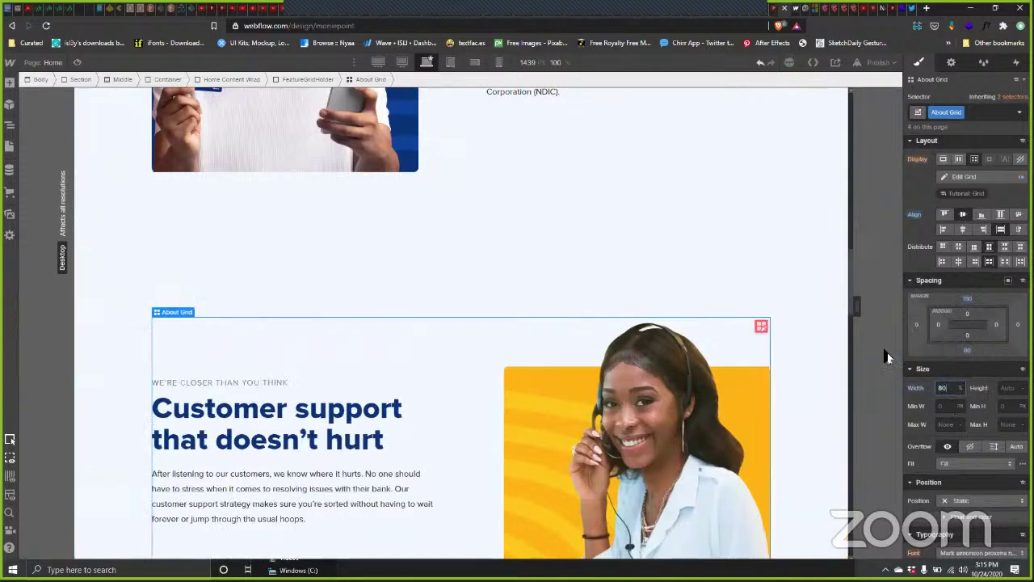
Step: Review the layout of the resized customer support section and bring up the background settings of its FeatureGridHolder
{"action": "left_click", "coordinate": [794, 351]}
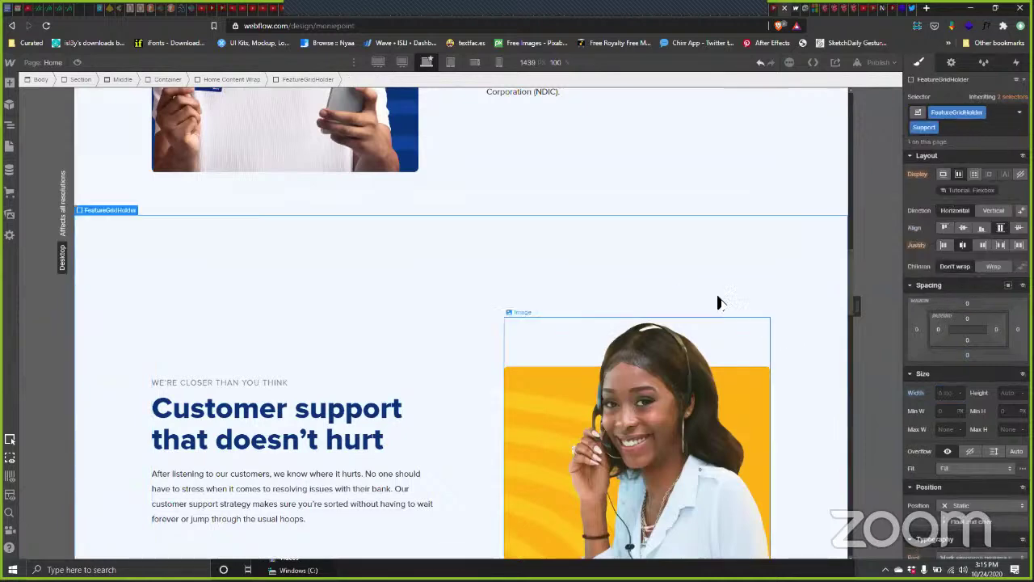
{"action": "scroll", "coordinate": [730, 316], "scroll_direction": "up", "scroll_amount": 3}
{"action": "scroll", "coordinate": [760, 355], "scroll_direction": "down", "scroll_amount": 1}
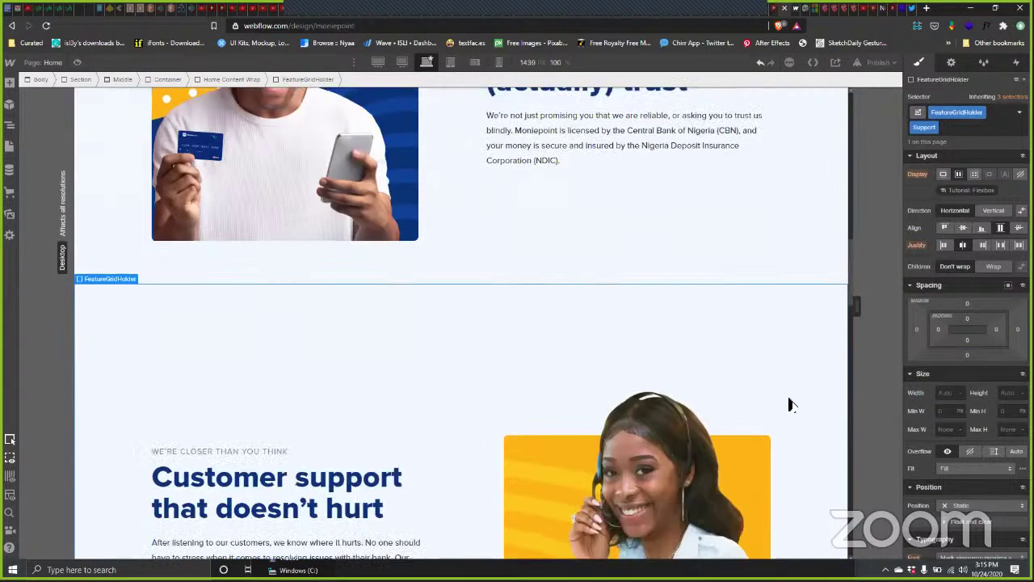
{"action": "scroll", "coordinate": [746, 346], "scroll_direction": "down", "scroll_amount": 5}
{"action": "scroll", "coordinate": [671, 291], "scroll_direction": "down", "scroll_amount": 1}
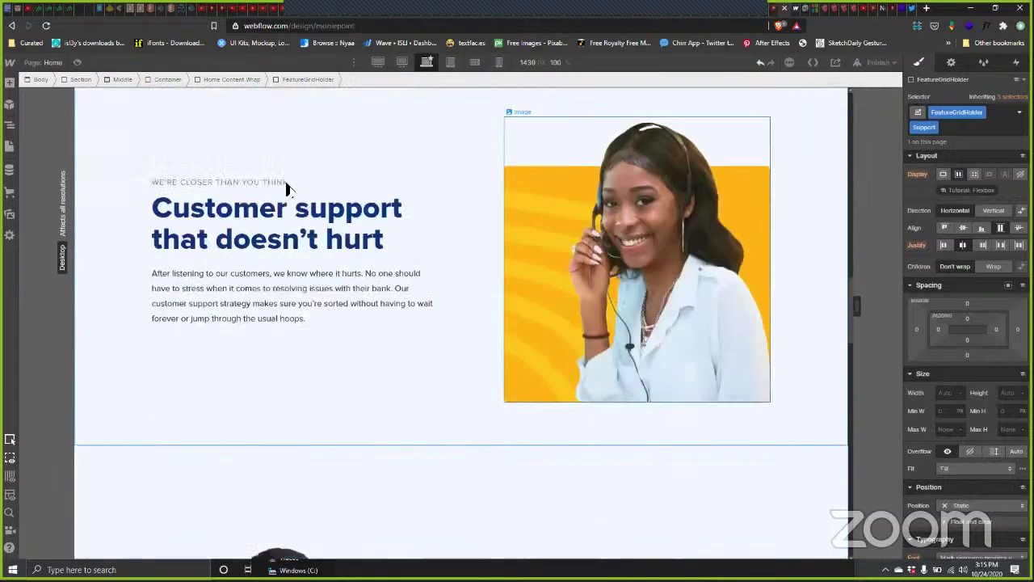
{"action": "left_click", "coordinate": [401, 363]}
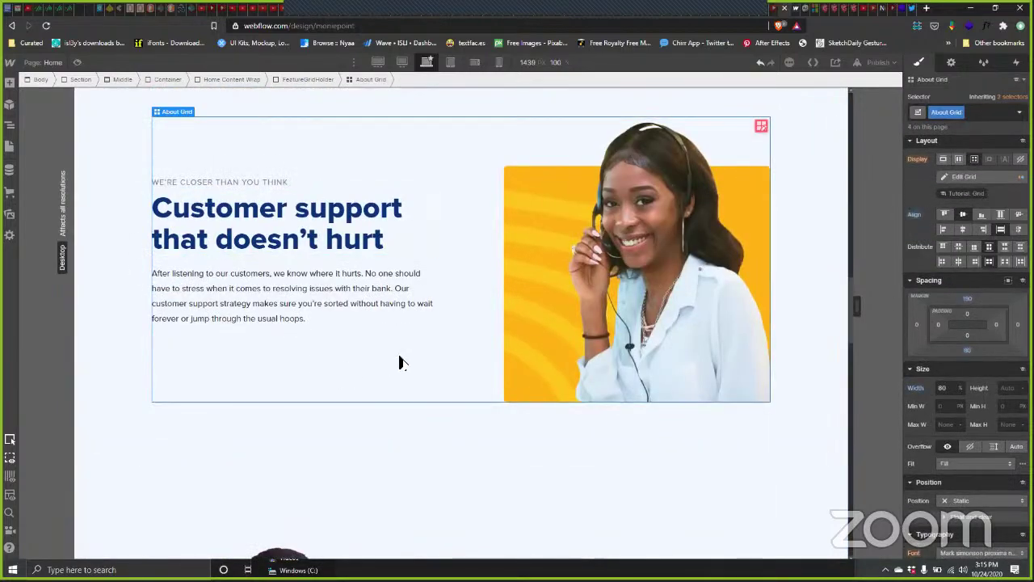
{"action": "left_click", "coordinate": [825, 305]}
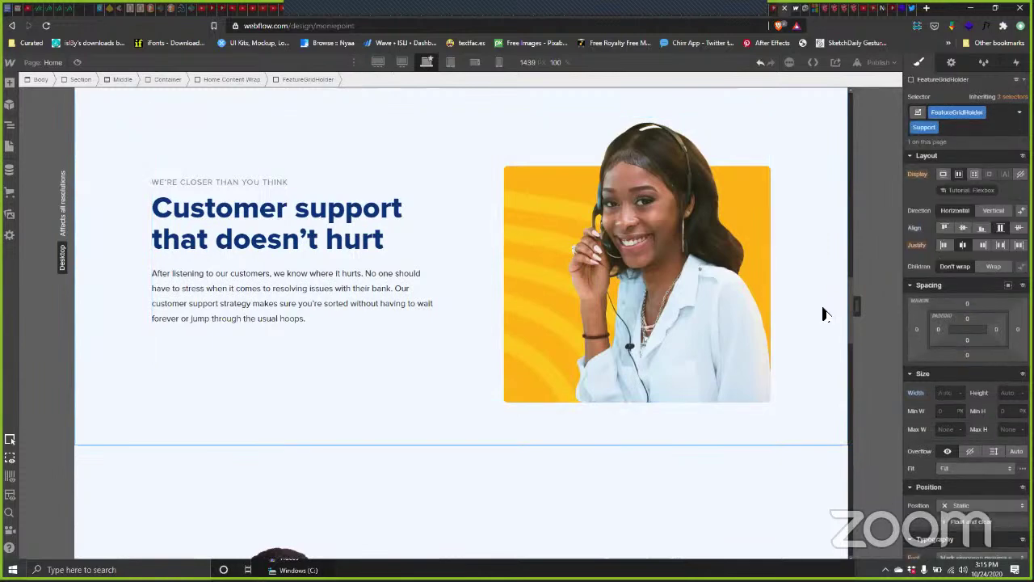
{"action": "scroll", "coordinate": [944, 381], "scroll_direction": "down", "scroll_amount": 5}
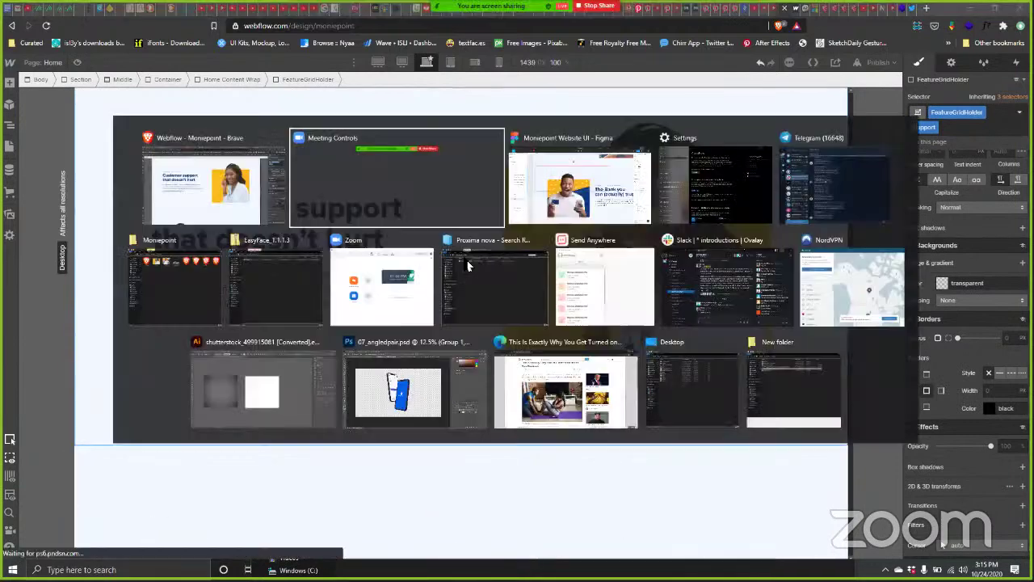
Step: Switch to the Moniepoint Website UI design in Figma and select the large Support background text behind the customer support image
{"action": "key", "text": "alt+Tab"}
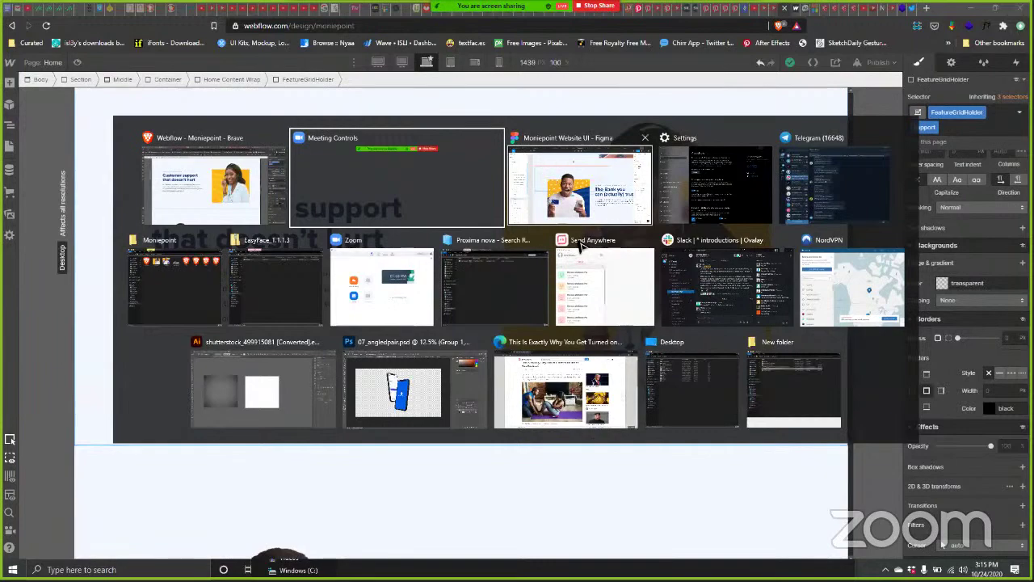
{"action": "left_click", "coordinate": [566, 182]}
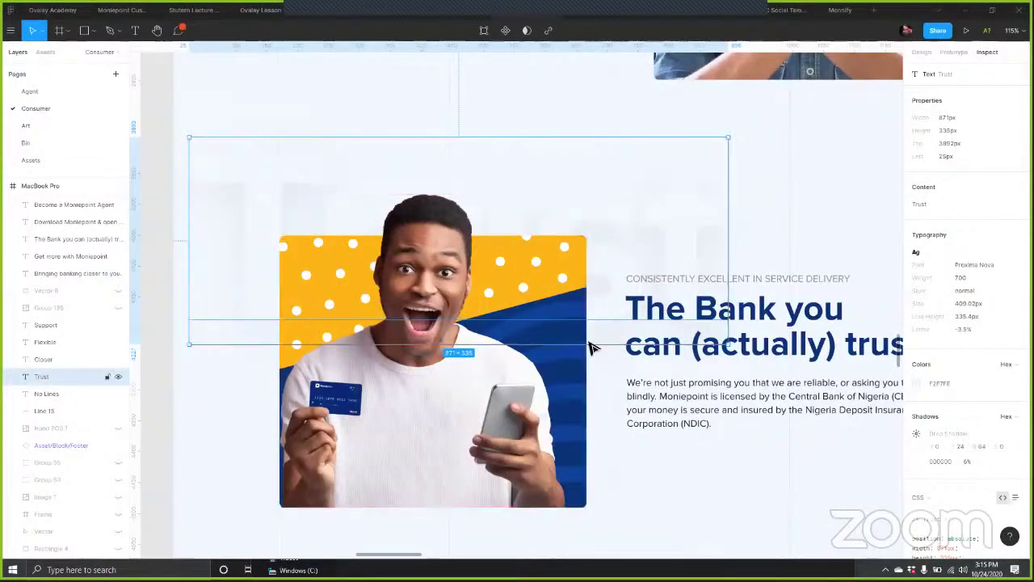
{"action": "scroll", "coordinate": [589, 347], "scroll_direction": "down", "scroll_amount": 5}
{"action": "left_click", "coordinate": [727, 322]}
{"action": "scroll", "coordinate": [767, 387], "scroll_direction": "down", "scroll_amount": 1}
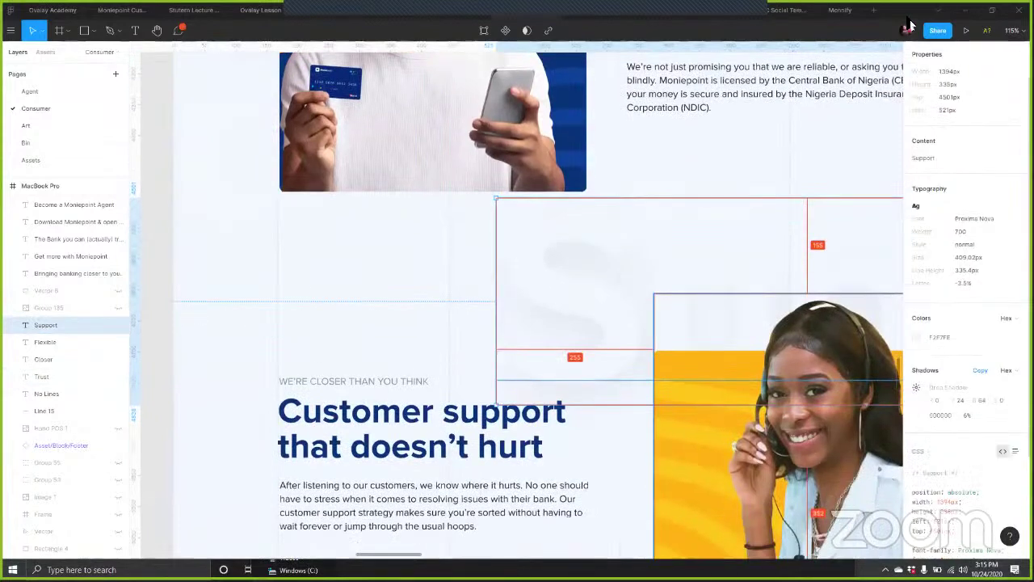
Step: Export the Support text layer as an SVG named Support into the Moniepoint folder and return to Webflow
{"action": "scroll", "coordinate": [953, 324], "scroll_direction": "down", "scroll_amount": 3}
{"action": "key", "text": "alt+8"}
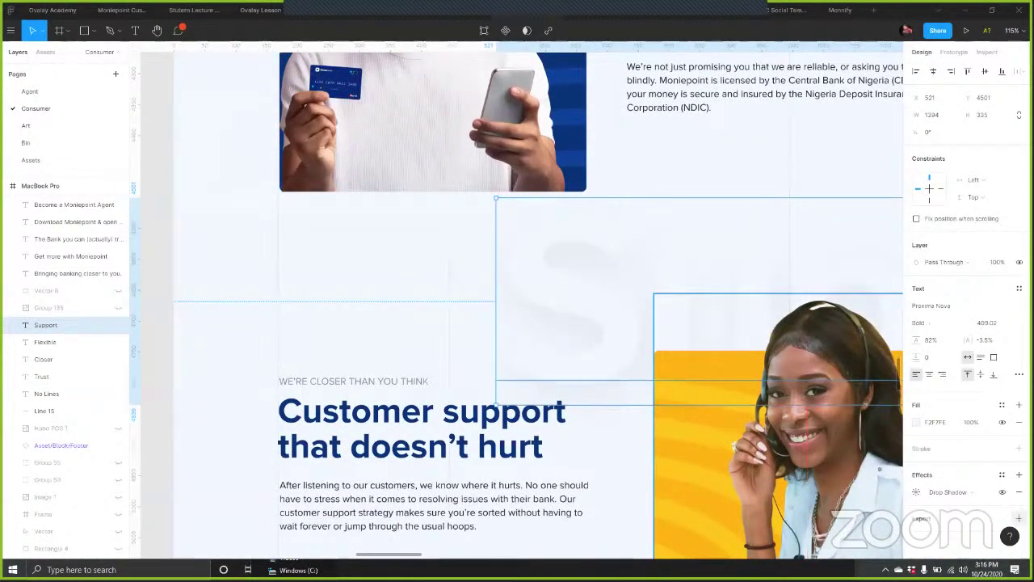
{"action": "scroll", "coordinate": [999, 493], "scroll_direction": "down", "scroll_amount": 1}
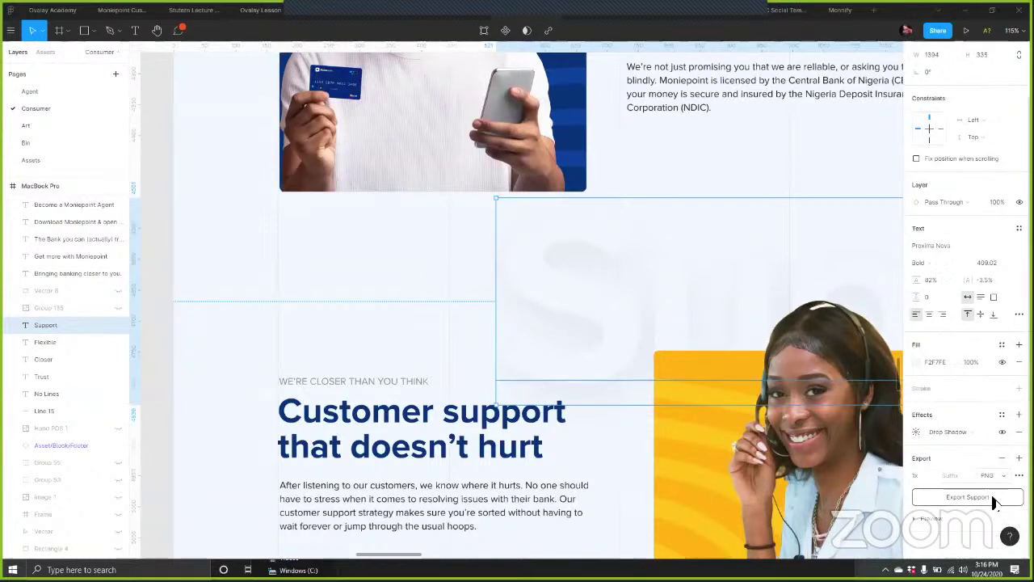
{"action": "left_click", "coordinate": [978, 496]}
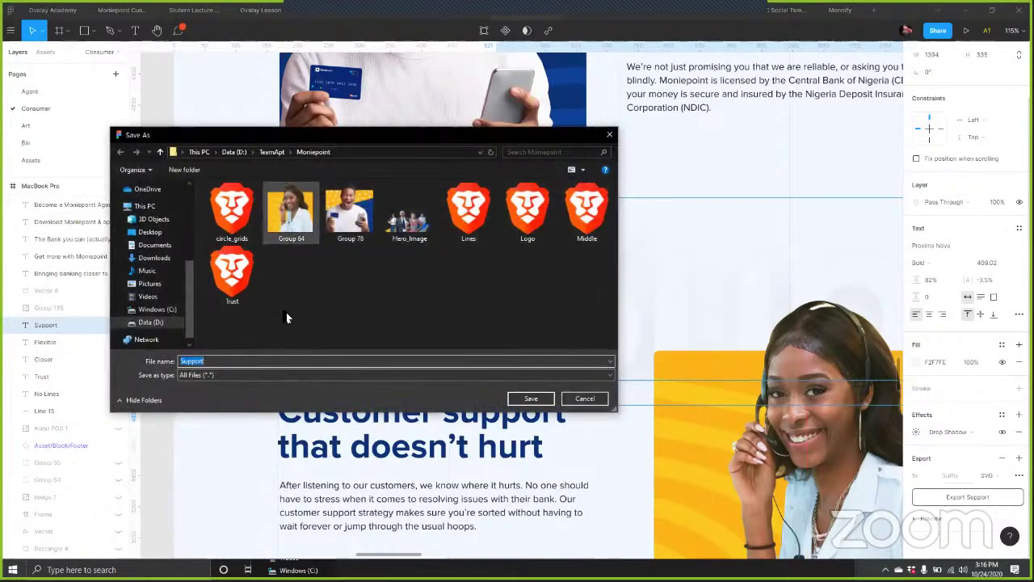
{"action": "left_click", "coordinate": [532, 399]}
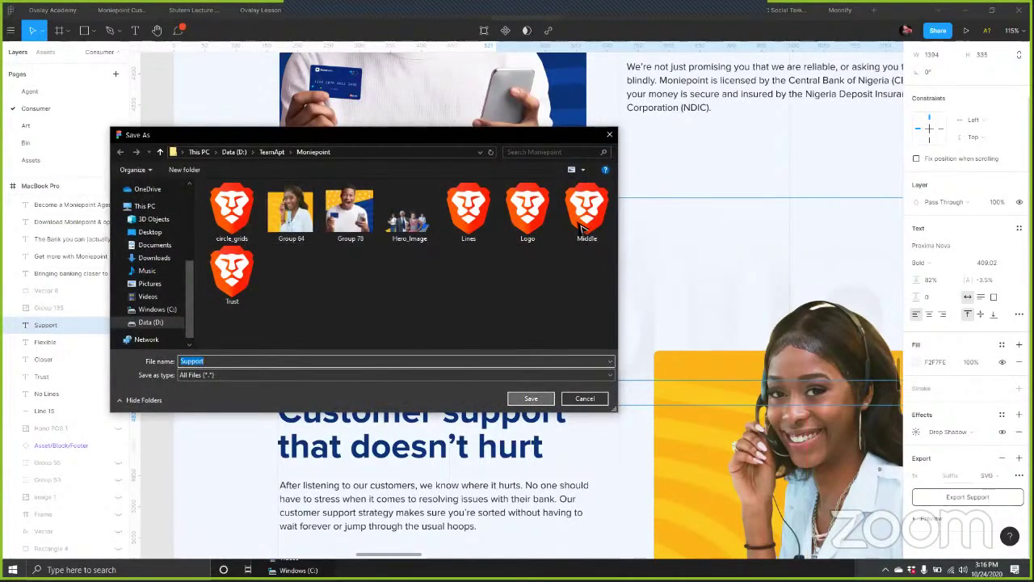
{"action": "left_click", "coordinate": [965, 11]}
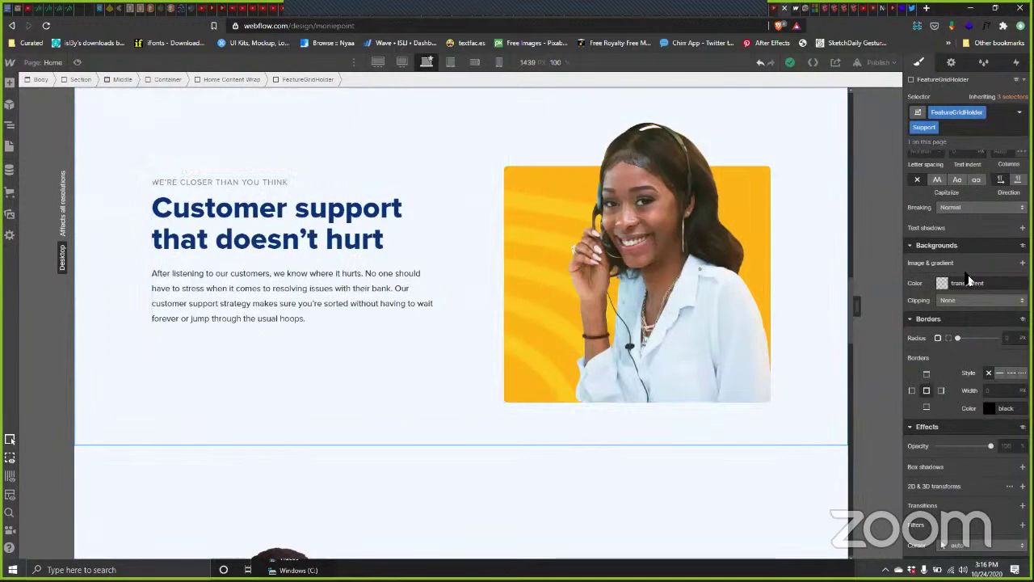
Step: Add a background image layer to the Support FeatureGridHolder and upload the Support SVG to the site assets
{"action": "left_click", "coordinate": [1023, 262]}
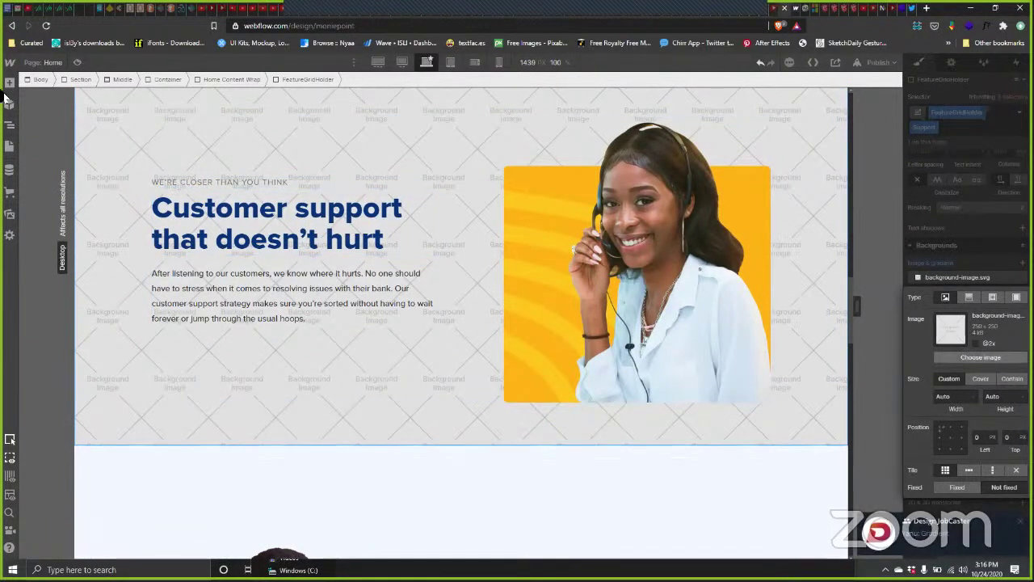
{"action": "key", "text": "j"}
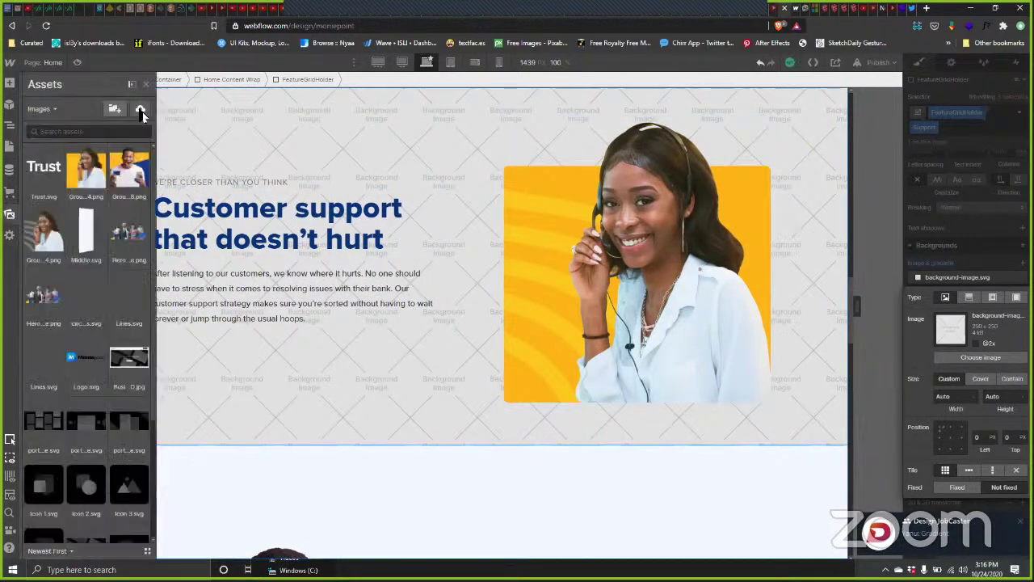
{"action": "left_click", "coordinate": [140, 108]}
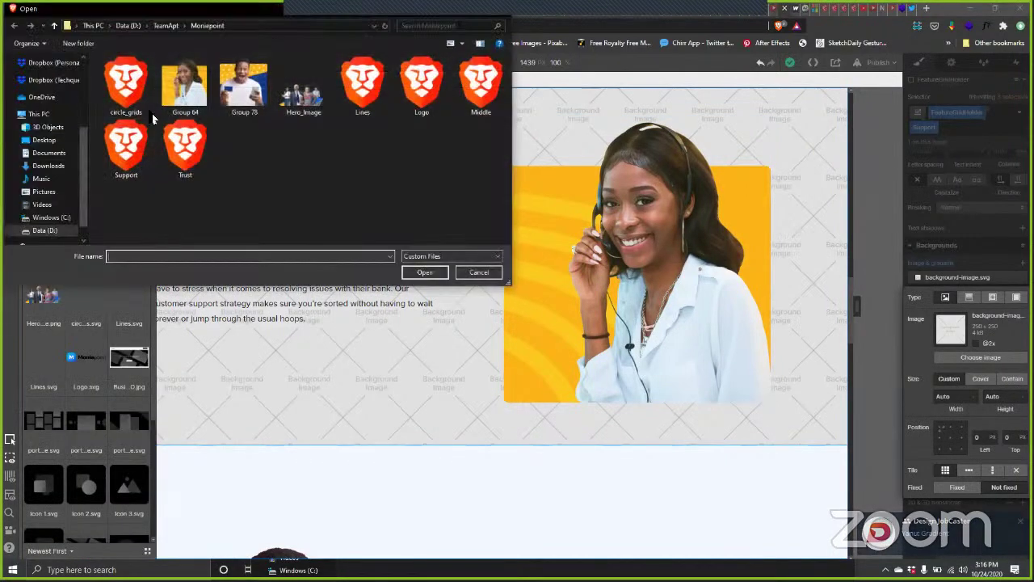
{"action": "left_click", "coordinate": [127, 160]}
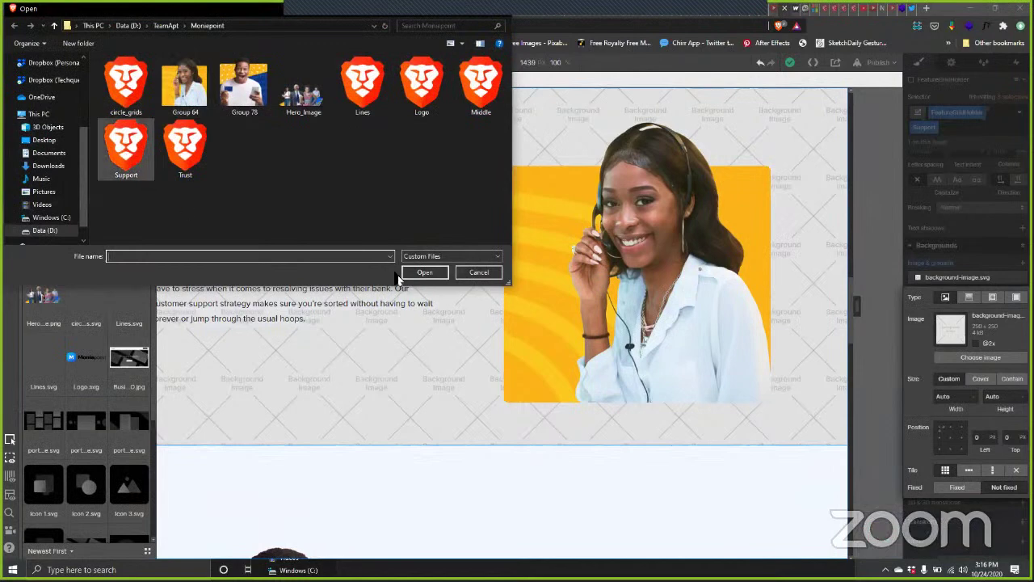
{"action": "left_click", "coordinate": [424, 272]}
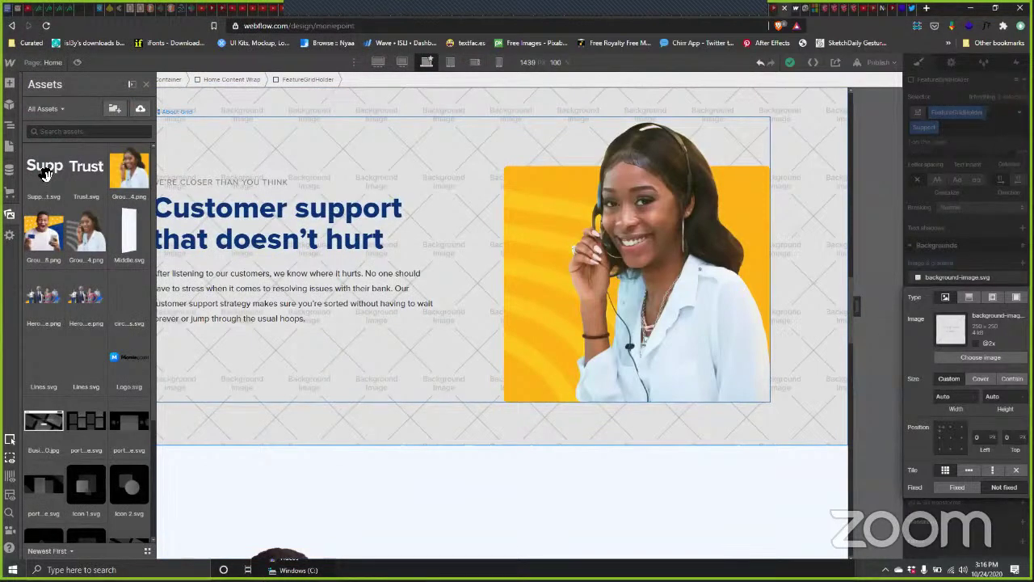
Step: Use the uploaded Support.svg as the customer support FeatureGridHolder's background image, with tiling turned off
{"action": "left_click", "coordinate": [941, 359]}
{"action": "left_click", "coordinate": [44, 175]}
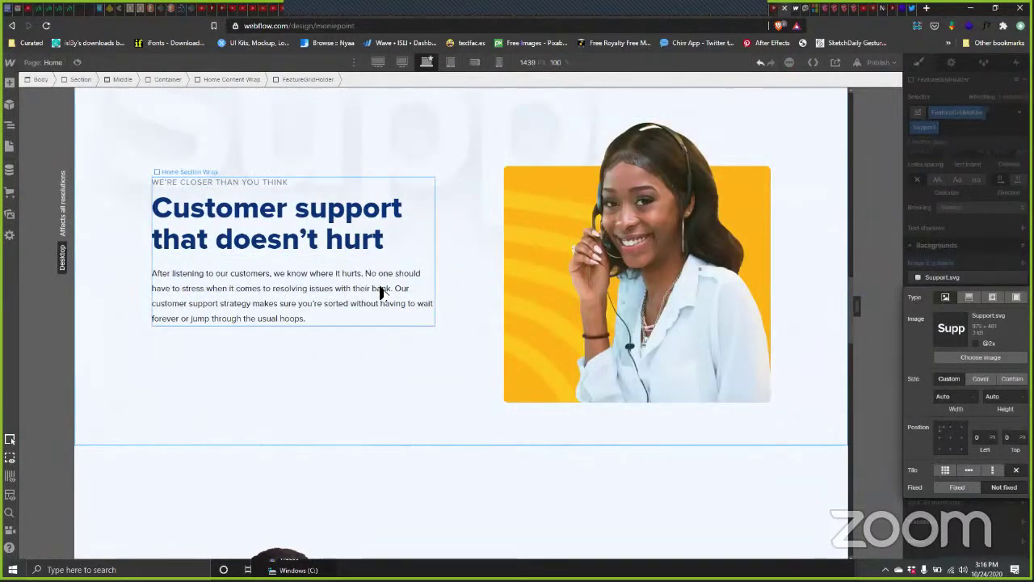
{"action": "scroll", "coordinate": [853, 367], "scroll_direction": "up", "scroll_amount": 2}
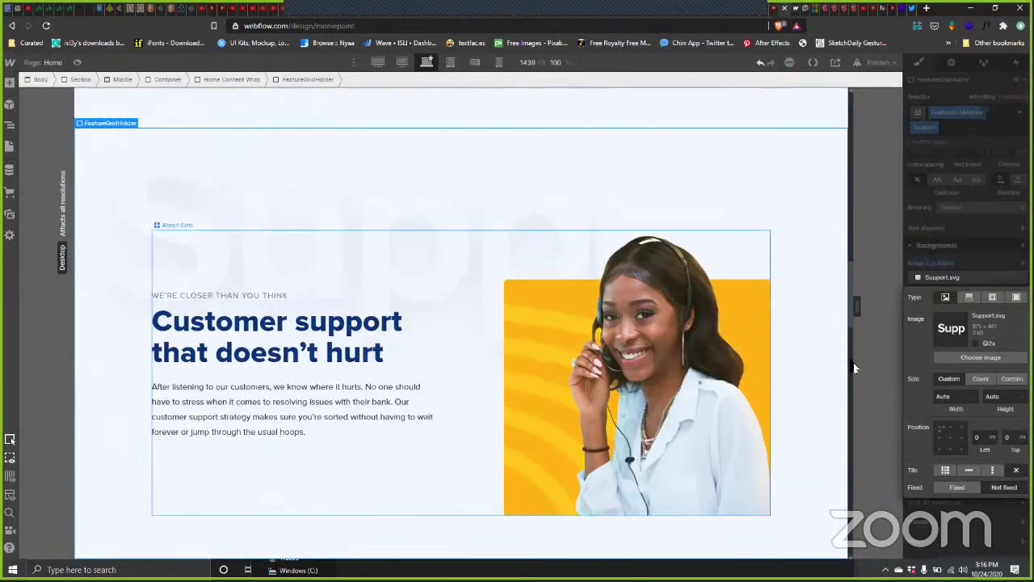
Step: Compare the Support background's placement with the Trust section above it and with the Figma design
{"action": "left_click", "coordinate": [991, 441]}
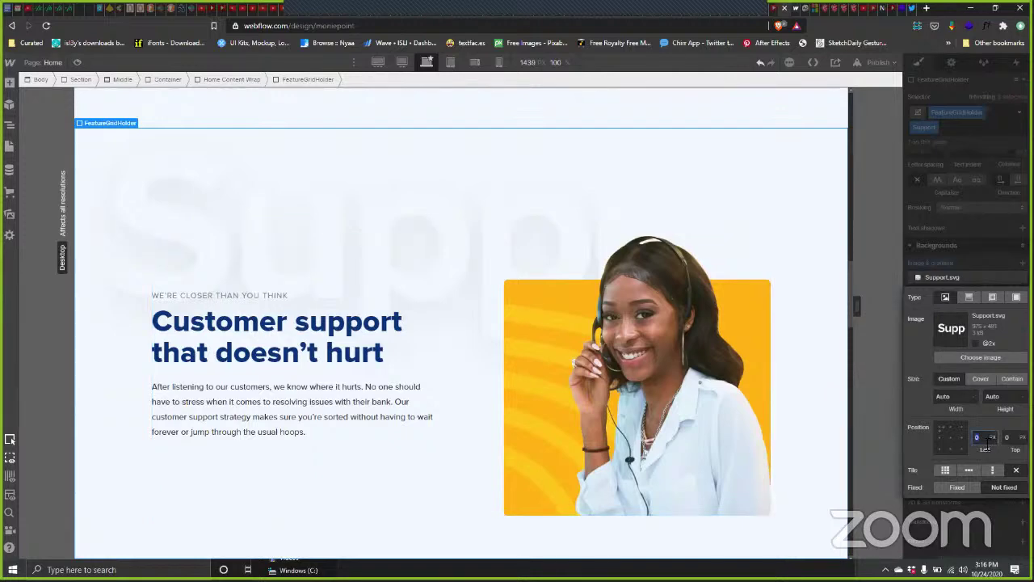
{"action": "scroll", "coordinate": [574, 364], "scroll_direction": "up", "scroll_amount": 4}
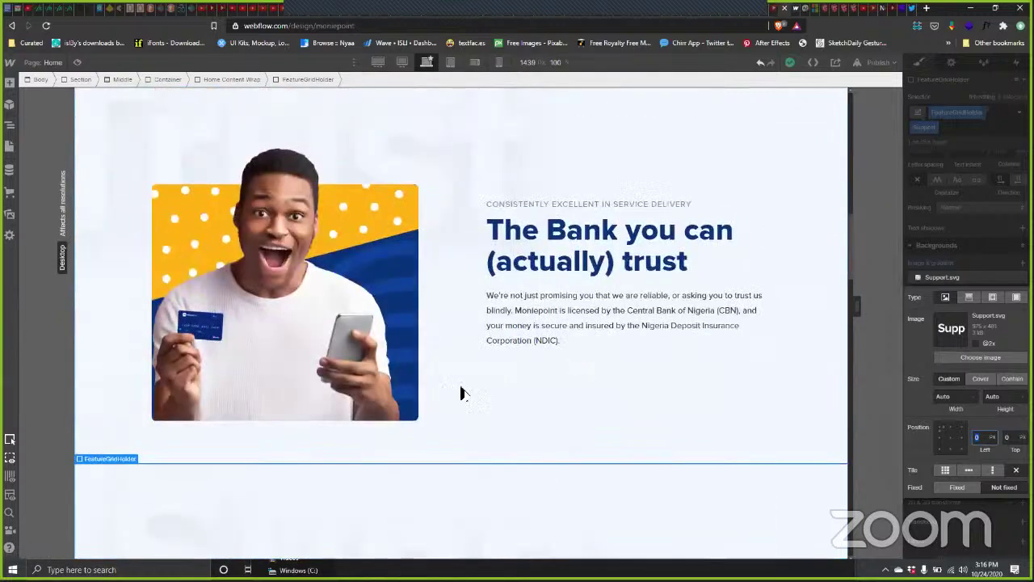
{"action": "scroll", "coordinate": [461, 394], "scroll_direction": "down", "scroll_amount": 2}
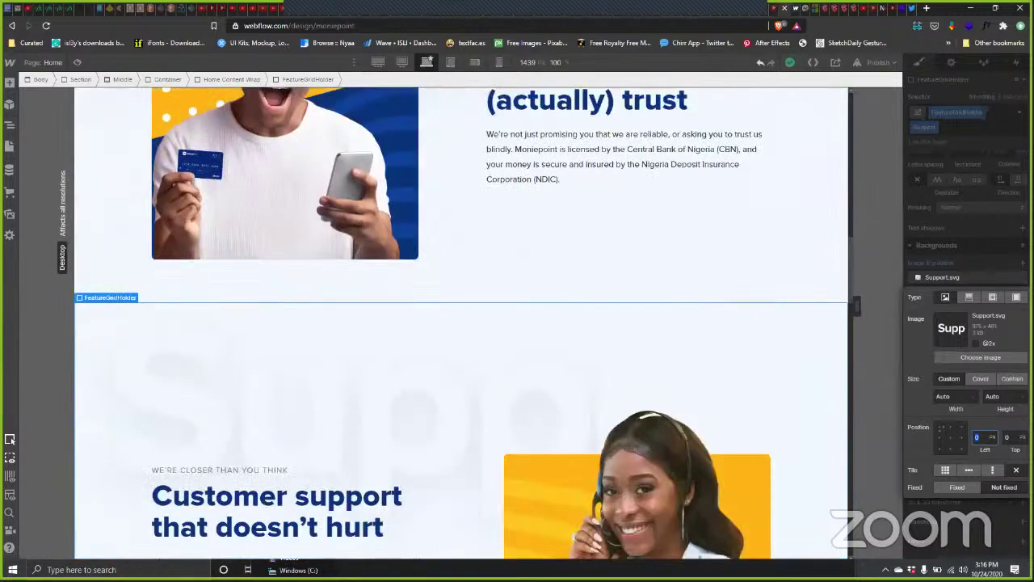
{"action": "key", "text": "alt+Tab"}
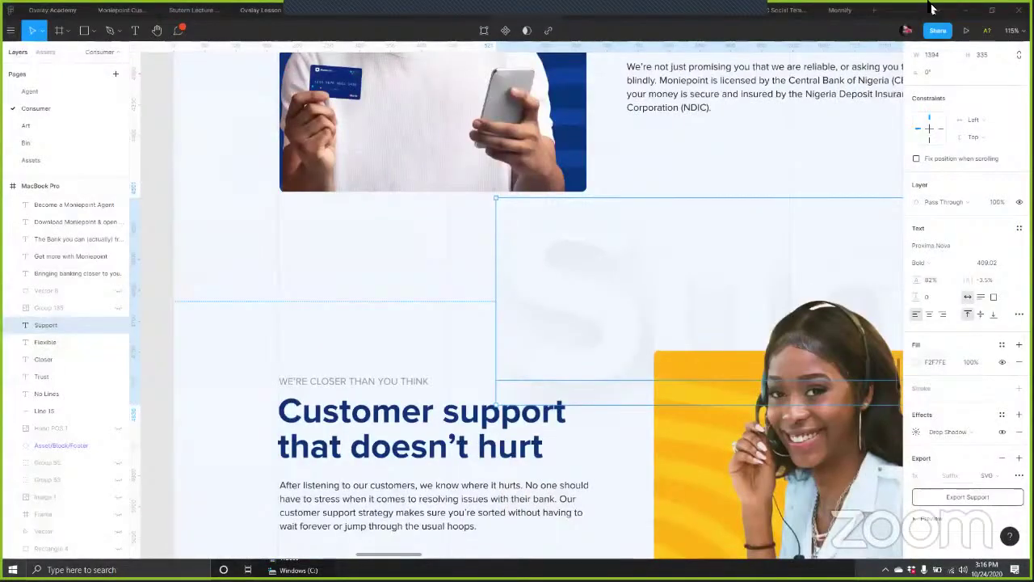
{"action": "left_click", "coordinate": [966, 10]}
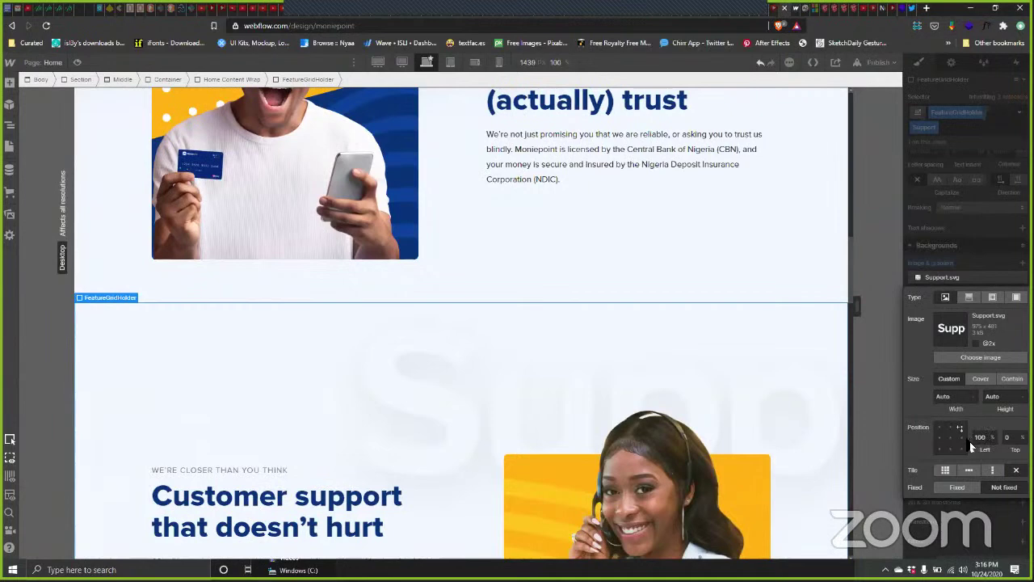
Step: Try left positions of 90% and 60% for the Support background image before setting it back to 100%
{"action": "left_click", "coordinate": [979, 441]}
{"action": "type", "text": "90"}
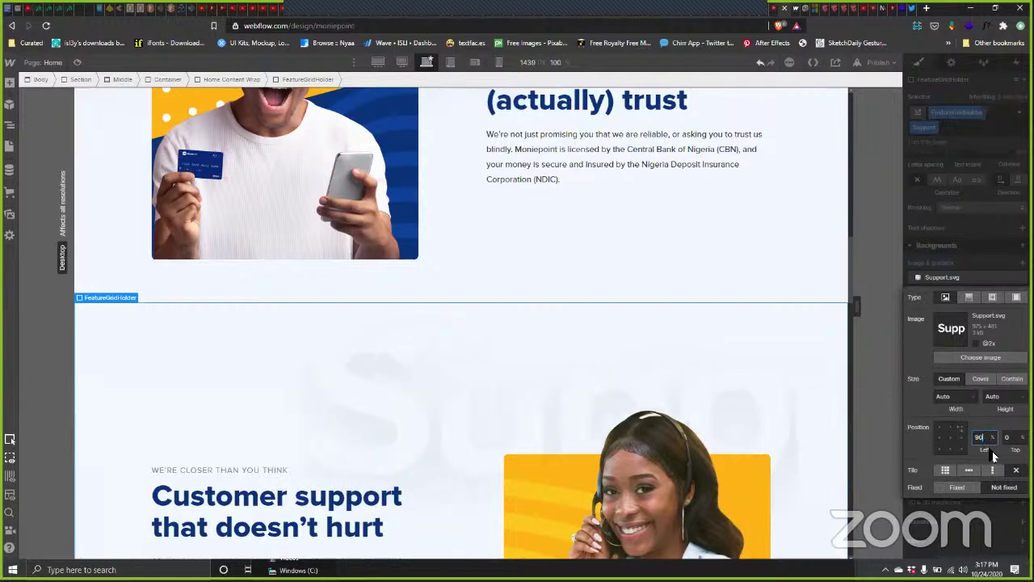
{"action": "key", "text": "shift+Down"}
{"action": "key", "text": "shift+Down"}
{"action": "key", "text": "shift+Down"}
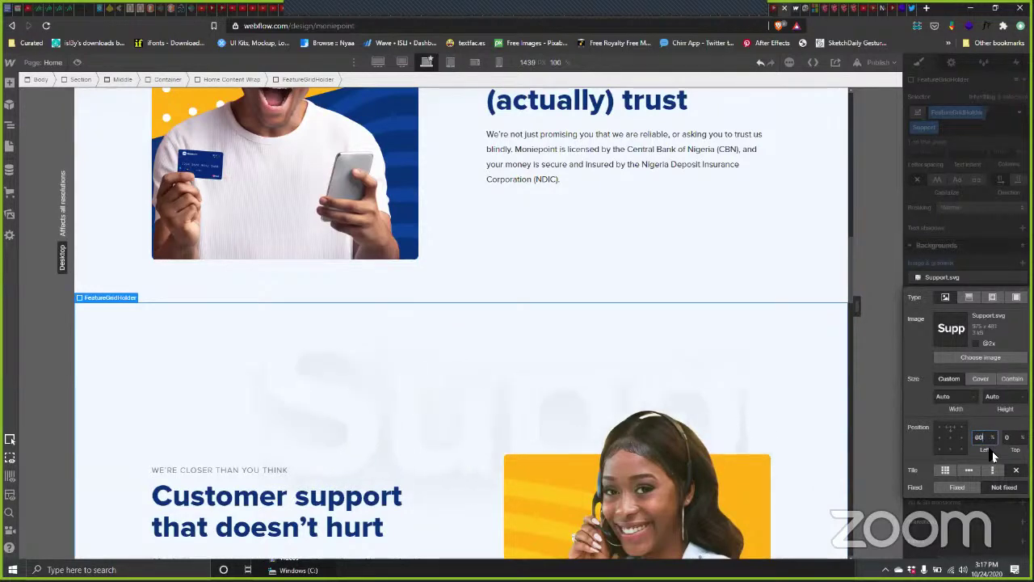
{"action": "key", "text": "shift+Up"}
{"action": "key", "text": "shift+Up"}
{"action": "key", "text": "shift+Up"}
{"action": "key", "text": "shift+Up"}
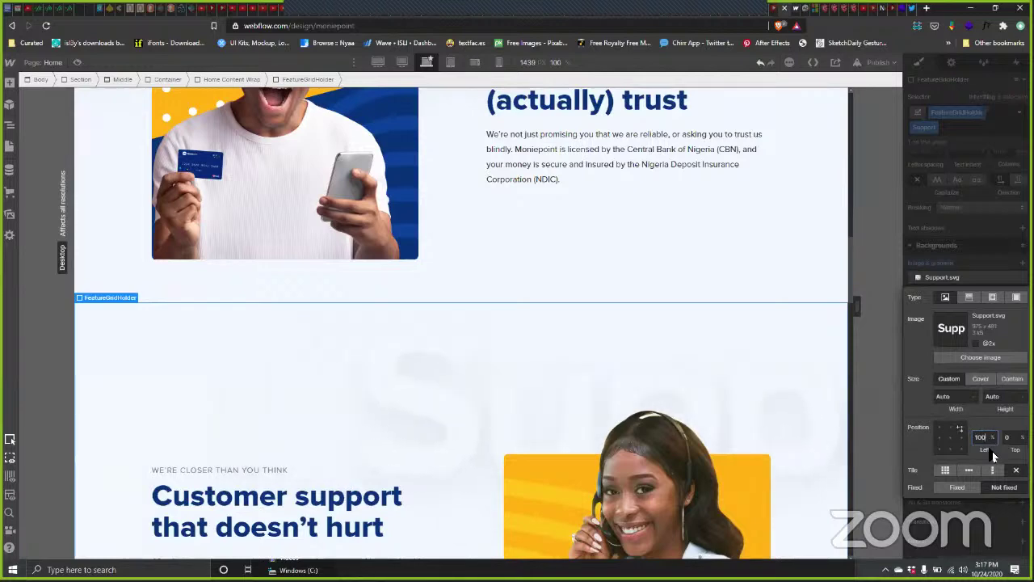
Step: Switch to Figma, place a copy of the Support text on the canvas outside the page frame, and export it as SVG over the Support file
{"action": "left_click", "coordinate": [970, 8]}
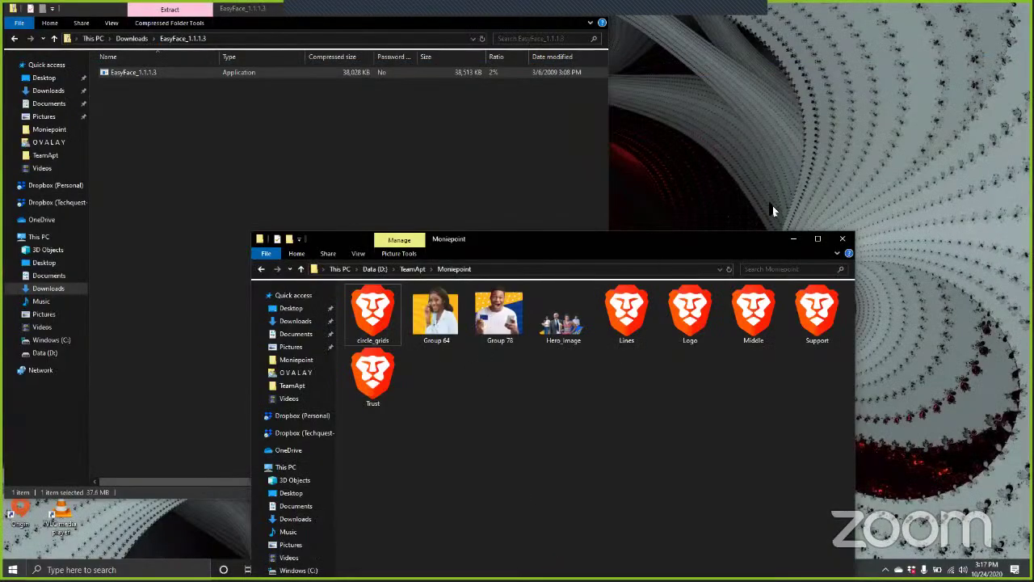
{"action": "key", "text": "alt+Tab"}
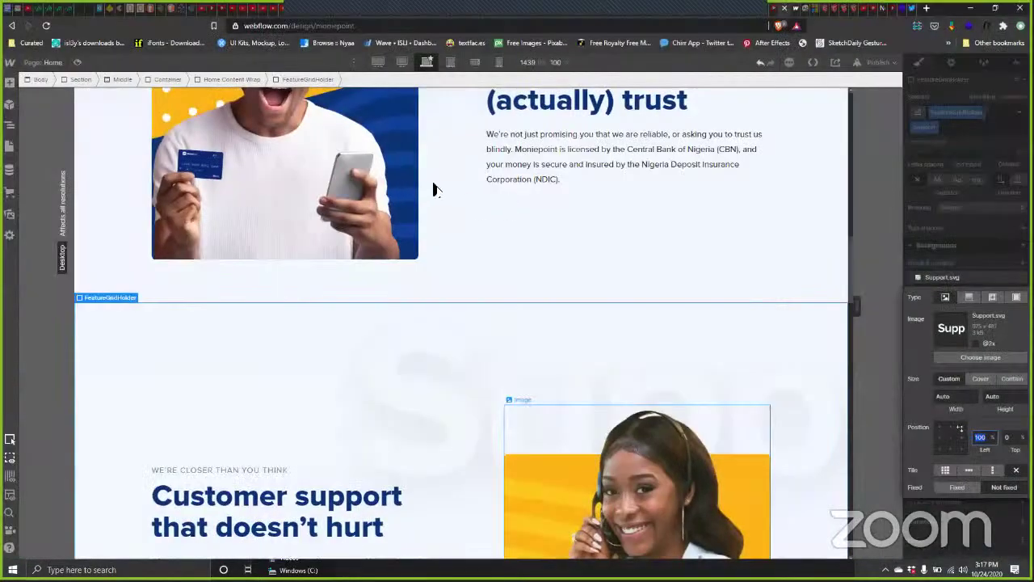
{"action": "key", "text": "alt+Tab"}
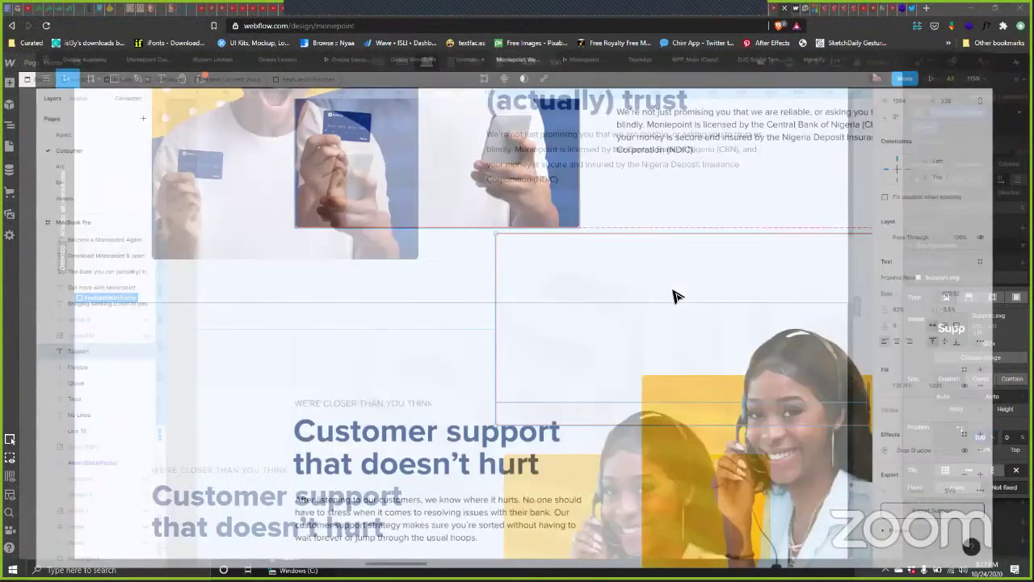
{"action": "scroll", "coordinate": [630, 305], "scroll_direction": "down", "scroll_amount": 3}
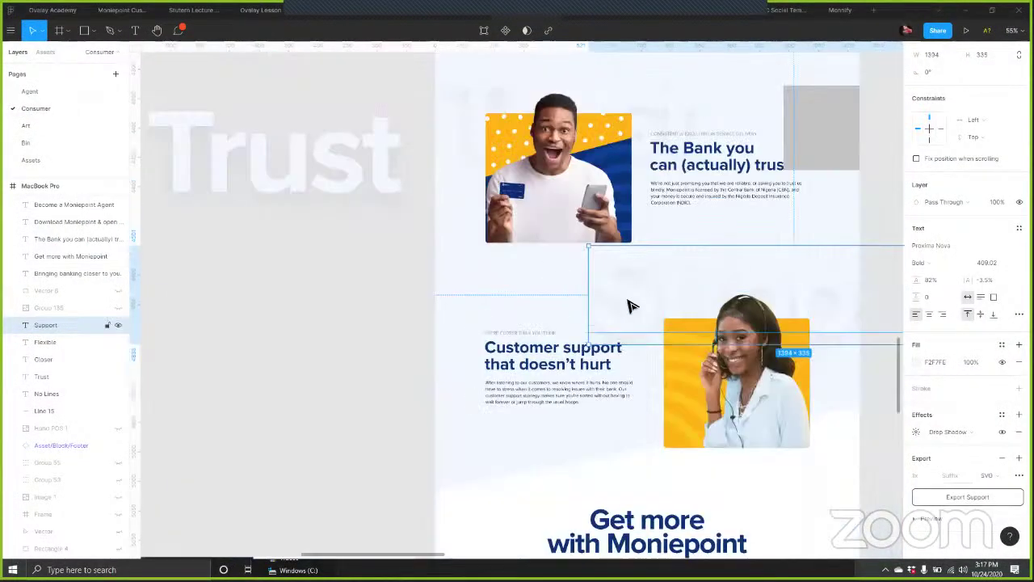
{"action": "scroll", "coordinate": [631, 306], "scroll_direction": "right", "scroll_amount": 3}
{"action": "scroll", "coordinate": [352, 265], "scroll_direction": "right", "scroll_amount": 4}
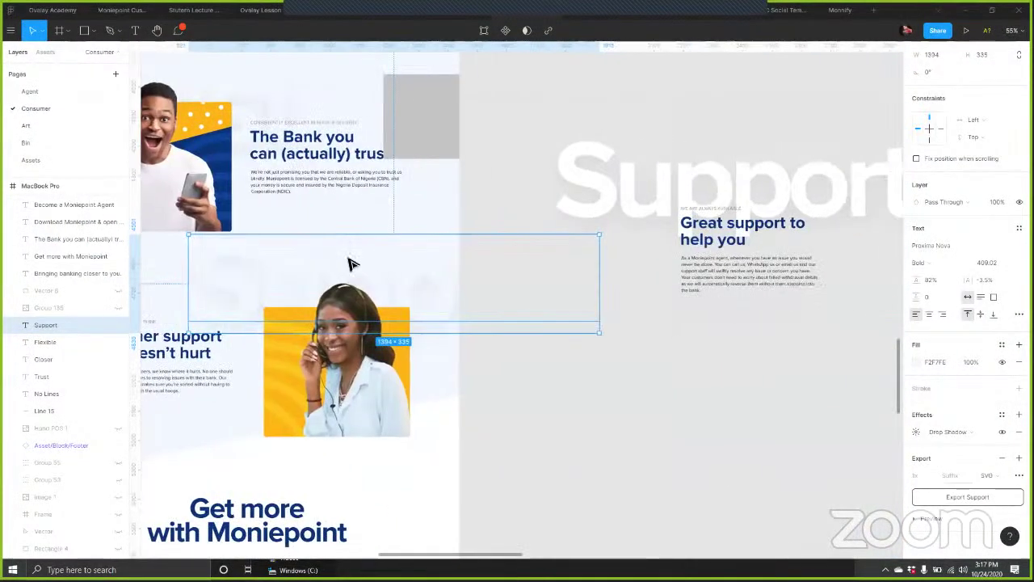
{"action": "scroll", "coordinate": [351, 264], "scroll_direction": "right", "scroll_amount": 3}
{"action": "scroll", "coordinate": [352, 264], "scroll_direction": "down", "scroll_amount": 2}
{"action": "left_click_drag", "start_coordinate": [522, 286], "coordinate": [548, 366]}
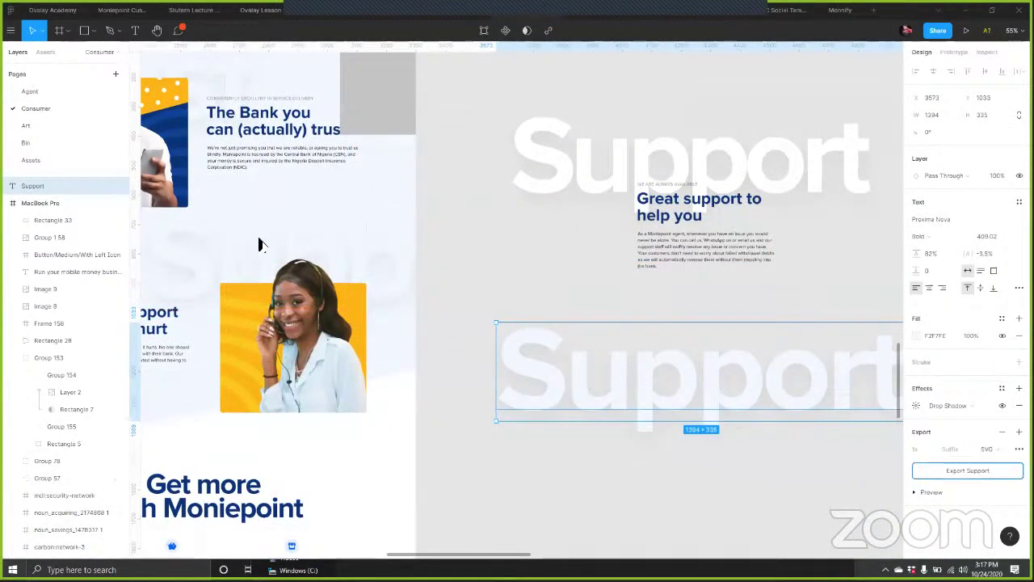
{"action": "left_click", "coordinate": [967, 471]}
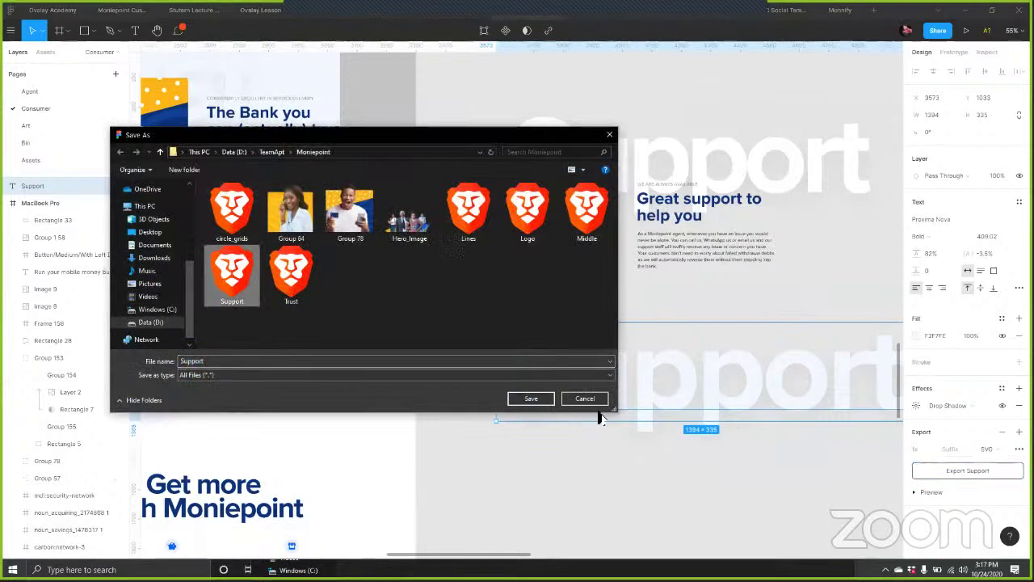
{"action": "key", "text": "Escape"}
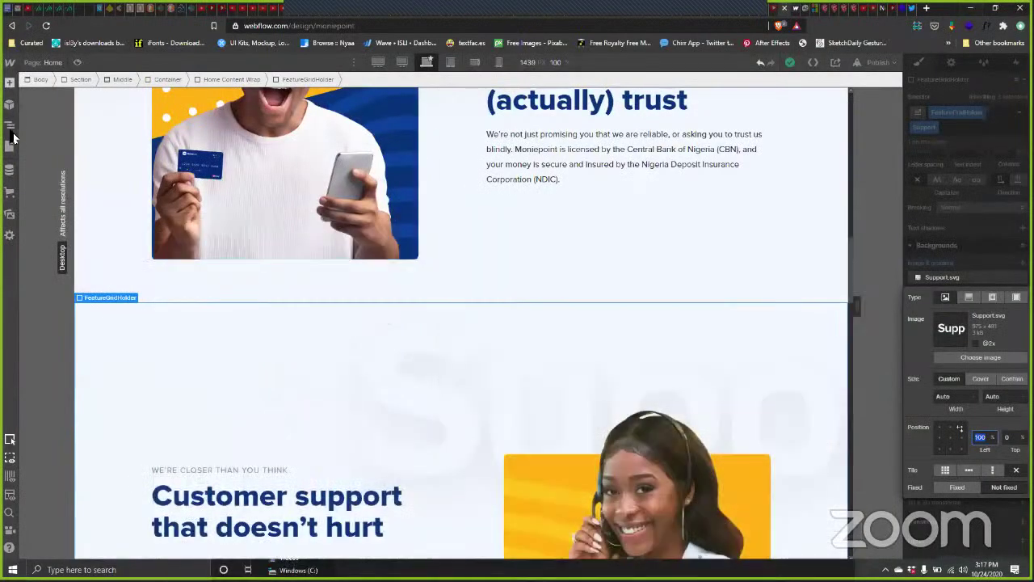
Step: Return to Webflow and upload the re-exported Support file from the Moniepoint folder to the site assets
{"action": "left_click", "coordinate": [10, 215]}
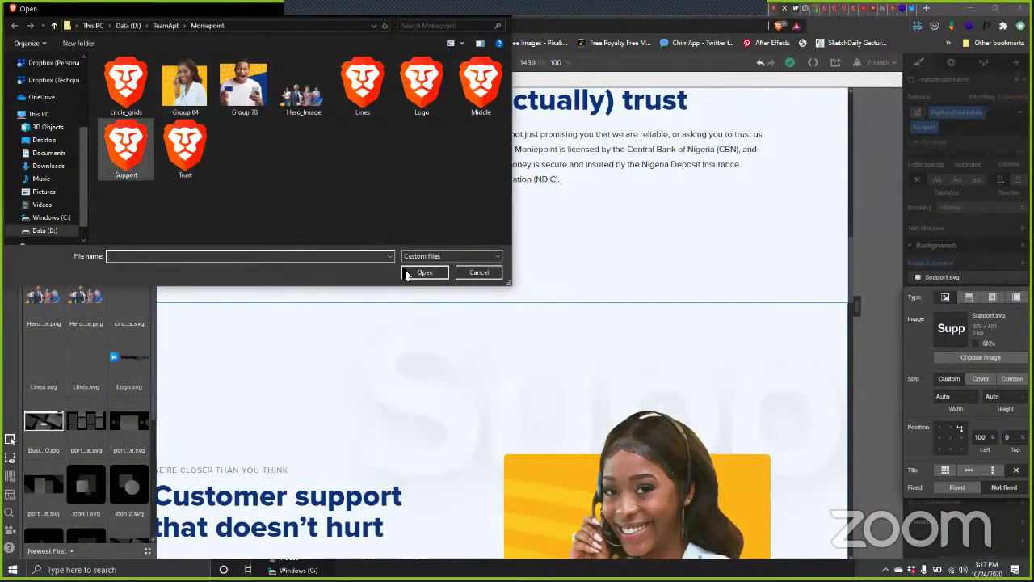
{"action": "left_click", "coordinate": [125, 145]}
{"action": "double_click", "coordinate": [97, 138]}
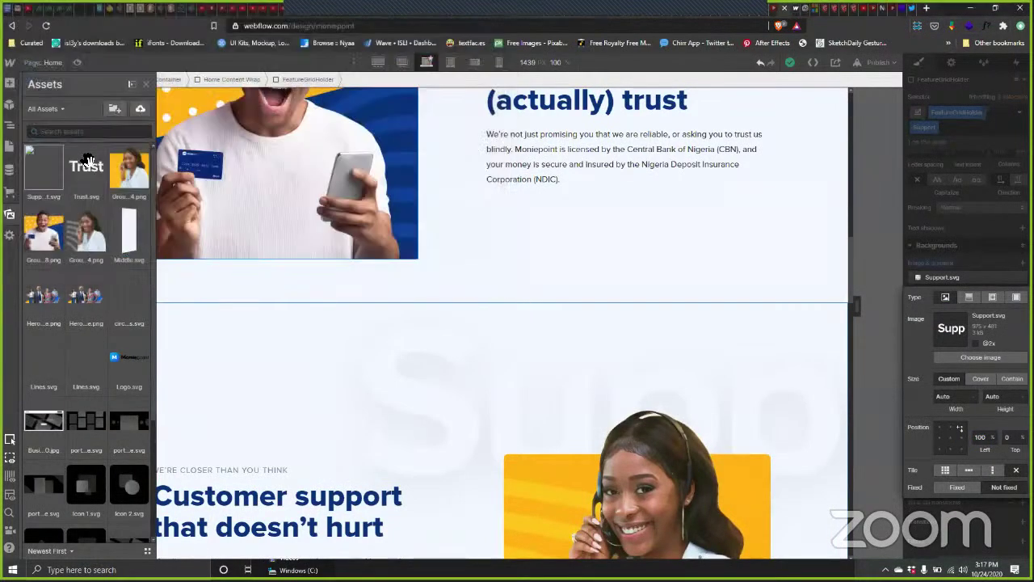
Step: Delete the older cropped Support.svg asset and set the new full-word Support.svg as the FeatureGridHolder's background image
{"action": "left_click", "coordinate": [101, 152]}
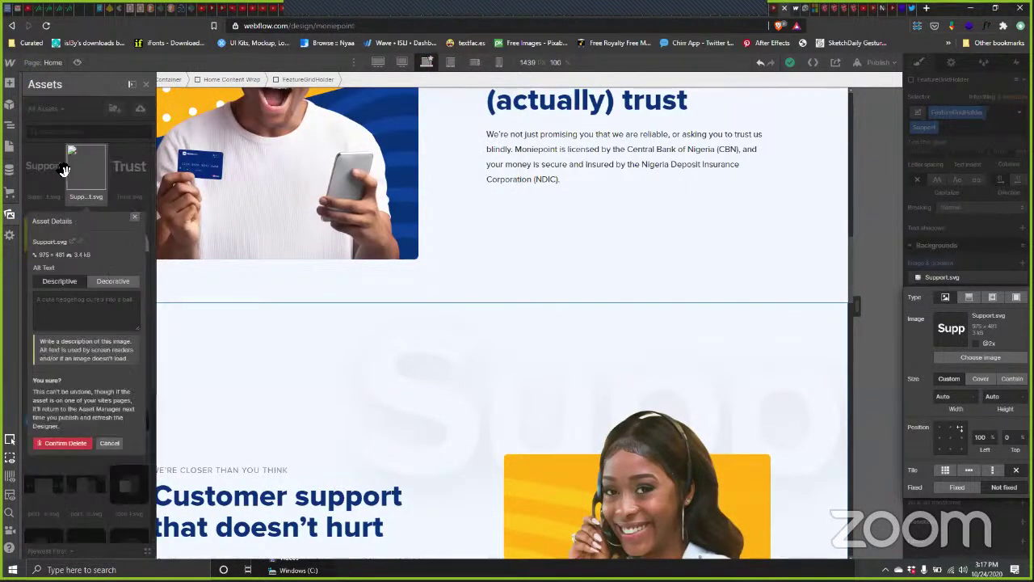
{"action": "left_click", "coordinate": [573, 345]}
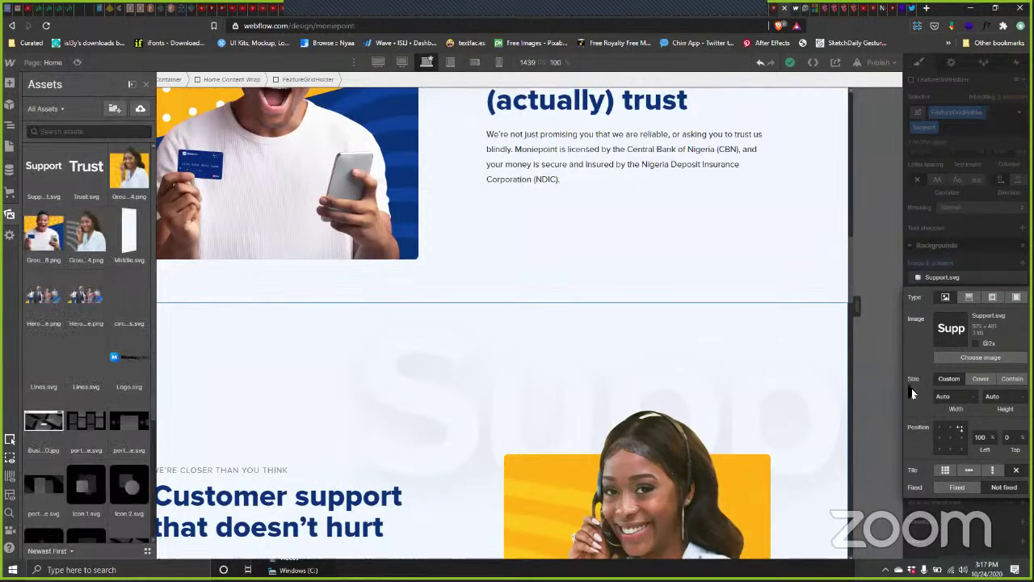
{"action": "left_click", "coordinate": [978, 358]}
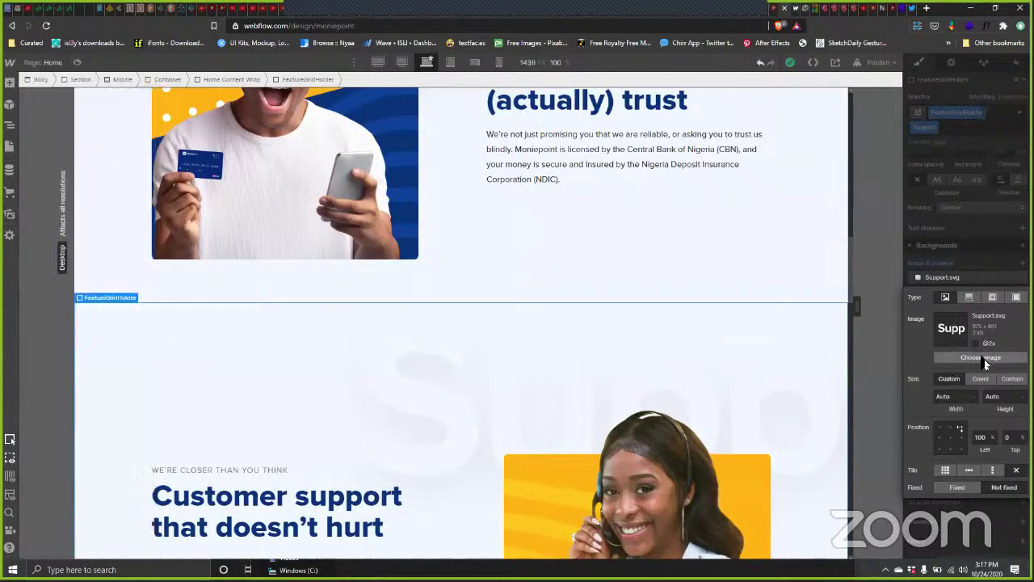
{"action": "left_click", "coordinate": [43, 171]}
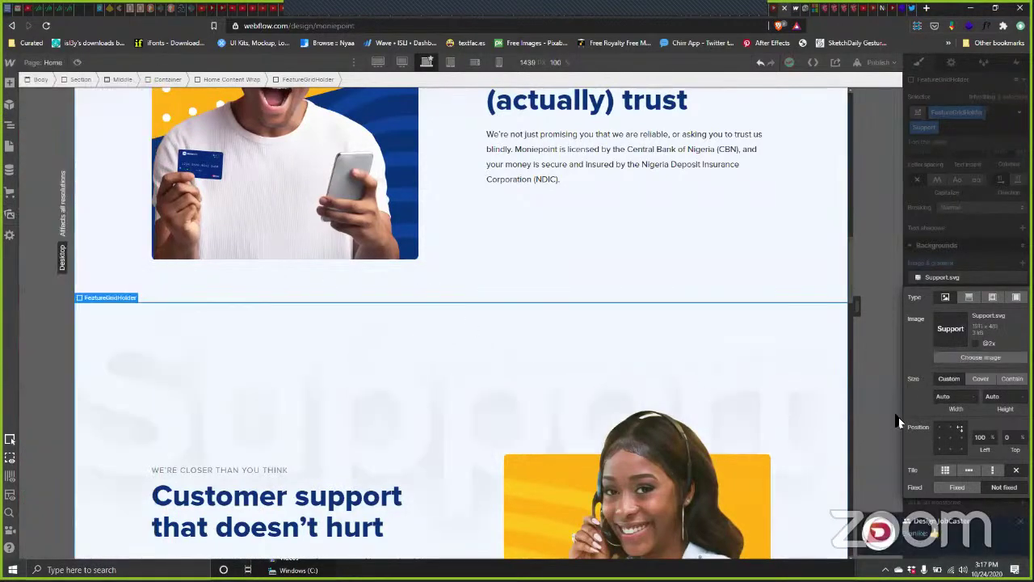
Step: Try a left position of -210% for the new Support background image
{"action": "left_click", "coordinate": [982, 437]}
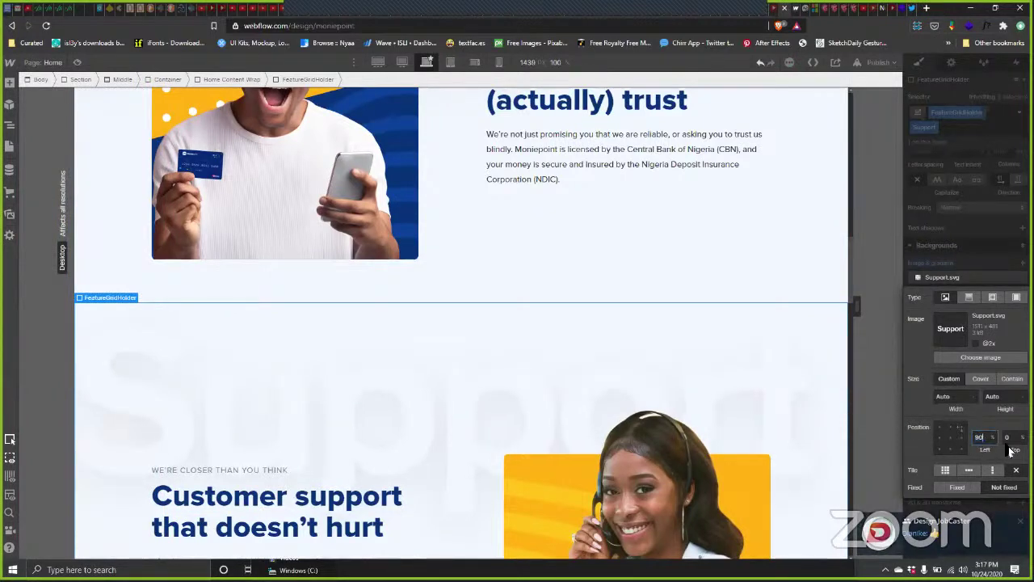
{"action": "type", "text": "-170"}
{"action": "key", "text": "shift+Down"}
{"action": "key", "text": "shift+Down"}
{"action": "key", "text": "shift+Down"}
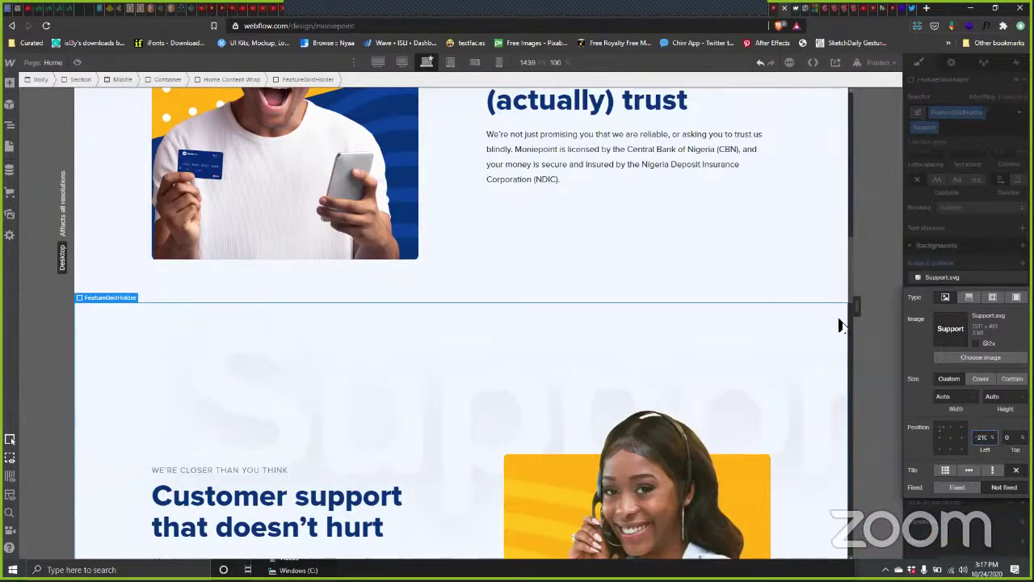
Step: Anchor the Support background image to its top-right position and try a left offset of -110%
{"action": "left_click", "coordinate": [962, 428]}
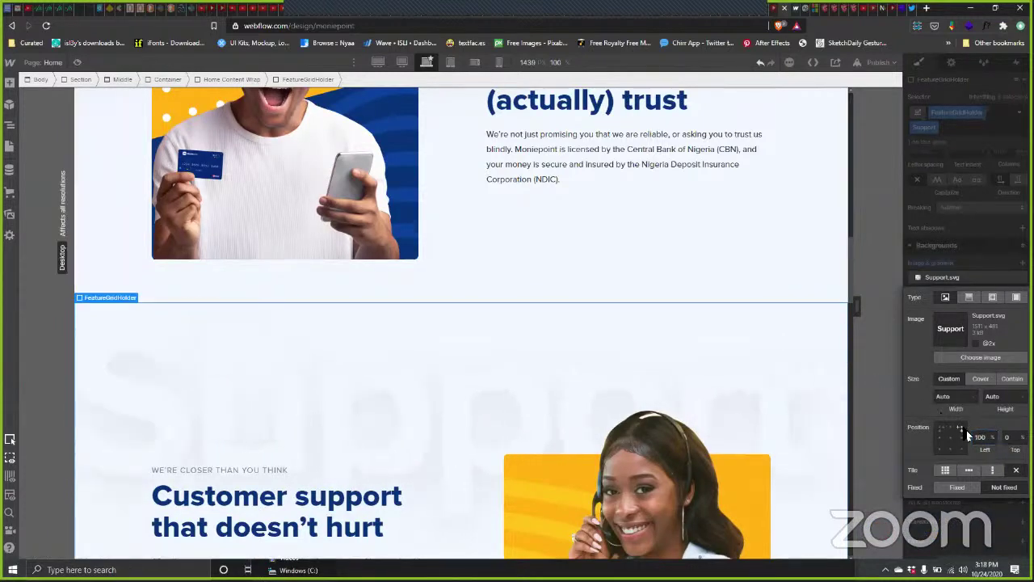
{"action": "left_click", "coordinate": [971, 437]}
{"action": "type", "text": "50"}
{"action": "left_click", "coordinate": [982, 436]}
{"action": "type", "text": "100"}
{"action": "key", "text": "Return"}
{"action": "key", "text": "shift+Up"}
{"action": "key", "text": "shift+Up"}
{"action": "key", "text": "shift+Up"}
{"action": "key", "text": "shift+Up"}
{"action": "key", "text": "shift+Up"}
{"action": "key", "text": "shift+Up"}
{"action": "key", "text": "shift+Up"}
{"action": "key", "text": "shift+Up"}
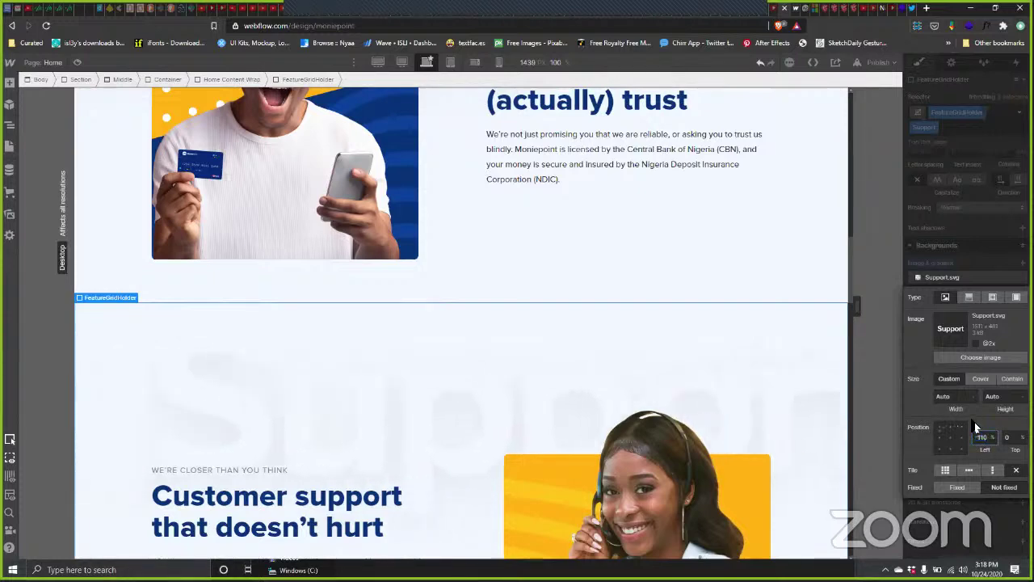
Step: Set the Support background image's left position to -540% and review it against the neighbouring sections
{"action": "key", "text": "shift+Down"}
{"action": "key", "text": "shift+Down"}
{"action": "key", "text": "shift+Down"}
{"action": "key", "text": "shift+Down"}
{"action": "key", "text": "shift+Down"}
{"action": "key", "text": "shift+Down"}
{"action": "key", "text": "shift+Down"}
{"action": "key", "text": "shift+Down"}
{"action": "key", "text": "shift+Down"}
{"action": "key", "text": "shift+Down"}
{"action": "key", "text": "shift+Down"}
{"action": "key", "text": "shift+Down"}
{"action": "key", "text": "shift+Down"}
{"action": "key", "text": "shift+Down"}
{"action": "key", "text": "shift+Down"}
{"action": "key", "text": "shift+Down"}
{"action": "key", "text": "shift+Down"}
{"action": "key", "text": "shift+Down"}
{"action": "key", "text": "shift+Down"}
{"action": "key", "text": "shift+Down"}
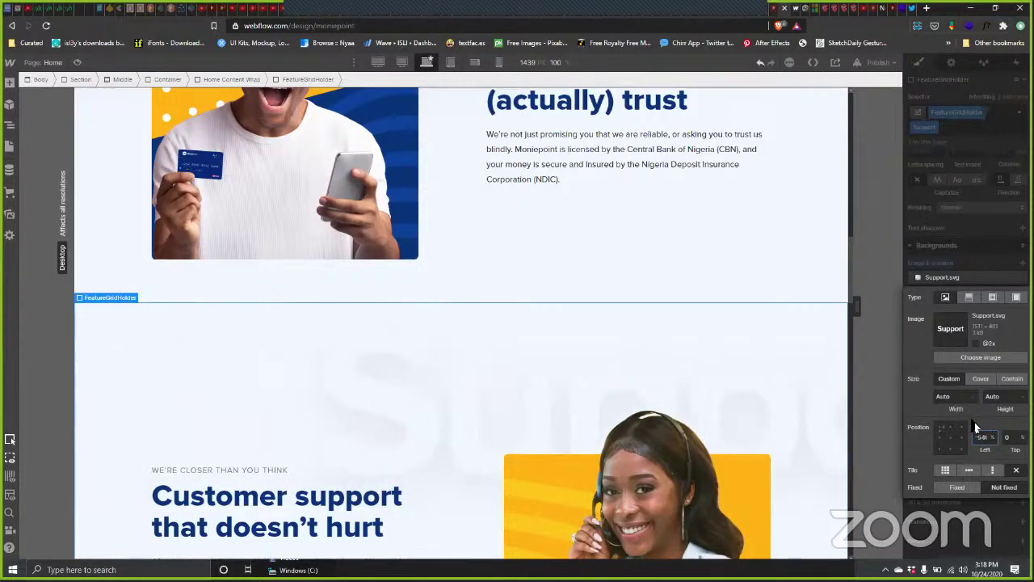
{"action": "key", "text": "shift+Down"}
{"action": "key", "text": "shift+Down"}
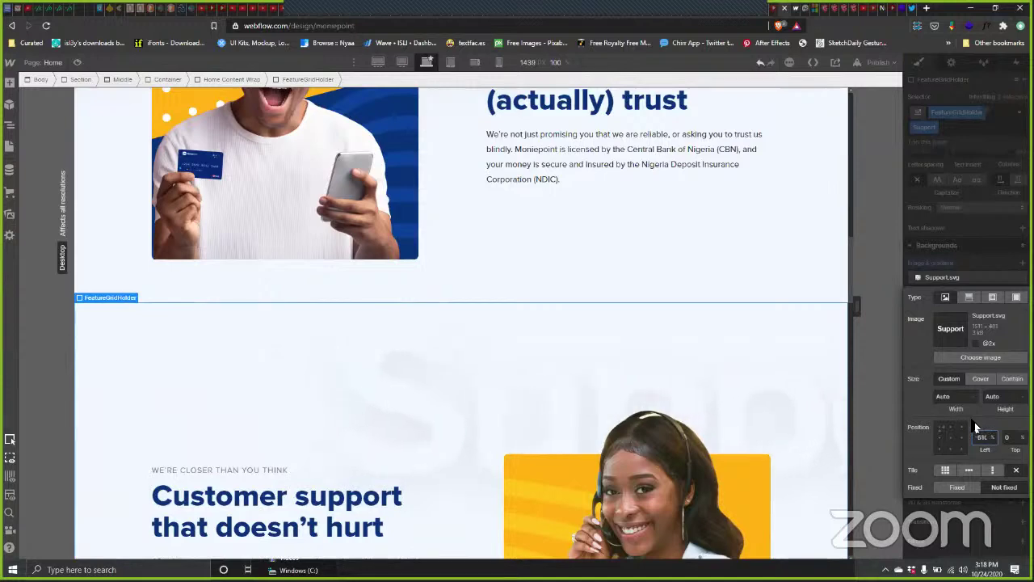
{"action": "key", "text": "shift+Down"}
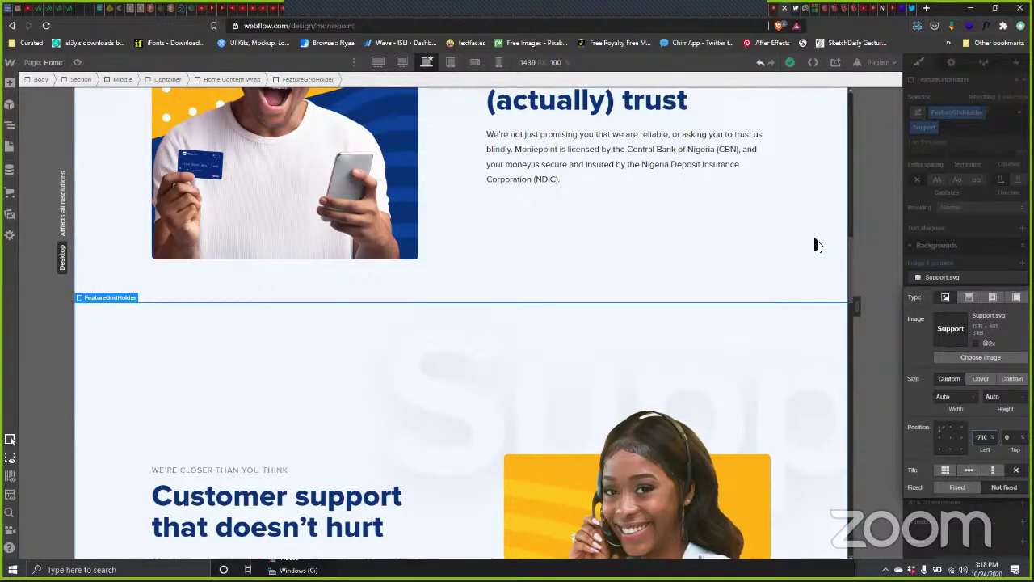
{"action": "key", "text": "shift+Down"}
{"action": "key", "text": "shift+Down"}
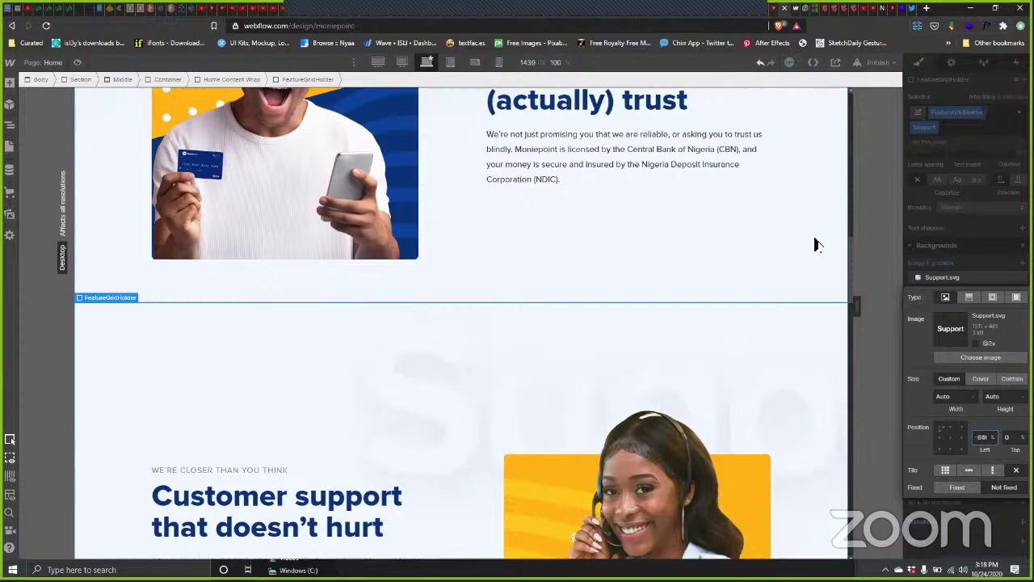
{"action": "key", "text": "shift+Down"}
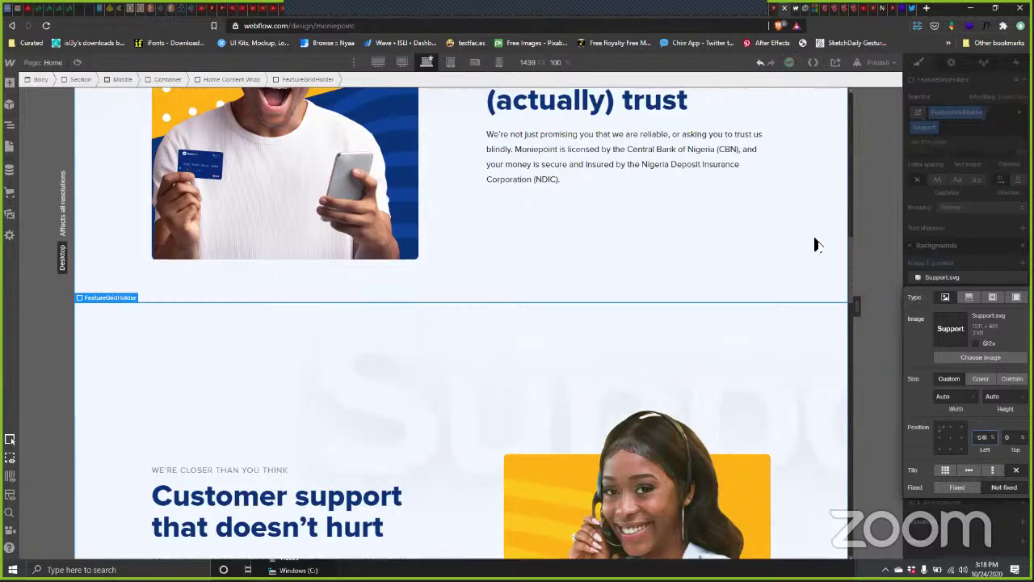
{"action": "scroll", "coordinate": [750, 333], "scroll_direction": "down", "scroll_amount": 3}
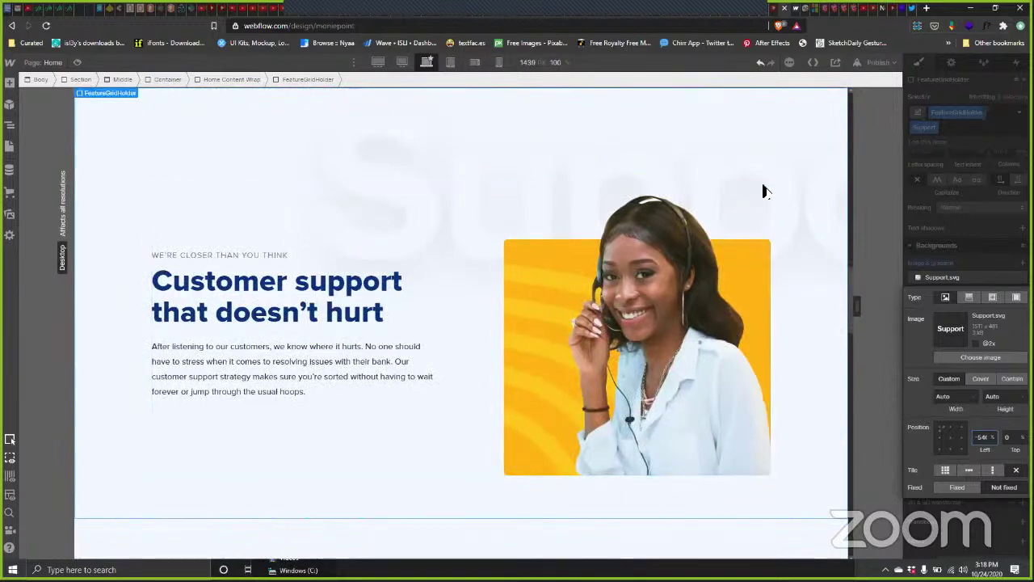
{"action": "scroll", "coordinate": [773, 273], "scroll_direction": "up", "scroll_amount": 5}
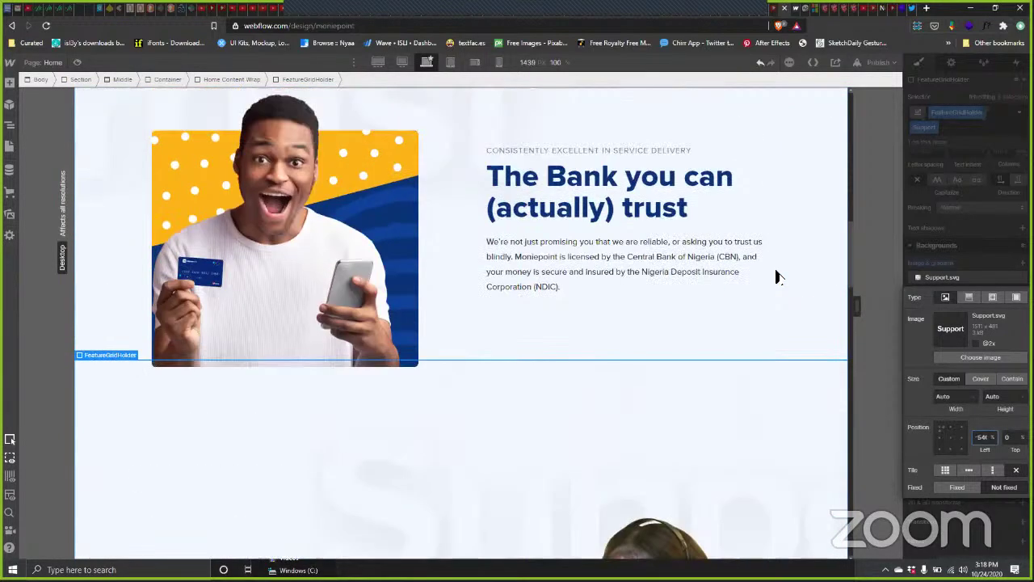
Step: Review the Trust and customer support sections and publish the site to moniepoint.webflow.io
{"action": "scroll", "coordinate": [760, 279], "scroll_direction": "up", "scroll_amount": 1}
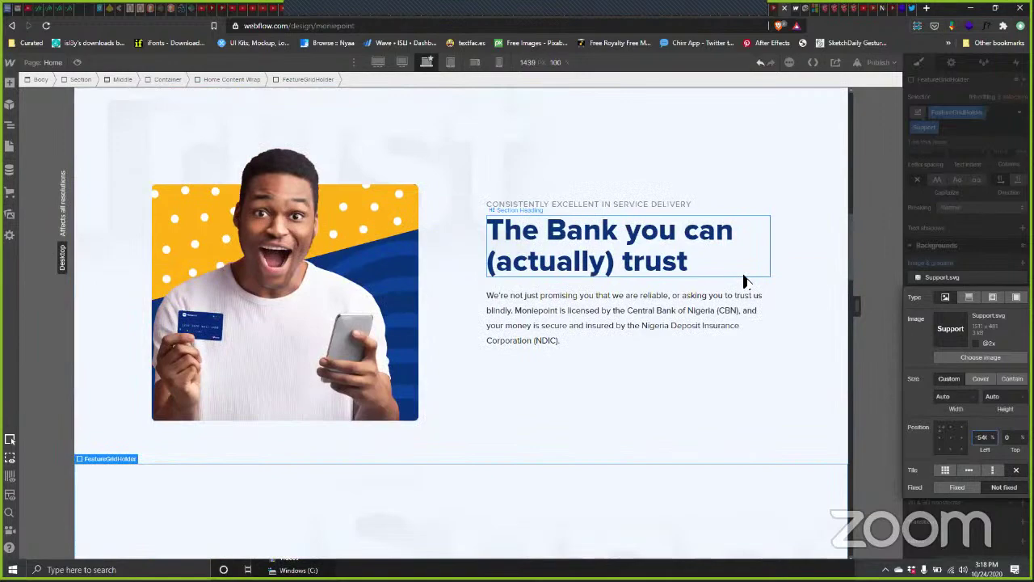
{"action": "scroll", "coordinate": [745, 281], "scroll_direction": "up", "scroll_amount": 2}
{"action": "scroll", "coordinate": [745, 281], "scroll_direction": "down", "scroll_amount": 4}
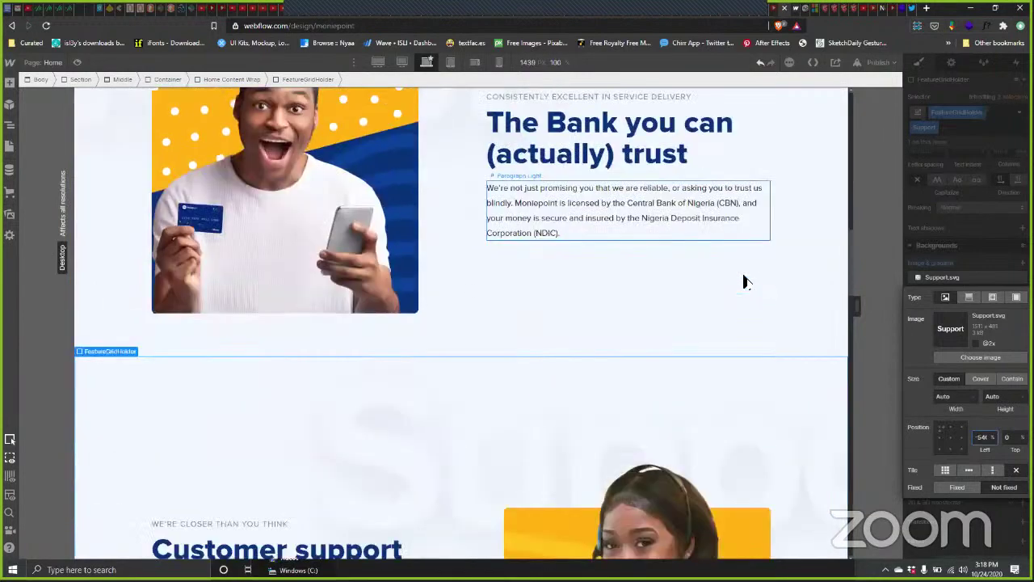
{"action": "scroll", "coordinate": [739, 282], "scroll_direction": "down", "scroll_amount": 2}
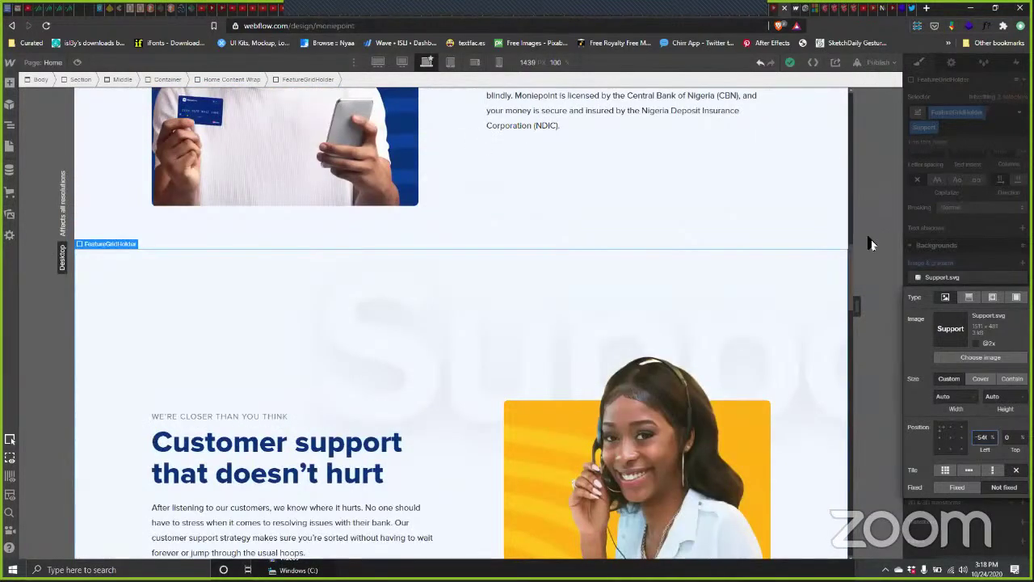
{"action": "key", "text": "ctrl+shift+p"}
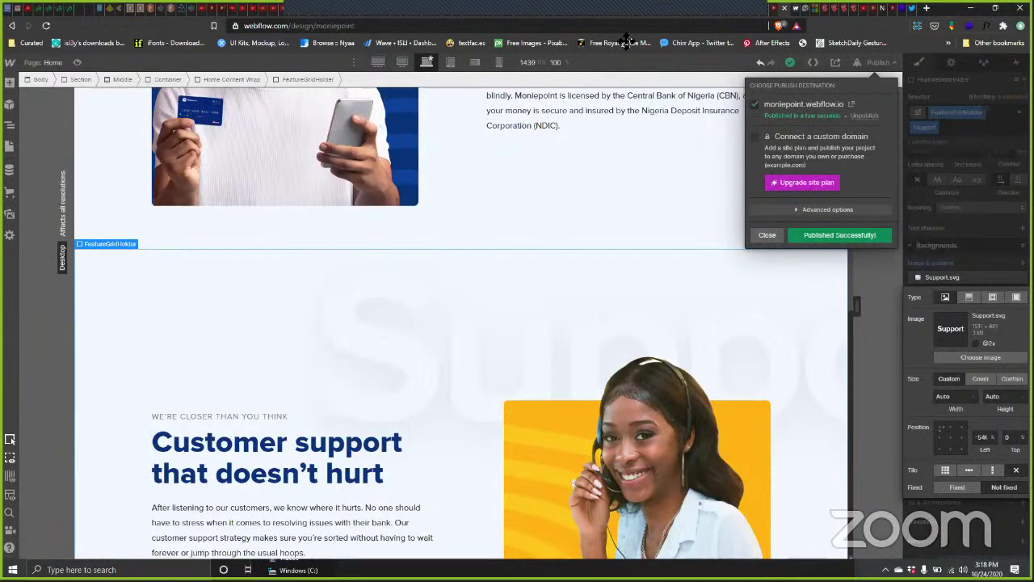
{"action": "left_click", "coordinate": [585, 121]}
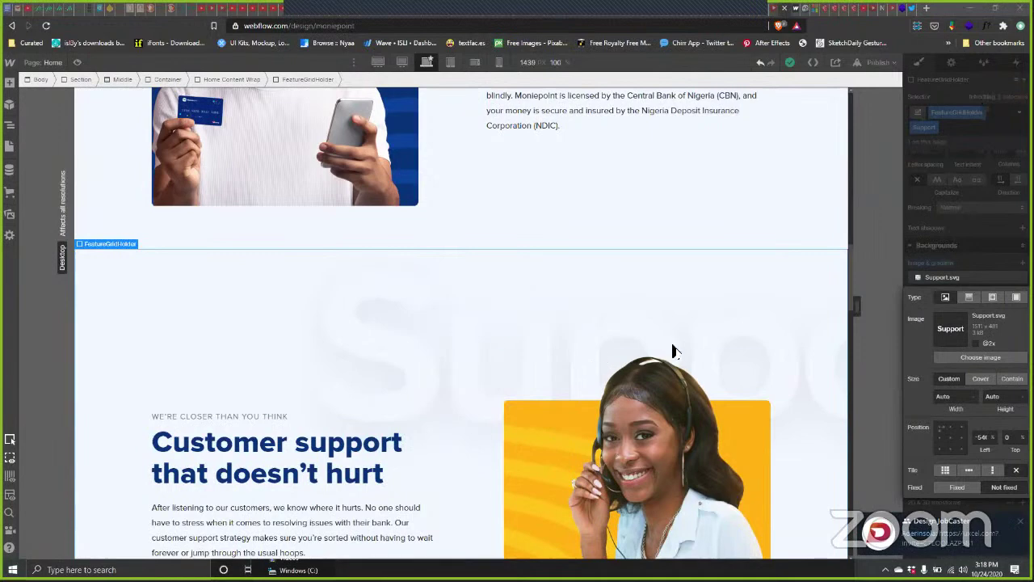
{"action": "left_click", "coordinate": [938, 532]}
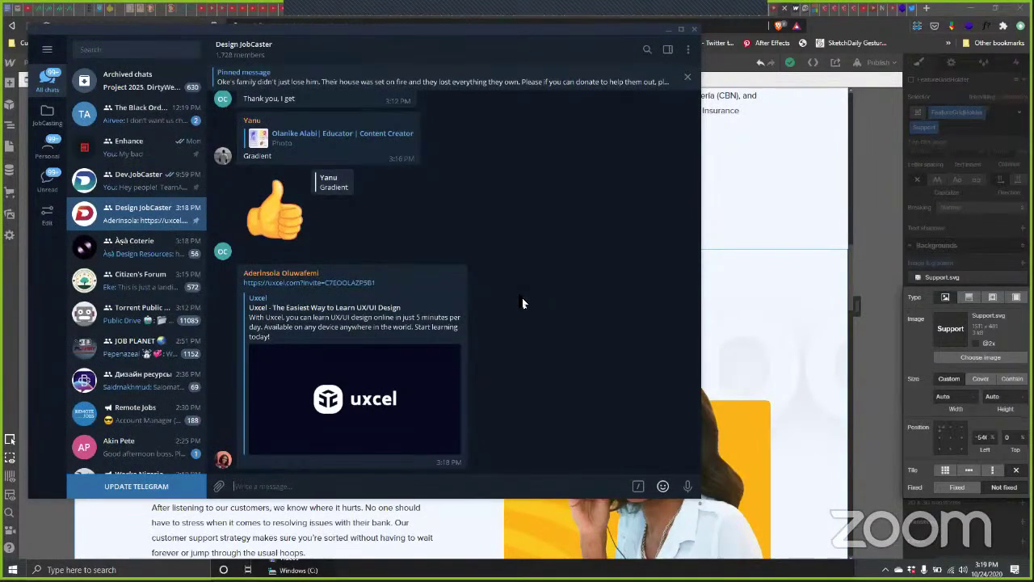
{"action": "scroll", "coordinate": [522, 299], "scroll_direction": "up", "scroll_amount": 1}
{"action": "scroll", "coordinate": [598, 186], "scroll_direction": "up", "scroll_amount": 3}
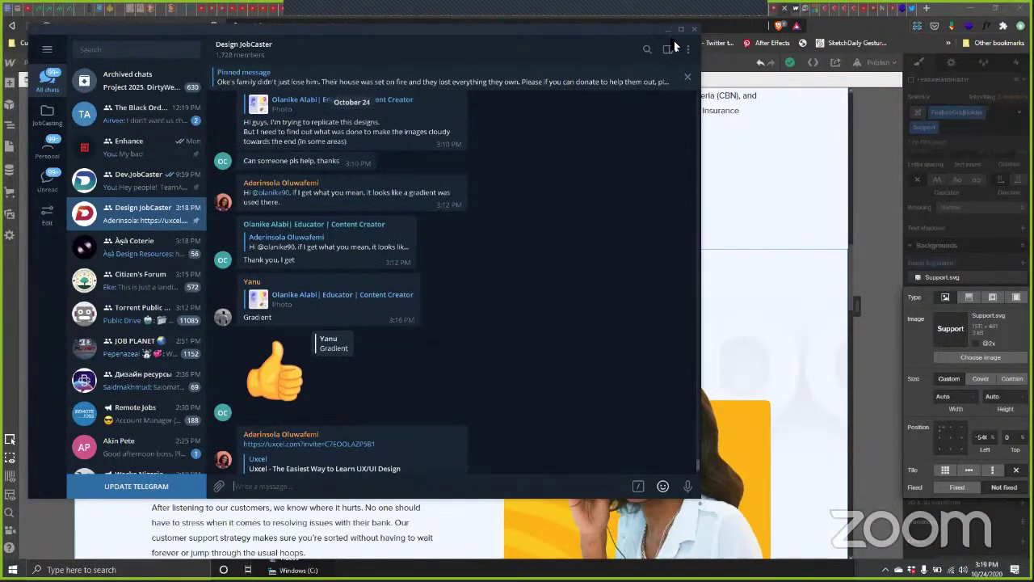
{"action": "left_click", "coordinate": [831, 244]}
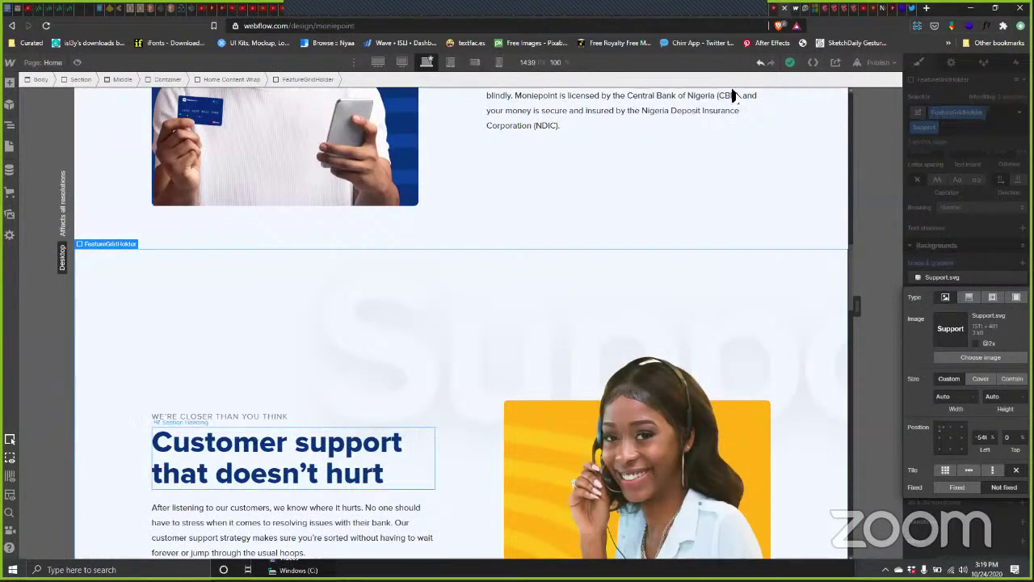
Step: Reload the published Moniepoint site and check the Trust and customer support sections
{"action": "left_click", "coordinate": [802, 16]}
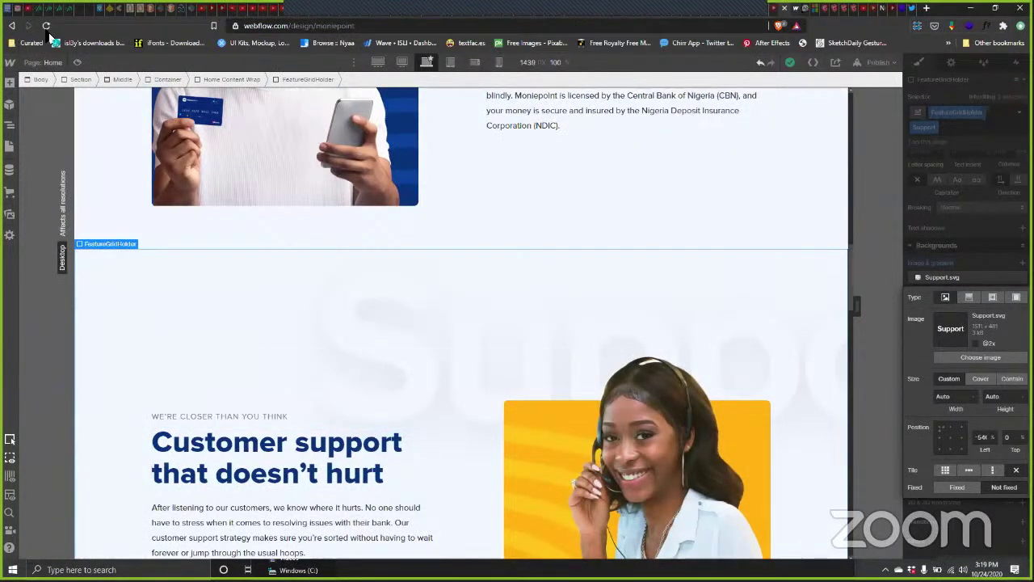
{"action": "key", "text": "F5"}
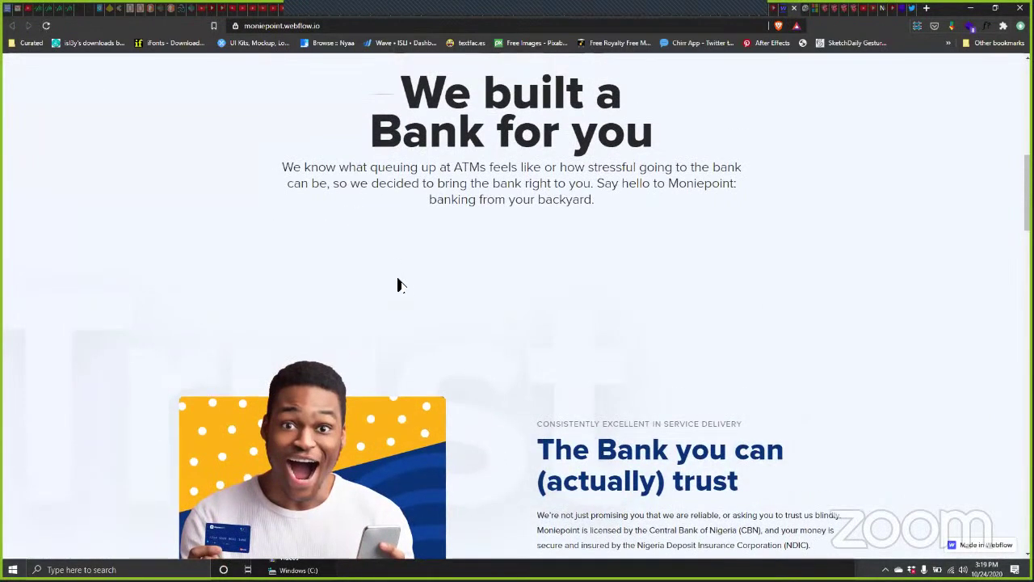
{"action": "scroll", "coordinate": [398, 285], "scroll_direction": "down", "scroll_amount": 1}
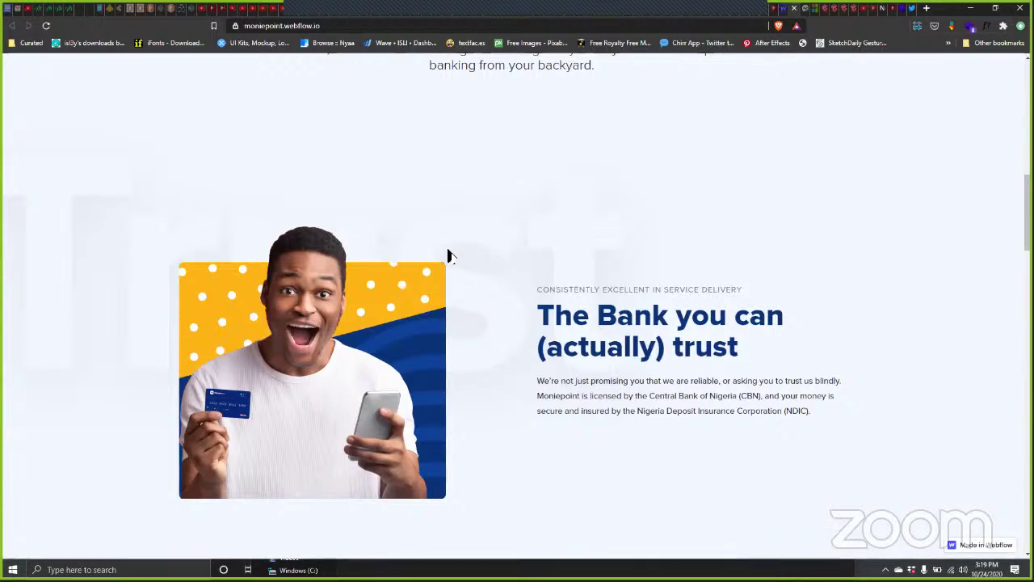
{"action": "scroll", "coordinate": [444, 269], "scroll_direction": "down", "scroll_amount": 3}
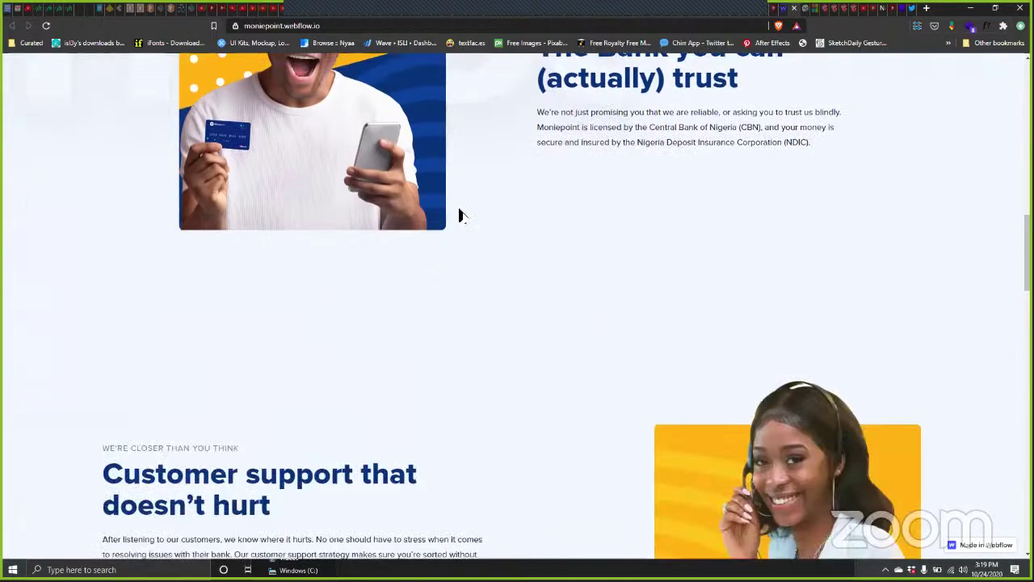
{"action": "scroll", "coordinate": [622, 113], "scroll_direction": "down", "scroll_amount": 2}
Step: Return to the Webflow Designer and compare the style settings of the customer support section's About Grid with the Trust section's grid
{"action": "left_click", "coordinate": [785, 15]}
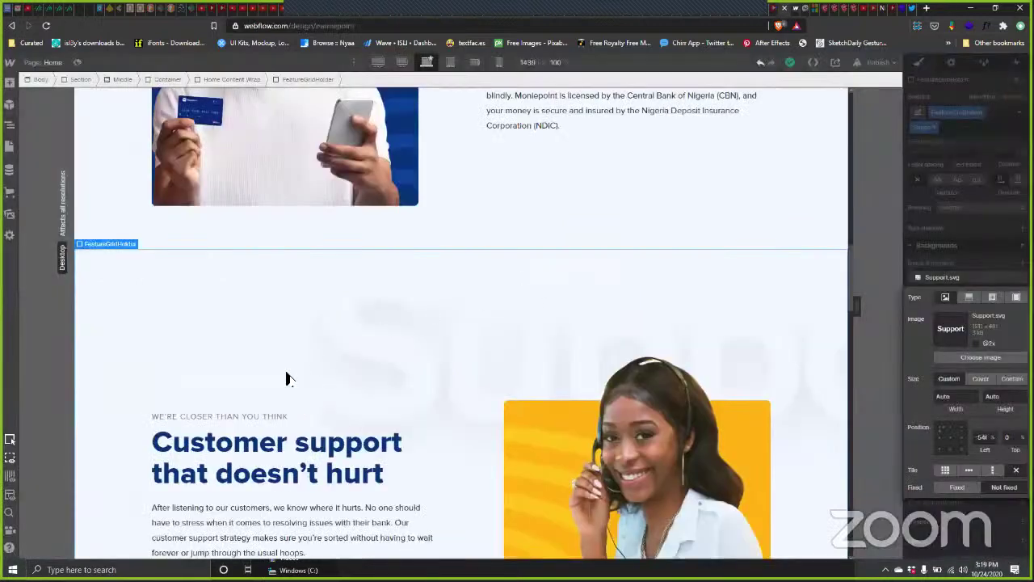
{"action": "left_click", "coordinate": [702, 353]}
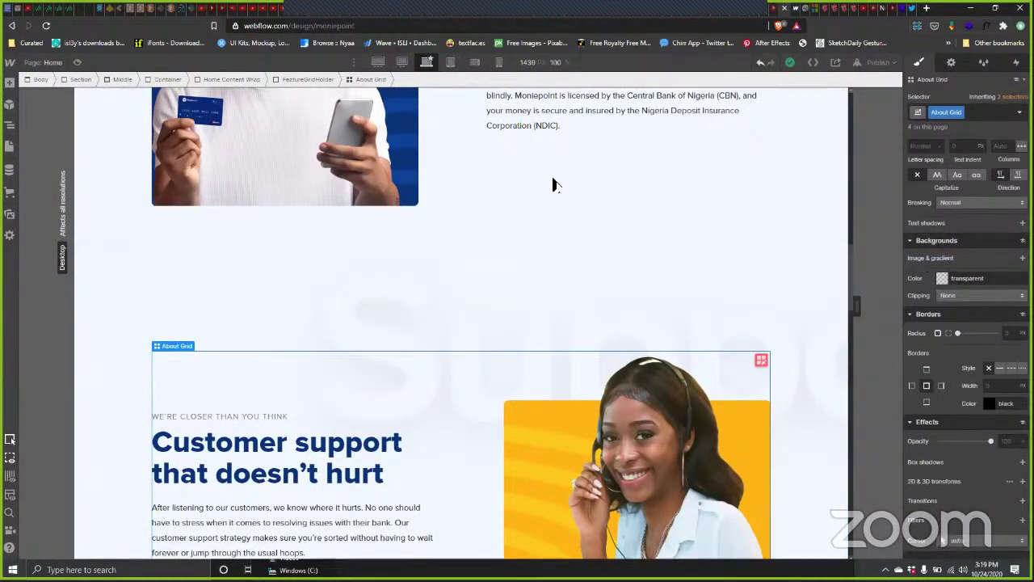
{"action": "left_click", "coordinate": [614, 170]}
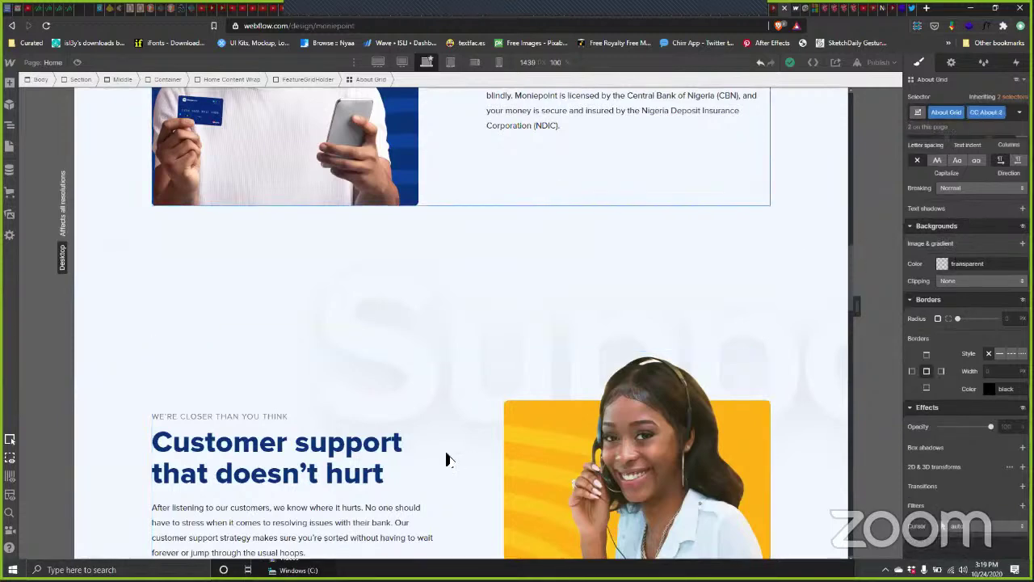
{"action": "left_click", "coordinate": [719, 351]}
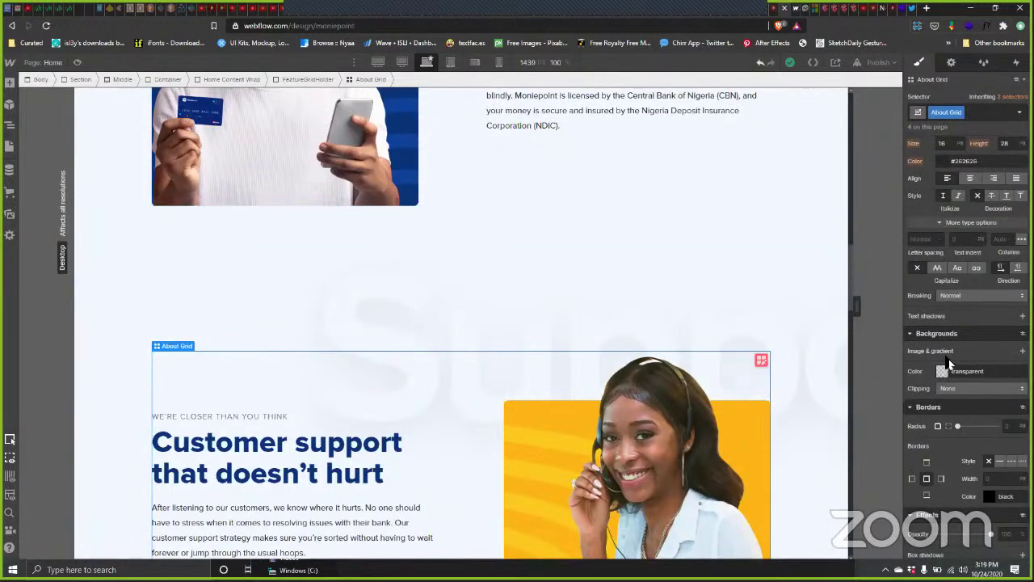
{"action": "scroll", "coordinate": [949, 362], "scroll_direction": "up", "scroll_amount": 2}
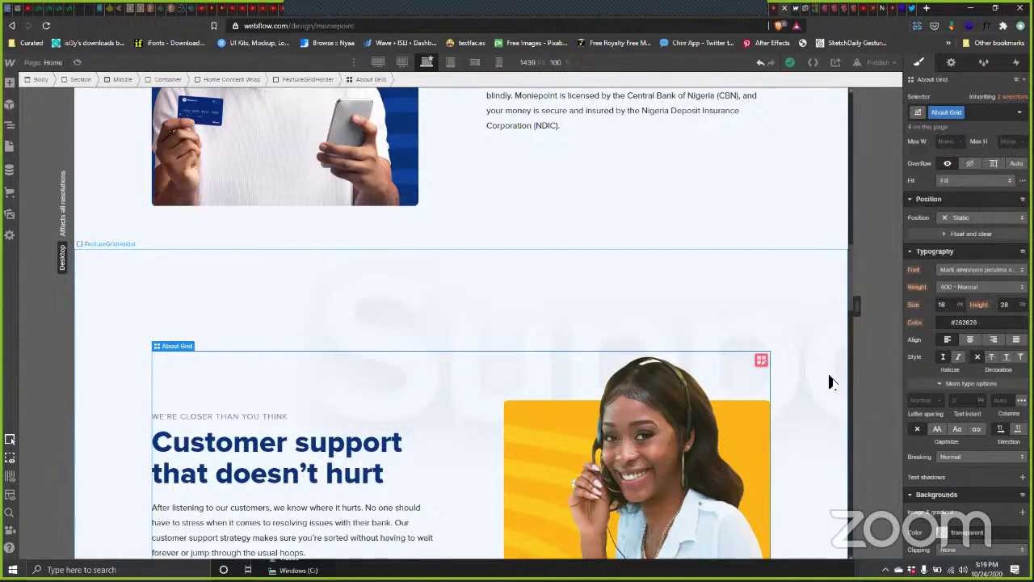
{"action": "left_click", "coordinate": [519, 201]}
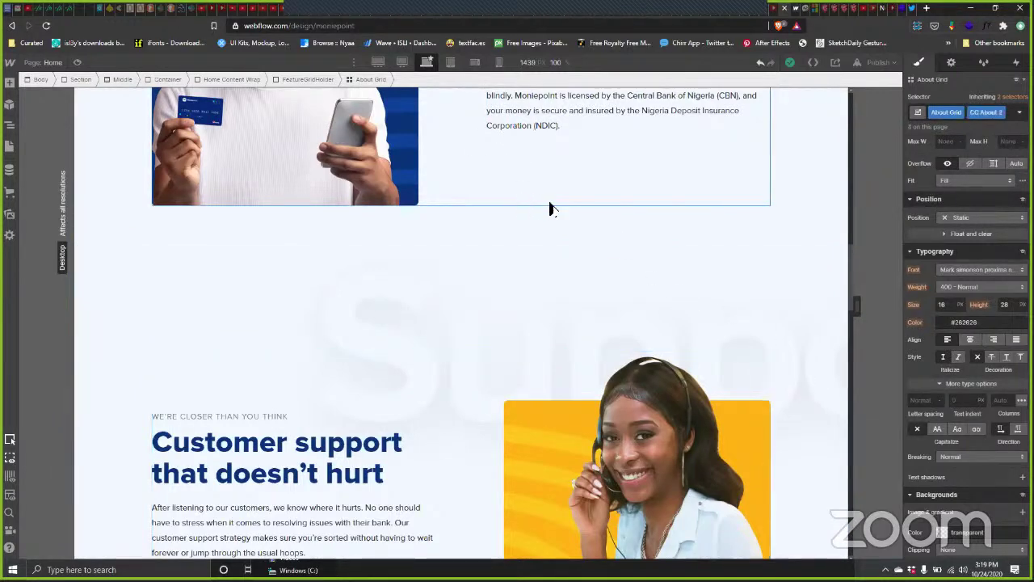
{"action": "scroll", "coordinate": [1002, 301], "scroll_direction": "down", "scroll_amount": 2}
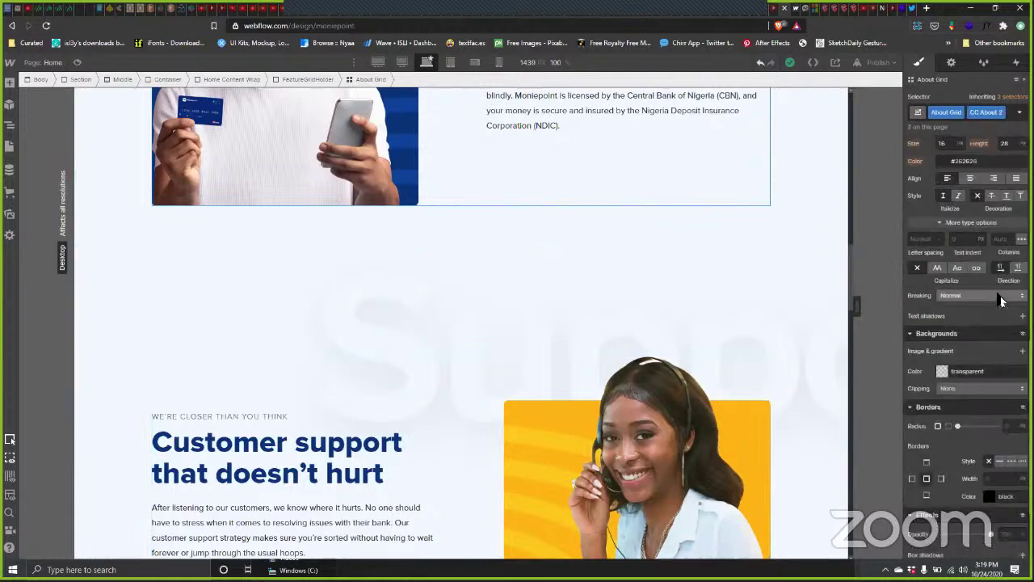
{"action": "scroll", "coordinate": [1000, 296], "scroll_direction": "up", "scroll_amount": 5}
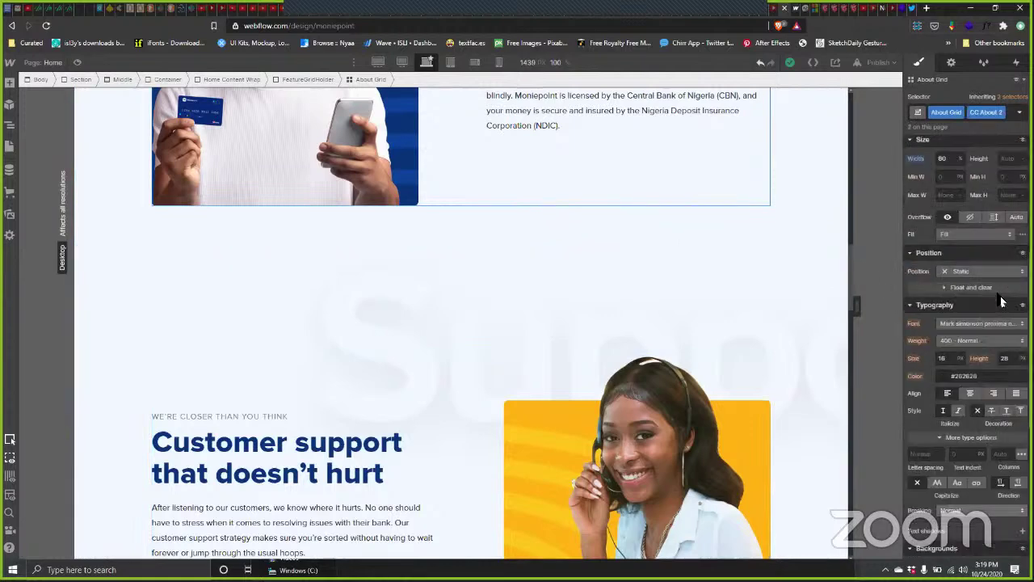
Step: At the 1440px breakpoint, set the width of the customer support section's About Grid to 72%
{"action": "left_click", "coordinate": [402, 62]}
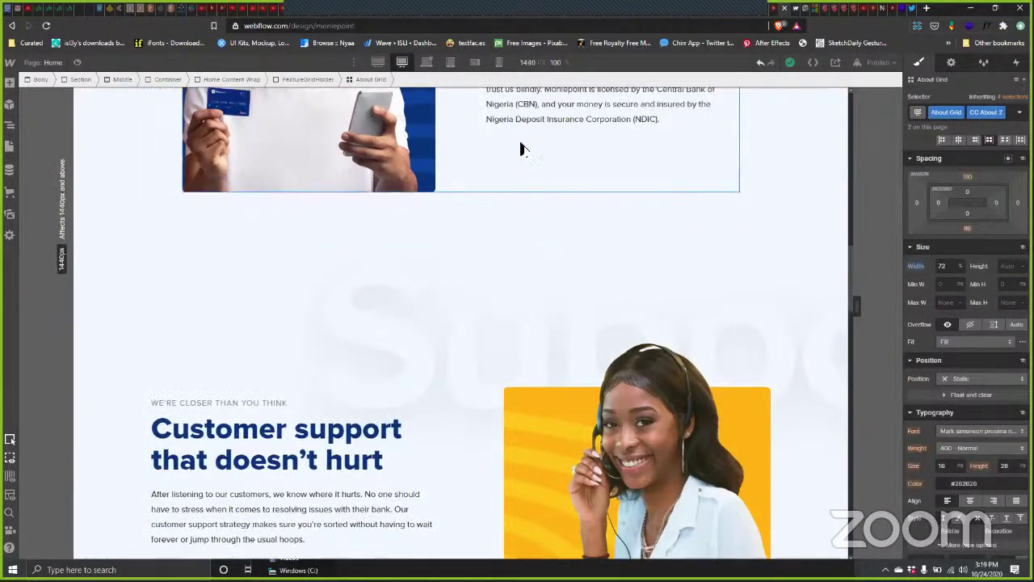
{"action": "left_click", "coordinate": [479, 460]}
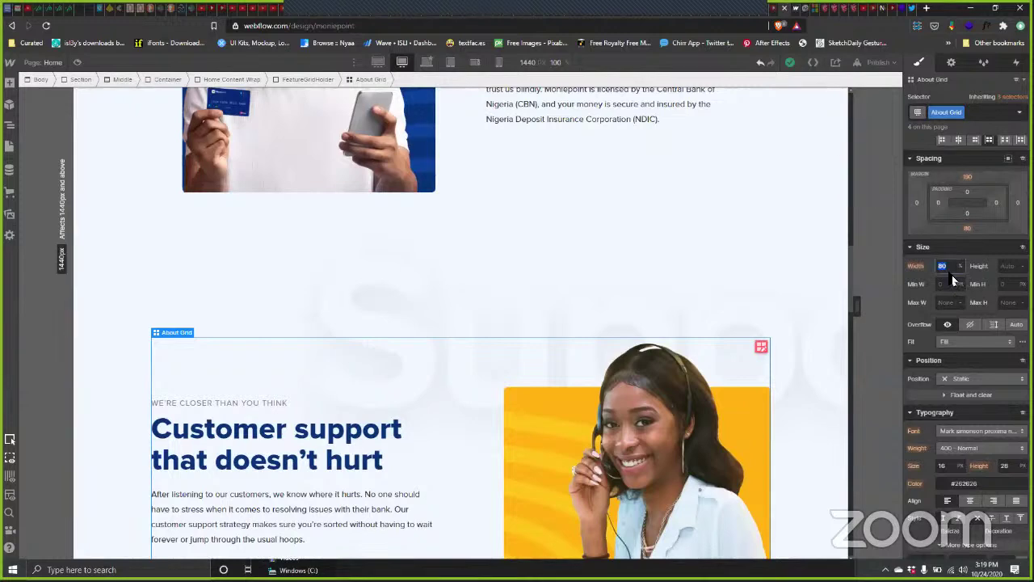
{"action": "key", "text": "Down"}
{"action": "key", "text": "Down"}
{"action": "key", "text": "Down"}
{"action": "key", "text": "Down"}
{"action": "key", "text": "Down"}
{"action": "key", "text": "Down"}
{"action": "key", "text": "Down"}
{"action": "key", "text": "Down"}
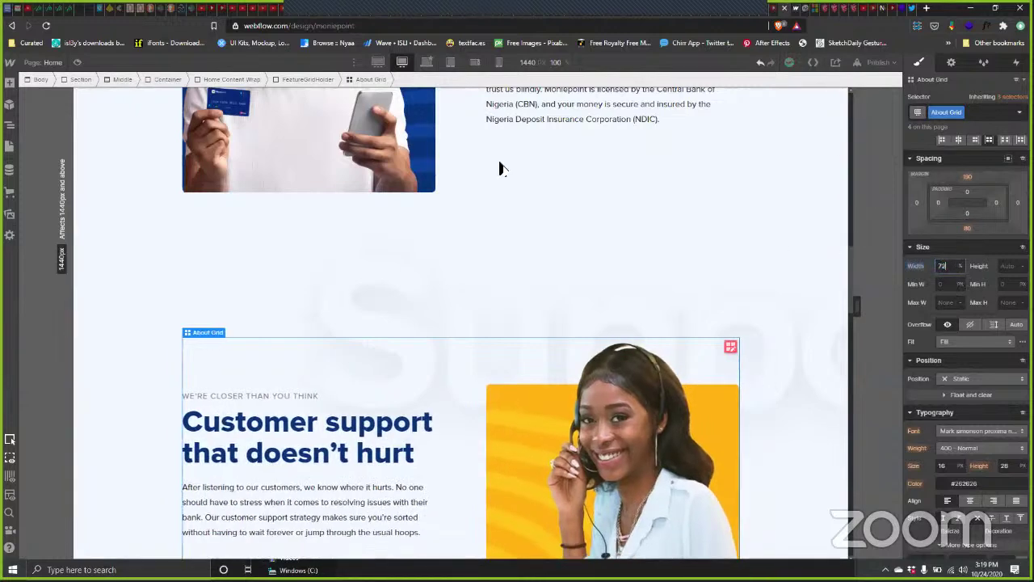
Step: At the 1920px breakpoint, set the width of the customer support section's About Grid to 64%
{"action": "left_click", "coordinate": [379, 63]}
{"action": "left_click", "coordinate": [942, 265]}
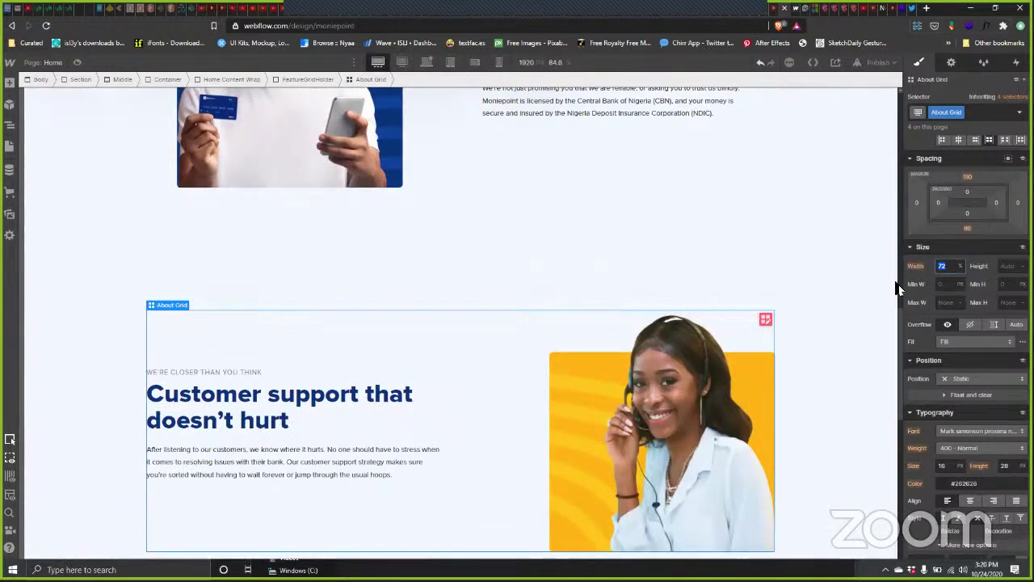
{"action": "type", "text": "64"}
{"action": "key", "text": "Return"}
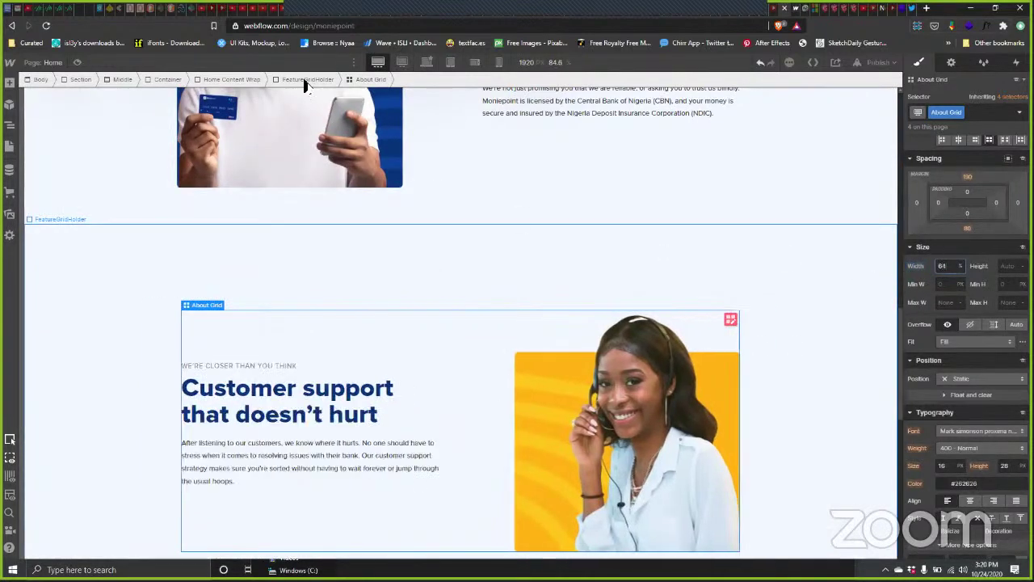
Step: Publish the About Grid width changes to moniepoint.webflow.io and dismiss the publish options
{"action": "left_click", "coordinate": [871, 64]}
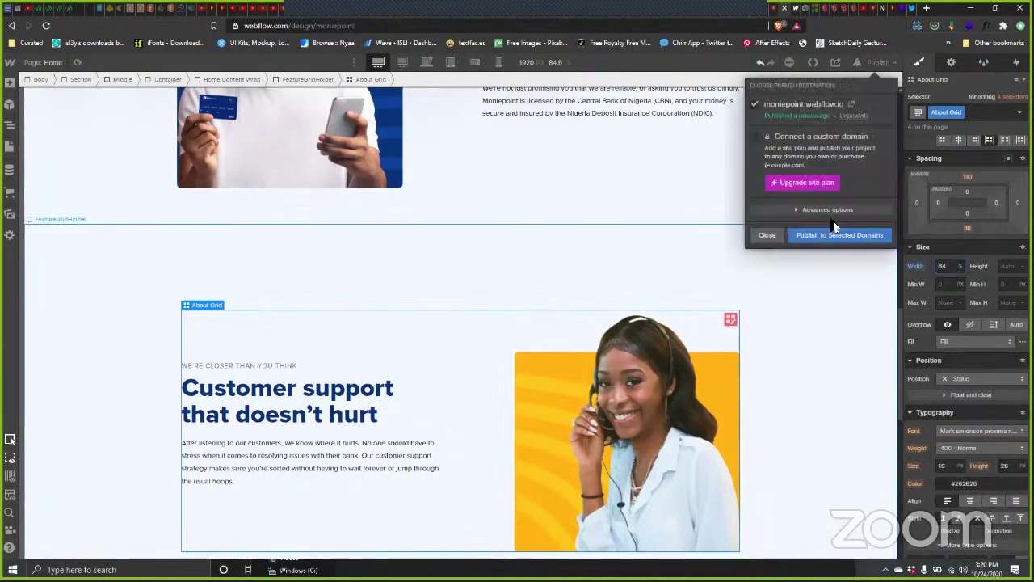
{"action": "key", "text": "Return"}
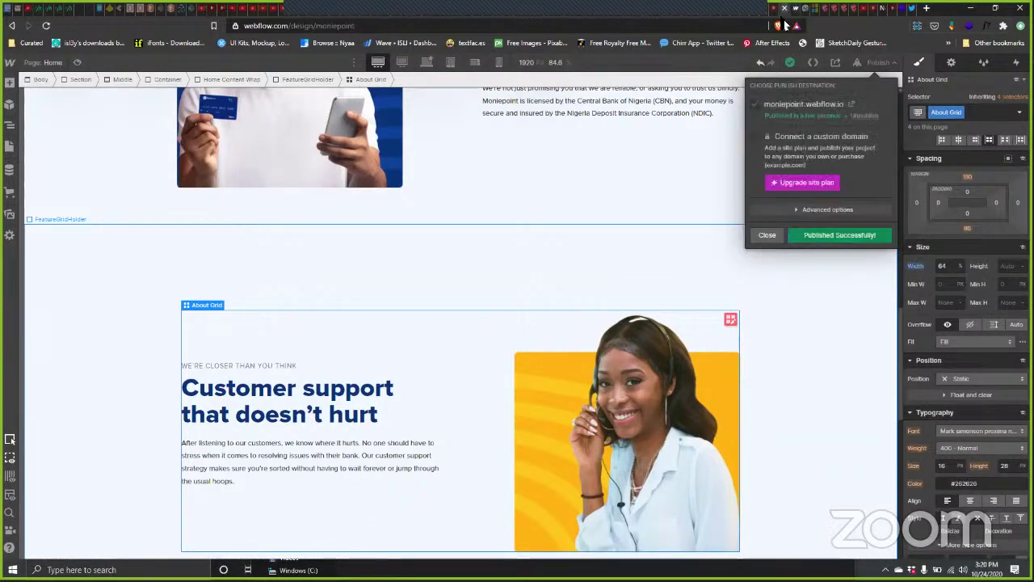
{"action": "left_click", "coordinate": [768, 234]}
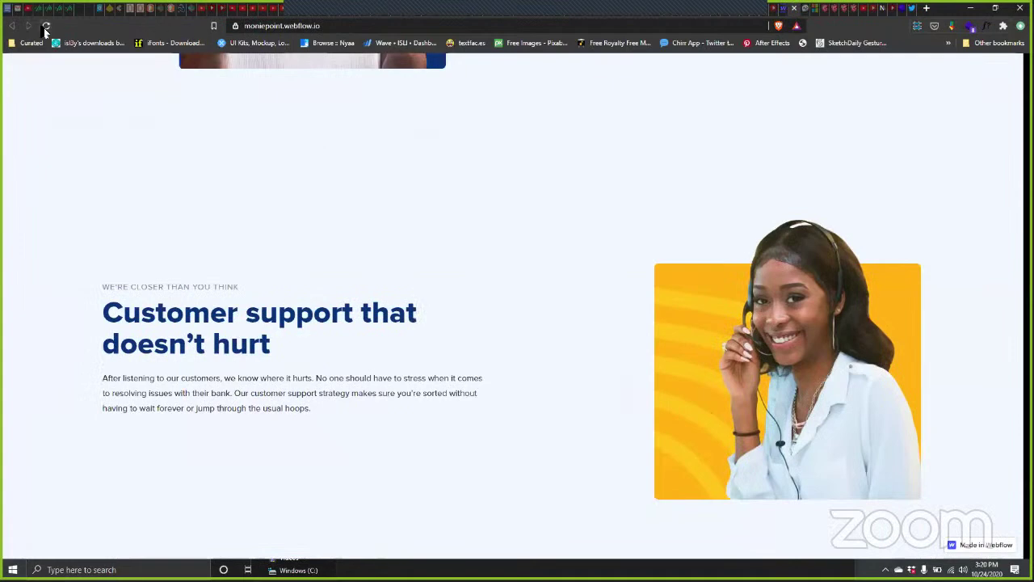
Step: Reload the published Moniepoint page and examine the layout from the hero down through the repeated Trust and customer support sections
{"action": "left_click", "coordinate": [46, 26]}
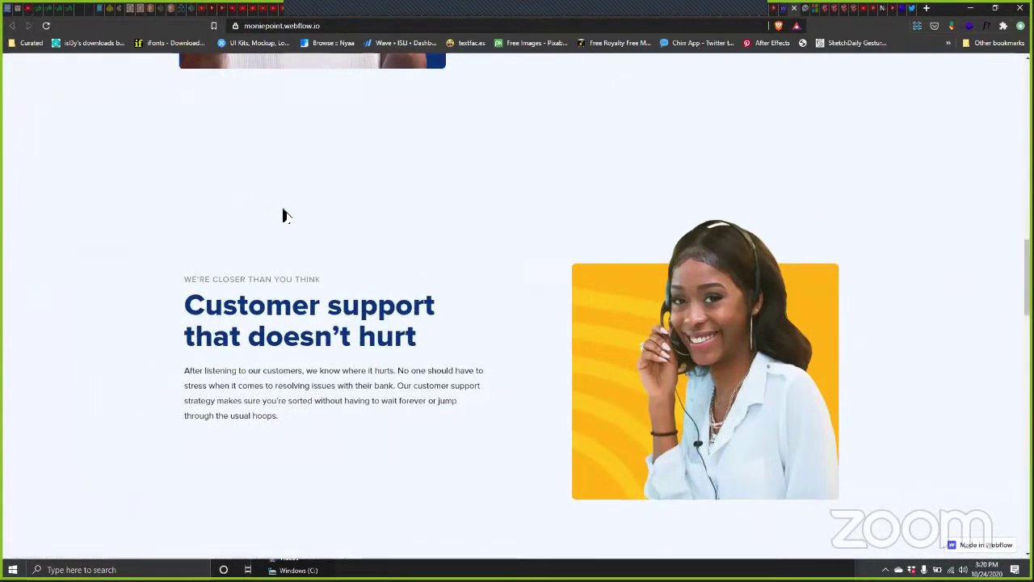
{"action": "scroll", "coordinate": [358, 247], "scroll_direction": "up", "scroll_amount": 1}
{"action": "scroll", "coordinate": [357, 248], "scroll_direction": "up", "scroll_amount": 15}
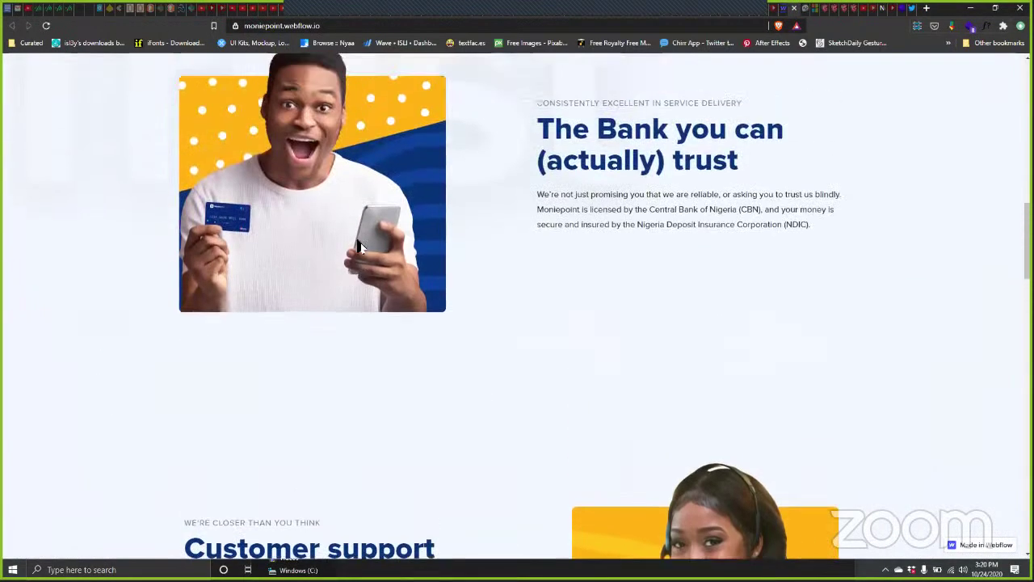
{"action": "scroll", "coordinate": [357, 248], "scroll_direction": "up", "scroll_amount": 2}
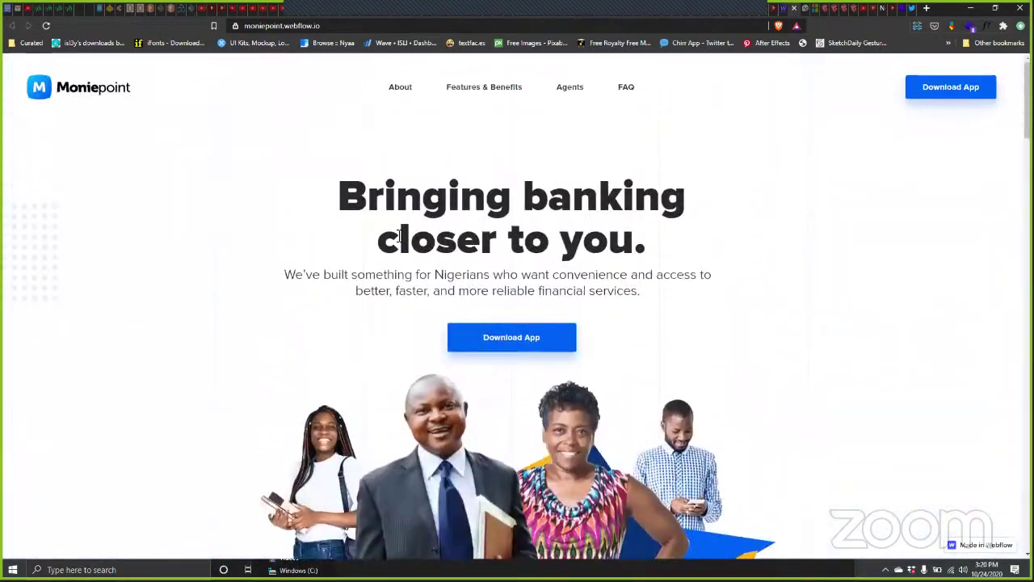
{"action": "left_click_drag", "start_coordinate": [356, 194], "coordinate": [447, 202]}
{"action": "left_click", "coordinate": [594, 210]}
{"action": "scroll", "coordinate": [505, 242], "scroll_direction": "down", "scroll_amount": 3}
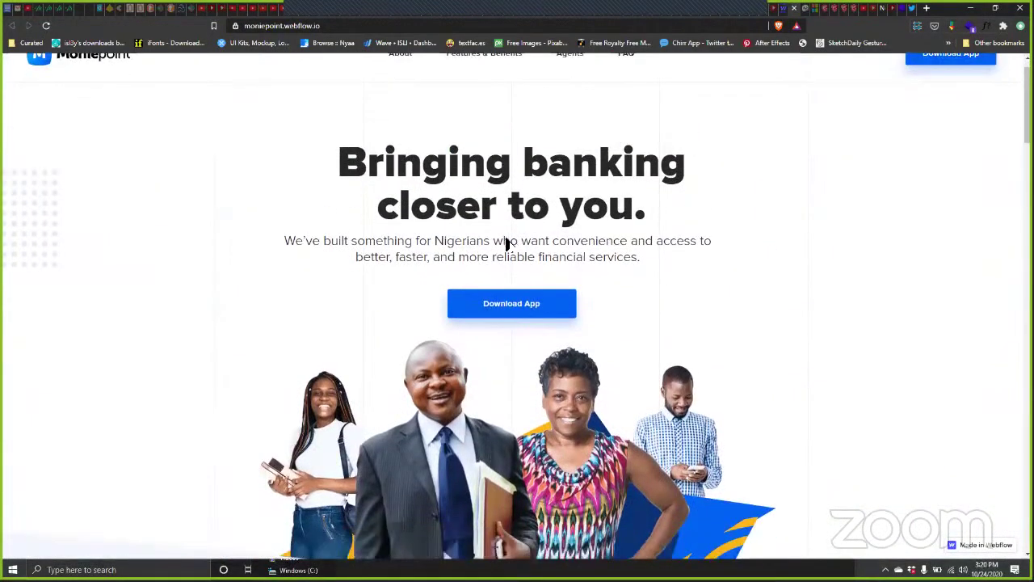
{"action": "scroll", "coordinate": [507, 244], "scroll_direction": "down", "scroll_amount": 10}
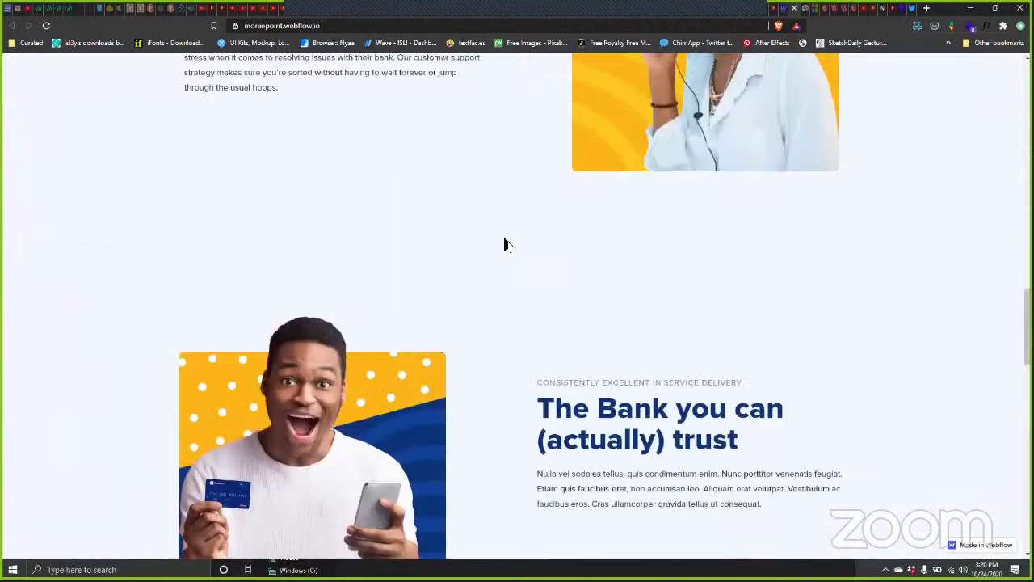
{"action": "scroll", "coordinate": [504, 244], "scroll_direction": "down", "scroll_amount": 5}
{"action": "scroll", "coordinate": [499, 243], "scroll_direction": "up", "scroll_amount": 1}
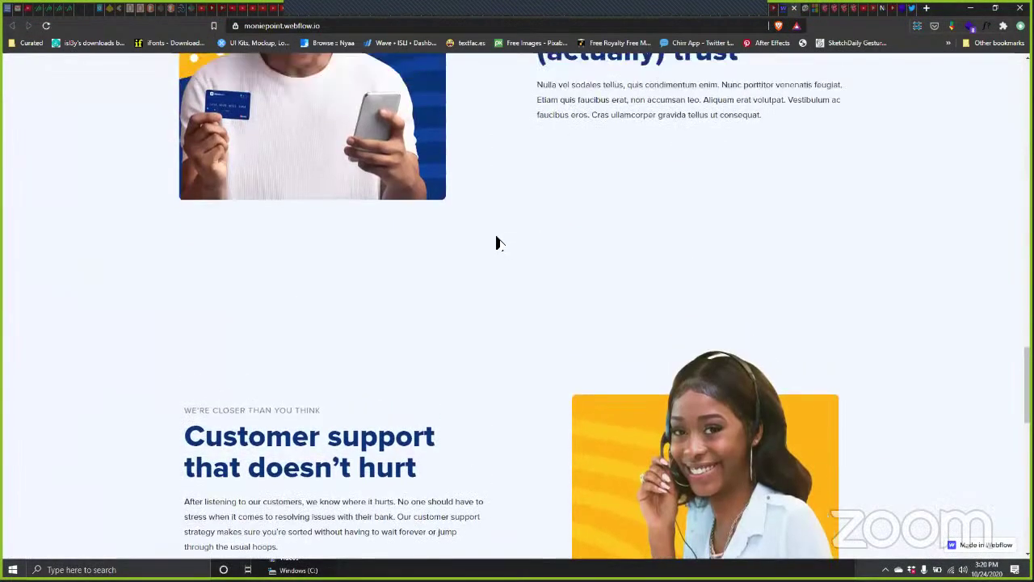
{"action": "scroll", "coordinate": [497, 242], "scroll_direction": "up", "scroll_amount": 4}
{"action": "scroll", "coordinate": [497, 243], "scroll_direction": "down", "scroll_amount": 7}
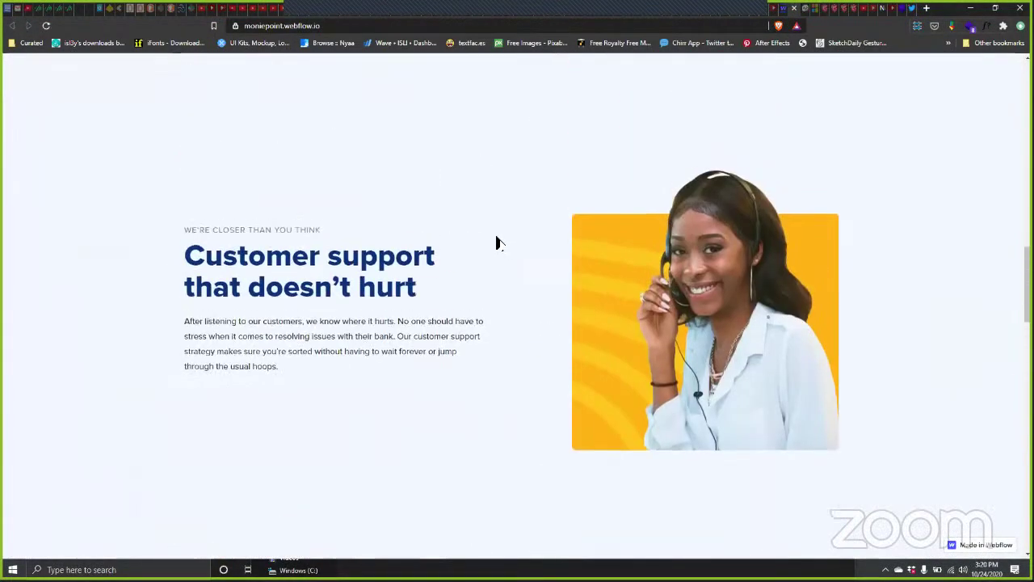
Step: Recheck the customer support section and the area above it on the published page
{"action": "scroll", "coordinate": [497, 243], "scroll_direction": "up", "scroll_amount": 5}
{"action": "scroll", "coordinate": [497, 242], "scroll_direction": "up", "scroll_amount": 3}
{"action": "scroll", "coordinate": [496, 240], "scroll_direction": "down", "scroll_amount": 8}
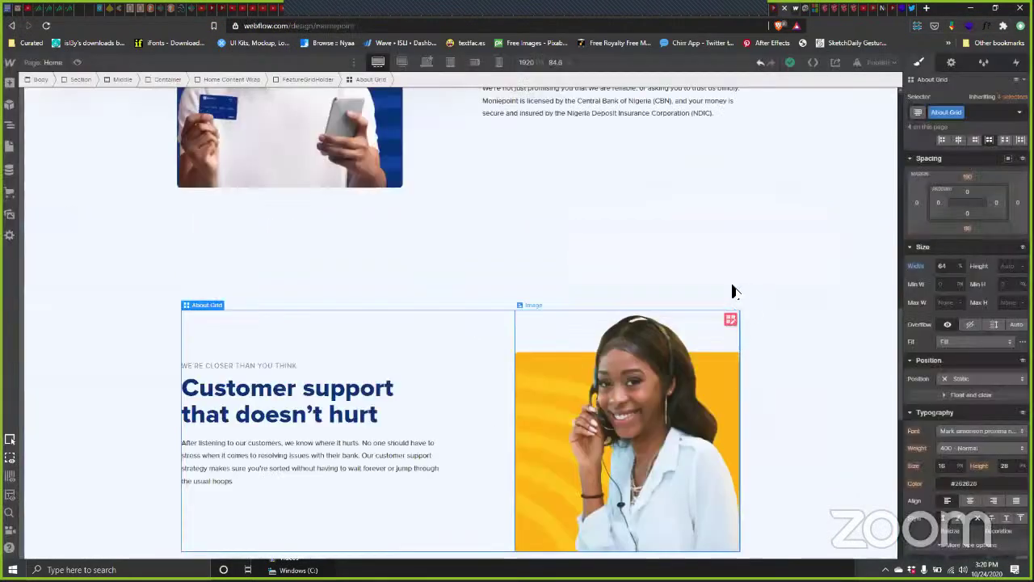
Step: Switch back to the Webflow designer, select the customer support section's FeatureGridHolder, and toggle its Support.svg background off and on again
{"action": "key", "text": "ctrl+w"}
{"action": "left_click", "coordinate": [768, 305]}
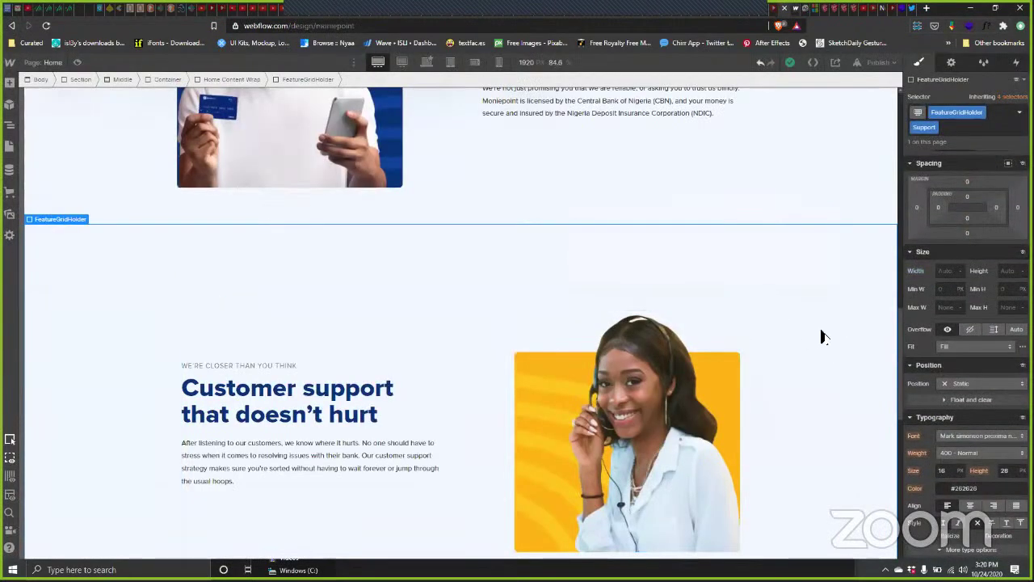
{"action": "scroll", "coordinate": [940, 365], "scroll_direction": "down", "scroll_amount": 4}
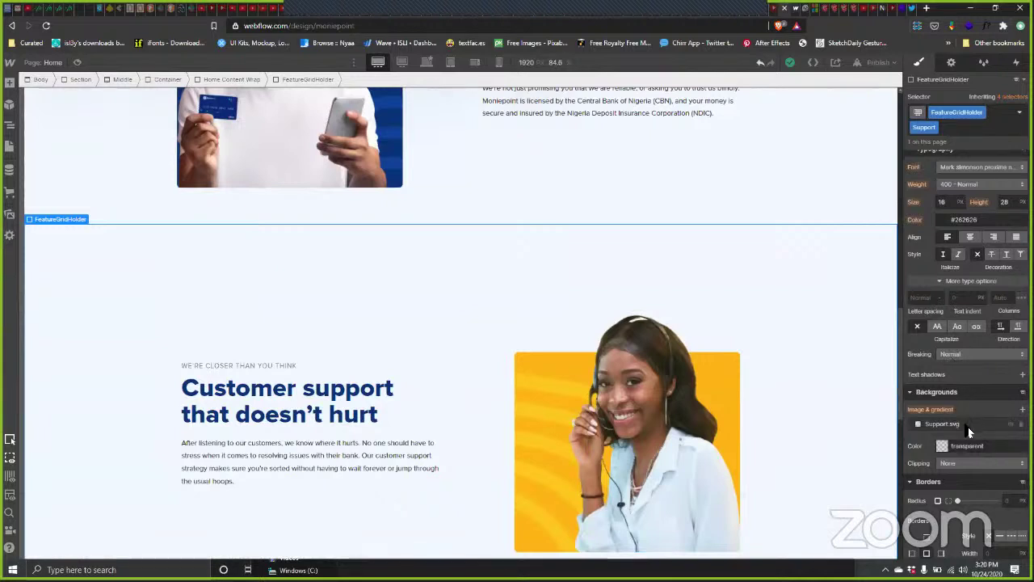
{"action": "left_click", "coordinate": [1010, 423]}
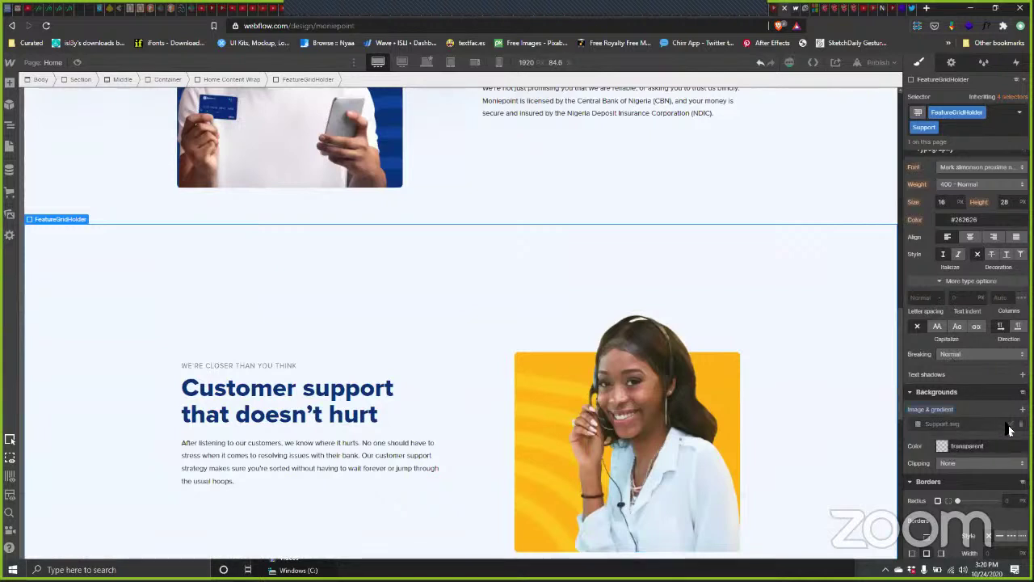
{"action": "left_click", "coordinate": [1009, 425]}
Step: At the 1920px breakpoint, set the left position of the FeatureGridHolder's Support.svg background to 160%
{"action": "left_click", "coordinate": [949, 427]}
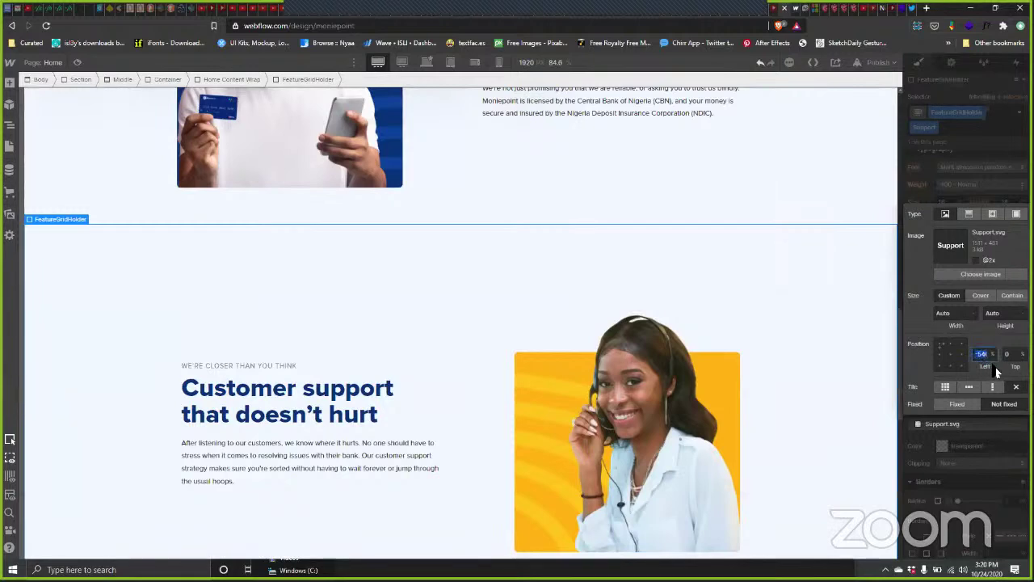
{"action": "key", "text": "Down"}
{"action": "key", "text": "Down"}
{"action": "key", "text": "Down"}
{"action": "key", "text": "Down"}
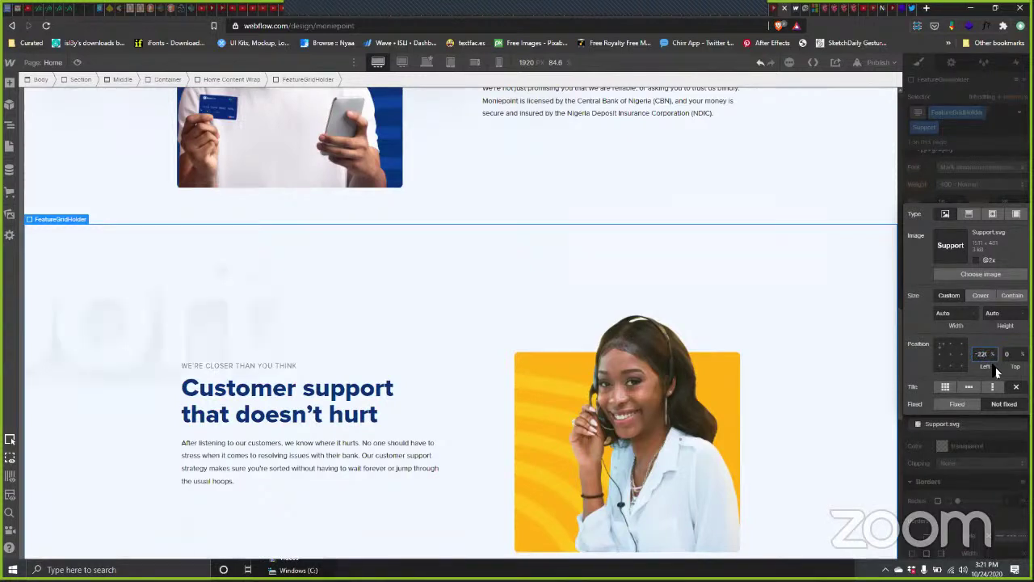
{"action": "key", "text": "shift+Down"}
{"action": "key", "text": "shift+Down"}
{"action": "key", "text": "shift+Down"}
{"action": "key", "text": "shift+Down"}
{"action": "key", "text": "shift+Up"}
{"action": "key", "text": "shift+Up"}
{"action": "key", "text": "shift+Up"}
{"action": "key", "text": "shift+Up"}
{"action": "key", "text": "shift+Up"}
{"action": "key", "text": "shift+Up"}
{"action": "key", "text": "shift+Up"}
{"action": "key", "text": "shift+Up"}
{"action": "key", "text": "shift+Up"}
{"action": "key", "text": "shift+Up"}
{"action": "key", "text": "shift+Up"}
{"action": "key", "text": "shift+Up"}
{"action": "key", "text": "shift+Up"}
{"action": "key", "text": "shift+Up"}
{"action": "key", "text": "shift+Up"}
{"action": "key", "text": "shift+Up"}
{"action": "key", "text": "shift+Up"}
{"action": "key", "text": "shift+Up"}
{"action": "key", "text": "shift+Up"}
{"action": "key", "text": "shift+Up"}
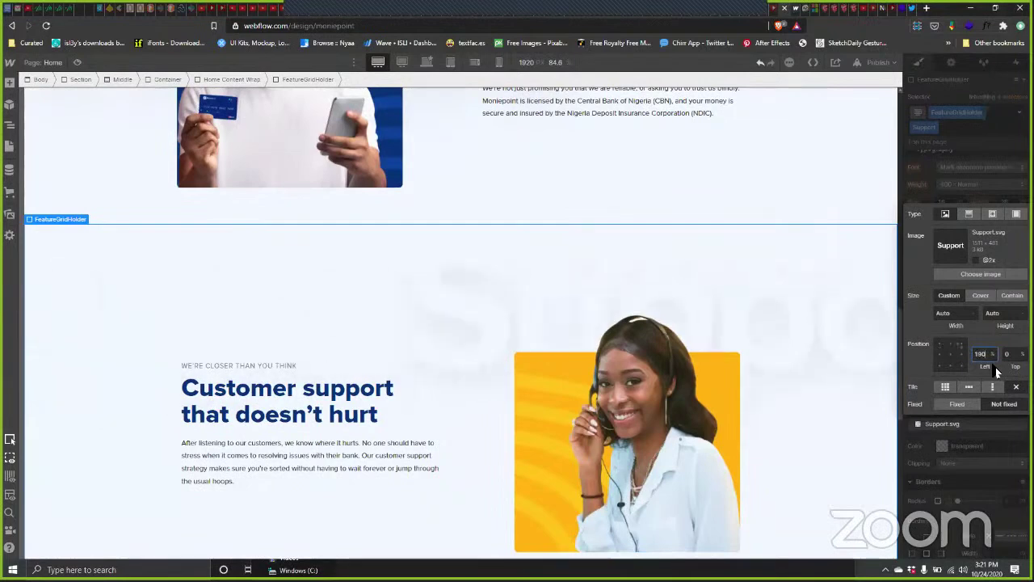
{"action": "key", "text": "Down"}
{"action": "key", "text": "Down"}
{"action": "key", "text": "Down"}
{"action": "key", "text": "Down"}
{"action": "key", "text": "Down"}
{"action": "key", "text": "Down"}
{"action": "key", "text": "Down"}
{"action": "key", "text": "Down"}
{"action": "key", "text": "Down"}
{"action": "key", "text": "Down"}
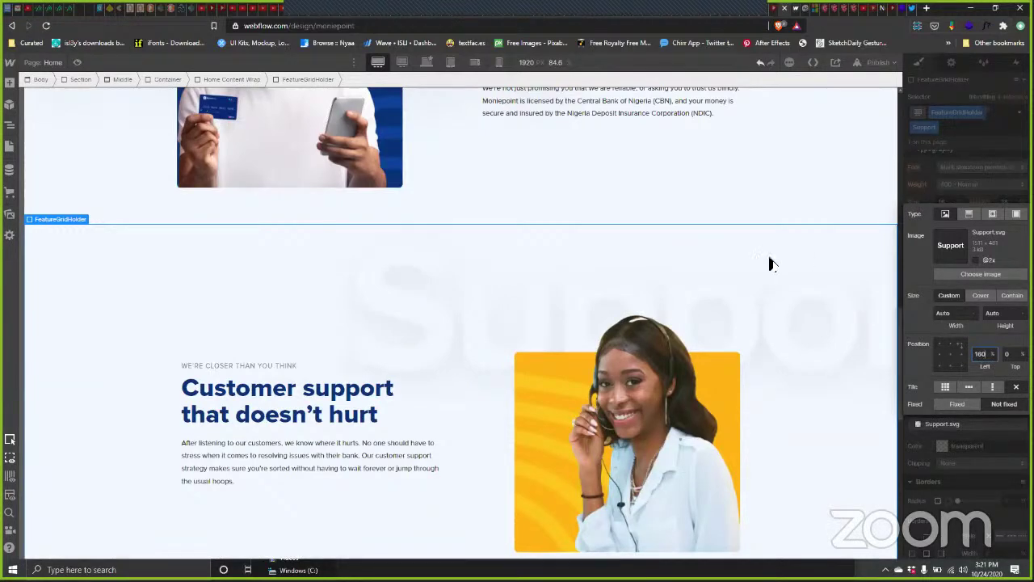
Step: At the 1440px breakpoint, set the left position of the Support.svg background to 470%
{"action": "key", "text": "shift+1"}
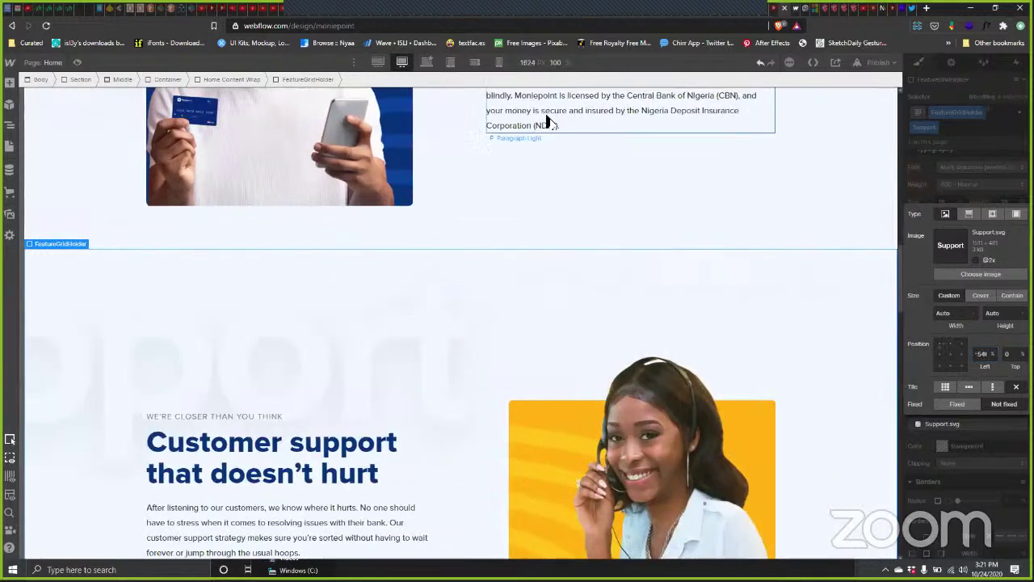
{"action": "left_click", "coordinate": [984, 355]}
{"action": "left_click", "coordinate": [1000, 371]}
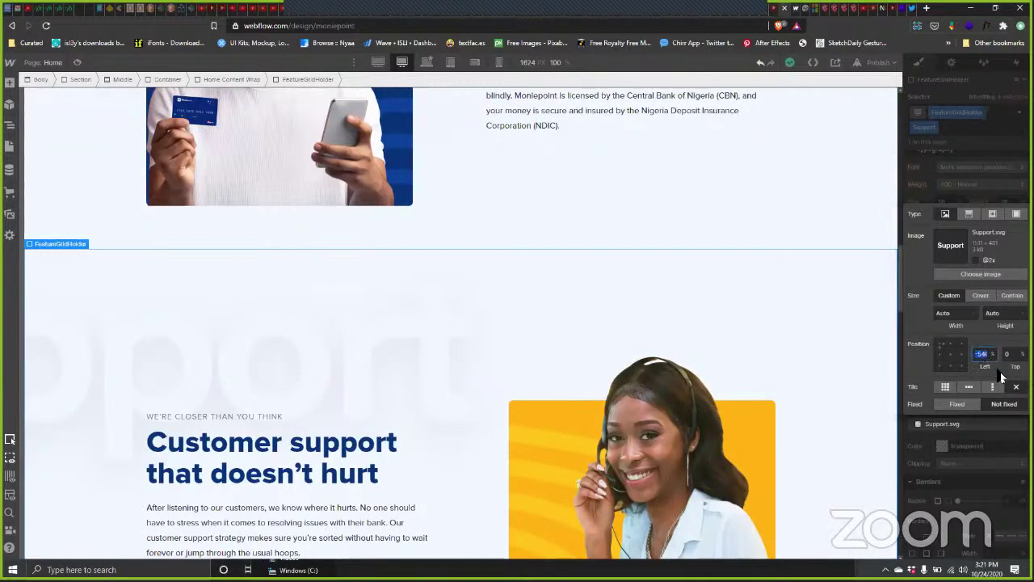
{"action": "key", "text": "shift+Up"}
{"action": "key", "text": "shift+Up"}
{"action": "key", "text": "shift+Up"}
{"action": "key", "text": "shift+Up"}
{"action": "key", "text": "shift+Up"}
{"action": "key", "text": "shift+Up"}
{"action": "key", "text": "shift+Up"}
{"action": "key", "text": "shift+Up"}
{"action": "key", "text": "shift+Up"}
{"action": "key", "text": "shift+Up"}
{"action": "key", "text": "shift+Up"}
{"action": "key", "text": "shift+Up"}
{"action": "key", "text": "shift+Up"}
{"action": "key", "text": "shift+Up"}
{"action": "key", "text": "shift+Up"}
{"action": "key", "text": "shift+Up"}
{"action": "key", "text": "shift+Up"}
{"action": "key", "text": "shift+Up"}
{"action": "key", "text": "shift+Up"}
{"action": "key", "text": "shift+Up"}
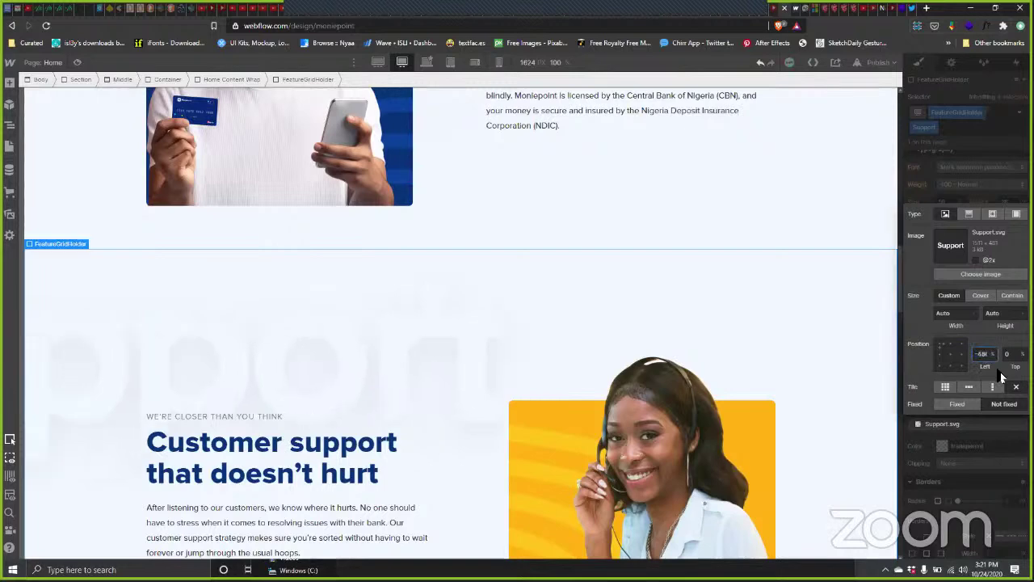
{"action": "key", "text": "shift+Up"}
{"action": "key", "text": "shift+Up"}
{"action": "key", "text": "shift+Up"}
{"action": "key", "text": "shift+Up"}
{"action": "key", "text": "shift+Up"}
{"action": "key", "text": "shift+Up"}
{"action": "key", "text": "shift+Up"}
{"action": "key", "text": "shift+Up"}
{"action": "key", "text": "shift+Up"}
{"action": "key", "text": "shift+Up"}
{"action": "key", "text": "shift+Up"}
{"action": "key", "text": "shift+Up"}
{"action": "key", "text": "shift+Up"}
{"action": "key", "text": "shift+Up"}
{"action": "key", "text": "shift+Up"}
{"action": "key", "text": "shift+Up"}
{"action": "key", "text": "shift+Up"}
{"action": "key", "text": "shift+Up"}
{"action": "key", "text": "shift+Up"}
{"action": "key", "text": "shift+Up"}
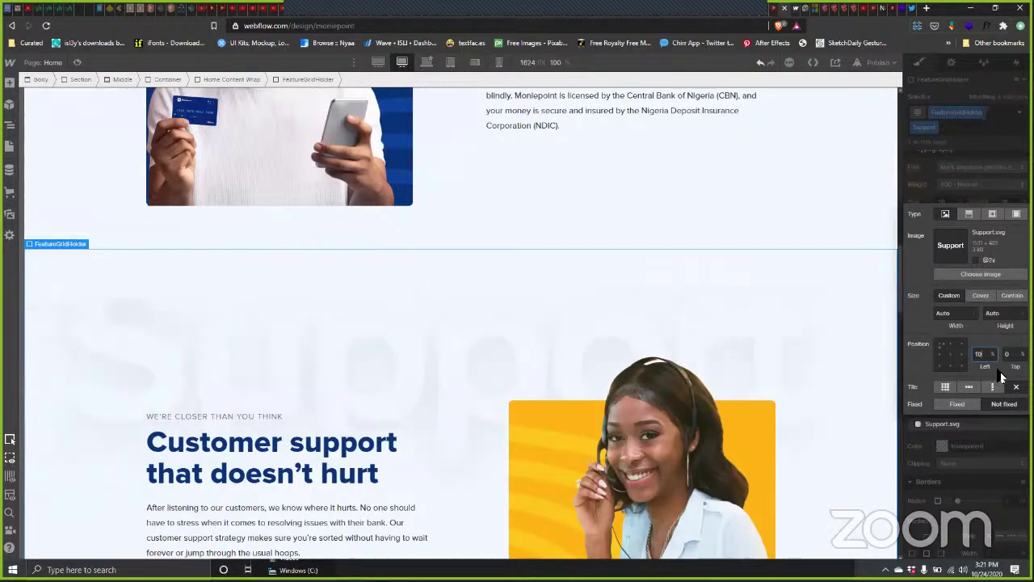
{"action": "key", "text": "shift+Up"}
{"action": "key", "text": "shift+Up"}
{"action": "key", "text": "shift+Up"}
{"action": "key", "text": "shift+Up"}
{"action": "key", "text": "shift+Up"}
{"action": "key", "text": "shift+Up"}
{"action": "key", "text": "shift+Up"}
{"action": "key", "text": "shift+Up"}
{"action": "key", "text": "shift+Up"}
{"action": "key", "text": "shift+Up"}
{"action": "key", "text": "shift+Up"}
{"action": "key", "text": "shift+Up"}
{"action": "key", "text": "shift+Up"}
{"action": "key", "text": "shift+Up"}
{"action": "key", "text": "shift+Up"}
{"action": "key", "text": "shift+Up"}
{"action": "key", "text": "shift+Up"}
{"action": "key", "text": "shift+Up"}
{"action": "key", "text": "shift+Up"}
{"action": "key", "text": "shift+Up"}
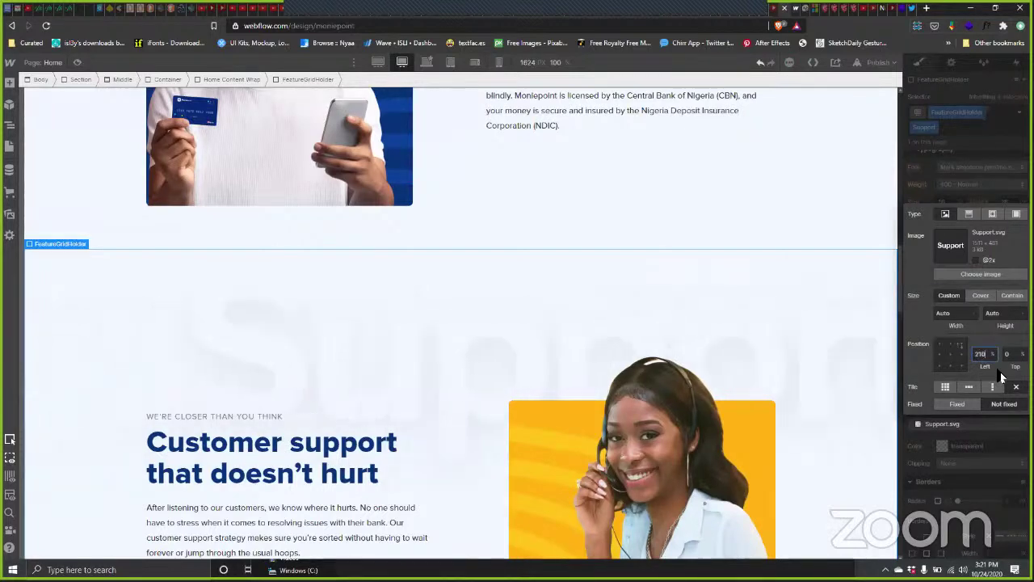
{"action": "key", "text": "shift+Up"}
{"action": "key", "text": "shift+Up"}
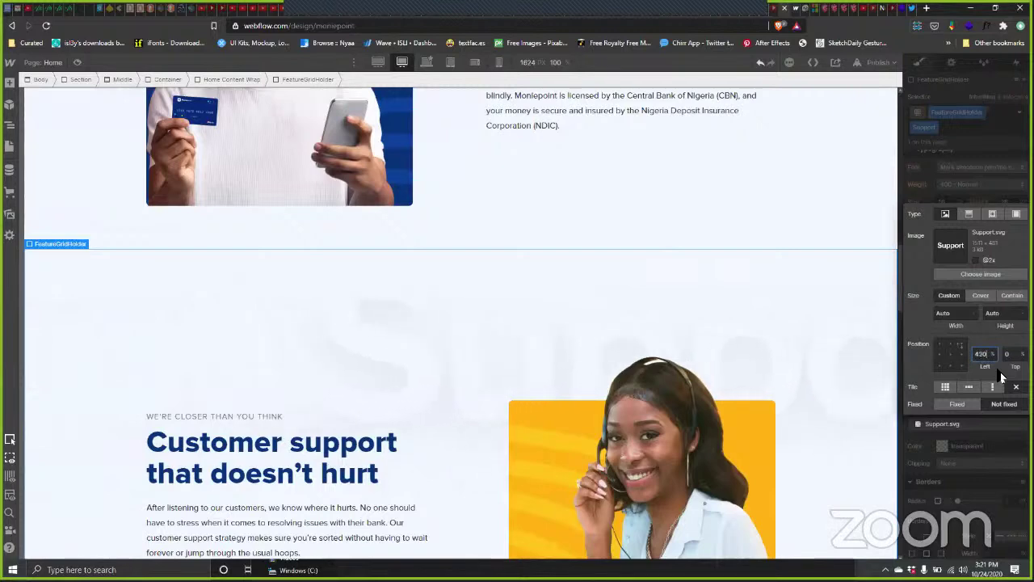
{"action": "key", "text": "shift+Up"}
{"action": "key", "text": "shift+Up"}
{"action": "key", "text": "shift+Up"}
{"action": "key", "text": "shift+Up"}
Step: Switch to the base desktop breakpoint, publish the background position changes to moniepoint.webflow.io, and dismiss the publish options
{"action": "left_click", "coordinate": [427, 62]}
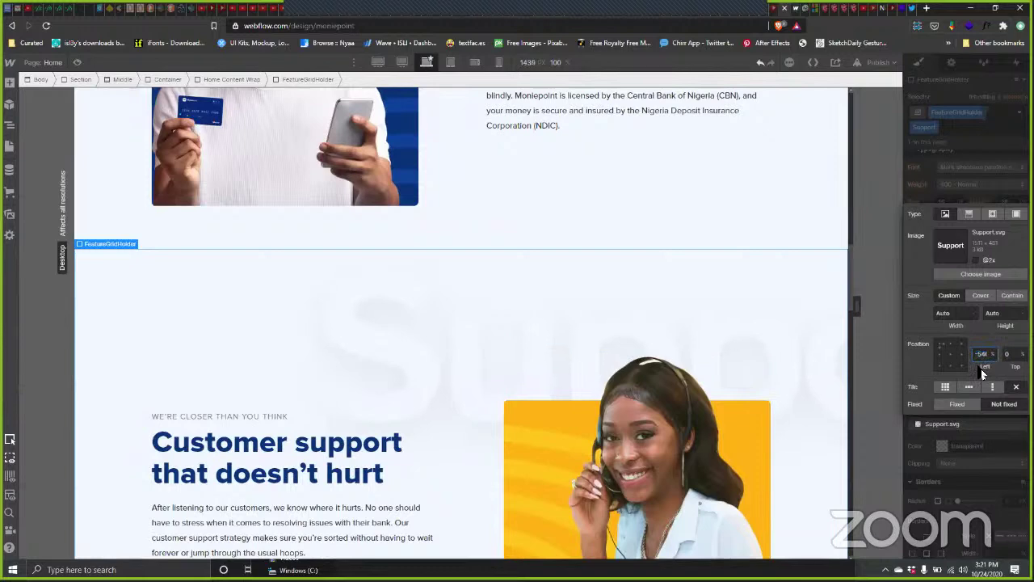
{"action": "left_click", "coordinate": [856, 245]}
{"action": "key", "text": "shift+p"}
{"action": "left_click", "coordinate": [860, 239]}
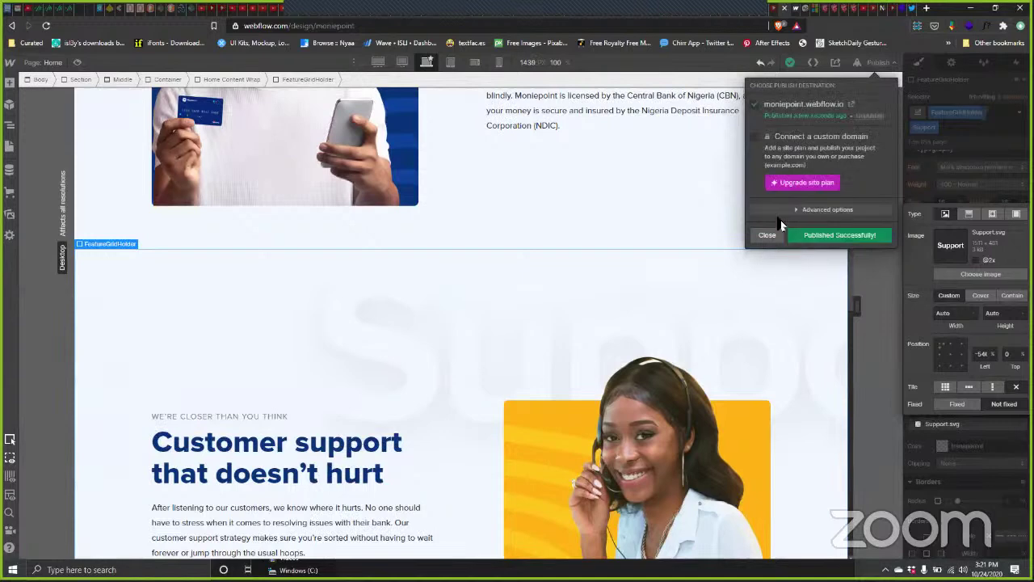
{"action": "left_click", "coordinate": [771, 235]}
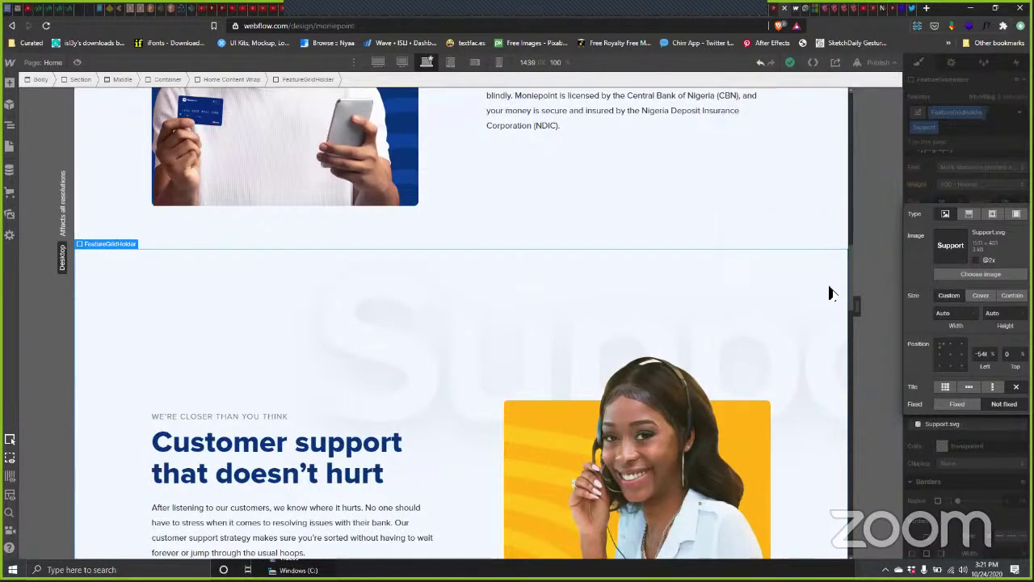
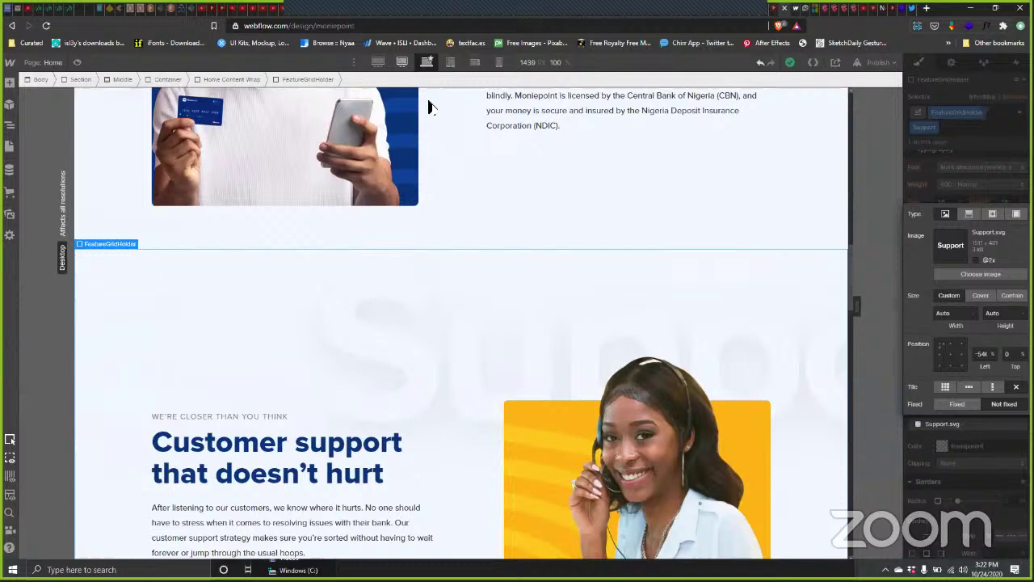
Step: Check the Support background at the 1440px and 1920px breakpoints, then reload the published page and compare it with the Trust section
{"action": "left_click", "coordinate": [401, 62]}
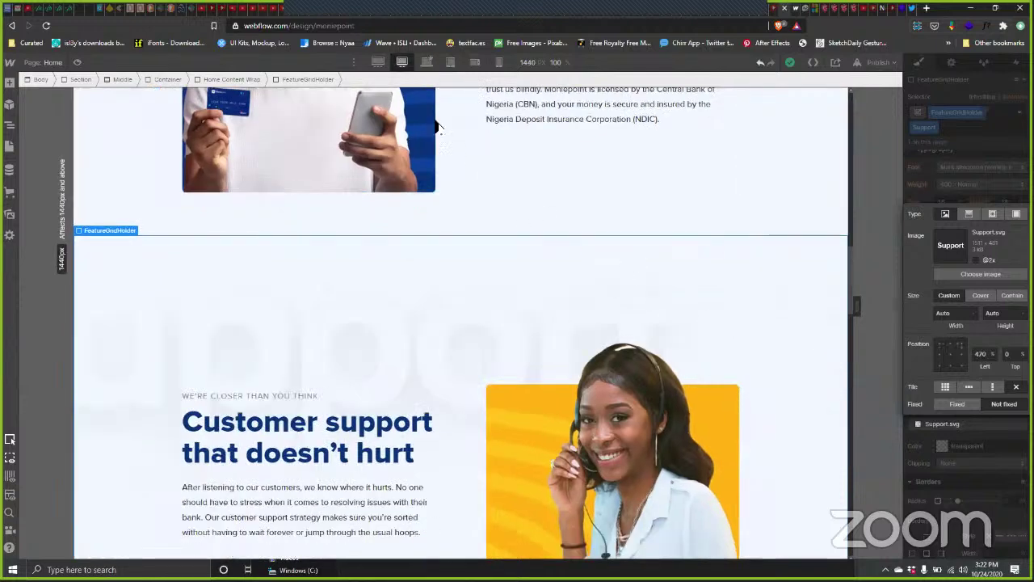
{"action": "left_click", "coordinate": [377, 62]}
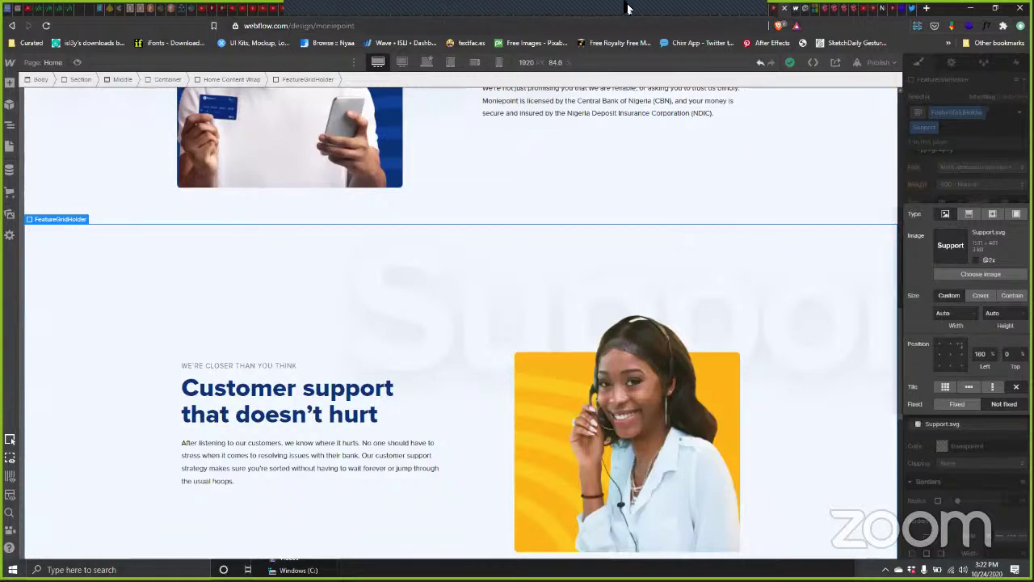
{"action": "left_click", "coordinate": [796, 8]}
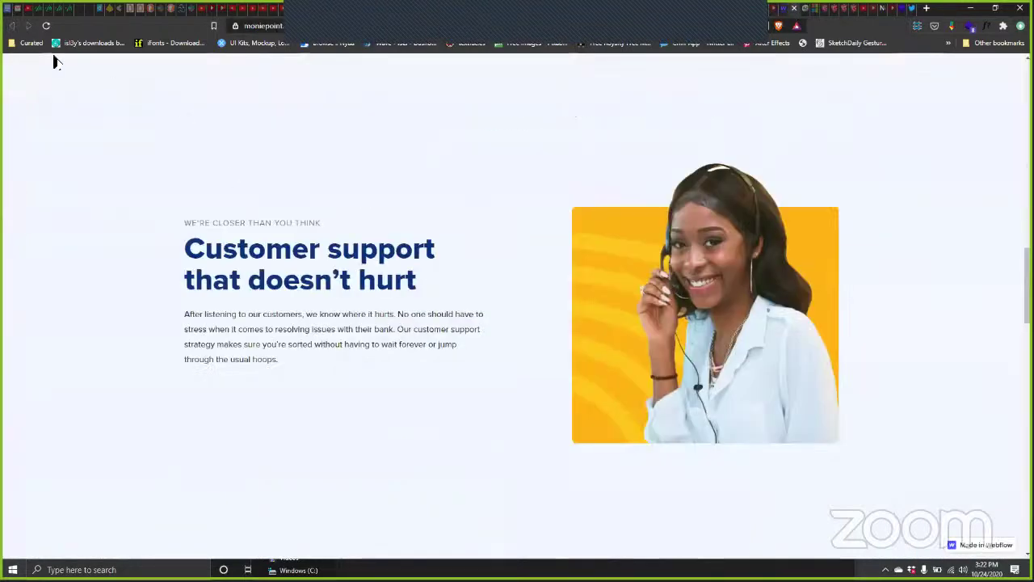
{"action": "left_click", "coordinate": [47, 26]}
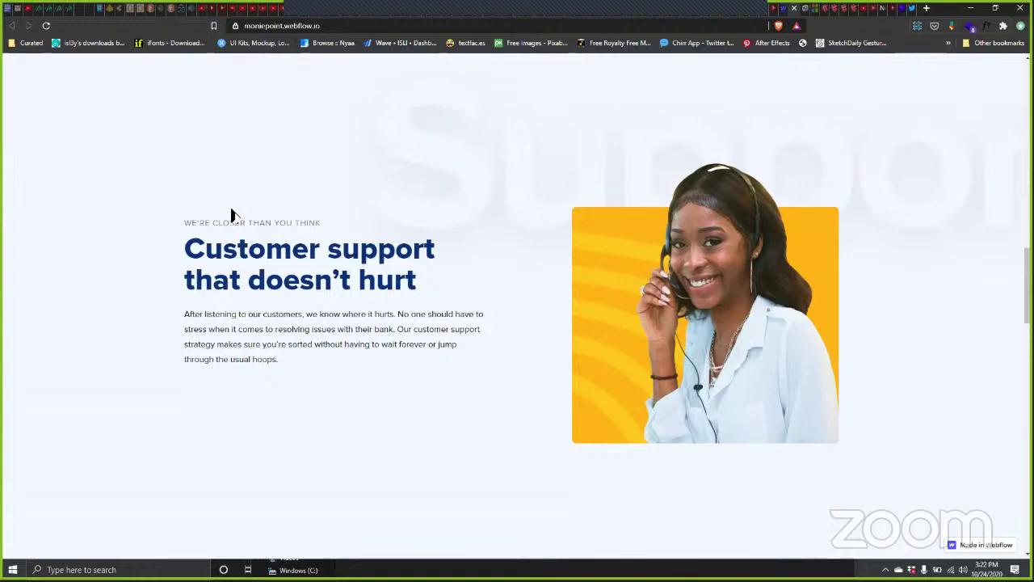
{"action": "scroll", "coordinate": [226, 215], "scroll_direction": "up", "scroll_amount": 3}
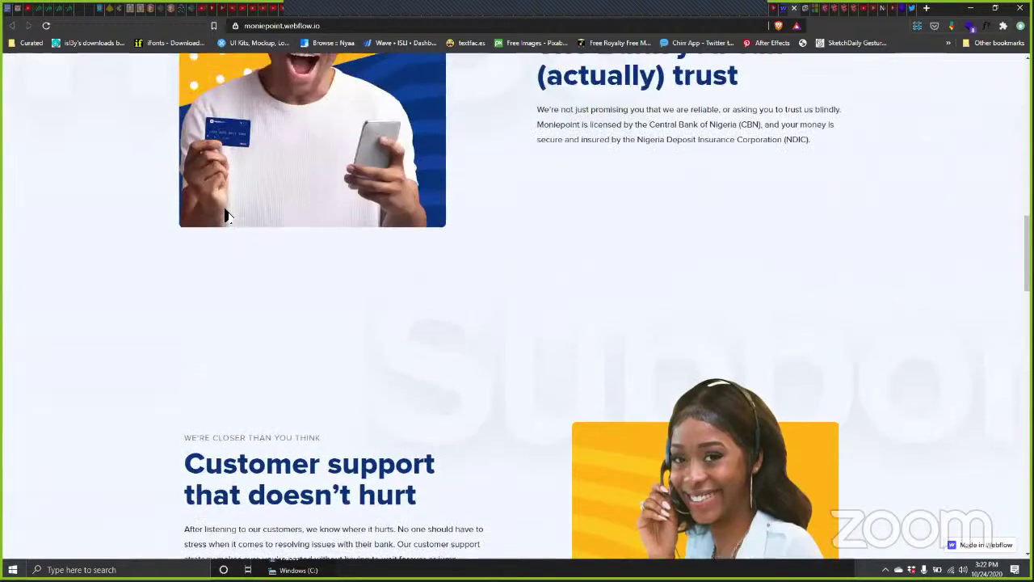
{"action": "scroll", "coordinate": [224, 213], "scroll_direction": "up", "scroll_amount": 5}
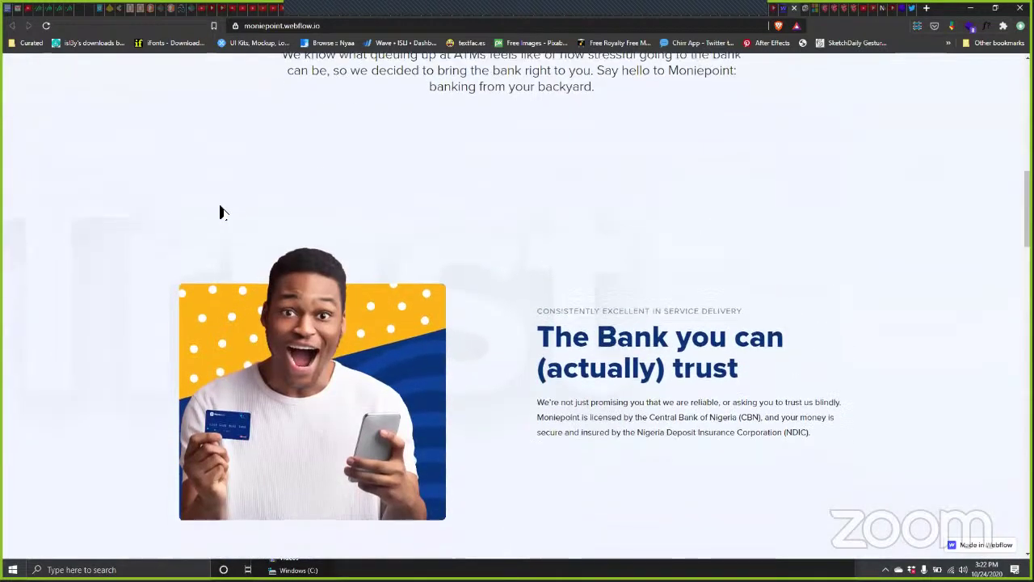
{"action": "scroll", "coordinate": [222, 213], "scroll_direction": "down", "scroll_amount": 5}
{"action": "scroll", "coordinate": [222, 213], "scroll_direction": "down", "scroll_amount": 2}
{"action": "scroll", "coordinate": [223, 213], "scroll_direction": "up", "scroll_amount": 2}
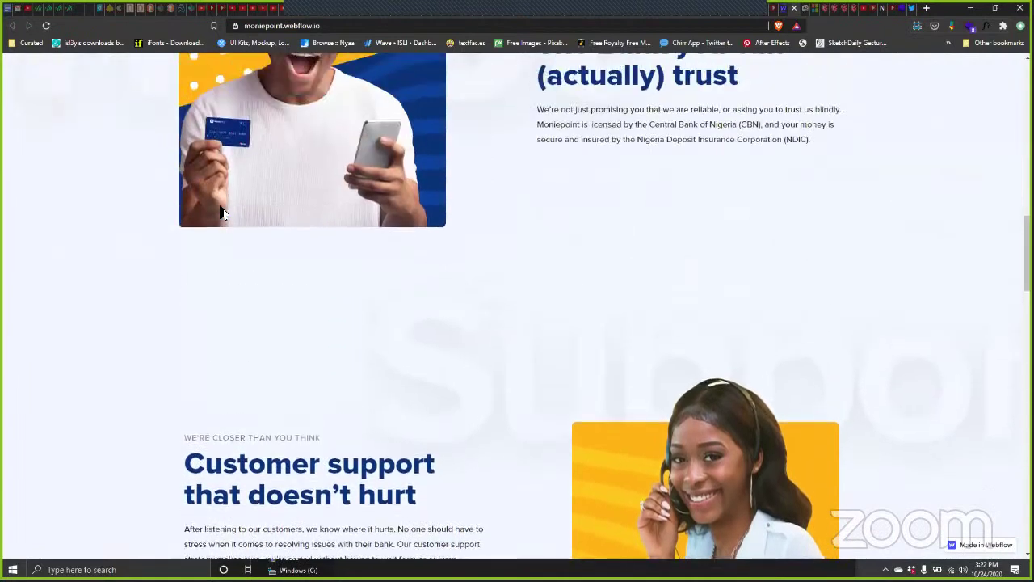
{"action": "scroll", "coordinate": [224, 212], "scroll_direction": "up", "scroll_amount": 2}
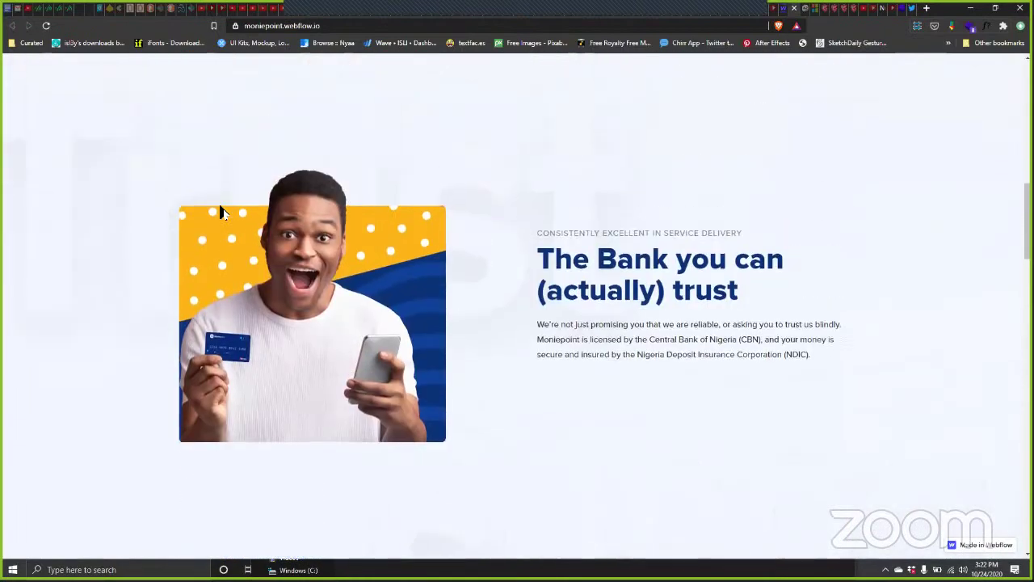
{"action": "scroll", "coordinate": [223, 212], "scroll_direction": "down", "scroll_amount": 3}
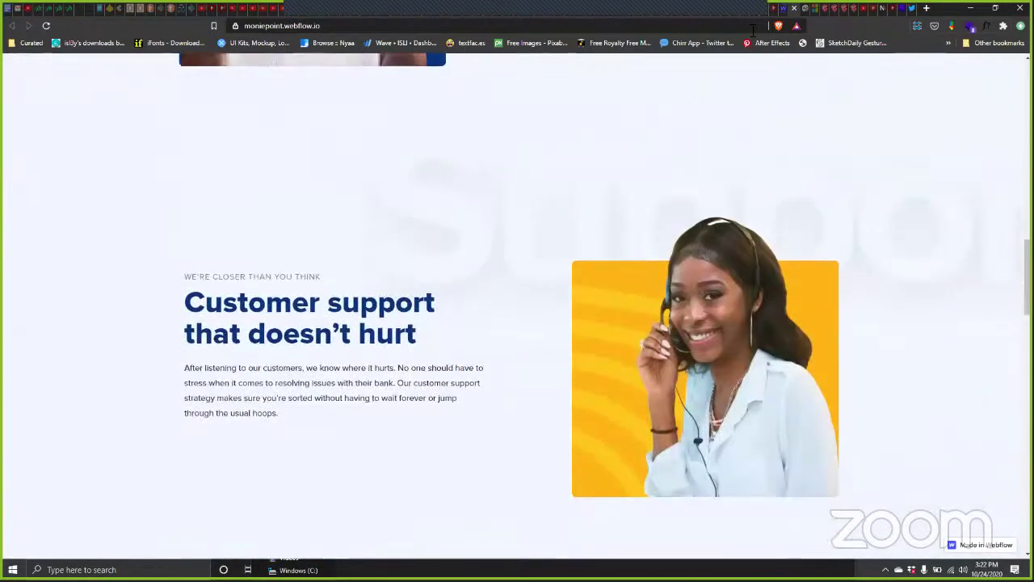
Step: Return to the Webflow designer and set the Support.svg background's width to 100% at the 1920px breakpoint
{"action": "left_click", "coordinate": [788, 14]}
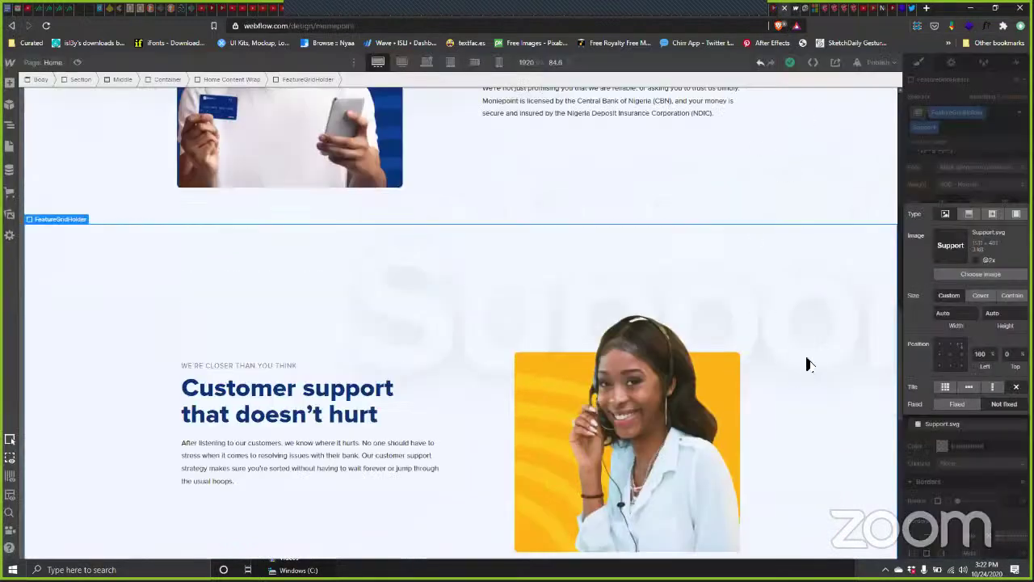
{"action": "left_click", "coordinate": [973, 313]}
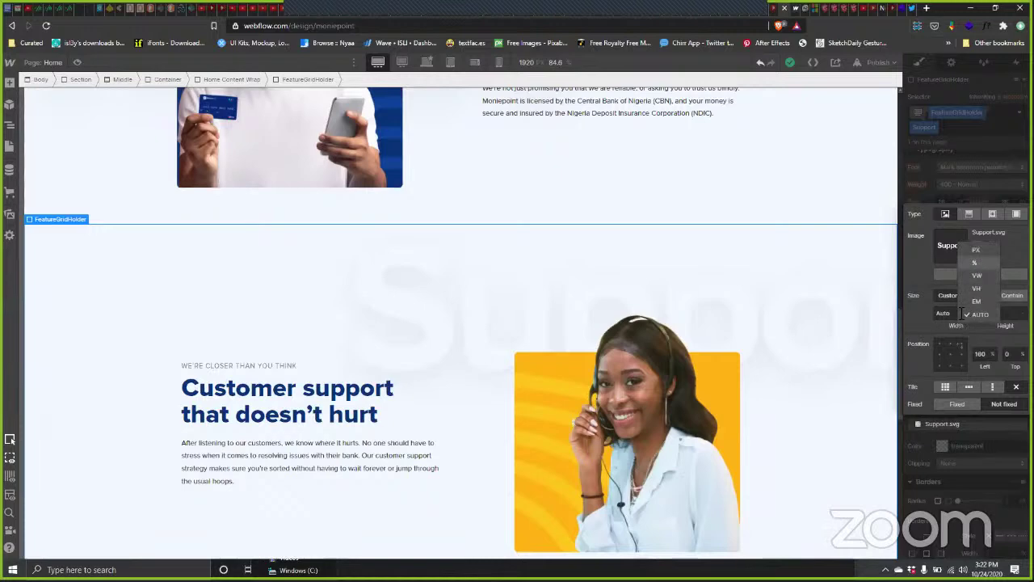
{"action": "left_click", "coordinate": [976, 263]}
{"action": "type", "text": "100"}
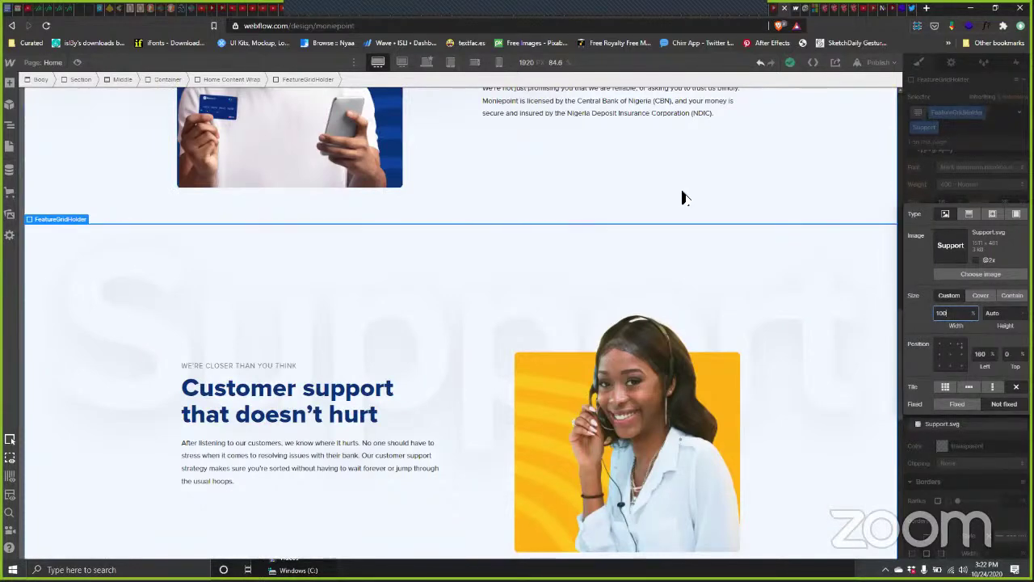
Step: At the base desktop breakpoint, set the Support.svg background's width to 100%
{"action": "scroll", "coordinate": [706, 189], "scroll_direction": "up", "scroll_amount": 3}
{"action": "left_click", "coordinate": [427, 63]}
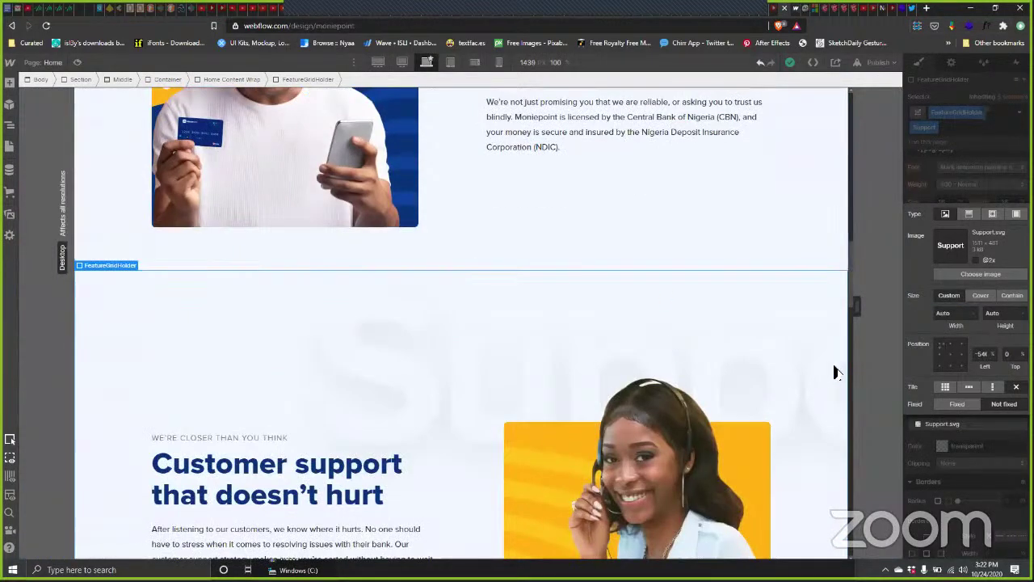
{"action": "left_click", "coordinate": [977, 315]}
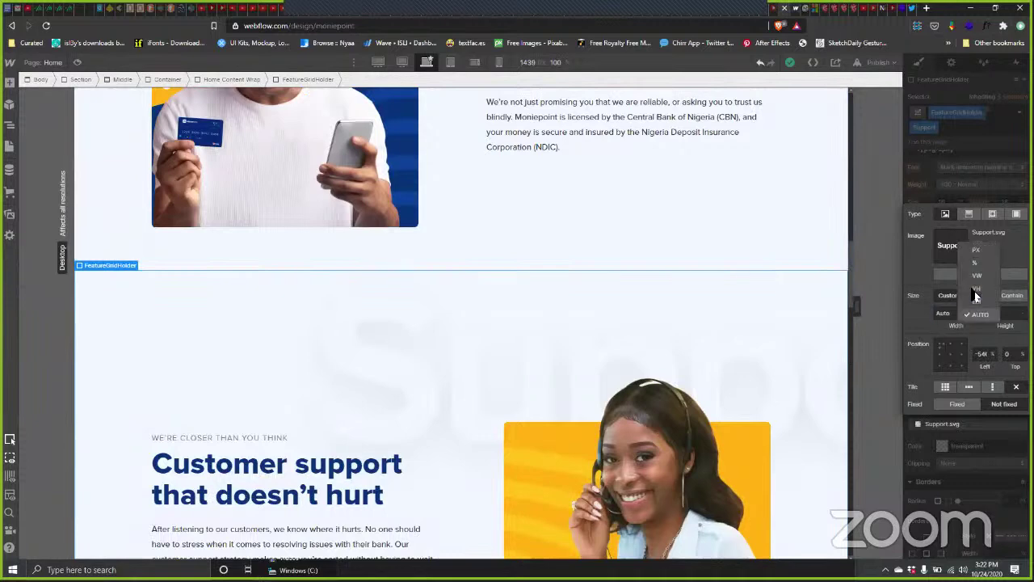
{"action": "left_click", "coordinate": [976, 271]}
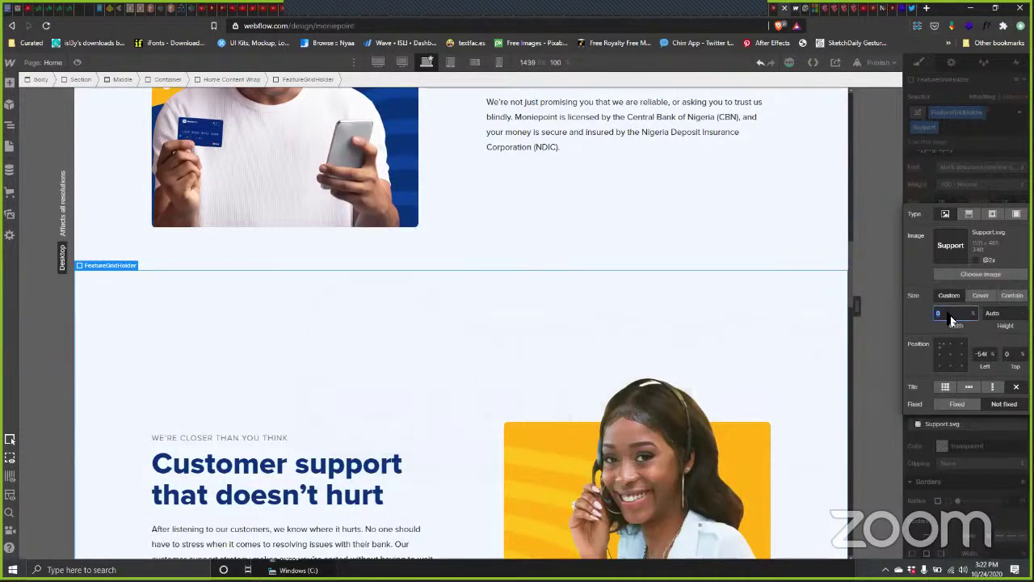
{"action": "type", "text": "100"}
{"action": "key", "text": "Return"}
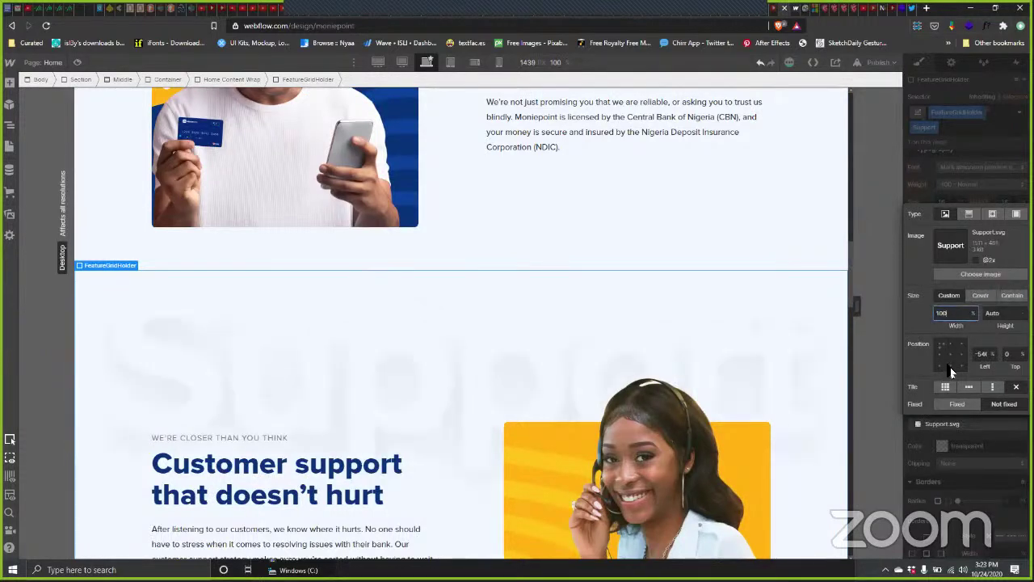
Step: Anchor the Support.svg background to the top-right preset and set its left position to 130% at the base desktop breakpoint
{"action": "left_click", "coordinate": [960, 345]}
{"action": "left_click", "coordinate": [995, 367]}
{"action": "type", "text": "110"}
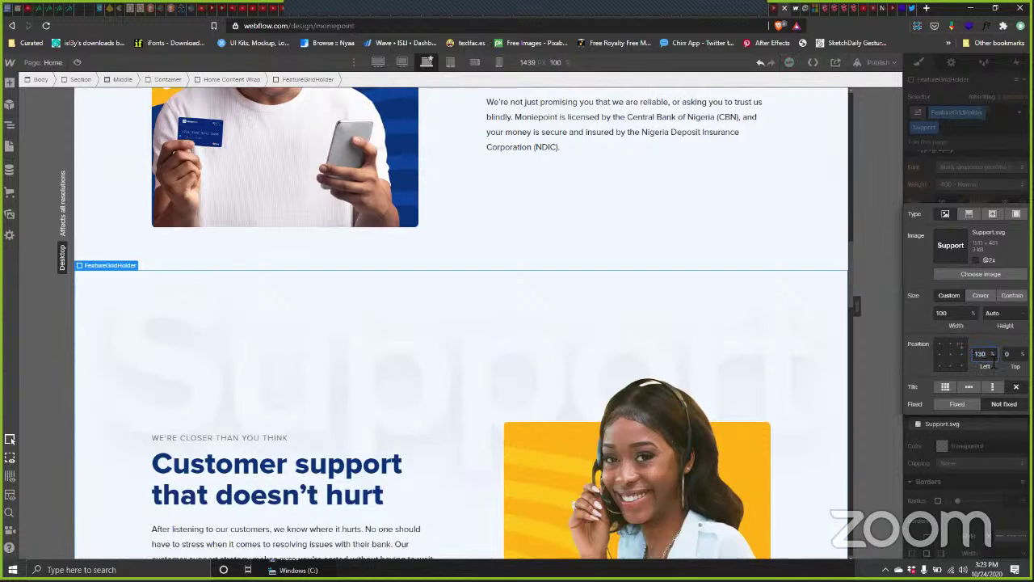
Step: Set the Support.svg background's left position to 340 px instead of a percentage at the base desktop breakpoint
{"action": "key", "text": "shift+Up"}
{"action": "key", "text": "shift+Up"}
{"action": "key", "text": "shift+Up"}
{"action": "type", "text": "110"}
{"action": "key", "text": "shift+Up"}
{"action": "key", "text": "shift+Up"}
{"action": "key", "text": "shift+Up"}
{"action": "key", "text": "shift+Up"}
{"action": "key", "text": "shift+Up"}
{"action": "key", "text": "shift+Up"}
{"action": "key", "text": "shift+Up"}
{"action": "left_click", "coordinate": [994, 358]}
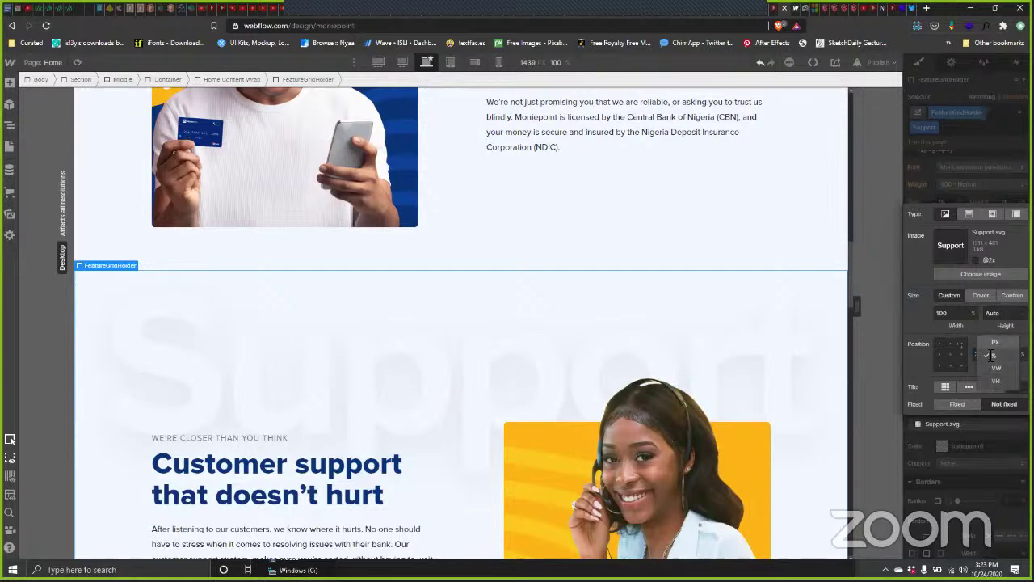
{"action": "left_click", "coordinate": [996, 342]}
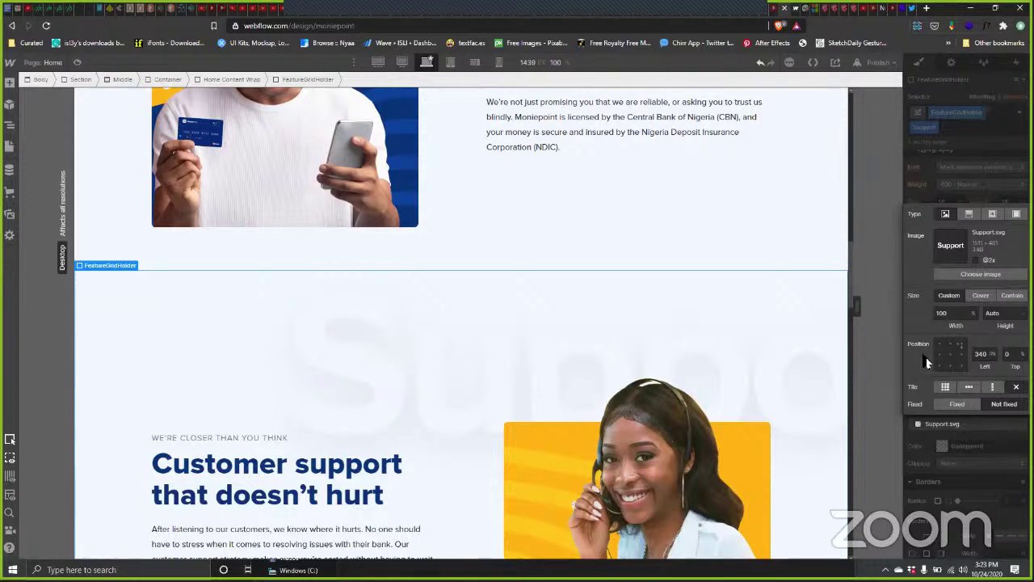
Step: At the 1440px breakpoint, set the Support.svg background's left position to 470 px
{"action": "left_click", "coordinate": [402, 62]}
{"action": "left_click", "coordinate": [994, 356]}
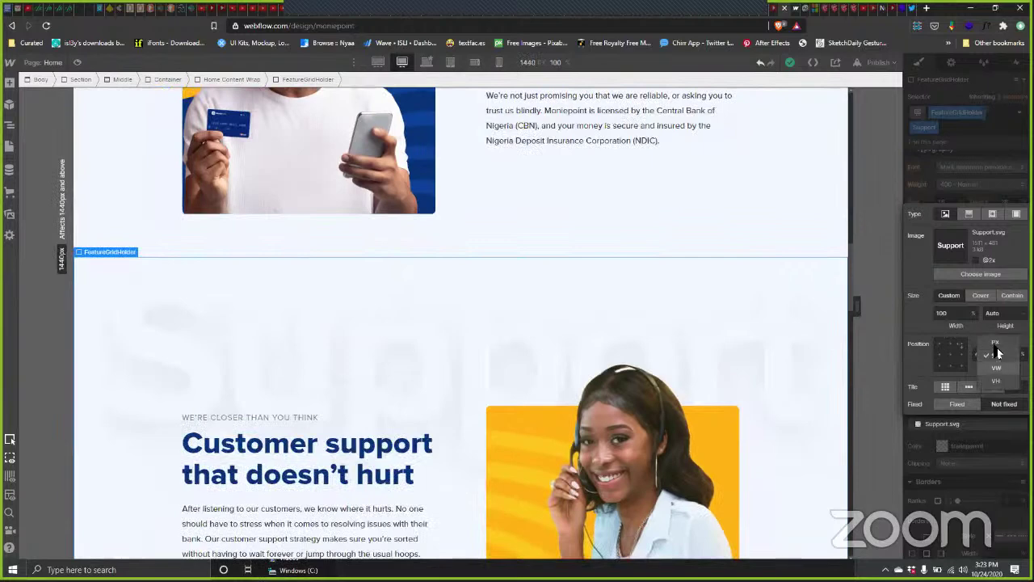
{"action": "left_click", "coordinate": [998, 346]}
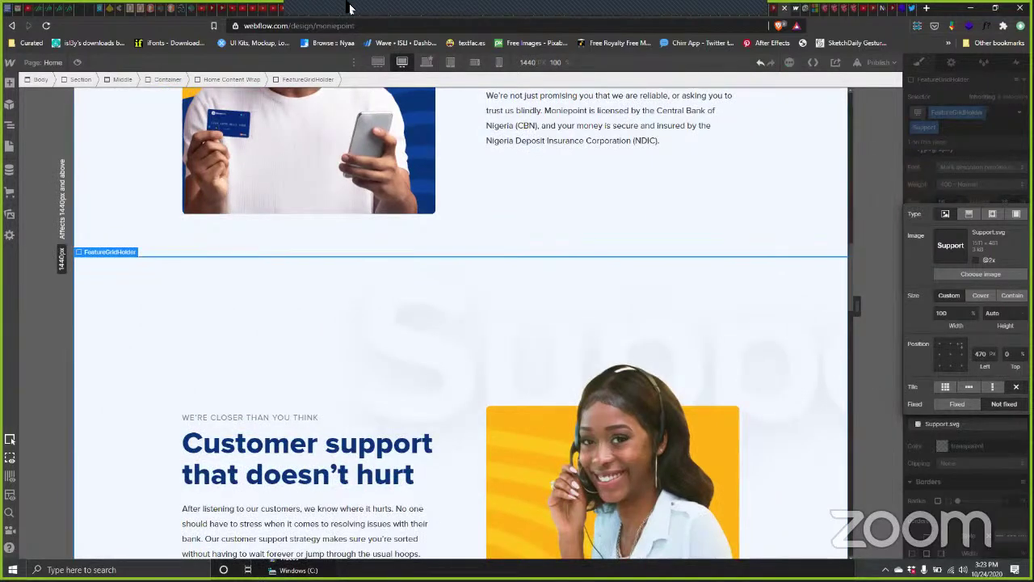
Step: At the 1920px breakpoint, switch the Support.svg background's left position to pixels and set it to 530 px
{"action": "left_click", "coordinate": [377, 63]}
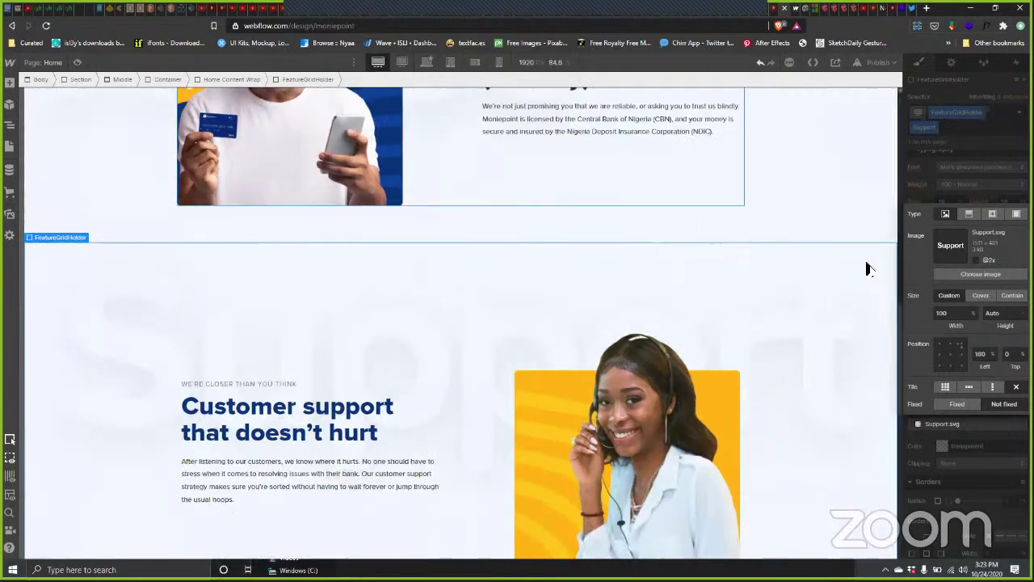
{"action": "left_click", "coordinate": [993, 353]}
{"action": "left_click", "coordinate": [993, 344]}
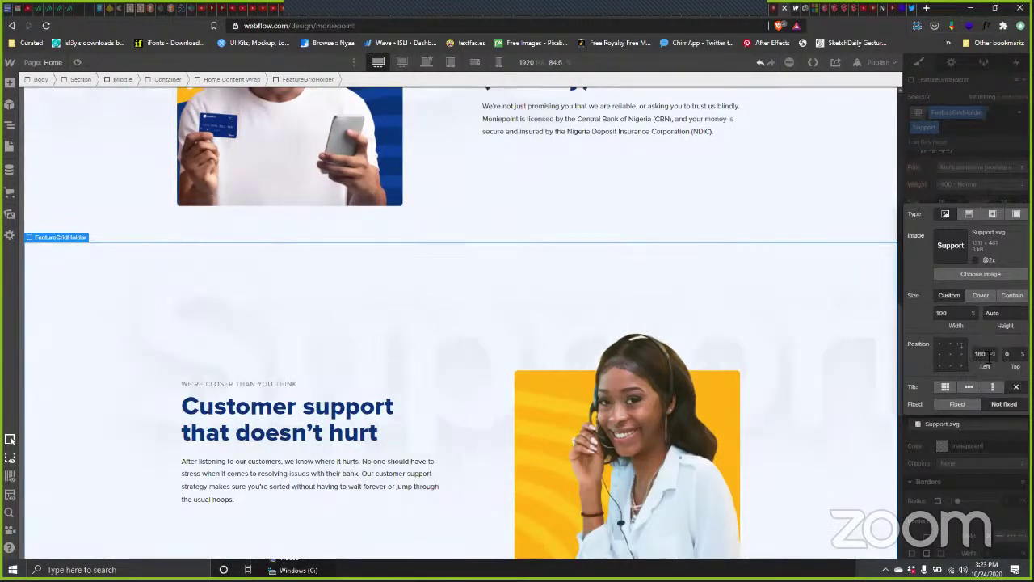
{"action": "left_click", "coordinate": [986, 357]}
{"action": "type", "text": "240"}
{"action": "key", "text": "BackSpace"}
{"action": "key", "text": "BackSpace"}
{"action": "key", "text": "BackSpace"}
{"action": "type", "text": "500"}
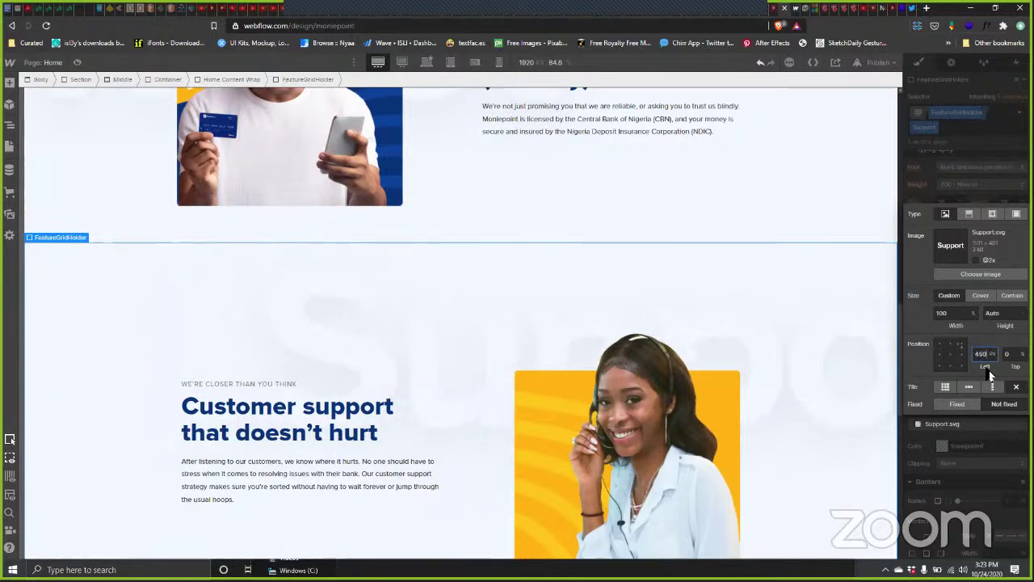
{"action": "key", "text": "shift+Up"}
{"action": "key", "text": "shift+Up"}
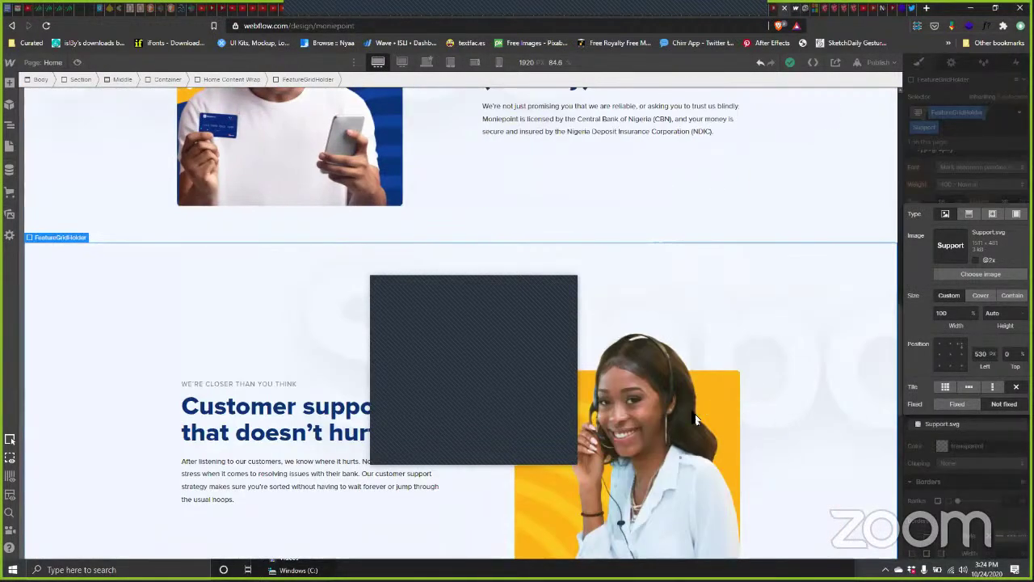
Step: Return to the base desktop breakpoint and publish the site to moniepoint.webflow.io
{"action": "left_click", "coordinate": [590, 333]}
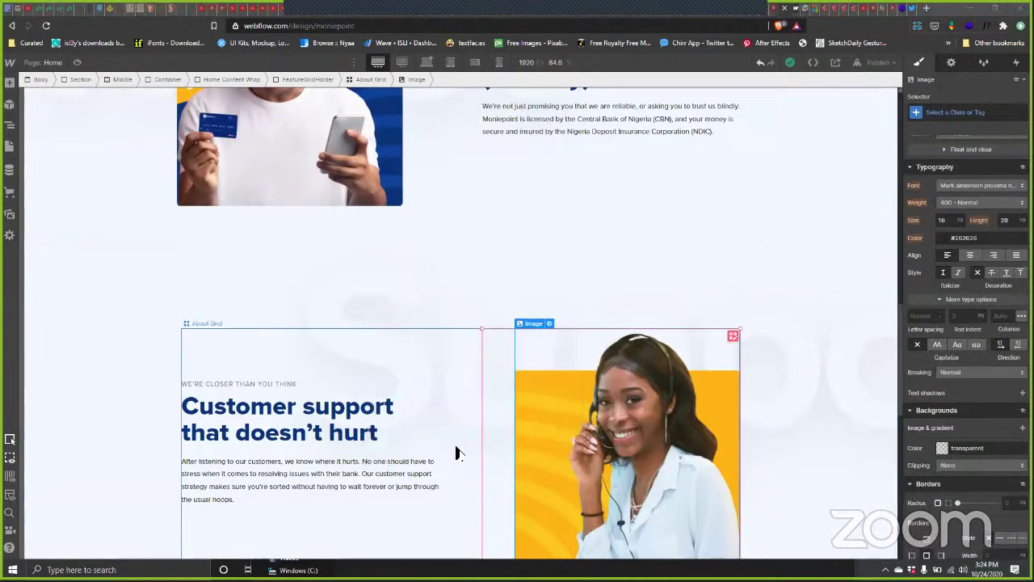
{"action": "left_click", "coordinate": [426, 63]}
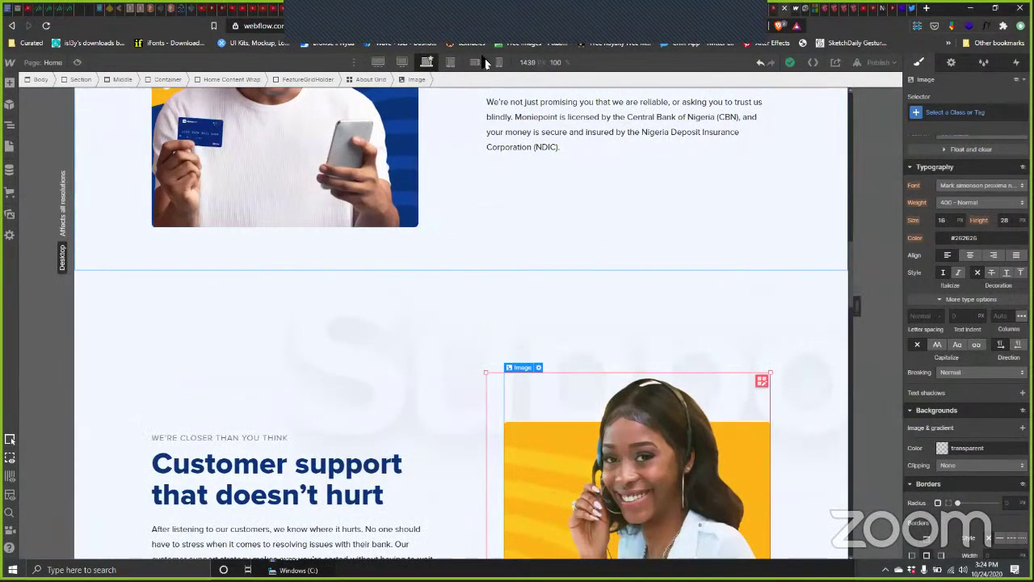
{"action": "left_click", "coordinate": [878, 63]}
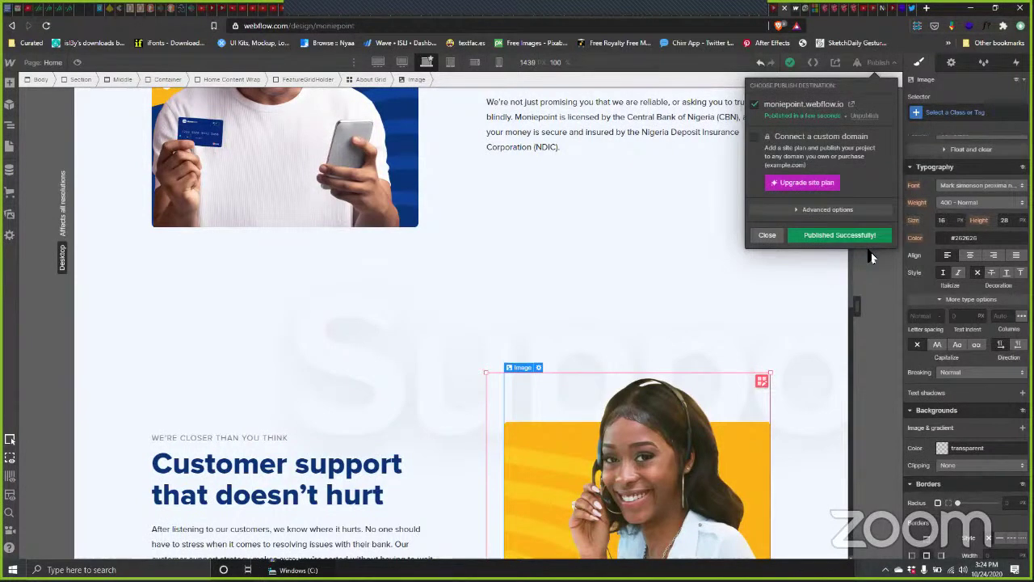
Step: Examine the published home page, comparing the Support section's background with the Trust section and the heading above it
{"action": "left_click", "coordinate": [796, 9]}
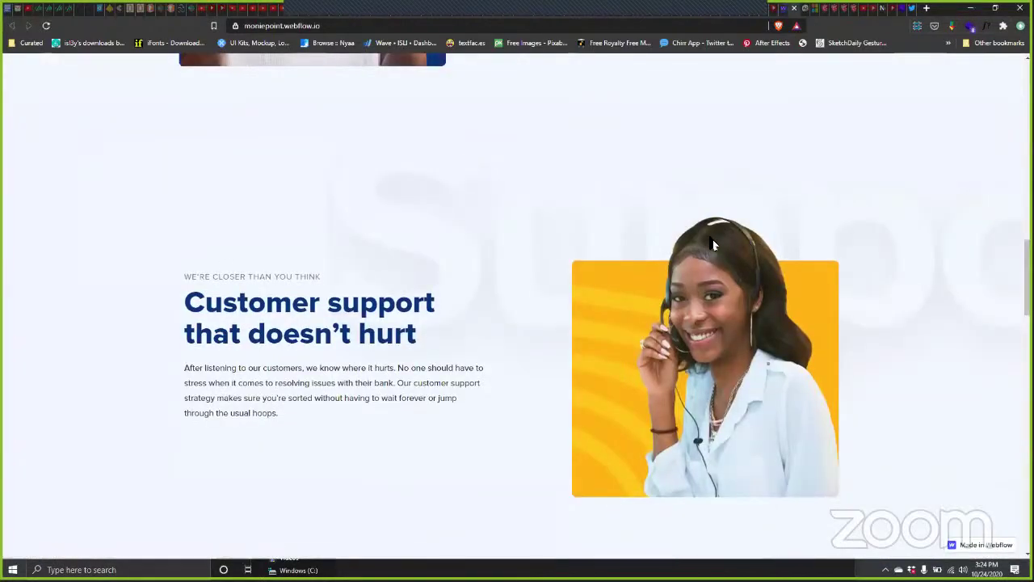
{"action": "scroll", "coordinate": [712, 242], "scroll_direction": "up", "scroll_amount": 3}
{"action": "scroll", "coordinate": [711, 240], "scroll_direction": "up", "scroll_amount": 2}
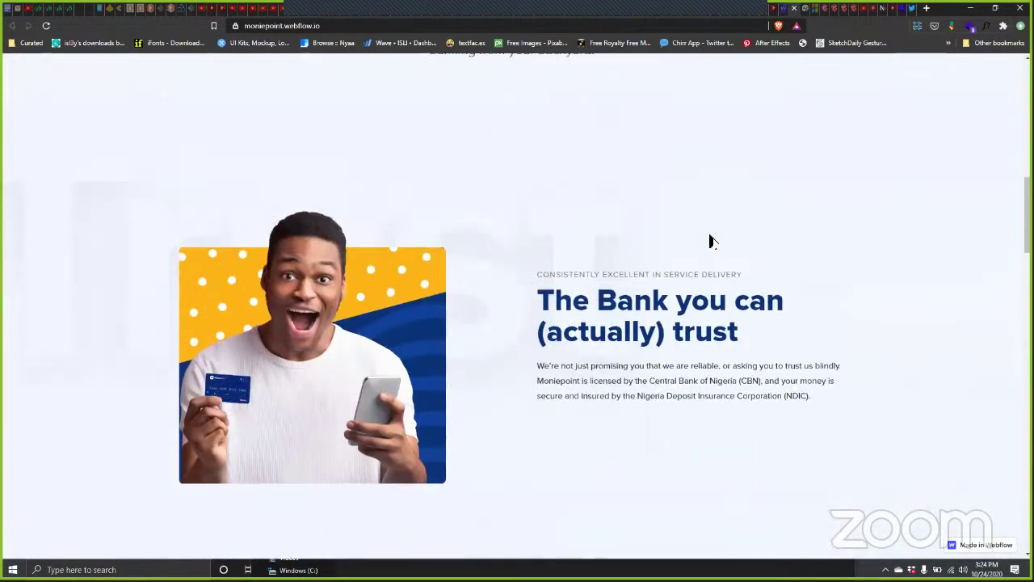
{"action": "scroll", "coordinate": [710, 239], "scroll_direction": "down", "scroll_amount": 7}
{"action": "scroll", "coordinate": [719, 235], "scroll_direction": "down", "scroll_amount": 2}
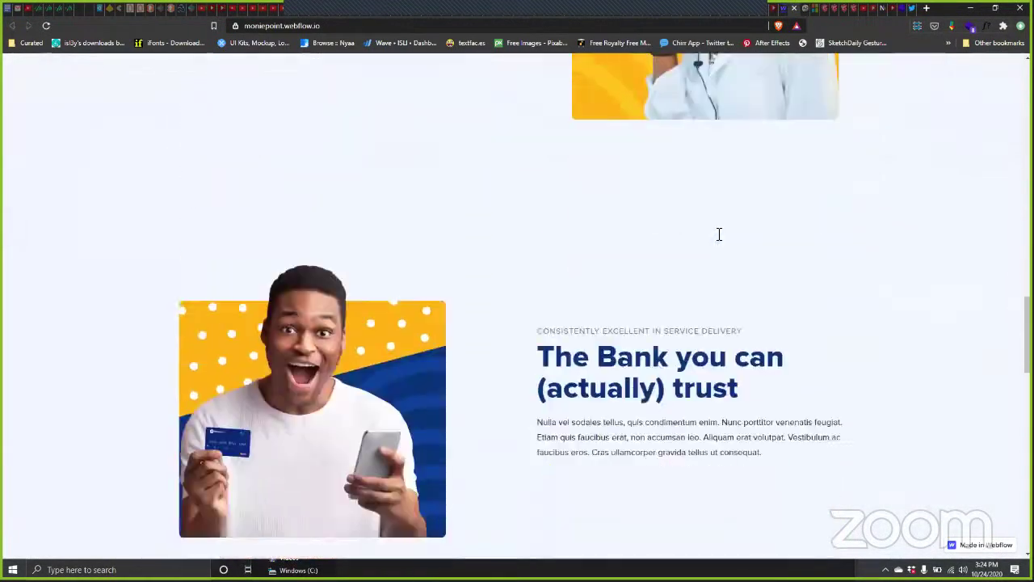
{"action": "scroll", "coordinate": [720, 235], "scroll_direction": "up", "scroll_amount": 3}
{"action": "scroll", "coordinate": [716, 233], "scroll_direction": "up", "scroll_amount": 3}
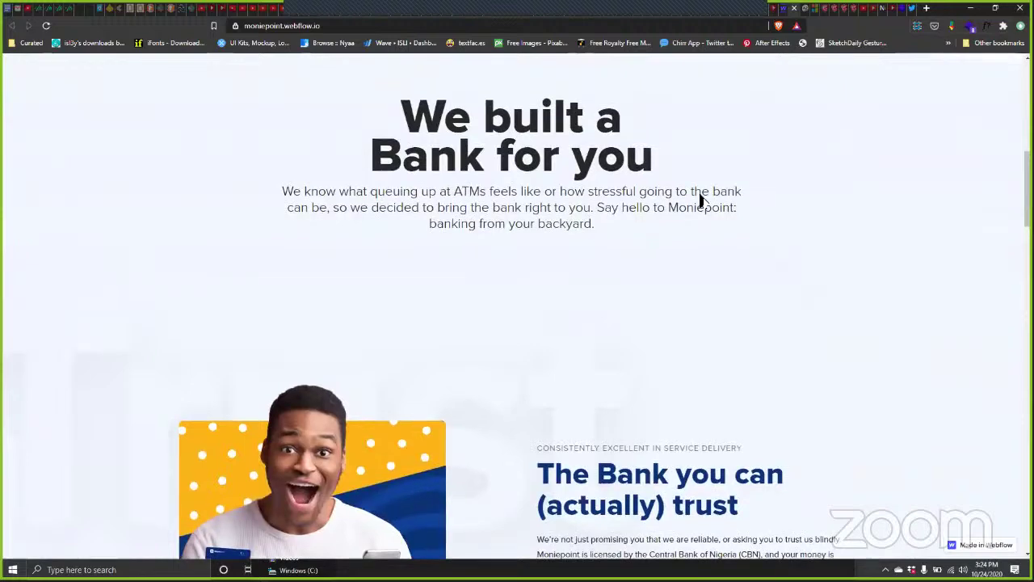
{"action": "scroll", "coordinate": [704, 205], "scroll_direction": "up", "scroll_amount": 6}
Step: Back in the Webflow designer, set the "We built a Bank for you" heading's font size to 140 px at the 1920px breakpoint
{"action": "key", "text": "ctrl+shift+Tab"}
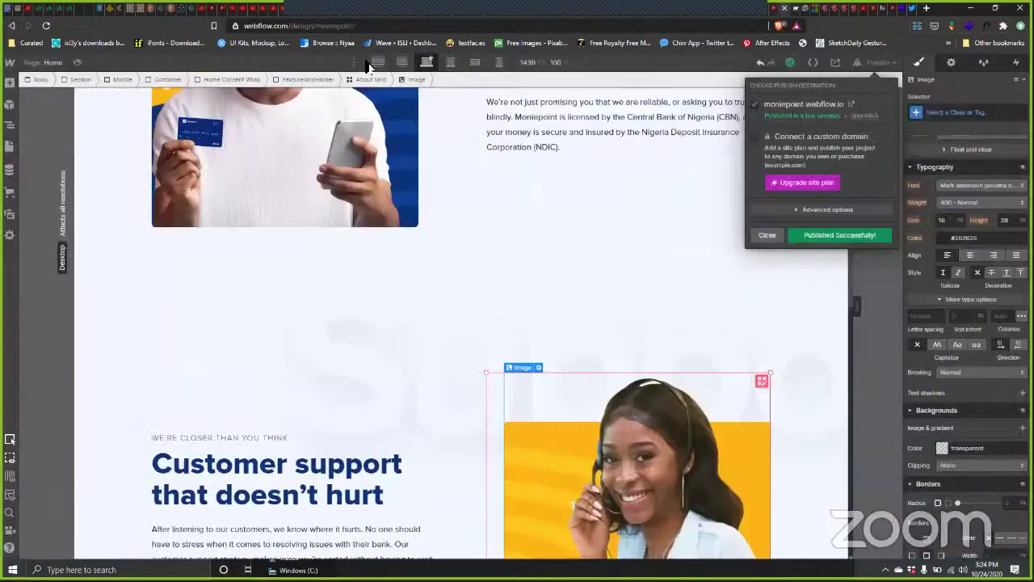
{"action": "left_click", "coordinate": [377, 62]}
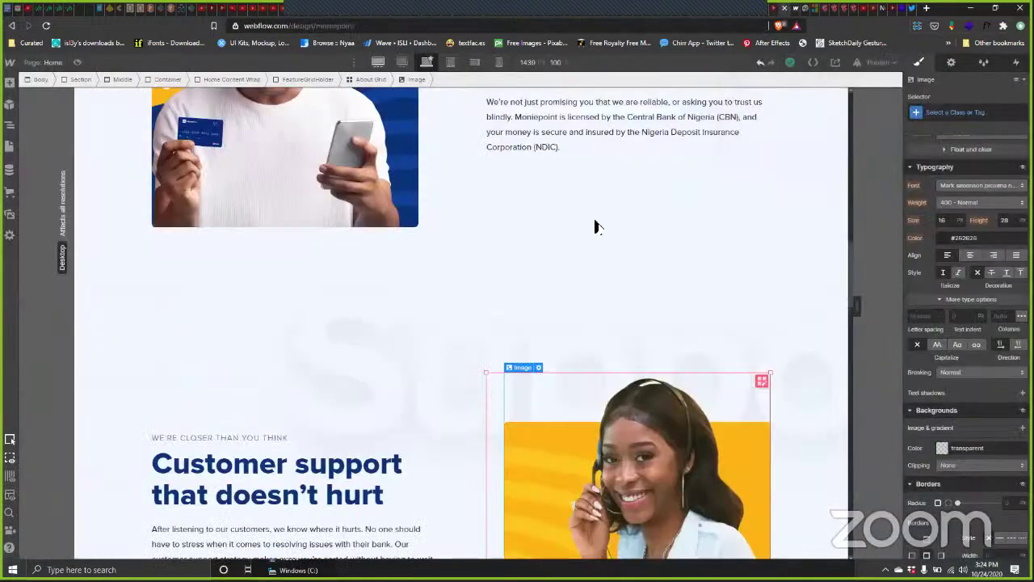
{"action": "scroll", "coordinate": [819, 358], "scroll_direction": "up", "scroll_amount": 3}
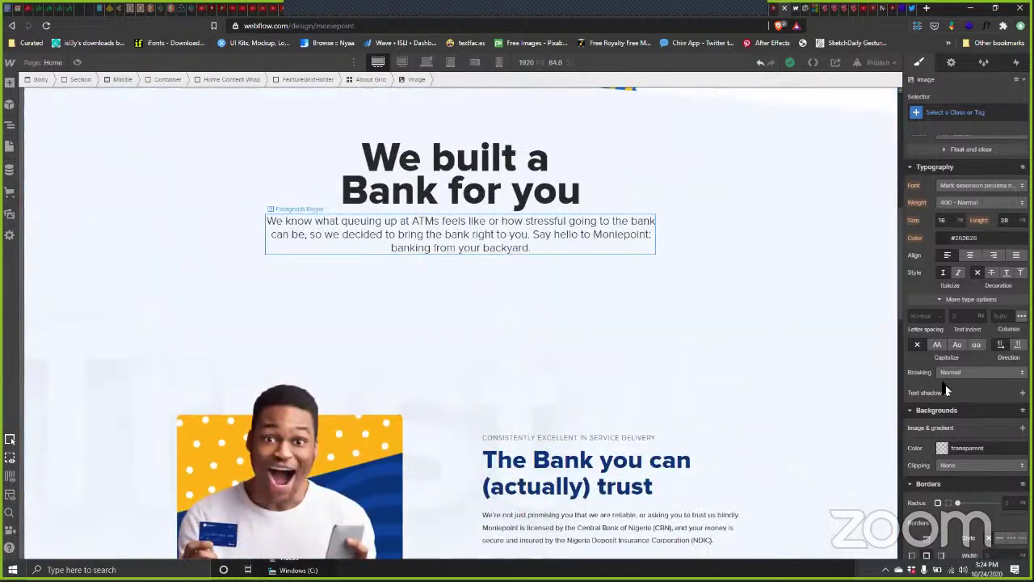
{"action": "scroll", "coordinate": [872, 377], "scroll_direction": "up", "scroll_amount": 2}
{"action": "scroll", "coordinate": [989, 238], "scroll_direction": "up", "scroll_amount": 3}
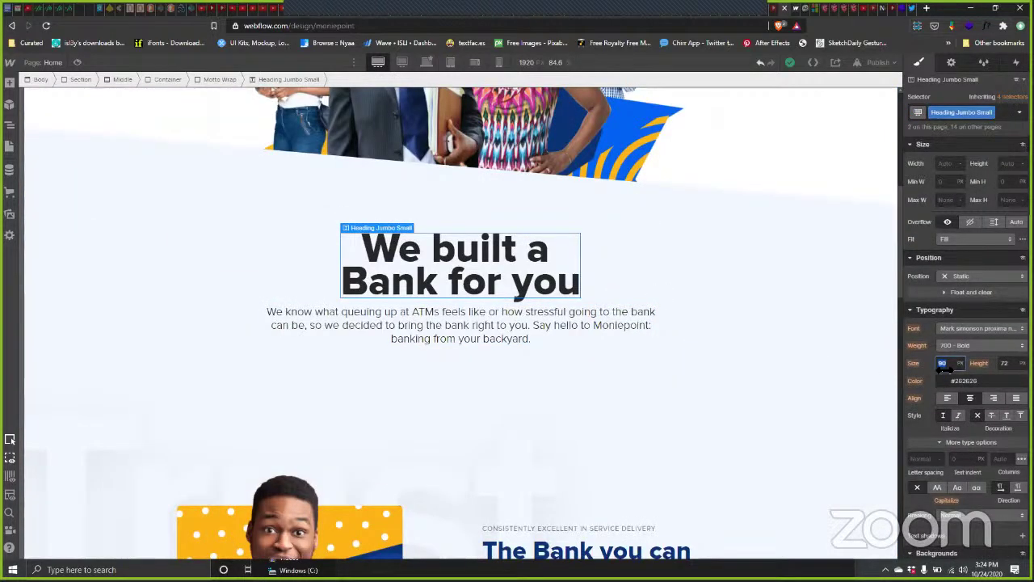
{"action": "key", "text": "shift+Up"}
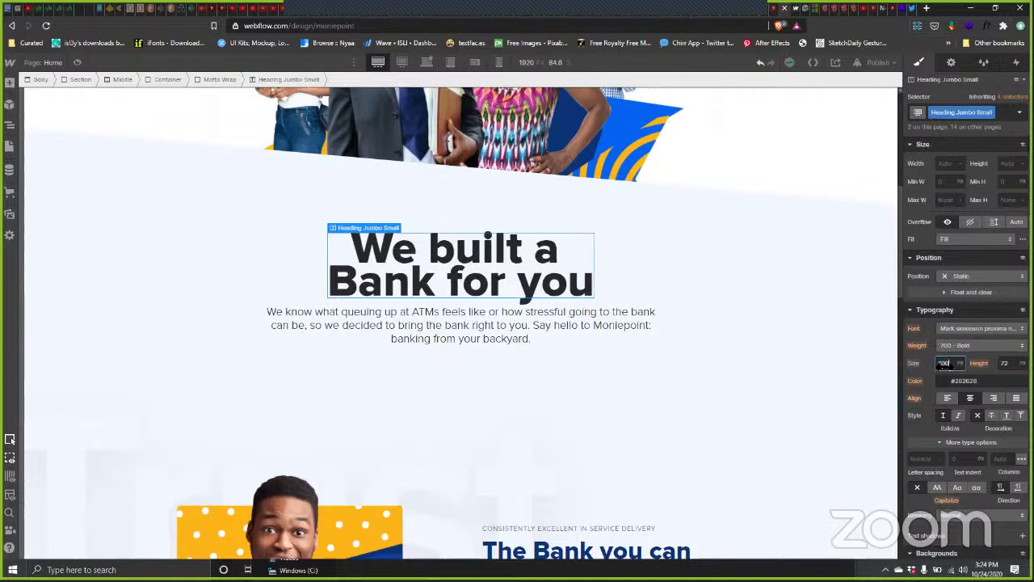
{"action": "key", "text": "shift+Up"}
{"action": "key", "text": "shift+Up"}
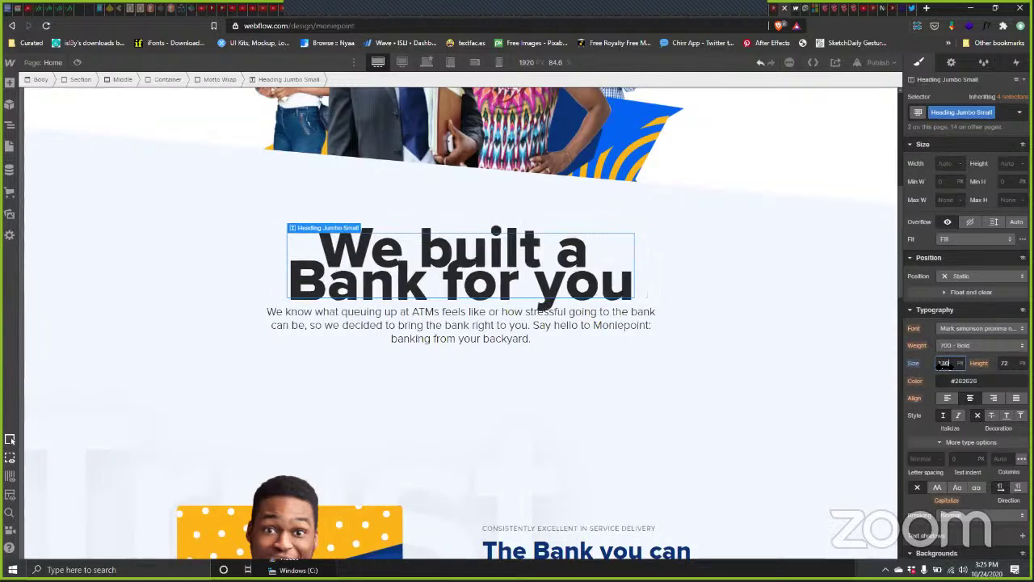
{"action": "key", "text": "shift+Up"}
{"action": "key", "text": "shift+Up"}
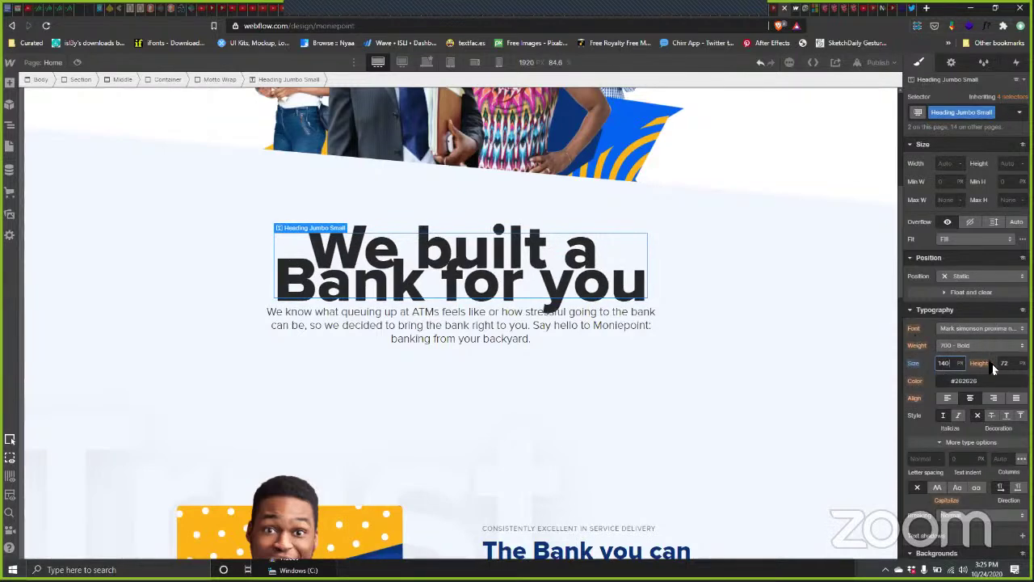
Step: Set the "We built a Bank for you" heading's line height to 110 px
{"action": "key", "text": "Tab"}
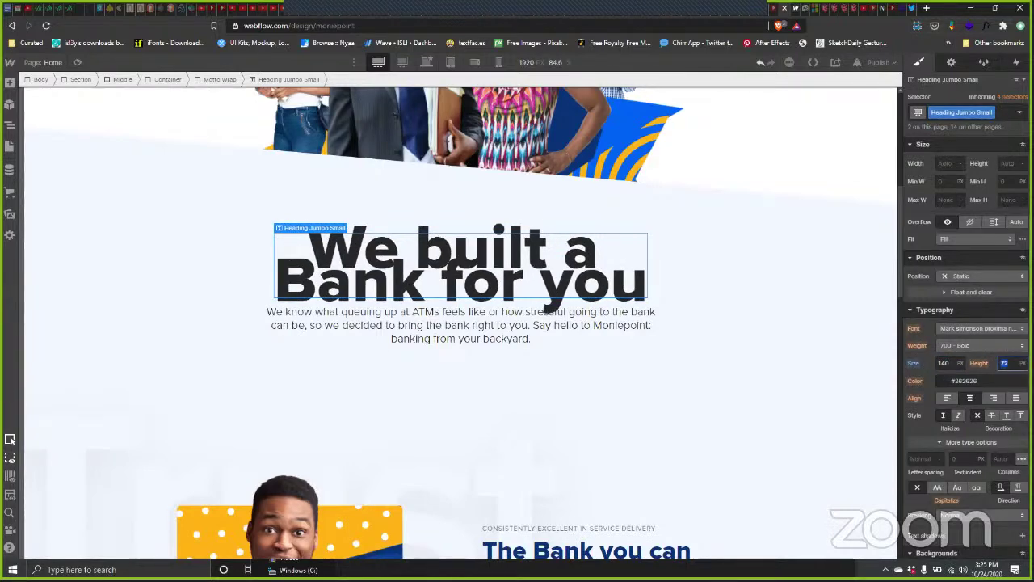
{"action": "type", "text": "130"}
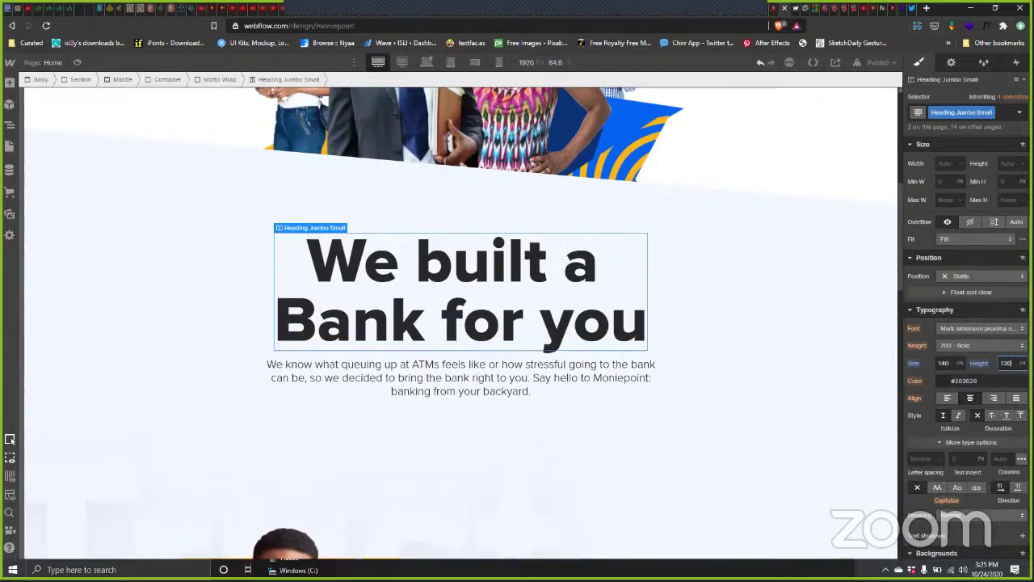
{"action": "key", "text": "shift+Down"}
{"action": "key", "text": "shift+Down"}
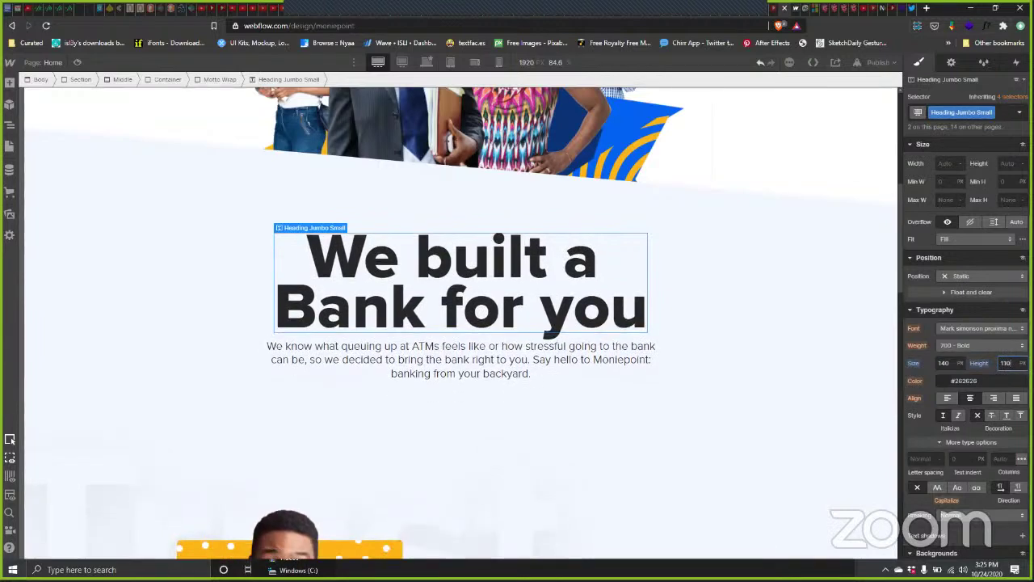
Step: Tighten the "We built a Bank for you" heading's letter spacing to -4 px
{"action": "scroll", "coordinate": [957, 380], "scroll_direction": "down", "scroll_amount": 3}
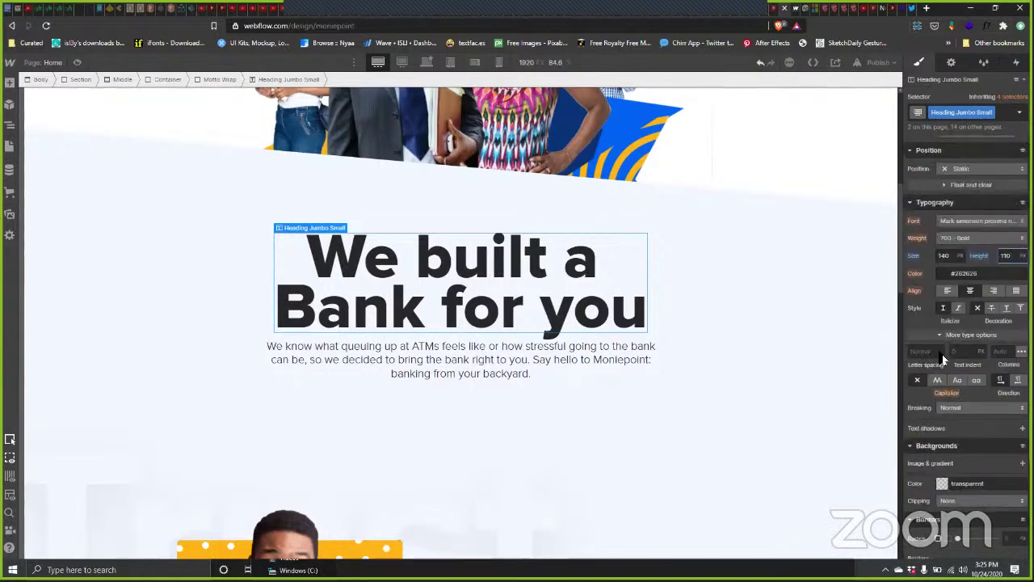
{"action": "left_click", "coordinate": [942, 354]}
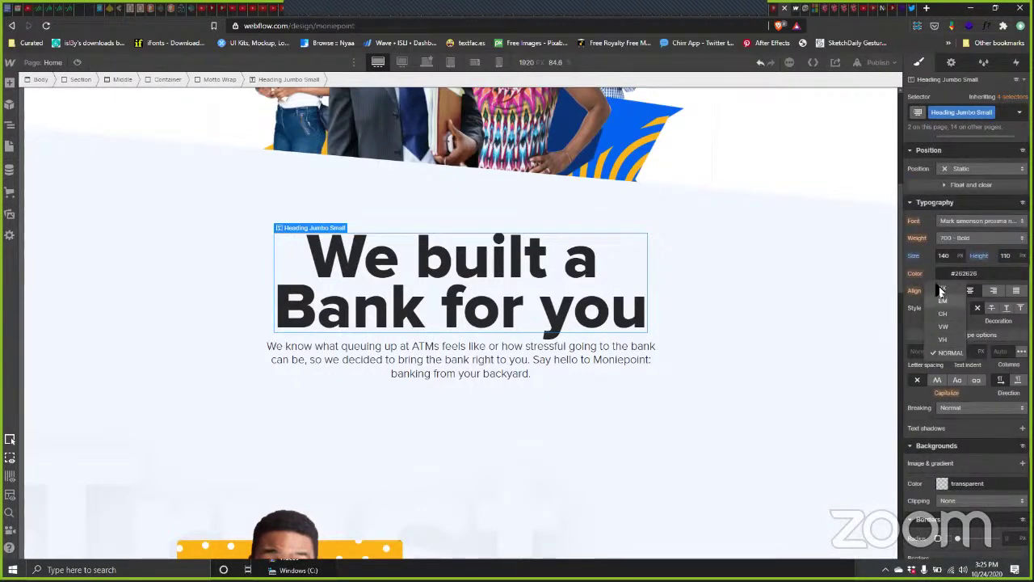
{"action": "left_click", "coordinate": [917, 348]}
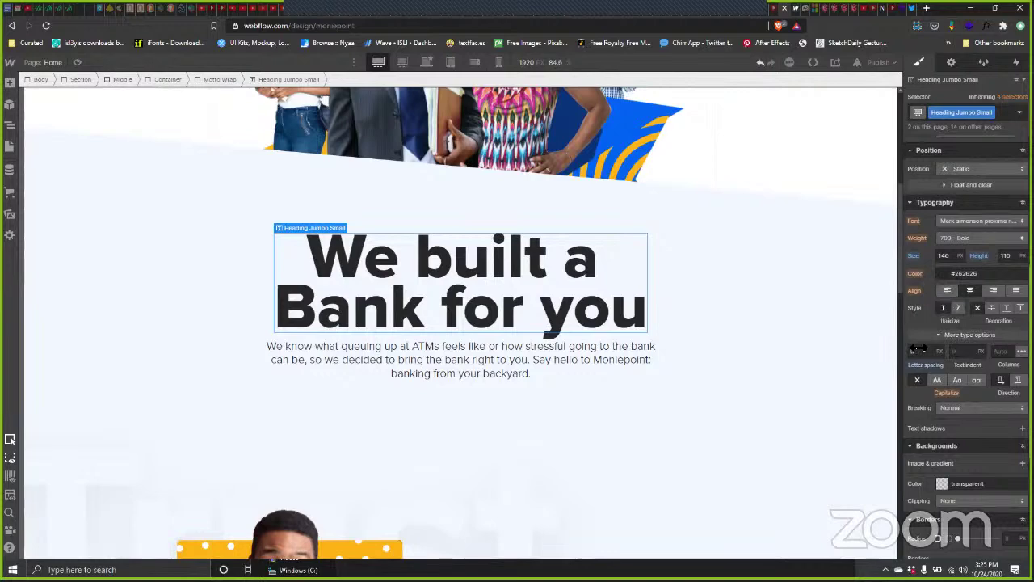
{"action": "key", "text": "Up"}
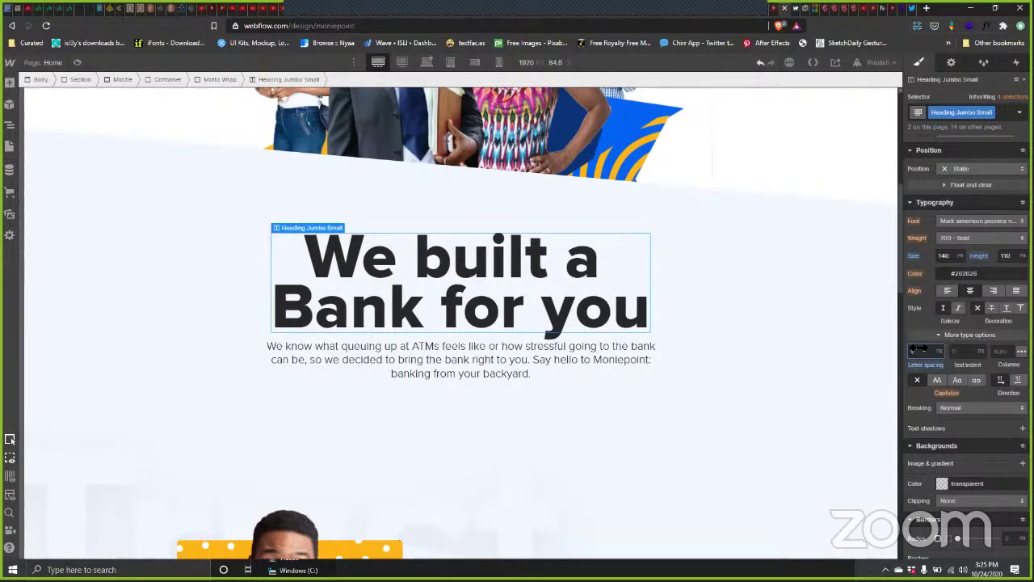
{"action": "key", "text": "Down"}
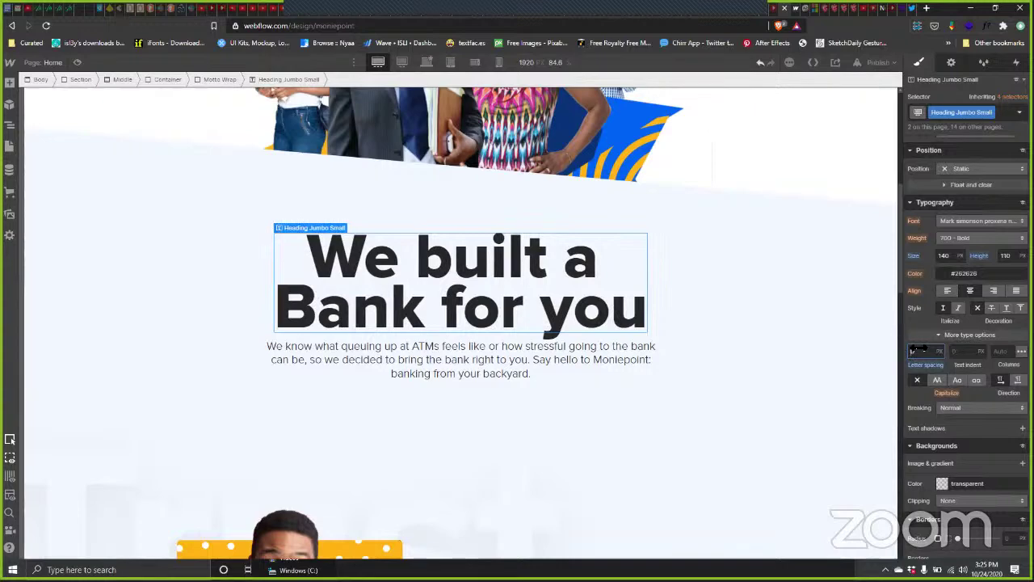
{"action": "key", "text": "Down"}
{"action": "key", "text": "Down"}
{"action": "key", "text": "Down"}
{"action": "key", "text": "Down"}
{"action": "key", "text": "Down"}
{"action": "key", "text": "Down"}
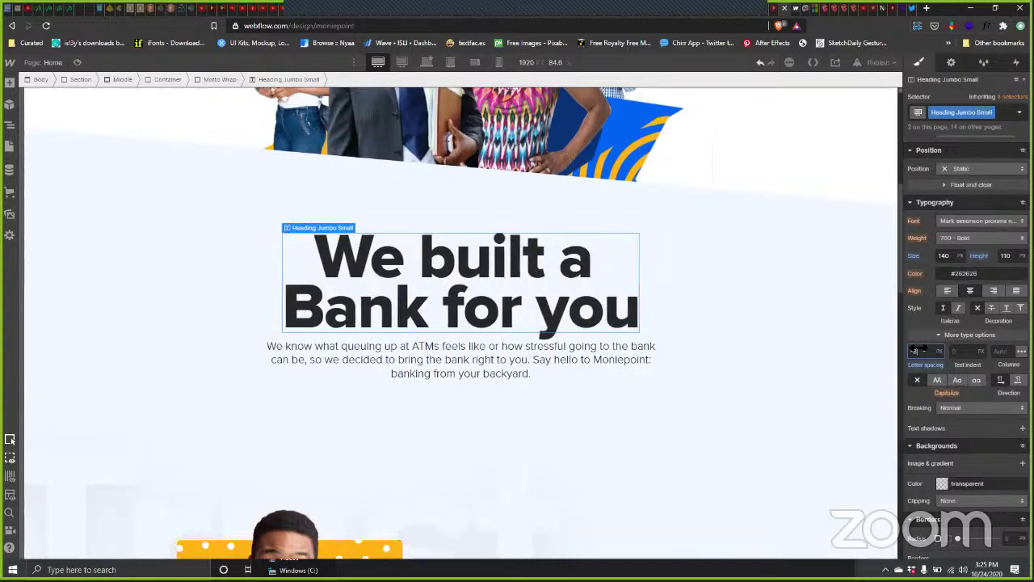
{"action": "key", "text": "Up"}
{"action": "key", "text": "Up"}
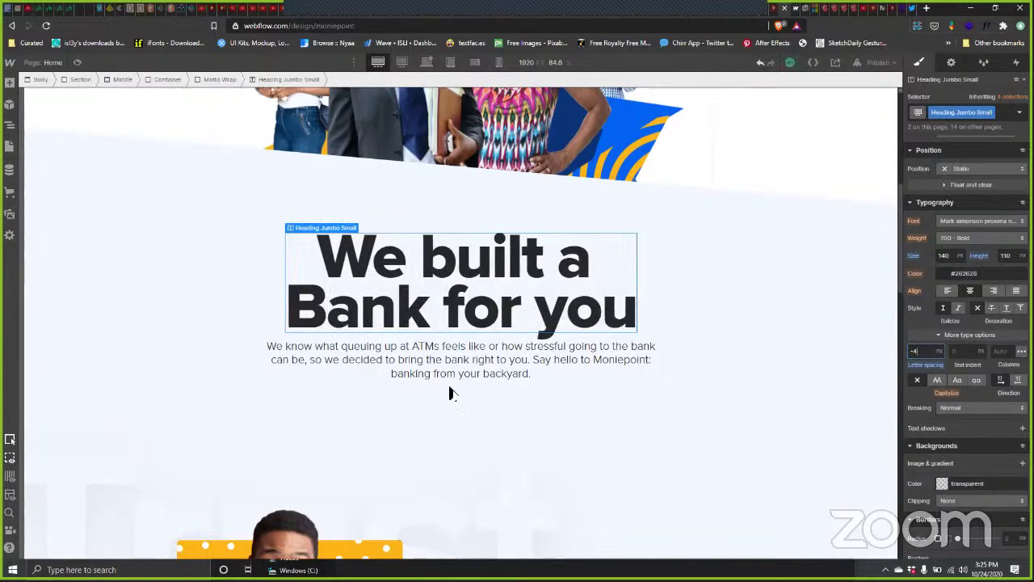
Step: Set the line height of the paragraph below the "We built a Bank for you" heading to 35 px
{"action": "left_click", "coordinate": [515, 376]}
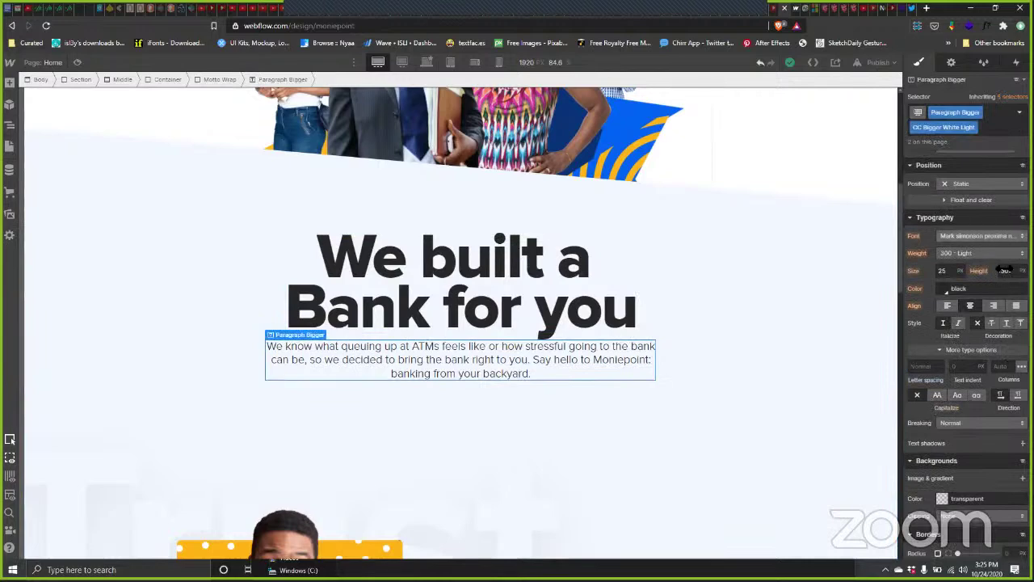
{"action": "left_click", "coordinate": [1004, 270]}
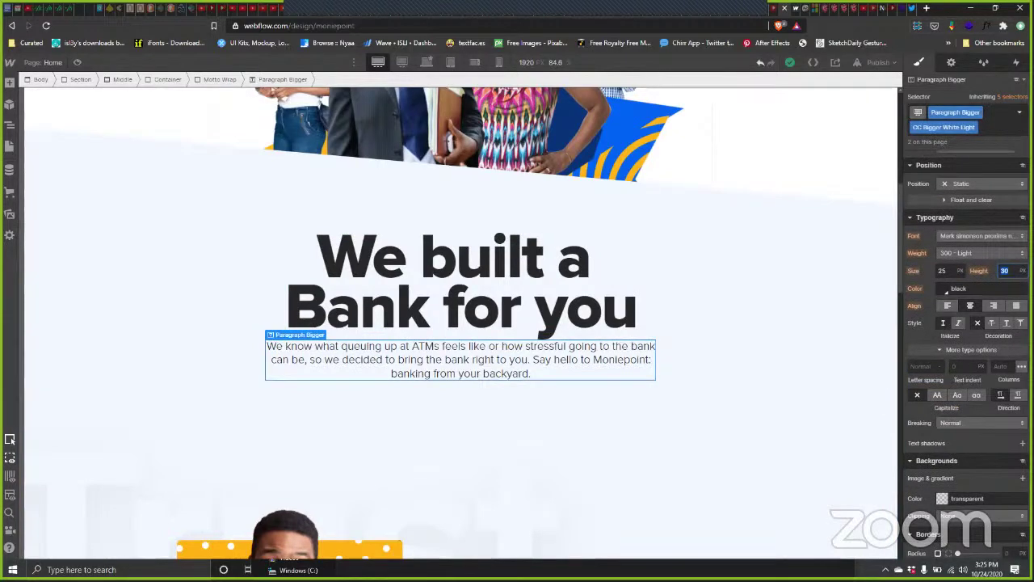
{"action": "key", "text": "Up"}
{"action": "key", "text": "Up"}
{"action": "key", "text": "Up"}
{"action": "key", "text": "Up"}
{"action": "key", "text": "Up"}
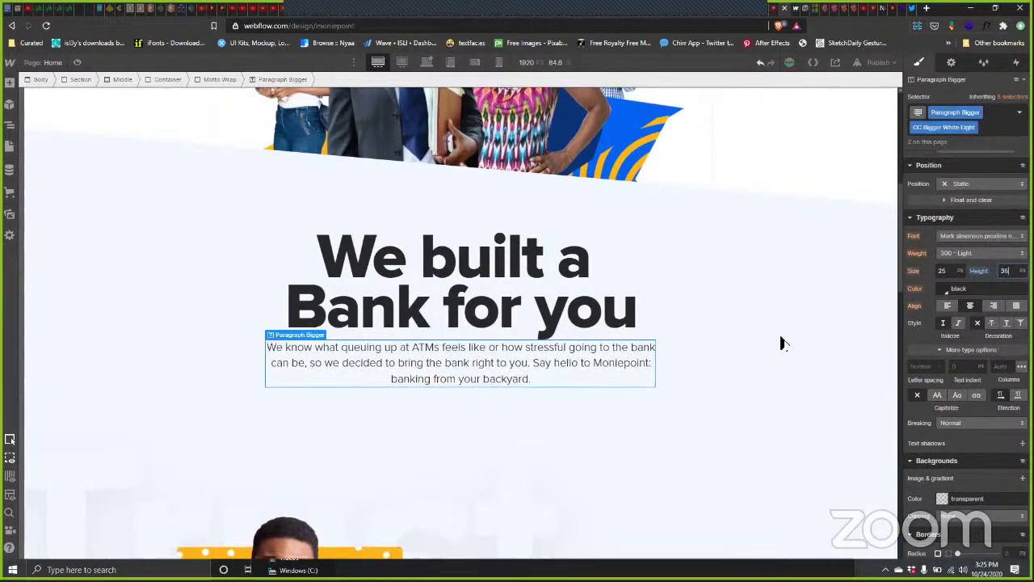
Step: Review the feature sections at the 1920px breakpoint and publish the site to moniepoint.webflow.io
{"action": "scroll", "coordinate": [778, 344], "scroll_direction": "down", "scroll_amount": 5}
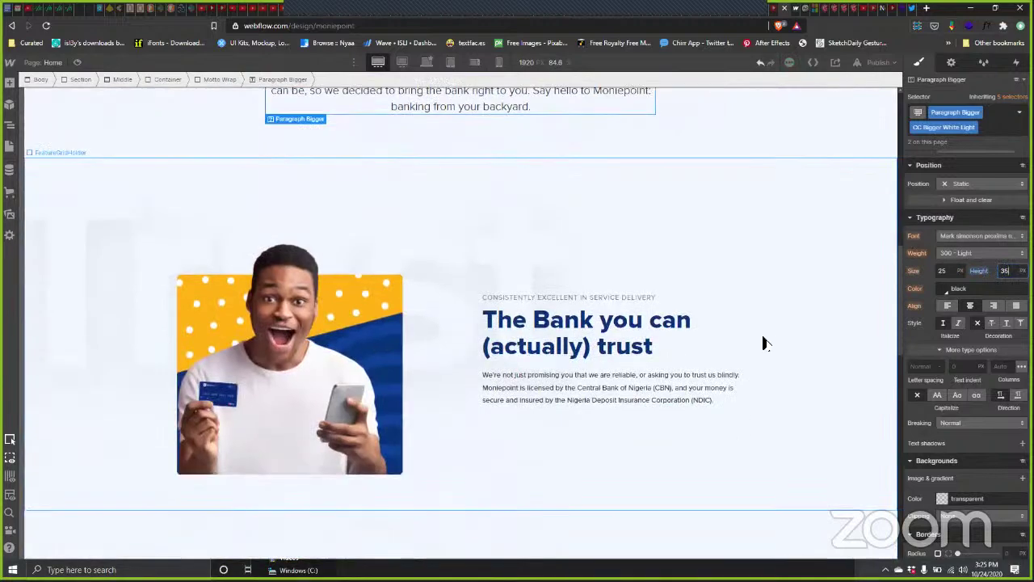
{"action": "scroll", "coordinate": [756, 348], "scroll_direction": "down", "scroll_amount": 1}
{"action": "scroll", "coordinate": [703, 384], "scroll_direction": "down", "scroll_amount": 2}
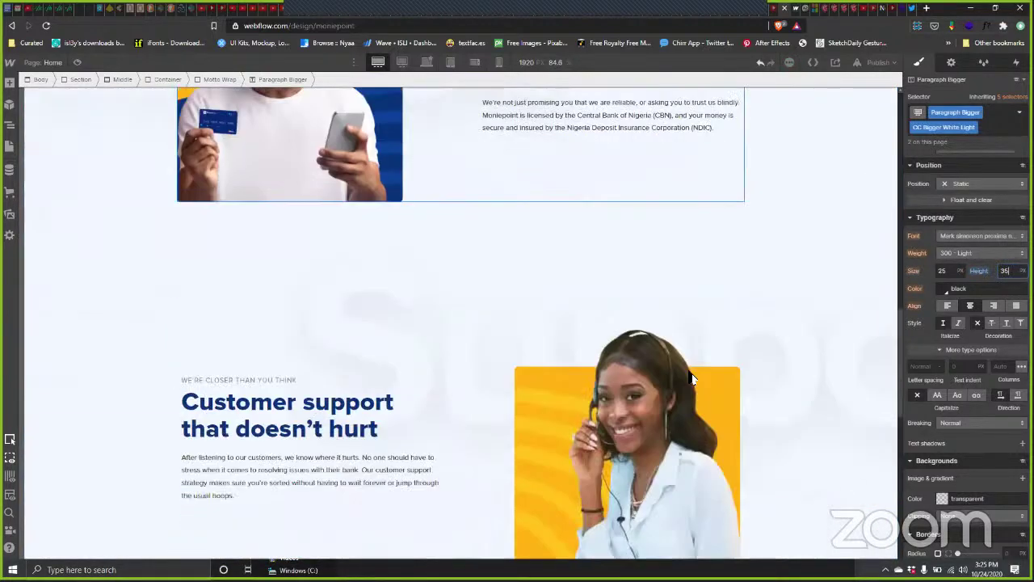
{"action": "scroll", "coordinate": [691, 379], "scroll_direction": "down", "scroll_amount": 2}
{"action": "scroll", "coordinate": [647, 275], "scroll_direction": "up", "scroll_amount": 4}
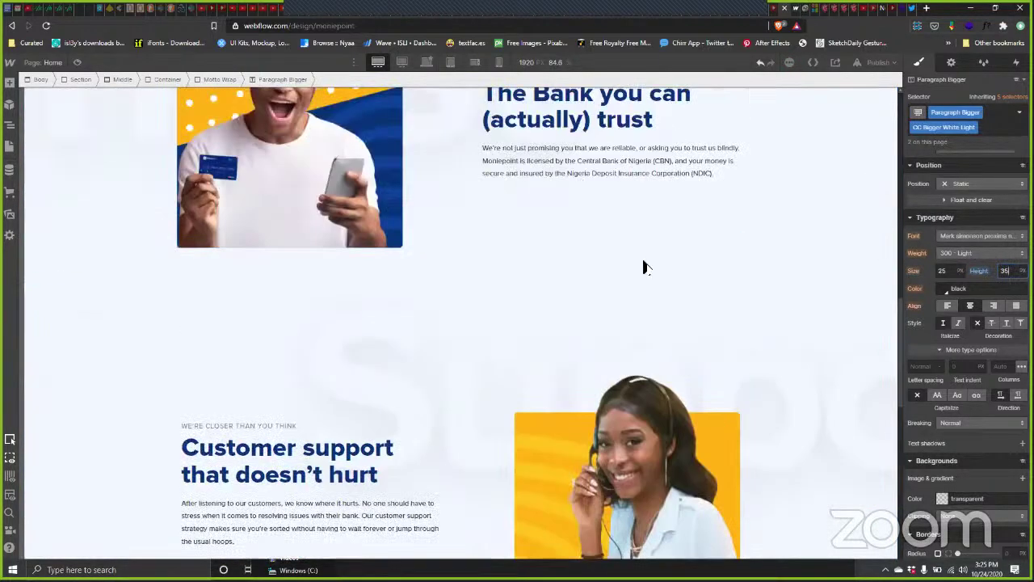
{"action": "left_click", "coordinate": [876, 63]}
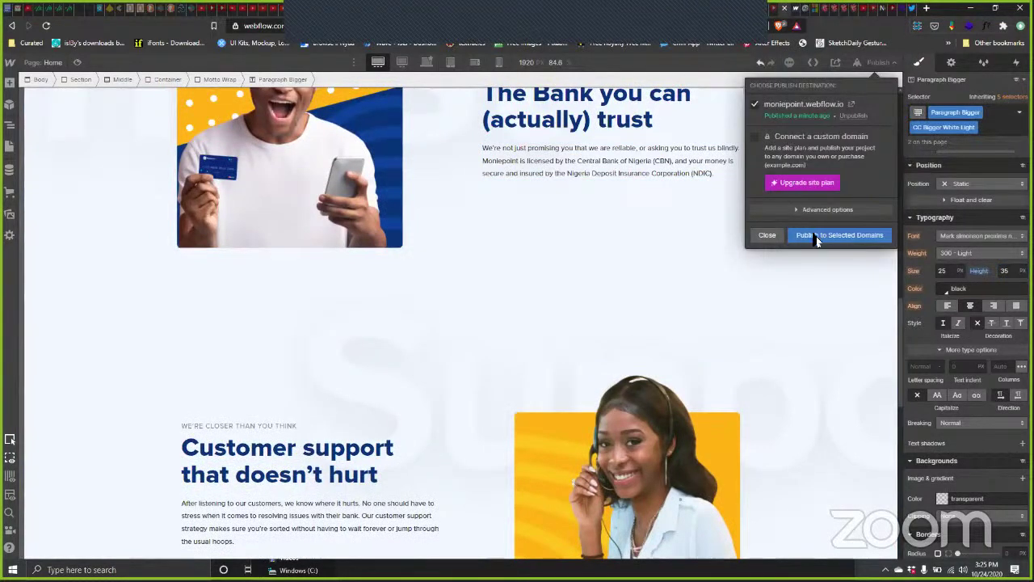
{"action": "left_click", "coordinate": [818, 236]}
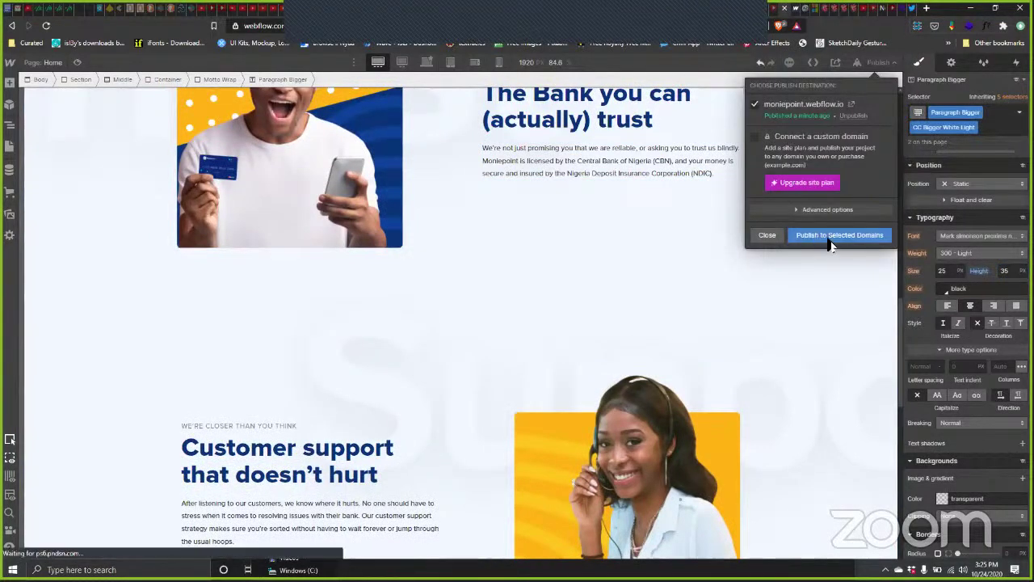
Step: Switch to the base desktop breakpoint and examine the motto and feature sections down to the repeated "The Bank you can (actually) trust" block
{"action": "left_click", "coordinate": [422, 66]}
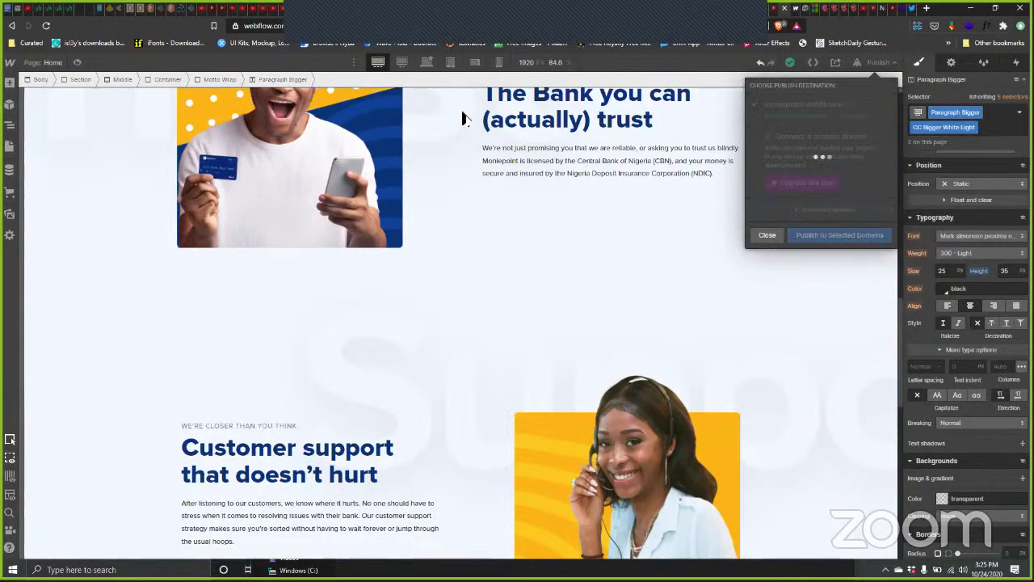
{"action": "scroll", "coordinate": [485, 299], "scroll_direction": "down", "scroll_amount": 4}
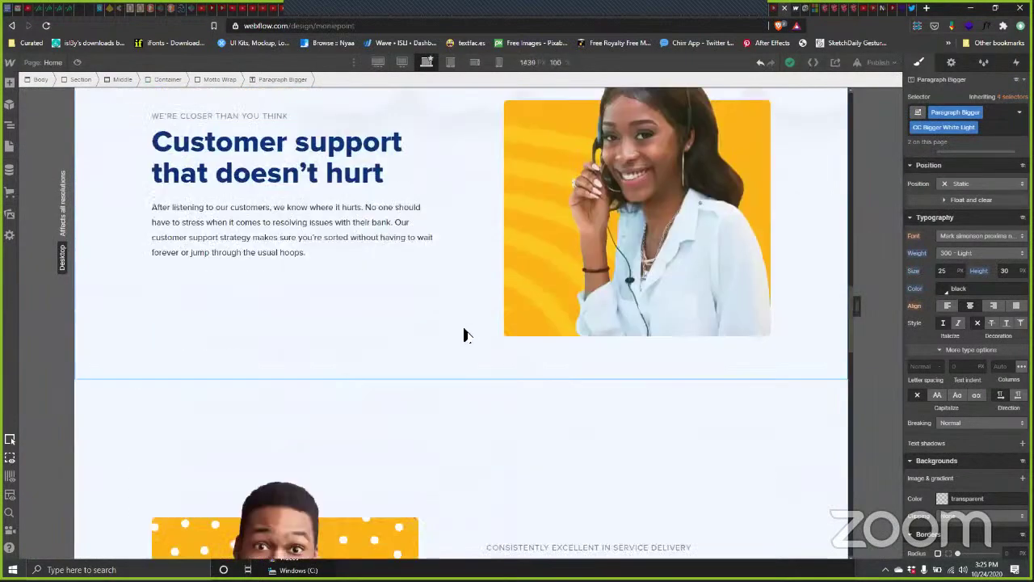
{"action": "scroll", "coordinate": [469, 330], "scroll_direction": "up", "scroll_amount": 3}
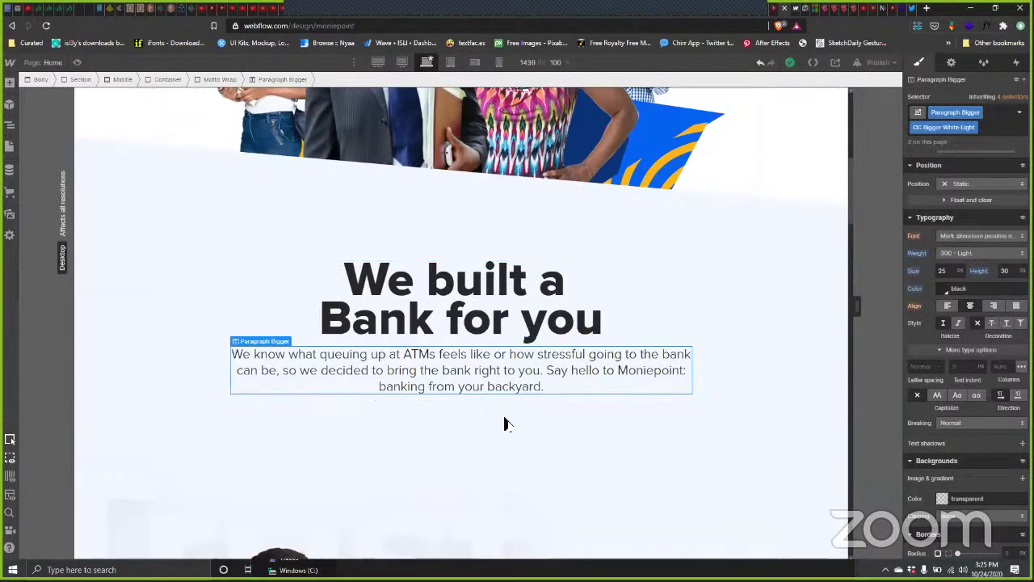
{"action": "scroll", "coordinate": [503, 422], "scroll_direction": "down", "scroll_amount": 6}
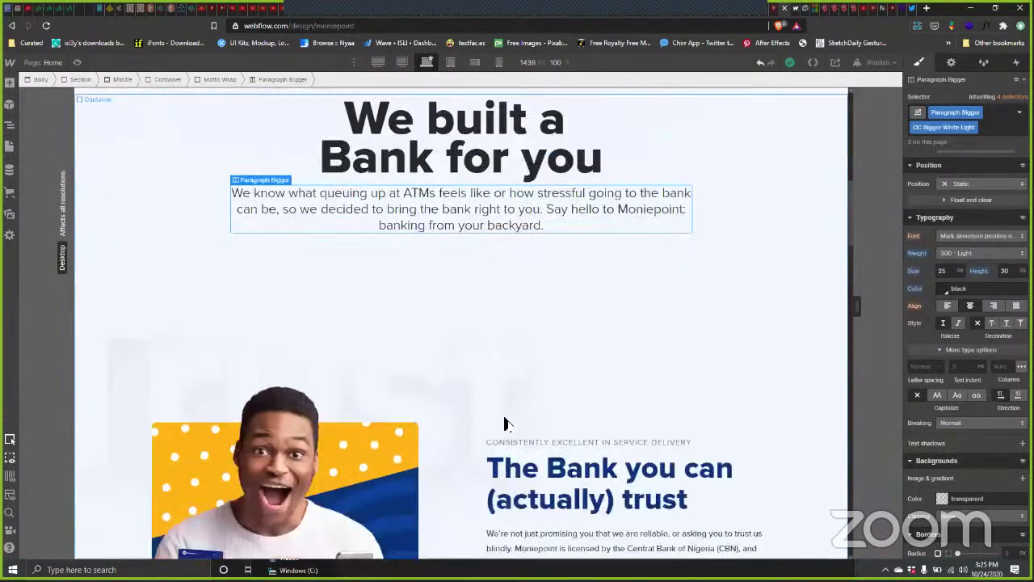
{"action": "scroll", "coordinate": [500, 408], "scroll_direction": "down", "scroll_amount": 2}
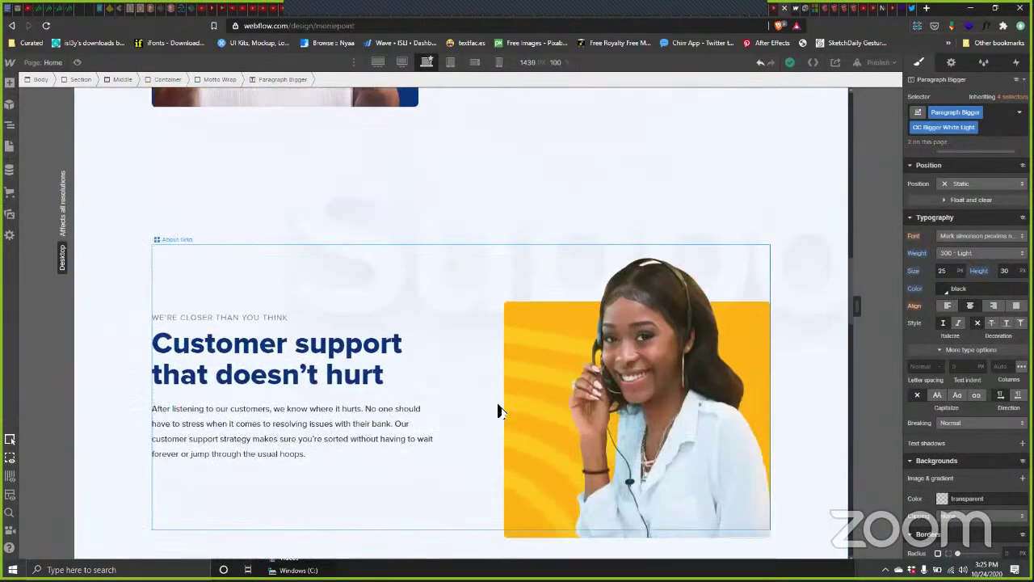
{"action": "scroll", "coordinate": [490, 342], "scroll_direction": "down", "scroll_amount": 6}
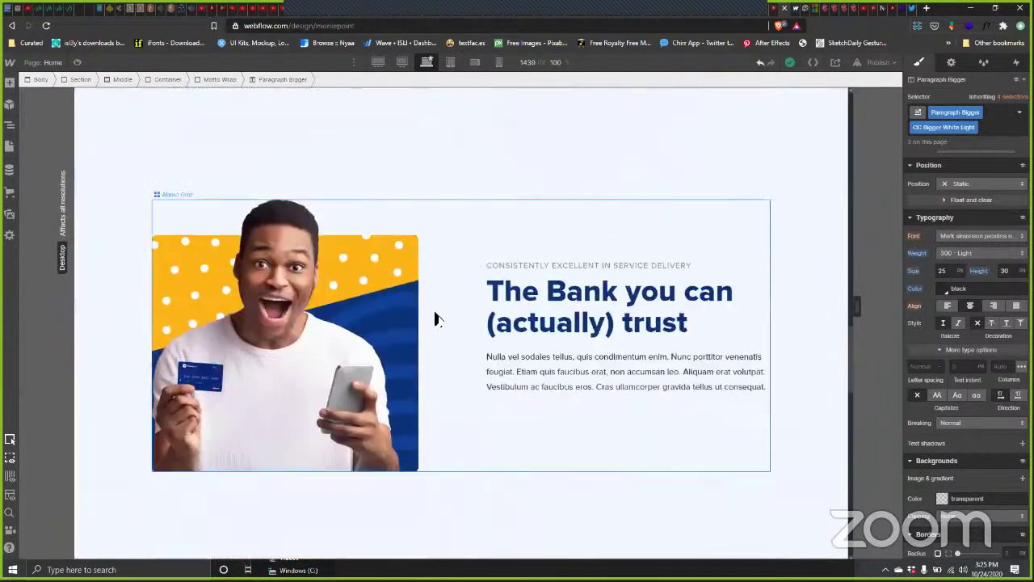
{"action": "scroll", "coordinate": [434, 316], "scroll_direction": "up", "scroll_amount": 5}
{"action": "scroll", "coordinate": [434, 318], "scroll_direction": "up", "scroll_amount": 3}
{"action": "scroll", "coordinate": [433, 319], "scroll_direction": "up", "scroll_amount": 2}
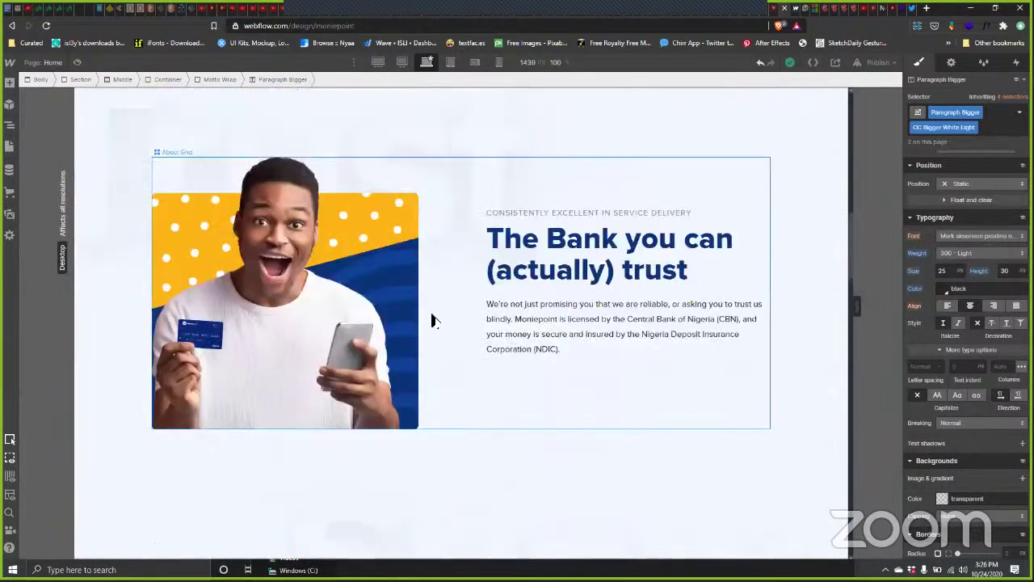
{"action": "scroll", "coordinate": [433, 321], "scroll_direction": "down", "scroll_amount": 3}
{"action": "scroll", "coordinate": [423, 323], "scroll_direction": "down", "scroll_amount": 5}
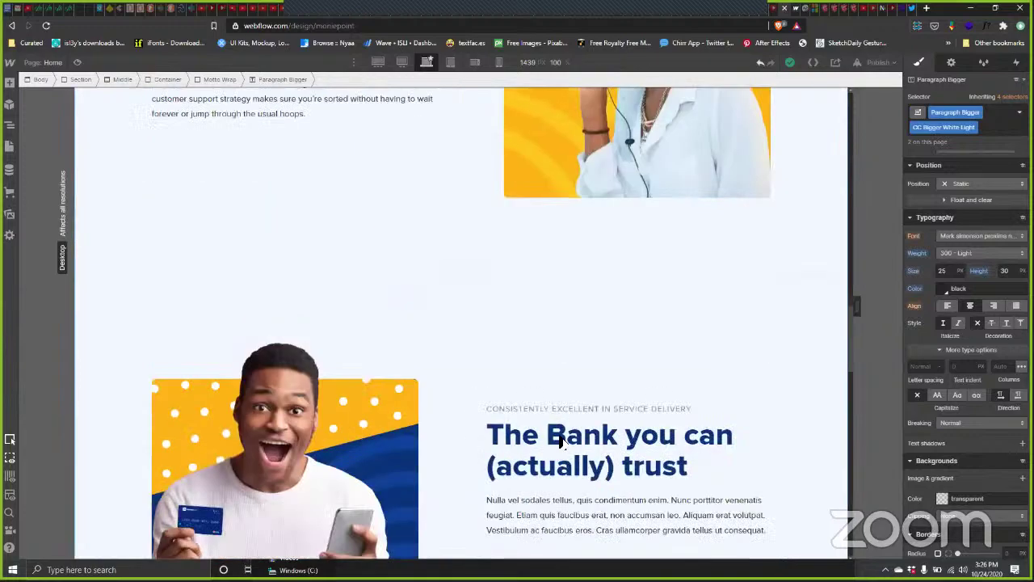
{"action": "left_click", "coordinate": [574, 447]}
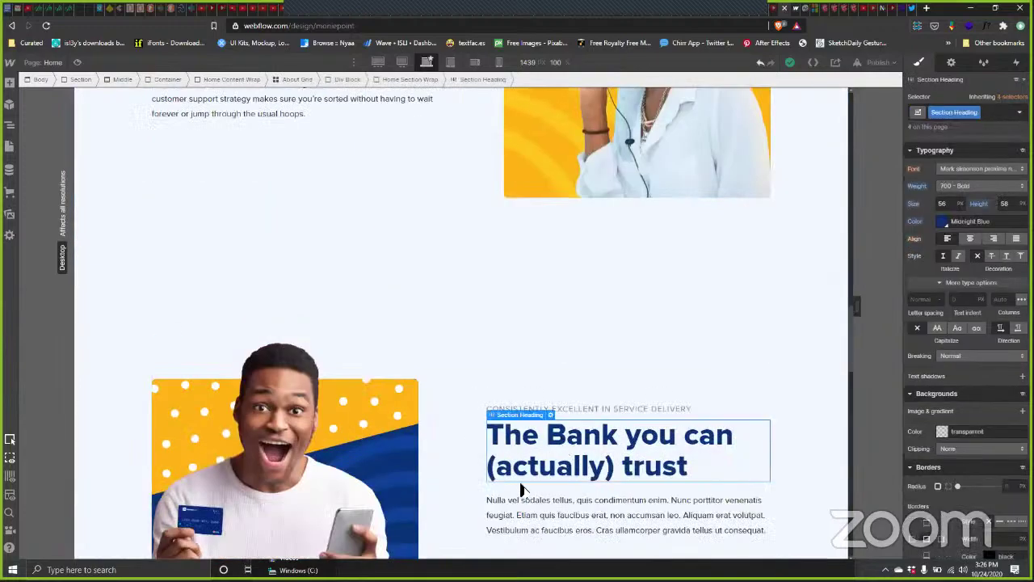
{"action": "scroll", "coordinate": [404, 412], "scroll_direction": "down", "scroll_amount": 3}
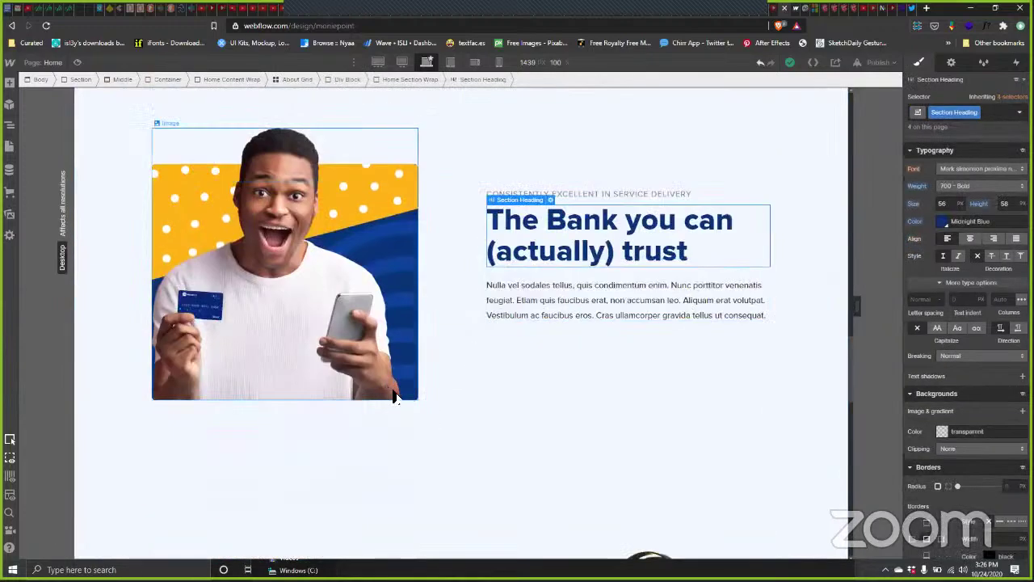
{"action": "scroll", "coordinate": [393, 396], "scroll_direction": "down", "scroll_amount": 2}
{"action": "scroll", "coordinate": [392, 396], "scroll_direction": "up", "scroll_amount": 2}
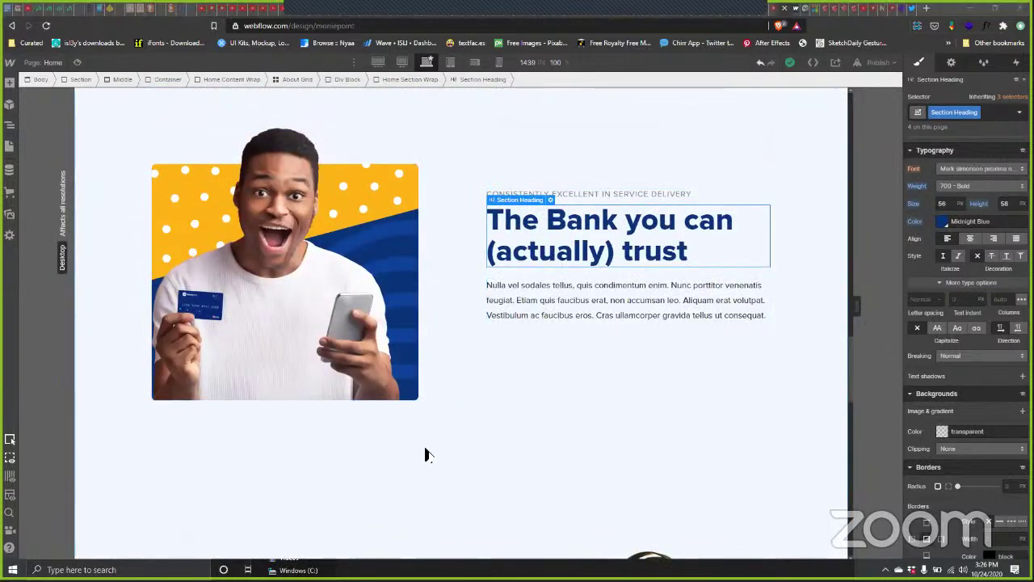
Step: Switch to the Figma design and inspect the "Long queues? Not with Moniepoint" heading's text properties
{"action": "key", "text": "alt+Tab"}
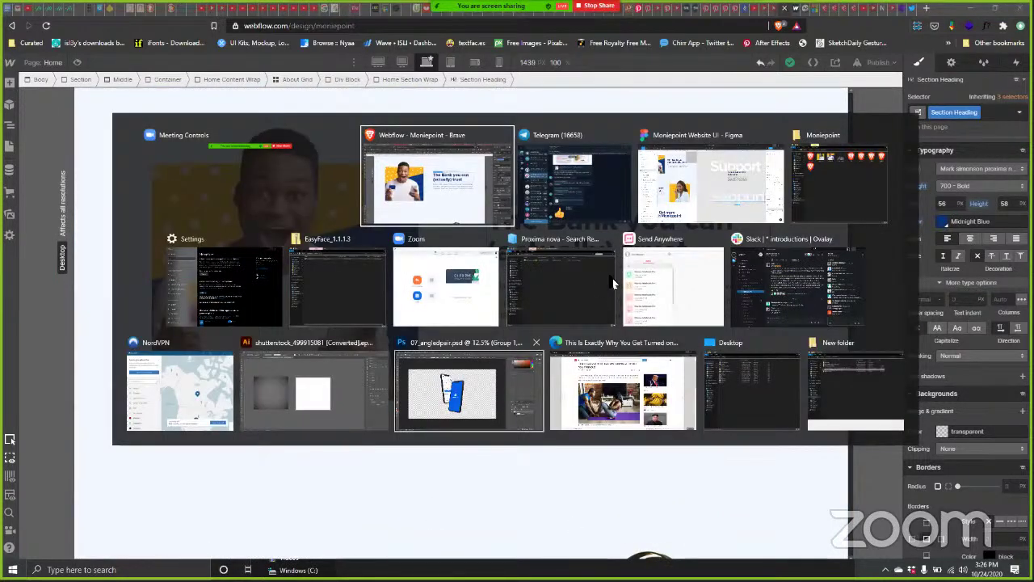
{"action": "left_click", "coordinate": [722, 162]}
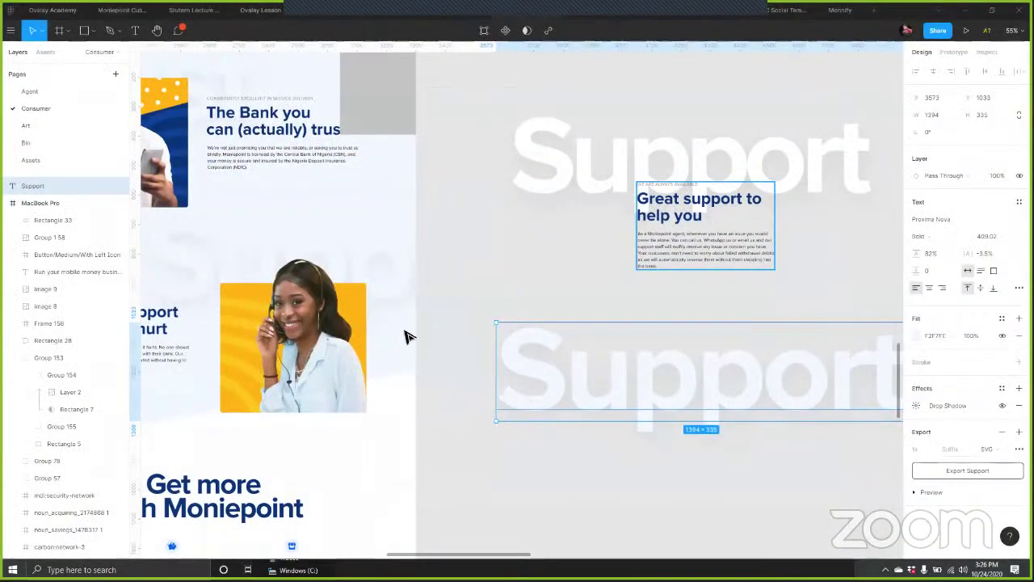
{"action": "scroll", "coordinate": [407, 334], "scroll_direction": "up", "scroll_amount": 5}
{"action": "left_click", "coordinate": [459, 337]}
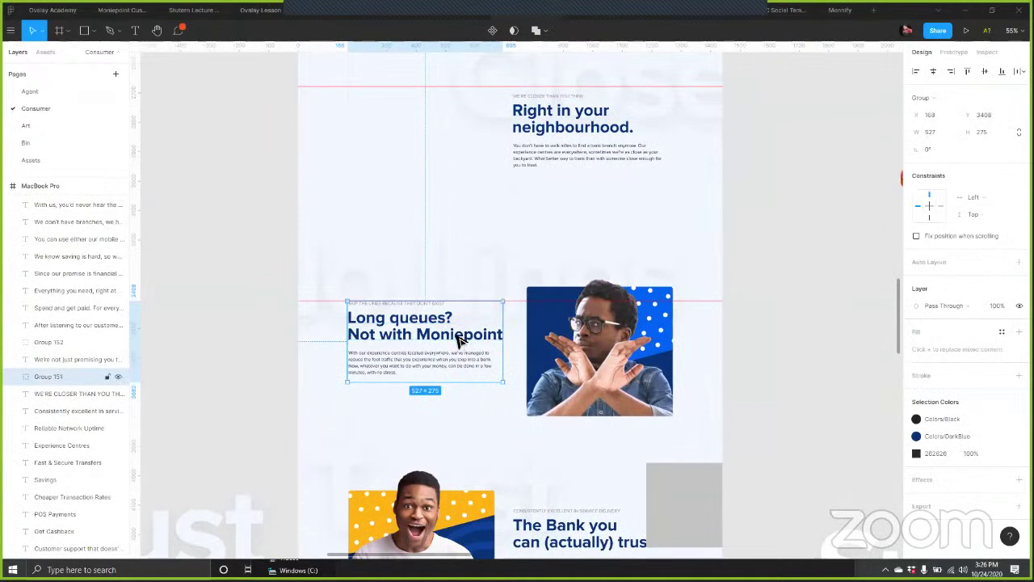
{"action": "key", "text": "Return"}
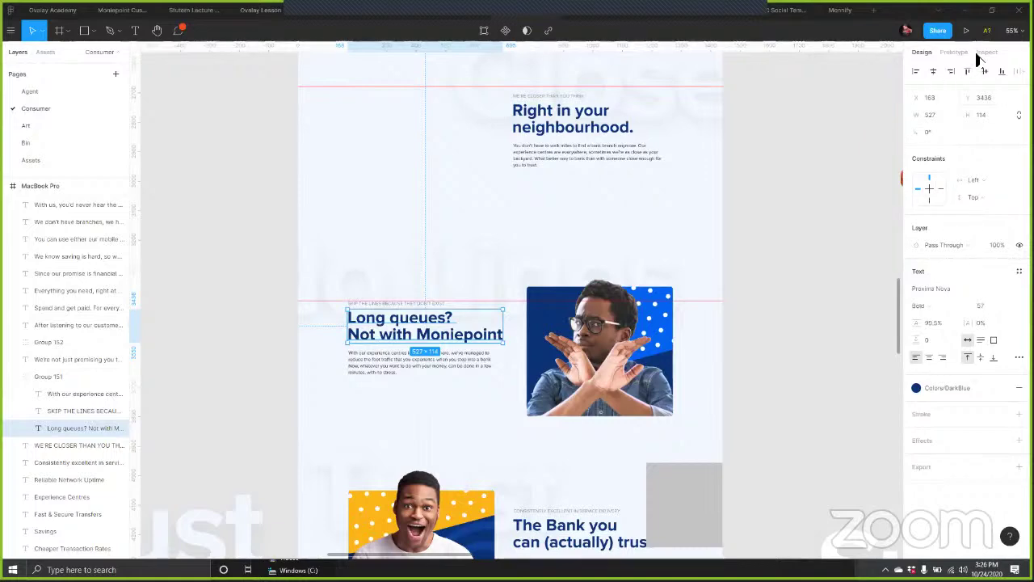
{"action": "key", "text": "alt+0"}
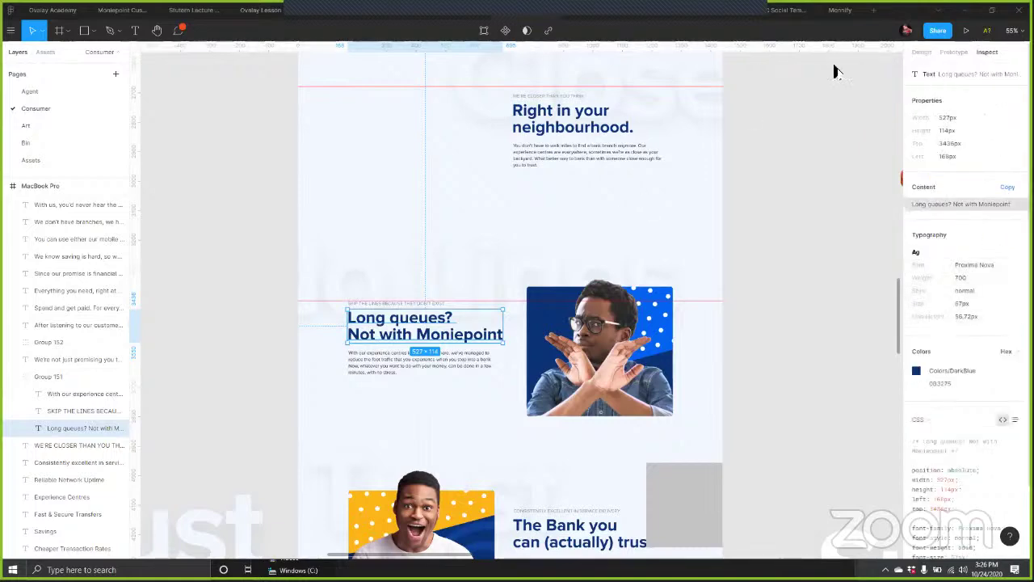
Step: Back in the Webflow designer, replace the lower duplicate block's heading with "Long queues? Not with Moniepoint"
{"action": "key", "text": "alt+Tab"}
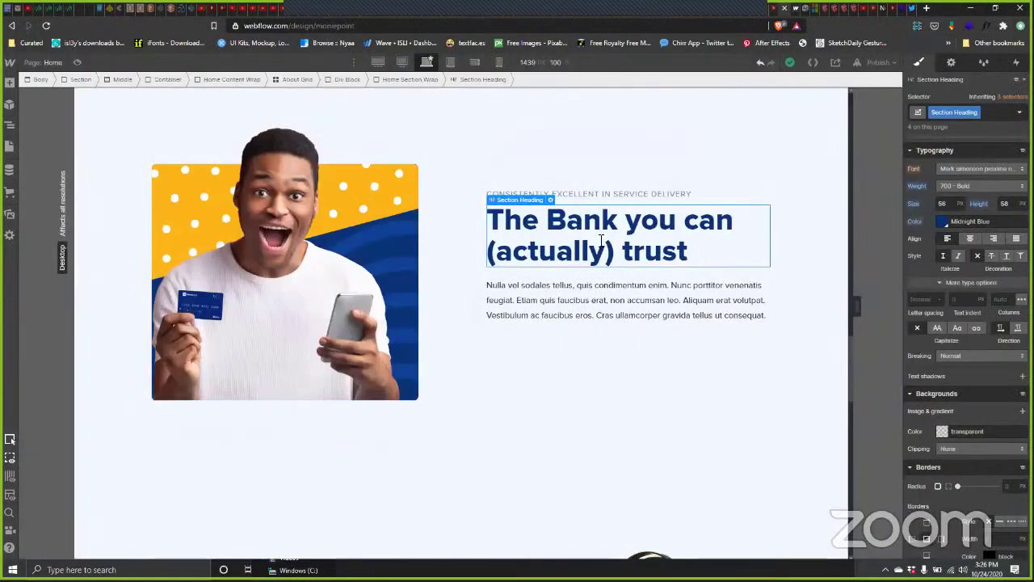
{"action": "double_click", "coordinate": [611, 238]}
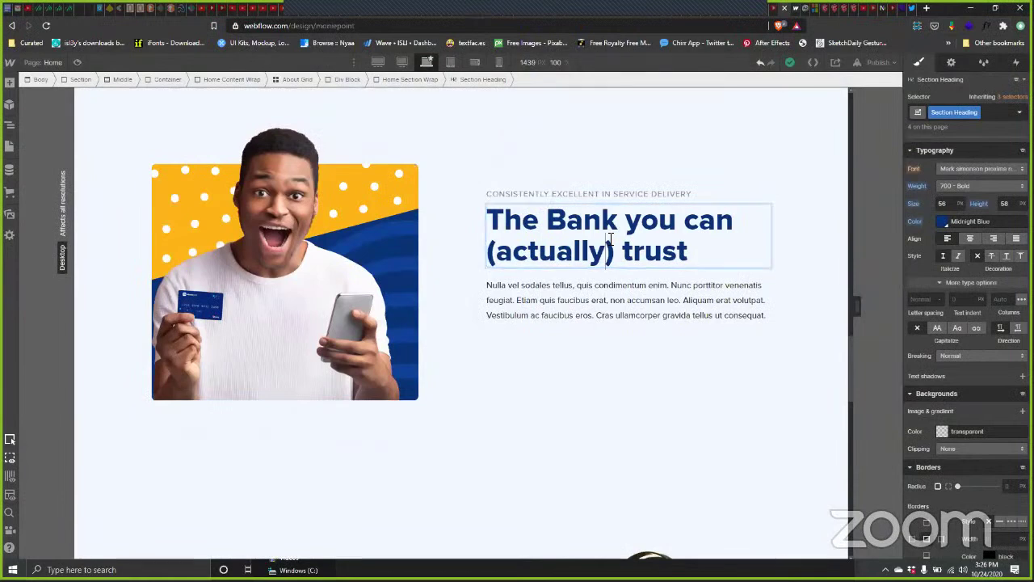
{"action": "key", "text": "ctrl+a"}
{"action": "type", "text": "Long queues? Not with Moniepoint"}
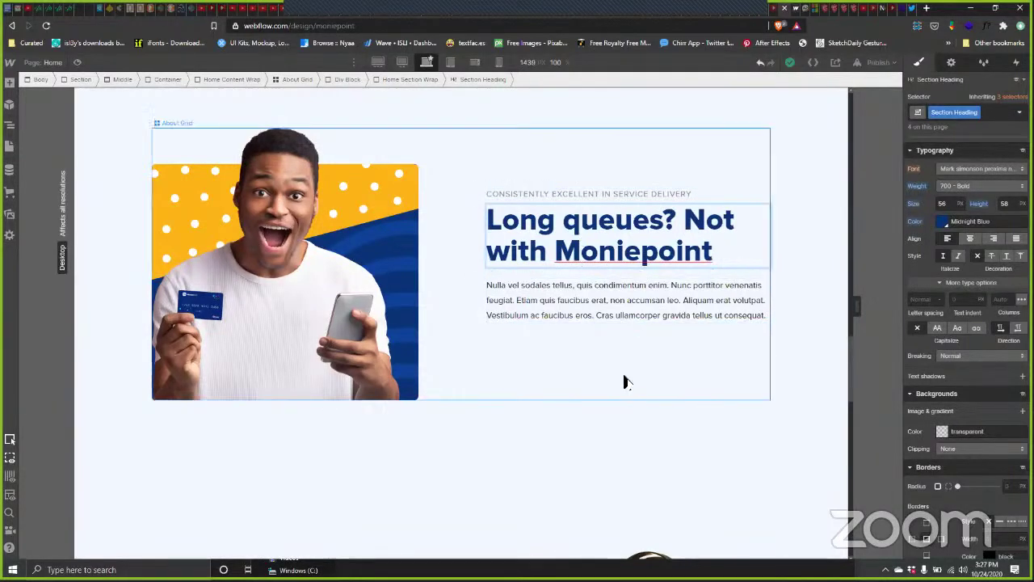
Step: Compare the "Long queues? Not with Moniepoint" block and its placeholder paragraph with the feature sections above it
{"action": "left_click", "coordinate": [543, 301]}
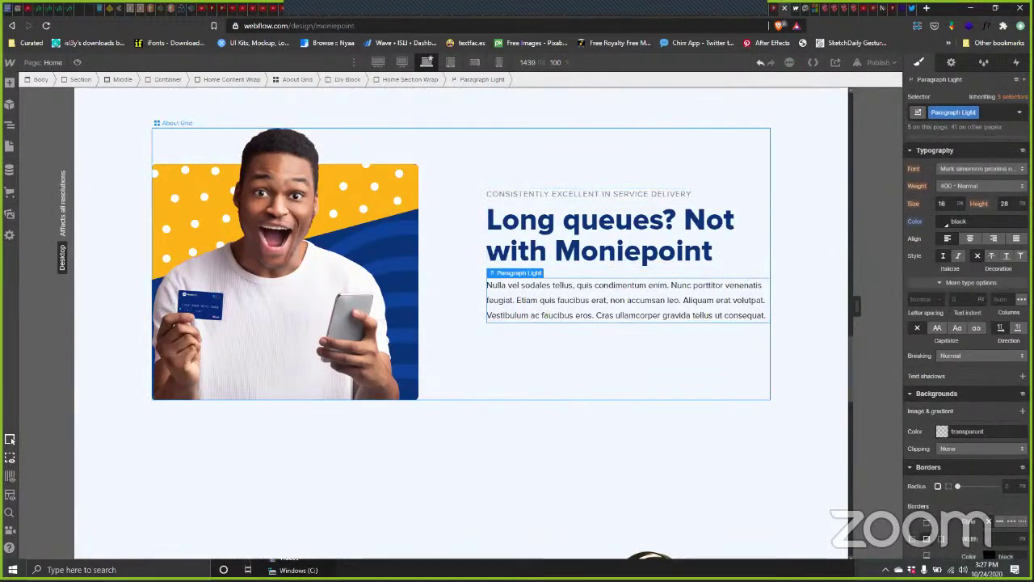
{"action": "scroll", "coordinate": [584, 377], "scroll_direction": "up", "scroll_amount": 3}
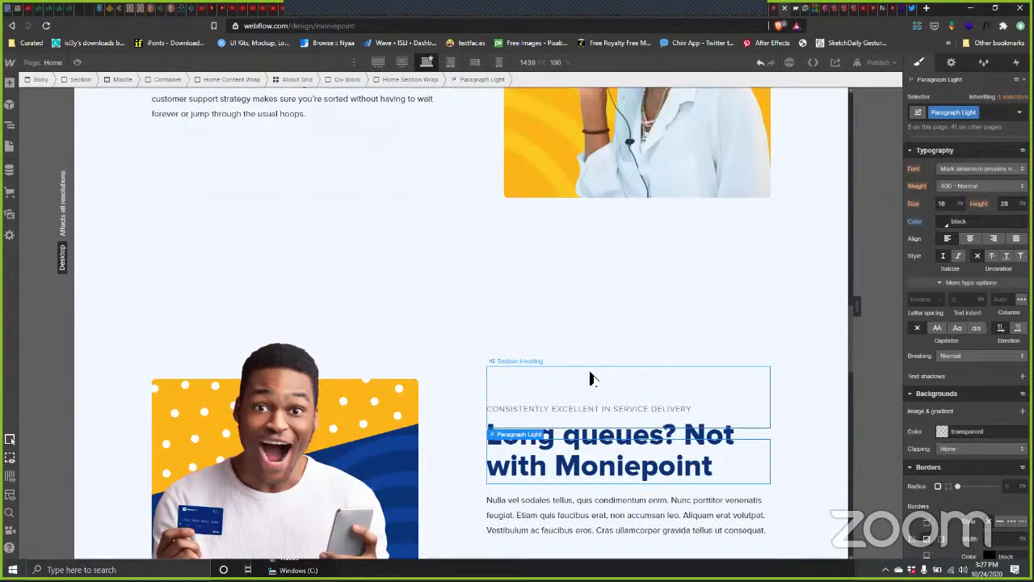
{"action": "scroll", "coordinate": [590, 379], "scroll_direction": "up", "scroll_amount": 7}
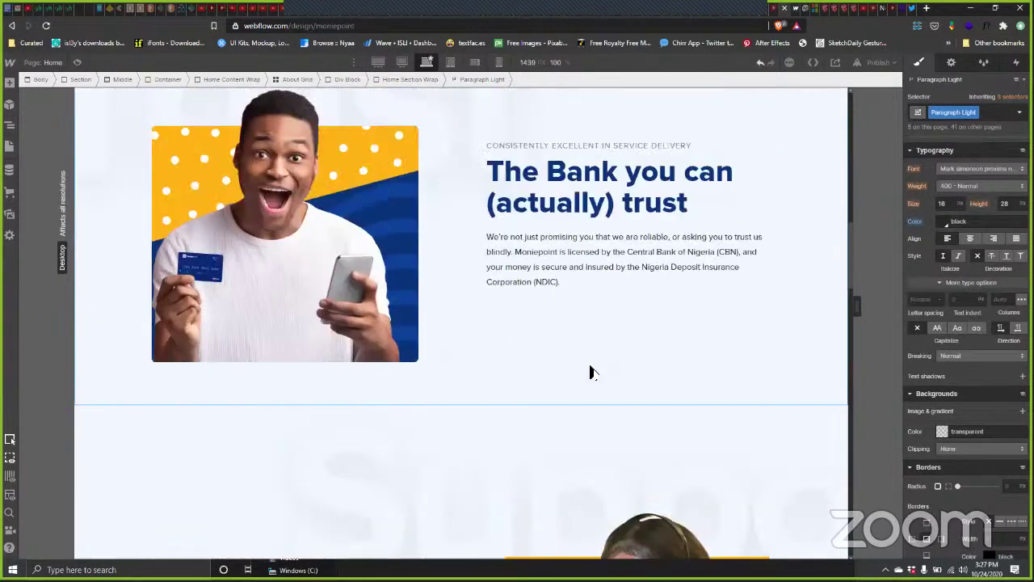
{"action": "scroll", "coordinate": [590, 368], "scroll_direction": "up", "scroll_amount": 2}
{"action": "scroll", "coordinate": [589, 364], "scroll_direction": "down", "scroll_amount": 7}
{"action": "scroll", "coordinate": [496, 330], "scroll_direction": "down", "scroll_amount": 4}
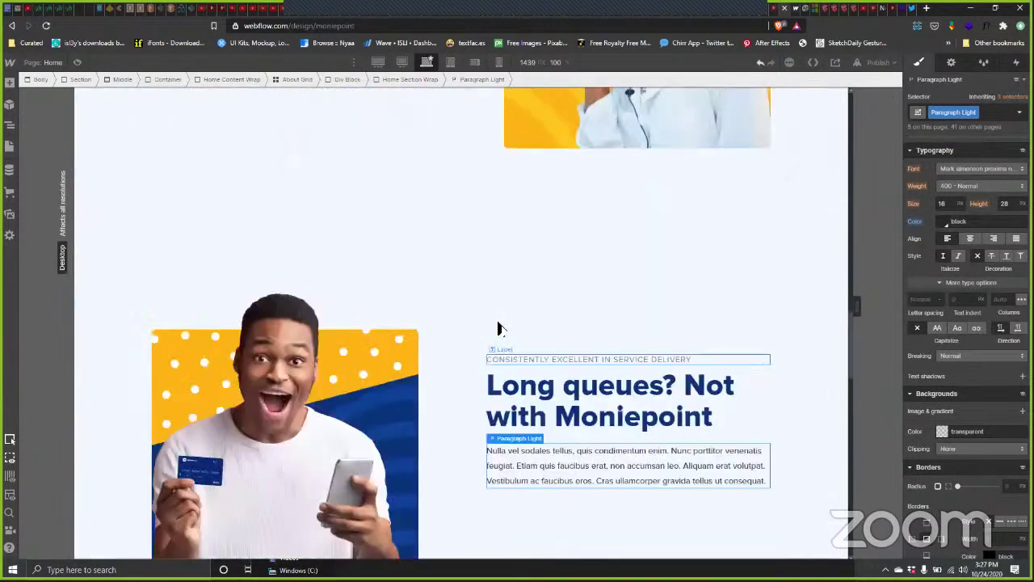
{"action": "scroll", "coordinate": [509, 331], "scroll_direction": "up", "scroll_amount": 5}
{"action": "scroll", "coordinate": [542, 315], "scroll_direction": "down", "scroll_amount": 8}
{"action": "scroll", "coordinate": [288, 375], "scroll_direction": "up", "scroll_amount": 2}
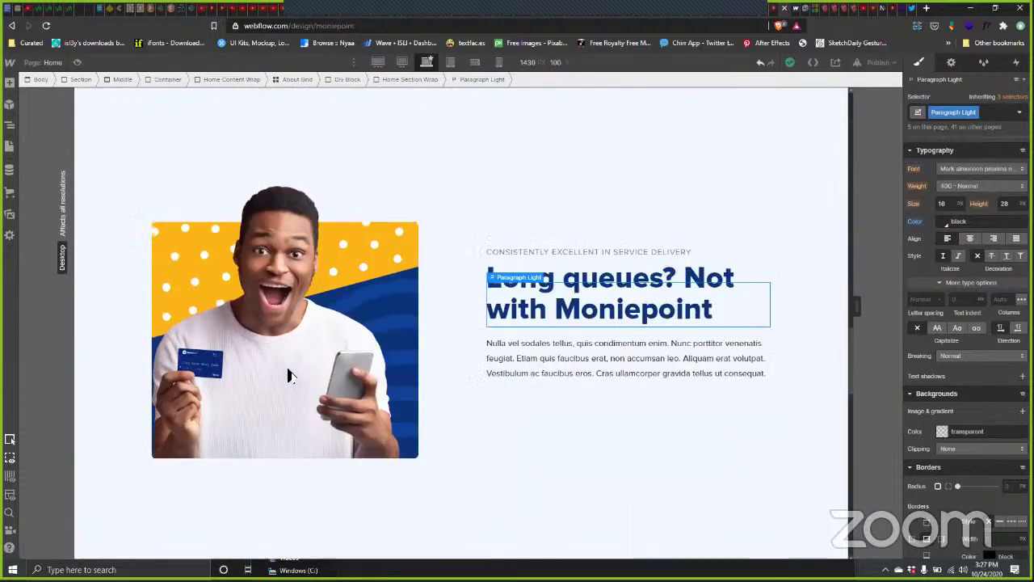
{"action": "scroll", "coordinate": [288, 375], "scroll_direction": "up", "scroll_amount": 1}
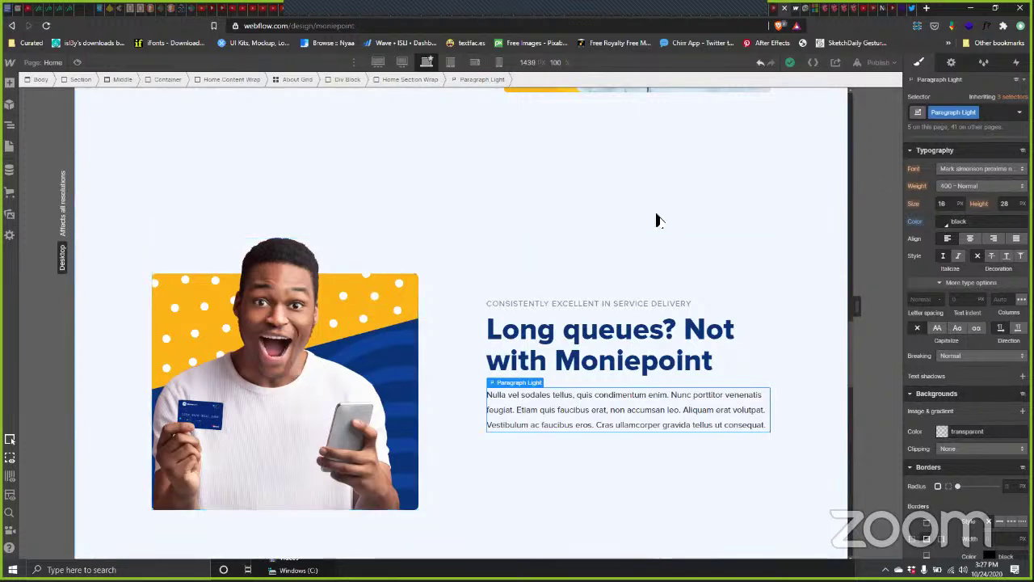
Step: Check the "Long queues?" block's About Grid, and select the FeatureGridHolder with the Support background around the customer support section
{"action": "left_click", "coordinate": [685, 269]}
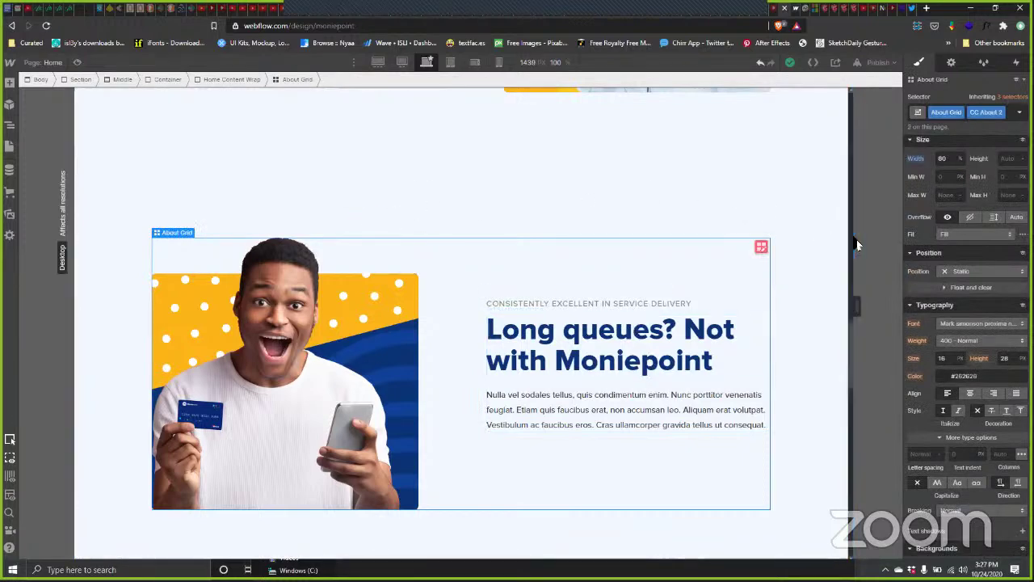
{"action": "scroll", "coordinate": [820, 271], "scroll_direction": "up", "scroll_amount": 4}
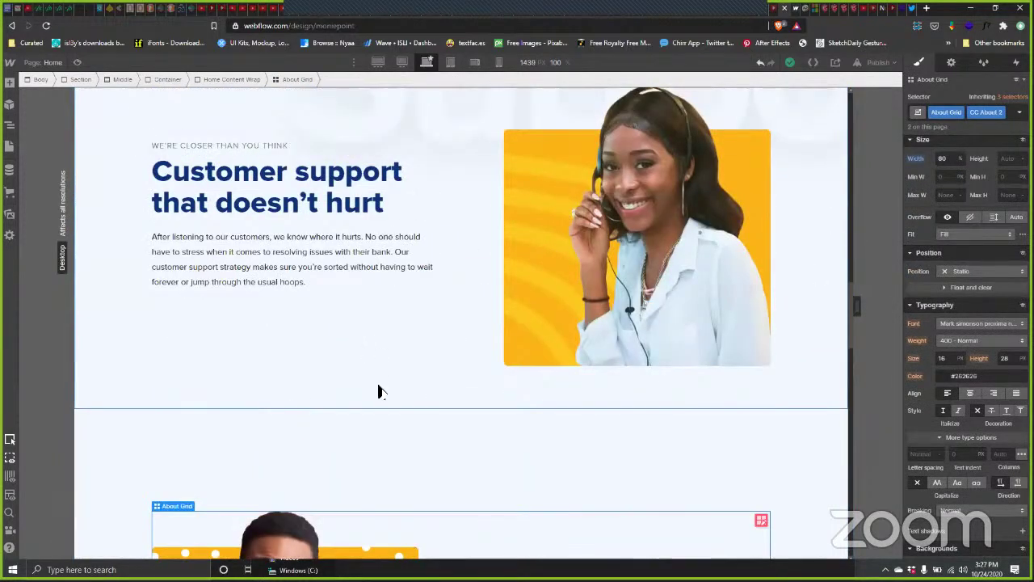
{"action": "left_click", "coordinate": [404, 375]}
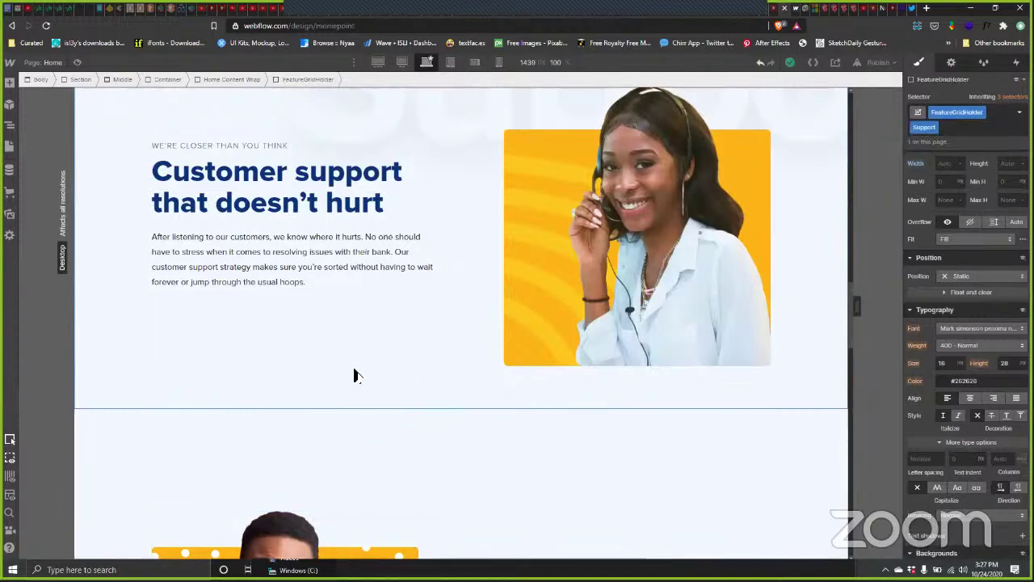
{"action": "scroll", "coordinate": [353, 375], "scroll_direction": "up", "scroll_amount": 3}
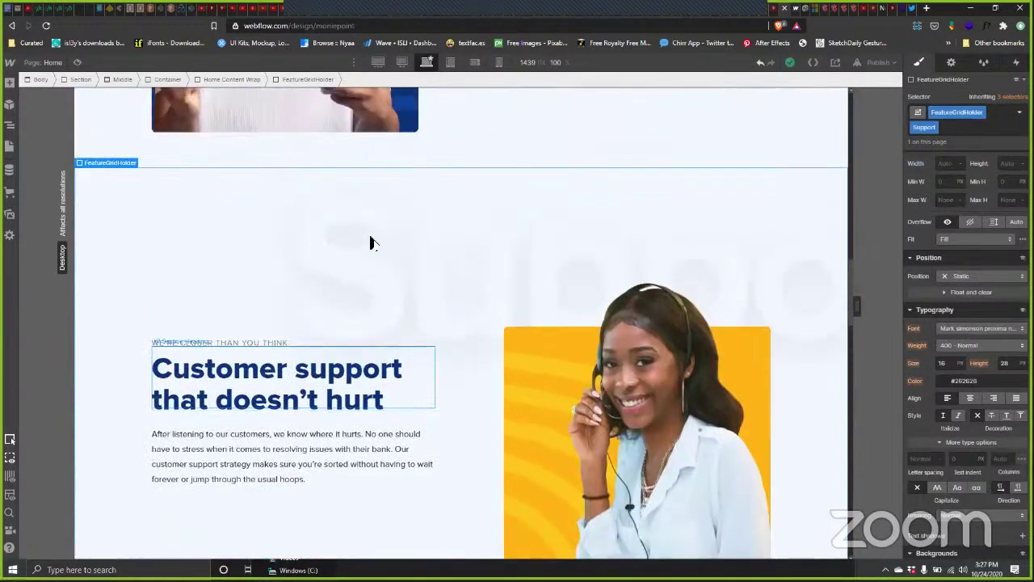
{"action": "scroll", "coordinate": [420, 253], "scroll_direction": "up", "scroll_amount": 1}
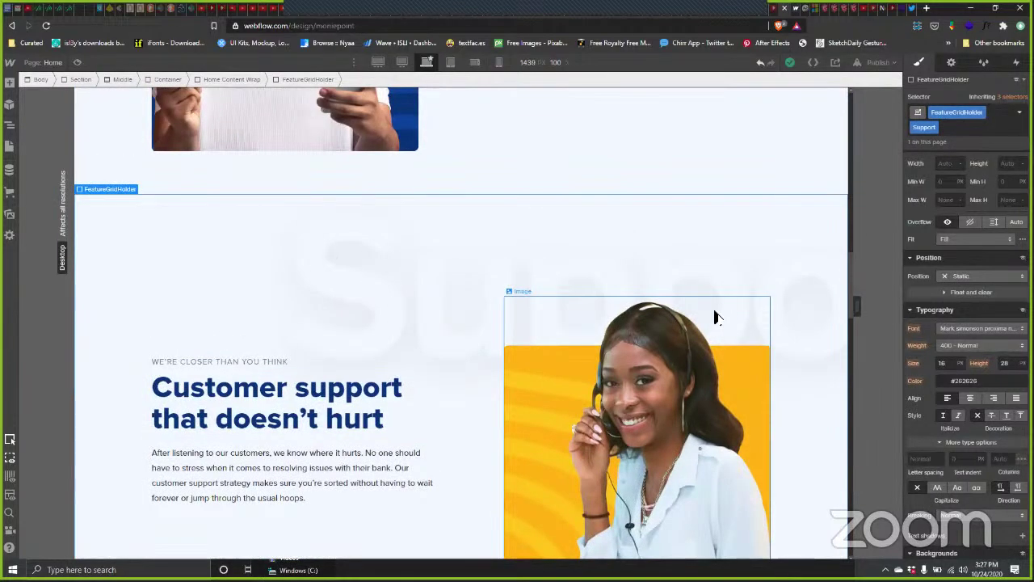
Step: Compare the containers around the "Long queues?" and customer support sections, select the support FeatureGridHolder, and close the Windows Settings window
{"action": "scroll", "coordinate": [185, 254], "scroll_direction": "down", "scroll_amount": 6}
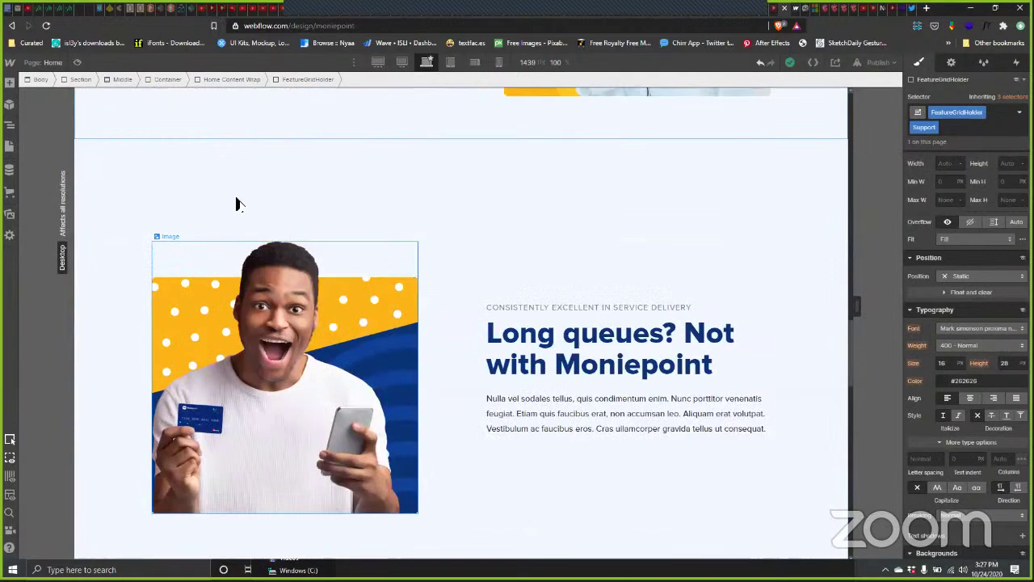
{"action": "left_click", "coordinate": [538, 191]}
{"action": "scroll", "coordinate": [532, 227], "scroll_direction": "up", "scroll_amount": 5}
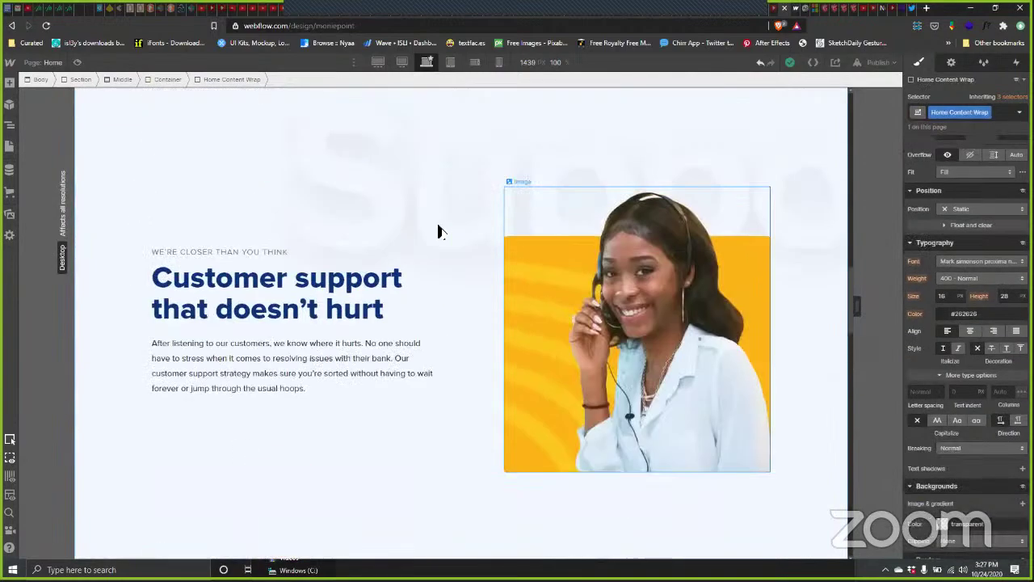
{"action": "left_click", "coordinate": [417, 167]}
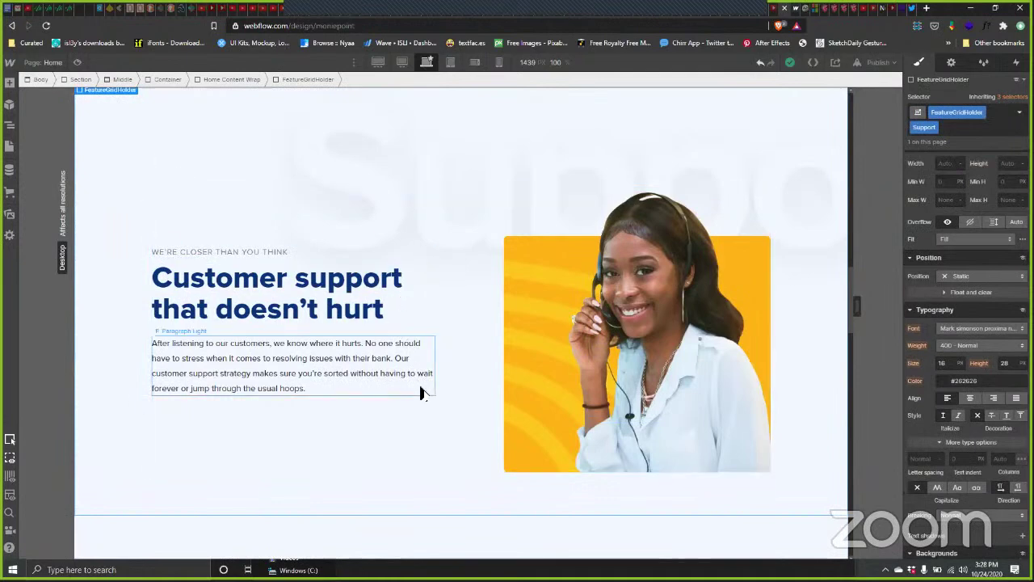
{"action": "scroll", "coordinate": [428, 376], "scroll_direction": "up", "scroll_amount": 1}
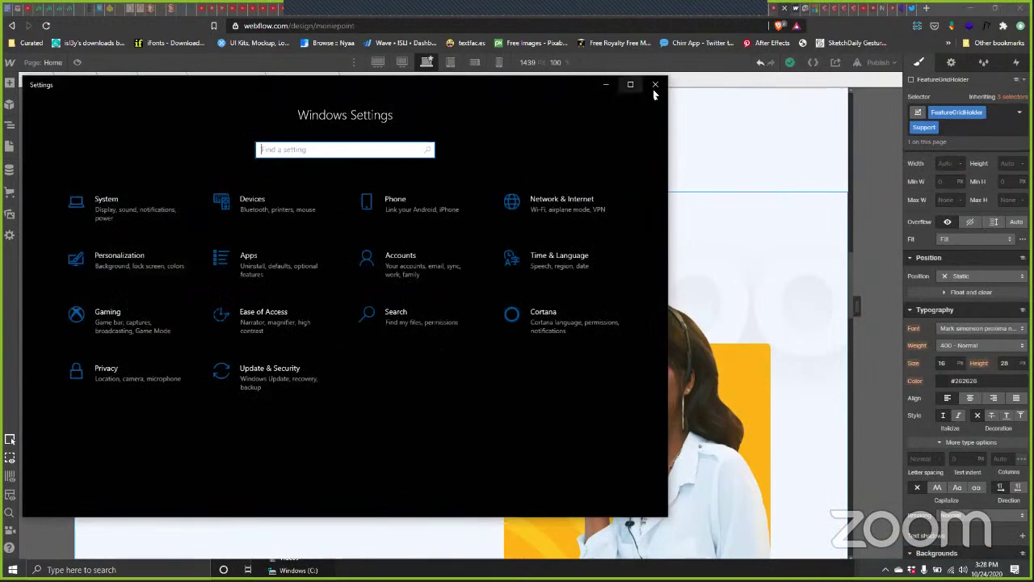
{"action": "key", "text": "alt+F4"}
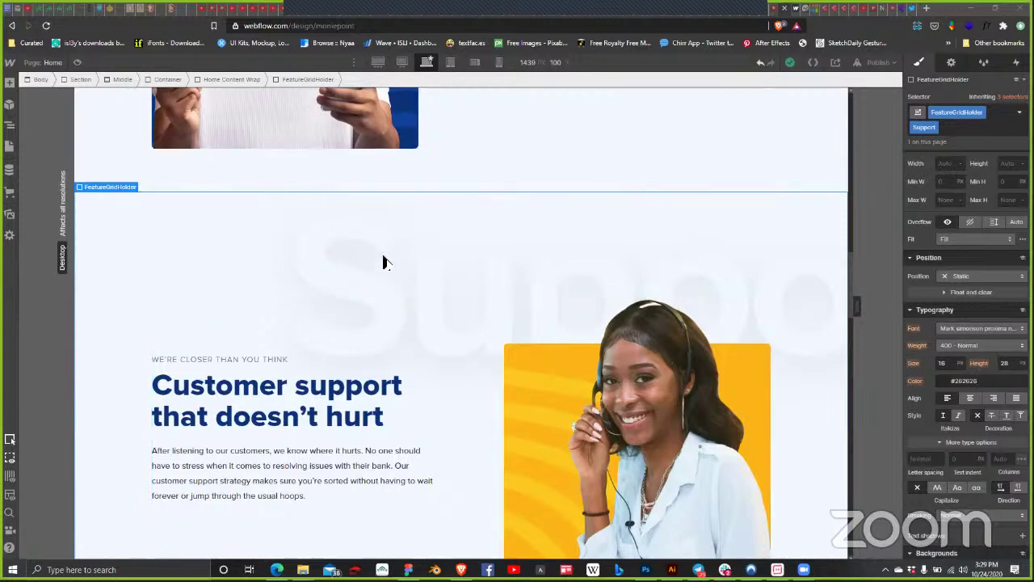
Step: Compare the "Long queues?" section with the feature sections above it and select its placeholder paragraph
{"action": "scroll", "coordinate": [385, 260], "scroll_direction": "down", "scroll_amount": 6}
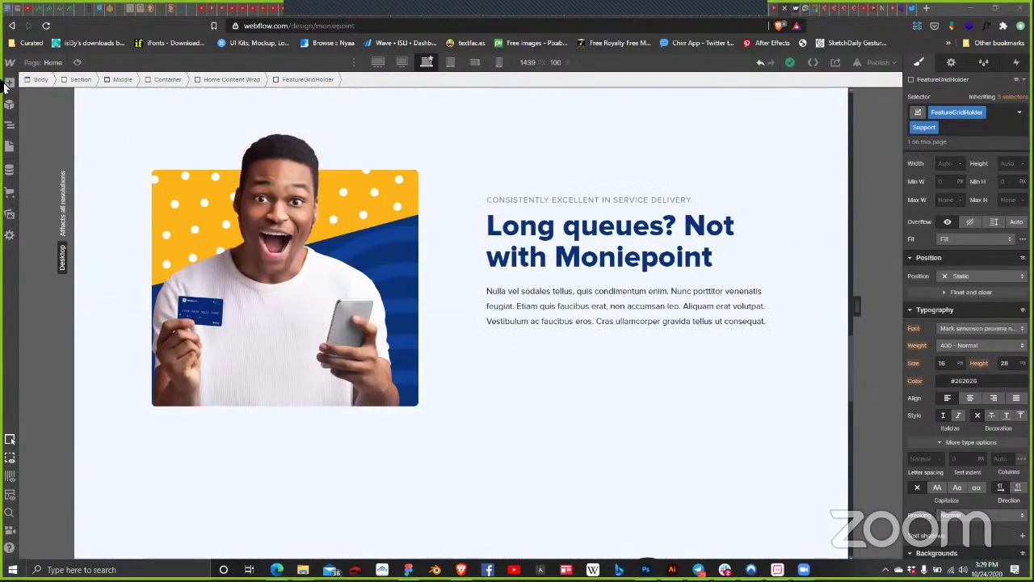
{"action": "scroll", "coordinate": [10, 129], "scroll_direction": "up", "scroll_amount": 2}
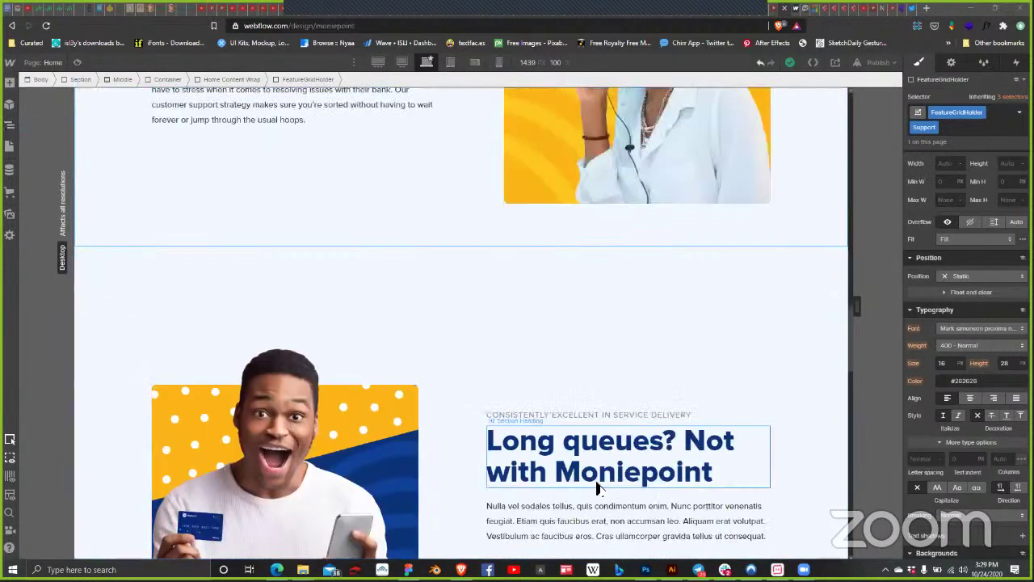
{"action": "scroll", "coordinate": [584, 406], "scroll_direction": "up", "scroll_amount": 5}
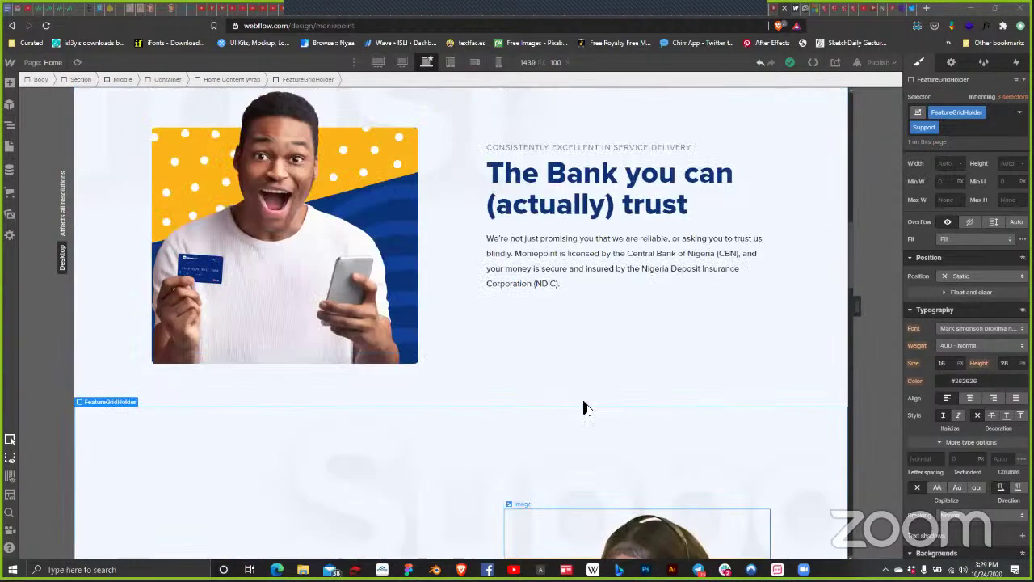
{"action": "scroll", "coordinate": [584, 406], "scroll_direction": "down", "scroll_amount": 6}
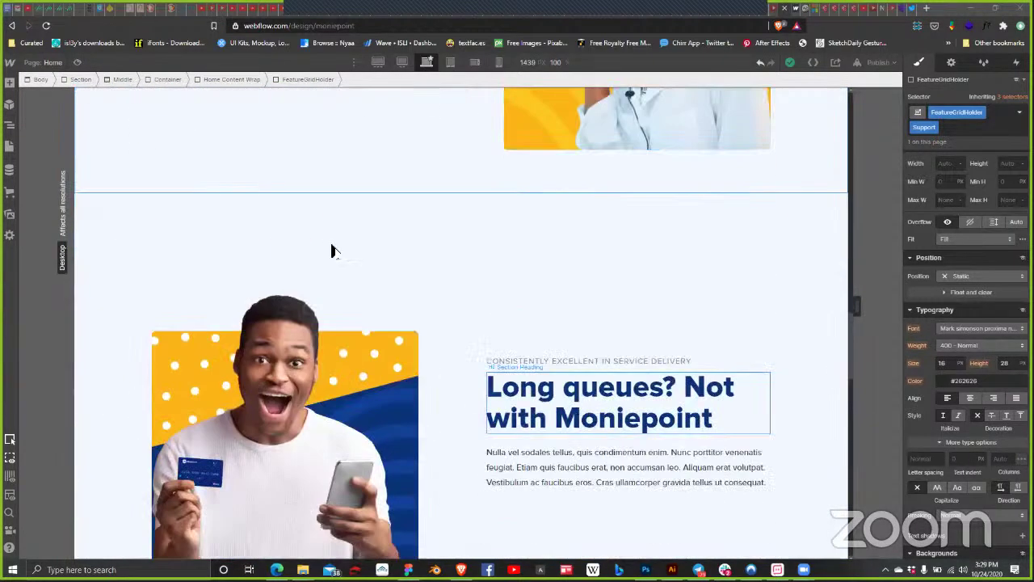
{"action": "scroll", "coordinate": [522, 265], "scroll_direction": "down", "scroll_amount": 3}
{"action": "left_click", "coordinate": [544, 264]}
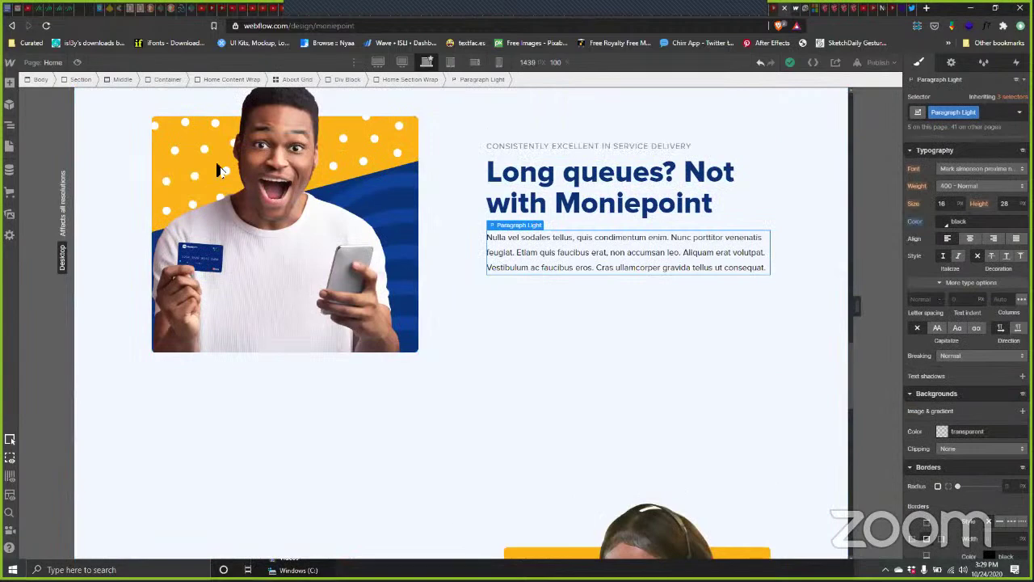
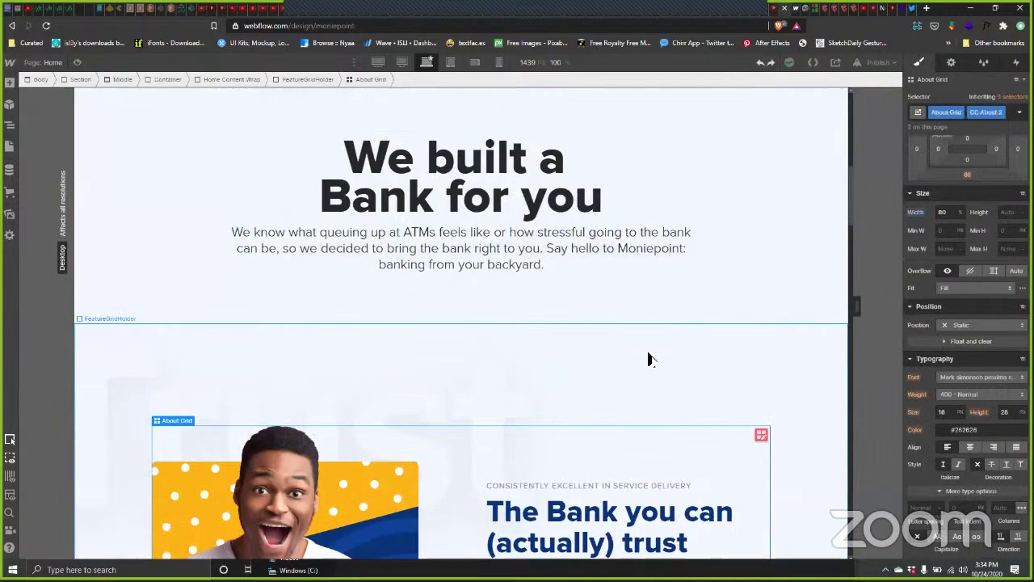
Step: Delete the leftover About Grid that follows the four FeatureGridHolders in the Home Content Wrap
{"action": "scroll", "coordinate": [475, 335], "scroll_direction": "down", "scroll_amount": 10}
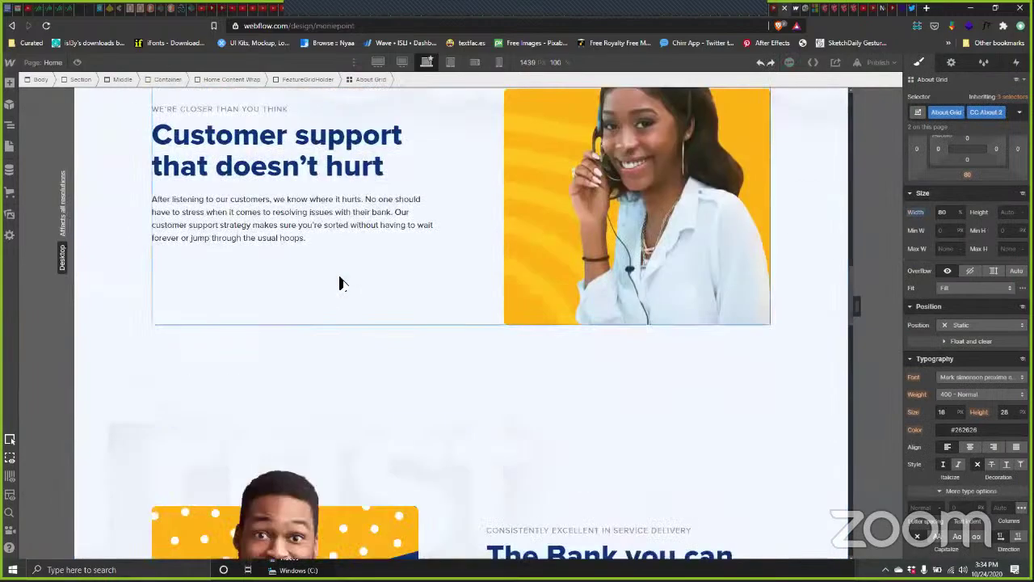
{"action": "scroll", "coordinate": [339, 283], "scroll_direction": "down", "scroll_amount": 4}
{"action": "scroll", "coordinate": [340, 282], "scroll_direction": "up", "scroll_amount": 4}
{"action": "scroll", "coordinate": [339, 285], "scroll_direction": "down", "scroll_amount": 3}
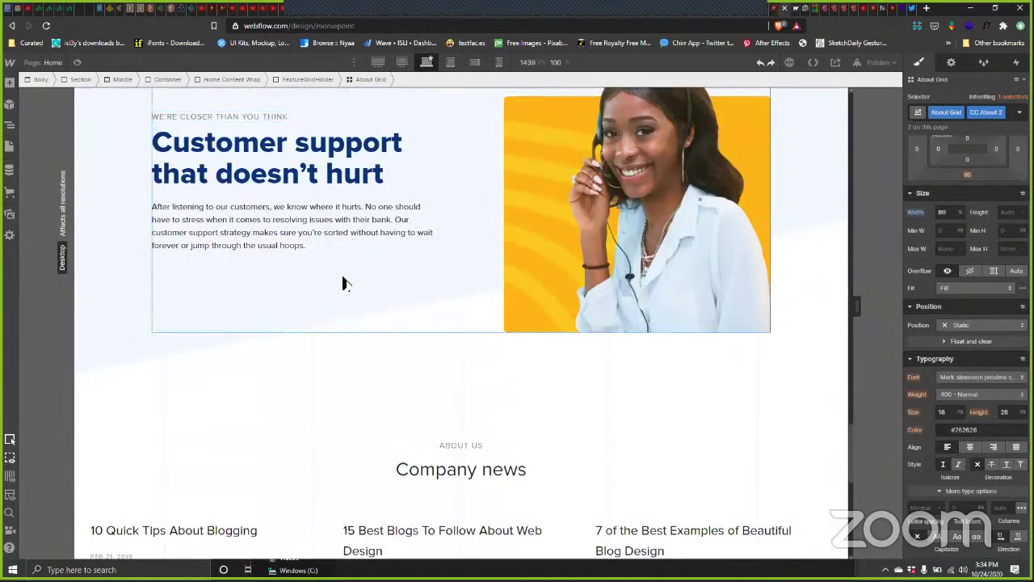
{"action": "scroll", "coordinate": [338, 299], "scroll_direction": "up", "scroll_amount": 5}
{"action": "scroll", "coordinate": [242, 267], "scroll_direction": "down", "scroll_amount": 3}
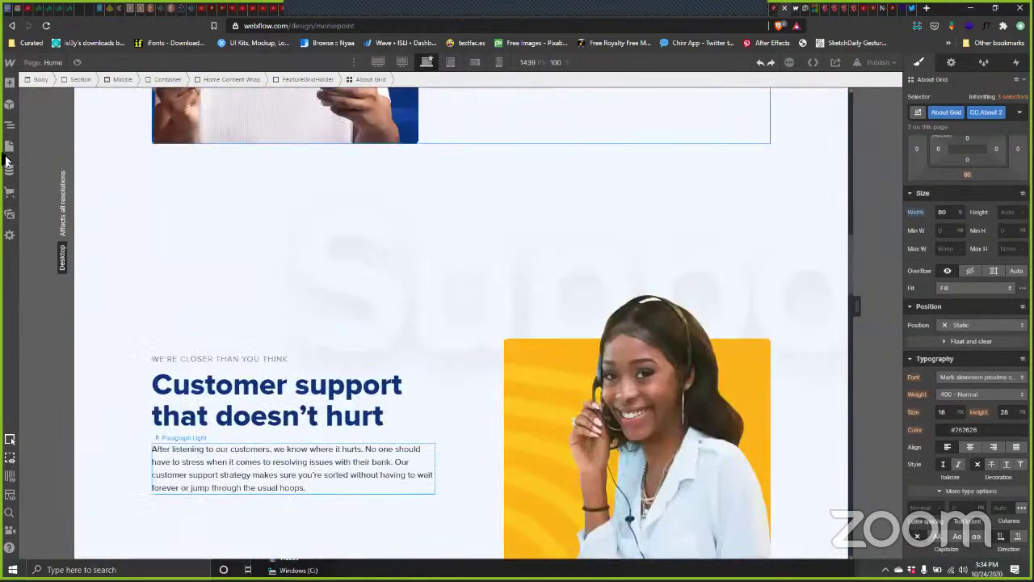
{"action": "left_click", "coordinate": [9, 126]}
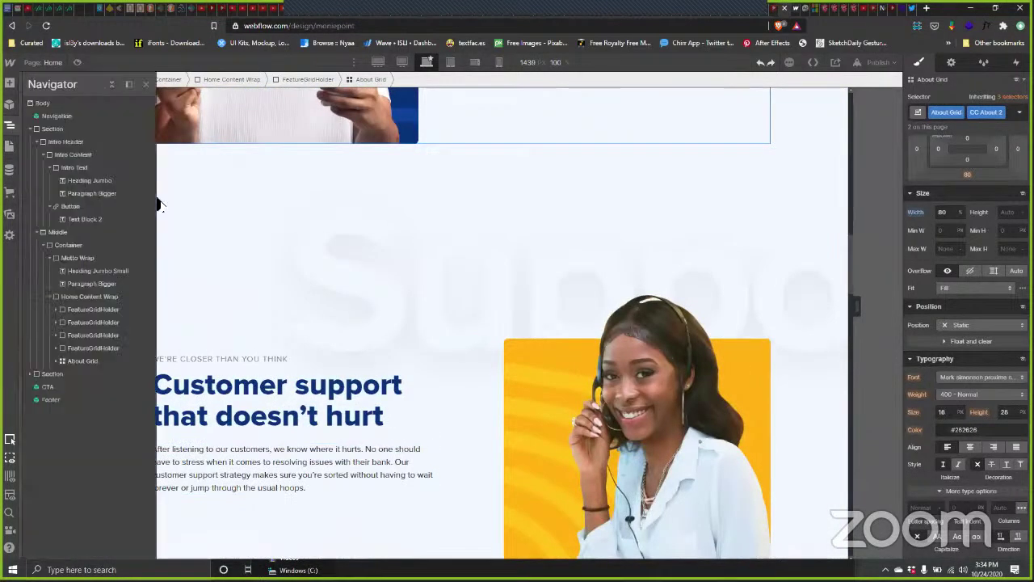
{"action": "left_click", "coordinate": [110, 364]}
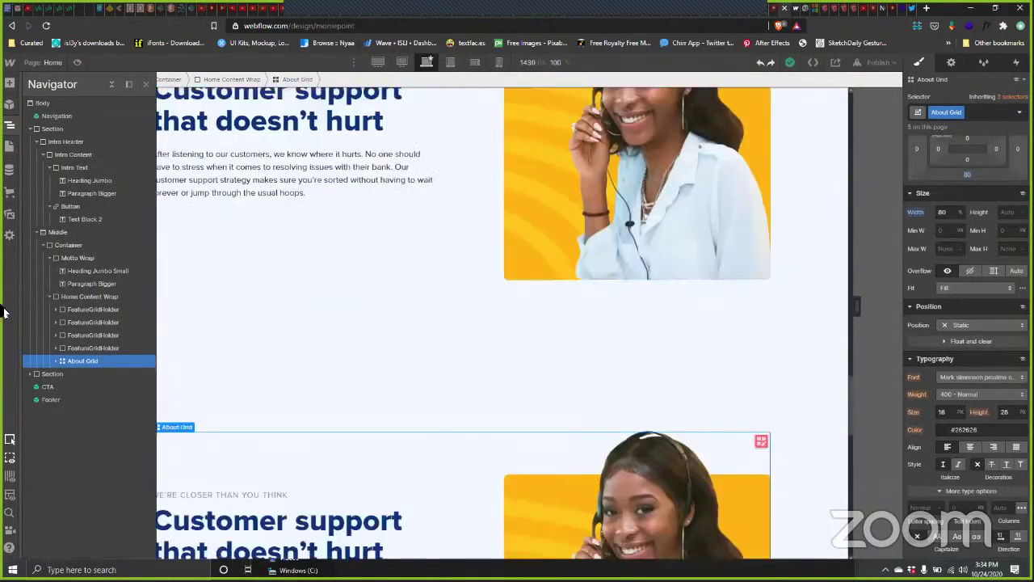
{"action": "key", "text": "Delete"}
Step: Locate the first FeatureGridHolder, then switch to the Figma design and copy the "Right in your neighbourhood." heading text
{"action": "left_click", "coordinate": [105, 312]}
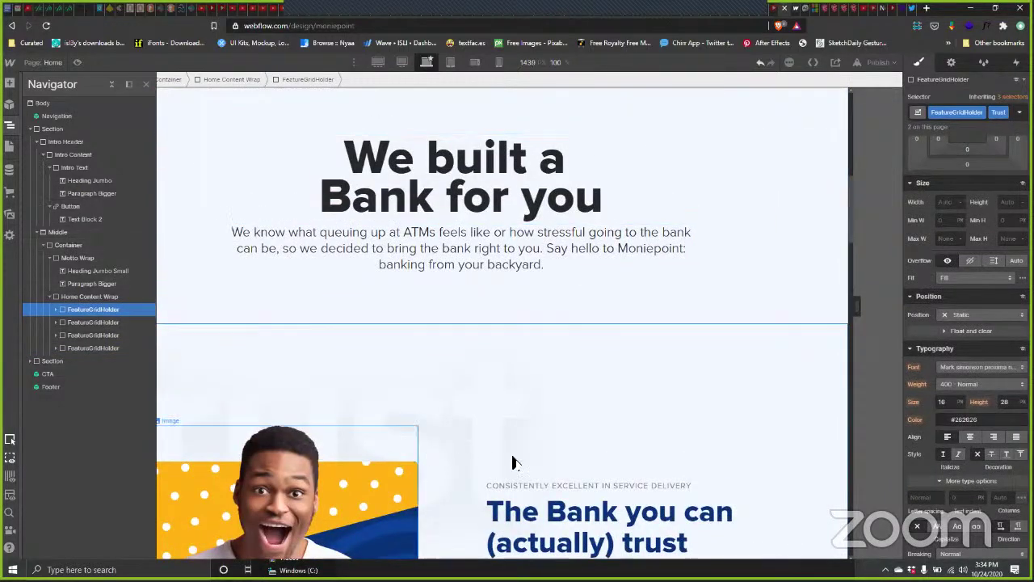
{"action": "scroll", "coordinate": [480, 451], "scroll_direction": "down", "scroll_amount": 4}
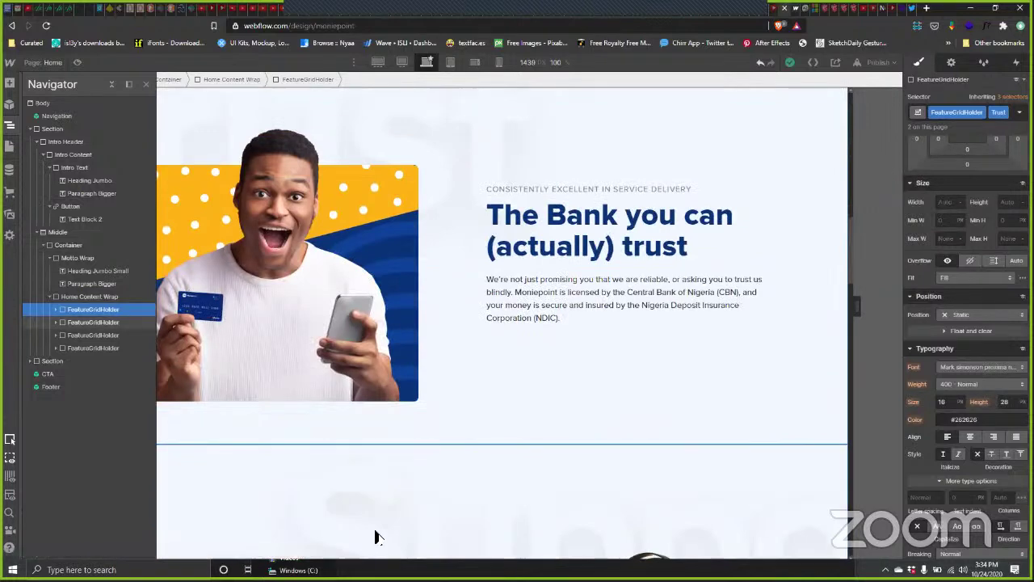
{"action": "key", "text": "alt+Tab"}
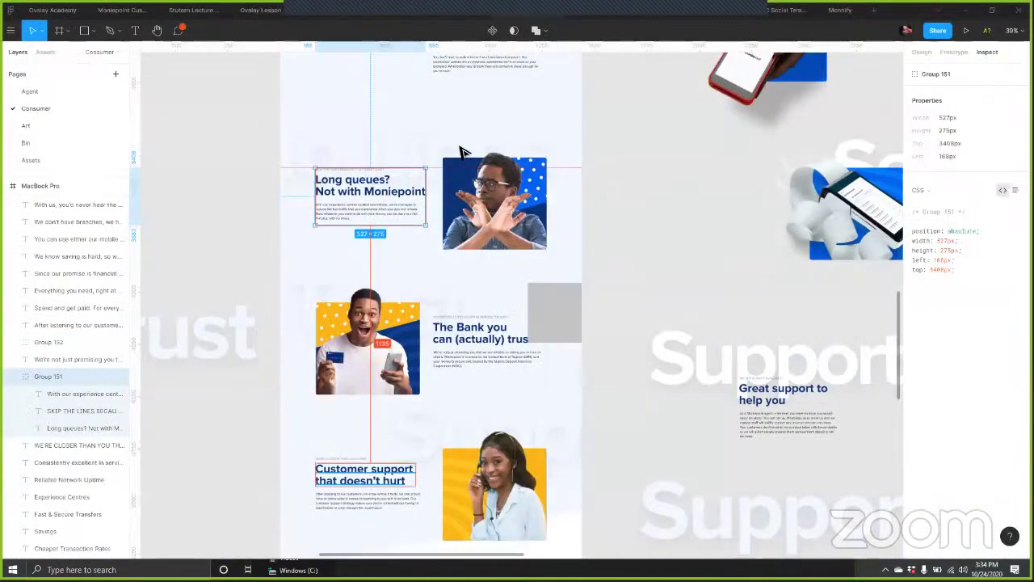
{"action": "scroll", "coordinate": [462, 154], "scroll_direction": "up", "scroll_amount": 3}
{"action": "left_click", "coordinate": [473, 157]}
{"action": "double_click", "coordinate": [475, 148]}
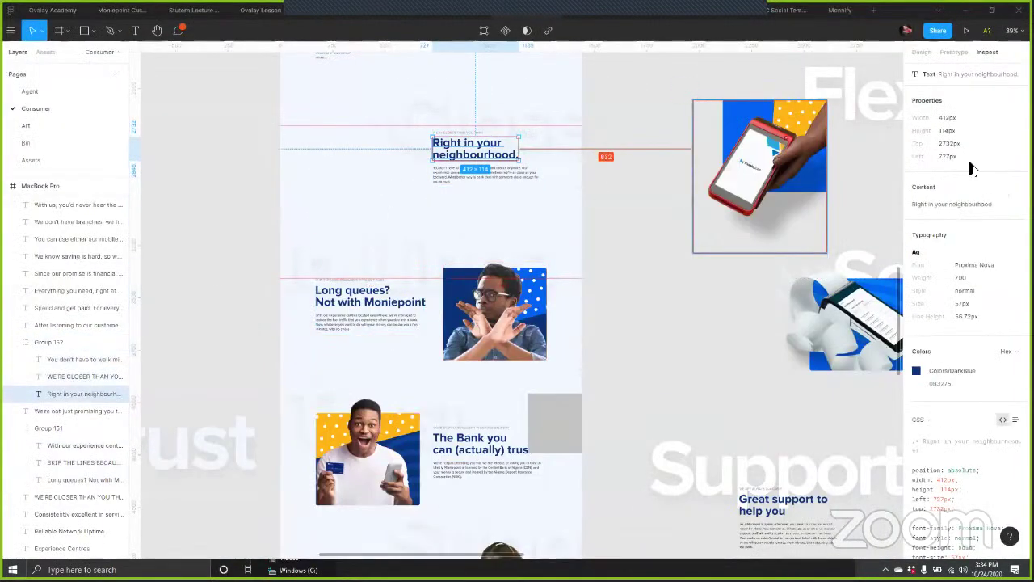
{"action": "left_click", "coordinate": [1010, 204]}
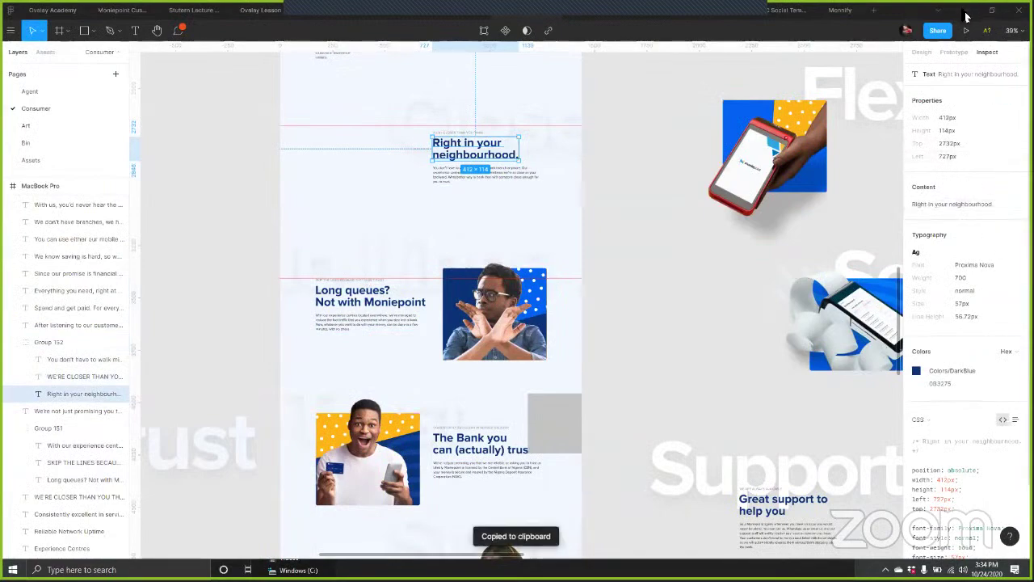
Step: Back in the Webflow designer, replace the first feature section's heading with "Right in your neighbourhood."
{"action": "key", "text": "alt+Tab"}
{"action": "double_click", "coordinate": [598, 252]}
{"action": "key", "text": "ctrl+a"}
{"action": "key", "text": "ctrl+v"}
{"action": "left_click", "coordinate": [557, 307]}
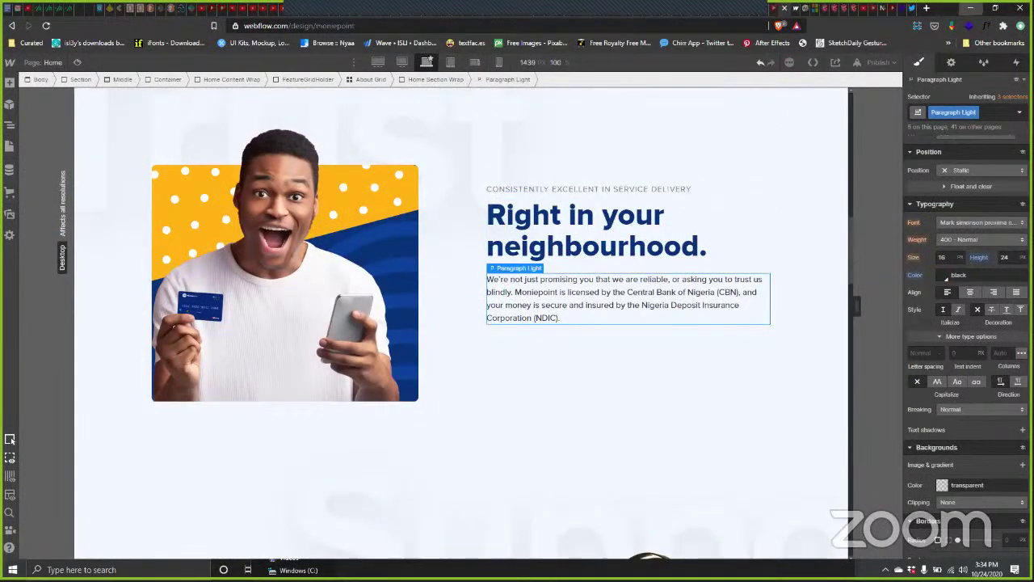
Step: Copy the "You don't have to walk miles to find a bank branch anymore" paragraph from Figma and replace the first feature section's paragraph in Webflow
{"action": "left_click", "coordinate": [972, 10]}
{"action": "key", "text": "alt+Tab"}
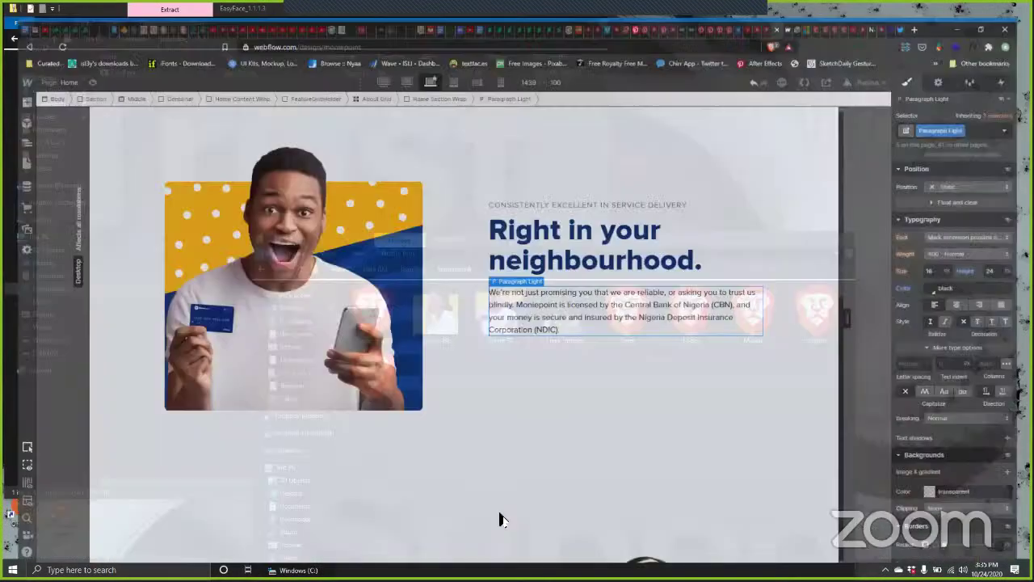
{"action": "key", "text": "alt+Tab"}
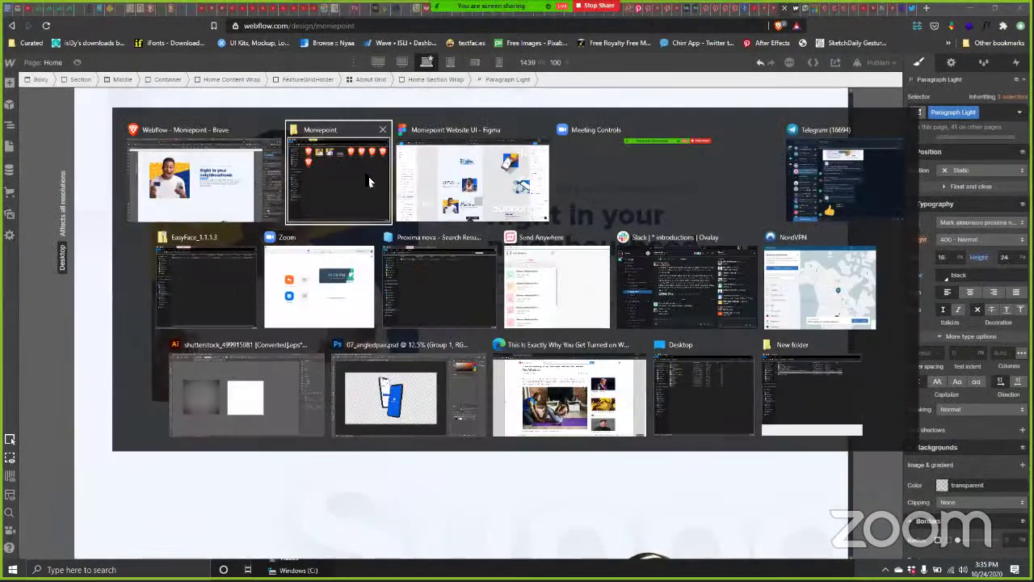
{"action": "left_click", "coordinate": [498, 219]}
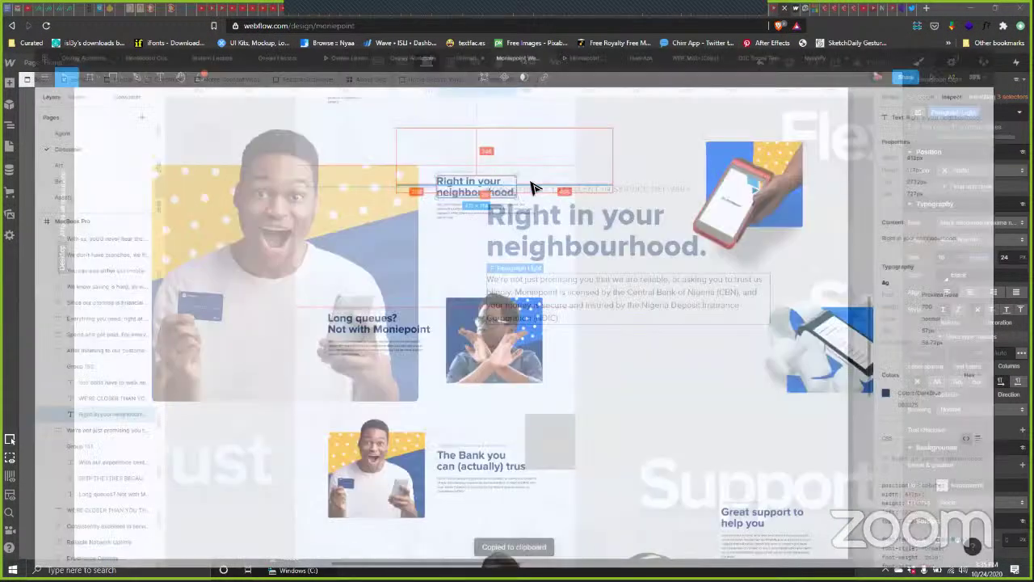
{"action": "left_click", "coordinate": [490, 177]}
{"action": "left_click", "coordinate": [1004, 191]}
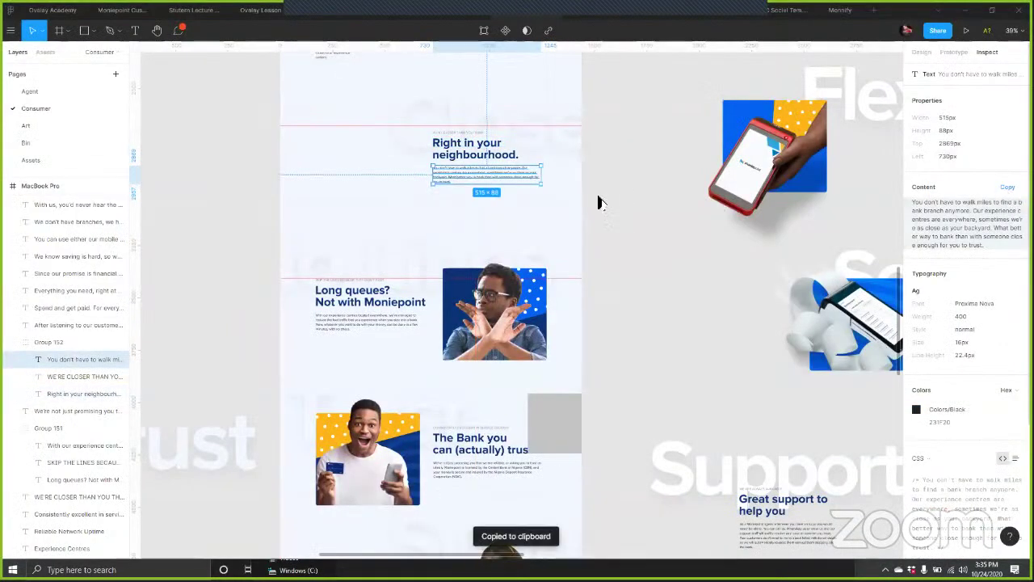
{"action": "key", "text": "alt+Tab"}
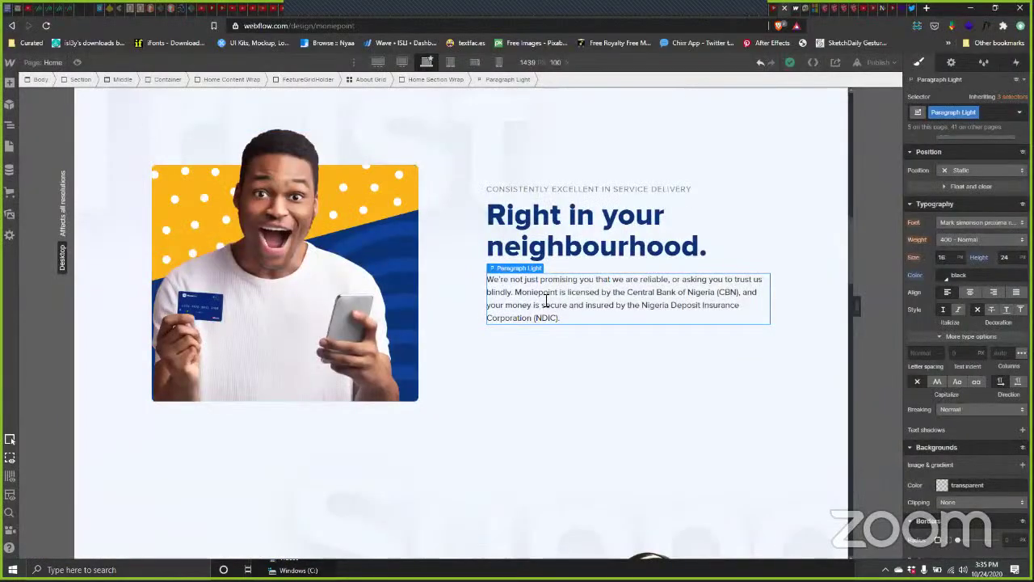
{"action": "double_click", "coordinate": [539, 293]}
{"action": "key", "text": "ctrl+a"}
{"action": "key", "text": "ctrl+v"}
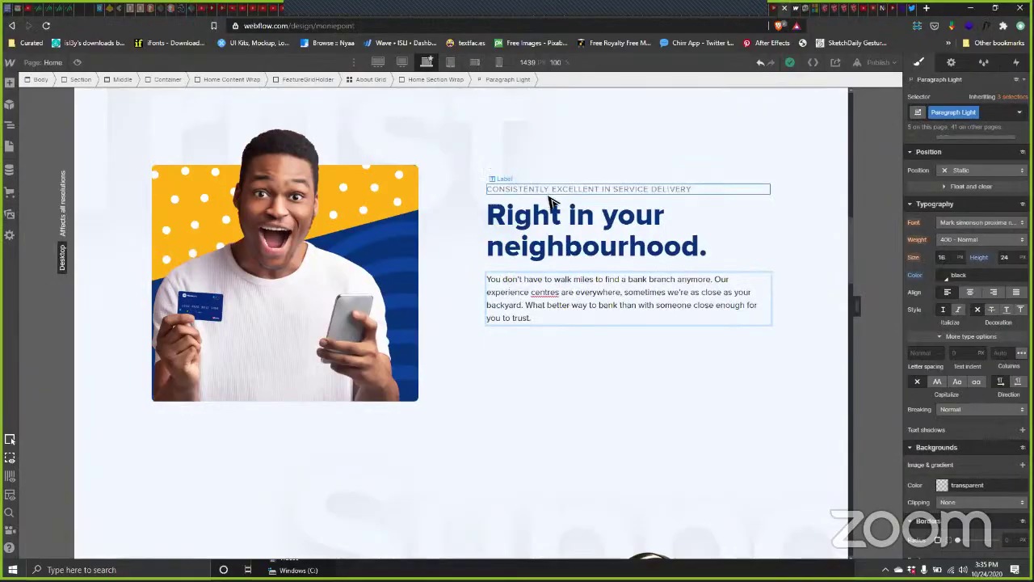
Step: Copy the "WE'RE CLOSER THAN YOU THINK" label from Figma and replace the label above the "Right in your neighbourhood." heading in Webflow
{"action": "key", "text": "alt+Tab"}
{"action": "left_click", "coordinate": [471, 134]}
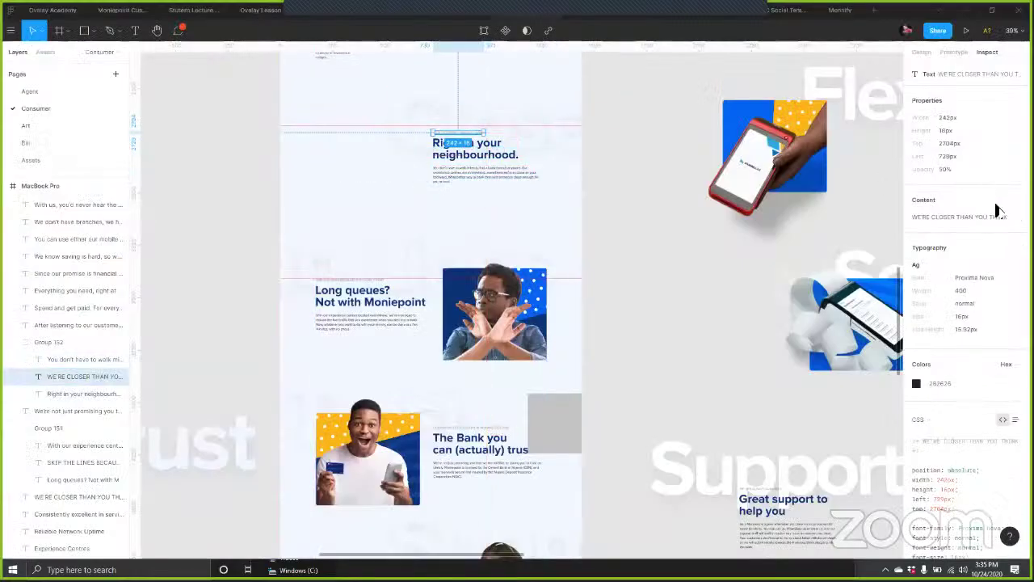
{"action": "left_click", "coordinate": [921, 213]}
{"action": "key", "text": "alt+Tab"}
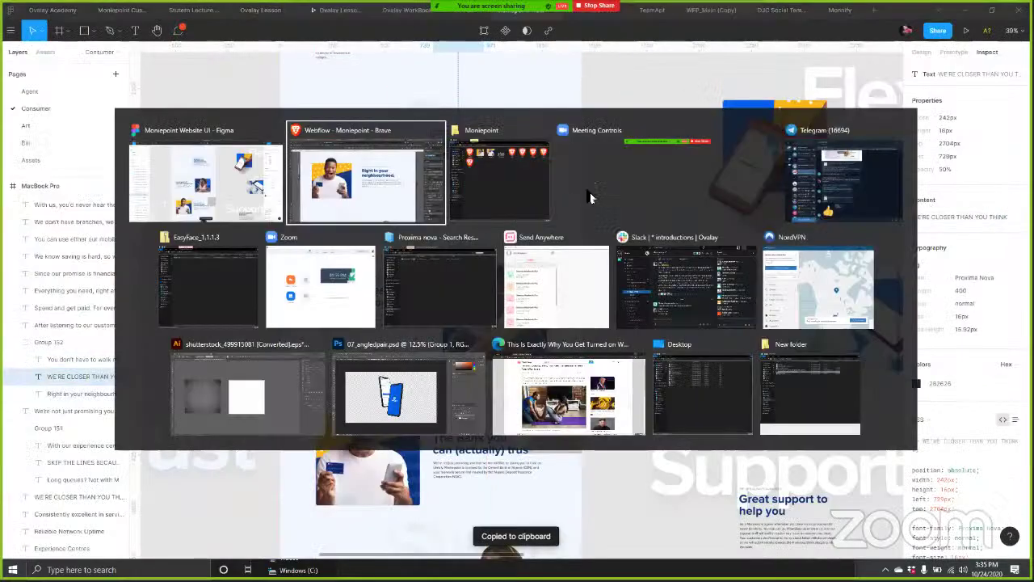
{"action": "left_click", "coordinate": [601, 190]}
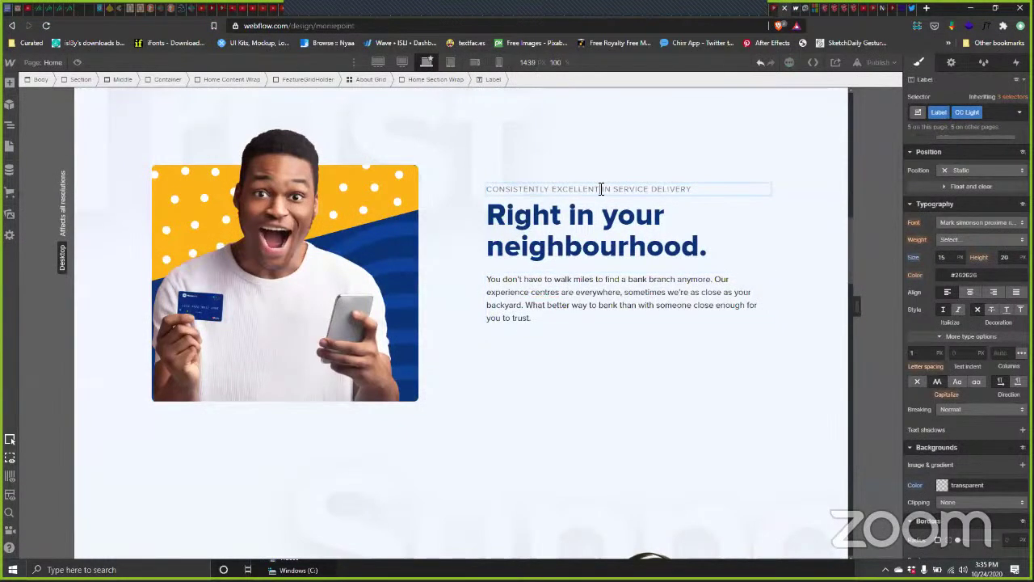
{"action": "double_click", "coordinate": [600, 189]}
{"action": "key", "text": "ctrl+v"}
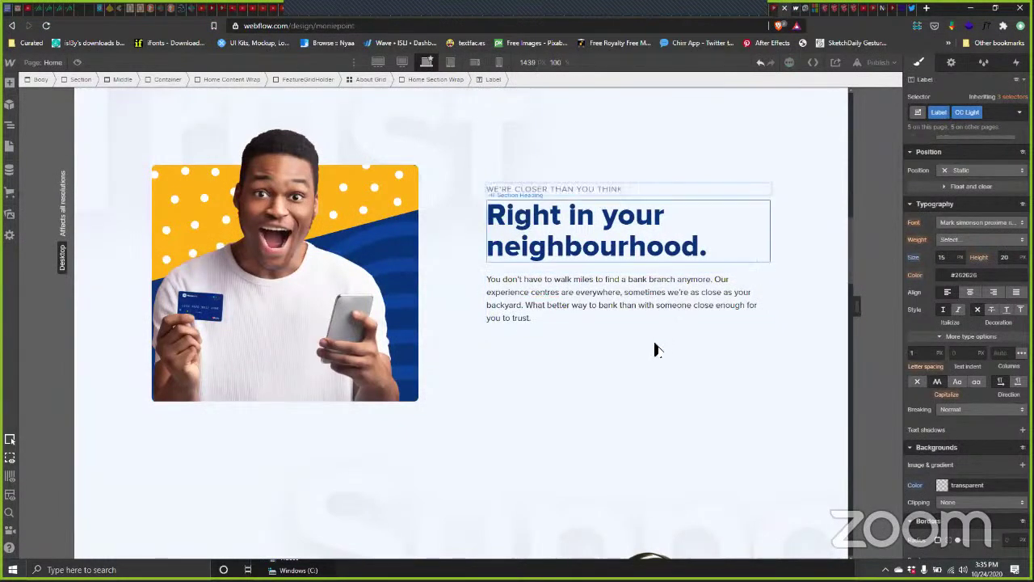
{"action": "left_click", "coordinate": [653, 348]}
Step: Duplicate the Trust combo class on the first FeatureGridHolder, the "Right in your neighbourhood." section, and name the copy Closer
{"action": "scroll", "coordinate": [671, 321], "scroll_direction": "up", "scroll_amount": 3}
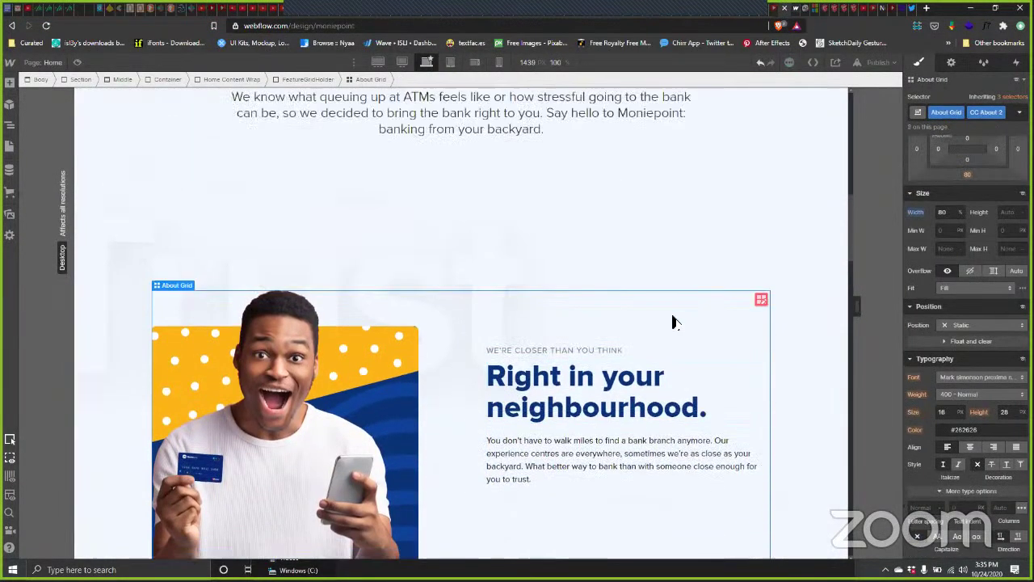
{"action": "scroll", "coordinate": [594, 225], "scroll_direction": "down", "scroll_amount": 2}
{"action": "left_click", "coordinate": [768, 178]}
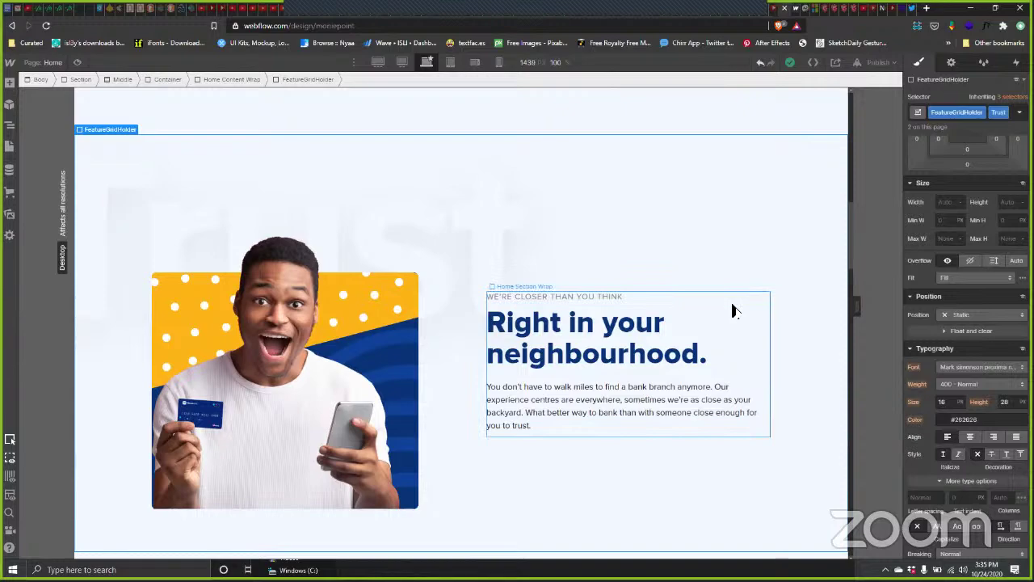
{"action": "key", "text": "alt+Tab"}
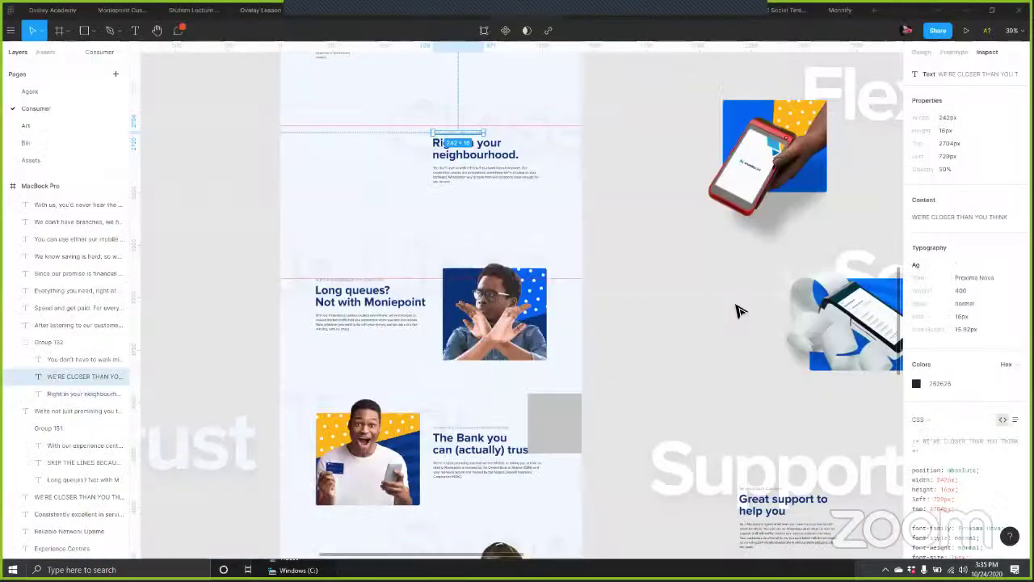
{"action": "key", "text": "alt+Tab"}
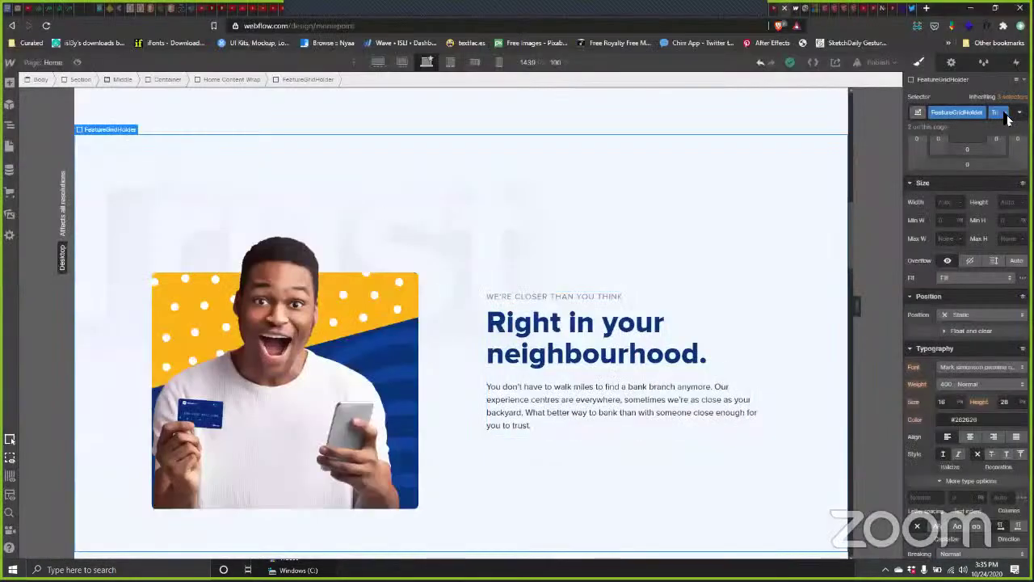
{"action": "left_click_drag", "start_coordinate": [1002, 112], "coordinate": [981, 124]}
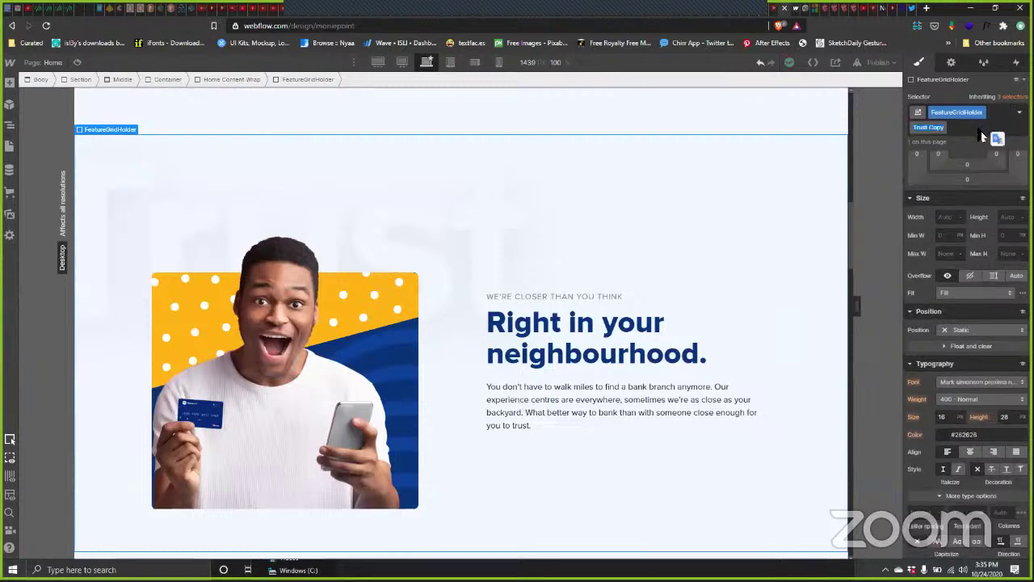
{"action": "type", "text": "Closer"}
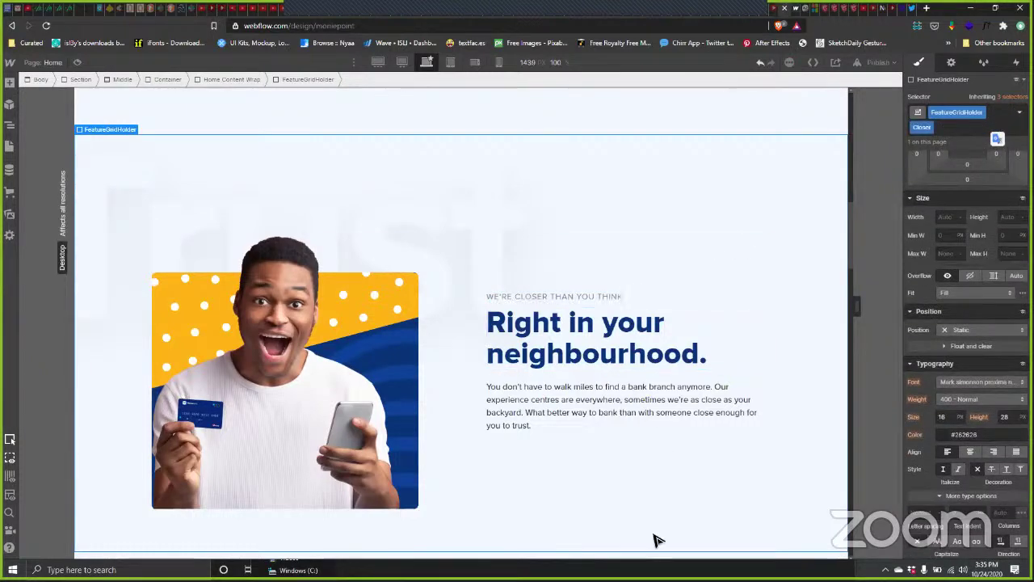
Step: Switch to Figma and duplicate the large "Closer" background text, placing the copy on the empty canvas beside the page frame
{"action": "key", "text": "alt+Tab"}
{"action": "left_click", "coordinate": [544, 127]}
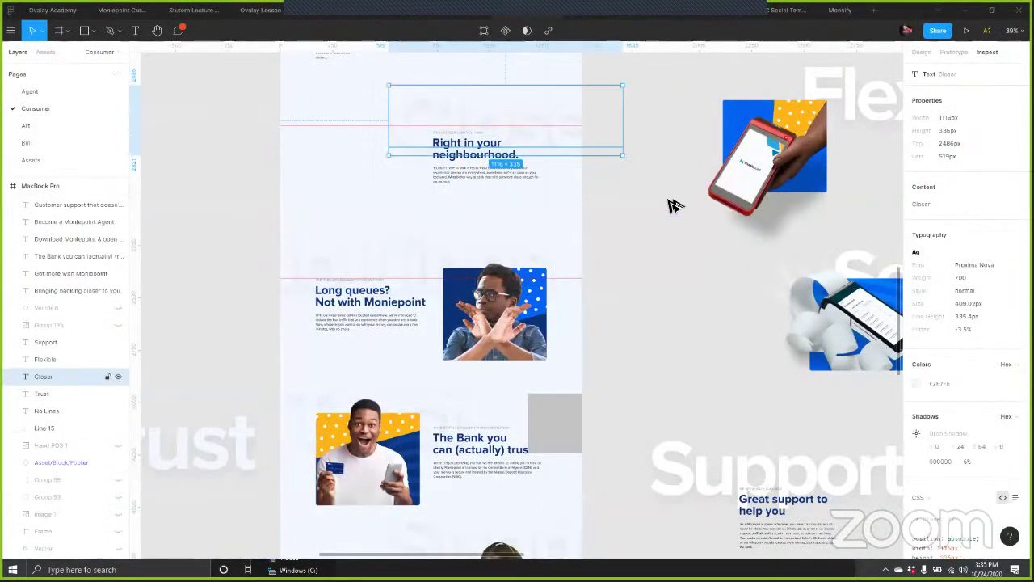
{"action": "key", "text": "ctrl+d"}
{"action": "left_click_drag", "start_coordinate": [731, 276], "coordinate": [840, 279]}
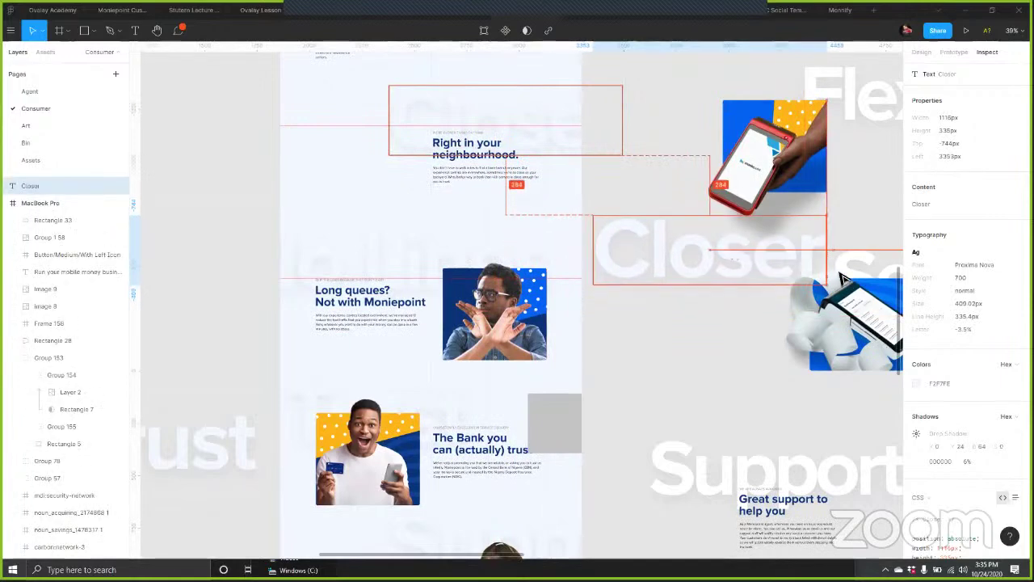
{"action": "scroll", "coordinate": [932, 63], "scroll_direction": "down", "scroll_amount": 3}
{"action": "scroll", "coordinate": [990, 124], "scroll_direction": "up", "scroll_amount": 3}
Step: Export the copied "Closer" text as an SVG file named Closer into the Moniepoint folder
{"action": "left_click", "coordinate": [922, 52]}
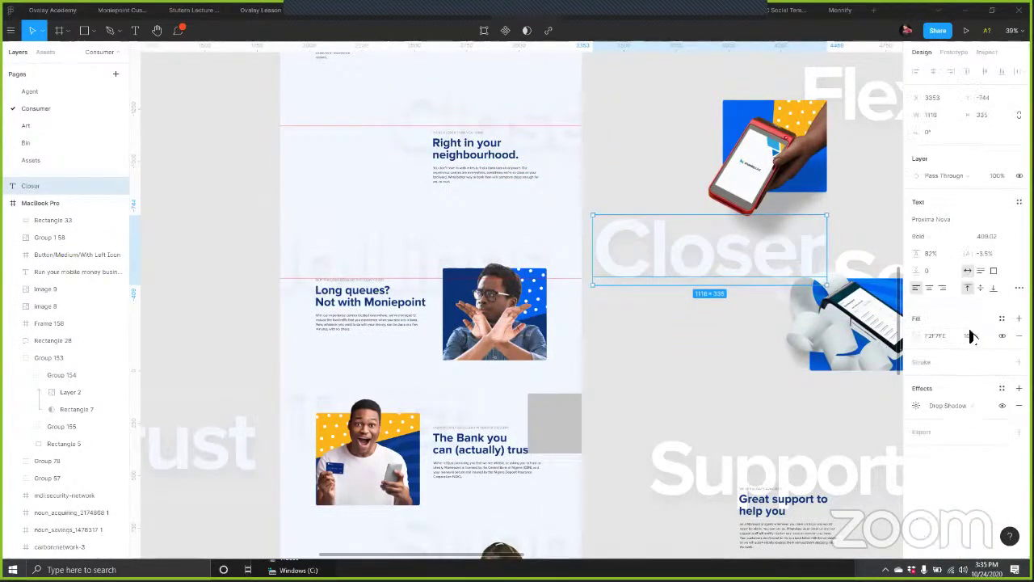
{"action": "left_click", "coordinate": [1019, 432]}
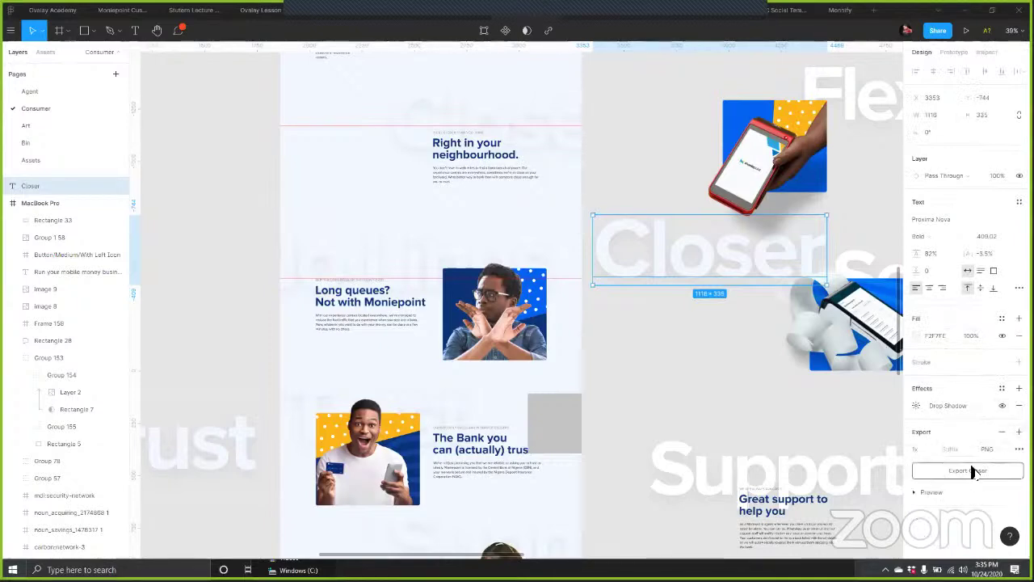
{"action": "left_click", "coordinate": [987, 449]}
{"action": "left_click", "coordinate": [990, 480]}
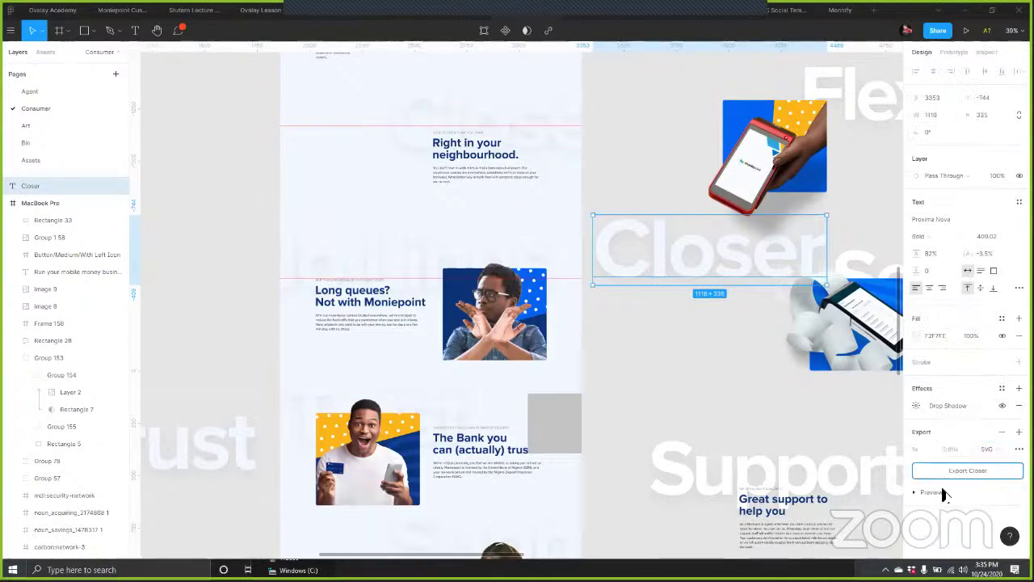
{"action": "left_click", "coordinate": [523, 394]}
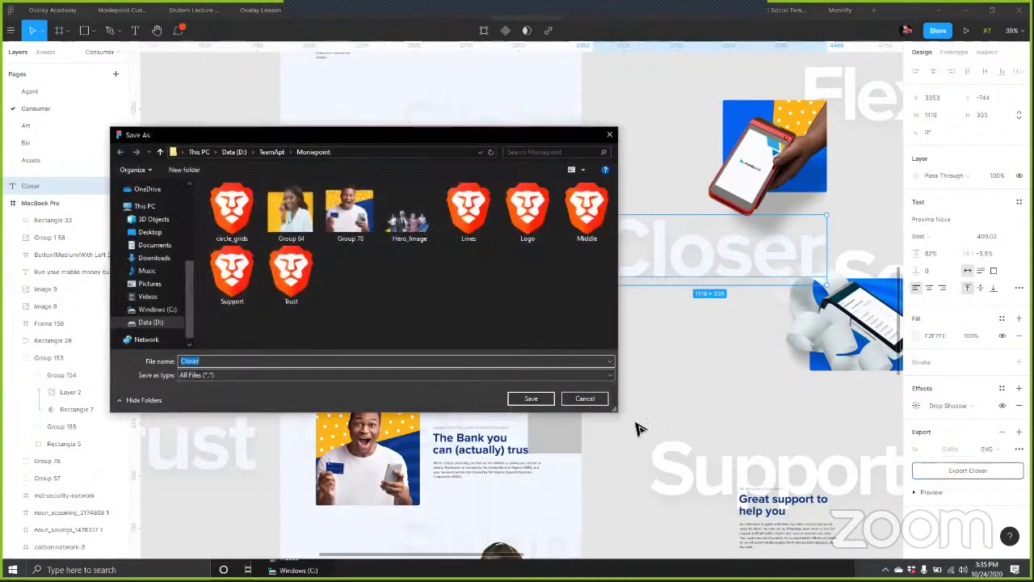
Step: Return to the Webflow designer and upload the Closer SVG from the Moniepoint folder to the site's assets
{"action": "key", "text": "alt+Tab"}
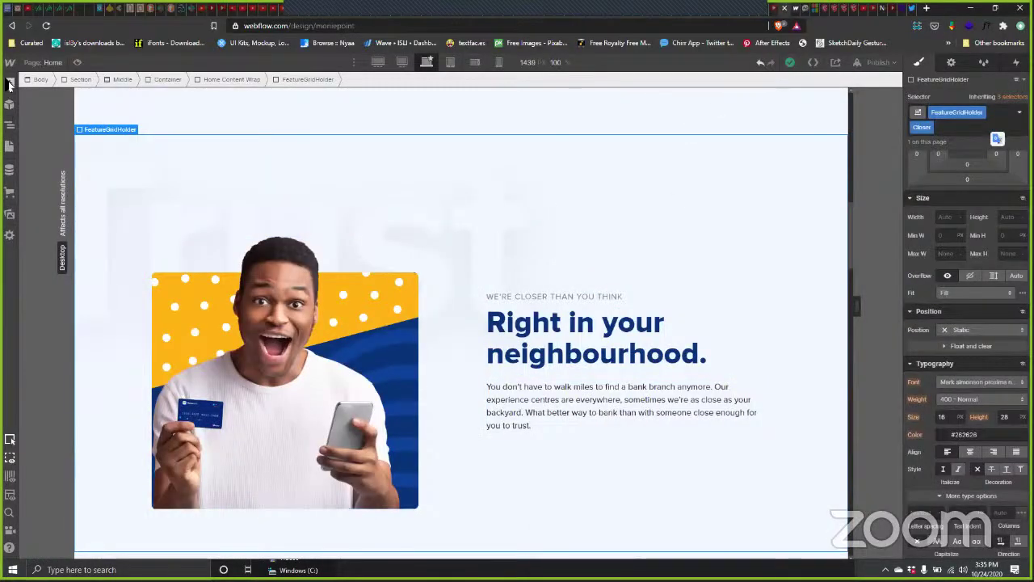
{"action": "left_click", "coordinate": [10, 215]}
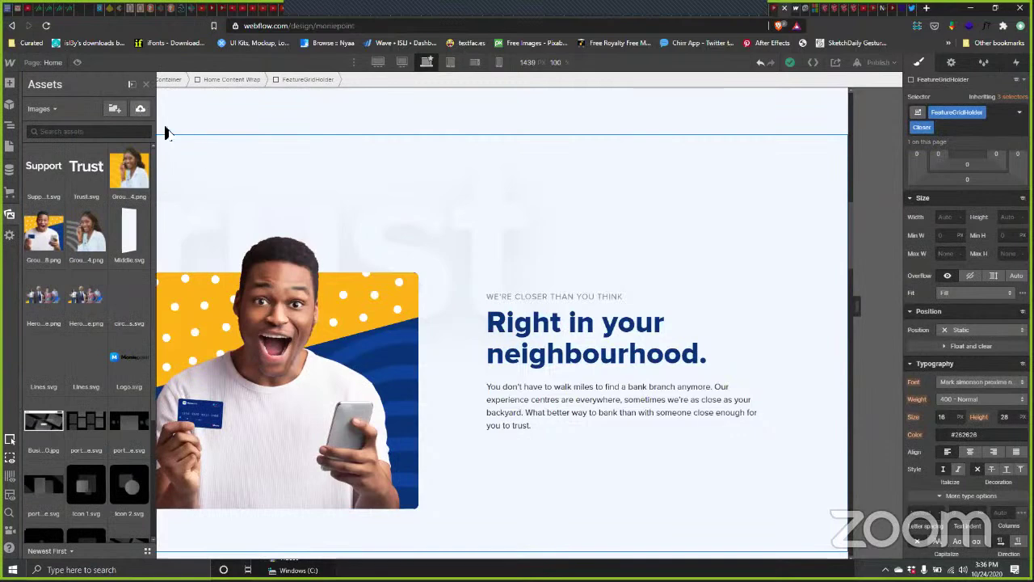
{"action": "left_click", "coordinate": [141, 109]}
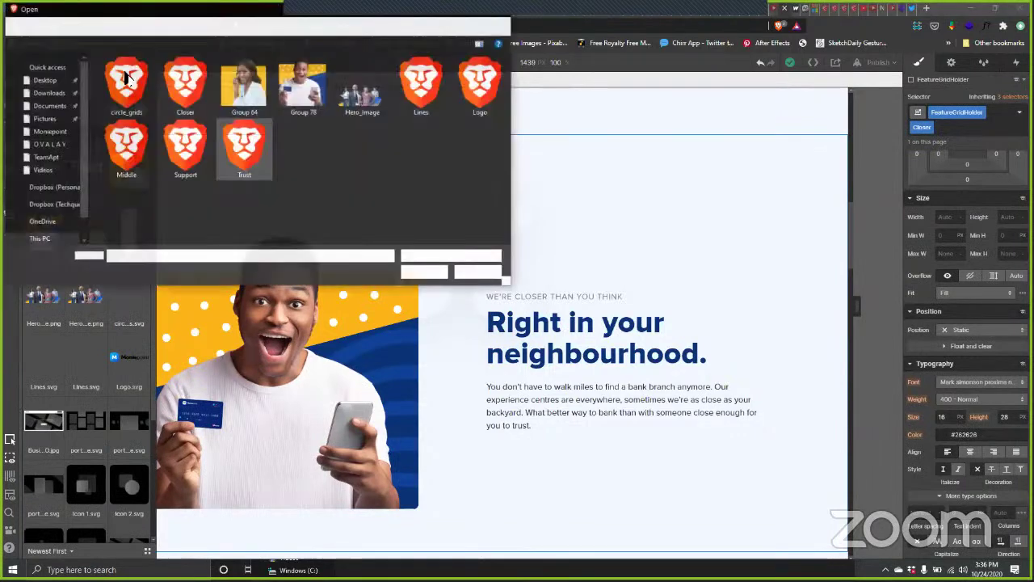
{"action": "left_click", "coordinate": [185, 85]}
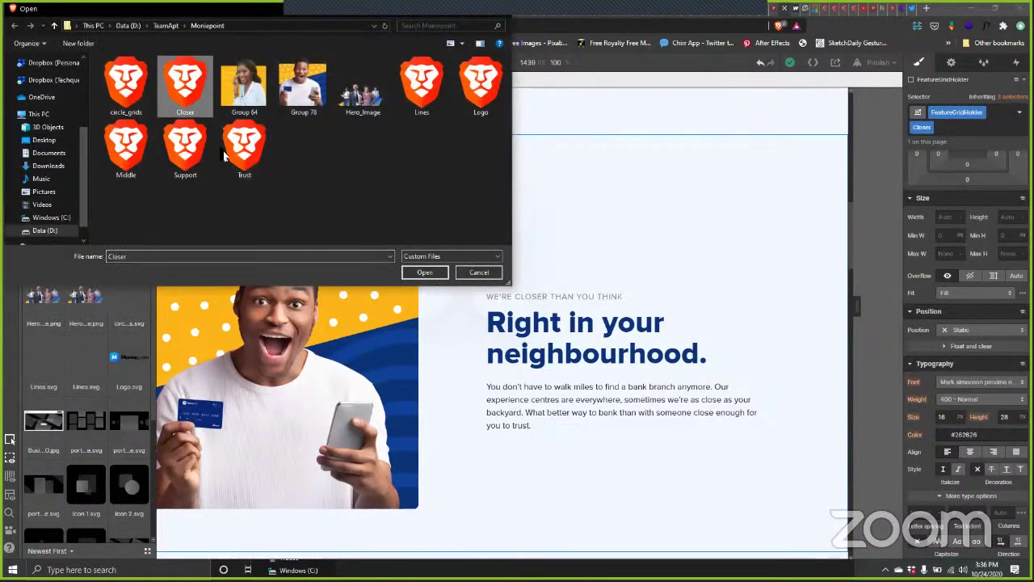
{"action": "left_click", "coordinate": [424, 272]}
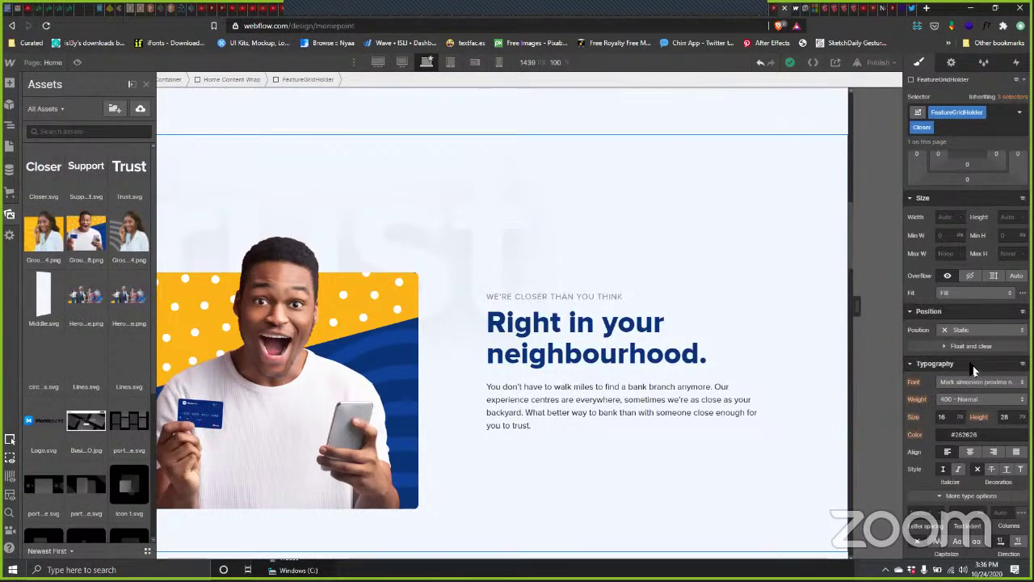
Step: Replace the first feature section's Trust.svg background image with Closer.svg
{"action": "scroll", "coordinate": [975, 365], "scroll_direction": "down", "scroll_amount": 4}
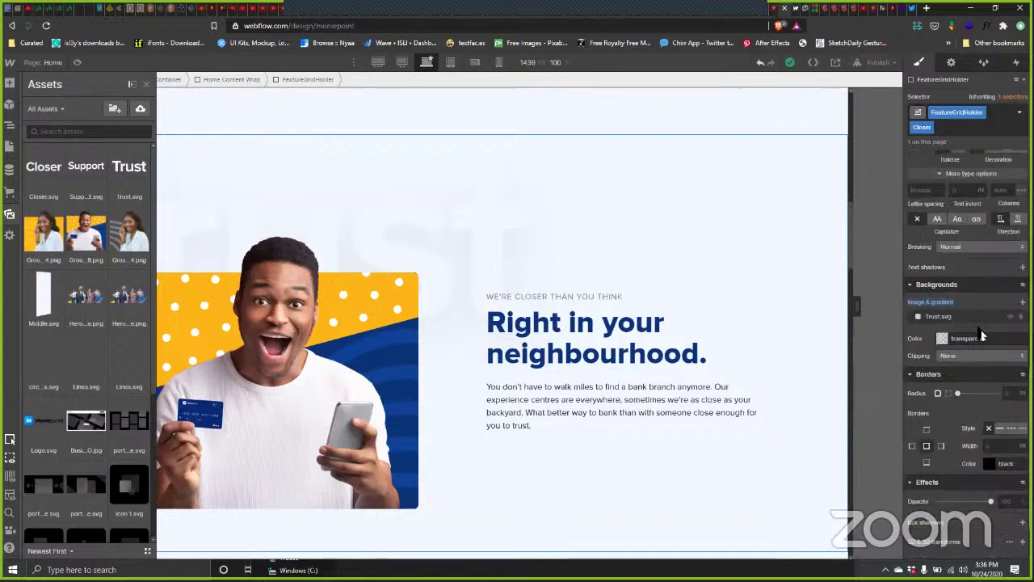
{"action": "left_click", "coordinate": [979, 319]}
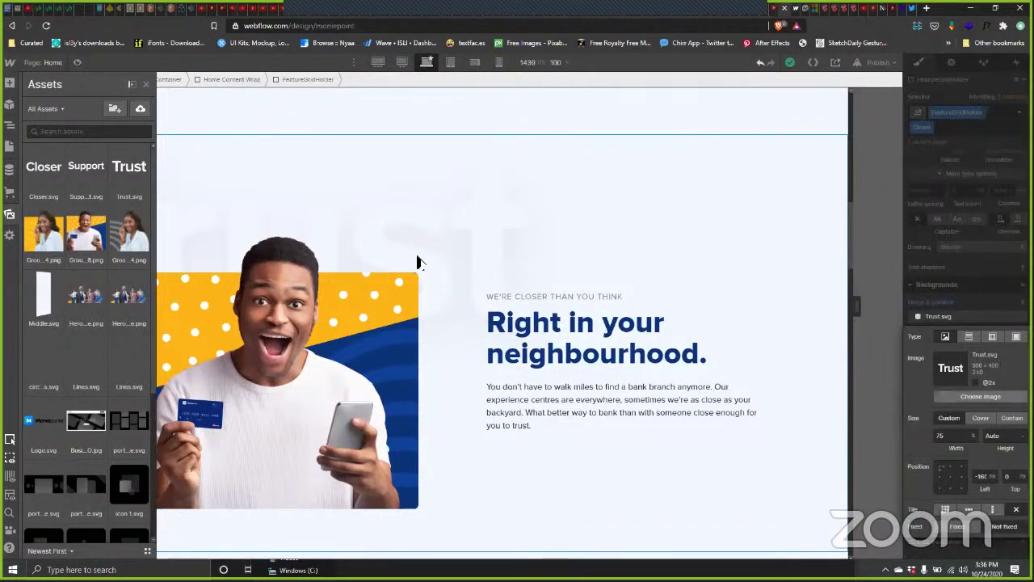
{"action": "scroll", "coordinate": [487, 287], "scroll_direction": "up", "scroll_amount": 1}
{"action": "scroll", "coordinate": [887, 342], "scroll_direction": "up", "scroll_amount": 2}
{"action": "scroll", "coordinate": [860, 409], "scroll_direction": "down", "scroll_amount": 4}
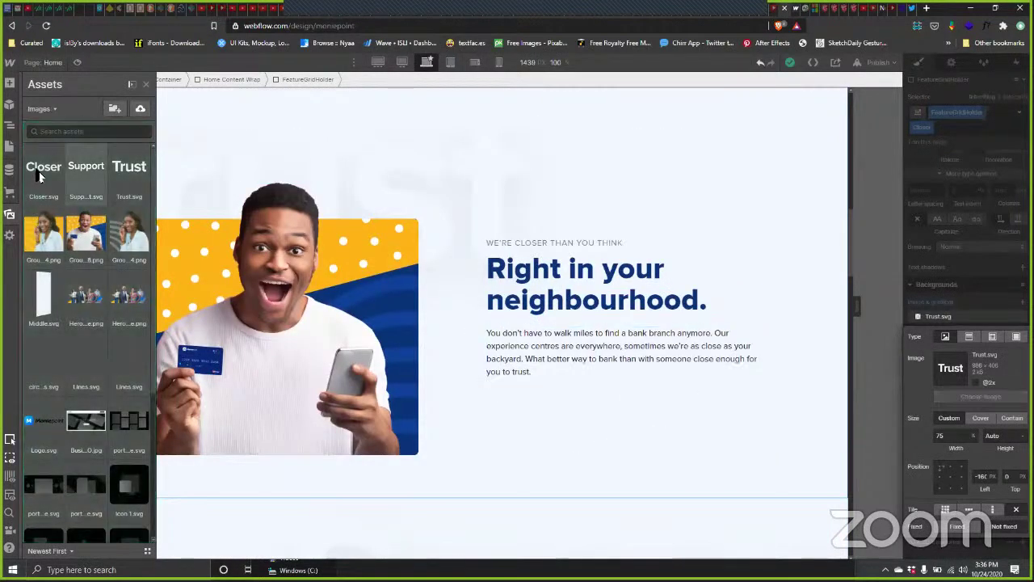
{"action": "left_click", "coordinate": [642, 143]}
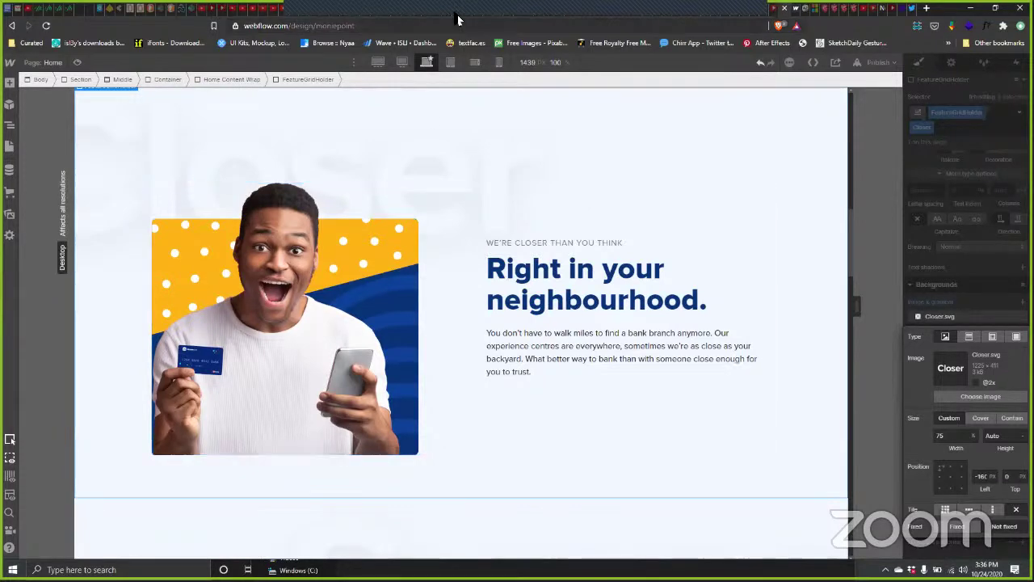
Step: Check the Closer background at the 1920 px breakpoint, return to the 1439 px view and review the feature sections down the page
{"action": "left_click", "coordinate": [377, 63]}
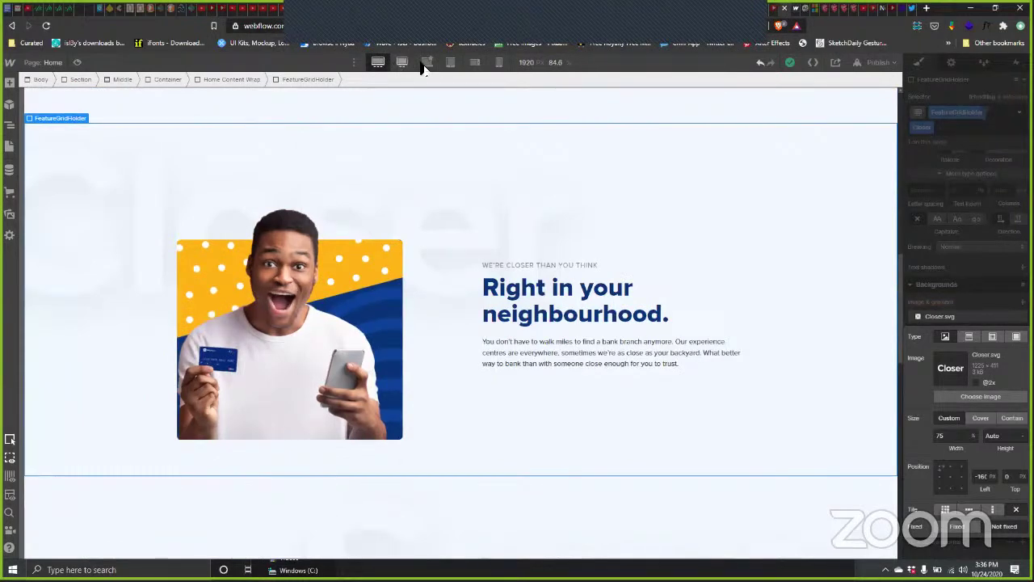
{"action": "left_click", "coordinate": [425, 64]}
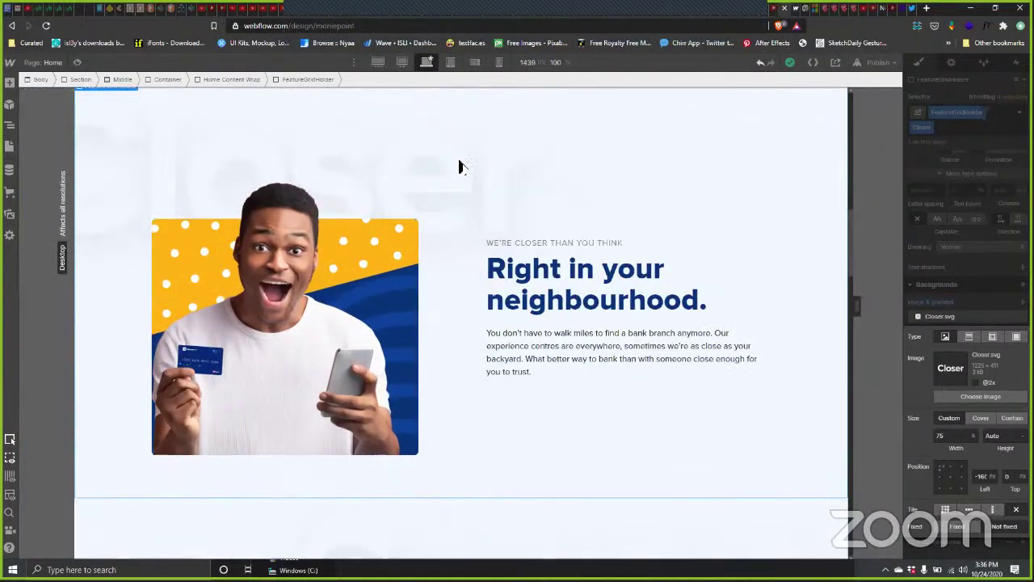
{"action": "scroll", "coordinate": [477, 172], "scroll_direction": "up", "scroll_amount": 3}
{"action": "scroll", "coordinate": [697, 260], "scroll_direction": "down", "scroll_amount": 1}
{"action": "scroll", "coordinate": [696, 260], "scroll_direction": "down", "scroll_amount": 2}
{"action": "scroll", "coordinate": [571, 208], "scroll_direction": "down", "scroll_amount": 5}
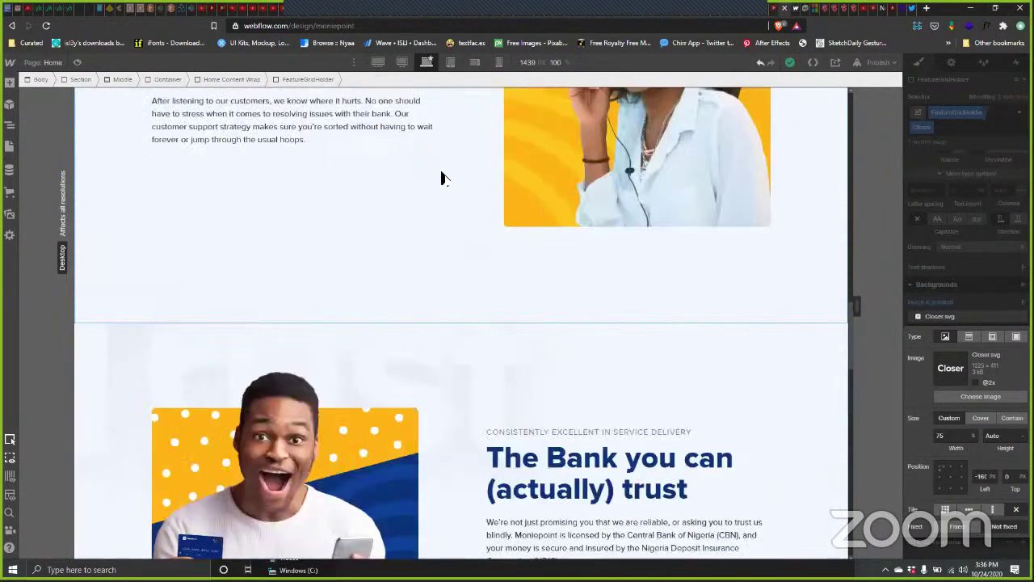
{"action": "scroll", "coordinate": [444, 176], "scroll_direction": "up", "scroll_amount": 2}
{"action": "scroll", "coordinate": [434, 156], "scroll_direction": "up", "scroll_amount": 2}
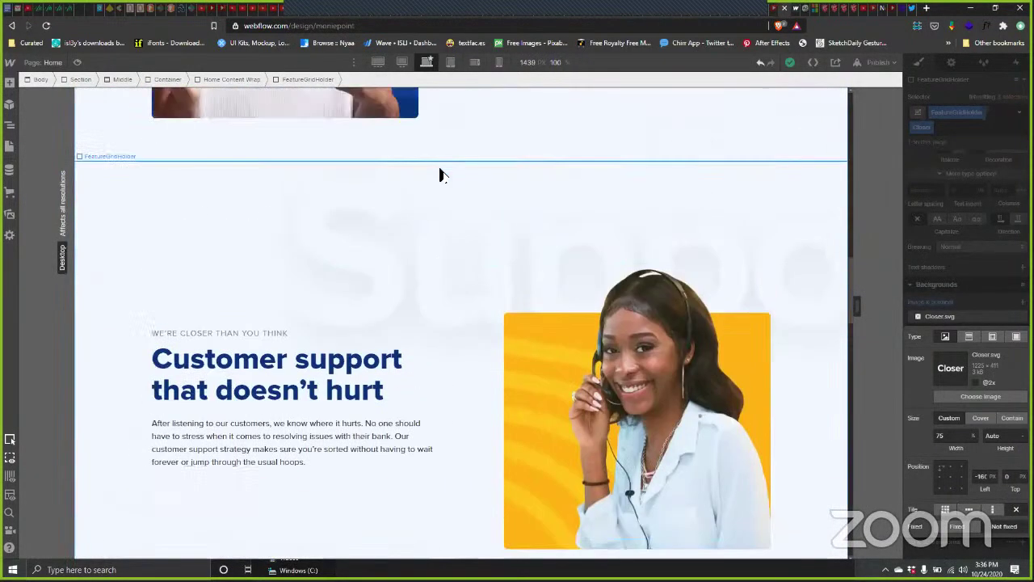
{"action": "scroll", "coordinate": [342, 176], "scroll_direction": "down", "scroll_amount": 2}
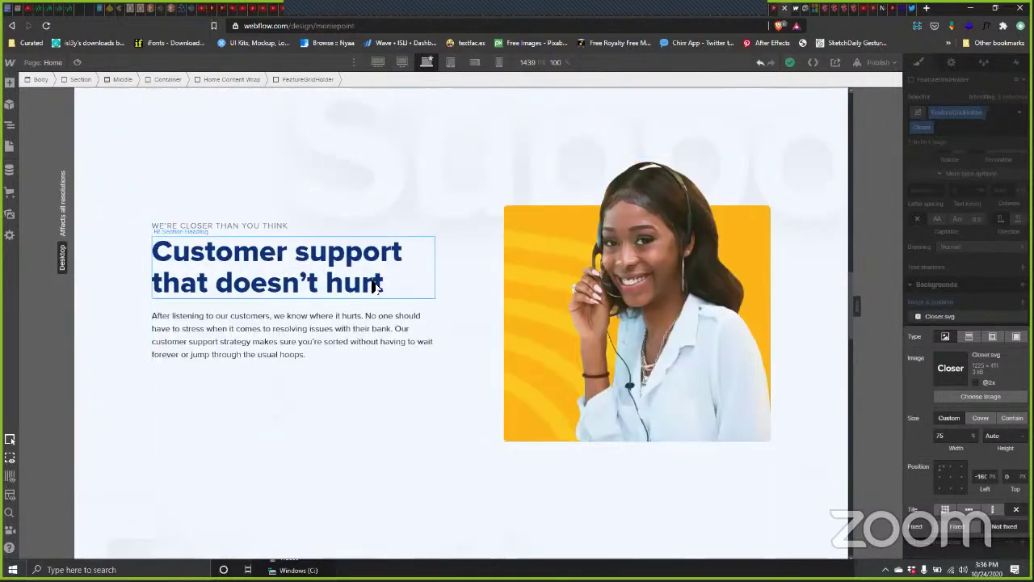
{"action": "scroll", "coordinate": [356, 267], "scroll_direction": "up", "scroll_amount": 1}
{"action": "scroll", "coordinate": [347, 270], "scroll_direction": "down", "scroll_amount": 5}
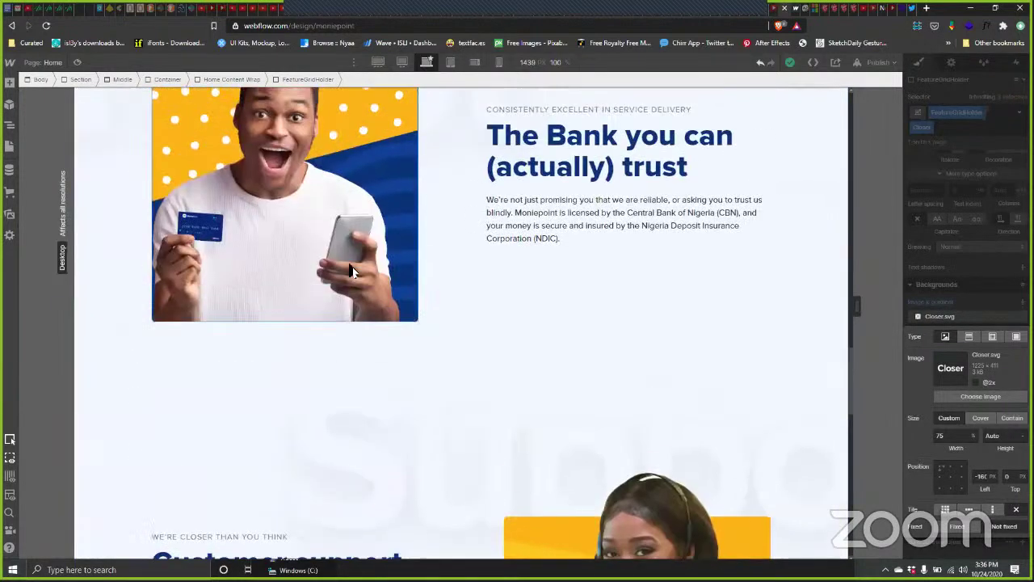
{"action": "scroll", "coordinate": [356, 261], "scroll_direction": "up", "scroll_amount": 2}
{"action": "scroll", "coordinate": [352, 255], "scroll_direction": "up", "scroll_amount": 1}
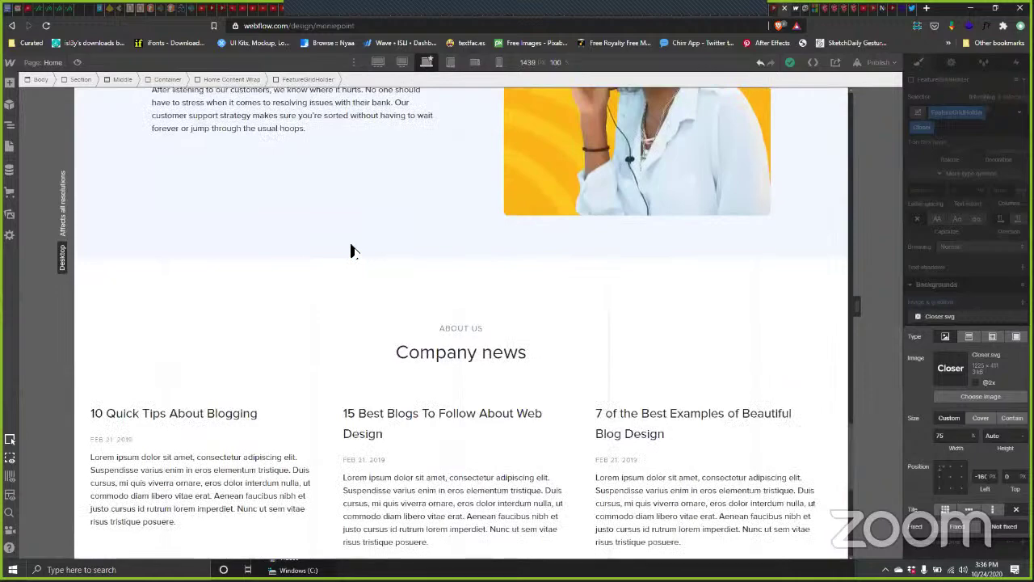
{"action": "scroll", "coordinate": [351, 250], "scroll_direction": "down", "scroll_amount": 2}
{"action": "scroll", "coordinate": [348, 252], "scroll_direction": "up", "scroll_amount": 3}
{"action": "scroll", "coordinate": [331, 226], "scroll_direction": "up", "scroll_amount": 3}
{"action": "scroll", "coordinate": [319, 202], "scroll_direction": "down", "scroll_amount": 1}
{"action": "scroll", "coordinate": [315, 259], "scroll_direction": "down", "scroll_amount": 5}
{"action": "scroll", "coordinate": [291, 282], "scroll_direction": "up", "scroll_amount": 5}
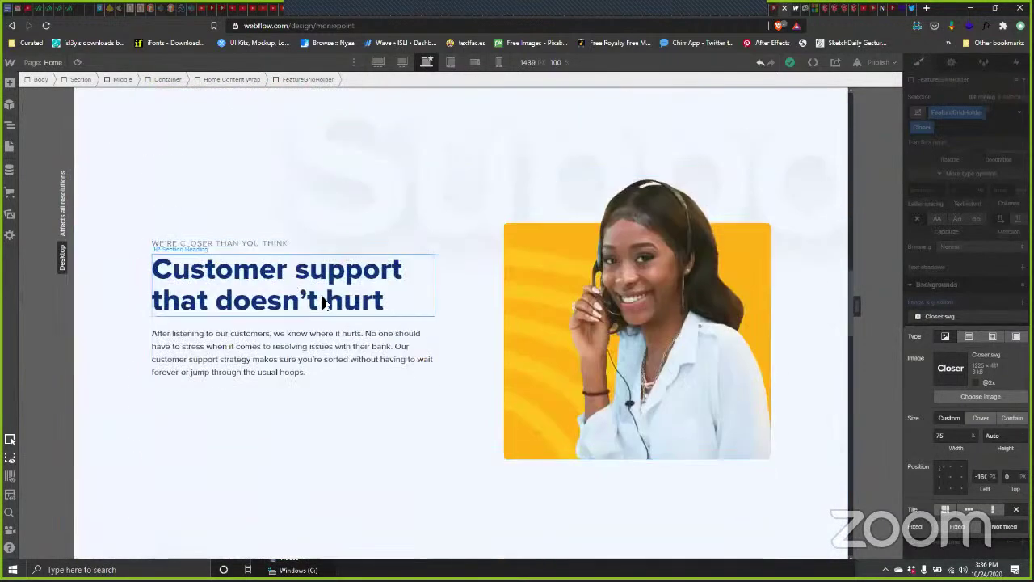
Step: Switch to the Figma design and inspect the "Long queues? Not with Moniepoint" heading's text properties
{"action": "left_click", "coordinate": [379, 279]}
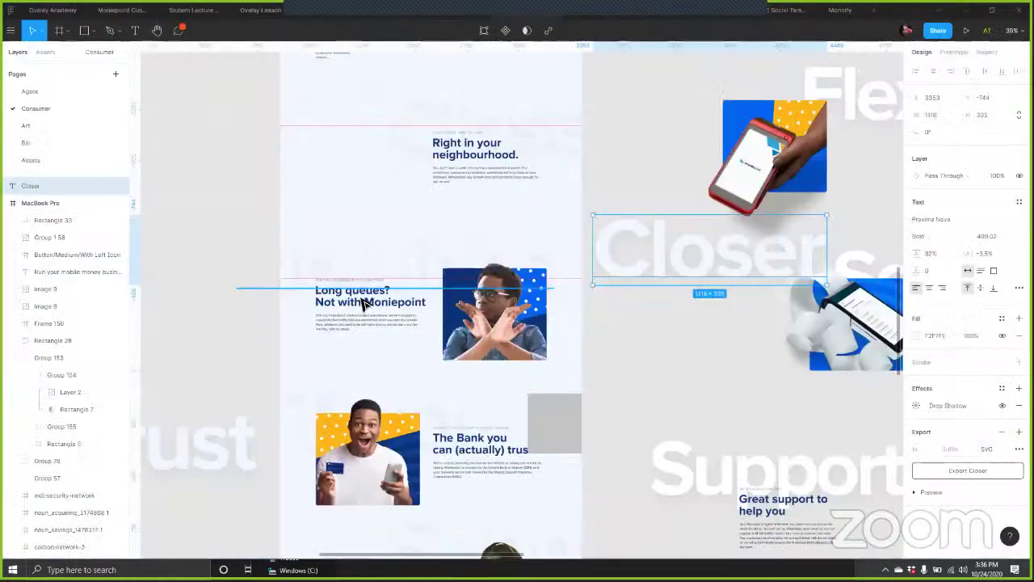
{"action": "key", "text": "alt+Tab"}
{"action": "double_click", "coordinate": [385, 308]}
{"action": "key", "text": "alt+0"}
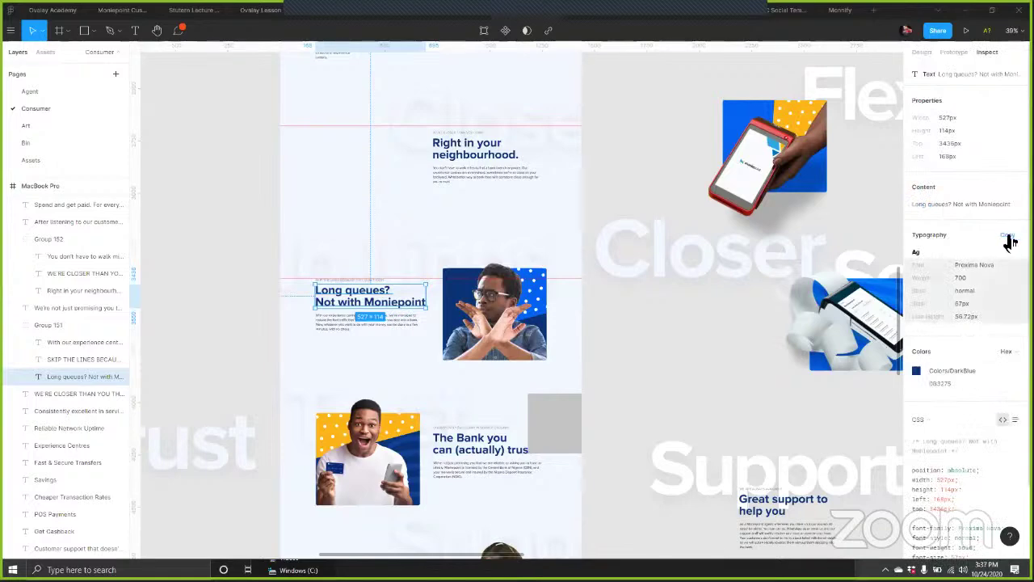
Step: Examine the Transaction Channels section above "Right in your neighbourhood." in the Figma design, including its USSD, Card, POS and App texts
{"action": "scroll", "coordinate": [404, 173], "scroll_direction": "up", "scroll_amount": 2}
{"action": "scroll", "coordinate": [380, 174], "scroll_direction": "up", "scroll_amount": 1}
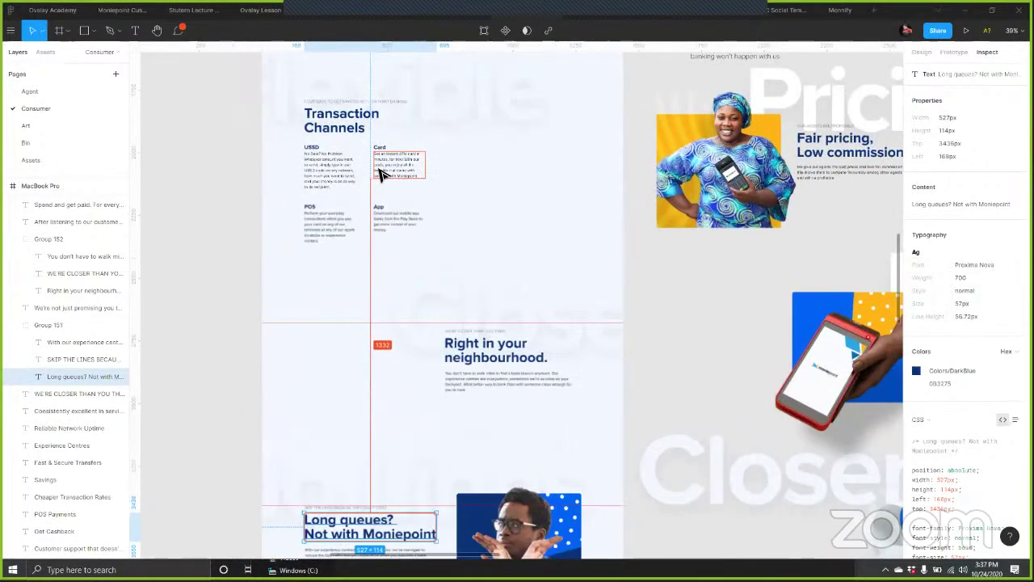
{"action": "scroll", "coordinate": [380, 174], "scroll_direction": "up", "scroll_amount": 3}
{"action": "scroll", "coordinate": [411, 269], "scroll_direction": "up", "scroll_amount": 5}
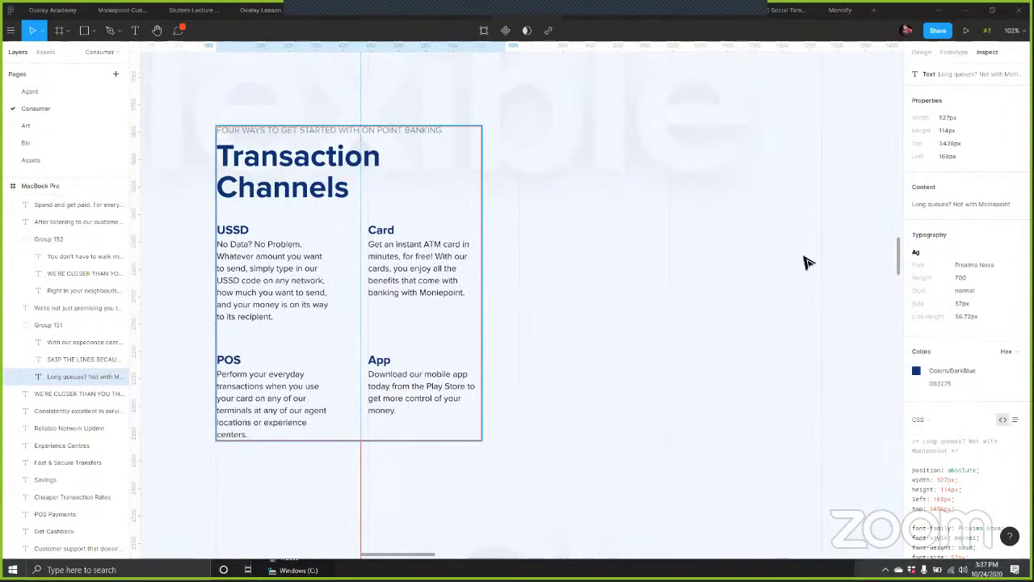
{"action": "scroll", "coordinate": [808, 263], "scroll_direction": "down", "scroll_amount": 2}
{"action": "scroll", "coordinate": [815, 272], "scroll_direction": "down", "scroll_amount": 2}
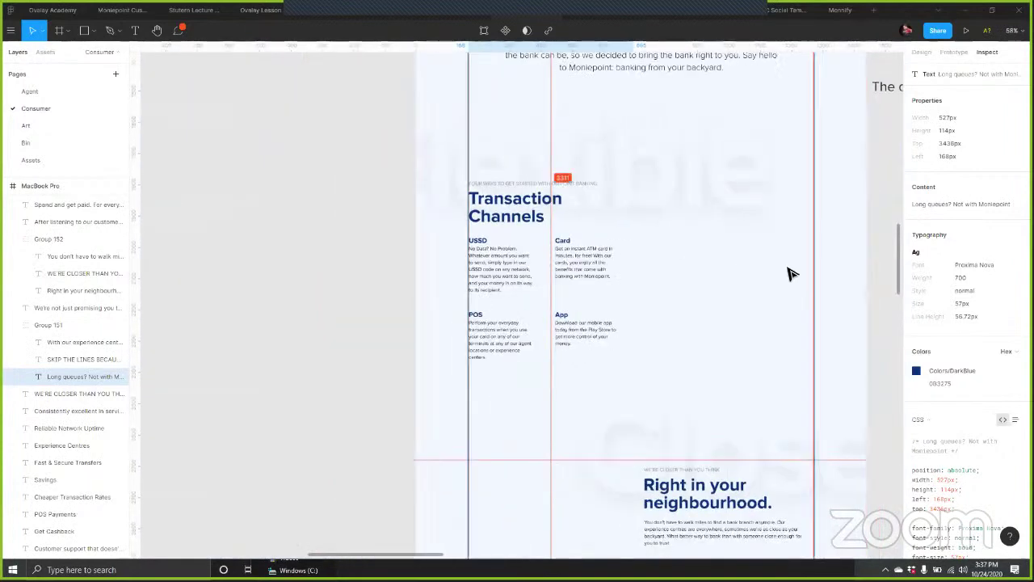
{"action": "scroll", "coordinate": [949, 150], "scroll_direction": "down", "scroll_amount": 1}
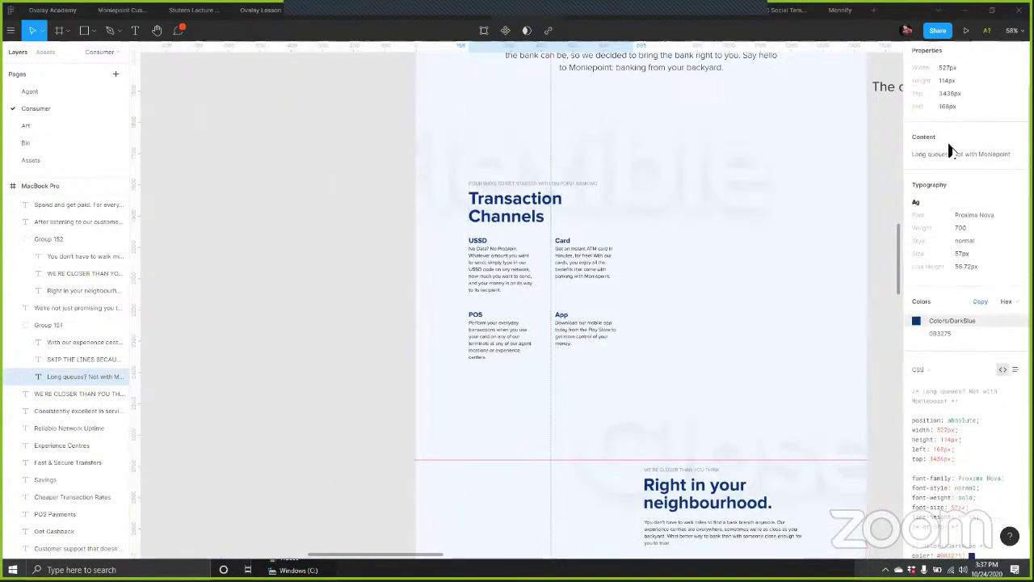
Step: Copy the "Long queues? Not with Moniepoint" heading from Figma and replace the "Customer support that doesn't hurt" heading with it in Webflow
{"action": "scroll", "coordinate": [679, 279], "scroll_direction": "down", "scroll_amount": 3}
{"action": "scroll", "coordinate": [679, 279], "scroll_direction": "down", "scroll_amount": 1}
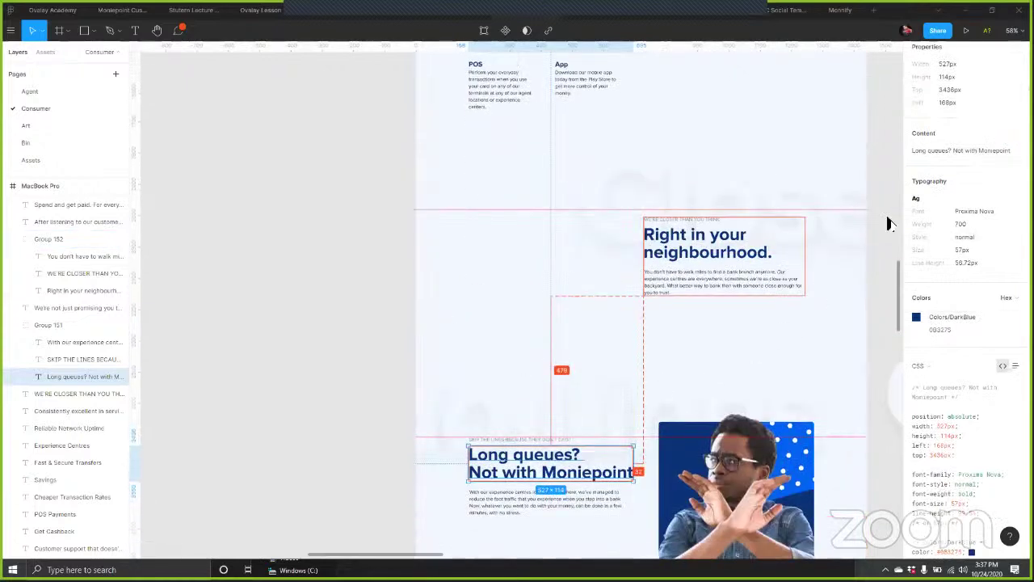
{"action": "scroll", "coordinate": [892, 225], "scroll_direction": "down", "scroll_amount": 1}
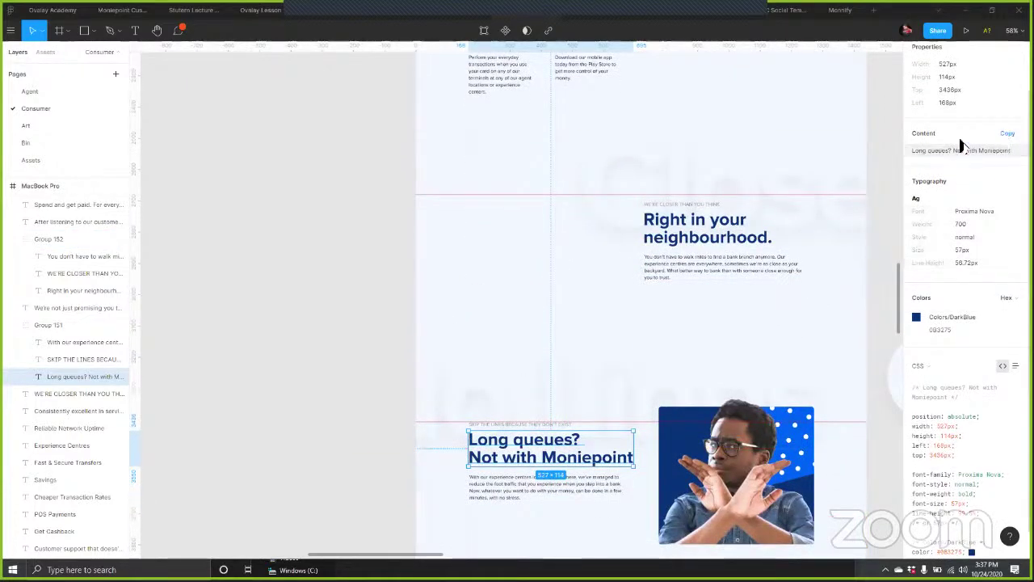
{"action": "key", "text": "alt+Tab"}
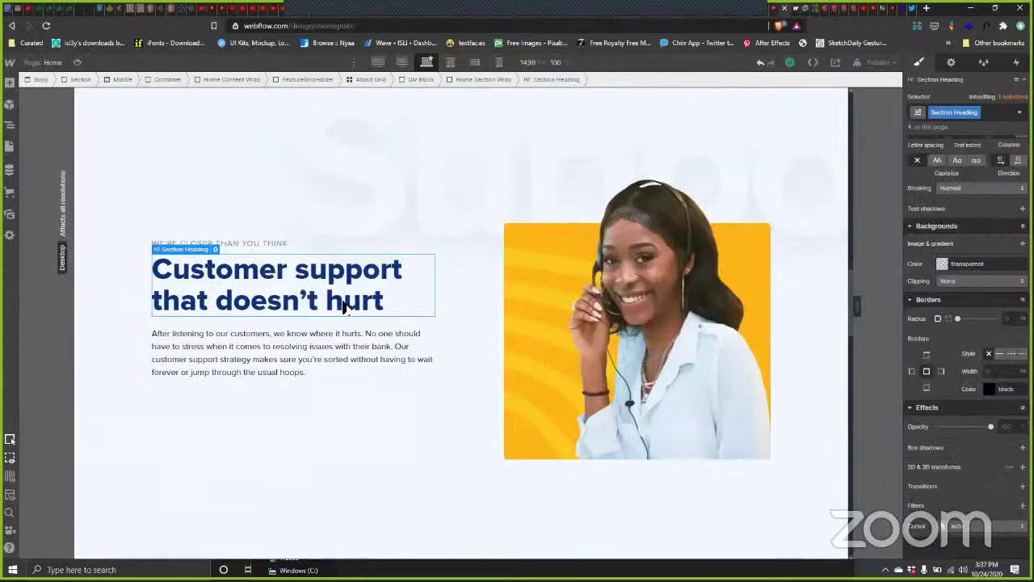
{"action": "double_click", "coordinate": [400, 314]}
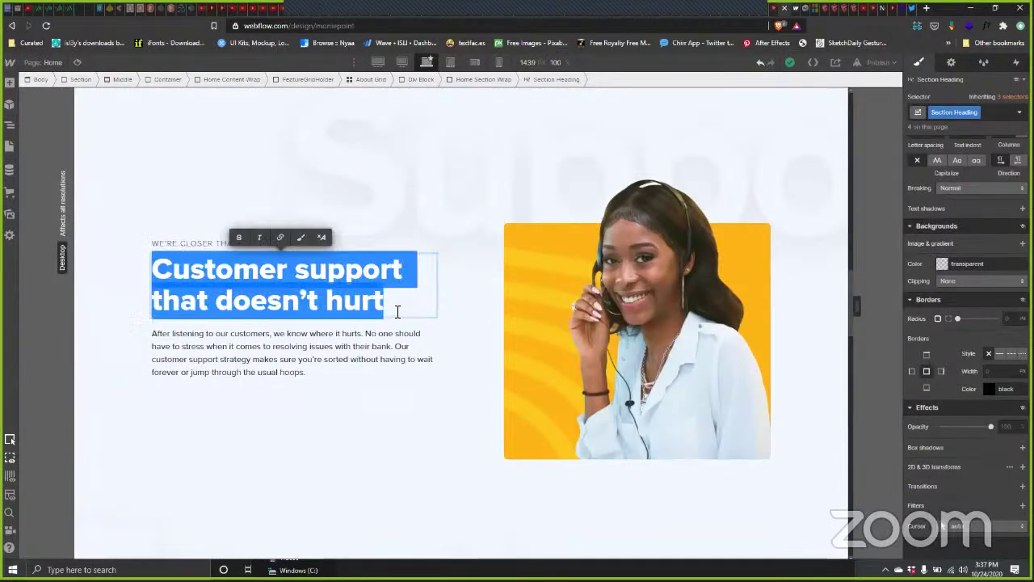
{"action": "type", "text": "Long queues? Not with Moniepoint"}
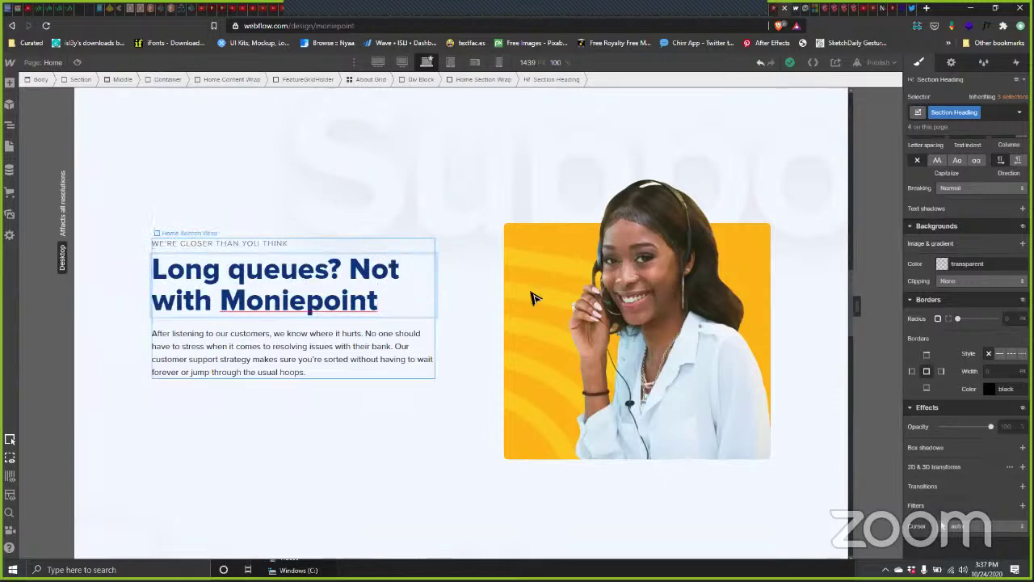
Step: Copy Figma's "SKIP THE LINES BECAUSE THEY DON'T EXIST" label and replace the label above the Long queues heading in Webflow with it
{"action": "key", "text": "alt+Tab"}
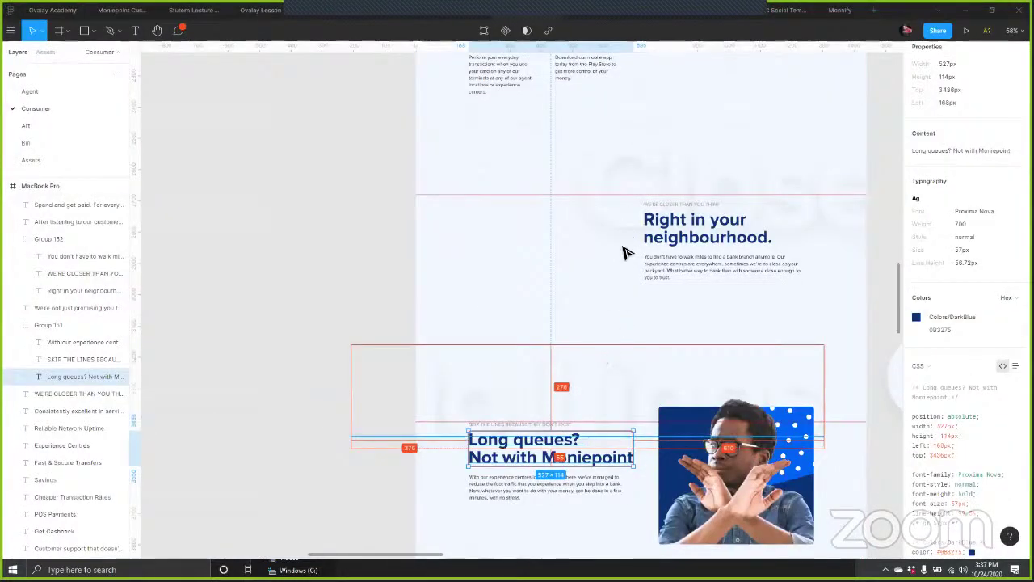
{"action": "left_click", "coordinate": [570, 408]}
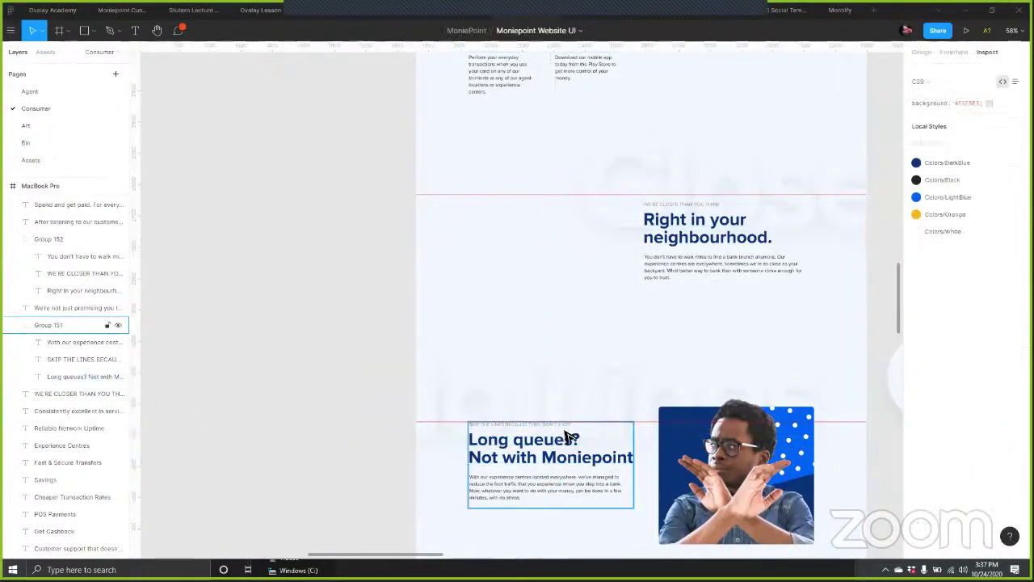
{"action": "left_click", "coordinate": [564, 426]}
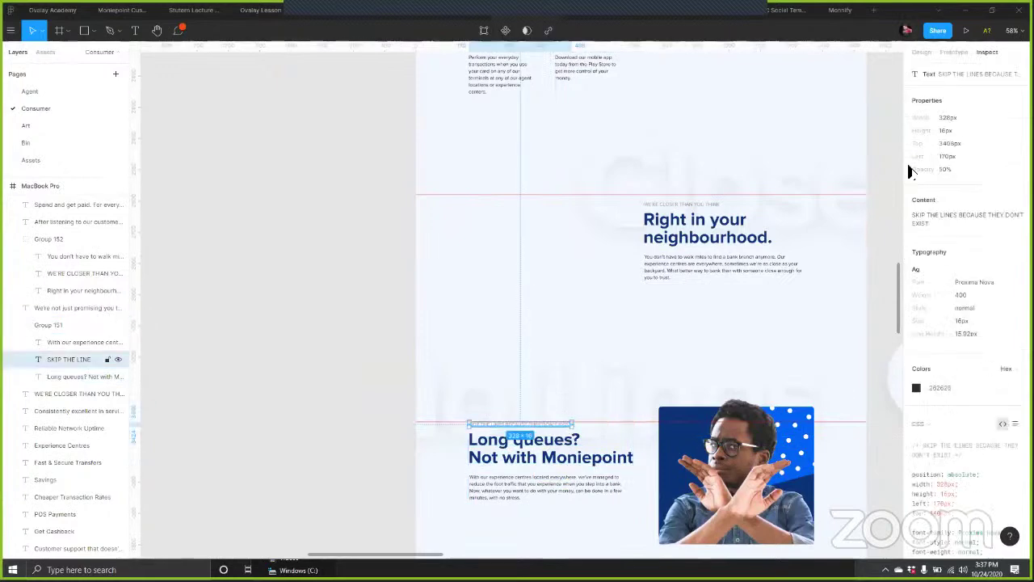
{"action": "scroll", "coordinate": [739, 340], "scroll_direction": "down", "scroll_amount": 3}
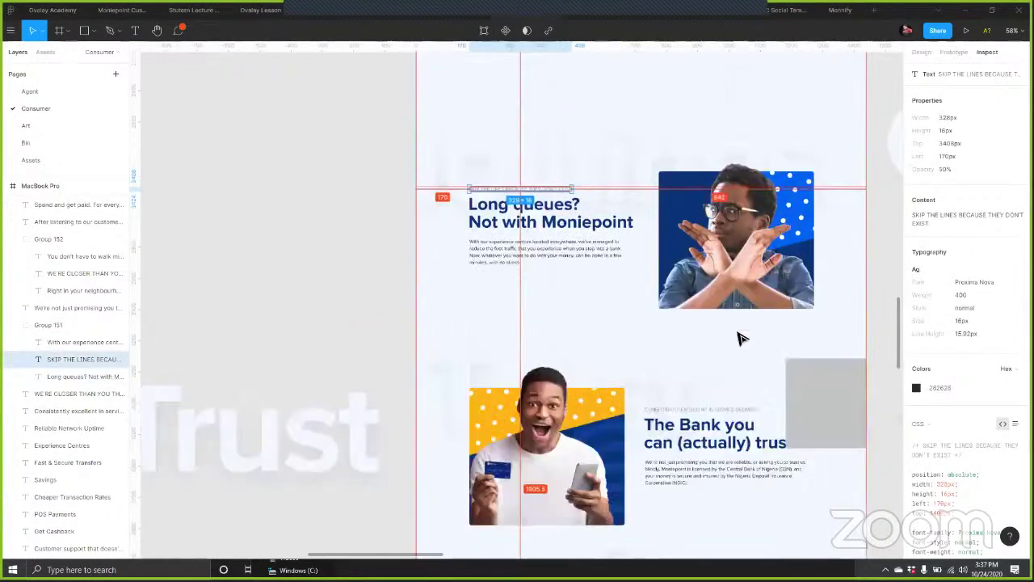
{"action": "scroll", "coordinate": [739, 333], "scroll_direction": "down", "scroll_amount": 3}
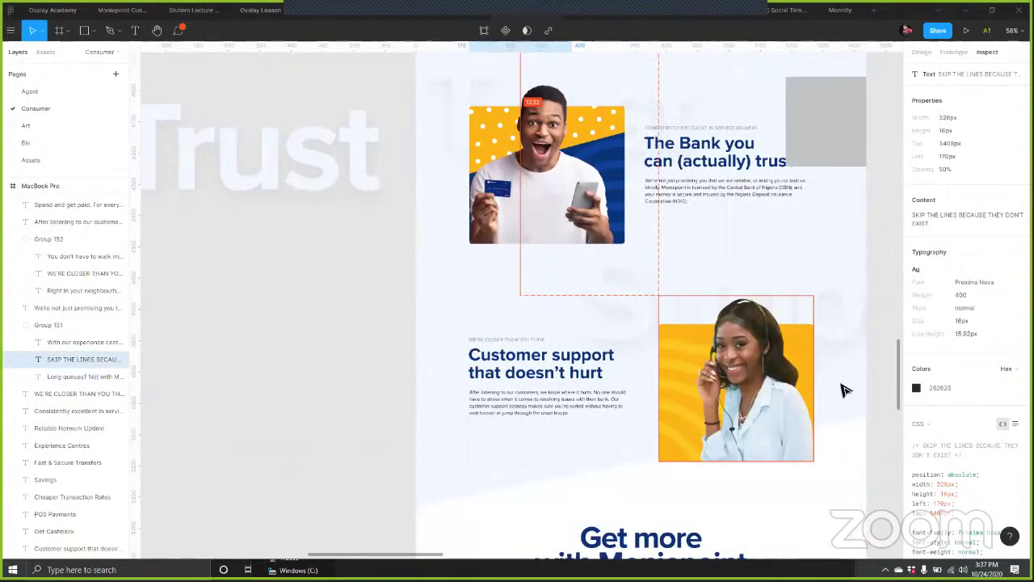
{"action": "scroll", "coordinate": [740, 331], "scroll_direction": "up", "scroll_amount": 3}
{"action": "scroll", "coordinate": [997, 197], "scroll_direction": "up", "scroll_amount": 2}
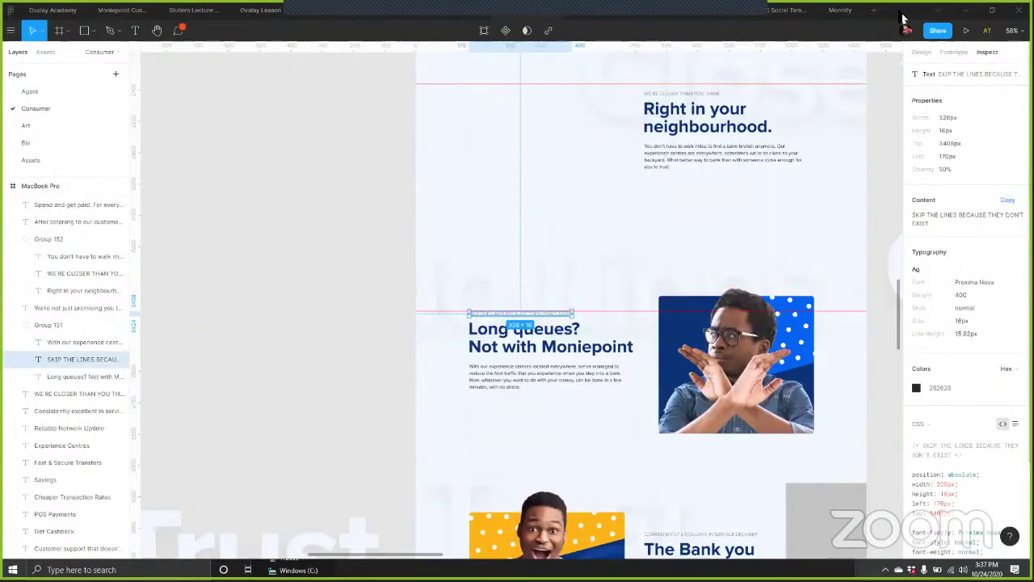
{"action": "left_click", "coordinate": [967, 218]}
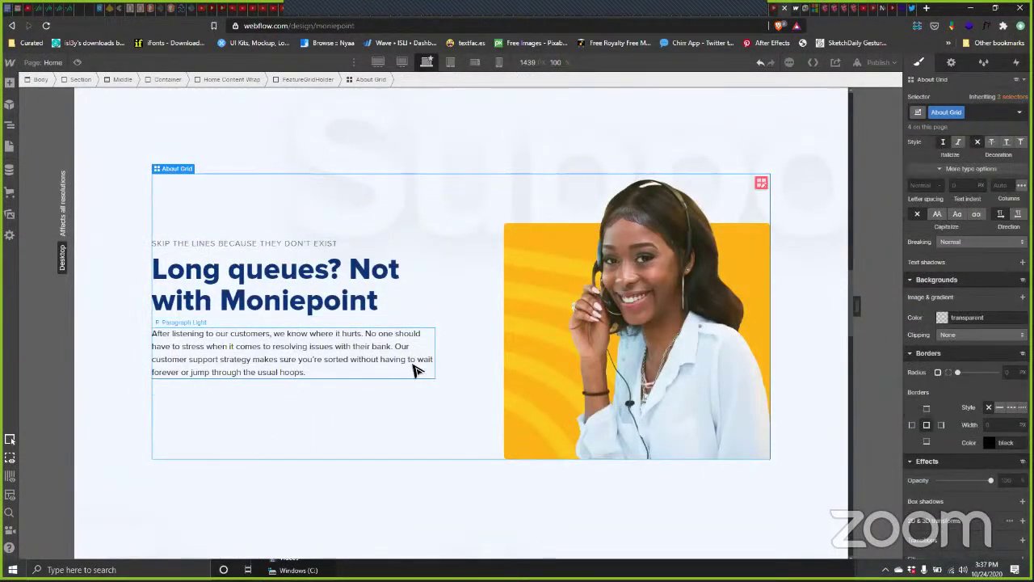
Step: Replace the paragraph under the Long queues heading in Webflow with Figma's "With our experience centres located everywhere" text
{"action": "key", "text": "super+Tab"}
{"action": "key", "text": "Right"}
{"action": "key", "text": "Return"}
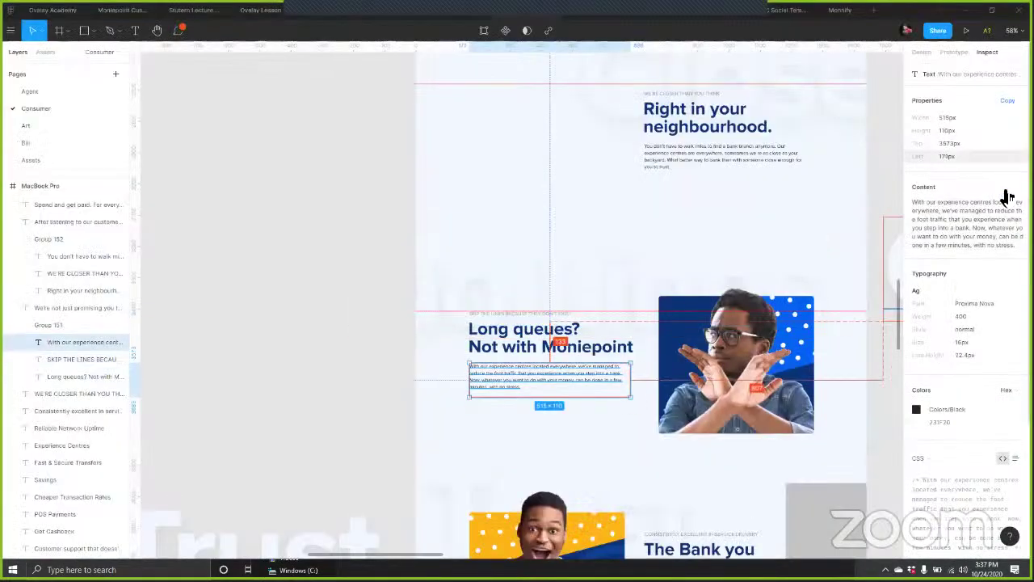
{"action": "key", "text": "ctrl+c"}
{"action": "key", "text": "super+Tab"}
{"action": "key", "text": "Return"}
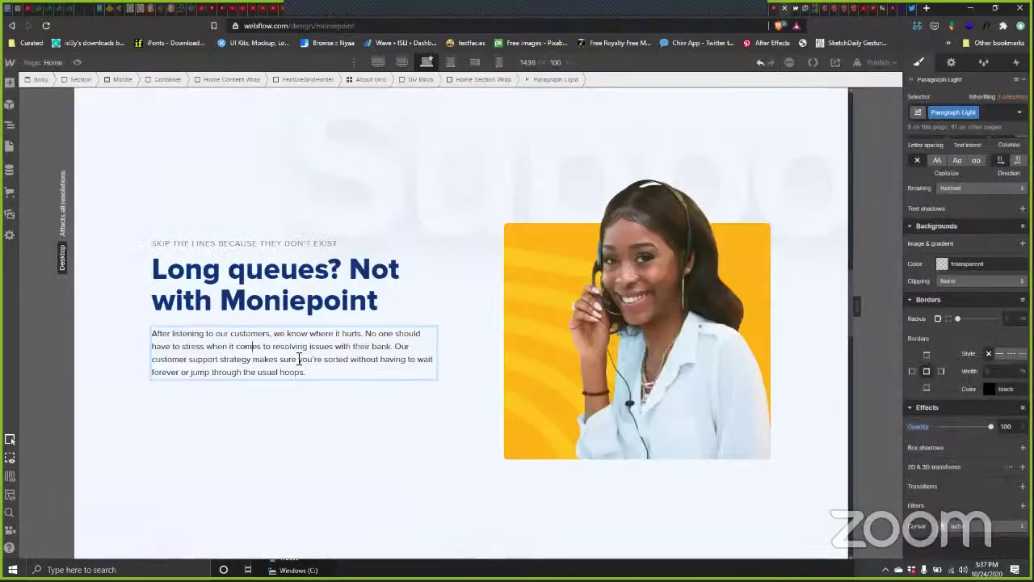
{"action": "key", "text": "ctrl+a"}
{"action": "key", "text": "ctrl+v"}
{"action": "left_click", "coordinate": [275, 408]}
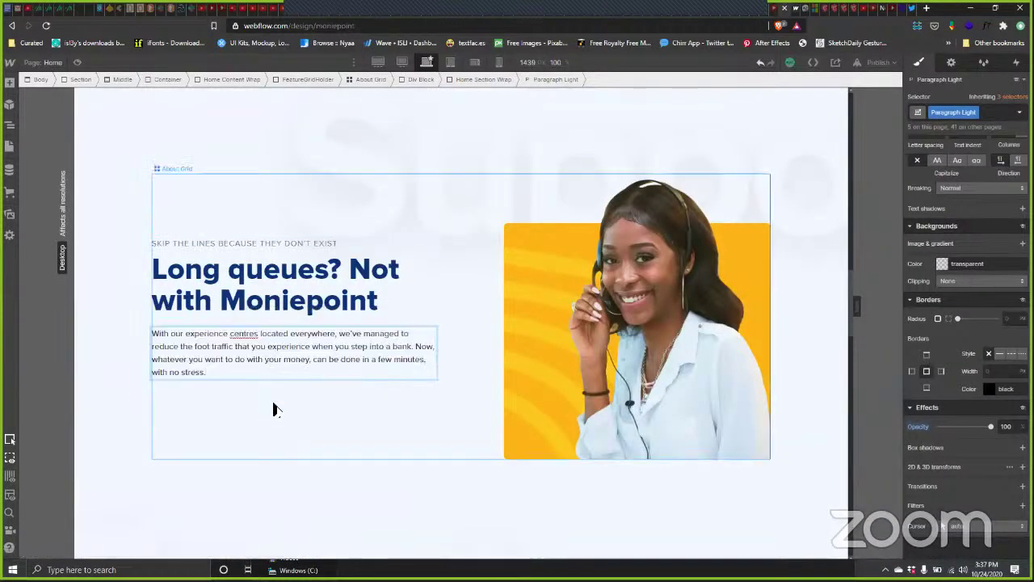
{"action": "left_click", "coordinate": [419, 347]}
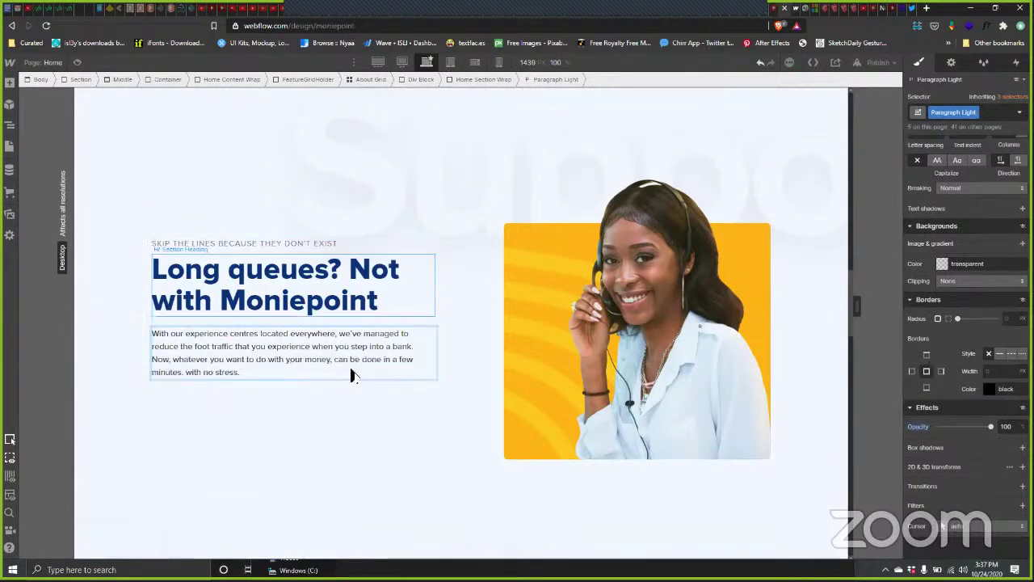
{"action": "left_click", "coordinate": [420, 315]}
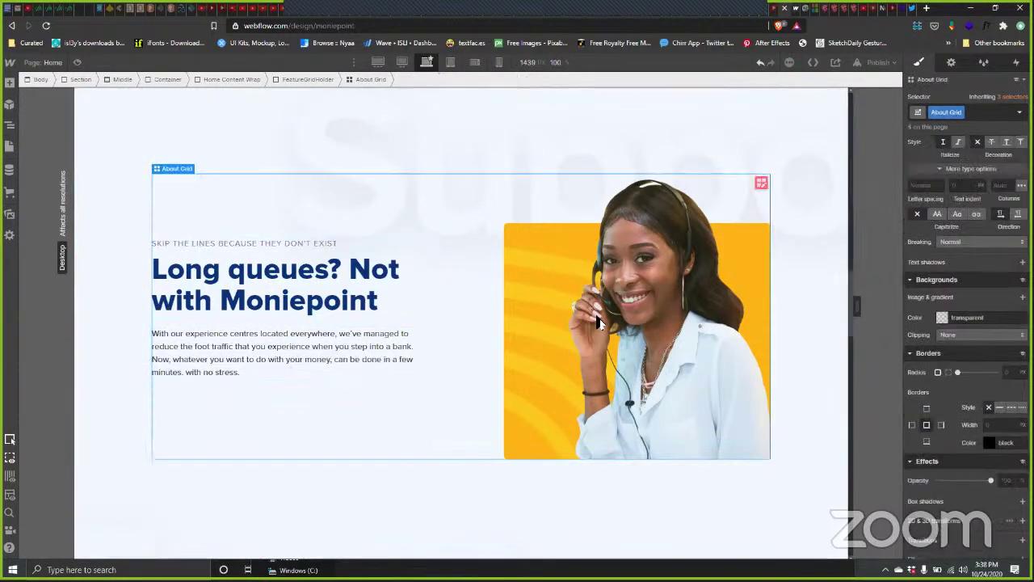
Step: Duplicate the Support combo class on the Long queues section's FeatureGridHolder and rename the copy NoLines
{"action": "scroll", "coordinate": [439, 260], "scroll_direction": "up", "scroll_amount": 2}
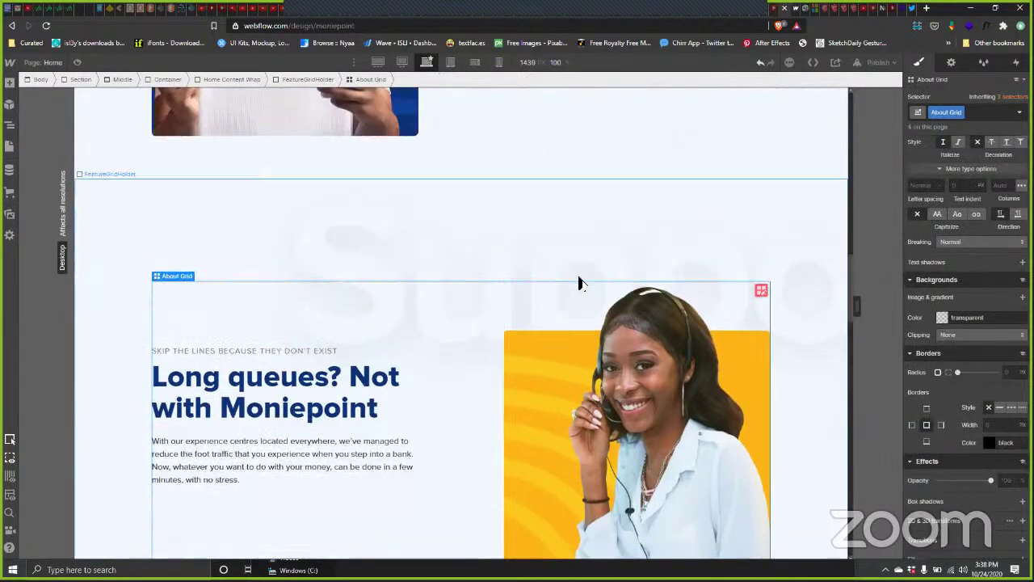
{"action": "left_click", "coordinate": [575, 279]}
{"action": "scroll", "coordinate": [578, 283], "scroll_direction": "up", "scroll_amount": 5}
{"action": "scroll", "coordinate": [558, 275], "scroll_direction": "down", "scroll_amount": 3}
{"action": "scroll", "coordinate": [532, 267], "scroll_direction": "down", "scroll_amount": 3}
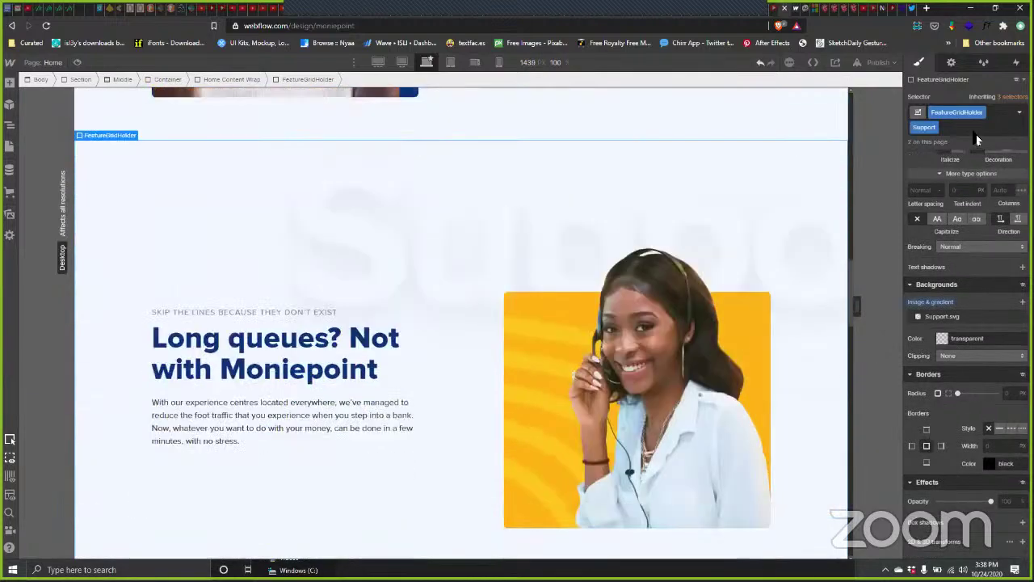
{"action": "left_click", "coordinate": [937, 129]}
{"action": "left_click", "coordinate": [937, 155]}
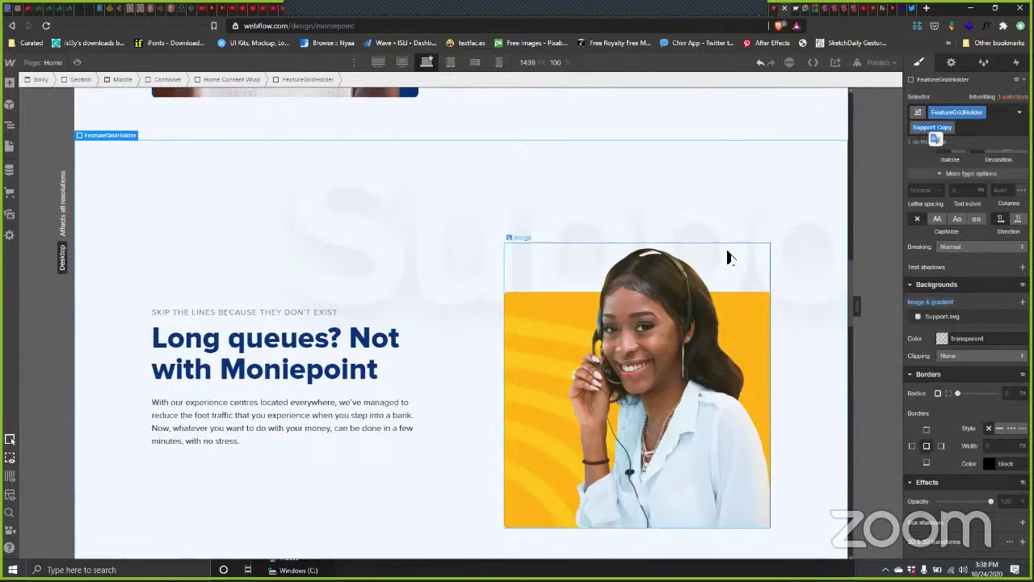
{"action": "key", "text": "alt+Tab"}
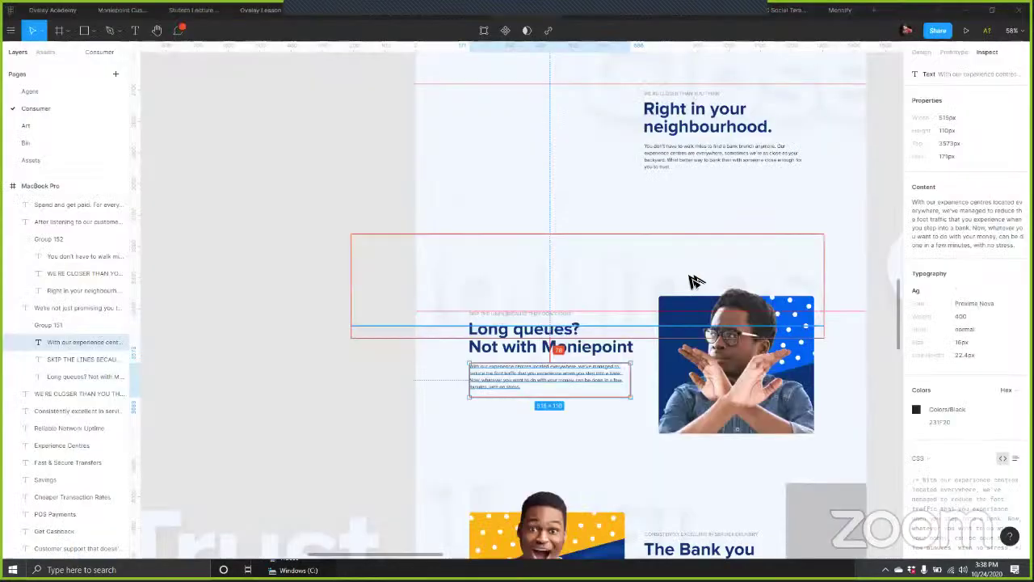
{"action": "key", "text": "alt+Tab"}
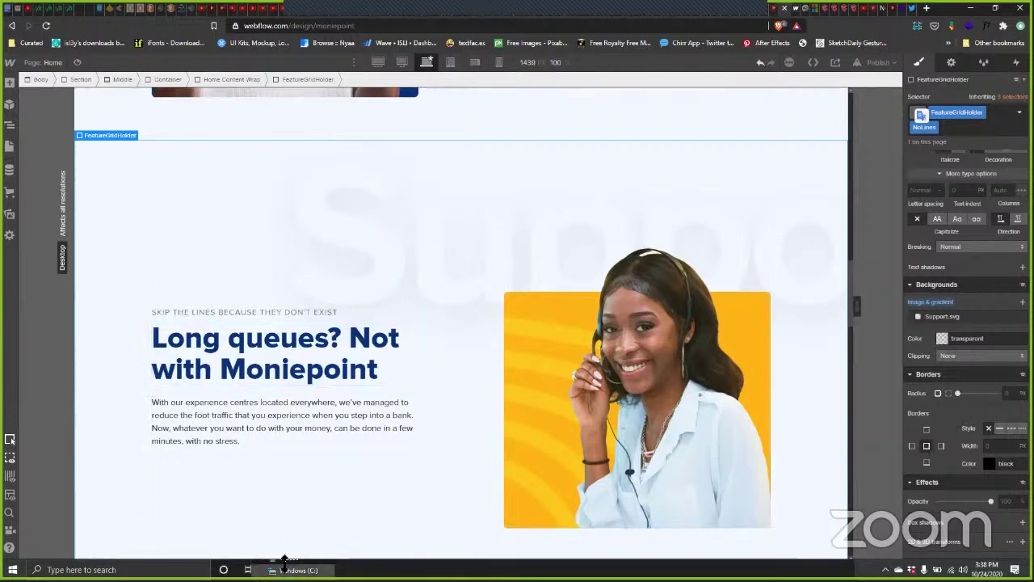
Step: Switch to Figma and place a copy of the "No Lines" background text on the empty canvas outside the MacBook Pro frame
{"action": "key", "text": "alt+Tab"}
{"action": "left_click", "coordinate": [250, 201]}
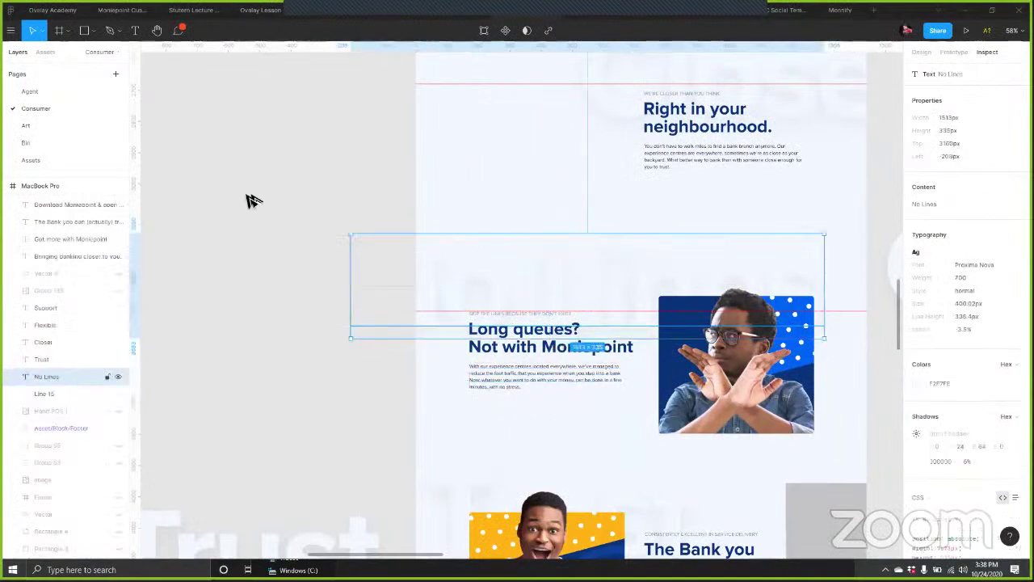
{"action": "left_click", "coordinate": [358, 151]}
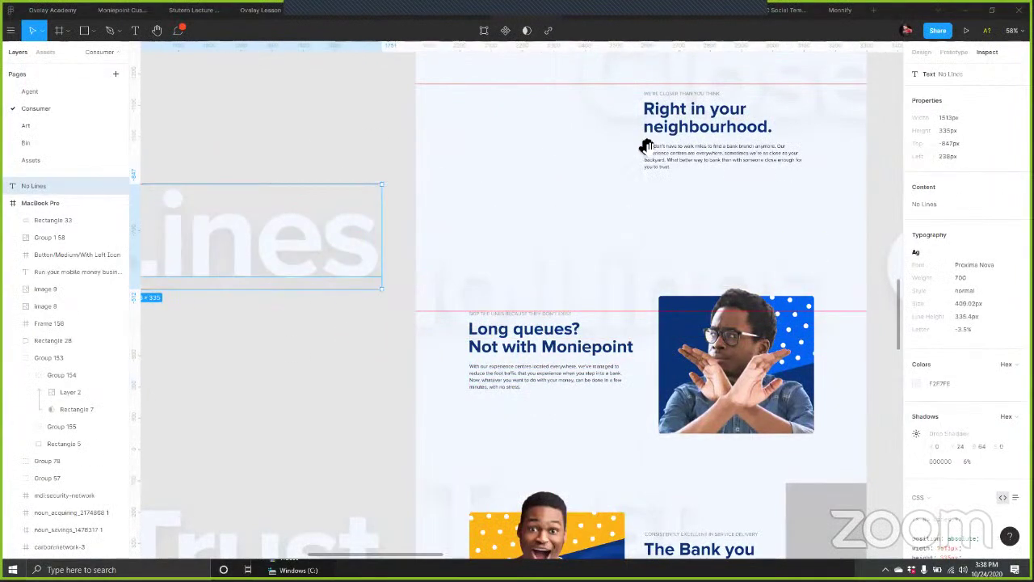
{"action": "scroll", "coordinate": [592, 156], "scroll_direction": "left", "scroll_amount": 3}
{"action": "scroll", "coordinate": [776, 255], "scroll_direction": "left", "scroll_amount": 3}
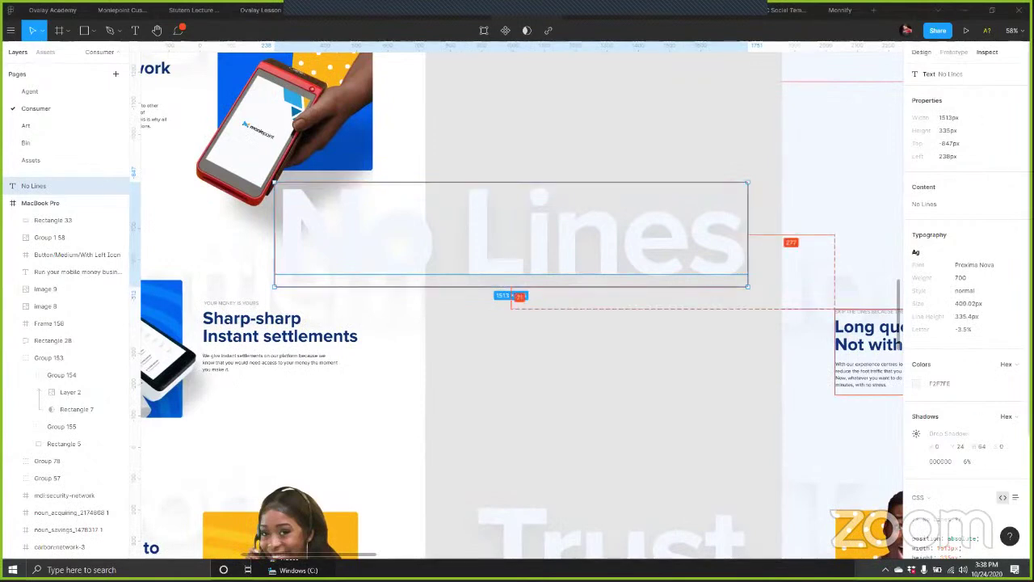
Step: Export the copied No Lines text as an SVG named No Lines into the Moniepoint folder
{"action": "key", "text": "alt+8"}
{"action": "left_click", "coordinate": [1019, 431]}
{"action": "left_click", "coordinate": [998, 449]}
{"action": "left_click", "coordinate": [997, 478]}
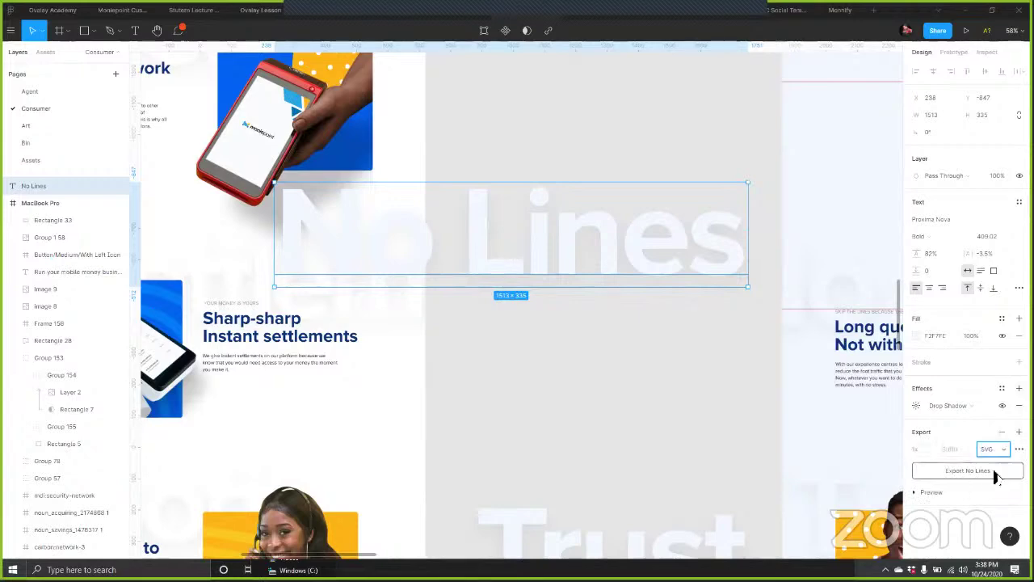
{"action": "key", "text": "ctrl+shift+e"}
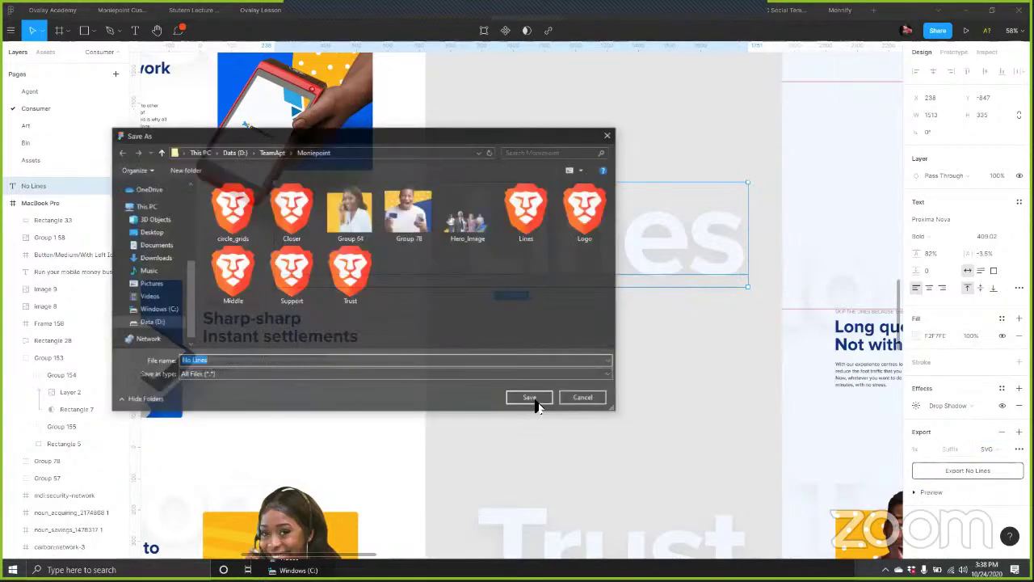
{"action": "key", "text": "Return"}
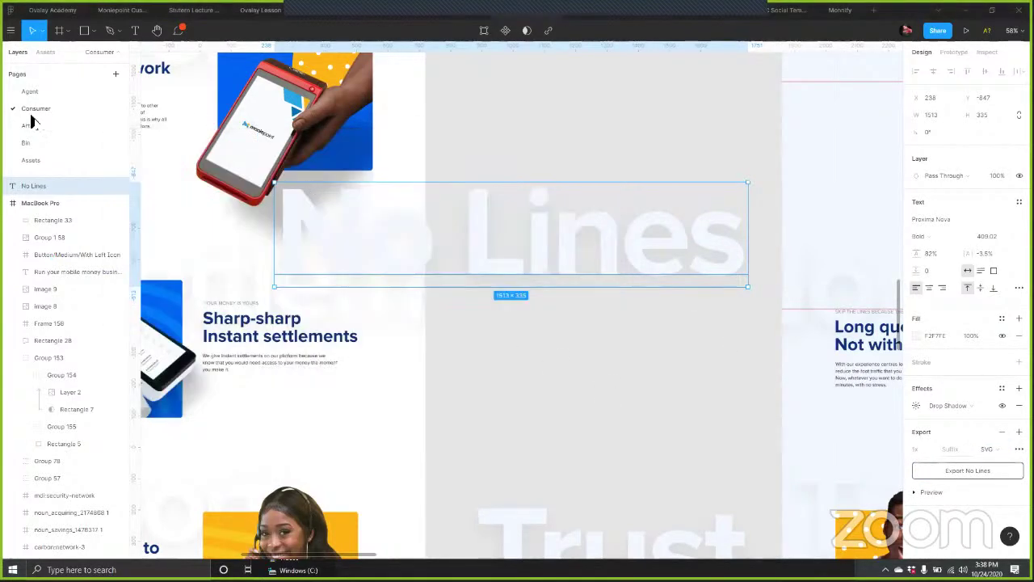
Step: Switch back to Webflow and upload the No Lines file from the Moniepoint folder to the site's assets
{"action": "key", "text": "alt+Tab"}
{"action": "left_click", "coordinate": [9, 213]}
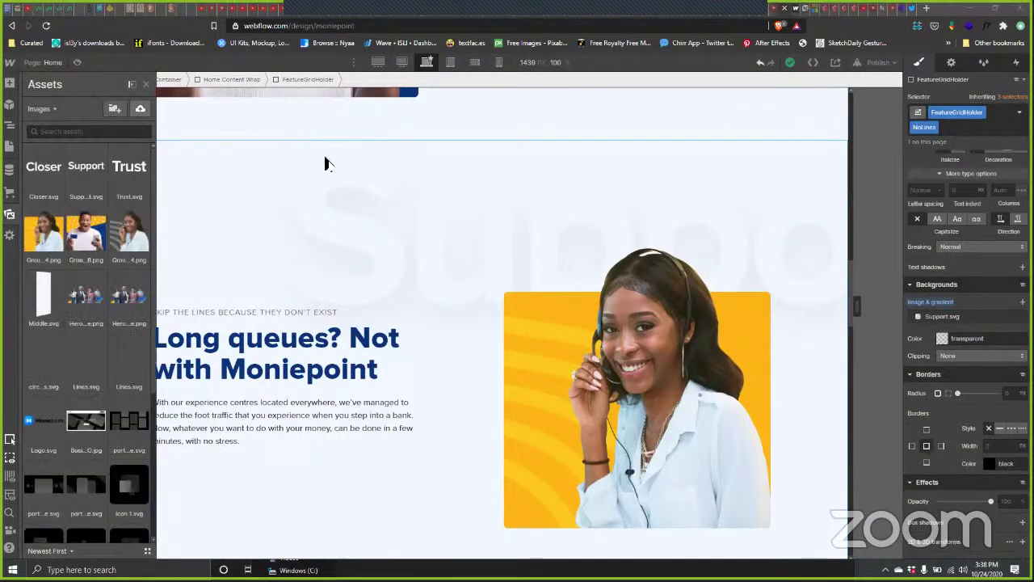
{"action": "left_click", "coordinate": [140, 108]}
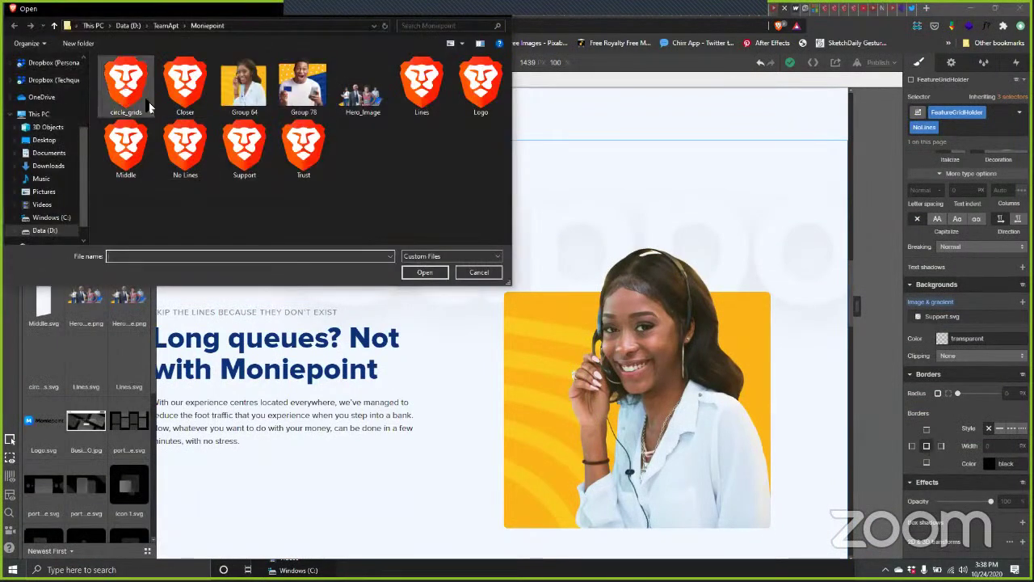
{"action": "left_click", "coordinate": [185, 149]}
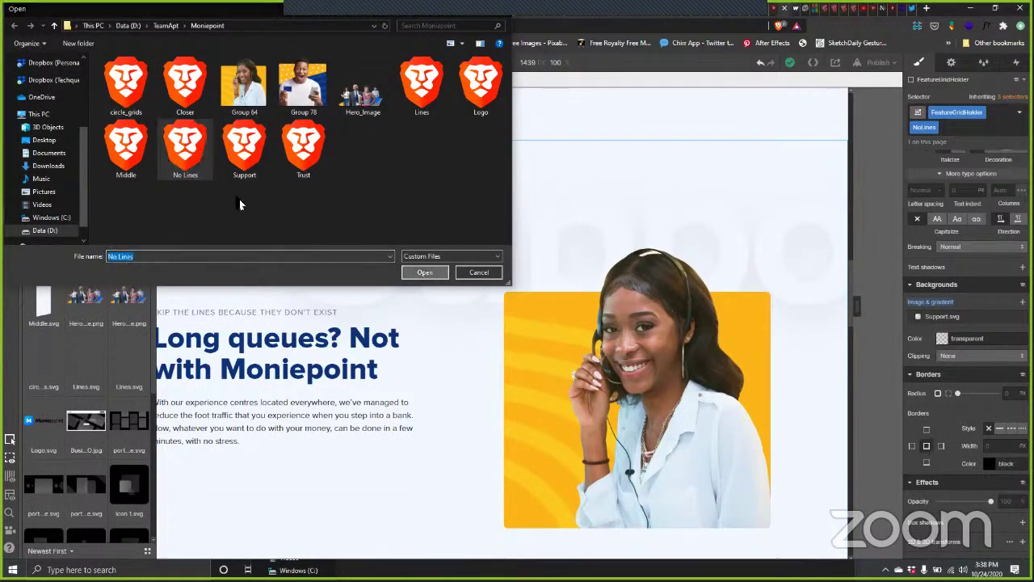
{"action": "key", "text": "Return"}
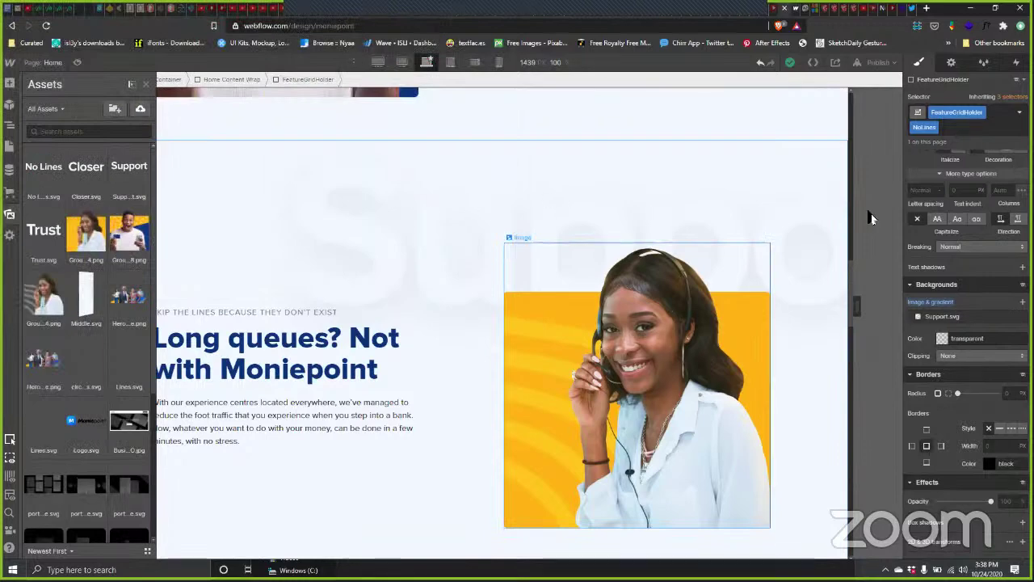
Step: Replace the Long queues section's Support.svg background image with No Lines.svg
{"action": "left_click", "coordinate": [957, 338]}
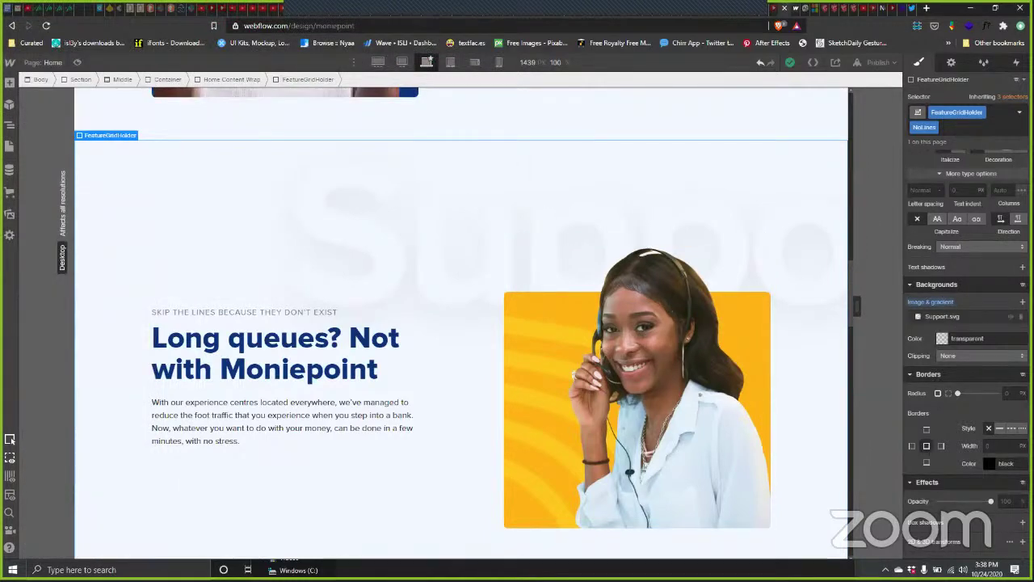
{"action": "left_click", "coordinate": [952, 316]}
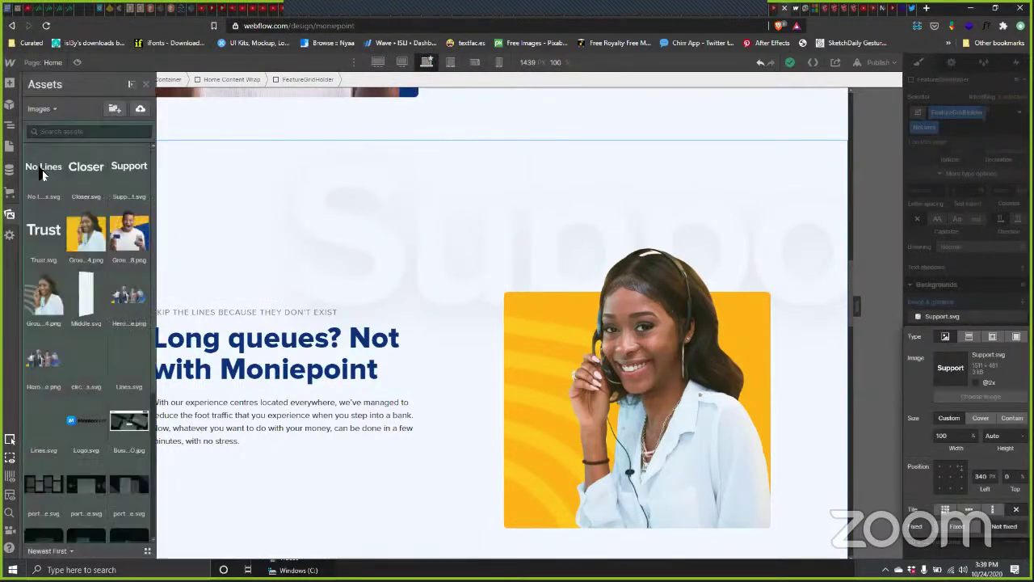
{"action": "left_click", "coordinate": [47, 168]}
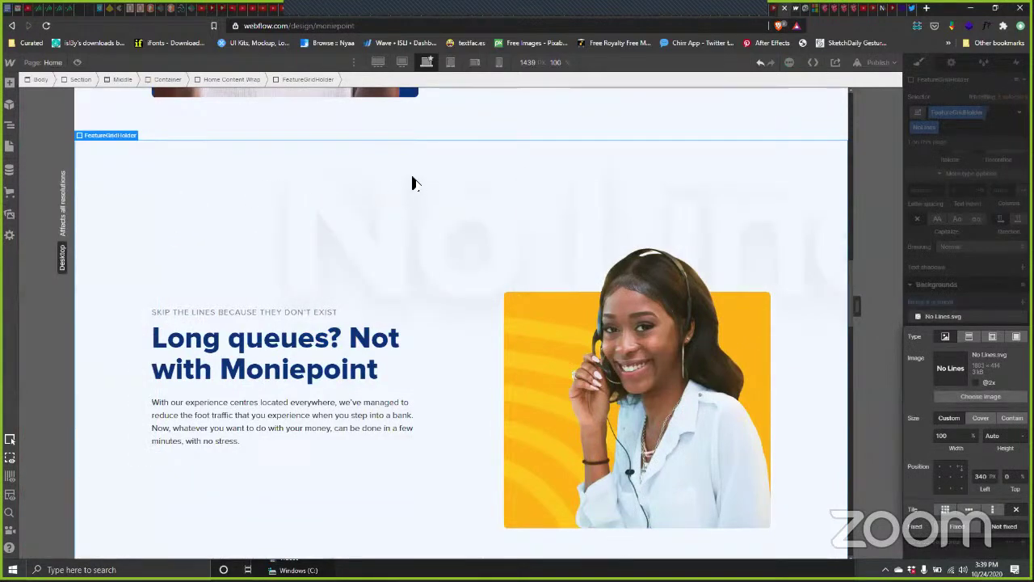
Step: Compare the Figma design's feature sections and their word backgrounds with the sections built on the Webflow page
{"action": "key", "text": "alt+Tab"}
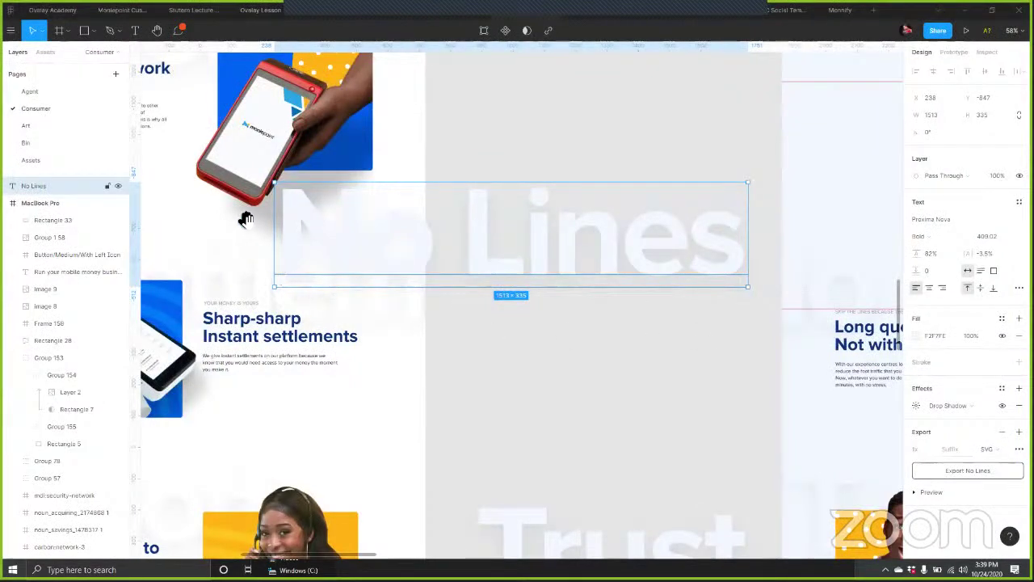
{"action": "scroll", "coordinate": [250, 229], "scroll_direction": "right", "scroll_amount": 10}
{"action": "scroll", "coordinate": [250, 226], "scroll_direction": "down", "scroll_amount": 3}
{"action": "left_click_drag", "start_coordinate": [251, 222], "coordinate": [255, 226]}
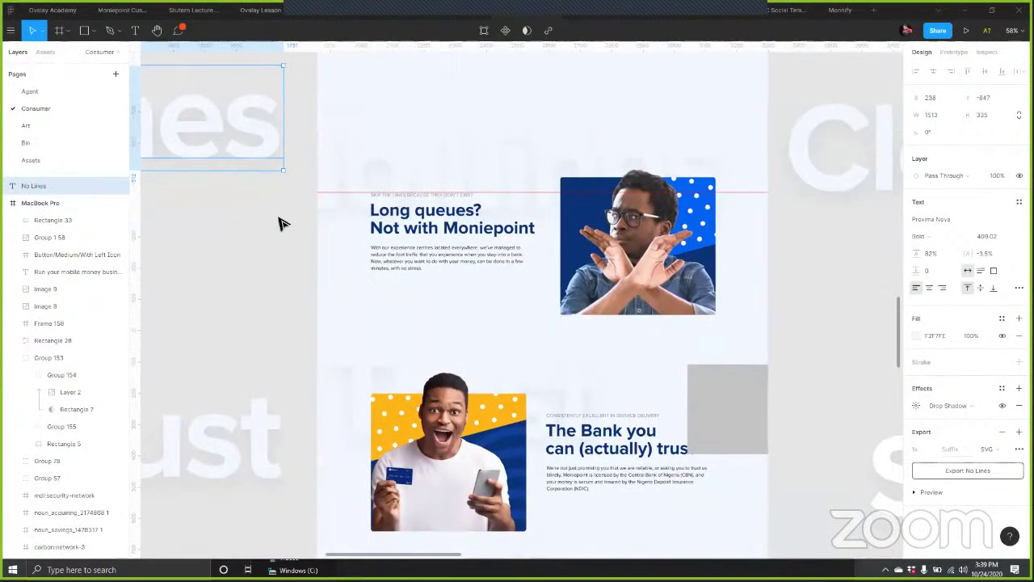
{"action": "key", "text": "alt+Tab"}
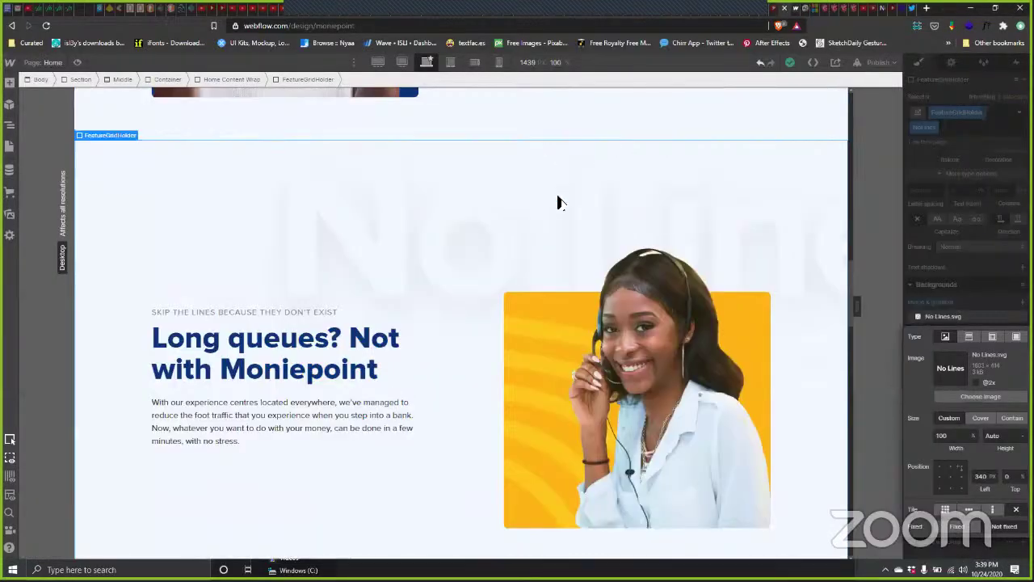
{"action": "scroll", "coordinate": [558, 206], "scroll_direction": "up", "scroll_amount": 5}
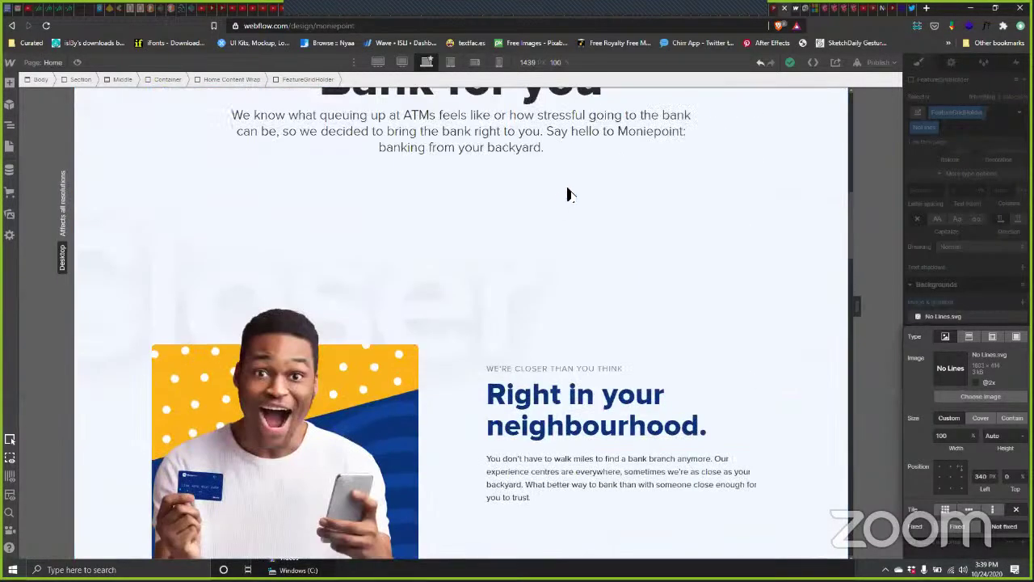
{"action": "scroll", "coordinate": [565, 197], "scroll_direction": "down", "scroll_amount": 10}
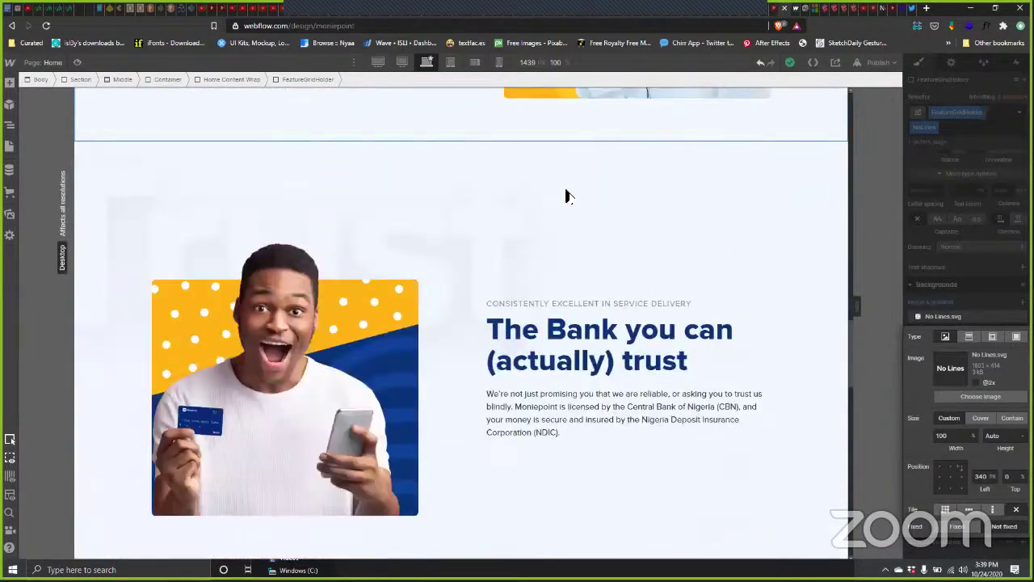
{"action": "scroll", "coordinate": [567, 195], "scroll_direction": "up", "scroll_amount": 5}
{"action": "scroll", "coordinate": [558, 198], "scroll_direction": "down", "scroll_amount": 4}
{"action": "scroll", "coordinate": [541, 202], "scroll_direction": "up", "scroll_amount": 5}
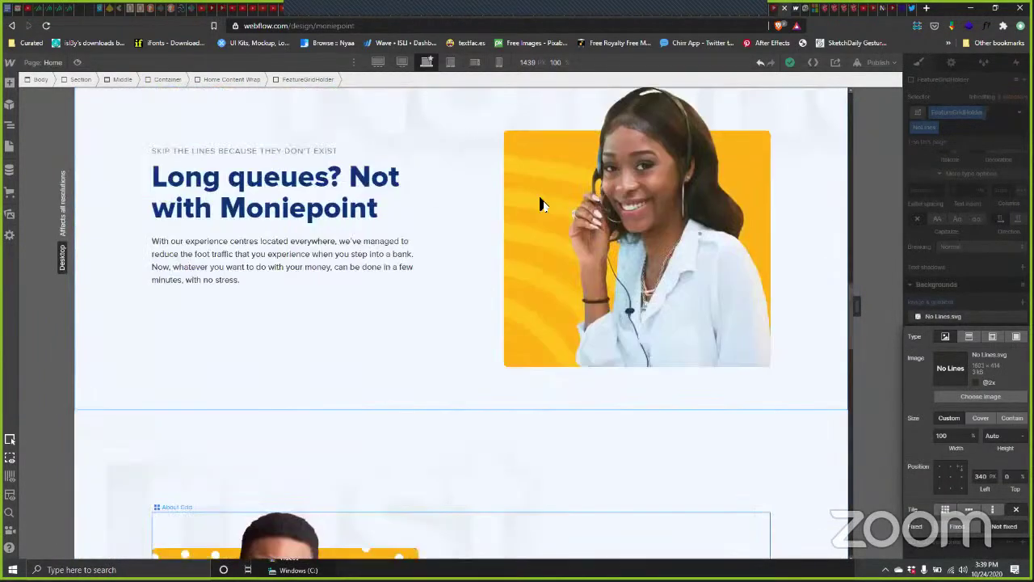
{"action": "scroll", "coordinate": [541, 204], "scroll_direction": "down", "scroll_amount": 5}
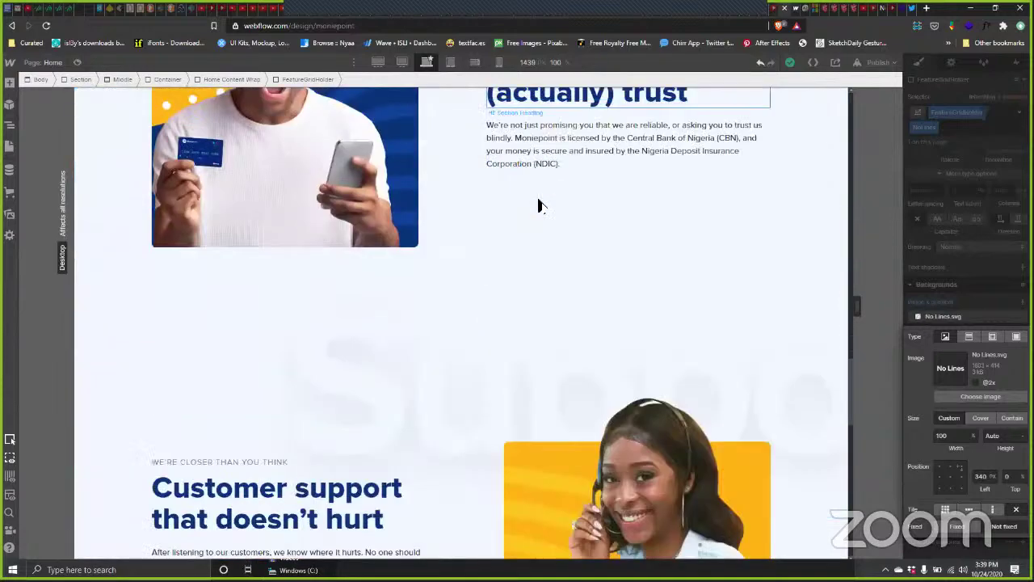
{"action": "scroll", "coordinate": [541, 205], "scroll_direction": "up", "scroll_amount": 4}
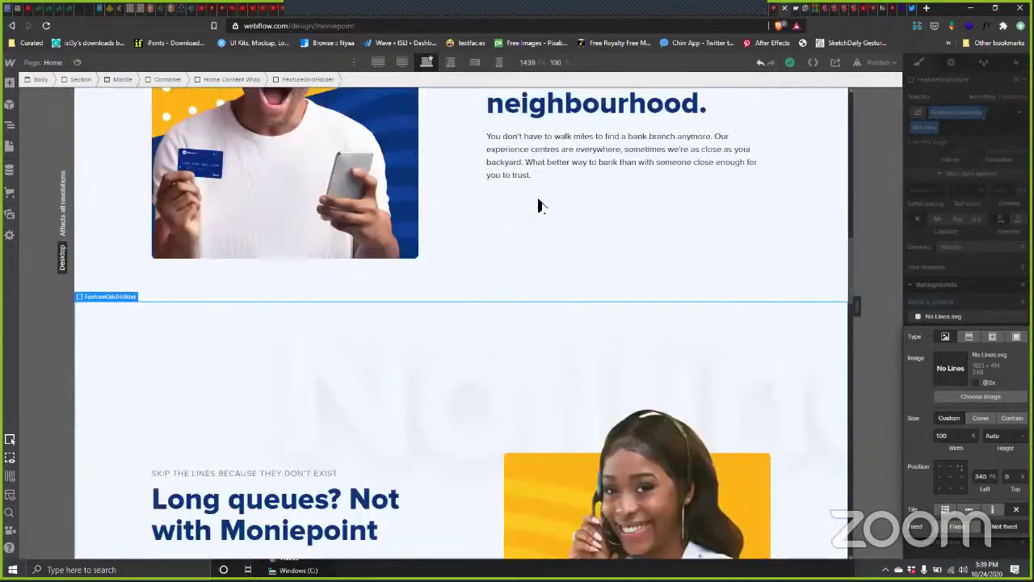
Step: Switch to Figma and move the grey rectangle off the Bank you can (actually) trust section onto the empty canvas beside the frame
{"action": "key", "text": "alt+Tab"}
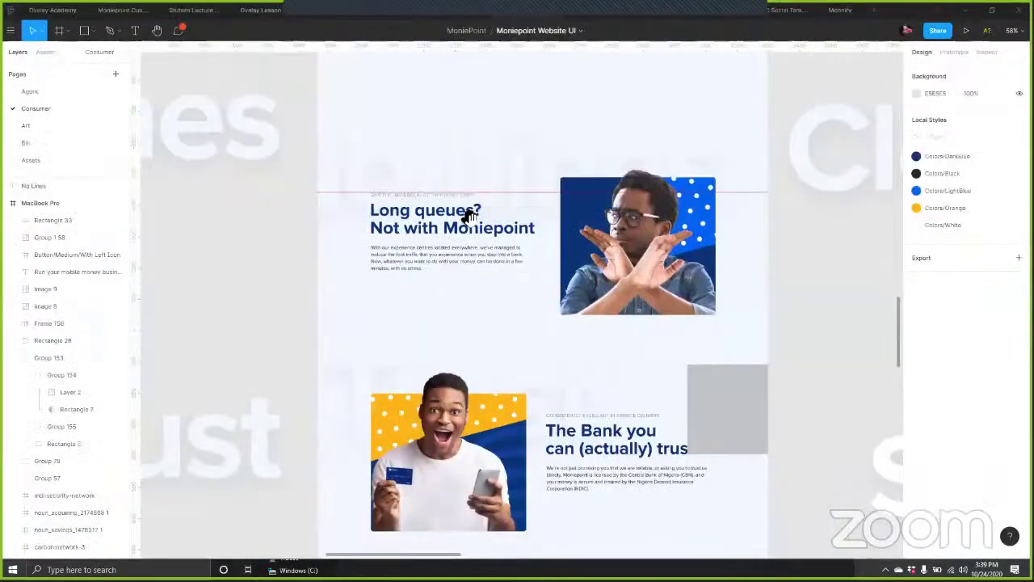
{"action": "scroll", "coordinate": [464, 208], "scroll_direction": "right", "scroll_amount": 2}
{"action": "scroll", "coordinate": [455, 196], "scroll_direction": "down", "scroll_amount": 3}
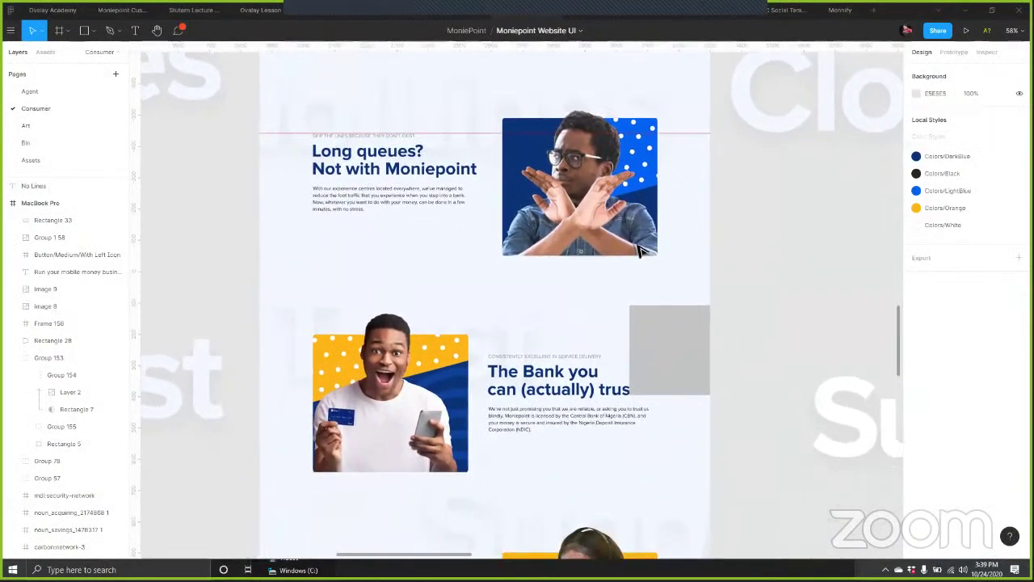
{"action": "scroll", "coordinate": [815, 194], "scroll_direction": "down", "scroll_amount": 2}
{"action": "left_click_drag", "start_coordinate": [721, 271], "coordinate": [680, 95]}
{"action": "scroll", "coordinate": [663, 355], "scroll_direction": "down", "scroll_amount": 3}
{"action": "scroll", "coordinate": [428, 234], "scroll_direction": "up", "scroll_amount": 6}
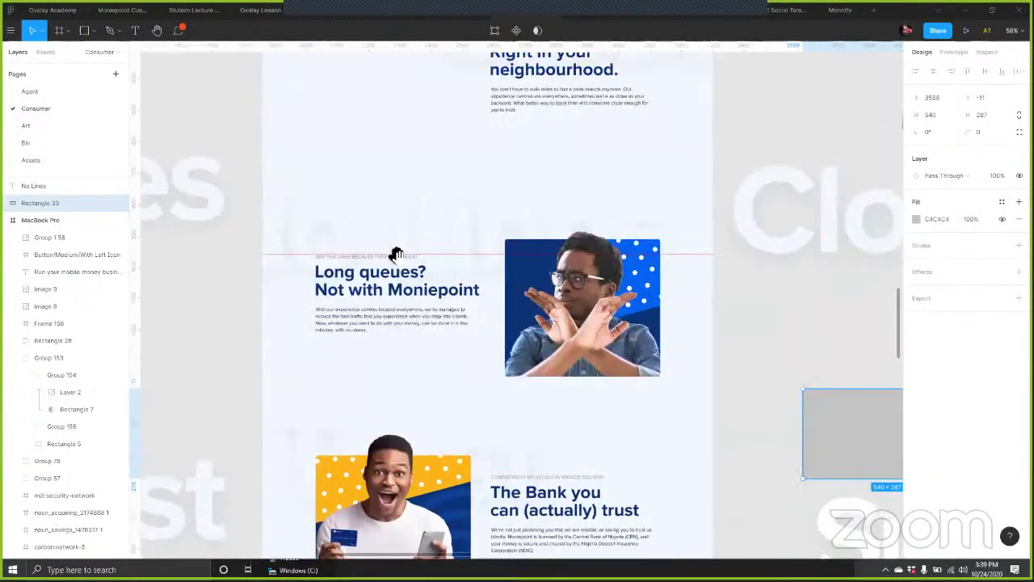
Step: Slide the No Lines background text horizontally in the Long queues section, ending at about X 390
{"action": "scroll", "coordinate": [392, 283], "scroll_direction": "up", "scroll_amount": 2}
{"action": "left_click", "coordinate": [400, 282]}
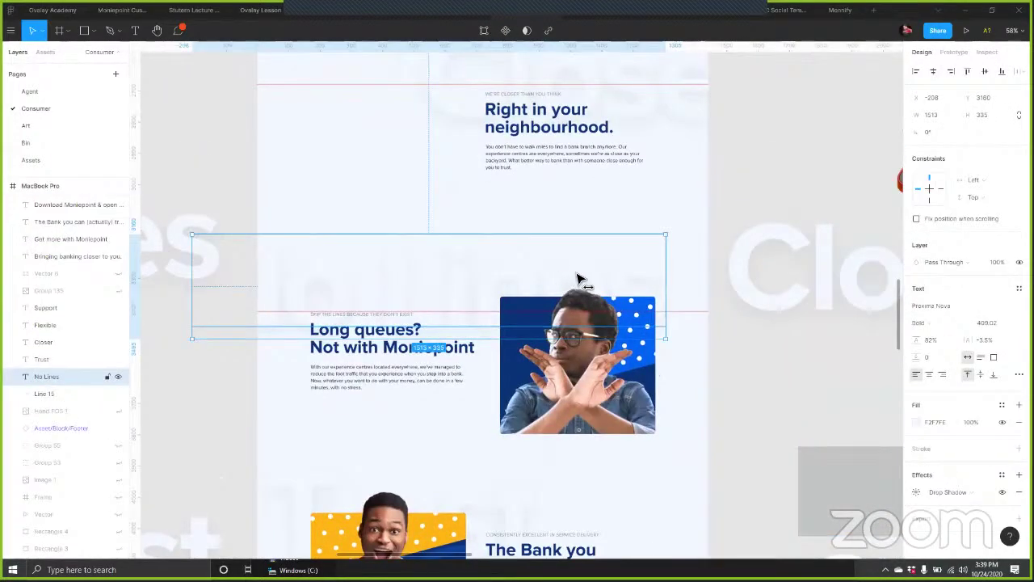
{"action": "key", "text": "ctrl+z"}
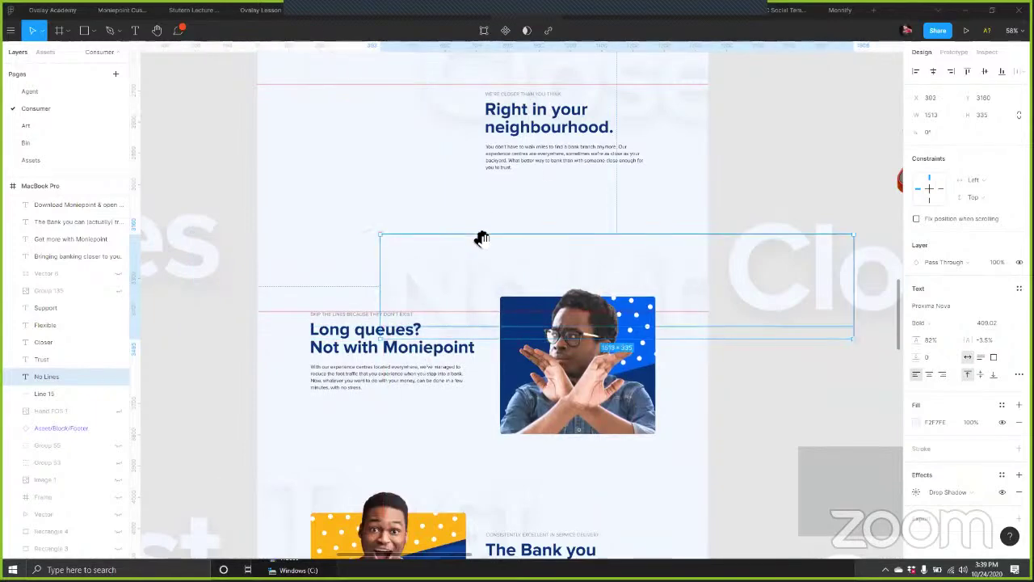
Step: Slide the Closer background text horizontally in the Right in your neighbourhood section, ending at about X -165
{"action": "left_click_drag", "start_coordinate": [479, 208], "coordinate": [509, 335]}
{"action": "left_click", "coordinate": [647, 209]}
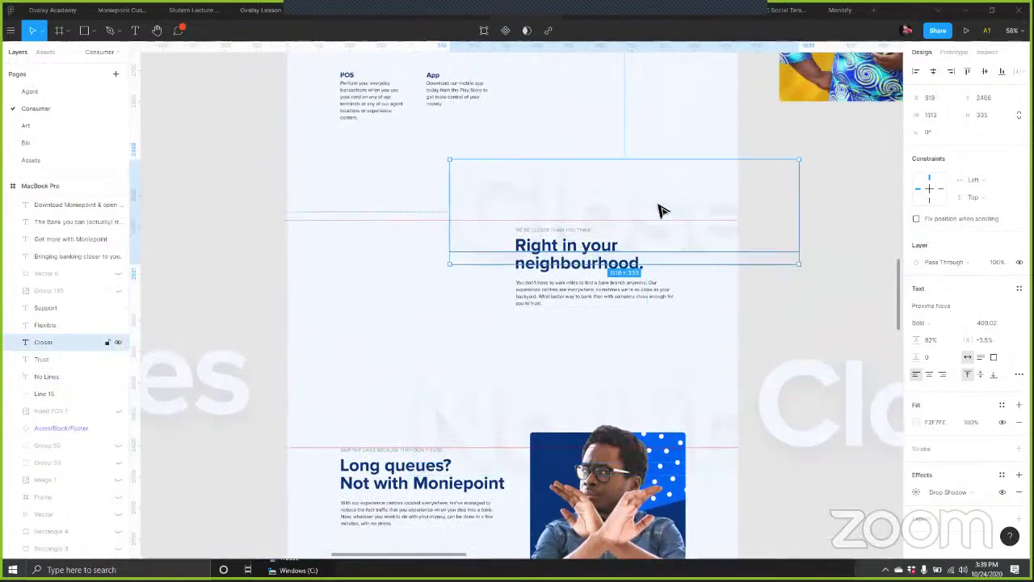
{"action": "key", "text": "ctrl+z"}
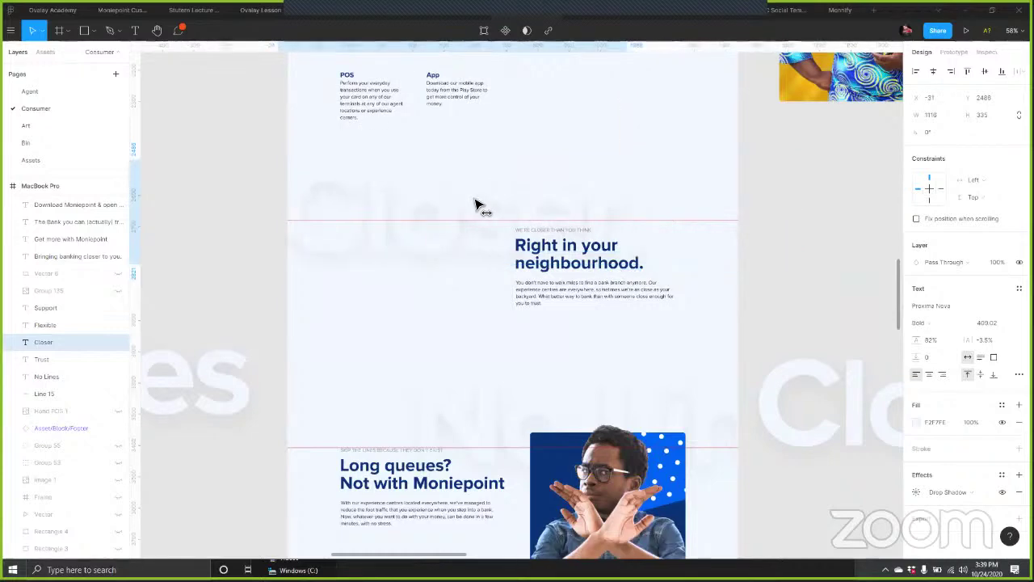
{"action": "key", "text": "ctrl+z"}
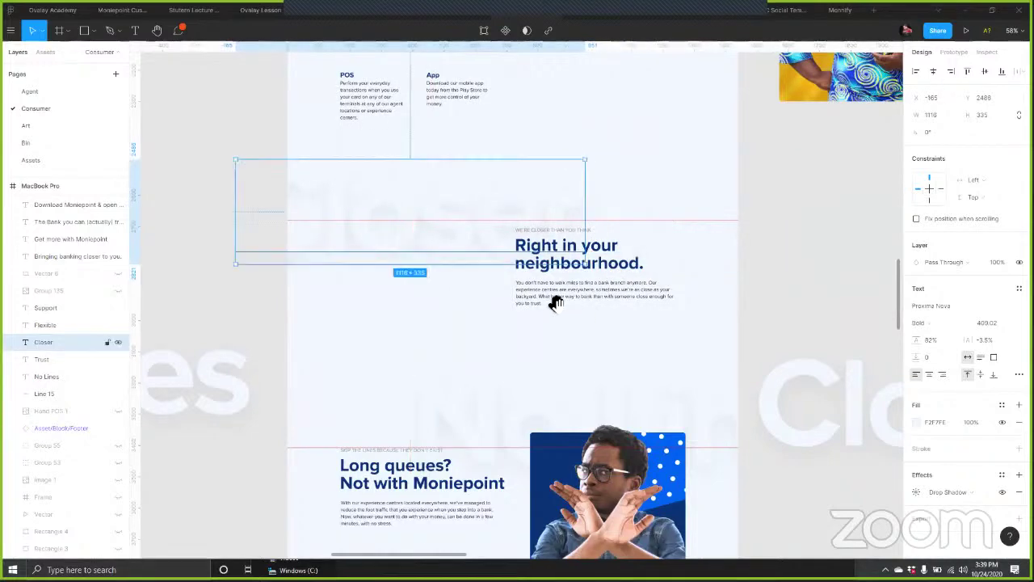
Step: Slide the Flexible background text horizontally behind the Transaction Channels section to about X 422 and deselect it
{"action": "scroll", "coordinate": [562, 304], "scroll_direction": "up", "scroll_amount": 3}
{"action": "scroll", "coordinate": [477, 194], "scroll_direction": "up", "scroll_amount": 3}
{"action": "left_click", "coordinate": [469, 192]}
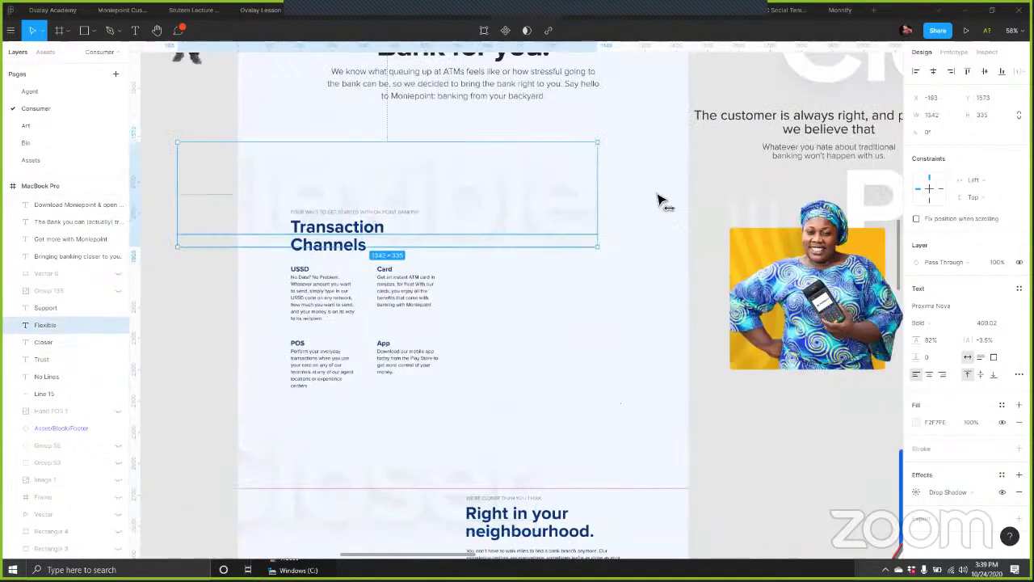
{"action": "key", "text": "ctrl+z"}
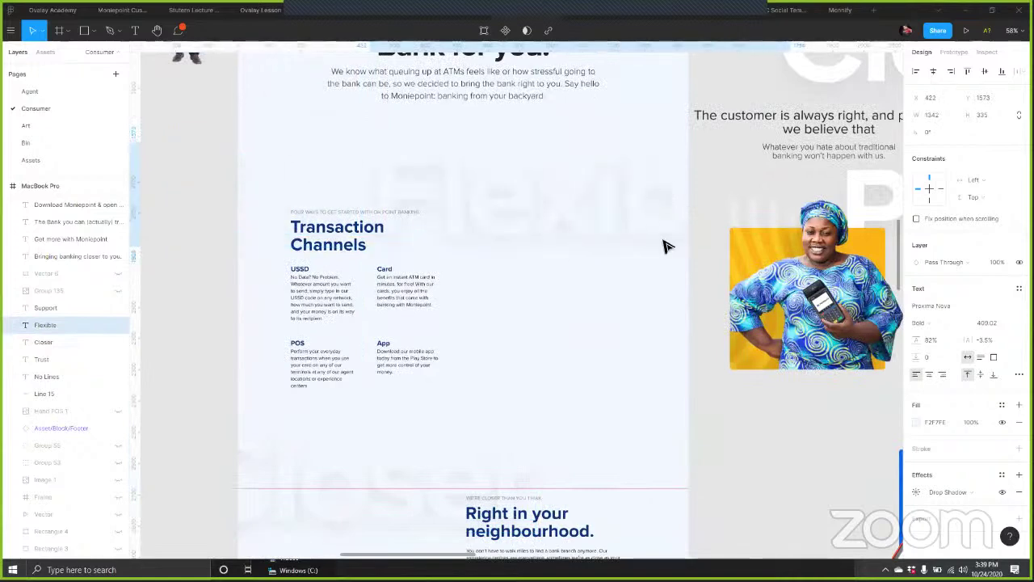
{"action": "left_click", "coordinate": [631, 408]}
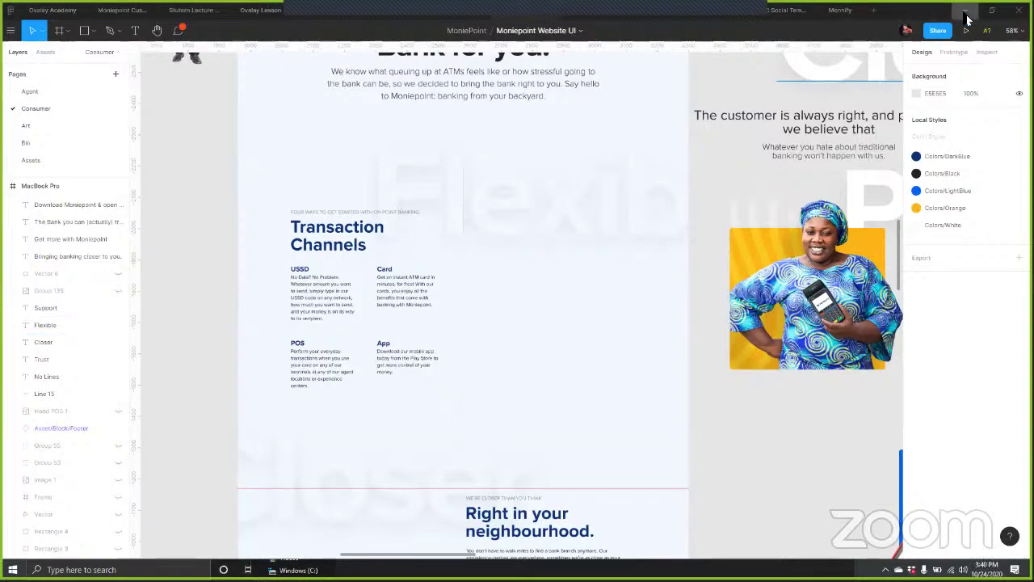
Step: Switch back to Webflow and collapse Motto Wrap and the first two FeatureGridHolder elements in the page's element tree
{"action": "key", "text": "alt+Tab"}
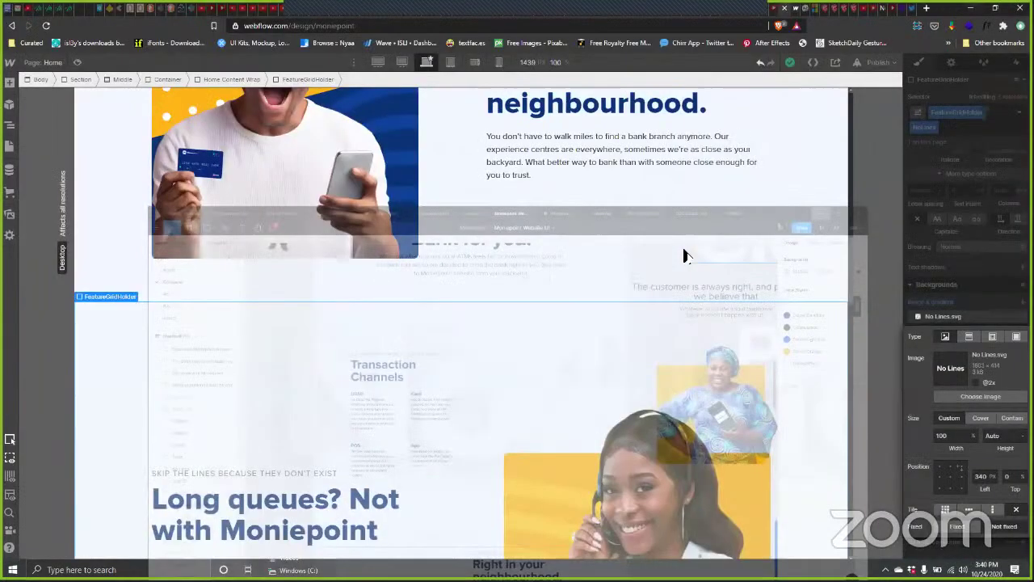
{"action": "scroll", "coordinate": [678, 251], "scroll_direction": "down", "scroll_amount": 10}
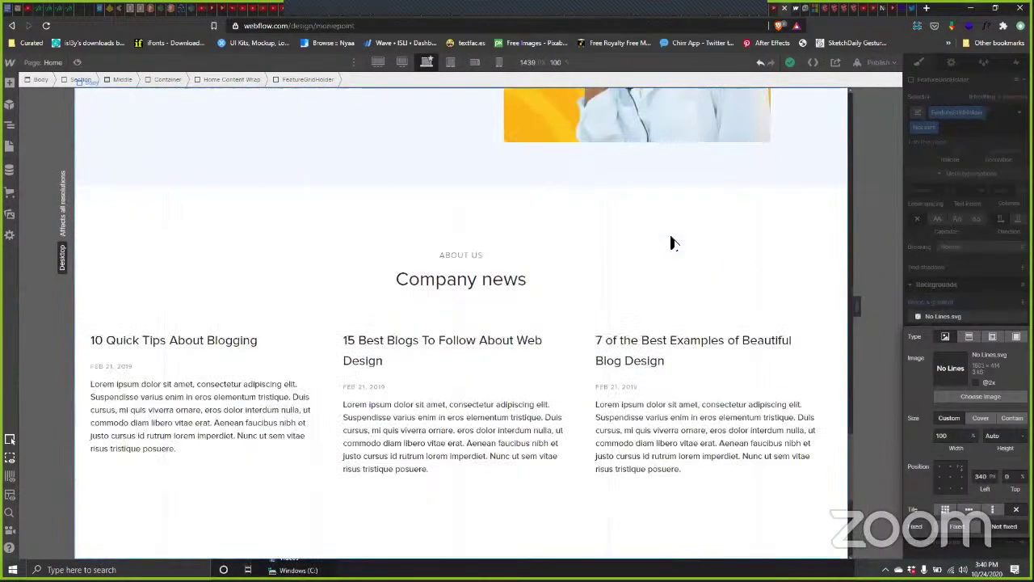
{"action": "scroll", "coordinate": [661, 212], "scroll_direction": "up", "scroll_amount": 5}
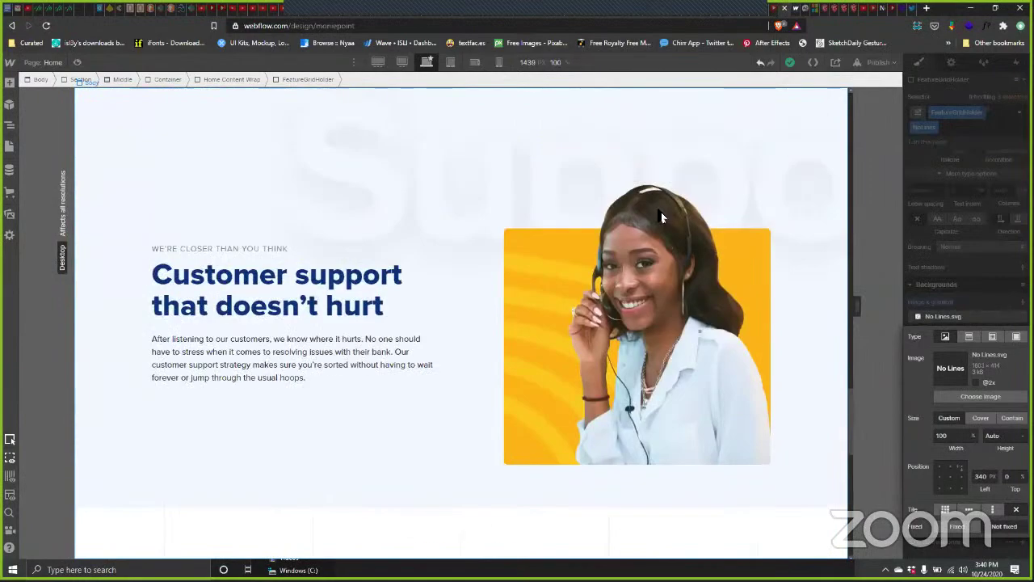
{"action": "scroll", "coordinate": [661, 211], "scroll_direction": "up", "scroll_amount": 5}
{"action": "scroll", "coordinate": [659, 216], "scroll_direction": "up", "scroll_amount": 5}
{"action": "scroll", "coordinate": [628, 203], "scroll_direction": "up", "scroll_amount": 3}
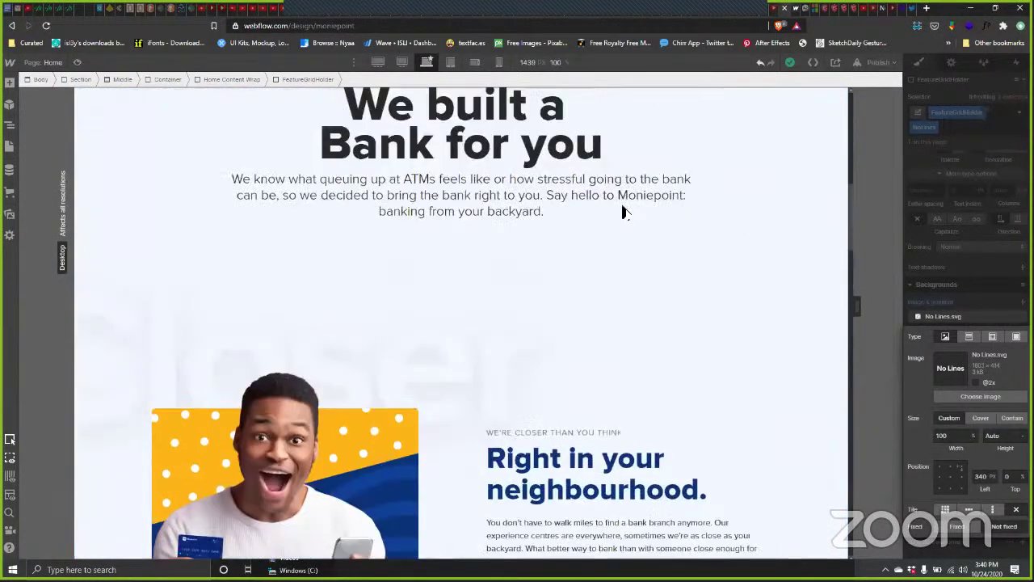
{"action": "scroll", "coordinate": [477, 242], "scroll_direction": "down", "scroll_amount": 5}
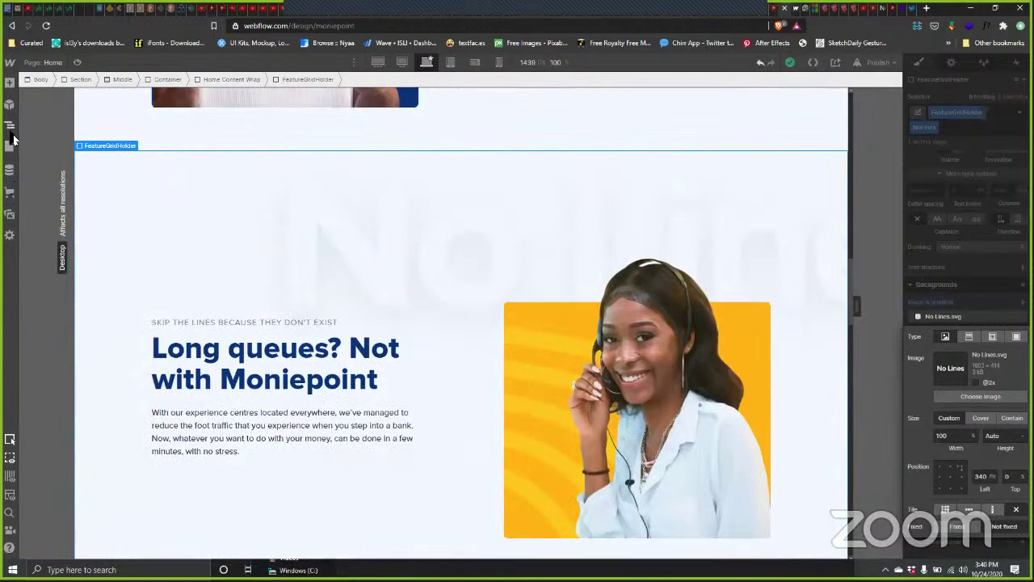
{"action": "key", "text": "z"}
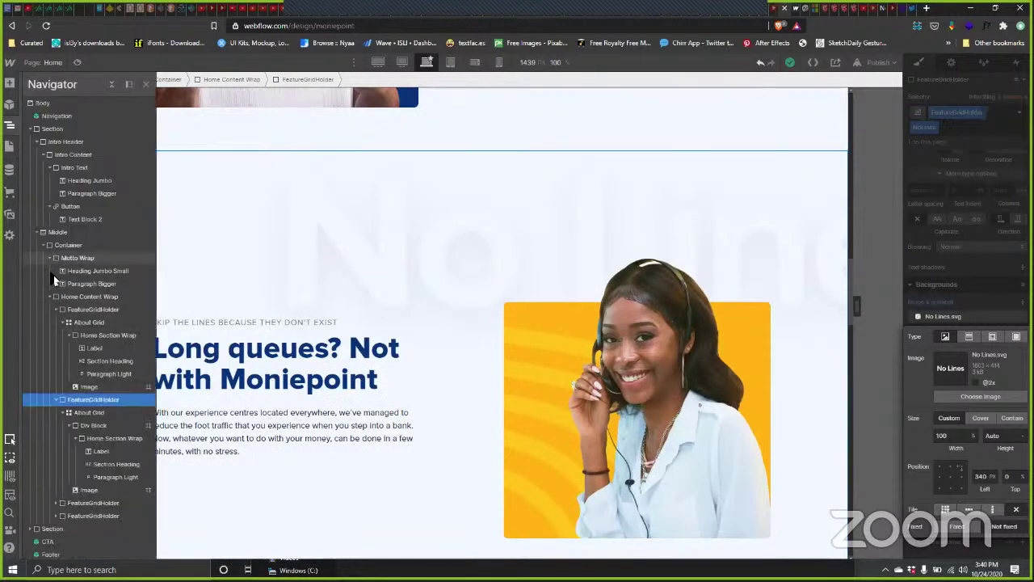
{"action": "left_click", "coordinate": [49, 258]}
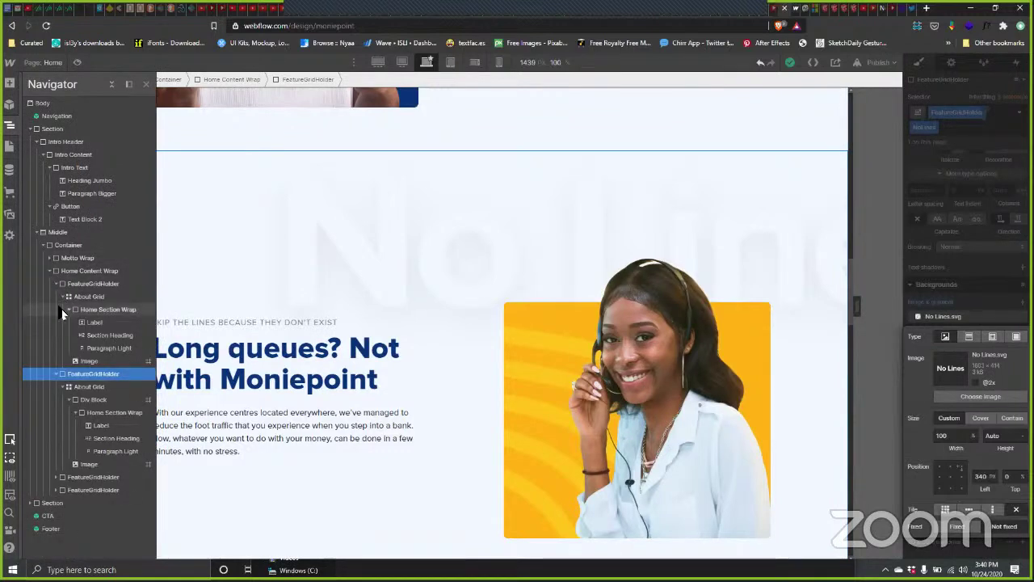
{"action": "left_click", "coordinate": [57, 284]}
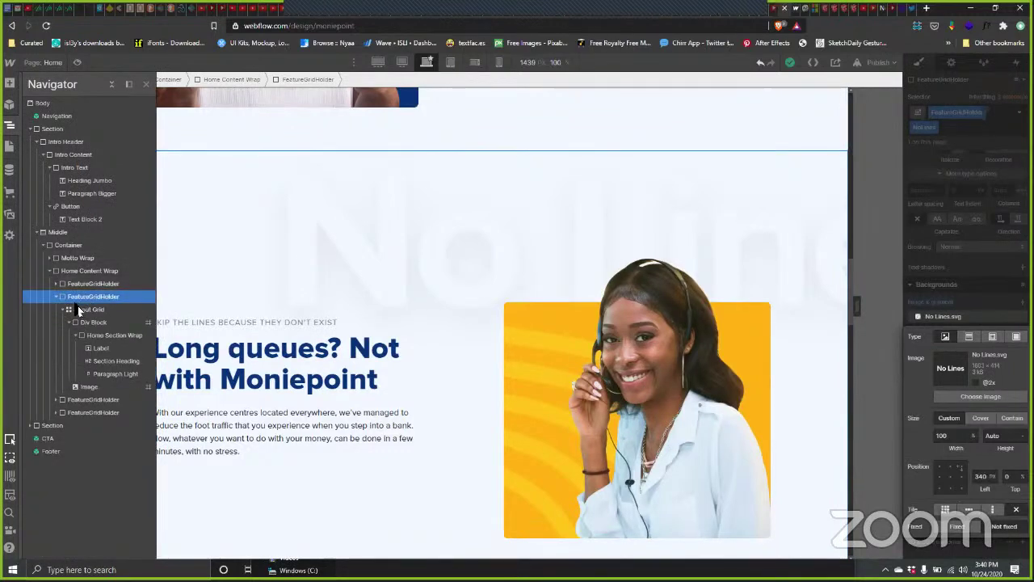
{"action": "left_click", "coordinate": [56, 297]}
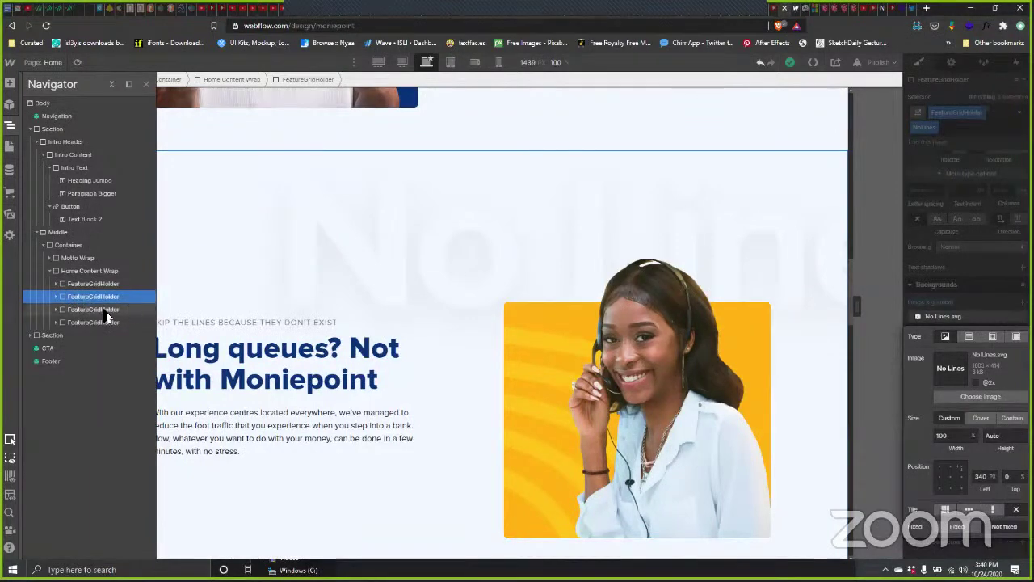
Step: Duplicate the Long queues FeatureGridHolder and place the copy first inside Home Content Wrap, above the Right in your neighbourhood section
{"action": "key", "text": "ctrl+d"}
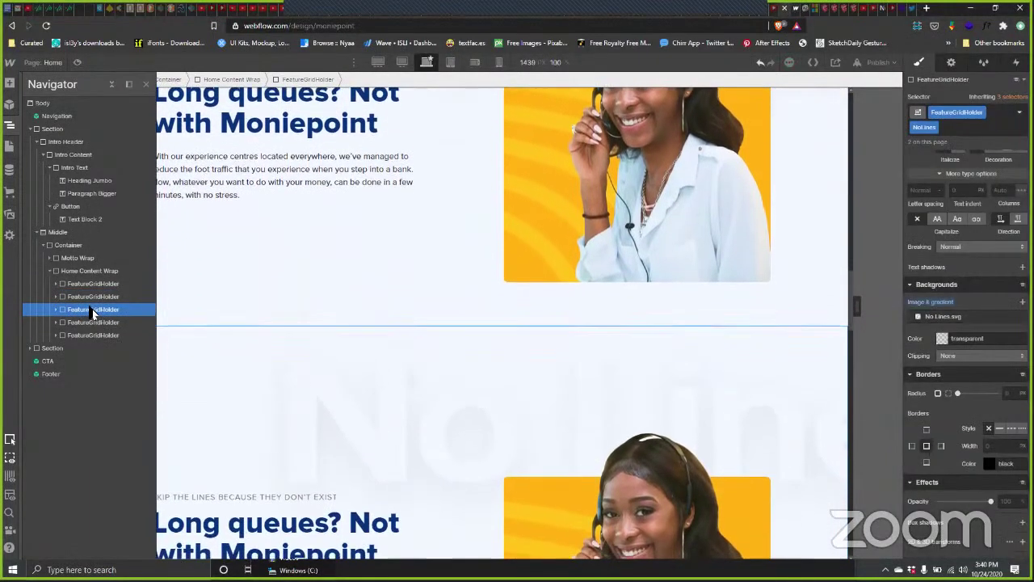
{"action": "left_click", "coordinate": [92, 284]}
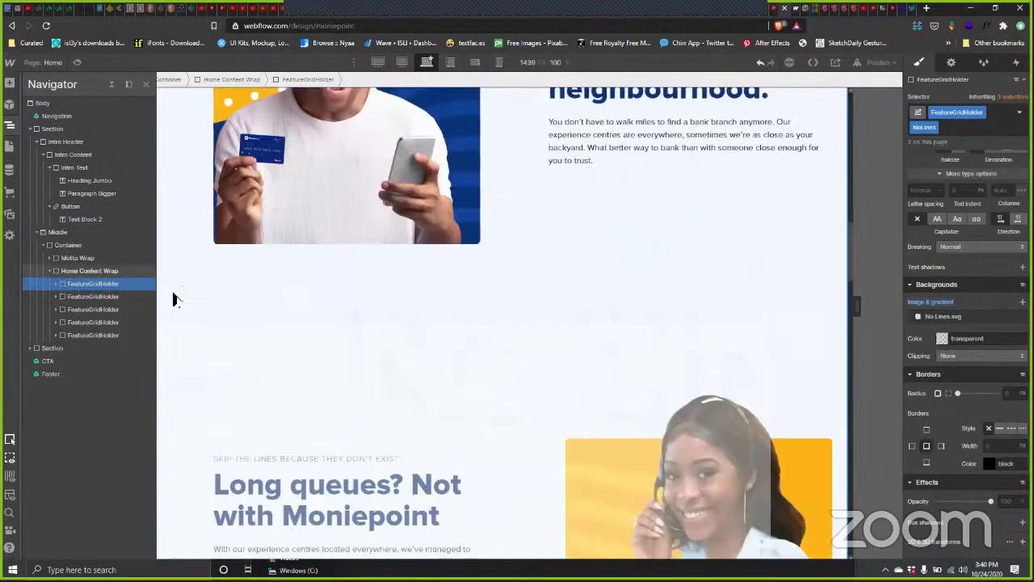
{"action": "scroll", "coordinate": [413, 311], "scroll_direction": "up", "scroll_amount": 5}
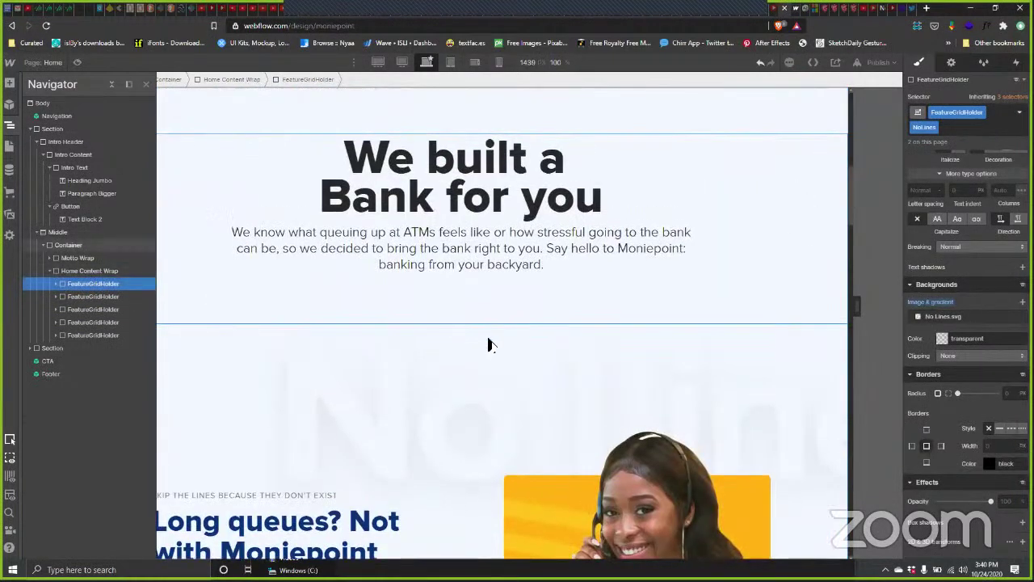
{"action": "scroll", "coordinate": [477, 317], "scroll_direction": "down", "scroll_amount": 1}
{"action": "scroll", "coordinate": [474, 319], "scroll_direction": "down", "scroll_amount": 6}
{"action": "scroll", "coordinate": [471, 315], "scroll_direction": "up", "scroll_amount": 4}
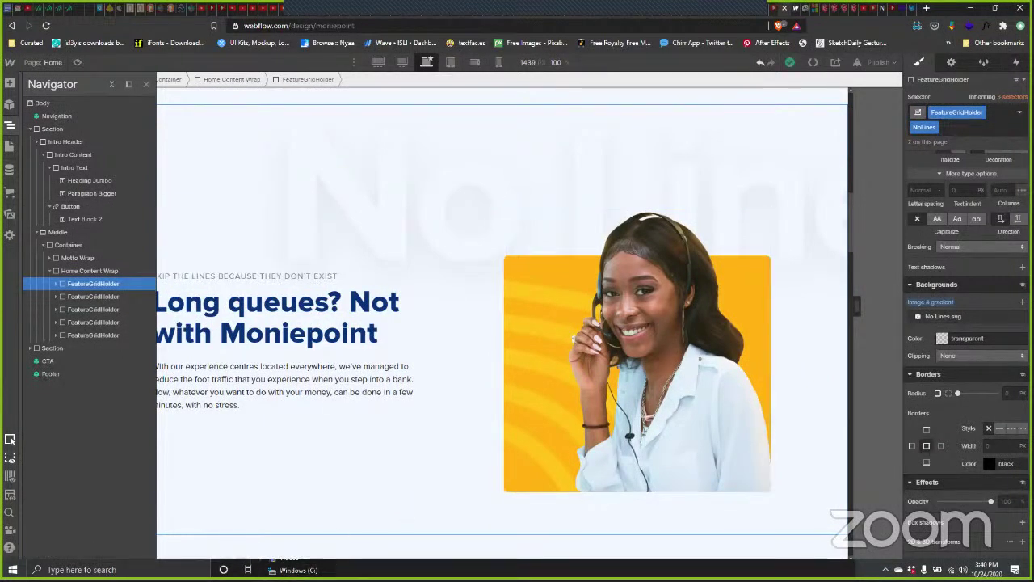
Step: Copy the "Four ways to get started with on point banking" text from Figma and paste it over the new section's label in Webflow
{"action": "key", "text": "alt+Tab"}
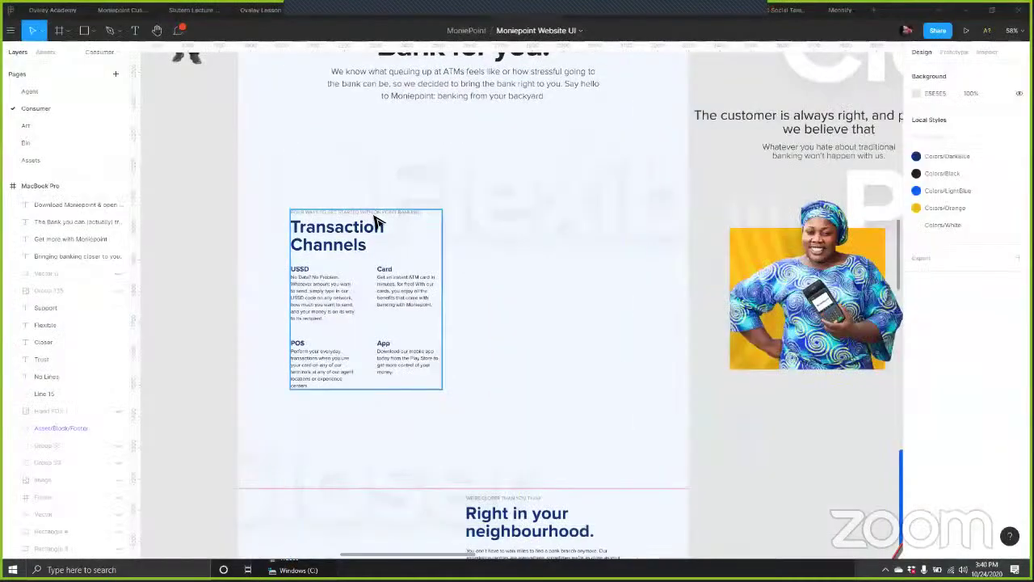
{"action": "left_click", "coordinate": [374, 213]}
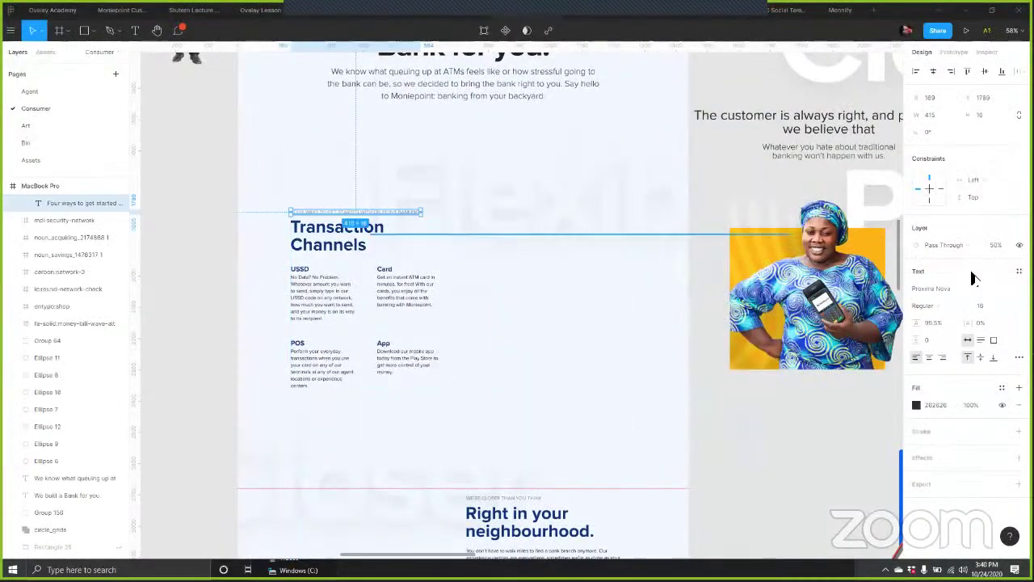
{"action": "left_click", "coordinate": [987, 52]}
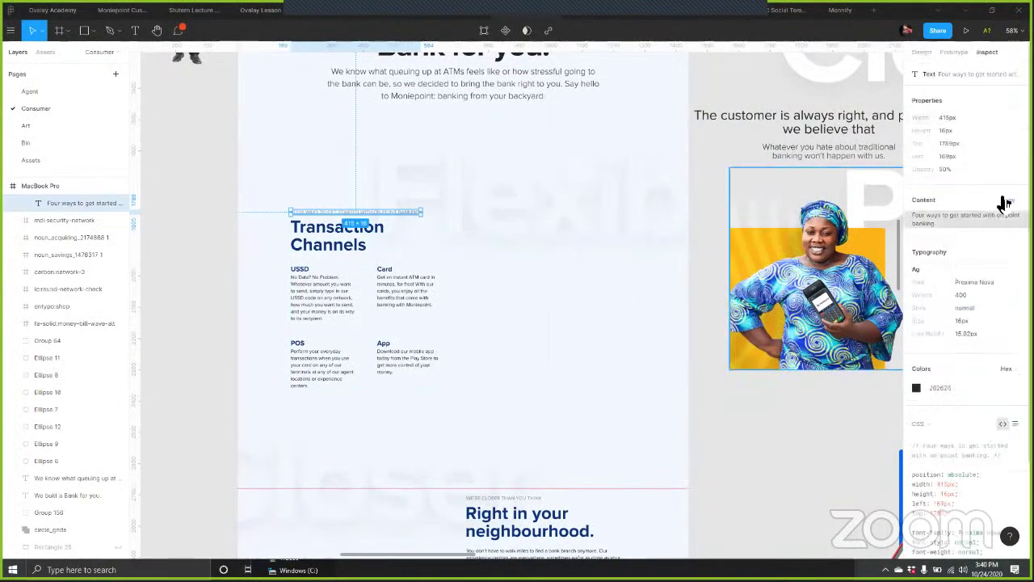
{"action": "left_click", "coordinate": [974, 215]}
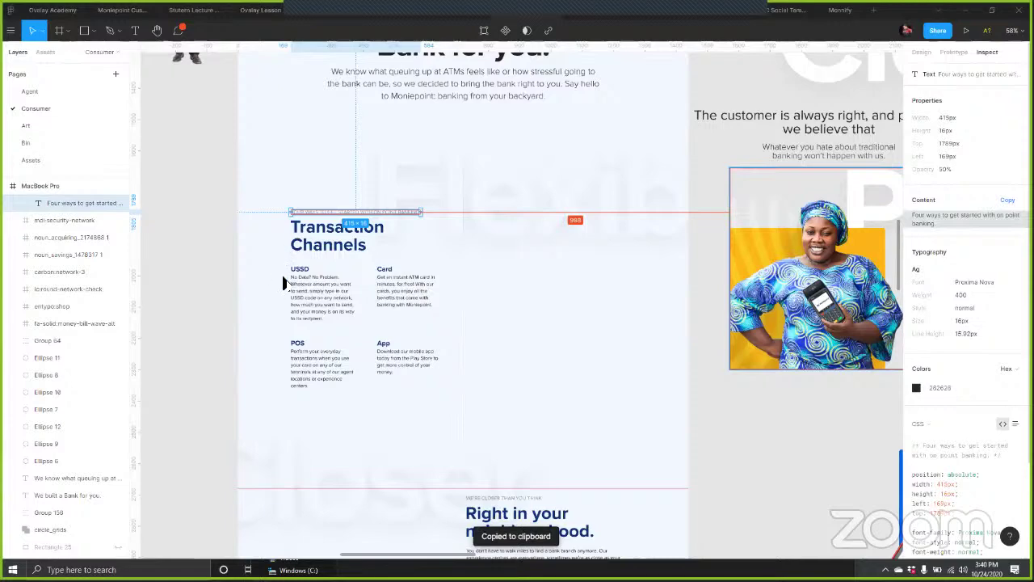
{"action": "key", "text": "alt+Tab"}
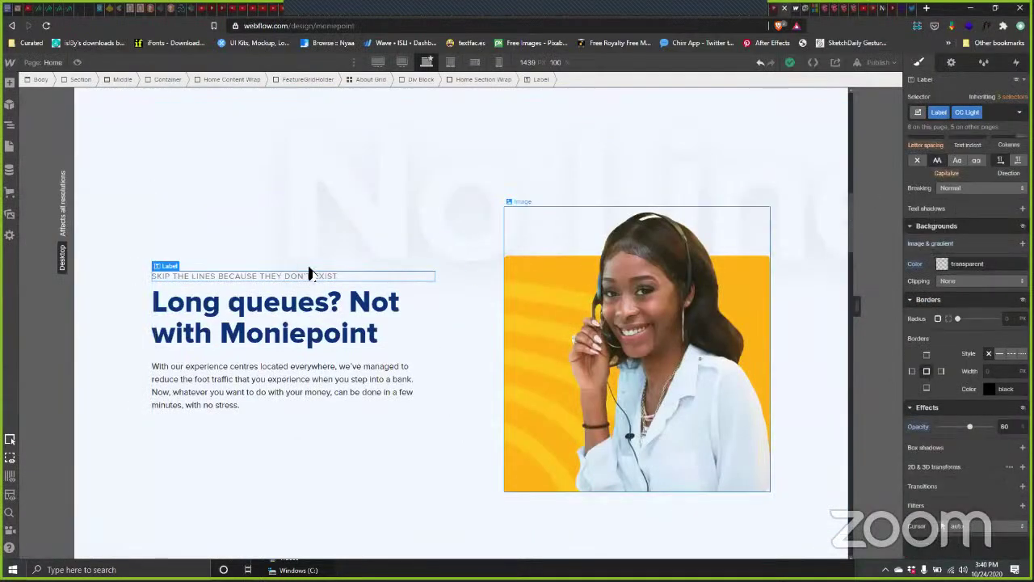
{"action": "double_click", "coordinate": [393, 280]}
{"action": "key", "text": "ctrl+a"}
{"action": "key", "text": "ctrl+v"}
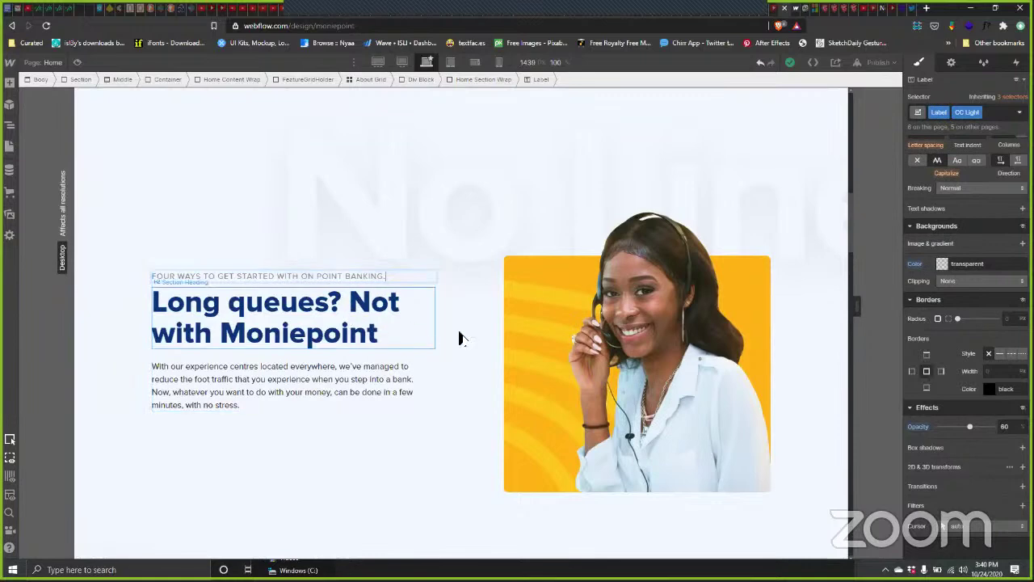
{"action": "key", "text": "Escape"}
Step: Try to replace the Long queues section heading with what is copied from the Transaction Channels text's properties in Figma, and undo the paste
{"action": "key", "text": "alt+Tab"}
{"action": "left_click", "coordinate": [327, 242]}
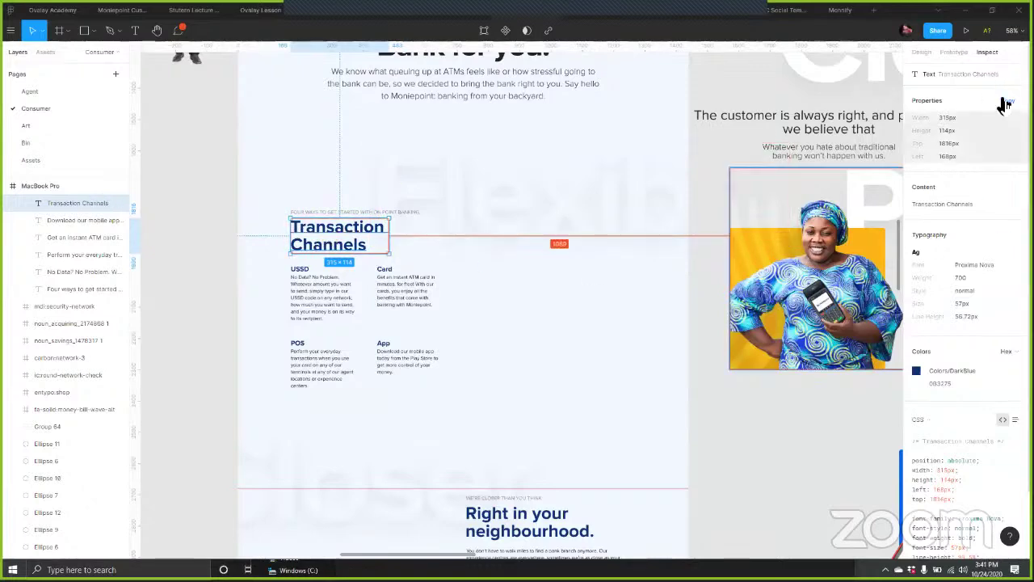
{"action": "left_click", "coordinate": [1003, 103]}
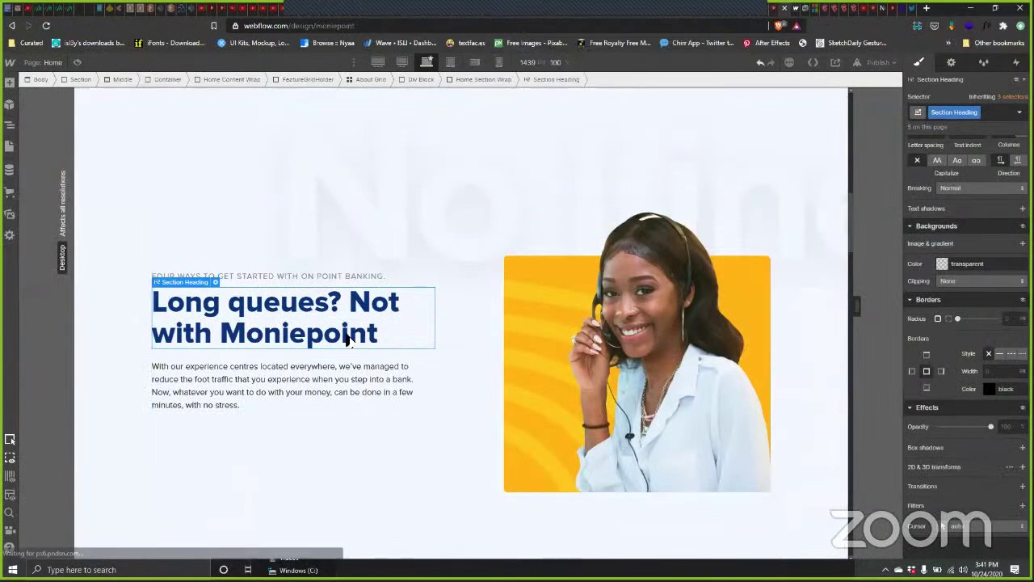
{"action": "double_click", "coordinate": [404, 335]}
{"action": "key", "text": "ctrl+a"}
{"action": "key", "text": "ctrl+v"}
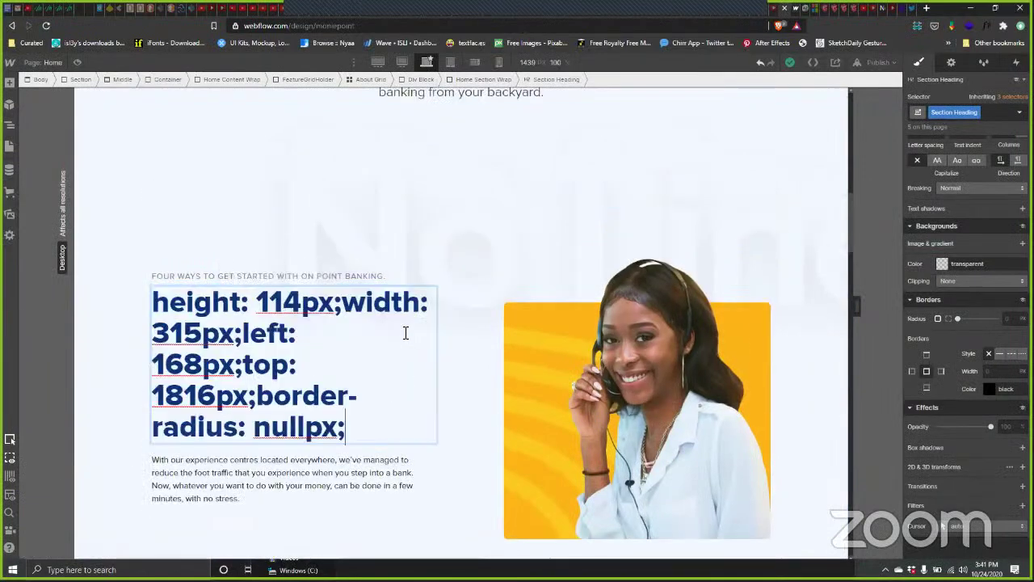
{"action": "key", "text": "ctrl+z"}
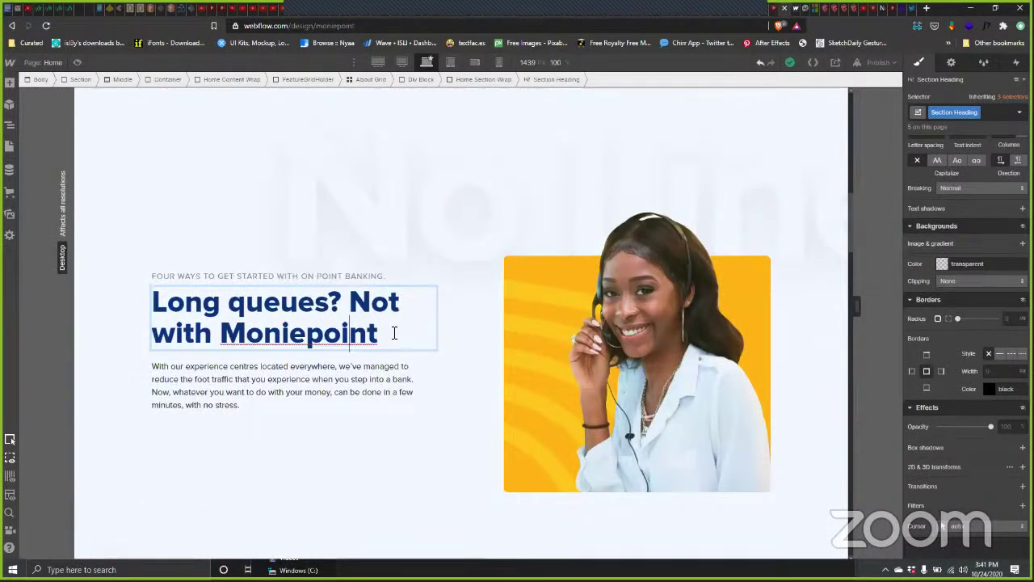
Step: Copy the Transaction Channels text content from Figma into the section heading in Webflow and extend it to "Various Transaction Channels"
{"action": "key", "text": "alt+Tab"}
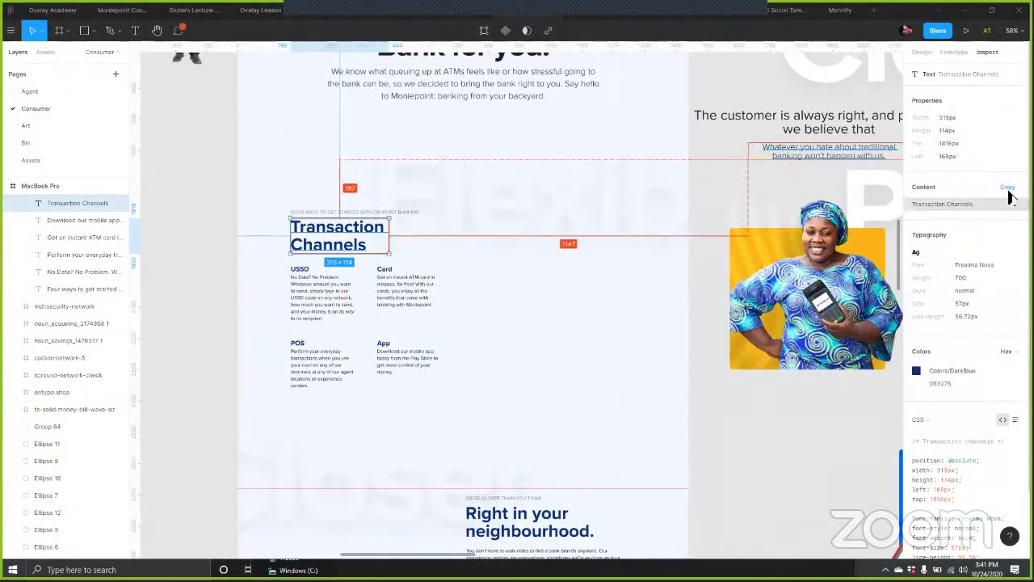
{"action": "left_click", "coordinate": [1008, 189]}
{"action": "key", "text": "alt+Tab"}
{"action": "double_click", "coordinate": [426, 322]}
{"action": "key", "text": "ctrl+v"}
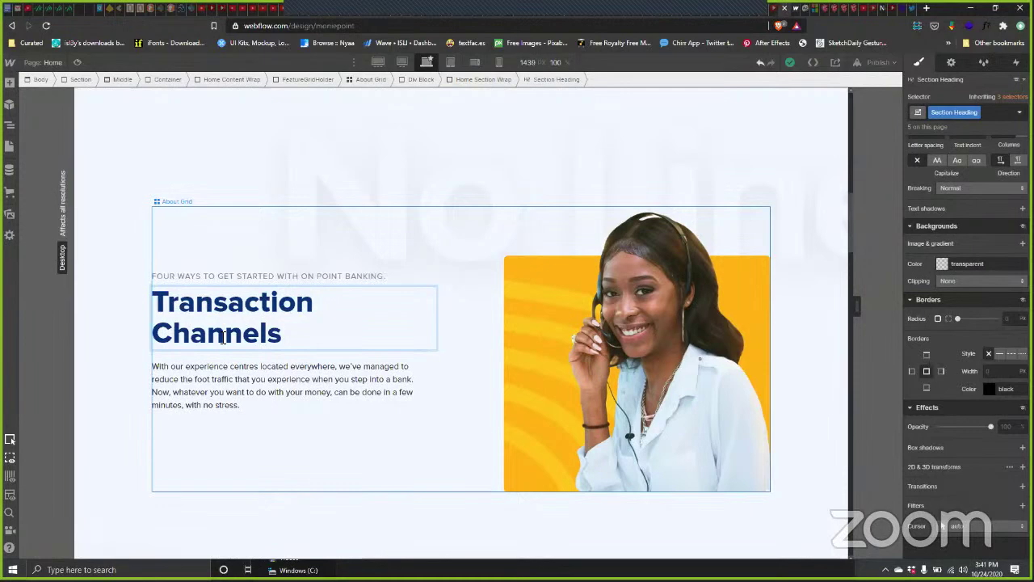
{"action": "type", "text": "Various"}
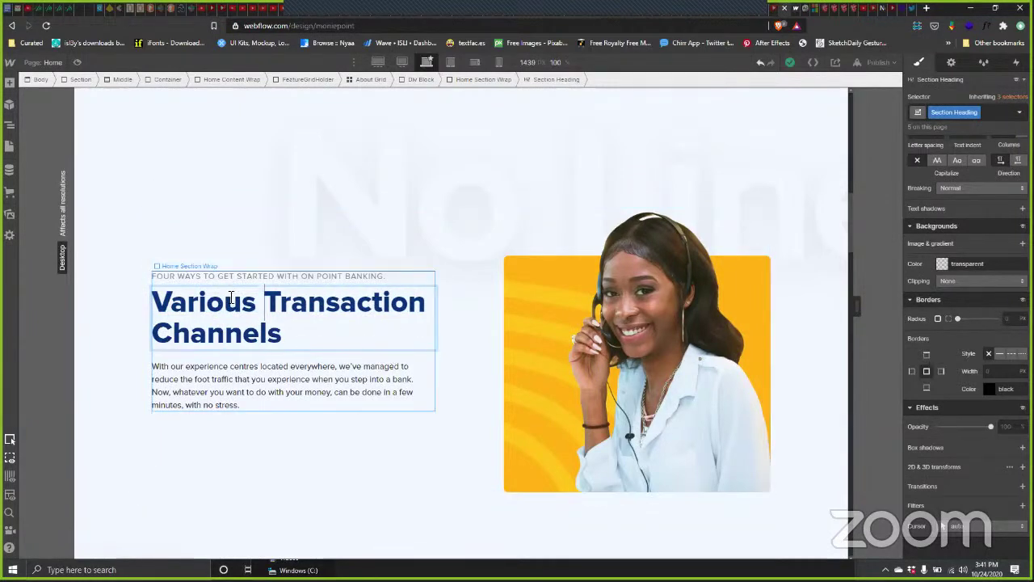
Step: Compare the USSD, Card, POS and App text layout in the Figma design with the new section's text elements in Webflow
{"action": "left_click", "coordinate": [329, 388]}
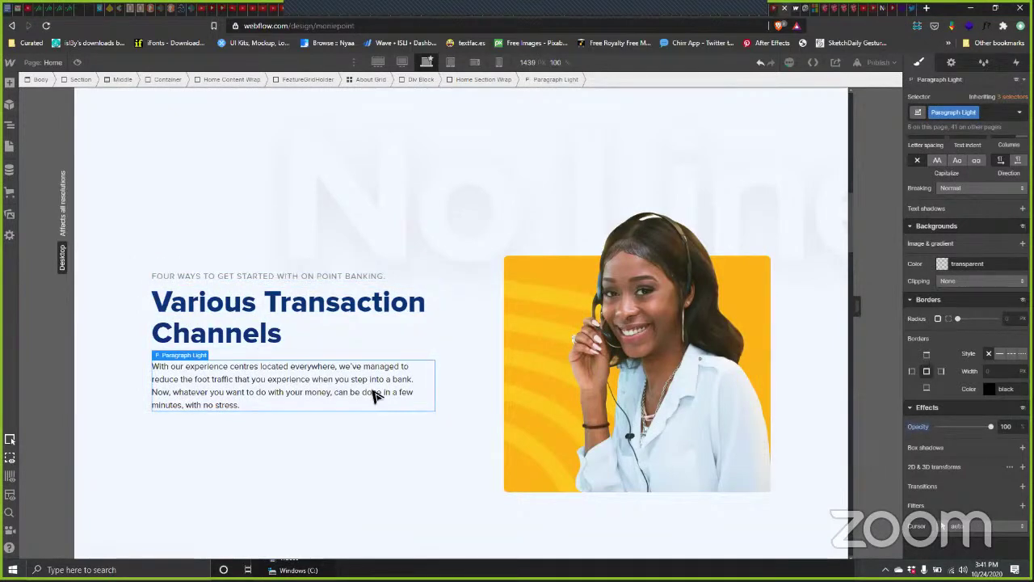
{"action": "key", "text": "alt+Tab"}
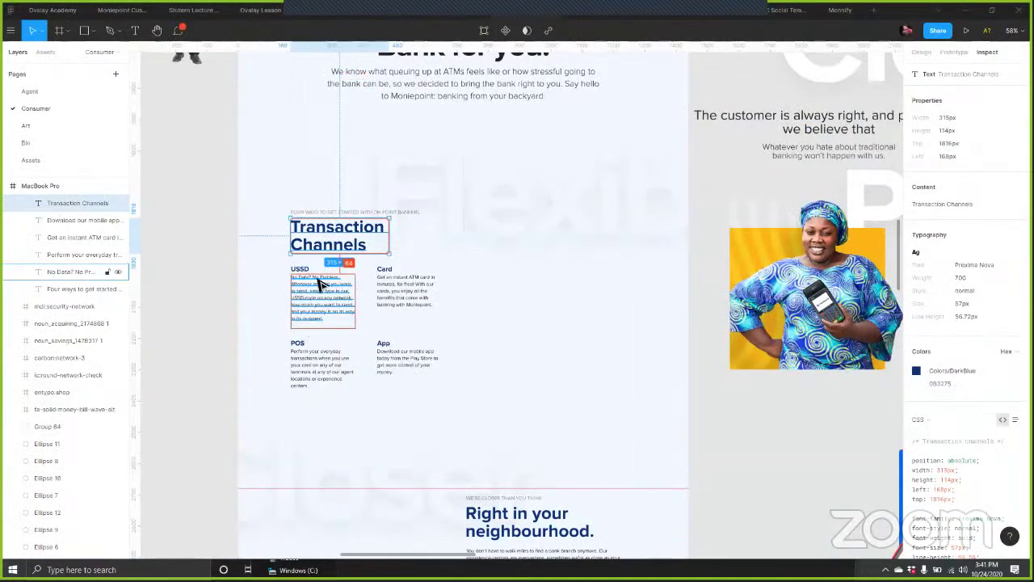
{"action": "key", "text": "alt+Tab"}
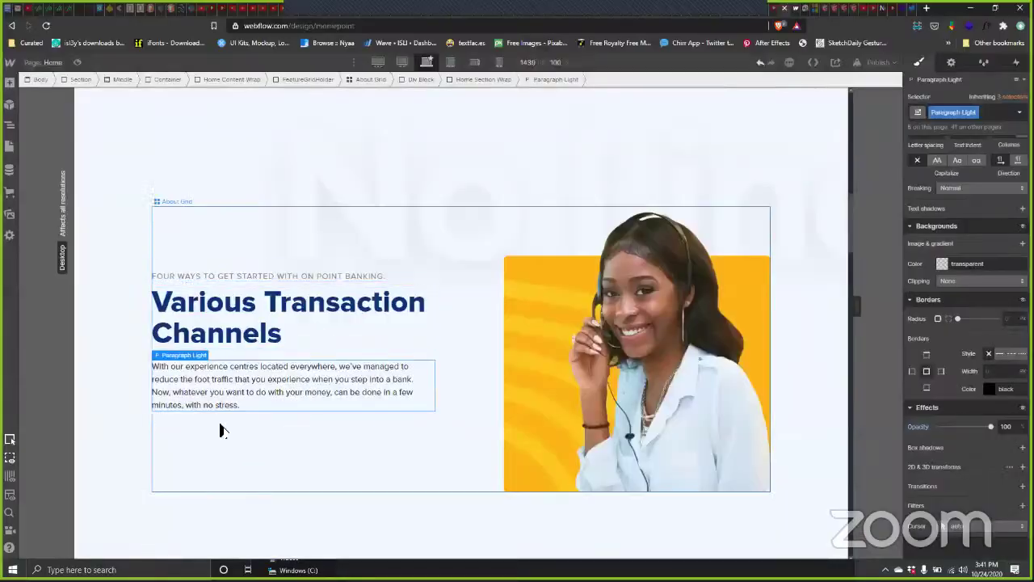
{"action": "left_click", "coordinate": [250, 422]}
{"action": "left_click", "coordinate": [179, 378]}
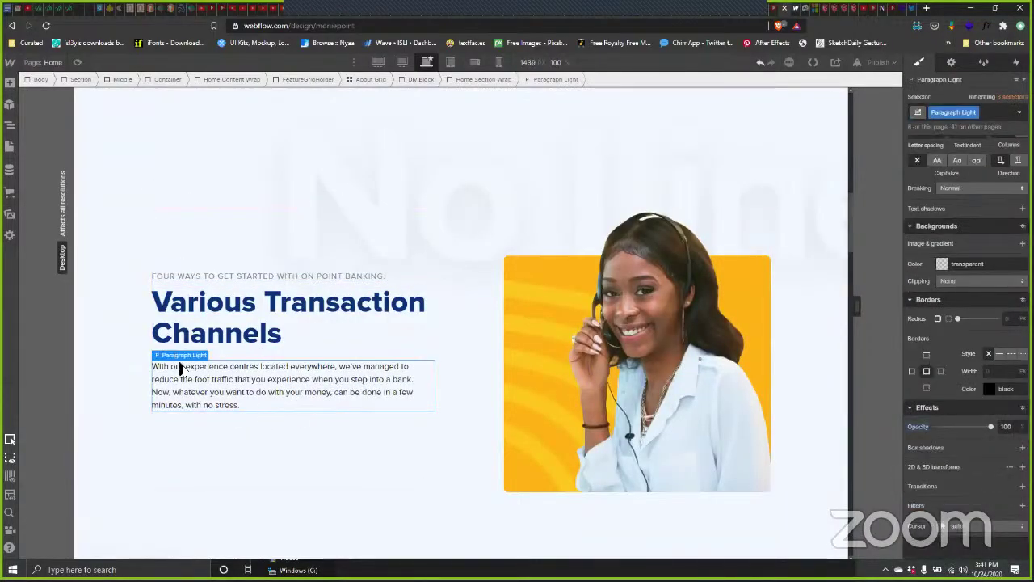
{"action": "left_click", "coordinate": [309, 427]}
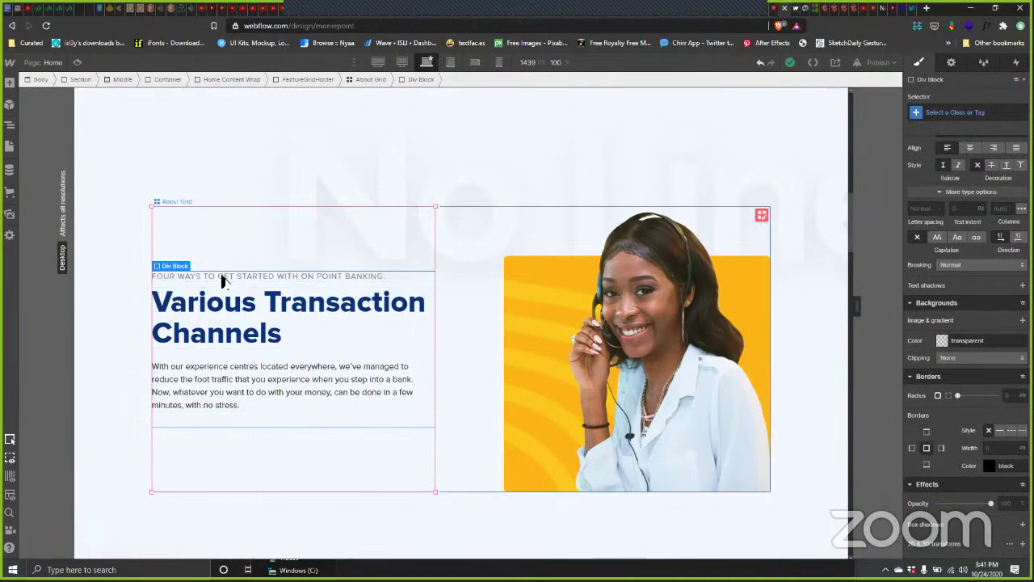
{"action": "left_click", "coordinate": [225, 336]}
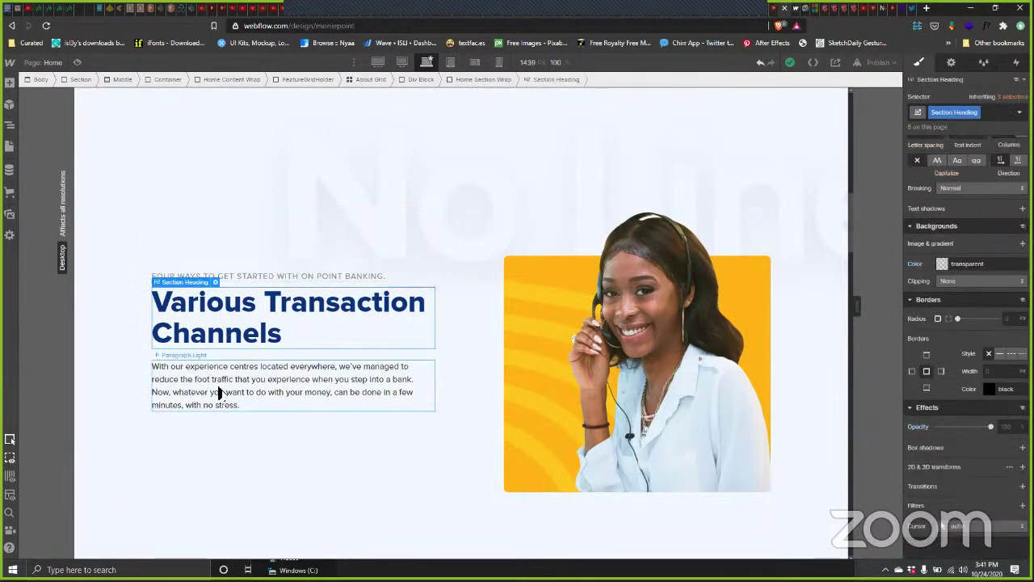
{"action": "left_click", "coordinate": [216, 396]}
Step: Duplicate the text Div Block inside the new section's About Grid
{"action": "left_click", "coordinate": [202, 428]}
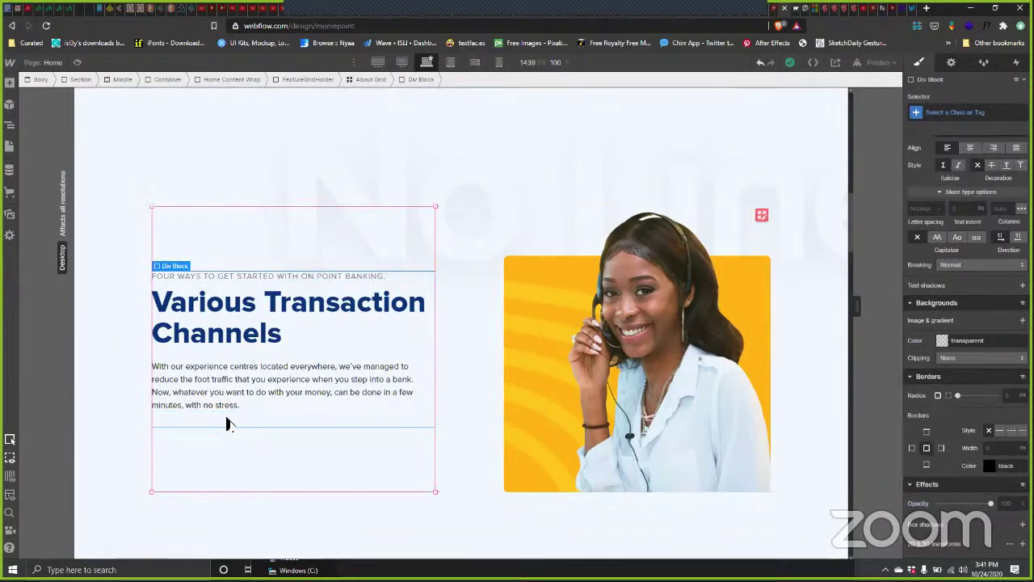
{"action": "left_click", "coordinate": [12, 125]}
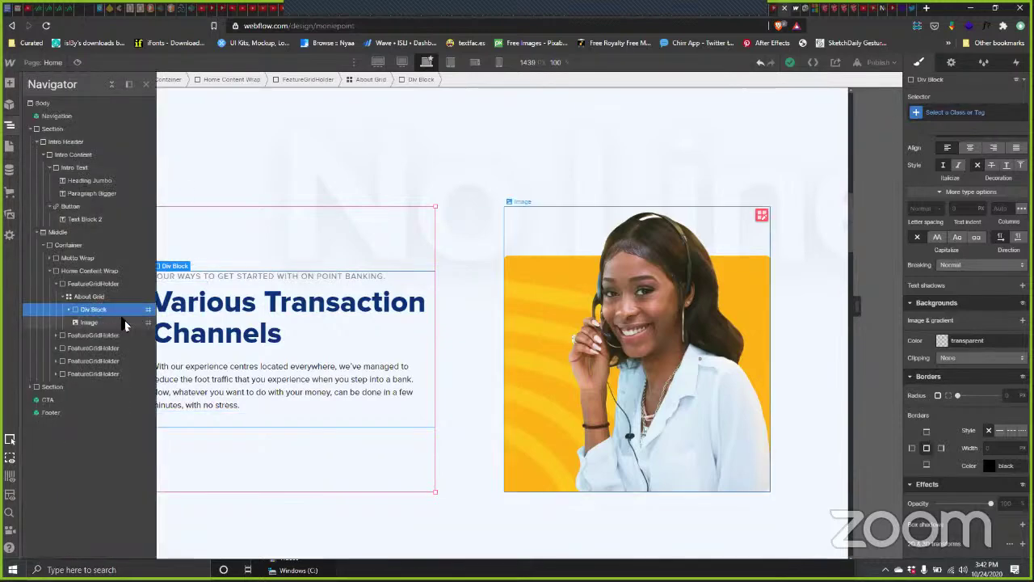
{"action": "left_click_drag", "start_coordinate": [131, 309], "coordinate": [90, 329]}
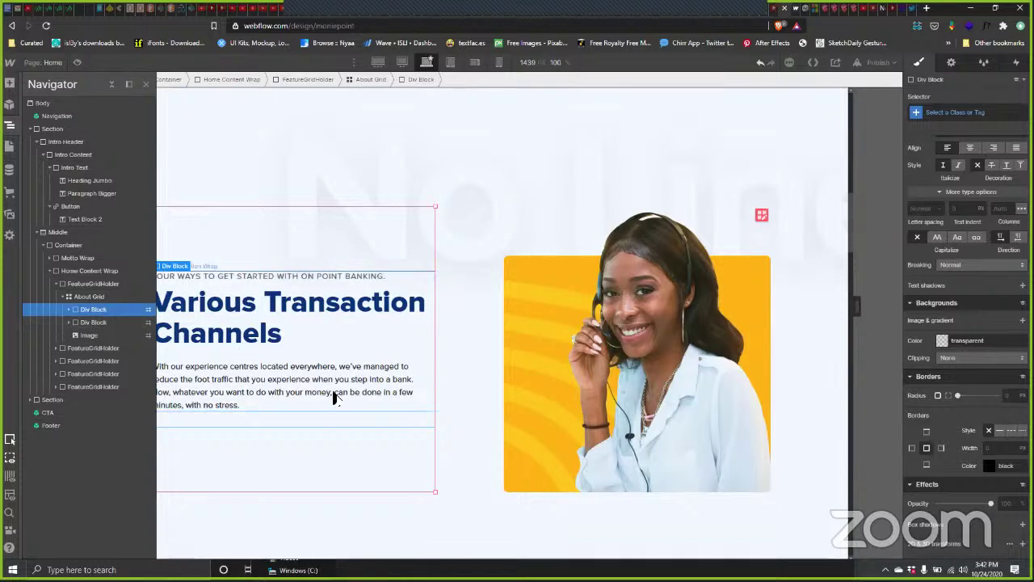
{"action": "scroll", "coordinate": [380, 323], "scroll_direction": "down", "scroll_amount": 3}
{"action": "scroll", "coordinate": [372, 387], "scroll_direction": "up", "scroll_amount": 2}
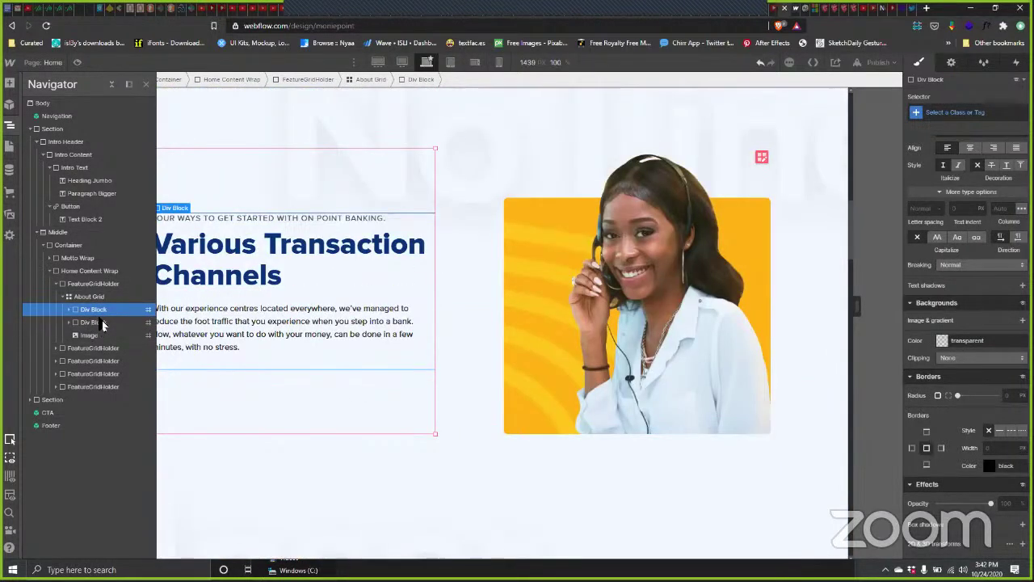
Step: Inspect the nested elements of the second Div Block in the About Grid and delete that duplicate block
{"action": "left_click", "coordinate": [138, 323]}
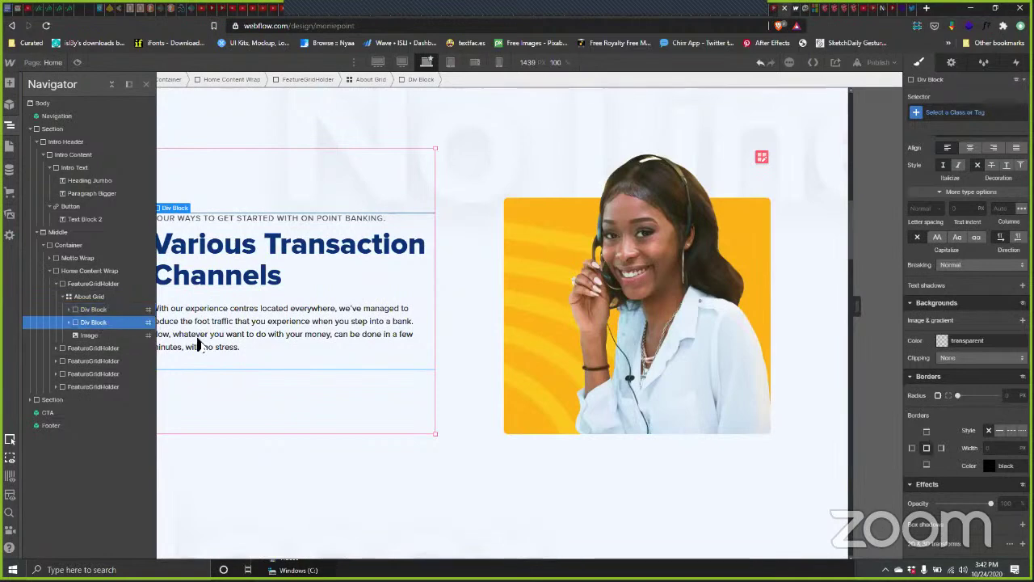
{"action": "left_click", "coordinate": [71, 323]}
{"action": "left_click", "coordinate": [77, 336]}
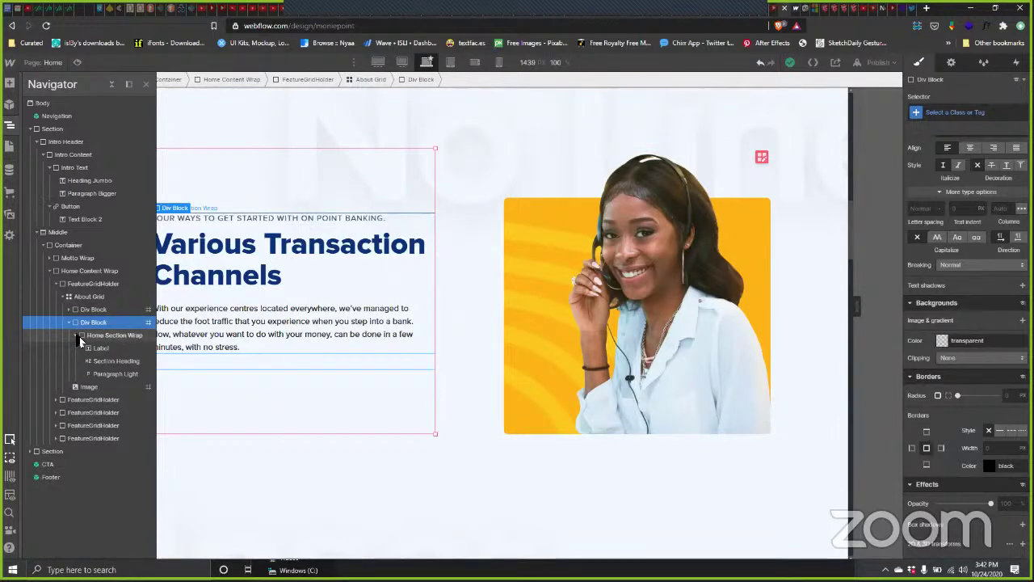
{"action": "left_click", "coordinate": [96, 339]}
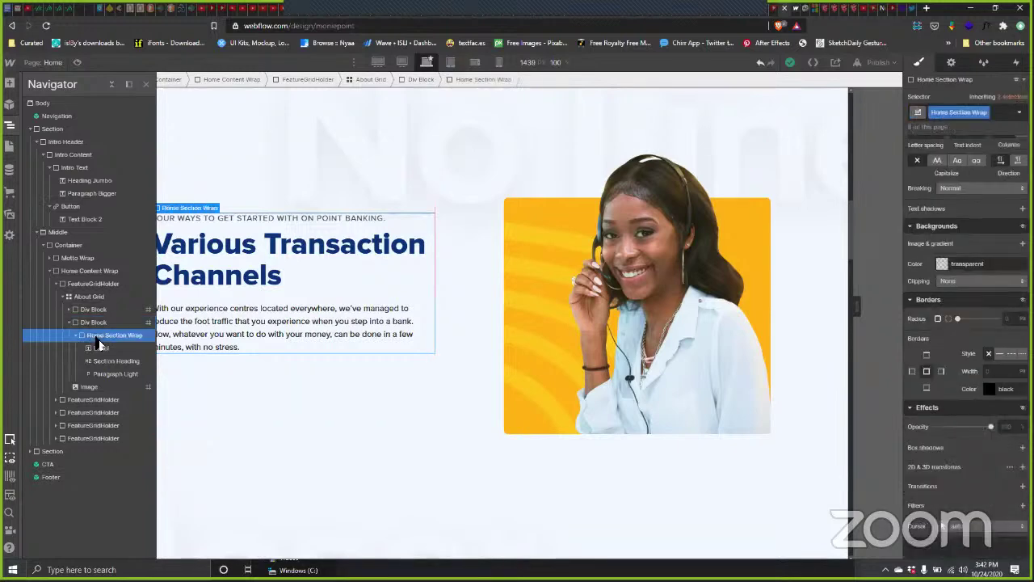
{"action": "key", "text": "Up"}
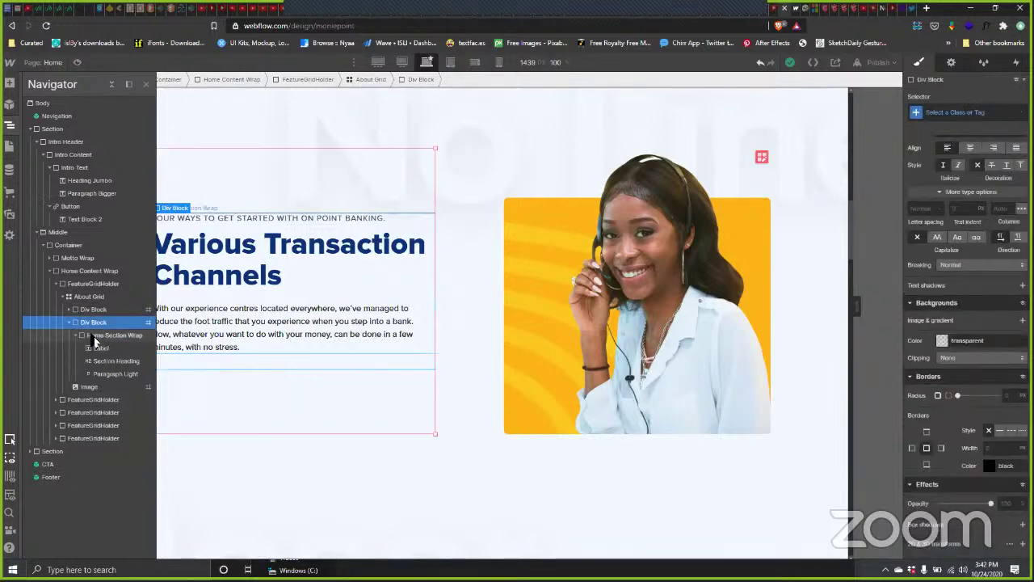
{"action": "key", "text": "Up"}
{"action": "key", "text": "Delete"}
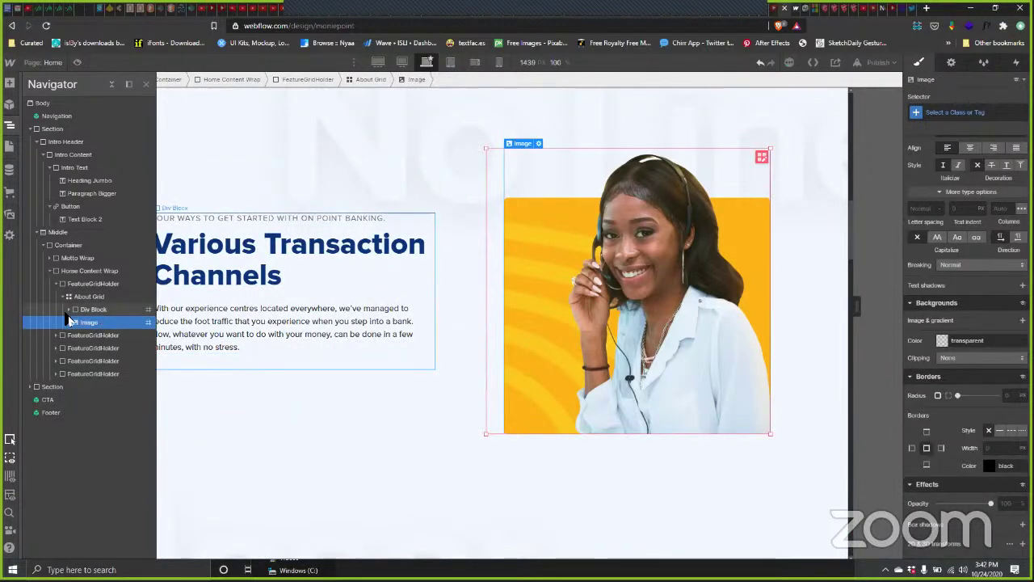
Step: Duplicate the Home Section Wrap inside the About Grid's Div Block
{"action": "left_click", "coordinate": [69, 311]}
{"action": "left_click", "coordinate": [87, 323]}
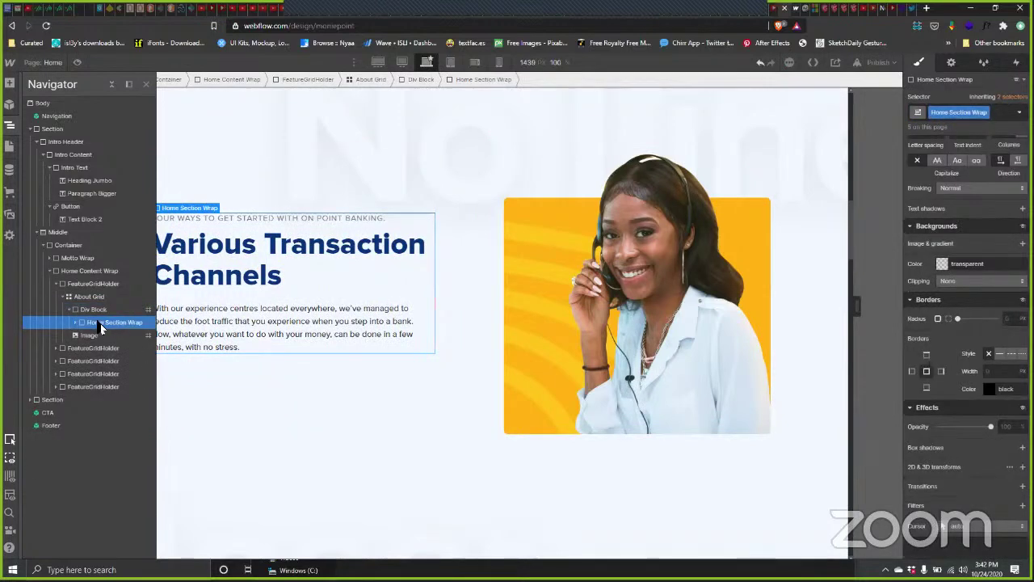
{"action": "key", "text": "ctrl+d"}
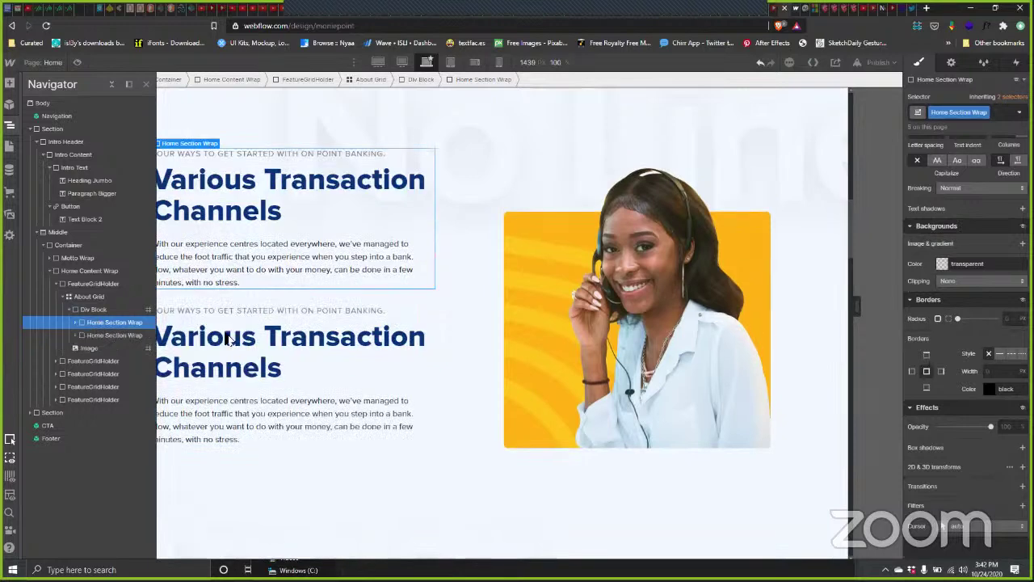
Step: Duplicate the Home Section Wrap class on the second wrap in the Div Block to give it a separate class
{"action": "left_click", "coordinate": [113, 335]}
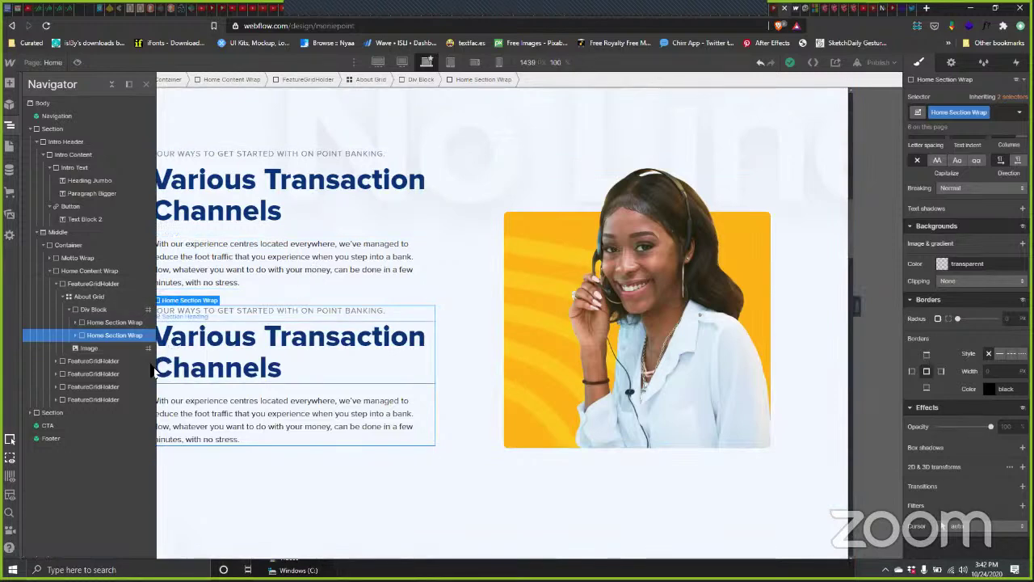
{"action": "left_click", "coordinate": [74, 335]}
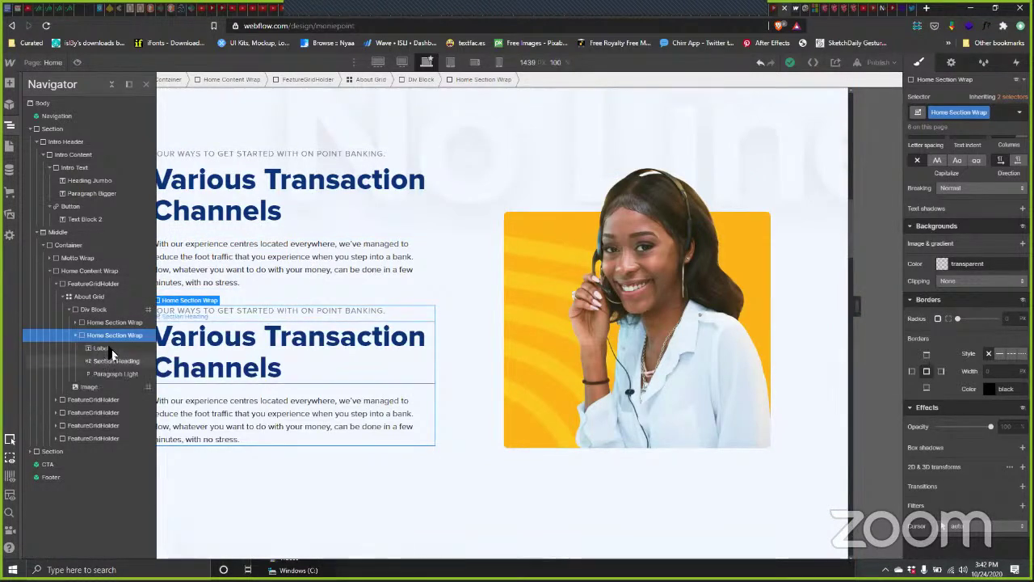
{"action": "left_click", "coordinate": [101, 348]}
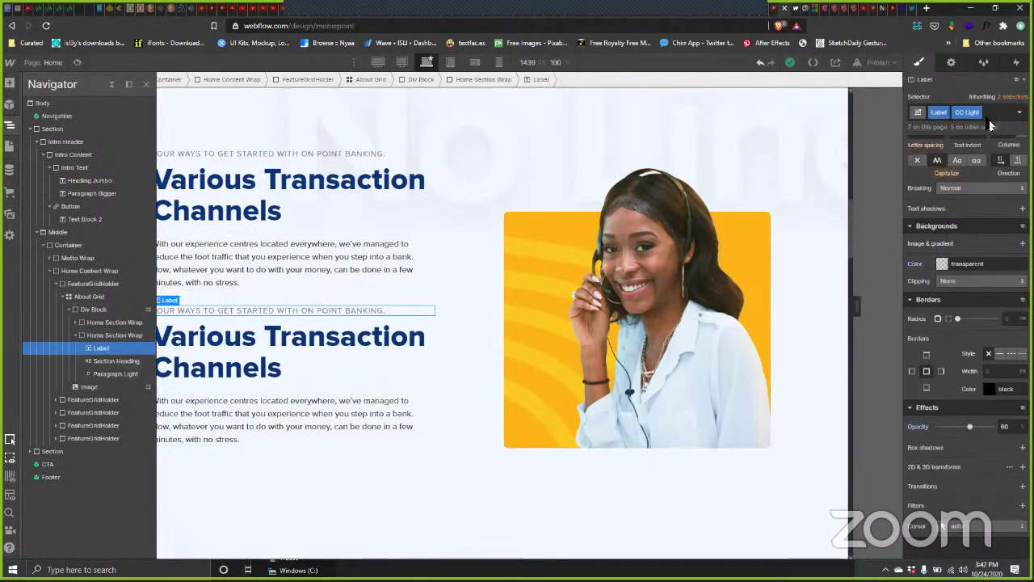
{"action": "left_click", "coordinate": [112, 335]}
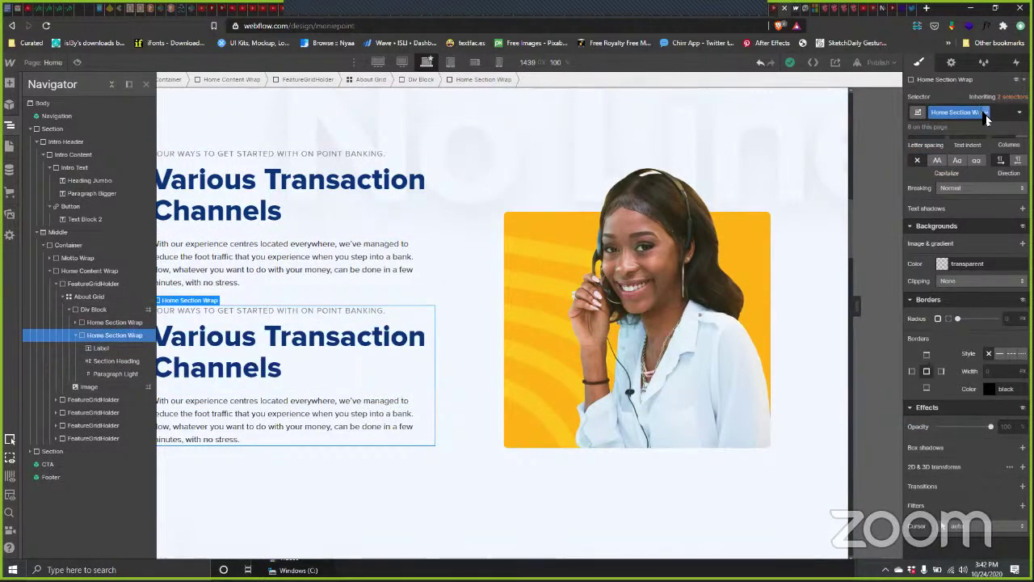
{"action": "left_click", "coordinate": [984, 113]}
{"action": "left_click", "coordinate": [966, 139]}
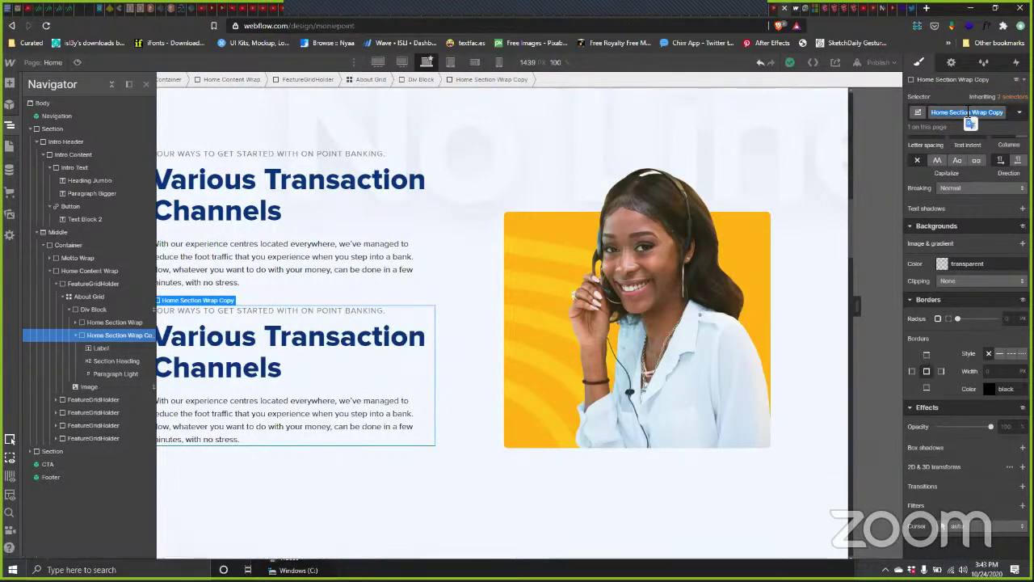
Step: Rename the class of the duplicated Home Section Wrap block to TransaactionFeatHolder
{"action": "type", "text": "Tri"}
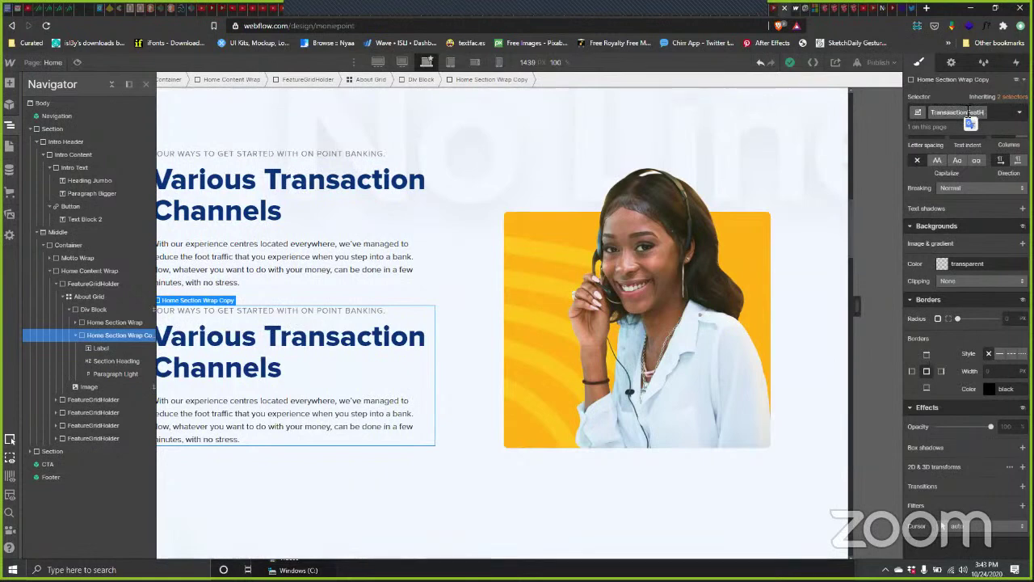
{"action": "type", "text": "nsactionFeatHolder"}
{"action": "key", "text": "Return"}
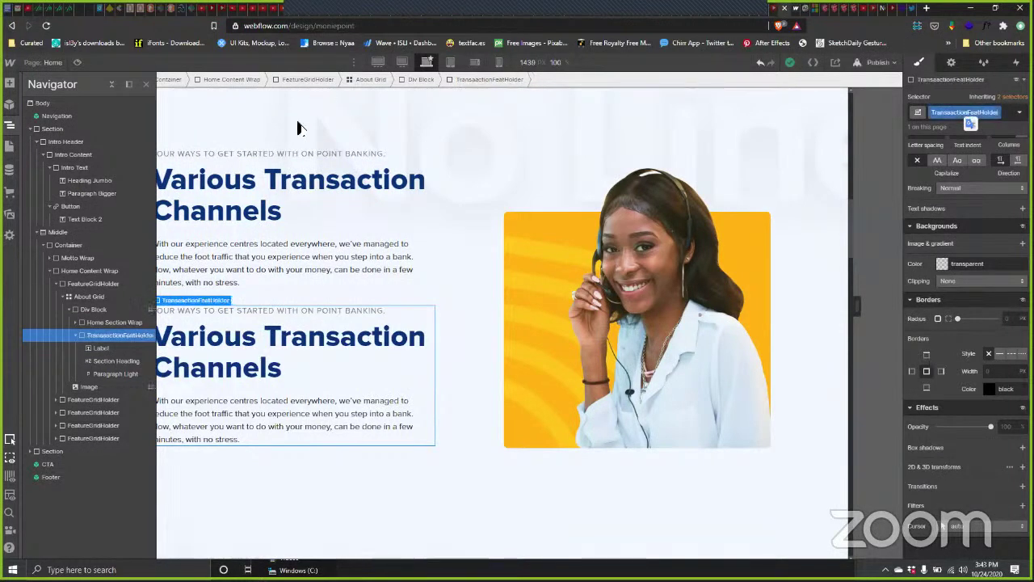
Step: Delete the paragraph from the original Home Section Wrap and the label and heading from the duplicated block
{"action": "left_click", "coordinate": [283, 257]}
{"action": "key", "text": "Delete"}
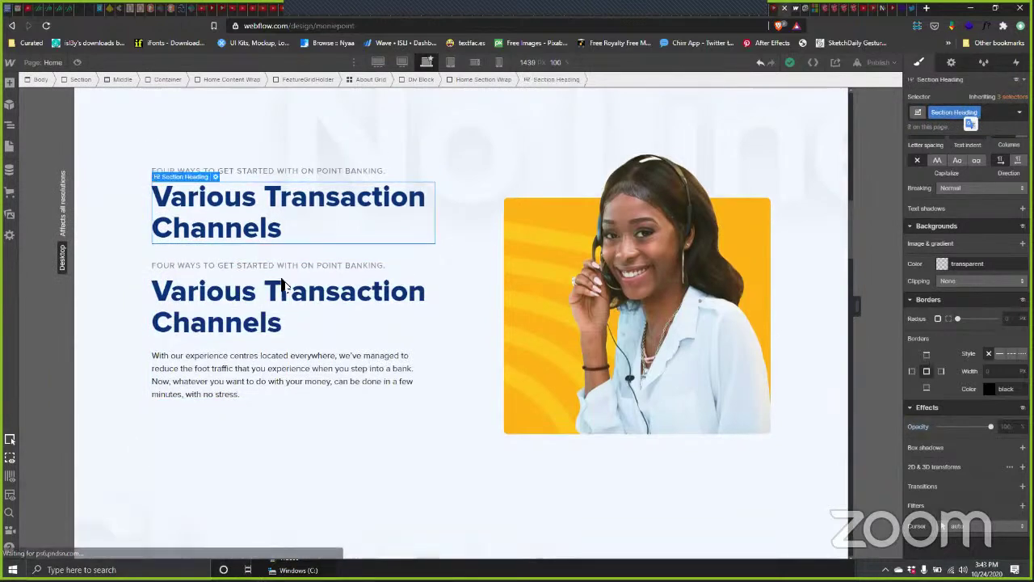
{"action": "left_click", "coordinate": [260, 265]}
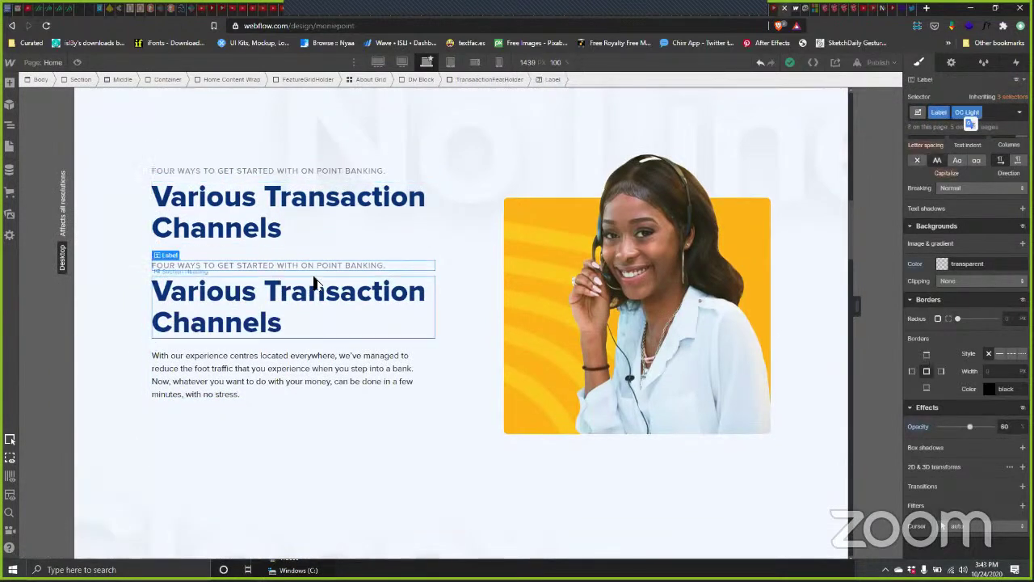
{"action": "key", "text": "ctrl+z"}
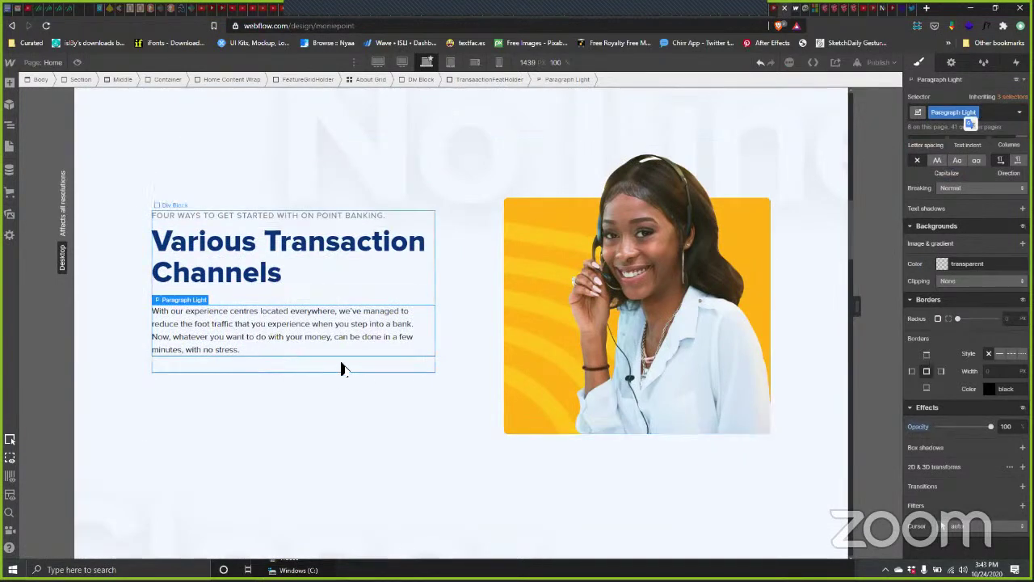
Step: Set the TransaactionFeatHolder block's display to grid and check the Transaction Channels layout in the Figma design
{"action": "left_click", "coordinate": [10, 125]}
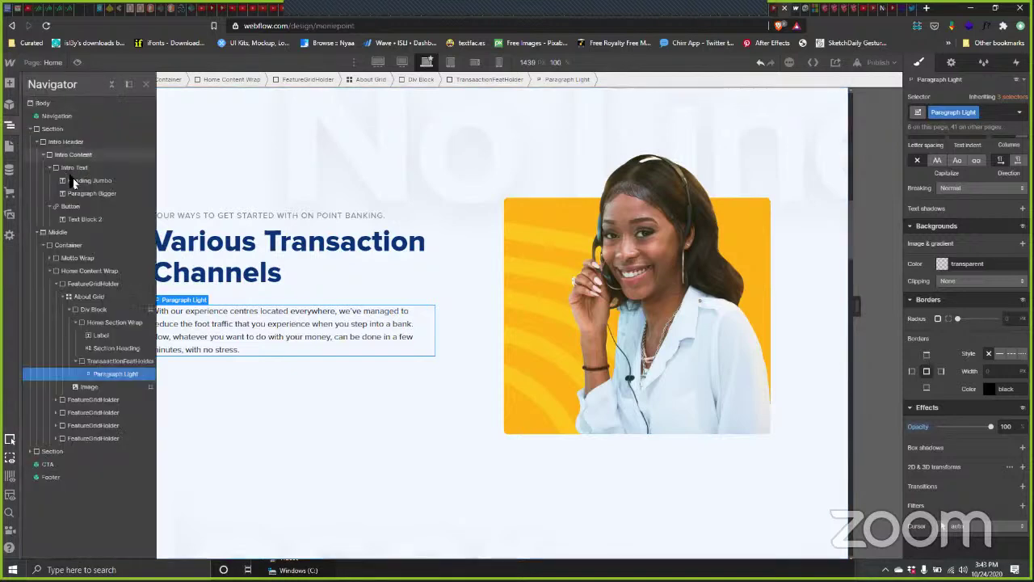
{"action": "left_click", "coordinate": [115, 361]}
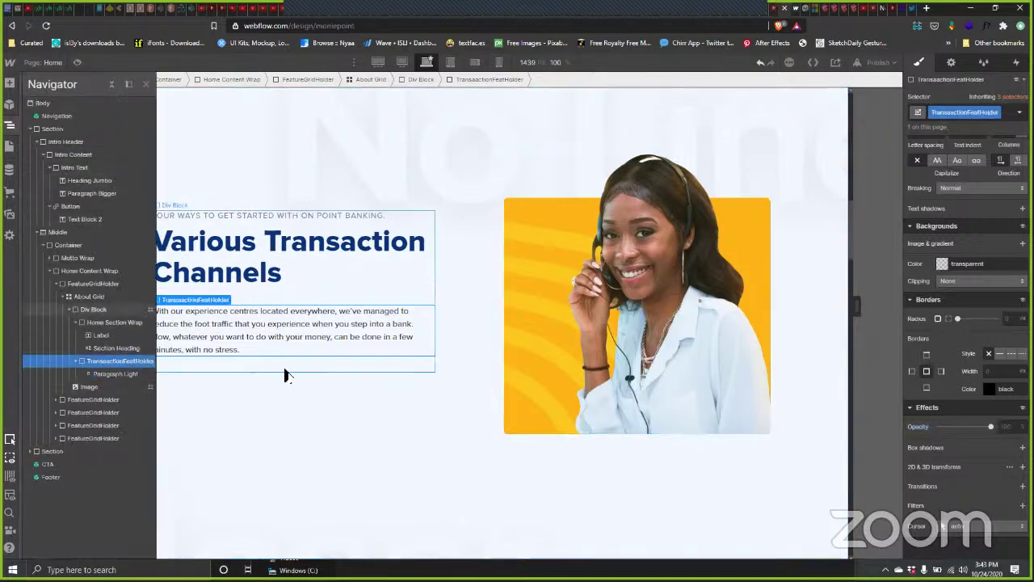
{"action": "scroll", "coordinate": [992, 165], "scroll_direction": "up", "scroll_amount": 5}
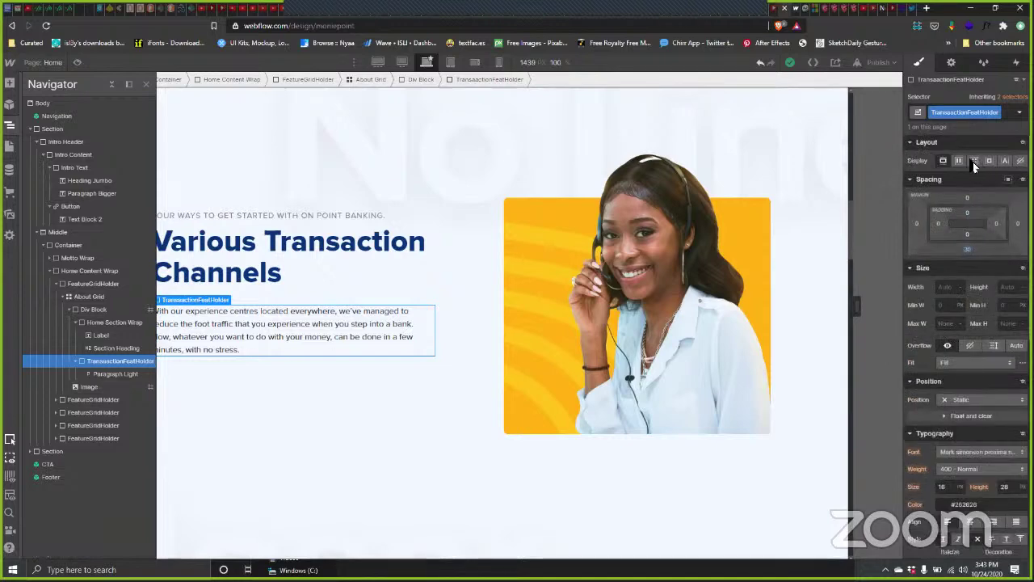
{"action": "left_click", "coordinate": [975, 161]}
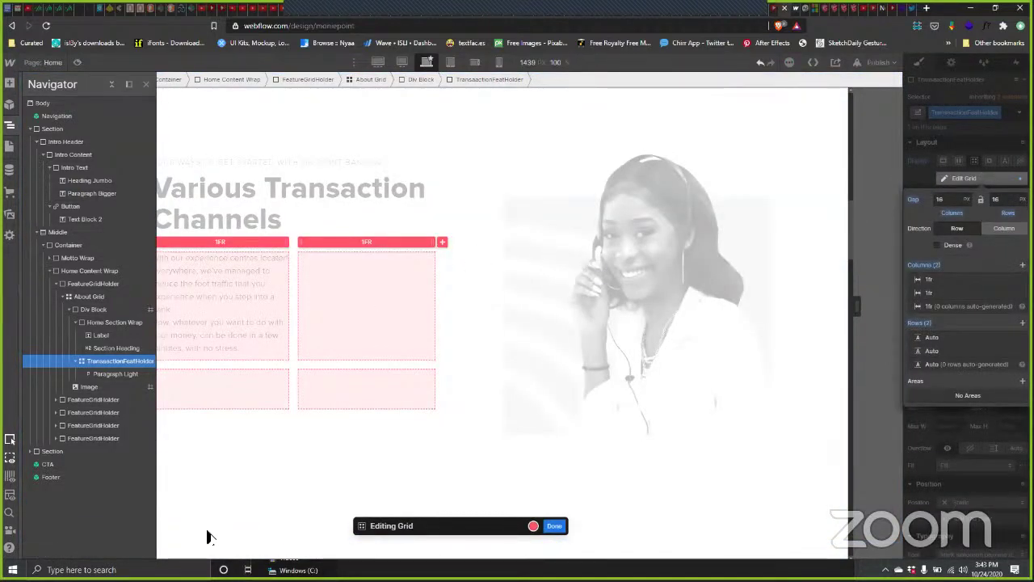
{"action": "key", "text": "alt+Tab"}
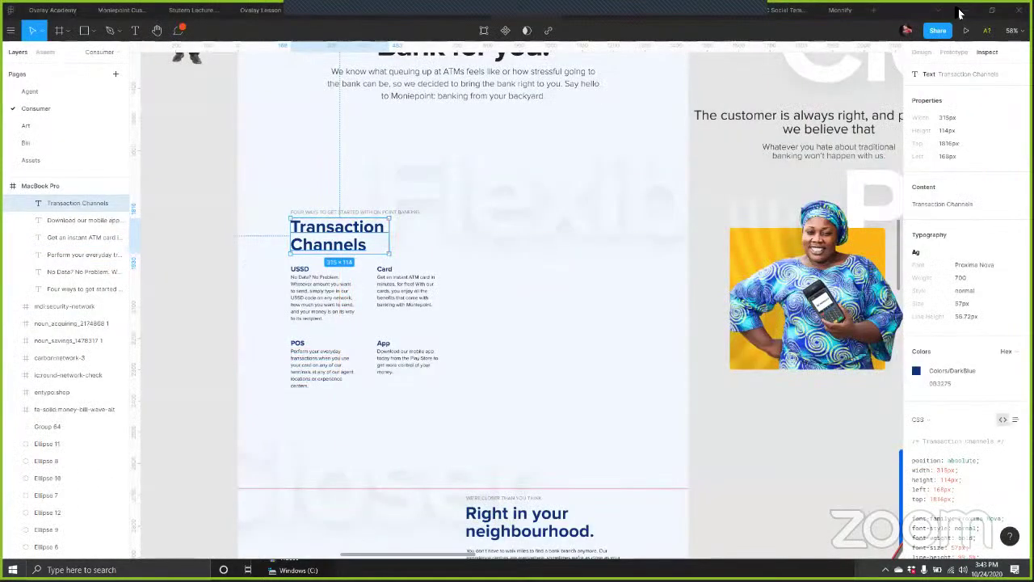
{"action": "key", "text": "alt+Tab"}
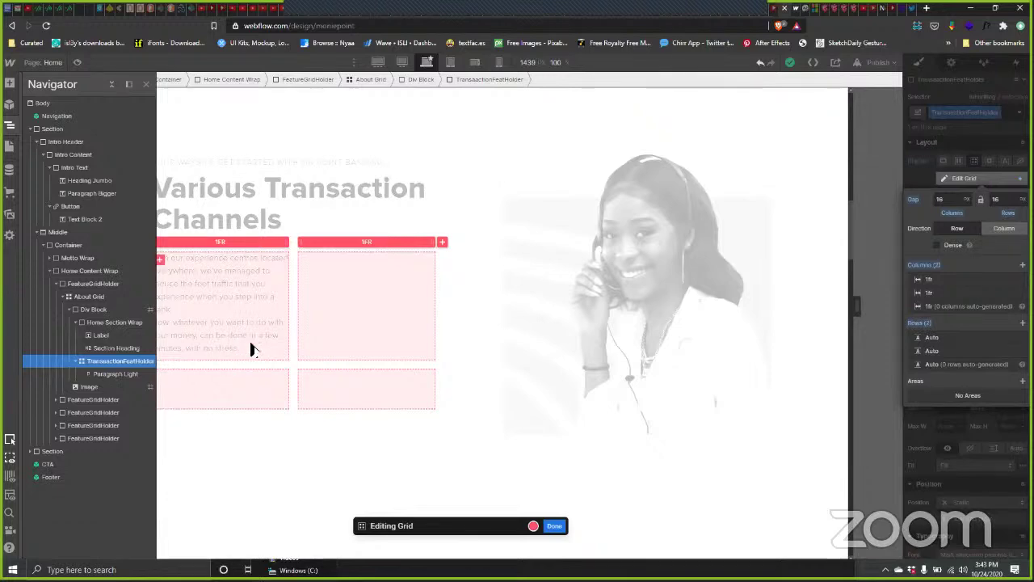
Step: Add a grid area at row 1, column 1 of the TransaactionFeatHolder grid and leave grid editing
{"action": "key", "text": "z"}
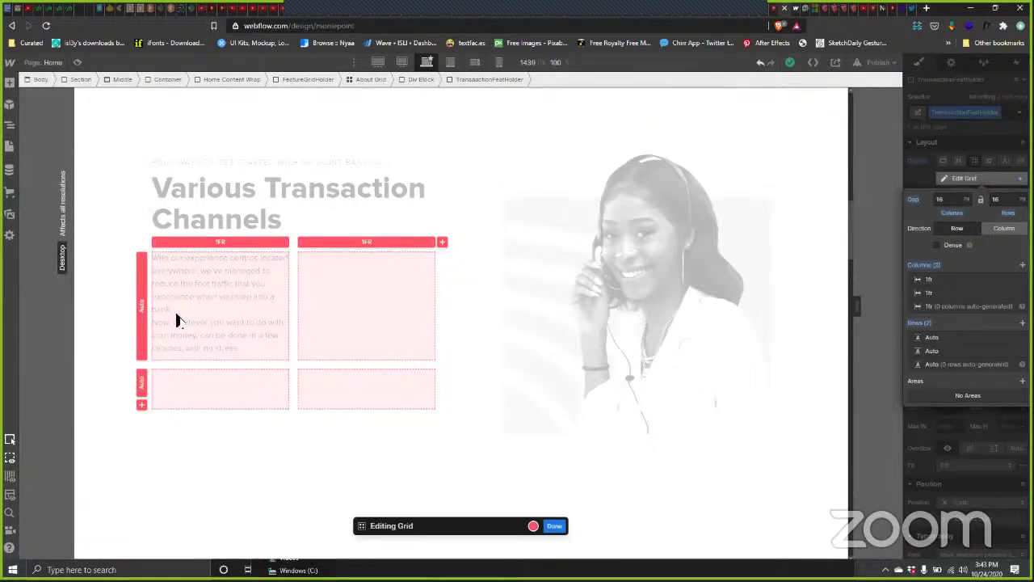
{"action": "left_click", "coordinate": [160, 260]}
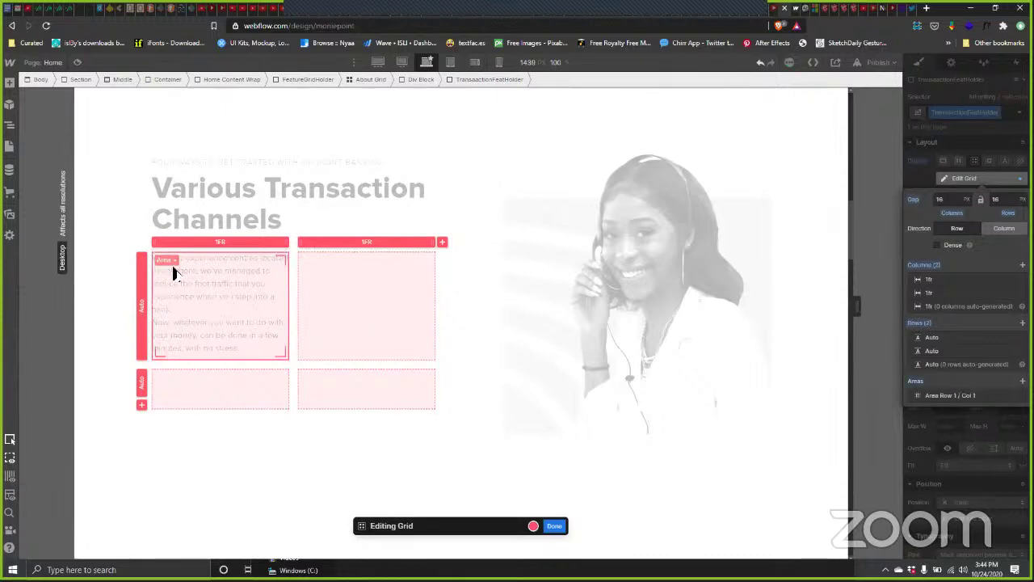
{"action": "left_click", "coordinate": [170, 263]}
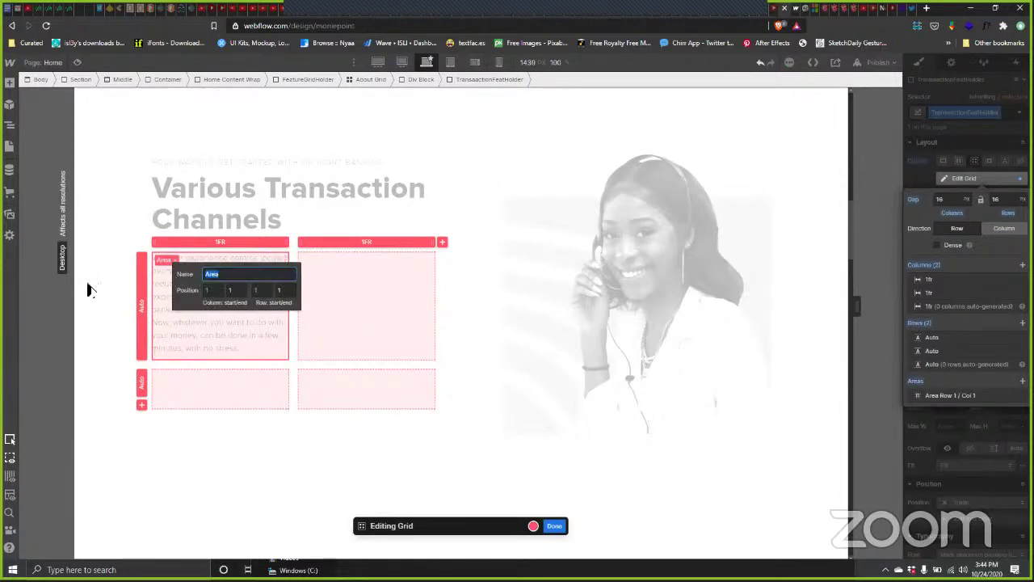
{"action": "left_click", "coordinate": [157, 299]}
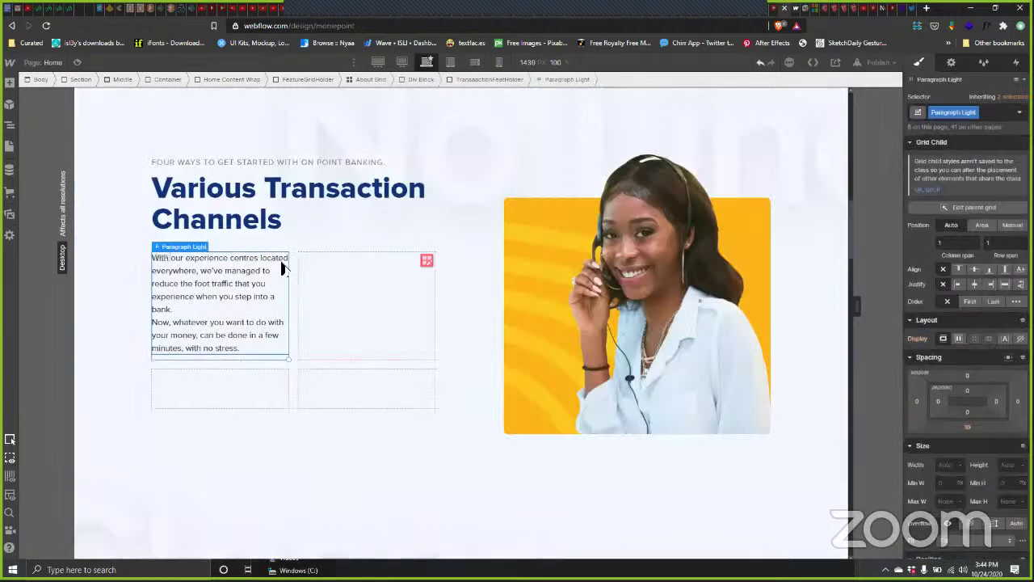
Step: Open the grid's paragraph for text editing, switch to Figma and copy the USSD description text
{"action": "double_click", "coordinate": [211, 297]}
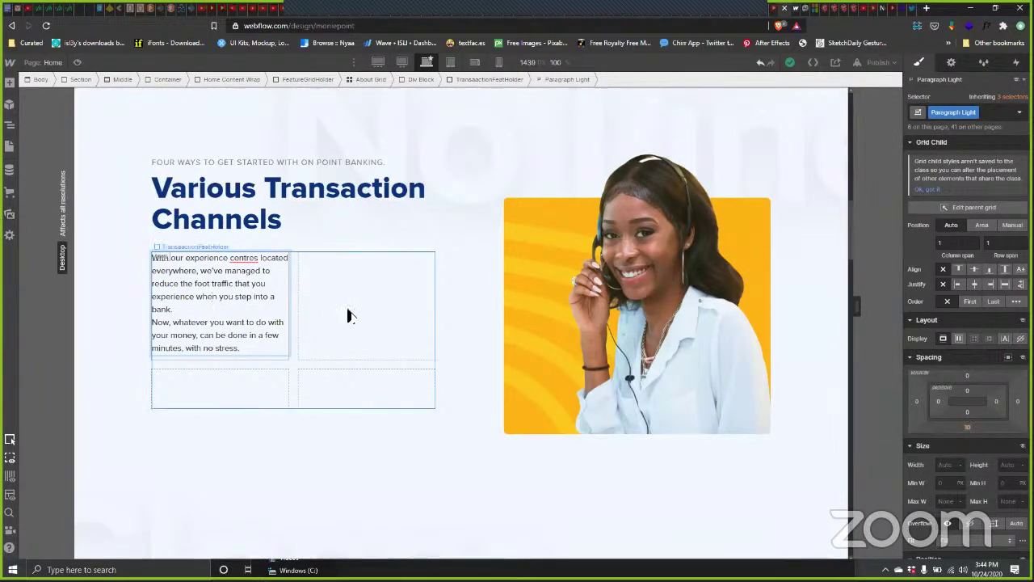
{"action": "left_click", "coordinate": [348, 315]}
{"action": "left_click", "coordinate": [209, 286]}
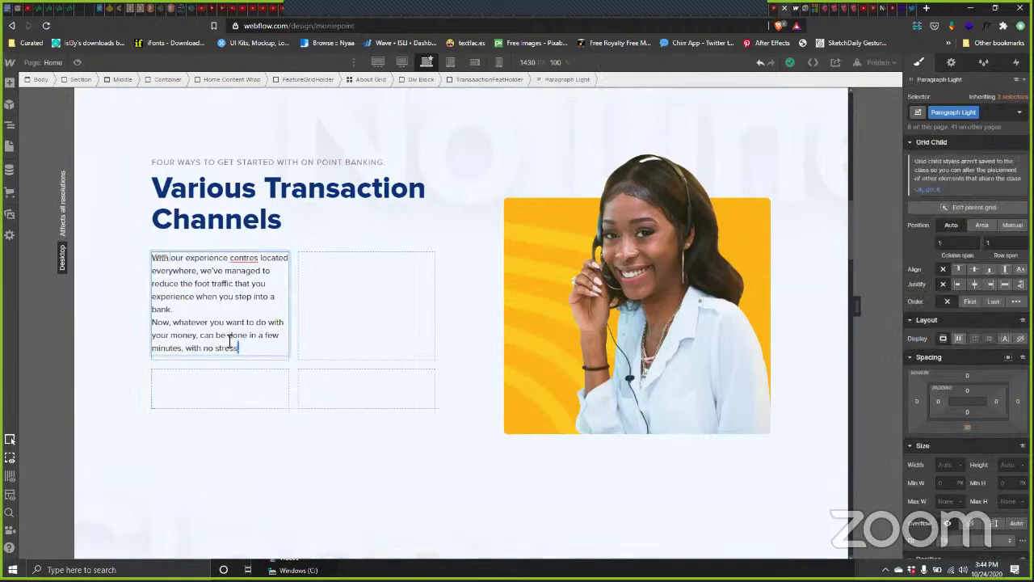
{"action": "left_click_drag", "start_coordinate": [228, 335], "coordinate": [240, 349]}
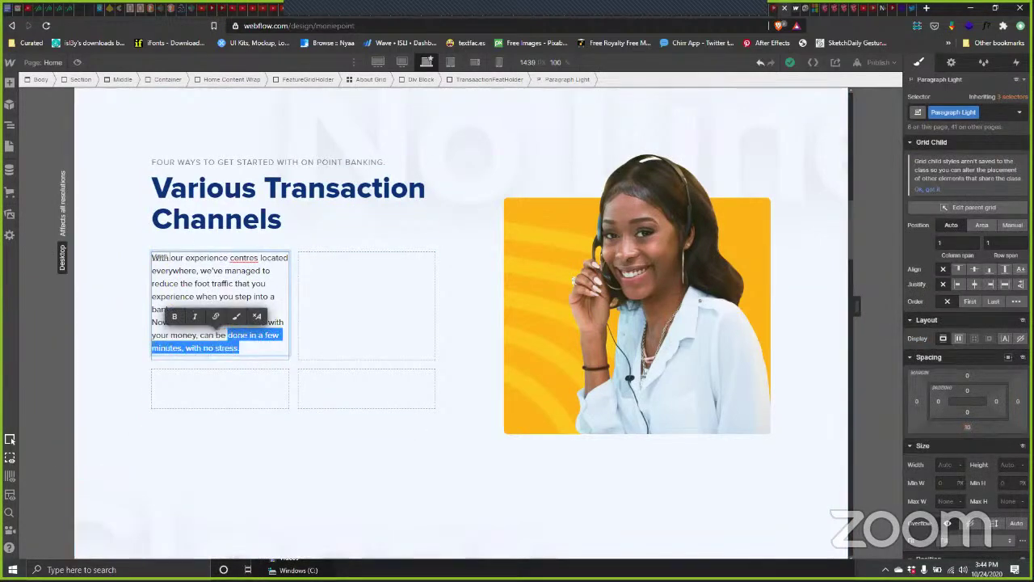
{"action": "key", "text": "alt+Tab"}
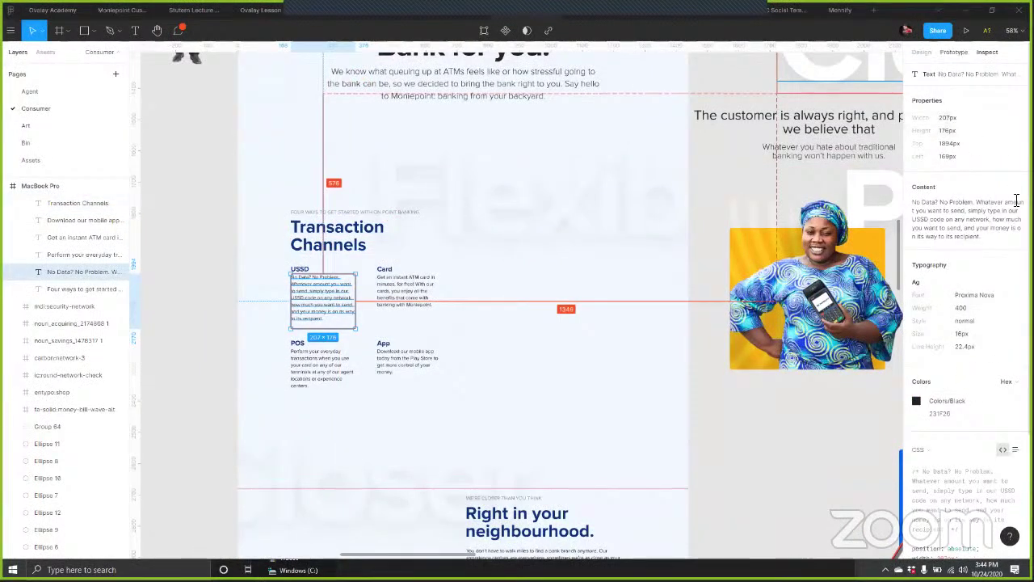
{"action": "left_click", "coordinate": [1010, 187]}
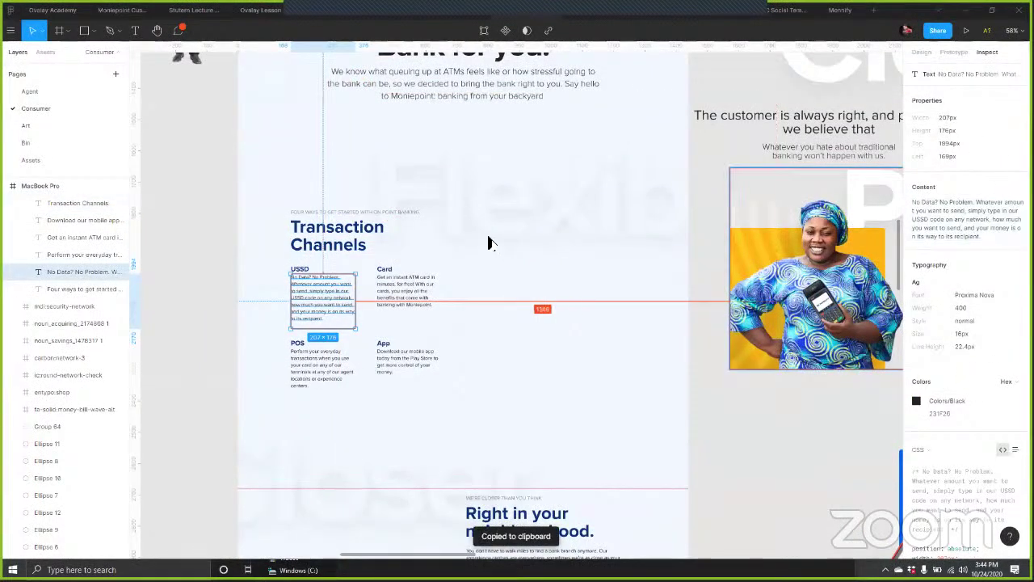
Step: Switch back to Webflow and replace the whole grid paragraph with the copied USSD description
{"action": "key", "text": "alt+Tab"}
{"action": "key", "text": "ctrl+v"}
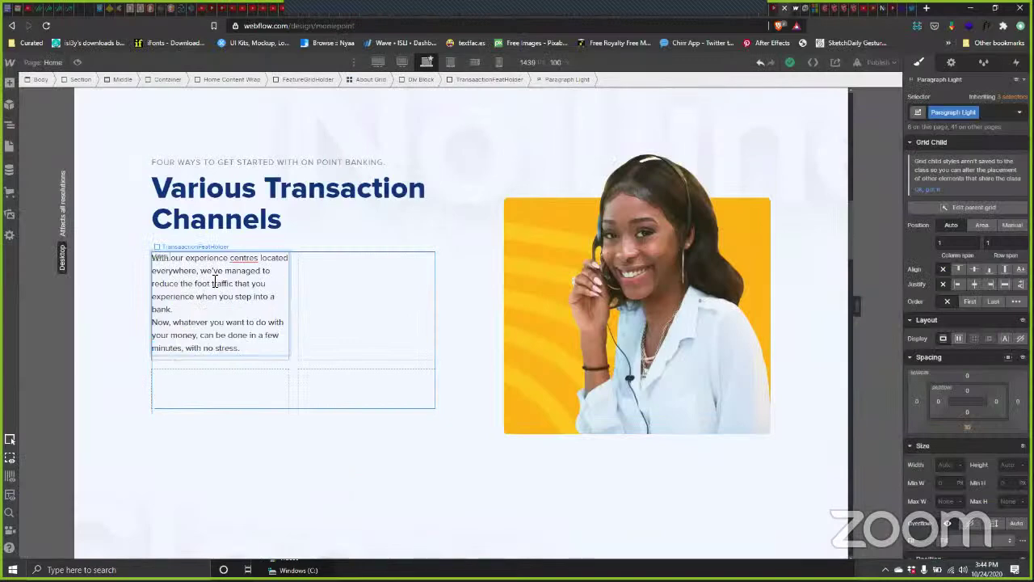
{"action": "key", "text": "ctrl+a"}
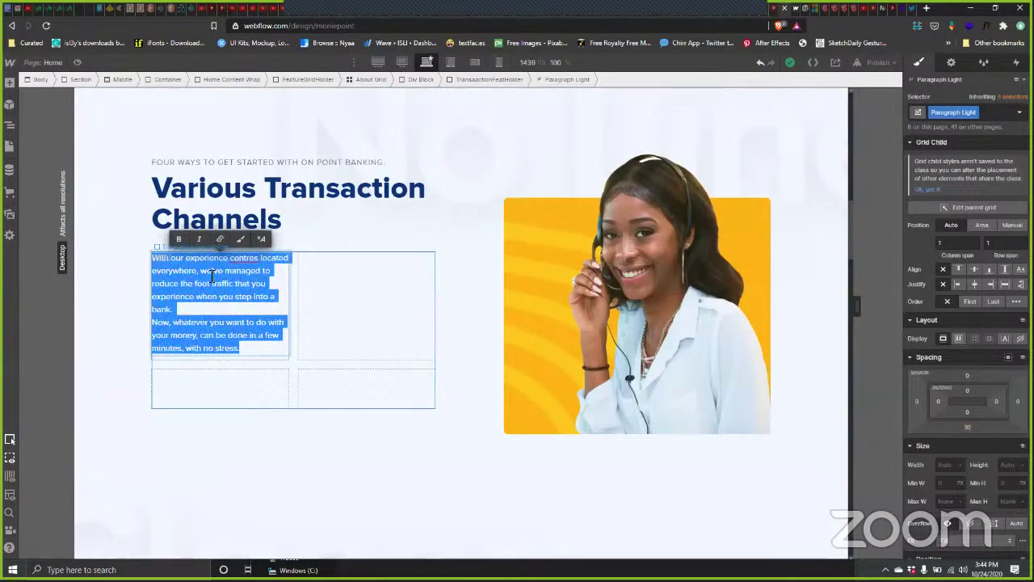
{"action": "key", "text": "ctrl+v"}
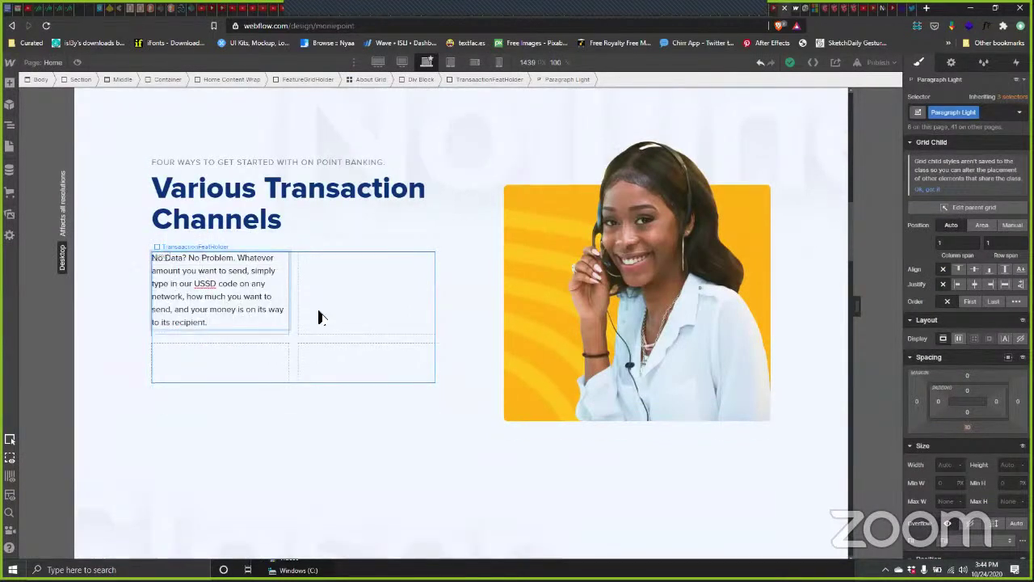
{"action": "key", "text": "Escape"}
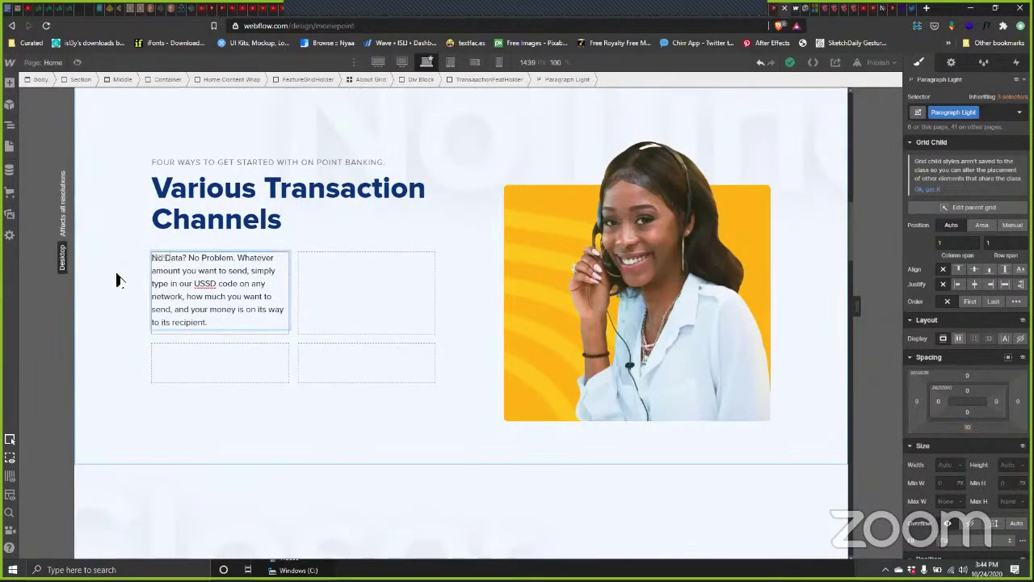
{"action": "key", "text": "ctrl+z"}
{"action": "key", "text": "ctrl+shift+z"}
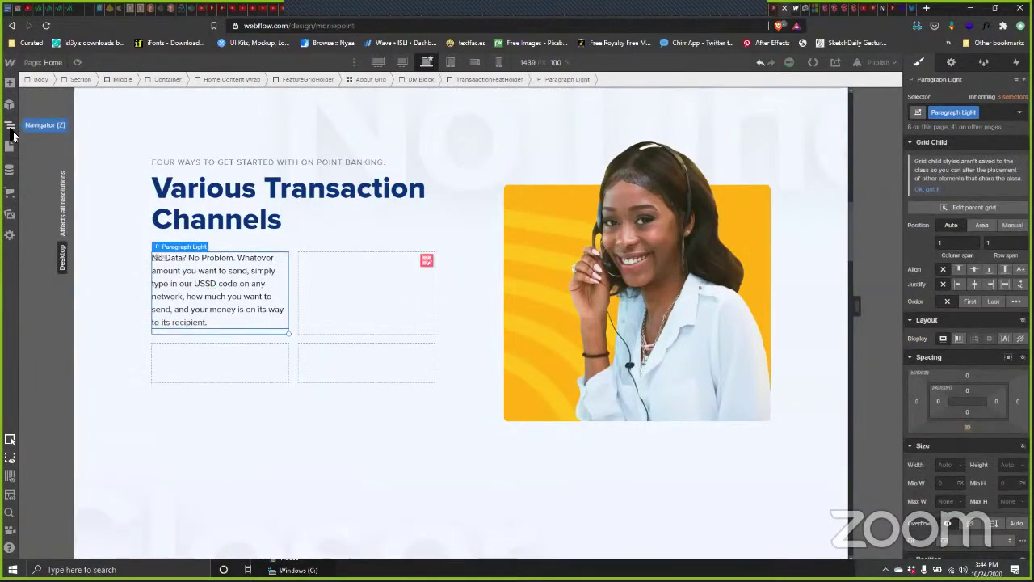
Step: Paste a copy of the "Various Transaction Channels" section heading into the grid after the USSD paragraph
{"action": "key", "text": "z"}
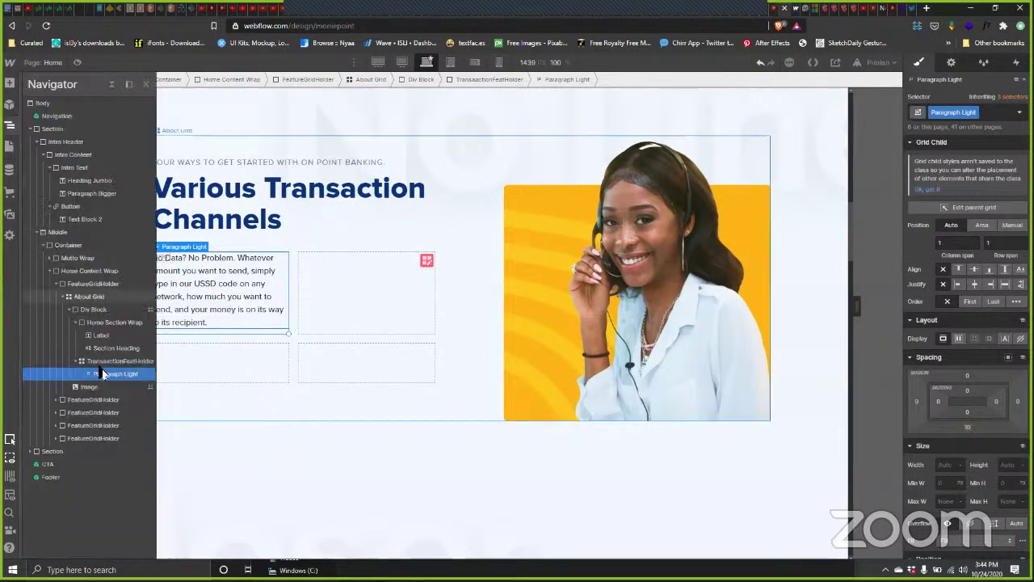
{"action": "left_click", "coordinate": [116, 348]}
{"action": "key", "text": "z"}
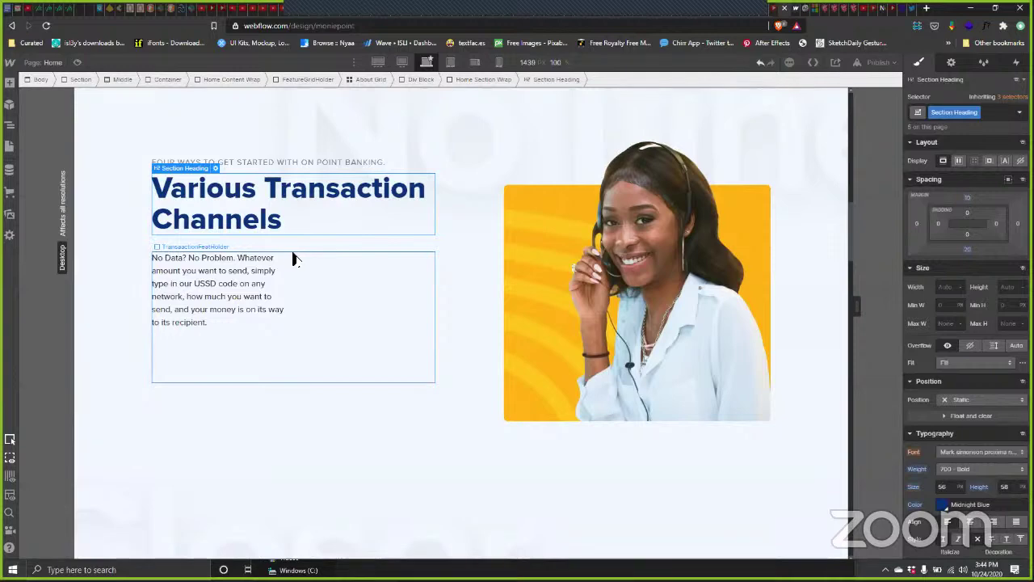
{"action": "left_click", "coordinate": [111, 275]}
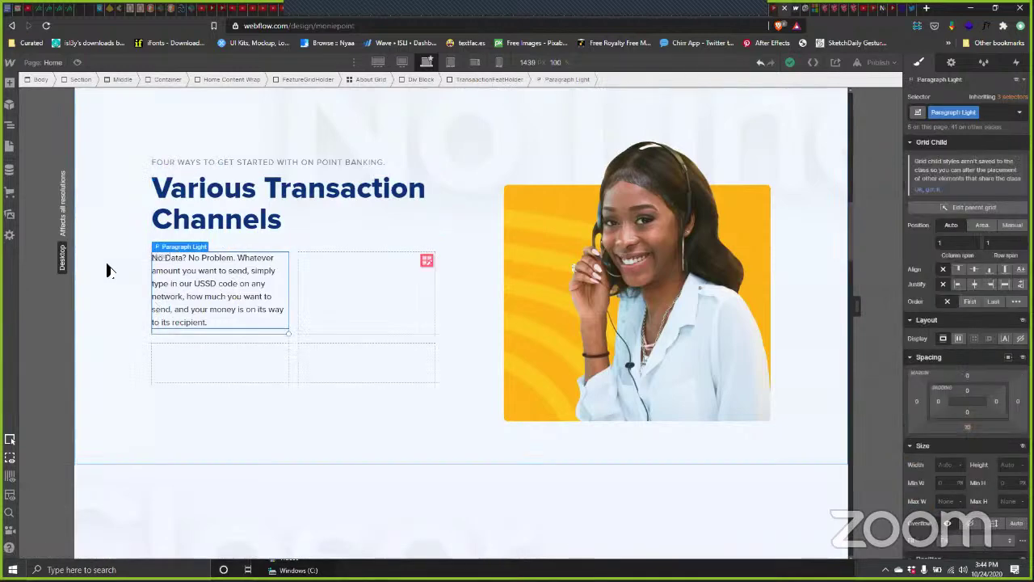
{"action": "key", "text": "ctrl+v"}
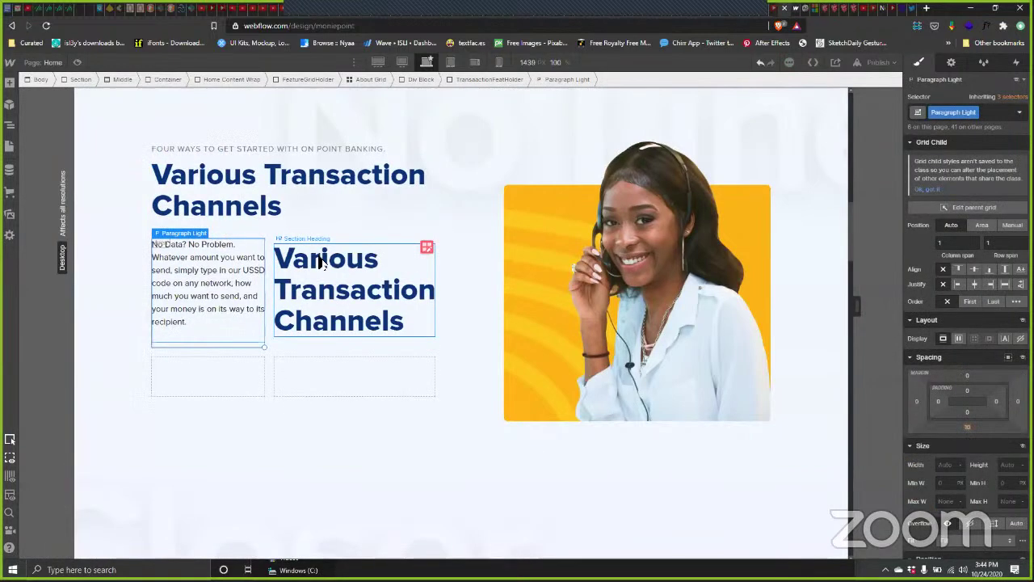
Step: Manually place the copied section heading in the grid's first column and first row, ahead of the USSD paragraph
{"action": "left_click", "coordinate": [295, 269]}
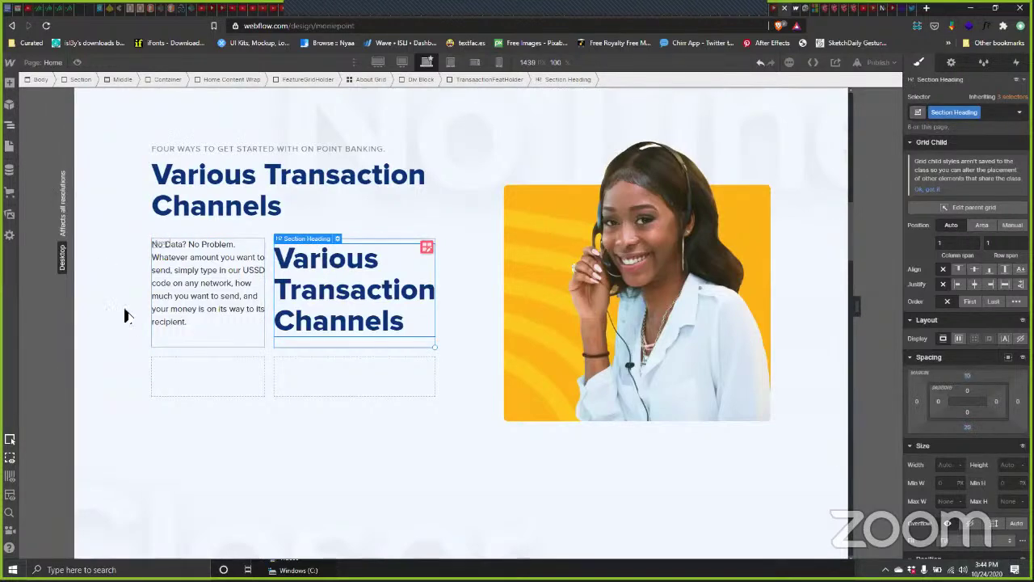
{"action": "key", "text": "z"}
{"action": "left_click", "coordinate": [121, 361]}
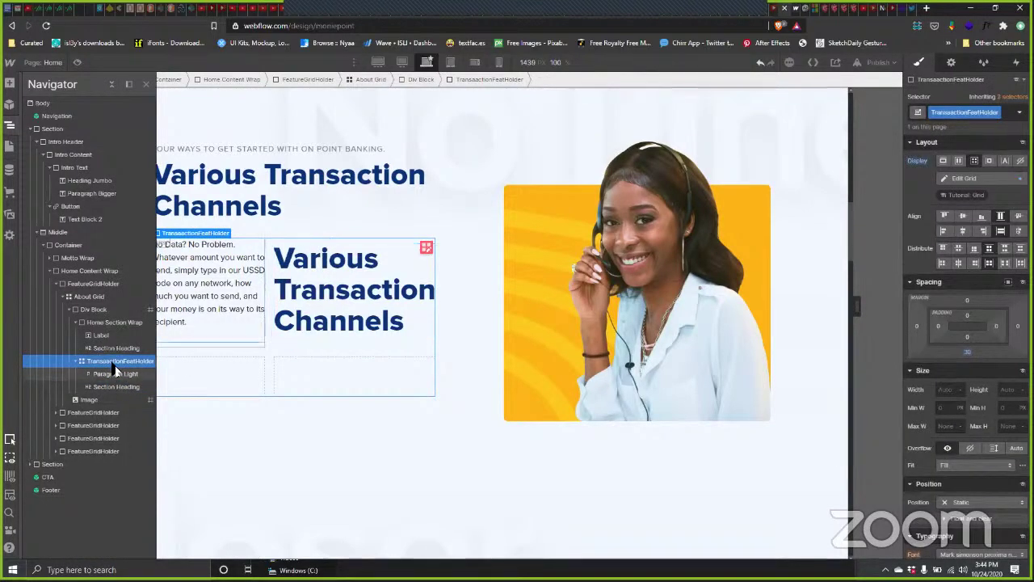
{"action": "key", "text": "z"}
{"action": "left_click", "coordinate": [257, 330]}
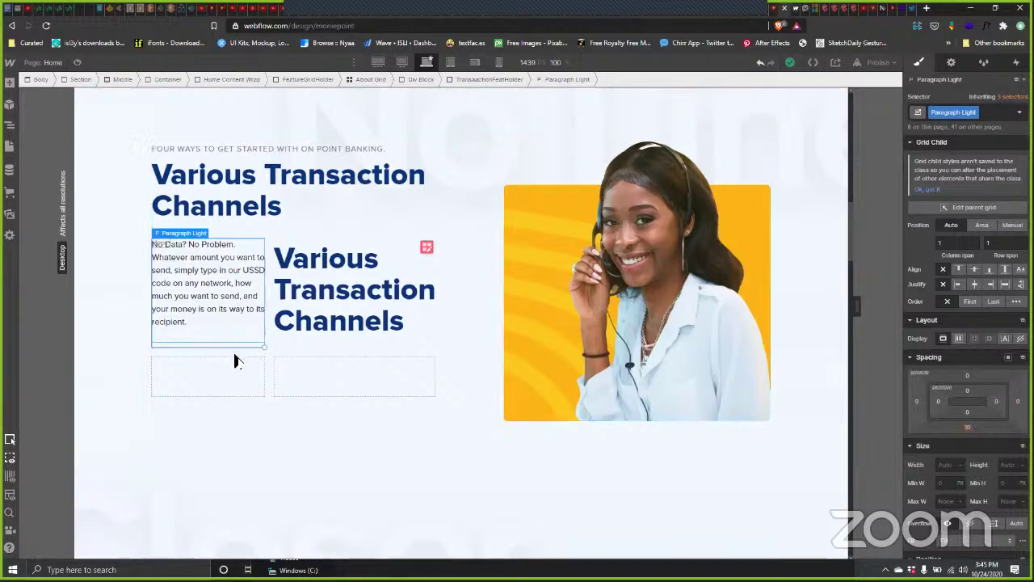
{"action": "left_click", "coordinate": [333, 306]}
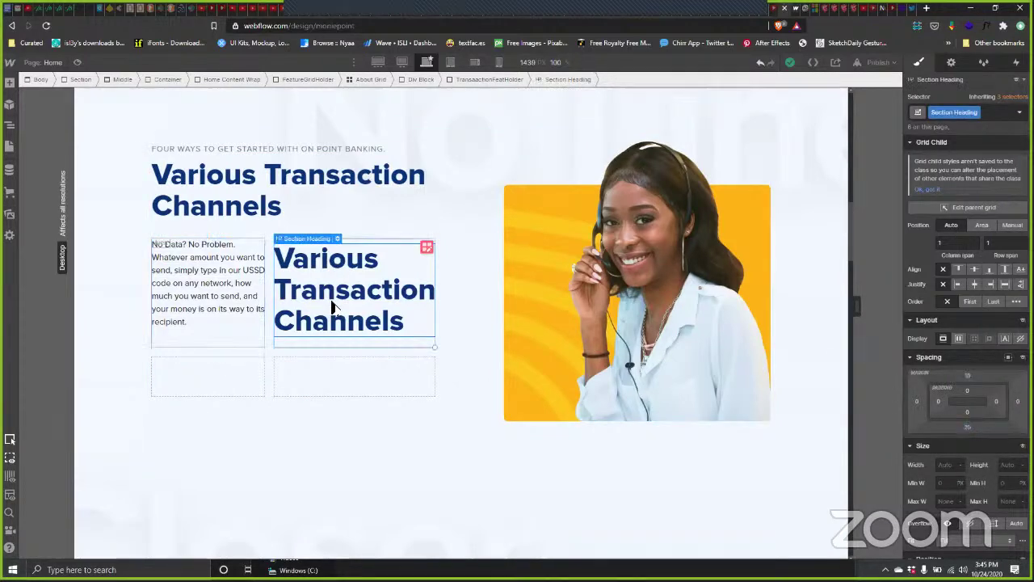
{"action": "left_click_drag", "start_coordinate": [296, 289], "coordinate": [404, 347]}
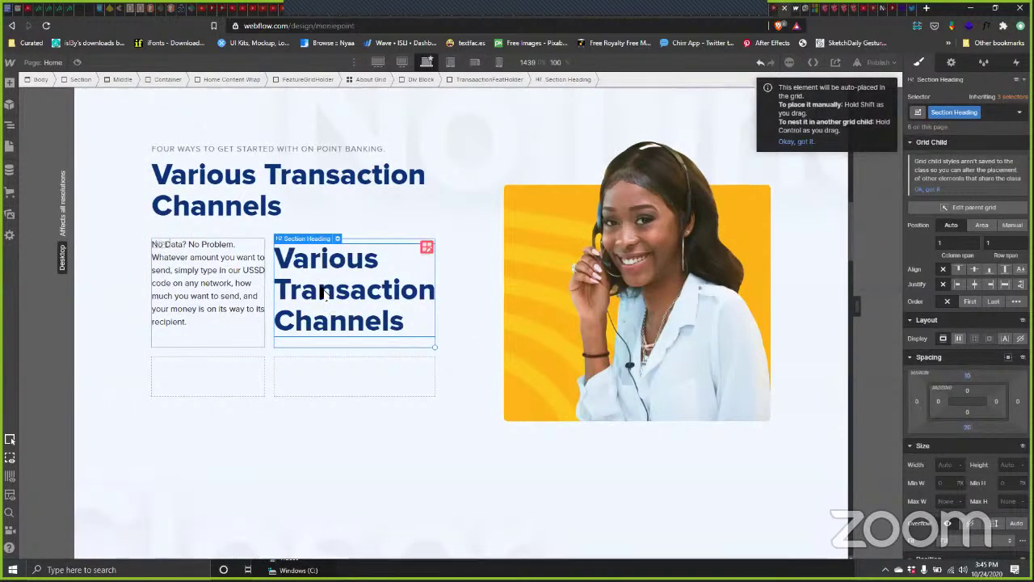
{"action": "left_click_drag", "start_coordinate": [296, 288], "coordinate": [244, 265]}
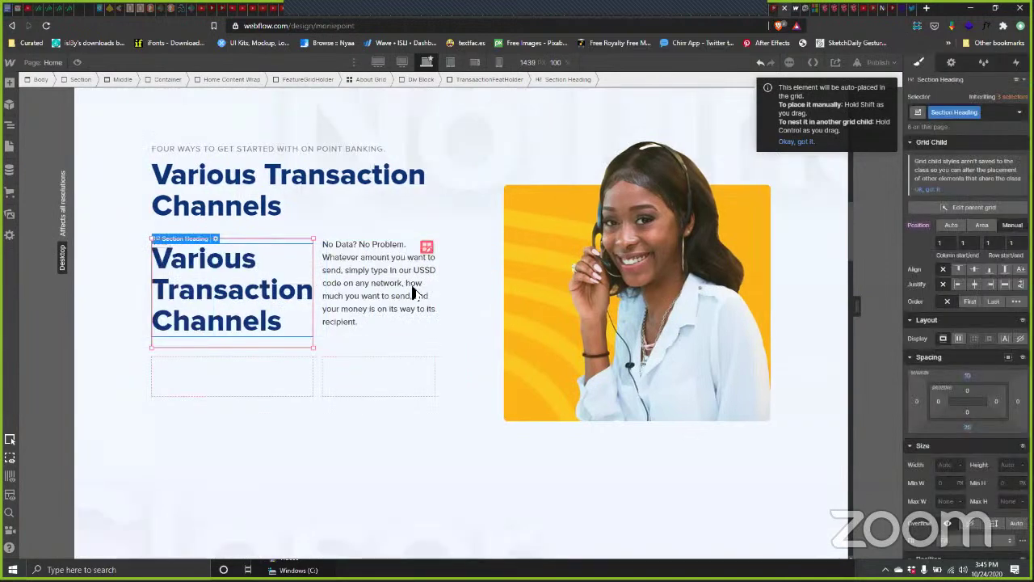
Step: Undo the recent changes to the transaction channels holder, back to its block layout with the experience-centres paragraph
{"action": "left_click", "coordinate": [364, 301]}
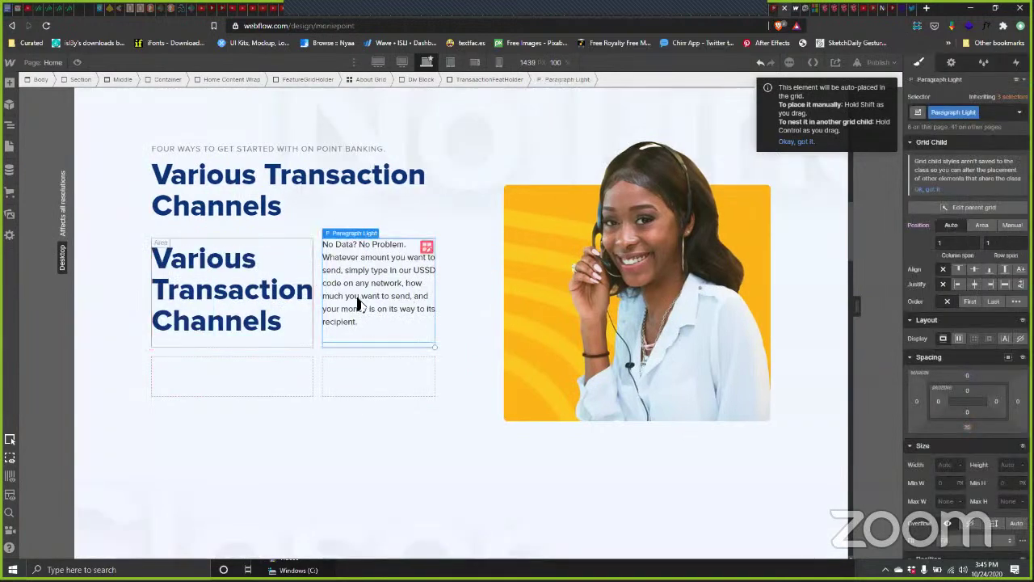
{"action": "left_click", "coordinate": [227, 298]}
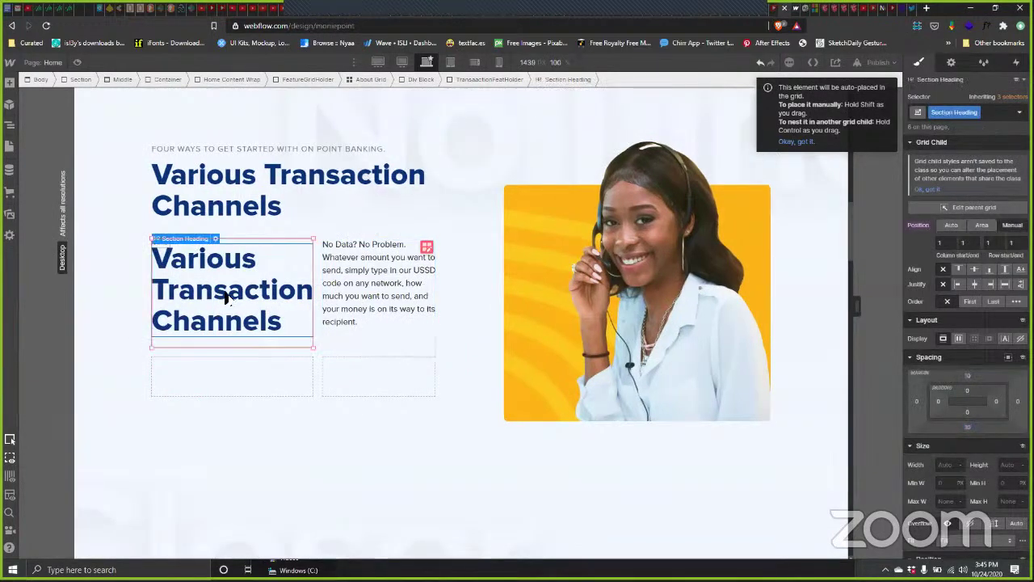
{"action": "left_click_drag", "start_coordinate": [315, 309], "coordinate": [355, 315]}
{"action": "key", "text": "ctrl+z"}
{"action": "key", "text": "ctrl+z"}
{"action": "left_click", "coordinate": [370, 314]}
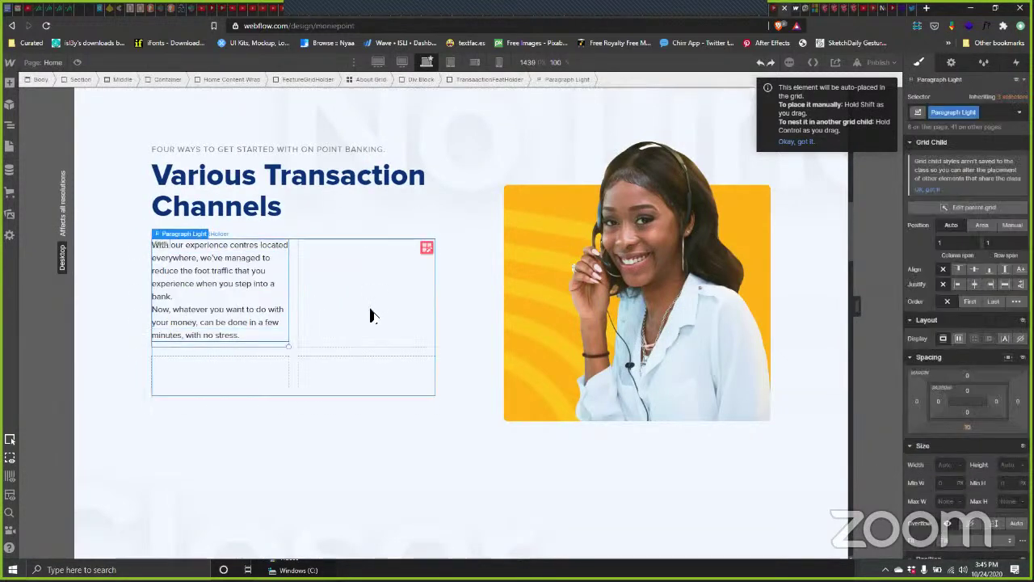
{"action": "left_click", "coordinate": [318, 328]}
{"action": "key", "text": "ctrl+z"}
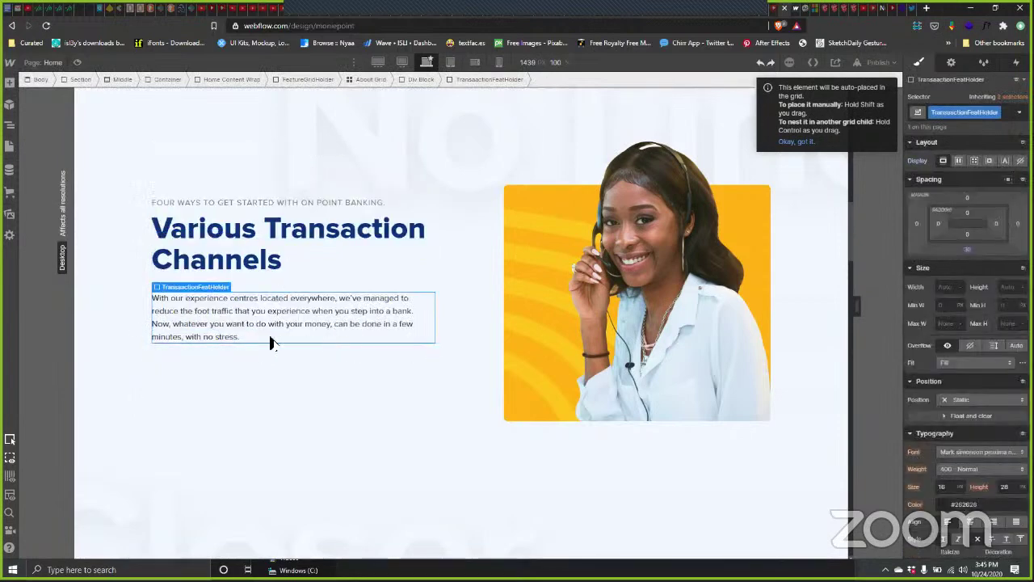
Step: Delete the experience-centres paragraph from the transaction channels holder
{"action": "left_click", "coordinate": [194, 349]}
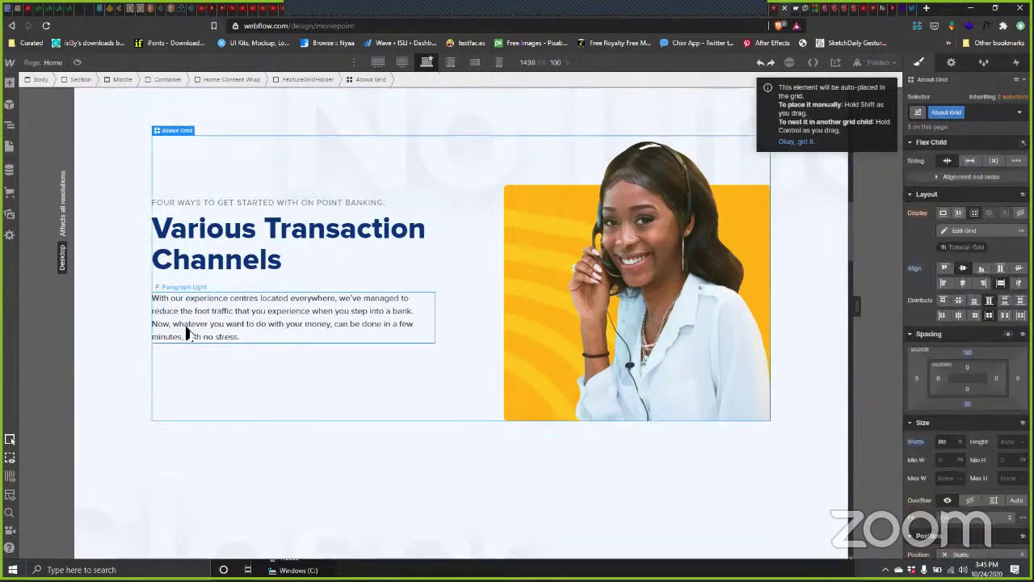
{"action": "left_click", "coordinate": [187, 334]}
{"action": "key", "text": "Delete"}
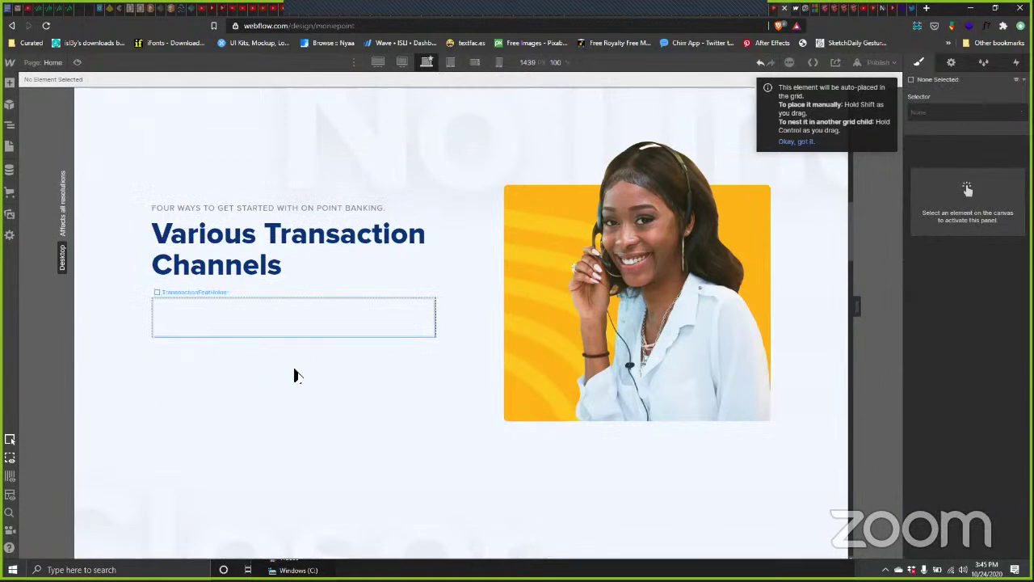
Step: Make the empty transaction channels holder a two-by-two grid and define a grid area in row 1, column 1
{"action": "left_click", "coordinate": [973, 160]}
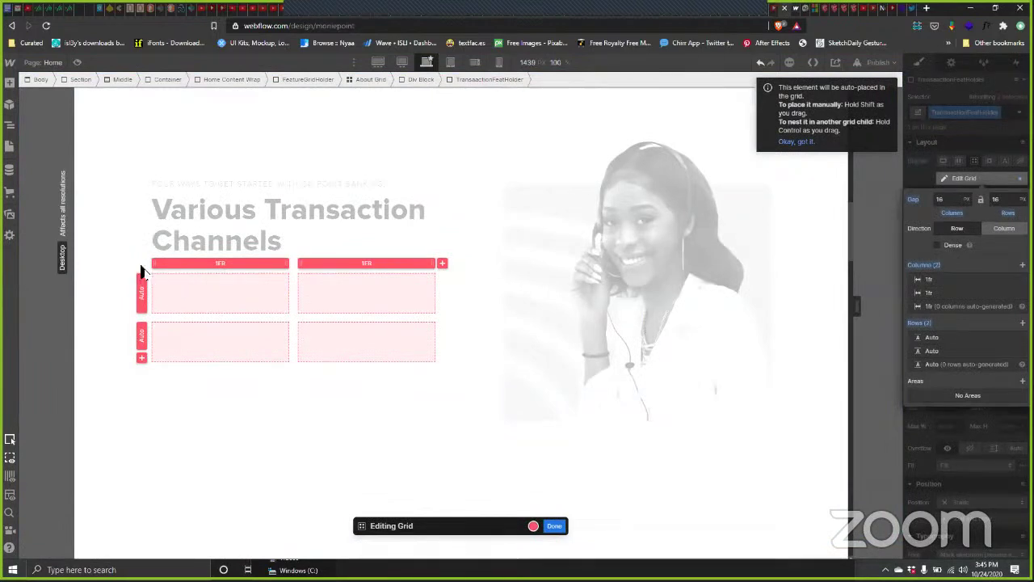
{"action": "left_click", "coordinate": [249, 304]}
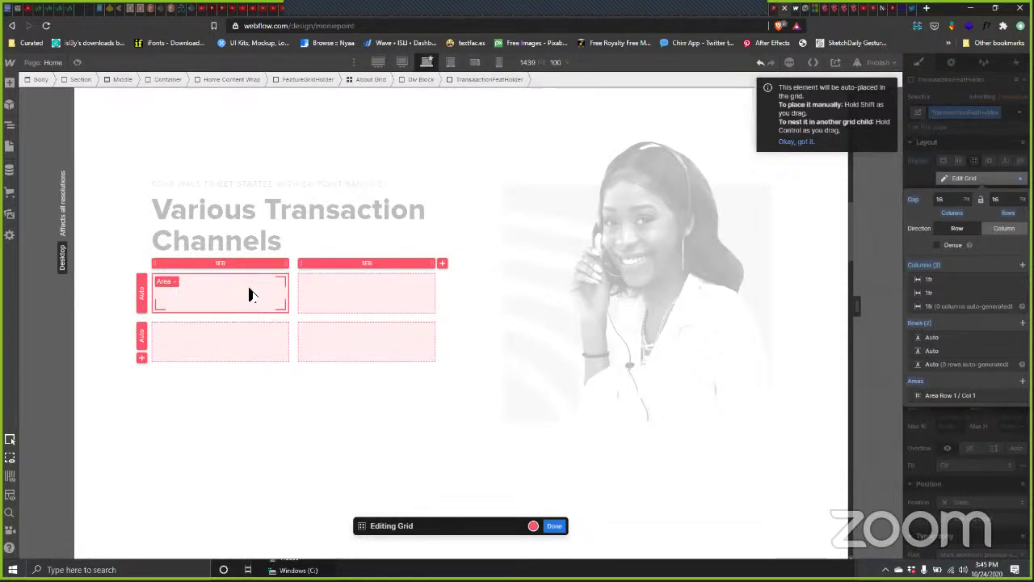
{"action": "left_click", "coordinate": [171, 283]}
{"action": "left_click", "coordinate": [187, 418]}
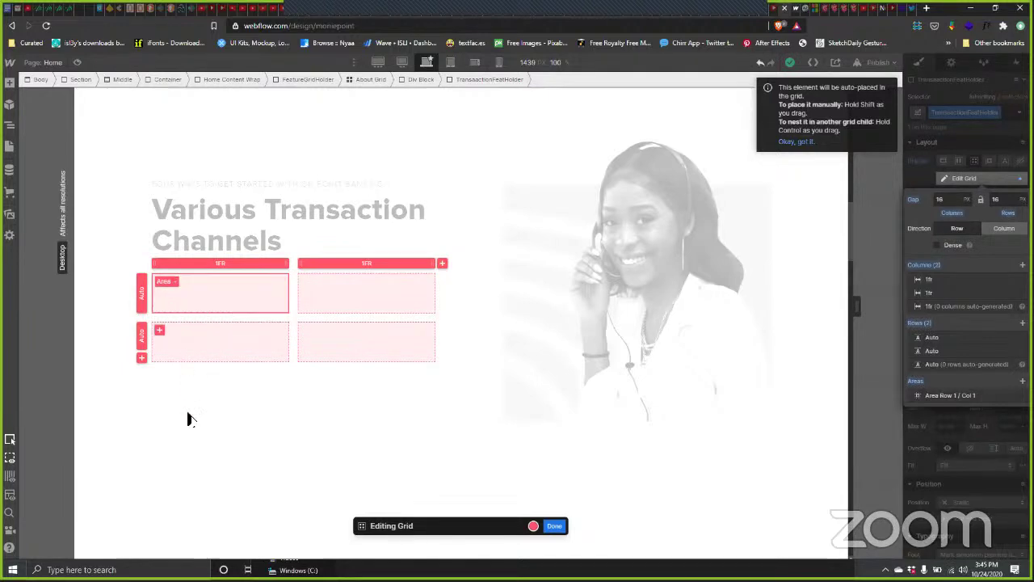
{"action": "left_click", "coordinate": [557, 526]}
Step: Copy the paragraph under "Right in your neighbourhood." and paste it into the transaction channels grid
{"action": "scroll", "coordinate": [547, 346], "scroll_direction": "down", "scroll_amount": 5}
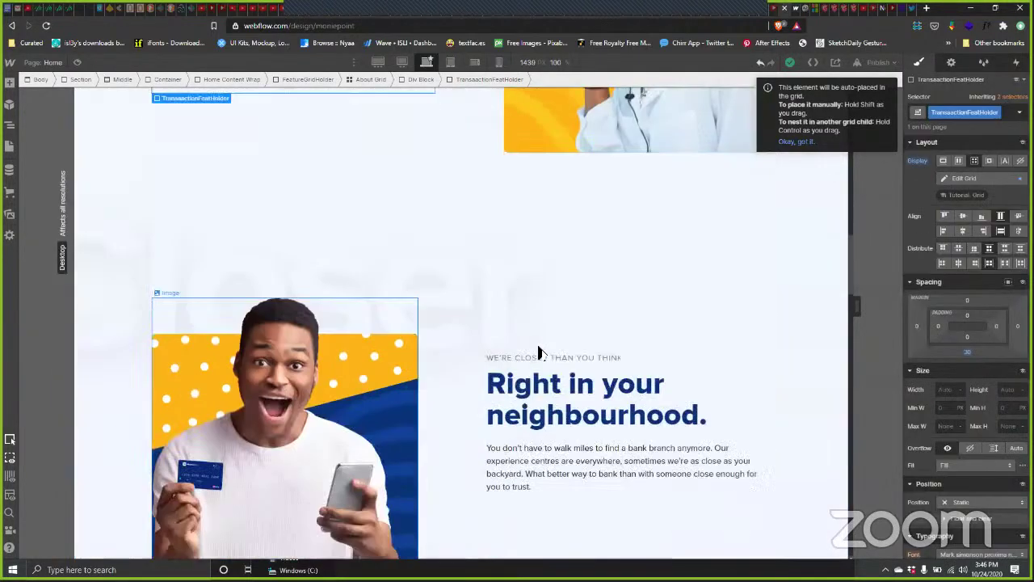
{"action": "left_click", "coordinate": [538, 355]}
{"action": "scroll", "coordinate": [382, 322], "scroll_direction": "down", "scroll_amount": 1}
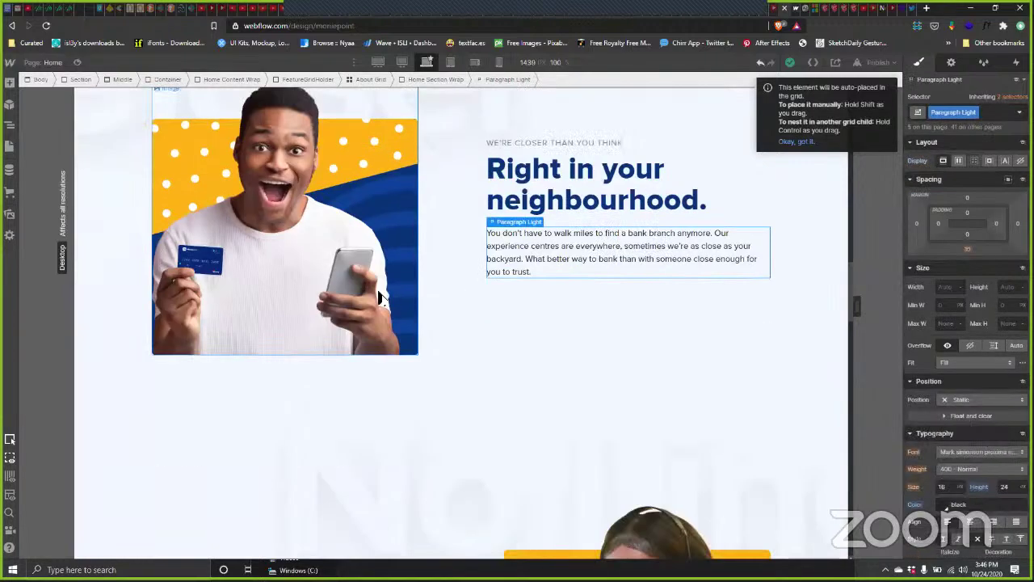
{"action": "scroll", "coordinate": [254, 279], "scroll_direction": "up", "scroll_amount": 5}
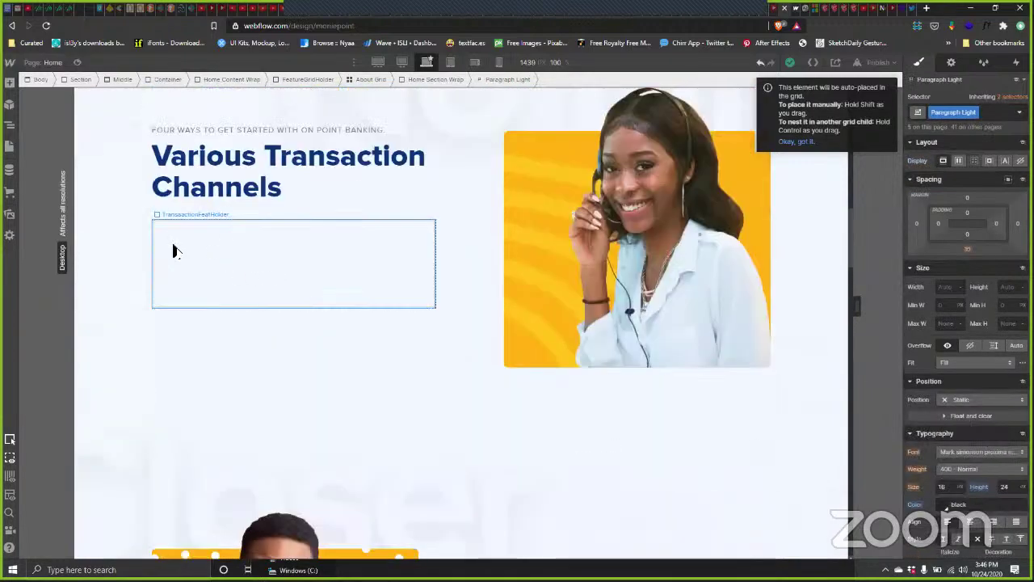
{"action": "double_click", "coordinate": [173, 251]}
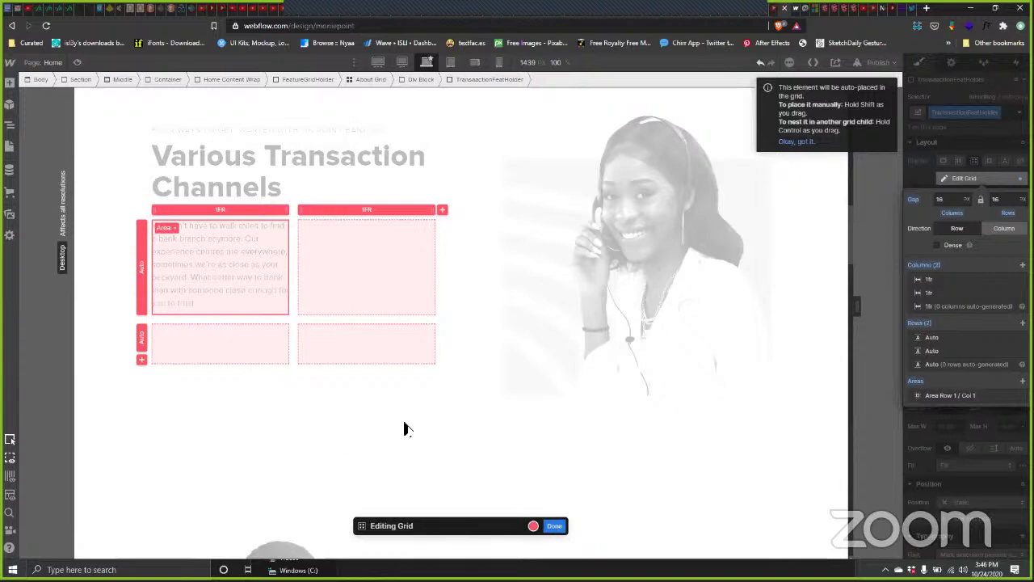
Step: Copy the USSD description from Figma and replace the whole grid paragraph's text with it back in Webflow
{"action": "left_click", "coordinate": [202, 282]}
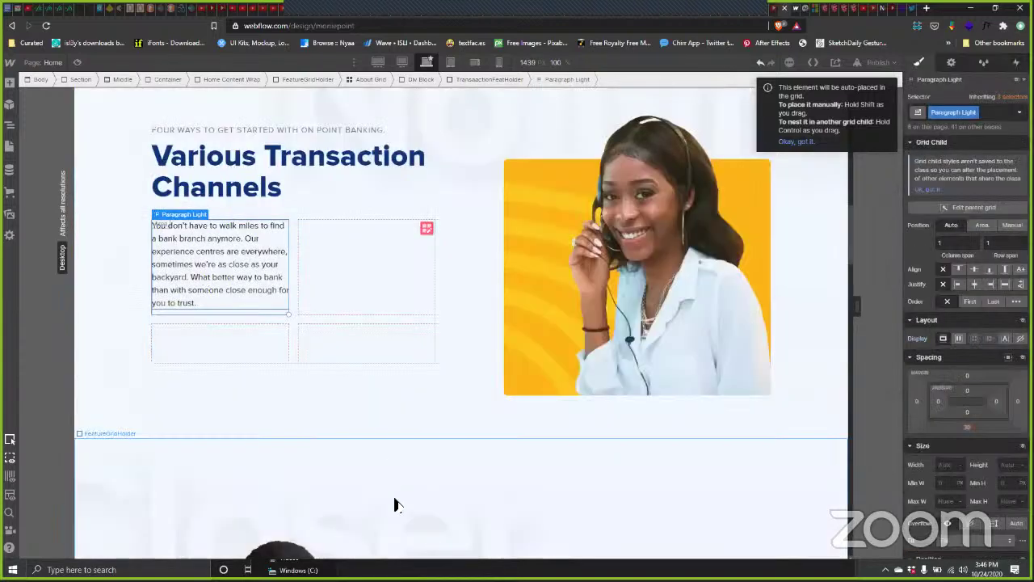
{"action": "key", "text": "alt+Tab"}
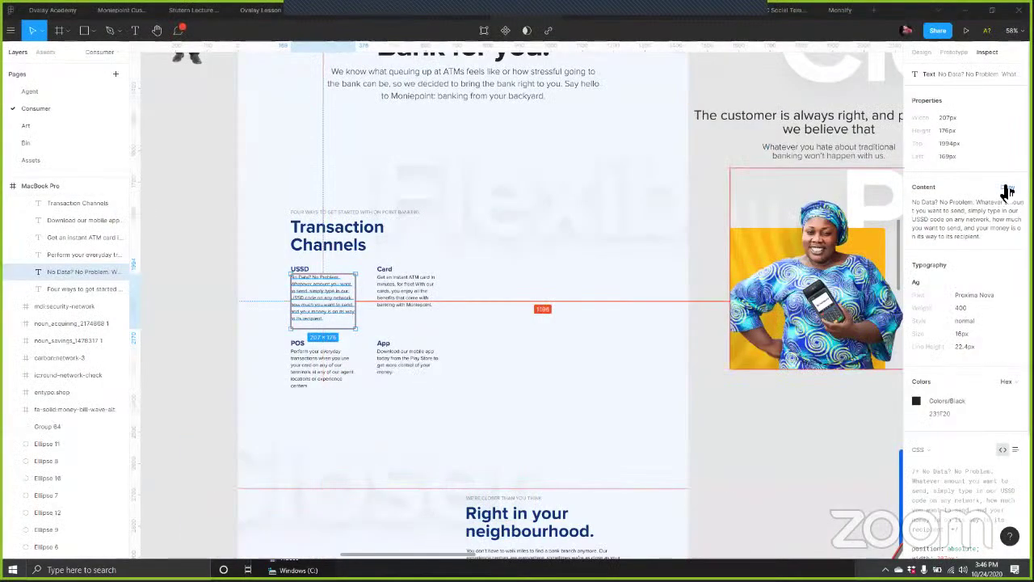
{"action": "key", "text": "alt+Tab"}
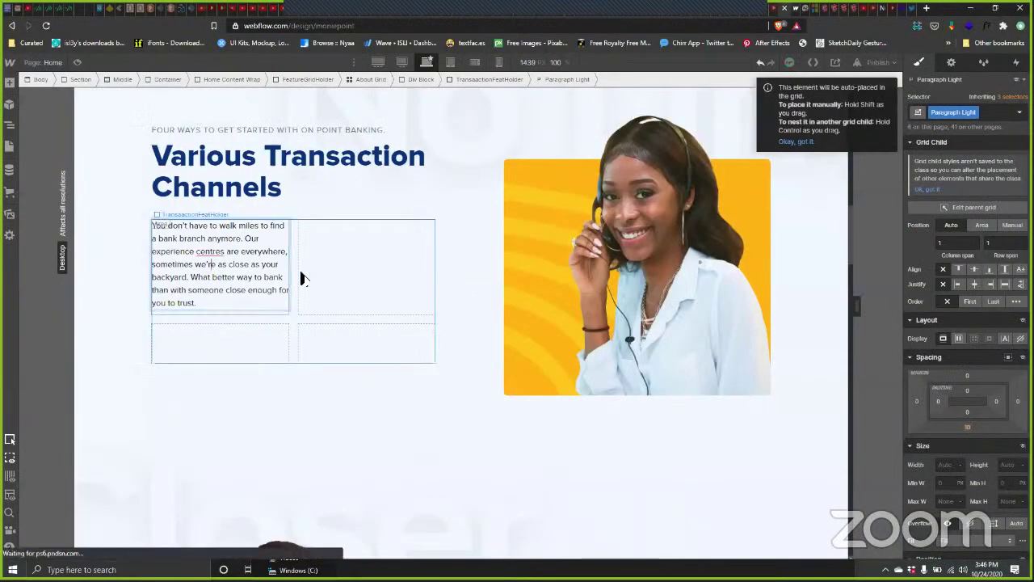
{"action": "key", "text": "ctrl+a"}
{"action": "type", "text": "No Data? No Problem. Whatever amount you want to send, simply type in our USSD code on any network, how much you want to send, and your money is on its way to its recipient."}
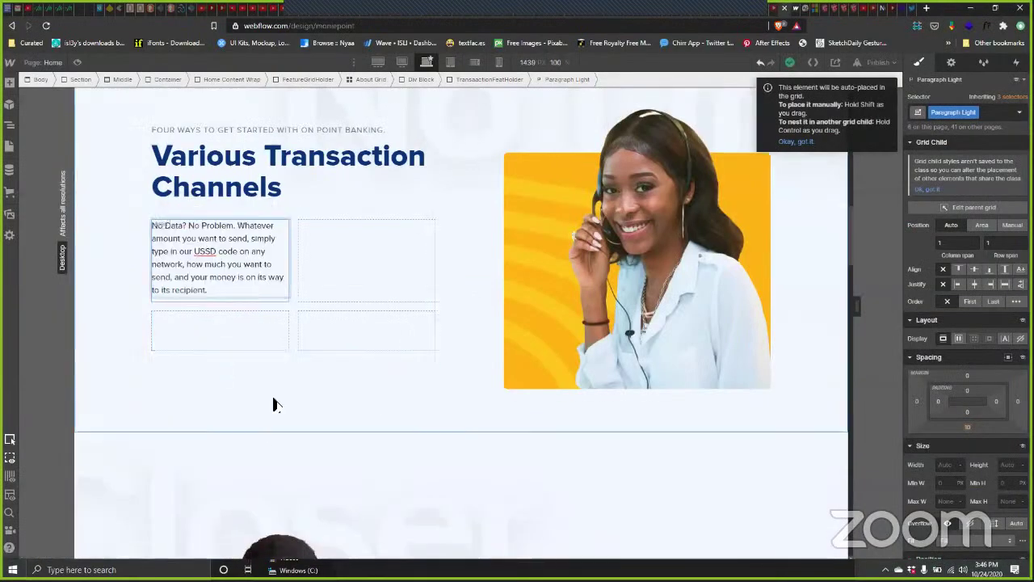
Step: Copy the "Various Transaction Channels" section heading and paste it into the grid after the USSD paragraph
{"action": "left_click", "coordinate": [433, 434]}
{"action": "scroll", "coordinate": [429, 404], "scroll_direction": "down", "scroll_amount": 4}
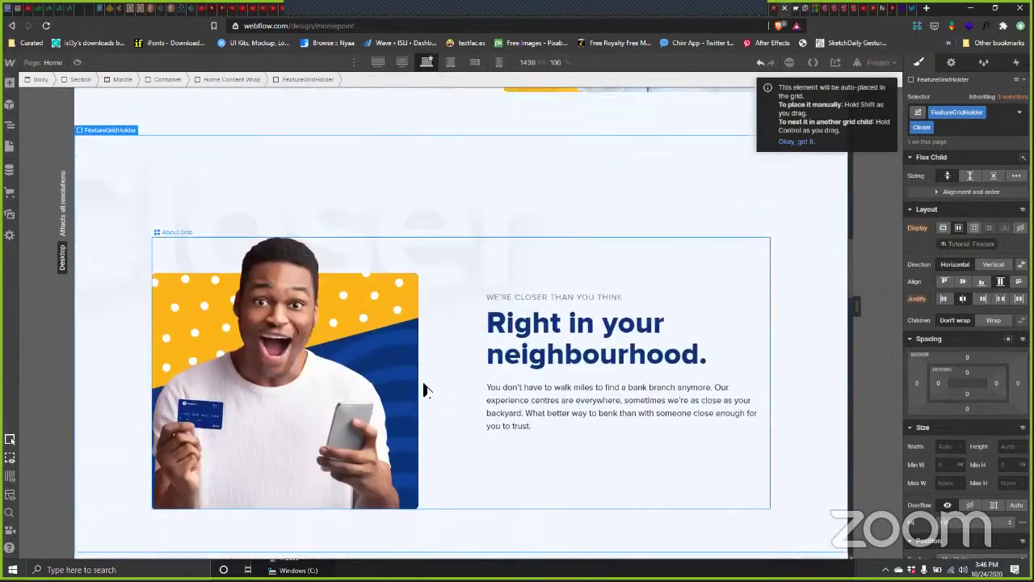
{"action": "scroll", "coordinate": [297, 302], "scroll_direction": "up", "scroll_amount": 7}
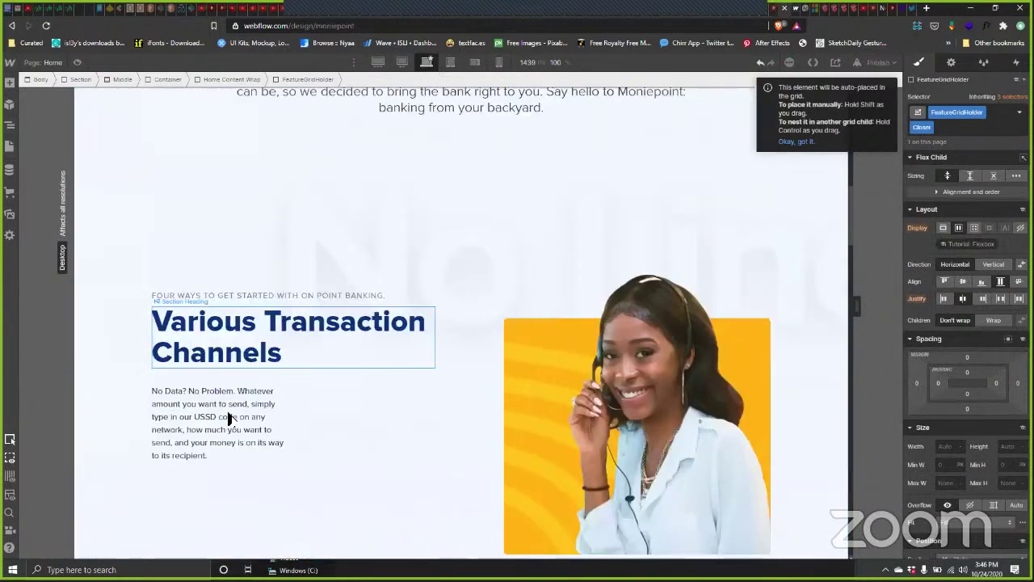
{"action": "left_click", "coordinate": [242, 356]}
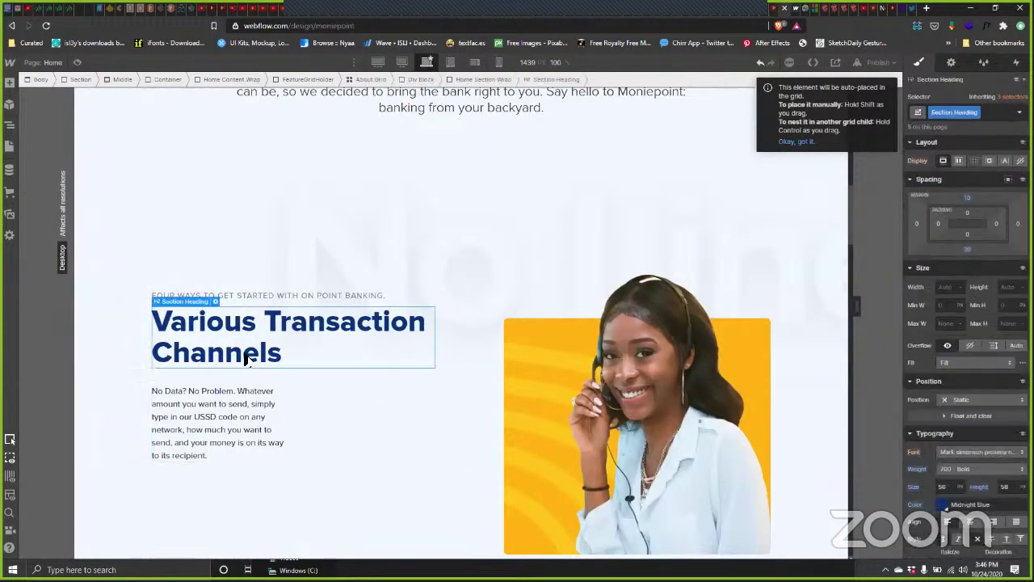
{"action": "left_click", "coordinate": [217, 407]}
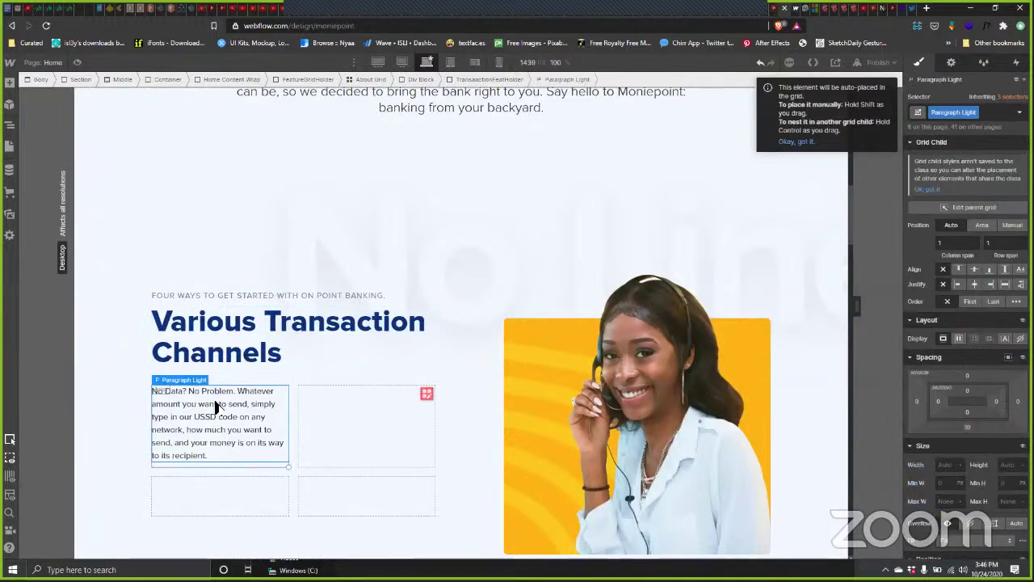
{"action": "key", "text": "ctrl+v"}
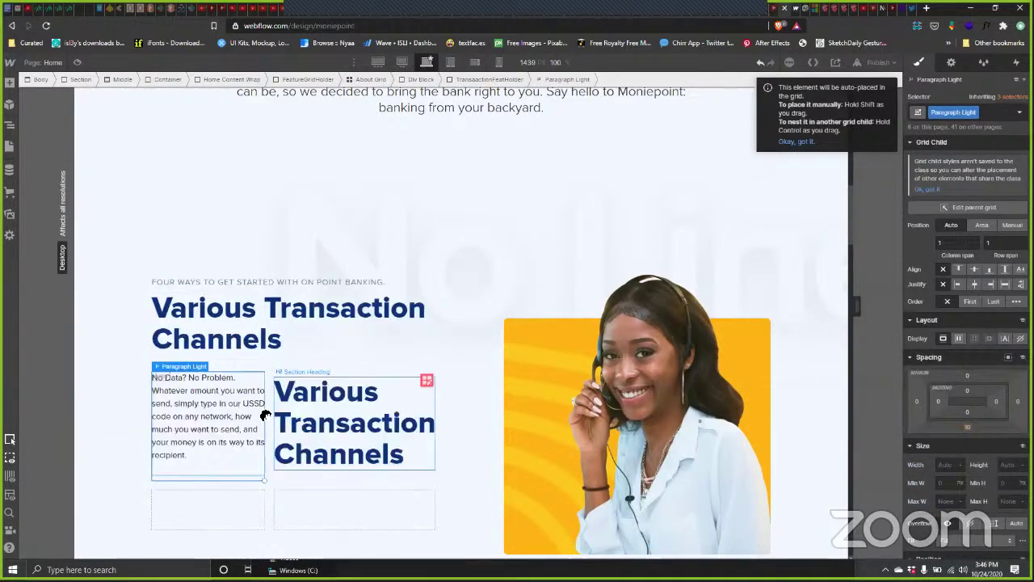
Step: Delete the copied section heading beside the USSD paragraph and paste it into the grid again
{"action": "left_click_drag", "start_coordinate": [246, 407], "coordinate": [313, 418]}
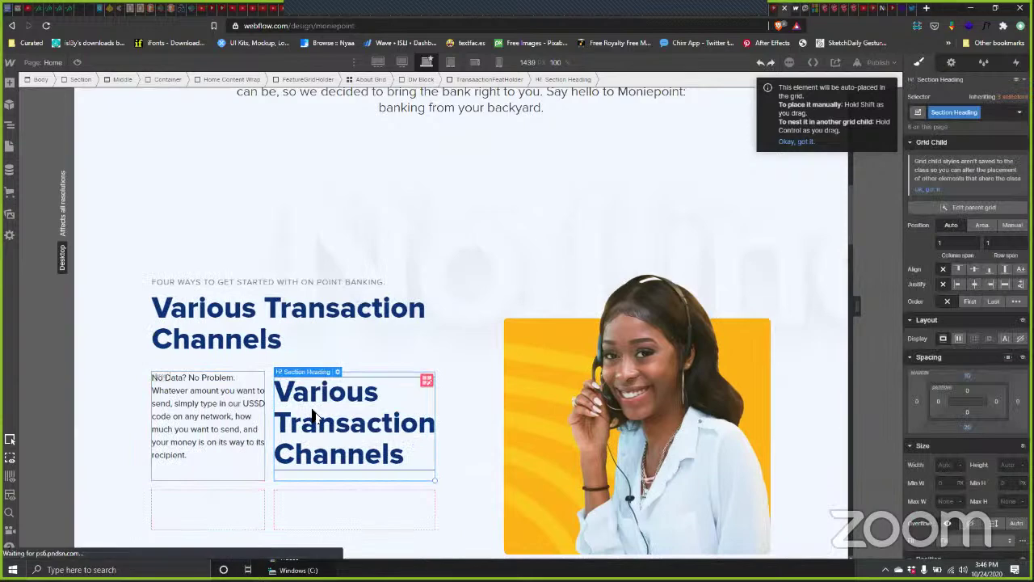
{"action": "key", "text": "Delete"}
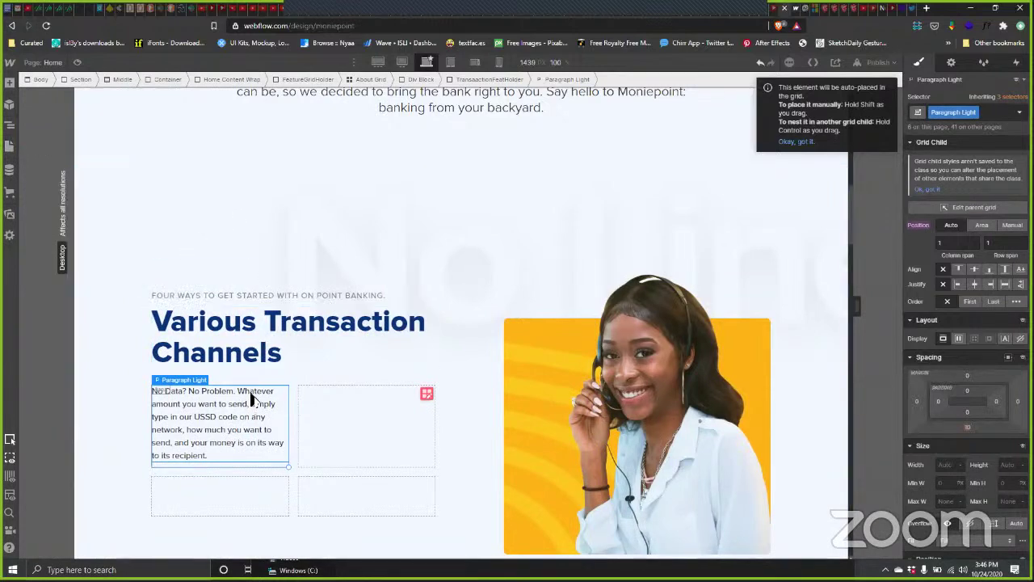
{"action": "key", "text": "ctrl+v"}
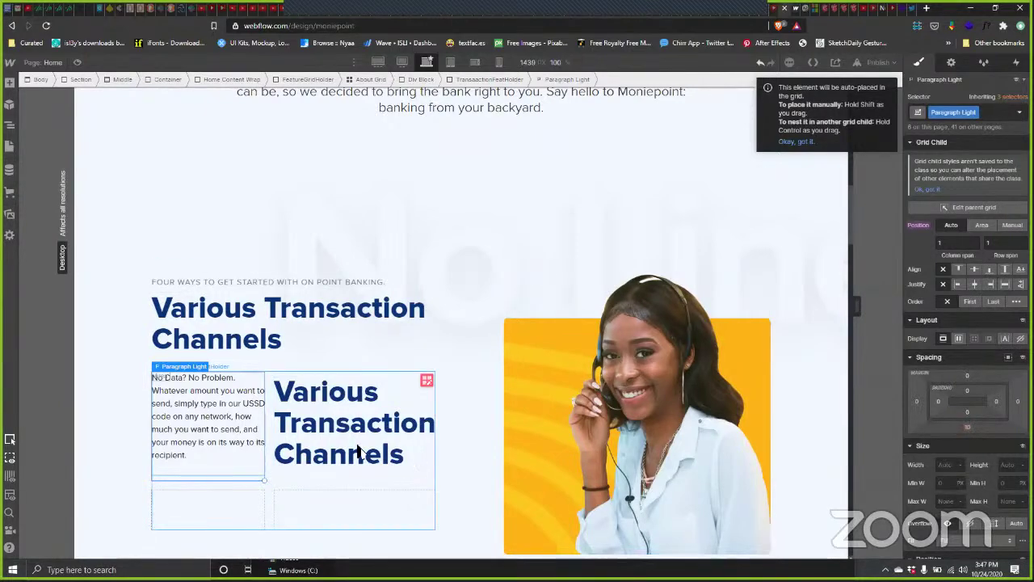
Step: Set the USSD paragraph's grid order to Last and assign it to the grid area named "Area"
{"action": "left_click", "coordinate": [400, 450]}
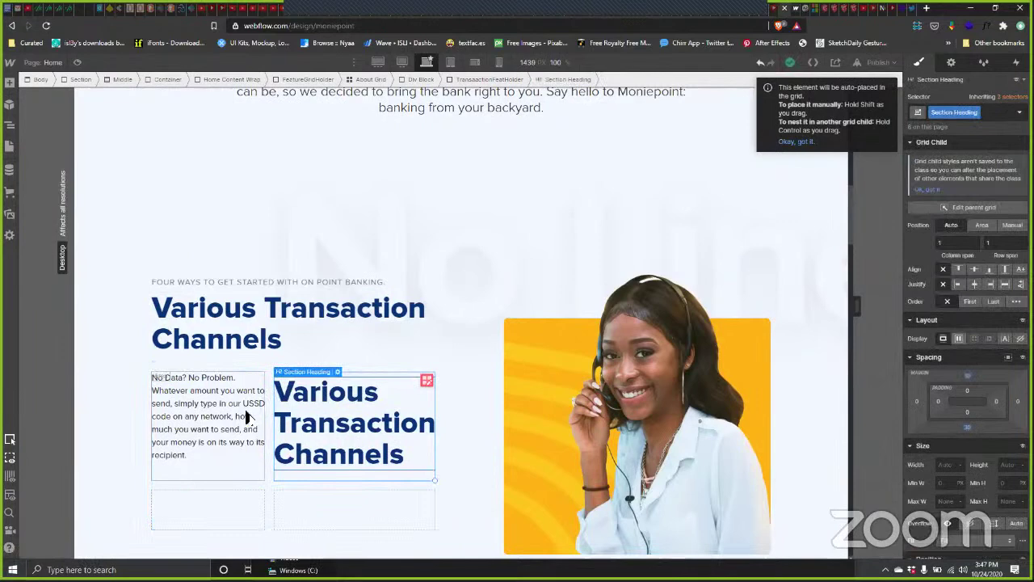
{"action": "left_click", "coordinate": [256, 483]}
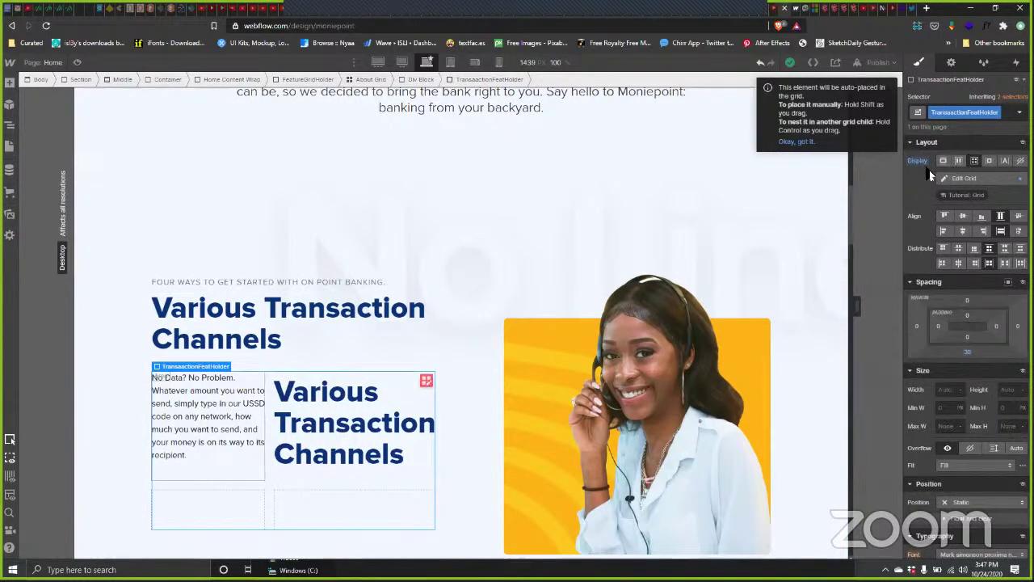
{"action": "left_click", "coordinate": [249, 473]}
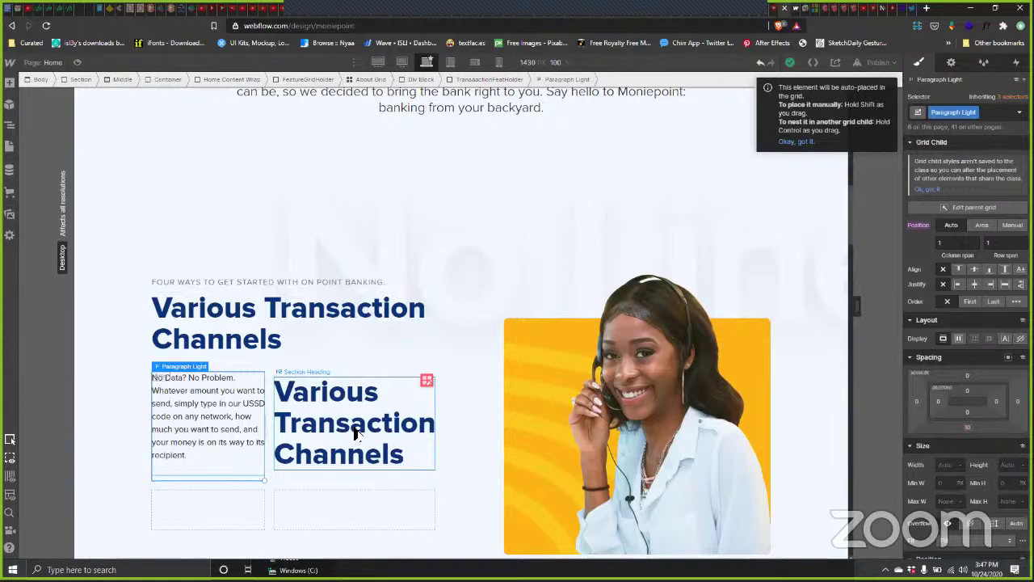
{"action": "left_click", "coordinate": [989, 304]}
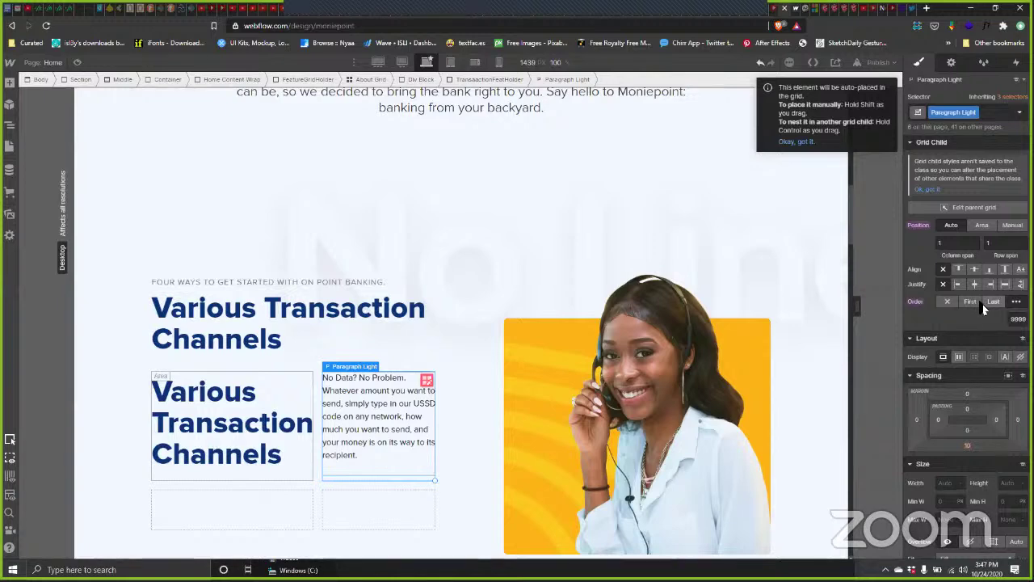
{"action": "left_click", "coordinate": [987, 228]}
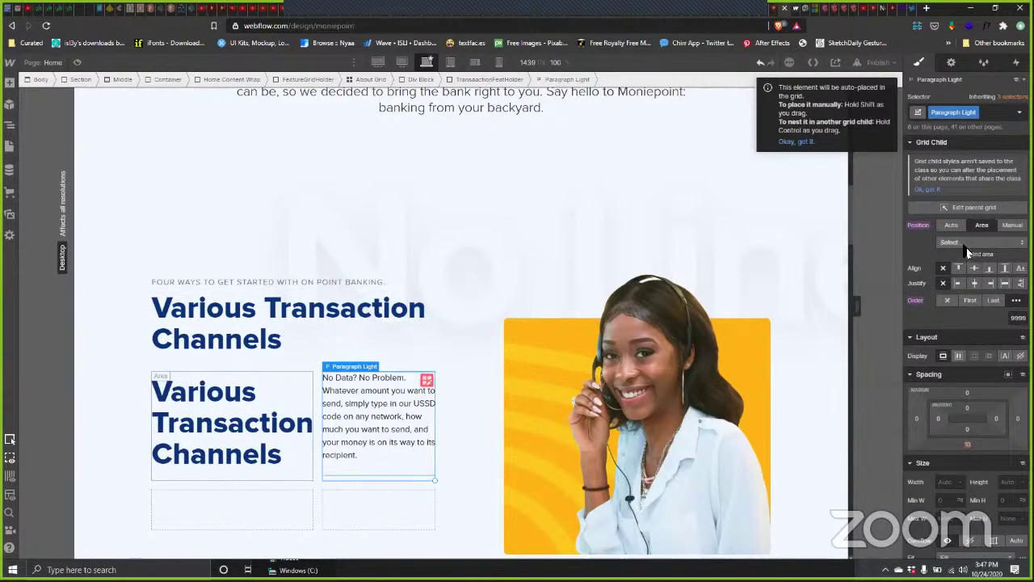
{"action": "left_click", "coordinate": [966, 252]}
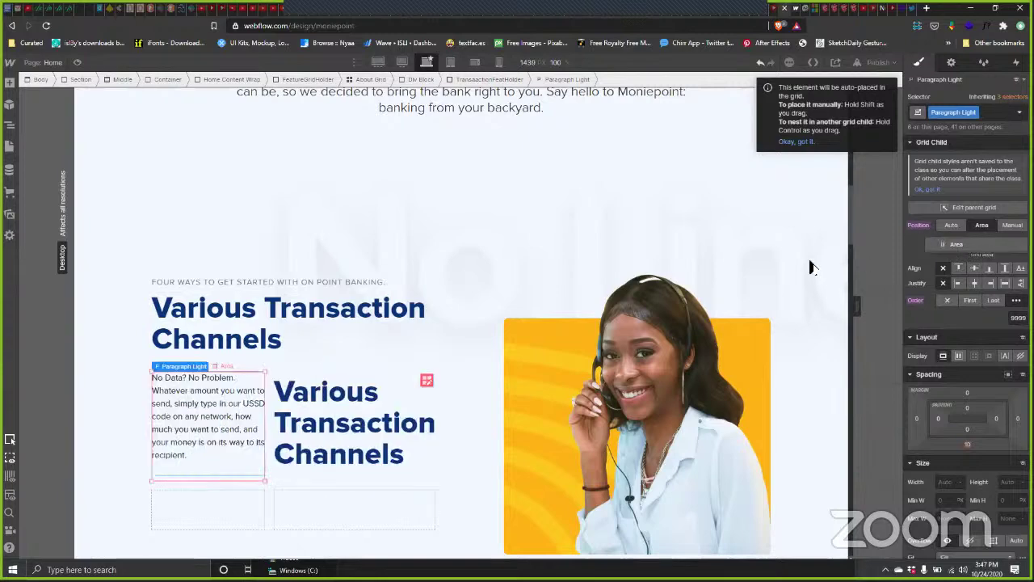
Step: Assign the copied section heading to the grid area named "Area" and open its heading type settings
{"action": "left_click", "coordinate": [394, 453]}
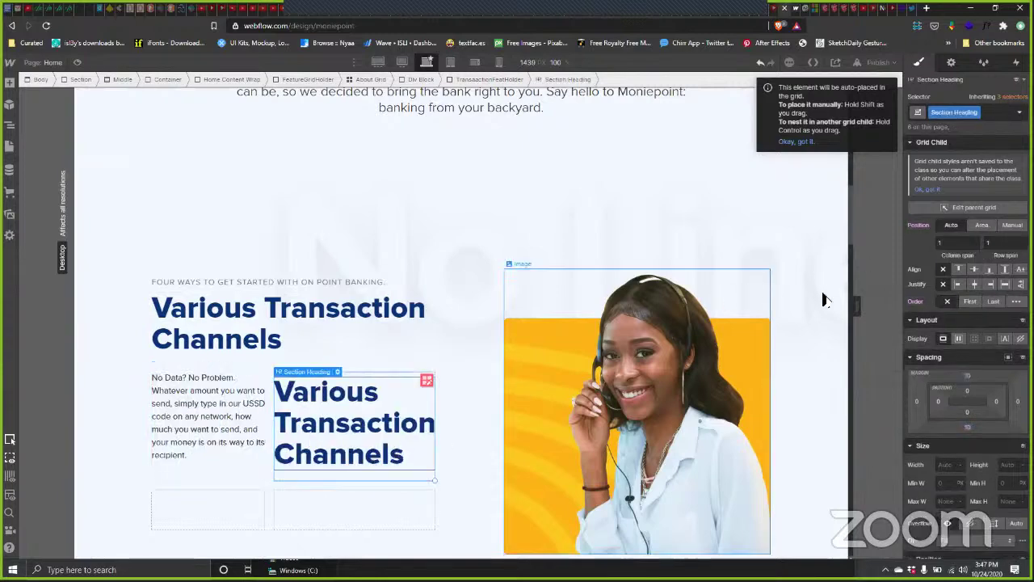
{"action": "left_click", "coordinate": [985, 229]}
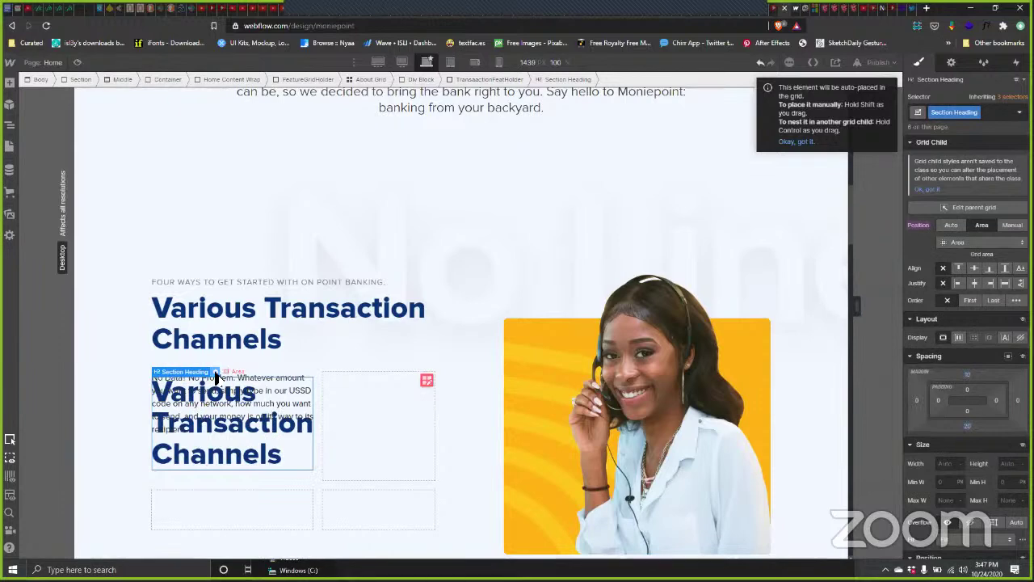
{"action": "left_click", "coordinate": [215, 372]}
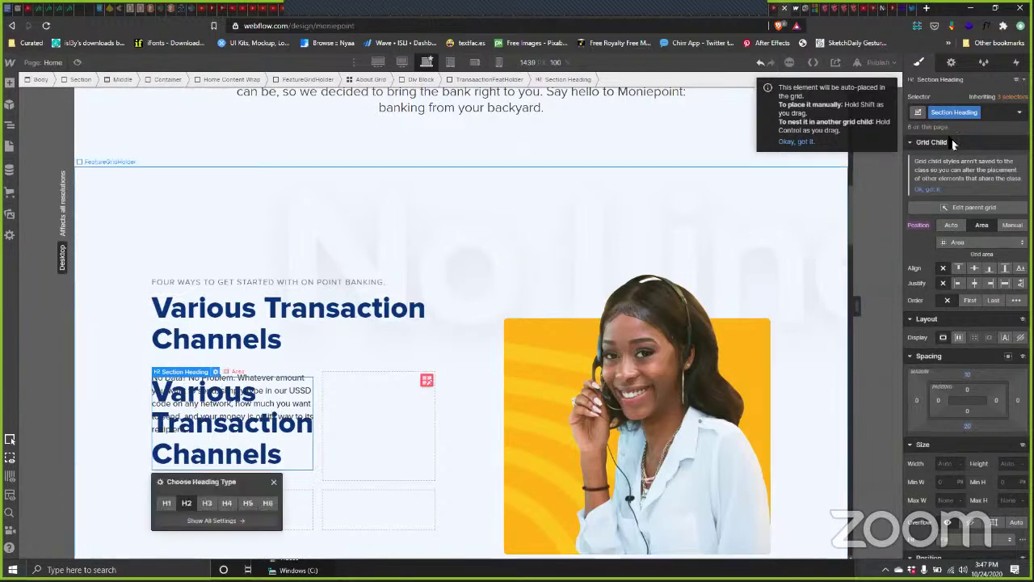
{"action": "left_click", "coordinate": [229, 502]}
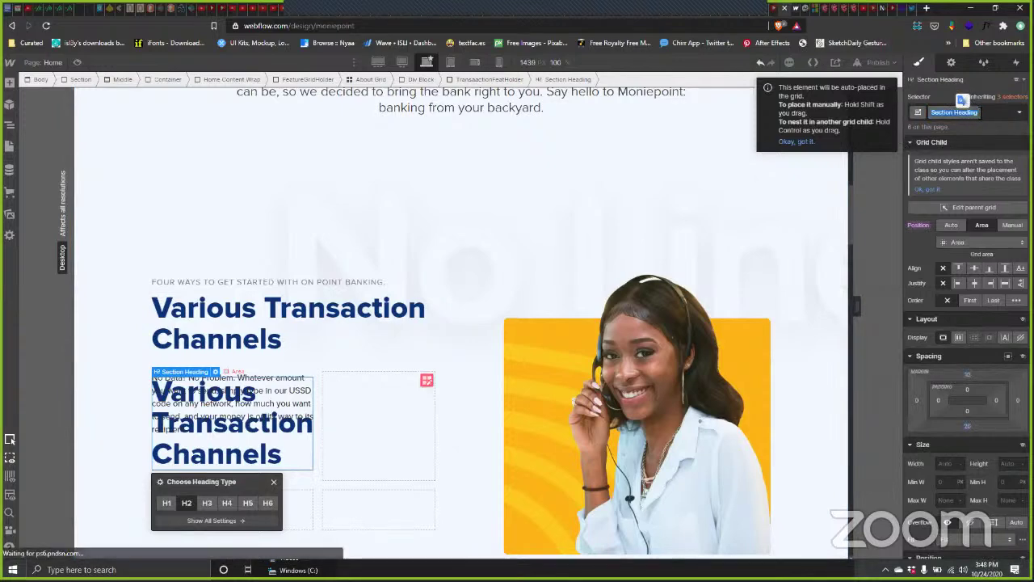
Step: Duplicate the copied heading's Section Heading class and name the duplicate "TransactionHeader"
{"action": "left_click", "coordinate": [969, 112]}
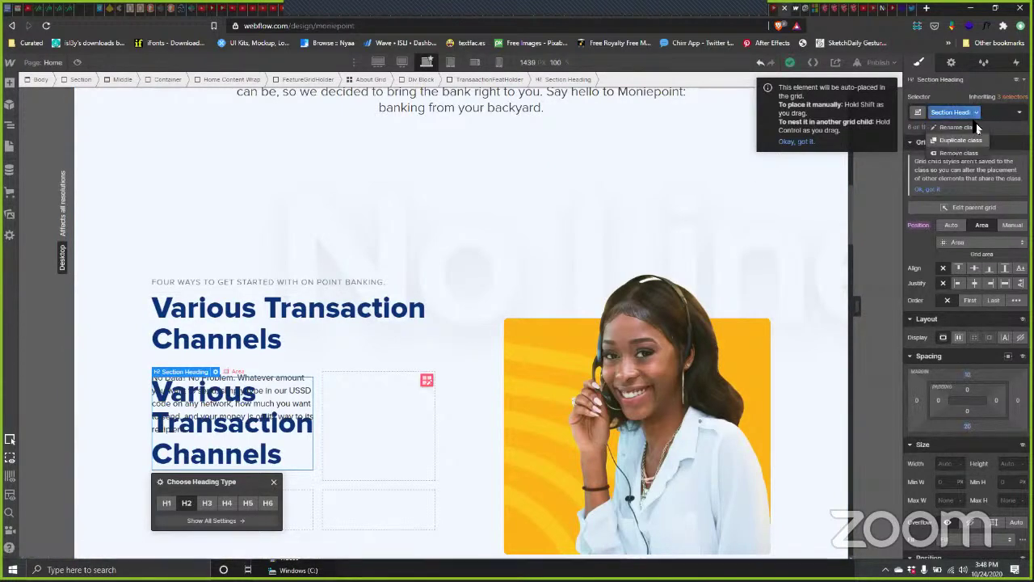
{"action": "left_click", "coordinate": [961, 140]}
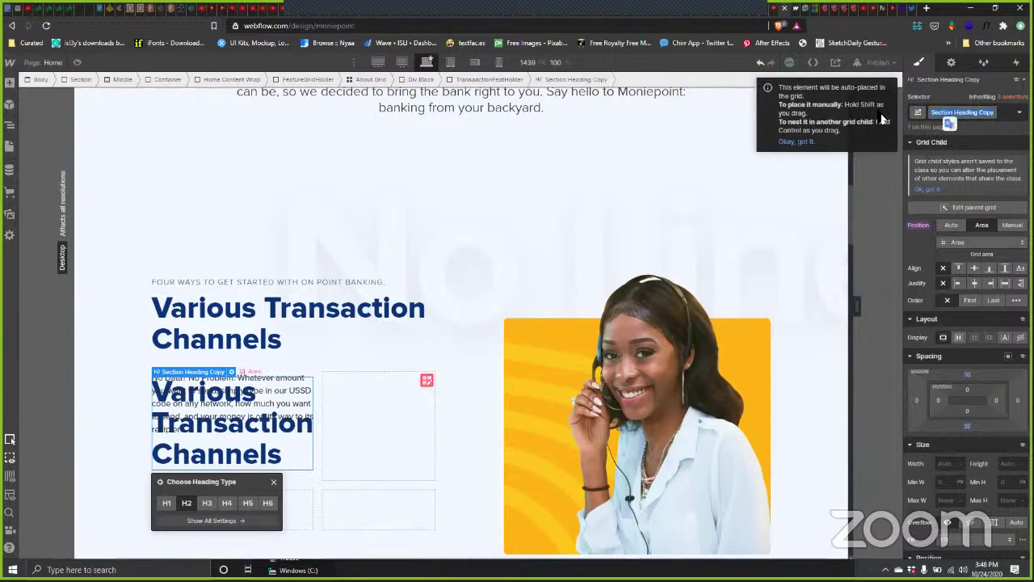
{"action": "type", "text": "TransactionHeader"}
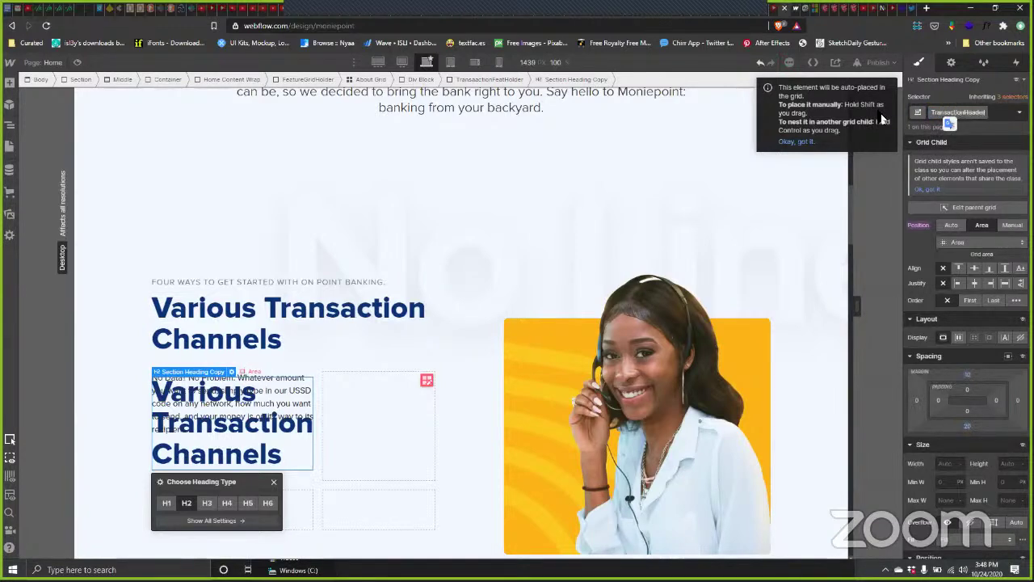
{"action": "key", "text": "Return"}
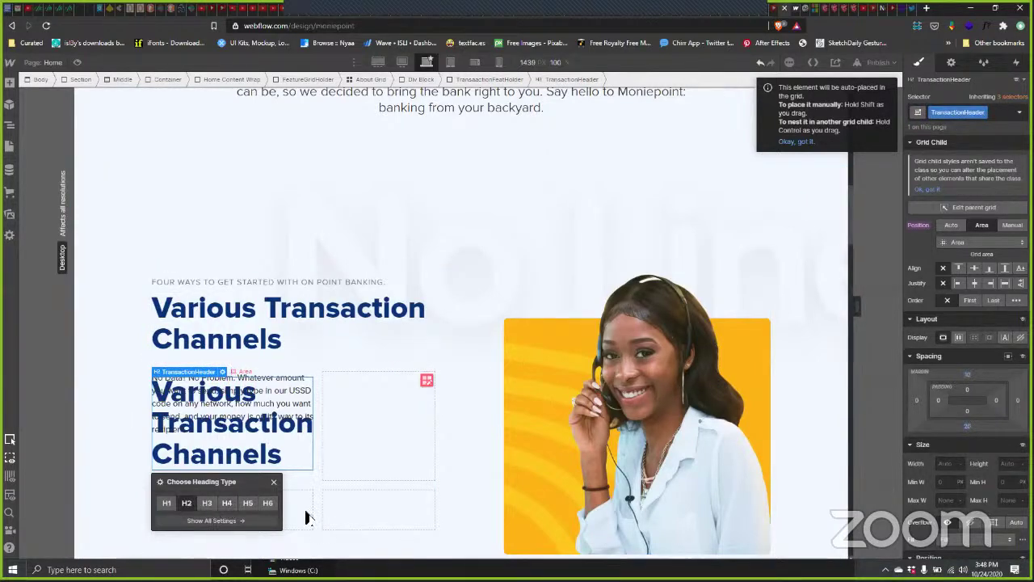
Step: Set the TransactionHeader heading's font size to 20 px
{"action": "scroll", "coordinate": [979, 475], "scroll_direction": "down", "scroll_amount": 3}
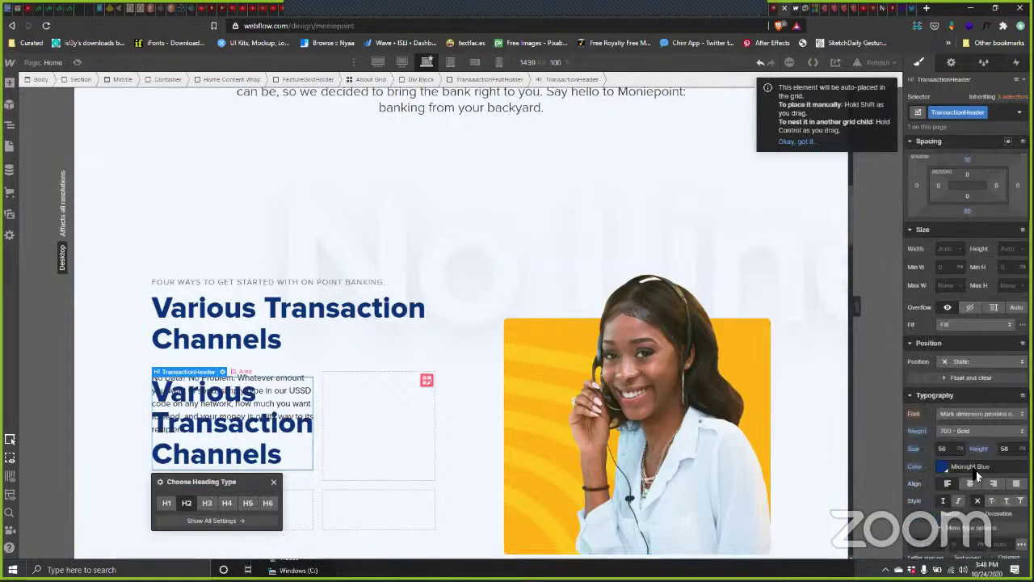
{"action": "scroll", "coordinate": [956, 421], "scroll_direction": "down", "scroll_amount": 1}
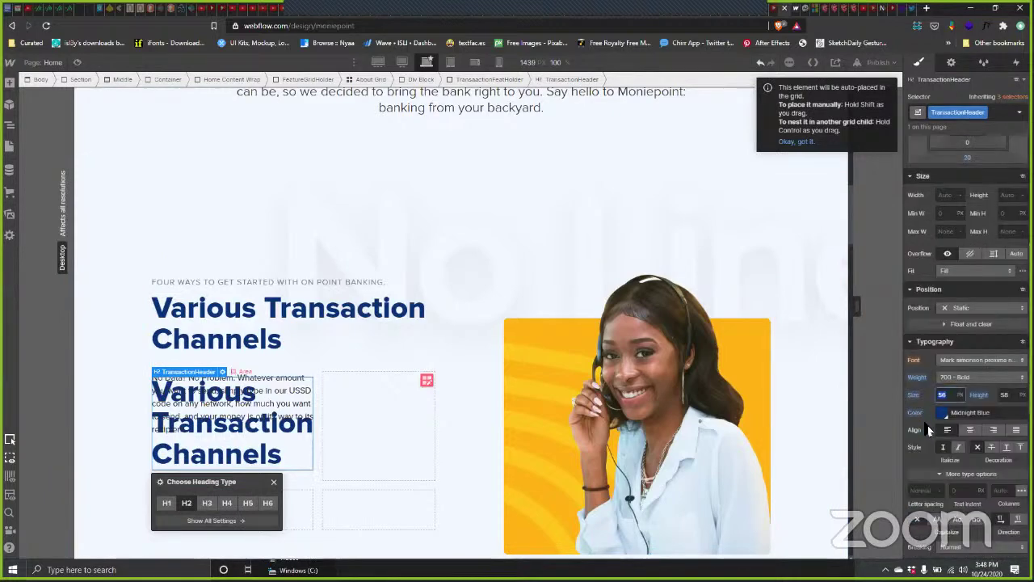
{"action": "type", "text": "20"}
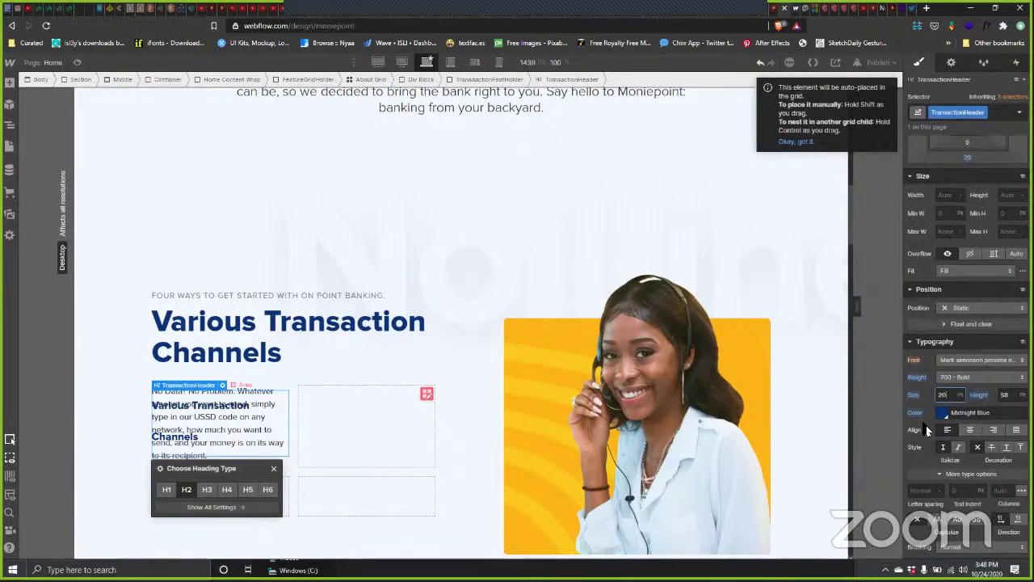
Step: Move the USSD paragraph and the TransactionHeader heading out of the grid into the parent Div Block above it, placing the heading before the paragraph
{"action": "left_click", "coordinate": [260, 452]}
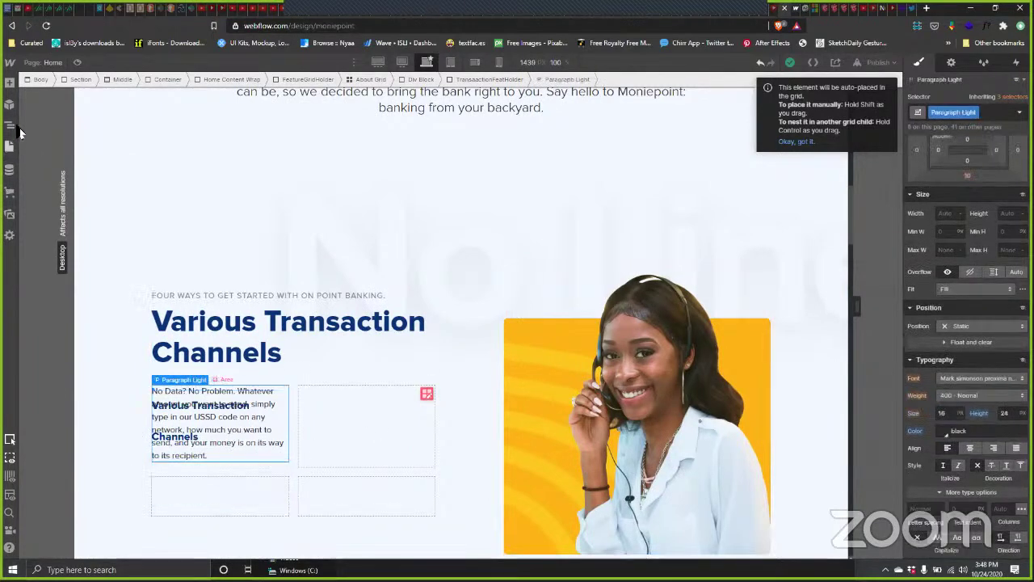
{"action": "key", "text": "z"}
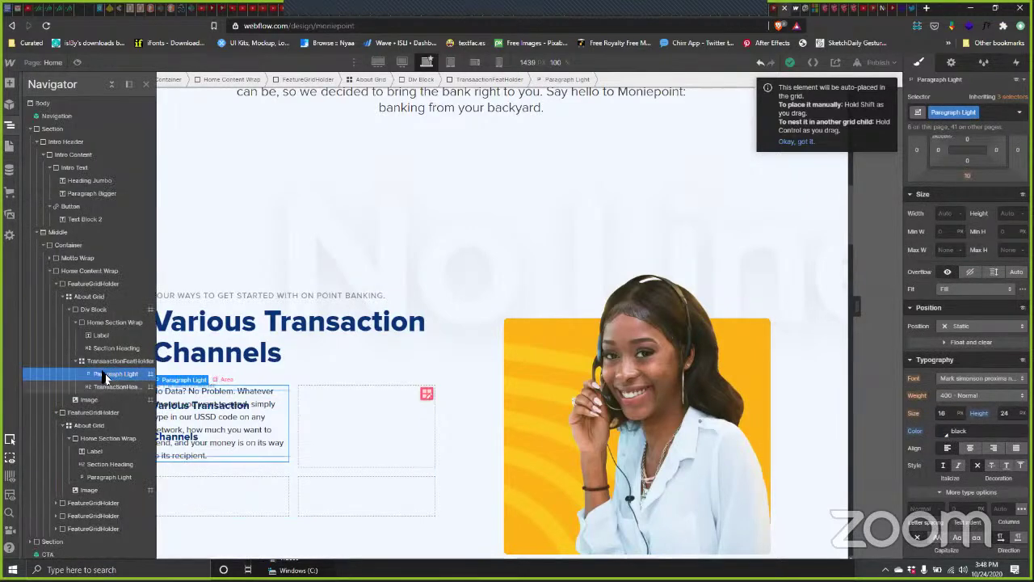
{"action": "left_click_drag", "start_coordinate": [120, 388], "coordinate": [348, 360]}
{"action": "left_click", "coordinate": [107, 386]}
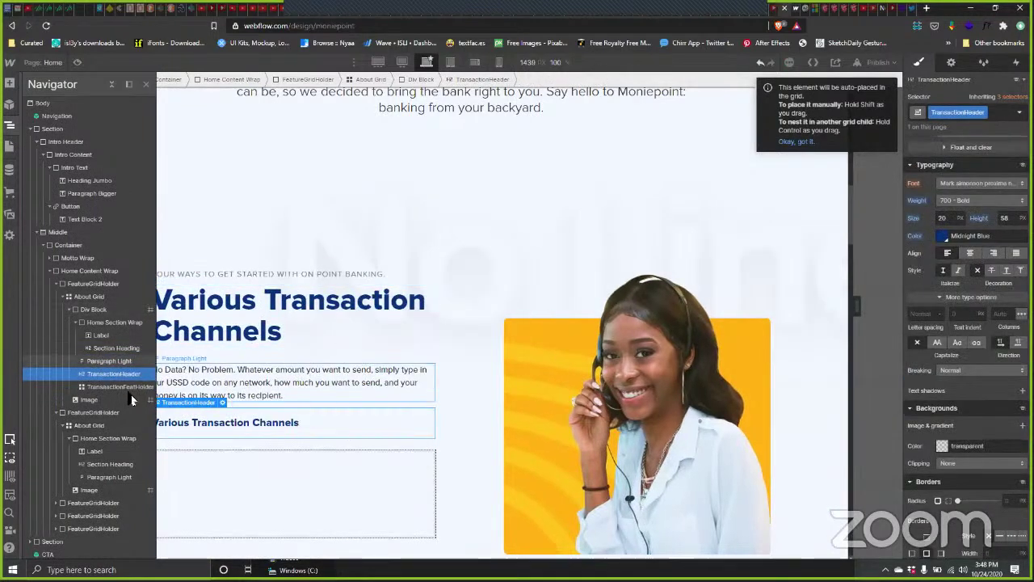
{"action": "left_click_drag", "start_coordinate": [97, 375], "coordinate": [96, 362]}
{"action": "left_click", "coordinate": [295, 410]}
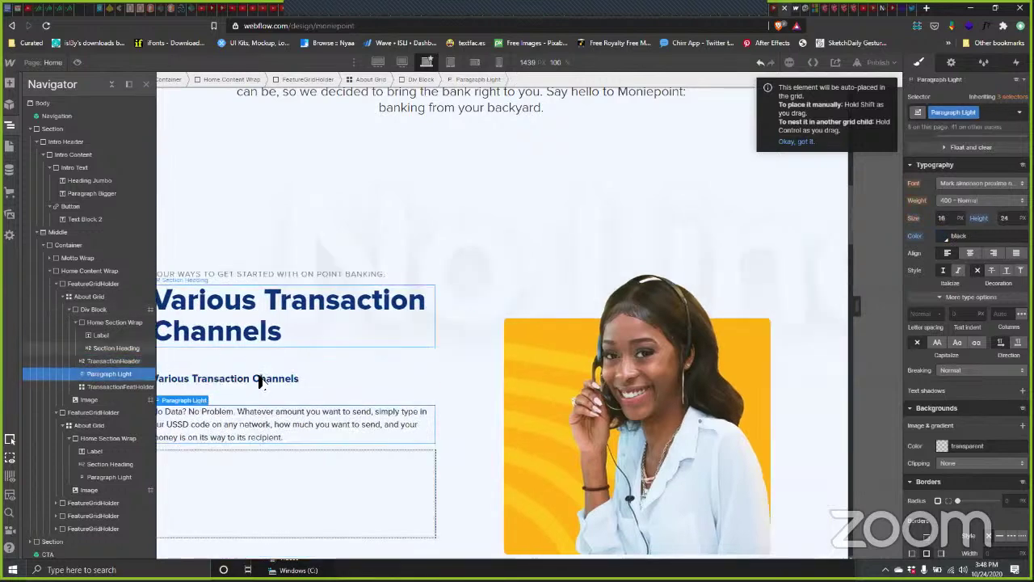
{"action": "left_click", "coordinate": [157, 378]}
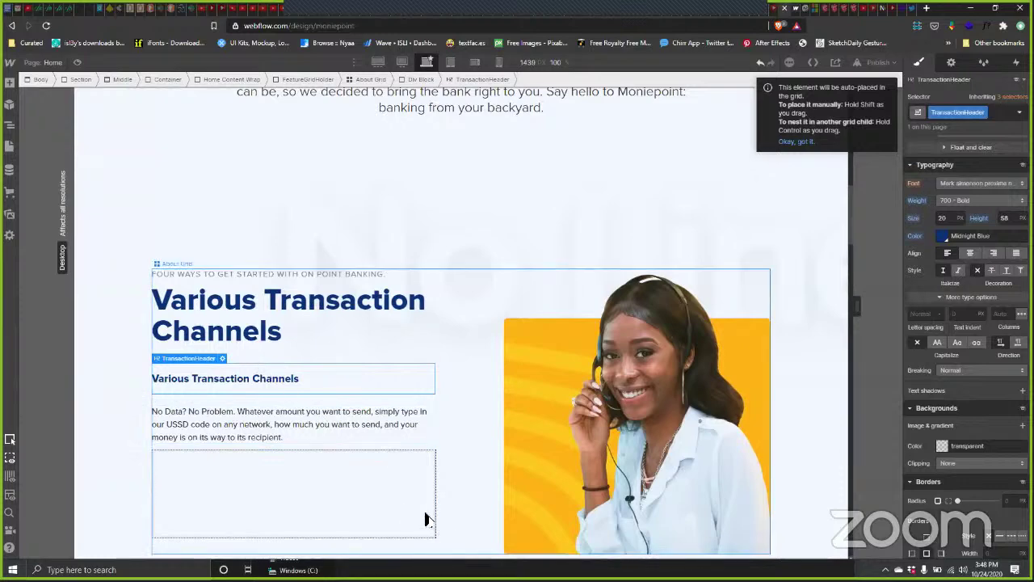
{"action": "key", "text": "alt+Tab"}
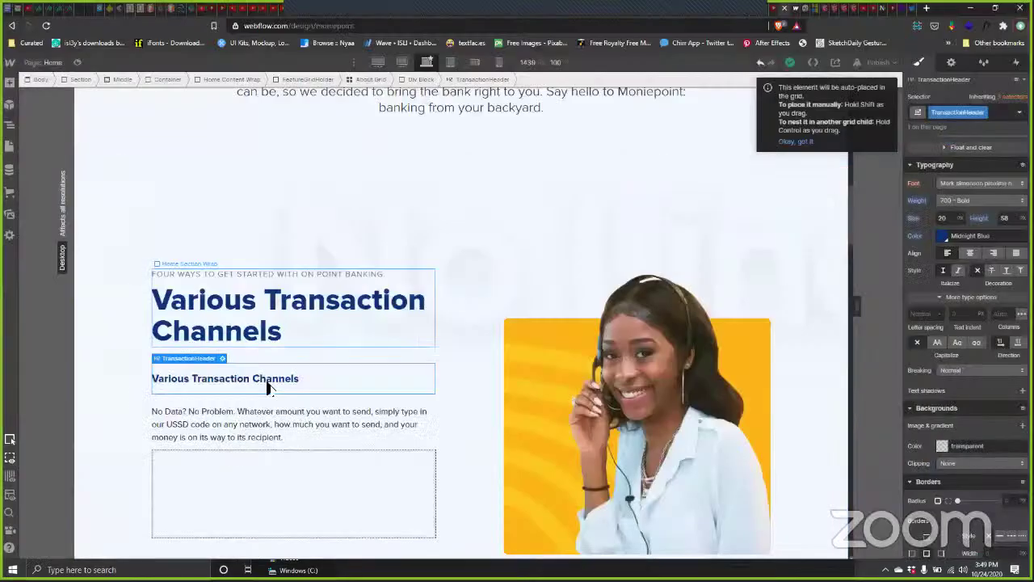
{"action": "key", "text": "alt+Tab"}
{"action": "double_click", "coordinate": [333, 379]}
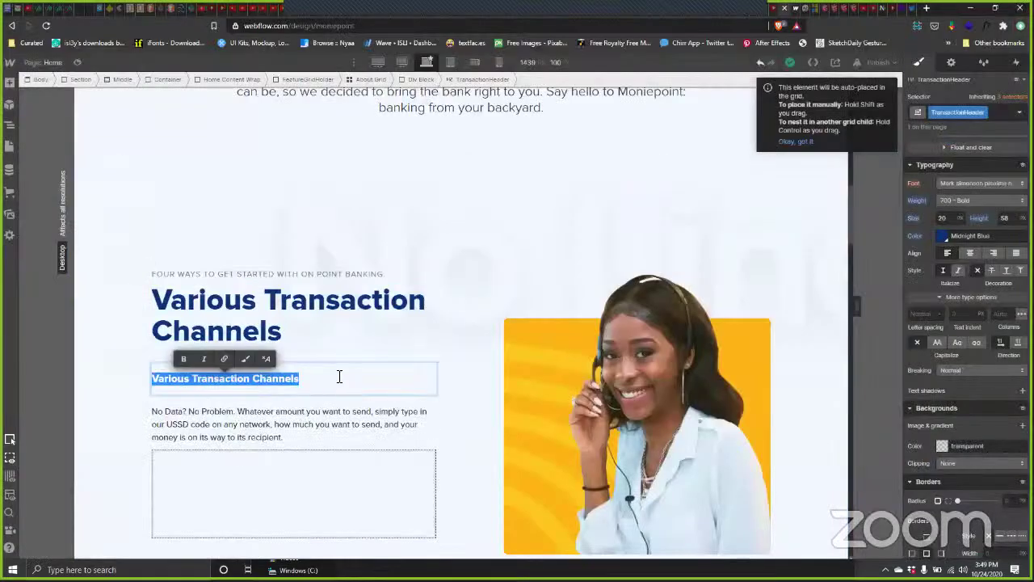
{"action": "type", "text": "height: 22px;width: 59px;left: 169px;top: 1968px;border-radius: nullpx;"}
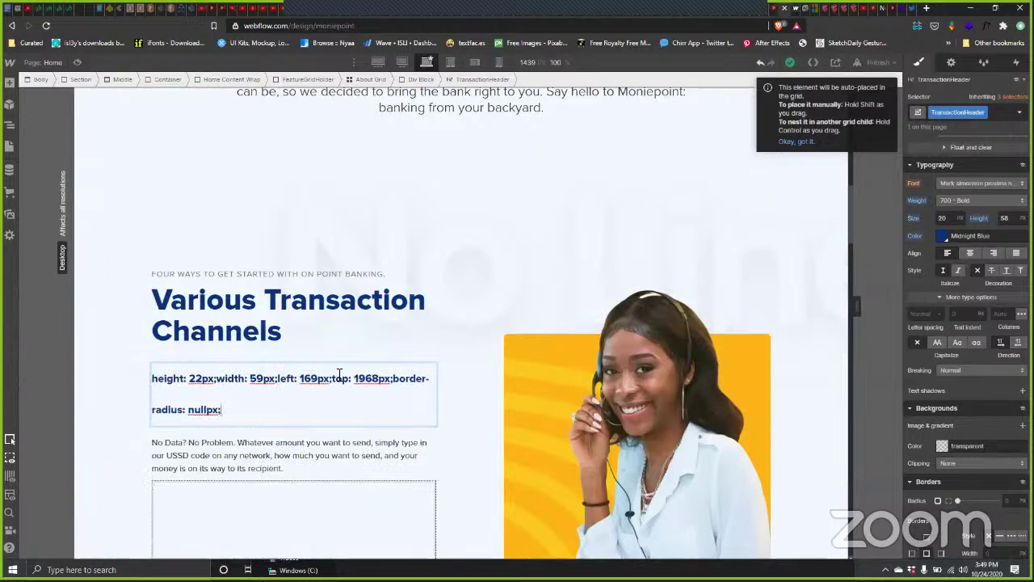
Step: Replace the TransactionHeader heading's whole text with "USSD", using the Figma design as the source
{"action": "key", "text": "alt+Tab"}
{"action": "left_click", "coordinate": [895, 211]}
{"action": "key", "text": "alt+Tab"}
{"action": "key", "text": "ctrl+v"}
{"action": "triple_click", "coordinate": [269, 378]}
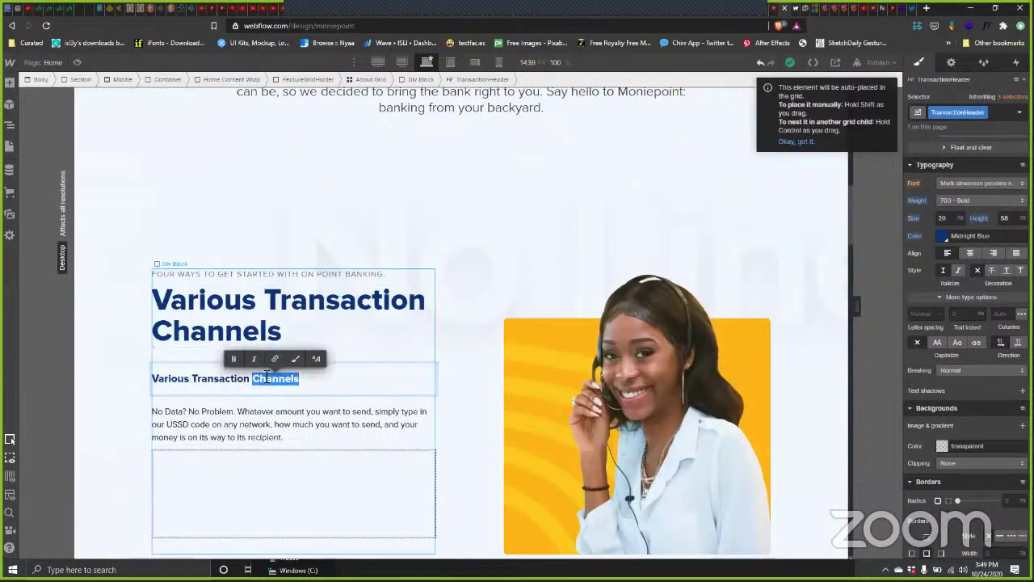
{"action": "type", "text": "USSD"}
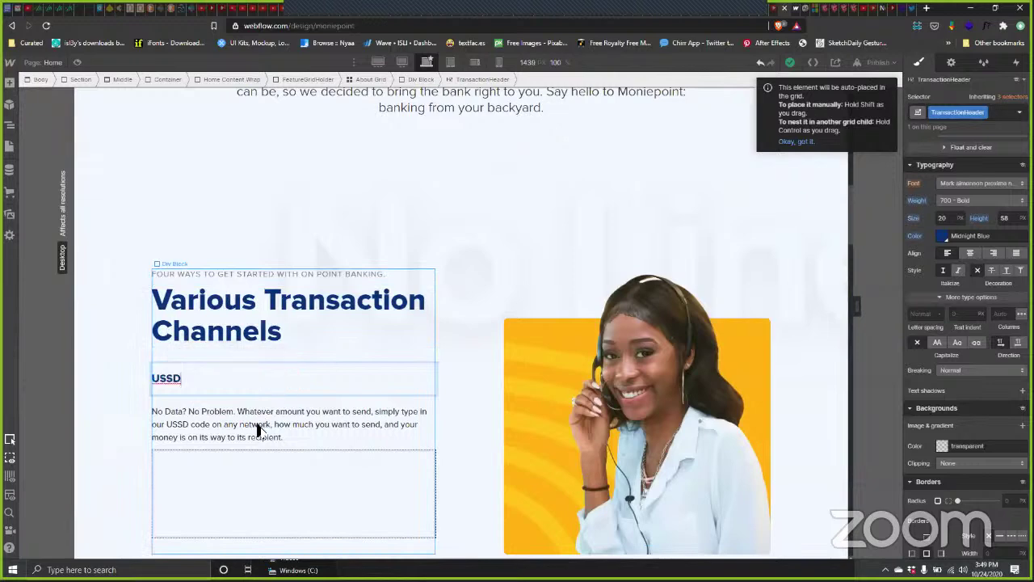
{"action": "key", "text": "Escape"}
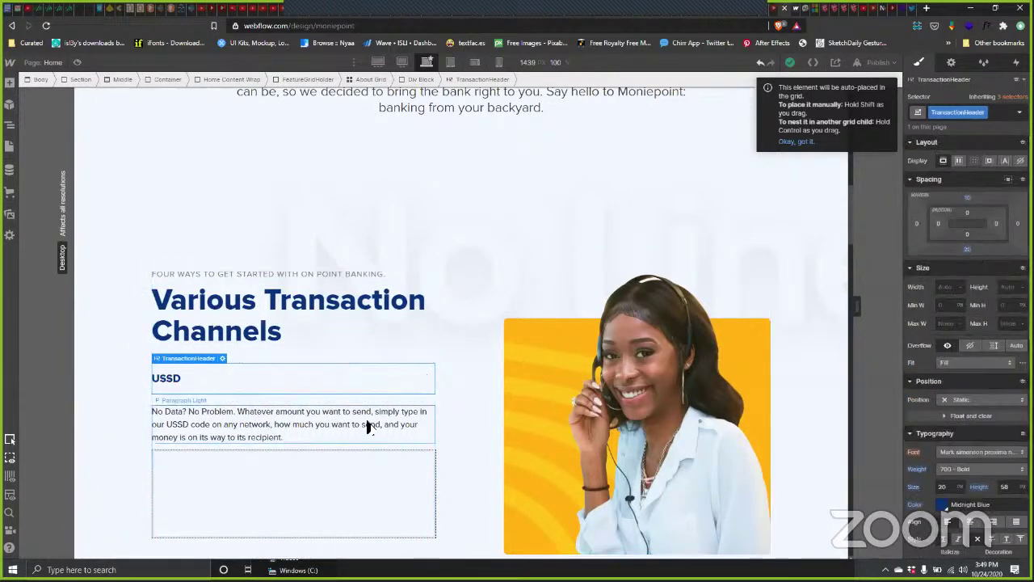
Step: Add a new div block beside the USSD heading and nest the heading and its paragraph inside it, heading first
{"action": "key", "text": "Down"}
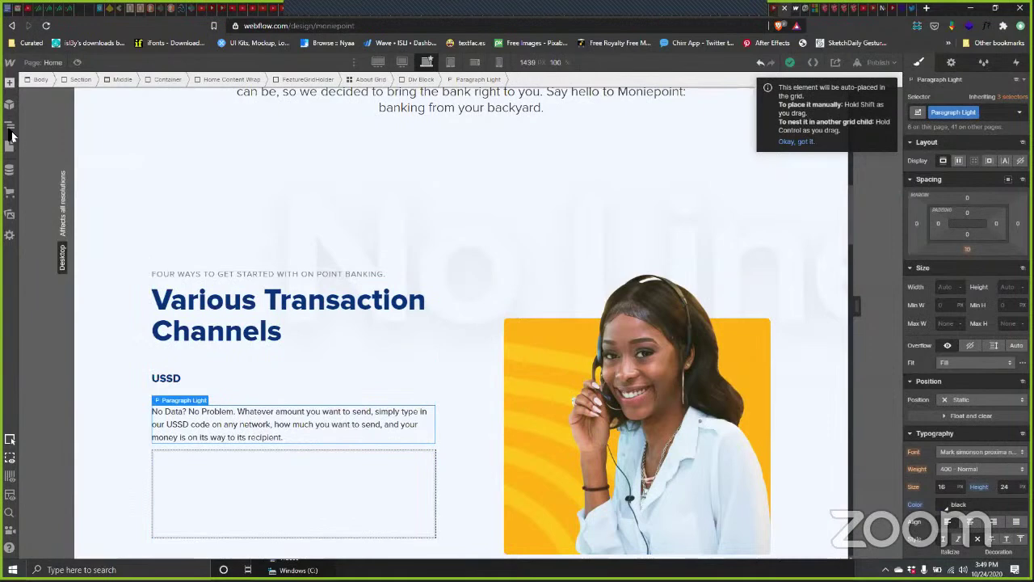
{"action": "key", "text": "z"}
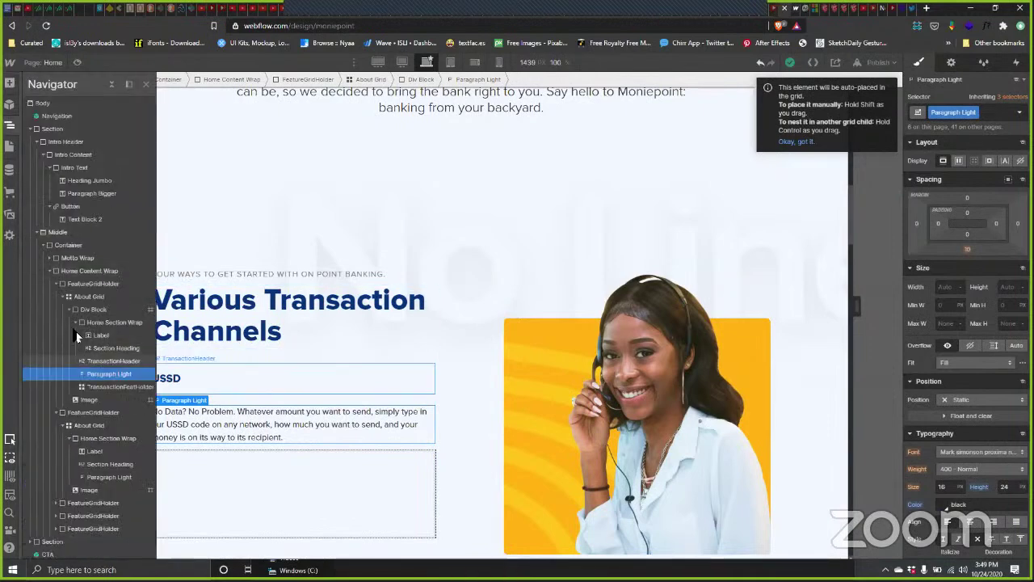
{"action": "left_click", "coordinate": [92, 363]}
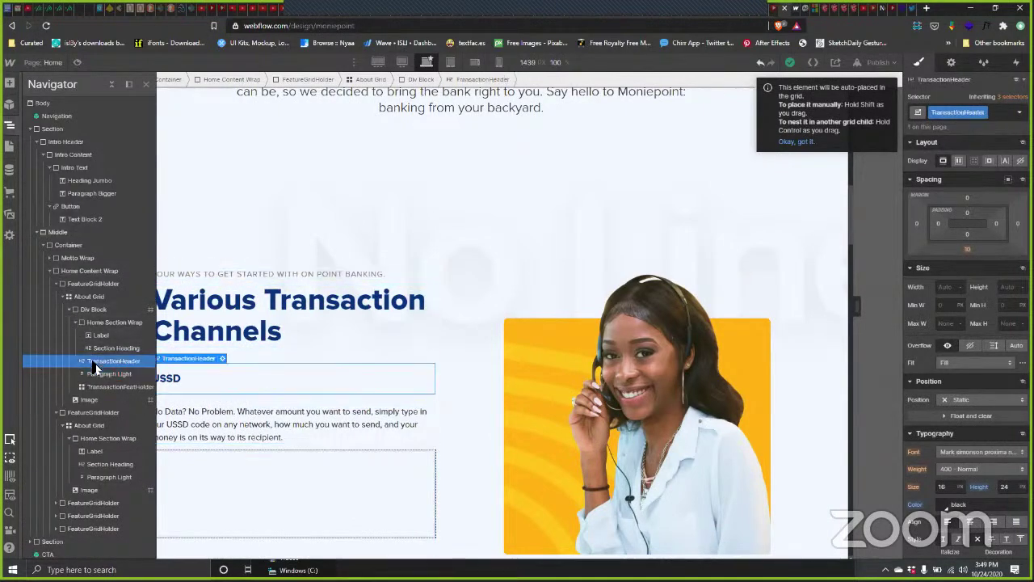
{"action": "left_click", "coordinate": [10, 82]}
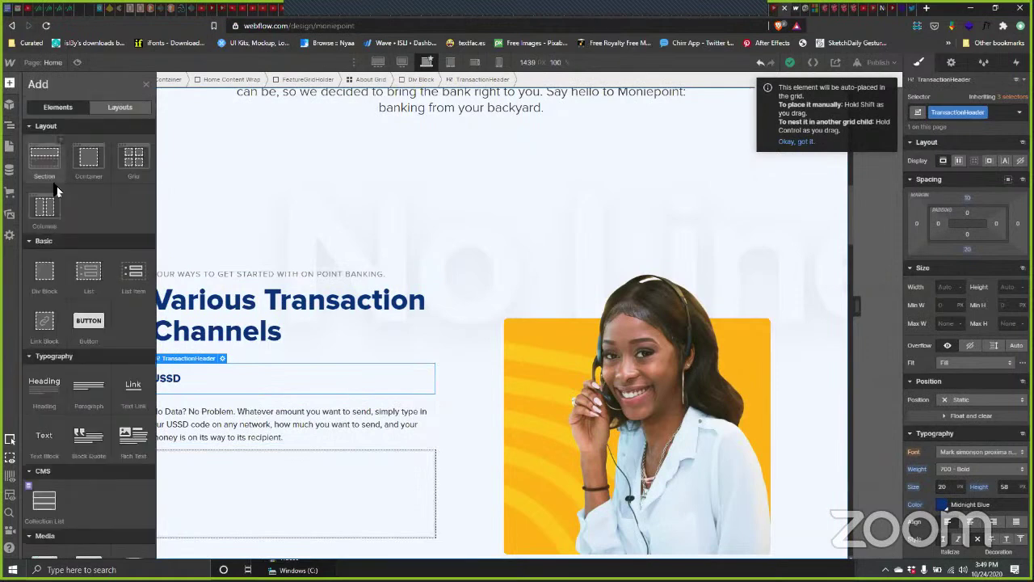
{"action": "left_click_drag", "start_coordinate": [45, 275], "coordinate": [224, 399]}
{"action": "left_click", "coordinate": [10, 125]}
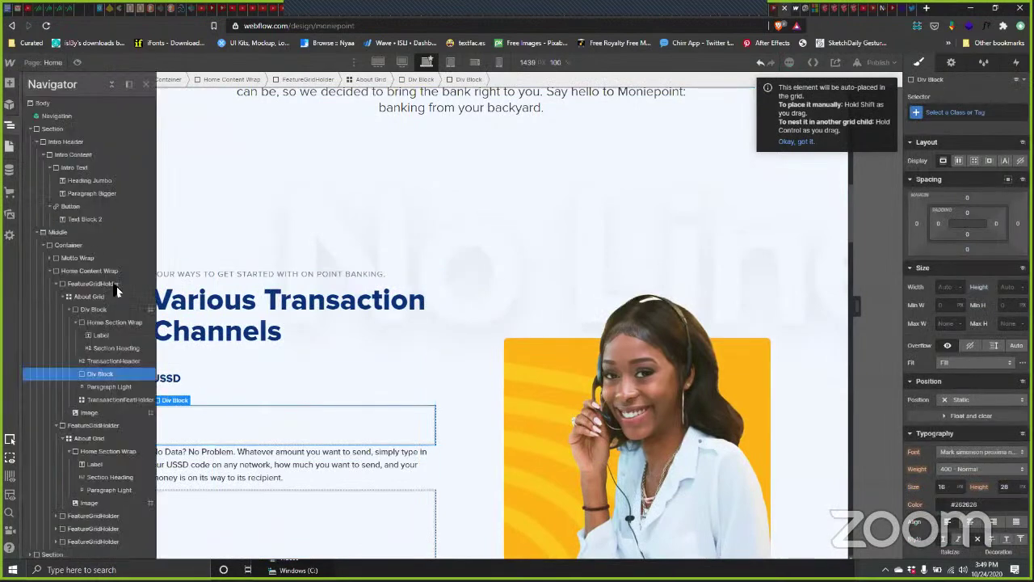
{"action": "mouse_move", "coordinate": [108, 376]}
{"action": "left_mouse_down"}
{"action": "mouse_move", "coordinate": [98, 382]}
{"action": "mouse_move", "coordinate": [113, 391]}
{"action": "left_mouse_up"}
{"action": "left_click", "coordinate": [96, 362]}
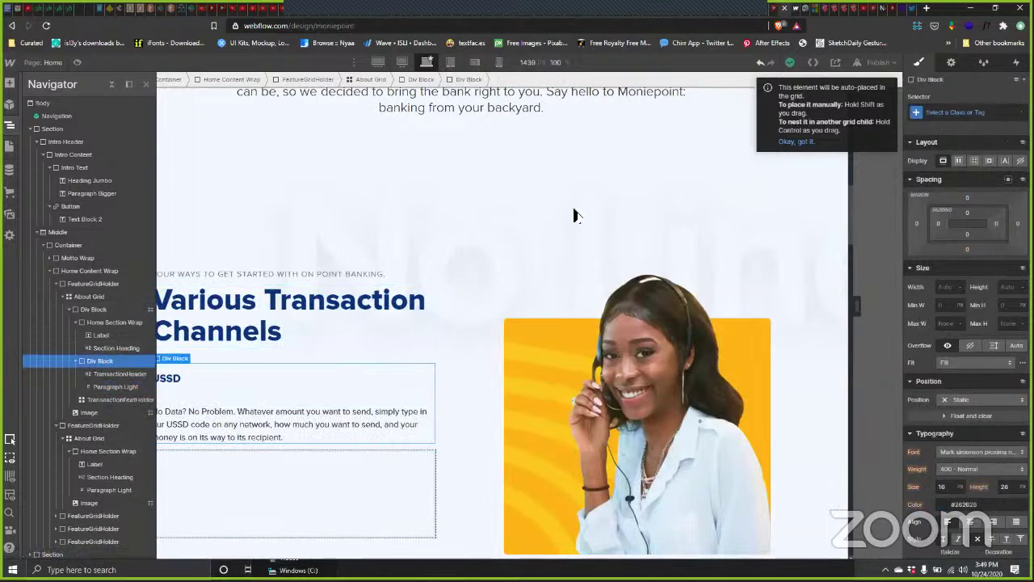
Step: Create the class "TransGridHolder" on the div block wrapping the USSD heading and paragraph
{"action": "left_click", "coordinate": [983, 114]}
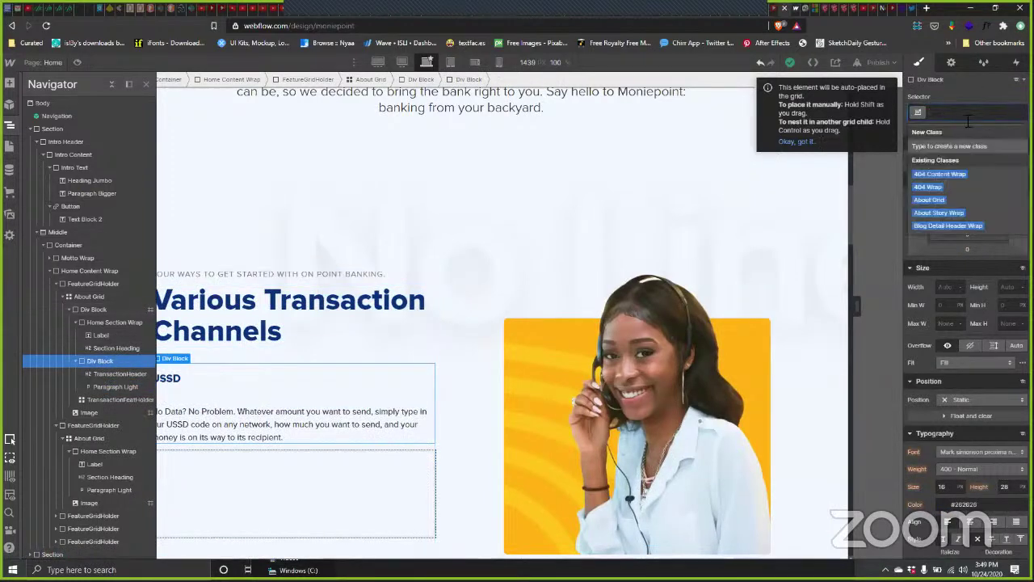
{"action": "type", "text": "GridHolder"}
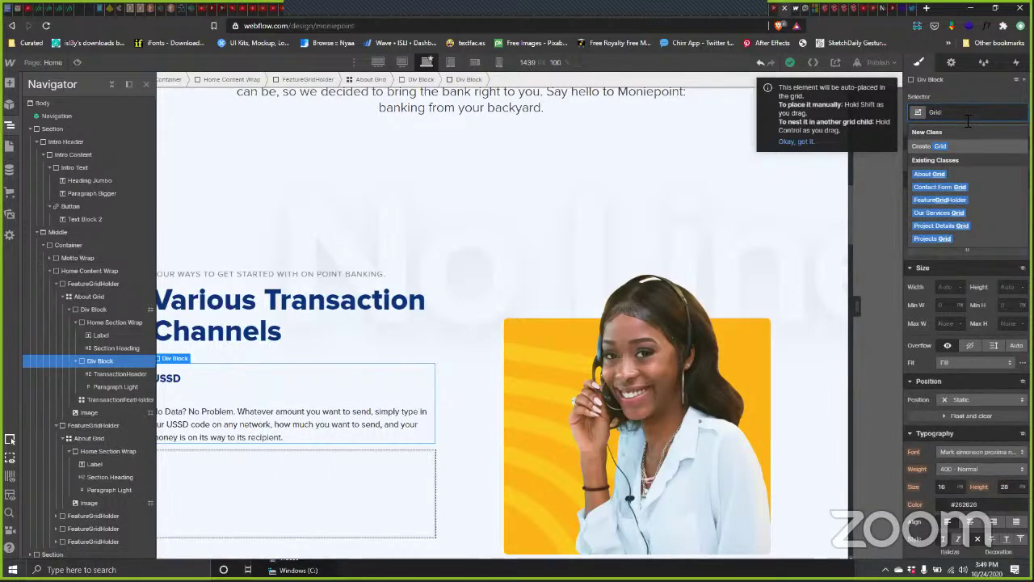
{"action": "key", "text": "Home"}
{"action": "type", "text": "Tra"}
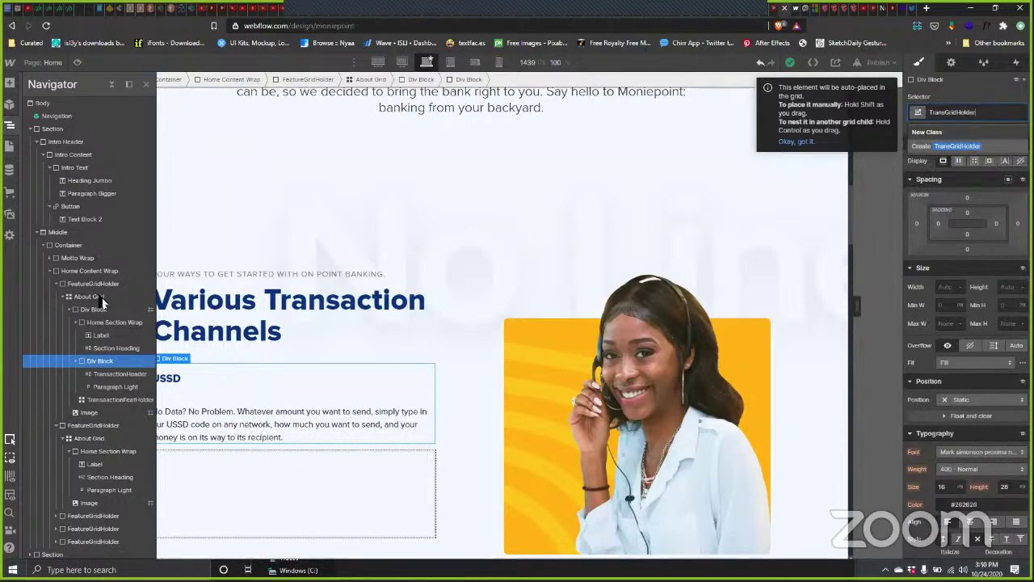
{"action": "key", "text": "Return"}
Step: Set the USSD heading's bottom margin to 0
{"action": "left_click", "coordinate": [206, 391]}
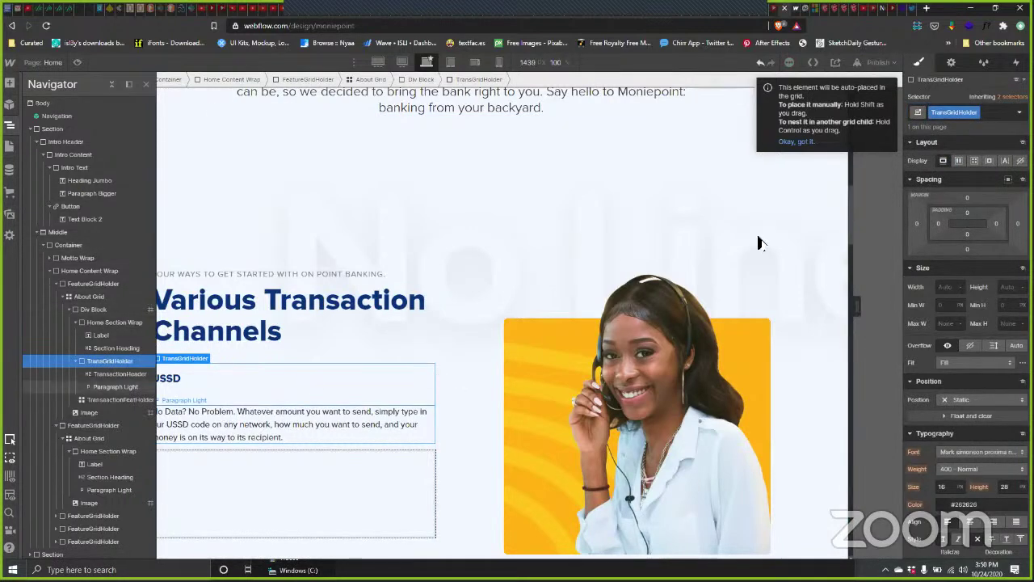
{"action": "left_click_drag", "start_coordinate": [969, 252], "coordinate": [978, 212]}
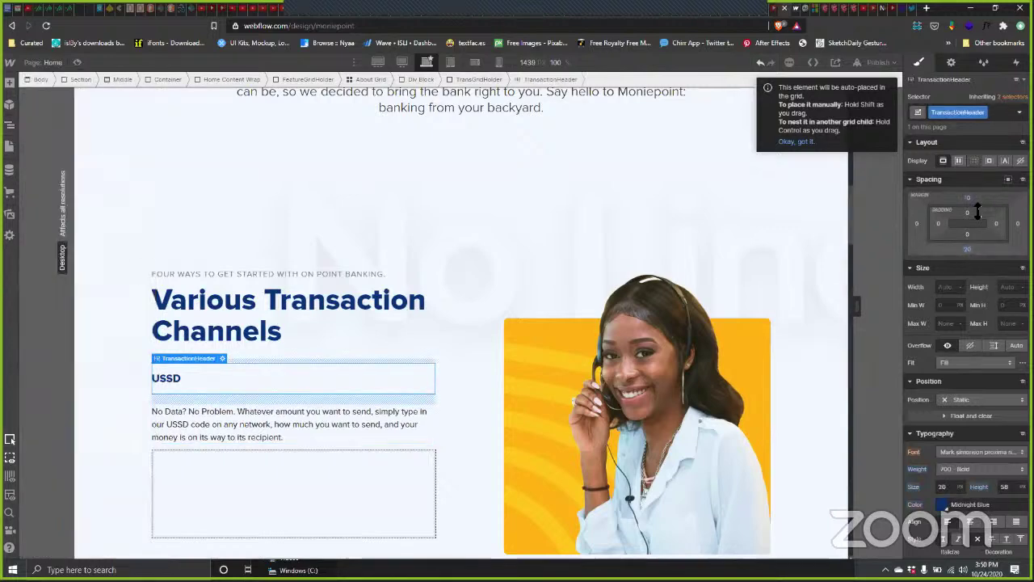
{"action": "left_click", "coordinate": [968, 250]}
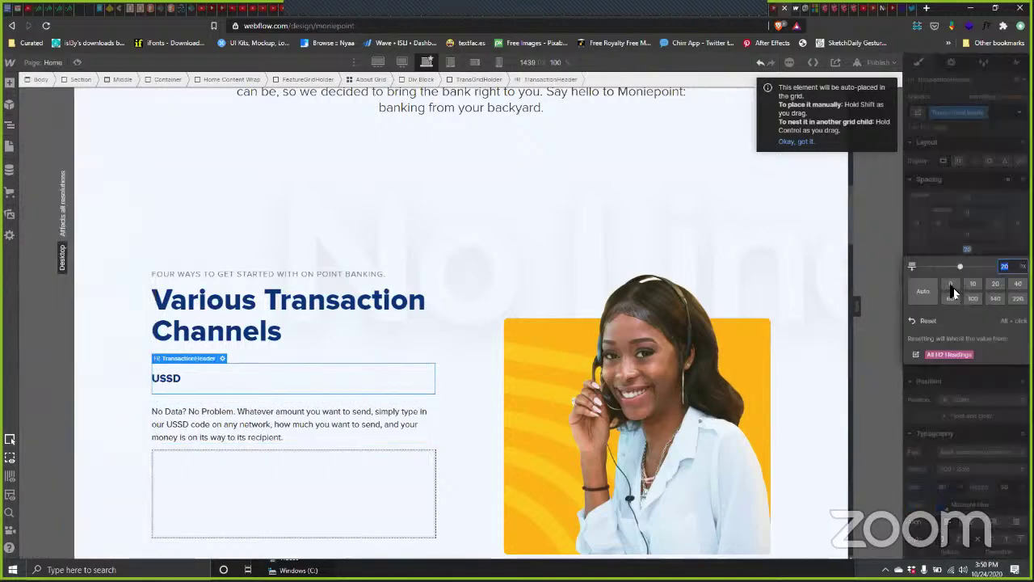
{"action": "left_click", "coordinate": [950, 283]}
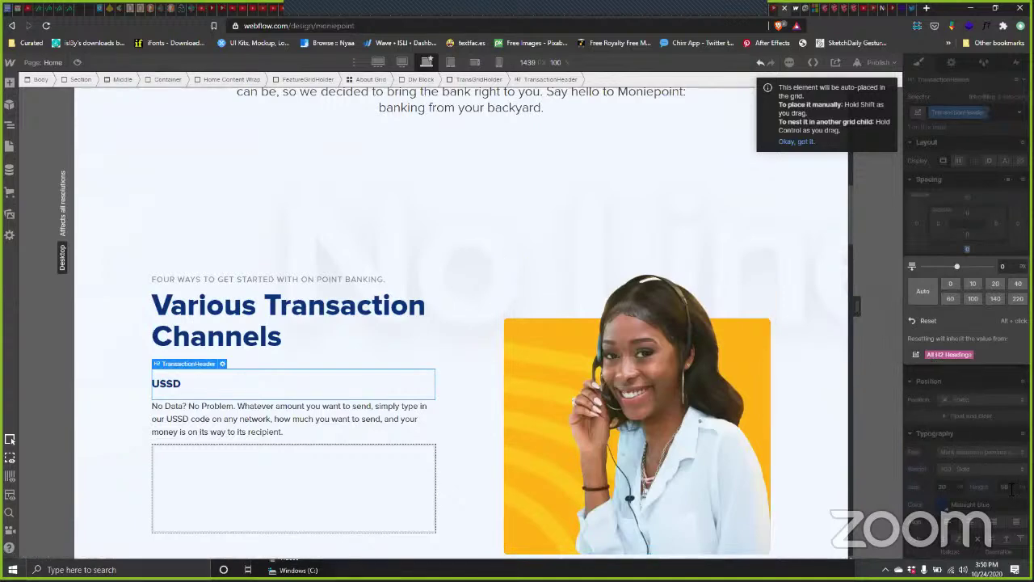
Step: Set the USSD heading's line height to 40 px
{"action": "type", "text": "40"}
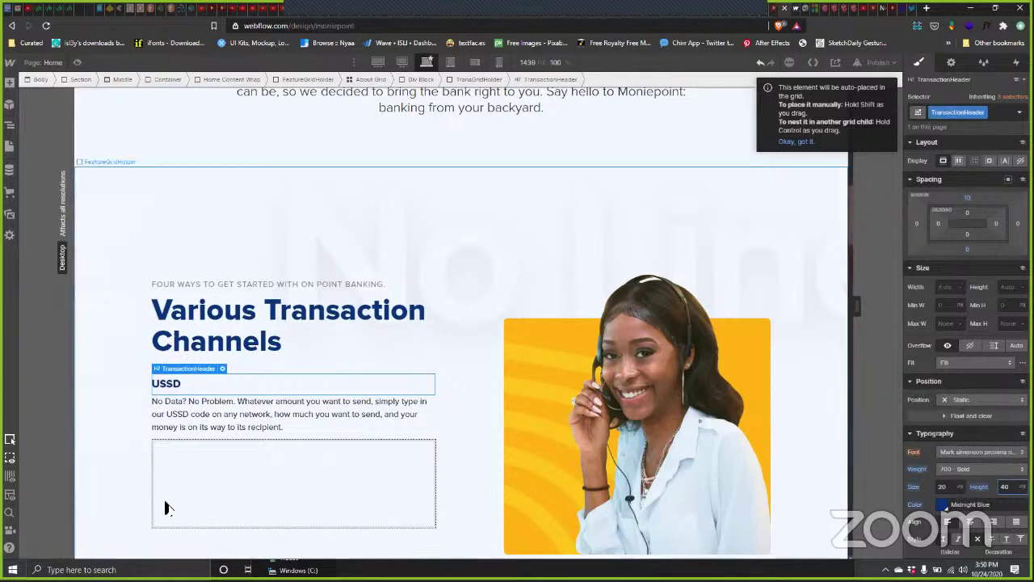
{"action": "left_click", "coordinate": [194, 480]}
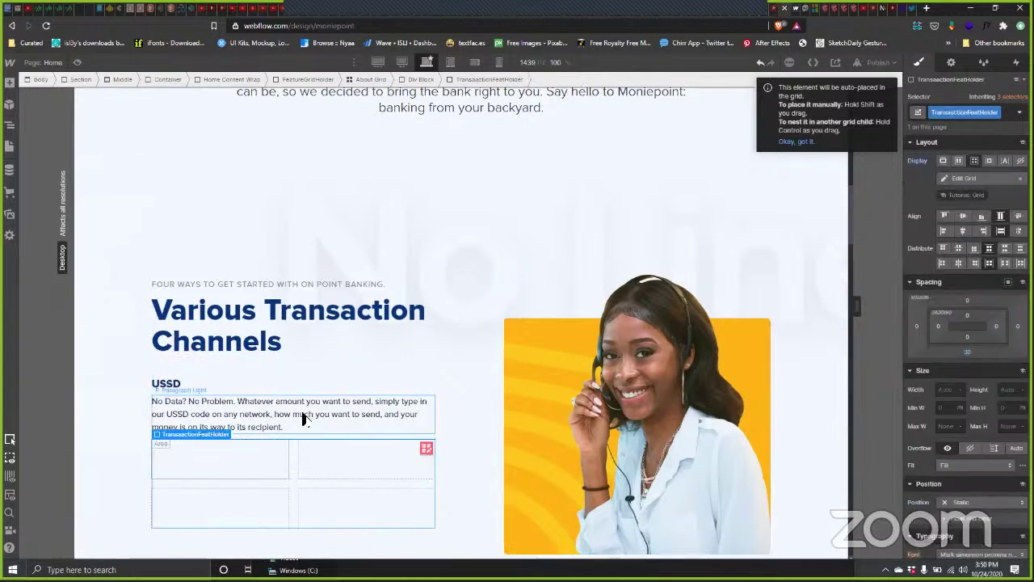
{"action": "left_click", "coordinate": [377, 417]}
{"action": "left_click", "coordinate": [234, 383]}
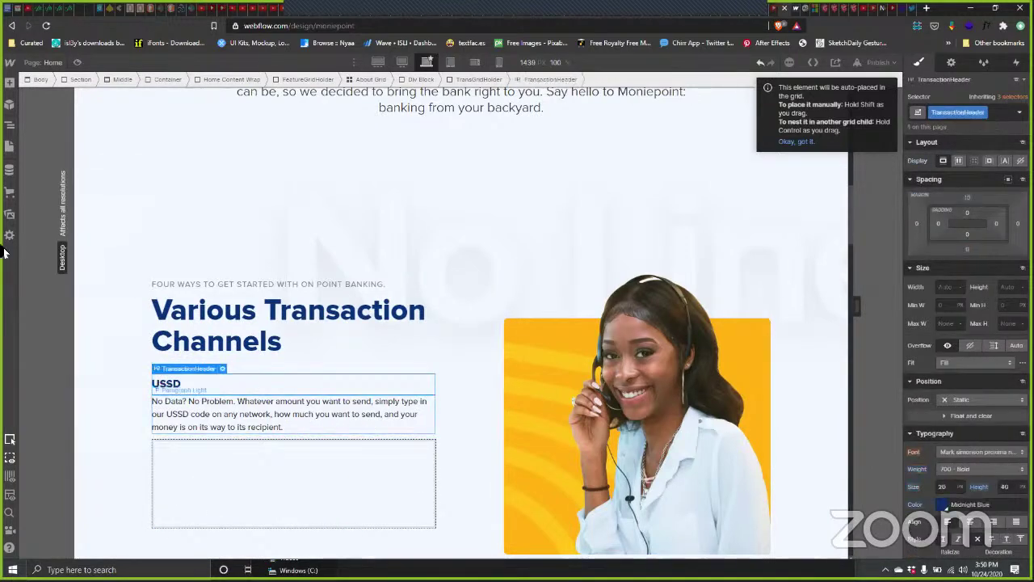
Step: Move the TransGridHolder block with the USSD heading and paragraph below the empty two-by-two grid
{"action": "left_click", "coordinate": [10, 125]}
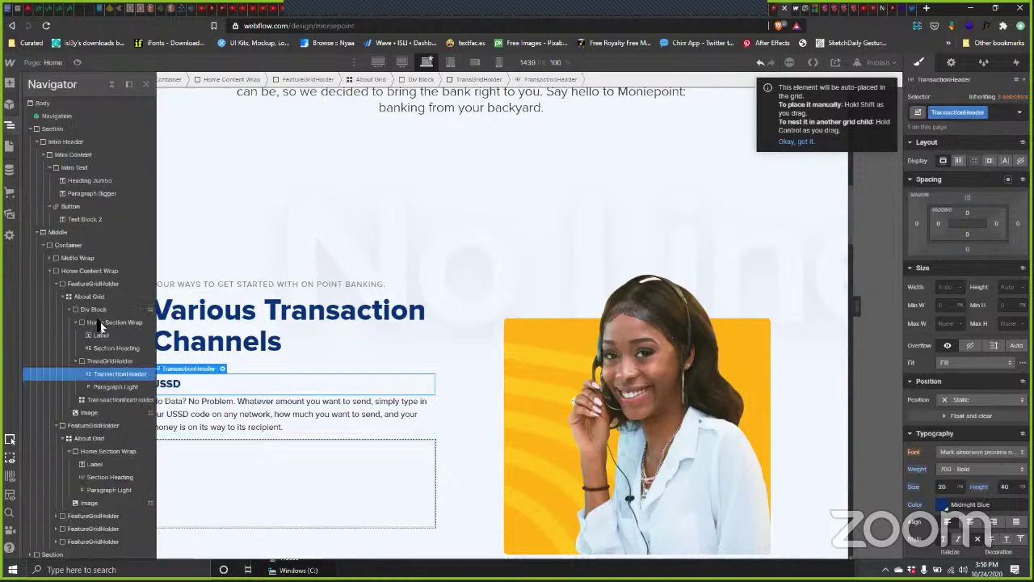
{"action": "left_click", "coordinate": [80, 362]}
{"action": "left_click_drag", "start_coordinate": [94, 364], "coordinate": [395, 425]}
{"action": "left_click", "coordinate": [365, 448]}
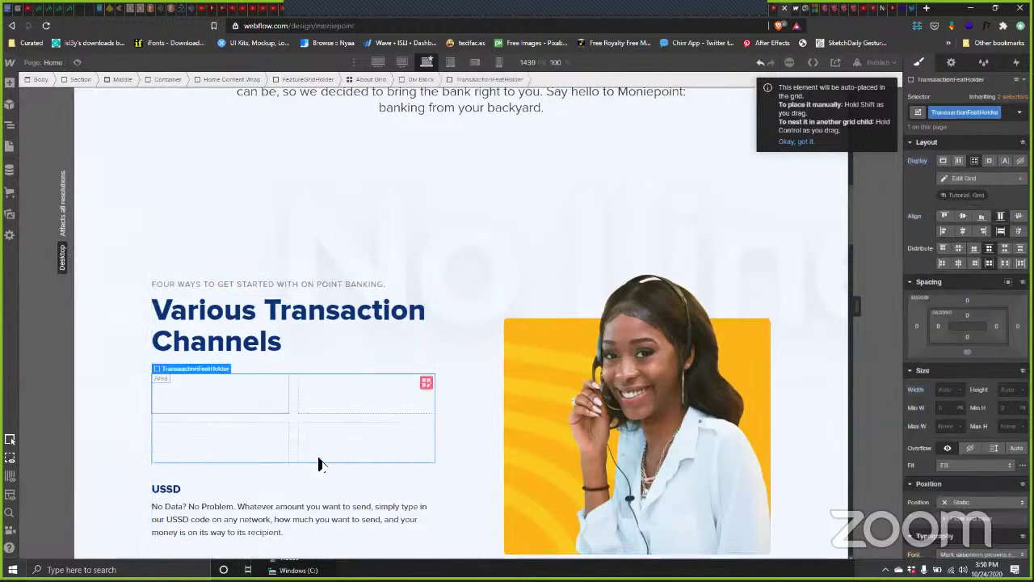
Step: Place a copy of the TransGridHolder block in the first cell of the empty two-by-two grid
{"action": "left_click", "coordinate": [10, 125]}
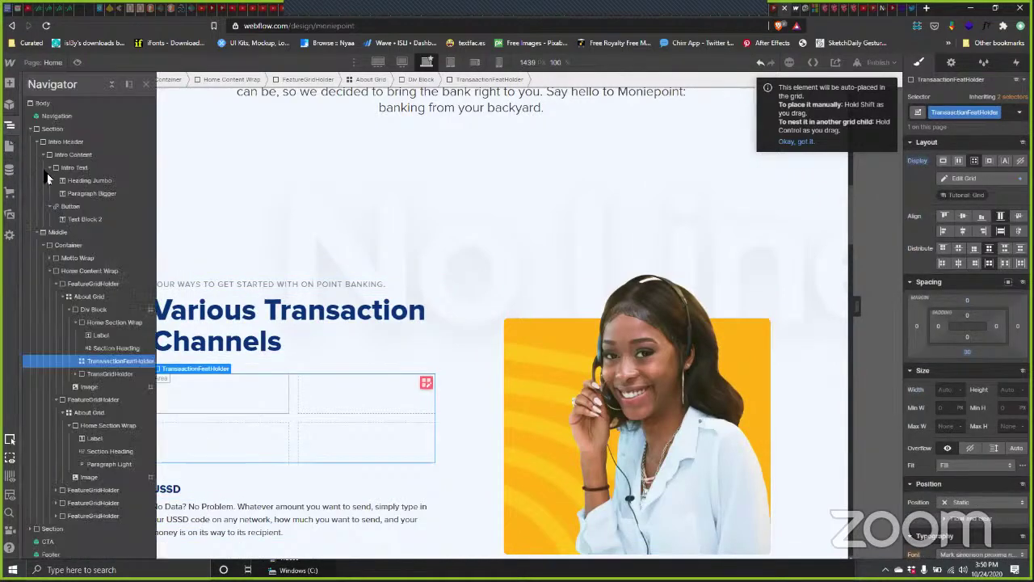
{"action": "left_click", "coordinate": [77, 374]}
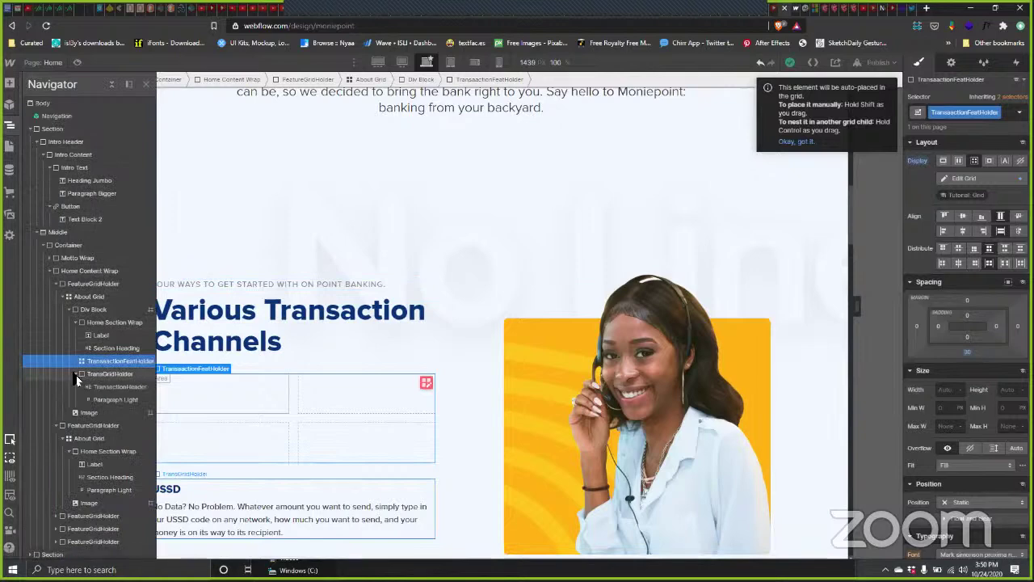
{"action": "left_click", "coordinate": [81, 373]}
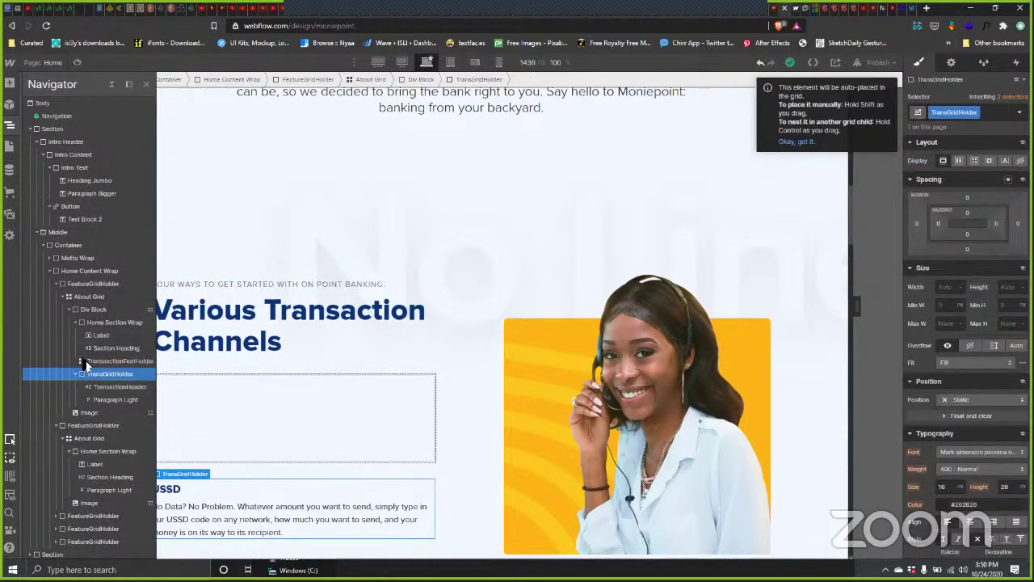
{"action": "left_click", "coordinate": [82, 374]}
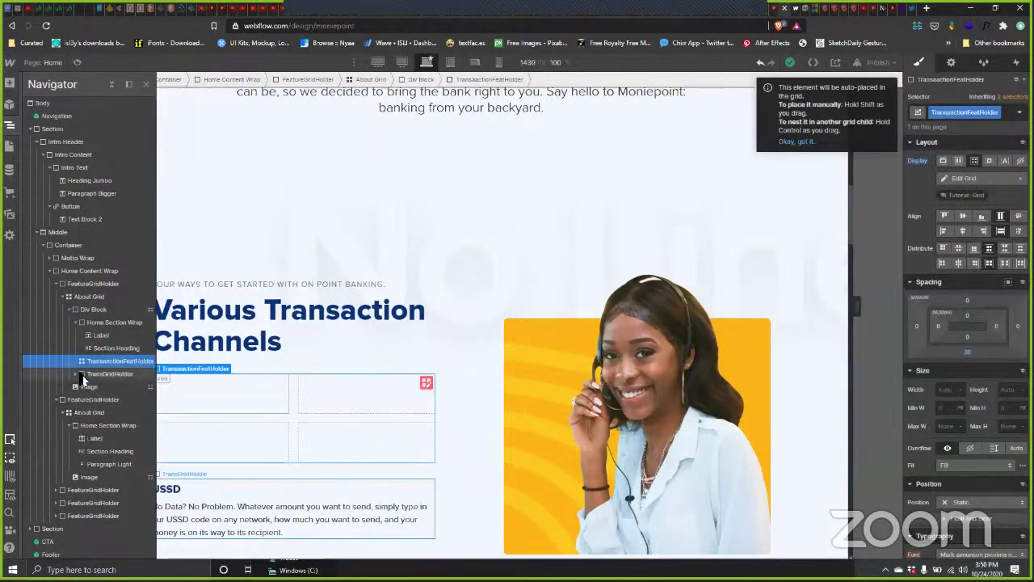
{"action": "left_click", "coordinate": [234, 484]}
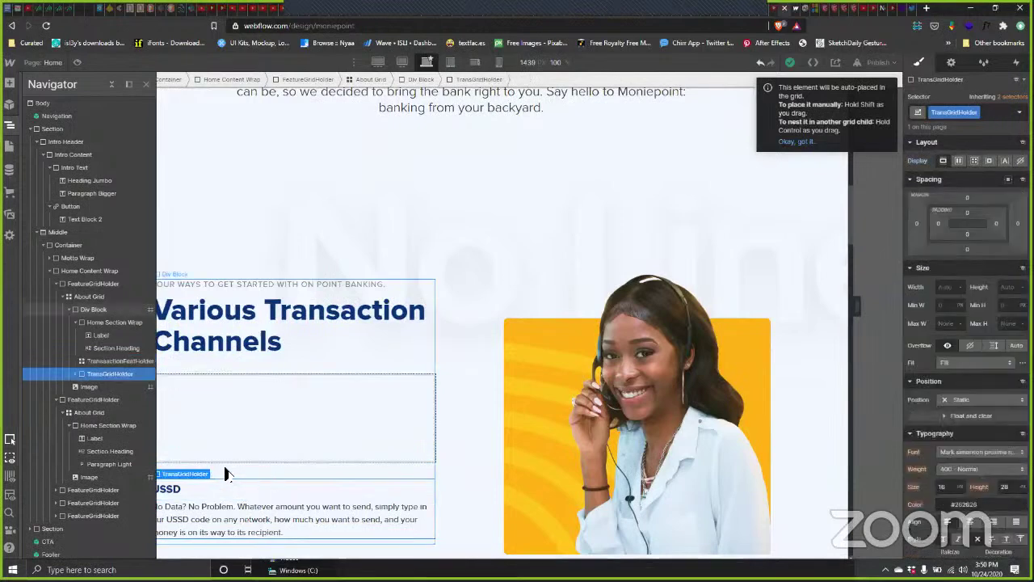
{"action": "left_click", "coordinate": [181, 405]}
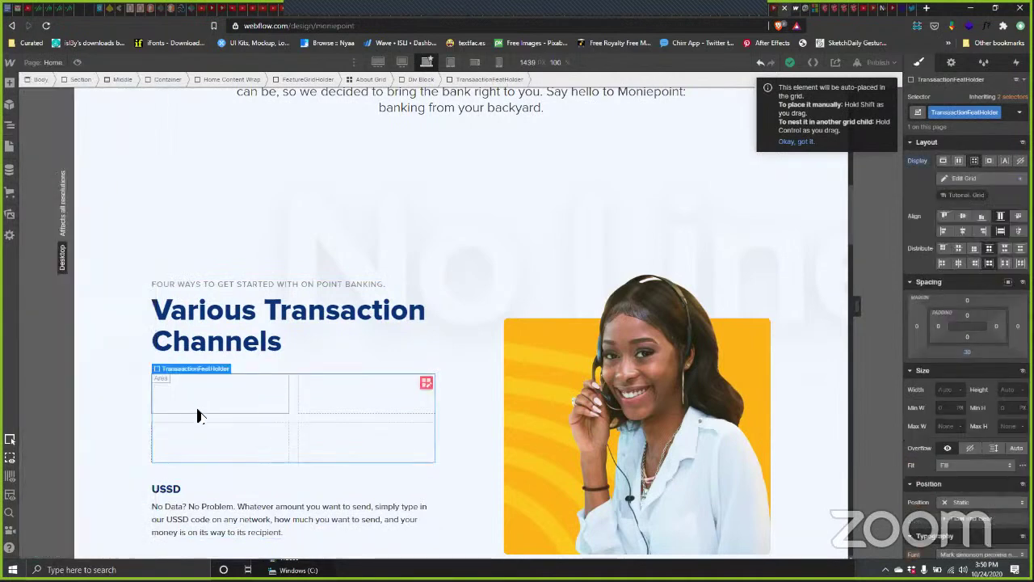
{"action": "key", "text": "ctrl+v"}
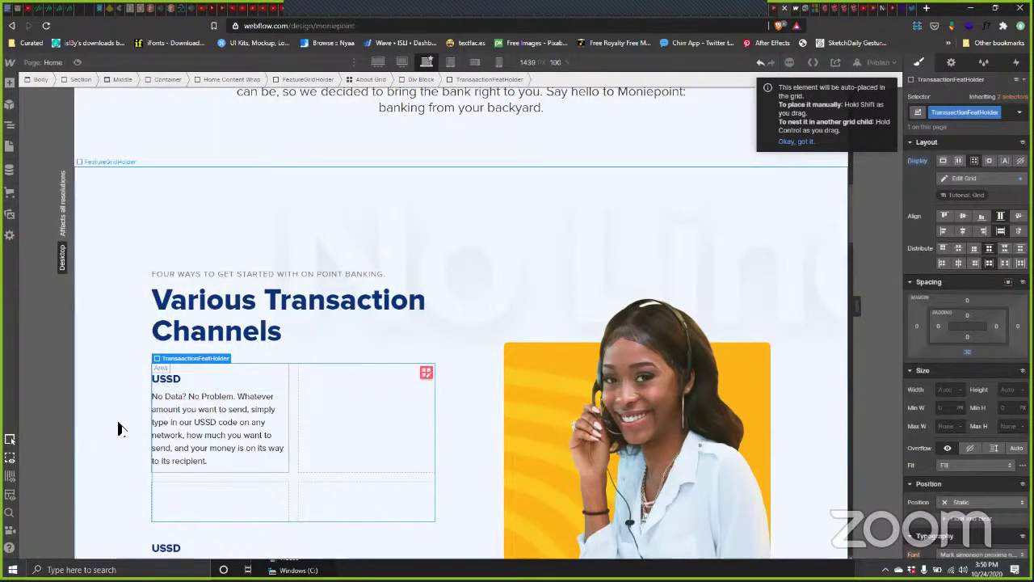
Step: Delete the original TransGridHolder block that sits below the grid
{"action": "scroll", "coordinate": [166, 477], "scroll_direction": "down", "scroll_amount": 2}
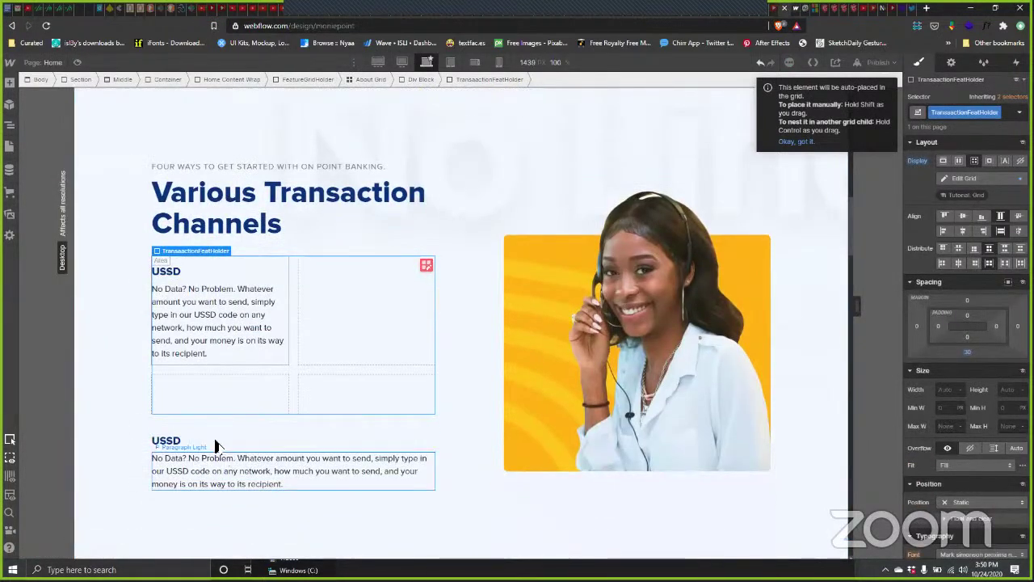
{"action": "left_click", "coordinate": [216, 443]}
{"action": "key", "text": "z"}
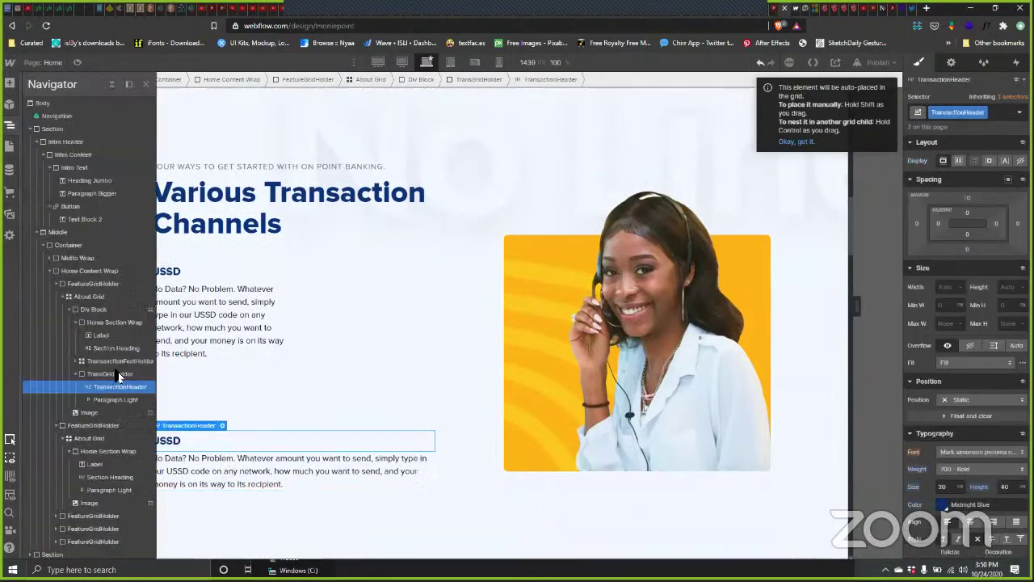
{"action": "key", "text": "ctrl+Up"}
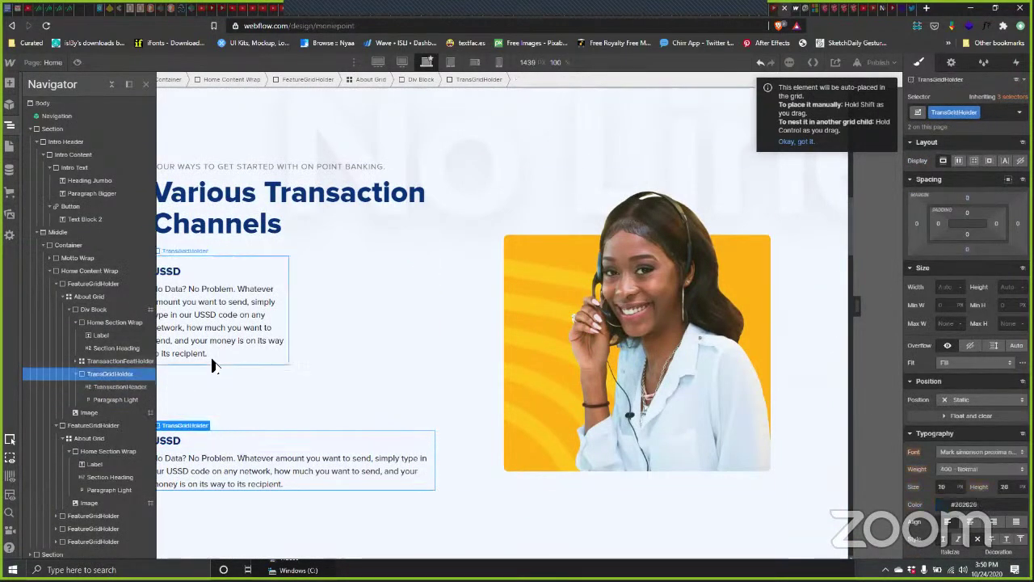
{"action": "key", "text": "Delete"}
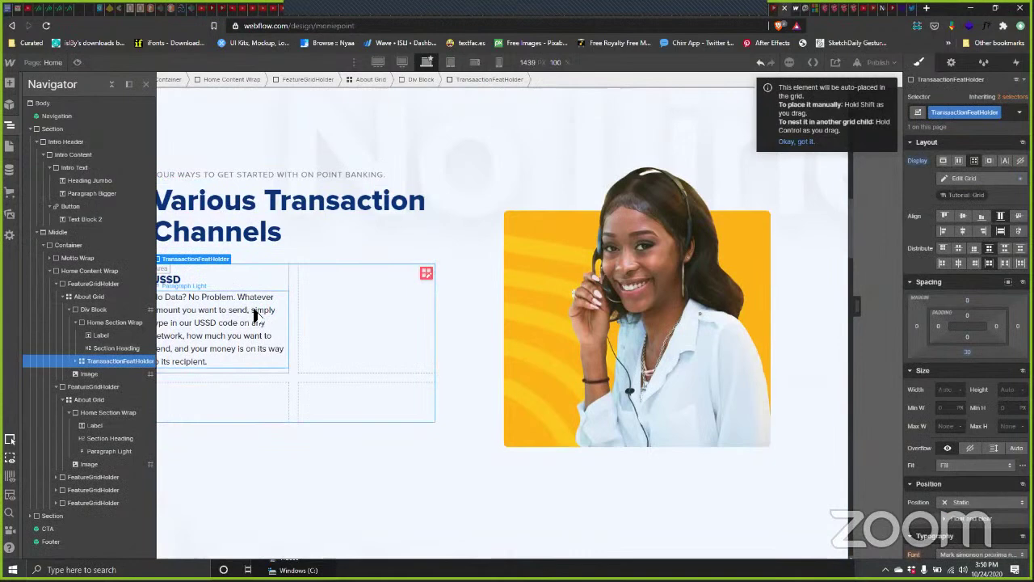
Step: Fill the three remaining grid cells with copies of the USSD item and finish editing the grid
{"action": "key", "text": "ctrl+Up"}
{"action": "key", "text": "ctrl+Up"}
{"action": "key", "text": "z"}
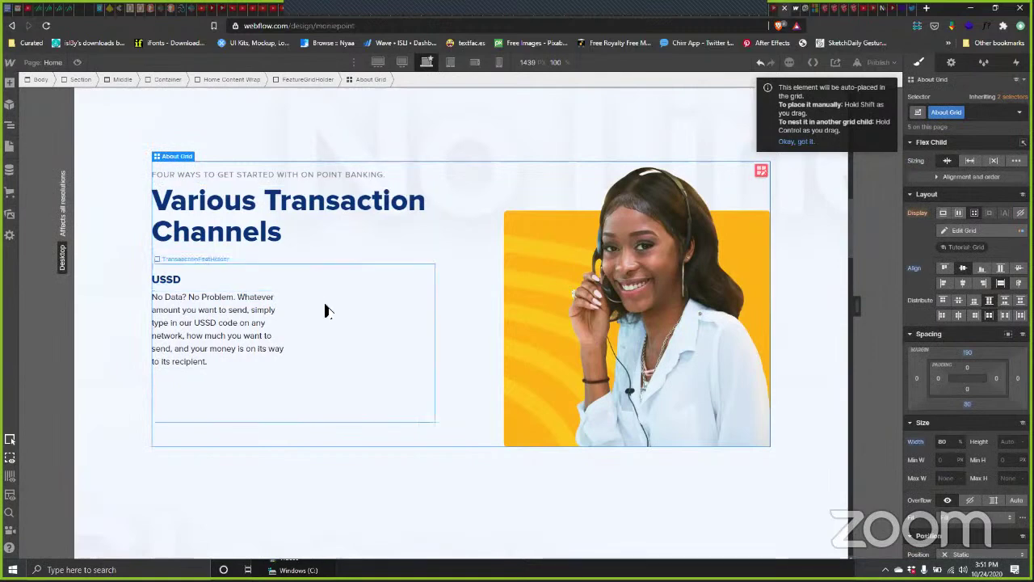
{"action": "left_click", "coordinate": [393, 320]}
{"action": "double_click", "coordinate": [305, 281]}
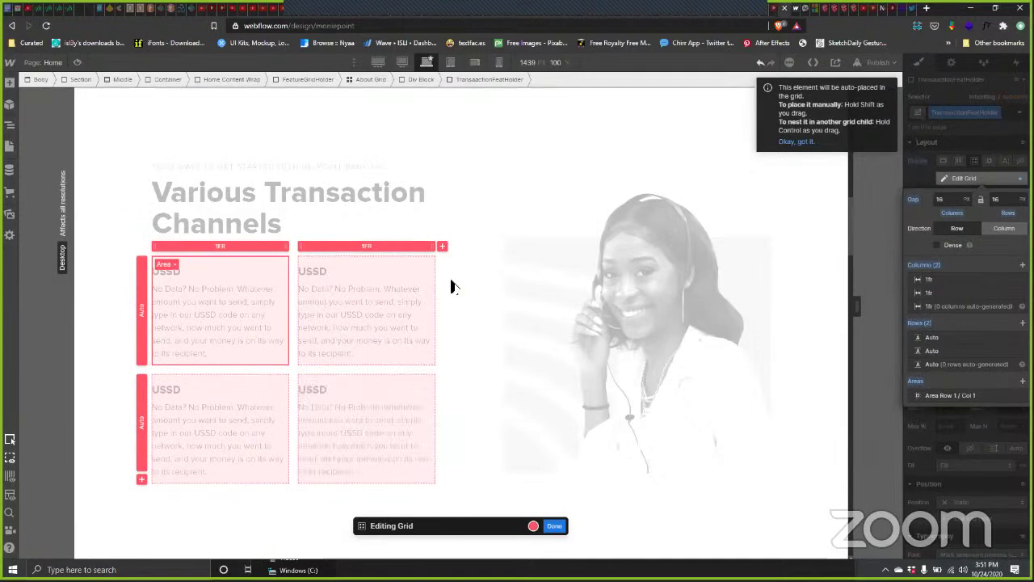
{"action": "left_click", "coordinate": [554, 526]}
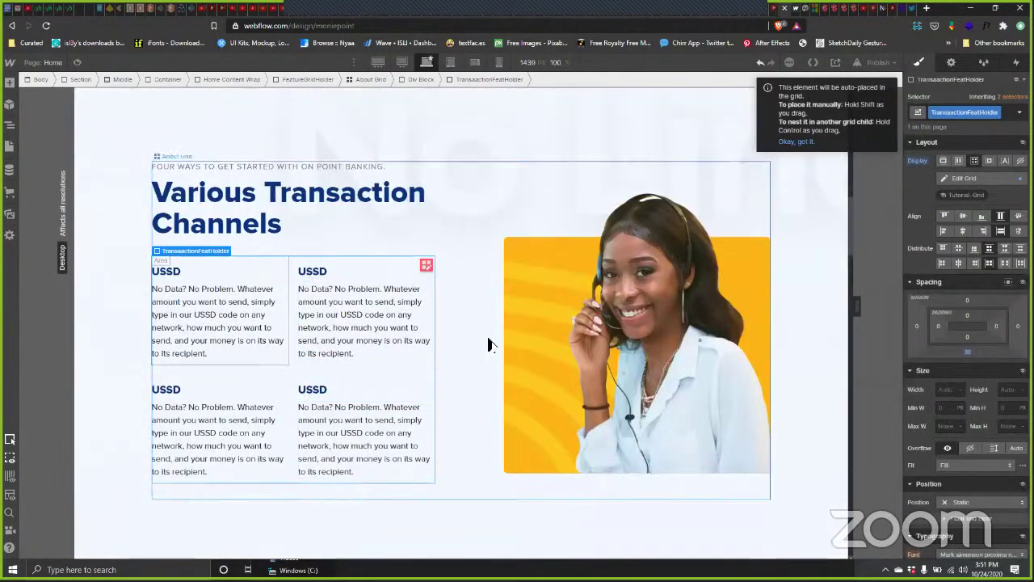
Step: Copy the Card item's description text from the Figma design and return to the Webflow page
{"action": "left_click", "coordinate": [315, 276]}
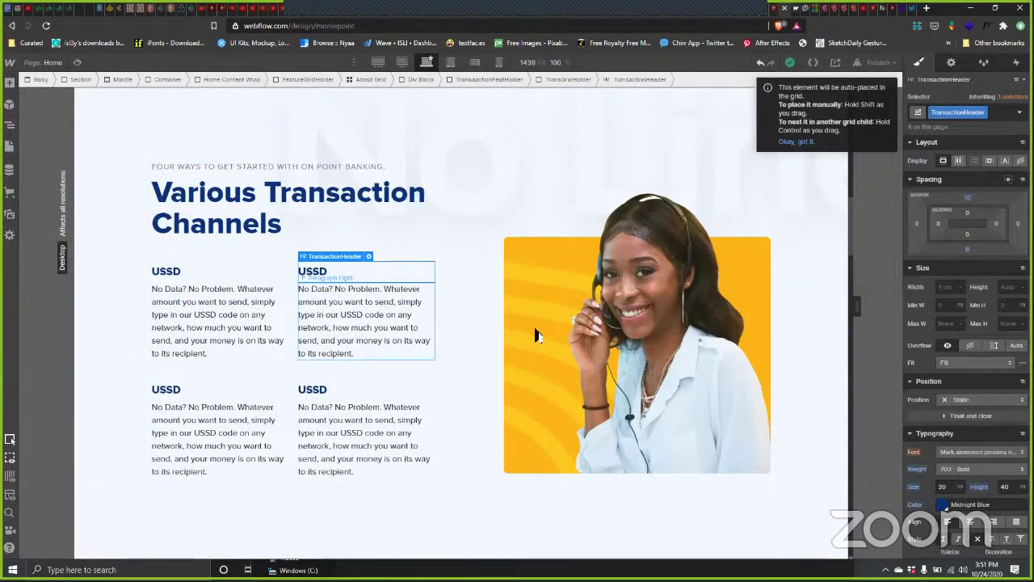
{"action": "key", "text": "alt+Tab"}
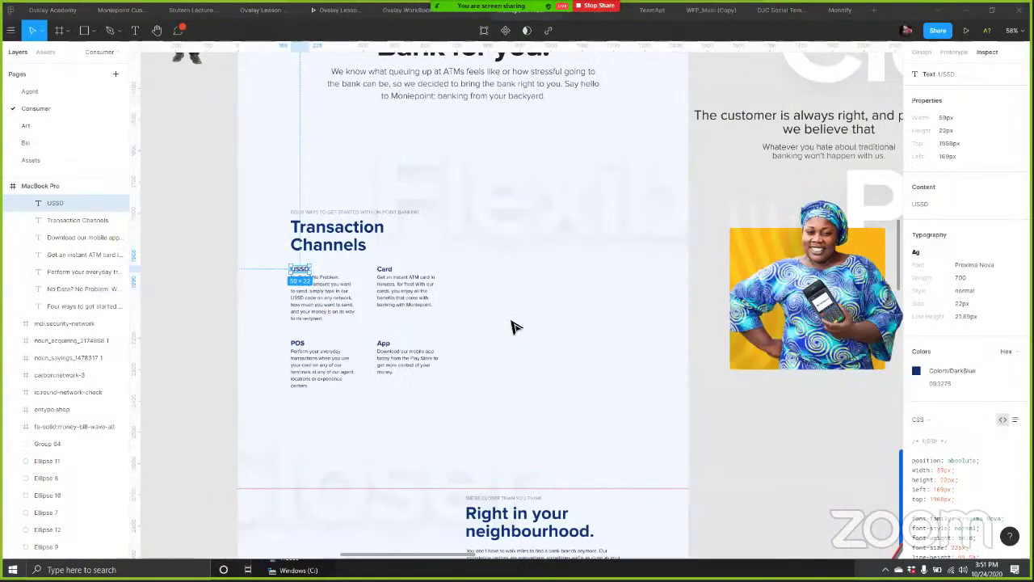
{"action": "left_click", "coordinate": [408, 291]}
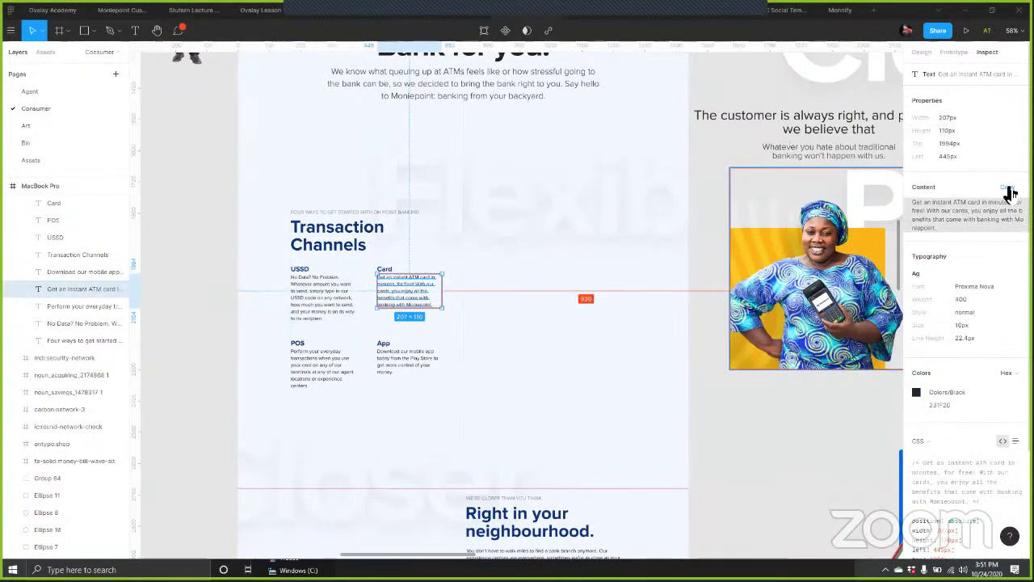
{"action": "left_click", "coordinate": [928, 212]}
{"action": "key", "text": "alt+Tab"}
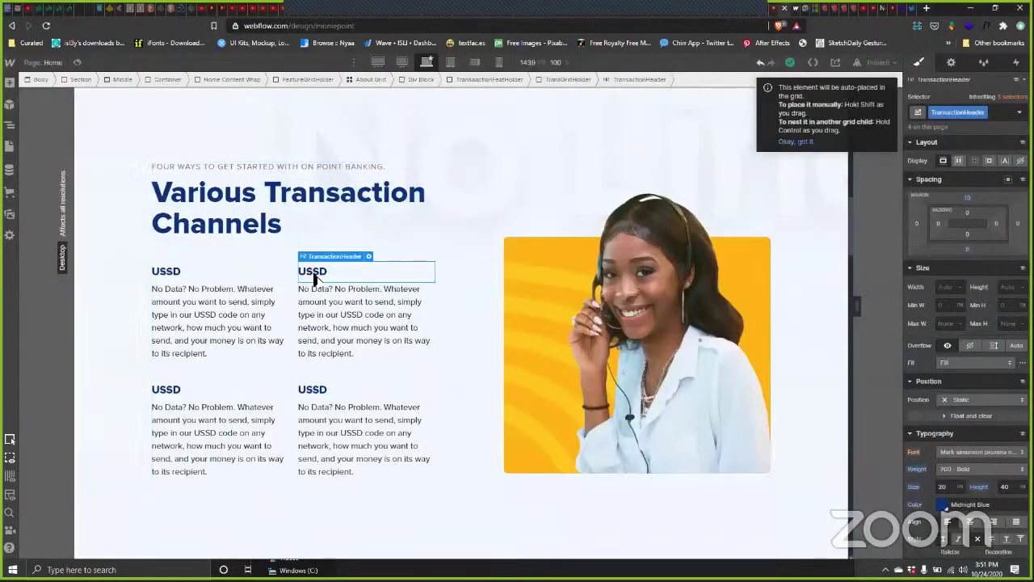
Step: Change the top-row second item's heading to "Card" and replace its paragraph with the copied ATM card text
{"action": "double_click", "coordinate": [317, 275]}
{"action": "double_click", "coordinate": [318, 273]}
{"action": "type", "text": "Card"}
{"action": "left_click", "coordinate": [321, 328]}
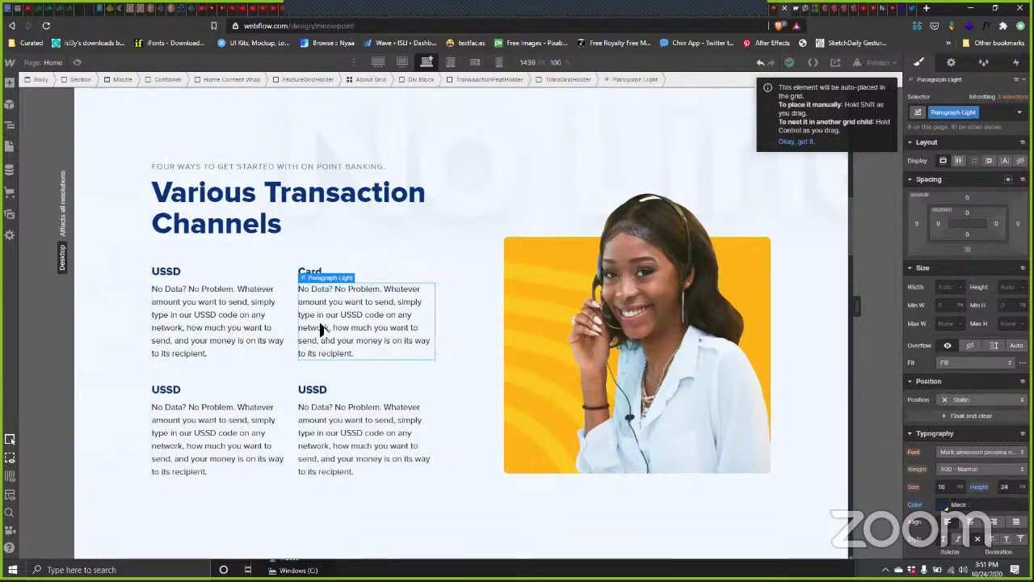
{"action": "double_click", "coordinate": [342, 325]}
{"action": "key", "text": "ctrl+v"}
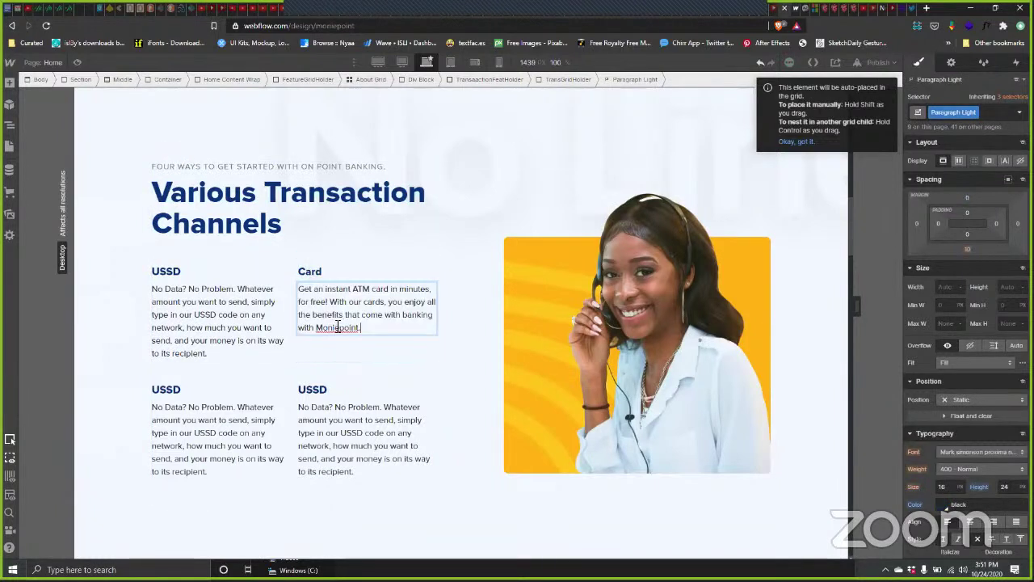
Step: Replace the second-row first item's paragraph with the POS description from the Figma design
{"action": "left_click", "coordinate": [206, 428]}
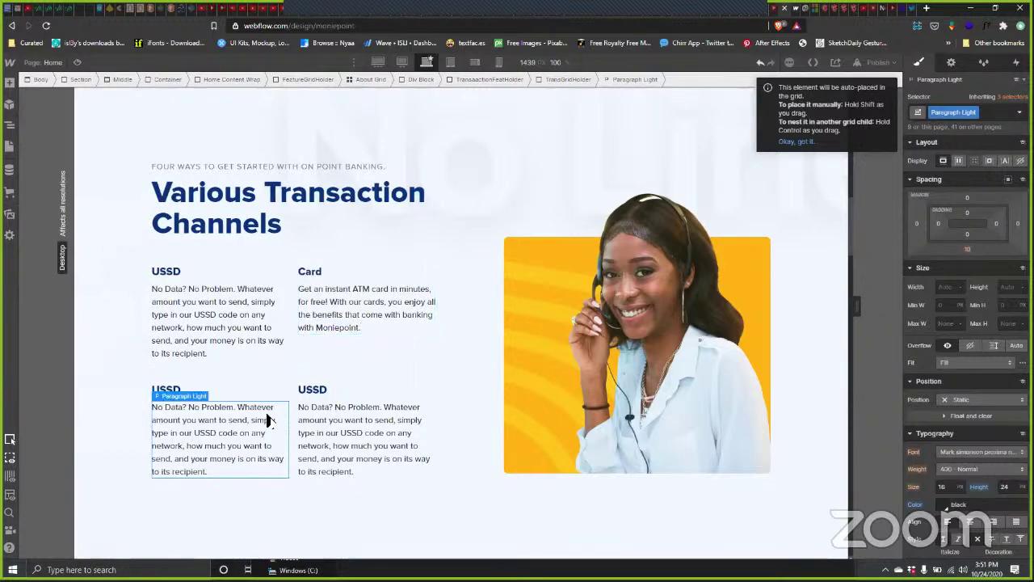
{"action": "key", "text": "alt+Tab"}
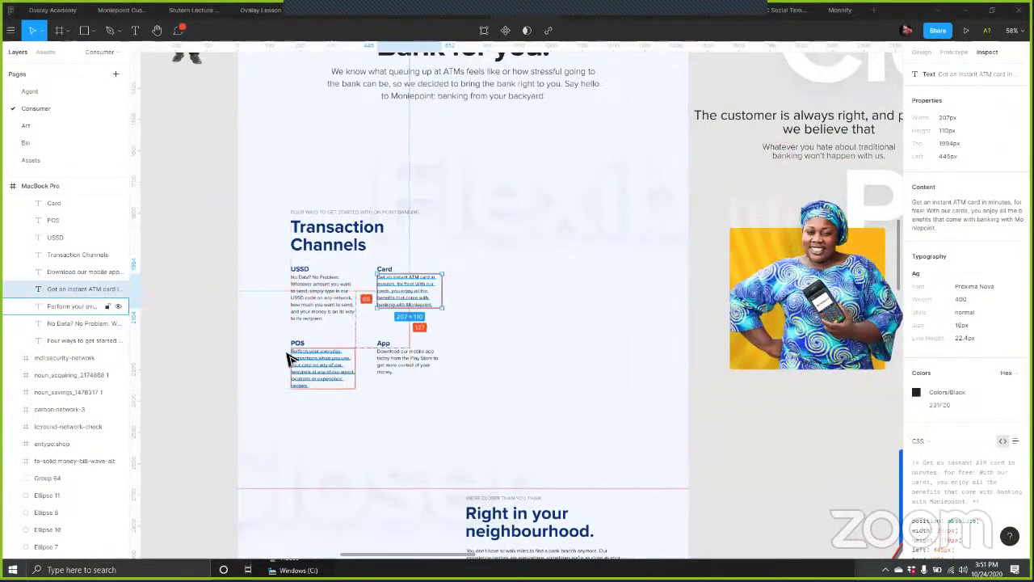
{"action": "left_click", "coordinate": [356, 368]}
{"action": "double_click", "coordinate": [334, 370]}
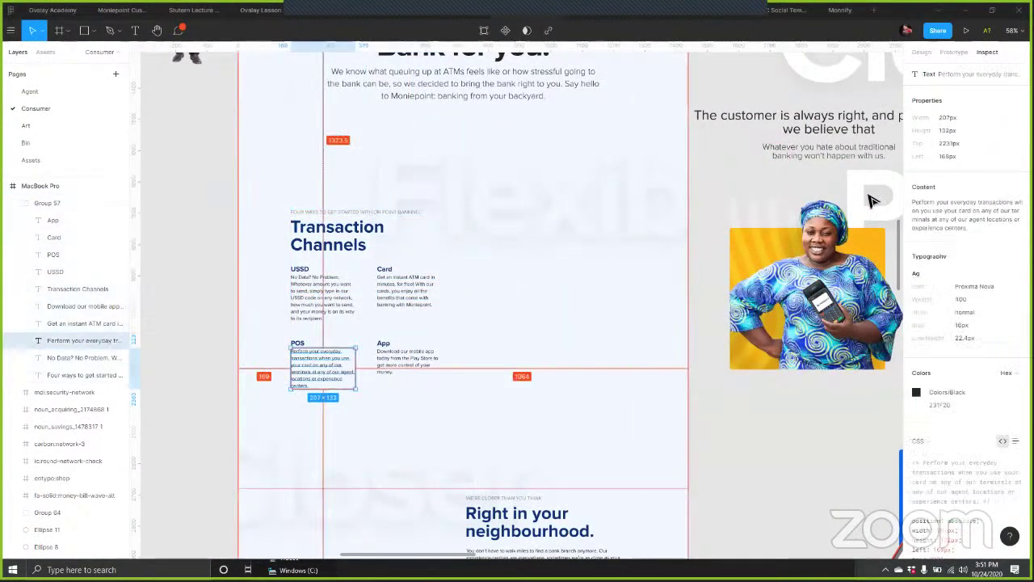
{"action": "left_click", "coordinate": [1010, 188]}
{"action": "key", "text": "alt+Tab"}
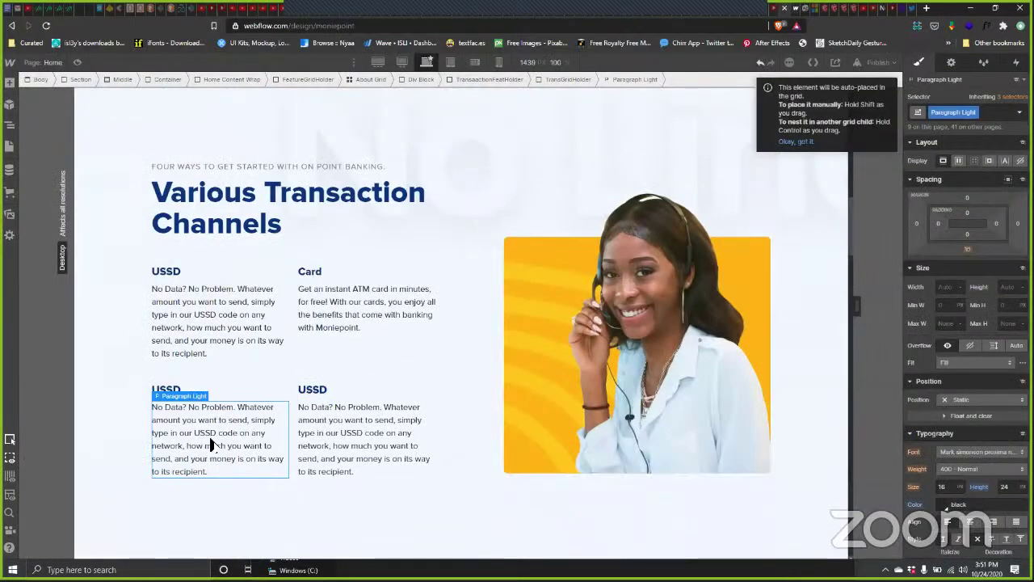
{"action": "key", "text": "Return"}
{"action": "key", "text": "ctrl+a"}
{"action": "key", "text": "ctrl+v"}
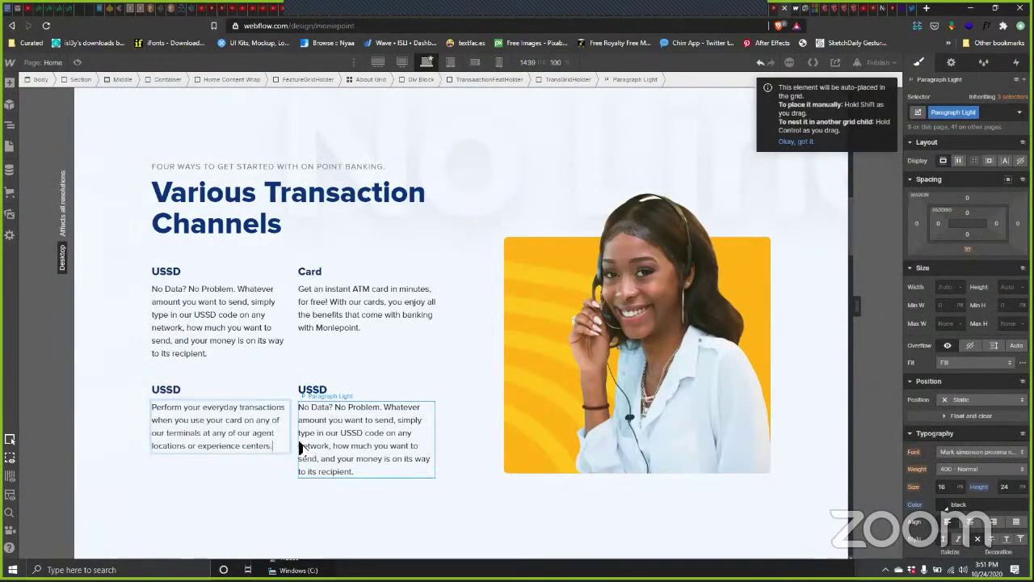
Step: Change the second-row first item's heading to "POS"
{"action": "left_click", "coordinate": [153, 393]}
{"action": "key", "text": "Return"}
{"action": "key", "text": "ctrl+a"}
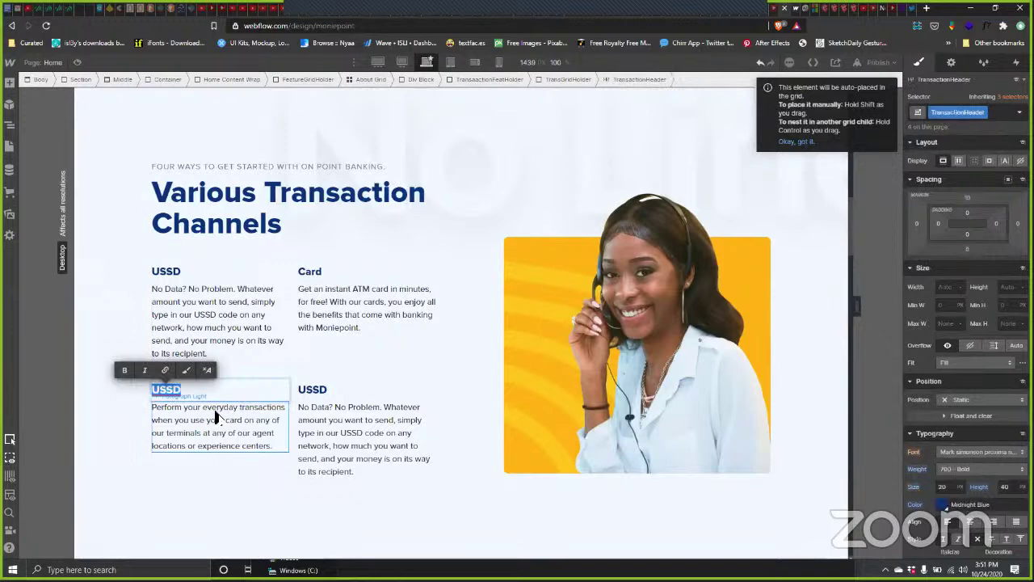
{"action": "type", "text": "POS"}
Step: Replace the second-row second item's paragraph with the App description from the Figma design
{"action": "left_click", "coordinate": [358, 429]}
{"action": "key", "text": "alt+Tab"}
{"action": "left_click", "coordinate": [388, 364]}
{"action": "left_click", "coordinate": [1006, 196]}
{"action": "key", "text": "alt+Tab"}
{"action": "double_click", "coordinate": [370, 434]}
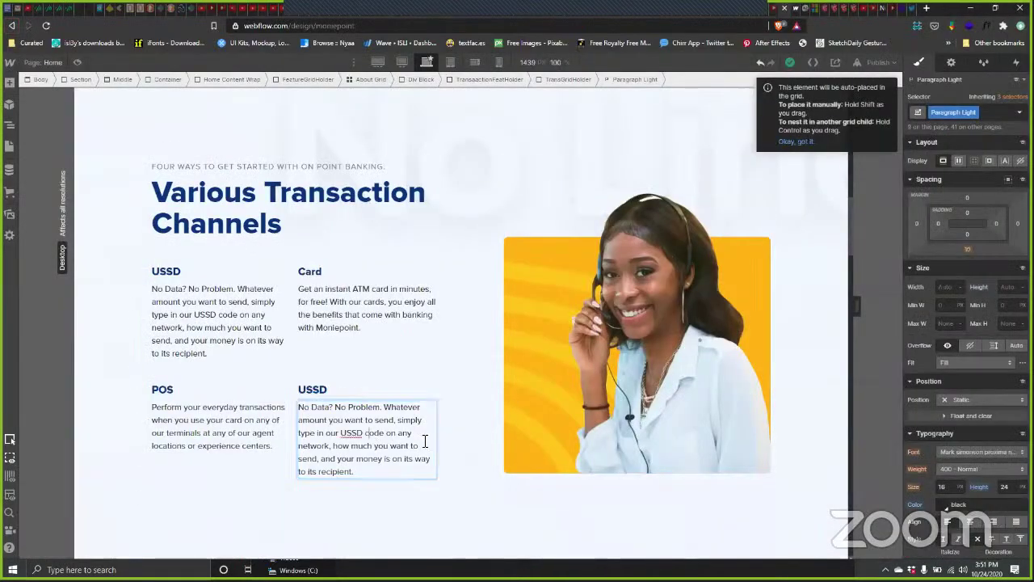
{"action": "key", "text": "ctrl+a"}
{"action": "key", "text": "ctrl+v"}
Step: Change the last grid item's heading to "App" and select the feature grid
{"action": "left_click", "coordinate": [325, 394]}
{"action": "double_click", "coordinate": [325, 394]}
{"action": "type", "text": "App"}
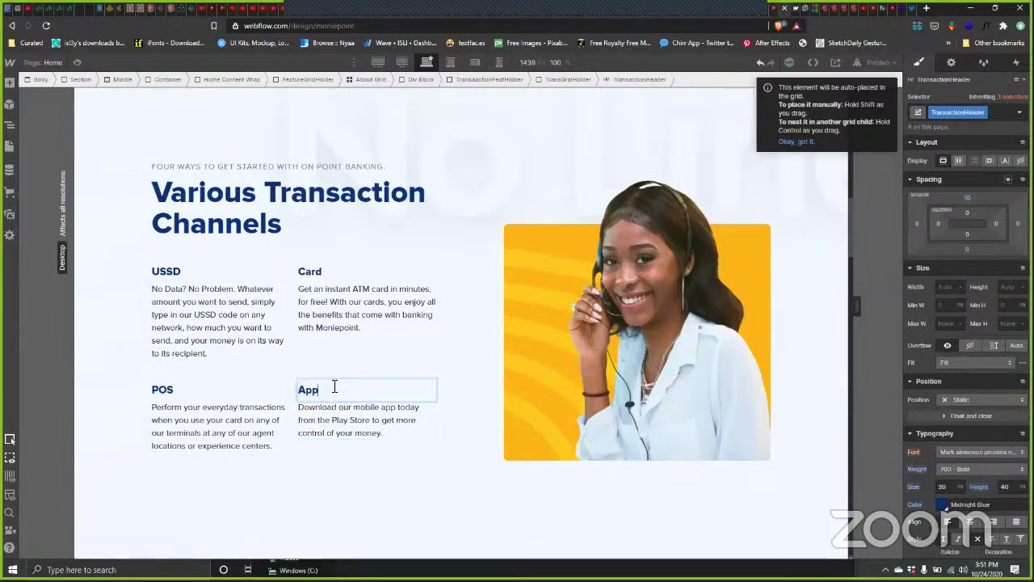
{"action": "key", "text": "Escape"}
{"action": "left_click", "coordinate": [418, 492]}
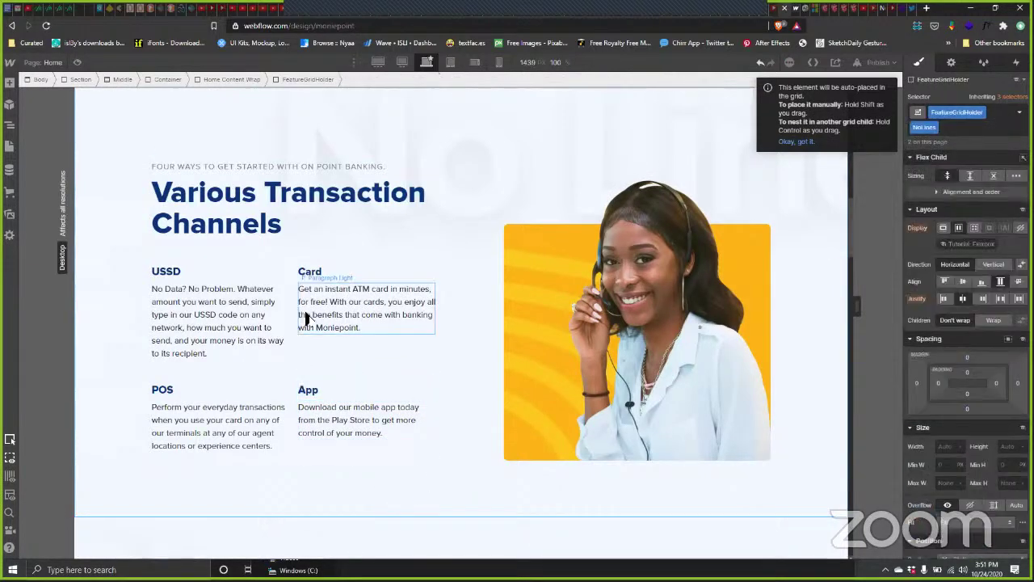
{"action": "left_click", "coordinate": [289, 373]}
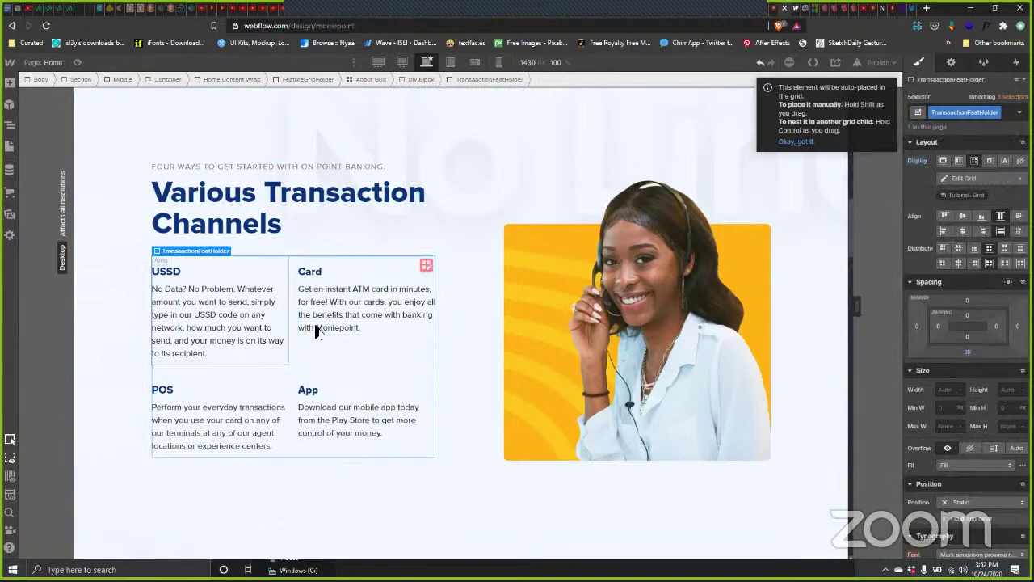
Step: Widen the gap between the two columns of the USSD/Card/POS/App grid to 32 px
{"action": "left_click", "coordinate": [283, 320]}
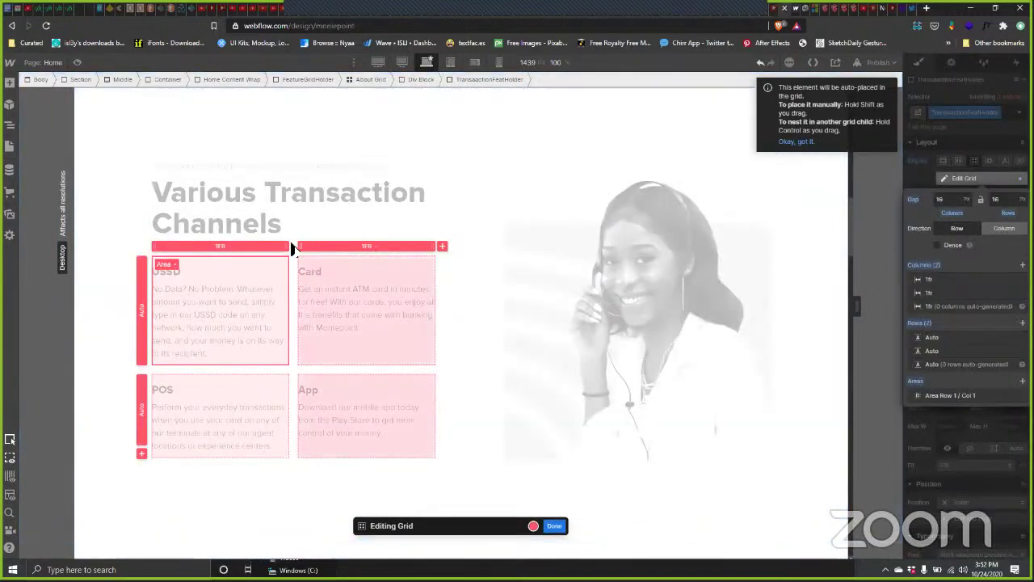
{"action": "left_click_drag", "start_coordinate": [291, 261], "coordinate": [304, 262]}
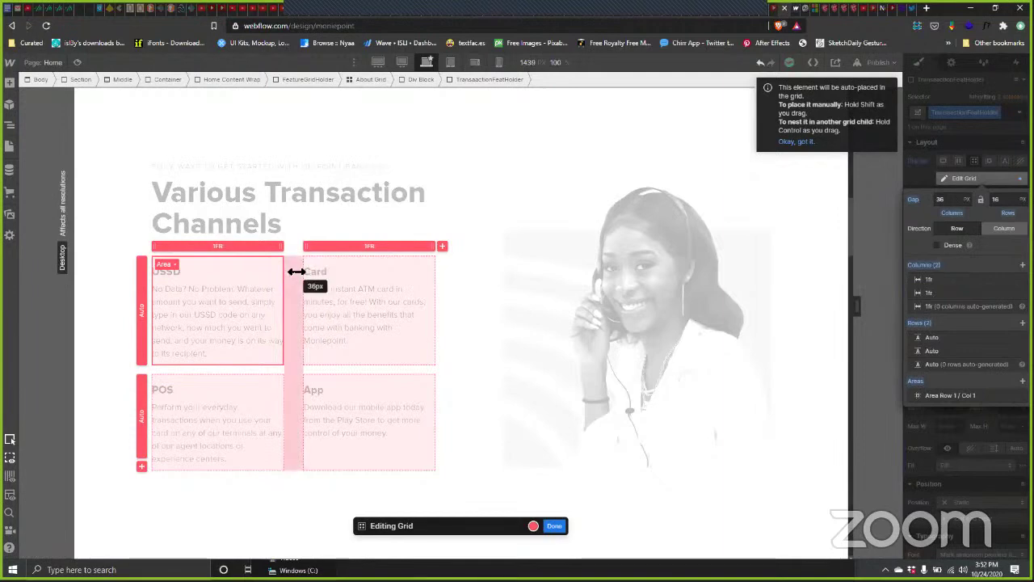
{"action": "left_click_drag", "start_coordinate": [296, 270], "coordinate": [294, 269]}
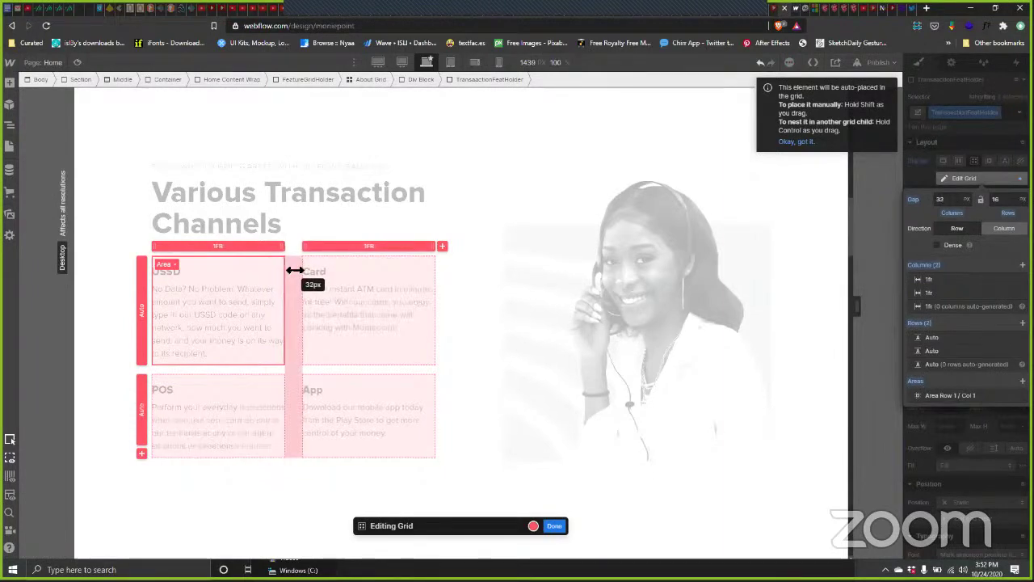
{"action": "left_click", "coordinate": [554, 526]}
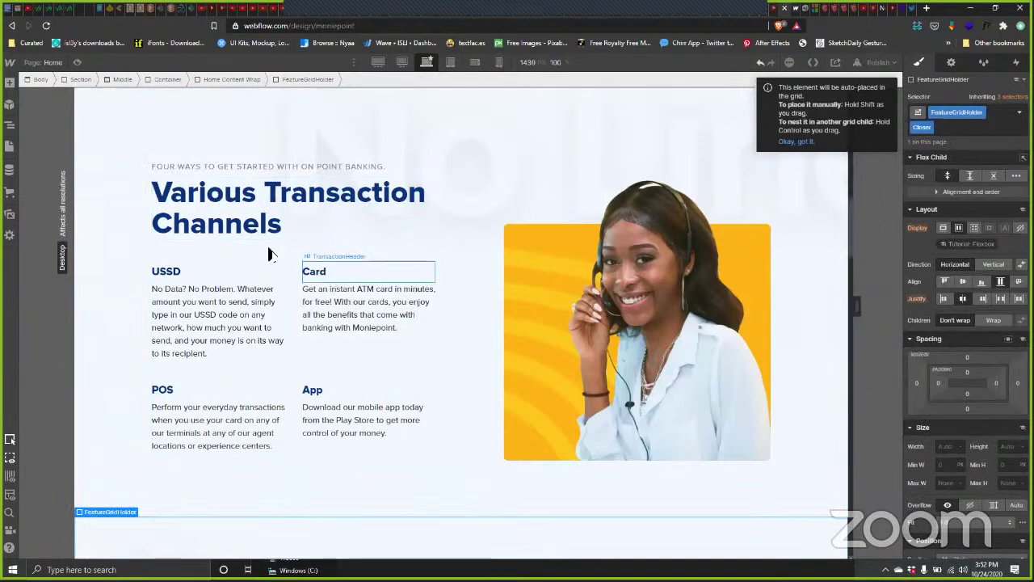
Step: Measure the horizontal spacing between the USSD and Card paragraphs in the Figma design and compare it with the Webflow grid
{"action": "key", "text": "alt+Tab"}
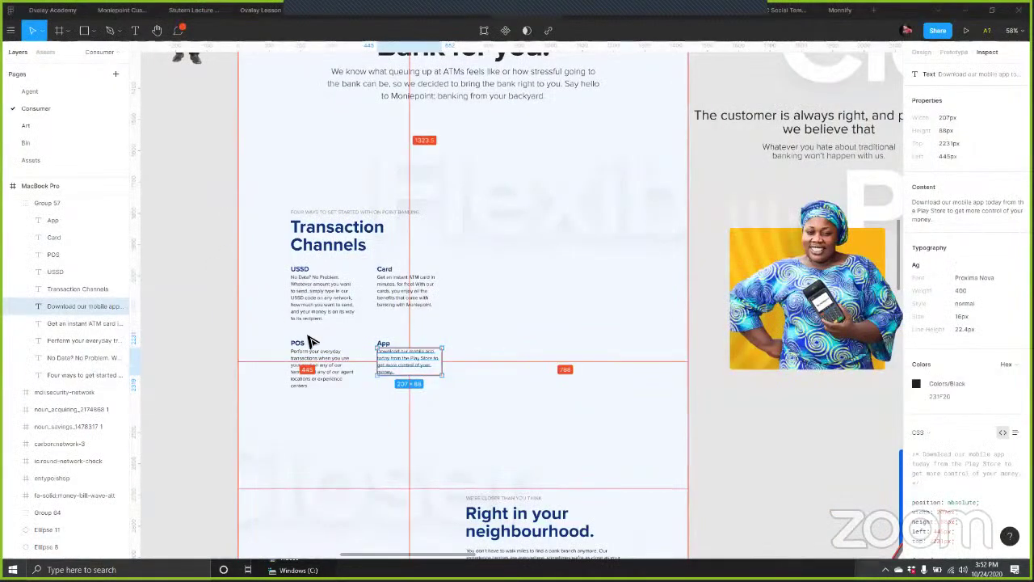
{"action": "key", "text": "alt+Tab"}
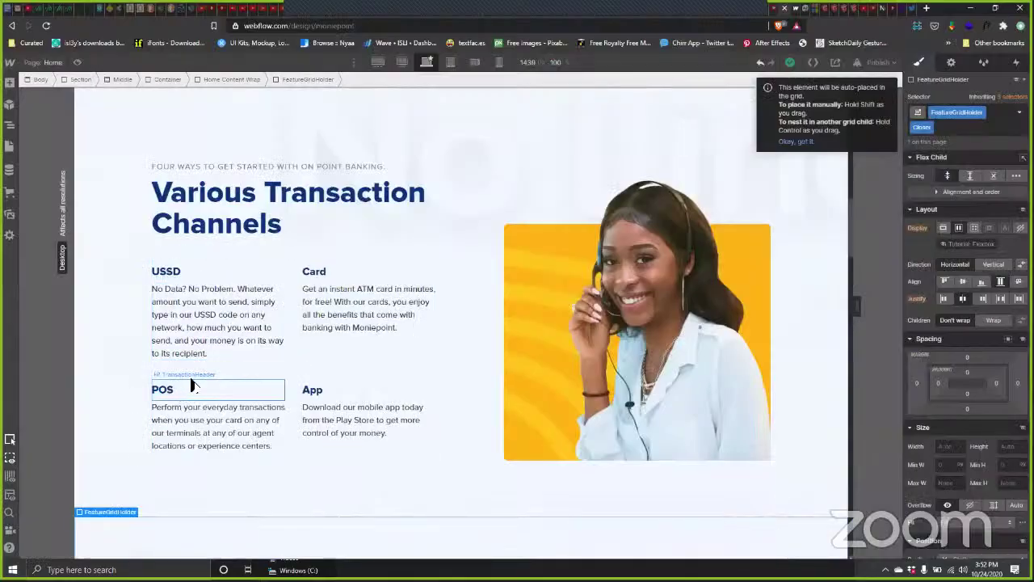
{"action": "key", "text": "alt+Tab"}
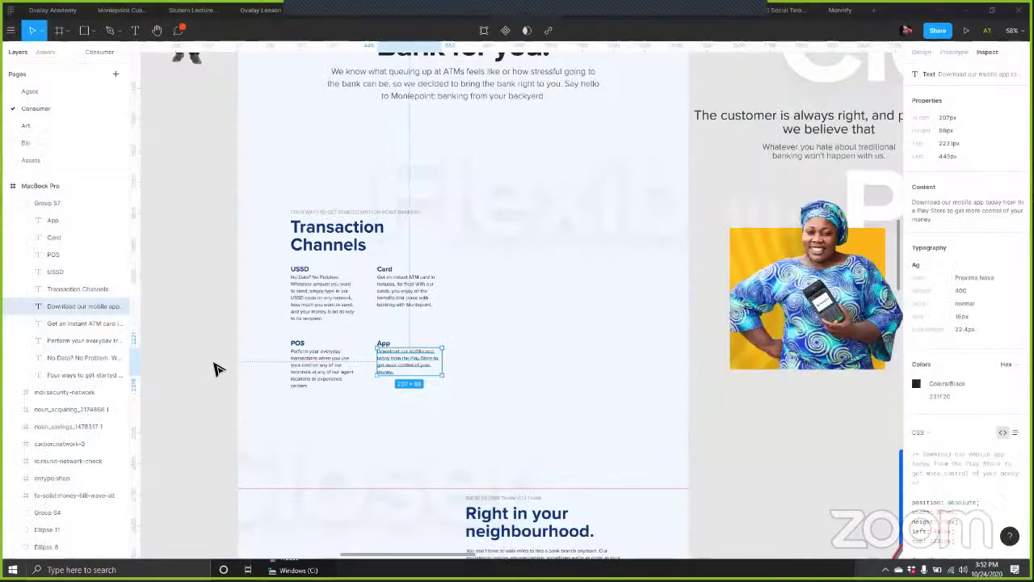
{"action": "left_click", "coordinate": [328, 301]}
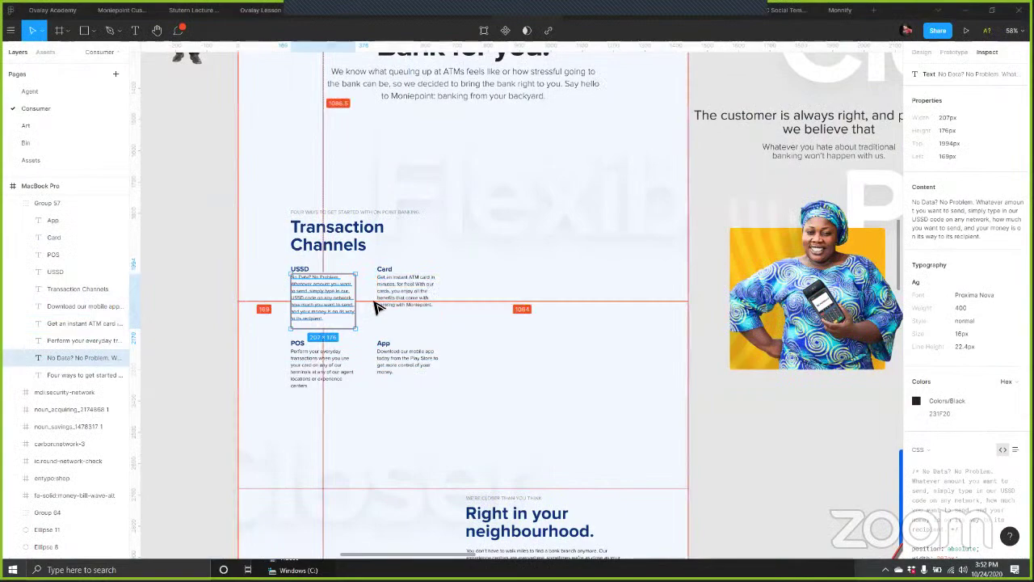
{"action": "scroll", "coordinate": [376, 307], "scroll_direction": "up", "scroll_amount": 2}
{"action": "scroll", "coordinate": [374, 415], "scroll_direction": "up", "scroll_amount": 2}
{"action": "scroll", "coordinate": [369, 444], "scroll_direction": "down", "scroll_amount": 2}
{"action": "scroll", "coordinate": [384, 378], "scroll_direction": "down", "scroll_amount": 2}
{"action": "scroll", "coordinate": [373, 335], "scroll_direction": "up", "scroll_amount": 8}
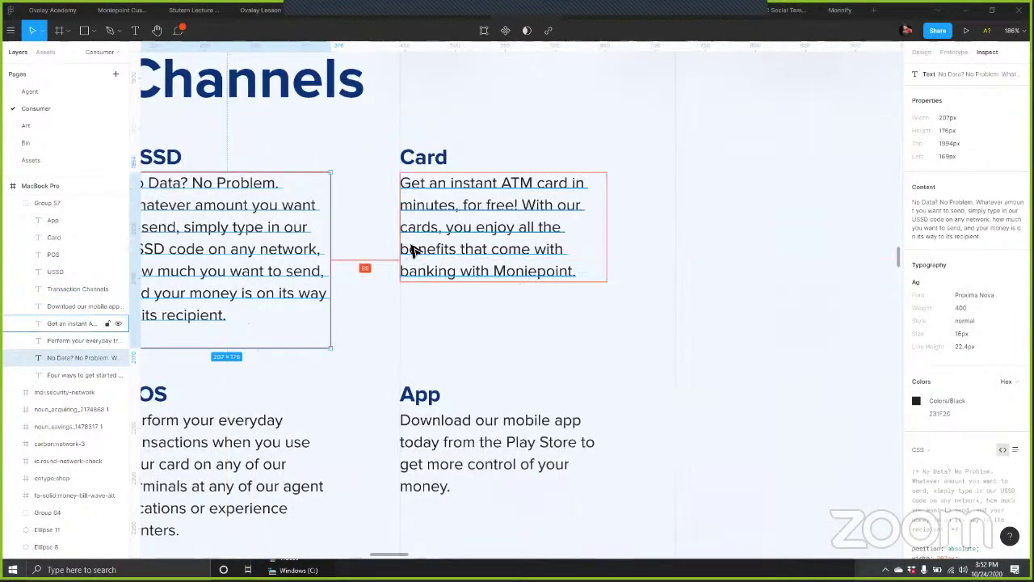
{"action": "key", "text": "alt+Tab"}
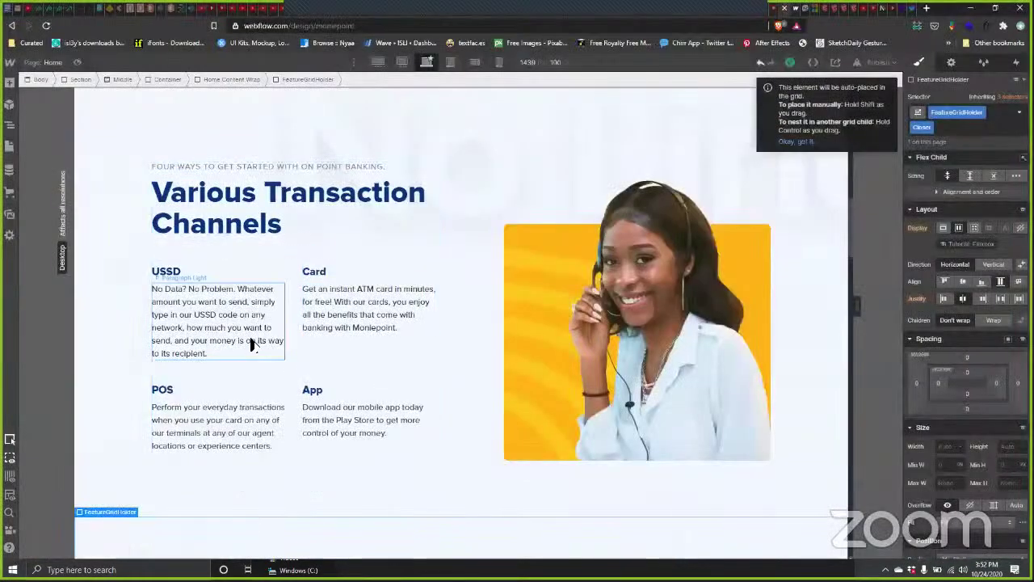
Step: Set both columns of the transaction grid to 0.75fr and widen the gaps between its columns and rows
{"action": "left_click", "coordinate": [291, 306]}
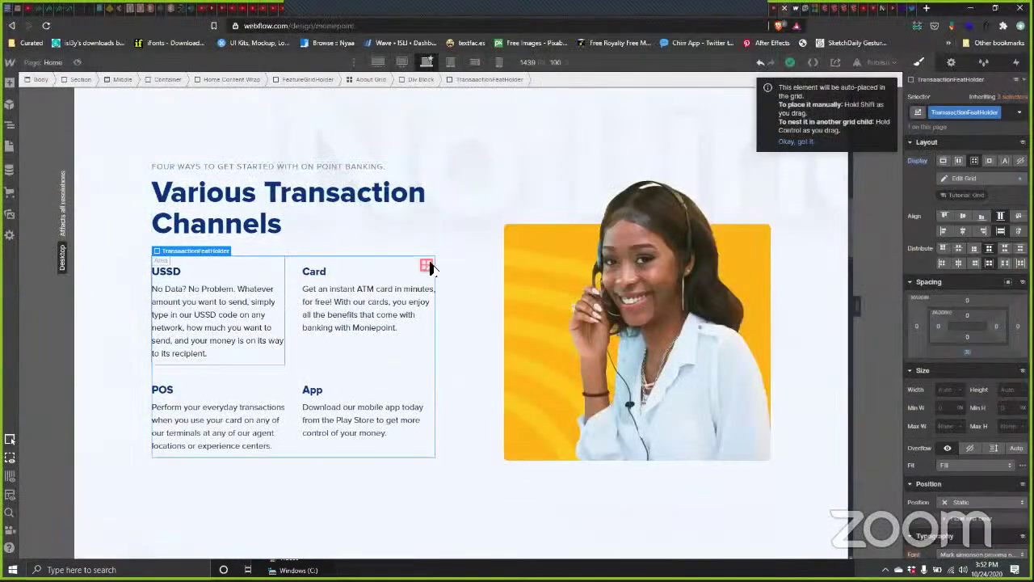
{"action": "left_click", "coordinate": [426, 266]}
{"action": "left_click_drag", "start_coordinate": [282, 243], "coordinate": [302, 245]}
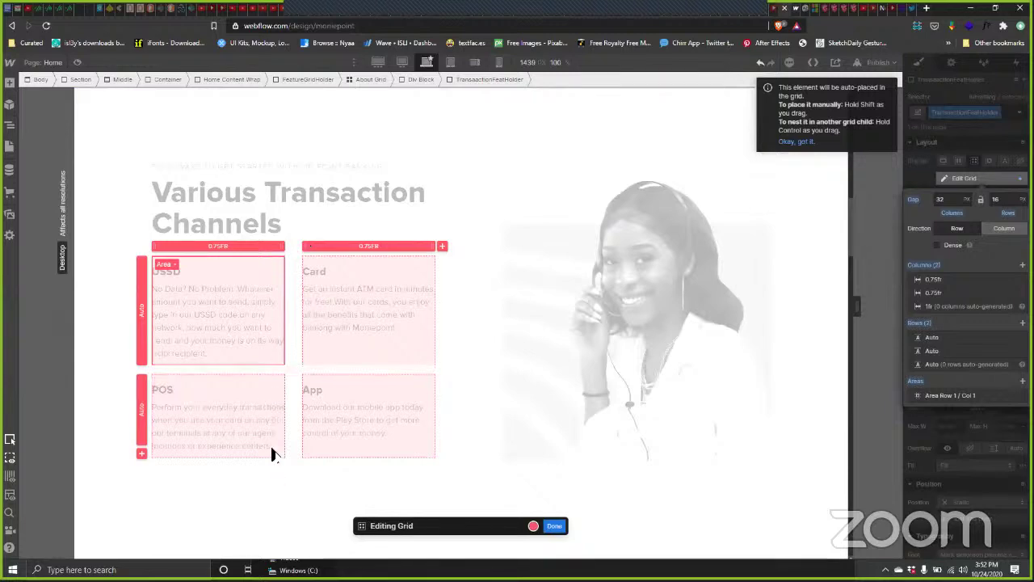
{"action": "left_click_drag", "start_coordinate": [300, 285], "coordinate": [313, 283]}
{"action": "left_click_drag", "start_coordinate": [282, 360], "coordinate": [286, 394]}
{"action": "key", "text": "Escape"}
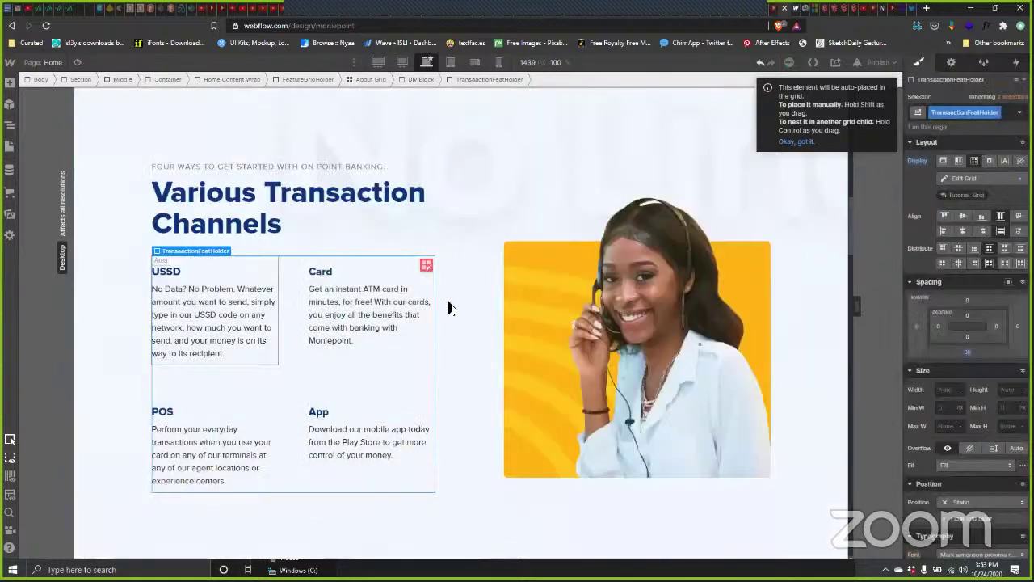
Step: Reduce the row gap of the transaction grid slightly
{"action": "left_click", "coordinate": [492, 327]}
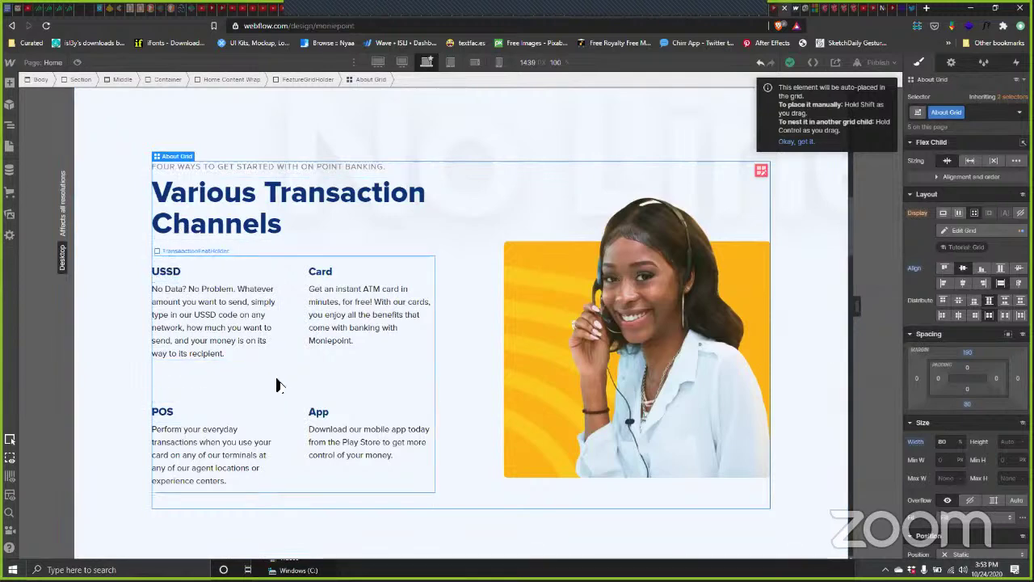
{"action": "left_click", "coordinate": [259, 400]}
{"action": "left_click", "coordinate": [302, 392]}
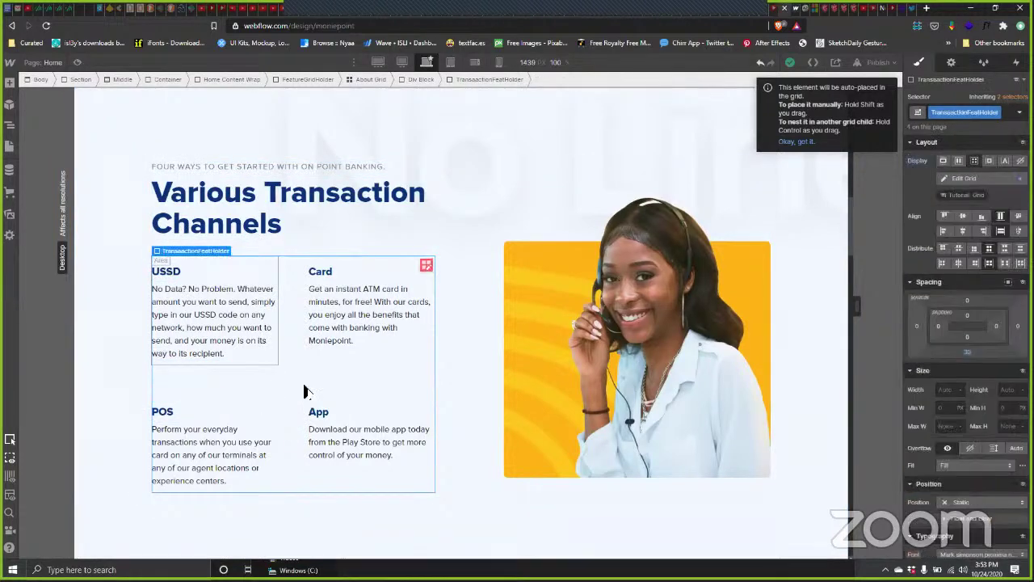
{"action": "left_click", "coordinate": [424, 269]}
{"action": "left_click_drag", "start_coordinate": [290, 381], "coordinate": [291, 368]}
{"action": "left_click", "coordinate": [554, 526]}
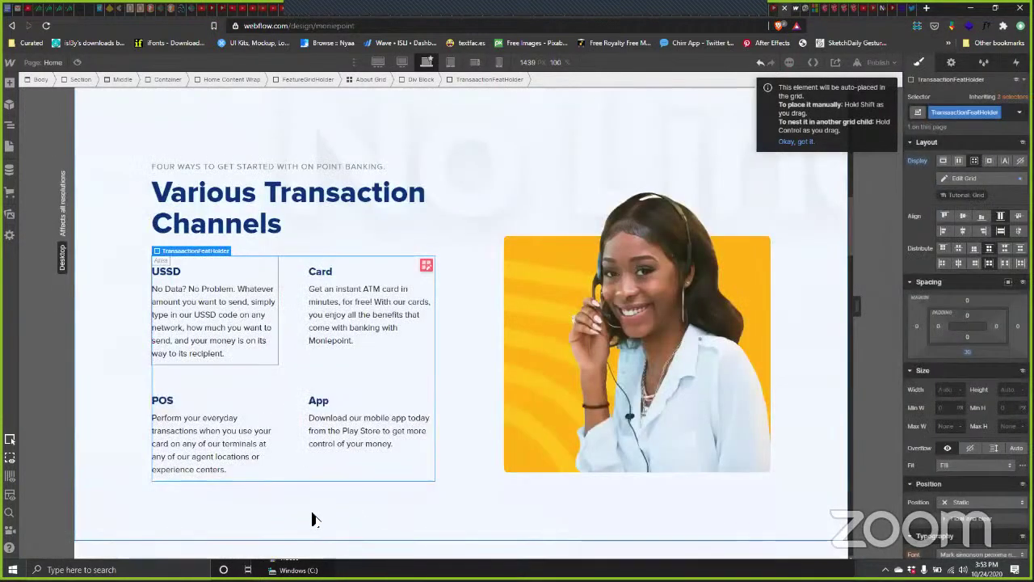
Step: Publish the site to moniepoint.webflow.io
{"action": "left_click", "coordinate": [528, 450]}
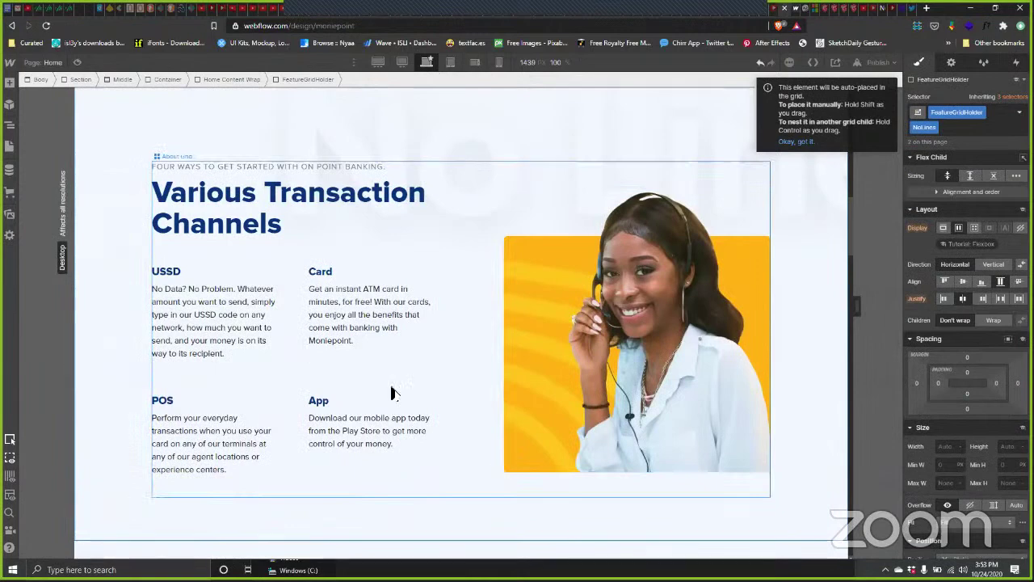
{"action": "left_click", "coordinate": [878, 63]}
{"action": "left_click", "coordinate": [832, 235]}
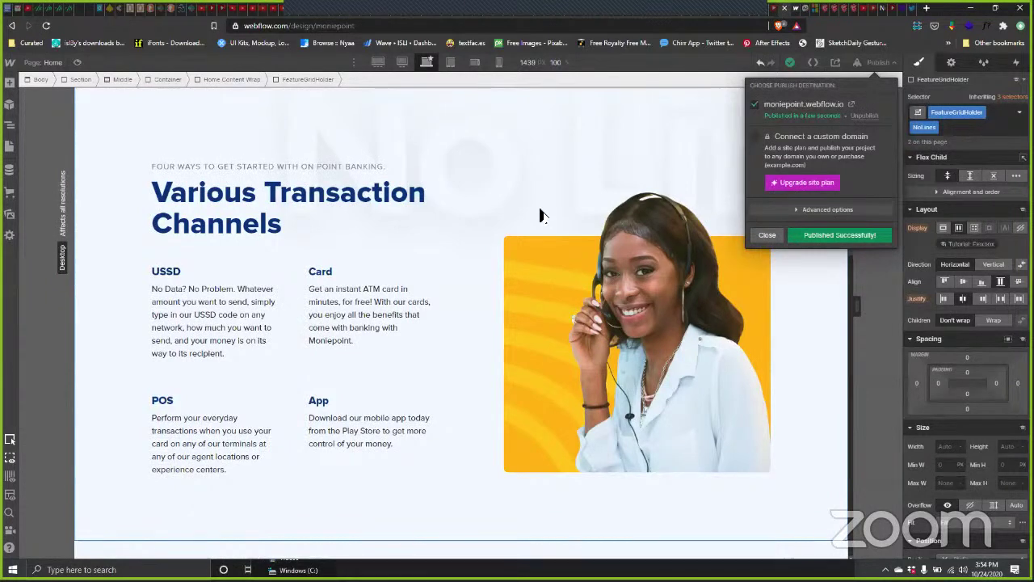
{"action": "left_click", "coordinate": [765, 234]}
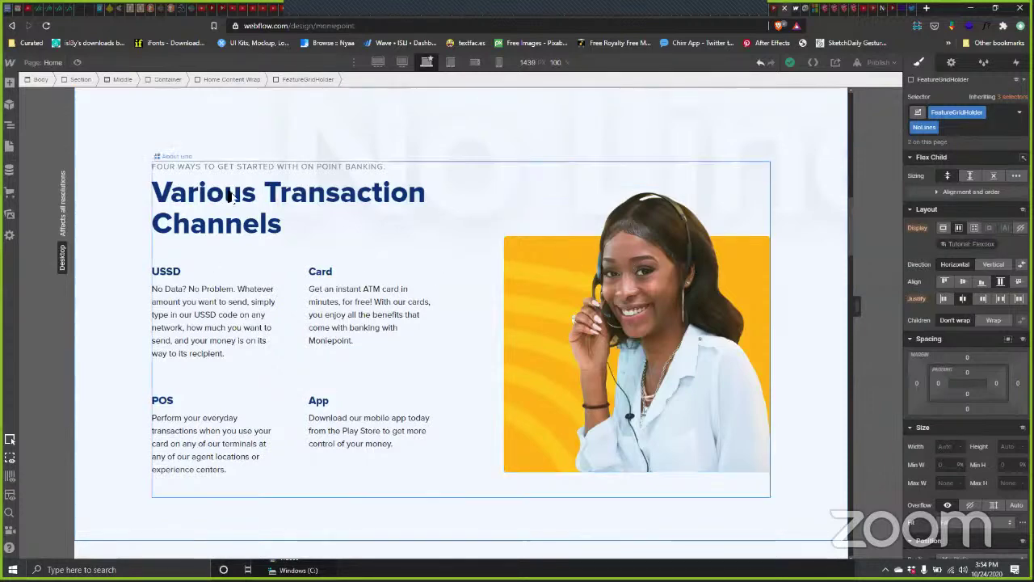
Step: Switch to the 1440 px breakpoint and examine the size and typography settings of the Section Heading
{"action": "left_click", "coordinate": [404, 63]}
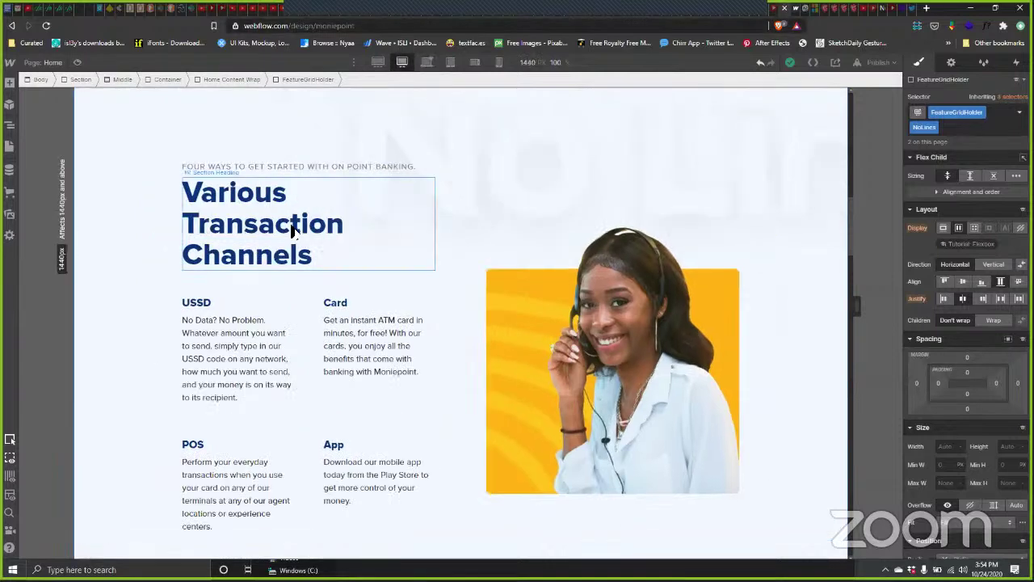
{"action": "left_click", "coordinate": [424, 228]}
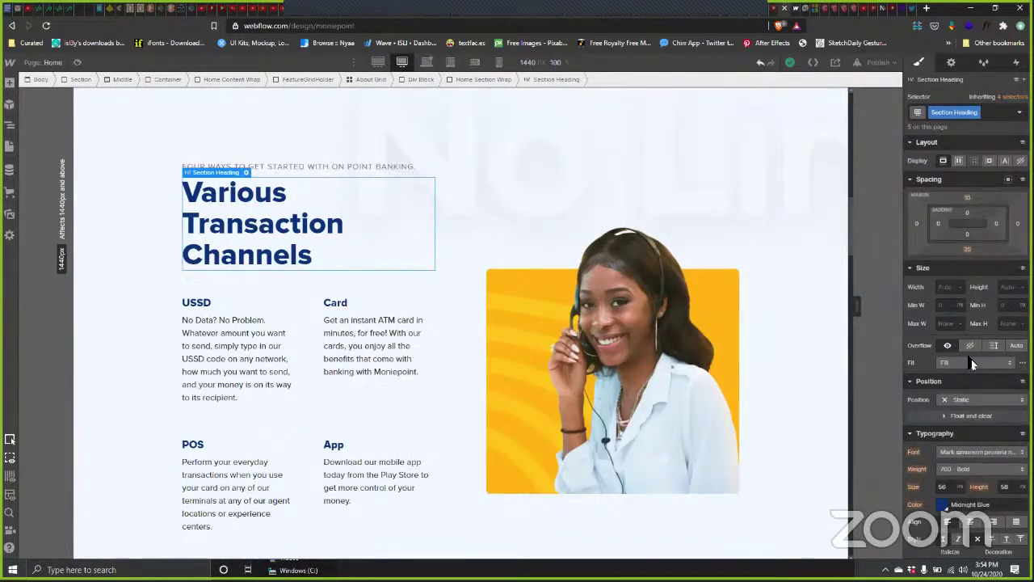
{"action": "scroll", "coordinate": [971, 358], "scroll_direction": "down", "scroll_amount": 2}
{"action": "scroll", "coordinate": [982, 388], "scroll_direction": "down", "scroll_amount": 5}
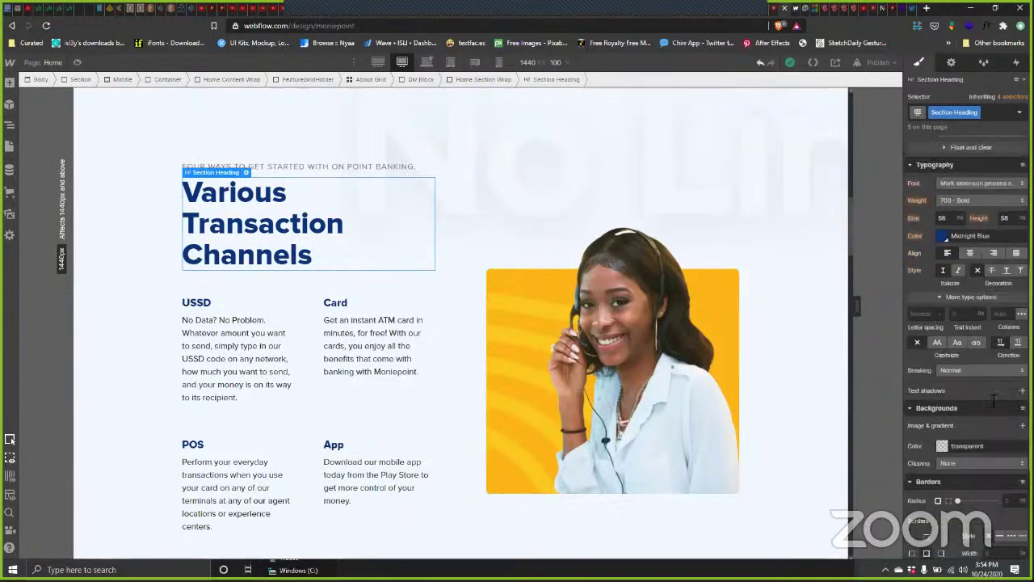
{"action": "scroll", "coordinate": [994, 400], "scroll_direction": "up", "scroll_amount": 5}
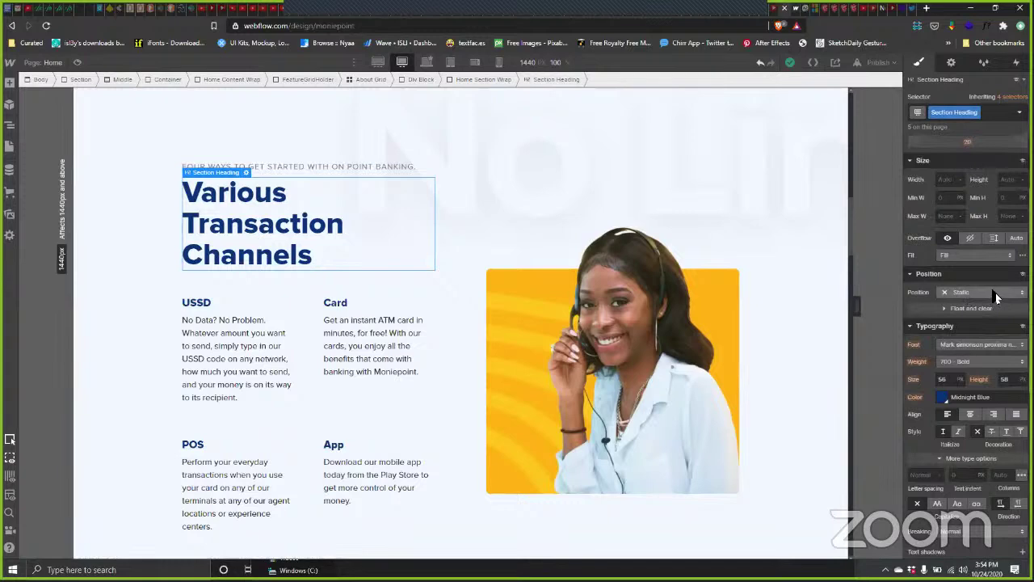
{"action": "scroll", "coordinate": [995, 294], "scroll_direction": "up", "scroll_amount": 3}
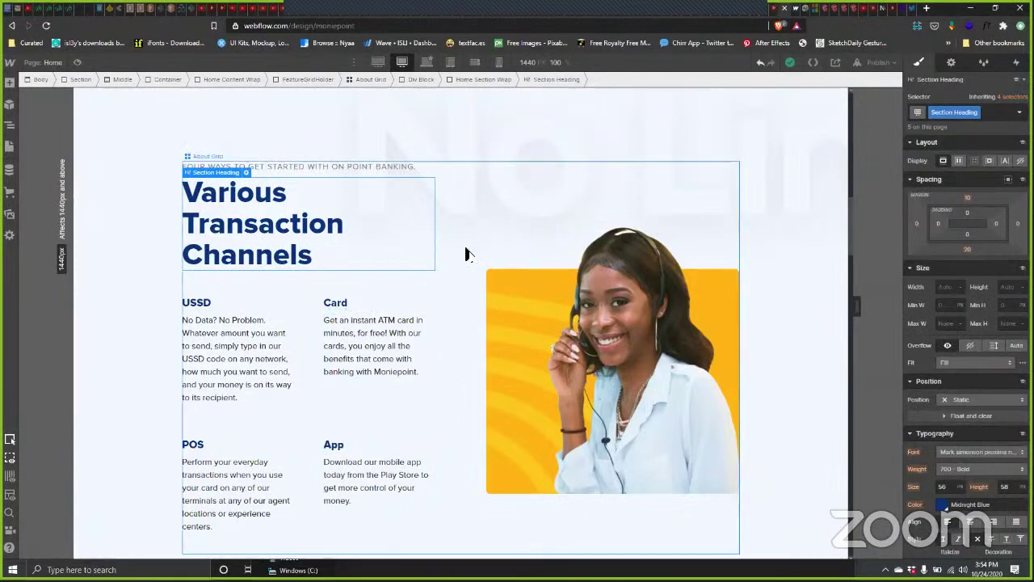
Step: Try narrowing the About Grid's column gap to about 35 px at the 1440 px breakpoint
{"action": "left_click", "coordinate": [712, 173]}
{"action": "left_click", "coordinate": [731, 169]}
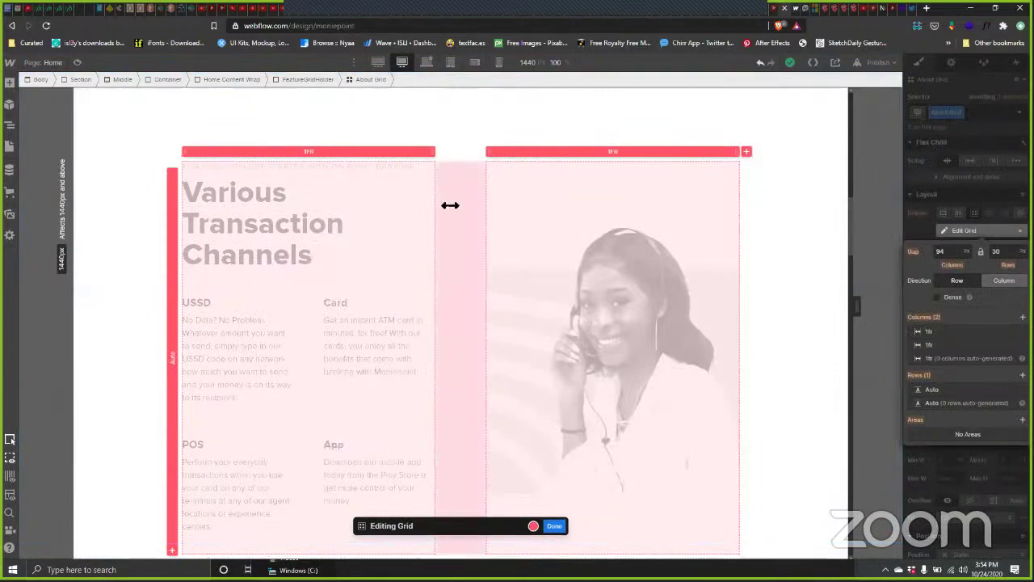
{"action": "left_click_drag", "start_coordinate": [455, 207], "coordinate": [417, 205]}
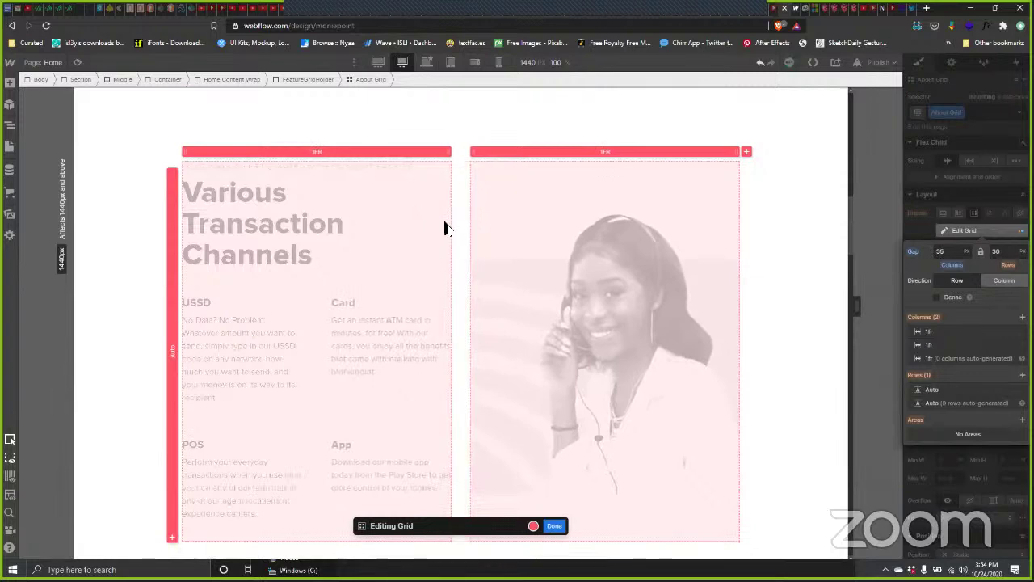
{"action": "left_click_drag", "start_coordinate": [442, 248], "coordinate": [463, 243]}
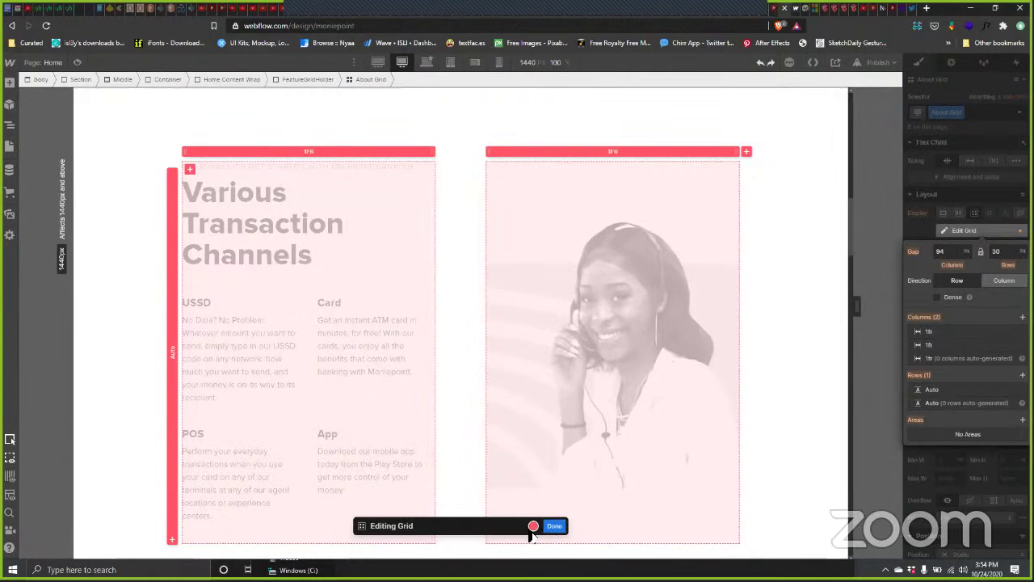
Step: Remove the word "Various" from the section heading so it reads "Transaction Channels"
{"action": "left_click", "coordinate": [245, 194]}
{"action": "double_click", "coordinate": [293, 199]}
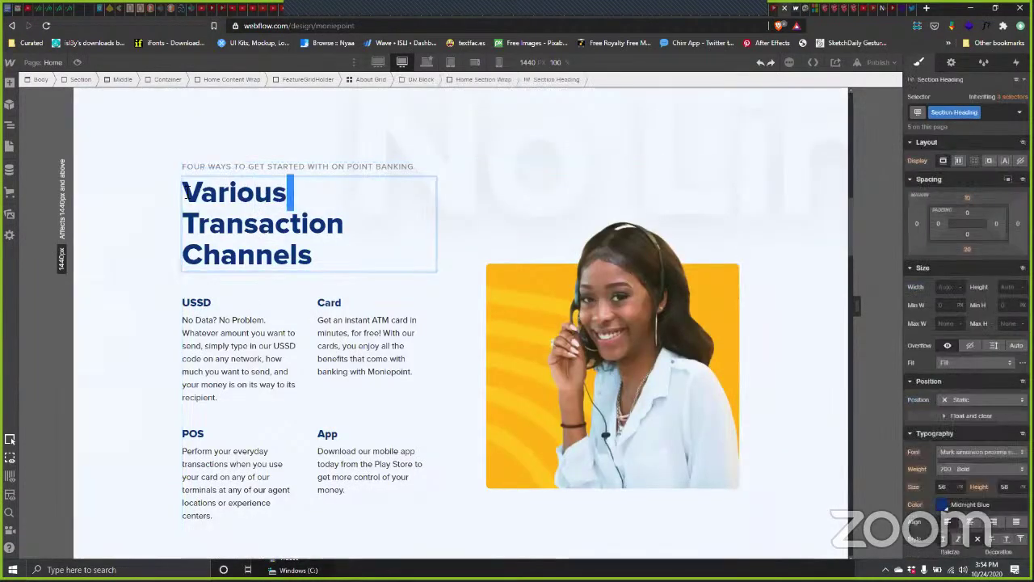
{"action": "double_click", "coordinate": [186, 192]}
{"action": "key", "text": "BackSpace"}
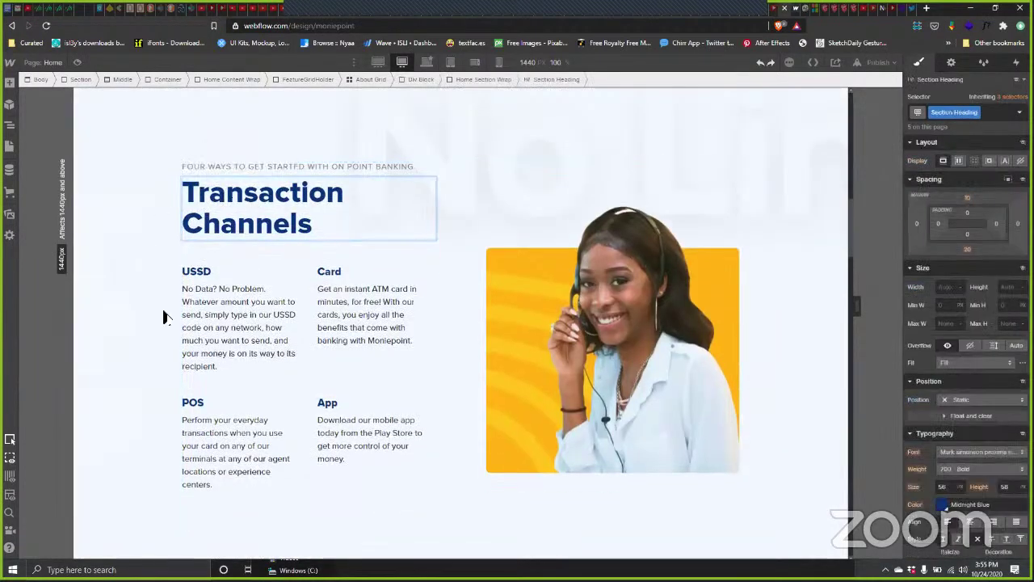
{"action": "left_click", "coordinate": [386, 145]}
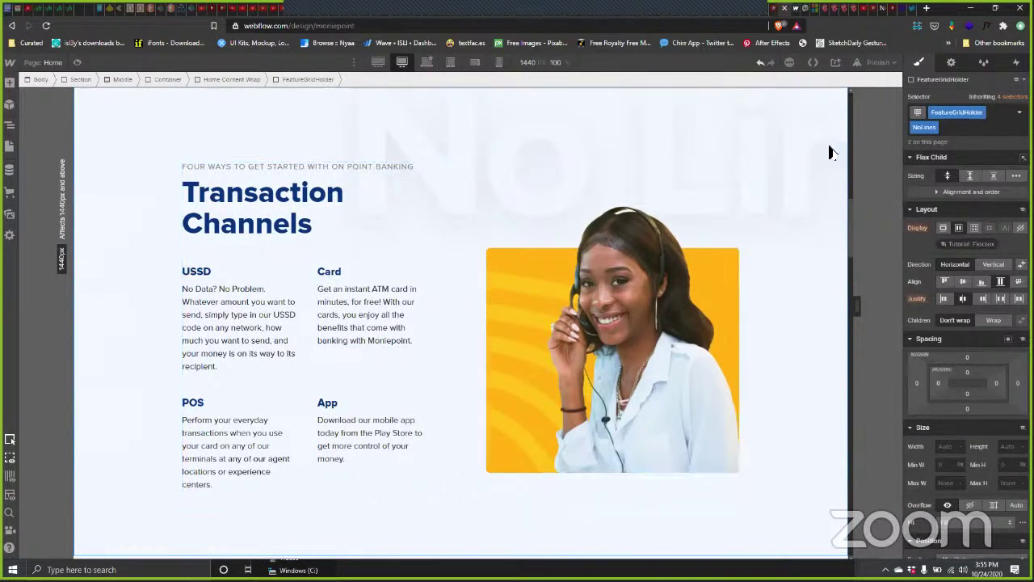
Step: Republish the site to moniepoint.webflow.io with the shortened section heading
{"action": "left_click", "coordinate": [878, 63]}
{"action": "left_click", "coordinate": [839, 234]}
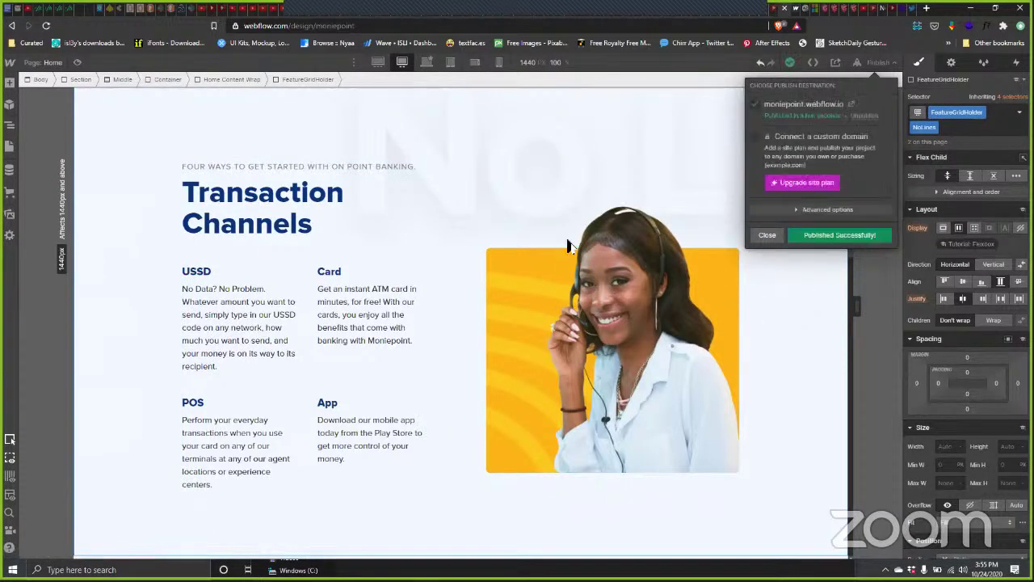
{"action": "left_click", "coordinate": [770, 234]}
Step: Review the Transaction Channels section at the 1920 px breakpoint and look through the sections of the published home page
{"action": "scroll", "coordinate": [699, 222], "scroll_direction": "up", "scroll_amount": 3}
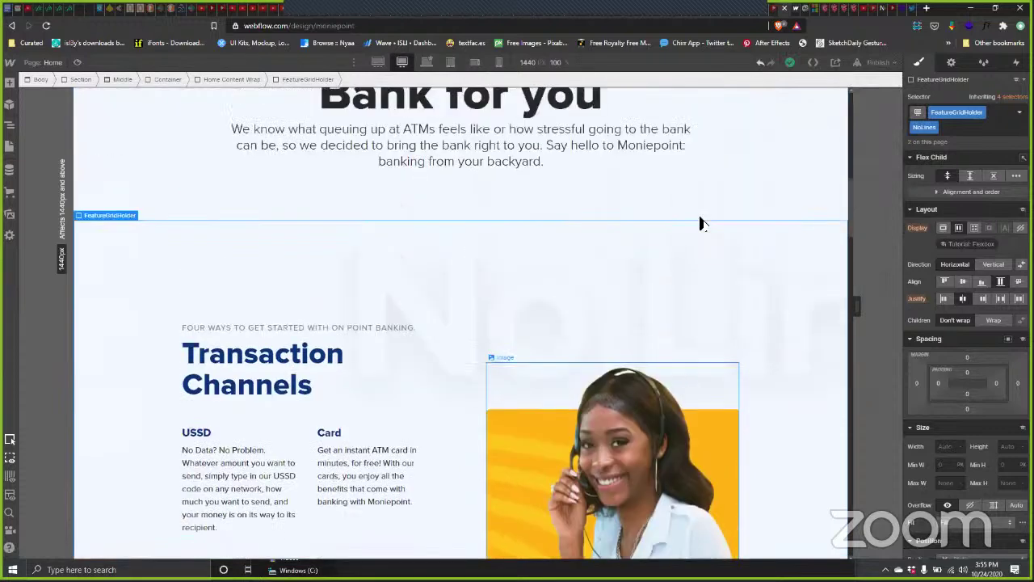
{"action": "scroll", "coordinate": [407, 99], "scroll_direction": "down", "scroll_amount": 3}
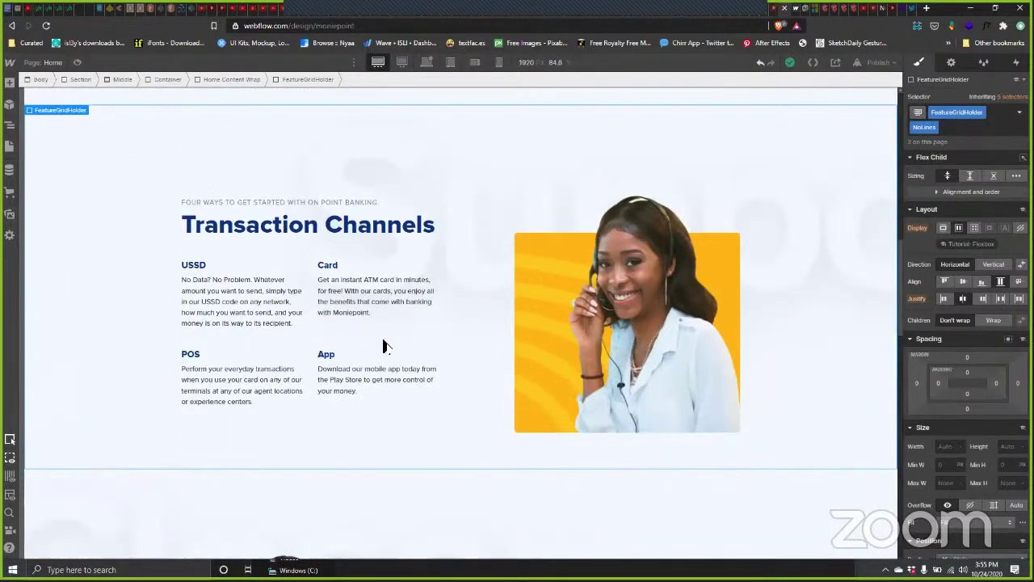
{"action": "left_click", "coordinate": [796, 12]}
{"action": "scroll", "coordinate": [614, 277], "scroll_direction": "down", "scroll_amount": 6}
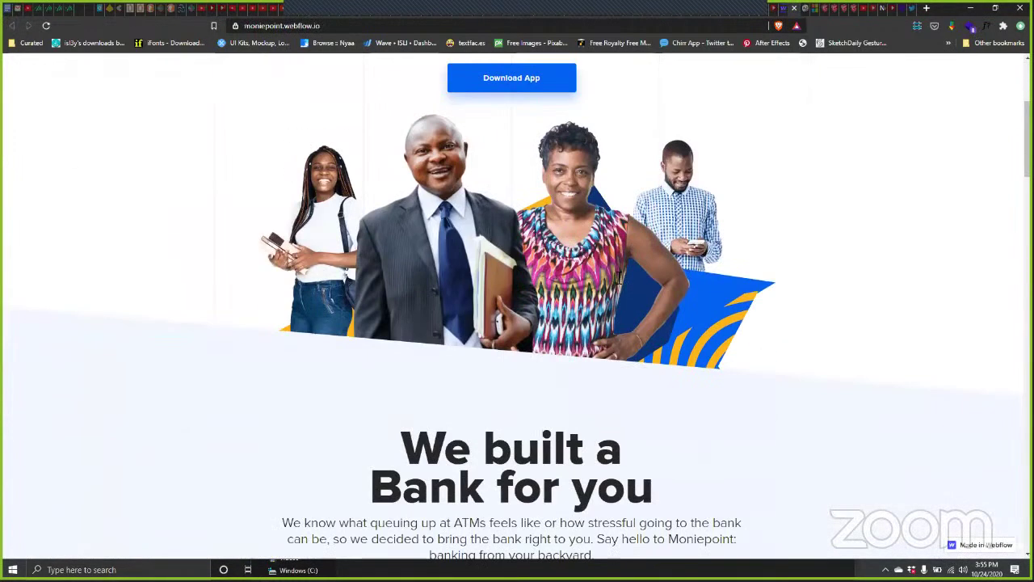
{"action": "scroll", "coordinate": [612, 272], "scroll_direction": "down", "scroll_amount": 6}
{"action": "scroll", "coordinate": [596, 267], "scroll_direction": "up", "scroll_amount": 7}
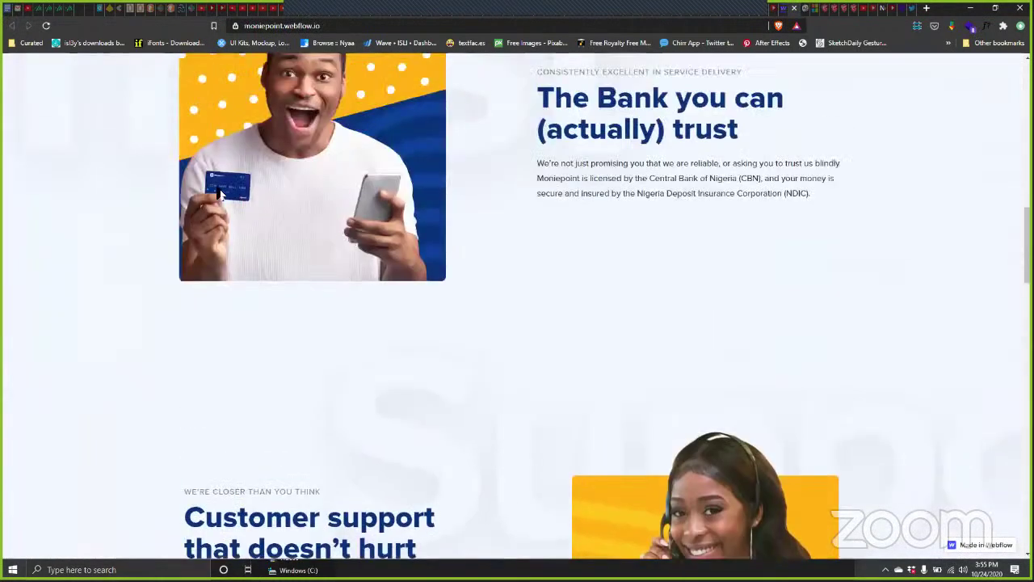
Step: Reload the published home page and compare its Transaction Channels section with the one in the Designer
{"action": "left_click", "coordinate": [46, 25]}
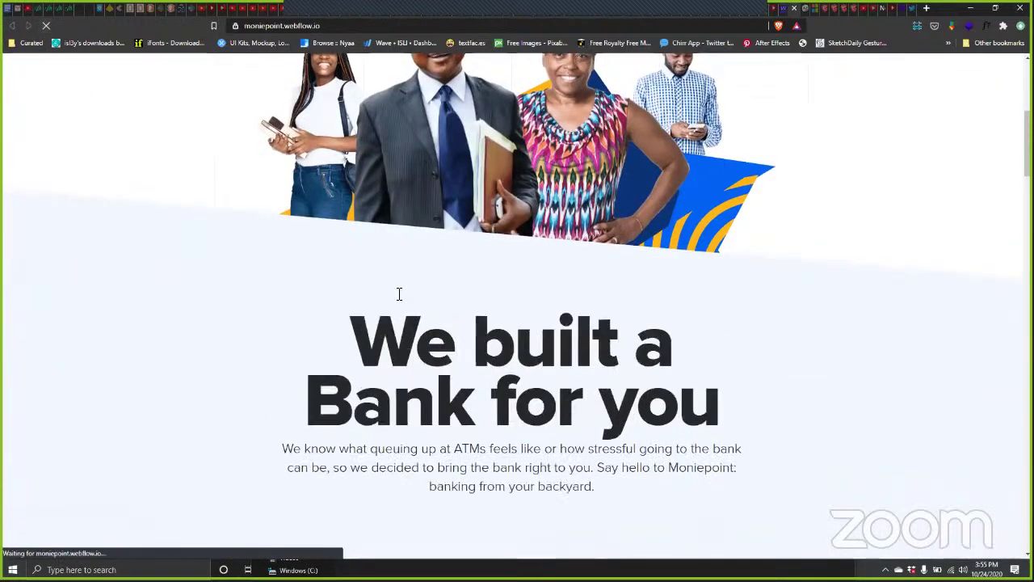
{"action": "scroll", "coordinate": [396, 297], "scroll_direction": "down", "scroll_amount": 4}
{"action": "scroll", "coordinate": [396, 298], "scroll_direction": "down", "scroll_amount": 1}
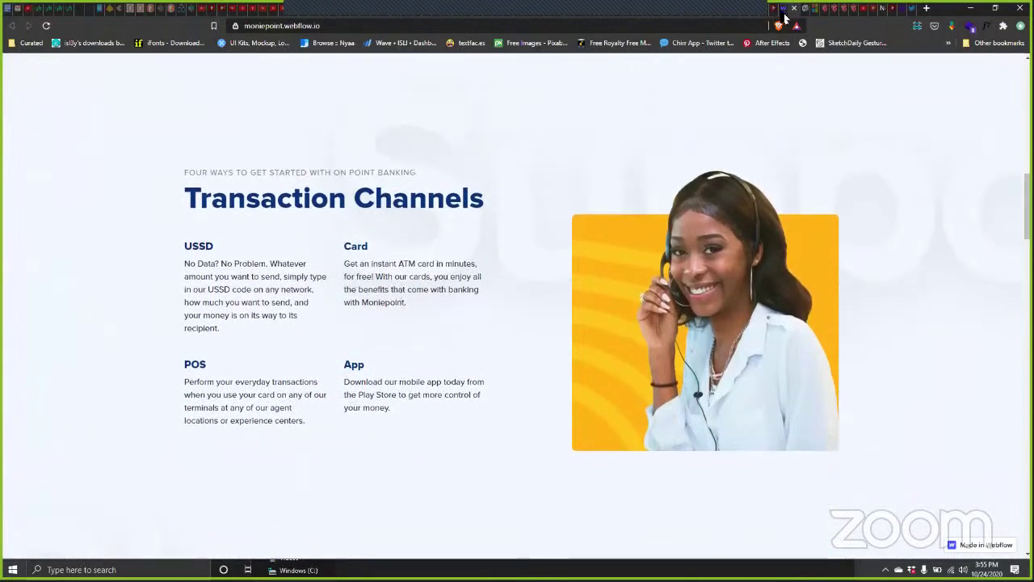
{"action": "key", "text": "ctrl+shift+Tab"}
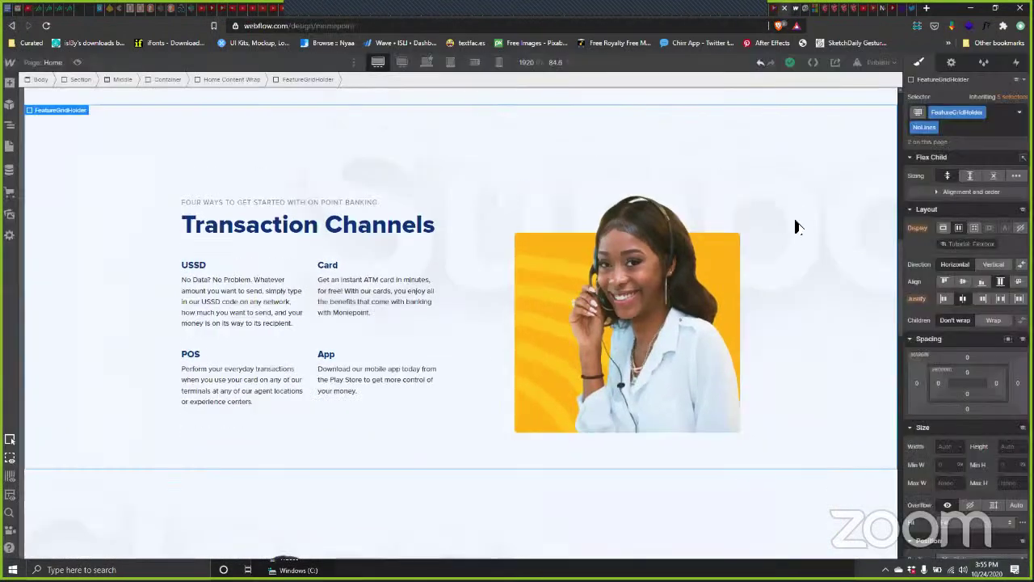
{"action": "scroll", "coordinate": [794, 238], "scroll_direction": "up", "scroll_amount": 3}
{"action": "scroll", "coordinate": [804, 267], "scroll_direction": "down", "scroll_amount": 2}
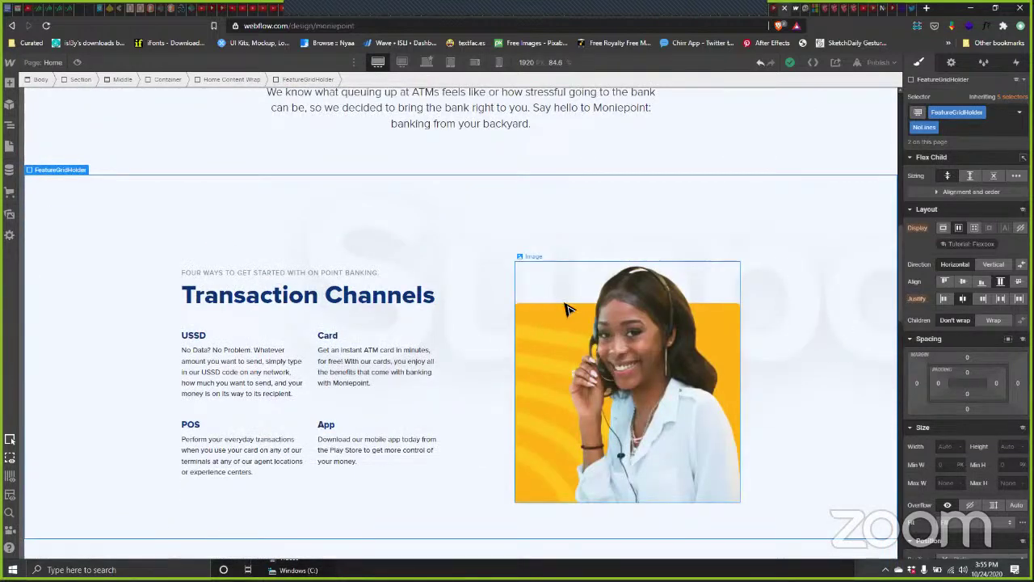
Step: Switch to the Figma design and place a copy of the large "Flexible" background text on the canvas outside the MacBook Pro frame
{"action": "key", "text": "alt+Tab"}
{"action": "scroll", "coordinate": [754, 194], "scroll_direction": "down", "scroll_amount": 5}
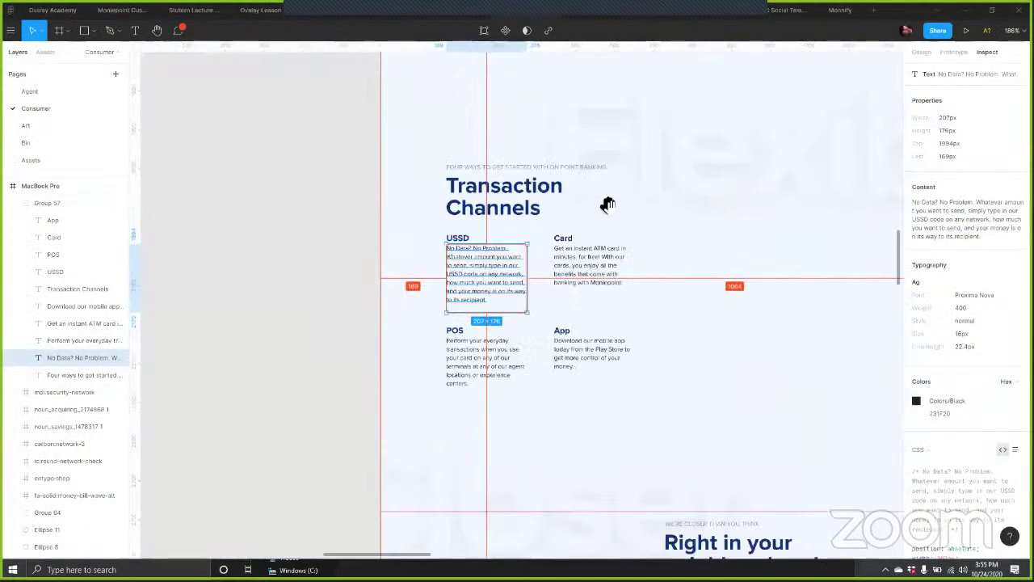
{"action": "scroll", "coordinate": [773, 279], "scroll_direction": "up", "scroll_amount": 3}
{"action": "left_click", "coordinate": [826, 307]}
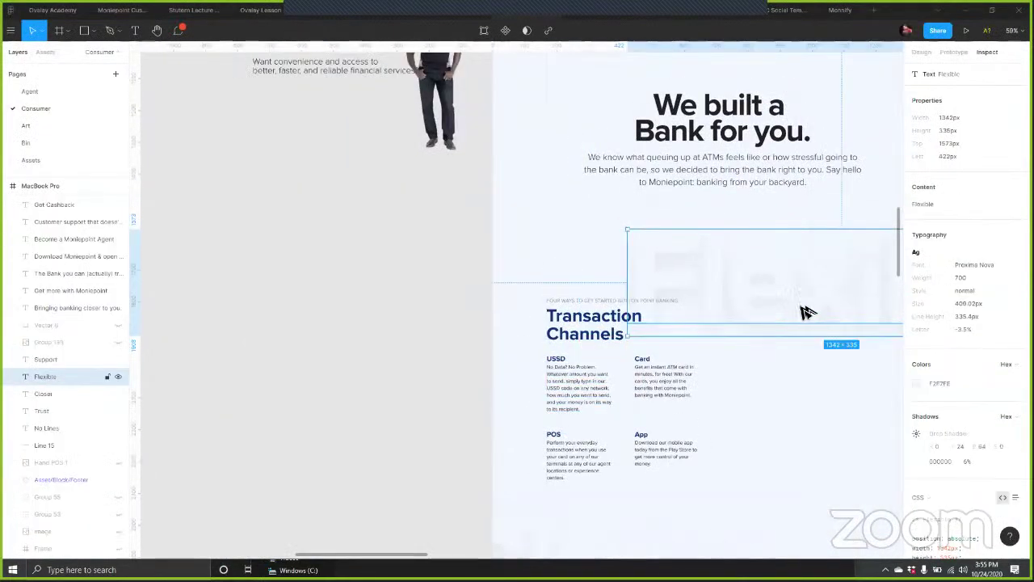
{"action": "left_click_drag", "start_coordinate": [709, 321], "coordinate": [222, 310]}
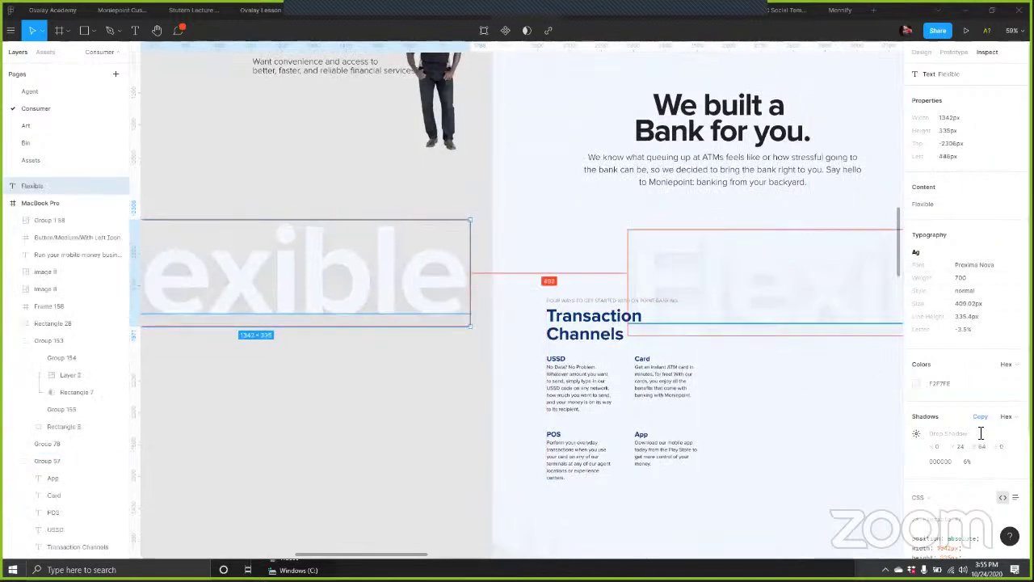
Step: Export the copied "Flexible" text as an SVG named Flexible into the Moniepoint folder
{"action": "scroll", "coordinate": [984, 120], "scroll_direction": "down", "scroll_amount": 3}
{"action": "scroll", "coordinate": [983, 121], "scroll_direction": "up", "scroll_amount": 2}
{"action": "scroll", "coordinate": [916, 56], "scroll_direction": "up", "scroll_amount": 1}
{"action": "key", "text": "alt+8"}
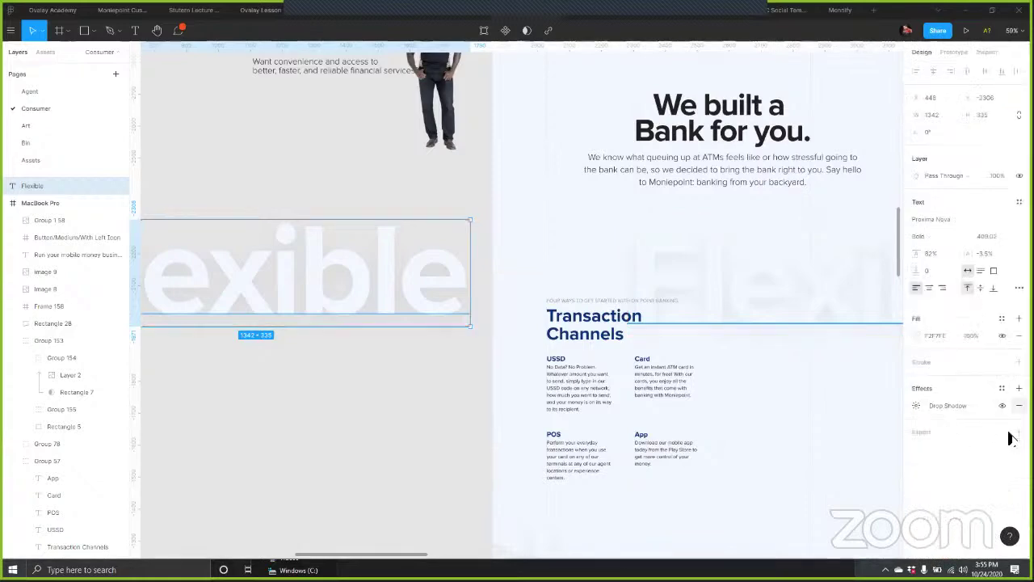
{"action": "left_click", "coordinate": [1019, 432]}
{"action": "left_click", "coordinate": [993, 449]}
{"action": "left_click", "coordinate": [977, 477]}
{"action": "left_click", "coordinate": [978, 471]}
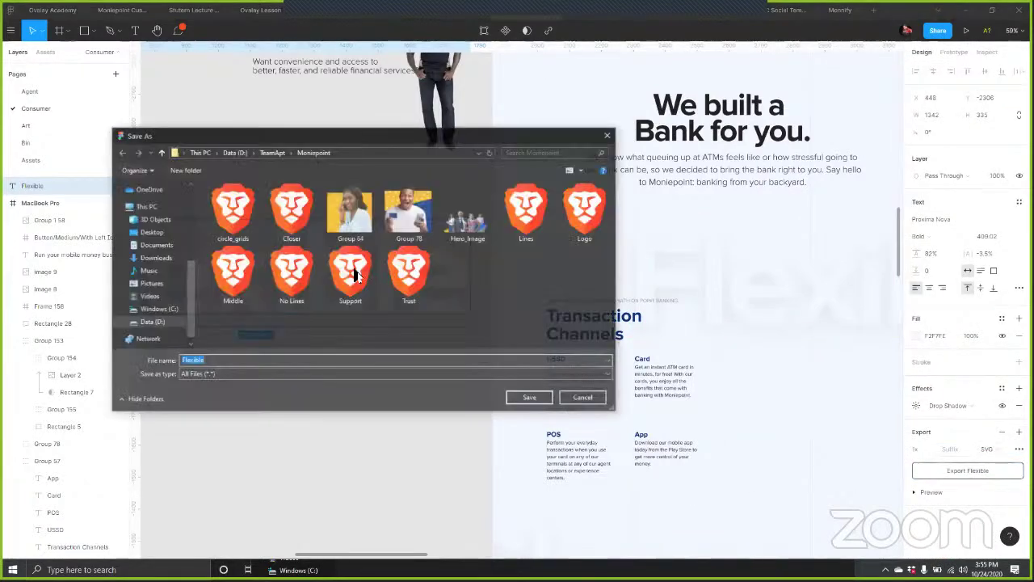
{"action": "left_click", "coordinate": [552, 399]}
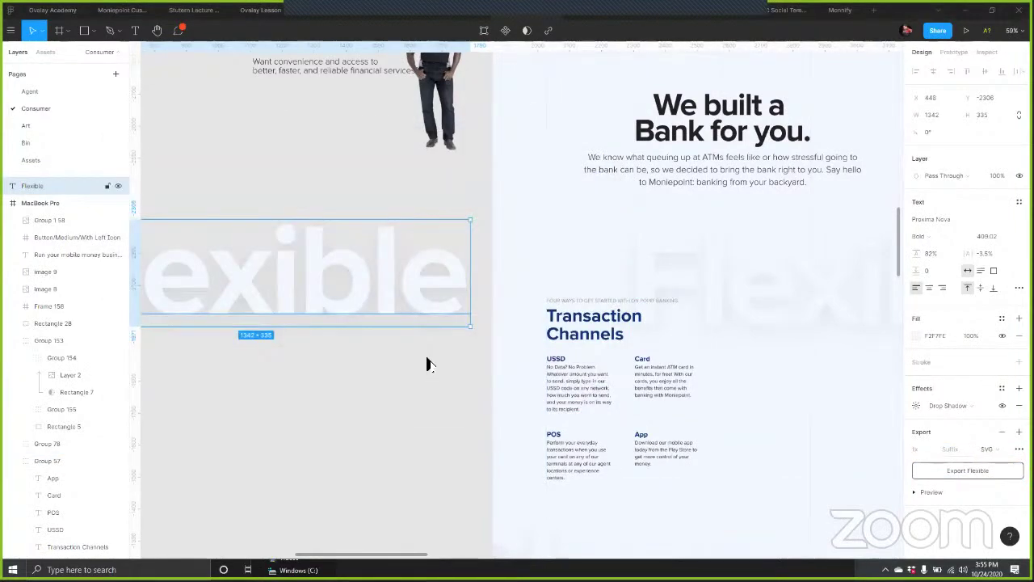
Step: Switch to Webflow, go to the base desktop breakpoint and upload the Flexible SVG from the Moniepoint folder to the site's assets
{"action": "key", "text": "alt+Tab"}
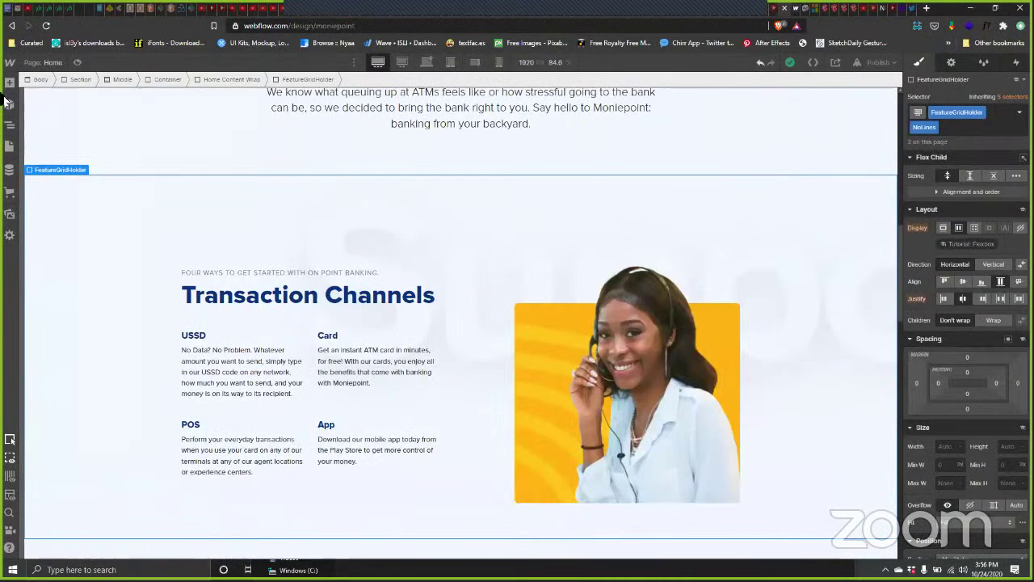
{"action": "left_click", "coordinate": [10, 214]}
{"action": "left_click", "coordinate": [426, 62]}
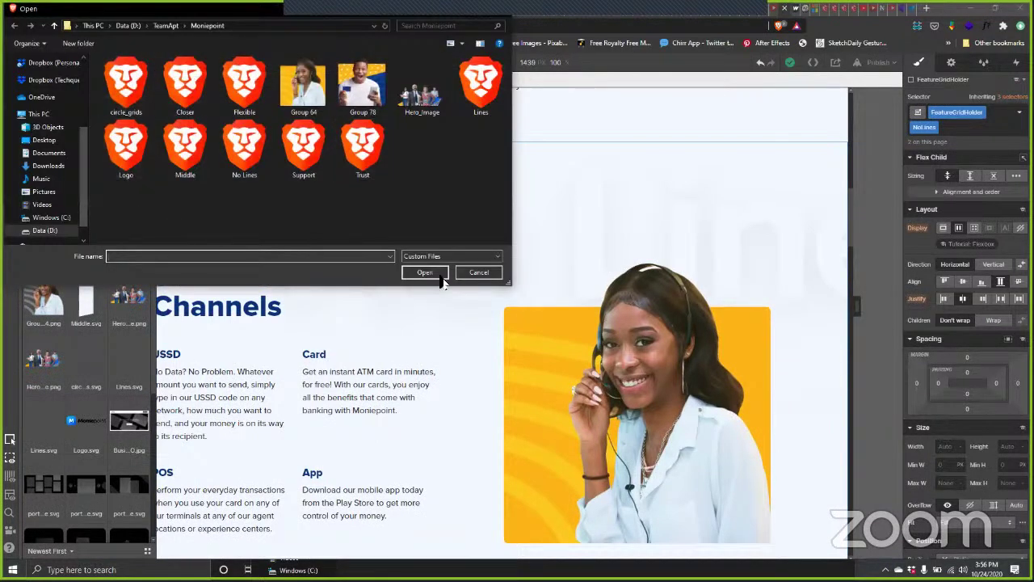
{"action": "left_click", "coordinate": [244, 85]}
{"action": "left_click", "coordinate": [239, 313]}
{"action": "key", "text": "Return"}
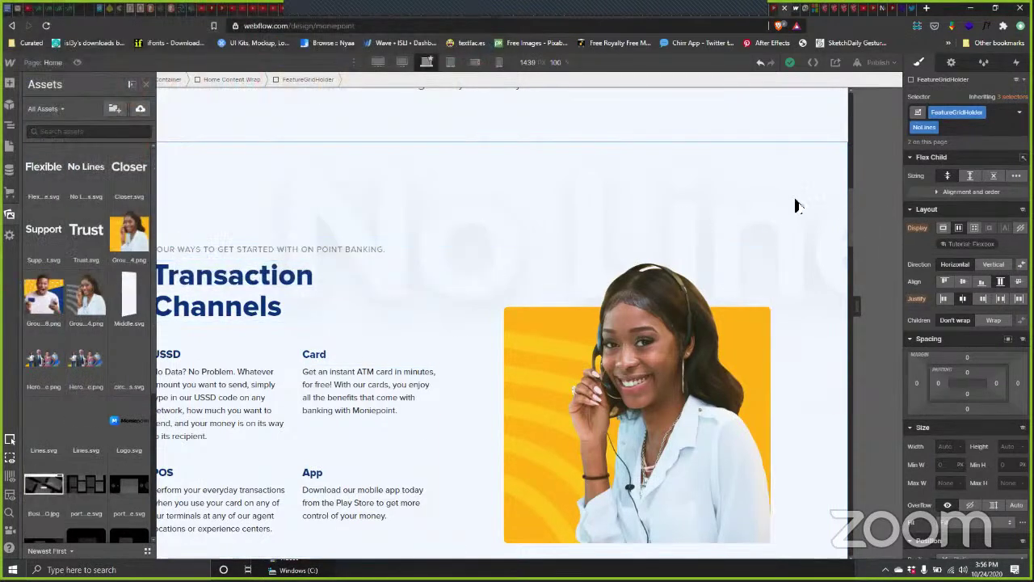
Step: Replace the No Lines.svg background of the Transaction Channels FeatureGridHolder with Flexible.svg at the base desktop breakpoint
{"action": "left_click", "coordinate": [812, 236]}
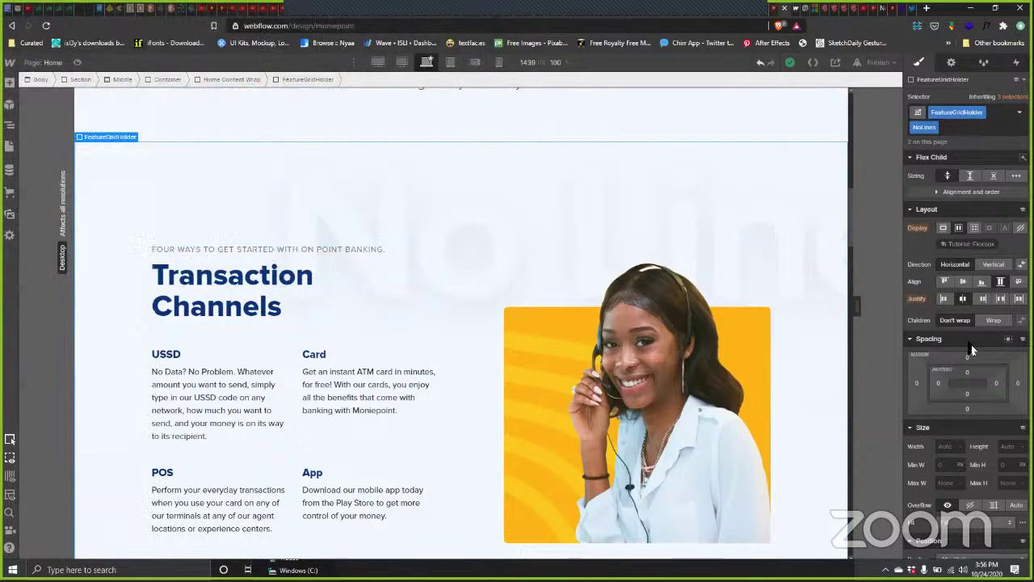
{"action": "scroll", "coordinate": [973, 339], "scroll_direction": "down", "scroll_amount": 4}
{"action": "scroll", "coordinate": [972, 338], "scroll_direction": "down", "scroll_amount": 3}
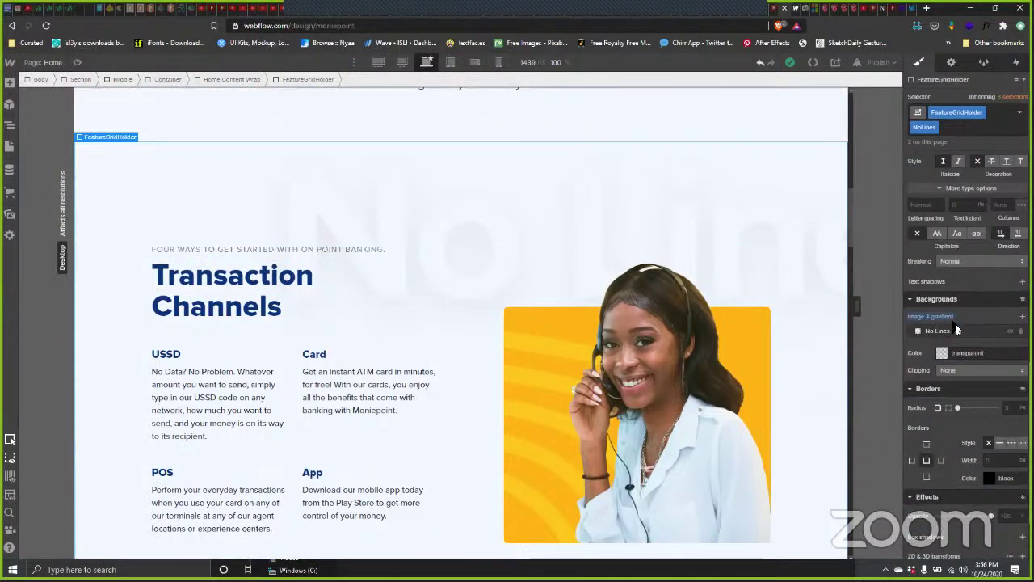
{"action": "left_click", "coordinate": [953, 331]}
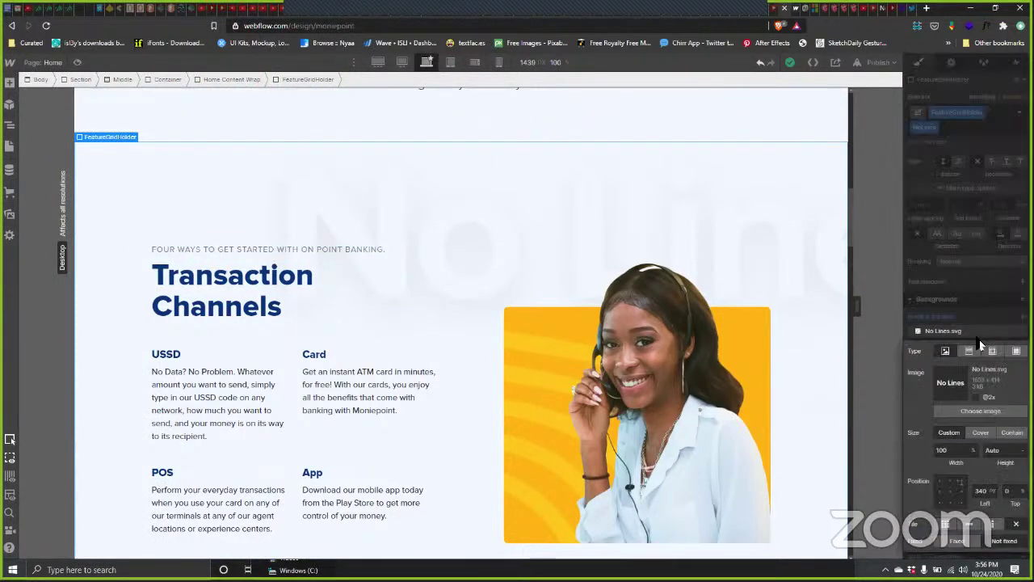
{"action": "left_click", "coordinate": [967, 412]}
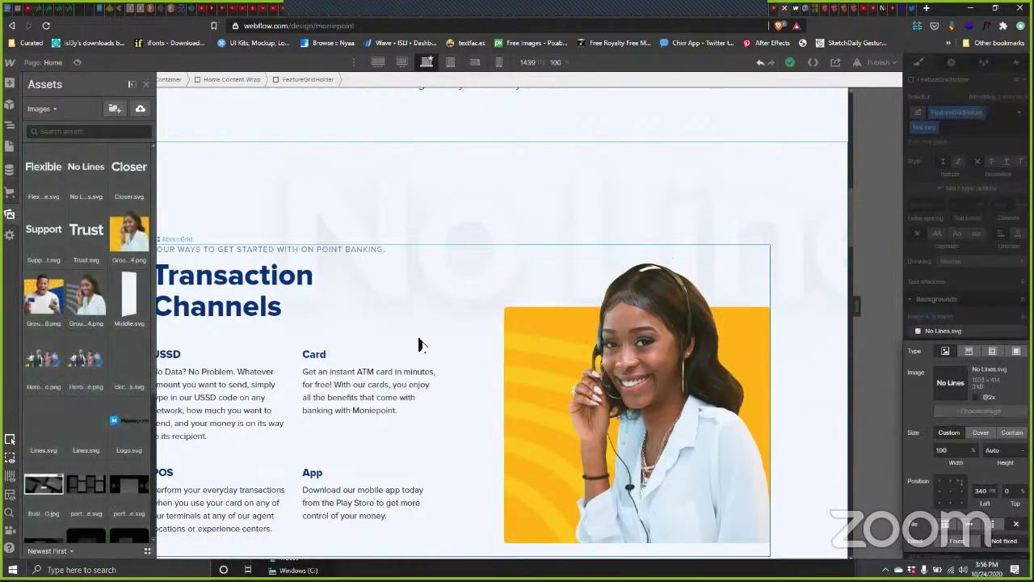
{"action": "scroll", "coordinate": [561, 235], "scroll_direction": "up", "scroll_amount": 3}
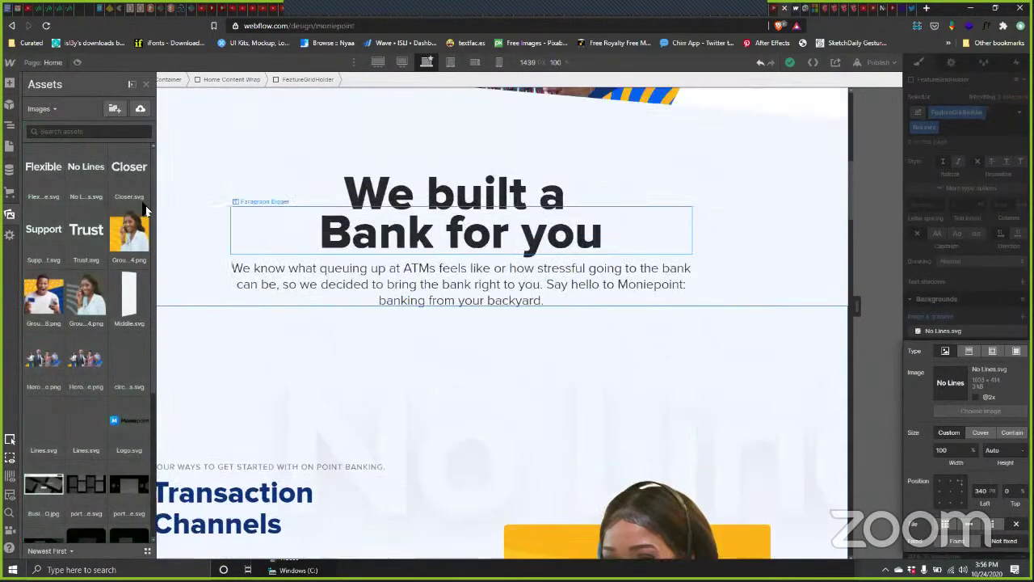
{"action": "left_click", "coordinate": [46, 183]}
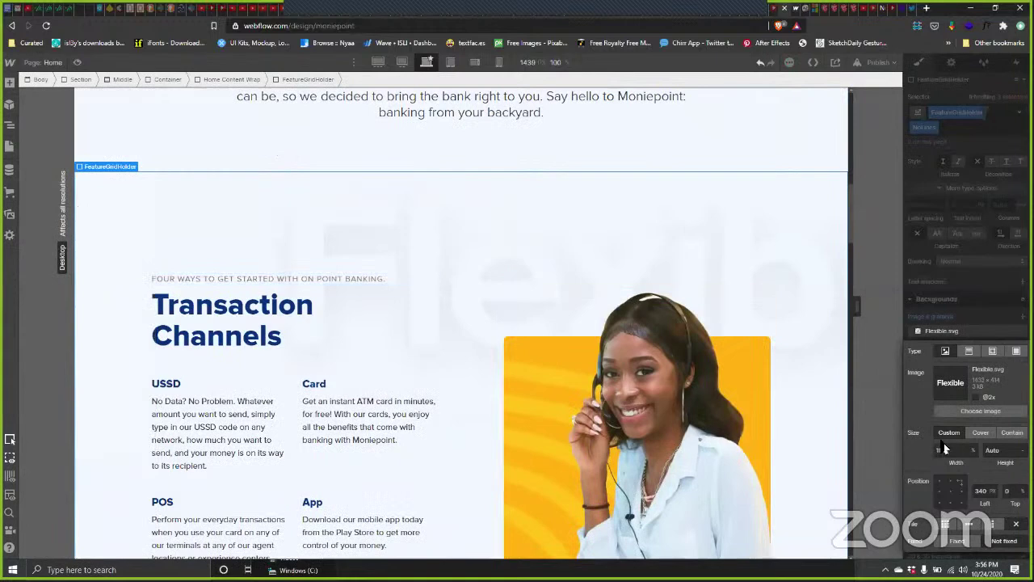
{"action": "left_click", "coordinate": [995, 315]}
{"action": "scroll", "coordinate": [668, 301], "scroll_direction": "down", "scroll_amount": 4}
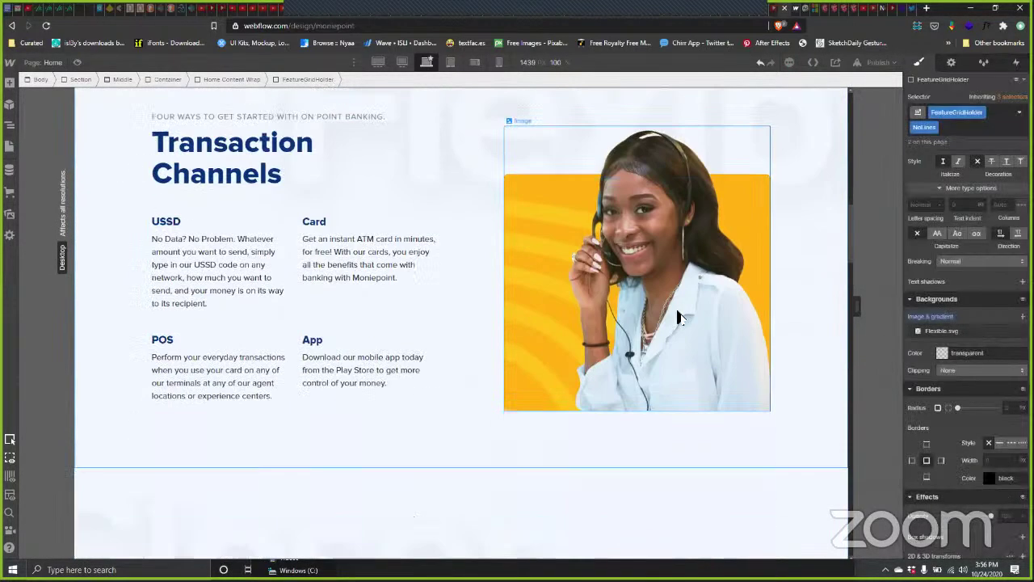
{"action": "scroll", "coordinate": [668, 301], "scroll_direction": "up", "scroll_amount": 3}
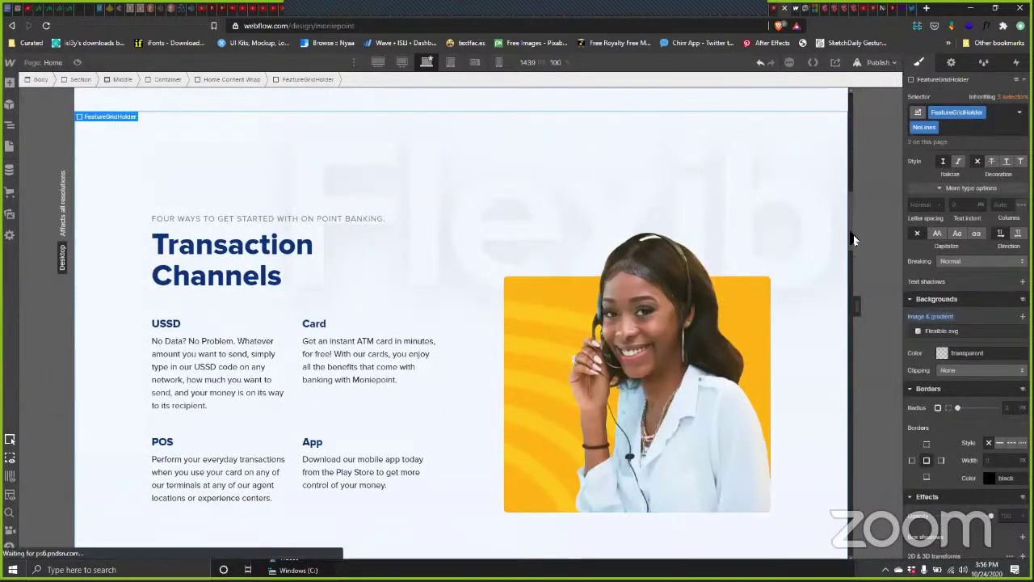
Step: Republish the site to moniepoint.webflow.io with the new background and look through the feature sections of the published page
{"action": "left_click", "coordinate": [883, 63]}
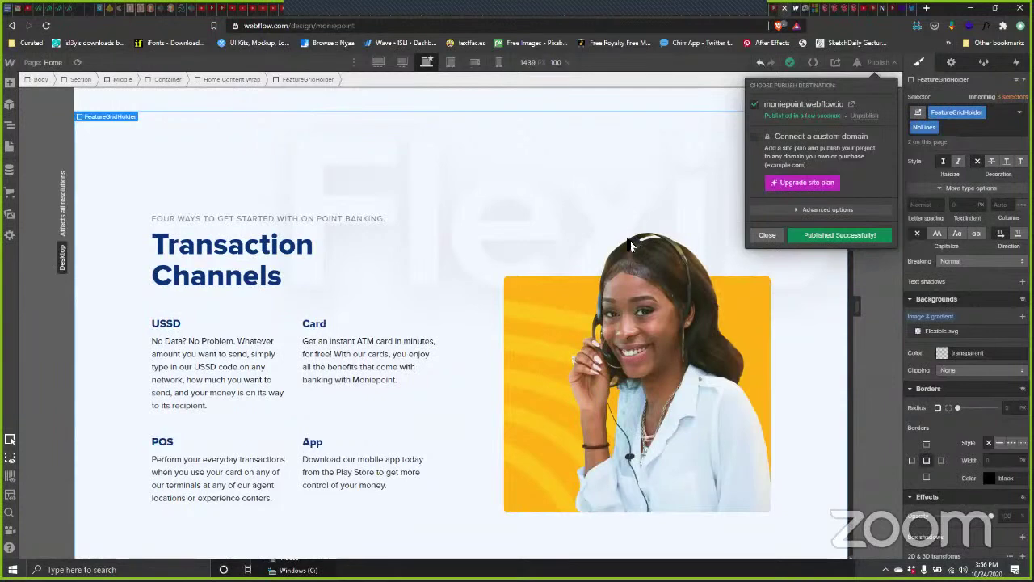
{"action": "left_click", "coordinate": [775, 235]}
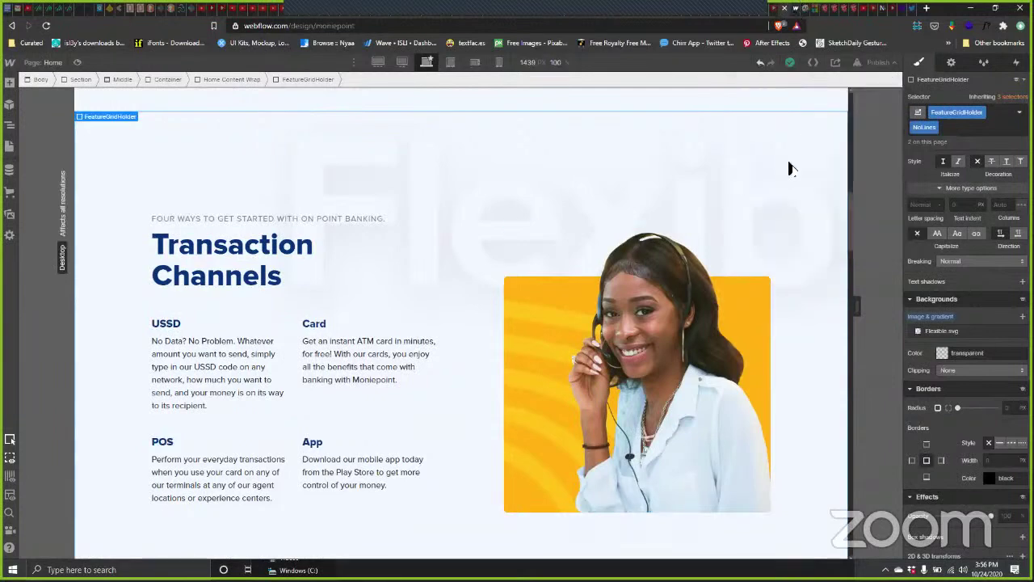
{"action": "key", "text": "ctrl+Tab"}
{"action": "scroll", "coordinate": [787, 169], "scroll_direction": "down", "scroll_amount": 7}
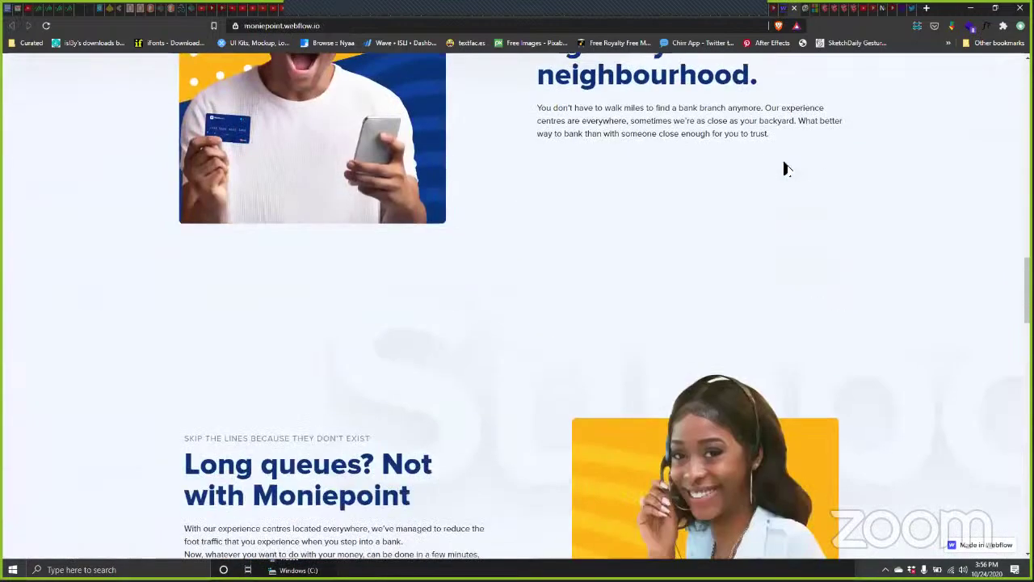
{"action": "scroll", "coordinate": [784, 169], "scroll_direction": "down", "scroll_amount": 10}
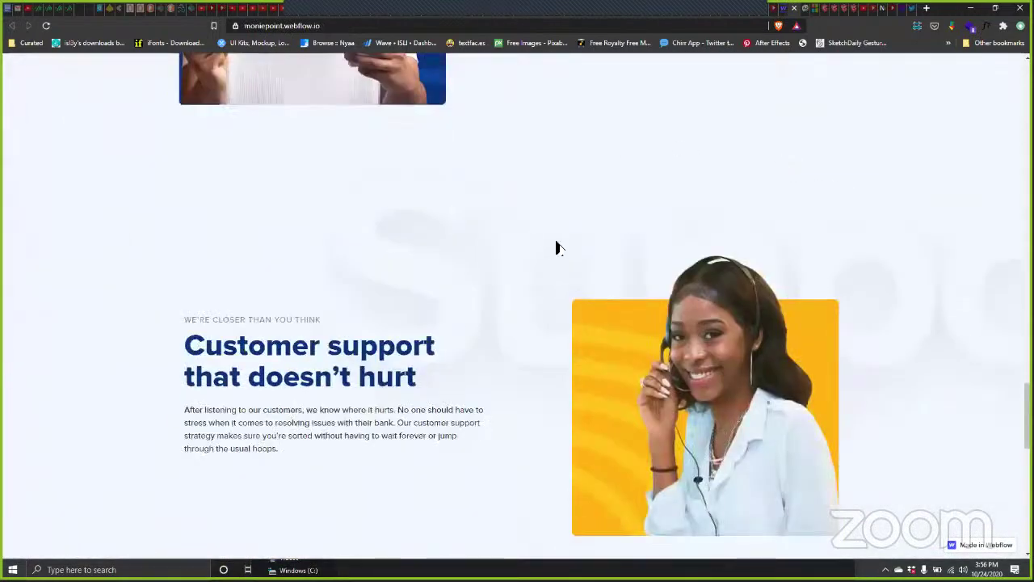
{"action": "scroll", "coordinate": [565, 230], "scroll_direction": "down", "scroll_amount": 4}
{"action": "scroll", "coordinate": [687, 113], "scroll_direction": "up", "scroll_amount": 2}
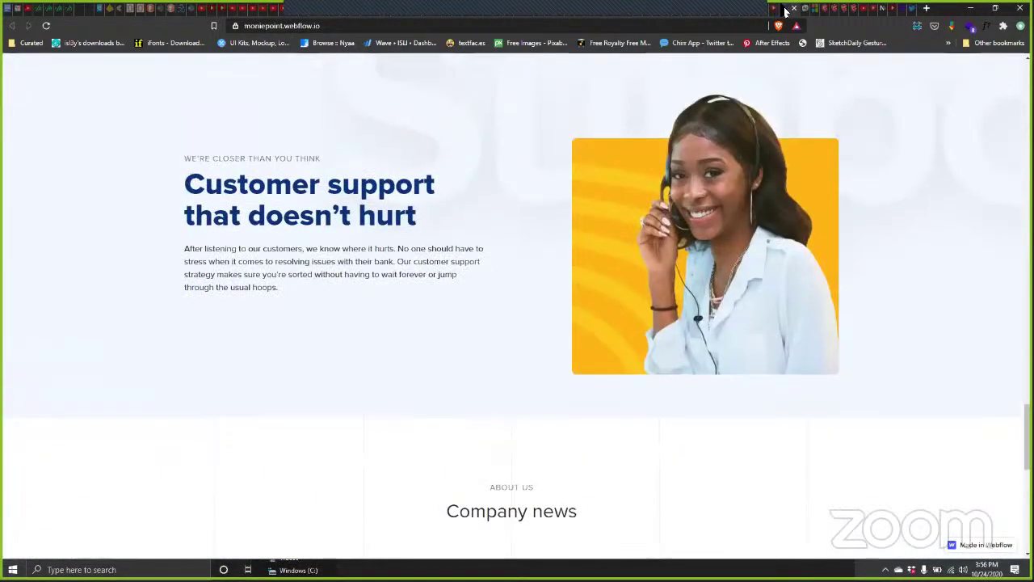
Step: Review the home page sections and their background words in the Designer at the 1440 px and 1920 px breakpoints
{"action": "left_click", "coordinate": [785, 12]}
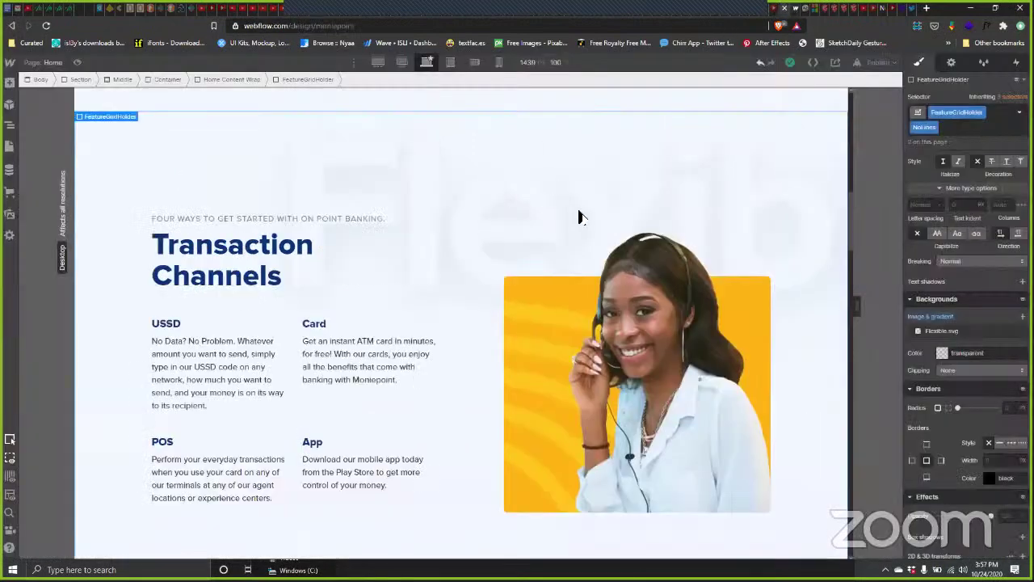
{"action": "left_click", "coordinate": [402, 62]}
{"action": "scroll", "coordinate": [681, 232], "scroll_direction": "down", "scroll_amount": 2}
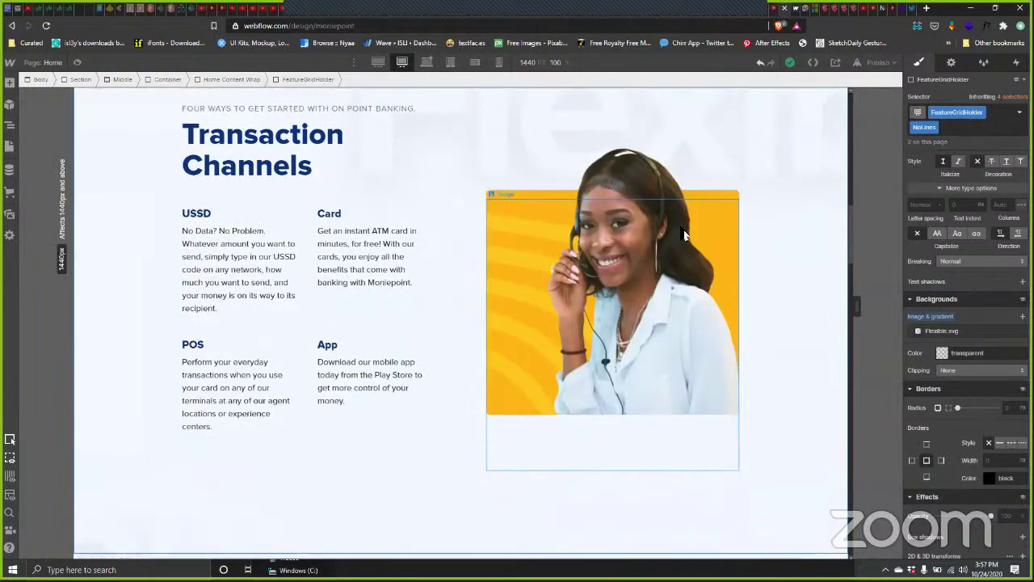
{"action": "scroll", "coordinate": [681, 233], "scroll_direction": "down", "scroll_amount": 20}
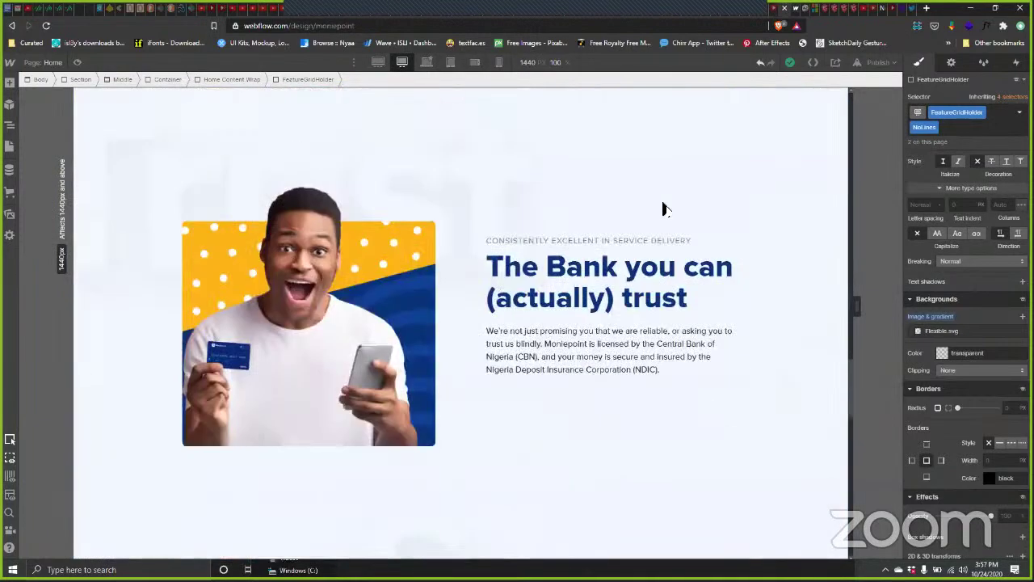
{"action": "scroll", "coordinate": [774, 267], "scroll_direction": "up", "scroll_amount": 1}
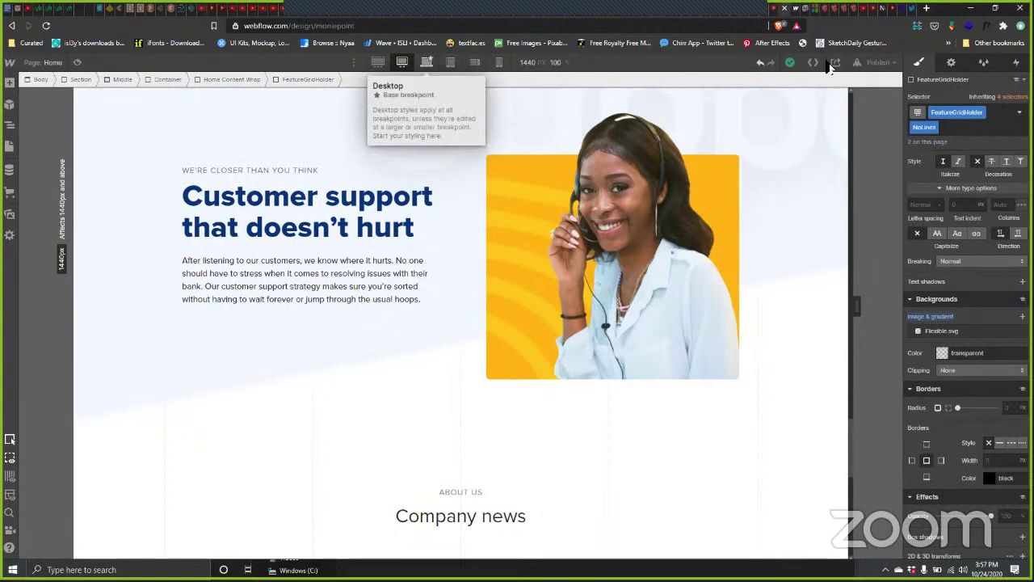
{"action": "left_click", "coordinate": [427, 64]}
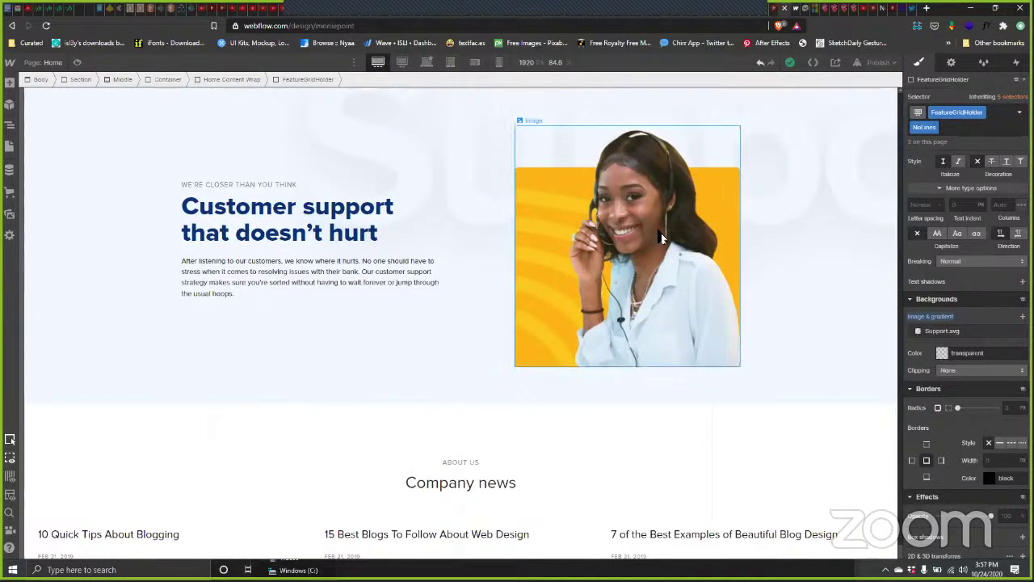
{"action": "scroll", "coordinate": [661, 233], "scroll_direction": "down", "scroll_amount": 1}
{"action": "scroll", "coordinate": [661, 233], "scroll_direction": "down", "scroll_amount": 3}
{"action": "scroll", "coordinate": [660, 231], "scroll_direction": "up", "scroll_amount": 2}
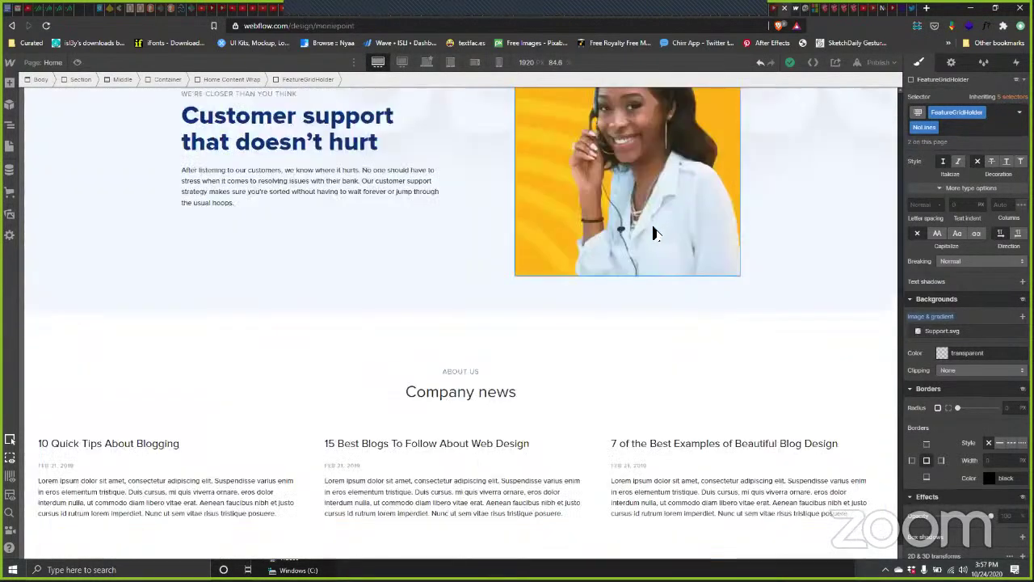
{"action": "scroll", "coordinate": [656, 234], "scroll_direction": "down", "scroll_amount": 4}
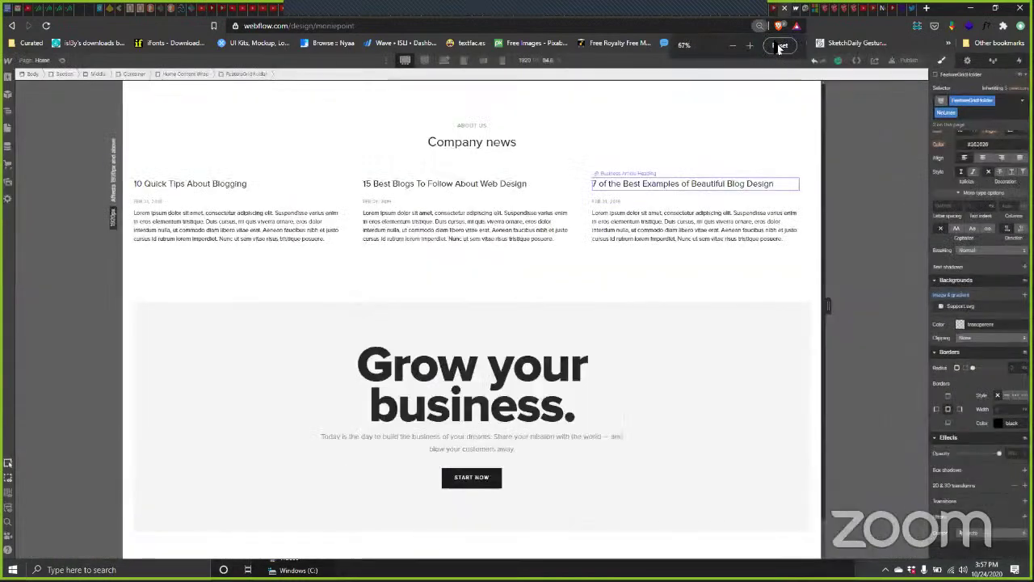
{"action": "scroll", "coordinate": [661, 185], "scroll_direction": "up", "scroll_amount": 4}
{"action": "scroll", "coordinate": [719, 202], "scroll_direction": "up", "scroll_amount": 1}
{"action": "scroll", "coordinate": [715, 206], "scroll_direction": "up", "scroll_amount": 6}
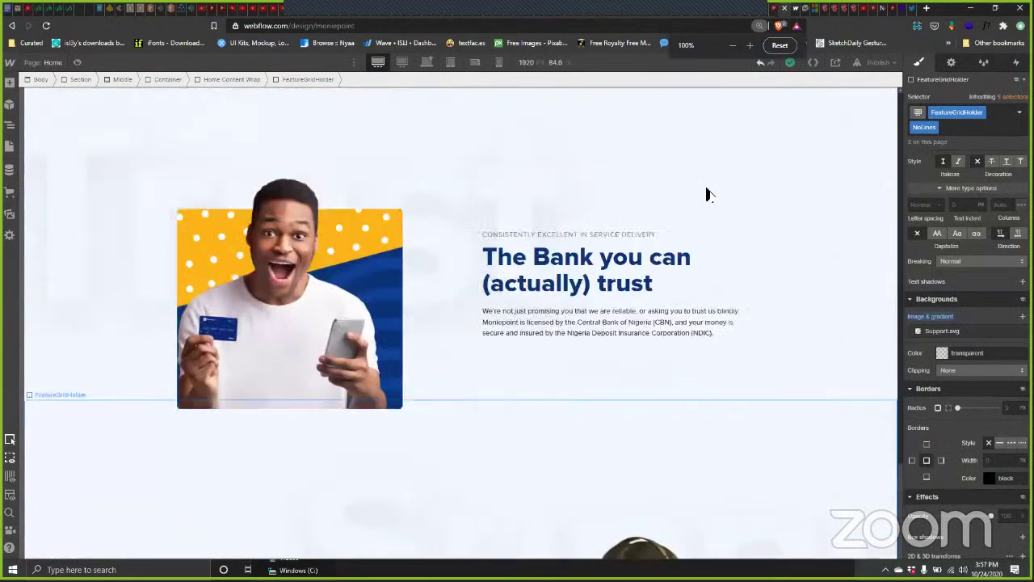
{"action": "scroll", "coordinate": [709, 198], "scroll_direction": "up", "scroll_amount": 10}
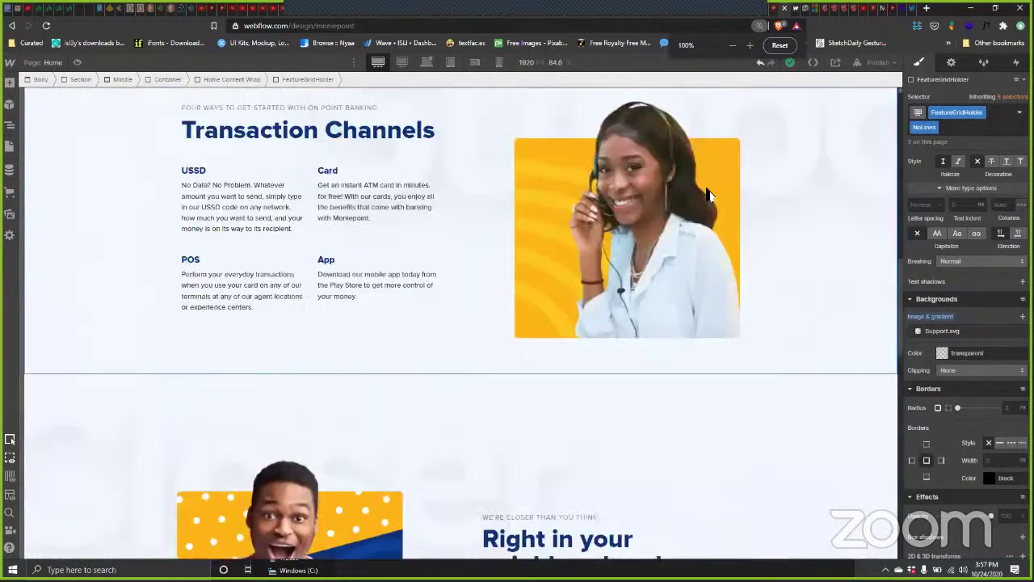
Step: Examine the spacing and background words of the sections from "We built a Bank for you" to Company news at the 1920 px breakpoint
{"action": "scroll", "coordinate": [734, 196], "scroll_direction": "down", "scroll_amount": 5}
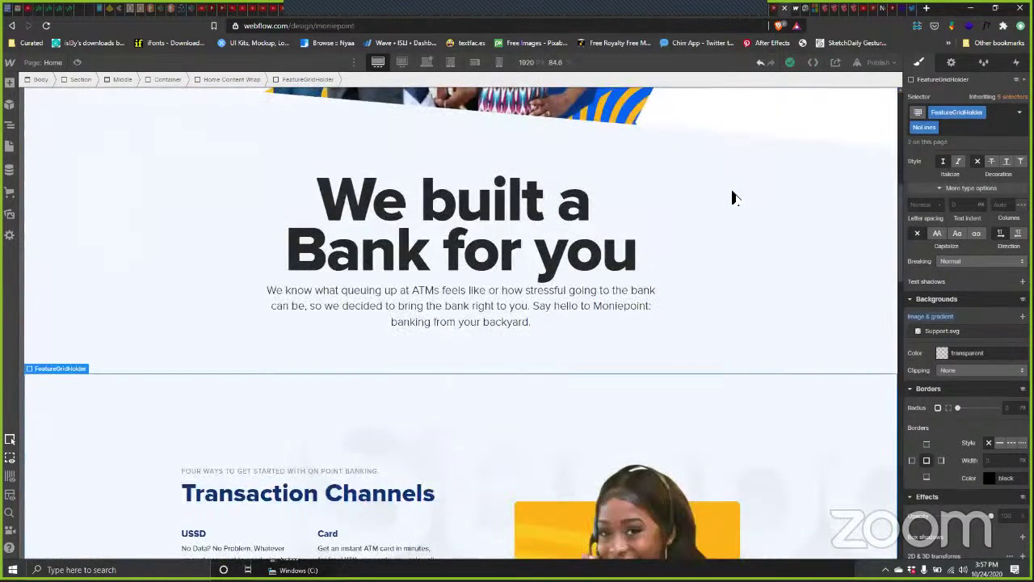
{"action": "scroll", "coordinate": [841, 170], "scroll_direction": "up", "scroll_amount": 2}
{"action": "scroll", "coordinate": [857, 145], "scroll_direction": "down", "scroll_amount": 2}
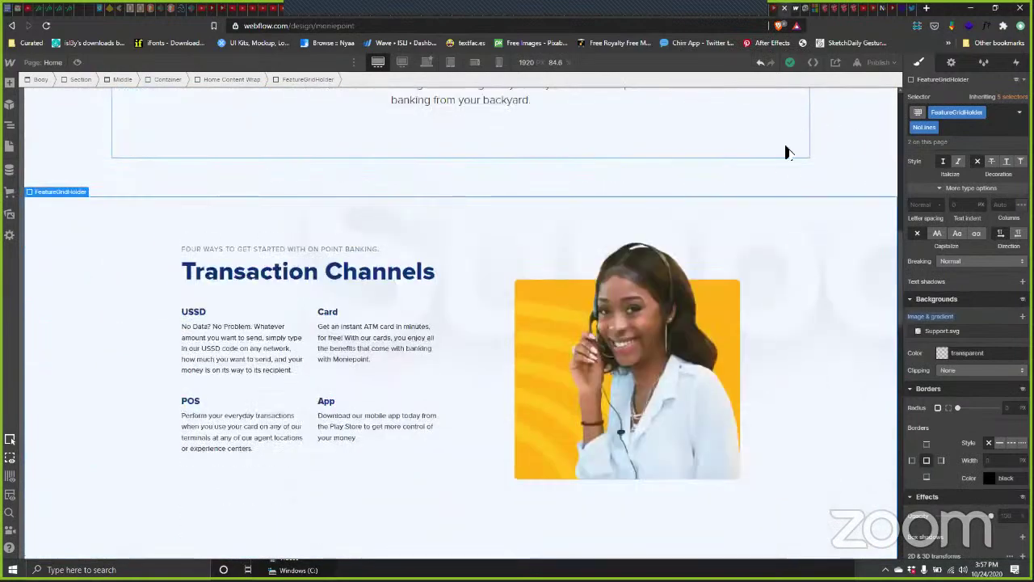
{"action": "scroll", "coordinate": [787, 152], "scroll_direction": "up", "scroll_amount": 2}
{"action": "scroll", "coordinate": [89, 198], "scroll_direction": "up", "scroll_amount": 2}
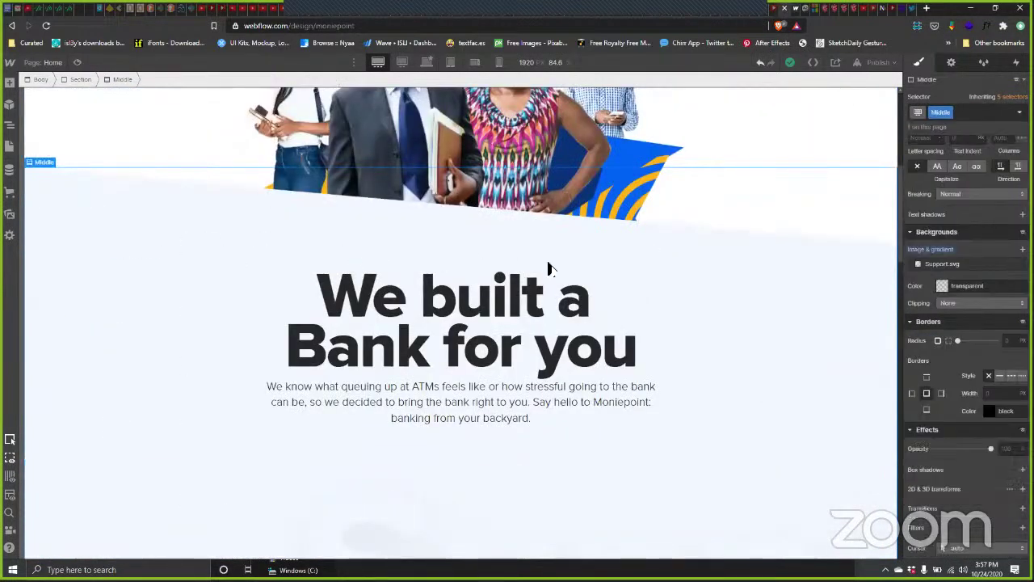
{"action": "scroll", "coordinate": [563, 272], "scroll_direction": "down", "scroll_amount": 7}
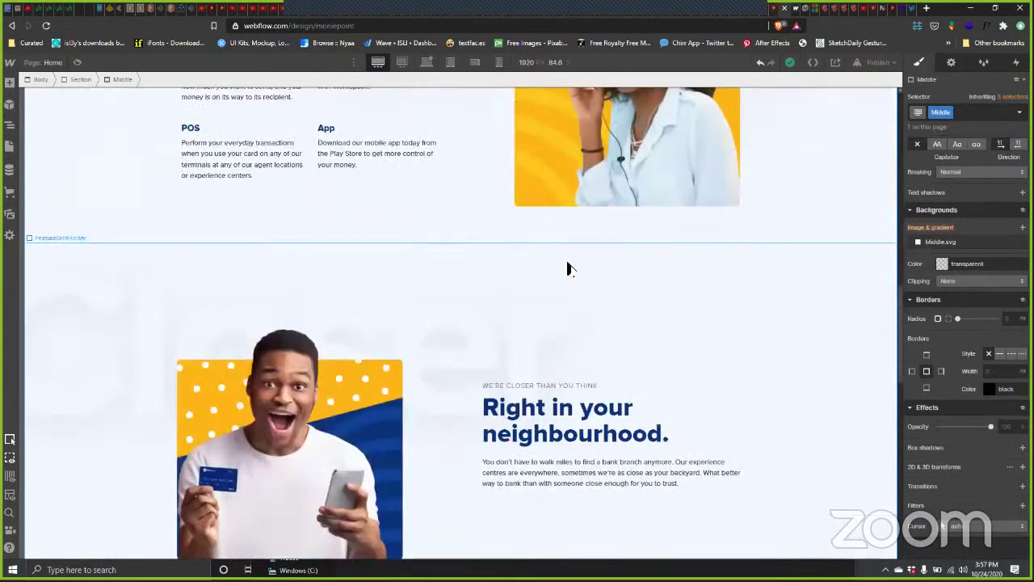
{"action": "scroll", "coordinate": [568, 269], "scroll_direction": "down", "scroll_amount": 10}
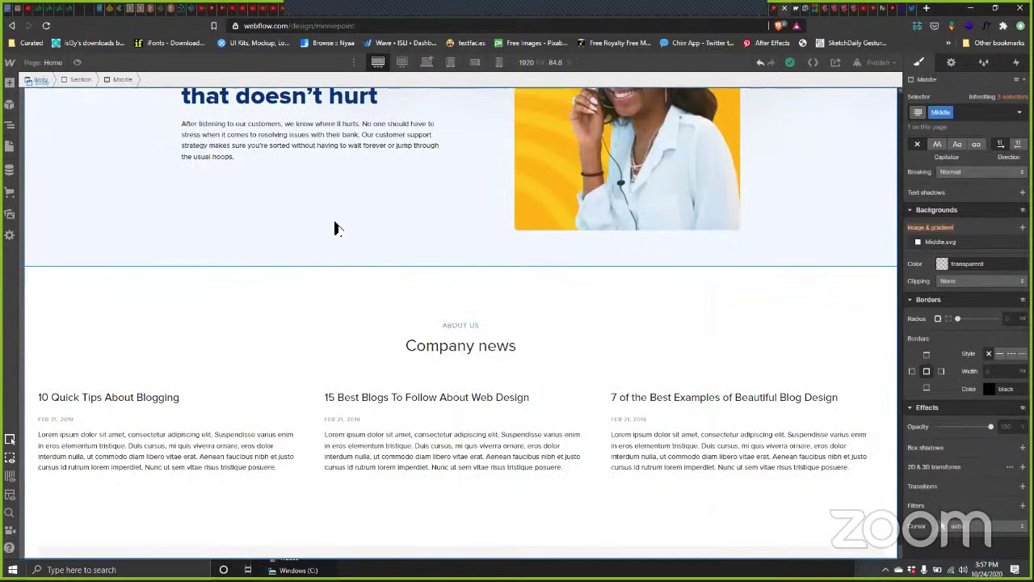
{"action": "scroll", "coordinate": [351, 229], "scroll_direction": "up", "scroll_amount": 3}
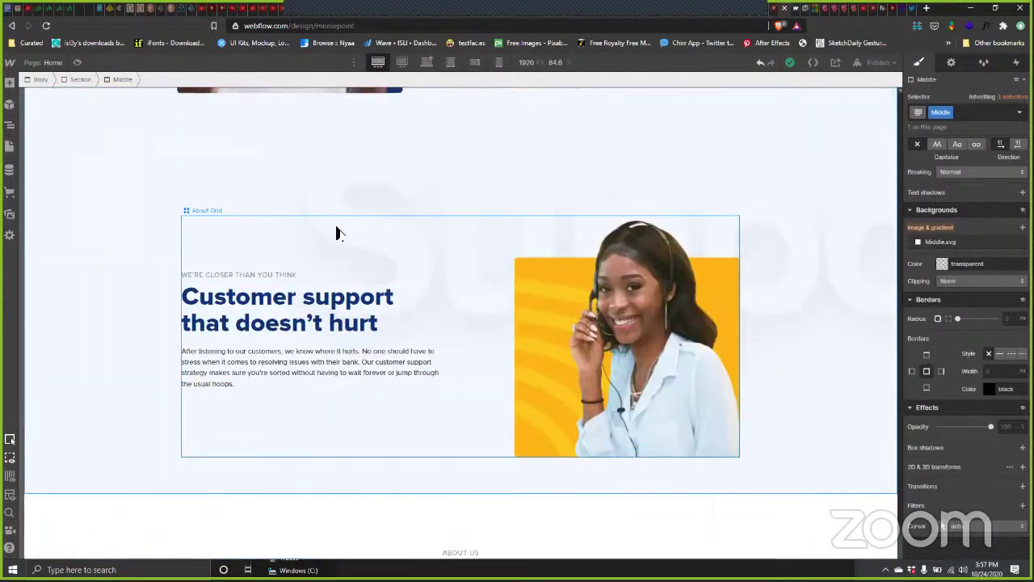
{"action": "scroll", "coordinate": [338, 232], "scroll_direction": "up", "scroll_amount": 10}
{"action": "scroll", "coordinate": [342, 230], "scroll_direction": "up", "scroll_amount": 3}
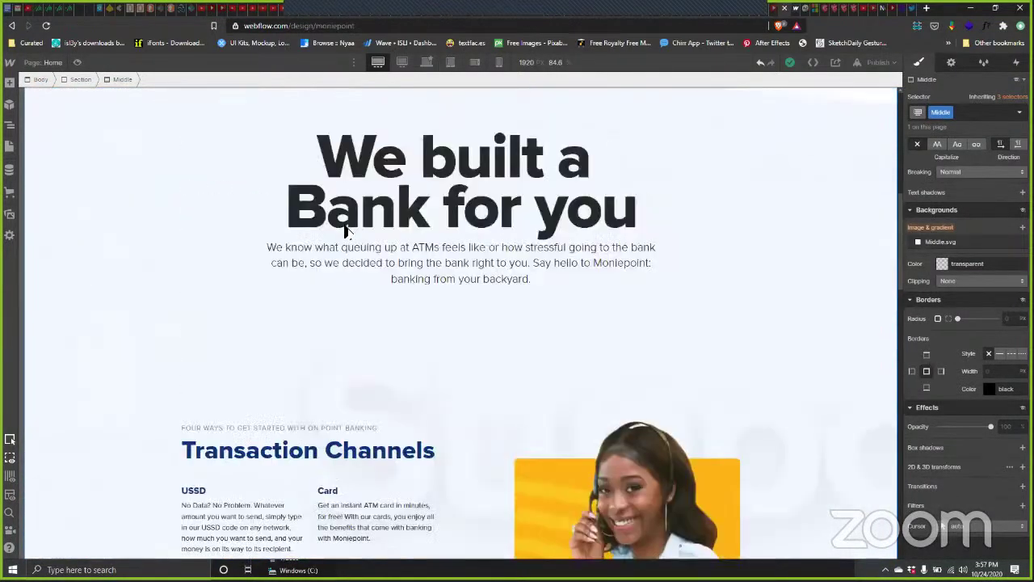
{"action": "scroll", "coordinate": [345, 228], "scroll_direction": "down", "scroll_amount": 3}
{"action": "scroll", "coordinate": [333, 240], "scroll_direction": "up", "scroll_amount": 3}
{"action": "scroll", "coordinate": [334, 239], "scroll_direction": "down", "scroll_amount": 2}
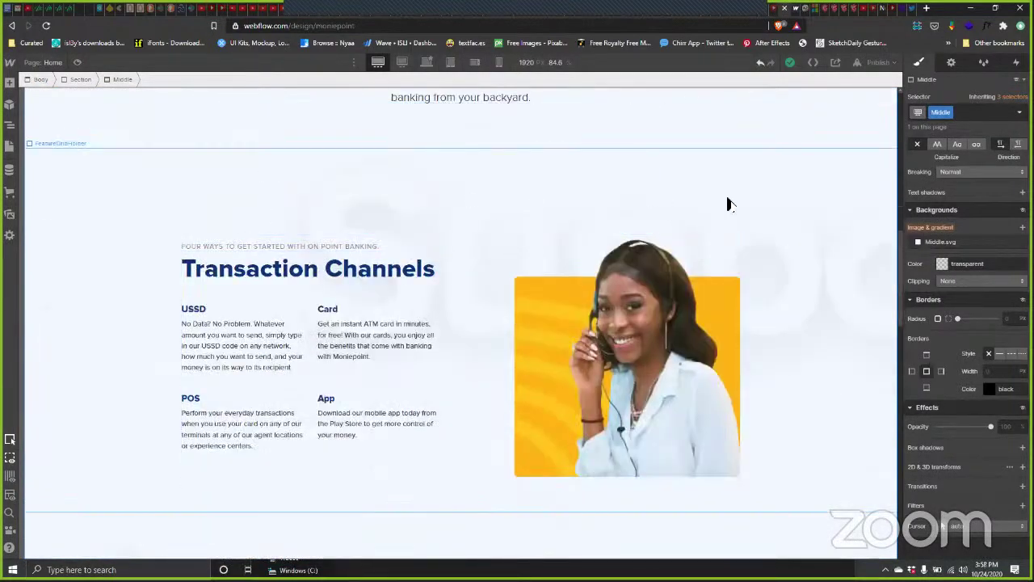
Step: Set the top margin of the Transaction Channels section's About Grid to 250 px at the 1920 px breakpoint
{"action": "left_click", "coordinate": [703, 216]}
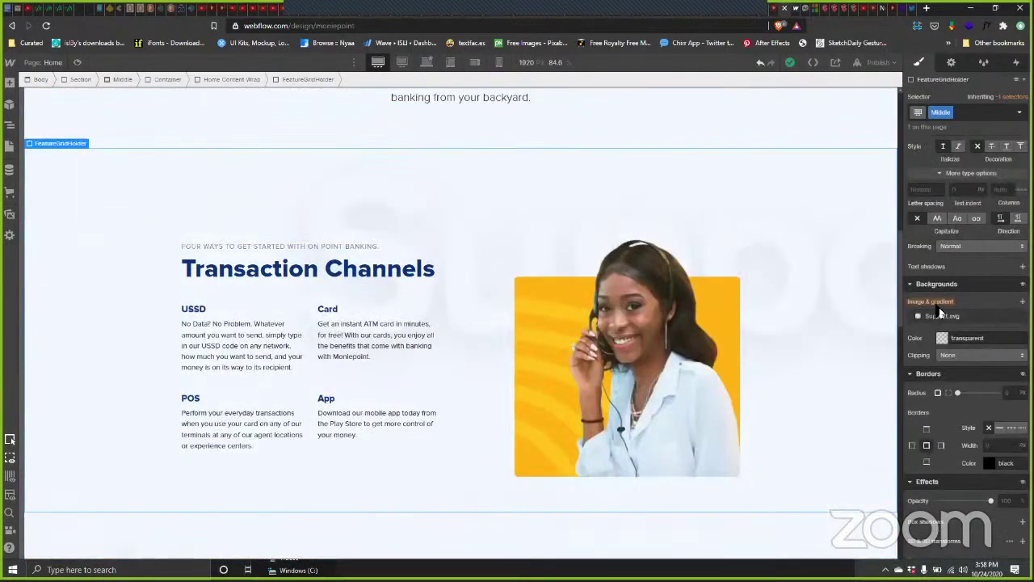
{"action": "scroll", "coordinate": [939, 309], "scroll_direction": "up", "scroll_amount": 10}
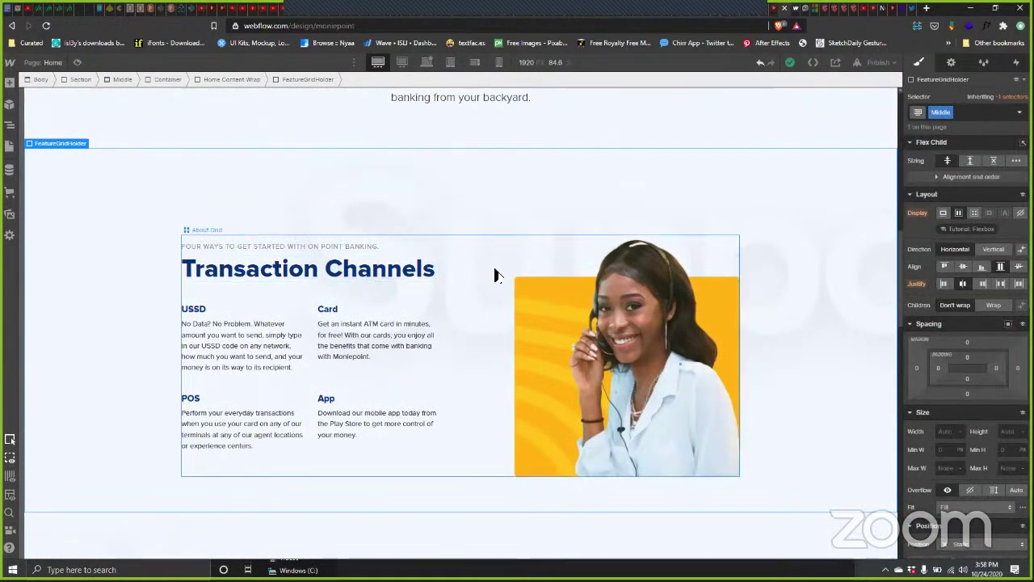
{"action": "left_click", "coordinate": [661, 304]}
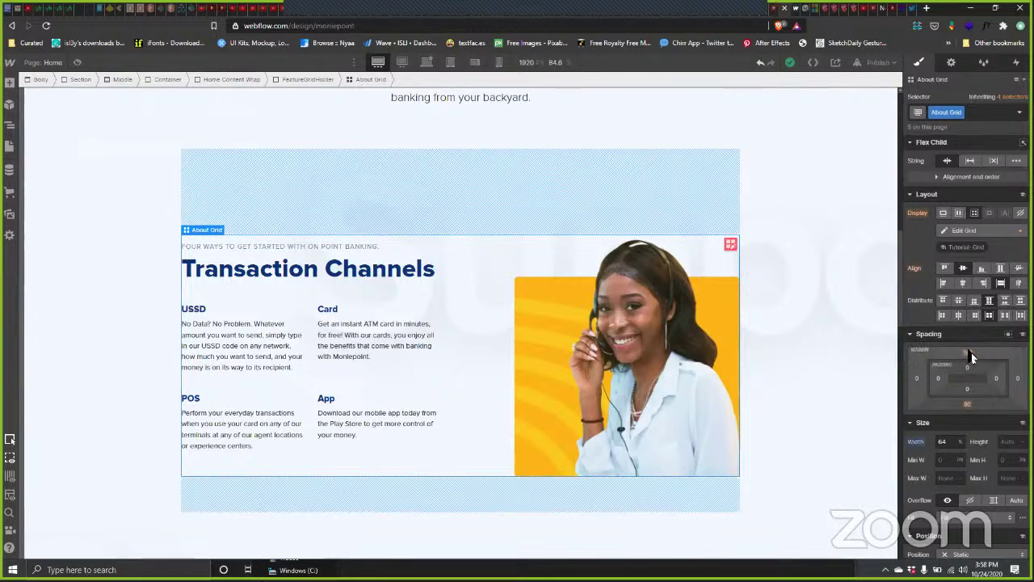
{"action": "left_click", "coordinate": [971, 354]}
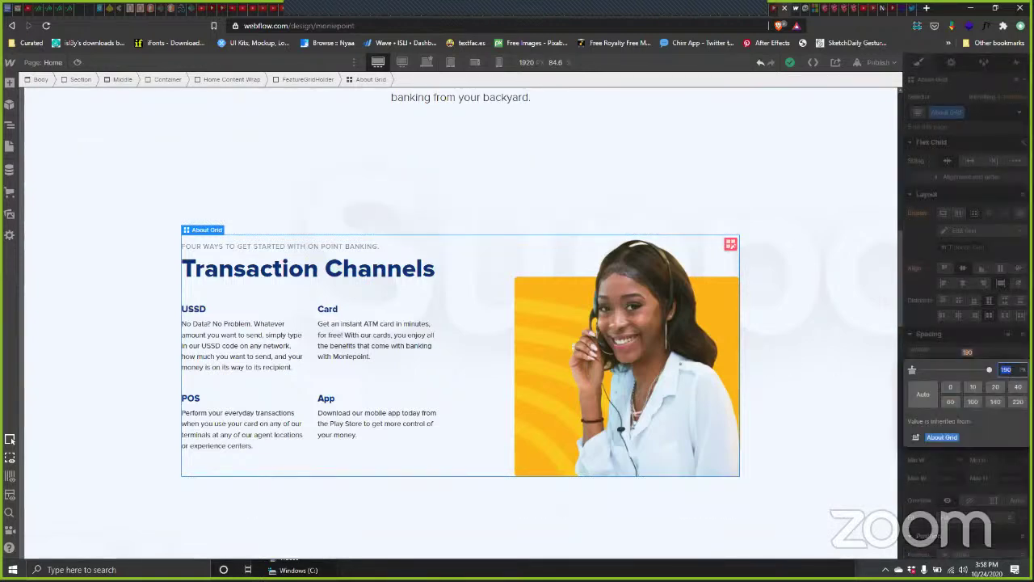
{"action": "left_click", "coordinate": [1018, 402]}
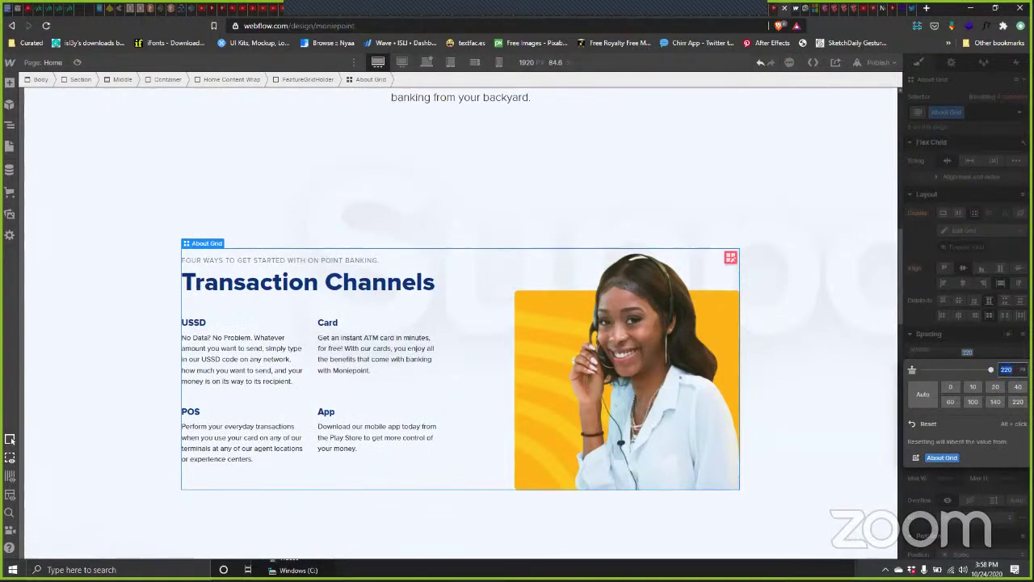
{"action": "key", "text": "shift+Up"}
{"action": "key", "text": "shift+Up"}
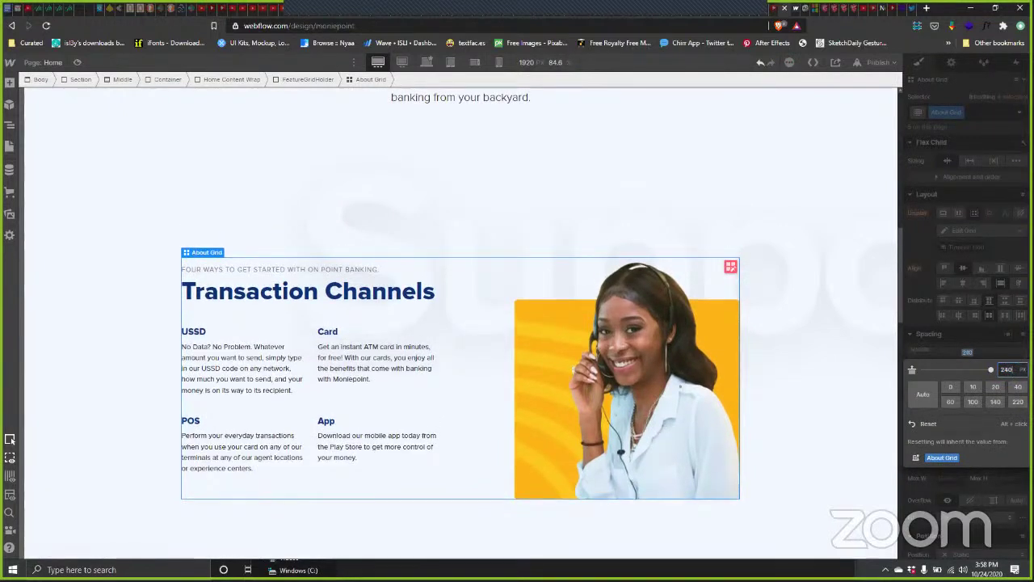
{"action": "key", "text": "shift+Up"}
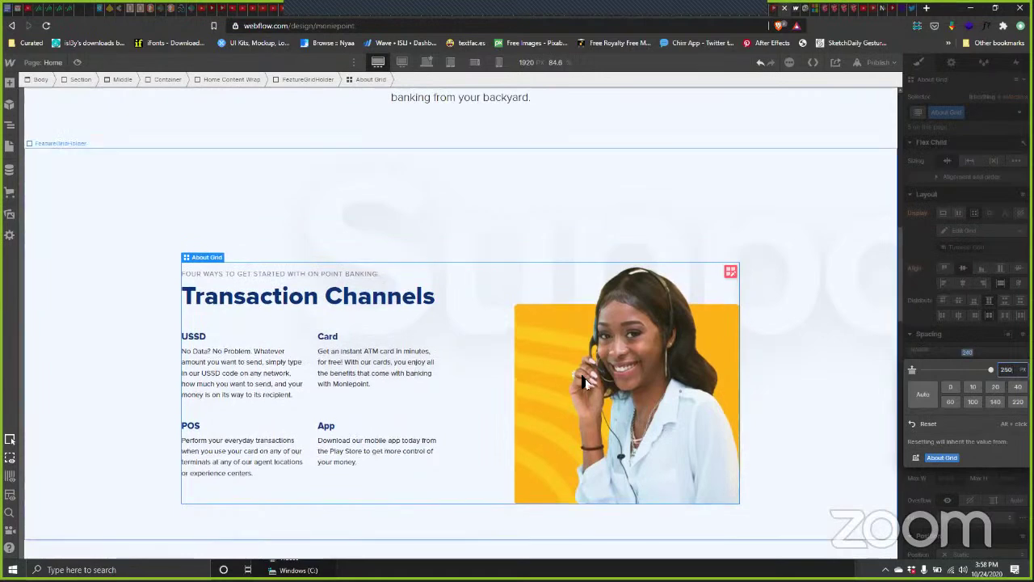
Step: Set the top margin of the "Right in your neighbourhood." section's About Grid to 250 px
{"action": "scroll", "coordinate": [703, 339], "scroll_direction": "down", "scroll_amount": 3}
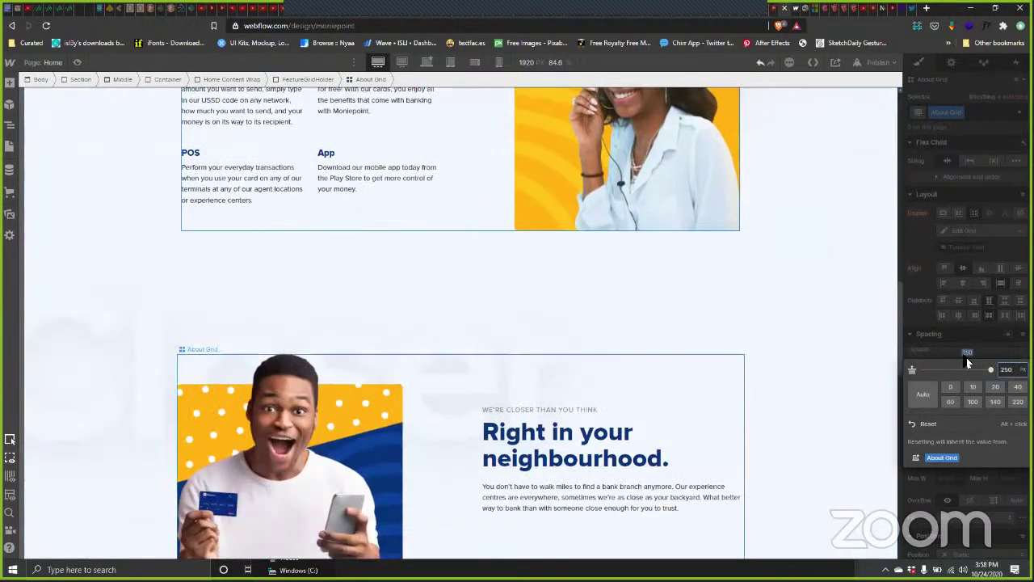
{"action": "key", "text": "Escape"}
{"action": "left_click", "coordinate": [990, 350]}
{"action": "type", "text": "250"}
{"action": "key", "text": "Return"}
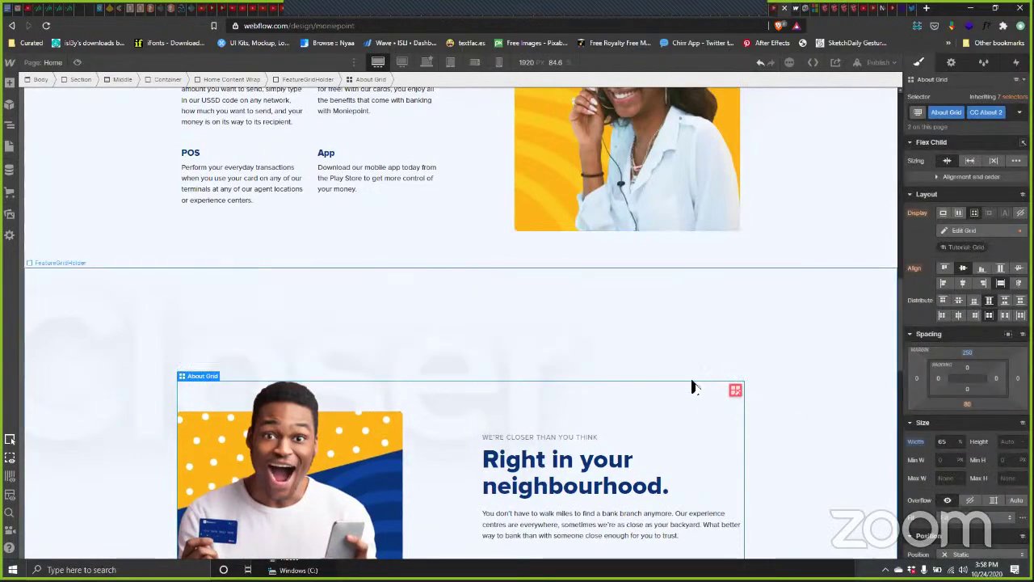
Step: Check how the content sits against the background words in the "Right in your neighbourhood." and "Long queues? Not with Moniepoint" sections
{"action": "scroll", "coordinate": [614, 321], "scroll_direction": "down", "scroll_amount": 5}
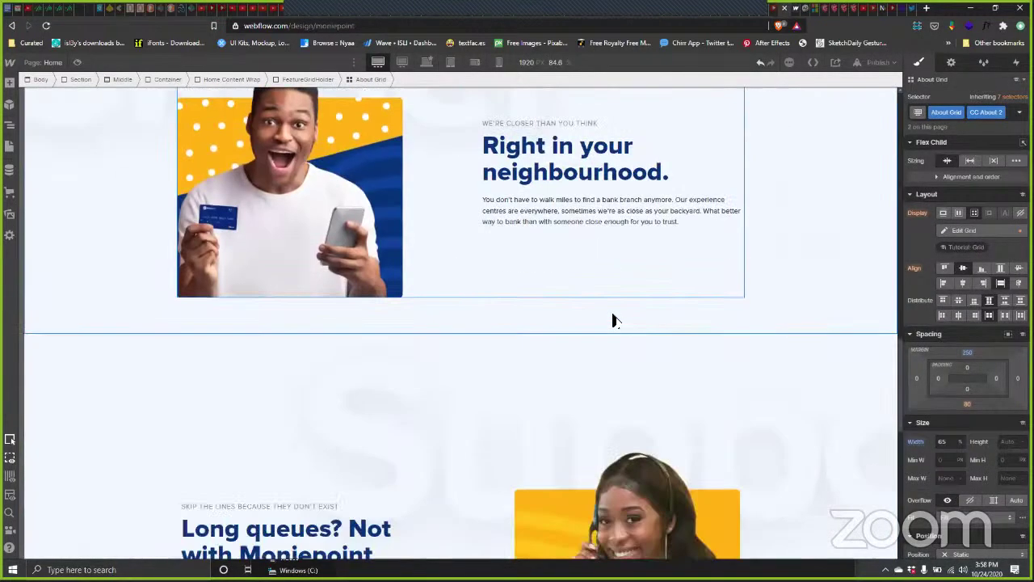
{"action": "scroll", "coordinate": [614, 311], "scroll_direction": "up", "scroll_amount": 3}
{"action": "scroll", "coordinate": [512, 358], "scroll_direction": "down", "scroll_amount": 4}
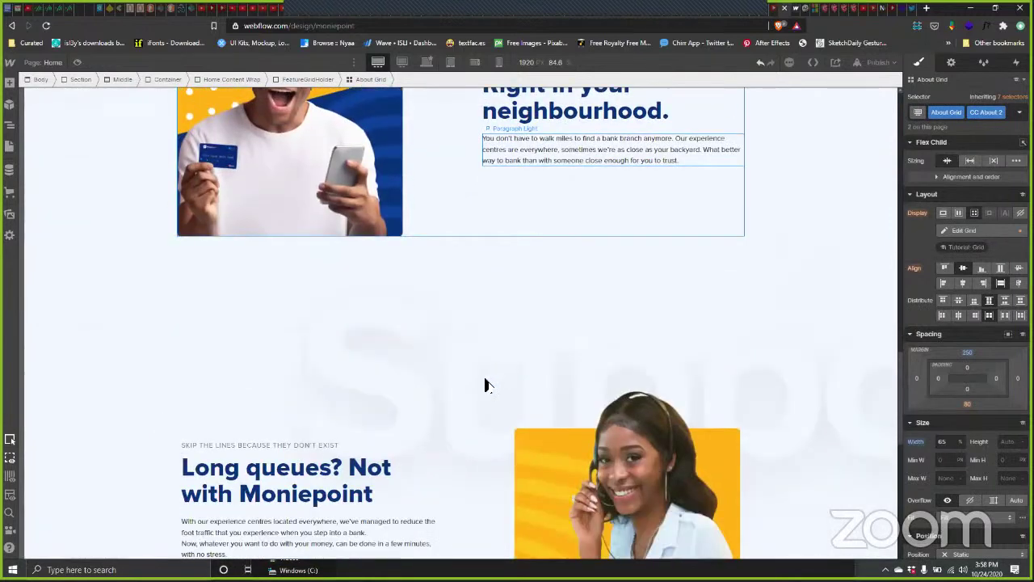
{"action": "scroll", "coordinate": [505, 371], "scroll_direction": "up", "scroll_amount": 4}
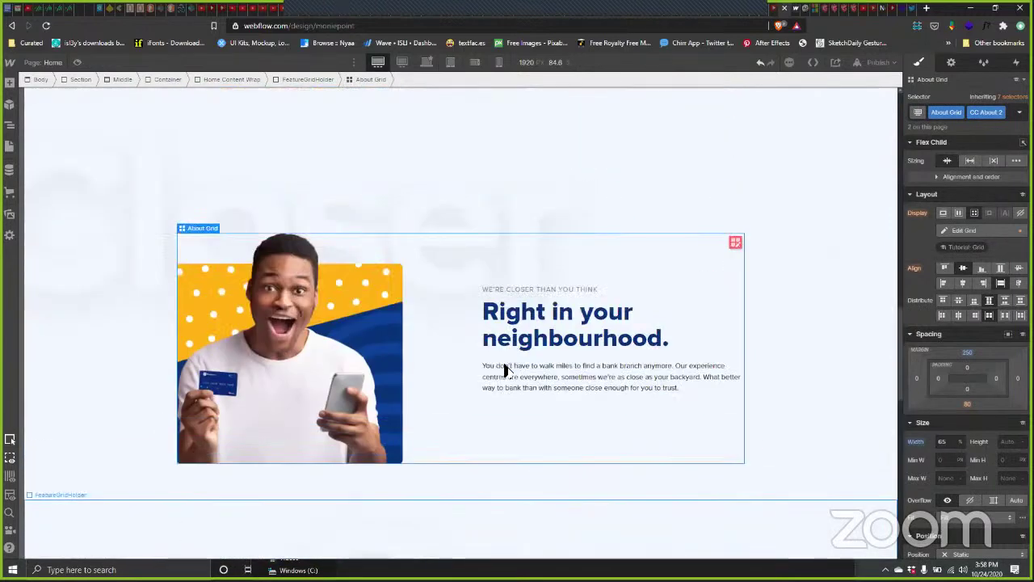
{"action": "scroll", "coordinate": [577, 275], "scroll_direction": "up", "scroll_amount": 2}
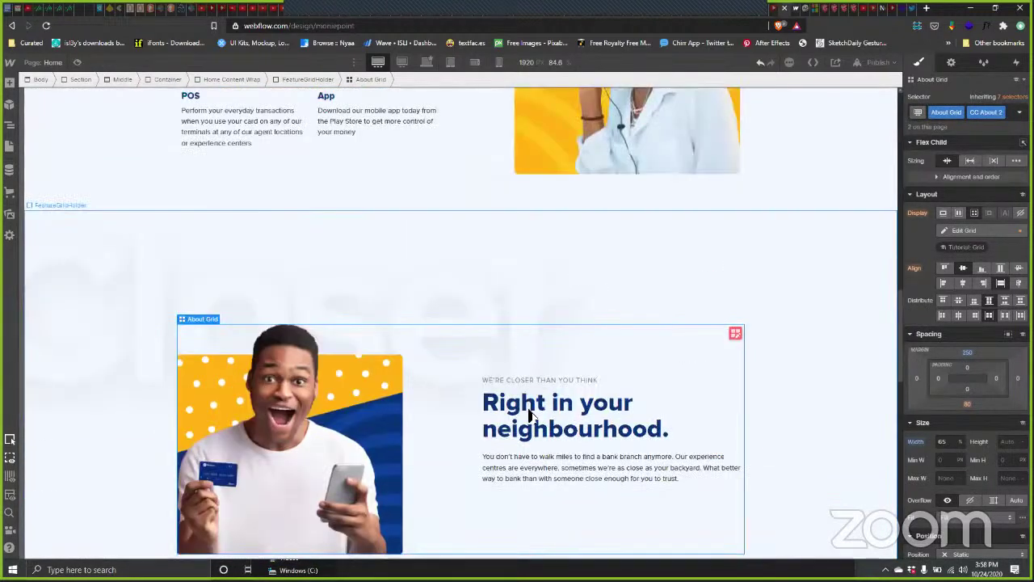
{"action": "scroll", "coordinate": [436, 311], "scroll_direction": "down", "scroll_amount": 6}
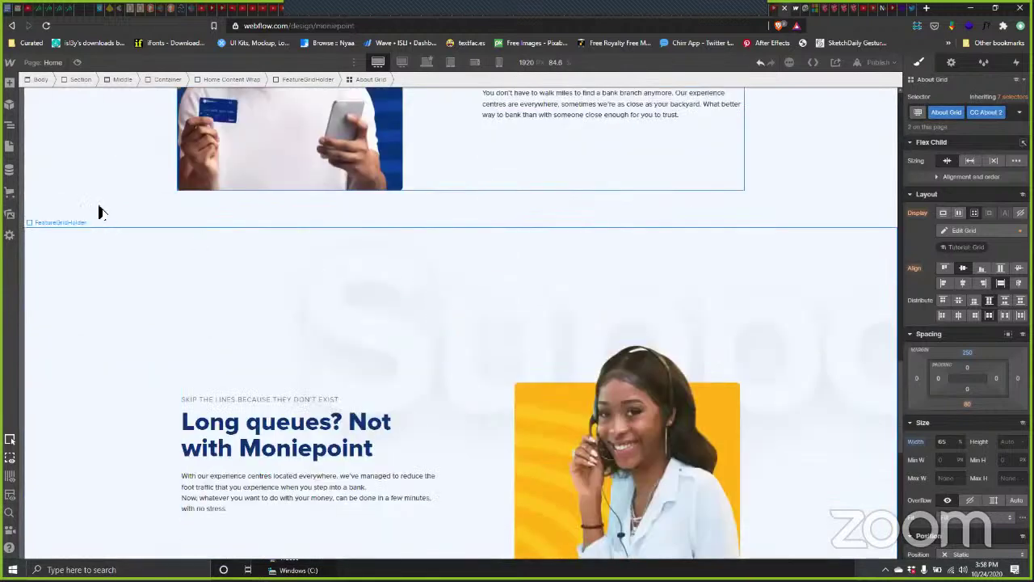
{"action": "scroll", "coordinate": [113, 222], "scroll_direction": "down", "scroll_amount": 1}
{"action": "scroll", "coordinate": [126, 234], "scroll_direction": "up", "scroll_amount": 1}
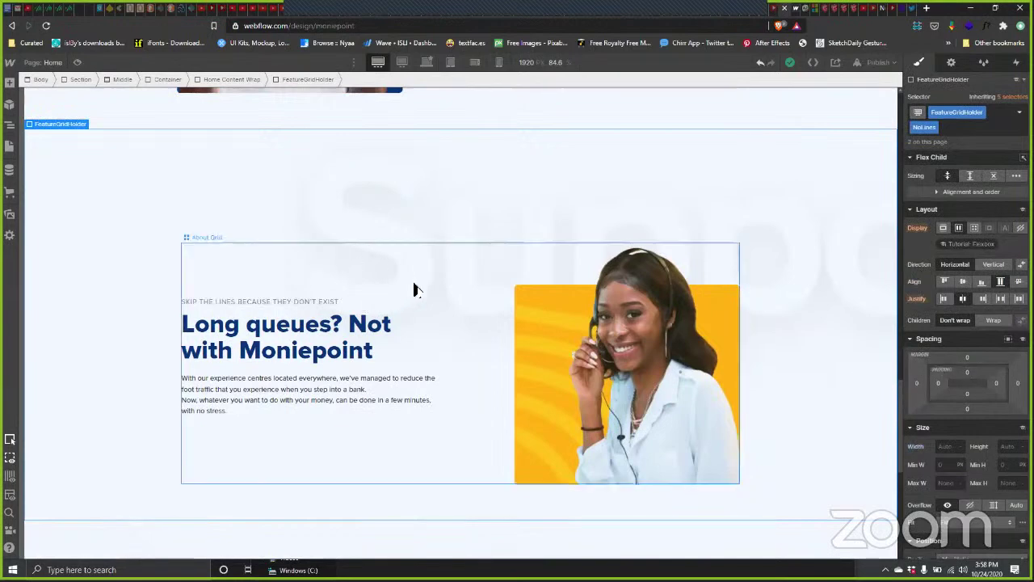
Step: Inspect the About Grid margins of the remaining feature sections, including Customer support, and look over the page up to its intro heading
{"action": "left_click", "coordinate": [485, 295]}
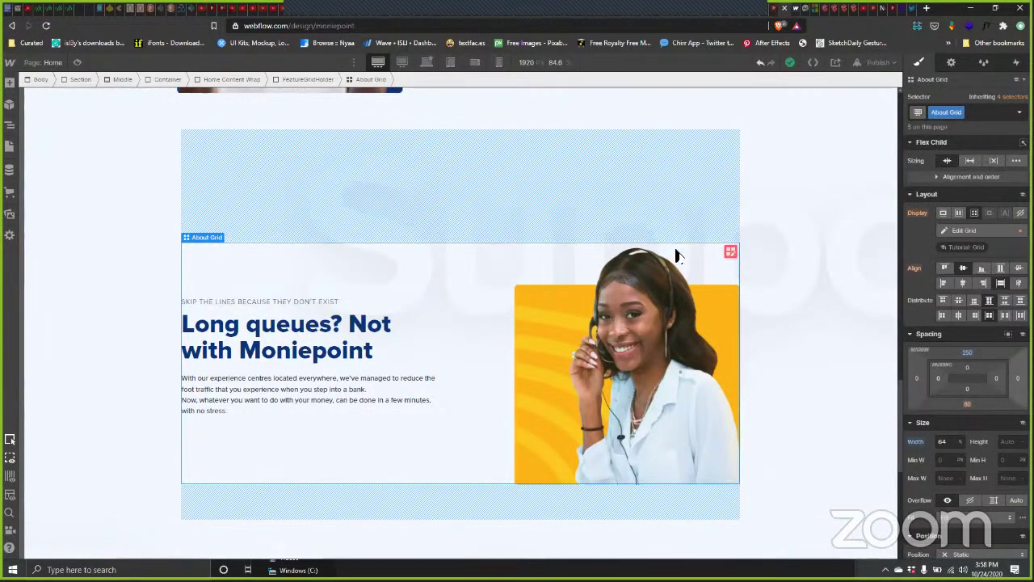
{"action": "scroll", "coordinate": [732, 291], "scroll_direction": "up", "scroll_amount": 5}
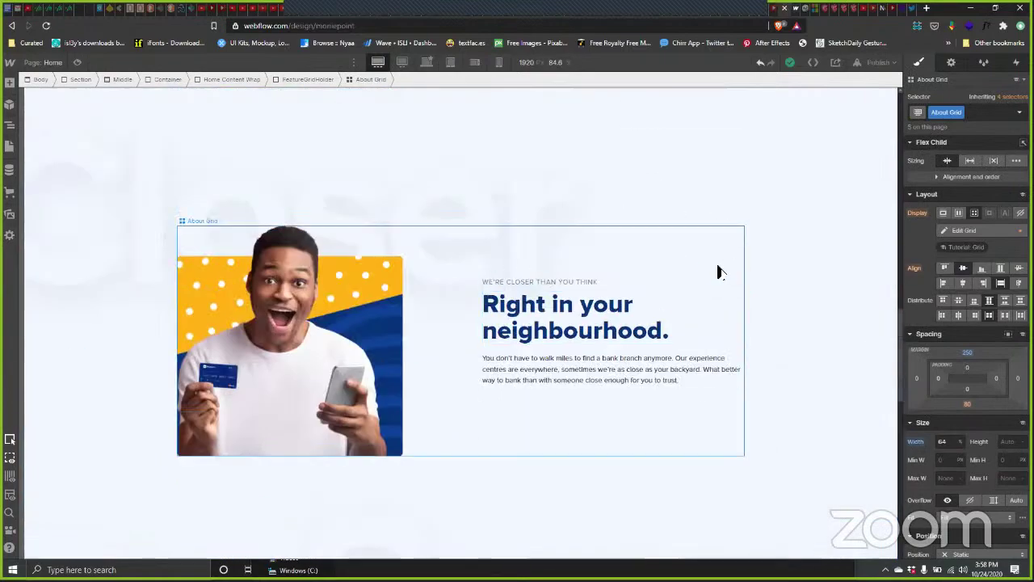
{"action": "scroll", "coordinate": [772, 339], "scroll_direction": "down", "scroll_amount": 3}
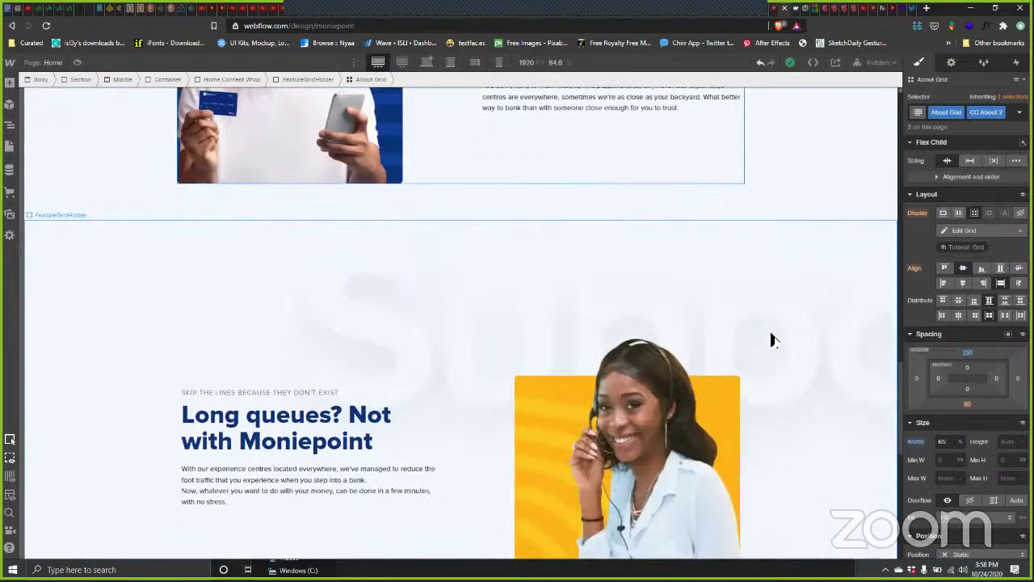
{"action": "scroll", "coordinate": [772, 340], "scroll_direction": "down", "scroll_amount": 8}
{"action": "scroll", "coordinate": [539, 249], "scroll_direction": "up", "scroll_amount": 2}
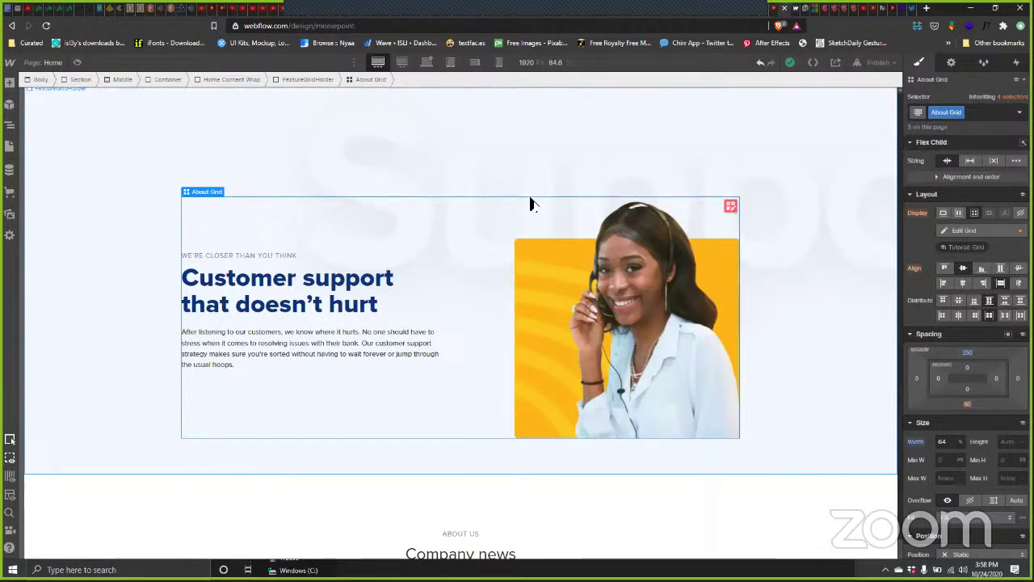
{"action": "scroll", "coordinate": [477, 204], "scroll_direction": "down", "scroll_amount": 10}
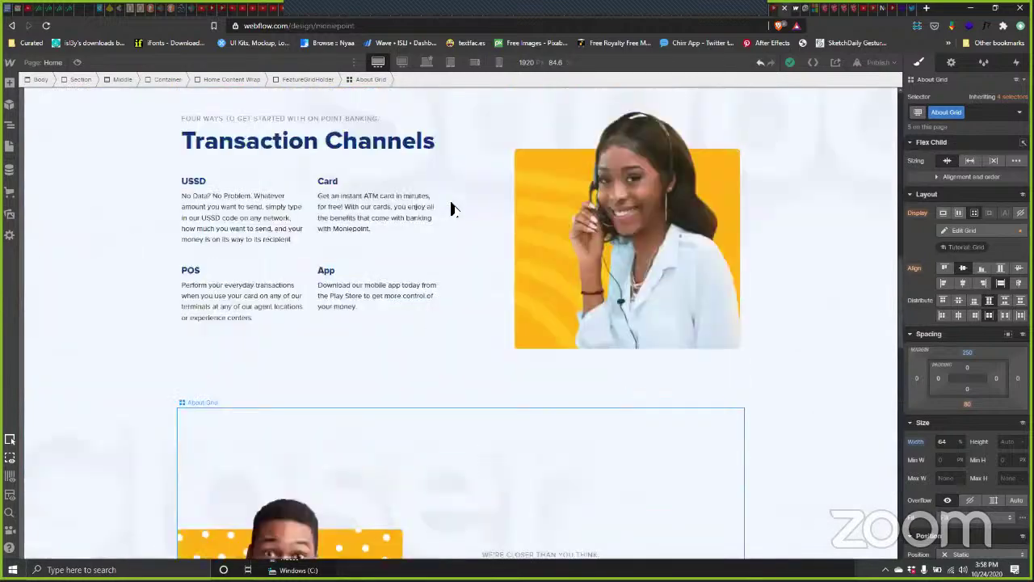
{"action": "scroll", "coordinate": [451, 208], "scroll_direction": "up", "scroll_amount": 5}
{"action": "scroll", "coordinate": [453, 202], "scroll_direction": "down", "scroll_amount": 3}
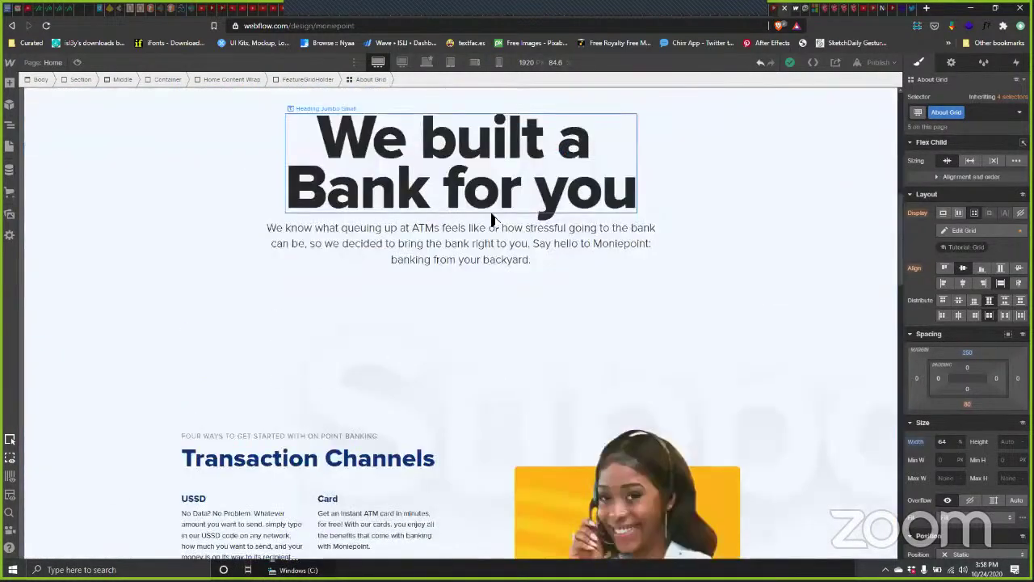
{"action": "scroll", "coordinate": [453, 156], "scroll_direction": "up", "scroll_amount": 1}
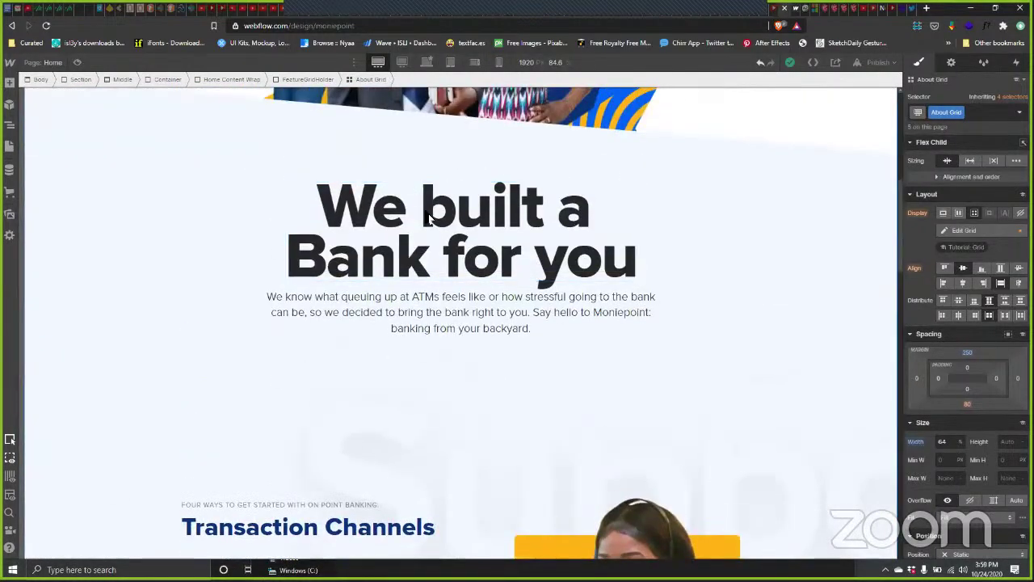
Step: Set the top padding of the Middle section to 520 px and check the page spacing down to Company news
{"action": "scroll", "coordinate": [720, 215], "scroll_direction": "up", "scroll_amount": 1}
{"action": "left_click", "coordinate": [728, 228]}
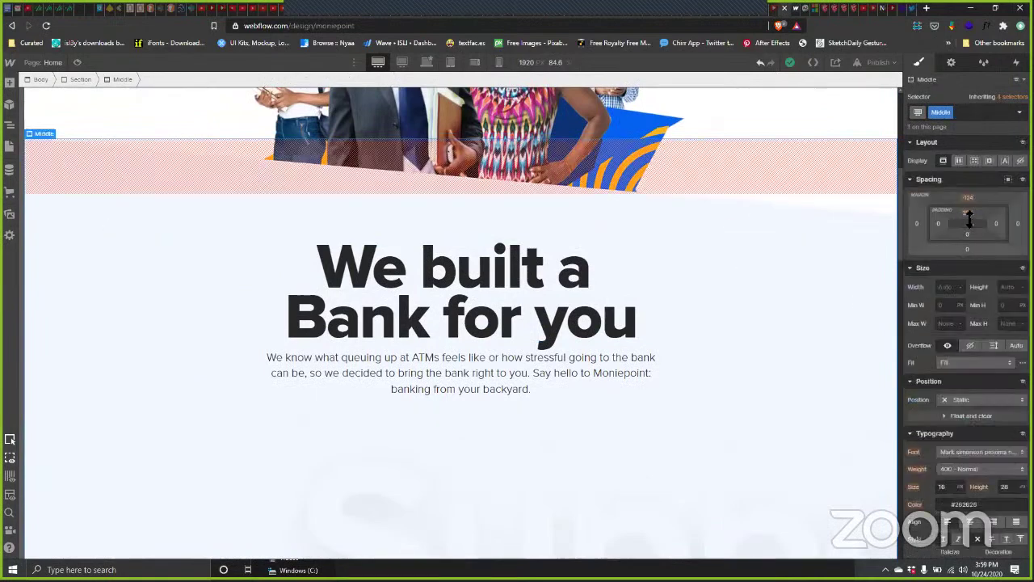
{"action": "left_click_drag", "start_coordinate": [970, 219], "coordinate": [612, 376]}
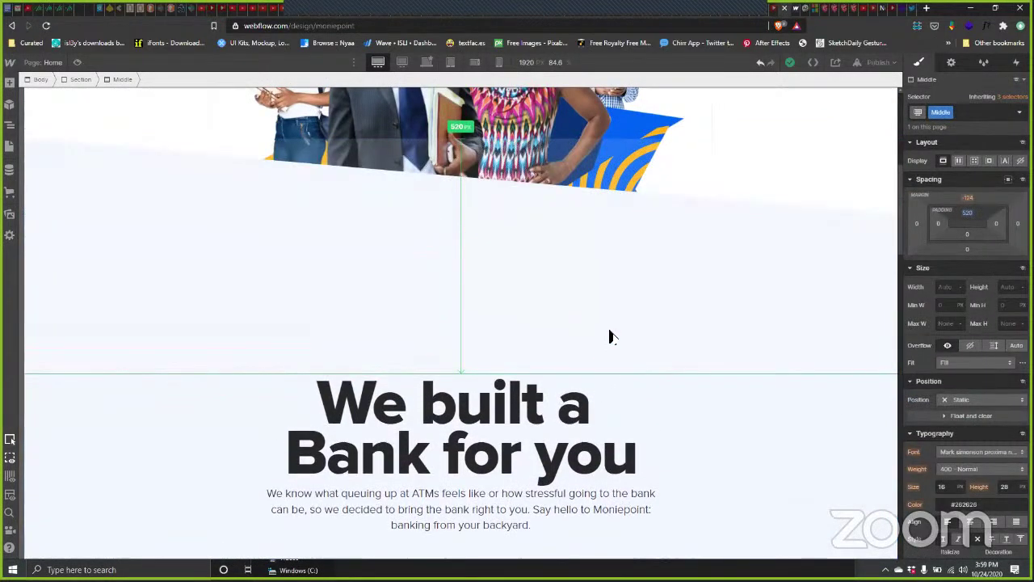
{"action": "scroll", "coordinate": [610, 337], "scroll_direction": "down", "scroll_amount": 5}
{"action": "scroll", "coordinate": [610, 337], "scroll_direction": "down", "scroll_amount": 5}
{"action": "scroll", "coordinate": [608, 335], "scroll_direction": "down", "scroll_amount": 8}
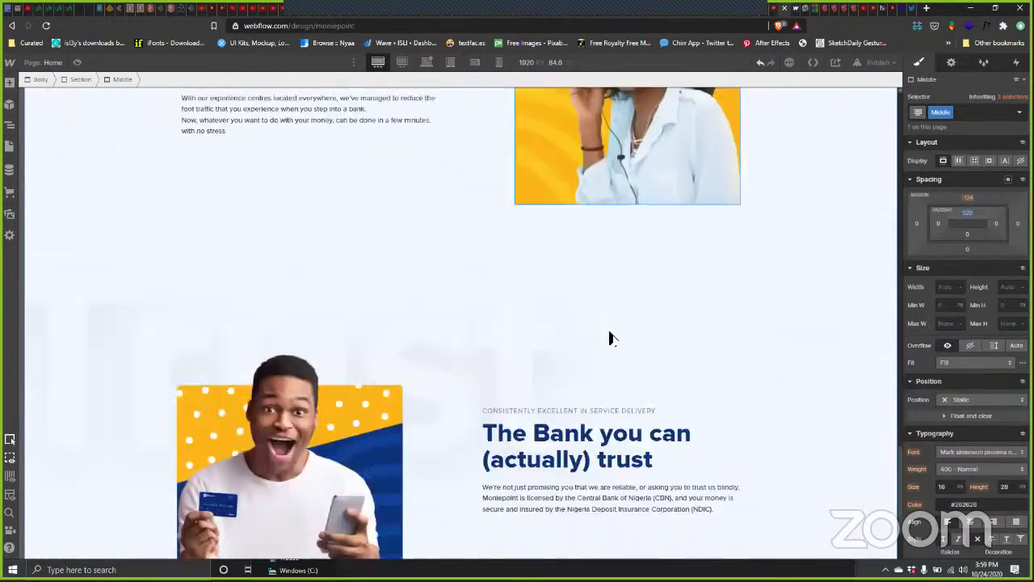
{"action": "scroll", "coordinate": [608, 335], "scroll_direction": "down", "scroll_amount": 4}
{"action": "scroll", "coordinate": [605, 332], "scroll_direction": "up", "scroll_amount": 4}
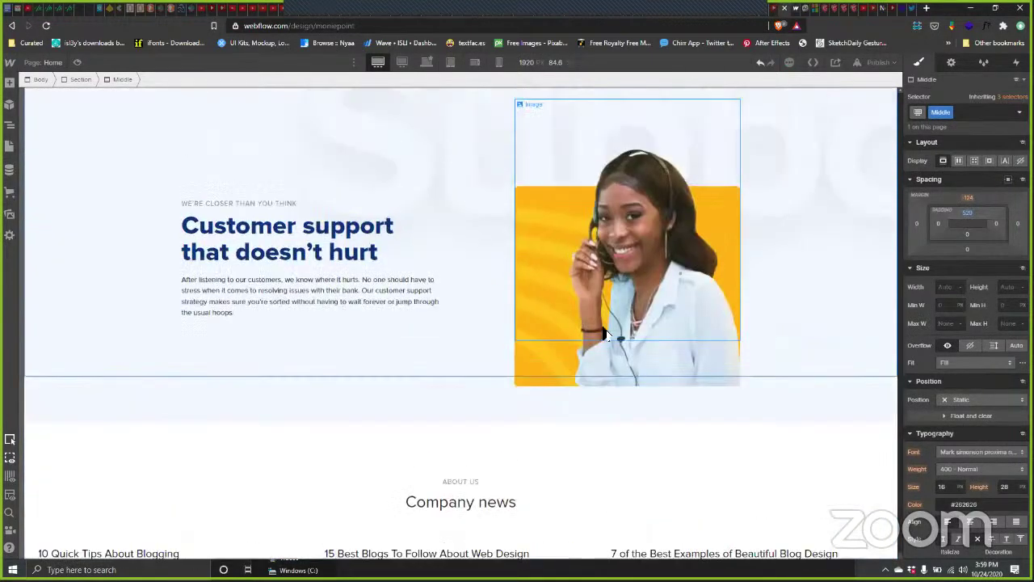
{"action": "scroll", "coordinate": [607, 340], "scroll_direction": "up", "scroll_amount": 20}
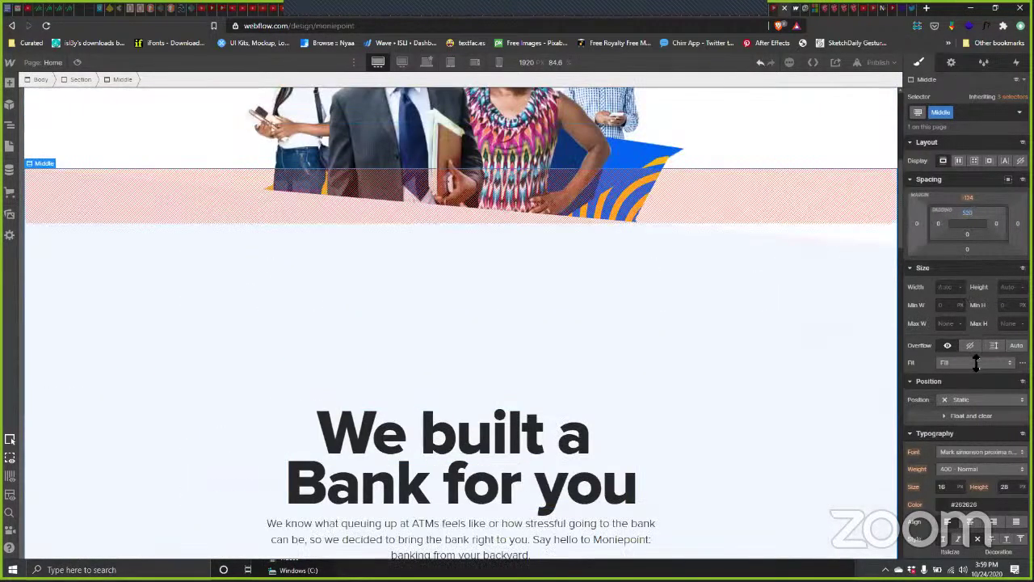
Step: Increase the Middle section's top padding to about 789 px and check the spacing down to Company news
{"action": "scroll", "coordinate": [642, 351], "scroll_direction": "down", "scroll_amount": 10}
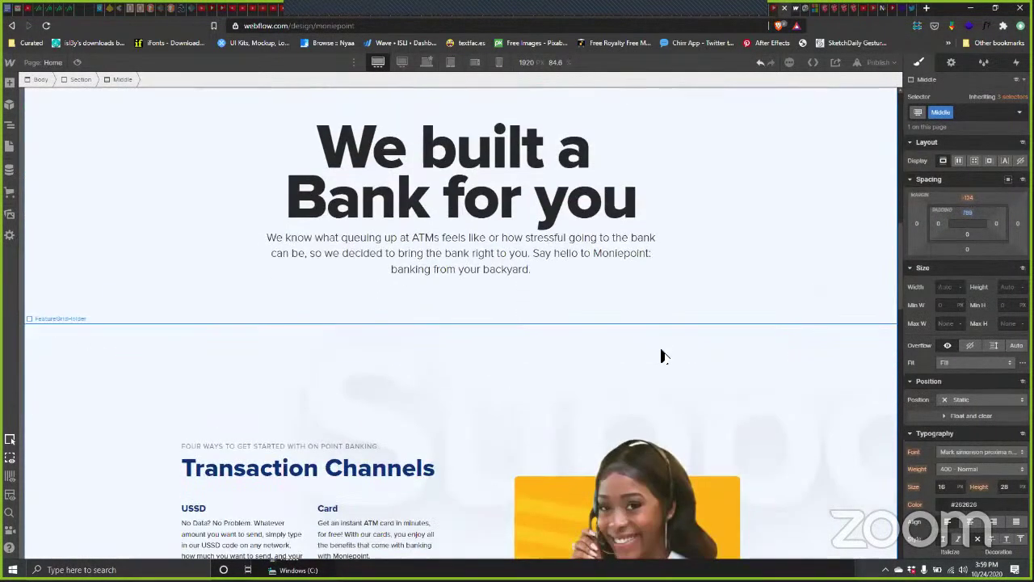
{"action": "scroll", "coordinate": [670, 352], "scroll_direction": "up", "scroll_amount": 3}
{"action": "scroll", "coordinate": [669, 352], "scroll_direction": "down", "scroll_amount": 5}
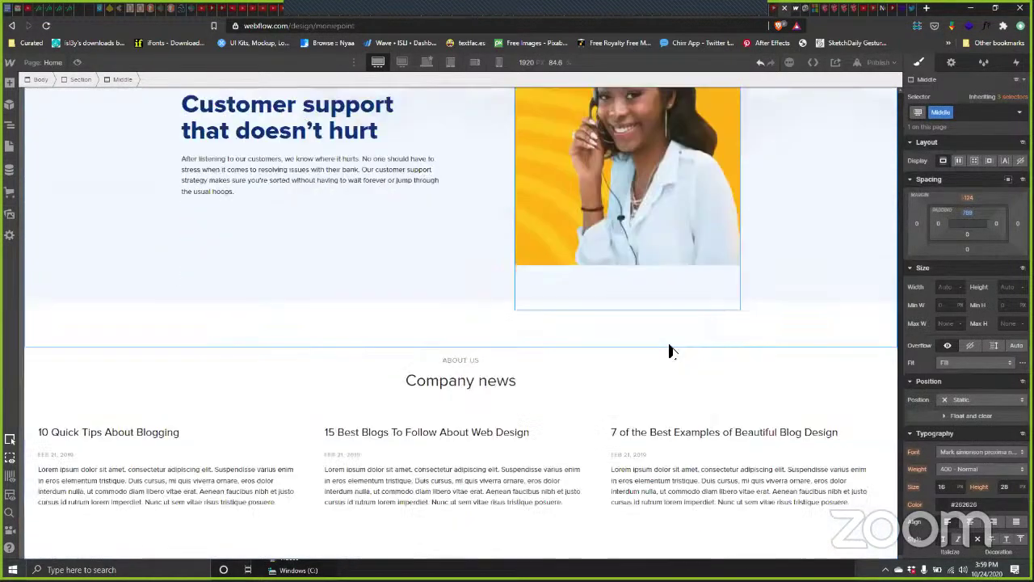
{"action": "scroll", "coordinate": [663, 346], "scroll_direction": "up", "scroll_amount": 5}
{"action": "scroll", "coordinate": [661, 335], "scroll_direction": "up", "scroll_amount": 3}
{"action": "scroll", "coordinate": [674, 296], "scroll_direction": "down", "scroll_amount": 7}
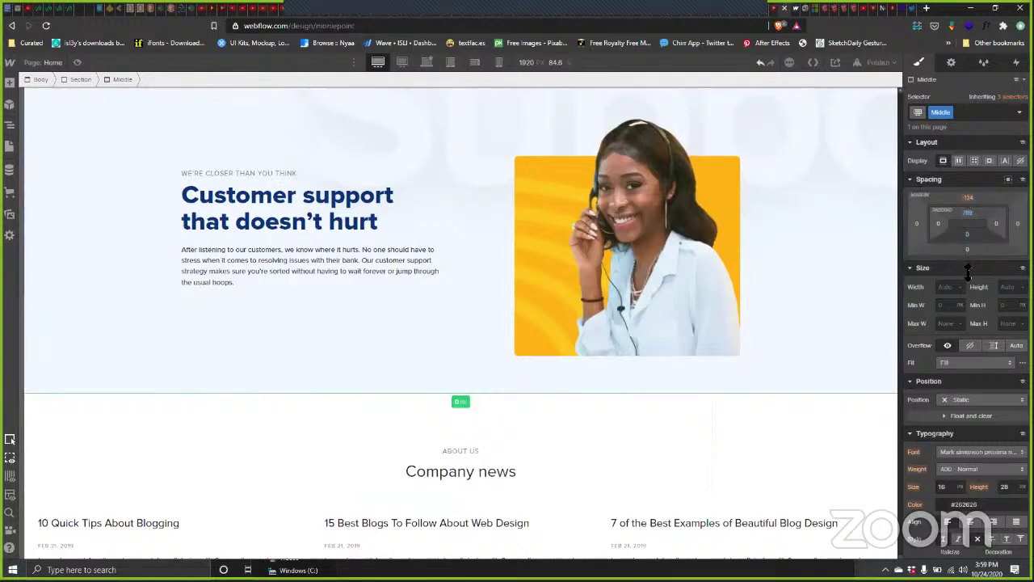
Step: Add bottom padding to the Middle section, about 778 px at first, and reduce it to 297 px
{"action": "left_click_drag", "start_coordinate": [958, 222], "coordinate": [955, 81]}
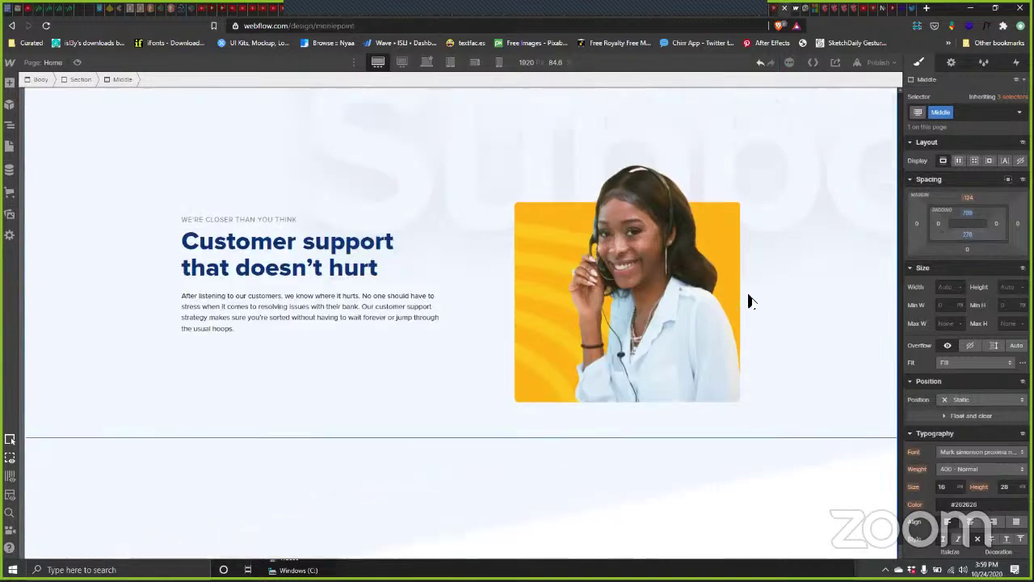
{"action": "scroll", "coordinate": [750, 302], "scroll_direction": "down", "scroll_amount": 2}
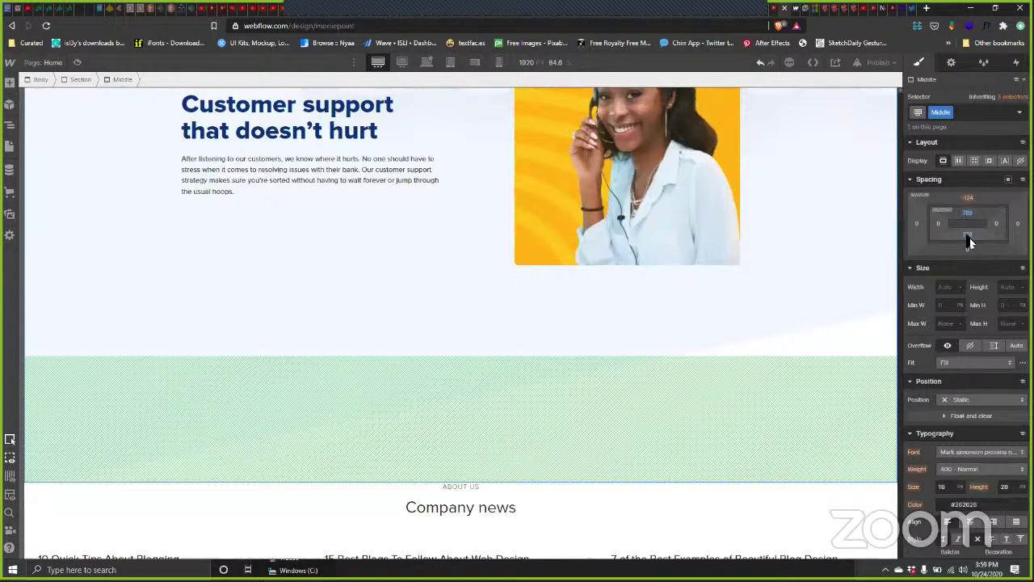
{"action": "left_click_drag", "start_coordinate": [969, 234], "coordinate": [967, 229]}
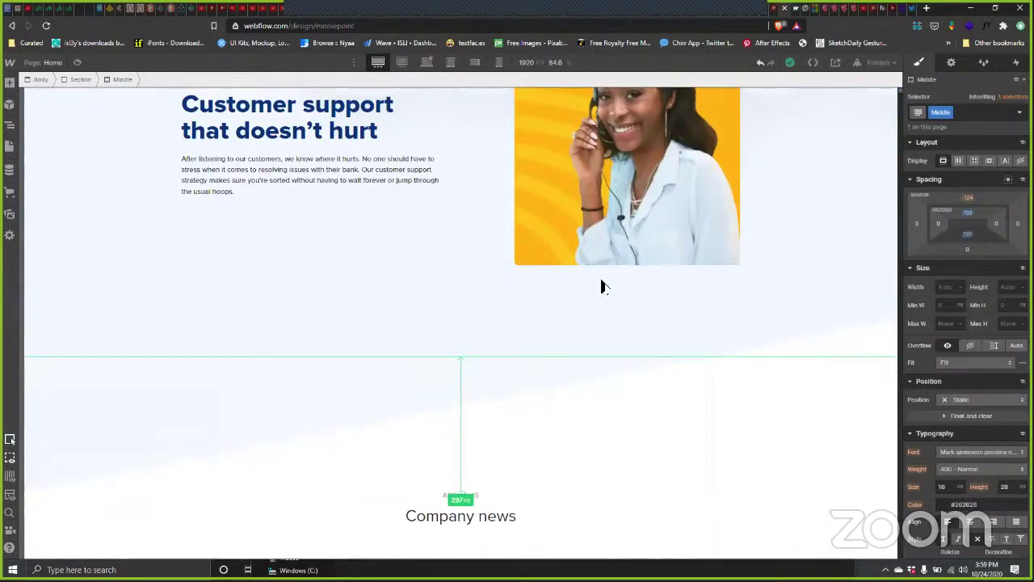
Step: Check the Middle section's slanted background edges and the spacing between the hero and the Customer support section
{"action": "scroll", "coordinate": [616, 277], "scroll_direction": "up", "scroll_amount": 15}
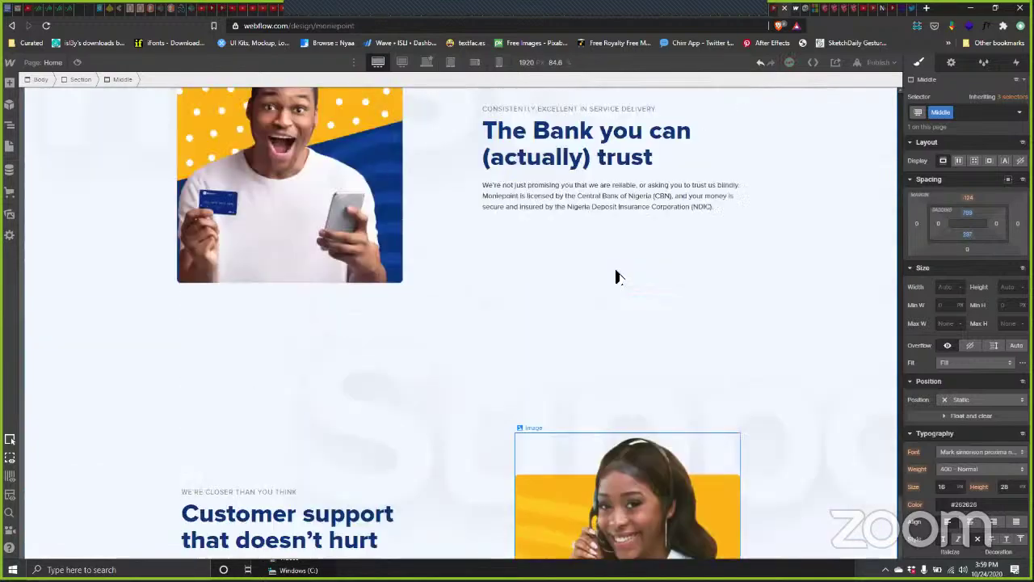
{"action": "scroll", "coordinate": [625, 280], "scroll_direction": "up", "scroll_amount": 10}
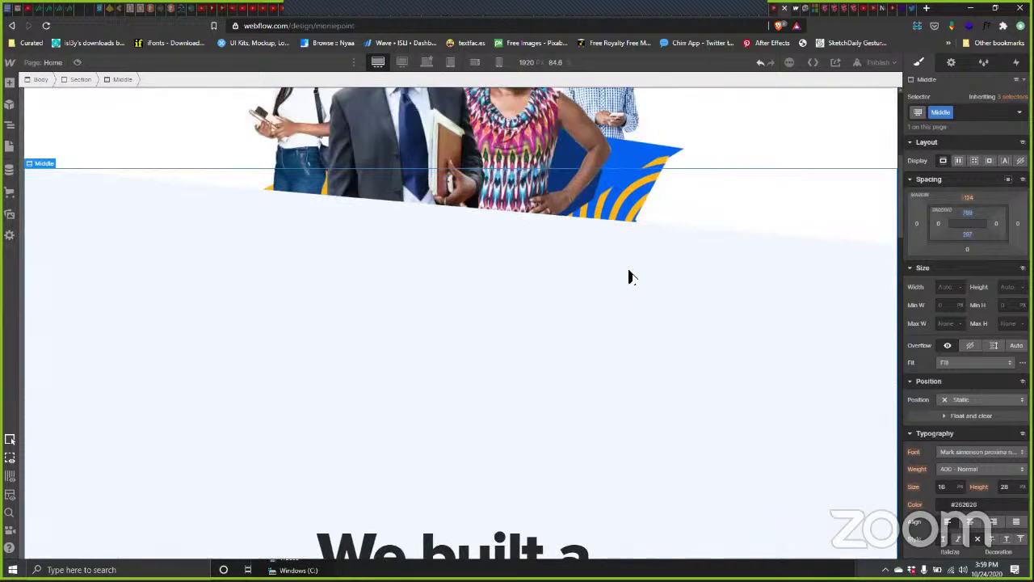
{"action": "scroll", "coordinate": [628, 279], "scroll_direction": "down", "scroll_amount": 2}
{"action": "scroll", "coordinate": [582, 277], "scroll_direction": "up", "scroll_amount": 1}
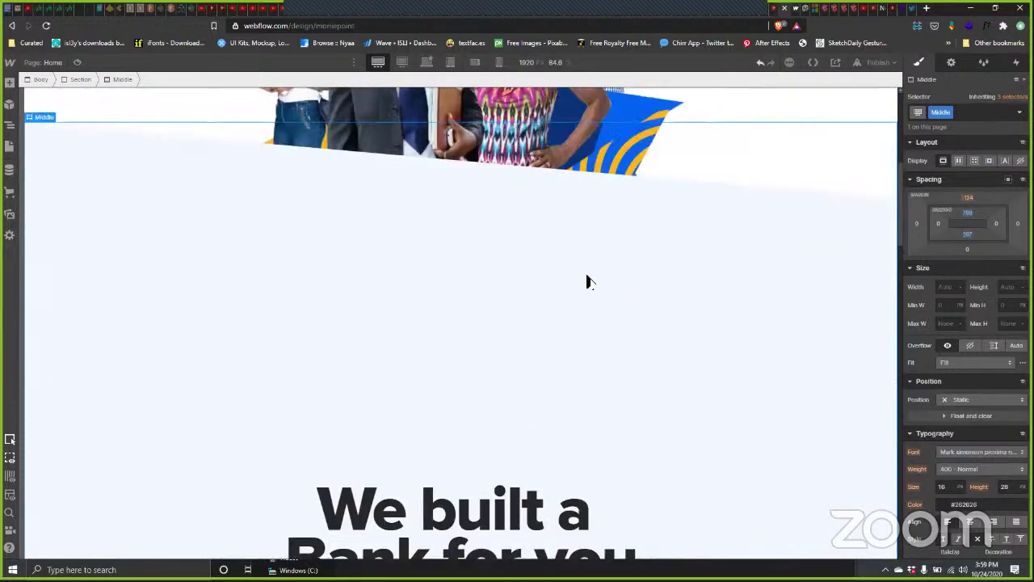
{"action": "scroll", "coordinate": [587, 282], "scroll_direction": "down", "scroll_amount": 8}
{"action": "scroll", "coordinate": [594, 283], "scroll_direction": "down", "scroll_amount": 20}
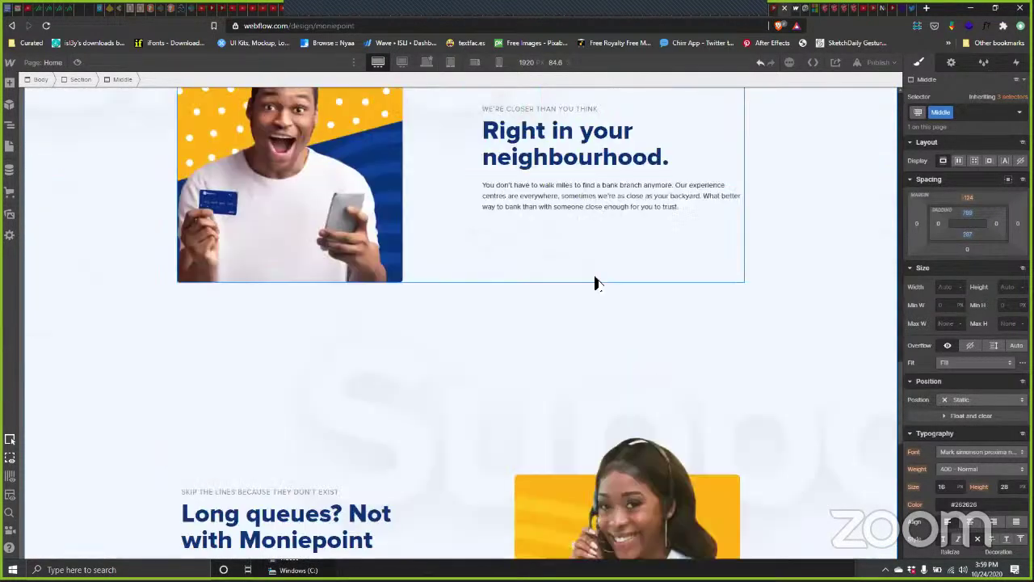
{"action": "scroll", "coordinate": [609, 284], "scroll_direction": "down", "scroll_amount": 4}
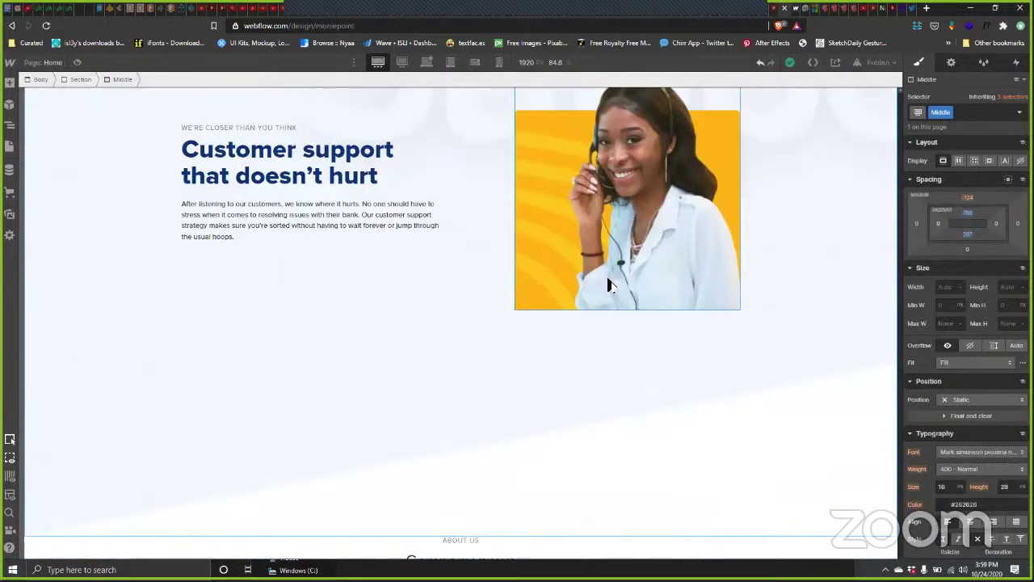
{"action": "scroll", "coordinate": [607, 283], "scroll_direction": "up", "scroll_amount": 20}
{"action": "scroll", "coordinate": [591, 274], "scroll_direction": "up", "scroll_amount": 15}
{"action": "scroll", "coordinate": [545, 243], "scroll_direction": "down", "scroll_amount": 2}
{"action": "scroll", "coordinate": [655, 186], "scroll_direction": "up", "scroll_amount": 3}
Step: Switch to the published moniepoint.webflow.io site and compare its feature sections' spacing, including around the "We built a Bank for you" heading
{"action": "key", "text": "ctrl+Tab"}
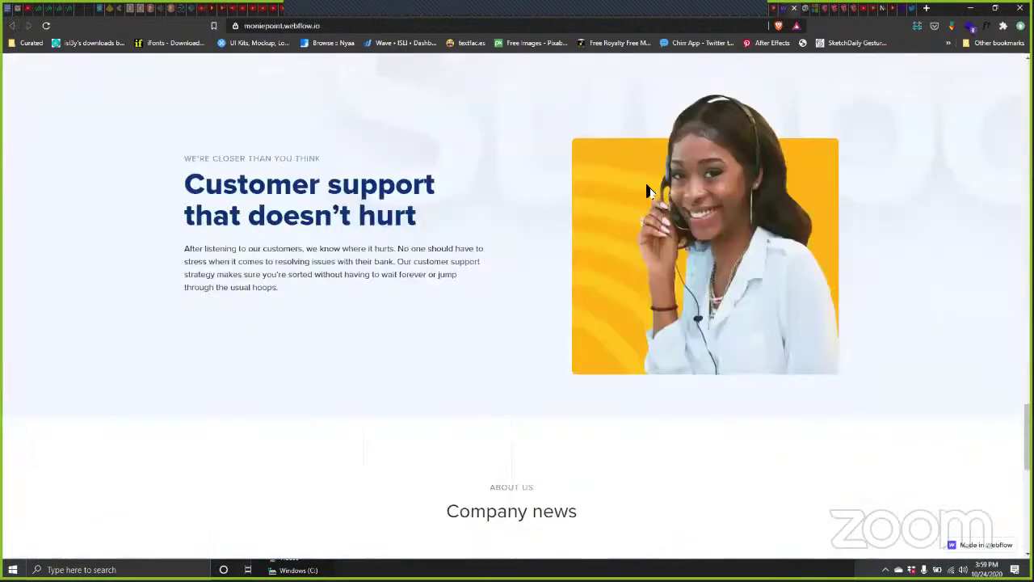
{"action": "scroll", "coordinate": [646, 192], "scroll_direction": "down", "scroll_amount": 3}
{"action": "scroll", "coordinate": [647, 191], "scroll_direction": "up", "scroll_amount": 6}
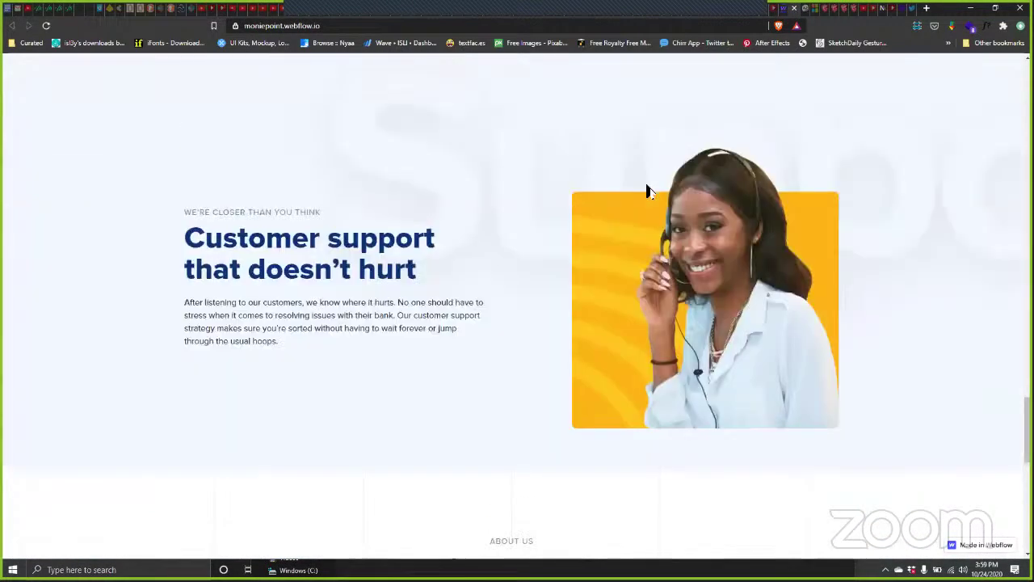
{"action": "scroll", "coordinate": [646, 192], "scroll_direction": "up", "scroll_amount": 5}
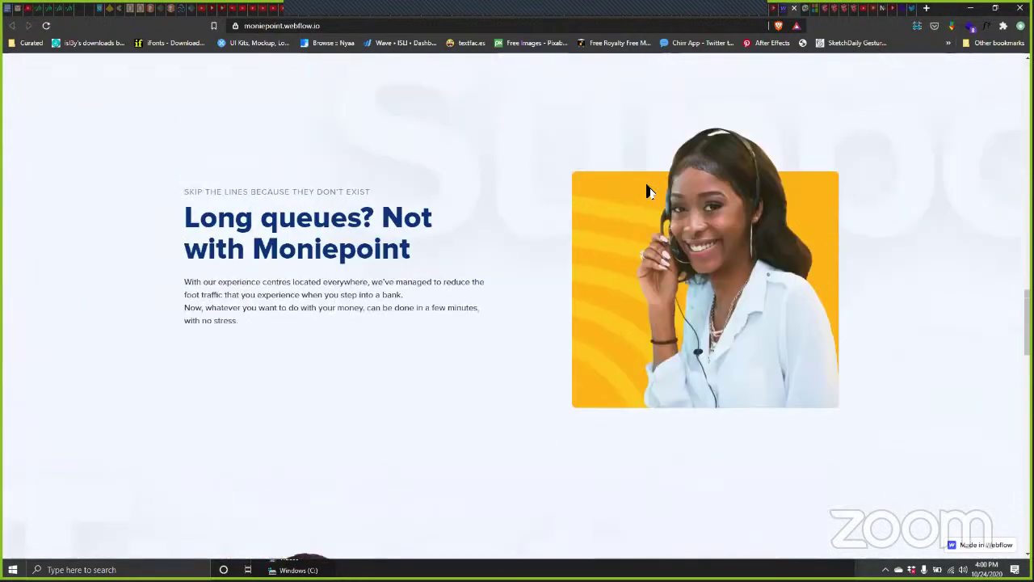
{"action": "scroll", "coordinate": [646, 191], "scroll_direction": "up", "scroll_amount": 5}
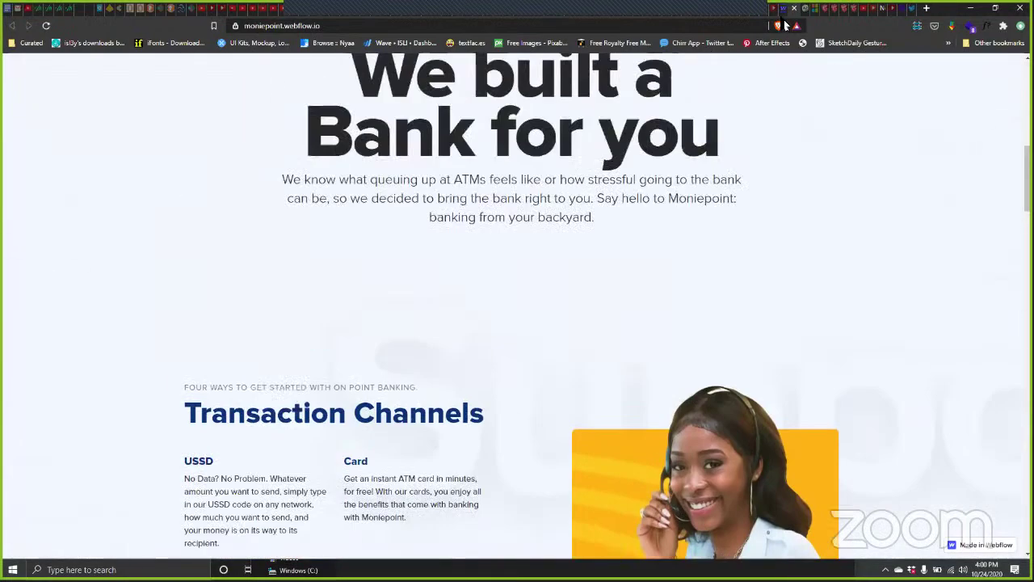
{"action": "scroll", "coordinate": [750, 146], "scroll_direction": "up", "scroll_amount": 3}
{"action": "scroll", "coordinate": [740, 198], "scroll_direction": "down", "scroll_amount": 10}
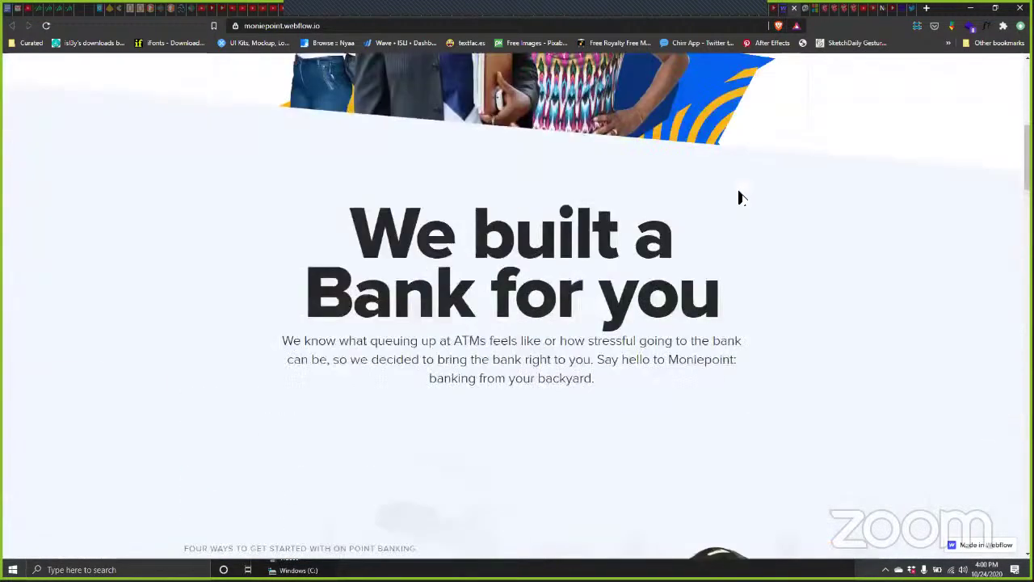
{"action": "scroll", "coordinate": [728, 162], "scroll_direction": "down", "scroll_amount": 3}
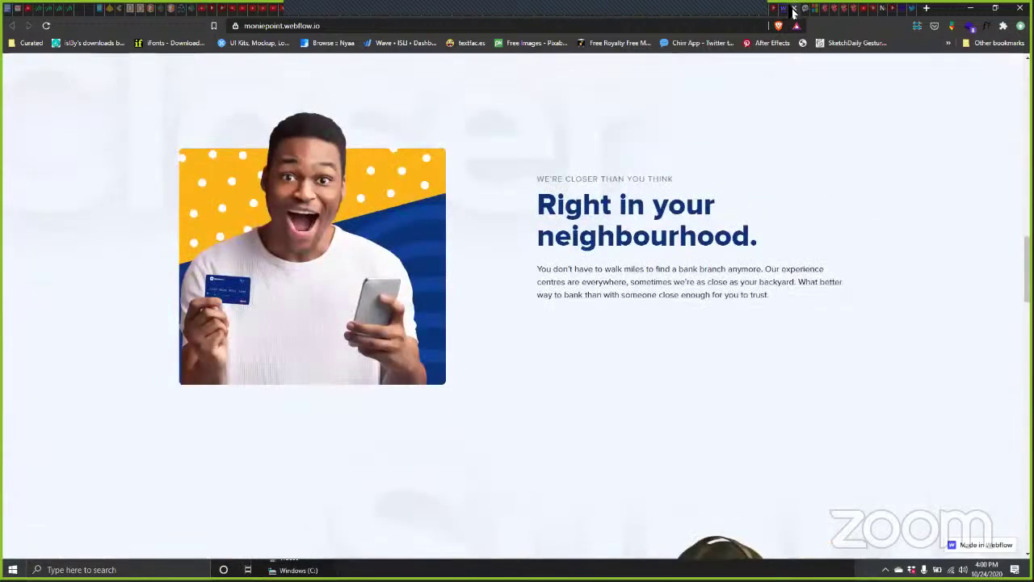
Step: Return to the Webflow Designer and reduce the Middle section's top padding to about 426 px
{"action": "key", "text": "ctrl+shift+Tab"}
{"action": "scroll", "coordinate": [833, 218], "scroll_direction": "down", "scroll_amount": 2}
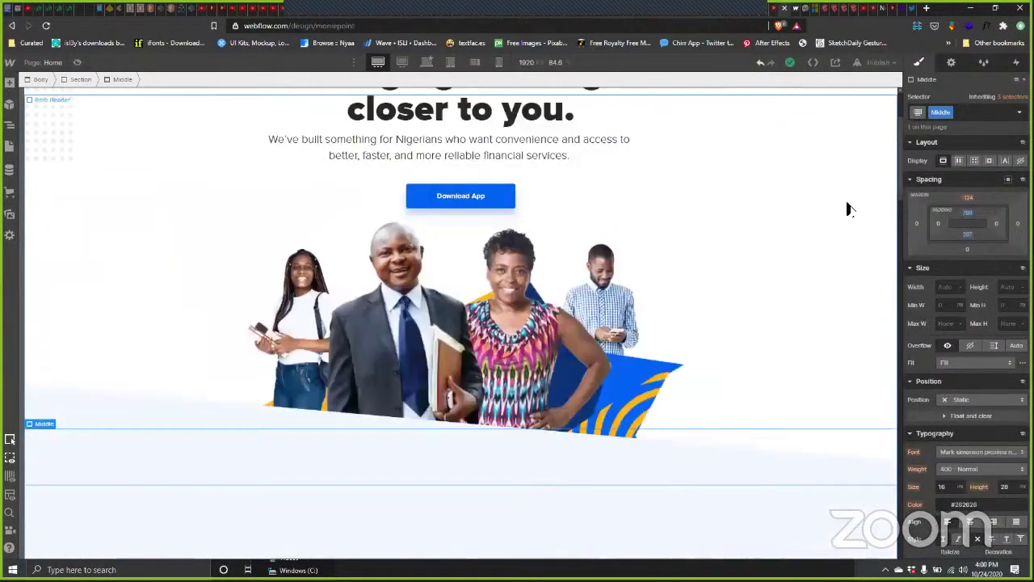
{"action": "scroll", "coordinate": [845, 215], "scroll_direction": "down", "scroll_amount": 5}
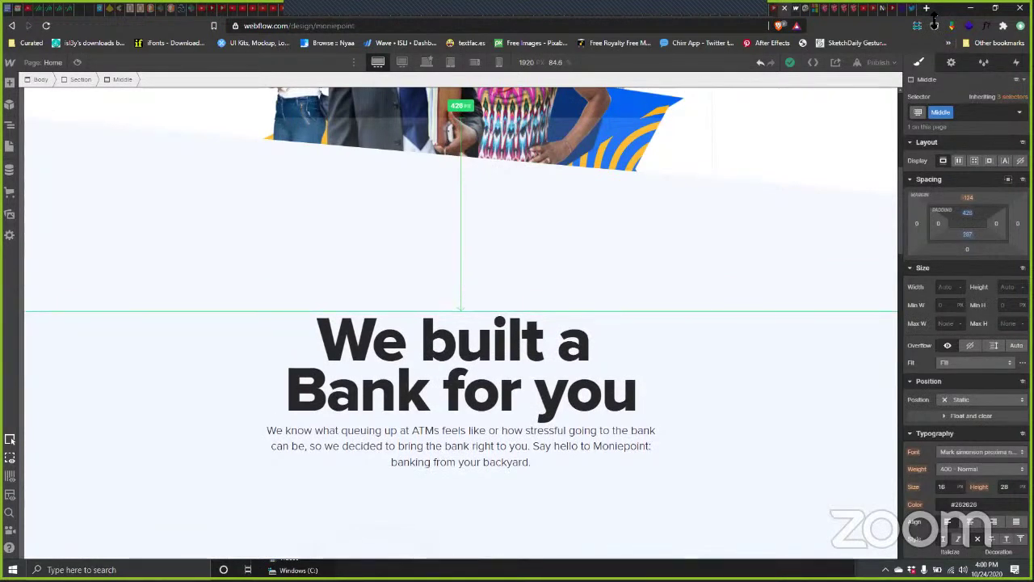
Step: Review the feature sections' spacing from the intro heading down to Company news and back up
{"action": "scroll", "coordinate": [720, 325], "scroll_direction": "down", "scroll_amount": 5}
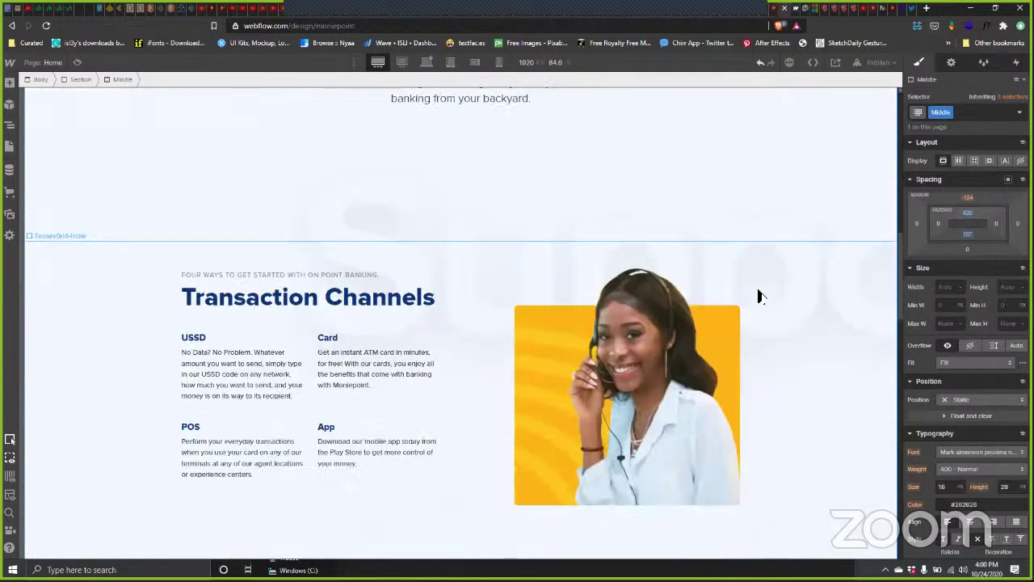
{"action": "scroll", "coordinate": [751, 297], "scroll_direction": "down", "scroll_amount": 4}
{"action": "scroll", "coordinate": [750, 303], "scroll_direction": "down", "scroll_amount": 5}
{"action": "scroll", "coordinate": [750, 307], "scroll_direction": "down", "scroll_amount": 5}
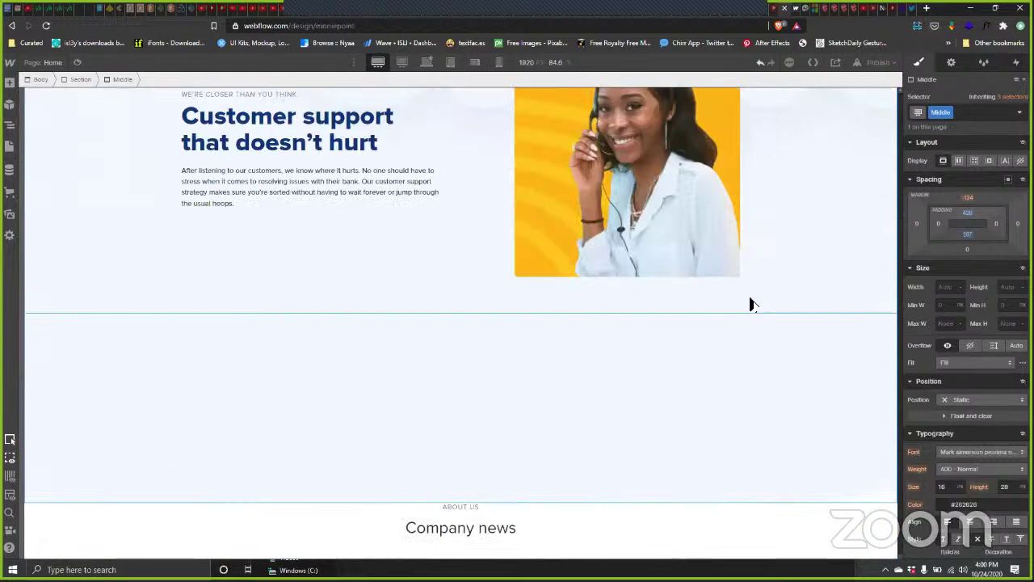
{"action": "scroll", "coordinate": [747, 305], "scroll_direction": "up", "scroll_amount": 2}
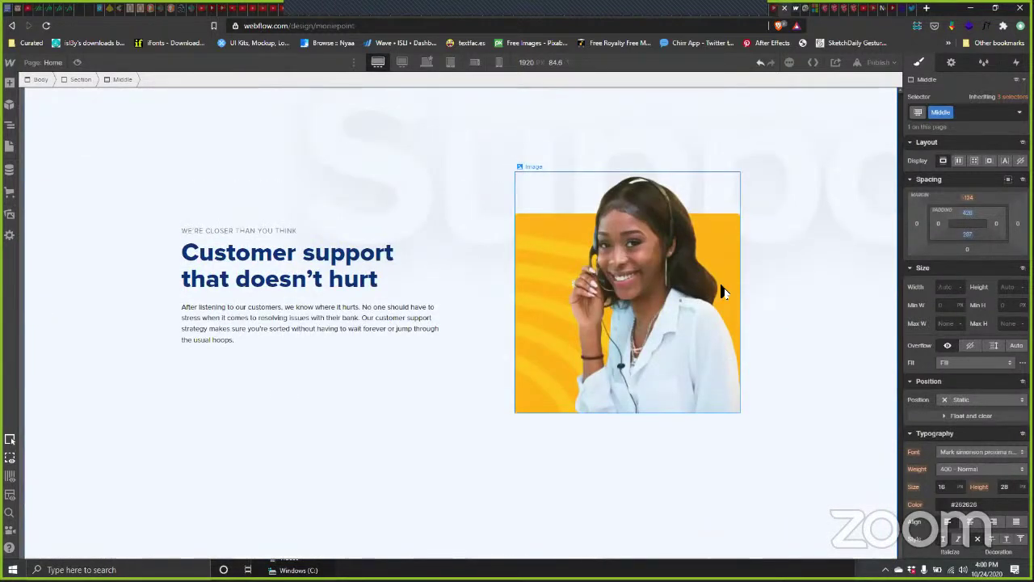
{"action": "scroll", "coordinate": [869, 261], "scroll_direction": "up", "scroll_amount": 5}
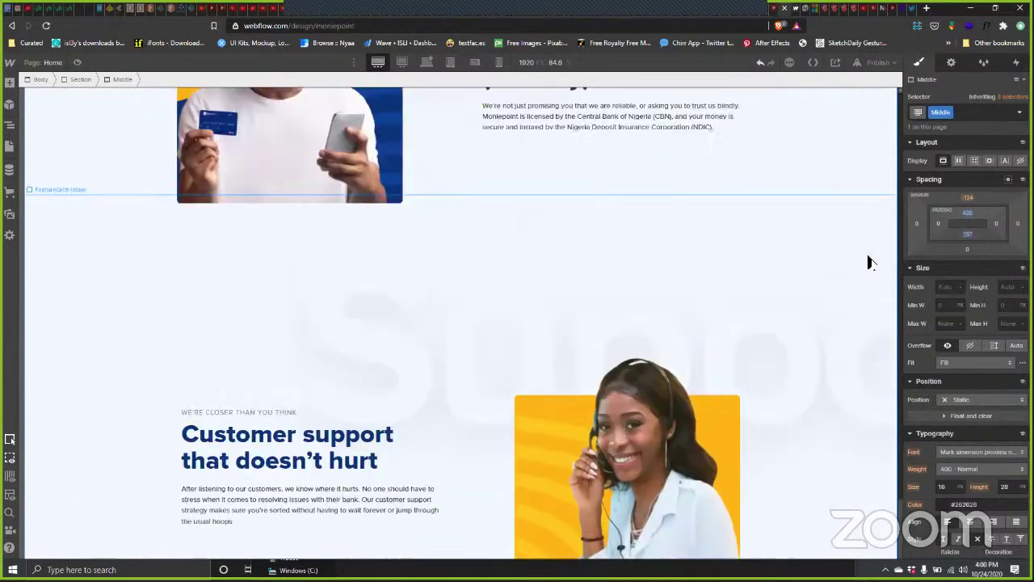
{"action": "scroll", "coordinate": [868, 261], "scroll_direction": "up", "scroll_amount": 4}
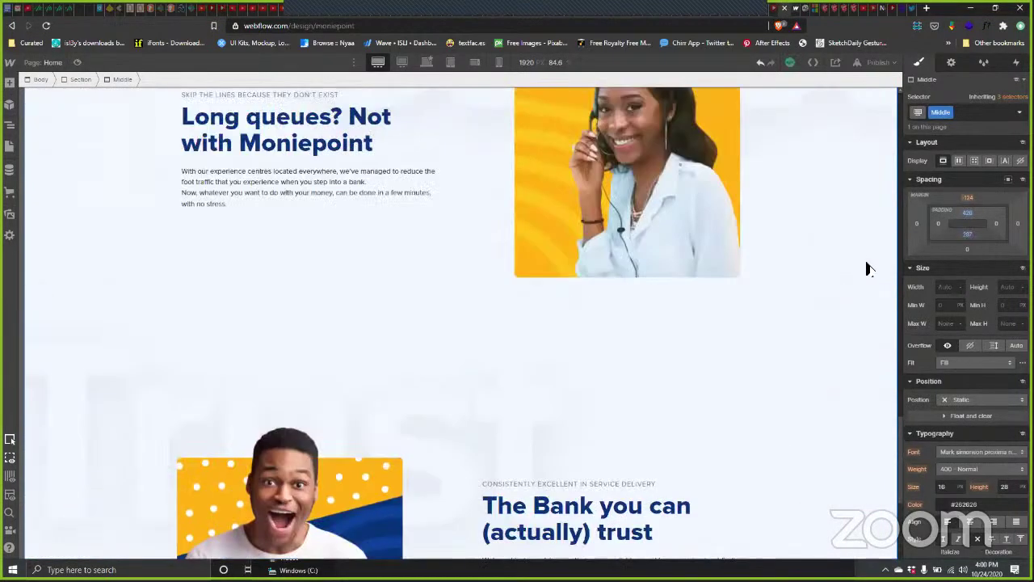
{"action": "scroll", "coordinate": [869, 261], "scroll_direction": "up", "scroll_amount": 10}
{"action": "scroll", "coordinate": [869, 238], "scroll_direction": "down", "scroll_amount": 3}
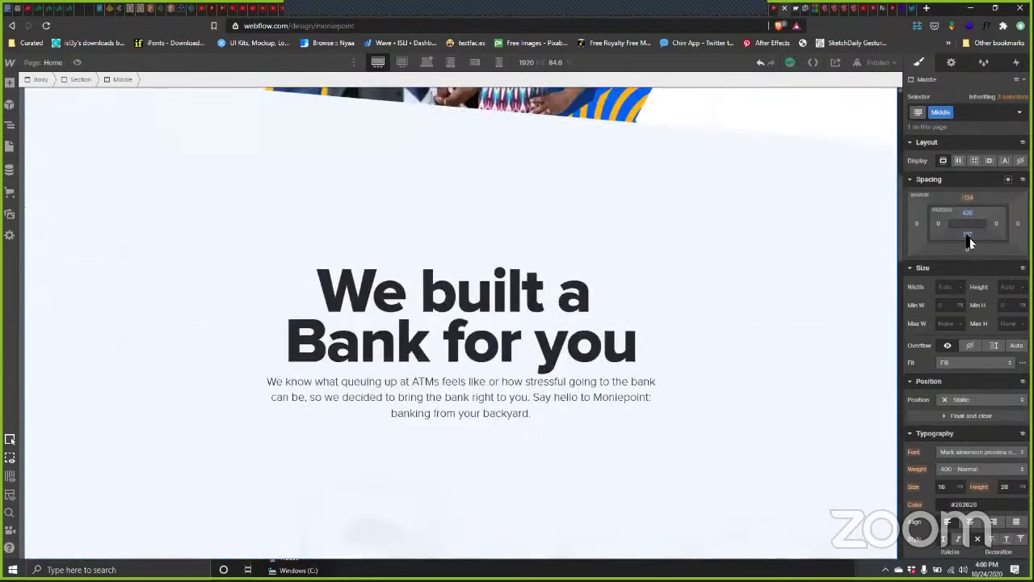
Step: Reset the Middle section's bottom padding to 0 and check the page from Customer support up to the hero
{"action": "left_click", "coordinate": [969, 236]}
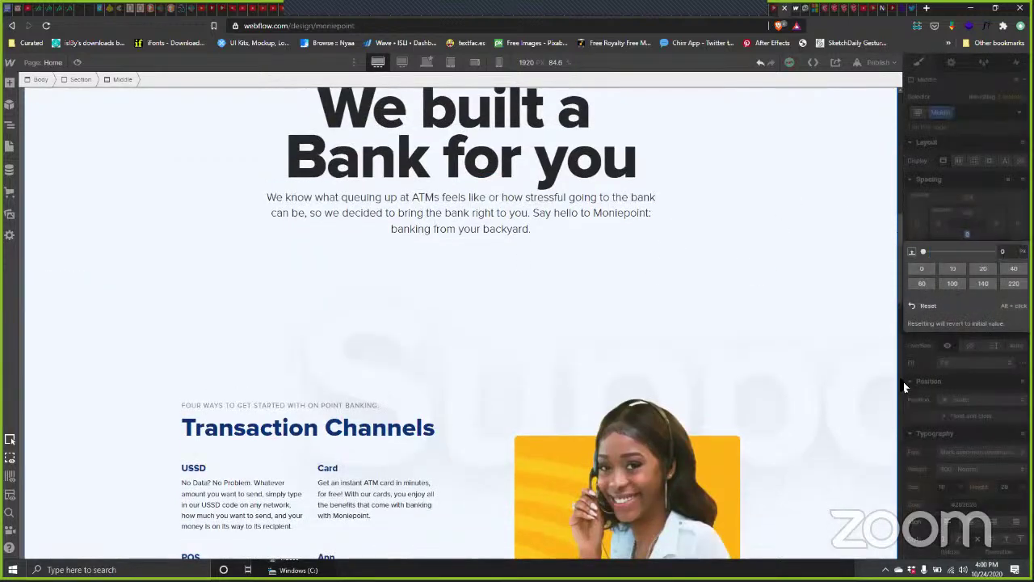
{"action": "scroll", "coordinate": [879, 485], "scroll_direction": "down", "scroll_amount": 10}
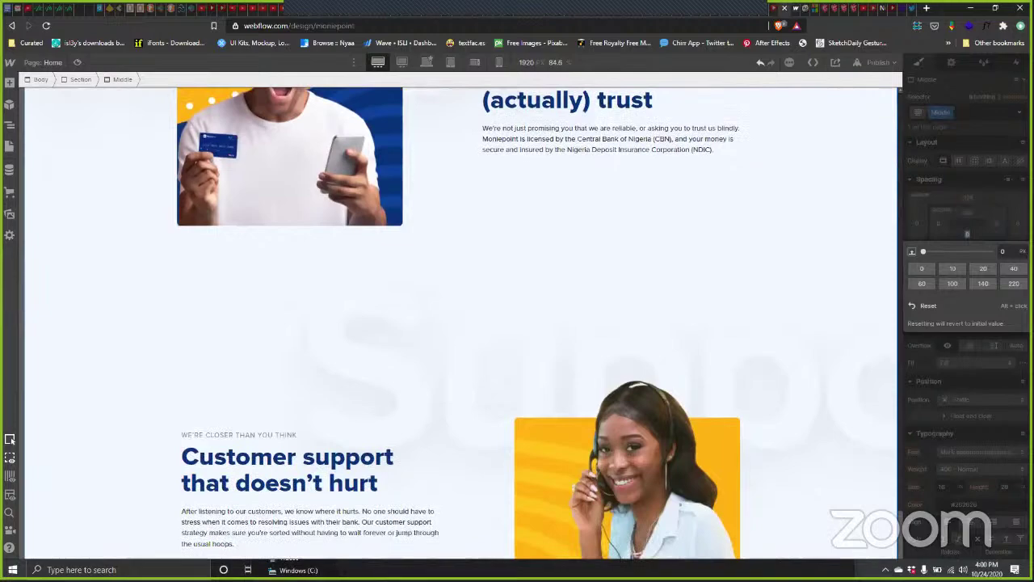
{"action": "scroll", "coordinate": [879, 485], "scroll_direction": "down", "scroll_amount": 3}
{"action": "scroll", "coordinate": [861, 162], "scroll_direction": "up", "scroll_amount": 12}
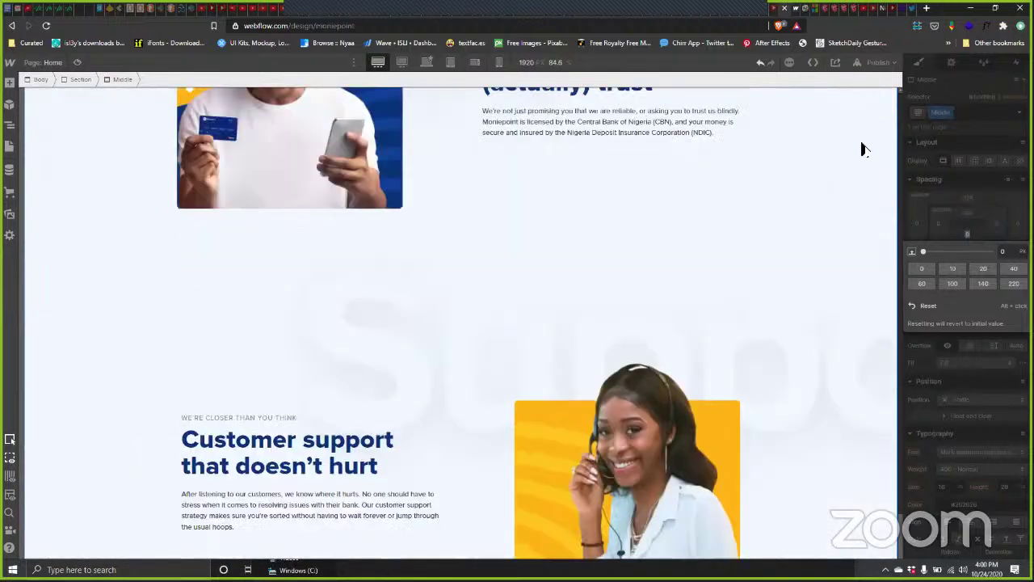
{"action": "scroll", "coordinate": [825, 243], "scroll_direction": "up", "scroll_amount": 2}
{"action": "scroll", "coordinate": [775, 335], "scroll_direction": "down", "scroll_amount": 1}
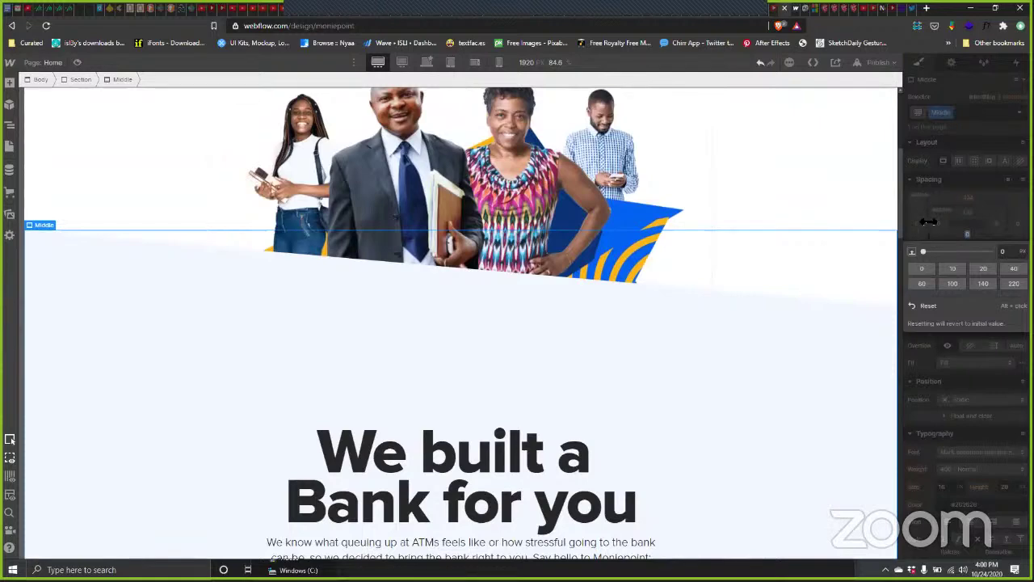
{"action": "left_click", "coordinate": [940, 407]}
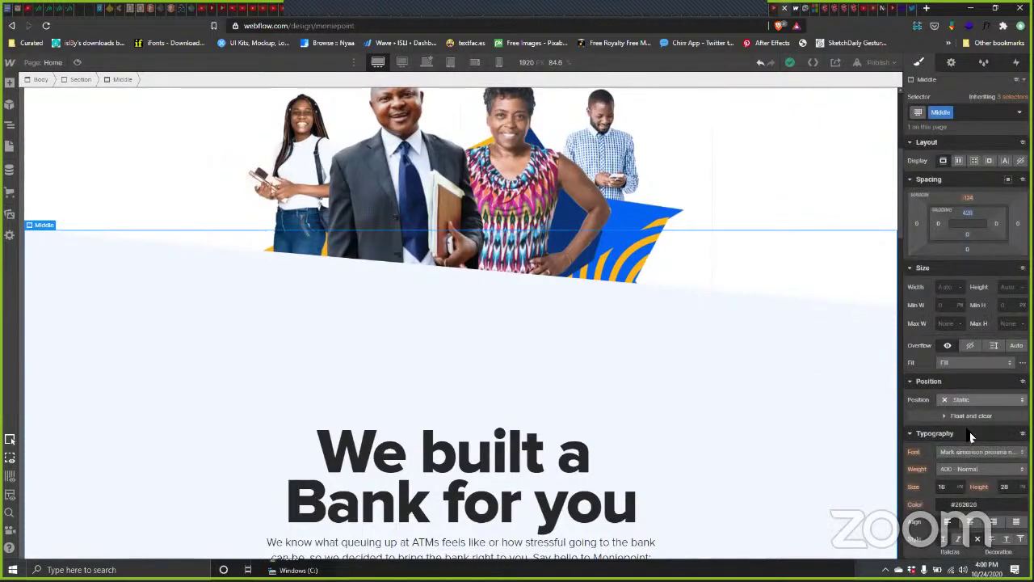
Step: Open the settings of the Middle section's Middle.svg background image and set its size to Cover
{"action": "scroll", "coordinate": [974, 424], "scroll_direction": "down", "scroll_amount": 3}
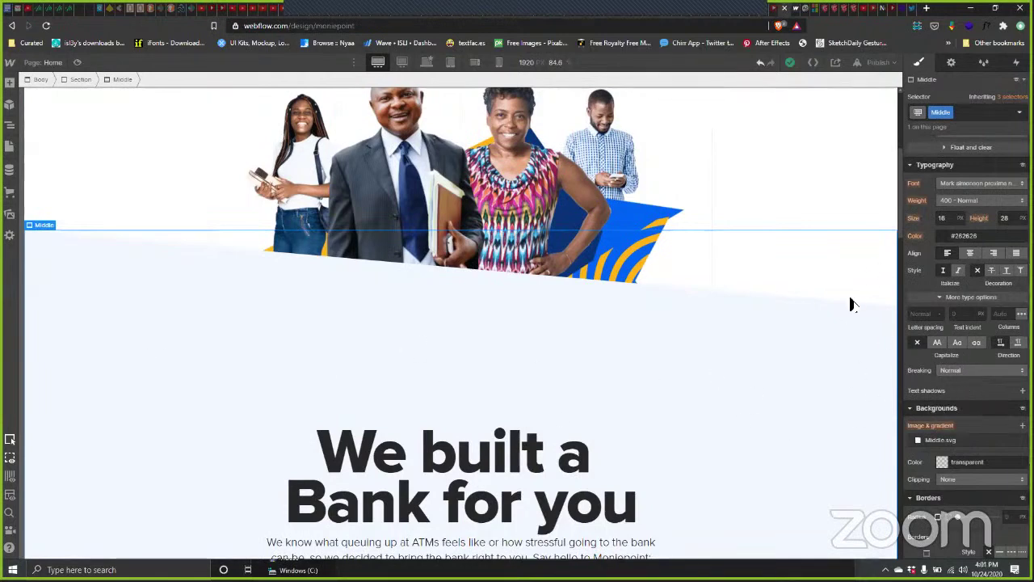
{"action": "scroll", "coordinate": [986, 328], "scroll_direction": "up", "scroll_amount": 3}
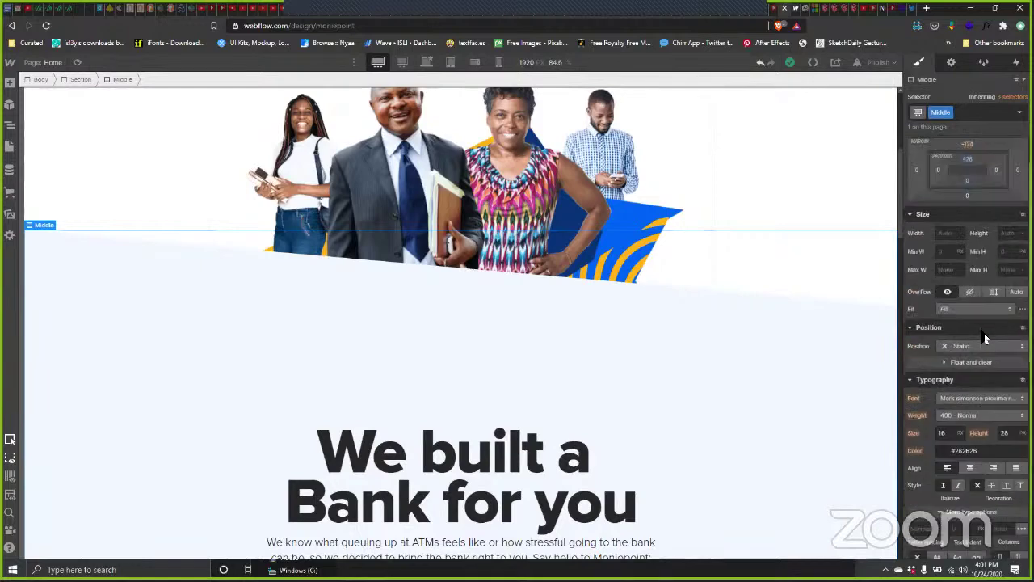
{"action": "scroll", "coordinate": [963, 329], "scroll_direction": "down", "scroll_amount": 5}
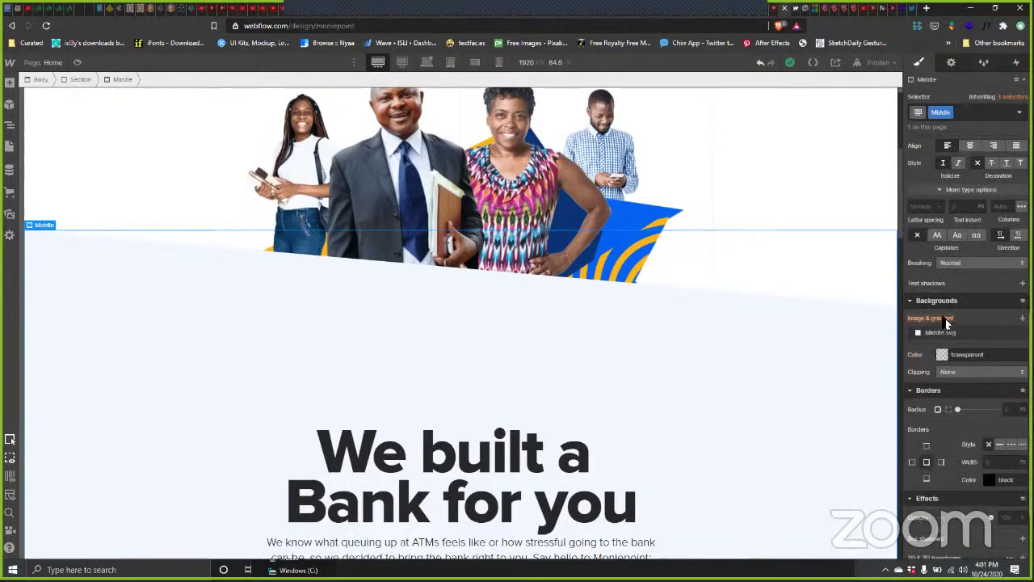
{"action": "scroll", "coordinate": [944, 242], "scroll_direction": "down", "scroll_amount": 2}
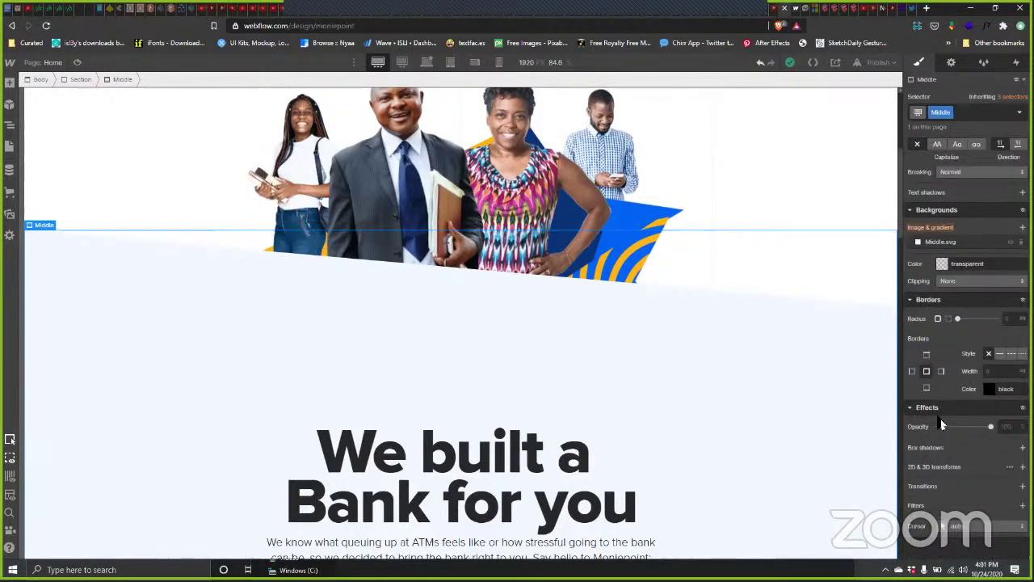
{"action": "left_click", "coordinate": [941, 241]}
{"action": "left_click", "coordinate": [991, 345]}
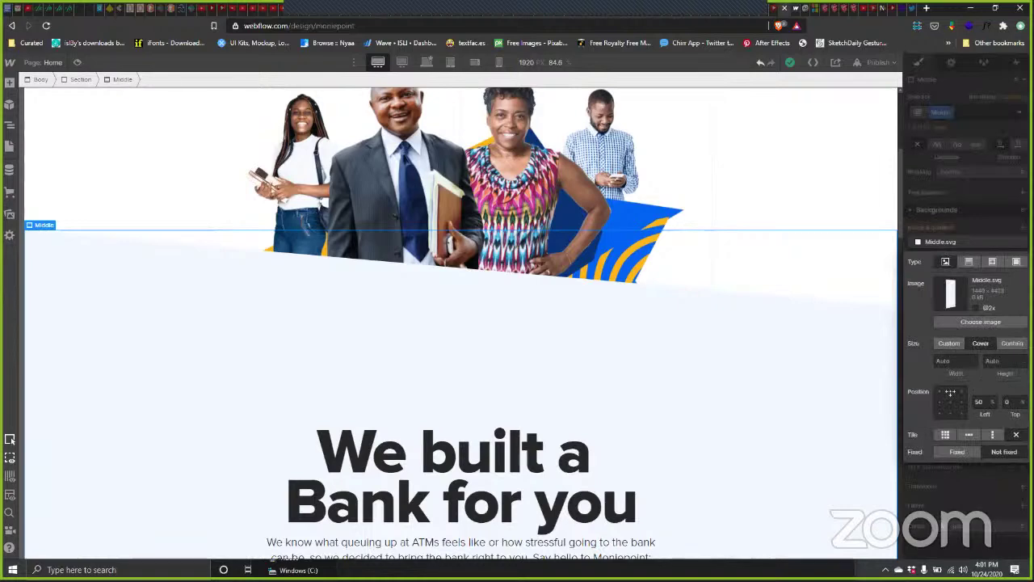
Step: Try the Contain size on the Middle section's background image and undo the recent style edits back to the Intro Header change
{"action": "left_click", "coordinate": [1012, 345]}
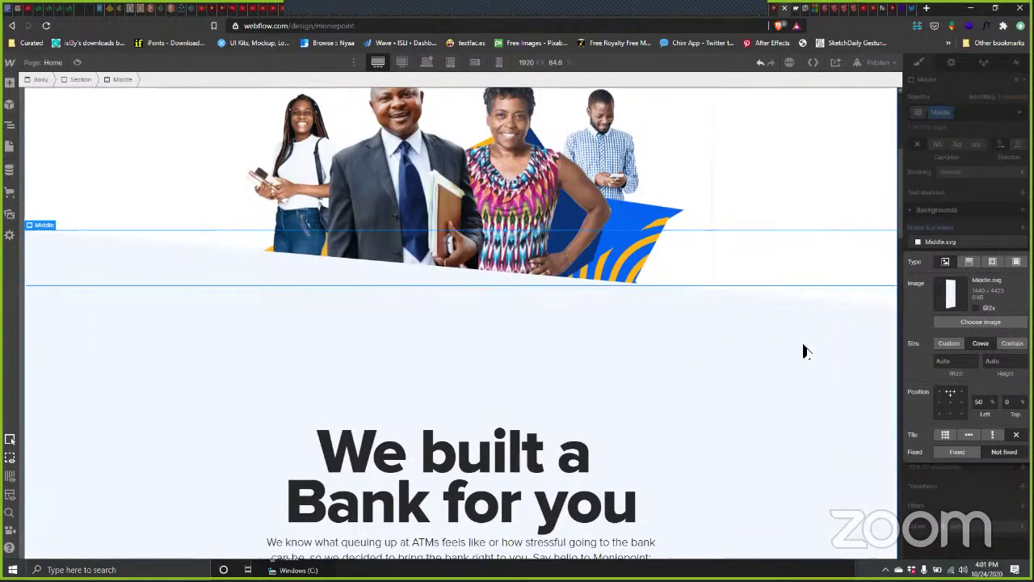
{"action": "key", "text": "ctrl+z"}
{"action": "key", "text": "ctrl+z"}
{"action": "key", "text": "ctrl+z"}
{"action": "key", "text": "ctrl+z"}
{"action": "key", "text": "ctrl+z"}
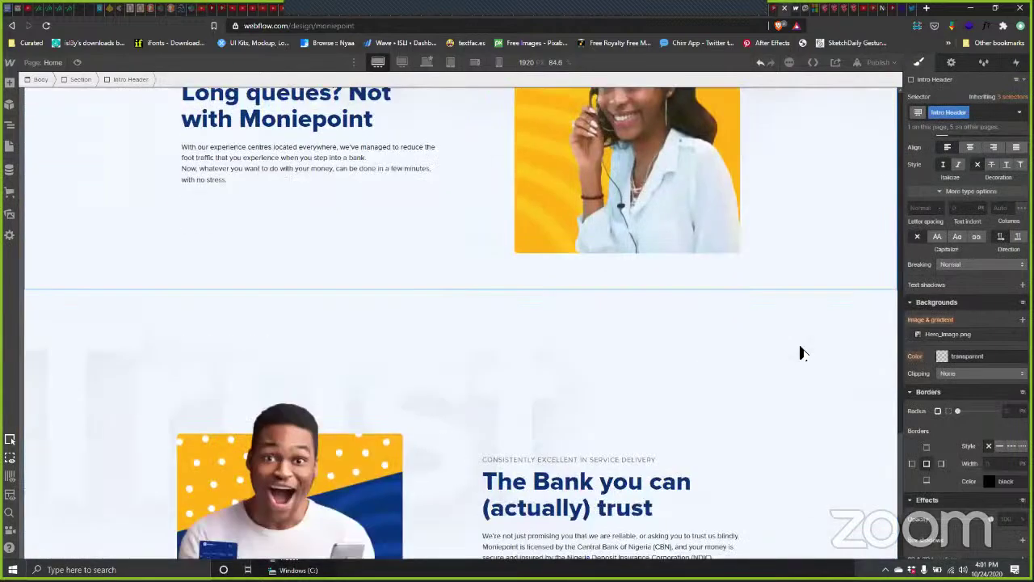
{"action": "key", "text": "ctrl+z"}
{"action": "key", "text": "ctrl+z"}
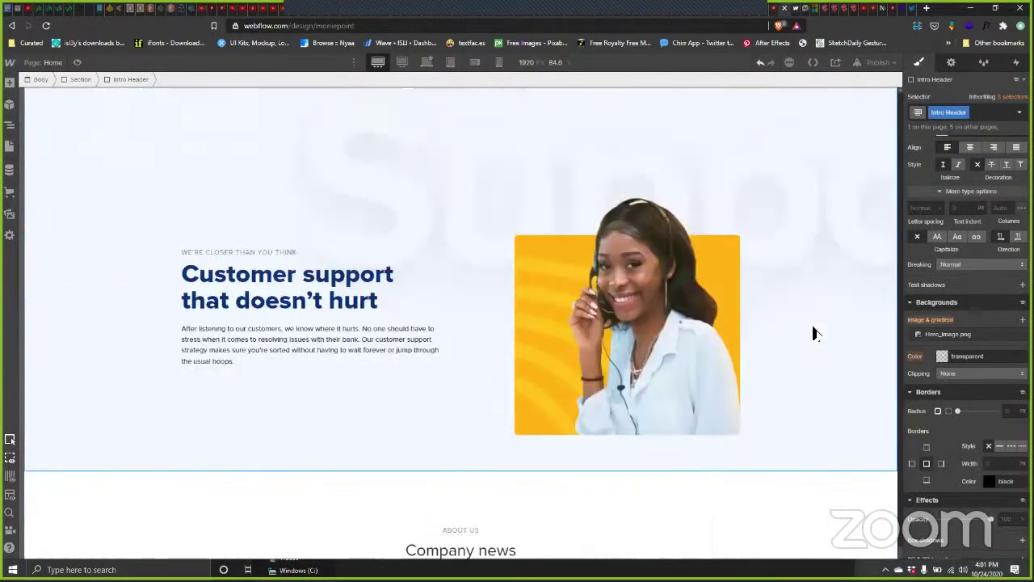
{"action": "scroll", "coordinate": [869, 293], "scroll_direction": "down", "scroll_amount": 2}
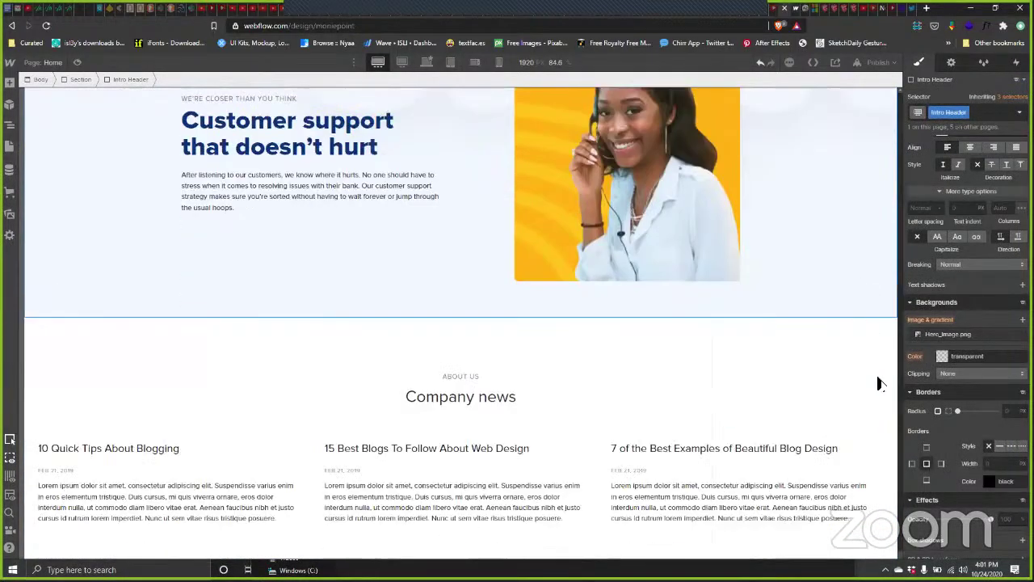
Step: Redo the undone edits up to the Support FeatureGridHolder and check the slanted background below the hero
{"action": "key", "text": "ctrl+shift+z"}
{"action": "key", "text": "ctrl+shift+z"}
{"action": "key", "text": "ctrl+shift+z"}
{"action": "key", "text": "ctrl+shift+z"}
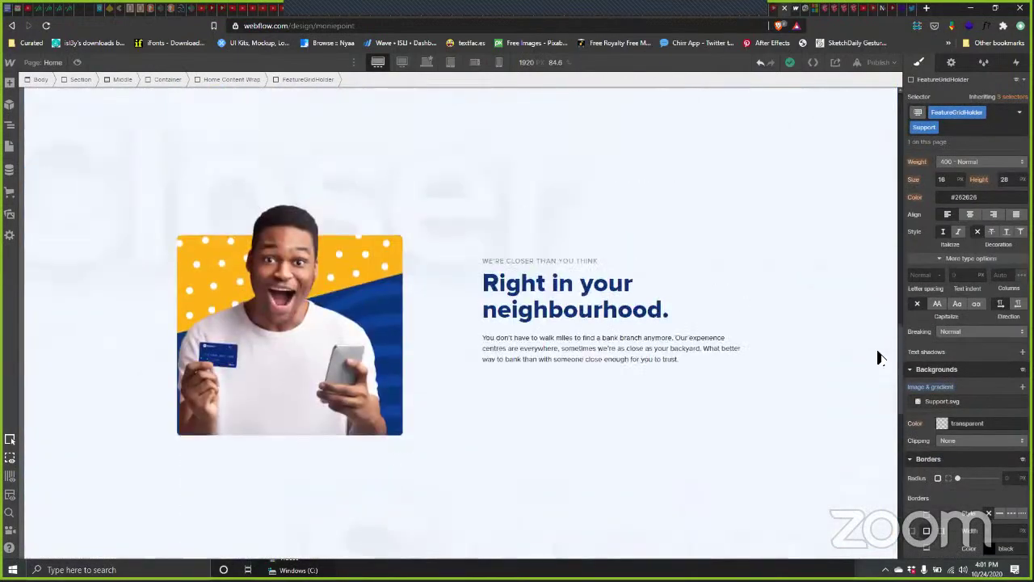
{"action": "scroll", "coordinate": [881, 358], "scroll_direction": "up", "scroll_amount": 10}
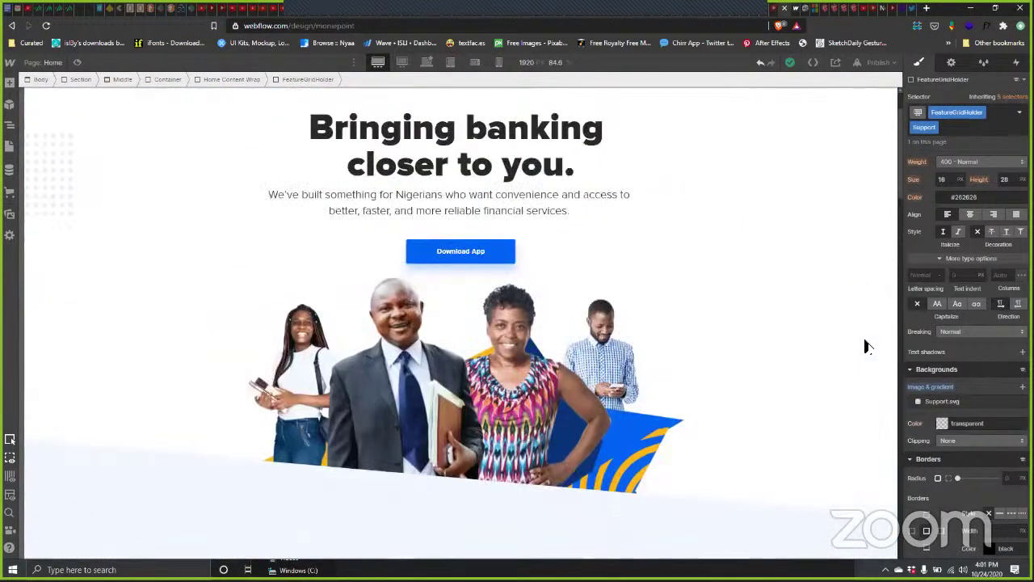
{"action": "scroll", "coordinate": [533, 241], "scroll_direction": "down", "scroll_amount": 4}
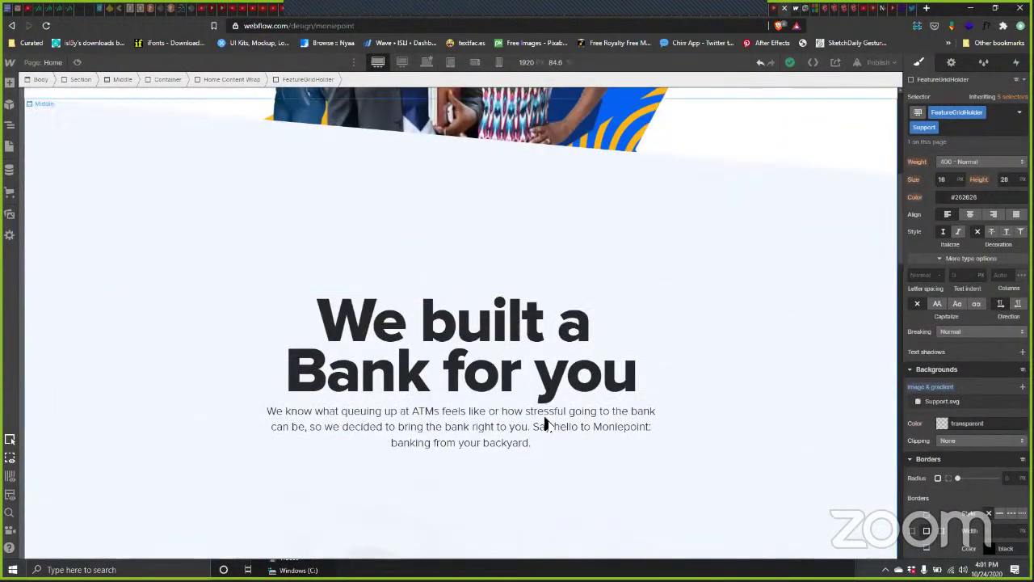
Step: Increase the bottom margin of the Motto Wrap around "We built a Bank for you" to about 240 px
{"action": "scroll", "coordinate": [547, 426], "scroll_direction": "down", "scroll_amount": 2}
{"action": "scroll", "coordinate": [517, 263], "scroll_direction": "down", "scroll_amount": 1}
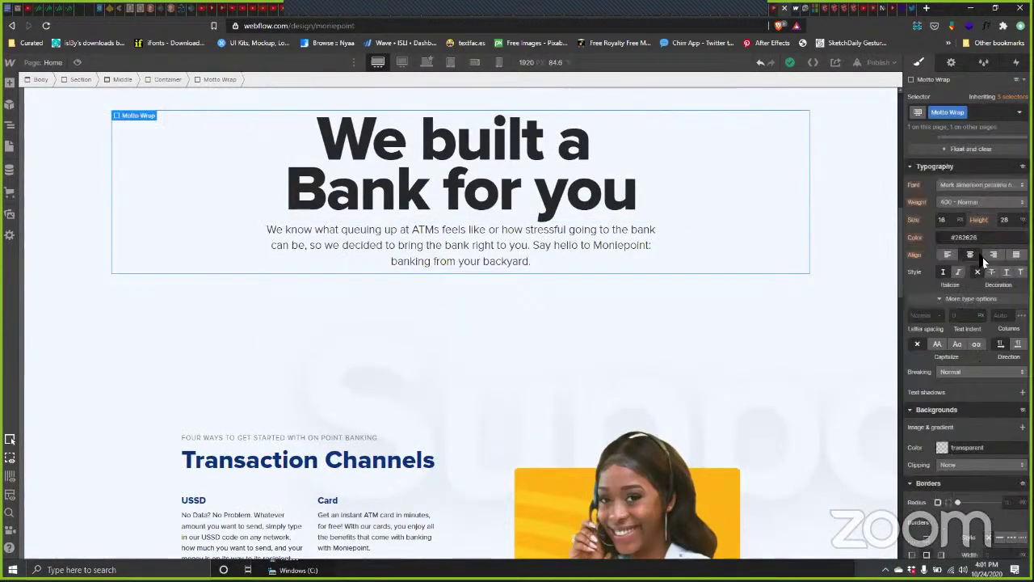
{"action": "left_click_drag", "start_coordinate": [968, 306], "coordinate": [970, 391]}
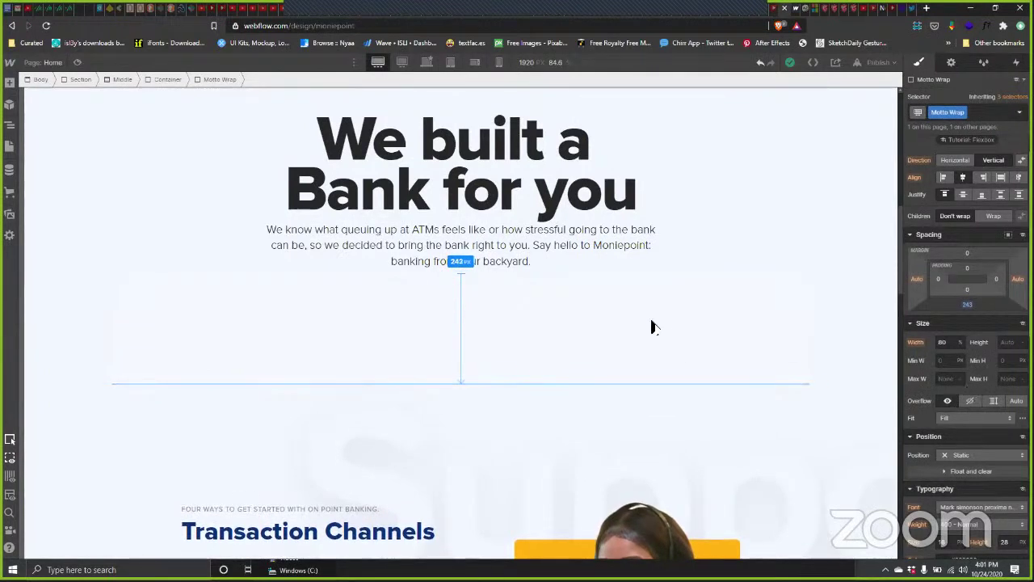
{"action": "scroll", "coordinate": [655, 311], "scroll_direction": "down", "scroll_amount": 5}
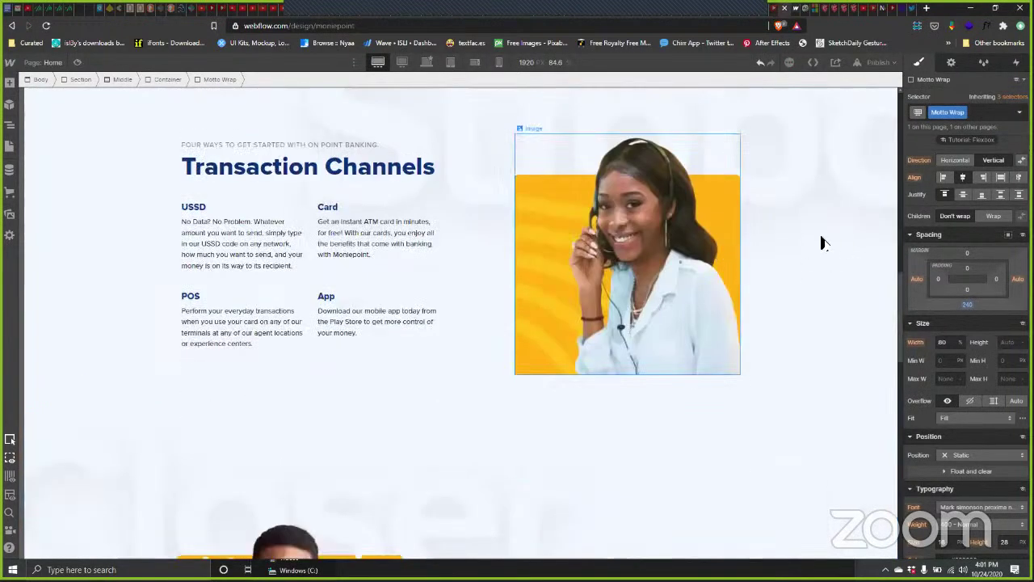
Step: Give the Transaction Channels FeatureGridHolder equal top and bottom margins of about 157 px
{"action": "left_click", "coordinate": [808, 311]}
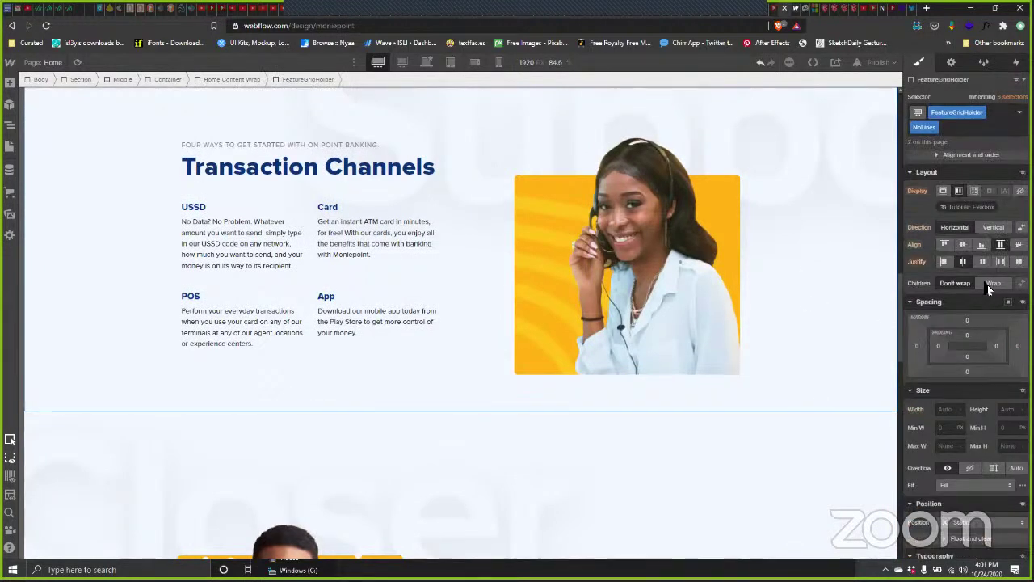
{"action": "scroll", "coordinate": [607, 281], "scroll_direction": "up", "scroll_amount": 2}
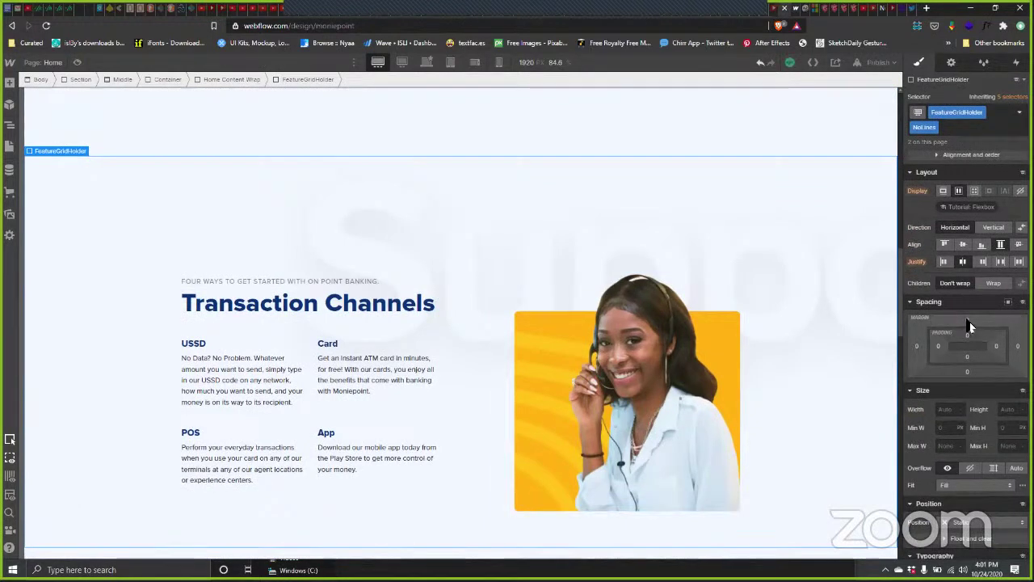
{"action": "mouse_move", "coordinate": [970, 321]}
{"action": "left_mouse_down"}
{"action": "mouse_move", "coordinate": [974, 271]}
{"action": "mouse_move", "coordinate": [970, 325]}
{"action": "mouse_move", "coordinate": [967, 294]}
{"action": "left_mouse_up"}
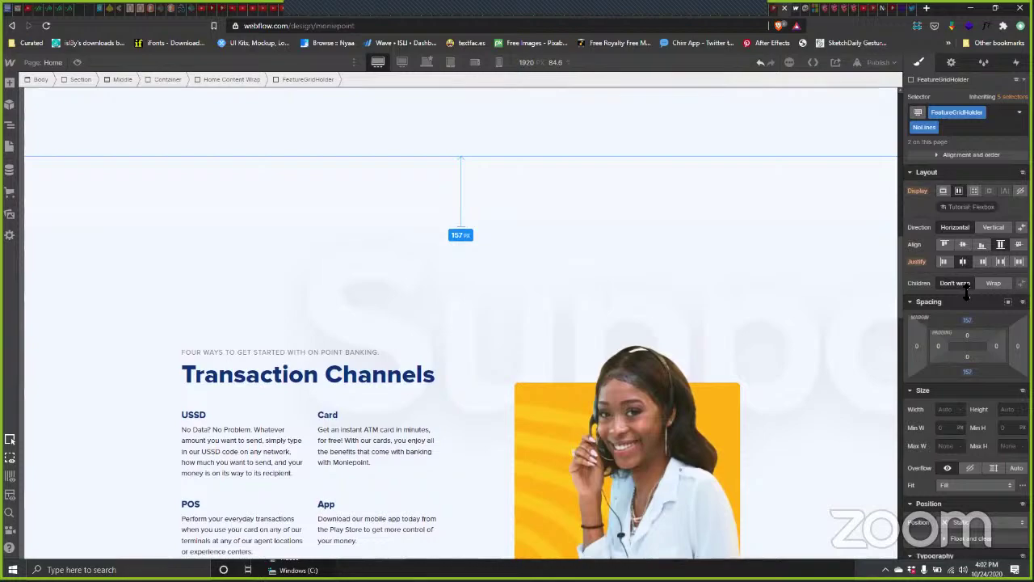
Step: Review the spacing between the feature sections from Transaction Channels down to Customer support and back
{"action": "scroll", "coordinate": [734, 297], "scroll_direction": "down", "scroll_amount": 15}
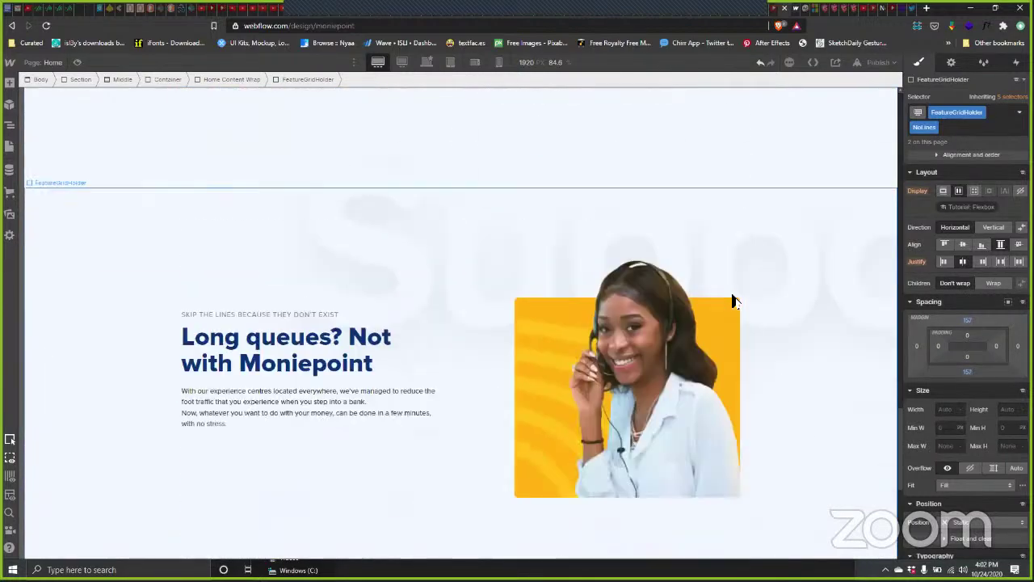
{"action": "scroll", "coordinate": [732, 301], "scroll_direction": "down", "scroll_amount": 8}
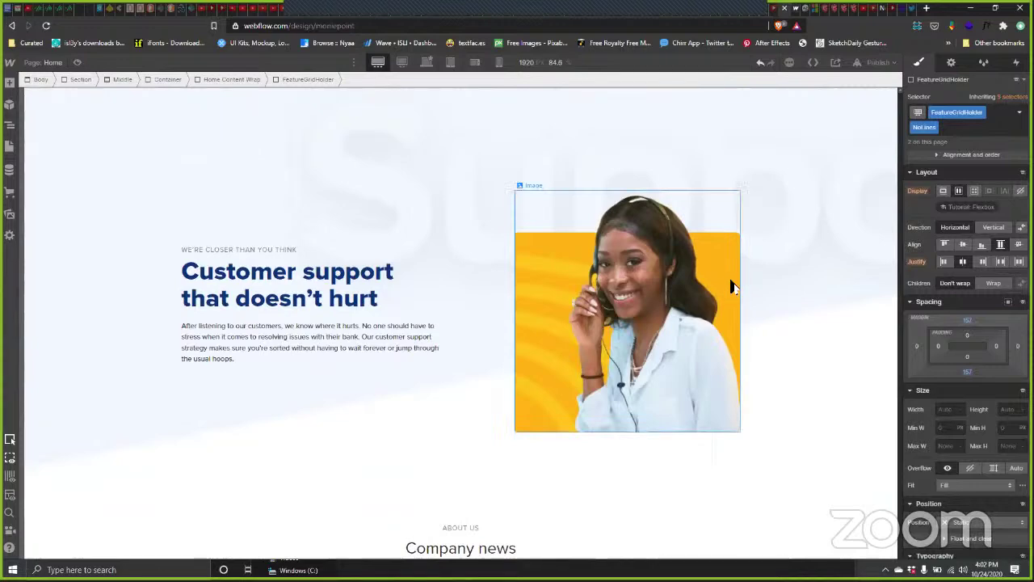
{"action": "scroll", "coordinate": [723, 285], "scroll_direction": "up", "scroll_amount": 6}
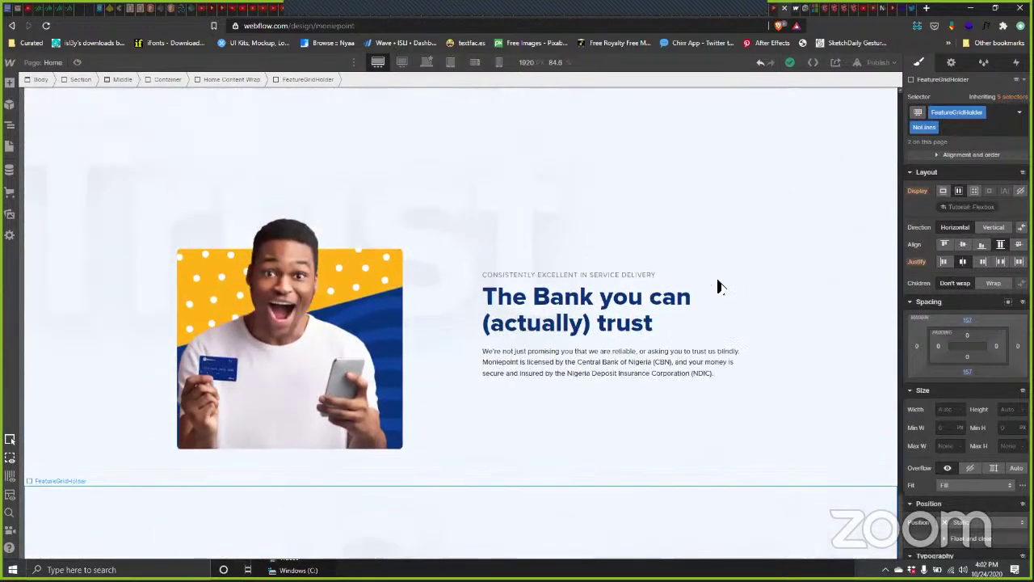
{"action": "scroll", "coordinate": [720, 287], "scroll_direction": "down", "scroll_amount": 6}
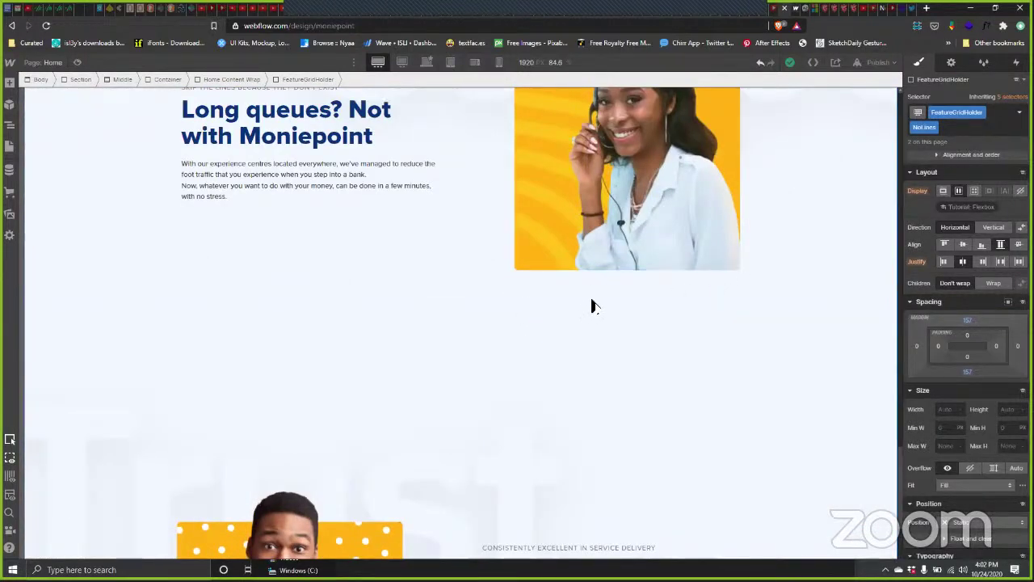
{"action": "scroll", "coordinate": [614, 293], "scroll_direction": "up", "scroll_amount": 5}
{"action": "scroll", "coordinate": [618, 292], "scroll_direction": "up", "scroll_amount": 4}
{"action": "scroll", "coordinate": [618, 292], "scroll_direction": "down", "scroll_amount": 8}
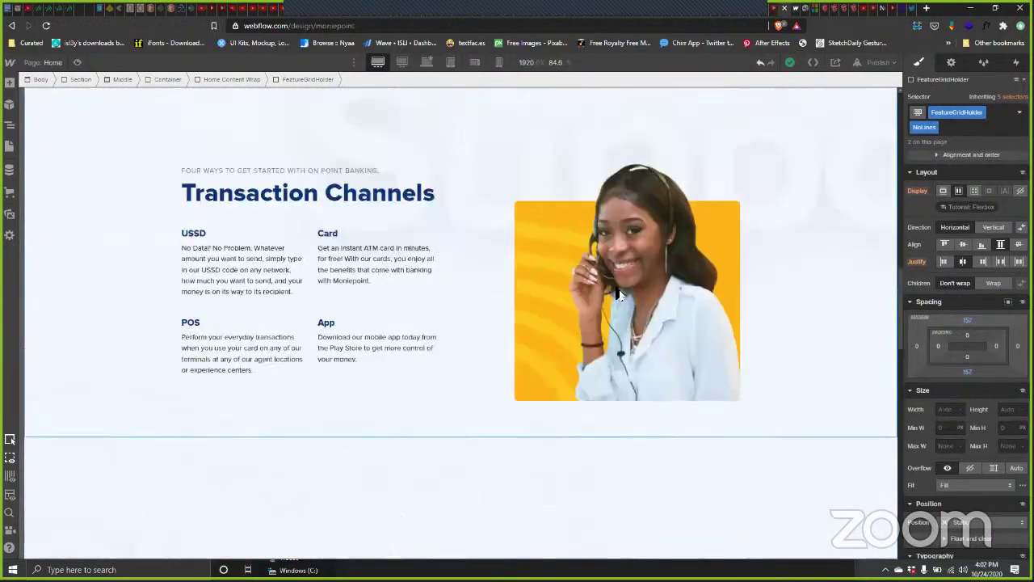
{"action": "scroll", "coordinate": [619, 292], "scroll_direction": "up", "scroll_amount": 2}
{"action": "scroll", "coordinate": [620, 291], "scroll_direction": "down", "scroll_amount": 2}
{"action": "scroll", "coordinate": [605, 299], "scroll_direction": "down", "scroll_amount": 3}
{"action": "scroll", "coordinate": [570, 312], "scroll_direction": "up", "scroll_amount": 1}
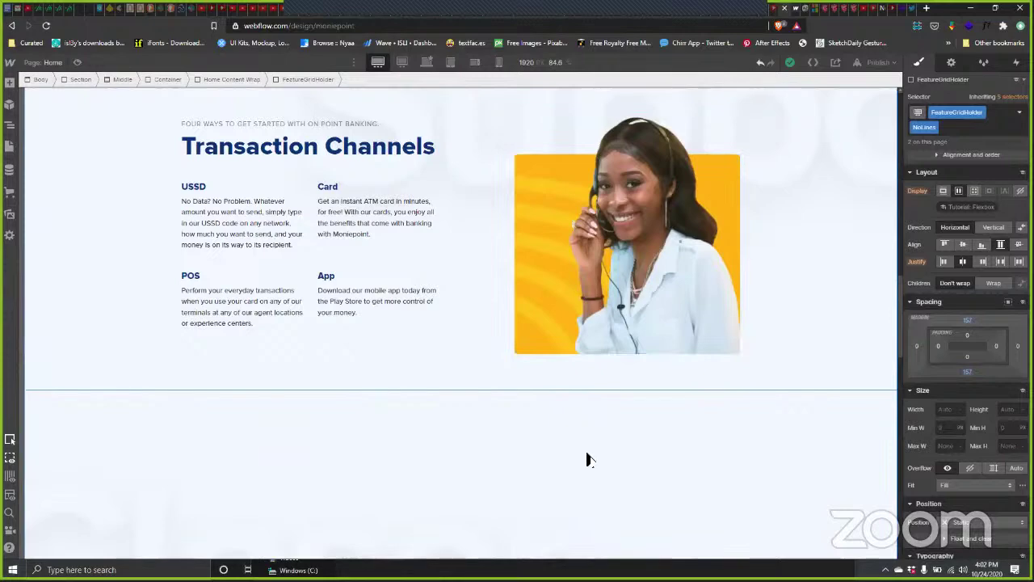
Step: Select the Home Content Wrap and publish the site to moniepoint.webflow.io
{"action": "left_click", "coordinate": [625, 467]}
{"action": "scroll", "coordinate": [626, 252], "scroll_direction": "up", "scroll_amount": 5}
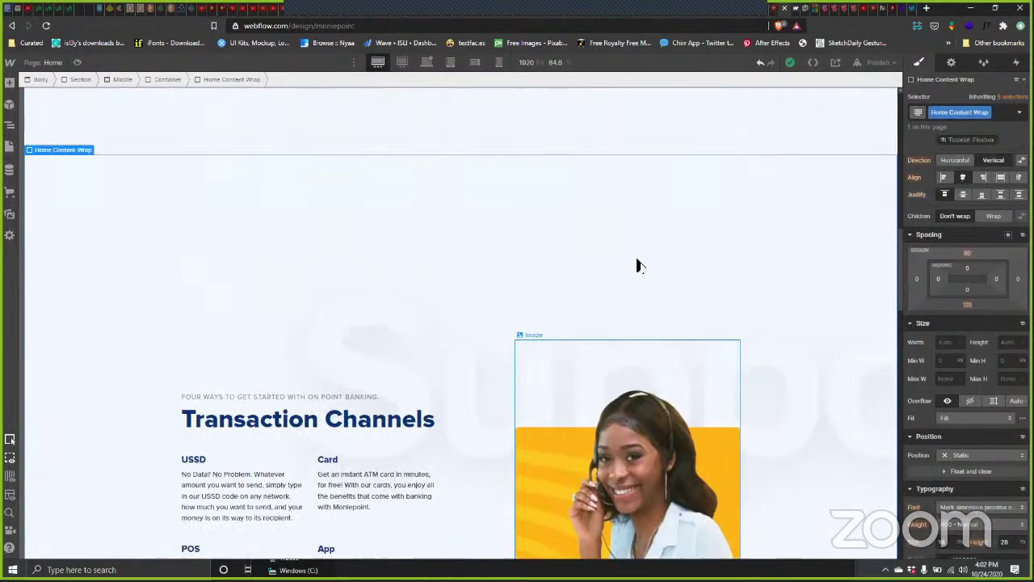
{"action": "left_click", "coordinate": [873, 67]}
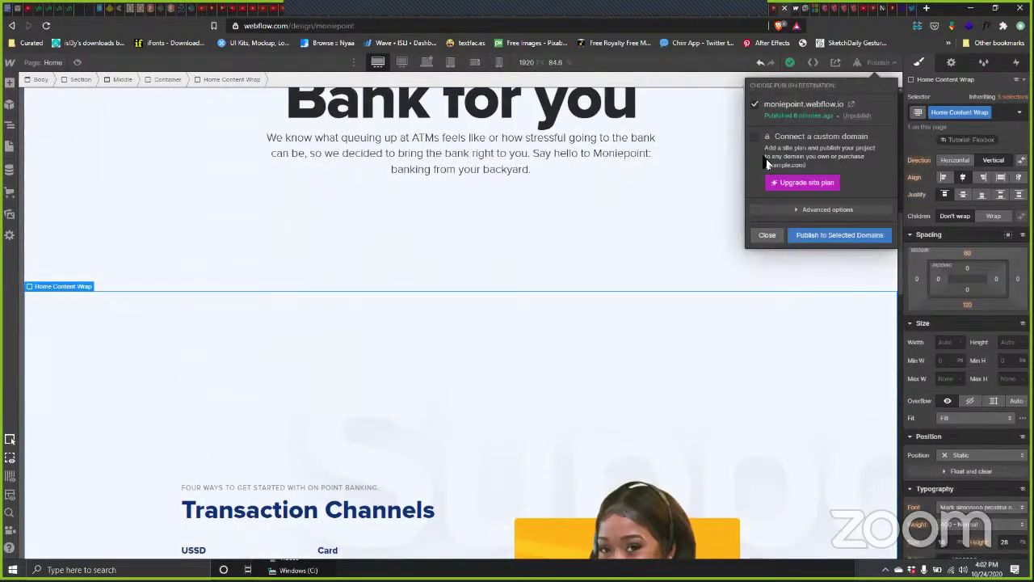
{"action": "left_click", "coordinate": [837, 236]}
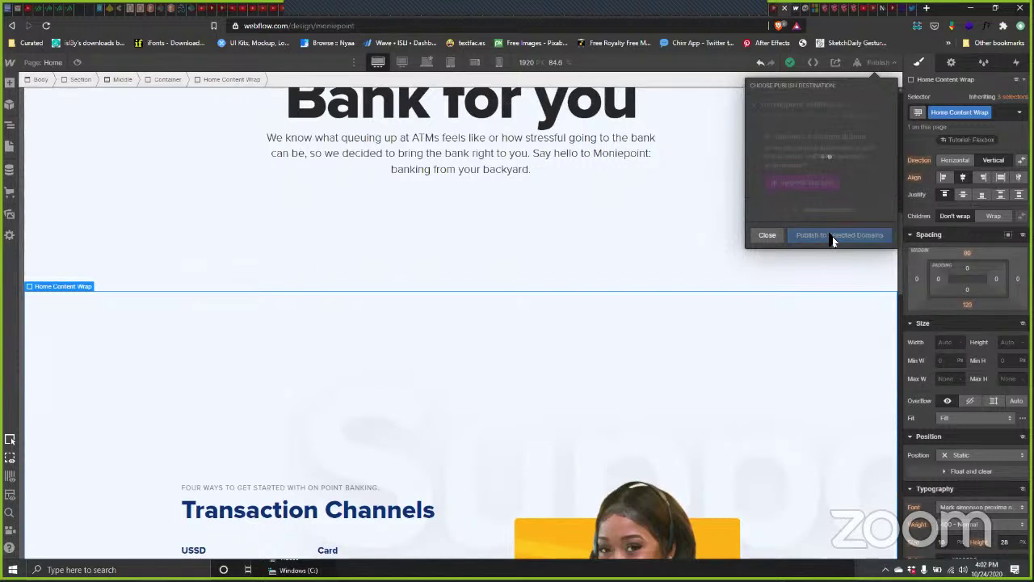
Step: Switch the canvas to the base desktop breakpoint and check the feature sections down to Customer support
{"action": "left_click", "coordinate": [424, 71]}
{"action": "scroll", "coordinate": [723, 235], "scroll_direction": "down", "scroll_amount": 15}
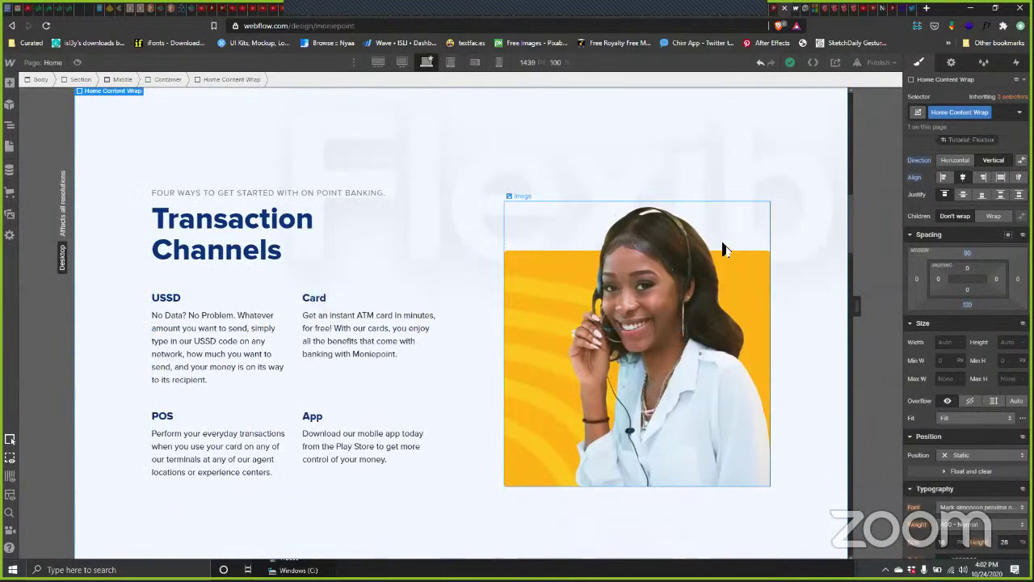
{"action": "scroll", "coordinate": [723, 230], "scroll_direction": "down", "scroll_amount": 5}
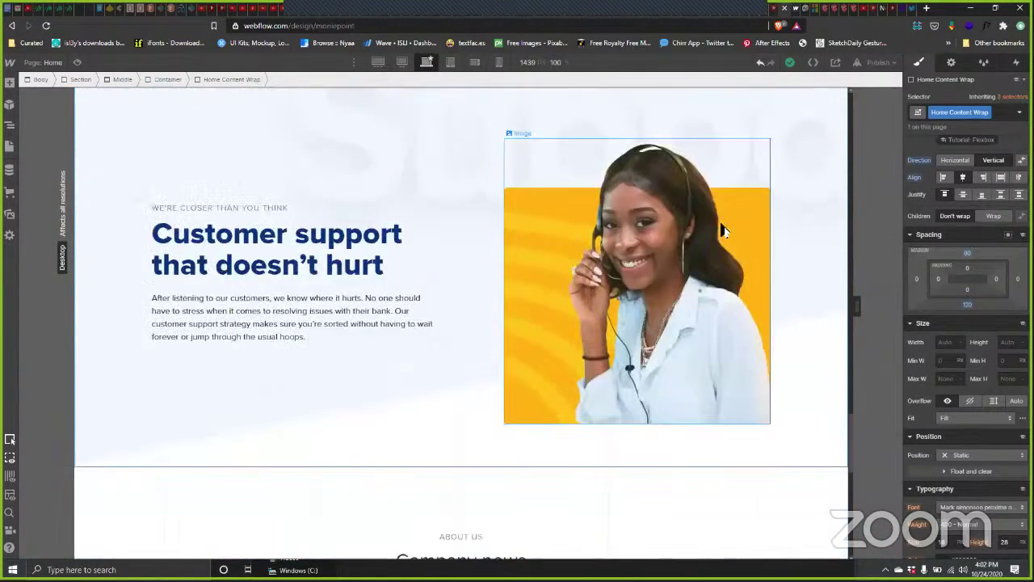
{"action": "scroll", "coordinate": [695, 212], "scroll_direction": "up", "scroll_amount": 5}
Step: Reload the published Moniepoint page in its browser tab and examine it from the hero down through the feature sections
{"action": "left_click", "coordinate": [796, 8]}
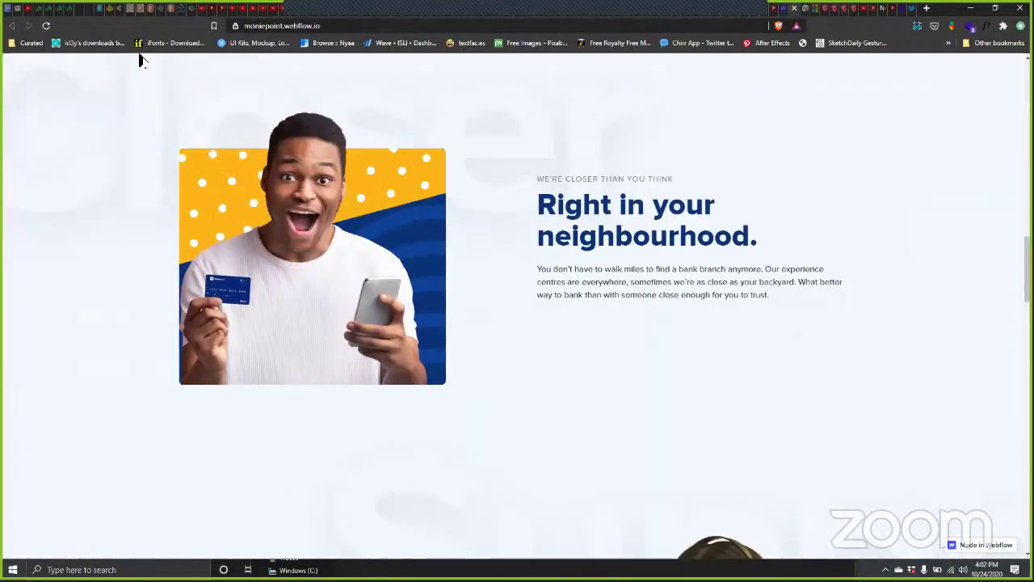
{"action": "left_click", "coordinate": [46, 25]}
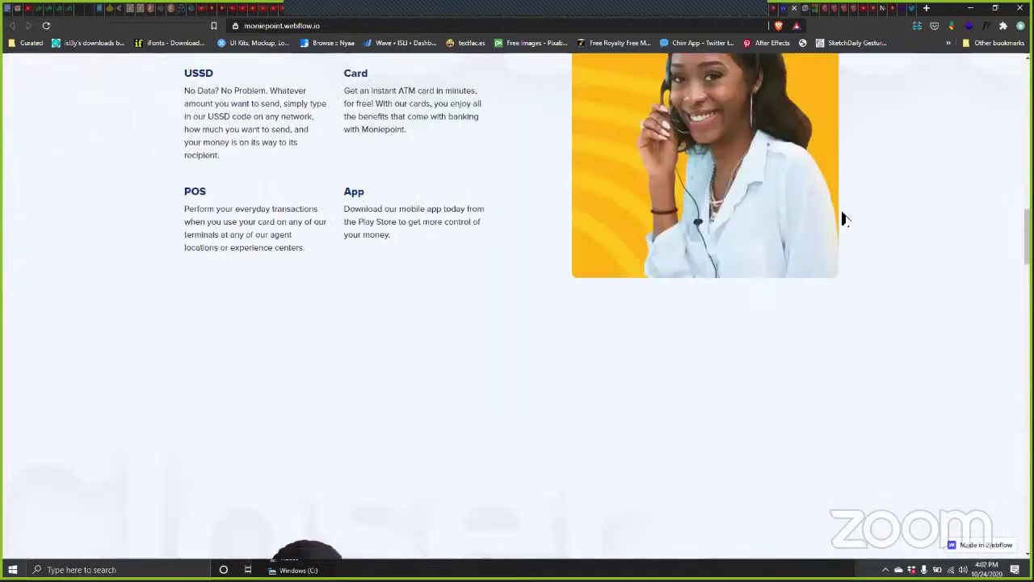
{"action": "scroll", "coordinate": [840, 217], "scroll_direction": "up", "scroll_amount": 15}
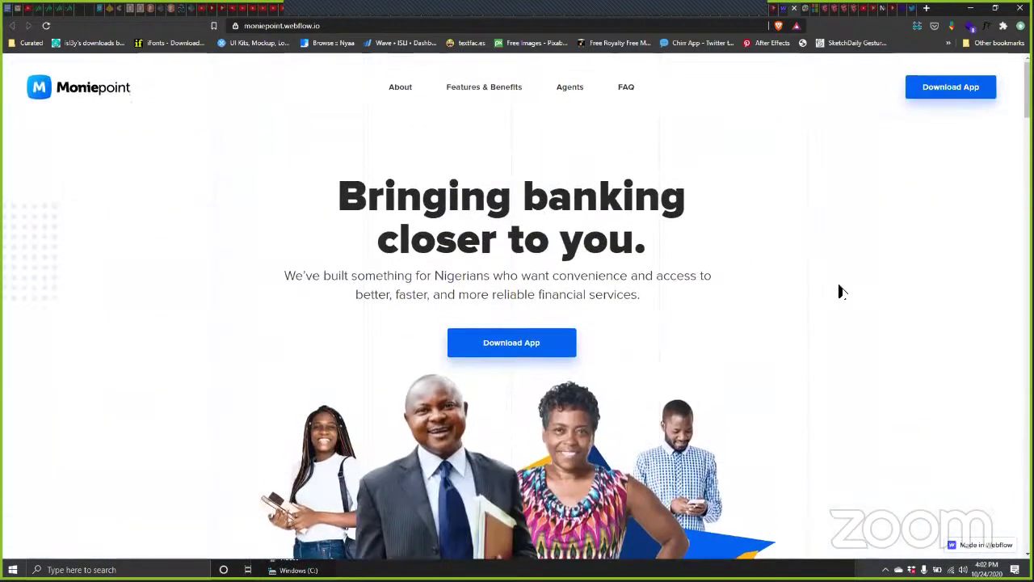
{"action": "scroll", "coordinate": [828, 269], "scroll_direction": "down", "scroll_amount": 12}
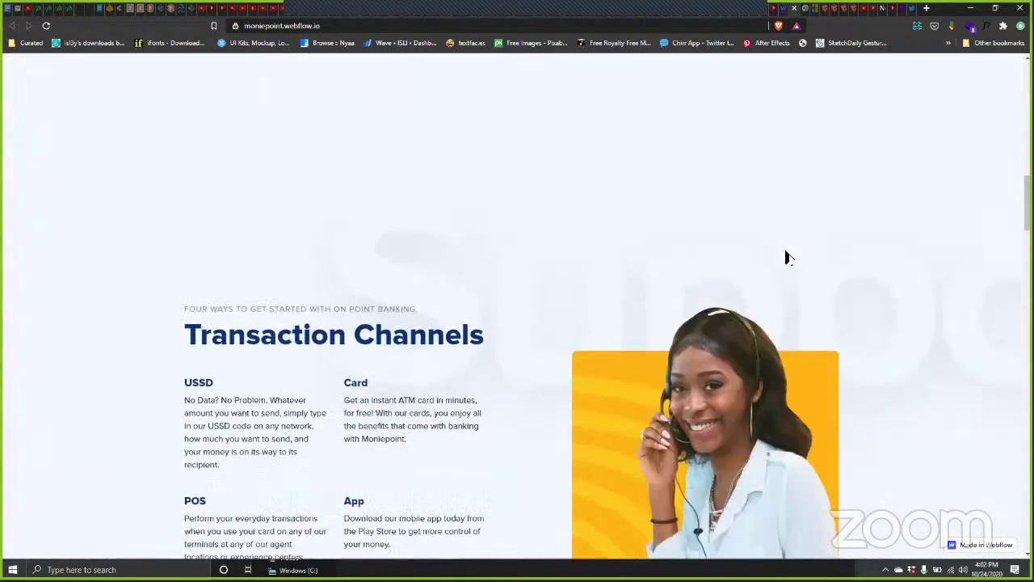
{"action": "scroll", "coordinate": [606, 279], "scroll_direction": "up", "scroll_amount": 5}
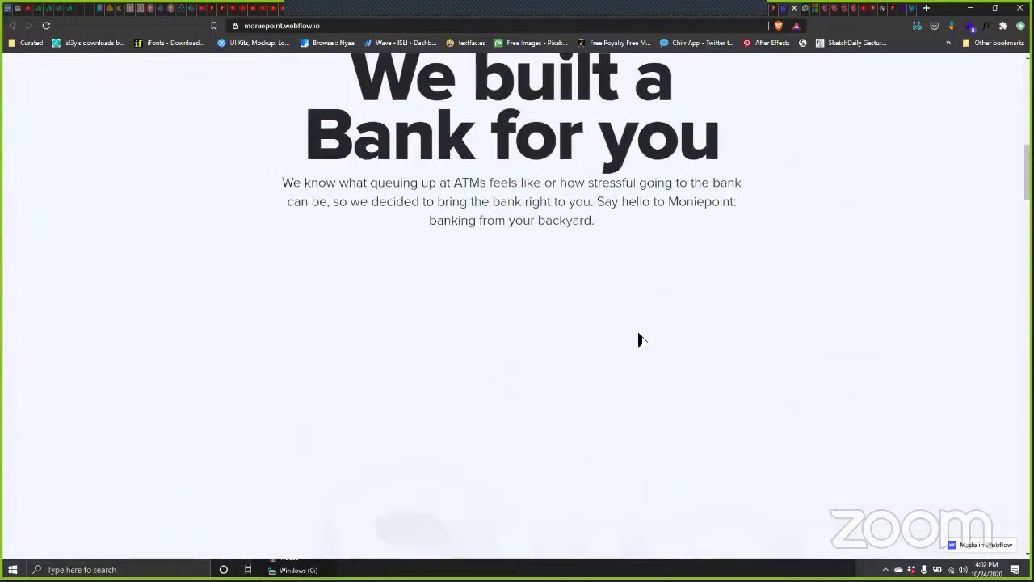
{"action": "scroll", "coordinate": [603, 296], "scroll_direction": "down", "scroll_amount": 10}
{"action": "scroll", "coordinate": [599, 293], "scroll_direction": "down", "scroll_amount": 8}
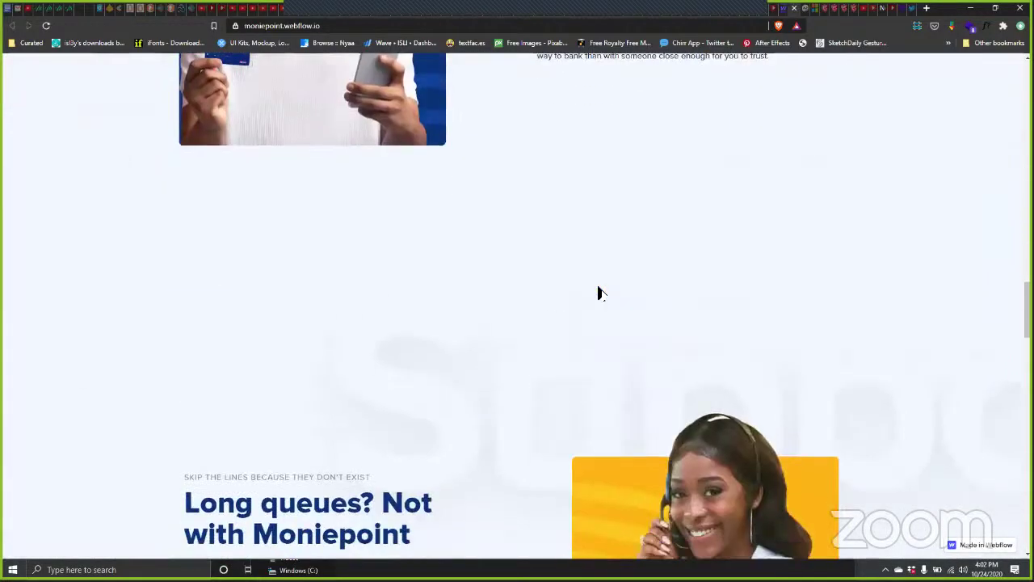
Step: Examine the gaps between the lower feature sections on the published page, from Long queues to Customer support
{"action": "scroll", "coordinate": [598, 289], "scroll_direction": "up", "scroll_amount": 10}
{"action": "scroll", "coordinate": [599, 289], "scroll_direction": "down", "scroll_amount": 6}
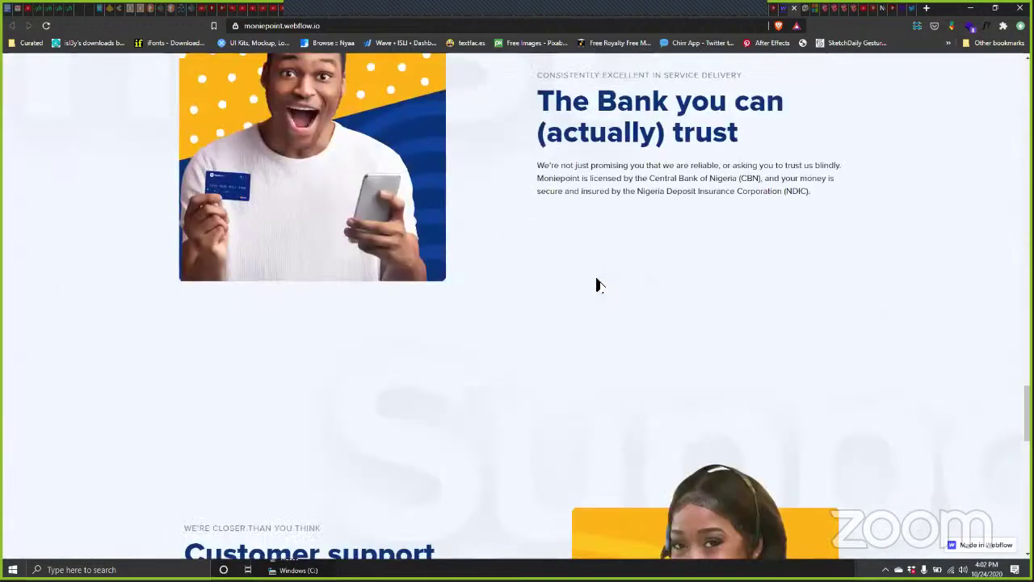
{"action": "scroll", "coordinate": [599, 284], "scroll_direction": "up", "scroll_amount": 2}
{"action": "scroll", "coordinate": [599, 284], "scroll_direction": "up", "scroll_amount": 2}
{"action": "scroll", "coordinate": [600, 283], "scroll_direction": "down", "scroll_amount": 7}
{"action": "scroll", "coordinate": [599, 284], "scroll_direction": "down", "scroll_amount": 10}
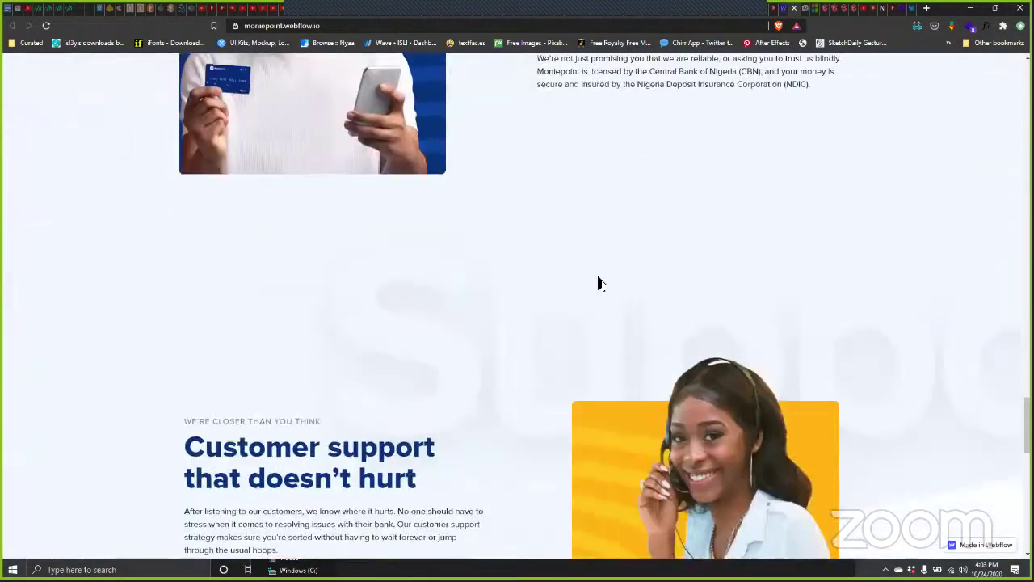
{"action": "scroll", "coordinate": [432, 177], "scroll_direction": "up", "scroll_amount": 2}
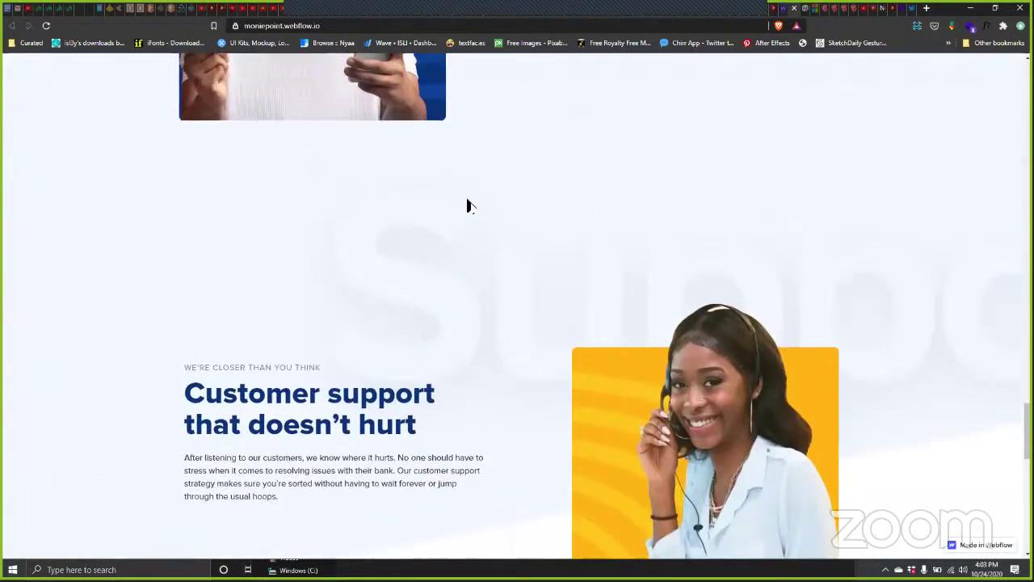
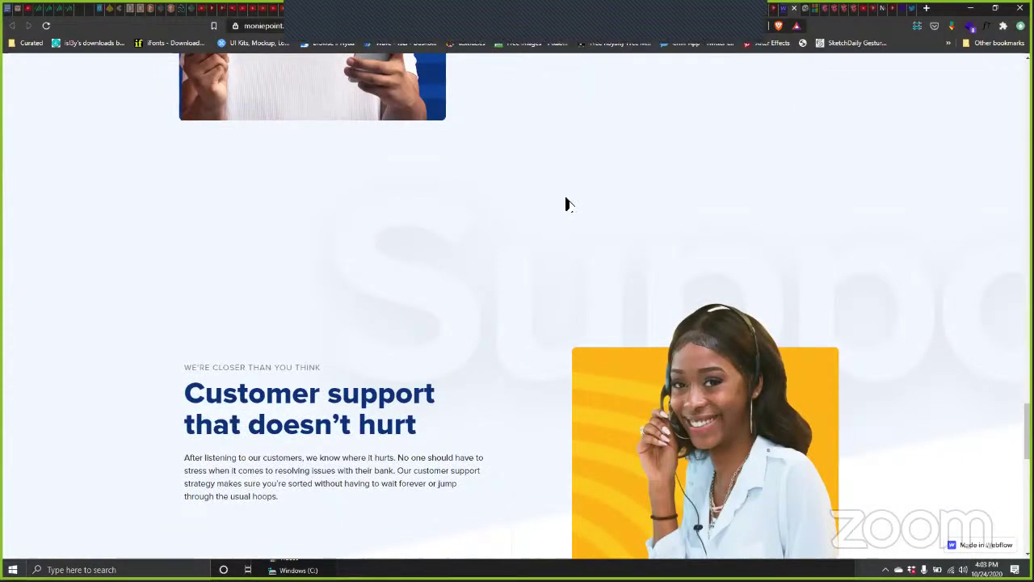
{"action": "scroll", "coordinate": [583, 190], "scroll_direction": "up", "scroll_amount": 15}
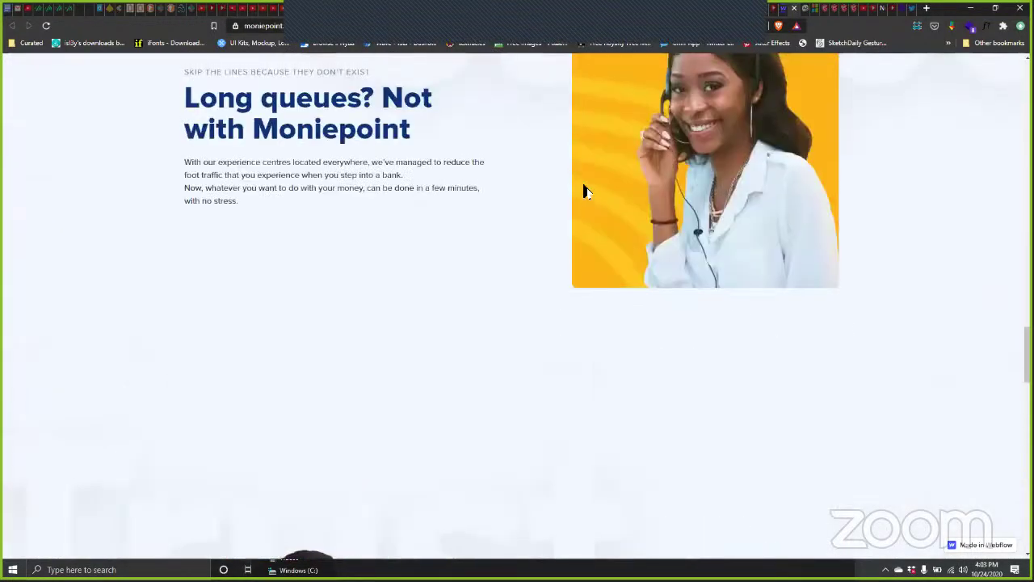
Step: Compare the gaps between the Transaction Channels, Right in your neighbourhood and Long queues sections on the published page
{"action": "scroll", "coordinate": [586, 191], "scroll_direction": "up", "scroll_amount": 10}
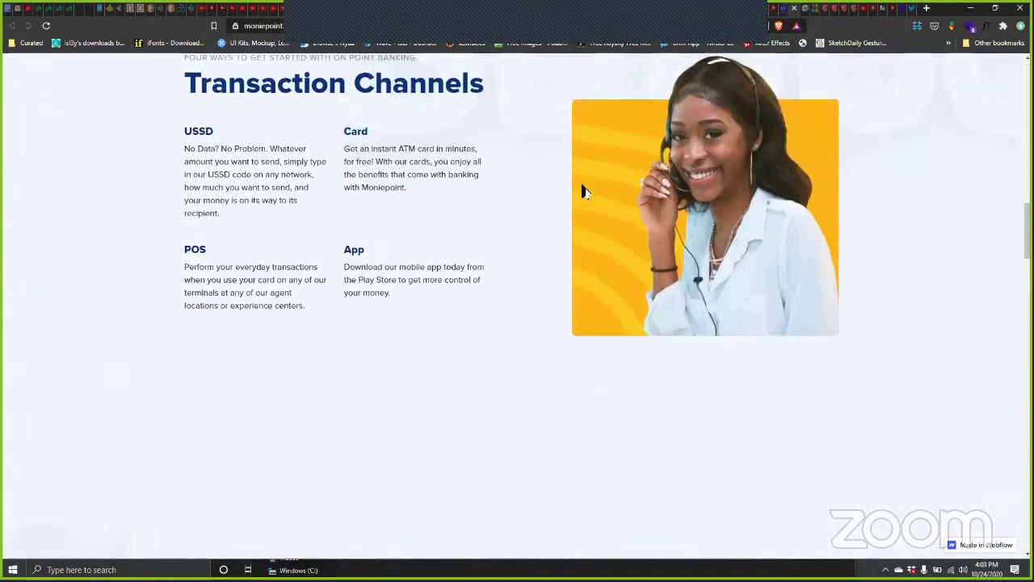
{"action": "scroll", "coordinate": [591, 196], "scroll_direction": "down", "scroll_amount": 8}
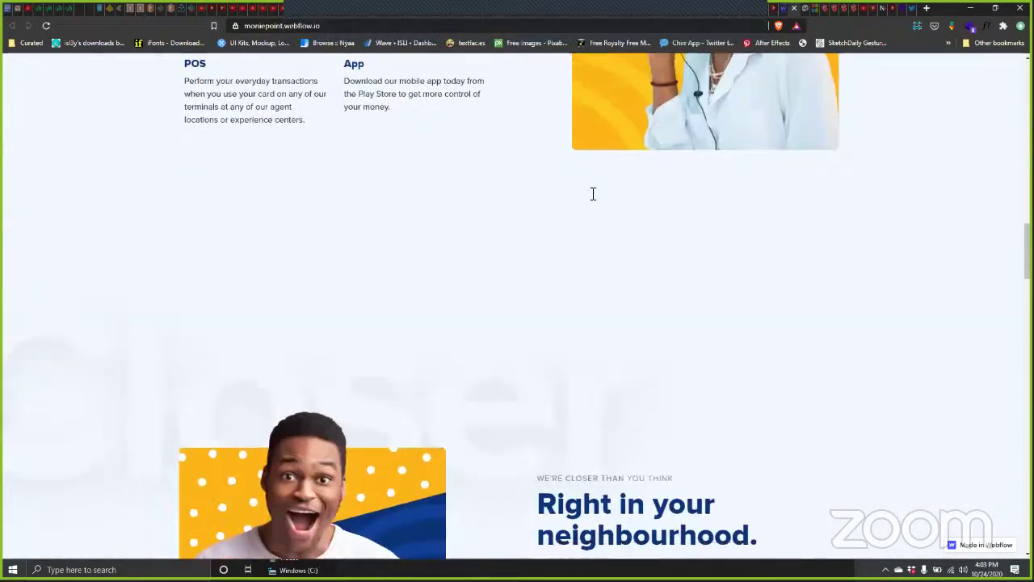
{"action": "scroll", "coordinate": [571, 211], "scroll_direction": "up", "scroll_amount": 4}
{"action": "scroll", "coordinate": [572, 208], "scroll_direction": "up", "scroll_amount": 3}
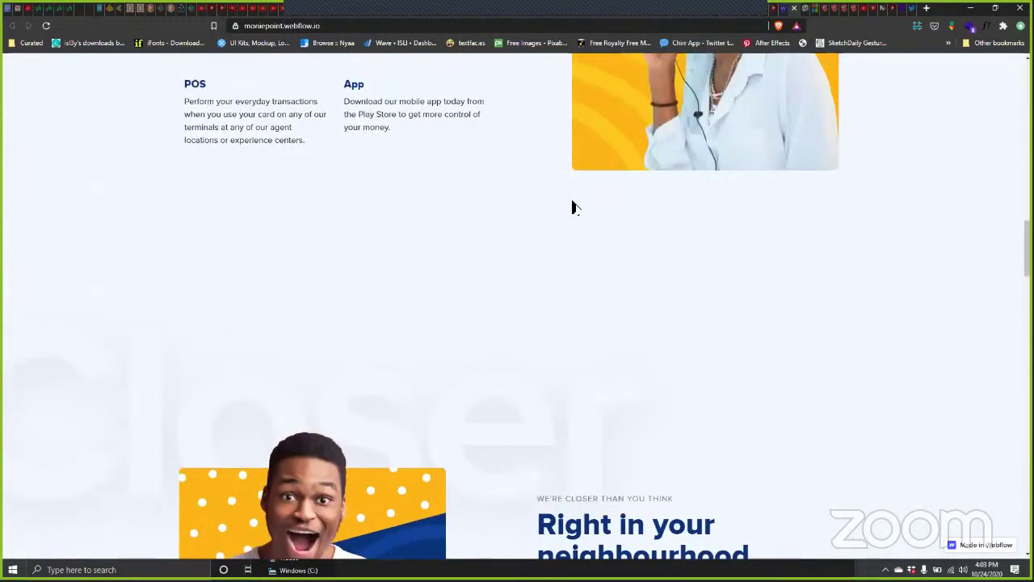
{"action": "scroll", "coordinate": [580, 207], "scroll_direction": "down", "scroll_amount": 7}
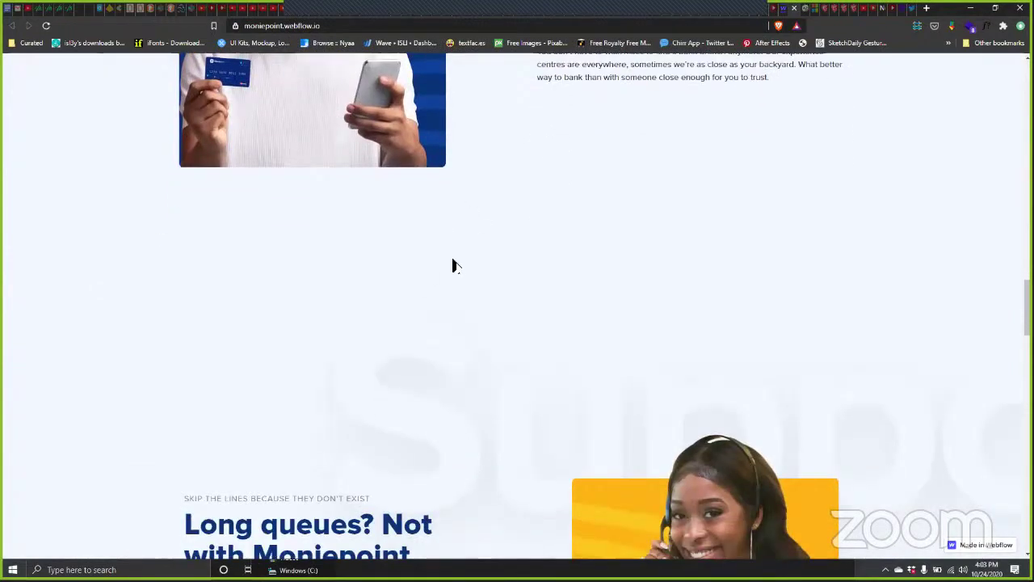
{"action": "scroll", "coordinate": [453, 265], "scroll_direction": "up", "scroll_amount": 3}
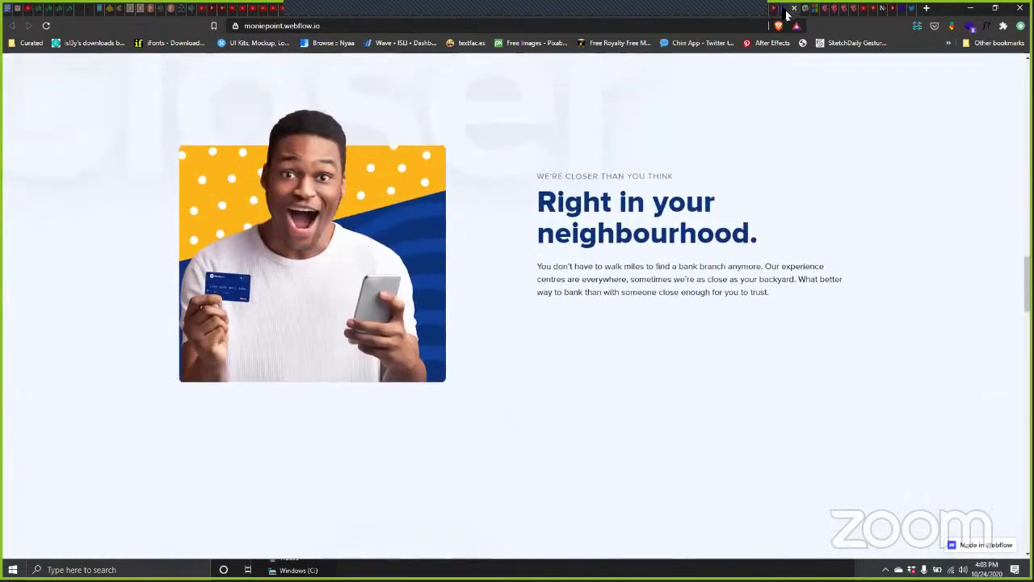
Step: Return to the Webflow Designer and select the FeatureGridHolder around the Transaction Channels section
{"action": "left_click", "coordinate": [786, 10]}
{"action": "scroll", "coordinate": [616, 234], "scroll_direction": "up", "scroll_amount": 3}
{"action": "scroll", "coordinate": [617, 235], "scroll_direction": "up", "scroll_amount": 15}
{"action": "scroll", "coordinate": [617, 235], "scroll_direction": "up", "scroll_amount": 4}
{"action": "scroll", "coordinate": [609, 237], "scroll_direction": "down", "scroll_amount": 4}
{"action": "scroll", "coordinate": [547, 219], "scroll_direction": "up", "scroll_amount": 2}
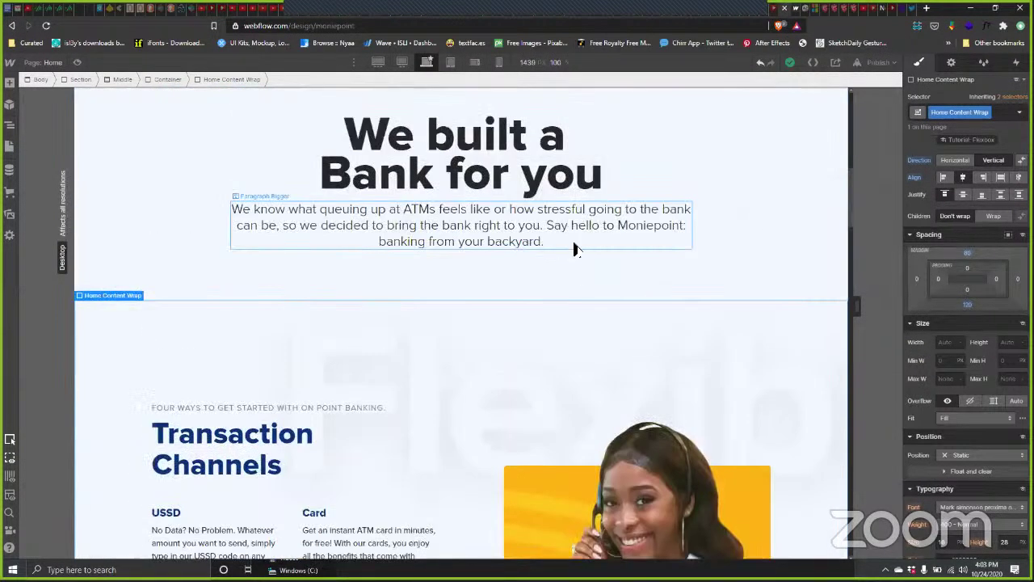
{"action": "scroll", "coordinate": [550, 234], "scroll_direction": "down", "scroll_amount": 3}
{"action": "left_click", "coordinate": [452, 202]}
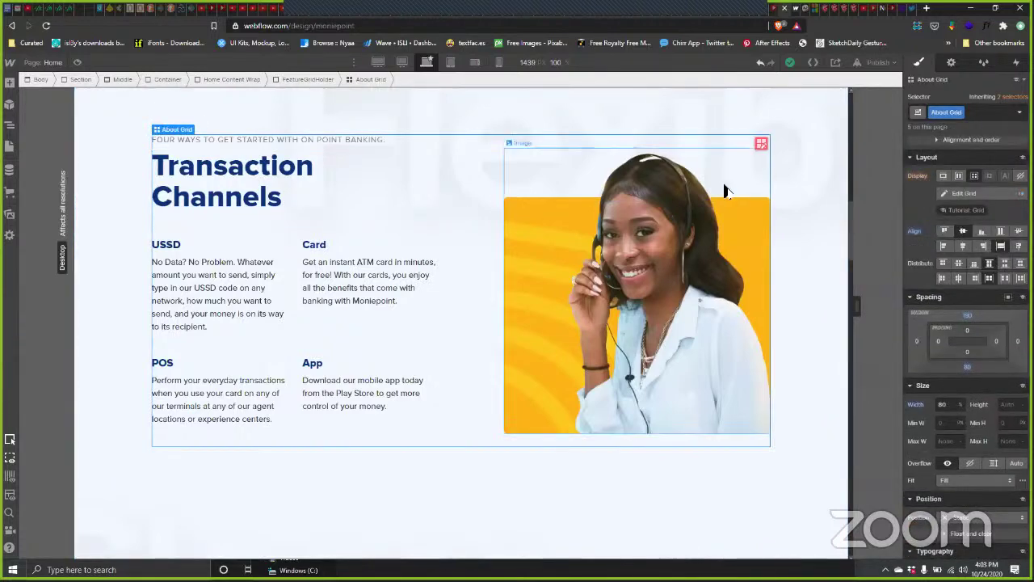
{"action": "scroll", "coordinate": [798, 206], "scroll_direction": "up", "scroll_amount": 1}
{"action": "key", "text": "Escape"}
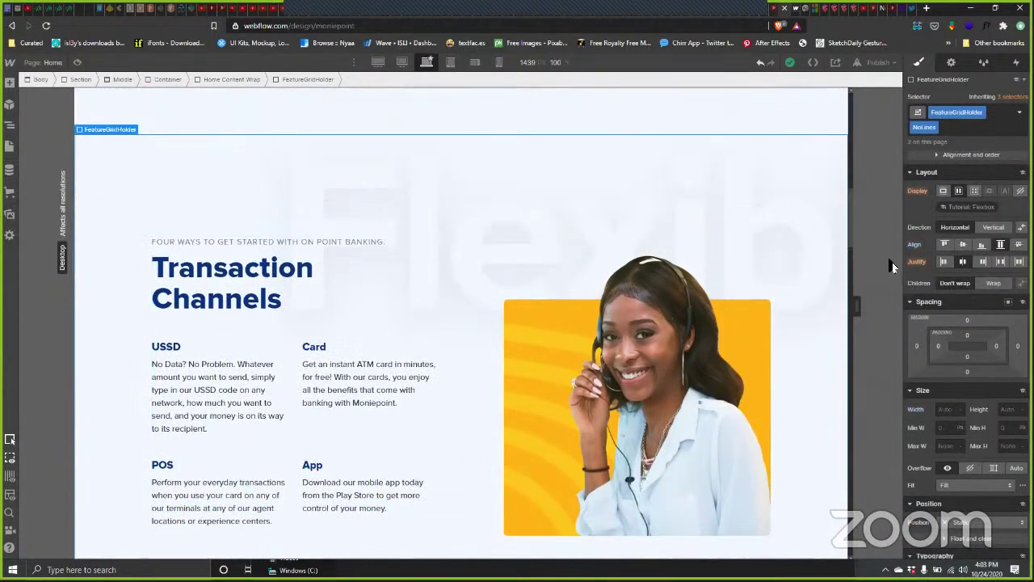
{"action": "scroll", "coordinate": [383, 155], "scroll_direction": "up", "scroll_amount": 2}
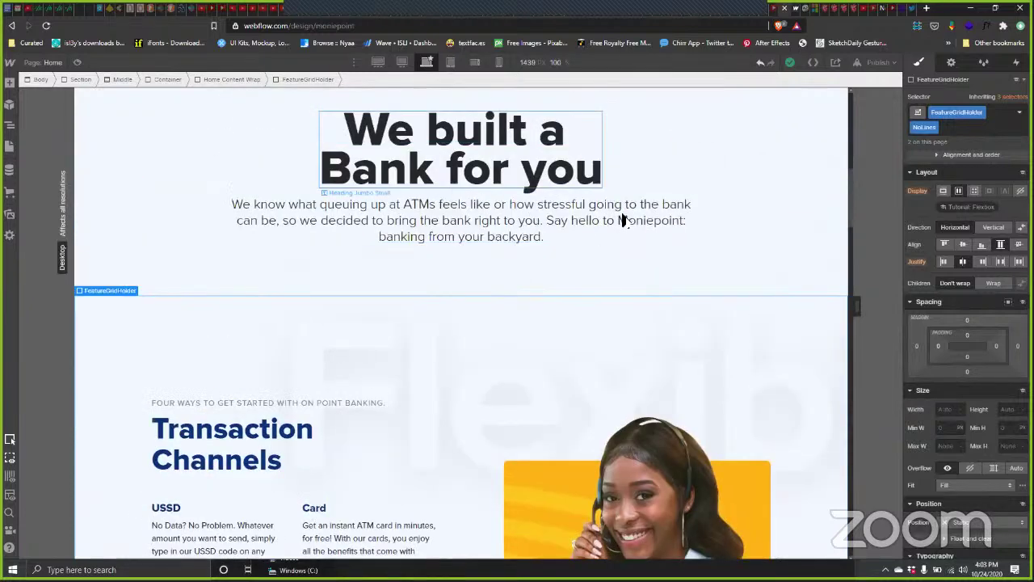
Step: On the 1920 px breakpoint, set the Transaction Channels FeatureGridHolder's top and bottom margins to 100 px
{"action": "left_click", "coordinate": [379, 63]}
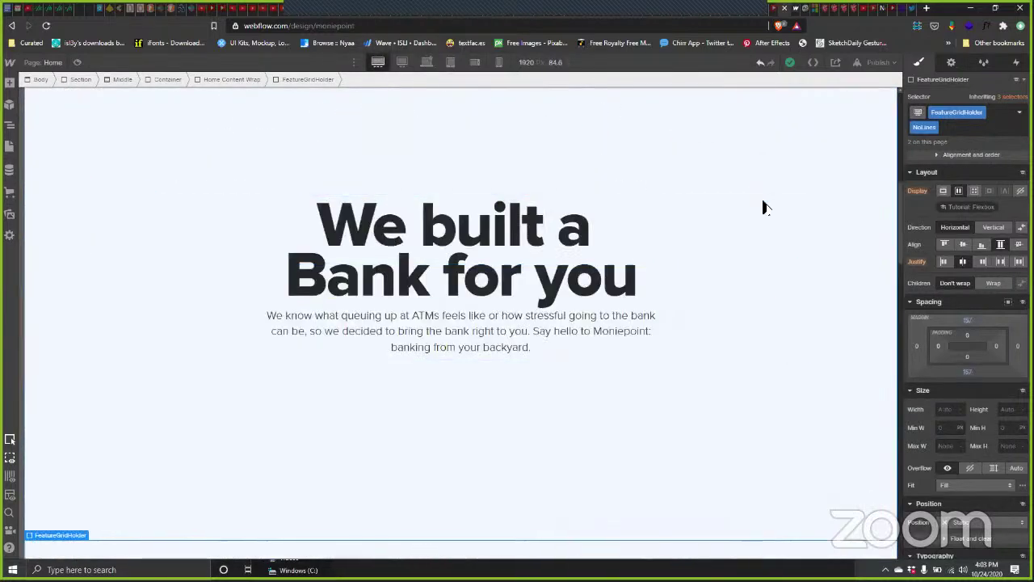
{"action": "scroll", "coordinate": [767, 205], "scroll_direction": "down", "scroll_amount": 2}
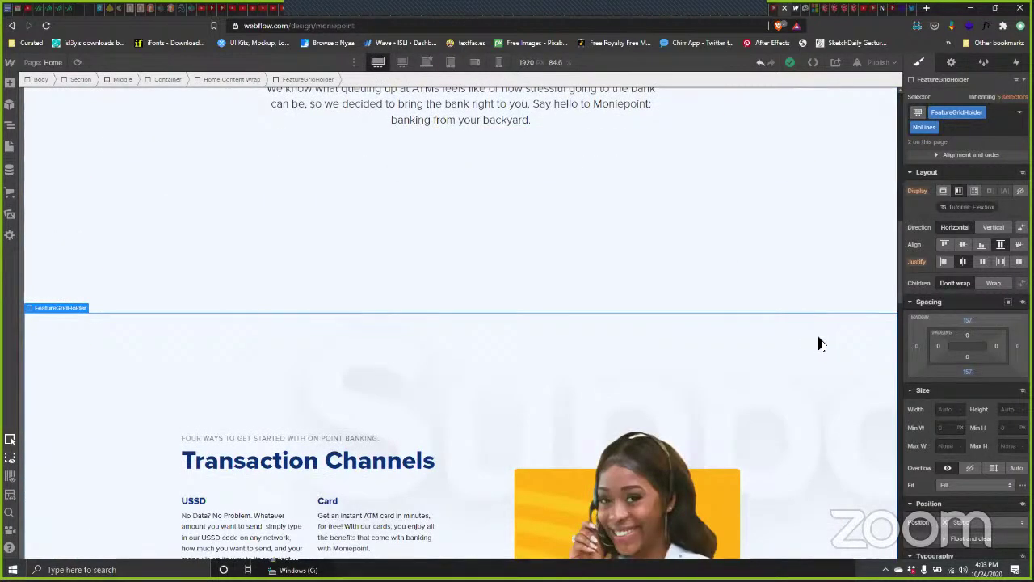
{"action": "left_click", "coordinate": [970, 325]}
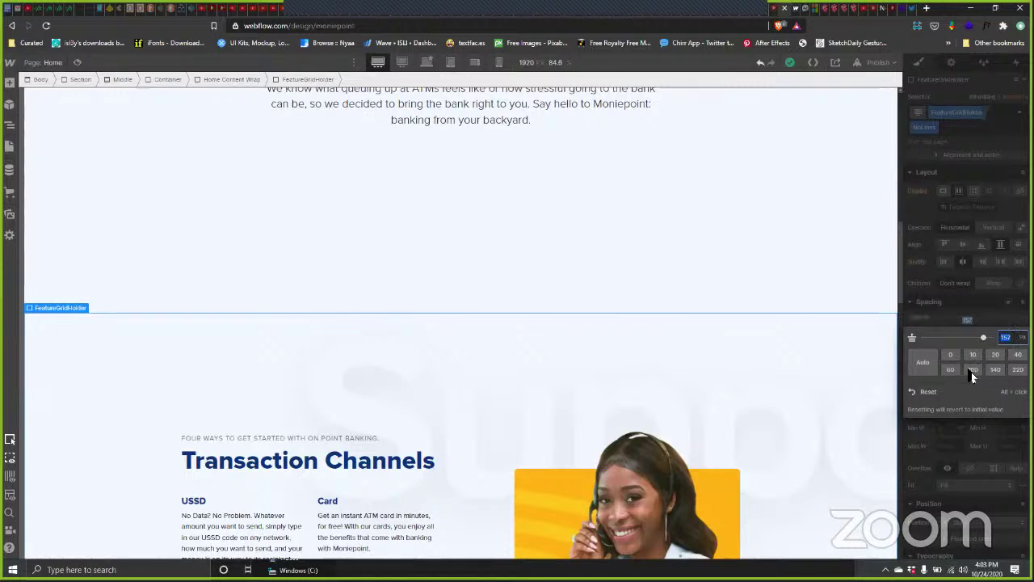
{"action": "type", "text": "100"}
{"action": "key", "text": "Return"}
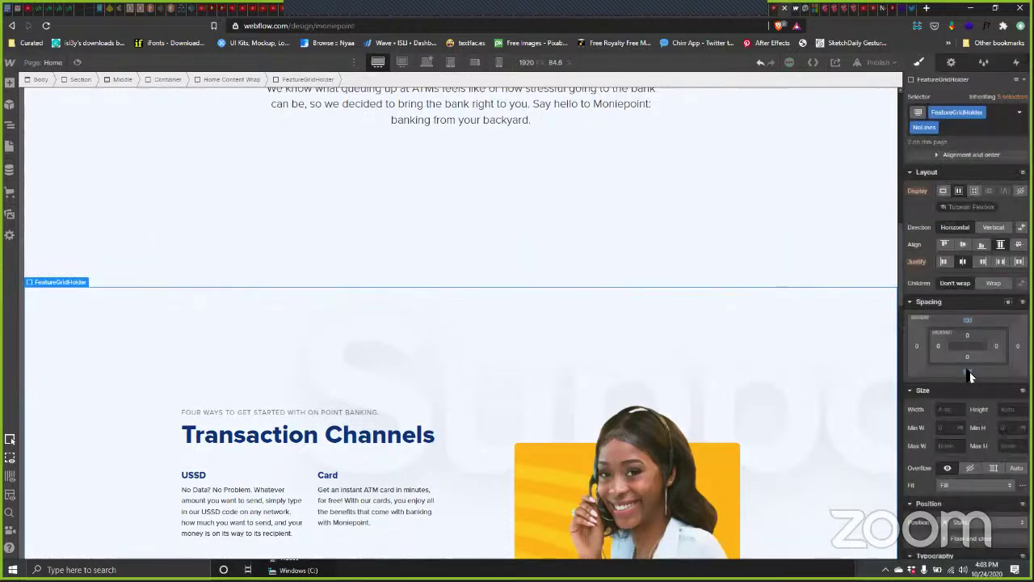
{"action": "left_click", "coordinate": [967, 371]}
{"action": "left_click", "coordinate": [973, 421]}
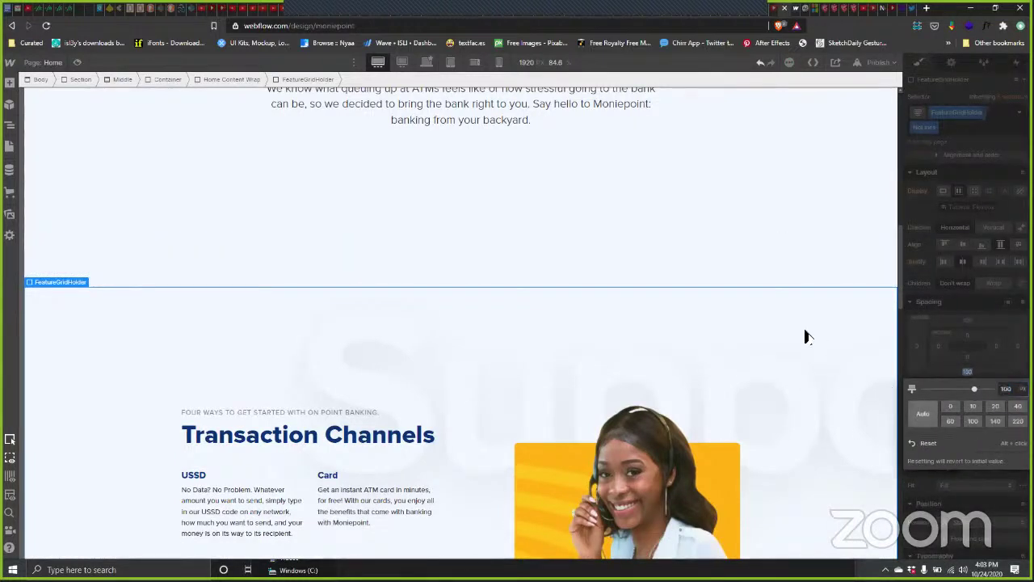
Step: Set the top and bottom margins of the Closer FeatureGridHolder in the Right in your neighbourhood section to 100 px
{"action": "scroll", "coordinate": [623, 358], "scroll_direction": "down", "scroll_amount": 4}
{"action": "scroll", "coordinate": [517, 249], "scroll_direction": "down", "scroll_amount": 2}
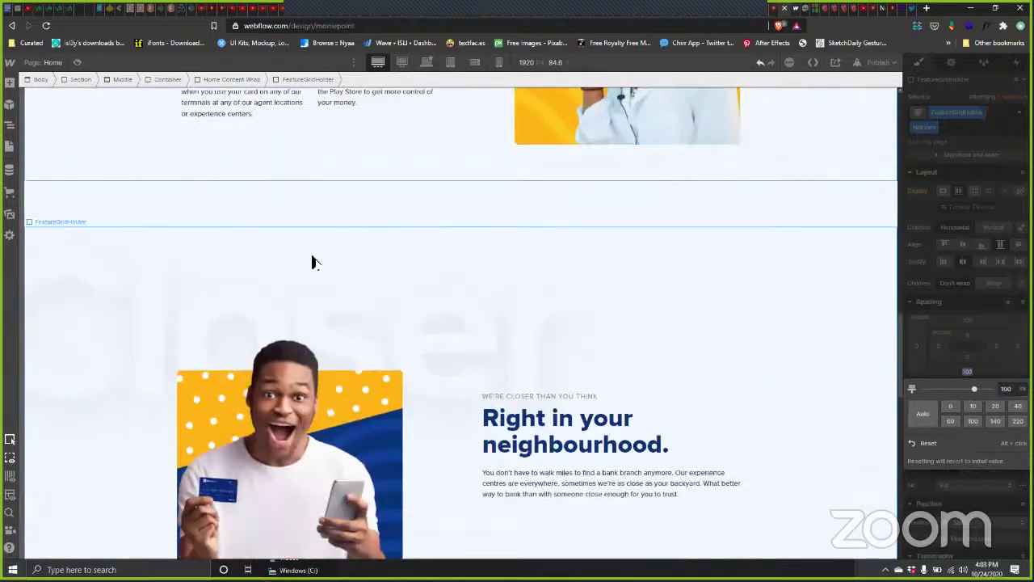
{"action": "left_click", "coordinate": [823, 248]}
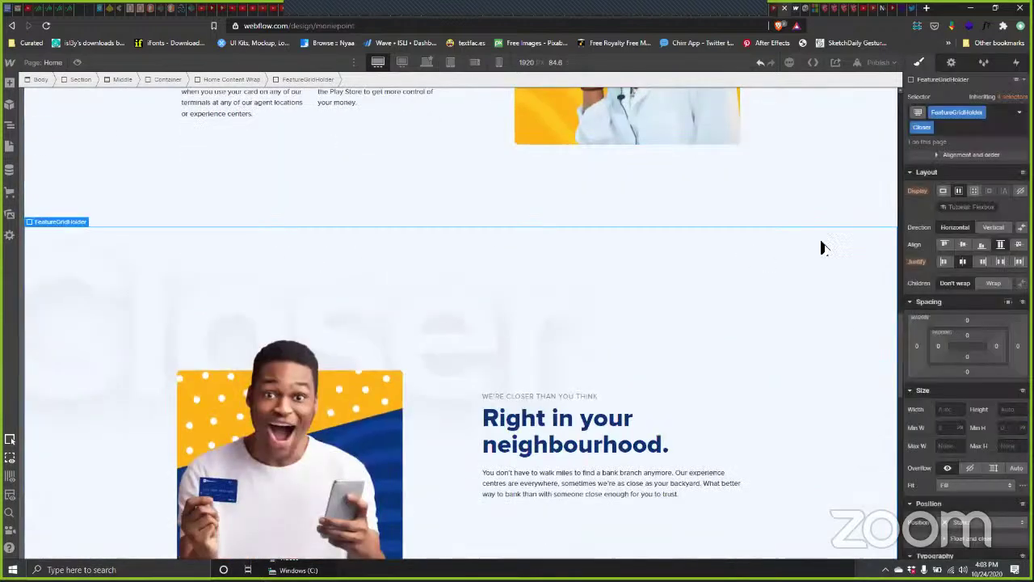
{"action": "left_click", "coordinate": [970, 320]}
{"action": "left_click", "coordinate": [973, 369]}
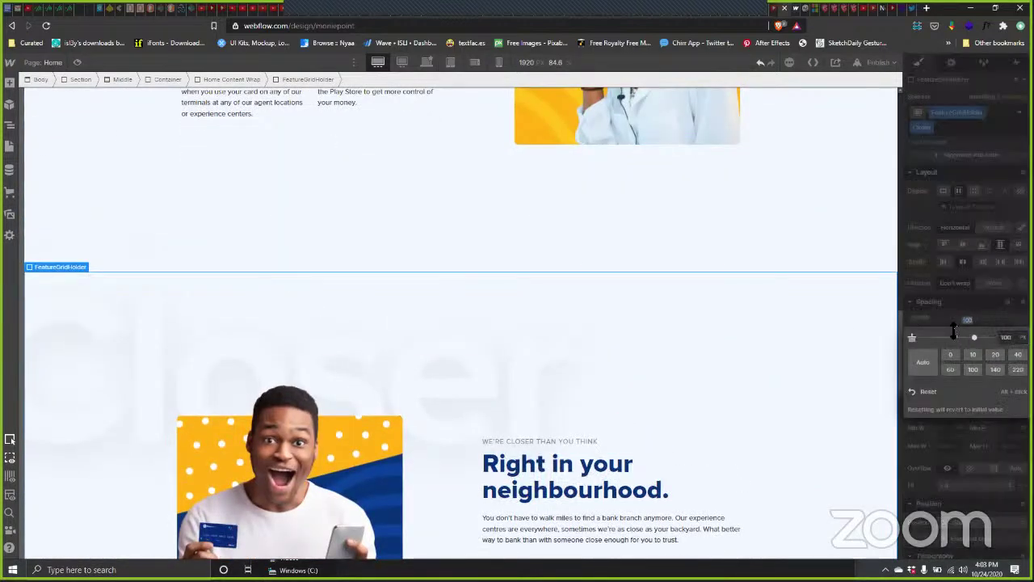
{"action": "left_click", "coordinate": [967, 372]}
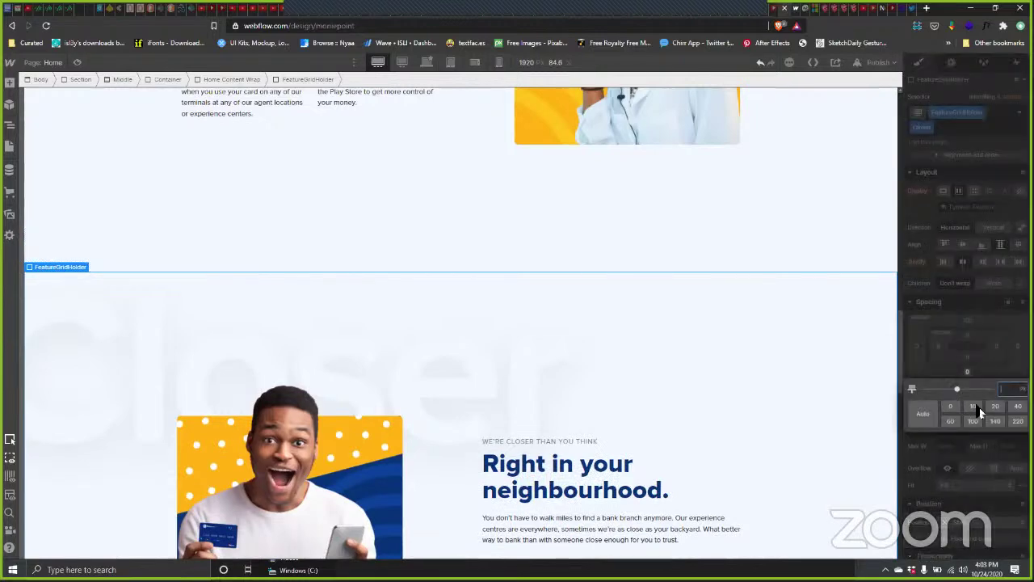
{"action": "type", "text": "100"}
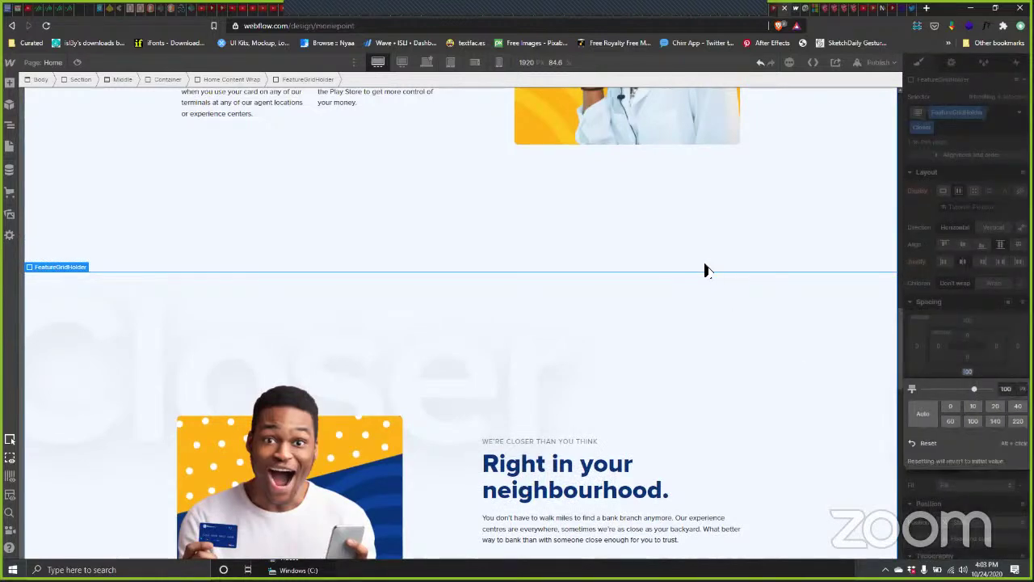
Step: Select the Customer support section's FeatureGridHolder and inspect its margins and the gap above it
{"action": "left_click", "coordinate": [861, 309]}
{"action": "left_click_drag", "start_coordinate": [899, 316], "coordinate": [866, 553]}
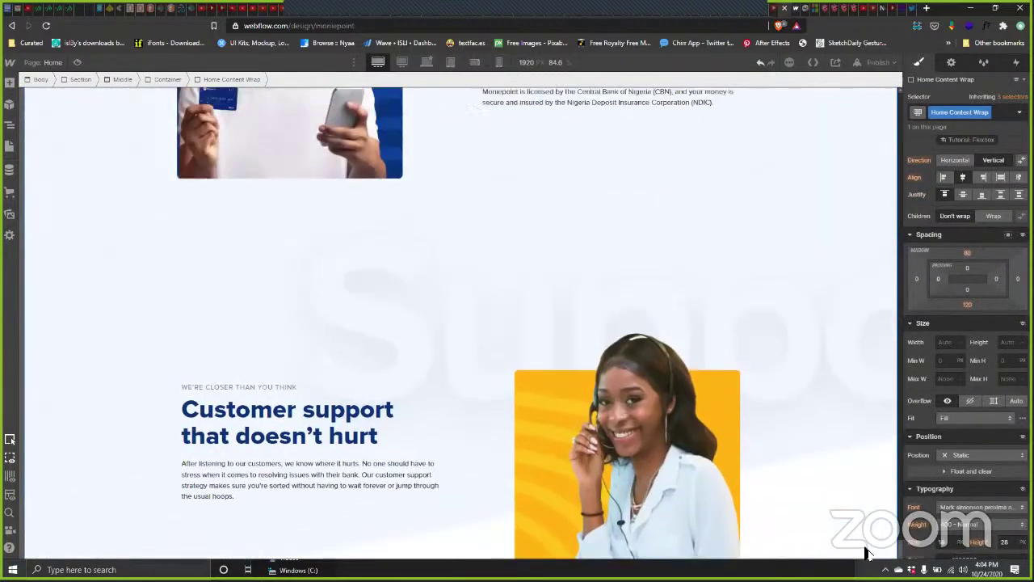
{"action": "scroll", "coordinate": [867, 552], "scroll_direction": "down", "scroll_amount": 2}
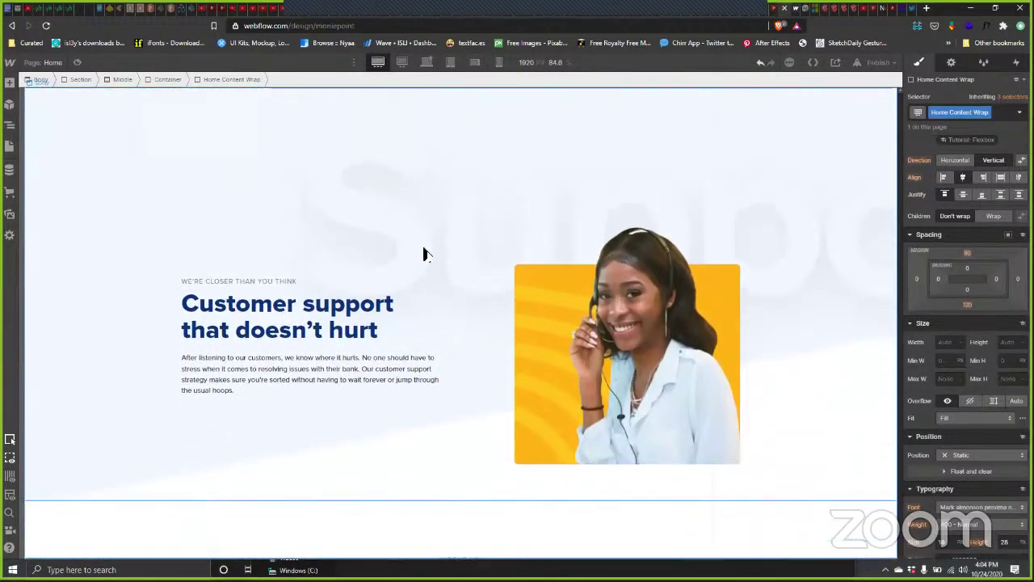
{"action": "left_click", "coordinate": [488, 161]}
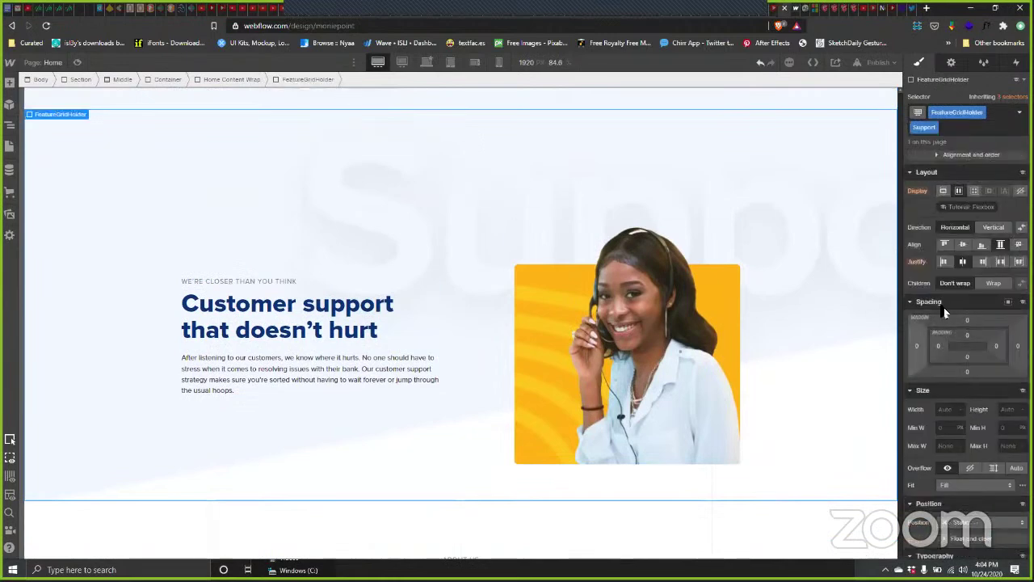
{"action": "scroll", "coordinate": [755, 224], "scroll_direction": "up", "scroll_amount": 2}
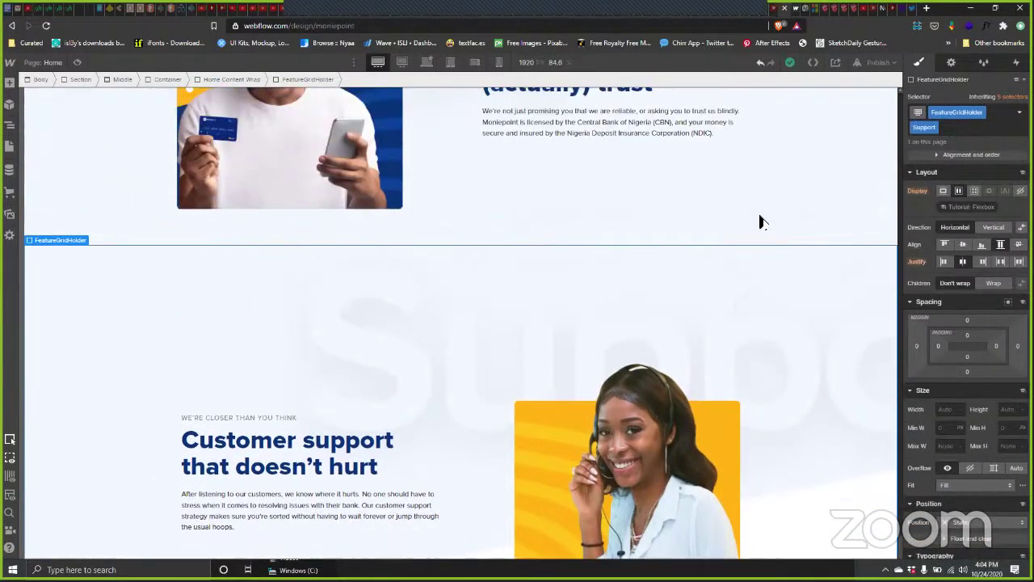
{"action": "scroll", "coordinate": [759, 222], "scroll_direction": "up", "scroll_amount": 4}
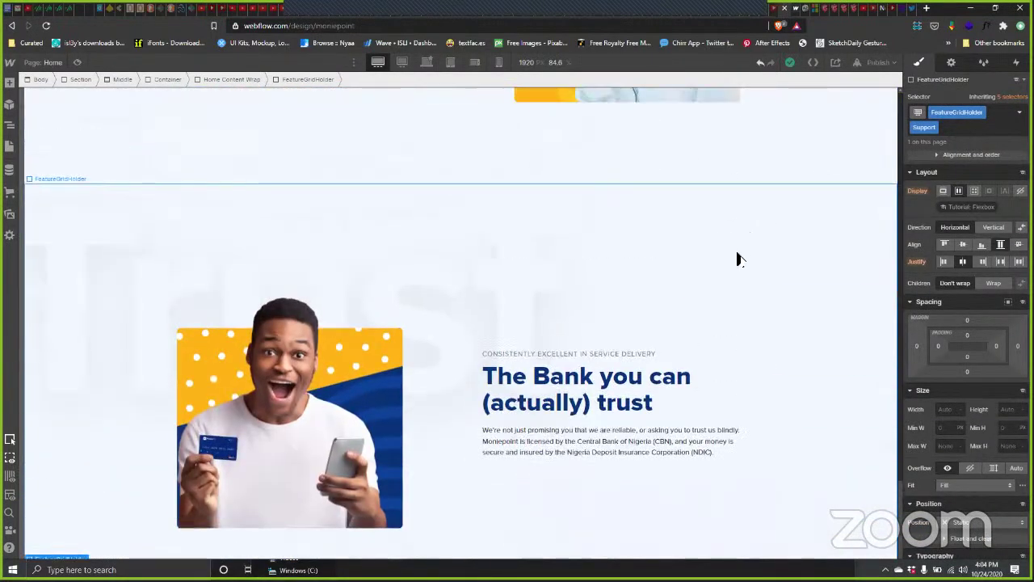
Step: Inspect the spacing of the Trust and Long queues FeatureGridHolders and compare it with the sections above
{"action": "left_click", "coordinate": [737, 260]}
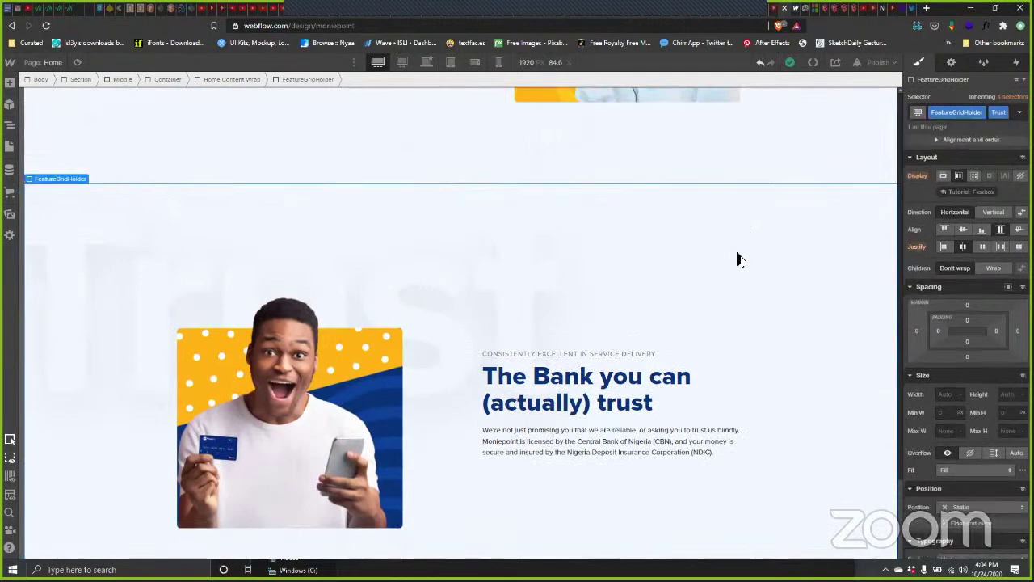
{"action": "scroll", "coordinate": [737, 259], "scroll_direction": "up", "scroll_amount": 2}
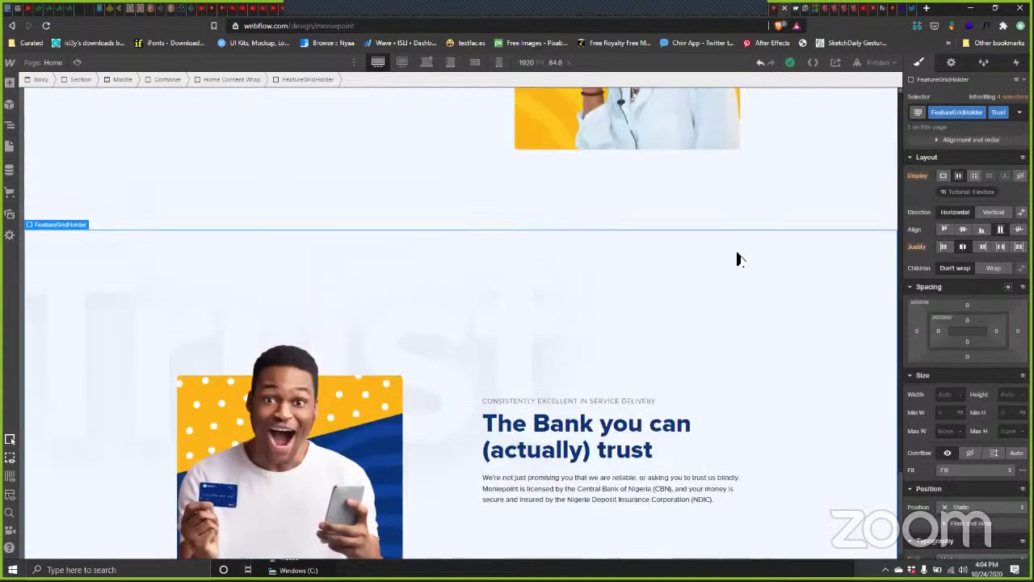
{"action": "scroll", "coordinate": [768, 234], "scroll_direction": "up", "scroll_amount": 1}
{"action": "scroll", "coordinate": [768, 234], "scroll_direction": "up", "scroll_amount": 5}
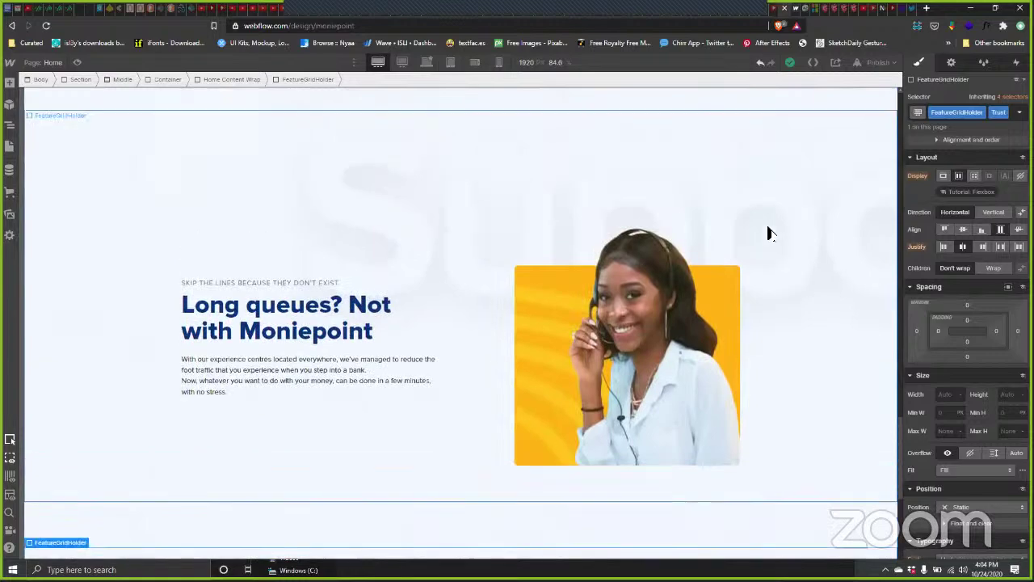
{"action": "scroll", "coordinate": [768, 235], "scroll_direction": "up", "scroll_amount": 8}
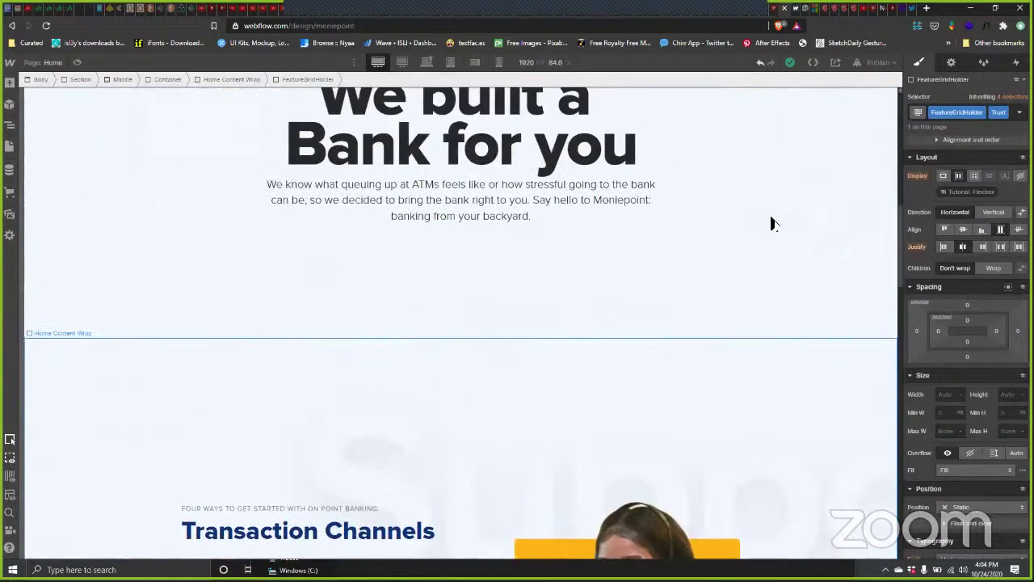
{"action": "scroll", "coordinate": [759, 222], "scroll_direction": "down", "scroll_amount": 10}
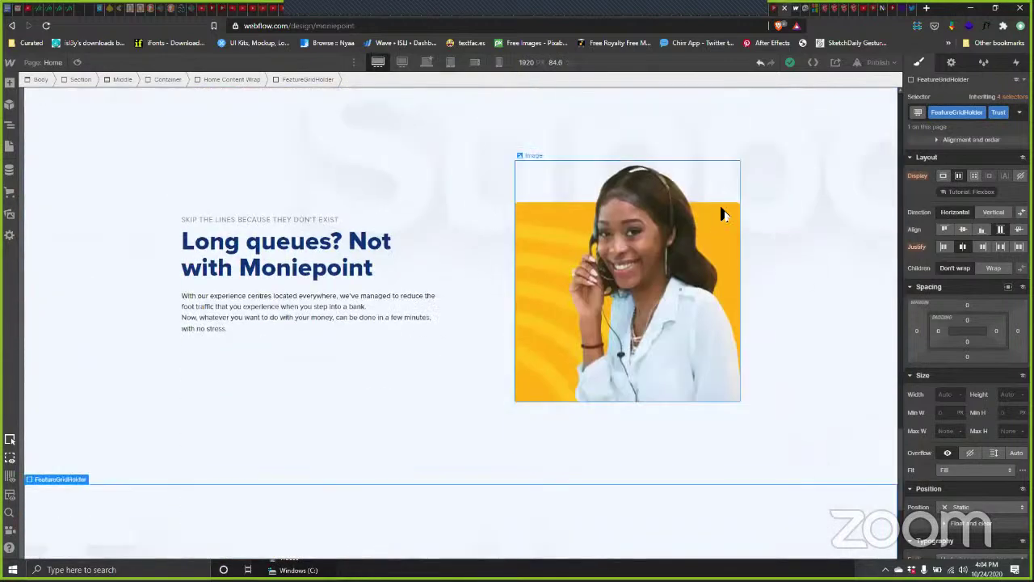
{"action": "scroll", "coordinate": [752, 223], "scroll_direction": "up", "scroll_amount": 2}
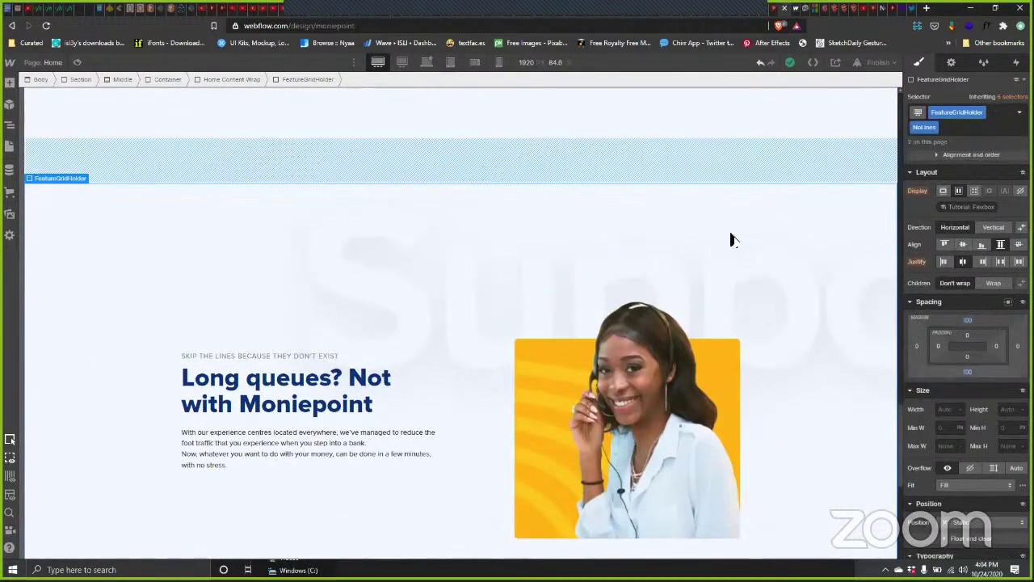
{"action": "scroll", "coordinate": [744, 240], "scroll_direction": "down", "scroll_amount": 5}
Step: Set the top and bottom margins of the Trust FeatureGridHolder to 100 px
{"action": "left_click", "coordinate": [803, 259]}
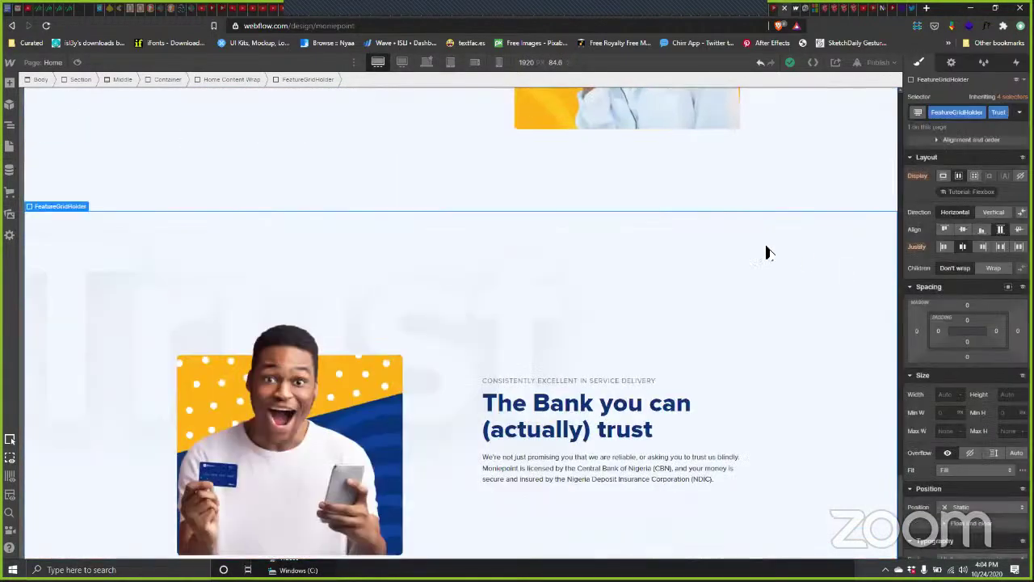
{"action": "left_click", "coordinate": [970, 305]}
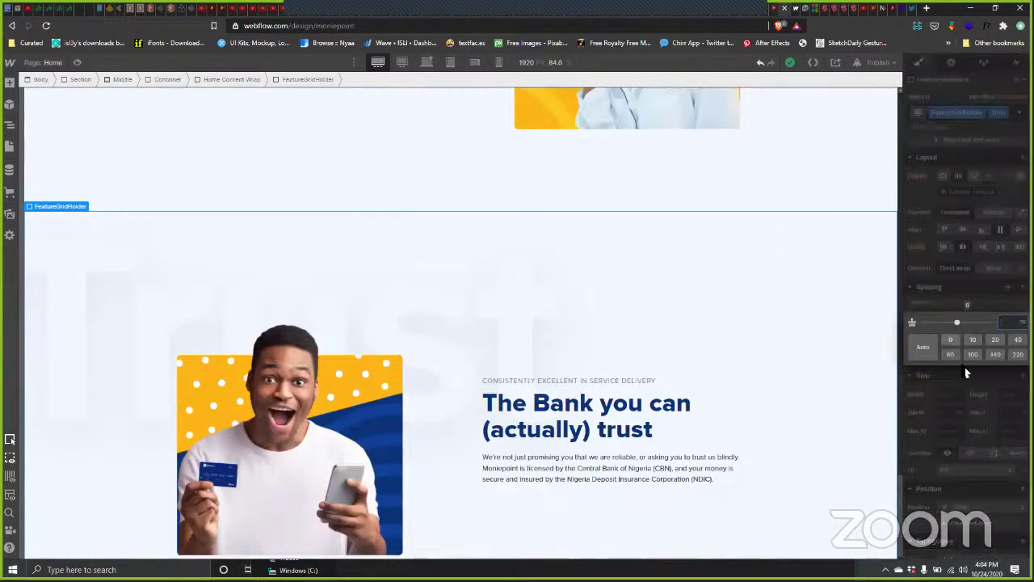
{"action": "left_click", "coordinate": [975, 356]}
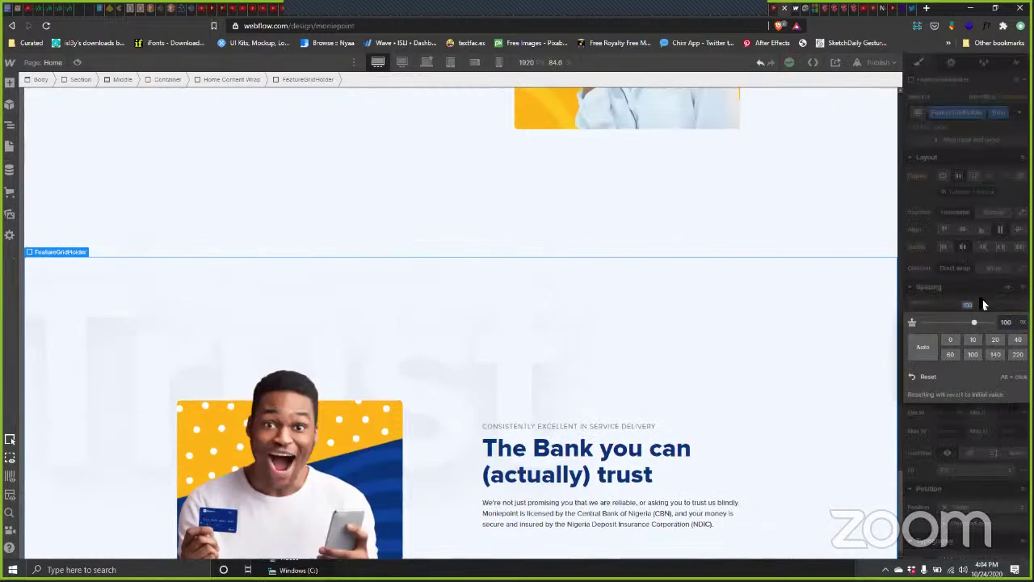
{"action": "left_click", "coordinate": [968, 361]}
{"action": "left_click", "coordinate": [972, 406]}
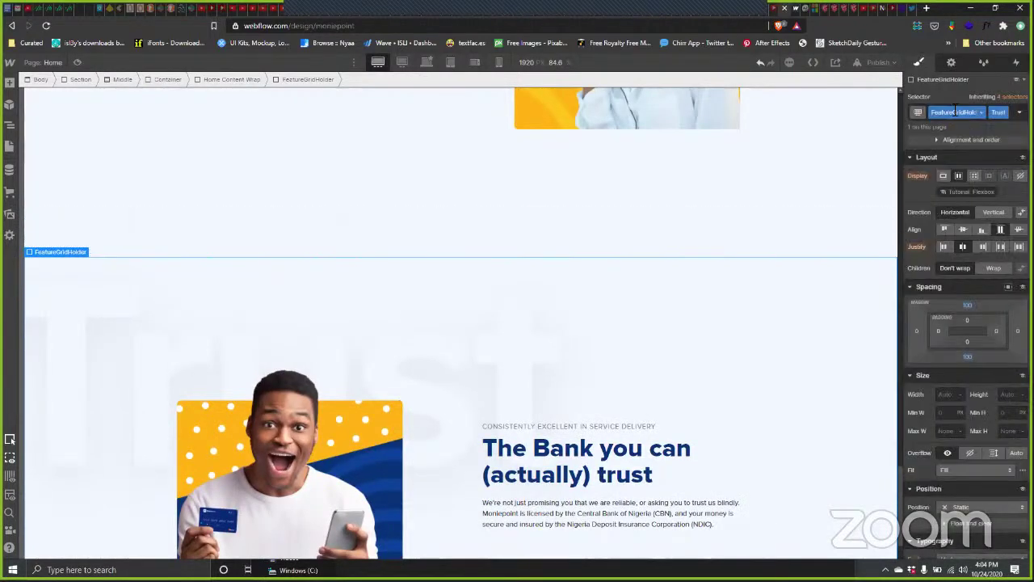
Step: Set the top and bottom margins of the Support FeatureGridHolder in the Customer support section to 100 px
{"action": "scroll", "coordinate": [960, 335], "scroll_direction": "down", "scroll_amount": 5}
{"action": "scroll", "coordinate": [766, 346], "scroll_direction": "down", "scroll_amount": 3}
{"action": "scroll", "coordinate": [664, 255], "scroll_direction": "down", "scroll_amount": 4}
{"action": "scroll", "coordinate": [669, 257], "scroll_direction": "up", "scroll_amount": 1}
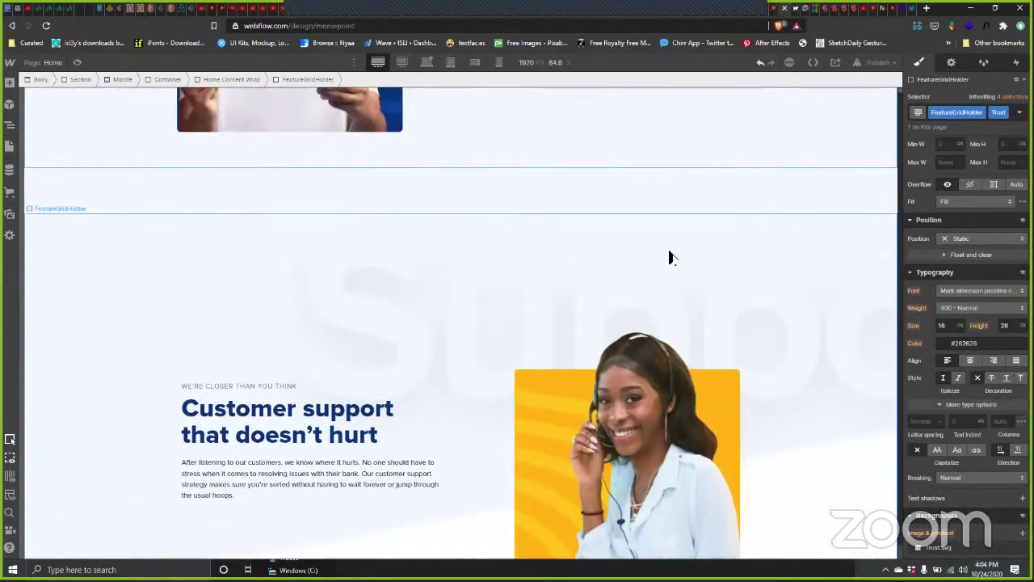
{"action": "left_click", "coordinate": [895, 257]}
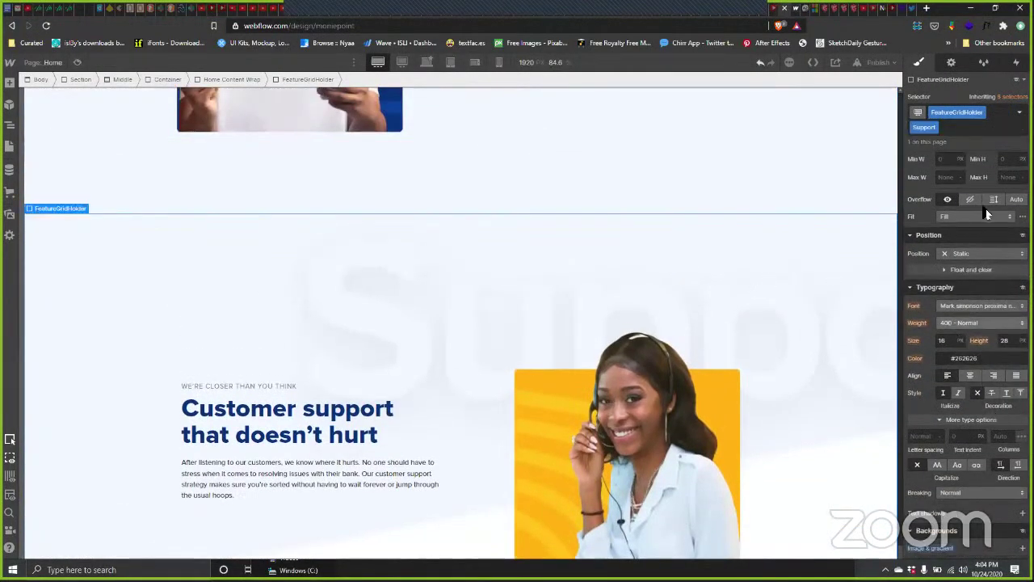
{"action": "scroll", "coordinate": [978, 271], "scroll_direction": "up", "scroll_amount": 3}
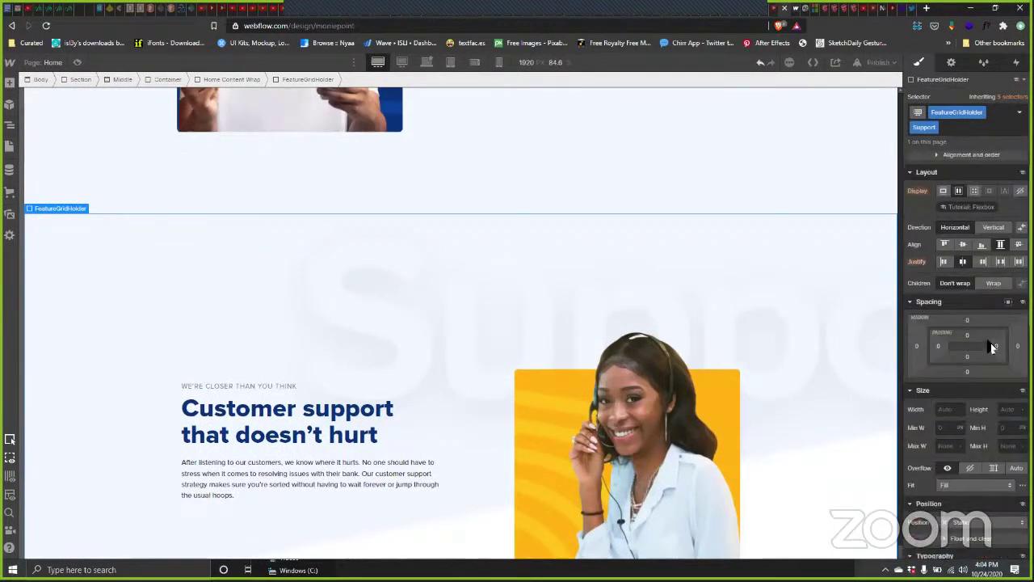
{"action": "left_click", "coordinate": [976, 329]}
{"action": "left_click", "coordinate": [973, 370]}
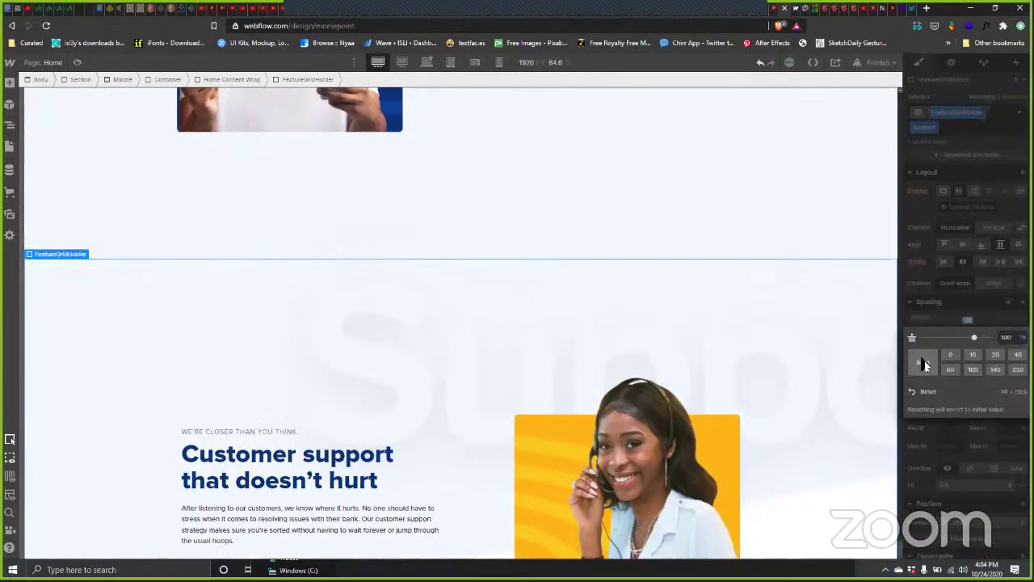
{"action": "left_click", "coordinate": [994, 315]}
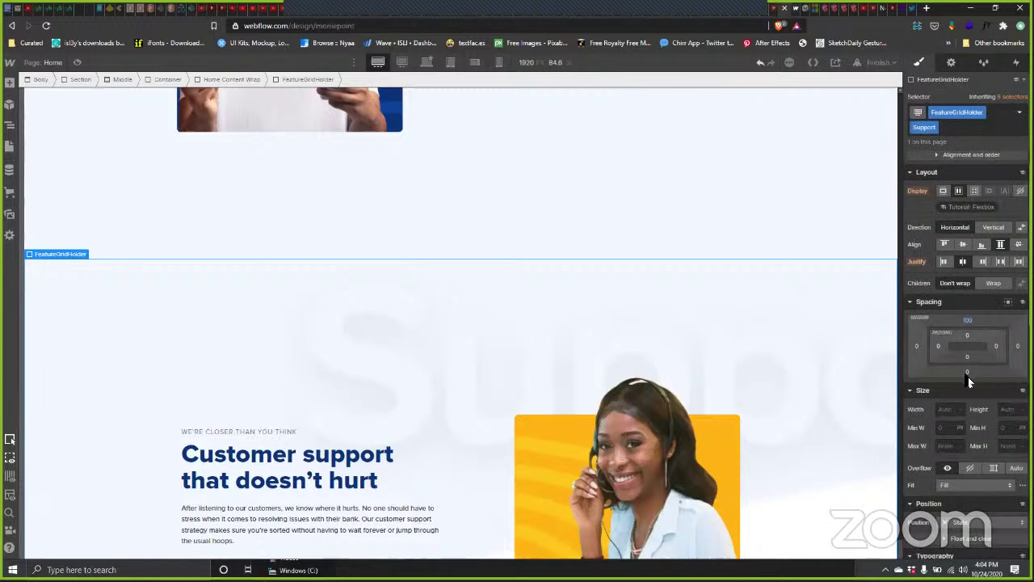
{"action": "left_click", "coordinate": [970, 374]}
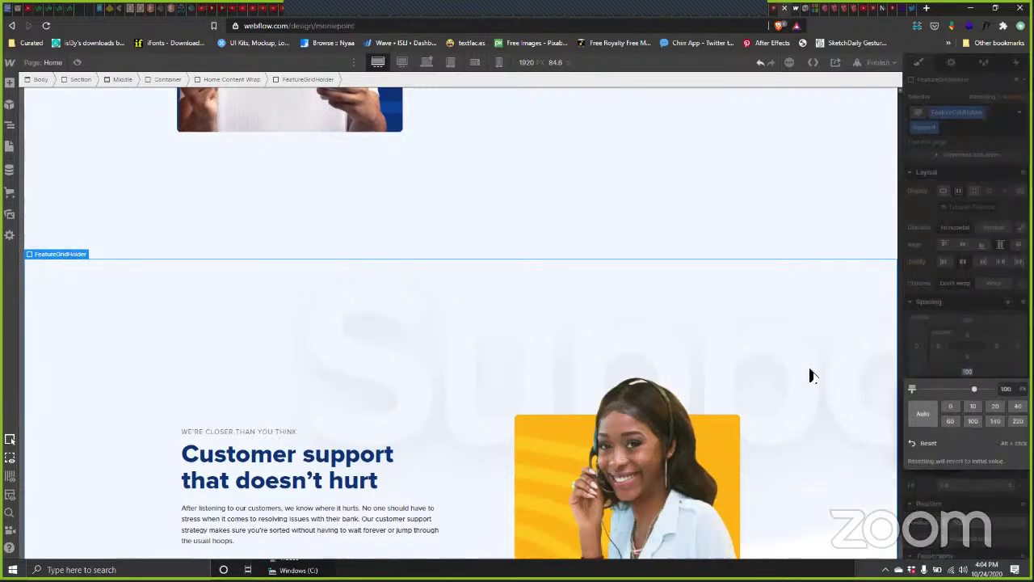
{"action": "scroll", "coordinate": [774, 229], "scroll_direction": "down", "scroll_amount": 3}
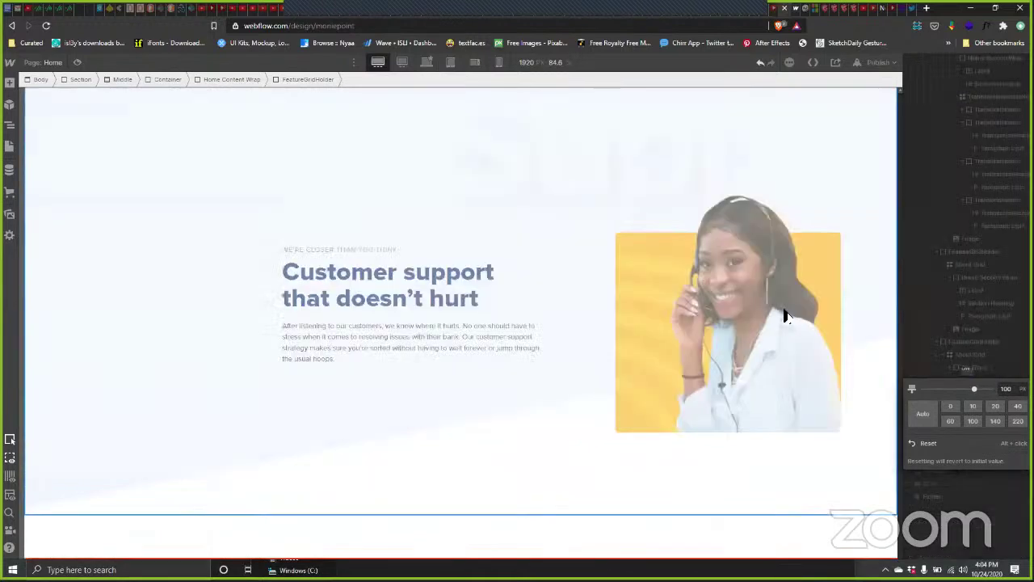
{"action": "left_click", "coordinate": [611, 502]}
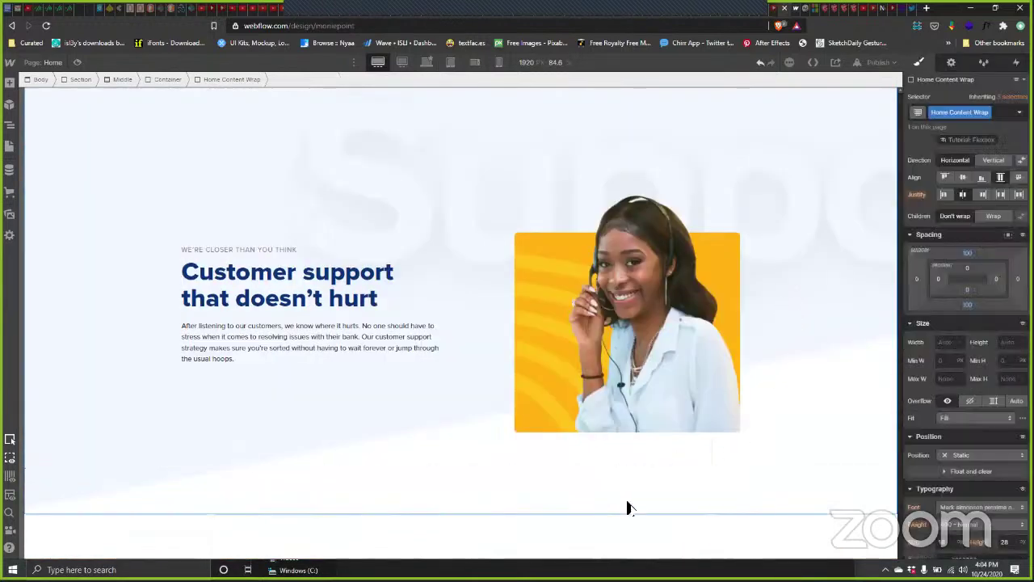
Step: Set the bottom margin of the Motto Wrap around the We built a Bank for you heading to 100 px
{"action": "scroll", "coordinate": [688, 362], "scroll_direction": "down", "scroll_amount": 5}
{"action": "scroll", "coordinate": [685, 367], "scroll_direction": "up", "scroll_amount": 10}
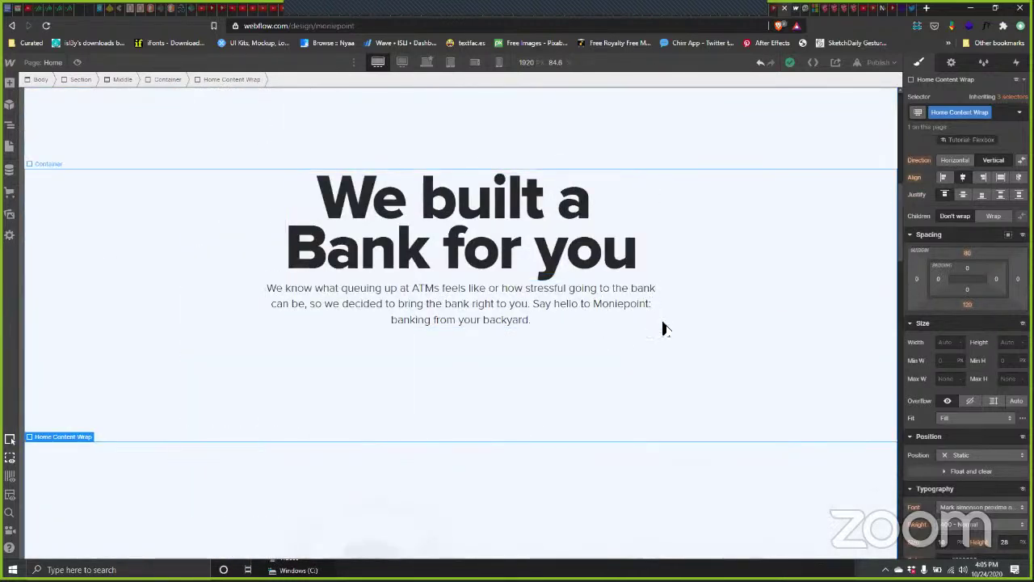
{"action": "left_click", "coordinate": [852, 333]}
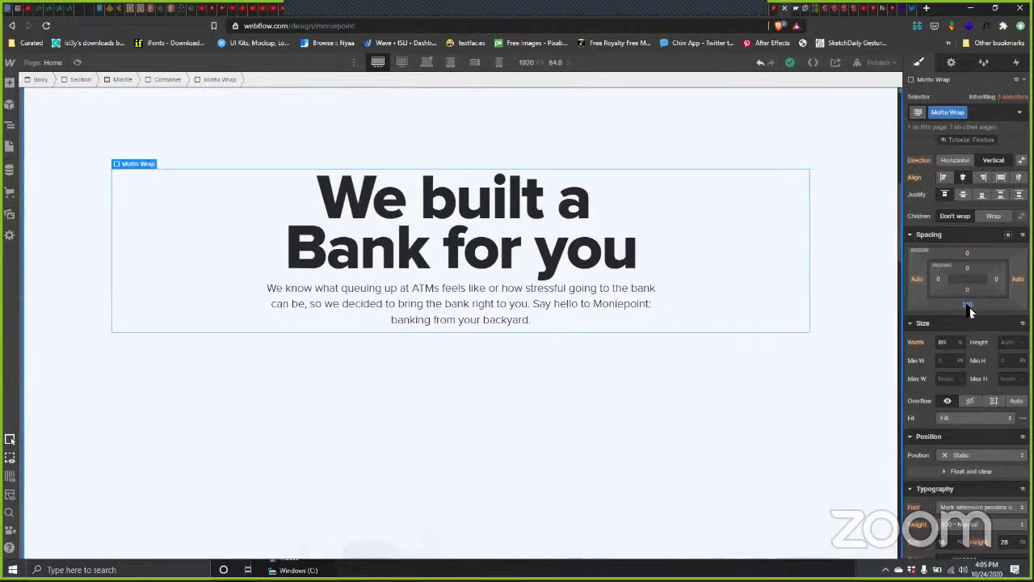
{"action": "left_click_drag", "start_coordinate": [969, 306], "coordinate": [975, 227]}
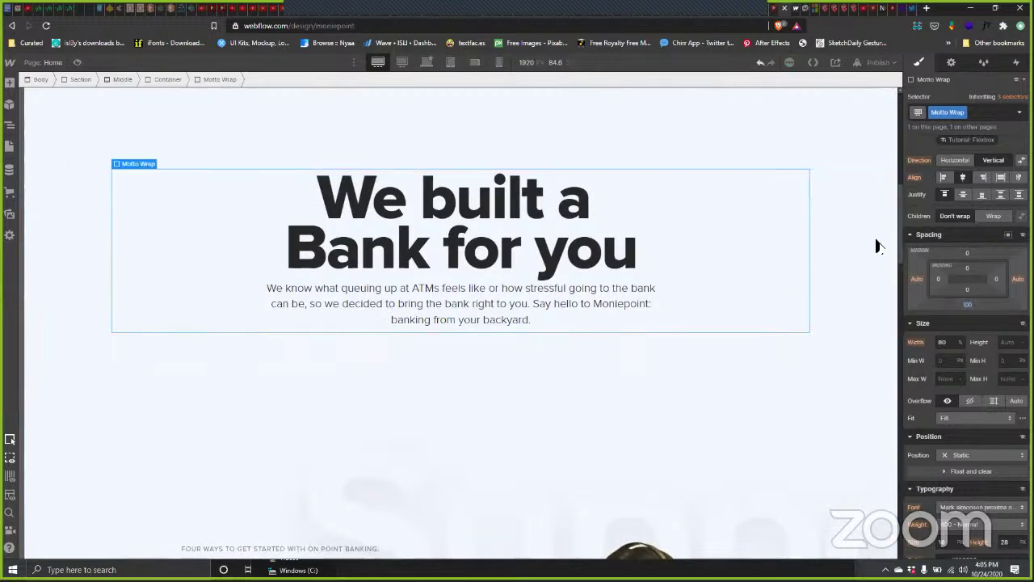
Step: Review the feature sections down to Company news and publish the site to the selected domains
{"action": "left_click_drag", "start_coordinate": [902, 262], "coordinate": [903, 509]}
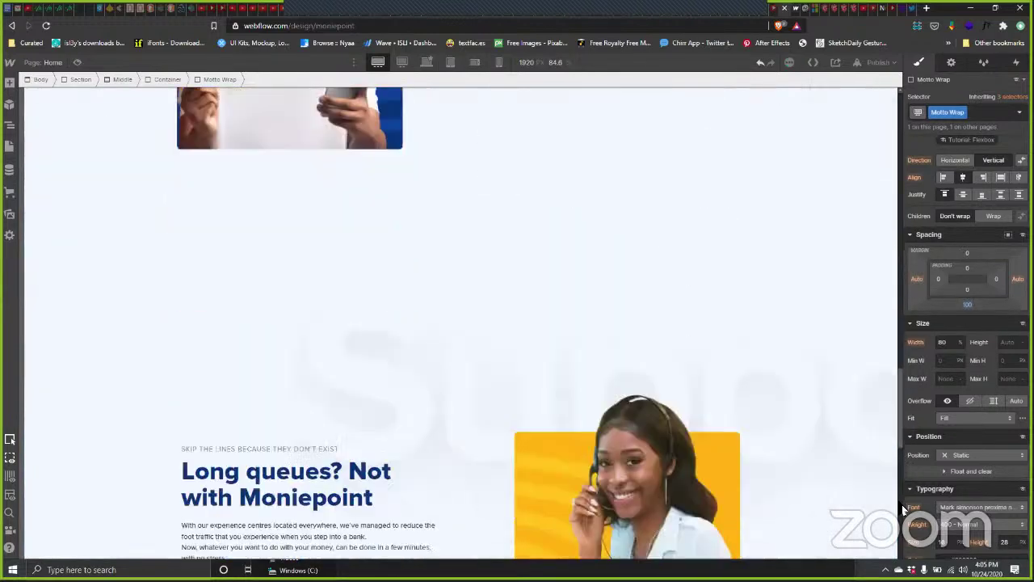
{"action": "scroll", "coordinate": [902, 504], "scroll_direction": "down", "scroll_amount": 10}
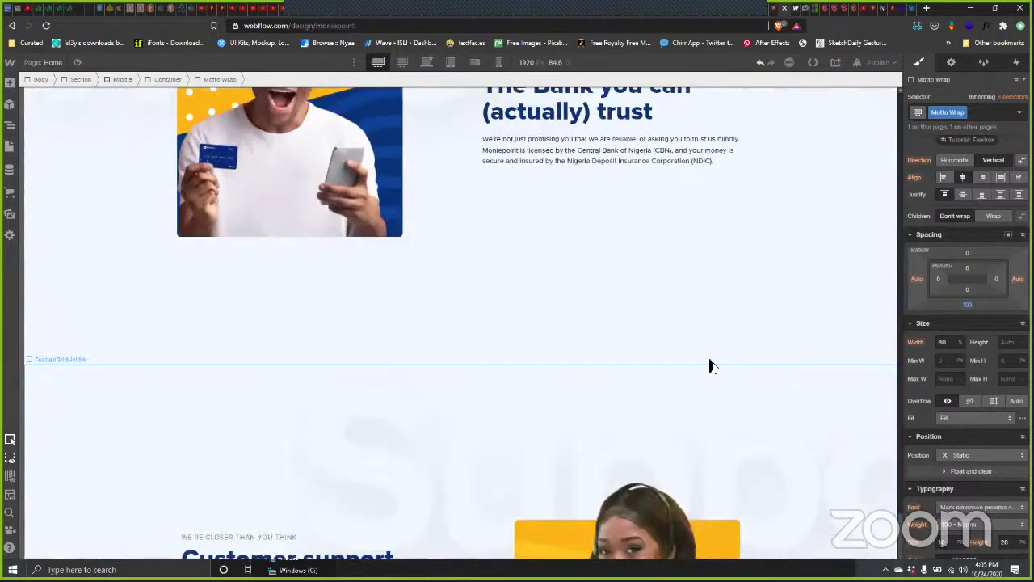
{"action": "scroll", "coordinate": [709, 368], "scroll_direction": "down", "scroll_amount": 5}
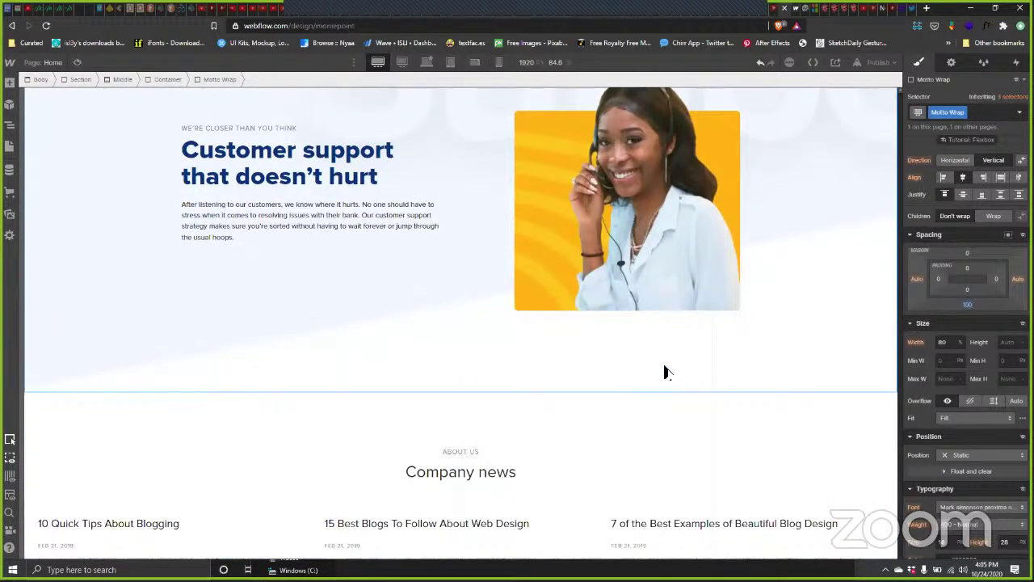
{"action": "left_click", "coordinate": [877, 62]}
{"action": "left_click", "coordinate": [840, 234]}
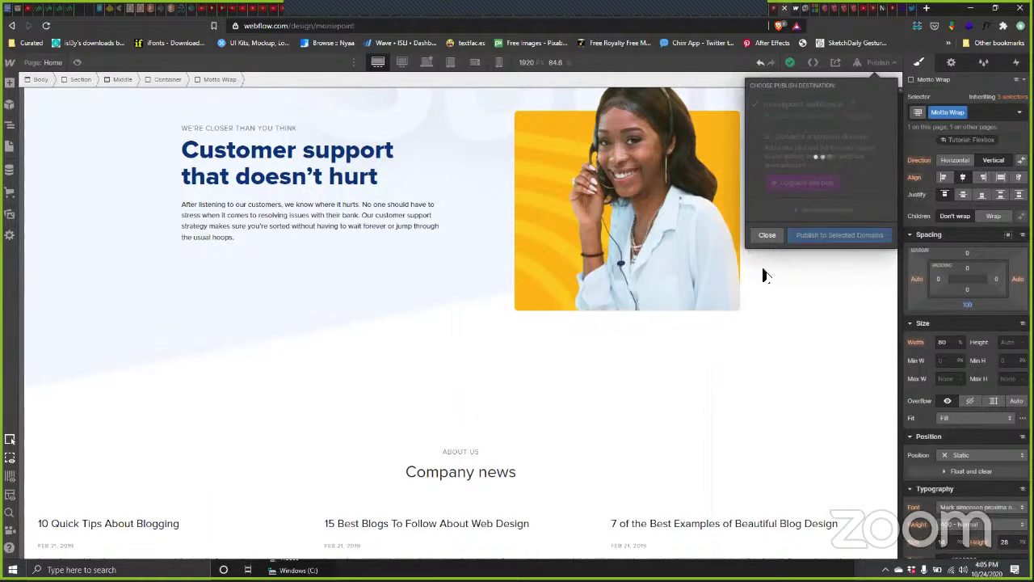
{"action": "left_click", "coordinate": [767, 235]}
Step: Inspect the margins of the Trust and Support FeatureGridHolders and the gaps around them
{"action": "scroll", "coordinate": [556, 267], "scroll_direction": "up", "scroll_amount": 10}
{"action": "scroll", "coordinate": [546, 247], "scroll_direction": "down", "scroll_amount": 3}
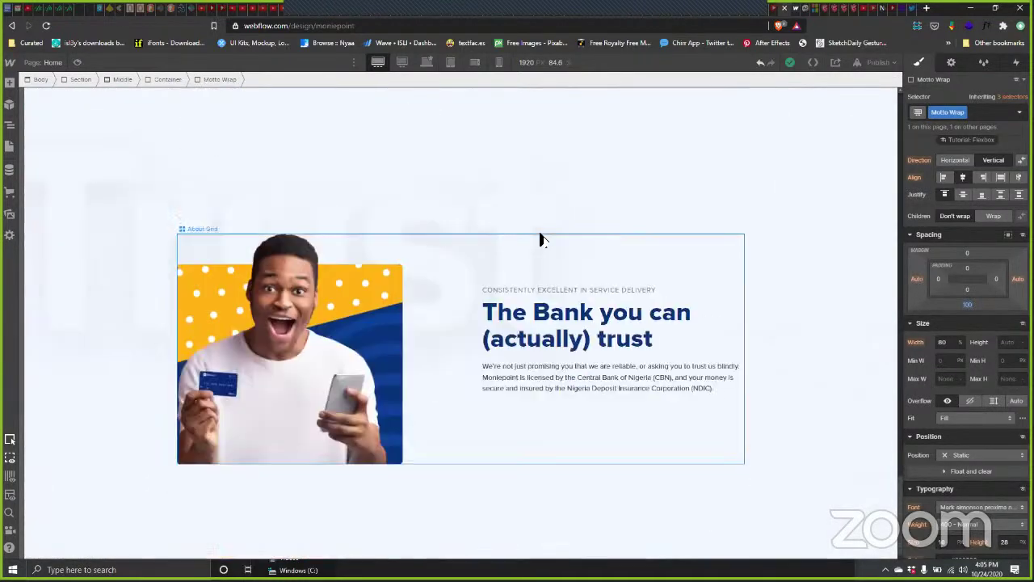
{"action": "scroll", "coordinate": [598, 199], "scroll_direction": "up", "scroll_amount": 2}
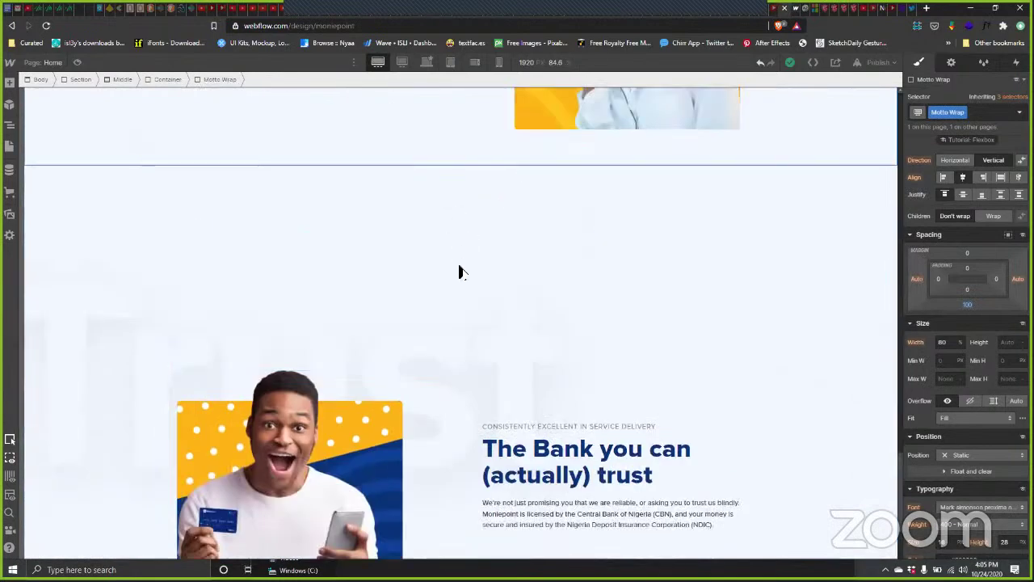
{"action": "left_click", "coordinate": [483, 353]}
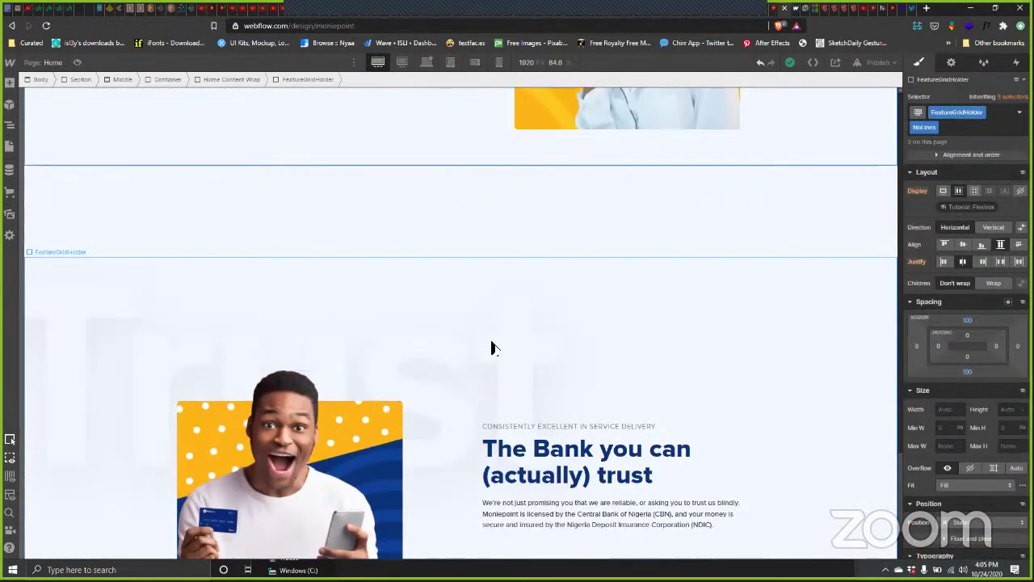
{"action": "scroll", "coordinate": [570, 307], "scroll_direction": "down", "scroll_amount": 3}
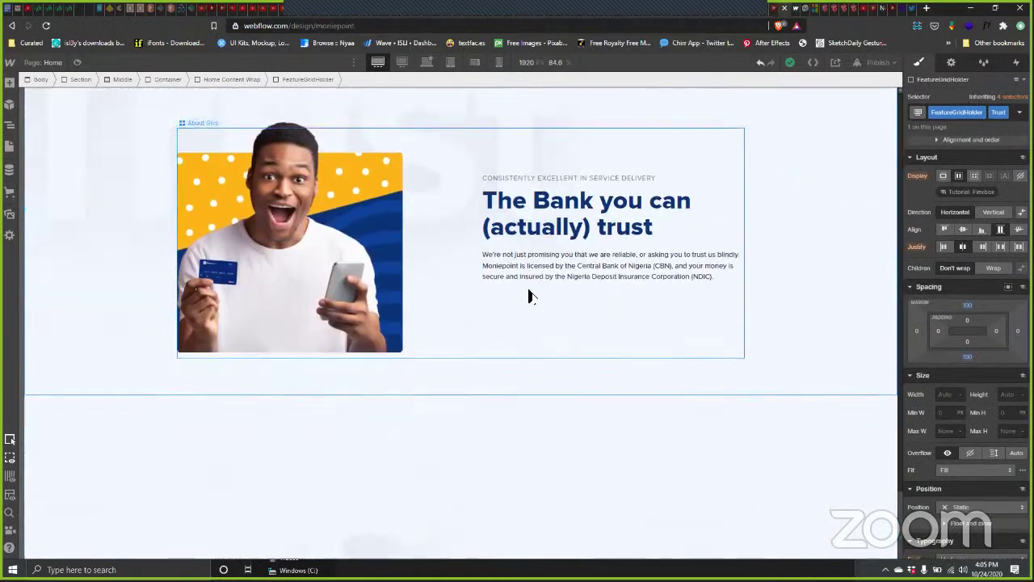
{"action": "scroll", "coordinate": [541, 301], "scroll_direction": "down", "scroll_amount": 2}
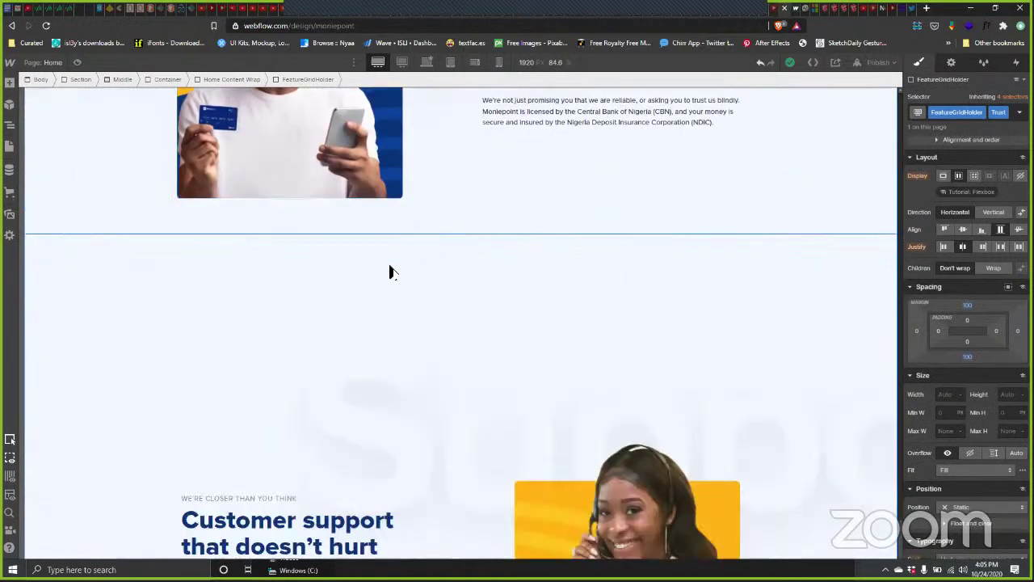
{"action": "left_click", "coordinate": [412, 346]}
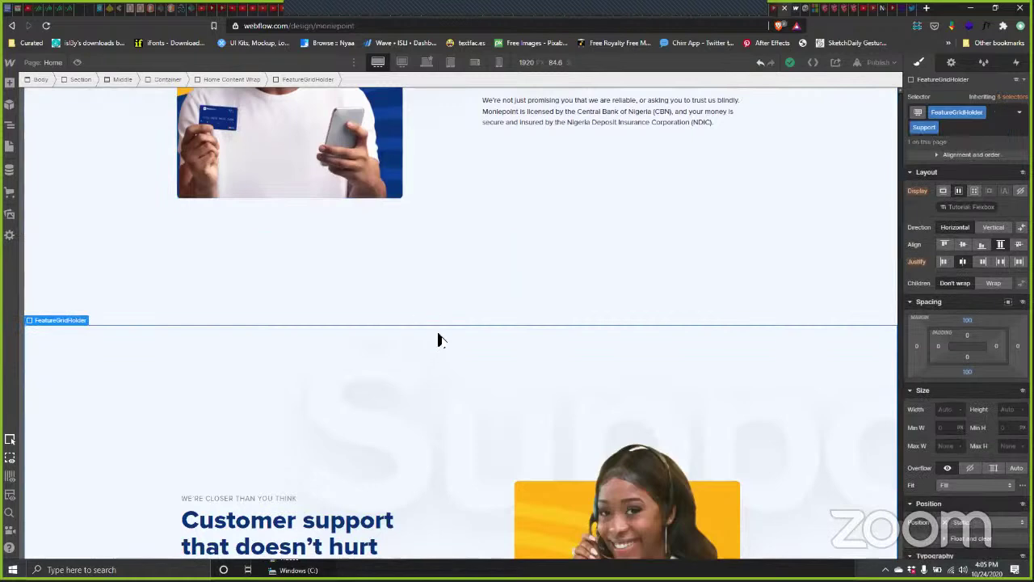
{"action": "scroll", "coordinate": [447, 281], "scroll_direction": "down", "scroll_amount": 3}
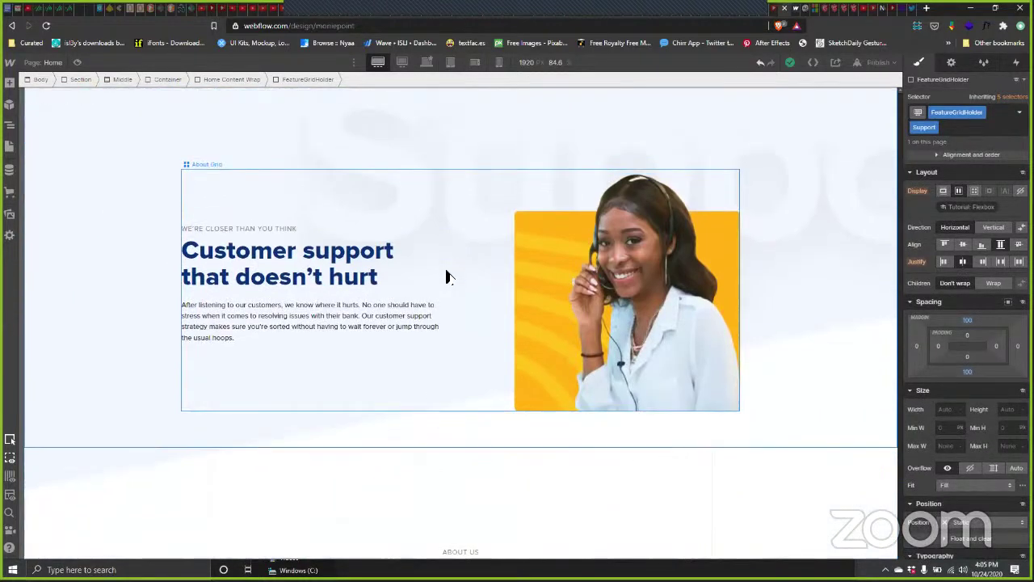
Step: Compare the margins of the transaction channels and Closer FeatureGridHolders and examine the gaps between sections down to Trust
{"action": "scroll", "coordinate": [449, 278], "scroll_direction": "up", "scroll_amount": 5}
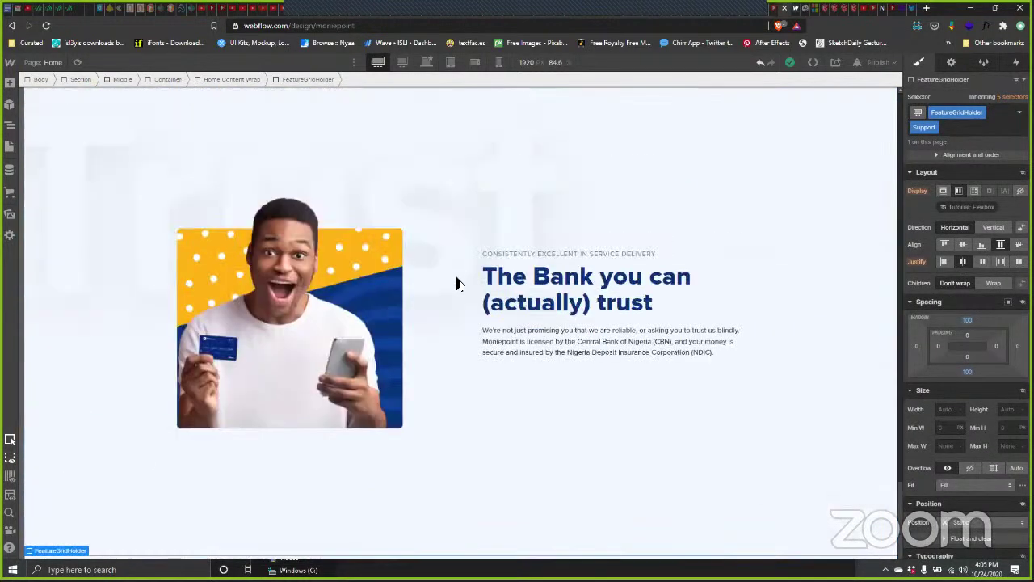
{"action": "scroll", "coordinate": [456, 286], "scroll_direction": "up", "scroll_amount": 10}
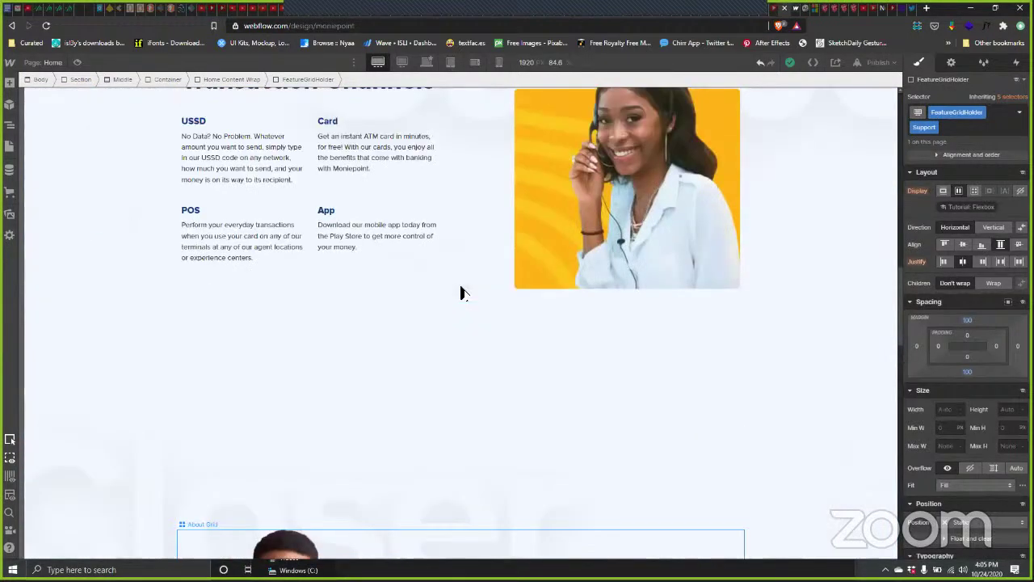
{"action": "scroll", "coordinate": [461, 293], "scroll_direction": "up", "scroll_amount": 5}
{"action": "scroll", "coordinate": [477, 307], "scroll_direction": "down", "scroll_amount": 8}
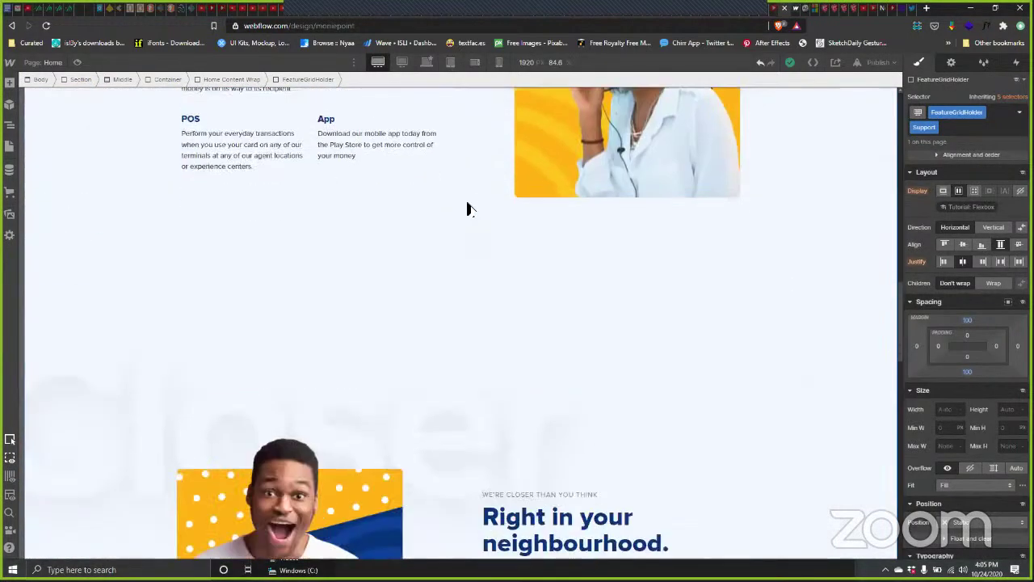
{"action": "left_click", "coordinate": [448, 323]}
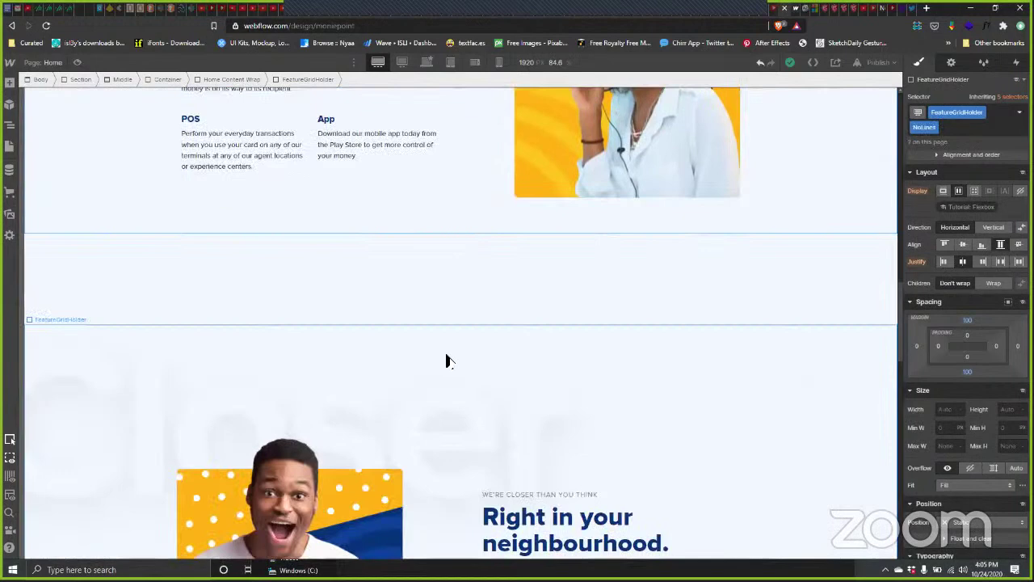
{"action": "left_click", "coordinate": [450, 361]}
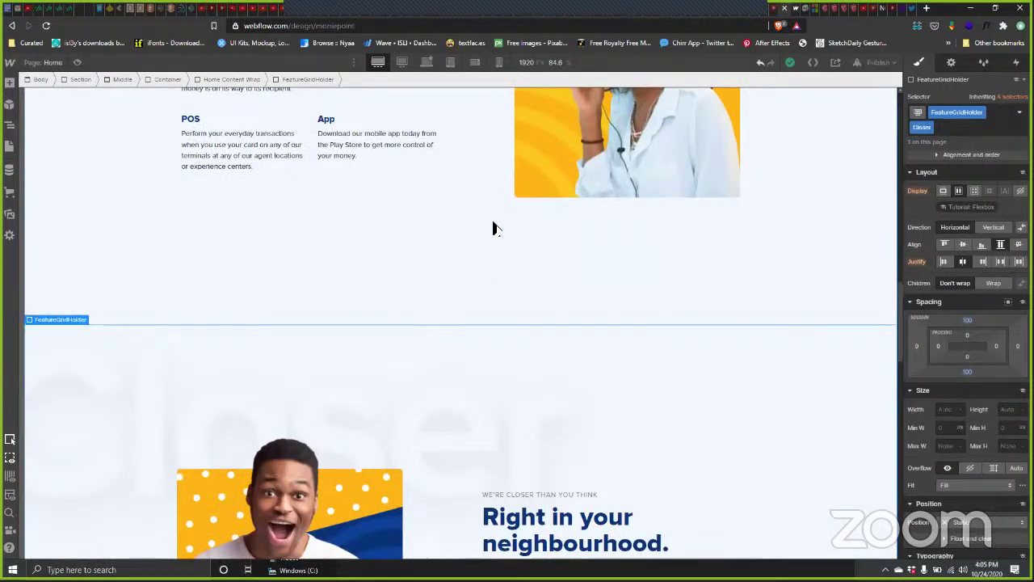
{"action": "left_click", "coordinate": [485, 224]}
{"action": "left_click", "coordinate": [538, 351]}
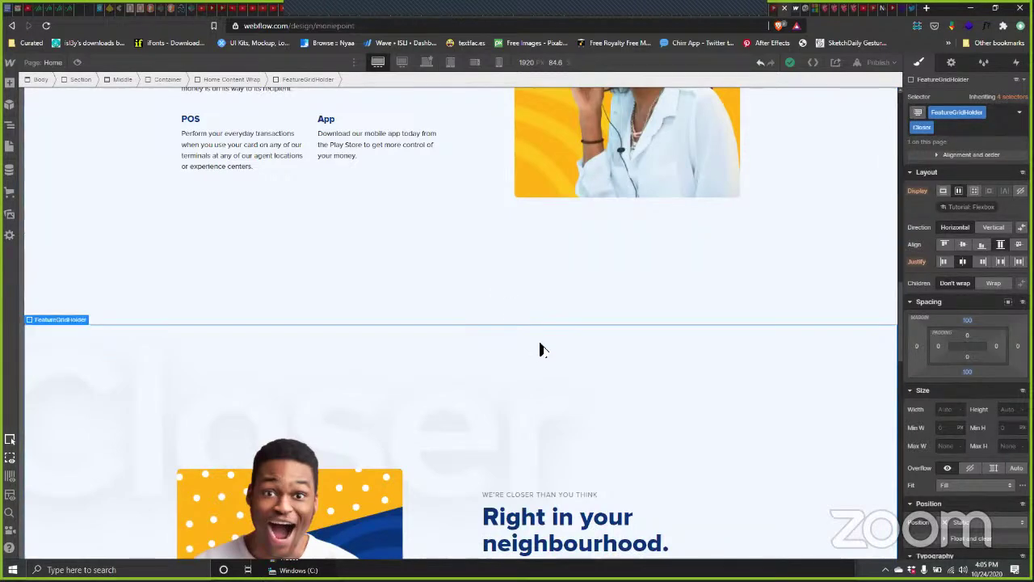
{"action": "scroll", "coordinate": [531, 279], "scroll_direction": "down", "scroll_amount": 5}
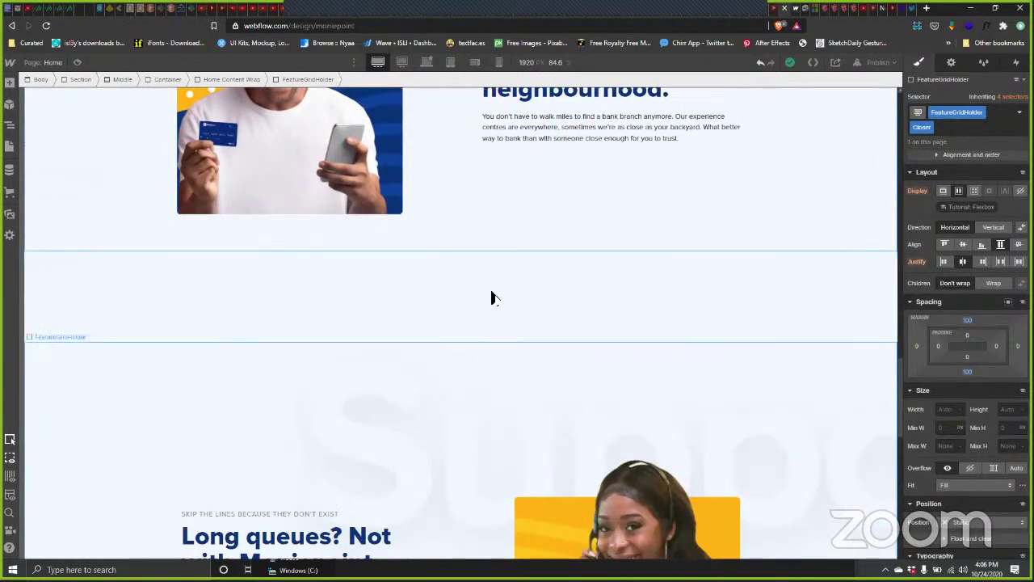
{"action": "scroll", "coordinate": [510, 261], "scroll_direction": "up", "scroll_amount": 5}
{"action": "scroll", "coordinate": [514, 257], "scroll_direction": "up", "scroll_amount": 3}
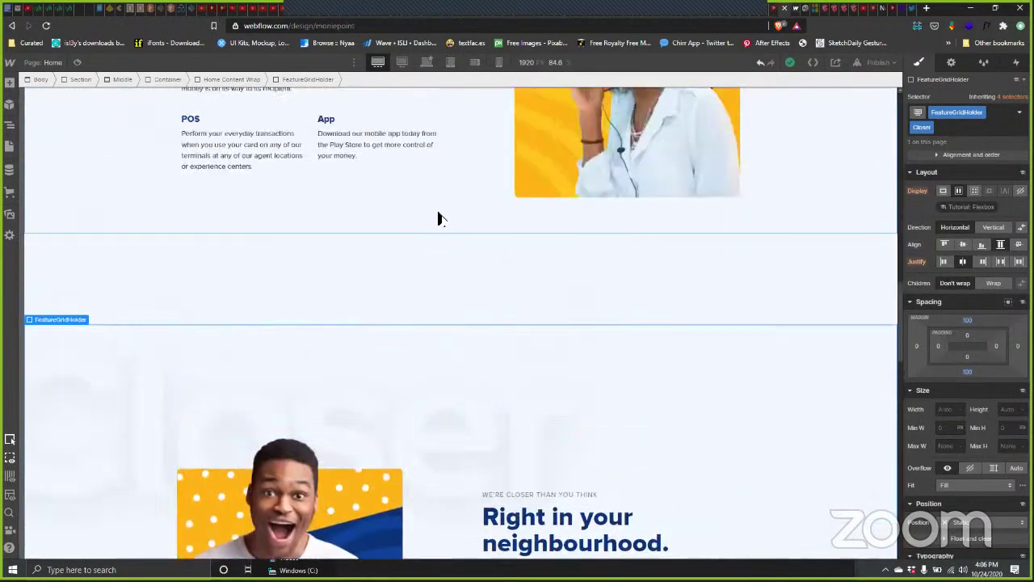
{"action": "scroll", "coordinate": [441, 289], "scroll_direction": "down", "scroll_amount": 3}
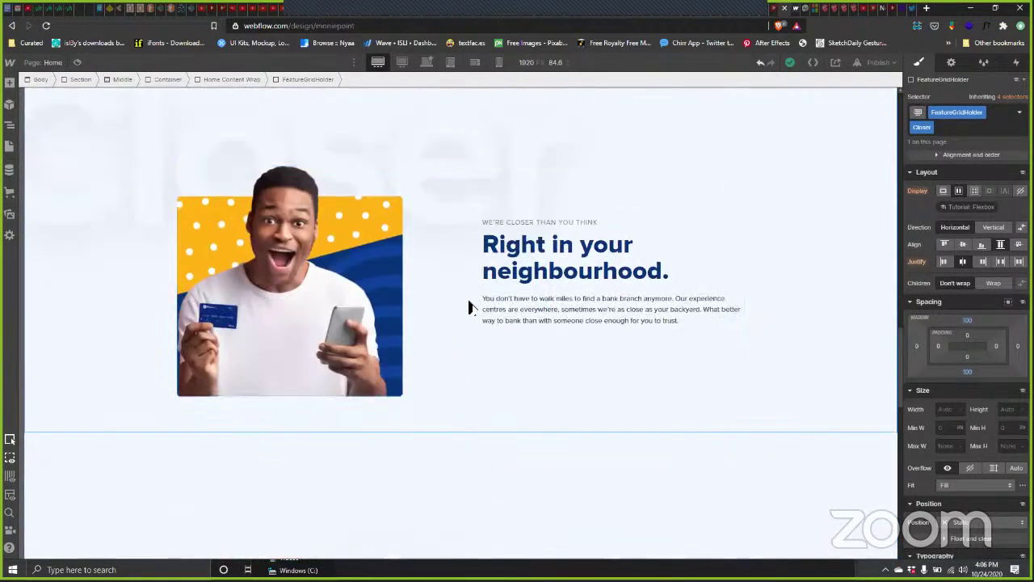
{"action": "scroll", "coordinate": [467, 305], "scroll_direction": "down", "scroll_amount": 3}
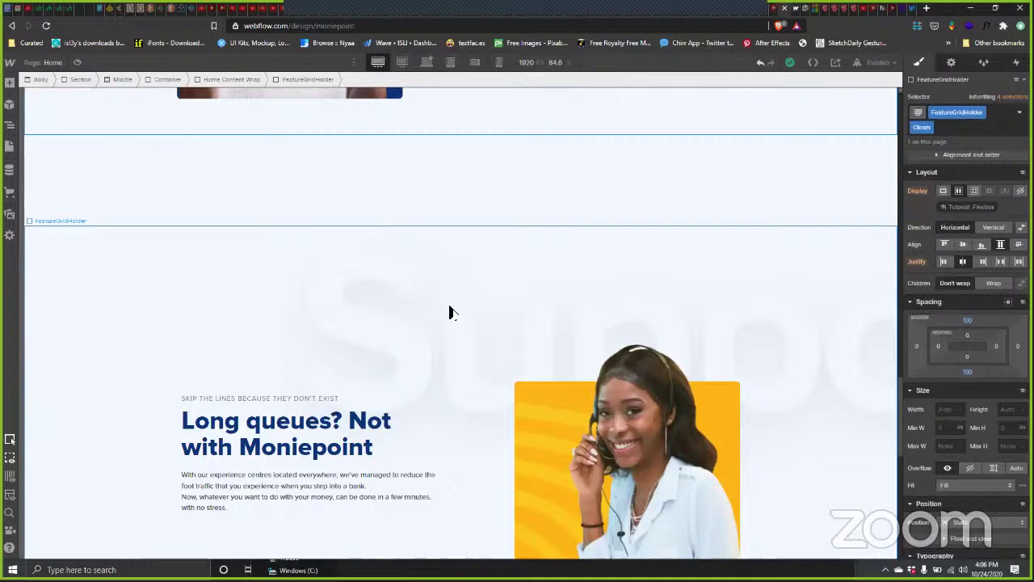
{"action": "scroll", "coordinate": [451, 313], "scroll_direction": "down", "scroll_amount": 5}
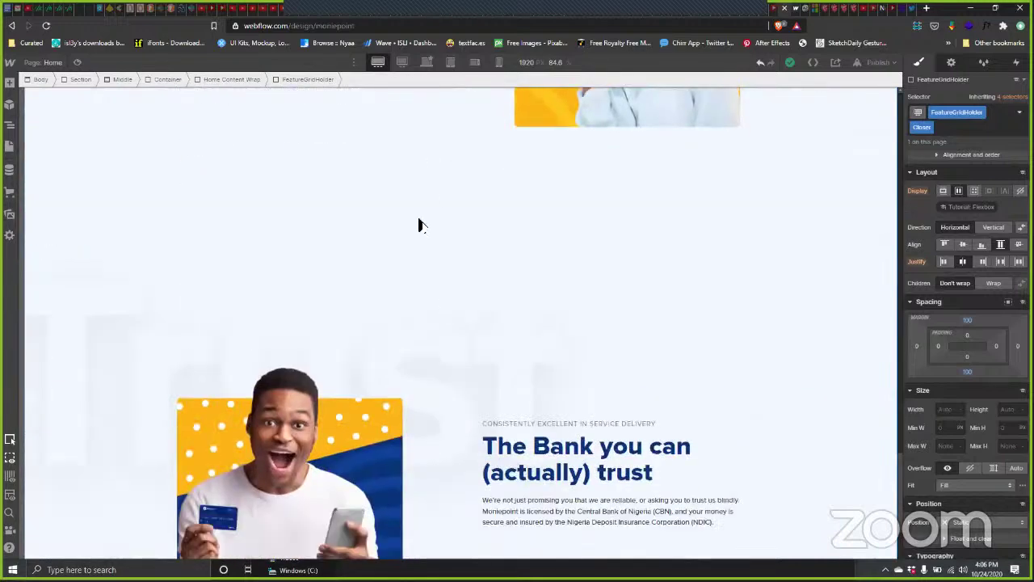
Step: Inspect the classes and spacing of the FeatureGridHolder blocks around the Trust and Customer support sections
{"action": "left_click", "coordinate": [466, 283]}
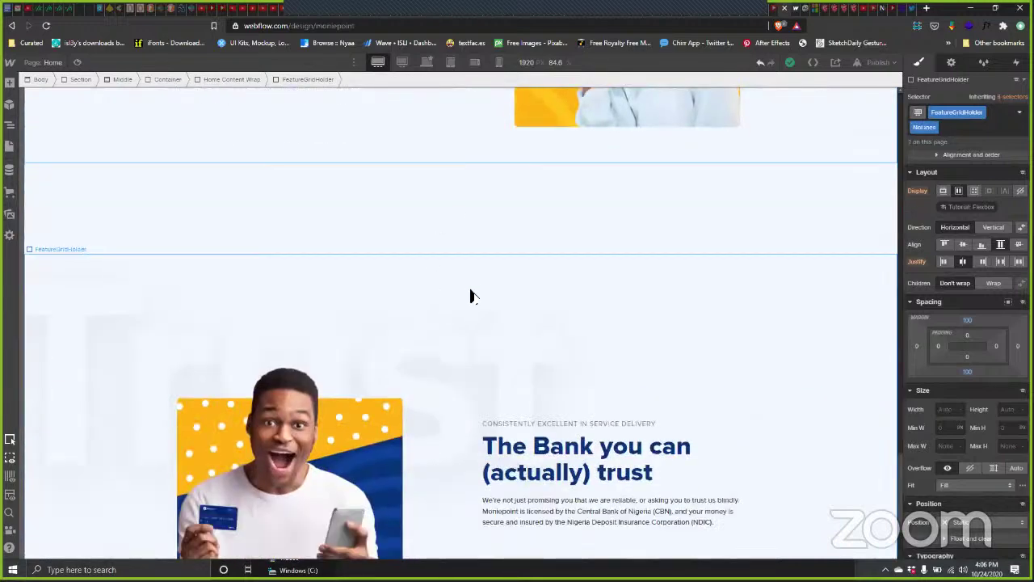
{"action": "scroll", "coordinate": [471, 294], "scroll_direction": "down", "scroll_amount": 5}
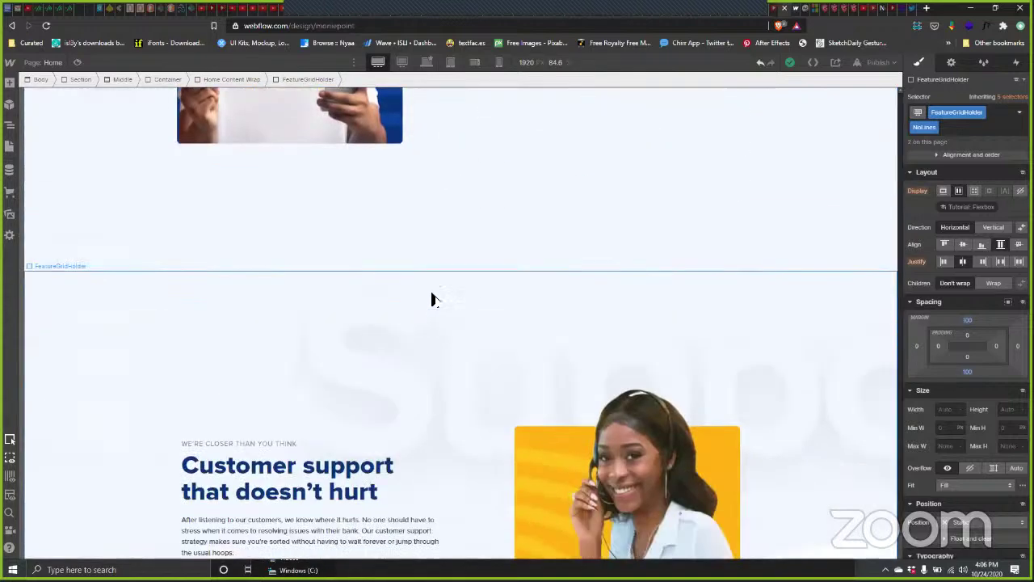
{"action": "left_click", "coordinate": [433, 143]}
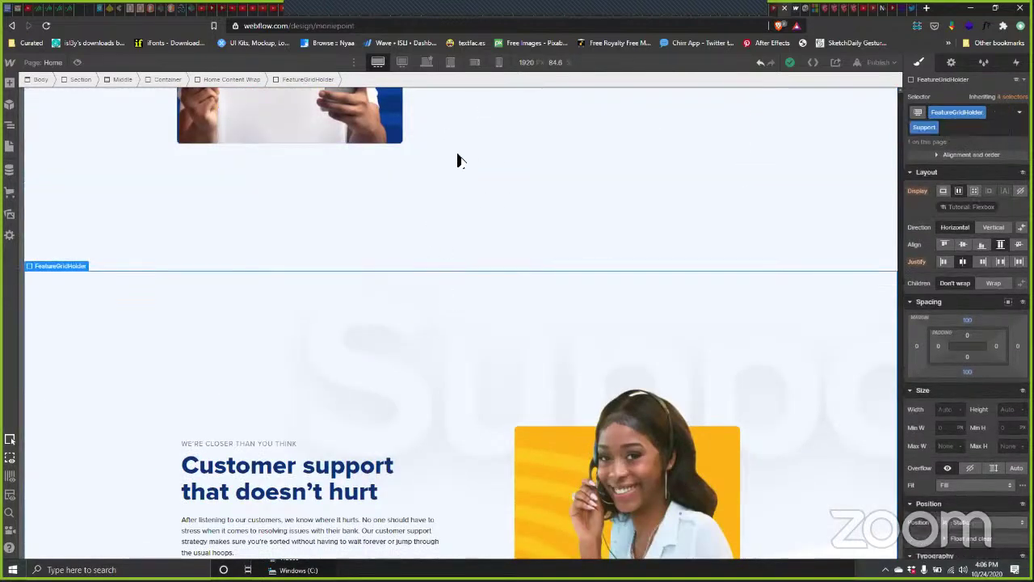
{"action": "left_click", "coordinate": [477, 288]}
{"action": "scroll", "coordinate": [478, 282], "scroll_direction": "down", "scroll_amount": 5}
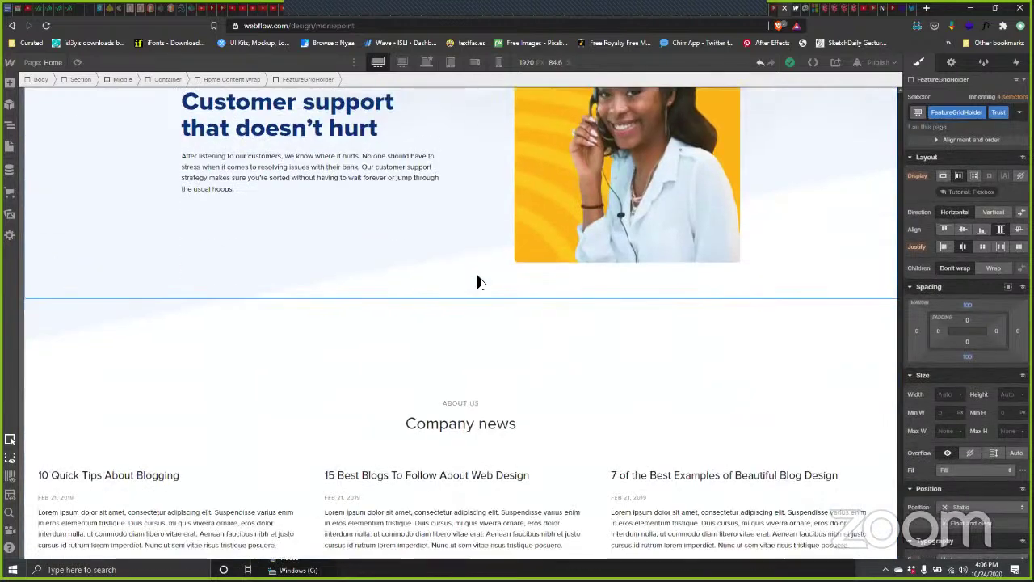
{"action": "scroll", "coordinate": [676, 321], "scroll_direction": "up", "scroll_amount": 5}
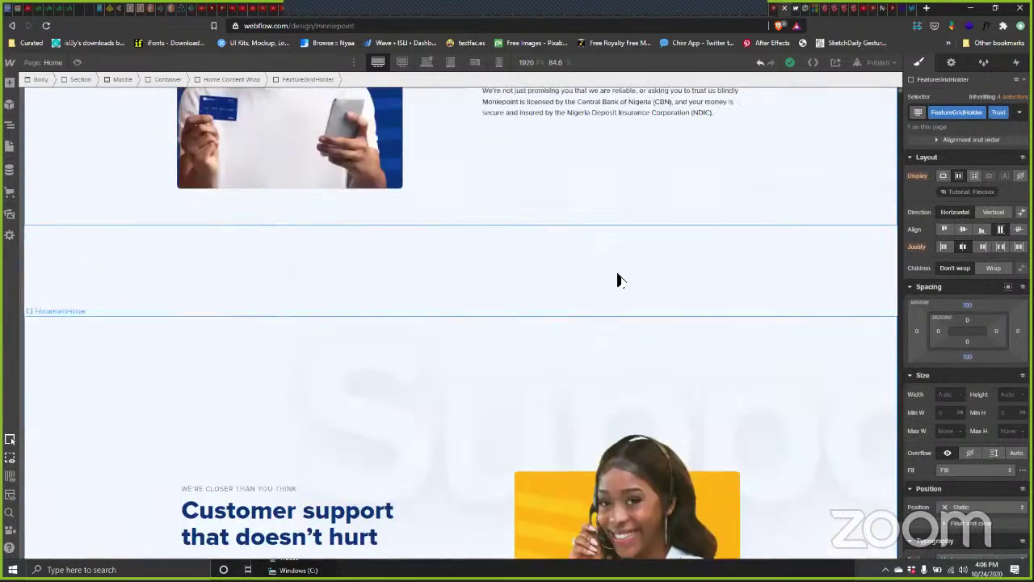
Step: Publish the site to moniepoint.webflow.io and reload the live page
{"action": "left_click", "coordinate": [876, 63]}
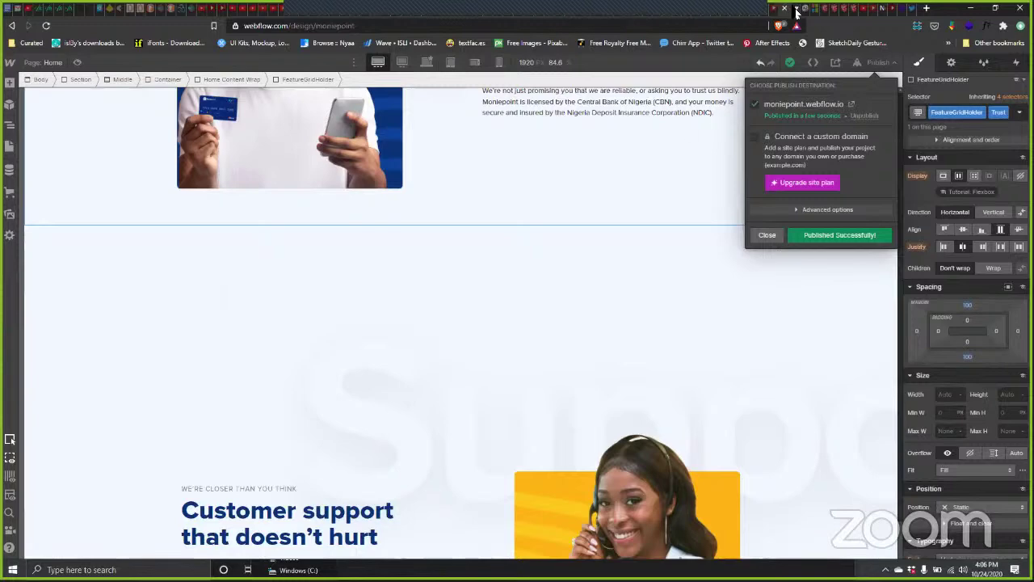
{"action": "key", "text": "ctrl+Tab"}
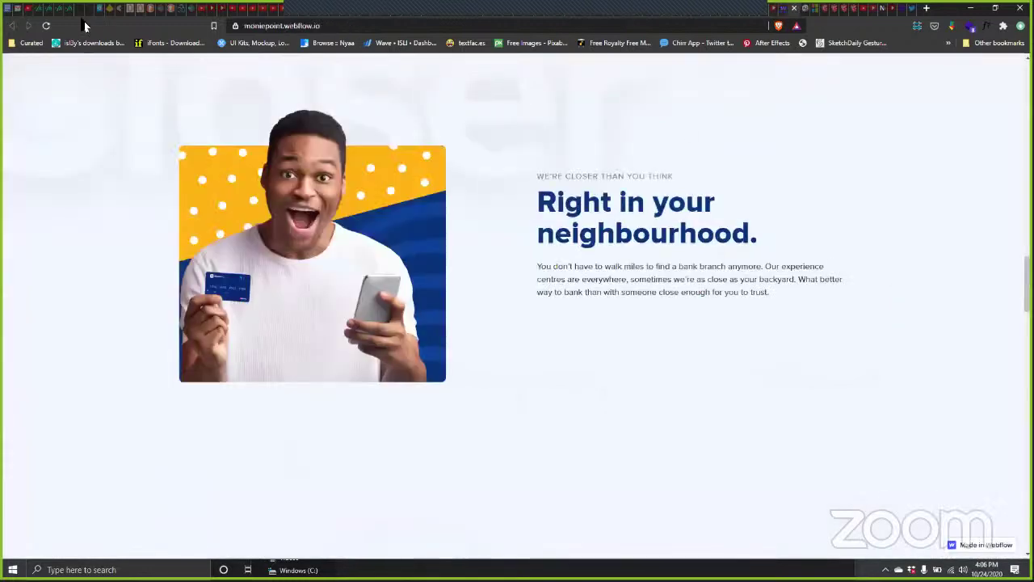
{"action": "key", "text": "F5"}
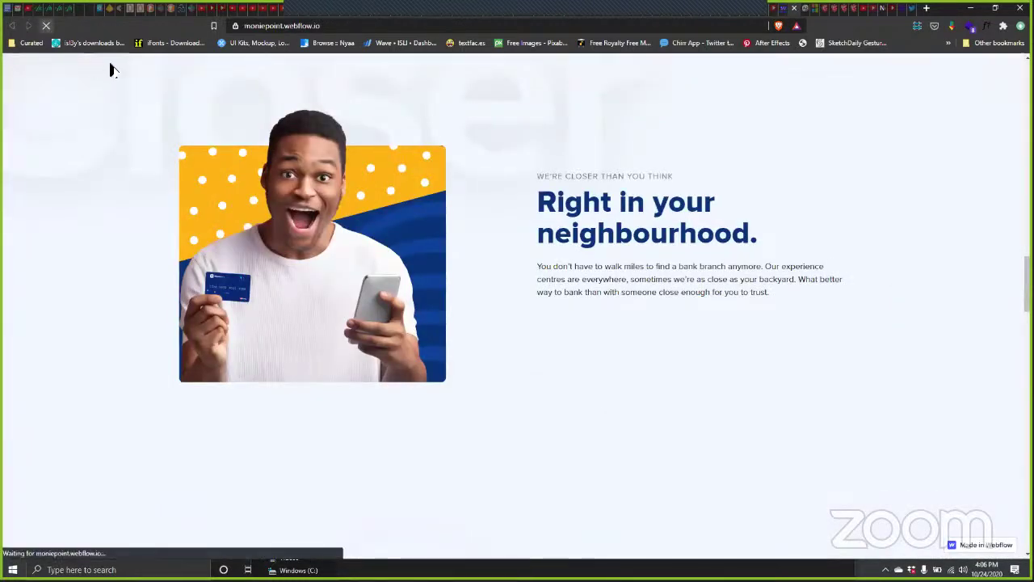
Step: Review the live page's feature sections, checking the spacing, images and large background words down to Customer support
{"action": "scroll", "coordinate": [113, 70], "scroll_direction": "down", "scroll_amount": 1}
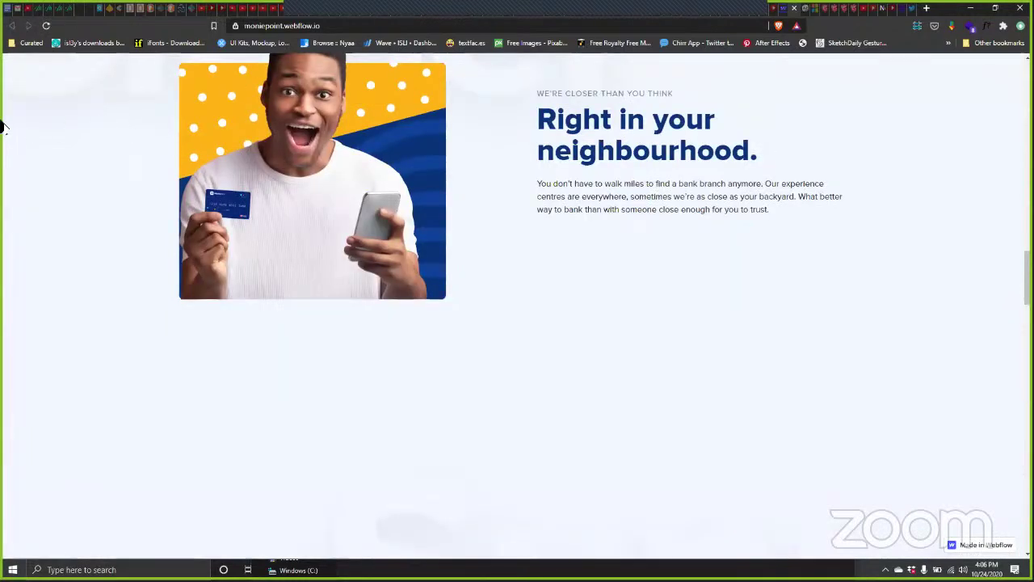
{"action": "scroll", "coordinate": [51, 140], "scroll_direction": "down", "scroll_amount": 5}
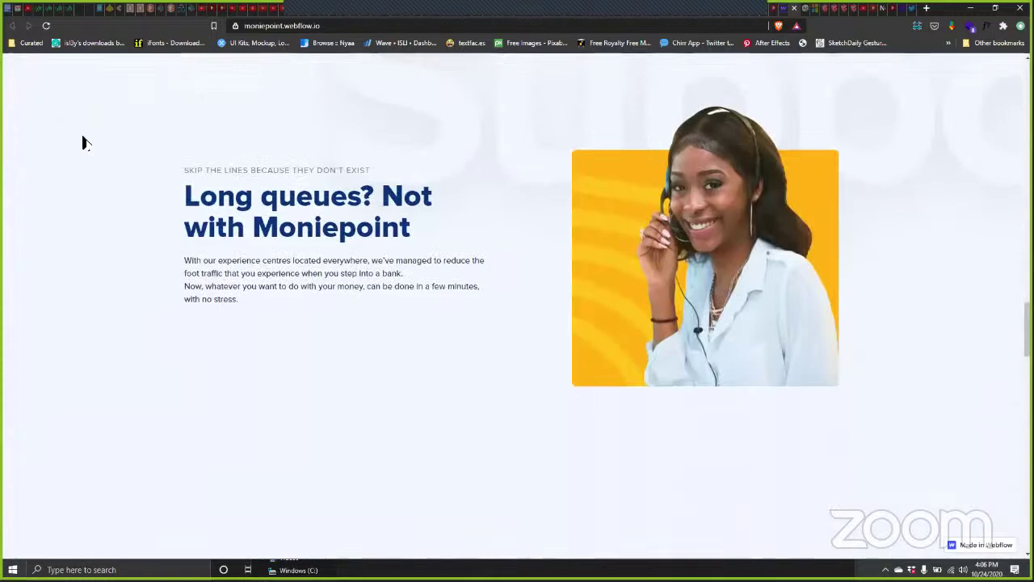
{"action": "scroll", "coordinate": [83, 143], "scroll_direction": "down", "scroll_amount": 10}
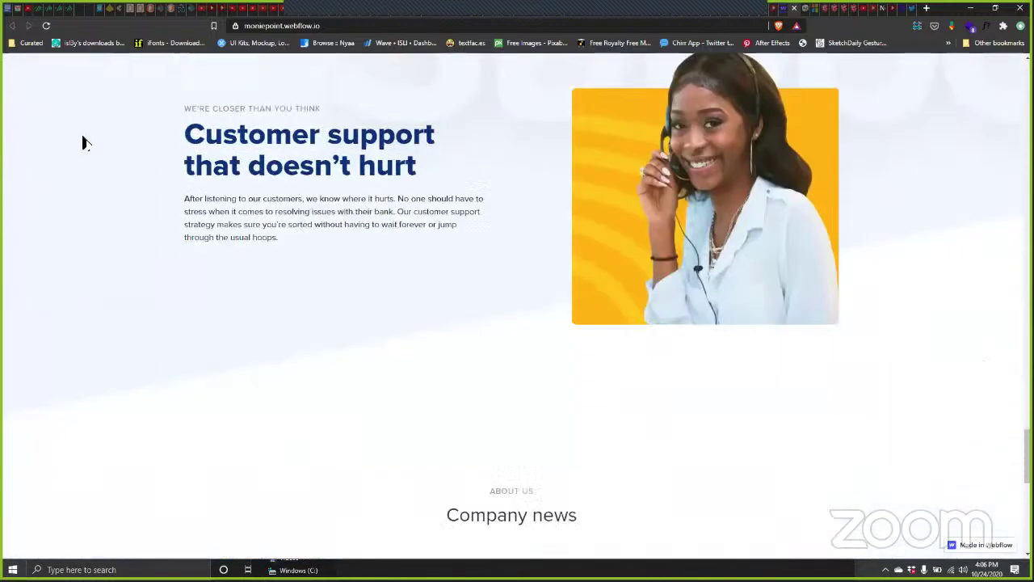
{"action": "scroll", "coordinate": [72, 125], "scroll_direction": "up", "scroll_amount": 10}
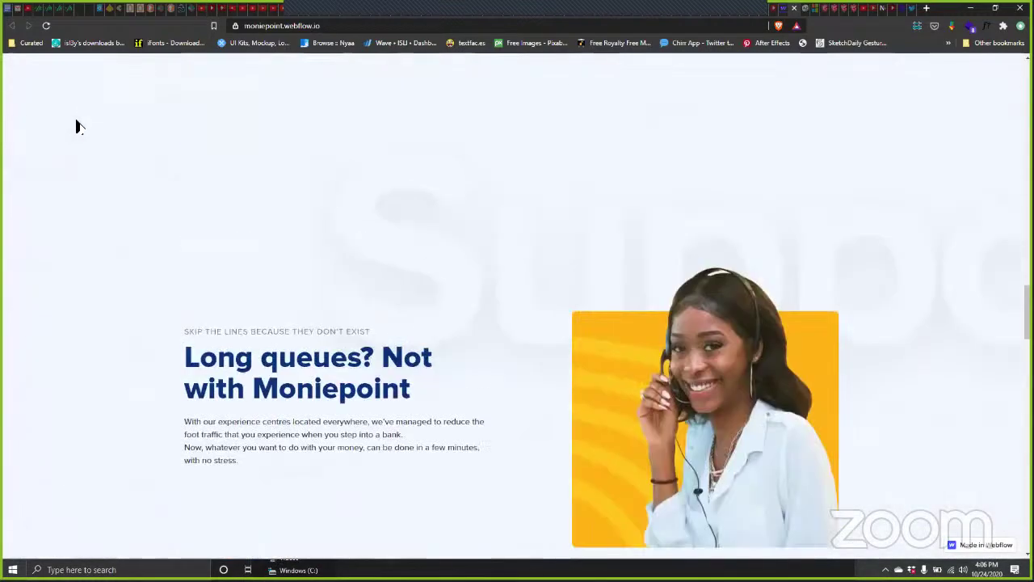
{"action": "scroll", "coordinate": [77, 121], "scroll_direction": "up", "scroll_amount": 10}
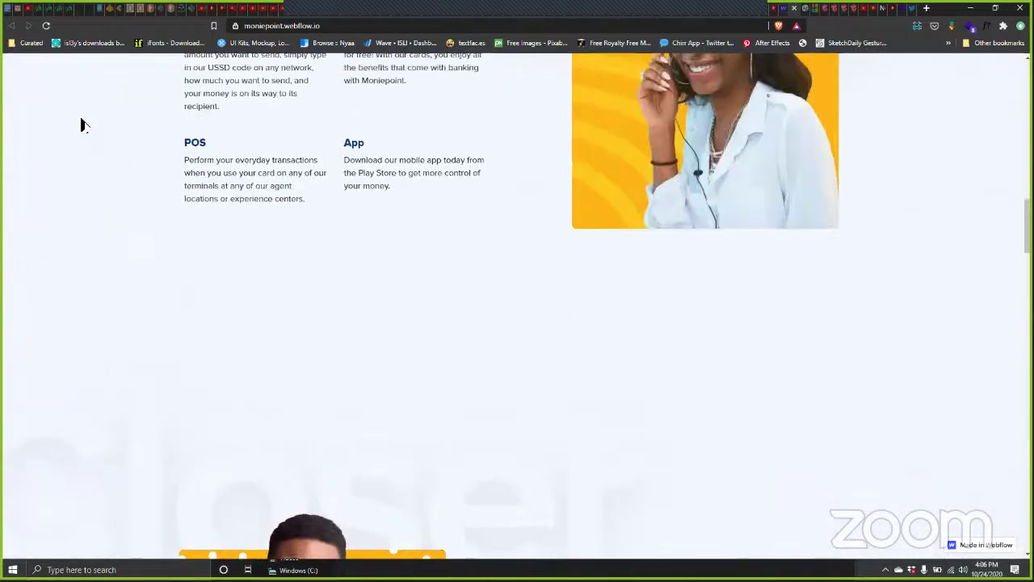
{"action": "scroll", "coordinate": [151, 159], "scroll_direction": "up", "scroll_amount": 10}
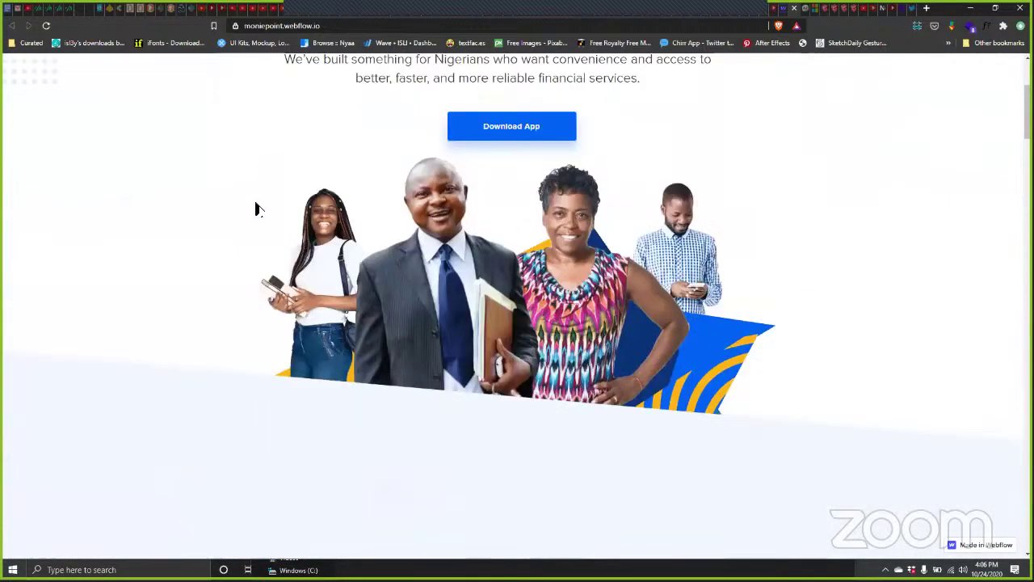
{"action": "scroll", "coordinate": [252, 209], "scroll_direction": "down", "scroll_amount": 10}
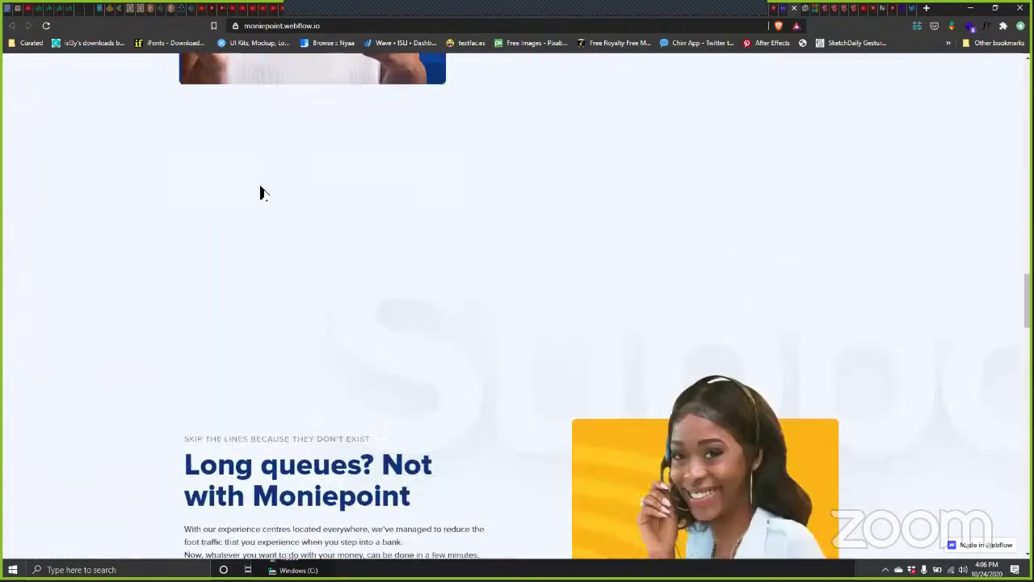
{"action": "scroll", "coordinate": [267, 190], "scroll_direction": "down", "scroll_amount": 5}
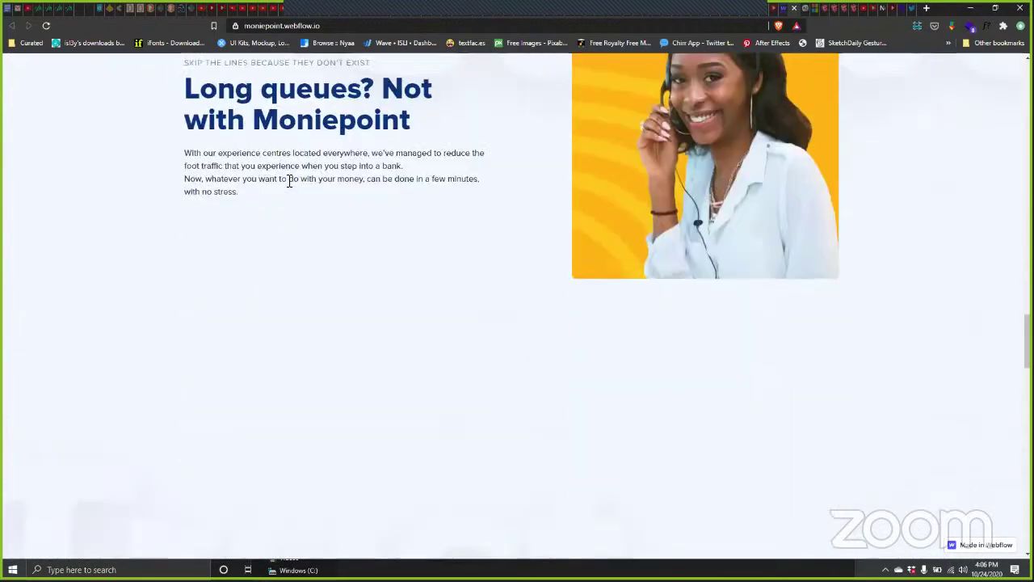
{"action": "scroll", "coordinate": [299, 174], "scroll_direction": "down", "scroll_amount": 5}
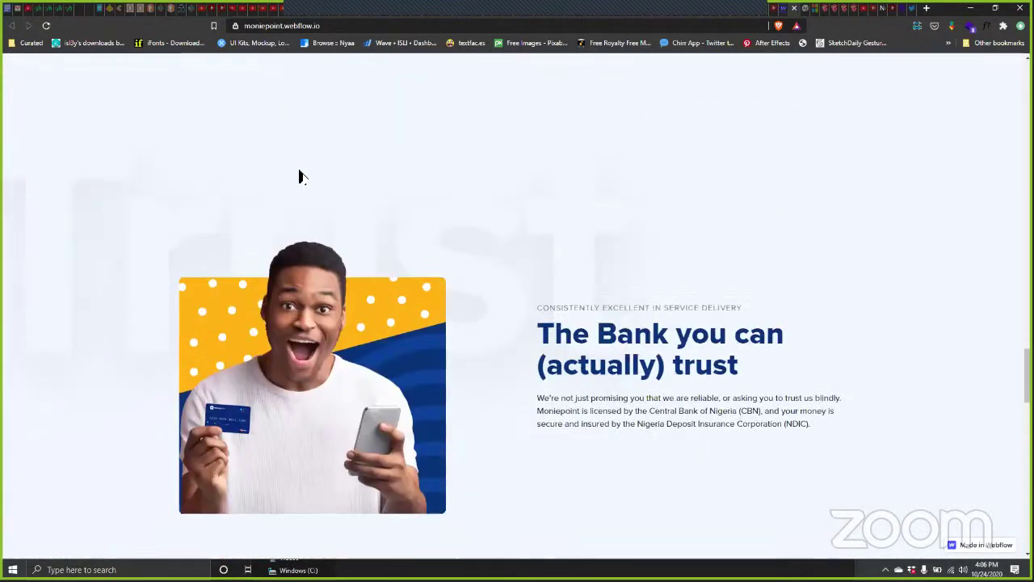
{"action": "scroll", "coordinate": [301, 177], "scroll_direction": "down", "scroll_amount": 6}
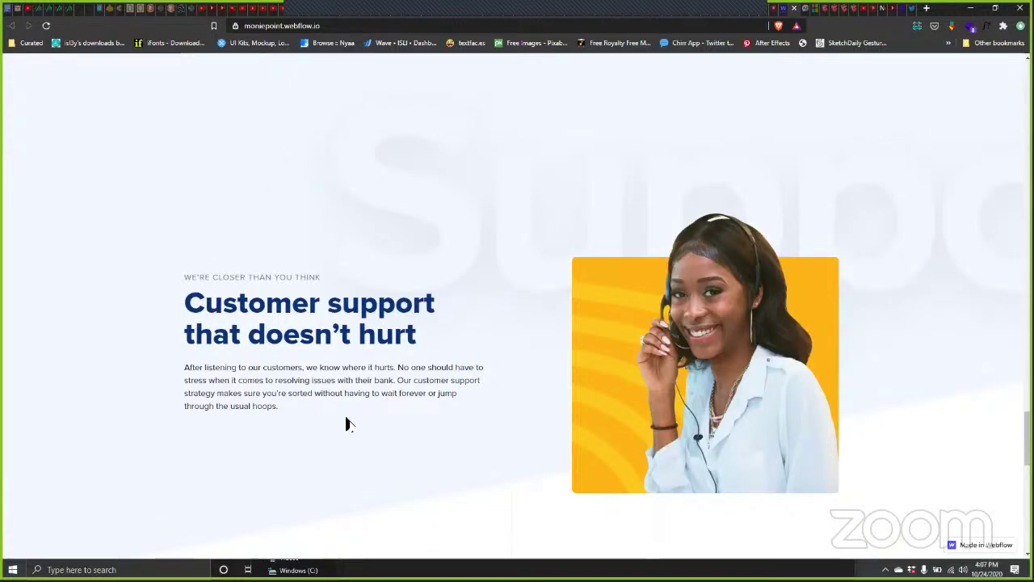
{"action": "scroll", "coordinate": [292, 448], "scroll_direction": "down", "scroll_amount": 2}
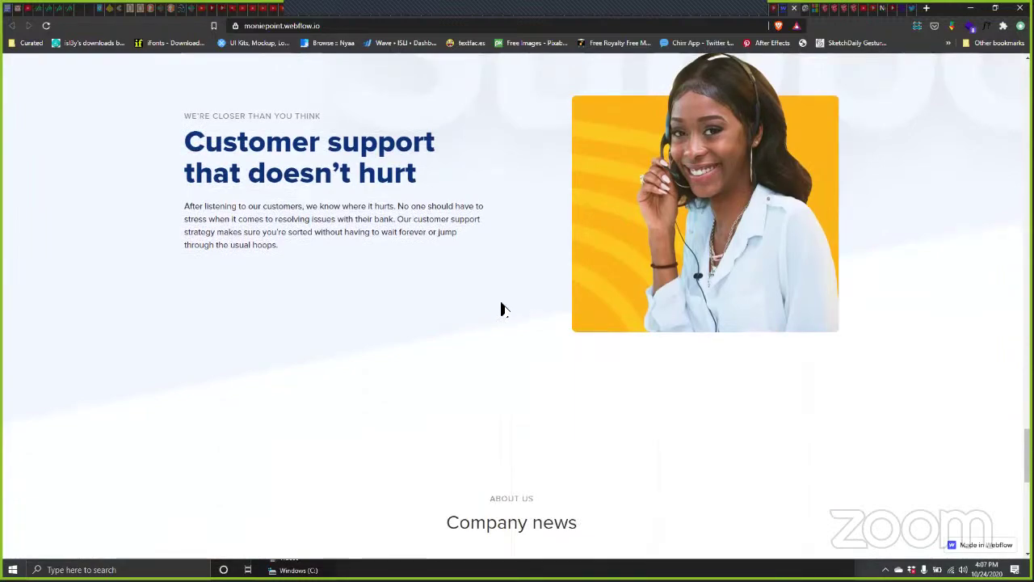
Step: Review the whole published page from the hero through Company news to the Grow your business section
{"action": "scroll", "coordinate": [501, 309], "scroll_direction": "up", "scroll_amount": 15}
{"action": "scroll", "coordinate": [497, 309], "scroll_direction": "up", "scroll_amount": 5}
{"action": "scroll", "coordinate": [475, 308], "scroll_direction": "up", "scroll_amount": 8}
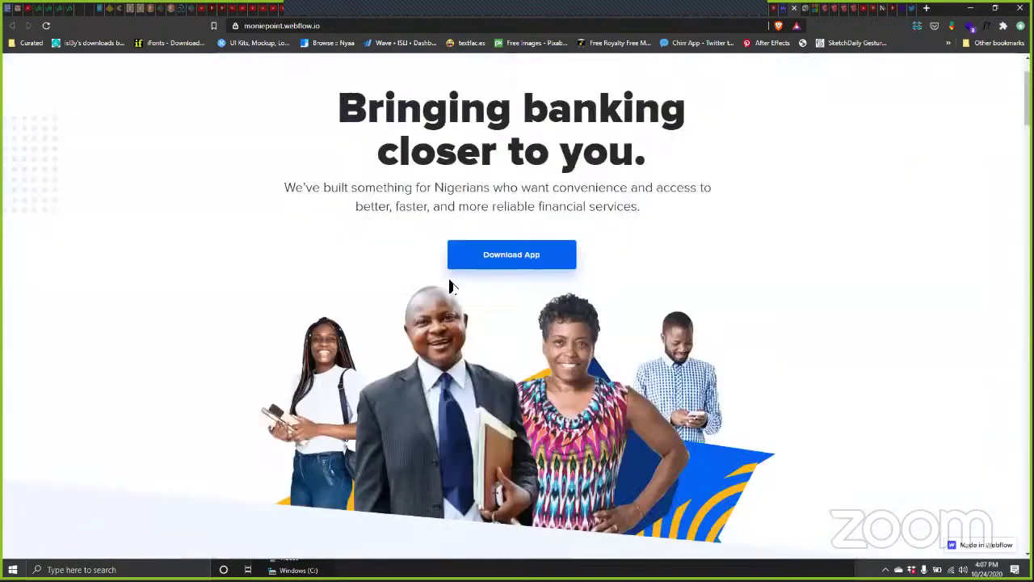
{"action": "scroll", "coordinate": [456, 290], "scroll_direction": "down", "scroll_amount": 10}
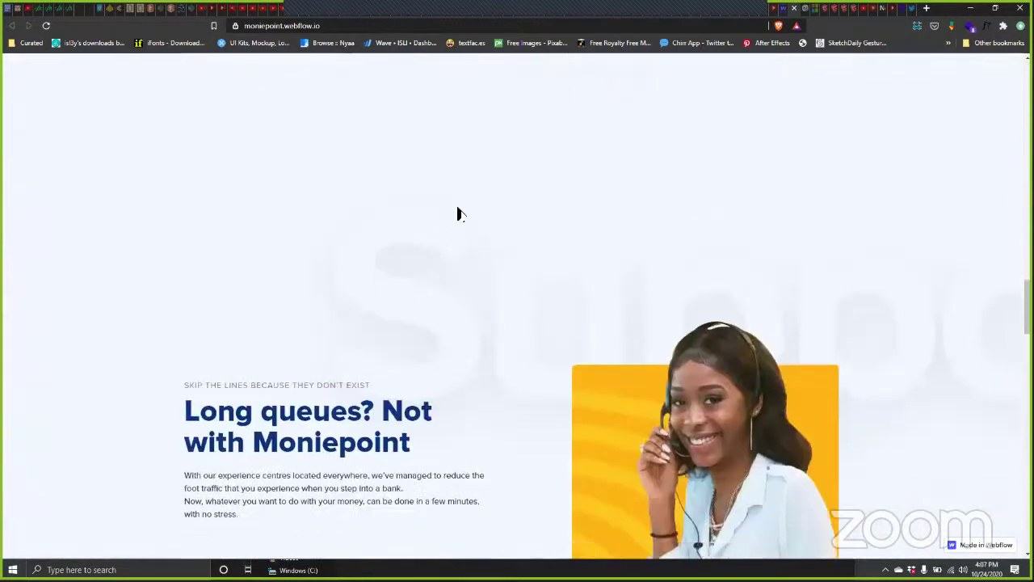
{"action": "scroll", "coordinate": [485, 219], "scroll_direction": "down", "scroll_amount": 8}
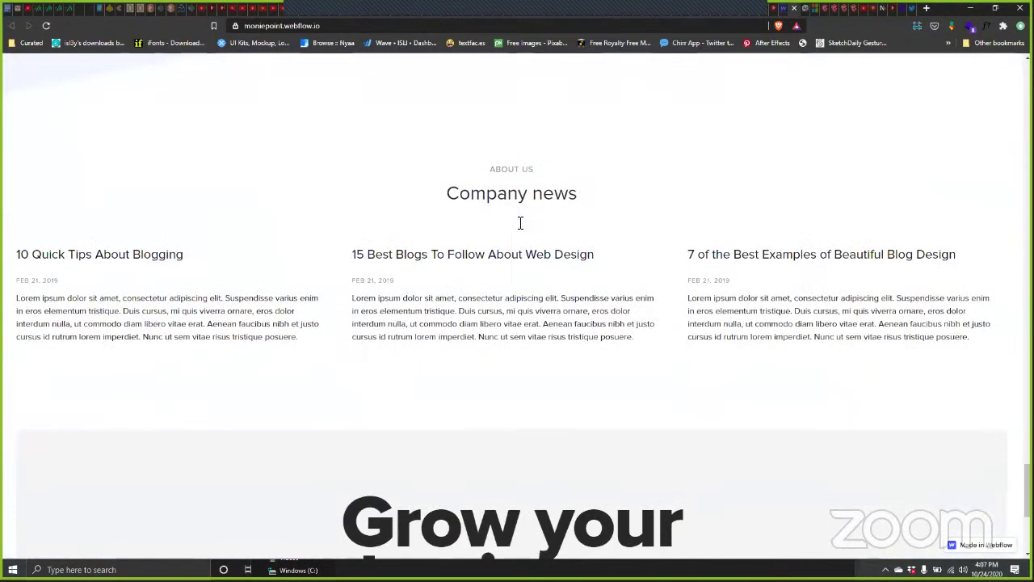
{"action": "scroll", "coordinate": [520, 223], "scroll_direction": "down", "scroll_amount": 4}
{"action": "scroll", "coordinate": [484, 231], "scroll_direction": "up", "scroll_amount": 4}
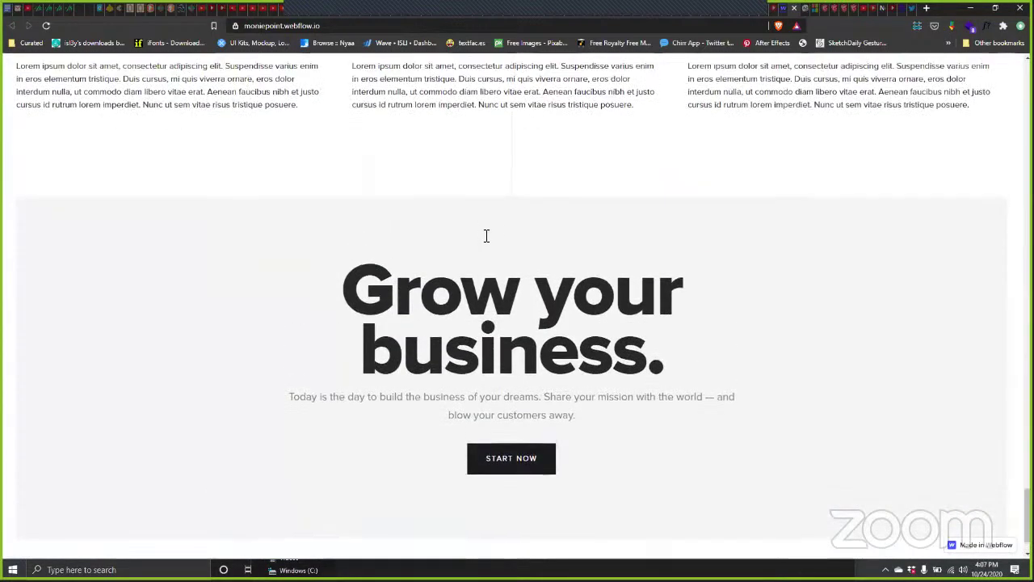
{"action": "scroll", "coordinate": [476, 226], "scroll_direction": "down", "scroll_amount": 4}
{"action": "scroll", "coordinate": [474, 225], "scroll_direction": "up", "scroll_amount": 5}
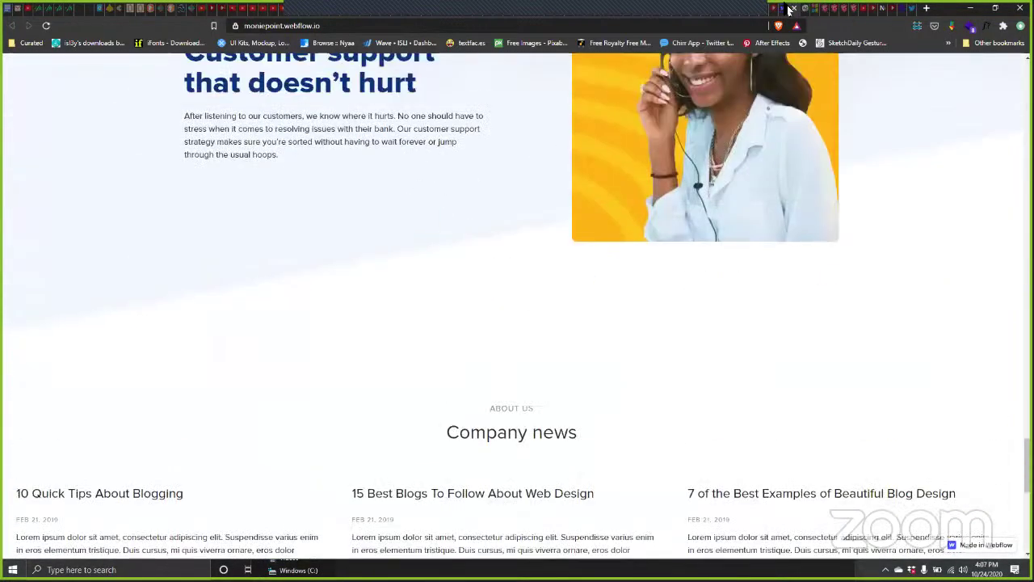
Step: Return to the site's design canvas, switch to the base Desktop breakpoint and bring up the Company news section
{"action": "key", "text": "ctrl+w"}
{"action": "left_click", "coordinate": [768, 236]}
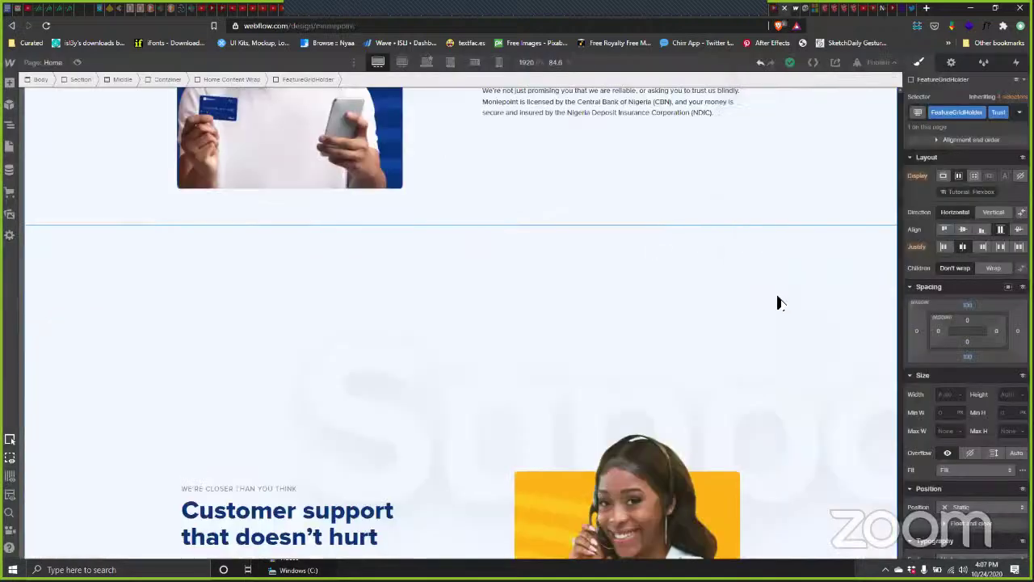
{"action": "scroll", "coordinate": [776, 299], "scroll_direction": "down", "scroll_amount": 8}
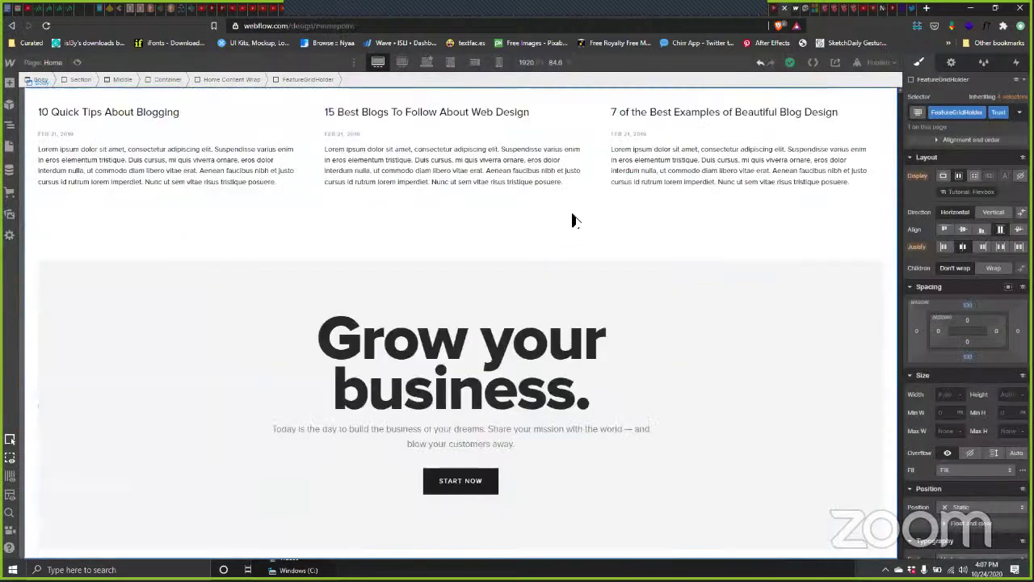
{"action": "scroll", "coordinate": [566, 235], "scroll_direction": "up", "scroll_amount": 5}
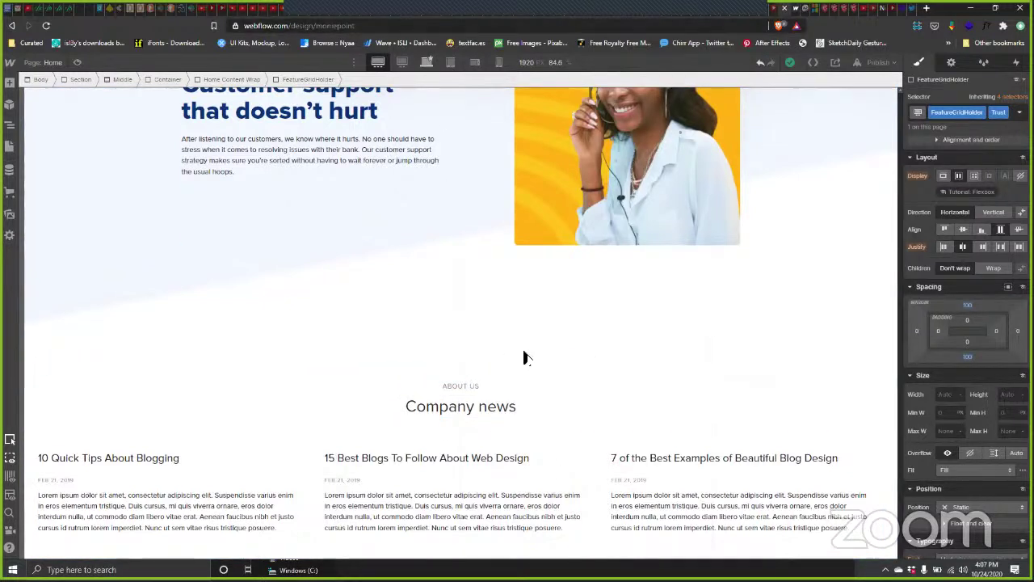
{"action": "key", "text": "shift+1"}
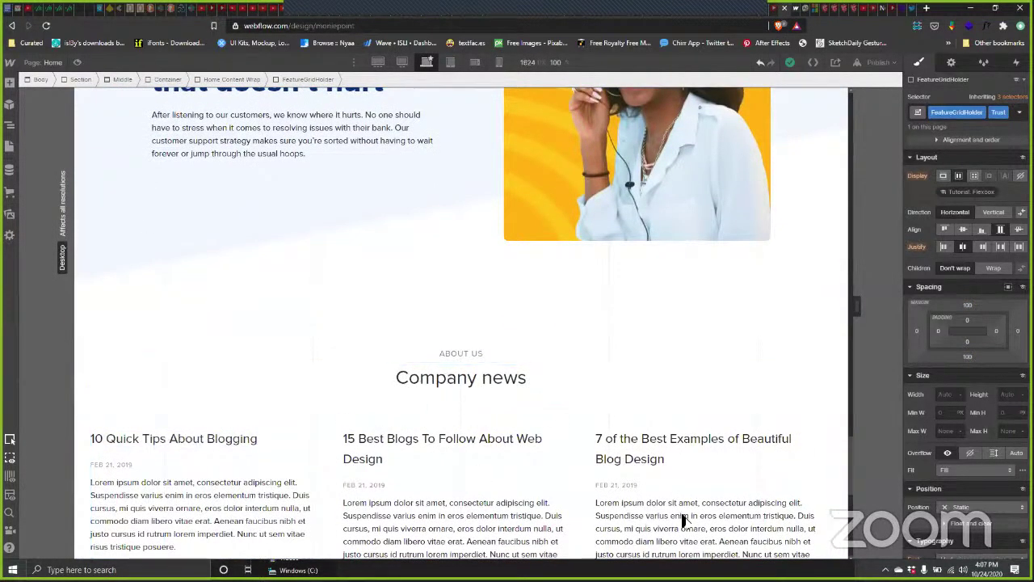
{"action": "scroll", "coordinate": [666, 521], "scroll_direction": "down", "scroll_amount": 2}
{"action": "scroll", "coordinate": [600, 466], "scroll_direction": "down", "scroll_amount": 1}
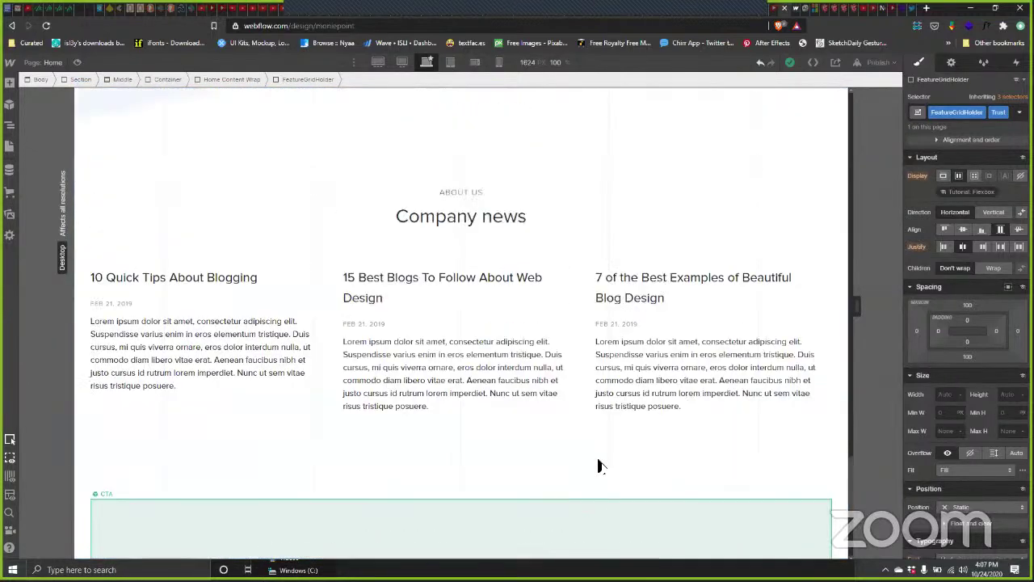
Step: Switch to the Moniepoint Website UI design in Figma and examine its layout from Transaction Channels to Get more with Moniepoint
{"action": "key", "text": "alt+Tab"}
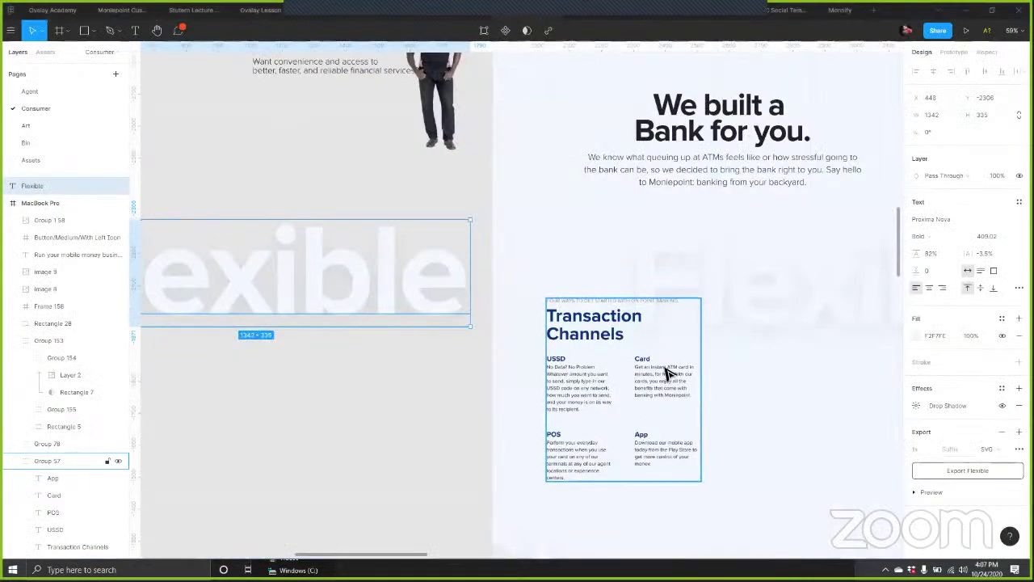
{"action": "scroll", "coordinate": [580, 396], "scroll_direction": "down", "scroll_amount": 1}
{"action": "key", "text": "alt"}
{"action": "scroll", "coordinate": [741, 374], "scroll_direction": "down", "scroll_amount": 1}
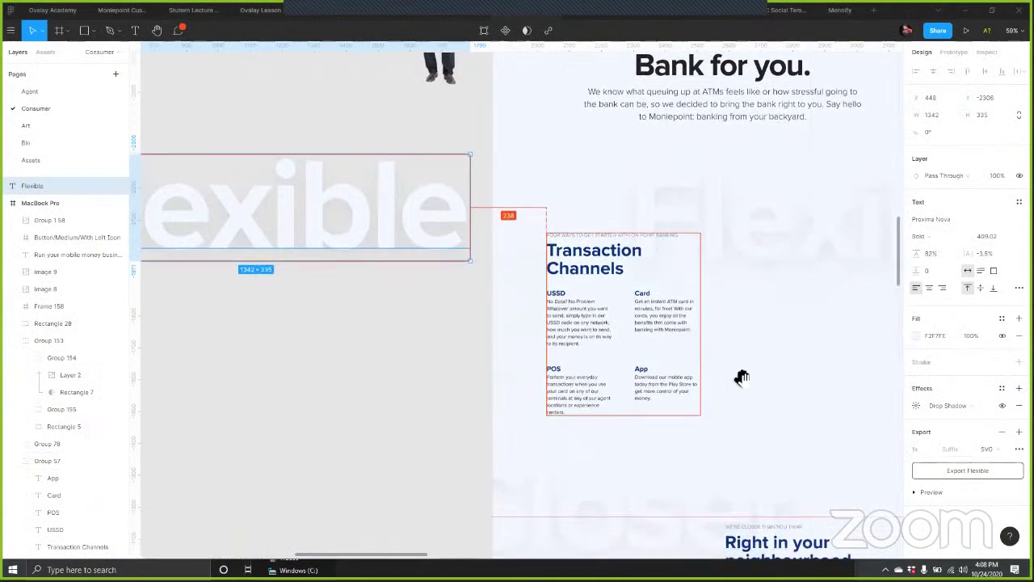
{"action": "scroll", "coordinate": [439, 6], "scroll_direction": "right", "scroll_amount": 5}
{"action": "scroll", "coordinate": [442, 8], "scroll_direction": "down", "scroll_amount": 1}
{"action": "scroll", "coordinate": [443, 8], "scroll_direction": "right", "scroll_amount": 1}
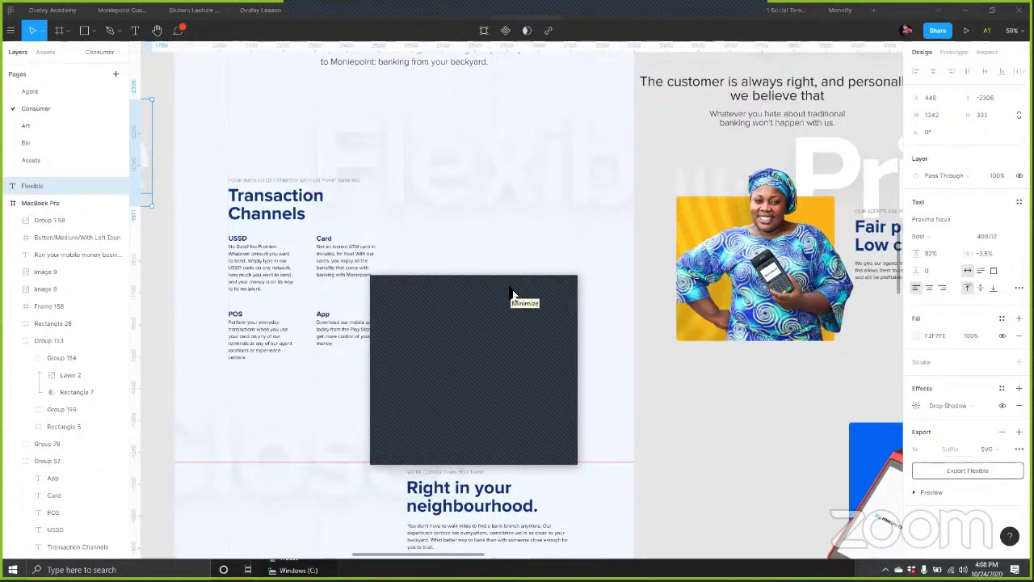
{"action": "left_click", "coordinate": [677, 380]}
{"action": "scroll", "coordinate": [679, 382], "scroll_direction": "down", "scroll_amount": 5}
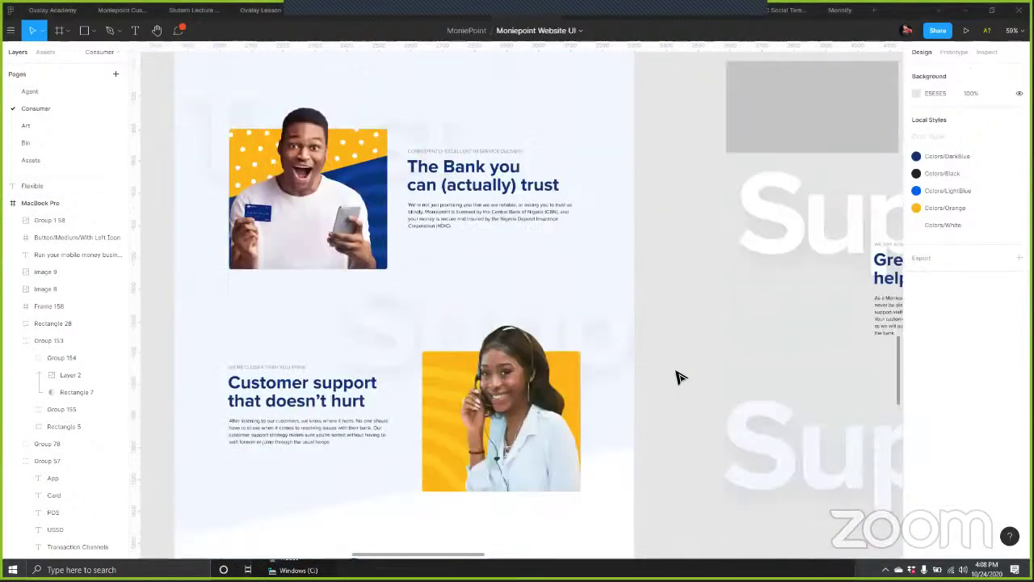
{"action": "scroll", "coordinate": [679, 377], "scroll_direction": "down", "scroll_amount": 2}
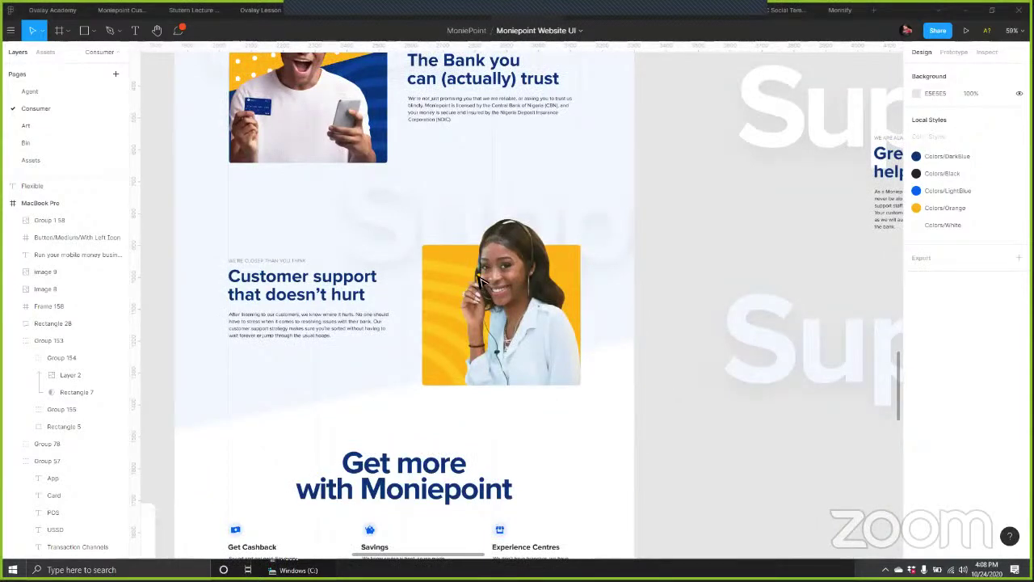
{"action": "scroll", "coordinate": [606, 395], "scroll_direction": "down", "scroll_amount": 3}
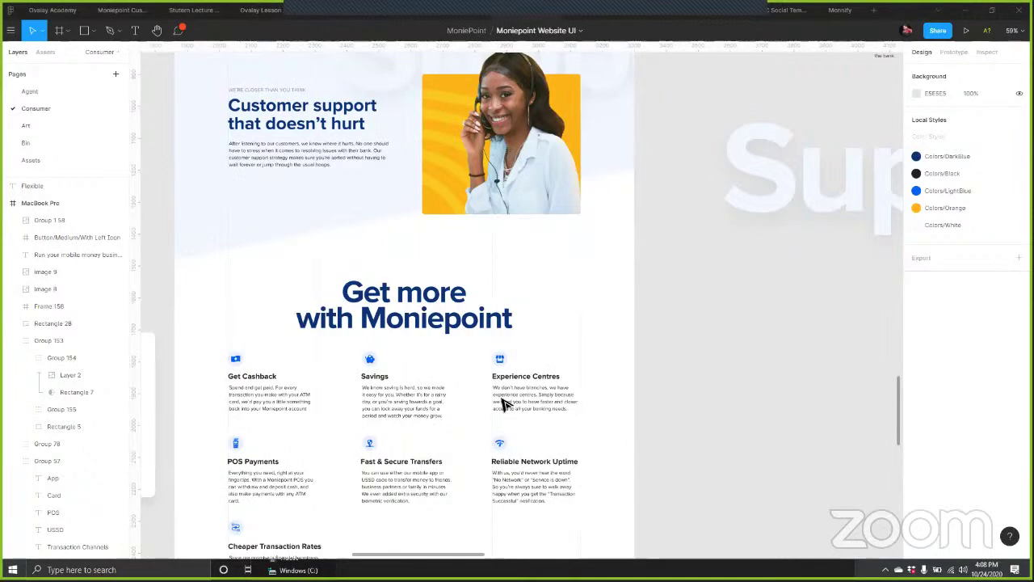
Step: Examine the design from the Get more with Moniepoint features down to the Download Moniepoint and Become a Moniepoint Agent sections
{"action": "scroll", "coordinate": [509, 525], "scroll_direction": "down", "scroll_amount": 5}
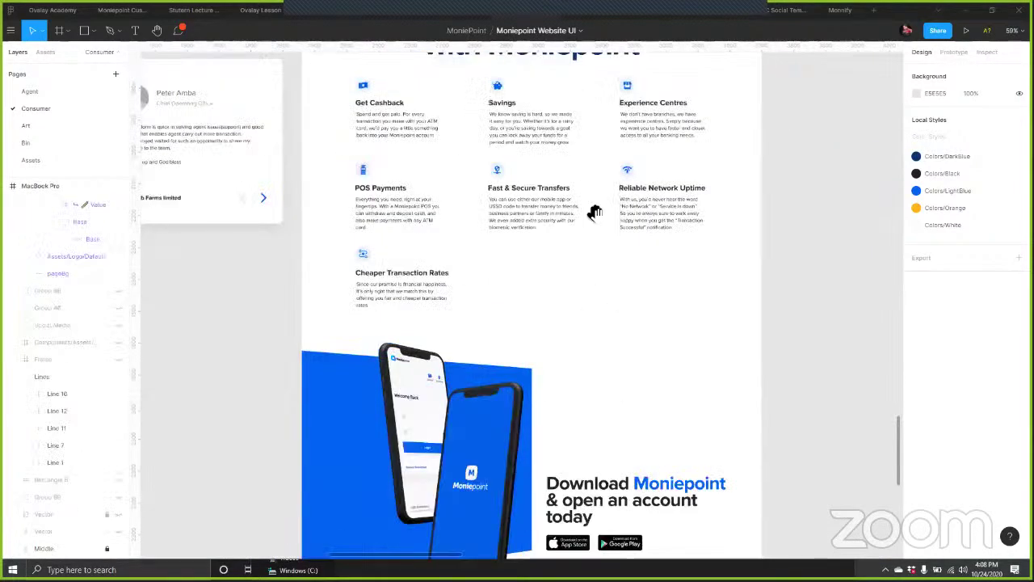
{"action": "scroll", "coordinate": [561, 482], "scroll_direction": "up", "scroll_amount": 5}
{"action": "scroll", "coordinate": [619, 272], "scroll_direction": "down", "scroll_amount": 5}
{"action": "scroll", "coordinate": [640, 300], "scroll_direction": "down", "scroll_amount": 5}
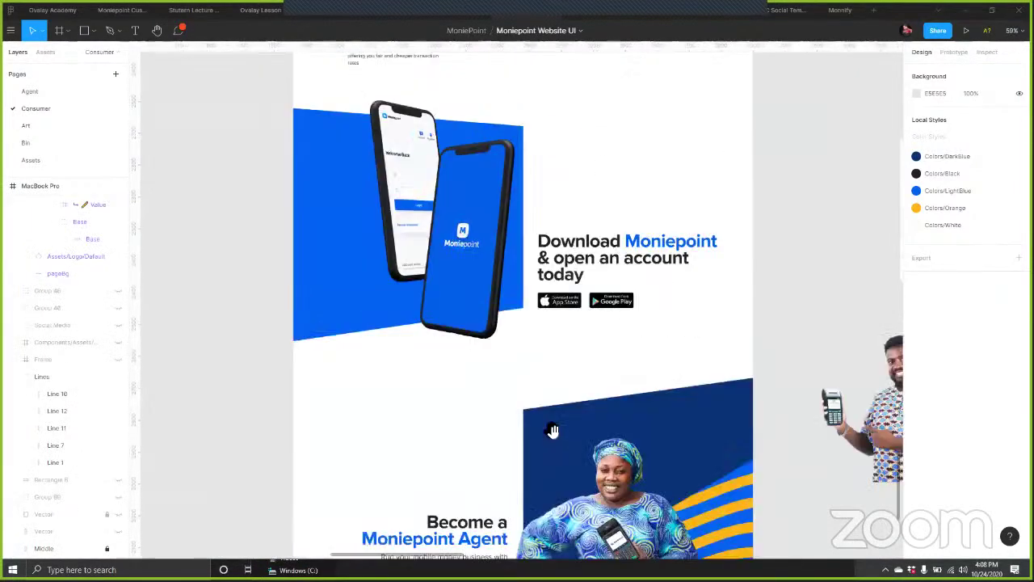
{"action": "scroll", "coordinate": [496, 441], "scroll_direction": "up", "scroll_amount": 4}
{"action": "scroll", "coordinate": [497, 440], "scroll_direction": "right", "scroll_amount": 2}
{"action": "scroll", "coordinate": [497, 441], "scroll_direction": "up", "scroll_amount": 4}
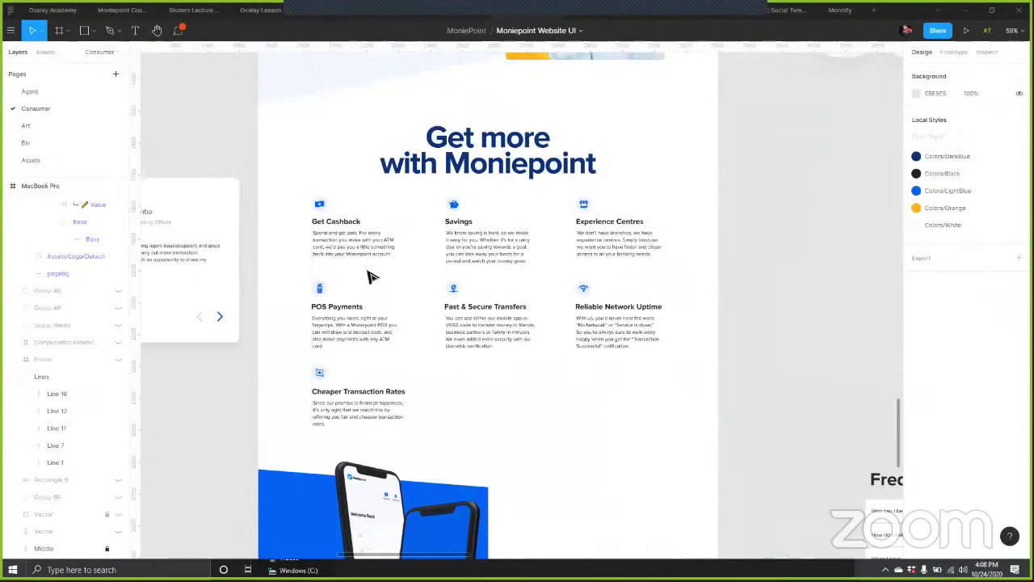
{"action": "scroll", "coordinate": [299, 242], "scroll_direction": "left", "scroll_amount": 1}
Step: Lock the Lines guide group of the MacBook Pro frame
{"action": "left_click_drag", "start_coordinate": [299, 236], "coordinate": [352, 332]}
{"action": "left_click", "coordinate": [301, 230]}
{"action": "left_click_drag", "start_coordinate": [306, 218], "coordinate": [339, 228]}
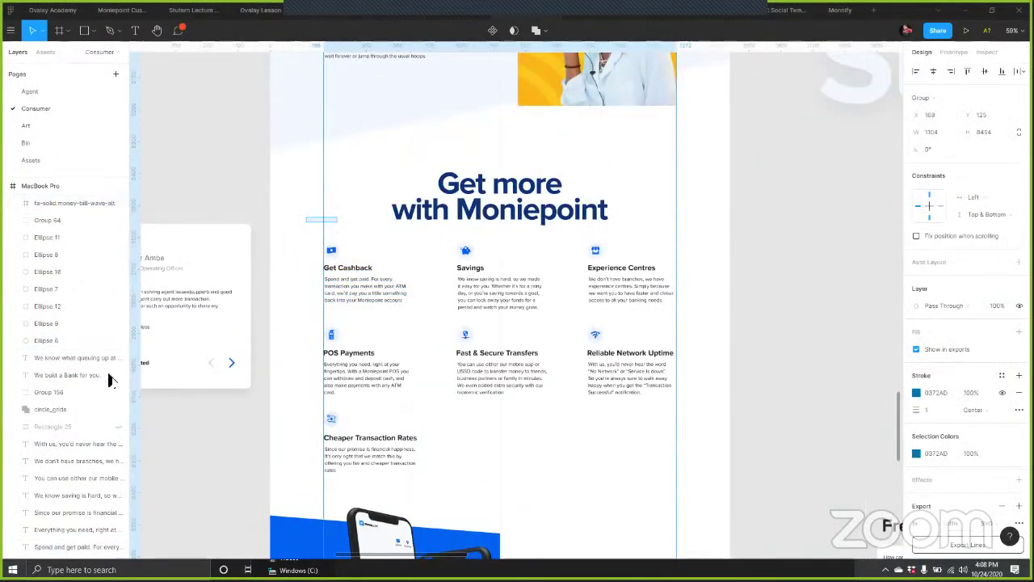
{"action": "left_click", "coordinate": [292, 240]}
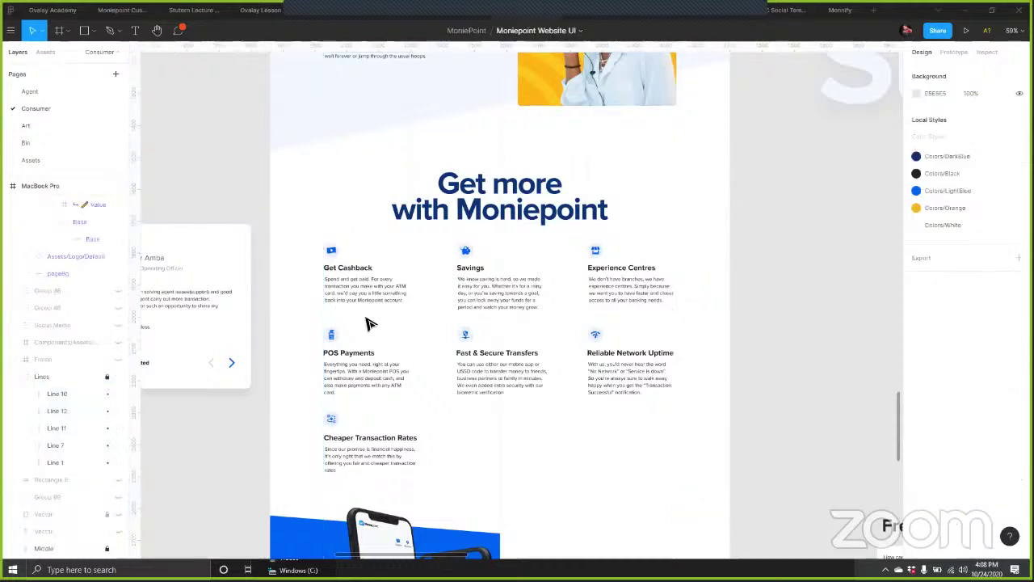
Step: Group the Get Cashback, Savings and Experience Centres icons each with its own background circle
{"action": "left_click_drag", "start_coordinate": [401, 322], "coordinate": [320, 241]}
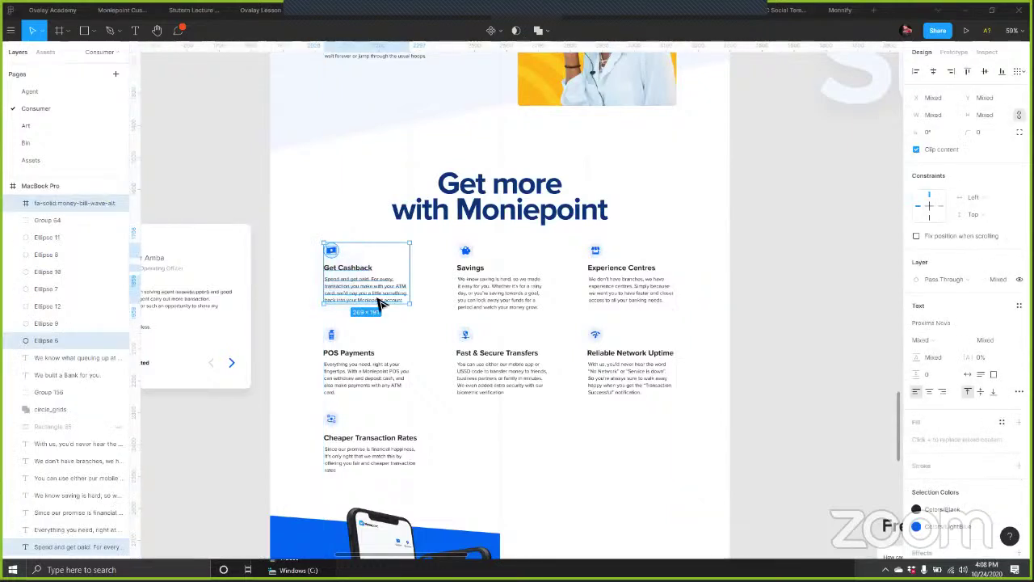
{"action": "left_click", "coordinate": [293, 242]}
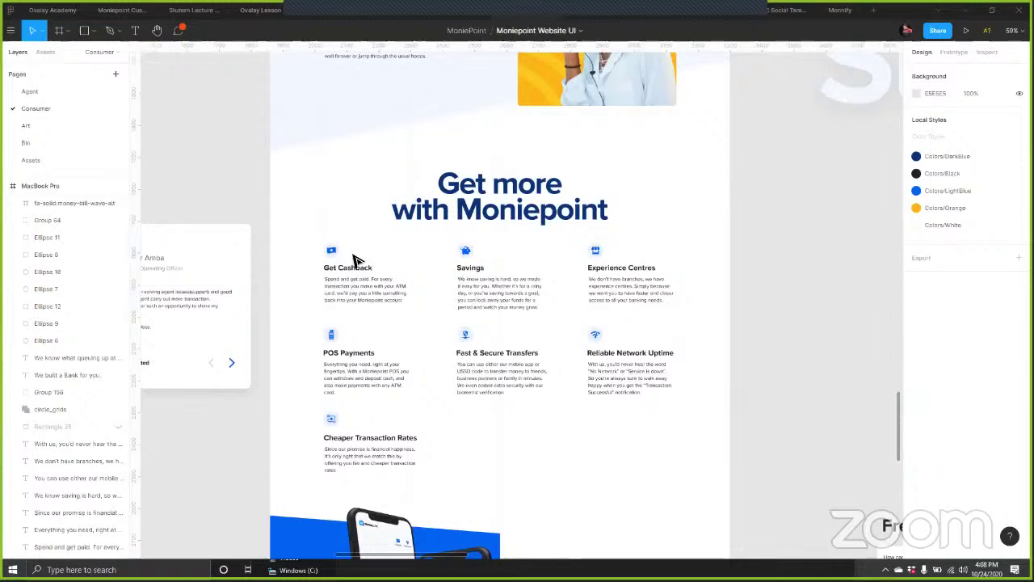
{"action": "left_click", "coordinate": [353, 258]}
{"action": "key", "text": "ctrl+g"}
{"action": "left_click", "coordinate": [477, 255]}
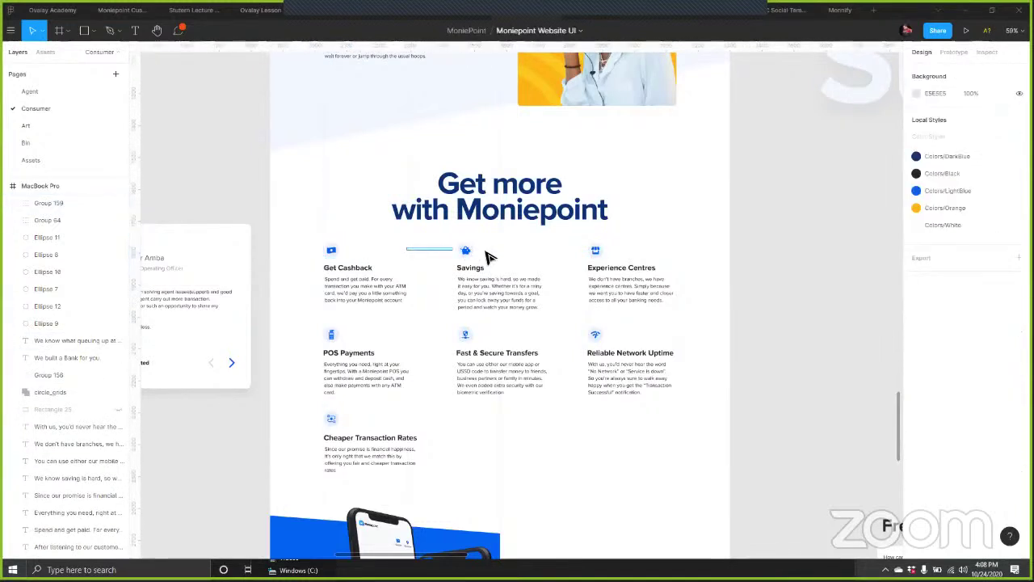
{"action": "left_click", "coordinate": [488, 257]}
{"action": "key", "text": "ctrl+g"}
{"action": "left_click", "coordinate": [566, 257]}
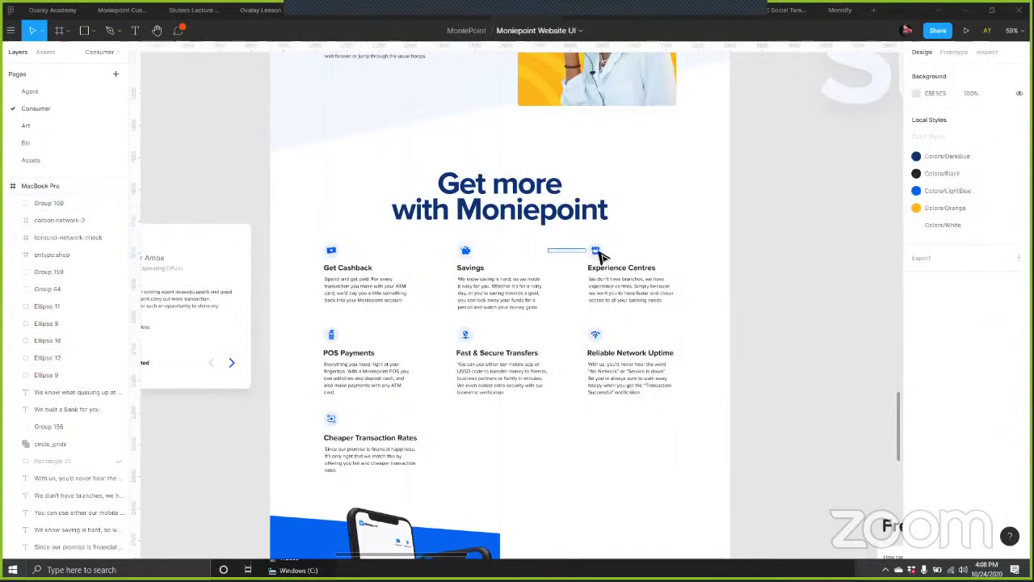
{"action": "left_click", "coordinate": [596, 251]}
{"action": "key", "text": "ctrl+g"}
Step: Group the Reliable Network Uptime, Fast & Secure Transfers, POS Payments and Cheaper Transaction Rates icons each with its own background circle
{"action": "left_click", "coordinate": [595, 335]}
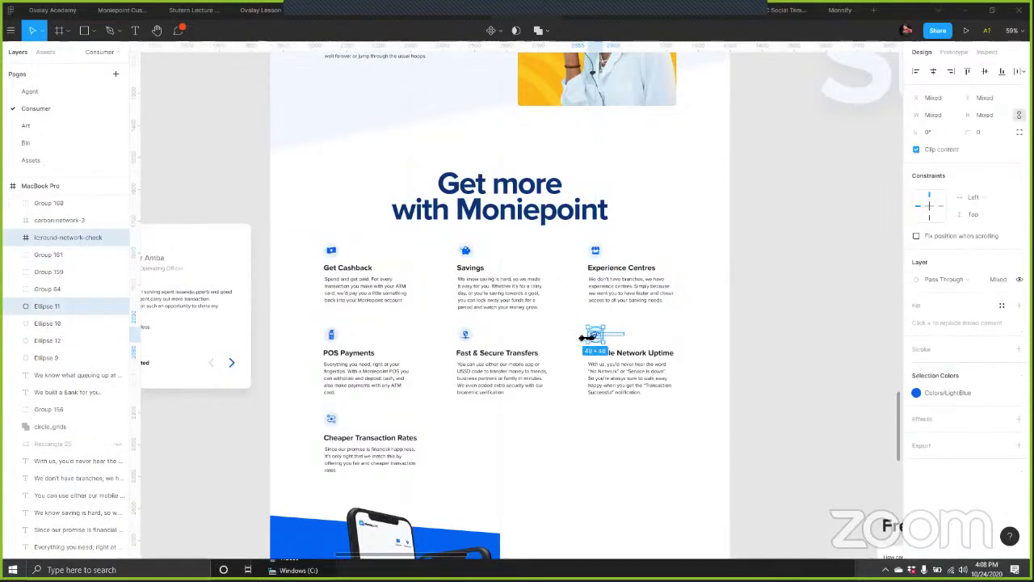
{"action": "key", "text": "ctrl+g"}
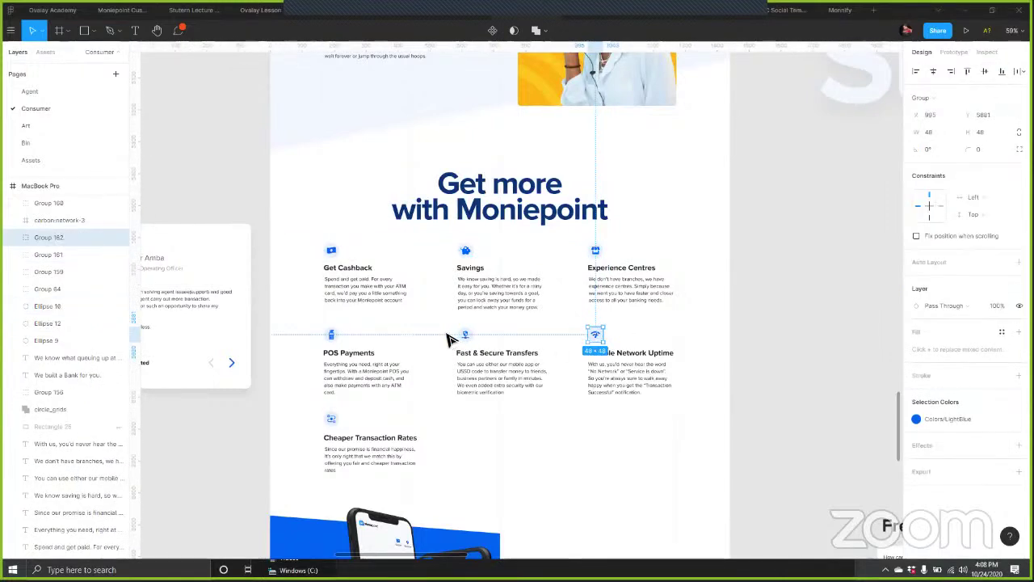
{"action": "left_click", "coordinate": [464, 335]}
{"action": "key", "text": "ctrl+g"}
{"action": "left_click_drag", "start_coordinate": [336, 333], "coordinate": [303, 344]}
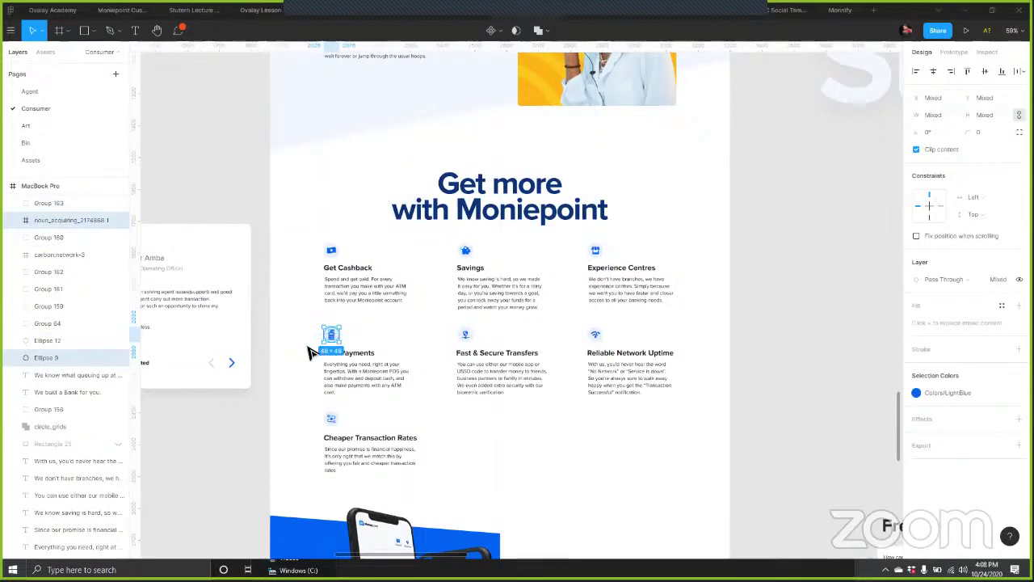
{"action": "key", "text": "ctrl+g"}
{"action": "left_click_drag", "start_coordinate": [326, 421], "coordinate": [309, 434]}
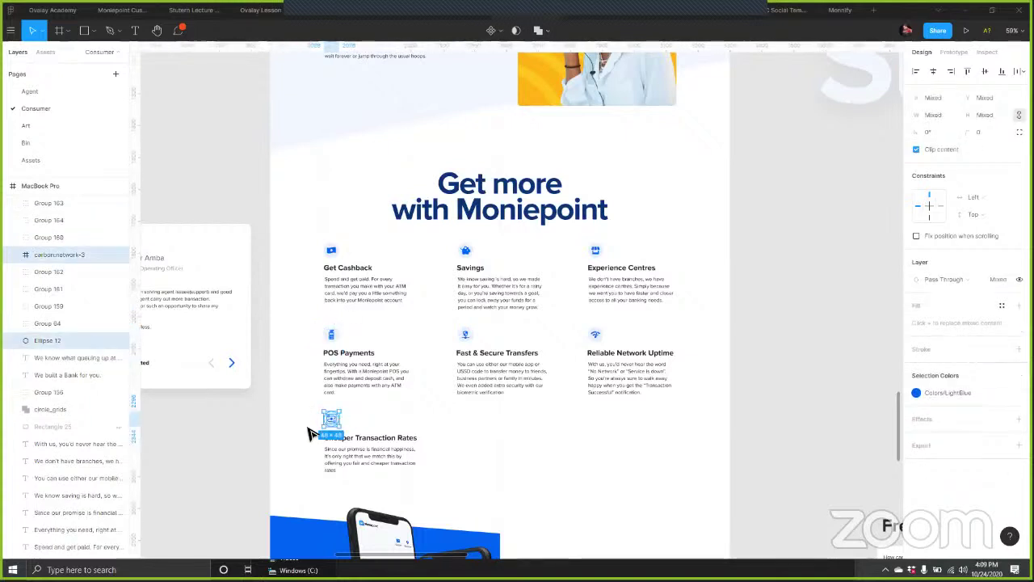
{"action": "key", "text": "ctrl+g"}
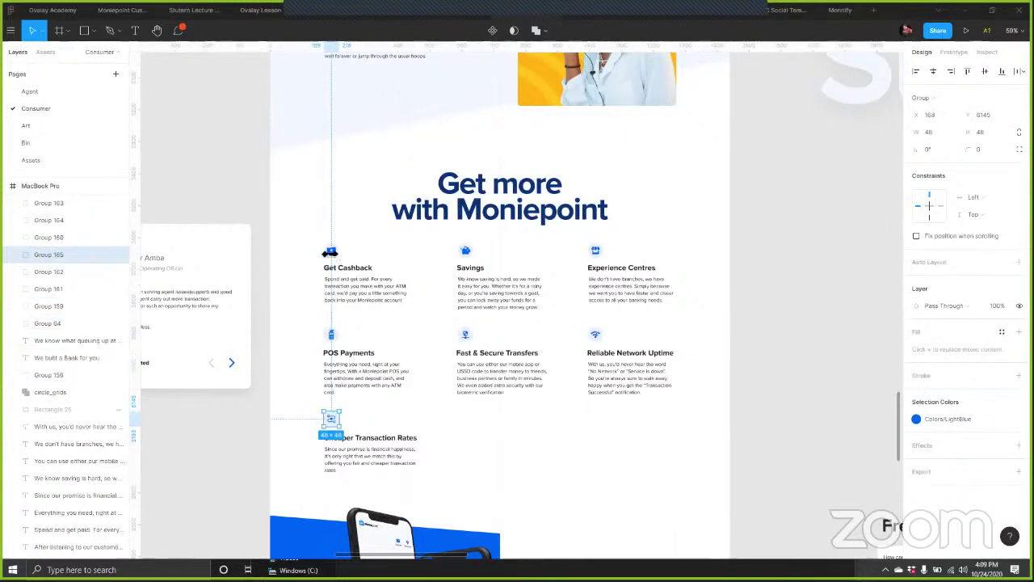
Step: Rename the icon group above the Get Cashback heading as Cashback
{"action": "left_click", "coordinate": [332, 252]}
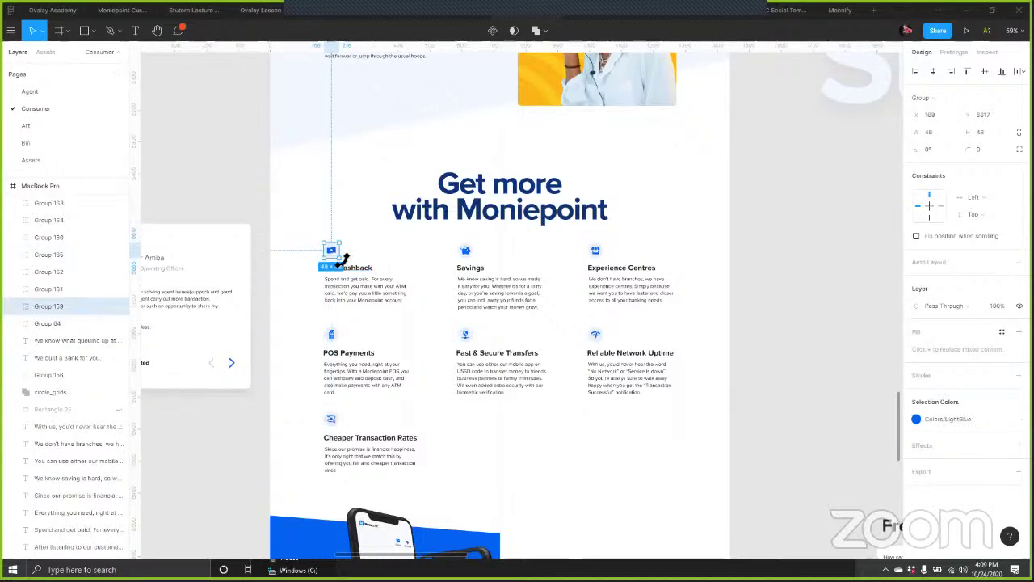
{"action": "key", "text": "ctrl+plus"}
{"action": "key", "text": "ctrl+plus"}
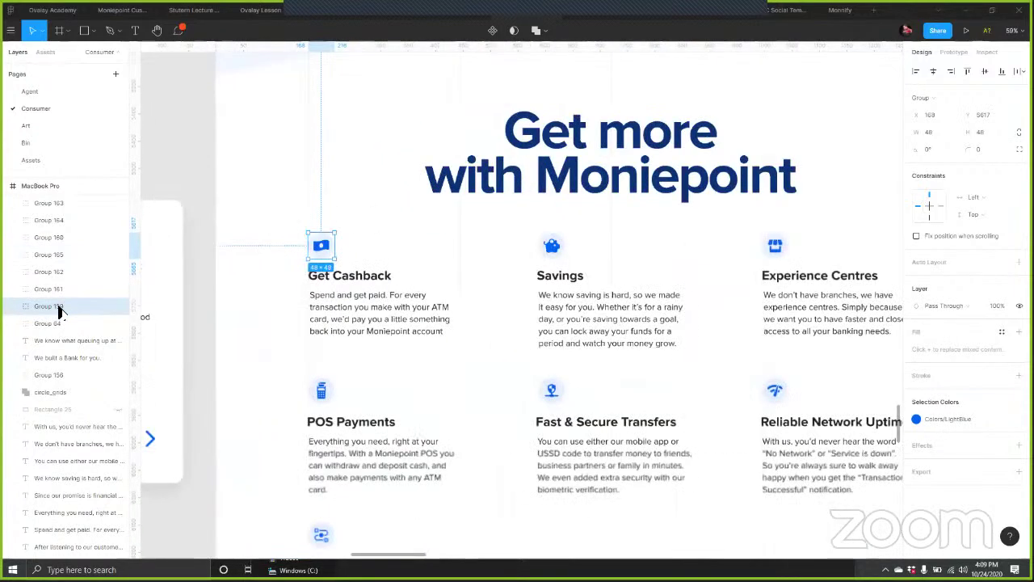
{"action": "double_click", "coordinate": [100, 311]}
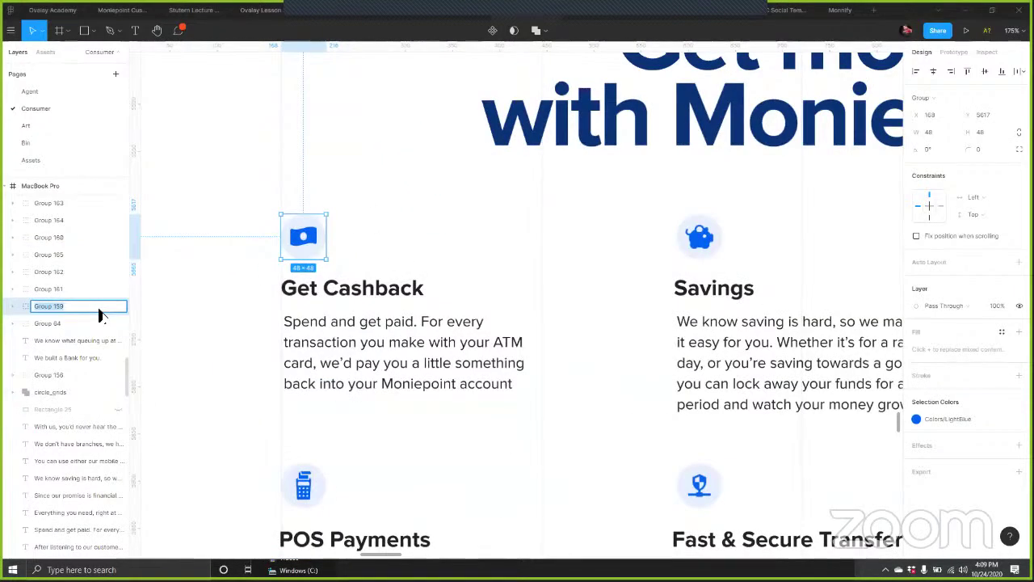
{"action": "type", "text": "Cashback"}
{"action": "key", "text": "Return"}
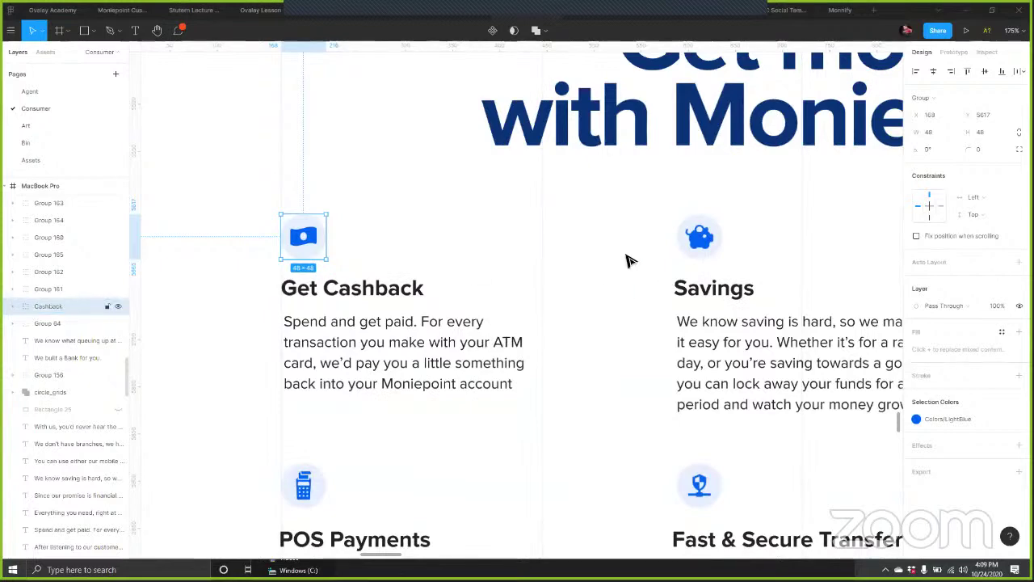
Step: Rename the piggy-bank icon group above the Savings heading as Savings
{"action": "left_click", "coordinate": [40, 237]}
{"action": "double_click", "coordinate": [42, 238]}
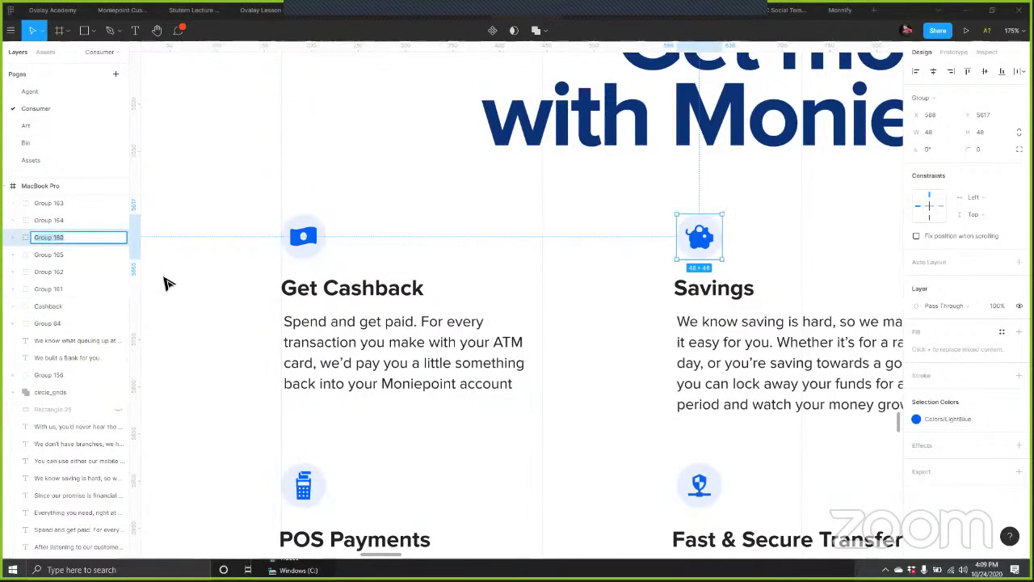
{"action": "type", "text": "Savings"}
{"action": "key", "text": "Return"}
Step: Rename the shop icon group above the Experience Centres heading as XP Centers
{"action": "left_click_drag", "start_coordinate": [646, 291], "coordinate": [434, 284]}
{"action": "scroll", "coordinate": [434, 285], "scroll_direction": "right", "scroll_amount": 10}
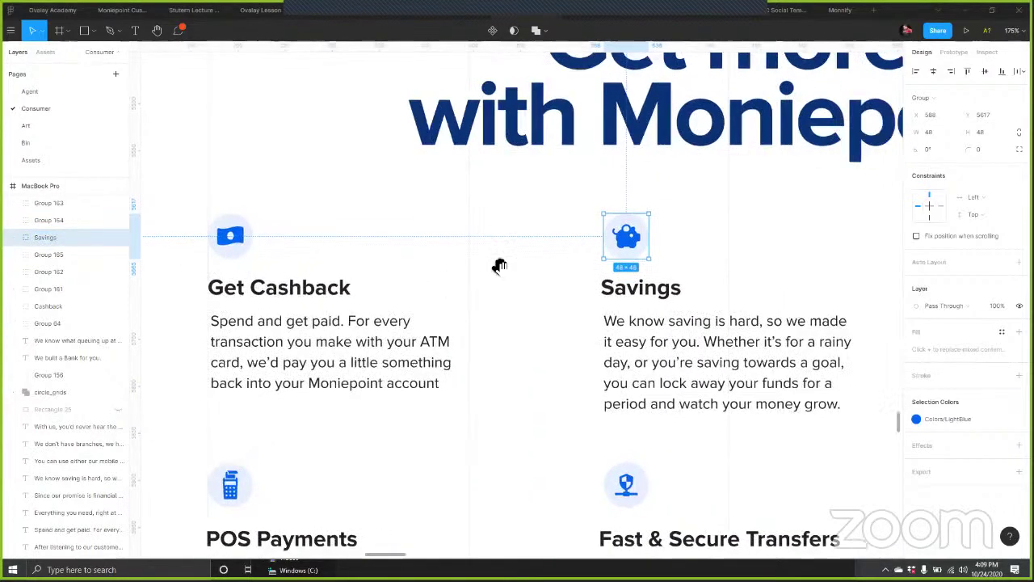
{"action": "left_click", "coordinate": [45, 289]}
{"action": "key", "text": "ctrl+r"}
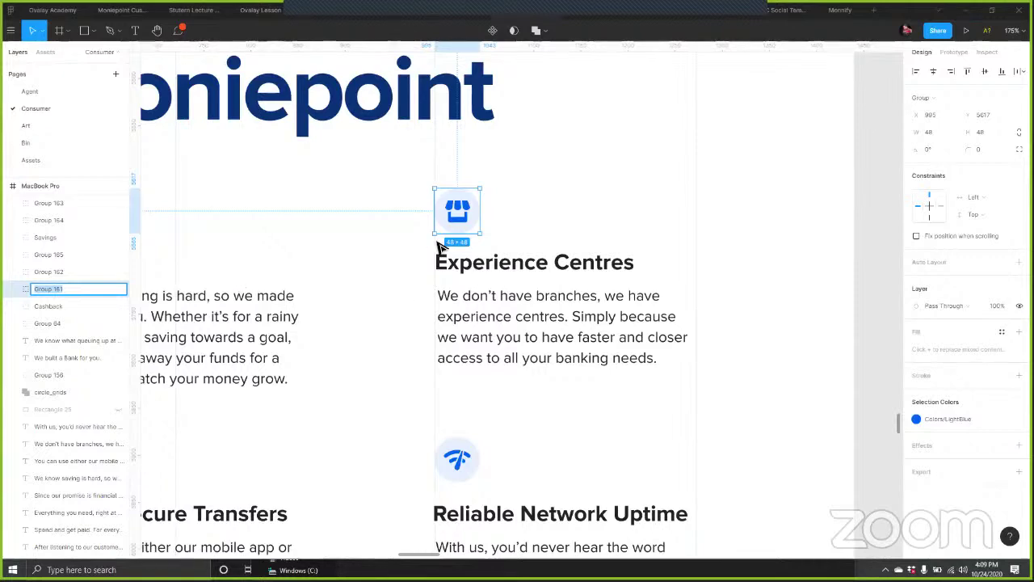
{"action": "scroll", "coordinate": [477, 272], "scroll_direction": "down", "scroll_amount": 5, "text": "ctrl"}
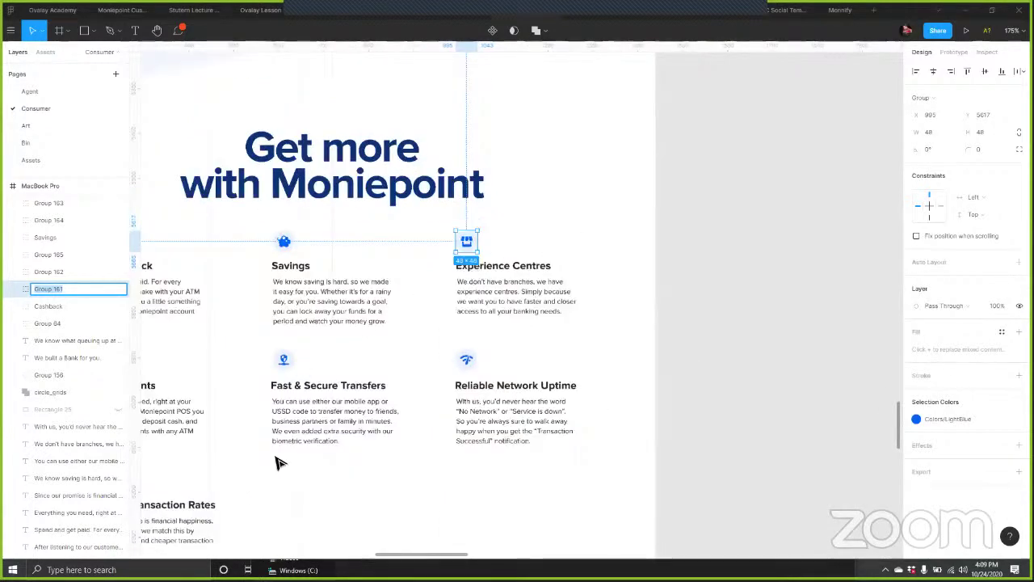
{"action": "key", "text": "ctrl+minus"}
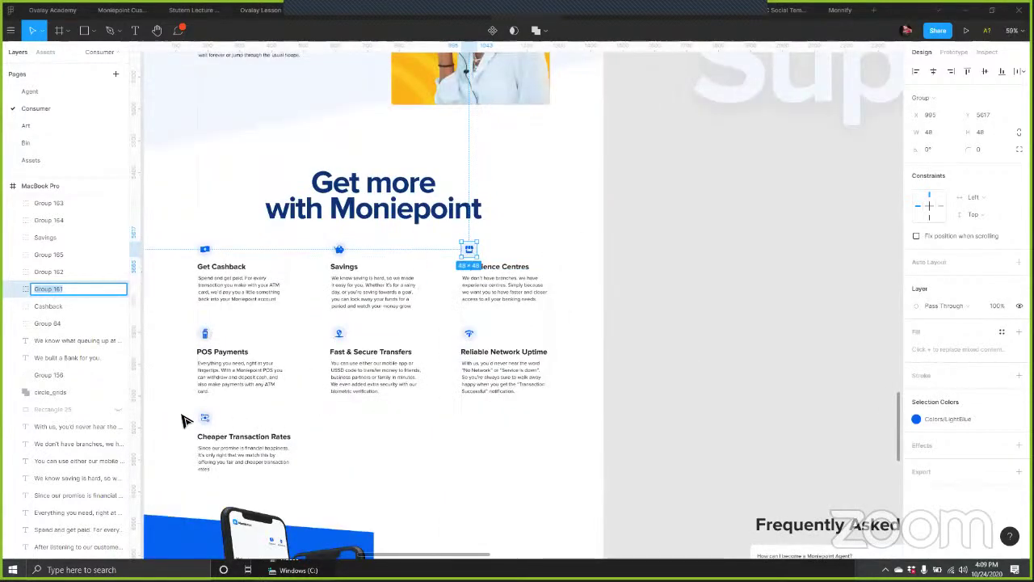
{"action": "left_click_drag", "start_coordinate": [184, 408], "coordinate": [364, 470]}
{"action": "key", "text": "ctrl+z"}
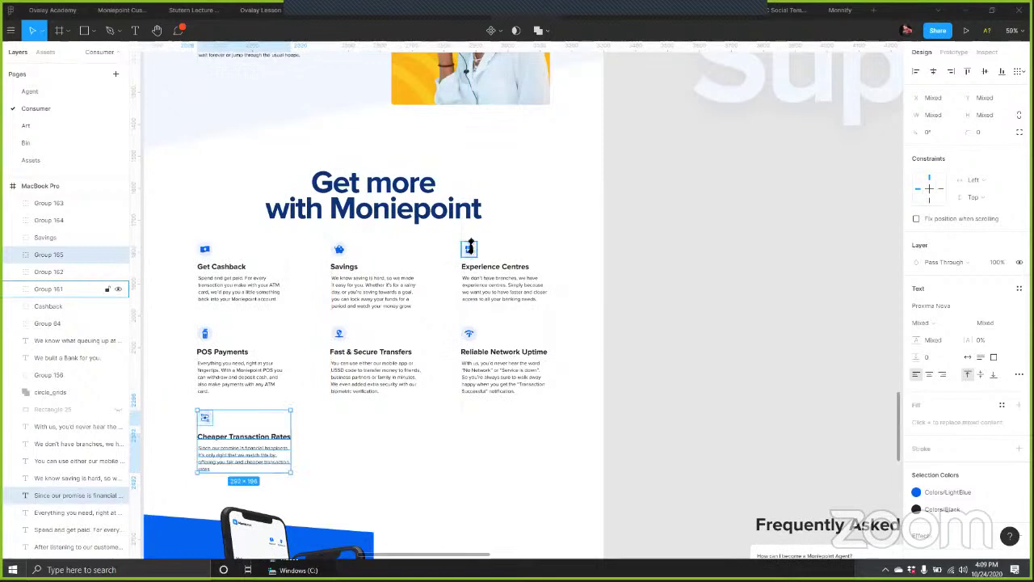
{"action": "double_click", "coordinate": [45, 290]}
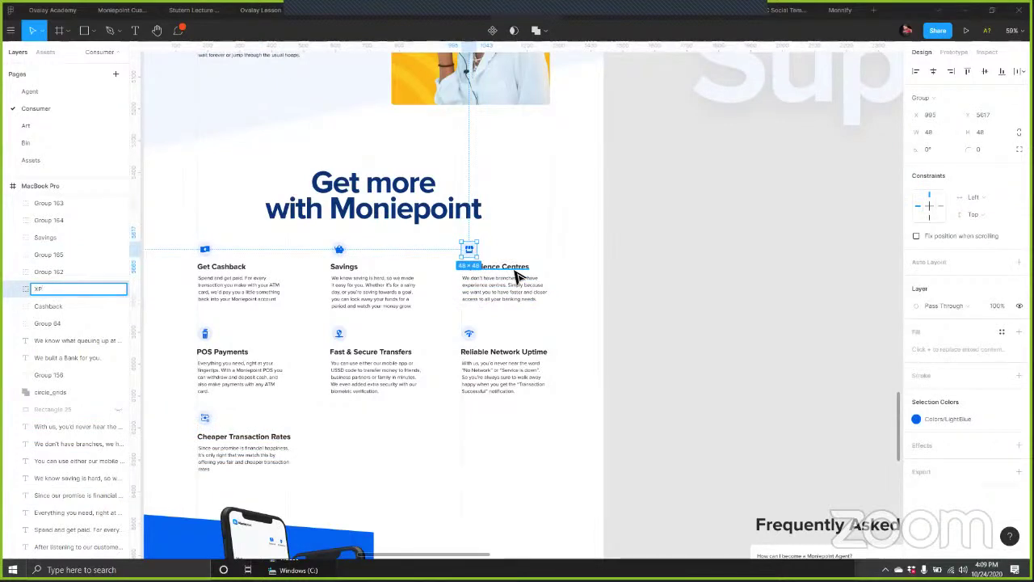
{"action": "type", "text": "XP Centers"}
{"action": "key", "text": "Return"}
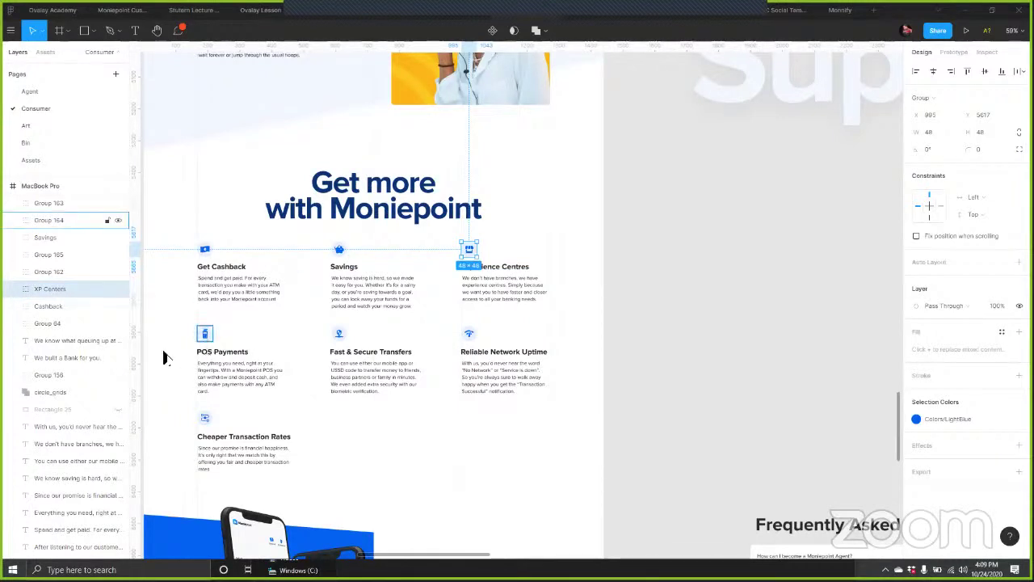
Step: Rename the terminal icon group above the POS Payments heading as POS Payments
{"action": "left_click", "coordinate": [37, 218]}
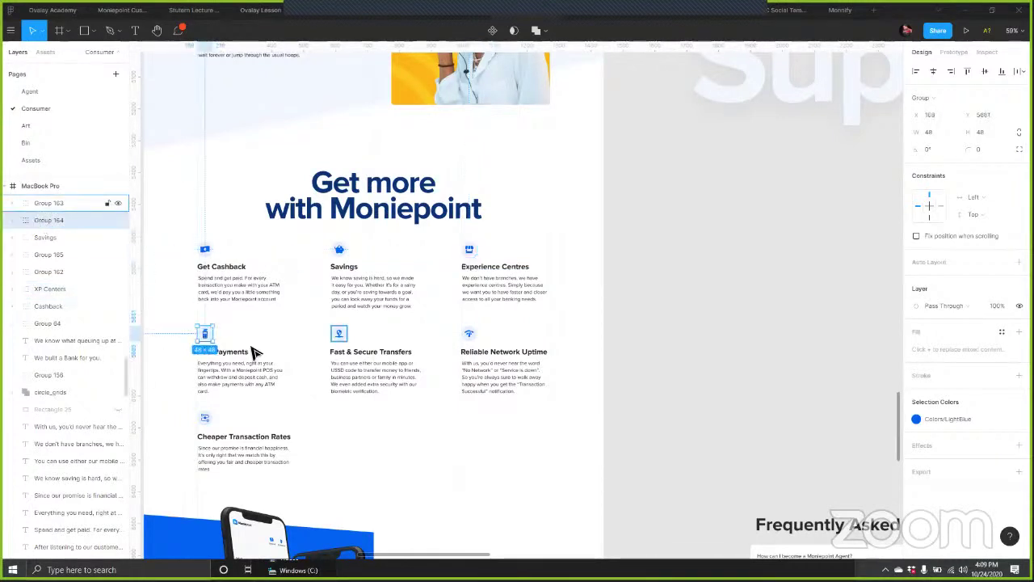
{"action": "key", "text": "ctrl+r"}
{"action": "type", "text": "POS"}
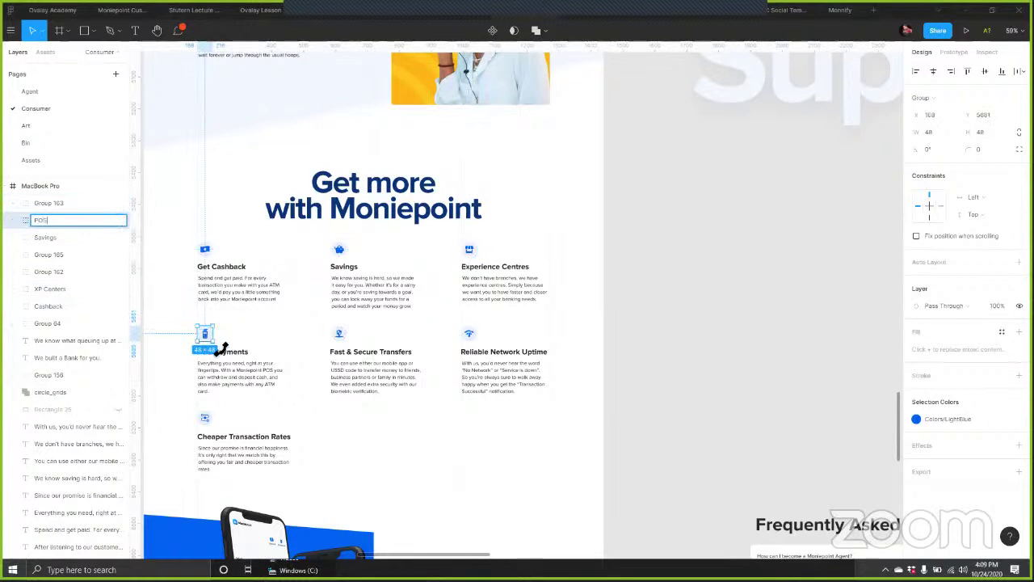
{"action": "type", "text": " Payments"}
{"action": "key", "text": "Return"}
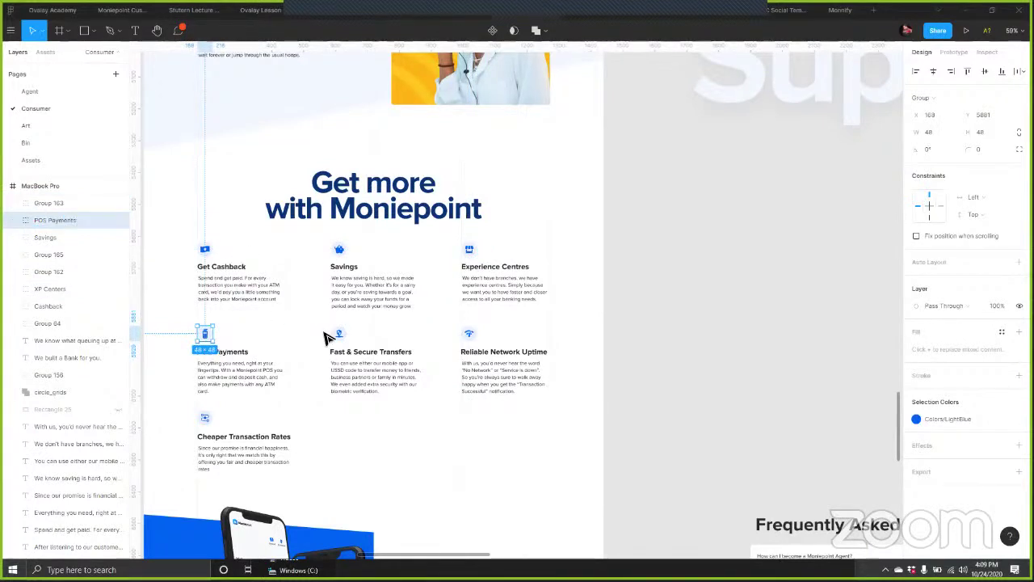
Step: Rename the icon group above the Fast & Secure Transfers heading as Fast Transfers
{"action": "left_click", "coordinate": [44, 203]}
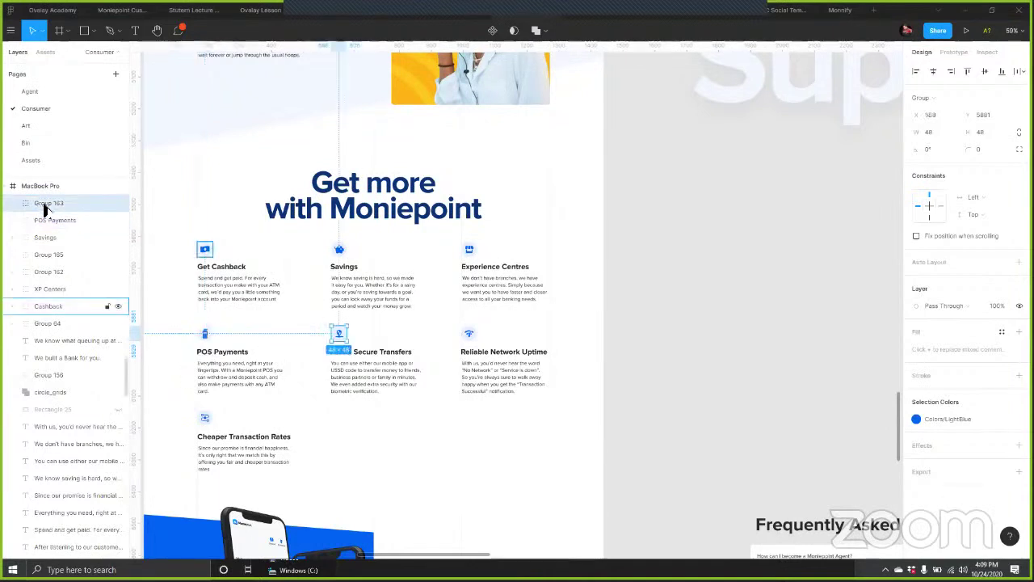
{"action": "key", "text": "ctrl+r"}
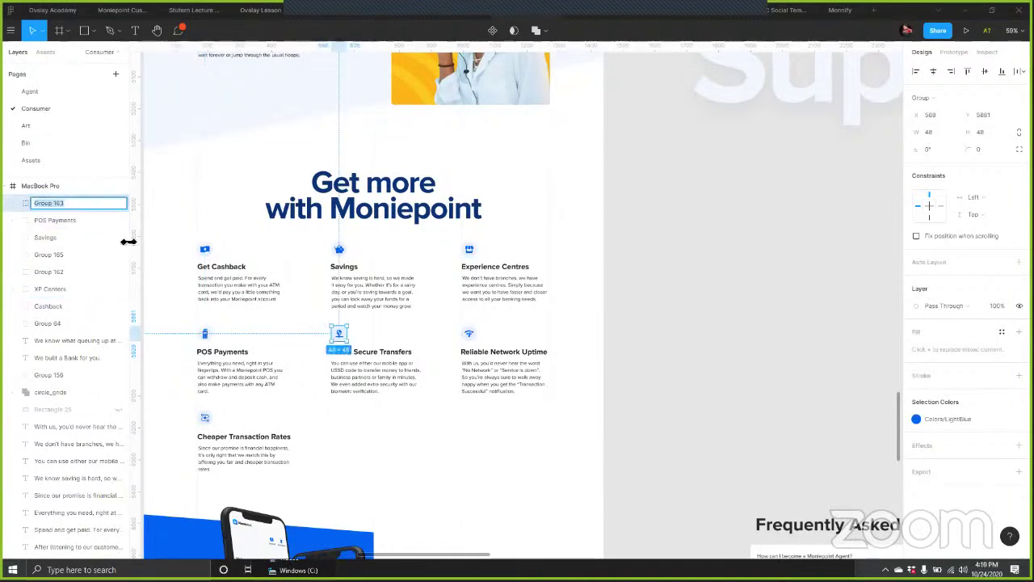
{"action": "type", "text": "Fast Transfers"}
{"action": "key", "text": "Return"}
Step: Rename the icon group above the Reliable Network Uptime heading as Net Work
{"action": "left_click", "coordinate": [472, 336]}
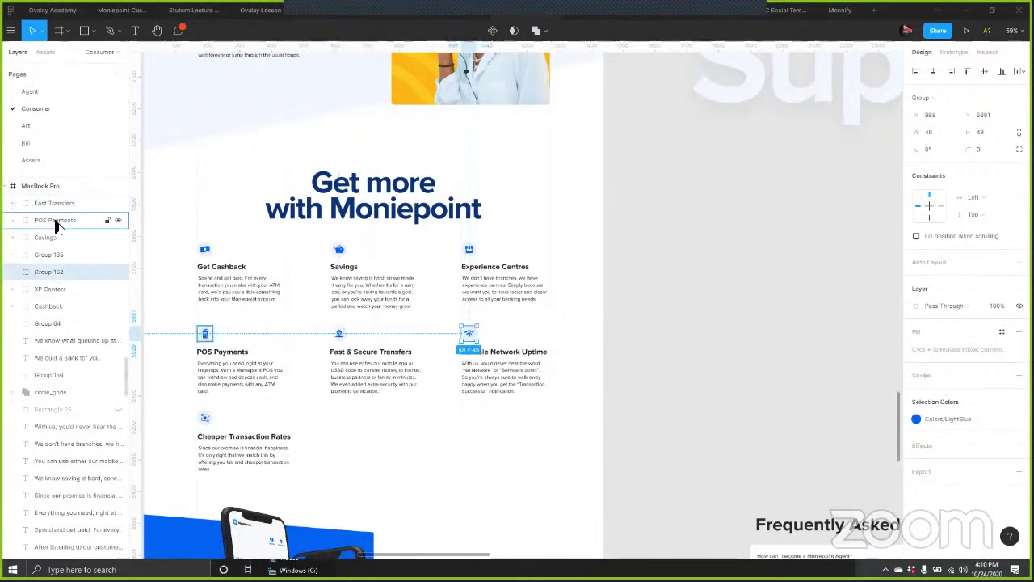
{"action": "key", "text": "ctrl+r"}
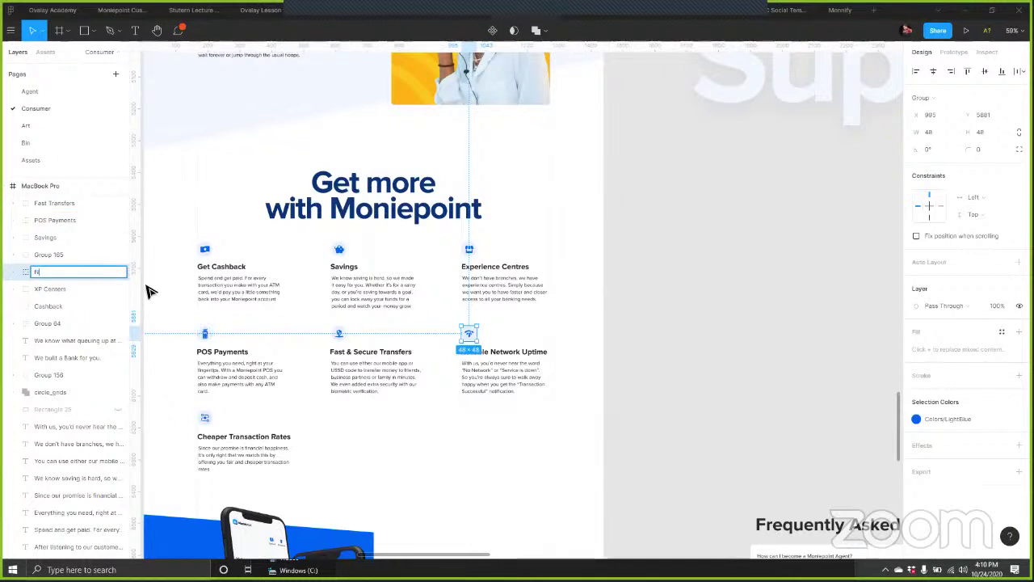
{"action": "type", "text": "Reli Work"}
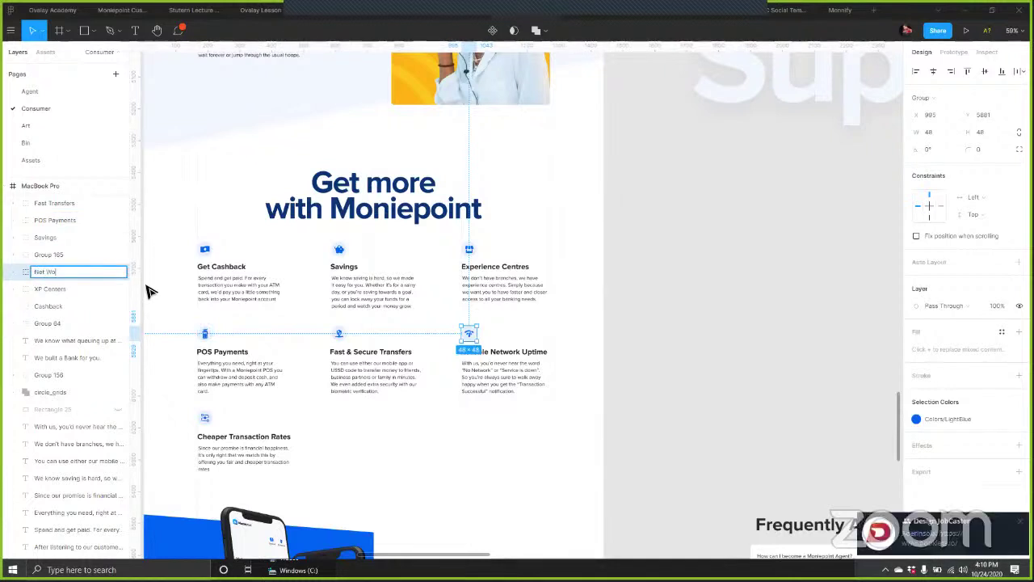
{"action": "key", "text": "Return"}
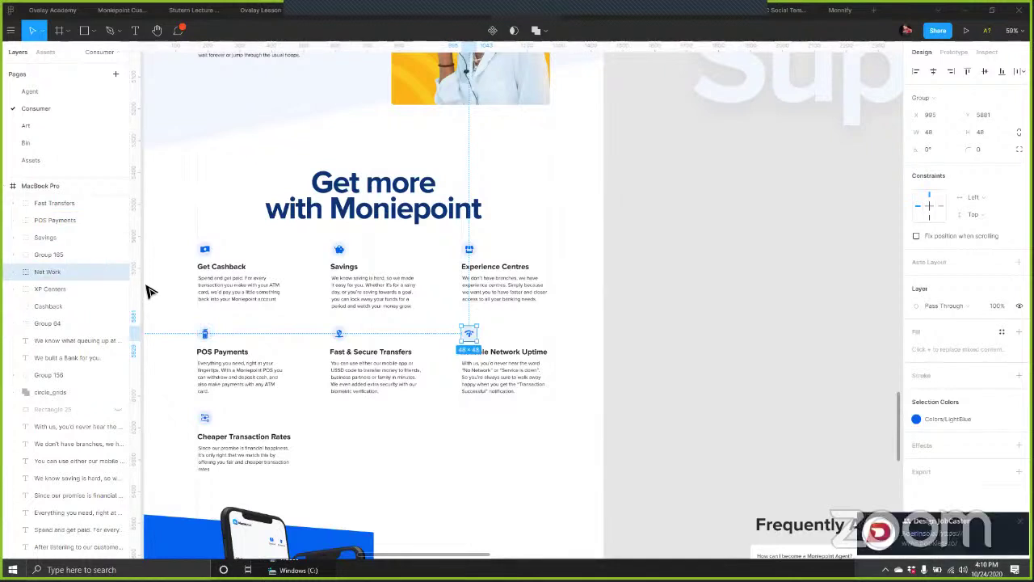
Step: Rename the icon group above the Reliable Network Uptime heading as Network
{"action": "double_click", "coordinate": [49, 277]}
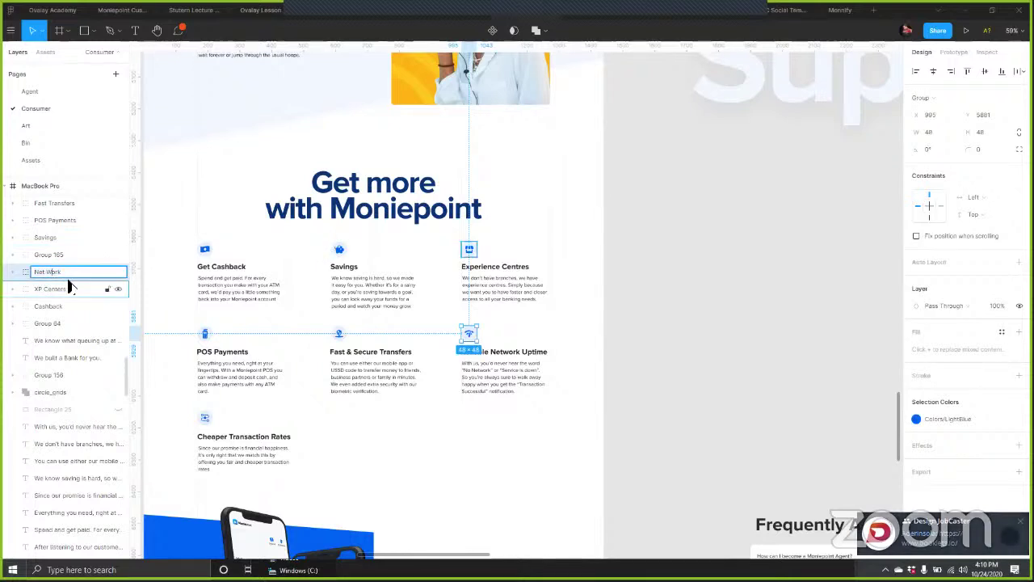
{"action": "type", "text": "NetWork"}
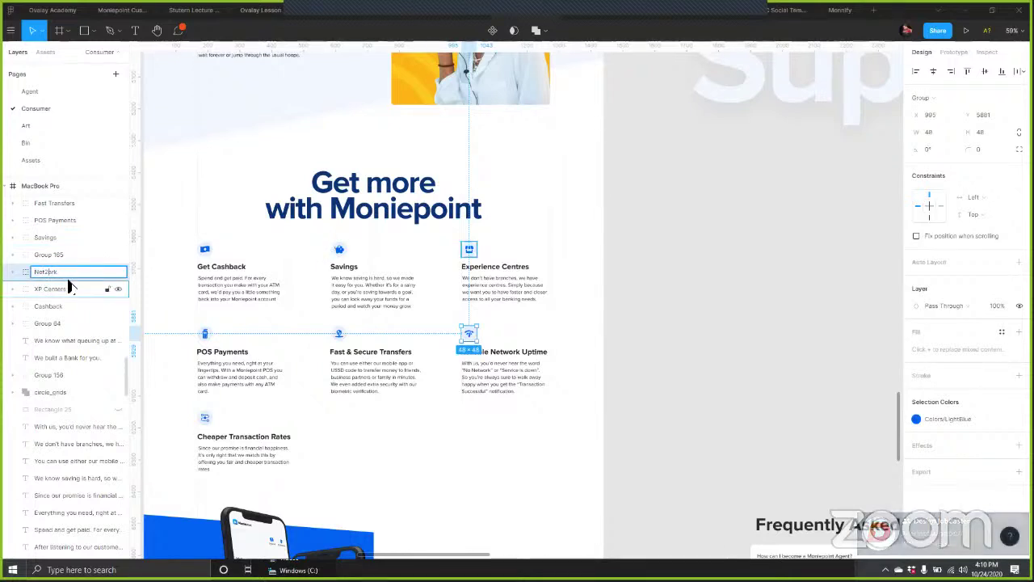
{"action": "key", "text": "Return"}
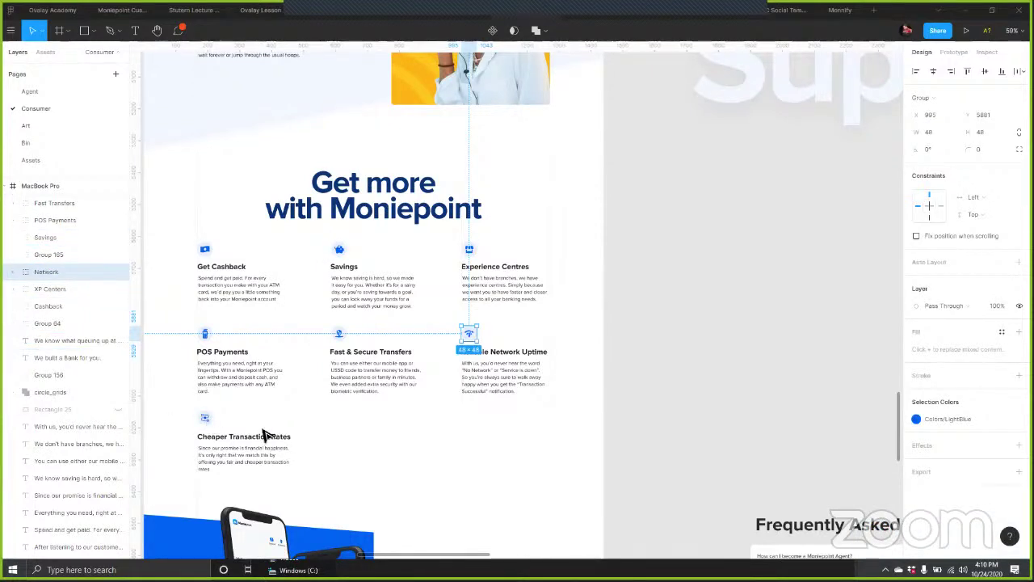
Step: Rename the icon group above the Cheaper Transaction Rates heading as Cheaper
{"action": "left_click", "coordinate": [47, 257]}
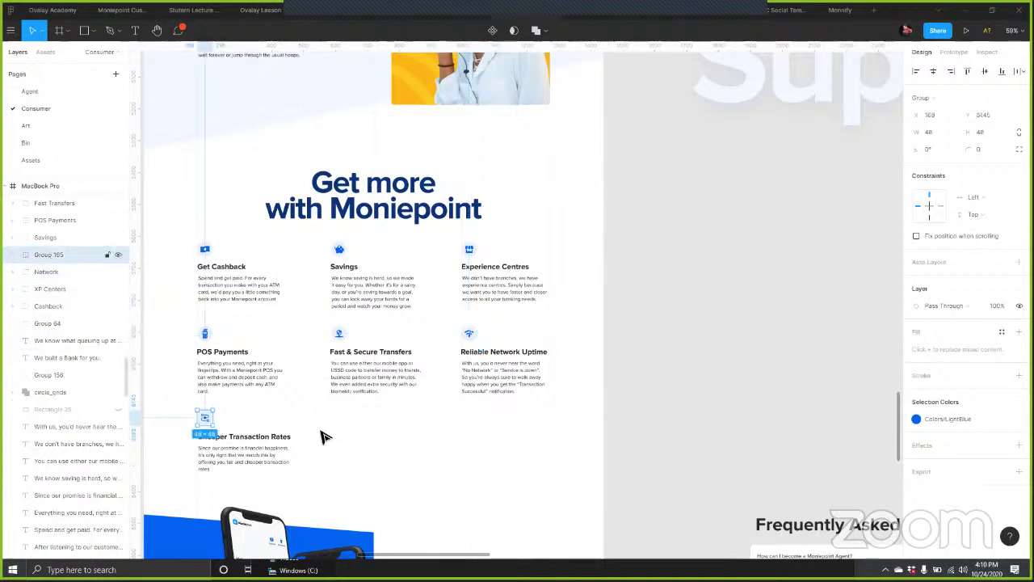
{"action": "key", "text": "ctrl+r"}
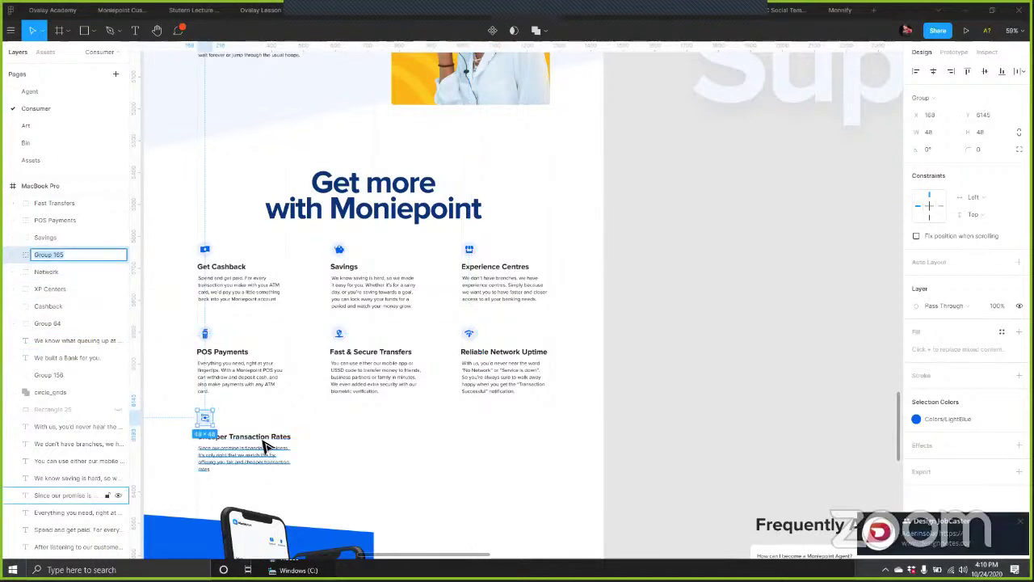
{"action": "type", "text": "Chea"}
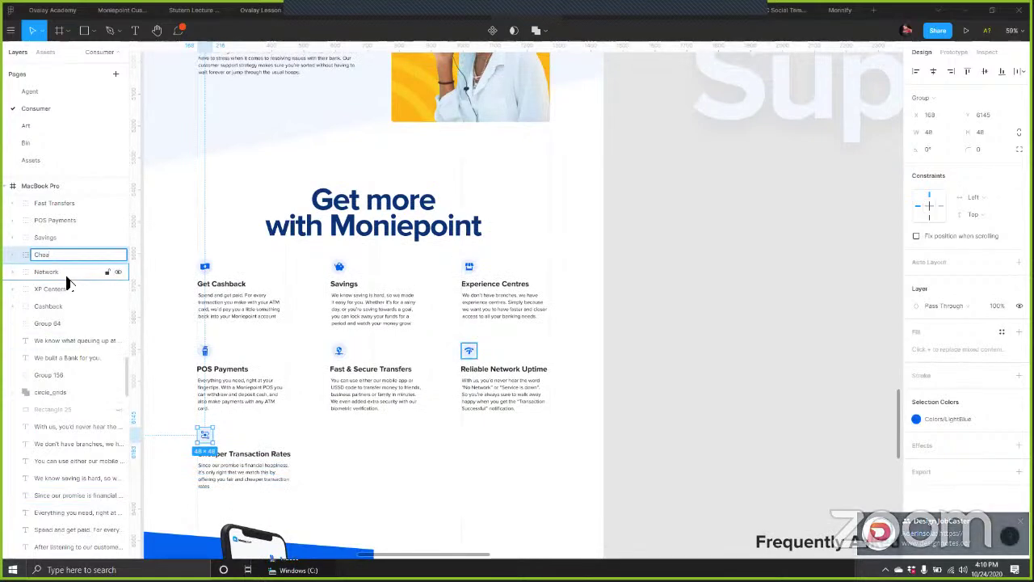
{"action": "type", "text": "per"}
{"action": "key", "text": "Return"}
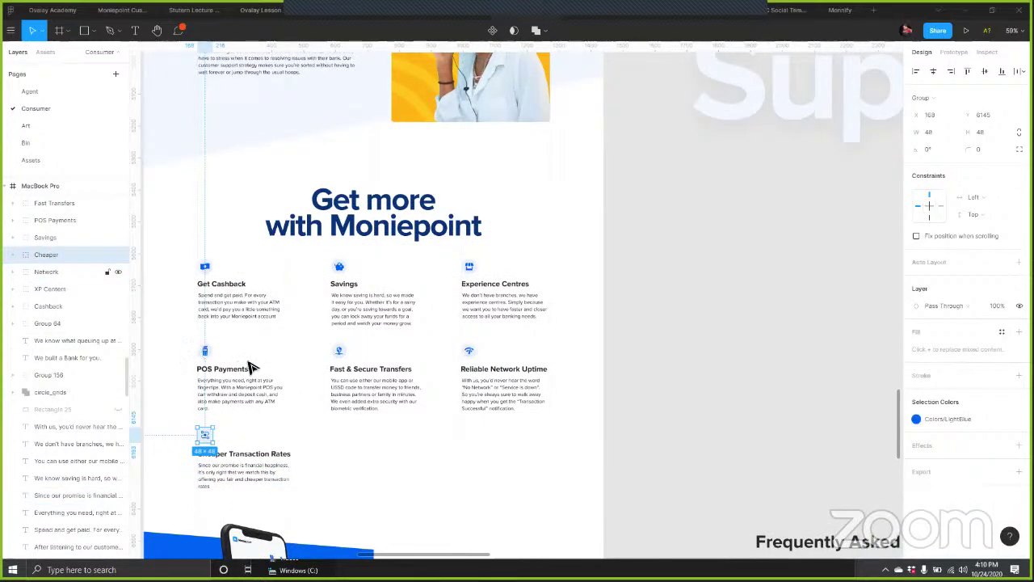
Step: Select all seven named icon groups, set their export format to SVG and start exporting them to the TeamApt Moniepoint folder
{"action": "left_click_drag", "start_coordinate": [463, 366], "coordinate": [203, 264]}
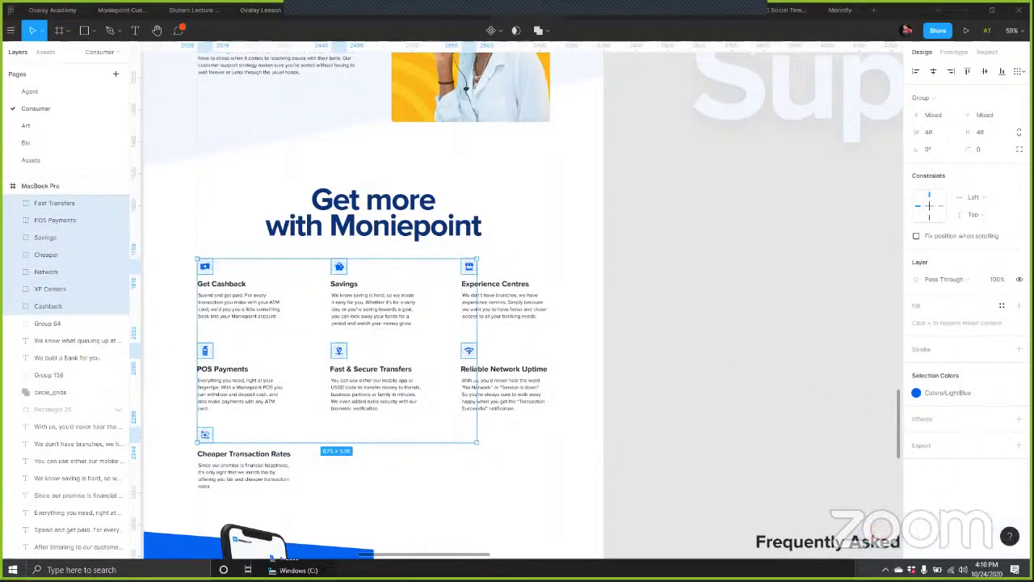
{"action": "left_click", "coordinate": [1019, 445]}
{"action": "left_click", "coordinate": [987, 479]}
{"action": "left_click", "coordinate": [990, 510]}
{"action": "left_click", "coordinate": [968, 501]}
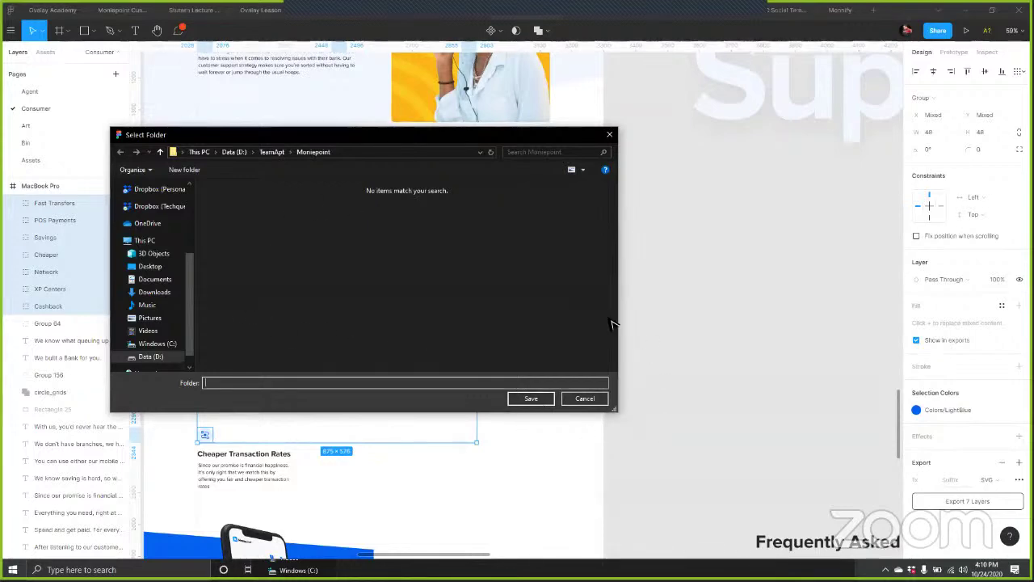
{"action": "key", "text": "Escape"}
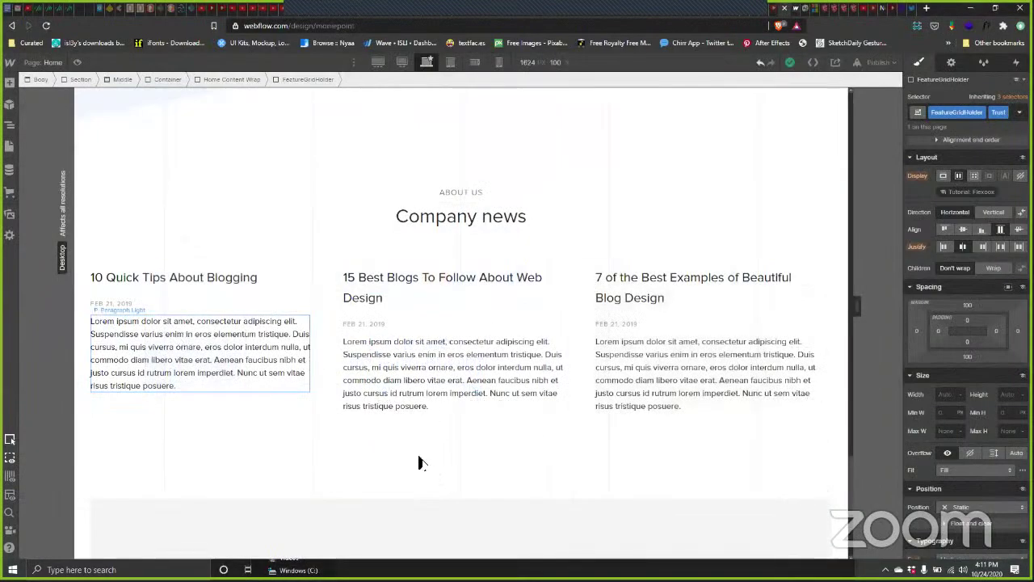
Step: Switch to Webflow and examine the element structure of the Company news section's container, including its Collection List Wrapper
{"action": "left_click", "coordinate": [328, 454]}
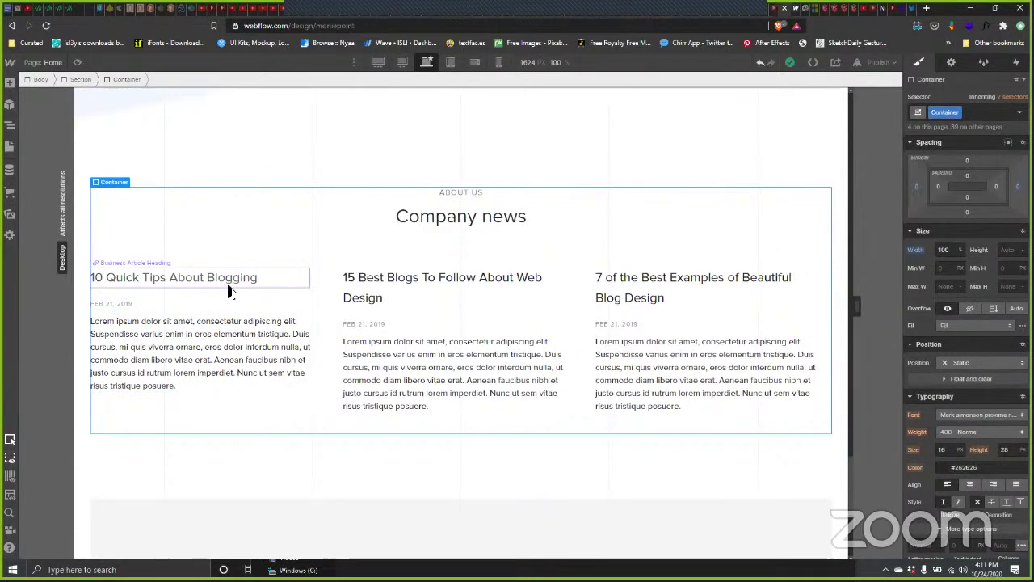
{"action": "scroll", "coordinate": [304, 400], "scroll_direction": "up", "scroll_amount": 1}
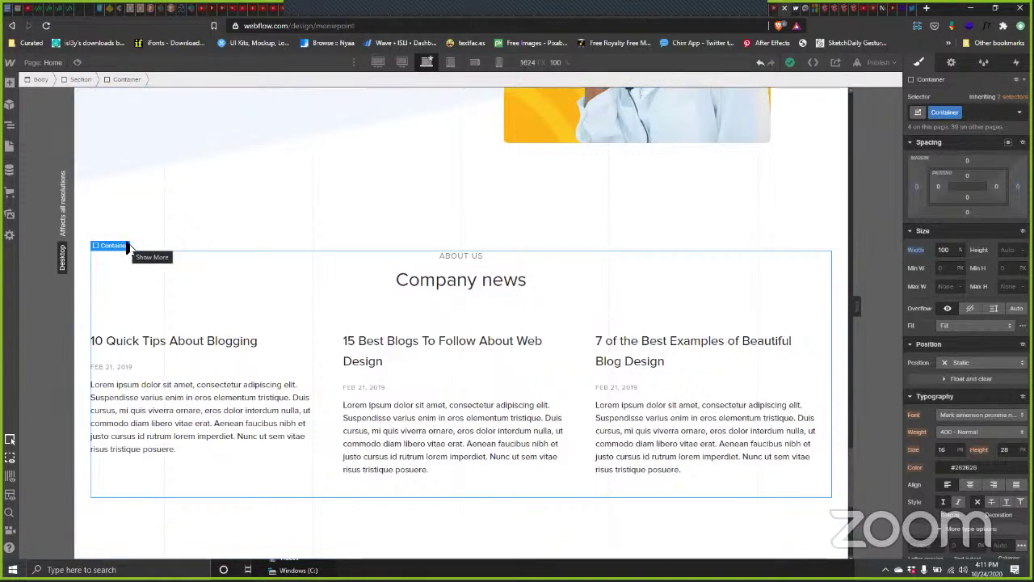
{"action": "left_click", "coordinate": [10, 125]}
{"action": "scroll", "coordinate": [97, 159], "scroll_direction": "up", "scroll_amount": 3}
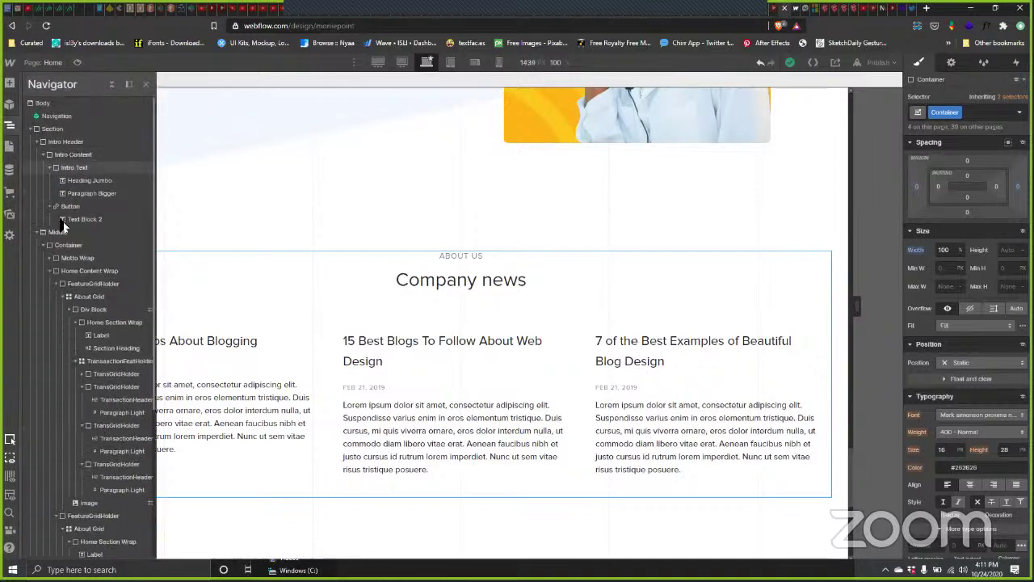
{"action": "left_click", "coordinate": [37, 142]}
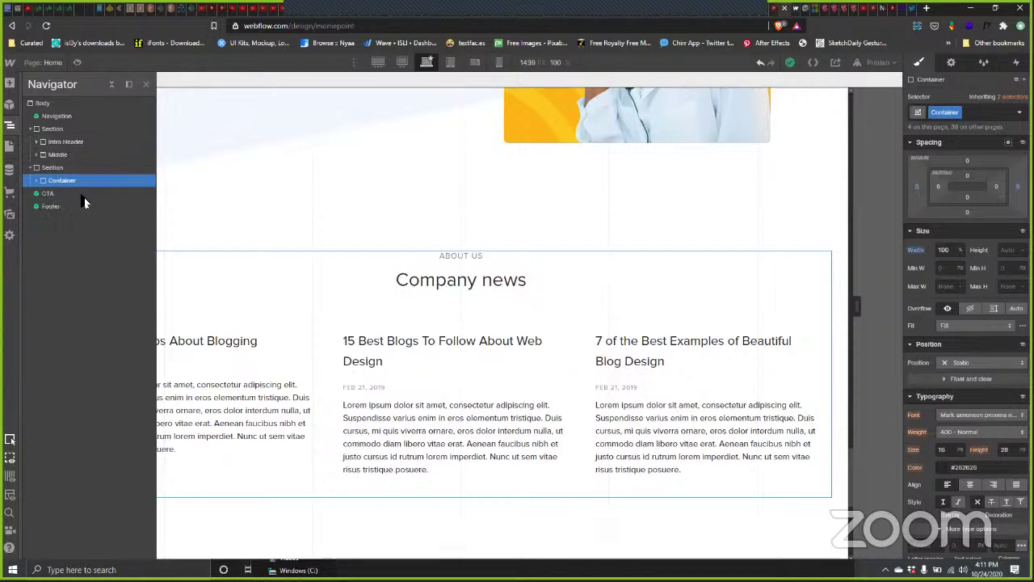
{"action": "left_click", "coordinate": [36, 180]}
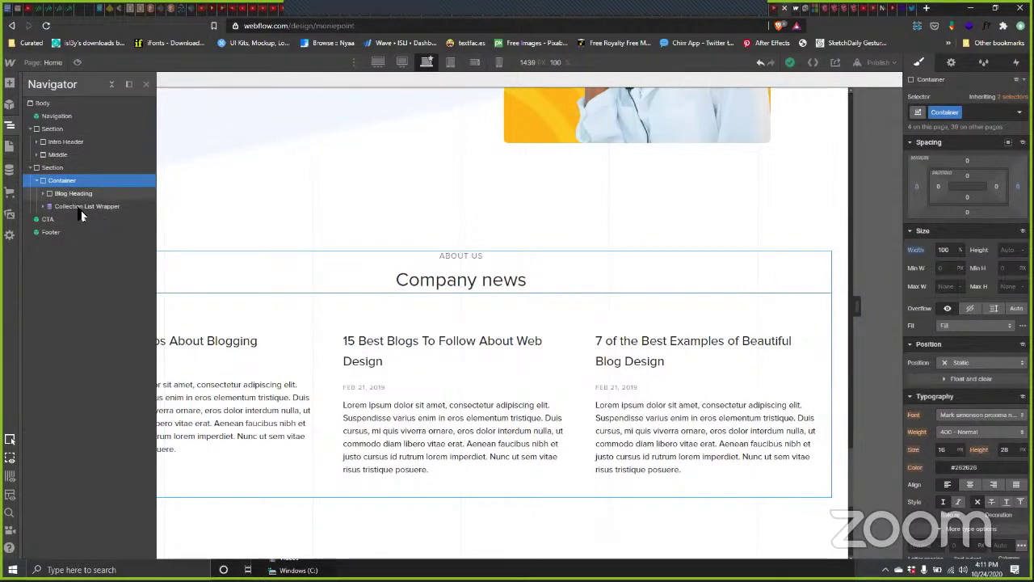
{"action": "key", "text": "Down"}
{"action": "left_click", "coordinate": [82, 208]}
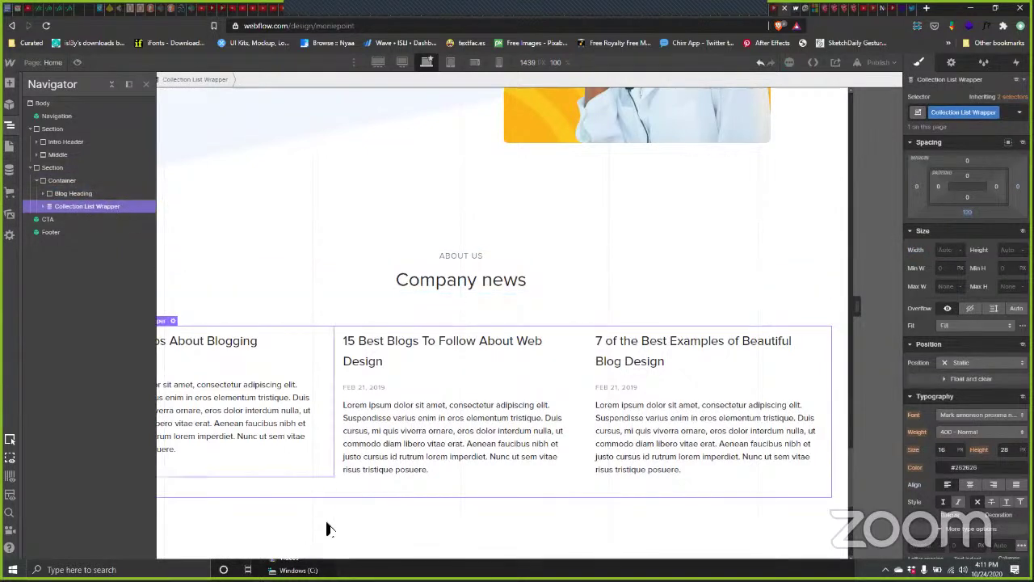
Step: Replace the Company news heading with the Get more with Moniepoint text copied from the Figma design, and delete the About us label above it
{"action": "key", "text": "alt+Tab"}
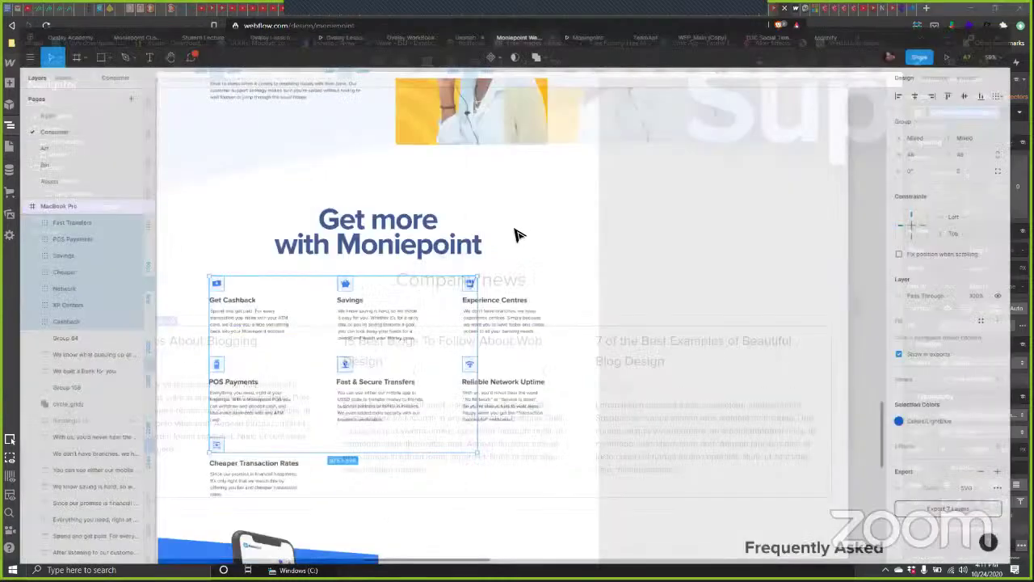
{"action": "key", "text": "Tab"}
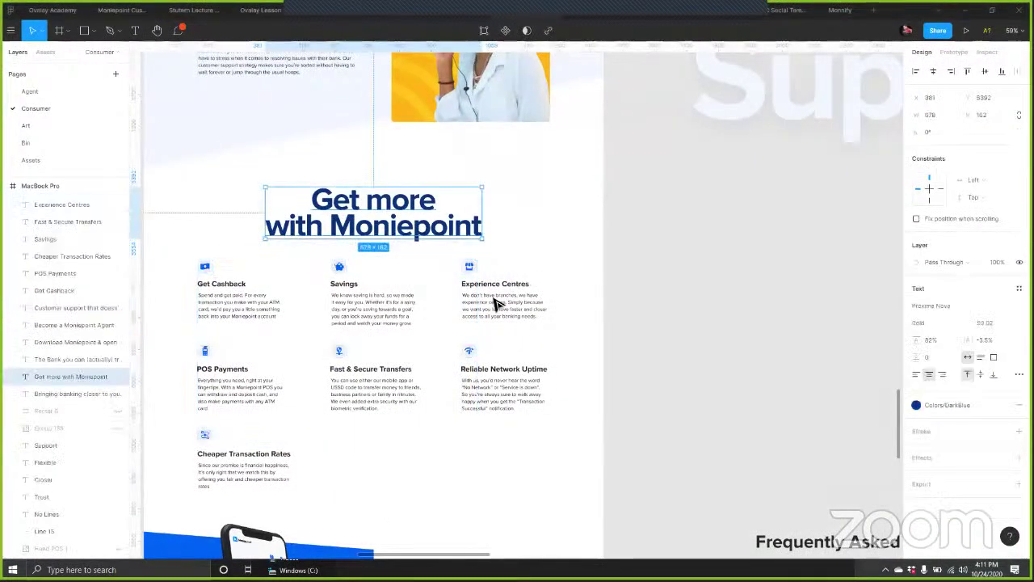
{"action": "key", "text": "Return"}
{"action": "key", "text": "ctrl+c"}
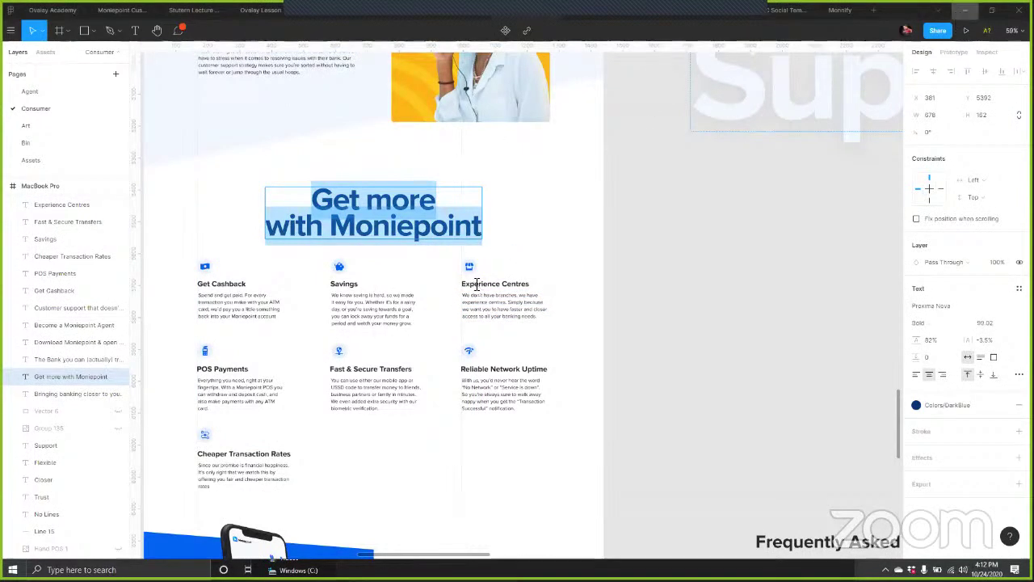
{"action": "key", "text": "alt+Tab"}
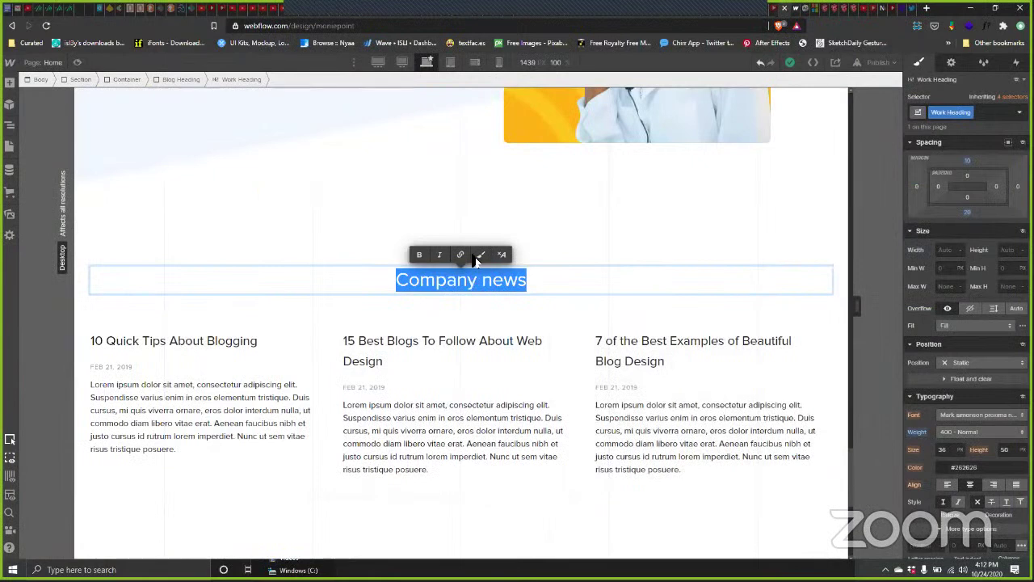
{"action": "key", "text": "ctrl+v"}
{"action": "left_click", "coordinate": [347, 261]}
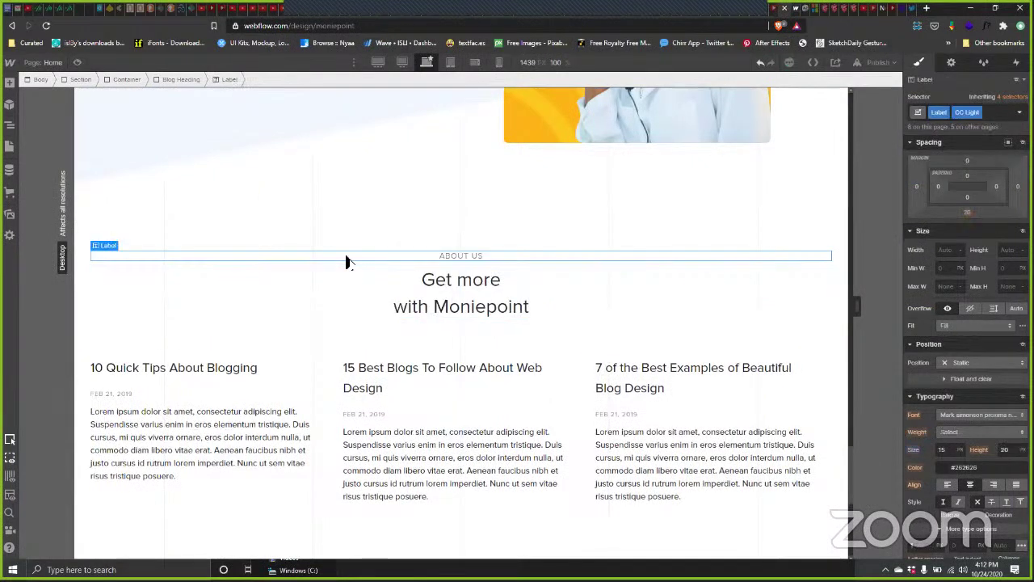
{"action": "key", "text": "Delete"}
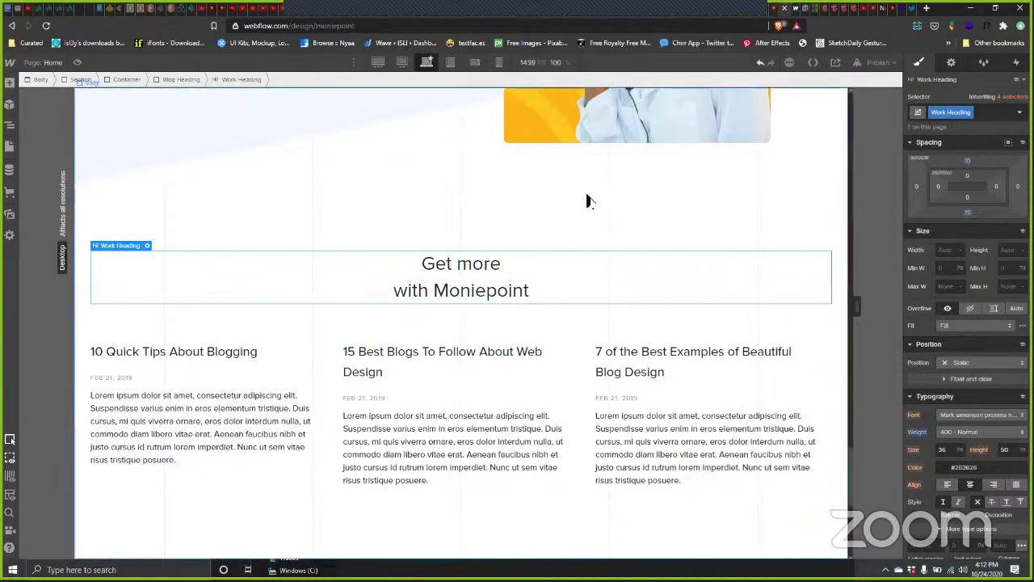
Step: Replace the Work Heading class on the Get more with Moniepoint heading with the Section Heading class used by the Customer support heading
{"action": "key", "text": "ctrl+z"}
{"action": "scroll", "coordinate": [576, 196], "scroll_direction": "up", "scroll_amount": 15}
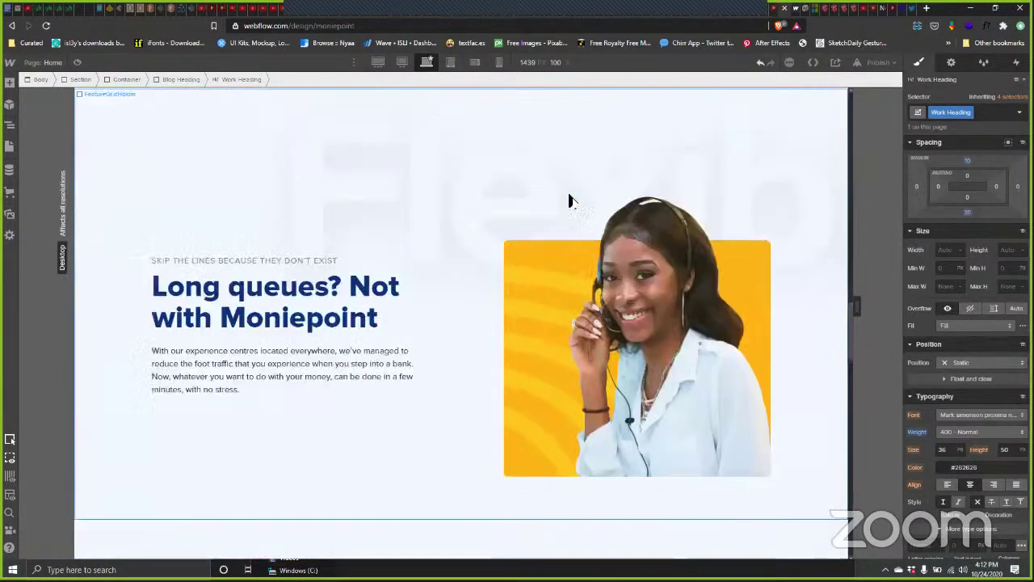
{"action": "scroll", "coordinate": [552, 221], "scroll_direction": "down", "scroll_amount": 15}
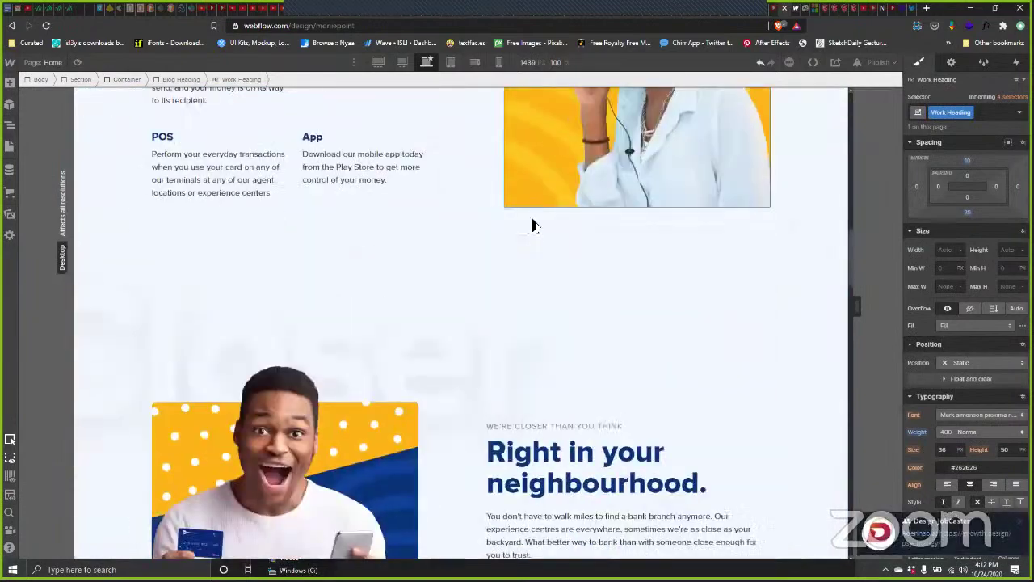
{"action": "scroll", "coordinate": [464, 264], "scroll_direction": "up", "scroll_amount": 5}
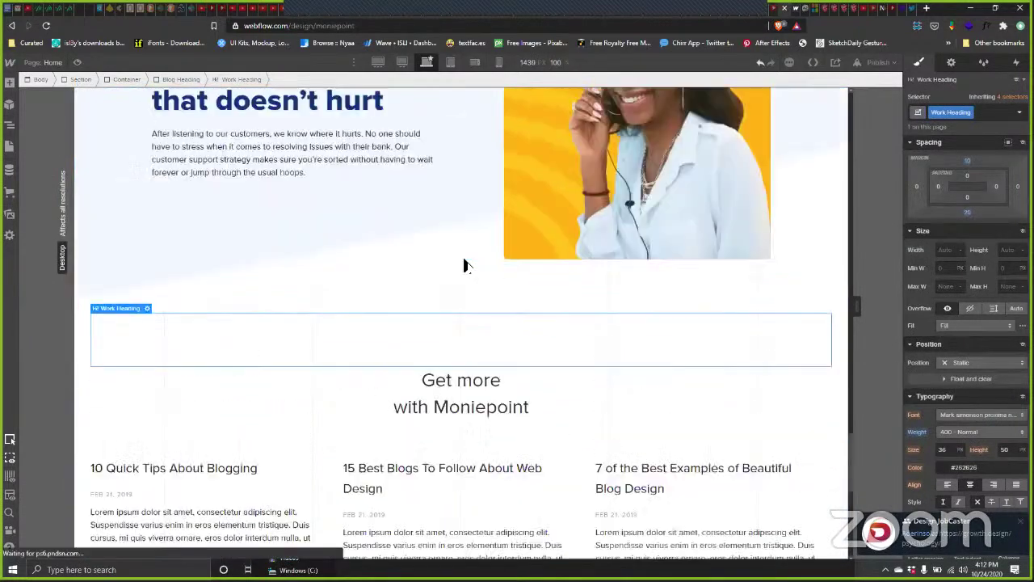
{"action": "left_click", "coordinate": [412, 315]}
{"action": "scroll", "coordinate": [444, 349], "scroll_direction": "down", "scroll_amount": 5}
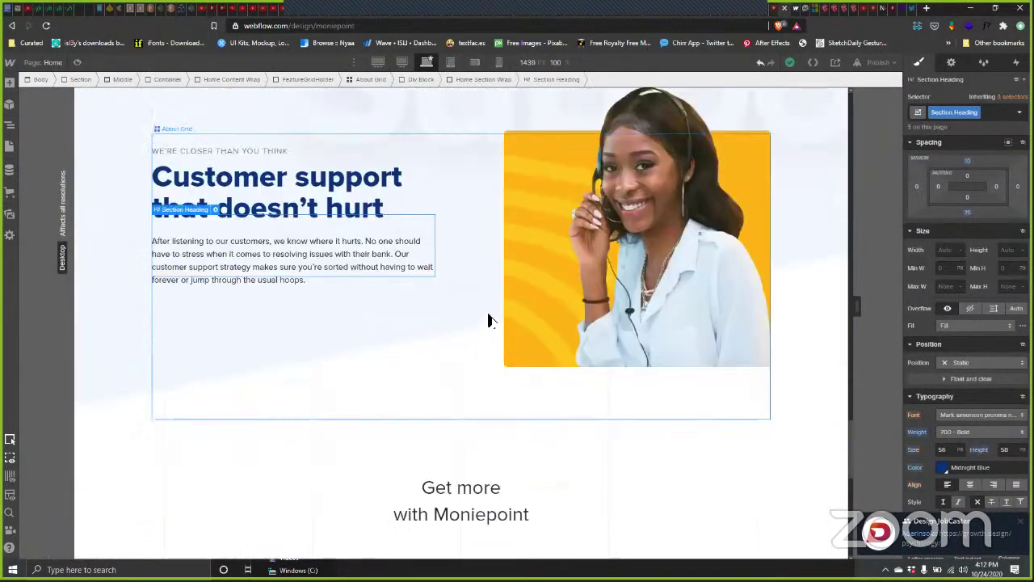
{"action": "left_click", "coordinate": [461, 312]}
{"action": "left_click", "coordinate": [987, 115]}
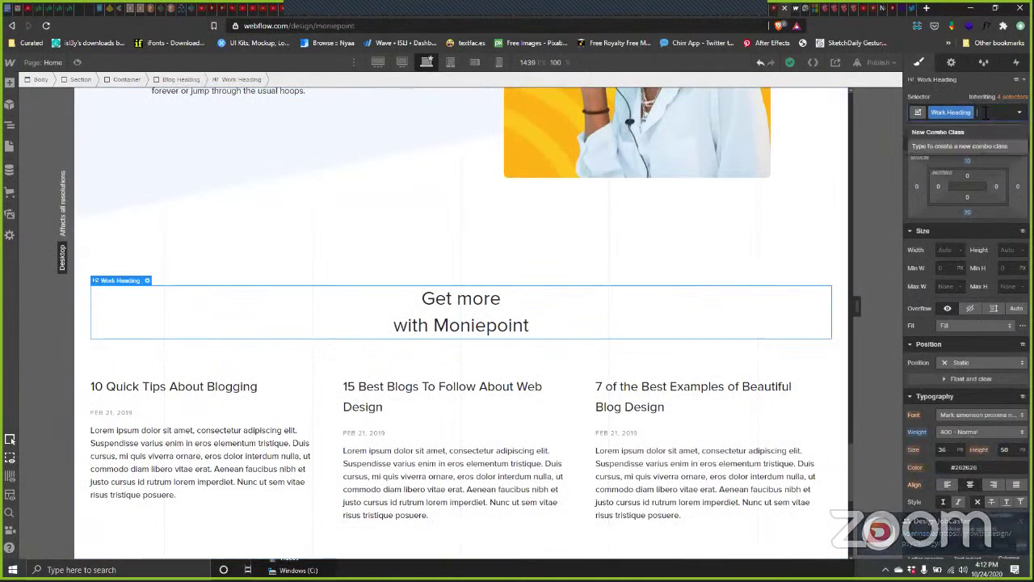
{"action": "key", "text": "BackSpace"}
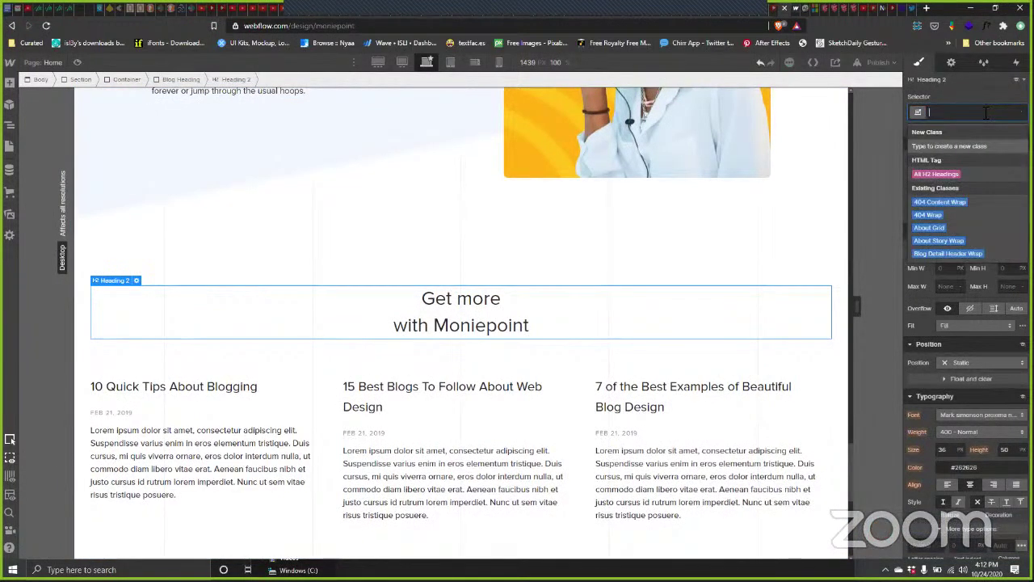
{"action": "type", "text": "serv"}
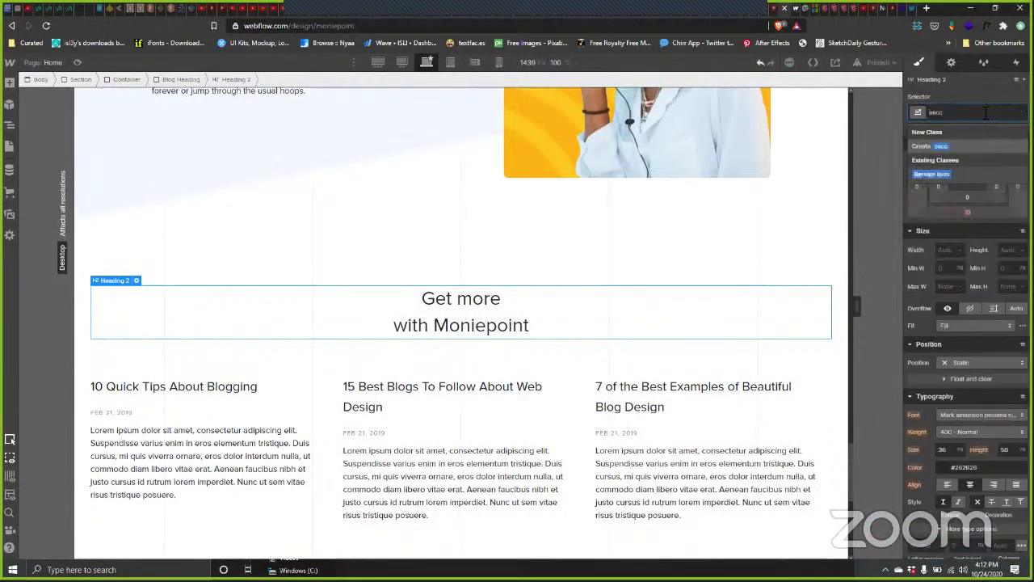
{"action": "key", "text": "BackSpace"}
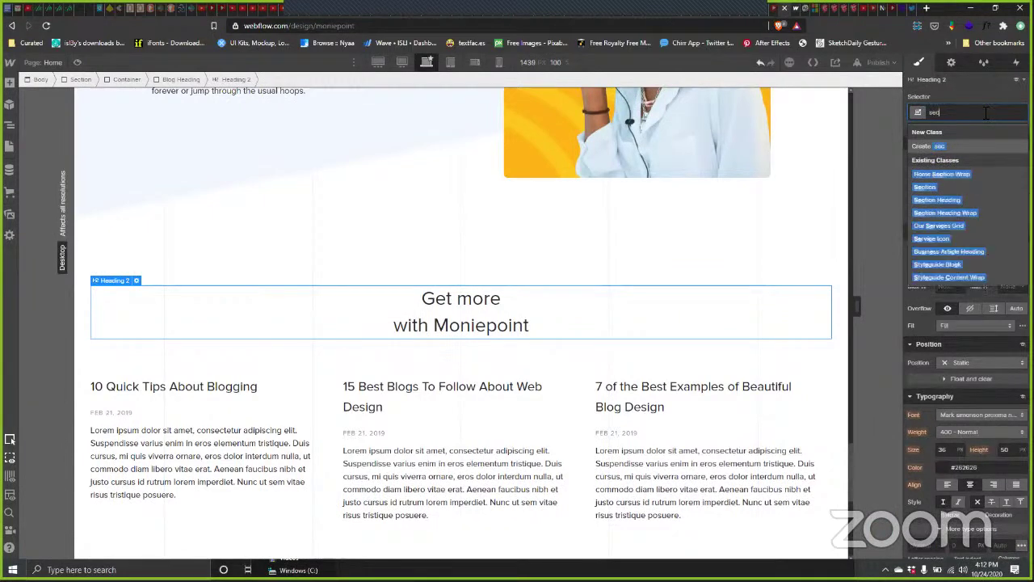
{"action": "left_click", "coordinate": [970, 200]}
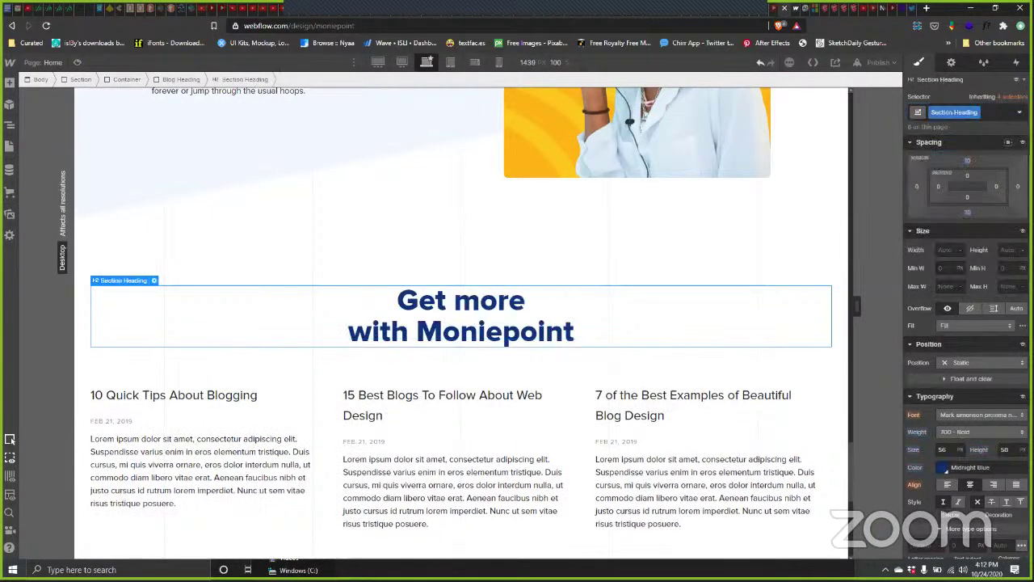
Step: Add a new combo class named GetMore to the Get more with Moniepoint heading
{"action": "left_click", "coordinate": [995, 113]}
{"action": "type", "text": "G"}
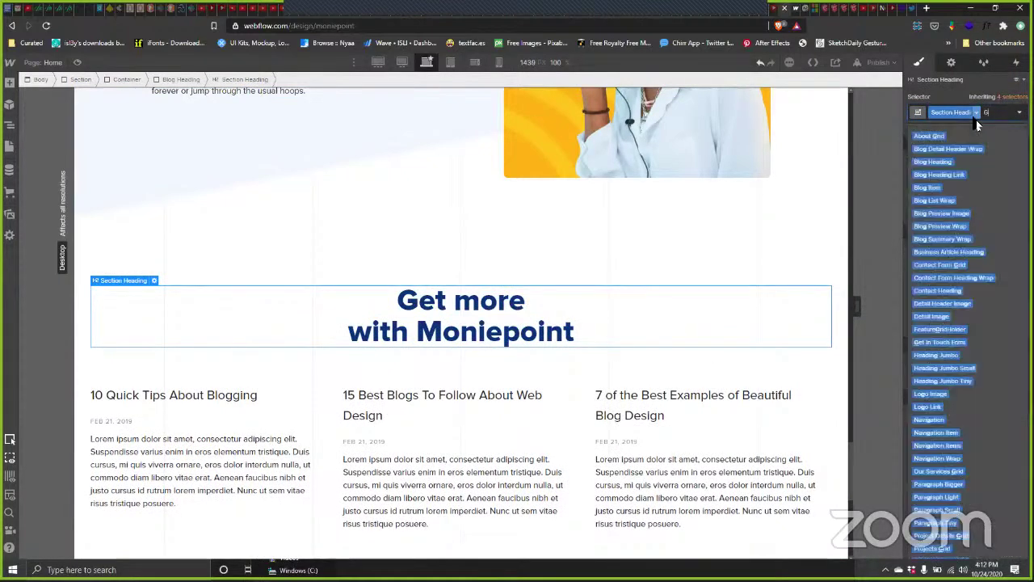
{"action": "type", "text": "etMore"}
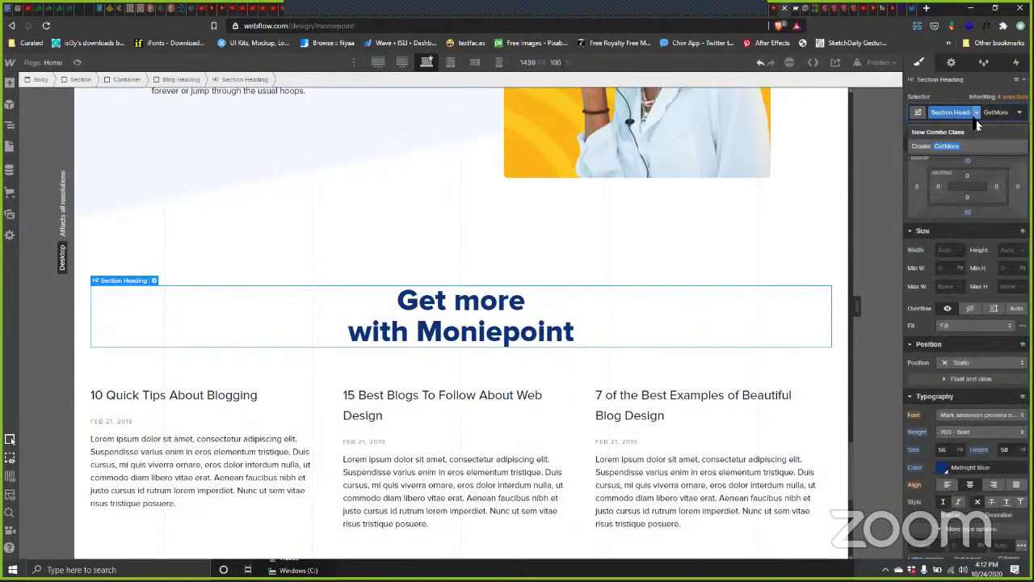
{"action": "key", "text": "Return"}
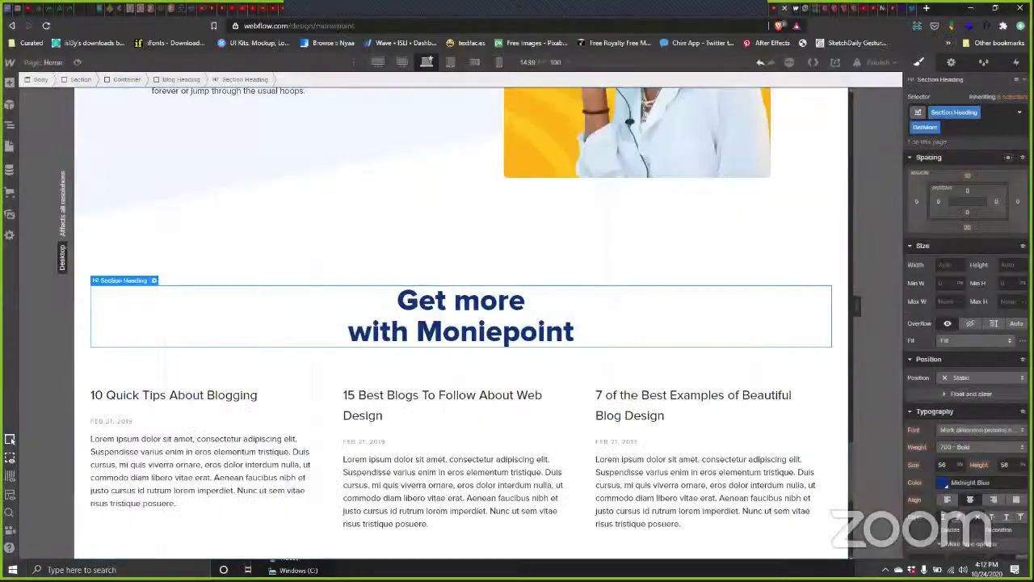
{"action": "left_click", "coordinate": [1004, 465]}
{"action": "type", "text": "10"}
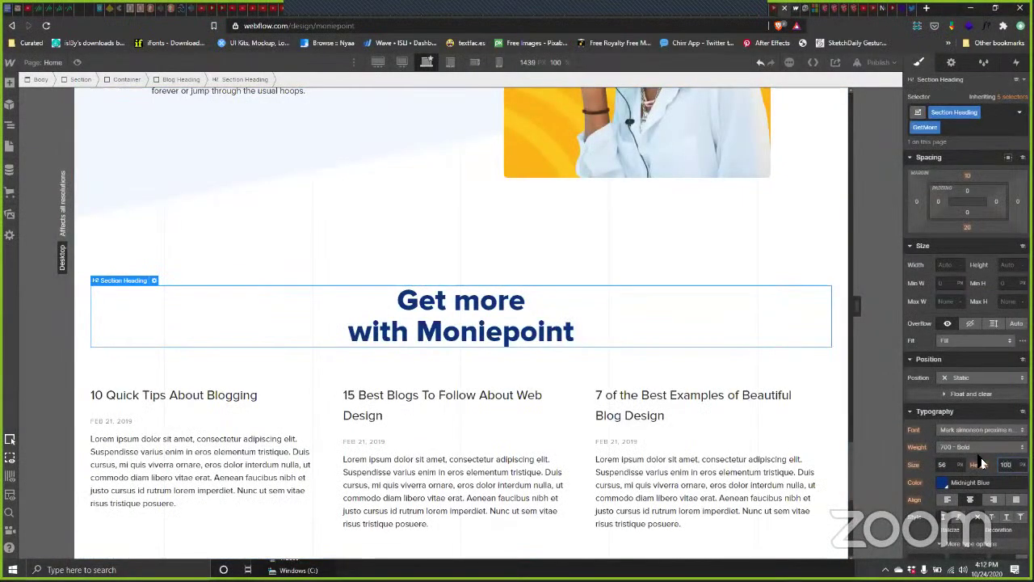
{"action": "type", "text": "0"}
{"action": "key", "text": "ctrl+z"}
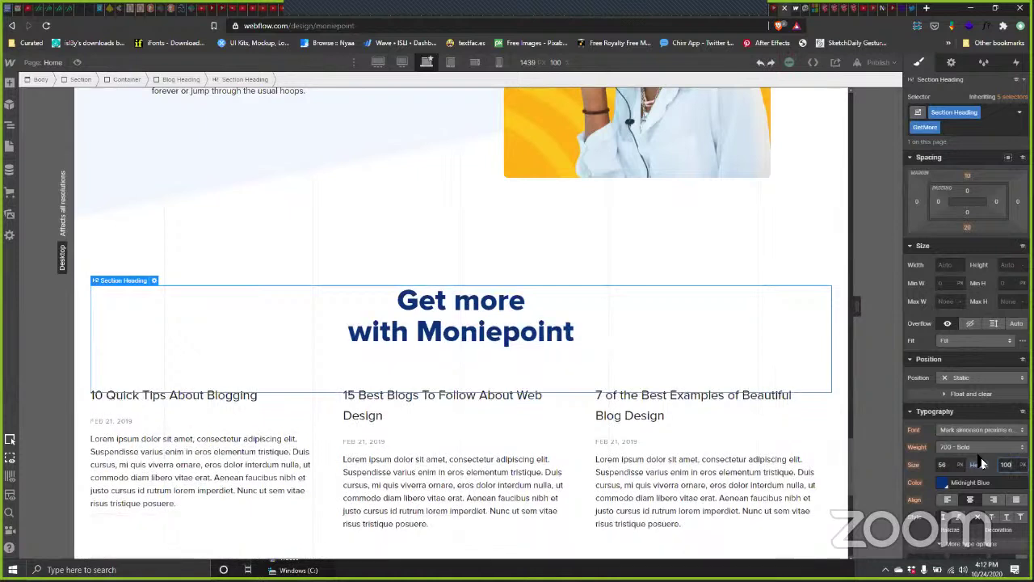
Step: Set the Get more with Moniepoint heading's font size to 100 px and its line height to 90 px
{"action": "left_click", "coordinate": [945, 464]}
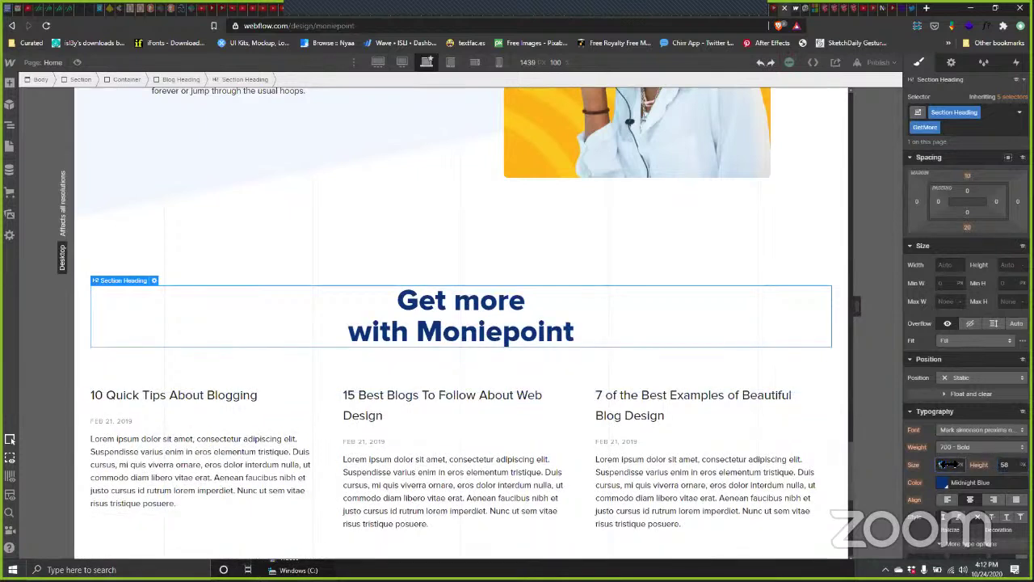
{"action": "type", "text": "100"}
{"action": "left_click", "coordinate": [1006, 466]}
{"action": "type", "text": "80"}
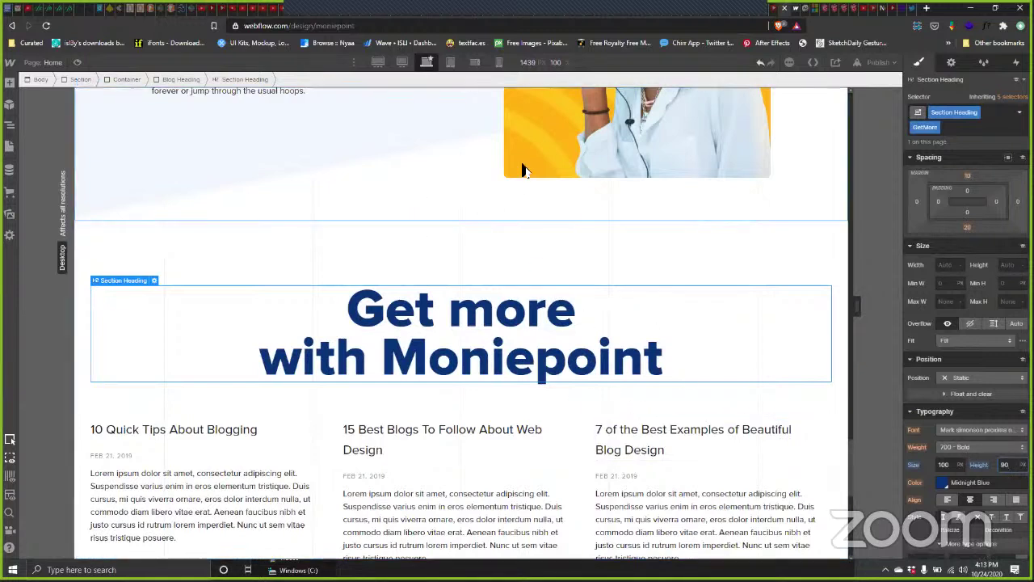
Step: Publish the site to the selected domains and close the publishing options
{"action": "left_click", "coordinate": [893, 63]}
{"action": "left_click", "coordinate": [848, 234]}
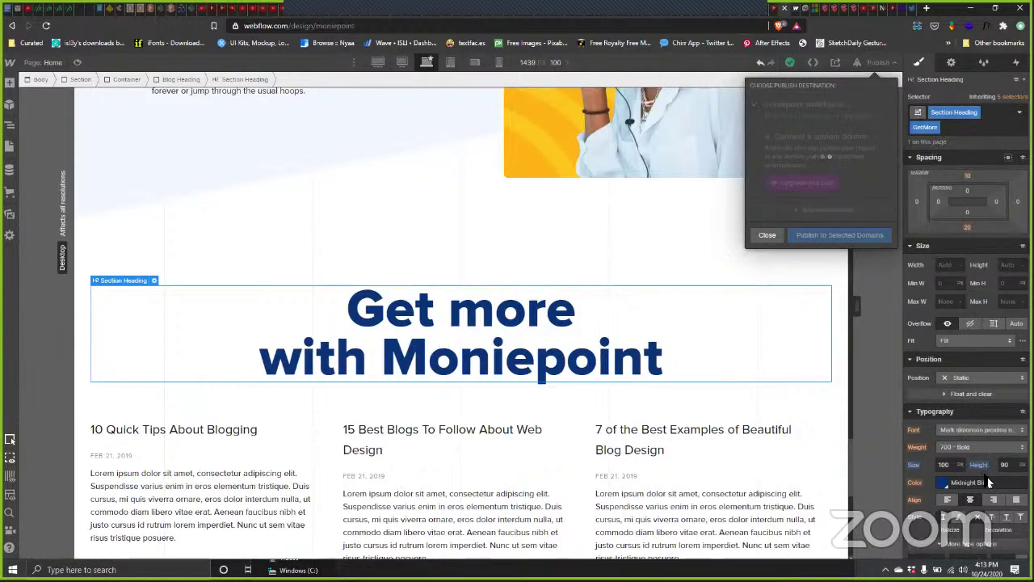
{"action": "left_click", "coordinate": [767, 234]}
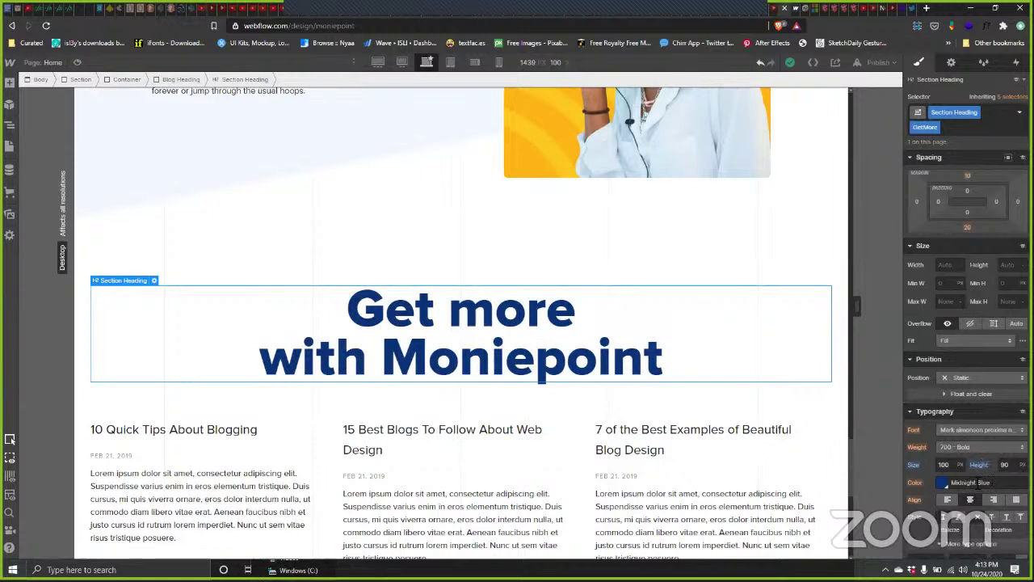
Step: Set the letter spacing of the Get more with Moniepoint heading to -5 px
{"action": "scroll", "coordinate": [981, 490], "scroll_direction": "down", "scroll_amount": 3}
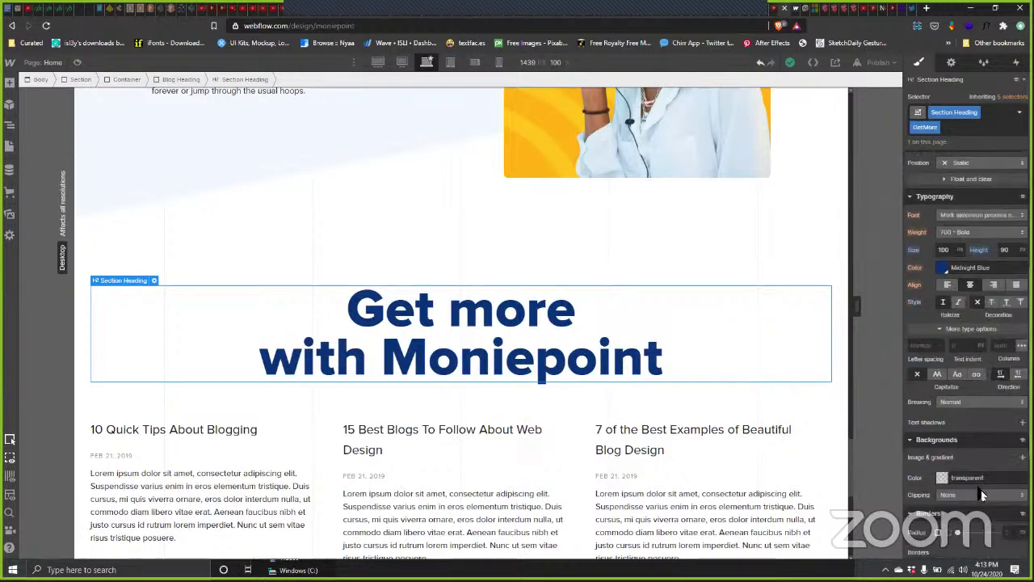
{"action": "left_click", "coordinate": [943, 346]}
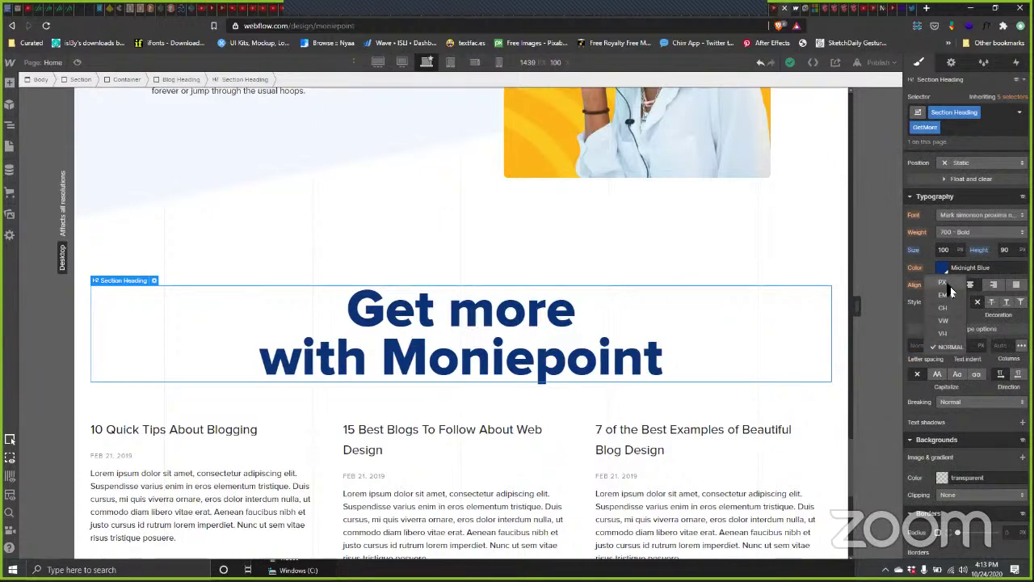
{"action": "left_click", "coordinate": [947, 285]}
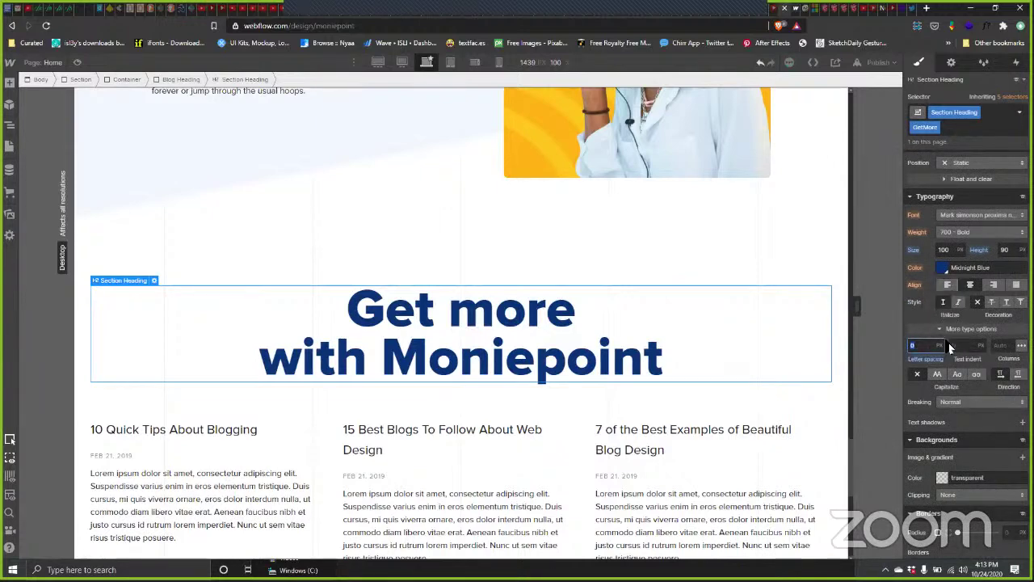
{"action": "key", "text": "Down"}
{"action": "key", "text": "Down"}
{"action": "key", "text": "Down"}
{"action": "key", "text": "Down"}
{"action": "key", "text": "Down"}
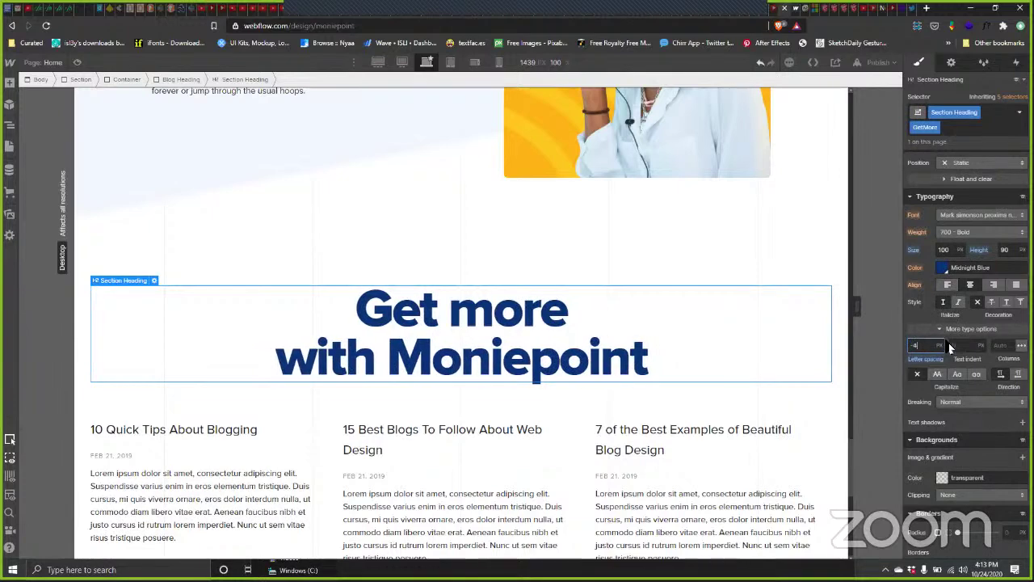
{"action": "key", "text": "Down"}
{"action": "key", "text": "Down"}
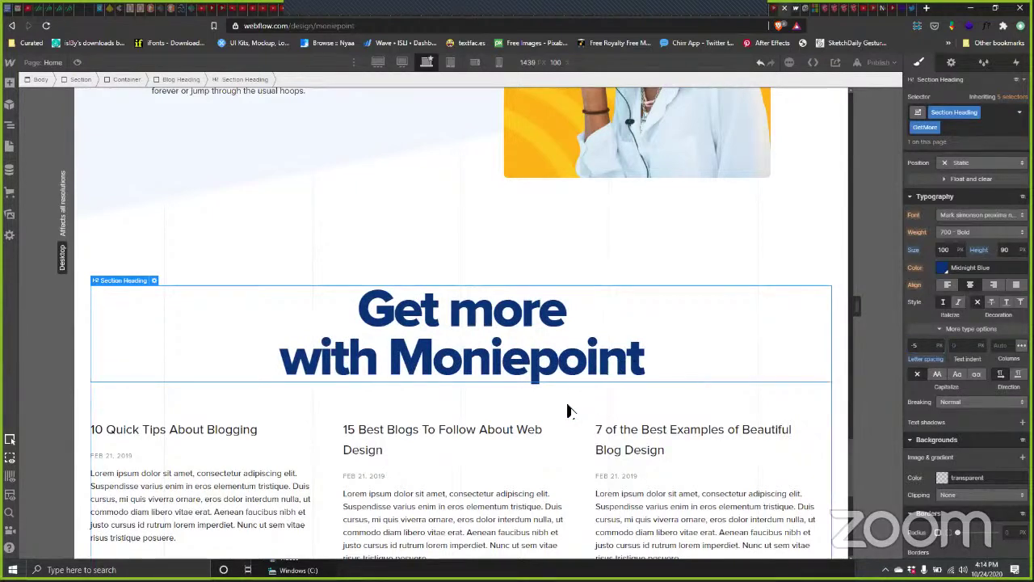
{"action": "left_click", "coordinate": [652, 369]}
{"action": "scroll", "coordinate": [684, 338], "scroll_direction": "up", "scroll_amount": 3}
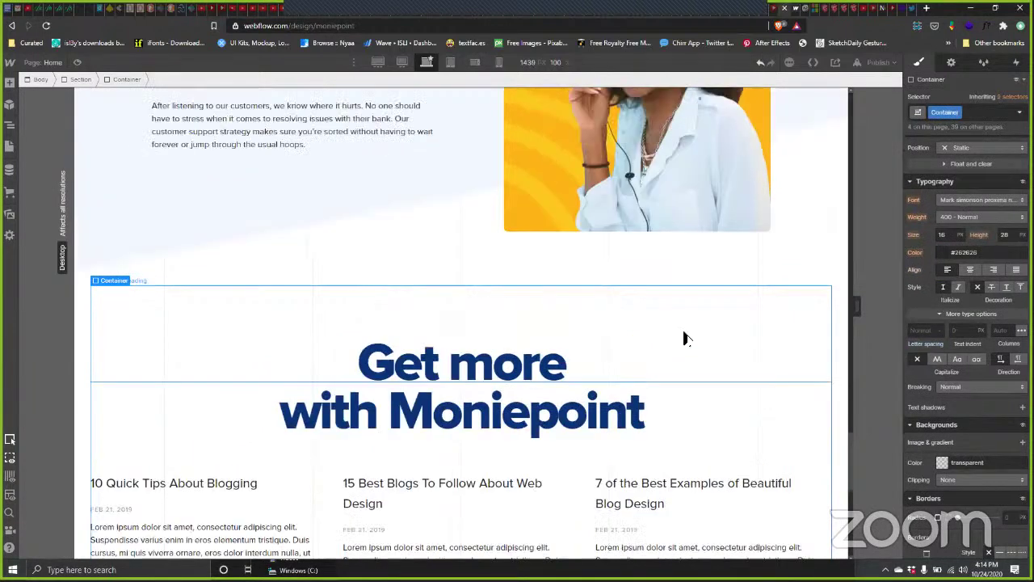
{"action": "scroll", "coordinate": [684, 338], "scroll_direction": "down", "scroll_amount": 3}
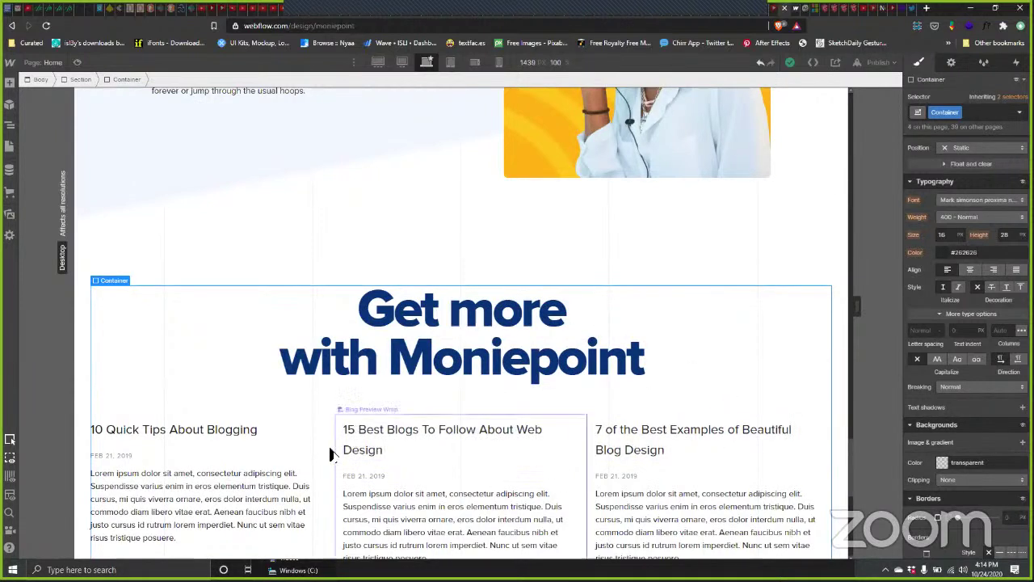
Step: Delete the Collection List Wrapper containing the blog previews below the Get more with Moniepoint heading, keeping the Blog Heading block
{"action": "left_click", "coordinate": [602, 477]}
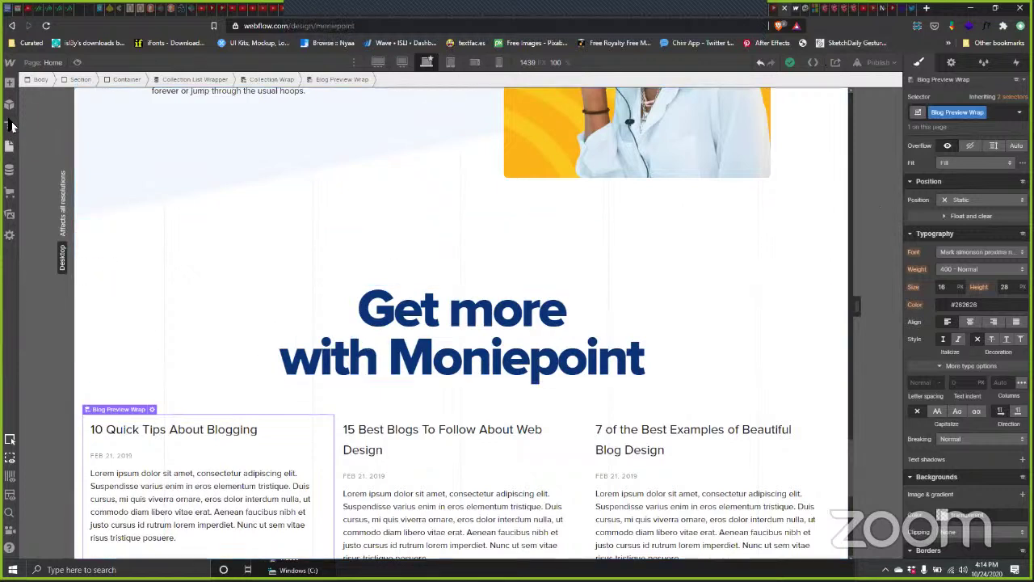
{"action": "key", "text": "z"}
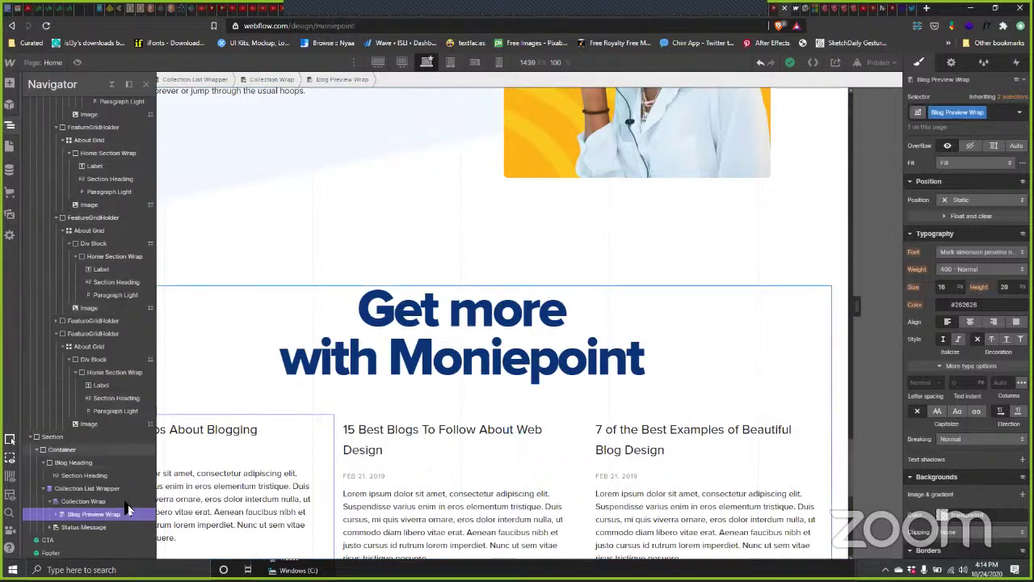
{"action": "left_click", "coordinate": [130, 528]}
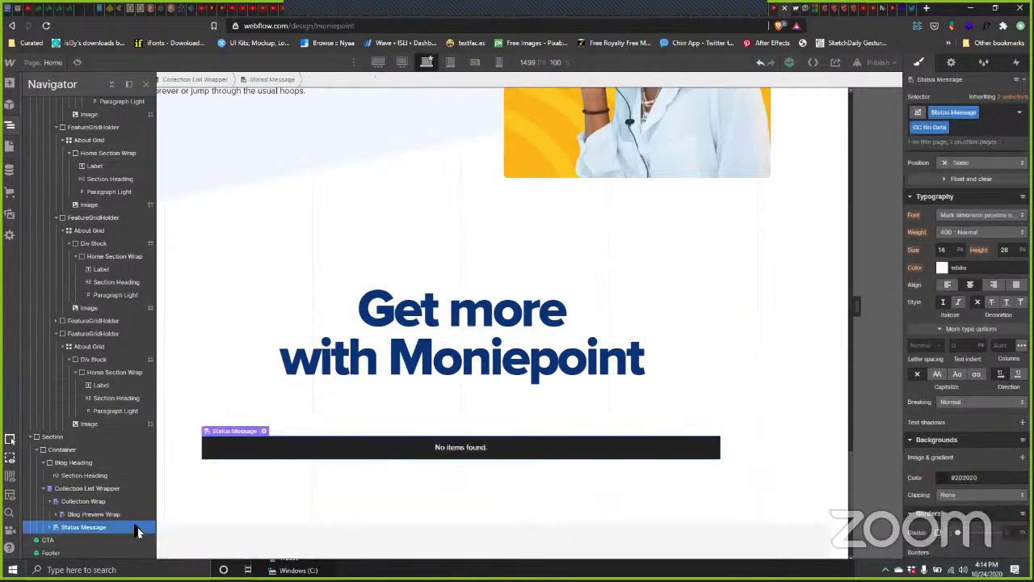
{"action": "left_click", "coordinate": [97, 489]}
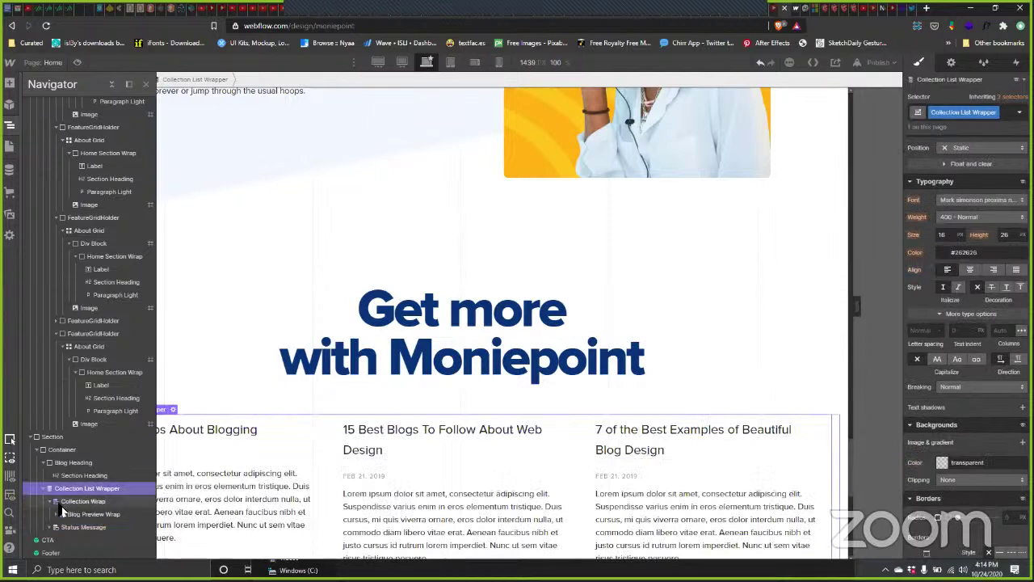
{"action": "left_click", "coordinate": [84, 514]}
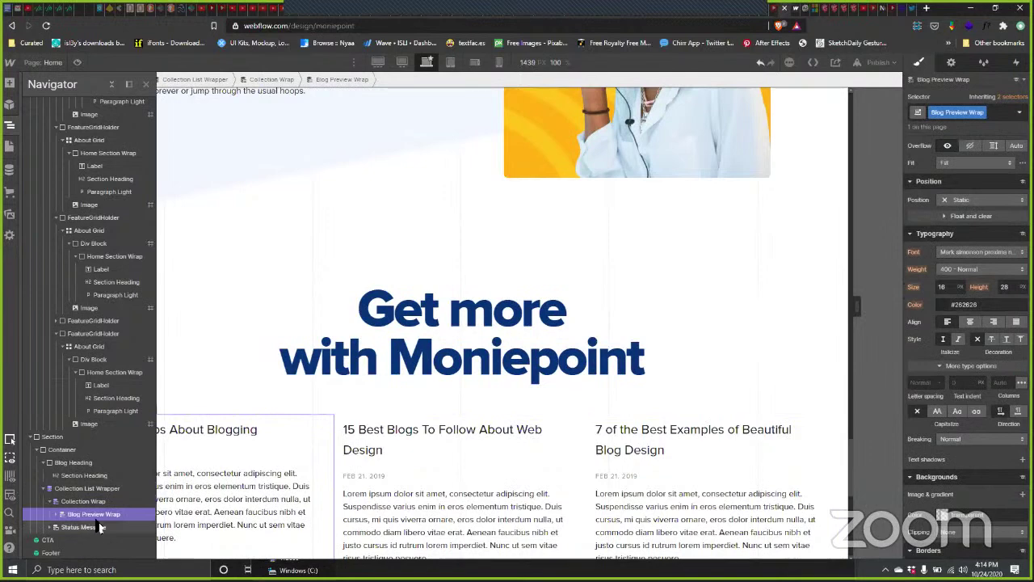
{"action": "left_click", "coordinate": [89, 528]}
{"action": "left_click", "coordinate": [94, 485]}
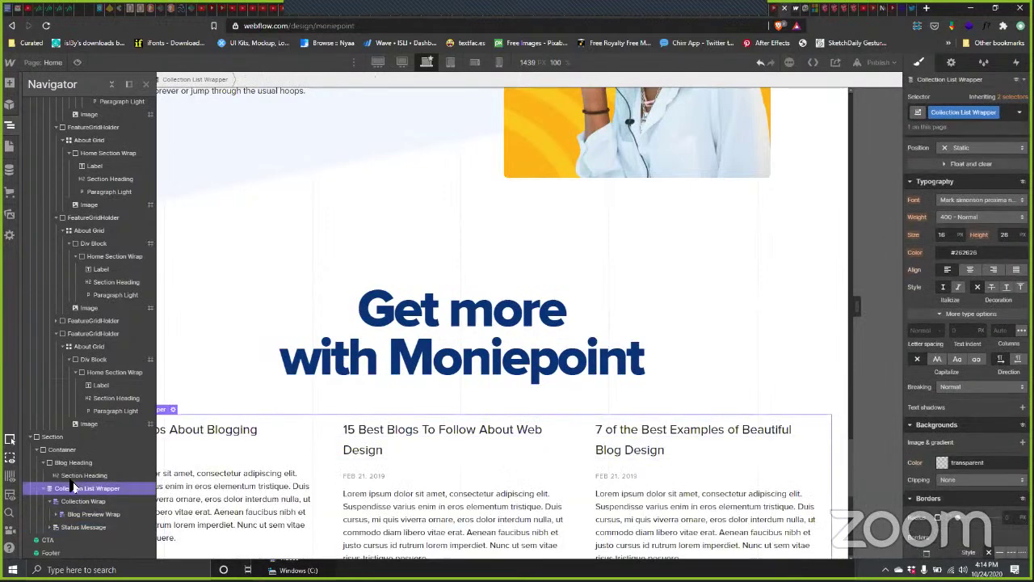
{"action": "left_click", "coordinate": [54, 464]}
{"action": "left_click", "coordinate": [47, 467]}
{"action": "left_click", "coordinate": [85, 476]}
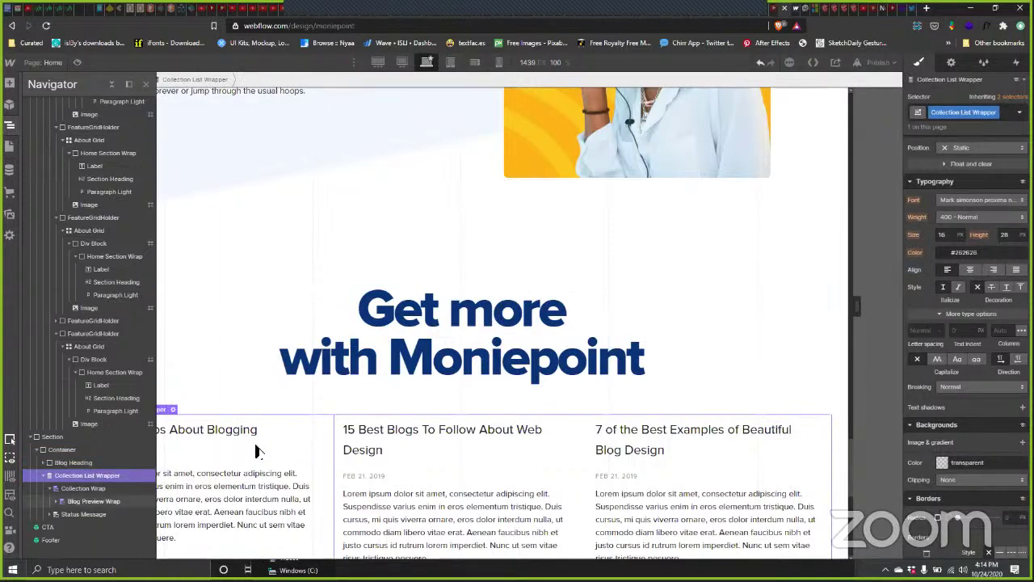
{"action": "key", "text": "Up"}
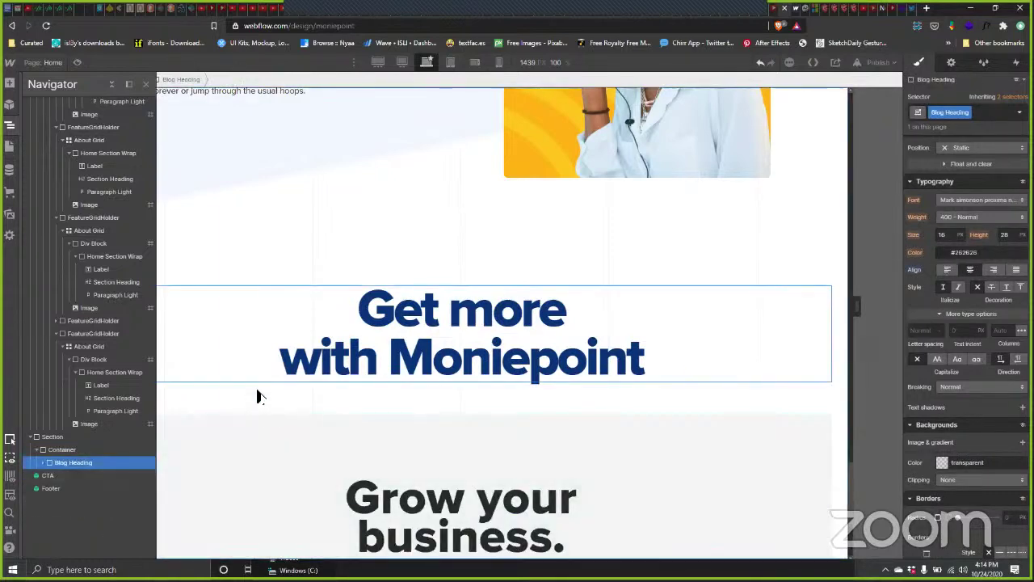
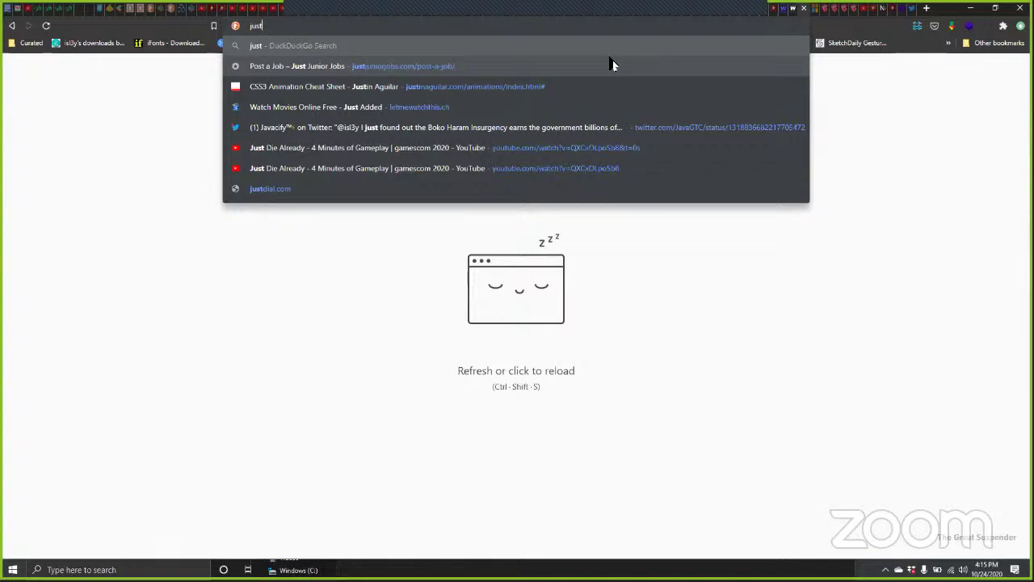
{"action": "key", "text": "Down"}
{"action": "key", "text": "Down"}
{"action": "key", "text": "Down"}
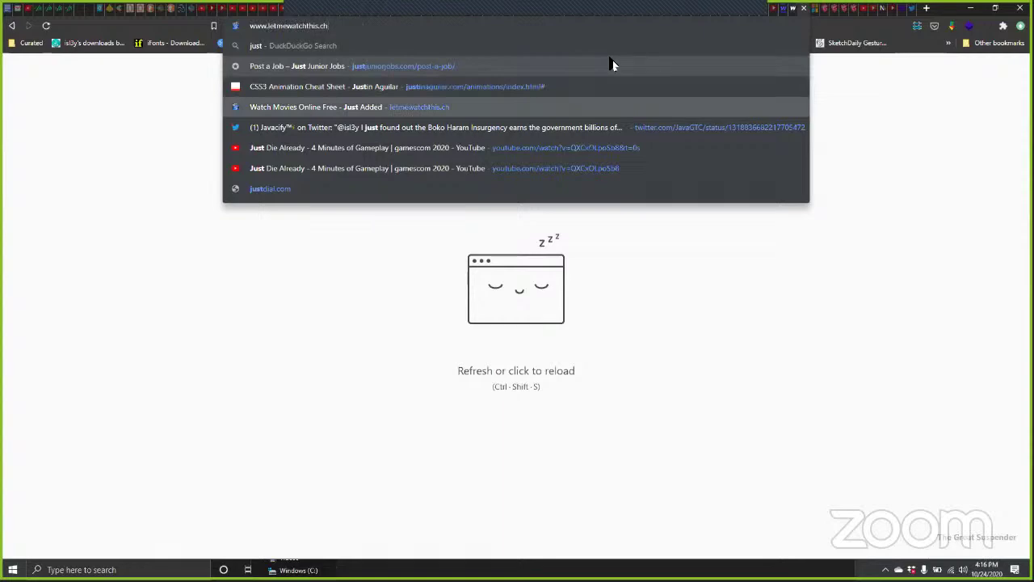
{"action": "key", "text": "Return"}
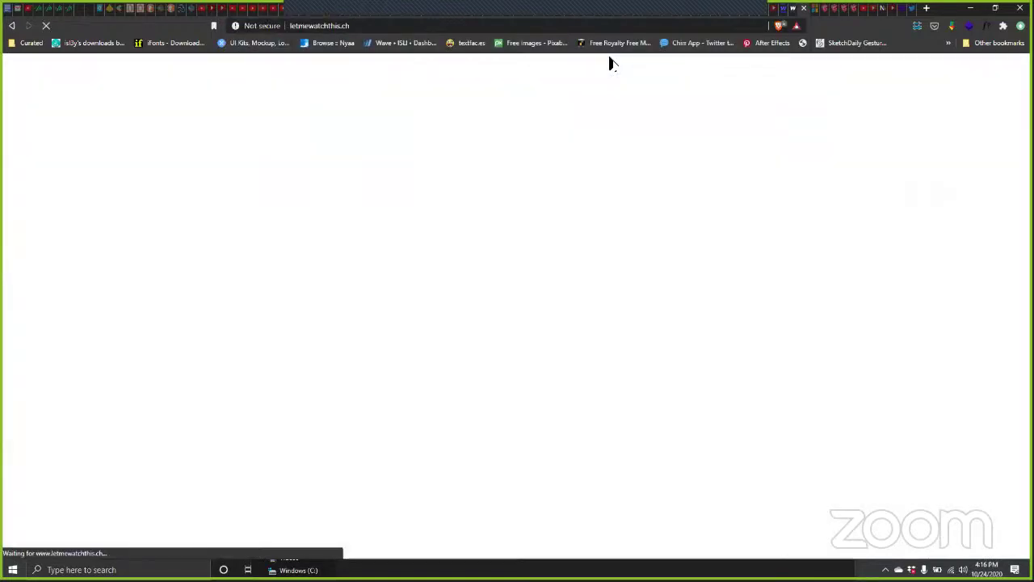
Step: Search the web for justinmind in a new browser tab and open the Justinmind website
{"action": "key", "text": "ctrl+t"}
{"action": "type", "text": "justi"}
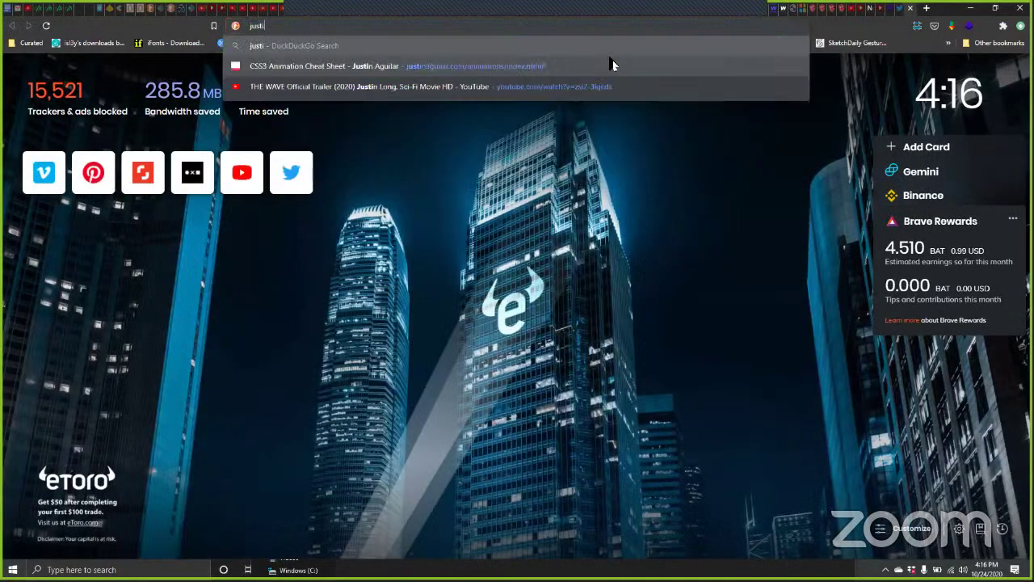
{"action": "type", "text": "nmind"}
{"action": "key", "text": "Return"}
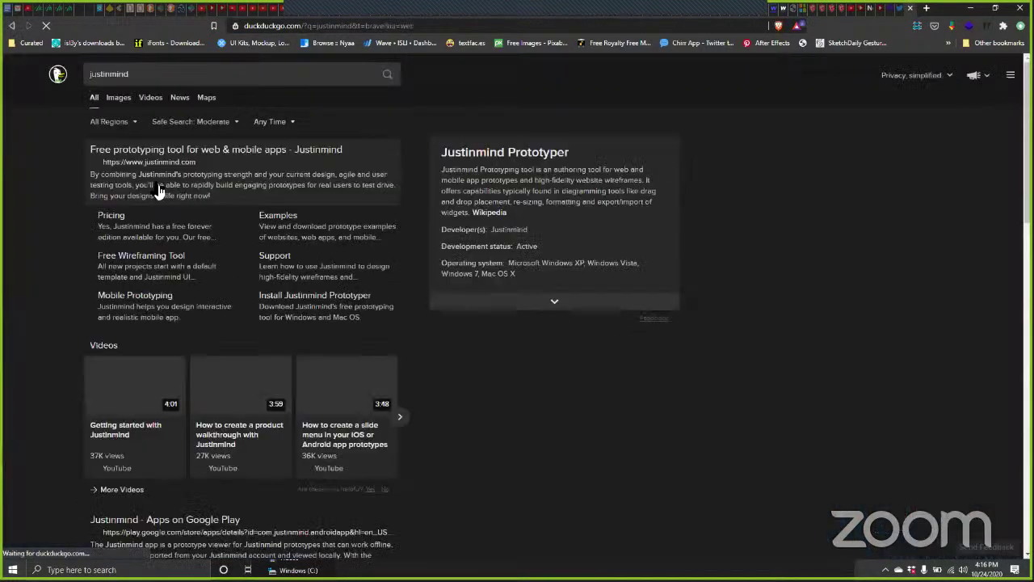
{"action": "left_click", "coordinate": [179, 151]}
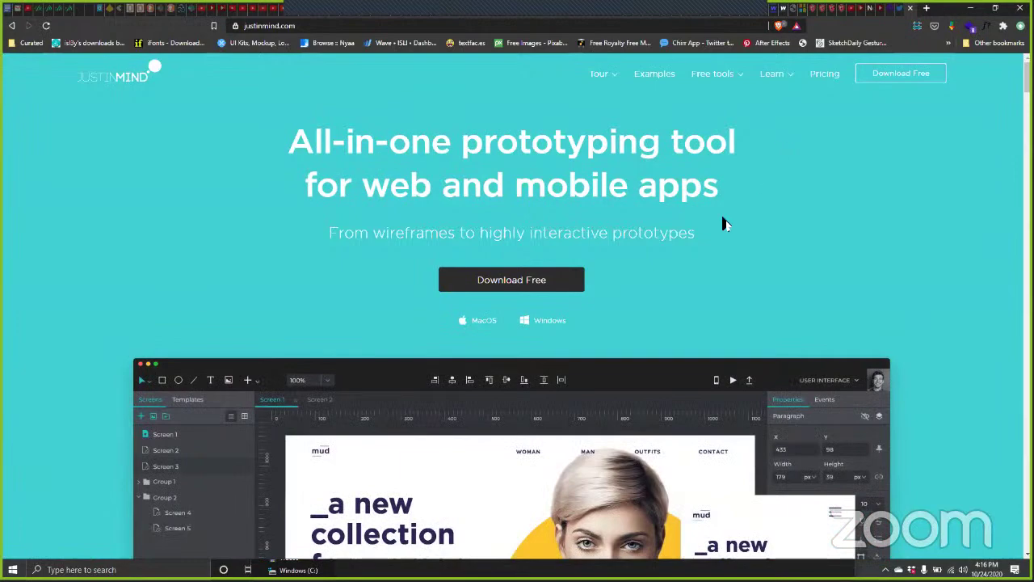
Step: Examine the Justinmind home page's sections, from the interactive prototypes and responsive prototyping demos to Forms and data in motion
{"action": "scroll", "coordinate": [585, 237], "scroll_direction": "down", "scroll_amount": 6}
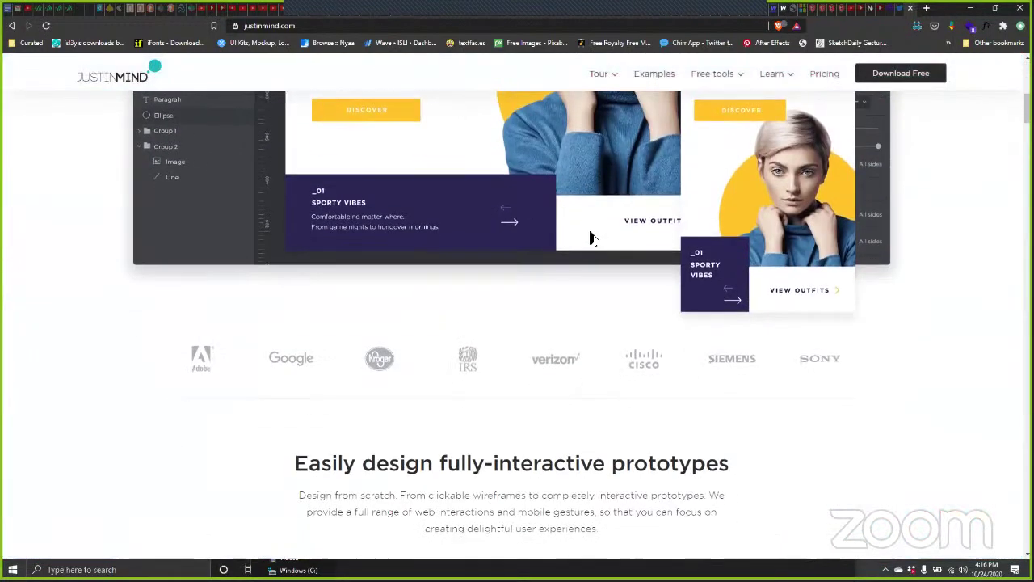
{"action": "scroll", "coordinate": [589, 238], "scroll_direction": "down", "scroll_amount": 5}
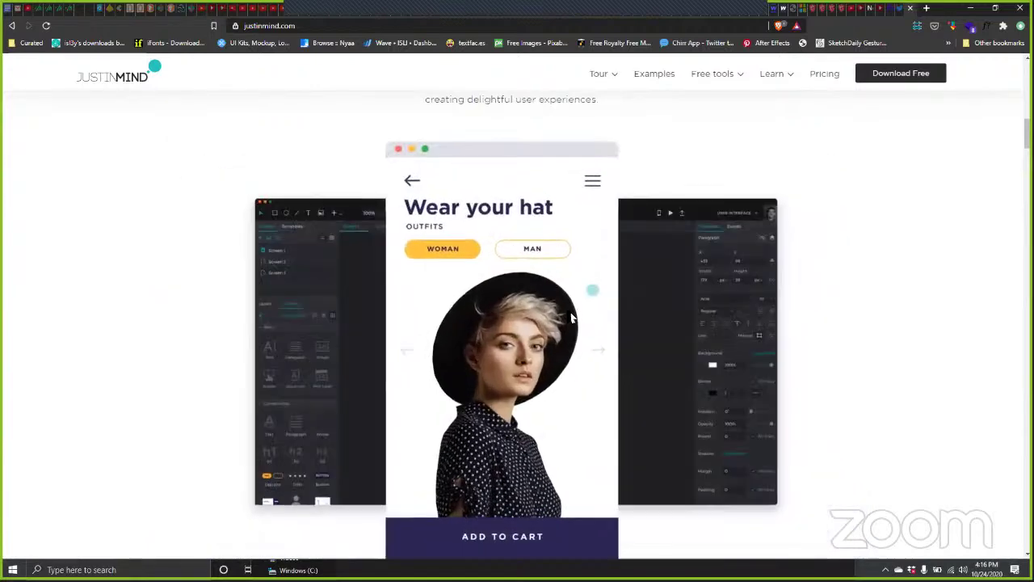
{"action": "scroll", "coordinate": [529, 295], "scroll_direction": "down", "scroll_amount": 2}
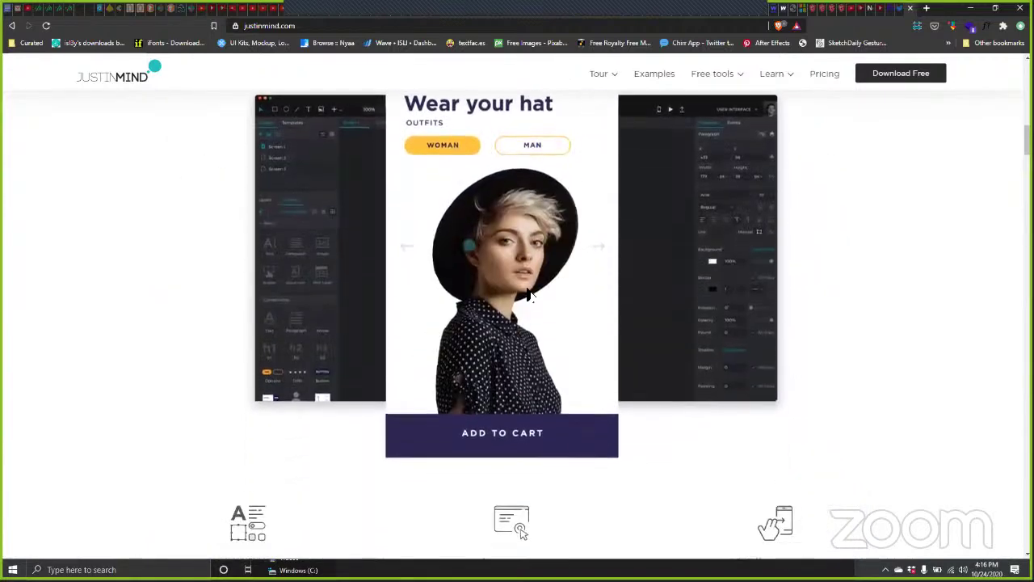
{"action": "scroll", "coordinate": [530, 295], "scroll_direction": "down", "scroll_amount": 3}
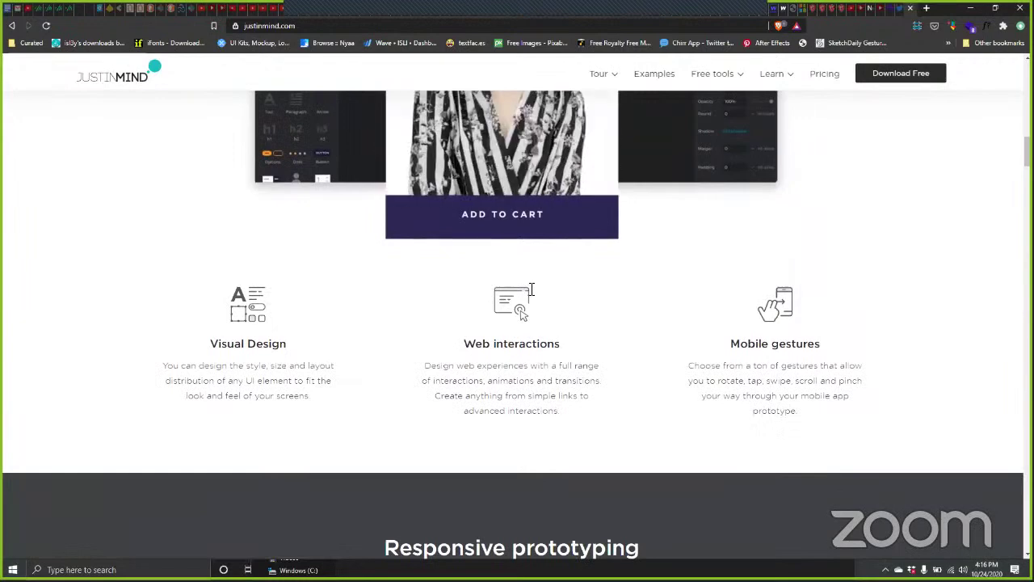
{"action": "scroll", "coordinate": [531, 290], "scroll_direction": "down", "scroll_amount": 4}
{"action": "scroll", "coordinate": [531, 289], "scroll_direction": "down", "scroll_amount": 3}
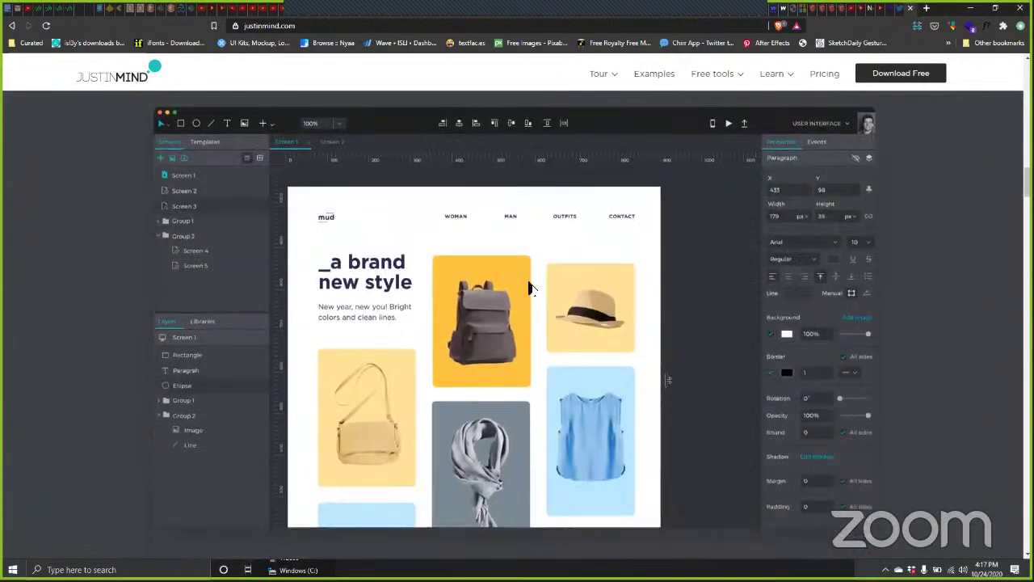
{"action": "scroll", "coordinate": [531, 290], "scroll_direction": "down", "scroll_amount": 1}
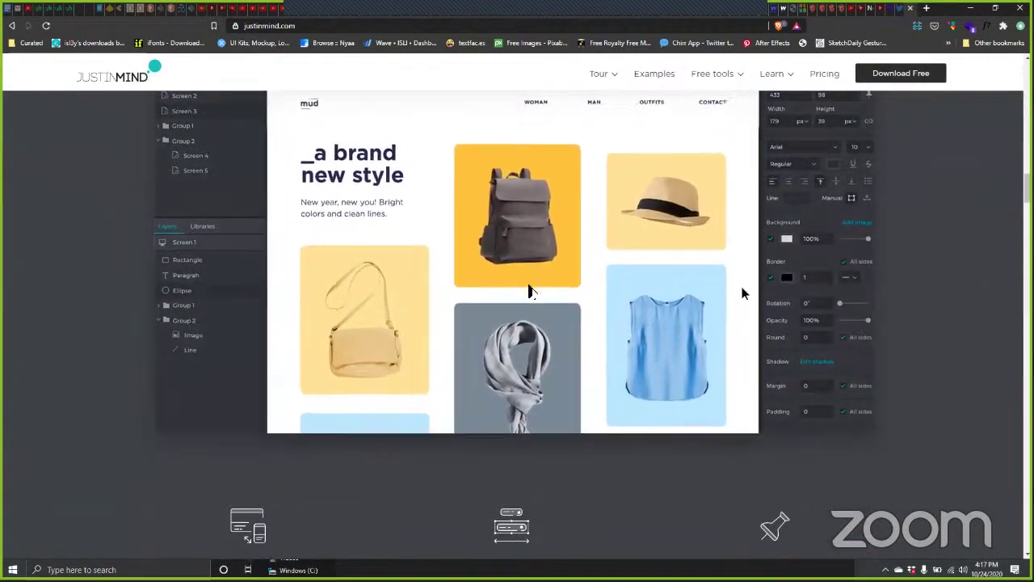
{"action": "scroll", "coordinate": [530, 291], "scroll_direction": "up", "scroll_amount": 2}
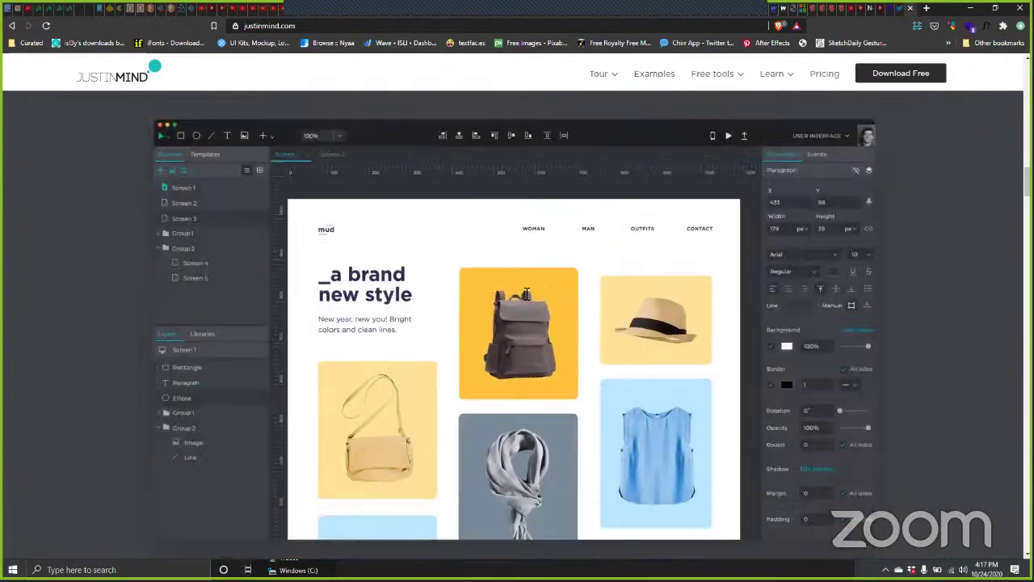
{"action": "scroll", "coordinate": [526, 296], "scroll_direction": "down", "scroll_amount": 7}
{"action": "scroll", "coordinate": [512, 300], "scroll_direction": "down", "scroll_amount": 3}
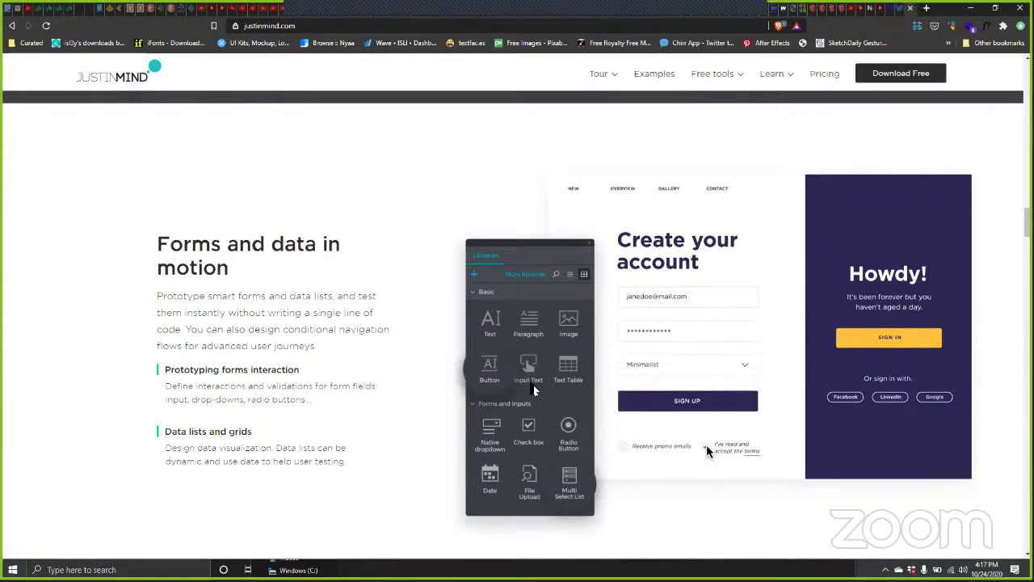
Step: Examine the rest of the Justinmind home page, from the prototype preview and UI kits sections to the agile and design tool integrations
{"action": "scroll", "coordinate": [527, 388], "scroll_direction": "down", "scroll_amount": 3}
{"action": "scroll", "coordinate": [525, 393], "scroll_direction": "down", "scroll_amount": 5}
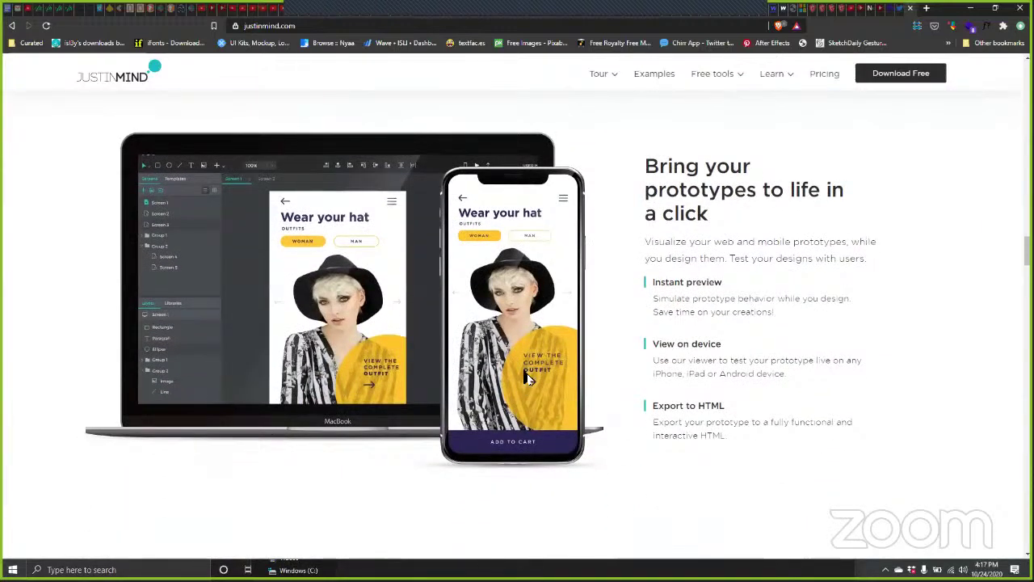
{"action": "mouse_move", "coordinate": [733, 74]}
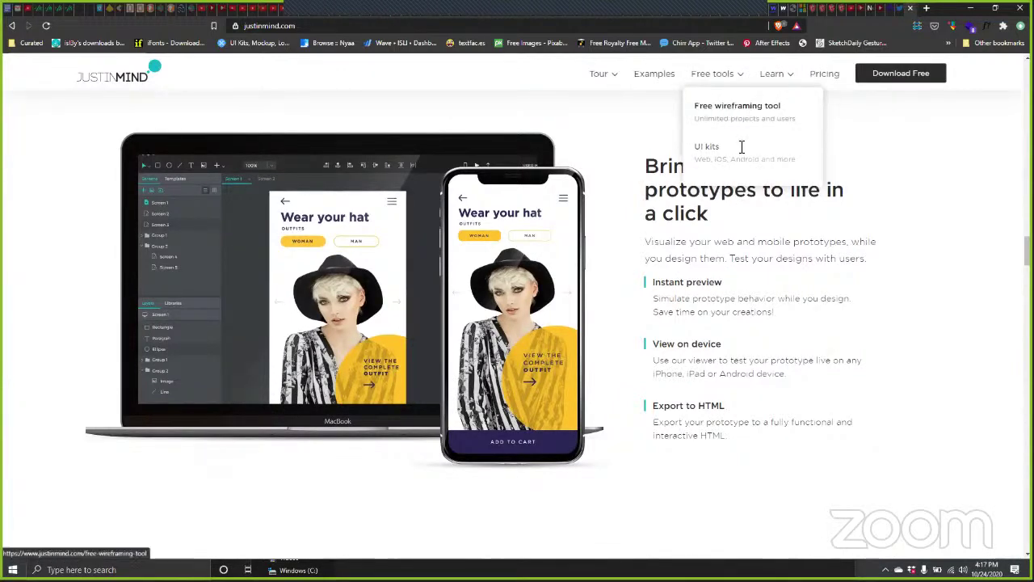
{"action": "scroll", "coordinate": [546, 323], "scroll_direction": "down", "scroll_amount": 1}
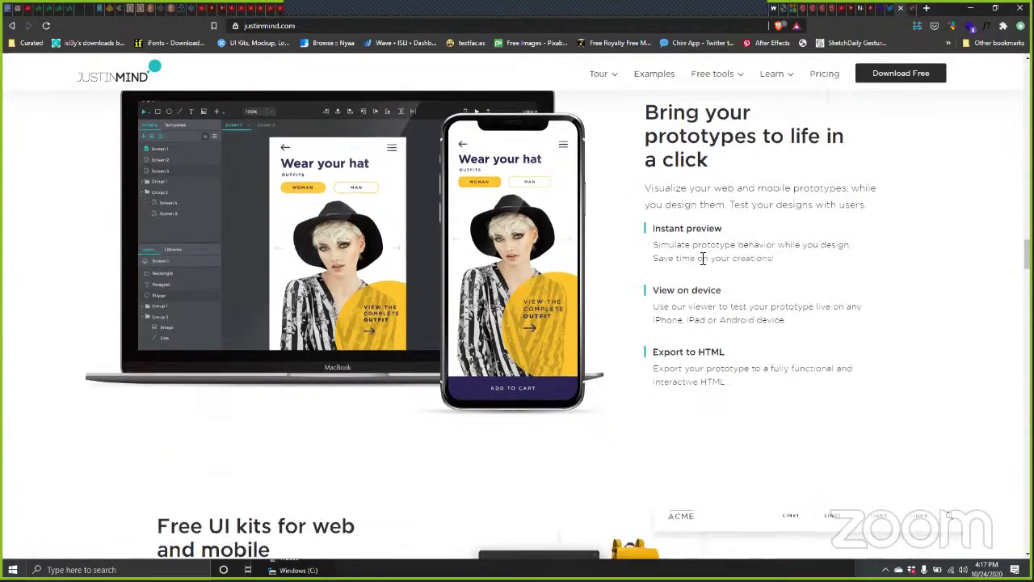
{"action": "scroll", "coordinate": [699, 259], "scroll_direction": "down", "scroll_amount": 6}
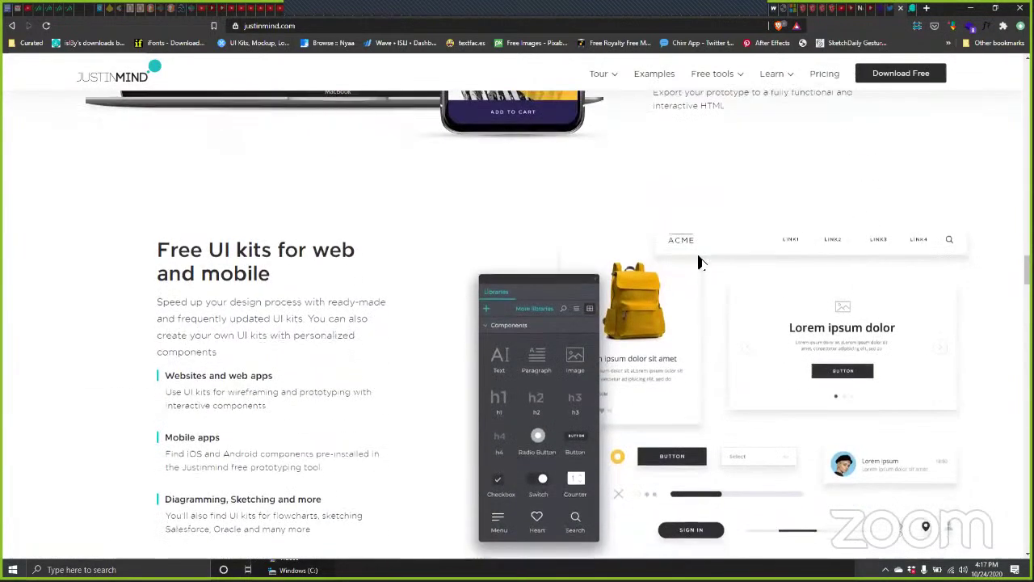
{"action": "scroll", "coordinate": [700, 259], "scroll_direction": "down", "scroll_amount": 11}
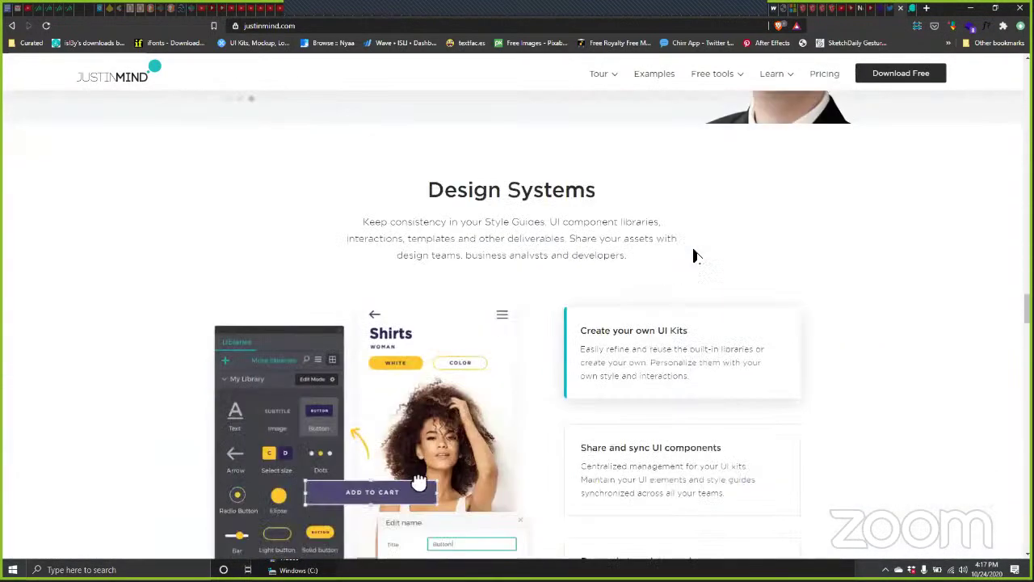
{"action": "scroll", "coordinate": [693, 255], "scroll_direction": "down", "scroll_amount": 6}
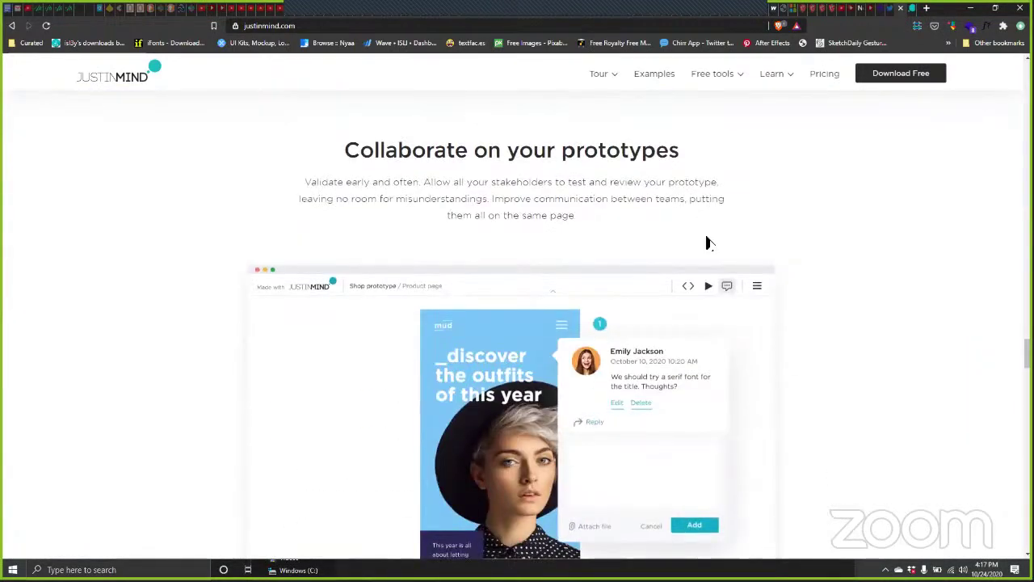
{"action": "scroll", "coordinate": [651, 181], "scroll_direction": "down", "scroll_amount": 4}
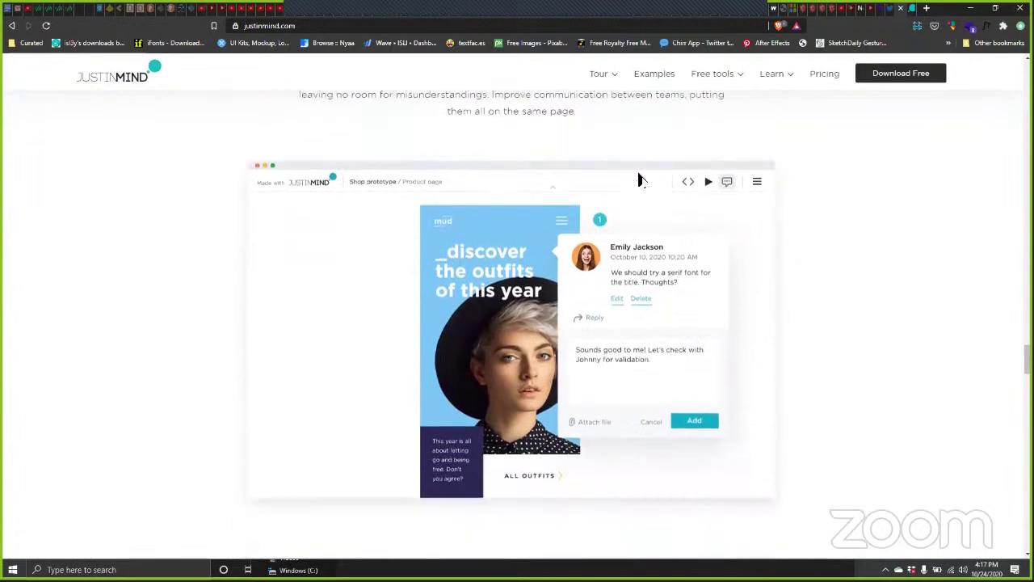
{"action": "scroll", "coordinate": [638, 177], "scroll_direction": "down", "scroll_amount": 6}
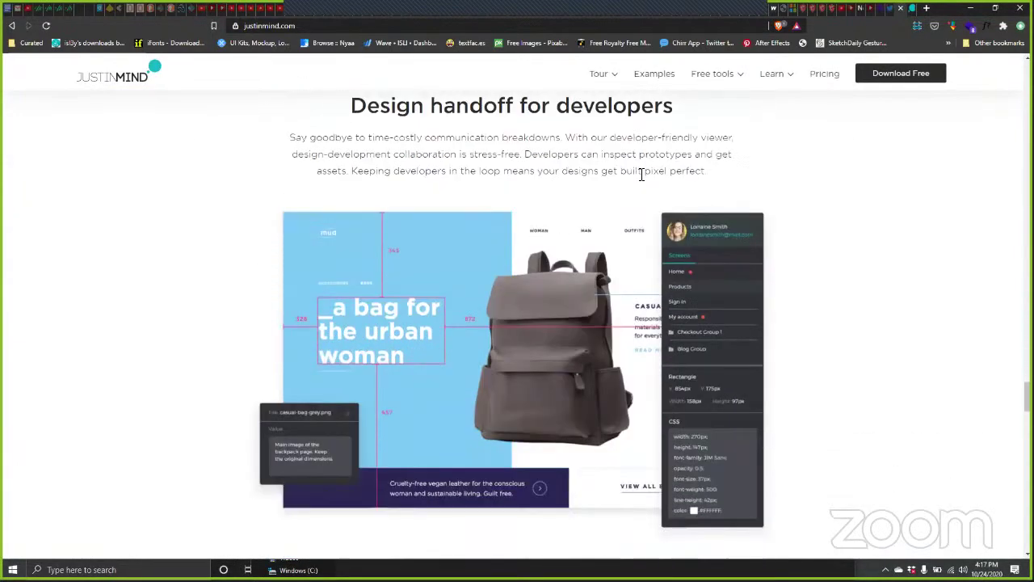
{"action": "scroll", "coordinate": [639, 174], "scroll_direction": "down", "scroll_amount": 4}
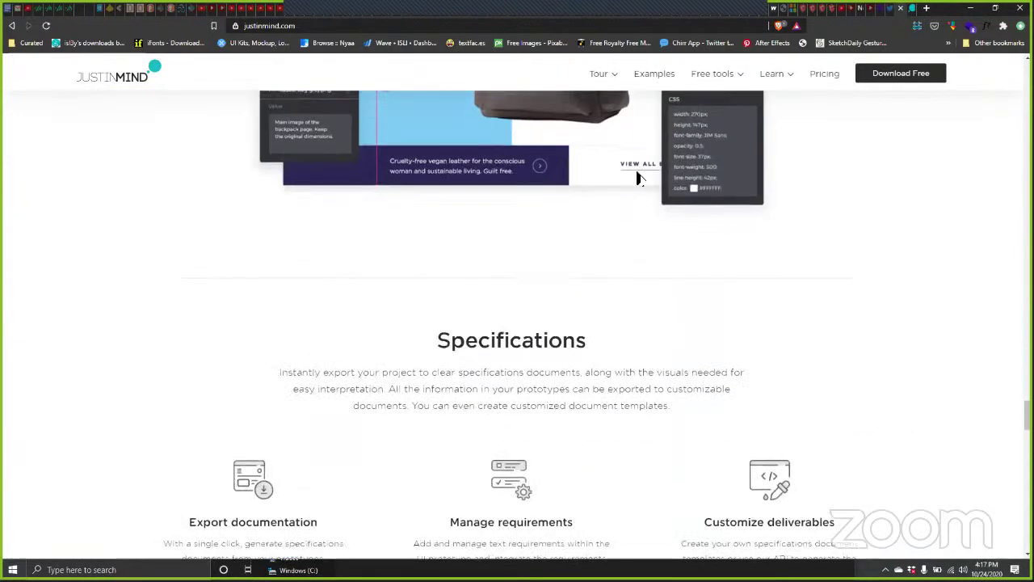
{"action": "scroll", "coordinate": [635, 176], "scroll_direction": "down", "scroll_amount": 7}
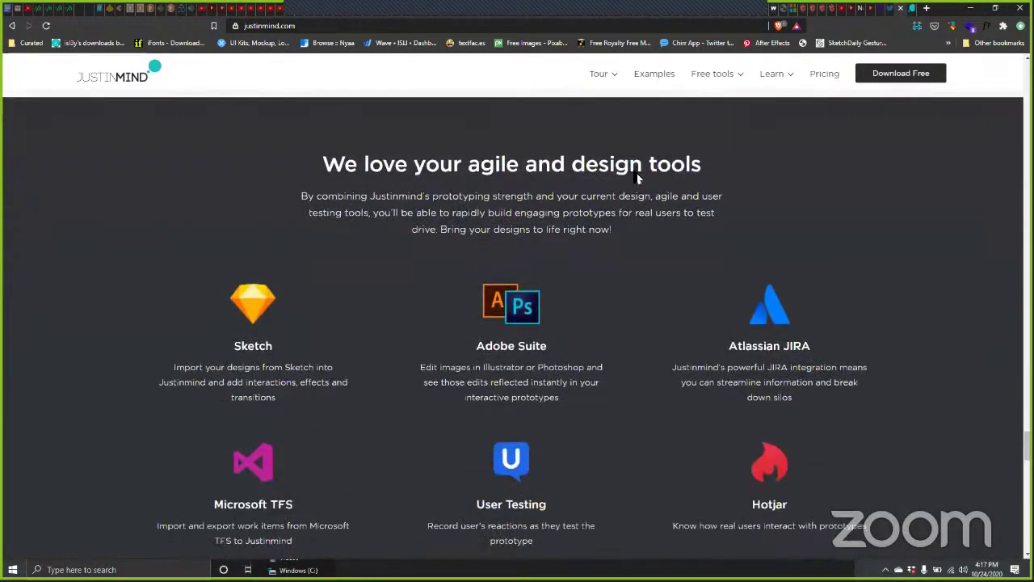
{"action": "scroll", "coordinate": [632, 173], "scroll_direction": "down", "scroll_amount": 3}
{"action": "scroll", "coordinate": [632, 173], "scroll_direction": "up", "scroll_amount": 3}
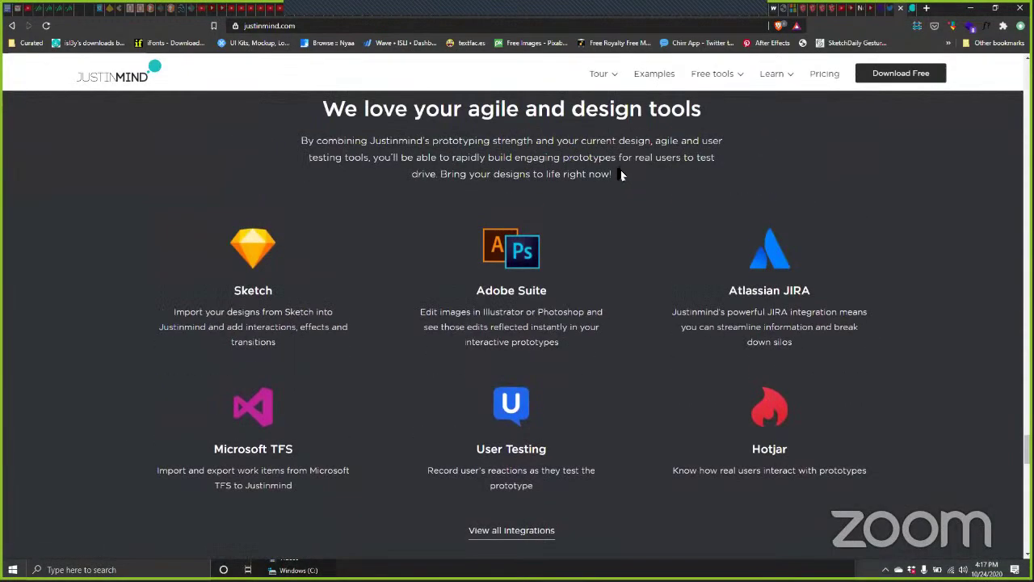
{"action": "scroll", "coordinate": [620, 170], "scroll_direction": "down", "scroll_amount": 1}
{"action": "scroll", "coordinate": [619, 171], "scroll_direction": "up", "scroll_amount": 1}
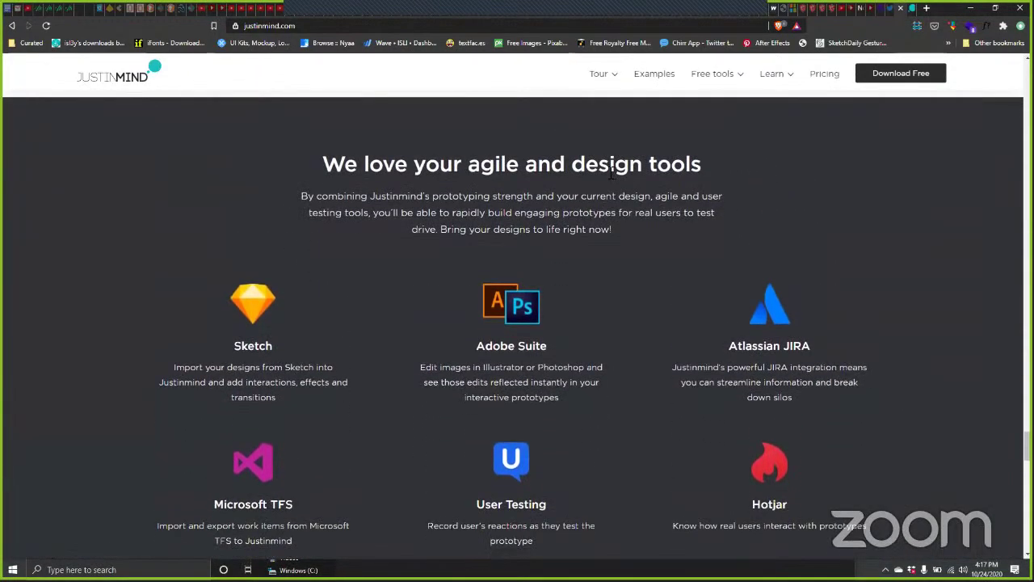
{"action": "scroll", "coordinate": [603, 176], "scroll_direction": "down", "scroll_amount": 2}
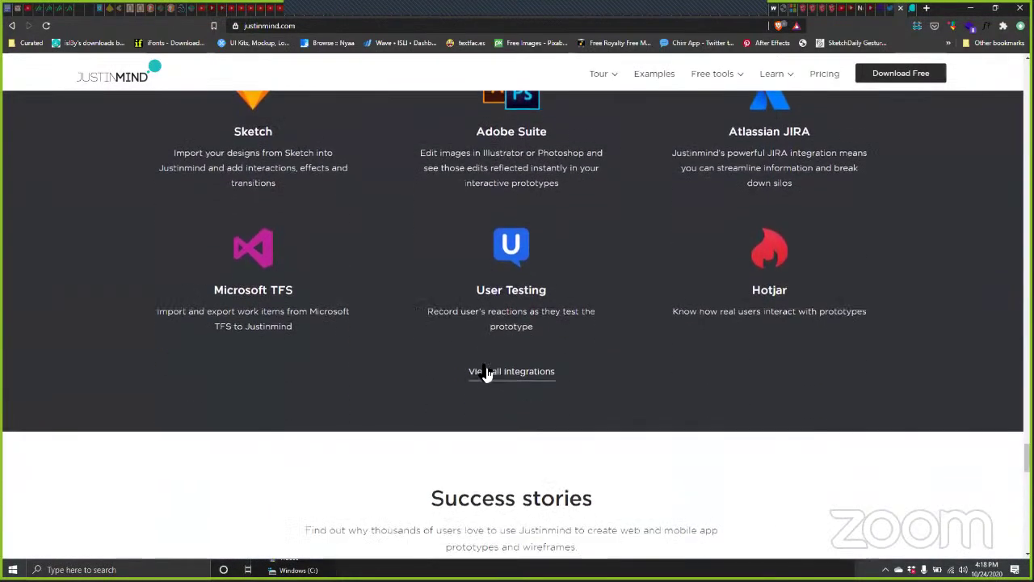
Step: Open Justinmind's full integrations page in a new browser tab and switch to it
{"action": "right_click", "coordinate": [607, 374]}
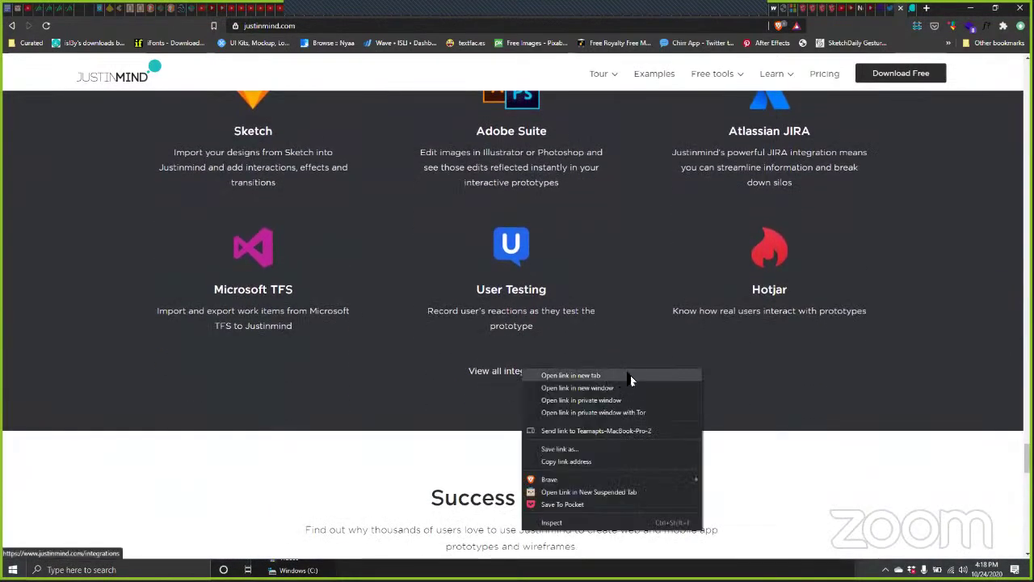
{"action": "left_click", "coordinate": [639, 375]}
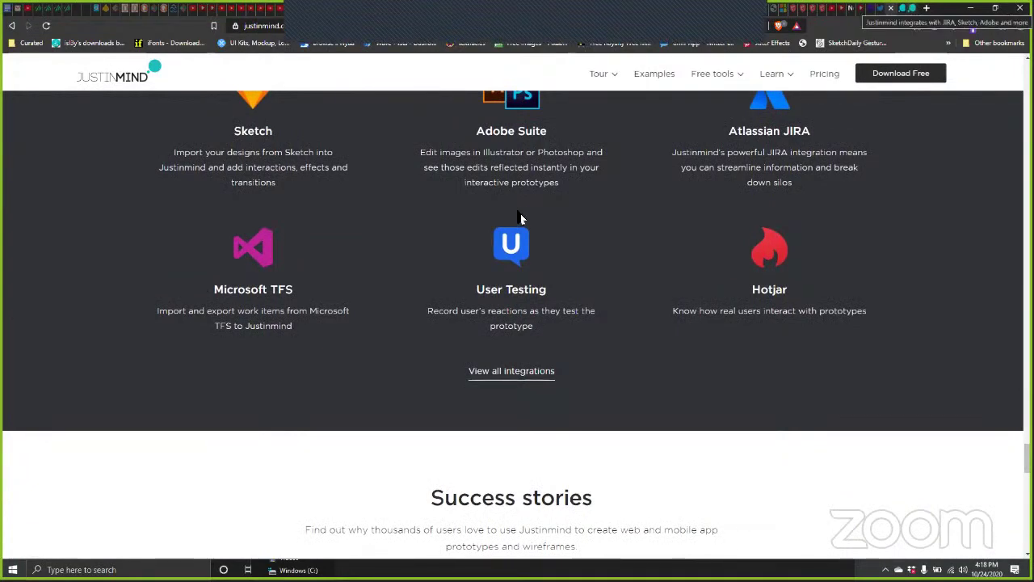
{"action": "left_click", "coordinate": [909, 12]}
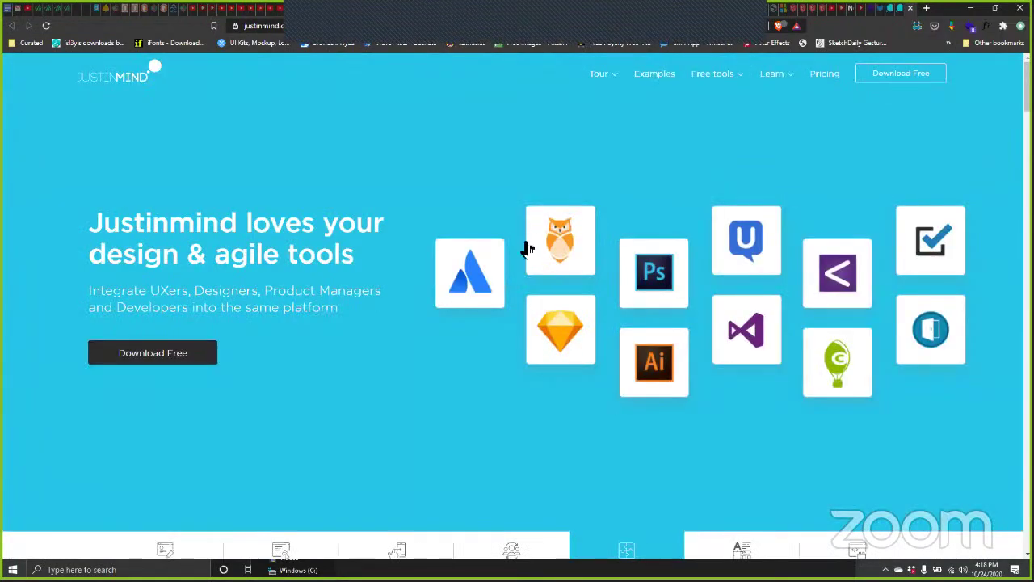
Step: Examine the Justinmind integrations page from the hero and the Sketch, JIRA and Microsoft TFS sections down to the footer, and return to its start
{"action": "scroll", "coordinate": [510, 243], "scroll_direction": "down", "scroll_amount": 4}
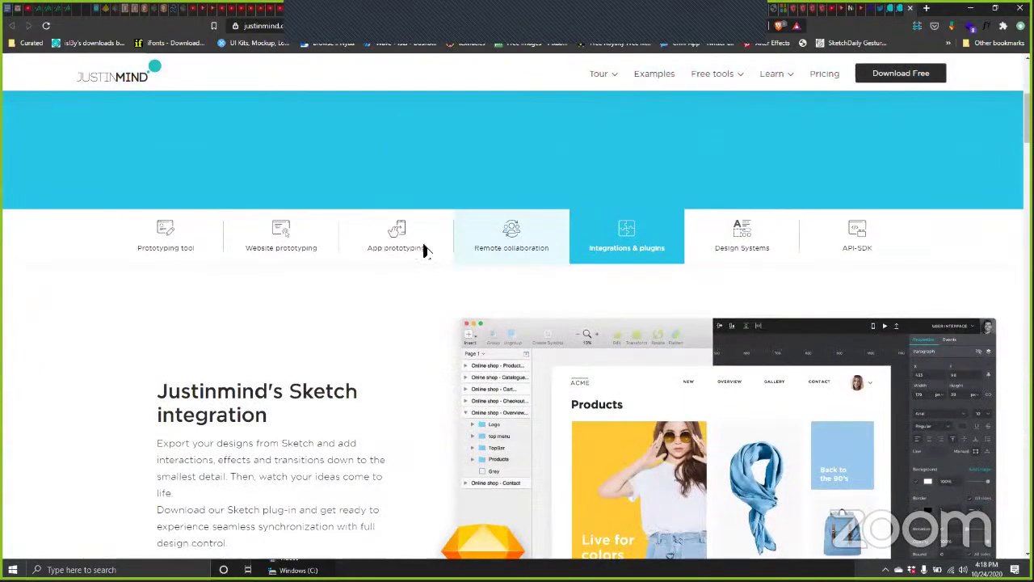
{"action": "scroll", "coordinate": [426, 246], "scroll_direction": "down", "scroll_amount": 10}
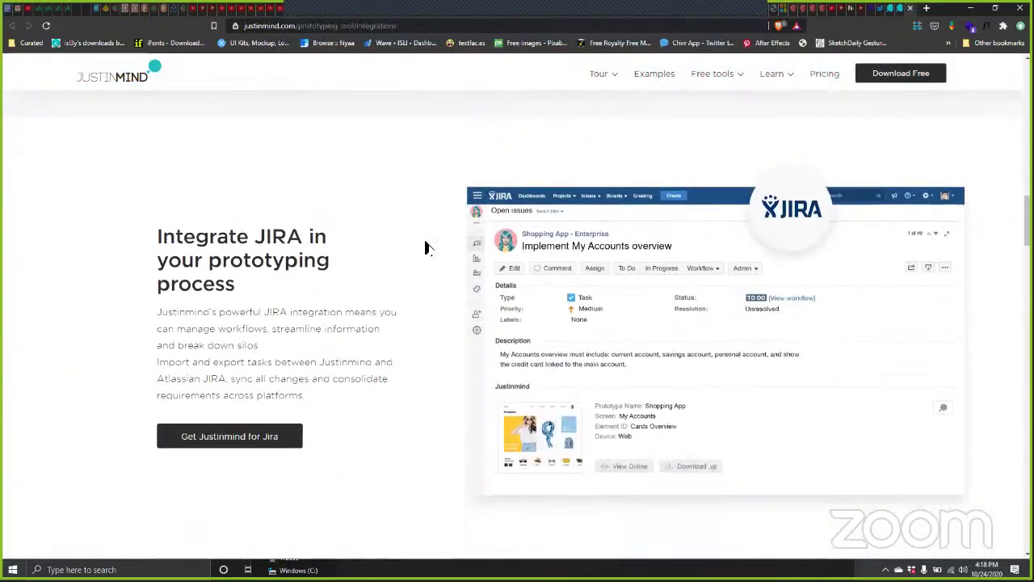
{"action": "scroll", "coordinate": [424, 252], "scroll_direction": "down", "scroll_amount": 8}
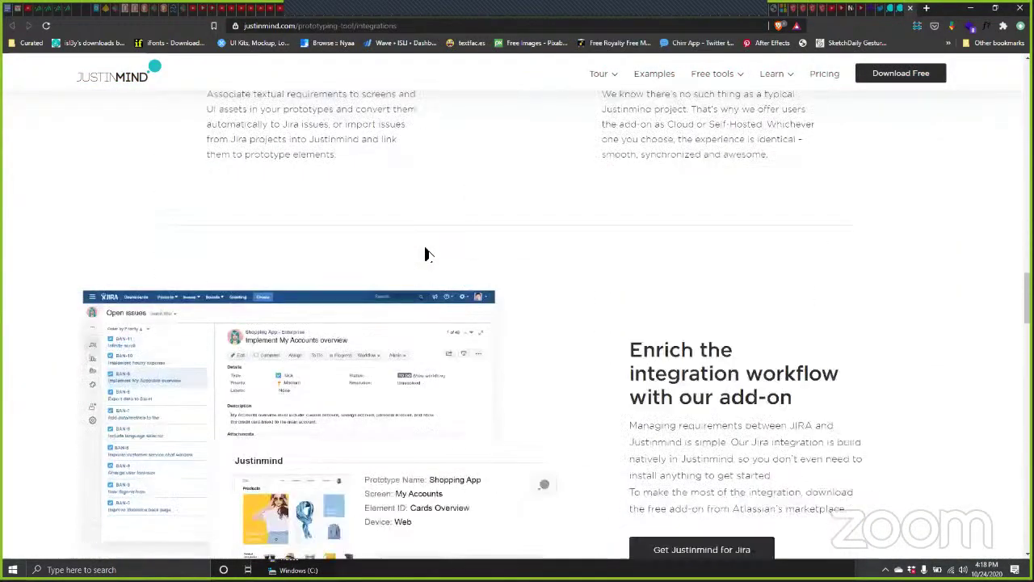
{"action": "scroll", "coordinate": [435, 251], "scroll_direction": "down", "scroll_amount": 3}
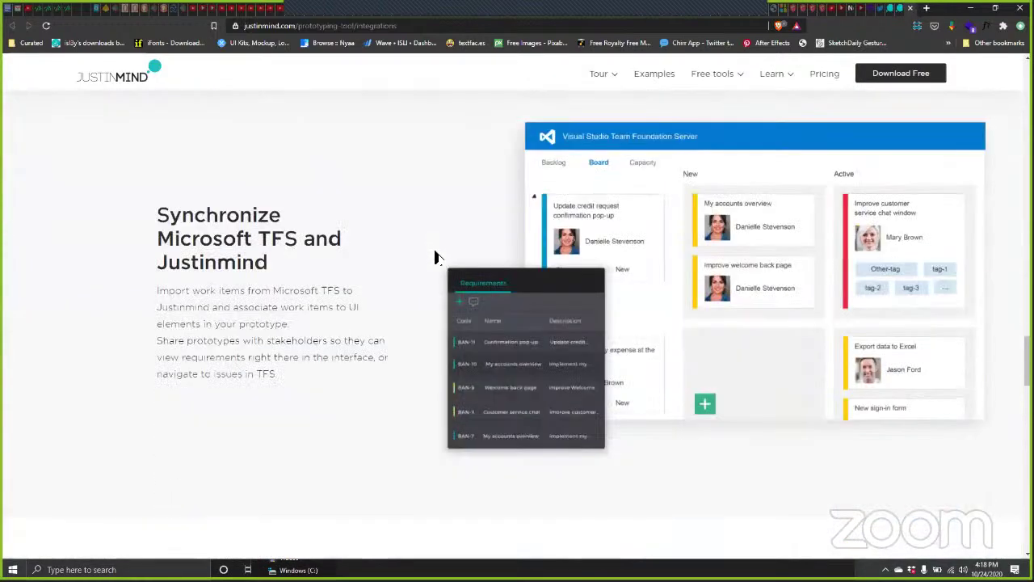
{"action": "scroll", "coordinate": [439, 251], "scroll_direction": "down", "scroll_amount": 5}
{"action": "scroll", "coordinate": [438, 251], "scroll_direction": "up", "scroll_amount": 3}
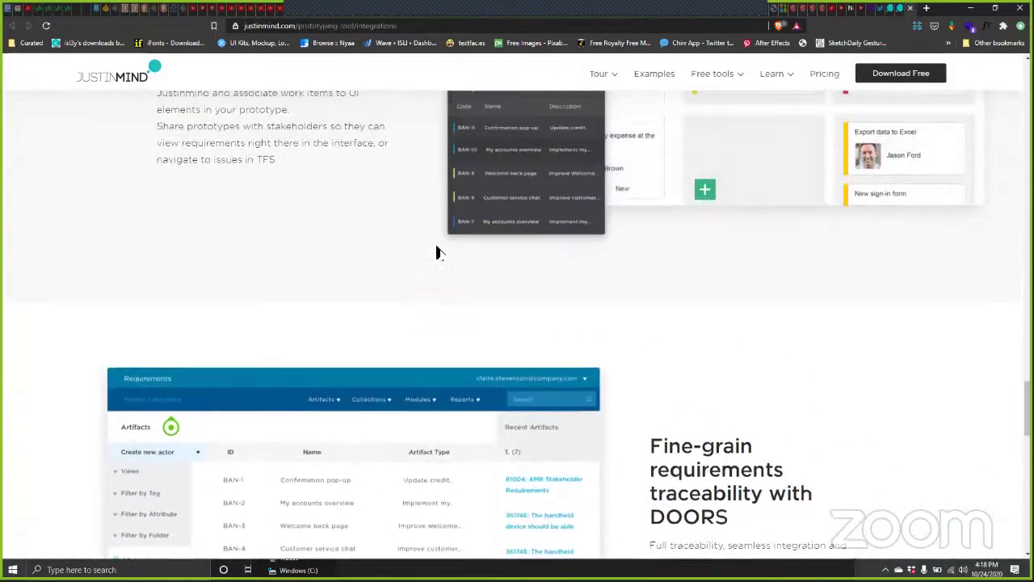
{"action": "scroll", "coordinate": [437, 253], "scroll_direction": "up", "scroll_amount": 3}
{"action": "scroll", "coordinate": [441, 249], "scroll_direction": "down", "scroll_amount": 10}
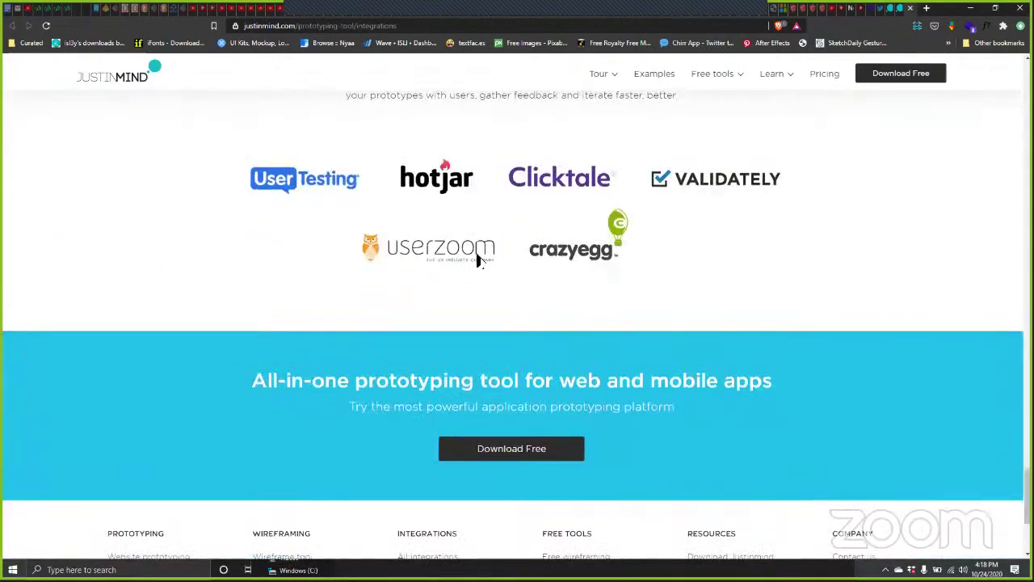
{"action": "scroll", "coordinate": [573, 308], "scroll_direction": "down", "scroll_amount": 1}
{"action": "scroll", "coordinate": [575, 303], "scroll_direction": "down", "scroll_amount": 3}
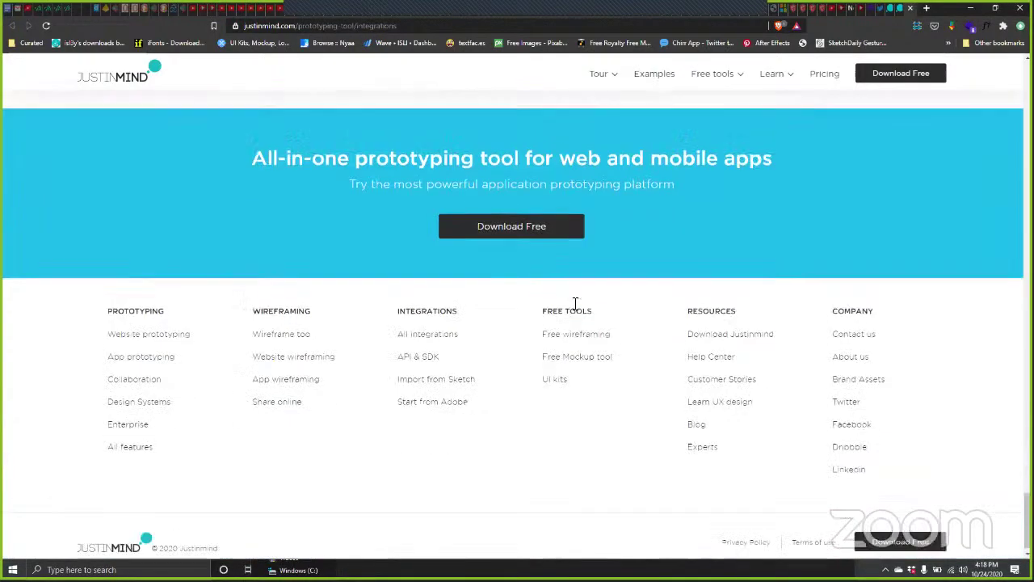
{"action": "scroll", "coordinate": [580, 295], "scroll_direction": "up", "scroll_amount": 12}
{"action": "scroll", "coordinate": [585, 293], "scroll_direction": "up", "scroll_amount": 10}
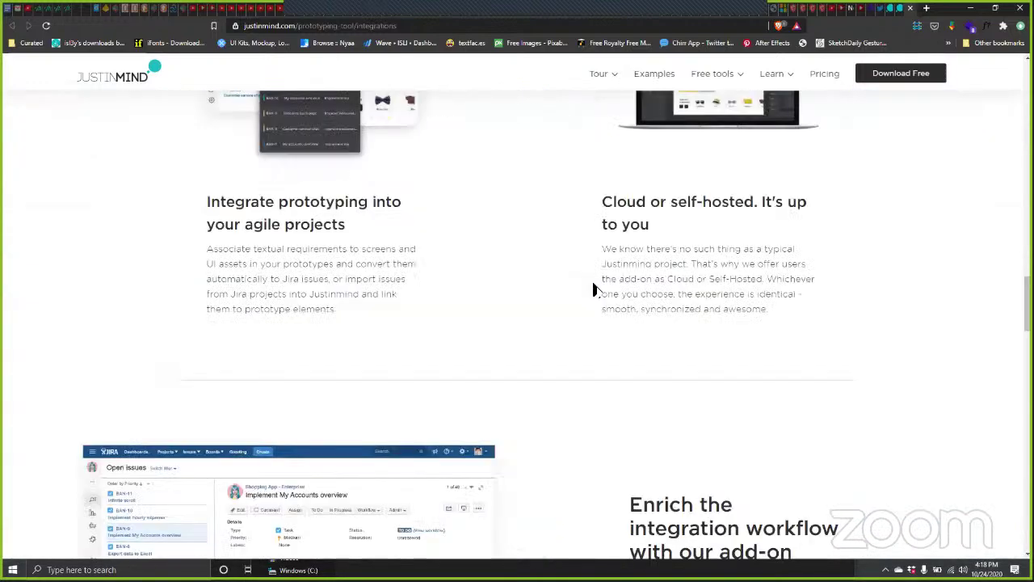
{"action": "scroll", "coordinate": [568, 296], "scroll_direction": "up", "scroll_amount": 5}
{"action": "scroll", "coordinate": [563, 324], "scroll_direction": "up", "scroll_amount": 5}
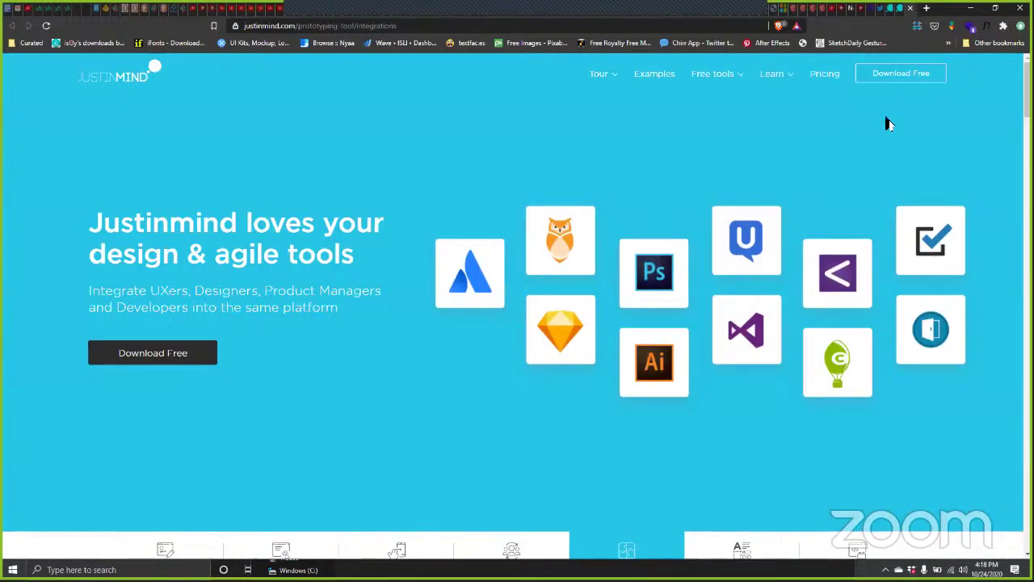
Step: Switch back to the Webflow project and duplicate the empty Div Block below the Get more with Moniepoint heading, selecting the copy
{"action": "left_click", "coordinate": [883, 16]}
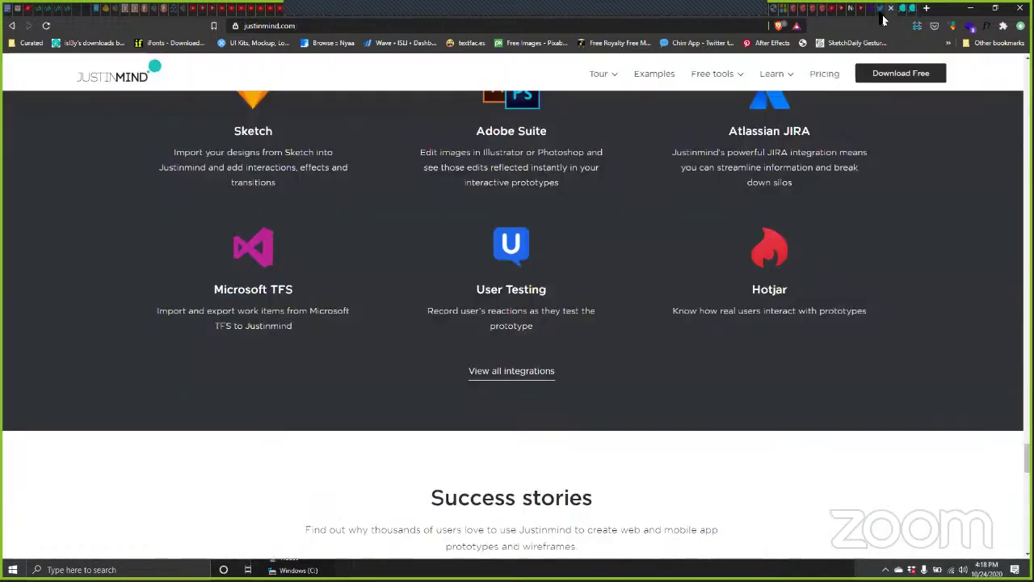
{"action": "left_click", "coordinate": [750, 11]}
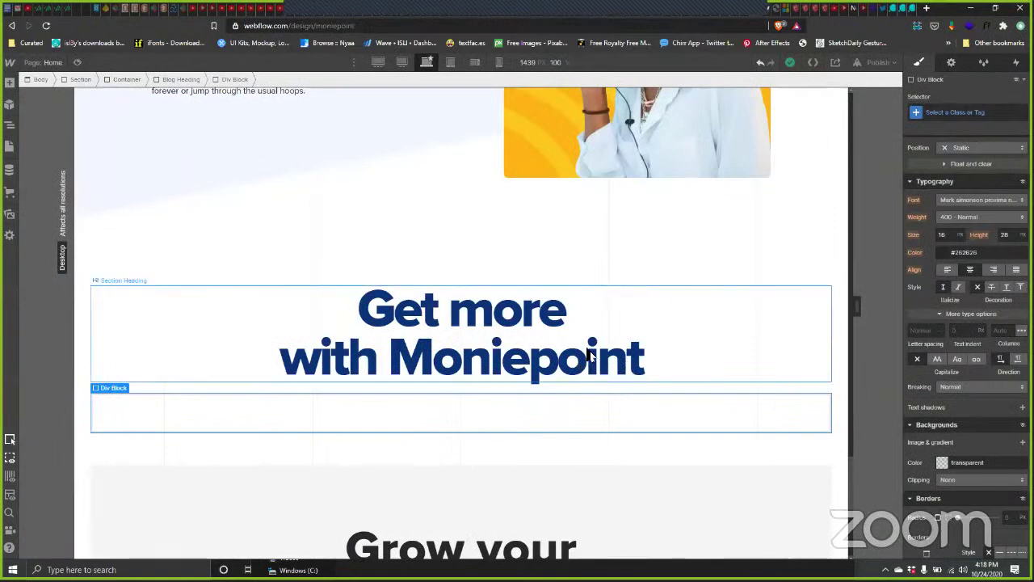
{"action": "left_click", "coordinate": [15, 131]}
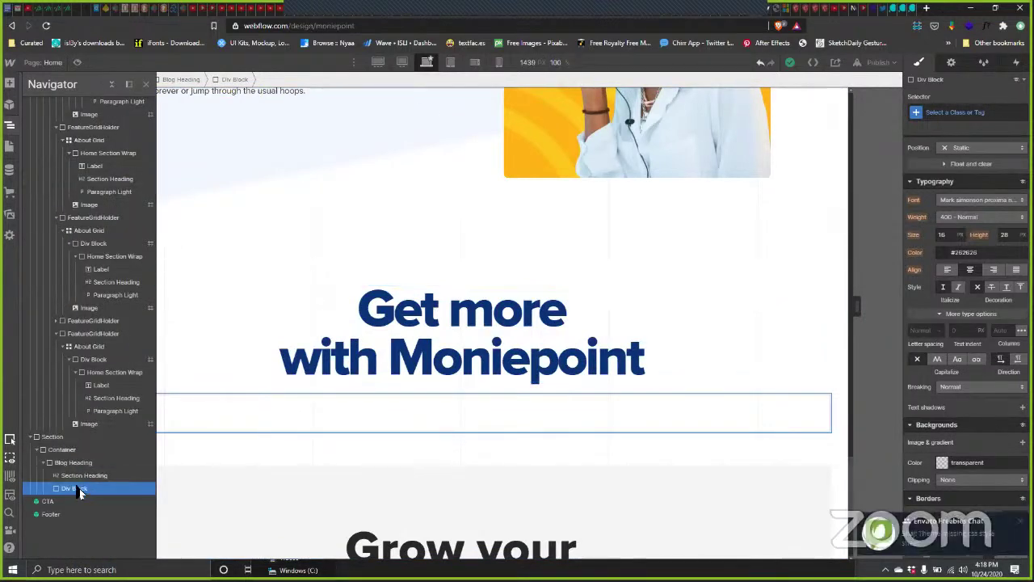
{"action": "key", "text": "ctrl+d"}
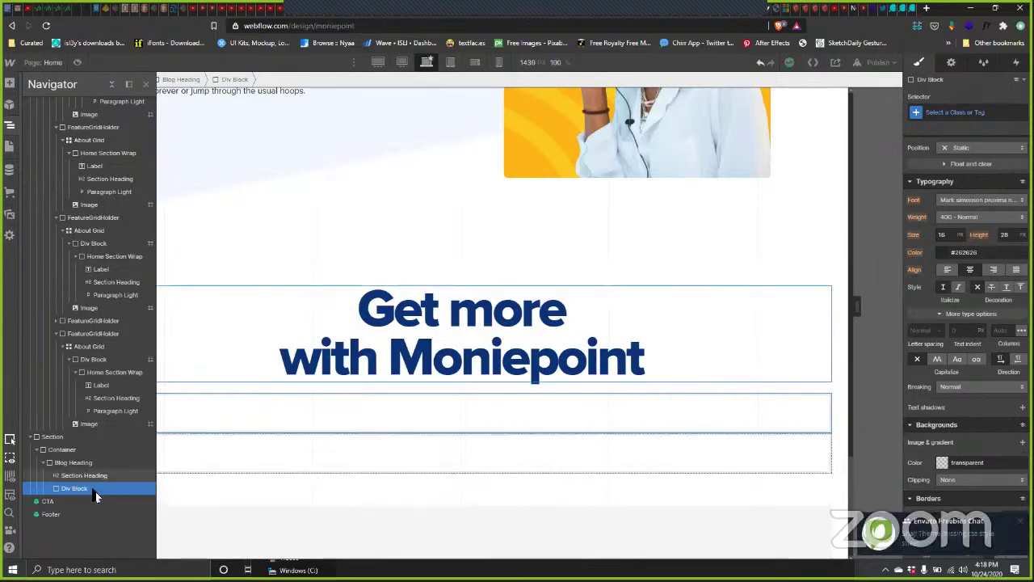
{"action": "left_click", "coordinate": [87, 500]}
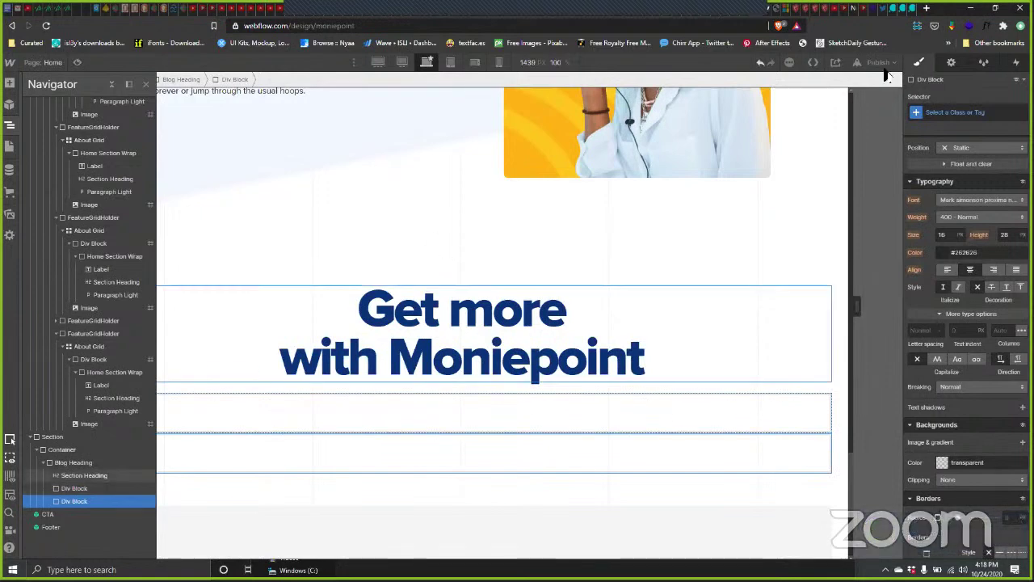
Step: Check the Get more with Moniepoint section in the Figma design and give the duplicated Div Block in Webflow the new class Benefits
{"action": "left_click", "coordinate": [953, 112]}
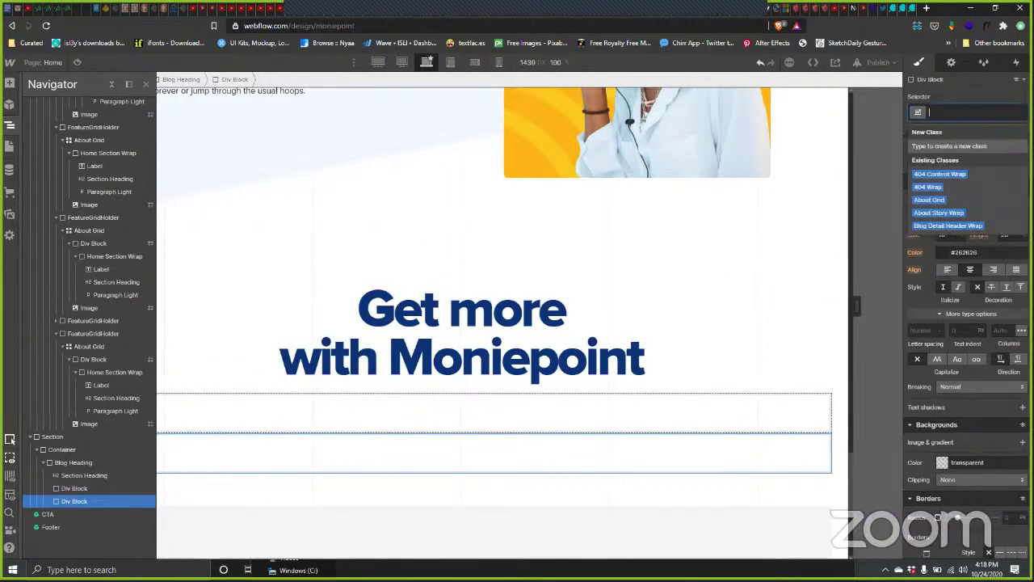
{"action": "key", "text": "alt+Tab"}
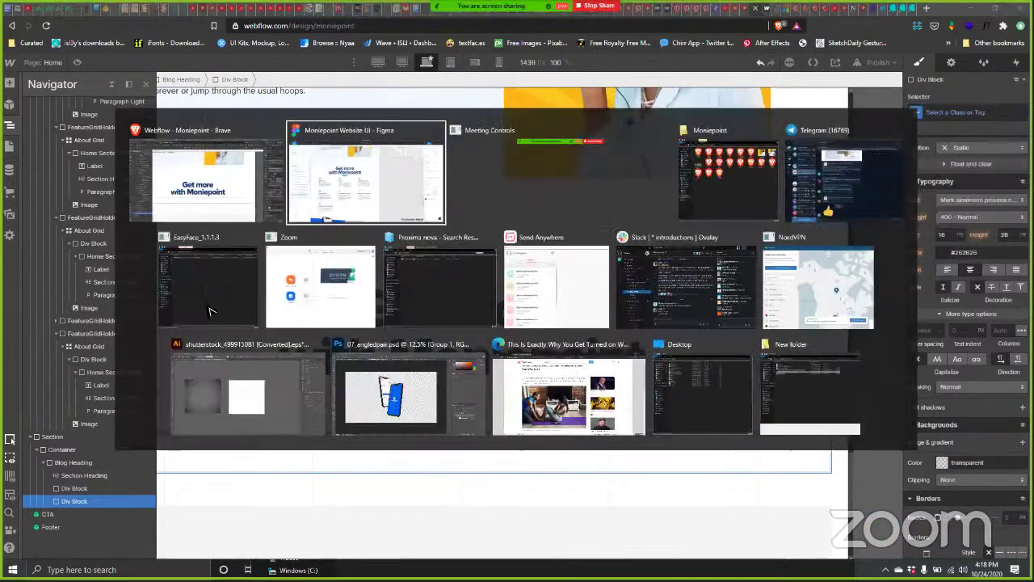
{"action": "scroll", "coordinate": [264, 289], "scroll_direction": "up", "scroll_amount": 3}
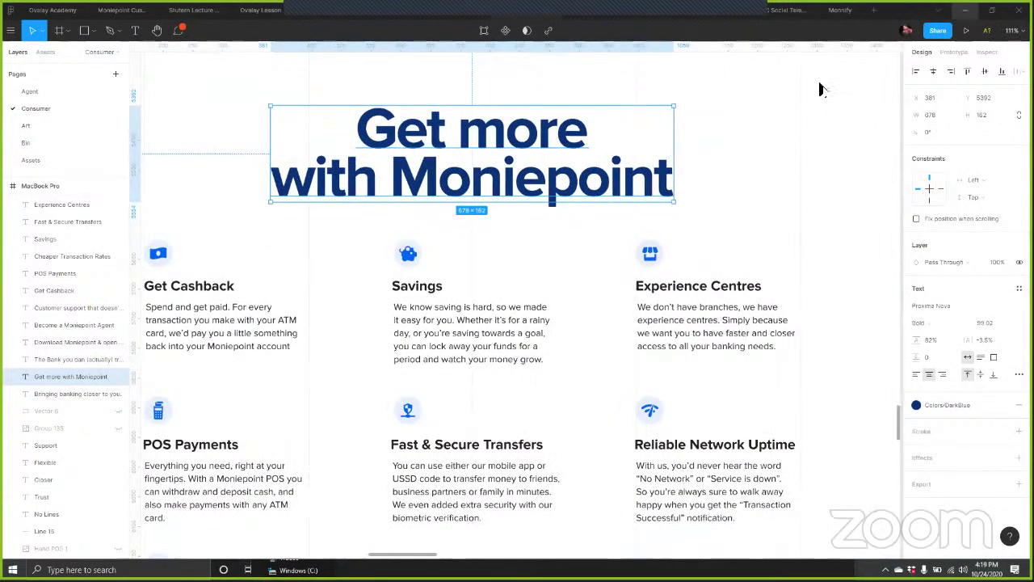
{"action": "key", "text": "alt+Tab"}
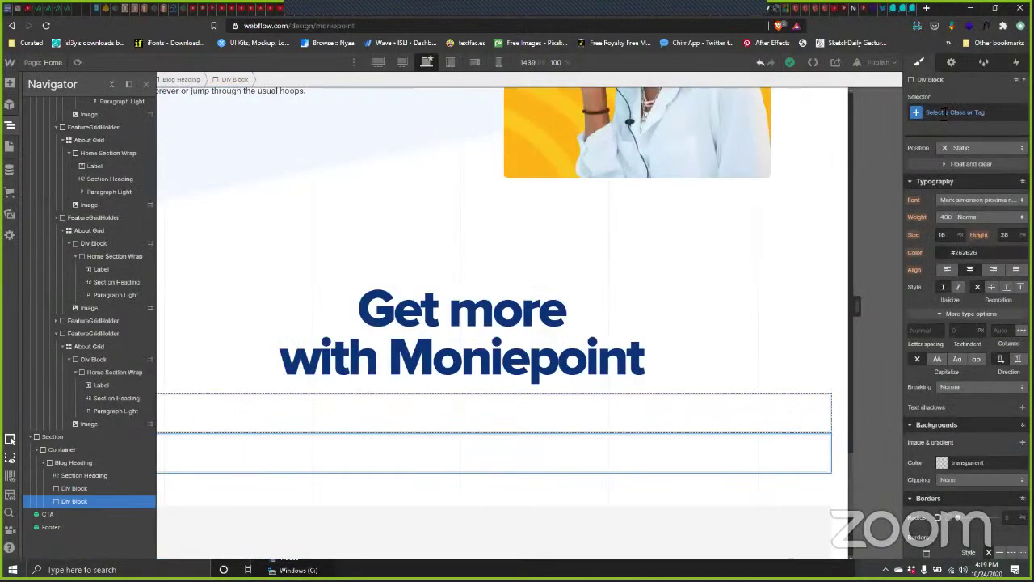
{"action": "left_click", "coordinate": [942, 111]}
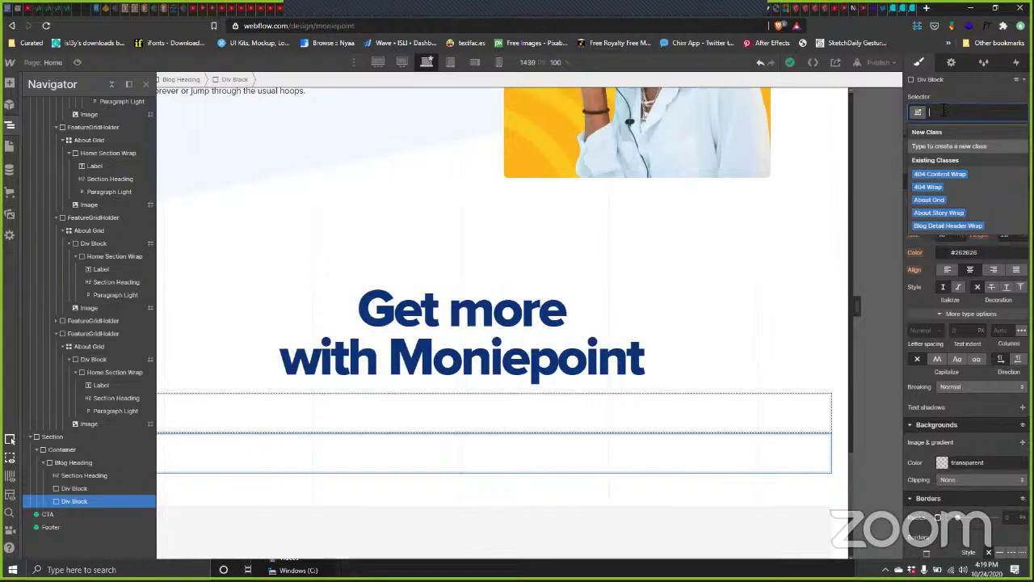
{"action": "type", "text": "Benefits"}
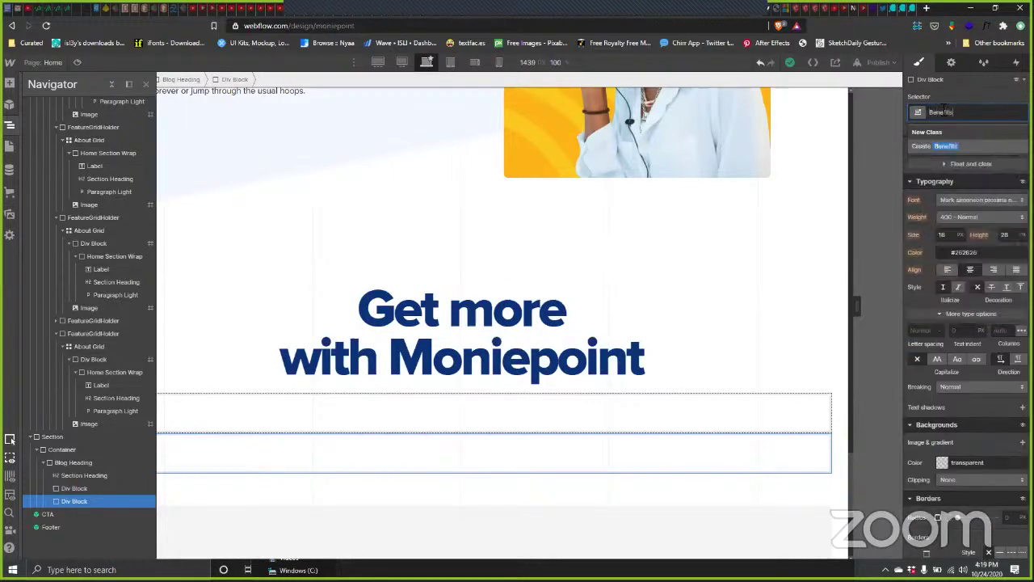
{"action": "key", "text": "Return"}
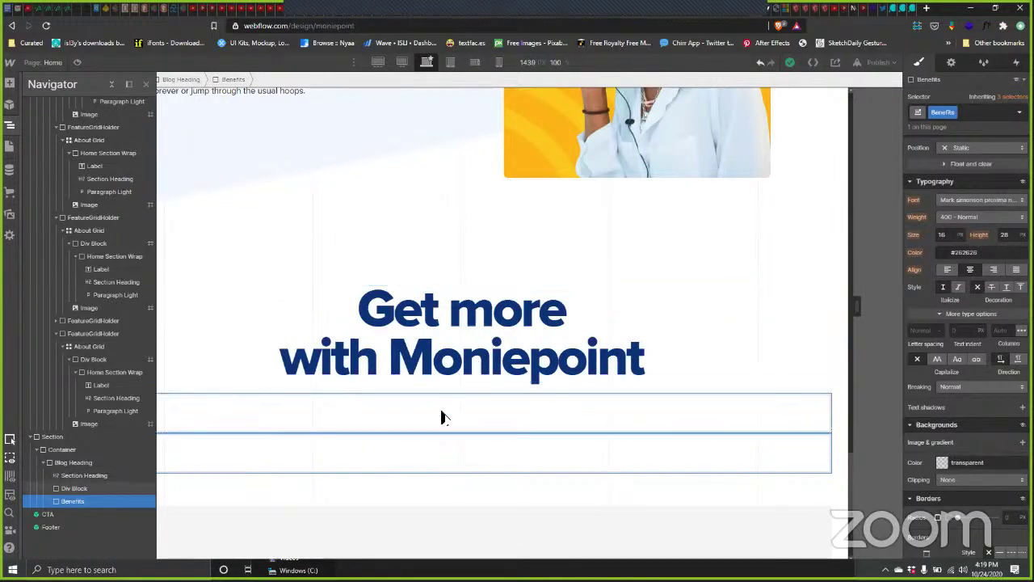
{"action": "scroll", "coordinate": [472, 355], "scroll_direction": "up", "scroll_amount": 5}
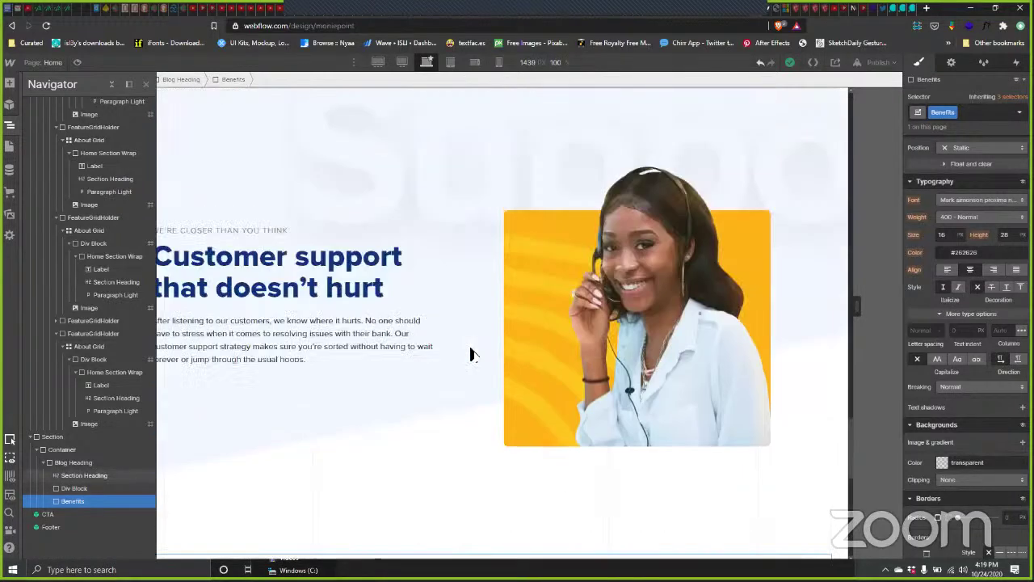
{"action": "scroll", "coordinate": [476, 356], "scroll_direction": "up", "scroll_amount": 10}
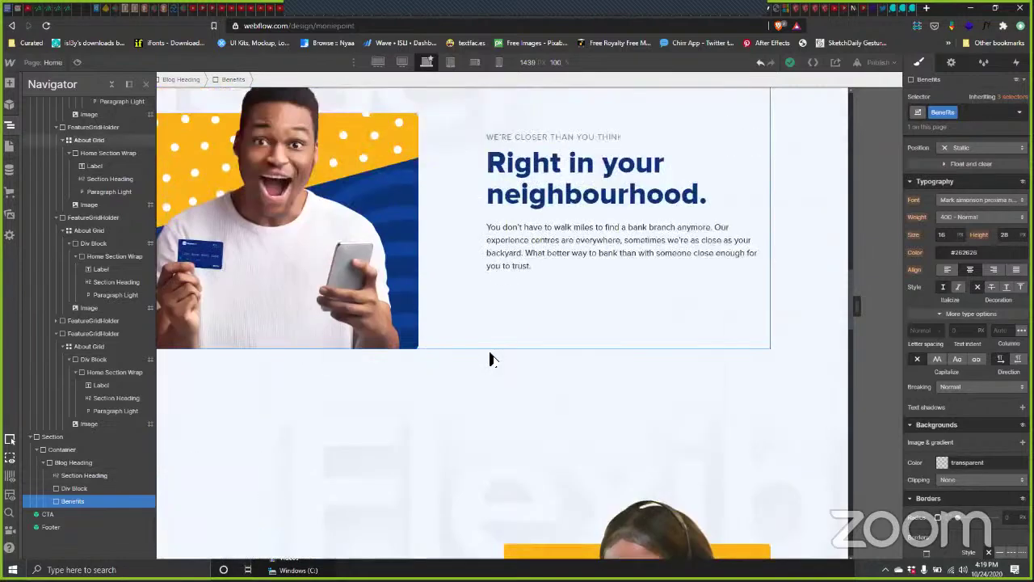
{"action": "scroll", "coordinate": [464, 373], "scroll_direction": "down", "scroll_amount": 10}
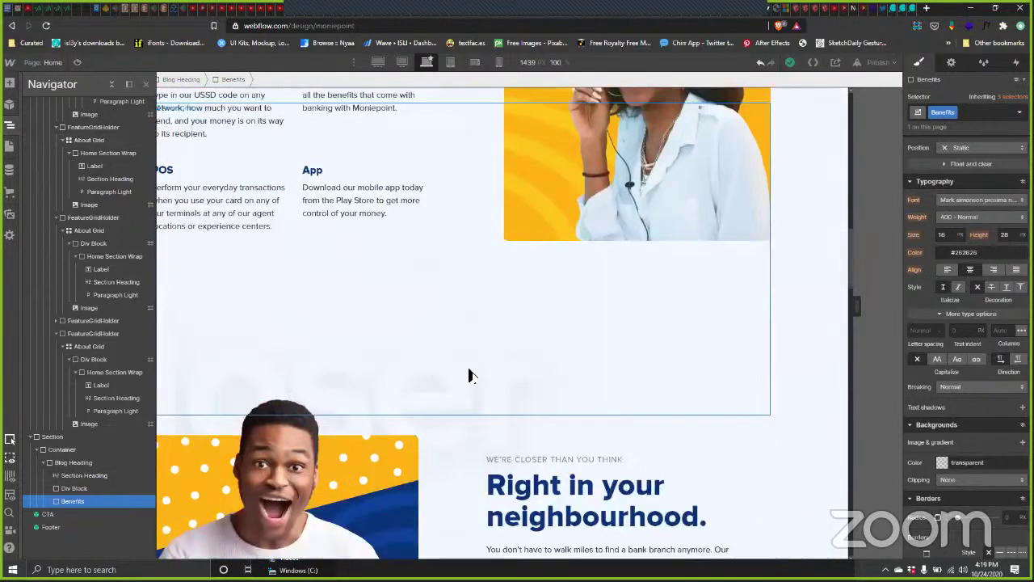
{"action": "scroll", "coordinate": [459, 373], "scroll_direction": "down", "scroll_amount": 10}
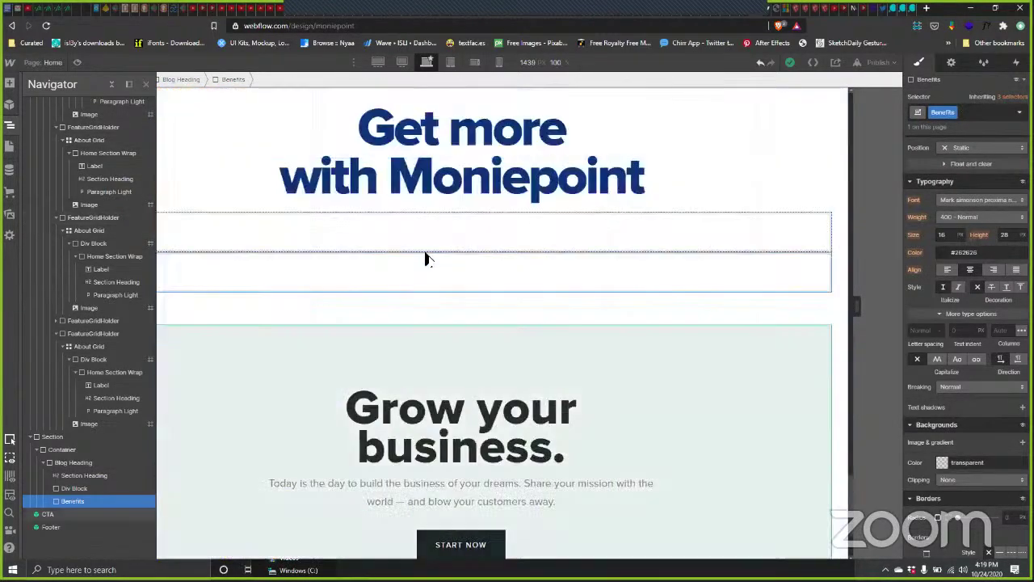
{"action": "scroll", "coordinate": [485, 420], "scroll_direction": "up", "scroll_amount": 3}
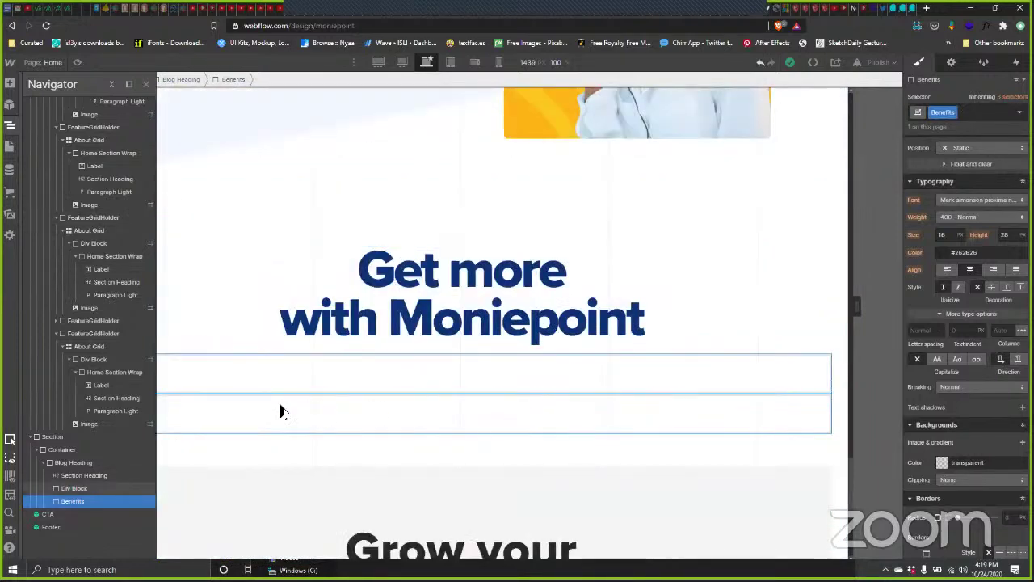
Step: Set the Benefits block to a grid layout with three columns and three rows
{"action": "key", "text": "z"}
{"action": "left_click", "coordinate": [323, 384]}
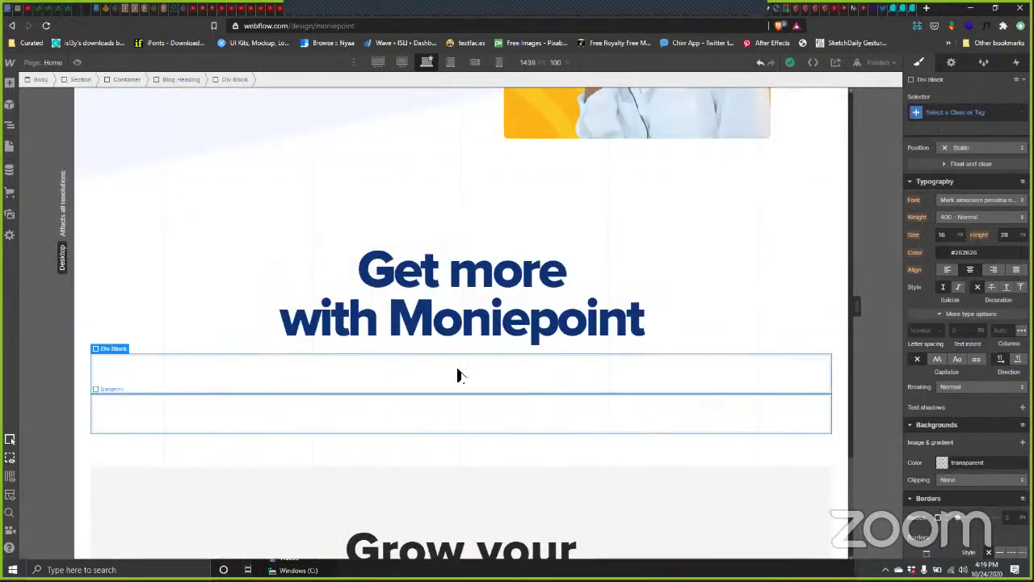
{"action": "key", "text": "Down"}
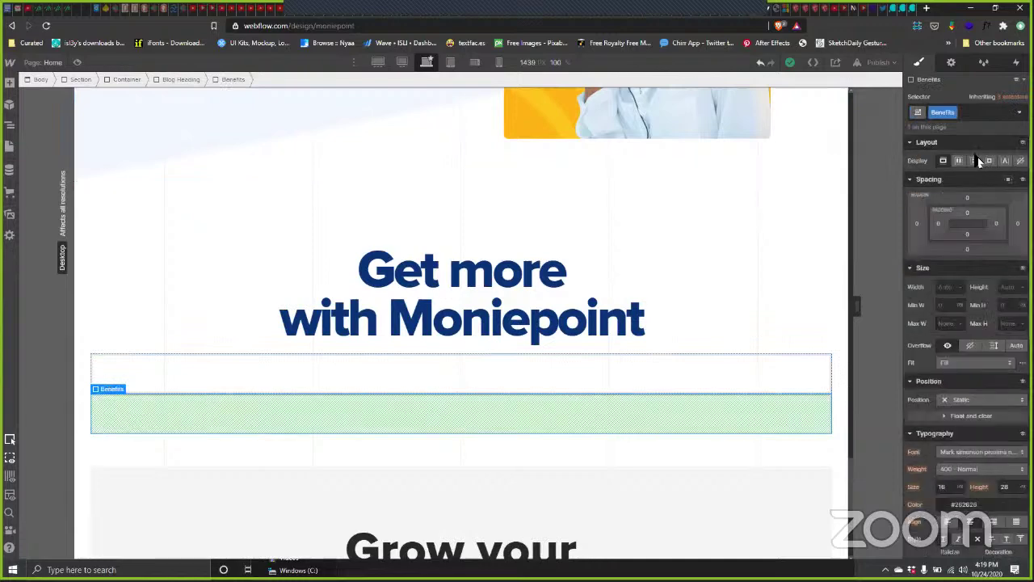
{"action": "left_click", "coordinate": [975, 160]}
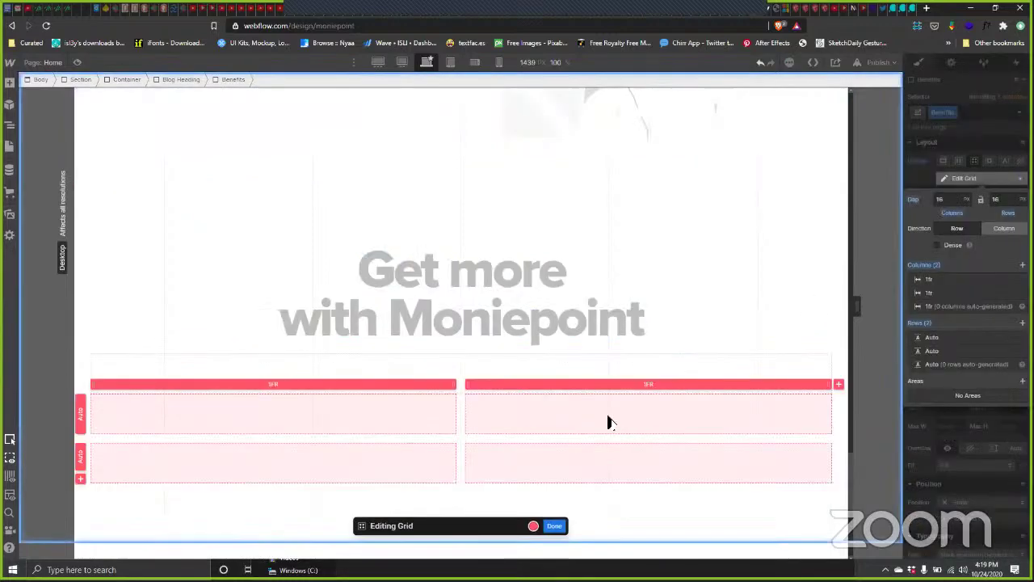
{"action": "left_click", "coordinate": [838, 385]}
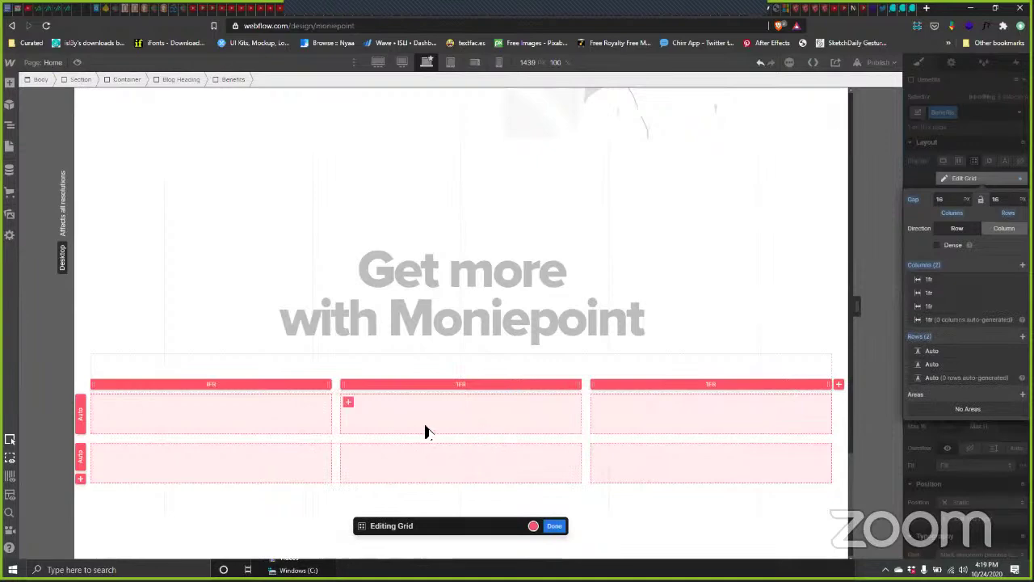
{"action": "left_click", "coordinate": [80, 481]}
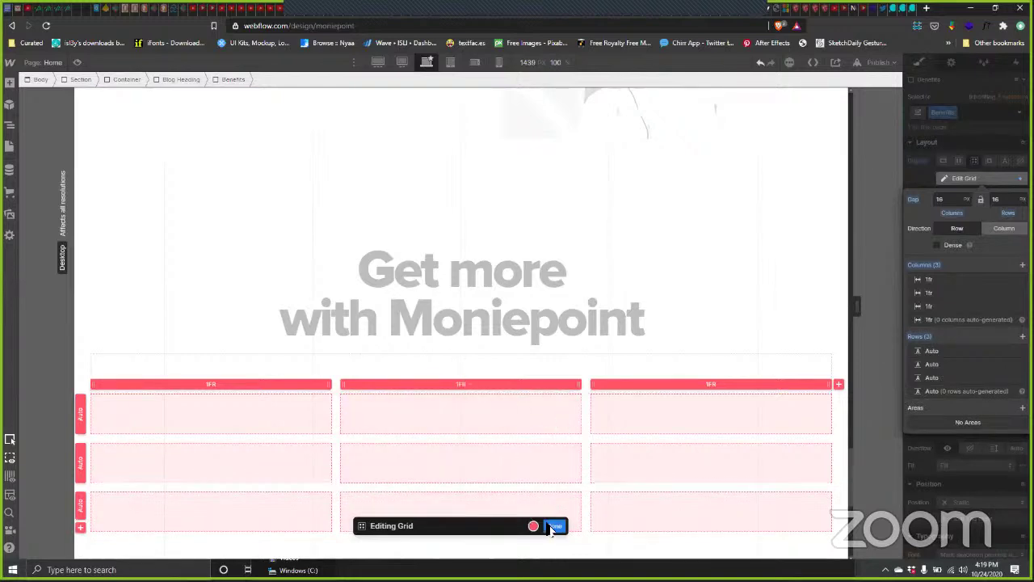
{"action": "left_click", "coordinate": [238, 387]}
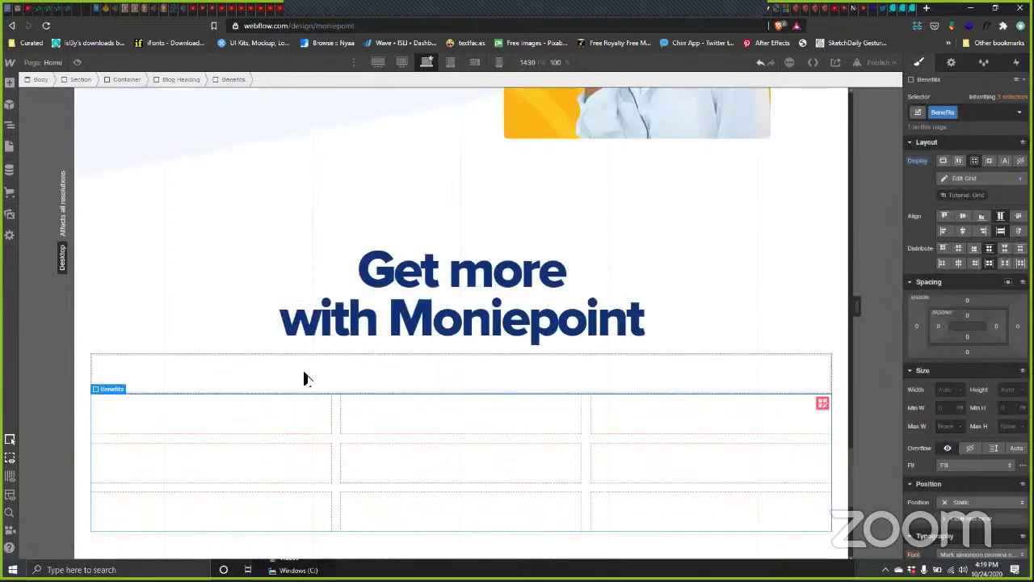
Step: Set the empty Div Block above the Benefits grid to a horizontal flex layout
{"action": "left_click", "coordinate": [255, 376]}
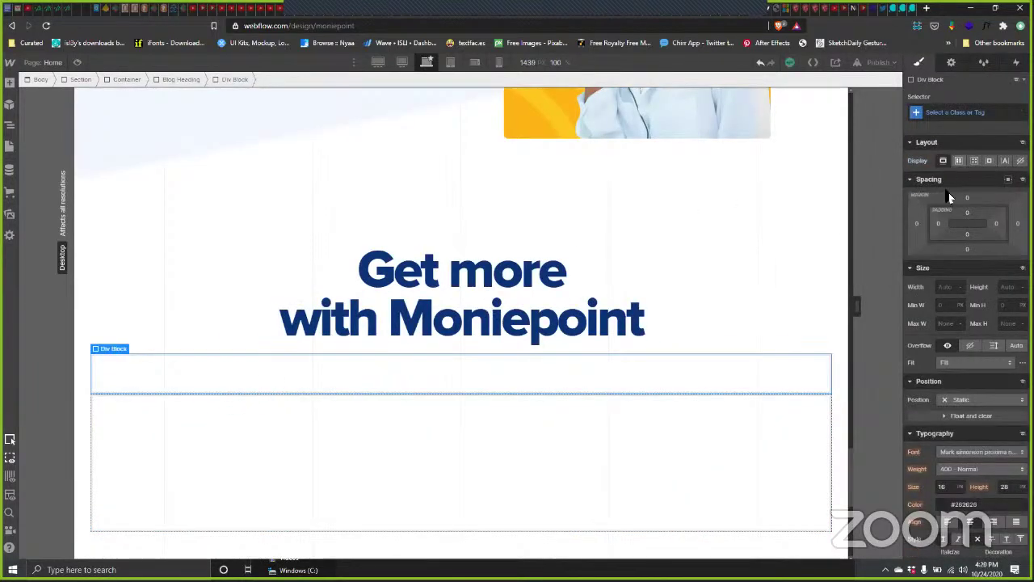
{"action": "left_click", "coordinate": [502, 379]}
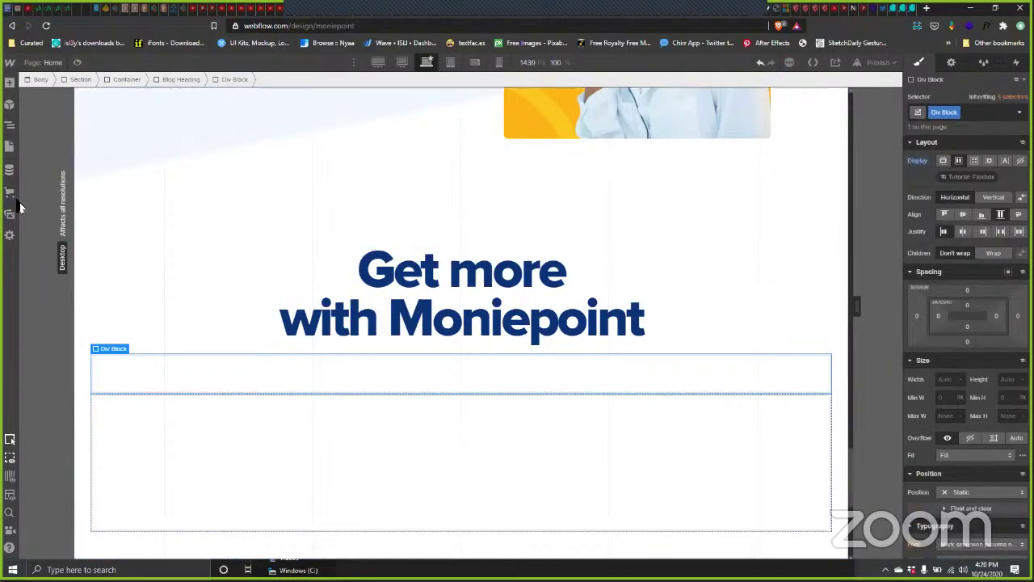
Step: Show the project's image assets and switch to the Moniepoint folder in File Explorer
{"action": "key", "text": "j"}
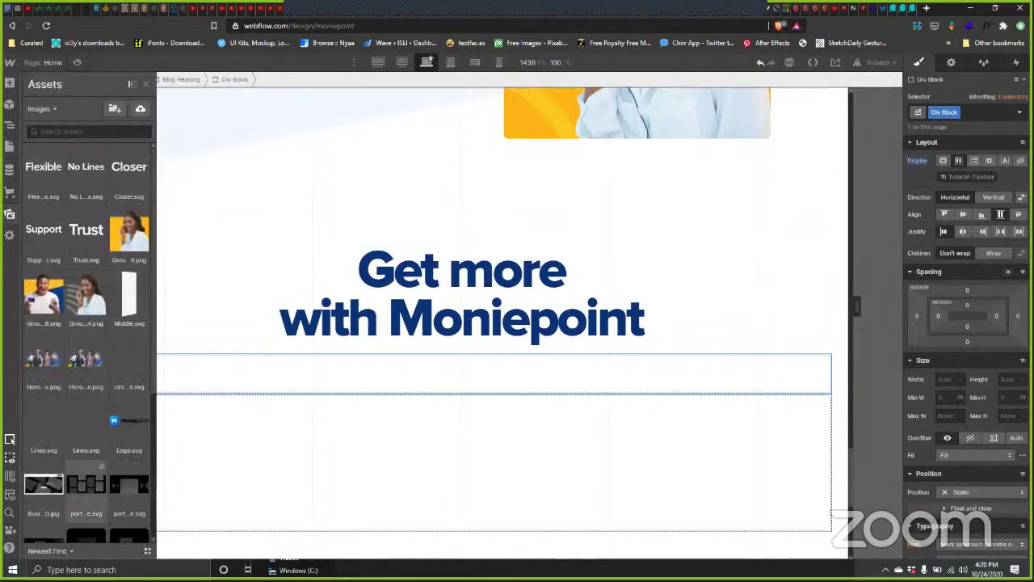
{"action": "key", "text": "alt+Tab"}
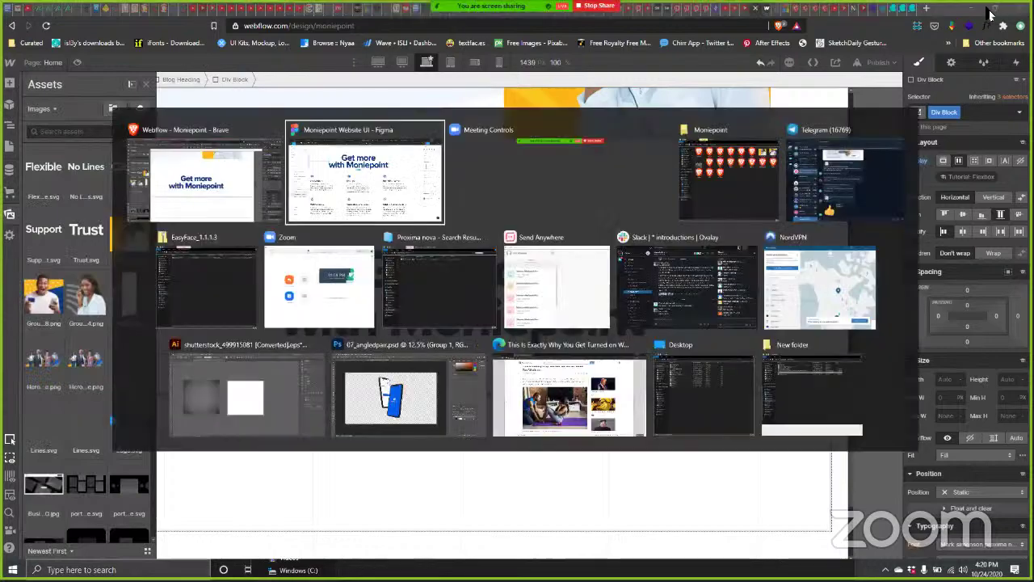
{"action": "key", "text": "alt+Tab"}
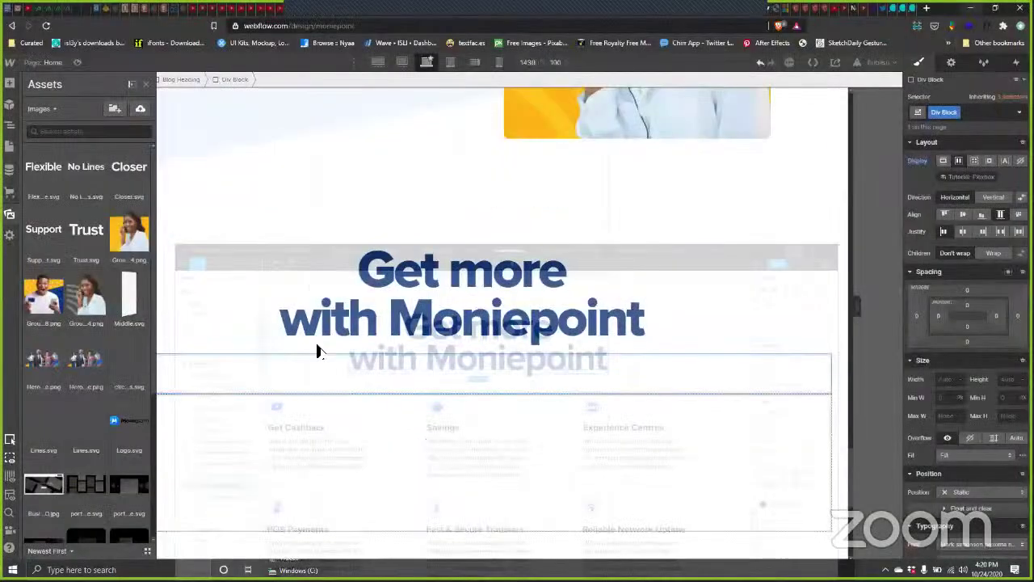
{"action": "key", "text": "alt+Tab"}
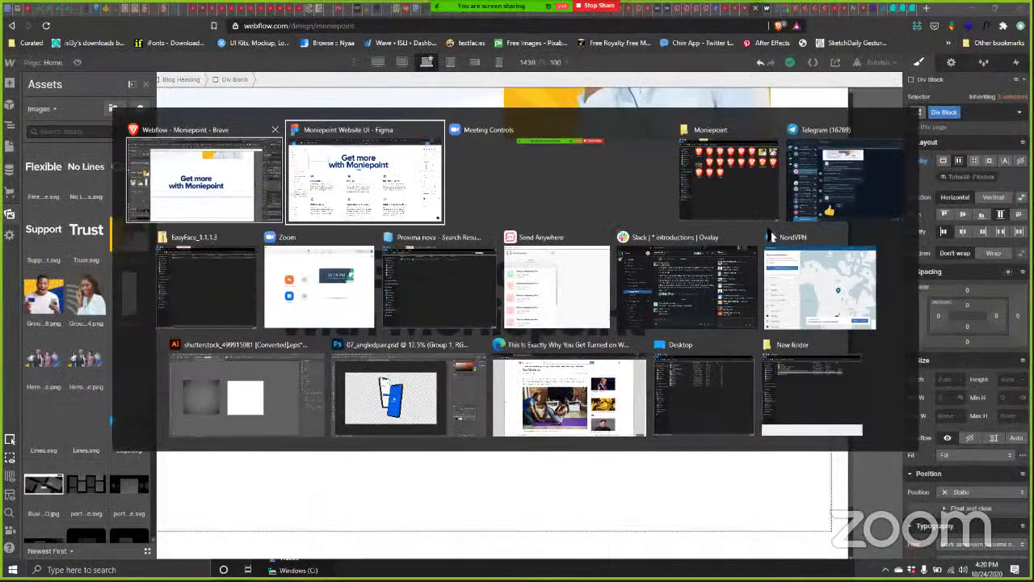
{"action": "key", "text": "Tab"}
{"action": "key", "text": "Tab"}
{"action": "left_click", "coordinate": [499, 378]}
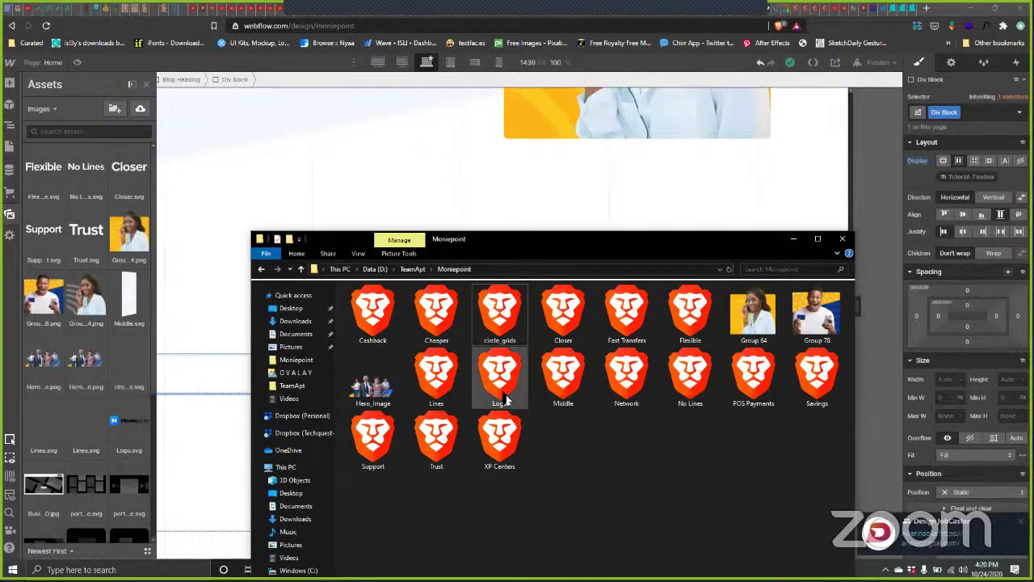
Step: Show the Moniepoint folder as details sorted by date modified and select the seven icon files from Cashback to XP Centers
{"action": "left_click", "coordinate": [361, 322]}
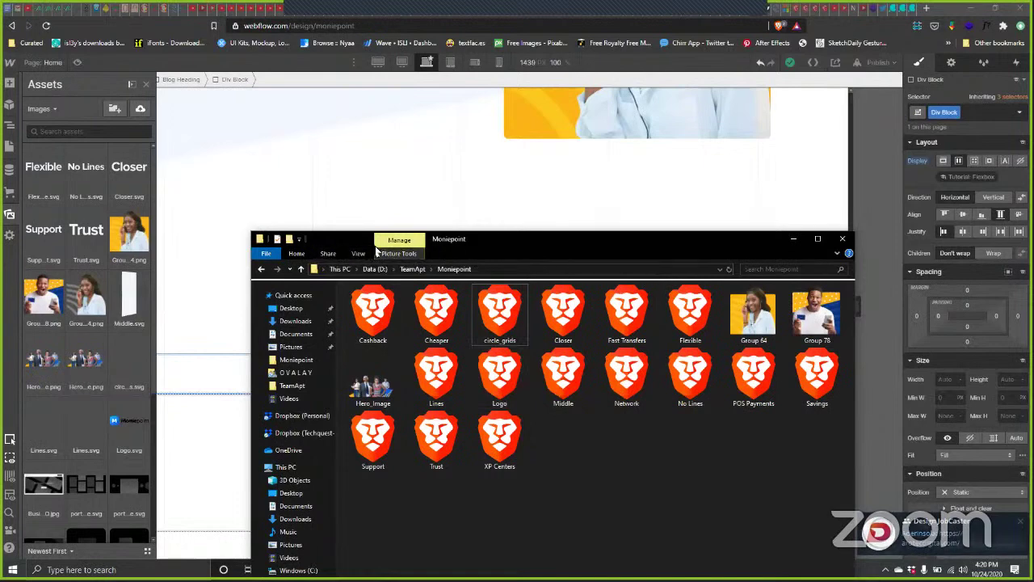
{"action": "left_click", "coordinate": [358, 253]}
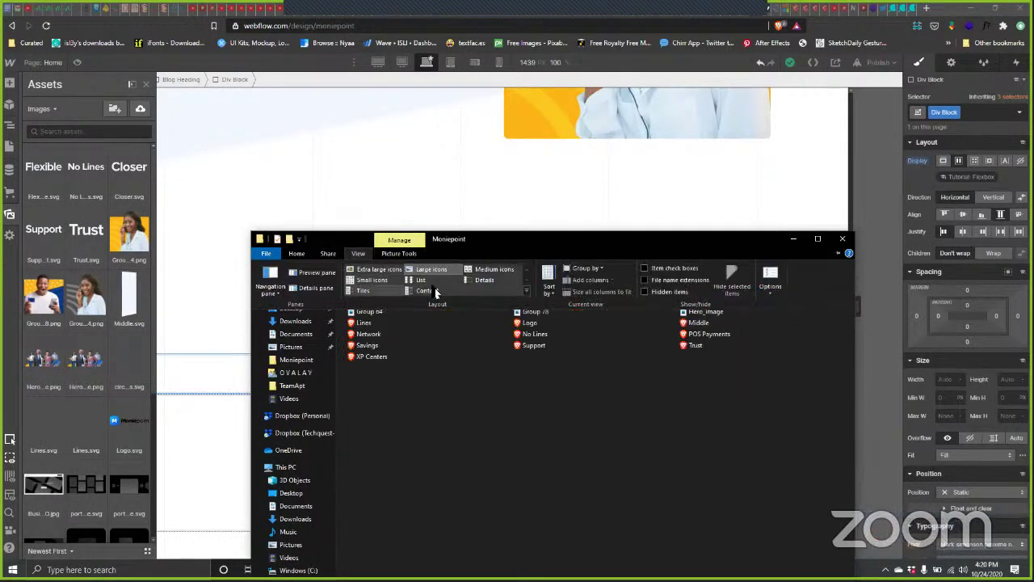
{"action": "left_click", "coordinate": [431, 289]}
{"action": "left_click", "coordinate": [472, 269]}
{"action": "left_click", "coordinate": [477, 279]}
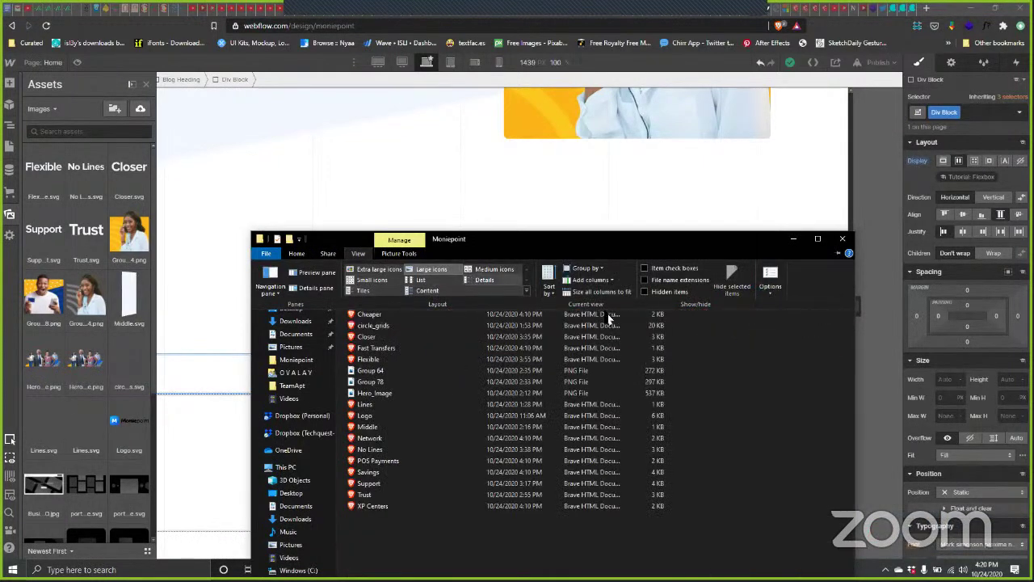
{"action": "left_click", "coordinate": [541, 288]}
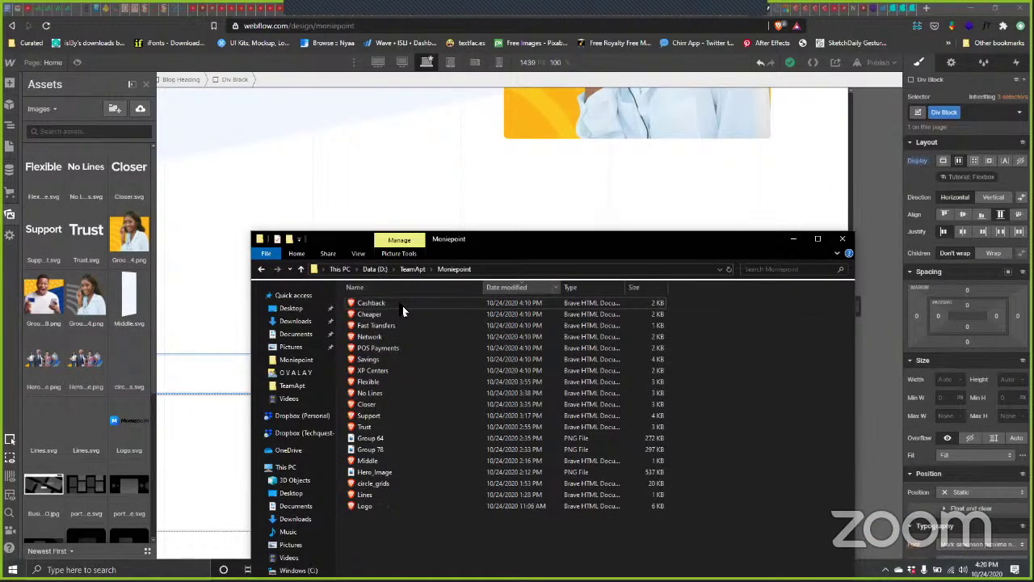
{"action": "left_click_drag", "start_coordinate": [402, 306], "coordinate": [458, 375]}
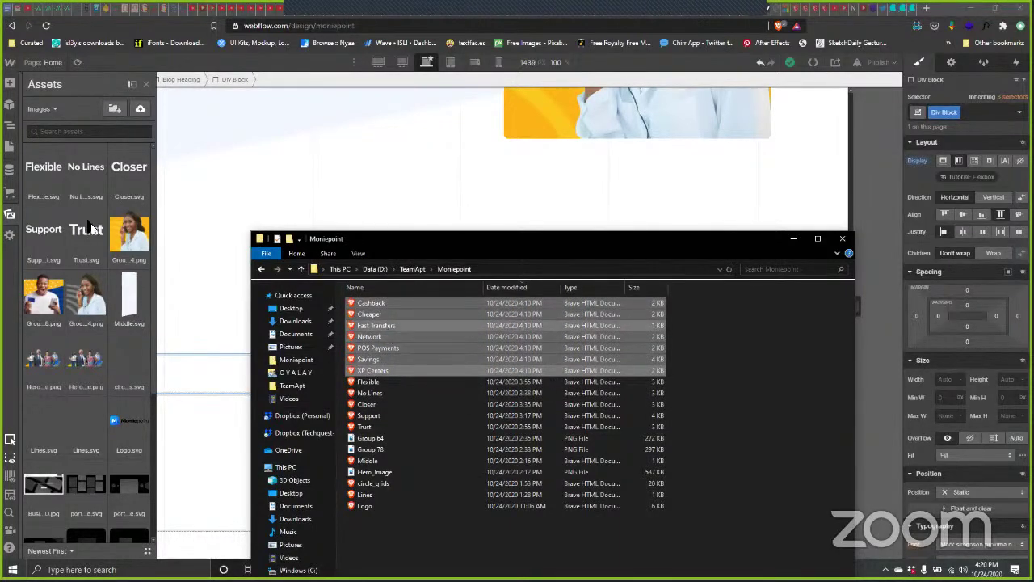
Step: Start an asset upload in Webflow and select the files from Cashback to Fast Transfers in the Moniepoint folder
{"action": "left_click_drag", "start_coordinate": [90, 229], "coordinate": [143, 111]}
{"action": "left_click", "coordinate": [143, 111]}
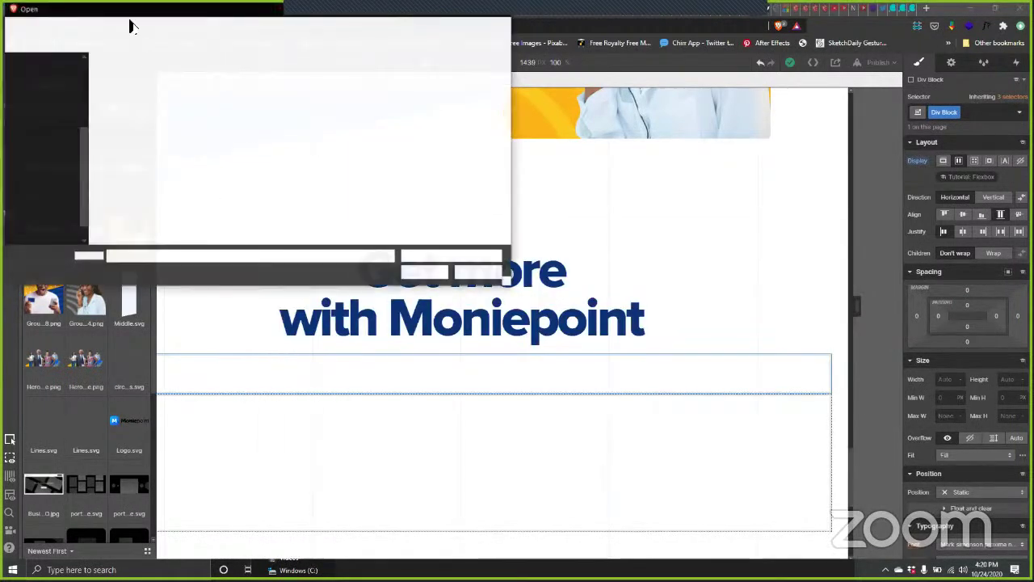
{"action": "left_click", "coordinate": [122, 88]}
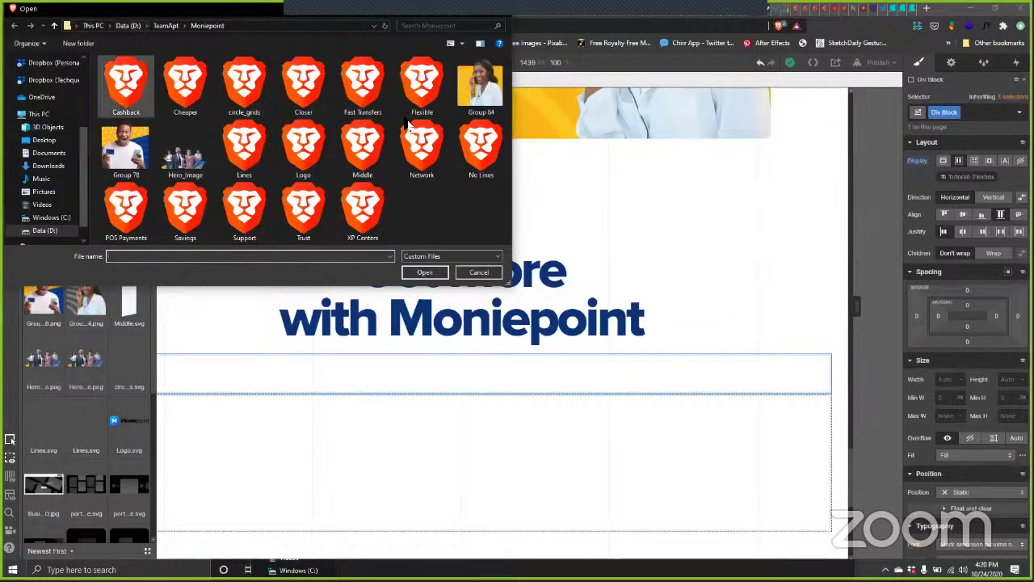
{"action": "key", "text": "shift+Right"}
{"action": "key", "text": "shift+Right"}
{"action": "key", "text": "shift+Right"}
{"action": "key", "text": "shift+Right"}
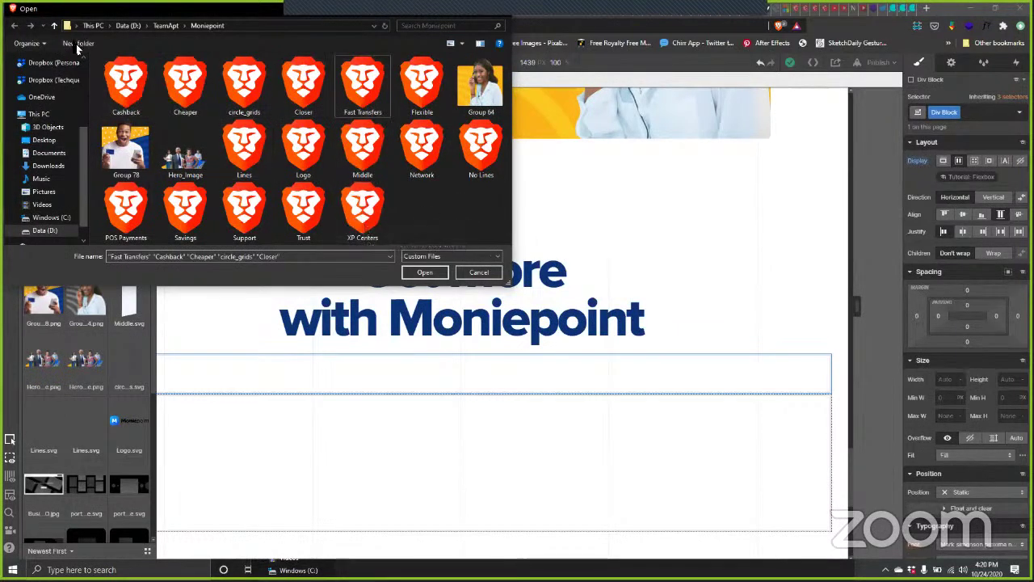
Step: List the folder's files as details sorted by date and upload the seven icons Fast Transfers through Cashback
{"action": "left_click", "coordinate": [43, 45]}
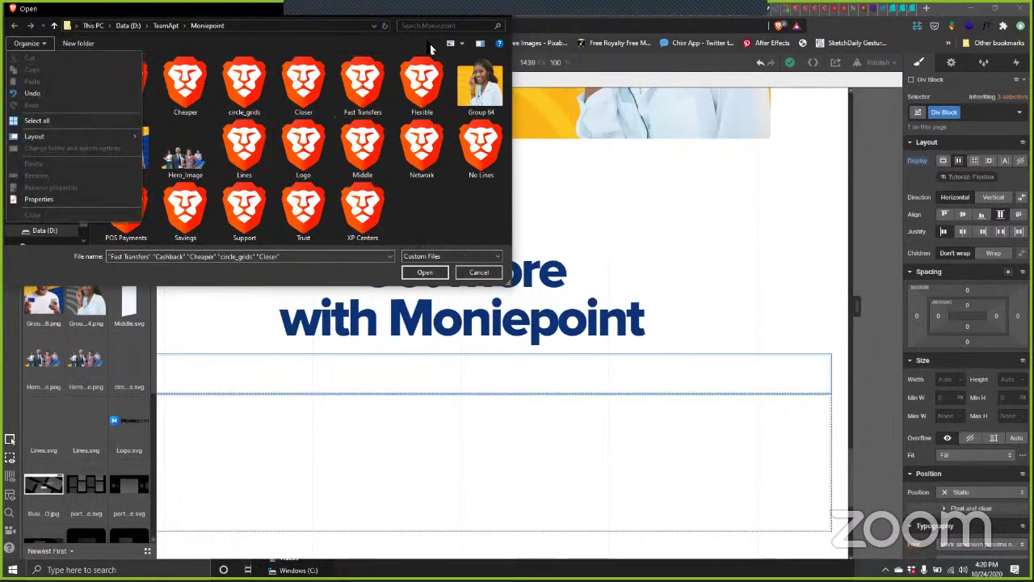
{"action": "left_click", "coordinate": [451, 44]}
{"action": "left_click", "coordinate": [451, 44]}
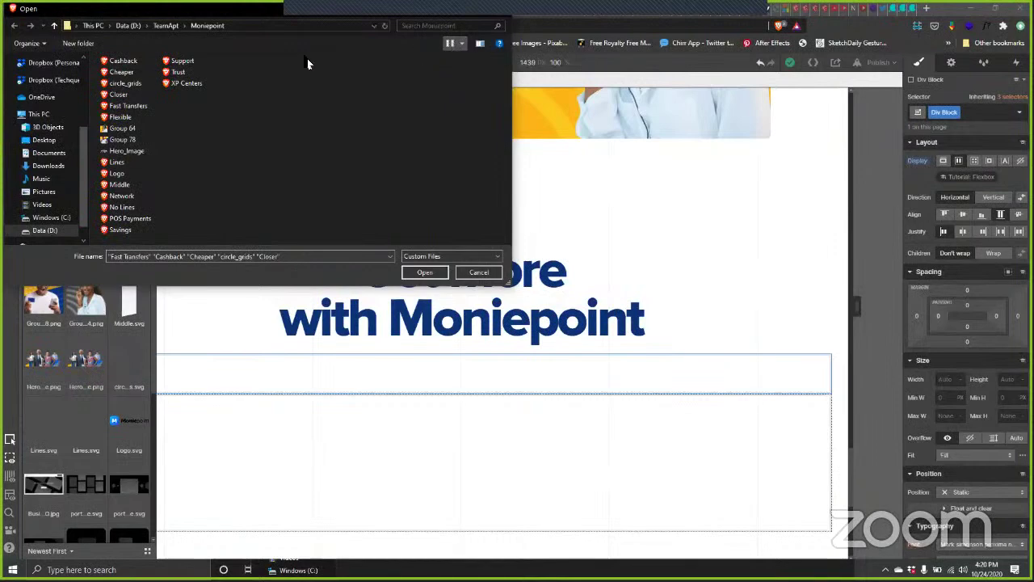
{"action": "left_click", "coordinate": [215, 59]}
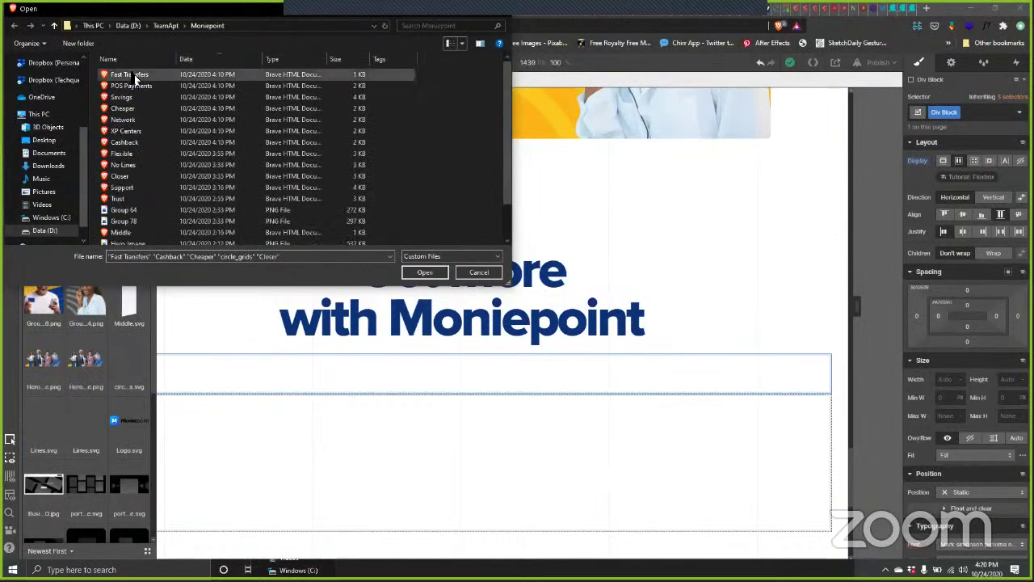
{"action": "left_click", "coordinate": [133, 75]}
{"action": "left_click", "coordinate": [135, 144], "text": "shift"}
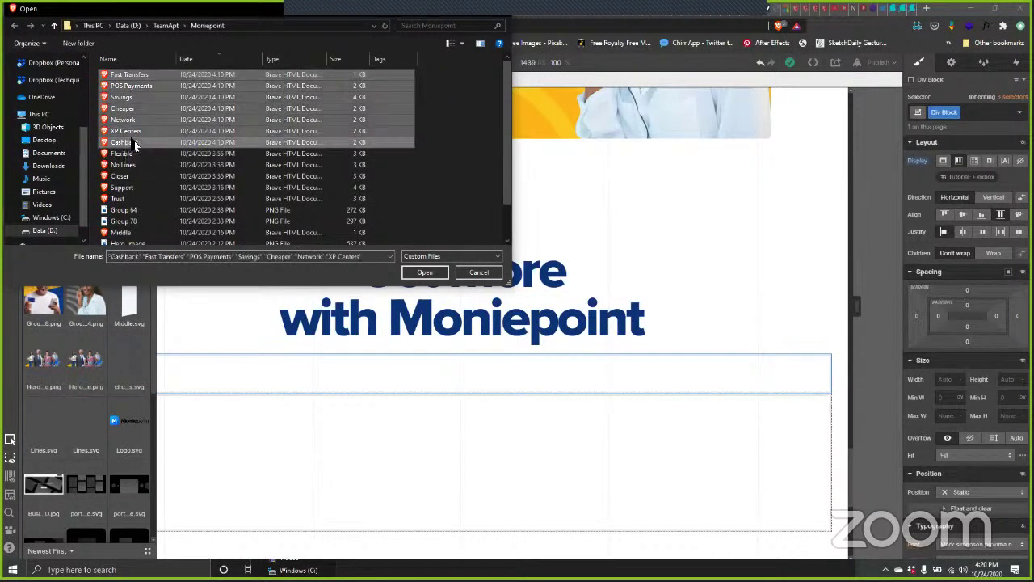
{"action": "left_click", "coordinate": [435, 275]}
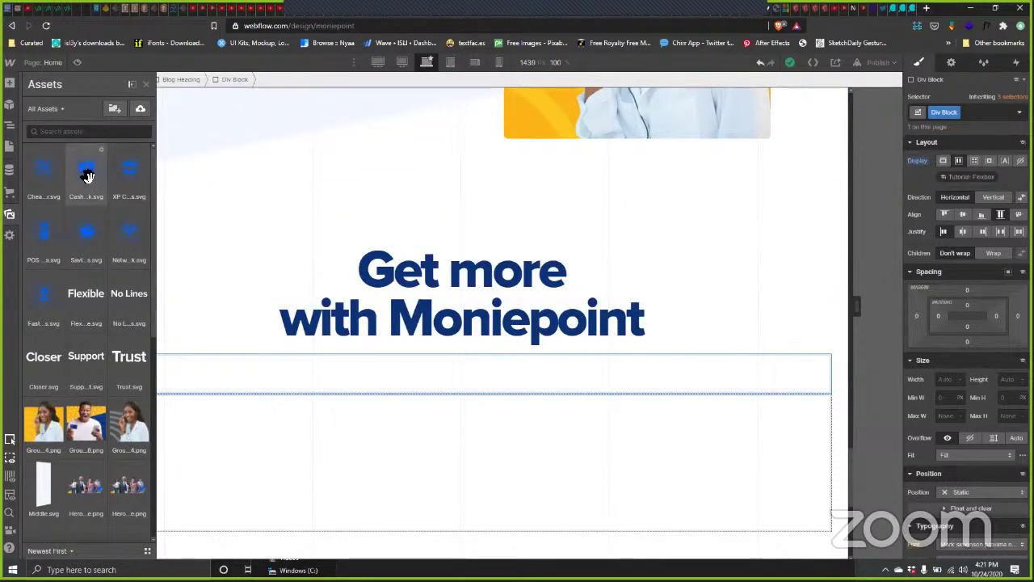
Step: Place the Cashback.svg icon in the Div Block below the Get more with Moniepoint heading
{"action": "left_click_drag", "start_coordinate": [88, 176], "coordinate": [239, 392]}
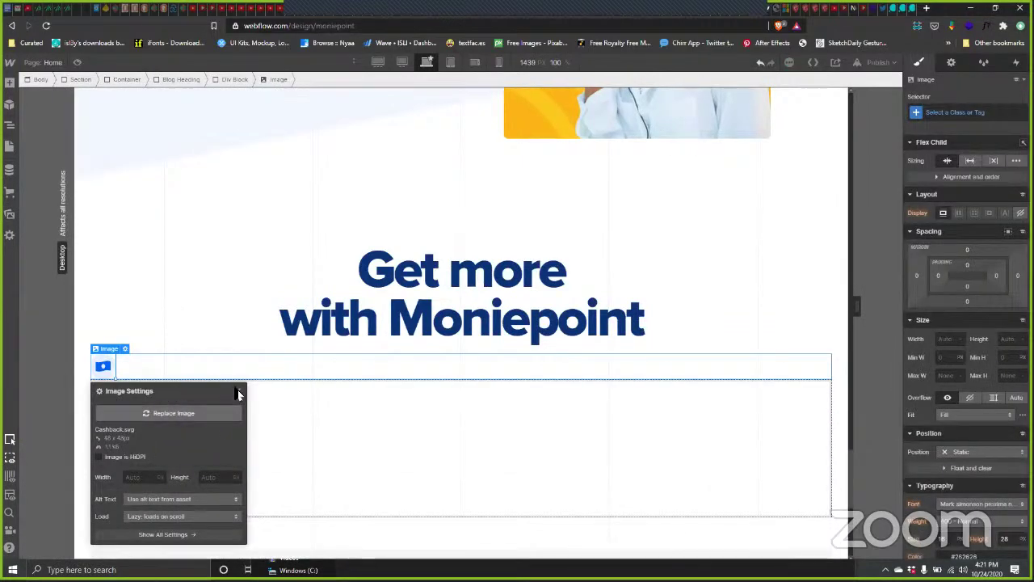
{"action": "left_click", "coordinate": [162, 376]}
{"action": "left_click", "coordinate": [176, 404]}
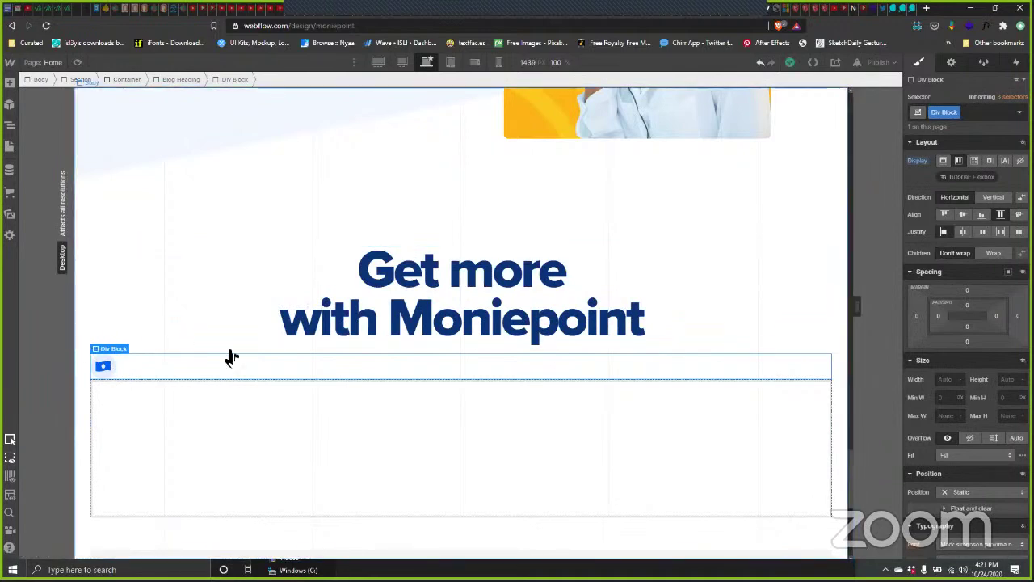
Step: Check the benefits layout in Figma, add an H1 heading after the Cashback icon in Webflow, and set the Div Block's flex direction to vertical
{"action": "key", "text": "alt+Tab"}
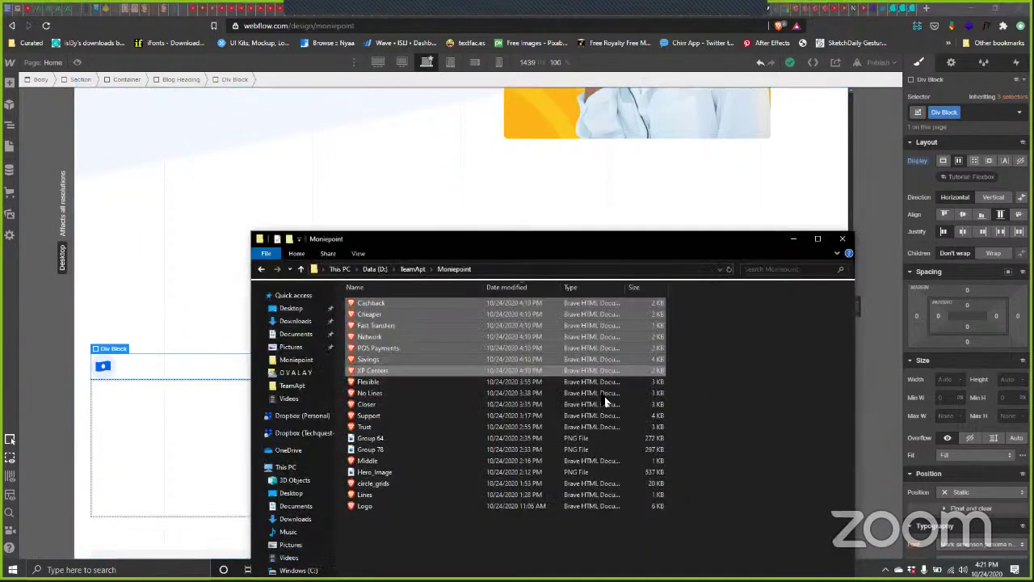
{"action": "key", "text": "alt+Tab"}
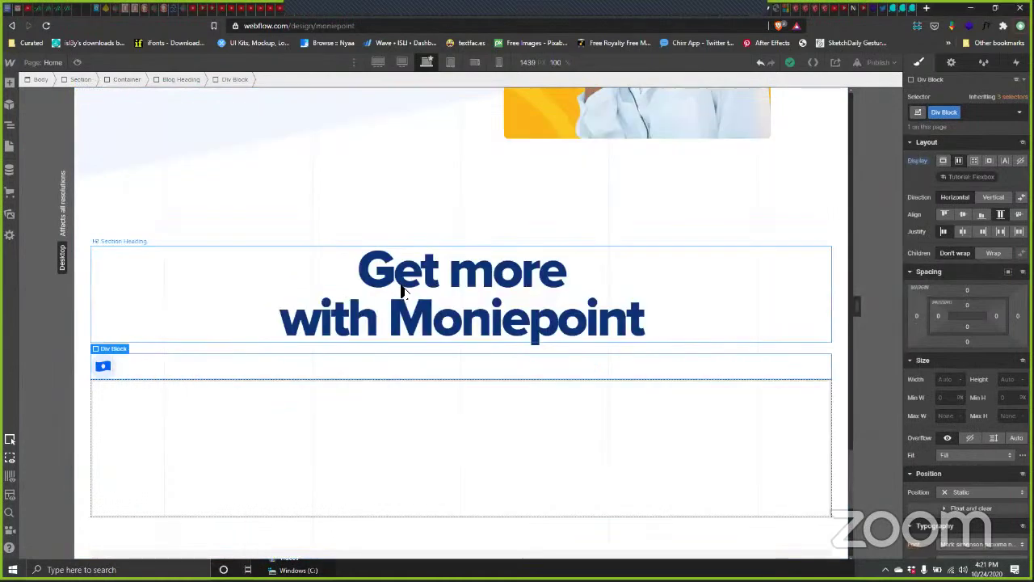
{"action": "key", "text": "alt+Tab"}
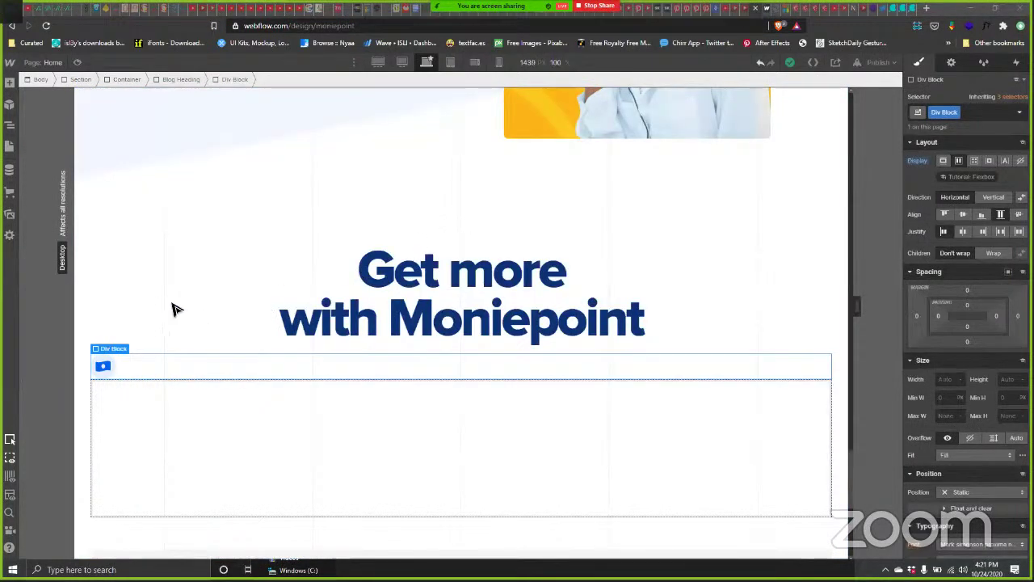
{"action": "key", "text": "alt+Tab"}
{"action": "key", "text": "ctrl+z"}
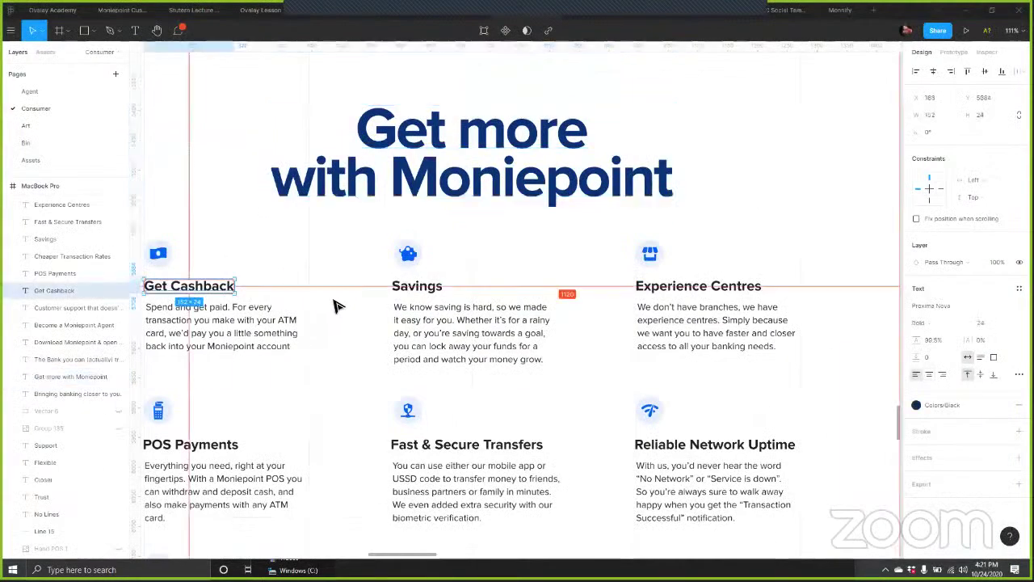
{"action": "key", "text": "alt+Tab"}
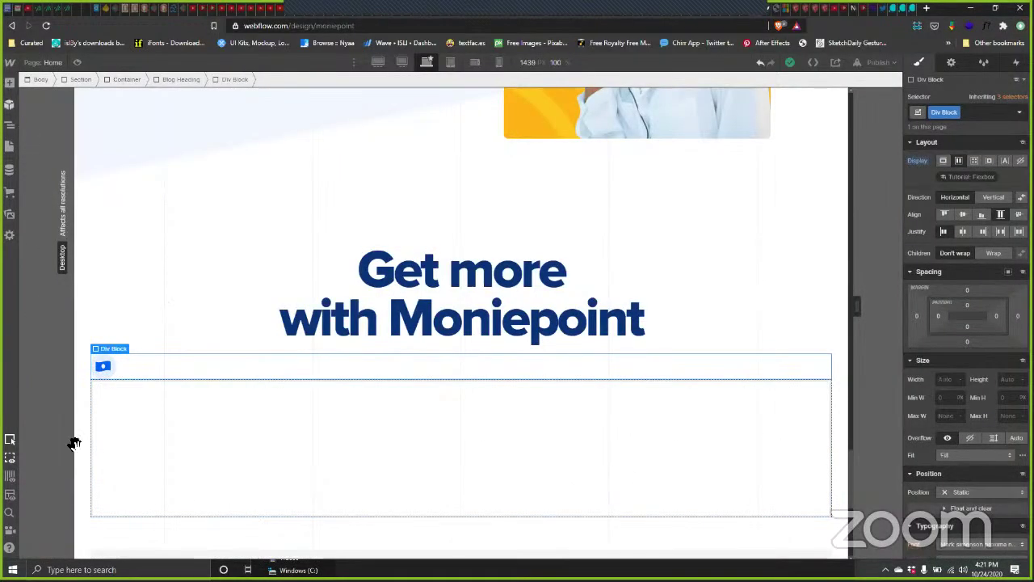
{"action": "key", "text": "a"}
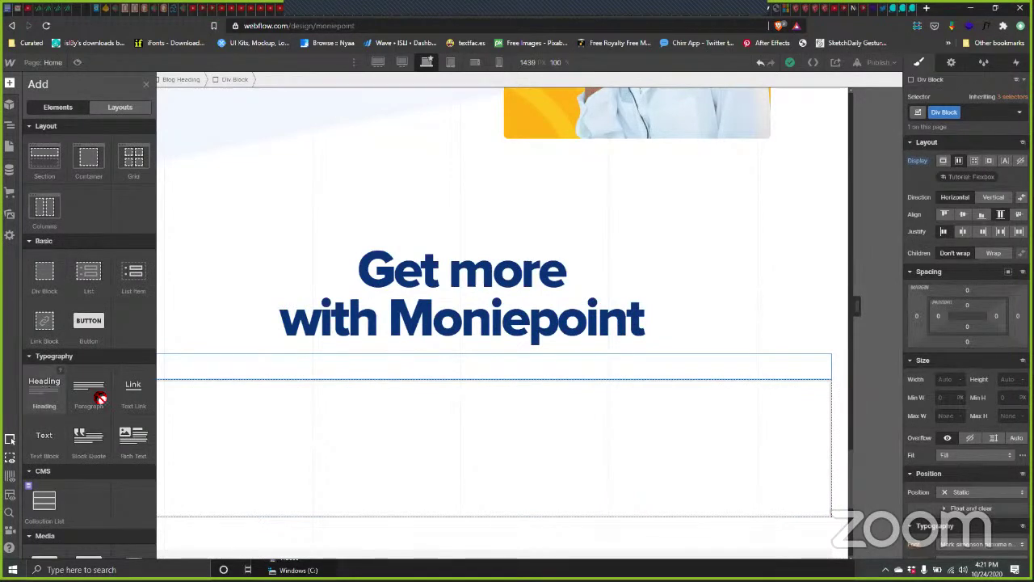
{"action": "left_click_drag", "start_coordinate": [100, 397], "coordinate": [214, 379]}
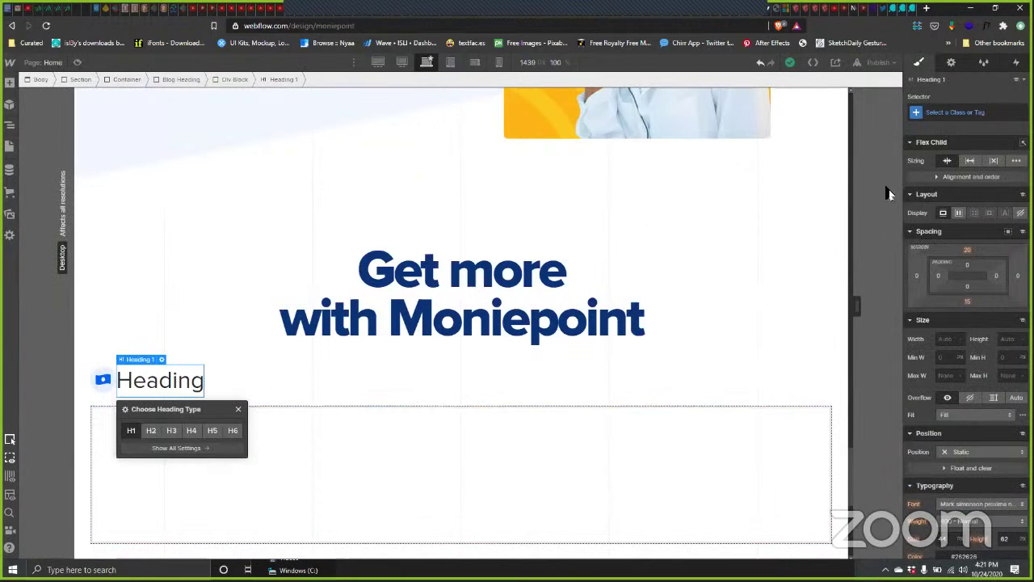
{"action": "key", "text": "Escape"}
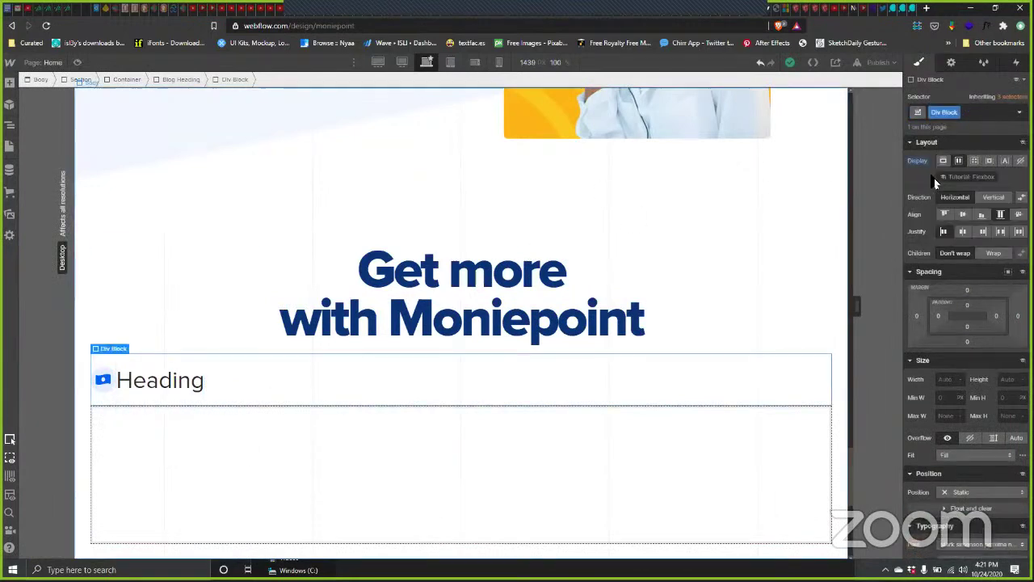
{"action": "left_click", "coordinate": [985, 200]}
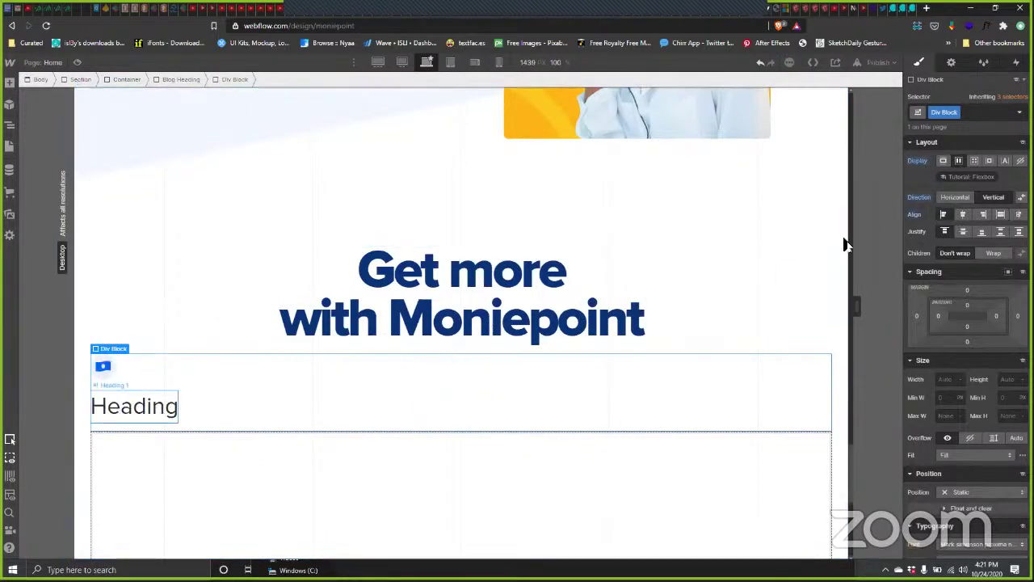
Step: Set the top margin of the new heading under the Cashback icon to 0 px
{"action": "left_click", "coordinate": [968, 251]}
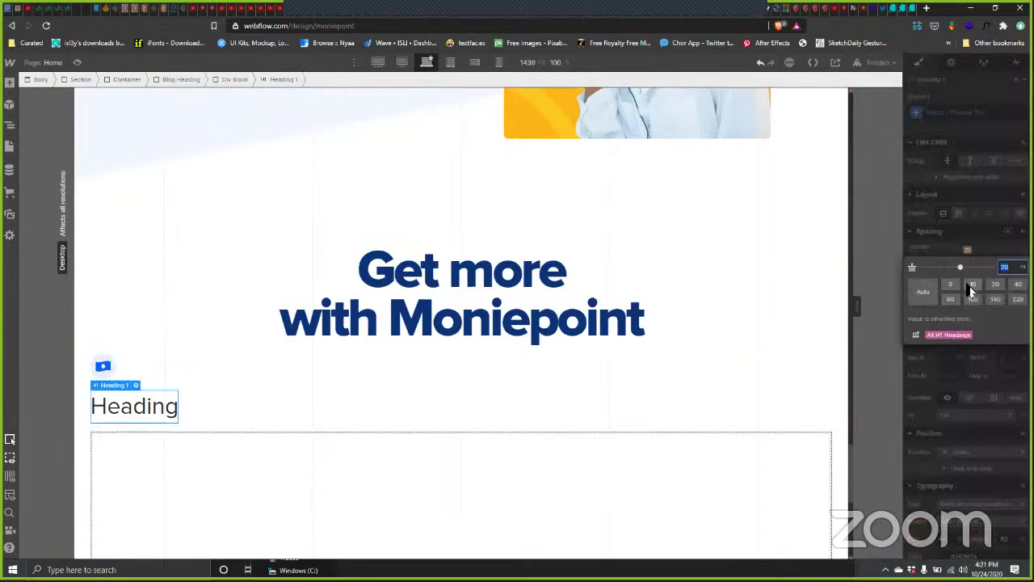
{"action": "left_click", "coordinate": [951, 284]}
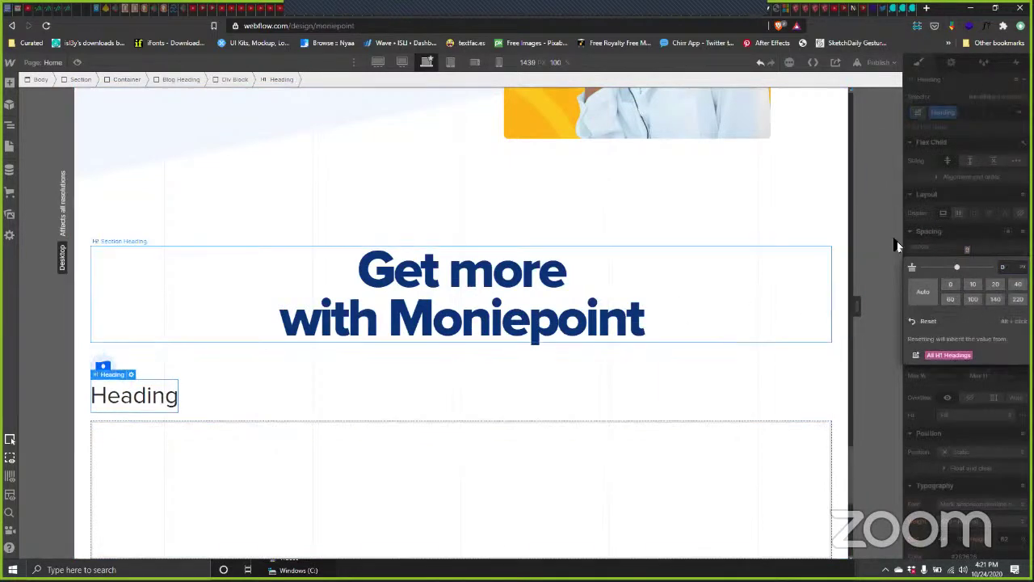
{"action": "left_click", "coordinate": [997, 244]}
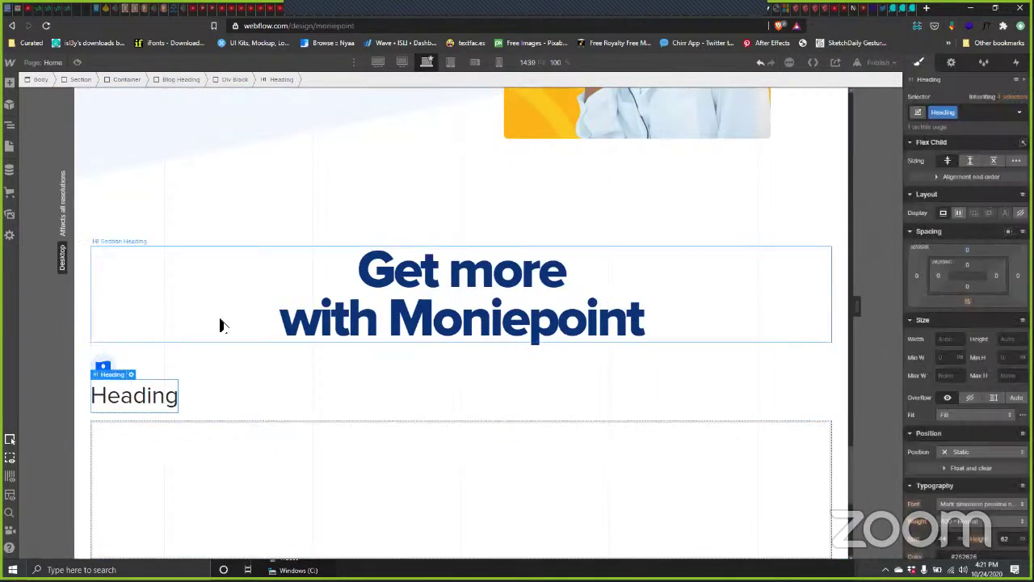
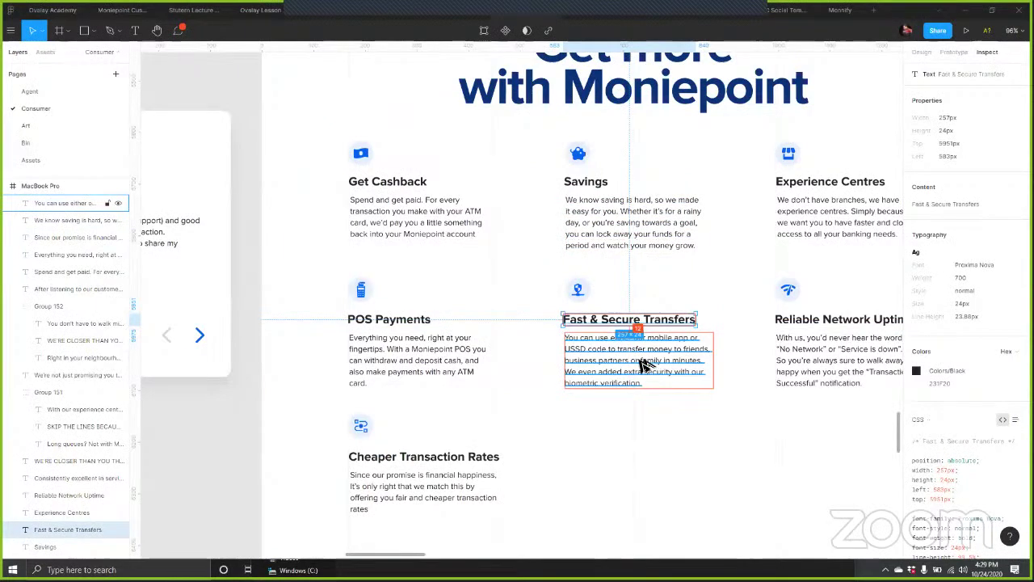
Step: Copy the Reliable Network Uptime description from Figma and replace the sixth benefit item's paragraph in Webflow with it
{"action": "left_click", "coordinate": [639, 368]}
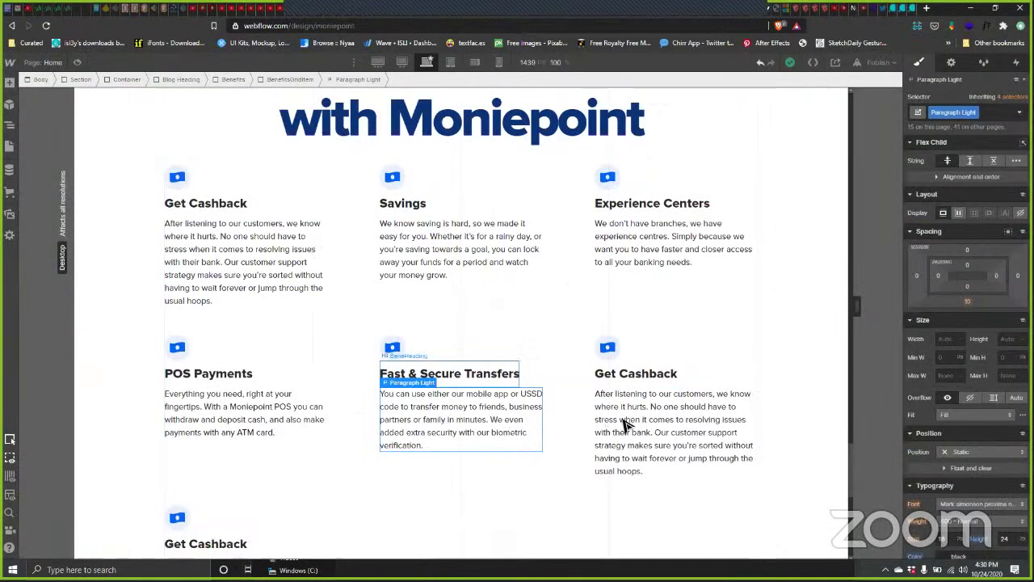
{"action": "left_click", "coordinate": [817, 359]}
{"action": "key", "text": "alt+Tab"}
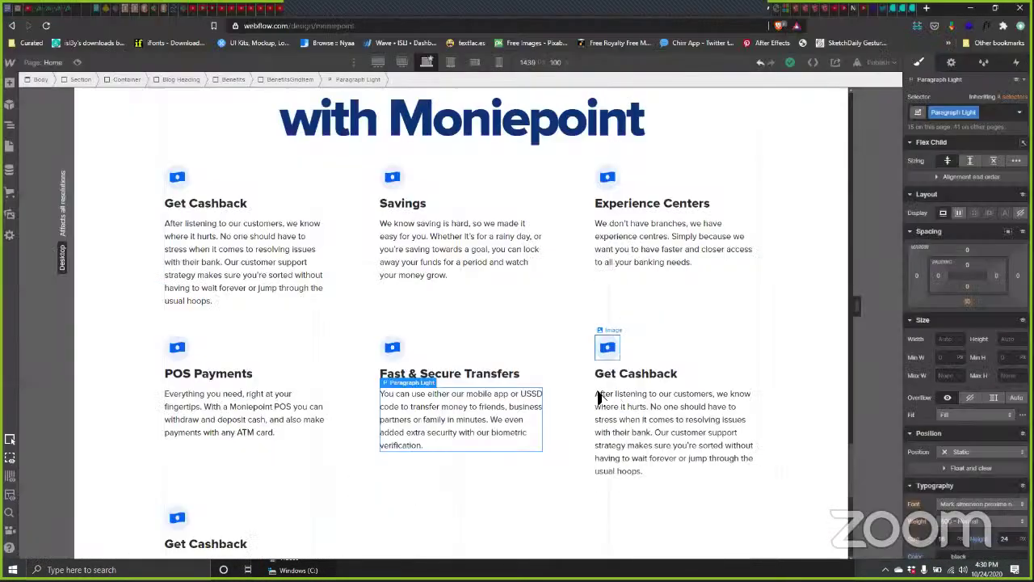
{"action": "key", "text": "alt+Tab"}
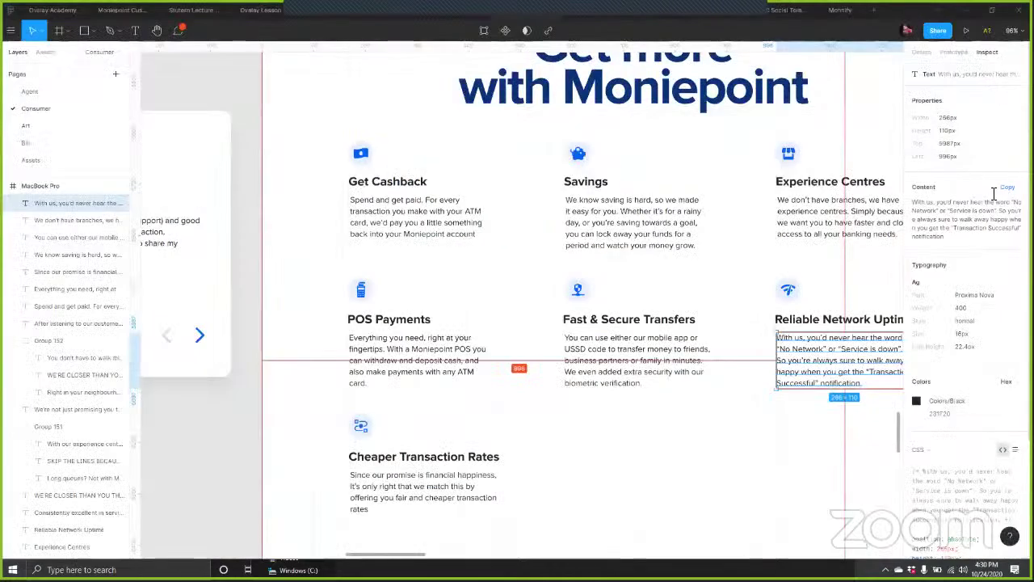
{"action": "left_click", "coordinate": [970, 214]}
{"action": "key", "text": "alt+Tab"}
{"action": "left_click", "coordinate": [656, 440]}
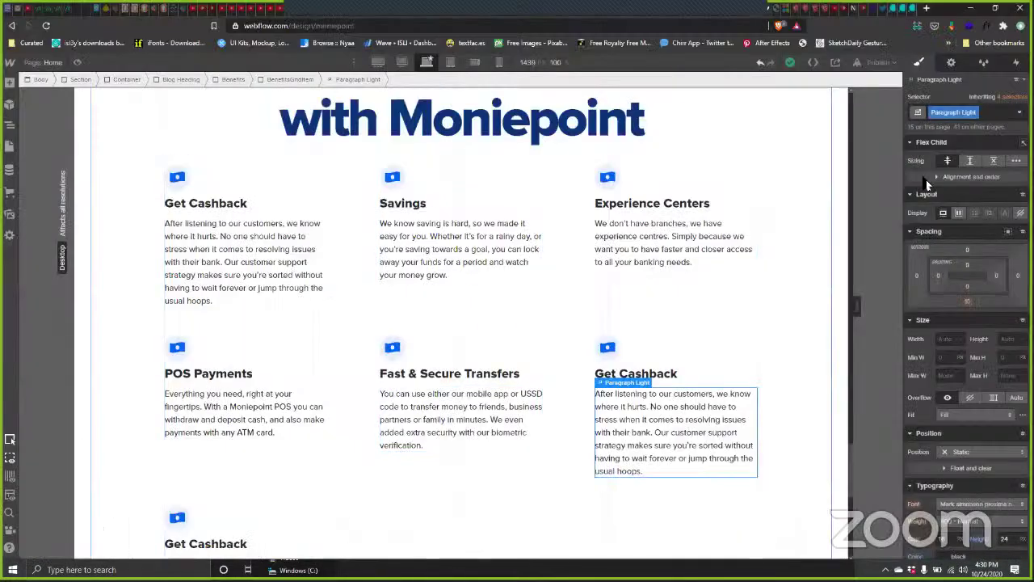
{"action": "double_click", "coordinate": [737, 436]}
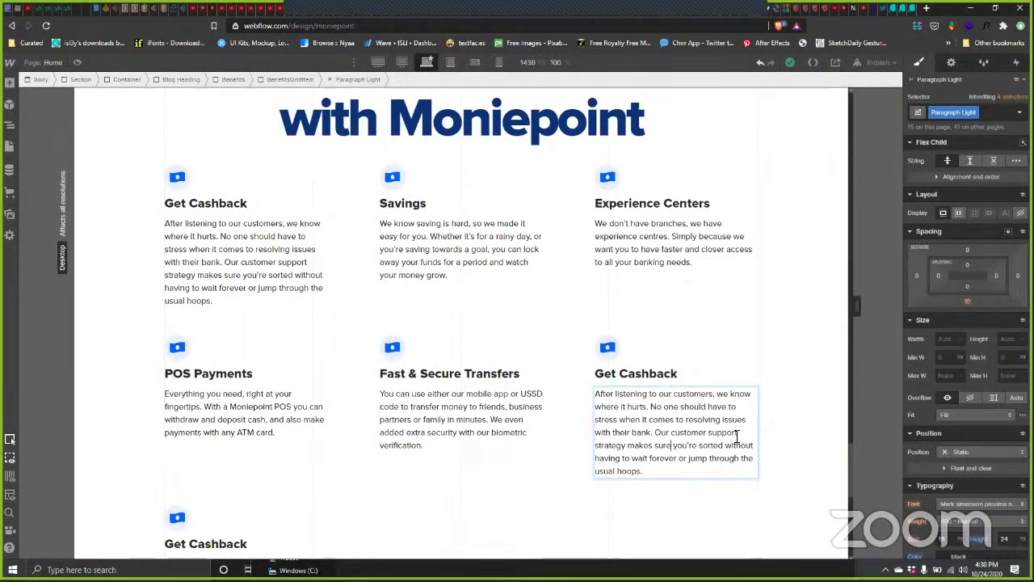
{"action": "key", "text": "ctrl+a"}
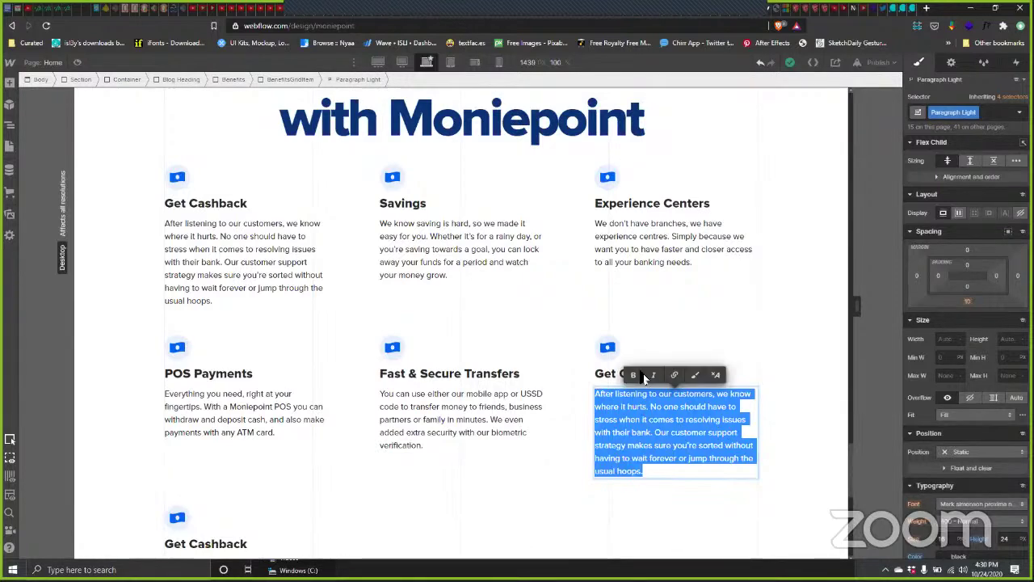
{"action": "key", "text": "ctrl+v"}
Step: Copy the Reliable Network Uptime title from Figma into the sixth benefit item's heading and change it to "Reliable Network Up-time"
{"action": "key", "text": "alt+Tab"}
{"action": "left_click", "coordinate": [849, 318]}
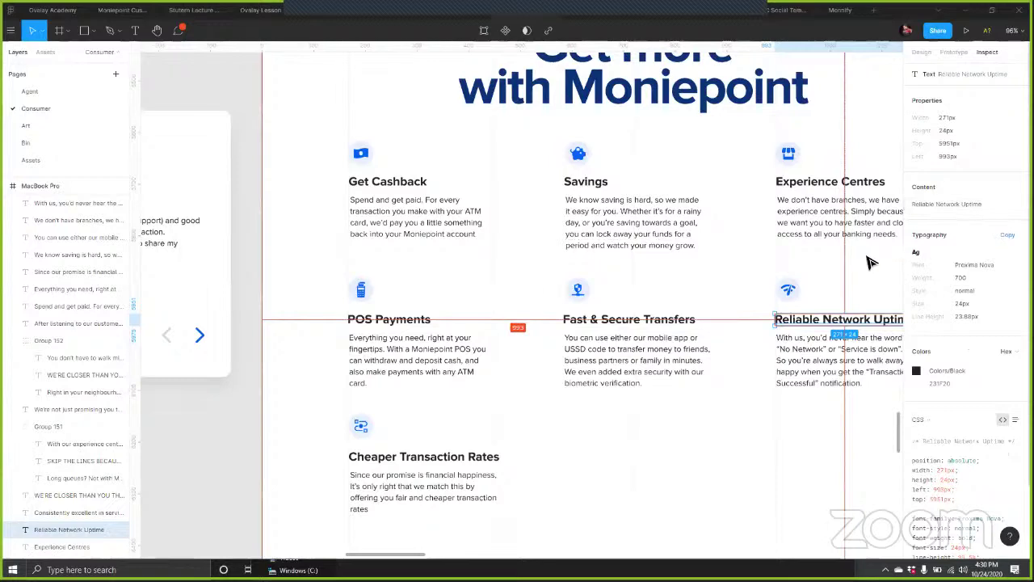
{"action": "key", "text": "ctrl+c"}
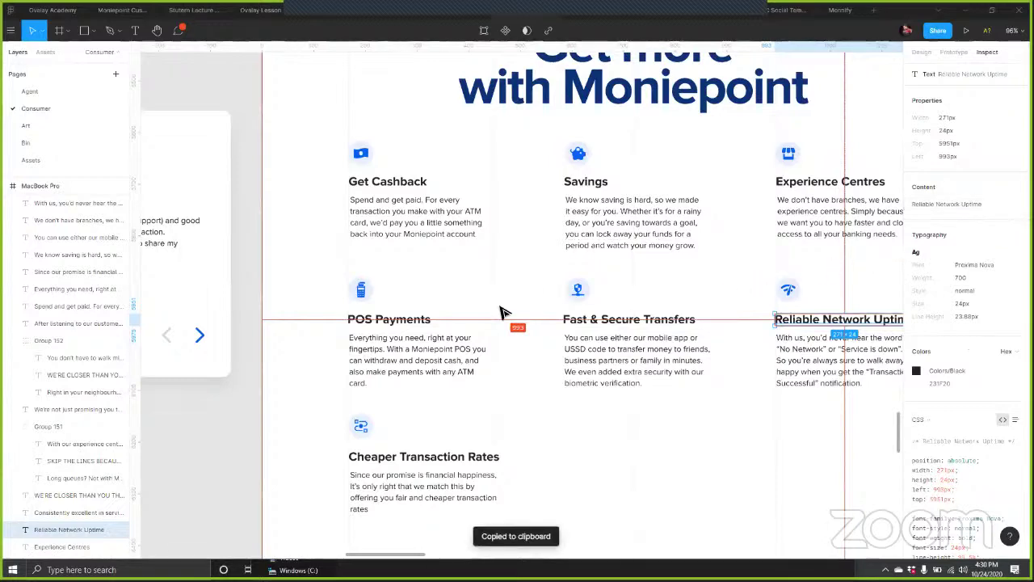
{"action": "key", "text": "alt+Tab"}
{"action": "left_click", "coordinate": [660, 374]}
{"action": "double_click", "coordinate": [658, 374]}
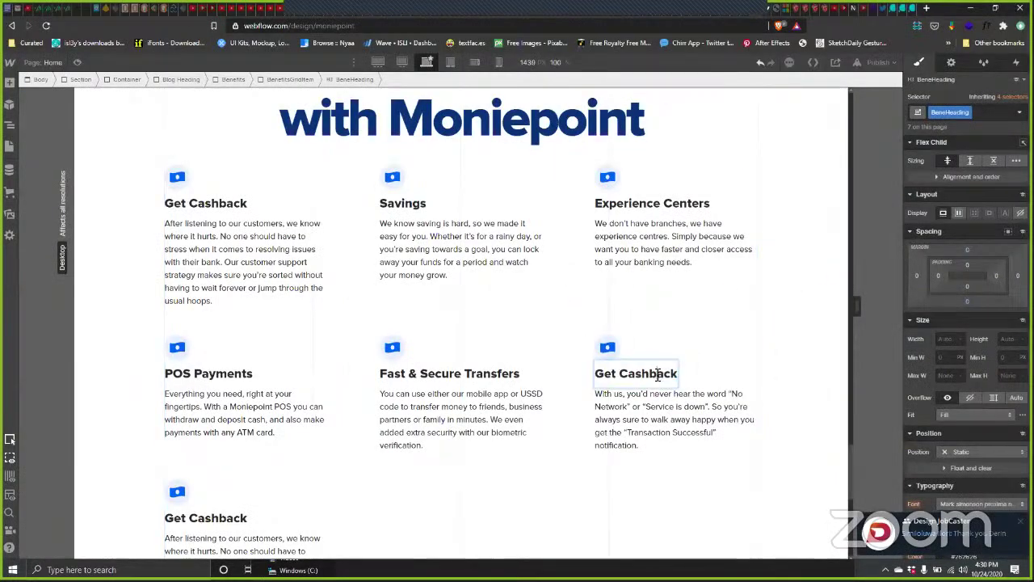
{"action": "triple_click", "coordinate": [651, 373]}
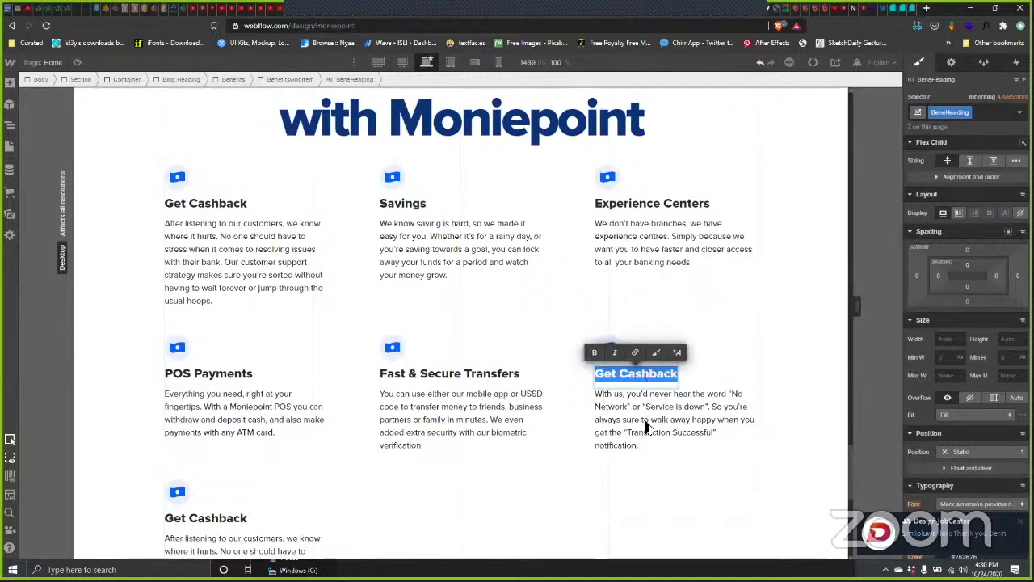
{"action": "key", "text": "ctrl+v"}
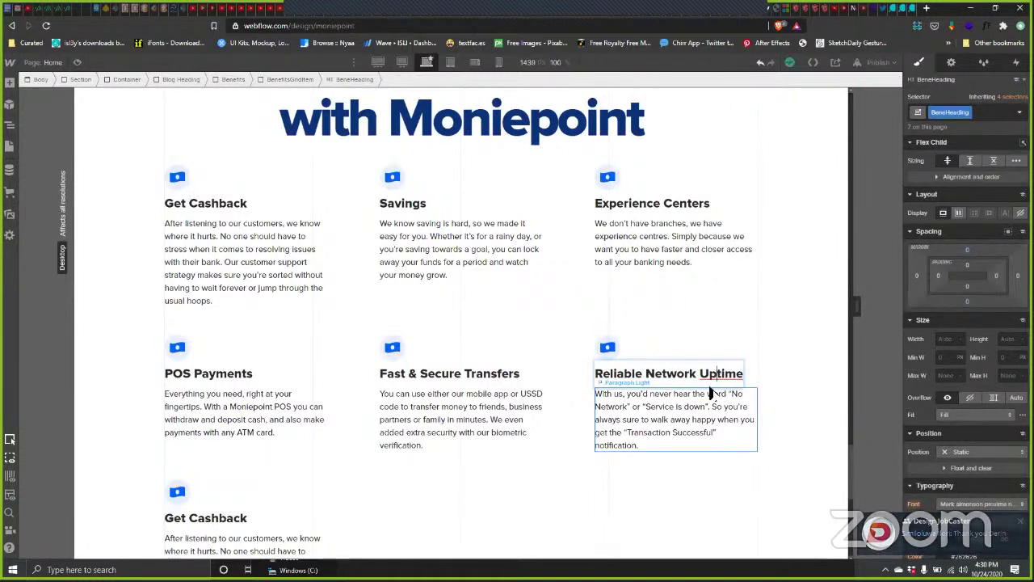
{"action": "left_click", "coordinate": [718, 374]}
{"action": "type", "text": "-"}
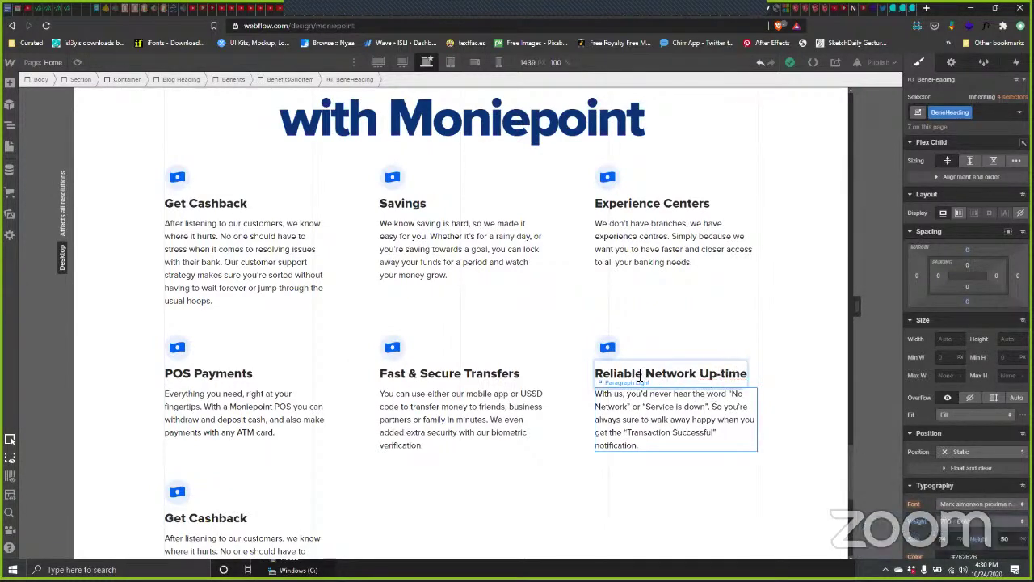
{"action": "left_click", "coordinate": [408, 488]}
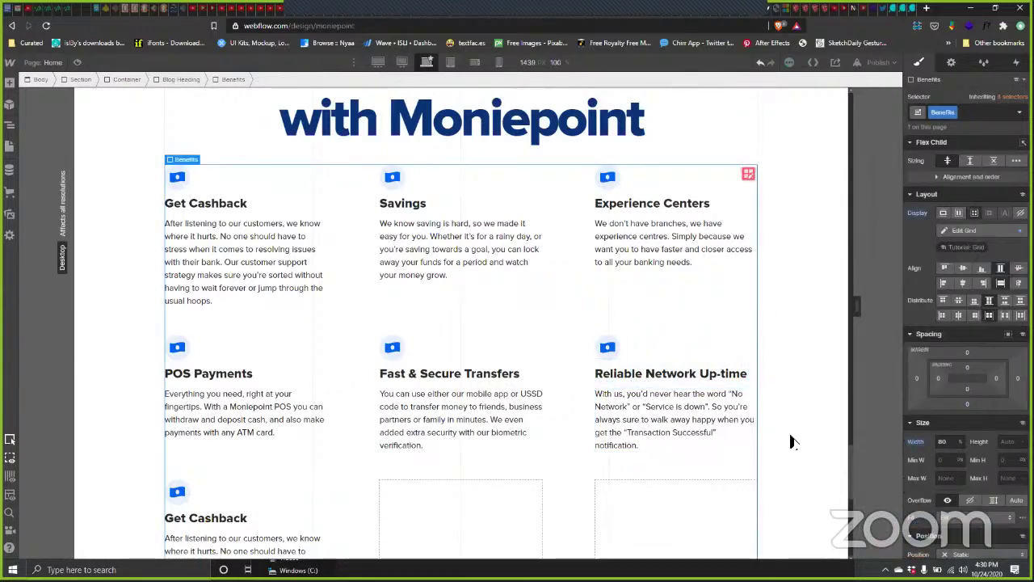
Step: Copy the Cheaper Transaction Rates title from Figma and replace the seventh benefit item's heading in Webflow with it
{"action": "scroll", "coordinate": [794, 441], "scroll_direction": "down", "scroll_amount": 1}
{"action": "scroll", "coordinate": [774, 443], "scroll_direction": "down", "scroll_amount": 2}
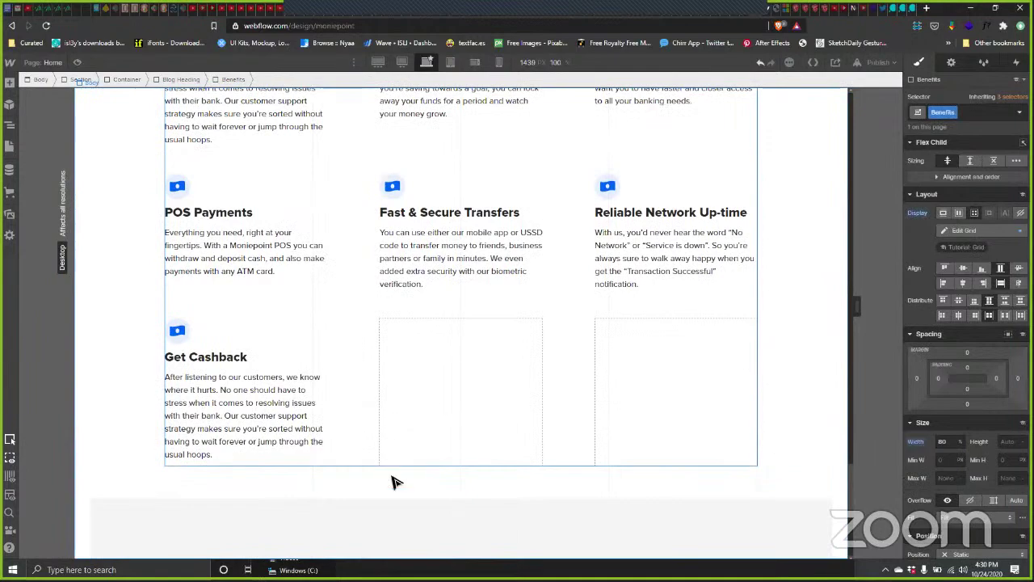
{"action": "key", "text": "alt+Tab"}
{"action": "left_click", "coordinate": [431, 476]}
{"action": "left_click", "coordinate": [427, 457]}
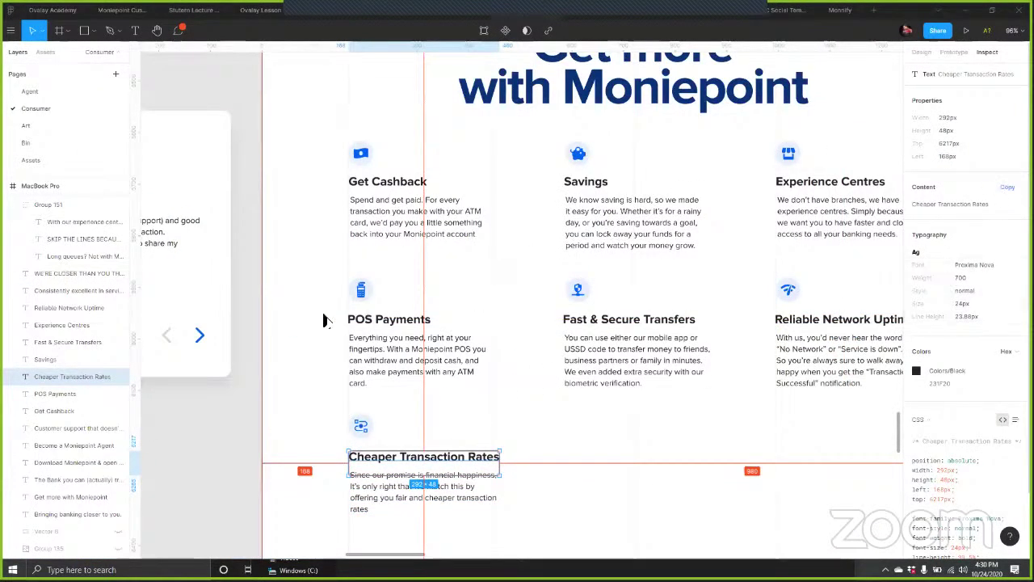
{"action": "key", "text": "ctrl+c"}
{"action": "key", "text": "alt+Tab"}
{"action": "left_click", "coordinate": [236, 360]}
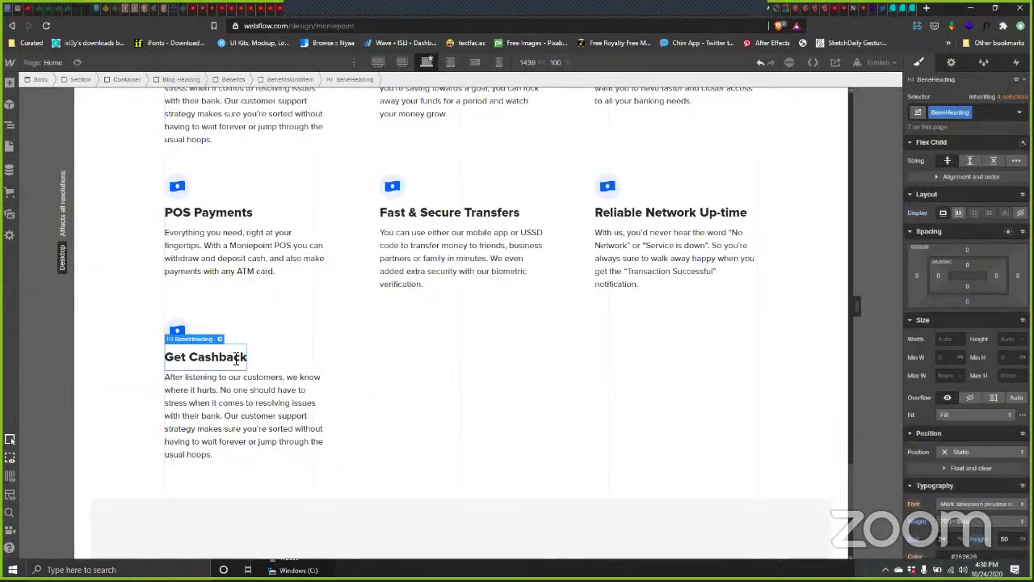
{"action": "triple_click", "coordinate": [237, 357]}
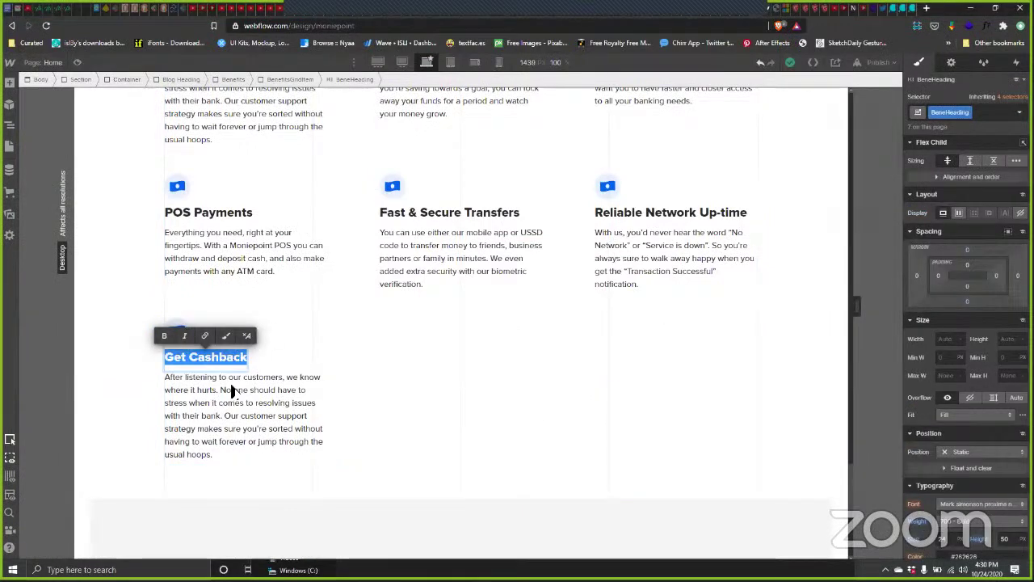
{"action": "key", "text": "ctrl+v"}
Step: Copy the Cheaper Transaction Rates description from Figma and replace the seventh benefit item's paragraph in Webflow with it
{"action": "left_click", "coordinate": [329, 404]}
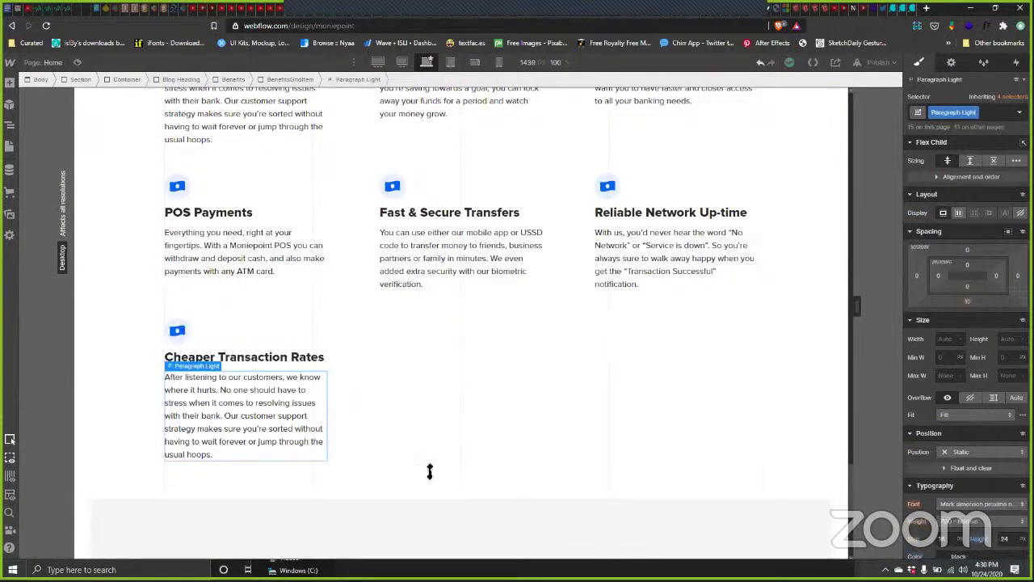
{"action": "key", "text": "alt+Tab"}
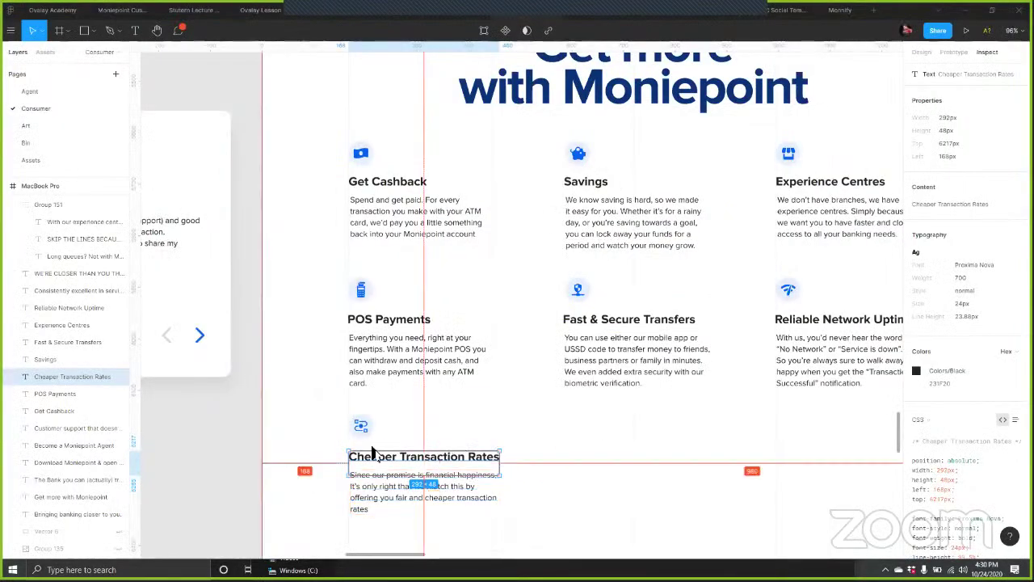
{"action": "key", "text": "alt+Tab"}
{"action": "key", "text": "alt+Tab"}
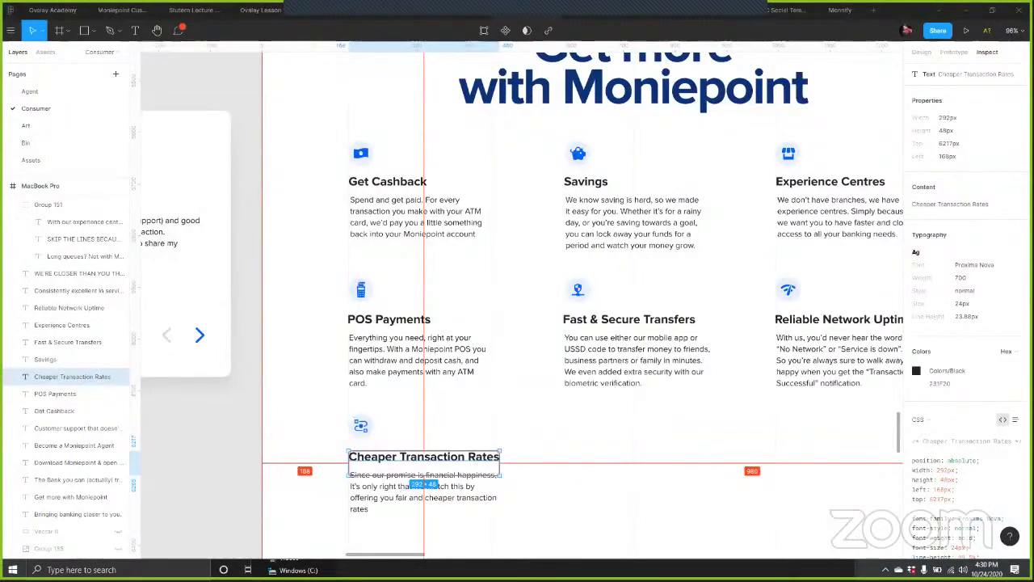
{"action": "left_click", "coordinate": [423, 491]}
{"action": "left_click", "coordinate": [1007, 202]}
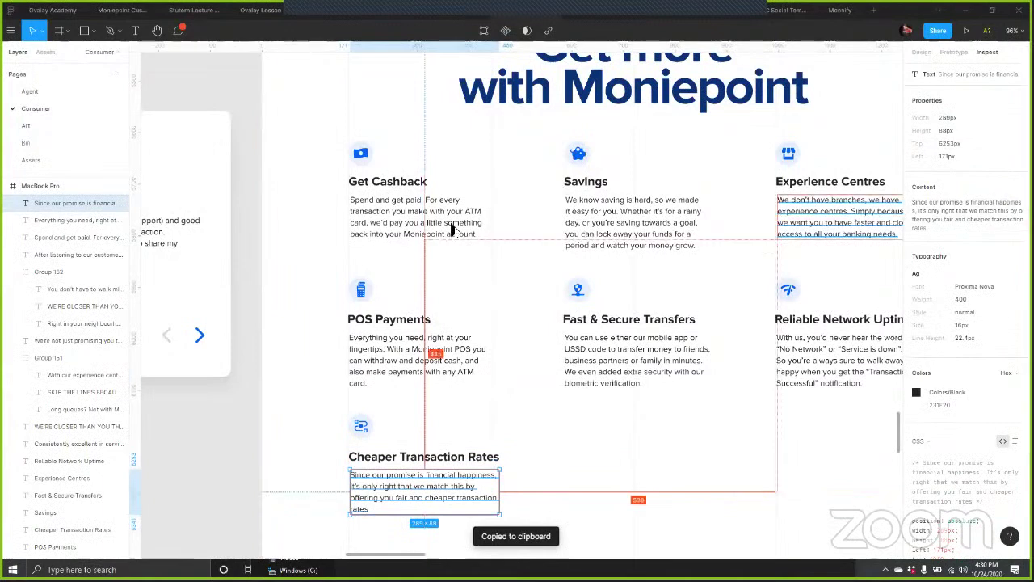
{"action": "key", "text": "alt+Tab"}
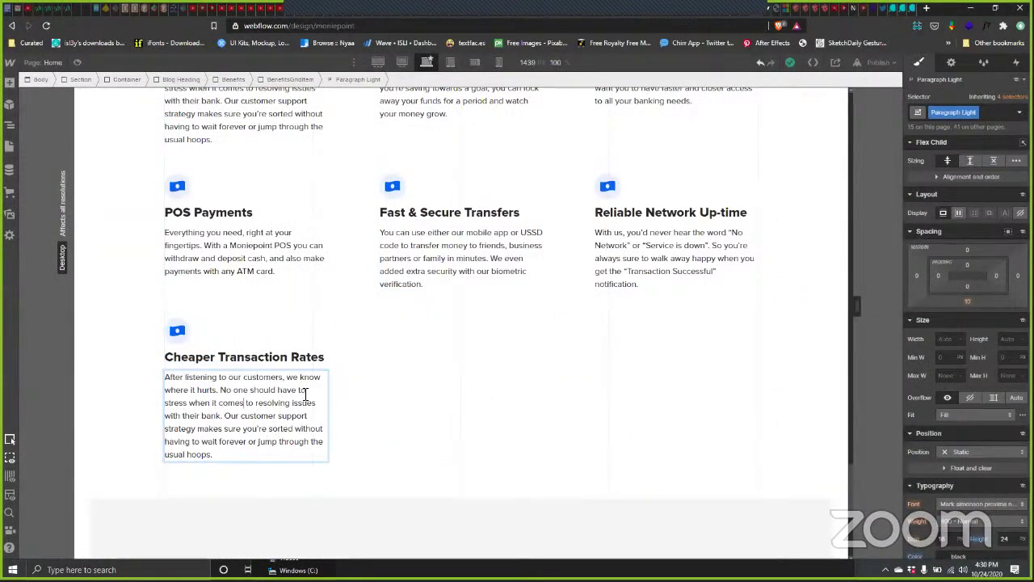
{"action": "key", "text": "ctrl+a"}
{"action": "key", "text": "ctrl+v"}
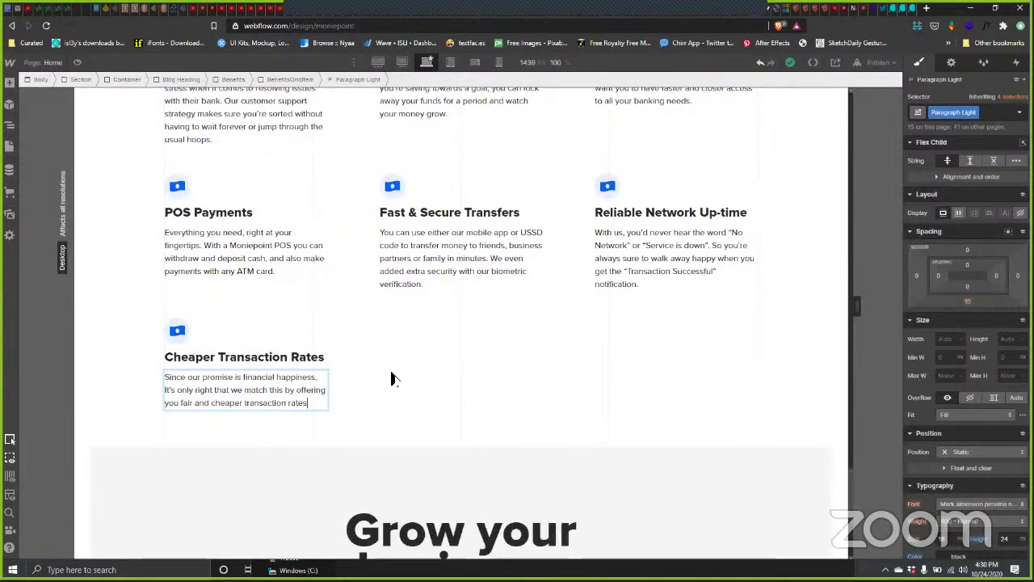
Step: Replace the icon above the Savings heading with the Savings.svg asset
{"action": "scroll", "coordinate": [364, 378], "scroll_direction": "up", "scroll_amount": 2}
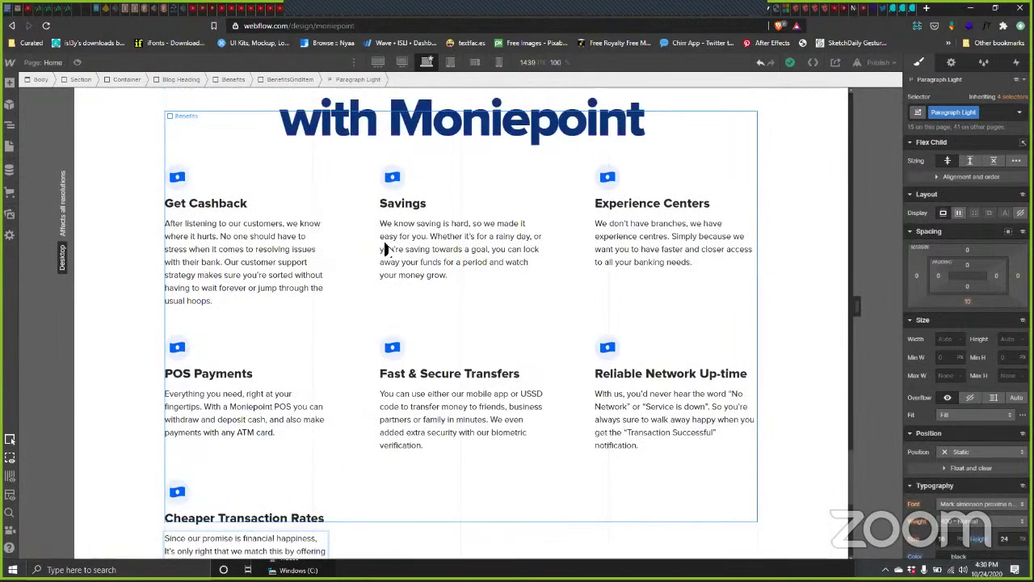
{"action": "left_click", "coordinate": [392, 176]}
{"action": "left_click", "coordinate": [415, 160]}
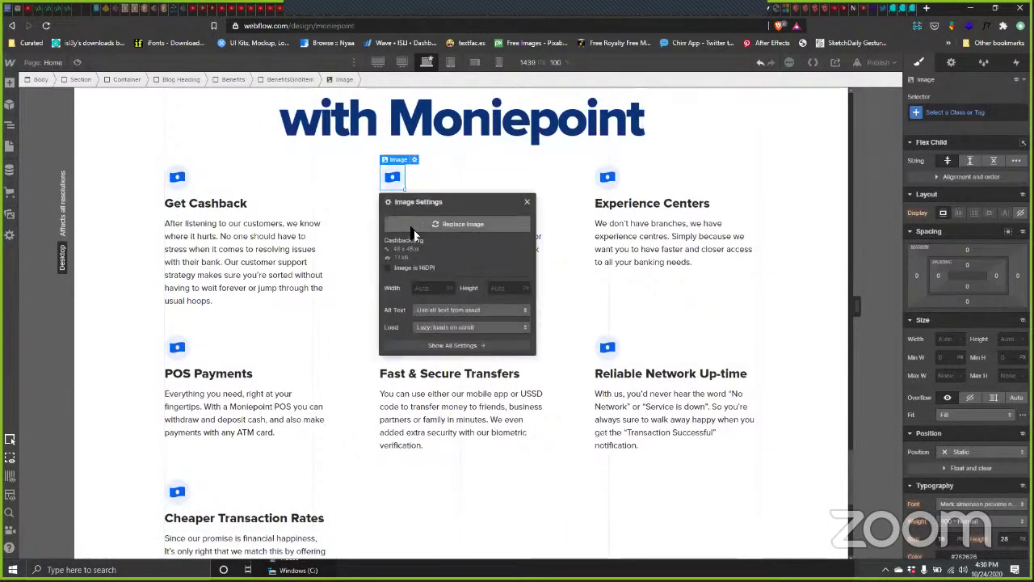
{"action": "left_click", "coordinate": [424, 230]}
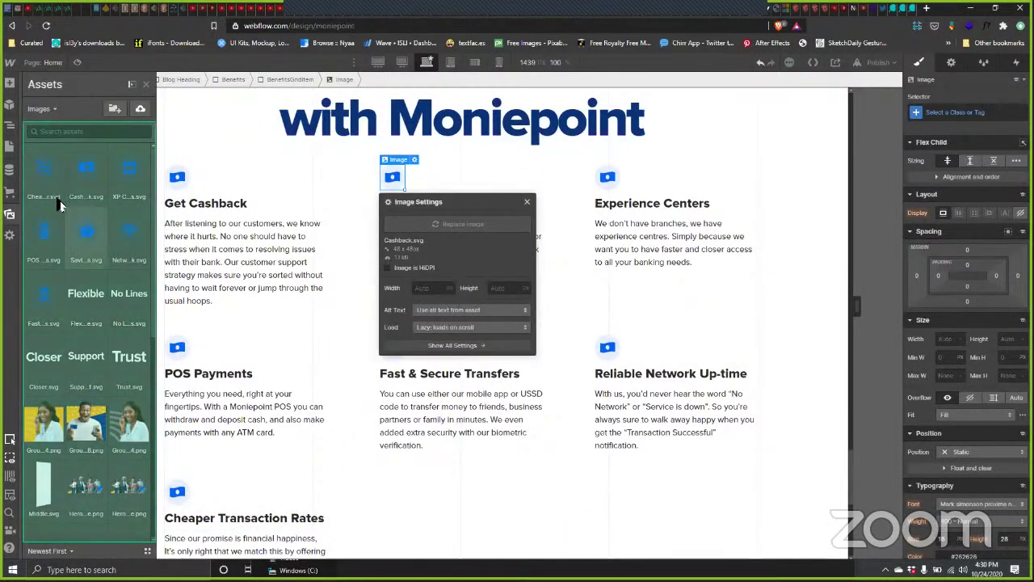
{"action": "left_click", "coordinate": [94, 239]}
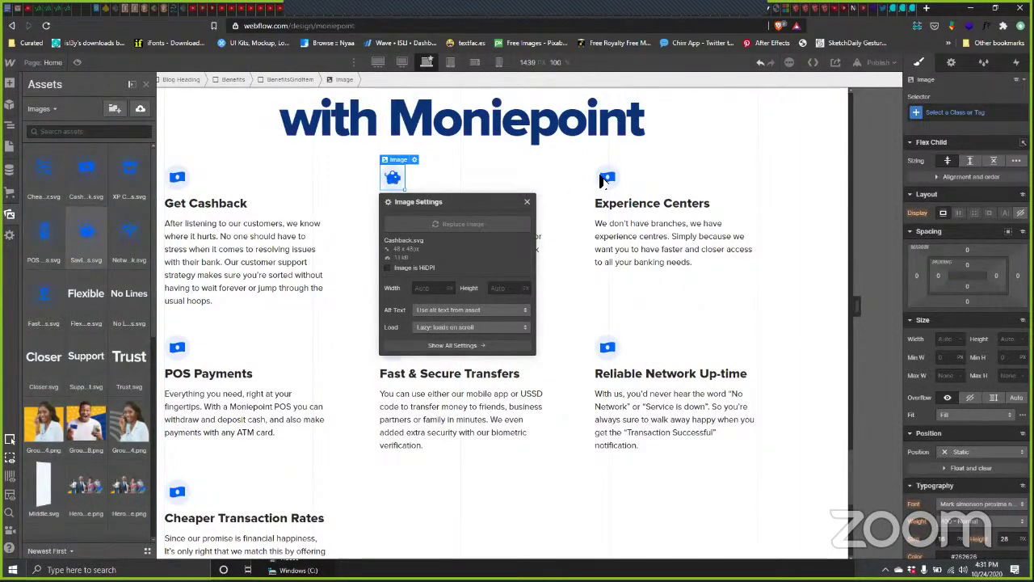
Step: Replace the icon above the Experience Centers heading with XP Centers.svg, checking the matching icon in the Figma design
{"action": "left_click", "coordinate": [606, 178]}
{"action": "key", "text": "Return"}
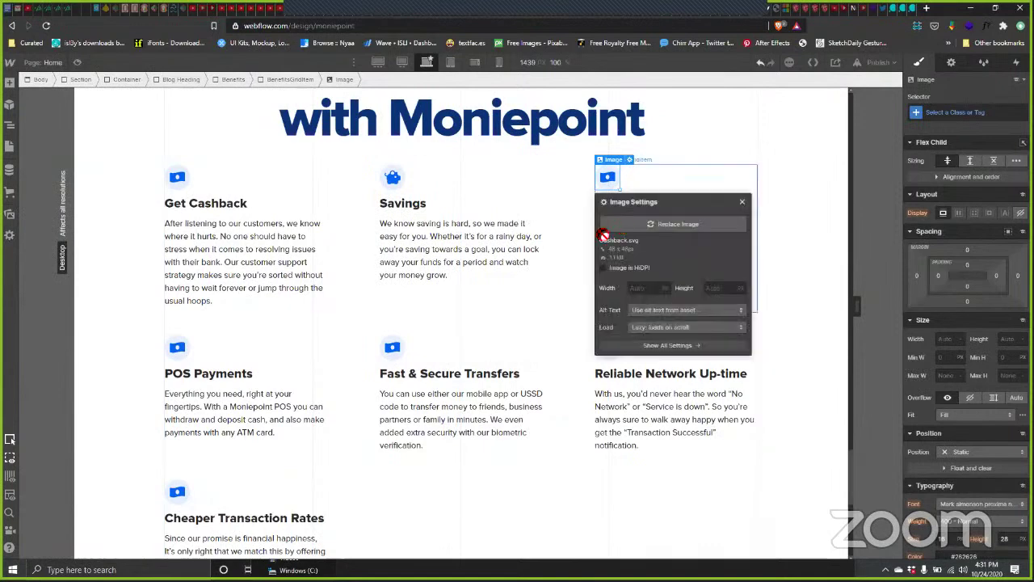
{"action": "left_click", "coordinate": [10, 186]}
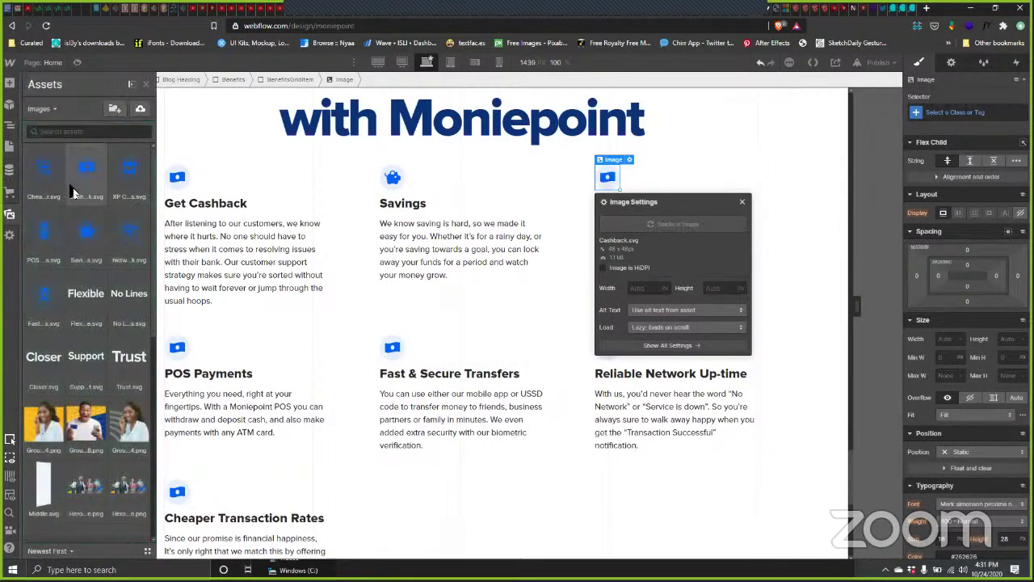
{"action": "scroll", "coordinate": [388, 253], "scroll_direction": "up", "scroll_amount": 1}
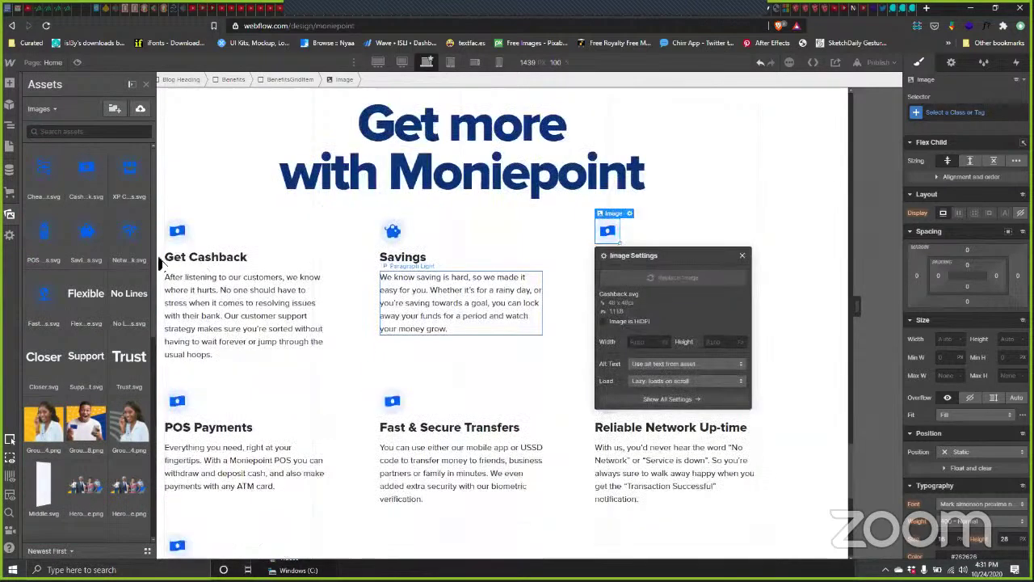
{"action": "left_click", "coordinate": [86, 232]}
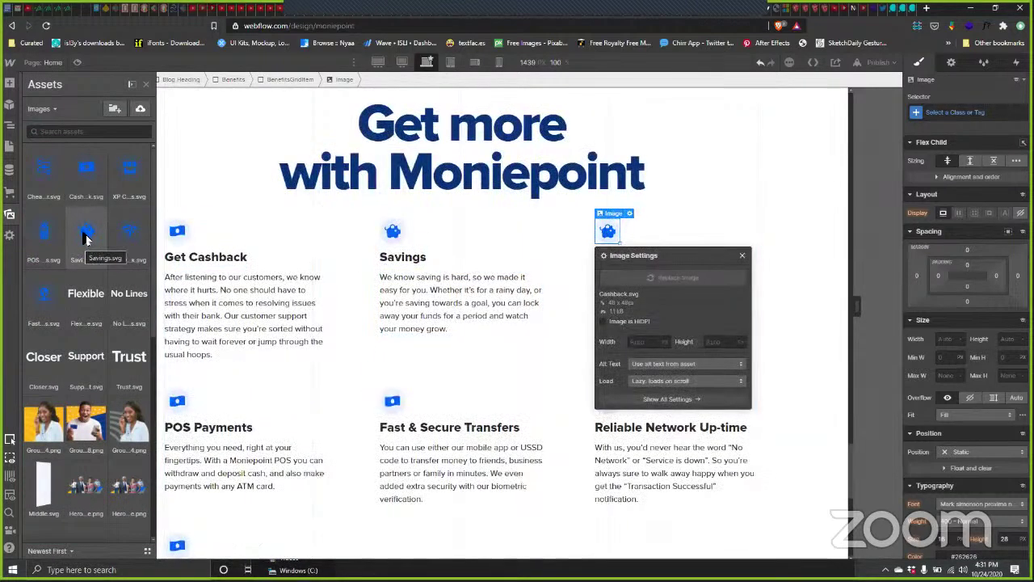
{"action": "key", "text": "alt+Tab"}
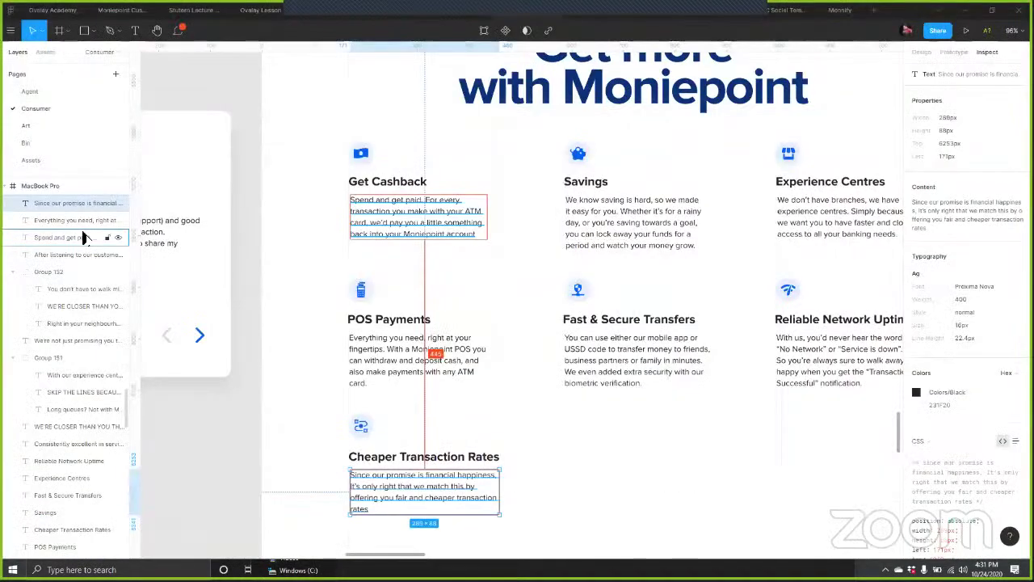
{"action": "key", "text": "alt+Tab"}
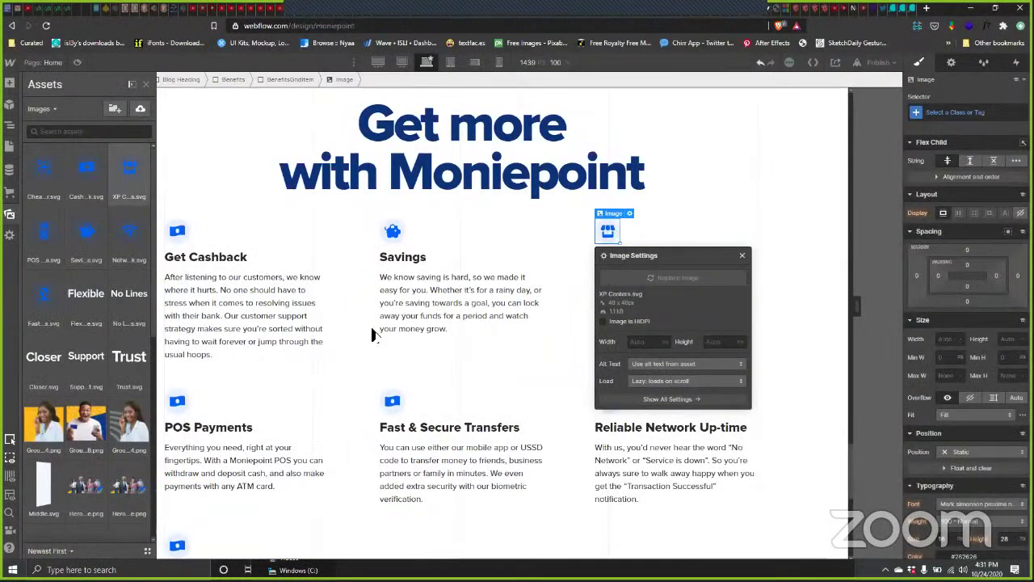
Step: Replace the icon above the POS Payments heading with the POS Payments.svg asset
{"action": "left_click", "coordinate": [175, 405]}
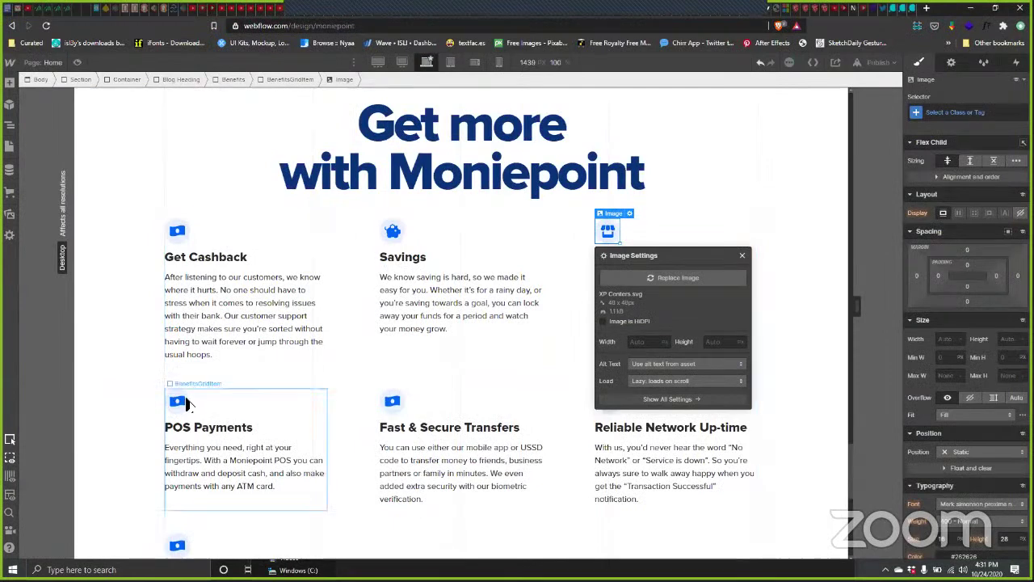
{"action": "key", "text": "Return"}
{"action": "left_click", "coordinate": [242, 254]}
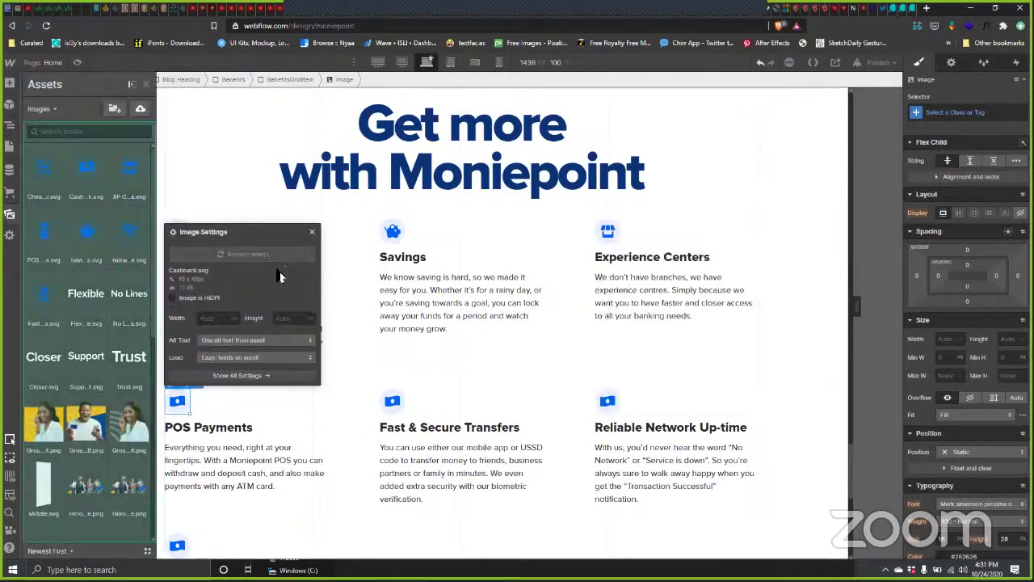
{"action": "left_click", "coordinate": [43, 234]}
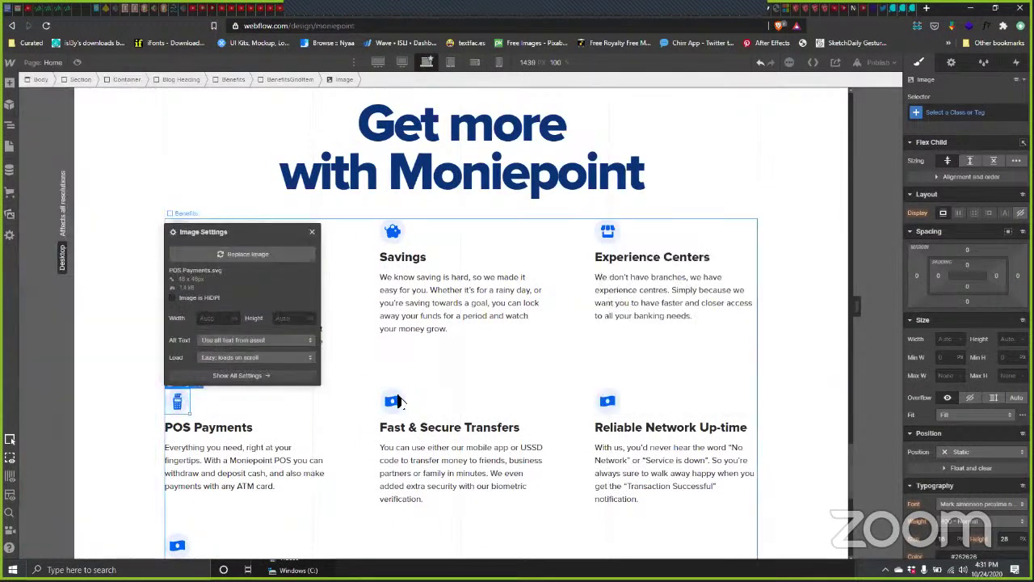
Step: Replace the icon above the Fast & Secure Transfers heading with the Fast Transfers.svg asset
{"action": "left_click", "coordinate": [408, 392]}
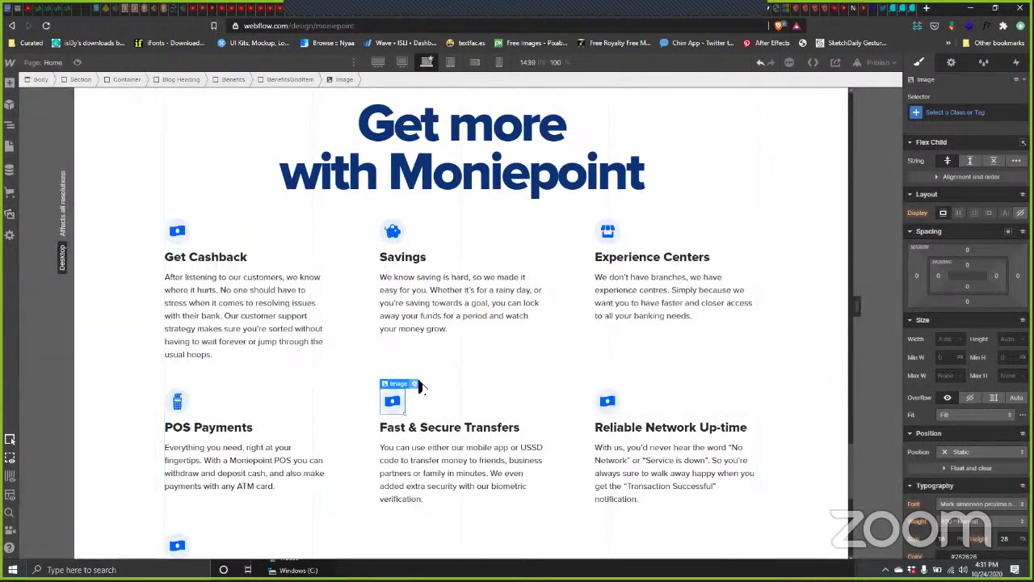
{"action": "key", "text": "Return"}
{"action": "left_click", "coordinate": [461, 254]}
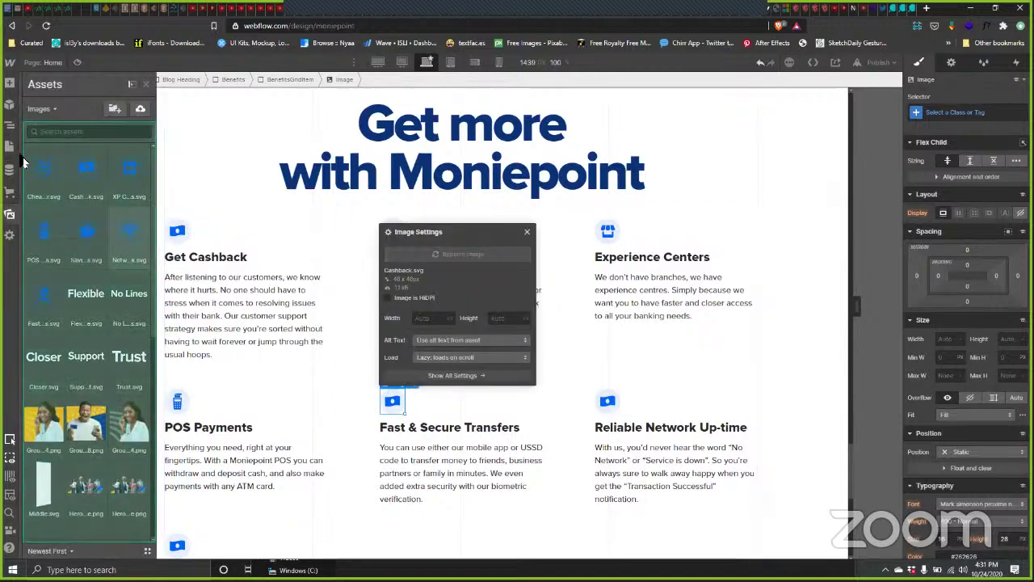
{"action": "left_click", "coordinate": [43, 295]}
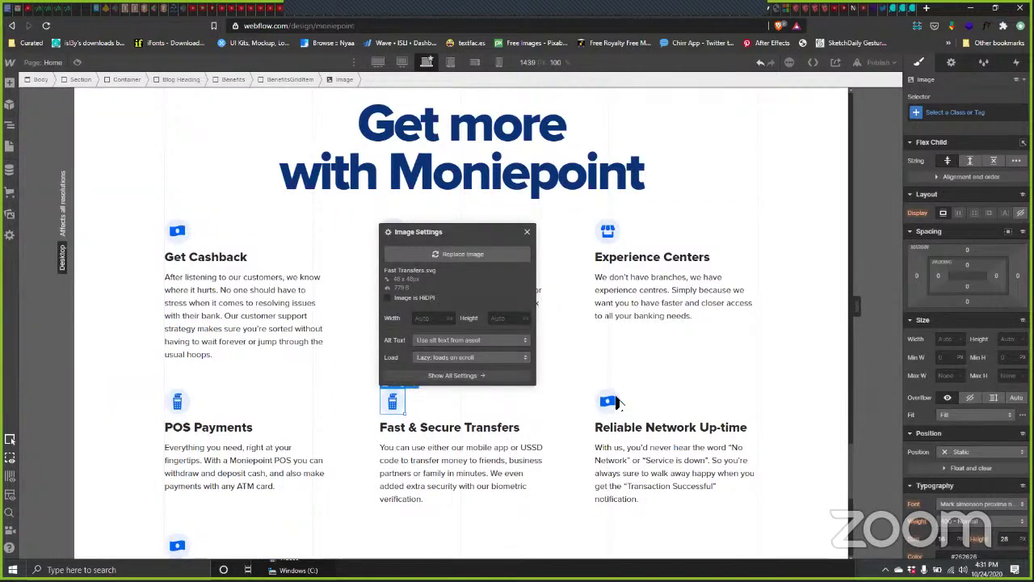
Step: Replace the icon above the Reliable Network Up-time heading with the network signal SVG asset
{"action": "left_click", "coordinate": [610, 404]}
{"action": "key", "text": "Return"}
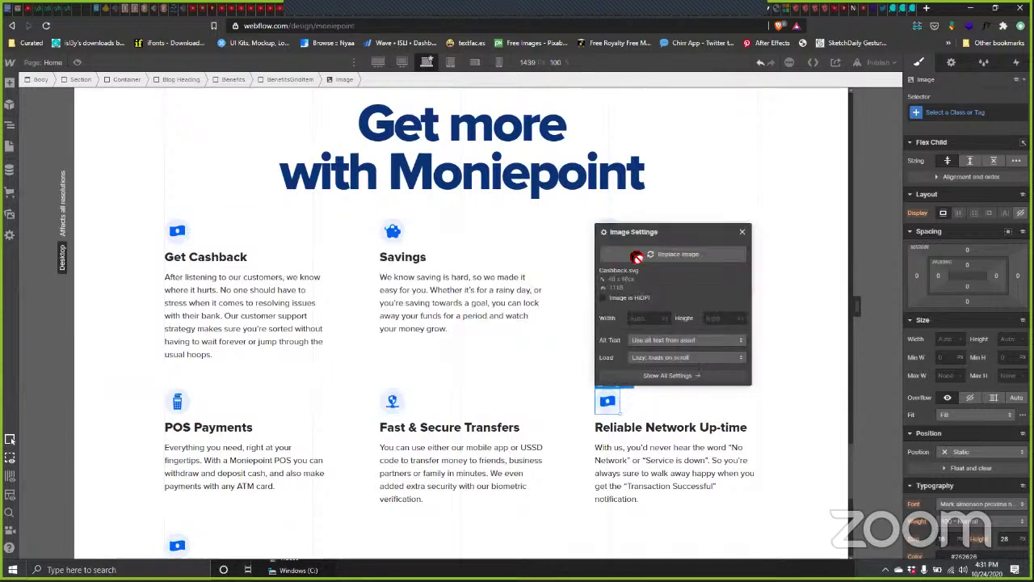
{"action": "left_click", "coordinate": [638, 253]}
{"action": "left_click", "coordinate": [129, 239]}
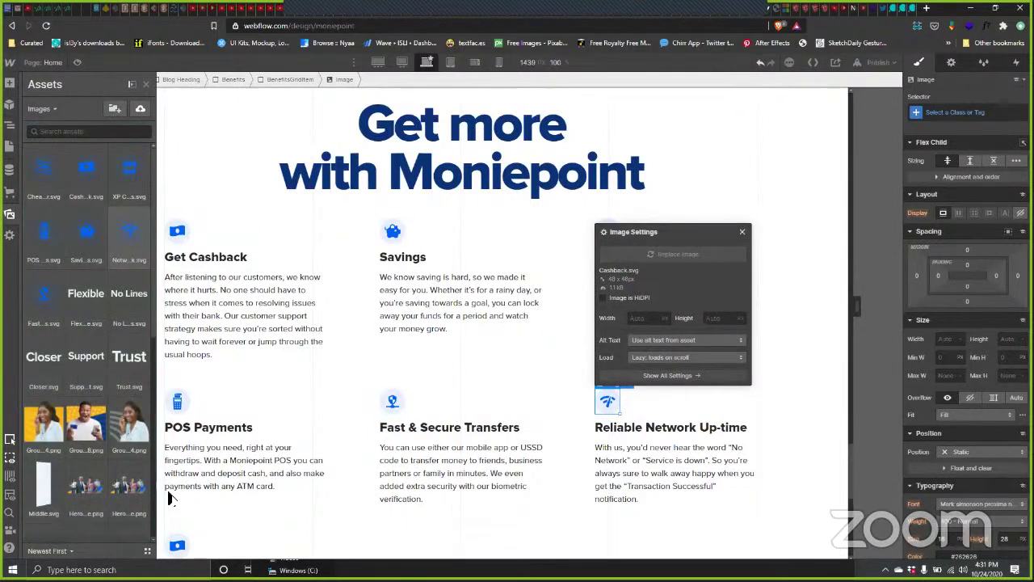
Step: Replace the icon above the Cheaper Transaction Rates heading with the matching cheaper-rates SVG asset and close the image settings
{"action": "left_click", "coordinate": [178, 546]}
{"action": "scroll", "coordinate": [233, 501], "scroll_direction": "down", "scroll_amount": 2}
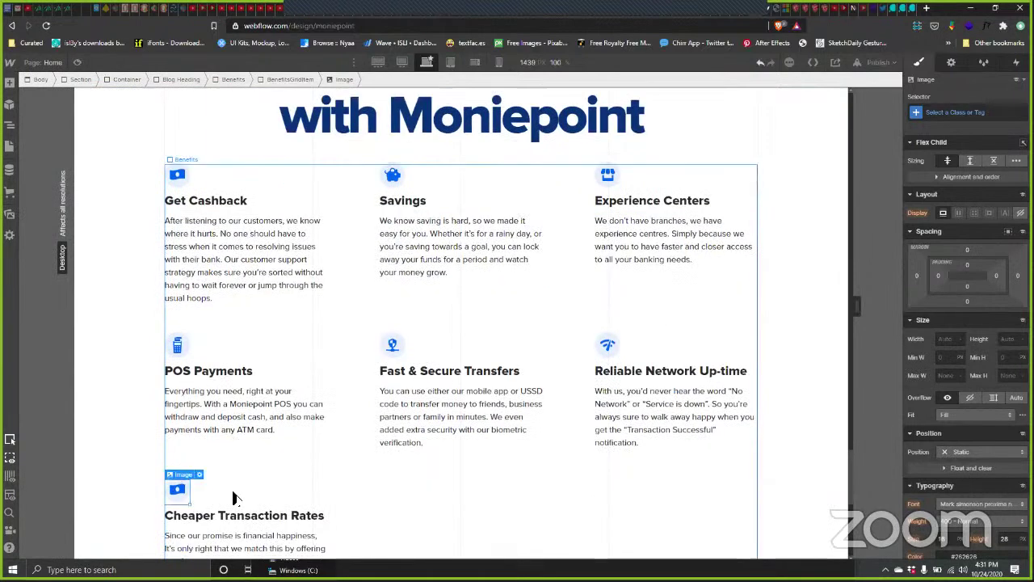
{"action": "key", "text": "Return"}
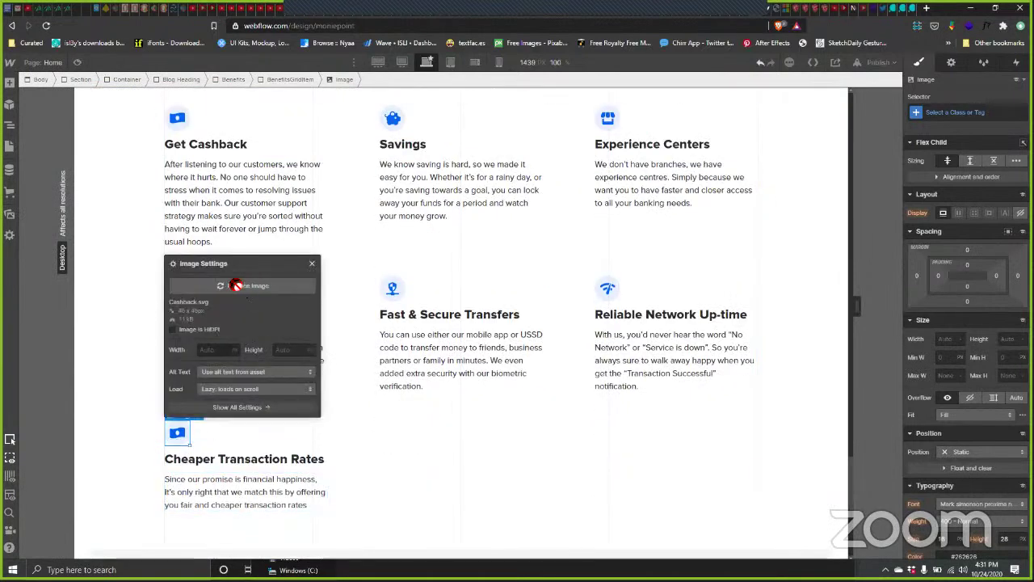
{"action": "left_click", "coordinate": [242, 285]}
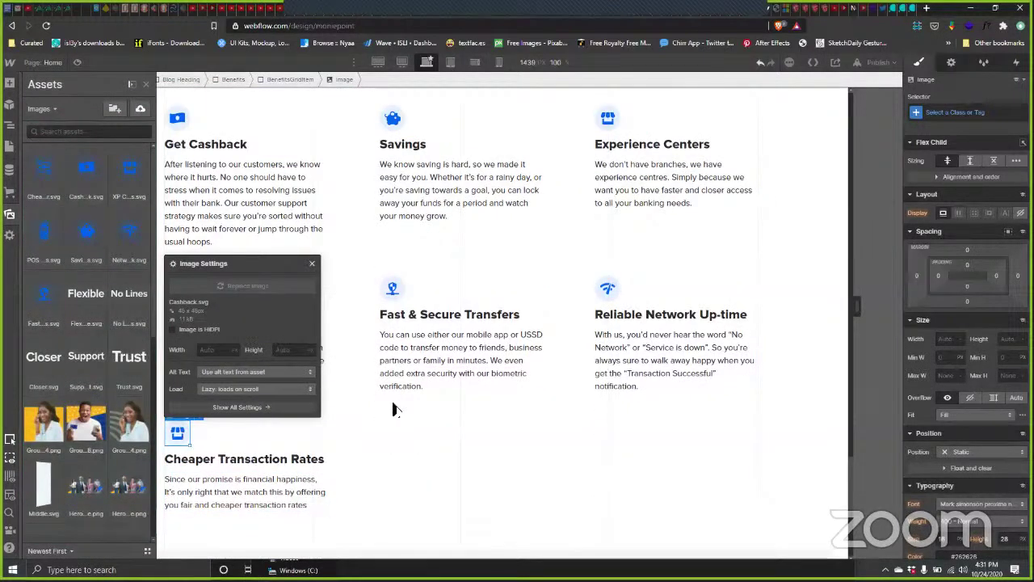
{"action": "left_click", "coordinate": [384, 460]}
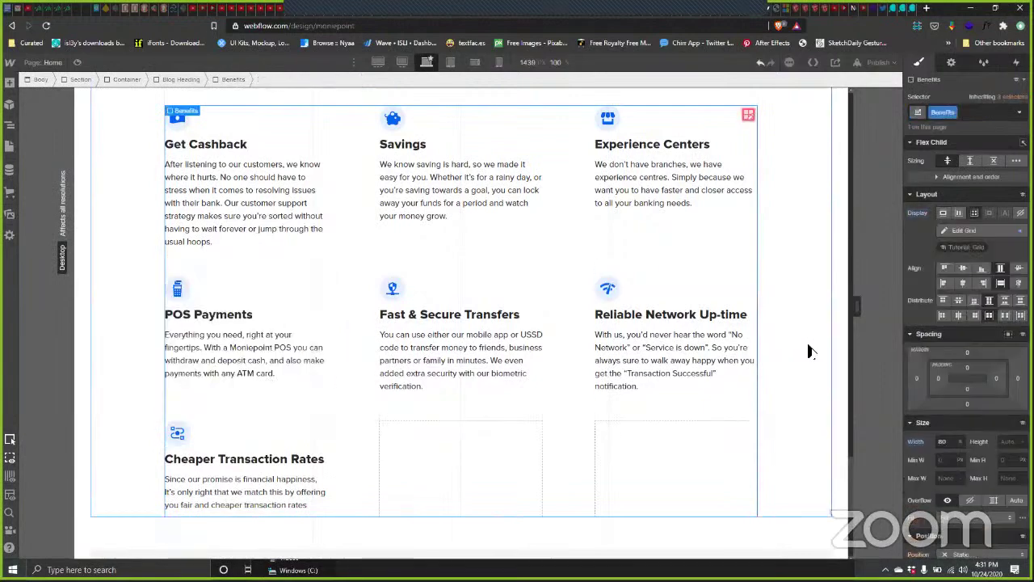
Step: Publish the site to moniepoint.webflow.io and switch to the browser tab with the live page
{"action": "scroll", "coordinate": [806, 354], "scroll_direction": "up", "scroll_amount": 1}
{"action": "scroll", "coordinate": [803, 351], "scroll_direction": "down", "scroll_amount": 1}
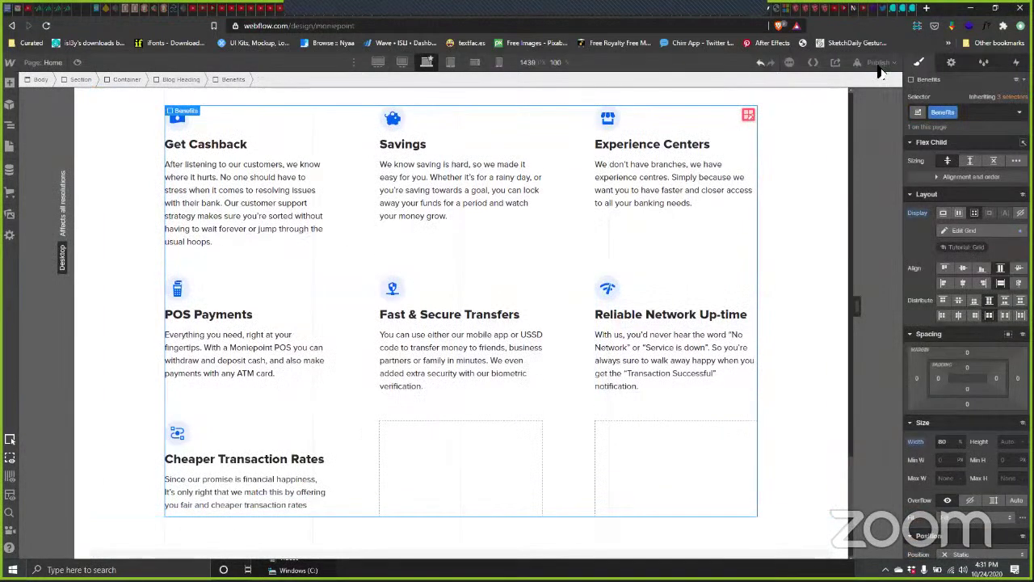
{"action": "left_click", "coordinate": [878, 62]}
{"action": "left_click", "coordinate": [839, 243]}
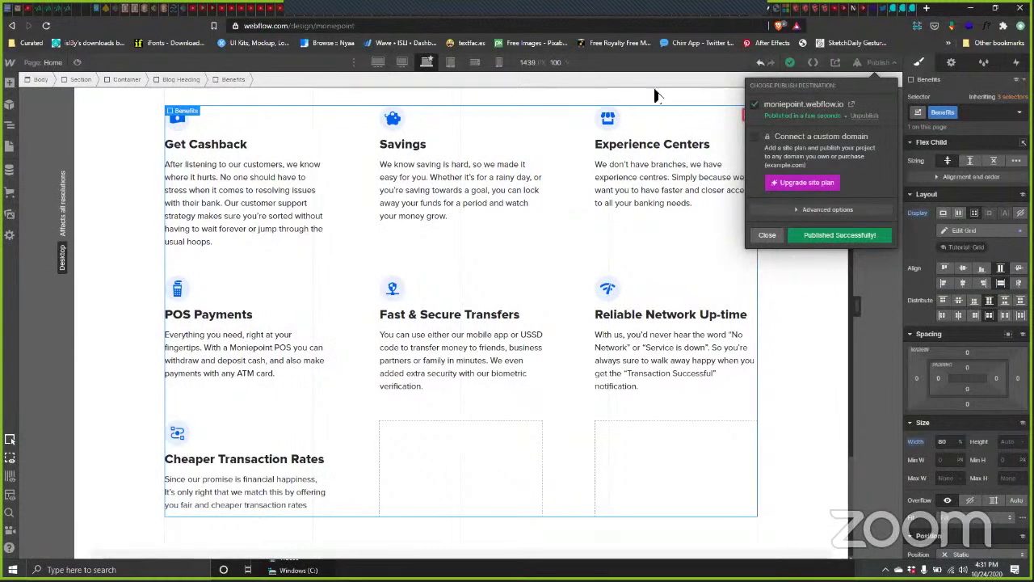
{"action": "key", "text": "ctrl+Tab"}
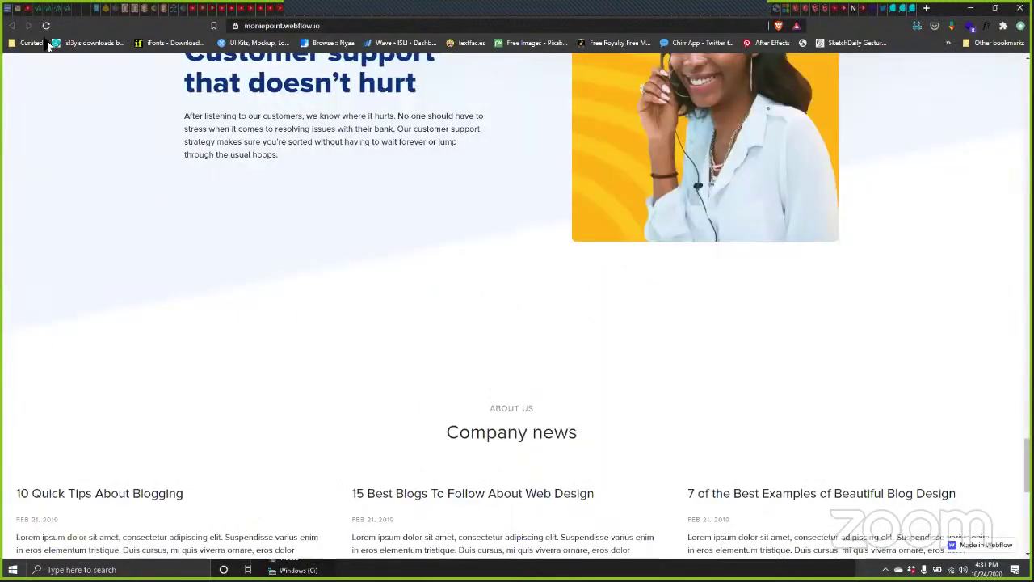
Step: Reload the live page, examine the benefits grid under the Get more with Moniepoint heading, and return to the Webflow Designer with the publish dialog closed
{"action": "scroll", "coordinate": [533, 240], "scroll_direction": "down", "scroll_amount": 1}
{"action": "key", "text": "F5"}
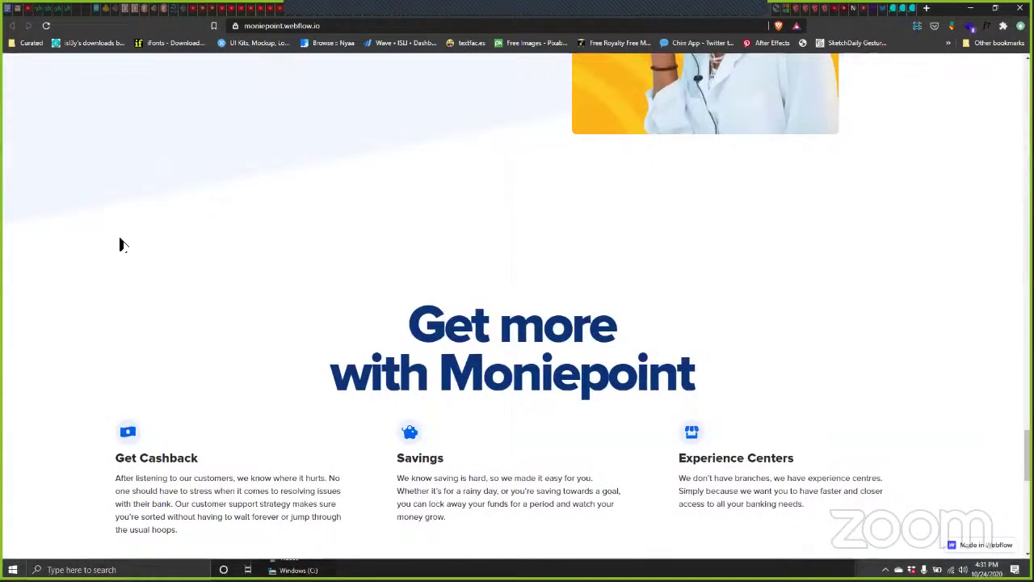
{"action": "scroll", "coordinate": [128, 234], "scroll_direction": "down", "scroll_amount": 4}
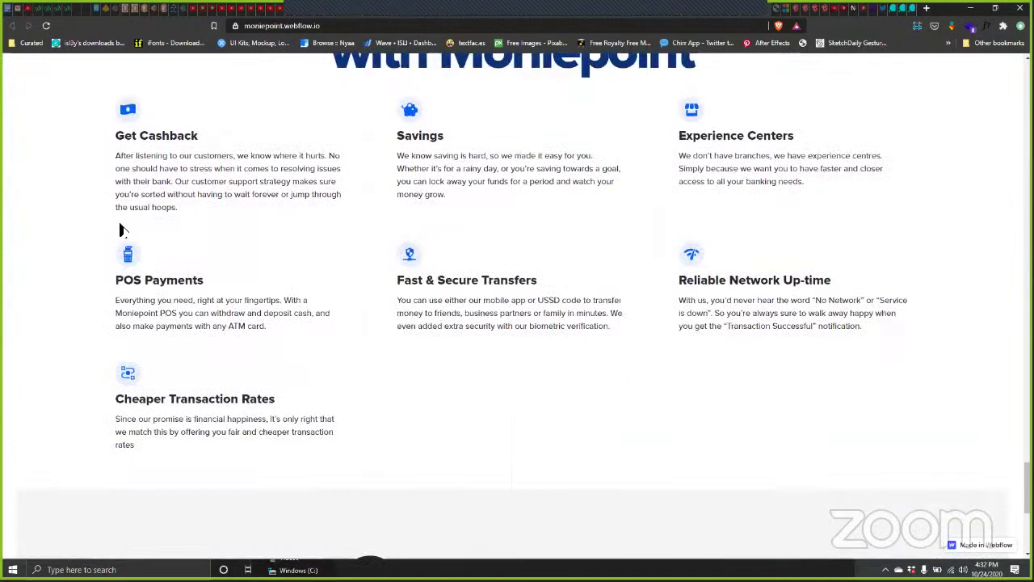
{"action": "scroll", "coordinate": [121, 230], "scroll_direction": "up", "scroll_amount": 1}
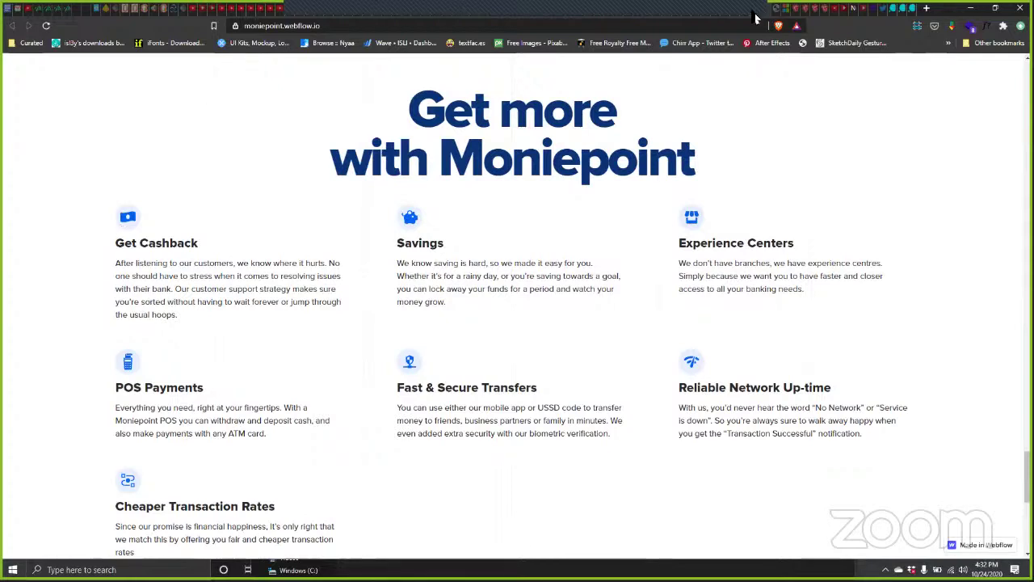
{"action": "key", "text": "ctrl+w"}
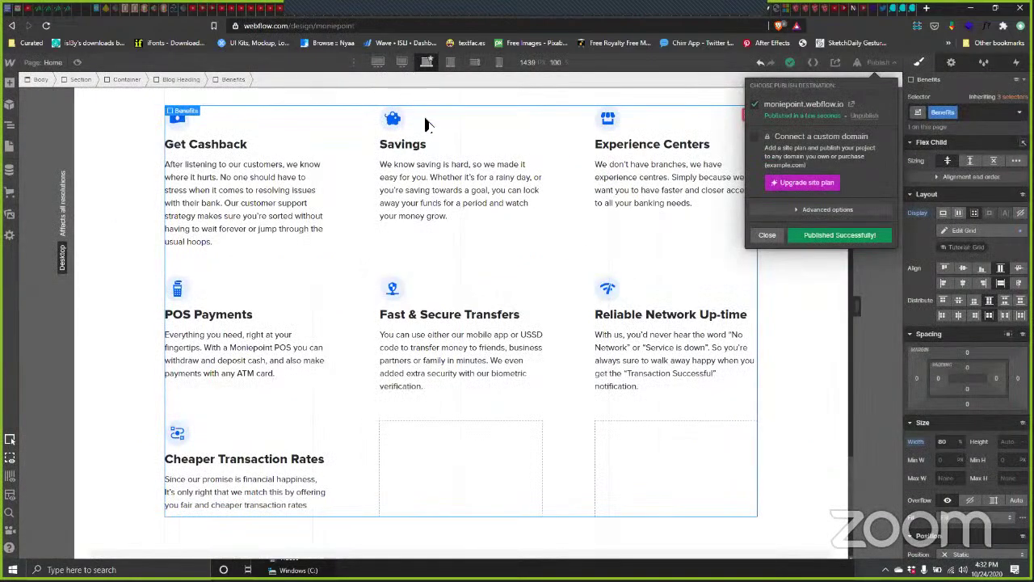
{"action": "key", "text": "Escape"}
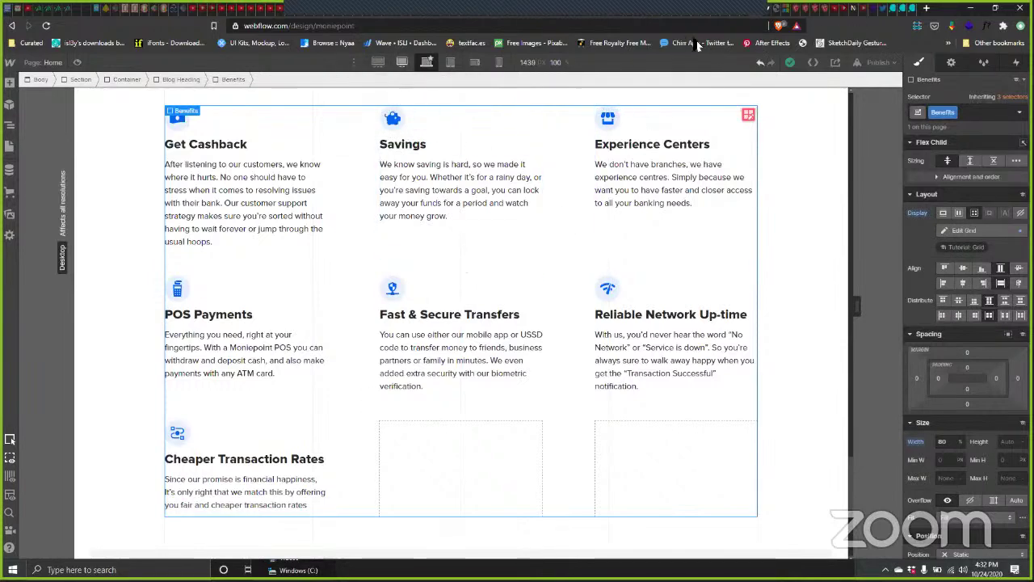
{"action": "left_click", "coordinate": [772, 9]}
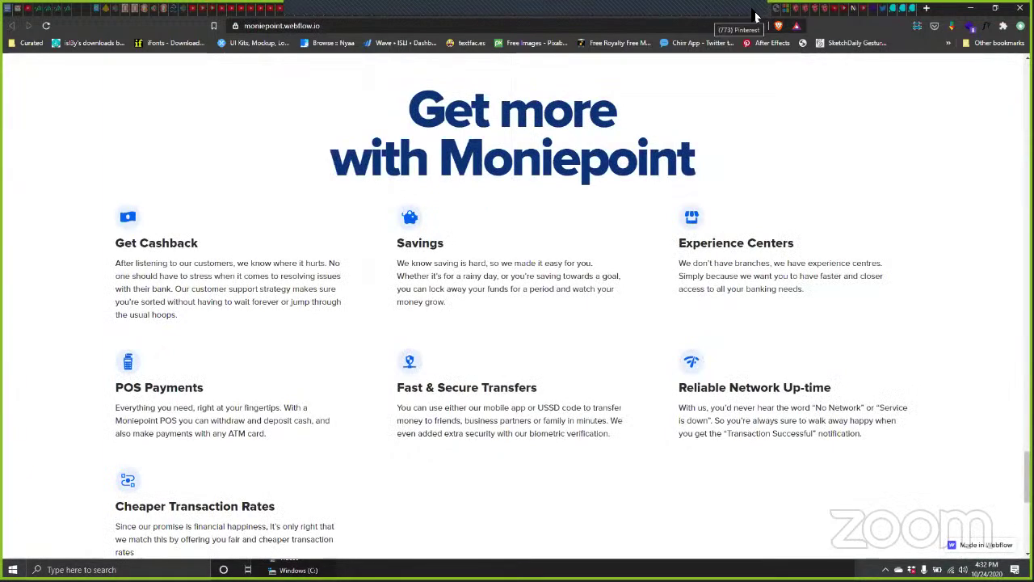
{"action": "key", "text": "ctrl+Tab"}
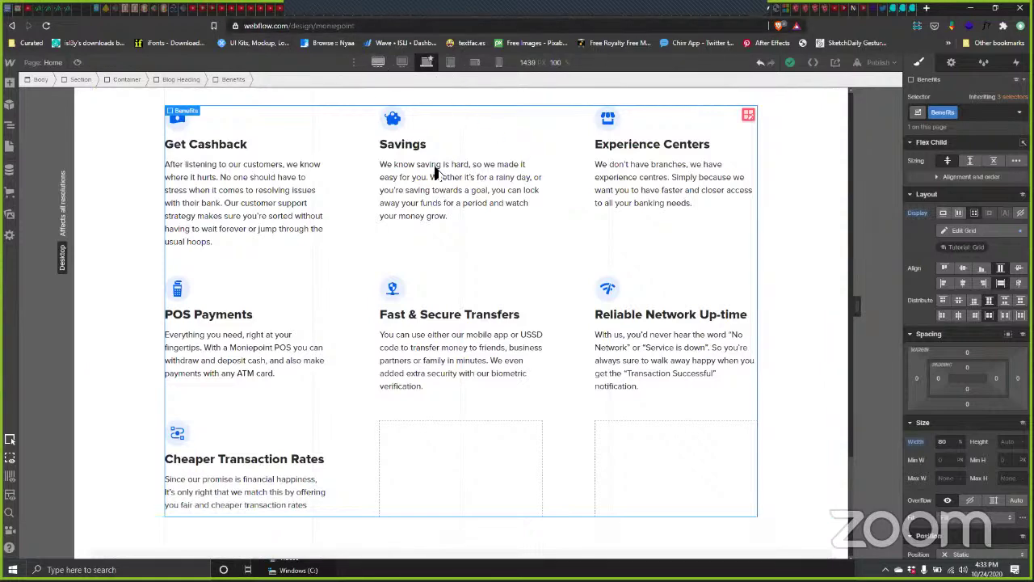
Step: Set all three columns of the Benefits grid to 0.75fr at the 1920 px breakpoint
{"action": "key", "text": "shift+1"}
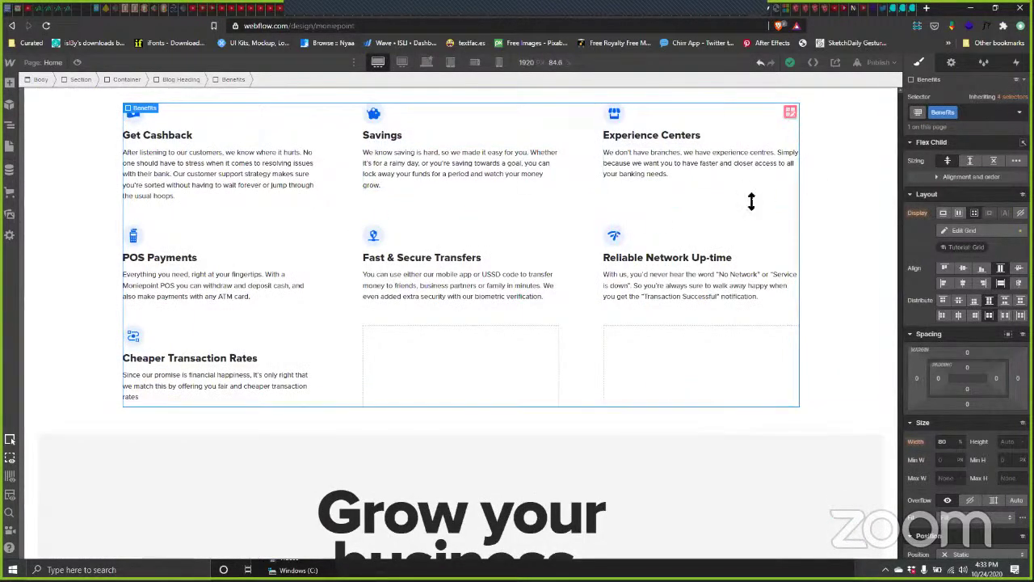
{"action": "double_click", "coordinate": [608, 176]}
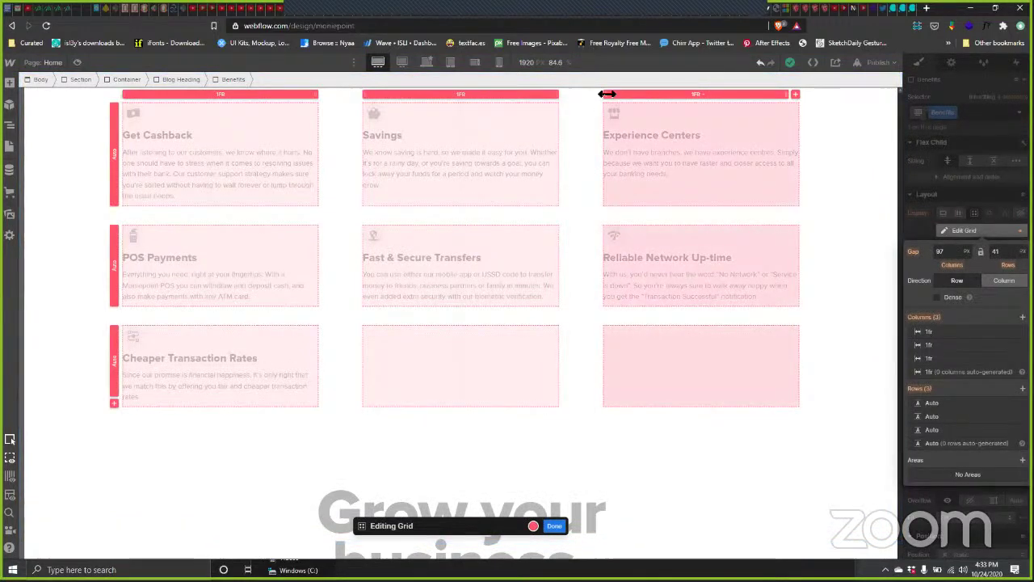
{"action": "left_click_drag", "start_coordinate": [618, 94], "coordinate": [621, 94]}
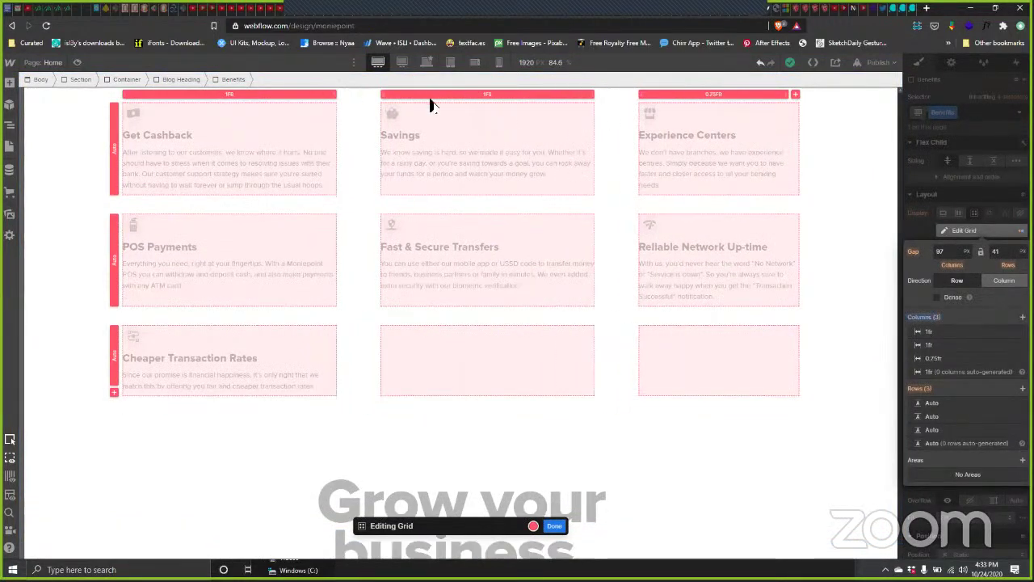
{"action": "left_click_drag", "start_coordinate": [333, 95], "coordinate": [320, 99]}
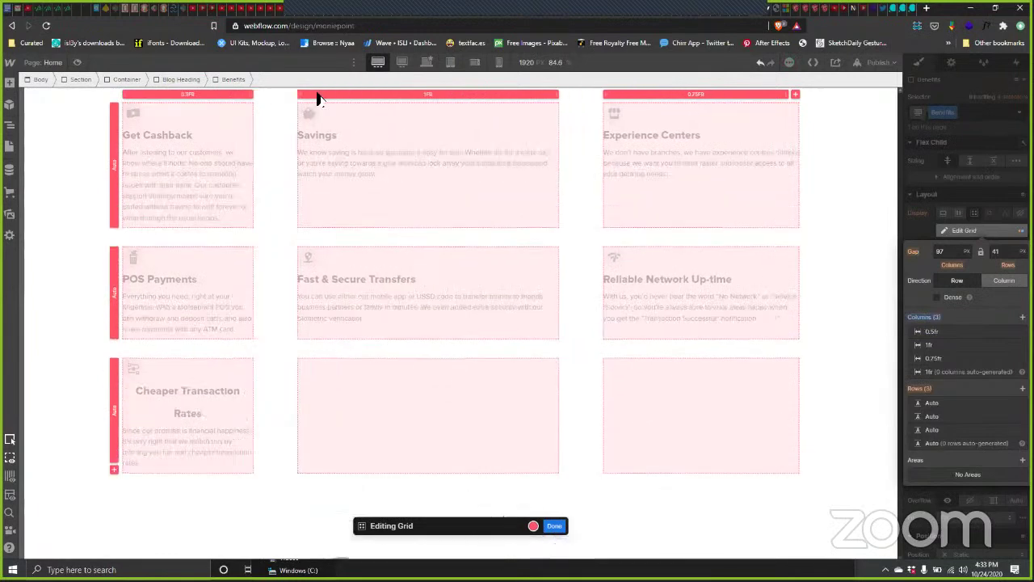
{"action": "left_click_drag", "start_coordinate": [253, 94], "coordinate": [267, 102]}
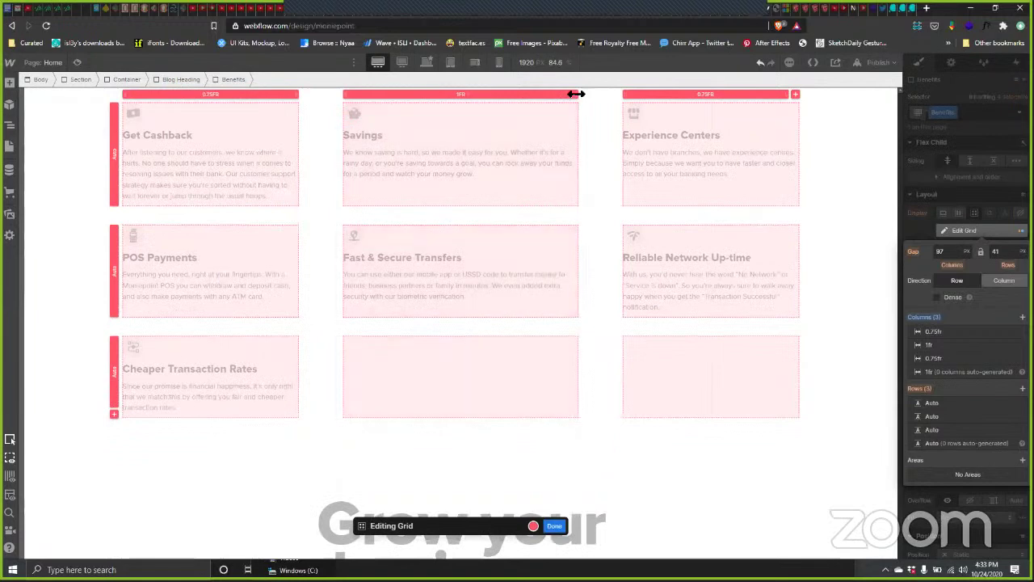
{"action": "left_click_drag", "start_coordinate": [577, 95], "coordinate": [570, 94]}
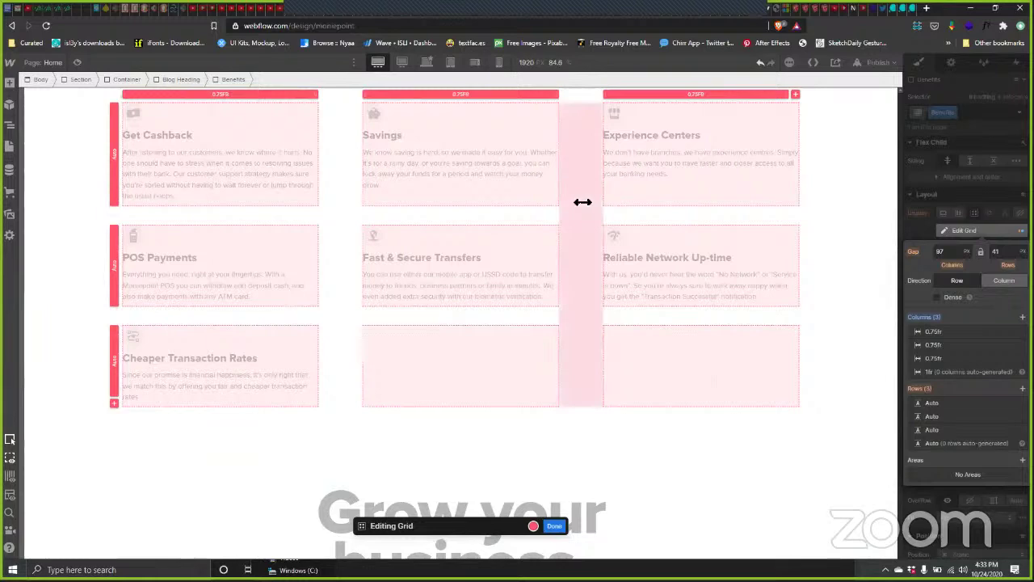
Step: Try widening the Benefits grid's column gap to 152 px, undo the change, and finish editing the grid
{"action": "left_click_drag", "start_coordinate": [583, 202], "coordinate": [611, 205]}
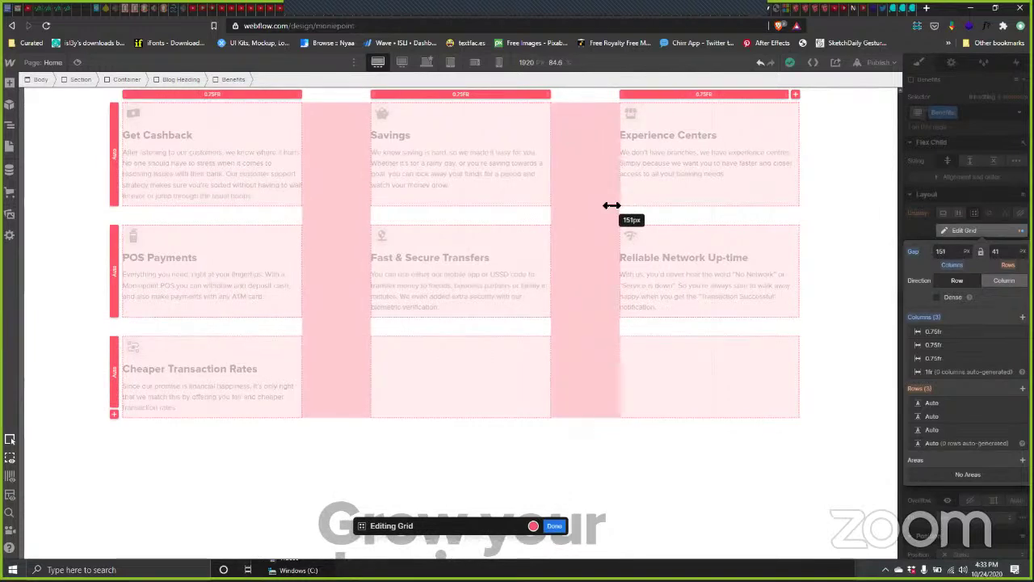
{"action": "left_click_drag", "start_coordinate": [612, 205], "coordinate": [613, 205]}
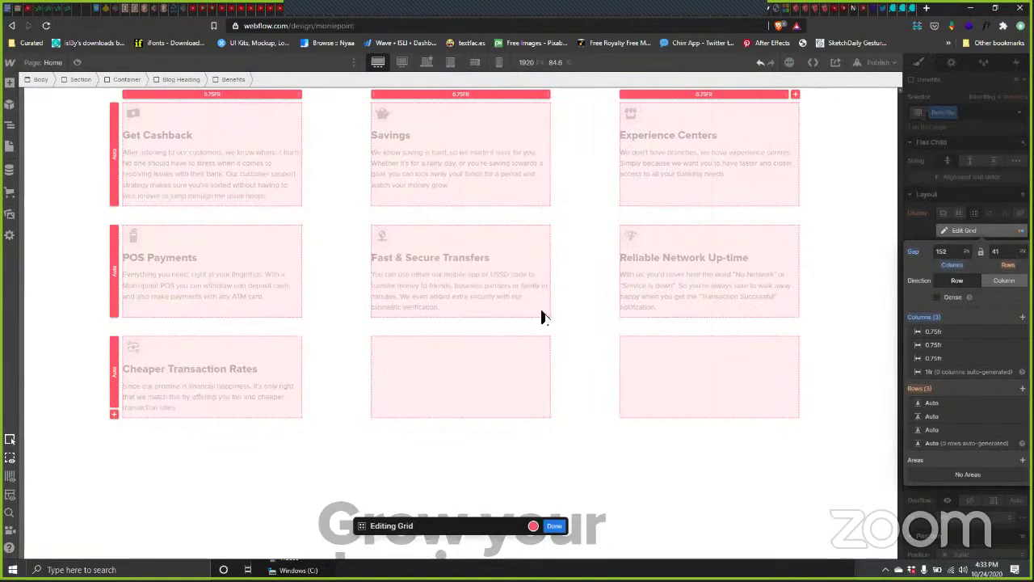
{"action": "scroll", "coordinate": [545, 316], "scroll_direction": "up", "scroll_amount": 10}
{"action": "scroll", "coordinate": [544, 316], "scroll_direction": "down", "scroll_amount": 5}
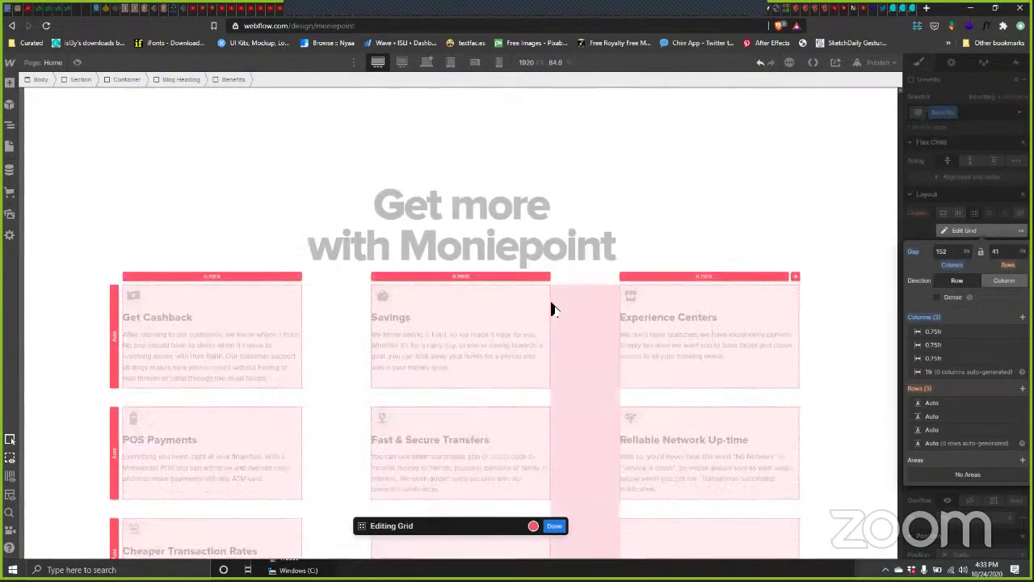
{"action": "left_click_drag", "start_coordinate": [555, 303], "coordinate": [651, 361]}
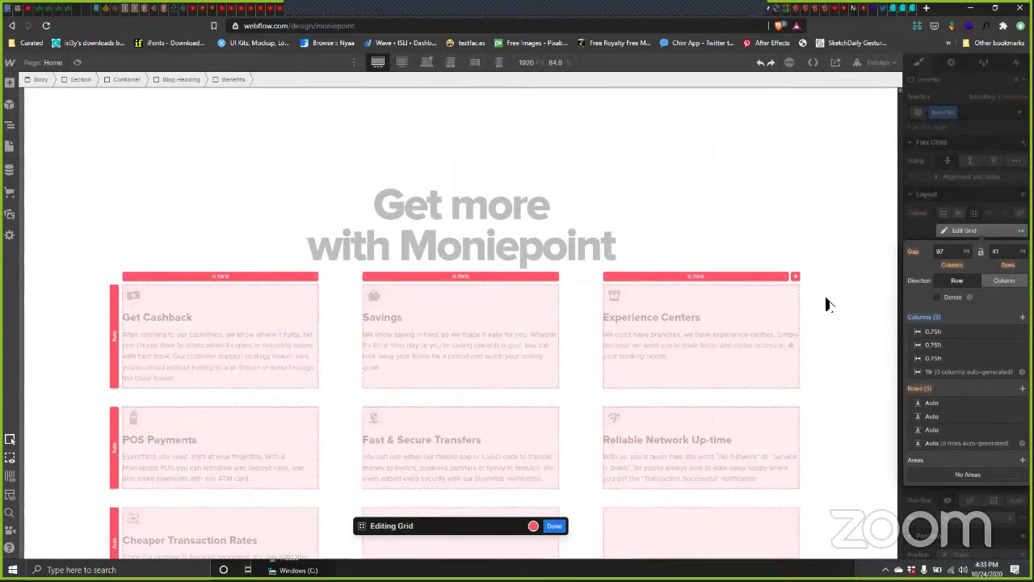
{"action": "left_click", "coordinate": [555, 526]}
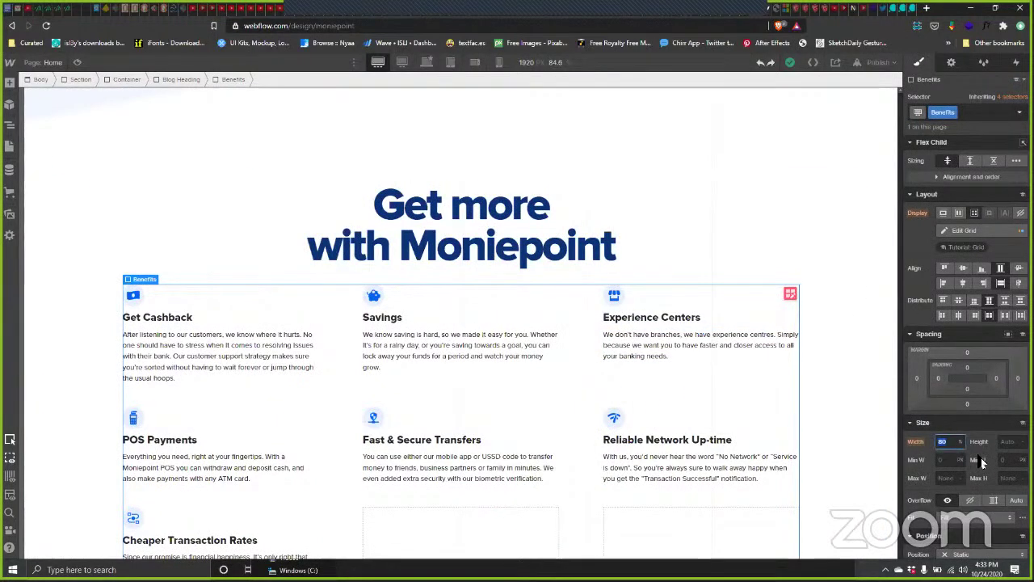
Step: Compare widths of 70% and 60% for the Benefits grid and set its width to 60%
{"action": "type", "text": "70"}
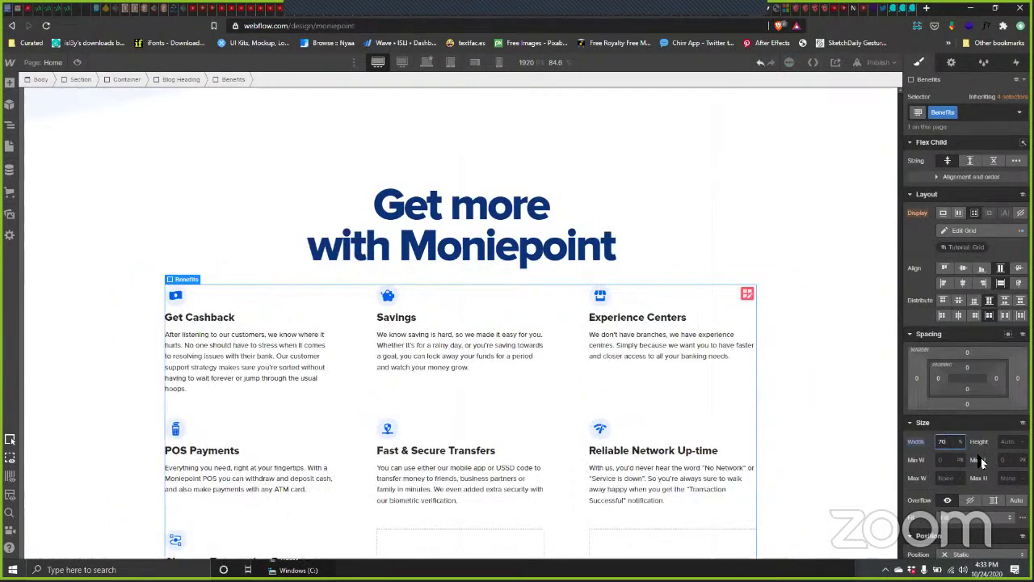
{"action": "key", "text": "shift+Down"}
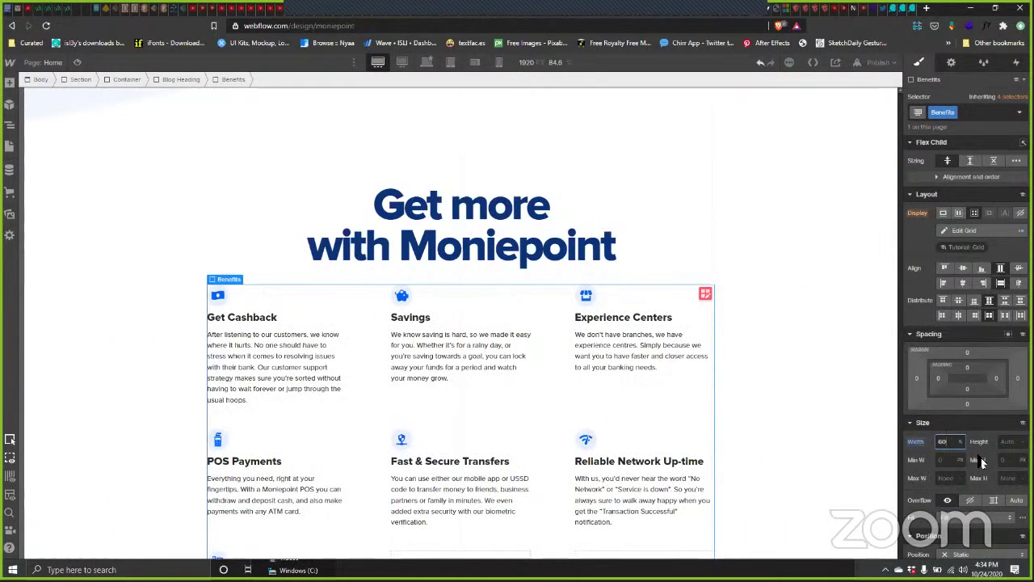
{"action": "key", "text": "shift+Up"}
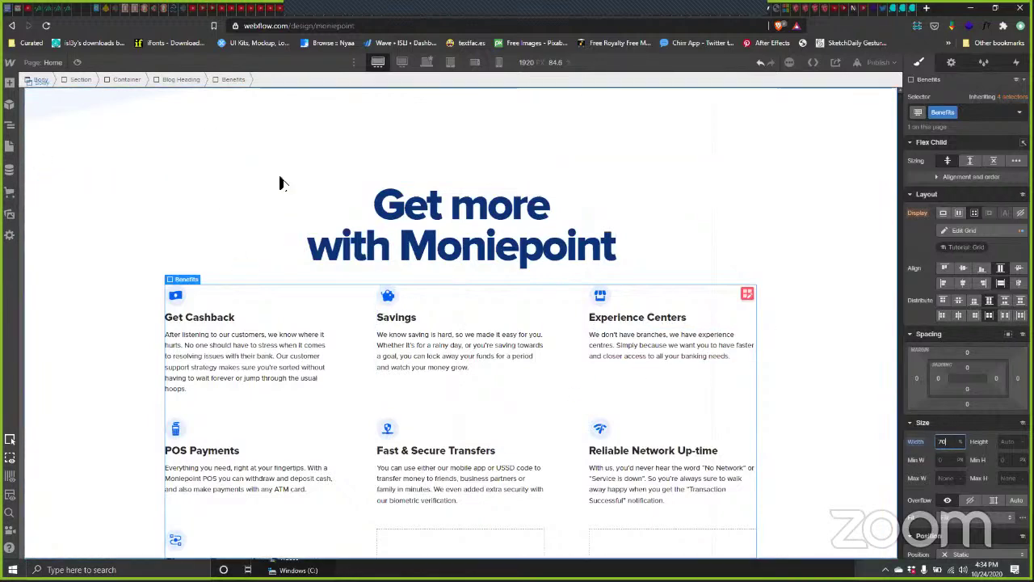
{"action": "scroll", "coordinate": [316, 212], "scroll_direction": "up", "scroll_amount": 3}
{"action": "scroll", "coordinate": [316, 212], "scroll_direction": "down", "scroll_amount": 2}
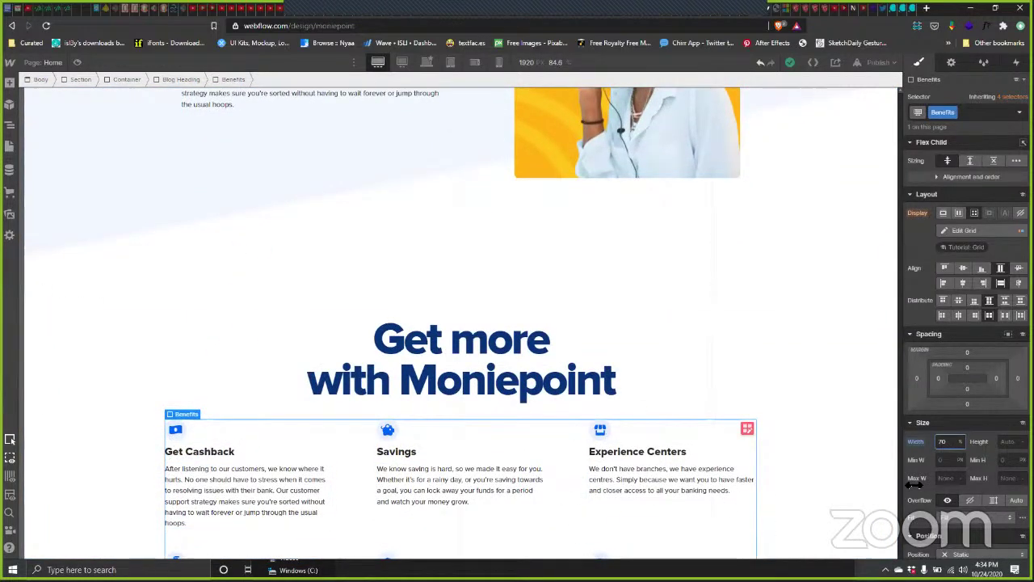
{"action": "key", "text": "shift+Down"}
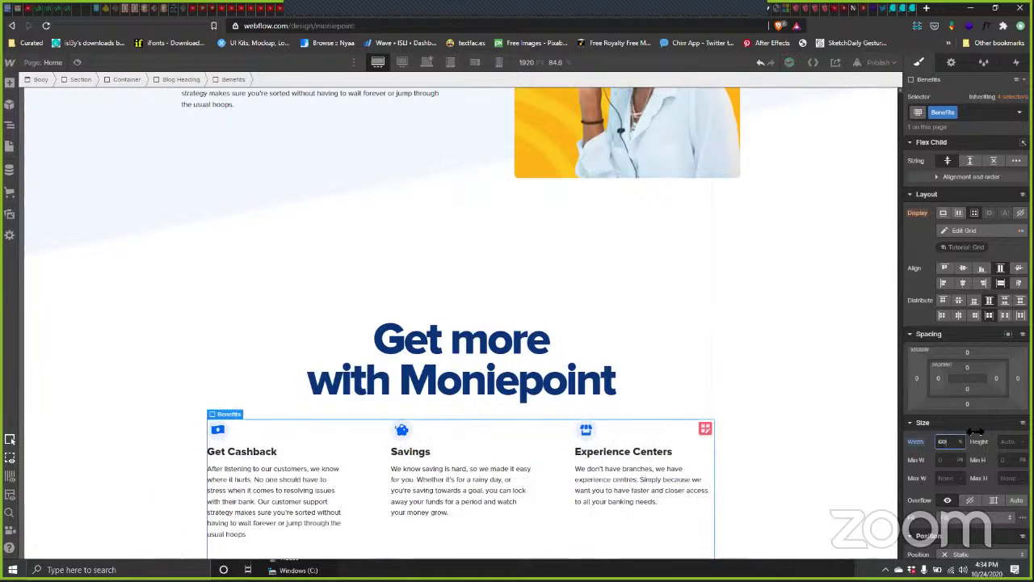
Step: Narrow the Benefits grid's column gap to 72 px and finish editing the grid
{"action": "scroll", "coordinate": [794, 412], "scroll_direction": "down", "scroll_amount": 2}
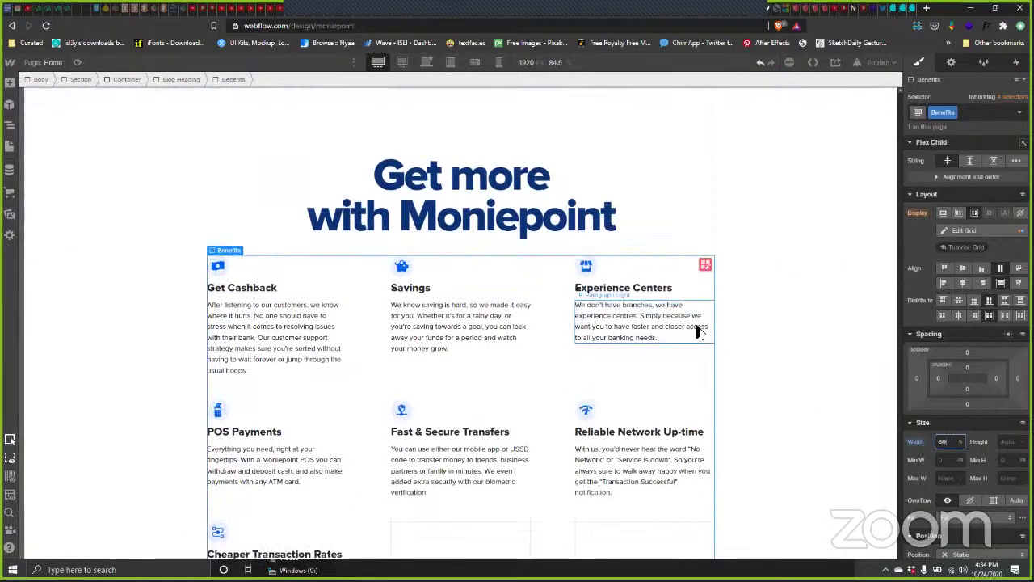
{"action": "scroll", "coordinate": [698, 331], "scroll_direction": "down", "scroll_amount": 1}
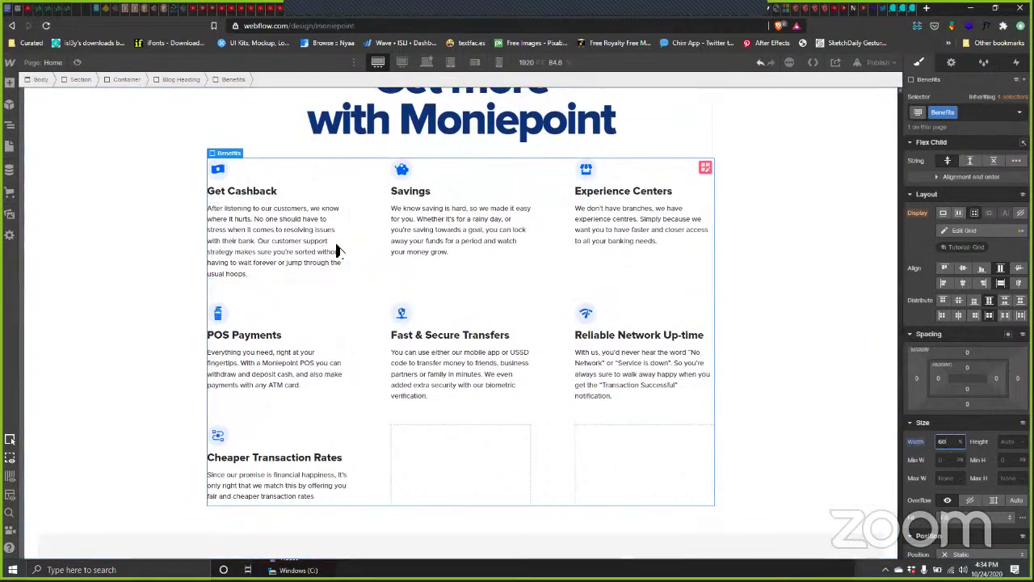
{"action": "left_click", "coordinate": [706, 169]}
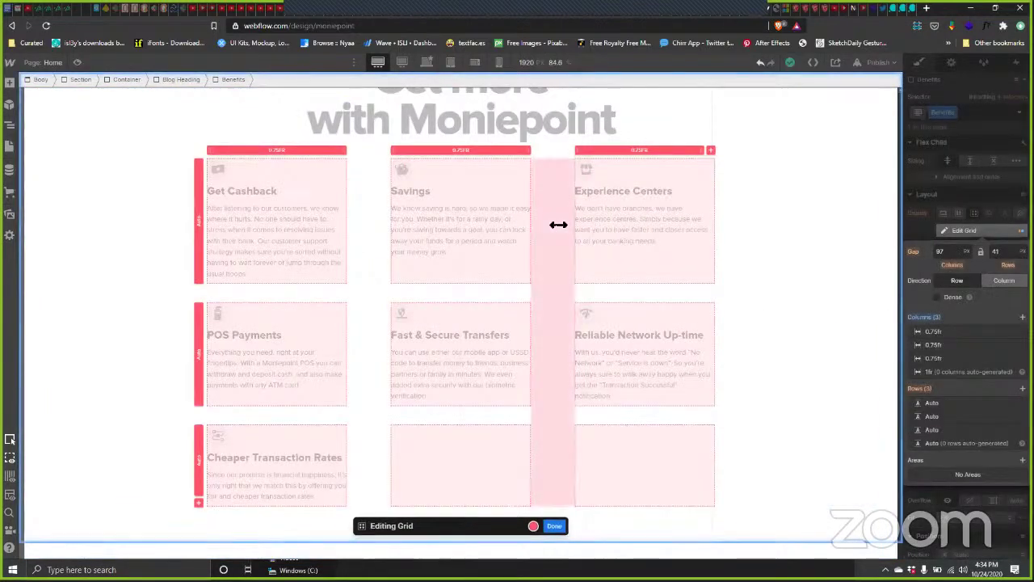
{"action": "left_click_drag", "start_coordinate": [552, 226], "coordinate": [547, 228]}
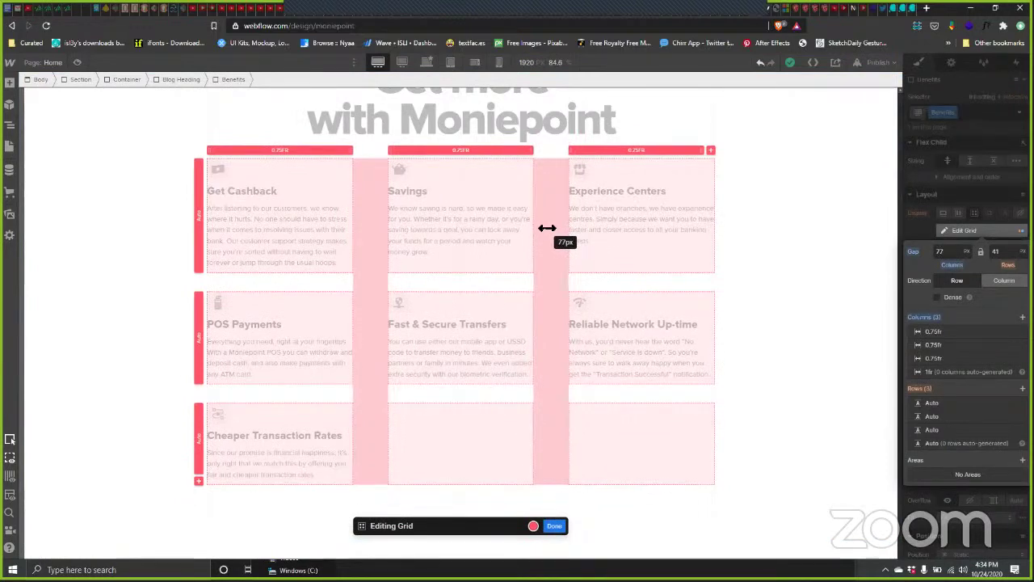
{"action": "left_click_drag", "start_coordinate": [547, 228], "coordinate": [543, 227]}
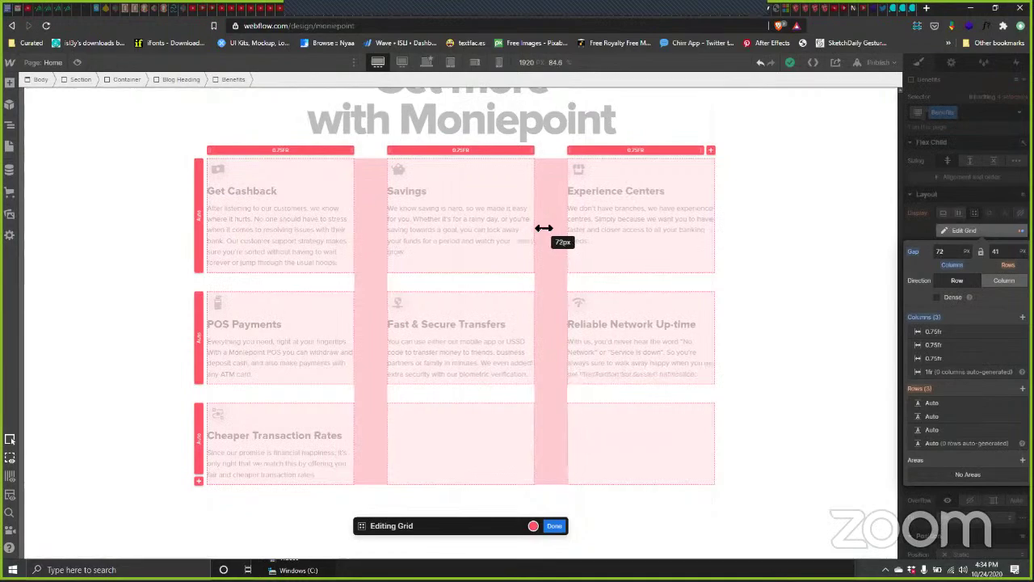
{"action": "left_click", "coordinate": [555, 526]}
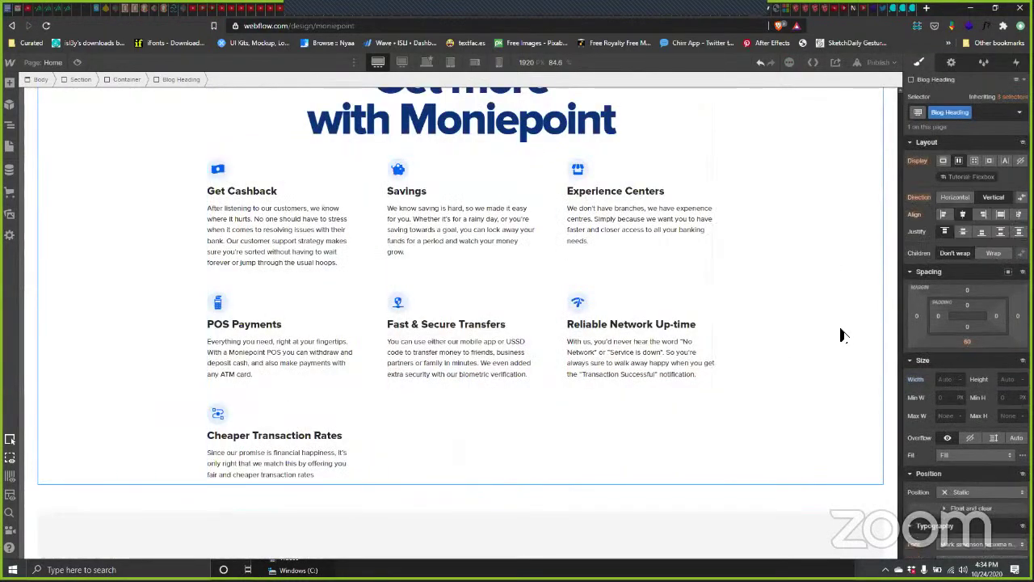
Step: Set the bottom margin of the Get more with Moniepoint heading to 100 px
{"action": "left_click", "coordinate": [497, 129]}
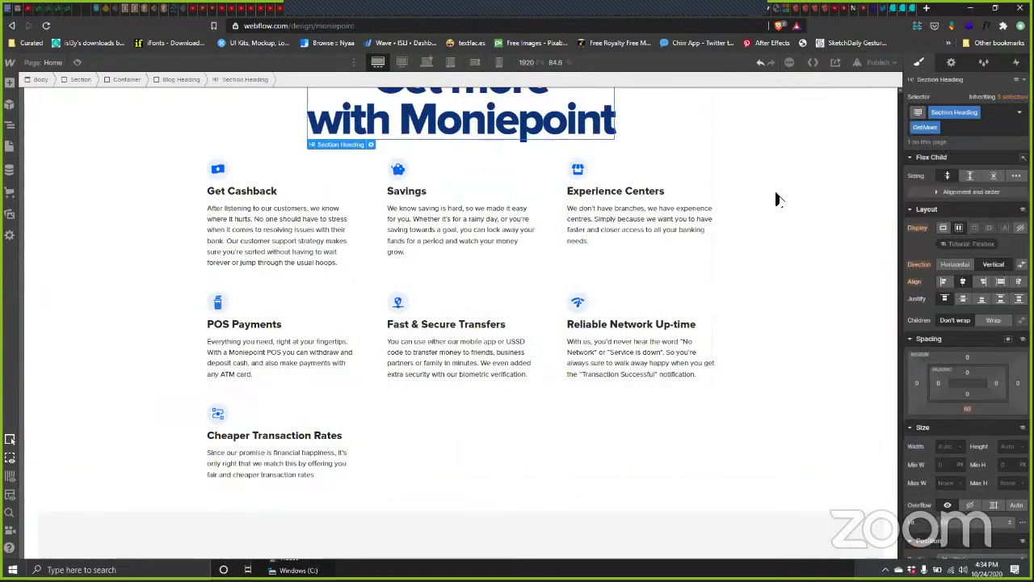
{"action": "left_click", "coordinate": [642, 134]}
{"action": "scroll", "coordinate": [590, 173], "scroll_direction": "up", "scroll_amount": 3}
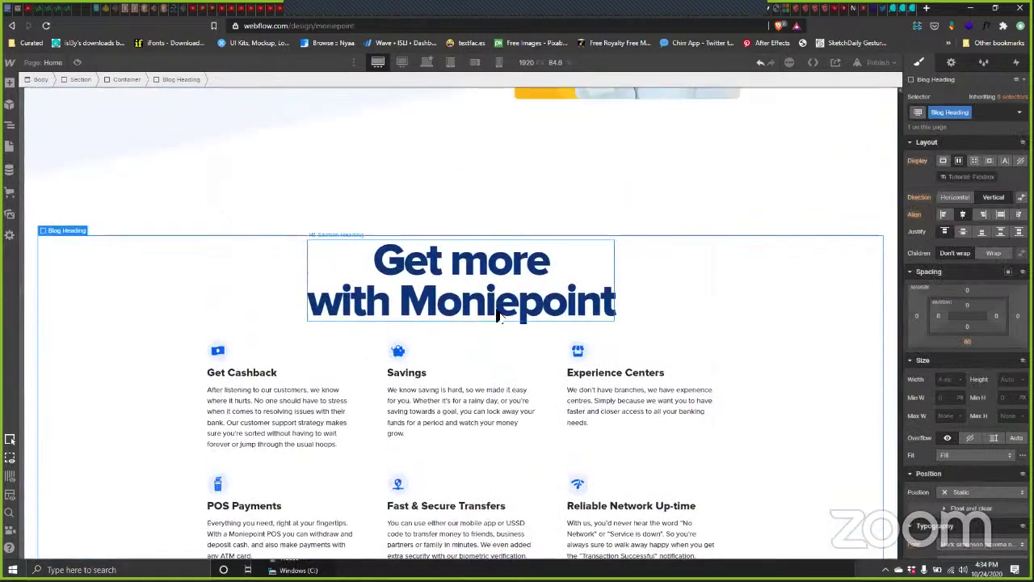
{"action": "left_click", "coordinate": [565, 300]}
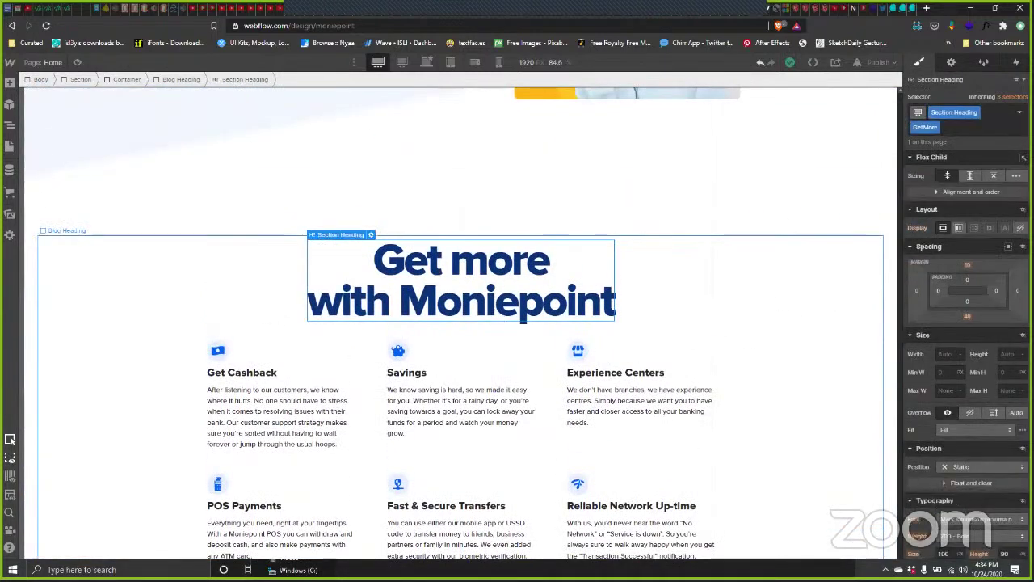
{"action": "left_click", "coordinate": [968, 318]}
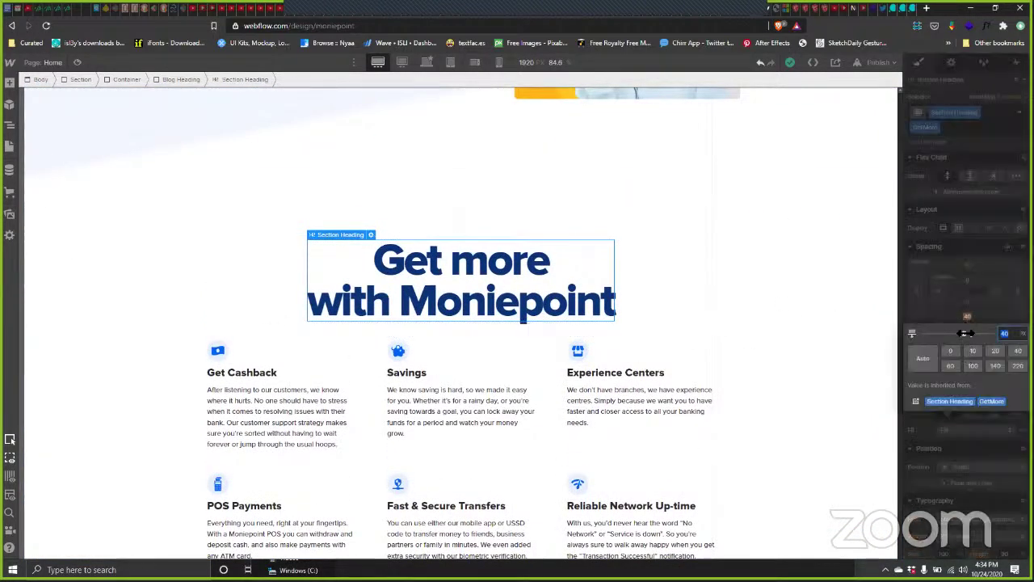
{"action": "left_click_drag", "start_coordinate": [967, 332], "coordinate": [972, 333]}
{"action": "left_click", "coordinate": [973, 365]}
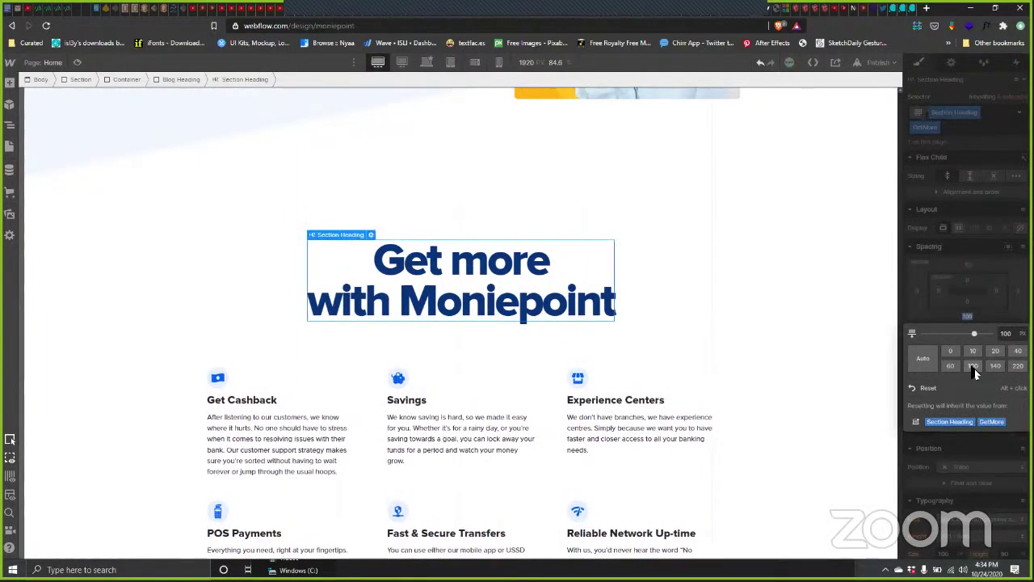
{"action": "left_click", "coordinate": [723, 323]}
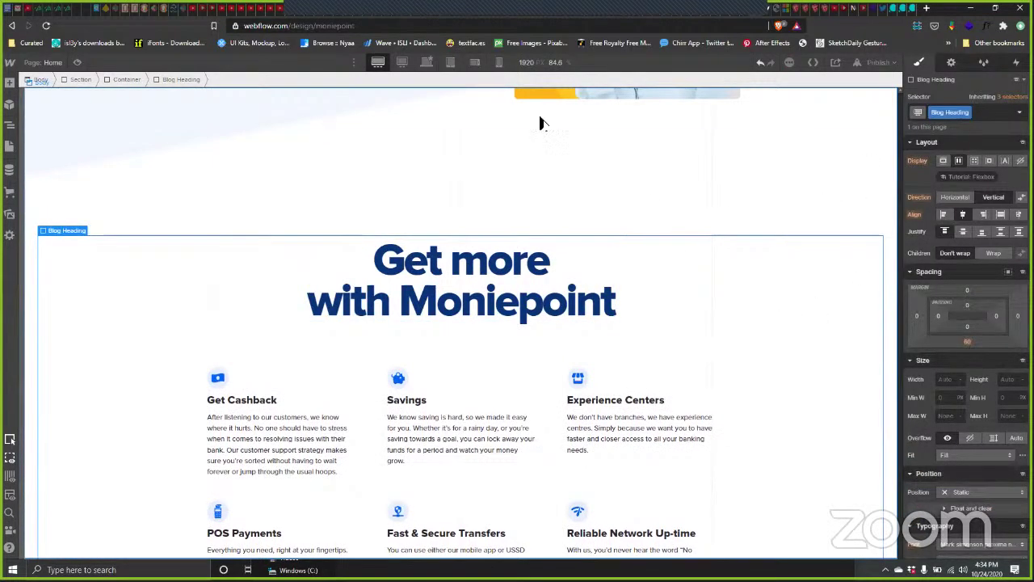
Step: Publish the site to moniepoint.webflow.io and close the publish options
{"action": "left_click", "coordinate": [877, 62]}
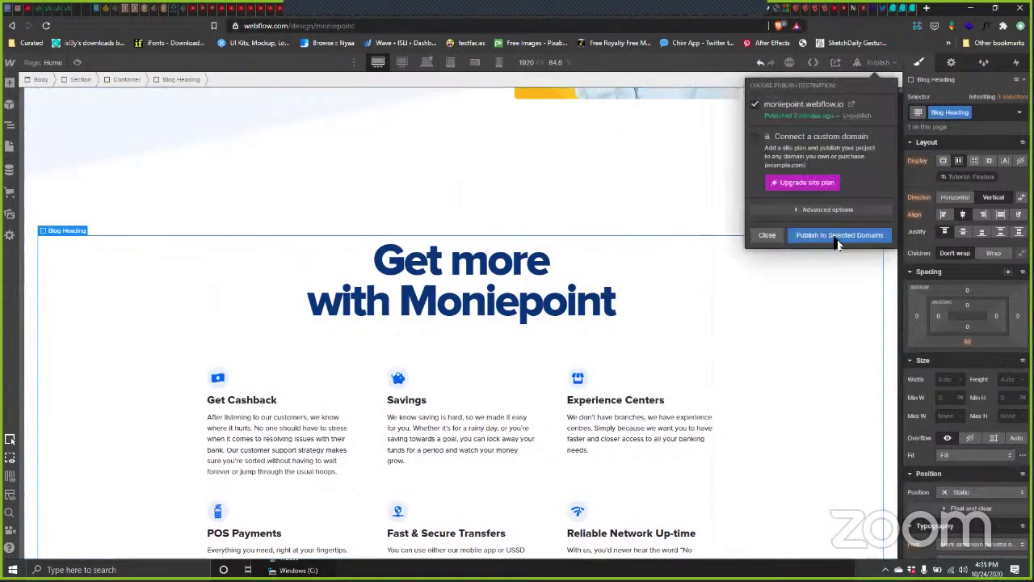
{"action": "left_click", "coordinate": [837, 240]}
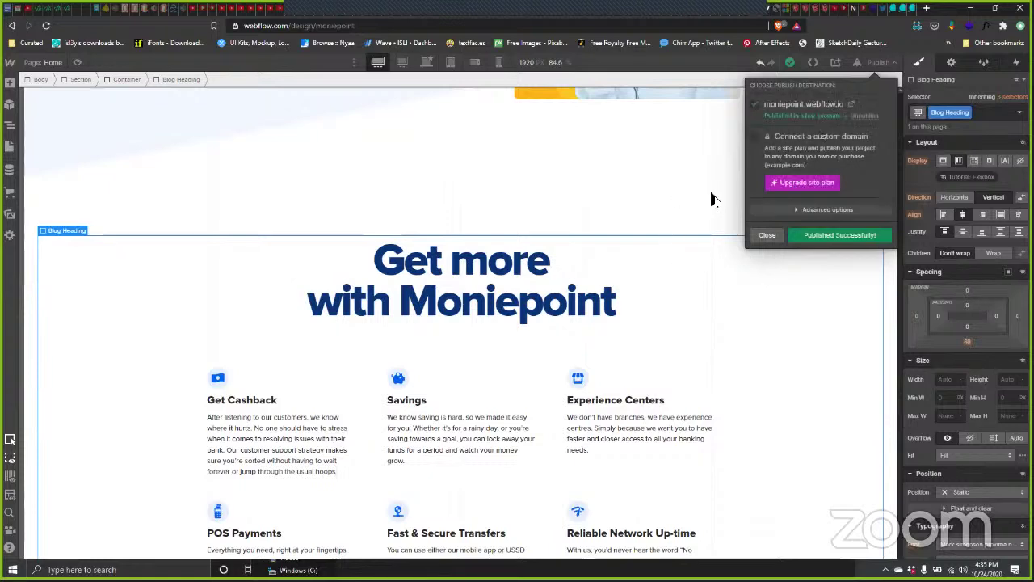
{"action": "left_click", "coordinate": [760, 235]}
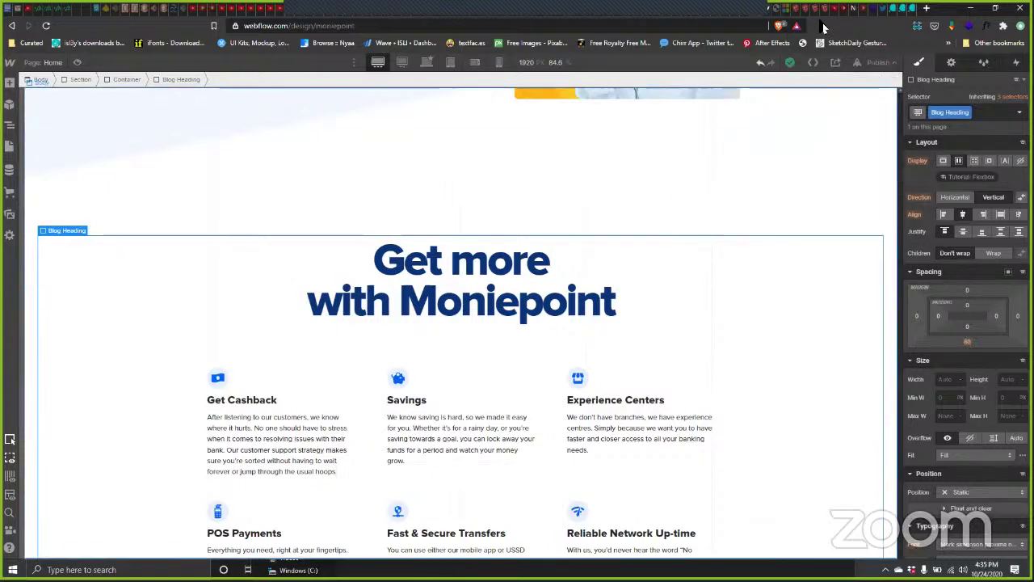
Step: Reload the published Moniepoint page and review the Get more with Moniepoint section and the sections above it up to the header
{"action": "key", "text": "ctrl+Tab"}
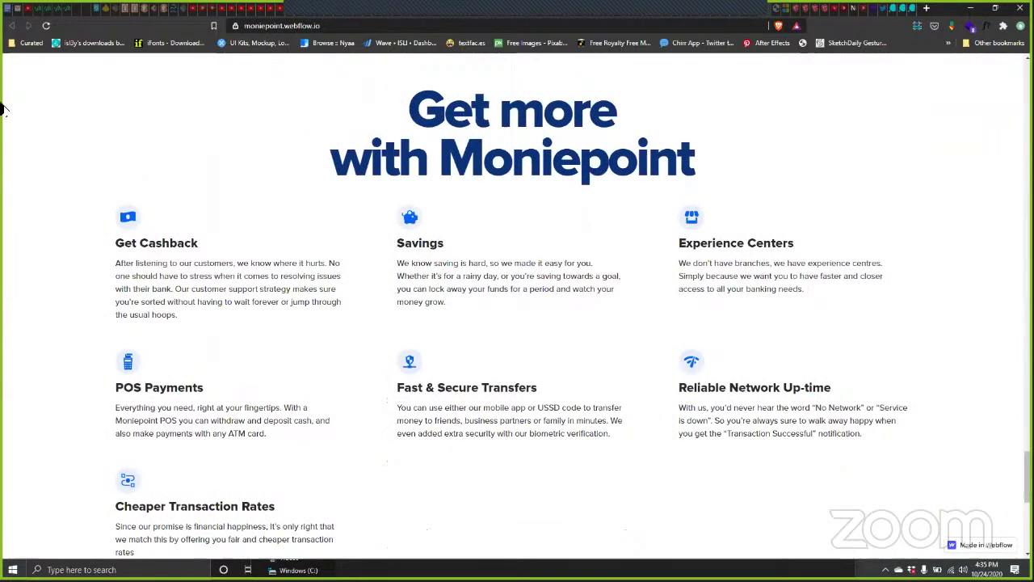
{"action": "left_click", "coordinate": [46, 25]}
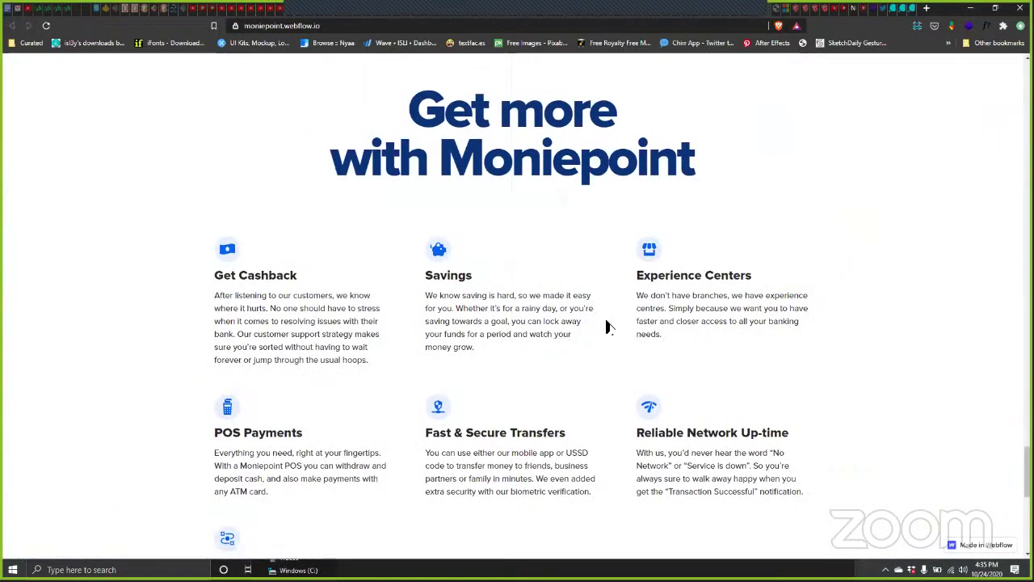
{"action": "scroll", "coordinate": [610, 327], "scroll_direction": "down", "scroll_amount": 2}
{"action": "scroll", "coordinate": [610, 323], "scroll_direction": "up", "scroll_amount": 7}
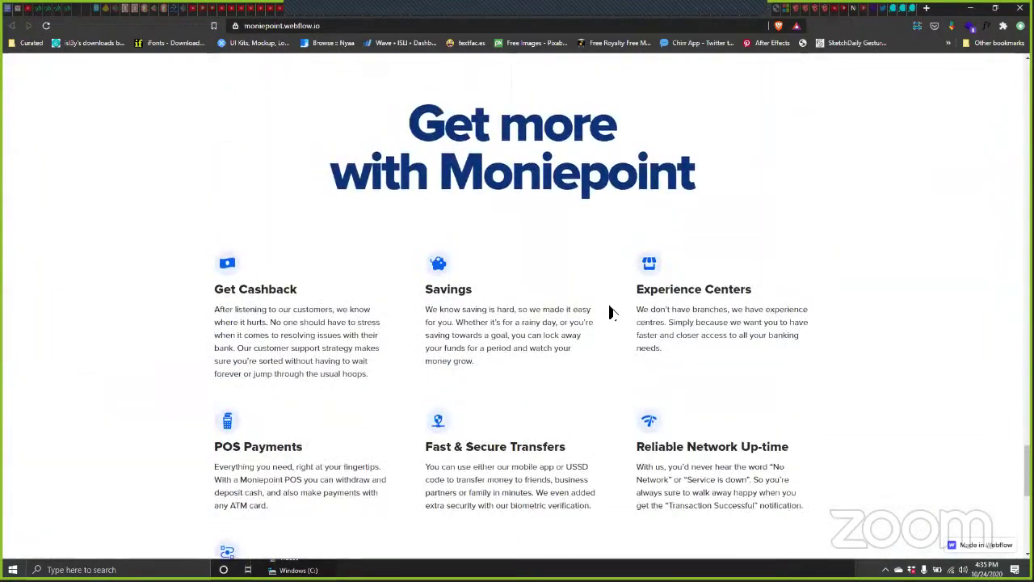
{"action": "scroll", "coordinate": [612, 311], "scroll_direction": "down", "scroll_amount": 4}
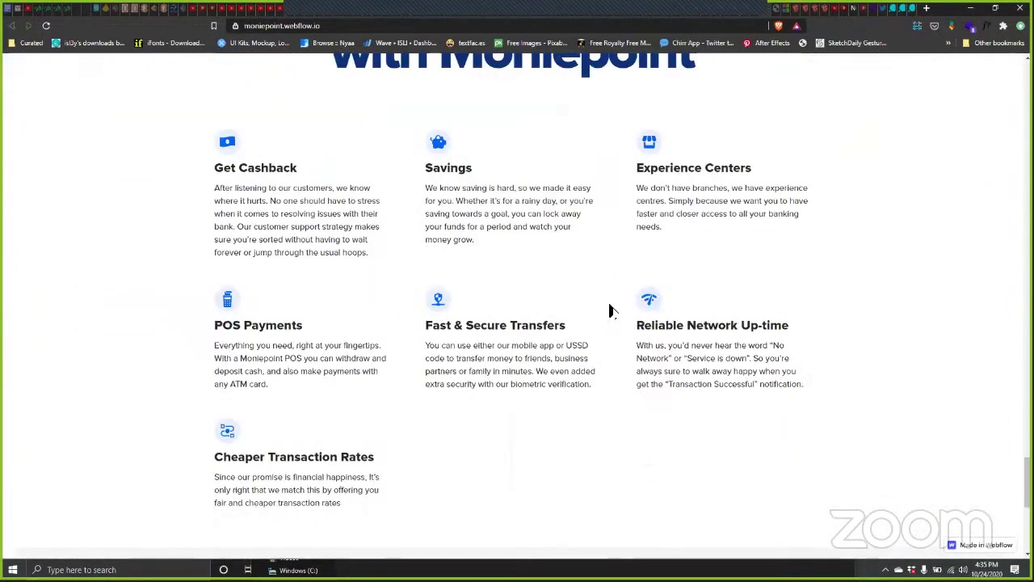
{"action": "scroll", "coordinate": [629, 315], "scroll_direction": "up", "scroll_amount": 8}
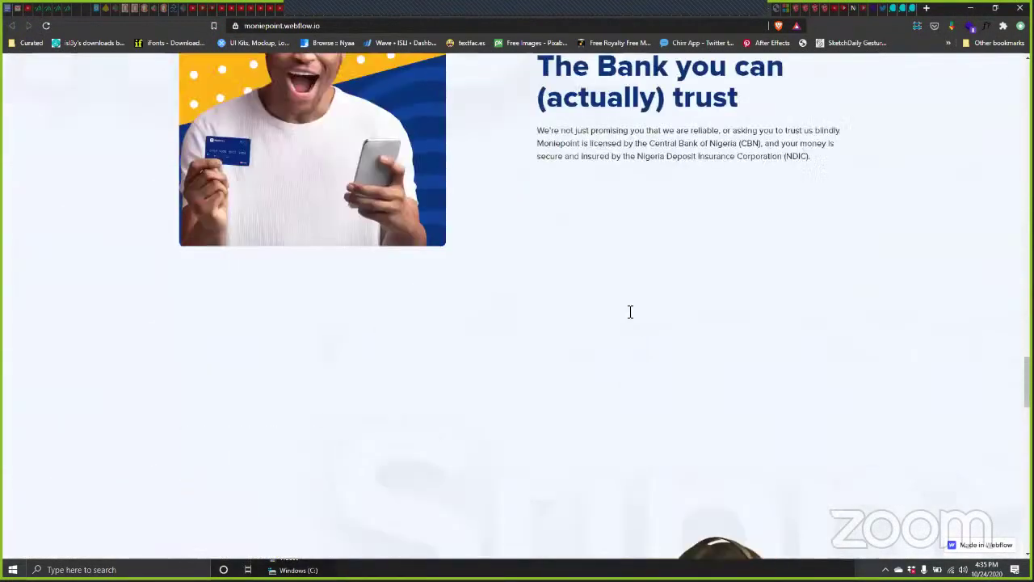
{"action": "scroll", "coordinate": [630, 311], "scroll_direction": "up", "scroll_amount": 12}
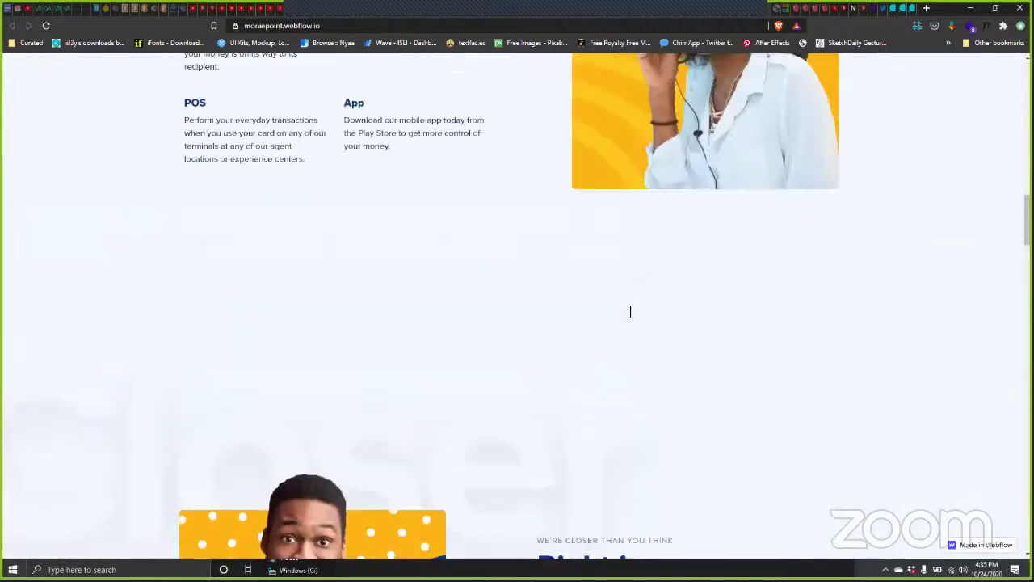
{"action": "scroll", "coordinate": [630, 311], "scroll_direction": "up", "scroll_amount": 10}
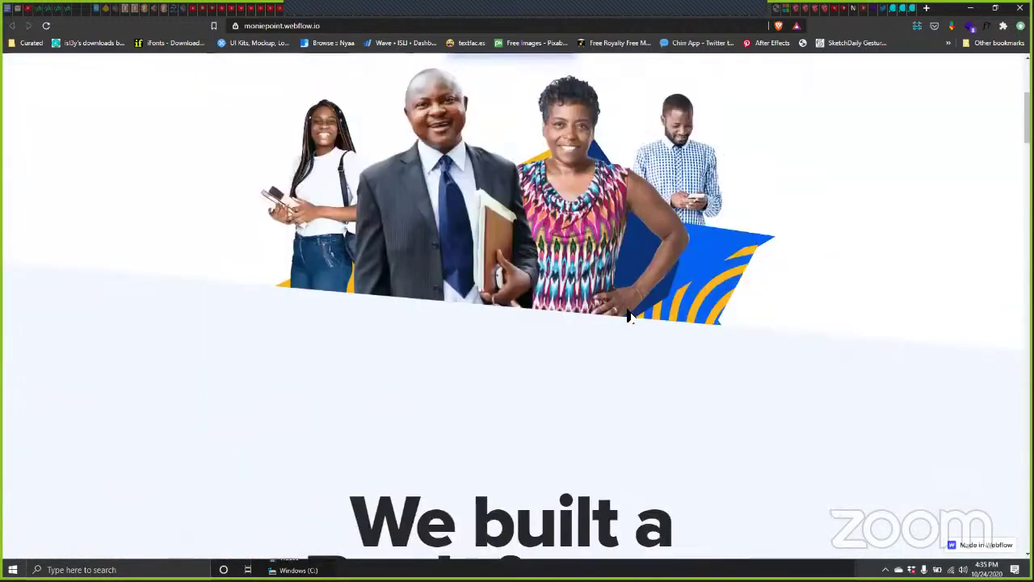
{"action": "scroll", "coordinate": [614, 316], "scroll_direction": "up", "scroll_amount": 2}
{"action": "scroll", "coordinate": [611, 319], "scroll_direction": "down", "scroll_amount": 6}
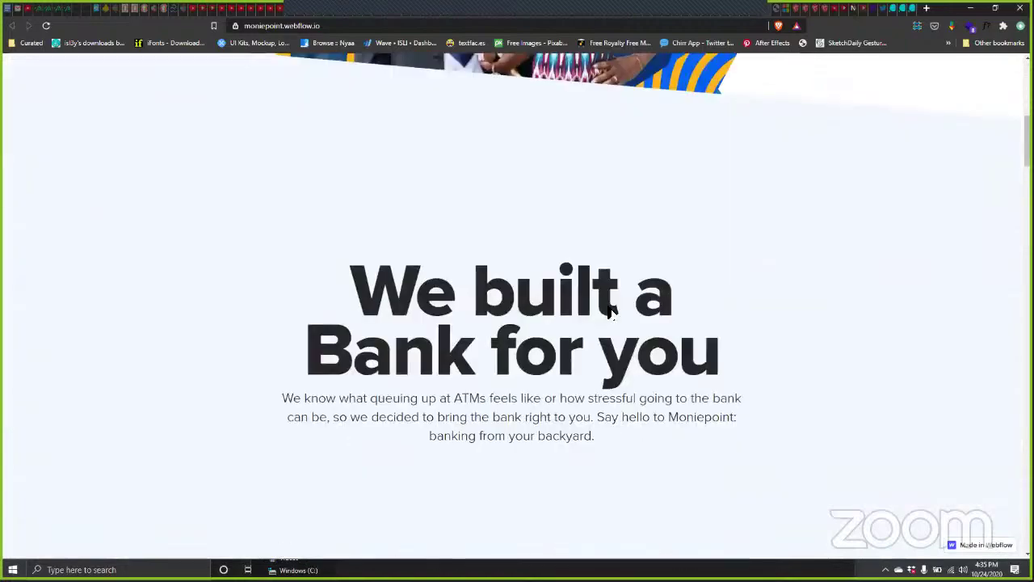
{"action": "scroll", "coordinate": [612, 314], "scroll_direction": "up", "scroll_amount": 6}
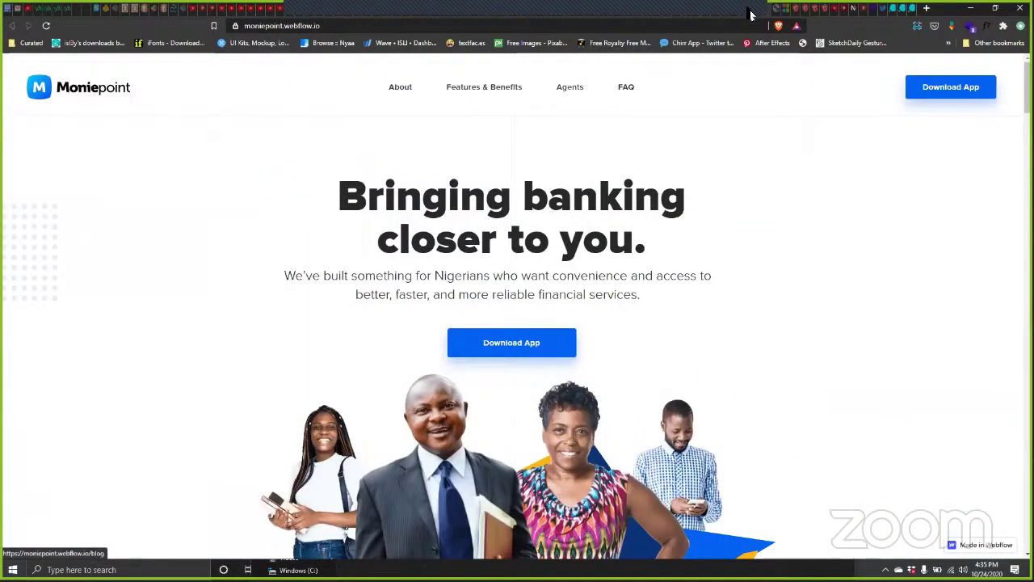
Step: Return to the Webflow Designer and open the Navigation symbol at the start of the home page for editing
{"action": "key", "text": "ctrl+Tab"}
{"action": "scroll", "coordinate": [626, 175], "scroll_direction": "up", "scroll_amount": 8}
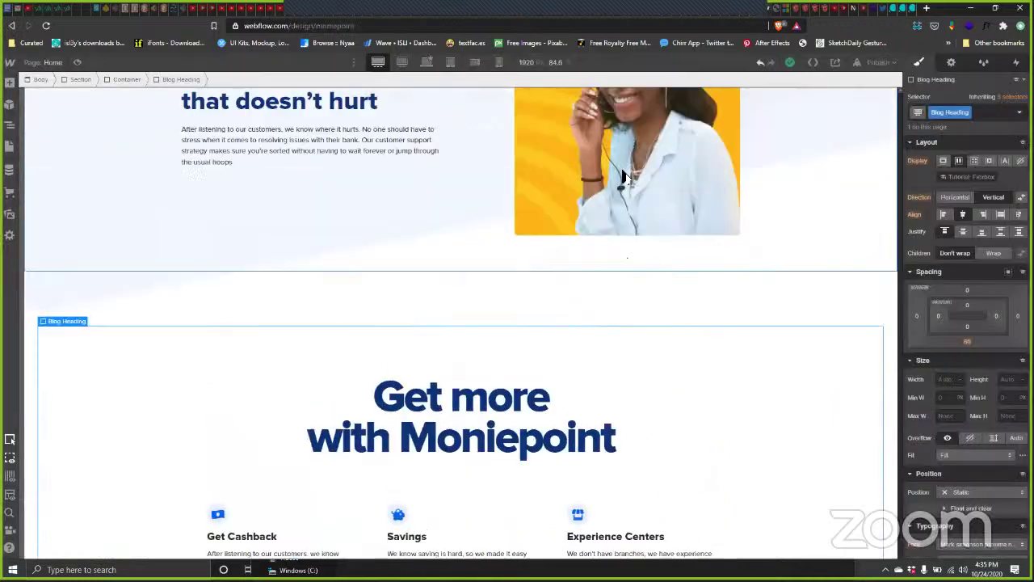
{"action": "scroll", "coordinate": [622, 176], "scroll_direction": "up", "scroll_amount": 5}
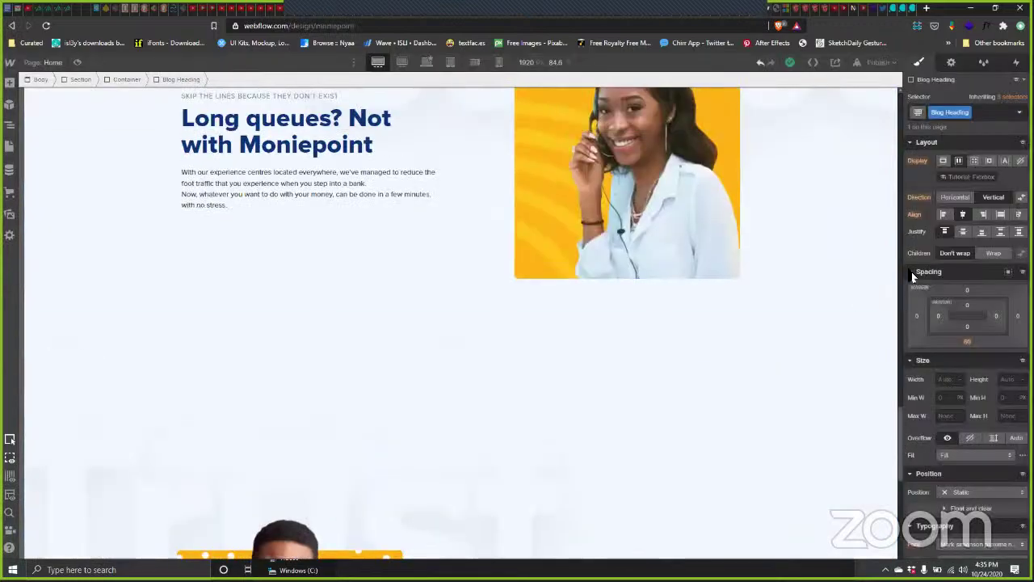
{"action": "scroll", "coordinate": [772, 125], "scroll_direction": "up", "scroll_amount": 10}
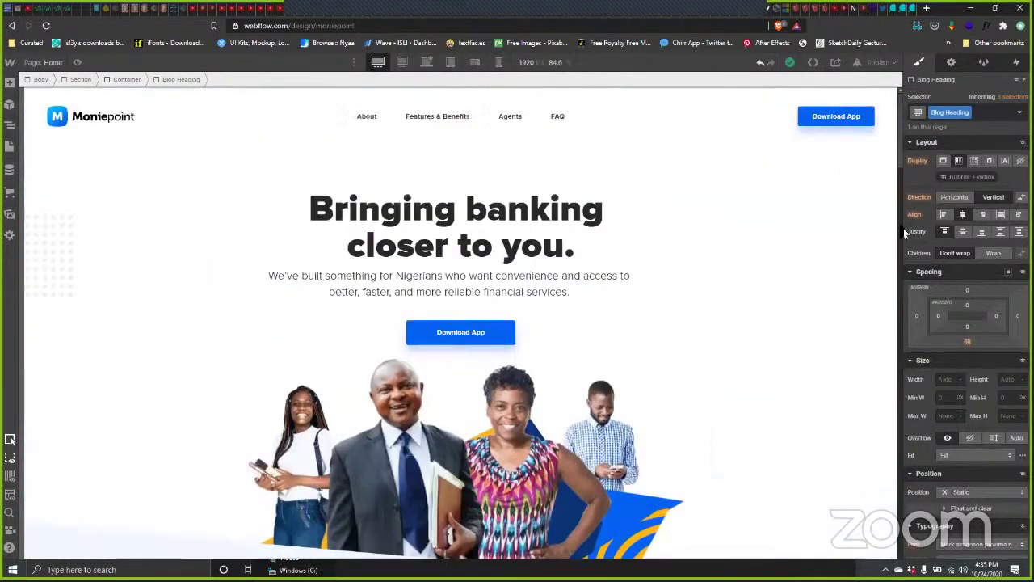
{"action": "left_click", "coordinate": [888, 133]}
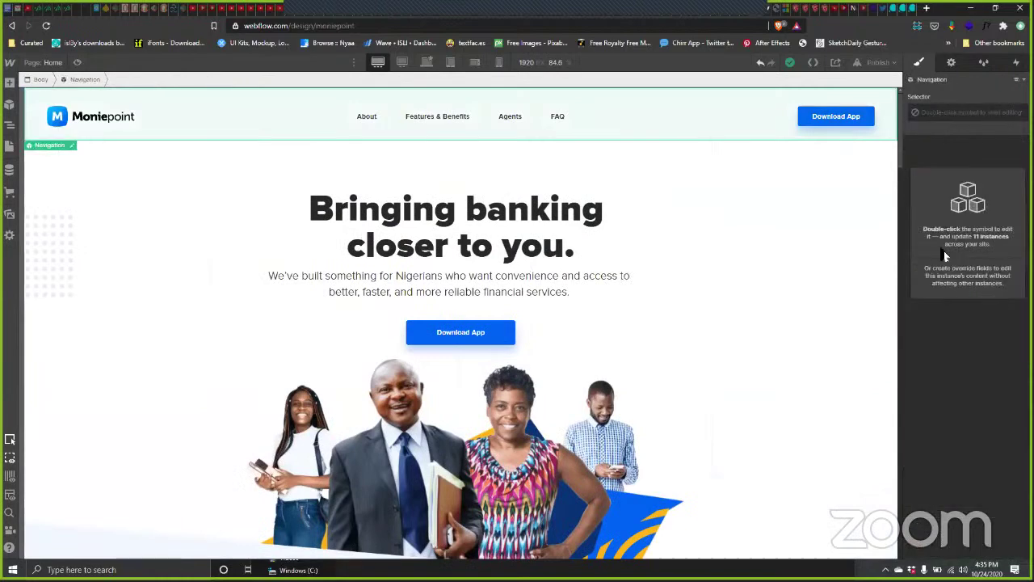
{"action": "left_click", "coordinate": [958, 67]}
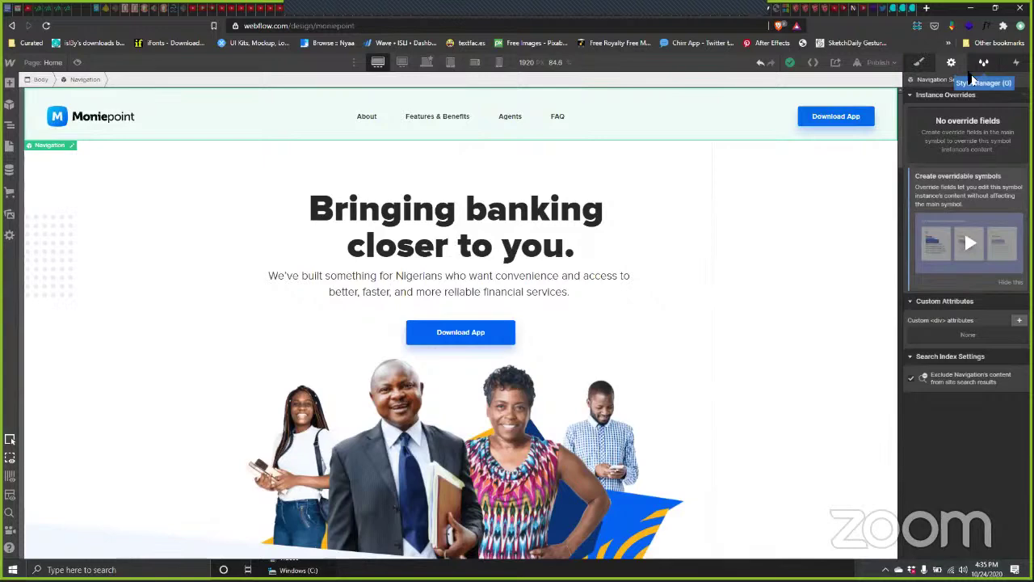
{"action": "left_click", "coordinate": [920, 64]}
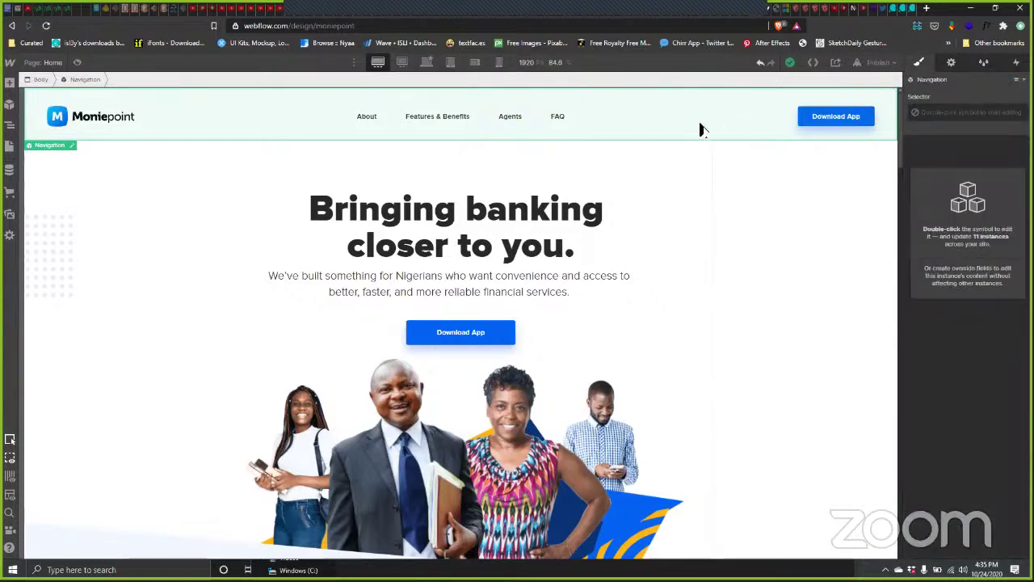
{"action": "double_click", "coordinate": [822, 134]}
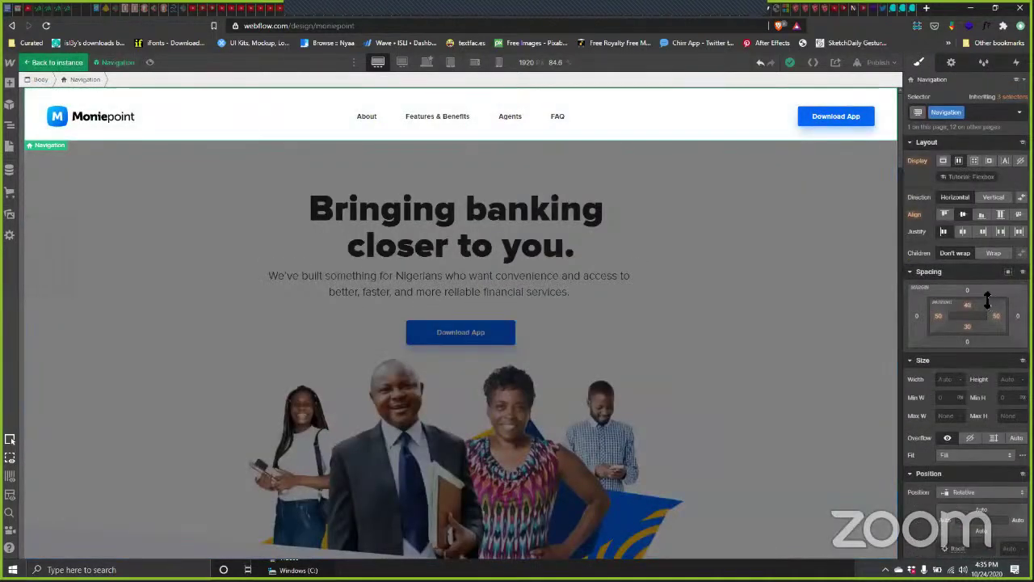
Step: Try Fixed positioning on the Navigation symbol and set its position back to Relative
{"action": "scroll", "coordinate": [982, 295], "scroll_direction": "down", "scroll_amount": 3}
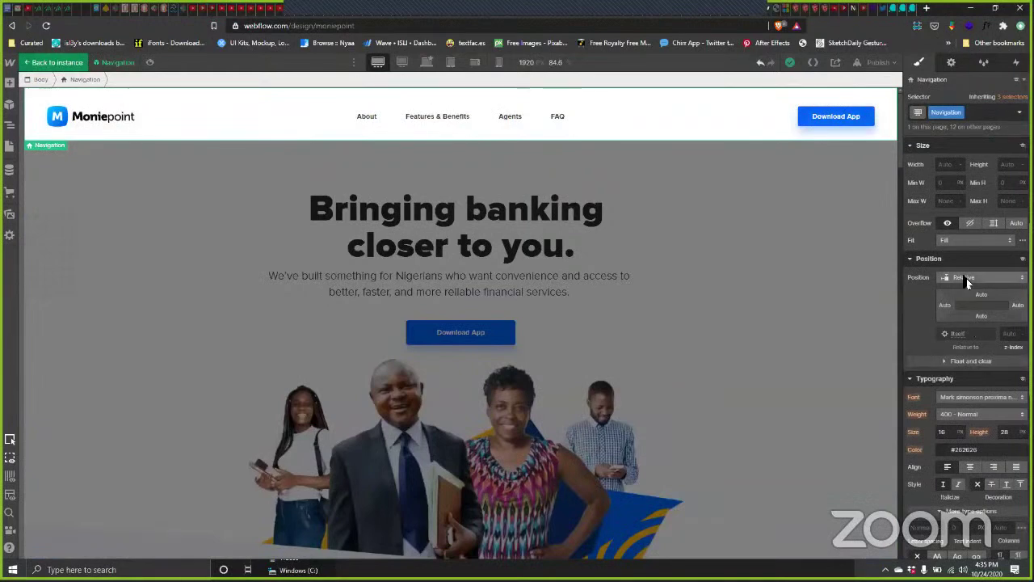
{"action": "left_click", "coordinate": [966, 278]}
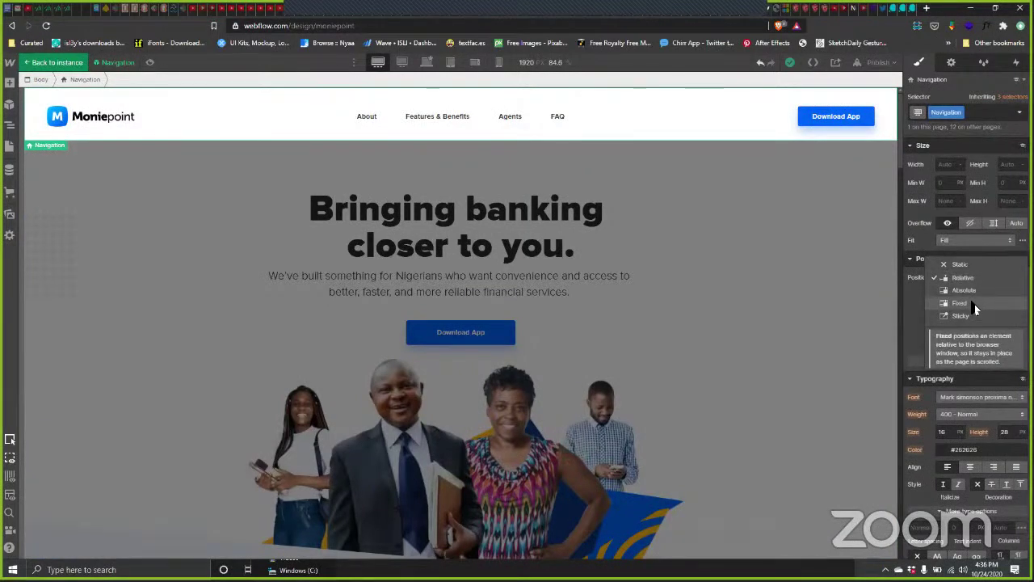
{"action": "left_click", "coordinate": [974, 304]}
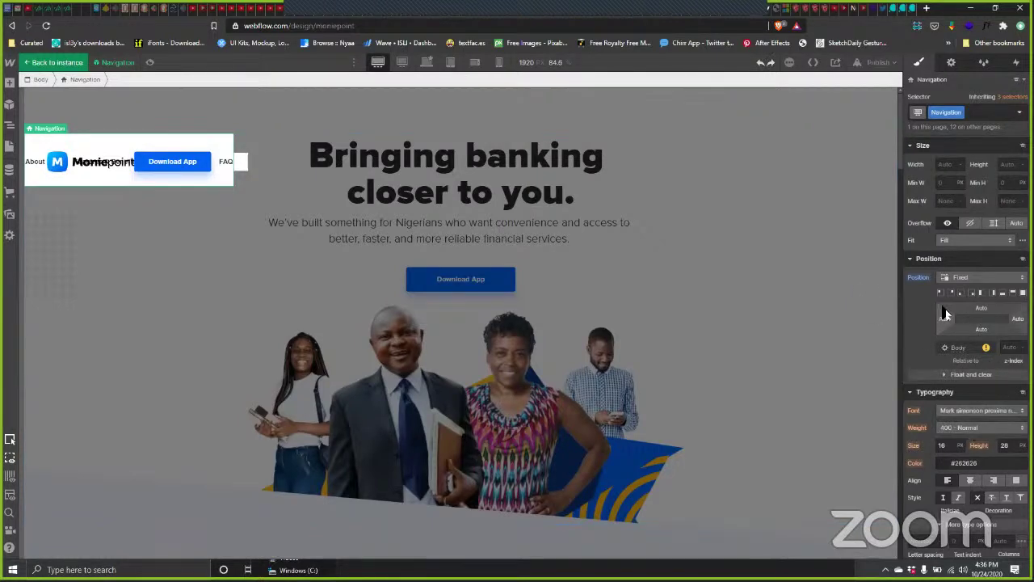
{"action": "left_click", "coordinate": [979, 277]}
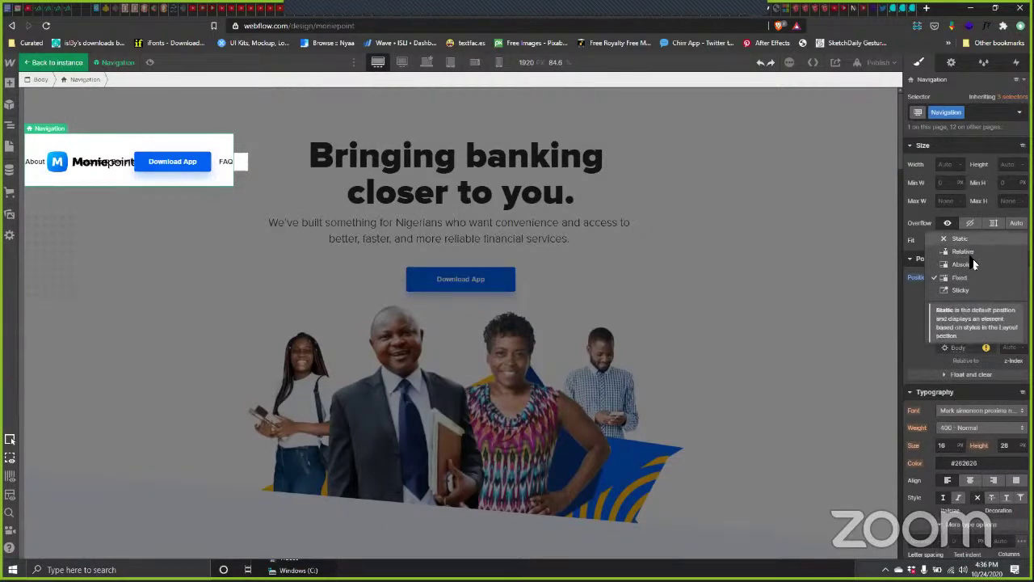
{"action": "left_click", "coordinate": [974, 253]}
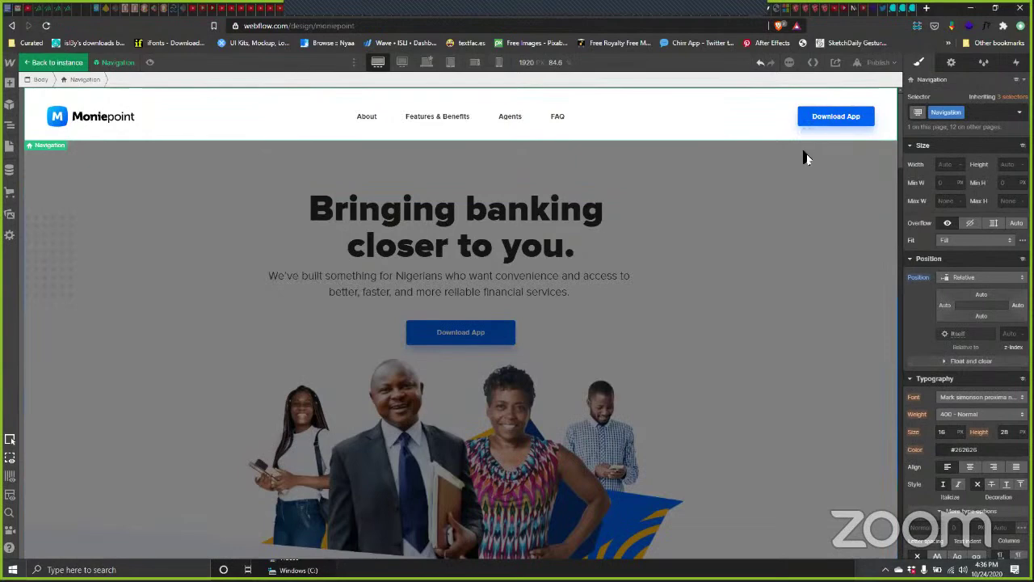
Step: Try Sticky positioning on the Navigation symbol and check how it behaves as the page moves, inside and outside symbol editing
{"action": "left_click", "coordinate": [1000, 281]}
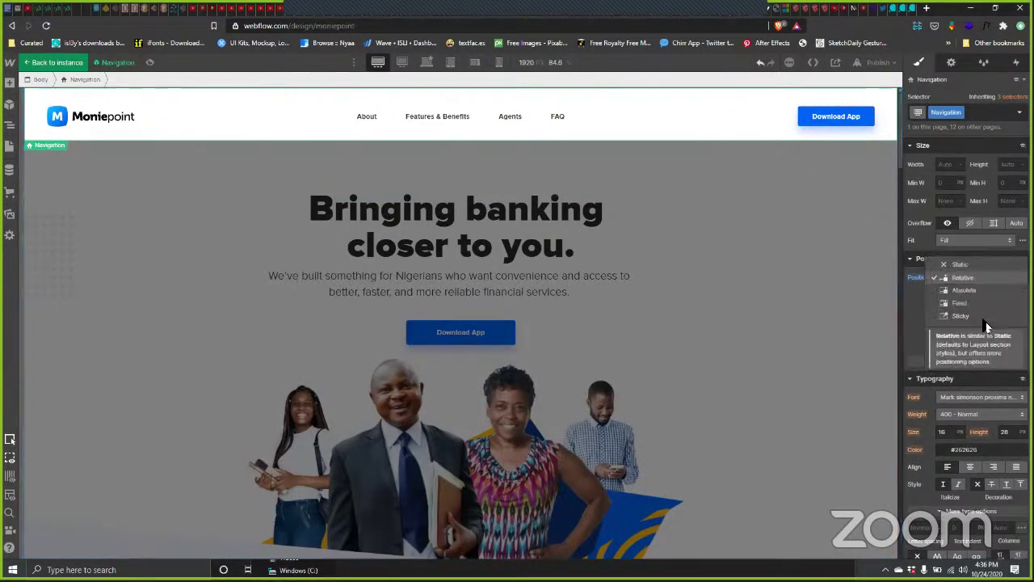
{"action": "left_click", "coordinate": [978, 316]}
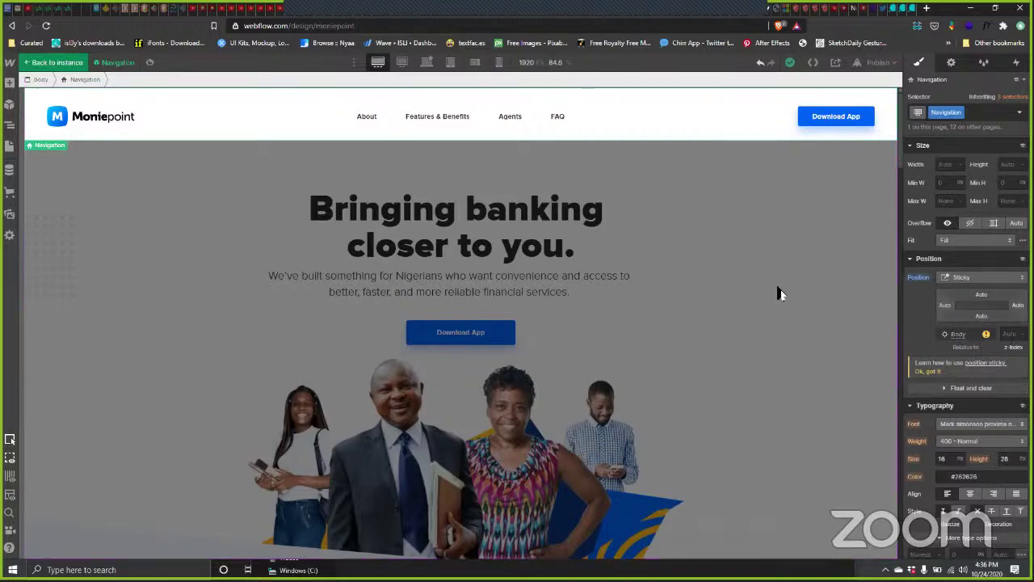
{"action": "scroll", "coordinate": [715, 256], "scroll_direction": "down", "scroll_amount": 5}
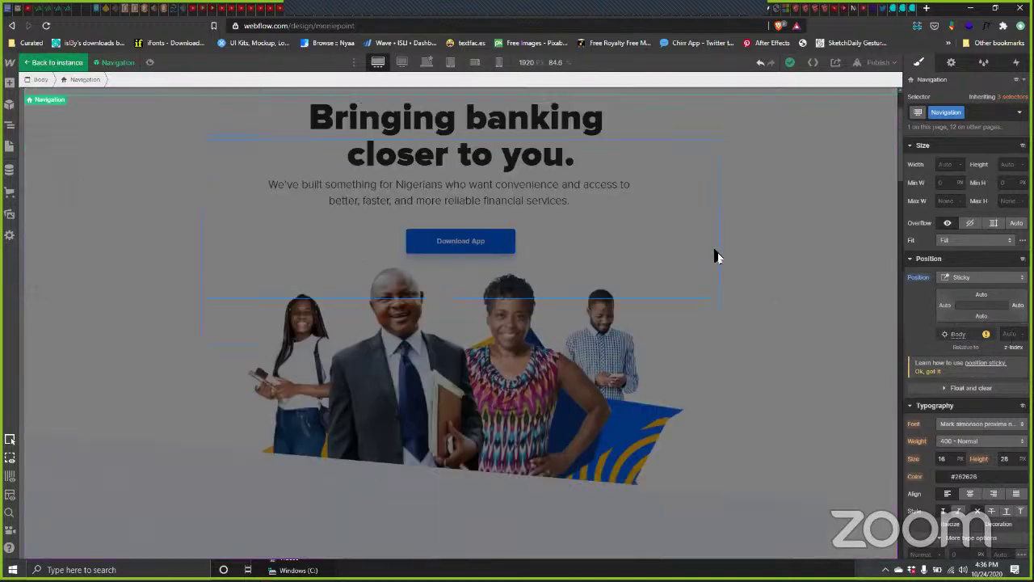
{"action": "scroll", "coordinate": [715, 257], "scroll_direction": "up", "scroll_amount": 4}
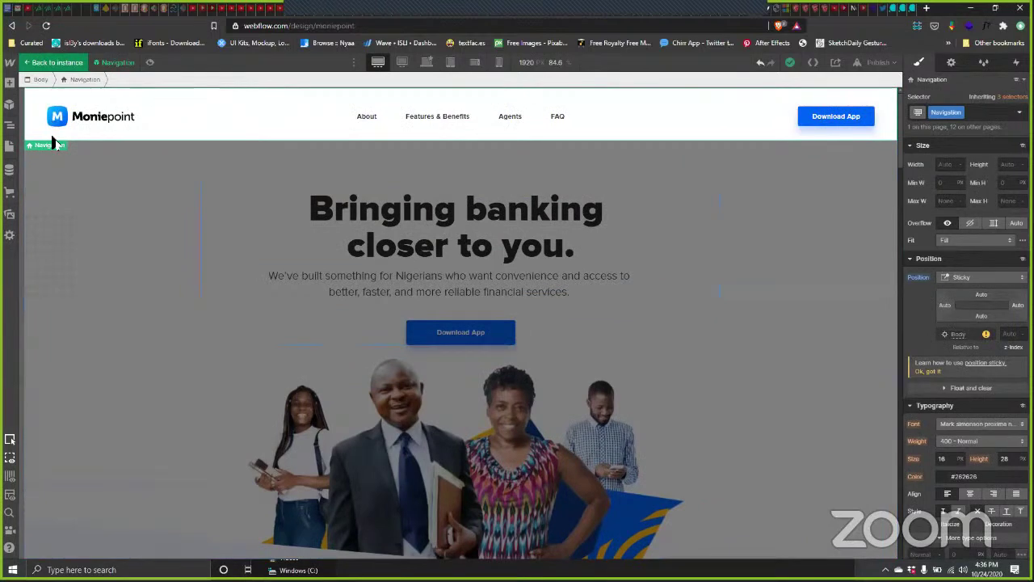
{"action": "left_click", "coordinate": [62, 63]}
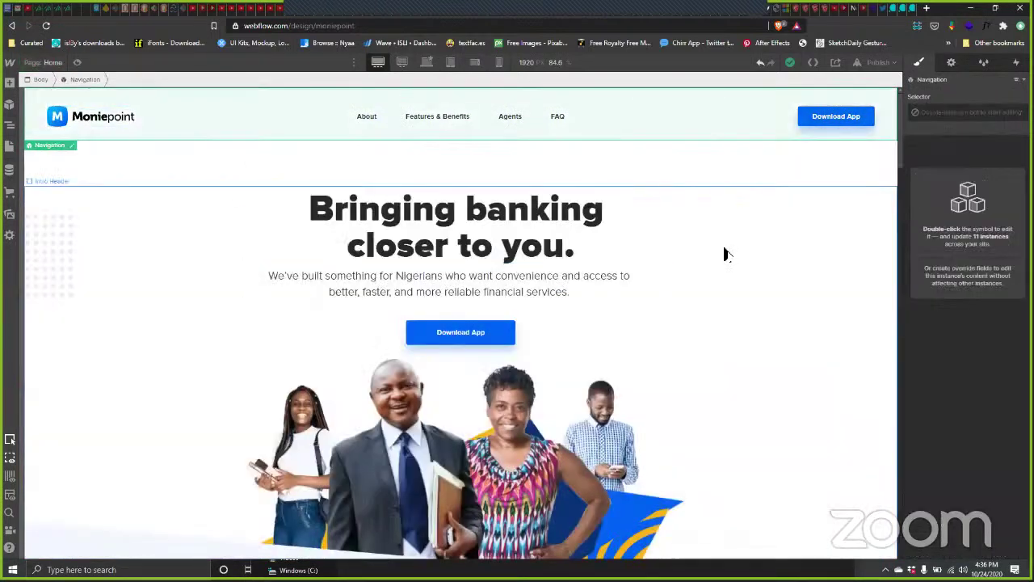
{"action": "scroll", "coordinate": [724, 254], "scroll_direction": "down", "scroll_amount": 3}
{"action": "scroll", "coordinate": [586, 162], "scroll_direction": "up", "scroll_amount": 3}
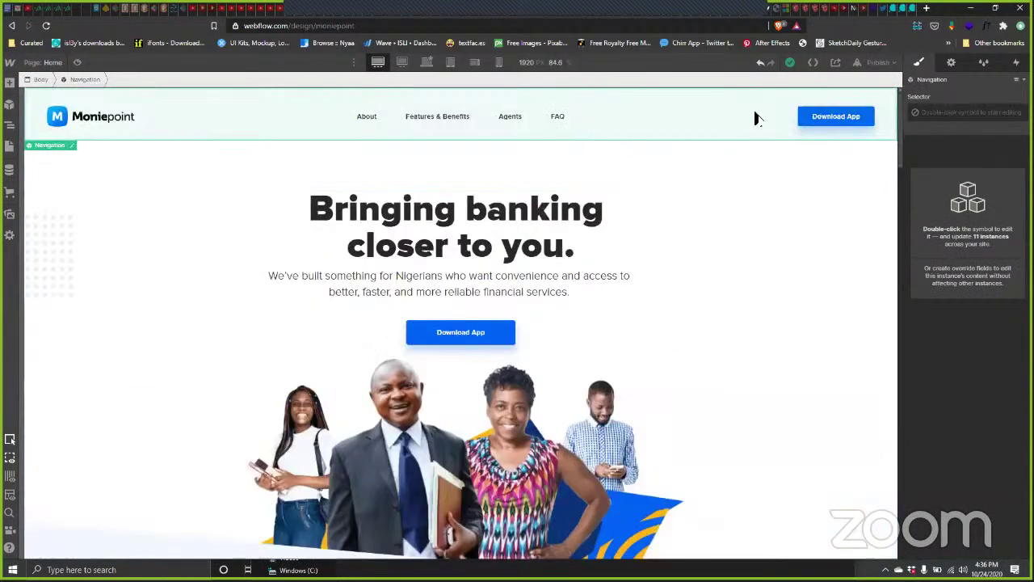
Step: Reopen the Navigation symbol, try Static, set its position to Relative, and return to the page
{"action": "double_click", "coordinate": [450, 132]}
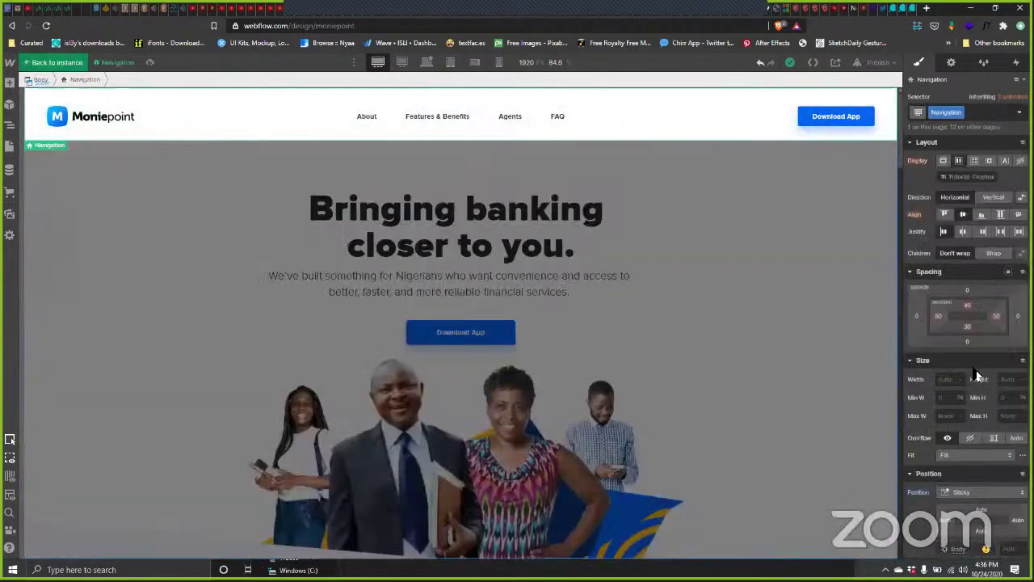
{"action": "left_click", "coordinate": [970, 490]}
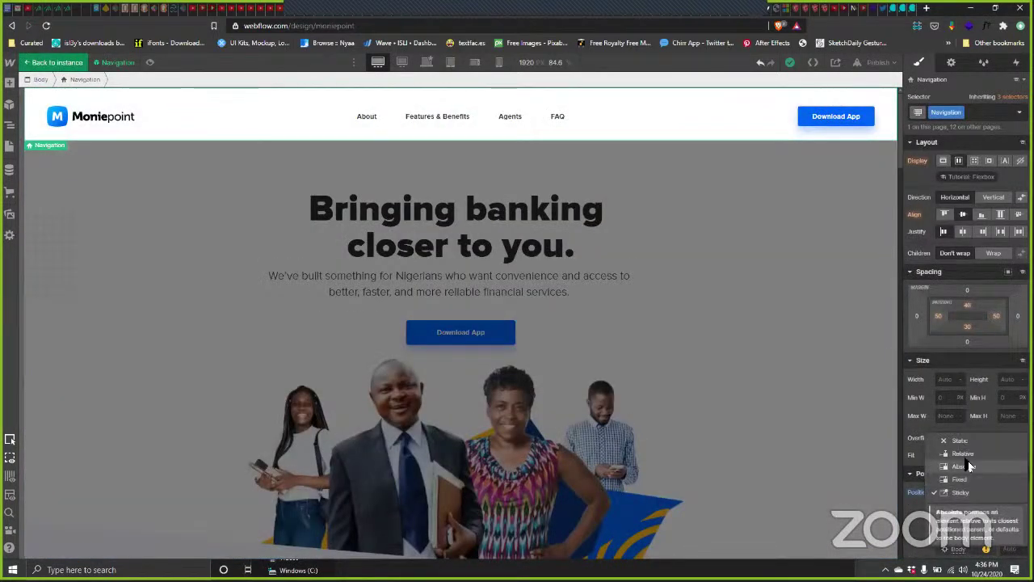
{"action": "left_click", "coordinate": [960, 440]}
{"action": "left_click", "coordinate": [966, 490]}
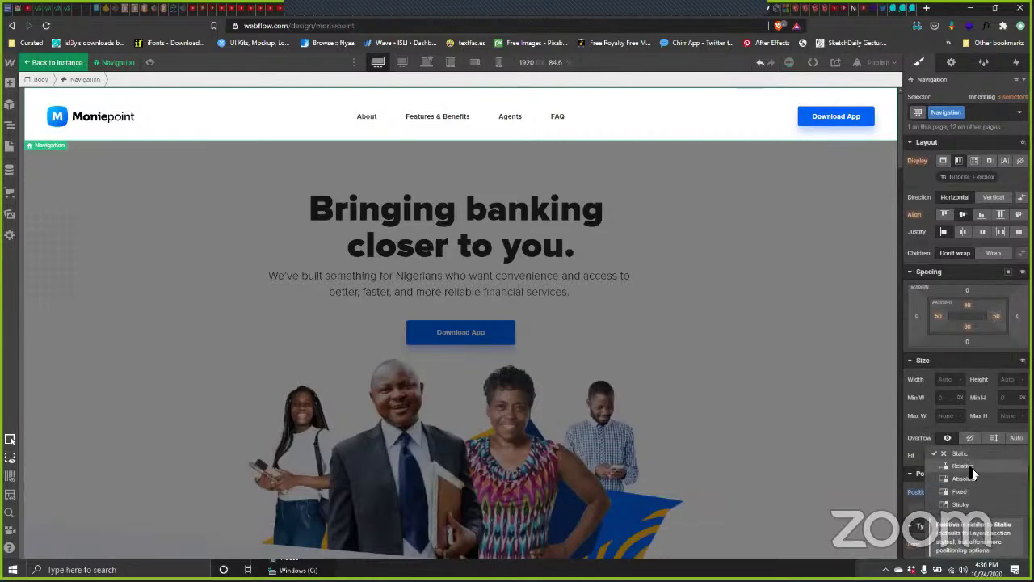
{"action": "left_click", "coordinate": [975, 474]}
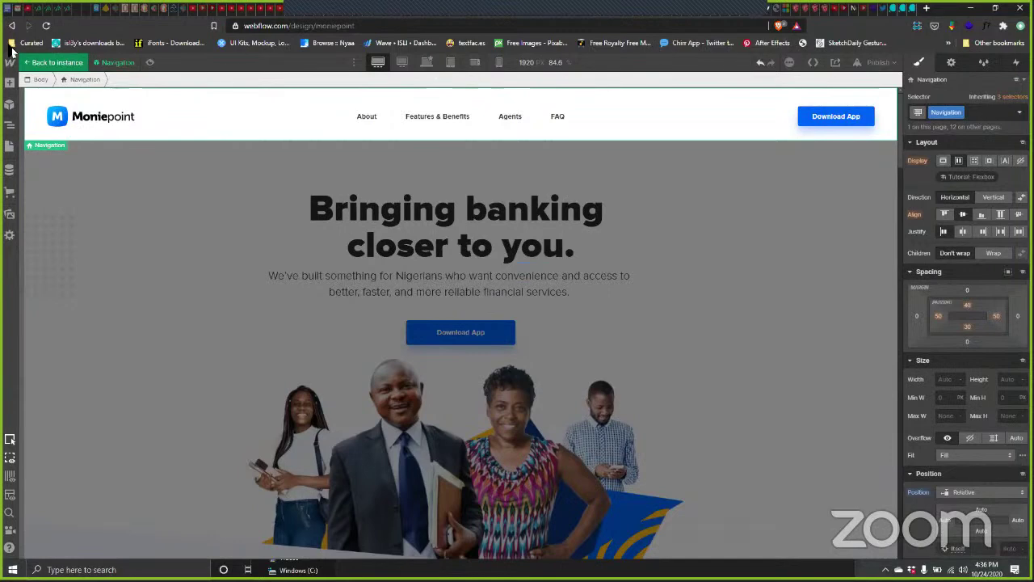
{"action": "left_click", "coordinate": [54, 63]}
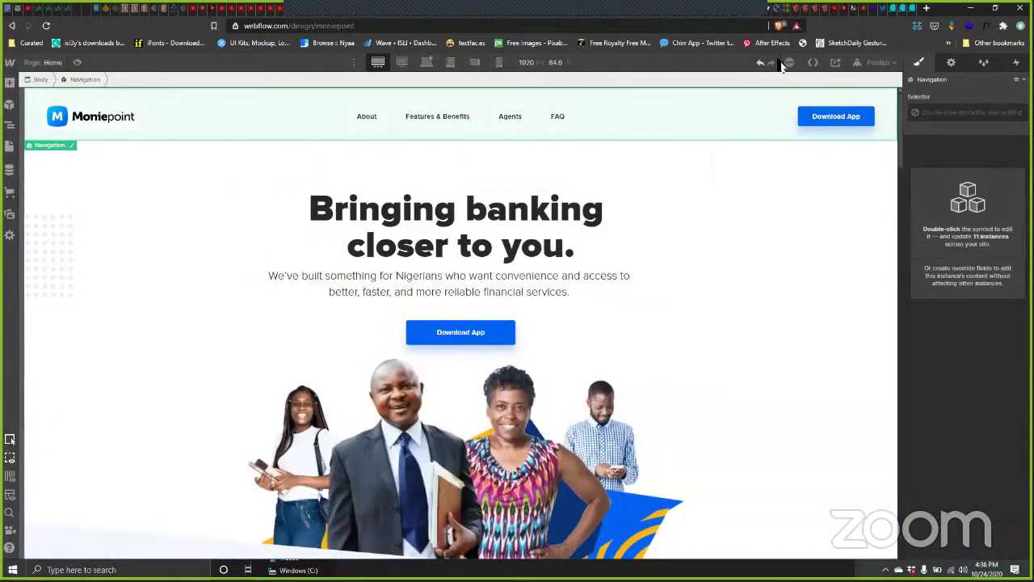
Step: Publish the site with the current navigation settings to moniepoint.webflow.io and close the publishing options
{"action": "left_click", "coordinate": [875, 65]}
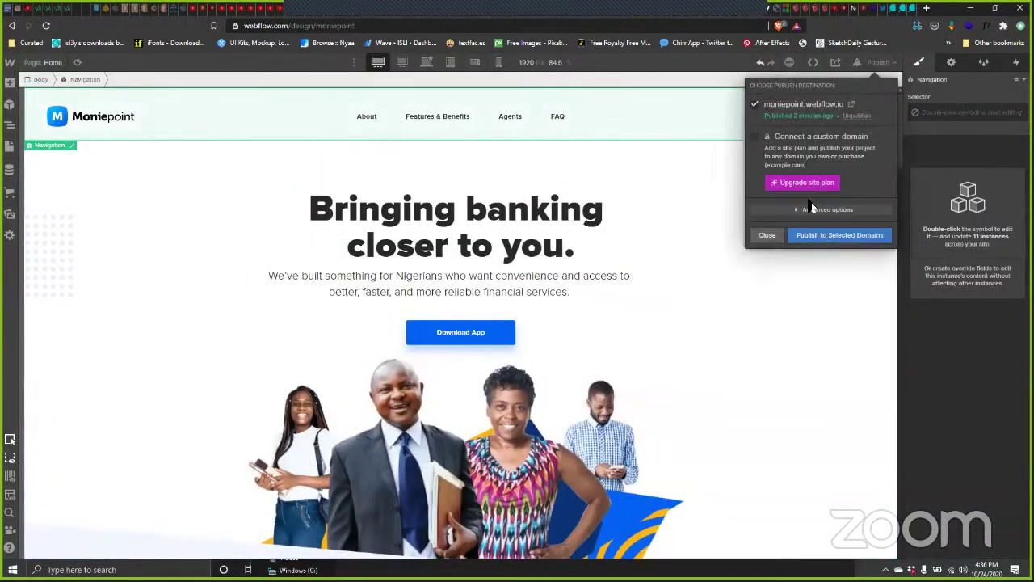
{"action": "left_click", "coordinate": [840, 232]}
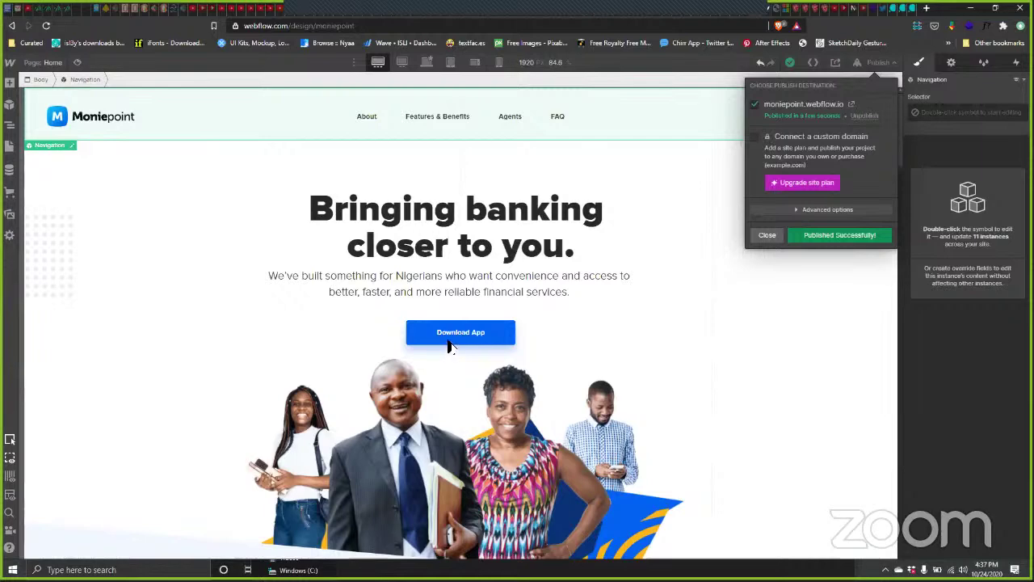
{"action": "left_click", "coordinate": [771, 234]}
Step: Compare the hero heading with the "We built a Bank for you" heading, and set the hero heading's size to 100 px and line height to 90
{"action": "scroll", "coordinate": [703, 299], "scroll_direction": "down", "scroll_amount": 8}
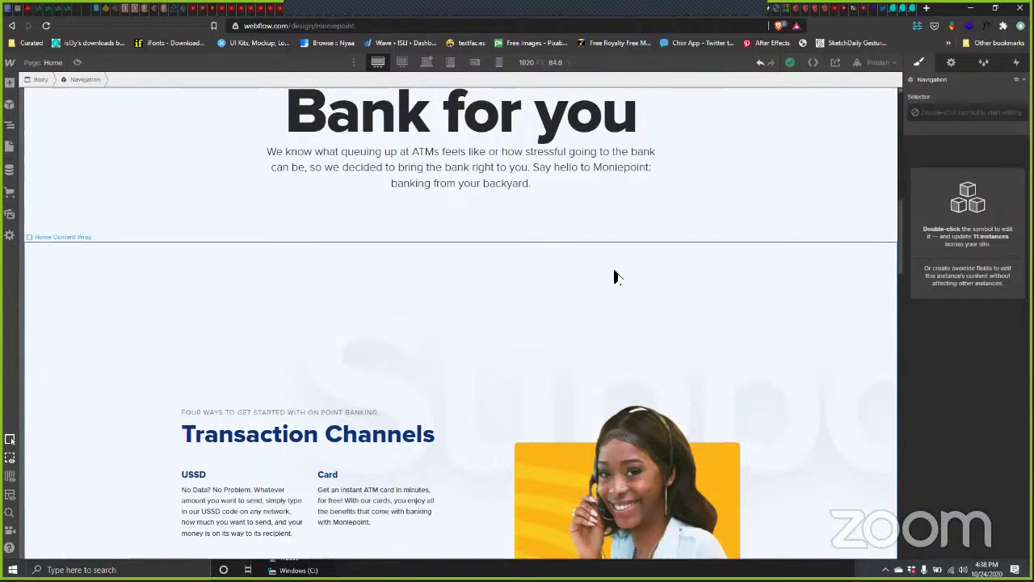
{"action": "scroll", "coordinate": [476, 292], "scroll_direction": "up", "scroll_amount": 5}
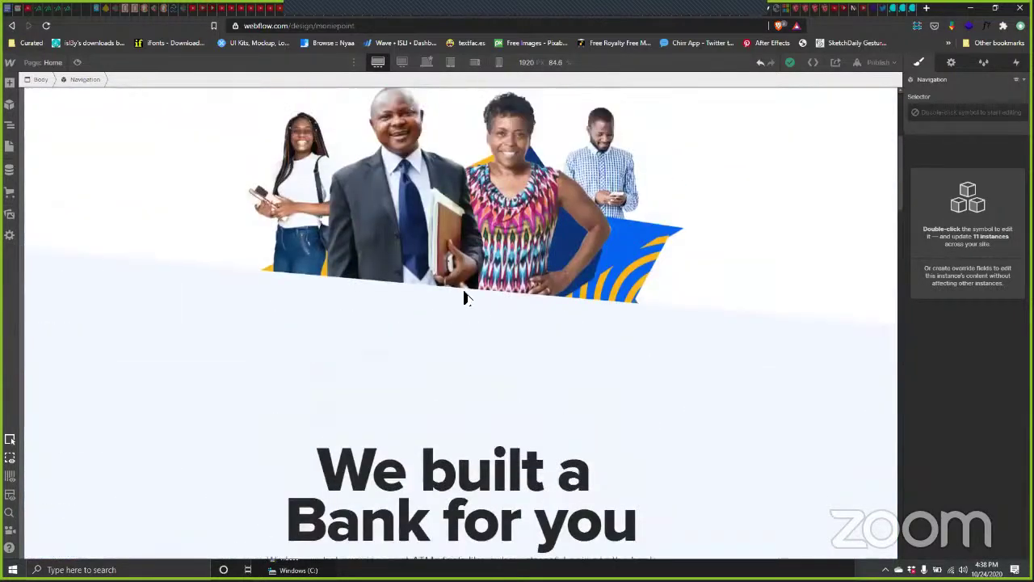
{"action": "scroll", "coordinate": [476, 304], "scroll_direction": "up", "scroll_amount": 4}
{"action": "scroll", "coordinate": [493, 334], "scroll_direction": "down", "scroll_amount": 8}
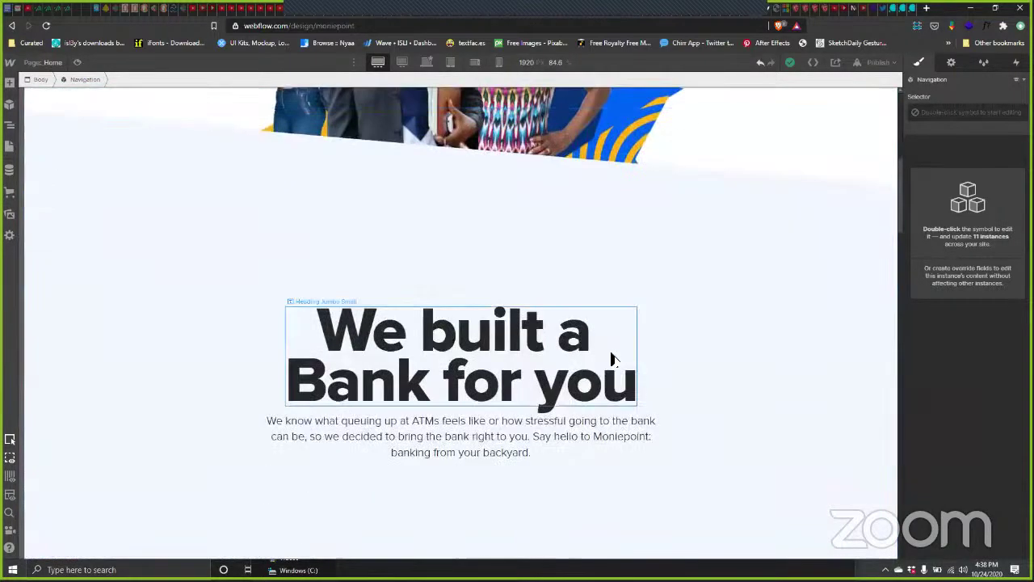
{"action": "scroll", "coordinate": [623, 347], "scroll_direction": "down", "scroll_amount": 2}
{"action": "scroll", "coordinate": [624, 345], "scroll_direction": "up", "scroll_amount": 7}
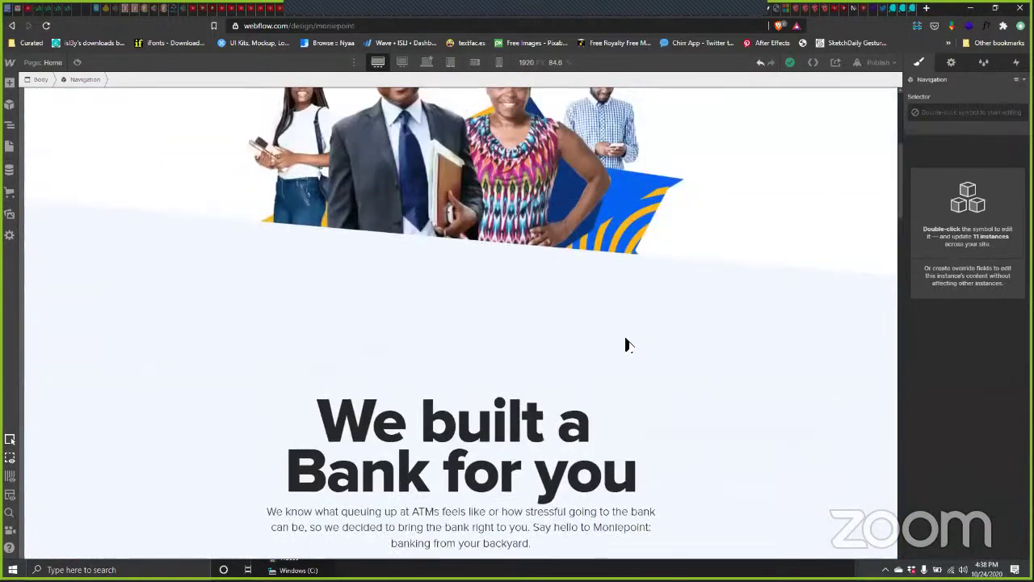
{"action": "left_click", "coordinate": [370, 224]}
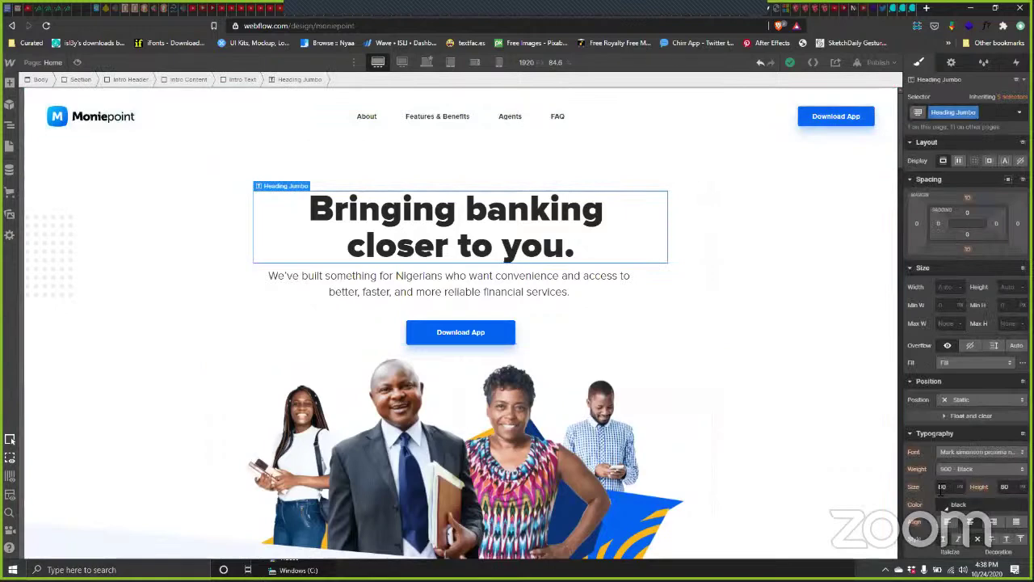
{"action": "left_click", "coordinate": [944, 487]}
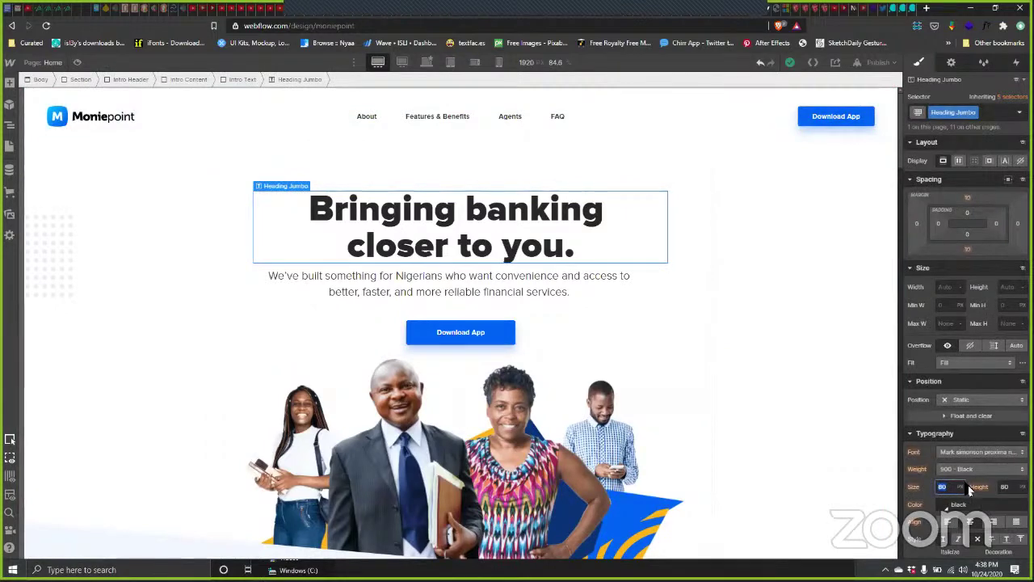
{"action": "key", "text": "shift+Up"}
{"action": "key", "text": "shift+Up"}
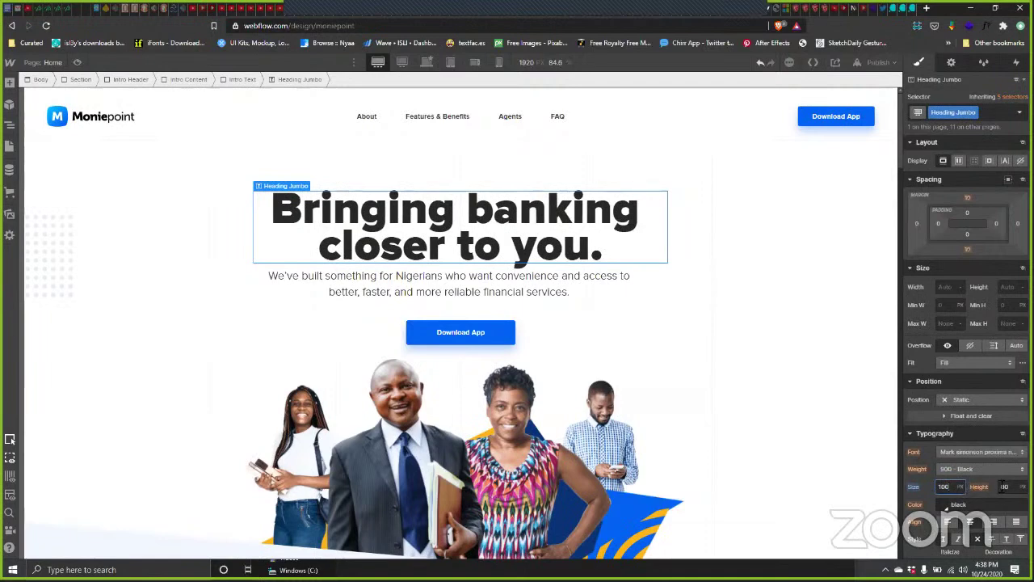
{"action": "key", "text": "Tab"}
{"action": "key", "text": "shift+Up"}
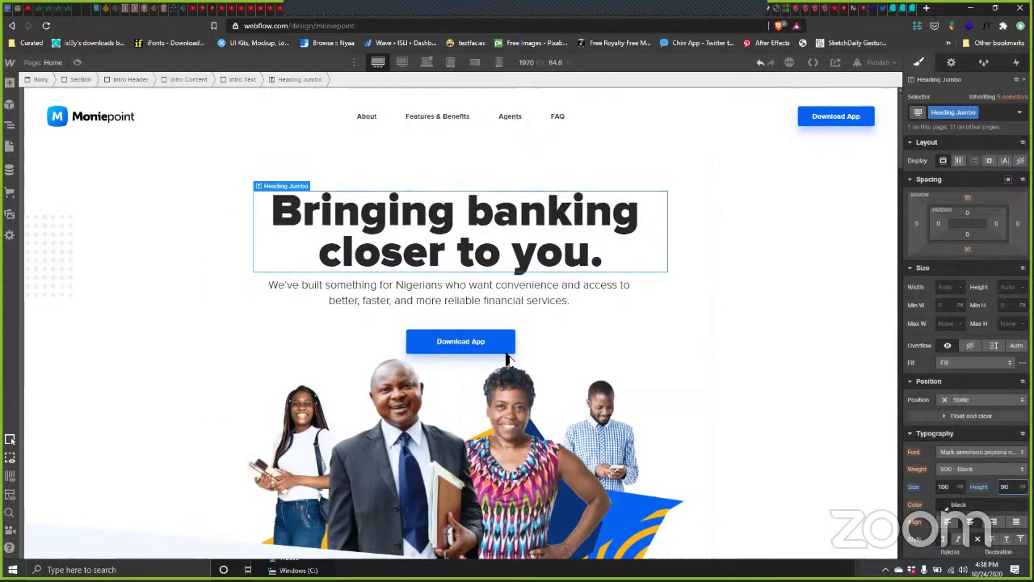
Step: Set the bottom margin of the Intro Text block in the hero to 20 px
{"action": "left_click", "coordinate": [651, 306]}
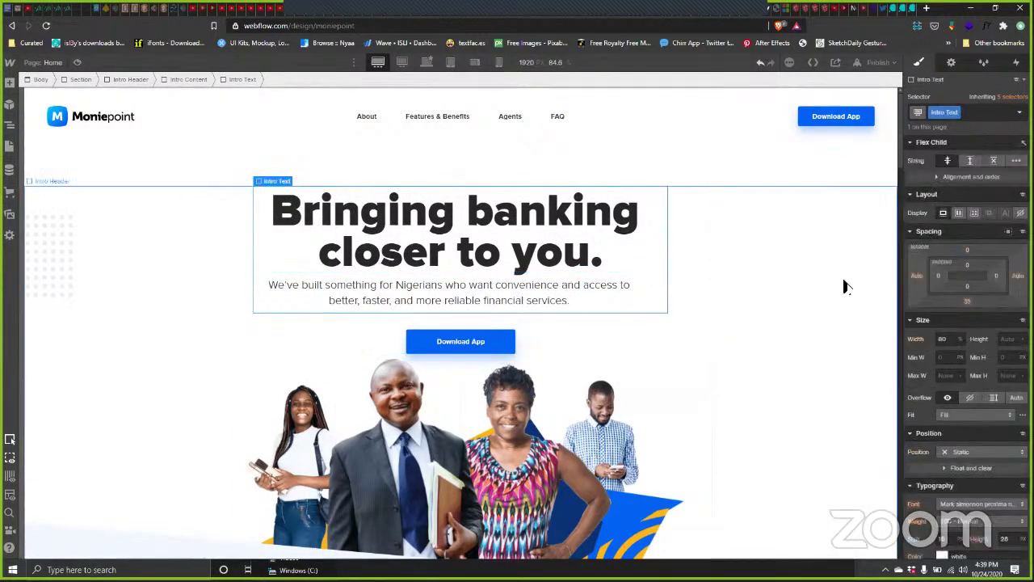
{"action": "left_click", "coordinate": [971, 303]}
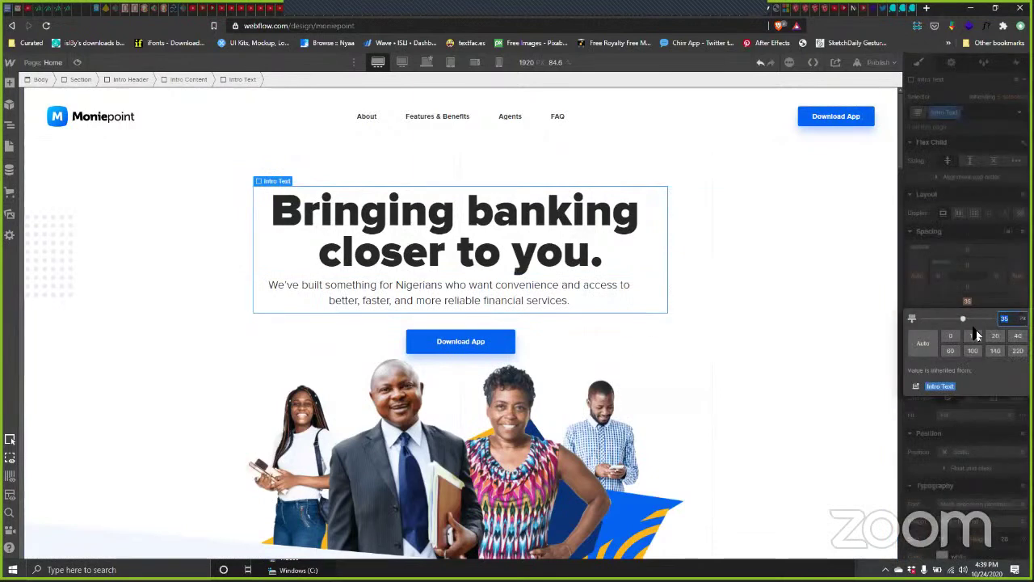
{"action": "left_click", "coordinate": [991, 336]}
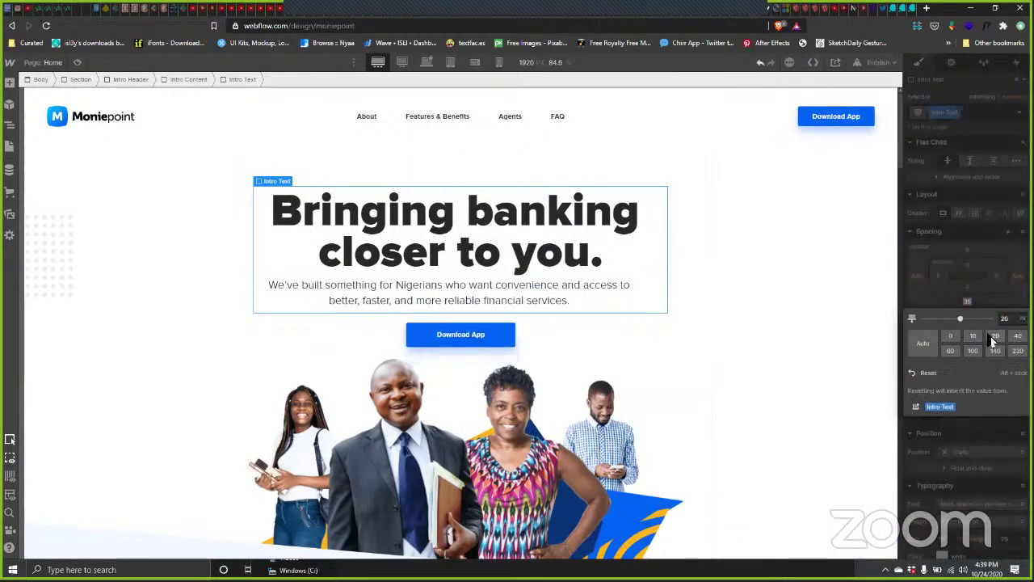
{"action": "left_click", "coordinate": [699, 347]}
{"action": "left_click", "coordinate": [716, 485]}
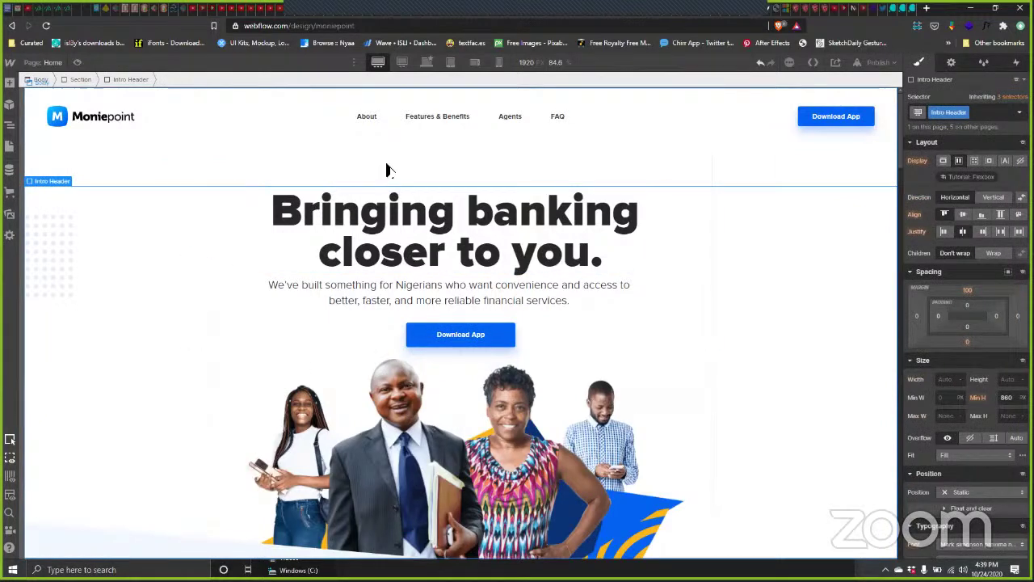
Step: Publish the hero heading and spacing changes to moniepoint.webflow.io and dismiss the publishing options
{"action": "left_click", "coordinate": [404, 176]}
{"action": "left_click", "coordinate": [879, 62]}
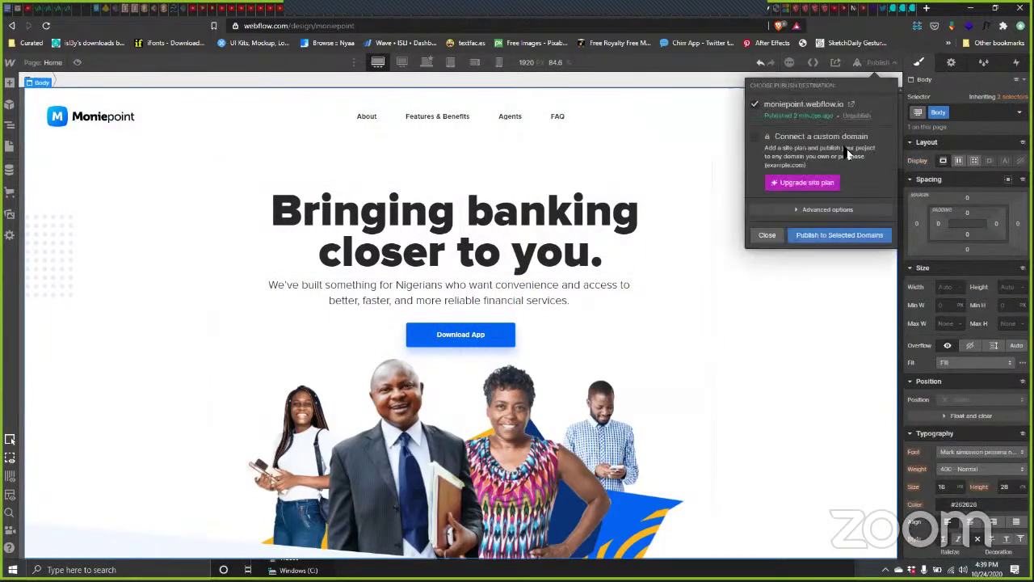
{"action": "left_click", "coordinate": [842, 235]}
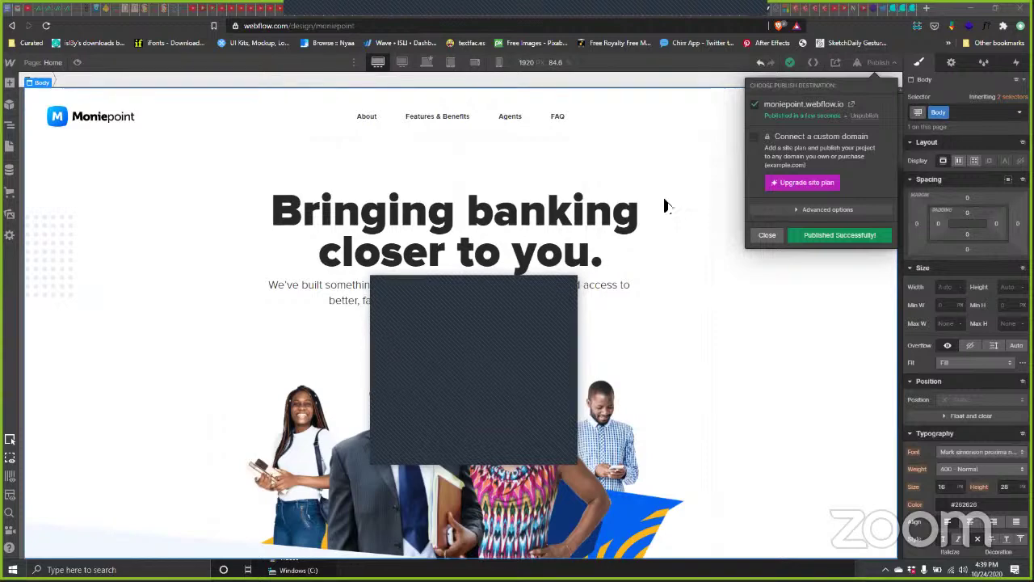
{"action": "left_click", "coordinate": [727, 302]}
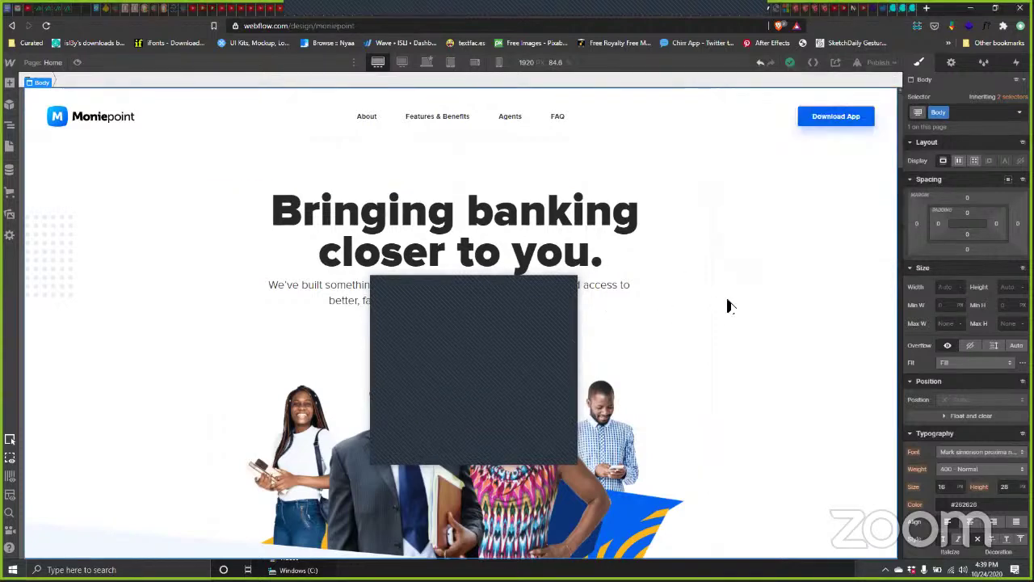
Step: Switch to the base desktop breakpoint and review the home page sections down to the benefits grid and the "Grow your business" block
{"action": "scroll", "coordinate": [738, 306], "scroll_direction": "down", "scroll_amount": 10}
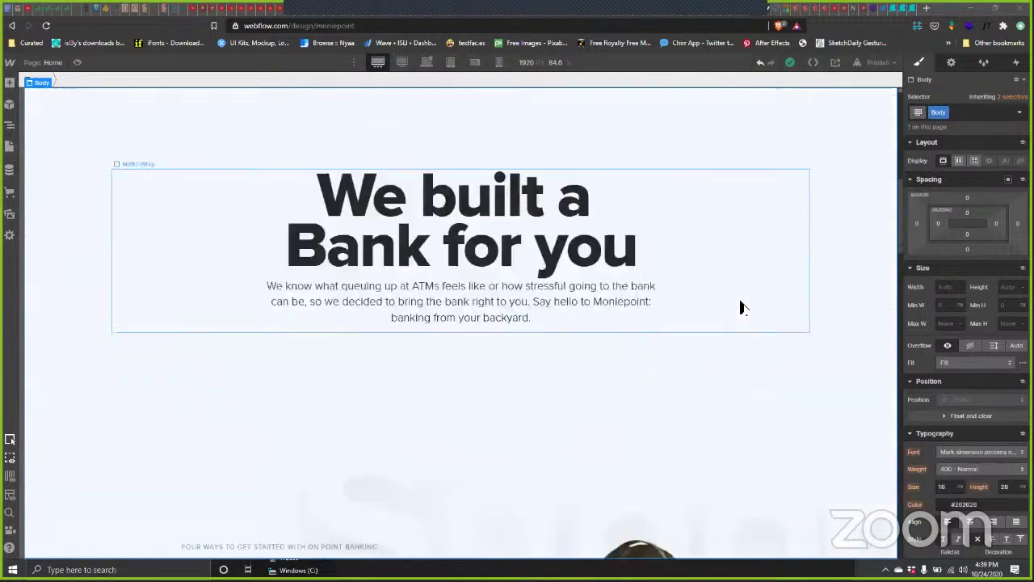
{"action": "left_click", "coordinate": [427, 62]}
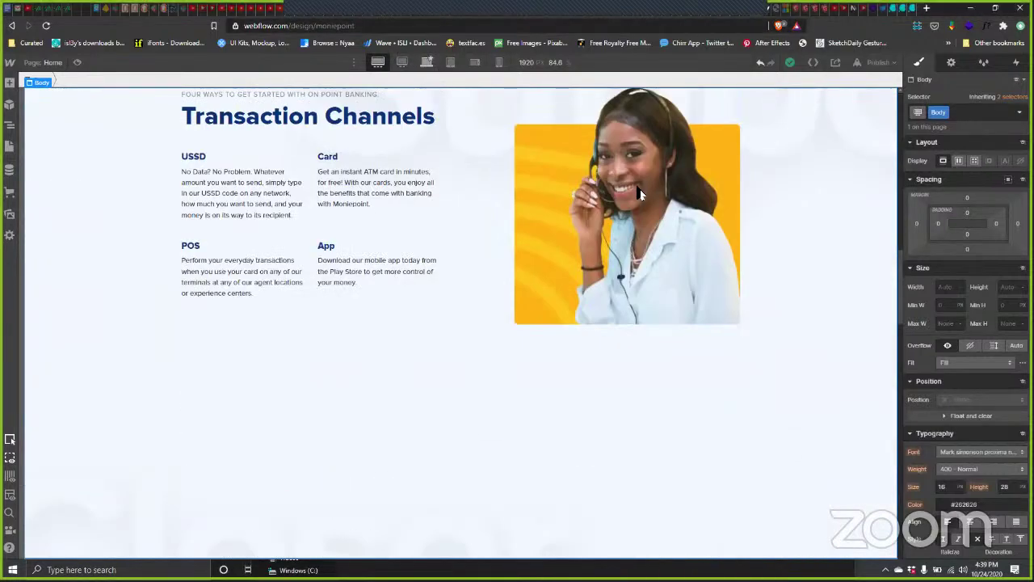
{"action": "scroll", "coordinate": [633, 198], "scroll_direction": "down", "scroll_amount": 5}
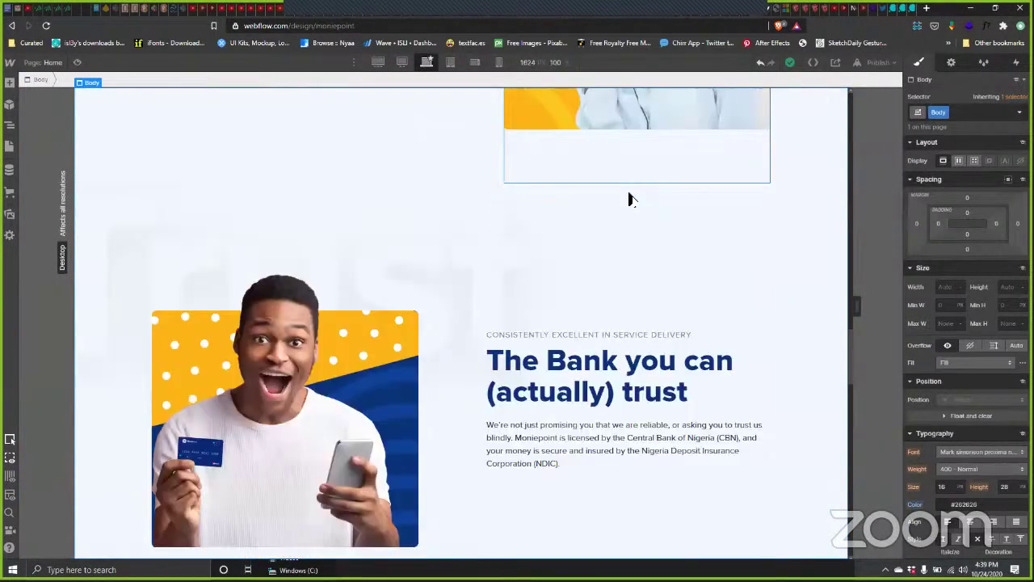
{"action": "scroll", "coordinate": [632, 197], "scroll_direction": "down", "scroll_amount": 10}
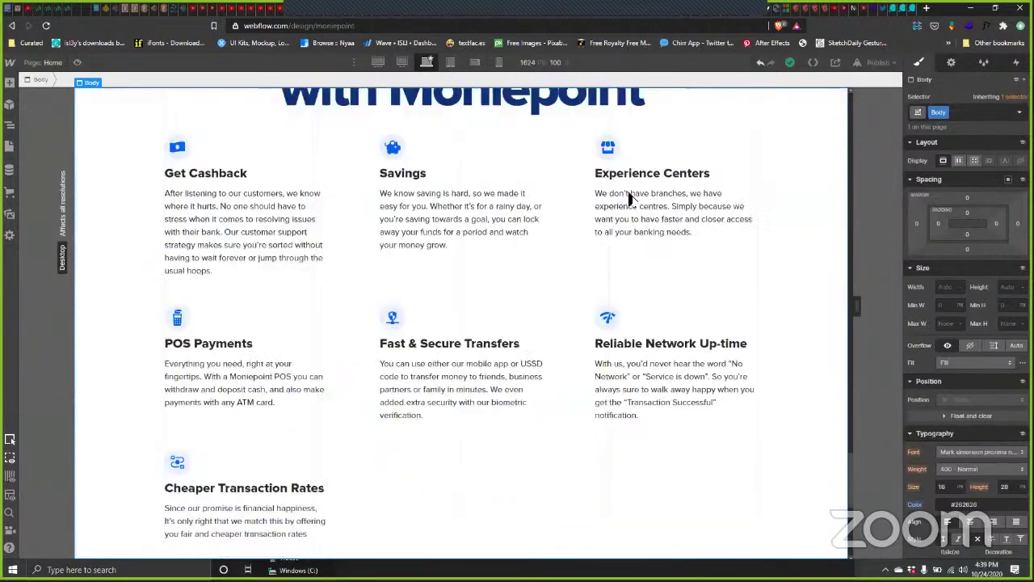
{"action": "scroll", "coordinate": [633, 198], "scroll_direction": "up", "scroll_amount": 2}
{"action": "scroll", "coordinate": [633, 198], "scroll_direction": "down", "scroll_amount": 4}
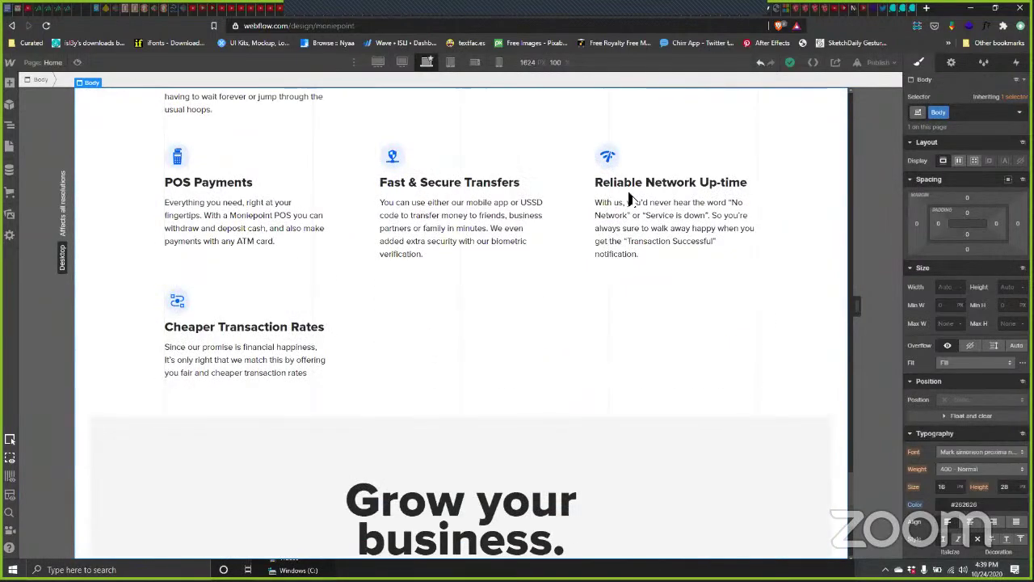
{"action": "scroll", "coordinate": [633, 198], "scroll_direction": "down", "scroll_amount": 3}
{"action": "scroll", "coordinate": [633, 198], "scroll_direction": "up", "scroll_amount": 6}
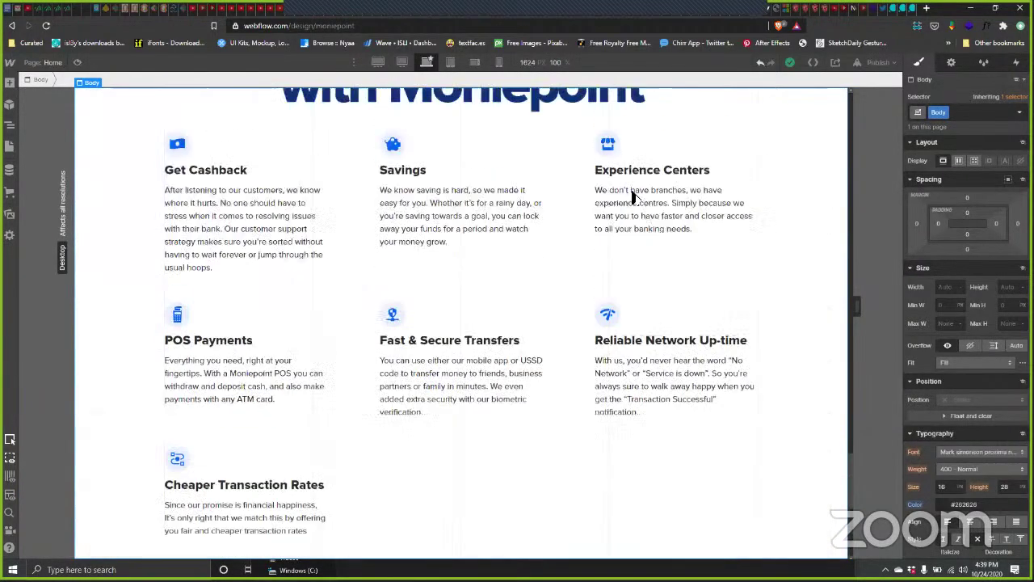
{"action": "scroll", "coordinate": [461, 232], "scroll_direction": "up", "scroll_amount": 1}
{"action": "scroll", "coordinate": [393, 237], "scroll_direction": "down", "scroll_amount": 1}
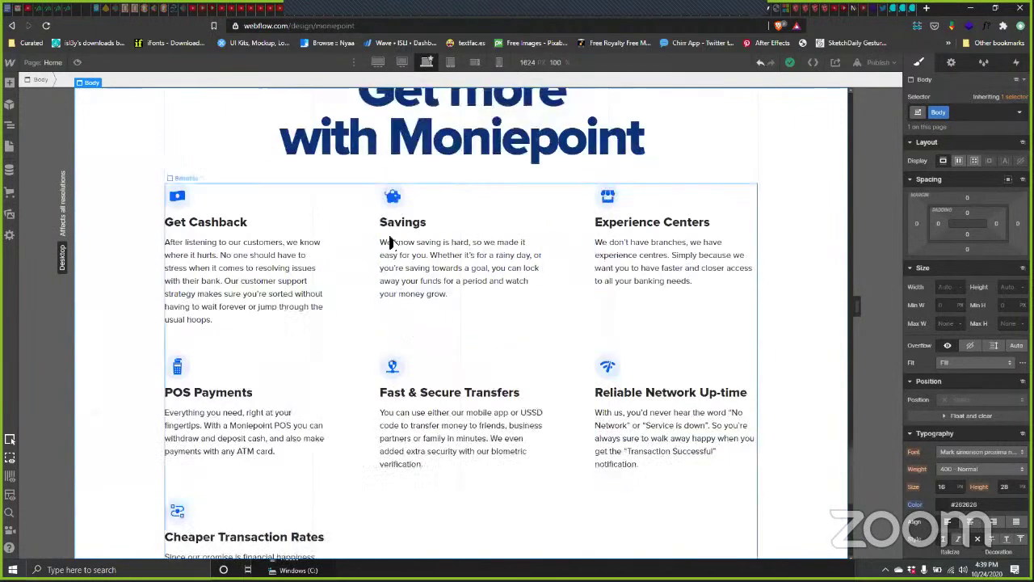
Step: Inspect the benefits grid items one after another, ending with Cheaper Transaction Rates selected
{"action": "left_click", "coordinate": [322, 224]}
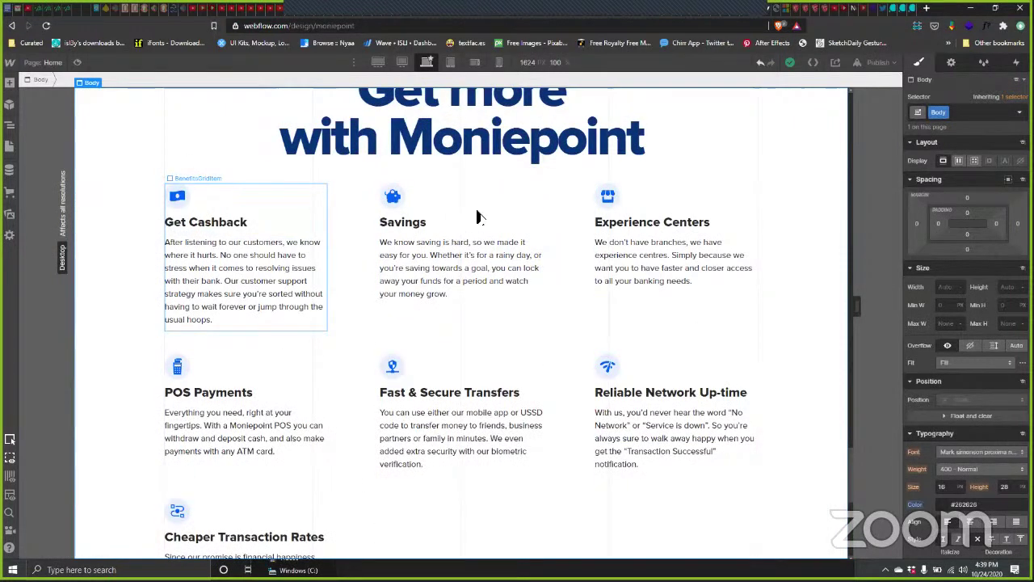
{"action": "left_click", "coordinate": [521, 216]}
{"action": "left_click", "coordinate": [742, 295]}
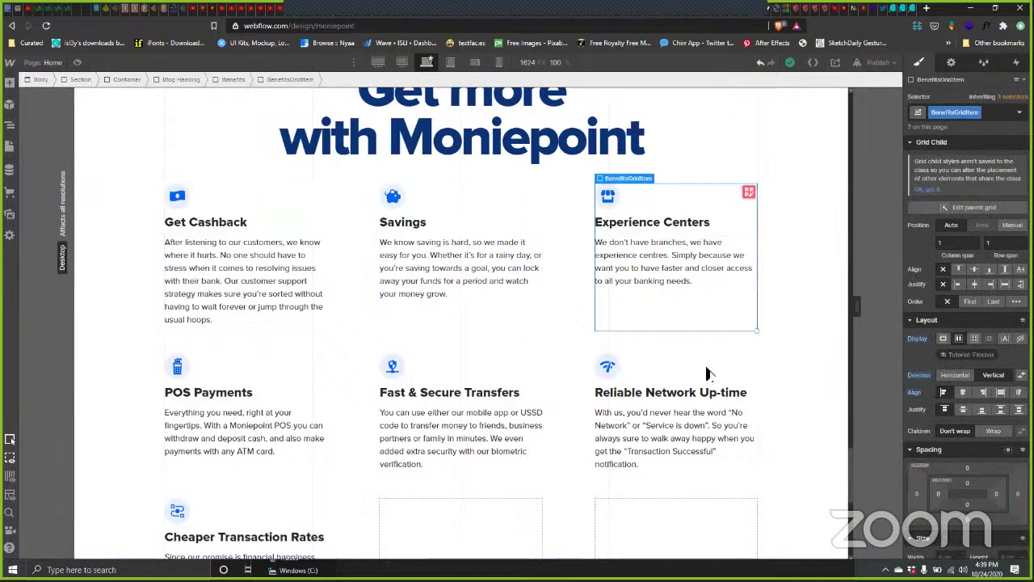
{"action": "left_click", "coordinate": [519, 382]}
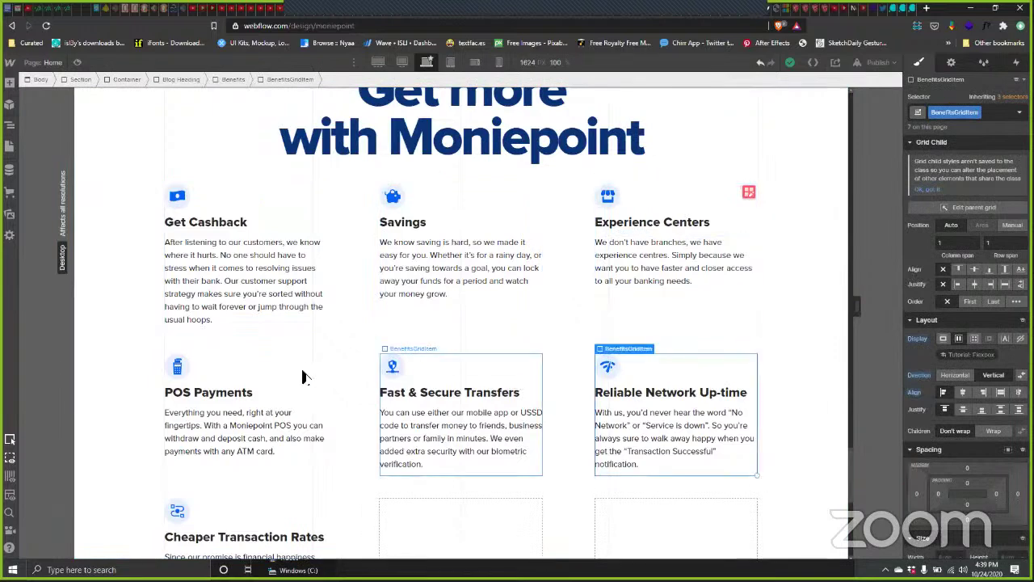
{"action": "left_click", "coordinate": [323, 362]}
{"action": "scroll", "coordinate": [312, 250], "scroll_direction": "down", "scroll_amount": 3}
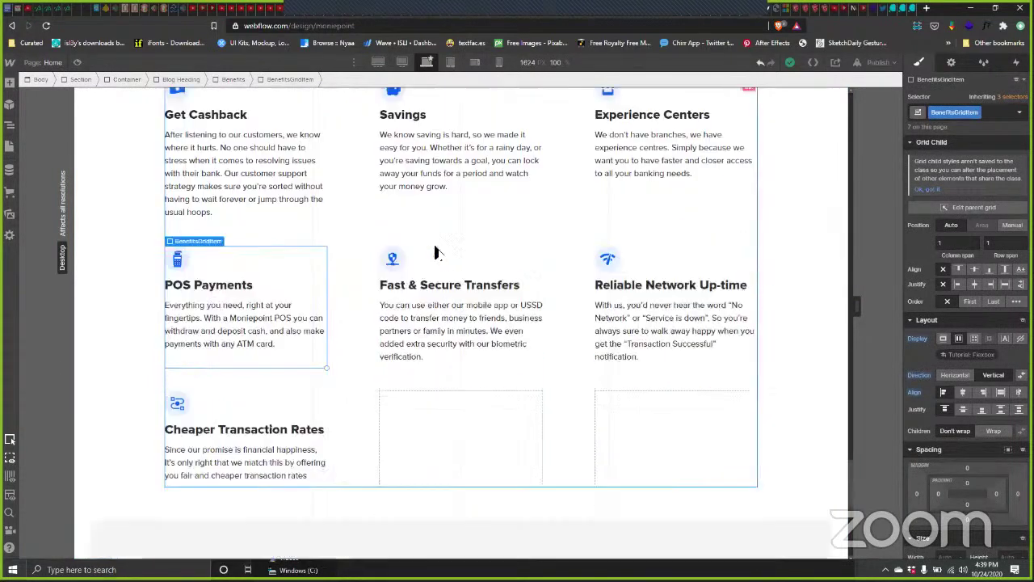
{"action": "left_click", "coordinate": [242, 275]}
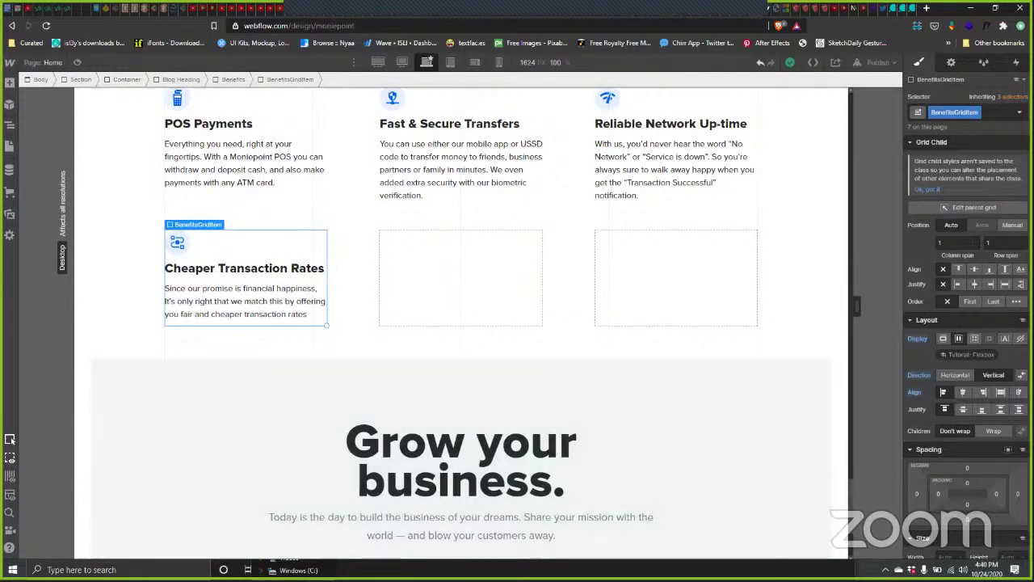
Step: Switch to the Moniepoint Website UI design in Figma and examine the sections below the benefits, from the phone mockups to Become a Moniepoint Agent
{"action": "key", "text": "alt+Tab"}
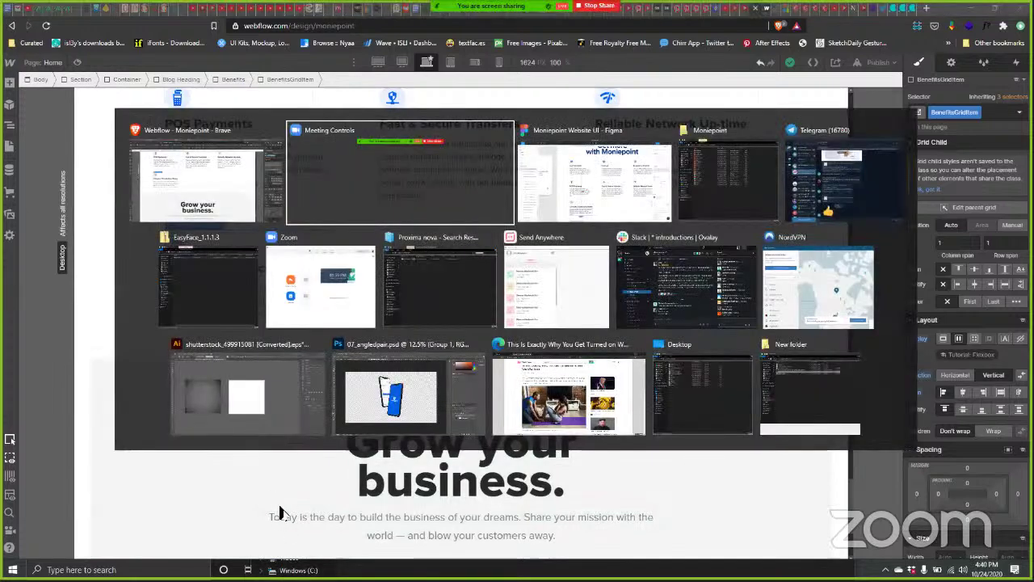
{"action": "left_click", "coordinate": [594, 179]}
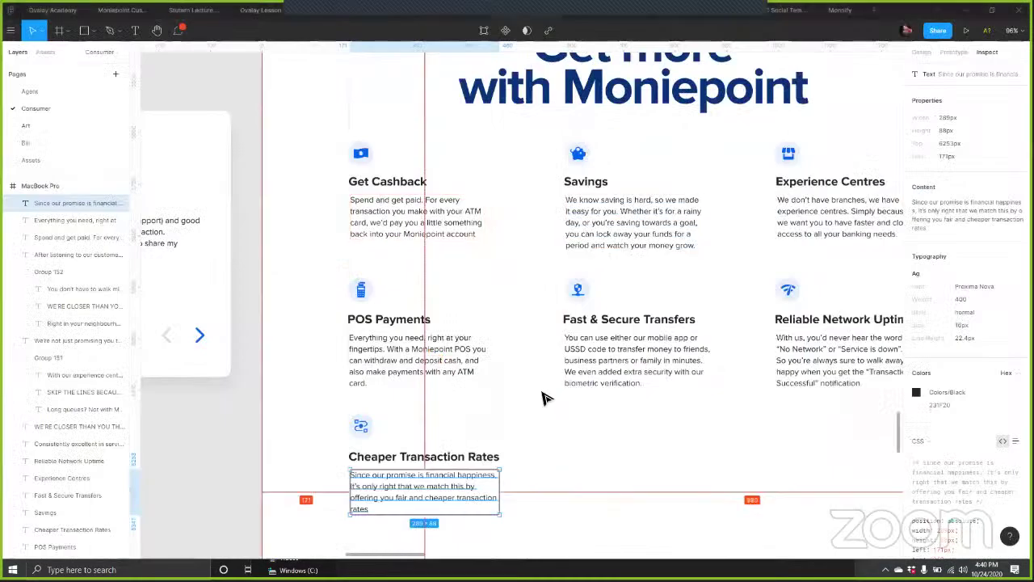
{"action": "scroll", "coordinate": [534, 392], "scroll_direction": "down", "scroll_amount": 3}
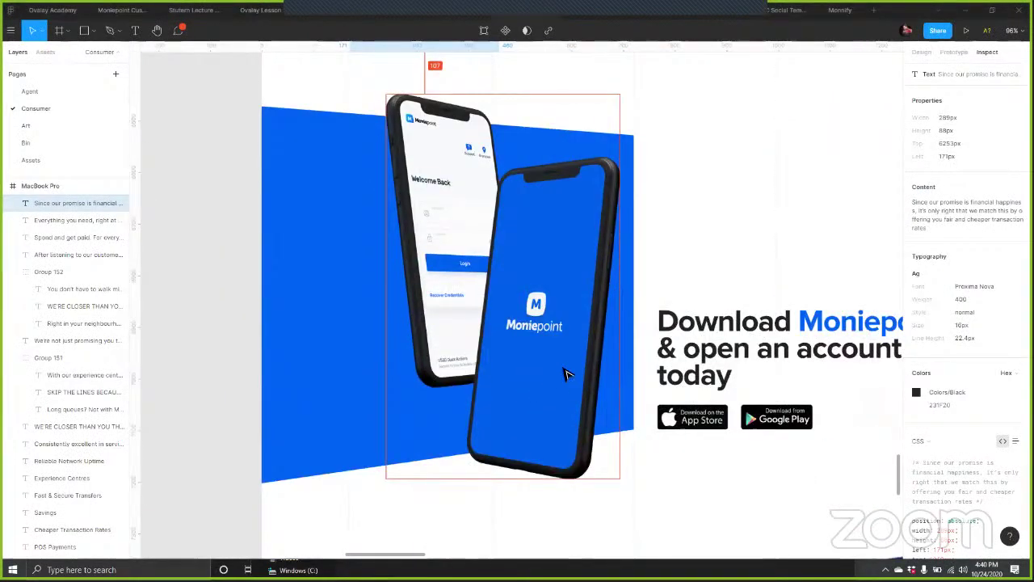
{"action": "scroll", "coordinate": [622, 365], "scroll_direction": "up", "scroll_amount": 1}
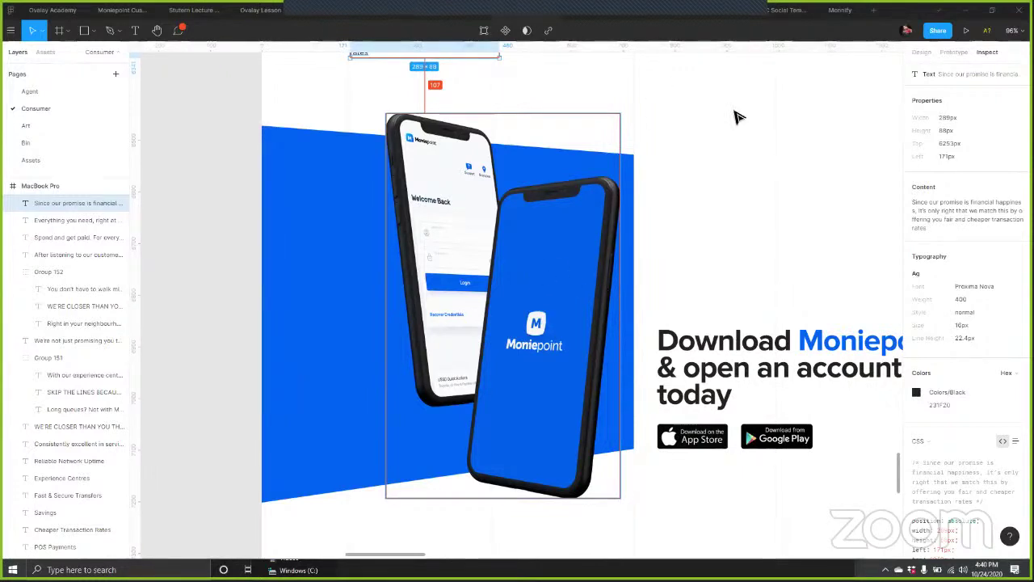
{"action": "left_click", "coordinate": [683, 197]}
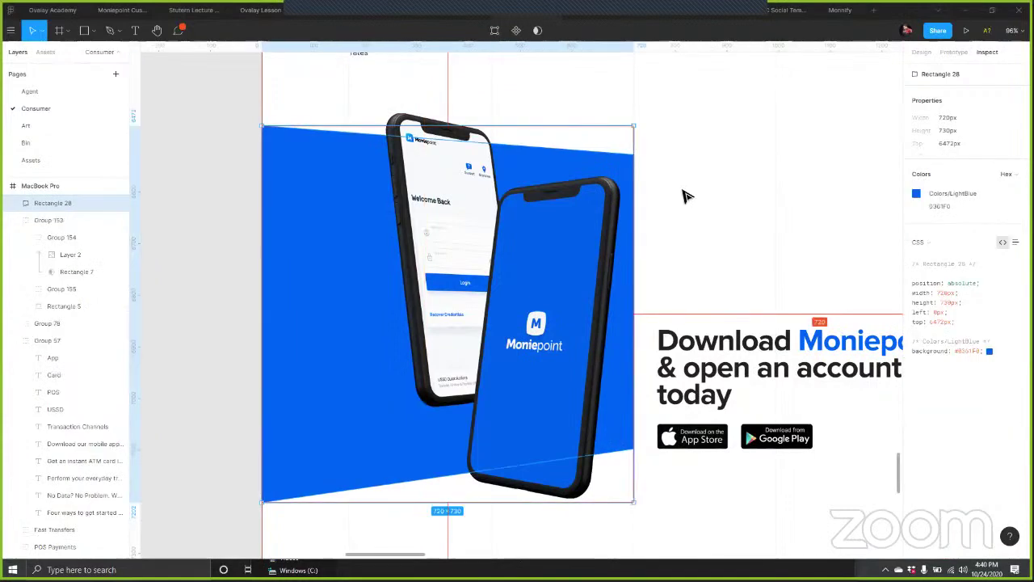
{"action": "scroll", "coordinate": [792, 202], "scroll_direction": "down", "scroll_amount": 3}
{"action": "scroll", "coordinate": [750, 225], "scroll_direction": "down", "scroll_amount": 3}
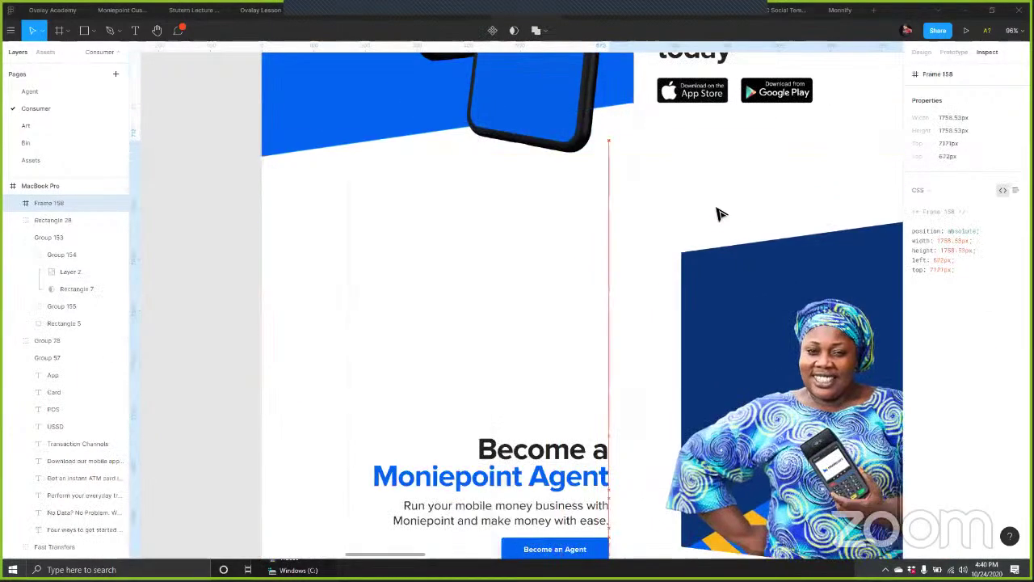
{"action": "key", "text": "Escape"}
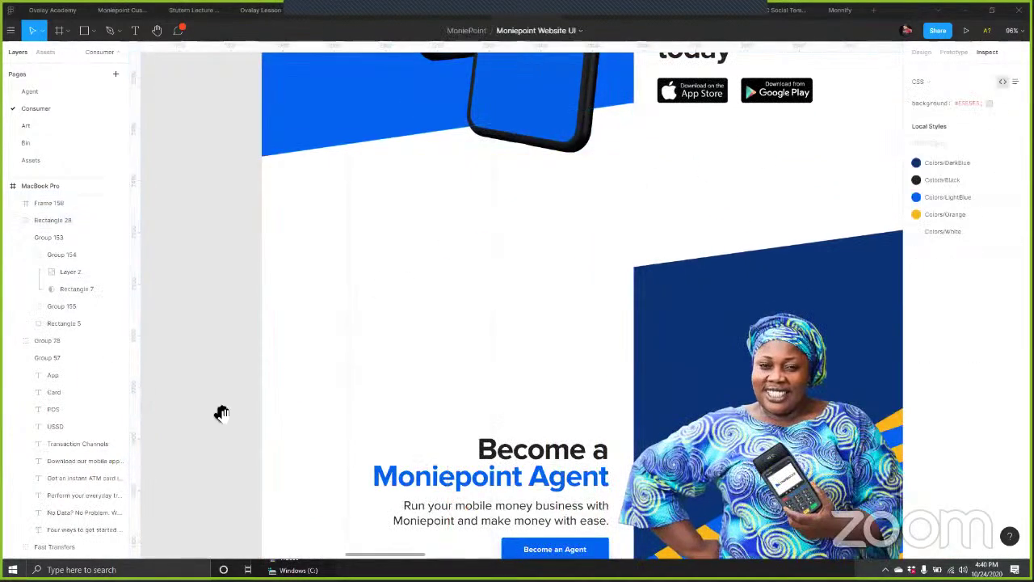
Step: Examine the full "Download Moniepoint & open an account today" section in the design and return to the Webflow Designer
{"action": "scroll", "coordinate": [565, 317], "scroll_direction": "up", "scroll_amount": 6}
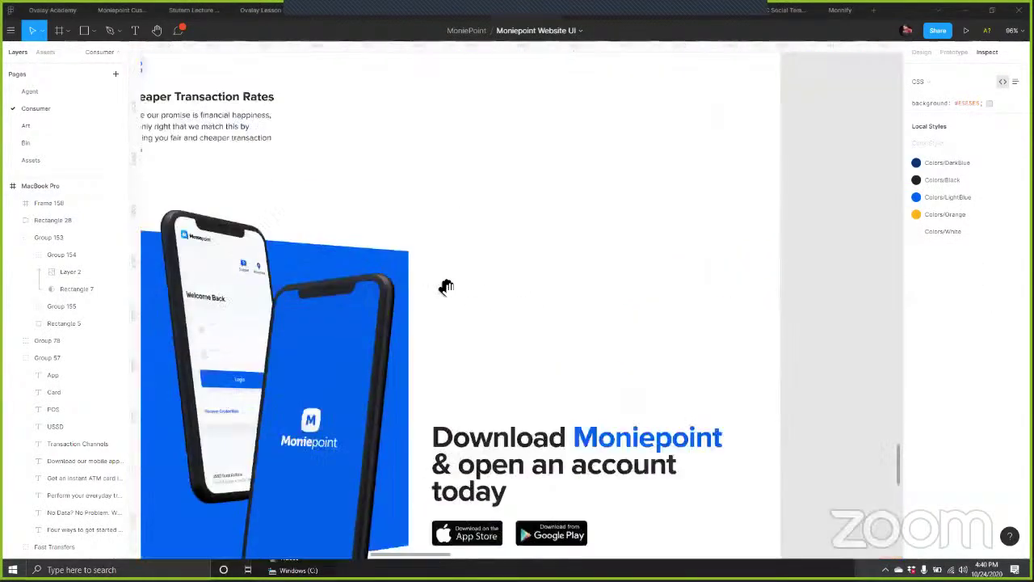
{"action": "scroll", "coordinate": [808, 186], "scroll_direction": "down", "scroll_amount": 2}
{"action": "scroll", "coordinate": [808, 185], "scroll_direction": "right", "scroll_amount": 2}
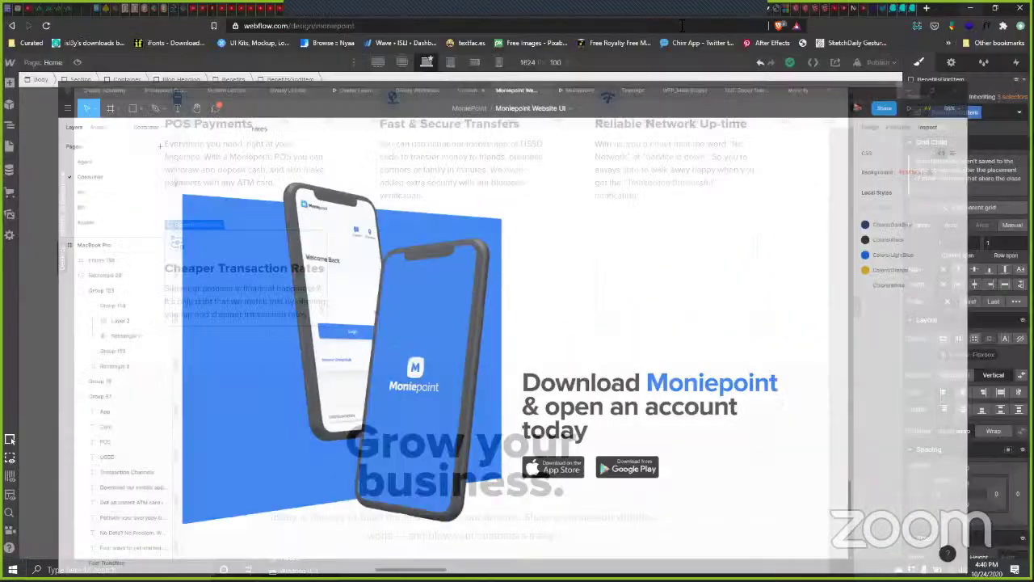
{"action": "key", "text": "alt+Tab"}
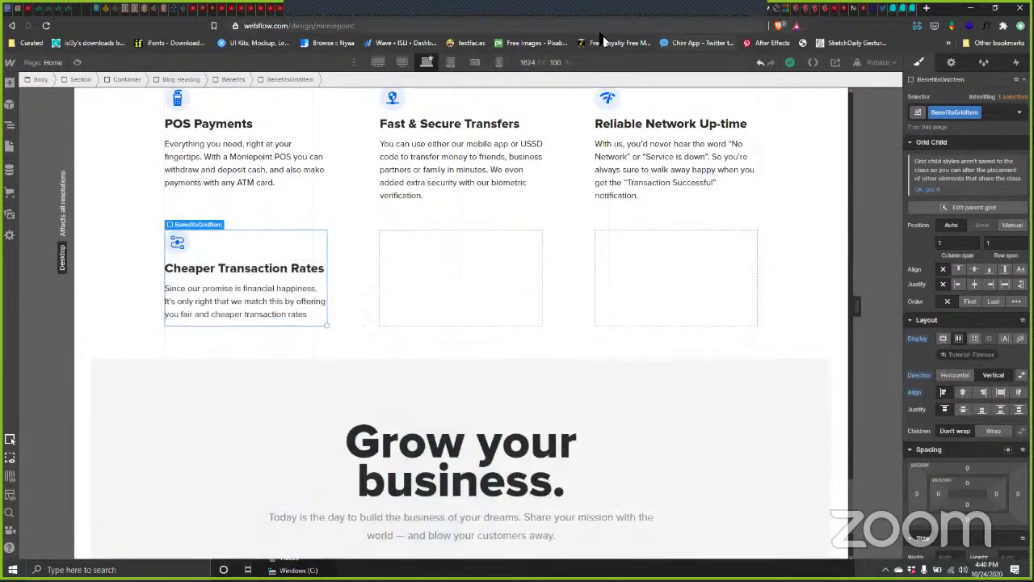